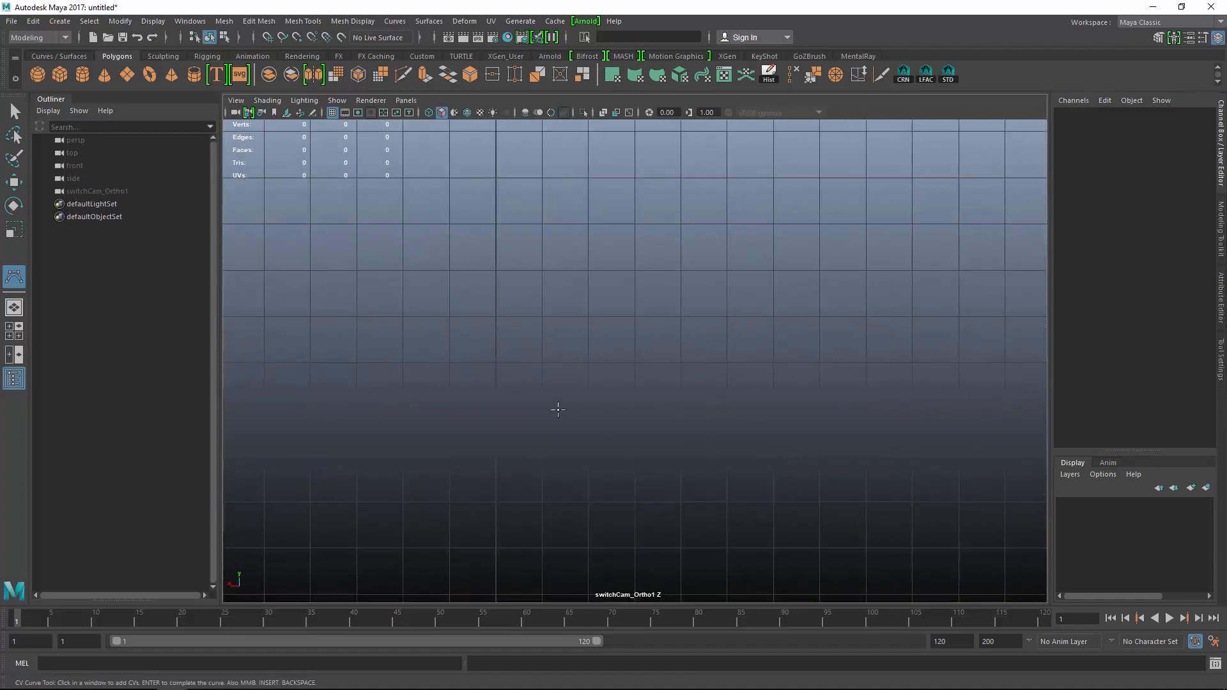
# Draw the base of a bowl's half profile with the CV Curve tool, from the vertical centre axis outward around a rounded foot
pyautogui.click(496, 409)
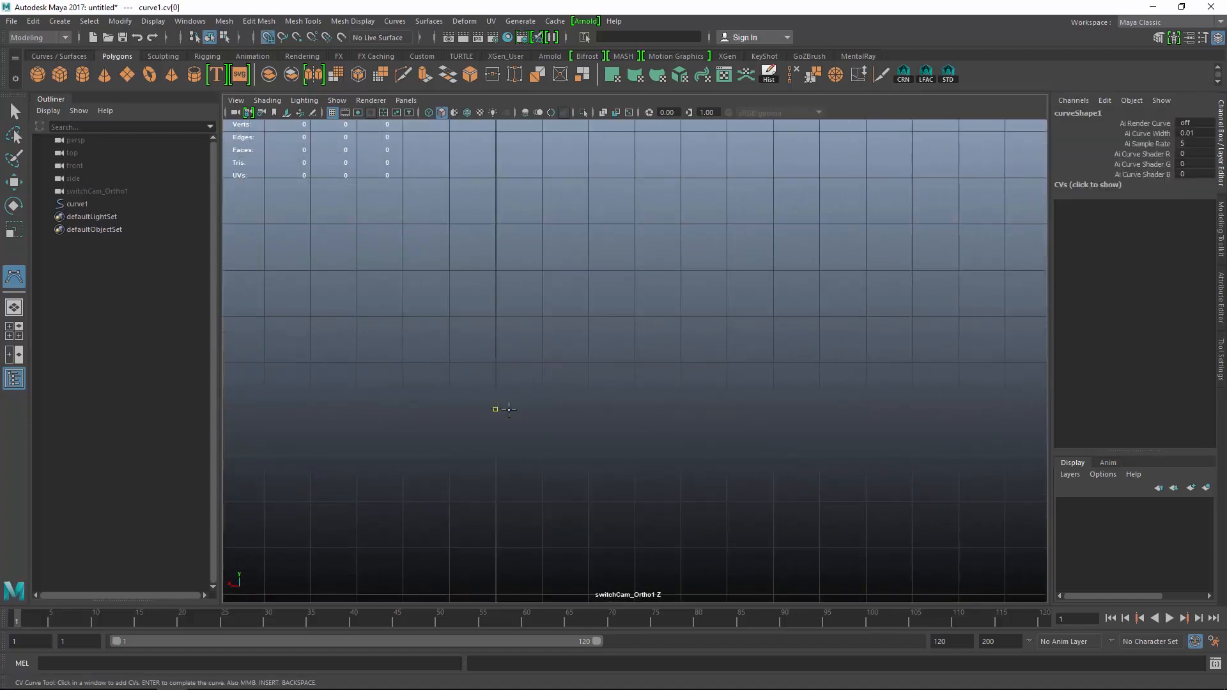
pyautogui.click(685, 440)
pyautogui.click(715, 455)
pyautogui.click(759, 454)
pyautogui.click(789, 434)
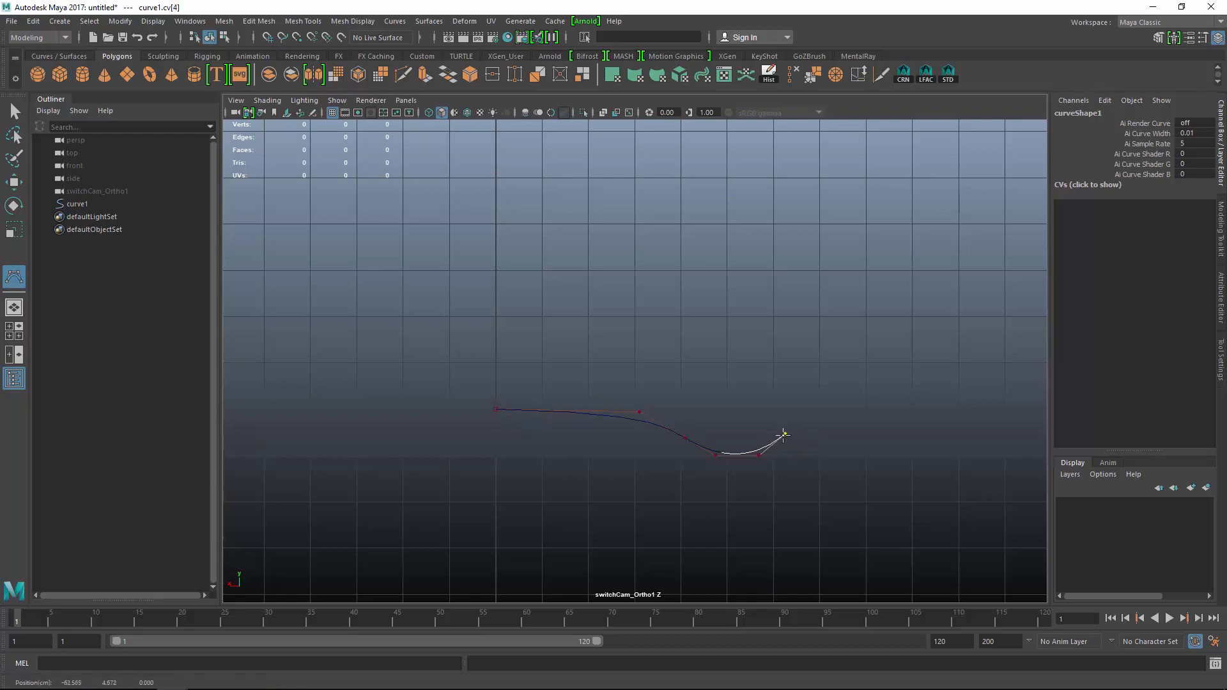
pyautogui.click(767, 433)
pyautogui.click(759, 405)
pyautogui.click(735, 400)
pyautogui.click(711, 419)
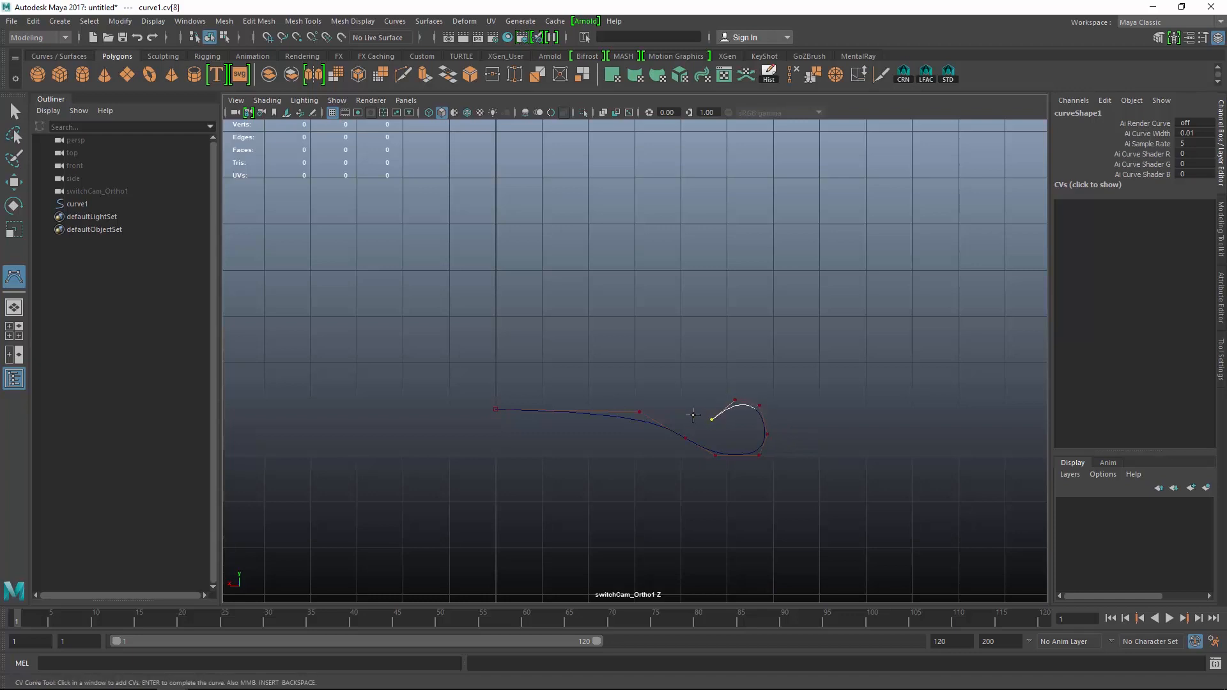
# Continue the curve upward from the foot through a narrow waist, a small bulge and a second waist to the bowl's underside
pyautogui.click(674, 408)
pyautogui.click(641, 380)
pyautogui.click(620, 347)
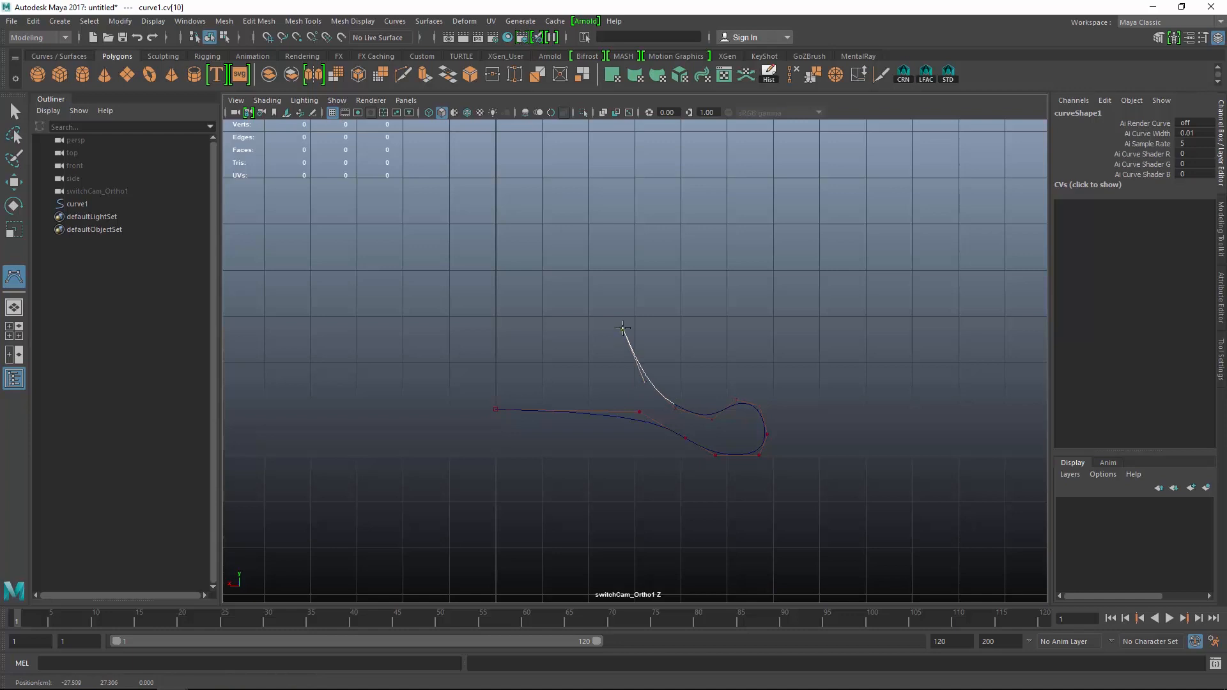
pyautogui.click(643, 318)
pyautogui.click(687, 296)
pyautogui.click(664, 265)
pyautogui.click(624, 258)
pyautogui.moveTo(694, 236); pyautogui.dragTo(708, 228)
# Extend the curve along the bowl's flared outer wall up to the rim
pyautogui.scroll(-1, 749, 209)
pyautogui.keyDown('alt'); pyautogui.moveTo(751, 207); pyautogui.dragTo(756, 332, button='middle'); pyautogui.keyUp('alt')
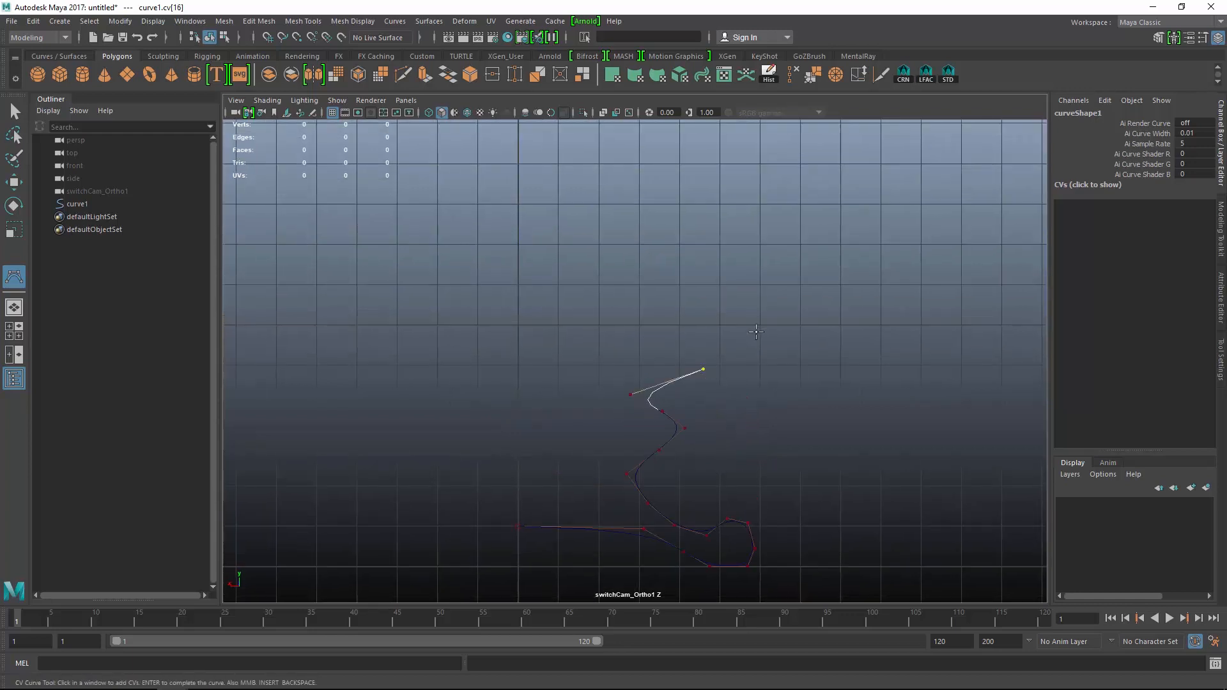
pyautogui.click(766, 324)
pyautogui.click(793, 253)
pyautogui.moveTo(797, 218); pyautogui.dragTo(792, 201)
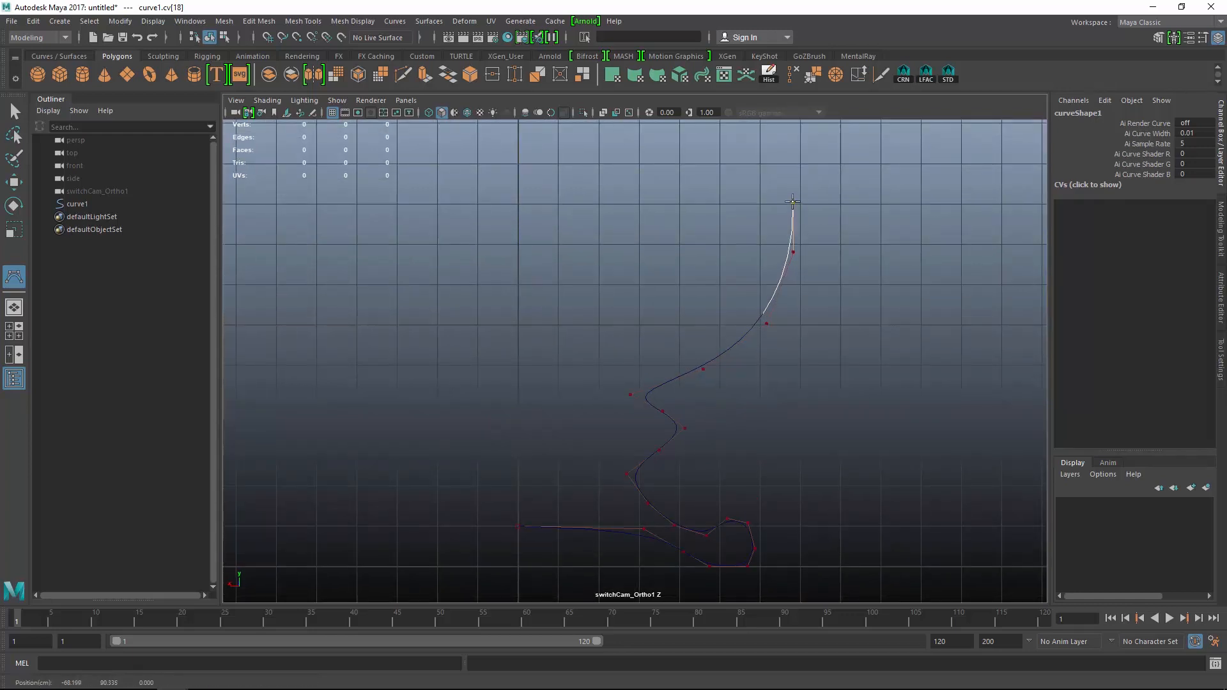
pyautogui.click(780, 151)
pyautogui.click(762, 147)
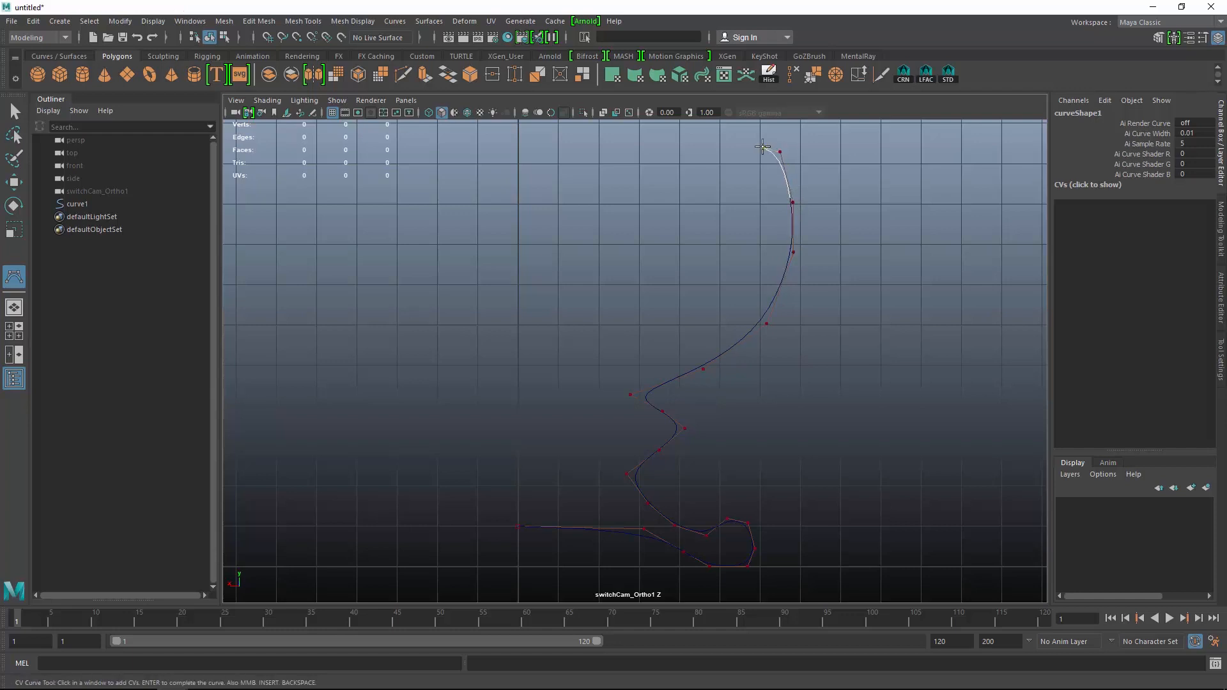
# Turn the curve over the rim and run it down the bowl's inner wall, parallel to the outer wall
pyautogui.click(759, 158)
pyautogui.click(771, 203)
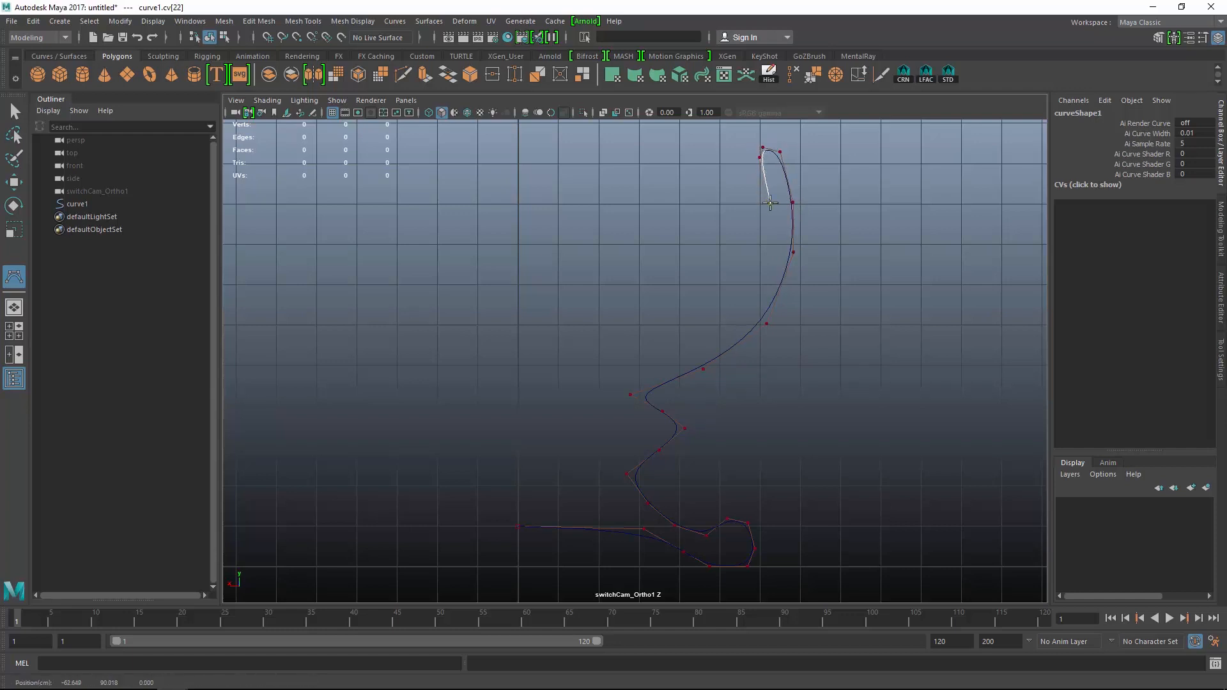
pyautogui.click(767, 249)
pyautogui.click(753, 308)
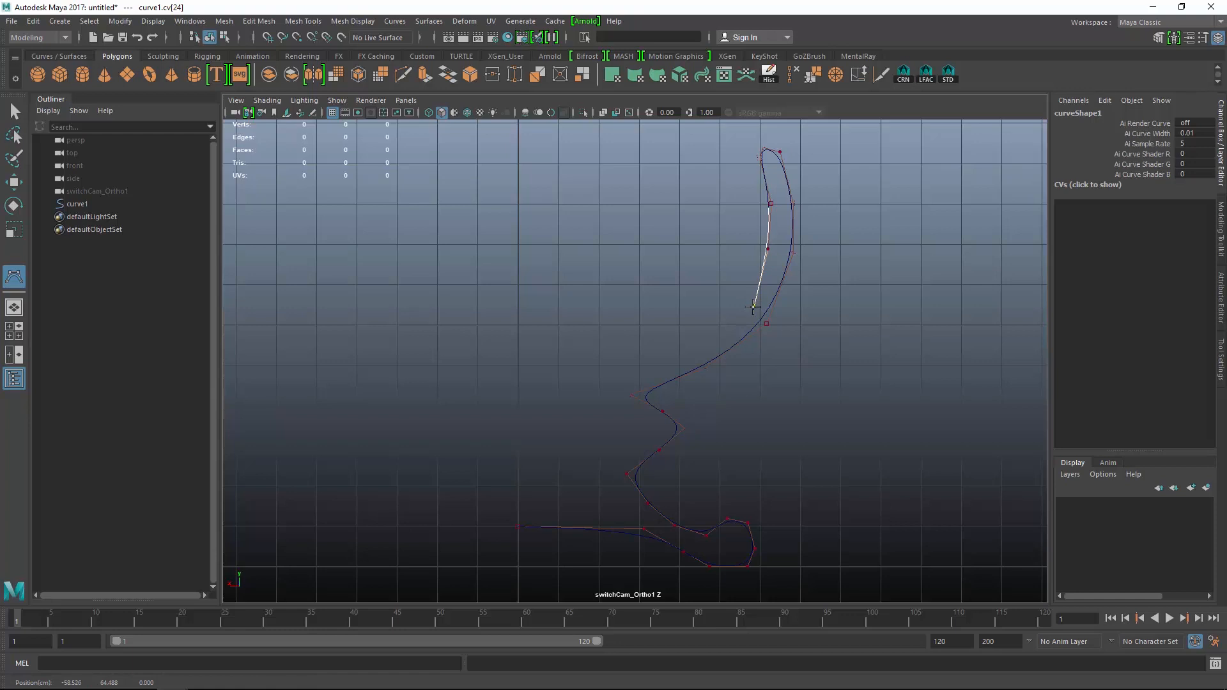
pyautogui.click(690, 345)
pyautogui.click(691, 344)
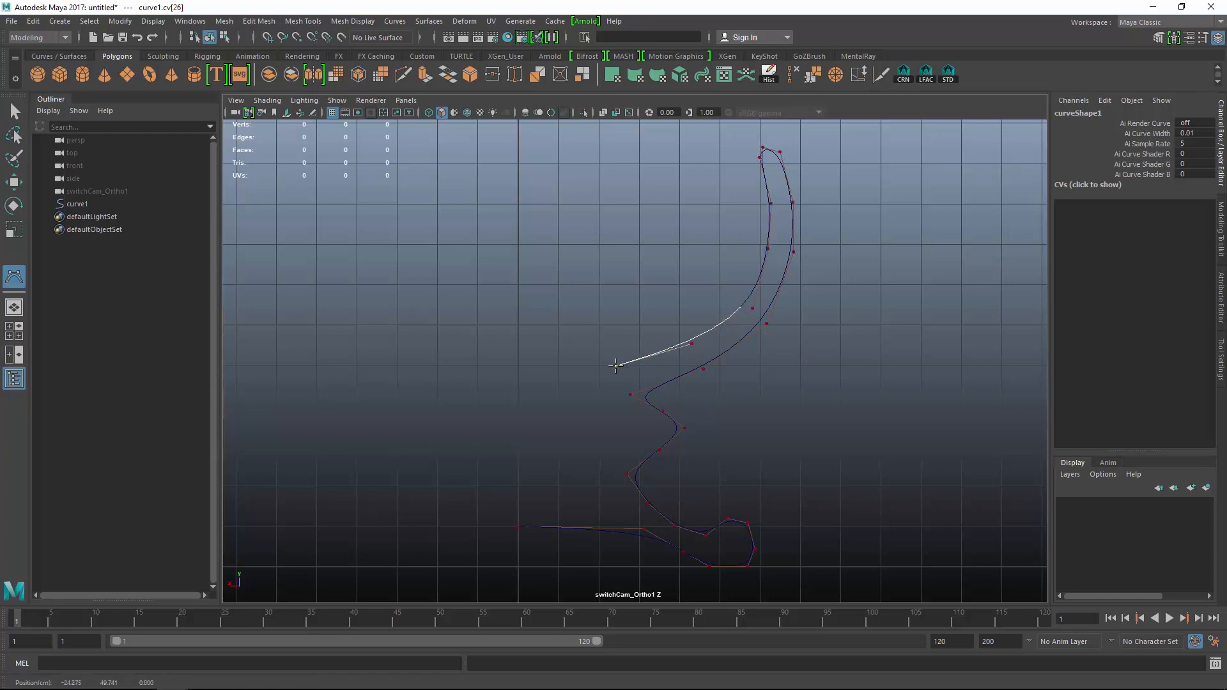
pyautogui.click(616, 365)
pyautogui.click(586, 381)
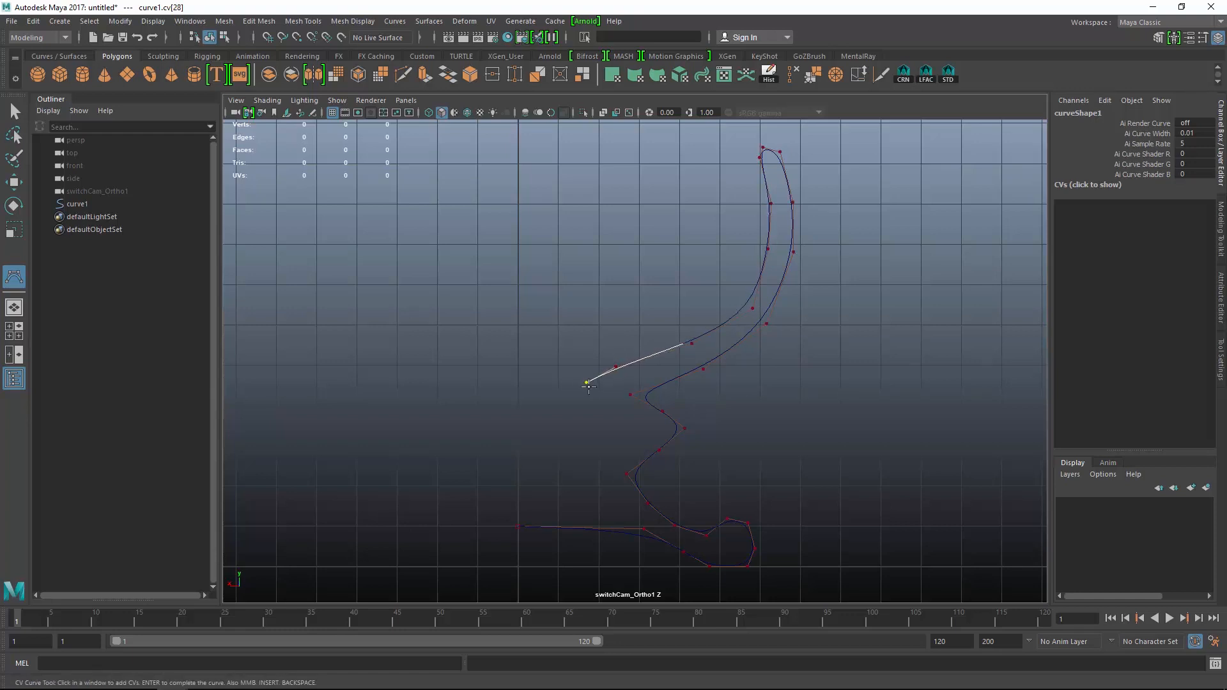
# Add the recessed inner floor of the bowl back to the centre axis and finish the curve
pyautogui.click(588, 463)
pyautogui.click(559, 485)
pyautogui.click(537, 487)
pyautogui.click(519, 486)
pyautogui.press('w')
# Reset the Revolve options for the profile curve, and set polygon output geometry with the Control points tessellation method
pyautogui.keyDown('alt'); pyautogui.moveTo(668, 469); pyautogui.dragTo(799, 374); pyautogui.keyUp('alt')
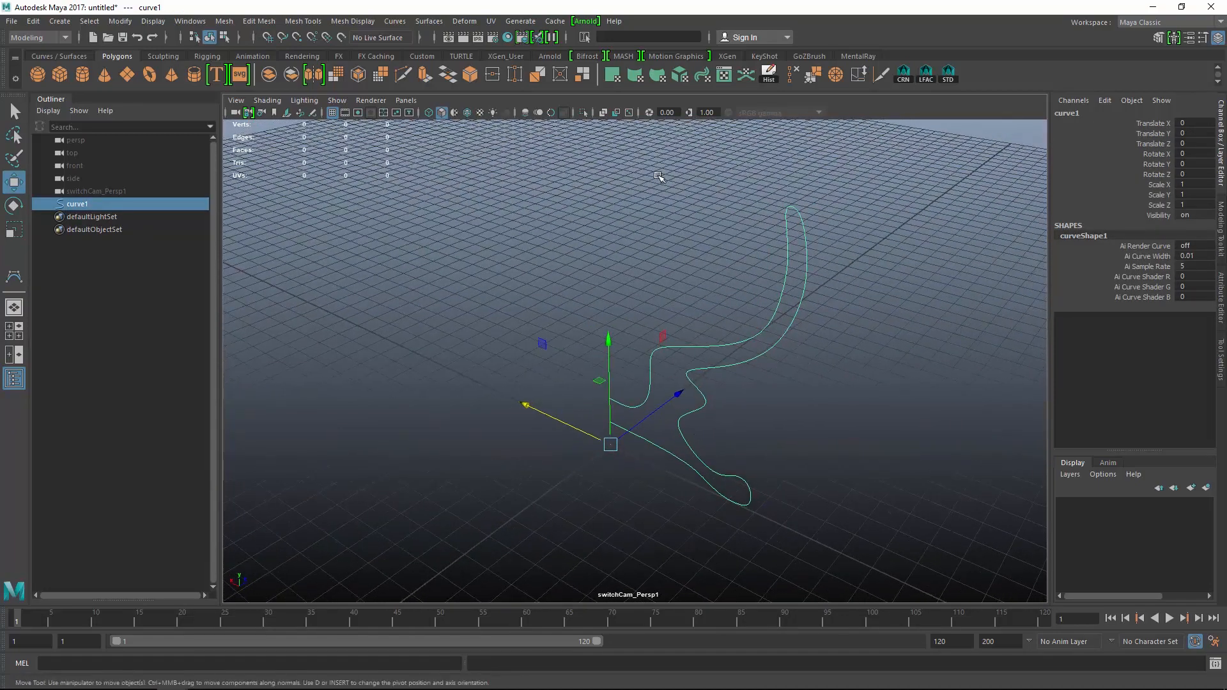
pyautogui.click(430, 21)
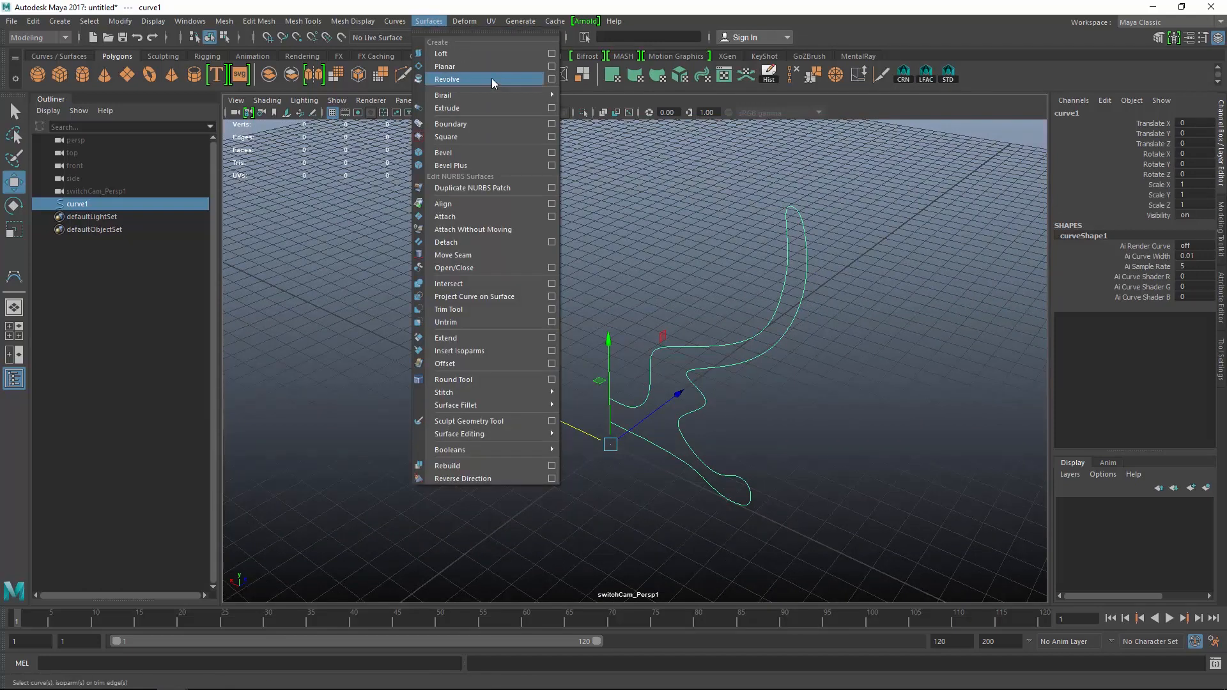
pyautogui.click(553, 79)
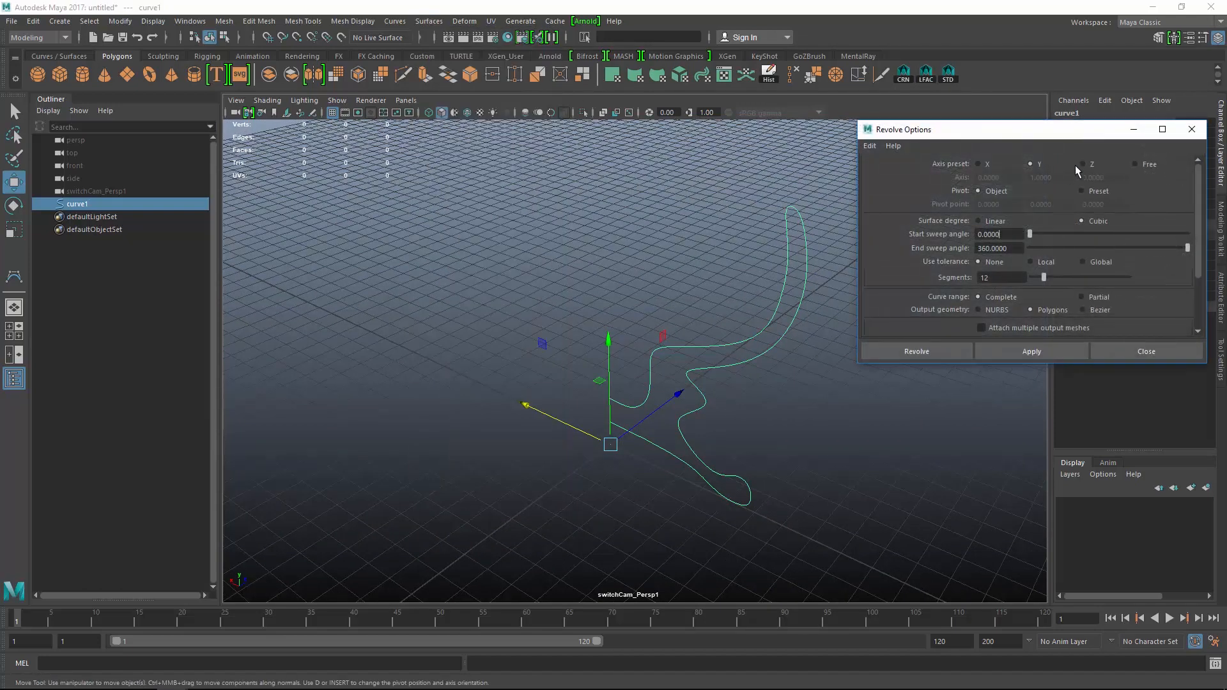
pyautogui.click(870, 146)
pyautogui.click(895, 175)
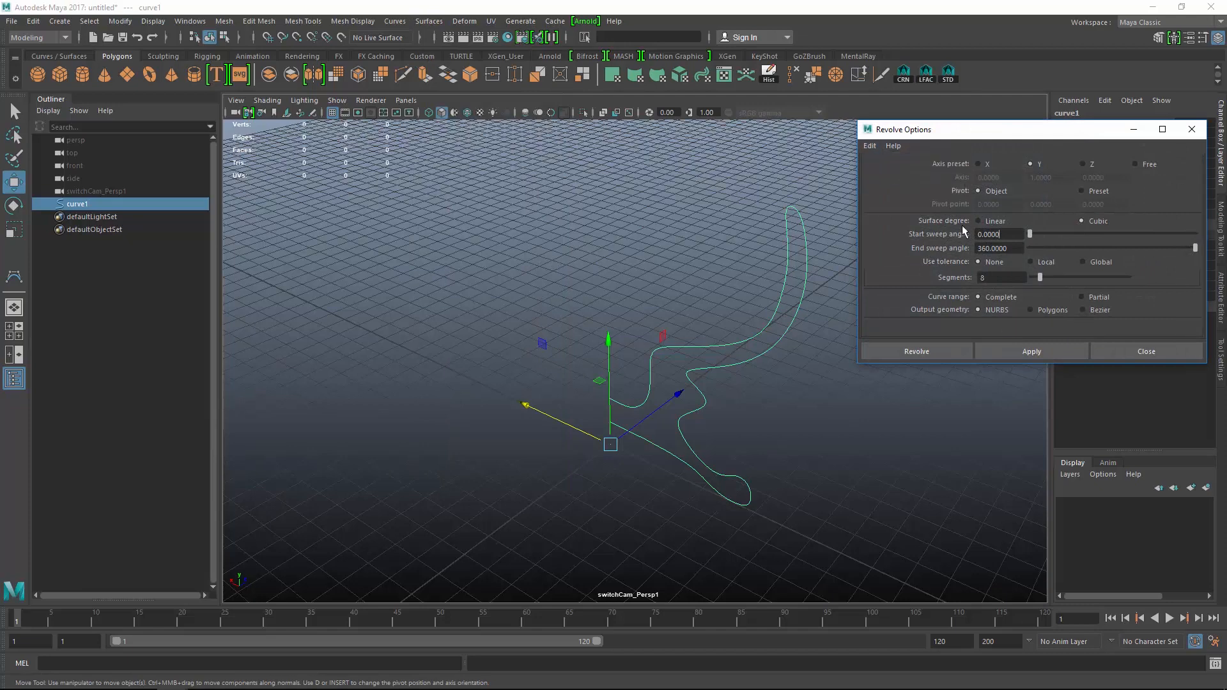
pyautogui.keyDown('alt'); pyautogui.moveTo(816, 324); pyautogui.dragTo(819, 334); pyautogui.keyUp('alt')
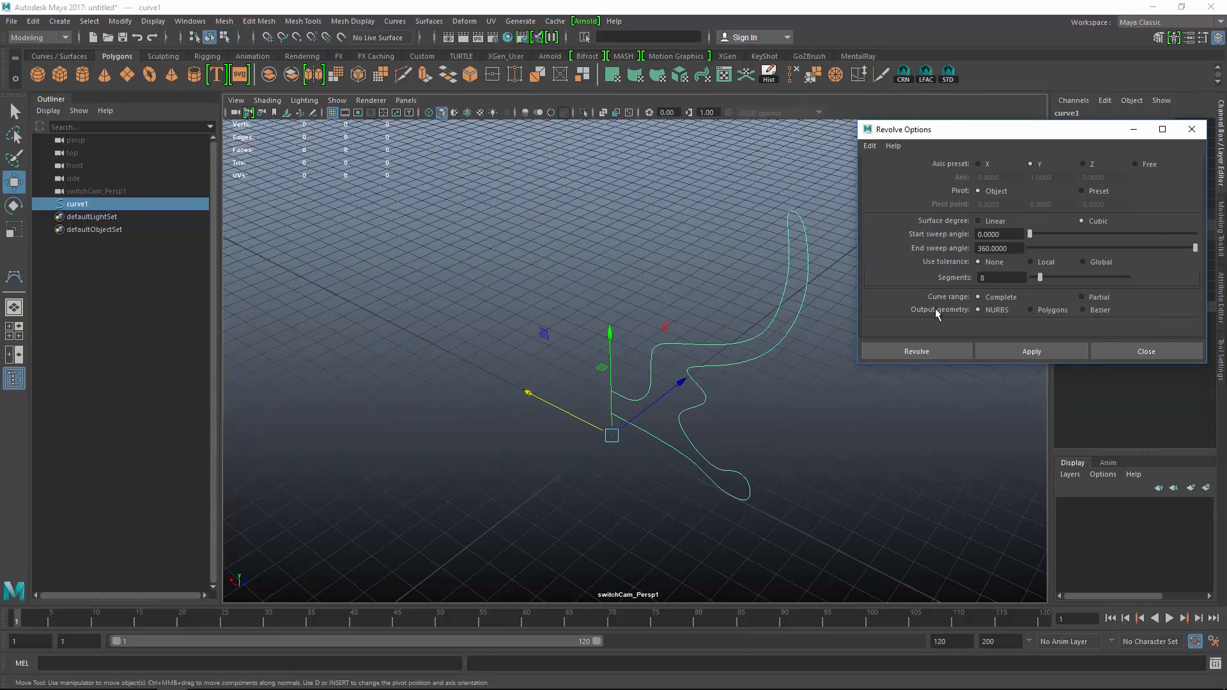
pyautogui.click(1045, 309)
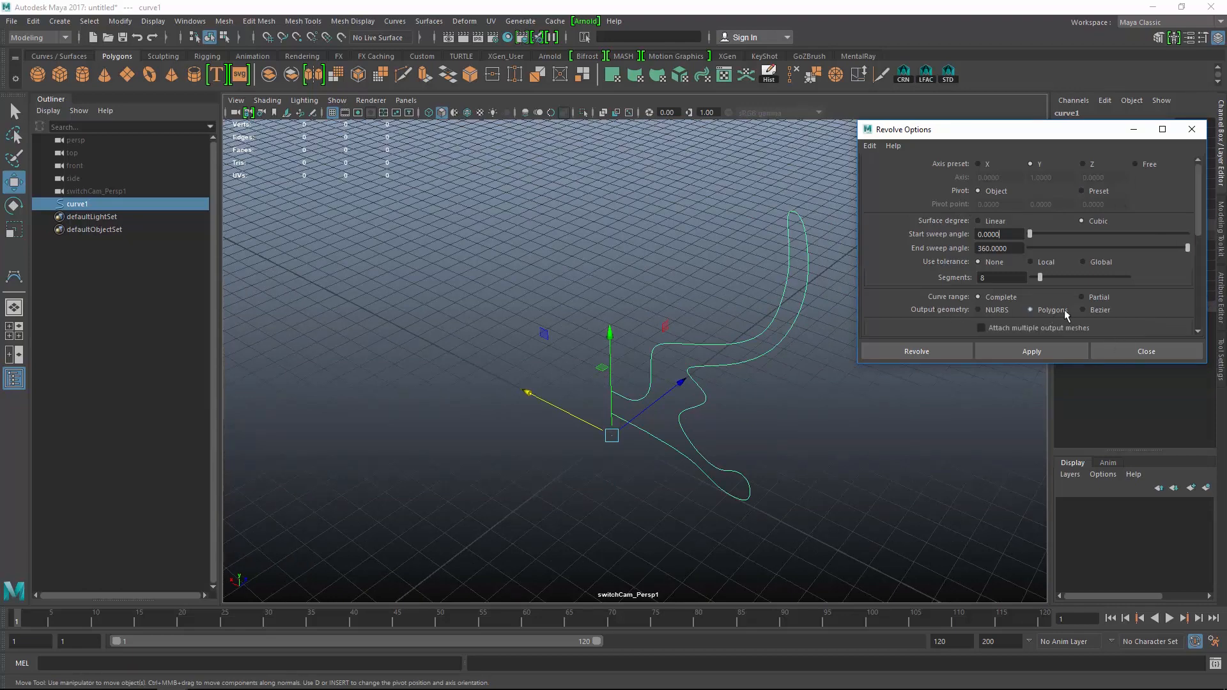
pyautogui.moveTo(1201, 235); pyautogui.dragTo(1203, 274)
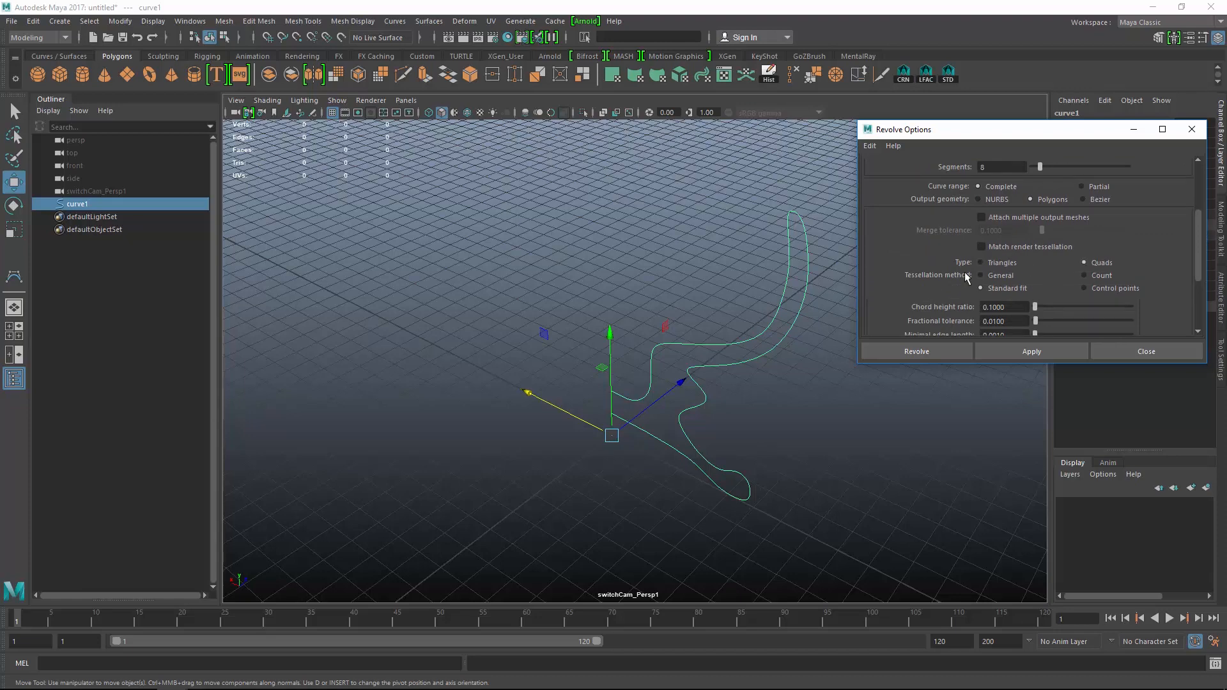
pyautogui.scroll(1, 1097, 290)
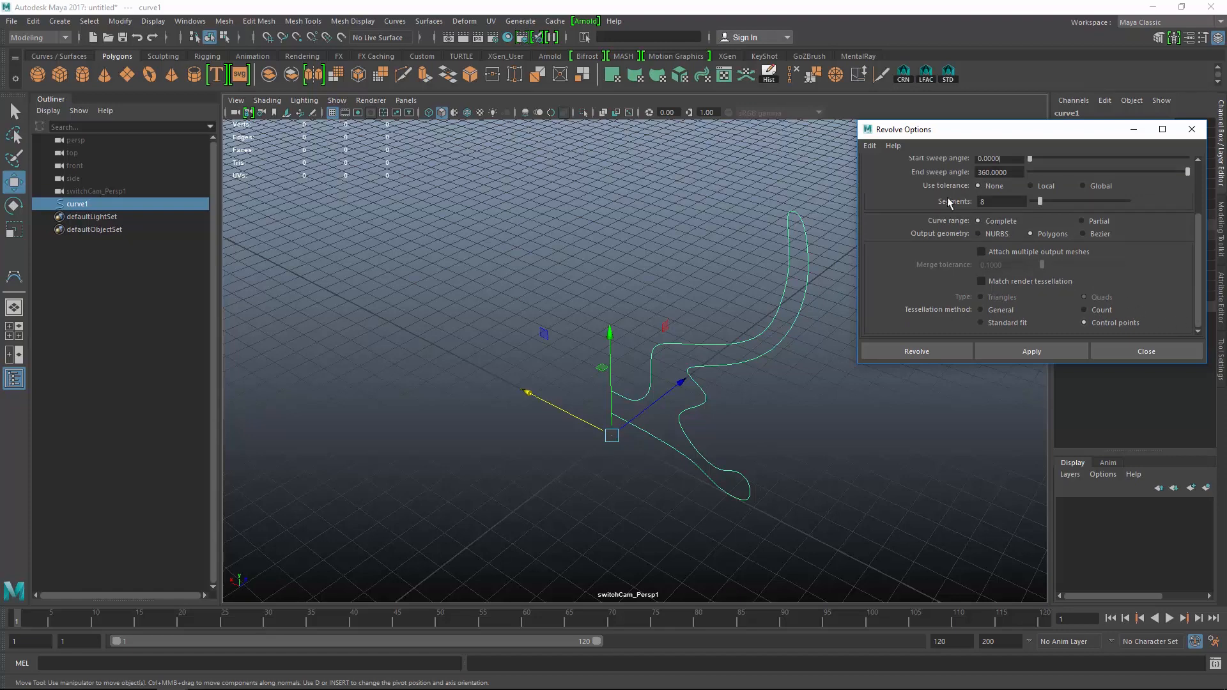
# Try revolving the profile curve around the Y axis with 8 segments, inspect the mesh and undo the revolve
pyautogui.click(1055, 347)
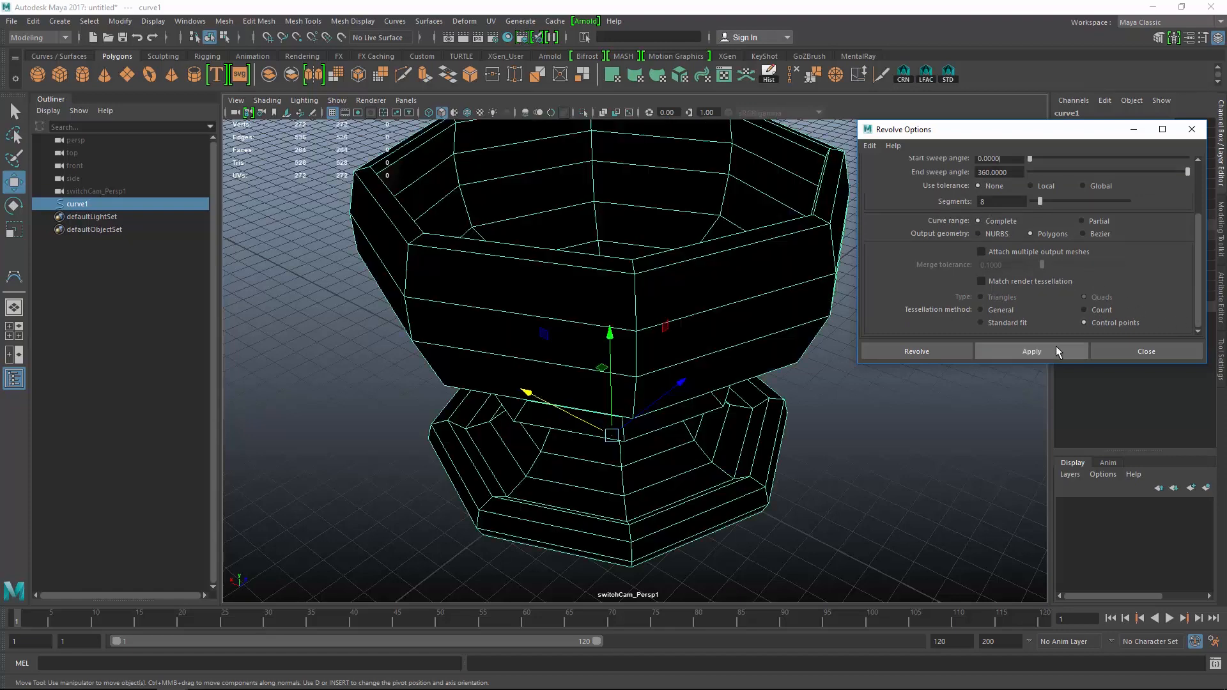
pyautogui.keyDown('alt'); pyautogui.moveTo(885, 417); pyautogui.dragTo(776, 381, button='right'); pyautogui.keyUp('alt')
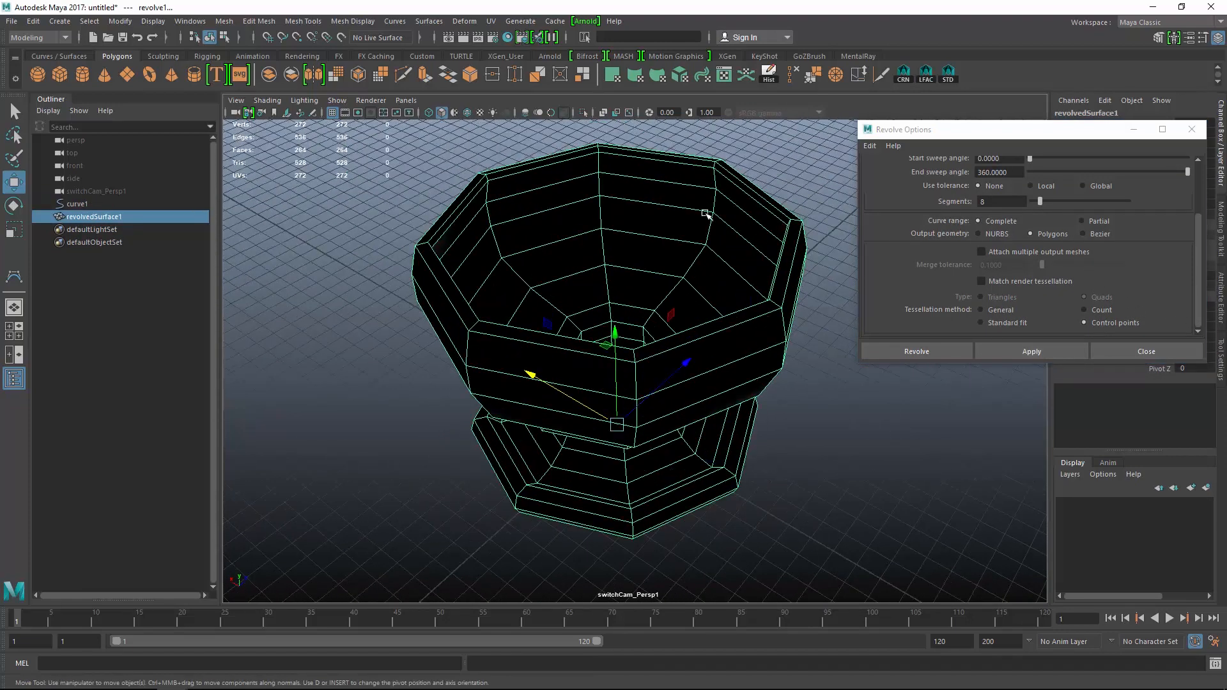
pyautogui.keyDown('alt'); pyautogui.moveTo(705, 214); pyautogui.dragTo(544, 276); pyautogui.keyUp('alt')
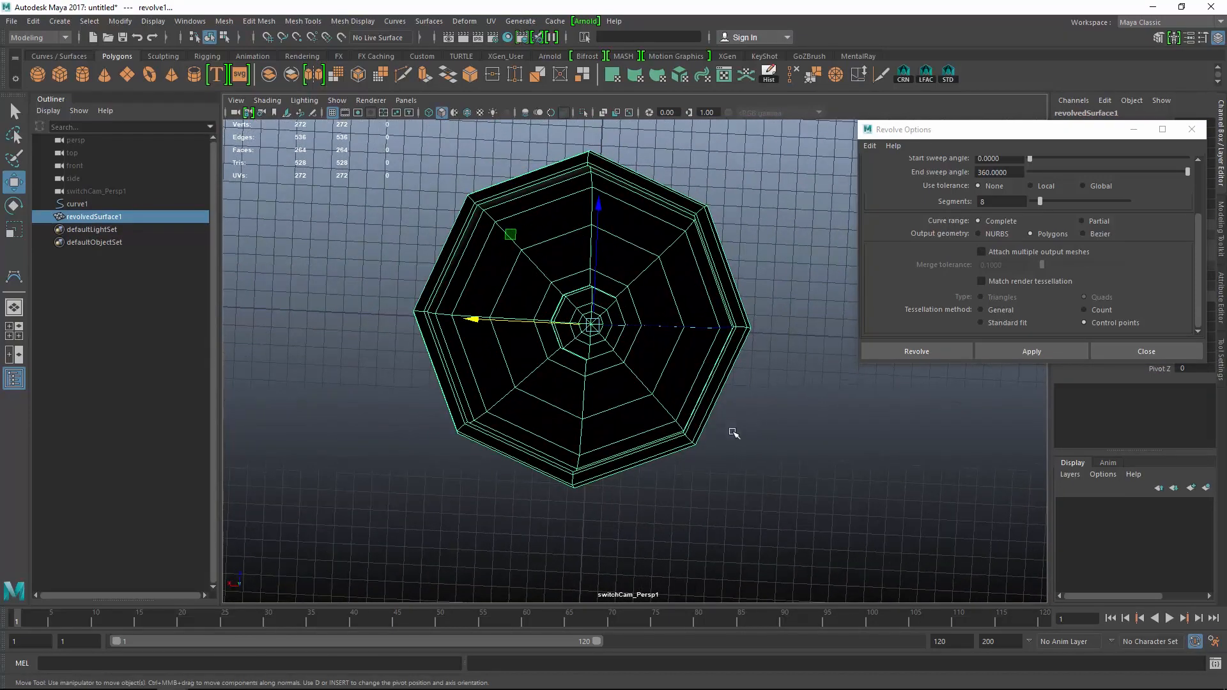
pyautogui.hotkey('ctrl', 'z')
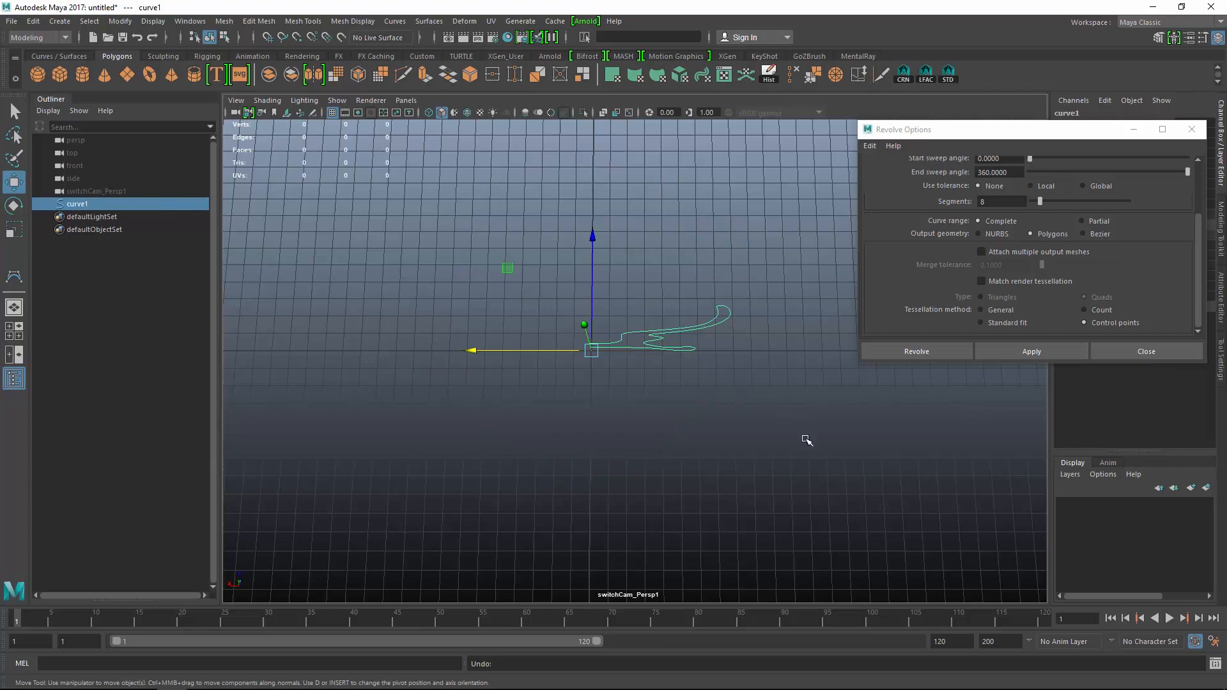
# Revolve the profile curve around the Y axis with 12 segments
pyautogui.keyDown('alt'); pyautogui.moveTo(806, 441); pyautogui.dragTo(747, 391); pyautogui.keyUp('alt')
pyautogui.click(1000, 202)
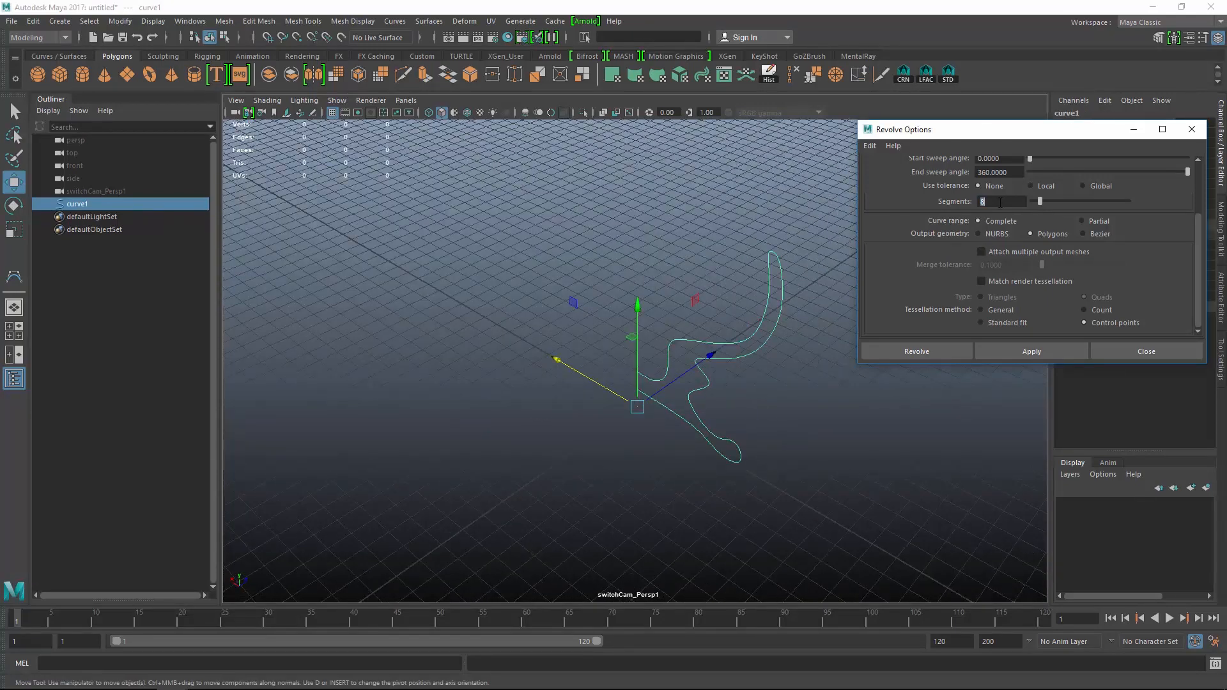
pyautogui.click(1031, 350)
pyautogui.keyDown('alt'); pyautogui.moveTo(603, 397); pyautogui.dragTo(579, 416); pyautogui.keyUp('alt')
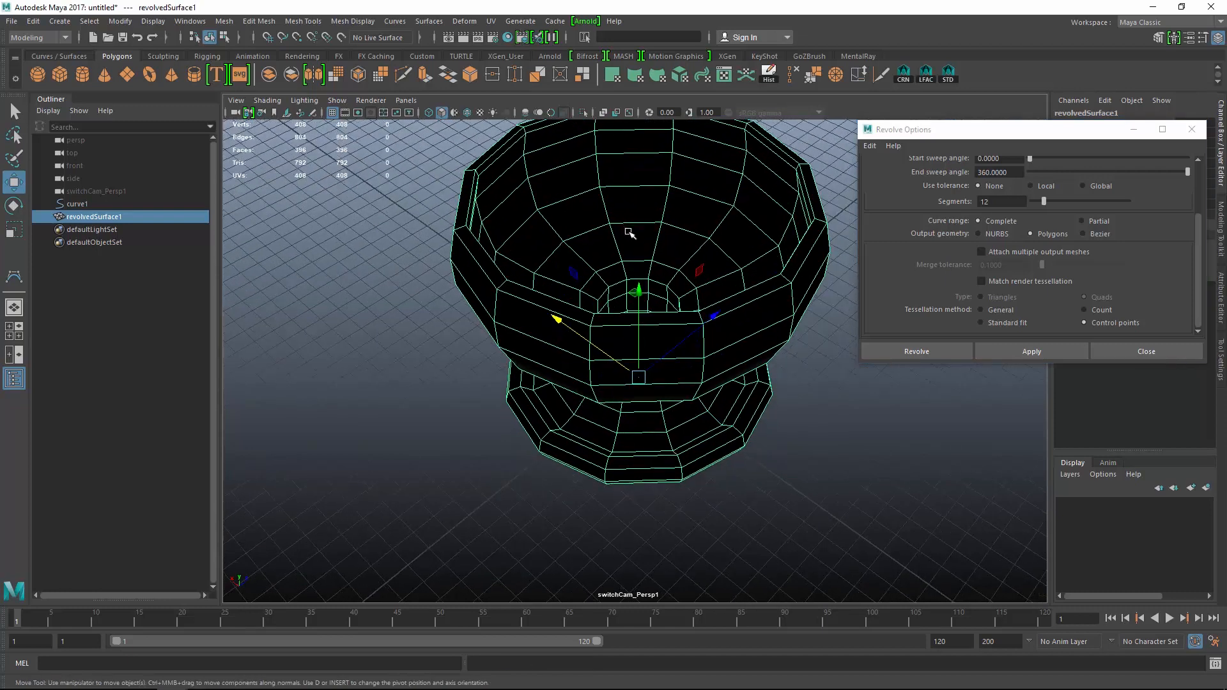
# Reverse the normals of the revolved bowl mesh and deselect it
pyautogui.click(363, 24)
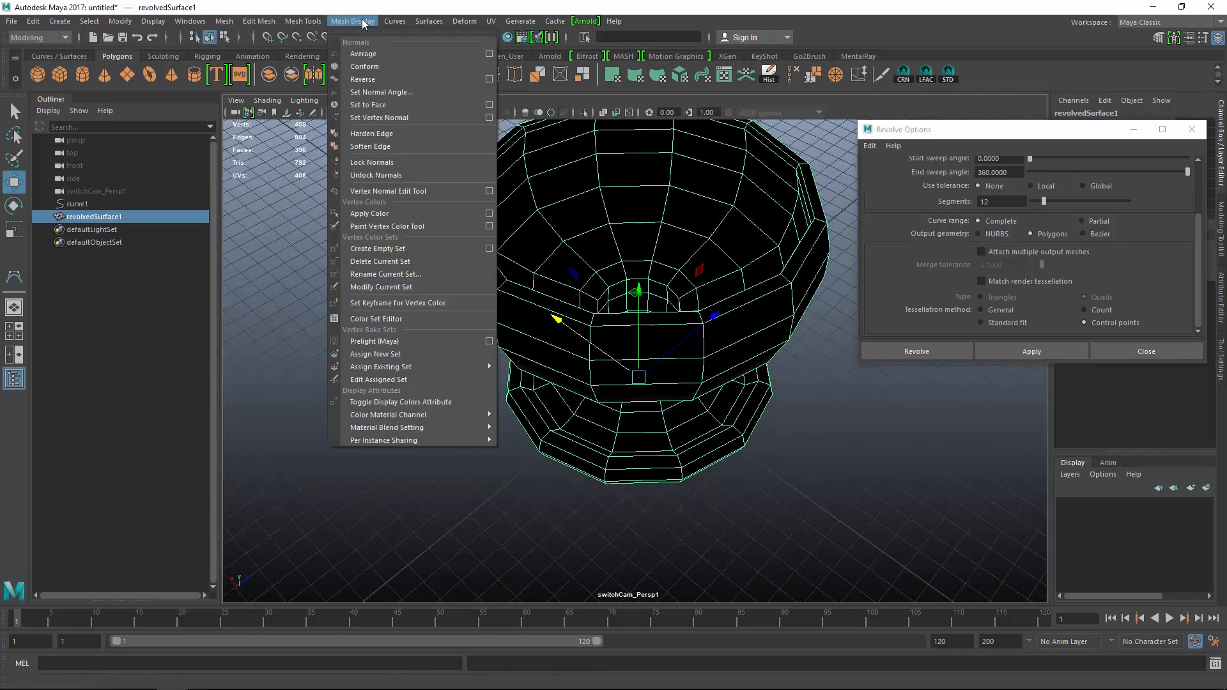
pyautogui.click(378, 78)
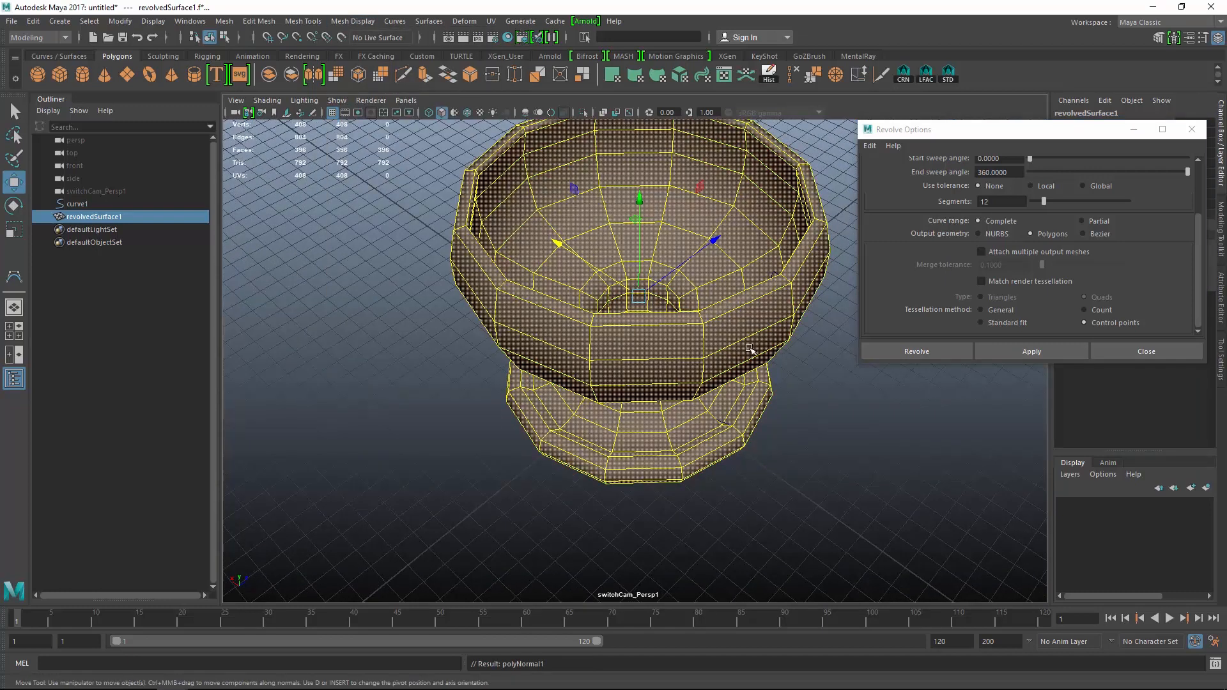
pyautogui.click(906, 510)
pyautogui.keyDown('alt'); pyautogui.moveTo(884, 485); pyautogui.dragTo(703, 351); pyautogui.keyUp('alt')
pyautogui.moveTo(703, 351)
pyautogui.keyDown('alt'); pyautogui.mouseDown(button='right')
pyautogui.moveTo(731, 440)
pyautogui.moveTo(800, 392)
pyautogui.mouseUp(button='right'); pyautogui.keyUp('alt')
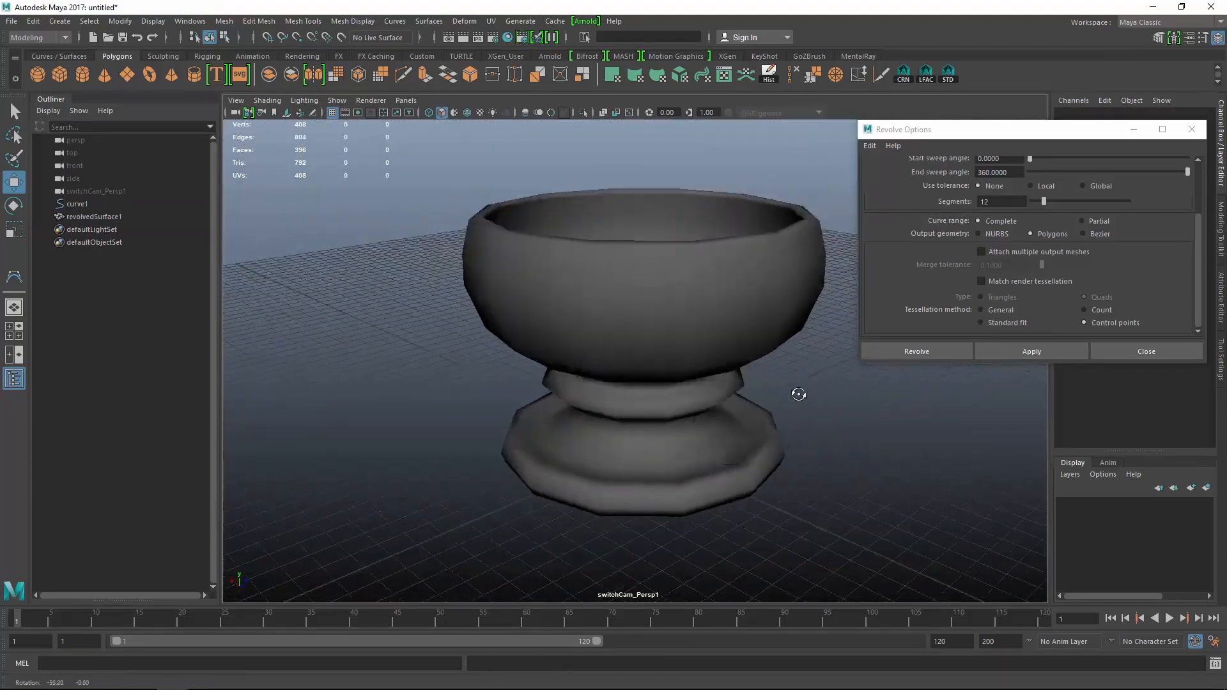
# Inspect the shaded bowl mesh from several angles and turn on its smooth mesh preview
pyautogui.click(720, 334)
pyautogui.keyDown('alt'); pyautogui.moveTo(720, 335); pyautogui.dragTo(708, 360); pyautogui.keyUp('alt')
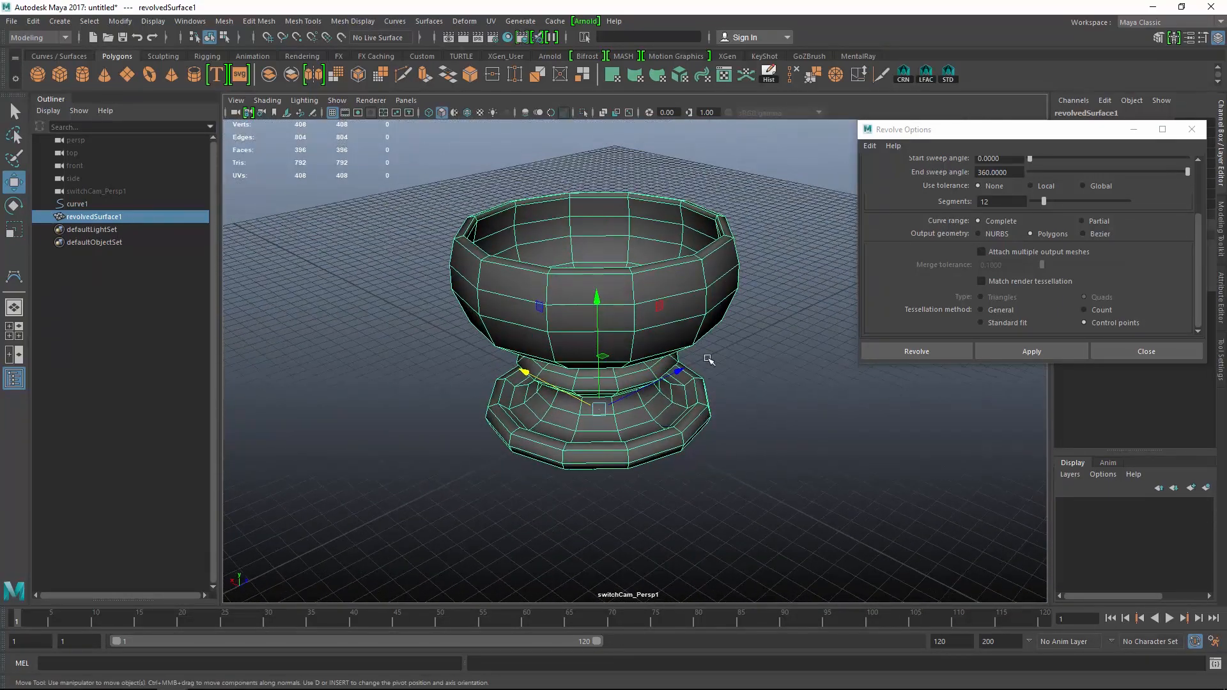
pyautogui.keyDown('alt'); pyautogui.moveTo(790, 447); pyautogui.dragTo(764, 476); pyautogui.keyUp('alt')
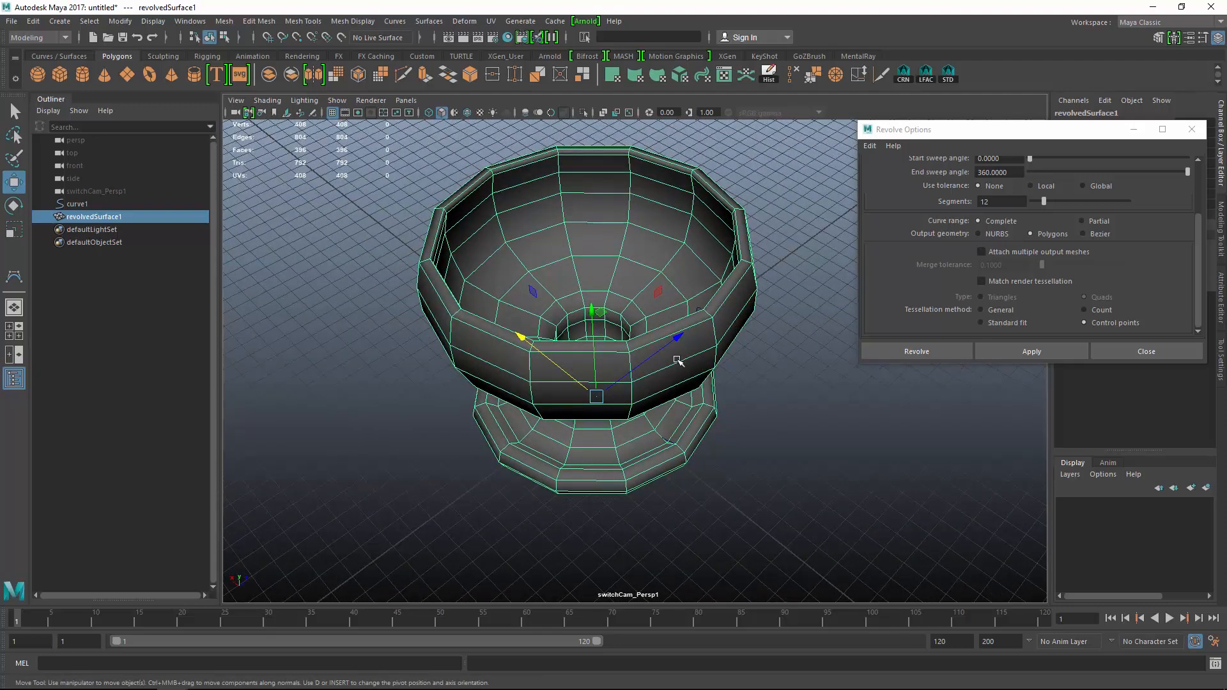
pyautogui.keyDown('alt'); pyautogui.moveTo(692, 395); pyautogui.dragTo(749, 329); pyautogui.keyUp('alt')
pyautogui.keyDown('alt'); pyautogui.moveTo(748, 329); pyautogui.dragTo(712, 364, button='middle'); pyautogui.keyUp('alt')
pyautogui.keyDown('alt'); pyautogui.moveTo(711, 364); pyautogui.dragTo(714, 371); pyautogui.keyUp('alt')
pyautogui.click(714, 372)
pyautogui.press('5')
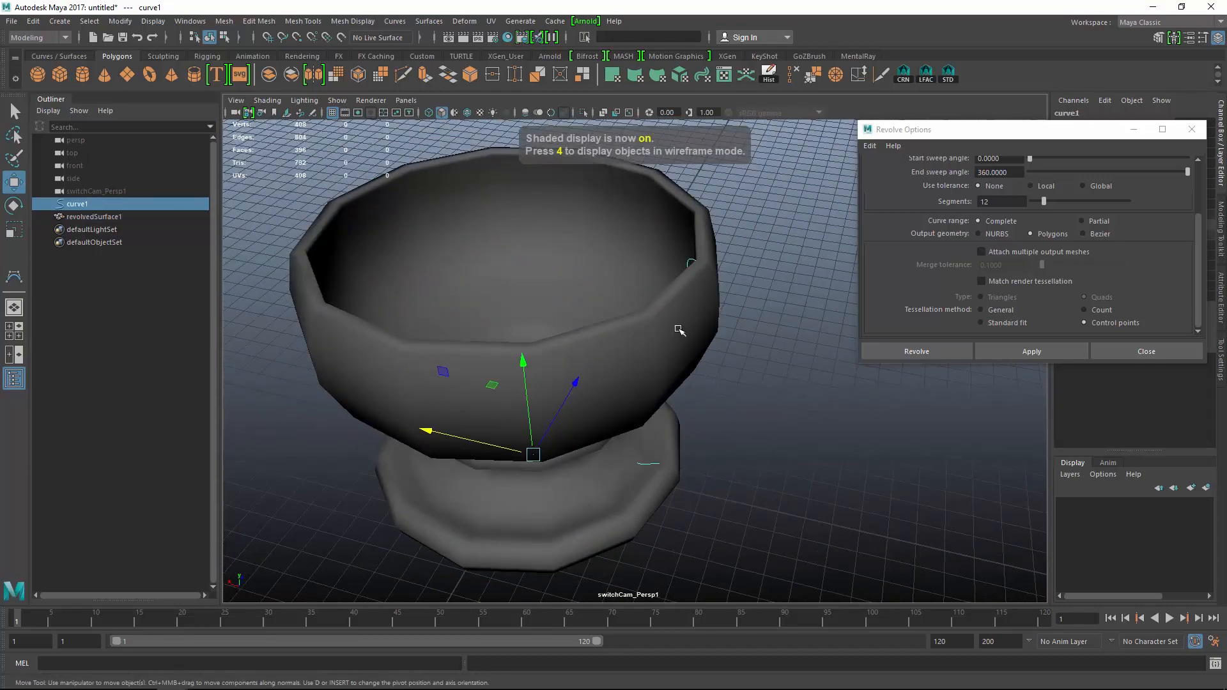
pyautogui.click(716, 340)
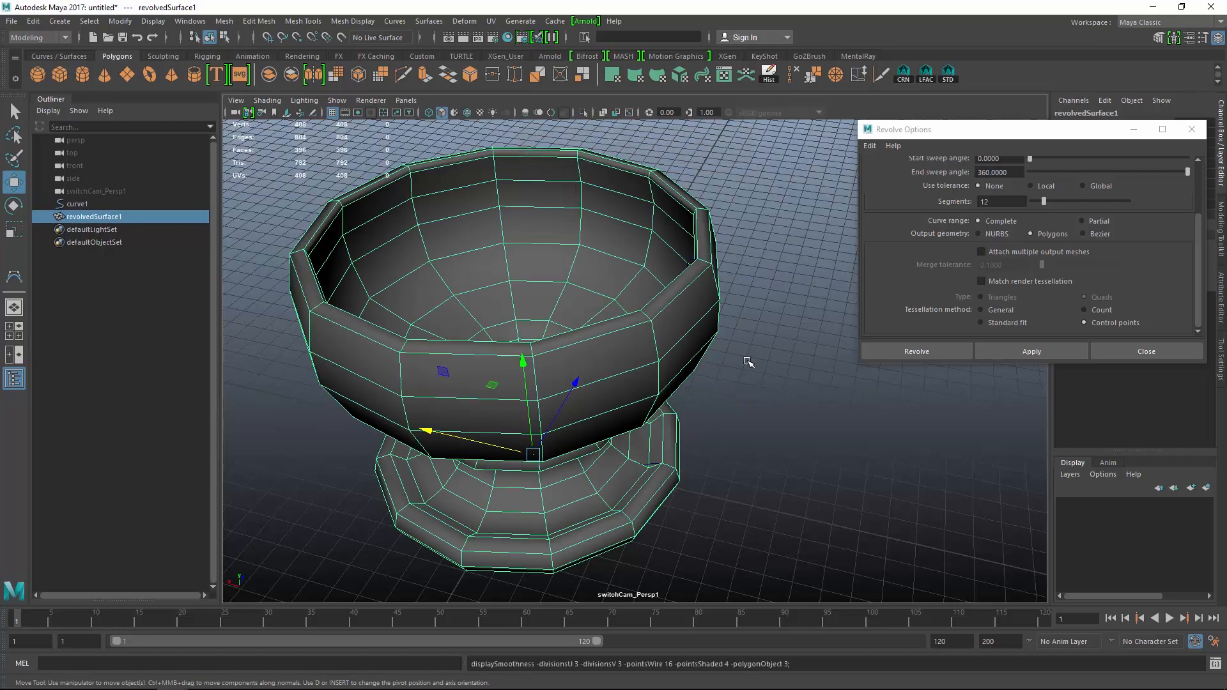
pyautogui.press('3')
pyautogui.keyDown('alt'); pyautogui.moveTo(747, 350); pyautogui.dragTo(515, 457); pyautogui.keyUp('alt')
# Reshape the bowl's outer wall by moving control vertices of its profile curve in the front view, and close the Revolve options
pyautogui.click(92, 204)
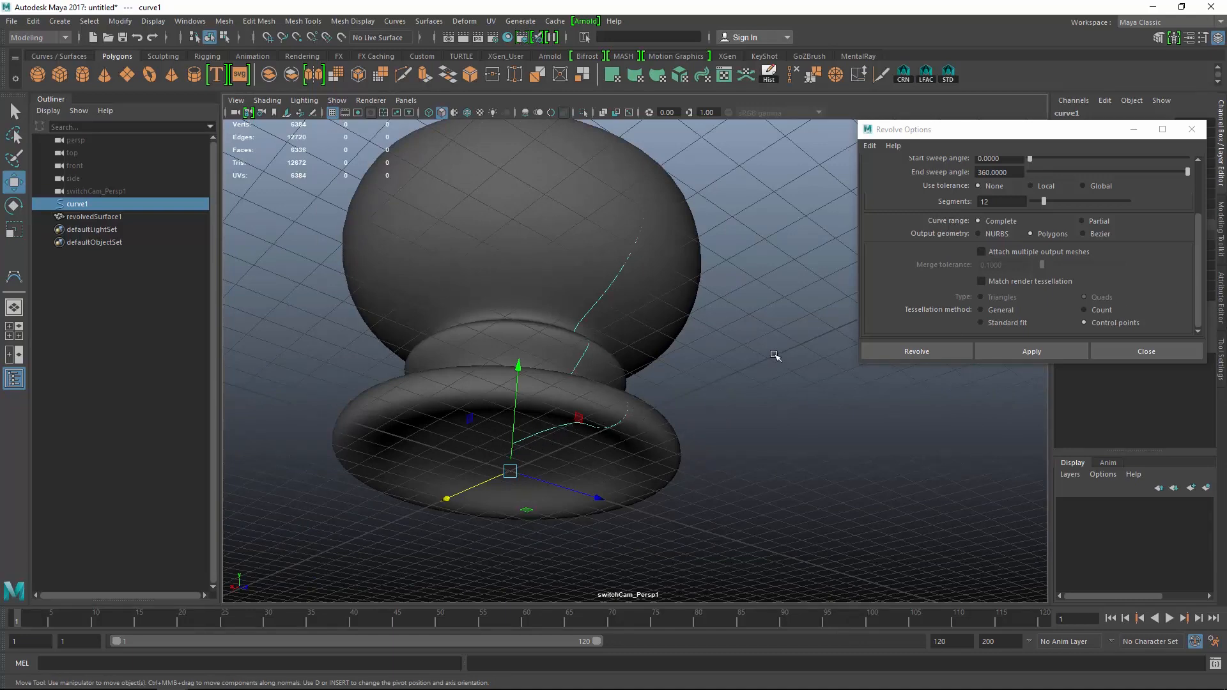
pyautogui.moveTo(767, 366)
pyautogui.keyDown('alt'); pyautogui.mouseDown()
pyautogui.moveTo(777, 400)
pyautogui.moveTo(740, 339)
pyautogui.moveTo(740, 361)
pyautogui.moveTo(766, 374)
pyautogui.mouseUp(); pyautogui.keyUp('alt')
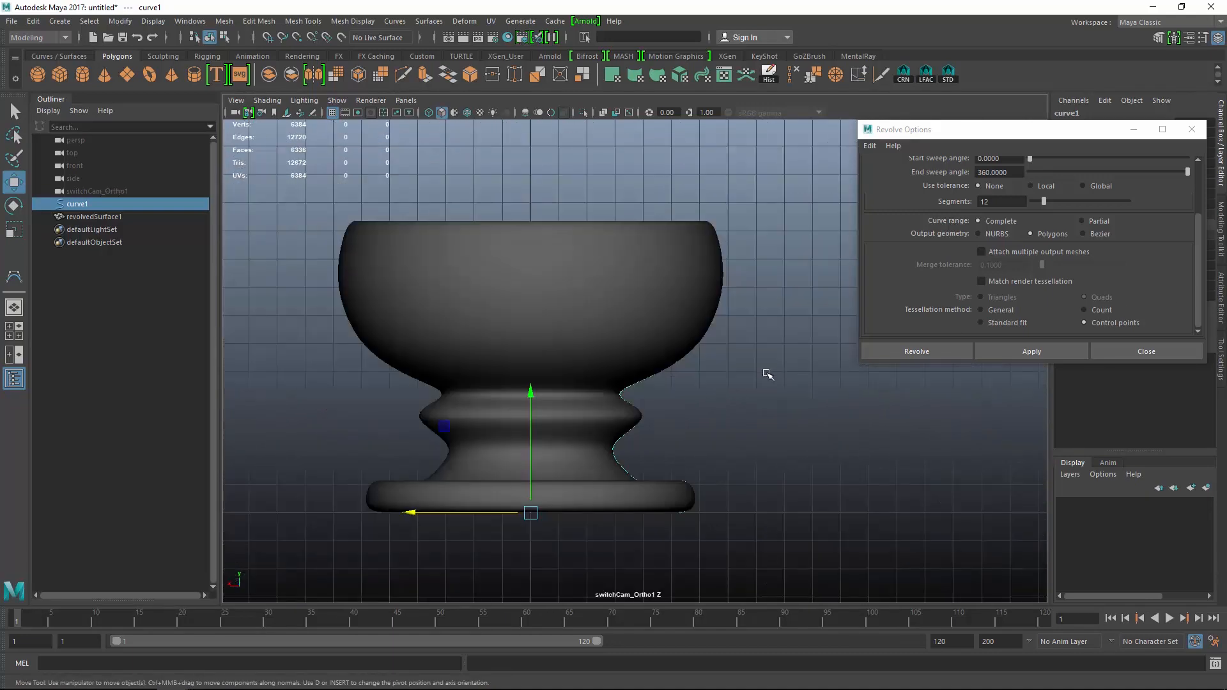
pyautogui.click(764, 407)
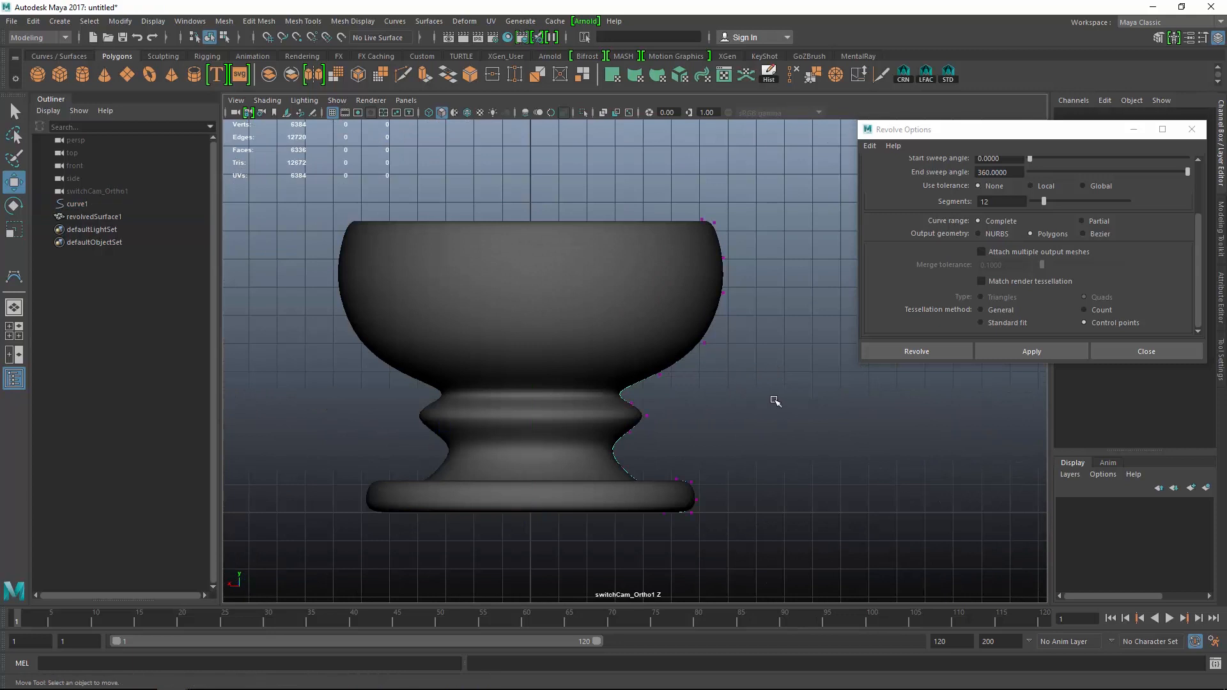
pyautogui.moveTo(767, 396); pyautogui.dragTo(727, 346)
pyautogui.moveTo(704, 387)
pyautogui.mouseDown()
pyautogui.moveTo(661, 367)
pyautogui.moveTo(684, 384)
pyautogui.mouseUp()
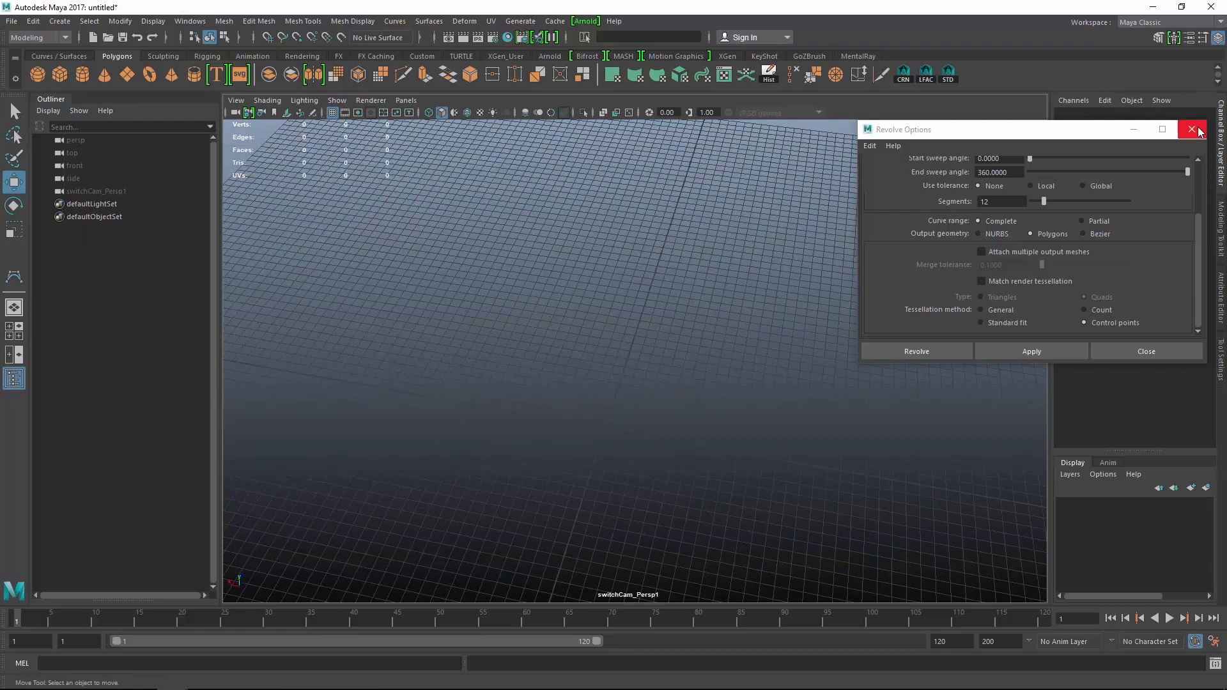
pyautogui.click(1192, 129)
# Draw an S-shaped CV curve with nine control vertices on the ground grid
pyautogui.moveTo(591, 303)
pyautogui.keyDown('alt'); pyautogui.mouseDown()
pyautogui.moveTo(556, 274)
pyautogui.moveTo(589, 298)
pyautogui.mouseUp(); pyautogui.keyUp('alt')
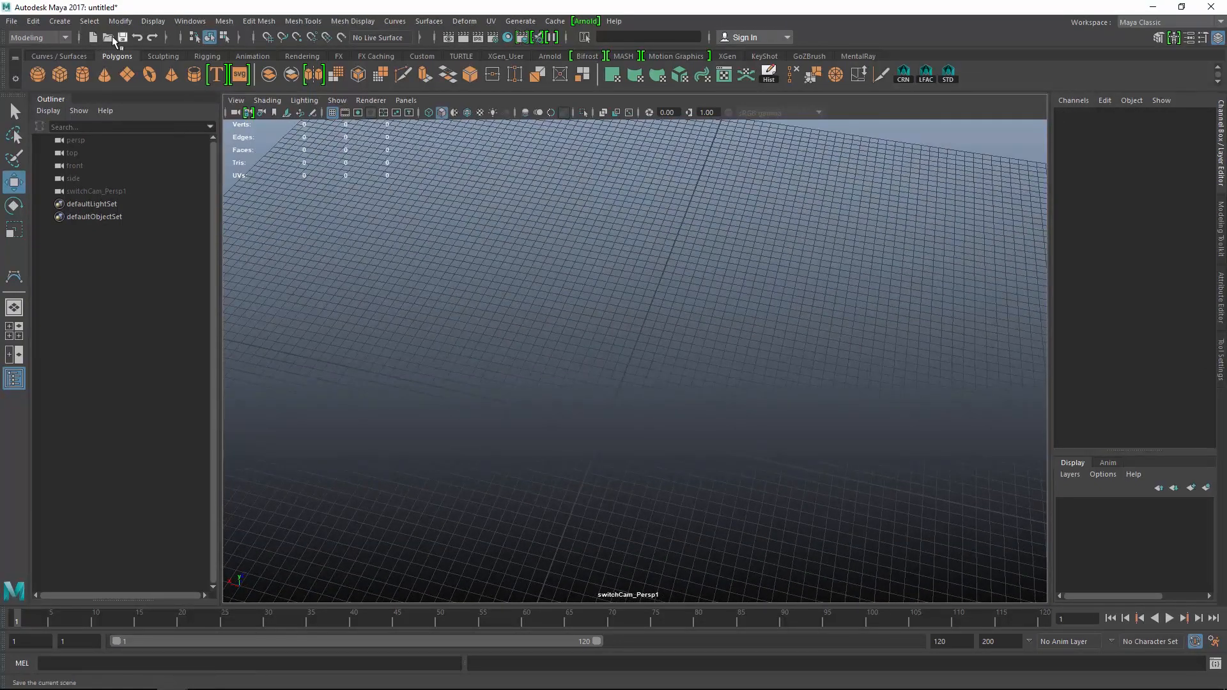
pyautogui.click(59, 21)
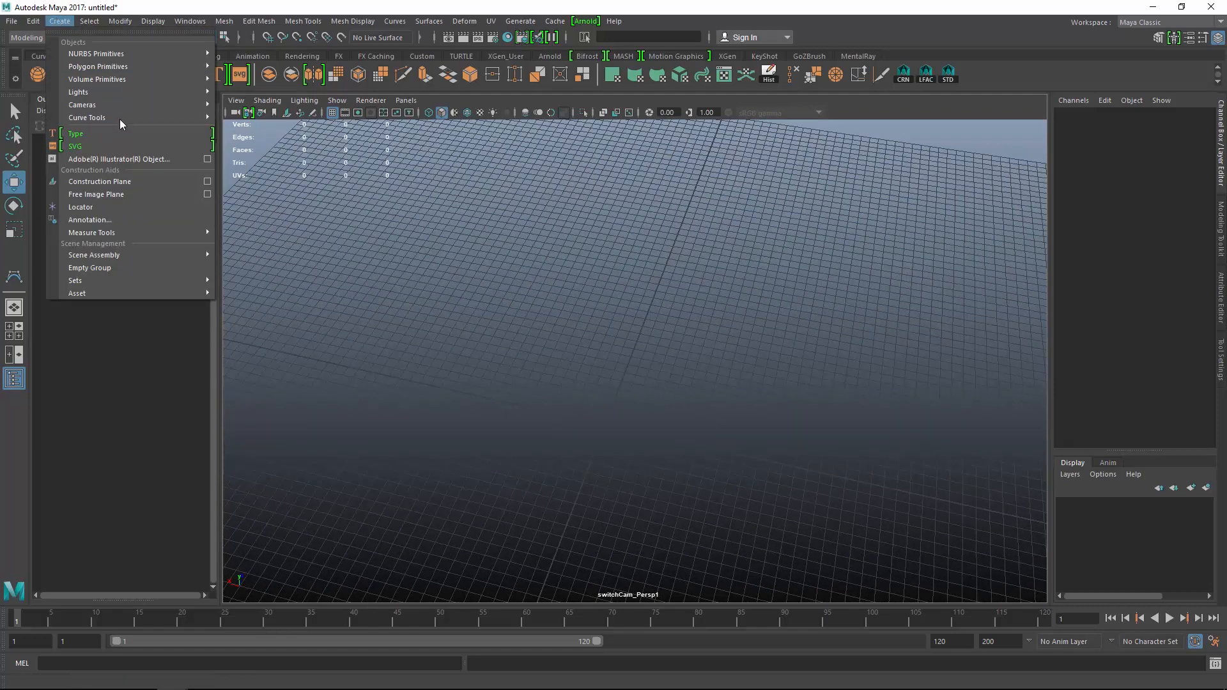
pyautogui.moveTo(115, 119)
pyautogui.click(244, 119)
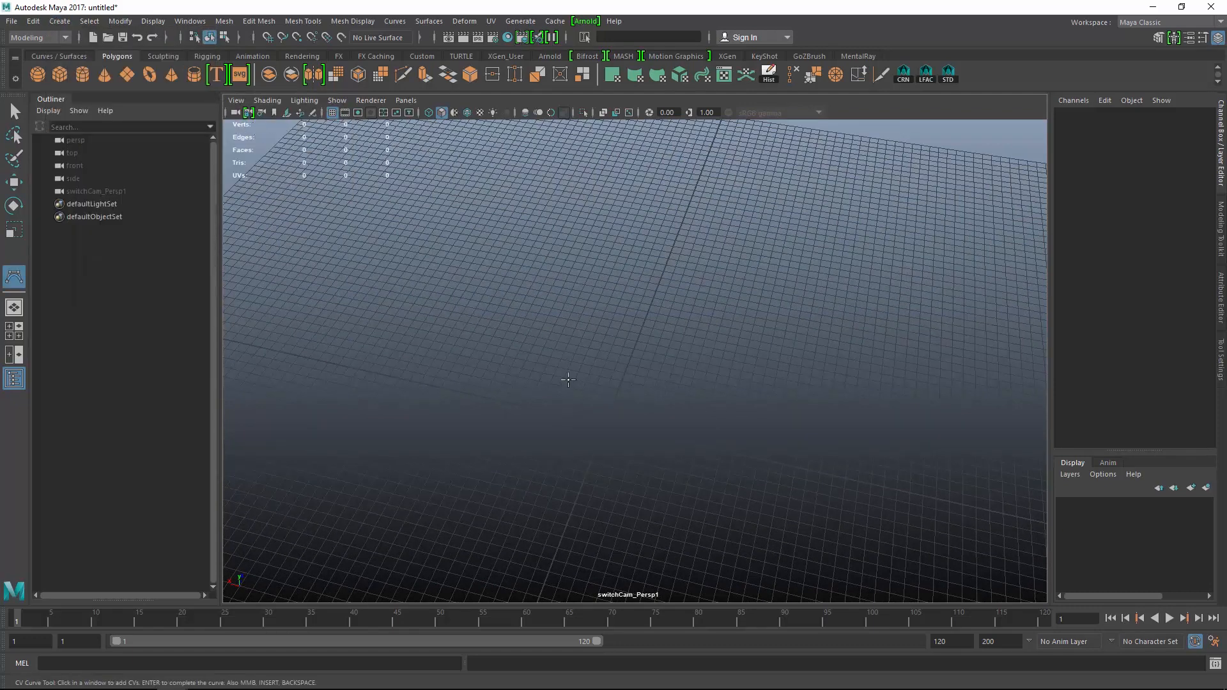
pyautogui.keyDown('alt'); pyautogui.moveTo(568, 380); pyautogui.dragTo(499, 358); pyautogui.keyUp('alt')
pyautogui.click(417, 367)
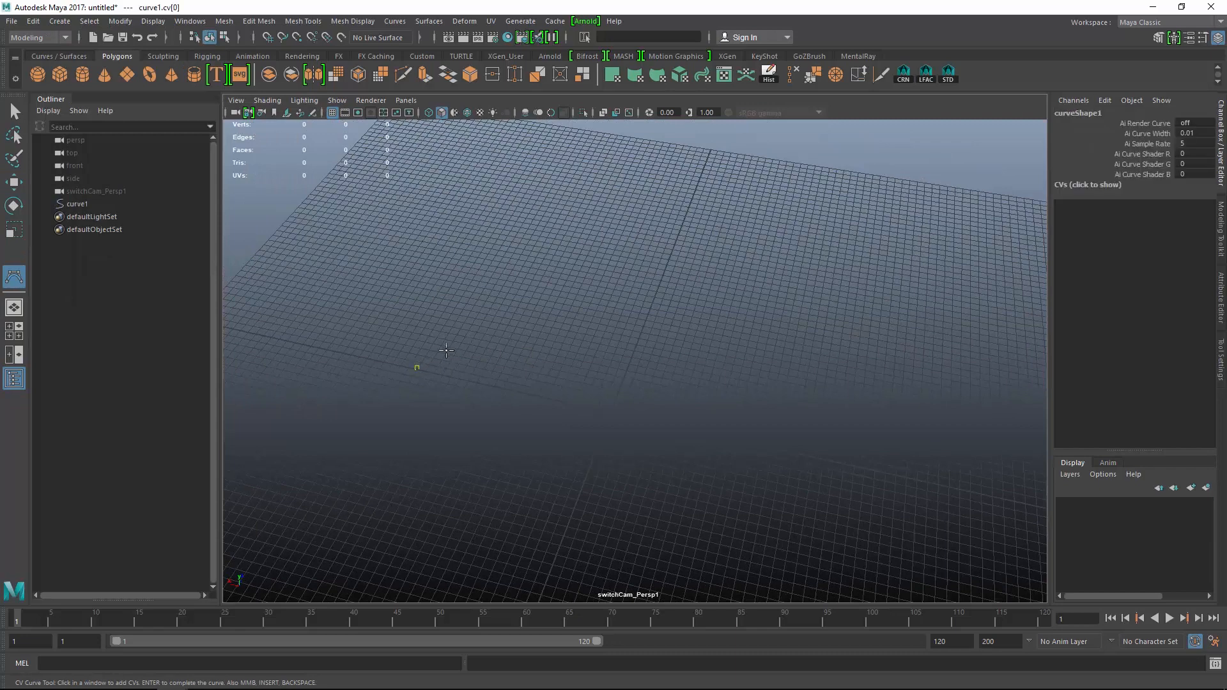
pyautogui.click(484, 335)
pyautogui.click(534, 342)
pyautogui.click(565, 395)
pyautogui.click(584, 444)
pyautogui.click(632, 476)
pyautogui.click(712, 479)
pyautogui.click(761, 448)
pyautogui.click(795, 401)
pyautogui.press('Return')
# Duplicate the curve, raise the copy about 210 units in Y and enter control vertex editing on it
pyautogui.keyDown('alt'); pyautogui.moveTo(696, 388); pyautogui.dragTo(682, 316); pyautogui.keyUp('alt')
pyautogui.hotkey('ctrl', 'd')
pyautogui.rightClick(682, 309)
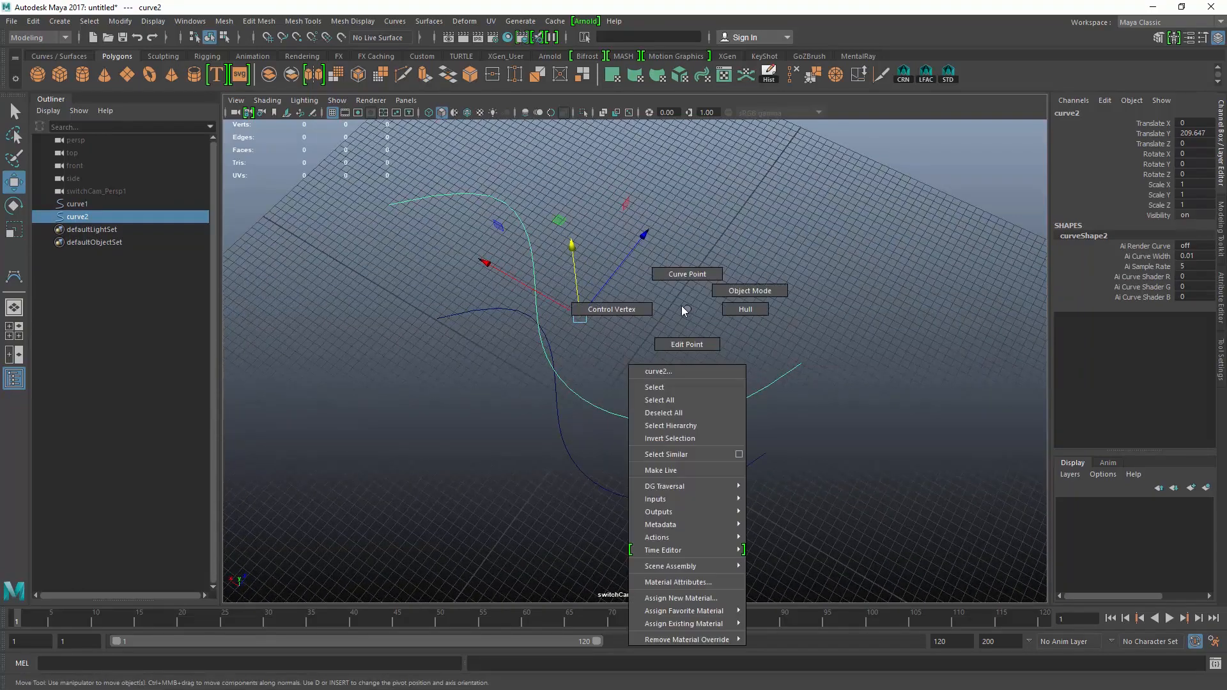
pyautogui.moveTo(682, 306); pyautogui.dragTo(601, 309, button='right')
# Reshape the raised curve into a wavier line than the original by moving its control vertices in the top view
pyautogui.keyDown('alt'); pyautogui.moveTo(690, 339); pyautogui.dragTo(638, 358); pyautogui.keyUp('alt')
pyautogui.moveTo(531, 296); pyautogui.dragTo(523, 225)
pyautogui.click(674, 215)
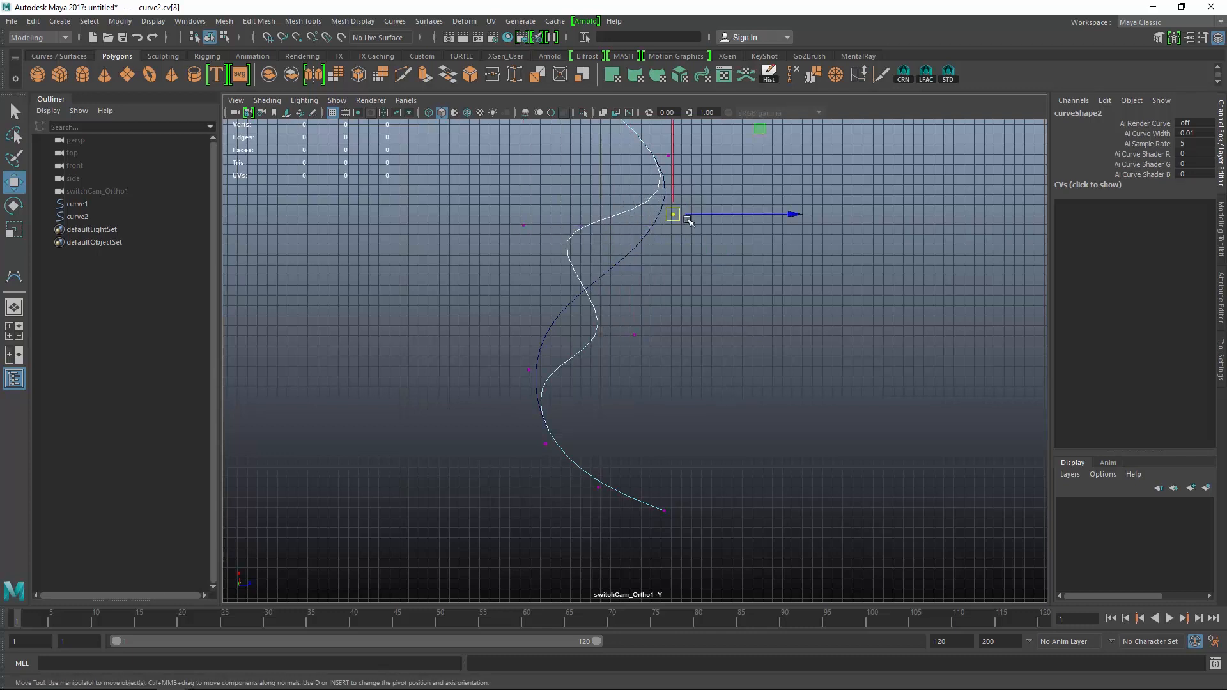
pyautogui.moveTo(674, 214); pyautogui.dragTo(642, 207)
pyautogui.keyDown('alt'); pyautogui.moveTo(683, 291); pyautogui.dragTo(717, 414, button='middle'); pyautogui.keyUp('alt')
pyautogui.moveTo(620, 211); pyautogui.dragTo(687, 226)
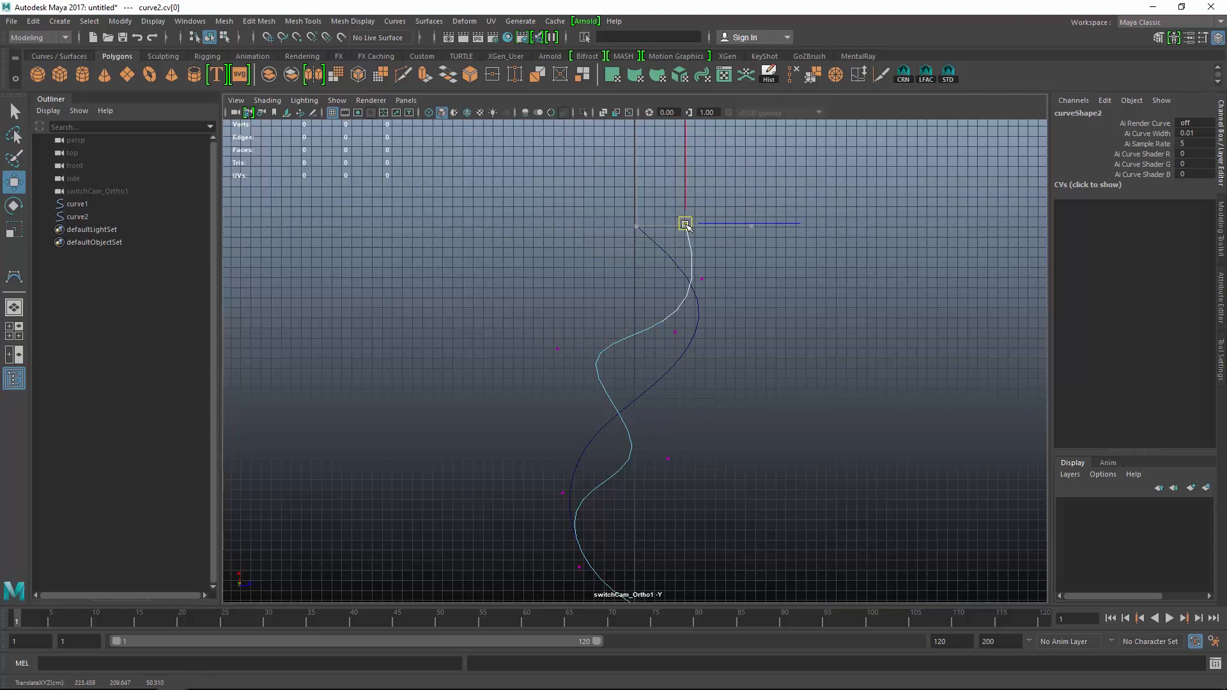
pyautogui.click(702, 279)
pyautogui.click(675, 332)
pyautogui.moveTo(676, 333); pyautogui.dragTo(667, 349)
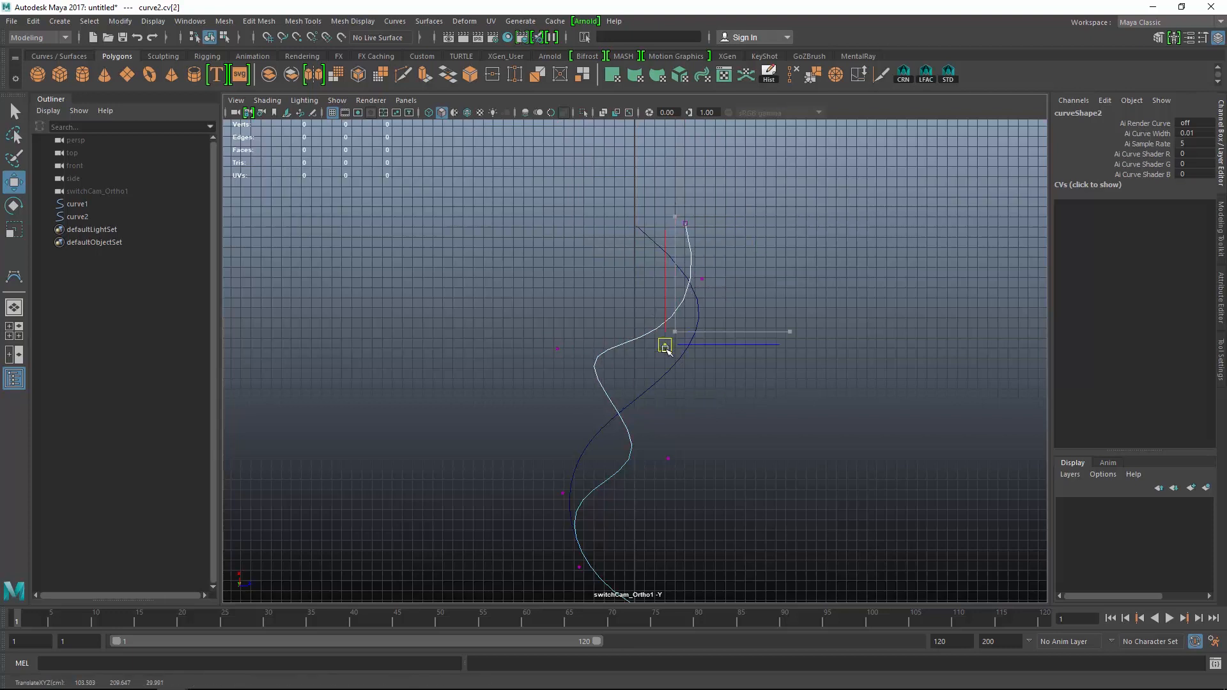
pyautogui.keyDown('alt'); pyautogui.moveTo(696, 406); pyautogui.dragTo(679, 269, button='middle'); pyautogui.keyUp('alt')
pyautogui.moveTo(583, 446); pyautogui.dragTo(631, 446)
pyautogui.moveTo(541, 447); pyautogui.dragTo(556, 419)
# With soft selection, lower the raised curve near one end and lift it around its third and fourth control vertices
pyautogui.keyDown('alt'); pyautogui.moveTo(753, 420); pyautogui.dragTo(710, 349); pyautogui.keyUp('alt')
pyautogui.moveTo(413, 211); pyautogui.dragTo(514, 257)
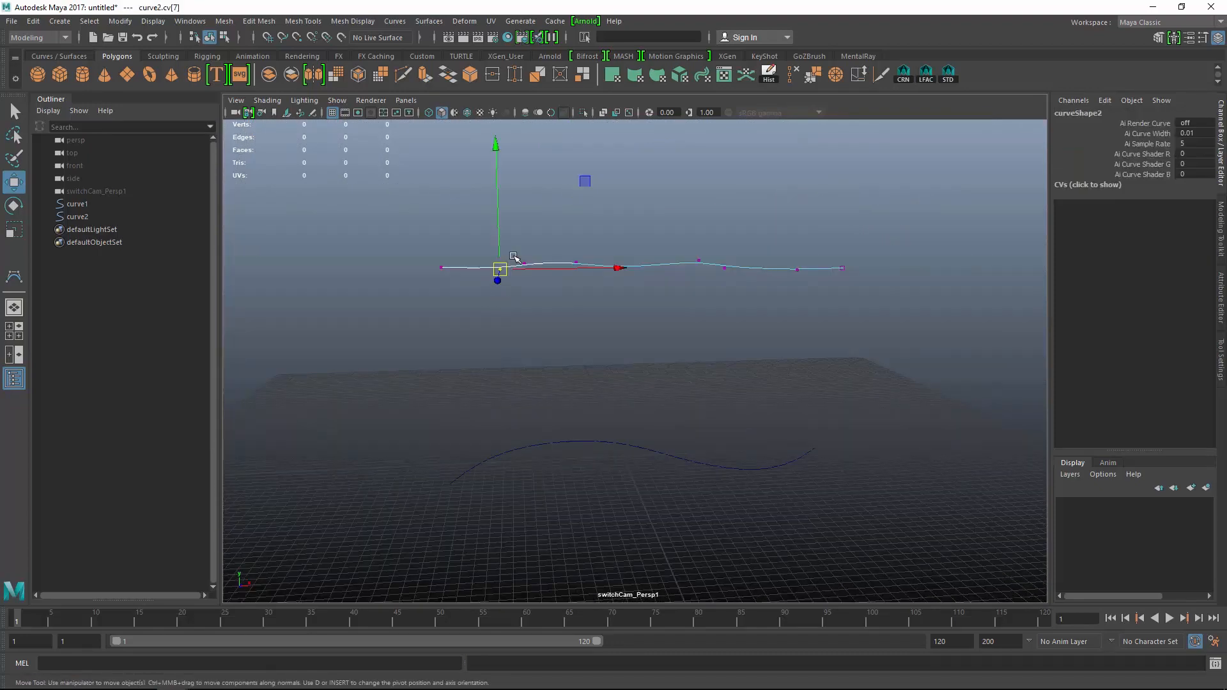
pyautogui.keyDown('alt'); pyautogui.moveTo(638, 244); pyautogui.dragTo(628, 245); pyautogui.keyUp('alt')
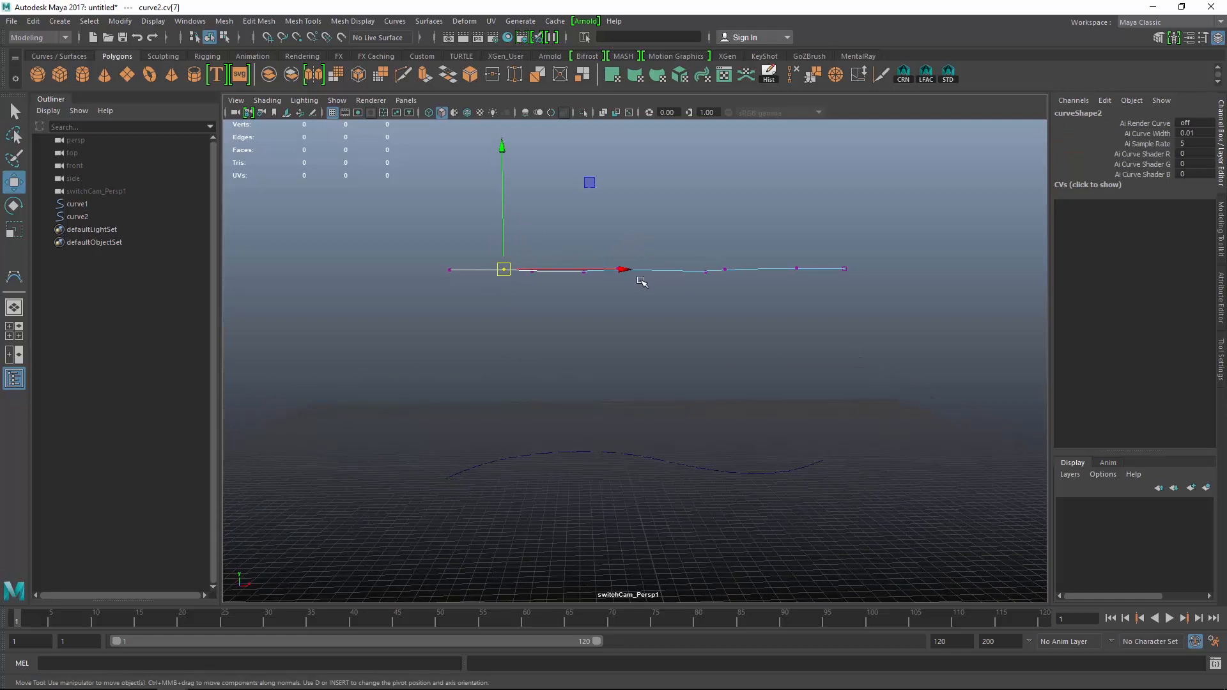
pyautogui.press('b')
pyautogui.moveTo(616, 225); pyautogui.dragTo(745, 224, button='middle')
pyautogui.moveTo(502, 150); pyautogui.dragTo(505, 182)
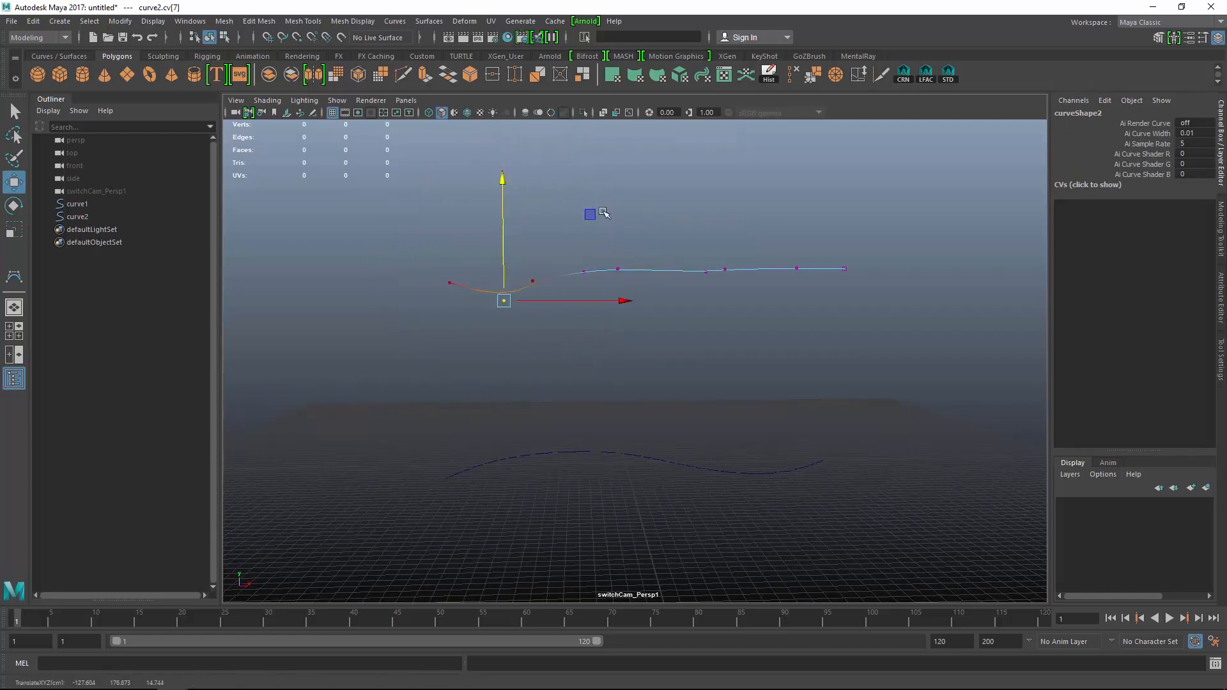
pyautogui.moveTo(644, 217); pyautogui.dragTo(671, 253)
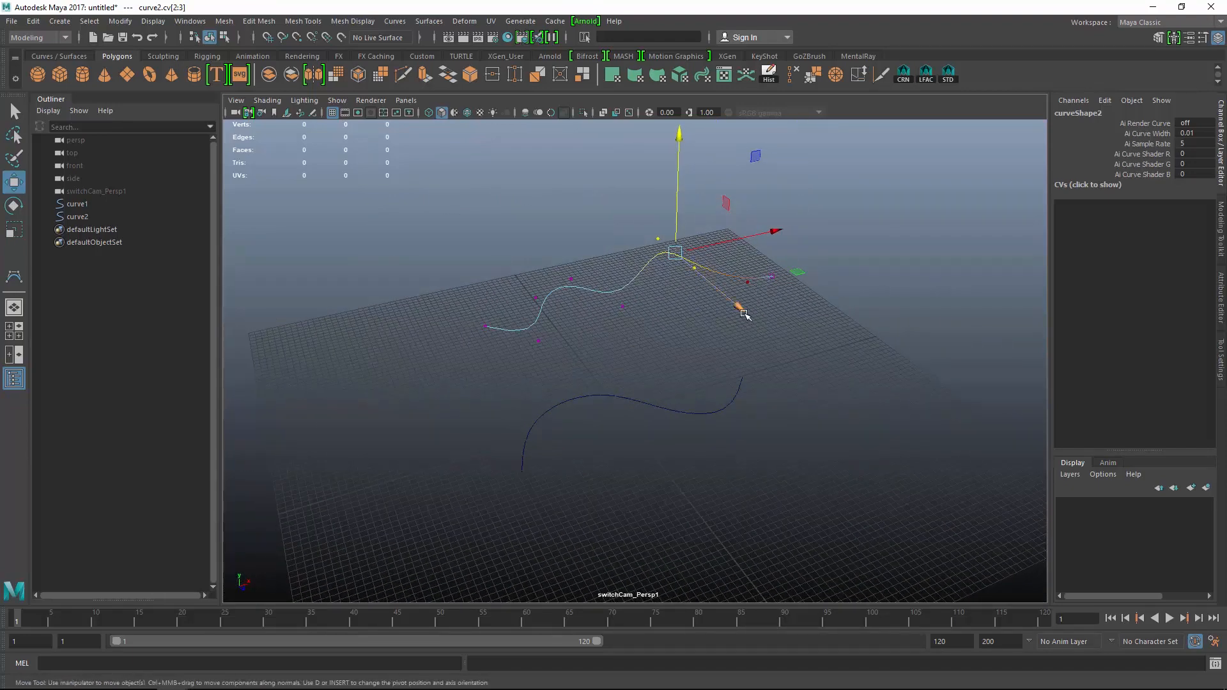
# Loft the two curves with reset options, Polygons output, Control points tessellation and 1 section span
pyautogui.press('F8')
pyautogui.keyDown('shift'); pyautogui.click(569, 399); pyautogui.keyUp('shift')
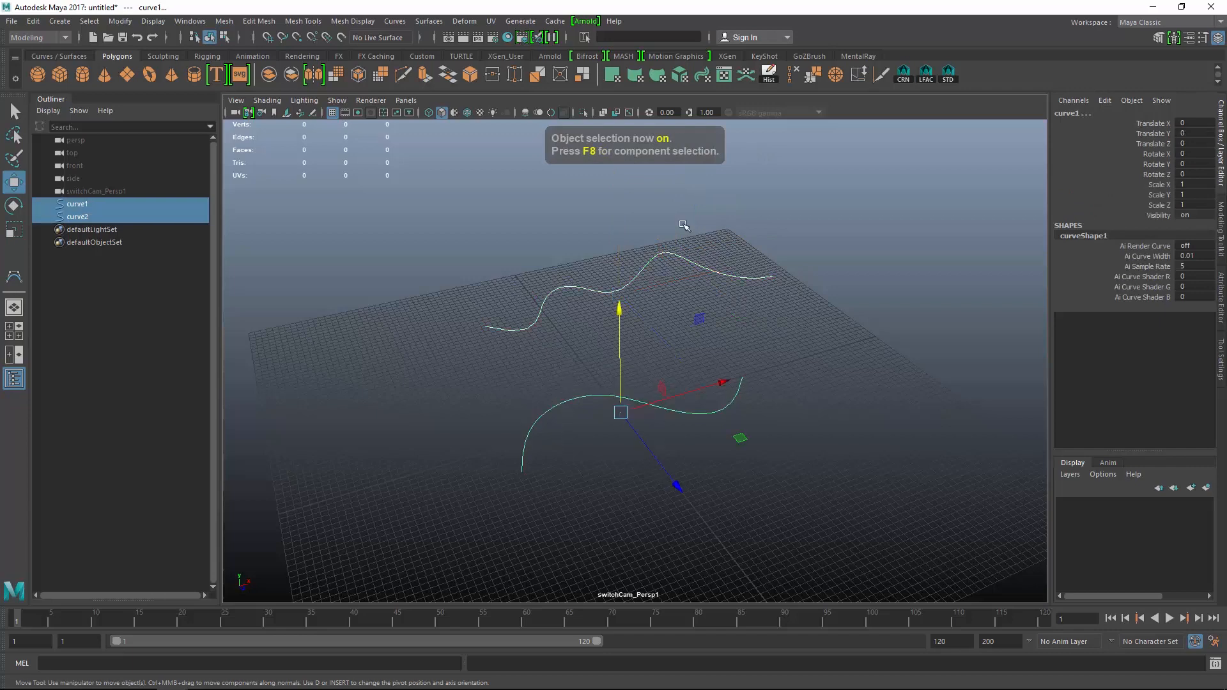
pyautogui.click(428, 21)
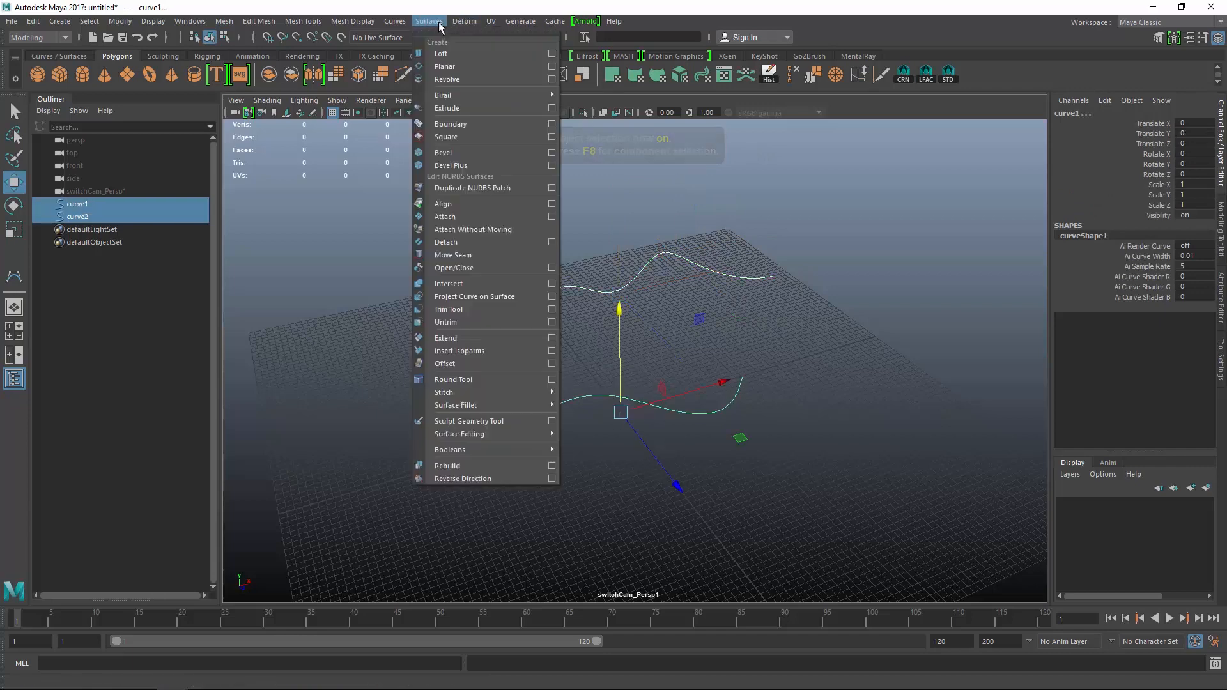
pyautogui.click(551, 54)
pyautogui.click(868, 145)
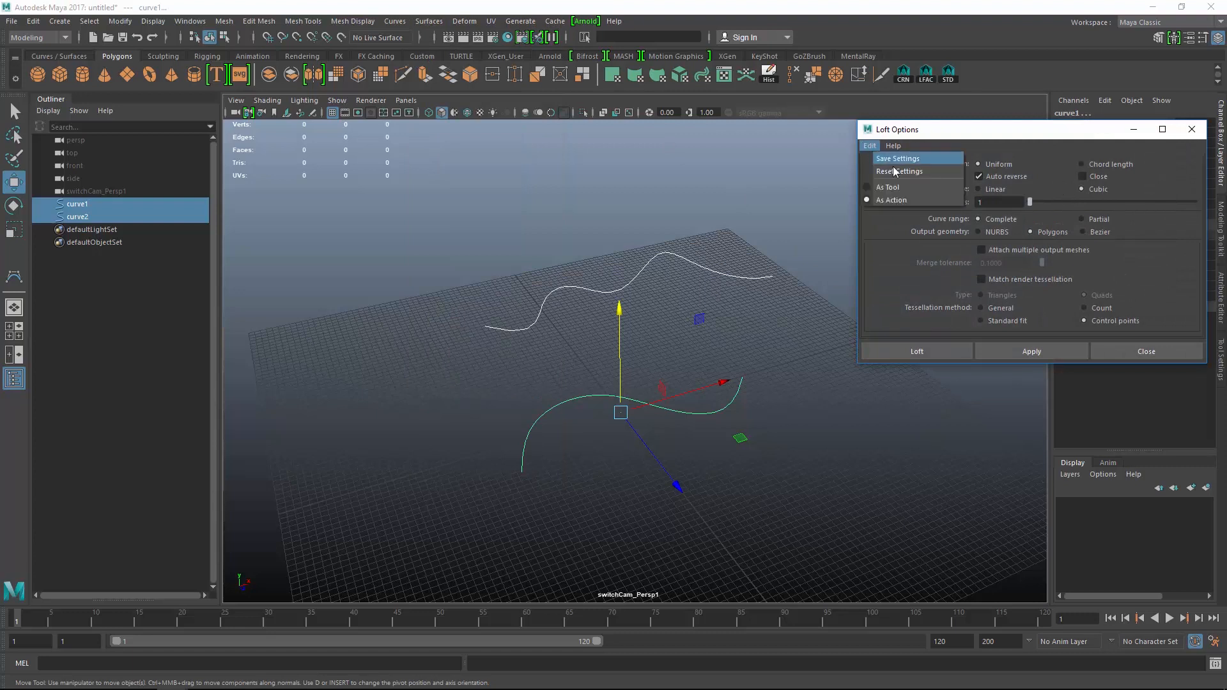
pyautogui.click(899, 171)
pyautogui.click(1048, 230)
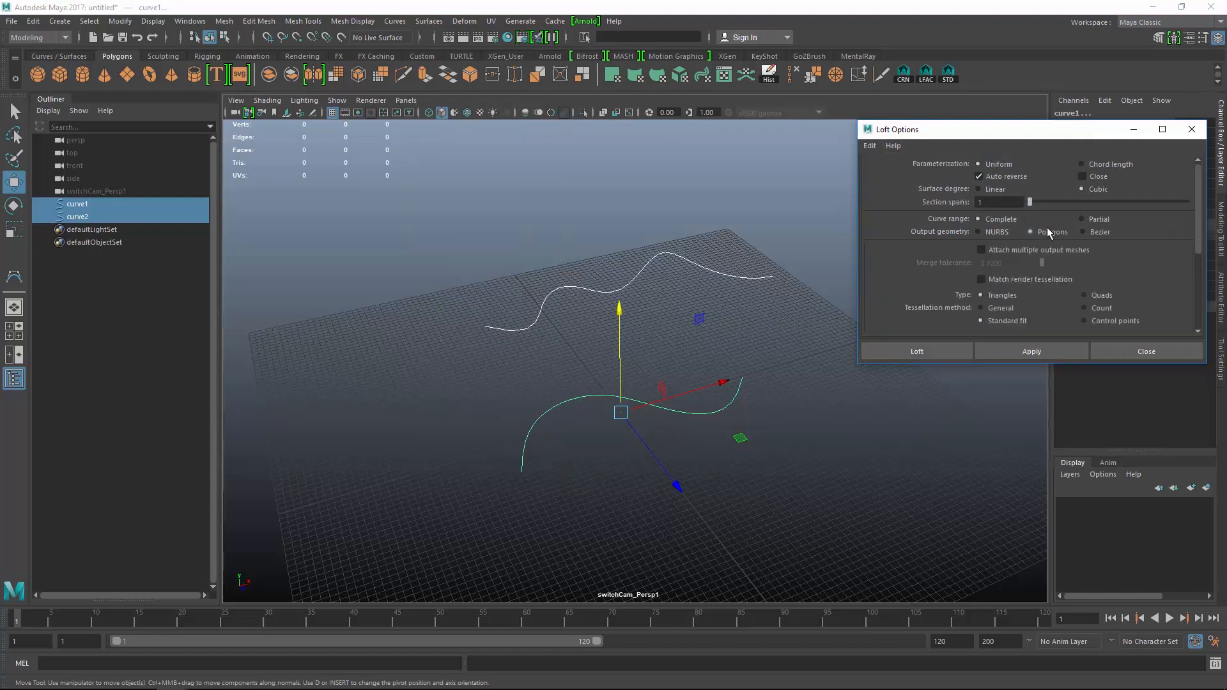
pyautogui.click(1128, 318)
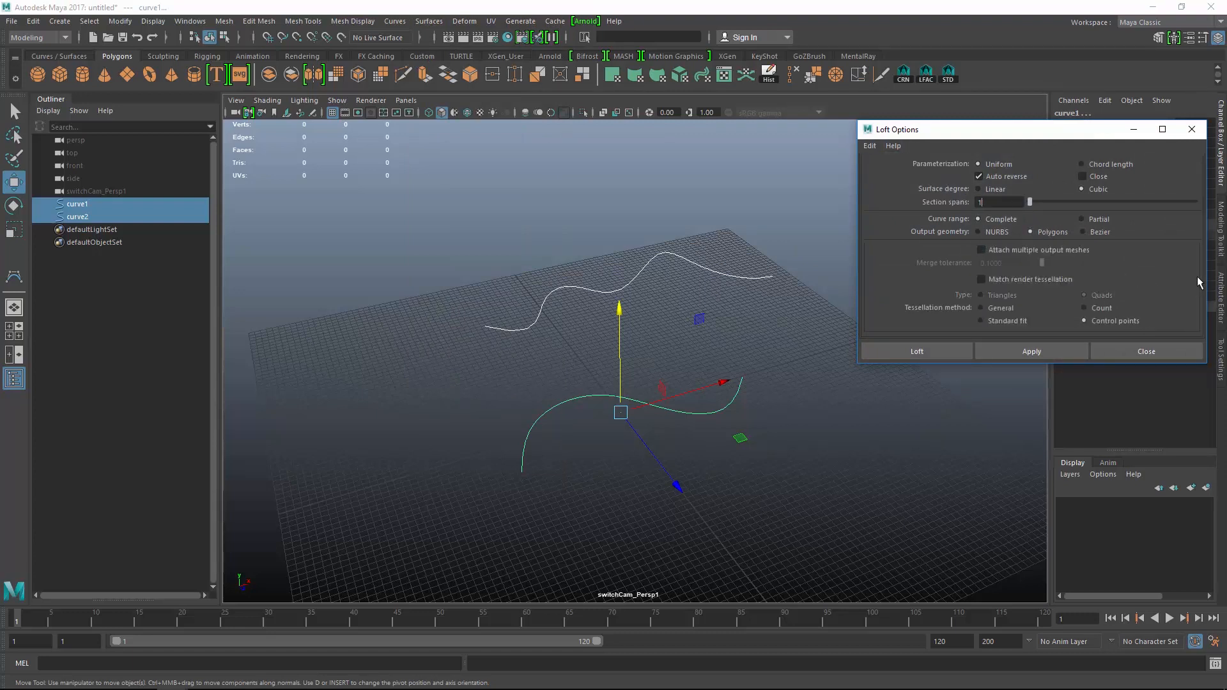
pyautogui.click(949, 349)
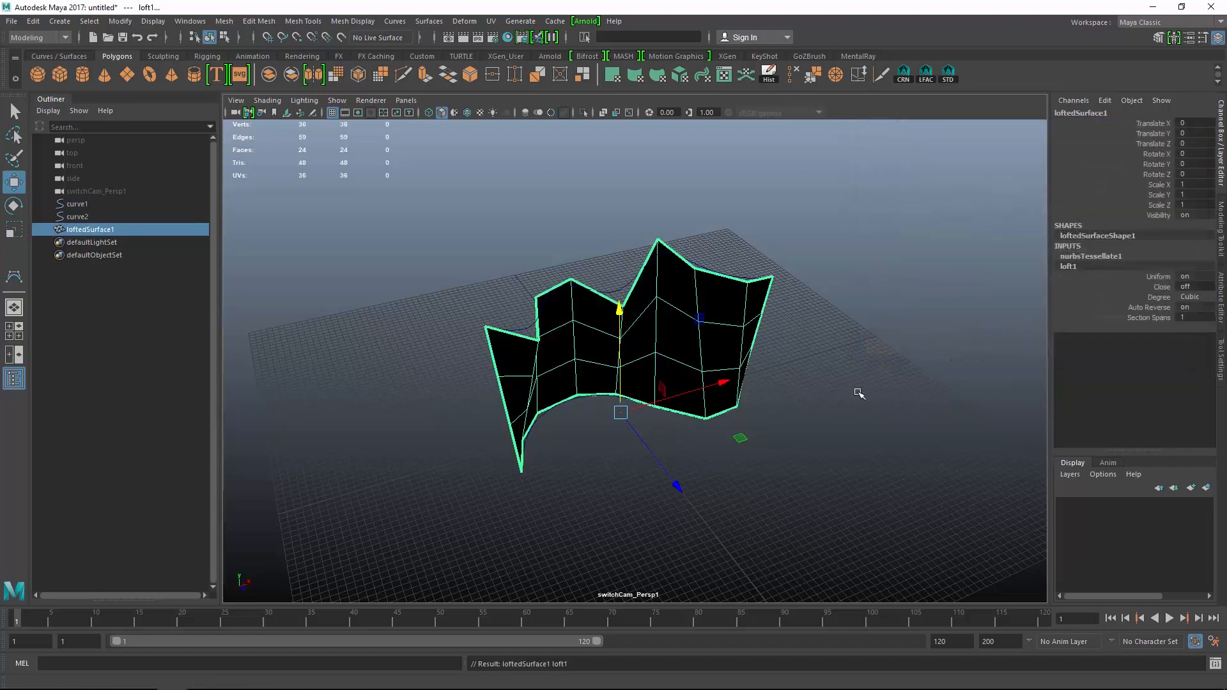
# Turn on smooth mesh preview for the lofted surface and inspect it from several angles
pyautogui.keyDown('alt'); pyautogui.moveTo(857, 391); pyautogui.dragTo(653, 389); pyautogui.keyUp('alt')
pyautogui.keyDown('alt'); pyautogui.moveTo(652, 390); pyautogui.dragTo(720, 343, button='right'); pyautogui.keyUp('alt')
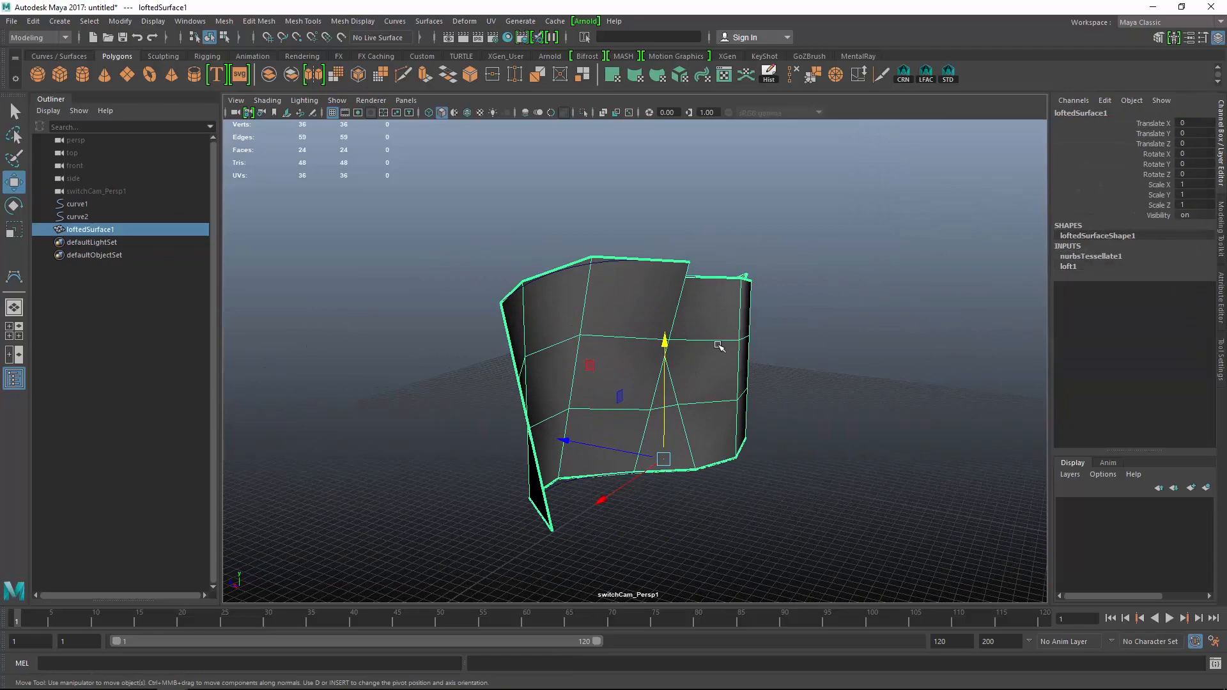
pyautogui.press('3')
pyautogui.keyDown('alt'); pyautogui.moveTo(808, 369); pyautogui.dragTo(712, 365); pyautogui.keyUp('alt')
pyautogui.click(714, 270)
pyautogui.keyDown('alt'); pyautogui.moveTo(910, 365); pyautogui.dragTo(855, 380); pyautogui.keyUp('alt')
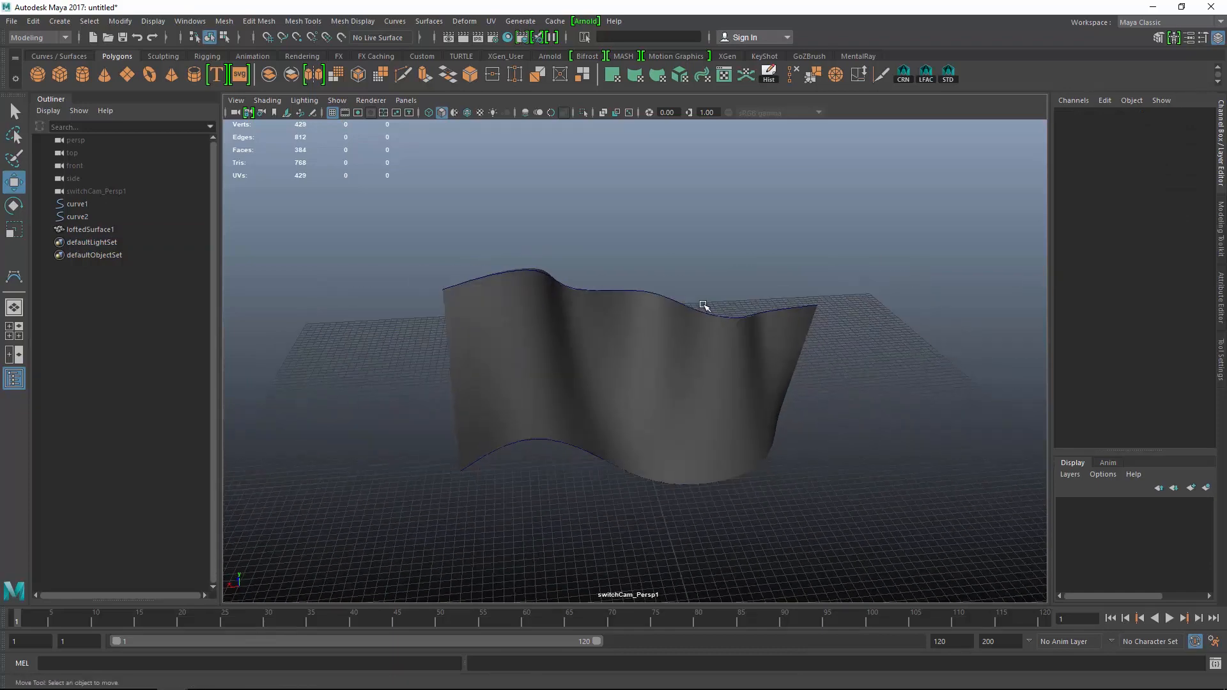
pyautogui.click(703, 306)
pyautogui.keyDown('alt'); pyautogui.moveTo(703, 305); pyautogui.dragTo(747, 343); pyautogui.keyUp('alt')
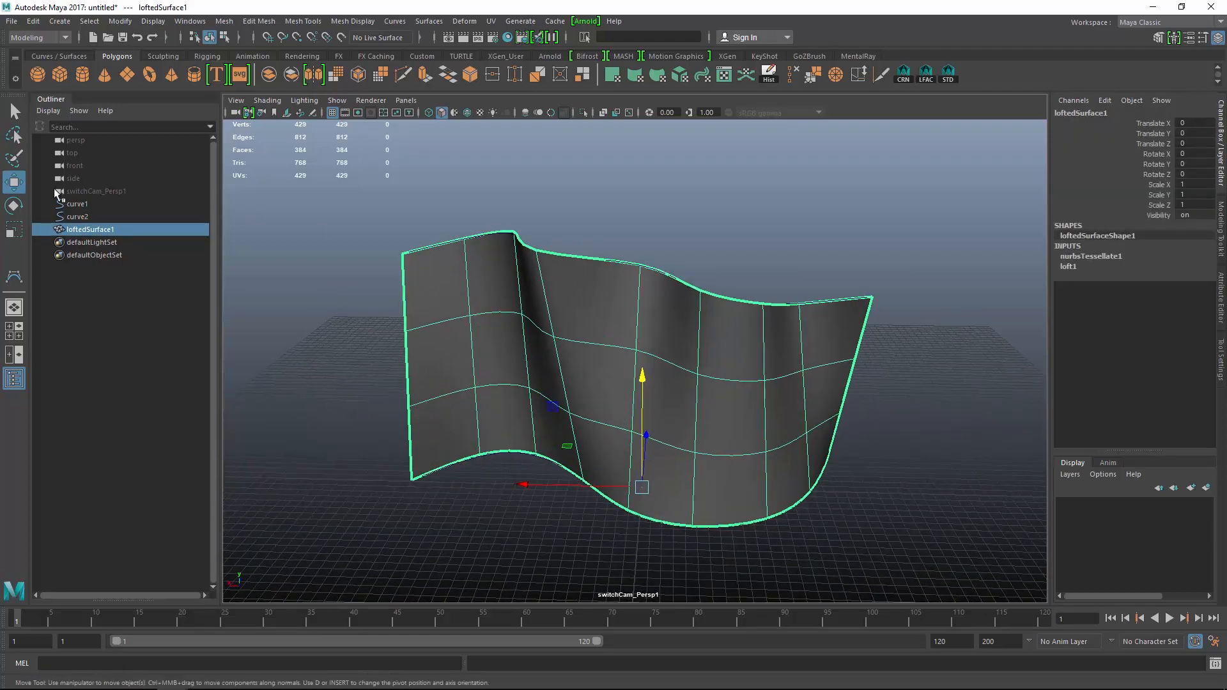
# Reshape the top of the lofted surface by moving control vertices of the upper curve
pyautogui.click(76, 216)
pyautogui.moveTo(760, 228); pyautogui.dragTo(714, 227, button='right')
pyautogui.keyDown('alt'); pyautogui.moveTo(747, 239); pyautogui.dragTo(694, 276); pyautogui.keyUp('alt')
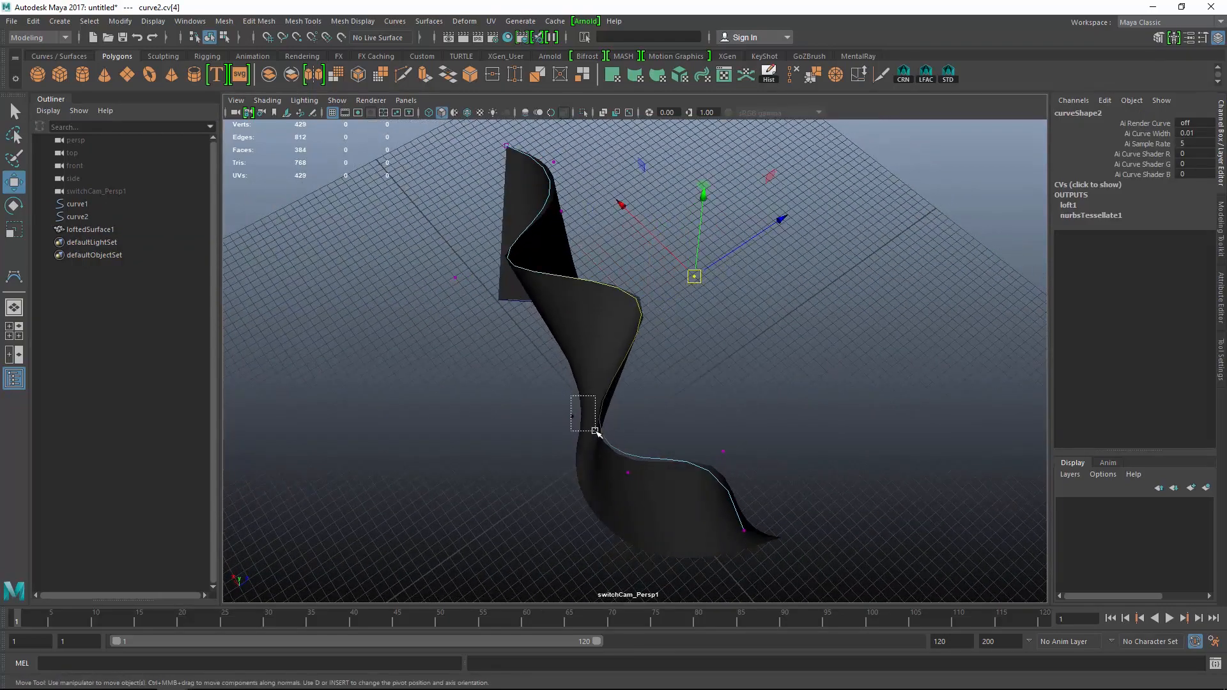
pyautogui.click(573, 415)
pyautogui.moveTo(573, 416); pyautogui.dragTo(624, 392)
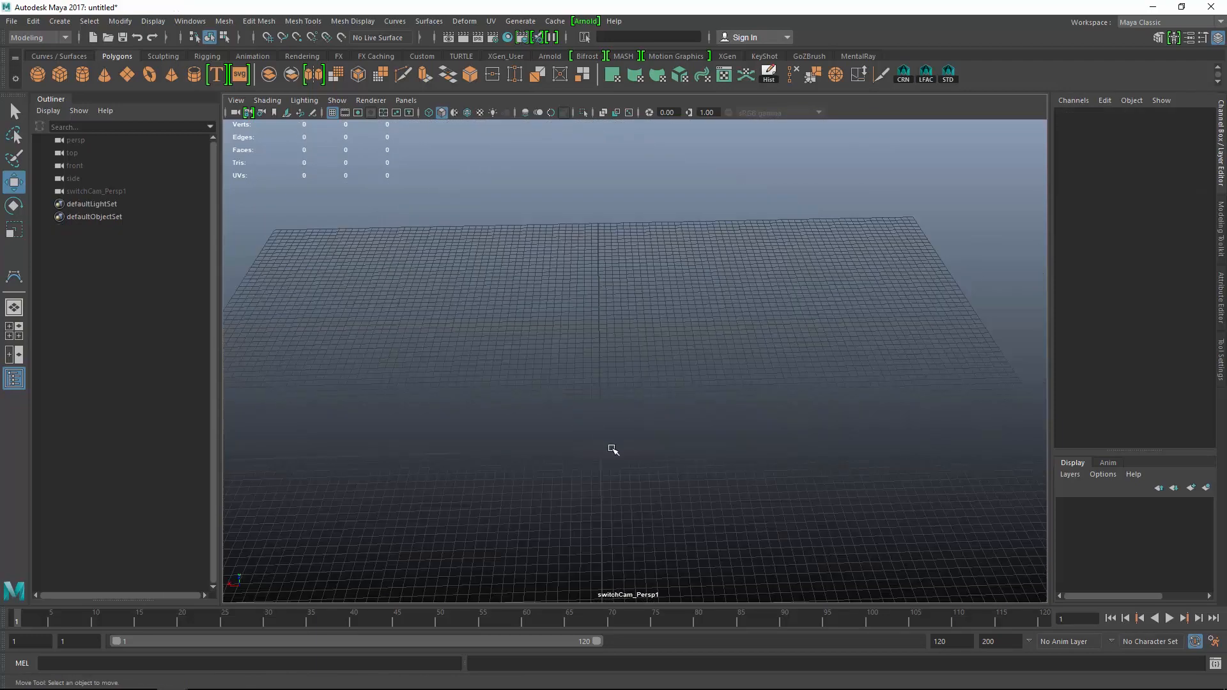
# Draw a wavy, roughly horizontal CV curve with eight control vertices in the front view
pyautogui.keyDown('alt'); pyautogui.moveTo(611, 450); pyautogui.dragTo(679, 394); pyautogui.keyUp('alt')
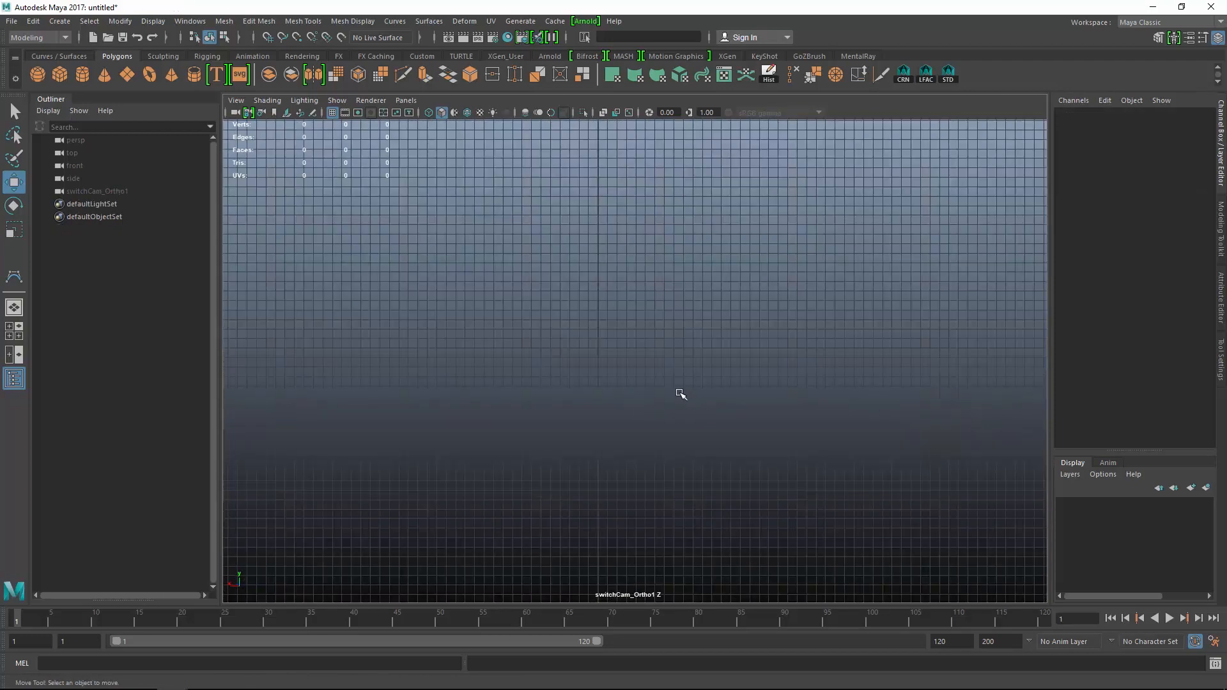
pyautogui.click(60, 21)
pyautogui.moveTo(122, 116)
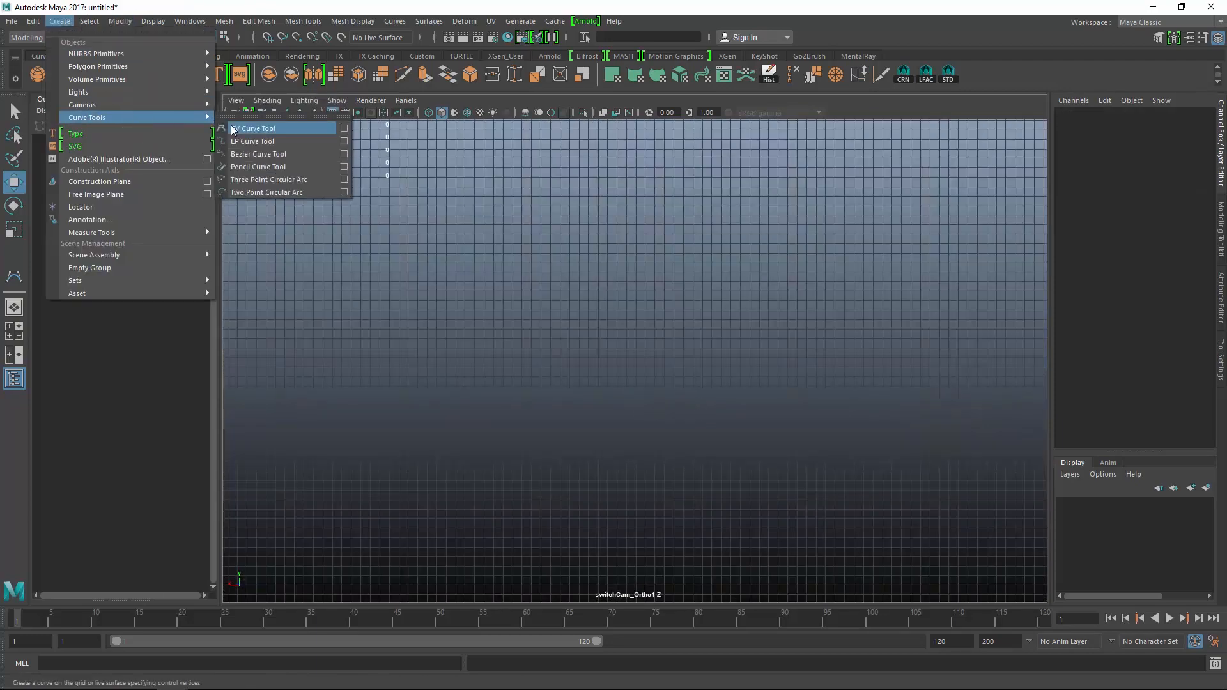
pyautogui.click(253, 129)
pyautogui.click(293, 293)
pyautogui.click(442, 294)
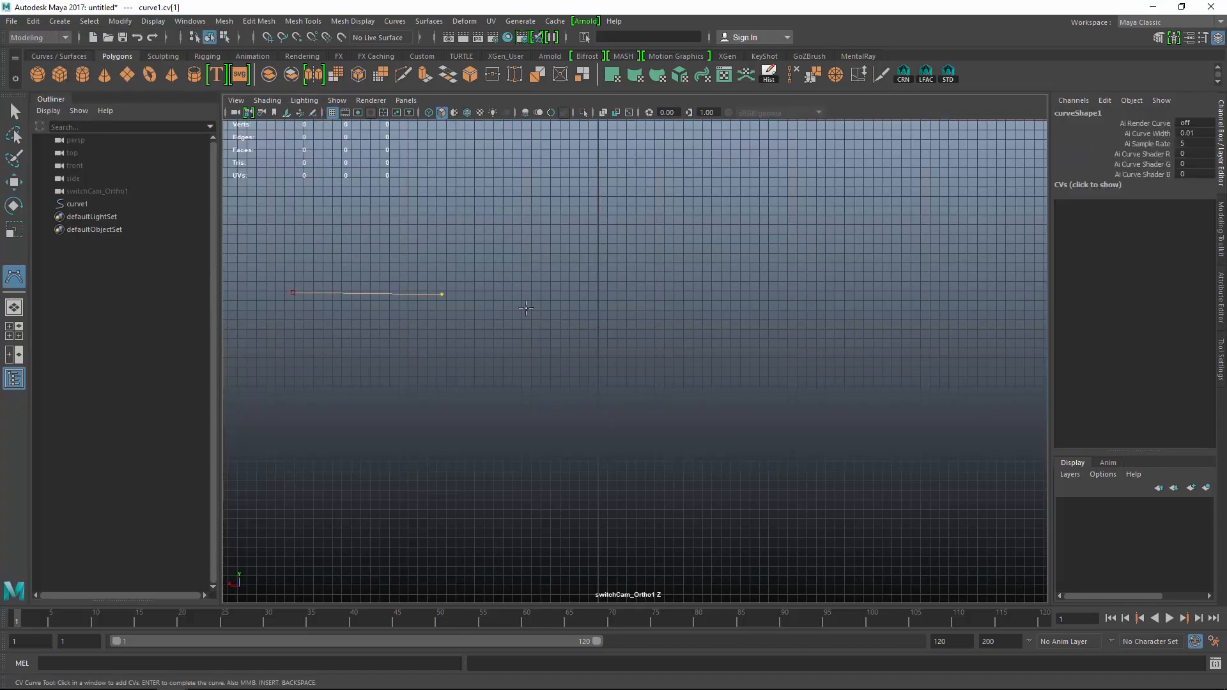
pyautogui.click(571, 323)
pyautogui.click(727, 356)
pyautogui.moveTo(728, 359); pyautogui.dragTo(861, 305)
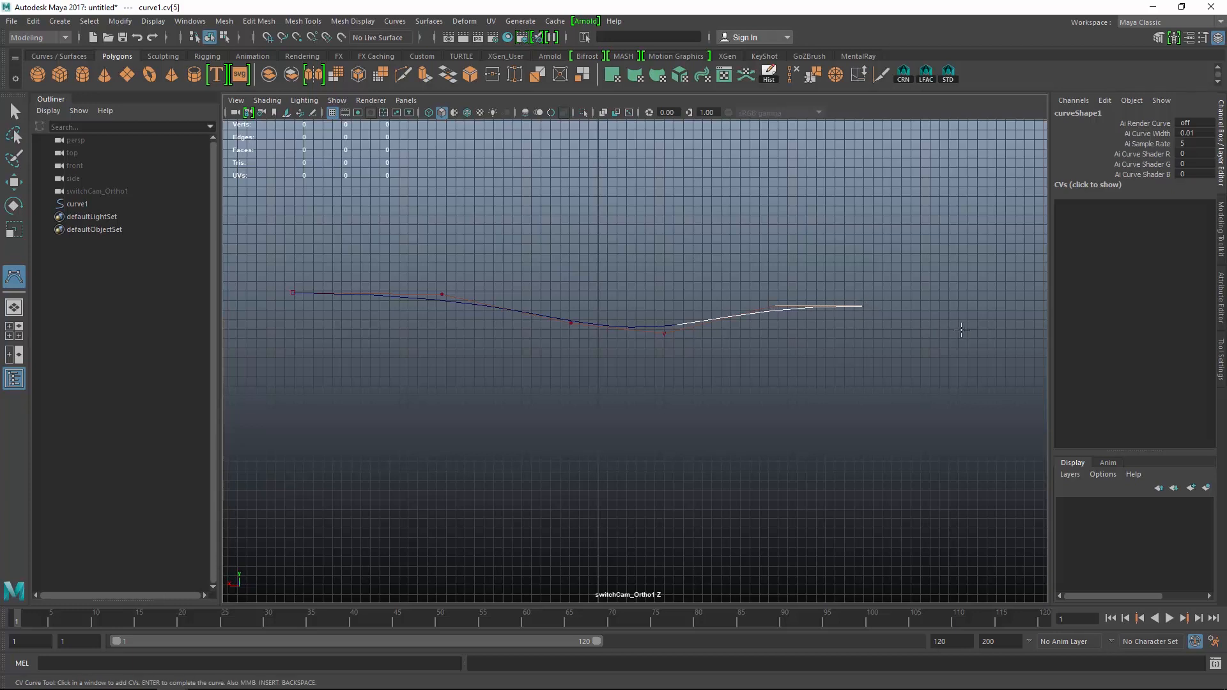
pyautogui.moveTo(1002, 345); pyautogui.dragTo(1031, 375)
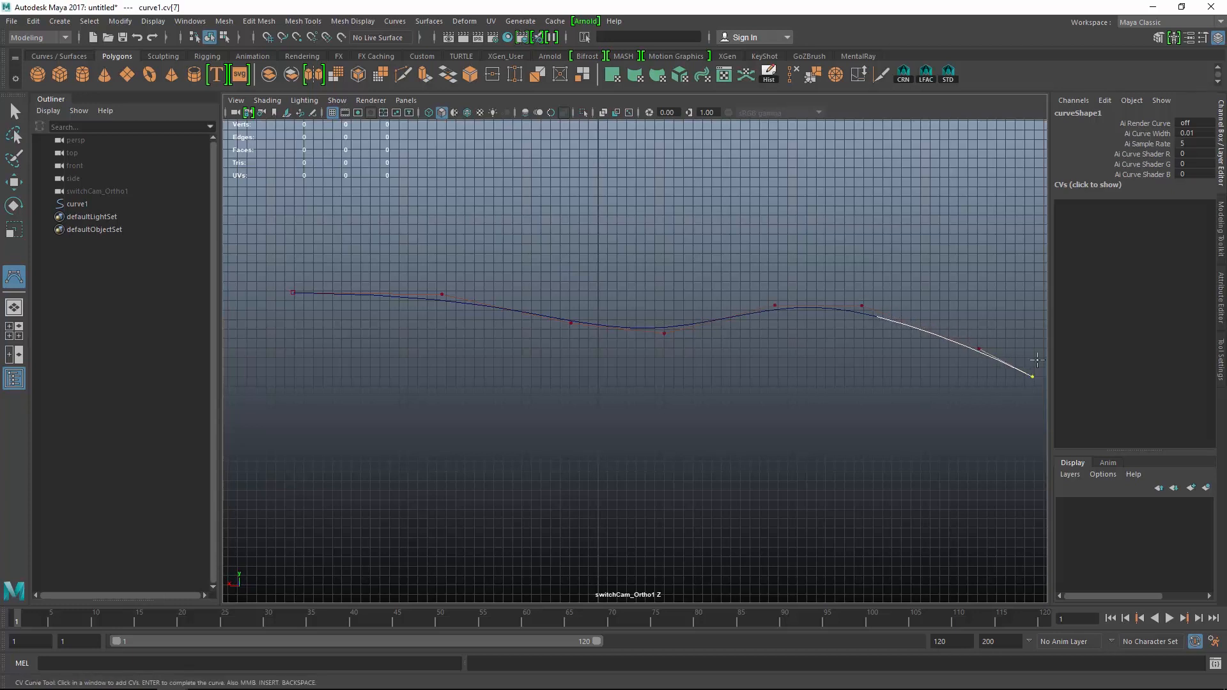
pyautogui.press('Return')
pyautogui.press('w')
# Bend the curve sideways along Z by moving two separate pairs of its control vertices together
pyautogui.keyDown('alt'); pyautogui.moveTo(929, 347); pyautogui.dragTo(785, 371, button='middle'); pyautogui.keyUp('alt')
pyautogui.press('5')
pyautogui.keyDown('alt'); pyautogui.moveTo(786, 376); pyautogui.dragTo(614, 425); pyautogui.keyUp('alt')
pyautogui.press('5')
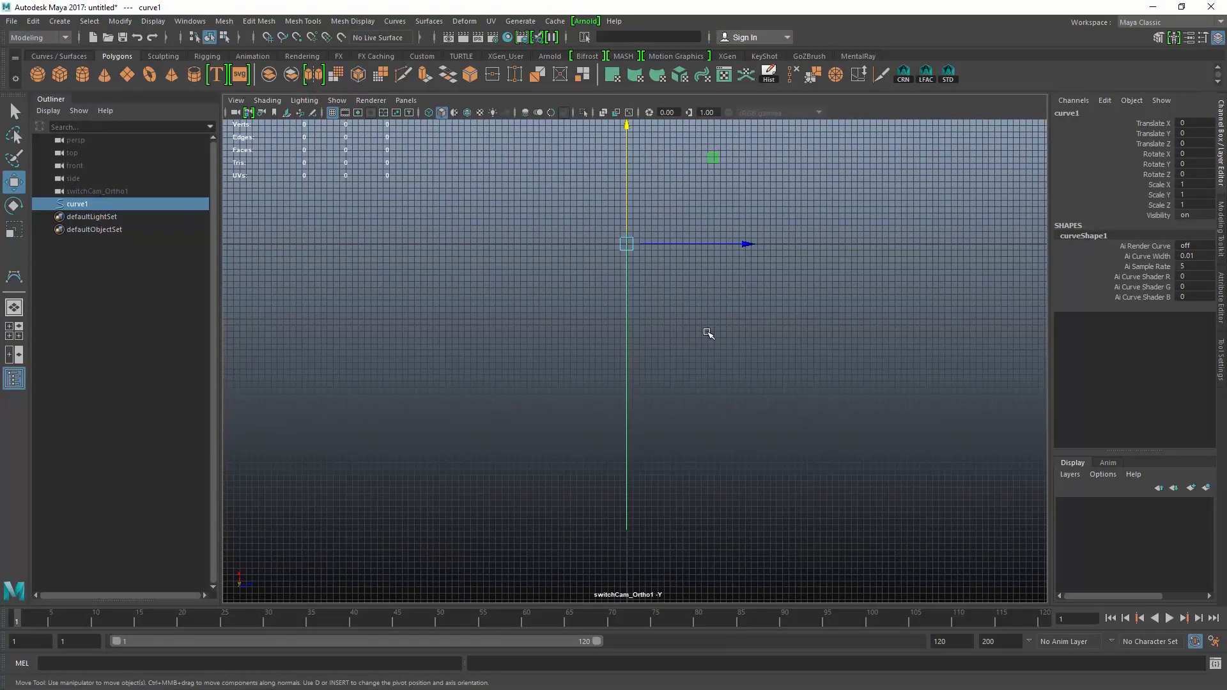
pyautogui.moveTo(708, 333); pyautogui.dragTo(610, 333, button='right')
pyautogui.moveTo(603, 342); pyautogui.dragTo(698, 351)
pyautogui.press('5')
pyautogui.moveTo(579, 147); pyautogui.dragTo(616, 214)
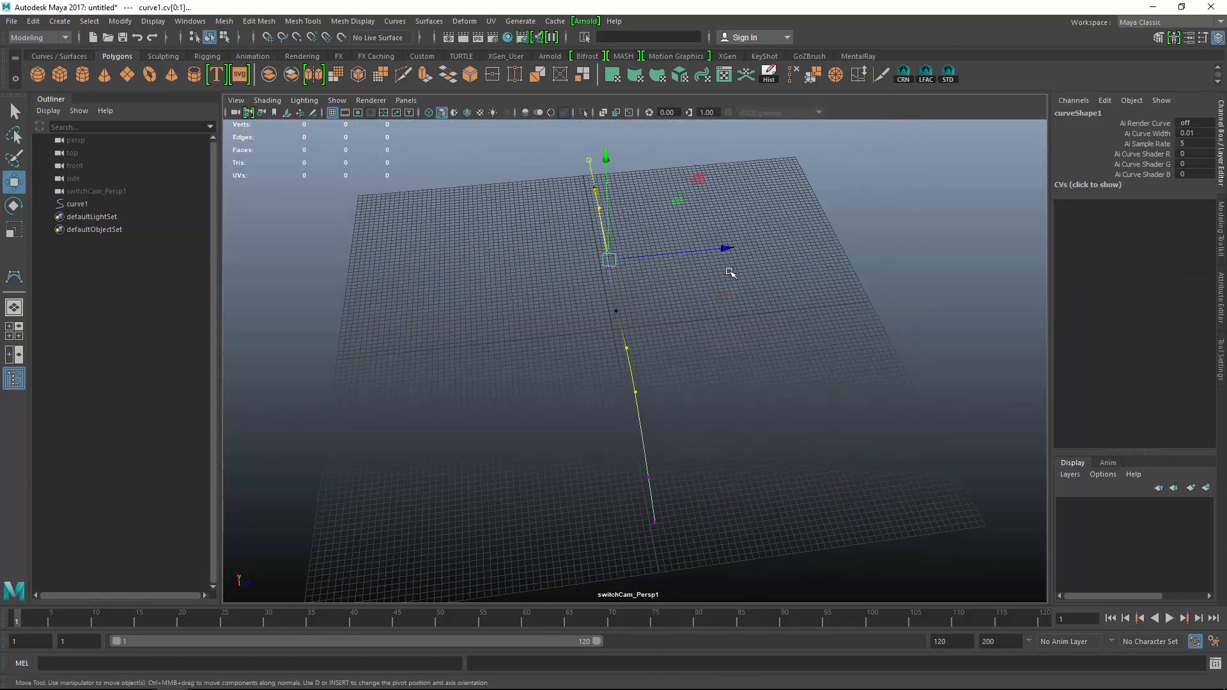
pyautogui.moveTo(733, 249); pyautogui.dragTo(691, 253)
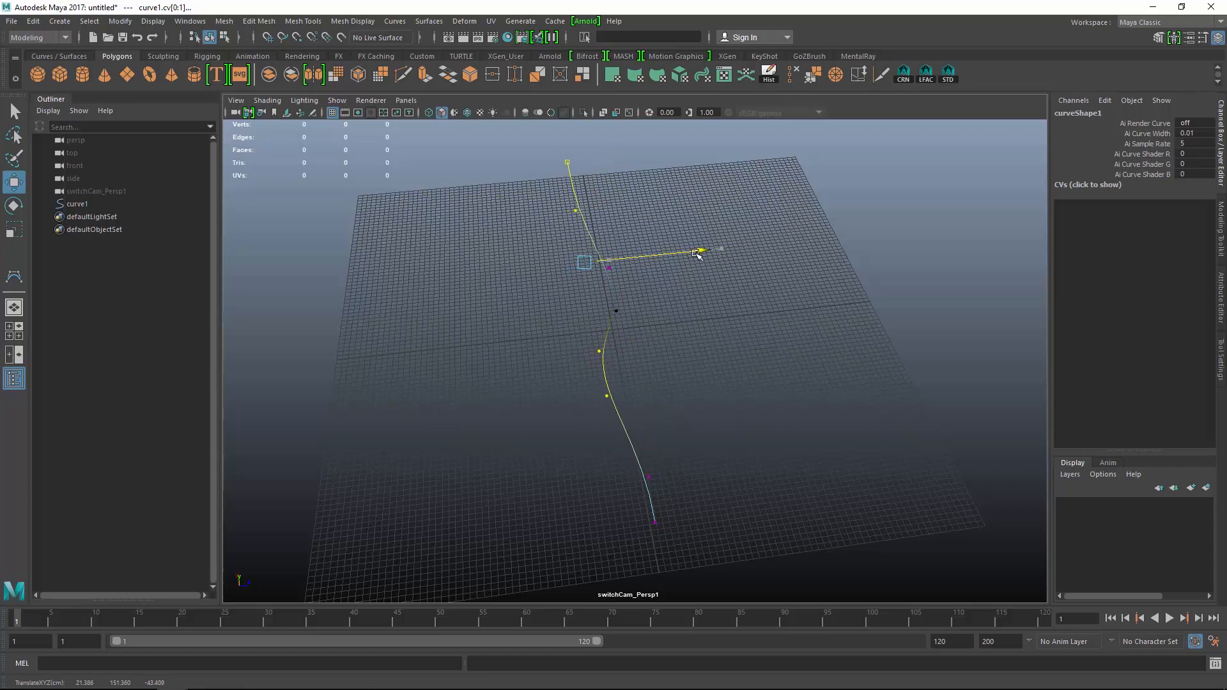
# Move the end control vertex at the near end of the curve along Z and return to object selection
pyautogui.moveTo(675, 544); pyautogui.dragTo(642, 512)
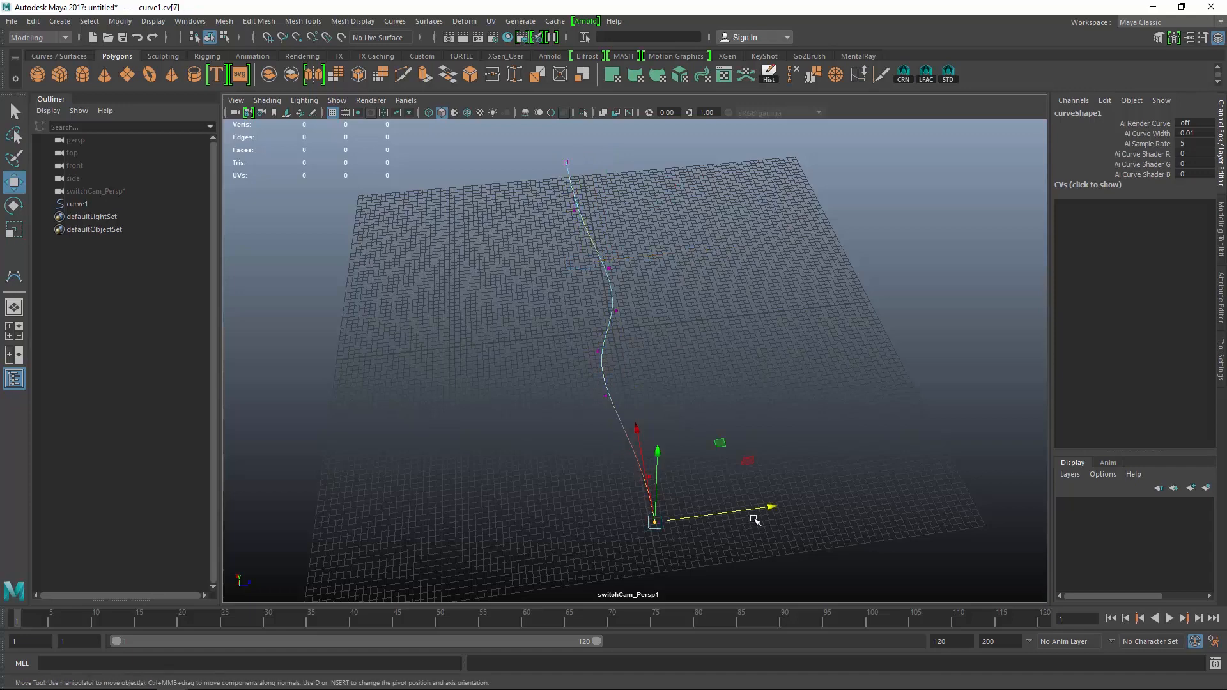
pyautogui.moveTo(758, 509); pyautogui.dragTo(811, 429)
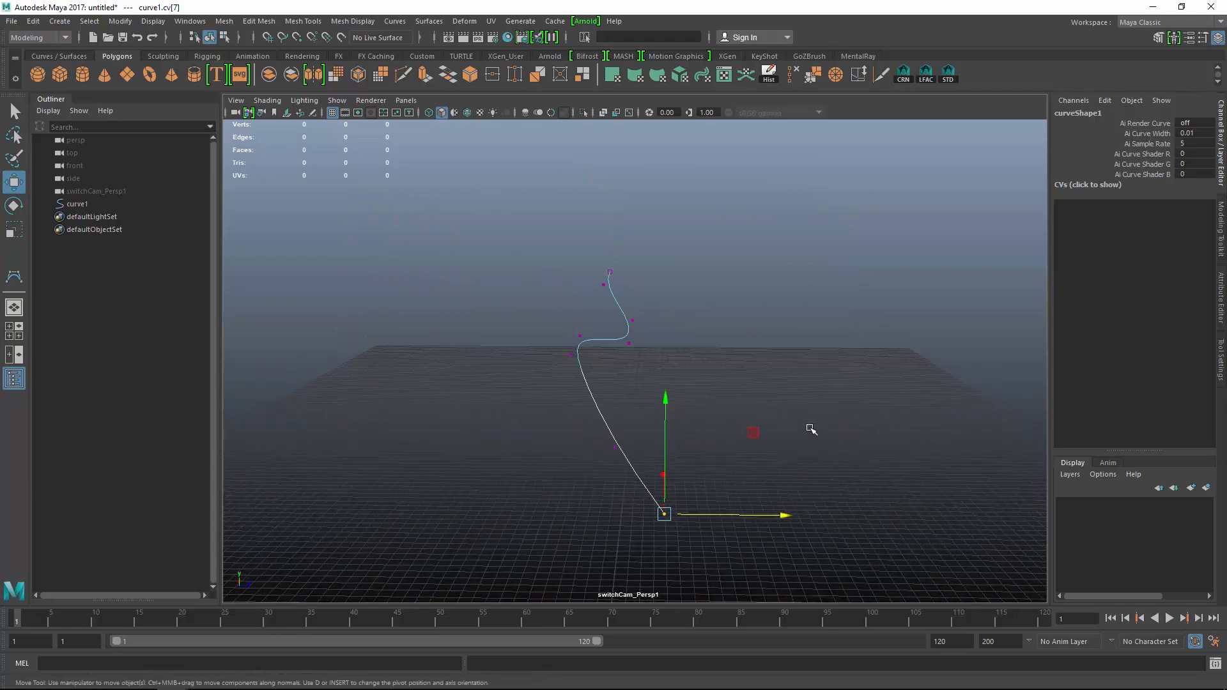
pyautogui.press('F8')
pyautogui.press('F8')
# In the side view, move the curve along Z to about -150 and group it
pyautogui.press('space')
pyautogui.moveTo(668, 465); pyautogui.dragTo(529, 464)
pyautogui.hotkey('ctrl', 'g')
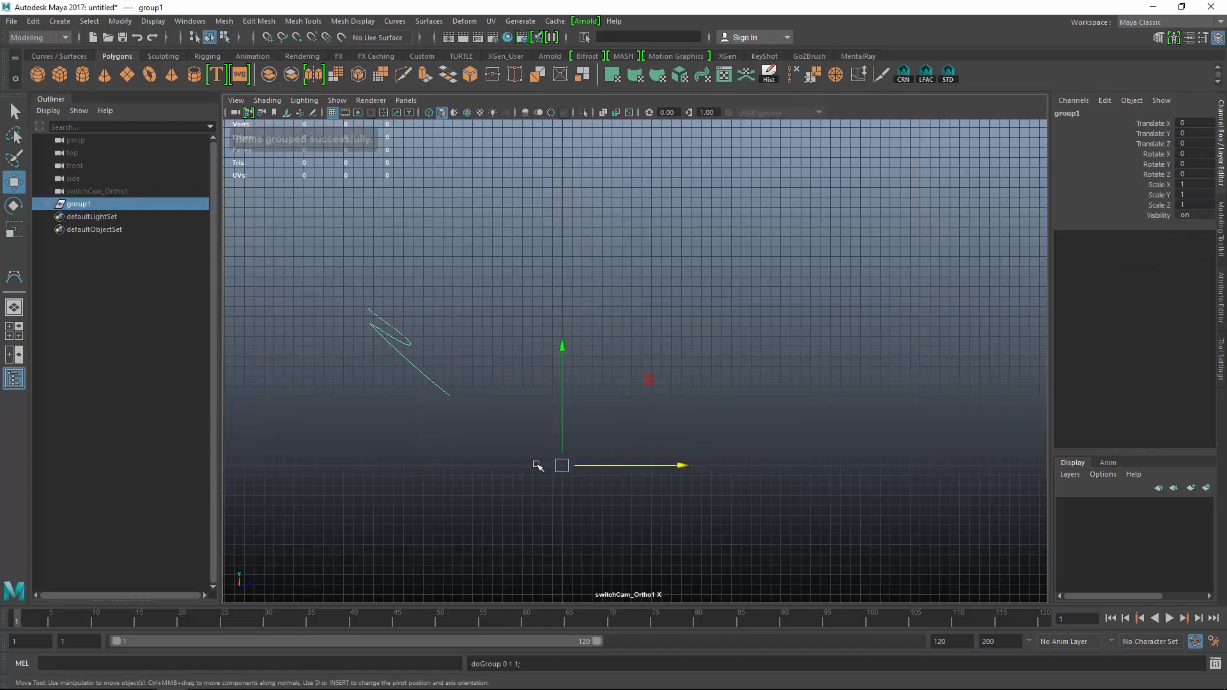
# Duplicate the curve's group and mirror the copy by setting its Scale Z to -1
pyautogui.hotkey('ctrl', 'g')
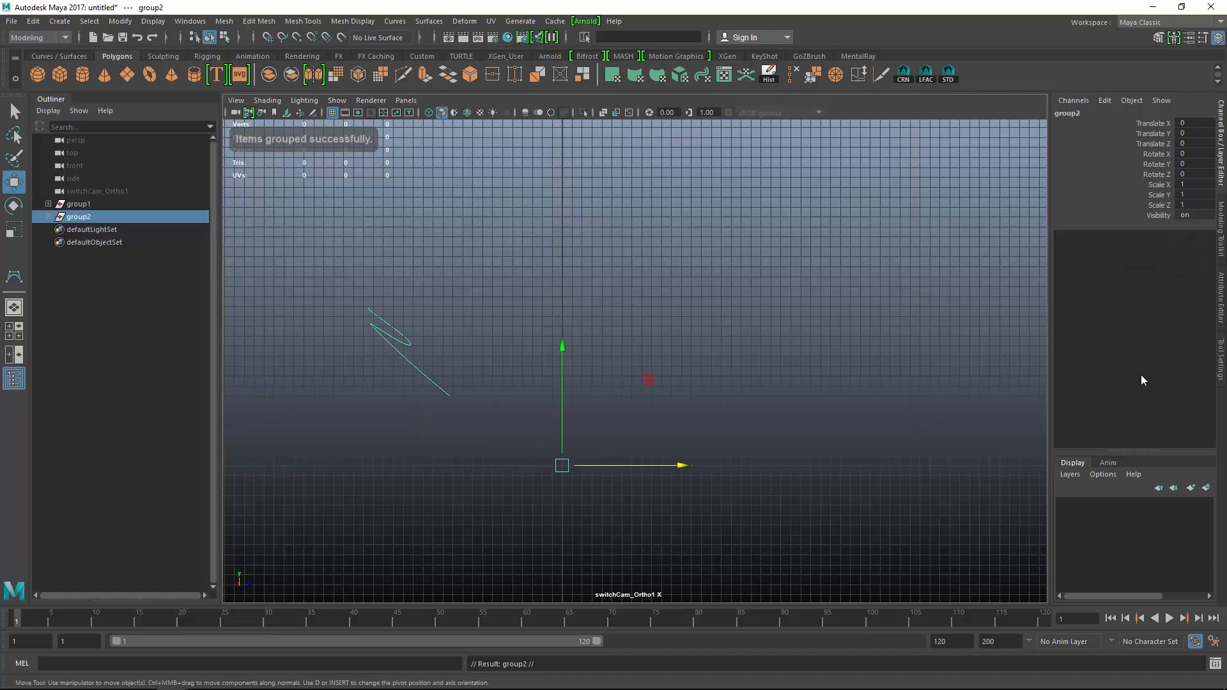
pyautogui.click(1198, 205)
pyautogui.write('-')
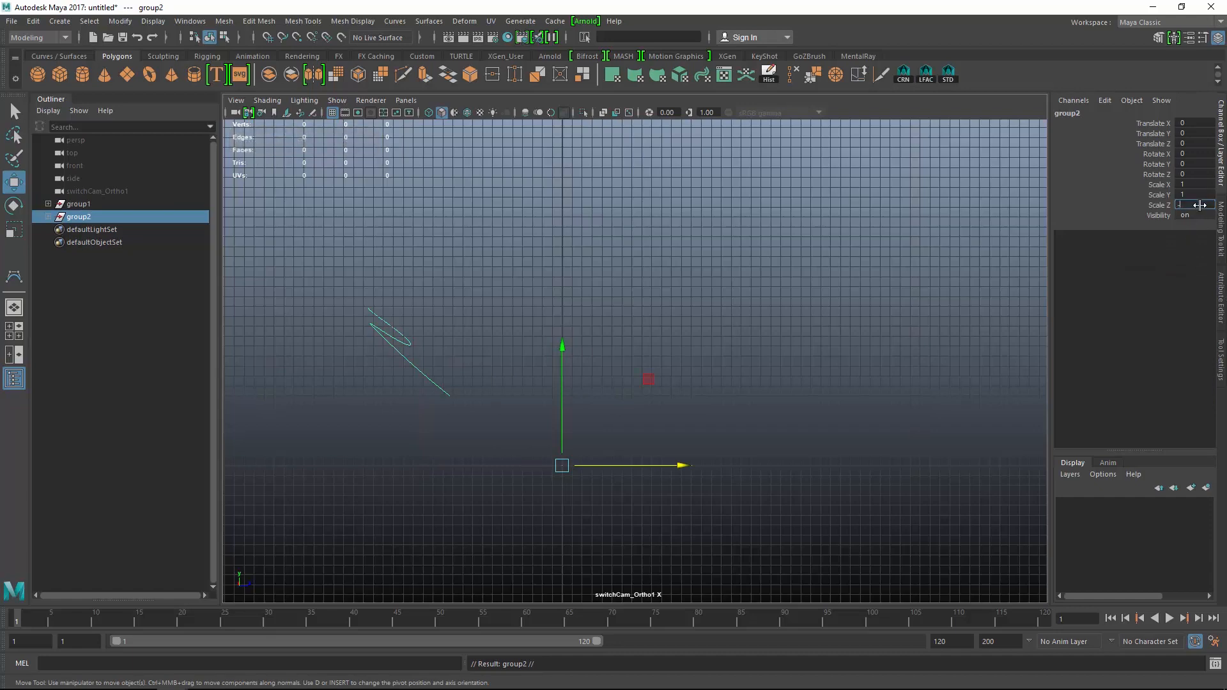
pyautogui.write('1')
pyautogui.press('Return')
# Unparent both mirrored curves from their groups and delete the two empty groups
pyautogui.moveTo(386, 279); pyautogui.dragTo(824, 434)
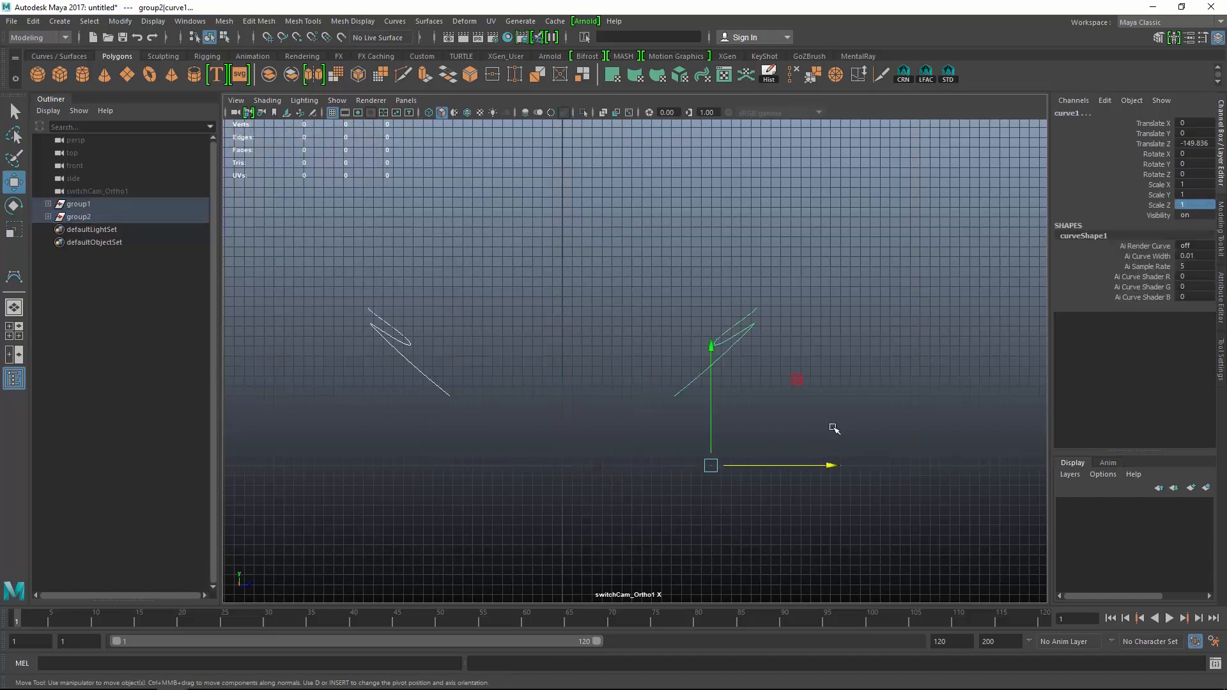
pyautogui.moveTo(724, 385)
pyautogui.keyDown('alt'); pyautogui.mouseDown()
pyautogui.moveTo(740, 397)
pyautogui.moveTo(706, 394)
pyautogui.moveTo(722, 397)
pyautogui.mouseUp(); pyautogui.keyUp('alt')
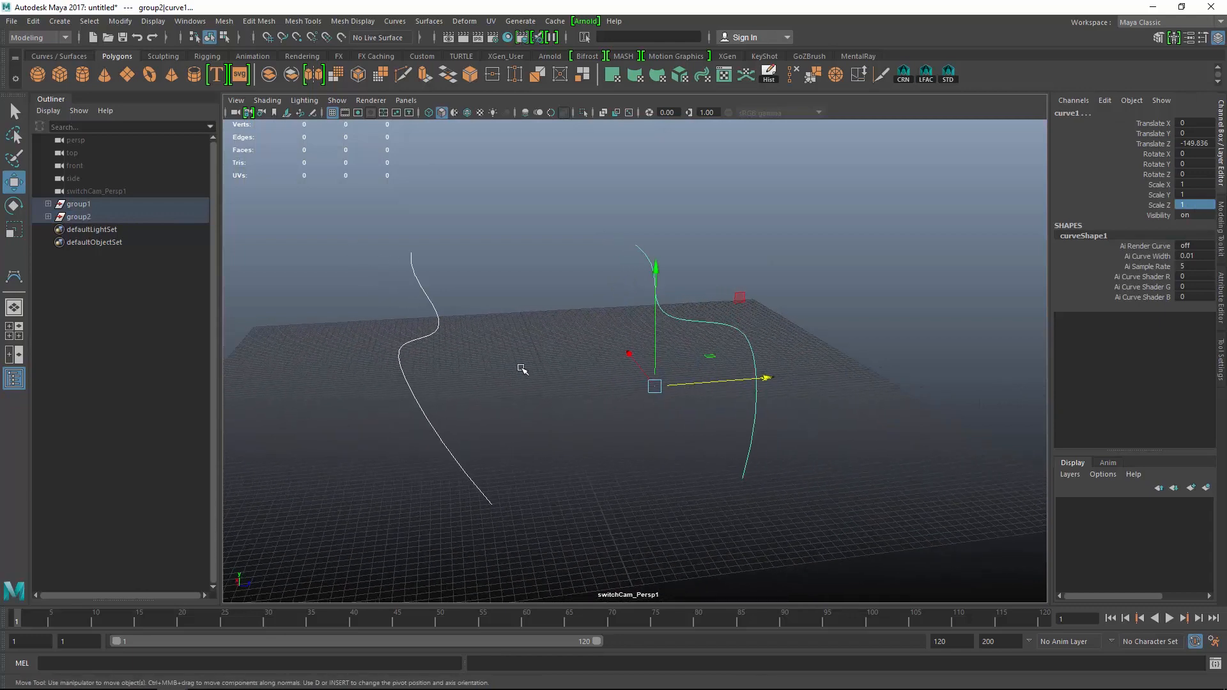
pyautogui.hotkey('shift', 'p')
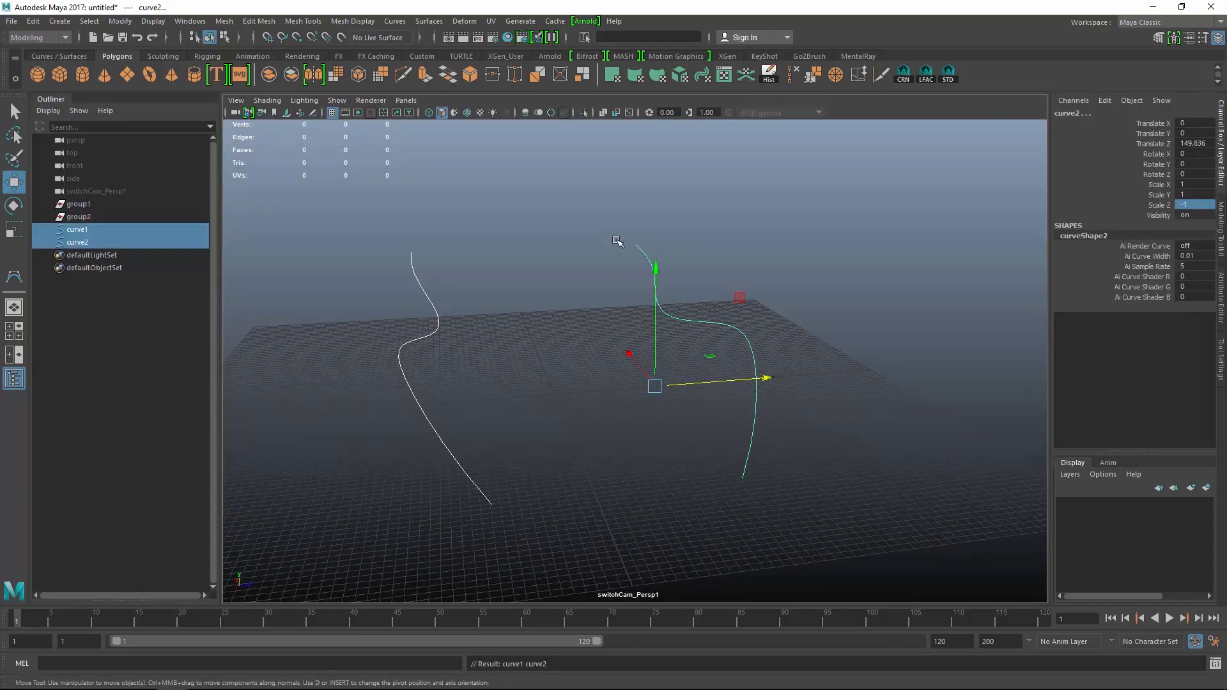
pyautogui.click(78, 204)
pyautogui.keyDown('shift'); pyautogui.click(94, 216); pyautogui.keyUp('shift')
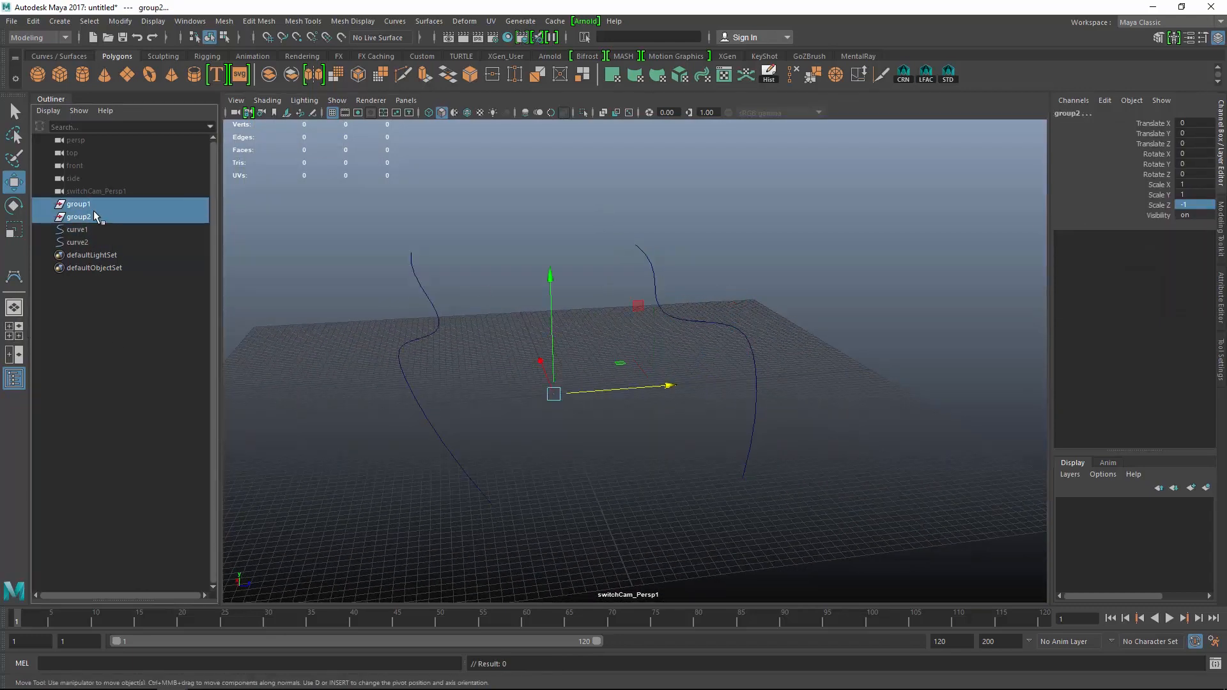
pyautogui.press('Delete')
# Loft a polygon surface between the two mirrored curves
pyautogui.keyDown('alt'); pyautogui.moveTo(850, 200); pyautogui.dragTo(516, 324); pyautogui.keyUp('alt')
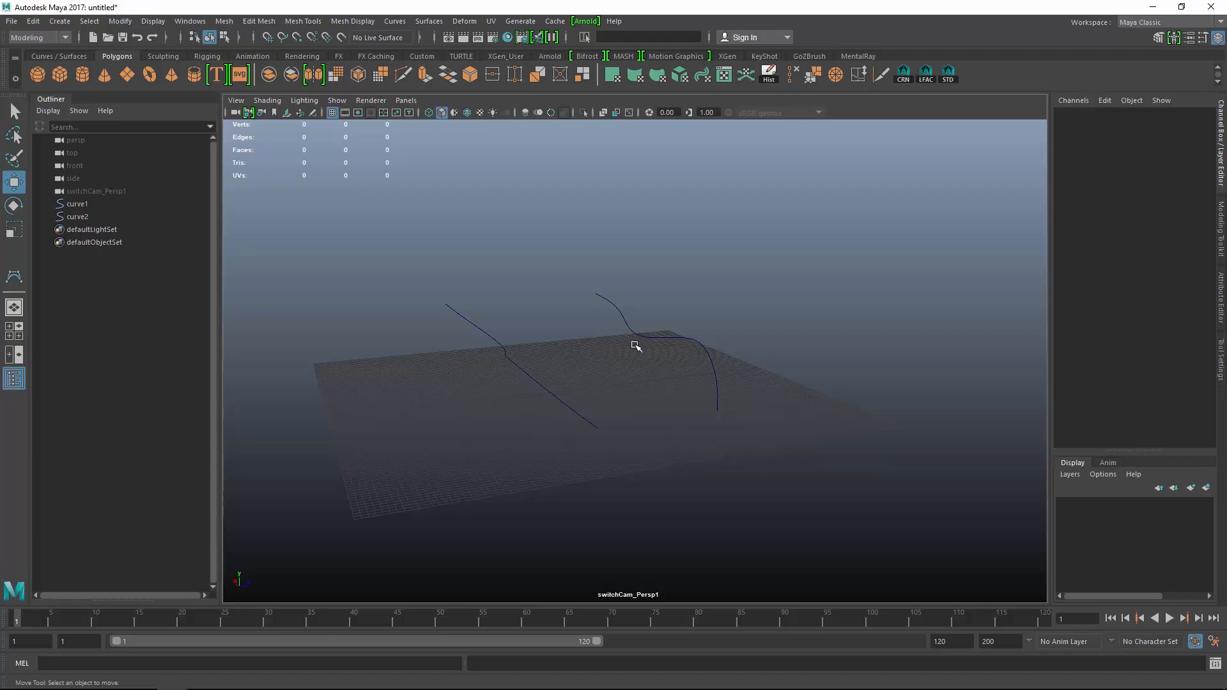
pyautogui.moveTo(635, 346)
pyautogui.keyDown('alt'); pyautogui.mouseDown()
pyautogui.moveTo(600, 367)
pyautogui.moveTo(690, 400)
pyautogui.moveTo(676, 400)
pyautogui.moveTo(665, 380)
pyautogui.moveTo(731, 402)
pyautogui.moveTo(646, 343)
pyautogui.mouseUp(); pyautogui.keyUp('alt')
pyautogui.moveTo(391, 220); pyautogui.dragTo(737, 281)
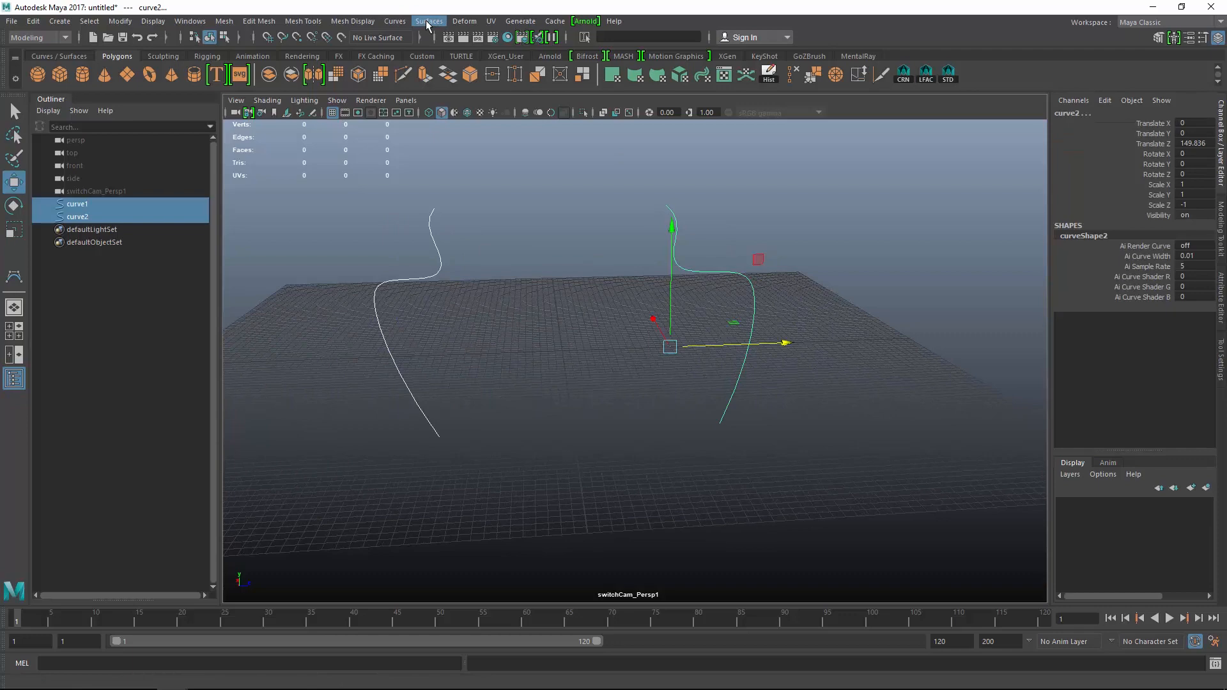
pyautogui.click(427, 24)
pyautogui.click(448, 51)
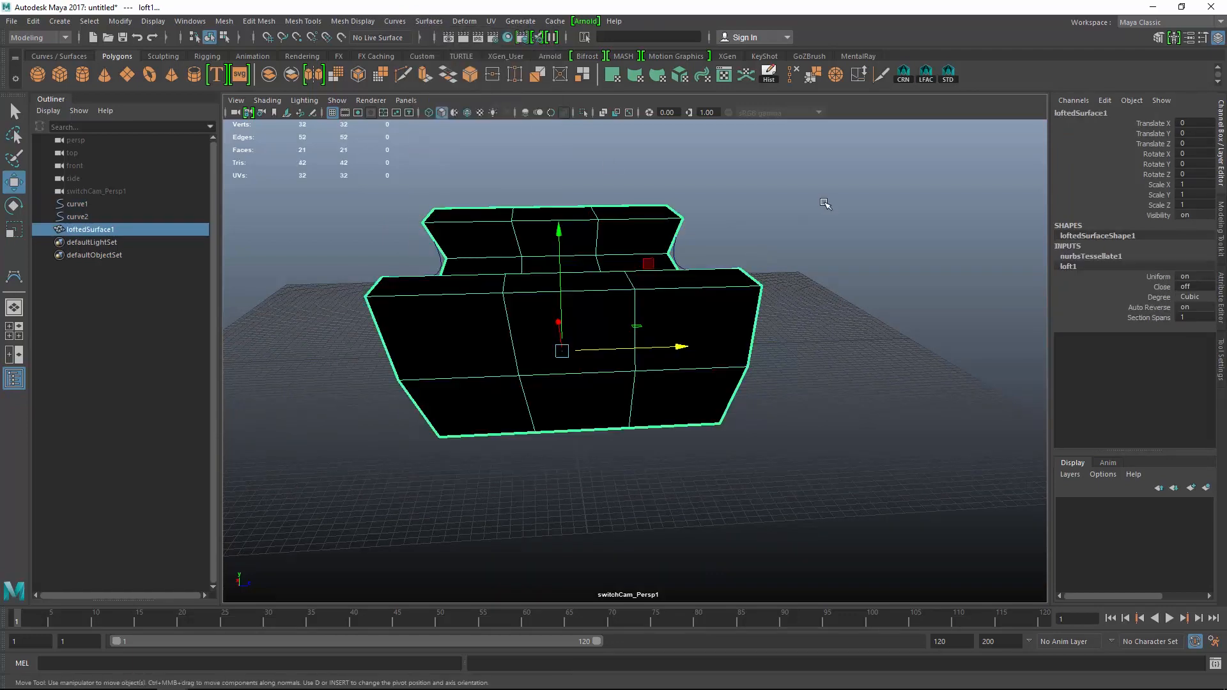
# Turn on smooth mesh preview for the lofted surface and reverse its normals
pyautogui.keyDown('alt'); pyautogui.moveTo(825, 203); pyautogui.dragTo(636, 310); pyautogui.keyUp('alt')
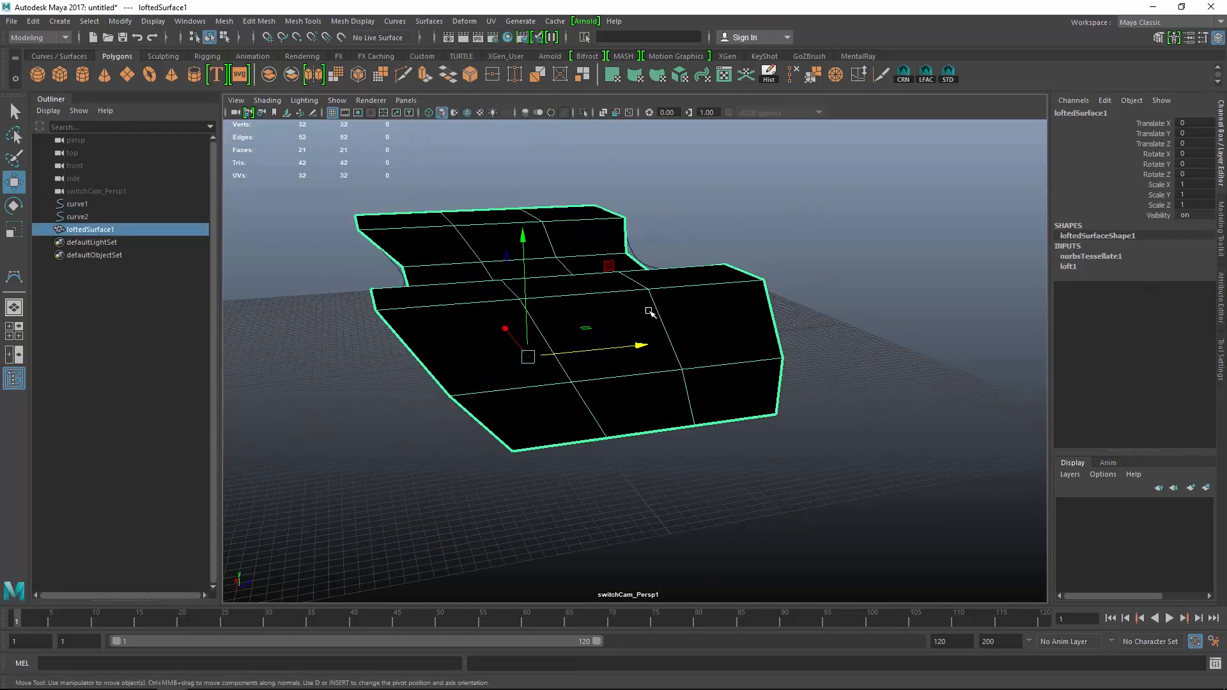
pyautogui.press('3')
pyautogui.click(352, 21)
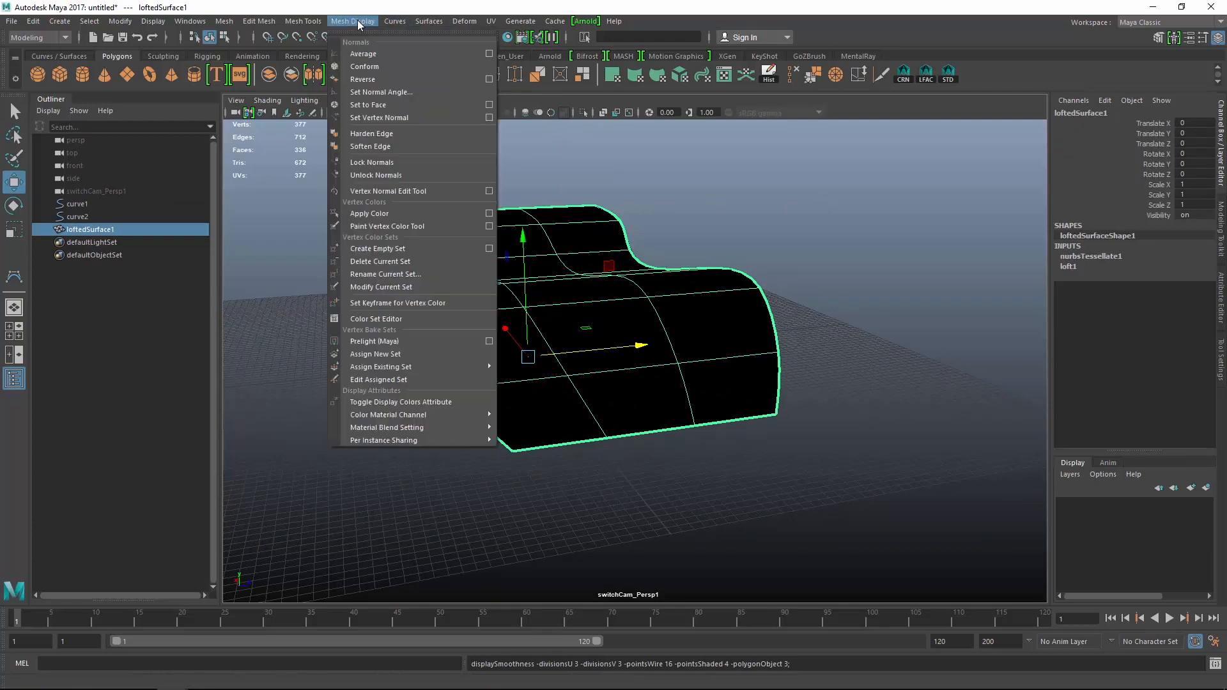
pyautogui.click(383, 79)
pyautogui.click(775, 210)
pyautogui.moveTo(775, 211)
pyautogui.keyDown('alt'); pyautogui.mouseDown()
pyautogui.moveTo(841, 309)
pyautogui.moveTo(652, 282)
pyautogui.moveTo(732, 265)
pyautogui.moveTo(822, 313)
pyautogui.moveTo(701, 405)
pyautogui.moveTo(704, 359)
pyautogui.moveTo(368, 318)
pyautogui.moveTo(758, 329)
pyautogui.moveTo(624, 329)
pyautogui.moveTo(679, 324)
pyautogui.mouseUp(); pyautogui.keyUp('alt')
# Delete the lofted surface and keep the two mirrored curves
pyautogui.click(369, 318)
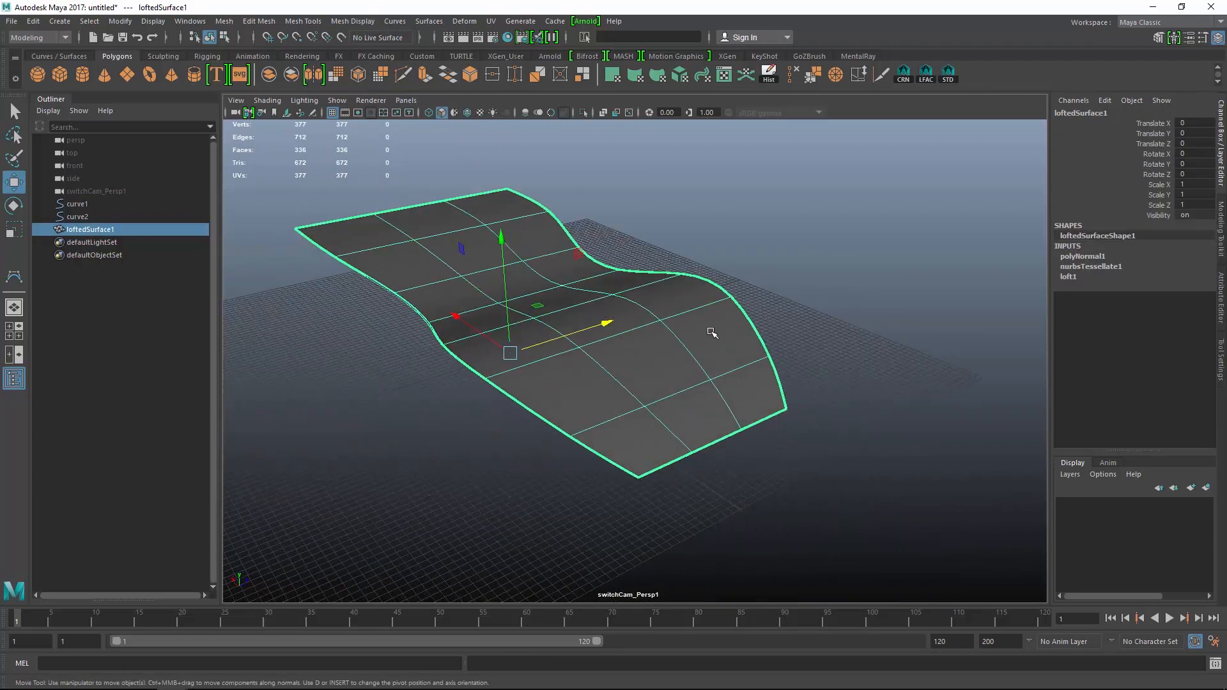
pyautogui.press('Delete')
pyautogui.keyDown('alt'); pyautogui.moveTo(786, 380); pyautogui.dragTo(665, 375); pyautogui.keyUp('alt')
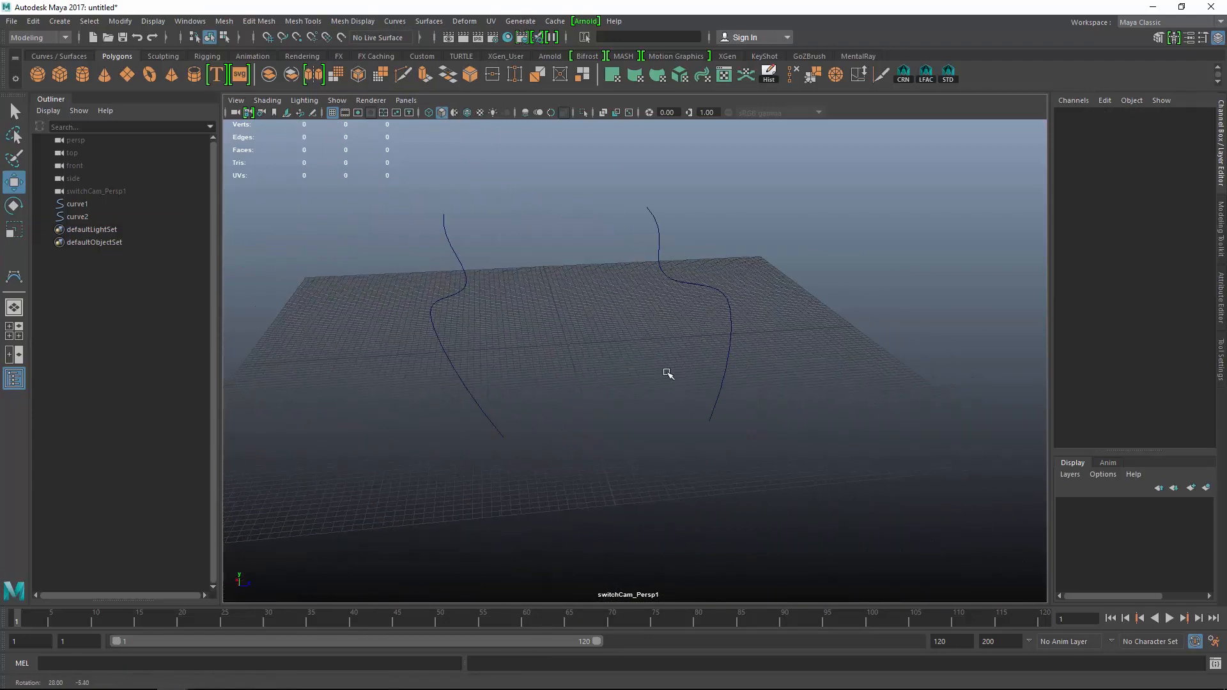
# Draw a two-point EP curve joining the near ends of the two mirrored curves, snapping both points to the curves
pyautogui.keyDown('alt'); pyautogui.moveTo(512, 342); pyautogui.dragTo(575, 326); pyautogui.keyUp('alt')
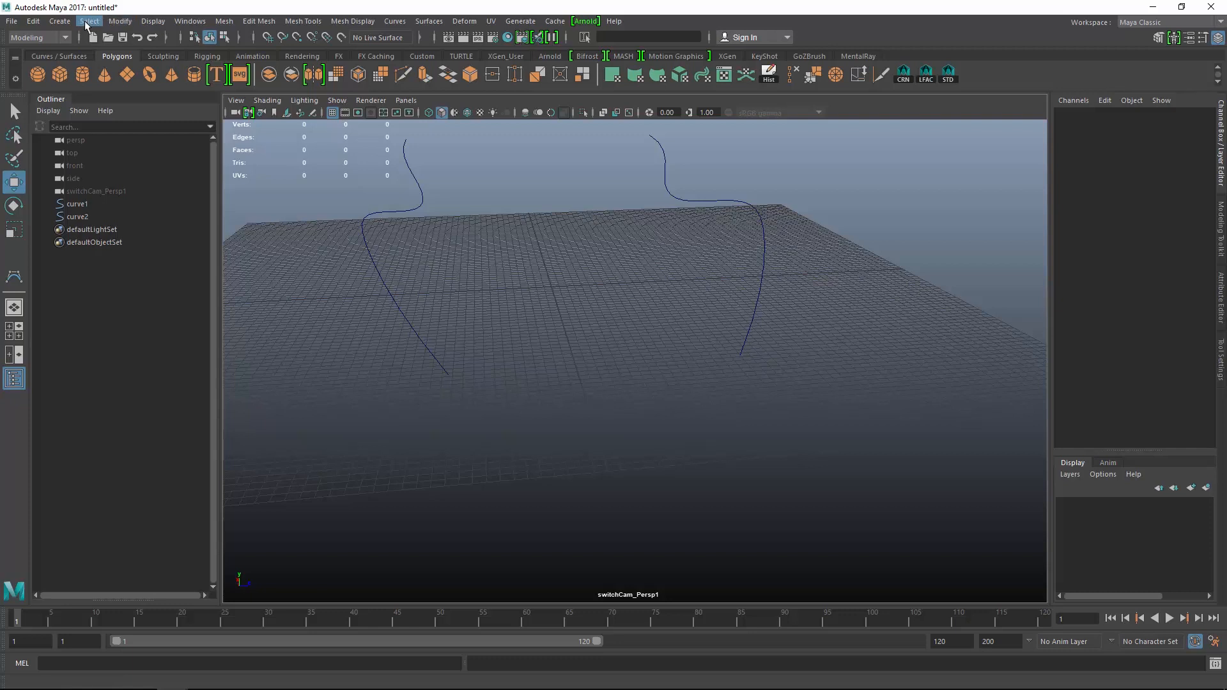
pyautogui.click(89, 21)
pyautogui.moveTo(61, 23)
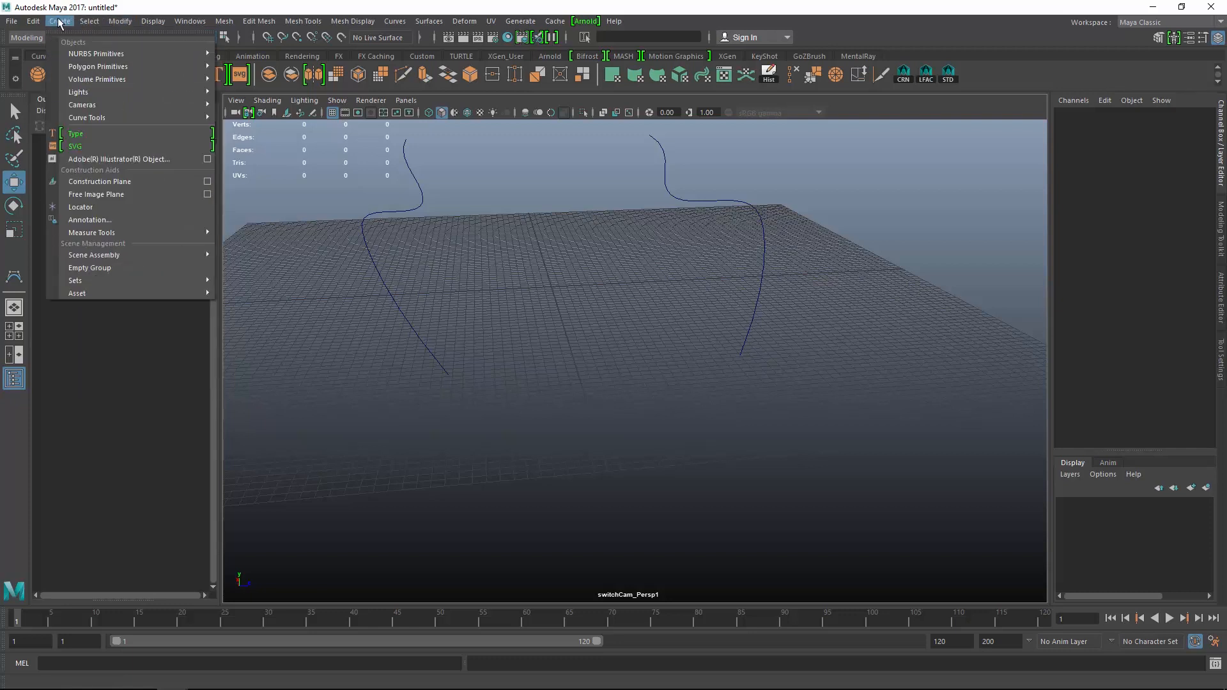
pyautogui.moveTo(142, 116)
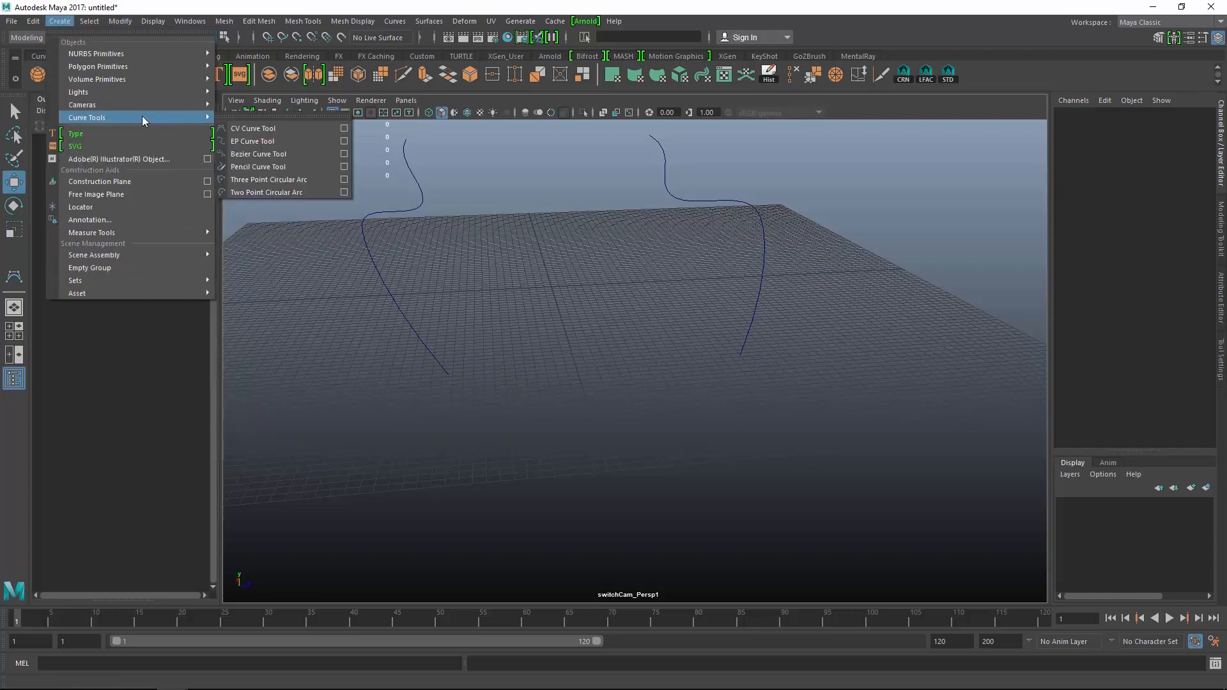
pyautogui.click(277, 143)
pyautogui.keyDown('alt'); pyautogui.moveTo(466, 293); pyautogui.dragTo(482, 332); pyautogui.keyUp('alt')
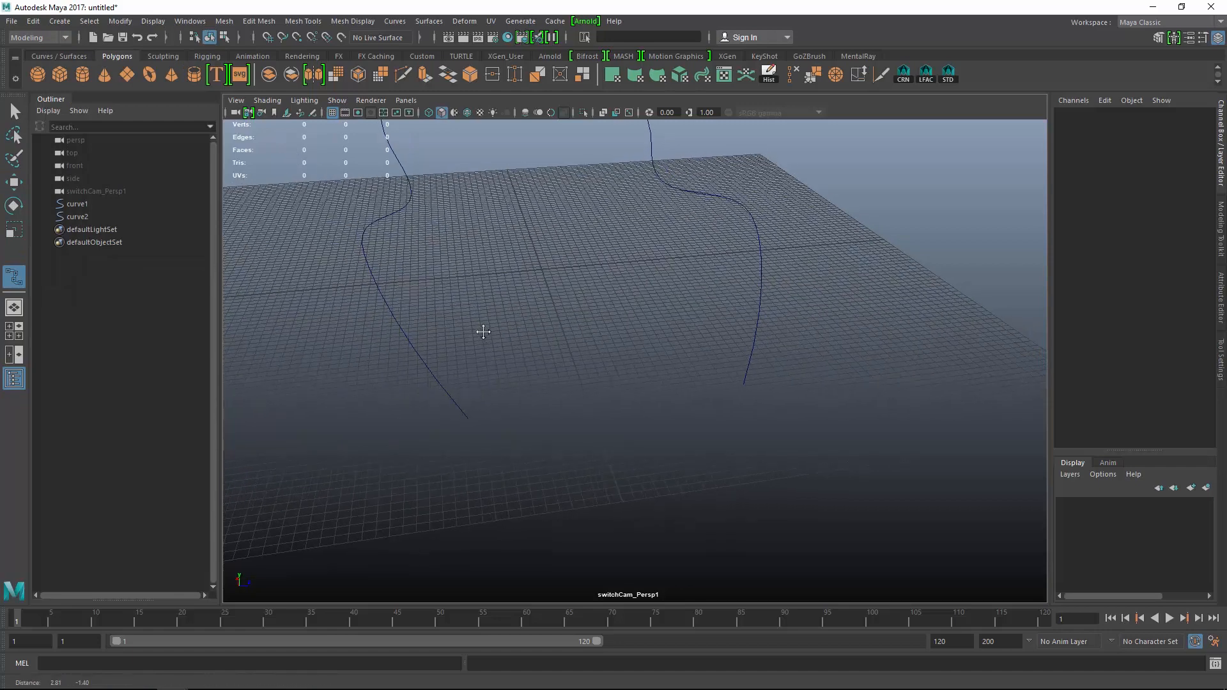
pyautogui.keyDown('alt'); pyautogui.moveTo(482, 331); pyautogui.dragTo(473, 321, button='middle'); pyautogui.keyUp('alt')
pyautogui.keyDown('alt'); pyautogui.moveTo(474, 321); pyautogui.dragTo(473, 314); pyautogui.keyUp('alt')
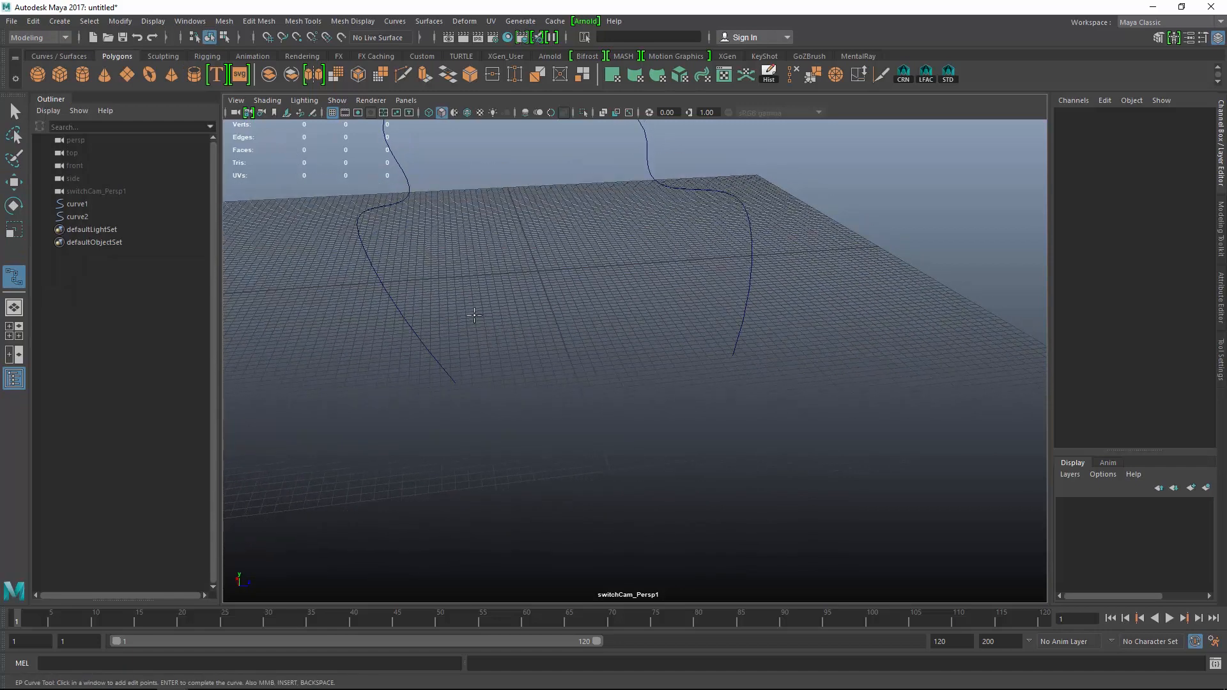
pyautogui.click(455, 384)
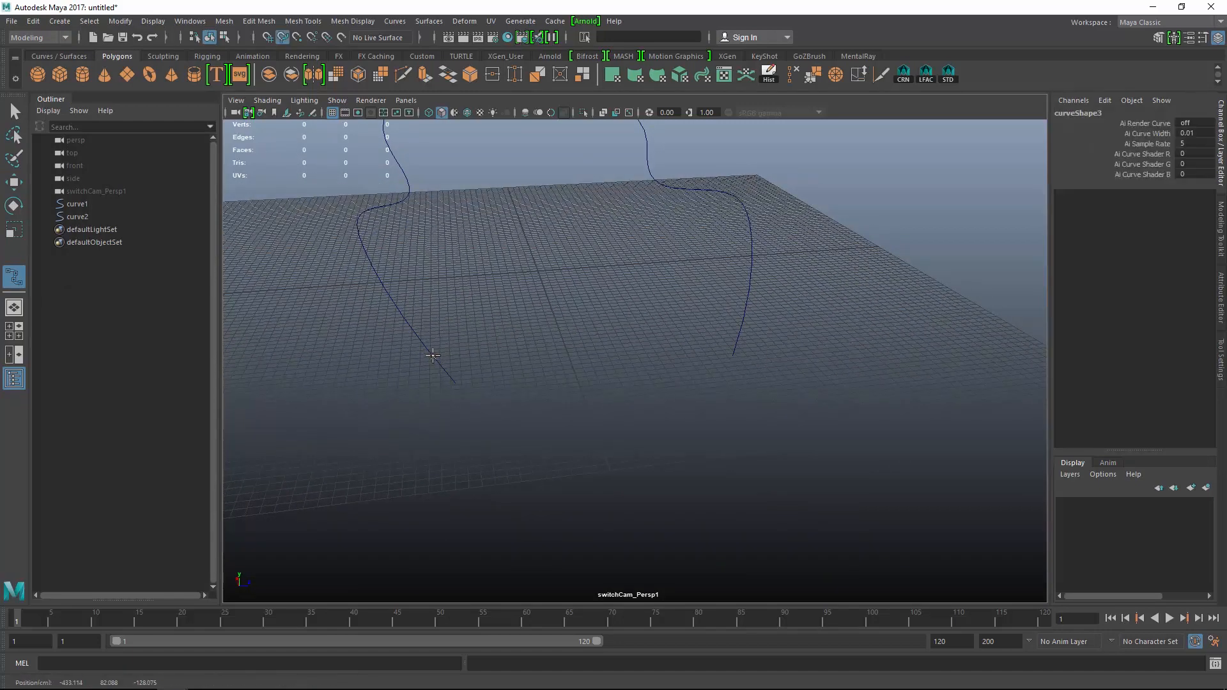
pyautogui.click(733, 356)
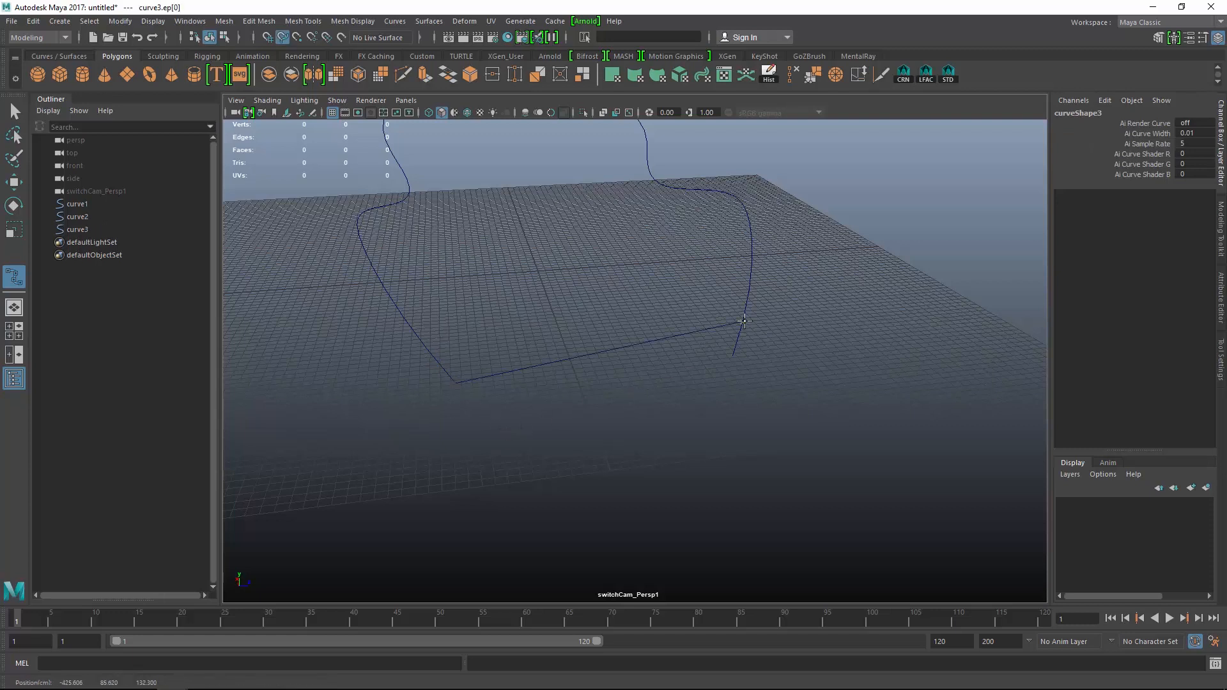
pyautogui.press('Return')
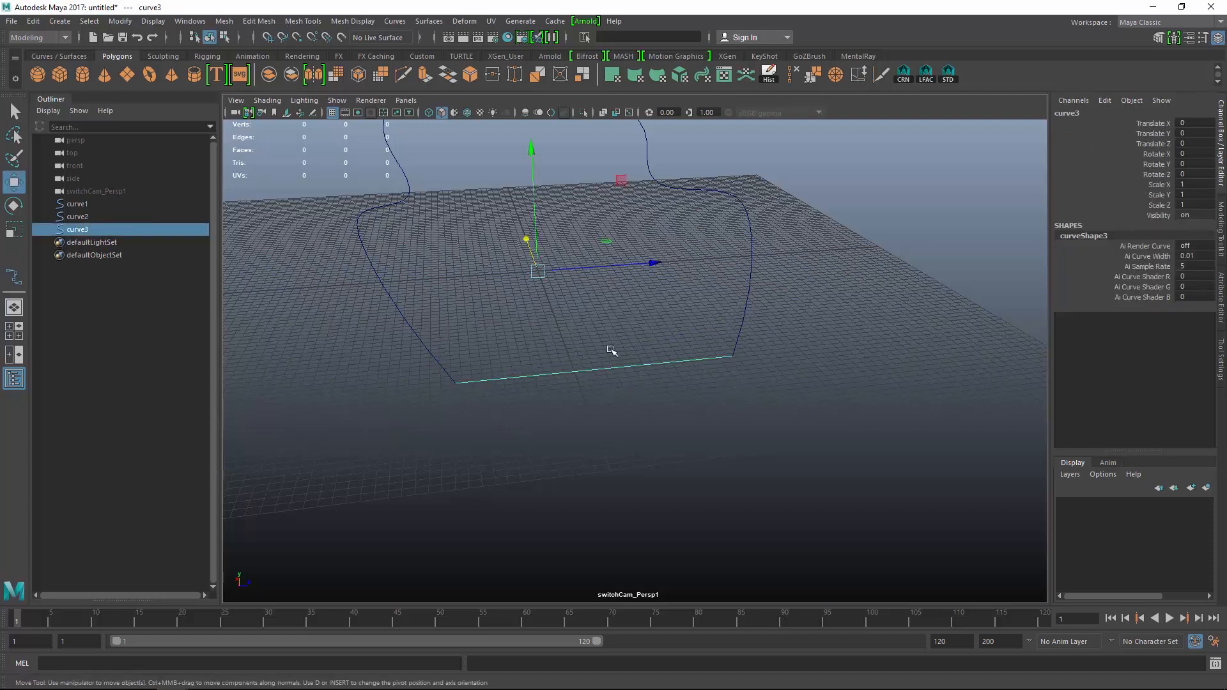
# Bow the connecting curve downward by moving its two middle control vertices along Y, and return to object selection
pyautogui.moveTo(612, 351); pyautogui.dragTo(548, 337, button='right')
pyautogui.moveTo(541, 307); pyautogui.dragTo(607, 326)
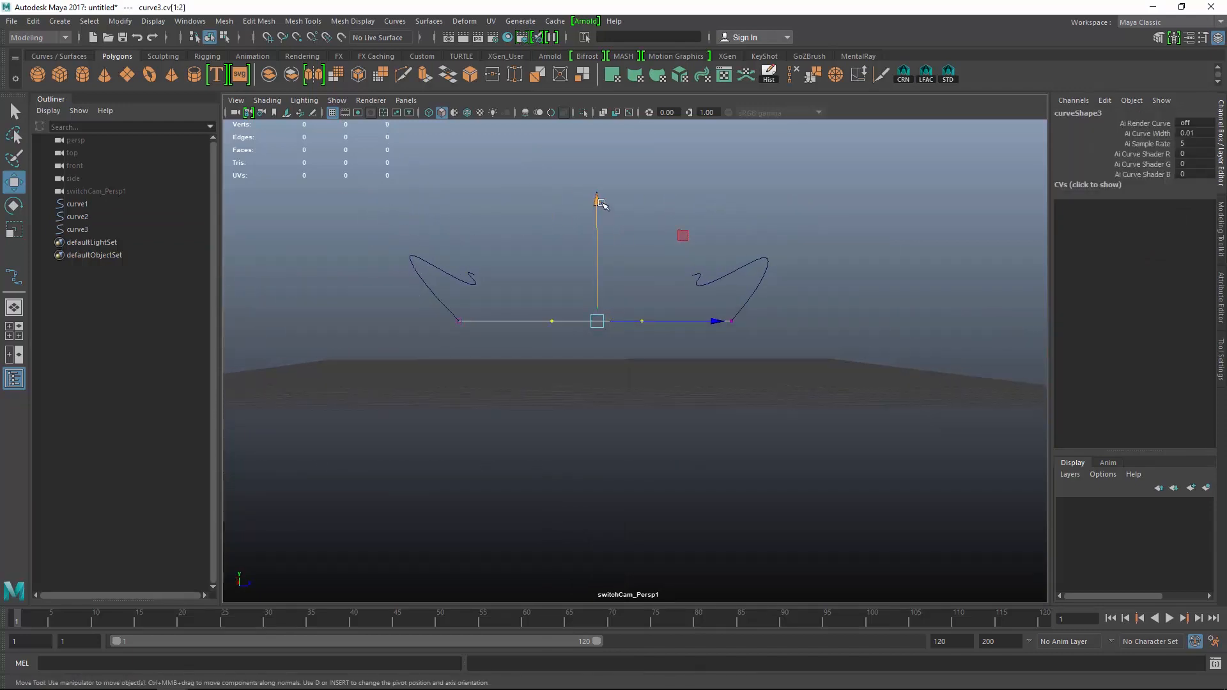
pyautogui.press('space')
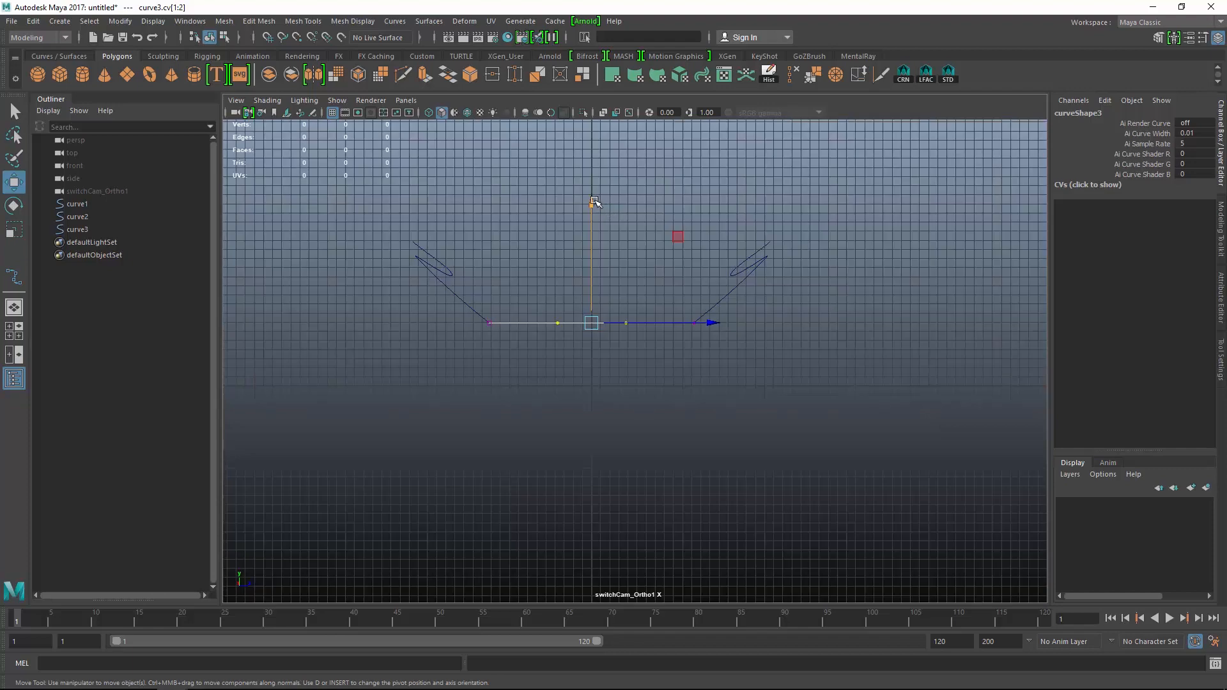
pyautogui.moveTo(594, 202); pyautogui.dragTo(596, 228)
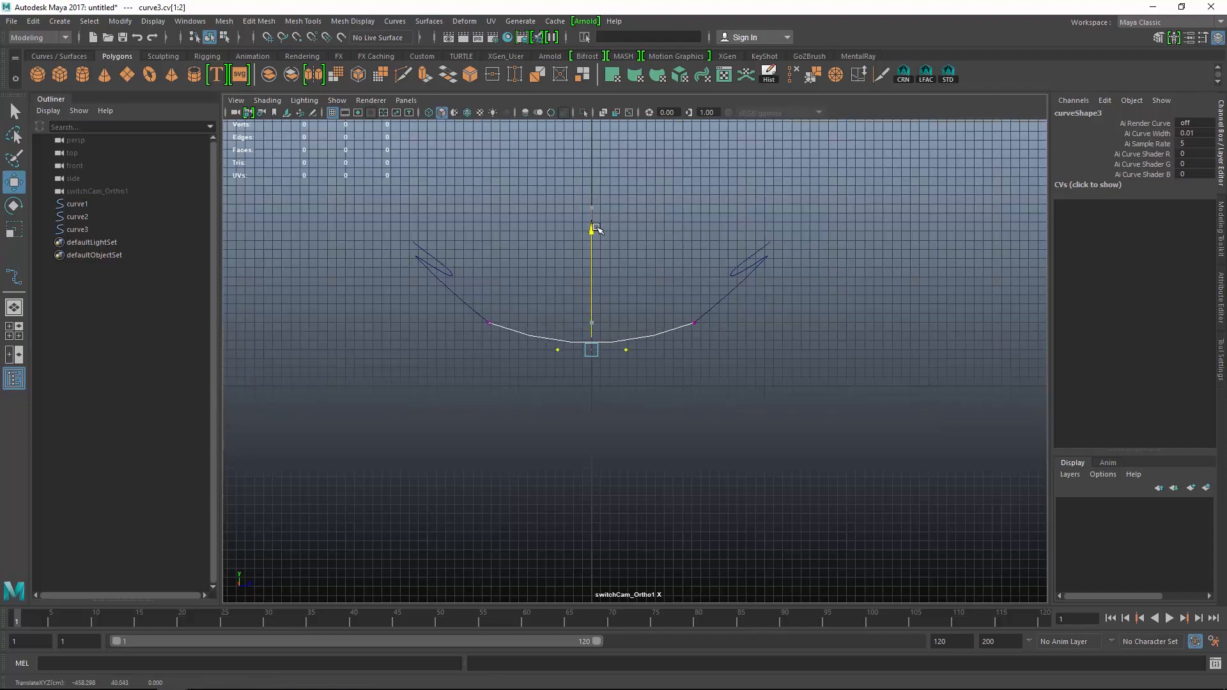
pyautogui.keyDown('alt'); pyautogui.moveTo(690, 285); pyautogui.dragTo(684, 320); pyautogui.keyUp('alt')
pyautogui.press('F8')
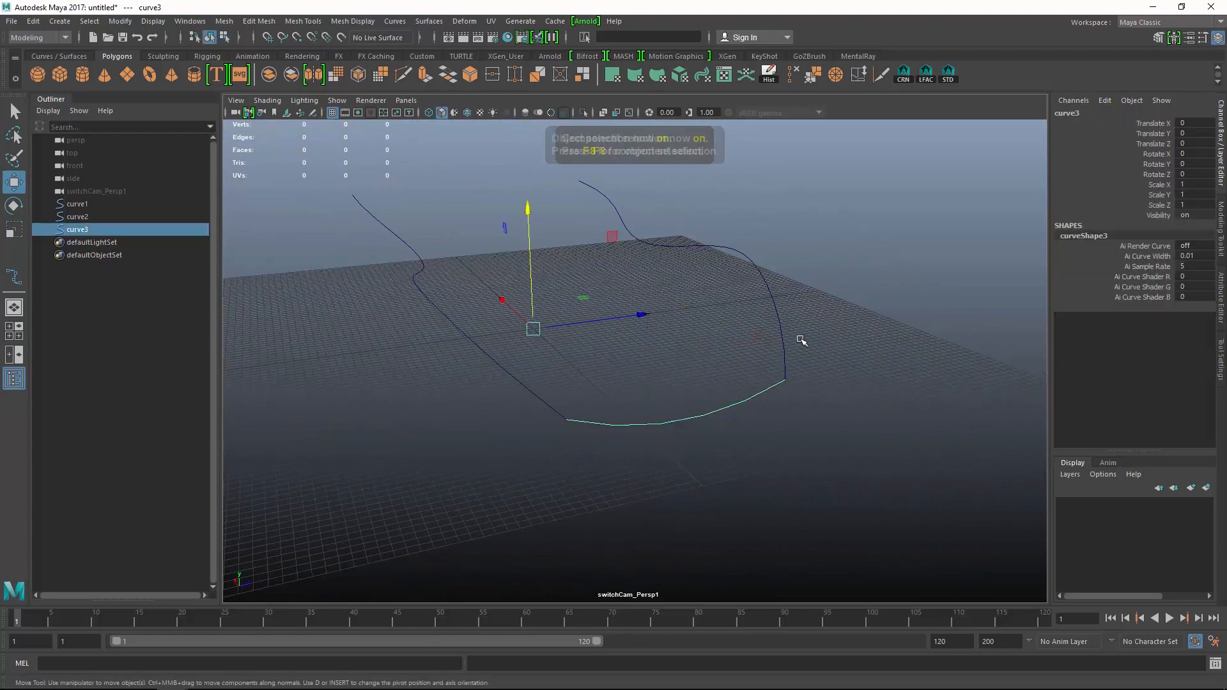
# Start the Birail 1 tool with output geometry set to Polygons, keeping Proportional transform control and Control points tessellation
pyautogui.click(358, 21)
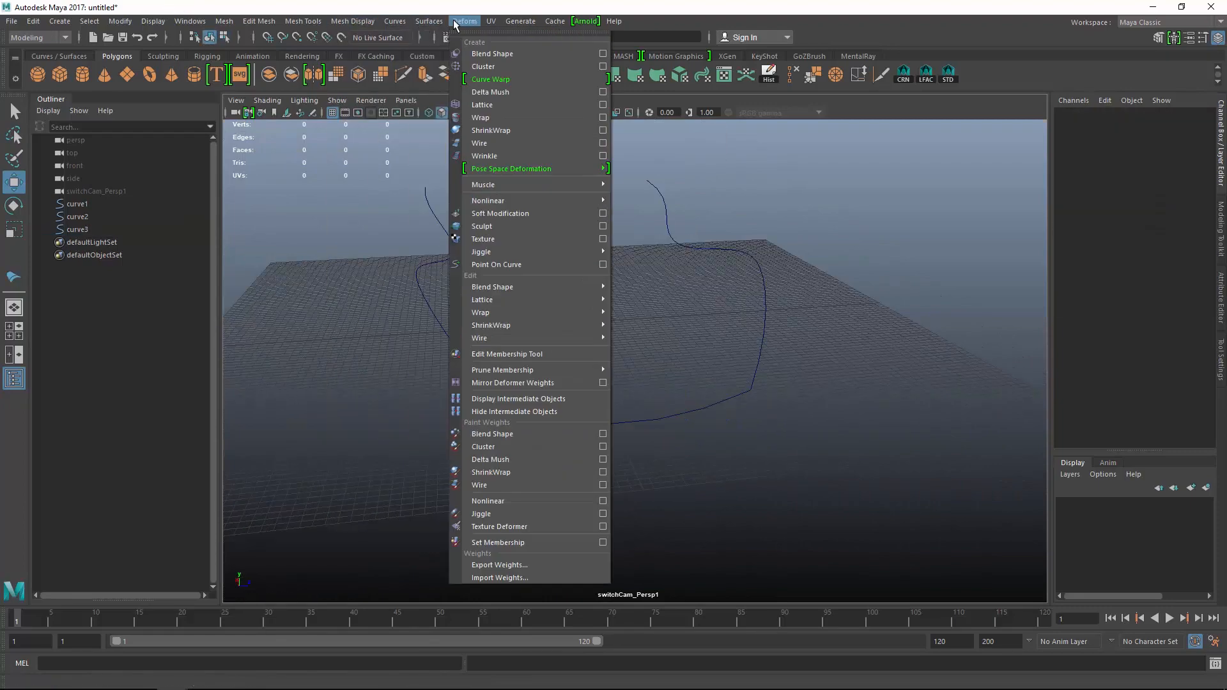
pyautogui.moveTo(440, 19)
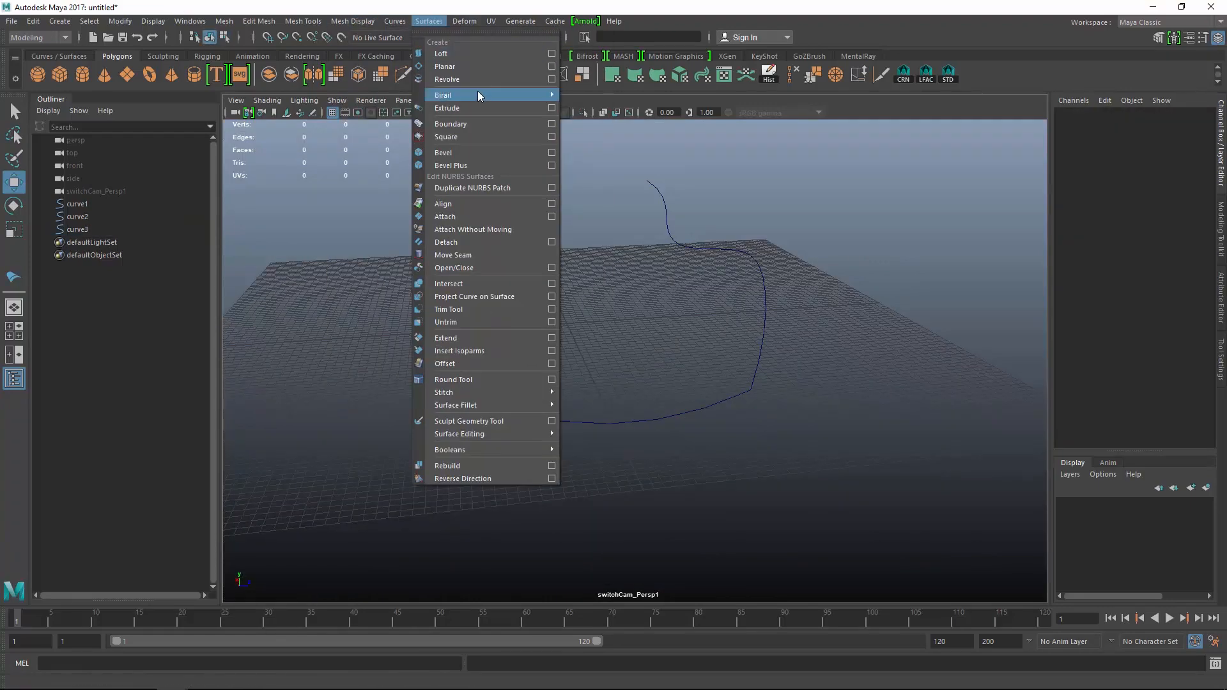
pyautogui.moveTo(478, 94)
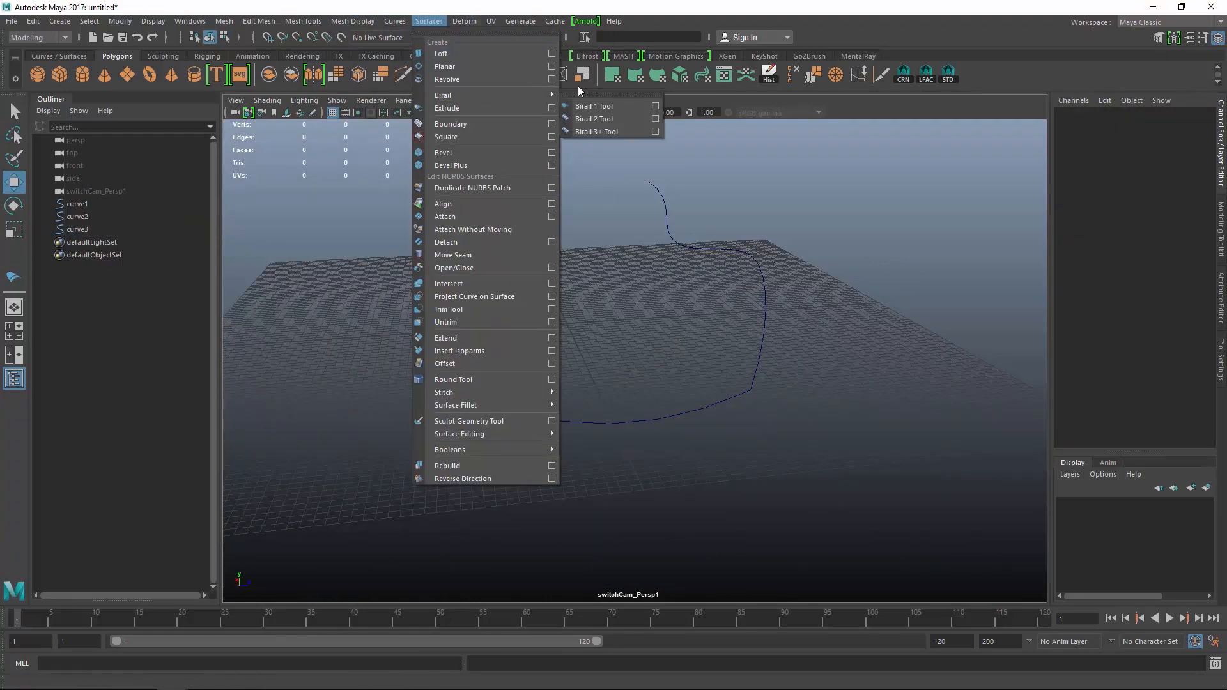
pyautogui.click(654, 105)
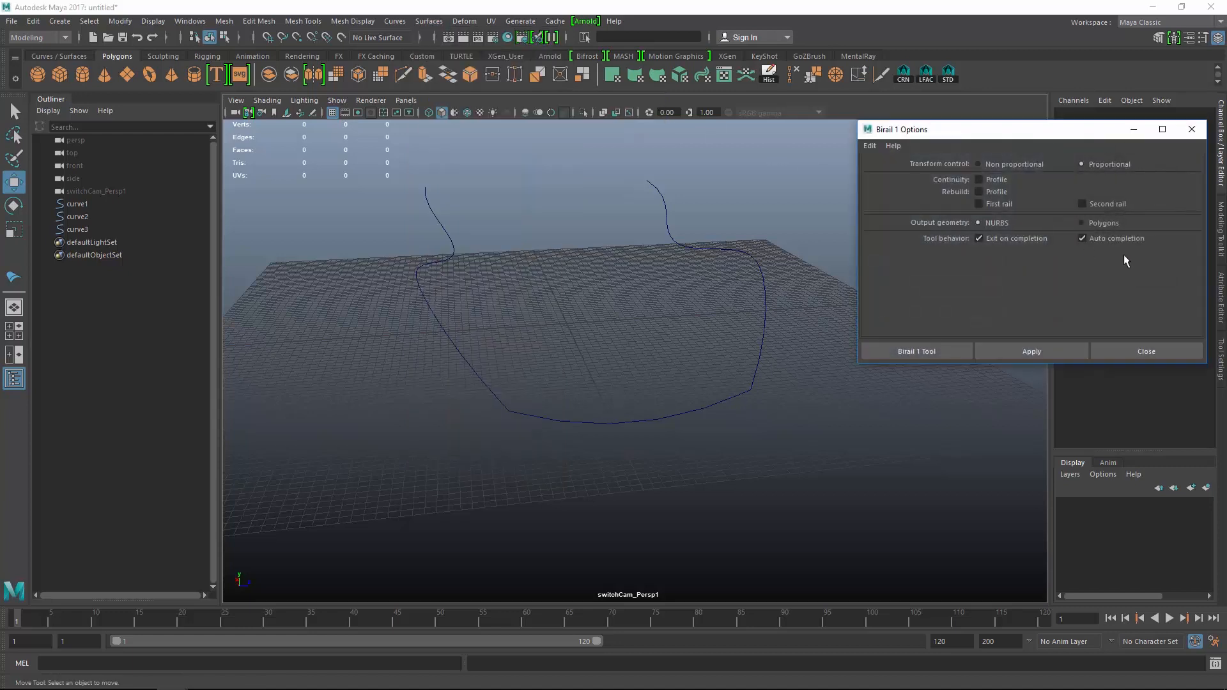
pyautogui.click(1105, 223)
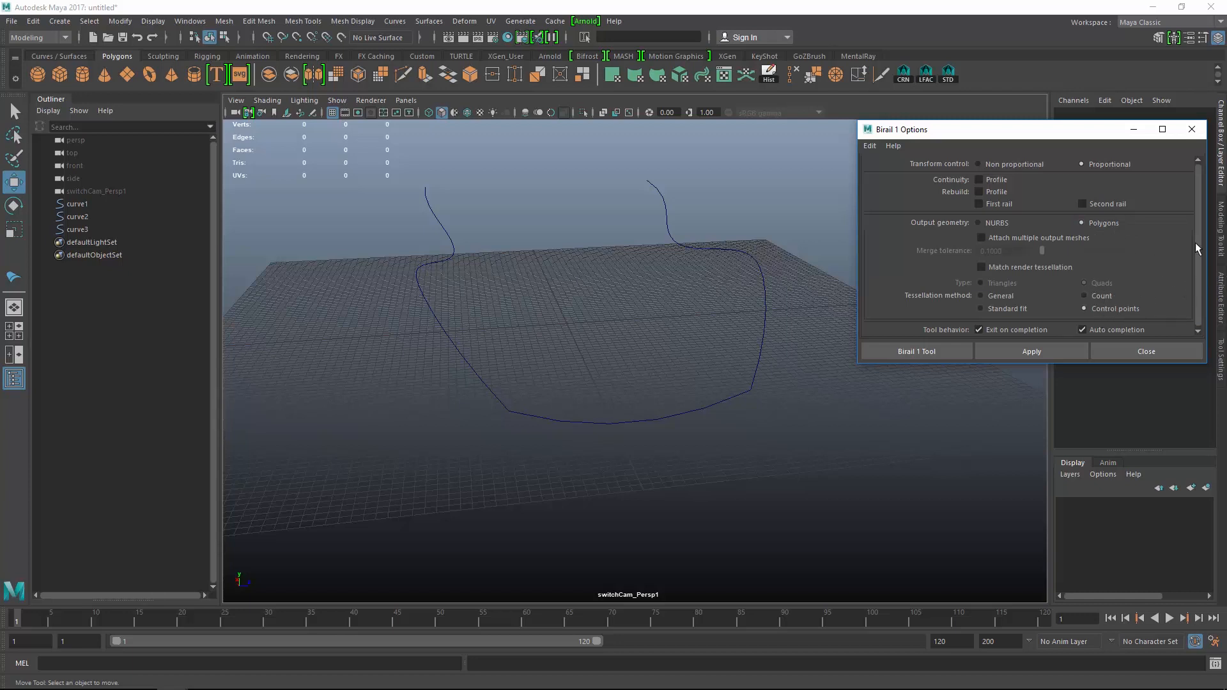
pyautogui.click(933, 350)
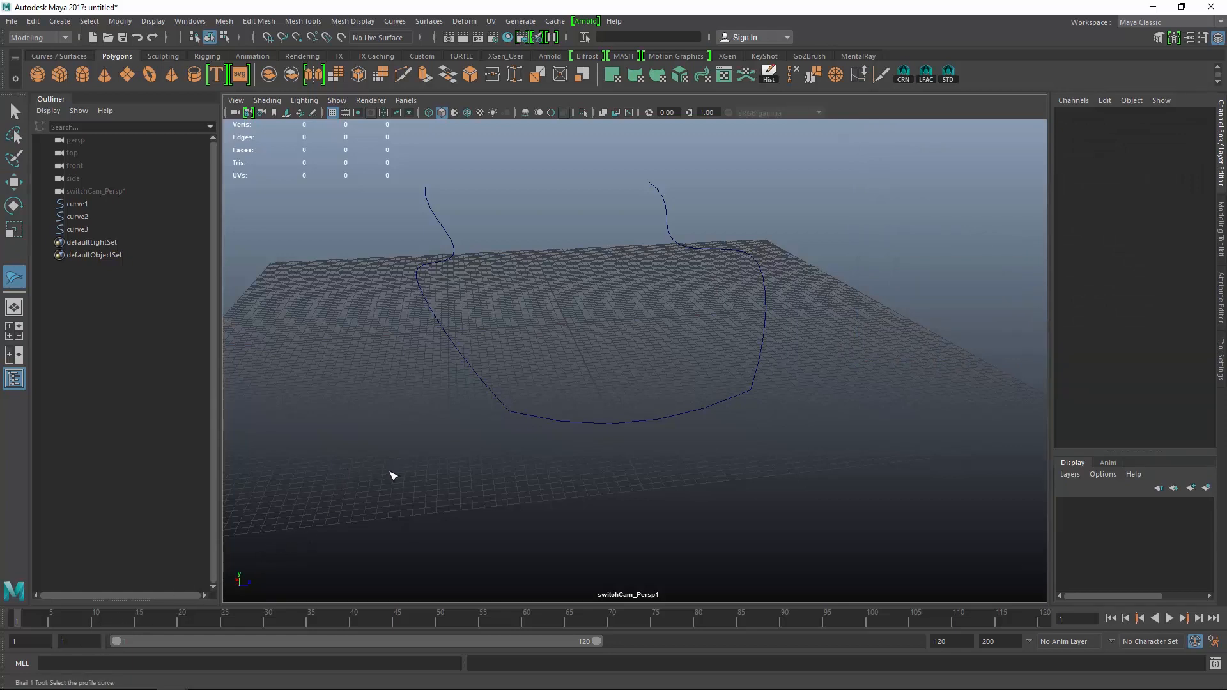
# Sweep the bowed connecting curve as the profile along the two mirrored rail curves to build the Birail 1 surface
pyautogui.click(633, 426)
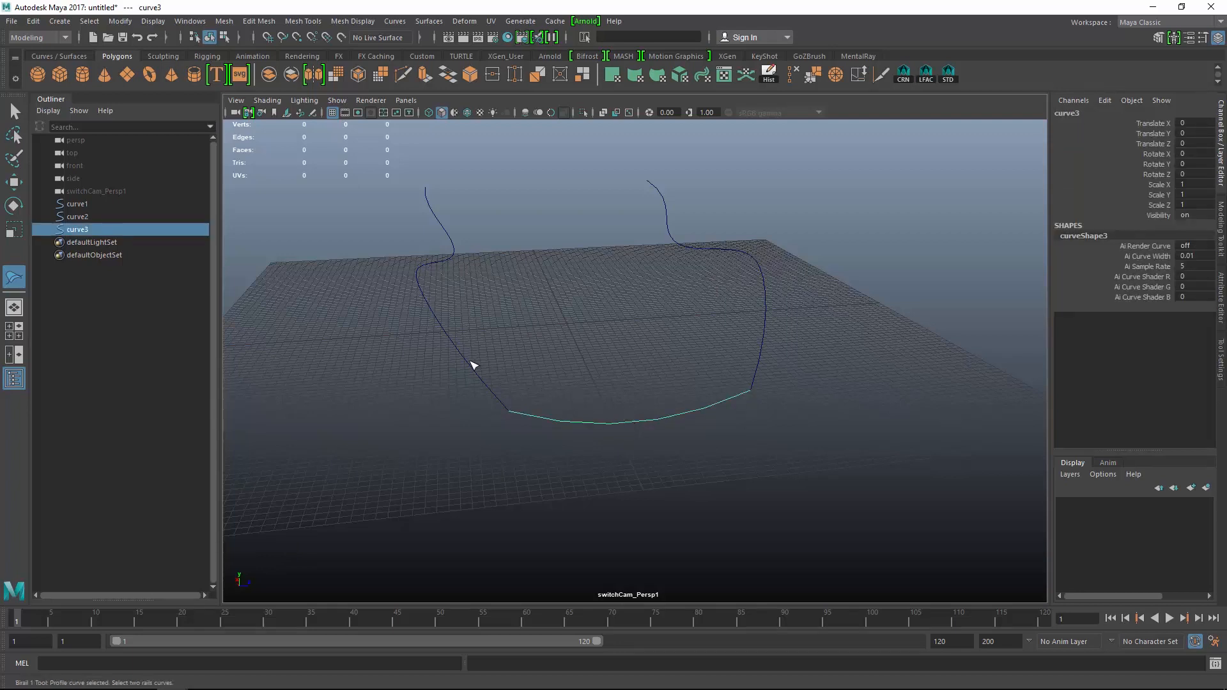
pyautogui.click(470, 365)
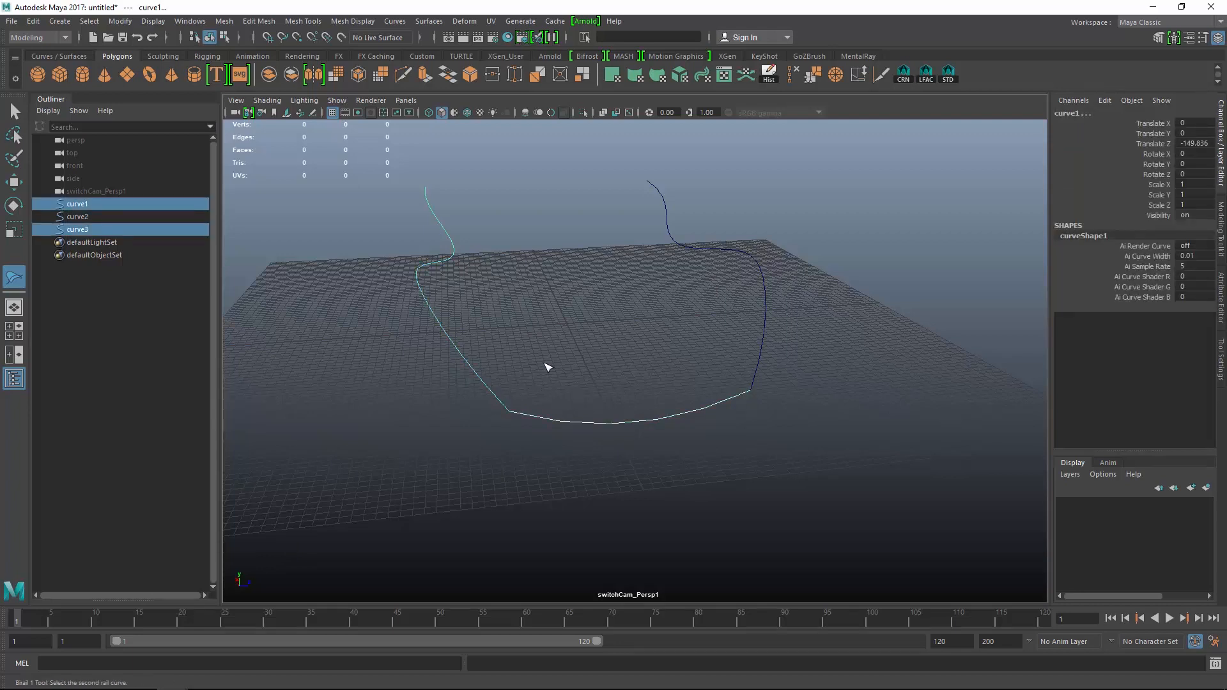
pyautogui.click(769, 321)
pyautogui.press('w')
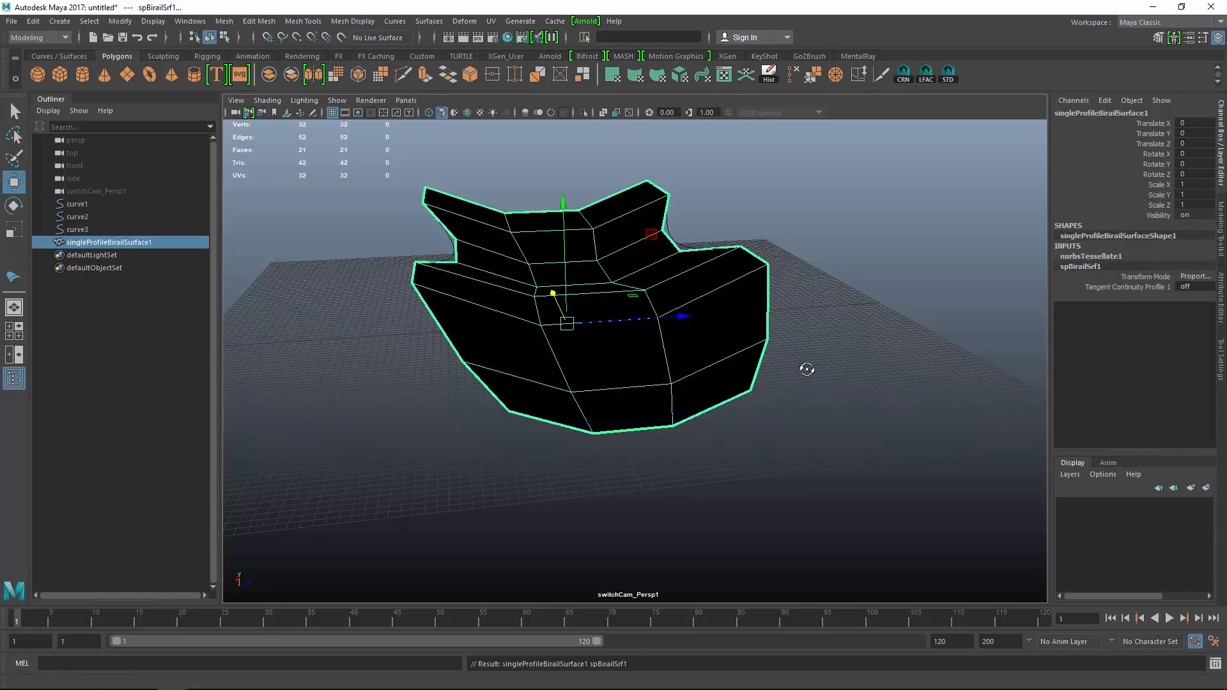
# Turn on smooth mesh preview for the Birail 1 surface, reverse its normals and inspect the shape deselected
pyautogui.press('3')
pyautogui.click(304, 21)
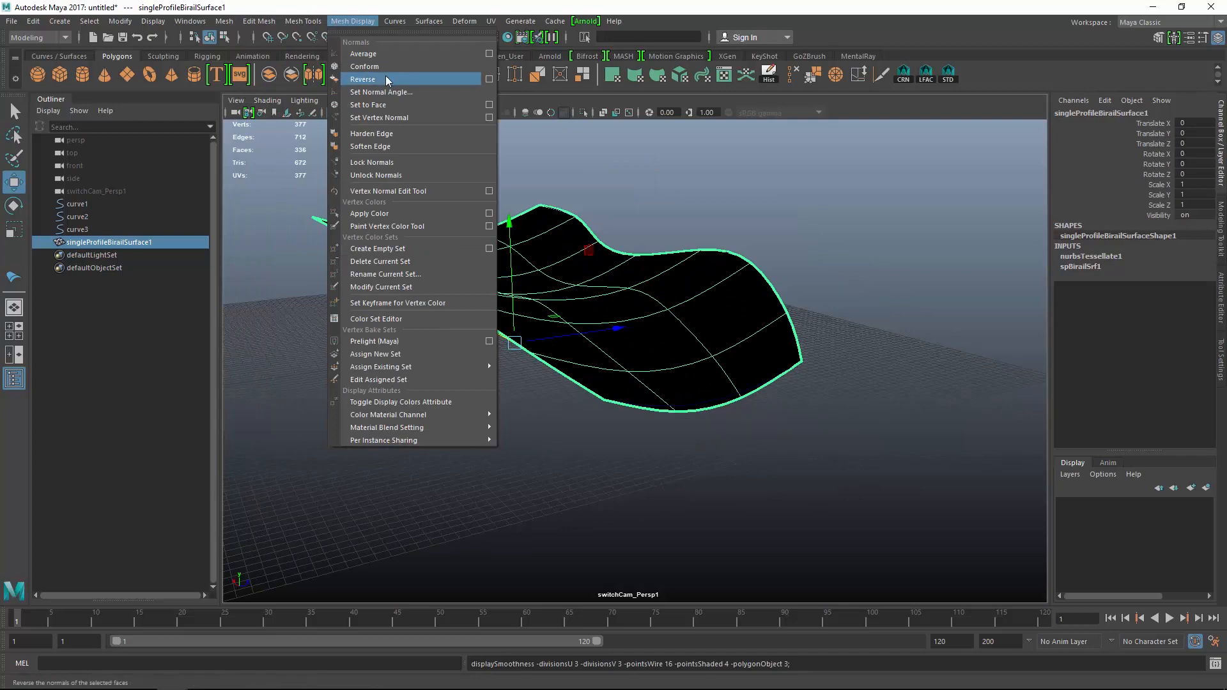
pyautogui.click(345, 79)
pyautogui.click(882, 329)
pyautogui.keyDown('alt'); pyautogui.moveTo(881, 329); pyautogui.dragTo(772, 301); pyautogui.keyUp('alt')
pyautogui.keyDown('alt'); pyautogui.moveTo(704, 342); pyautogui.dragTo(575, 435); pyautogui.keyUp('alt')
pyautogui.keyDown('alt'); pyautogui.moveTo(529, 334); pyautogui.dragTo(433, 293); pyautogui.keyUp('alt')
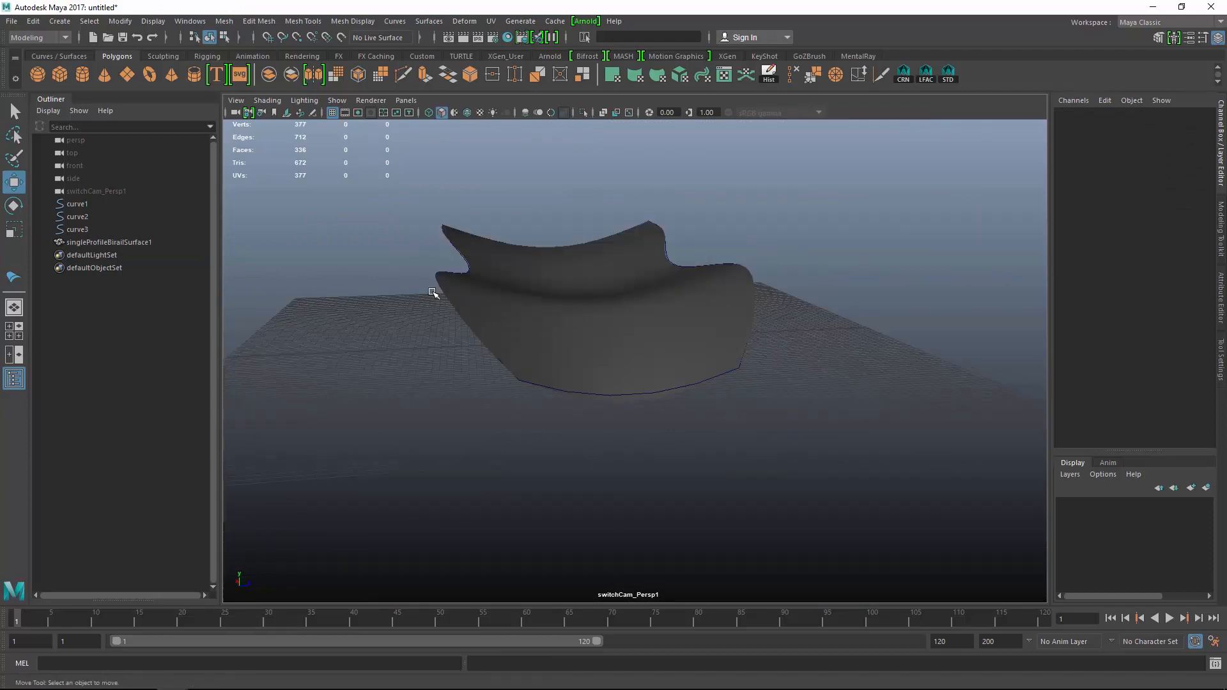
pyautogui.moveTo(655, 410)
pyautogui.keyDown('alt'); pyautogui.mouseDown()
pyautogui.moveTo(753, 460)
pyautogui.moveTo(772, 405)
pyautogui.moveTo(603, 362)
pyautogui.moveTo(573, 370)
pyautogui.moveTo(620, 400)
pyautogui.mouseUp(); pyautogui.keyUp('alt')
pyautogui.keyDown('alt'); pyautogui.moveTo(619, 400); pyautogui.dragTo(615, 373, button='right'); pyautogui.keyUp('alt')
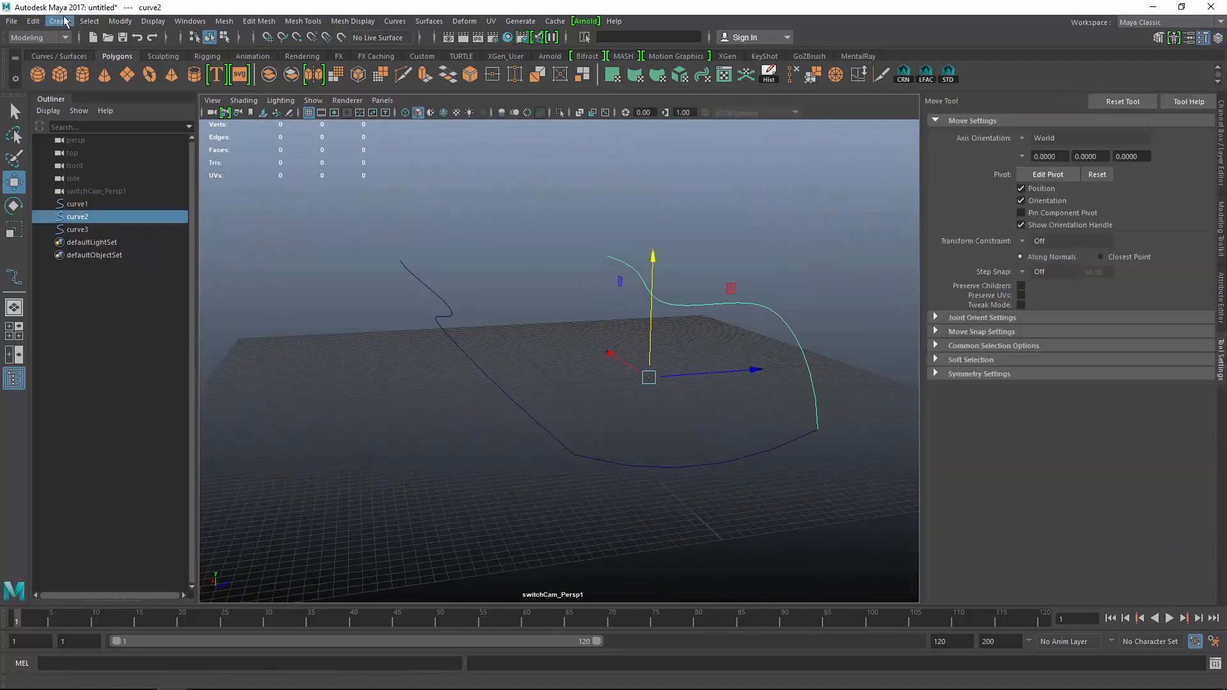
# Draw a cubic CV curve of nine control vertices in the X orthographic view, joining the rails' far ends with a raised central hump
pyautogui.click(59, 21)
pyautogui.moveTo(114, 117)
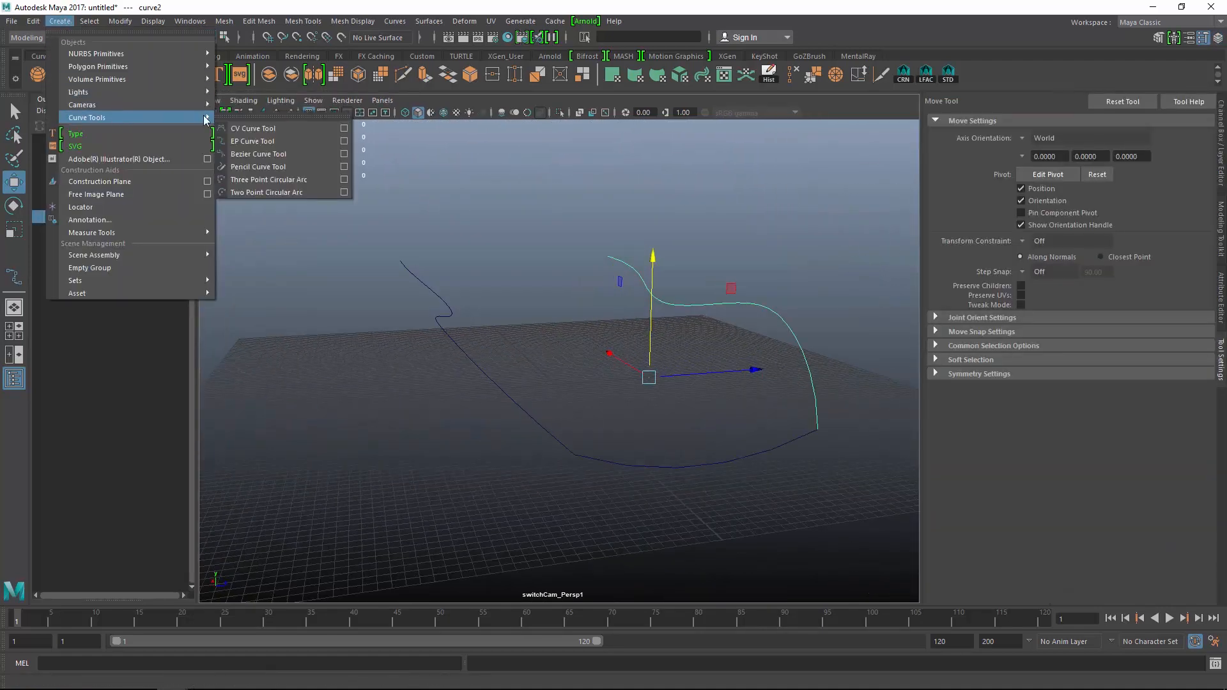
pyautogui.click(251, 125)
pyautogui.keyDown('alt'); pyautogui.moveTo(421, 209); pyautogui.dragTo(523, 265); pyautogui.keyUp('alt')
pyautogui.press('space')
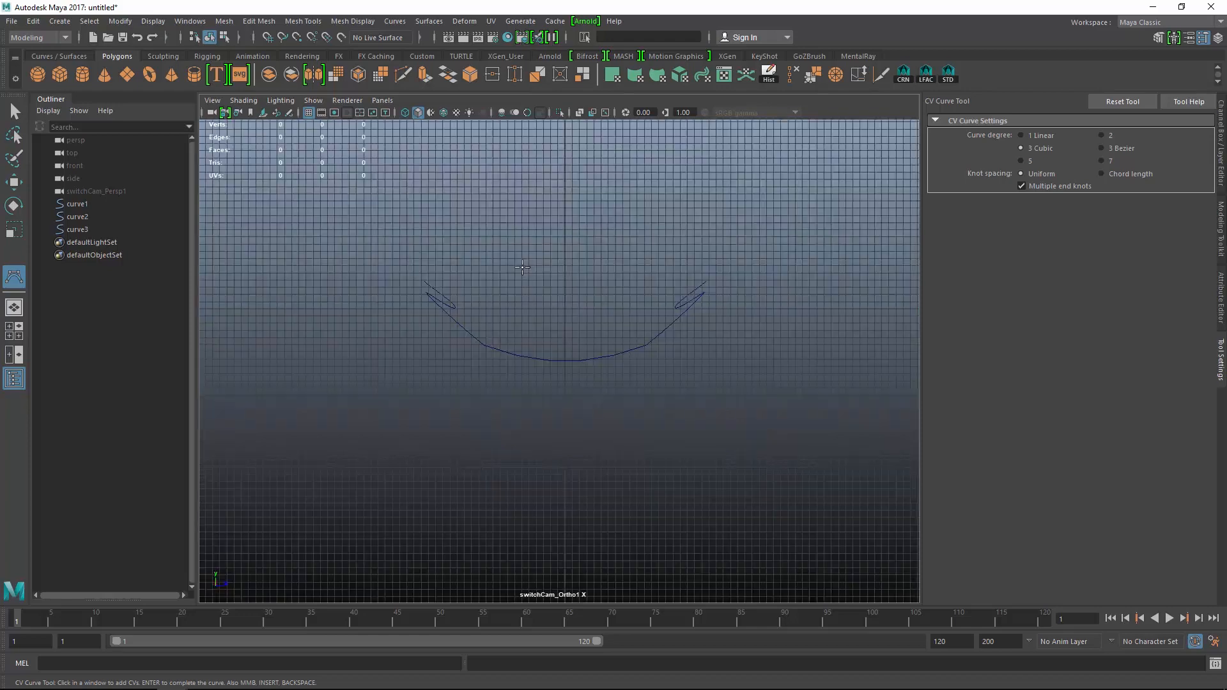
pyautogui.keyDown('alt'); pyautogui.moveTo(497, 252); pyautogui.dragTo(694, 409, button='right'); pyautogui.keyUp('alt')
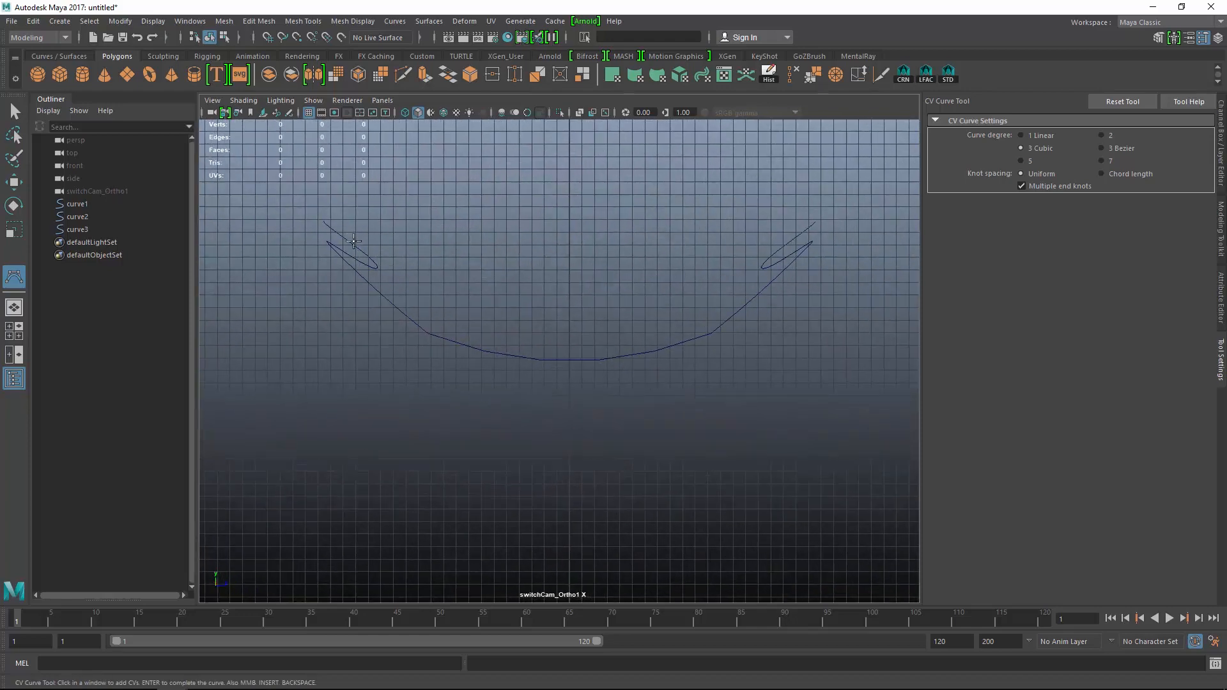
pyautogui.click(323, 222)
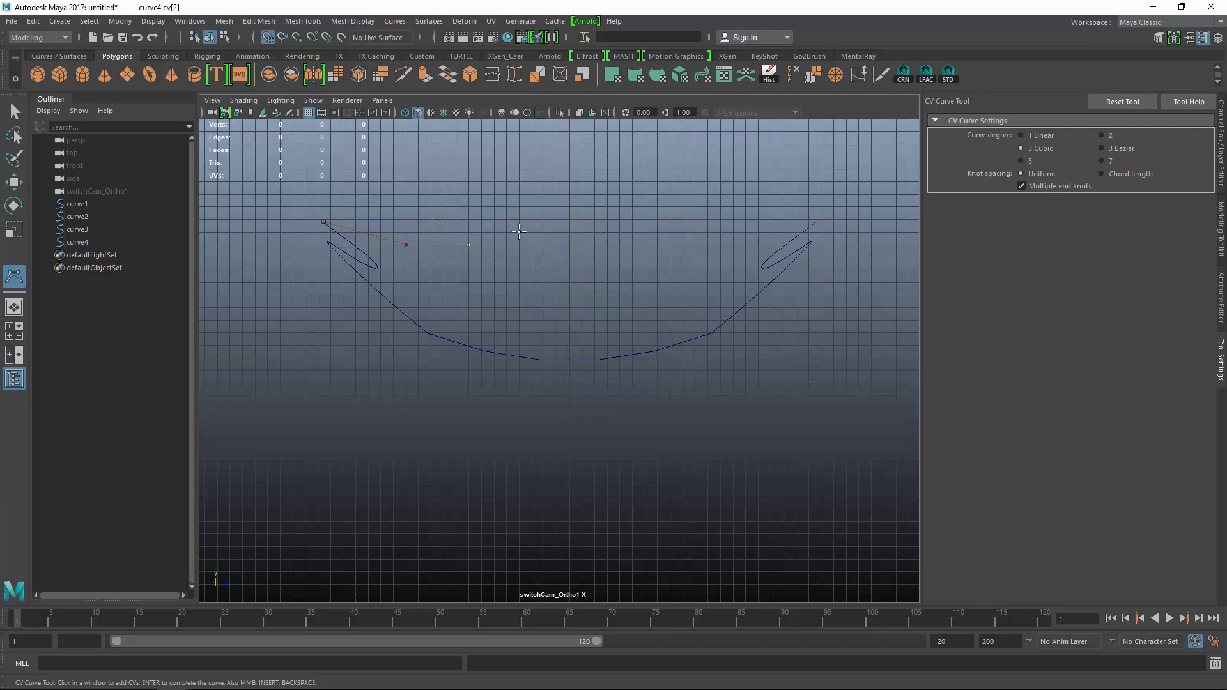
pyautogui.click(508, 193)
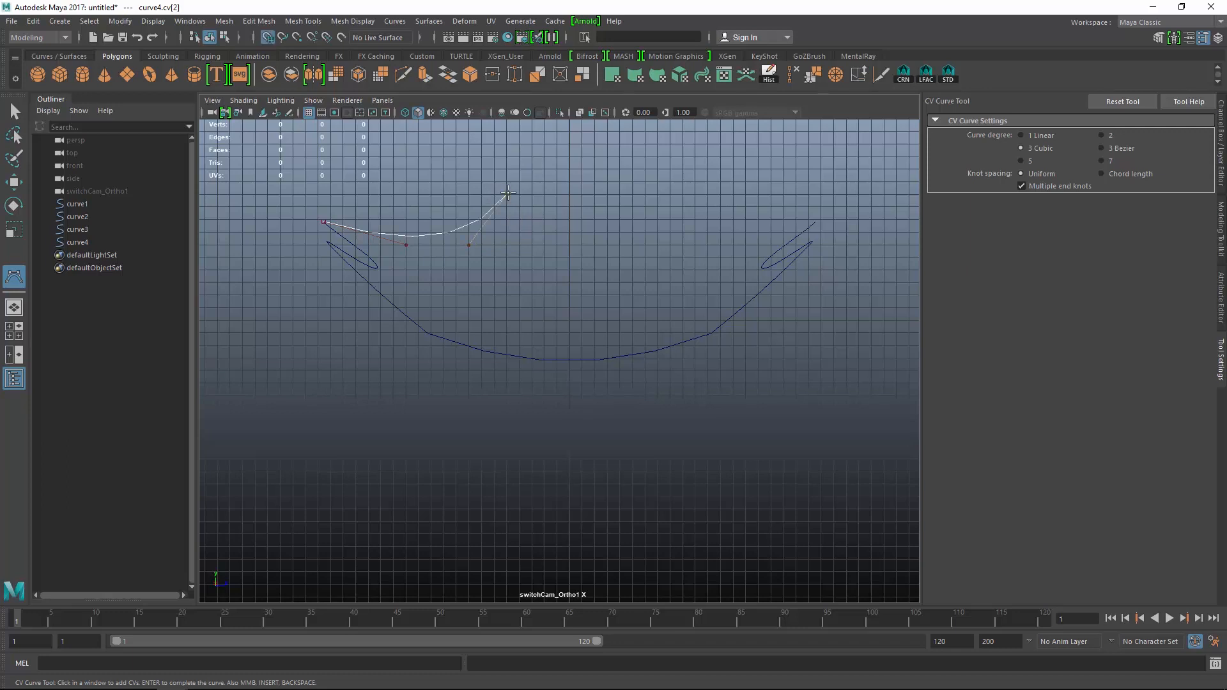
pyautogui.click(571, 180)
pyautogui.click(631, 193)
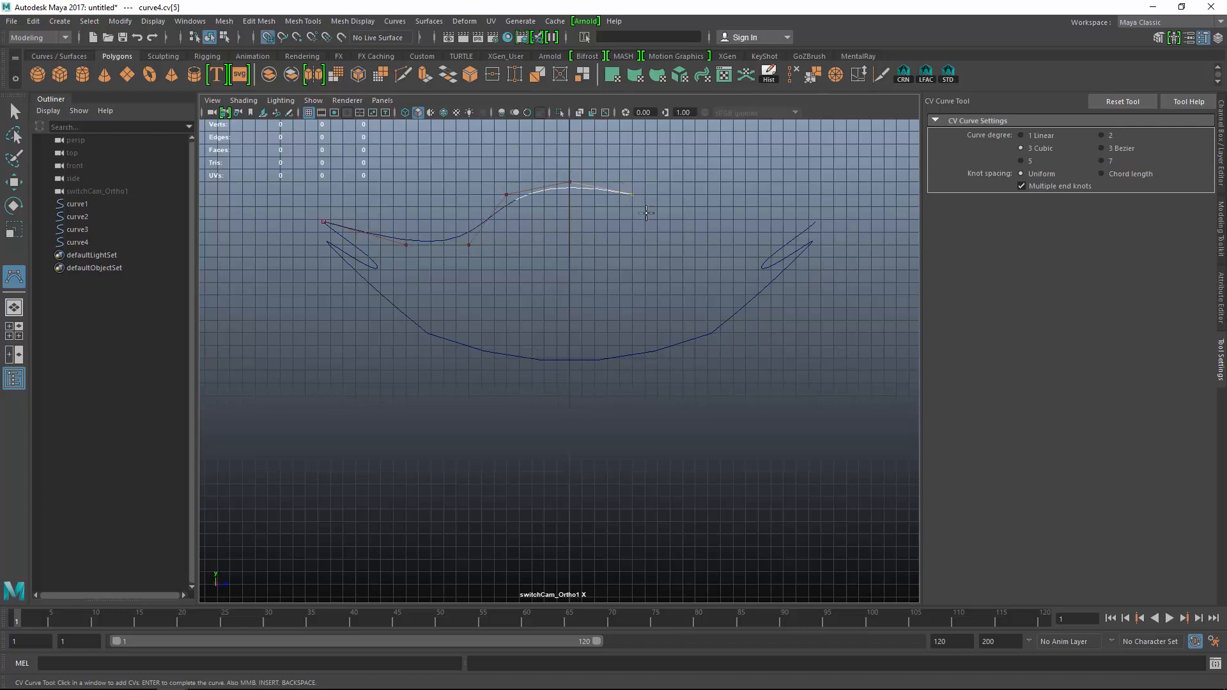
pyautogui.click(669, 244)
pyautogui.click(734, 245)
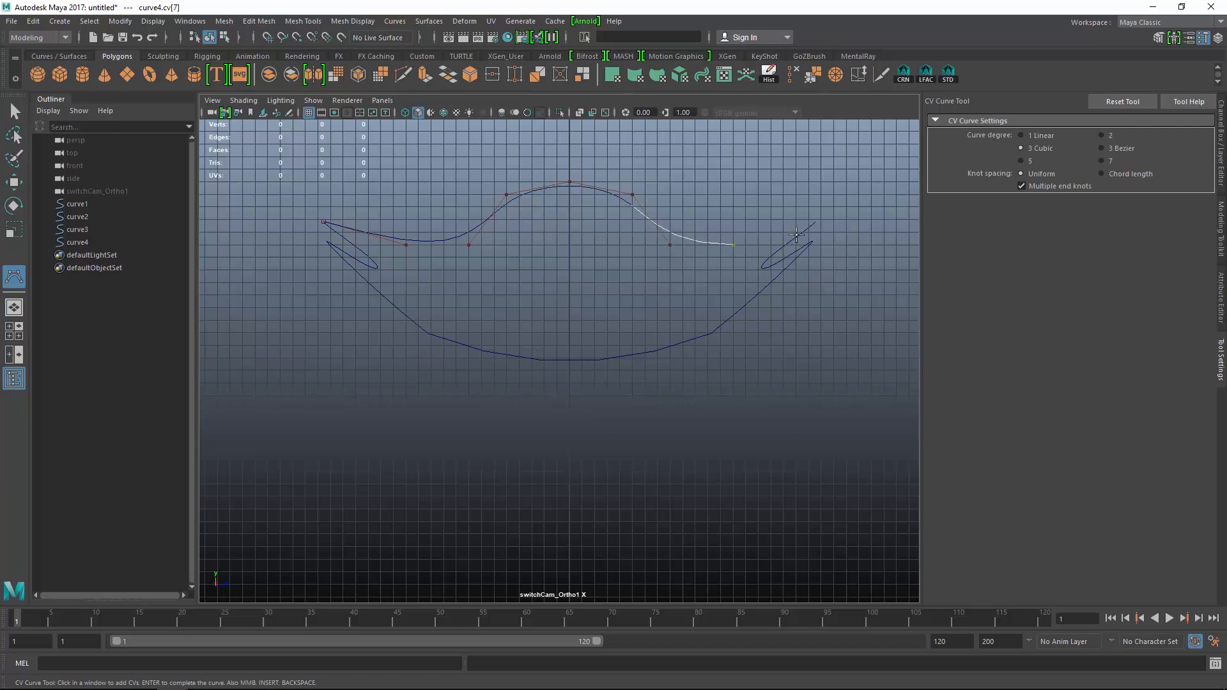
pyautogui.click(815, 222)
pyautogui.press('Return')
# Start the Birail 2 tool in the perspective view with output geometry set to Polygons and a profile blend value of 0.5
pyautogui.press('space')
pyautogui.keyDown('alt'); pyautogui.moveTo(630, 219); pyautogui.dragTo(684, 241); pyautogui.keyUp('alt')
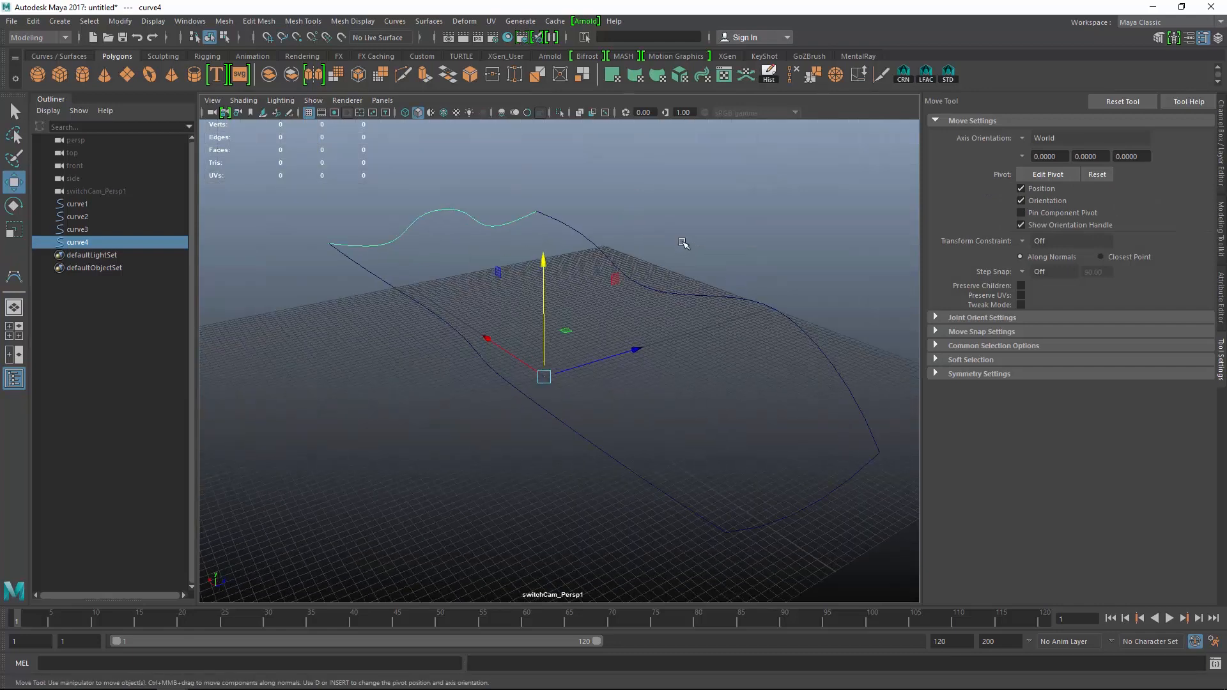
pyautogui.keyDown('alt'); pyautogui.moveTo(685, 241); pyautogui.dragTo(559, 231, button='right'); pyautogui.keyUp('alt')
pyautogui.keyDown('alt'); pyautogui.moveTo(559, 232); pyautogui.dragTo(525, 192, button='middle'); pyautogui.keyUp('alt')
pyautogui.click(353, 23)
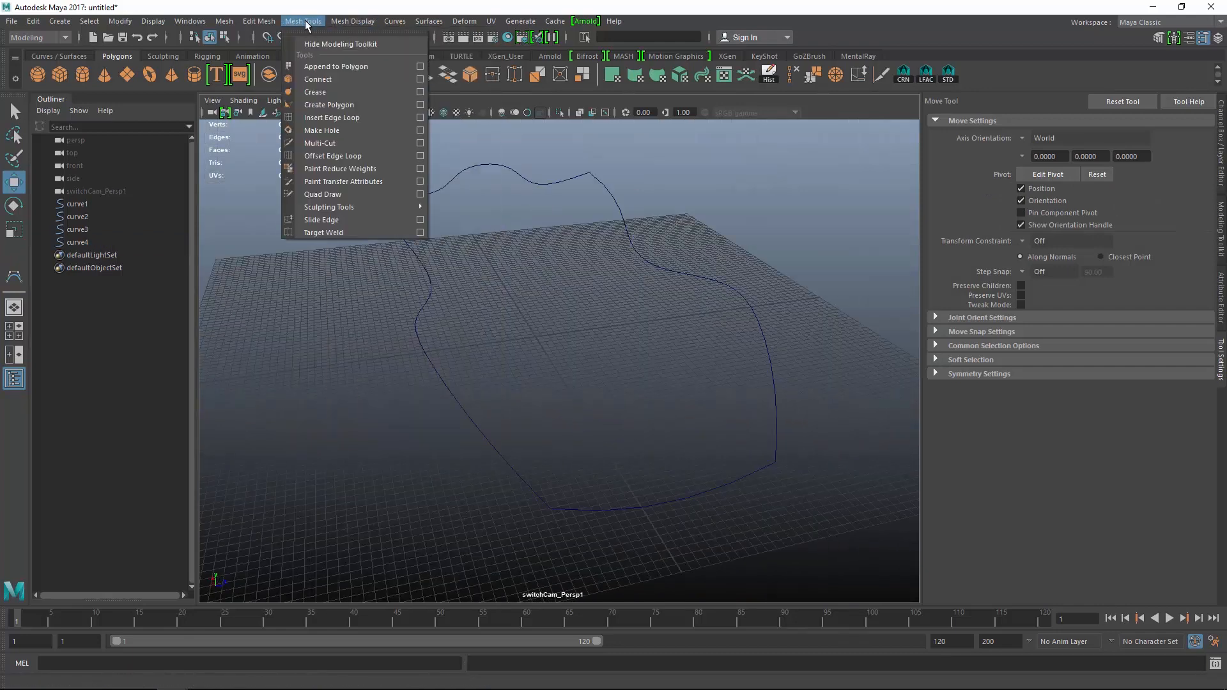
pyautogui.moveTo(442, 26)
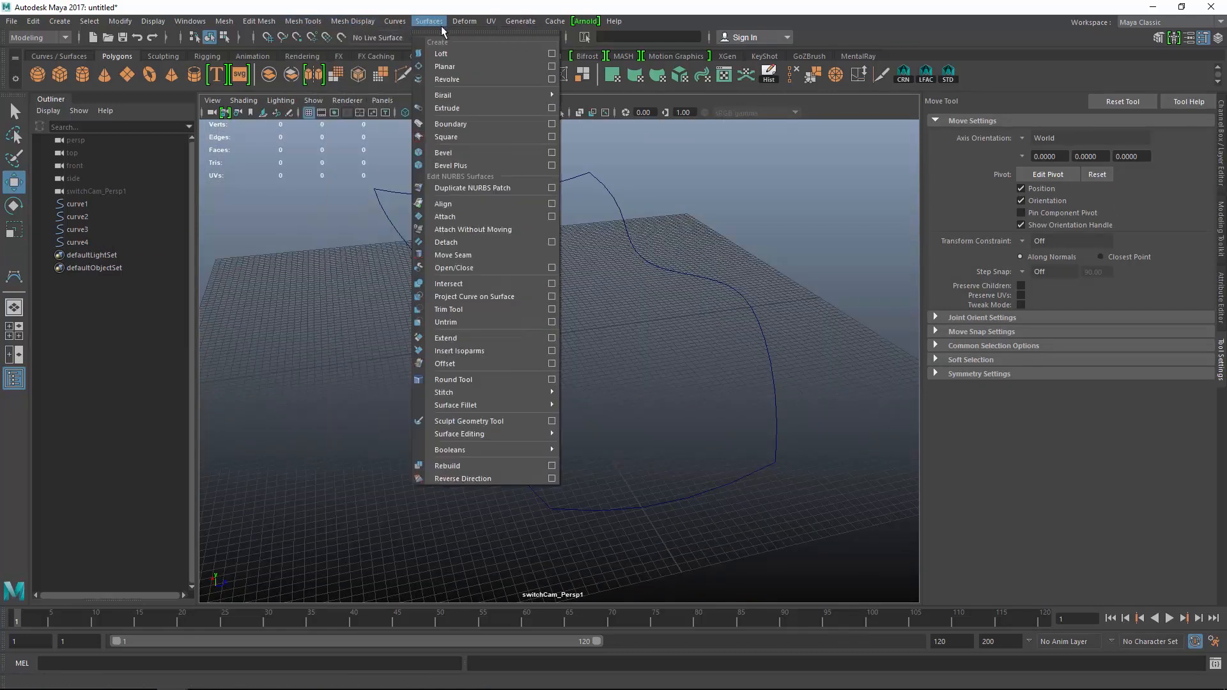
pyautogui.moveTo(534, 94)
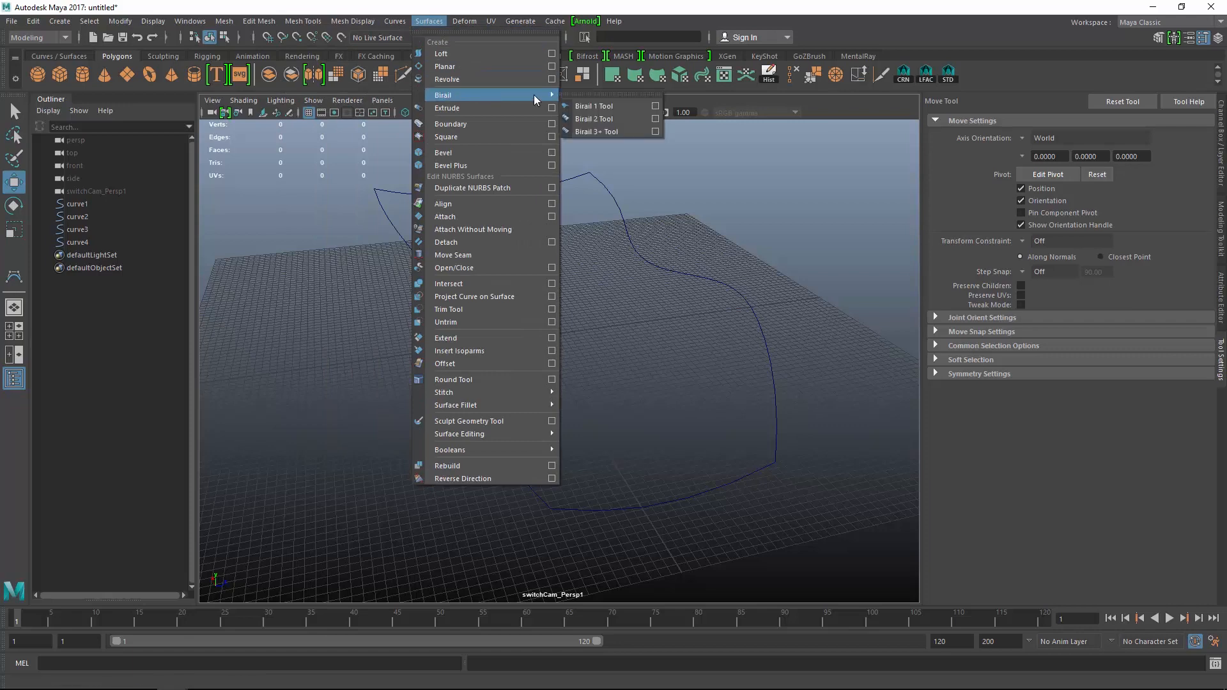
pyautogui.click(655, 119)
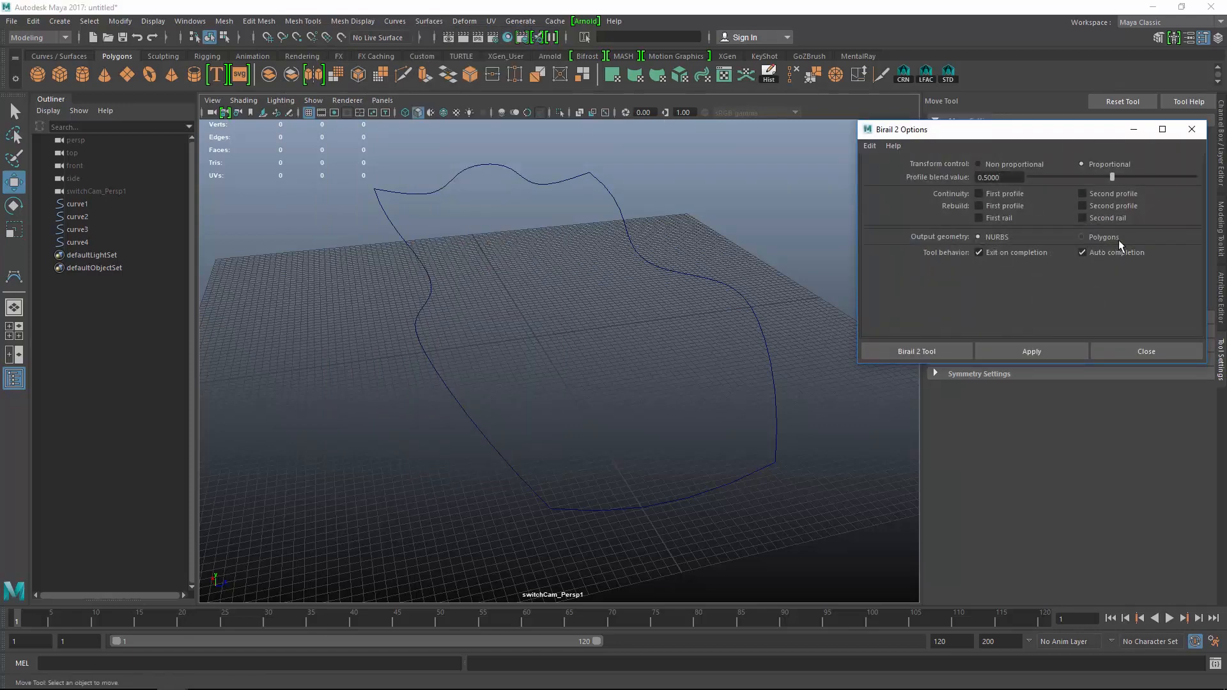
pyautogui.click(1107, 237)
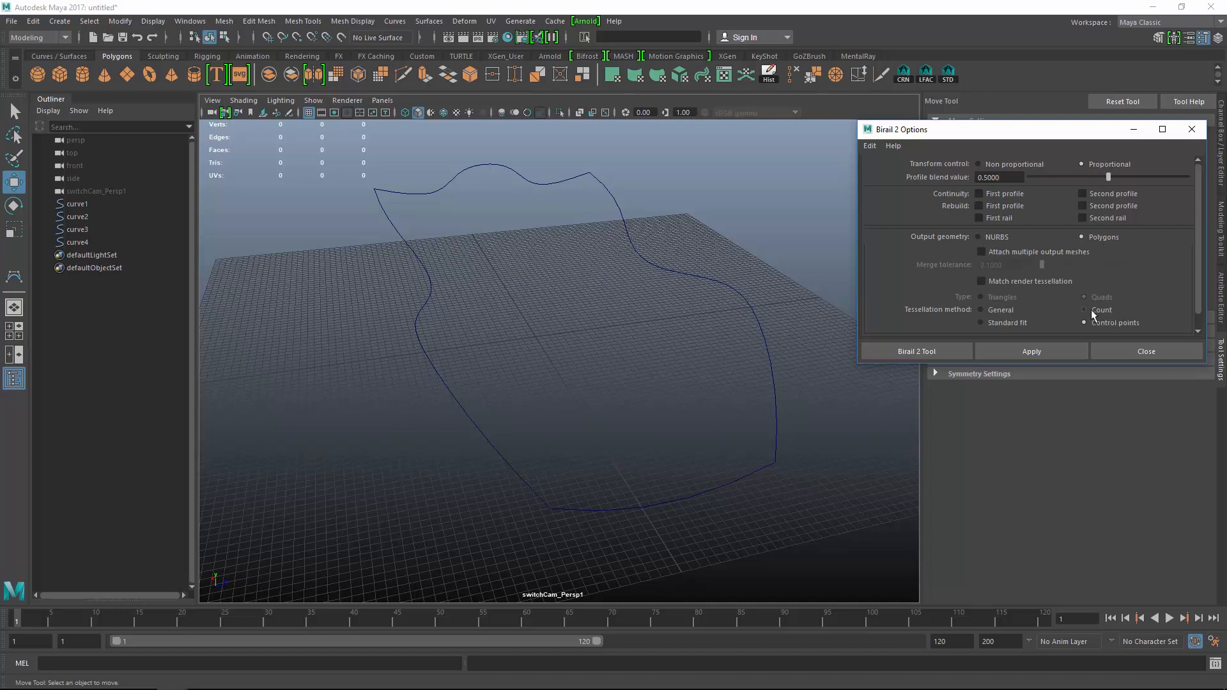
pyautogui.moveTo(1199, 284); pyautogui.dragTo(1199, 314)
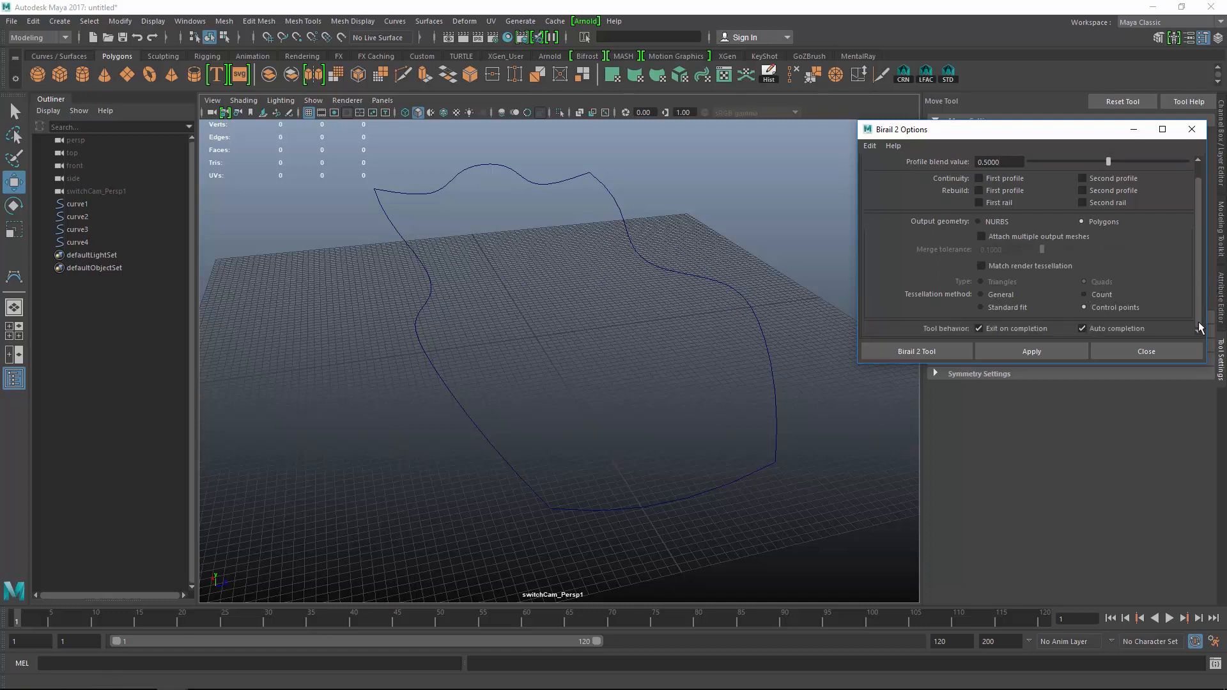
pyautogui.click(927, 351)
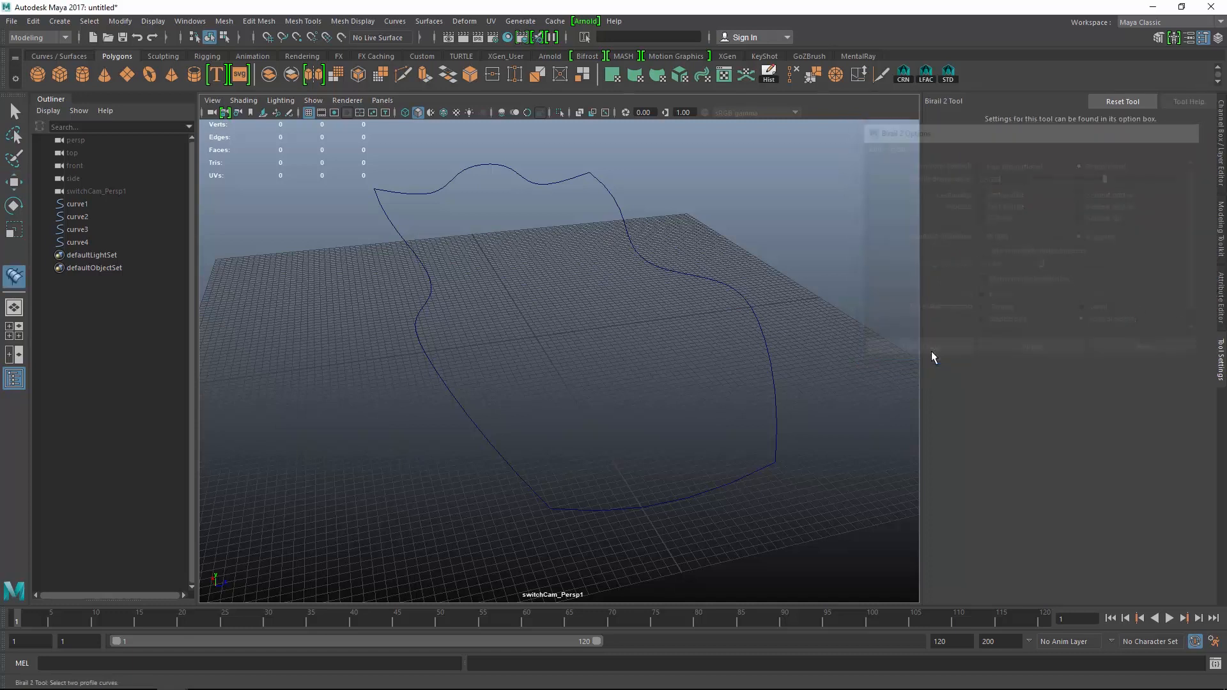
# Build the Birail 2 surface using the bowed and humped end curves as profiles and the two mirrored curves as rails
pyautogui.click(696, 500)
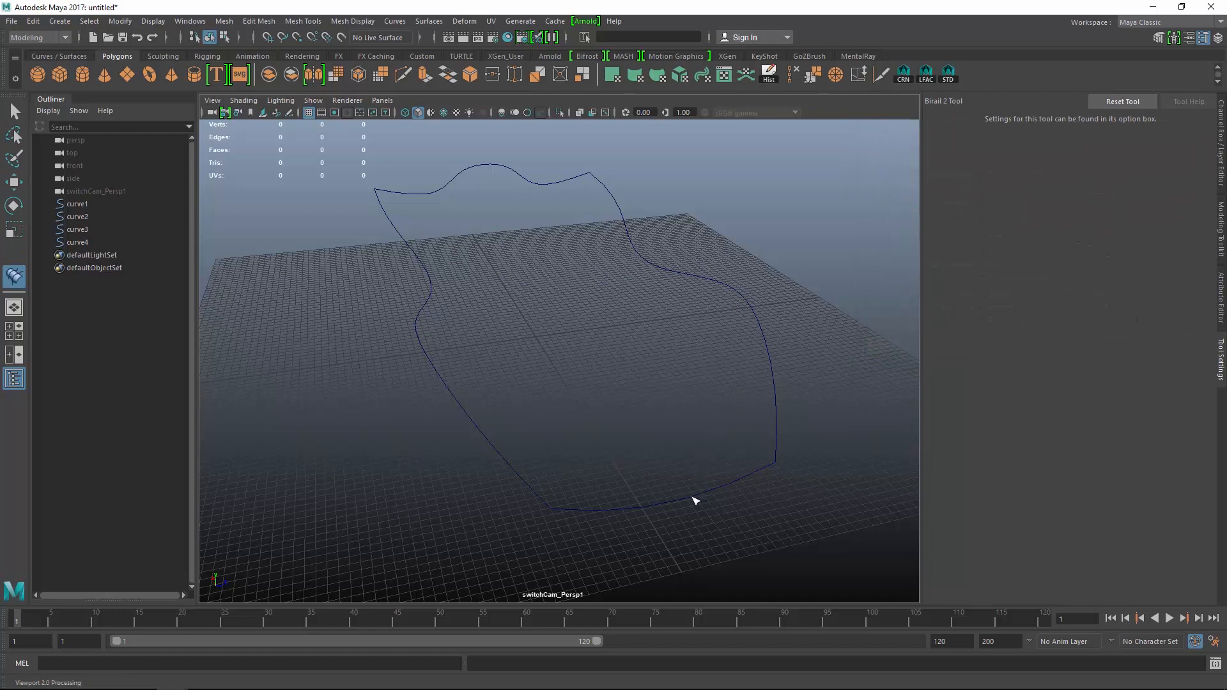
pyautogui.click(489, 167)
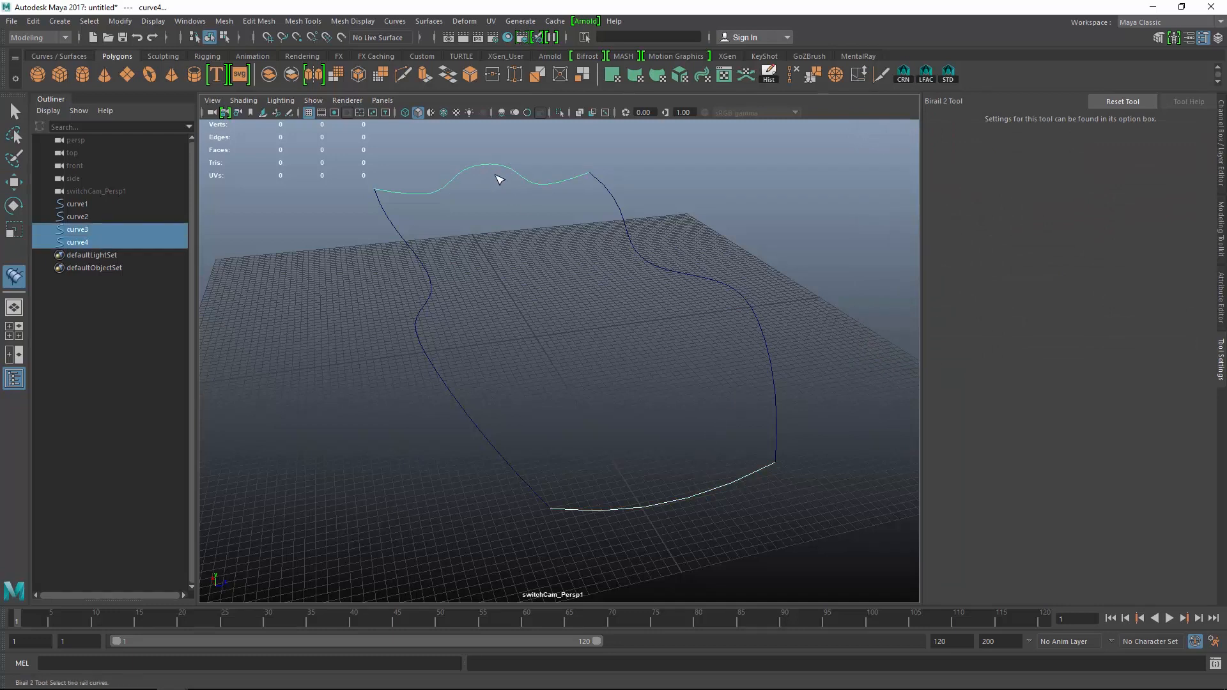
pyautogui.click(429, 298)
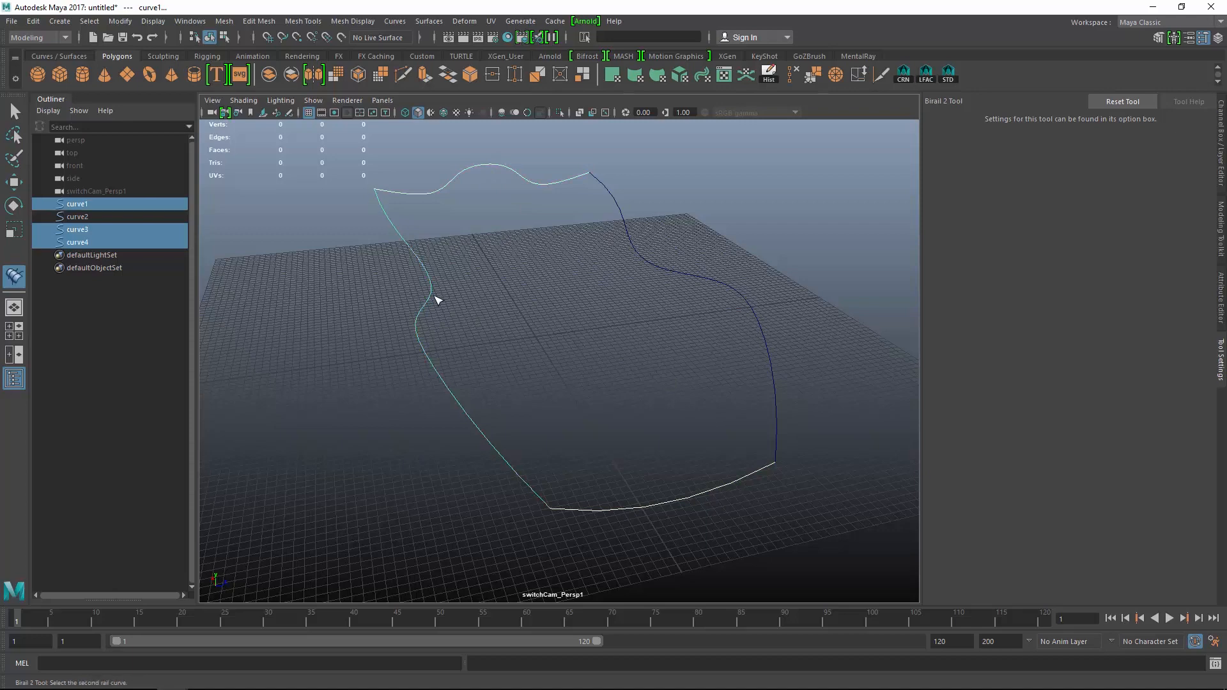
pyautogui.click(662, 271)
# Turn on smooth mesh preview for the Birail 2 surface and deselect it
pyautogui.keyDown('alt'); pyautogui.moveTo(877, 361); pyautogui.dragTo(639, 369); pyautogui.keyUp('alt')
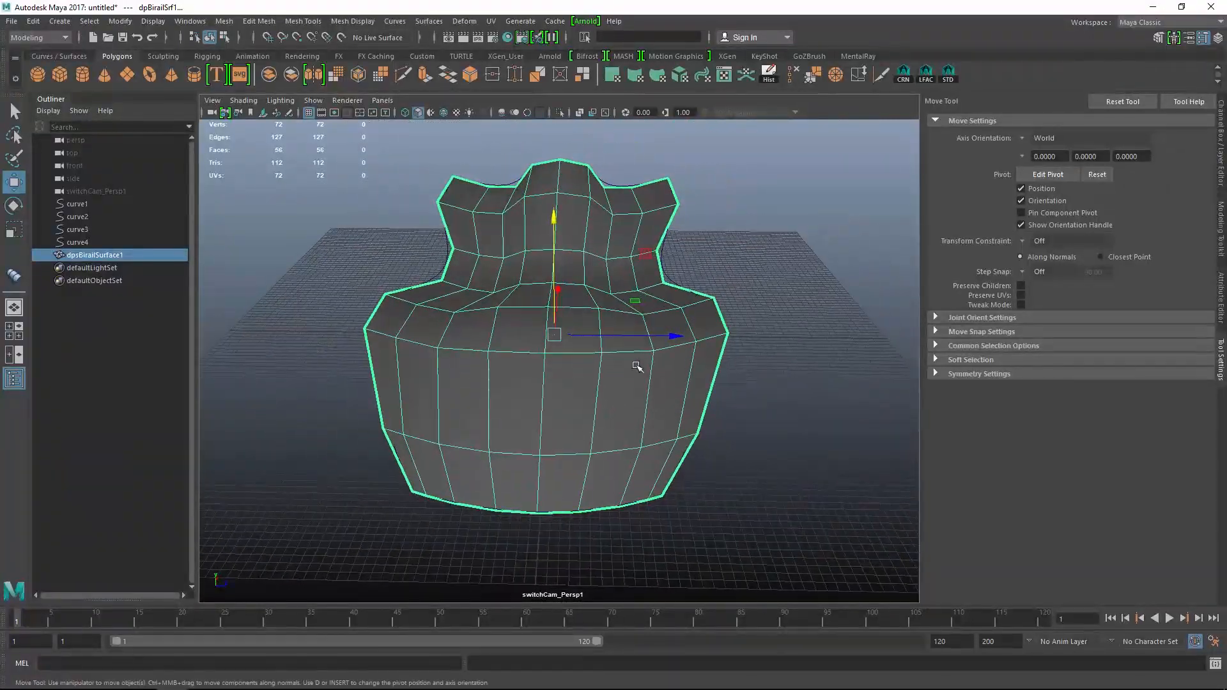
pyautogui.press('3')
pyautogui.keyDown('alt'); pyautogui.moveTo(708, 410); pyautogui.dragTo(671, 409); pyautogui.keyUp('alt')
pyautogui.click(844, 397)
pyautogui.keyDown('alt'); pyautogui.moveTo(671, 409); pyautogui.dragTo(630, 383, button='right'); pyautogui.keyUp('alt')
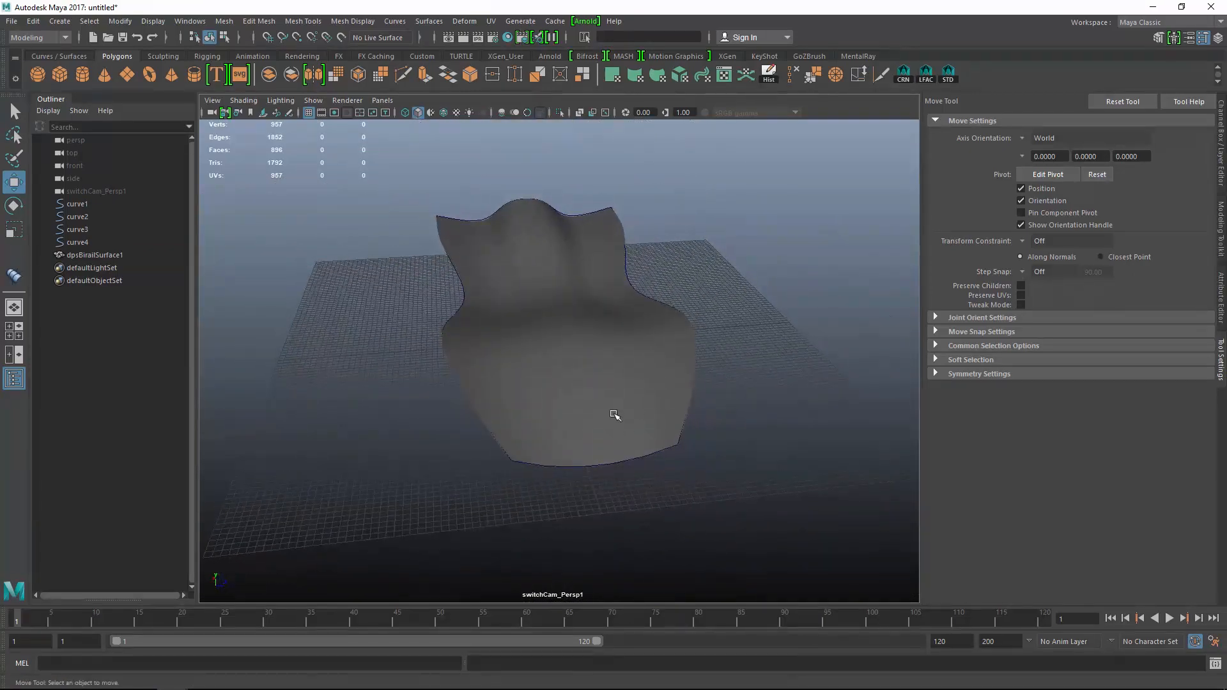
# Examine the smoothed Birail 2 surface from several angles to see how it blends between the two profile curves
pyautogui.keyDown('alt'); pyautogui.moveTo(614, 416); pyautogui.dragTo(724, 337); pyautogui.keyUp('alt')
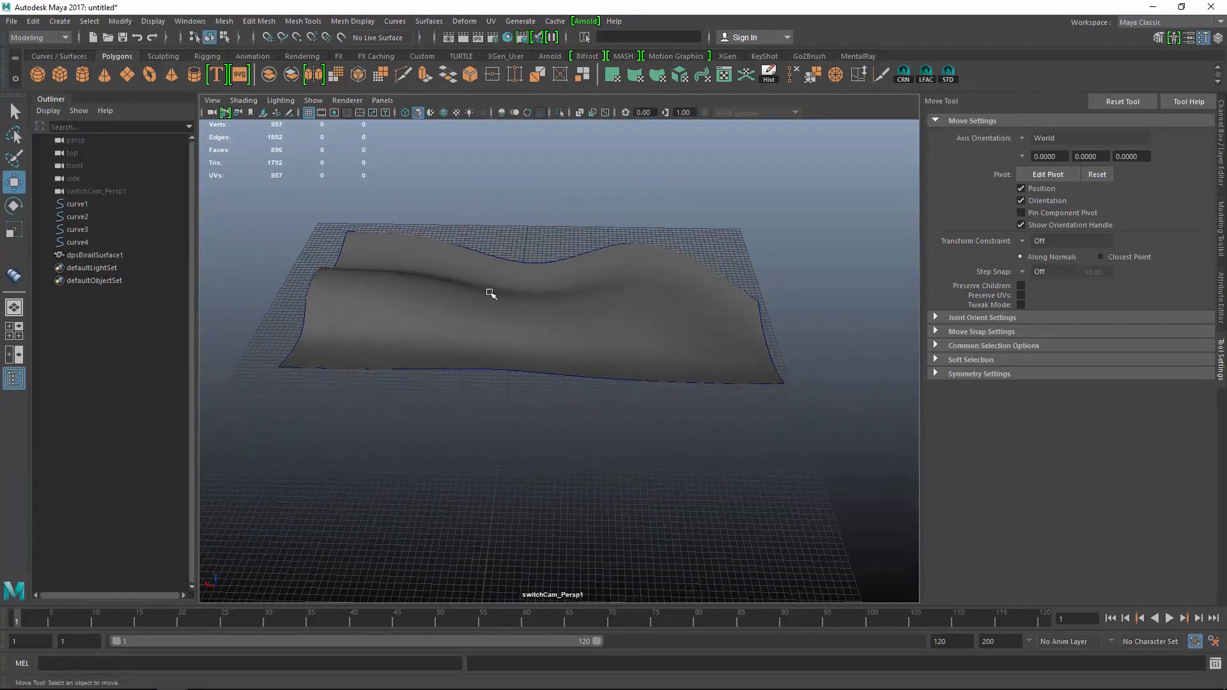
pyautogui.keyDown('alt'); pyautogui.moveTo(562, 346); pyautogui.dragTo(585, 348); pyautogui.keyUp('alt')
pyautogui.keyDown('alt'); pyautogui.moveTo(585, 349); pyautogui.dragTo(681, 309, button='middle'); pyautogui.keyUp('alt')
pyautogui.keyDown('alt'); pyautogui.moveTo(607, 293); pyautogui.dragTo(652, 307, button='right'); pyautogui.keyUp('alt')
pyautogui.keyDown('alt'); pyautogui.moveTo(652, 306); pyautogui.dragTo(611, 319); pyautogui.keyUp('alt')
pyautogui.keyDown('alt'); pyautogui.moveTo(611, 319); pyautogui.dragTo(525, 314, button='right'); pyautogui.keyUp('alt')
pyautogui.keyDown('alt'); pyautogui.moveTo(587, 329); pyautogui.dragTo(695, 408, button='middle'); pyautogui.keyUp('alt')
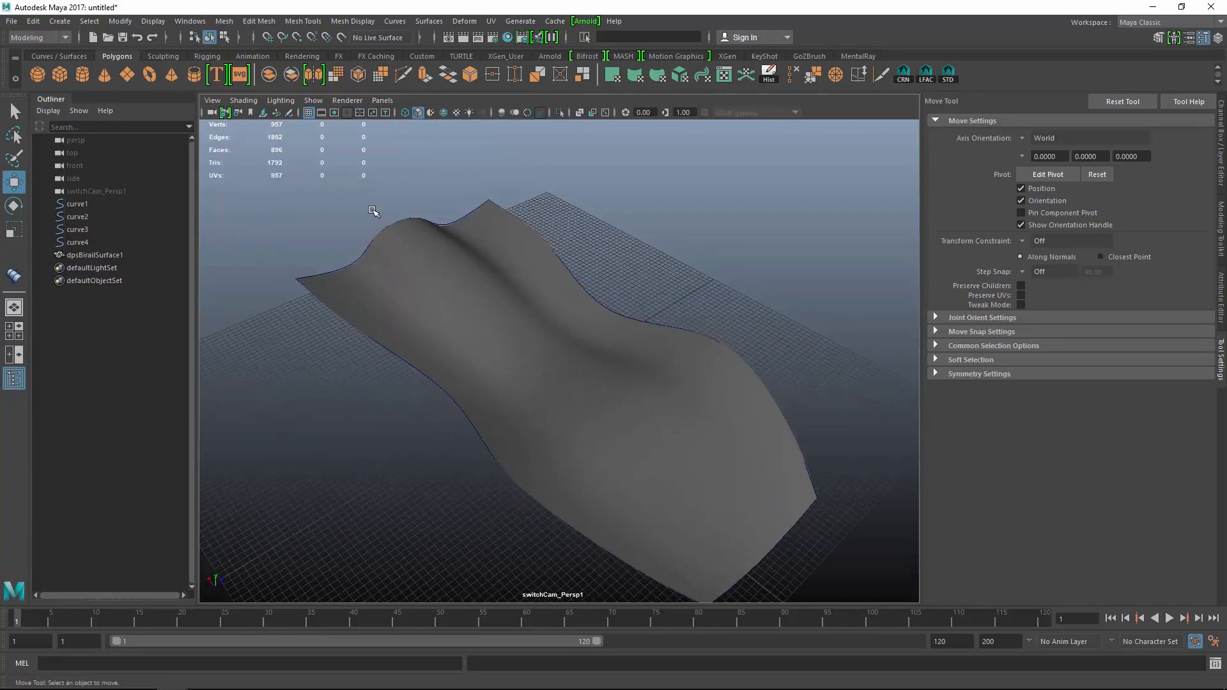
pyautogui.keyDown('alt'); pyautogui.moveTo(470, 252); pyautogui.dragTo(562, 251); pyautogui.keyUp('alt')
pyautogui.click(466, 21)
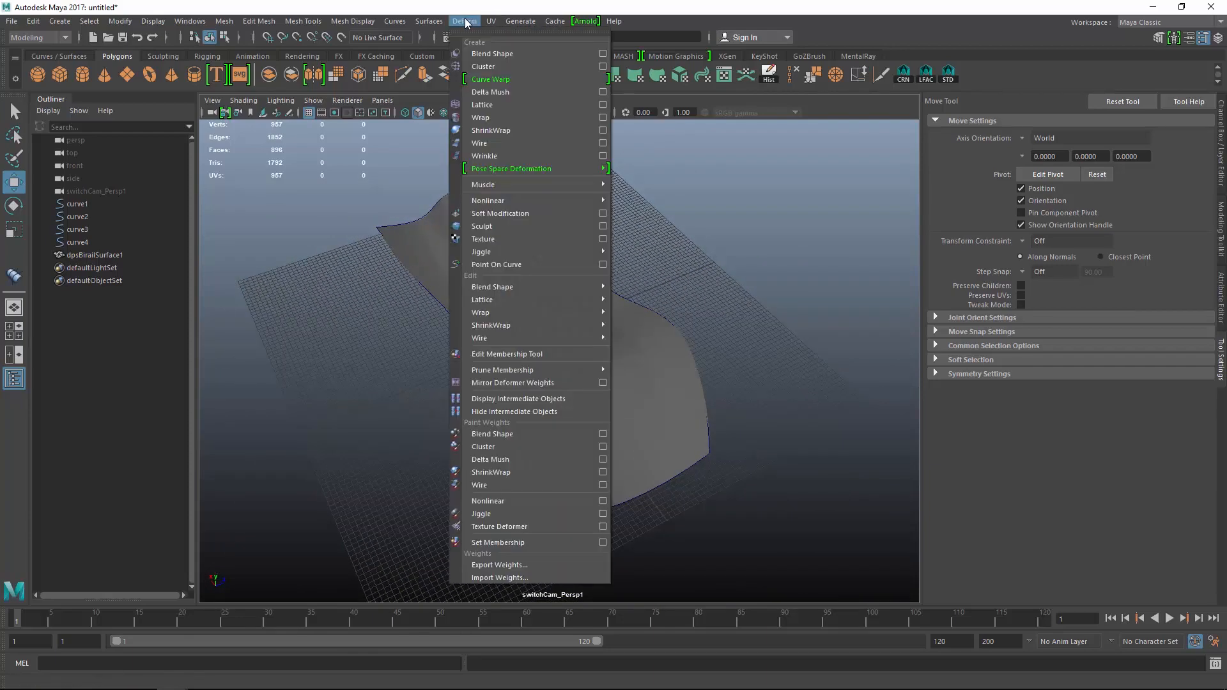
# Delete the Birail 2 surface while keeping its profile and rail curves
pyautogui.moveTo(429, 21)
pyautogui.moveTo(470, 95)
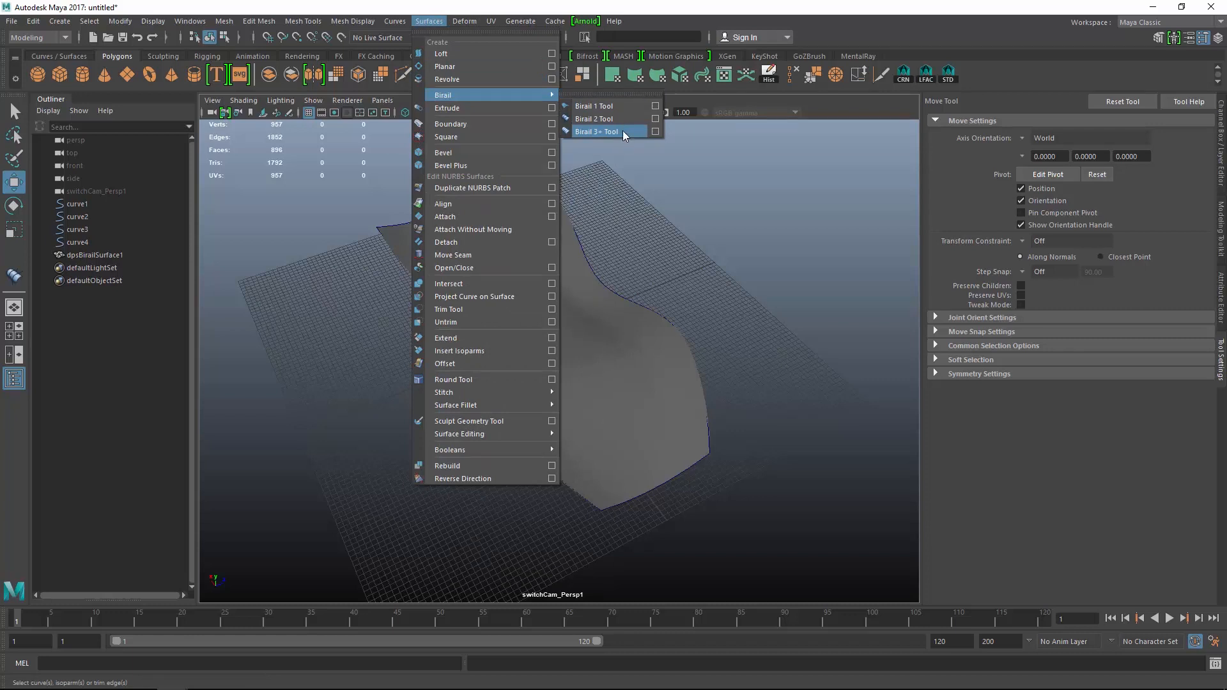
pyautogui.click(749, 239)
pyautogui.keyDown('alt'); pyautogui.moveTo(736, 313); pyautogui.dragTo(583, 290); pyautogui.keyUp('alt')
pyautogui.click(558, 236)
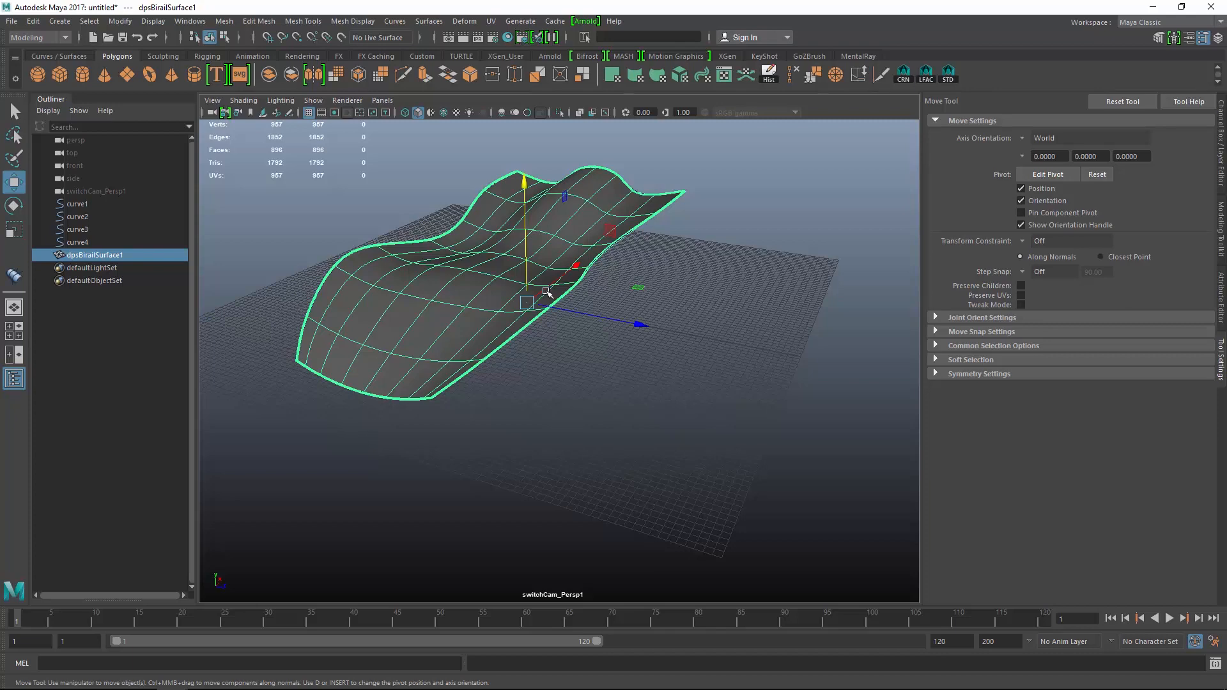
pyautogui.keyDown('alt'); pyautogui.moveTo(625, 340); pyautogui.dragTo(630, 344); pyautogui.keyUp('alt')
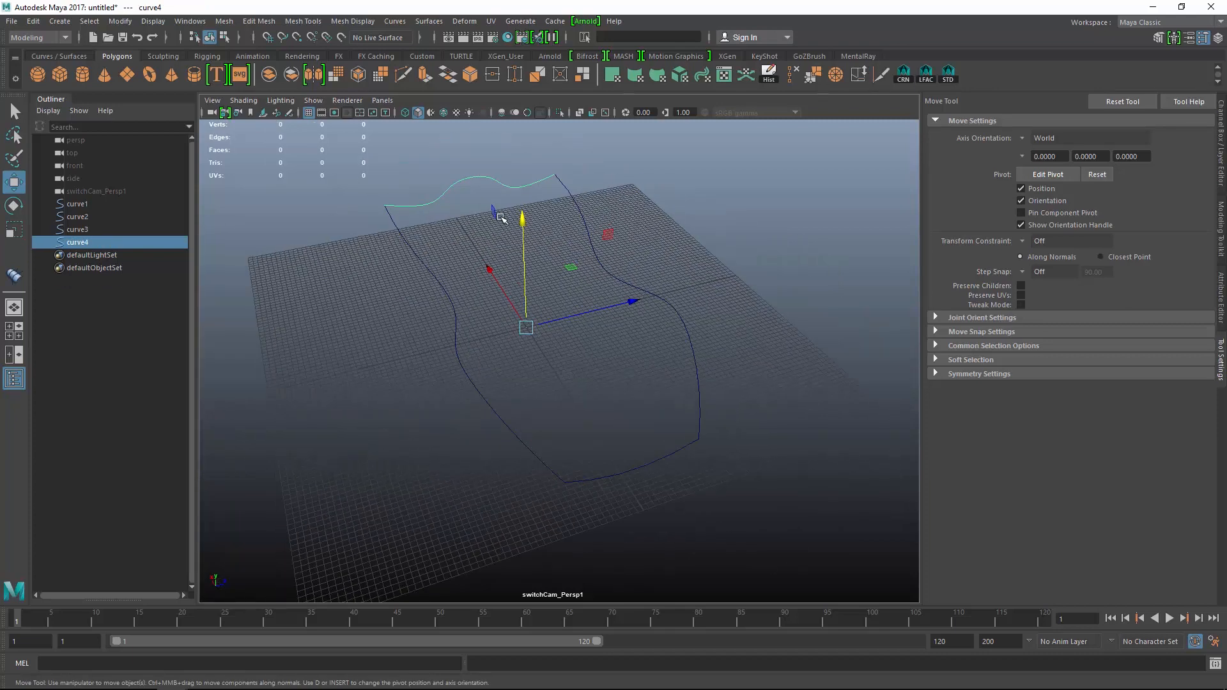
# Duplicate the humped end curve three times and space the copies along the length of the rails in an orthographic view
pyautogui.keyDown('alt'); pyautogui.moveTo(502, 217); pyautogui.dragTo(608, 266); pyautogui.keyUp('alt')
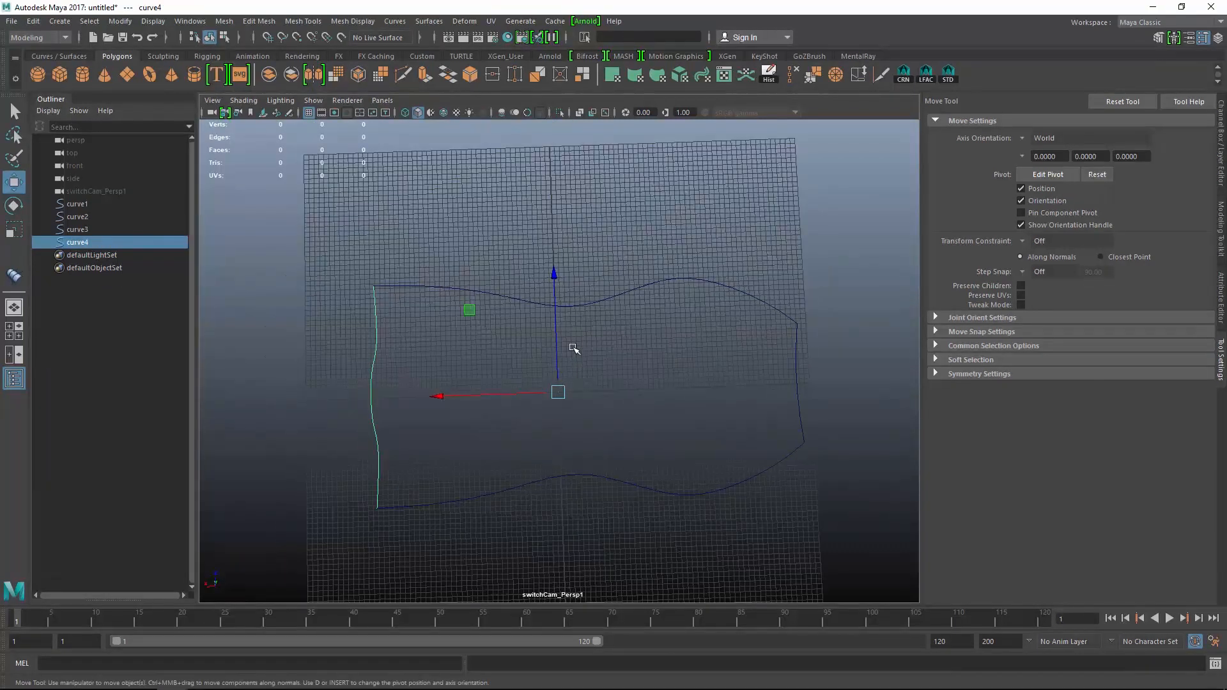
pyautogui.keyDown('alt'); pyautogui.moveTo(583, 379); pyautogui.dragTo(517, 381); pyautogui.keyUp('alt')
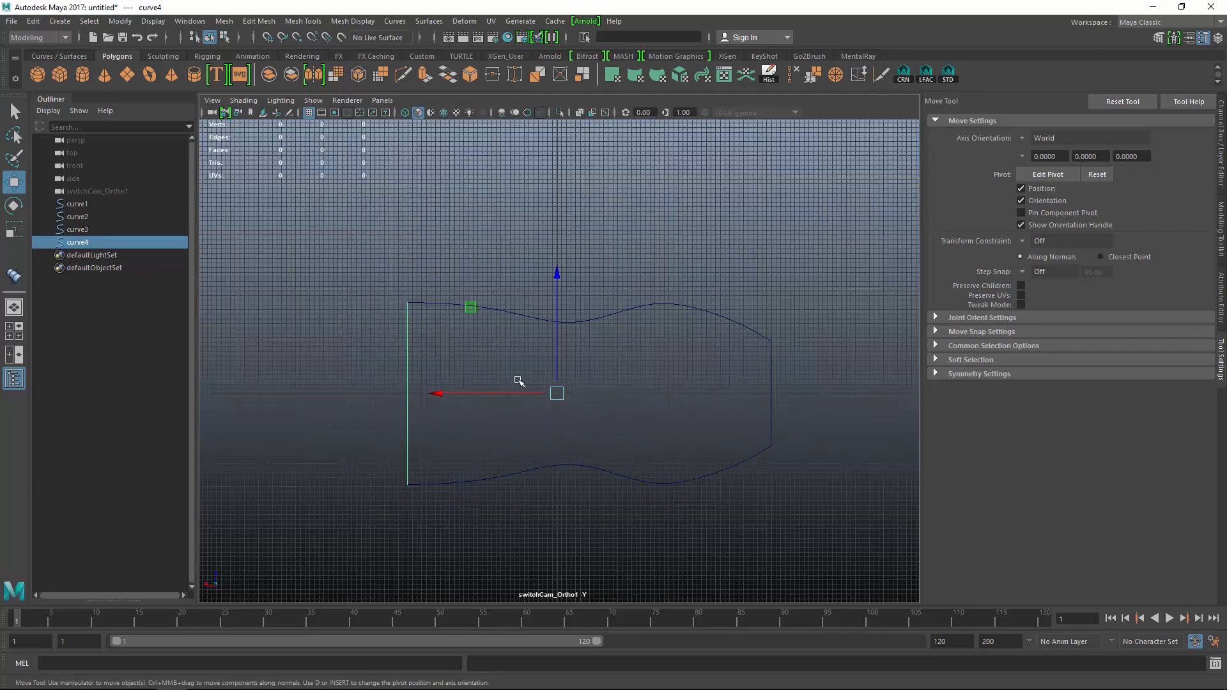
pyautogui.hotkey('ctrl', 'd')
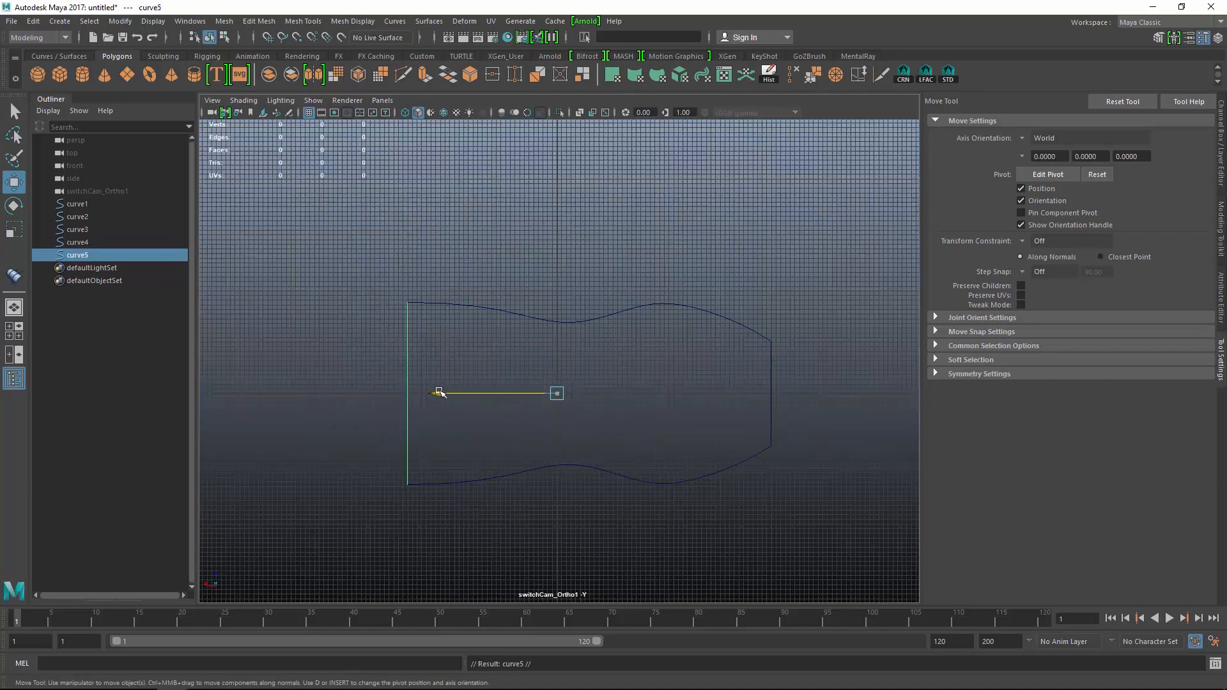
pyautogui.moveTo(440, 393); pyautogui.dragTo(548, 335)
pyautogui.hotkey('ctrl', 'd')
pyautogui.hotkey('ctrl', 'd')
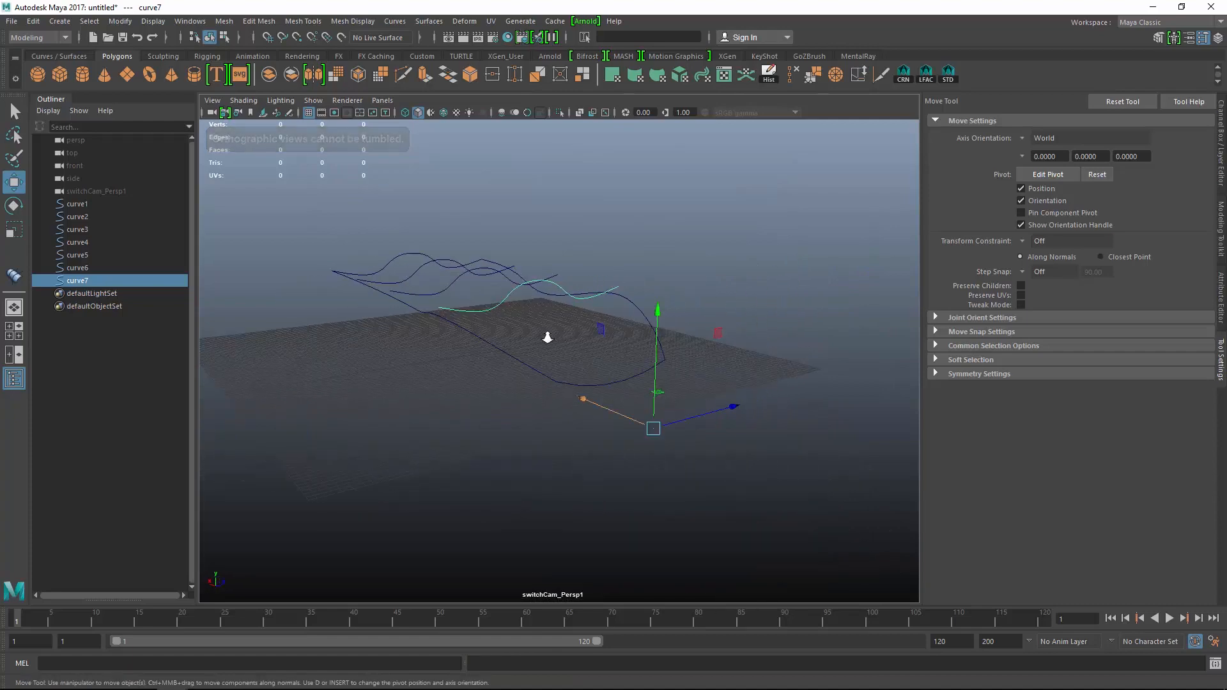
# In an orthographic view along X, flatten the hump of the copy nearest the bowed end by lowering its three middle control points
pyautogui.keyDown('alt'); pyautogui.moveTo(547, 335); pyautogui.dragTo(557, 348, button='right'); pyautogui.keyUp('alt')
pyautogui.keyDown('alt'); pyautogui.moveTo(557, 348); pyautogui.dragTo(535, 343); pyautogui.keyUp('alt')
pyautogui.press('space')
pyautogui.keyDown('alt'); pyautogui.moveTo(524, 317); pyautogui.dragTo(578, 373, button='middle'); pyautogui.keyUp('alt')
pyautogui.keyDown('alt'); pyautogui.moveTo(578, 373); pyautogui.dragTo(706, 307, button='right'); pyautogui.keyUp('alt')
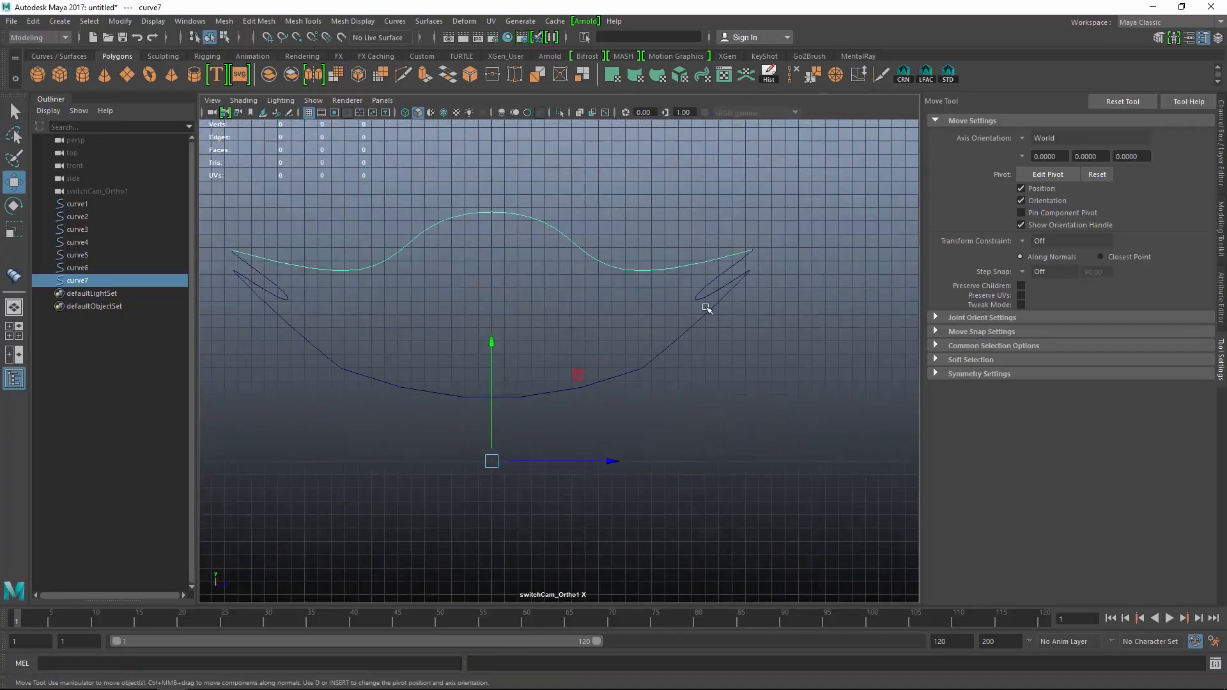
pyautogui.keyDown('alt'); pyautogui.moveTo(568, 300); pyautogui.dragTo(595, 310, button='middle'); pyautogui.keyUp('alt')
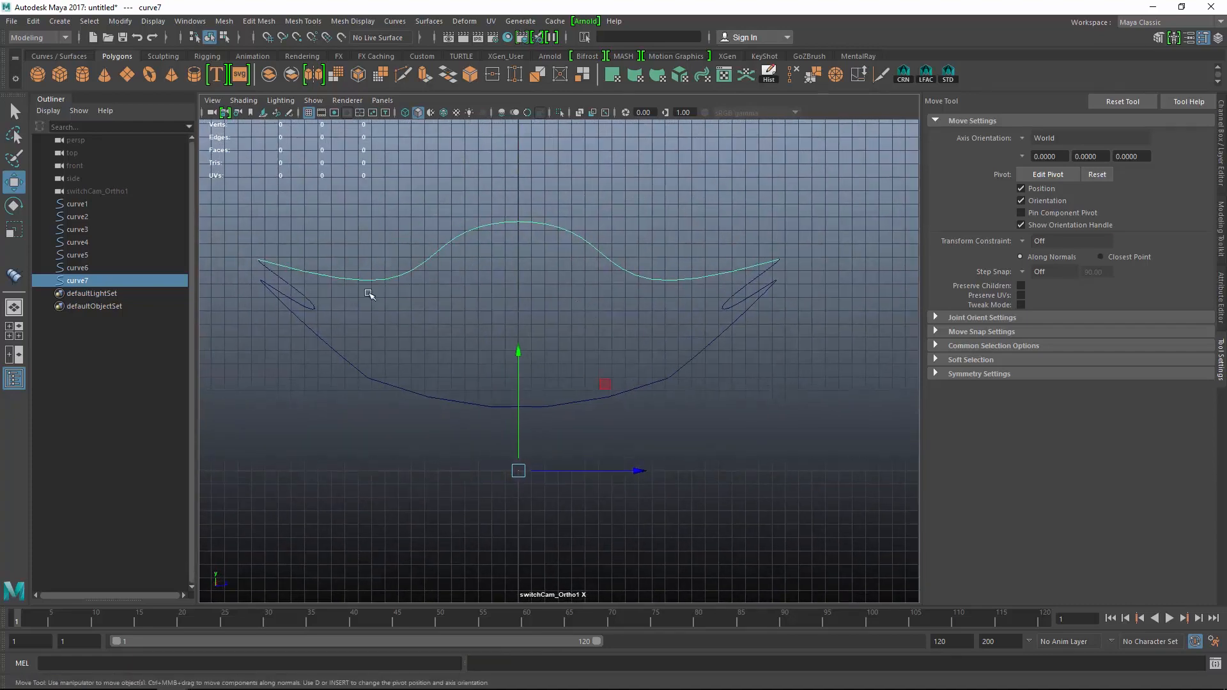
pyautogui.press('F8')
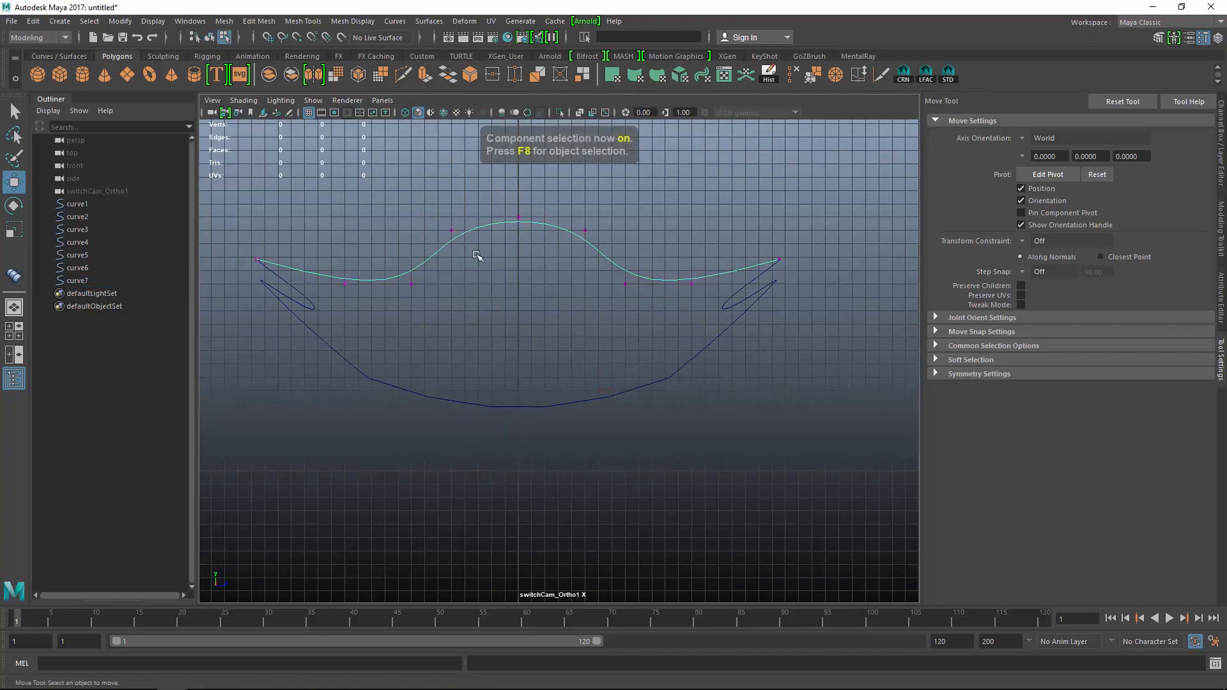
pyautogui.moveTo(379, 191); pyautogui.dragTo(643, 263)
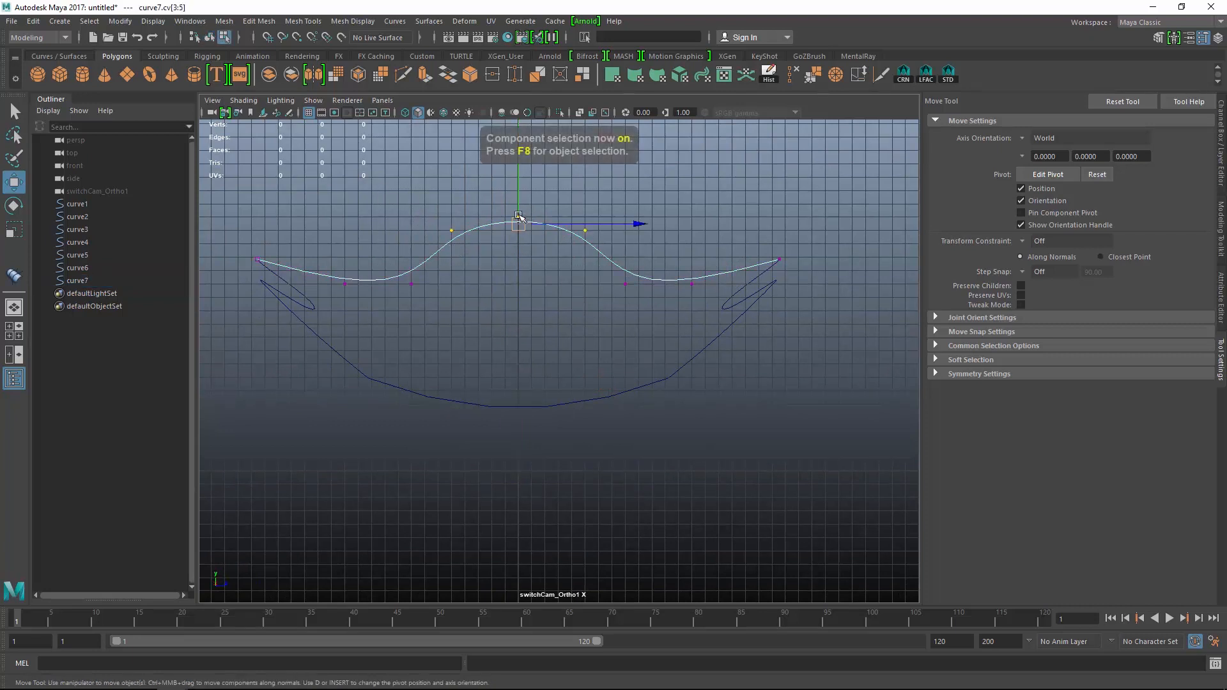
pyautogui.moveTo(517, 197); pyautogui.dragTo(519, 243)
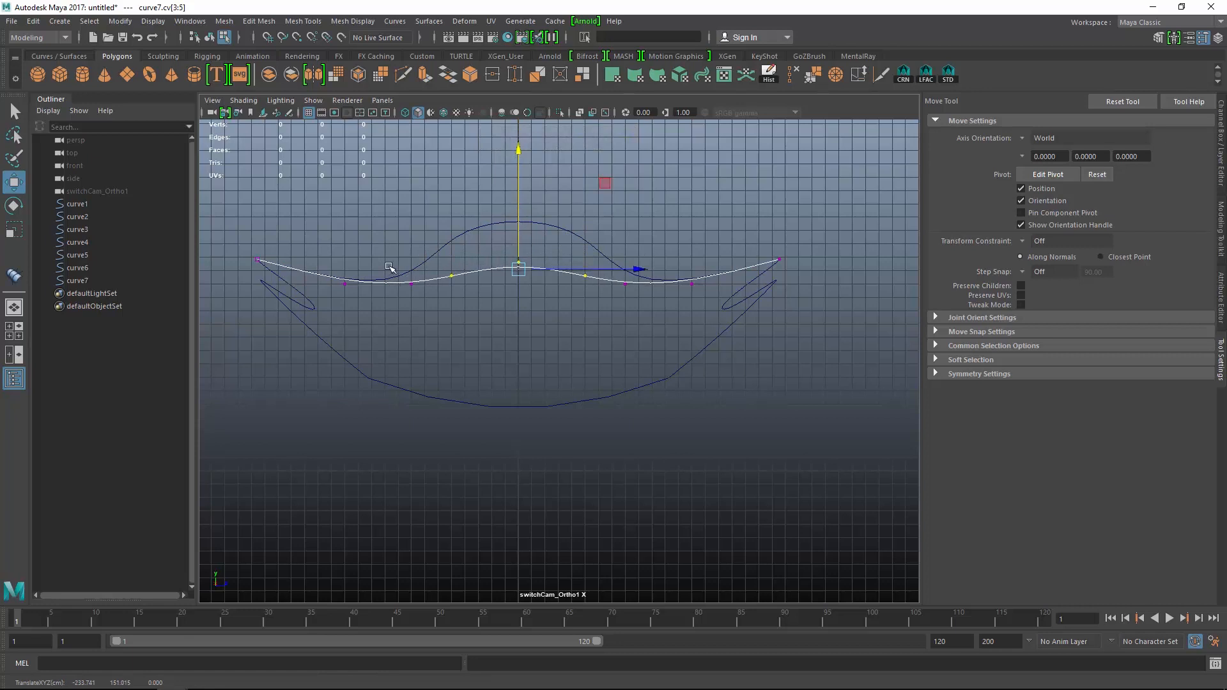
# Lower all control points of the flattened profile copy and snap its two end points onto the rail curves
pyautogui.moveTo(245, 234); pyautogui.dragTo(922, 323)
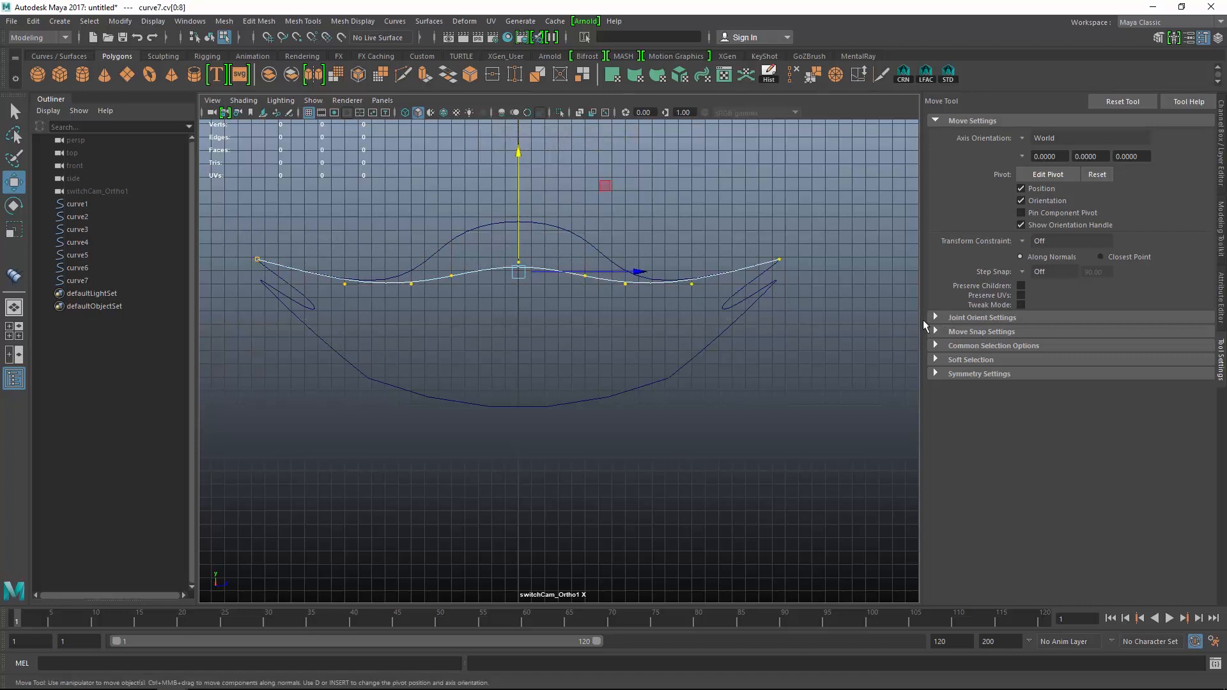
pyautogui.moveTo(518, 189); pyautogui.dragTo(518, 210)
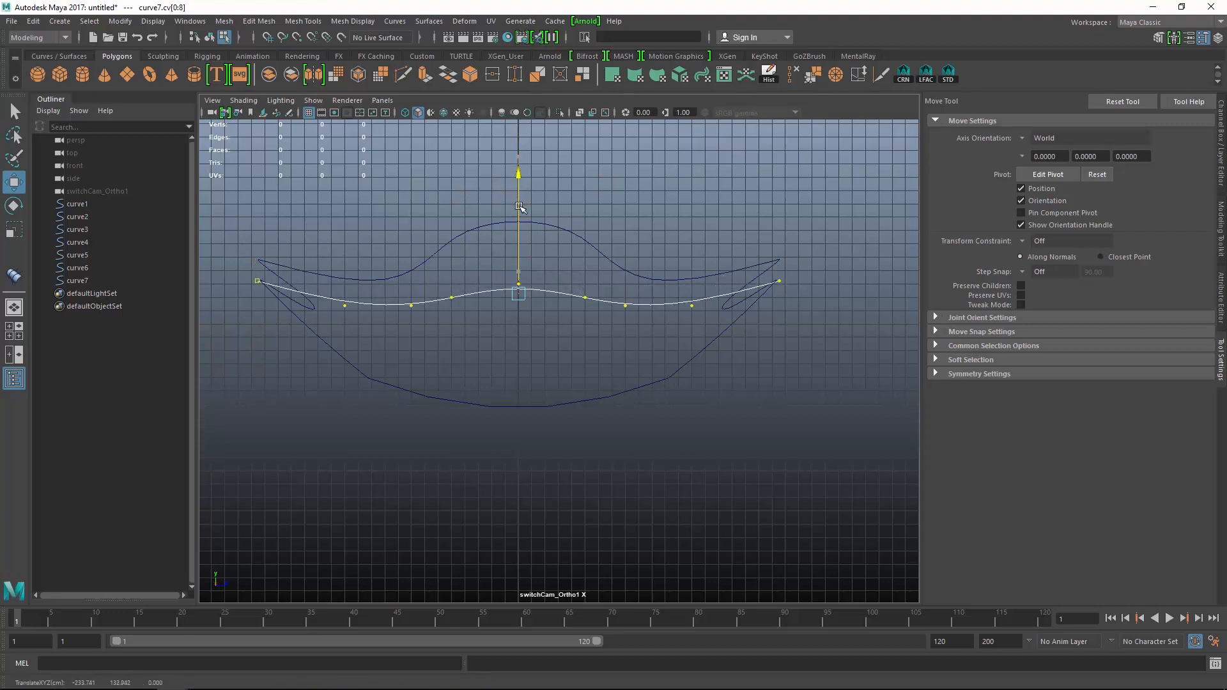
pyautogui.moveTo(247, 269); pyautogui.dragTo(276, 297)
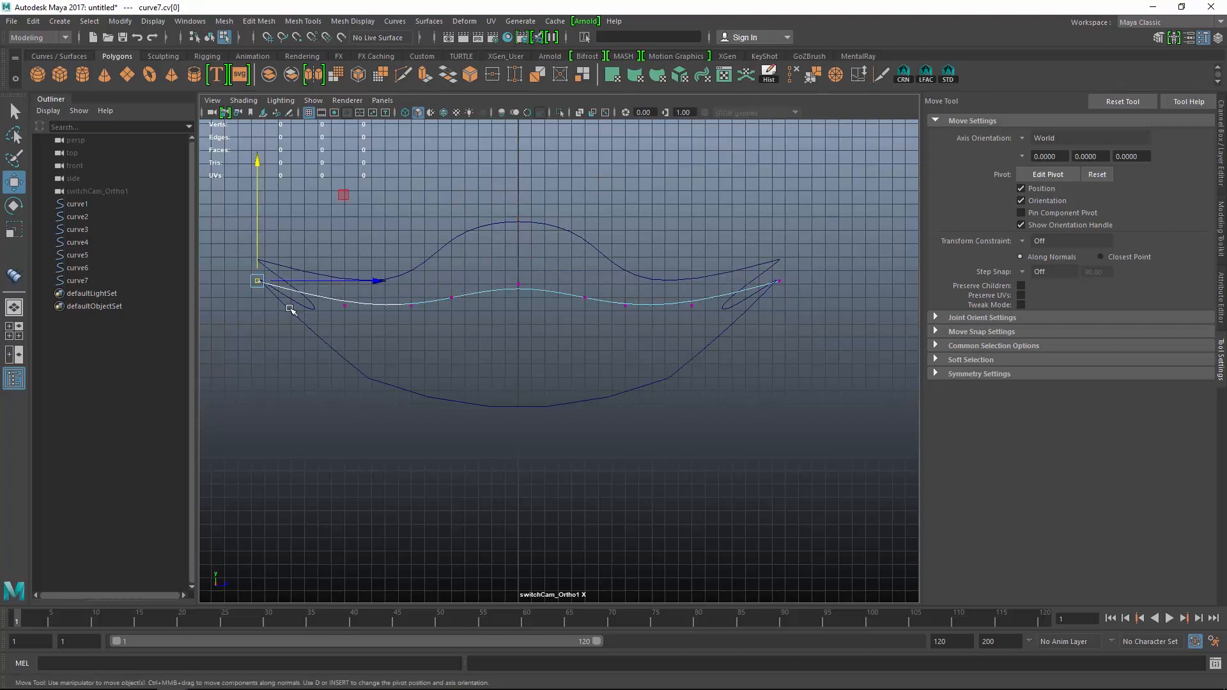
pyautogui.moveTo(288, 306)
pyautogui.mouseDown(button='middle')
pyautogui.moveTo(230, 301)
pyautogui.moveTo(303, 323)
pyautogui.moveTo(295, 313)
pyautogui.mouseUp(button='middle')
pyautogui.moveTo(258, 322); pyautogui.dragTo(260, 323)
pyautogui.press('c')
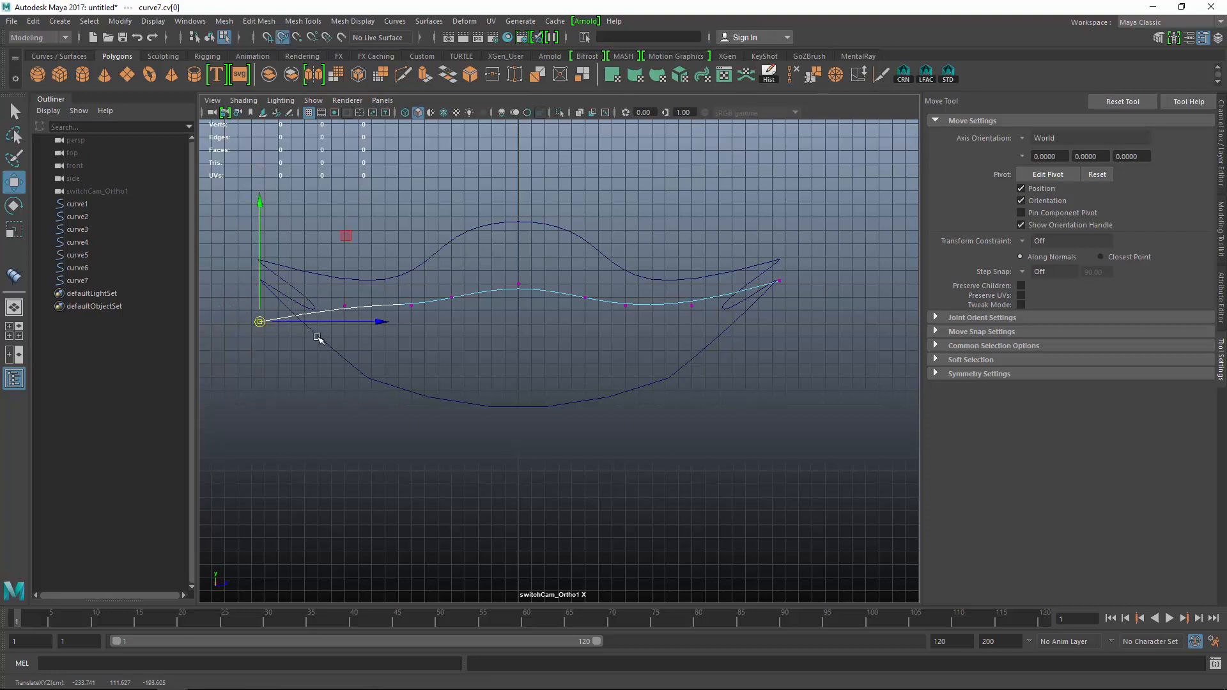
pyautogui.moveTo(317, 338); pyautogui.dragTo(224, 289, button='middle')
pyautogui.click(779, 282)
pyautogui.moveTo(780, 281); pyautogui.dragTo(770, 269)
pyautogui.moveTo(747, 317); pyautogui.dragTo(792, 300, button='middle')
# Lower all control points of the middle humped copy towards the height of the rails
pyautogui.keyDown('alt'); pyautogui.moveTo(657, 310); pyautogui.dragTo(553, 301); pyautogui.keyUp('alt')
pyautogui.click(533, 301)
pyautogui.click(561, 286)
pyautogui.keyDown('alt'); pyautogui.moveTo(553, 301); pyautogui.dragTo(606, 316, button='right'); pyautogui.keyUp('alt')
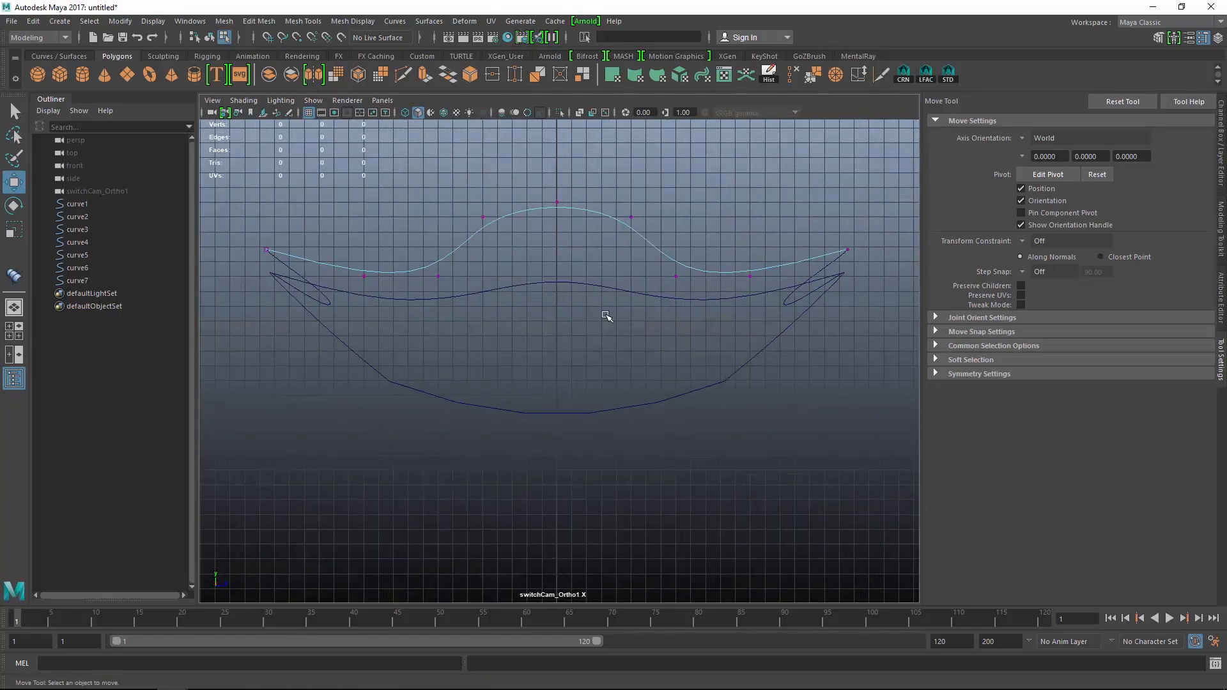
pyautogui.moveTo(239, 165); pyautogui.dragTo(884, 349)
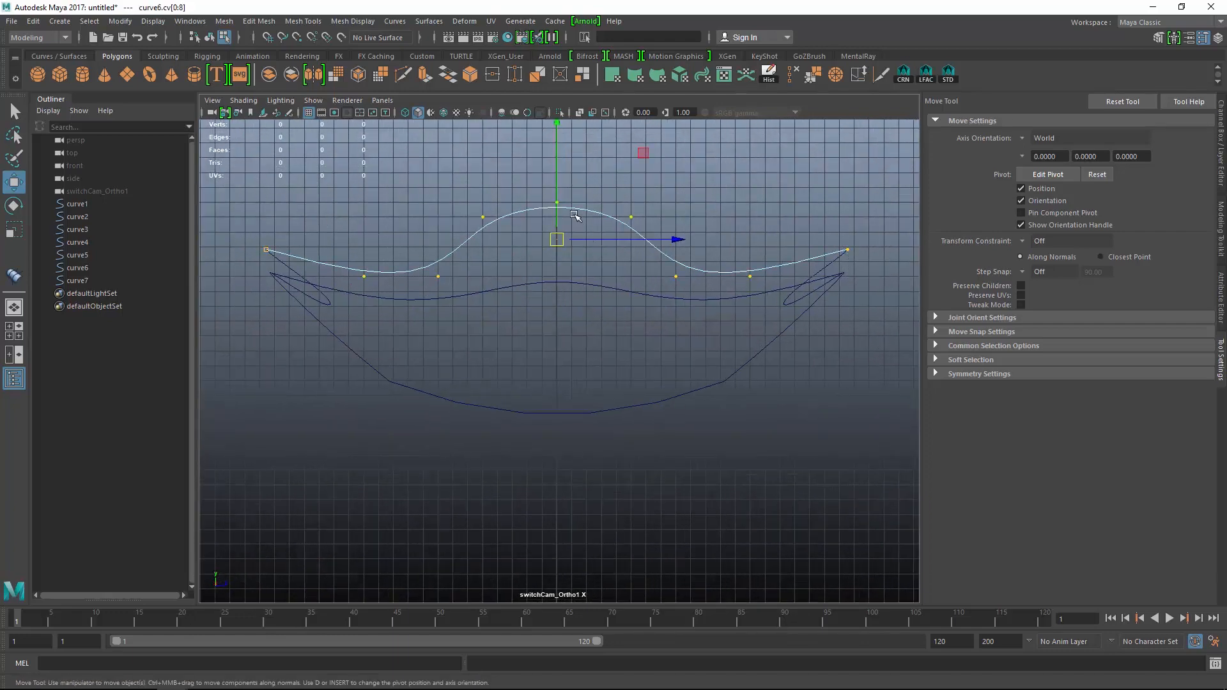
pyautogui.moveTo(558, 194); pyautogui.dragTo(560, 235)
# Snap both end points of the middle humped copy onto the rail curves
pyautogui.click(266, 289)
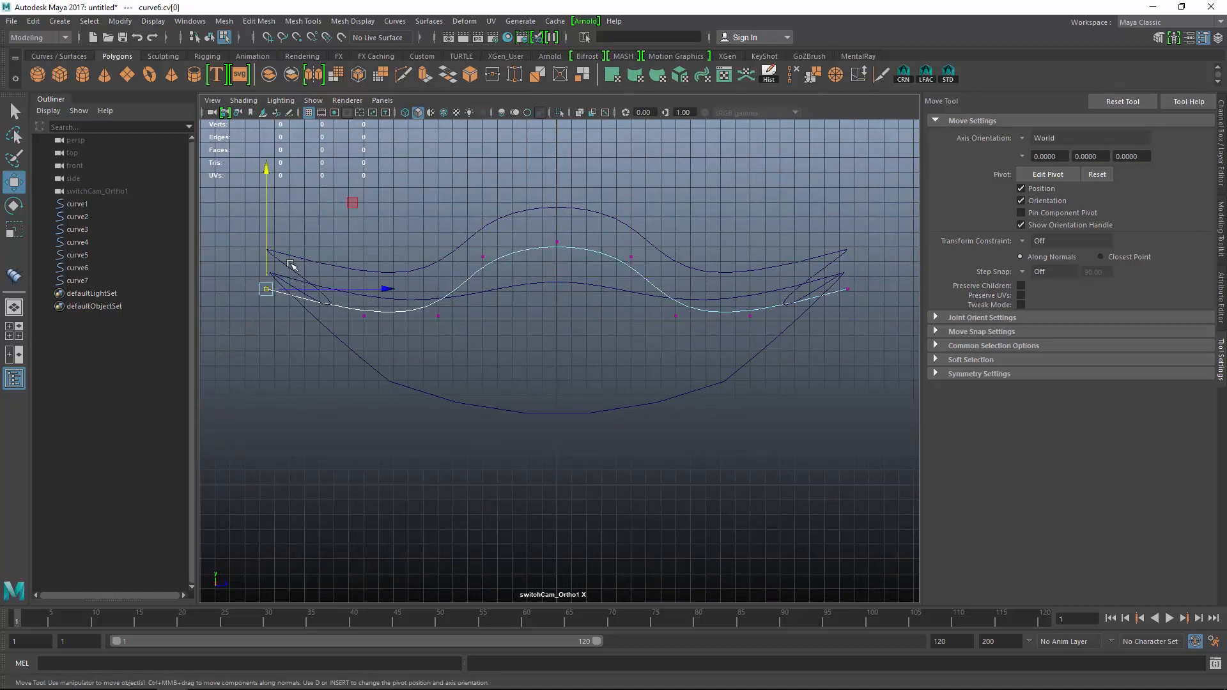
pyautogui.click(267, 289)
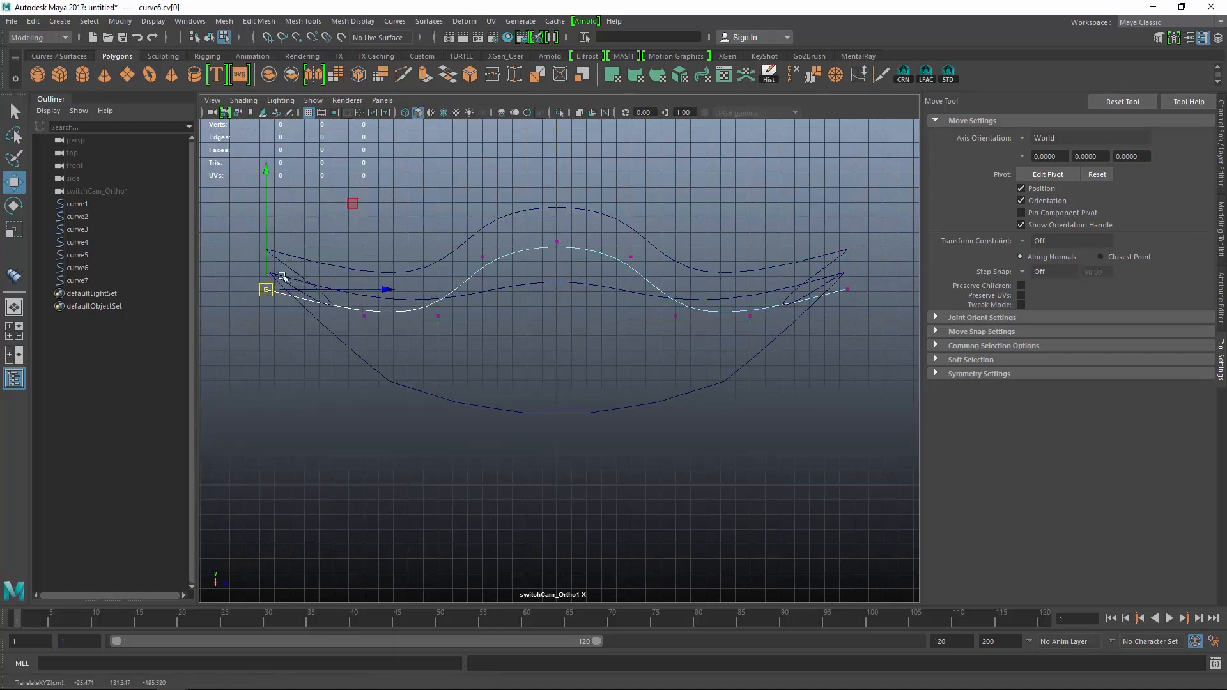
pyautogui.press('c')
pyautogui.moveTo(288, 263); pyautogui.dragTo(369, 293, button='middle')
pyautogui.press('c')
pyautogui.press('c')
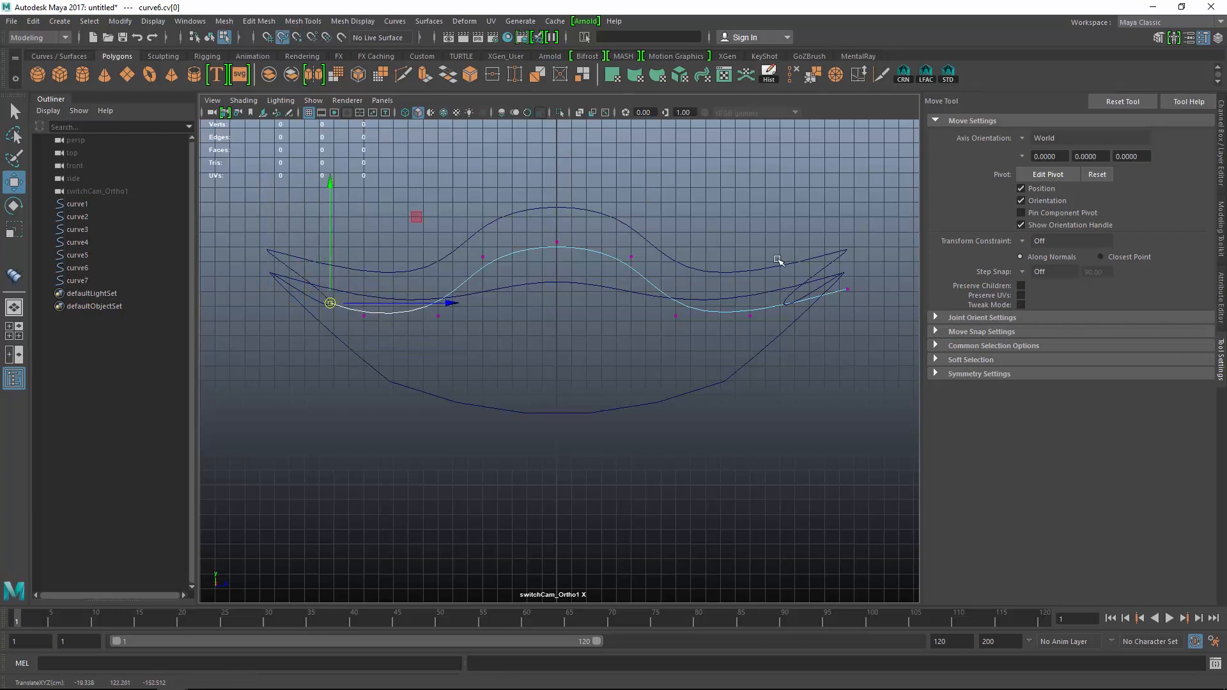
pyautogui.moveTo(794, 274); pyautogui.dragTo(863, 321)
pyautogui.moveTo(794, 292); pyautogui.dragTo(780, 305, button='middle')
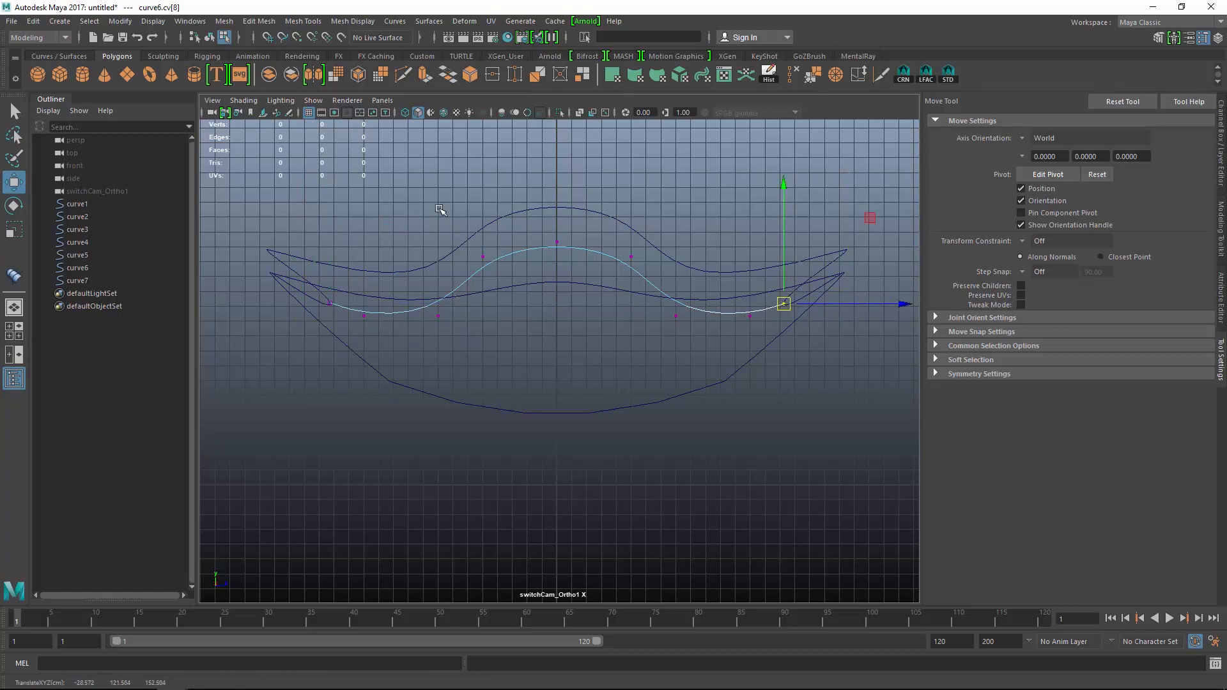
# Scale the middle copy's five inner control points wider and taller, and raise them to enlarge the hump
pyautogui.moveTo(438, 206); pyautogui.dragTo(707, 343)
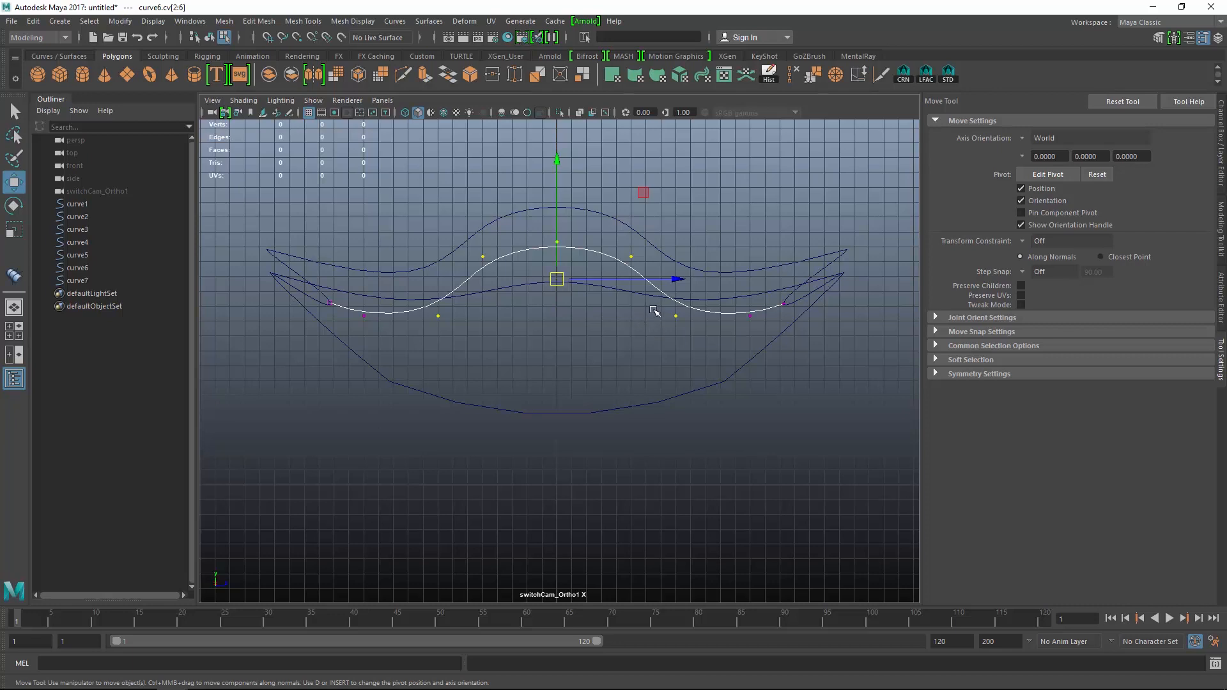
pyautogui.press('r')
pyautogui.moveTo(681, 278); pyautogui.dragTo(712, 277)
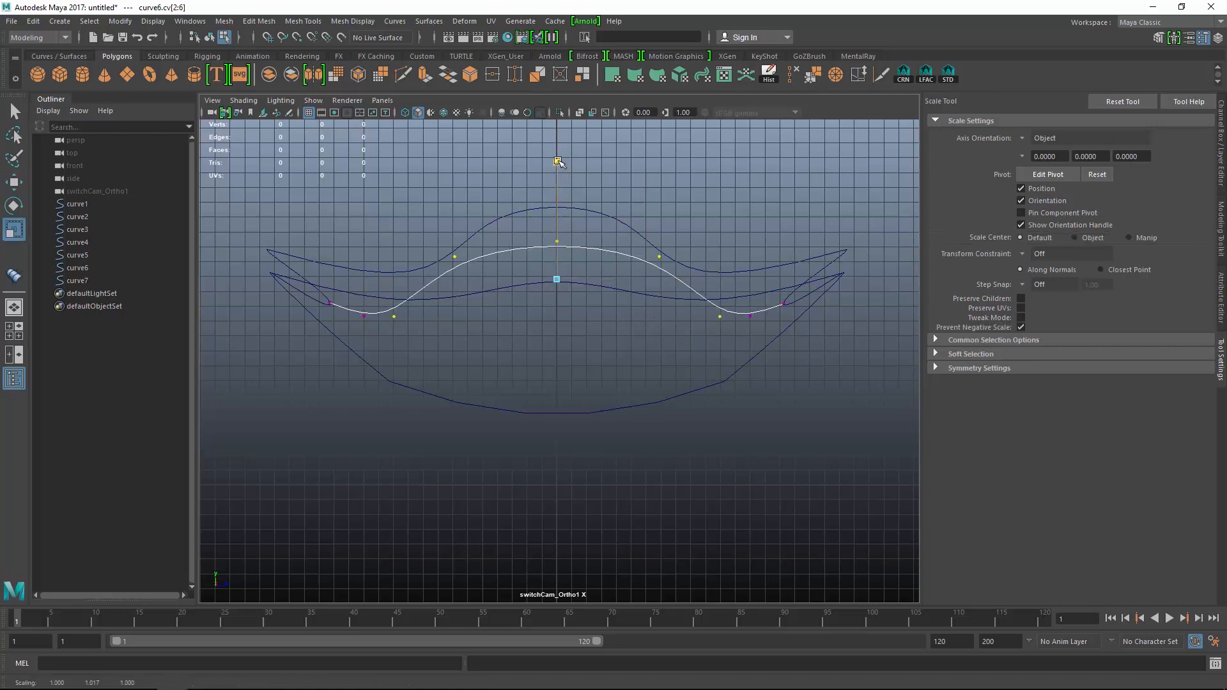
pyautogui.moveTo(557, 163); pyautogui.dragTo(559, 115)
pyautogui.press('w')
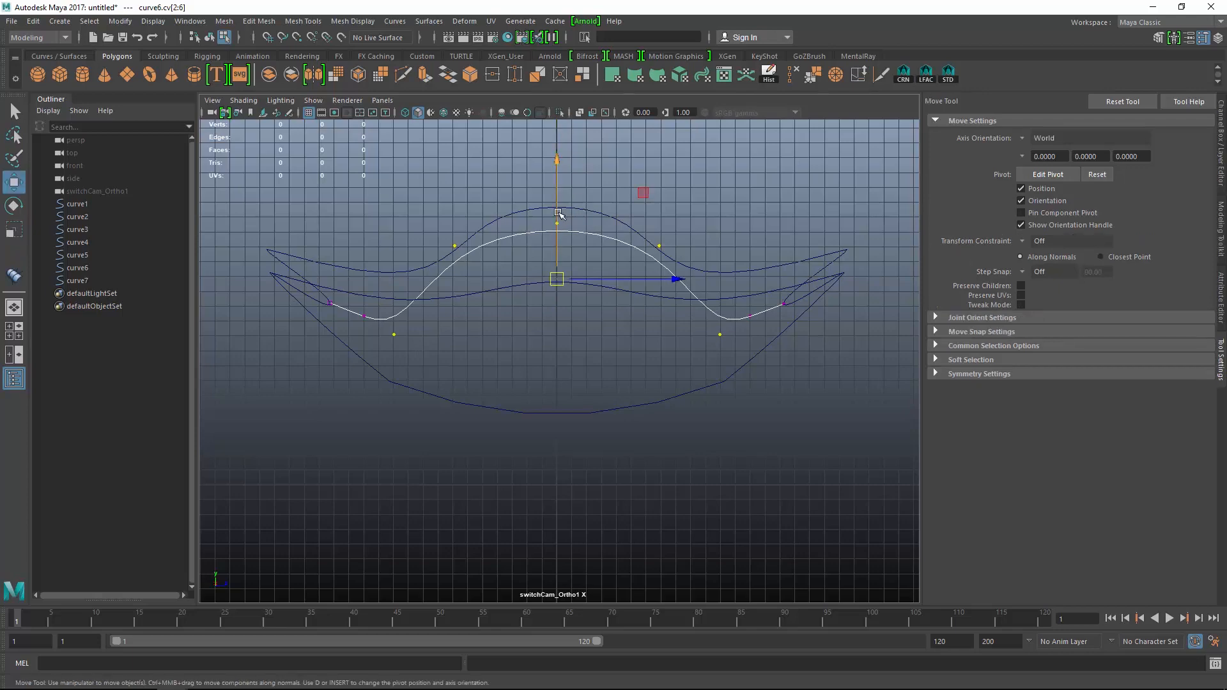
pyautogui.moveTo(559, 213); pyautogui.dragTo(559, 191)
# Delete the unedited copy next to the humped end curve, leaving two intermediate profiles between the ends
pyautogui.keyDown('alt'); pyautogui.moveTo(643, 169); pyautogui.dragTo(471, 305); pyautogui.keyUp('alt')
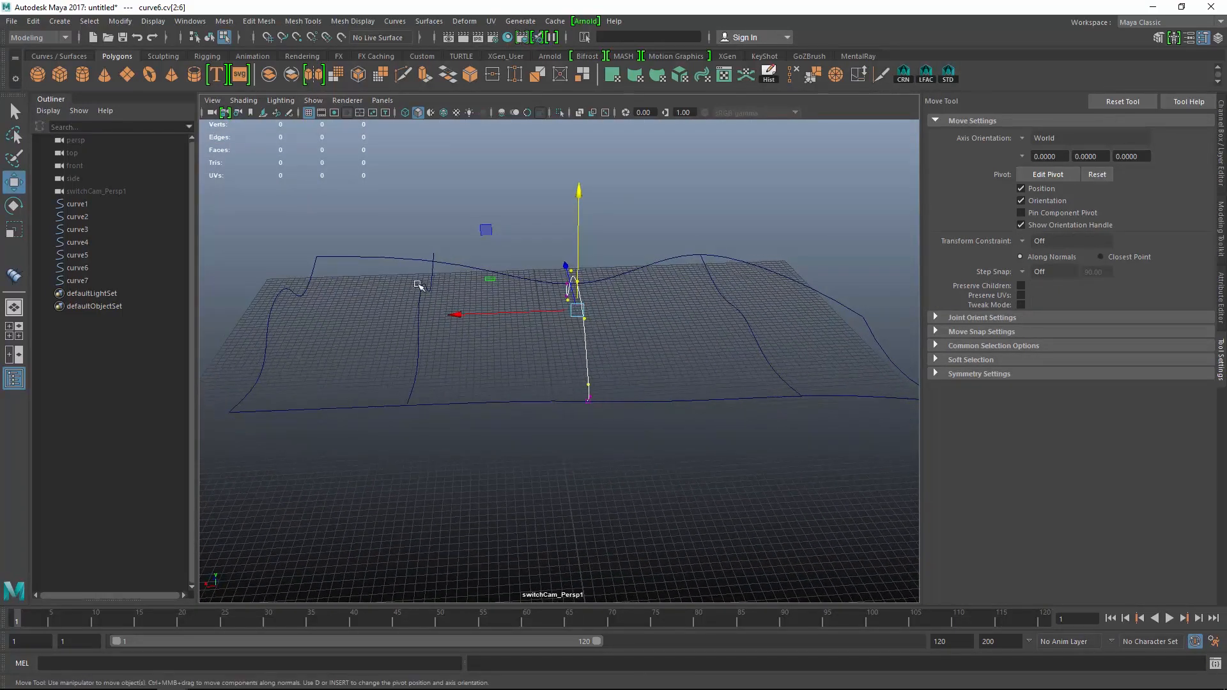
pyautogui.click(430, 300)
pyautogui.press('F8')
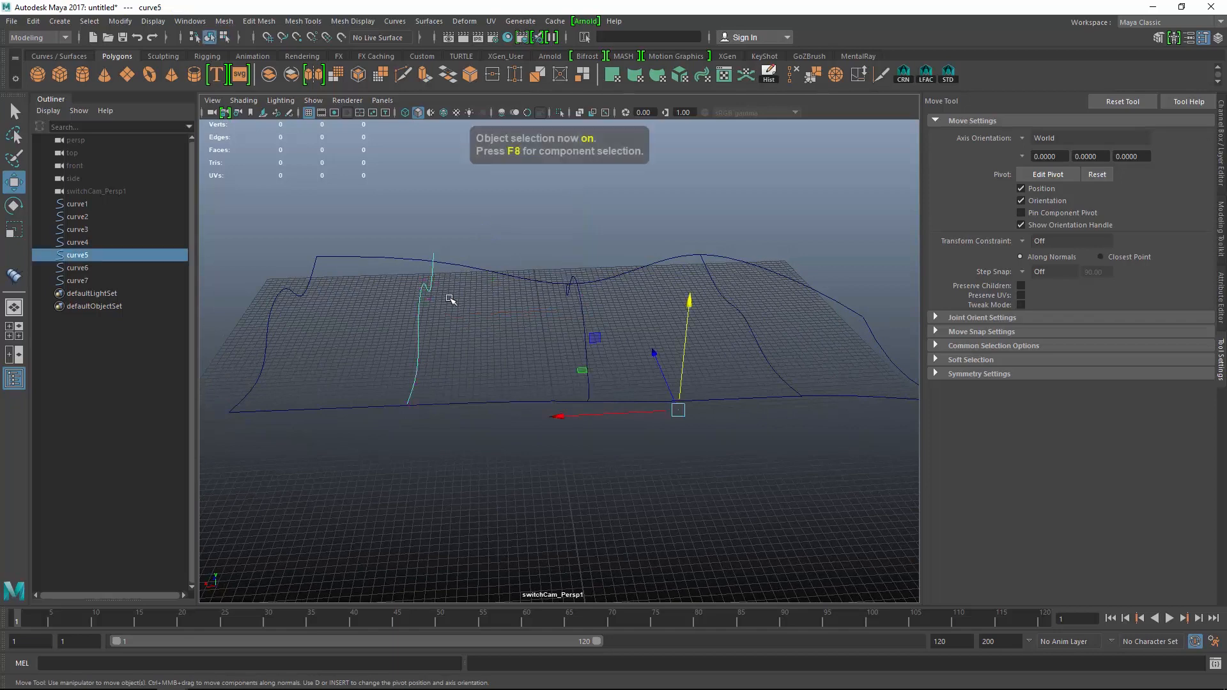
pyautogui.click(451, 304)
pyautogui.keyDown('alt'); pyautogui.moveTo(447, 296); pyautogui.dragTo(596, 420); pyautogui.keyUp('alt')
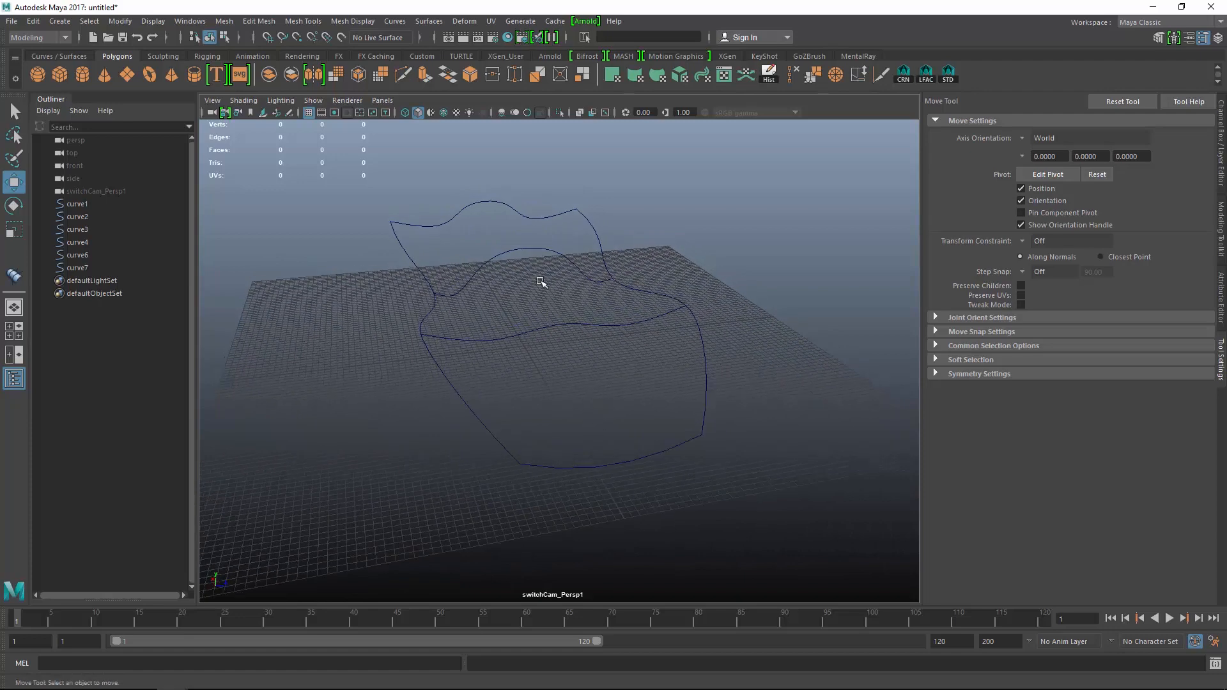
# Start the Birail 3+ tool with proportional transform control, Polygons output geometry and Control points tessellation
pyautogui.click(353, 22)
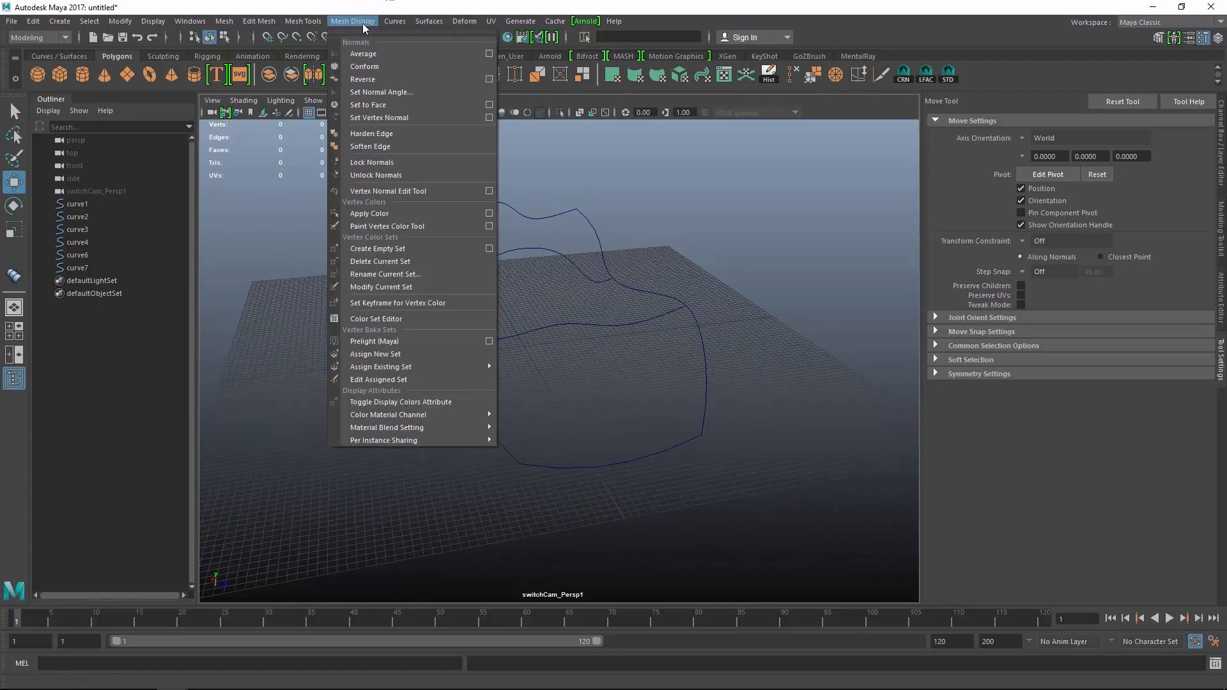
pyautogui.moveTo(399, 23)
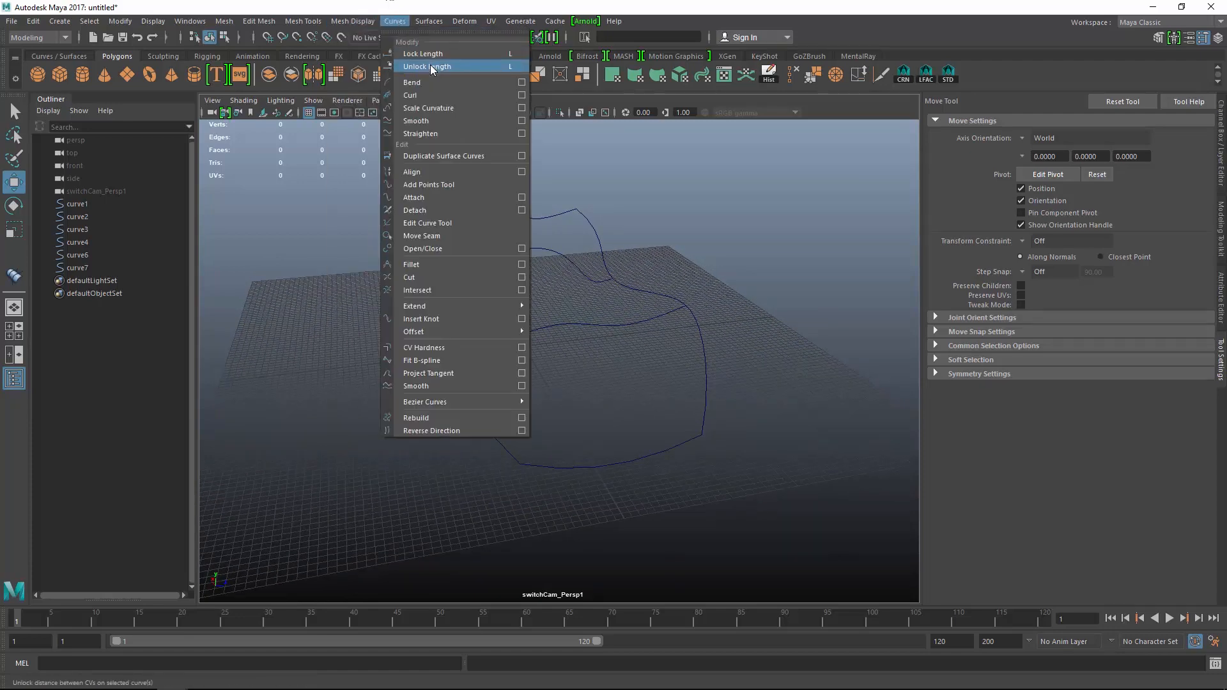
pyautogui.moveTo(439, 22)
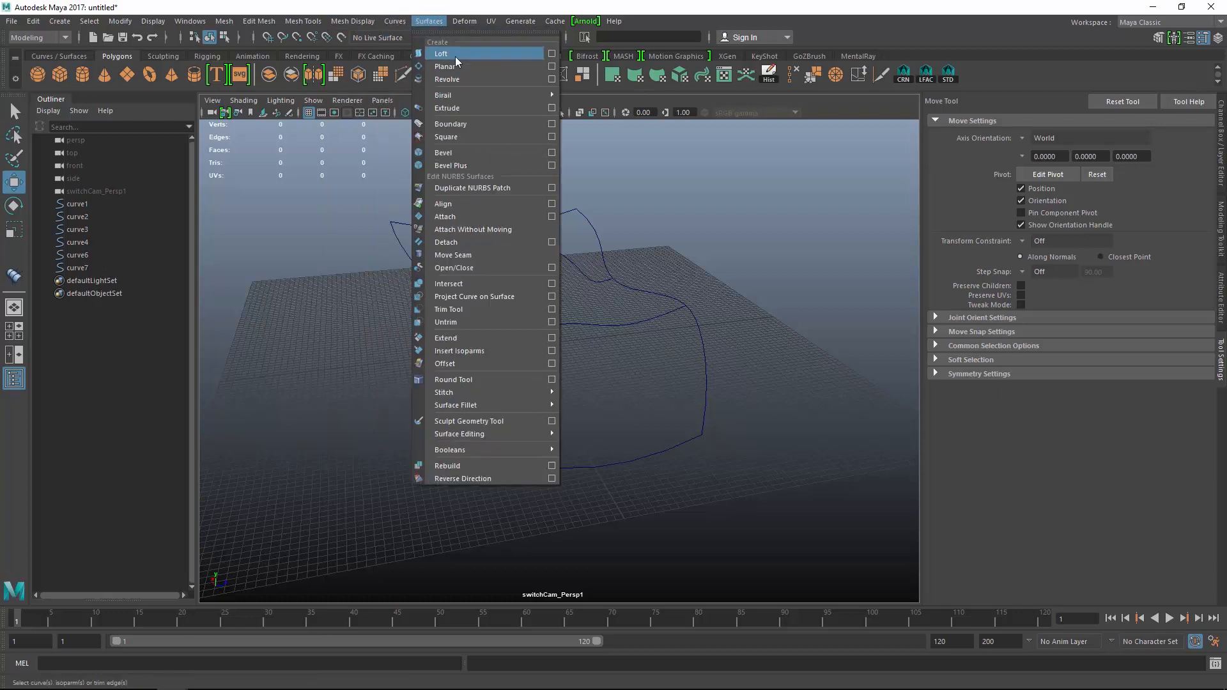
pyautogui.moveTo(480, 99)
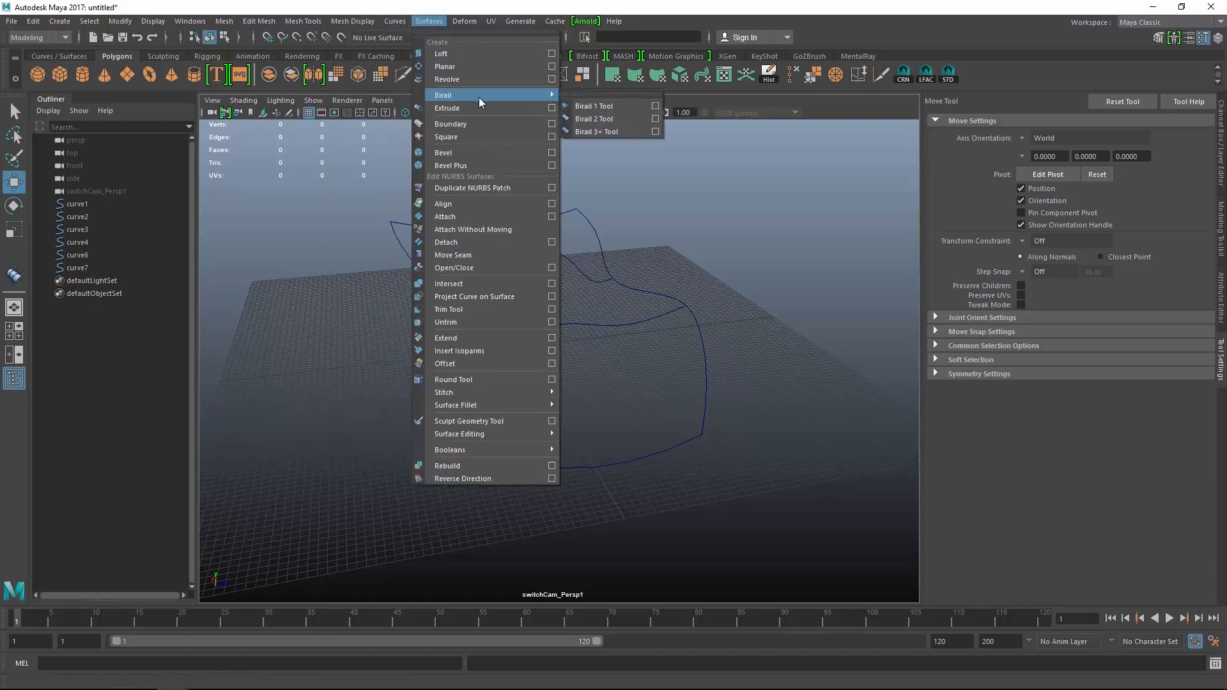
pyautogui.click(655, 132)
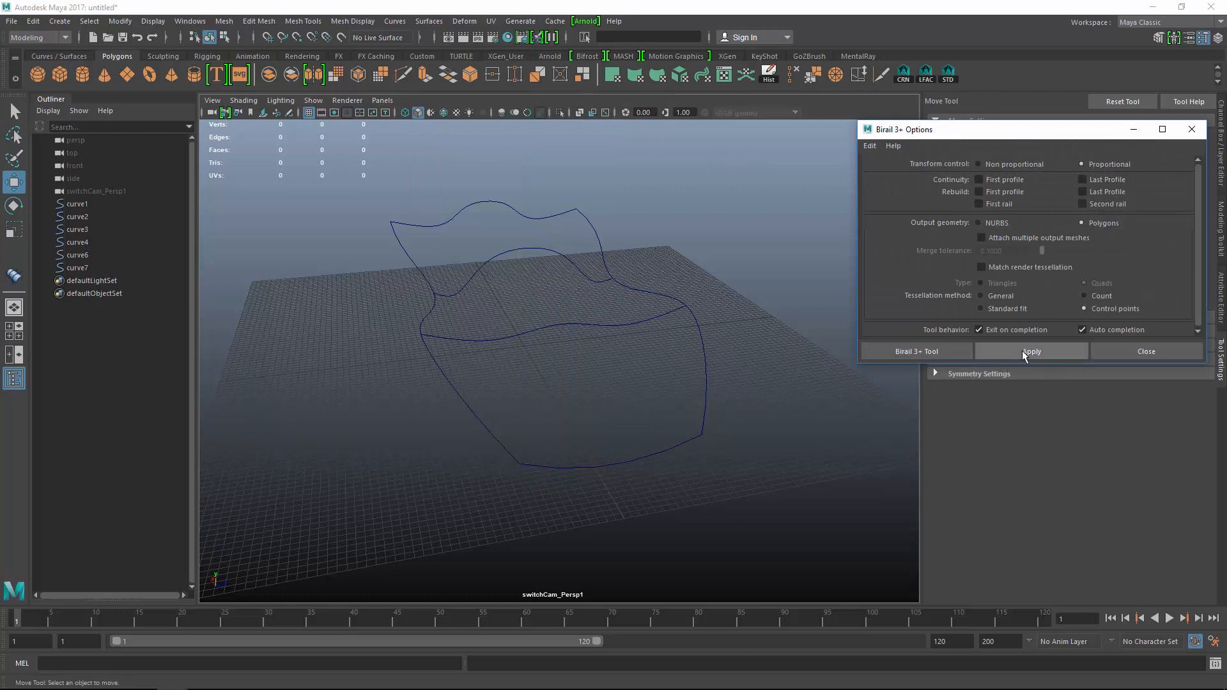
pyautogui.click(968, 350)
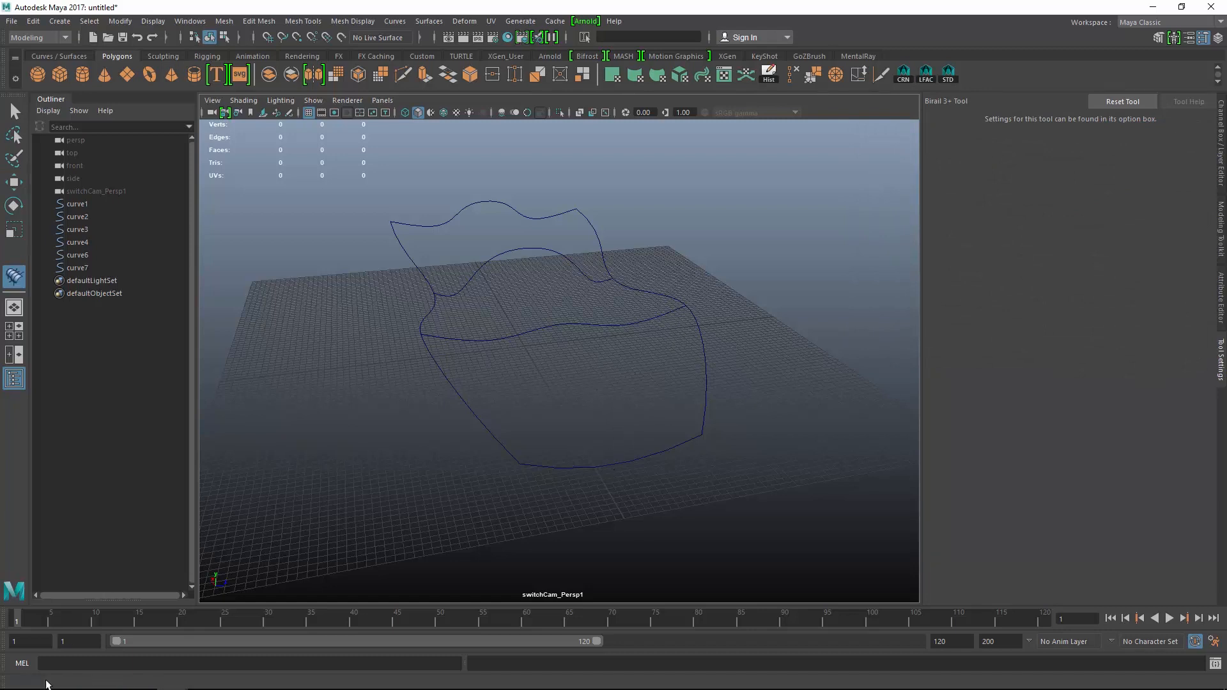
# Sweep the four profile curves, from the flat end to the humped end, along both side rails with Birail 3+
pyautogui.click(636, 463)
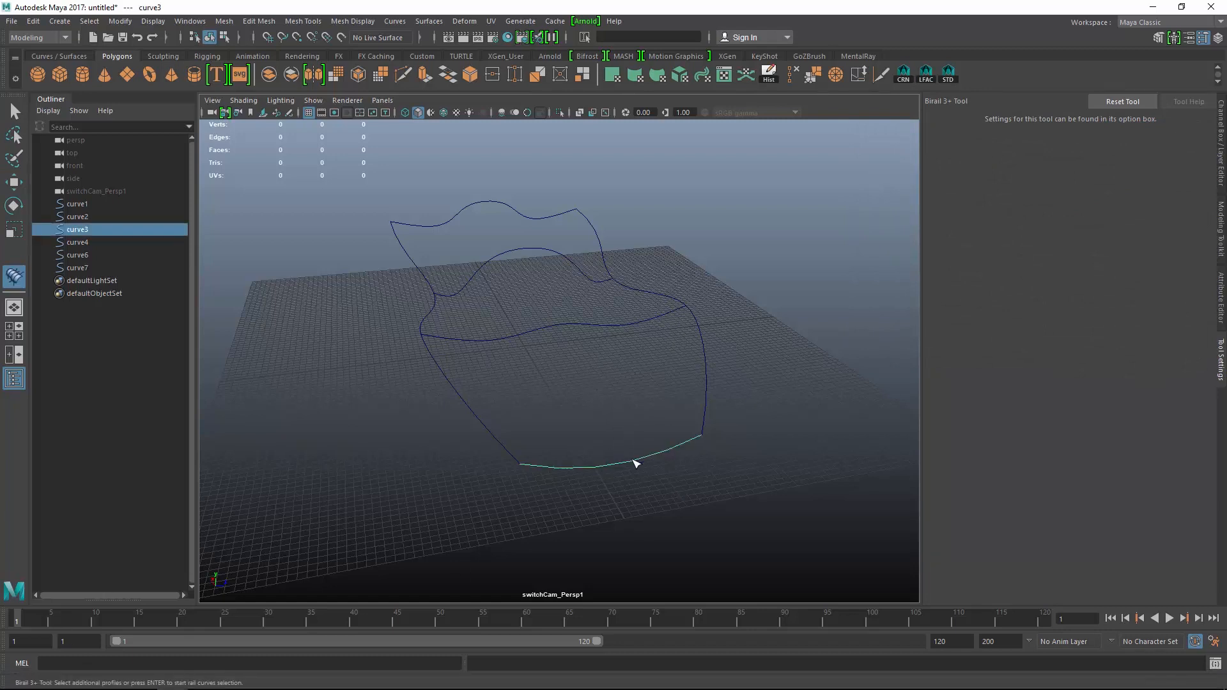
pyautogui.click(577, 326)
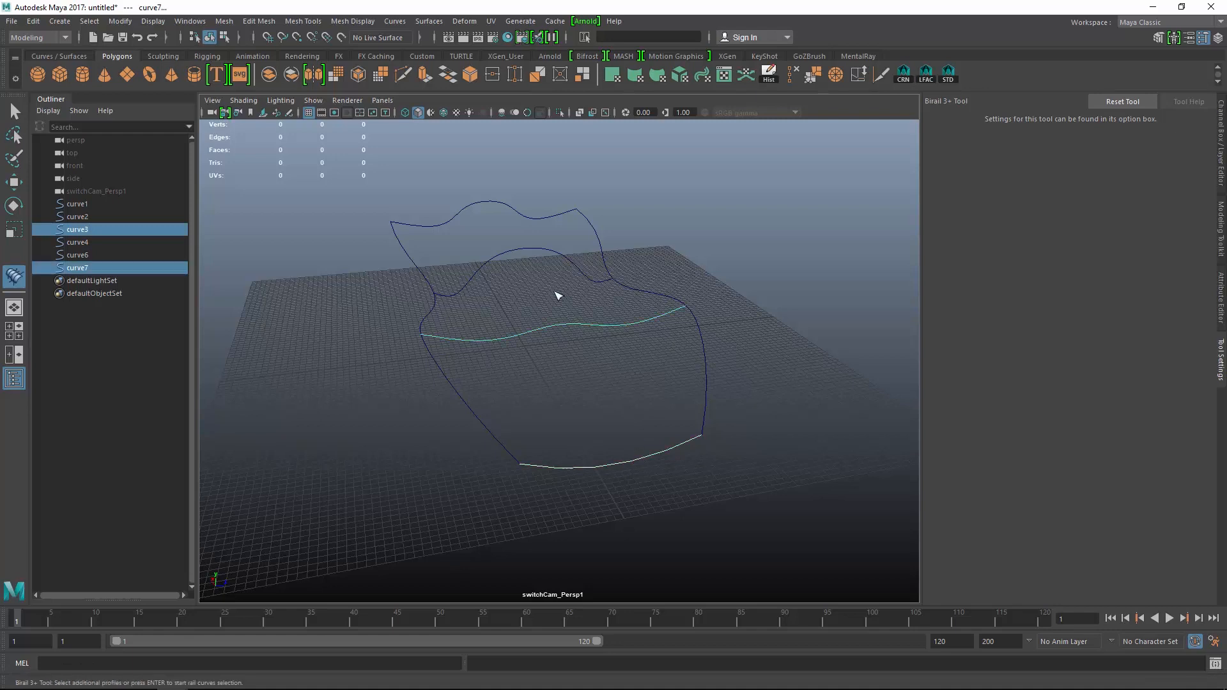
pyautogui.click(518, 253)
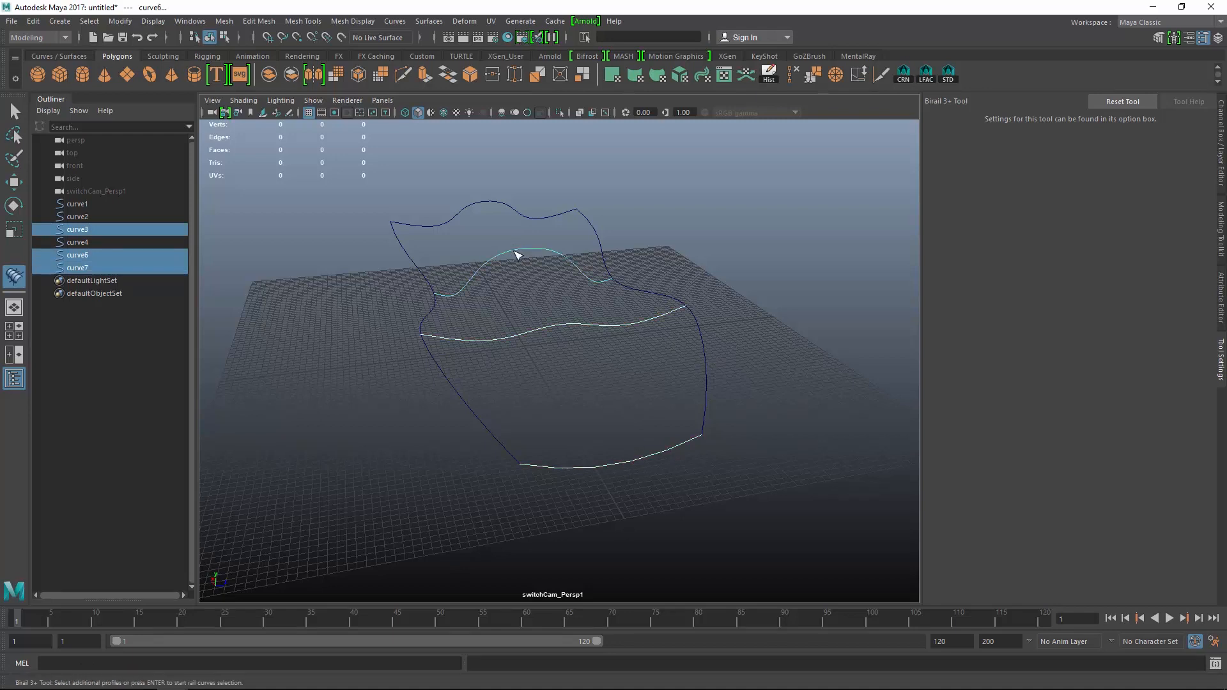
pyautogui.click(490, 205)
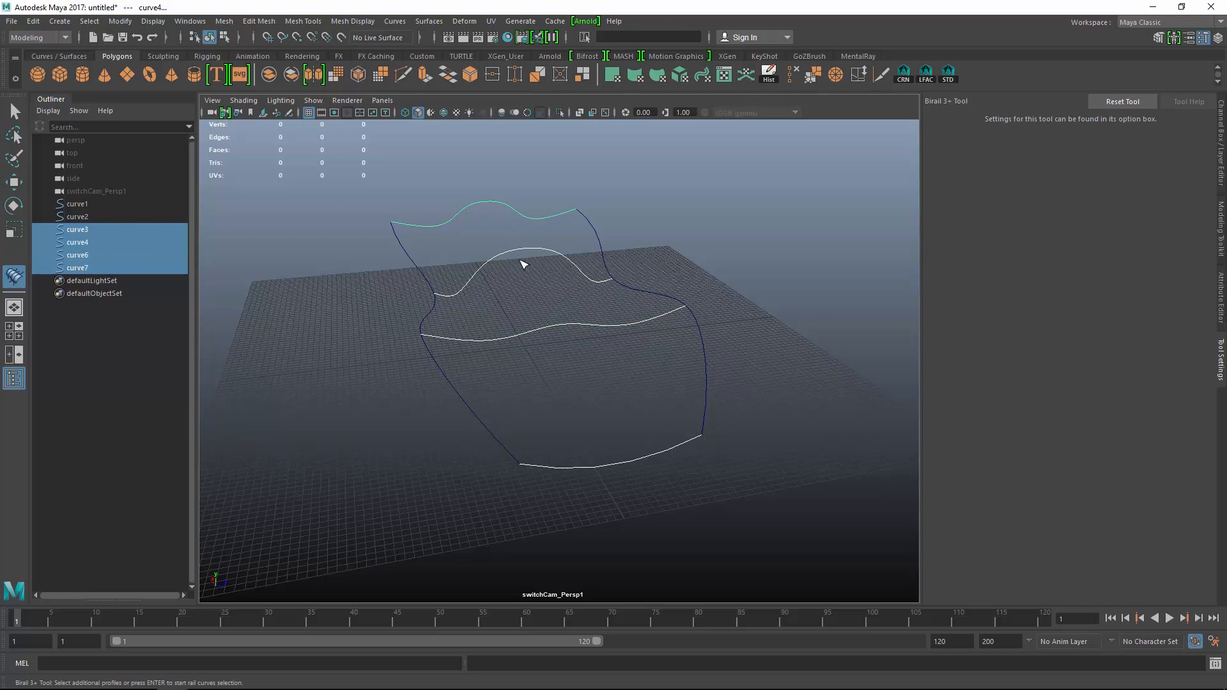
pyautogui.press('Return')
pyautogui.click(423, 275)
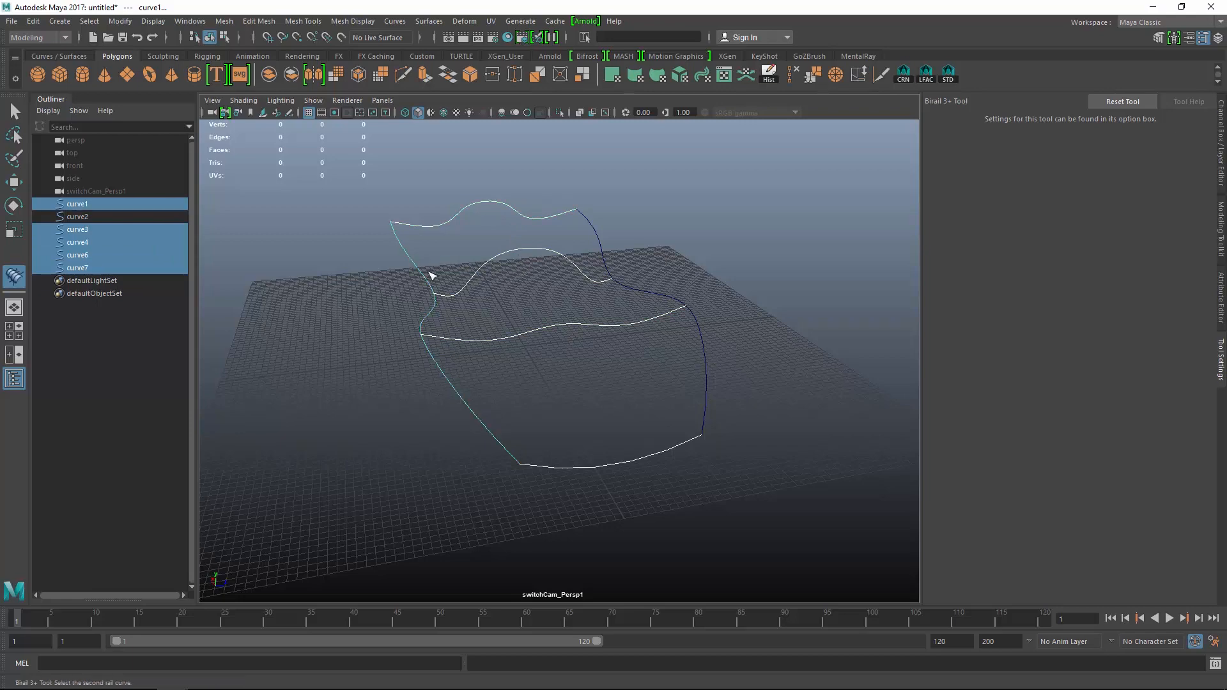
pyautogui.click(604, 254)
# Reverse the birail surface's normals and display it with smooth mesh preview
pyautogui.scroll(2, 595, 422)
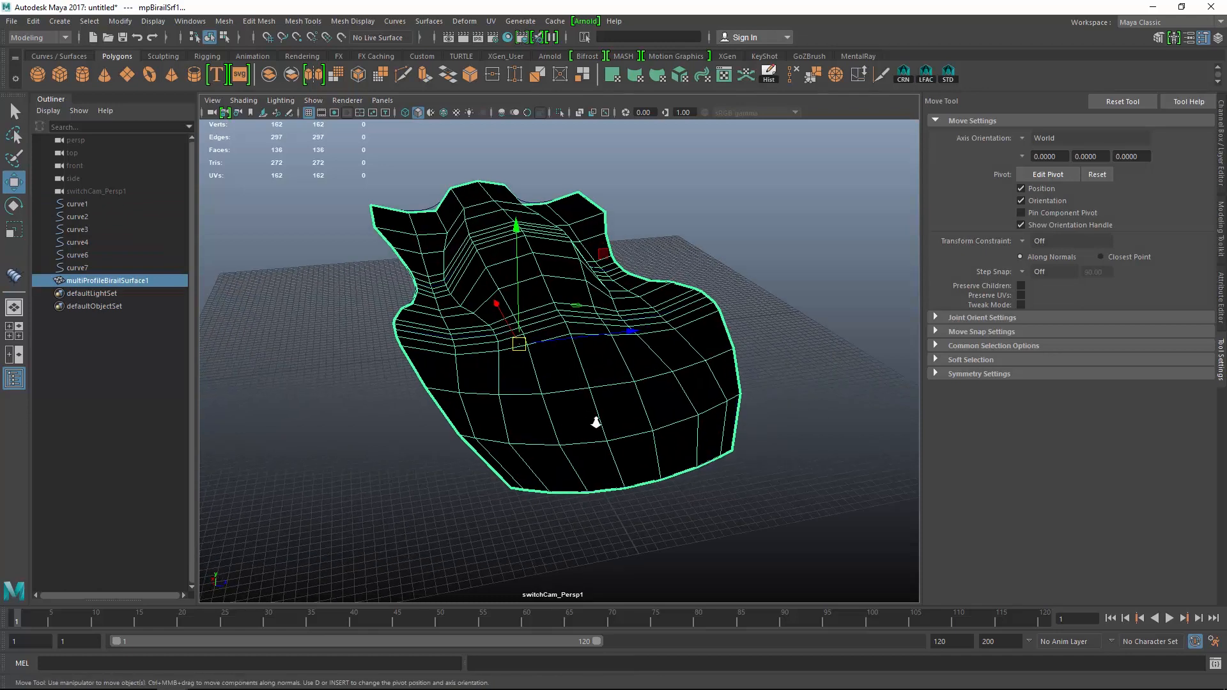
pyautogui.click(353, 22)
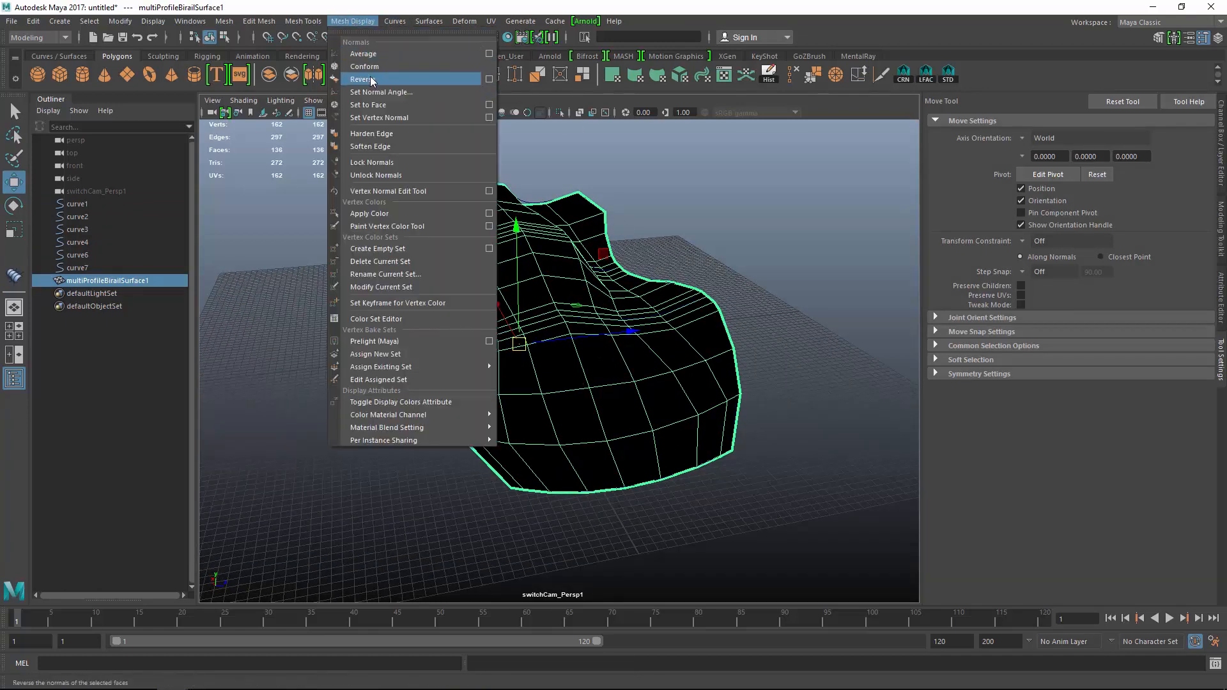
pyautogui.click(372, 80)
pyautogui.press('F8')
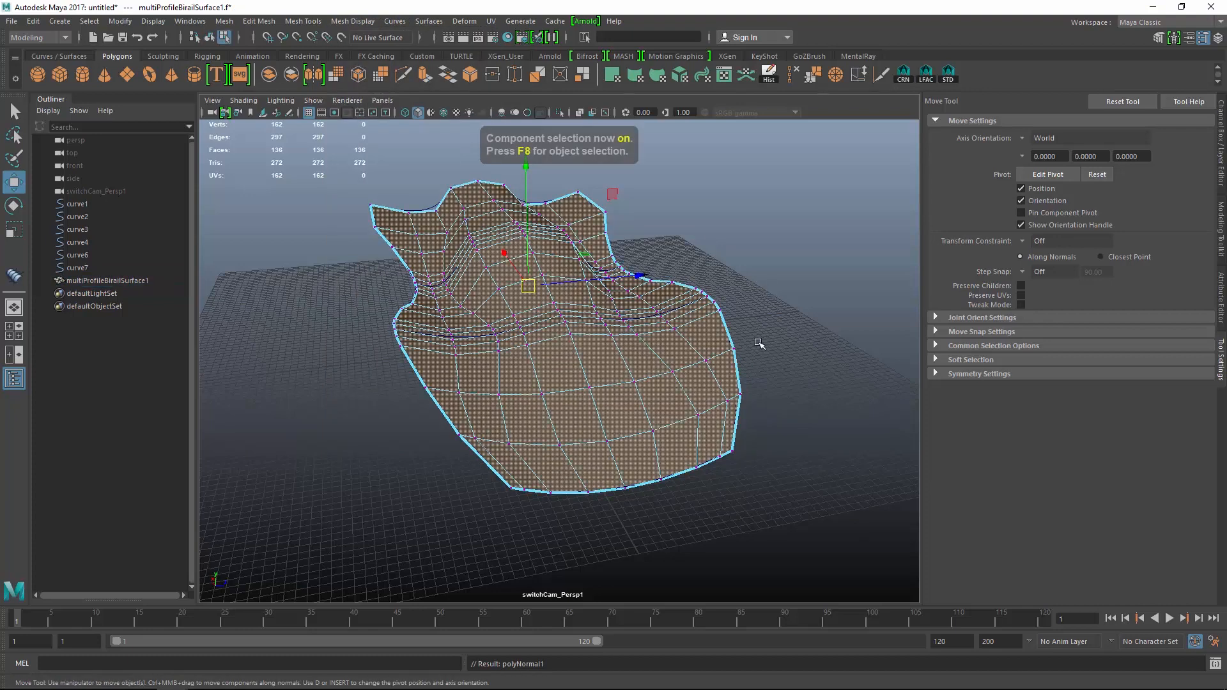
pyautogui.press('3')
pyautogui.click(791, 356)
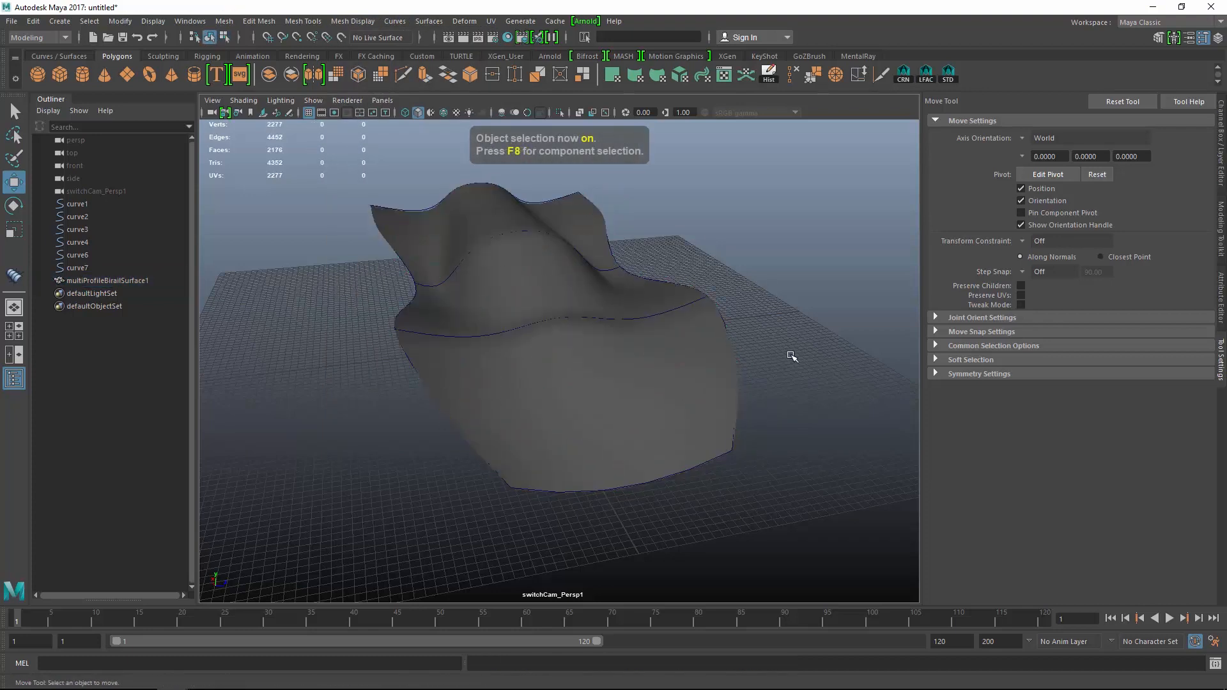
# Examine up close how the smoothed surface and its wireframe follow the two intermediate profiles
pyautogui.keyDown('alt'); pyautogui.moveTo(792, 356); pyautogui.dragTo(579, 366); pyautogui.keyUp('alt')
pyautogui.click(559, 277)
pyautogui.keyDown('alt'); pyautogui.moveTo(559, 277); pyautogui.dragTo(665, 279); pyautogui.keyUp('alt')
pyautogui.click(750, 252)
pyautogui.click(558, 274)
pyautogui.keyDown('alt'); pyautogui.moveTo(665, 279); pyautogui.dragTo(655, 309, button='right'); pyautogui.keyUp('alt')
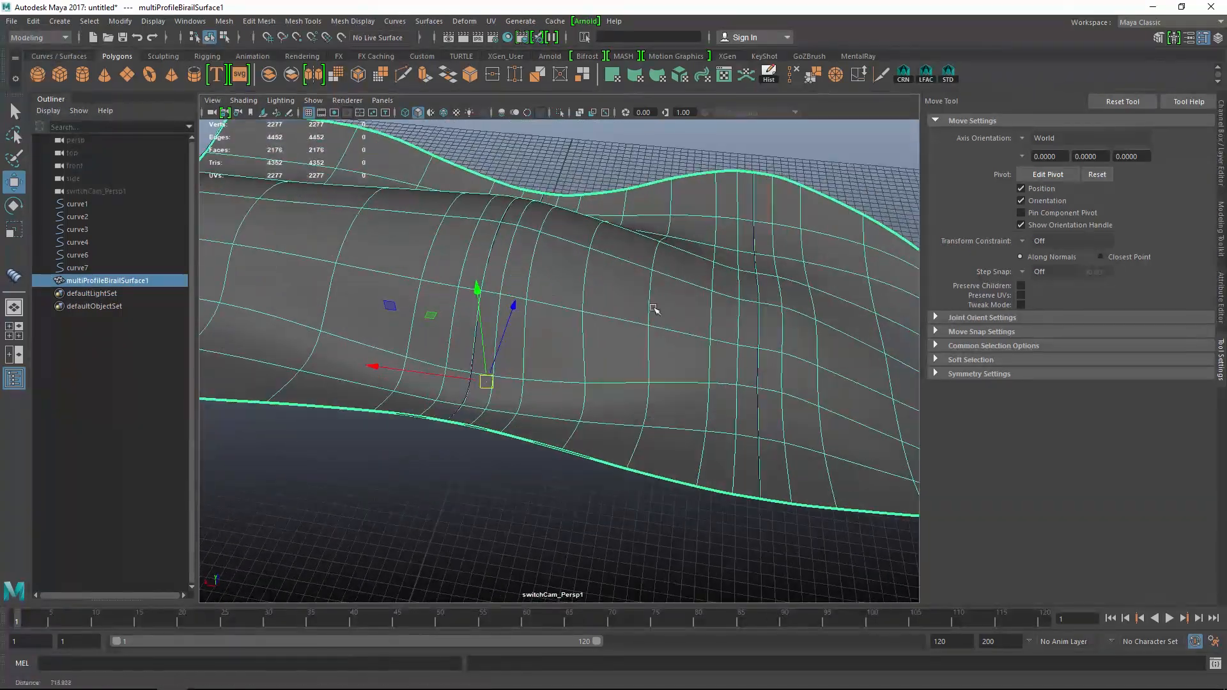
pyautogui.keyDown('alt'); pyautogui.moveTo(654, 309); pyautogui.dragTo(611, 278); pyautogui.keyUp('alt')
pyautogui.keyDown('alt'); pyautogui.moveTo(611, 278); pyautogui.dragTo(678, 285, button='middle'); pyautogui.keyUp('alt')
pyautogui.keyDown('alt'); pyautogui.moveTo(679, 285); pyautogui.dragTo(657, 261); pyautogui.keyUp('alt')
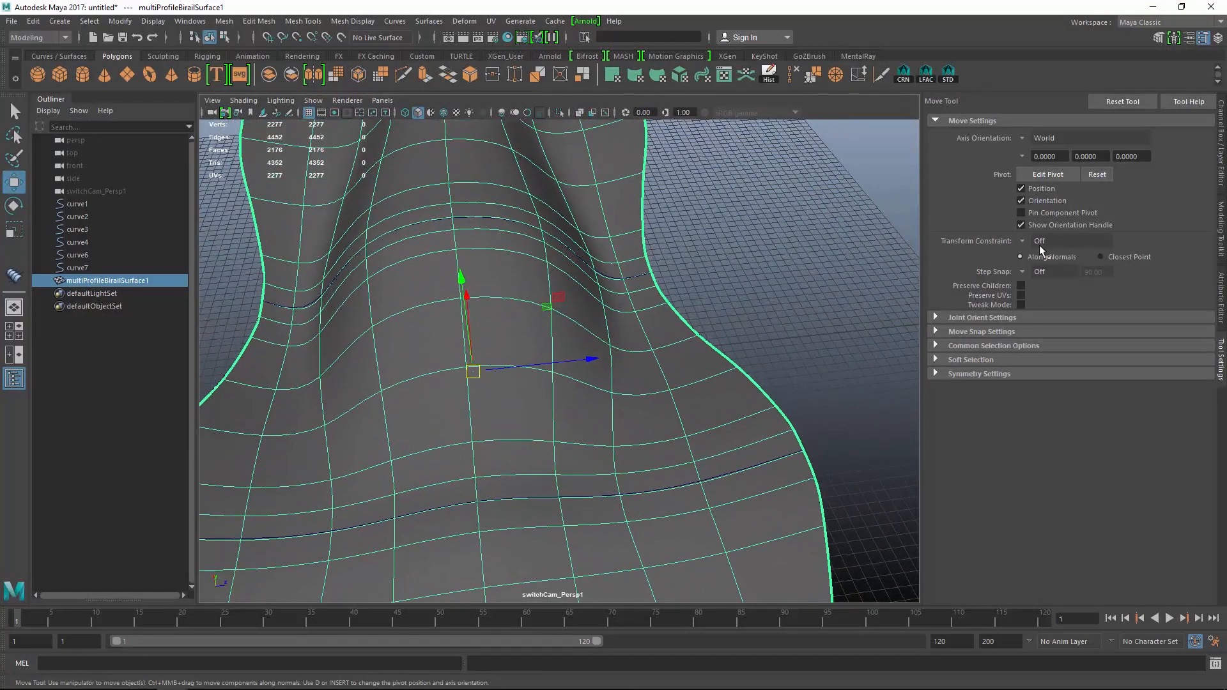
# Display the control vertices of the humped intermediate profile and select the one beside its peak
pyautogui.click(1221, 172)
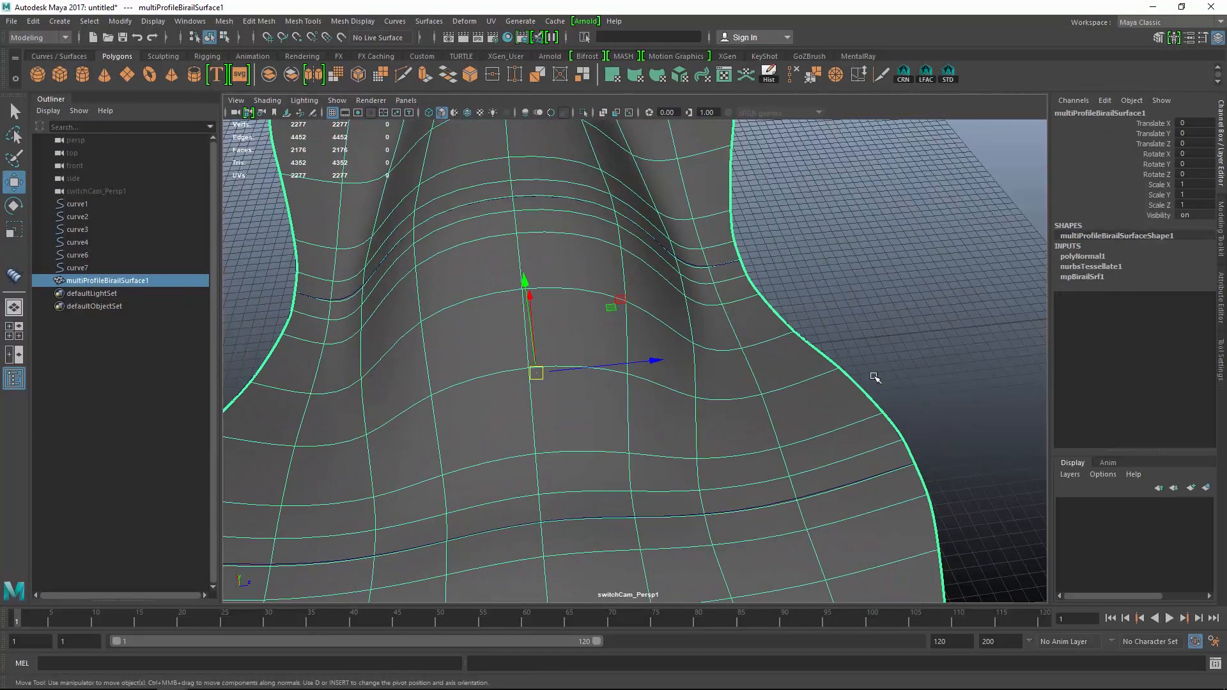
pyautogui.click(824, 311)
pyautogui.click(686, 262)
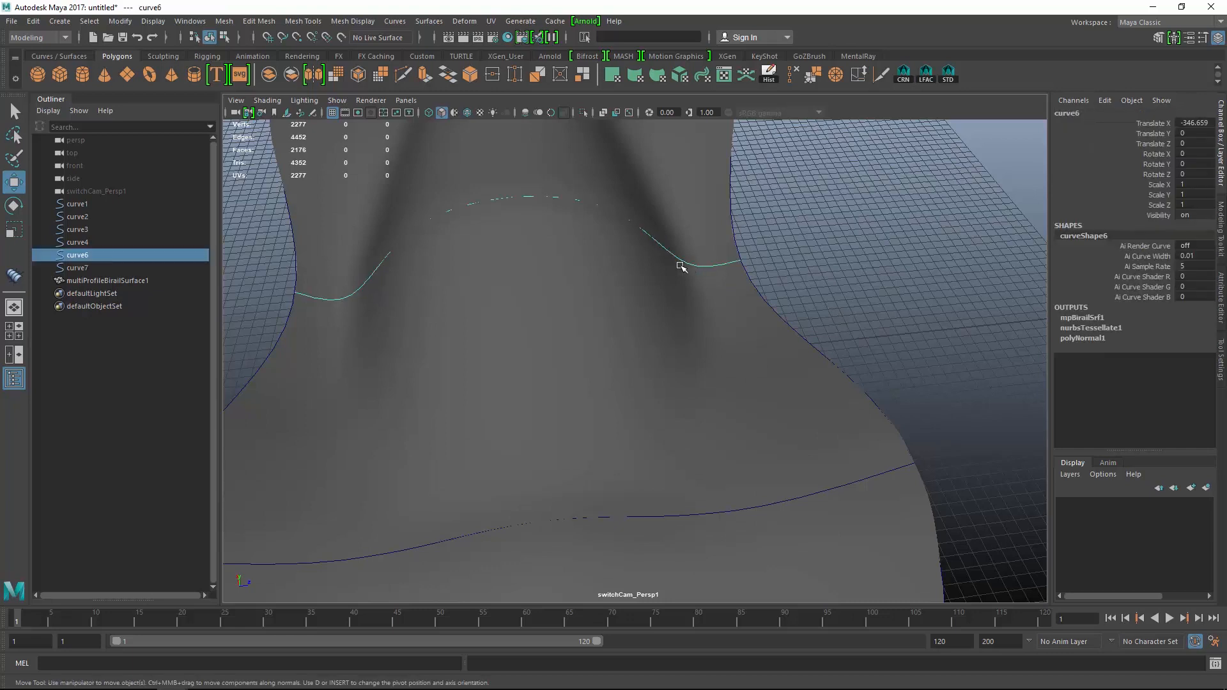
pyautogui.moveTo(781, 192); pyautogui.dragTo(685, 193, button='right')
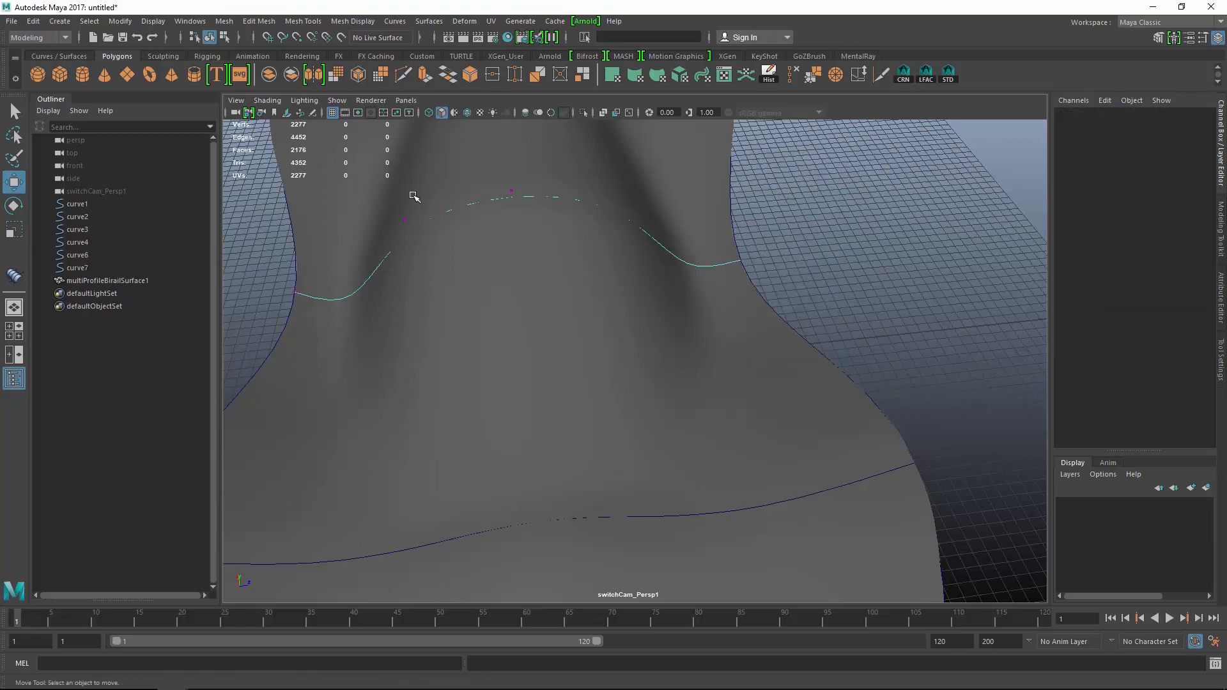
pyautogui.moveTo(416, 226); pyautogui.dragTo(416, 227)
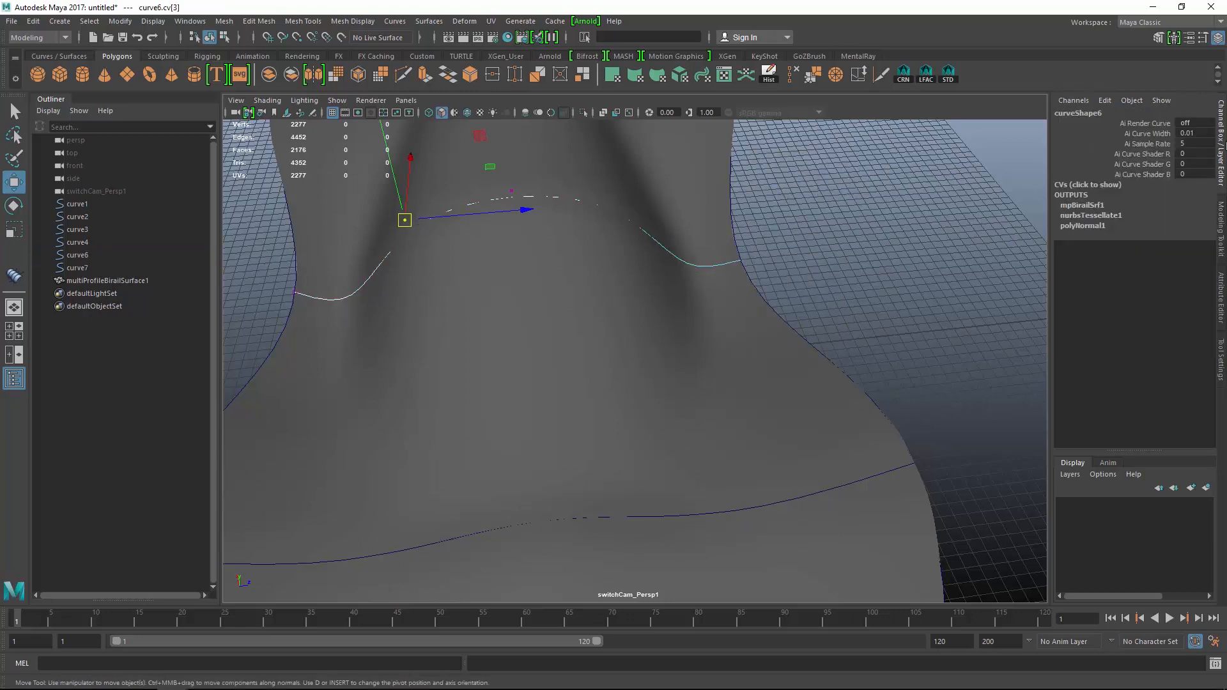
# Set symmetry to World Z and move the mirrored control vertices outward along Z to widen the hump
pyautogui.click(1158, 37)
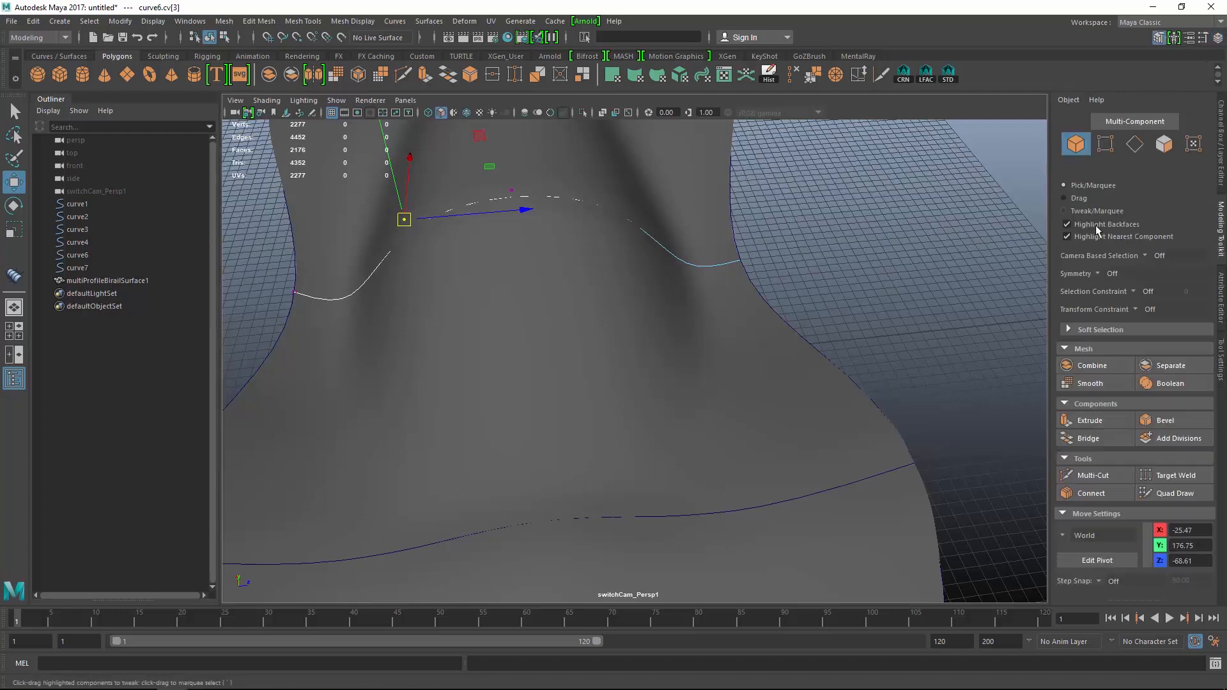
pyautogui.click(1110, 275)
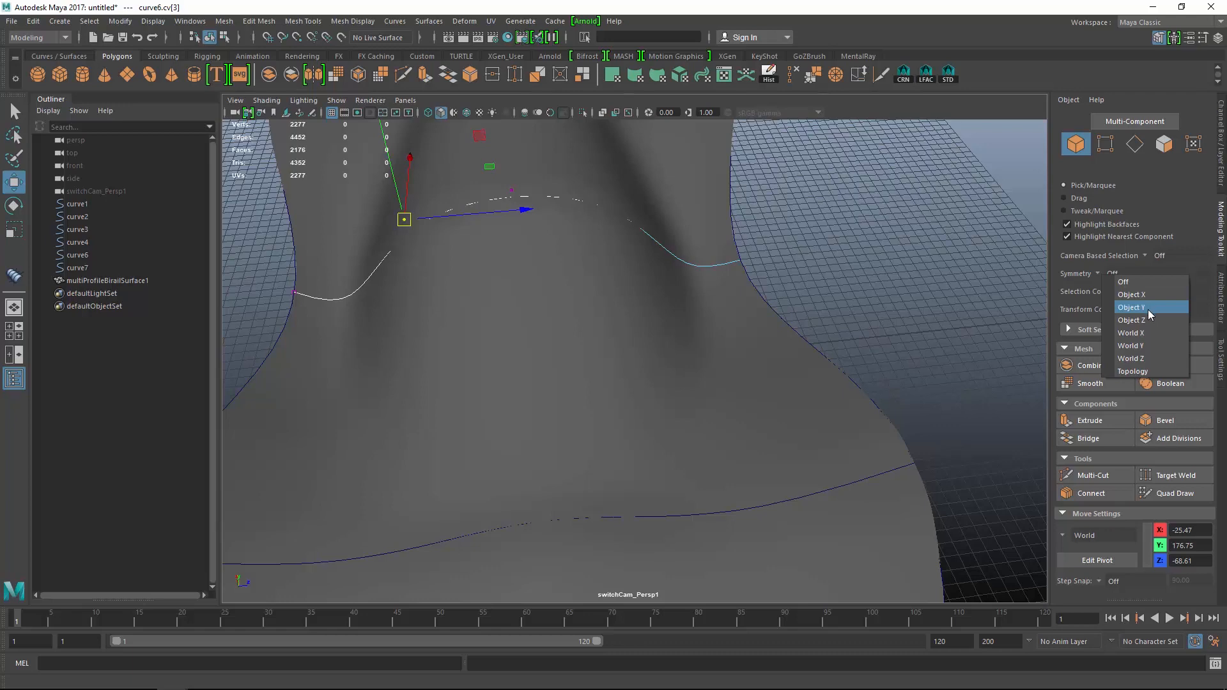
pyautogui.click(1142, 359)
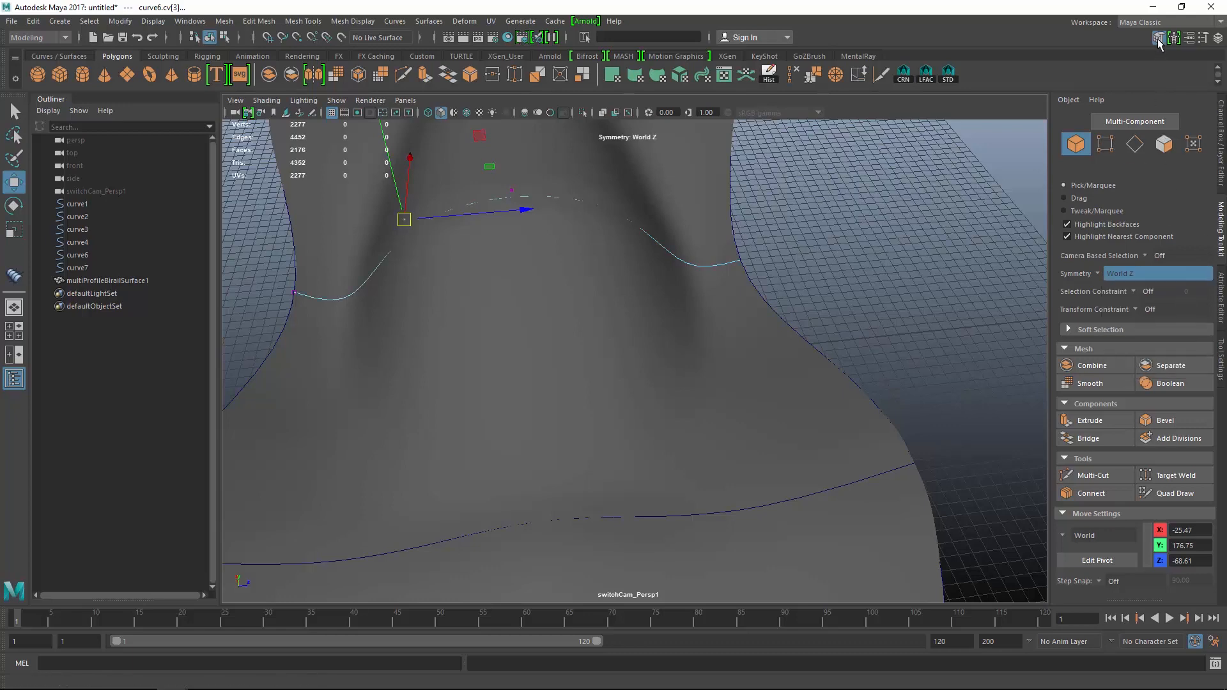
pyautogui.click(1158, 42)
pyautogui.click(1221, 131)
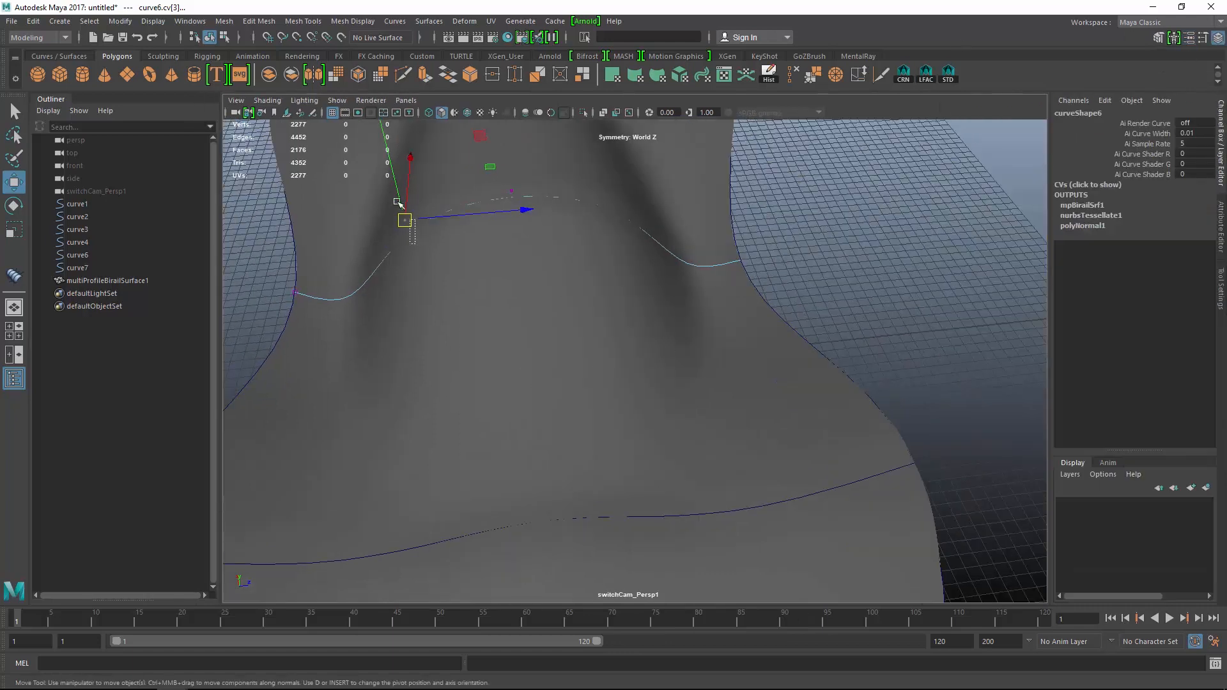
pyautogui.moveTo(526, 211); pyautogui.dragTo(488, 213)
# Flatten the three middle control vertices of the lower intermediate profile by scaling them in Y, and adjust their height
pyautogui.keyDown('alt'); pyautogui.moveTo(567, 298); pyautogui.dragTo(799, 262); pyautogui.keyUp('alt')
pyautogui.click(800, 262)
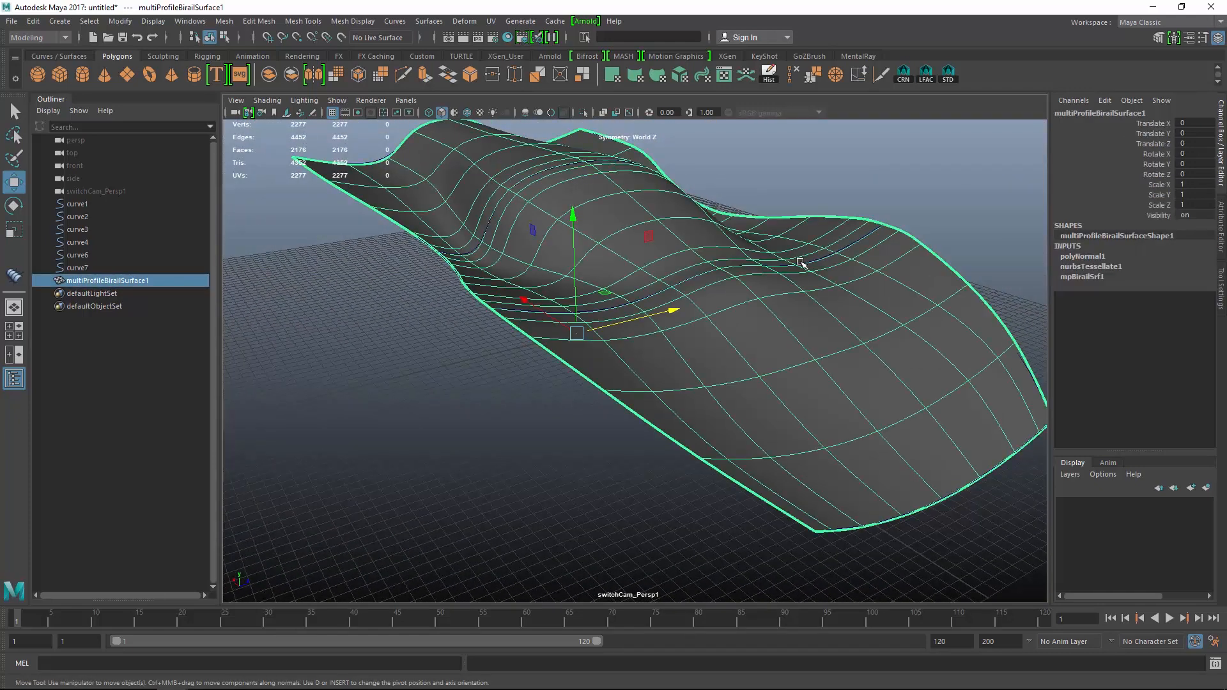
pyautogui.click(802, 264)
pyautogui.press('F8')
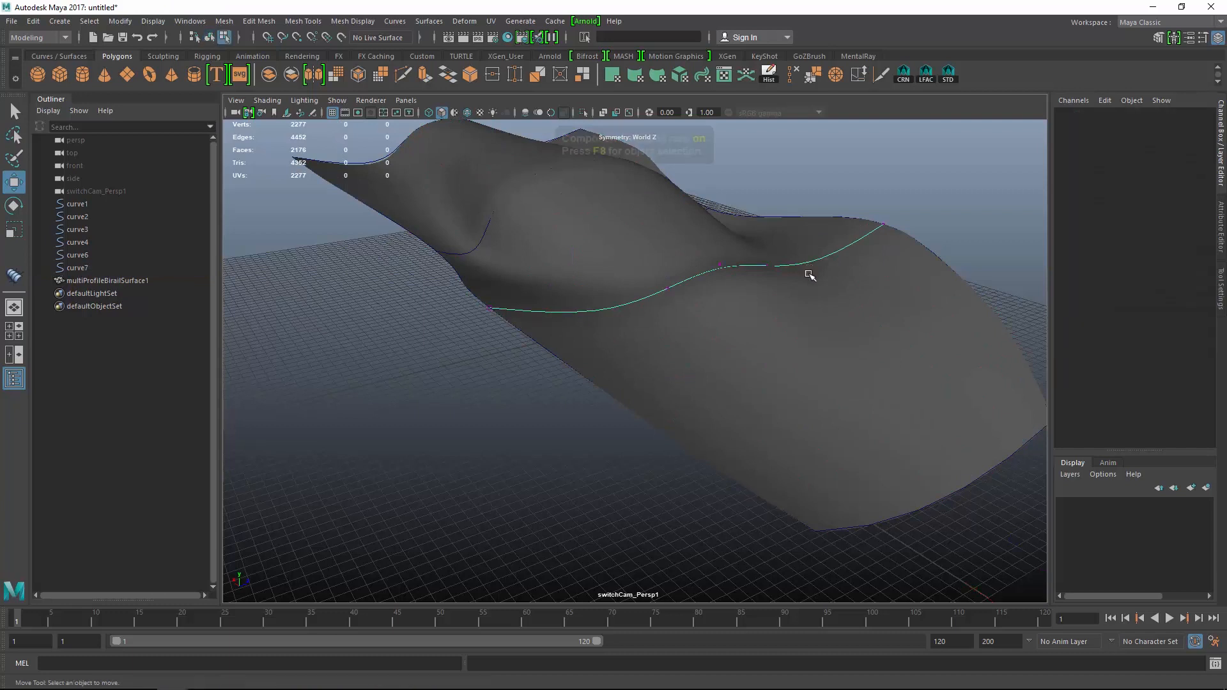
pyautogui.moveTo(727, 256); pyautogui.dragTo(776, 314)
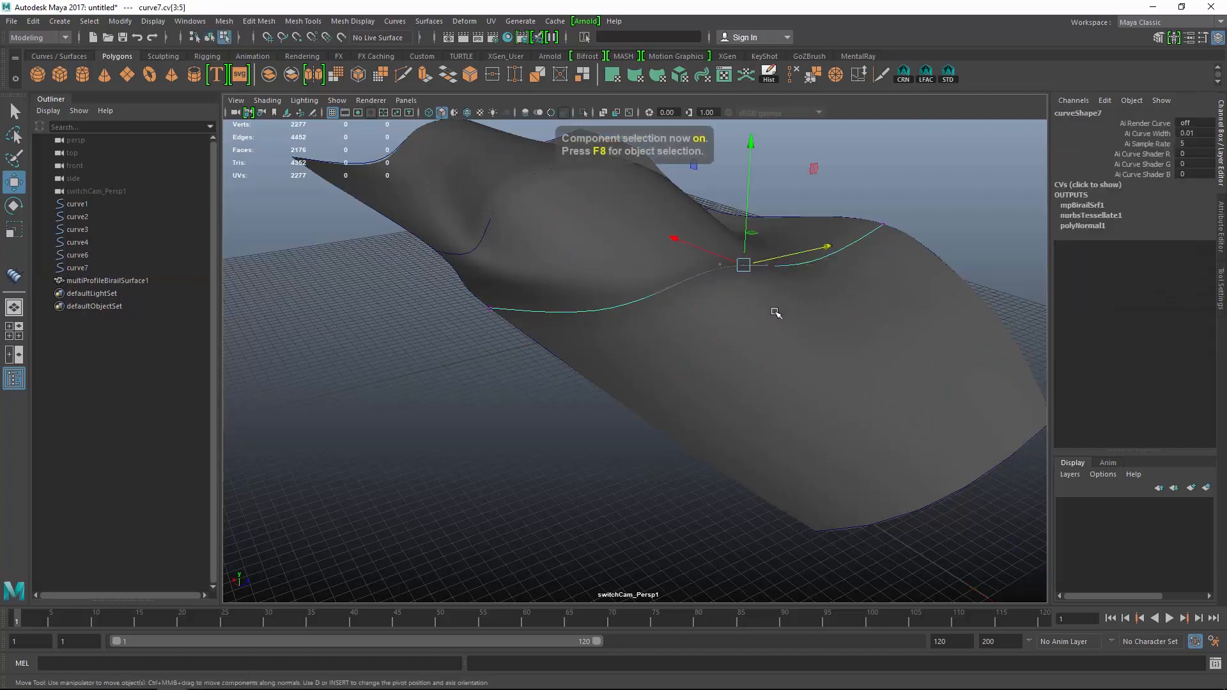
pyautogui.moveTo(652, 228); pyautogui.dragTo(774, 317)
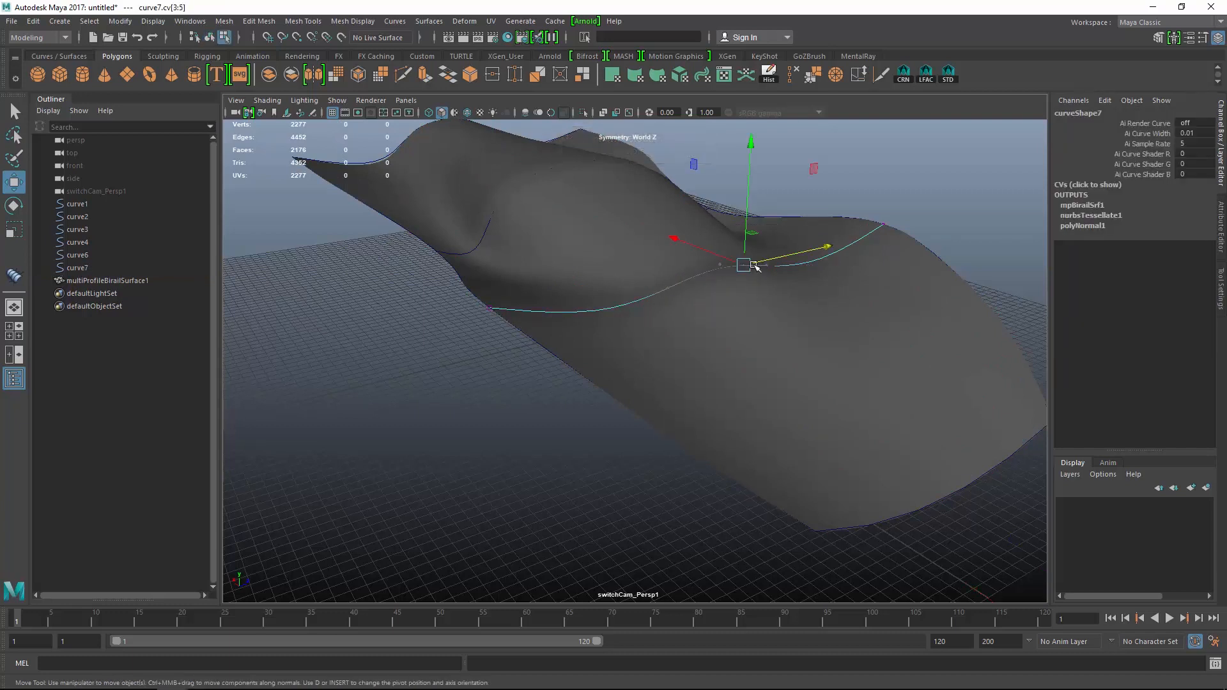
pyautogui.press('r')
pyautogui.moveTo(749, 157); pyautogui.dragTo(757, 219)
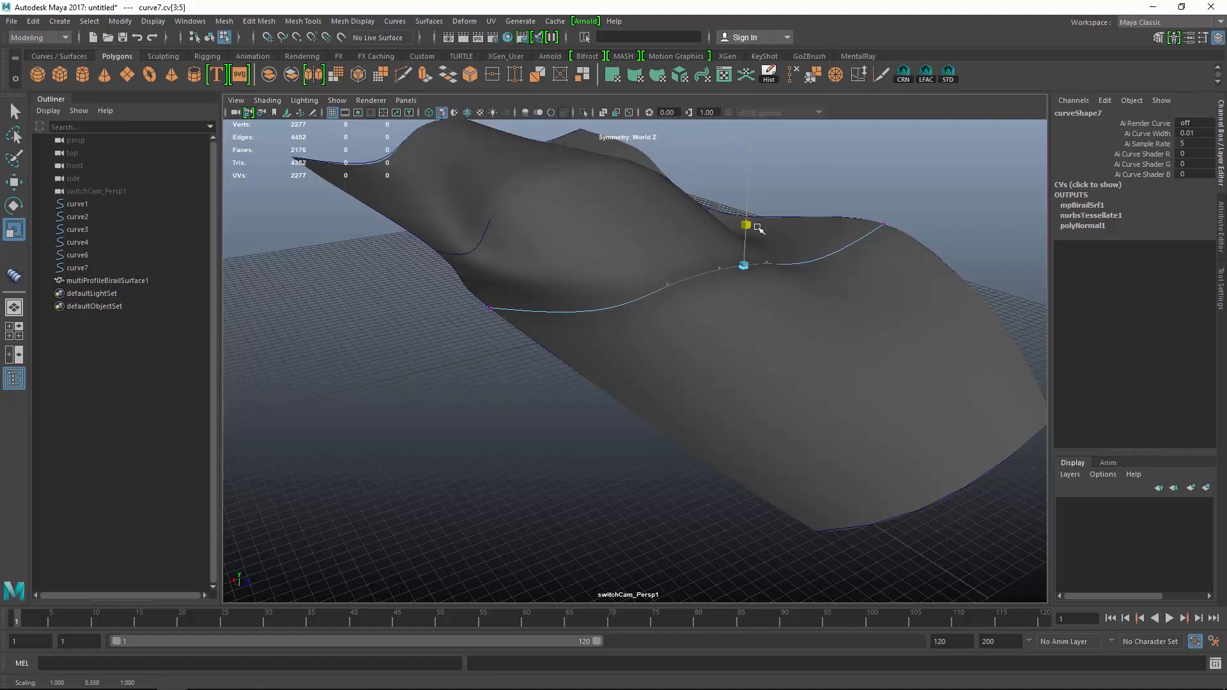
pyautogui.press('w')
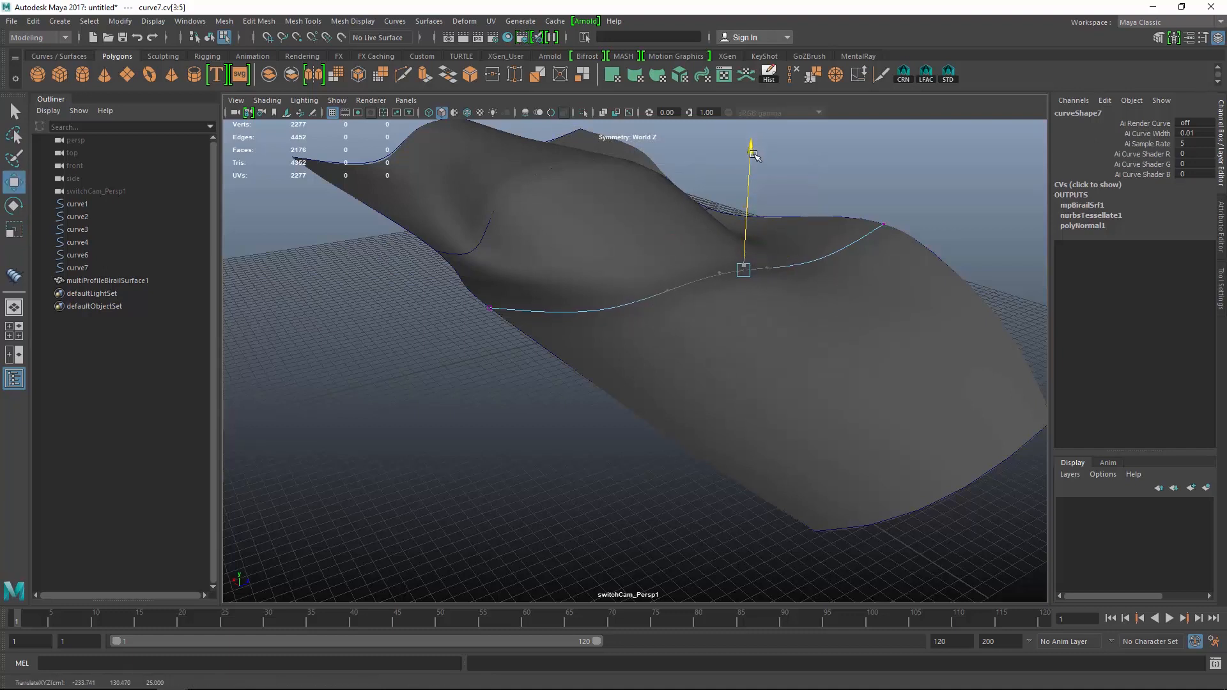
pyautogui.moveTo(753, 148); pyautogui.dragTo(679, 192)
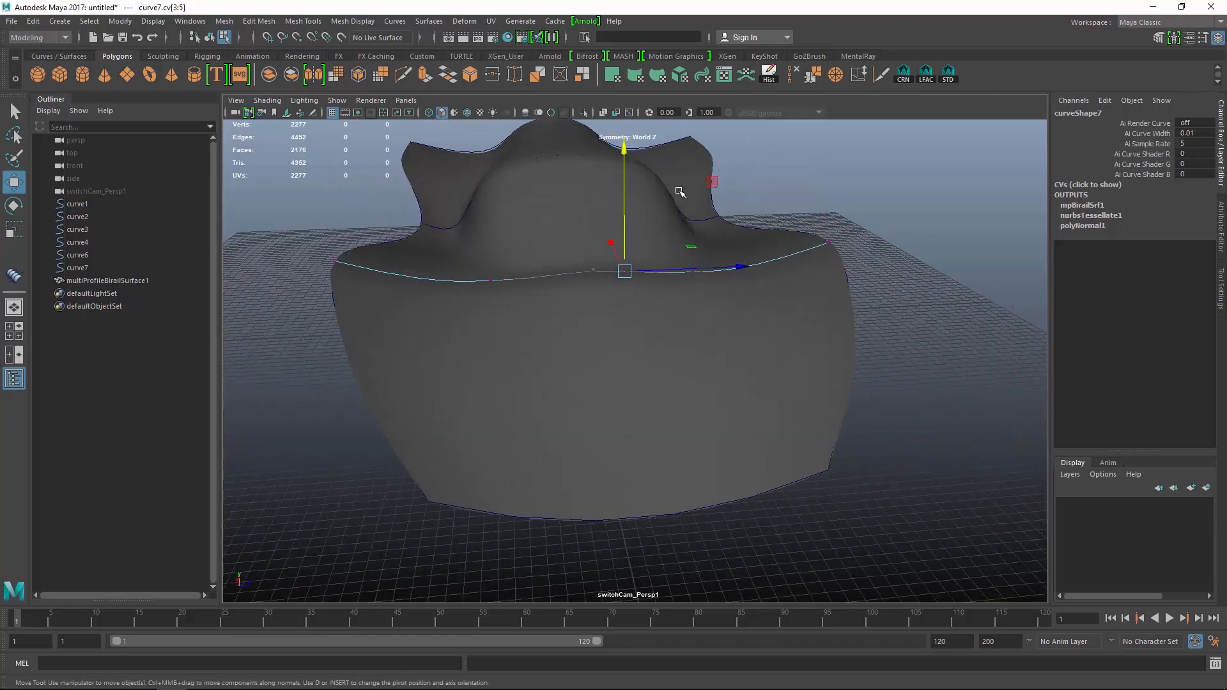
# Reposition the lower profile's mirrored control vertices beside its centre in the YZ plane and spread them apart along Z
pyautogui.moveTo(525, 231); pyautogui.dragTo(568, 304)
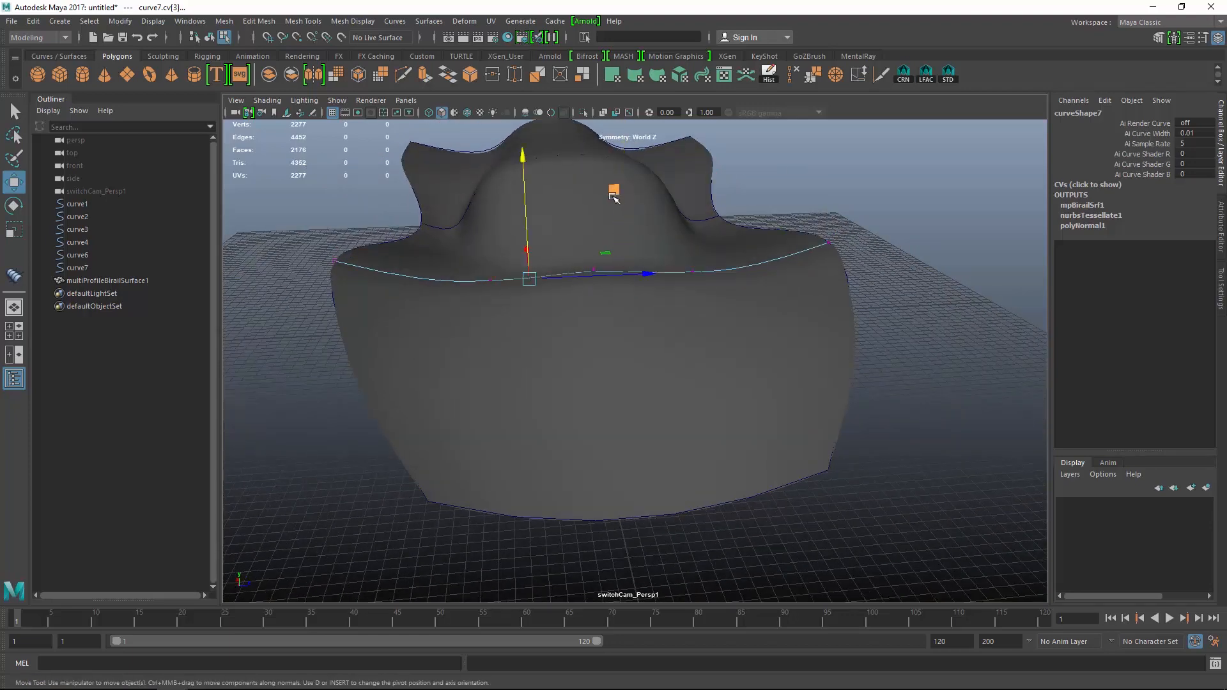
pyautogui.moveTo(614, 190); pyautogui.dragTo(608, 185)
pyautogui.moveTo(482, 259); pyautogui.dragTo(536, 312)
pyautogui.moveTo(624, 269); pyautogui.dragTo(594, 276)
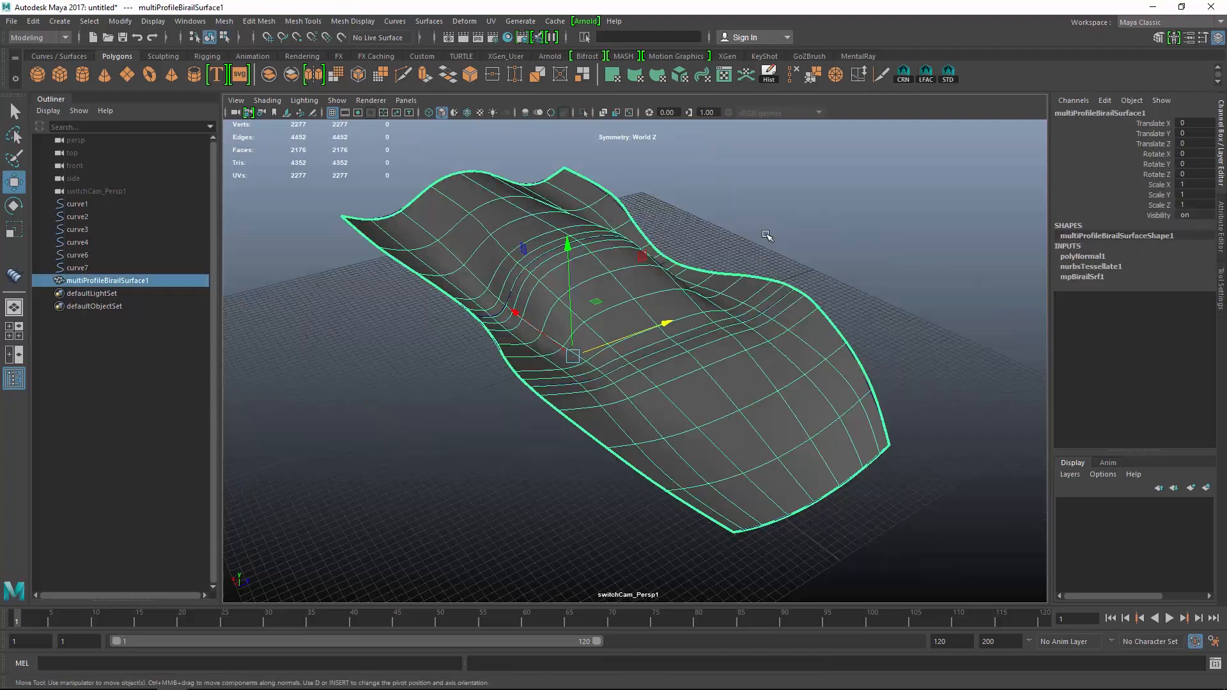
# Pull the centre control vertex of the lower intermediate profile along X toward the wide, flat end of the surface
pyautogui.moveTo(765, 239)
pyautogui.keyDown('alt'); pyautogui.mouseDown()
pyautogui.moveTo(738, 233)
pyautogui.moveTo(758, 252)
pyautogui.mouseUp(); pyautogui.keyUp('alt')
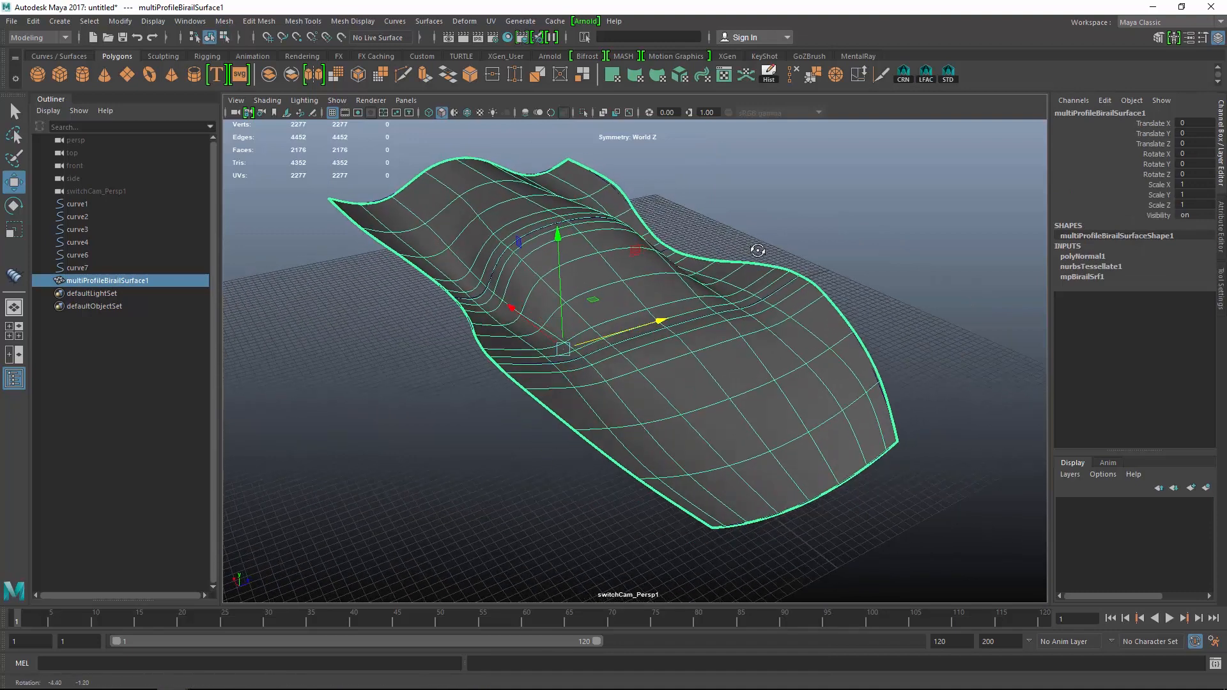
pyautogui.keyDown('alt'); pyautogui.moveTo(759, 251); pyautogui.dragTo(748, 243, button='right'); pyautogui.keyUp('alt')
pyautogui.keyDown('alt'); pyautogui.moveTo(748, 243); pyautogui.dragTo(738, 235, button='middle'); pyautogui.keyUp('alt')
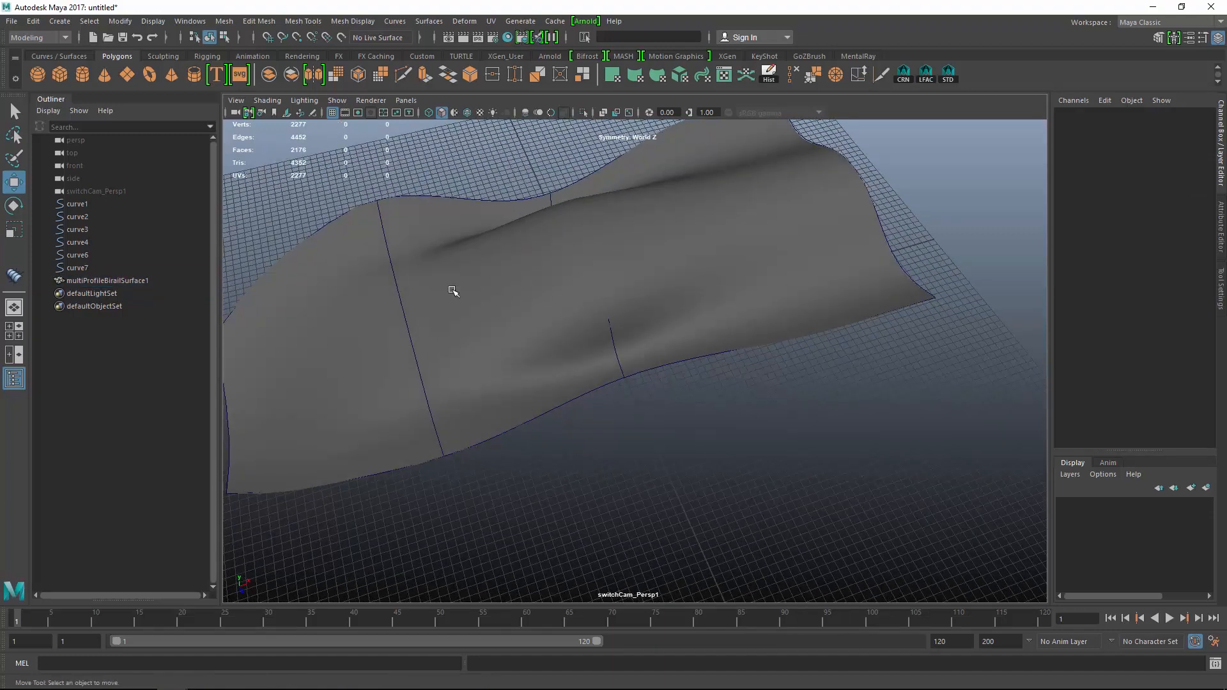
pyautogui.click(385, 262)
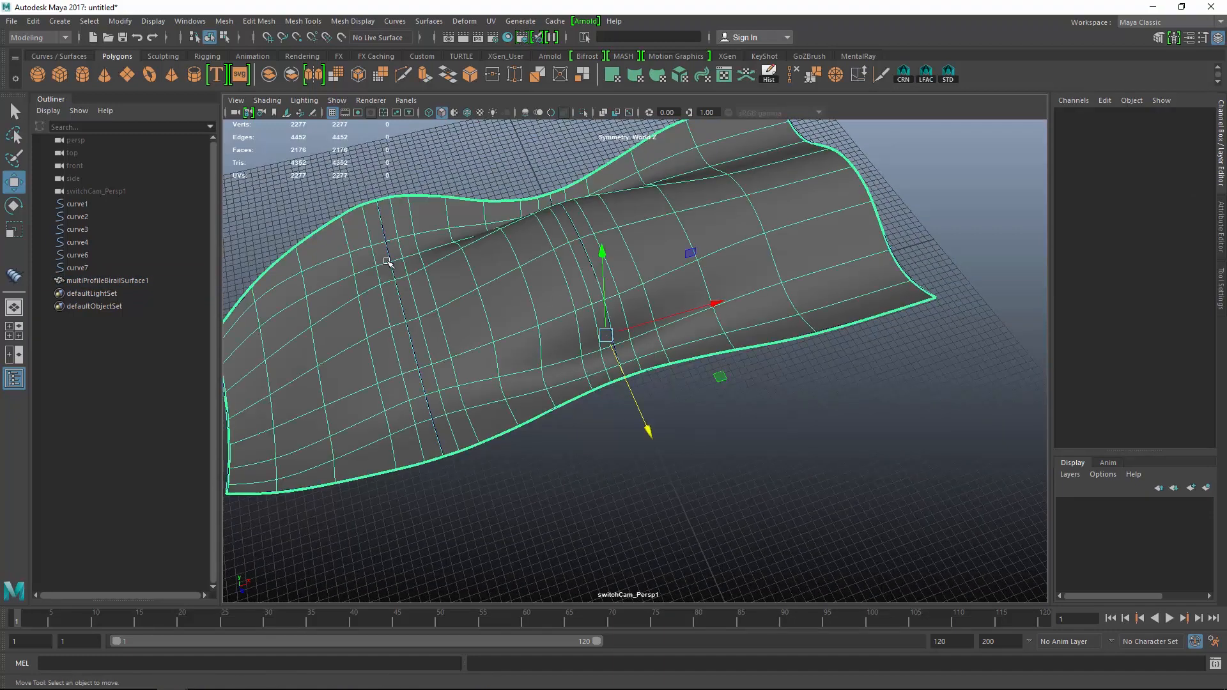
pyautogui.click(380, 226)
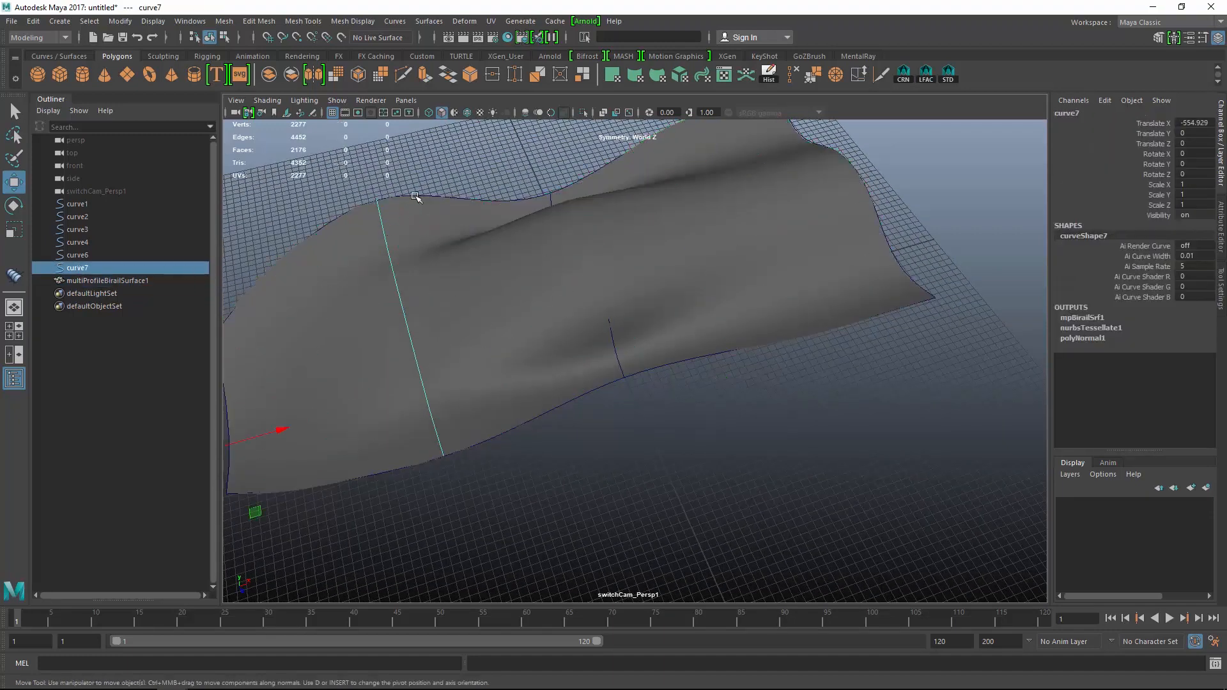
pyautogui.moveTo(419, 189); pyautogui.dragTo(345, 189, button='right')
pyautogui.moveTo(401, 314); pyautogui.dragTo(393, 341)
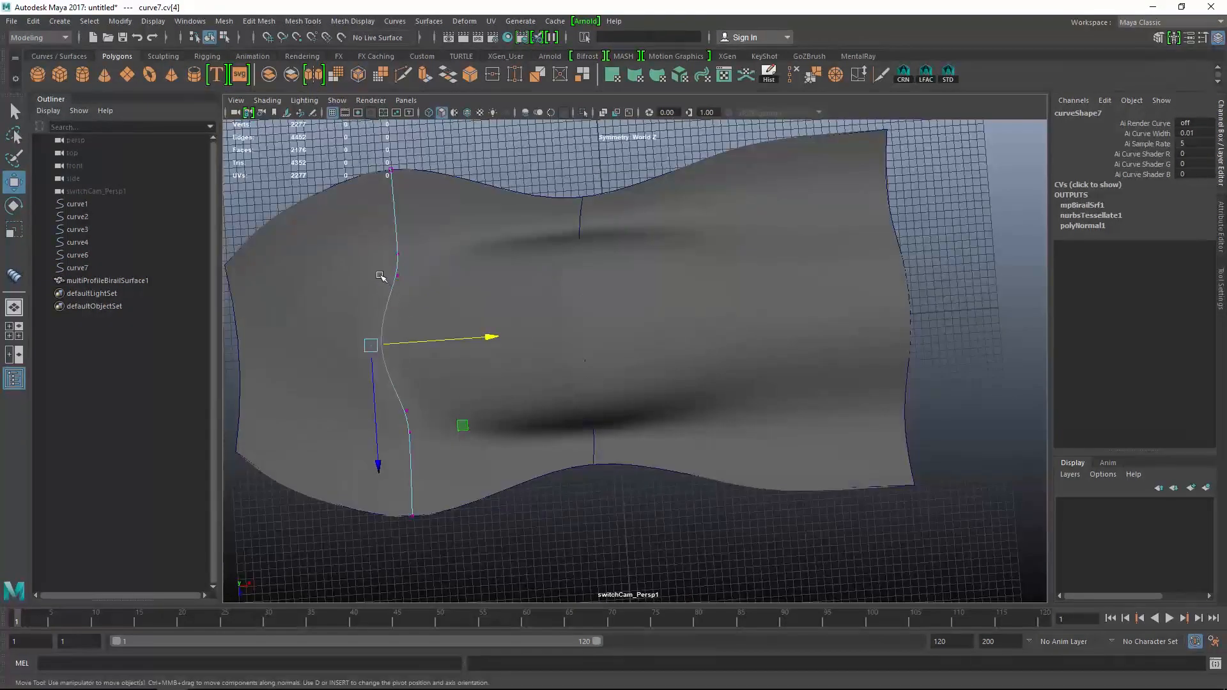
# Select the lower profile's three middle control vertices and shift them together along X to reshape the surface
pyautogui.moveTo(380, 276); pyautogui.dragTo(460, 408)
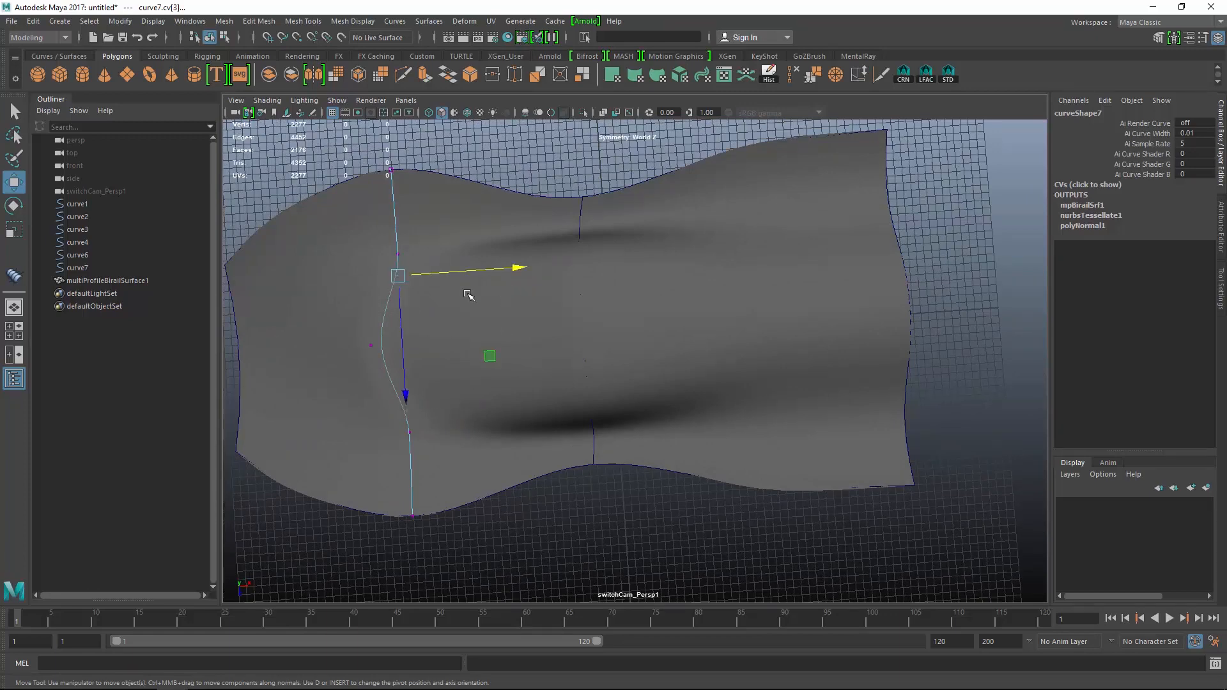
pyautogui.moveTo(361, 269); pyautogui.dragTo(434, 377)
pyautogui.moveTo(504, 308); pyautogui.dragTo(494, 258)
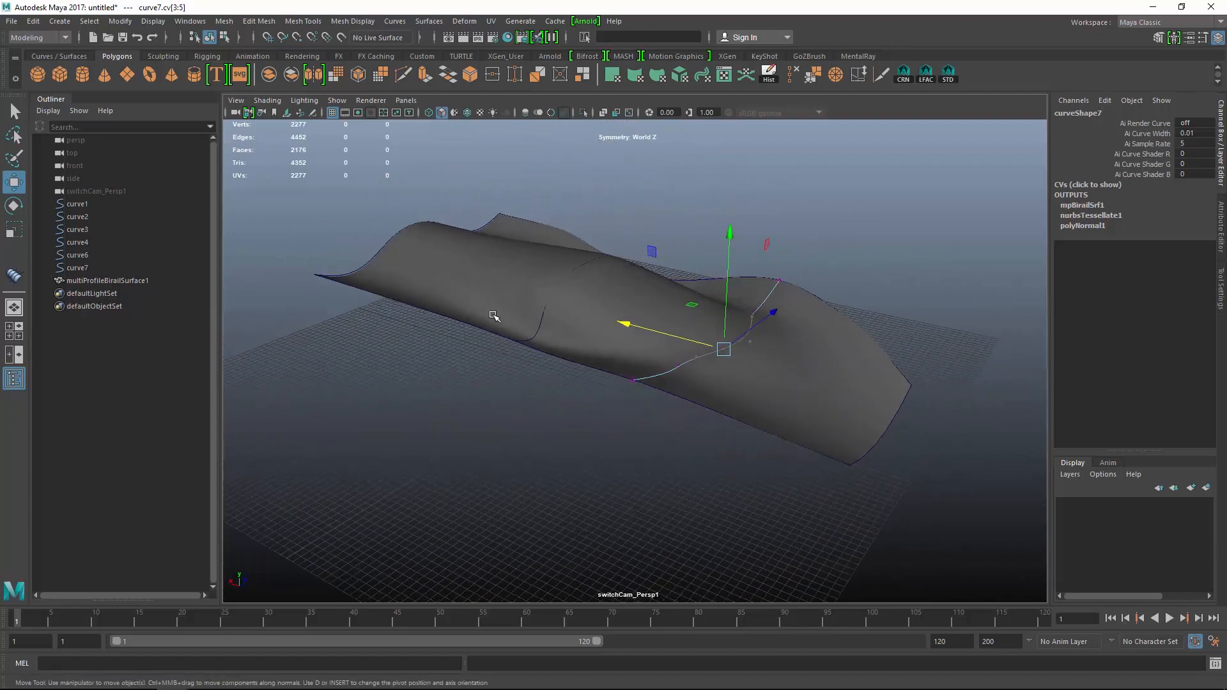
# Return to object mode and inspect the Birail surface with smooth mesh preview
pyautogui.keyDown('alt'); pyautogui.moveTo(674, 196); pyautogui.dragTo(816, 346); pyautogui.keyUp('alt')
pyautogui.press('F8')
pyautogui.keyDown('alt'); pyautogui.moveTo(816, 345); pyautogui.dragTo(865, 367, button='middle'); pyautogui.keyUp('alt')
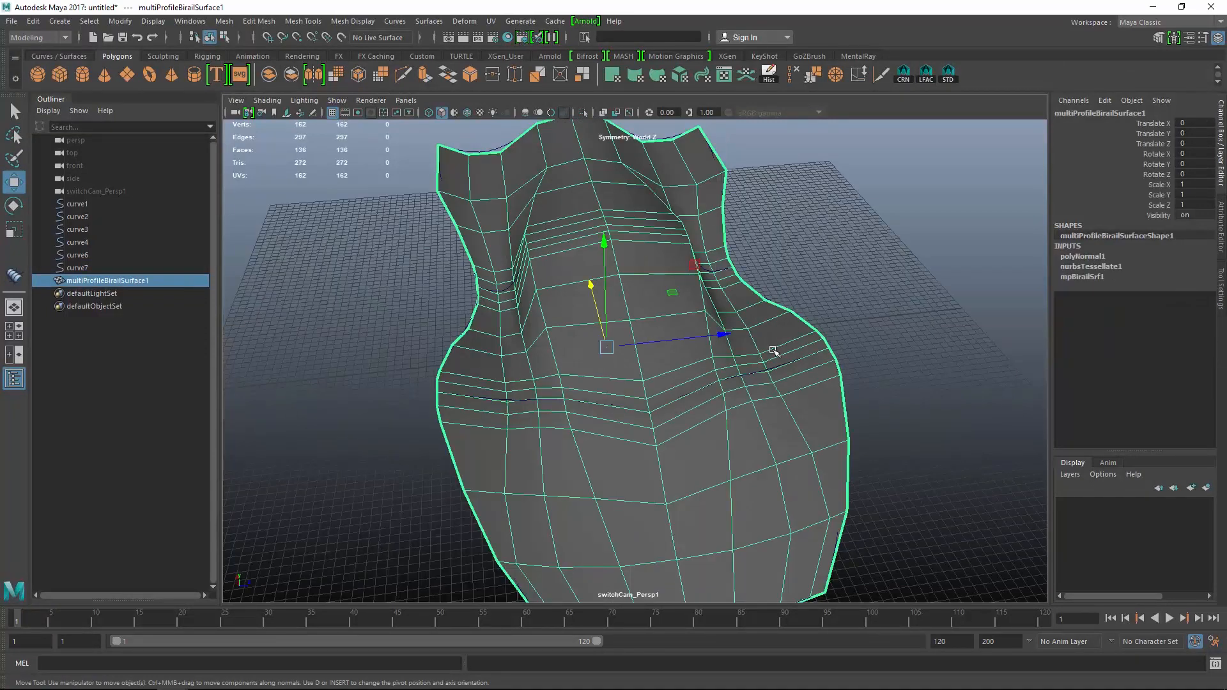
pyautogui.press('3')
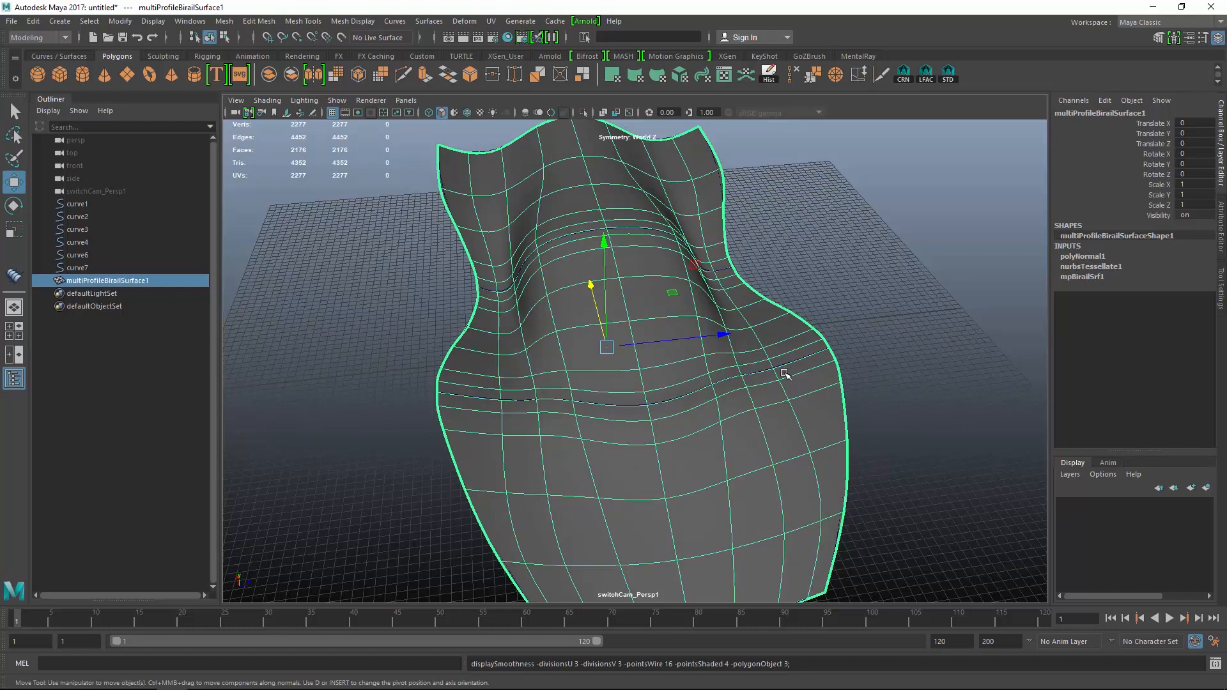
pyautogui.keyDown('alt'); pyautogui.moveTo(816, 369); pyautogui.dragTo(892, 335); pyautogui.keyUp('alt')
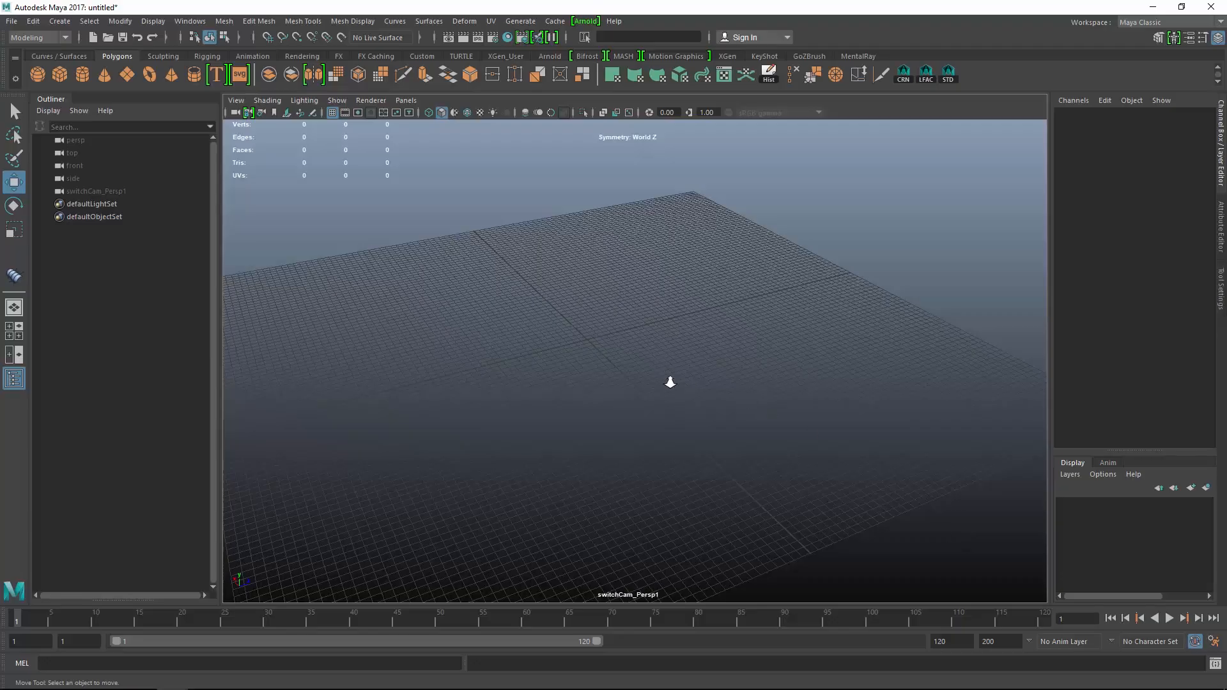
# Draw a CV curve on the ground grid that forms one large loop and crosses itself near the origin
pyautogui.keyDown('alt'); pyautogui.moveTo(665, 377); pyautogui.dragTo(636, 374); pyautogui.keyUp('alt')
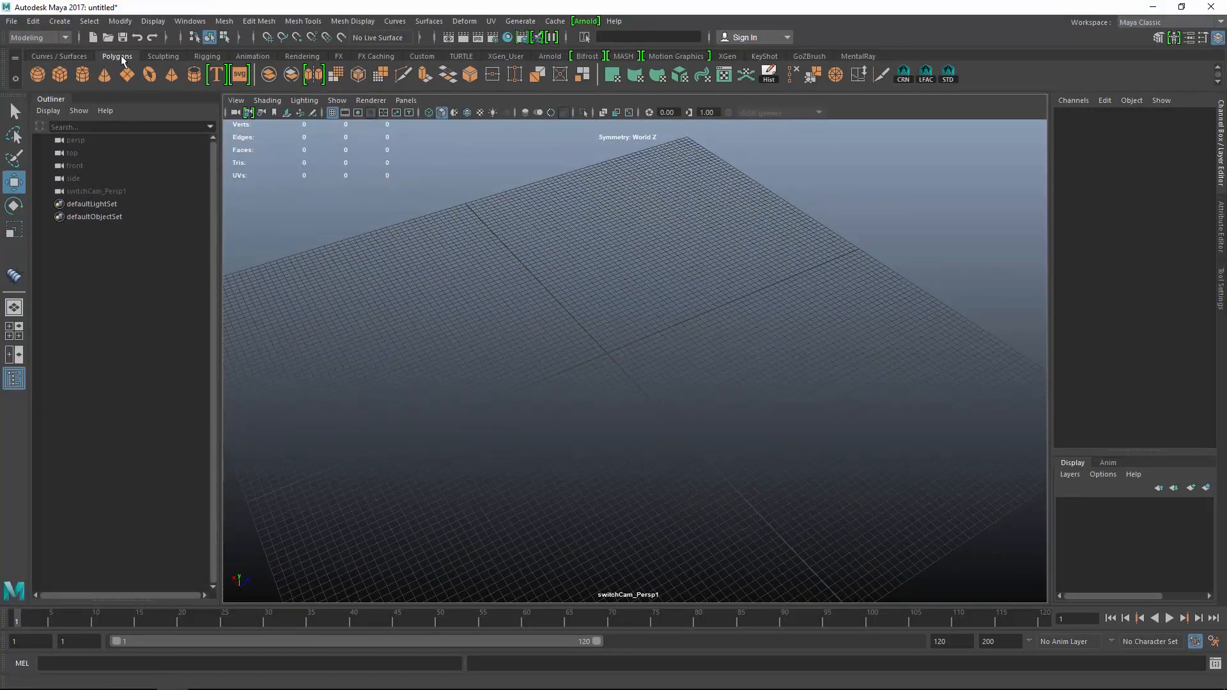
pyautogui.click(60, 22)
pyautogui.moveTo(121, 106)
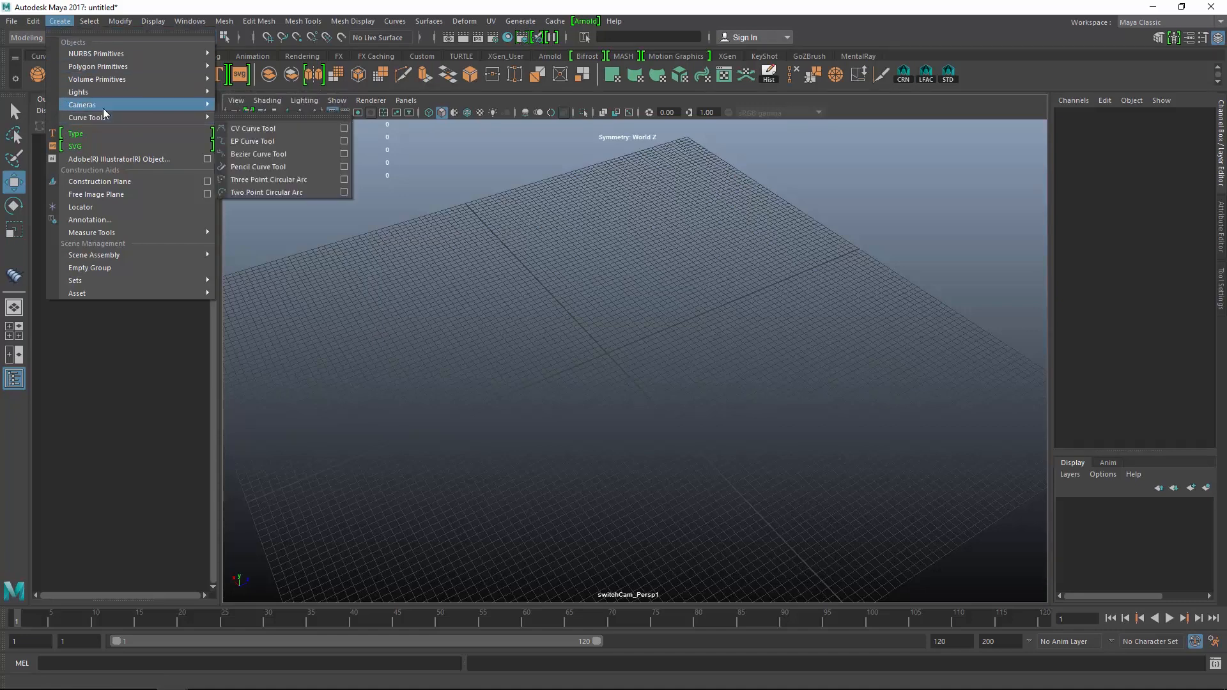
pyautogui.click(277, 121)
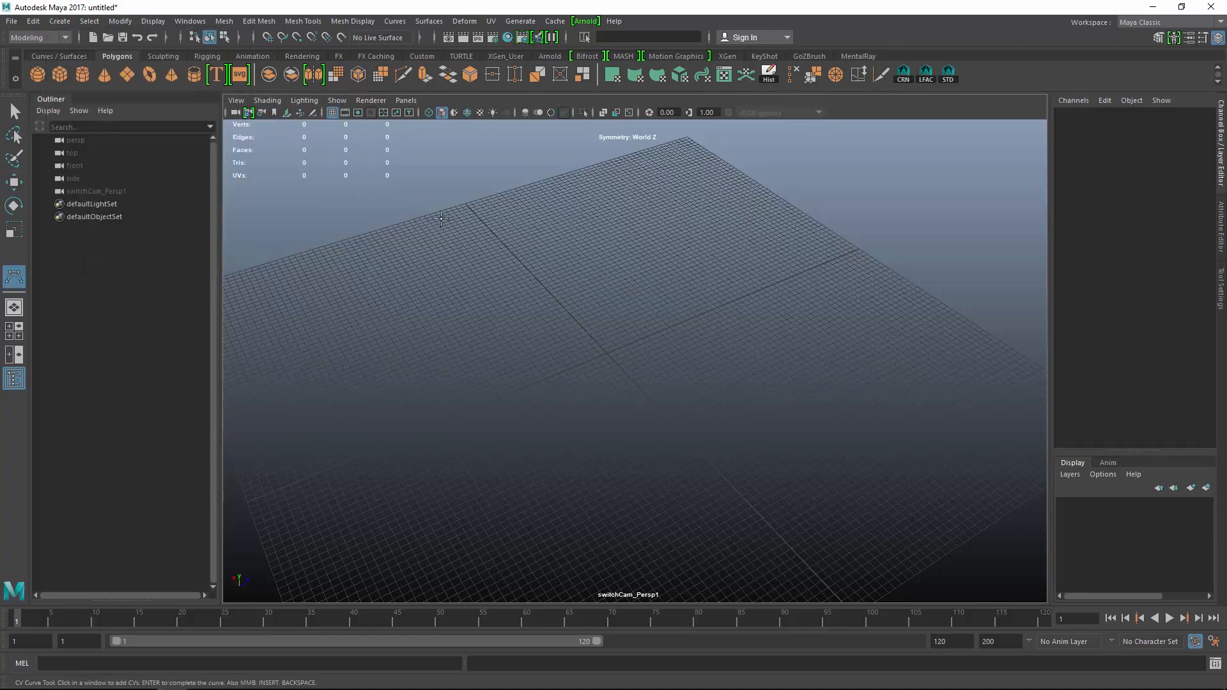
pyautogui.click(401, 244)
pyautogui.click(404, 323)
pyautogui.click(461, 360)
pyautogui.click(598, 359)
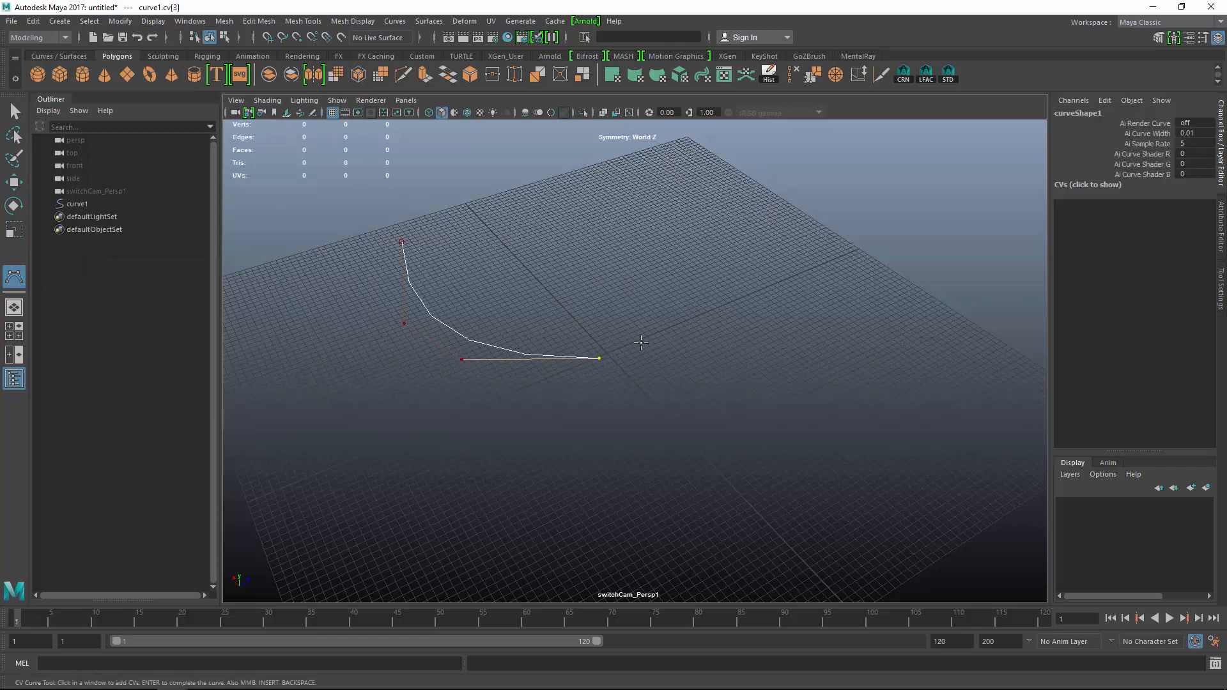
pyautogui.click(671, 337)
pyautogui.click(861, 370)
pyautogui.click(897, 413)
pyautogui.click(891, 487)
pyautogui.click(756, 564)
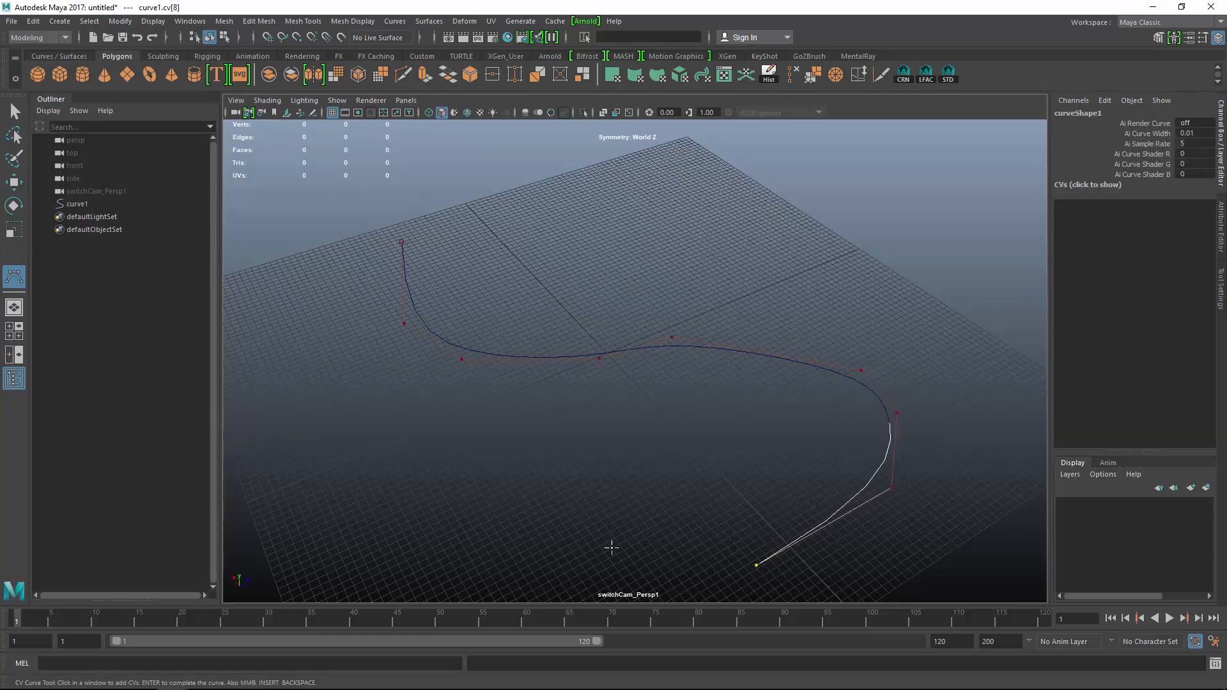
pyautogui.click(576, 531)
pyautogui.click(517, 482)
pyautogui.click(533, 422)
pyautogui.click(616, 332)
pyautogui.click(693, 257)
pyautogui.click(688, 206)
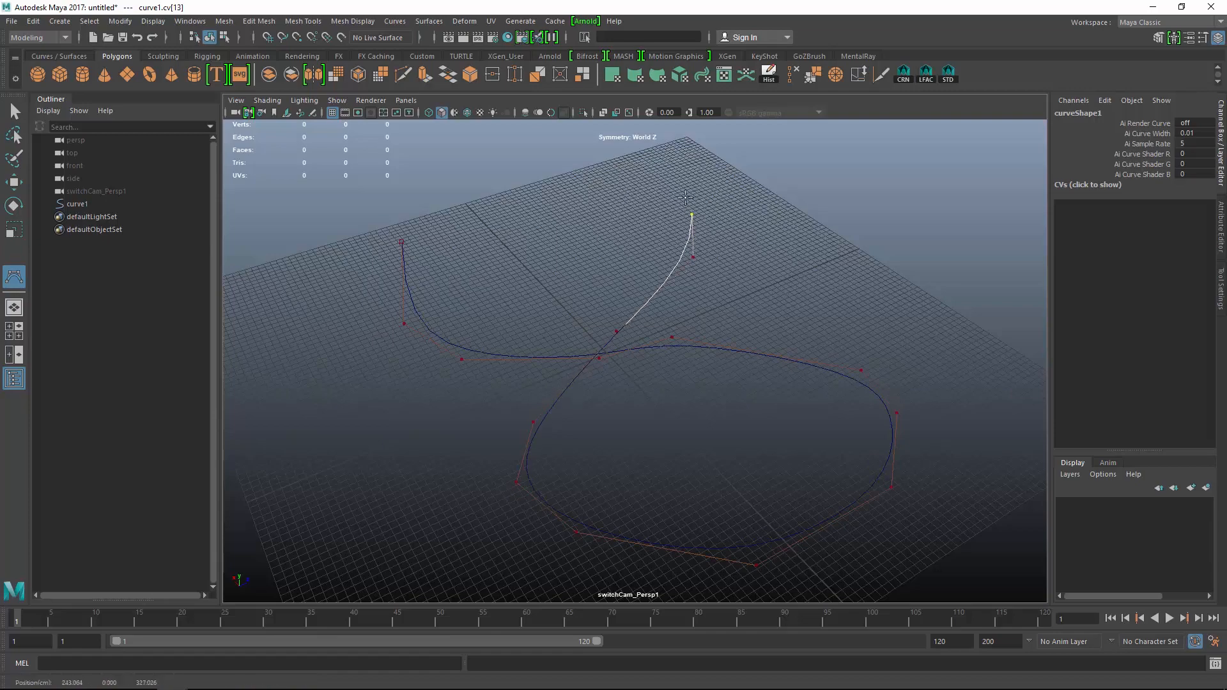
pyautogui.click(673, 168)
pyautogui.click(663, 157)
pyautogui.press('w')
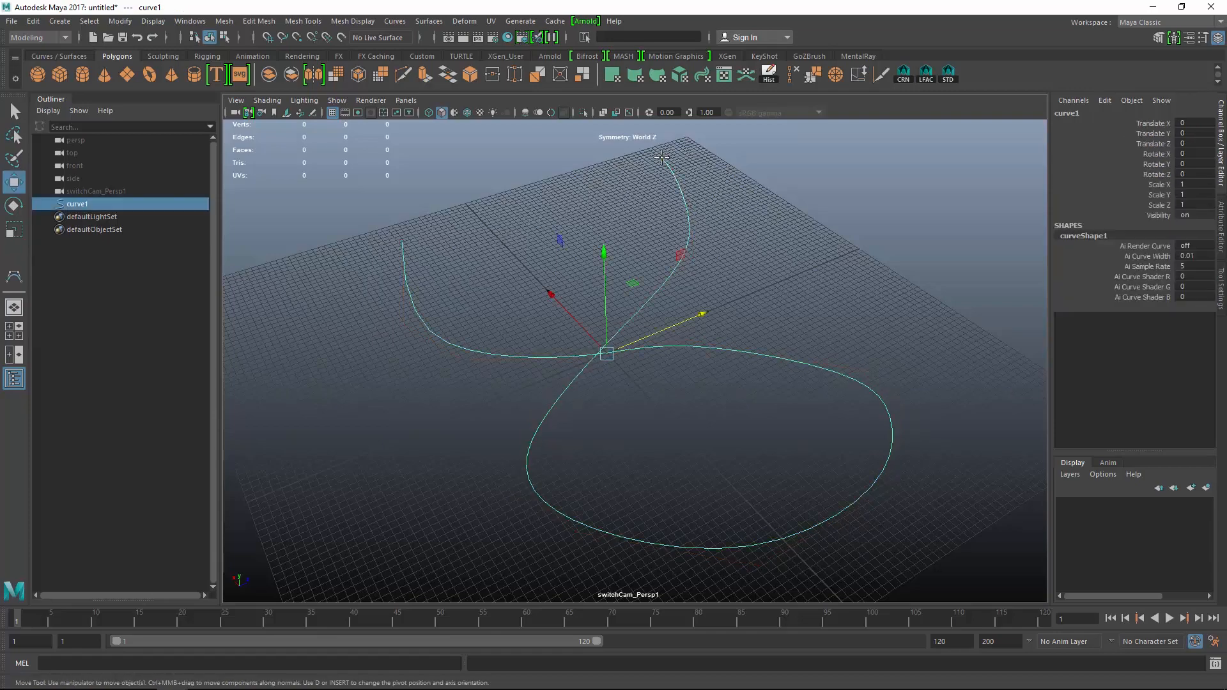
# Create a polygon cube at the origin, scale it uniformly to about 10.3, and stretch it along X into a long bar
pyautogui.keyDown('alt'); pyautogui.moveTo(388, 243); pyautogui.dragTo(550, 208); pyautogui.keyUp('alt')
pyautogui.keyDown('alt'); pyautogui.moveTo(593, 198); pyautogui.dragTo(824, 169, button='middle'); pyautogui.keyUp('alt')
pyautogui.keyDown('alt'); pyautogui.moveTo(498, 281); pyautogui.dragTo(600, 293, button='right'); pyautogui.keyUp('alt')
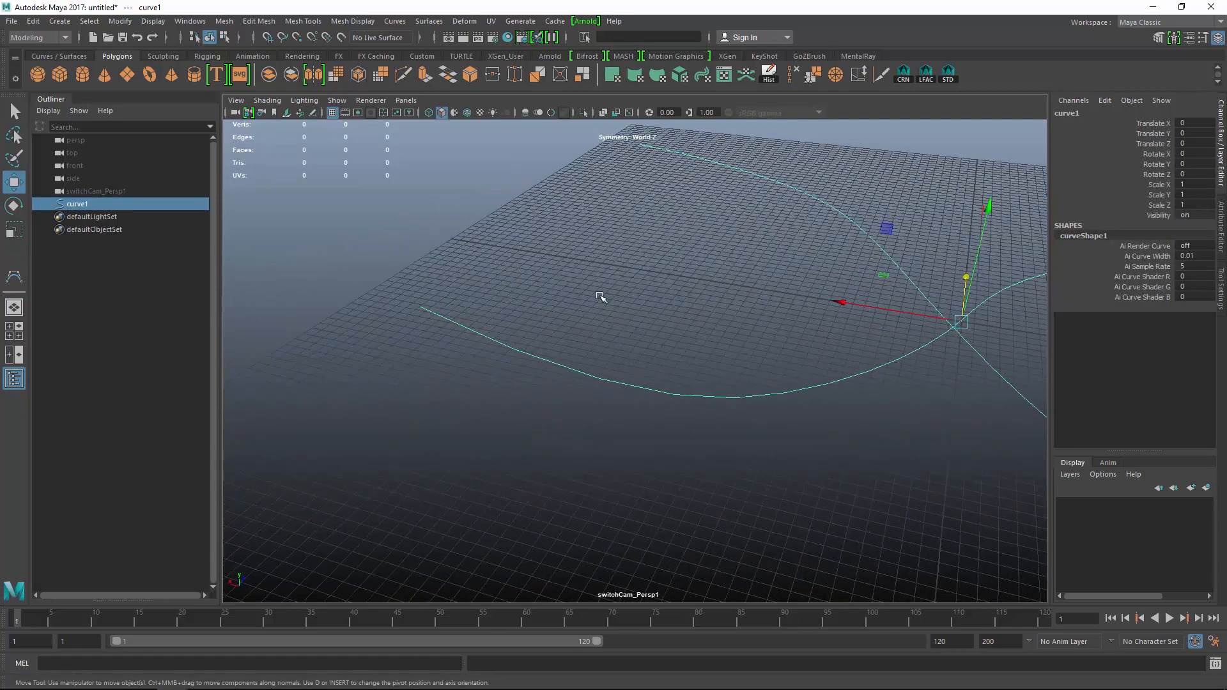
pyautogui.keyDown('alt'); pyautogui.moveTo(556, 269); pyautogui.dragTo(575, 248); pyautogui.keyUp('alt')
pyautogui.click(60, 75)
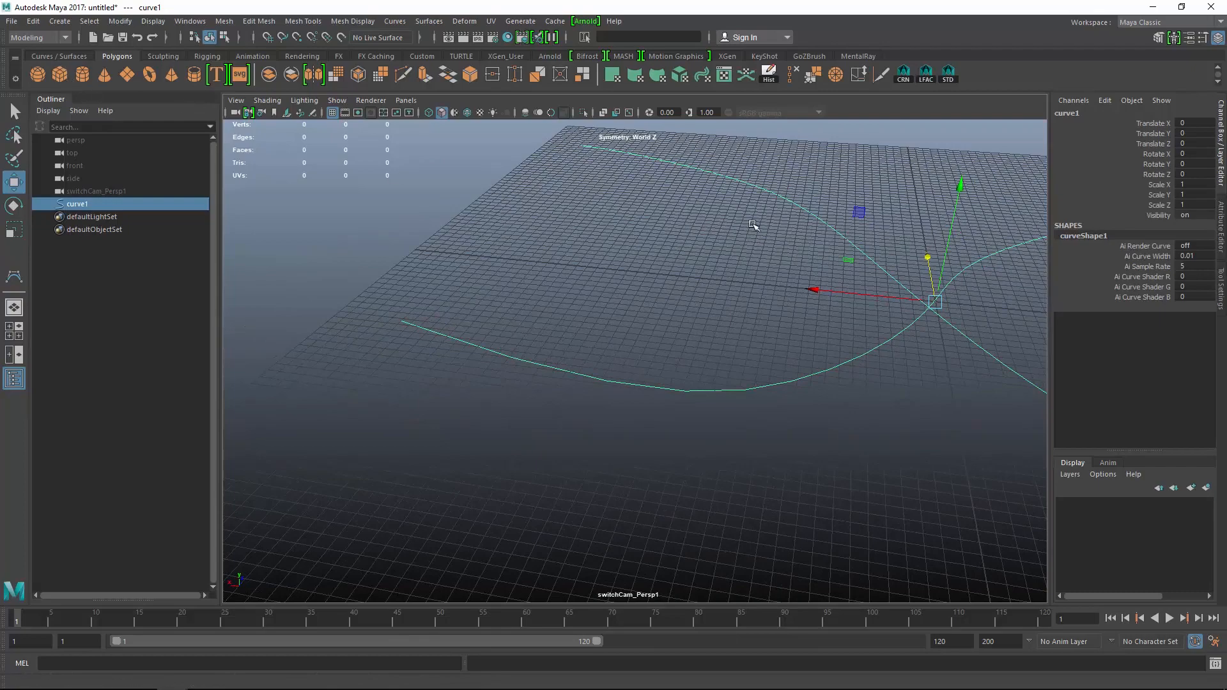
pyautogui.keyDown('alt'); pyautogui.moveTo(894, 301); pyautogui.dragTo(665, 305, button='middle'); pyautogui.keyUp('alt')
pyautogui.keyDown('alt'); pyautogui.moveTo(677, 316); pyautogui.dragTo(691, 454, button='right'); pyautogui.keyUp('alt')
pyautogui.press('r')
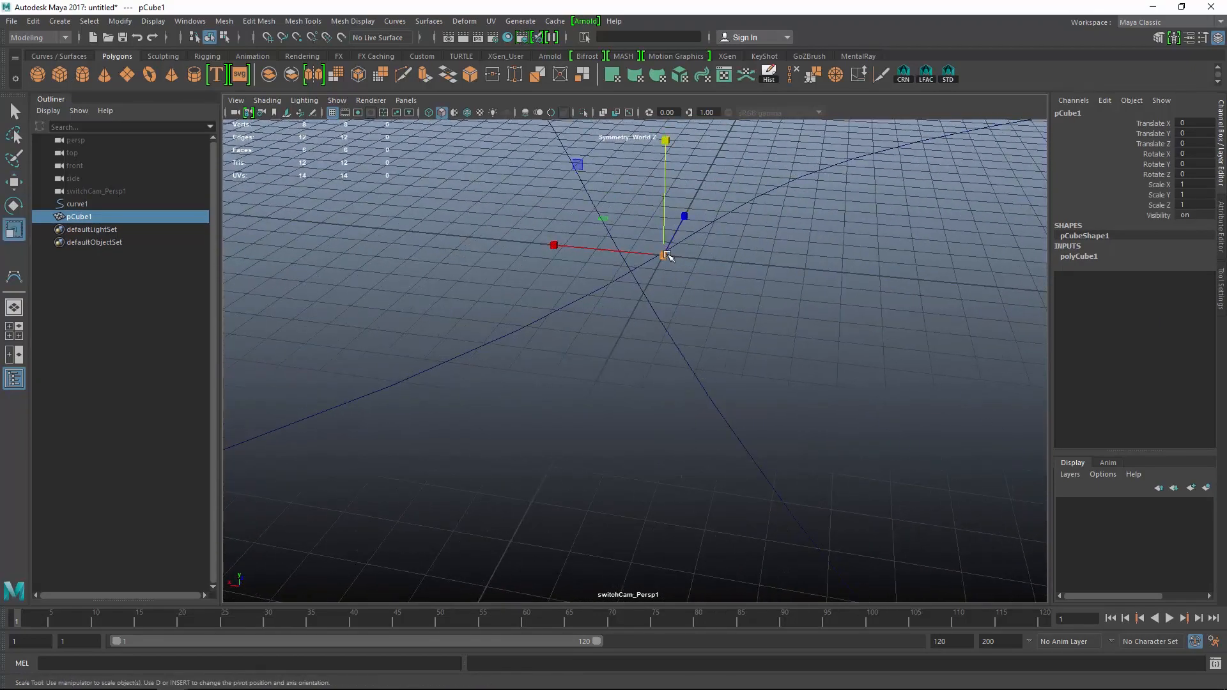
pyautogui.click(665, 256)
pyautogui.moveTo(664, 256); pyautogui.dragTo(681, 254)
pyautogui.moveTo(553, 246); pyautogui.dragTo(274, 233)
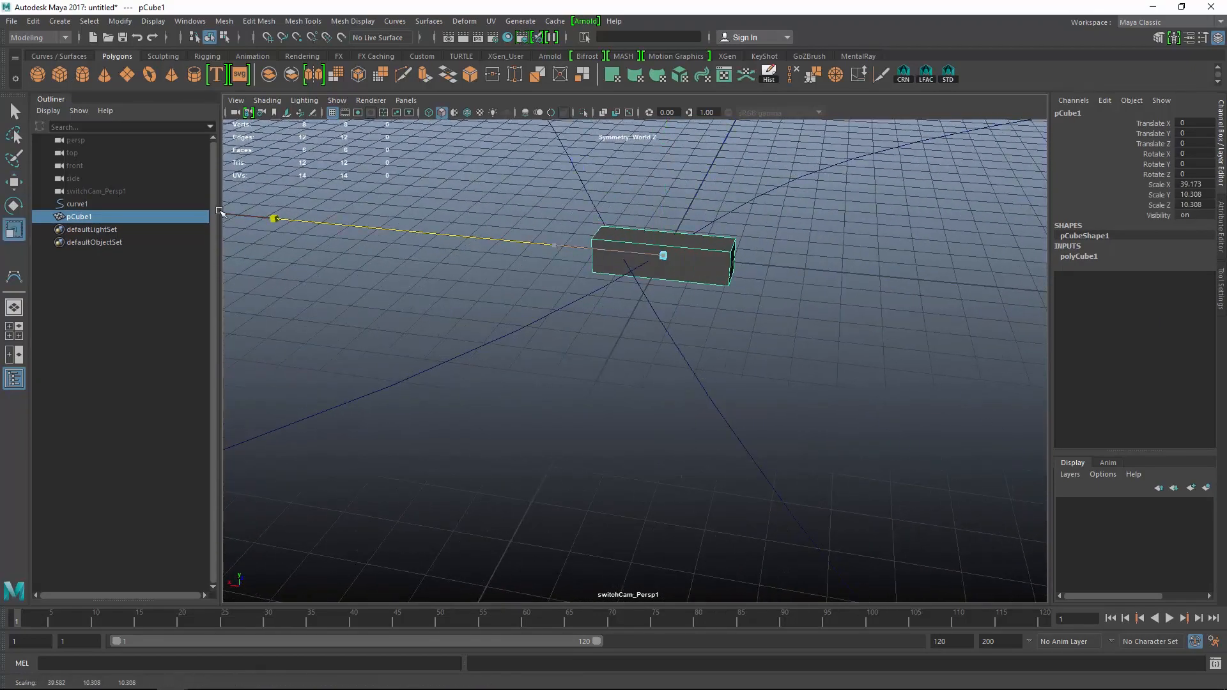
# Extrude the face at the bar's negative X end outward by about 13.76
pyautogui.moveTo(874, 284); pyautogui.dragTo(799, 275, button='right')
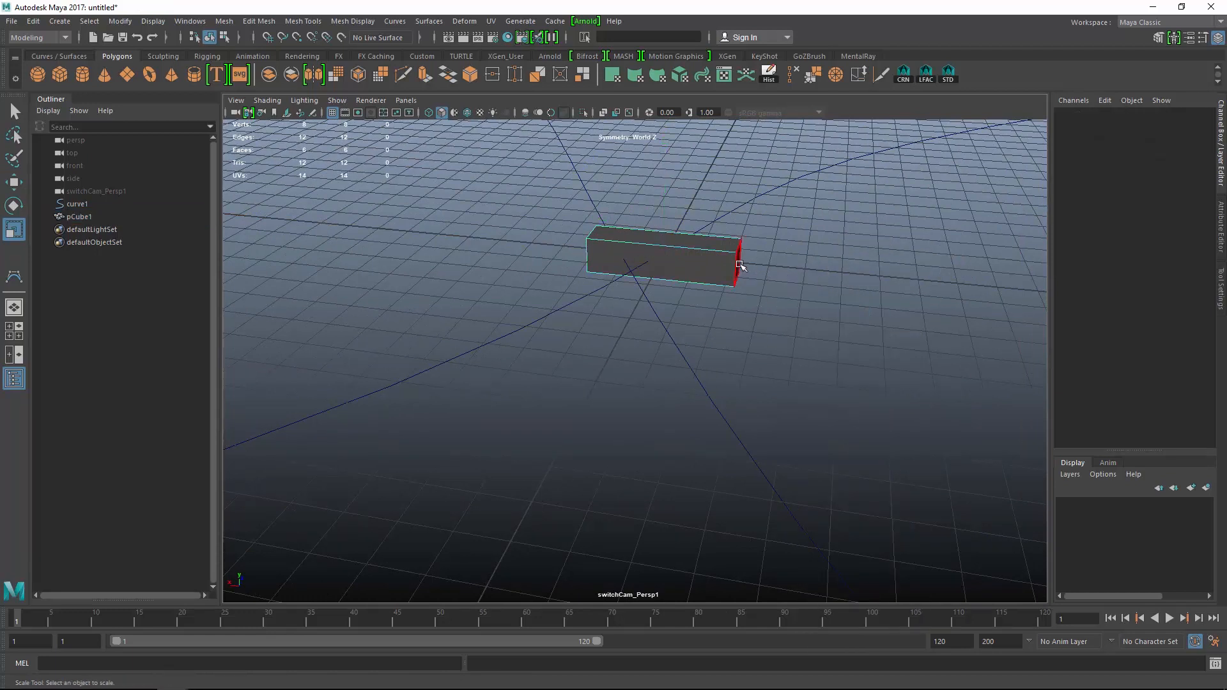
pyautogui.click(787, 276)
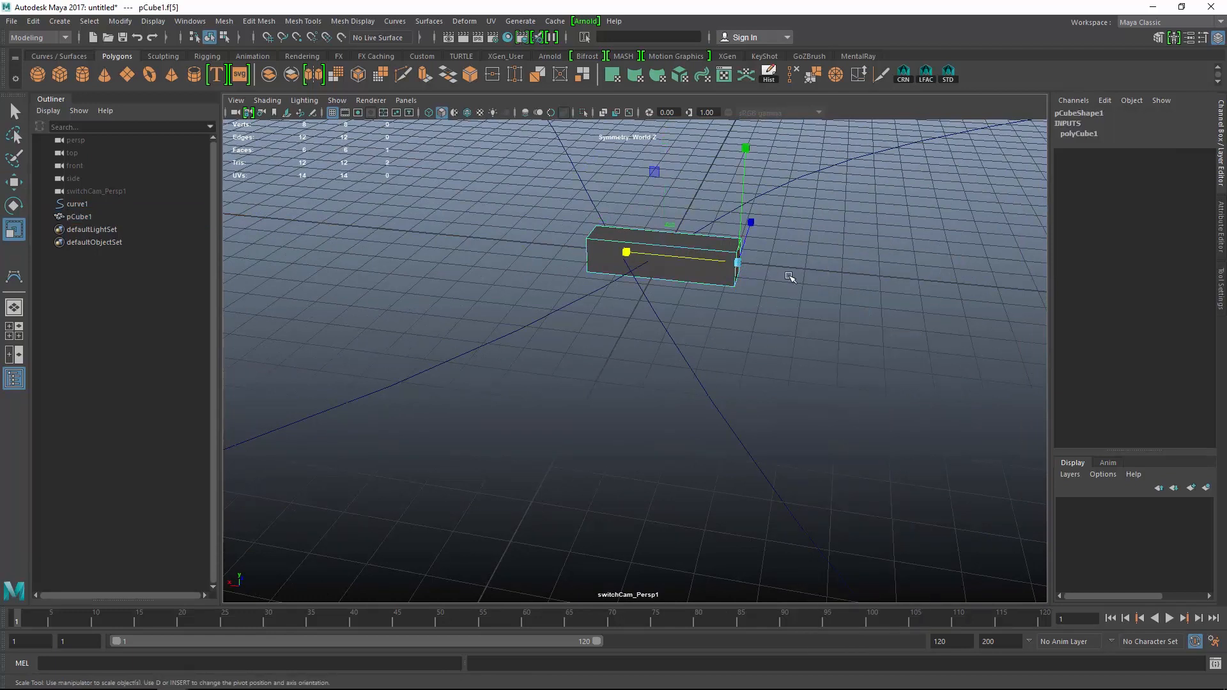
pyautogui.click(426, 75)
pyautogui.moveTo(799, 269); pyautogui.dragTo(853, 271)
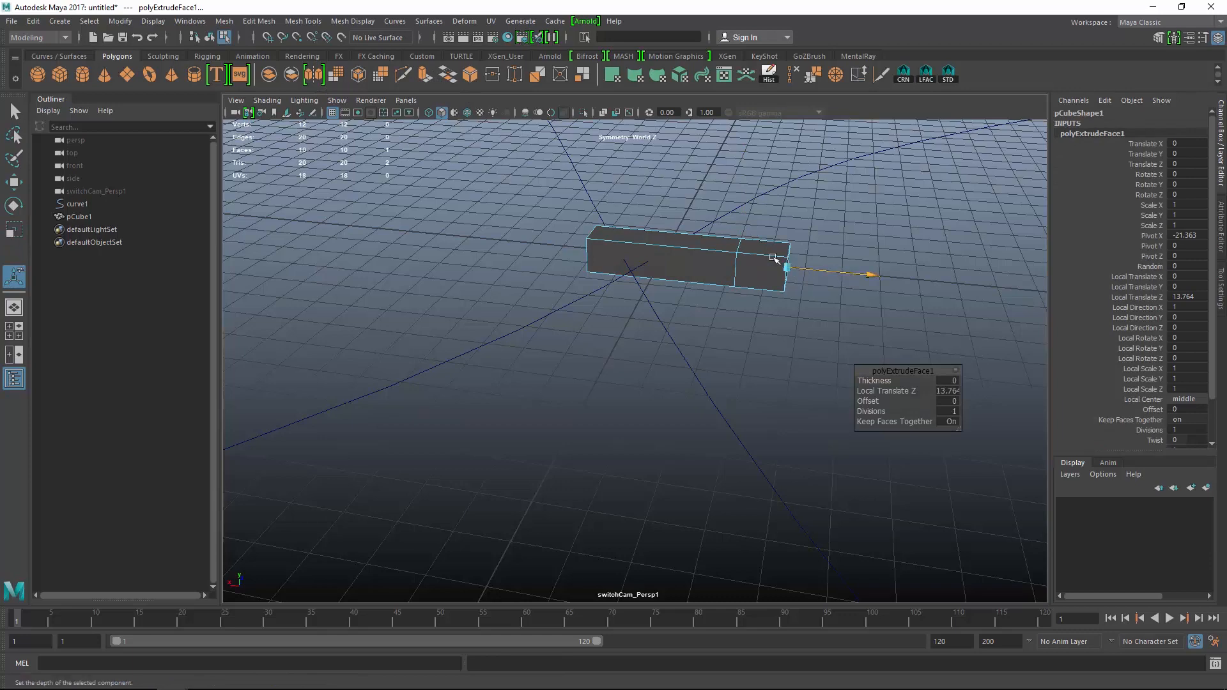
# Select the four vertices at the outer end of the extruded section
pyautogui.rightClick(742, 249)
pyautogui.moveTo(742, 249); pyautogui.dragTo(679, 247, button='right')
pyautogui.moveTo(707, 197); pyautogui.dragTo(922, 308)
pyautogui.moveTo(892, 268); pyautogui.dragTo(950, 348)
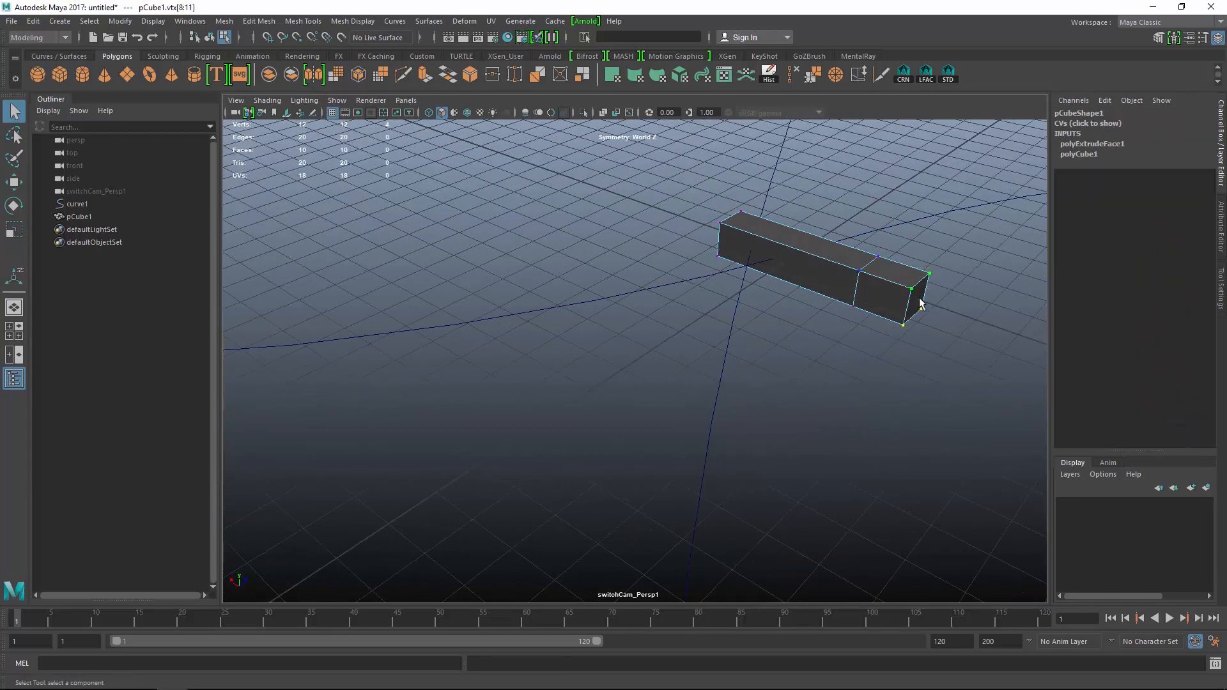
# Try to scale the four end vertices together, undoing each attempt
pyautogui.press('r')
pyautogui.moveTo(918, 303); pyautogui.dragTo(885, 328)
pyautogui.hotkey('ctrl', 'z')
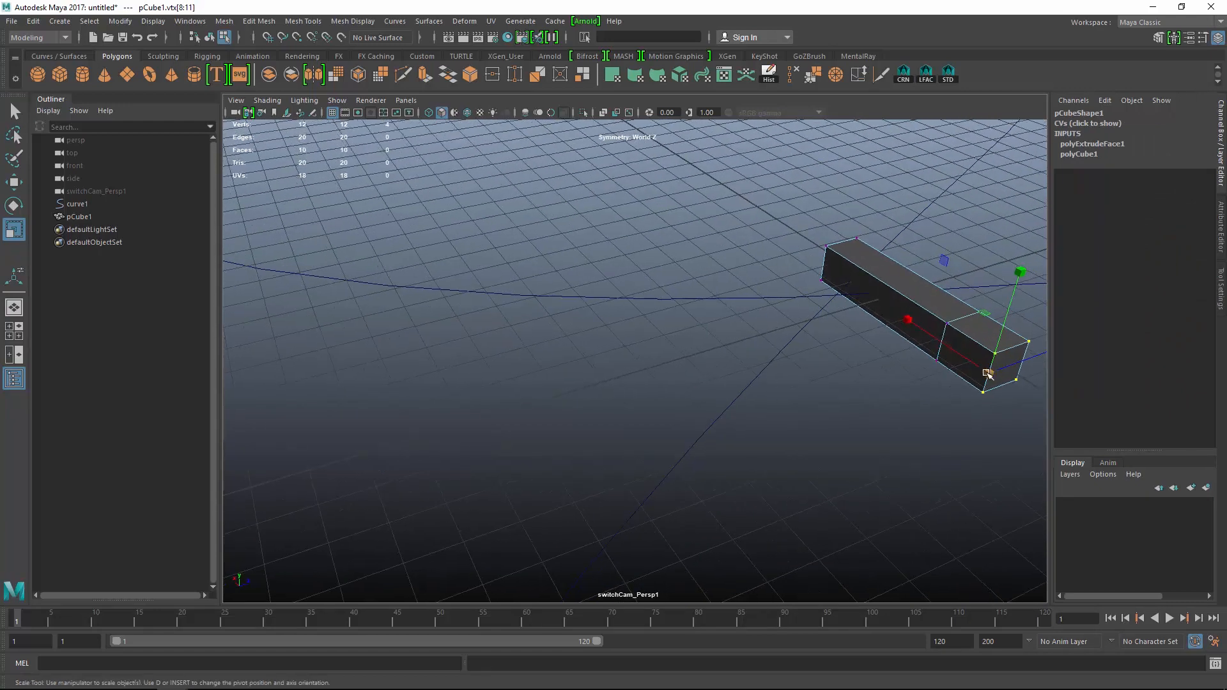
pyautogui.moveTo(989, 374); pyautogui.dragTo(965, 375)
pyautogui.hotkey('ctrl', 'z')
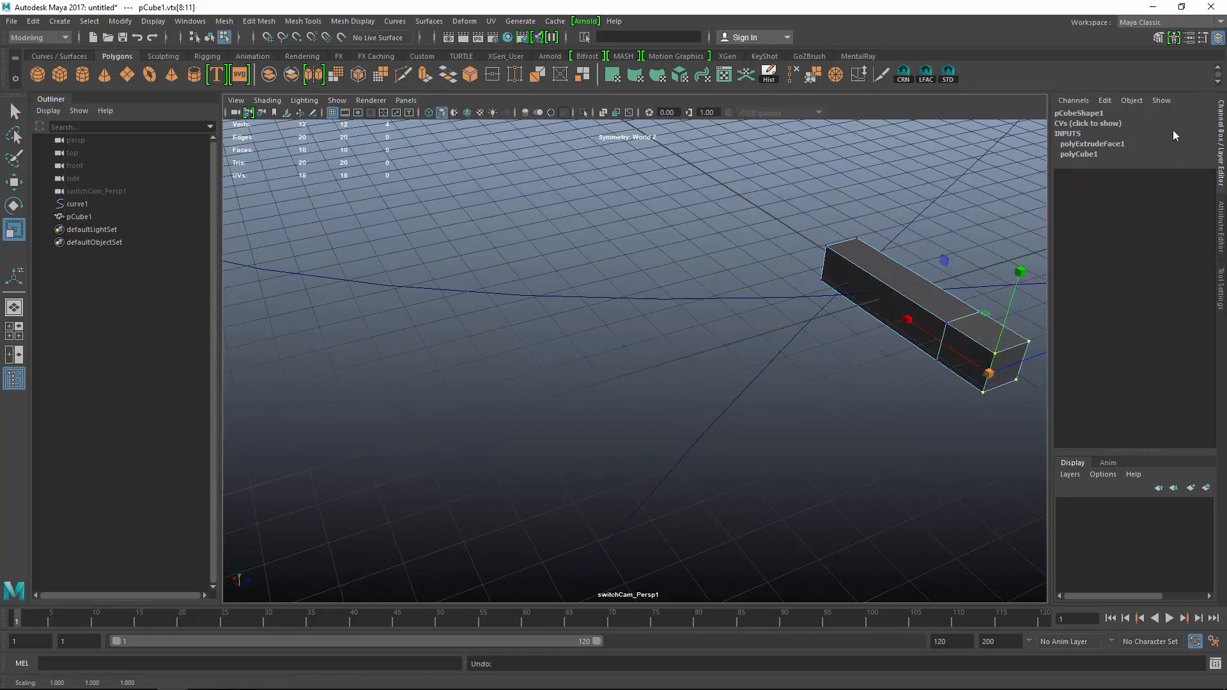
# Turn symmetry off and scale the four end vertices together uniformly to taper the extruded section into a tip
pyautogui.click(1159, 40)
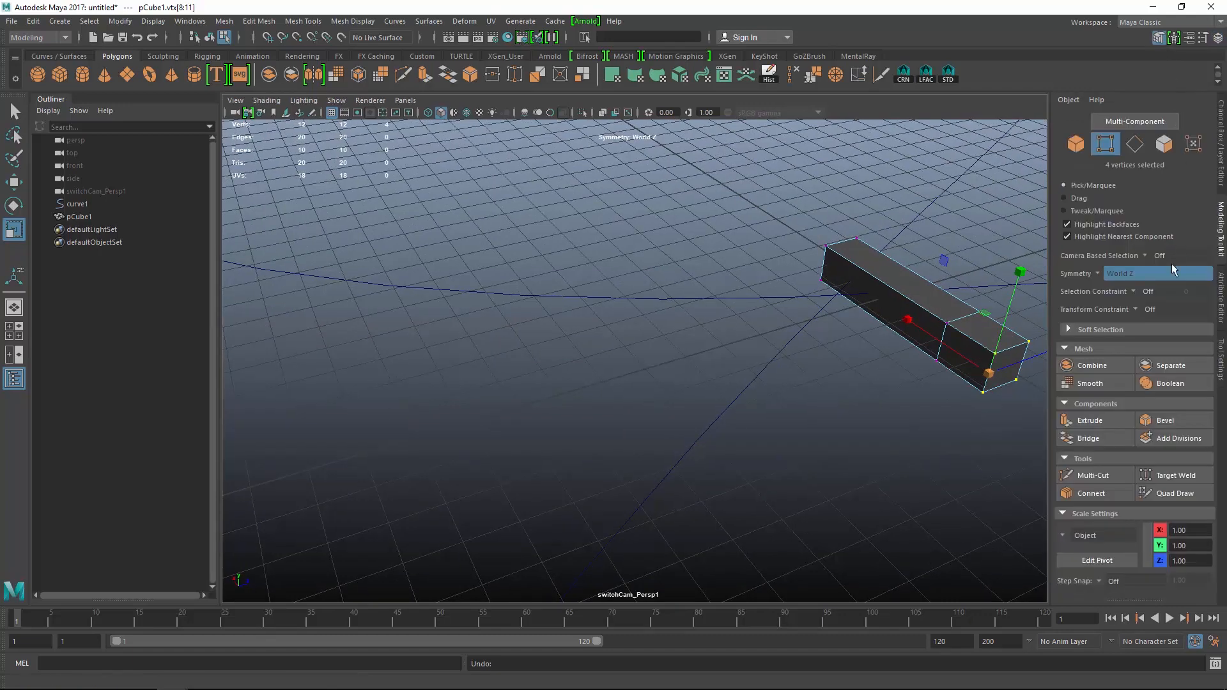
pyautogui.click(1098, 275)
pyautogui.click(1115, 281)
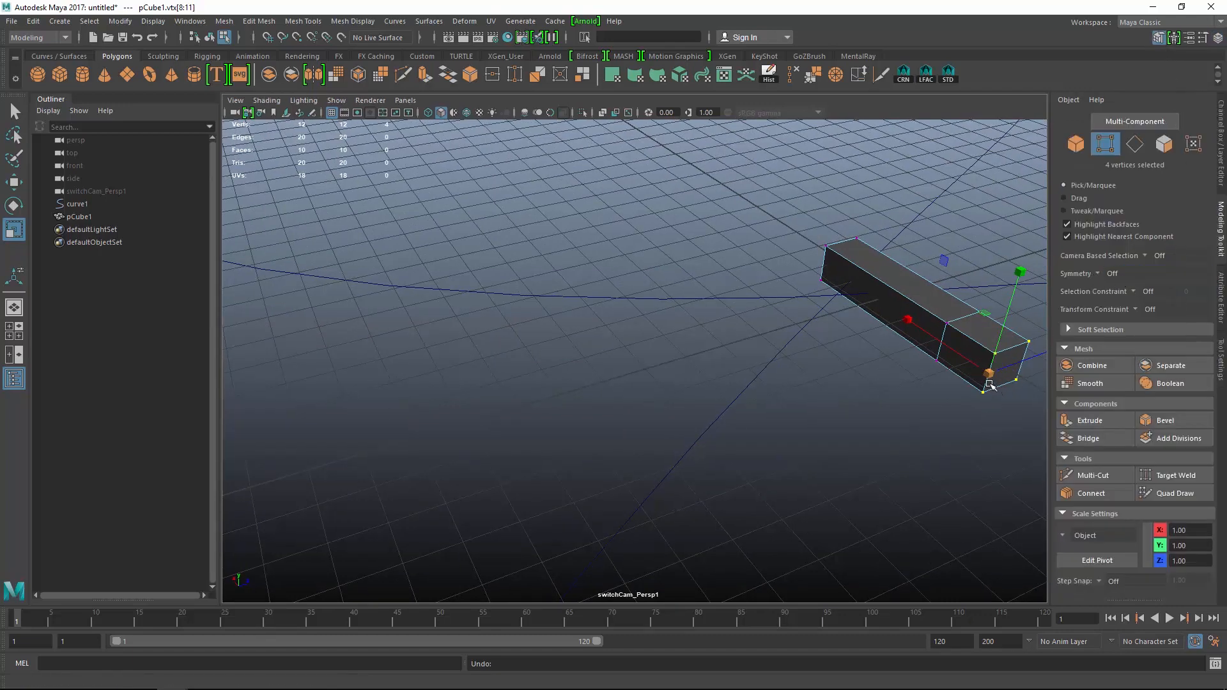
pyautogui.keyDown('alt'); pyautogui.moveTo(792, 370); pyautogui.dragTo(839, 406); pyautogui.keyUp('alt')
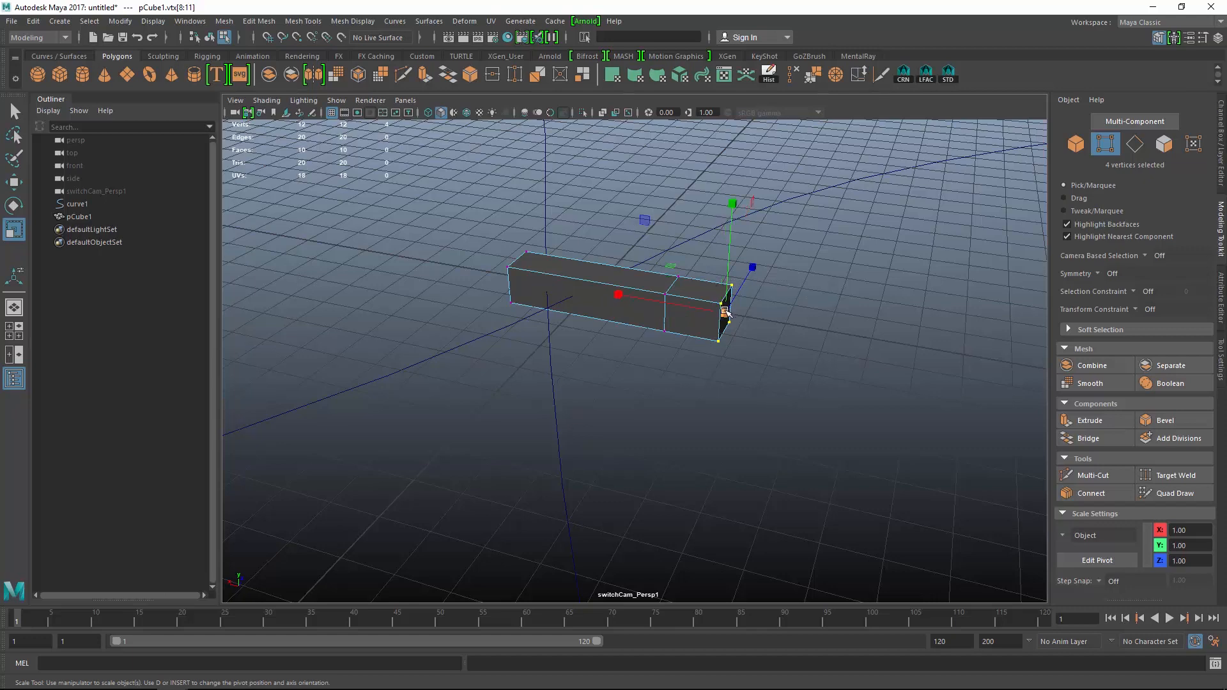
pyautogui.moveTo(717, 289); pyautogui.dragTo(707, 320, button='middle')
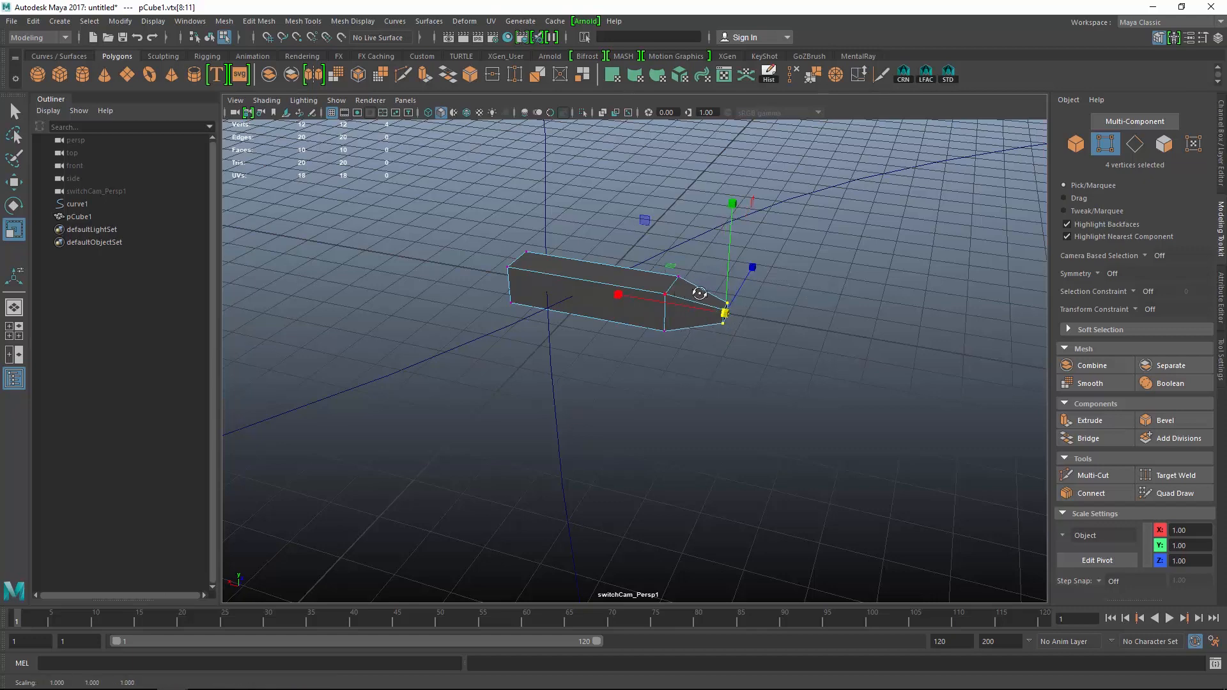
# Insert an edge loop with Multi-Cut on the tapered tip, just beyond where it meets the bar
pyautogui.keyDown('alt'); pyautogui.moveTo(699, 293); pyautogui.dragTo(715, 296); pyautogui.keyUp('alt')
pyautogui.click(406, 75)
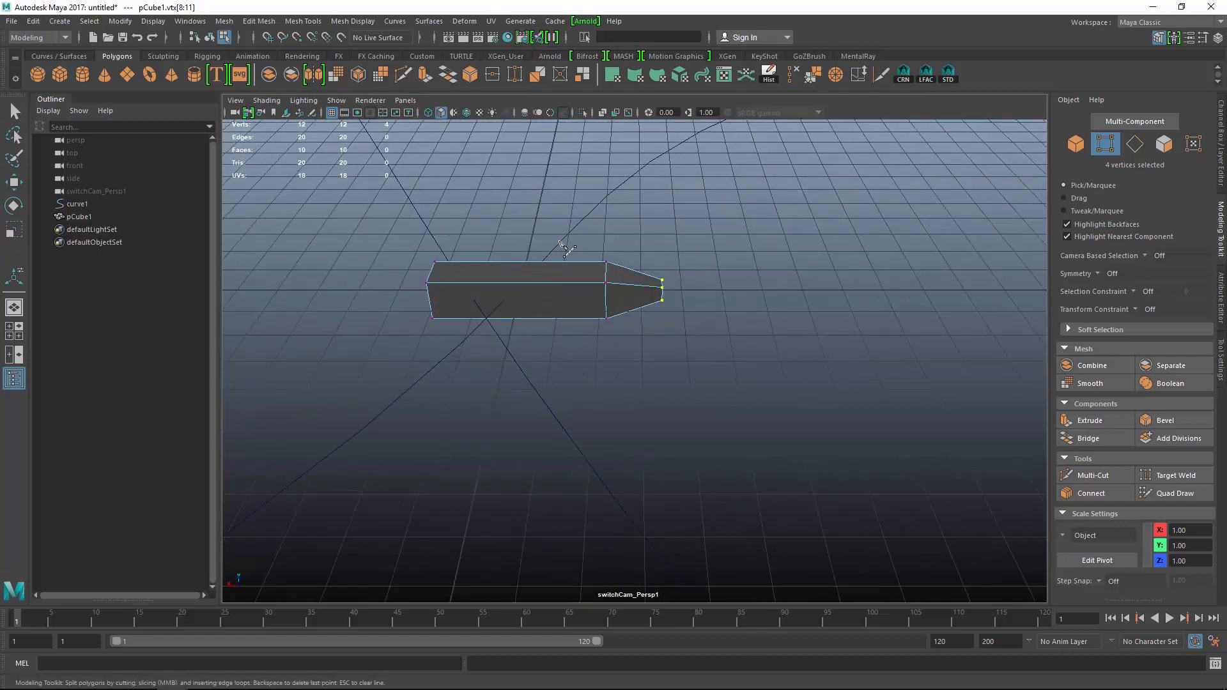
pyautogui.keyDown('ctrl'); pyautogui.click(612, 288); pyautogui.keyUp('ctrl')
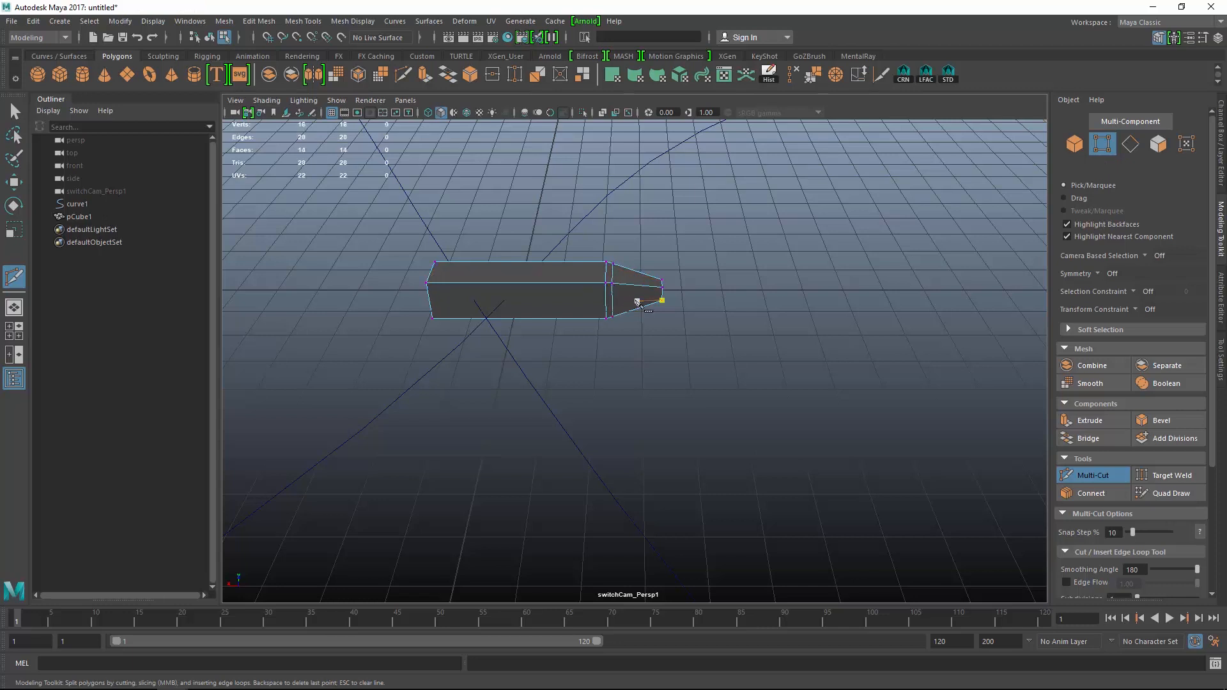
pyautogui.press('w')
# Scale up the inserted edge loop and align it along X with the end of the bar to flare the tip into an arrowhead
pyautogui.moveTo(623, 300); pyautogui.dragTo(617, 265, button='right')
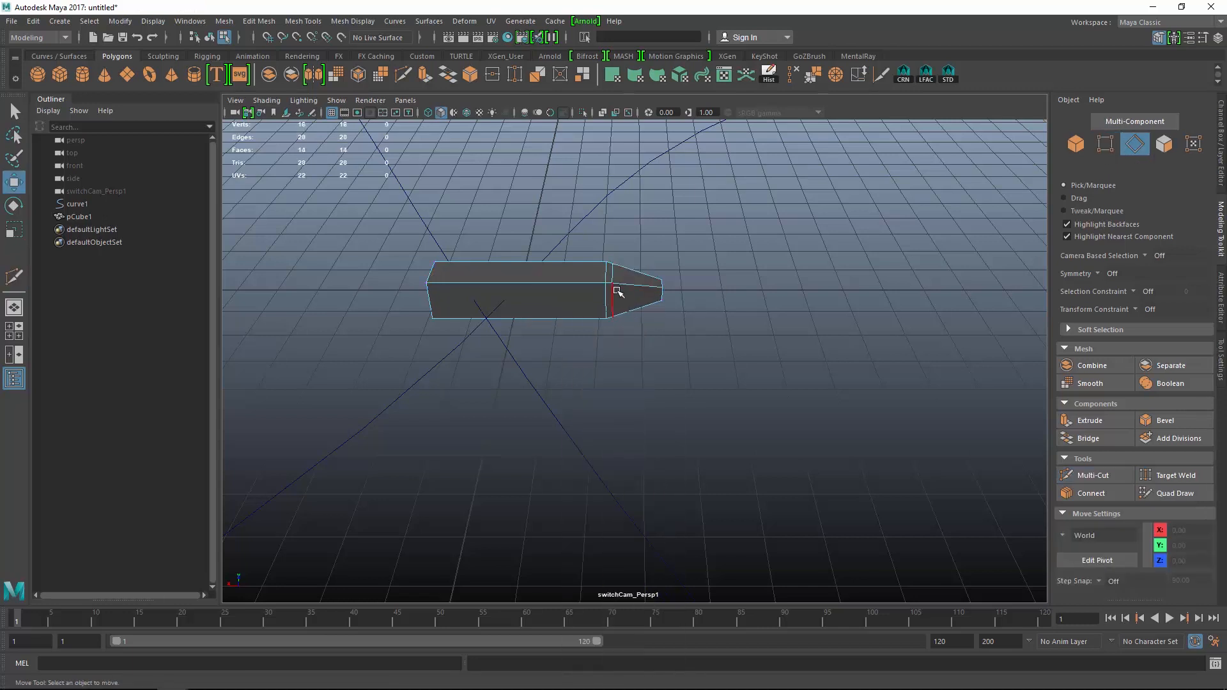
pyautogui.doubleClick(617, 291)
pyautogui.press('r')
pyautogui.moveTo(617, 291); pyautogui.dragTo(789, 333)
pyautogui.press('w')
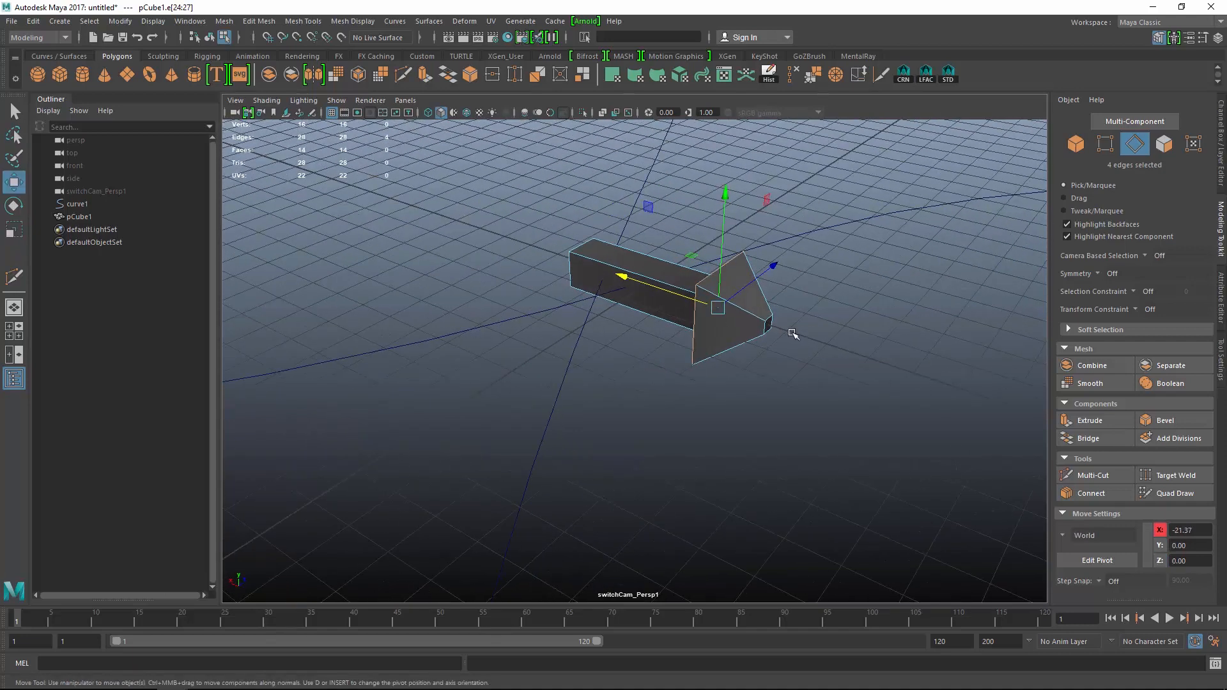
# Return to object mode and scale the whole arrow down uniformly to about 24.18 in X and 5.83 in Y and Z
pyautogui.press('F8')
pyautogui.keyDown('alt'); pyautogui.moveTo(852, 378); pyautogui.dragTo(597, 309); pyautogui.keyUp('alt')
pyautogui.press('r')
pyautogui.click(773, 377)
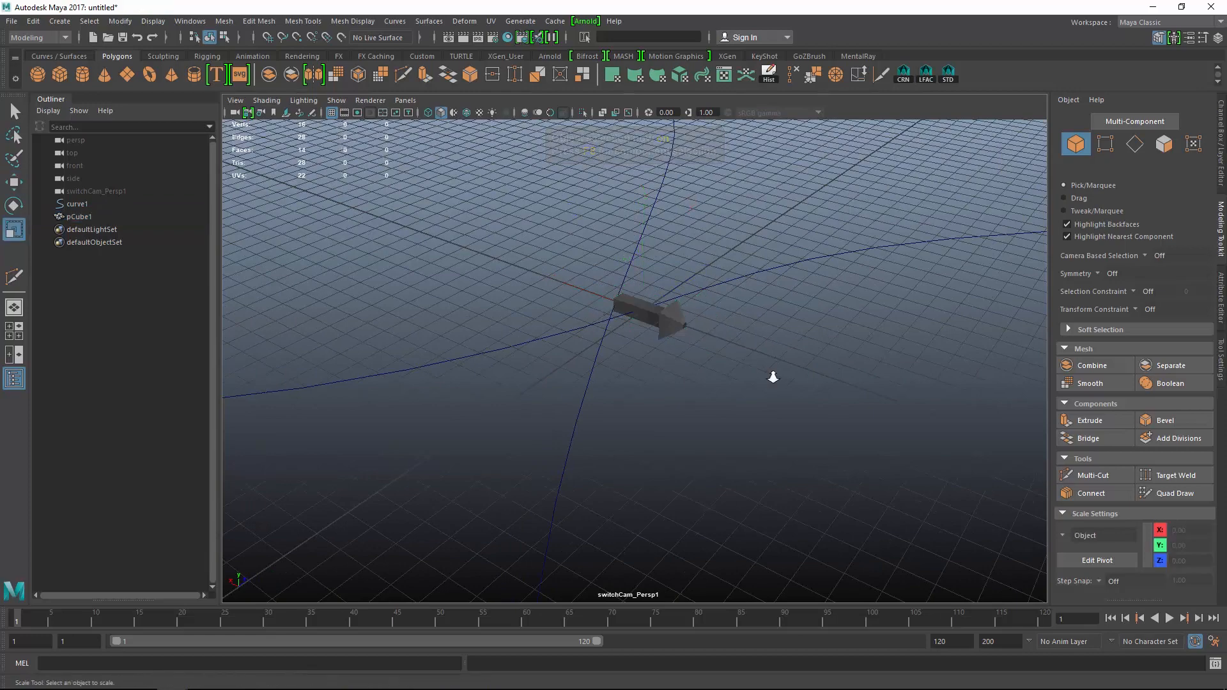
pyautogui.keyDown('alt'); pyautogui.moveTo(773, 377); pyautogui.dragTo(566, 262); pyautogui.keyUp('alt')
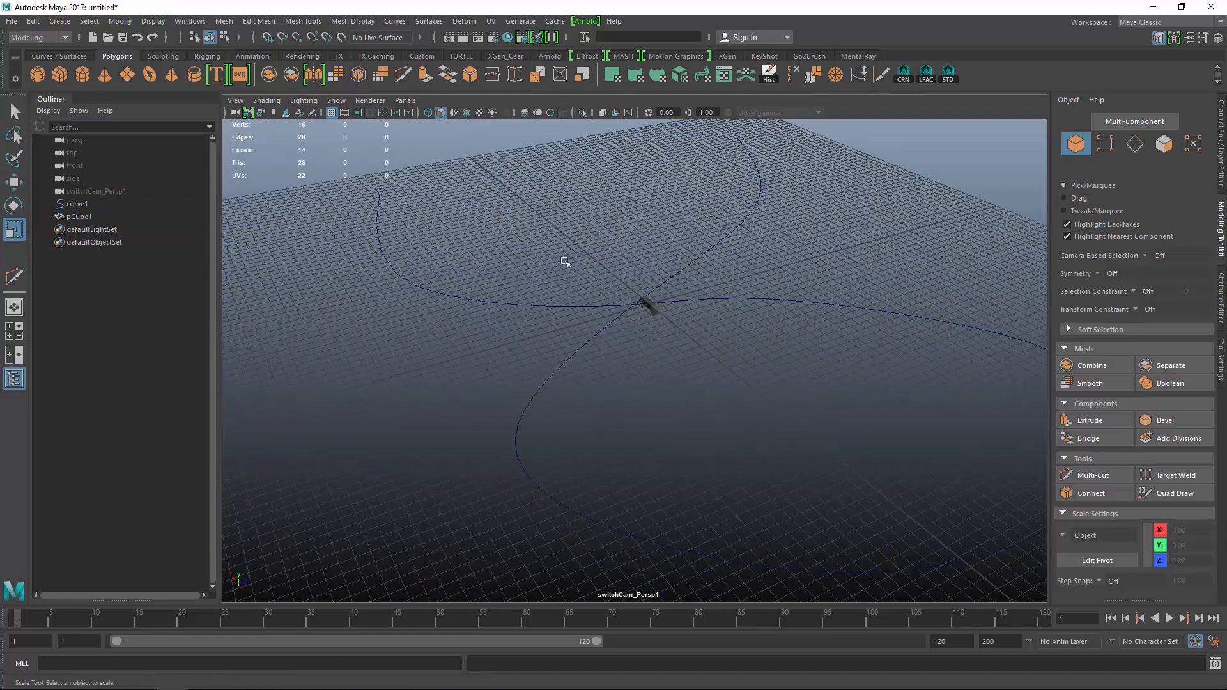
# Select the arrow, switch to the Animation menu set, and reset the Attach to Motion Path options to their defaults
pyautogui.click(717, 266)
pyautogui.moveTo(780, 266); pyautogui.dragTo(685, 319)
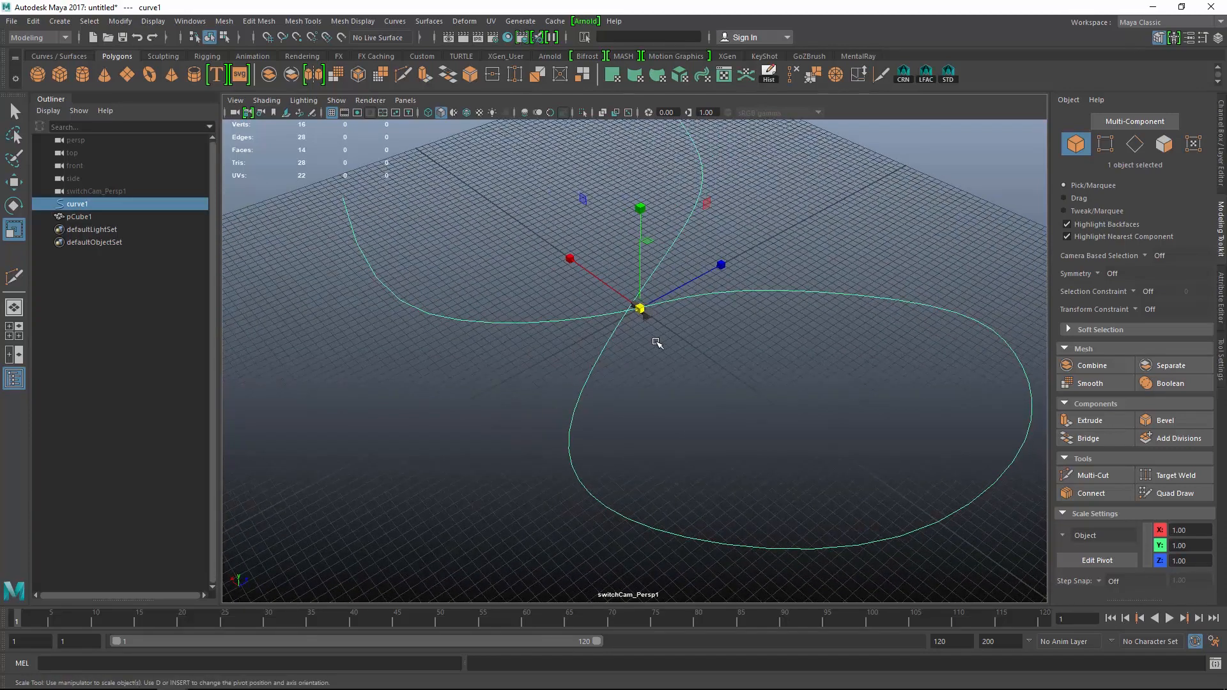
pyautogui.click(657, 323)
pyautogui.click(646, 313)
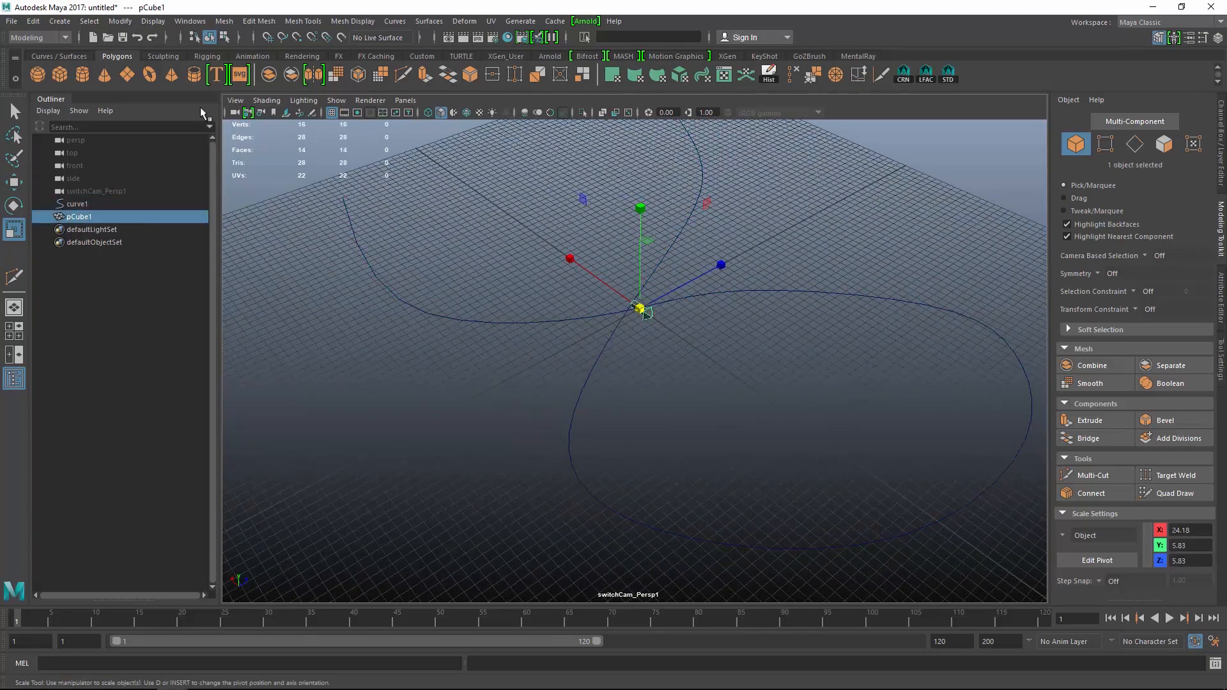
pyautogui.click(39, 38)
pyautogui.click(44, 75)
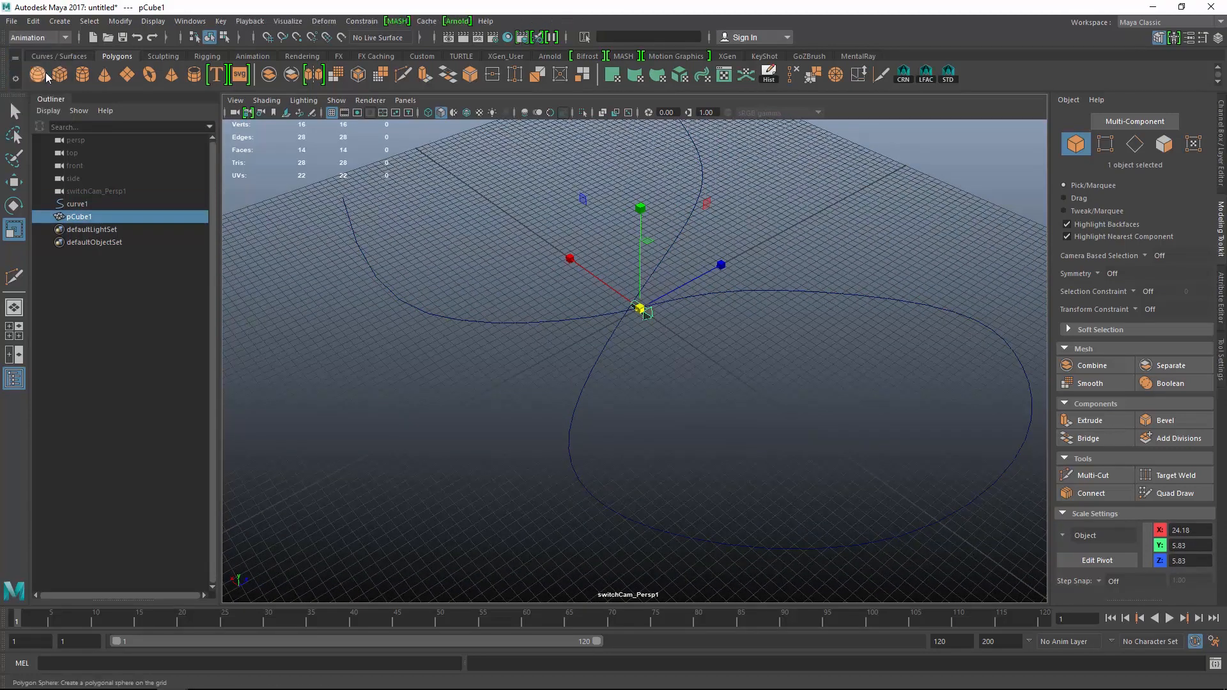
pyautogui.click(362, 22)
pyautogui.moveTo(488, 132)
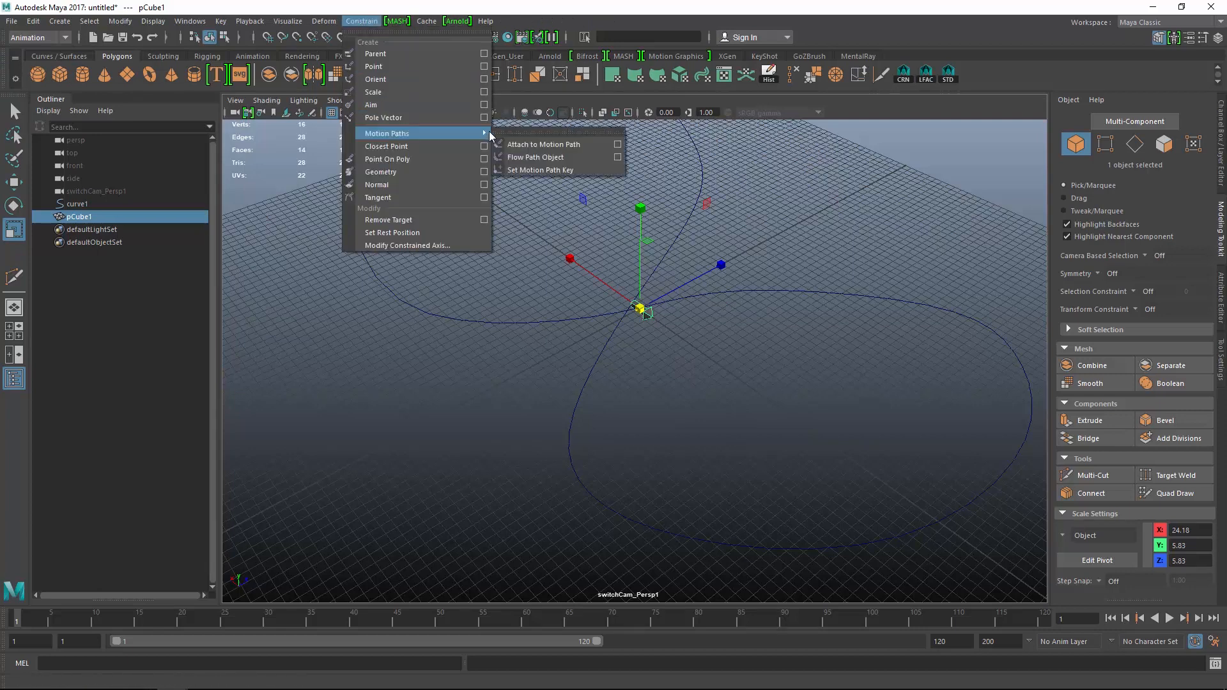
pyautogui.click(618, 146)
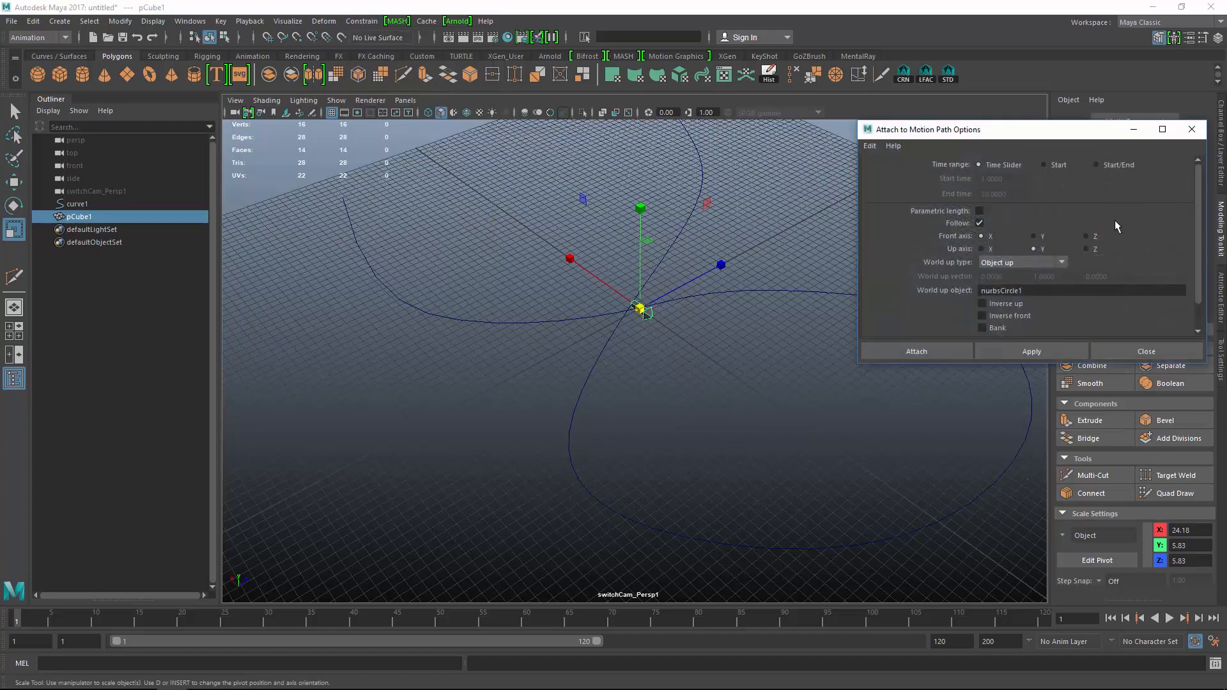
pyautogui.click(871, 146)
pyautogui.click(901, 170)
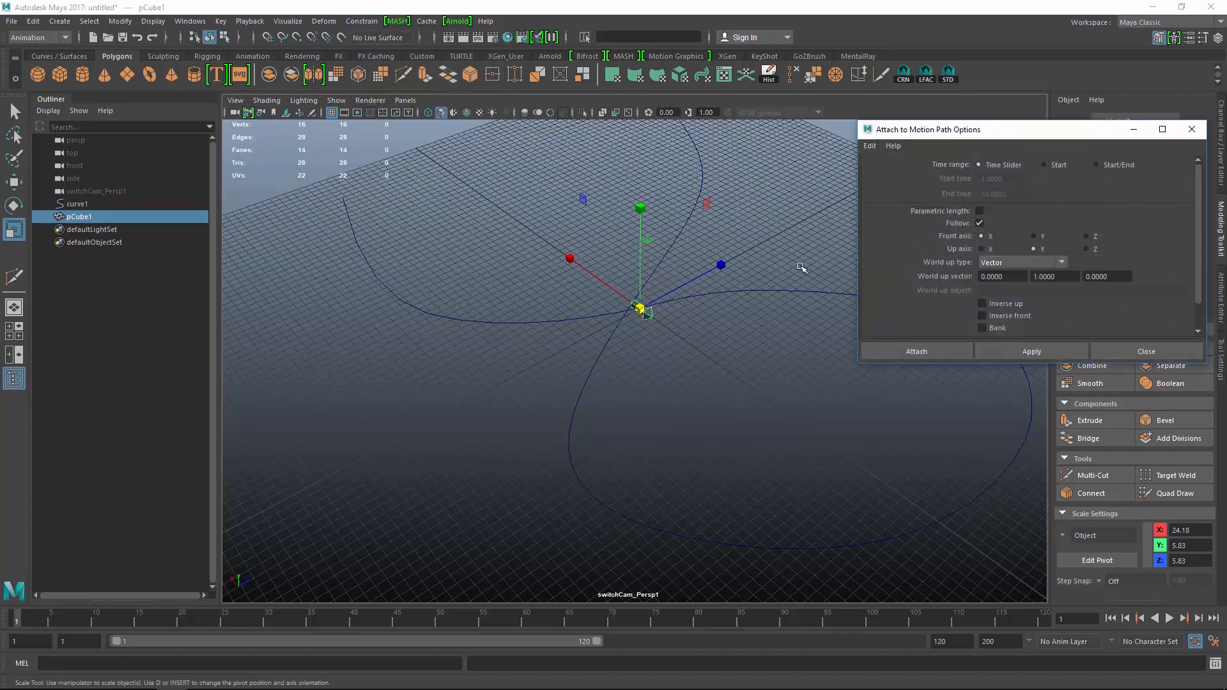
# Attach the arrow to the curve as its motion path using the default options
pyautogui.keyDown('alt'); pyautogui.moveTo(735, 282); pyautogui.dragTo(714, 331); pyautogui.keyUp('alt')
pyautogui.click(714, 337)
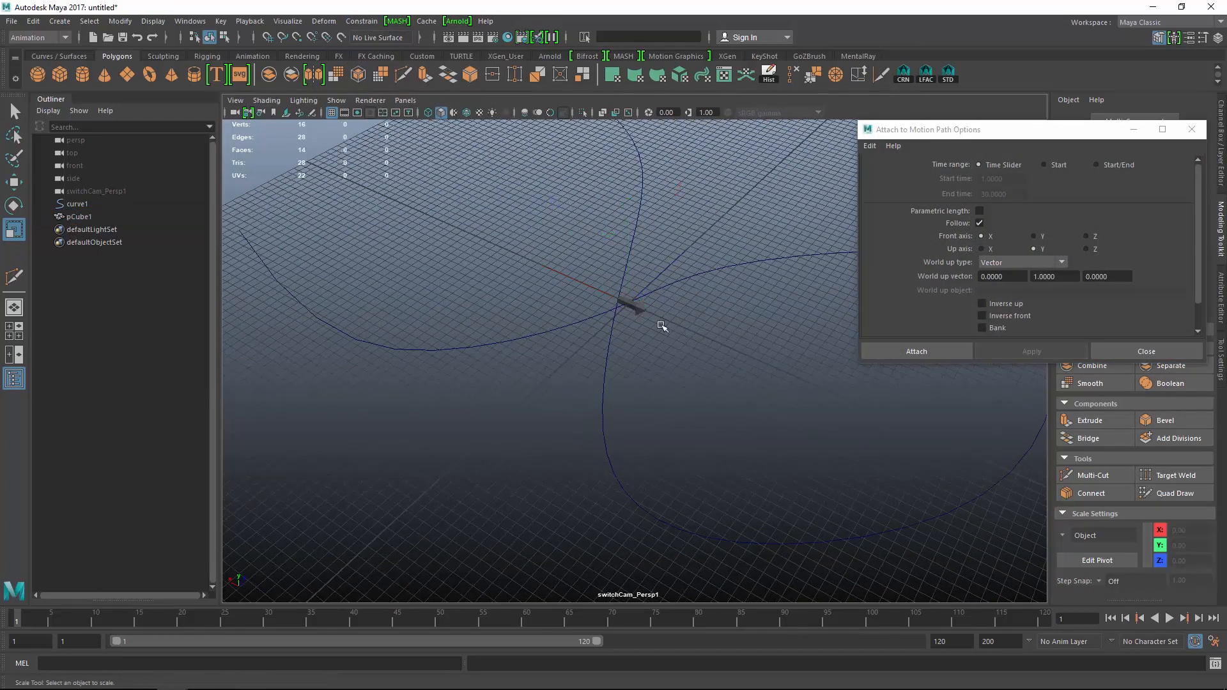
pyautogui.click(639, 311)
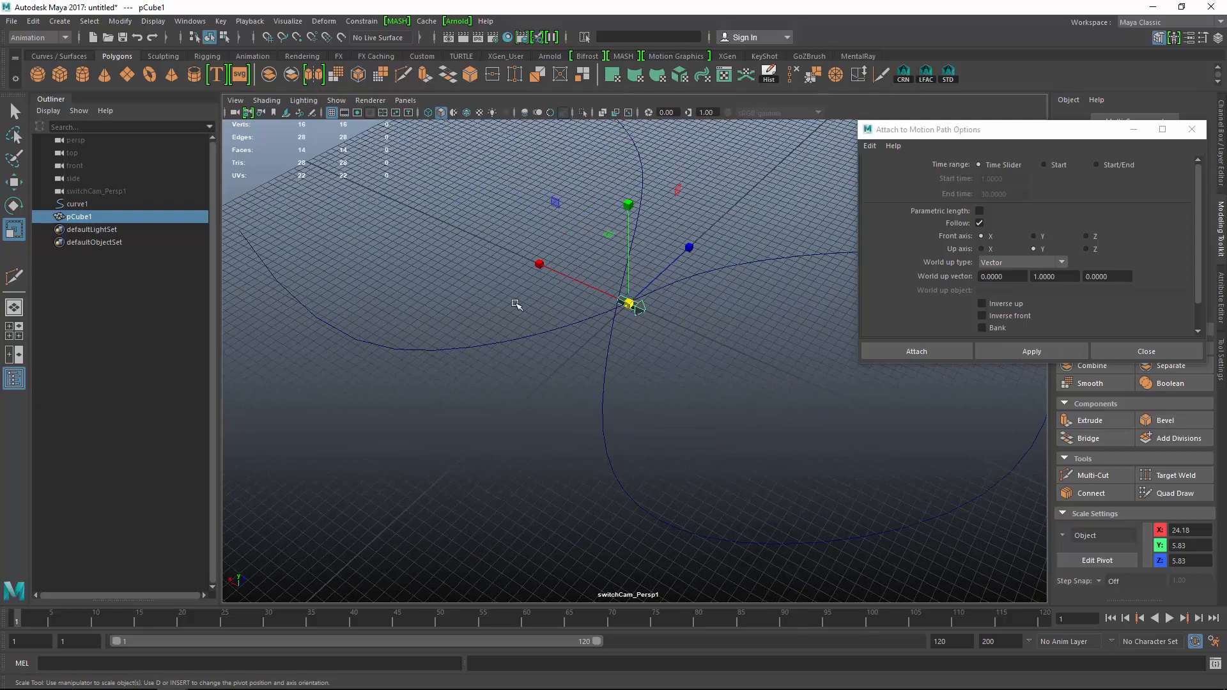
pyautogui.keyDown('shift'); pyautogui.moveTo(540, 372); pyautogui.dragTo(541, 373); pyautogui.keyUp('shift')
pyautogui.click(1007, 352)
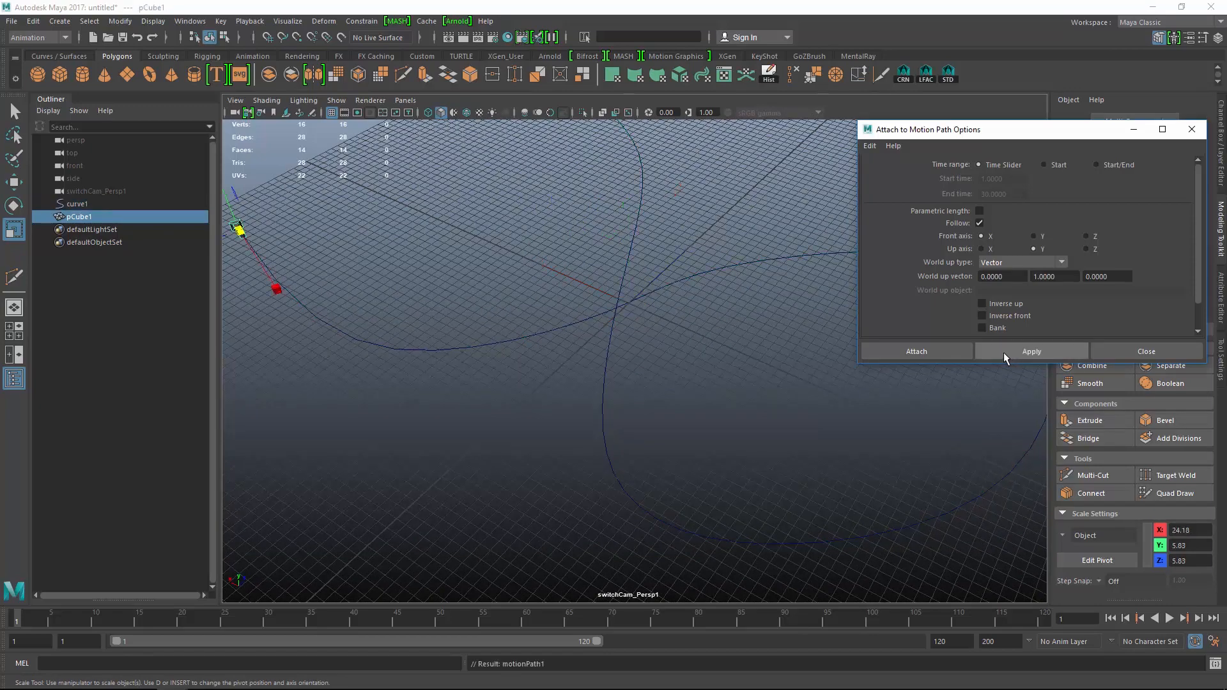
# Inspect the direction the arrow faces at the start of the curve and undo the motion path attachment
pyautogui.click(479, 320)
pyautogui.keyDown('alt'); pyautogui.moveTo(416, 304); pyautogui.dragTo(466, 302, button='middle'); pyautogui.keyUp('alt')
pyautogui.keyDown('alt'); pyautogui.moveTo(467, 302); pyautogui.dragTo(543, 391); pyautogui.keyUp('alt')
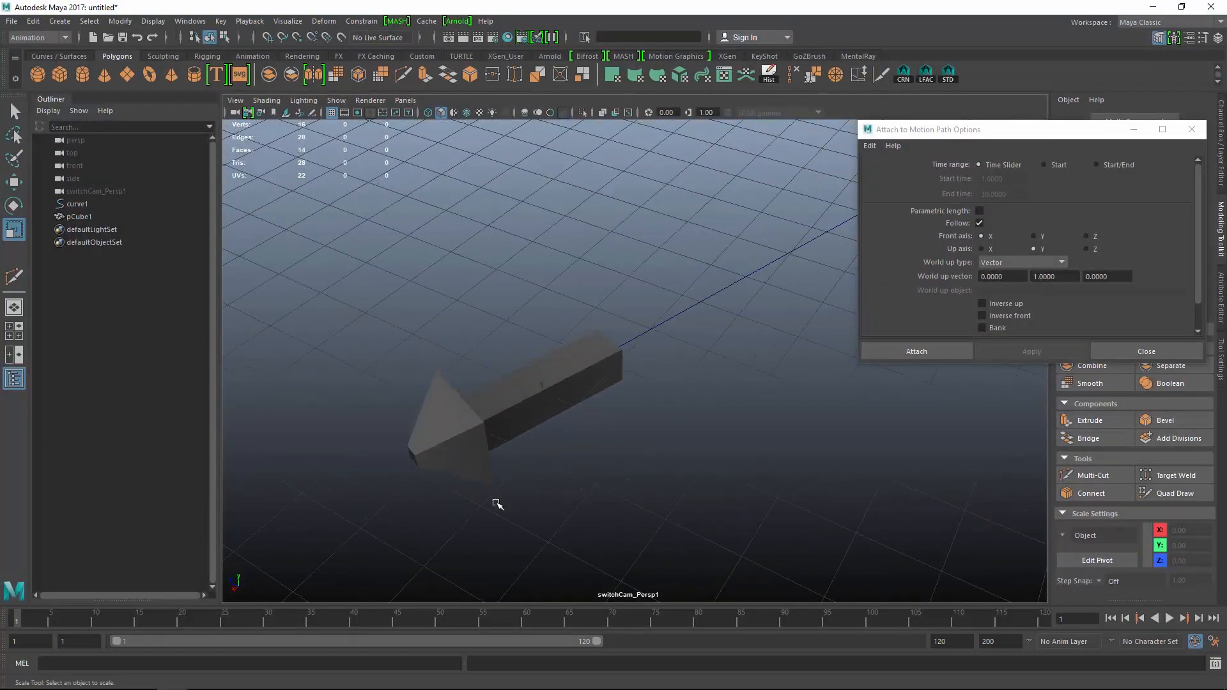
pyautogui.keyDown('alt'); pyautogui.moveTo(714, 486); pyautogui.dragTo(602, 422, button='right'); pyautogui.keyUp('alt')
pyautogui.keyDown('alt'); pyautogui.moveTo(703, 391); pyautogui.dragTo(529, 488, button='middle'); pyautogui.keyUp('alt')
pyautogui.keyDown('alt'); pyautogui.moveTo(682, 460); pyautogui.dragTo(667, 435, button='right'); pyautogui.keyUp('alt')
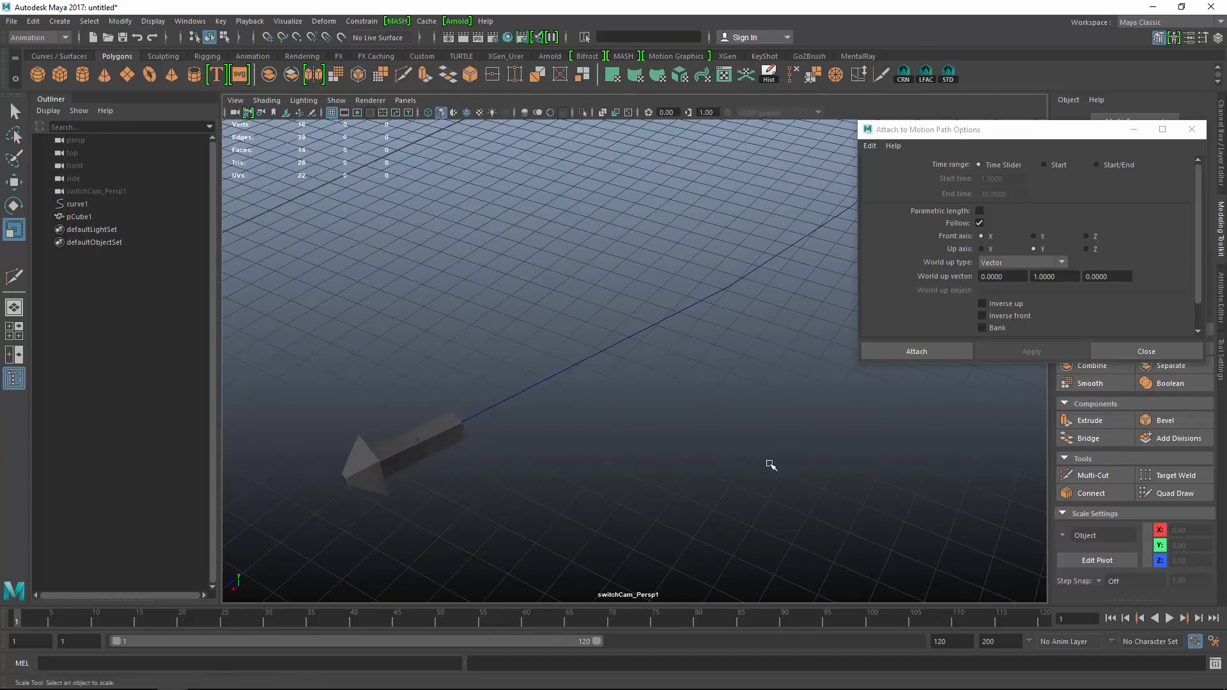
pyautogui.hotkey('ctrl', 'z')
pyautogui.hotkey('ctrl', 'z')
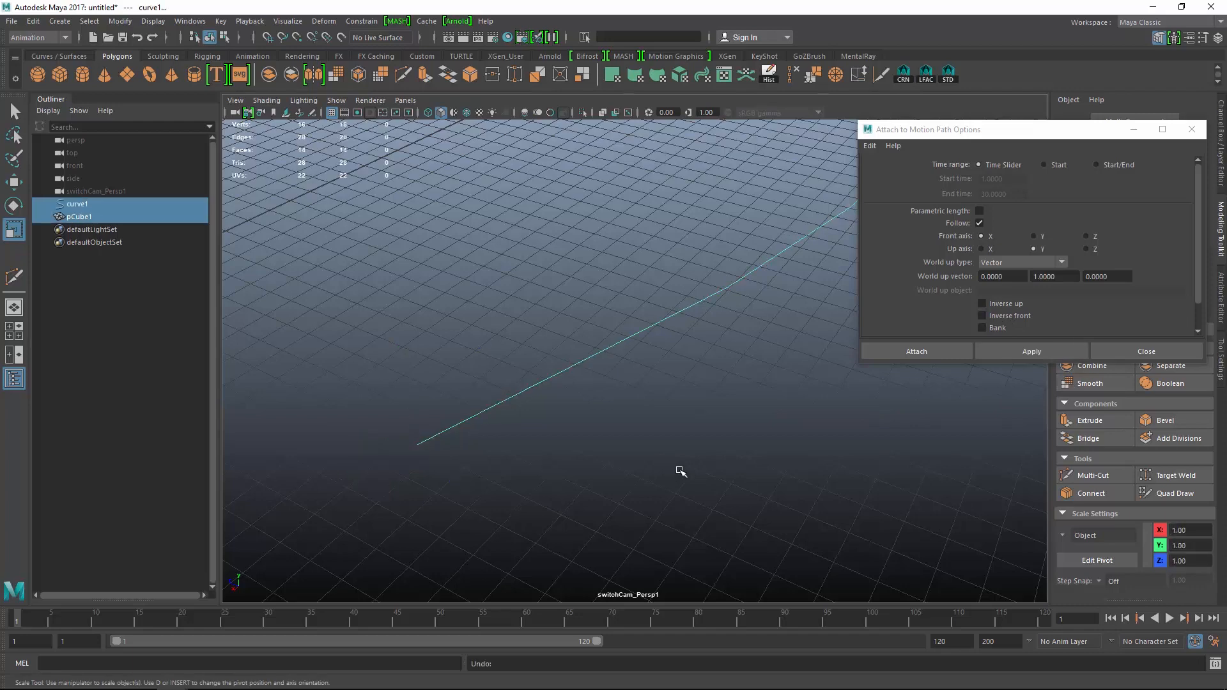
# Enable Inverse front and attach the arrow to the curve's motion path again
pyautogui.click(1012, 317)
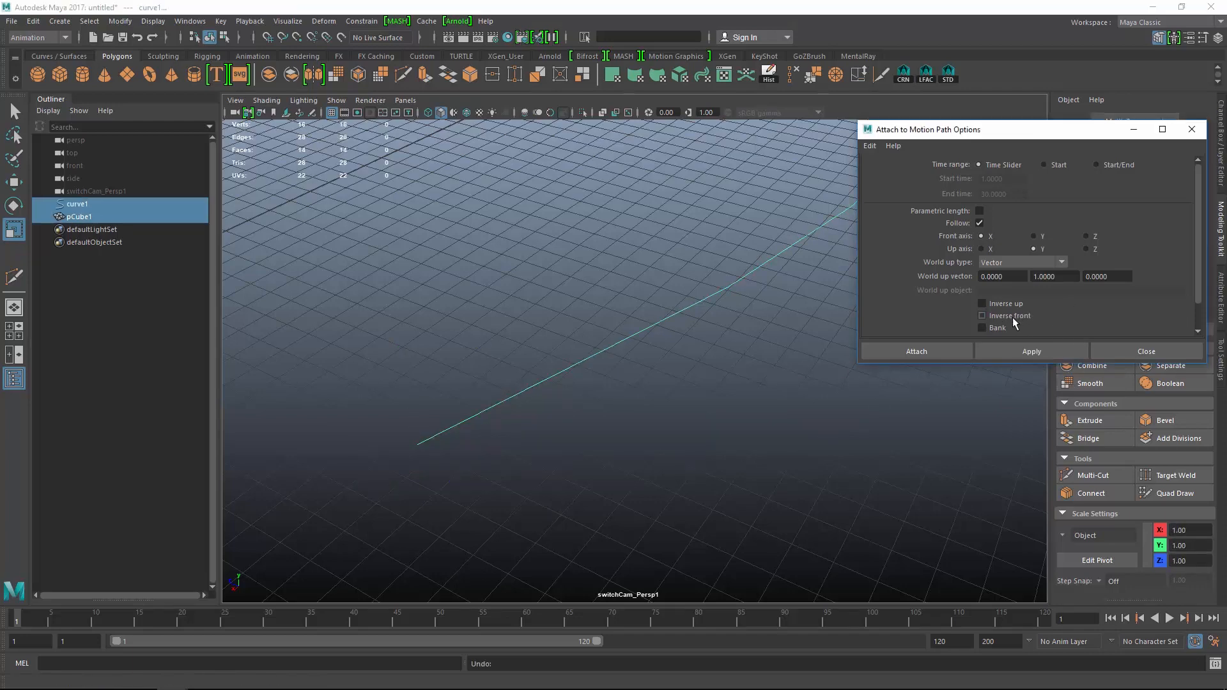
pyautogui.keyDown('alt'); pyautogui.moveTo(772, 403); pyautogui.dragTo(657, 354); pyautogui.keyUp('alt')
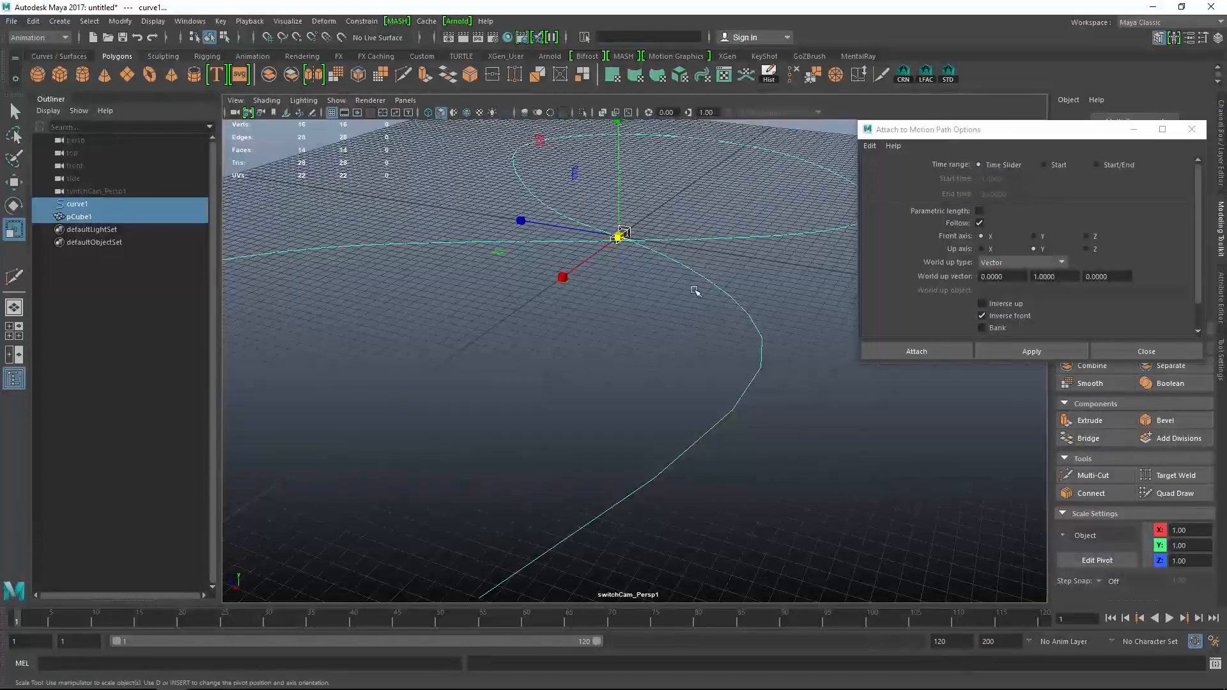
pyautogui.click(1032, 351)
pyautogui.keyDown('alt'); pyautogui.moveTo(646, 441); pyautogui.dragTo(676, 343); pyautogui.keyUp('alt')
pyautogui.click(765, 459)
pyautogui.keyDown('alt'); pyautogui.moveTo(766, 459); pyautogui.dragTo(639, 455); pyautogui.keyUp('alt')
pyautogui.click(515, 462)
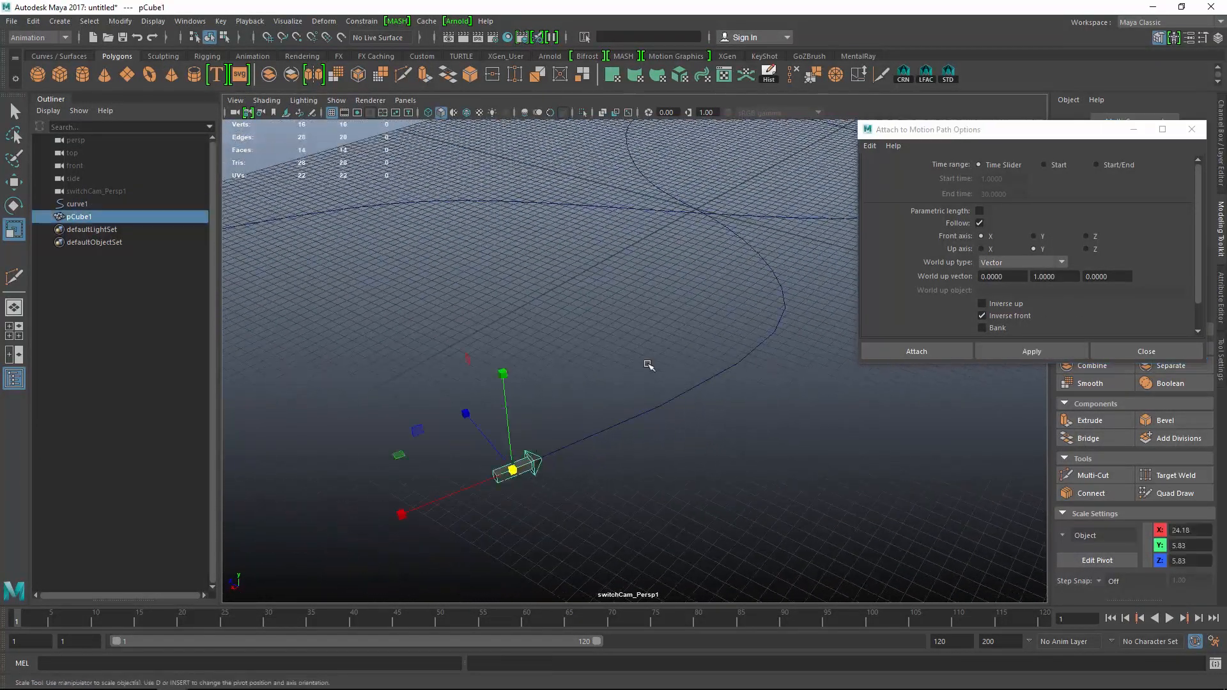
pyautogui.click(285, 21)
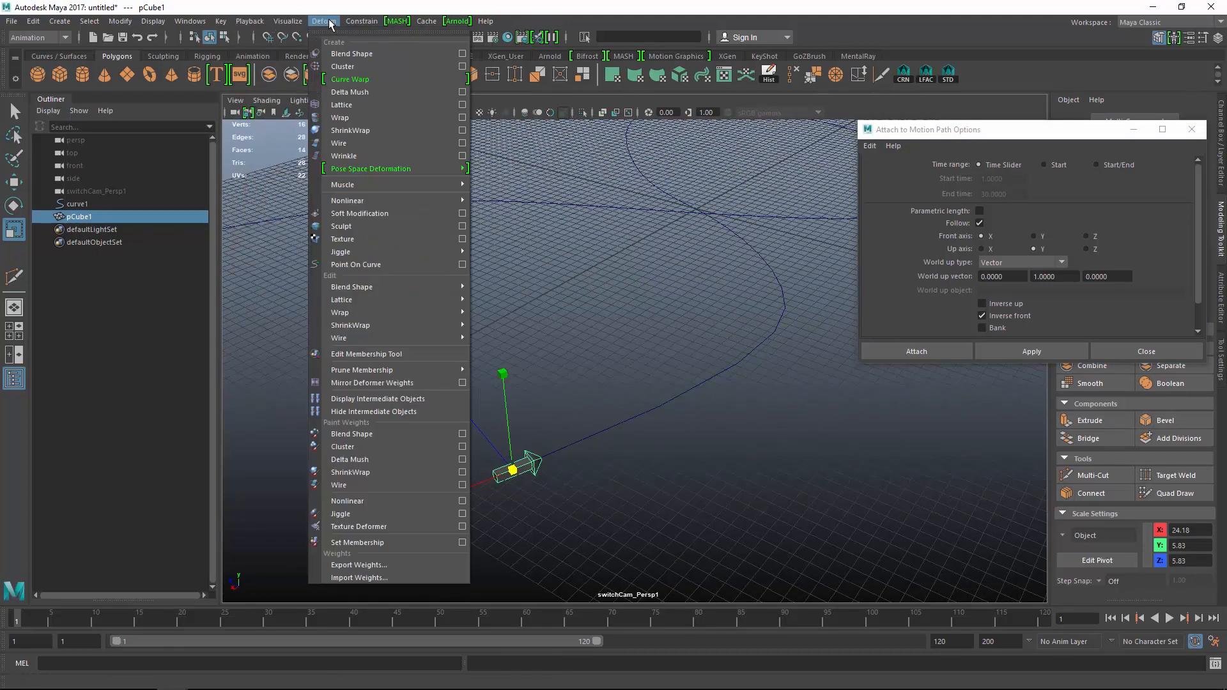
pyautogui.click(324, 21)
pyautogui.click(49, 39)
pyautogui.click(29, 50)
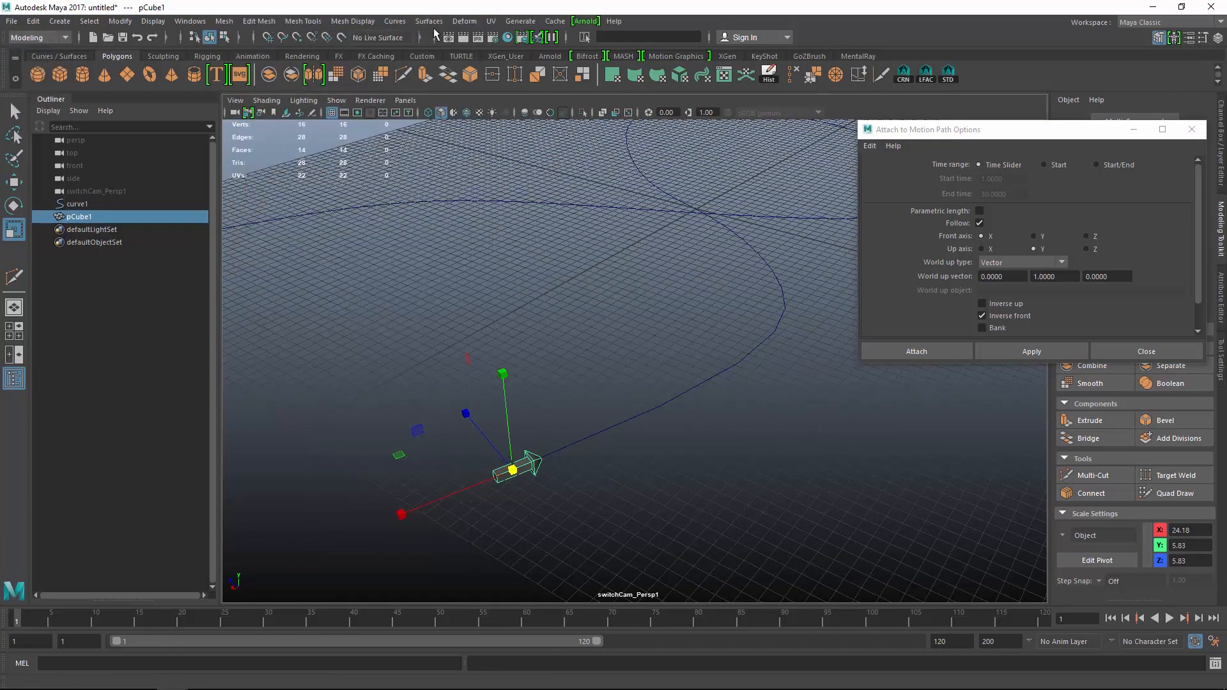
pyautogui.click(353, 21)
pyautogui.click(397, 133)
pyautogui.click(690, 535)
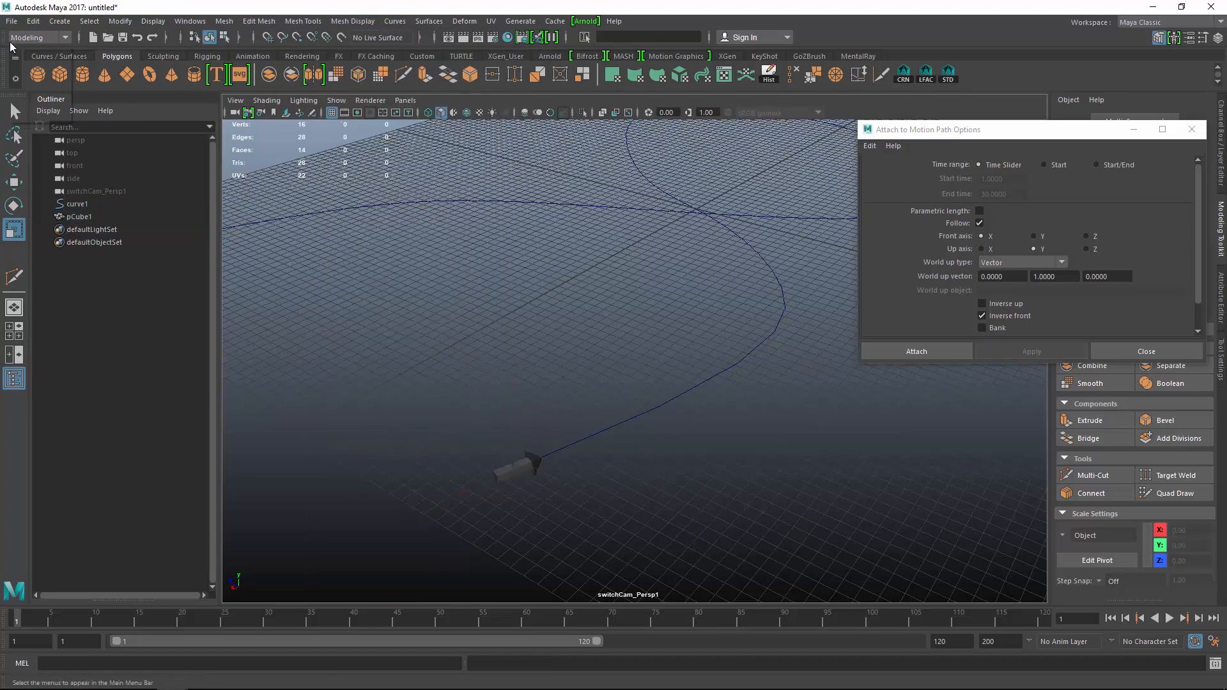
pyautogui.click(35, 38)
pyautogui.click(42, 80)
# Play the animation and examine how the arrow travels along the whole curve
pyautogui.keyDown('alt'); pyautogui.moveTo(699, 410); pyautogui.dragTo(618, 422); pyautogui.keyUp('alt')
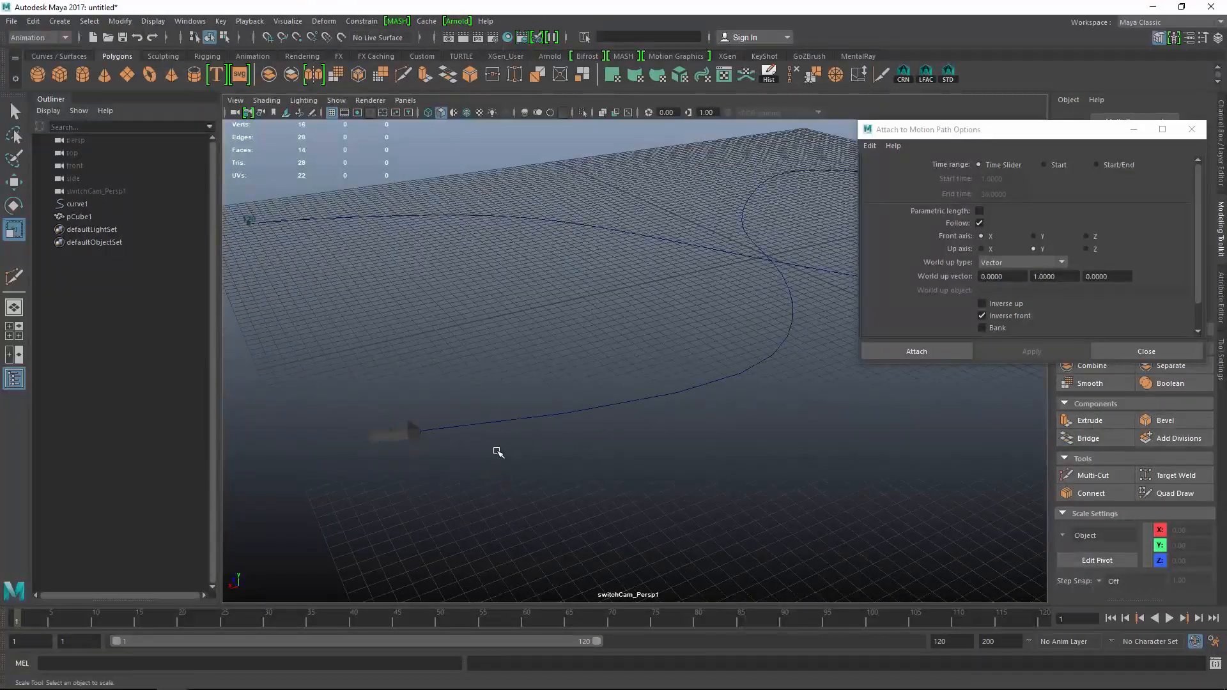
pyautogui.moveTo(499, 452)
pyautogui.keyDown('alt'); pyautogui.mouseDown()
pyautogui.moveTo(594, 473)
pyautogui.moveTo(586, 436)
pyautogui.moveTo(501, 441)
pyautogui.mouseUp(); pyautogui.keyUp('alt')
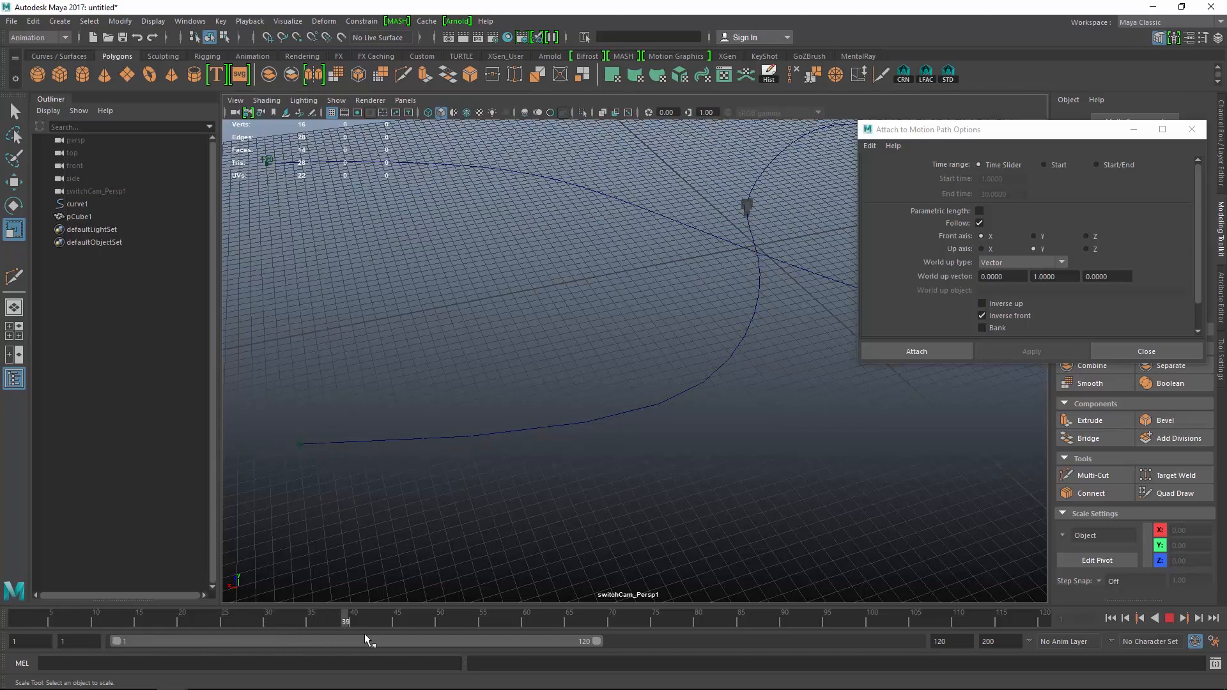
pyautogui.moveTo(1056, 125); pyautogui.dragTo(1125, 161)
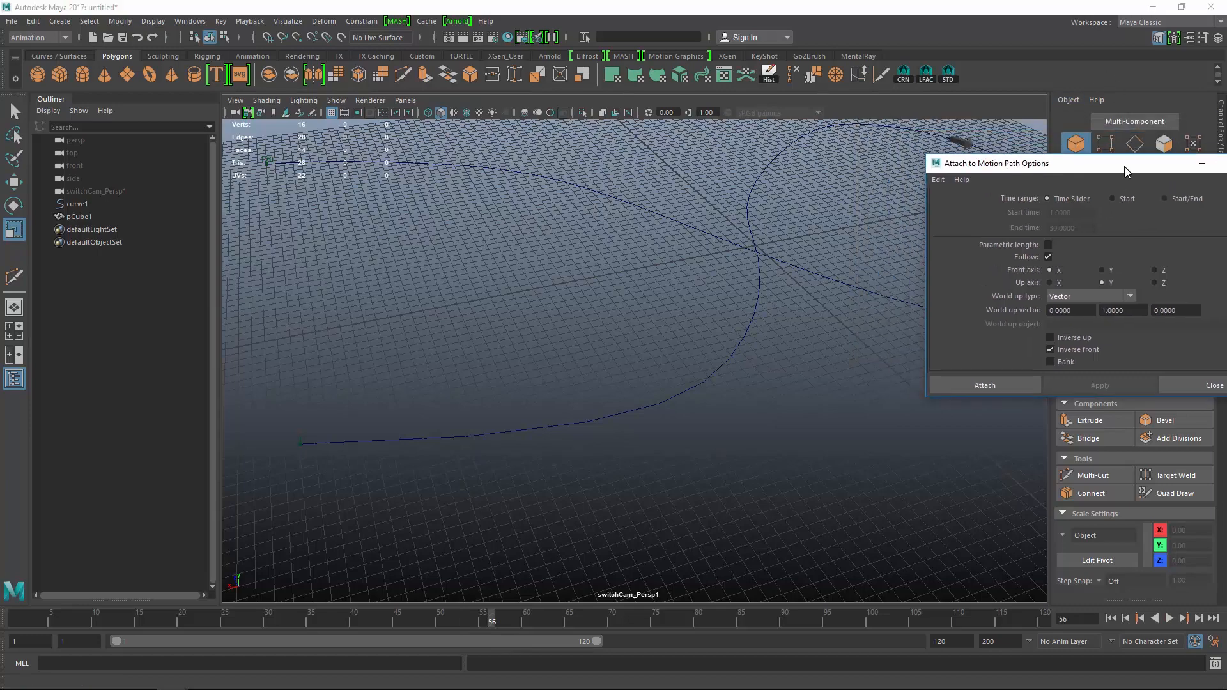
pyautogui.keyDown('alt'); pyautogui.moveTo(814, 411); pyautogui.dragTo(760, 370, button='right'); pyautogui.keyUp('alt')
pyautogui.keyDown('alt'); pyautogui.moveTo(697, 332); pyautogui.dragTo(735, 353, button='middle'); pyautogui.keyUp('alt')
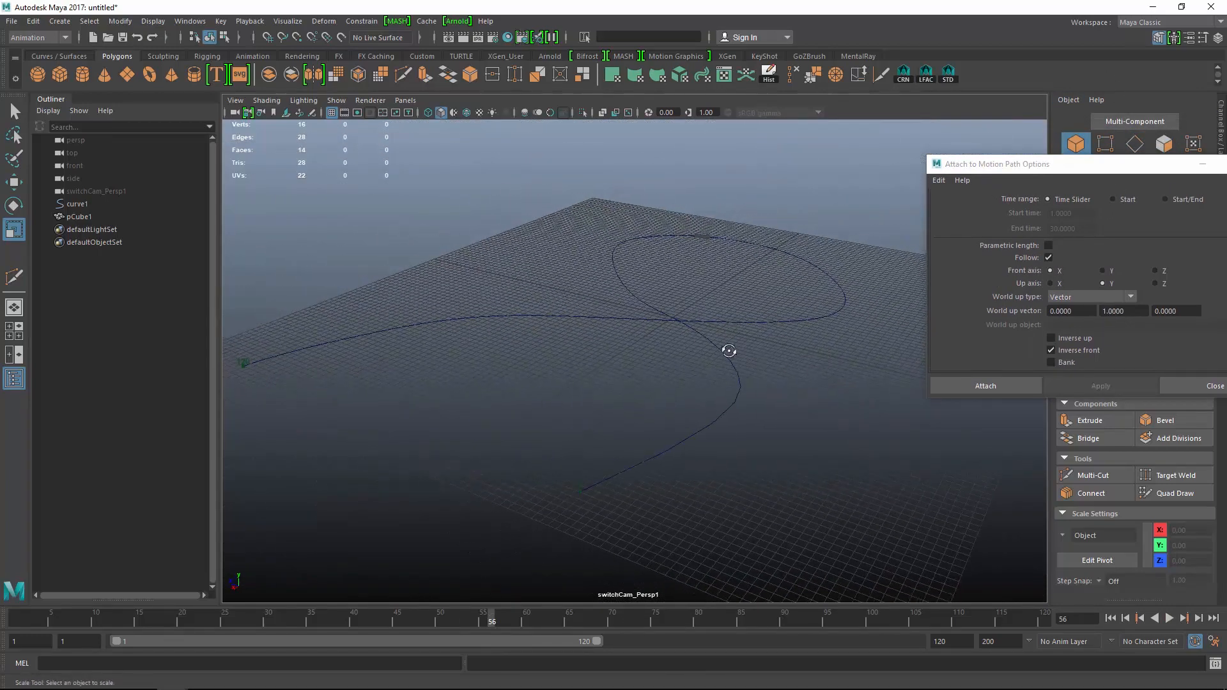
pyautogui.keyDown('alt'); pyautogui.moveTo(727, 349); pyautogui.dragTo(731, 365); pyautogui.keyUp('alt')
pyautogui.keyDown('alt'); pyautogui.moveTo(801, 457); pyautogui.dragTo(788, 453, button='right'); pyautogui.keyUp('alt')
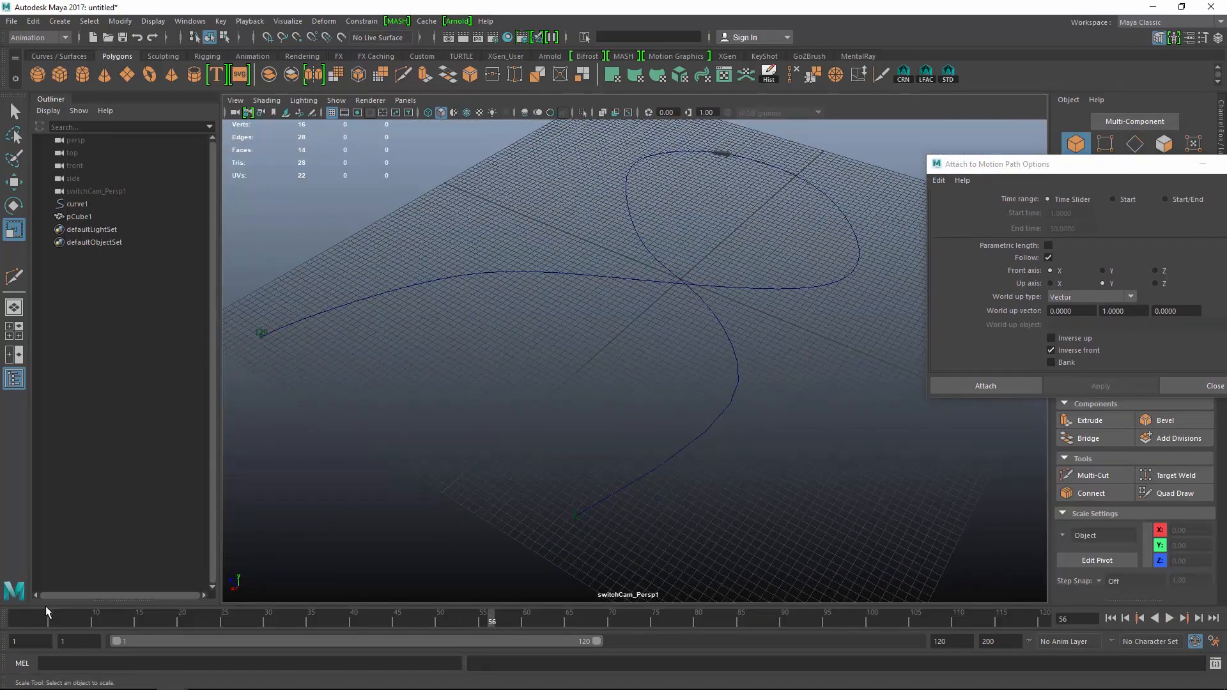
pyautogui.keyDown('alt'); pyautogui.moveTo(728, 505); pyautogui.dragTo(758, 450); pyautogui.keyUp('alt')
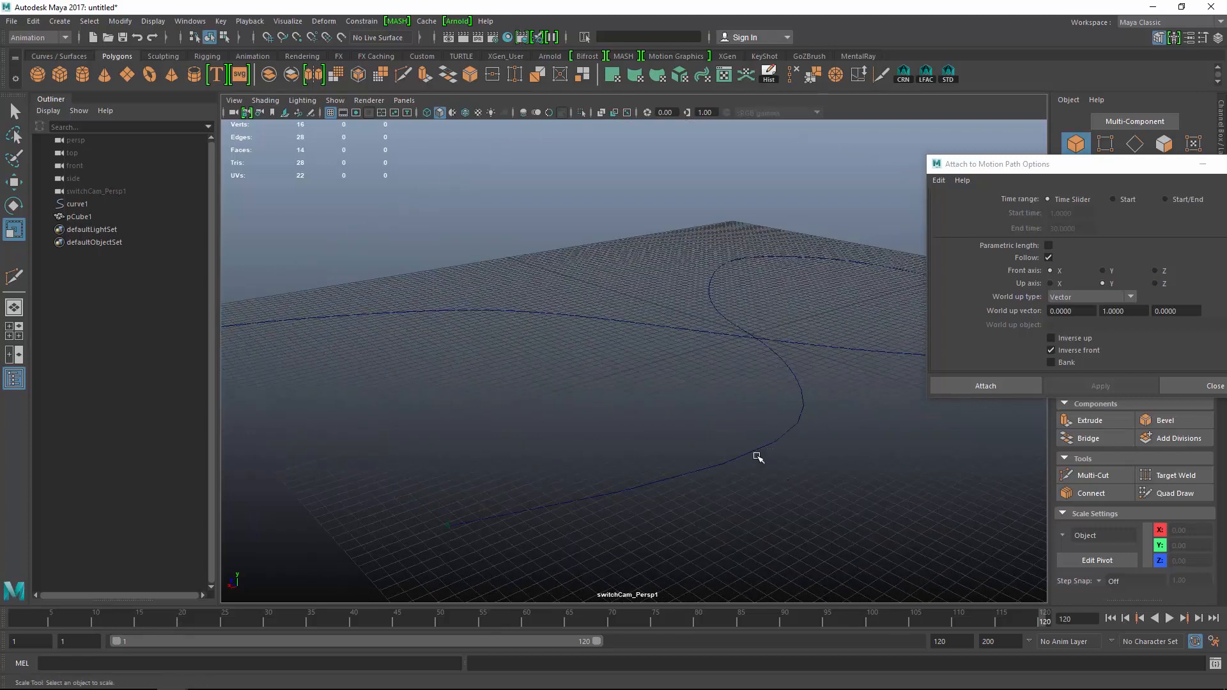
# Show the curve's control vertices, raise one near its start to about 133.68 in Y, and turn on soft selection
pyautogui.click(757, 456)
pyautogui.rightClick(758, 450)
pyautogui.moveTo(702, 362); pyautogui.dragTo(688, 358, button='right')
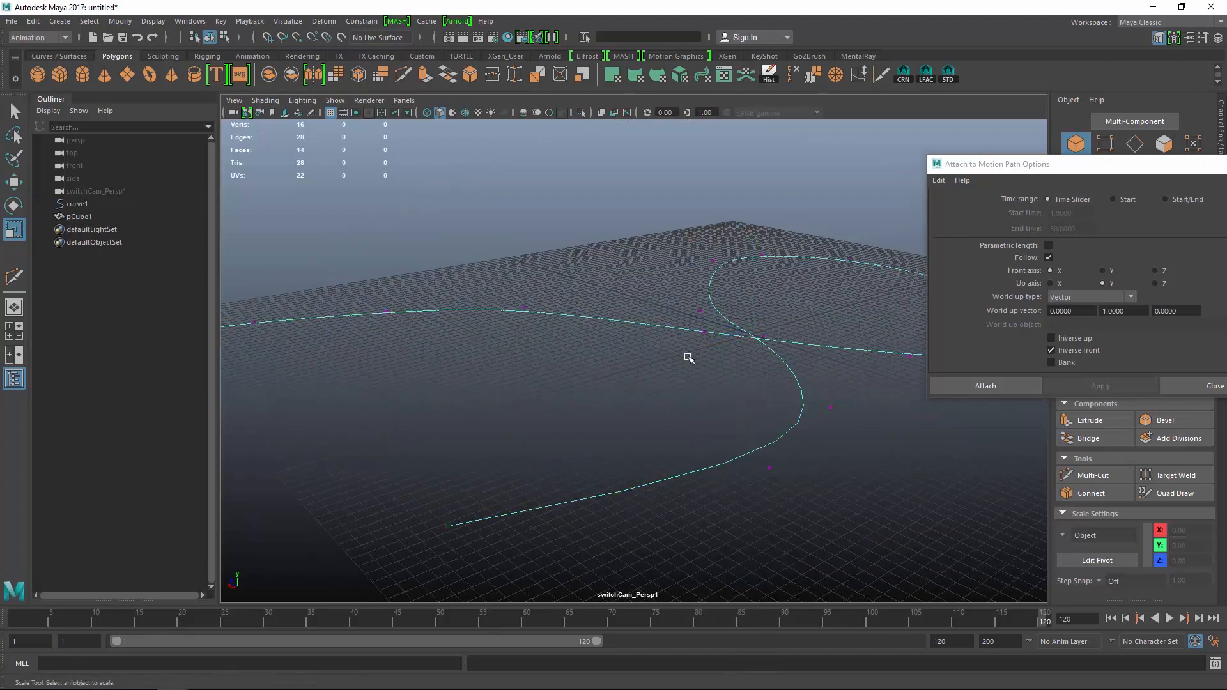
pyautogui.press('w')
pyautogui.moveTo(754, 461); pyautogui.dragTo(1086, 504)
pyautogui.press('b')
pyautogui.moveTo(779, 358); pyautogui.dragTo(685, 418)
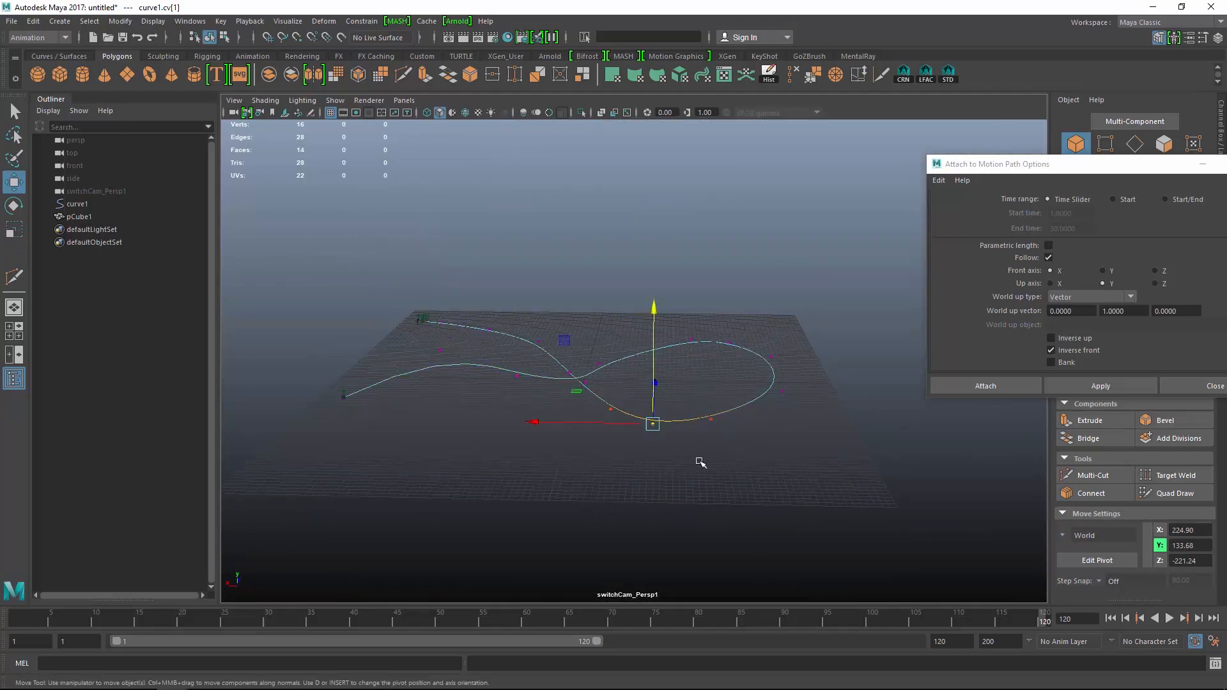
# Lower the near side of the loop, then raise its far side to about 125.35 and a vertex near the curve's end to about 55.17 in Y
pyautogui.moveTo(660, 316); pyautogui.dragTo(648, 362)
pyautogui.moveTo(680, 321); pyautogui.dragTo(710, 348)
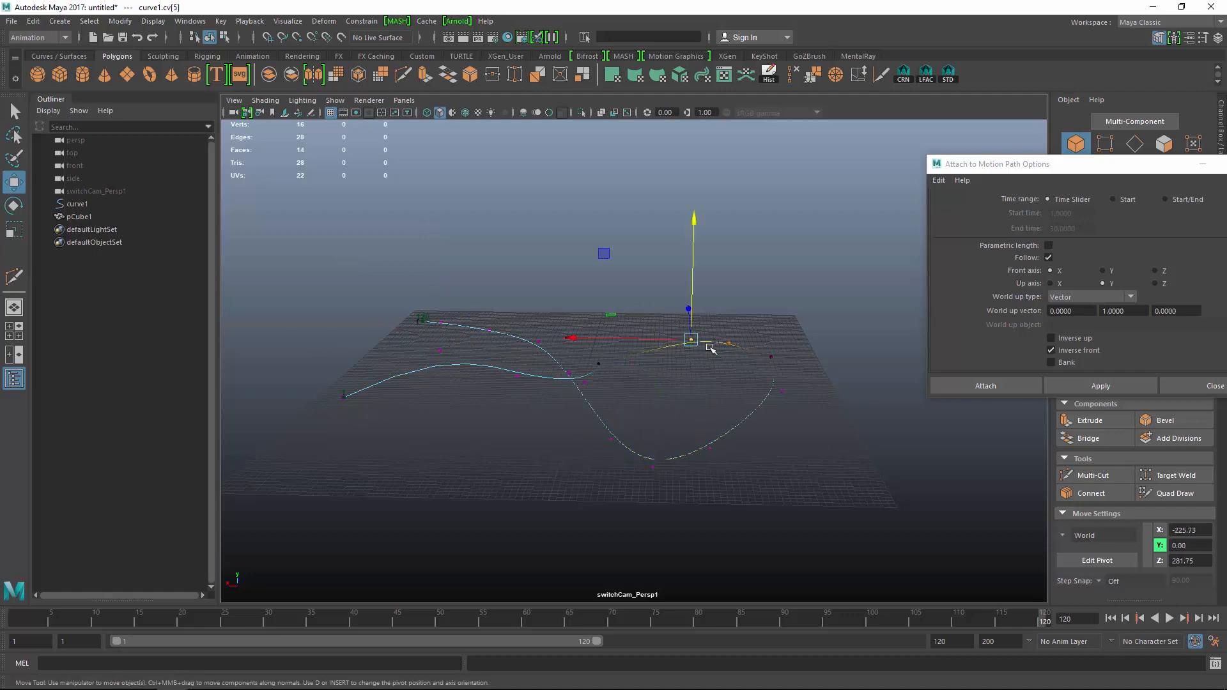
pyautogui.moveTo(693, 299); pyautogui.dragTo(695, 232)
pyautogui.keyDown('alt'); pyautogui.moveTo(693, 275); pyautogui.dragTo(546, 398); pyautogui.keyUp('alt')
pyautogui.moveTo(453, 387); pyautogui.dragTo(475, 427)
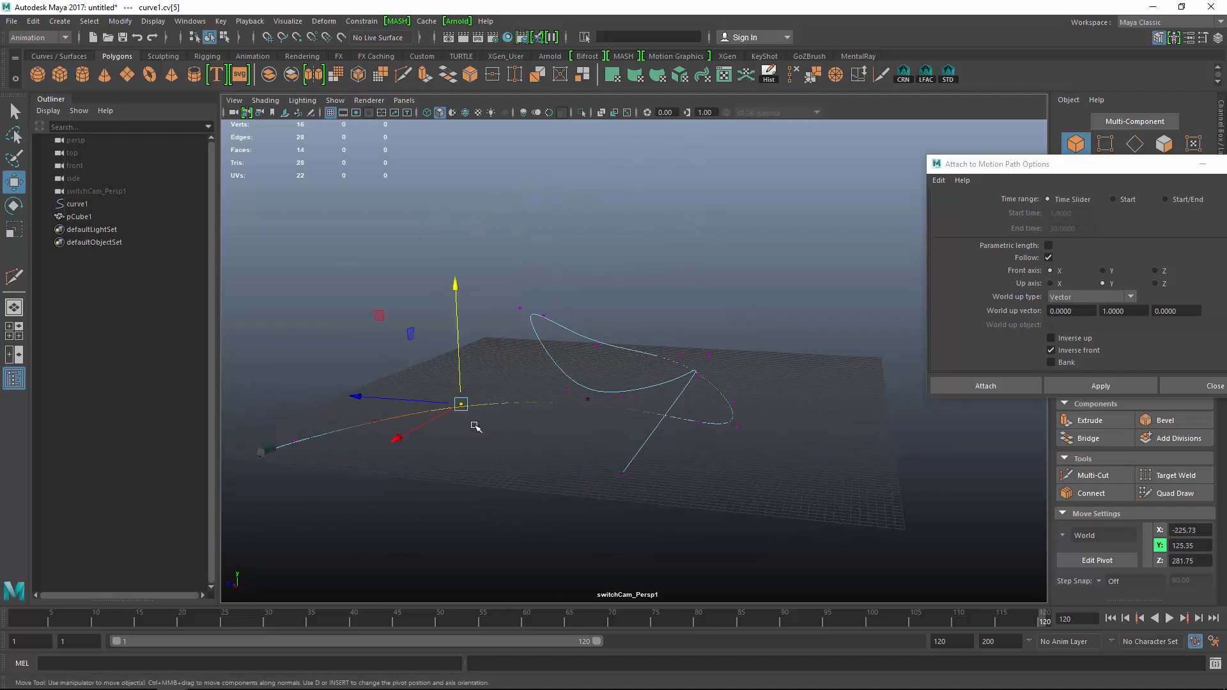
pyautogui.moveTo(458, 376); pyautogui.dragTo(457, 341)
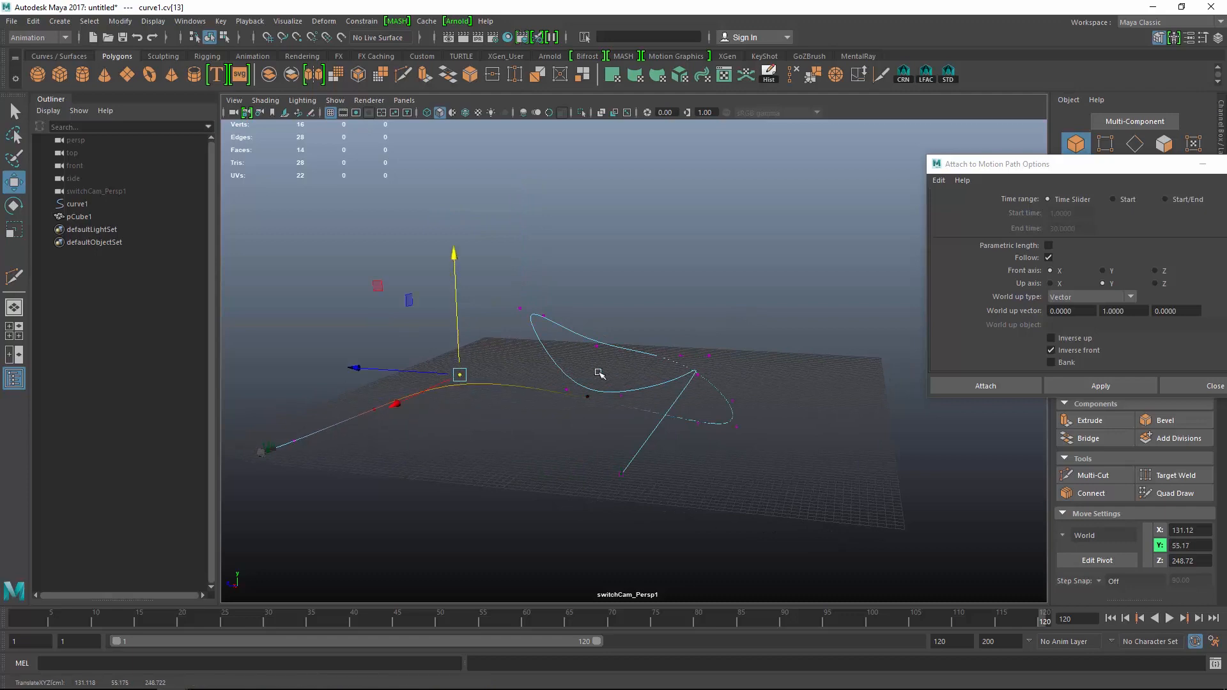
# Return to object mode and play the arrow's animation along the reshaped curve
pyautogui.press('F8')
pyautogui.press('F8')
pyautogui.click(713, 508)
pyautogui.keyDown('alt'); pyautogui.moveTo(714, 508); pyautogui.dragTo(10, 587); pyautogui.keyUp('alt')
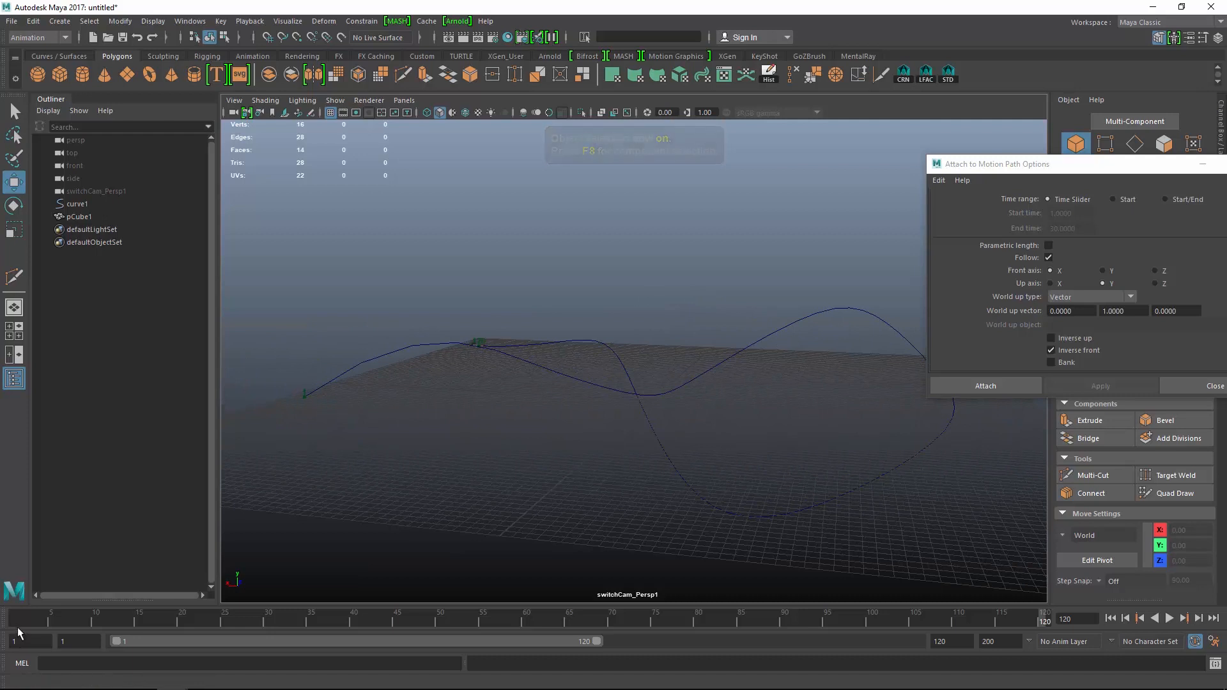
pyautogui.hotkey('alt', 'v')
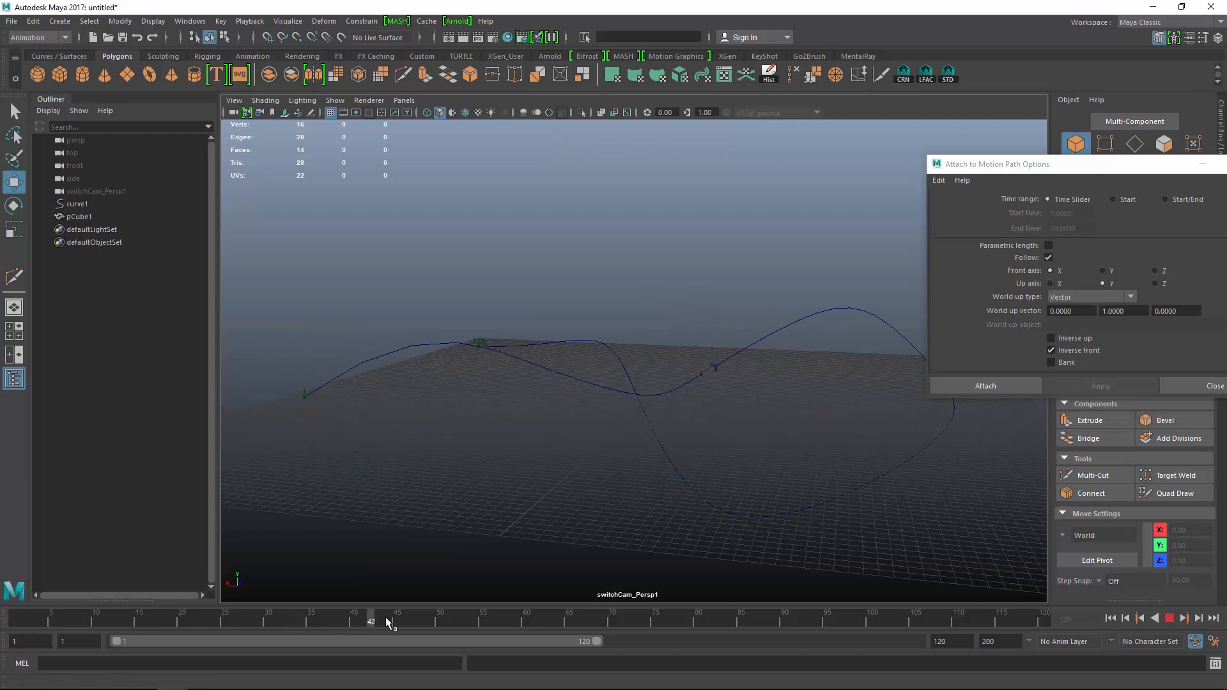
# Hide the viewport grid and replay the arrow's animation from frame 1
pyautogui.click(331, 113)
pyautogui.keyDown('alt'); pyautogui.moveTo(357, 230); pyautogui.dragTo(409, 234); pyautogui.keyUp('alt')
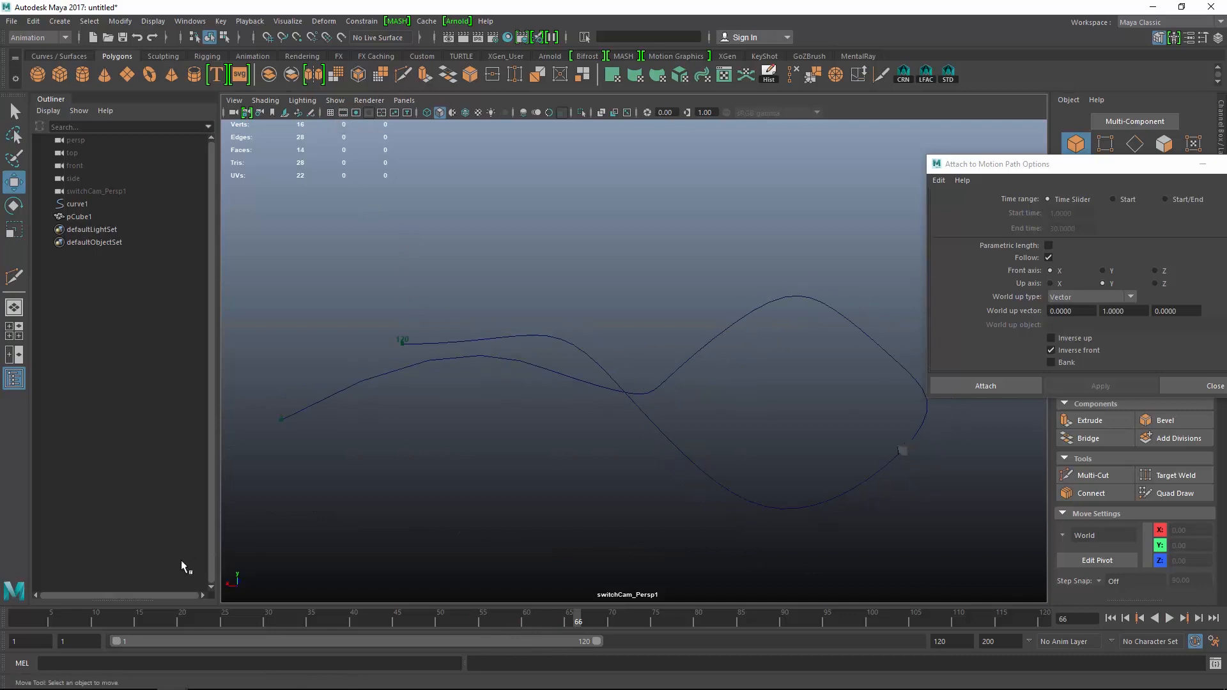
pyautogui.moveTo(20, 621); pyautogui.dragTo(72, 625)
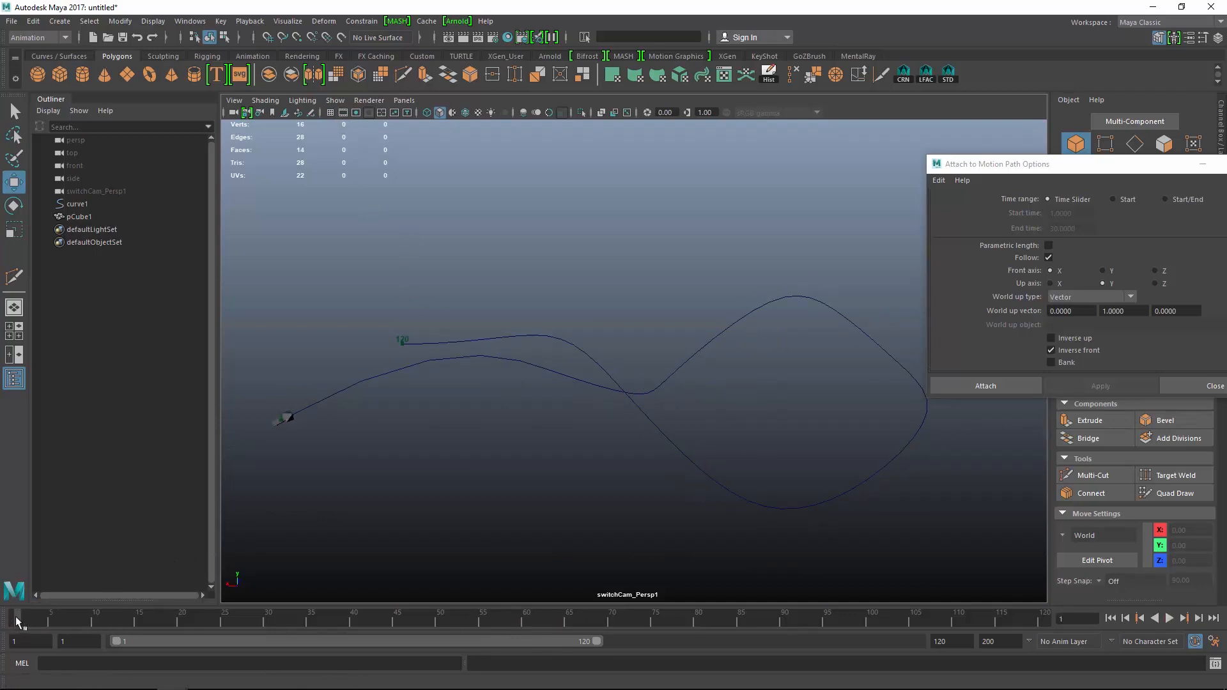
pyautogui.hotkey('alt', 'v')
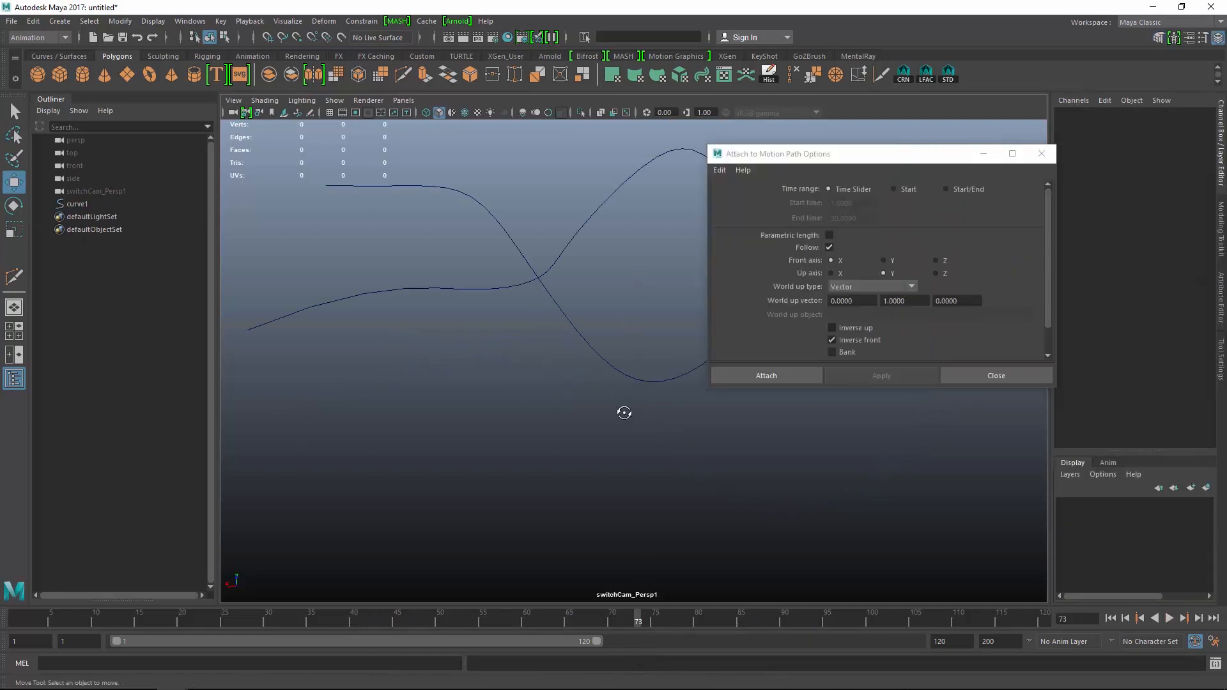
# Create a camera and scale it uniformly to about 64.87 so it is visible beside the curve
pyautogui.keyDown('alt'); pyautogui.moveTo(624, 412); pyautogui.dragTo(546, 348); pyautogui.keyUp('alt')
pyautogui.click(59, 21)
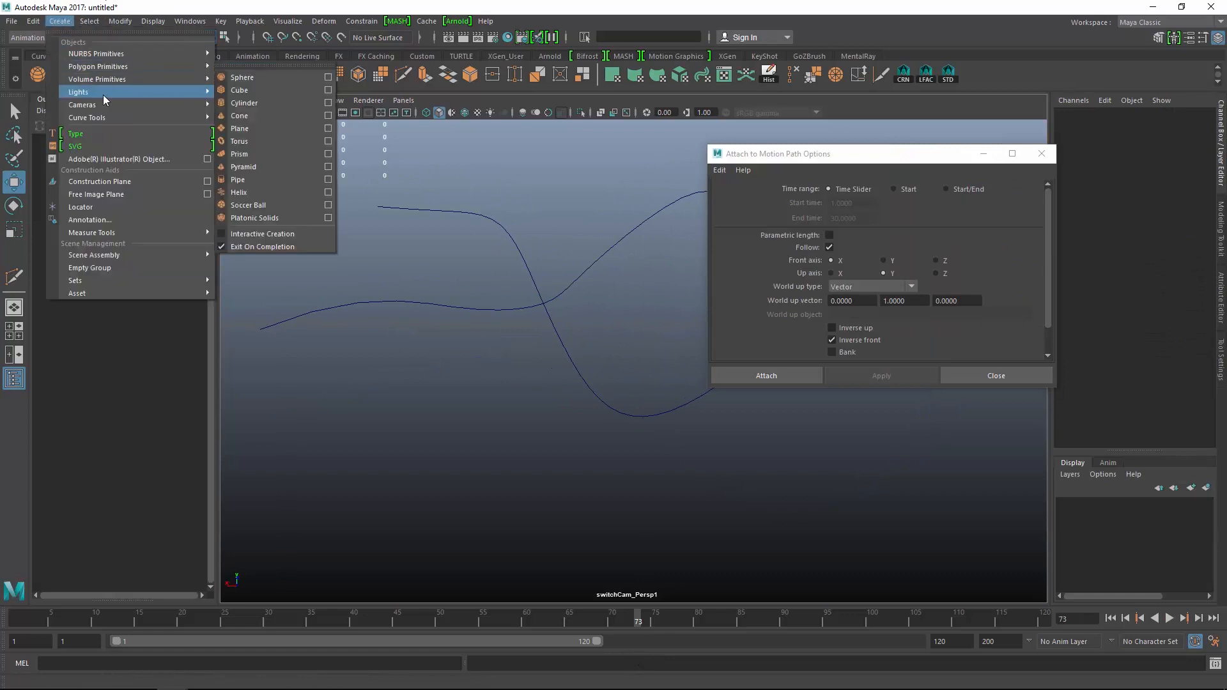
pyautogui.moveTo(128, 105)
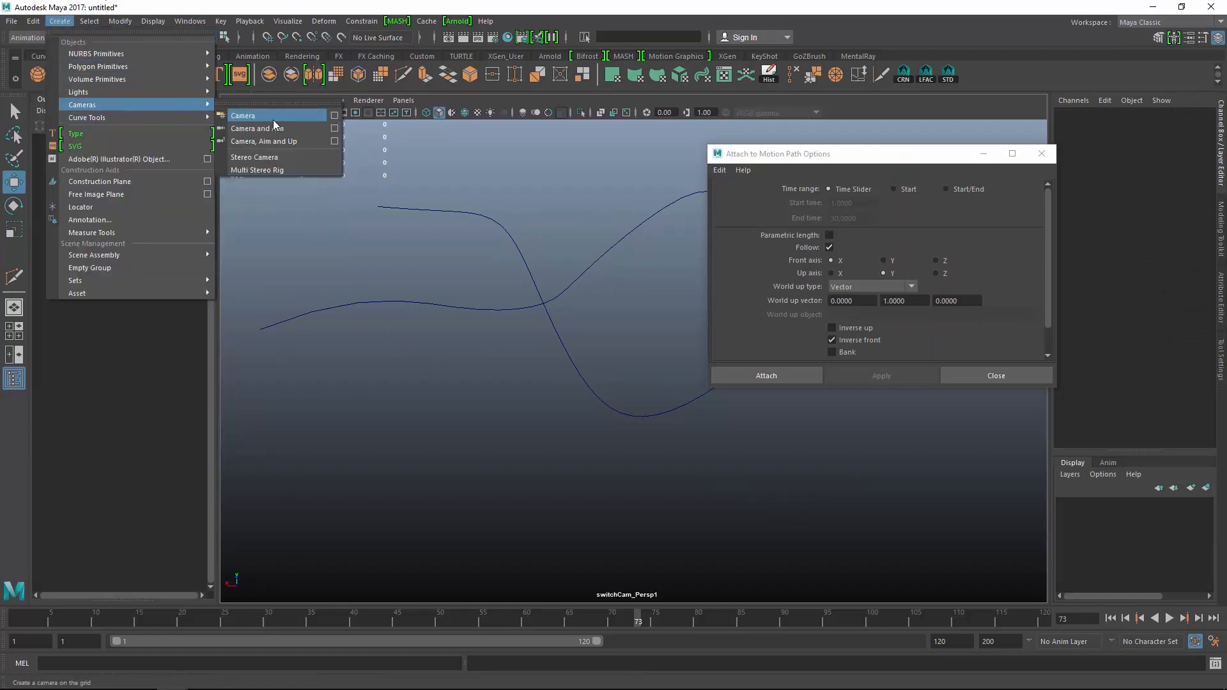
pyautogui.click(274, 116)
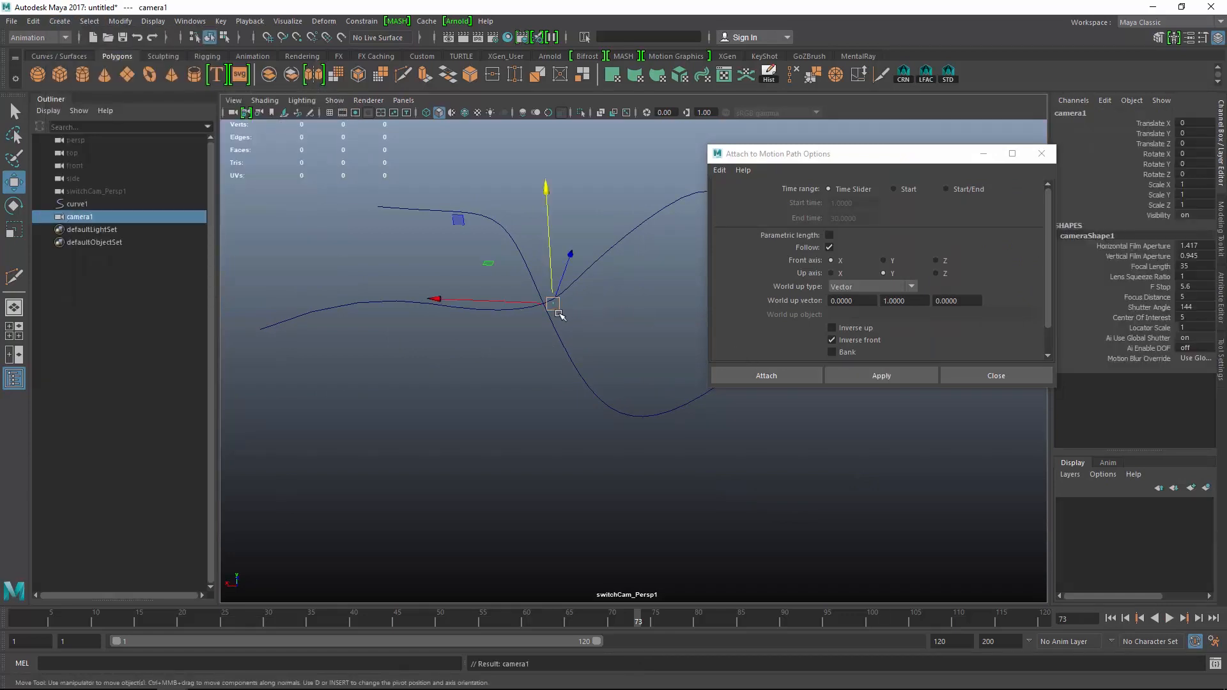
pyautogui.press('r')
pyautogui.moveTo(553, 303); pyautogui.dragTo(527, 341)
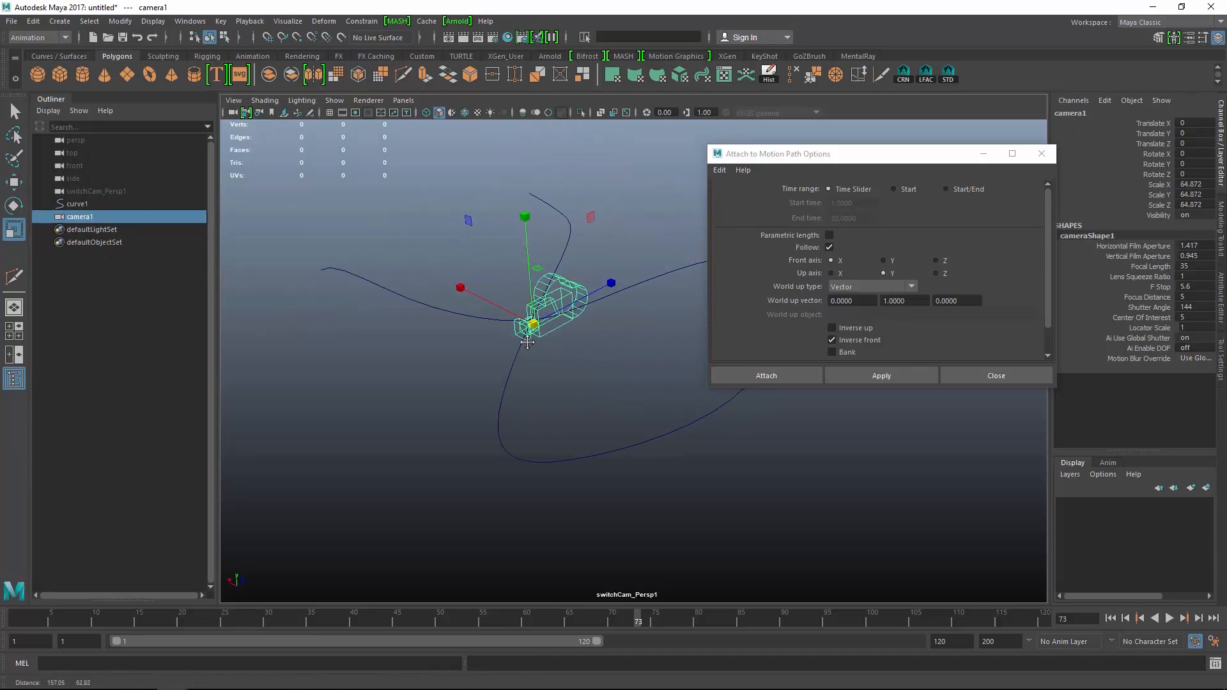
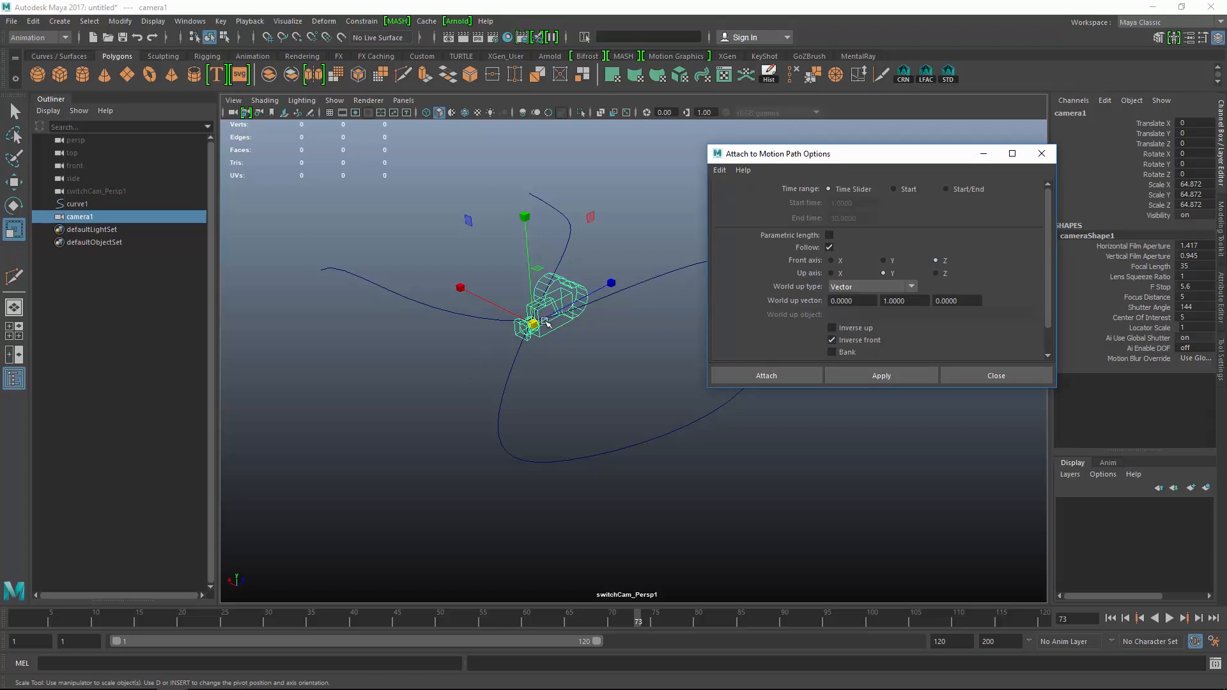
# Attach the camera to the curve as its motion path, with Z as the front axis and Inverse front on
pyautogui.keyDown('alt'); pyautogui.moveTo(510, 366); pyautogui.dragTo(437, 366); pyautogui.keyUp('alt')
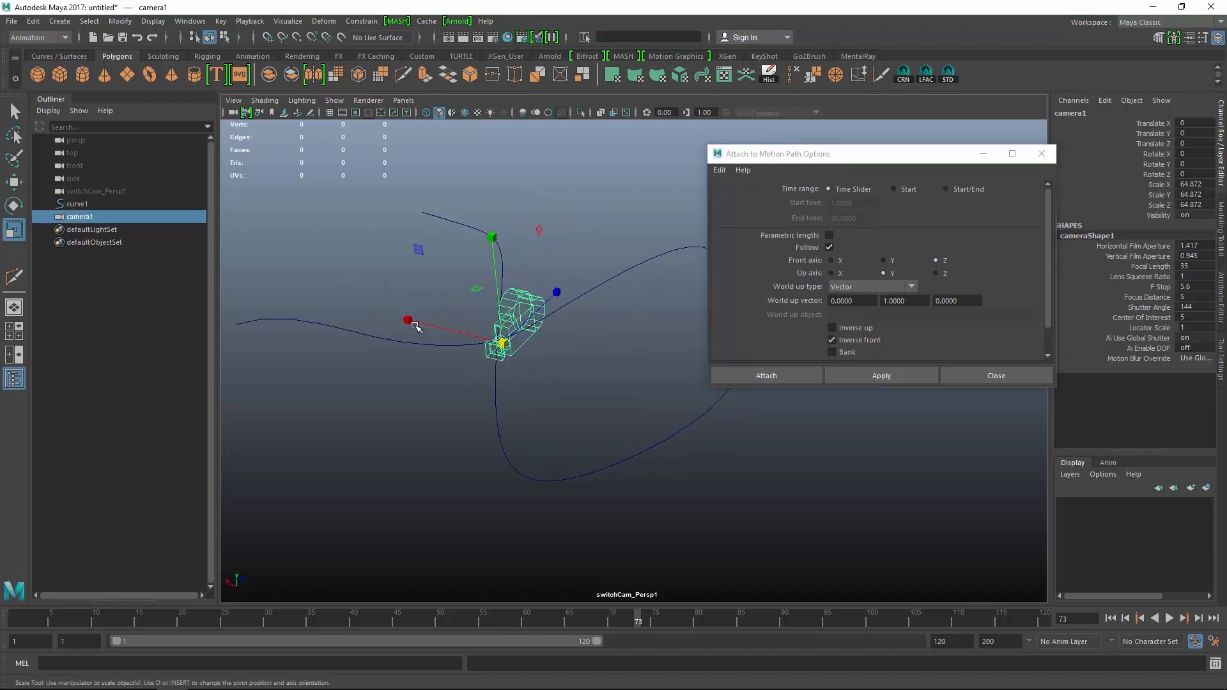
pyautogui.keyDown('shift'); pyautogui.click(378, 342); pyautogui.keyUp('shift')
pyautogui.click(799, 376)
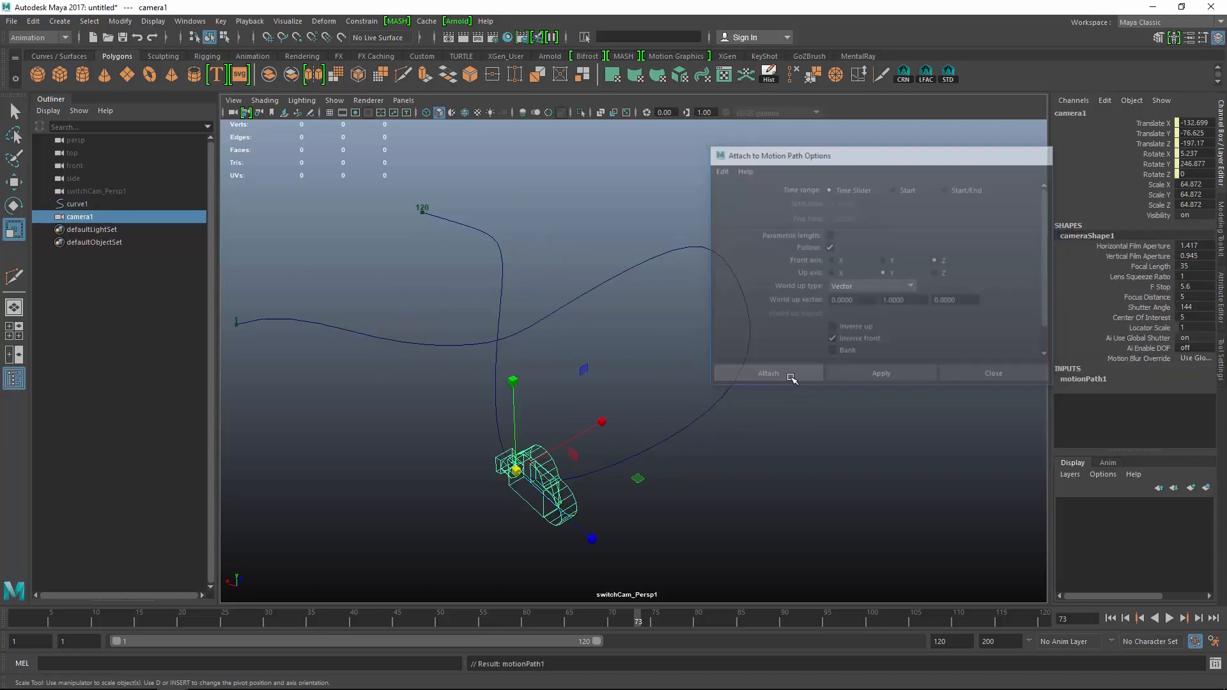
# Play the camera's movement along the curve and return to frame 1
pyautogui.moveTo(211, 615); pyautogui.dragTo(295, 561)
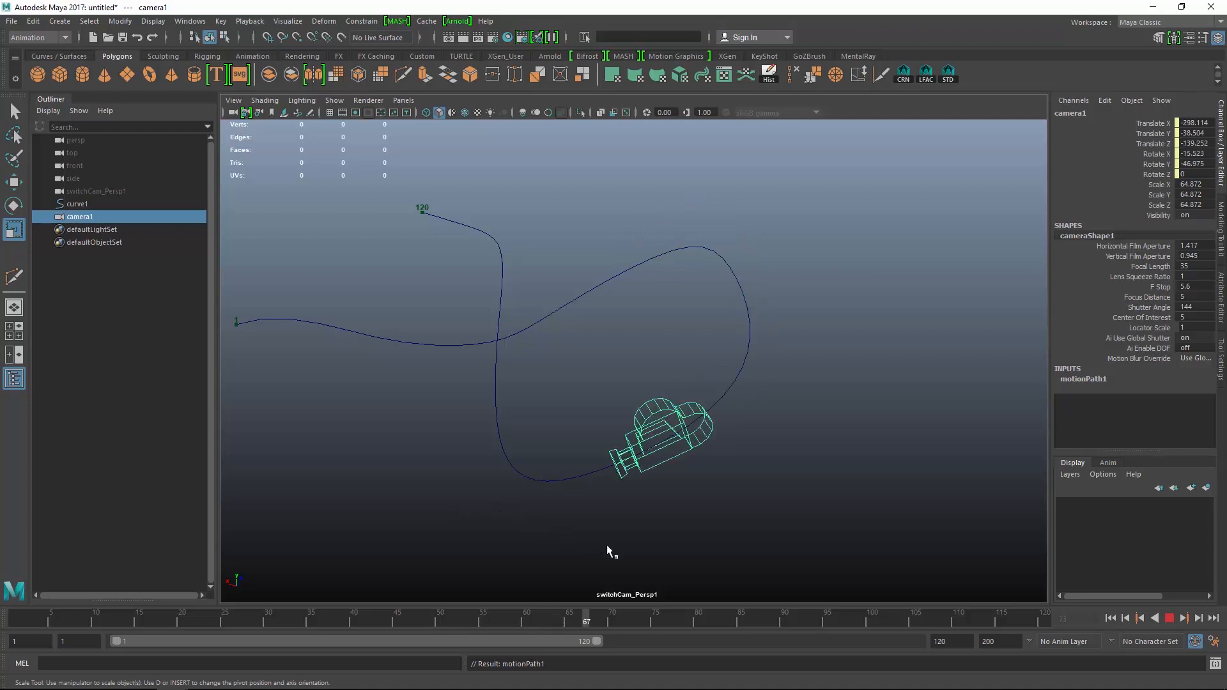
pyautogui.moveTo(837, 576); pyautogui.dragTo(13, 531)
pyautogui.keyDown('alt'); pyautogui.moveTo(693, 448); pyautogui.dragTo(711, 292); pyautogui.keyUp('alt')
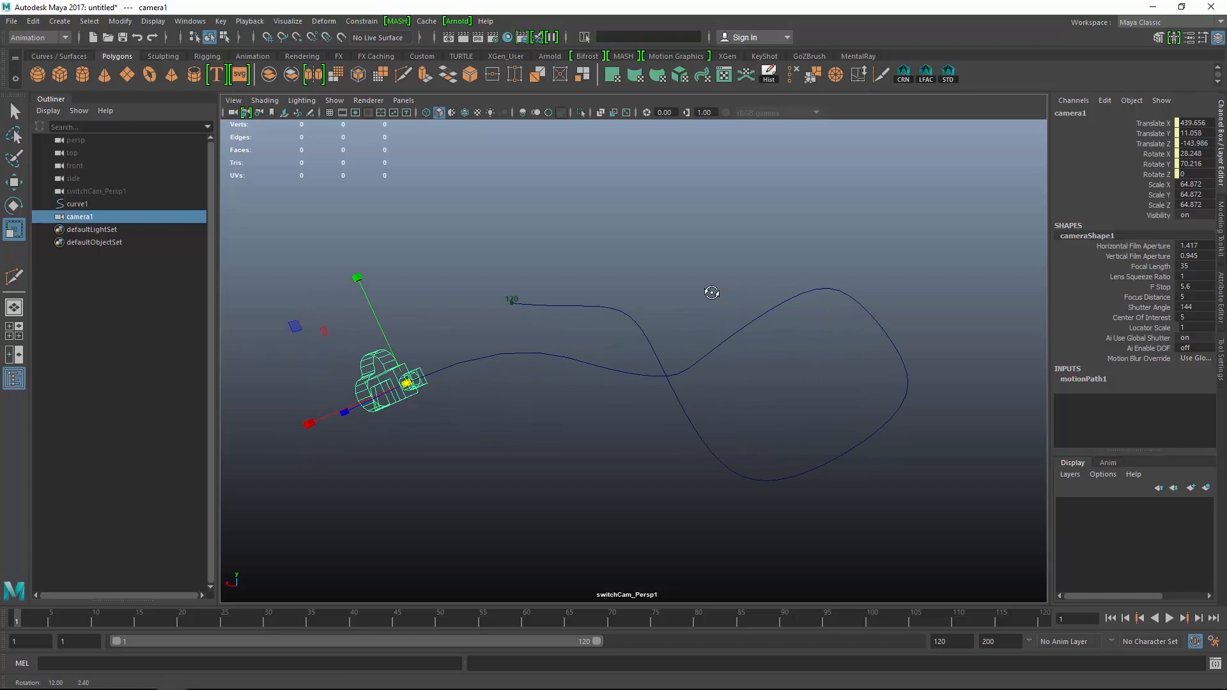
# Create a polygon plane, scale it uniformly to about 1373.27, and lower it to about -108.43 in Y beneath the curve
pyautogui.click(127, 74)
pyautogui.moveTo(674, 378); pyautogui.dragTo(890, 368)
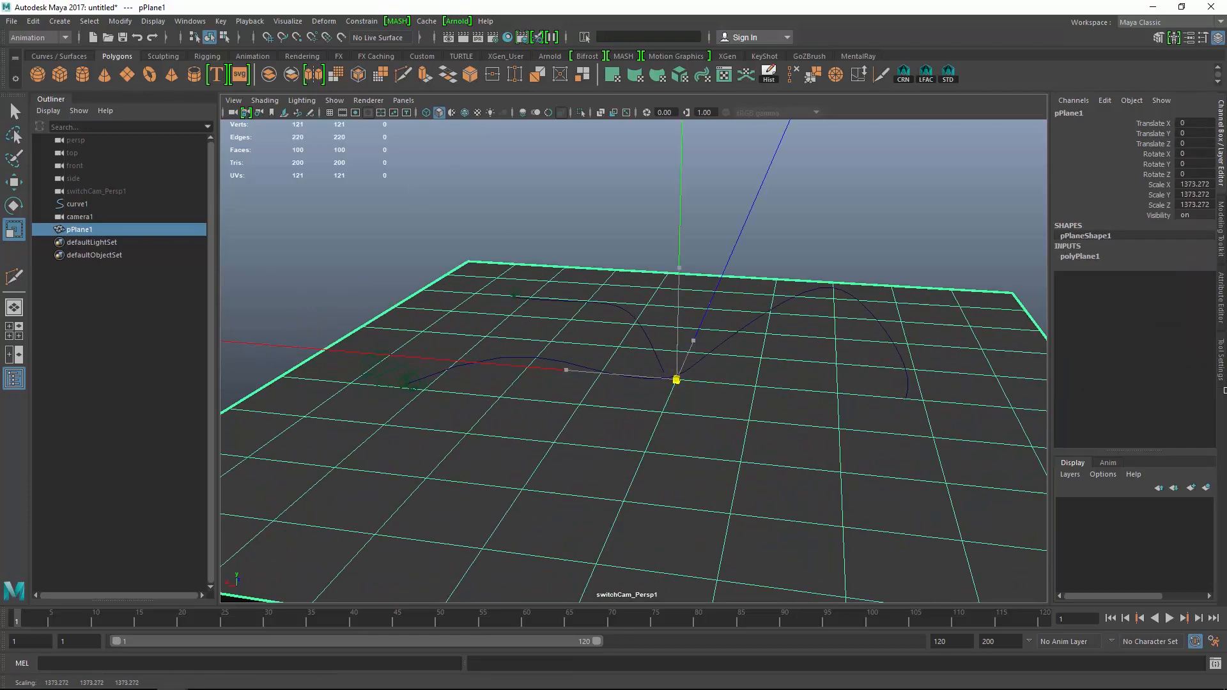
pyautogui.press('w')
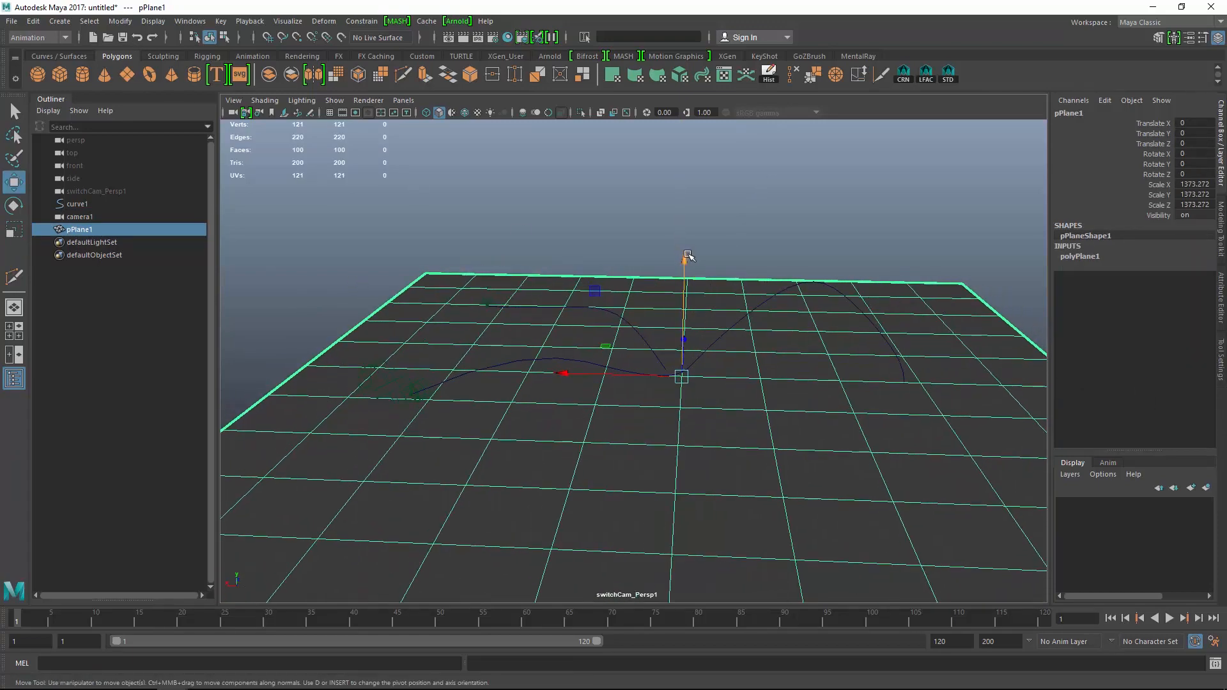
pyautogui.moveTo(685, 262); pyautogui.dragTo(685, 311)
# Set the plane's width and height subdivisions to 20
pyautogui.keyDown('alt'); pyautogui.moveTo(695, 322); pyautogui.dragTo(697, 383); pyautogui.keyUp('alt')
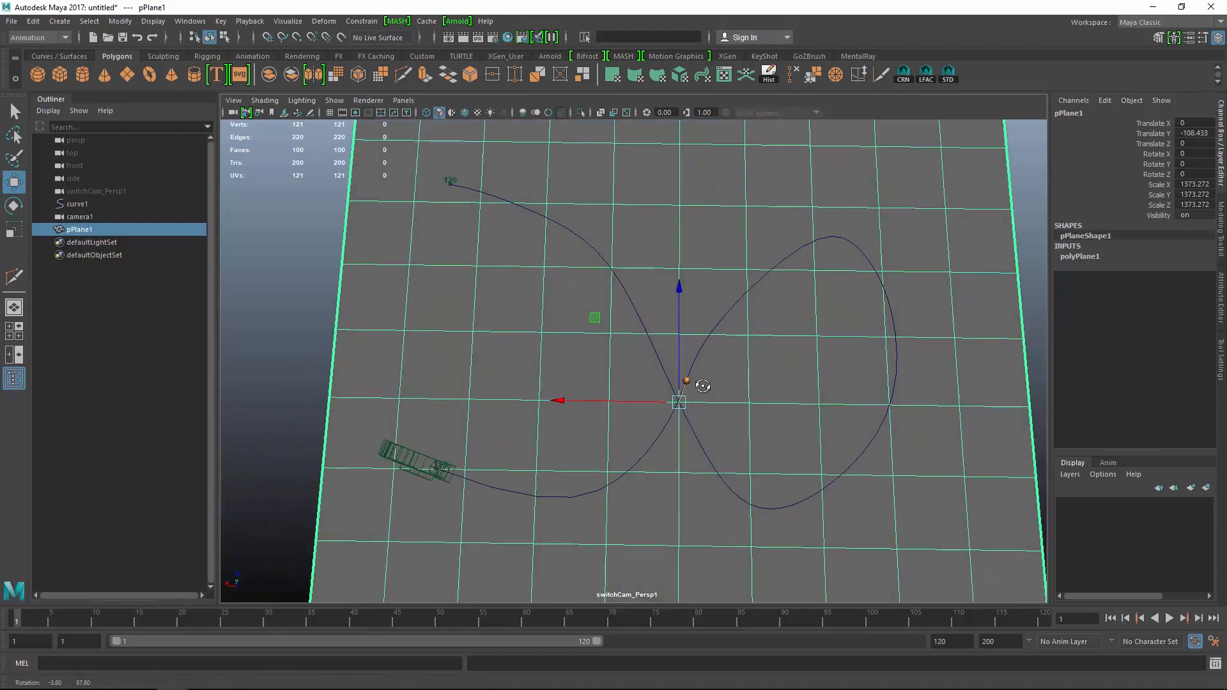
pyautogui.press('space')
pyautogui.click(1090, 257)
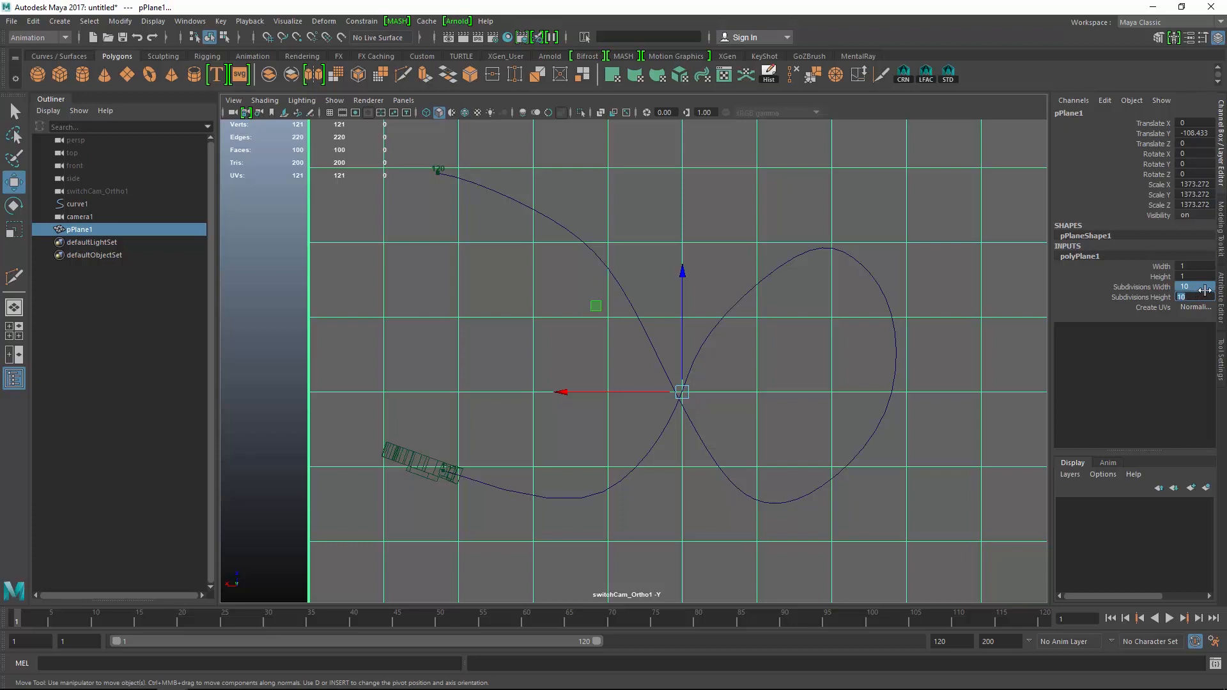
pyautogui.write('20')
pyautogui.press('Return')
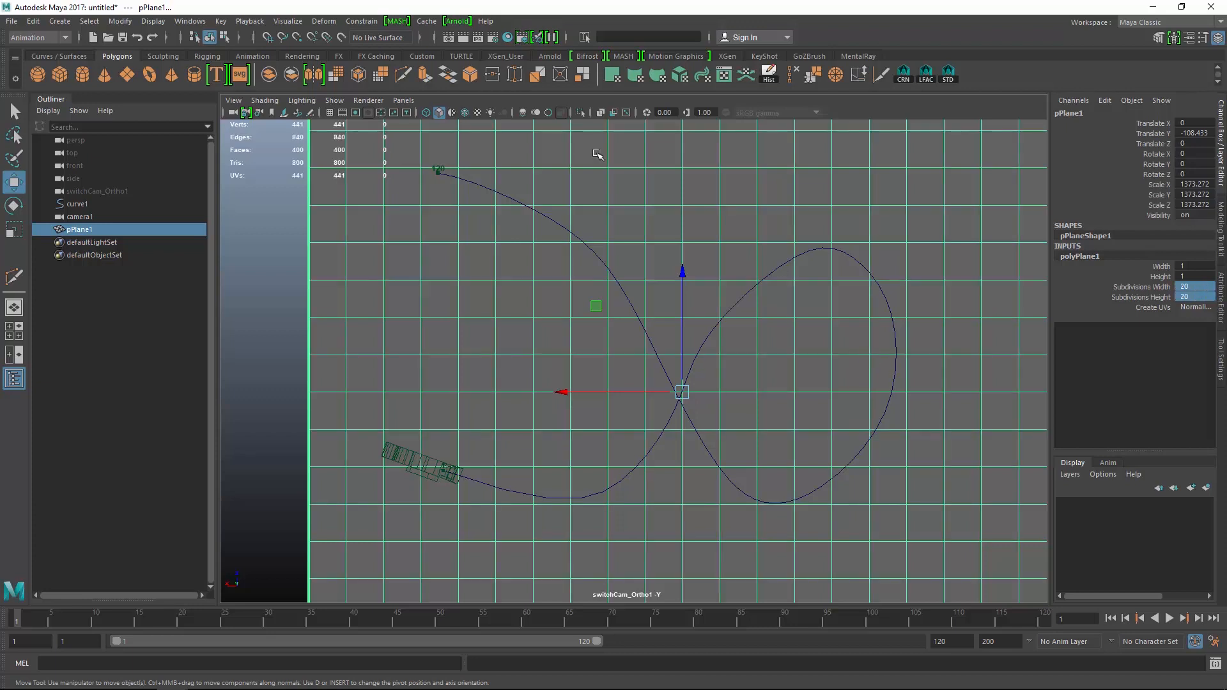
# Select scattered single faces of the plane on both sides of the curve and extrude them upward about 461.76 into tall towers
pyautogui.moveTo(597, 154); pyautogui.dragTo(608, 191, button='right')
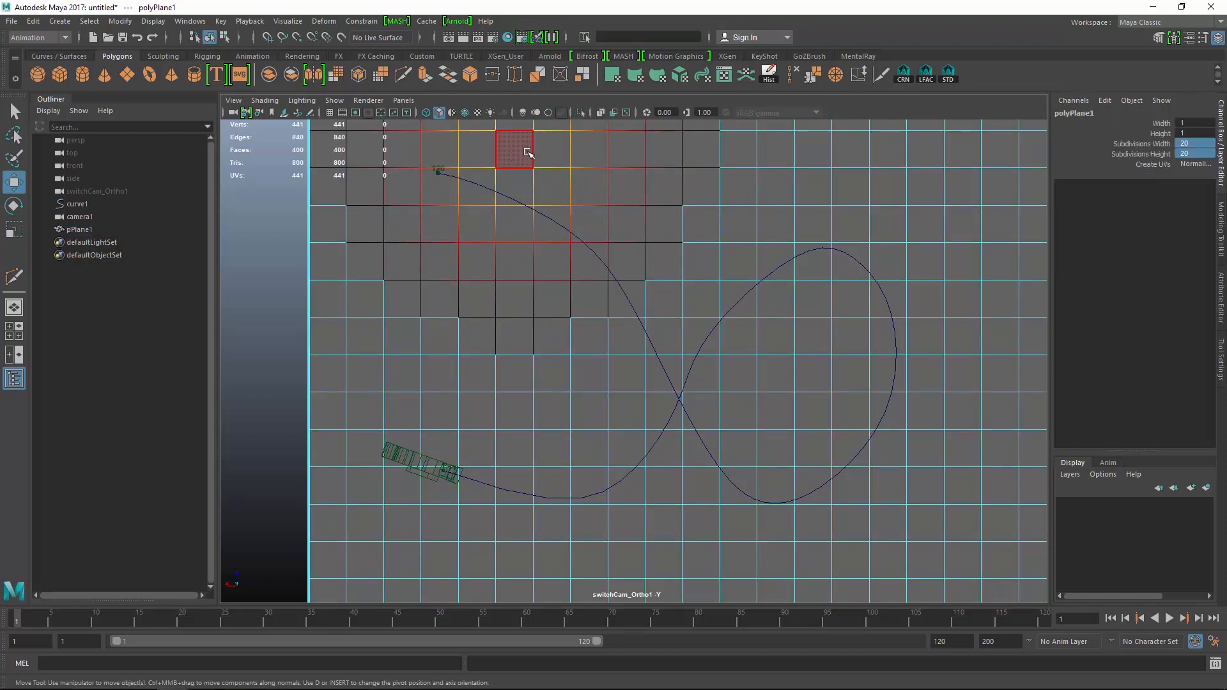
pyautogui.click(527, 150)
pyautogui.keyDown('shift'); pyautogui.click(522, 257); pyautogui.keyUp('shift')
pyautogui.keyDown('shift'); pyautogui.click(566, 342); pyautogui.keyUp('shift')
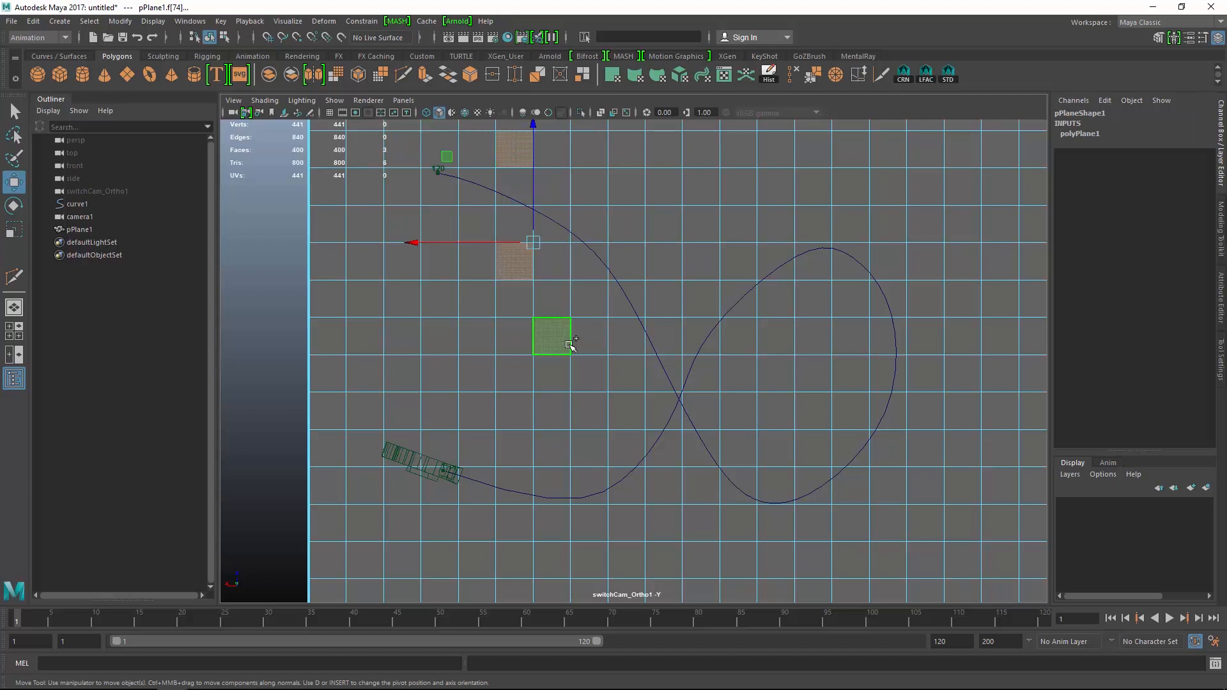
pyautogui.keyDown('shift'); pyautogui.click(665, 263); pyautogui.keyUp('shift')
pyautogui.keyDown('shift'); pyautogui.click(628, 190); pyautogui.keyUp('shift')
pyautogui.keyDown('shift'); pyautogui.click(776, 405); pyautogui.keyUp('shift')
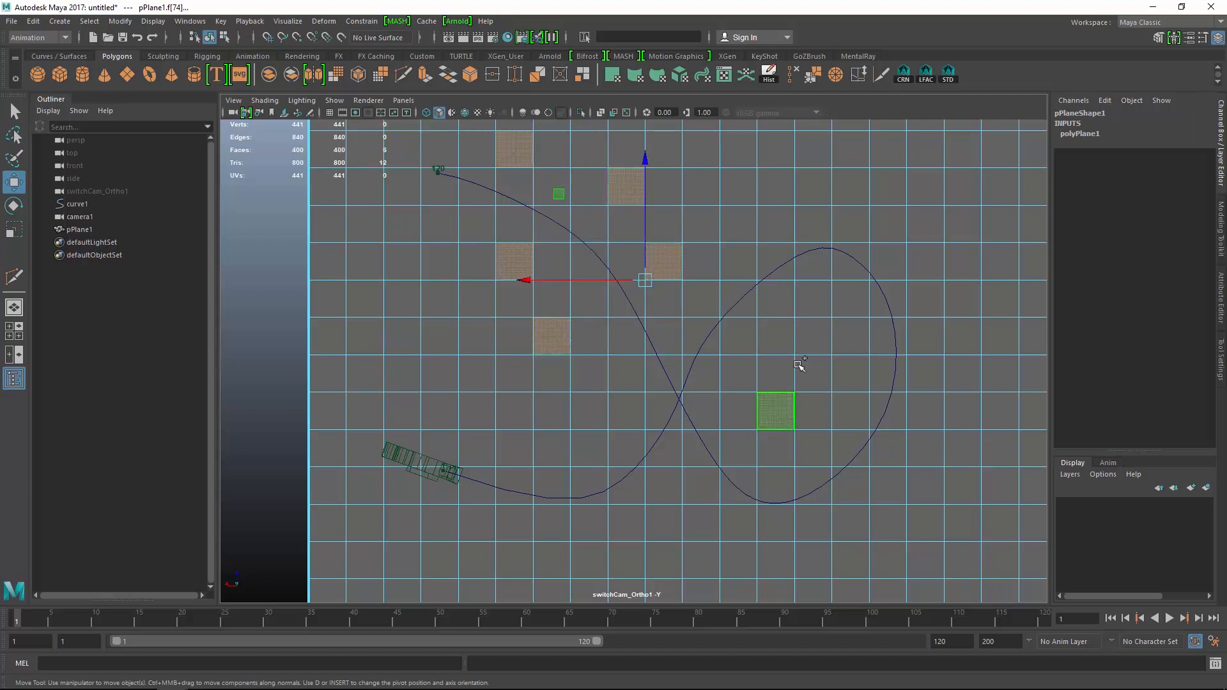
pyautogui.keyDown('shift'); pyautogui.click(812, 338); pyautogui.keyUp('shift')
pyautogui.keyDown('shift'); pyautogui.click(776, 225); pyautogui.keyUp('shift')
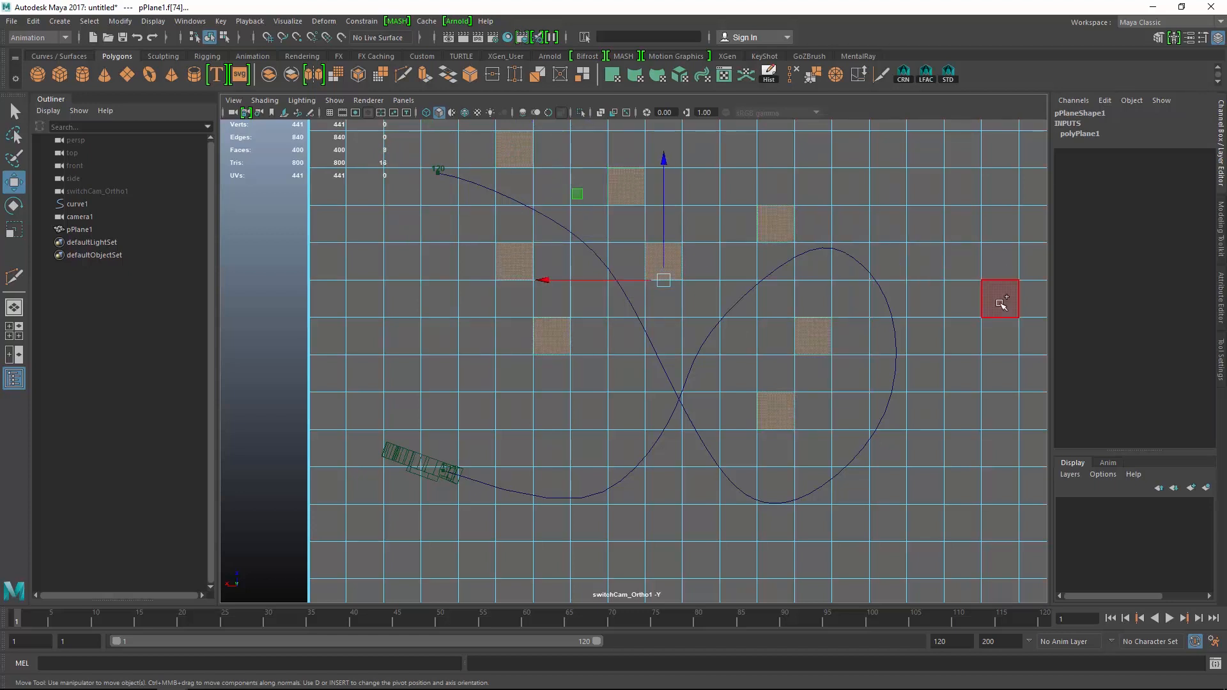
pyautogui.keyDown('shift'); pyautogui.click(962, 336); pyautogui.keyUp('shift')
pyautogui.keyDown('shift'); pyautogui.click(926, 447); pyautogui.keyUp('shift')
pyautogui.keyDown('shift'); pyautogui.click(889, 486); pyautogui.keyUp('shift')
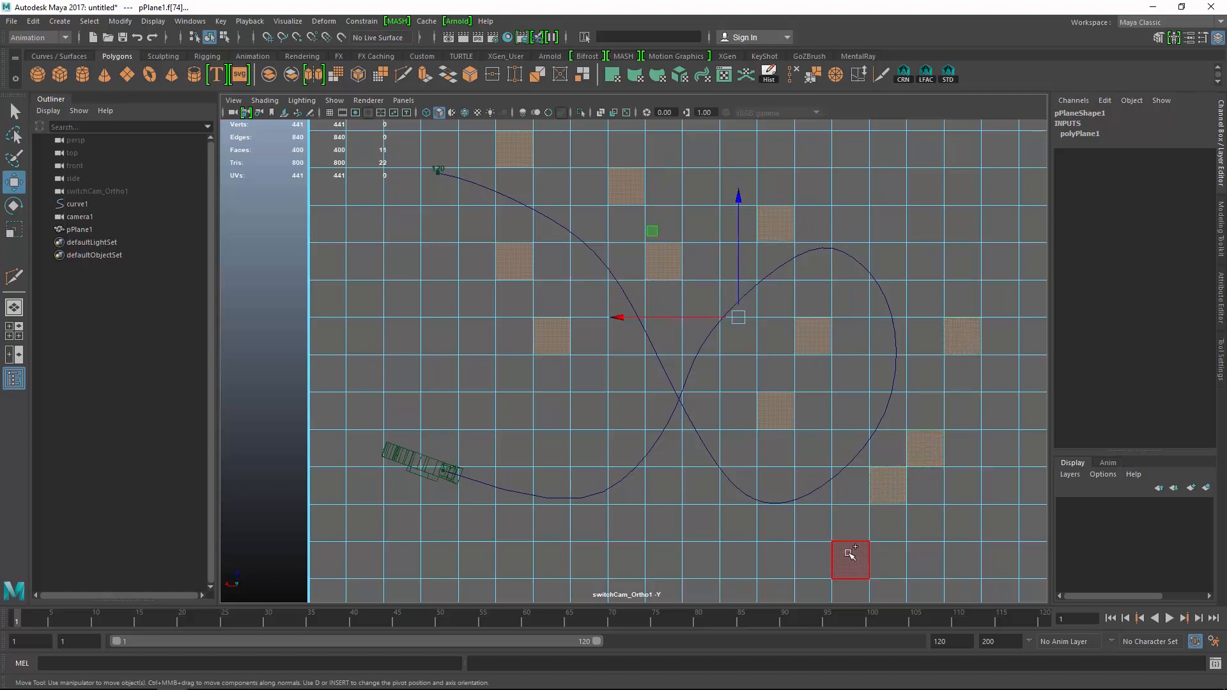
pyautogui.keyDown('shift'); pyautogui.click(850, 555); pyautogui.keyUp('shift')
pyautogui.keyDown('shift'); pyautogui.click(664, 521); pyautogui.keyUp('shift')
pyautogui.keyDown('shift'); pyautogui.click(625, 560); pyautogui.keyUp('shift')
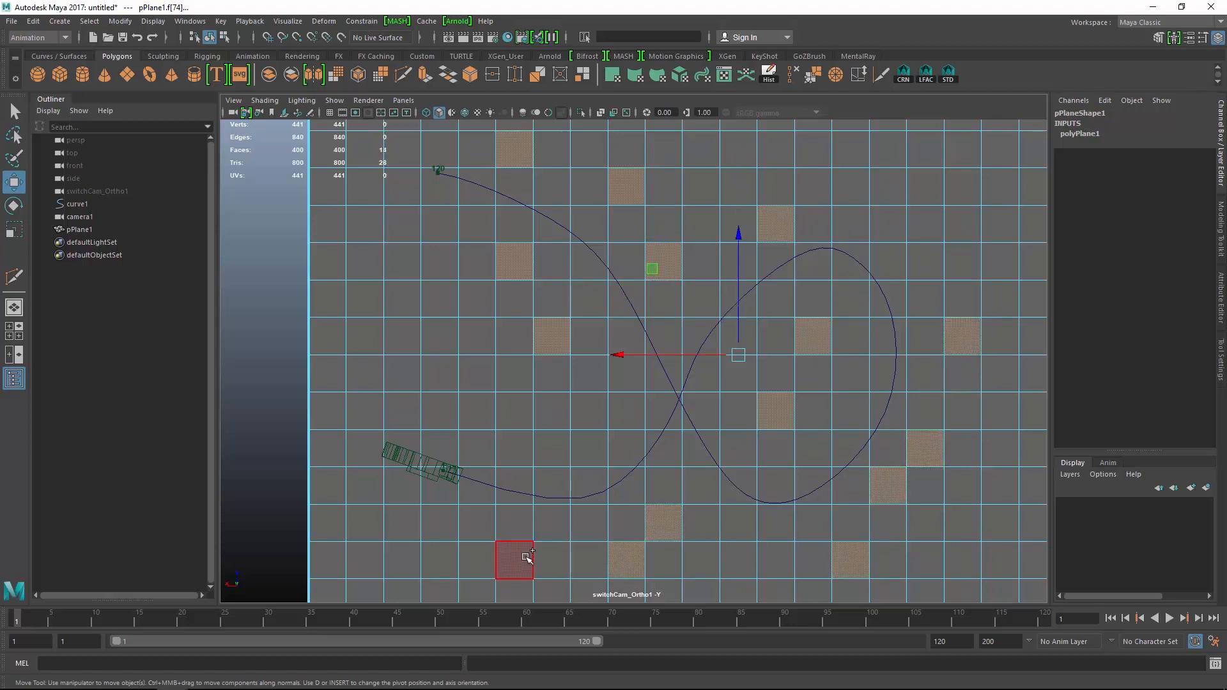
pyautogui.keyDown('shift'); pyautogui.click(527, 557); pyautogui.keyUp('shift')
pyautogui.keyDown('shift'); pyautogui.click(447, 524); pyautogui.keyUp('shift')
pyautogui.keyDown('shift'); pyautogui.click(552, 450); pyautogui.keyUp('shift')
pyautogui.keyDown('shift'); pyautogui.click(479, 408); pyautogui.keyUp('shift')
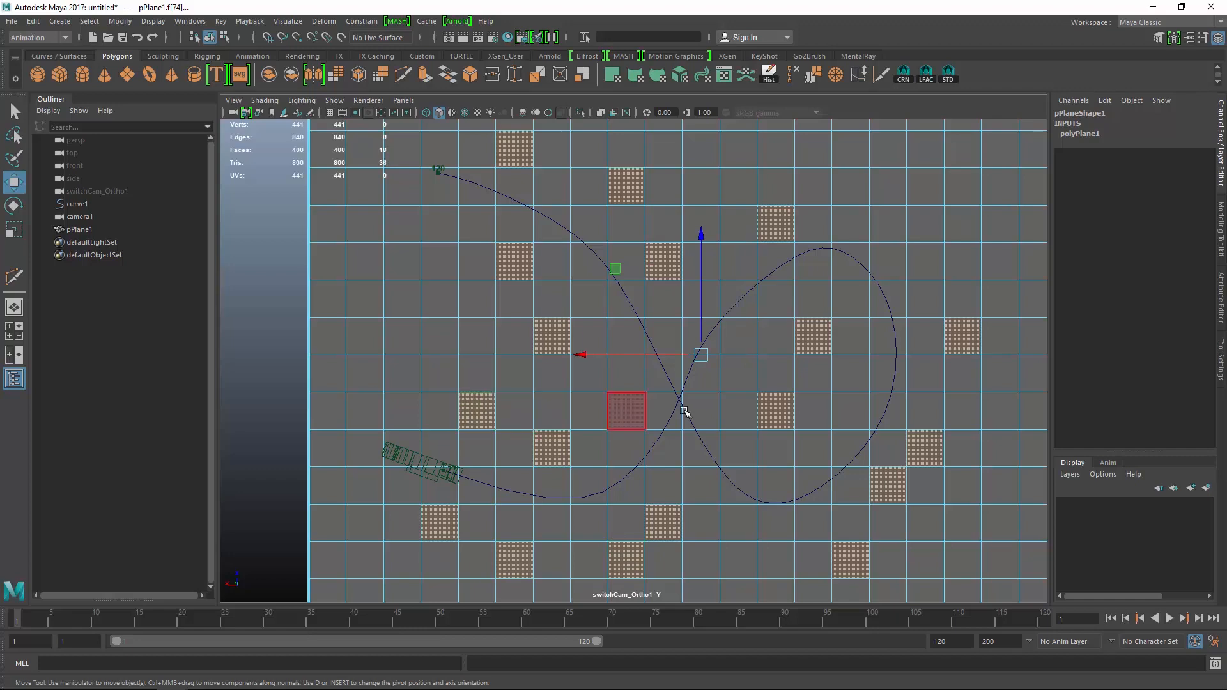
pyautogui.keyDown('alt'); pyautogui.moveTo(702, 411); pyautogui.dragTo(689, 312); pyautogui.keyUp('alt')
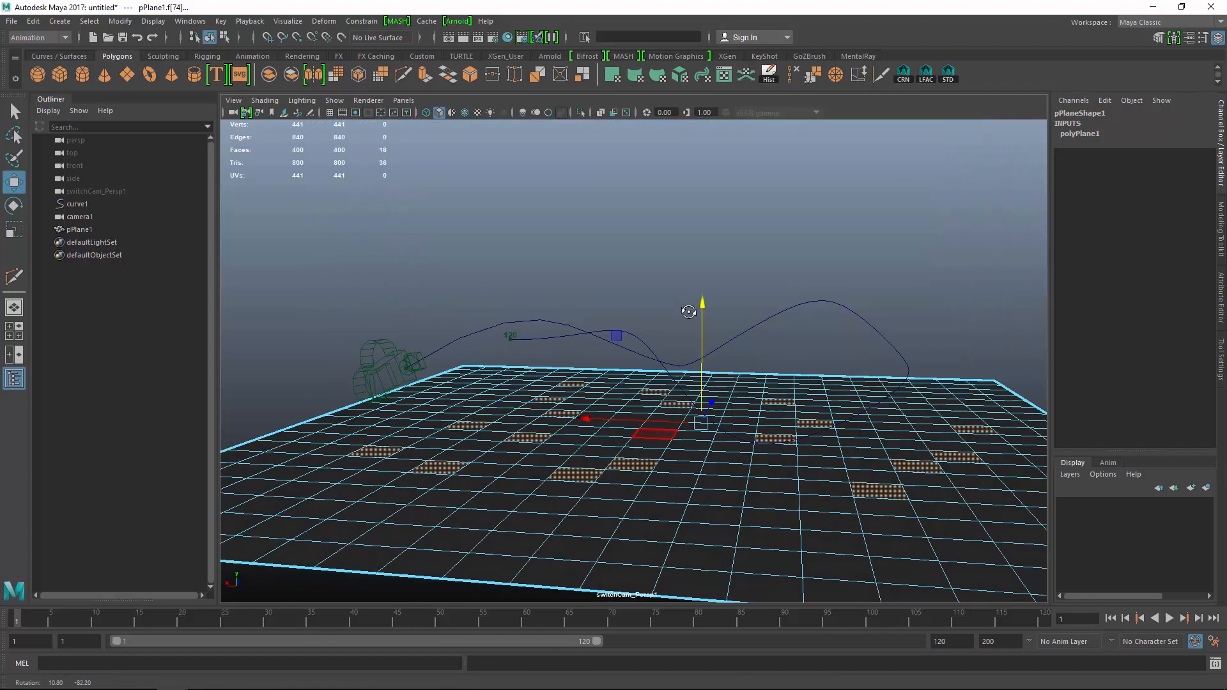
pyautogui.click(431, 78)
pyautogui.moveTo(574, 308); pyautogui.dragTo(596, 131)
pyautogui.press('q')
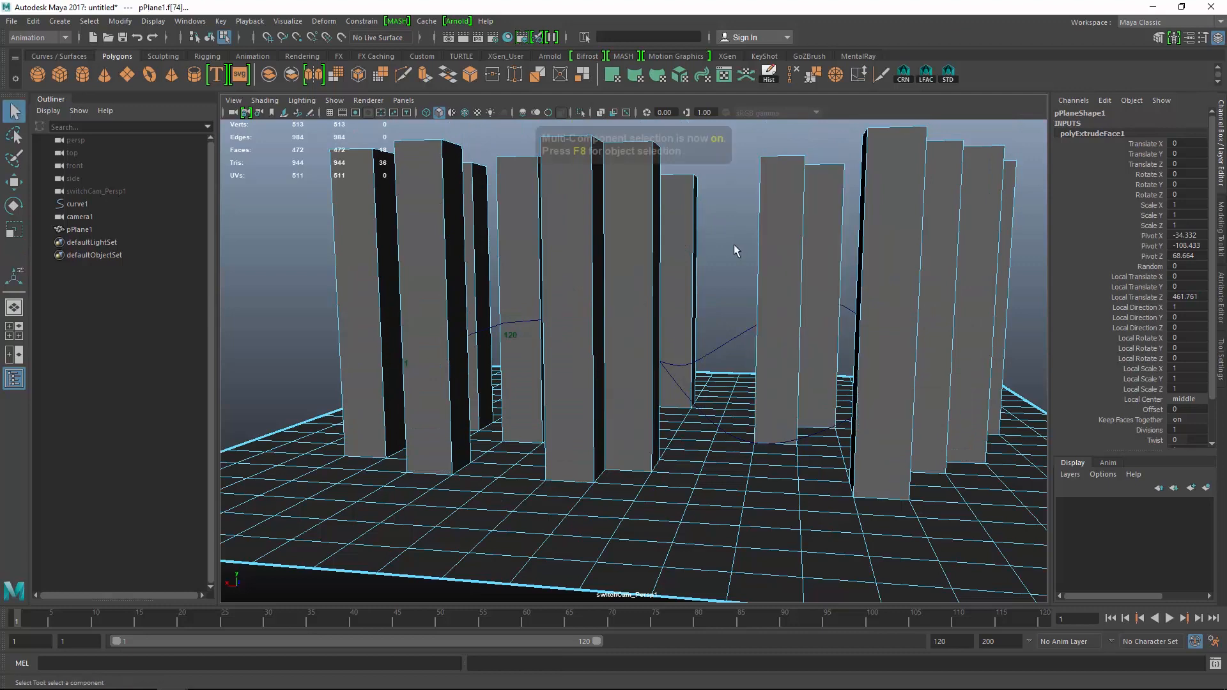
# Return to object mode, select the plane with its towers, and look through camera1 in the viewport
pyautogui.click(713, 262)
pyautogui.keyDown('alt'); pyautogui.moveTo(709, 263); pyautogui.dragTo(794, 261); pyautogui.keyUp('alt')
pyautogui.keyDown('alt'); pyautogui.moveTo(827, 261); pyautogui.dragTo(632, 128); pyautogui.keyUp('alt')
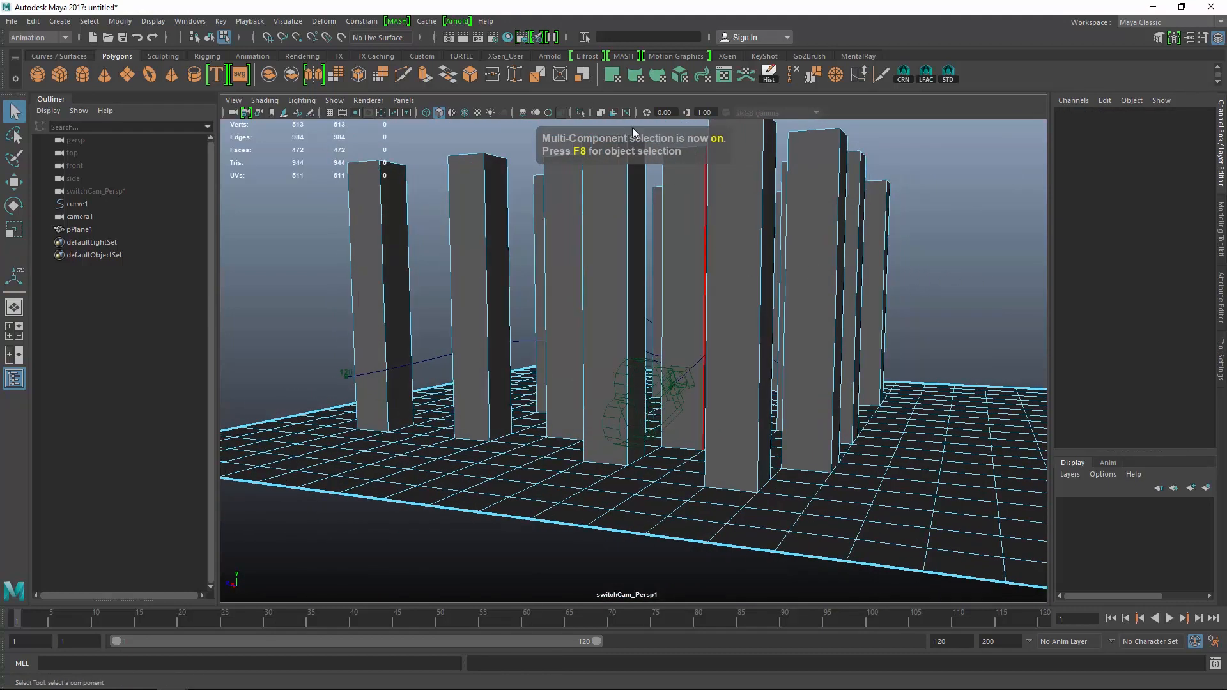
pyautogui.press('F8')
pyautogui.click(589, 194)
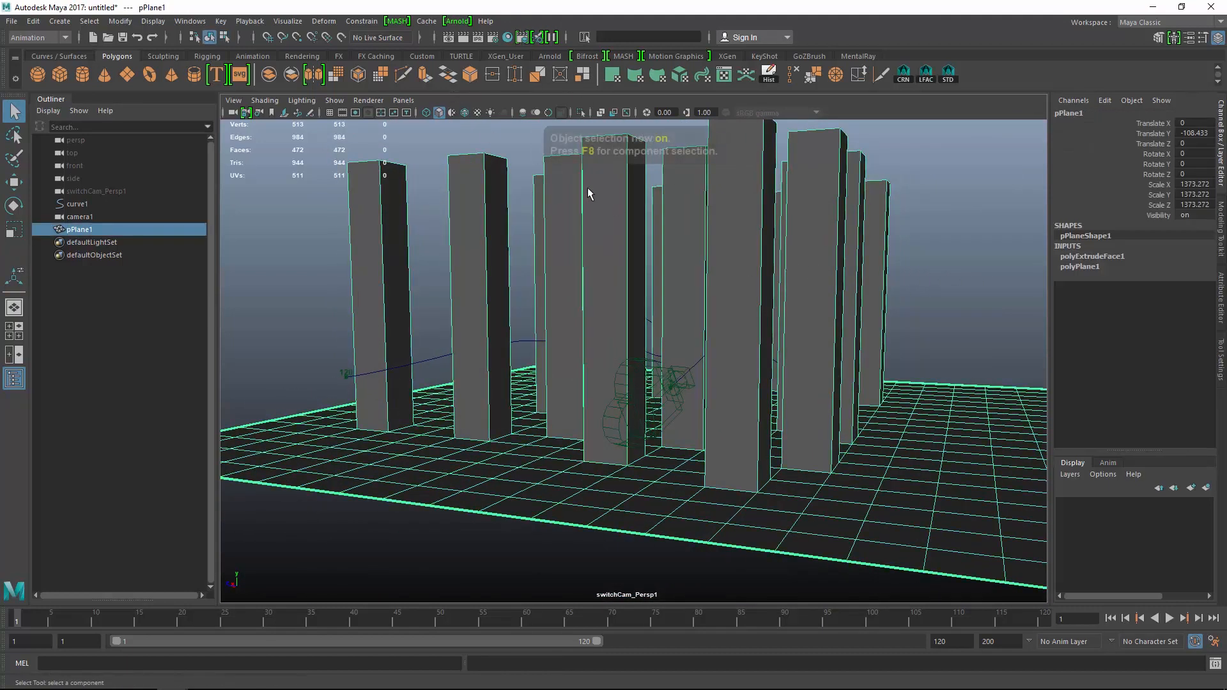
pyautogui.click(403, 100)
pyautogui.moveTo(448, 113)
pyautogui.click(589, 114)
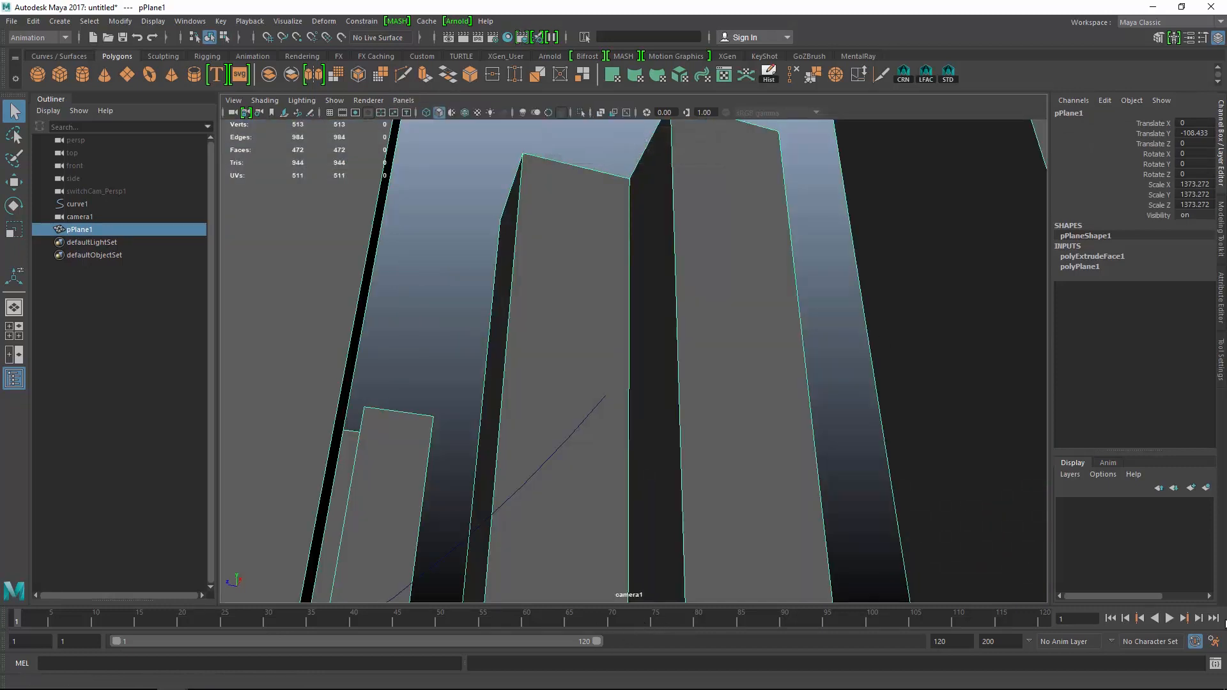
# Play the fly-through between the towers from camera1's view, return to frame 1, and replay it
pyautogui.click(1169, 618)
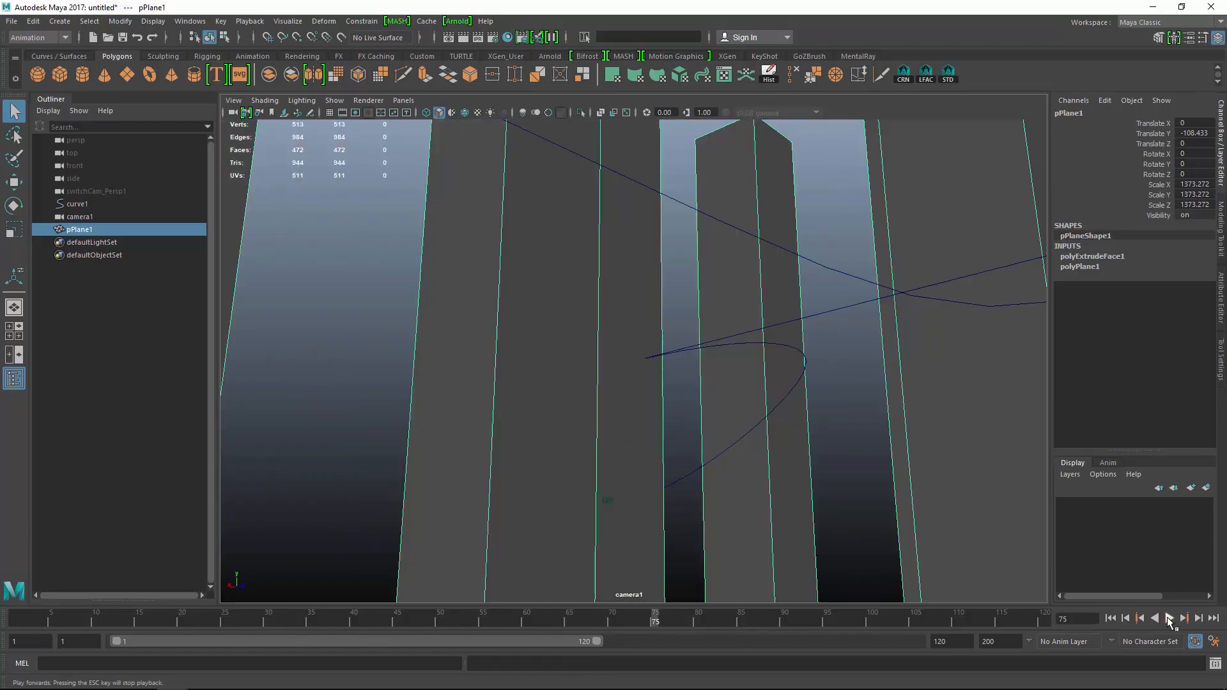
pyautogui.click(1169, 618)
pyautogui.moveTo(194, 623); pyautogui.dragTo(15, 617)
pyautogui.hotkey('alt', 'v')
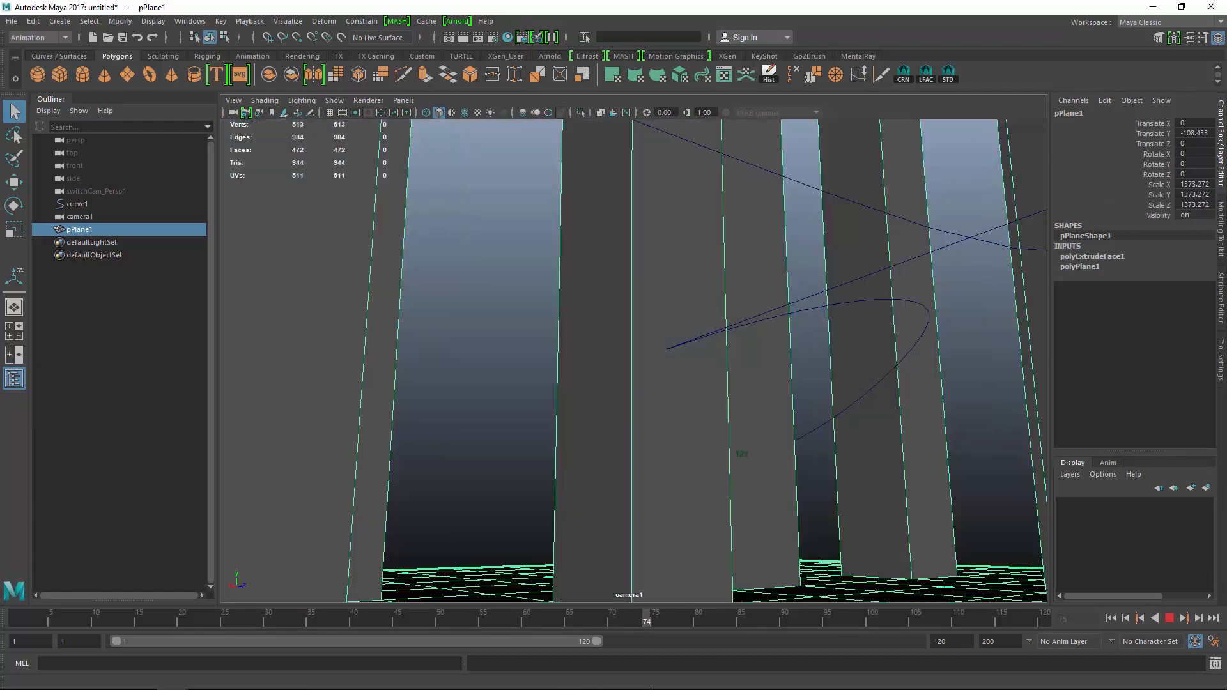
pyautogui.press('Escape')
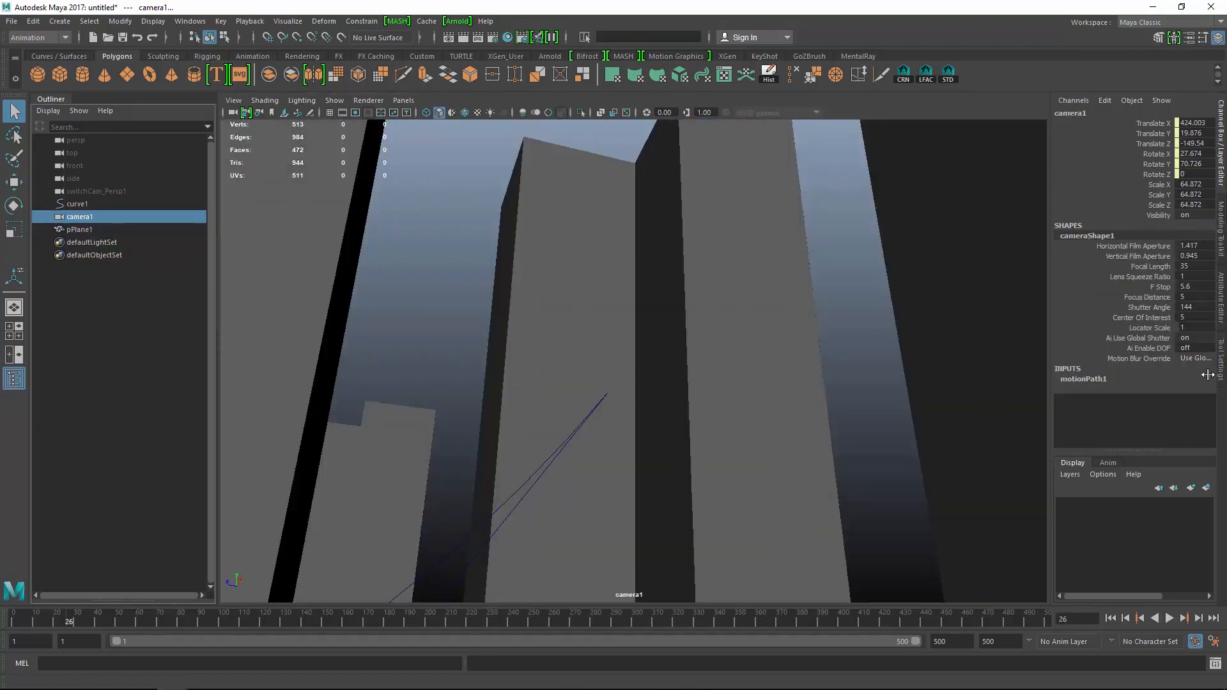
# Delete the camera and the plane with its towers, then add a polygon sphere scaled uniformly to about 19.38
pyautogui.keyDown('ctrl'); pyautogui.click(99, 225); pyautogui.keyUp('ctrl')
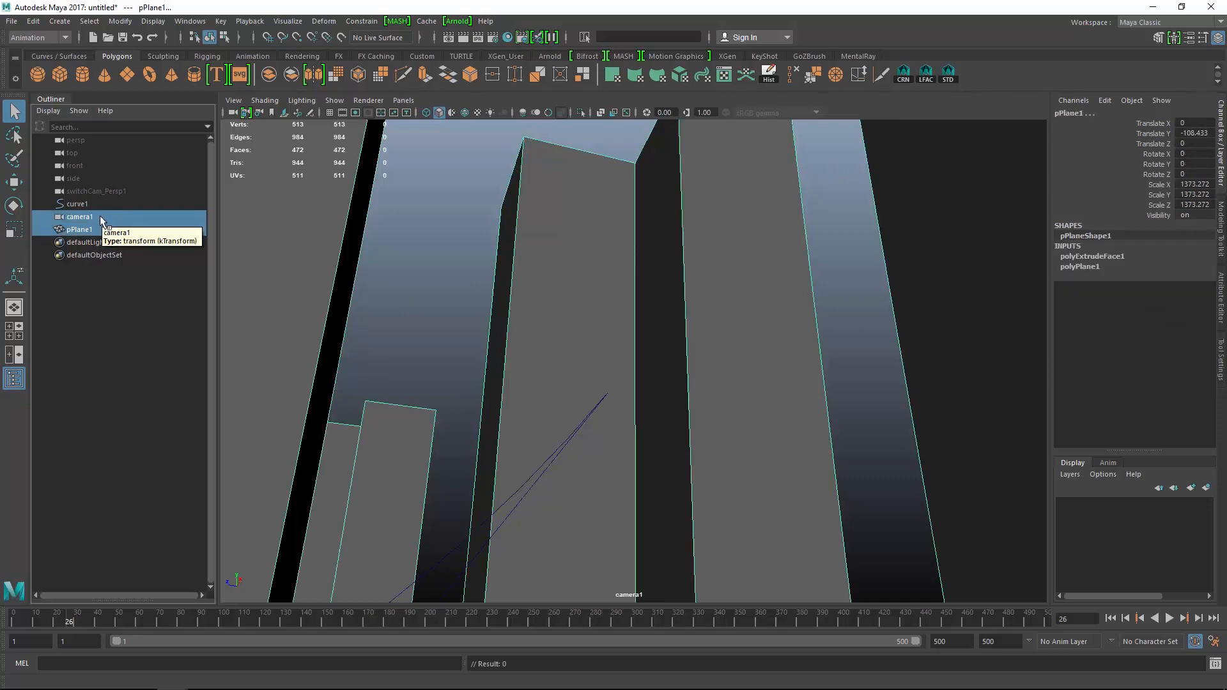
pyautogui.press('Delete')
pyautogui.keyDown('alt'); pyautogui.moveTo(520, 320); pyautogui.dragTo(352, 342); pyautogui.keyUp('alt')
pyautogui.press('r')
pyautogui.click(40, 74)
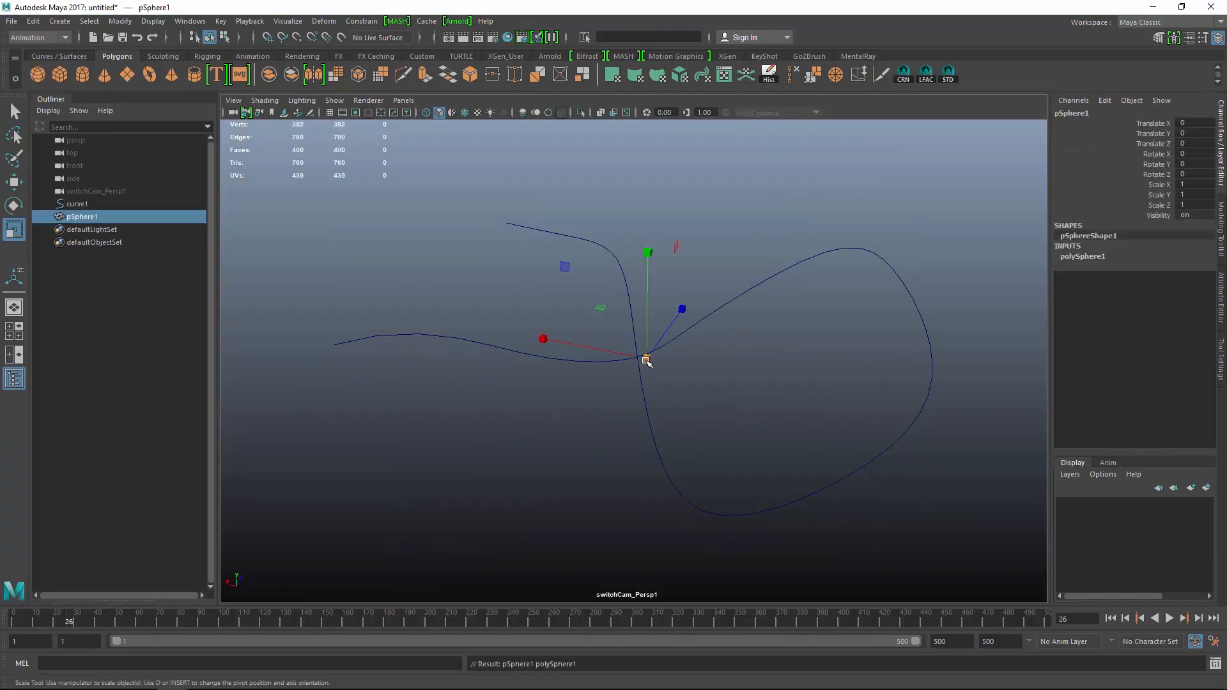
pyautogui.moveTo(646, 359); pyautogui.dragTo(668, 364)
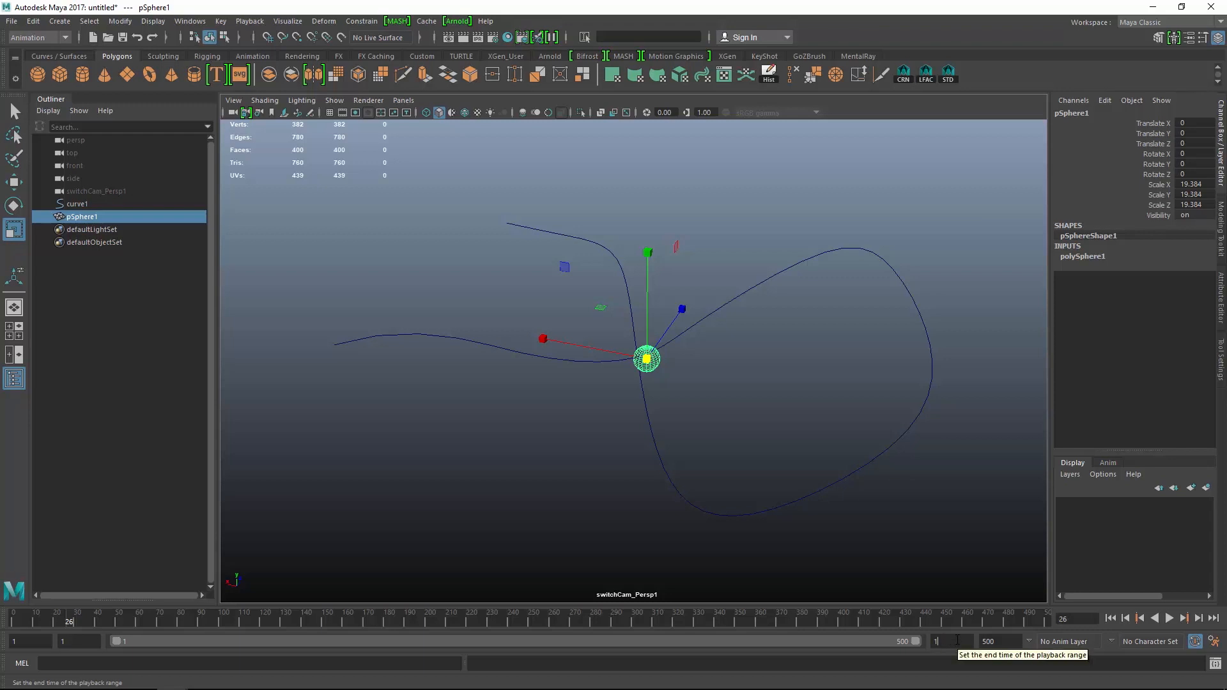
# Set the playback end time to 100 and attach the sphere to curve1 as a motion path
pyautogui.press('Return')
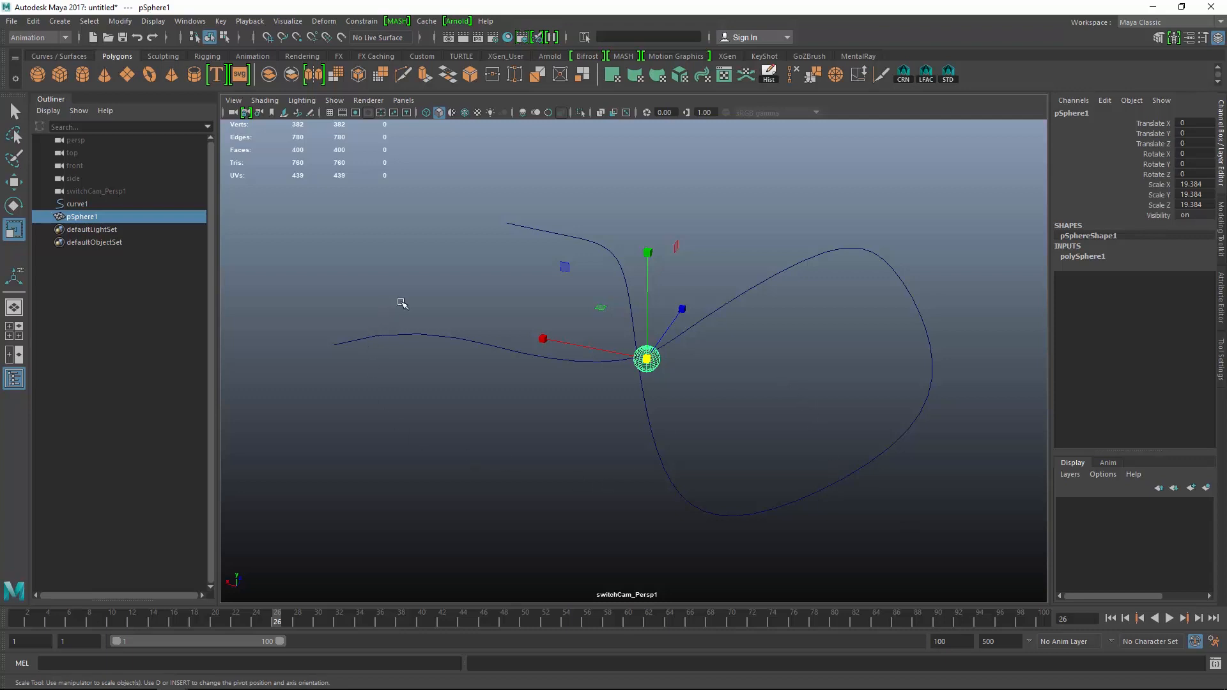
pyautogui.keyDown('shift'); pyautogui.moveTo(402, 304); pyautogui.dragTo(454, 398); pyautogui.keyUp('shift')
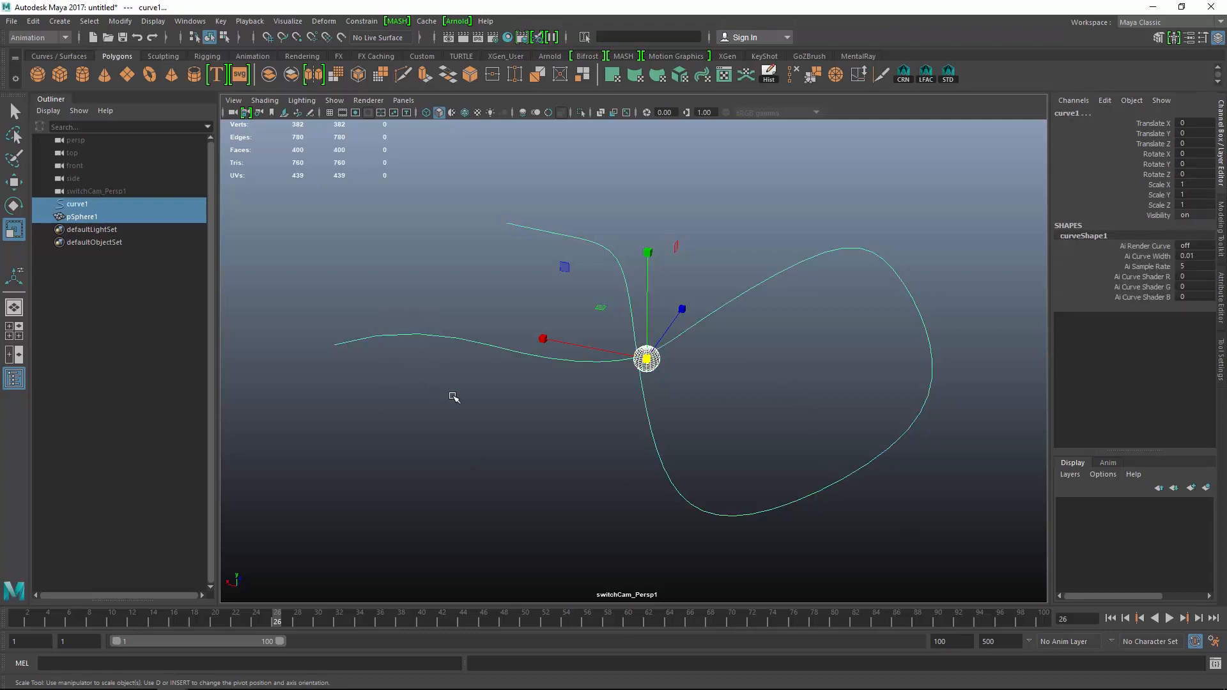
pyautogui.click(361, 21)
pyautogui.moveTo(420, 133)
pyautogui.click(561, 142)
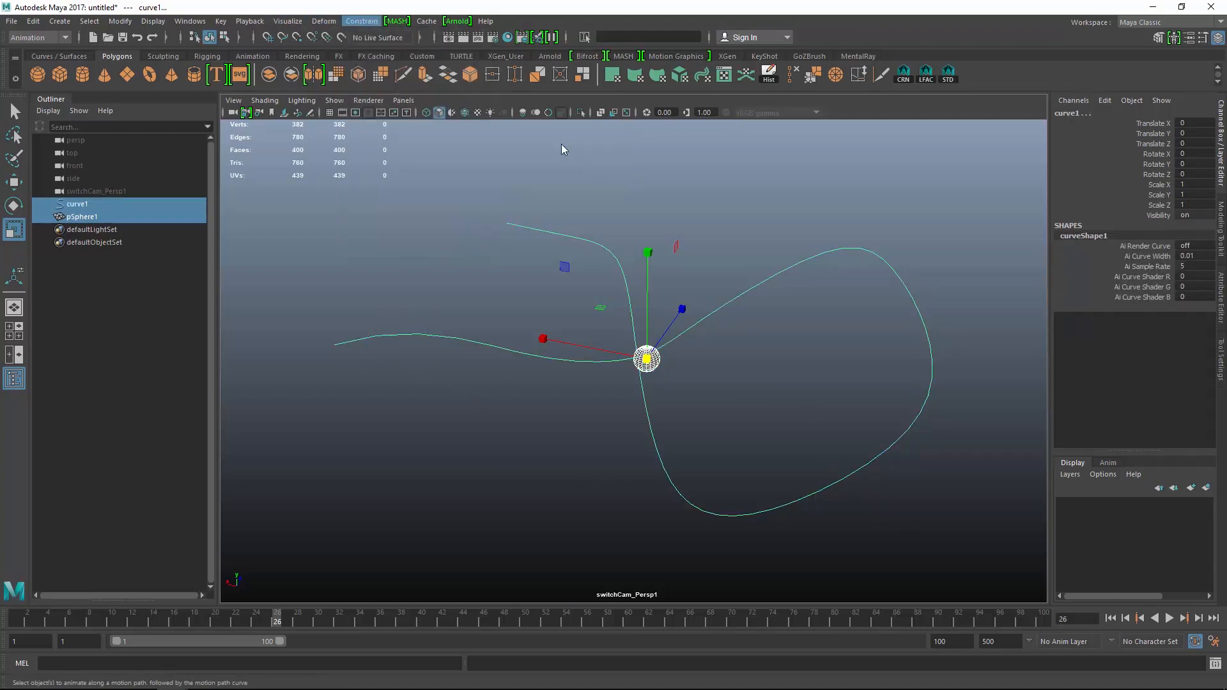
# Return to frame 1 and create an animation snapshot of the sphere with start time 1 and end time 100
pyautogui.click(479, 443)
pyautogui.hotkey('alt', 'shift', 'v')
pyautogui.click(339, 332)
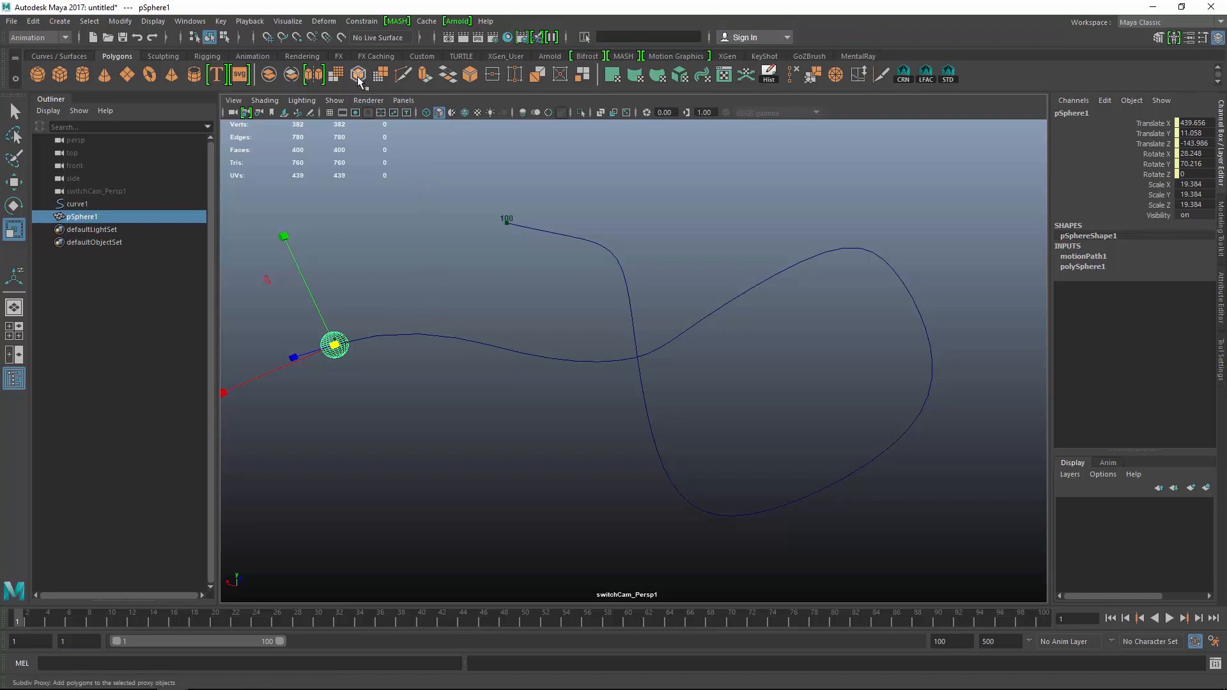
pyautogui.click(295, 22)
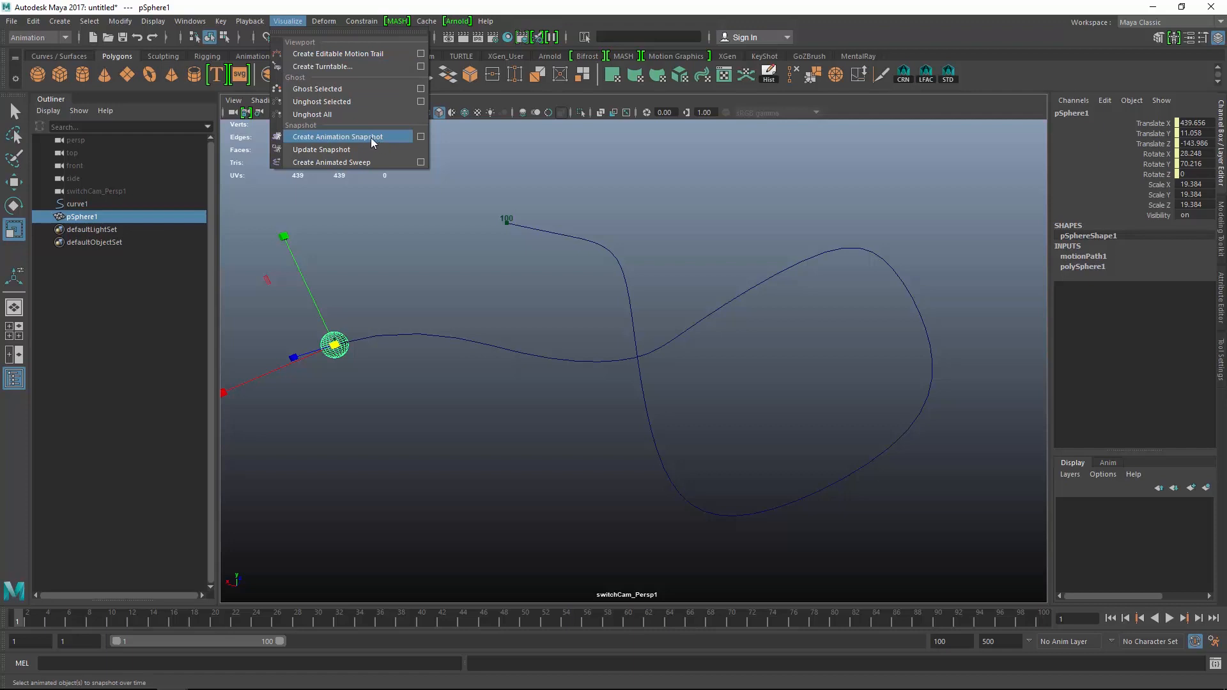
pyautogui.click(420, 137)
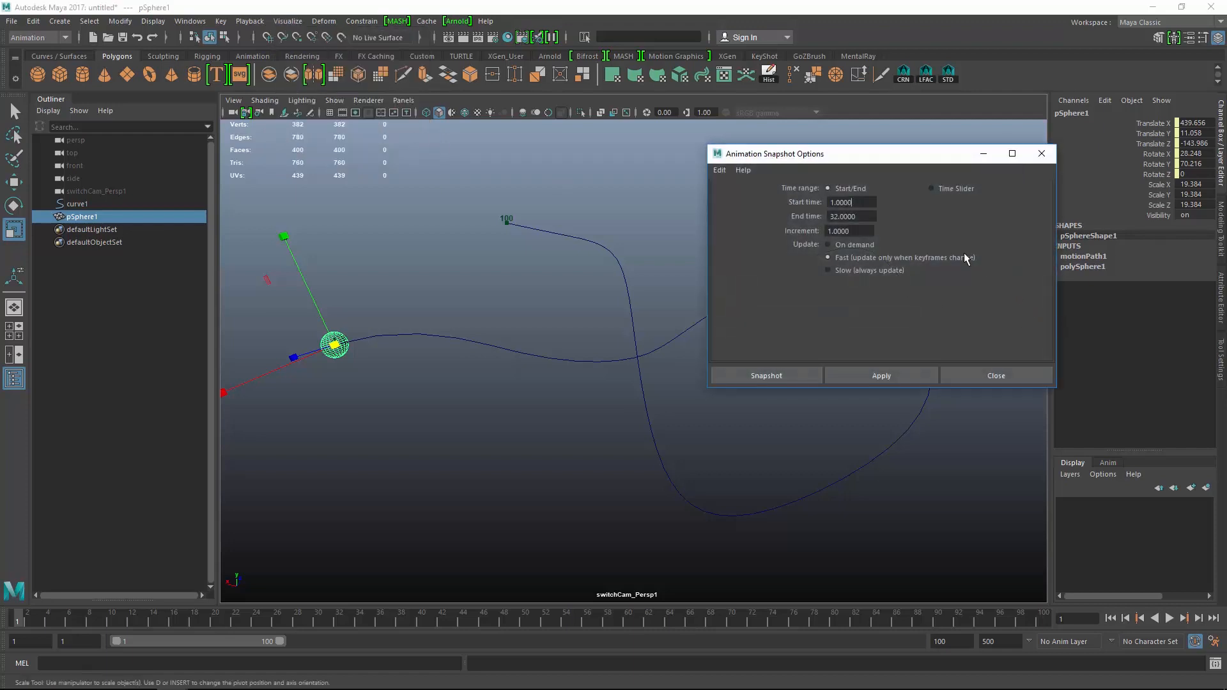
pyautogui.doubleClick(868, 219)
pyautogui.write('10')
pyautogui.press('Return')
pyautogui.write('100')
pyautogui.click(866, 377)
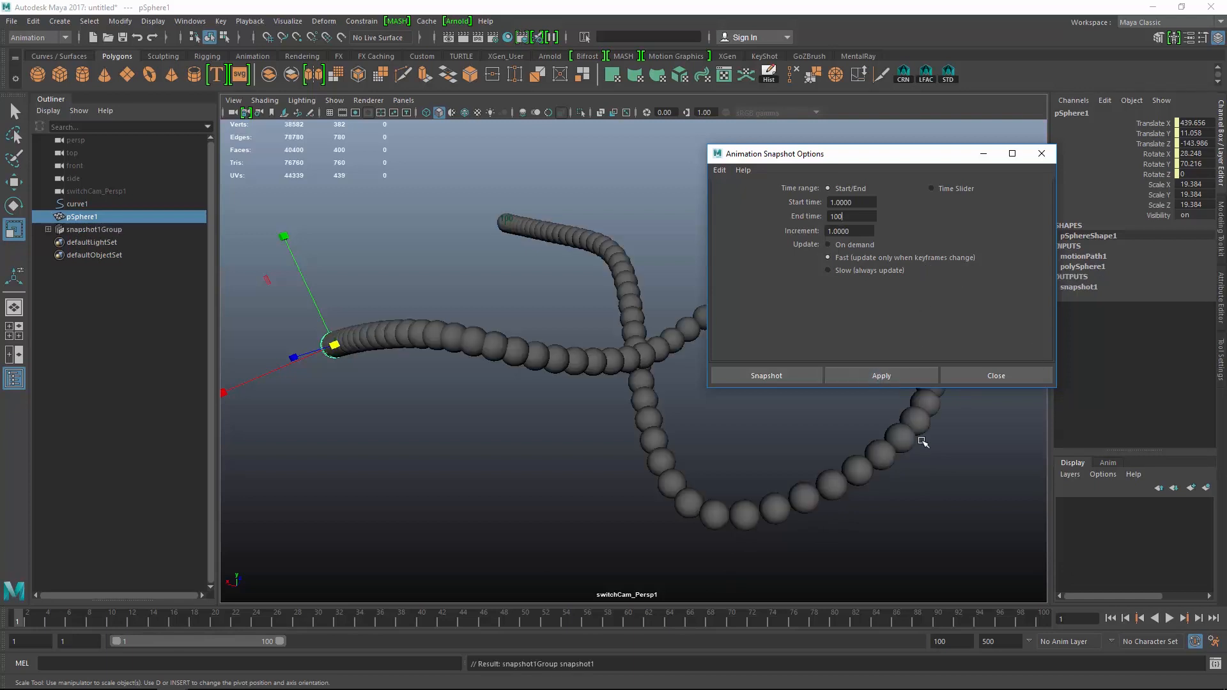
pyautogui.click(885, 545)
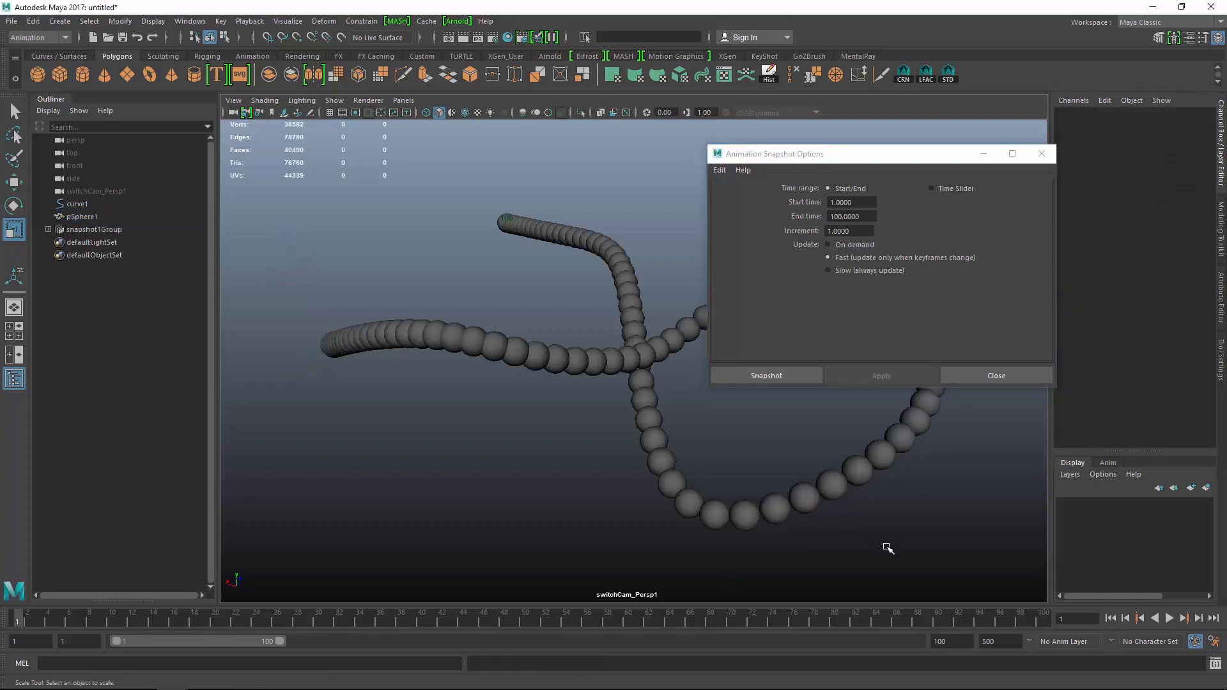
pyautogui.click(1041, 154)
# Open the Graph Editor beside the sphere chain and display pSphere1's motion path animation curve
pyautogui.keyDown('alt'); pyautogui.moveTo(814, 356); pyautogui.dragTo(536, 419); pyautogui.keyUp('alt')
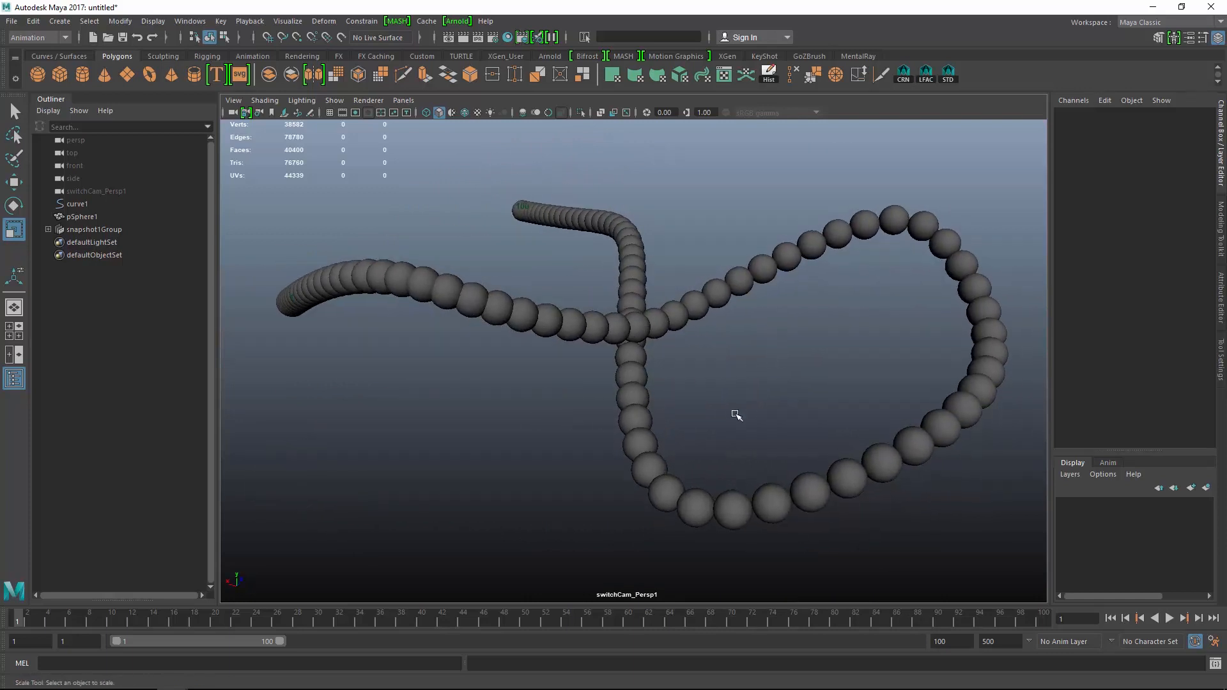
pyautogui.keyDown('alt'); pyautogui.moveTo(736, 415); pyautogui.dragTo(460, 424); pyautogui.keyUp('alt')
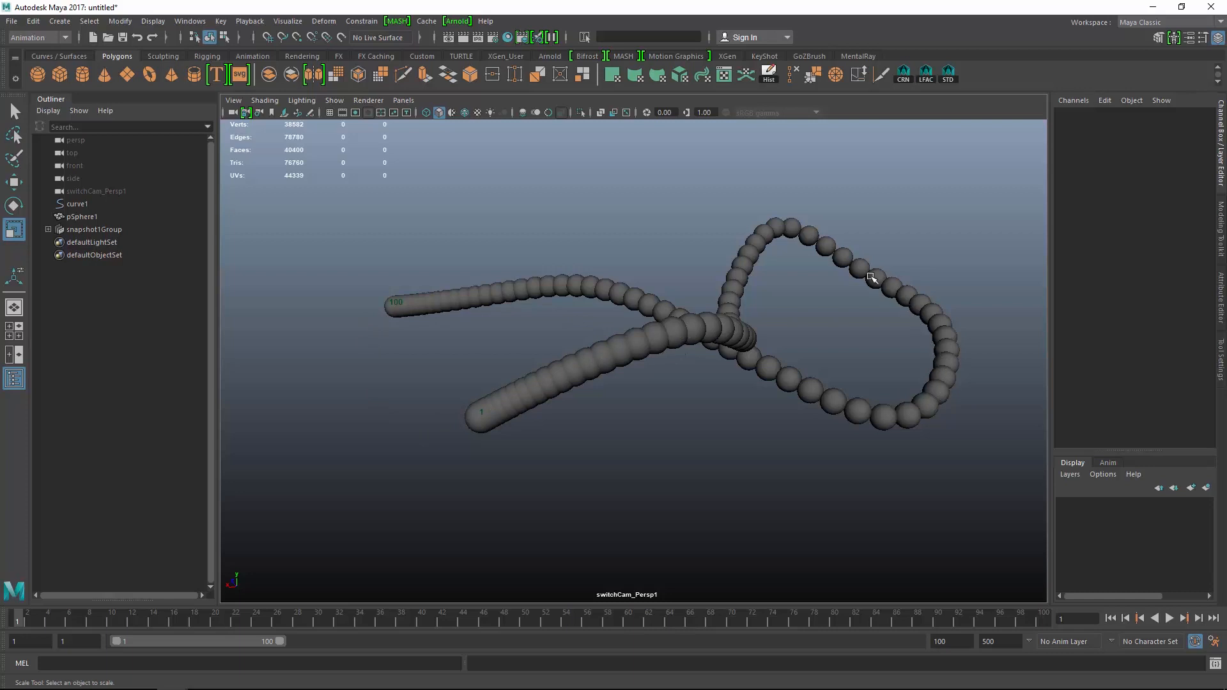
pyautogui.click(190, 21)
pyautogui.moveTo(232, 97)
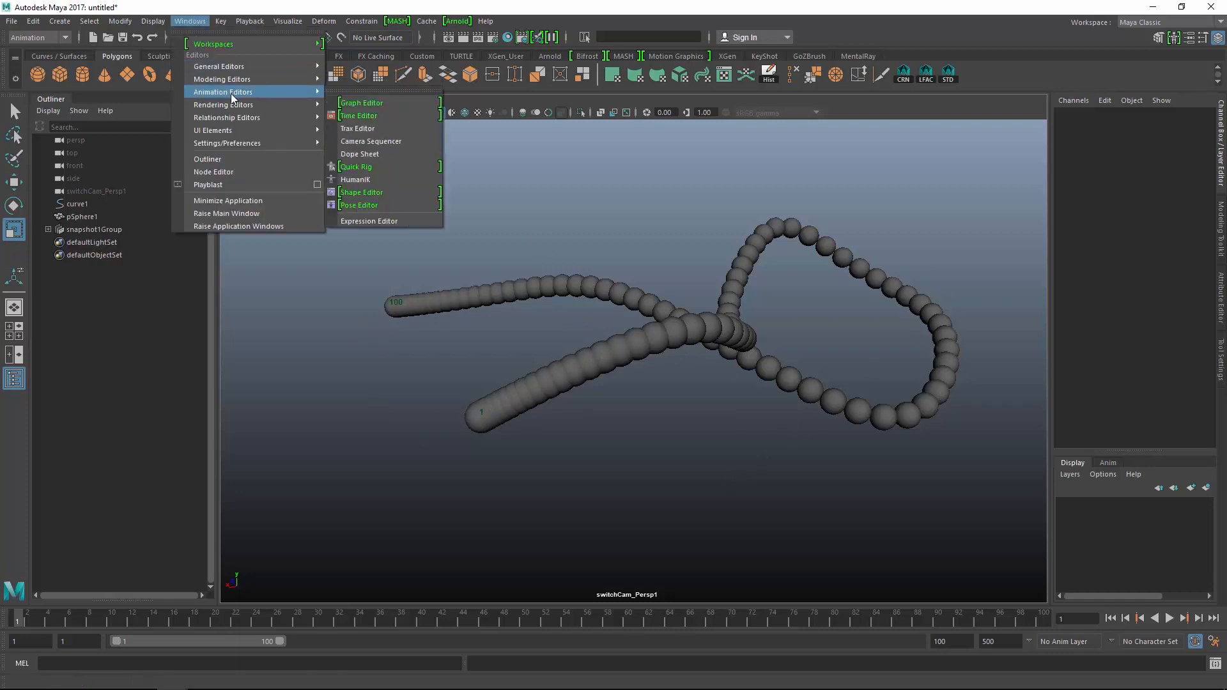
pyautogui.click(370, 110)
pyautogui.moveTo(458, 174); pyautogui.dragTo(1010, 224)
pyautogui.click(108, 215)
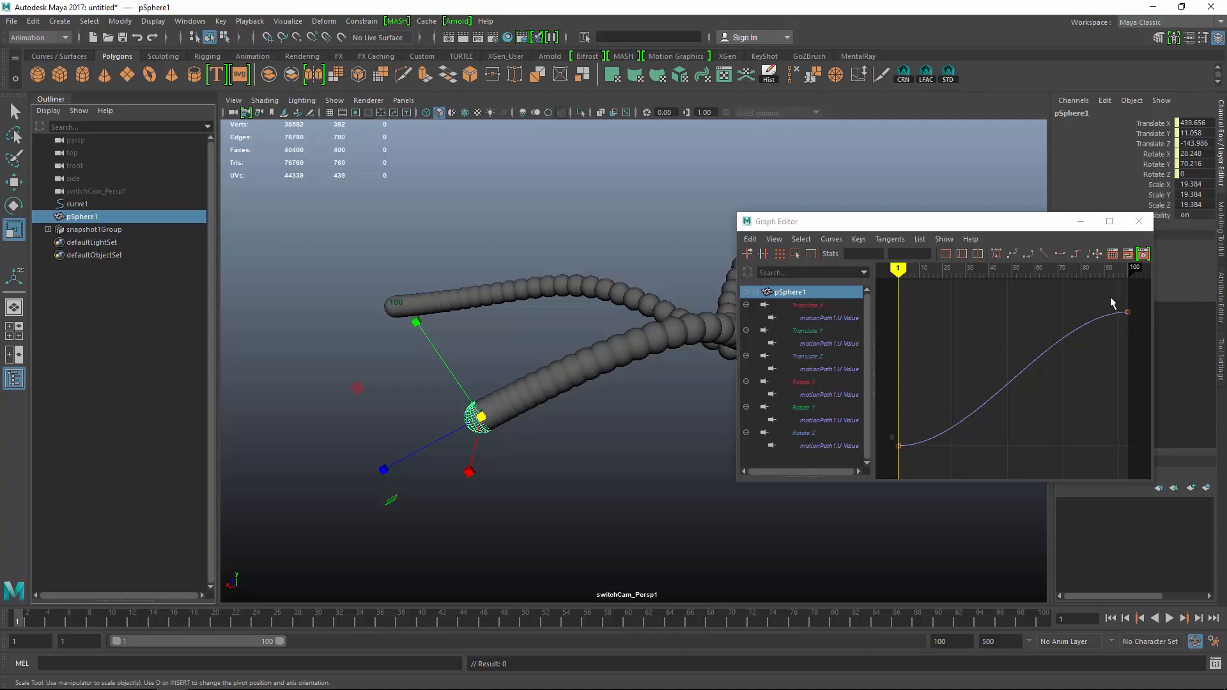
# Select both keys of the sphere's motion path curve and make their tangents linear
pyautogui.moveTo(1096, 300); pyautogui.dragTo(1144, 345)
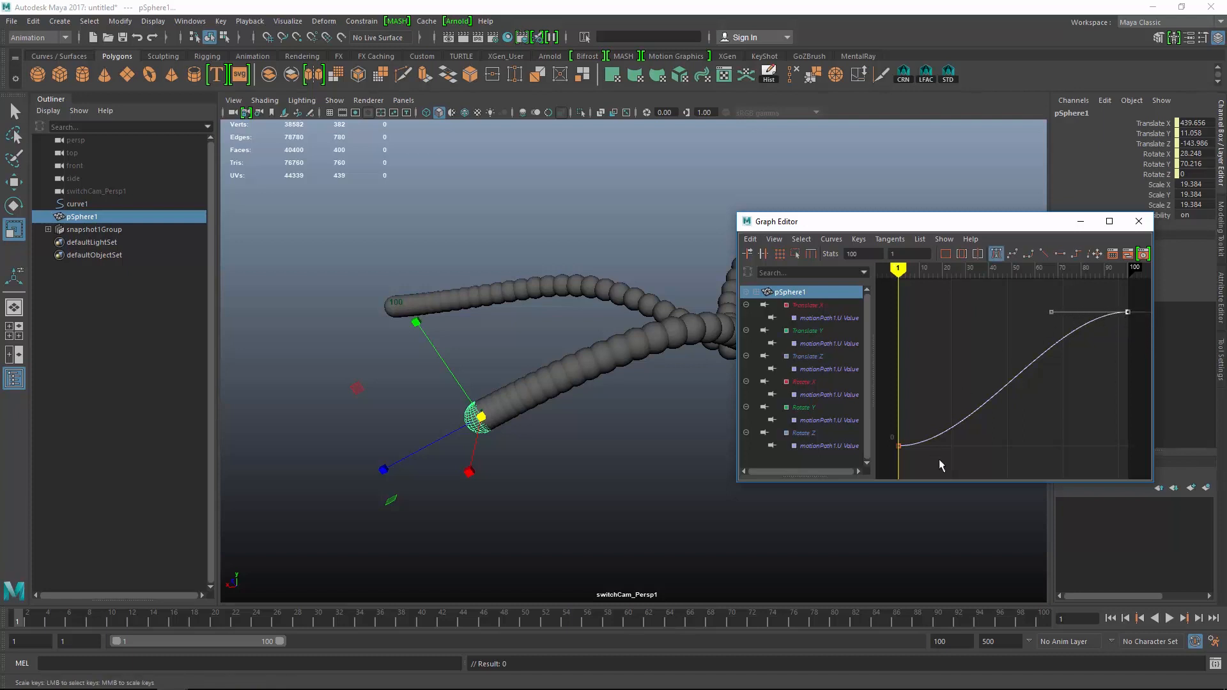
pyautogui.moveTo(923, 451); pyautogui.dragTo(877, 451)
pyautogui.moveTo(1140, 294); pyautogui.dragTo(888, 460)
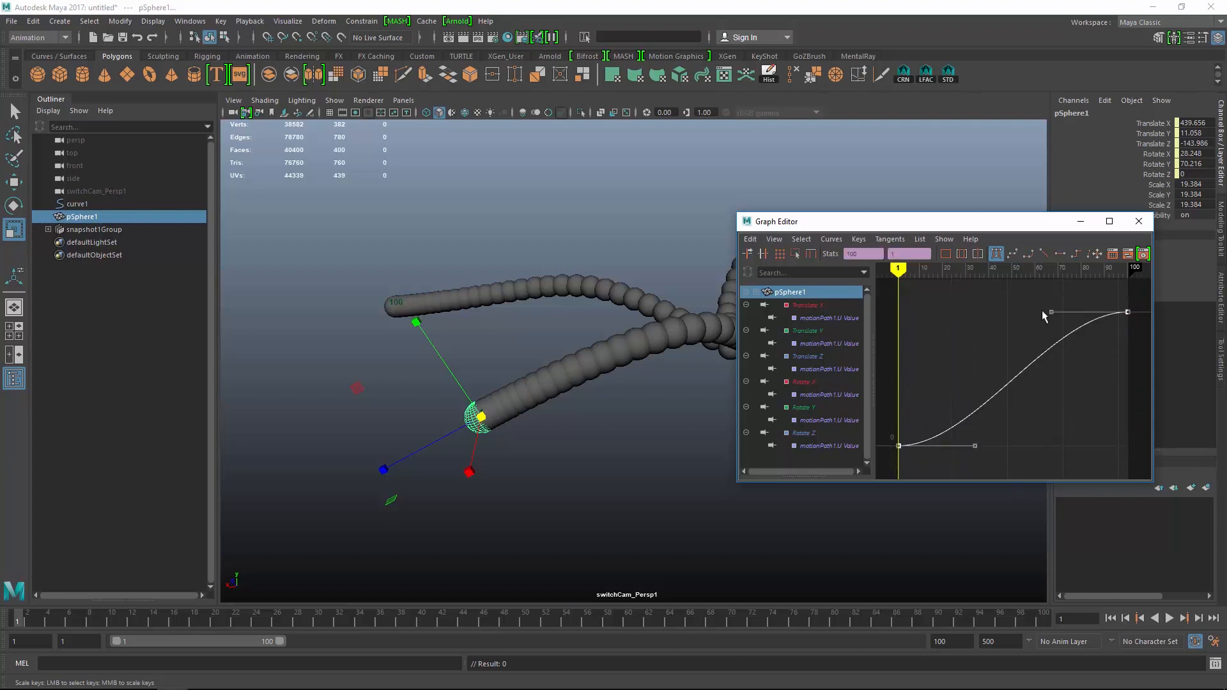
pyautogui.click(1044, 255)
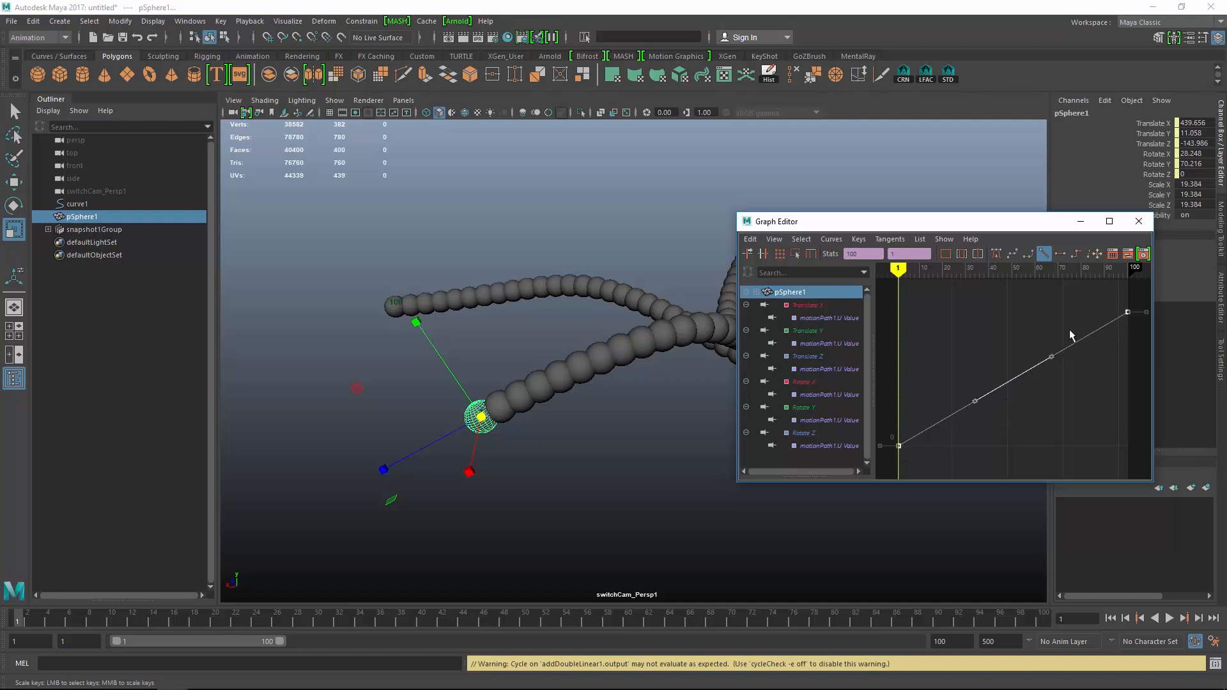
# Show curve1's control vertices and move cv[5] on the loop to reshape the chain of spheres
pyautogui.keyDown('alt'); pyautogui.moveTo(660, 487); pyautogui.dragTo(632, 441, button='right'); pyautogui.keyUp('alt')
pyautogui.keyDown('alt'); pyautogui.moveTo(632, 441); pyautogui.dragTo(550, 424, button='middle'); pyautogui.keyUp('alt')
pyautogui.keyDown('alt'); pyautogui.moveTo(551, 424); pyautogui.dragTo(611, 471); pyautogui.keyUp('alt')
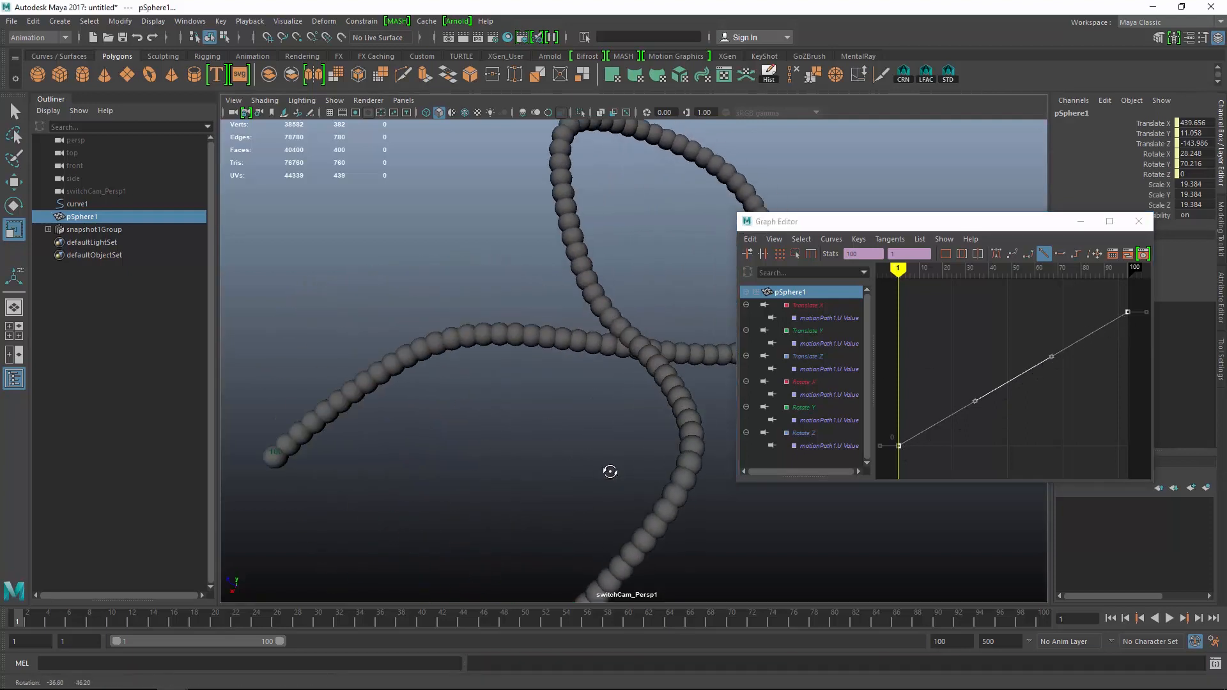
pyautogui.keyDown('alt'); pyautogui.moveTo(611, 471); pyautogui.dragTo(589, 410, button='right'); pyautogui.keyUp('alt')
pyautogui.keyDown('alt'); pyautogui.moveTo(588, 409); pyautogui.dragTo(599, 379); pyautogui.keyUp('alt')
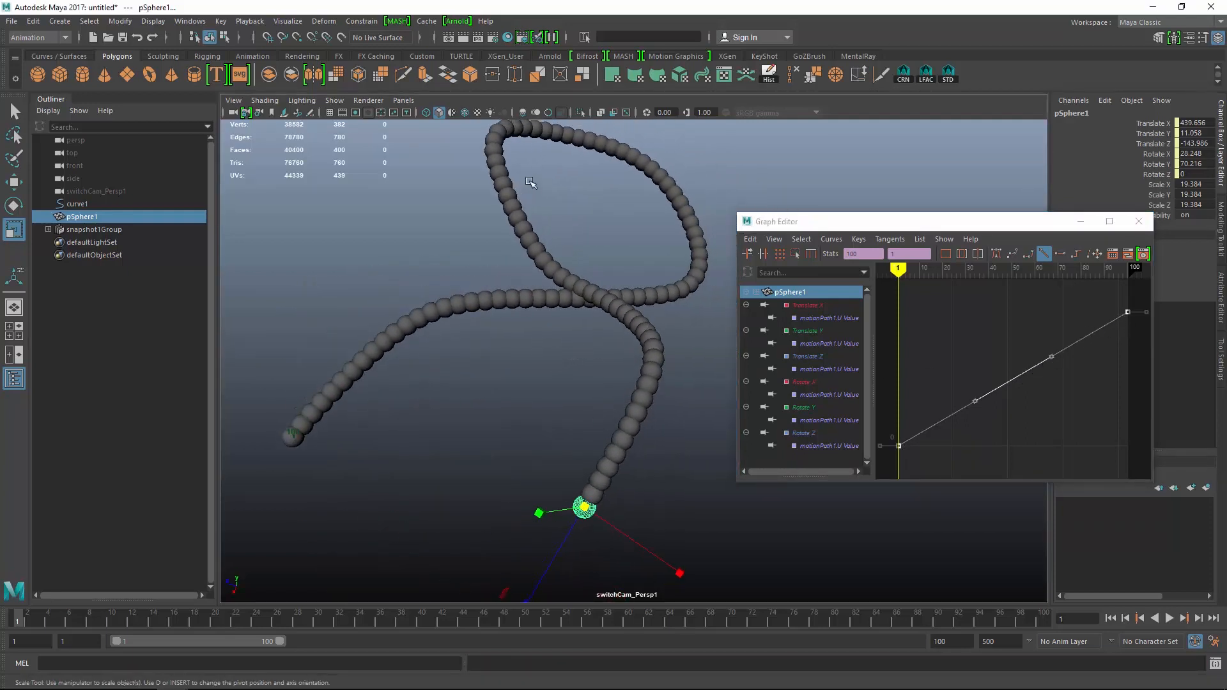
pyautogui.keyDown('alt'); pyautogui.moveTo(637, 292); pyautogui.dragTo(563, 377); pyautogui.keyUp('alt')
pyautogui.click(77, 204)
pyautogui.moveTo(628, 186); pyautogui.dragTo(579, 185, button='right')
pyautogui.moveTo(634, 228)
pyautogui.mouseDown()
pyautogui.moveTo(684, 281)
pyautogui.moveTo(642, 288)
pyautogui.moveTo(701, 262)
pyautogui.moveTo(638, 242)
pyautogui.mouseUp()
pyautogui.press('w')
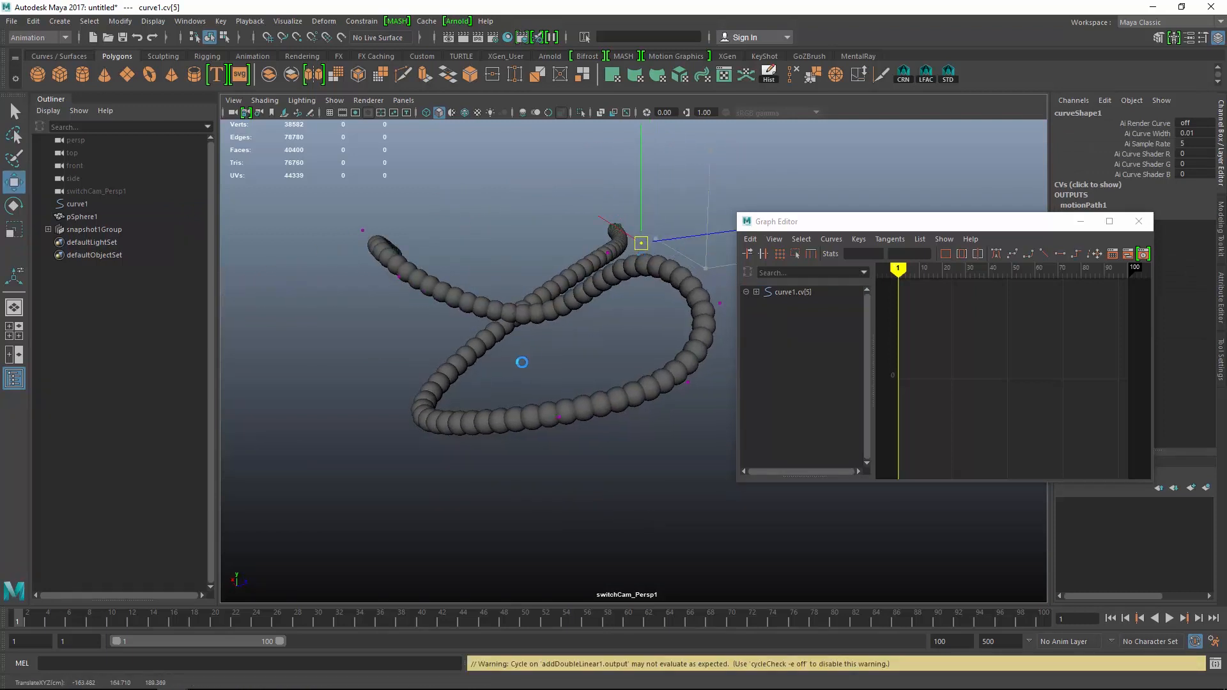
# Select control vertices 9 and 10 of curve1 and move them to reshape the lower part of the loop
pyautogui.moveTo(522, 362); pyautogui.dragTo(569, 476)
pyautogui.moveTo(409, 390); pyautogui.dragTo(549, 458)
pyautogui.moveTo(511, 498); pyautogui.dragTo(511, 445)
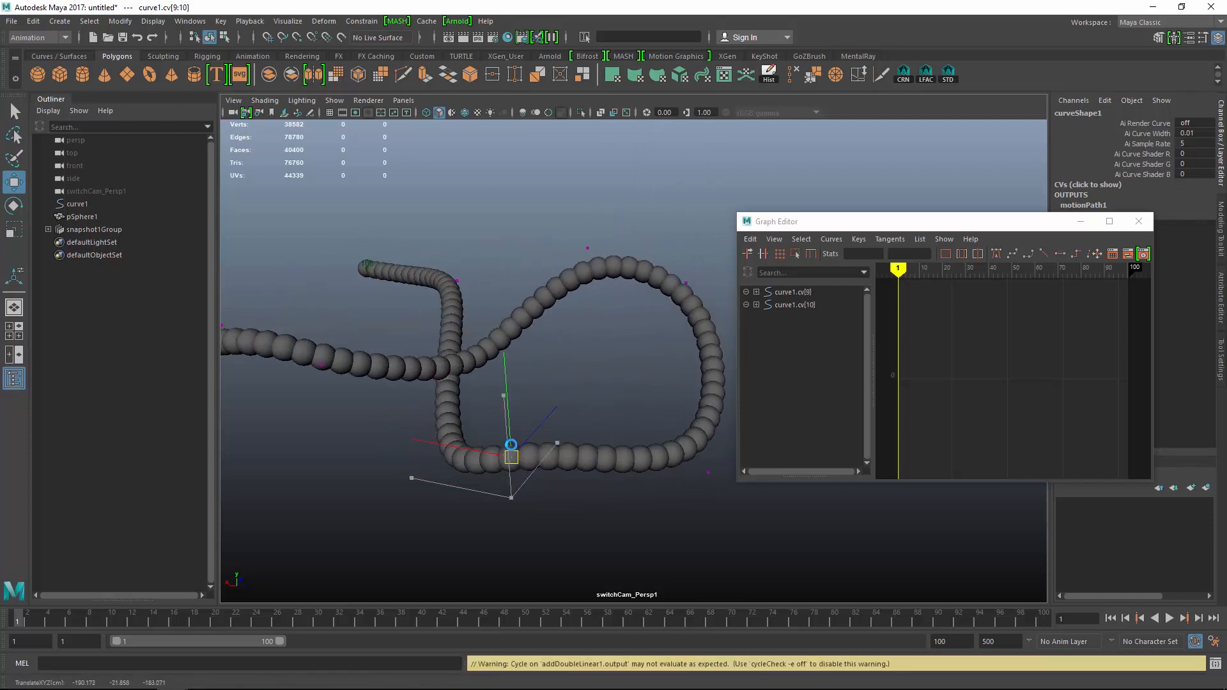
pyautogui.keyDown('alt'); pyautogui.moveTo(646, 480); pyautogui.dragTo(632, 429); pyautogui.keyUp('alt')
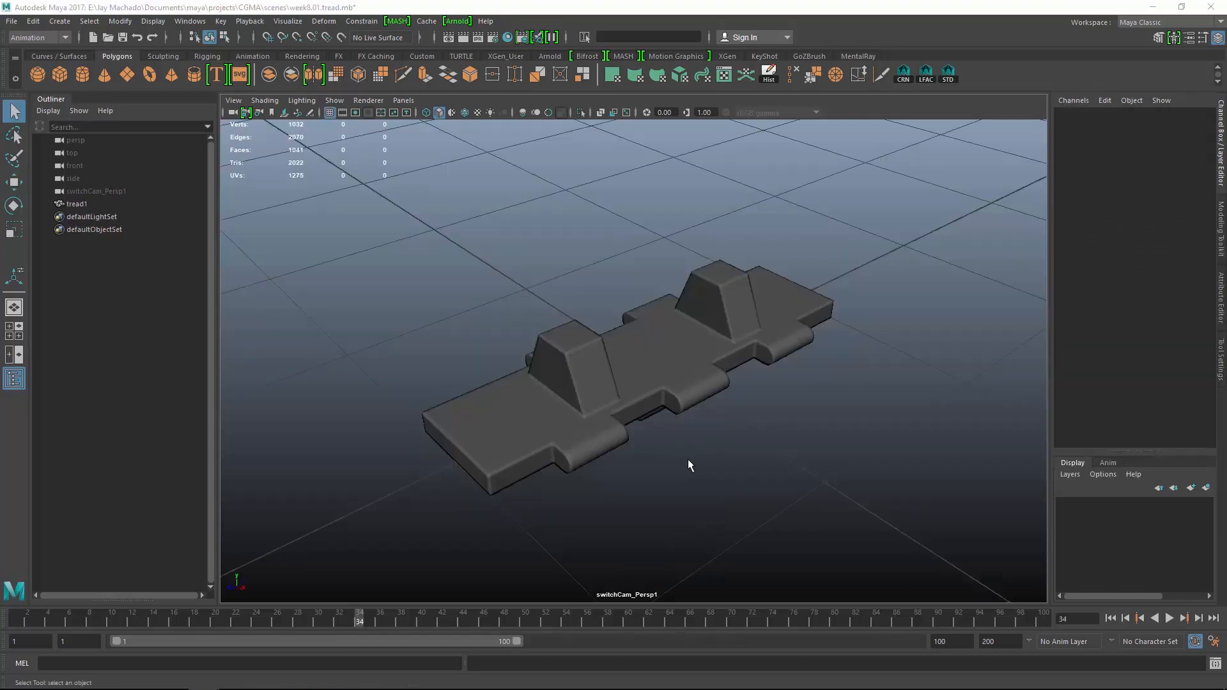
# Examine the tread1 piece from above, below and end-on, including its wireframe, wedges and hinge connectors
pyautogui.keyDown('alt'); pyautogui.moveTo(854, 439); pyautogui.dragTo(714, 342); pyautogui.keyUp('alt')
pyautogui.click(708, 373)
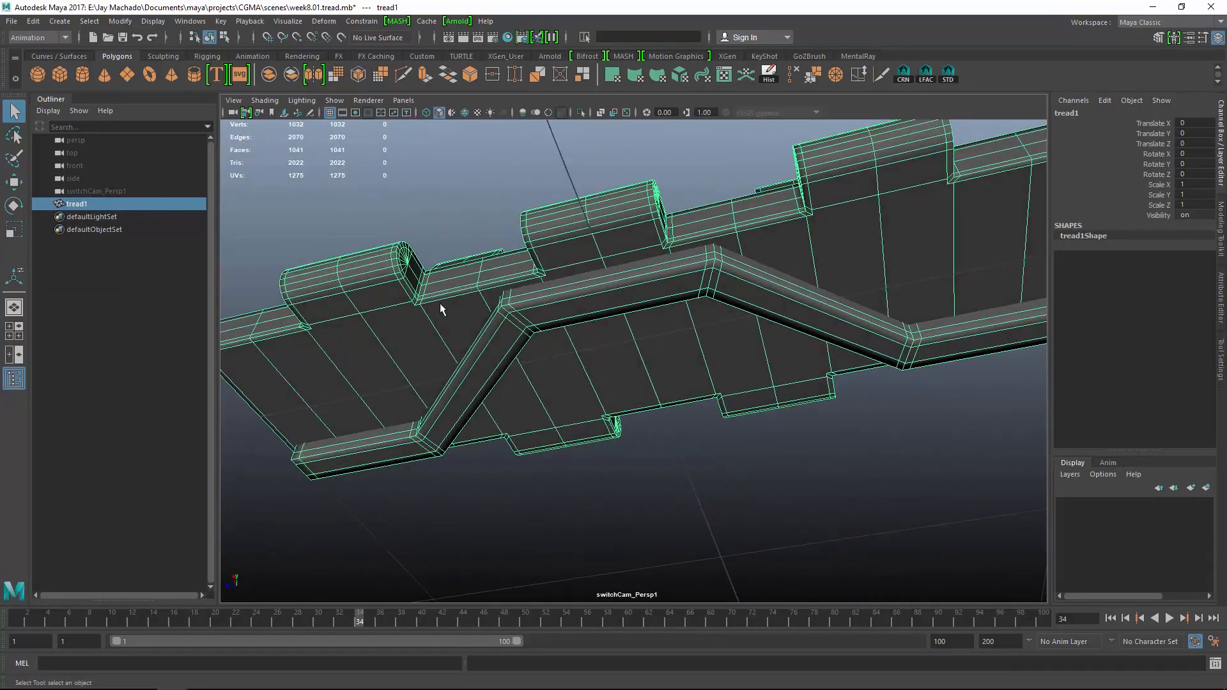
pyautogui.keyDown('alt'); pyautogui.moveTo(901, 374); pyautogui.dragTo(779, 452); pyautogui.keyUp('alt')
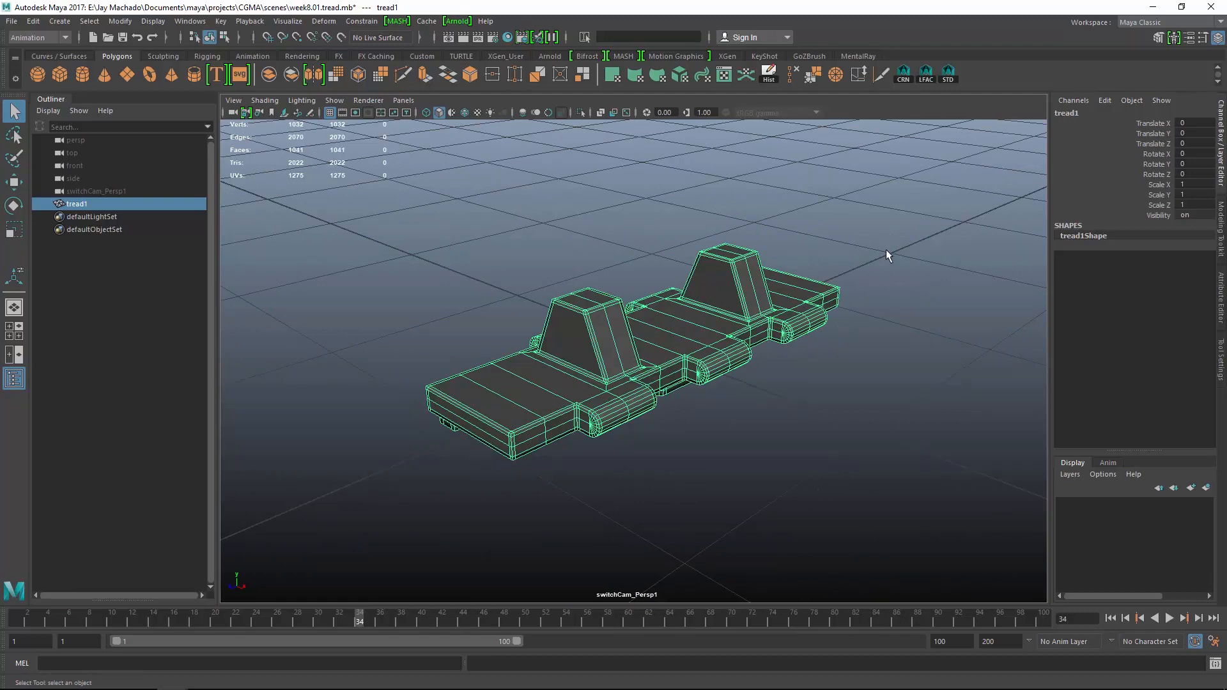
pyautogui.keyDown('alt'); pyautogui.moveTo(810, 363); pyautogui.dragTo(735, 397); pyautogui.keyUp('alt')
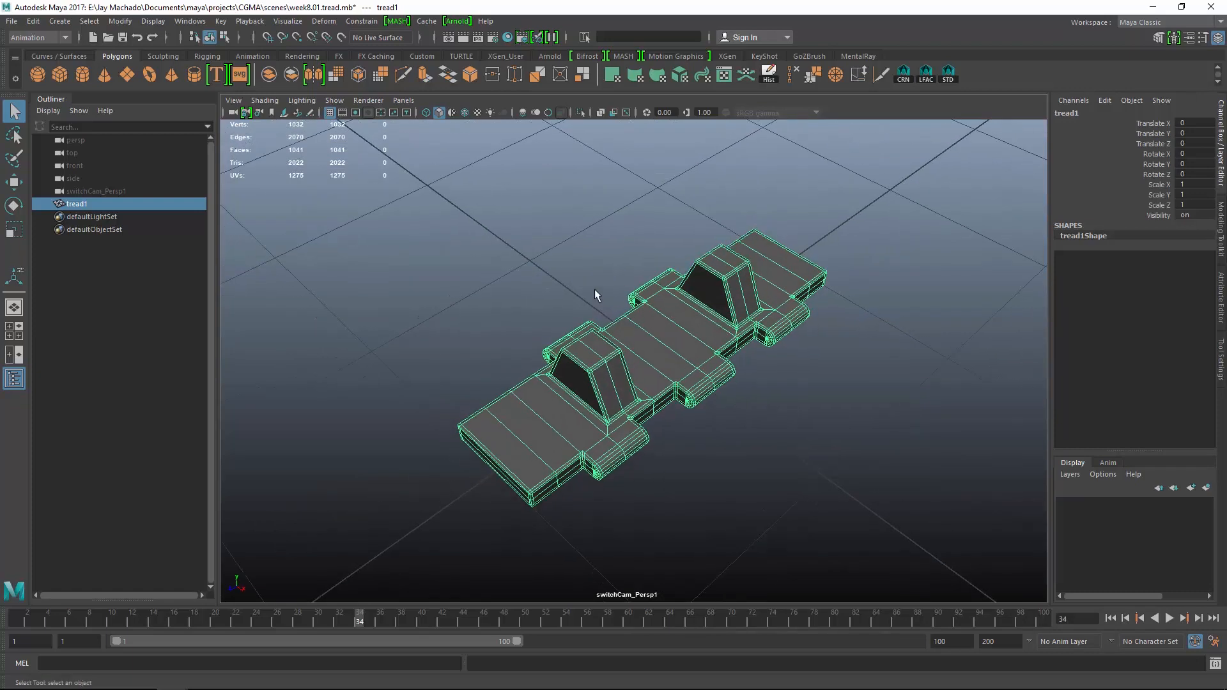
pyautogui.keyDown('alt'); pyautogui.moveTo(805, 422); pyautogui.dragTo(872, 418); pyautogui.keyUp('alt')
pyautogui.click(813, 389)
pyautogui.keyDown('alt'); pyautogui.moveTo(872, 418); pyautogui.dragTo(756, 402, button='right'); pyautogui.keyUp('alt')
pyautogui.keyDown('alt'); pyautogui.moveTo(889, 424); pyautogui.dragTo(718, 375, button='right'); pyautogui.keyUp('alt')
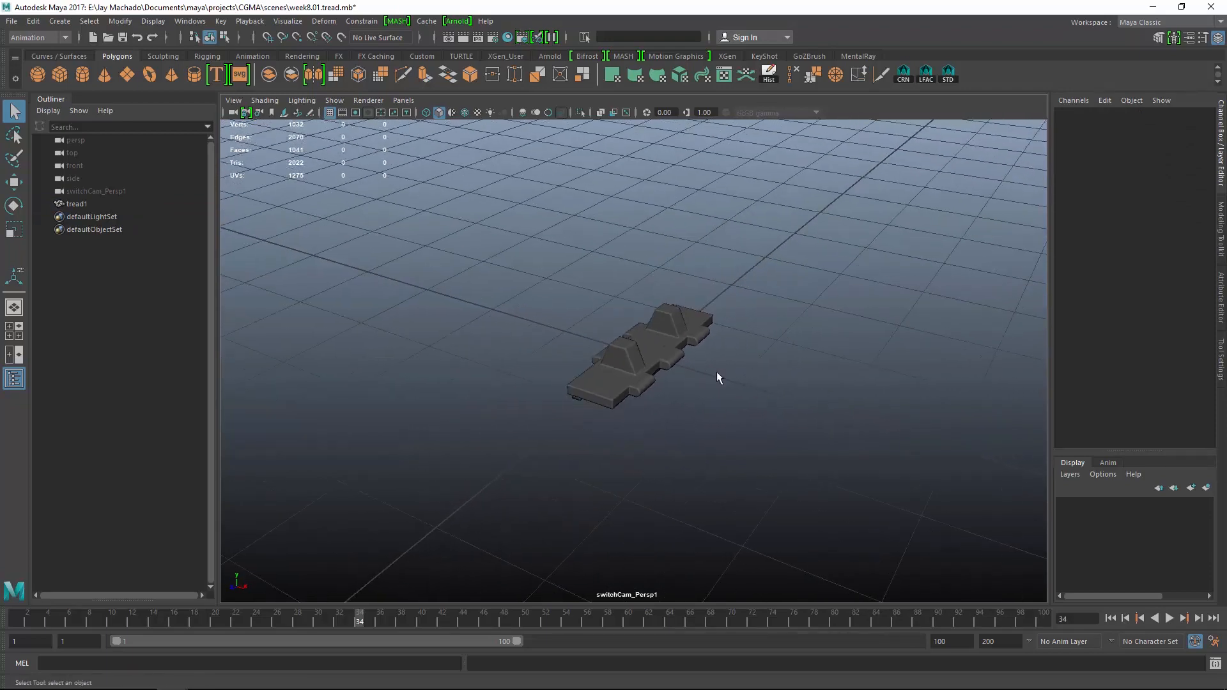
pyautogui.keyDown('alt'); pyautogui.moveTo(718, 375); pyautogui.dragTo(800, 404); pyautogui.keyUp('alt')
pyautogui.click(763, 403)
pyautogui.keyDown('alt'); pyautogui.moveTo(800, 404); pyautogui.dragTo(623, 346, button='right'); pyautogui.keyUp('alt')
pyautogui.keyDown('alt'); pyautogui.moveTo(624, 346); pyautogui.dragTo(612, 420, button='middle'); pyautogui.keyUp('alt')
pyautogui.keyDown('alt'); pyautogui.moveTo(612, 420); pyautogui.dragTo(783, 419); pyautogui.keyUp('alt')
pyautogui.keyDown('alt'); pyautogui.moveTo(783, 420); pyautogui.dragTo(744, 413, button='middle'); pyautogui.keyUp('alt')
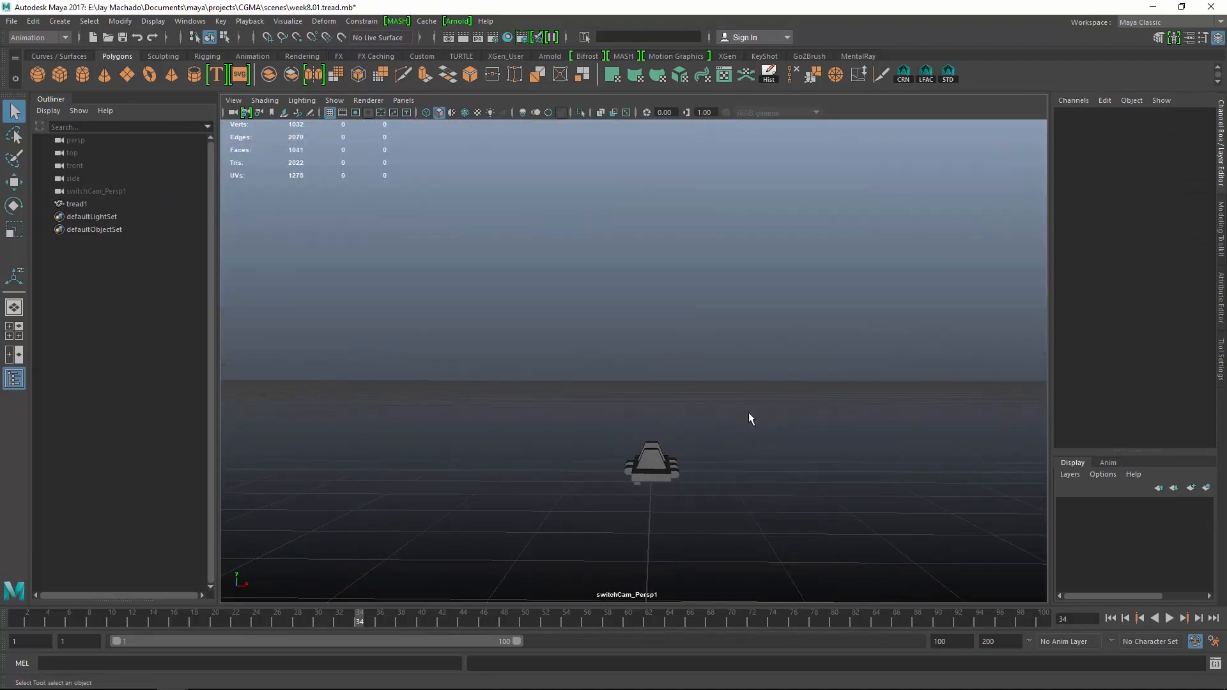
pyautogui.keyDown('alt'); pyautogui.moveTo(754, 413); pyautogui.dragTo(723, 404); pyautogui.keyUp('alt')
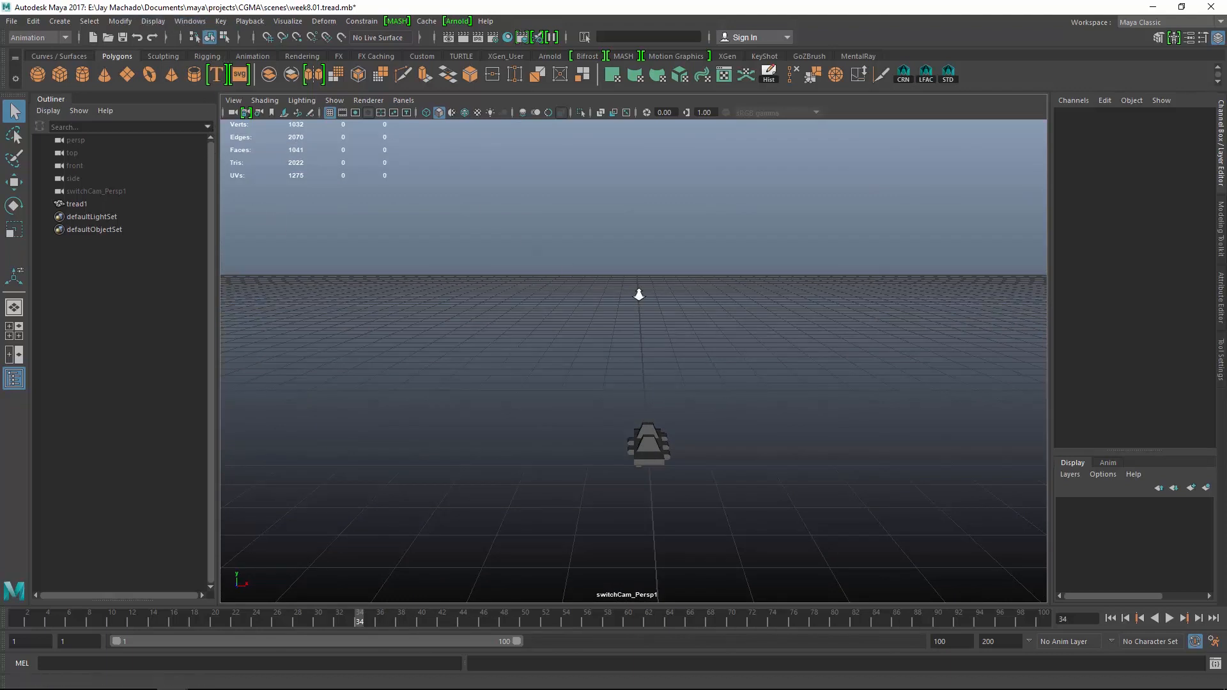
pyautogui.keyDown('alt'); pyautogui.moveTo(639, 292); pyautogui.dragTo(466, 267, button='right'); pyautogui.keyUp('alt')
pyautogui.keyDown('alt'); pyautogui.moveTo(594, 293); pyautogui.dragTo(534, 287, button='middle'); pyautogui.keyUp('alt')
pyautogui.keyDown('alt'); pyautogui.moveTo(534, 287); pyautogui.dragTo(537, 282); pyautogui.keyUp('alt')
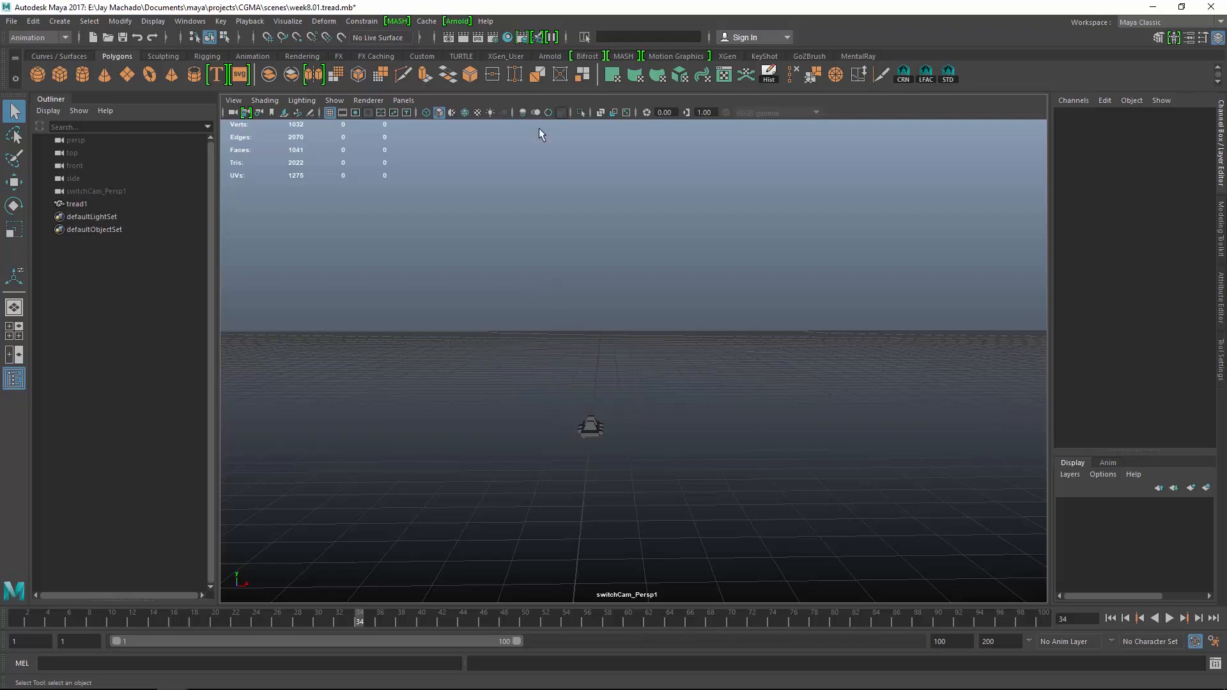
# Create a NURBS circle at the origin around the tread piece
pyautogui.click(59, 22)
pyautogui.moveTo(121, 55)
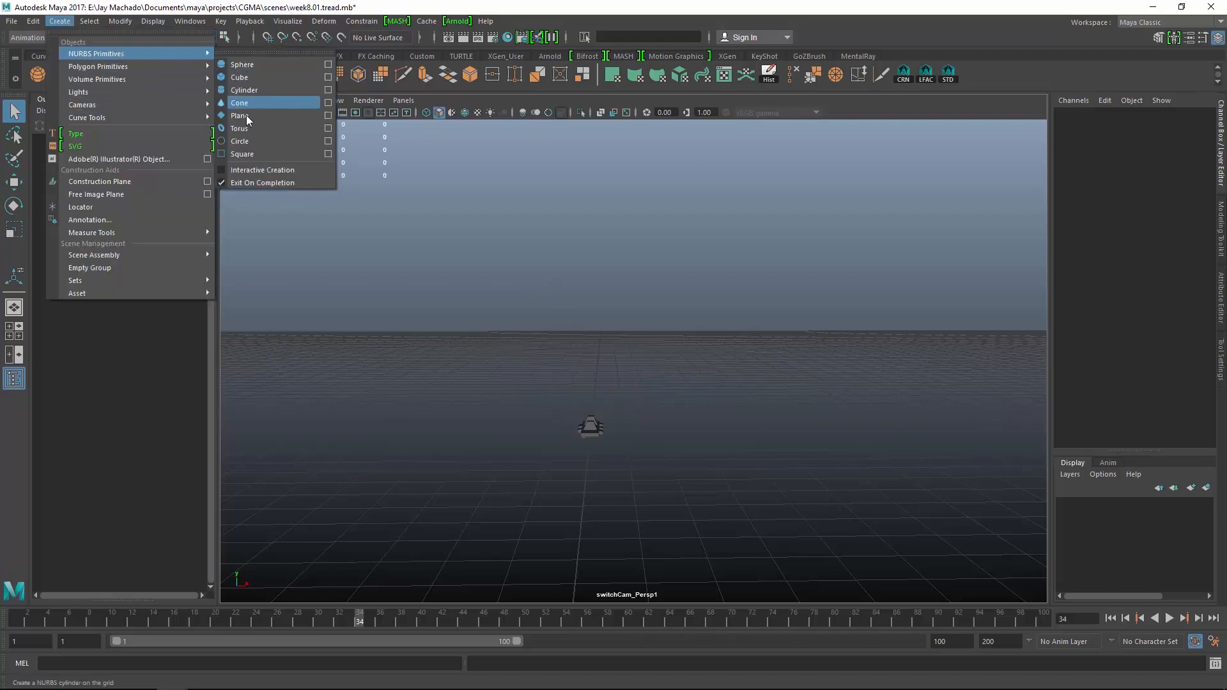
pyautogui.click(247, 145)
# Scale the NURBS circle uniformly to about 63.587 so it surrounds the tread piece widely
pyautogui.keyDown('alt'); pyautogui.moveTo(607, 461); pyautogui.dragTo(665, 485, button='right'); pyautogui.keyUp('alt')
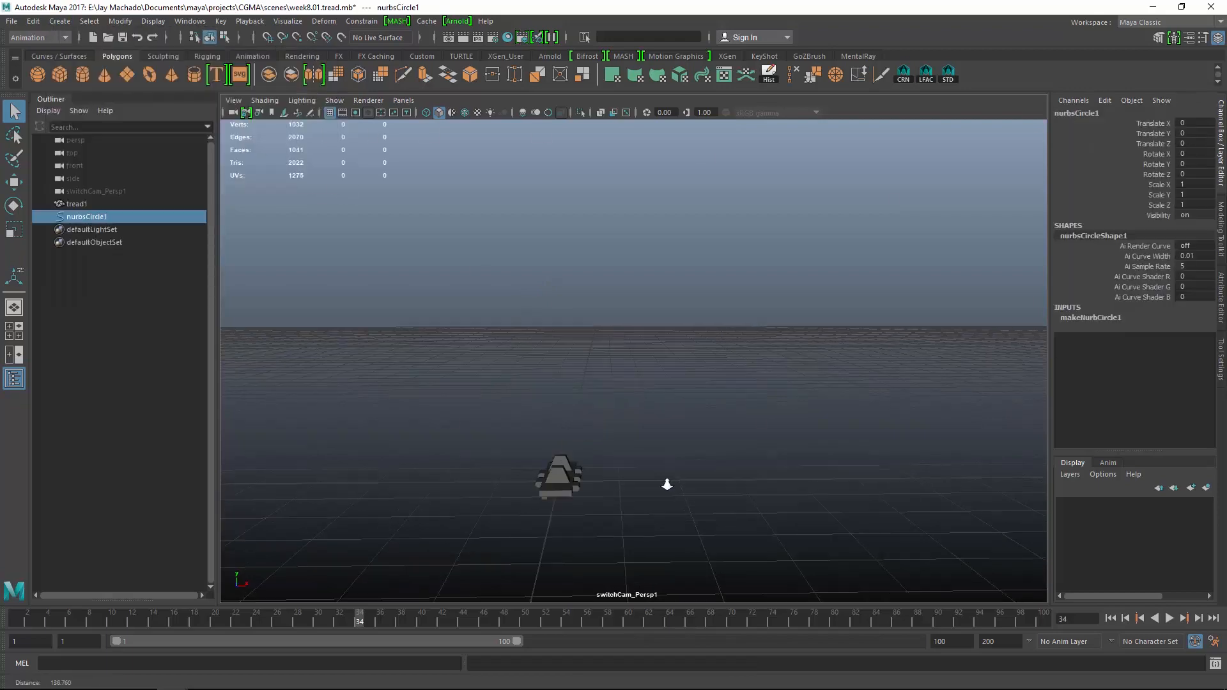
pyautogui.keyDown('alt'); pyautogui.moveTo(677, 428); pyautogui.dragTo(613, 467); pyautogui.keyUp('alt')
pyautogui.press('r')
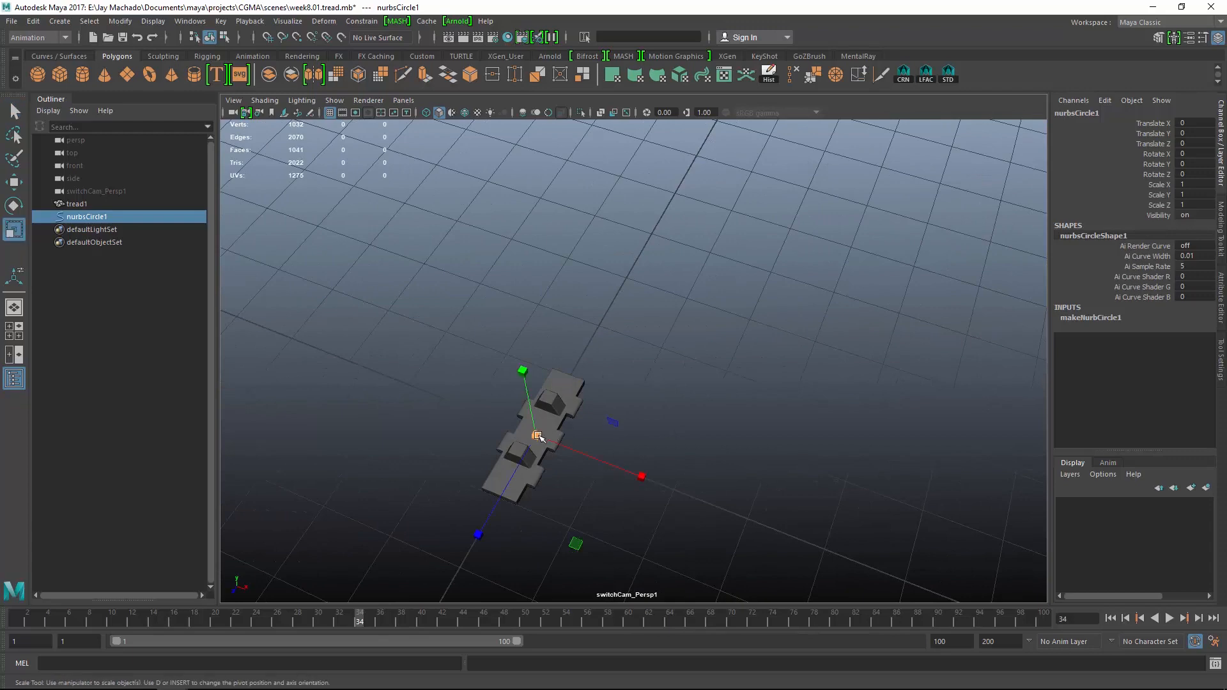
pyautogui.moveTo(537, 435); pyautogui.dragTo(1141, 488)
pyautogui.keyDown('alt'); pyautogui.moveTo(677, 390); pyautogui.dragTo(398, 367, button='right'); pyautogui.keyUp('alt')
pyautogui.keyDown('alt'); pyautogui.moveTo(596, 366); pyautogui.dragTo(580, 339, button='middle'); pyautogui.keyUp('alt')
pyautogui.keyDown('alt'); pyautogui.moveTo(585, 357); pyautogui.dragTo(700, 397, button='right'); pyautogui.keyUp('alt')
pyautogui.keyDown('alt'); pyautogui.moveTo(702, 400); pyautogui.dragTo(702, 388); pyautogui.keyUp('alt')
pyautogui.moveTo(561, 370); pyautogui.dragTo(638, 383)
pyautogui.keyDown('alt'); pyautogui.moveTo(800, 416); pyautogui.dragTo(805, 375, button='middle'); pyautogui.keyUp('alt')
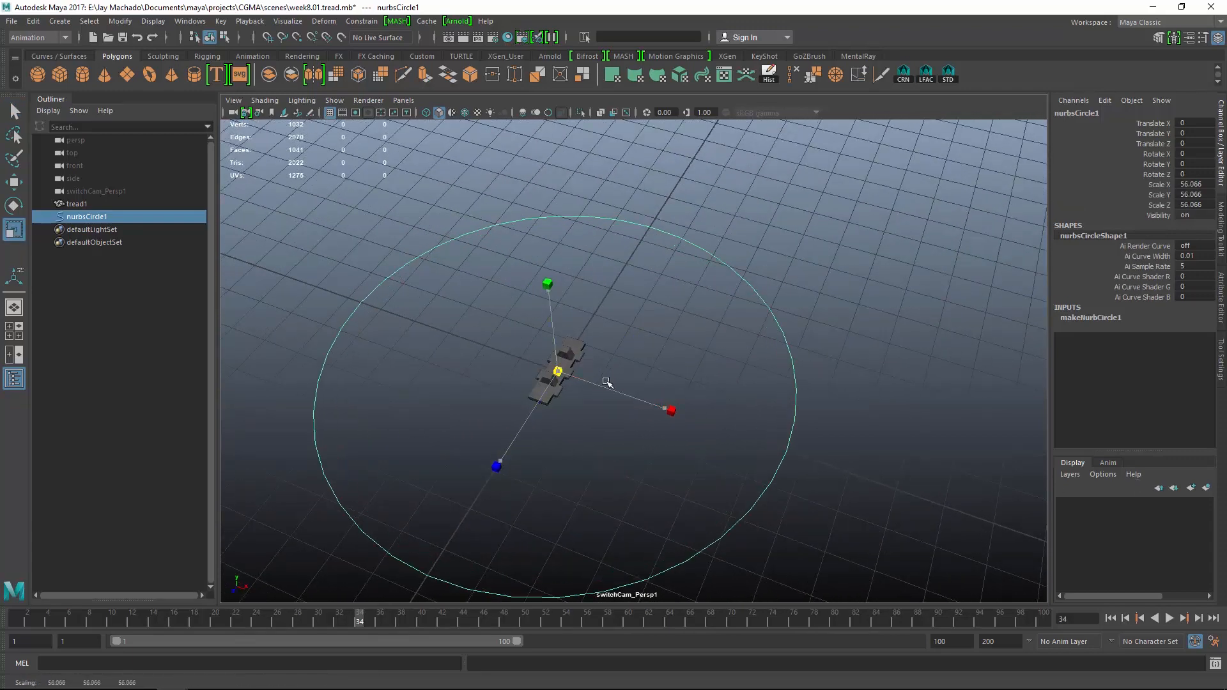
pyautogui.keyDown('alt'); pyautogui.moveTo(805, 375); pyautogui.dragTo(646, 352); pyautogui.keyUp('alt')
# Display the circle's control vertices in component mode to check their distribution, and return to object mode
pyautogui.press('F8')
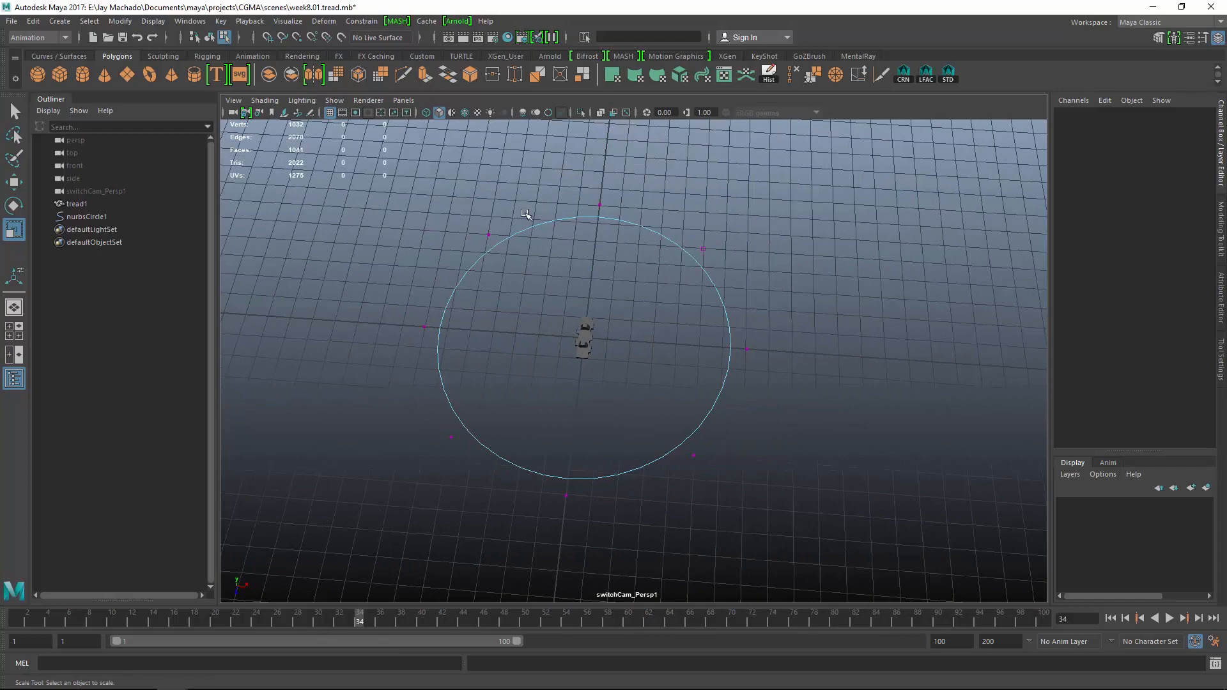
pyautogui.keyDown('alt'); pyautogui.moveTo(621, 409); pyautogui.dragTo(822, 419); pyautogui.keyUp('alt')
pyautogui.press('F8')
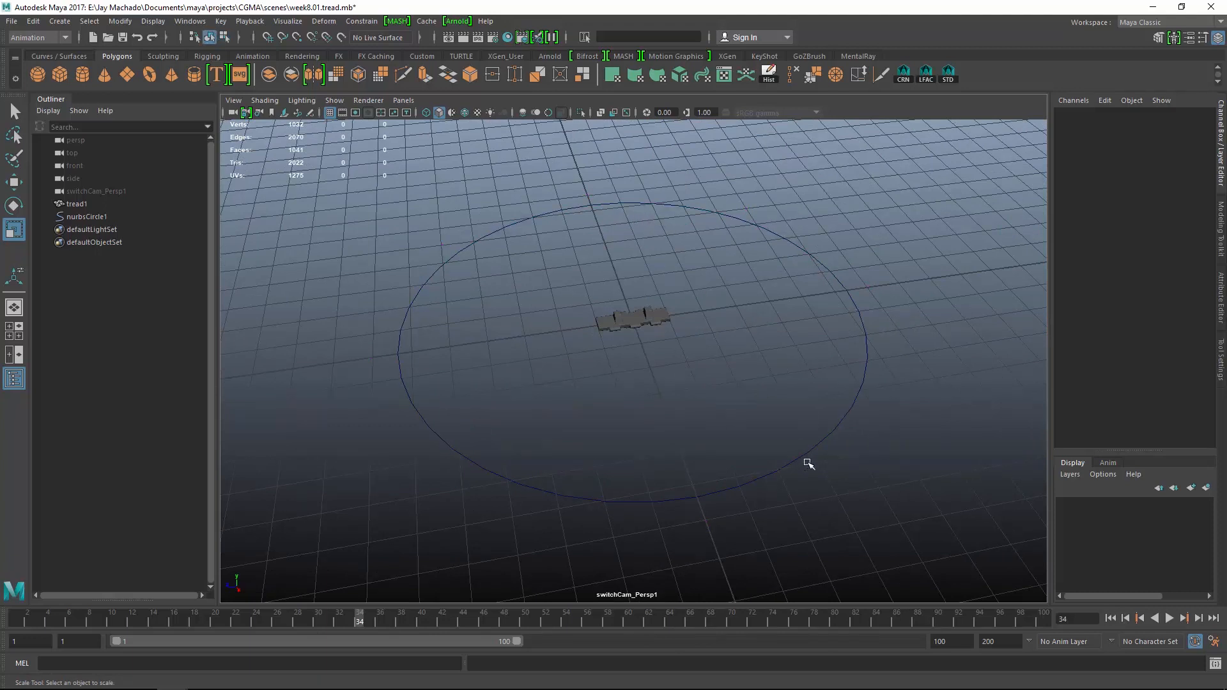
# Set the NURBS circle's sections to 24, check the control vertex distribution, and return to object mode
pyautogui.moveTo(797, 338); pyautogui.dragTo(873, 515)
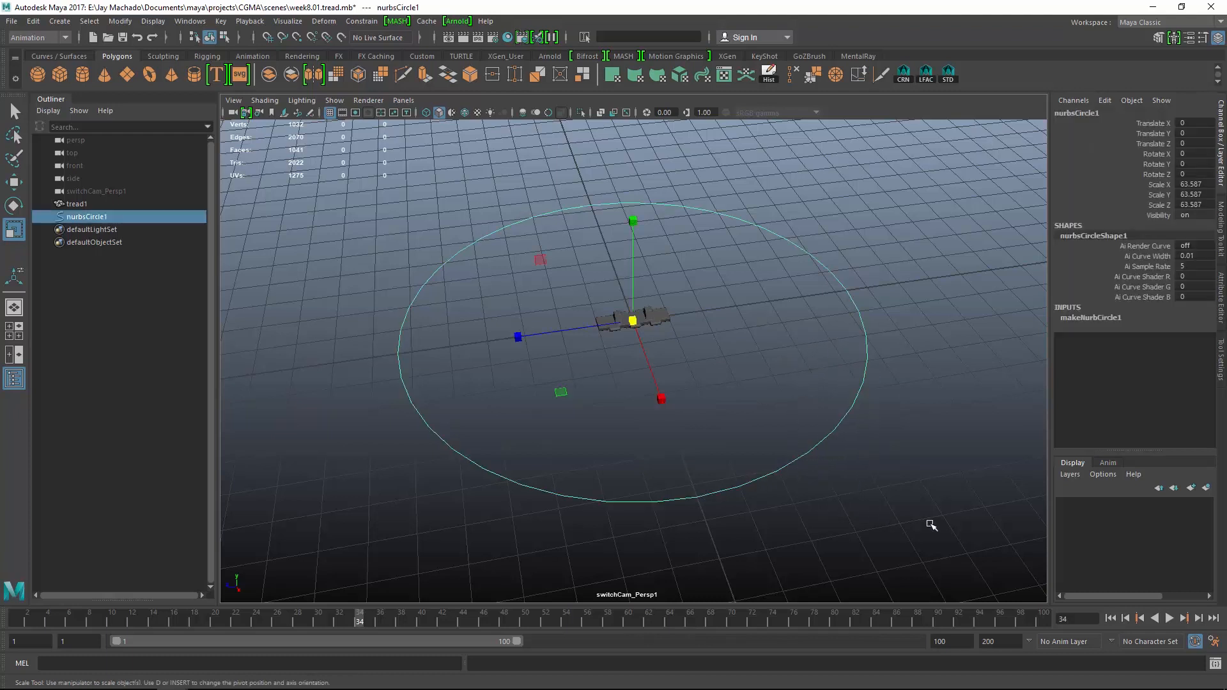
pyautogui.click(1094, 318)
pyautogui.doubleClick(1189, 420)
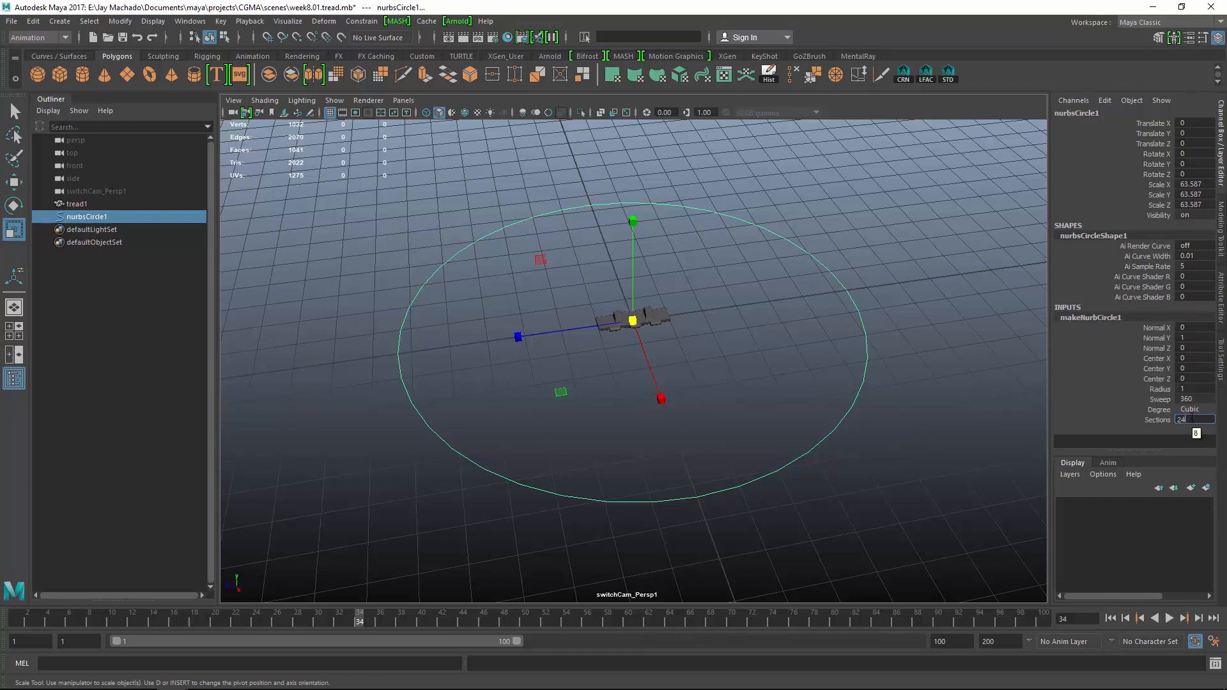
pyautogui.press('Return')
pyautogui.moveTo(746, 372); pyautogui.dragTo(747, 311, button='right')
pyautogui.keyDown('alt'); pyautogui.moveTo(840, 405); pyautogui.dragTo(730, 365); pyautogui.keyUp('alt')
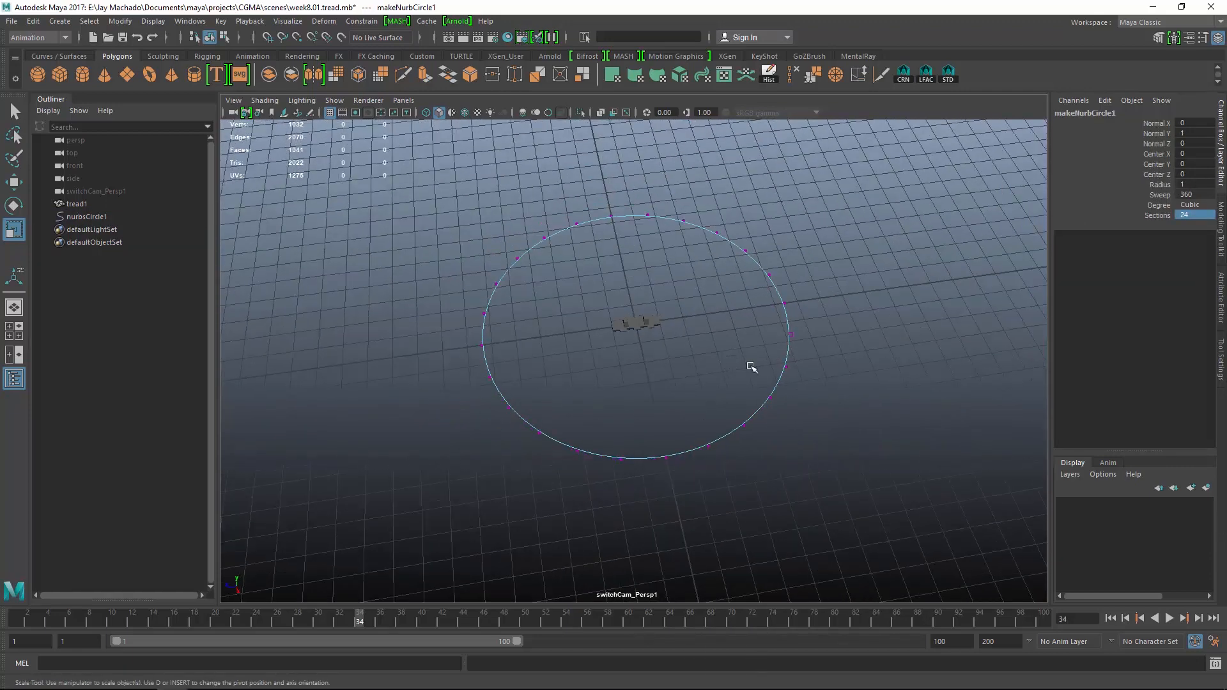
pyautogui.press('F8')
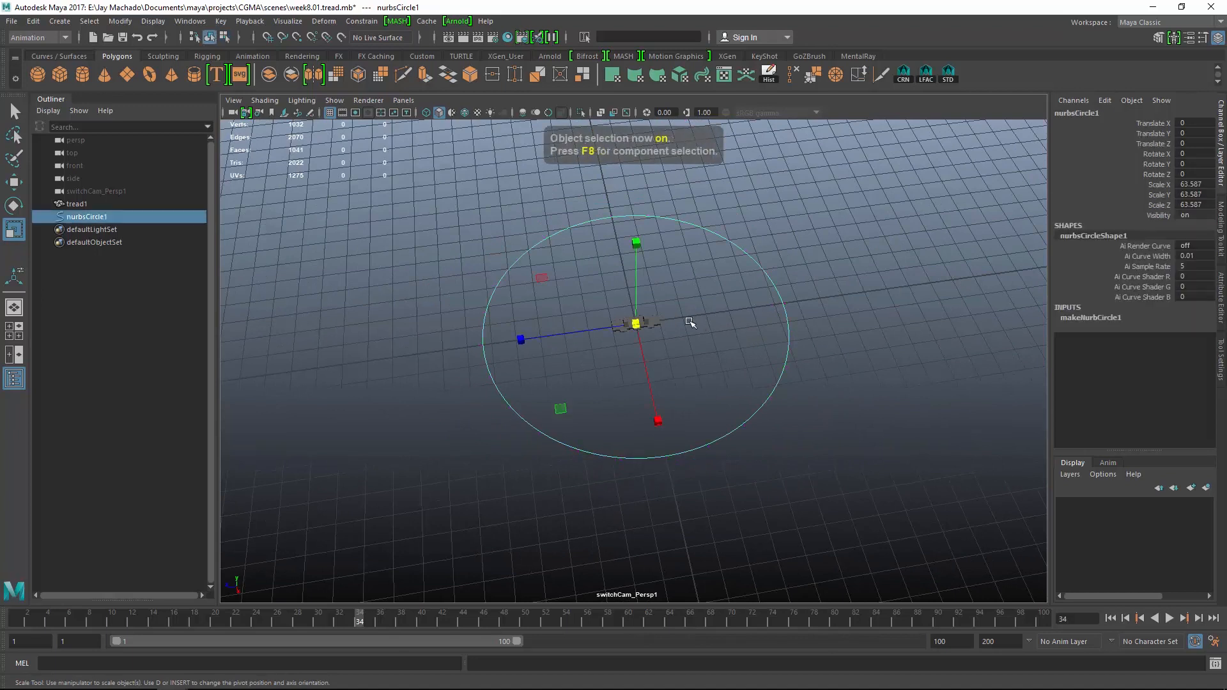
# Rotate the NURBS circle 90 degrees about X so it stands upright around the tread piece
pyautogui.press('e')
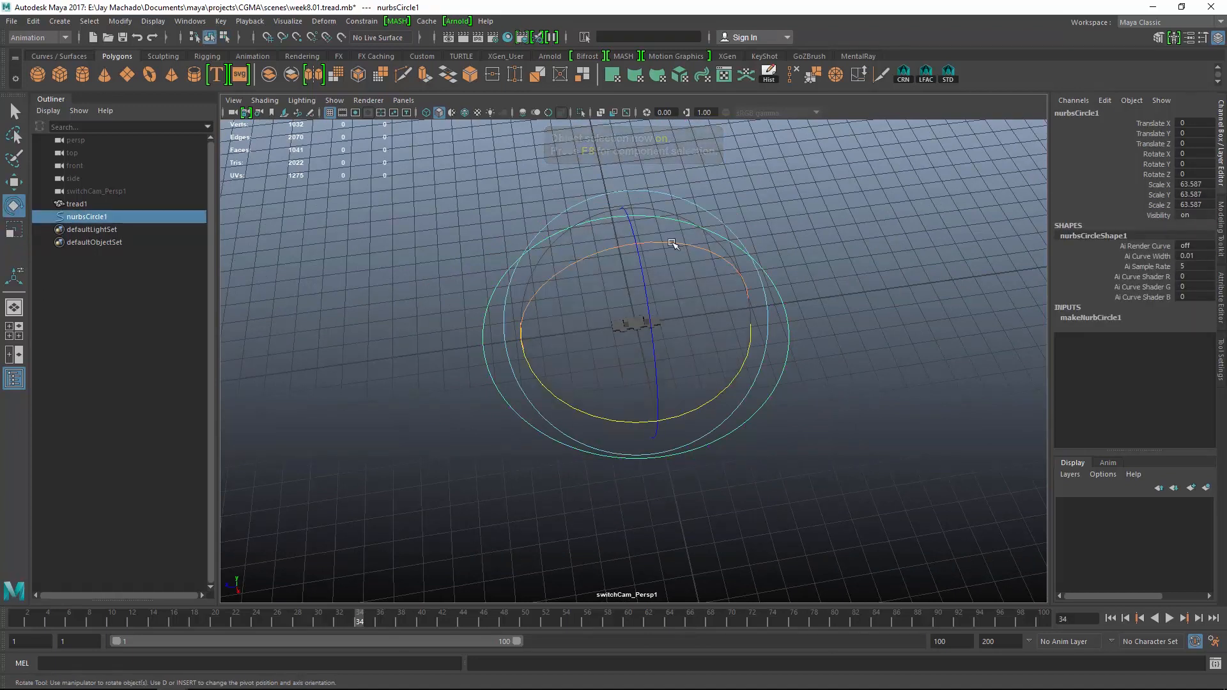
pyautogui.moveTo(671, 247); pyautogui.dragTo(840, 296)
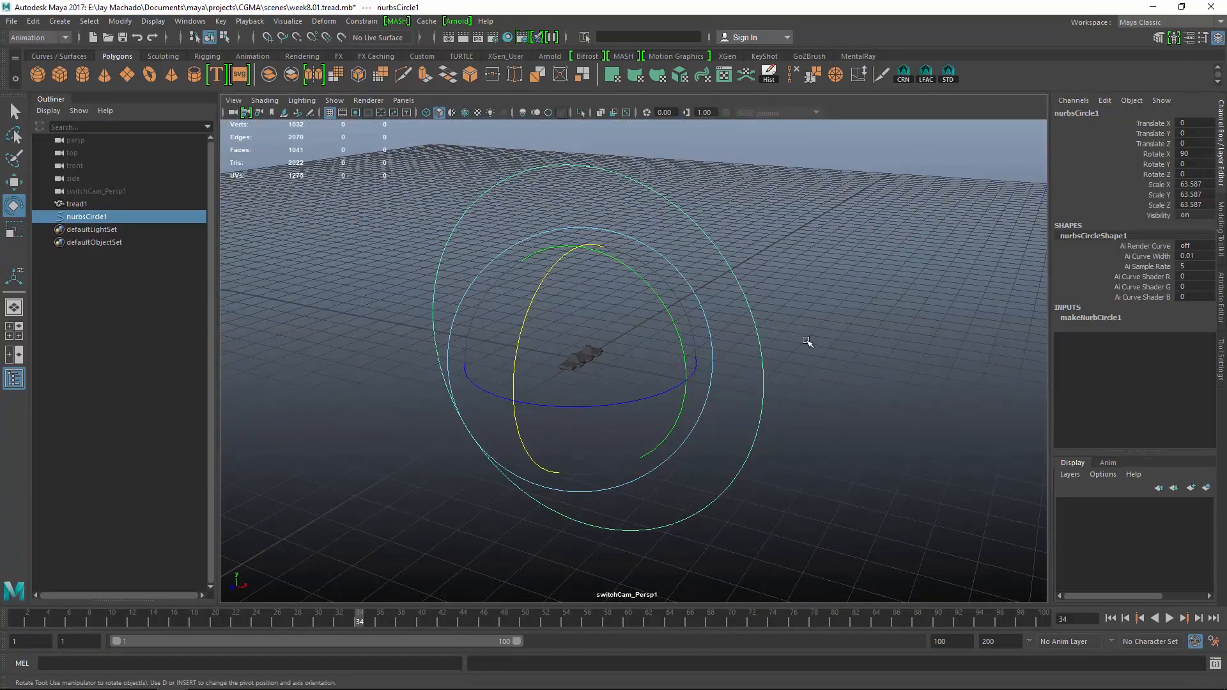
pyautogui.keyDown('alt'); pyautogui.moveTo(808, 342); pyautogui.dragTo(810, 304); pyautogui.keyUp('alt')
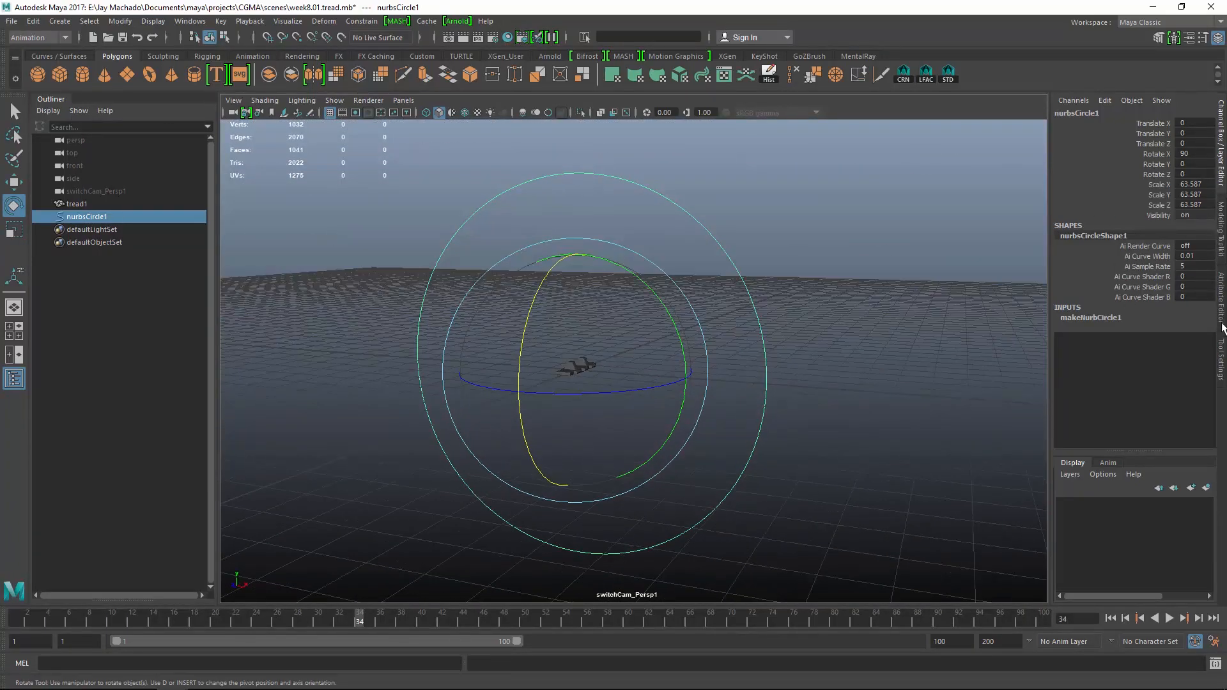
# Review the Rotate tool's step snap settings, and return to the circle's channel values
pyautogui.click(1221, 359)
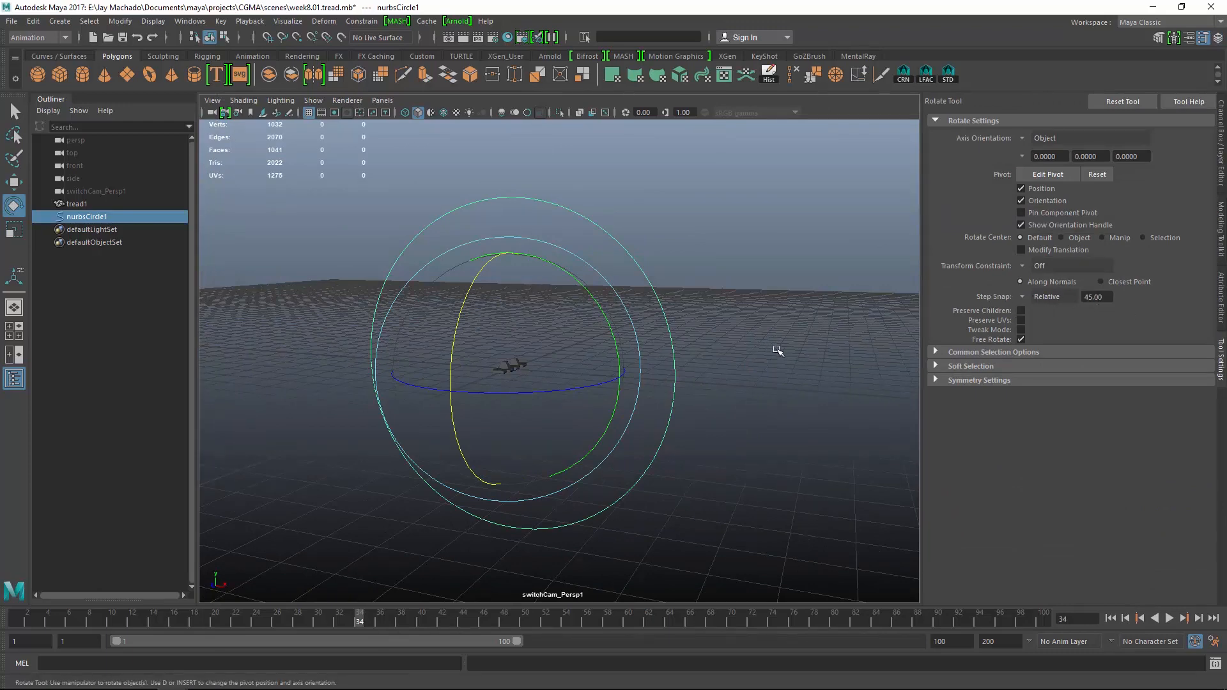
pyautogui.click(1220, 169)
pyautogui.keyDown('alt'); pyautogui.moveTo(722, 345); pyautogui.dragTo(671, 351); pyautogui.keyUp('alt')
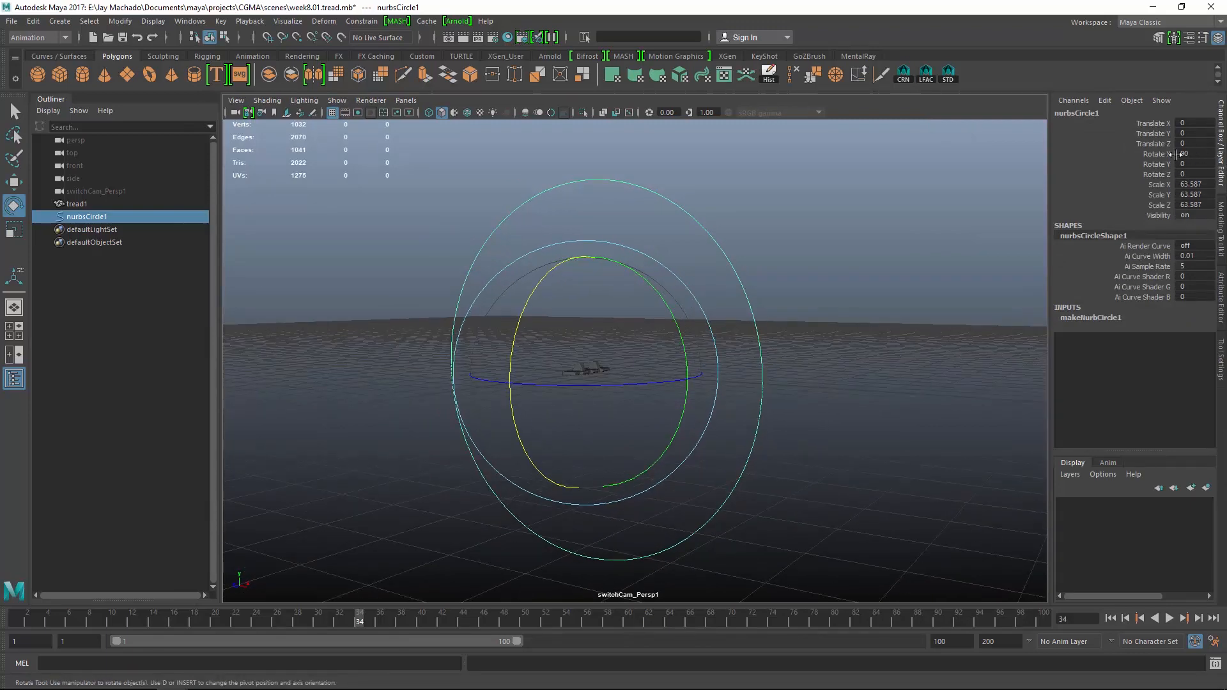
pyautogui.keyDown('alt'); pyautogui.moveTo(875, 290); pyautogui.dragTo(885, 311); pyautogui.keyUp('alt')
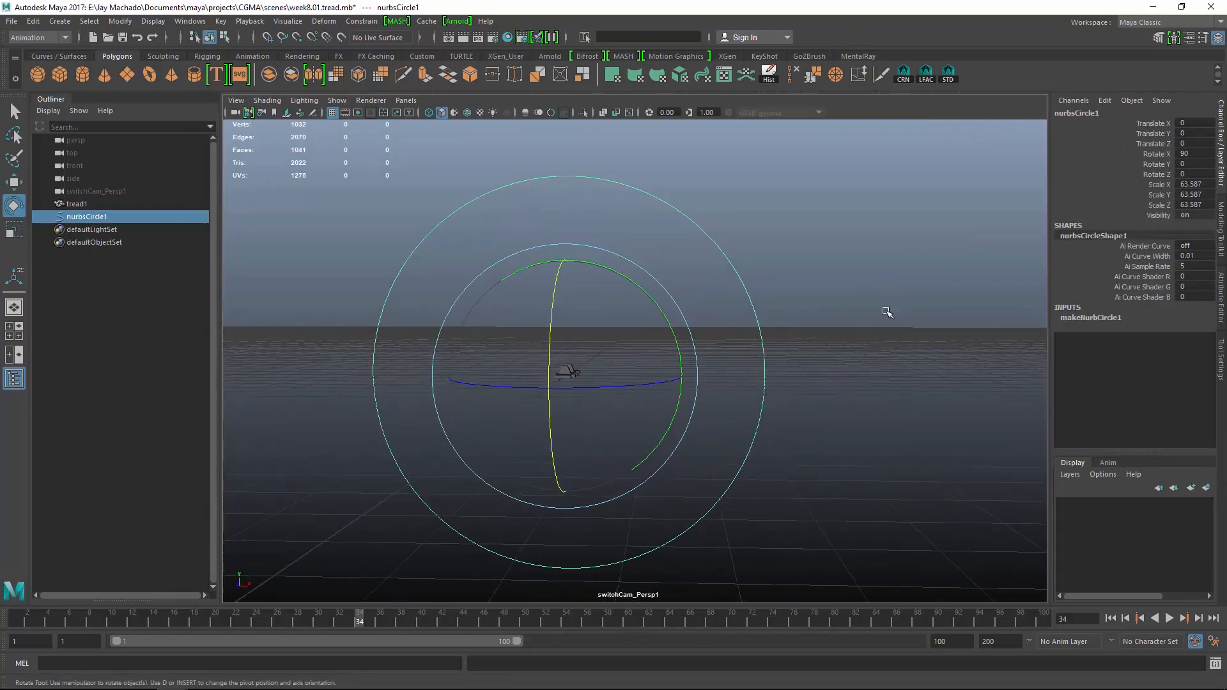
# Switch to an orthographic view along Z that faces the upright circle, and centre the circle in it
pyautogui.press('space')
pyautogui.moveTo(789, 340); pyautogui.dragTo(773, 355, button='right')
pyautogui.keyDown('alt'); pyautogui.moveTo(799, 363); pyautogui.dragTo(862, 334, button='middle'); pyautogui.keyUp('alt')
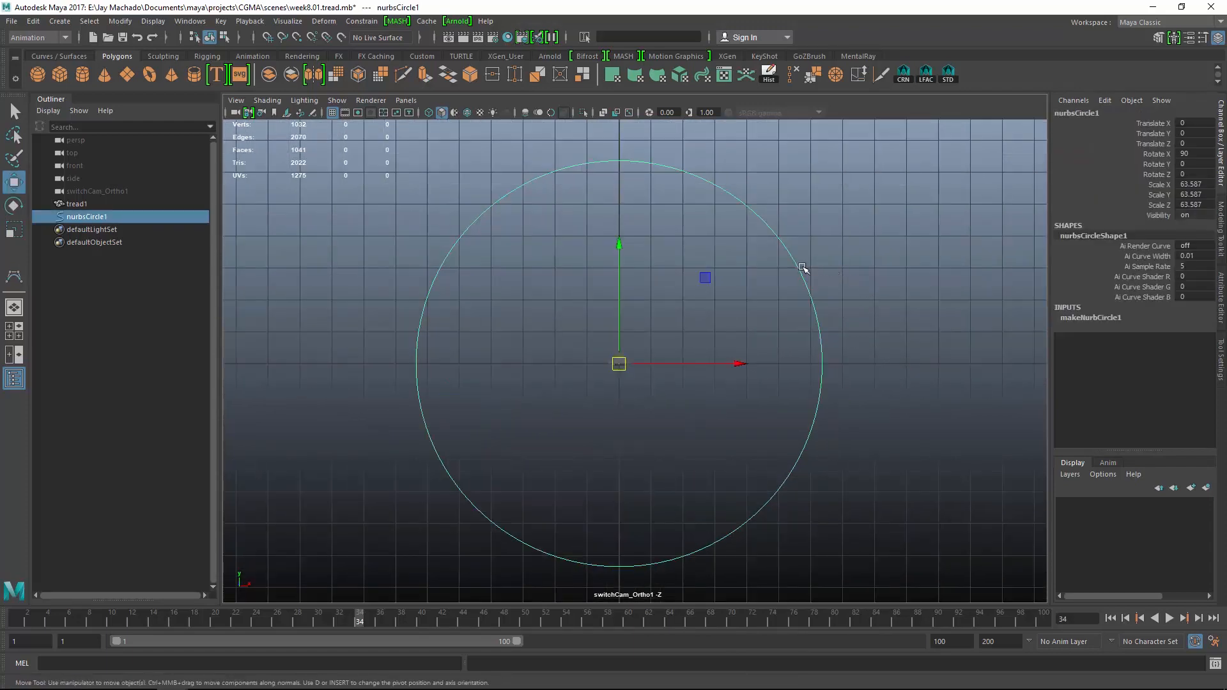
# Display the circle's control vertices and select the curve's first vertex to examine where the curve starts
pyautogui.press('F8')
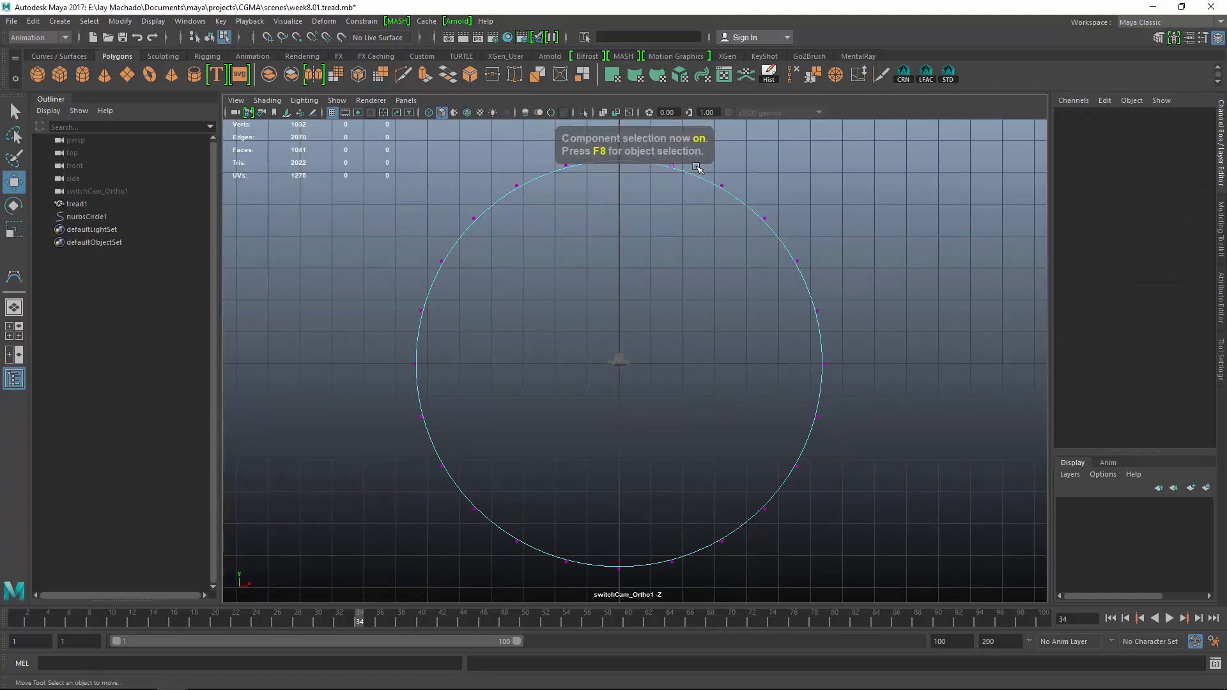
pyautogui.keyDown('alt'); pyautogui.moveTo(867, 349); pyautogui.dragTo(876, 357, button='middle'); pyautogui.keyUp('alt')
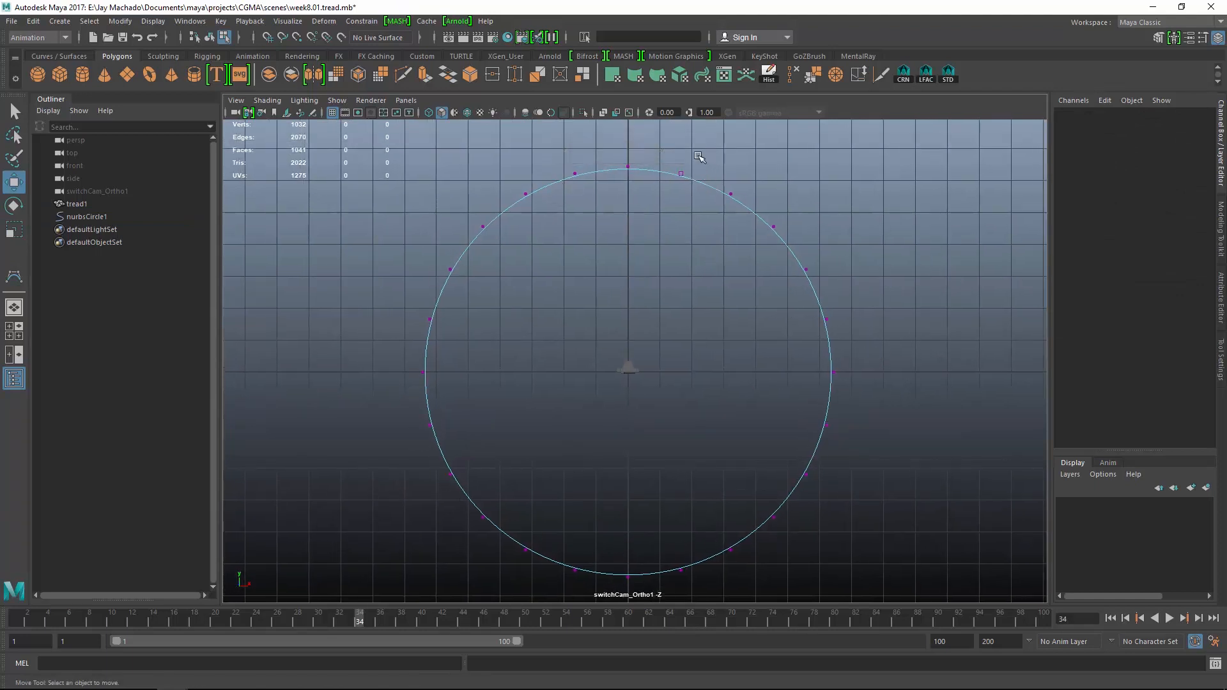
pyautogui.moveTo(697, 154); pyautogui.dragTo(665, 205)
pyautogui.keyDown('alt'); pyautogui.moveTo(687, 239); pyautogui.dragTo(695, 286, button='right'); pyautogui.keyUp('alt')
pyautogui.keyDown('alt'); pyautogui.moveTo(695, 286); pyautogui.dragTo(660, 398, button='middle'); pyautogui.keyUp('alt')
pyautogui.keyDown('alt'); pyautogui.moveTo(659, 399); pyautogui.dragTo(772, 350, button='right'); pyautogui.keyUp('alt')
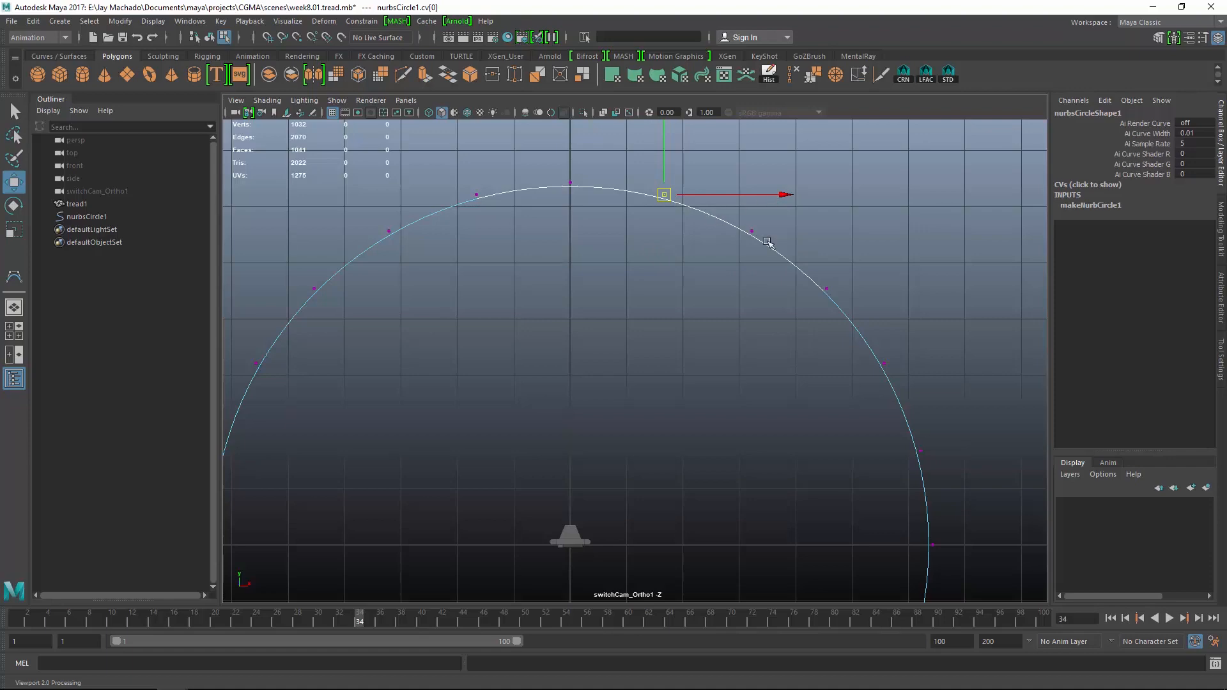
pyautogui.keyDown('alt'); pyautogui.moveTo(815, 301); pyautogui.dragTo(545, 277, button='right'); pyautogui.keyUp('alt')
pyautogui.keyDown('alt'); pyautogui.moveTo(645, 337); pyautogui.dragTo(657, 230, button='middle'); pyautogui.keyUp('alt')
pyautogui.keyDown('alt'); pyautogui.moveTo(767, 231); pyautogui.dragTo(684, 197, button='right'); pyautogui.keyUp('alt')
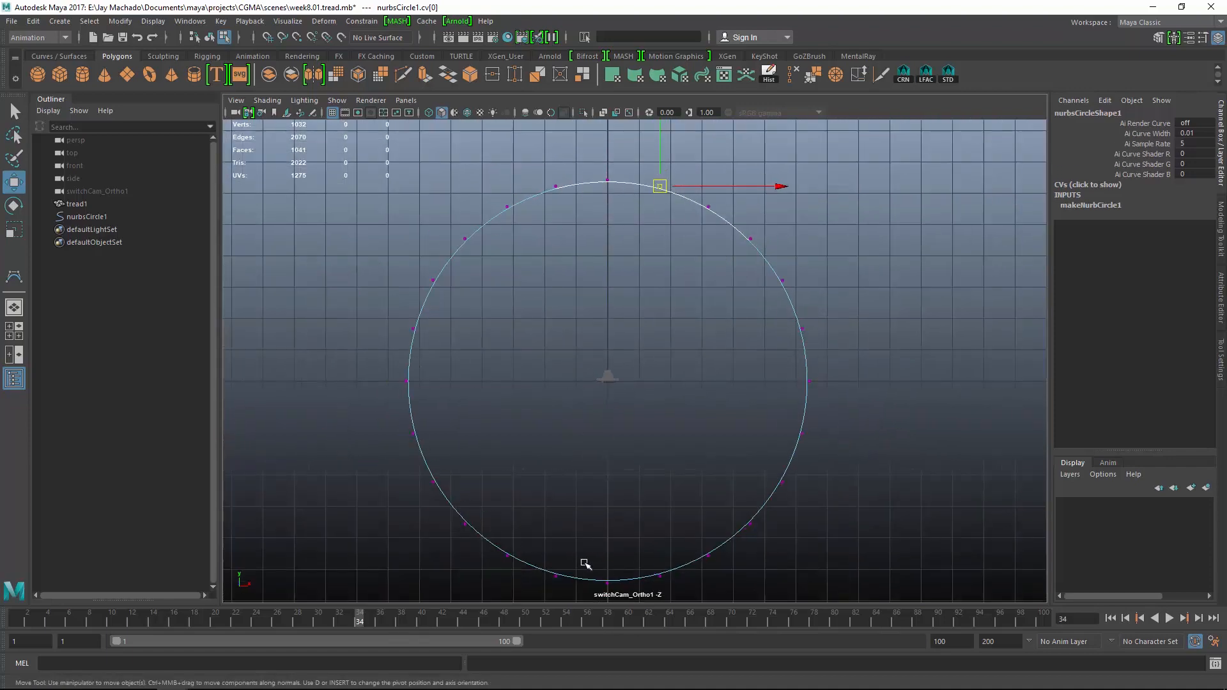
# Set the circle's Z rotation to 90 in object mode, and select the curve's first control vertex to check its new position
pyautogui.press('F8')
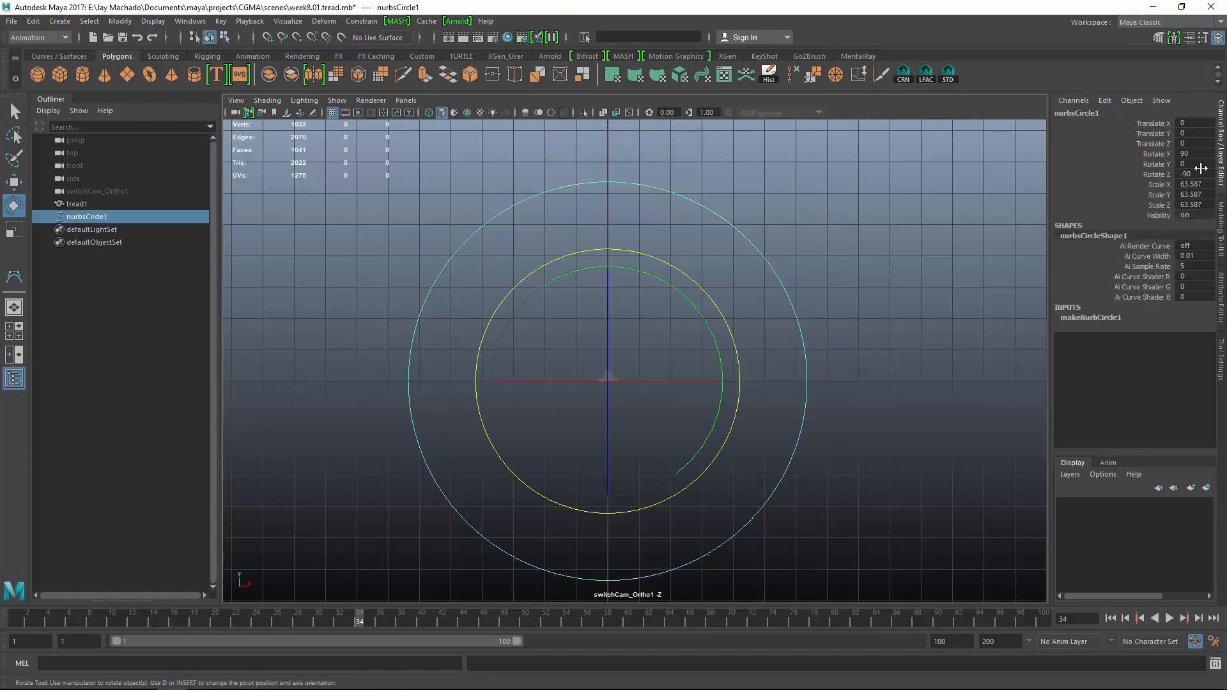
pyautogui.doubleClick(1203, 171)
pyautogui.write('90')
pyautogui.press('Return')
pyautogui.moveTo(536, 221); pyautogui.dragTo(476, 254, button='right')
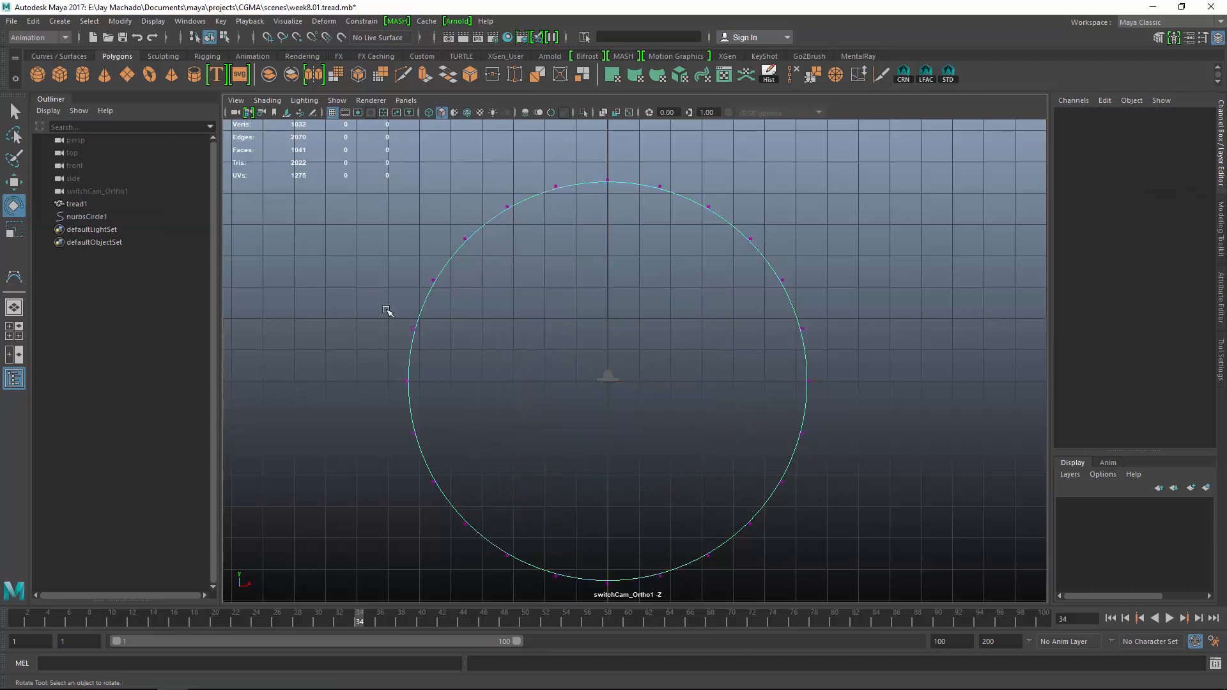
pyautogui.moveTo(375, 294); pyautogui.dragTo(429, 335)
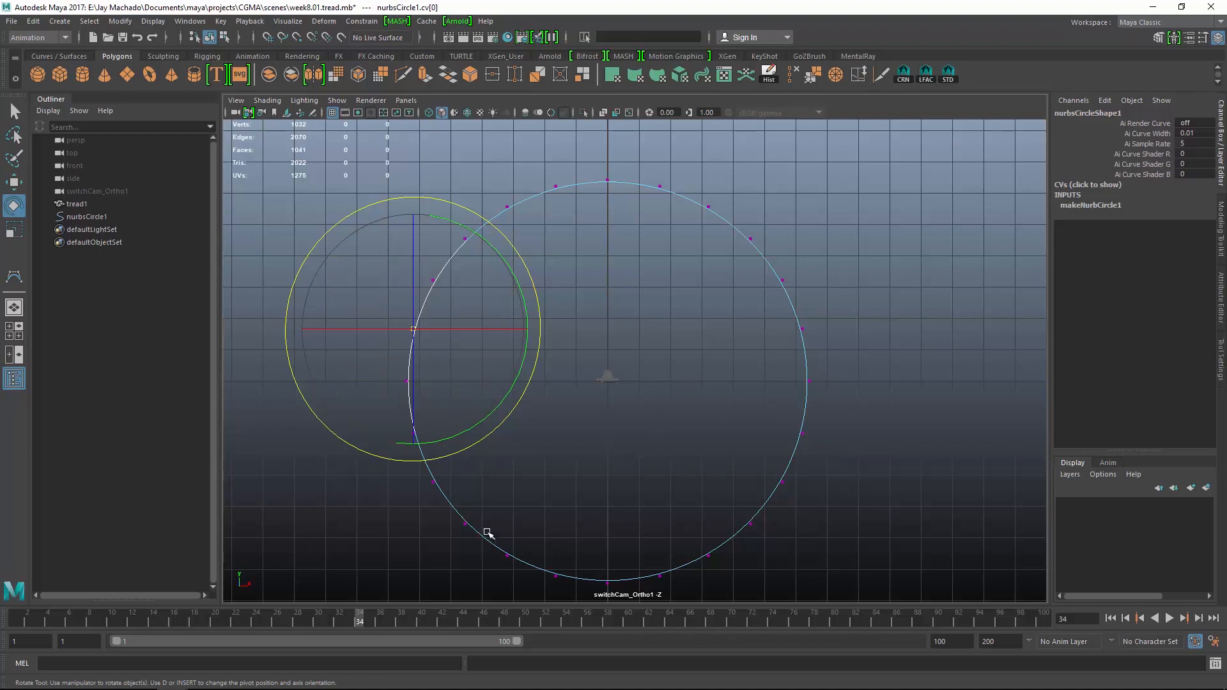
# Select the five control vertices along the bottom of the circle
pyautogui.moveTo(487, 533); pyautogui.dragTo(744, 599)
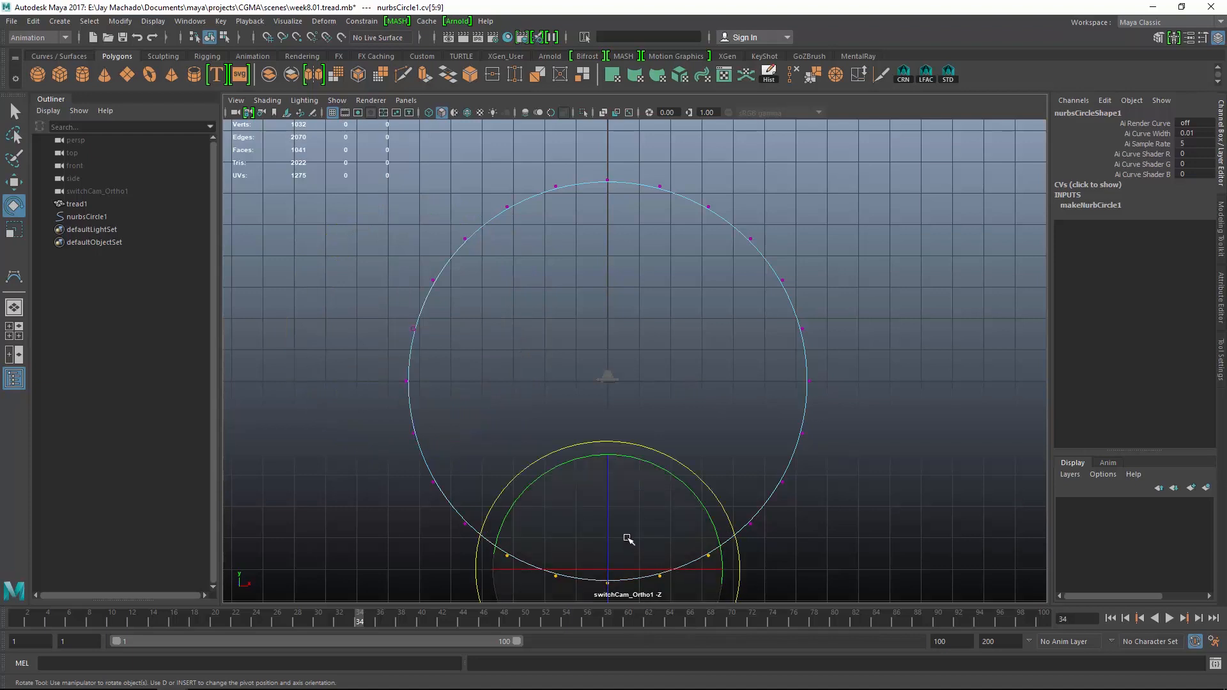
# Move the circle's bottom five CVs up to the tread and its top five CVs down to form two flat runs
pyautogui.press('w')
pyautogui.moveTo(608, 492); pyautogui.dragTo(607, 374)
pyautogui.keyDown('alt'); pyautogui.moveTo(726, 336); pyautogui.dragTo(726, 398, button='middle'); pyautogui.keyUp('alt')
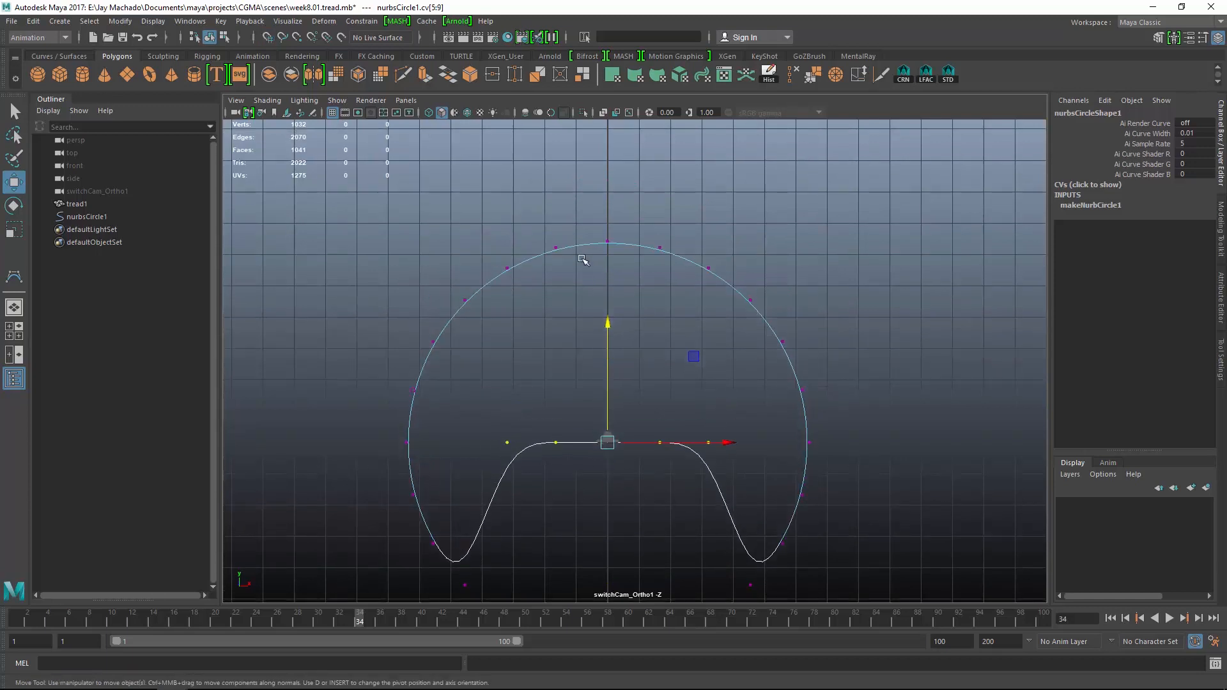
pyautogui.moveTo(499, 213); pyautogui.dragTo(732, 295)
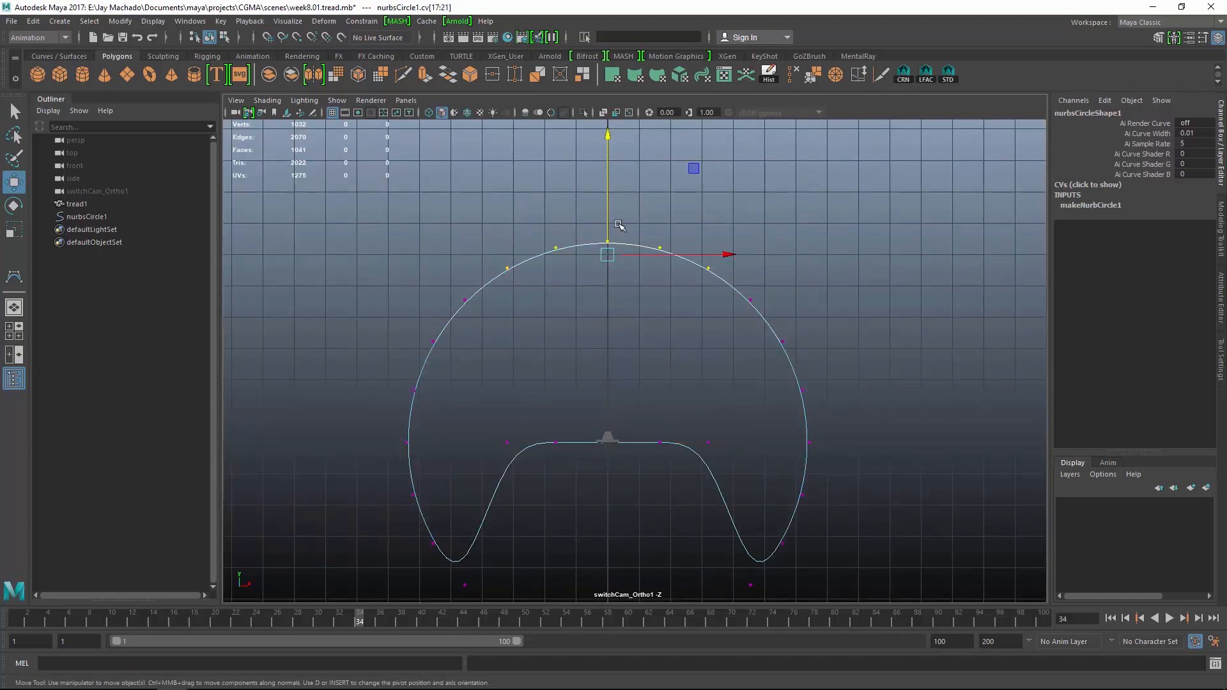
pyautogui.moveTo(608, 215); pyautogui.dragTo(605, 345)
# Squash both groups of end CVs vertically to line up with the flat runs, and scale them outward horizontally to lengthen the loop
pyautogui.moveTo(356, 255); pyautogui.dragTo(473, 604)
pyautogui.keyDown('shift'); pyautogui.moveTo(735, 267); pyautogui.dragTo(933, 598); pyautogui.keyUp('shift')
pyautogui.press('r')
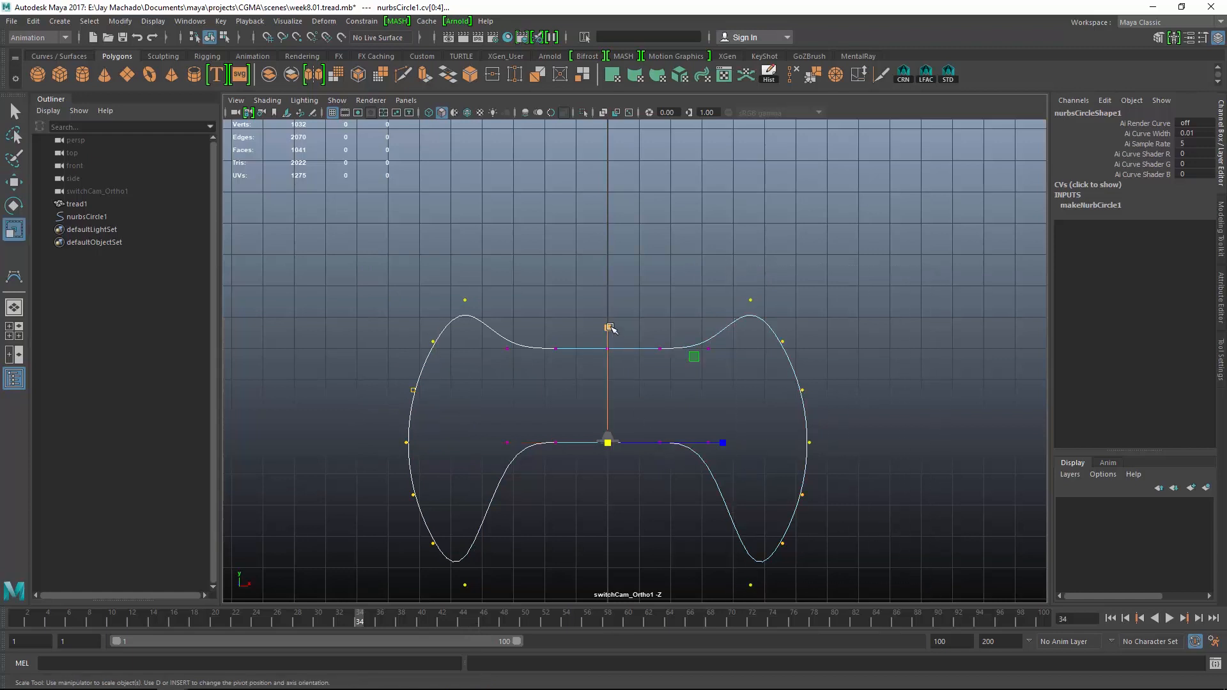
pyautogui.moveTo(608, 327); pyautogui.dragTo(613, 356)
pyautogui.press('w')
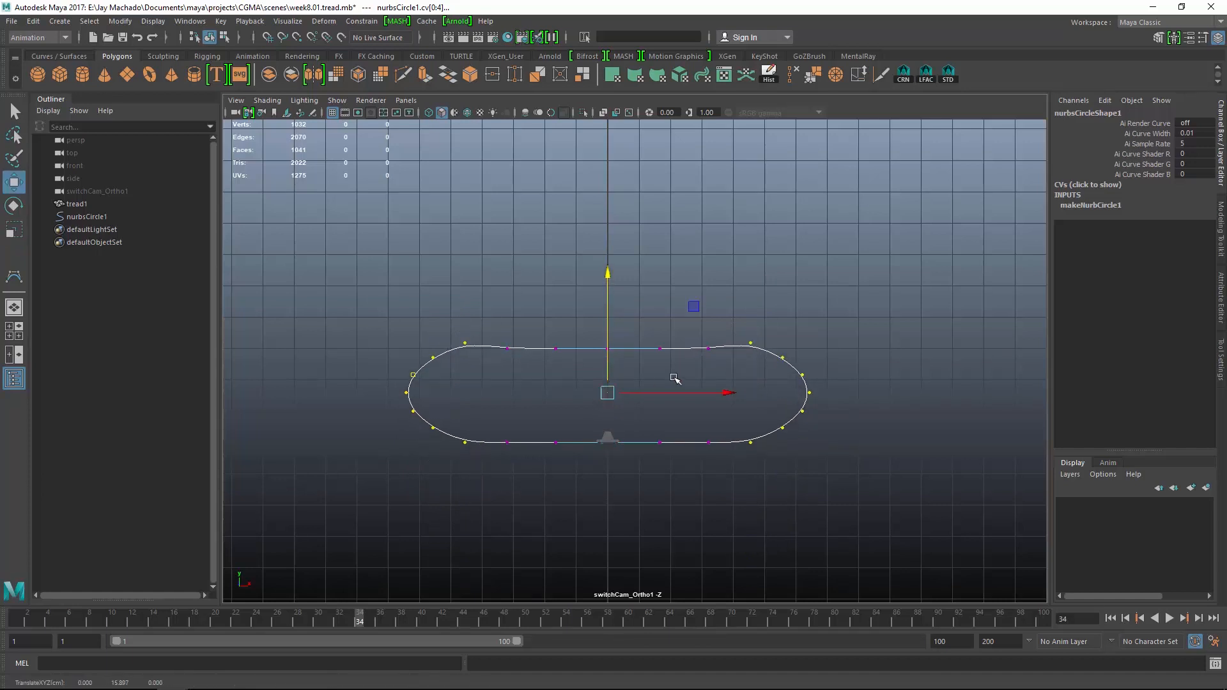
pyautogui.press('r')
pyautogui.scroll(-2, 641, 364)
pyautogui.moveTo(720, 389); pyautogui.dragTo(745, 392)
# Scale the upper and lower corner CVs at both ends outward horizontally to round the loop's ends
pyautogui.moveTo(353, 322); pyautogui.dragTo(428, 429)
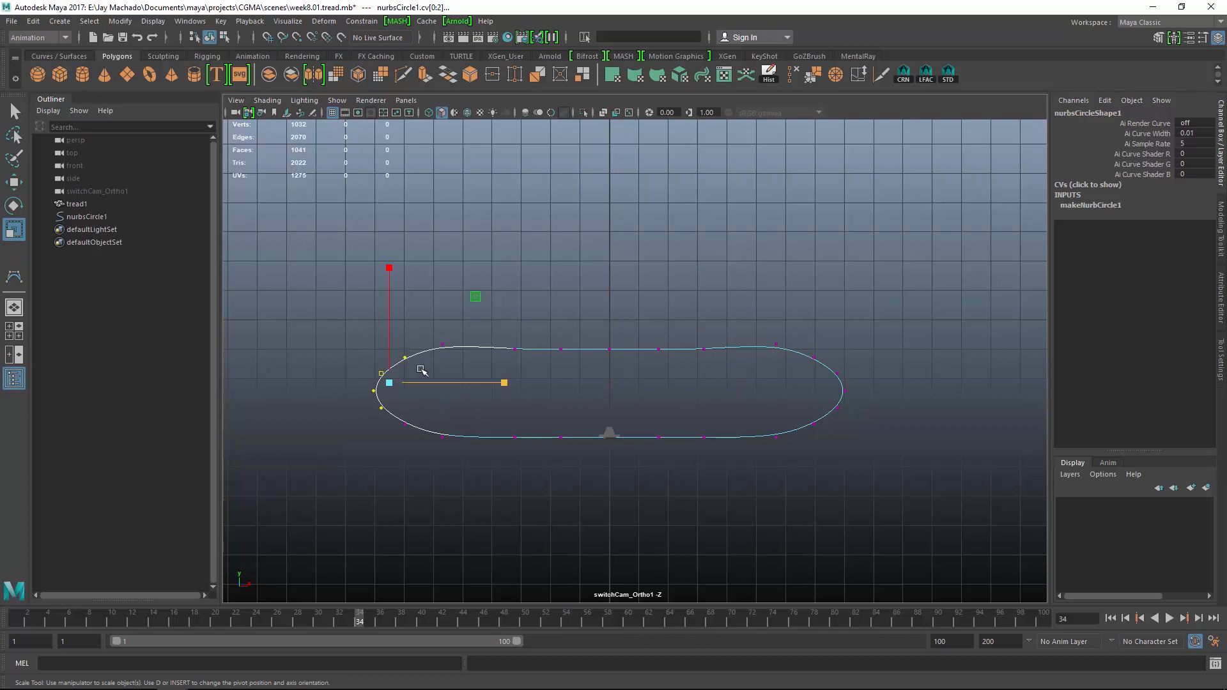
pyautogui.moveTo(422, 330); pyautogui.dragTo(391, 443)
pyautogui.keyDown('shift'); pyautogui.moveTo(798, 318); pyautogui.dragTo(824, 471); pyautogui.keyUp('shift')
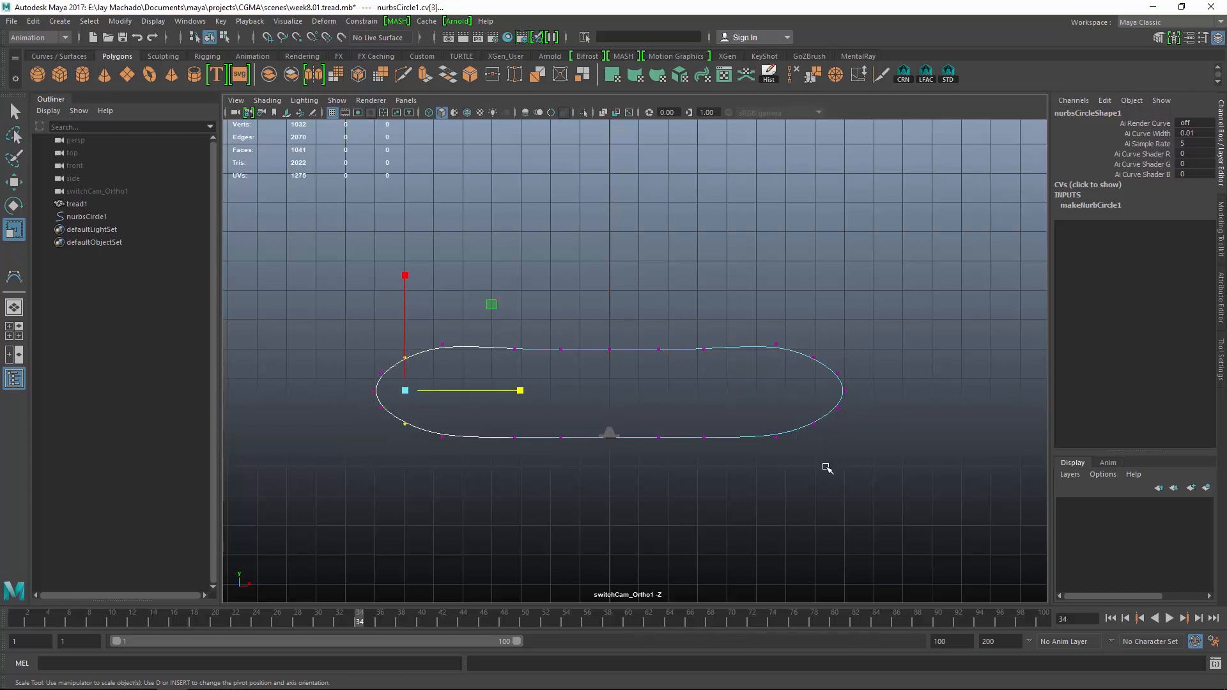
pyautogui.moveTo(722, 390); pyautogui.dragTo(729, 392)
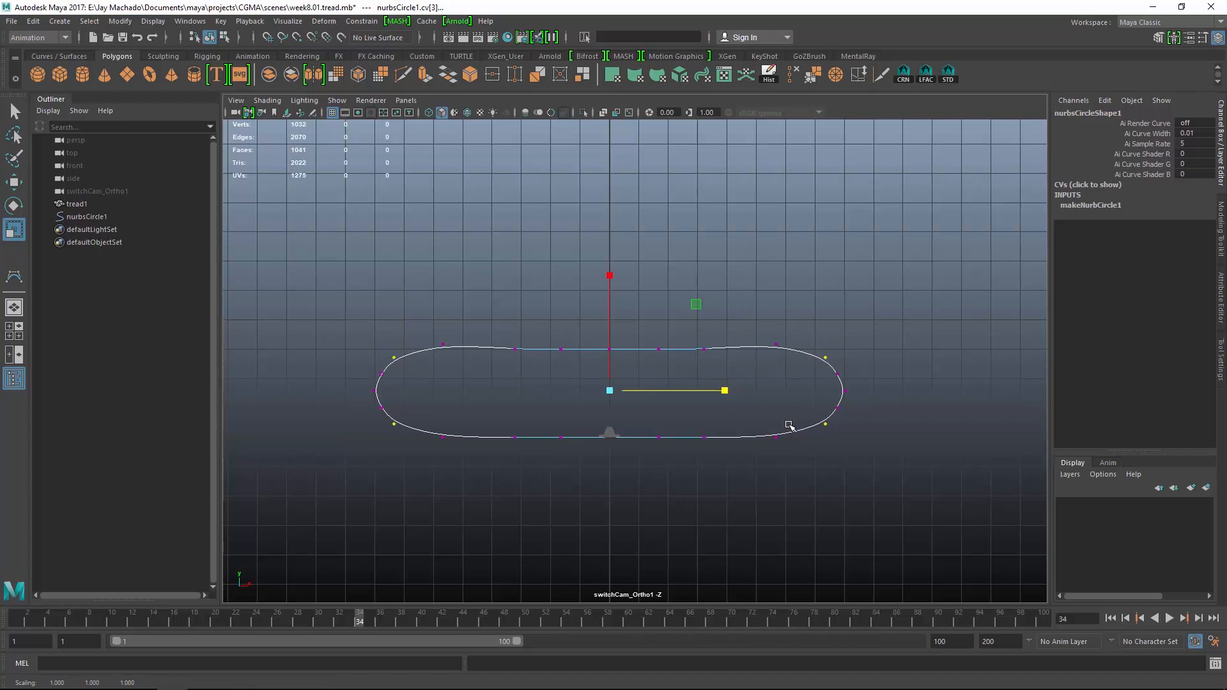
pyautogui.scroll(3, 790, 426)
pyautogui.moveTo(880, 345); pyautogui.dragTo(894, 413)
pyautogui.keyDown('shift'); pyautogui.moveTo(268, 344); pyautogui.dragTo(288, 421); pyautogui.keyUp('shift')
pyautogui.moveTo(695, 379); pyautogui.dragTo(696, 381)
# Spread the CVs of the loop's upper and lower runs outward horizontally and return to object selection
pyautogui.moveTo(790, 285); pyautogui.dragTo(825, 446)
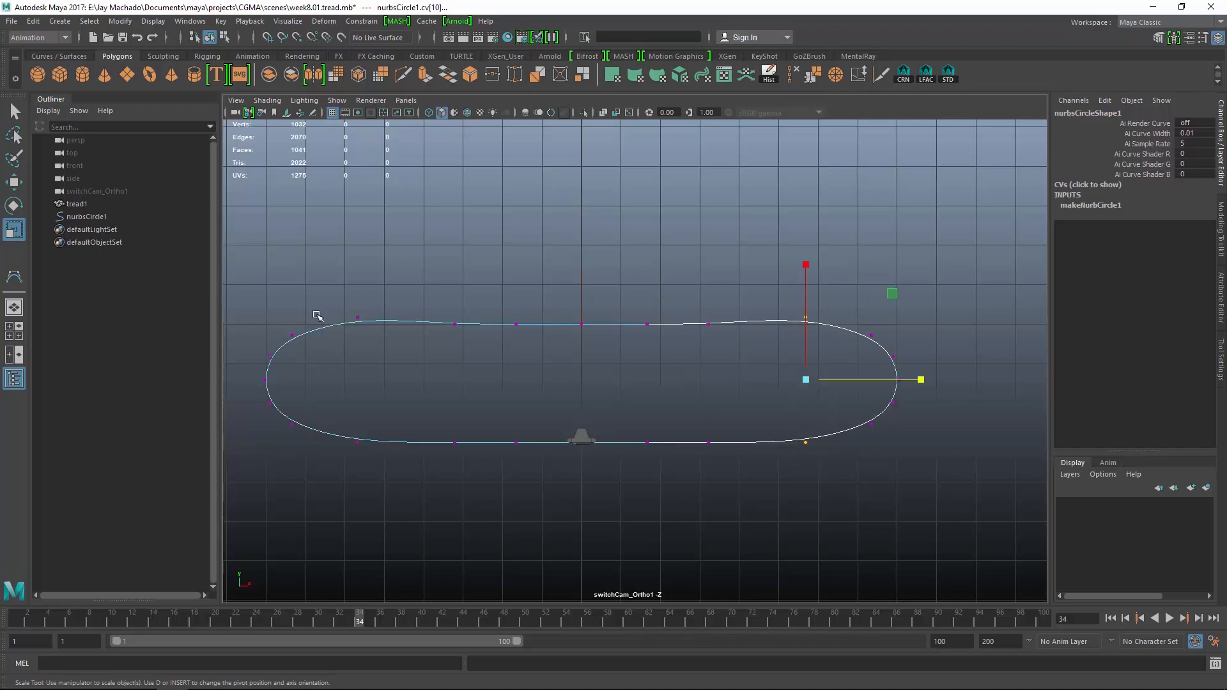
pyautogui.moveTo(331, 279); pyautogui.dragTo(830, 551)
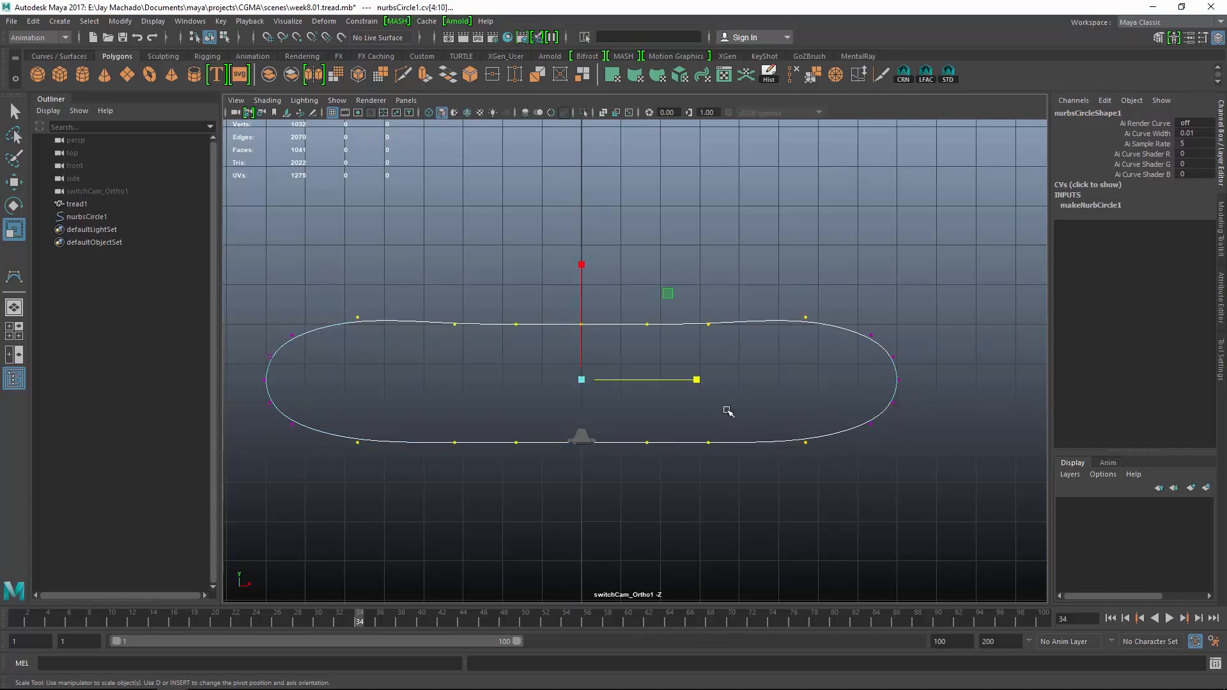
pyautogui.moveTo(698, 380); pyautogui.dragTo(708, 379)
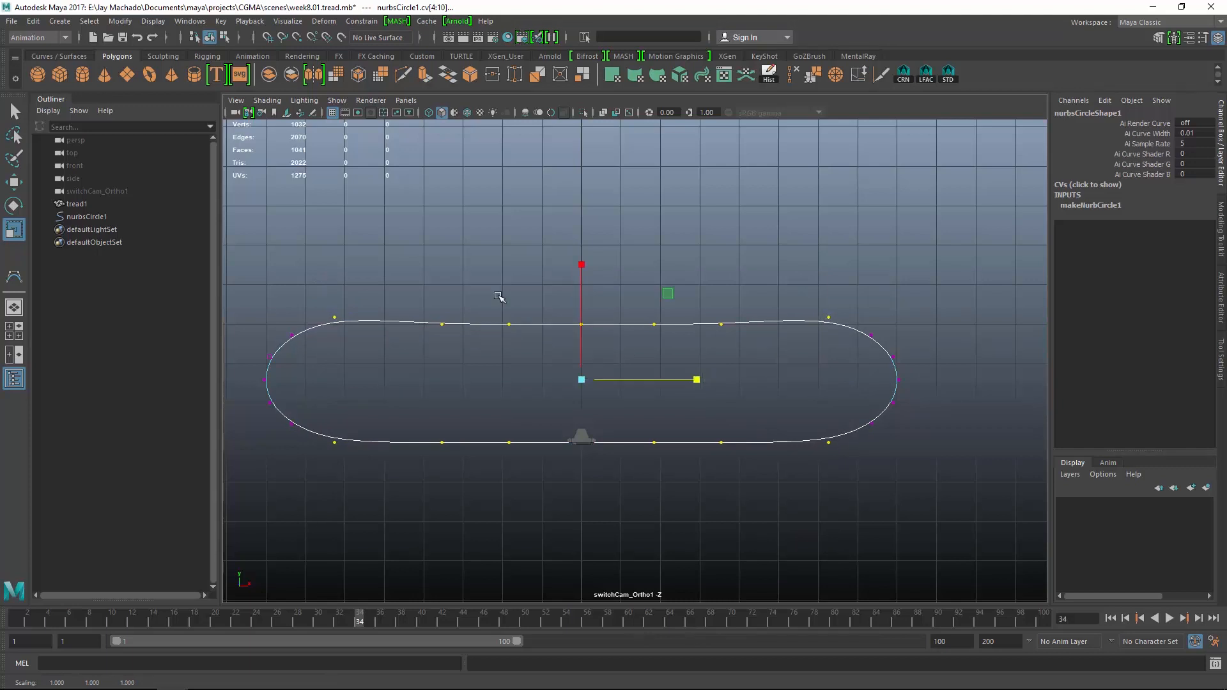
pyautogui.moveTo(412, 274); pyautogui.dragTo(735, 512)
pyautogui.moveTo(706, 387); pyautogui.dragTo(728, 386)
pyautogui.press('F8')
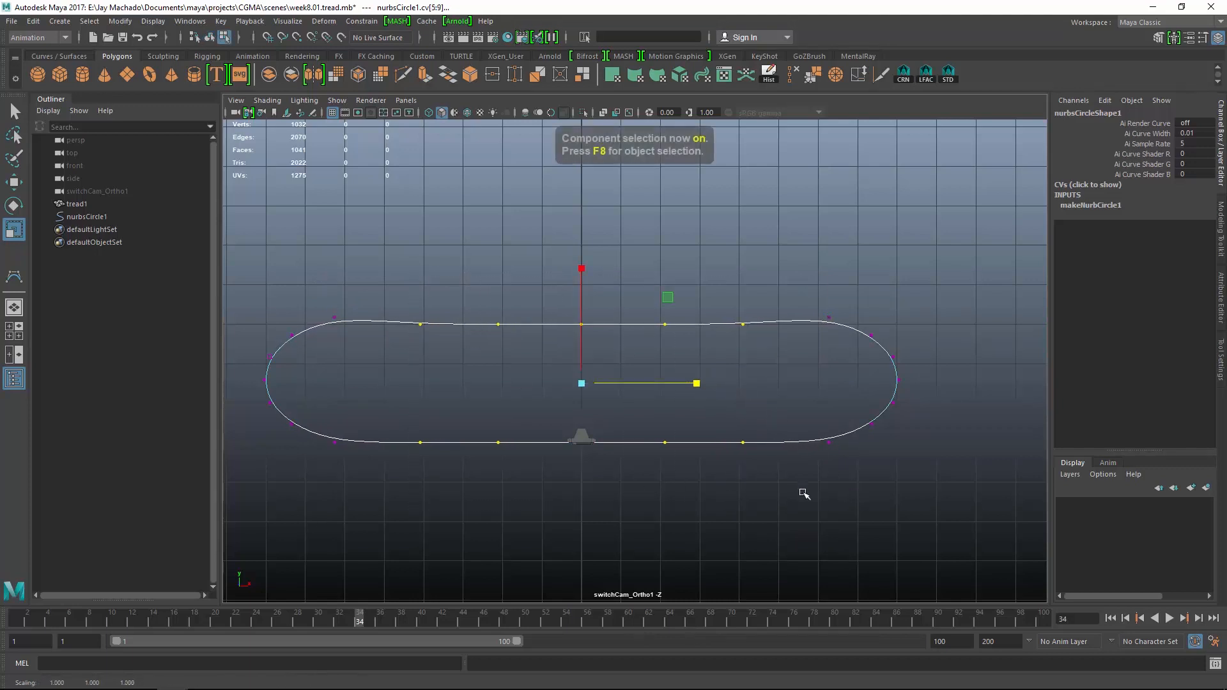
# Examine the reshaped loop curve and the tread together in perspective from several angles
pyautogui.keyDown('alt'); pyautogui.moveTo(701, 487); pyautogui.dragTo(739, 350); pyautogui.keyUp('alt')
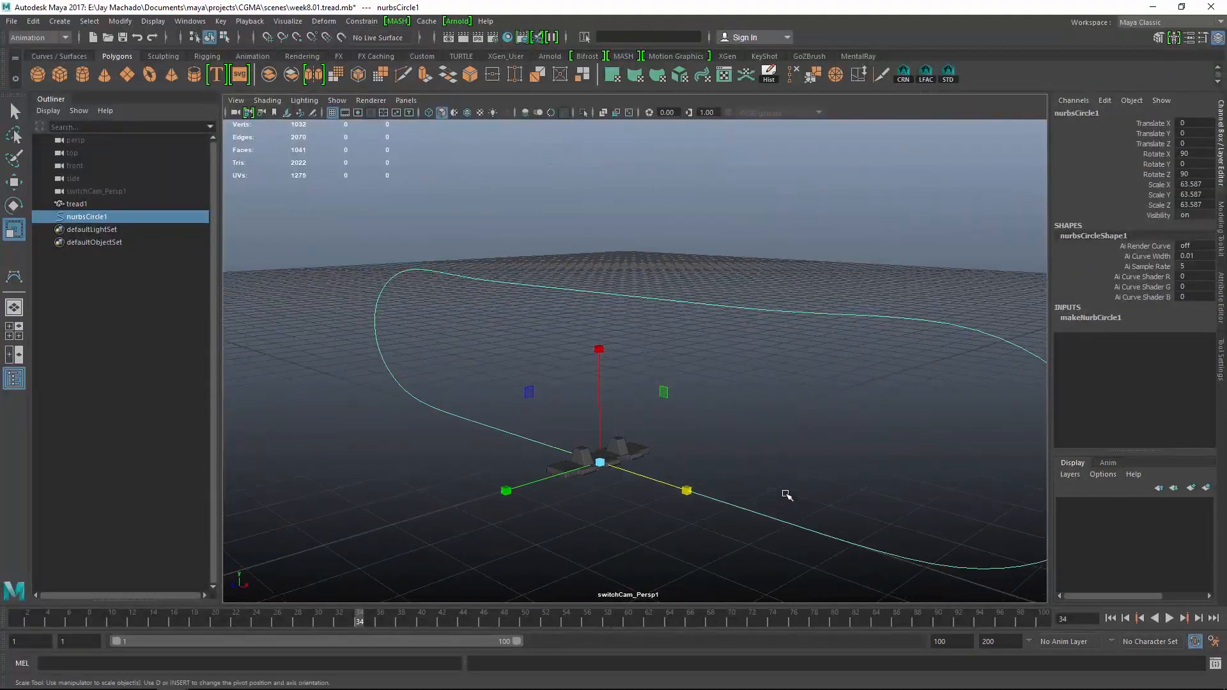
pyautogui.keyDown('alt'); pyautogui.moveTo(786, 496); pyautogui.dragTo(672, 307); pyautogui.keyUp('alt')
pyautogui.moveTo(732, 444)
pyautogui.keyDown('alt'); pyautogui.mouseDown(button='right')
pyautogui.moveTo(707, 447)
pyautogui.moveTo(792, 413)
pyautogui.moveTo(728, 411)
pyautogui.moveTo(730, 423)
pyautogui.mouseUp(button='right'); pyautogui.keyUp('alt')
pyautogui.keyDown('alt'); pyautogui.moveTo(729, 423); pyautogui.dragTo(756, 394, button='middle'); pyautogui.keyUp('alt')
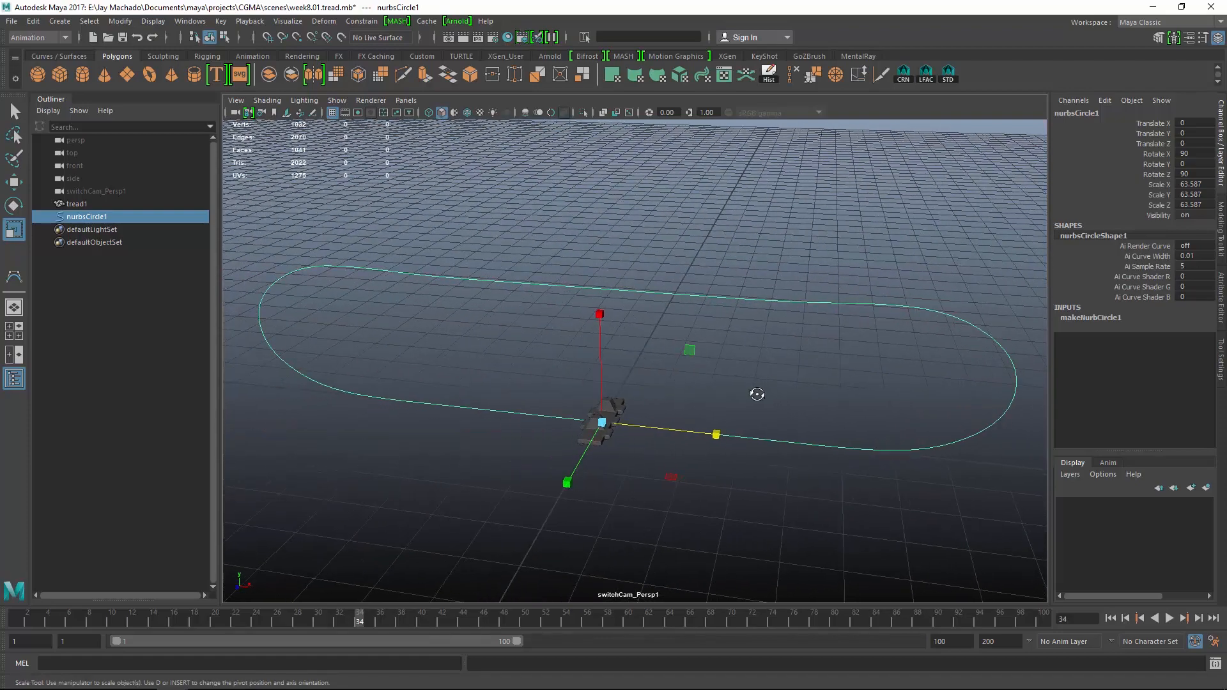
pyautogui.keyDown('alt'); pyautogui.moveTo(755, 395); pyautogui.dragTo(693, 388); pyautogui.keyUp('alt')
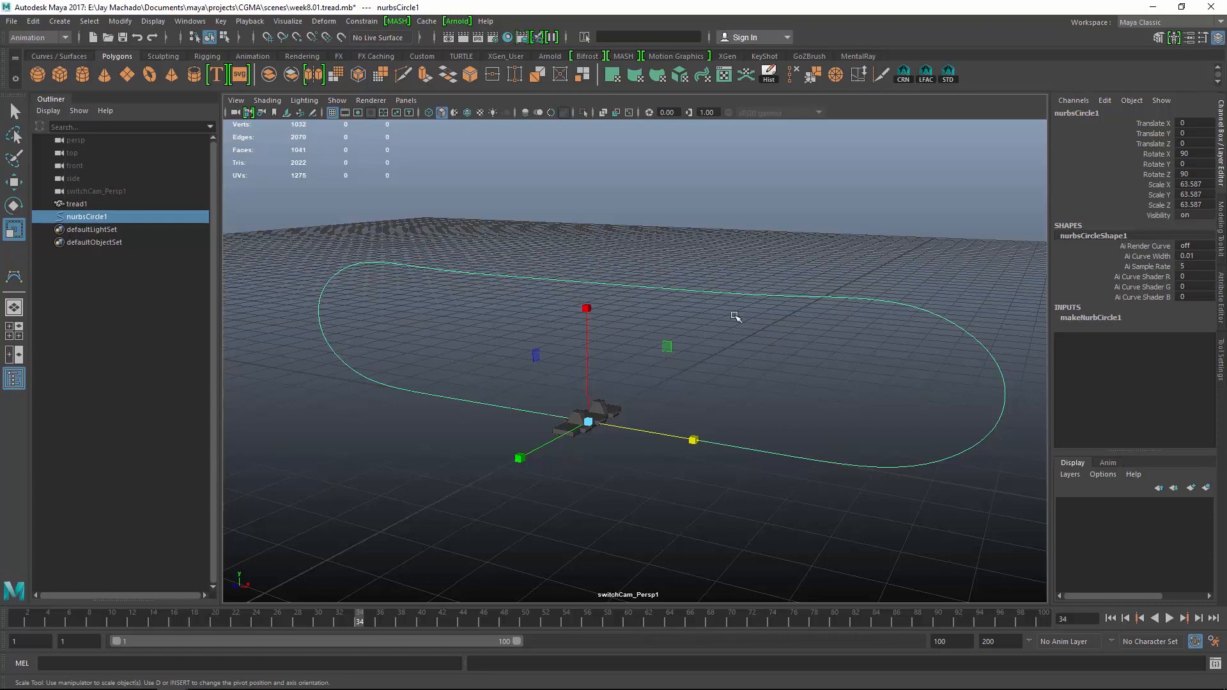
pyautogui.click(762, 358)
pyautogui.scroll(2, 755, 358)
pyautogui.keyDown('alt'); pyautogui.moveTo(756, 358); pyautogui.dragTo(696, 402); pyautogui.keyUp('alt')
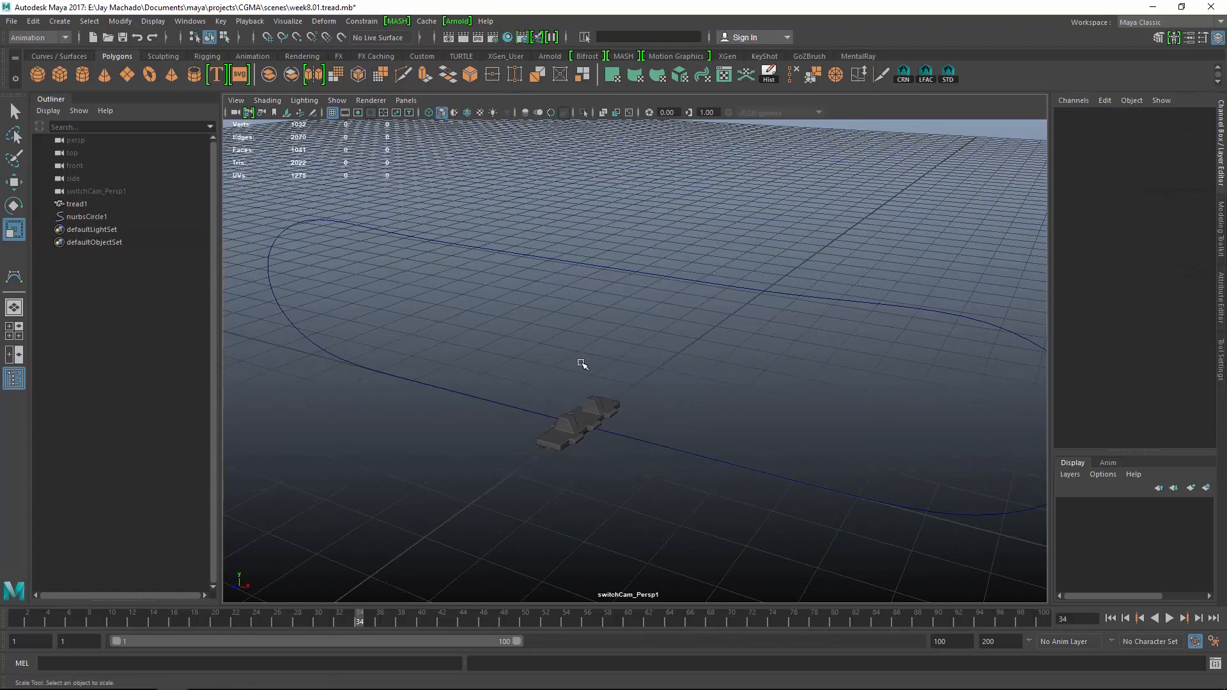
# Open the Attach to Motion Path options for the tread and loop curve, and set the playback range's end to frame 100
pyautogui.moveTo(582, 364); pyautogui.dragTo(653, 473)
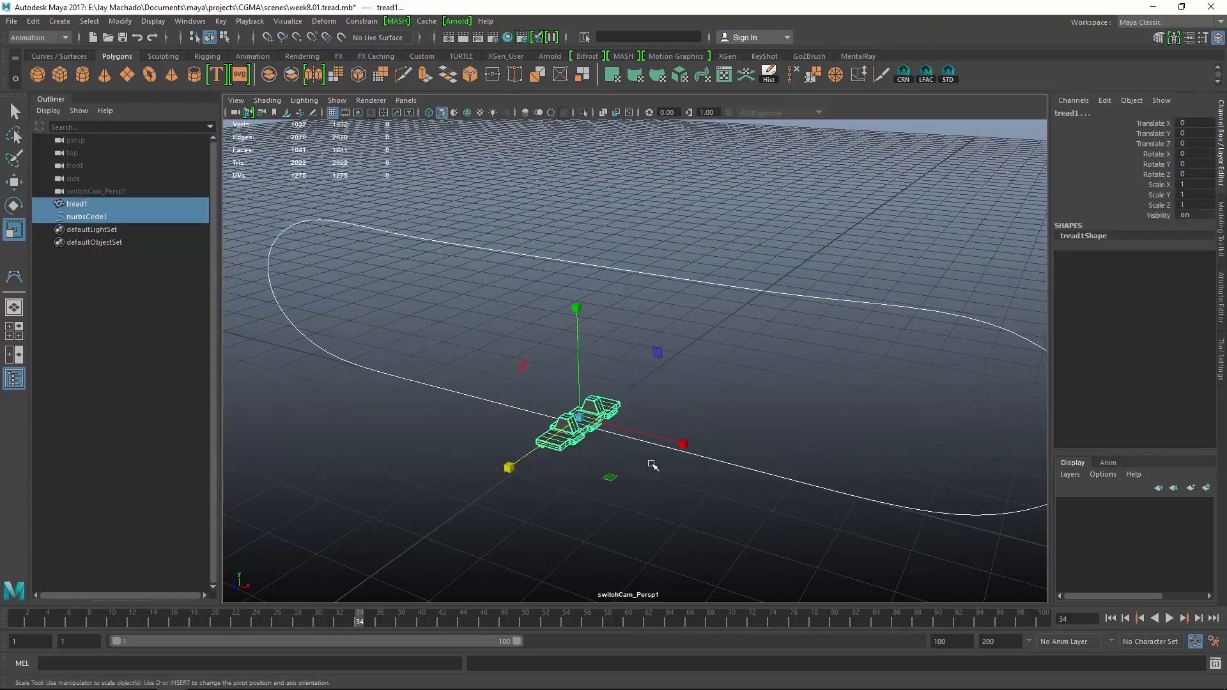
pyautogui.click(362, 22)
pyautogui.moveTo(450, 134)
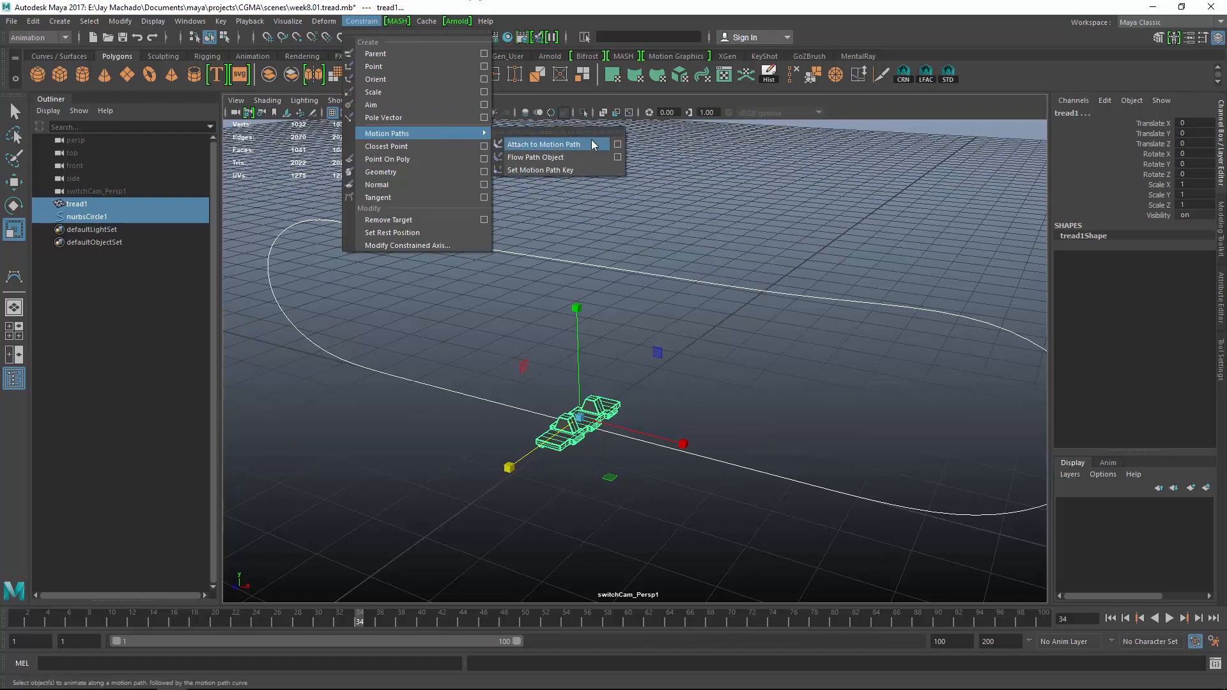
pyautogui.click(618, 144)
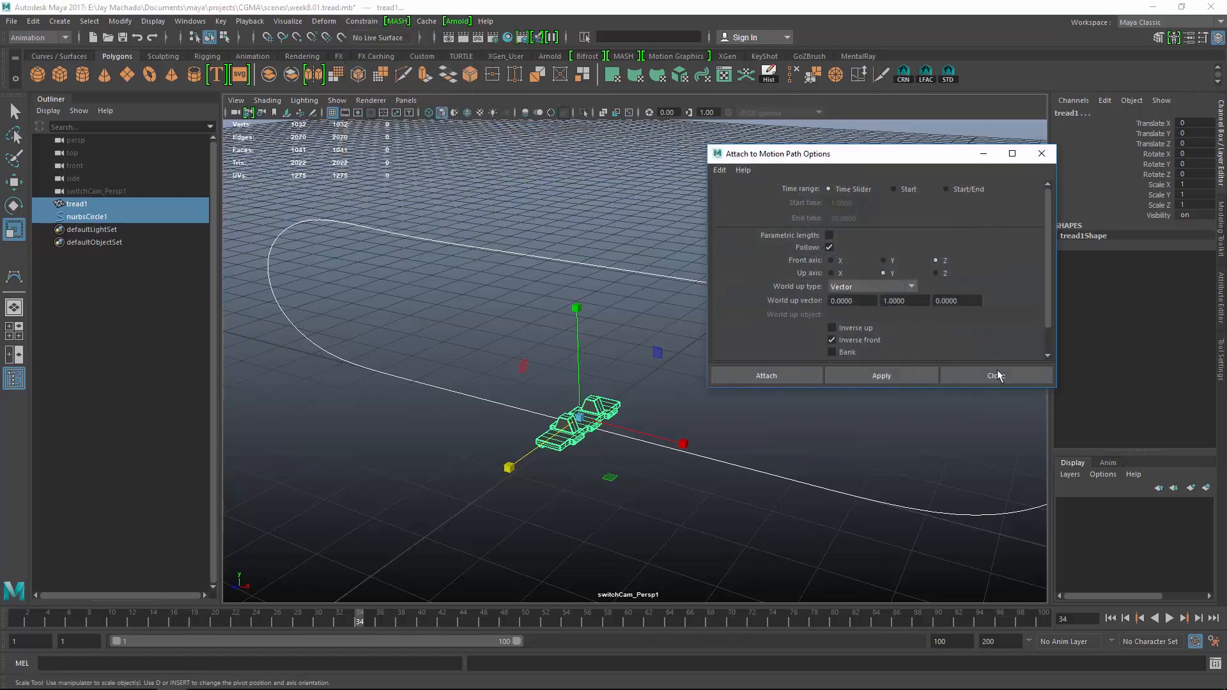
pyautogui.moveTo(916, 163); pyautogui.dragTo(1022, 179)
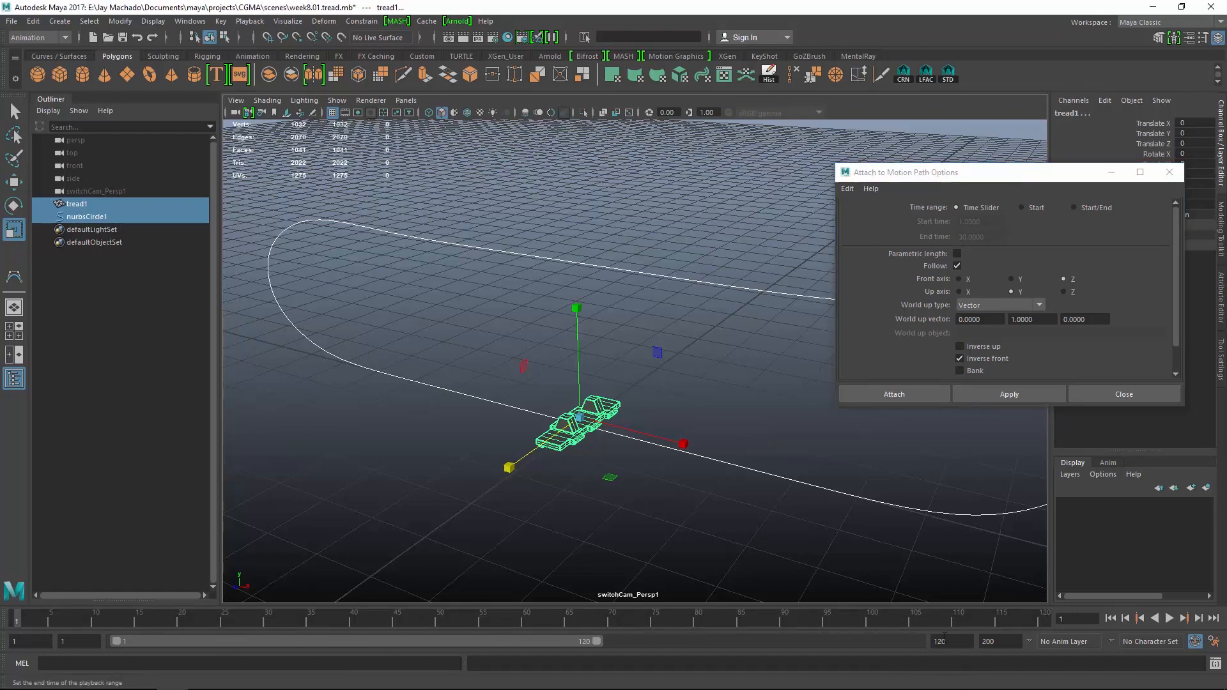
pyautogui.write('100')
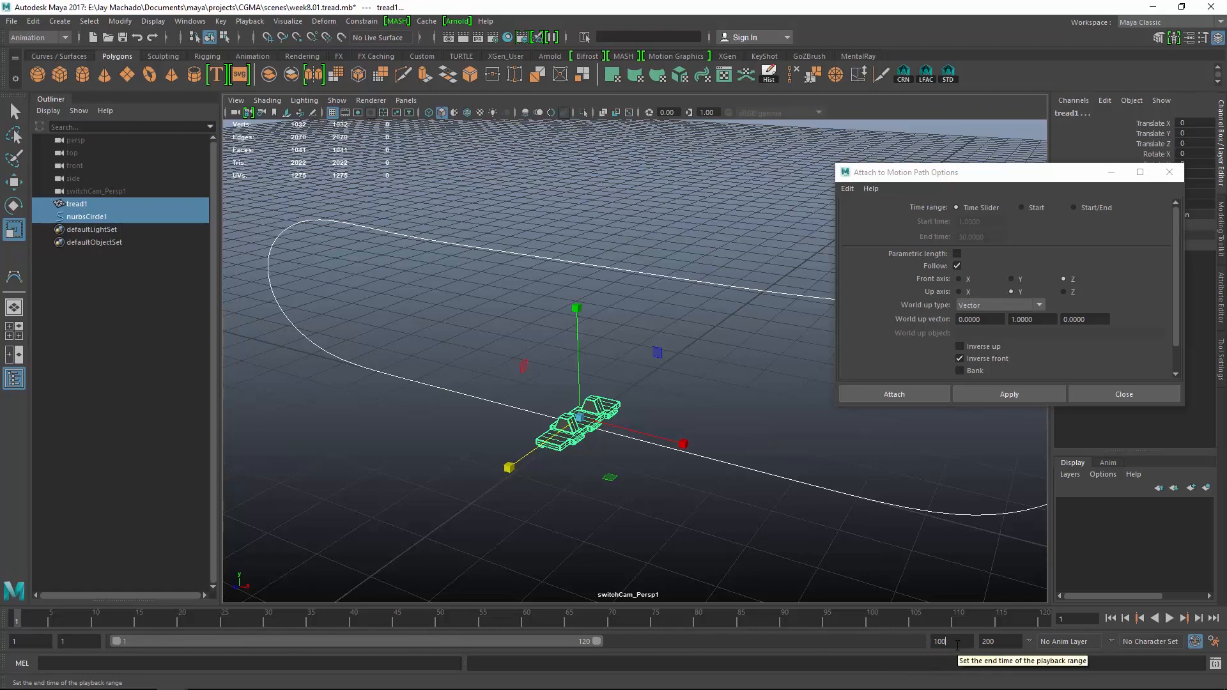
pyautogui.press('Return')
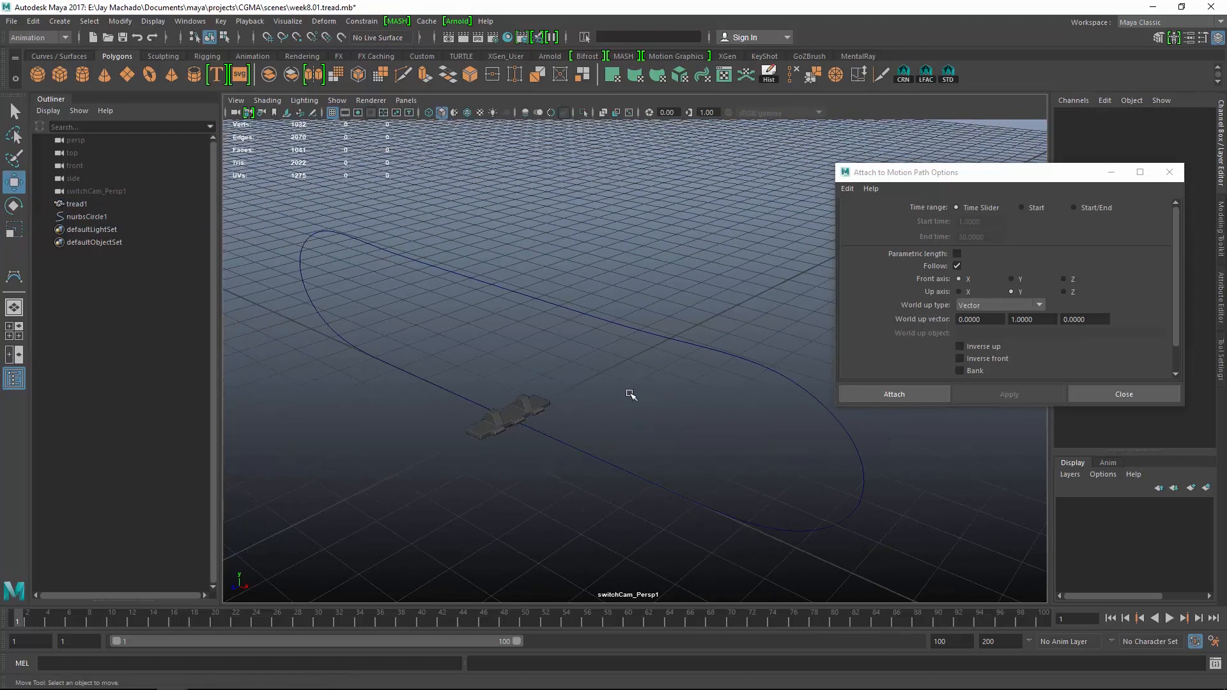
# Attach the tread to the loop curve with front axis X, up axis Y and world up type Vector, and preview its travel
pyautogui.moveTo(534, 374); pyautogui.dragTo(590, 507)
pyautogui.keyDown('alt'); pyautogui.moveTo(591, 505); pyautogui.dragTo(630, 419); pyautogui.keyUp('alt')
pyautogui.click(991, 393)
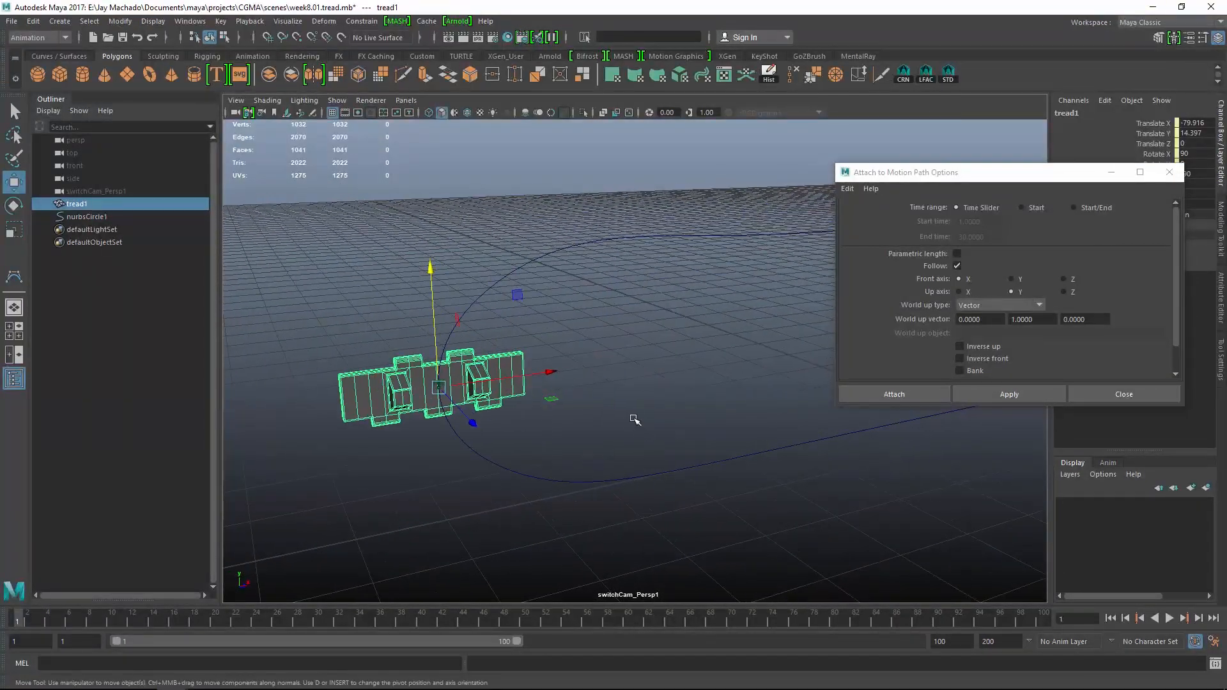
pyautogui.click(630, 419)
pyautogui.moveTo(22, 619); pyautogui.dragTo(338, 626)
pyautogui.keyDown('alt'); pyautogui.moveTo(634, 473); pyautogui.dragTo(515, 422); pyautogui.keyUp('alt')
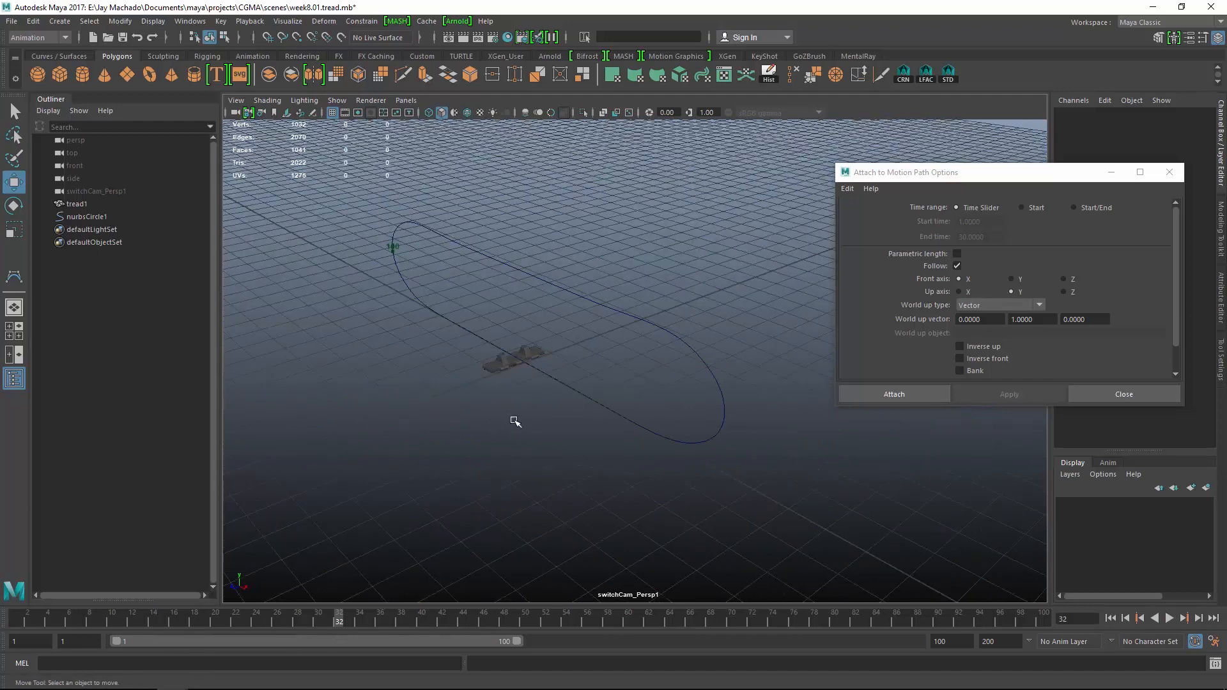
pyautogui.moveTo(71, 611); pyautogui.dragTo(673, 666)
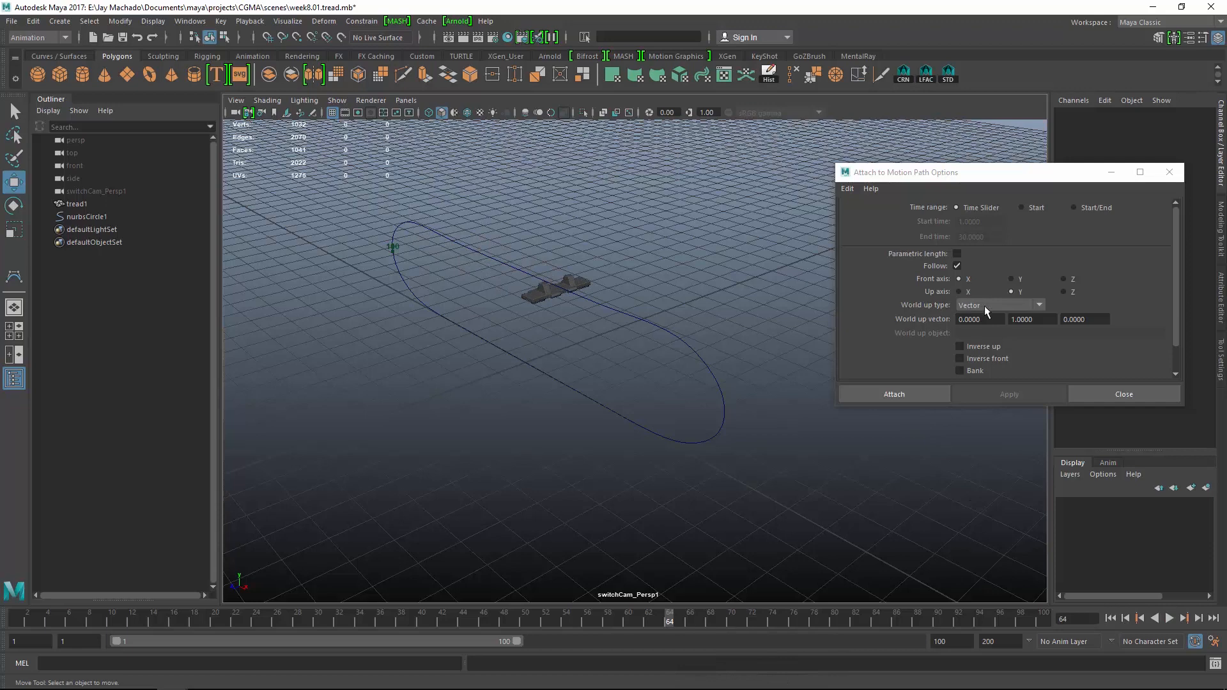
# Undo the time changes and the tread's motion path attachment
pyautogui.hotkey('ctrl', 'z')
pyautogui.hotkey('ctrl', 'z')
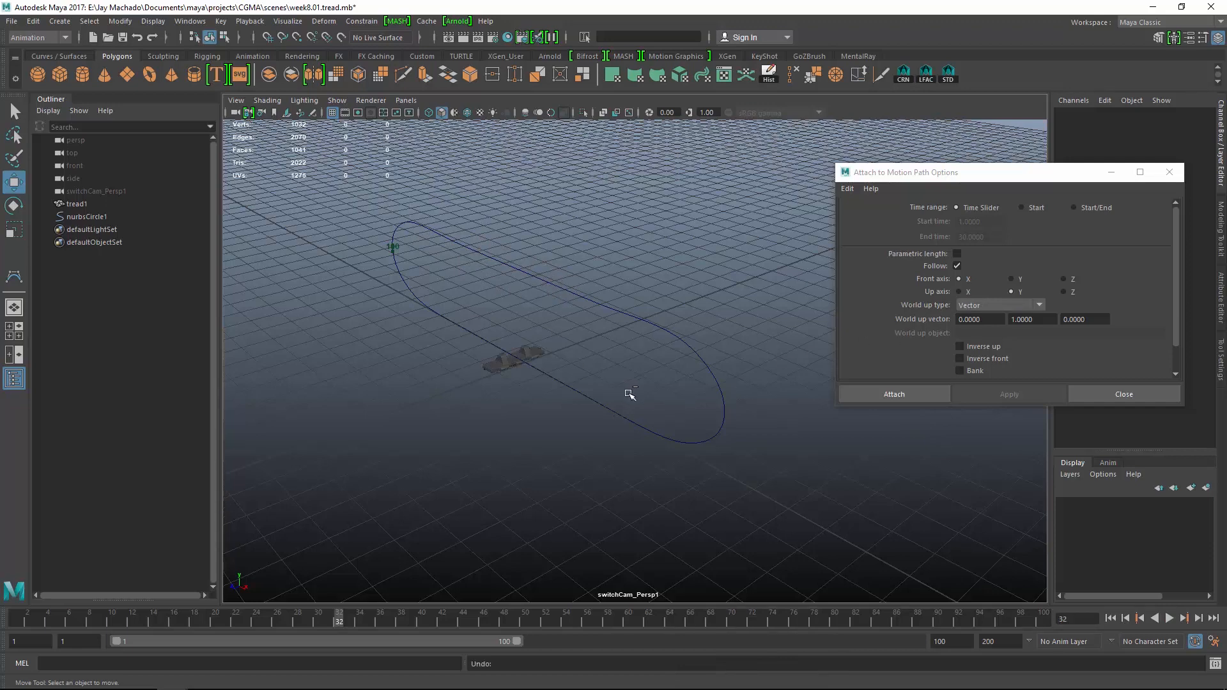
pyautogui.hotkey('ctrl', 'z')
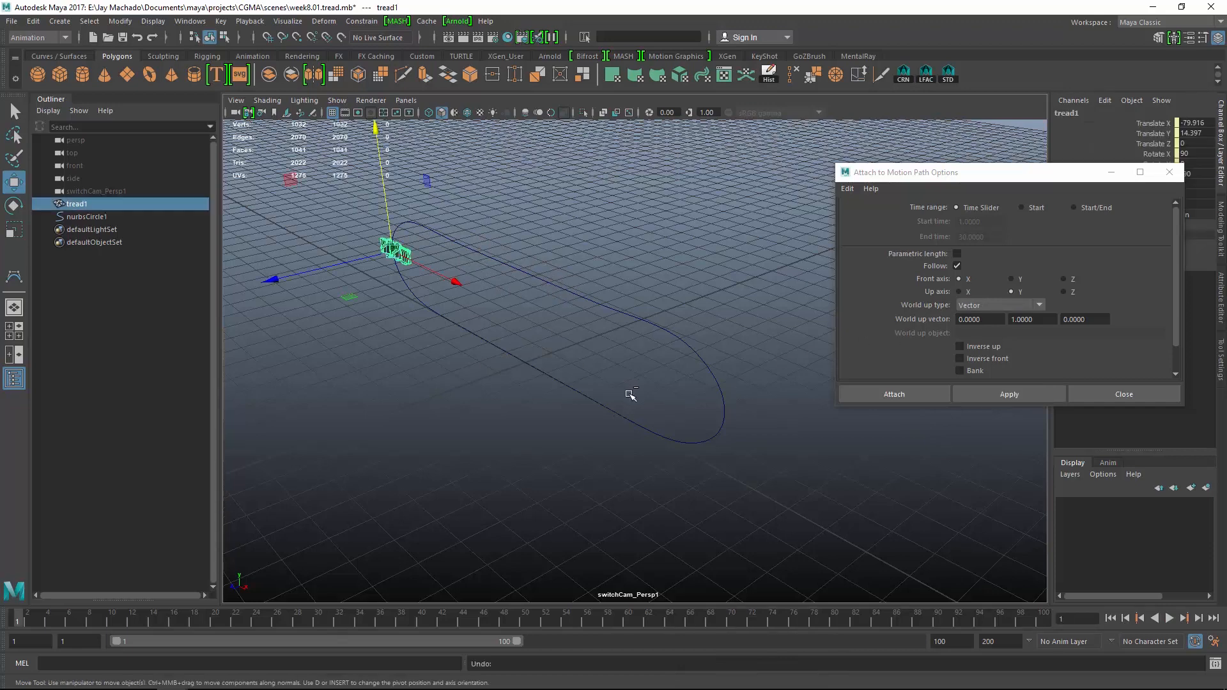
pyautogui.hotkey('ctrl', 'z')
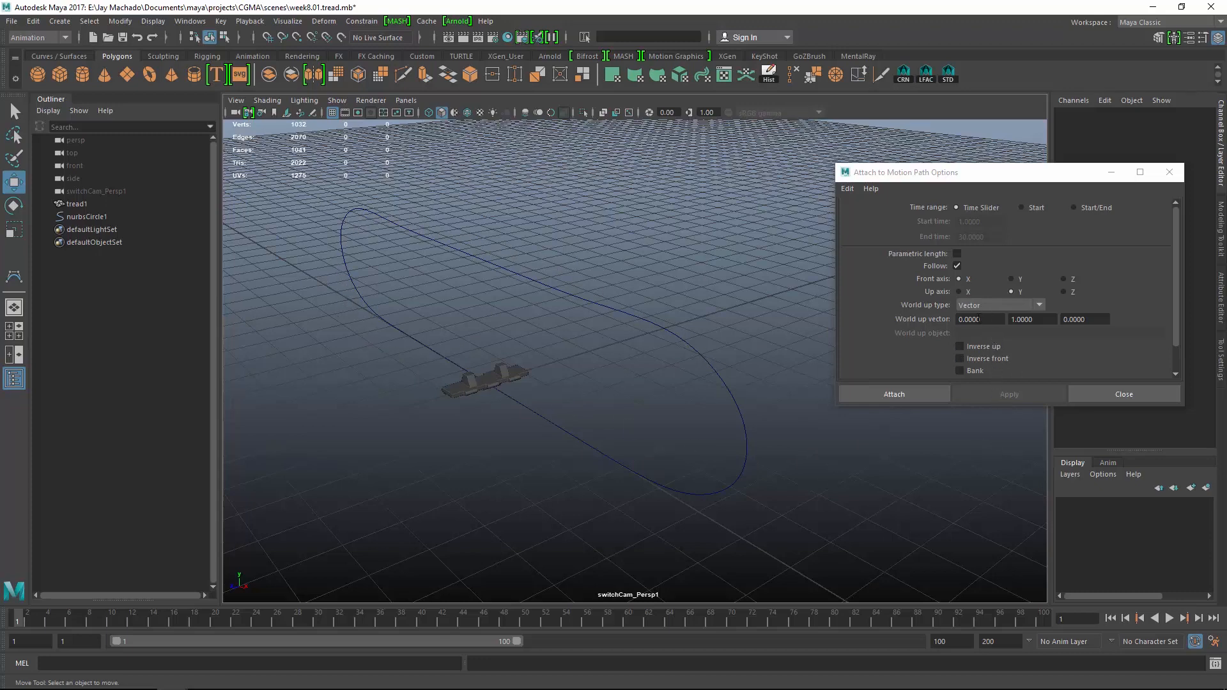
# Set the motion path's world up type to Object up, with nurbsCircle1 as the world up object
pyautogui.click(984, 305)
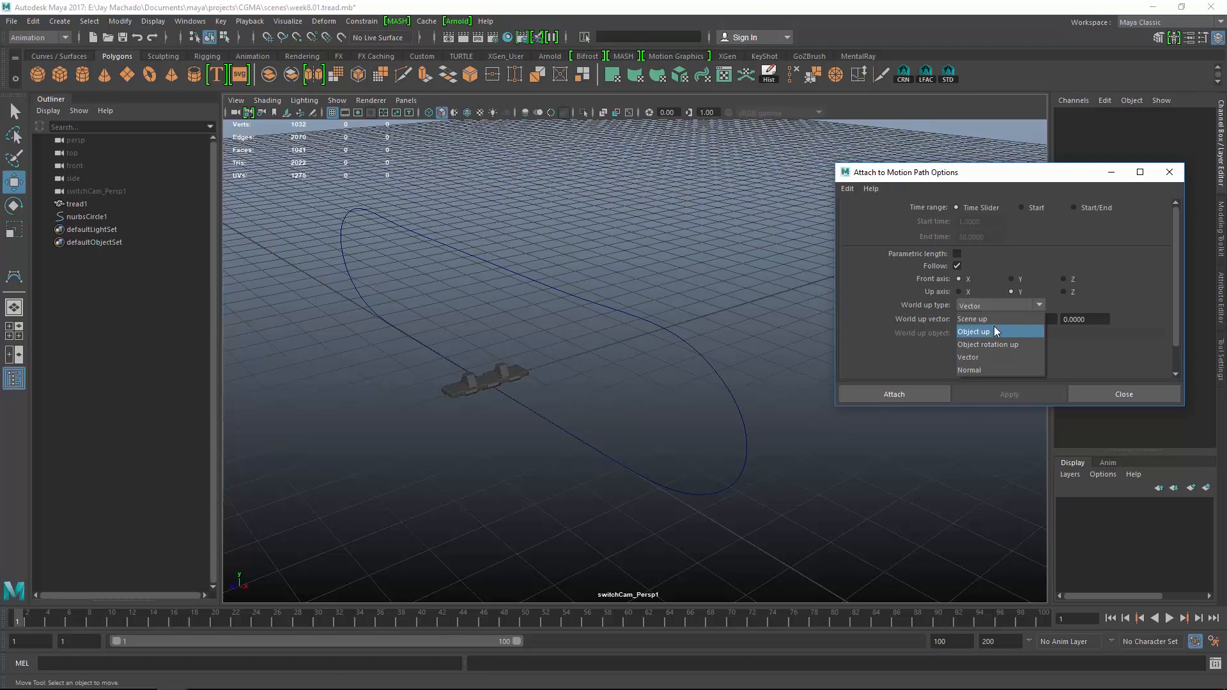
pyautogui.click(995, 326)
pyautogui.moveTo(689, 280); pyautogui.dragTo(713, 393)
pyautogui.doubleClick(94, 217)
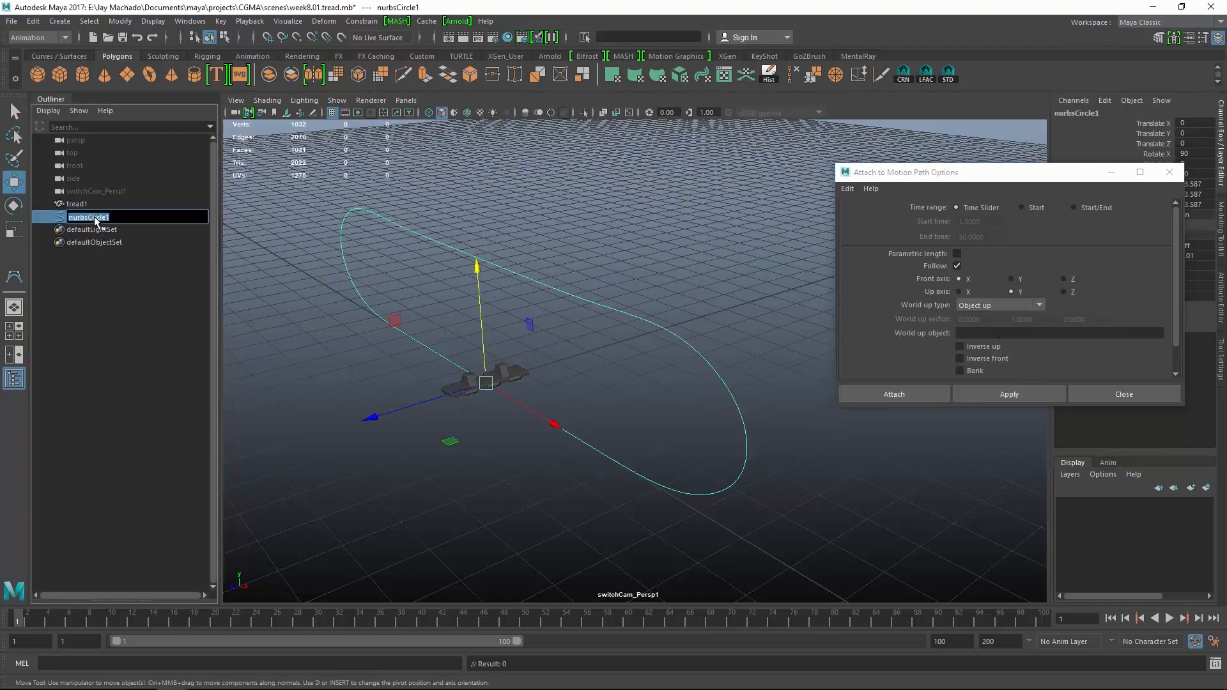
pyautogui.click(1010, 333)
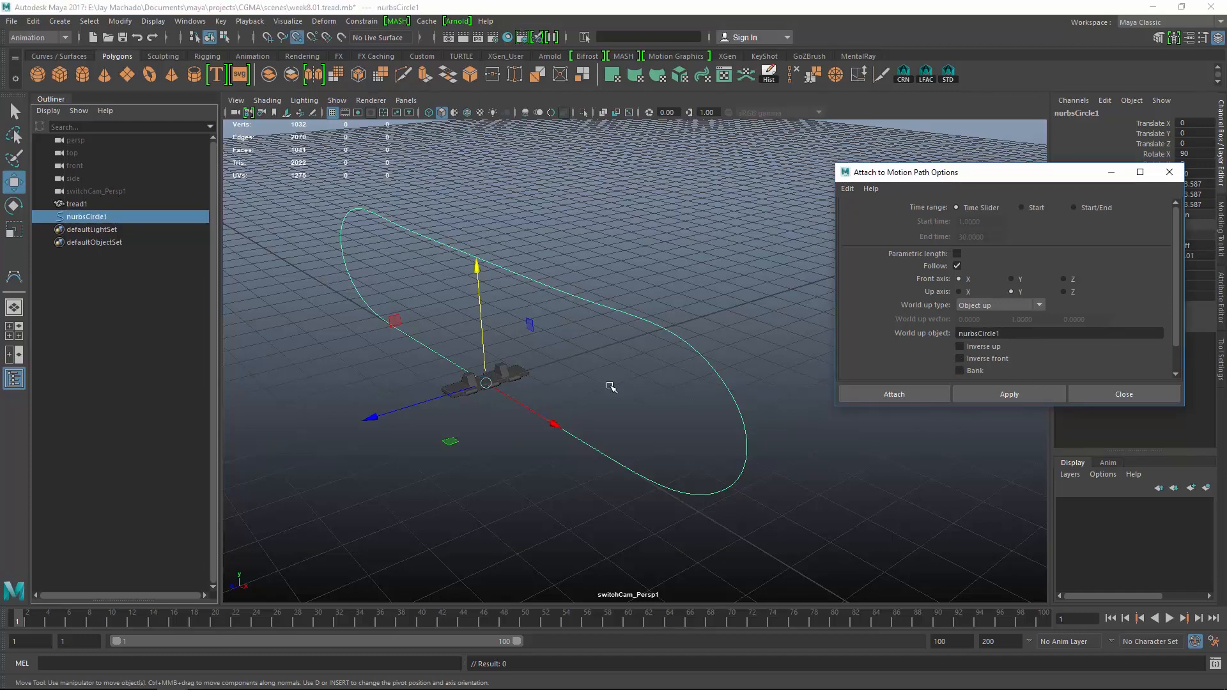
# Attach the tread to the loop curve with the Object up settings and preview its motion along the path
pyautogui.keyDown('shift'); pyautogui.moveTo(547, 357); pyautogui.dragTo(479, 422); pyautogui.keyUp('shift')
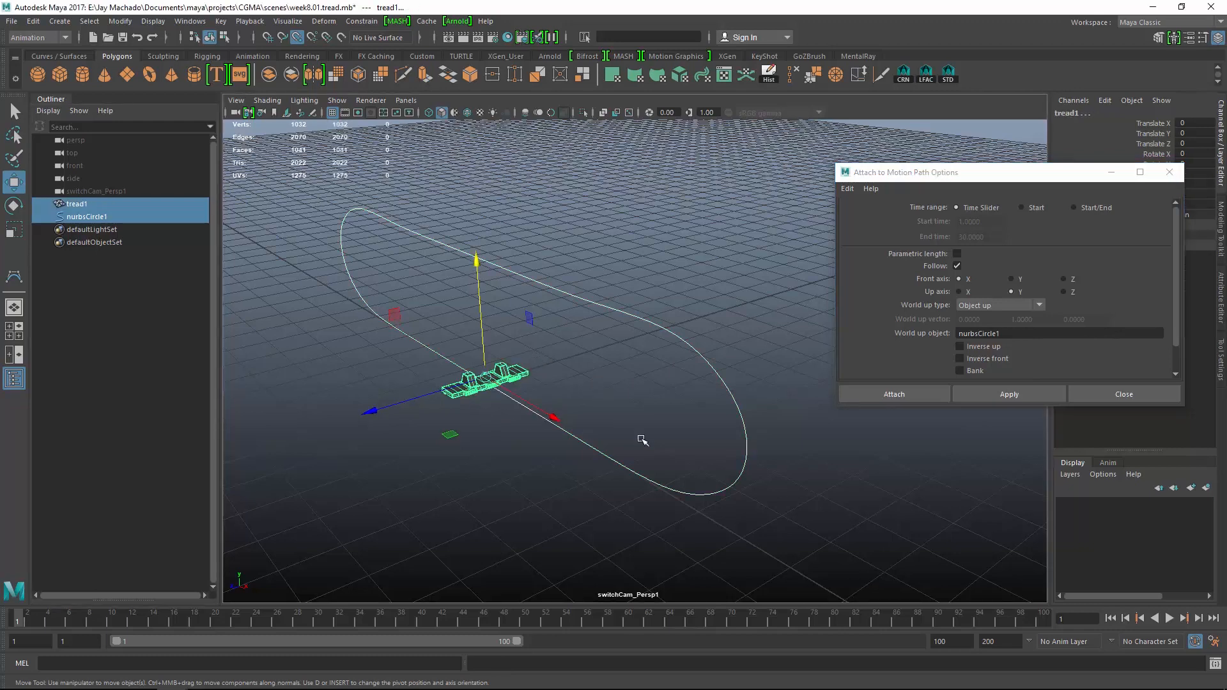
pyautogui.click(1014, 395)
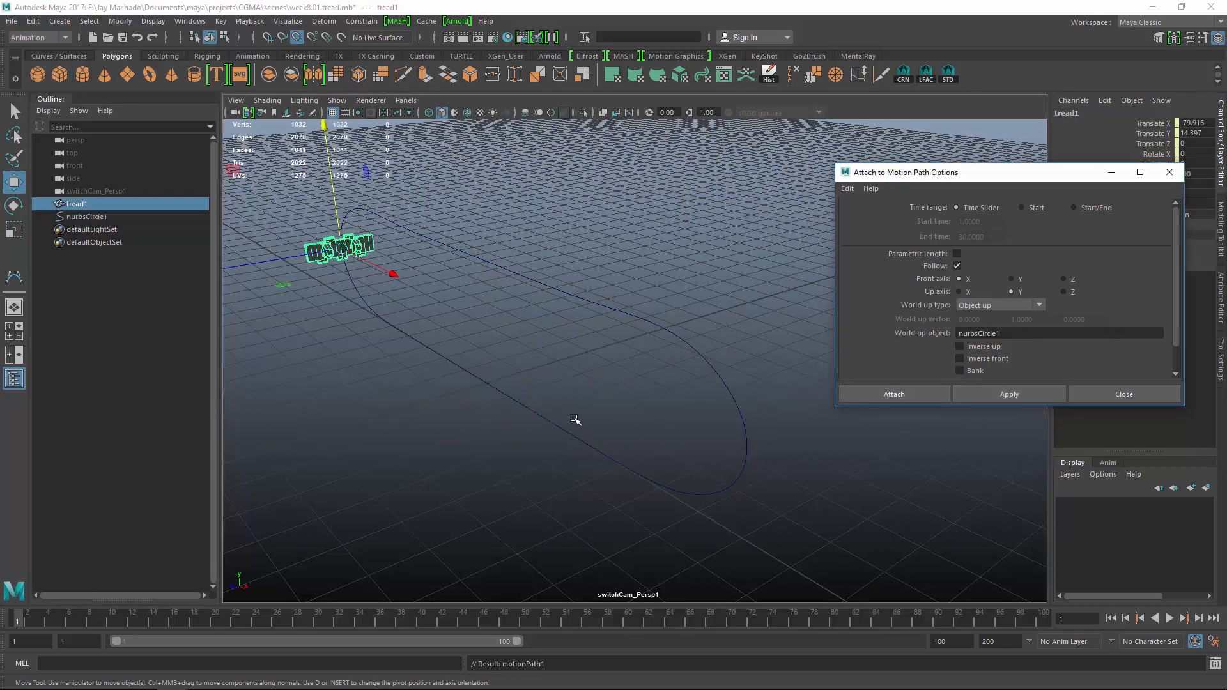
pyautogui.click(376, 476)
pyautogui.moveTo(411, 464)
pyautogui.keyDown('alt'); pyautogui.mouseDown()
pyautogui.moveTo(490, 459)
pyautogui.moveTo(422, 455)
pyautogui.mouseUp(); pyautogui.keyUp('alt')
pyautogui.hotkey('alt', 'v')
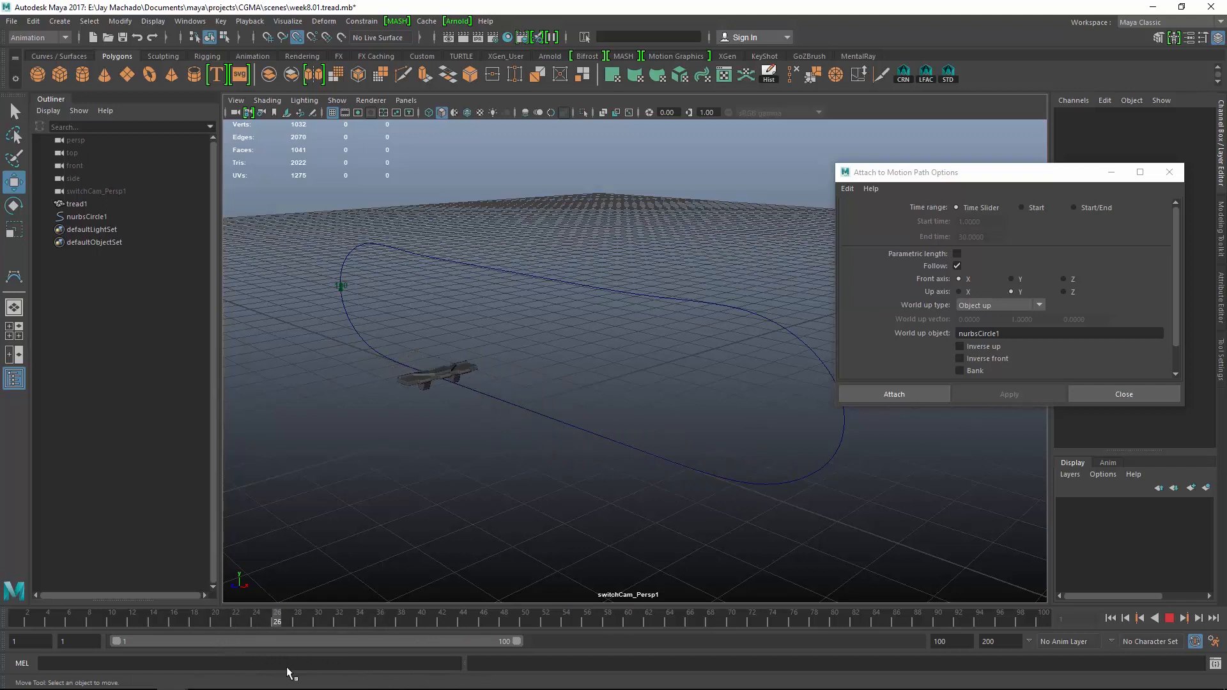
pyautogui.moveTo(350, 636); pyautogui.dragTo(342, 635)
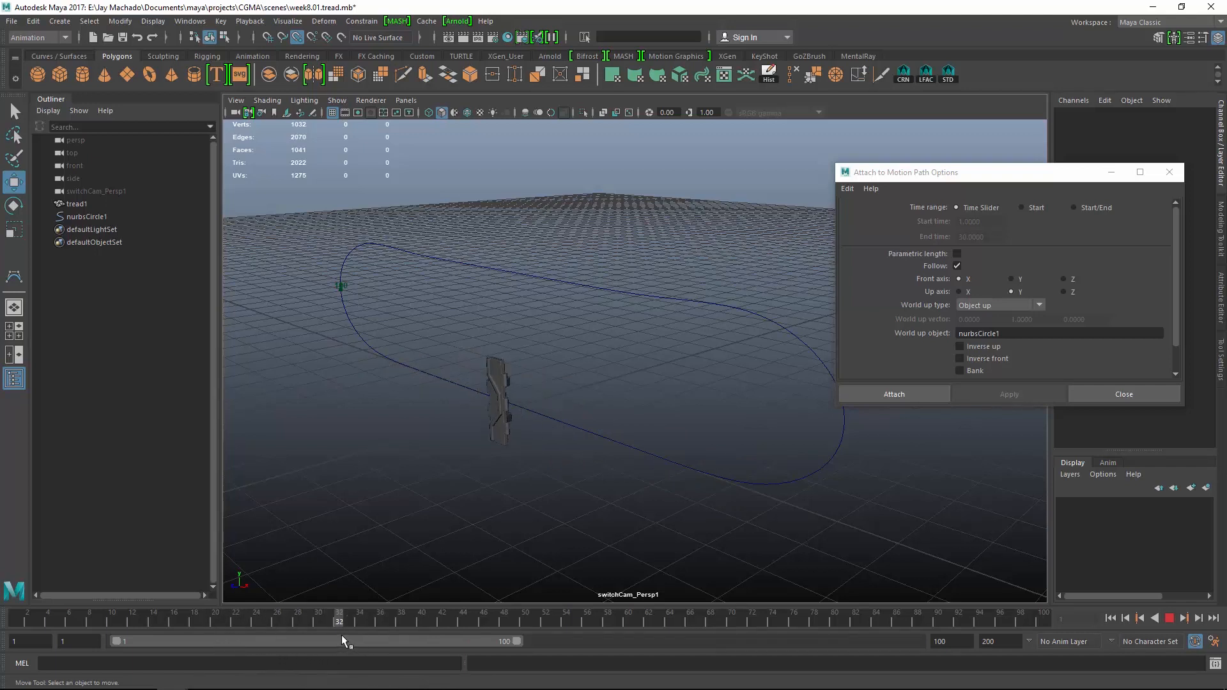
# In the orthographic view, raise the two outer control vertices of the loop's bottom run by about 0.017 cm to flatten it
pyautogui.moveTo(681, 491); pyautogui.dragTo(642, 462)
pyautogui.press('o')
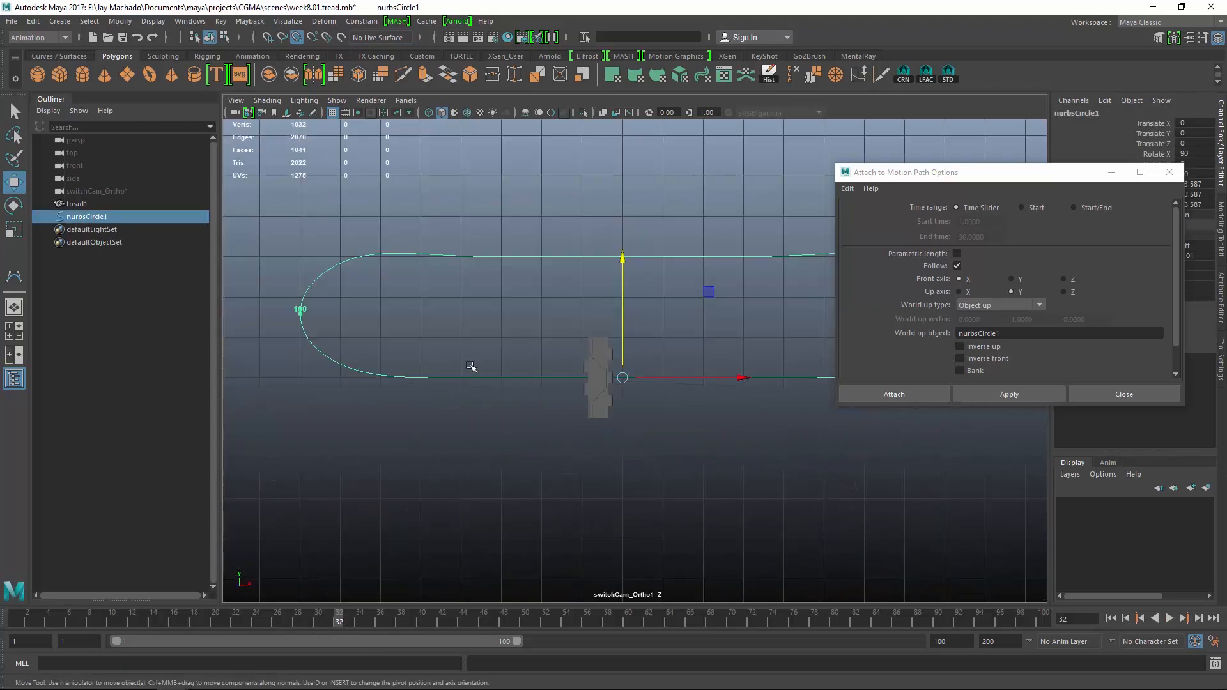
pyautogui.moveTo(465, 345); pyautogui.dragTo(406, 338, button='right')
pyautogui.keyDown('alt'); pyautogui.moveTo(546, 403); pyautogui.dragTo(431, 393, button='middle'); pyautogui.keyUp('alt')
pyautogui.keyDown('alt'); pyautogui.moveTo(431, 393); pyautogui.dragTo(418, 393, button='right'); pyautogui.keyUp('alt')
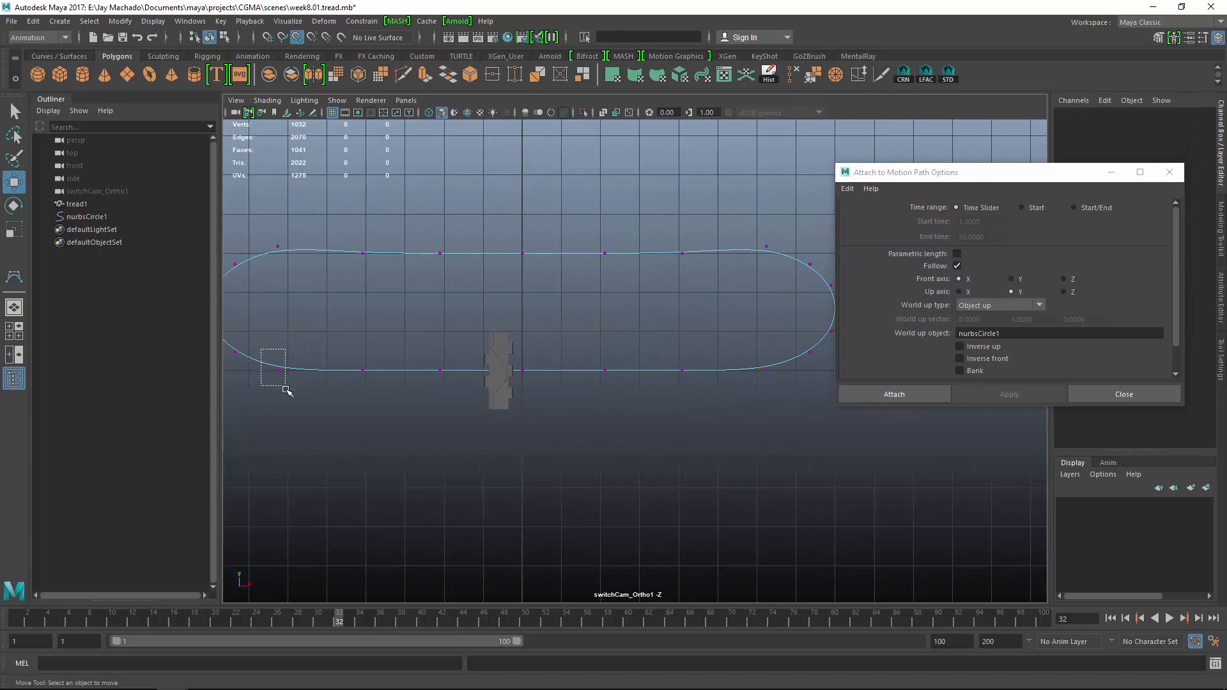
pyautogui.moveTo(286, 388); pyautogui.dragTo(286, 389)
pyautogui.keyDown('shift'); pyautogui.moveTo(777, 396); pyautogui.dragTo(777, 396); pyautogui.keyUp('shift')
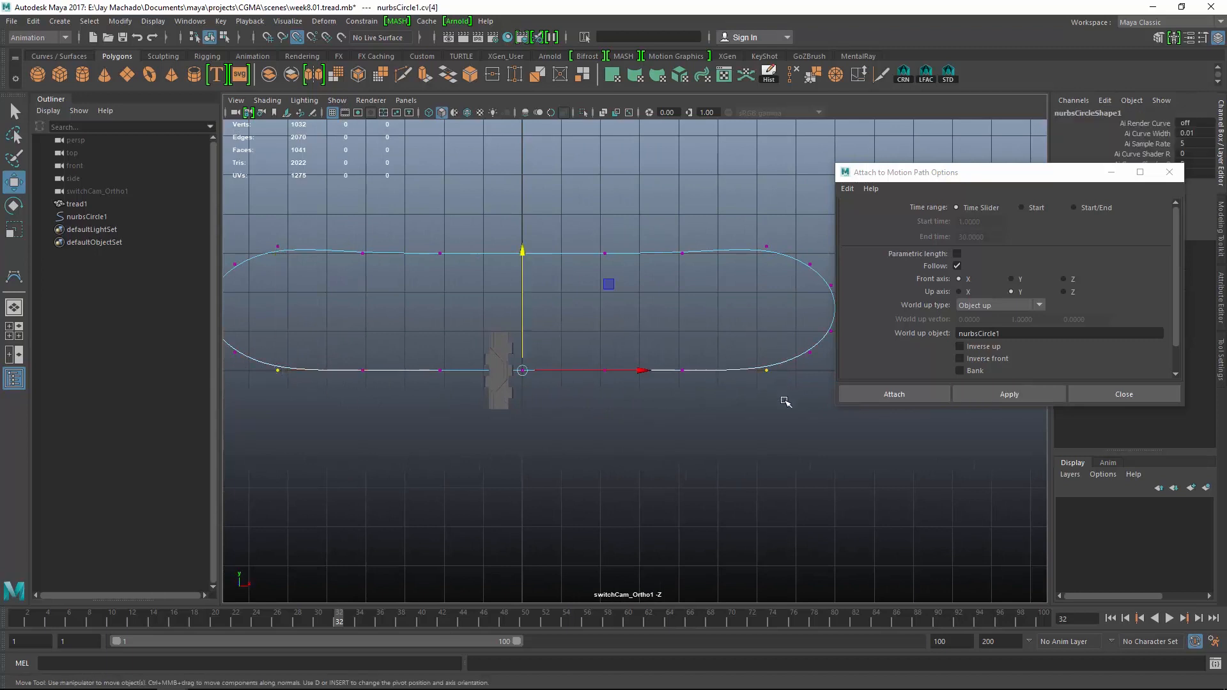
pyautogui.keyDown('alt'); pyautogui.moveTo(437, 321); pyautogui.dragTo(479, 326, button='right'); pyautogui.keyUp('alt')
pyautogui.keyDown('alt'); pyautogui.moveTo(479, 326); pyautogui.dragTo(799, 278, button='middle'); pyautogui.keyUp('alt')
pyautogui.keyDown('alt'); pyautogui.moveTo(658, 307); pyautogui.dragTo(710, 314, button='right'); pyautogui.keyUp('alt')
pyautogui.keyDown('alt'); pyautogui.moveTo(710, 314); pyautogui.dragTo(489, 311, button='middle'); pyautogui.keyUp('alt')
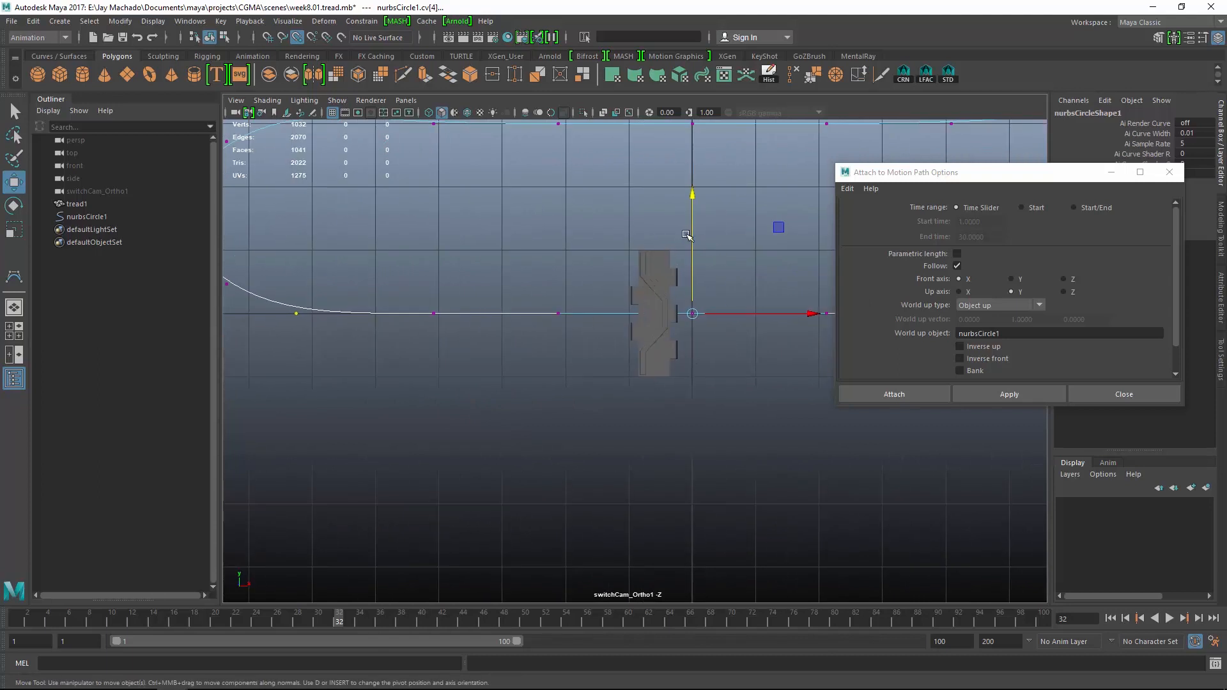
pyautogui.moveTo(690, 230); pyautogui.dragTo(709, 196)
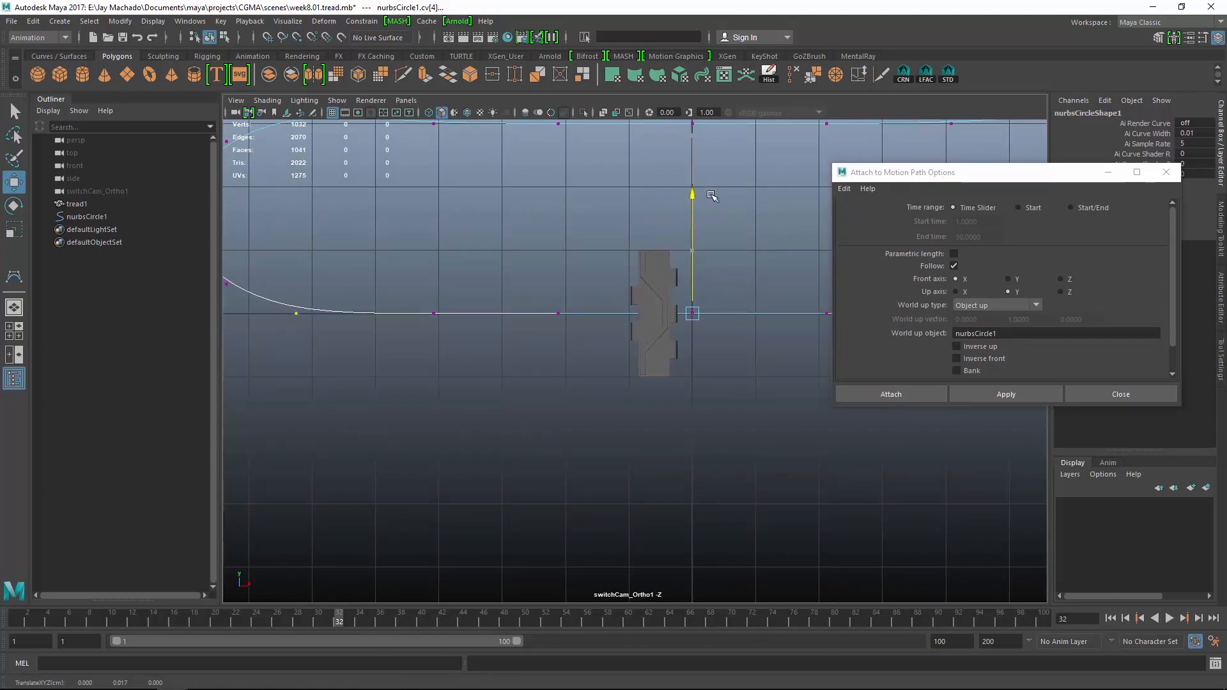
# Nudge the inner control vertices of the loop's bottom run vertically to level that stretch
pyautogui.keyDown('alt'); pyautogui.moveTo(706, 203); pyautogui.dragTo(647, 220, button='right'); pyautogui.keyUp('alt')
pyautogui.keyDown('alt'); pyautogui.moveTo(648, 221); pyautogui.dragTo(524, 210, button='middle'); pyautogui.keyUp('alt')
pyautogui.keyDown('alt'); pyautogui.moveTo(635, 295); pyautogui.dragTo(537, 299, button='right'); pyautogui.keyUp('alt')
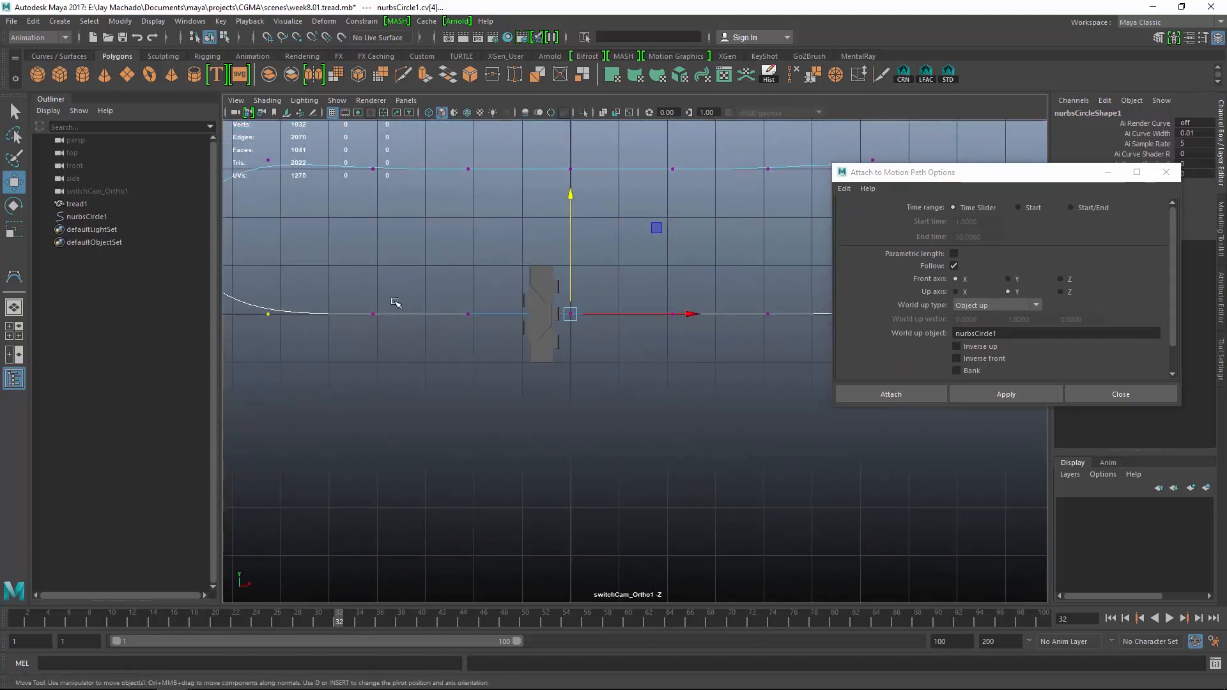
pyautogui.moveTo(354, 273); pyautogui.dragTo(415, 340)
pyautogui.keyDown('shift'); pyautogui.moveTo(726, 265); pyautogui.dragTo(811, 334); pyautogui.keyUp('shift')
pyautogui.moveTo(569, 195); pyautogui.dragTo(568, 193)
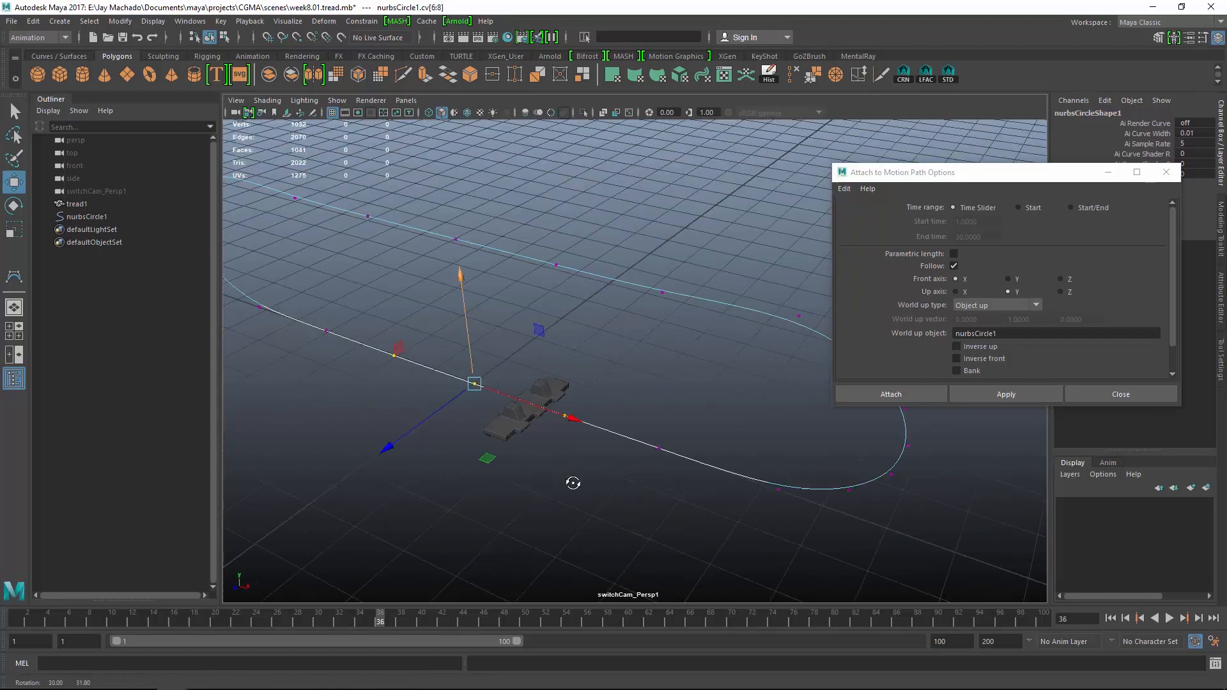
# Return the curve to object mode, preview the tread's travel along the adjusted loop, and close the motion path options
pyautogui.keyDown('alt'); pyautogui.moveTo(573, 482); pyautogui.dragTo(551, 470); pyautogui.keyUp('alt')
pyautogui.keyDown('alt'); pyautogui.moveTo(551, 470); pyautogui.dragTo(481, 441, button='right'); pyautogui.keyUp('alt')
pyautogui.keyDown('alt'); pyautogui.moveTo(480, 440); pyautogui.dragTo(488, 449); pyautogui.keyUp('alt')
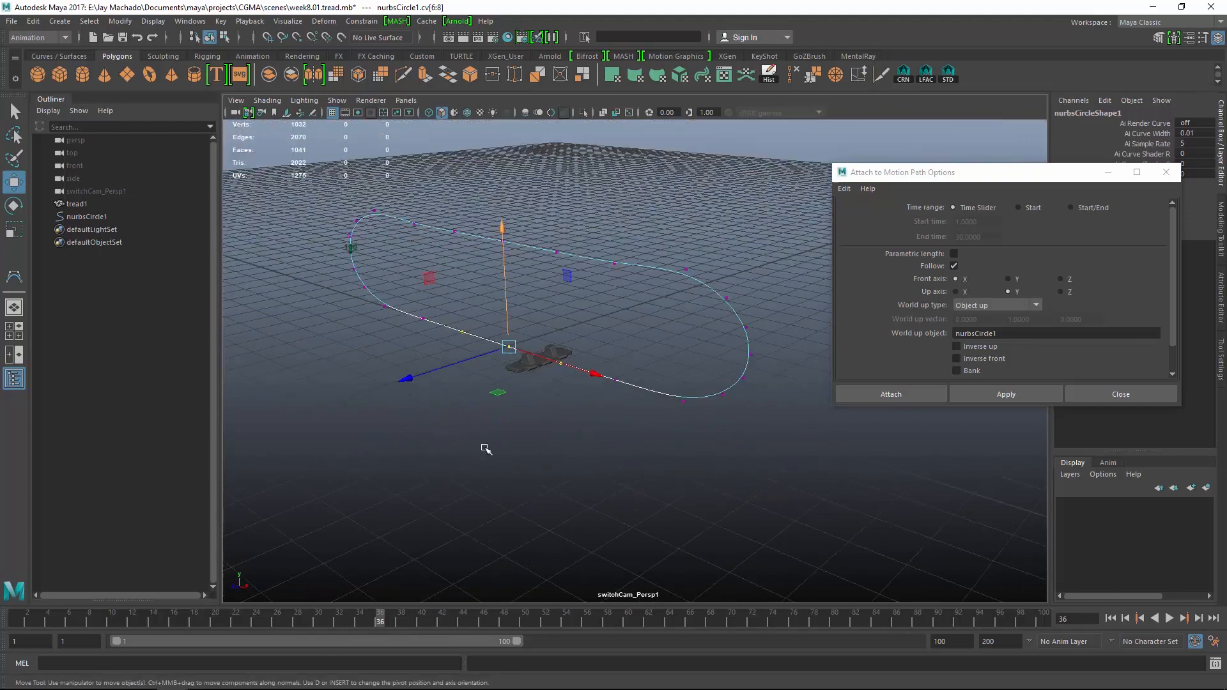
pyautogui.keyDown('alt'); pyautogui.moveTo(487, 450); pyautogui.dragTo(558, 484, button='right'); pyautogui.keyUp('alt')
pyautogui.click(558, 484)
pyautogui.moveTo(143, 614); pyautogui.dragTo(13, 583)
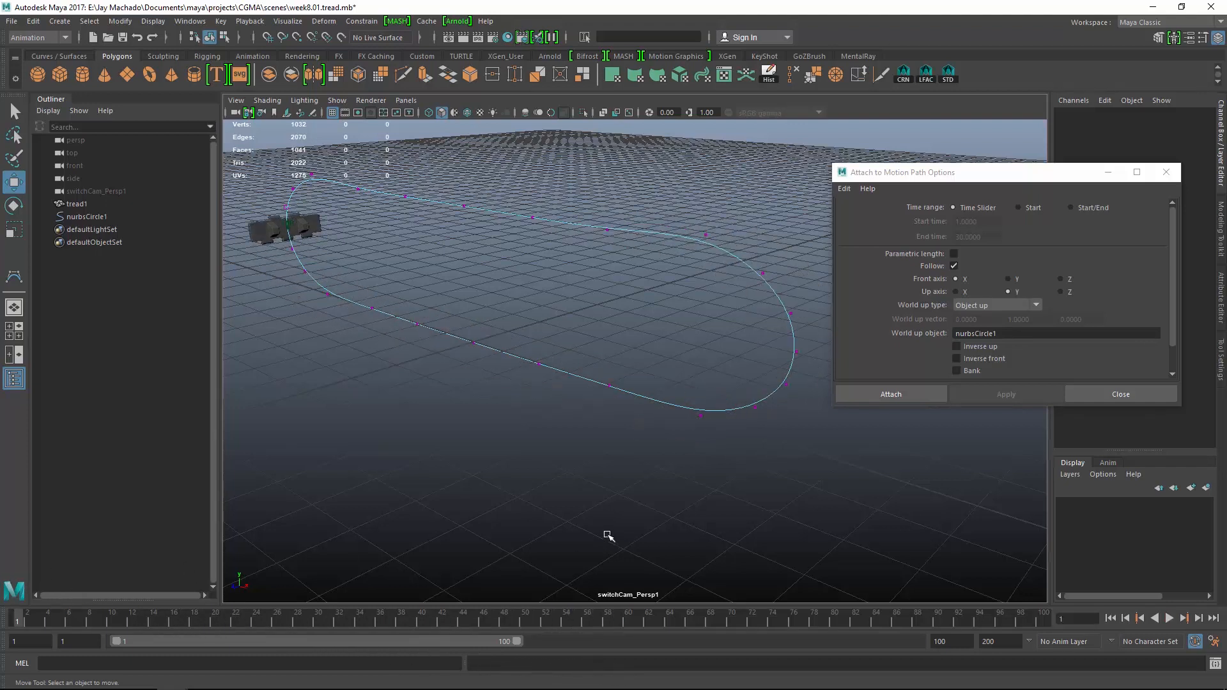
pyautogui.press('F8')
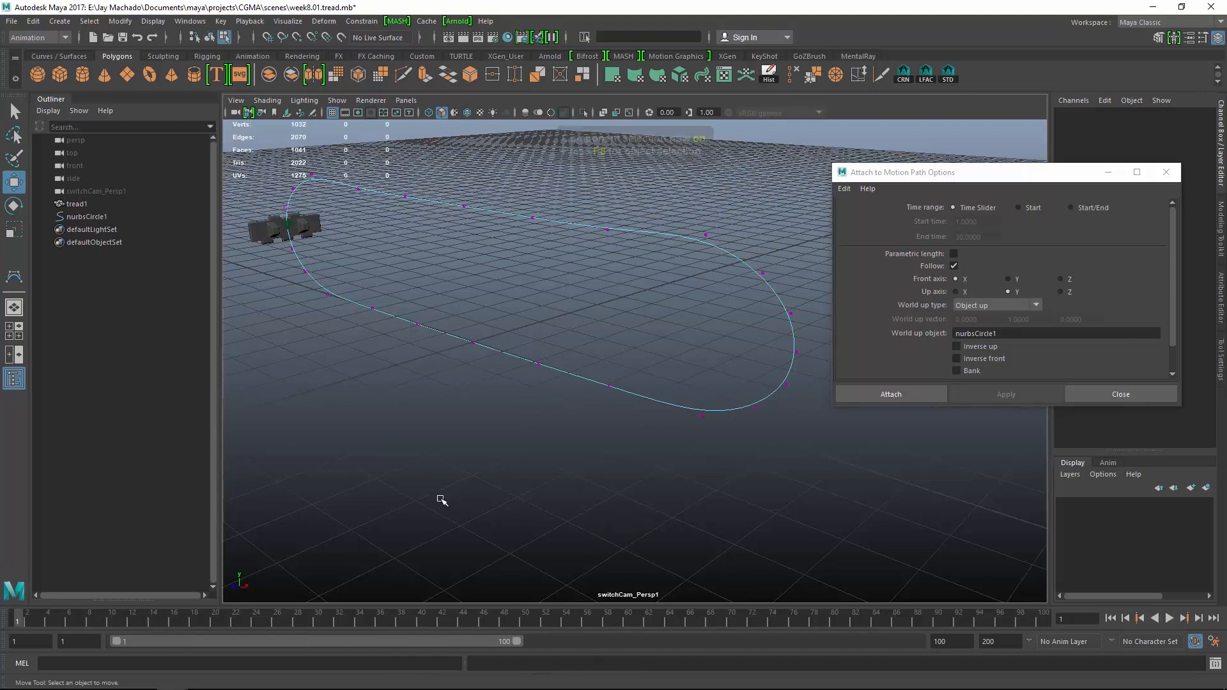
pyautogui.hotkey('alt', 'v')
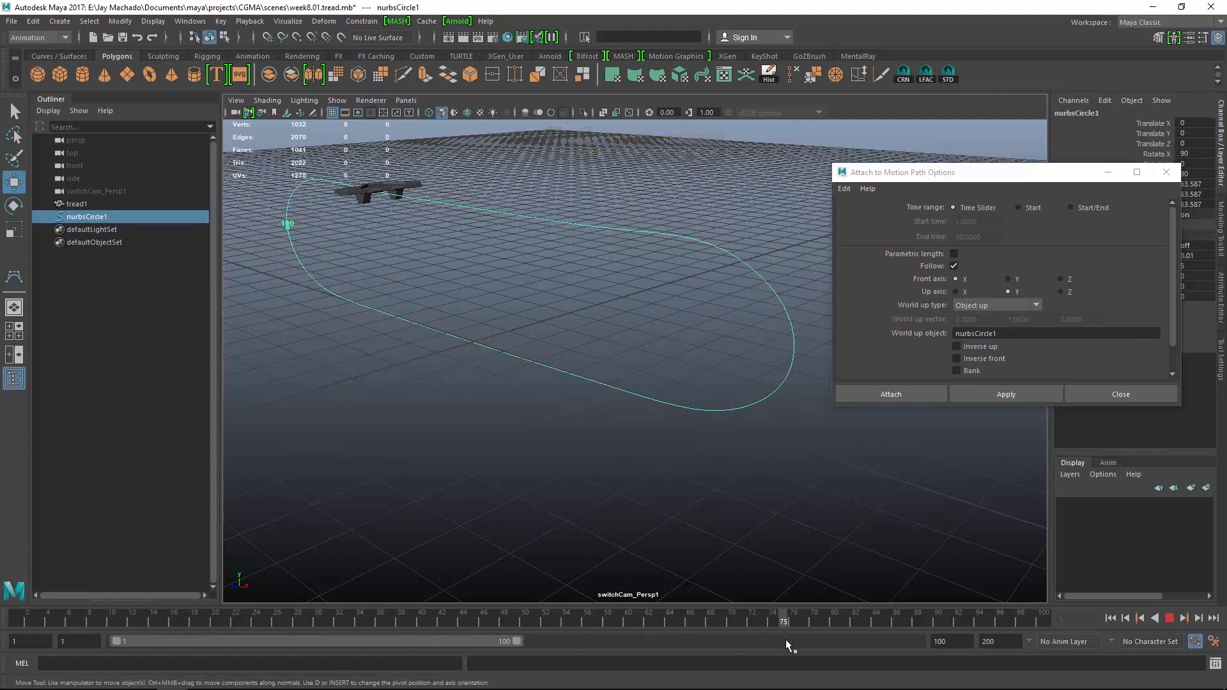
pyautogui.moveTo(868, 642); pyautogui.dragTo(78, 469)
pyautogui.press('f')
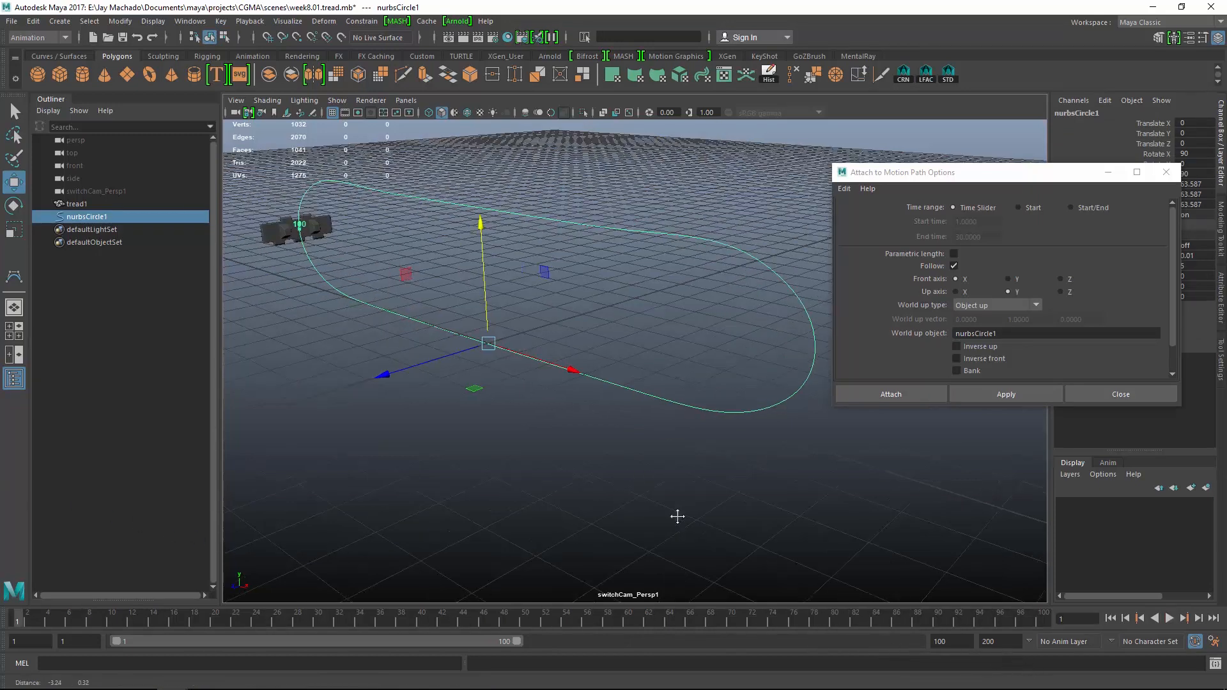
pyautogui.click(1166, 172)
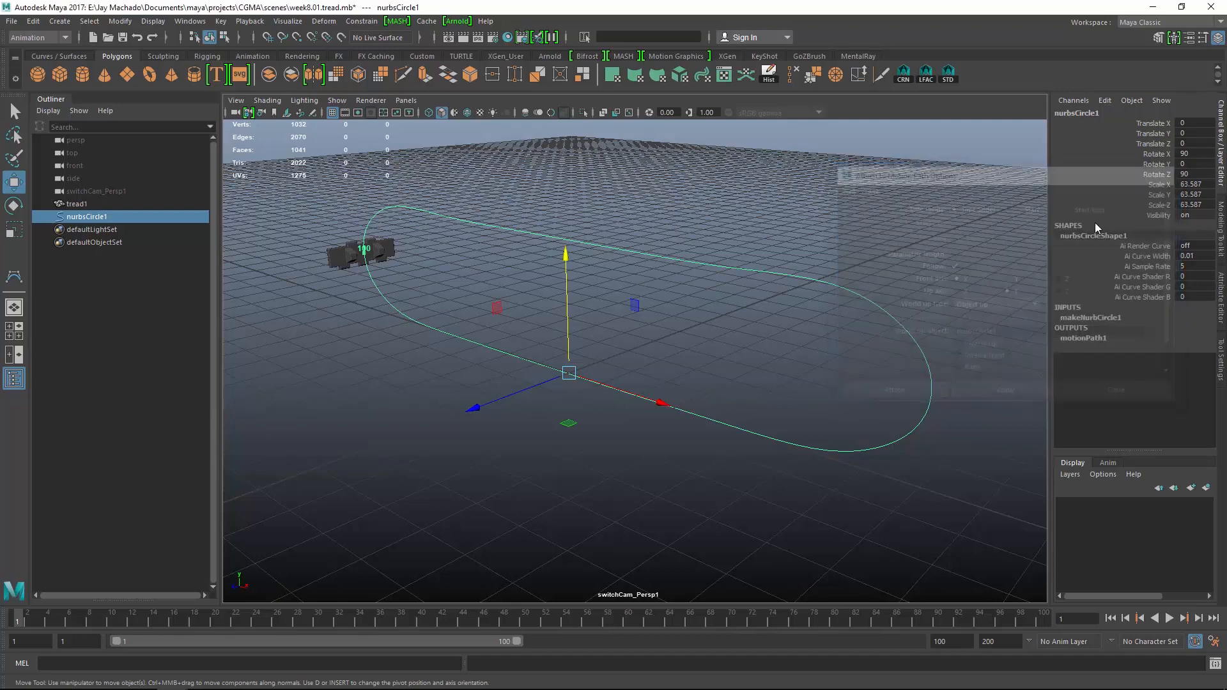
# Create an animation snapshot of tread1 from frame 1 to 100 with increment 1 and Fast update
pyautogui.keyDown('alt'); pyautogui.moveTo(796, 377); pyautogui.dragTo(757, 368); pyautogui.keyUp('alt')
pyautogui.keyDown('alt'); pyautogui.moveTo(757, 368); pyautogui.dragTo(788, 368, button='right'); pyautogui.keyUp('alt')
pyautogui.keyDown('alt'); pyautogui.moveTo(788, 368); pyautogui.dragTo(737, 377, button='middle'); pyautogui.keyUp('alt')
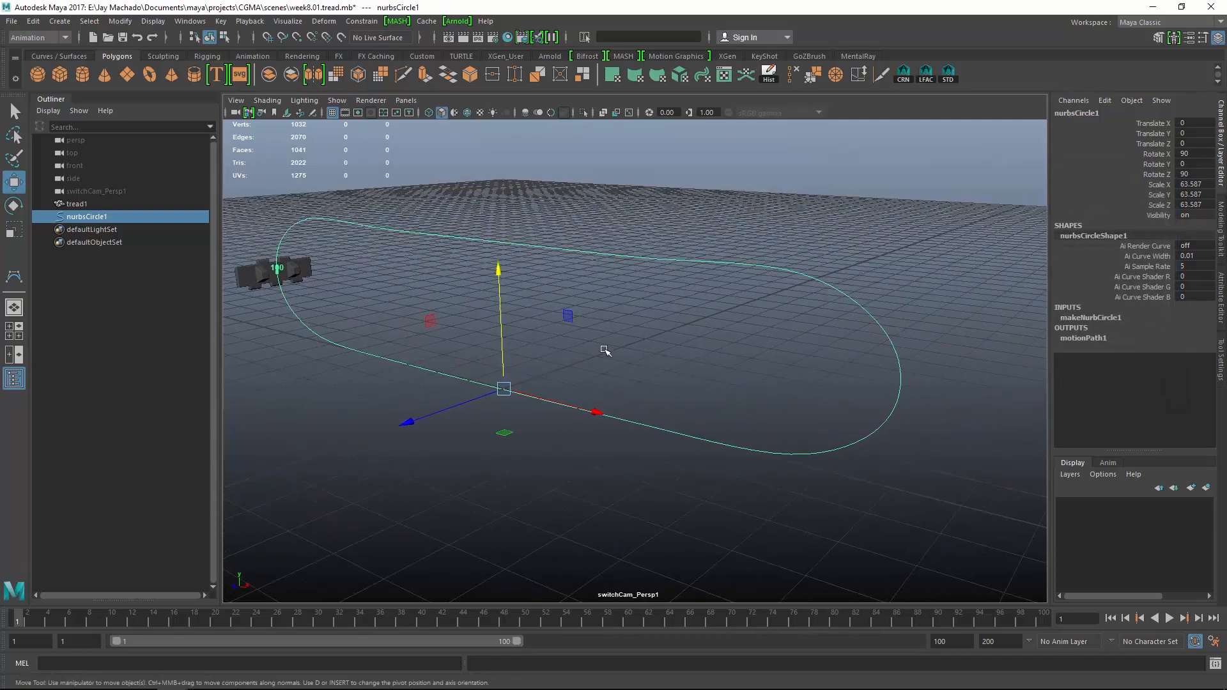
pyautogui.keyDown('alt'); pyautogui.moveTo(603, 350); pyautogui.dragTo(641, 350, button='middle'); pyautogui.keyUp('alt')
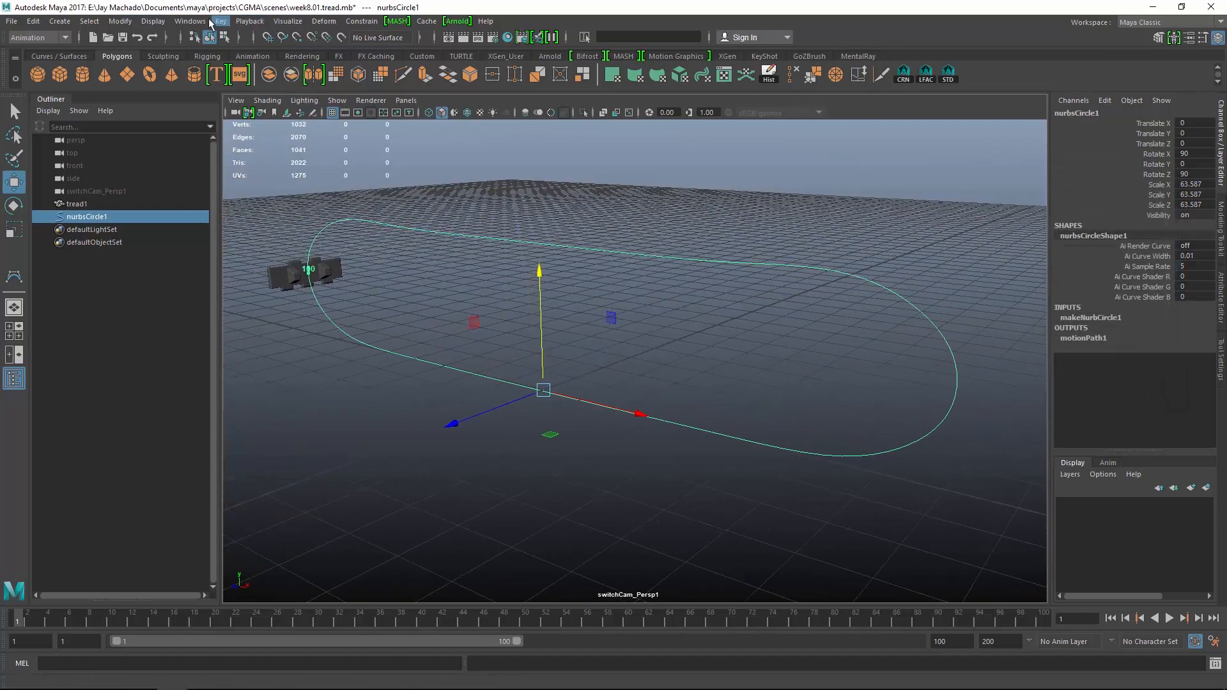
pyautogui.click(358, 21)
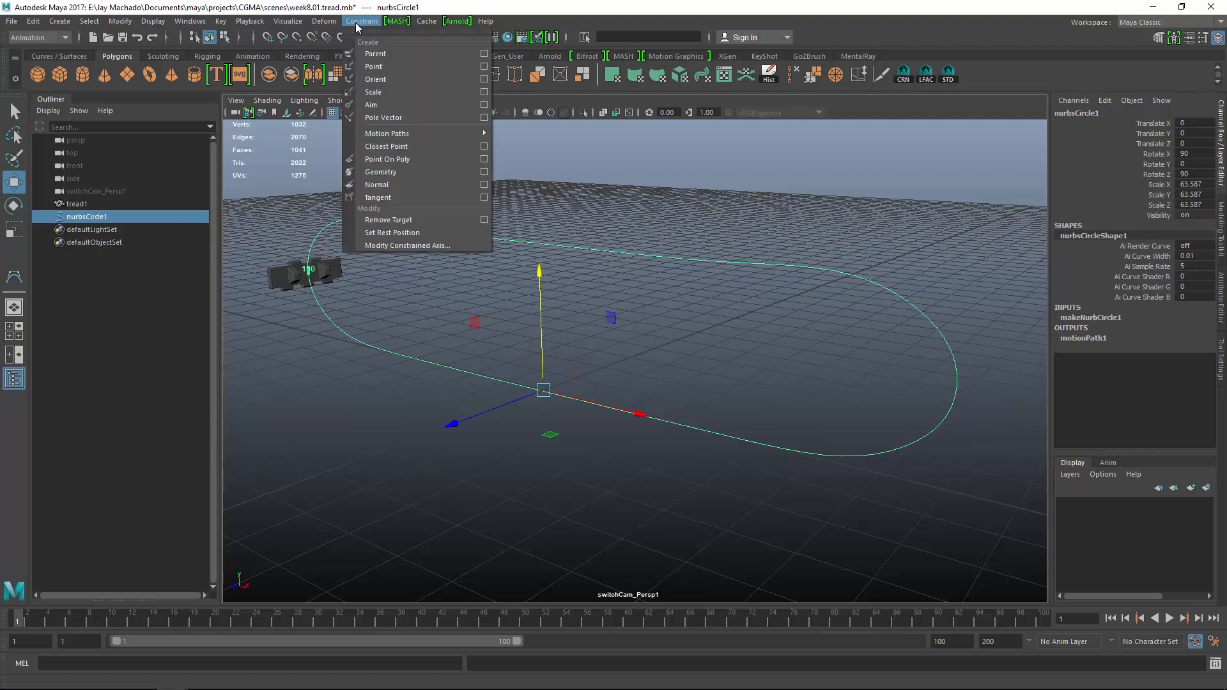
pyautogui.click(358, 22)
pyautogui.click(287, 21)
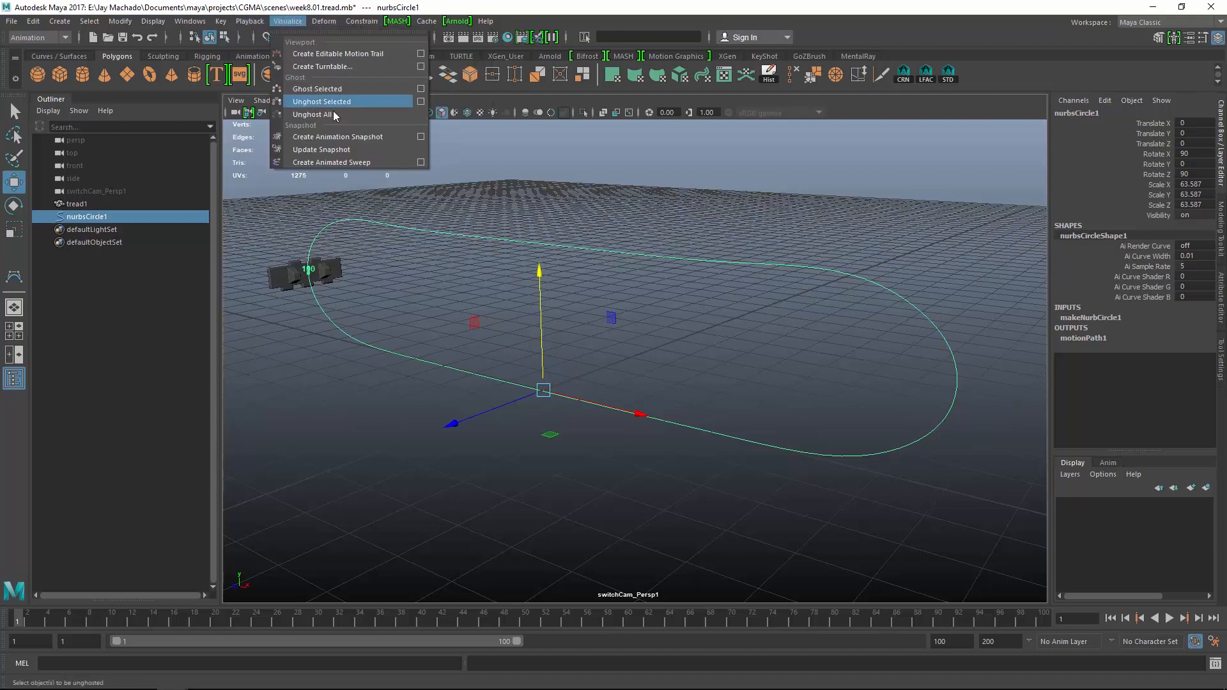
pyautogui.click(420, 137)
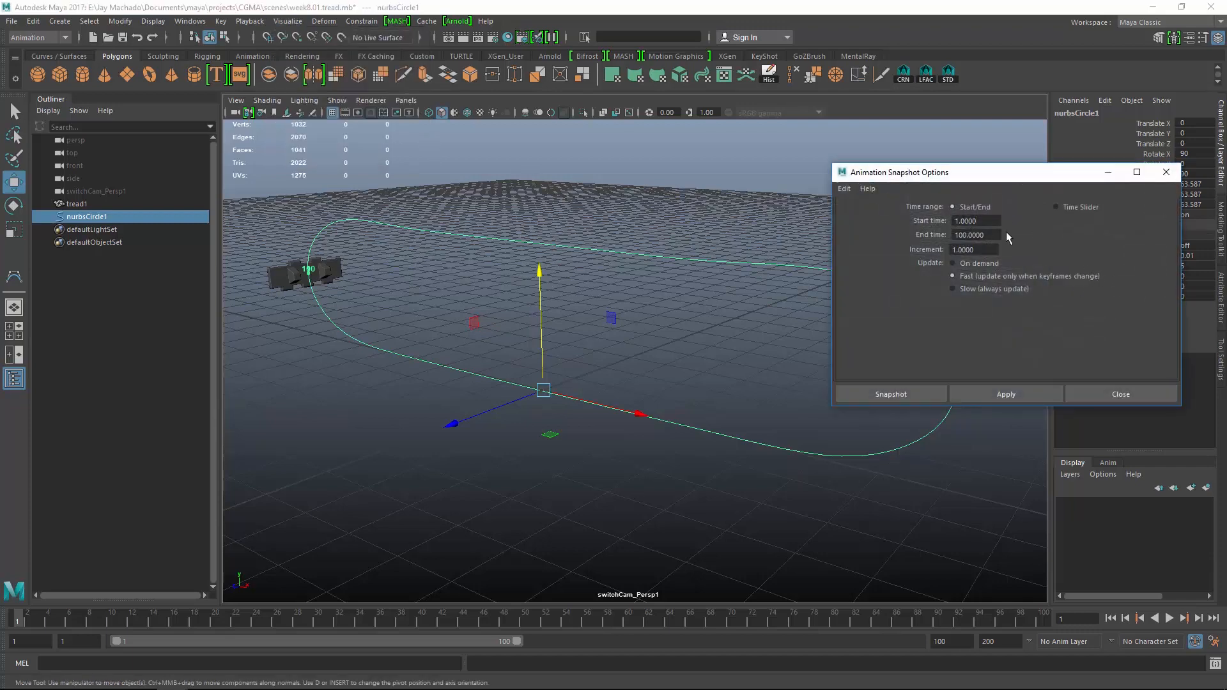
pyautogui.click(1008, 393)
pyautogui.click(298, 277)
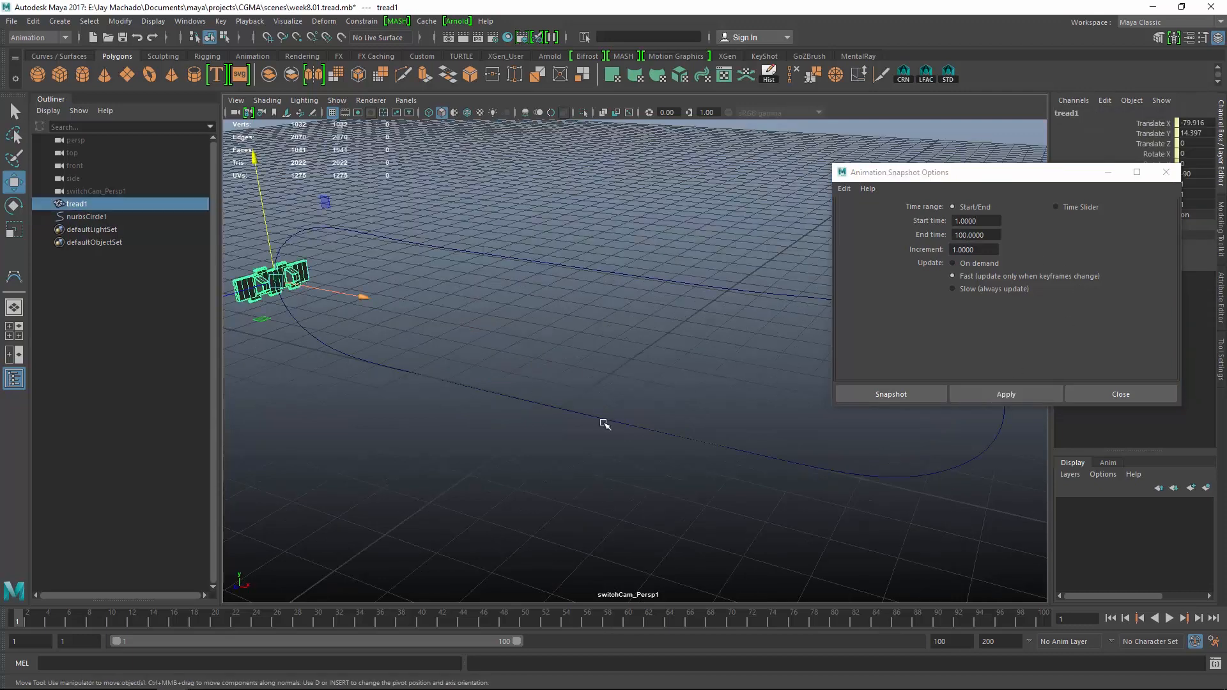
pyautogui.keyDown('alt'); pyautogui.moveTo(606, 421); pyautogui.dragTo(748, 436); pyautogui.keyUp('alt')
pyautogui.click(1028, 401)
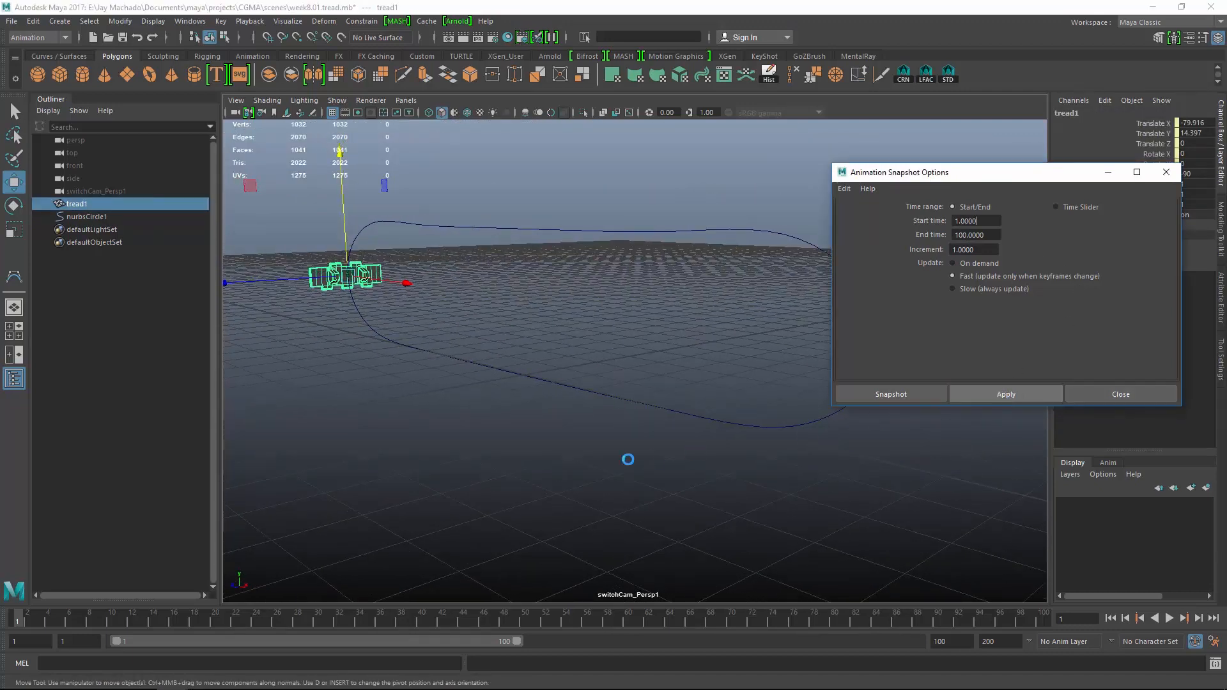
# Close the snapshot options and examine the spacing of the duplicated tread pieces around the whole loop
pyautogui.keyDown('alt'); pyautogui.moveTo(600, 479); pyautogui.dragTo(652, 485); pyautogui.keyUp('alt')
pyautogui.scroll(5, 670, 505)
pyautogui.scroll(2, 651, 486)
pyautogui.scroll(-5, 651, 486)
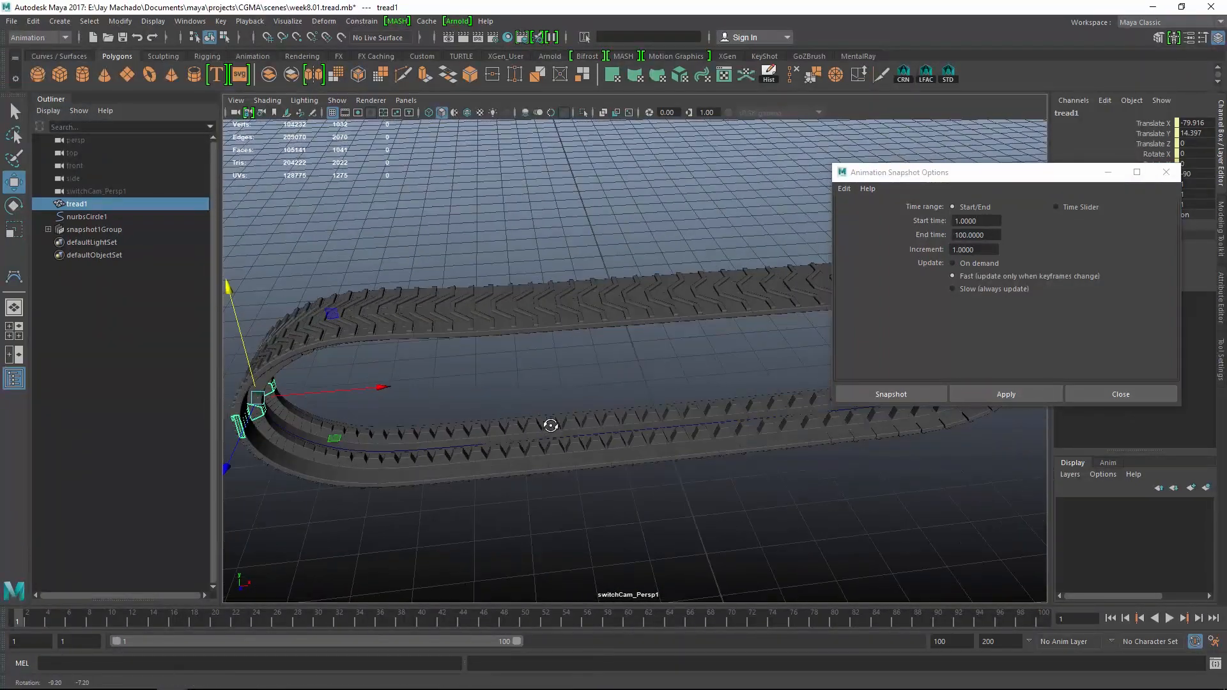
pyautogui.click(1169, 174)
pyautogui.keyDown('alt'); pyautogui.moveTo(754, 345); pyautogui.dragTo(502, 321); pyautogui.keyUp('alt')
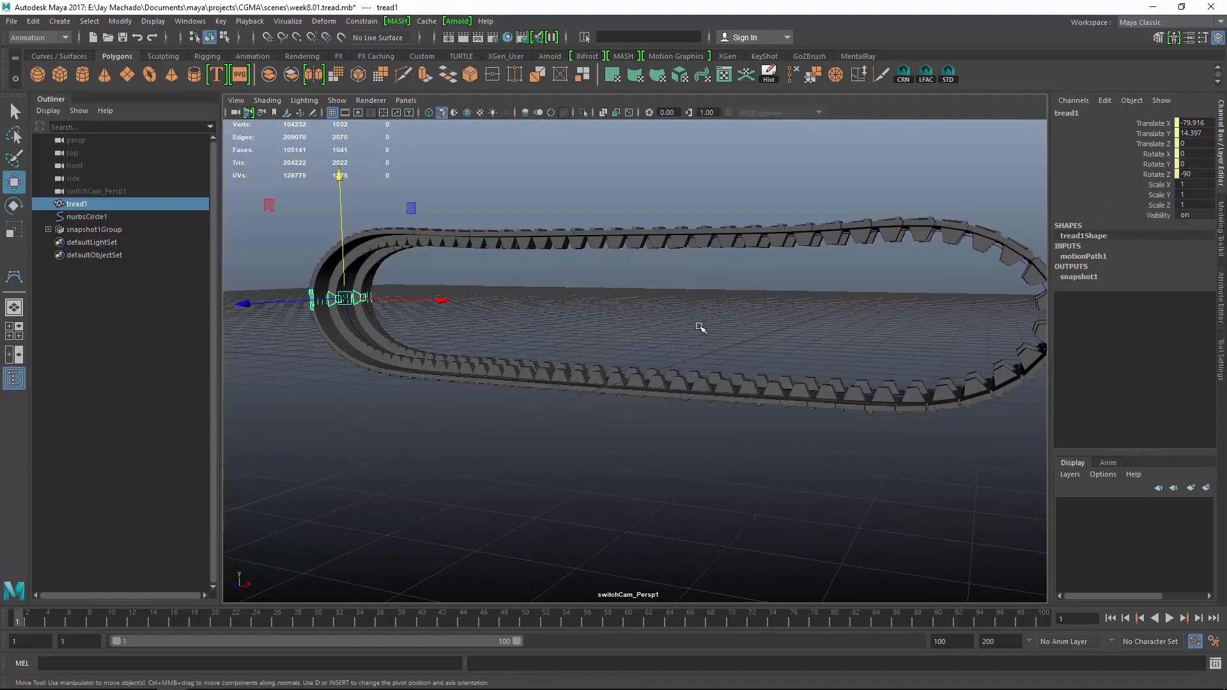
pyautogui.keyDown('alt'); pyautogui.moveTo(701, 328); pyautogui.dragTo(652, 332); pyautogui.keyUp('alt')
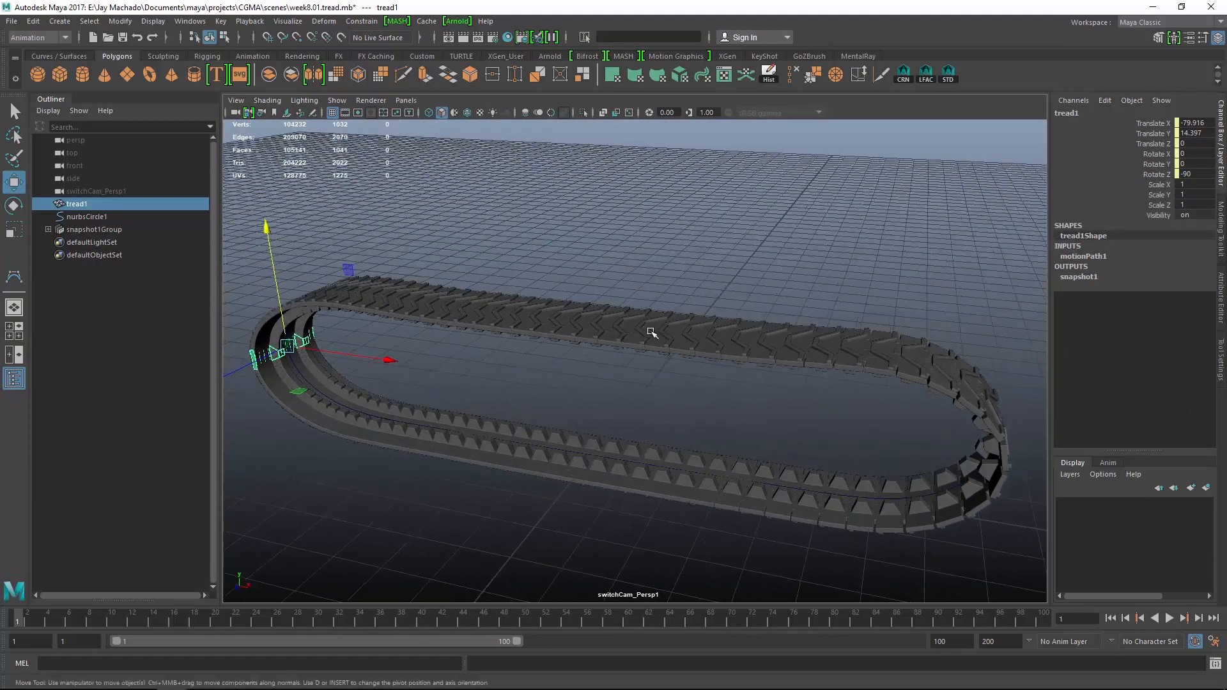
pyautogui.keyDown('alt'); pyautogui.moveTo(652, 333); pyautogui.dragTo(710, 370, button='right'); pyautogui.keyUp('alt')
pyautogui.keyDown('alt'); pyautogui.moveTo(696, 353); pyautogui.dragTo(608, 340); pyautogui.keyUp('alt')
pyautogui.keyDown('alt'); pyautogui.moveTo(608, 339); pyautogui.dragTo(639, 349, button='middle'); pyautogui.keyUp('alt')
pyautogui.keyDown('alt'); pyautogui.moveTo(639, 348); pyautogui.dragTo(681, 409, button='right'); pyautogui.keyUp('alt')
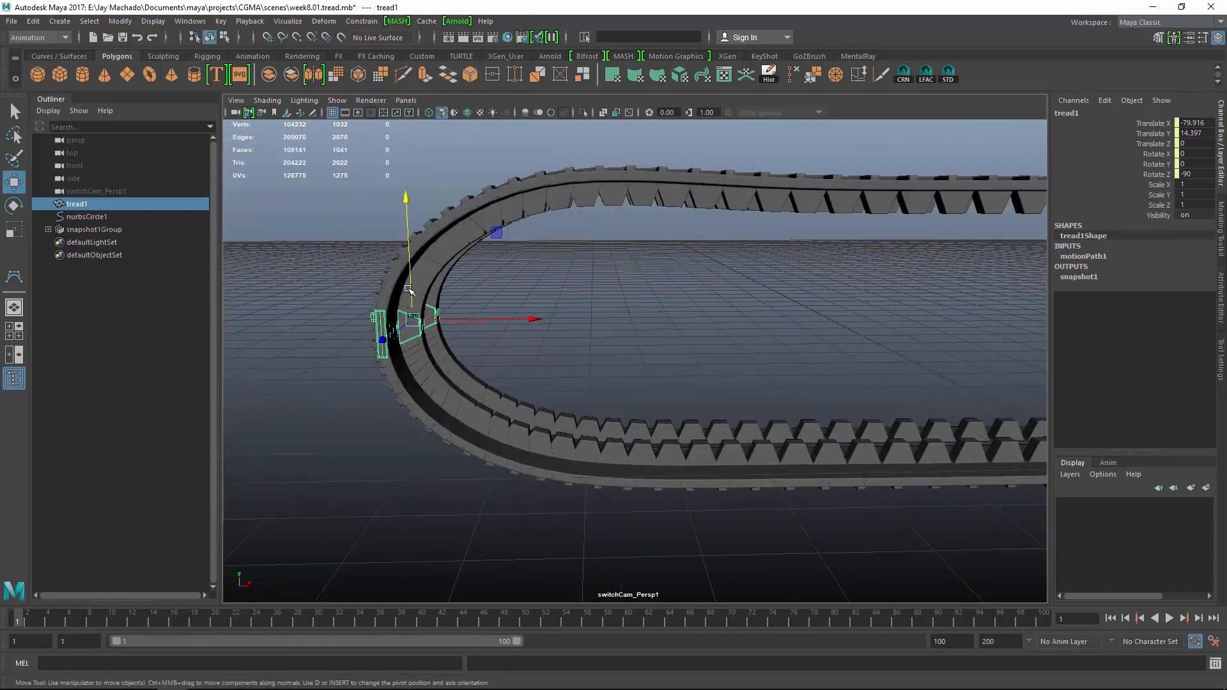
pyautogui.keyDown('alt'); pyautogui.moveTo(565, 307); pyautogui.dragTo(508, 287, button='right'); pyautogui.keyUp('alt')
pyautogui.keyDown('alt'); pyautogui.moveTo(508, 288); pyautogui.dragTo(600, 304); pyautogui.keyUp('alt')
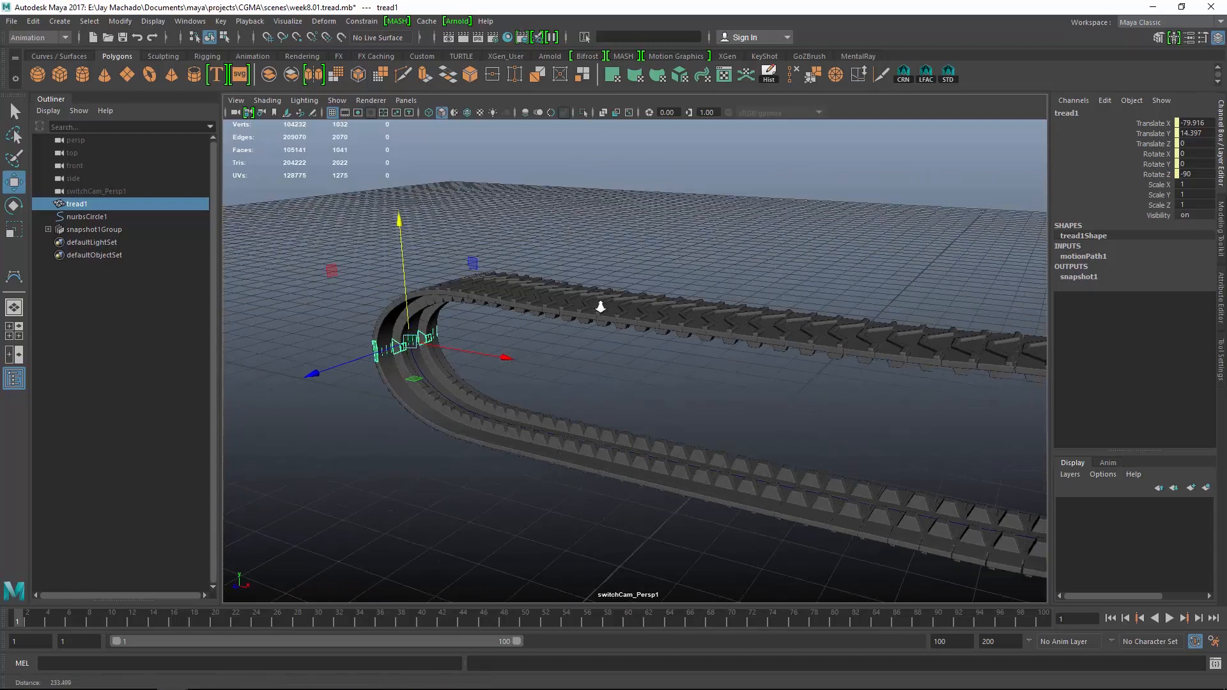
pyautogui.keyDown('alt'); pyautogui.moveTo(600, 305); pyautogui.dragTo(529, 290, button='right'); pyautogui.keyUp('alt')
pyautogui.keyDown('alt'); pyautogui.moveTo(529, 290); pyautogui.dragTo(492, 279); pyautogui.keyUp('alt')
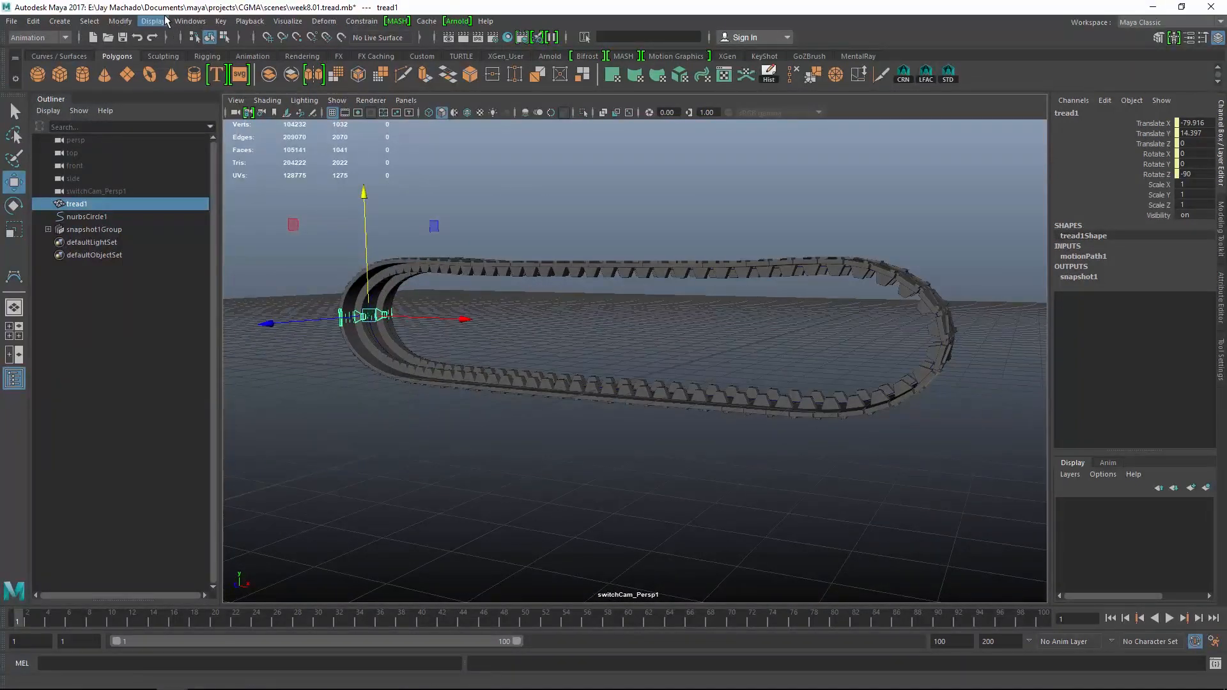
# Open the Graph Editor and set linear tangents on both of the tread's motion path keys
pyautogui.click(190, 21)
pyautogui.moveTo(256, 93)
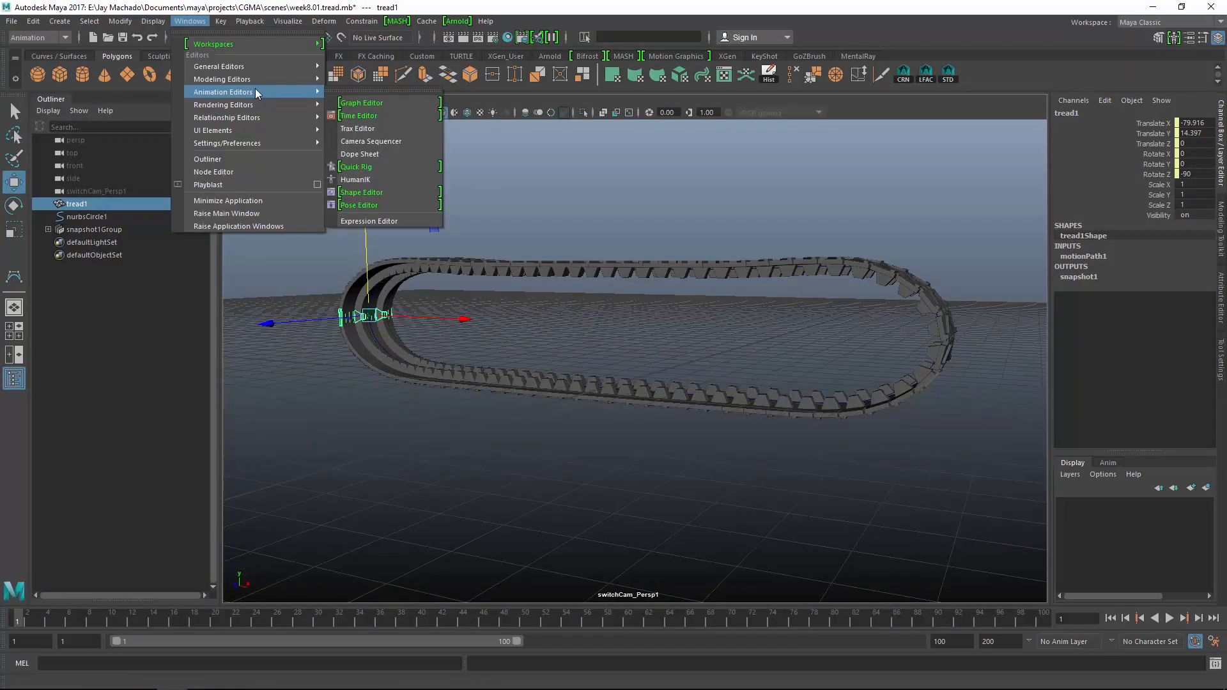
pyautogui.click(355, 103)
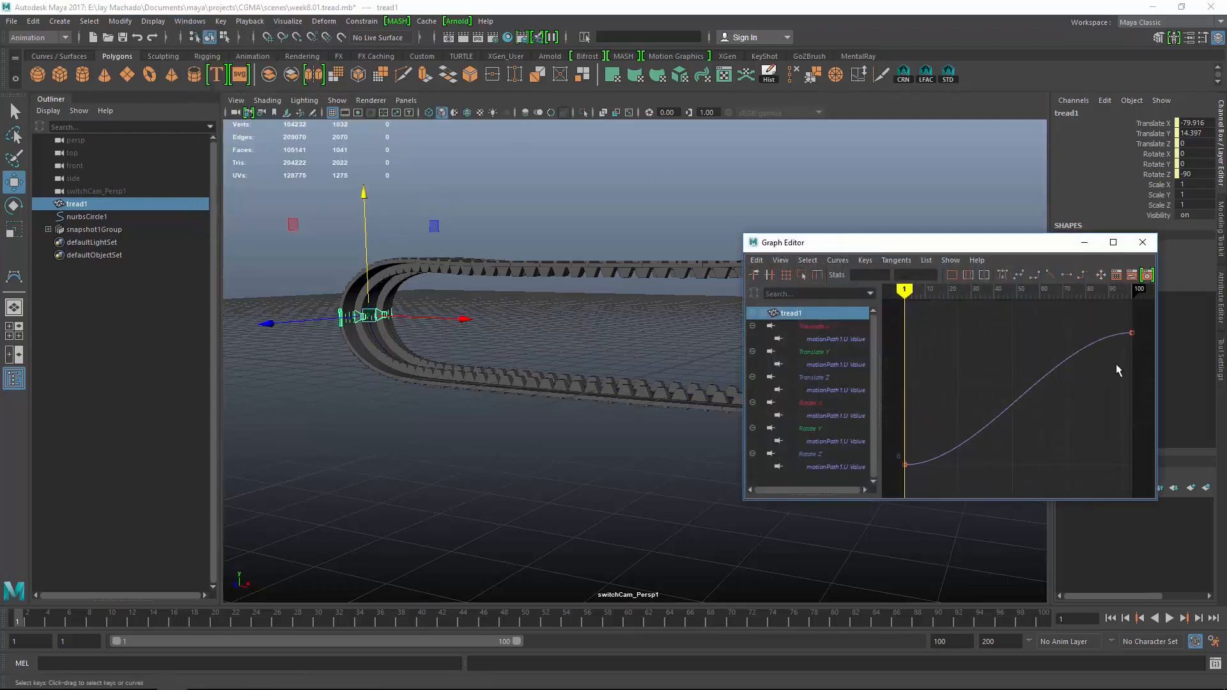
pyautogui.moveTo(1113, 360); pyautogui.dragTo(894, 489)
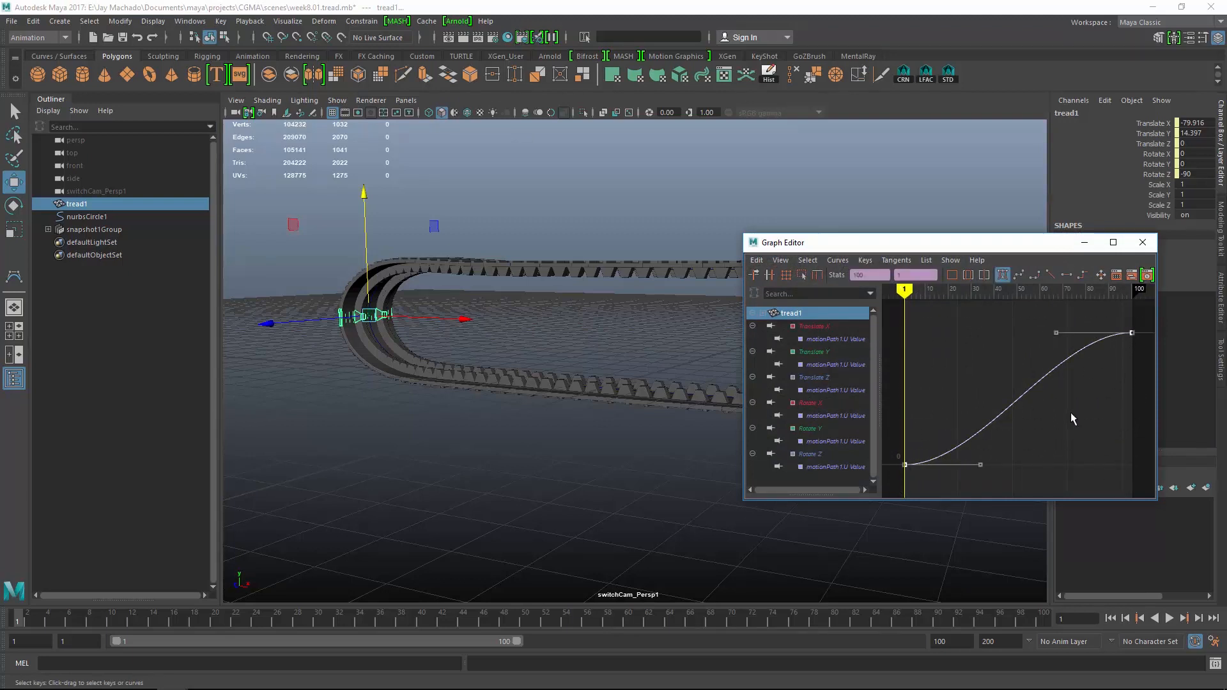
pyautogui.click(1054, 280)
# Examine the tread pieces' spacing around the loop and move the Graph Editor clear of the model
pyautogui.keyDown('alt'); pyautogui.moveTo(575, 397); pyautogui.dragTo(487, 353); pyautogui.keyUp('alt')
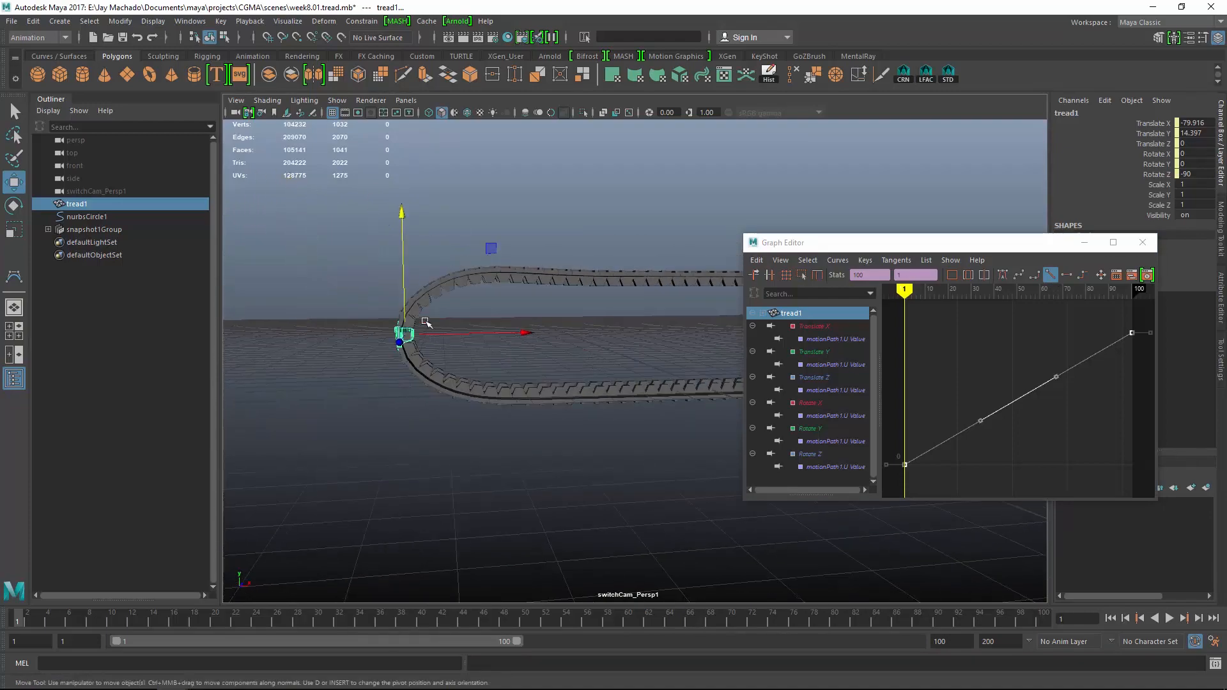
pyautogui.keyDown('alt'); pyautogui.moveTo(538, 282); pyautogui.dragTo(570, 394); pyautogui.keyUp('alt')
pyautogui.keyDown('alt'); pyautogui.moveTo(570, 394); pyautogui.dragTo(567, 335, button='middle'); pyautogui.keyUp('alt')
pyautogui.keyDown('alt'); pyautogui.moveTo(567, 335); pyautogui.dragTo(608, 352, button='right'); pyautogui.keyUp('alt')
pyautogui.keyDown('alt'); pyautogui.moveTo(565, 342); pyautogui.dragTo(649, 328, button='middle'); pyautogui.keyUp('alt')
pyautogui.keyDown('alt'); pyautogui.moveTo(649, 328); pyautogui.dragTo(524, 355, button='right'); pyautogui.keyUp('alt')
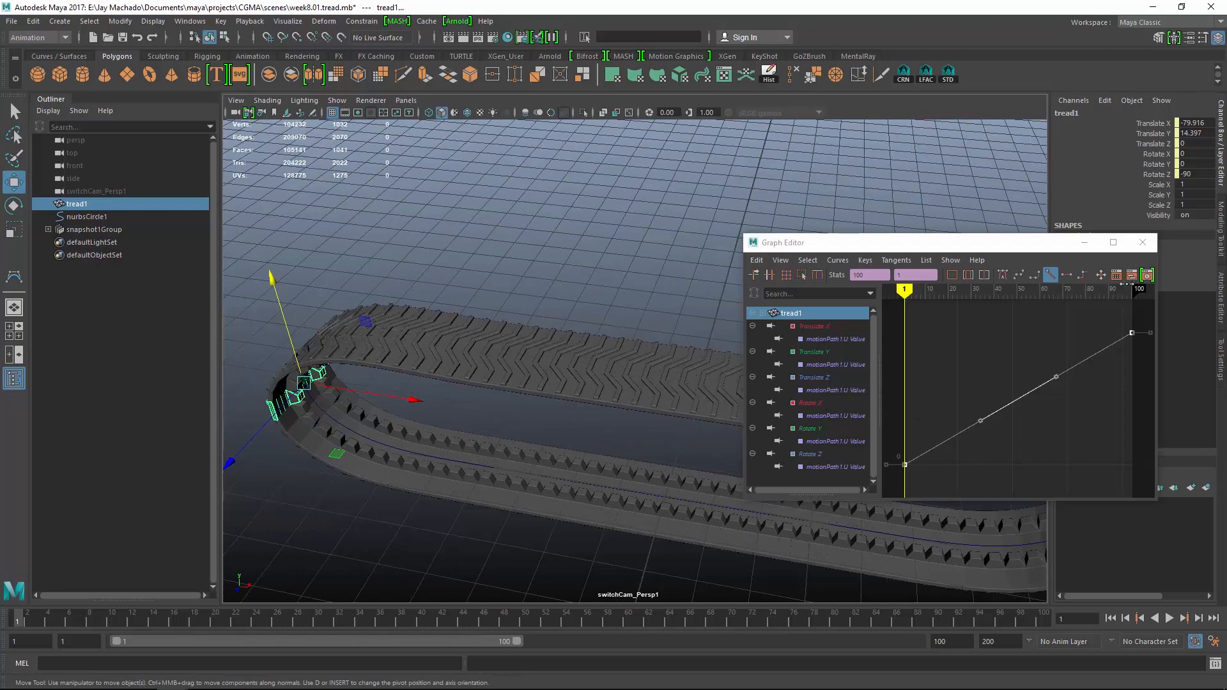
pyautogui.moveTo(1028, 250); pyautogui.dragTo(1074, 85)
pyautogui.moveTo(1180, 179); pyautogui.dragTo(1185, 202)
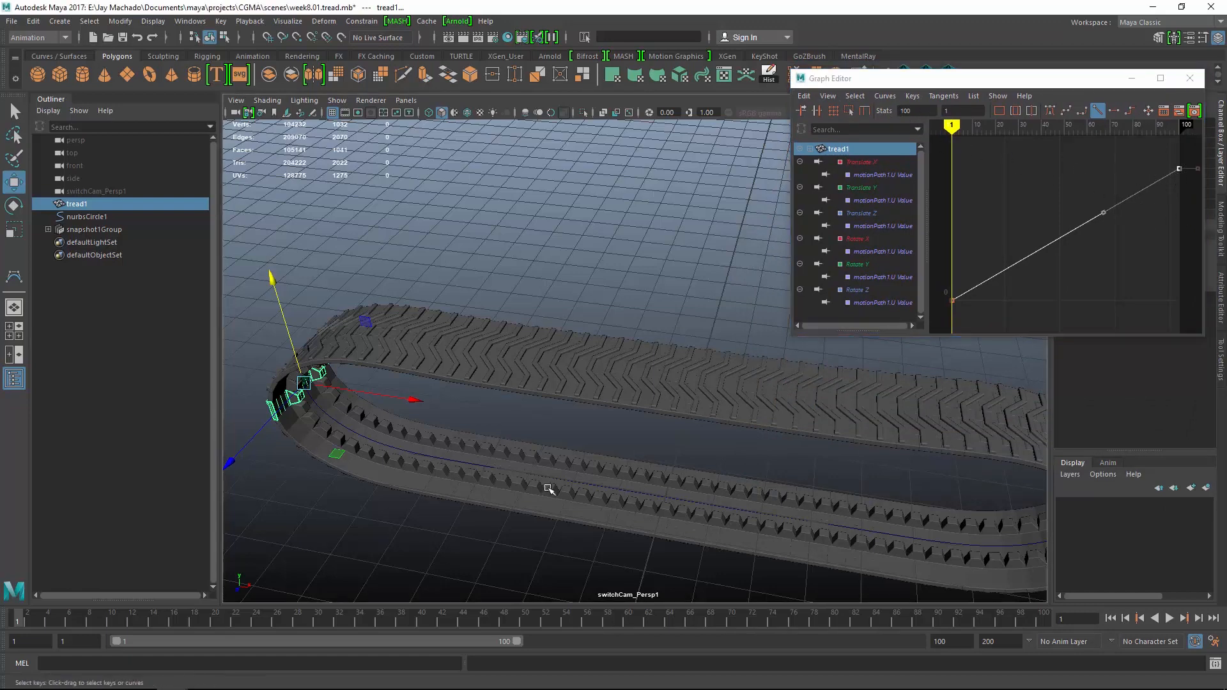
# Select tread1, move the Graph Editor clear of its attributes, and expand the motionPath1 input
pyautogui.keyDown('alt'); pyautogui.moveTo(547, 493); pyautogui.dragTo(694, 502); pyautogui.keyUp('alt')
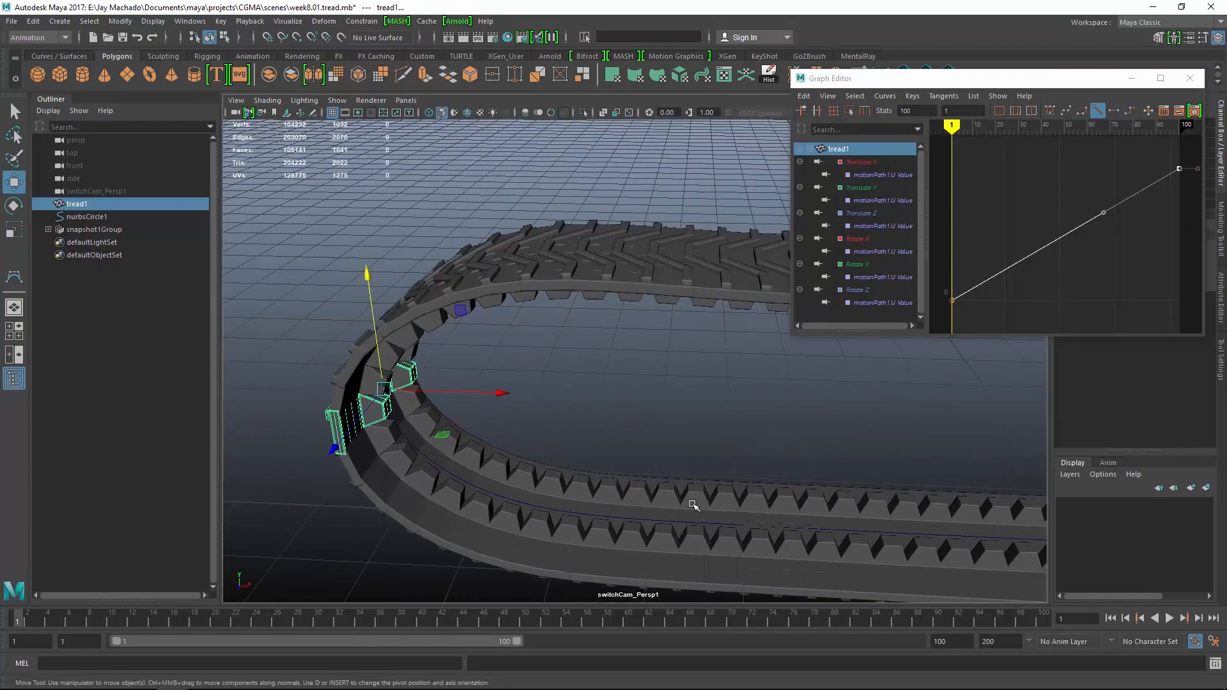
pyautogui.keyDown('alt'); pyautogui.moveTo(597, 432); pyautogui.dragTo(523, 490); pyautogui.keyUp('alt')
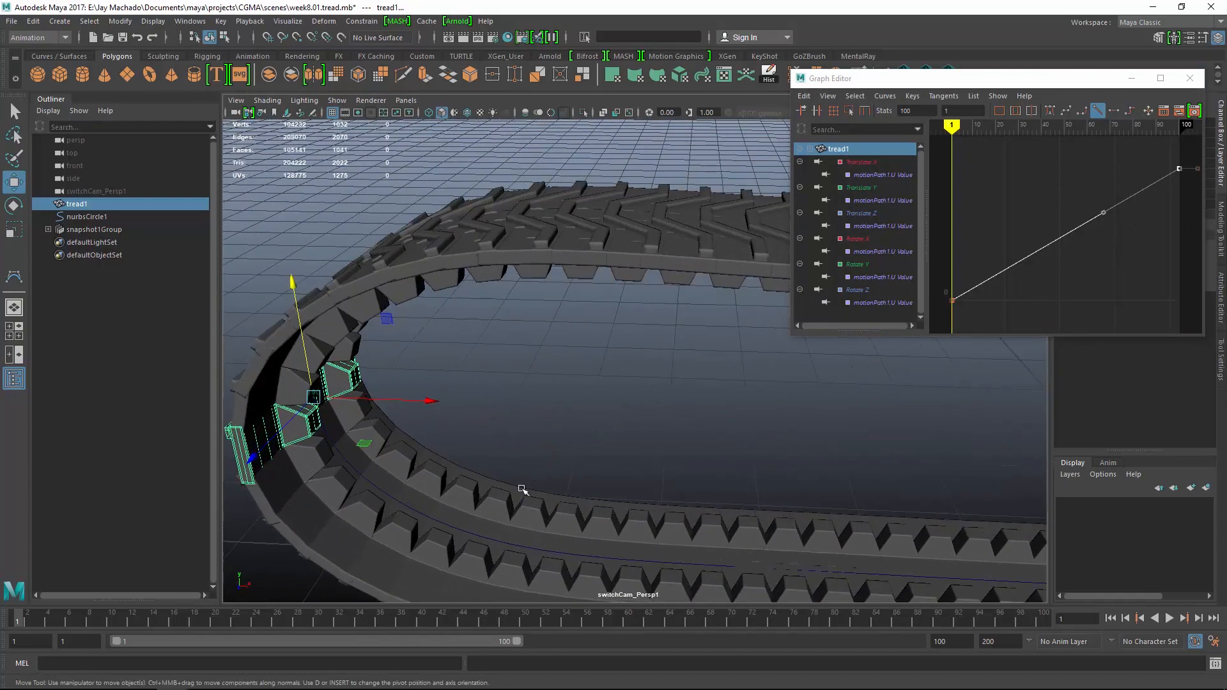
pyautogui.click(477, 538)
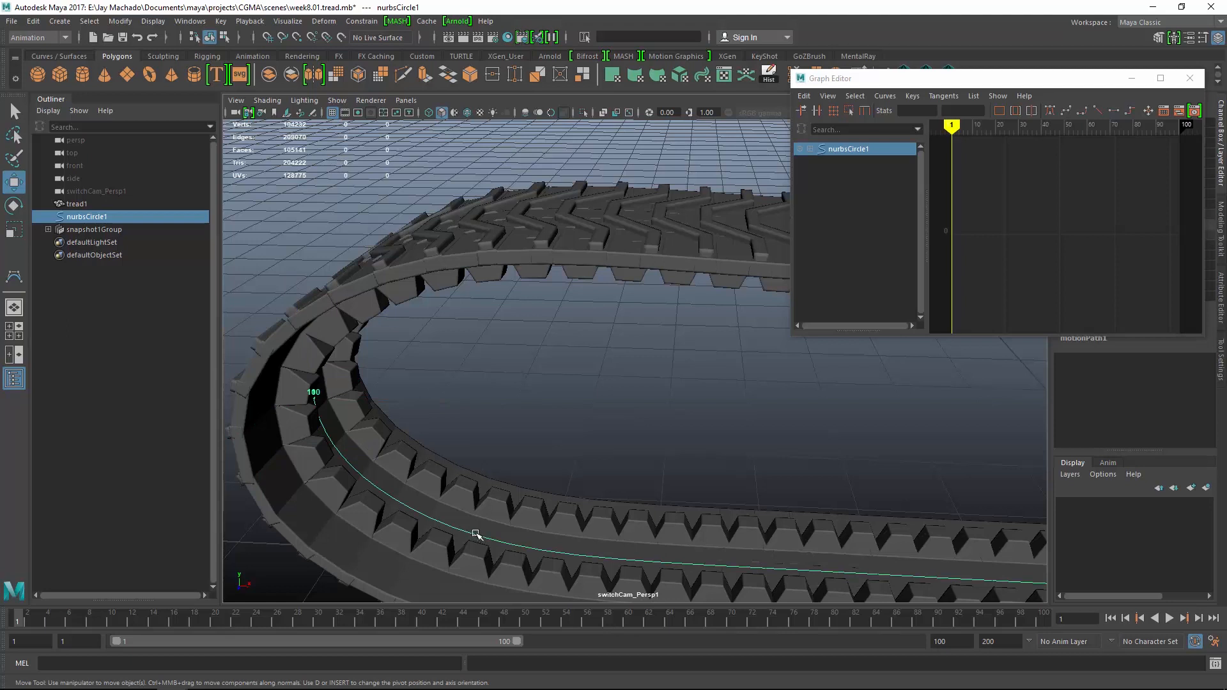
pyautogui.click(91, 205)
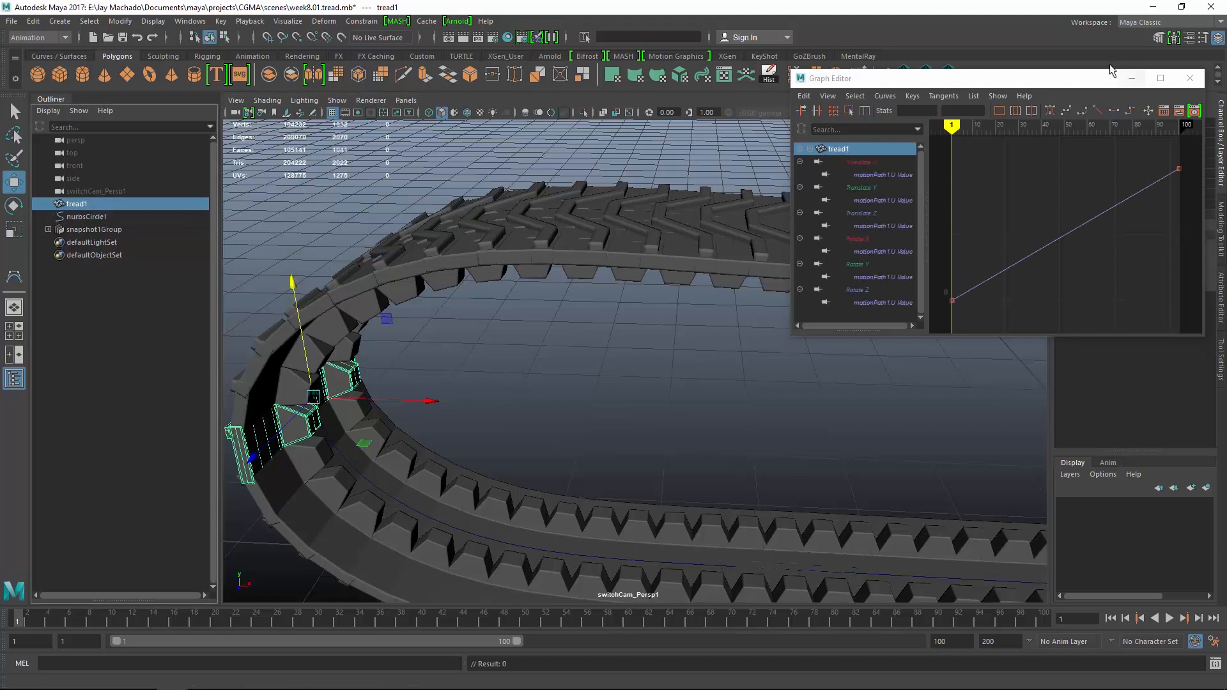
pyautogui.click(1091, 85)
pyautogui.moveTo(1092, 90); pyautogui.dragTo(934, 90)
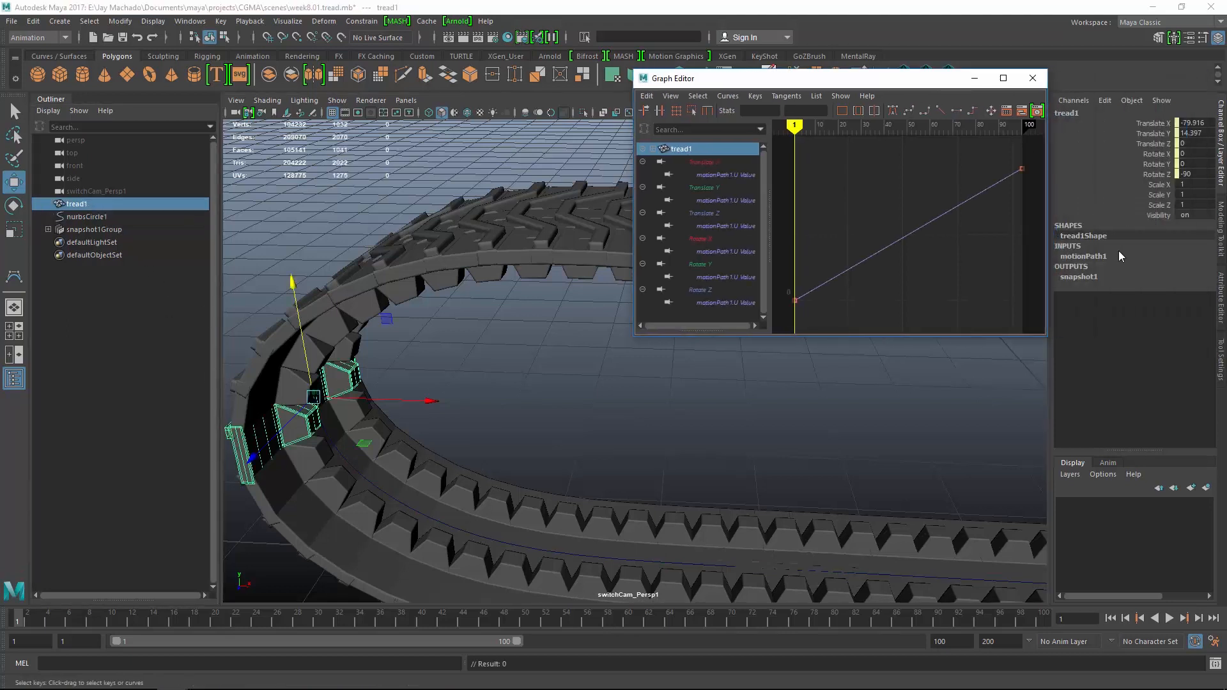
pyautogui.click(1084, 256)
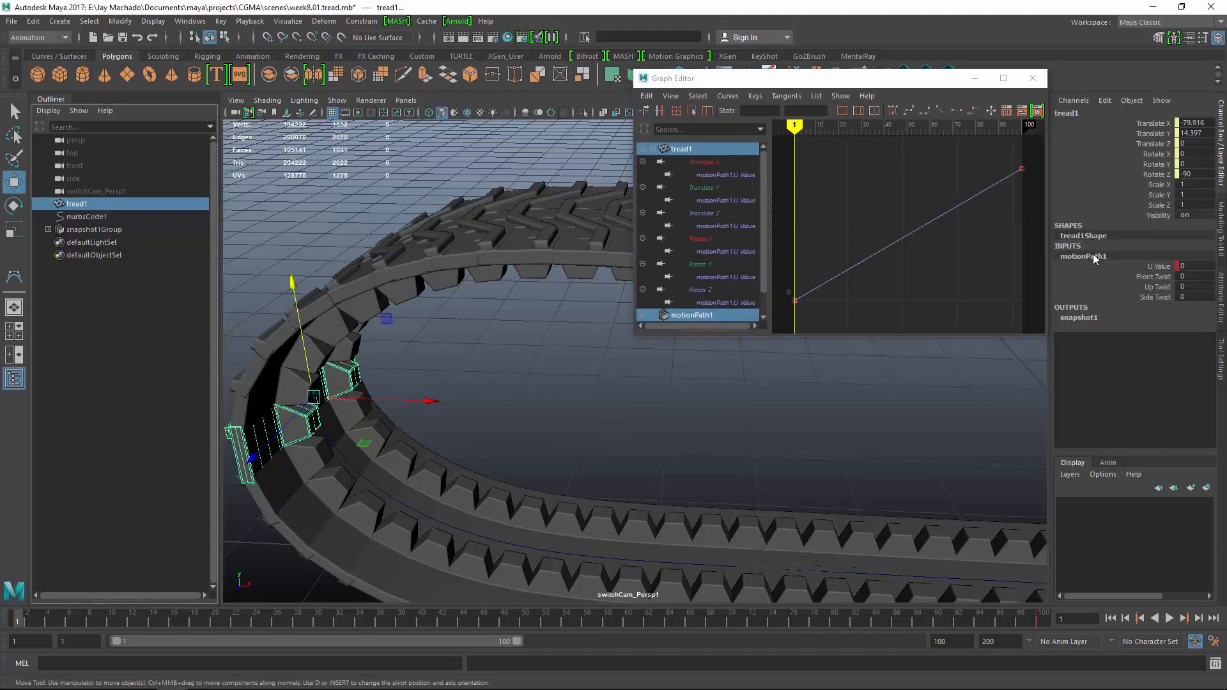
pyautogui.click(1043, 623)
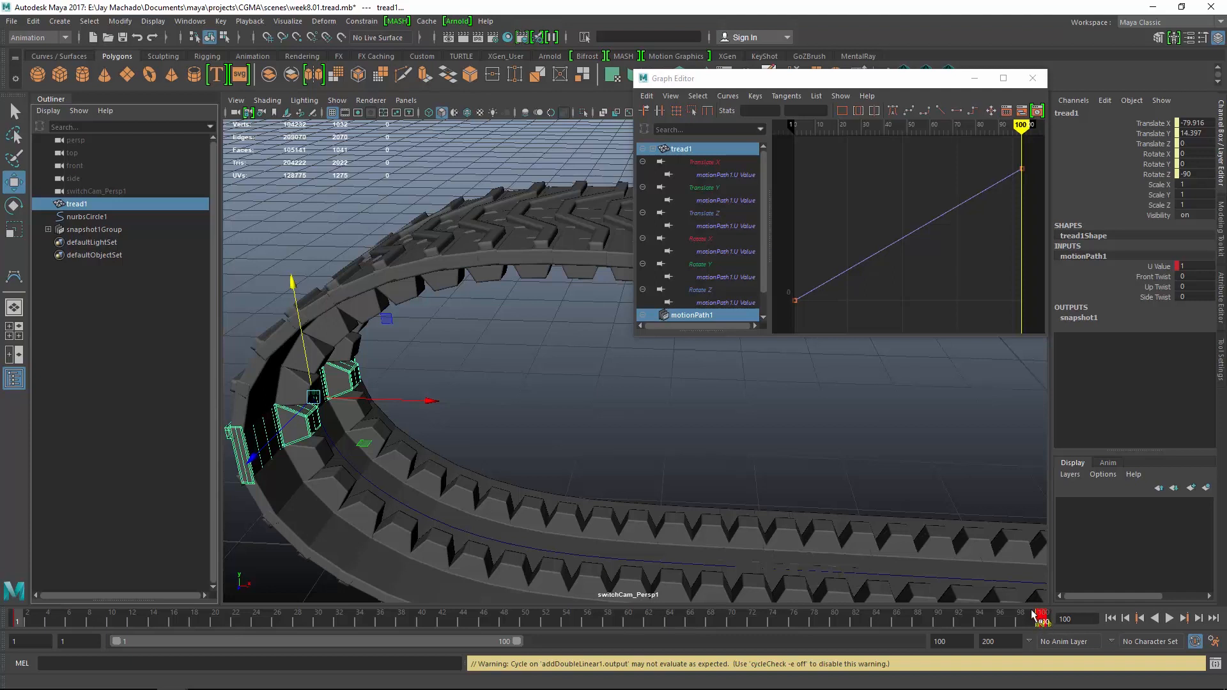
pyautogui.keyDown('shift'); pyautogui.moveTo(455, 620); pyautogui.dragTo(683, 639); pyautogui.keyUp('shift')
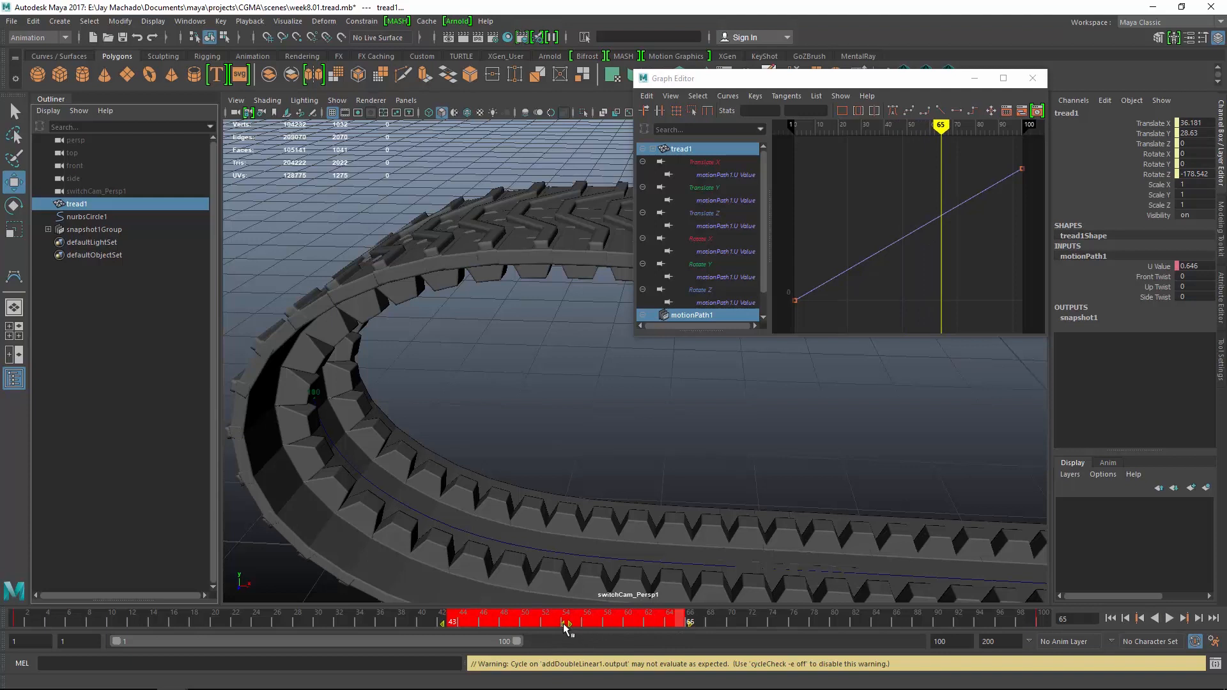
pyautogui.moveTo(564, 624)
pyautogui.mouseDown()
pyautogui.moveTo(447, 626)
pyautogui.moveTo(724, 626)
pyautogui.moveTo(473, 626)
pyautogui.moveTo(588, 624)
pyautogui.mouseUp()
pyautogui.click(668, 623)
pyautogui.click(637, 623)
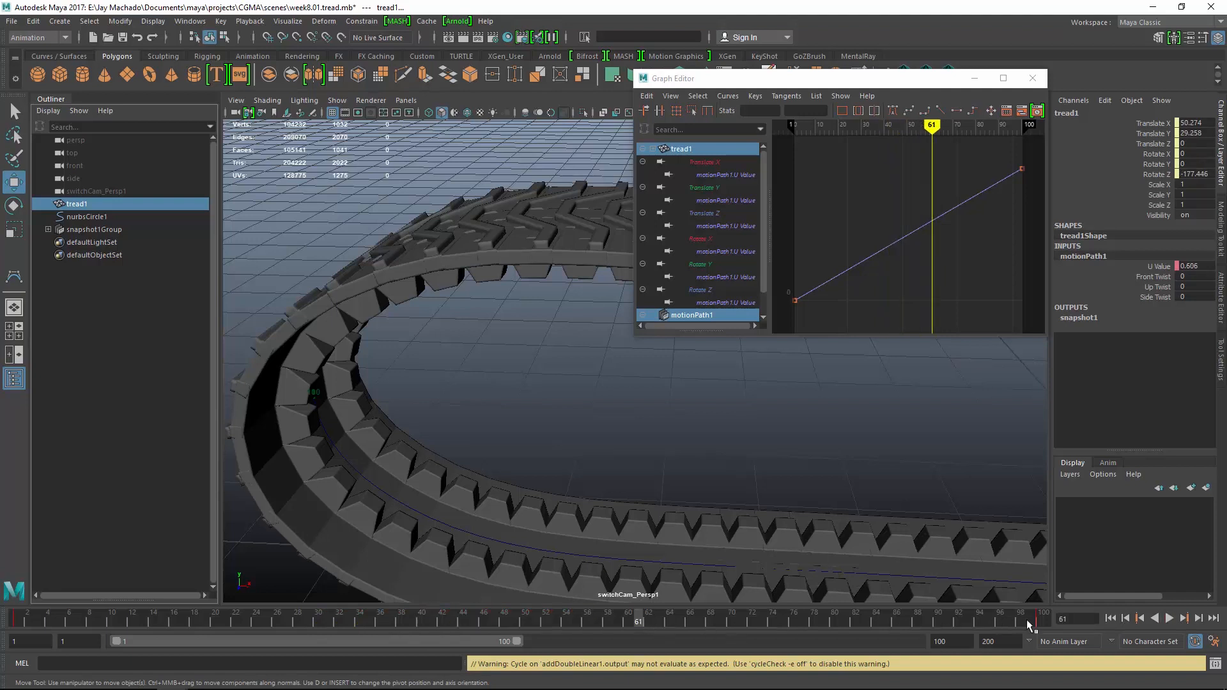
# Move tread1's end motion path key to frame 68, check the overlap of the pieces, and settle the key on frame 57
pyautogui.click(1040, 620)
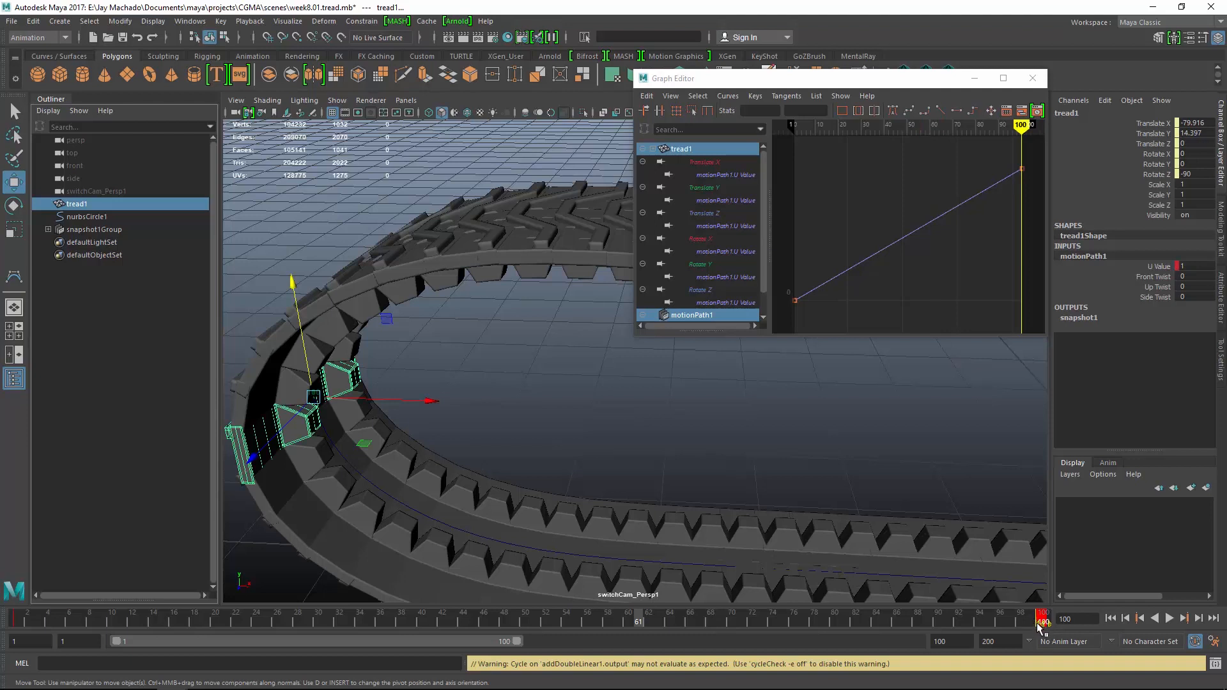
pyautogui.moveTo(1037, 630)
pyautogui.mouseDown()
pyautogui.moveTo(699, 616)
pyautogui.moveTo(711, 617)
pyautogui.mouseUp()
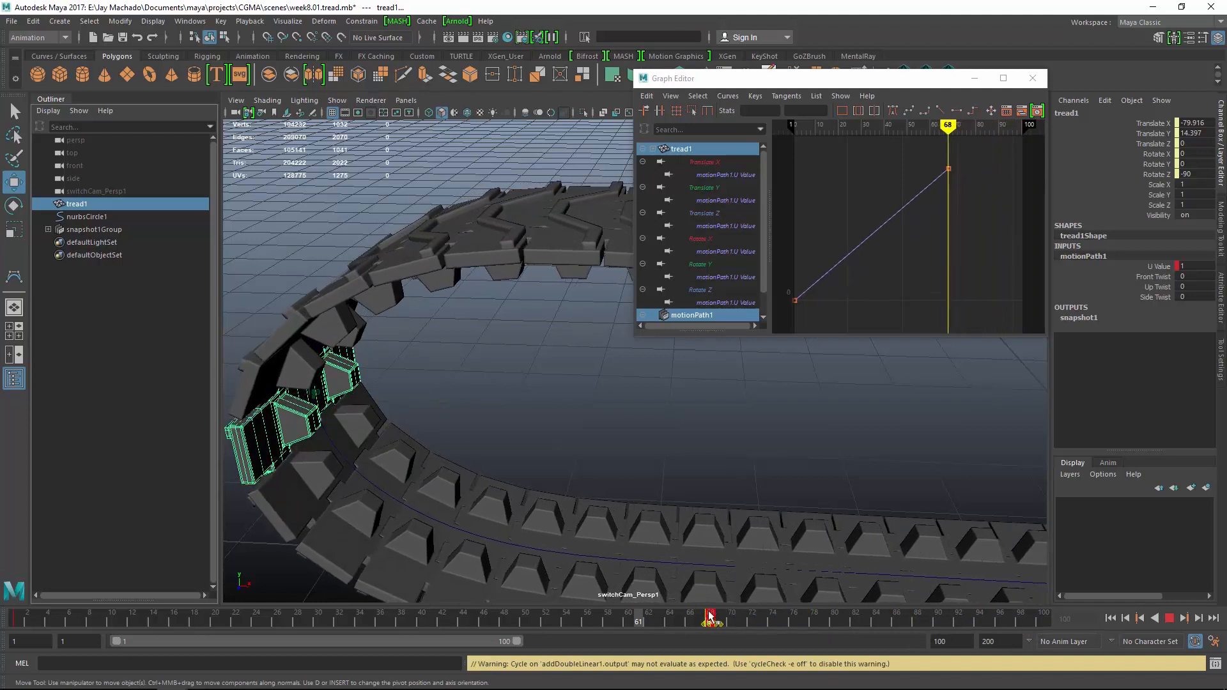
pyautogui.keyDown('alt'); pyautogui.moveTo(596, 457); pyautogui.dragTo(604, 487); pyautogui.keyUp('alt')
pyautogui.keyDown('alt'); pyautogui.moveTo(604, 488); pyautogui.dragTo(581, 323, button='middle'); pyautogui.keyUp('alt')
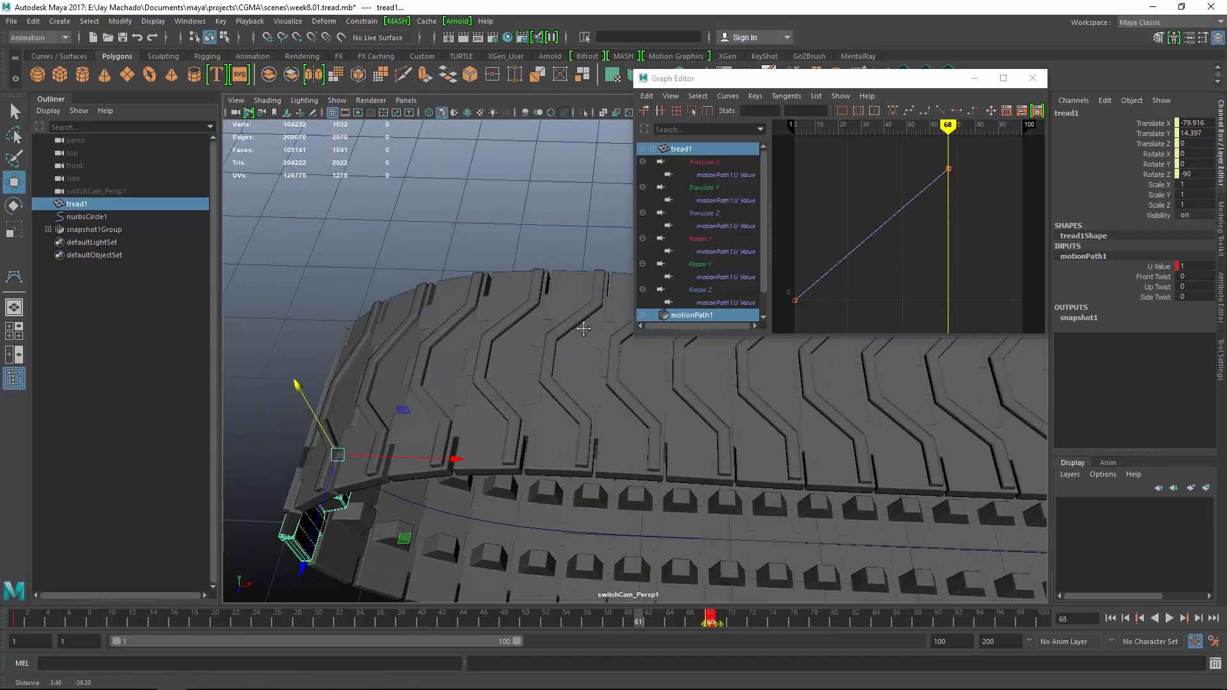
pyautogui.keyDown('alt'); pyautogui.moveTo(581, 323); pyautogui.dragTo(617, 420, button='right'); pyautogui.keyUp('alt')
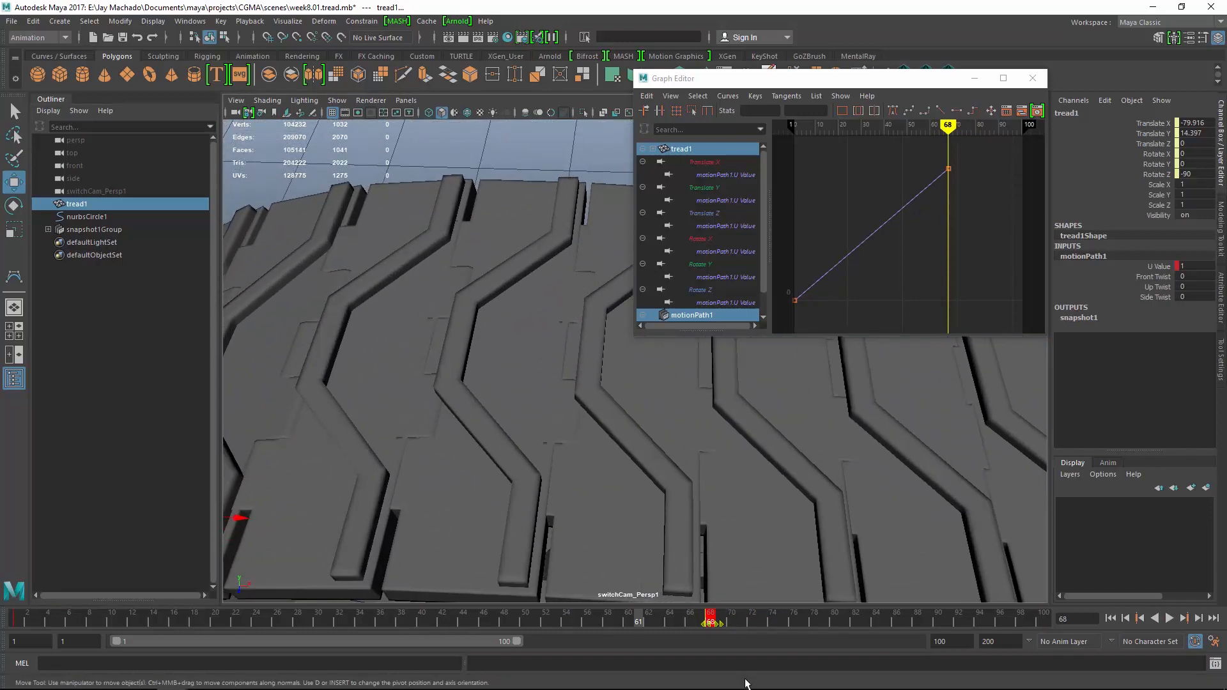
pyautogui.moveTo(708, 618); pyautogui.dragTo(597, 623)
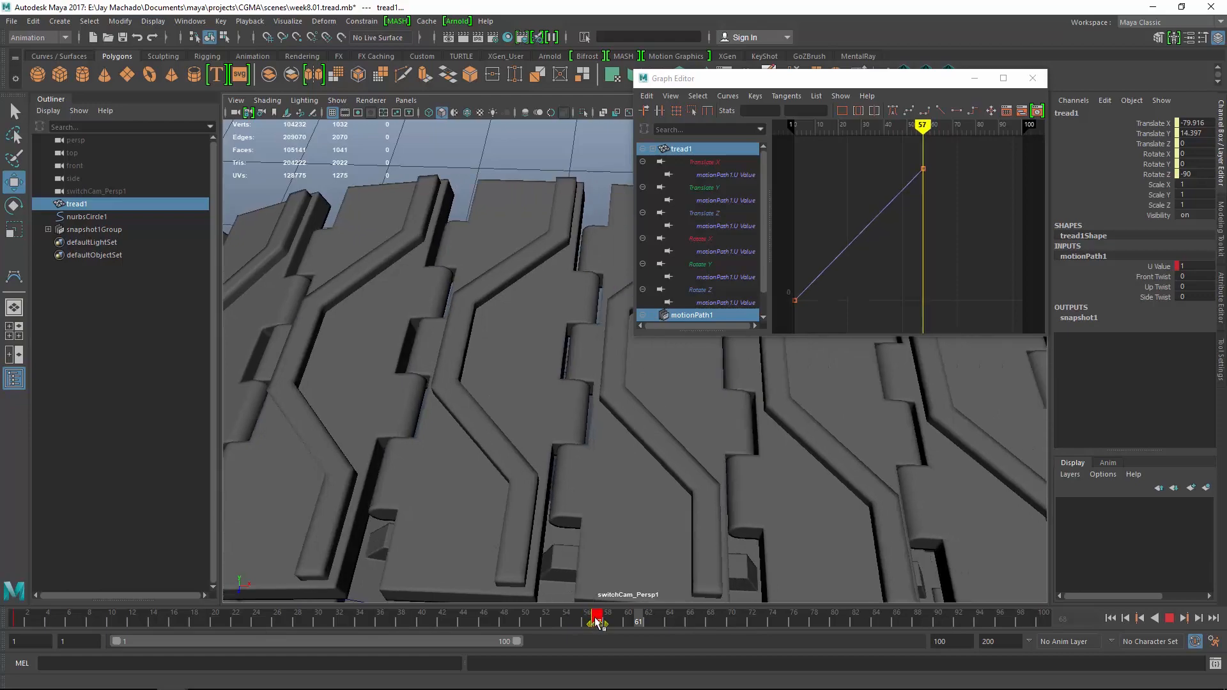
# Deselect the tread and examine the gaps between pieces around the loop's curved end
pyautogui.keyDown('alt'); pyautogui.moveTo(690, 567); pyautogui.dragTo(433, 452, button='right'); pyautogui.keyUp('alt')
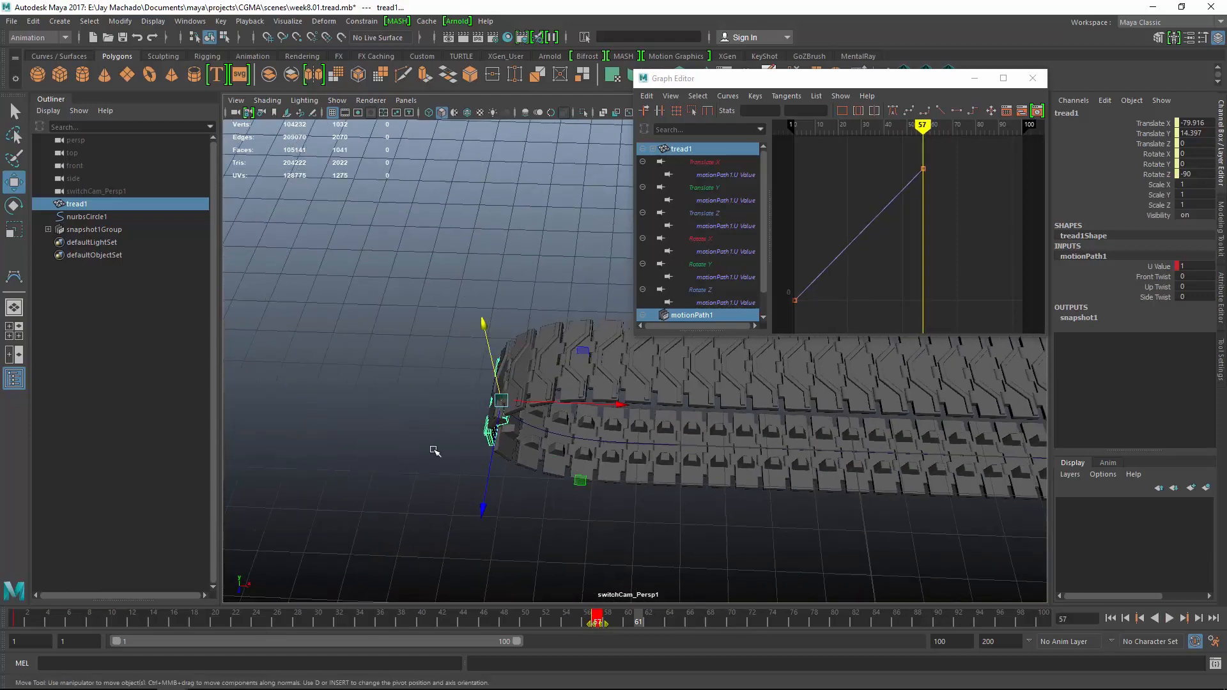
pyautogui.keyDown('alt'); pyautogui.moveTo(433, 451); pyautogui.dragTo(496, 438); pyautogui.keyUp('alt')
pyautogui.click(854, 477)
pyautogui.keyDown('alt'); pyautogui.moveTo(854, 476); pyautogui.dragTo(624, 514, button='middle'); pyautogui.keyUp('alt')
pyautogui.keyDown('alt'); pyautogui.moveTo(624, 513); pyautogui.dragTo(600, 461); pyautogui.keyUp('alt')
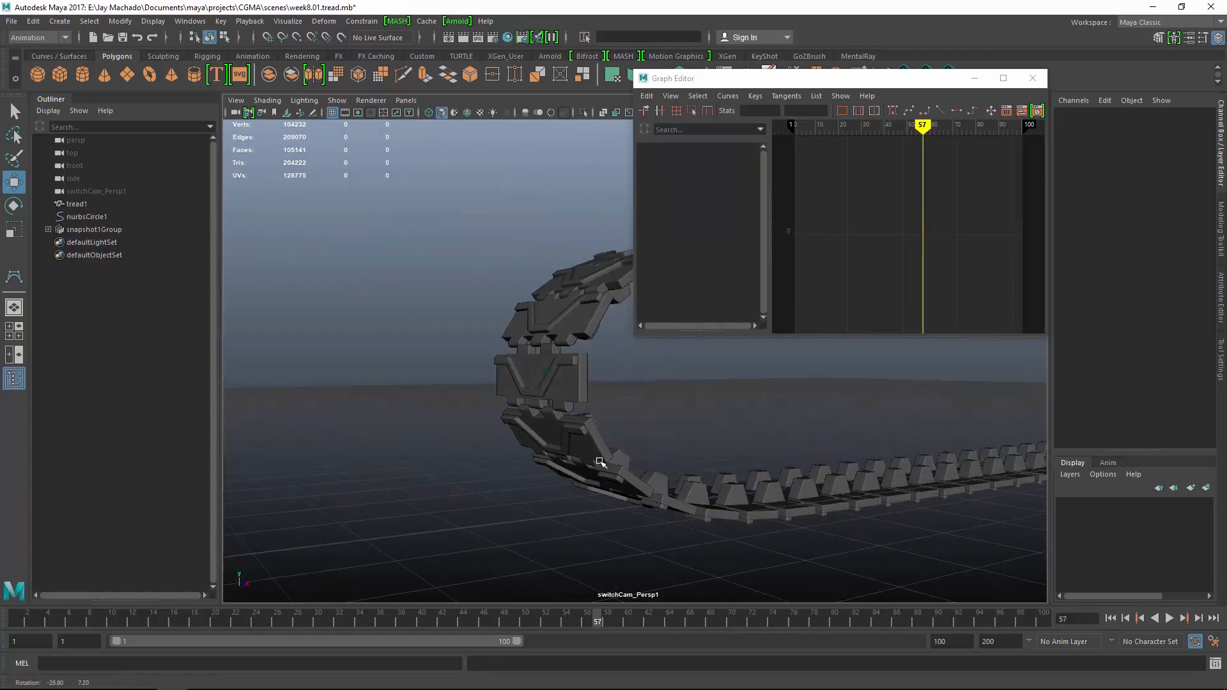
pyautogui.keyDown('alt'); pyautogui.moveTo(600, 461); pyautogui.dragTo(627, 438, button='right'); pyautogui.keyUp('alt')
pyautogui.keyDown('alt'); pyautogui.moveTo(555, 426); pyautogui.dragTo(496, 431); pyautogui.keyUp('alt')
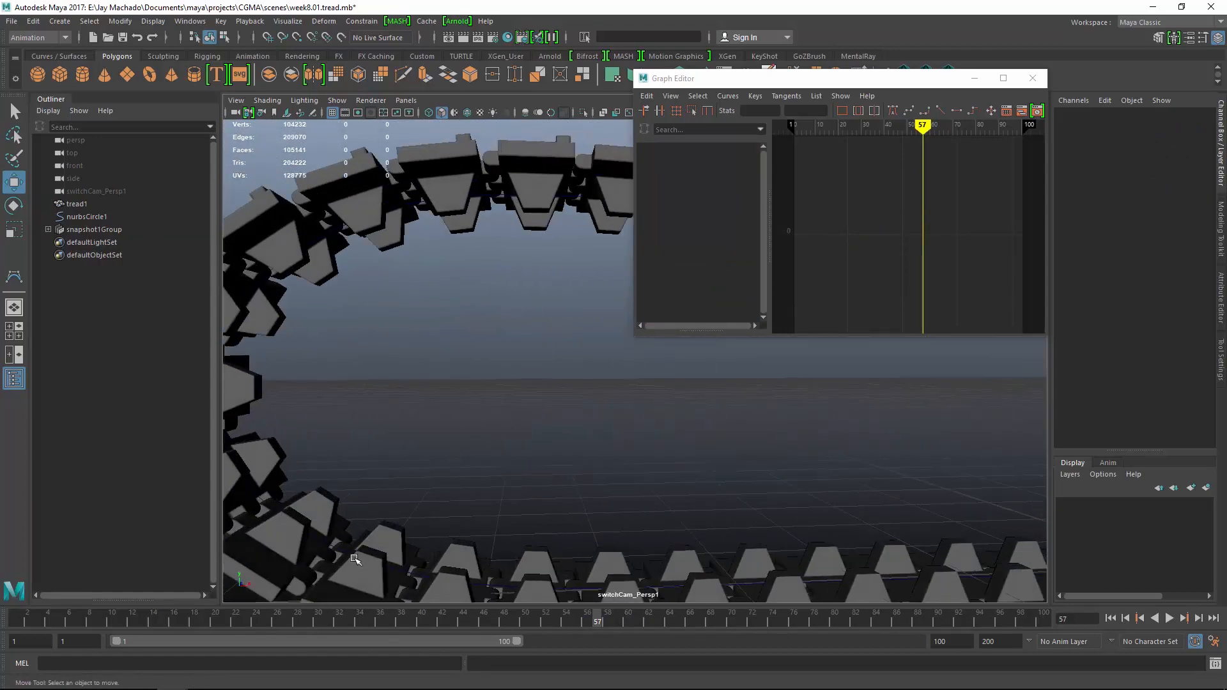
# Select the nurbsCircle1 path curve and show its control vertices in the orthographic side view
pyautogui.click(335, 550)
pyautogui.keyDown('alt'); pyautogui.moveTo(435, 530); pyautogui.dragTo(482, 499); pyautogui.keyUp('alt')
pyautogui.keyDown('alt'); pyautogui.moveTo(482, 499); pyautogui.dragTo(644, 472, button='middle'); pyautogui.keyUp('alt')
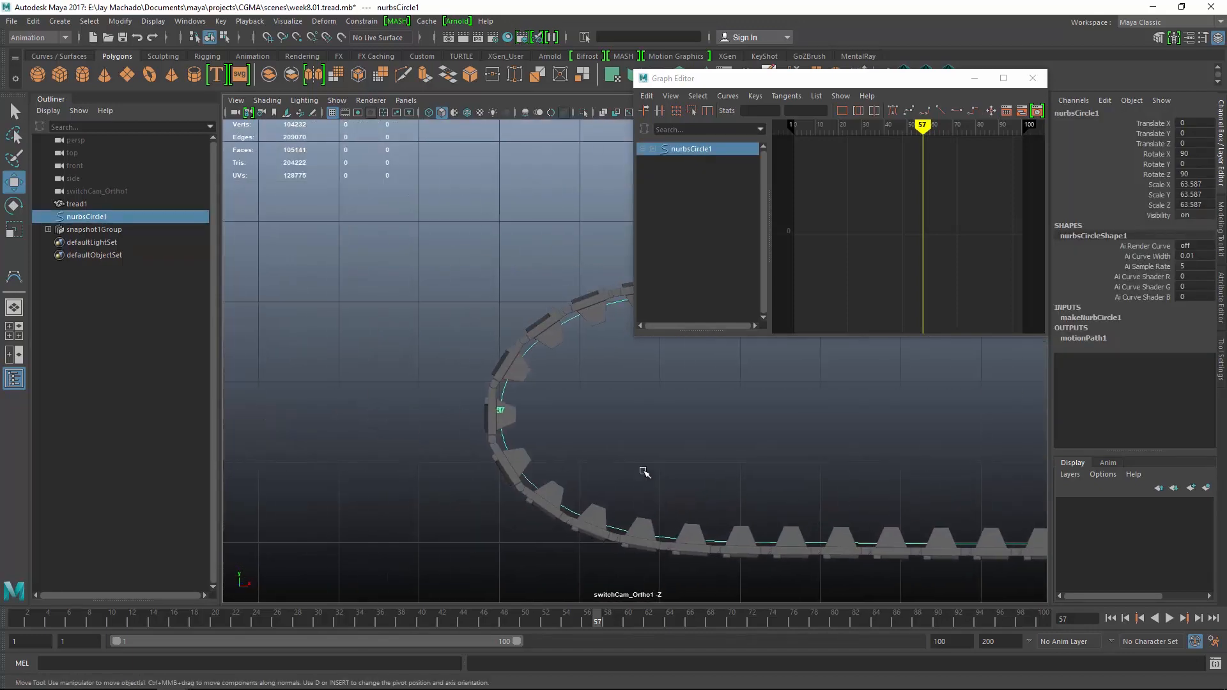
pyautogui.keyDown('alt'); pyautogui.moveTo(501, 469); pyautogui.dragTo(575, 442, button='right'); pyautogui.keyUp('alt')
pyautogui.keyDown('alt'); pyautogui.moveTo(473, 438); pyautogui.dragTo(586, 384, button='middle'); pyautogui.keyUp('alt')
pyautogui.moveTo(582, 348); pyautogui.dragTo(516, 363, button='right')
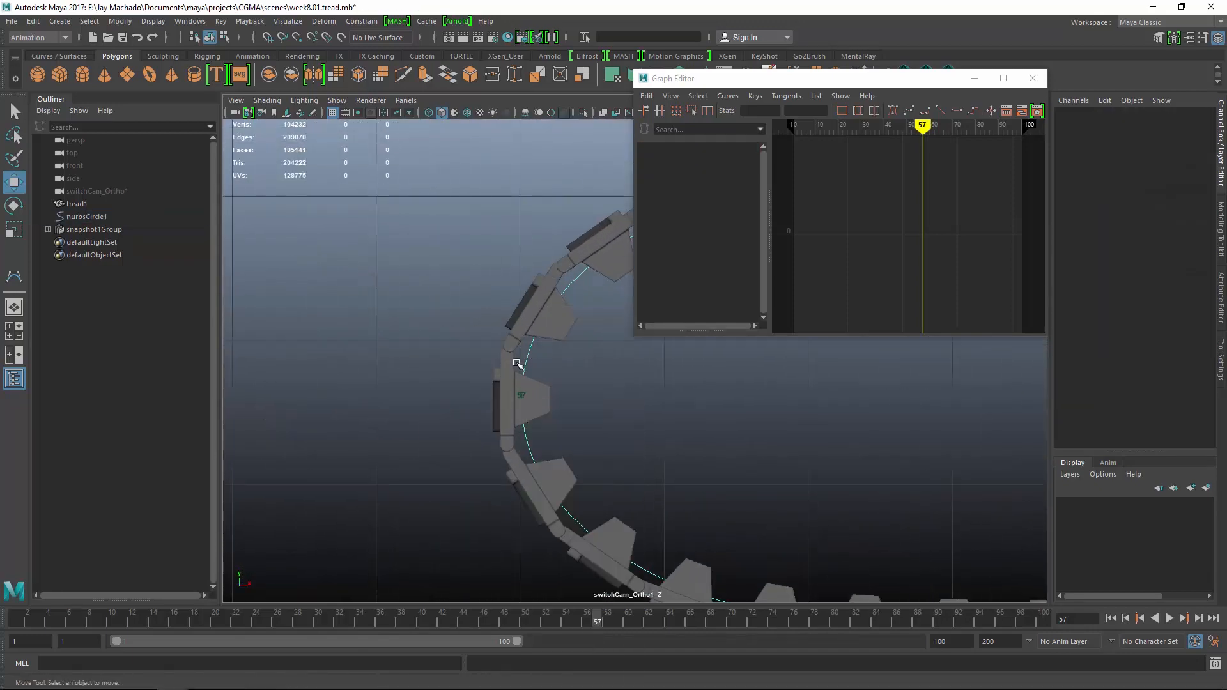
# Try to move the control vertex at the loop's rounded end inward along X, using wireframe display
pyautogui.moveTo(481, 362); pyautogui.dragTo(574, 443)
pyautogui.moveTo(632, 404); pyautogui.dragTo(655, 405)
pyautogui.press('4')
pyautogui.moveTo(649, 444); pyautogui.dragTo(505, 441, button='middle')
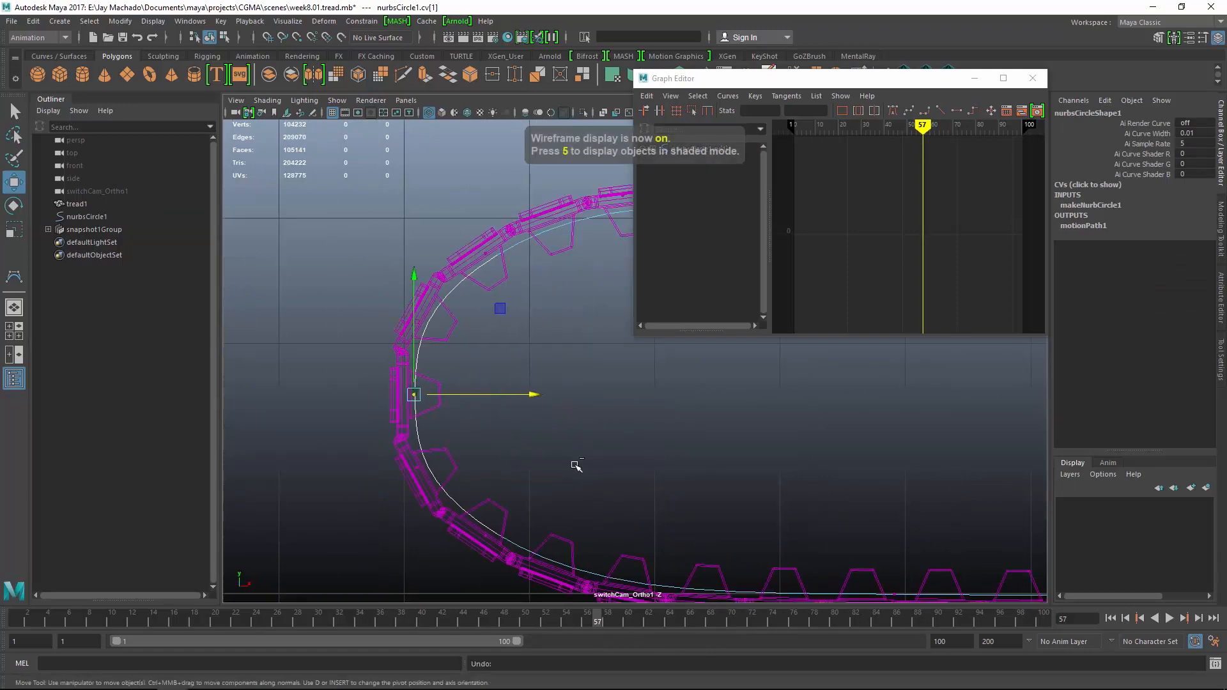
pyautogui.hotkey('ctrl', 'z')
# Select the upper and lower corner control vertices at both ends of the loop and scale them outward horizontally by about 1.03
pyautogui.moveTo(448, 193); pyautogui.dragTo(532, 536)
pyautogui.keyDown('alt'); pyautogui.moveTo(767, 463); pyautogui.dragTo(674, 462, button='right'); pyautogui.keyUp('alt')
pyautogui.keyDown('alt'); pyautogui.moveTo(674, 463); pyautogui.dragTo(140, 462, button='middle'); pyautogui.keyUp('alt')
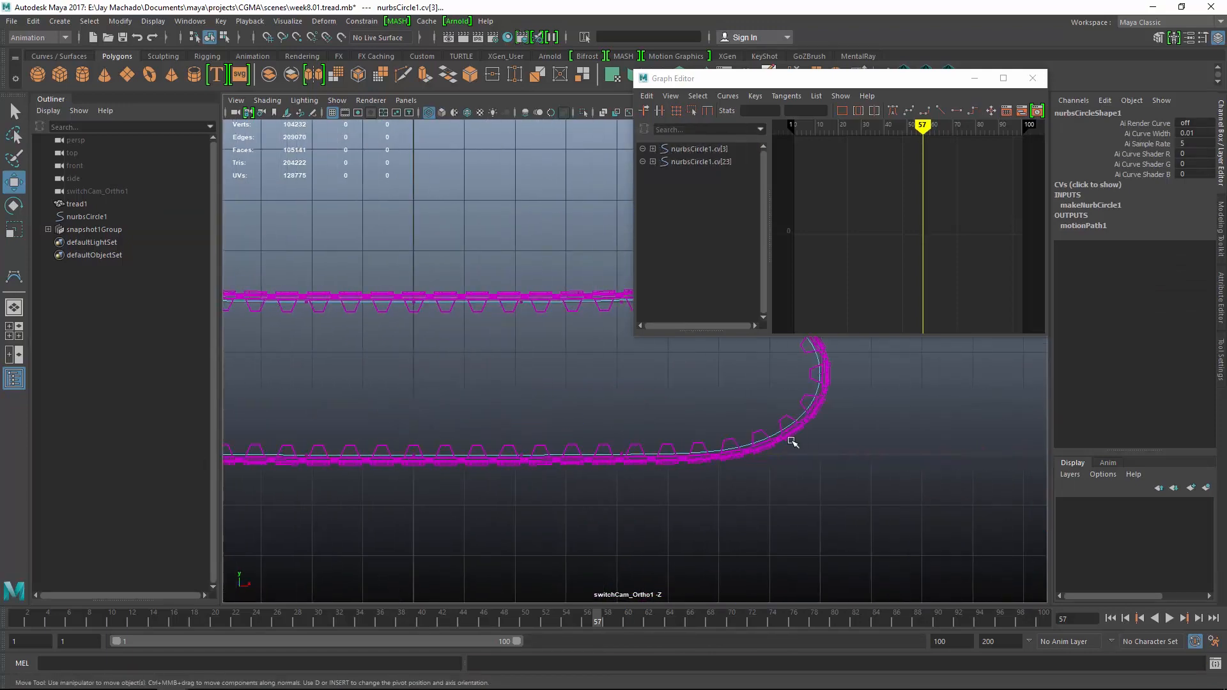
pyautogui.keyDown('alt'); pyautogui.moveTo(792, 441); pyautogui.dragTo(663, 471, button='middle'); pyautogui.keyUp('alt')
pyautogui.keyDown('alt'); pyautogui.moveTo(663, 471); pyautogui.dragTo(726, 515, button='right'); pyautogui.keyUp('alt')
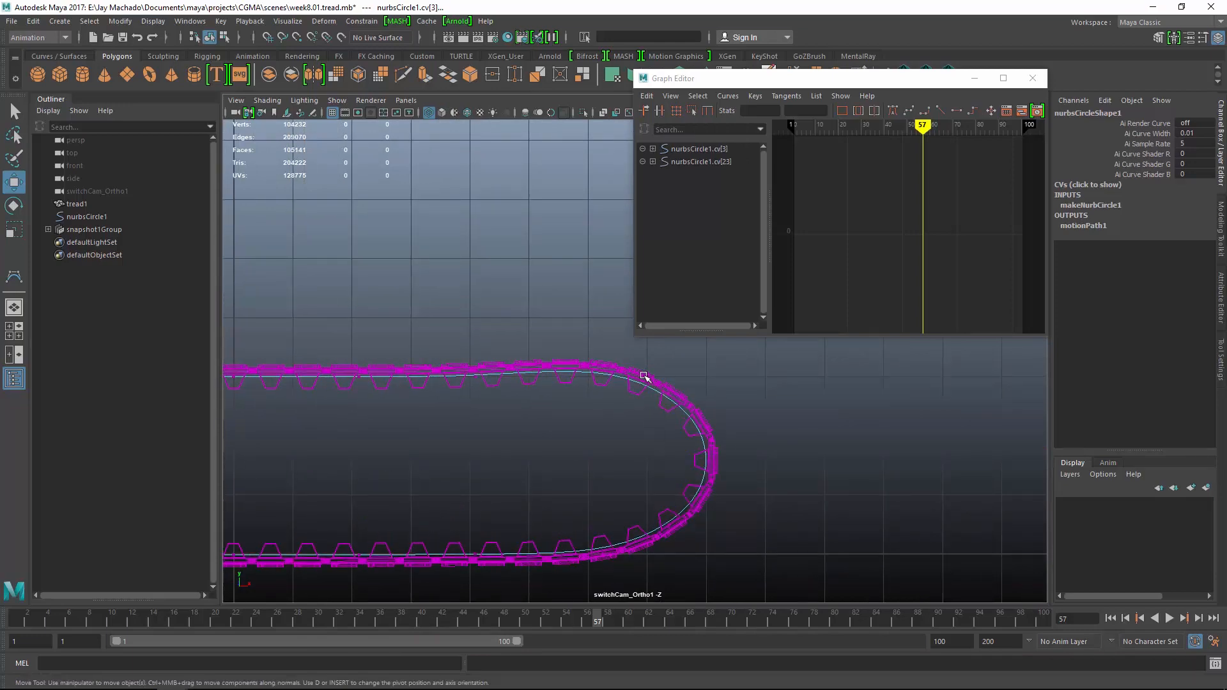
pyautogui.keyDown('shift'); pyautogui.moveTo(649, 414); pyautogui.dragTo(671, 550); pyautogui.keyUp('shift')
pyautogui.keyDown('alt'); pyautogui.moveTo(671, 550); pyautogui.dragTo(803, 493, button='middle'); pyautogui.keyUp('alt')
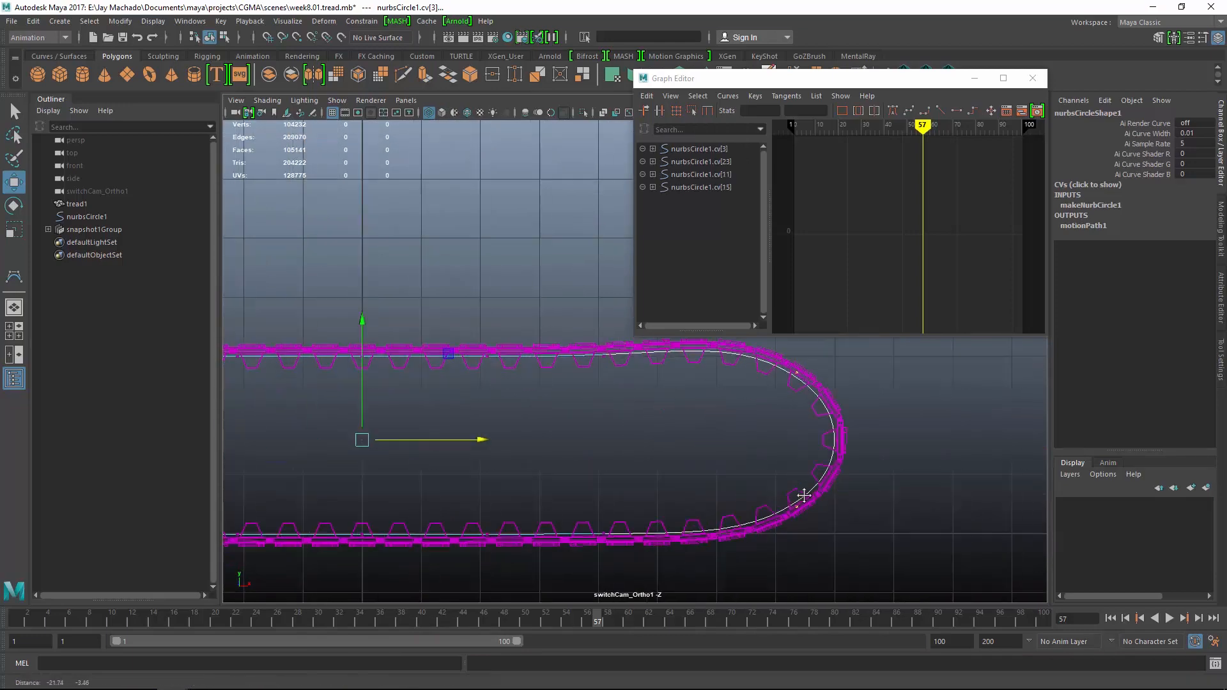
pyautogui.keyDown('alt'); pyautogui.moveTo(803, 492); pyautogui.dragTo(564, 448, button='right'); pyautogui.keyUp('alt')
pyautogui.keyDown('alt'); pyautogui.moveTo(565, 448); pyautogui.dragTo(712, 482, button='middle'); pyautogui.keyUp('alt')
pyautogui.keyDown('alt'); pyautogui.moveTo(712, 482); pyautogui.dragTo(885, 520, button='right'); pyautogui.keyUp('alt')
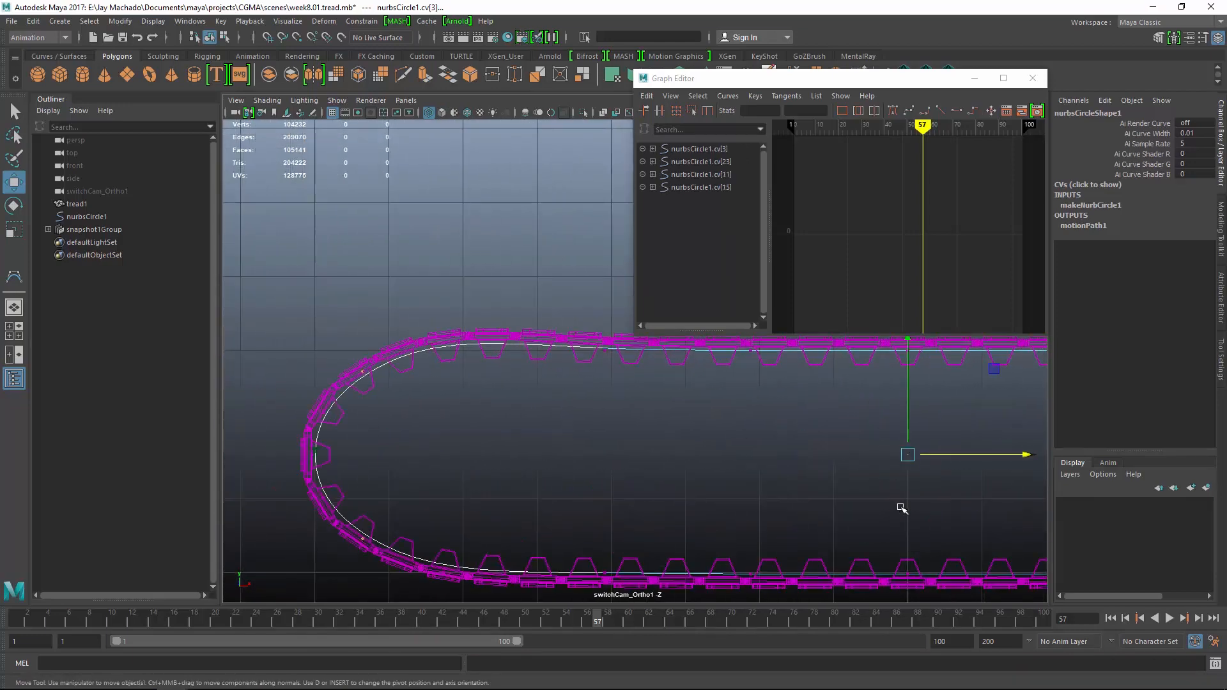
pyautogui.press('r')
pyautogui.moveTo(1023, 456); pyautogui.dragTo(1026, 457)
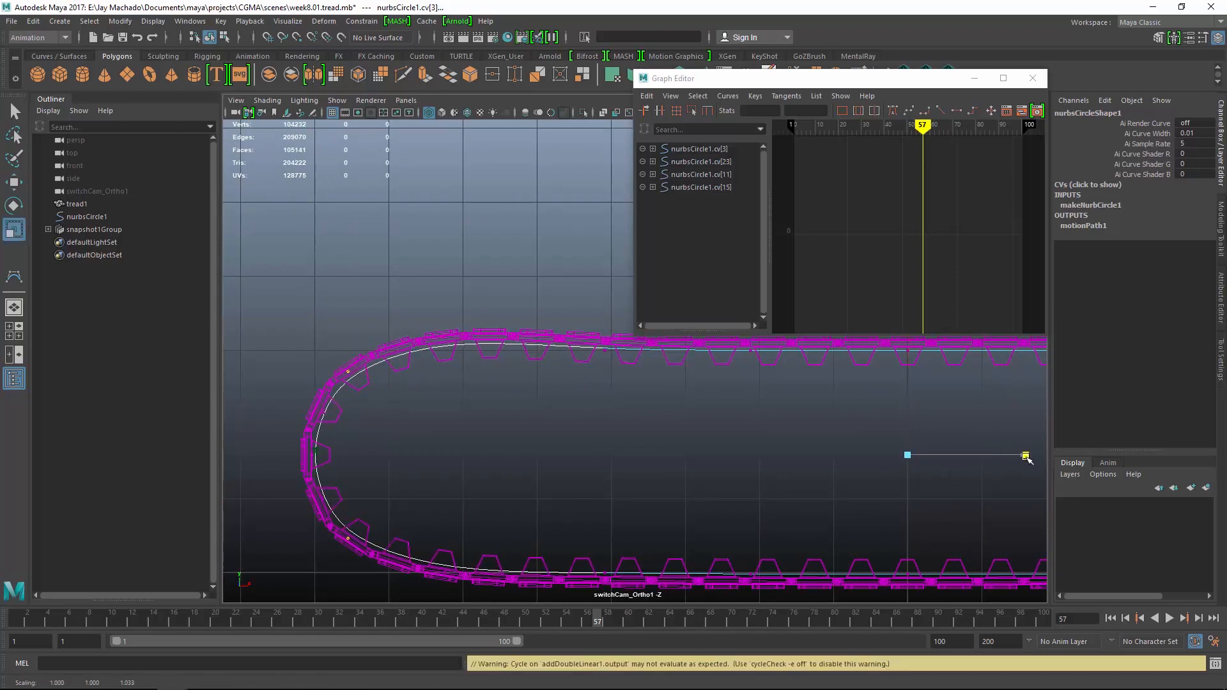
# Return to object selection in a shaded perspective view and close the Graph Editor
pyautogui.keyDown('alt'); pyautogui.moveTo(714, 451); pyautogui.dragTo(582, 540); pyautogui.keyUp('alt')
pyautogui.press('F8')
pyautogui.click(726, 510)
pyautogui.press('5')
pyautogui.keyDown('alt'); pyautogui.moveTo(726, 510); pyautogui.dragTo(616, 453, button='right'); pyautogui.keyUp('alt')
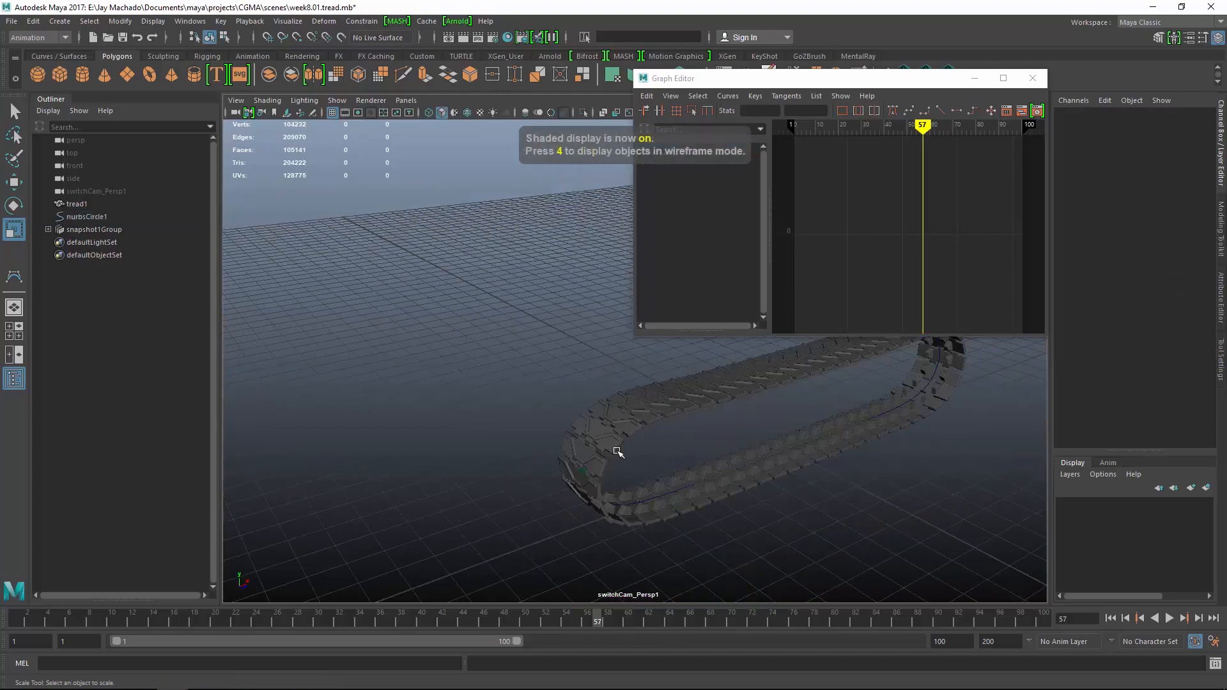
pyautogui.keyDown('alt'); pyautogui.moveTo(616, 453); pyautogui.dragTo(540, 432); pyautogui.keyUp('alt')
pyautogui.click(1034, 78)
# Inspect the tread's rounded end, then display the path curve's control vertices with the whole loop in orthographic side view
pyautogui.keyDown('alt'); pyautogui.moveTo(856, 476); pyautogui.dragTo(800, 458); pyautogui.keyUp('alt')
pyautogui.keyDown('alt'); pyautogui.moveTo(800, 457); pyautogui.dragTo(869, 463, button='right'); pyautogui.keyUp('alt')
pyautogui.keyDown('alt'); pyautogui.moveTo(869, 464); pyautogui.dragTo(722, 467); pyautogui.keyUp('alt')
pyautogui.keyDown('alt'); pyautogui.moveTo(722, 466); pyautogui.dragTo(795, 438, button='right'); pyautogui.keyUp('alt')
pyautogui.keyDown('alt'); pyautogui.moveTo(794, 438); pyautogui.dragTo(696, 445); pyautogui.keyUp('alt')
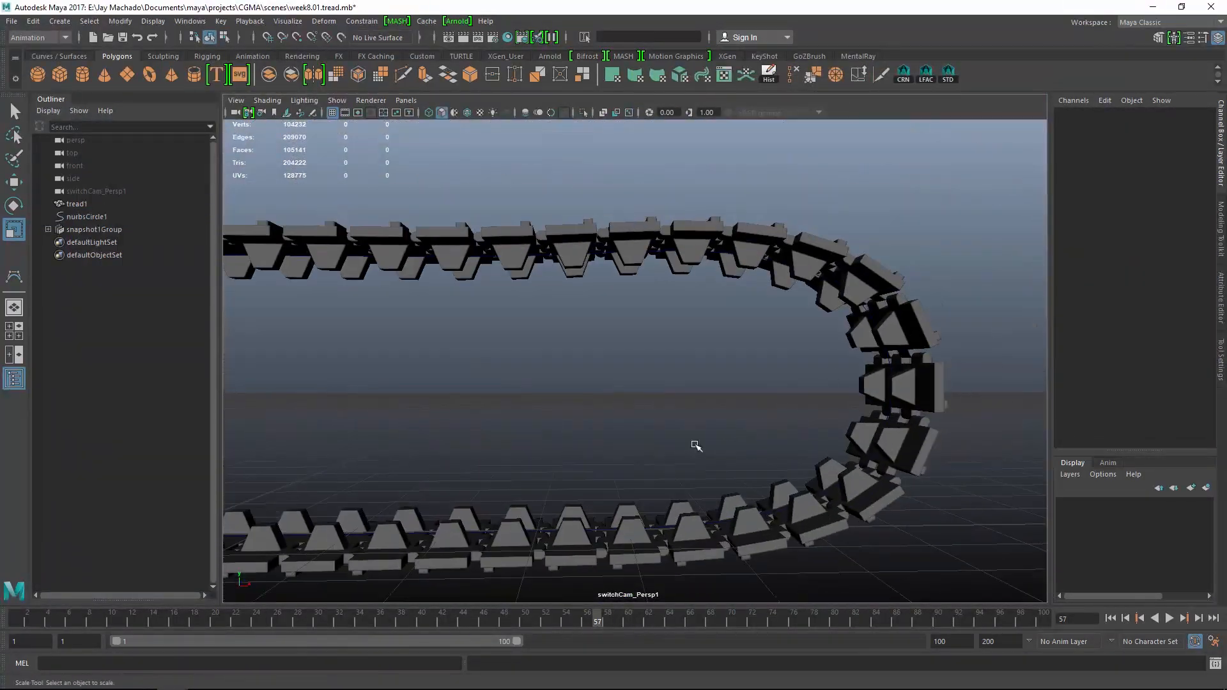
pyautogui.click(833, 282)
pyautogui.moveTo(879, 198); pyautogui.dragTo(679, 241, button='right')
pyautogui.keyDown('alt'); pyautogui.moveTo(679, 241); pyautogui.dragTo(745, 321, button='middle'); pyautogui.keyUp('alt')
pyautogui.press('space')
pyautogui.keyDown('alt'); pyautogui.moveTo(745, 320); pyautogui.dragTo(676, 308, button='right'); pyautogui.keyUp('alt')
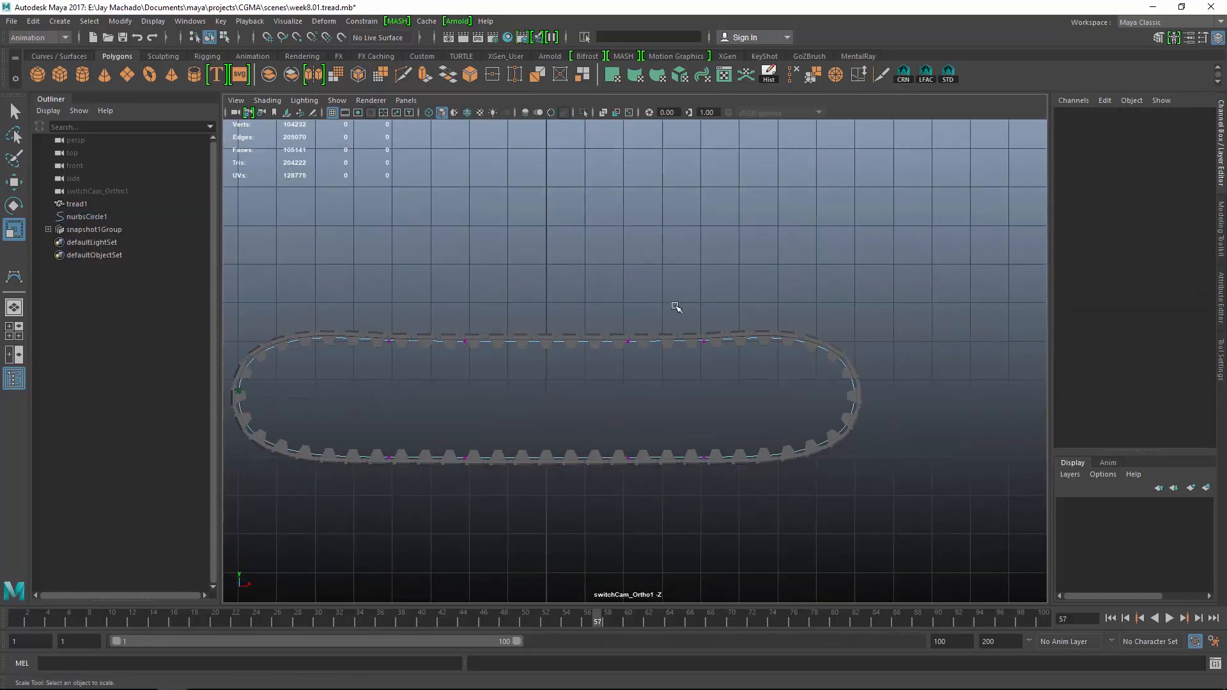
# Raise the two control vertices cv[17:18] on the loop's upper run to a height of about 53.7 to form a hump
pyautogui.moveTo(640, 330); pyautogui.dragTo(713, 372)
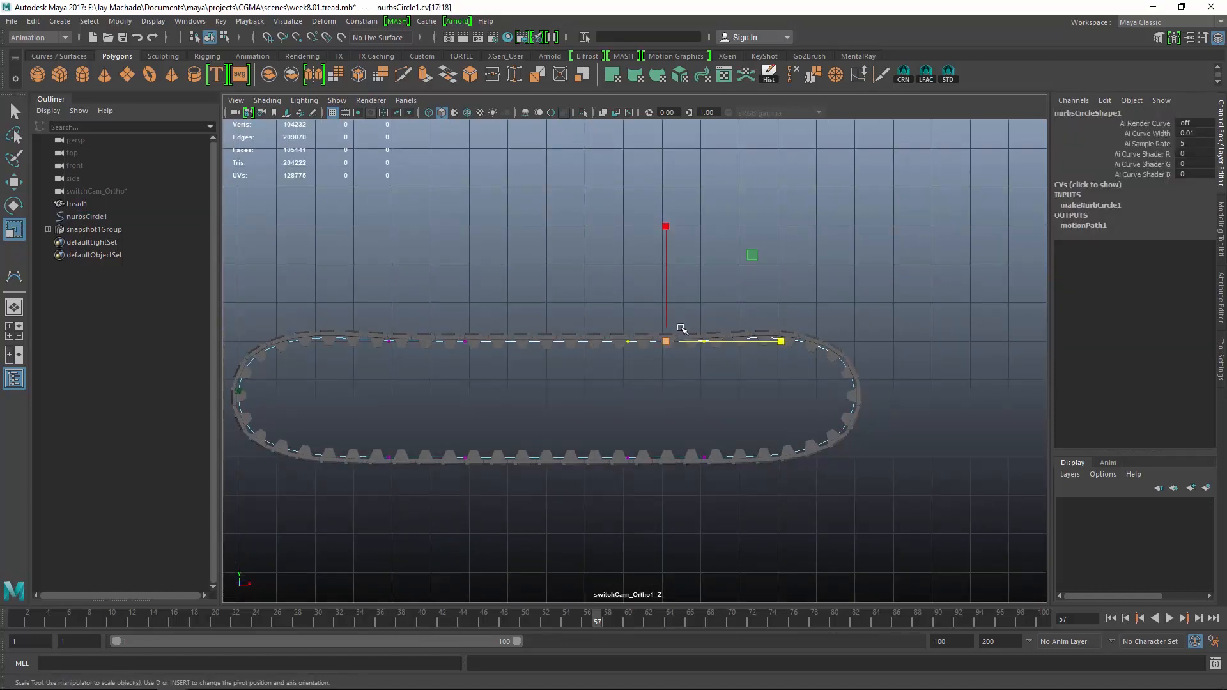
pyautogui.press('w')
pyautogui.click(665, 292)
pyautogui.moveTo(664, 259); pyautogui.dragTo(670, 230)
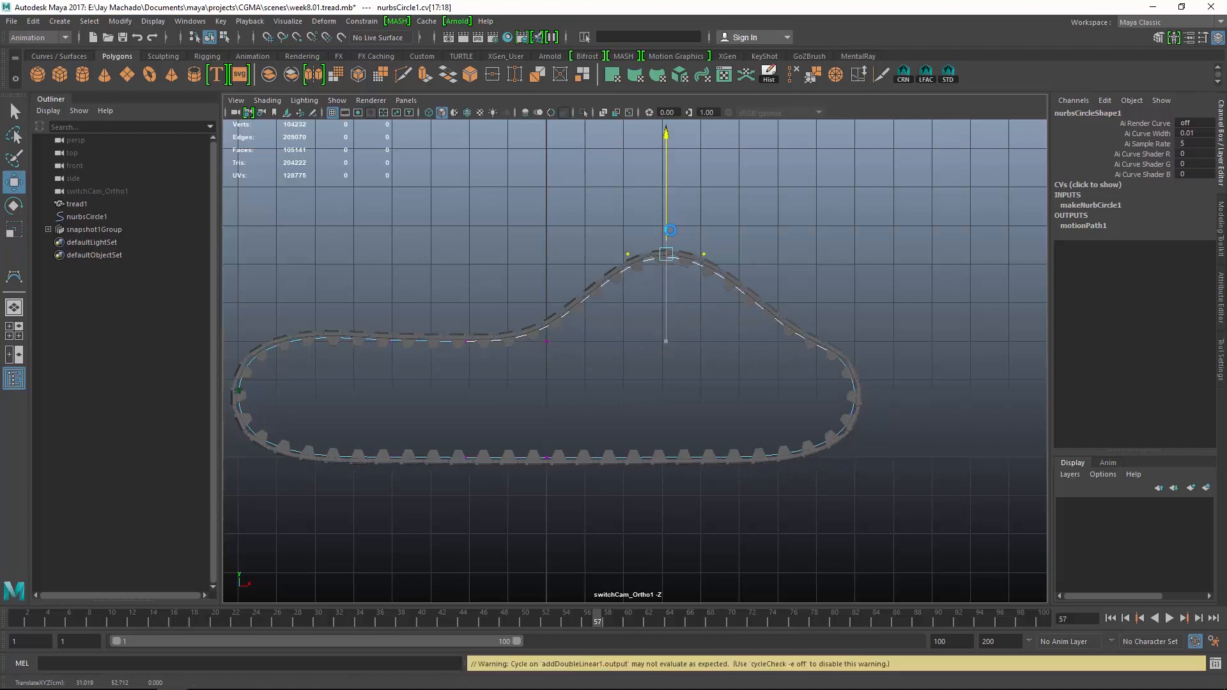
# Raise cv[19], cv[20] and cv[21] in turn and shift them slightly outward to form a gradual slope down from the hump
pyautogui.moveTo(512, 275); pyautogui.dragTo(530, 292)
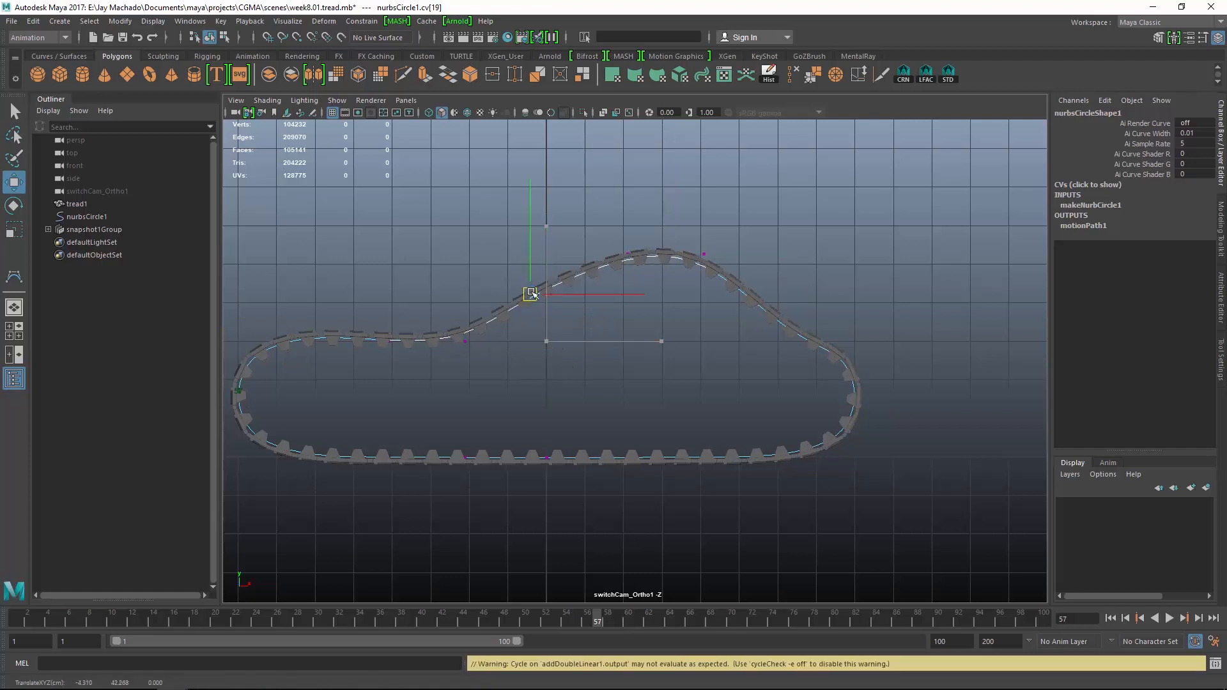
pyautogui.moveTo(507, 370); pyautogui.dragTo(446, 312)
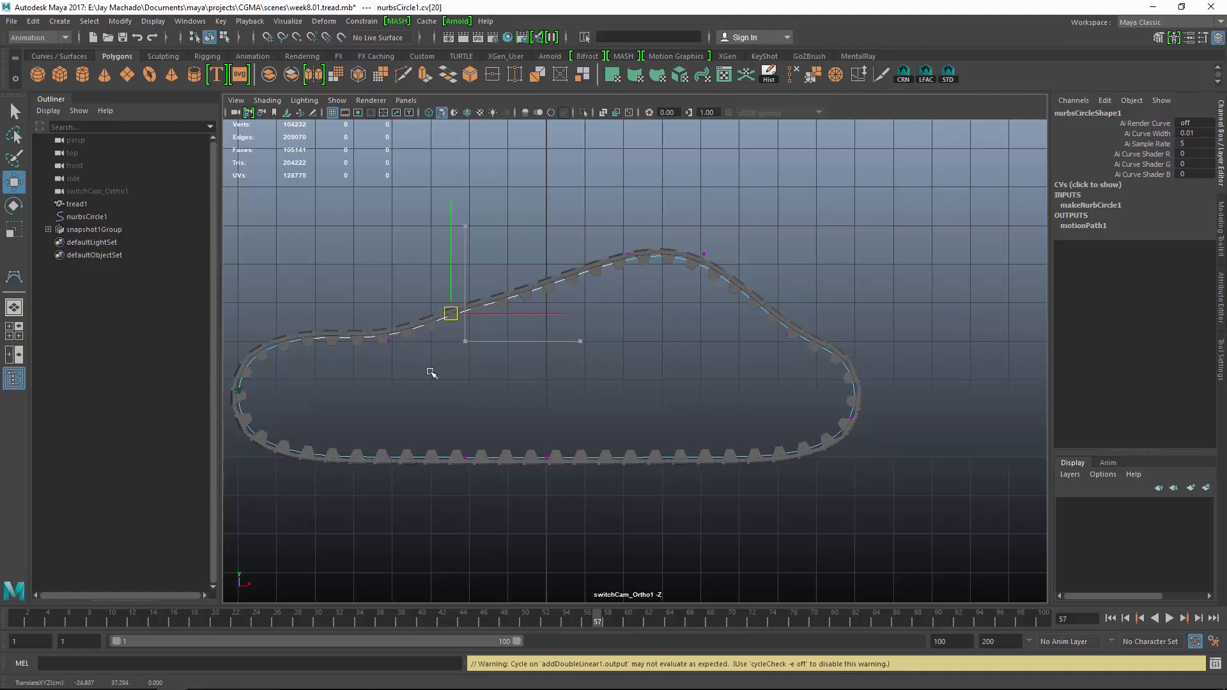
pyautogui.moveTo(416, 395); pyautogui.dragTo(382, 327)
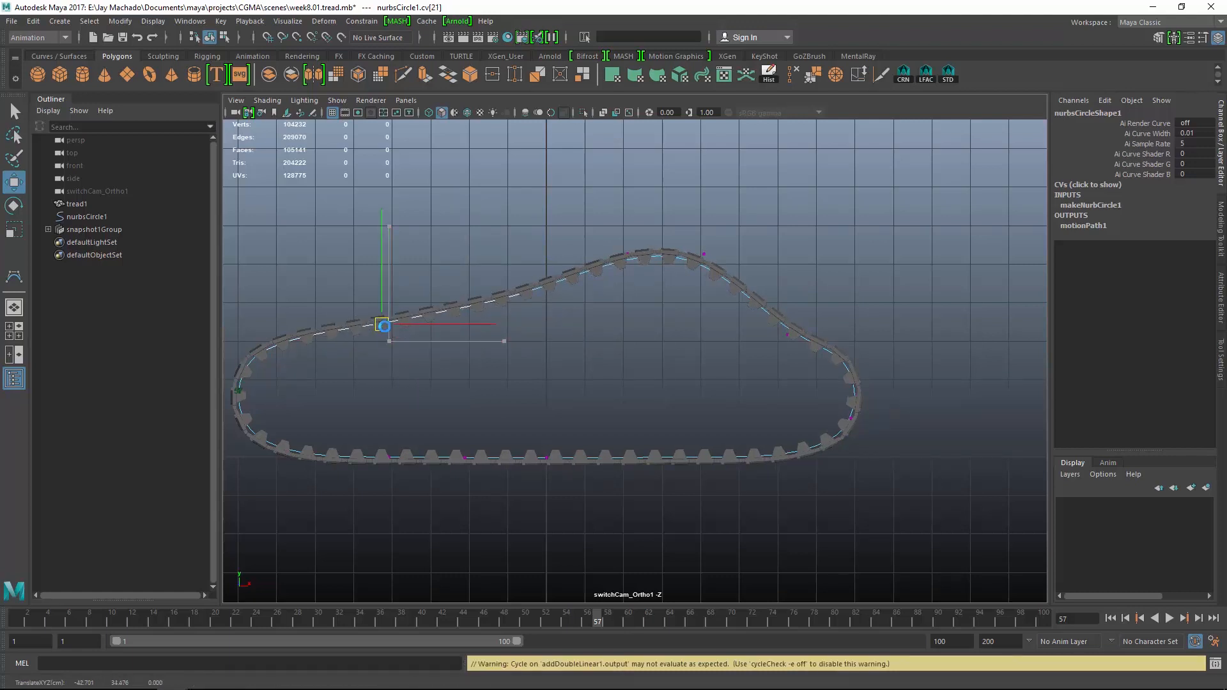
# Move cv[16] on the hump's steep side slightly up and outward to smooth the descent to the rounded end
pyautogui.moveTo(701, 301); pyautogui.dragTo(819, 380)
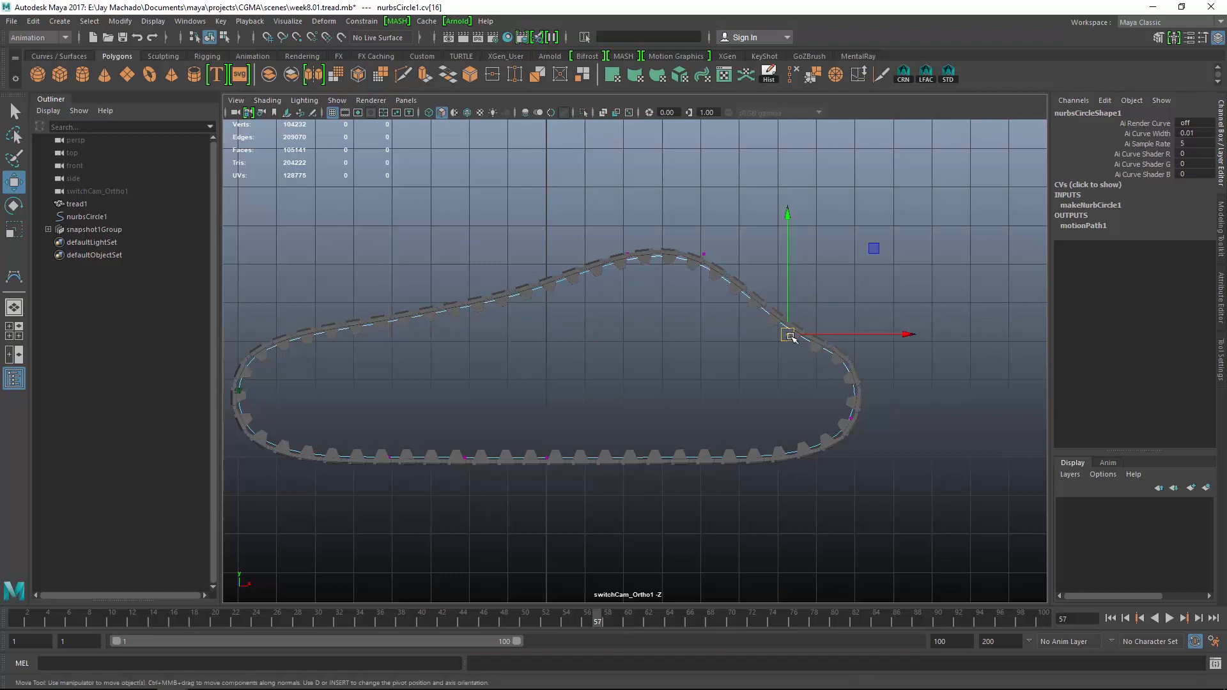
pyautogui.moveTo(795, 322); pyautogui.dragTo(798, 316)
pyautogui.moveTo(736, 252); pyautogui.dragTo(799, 329)
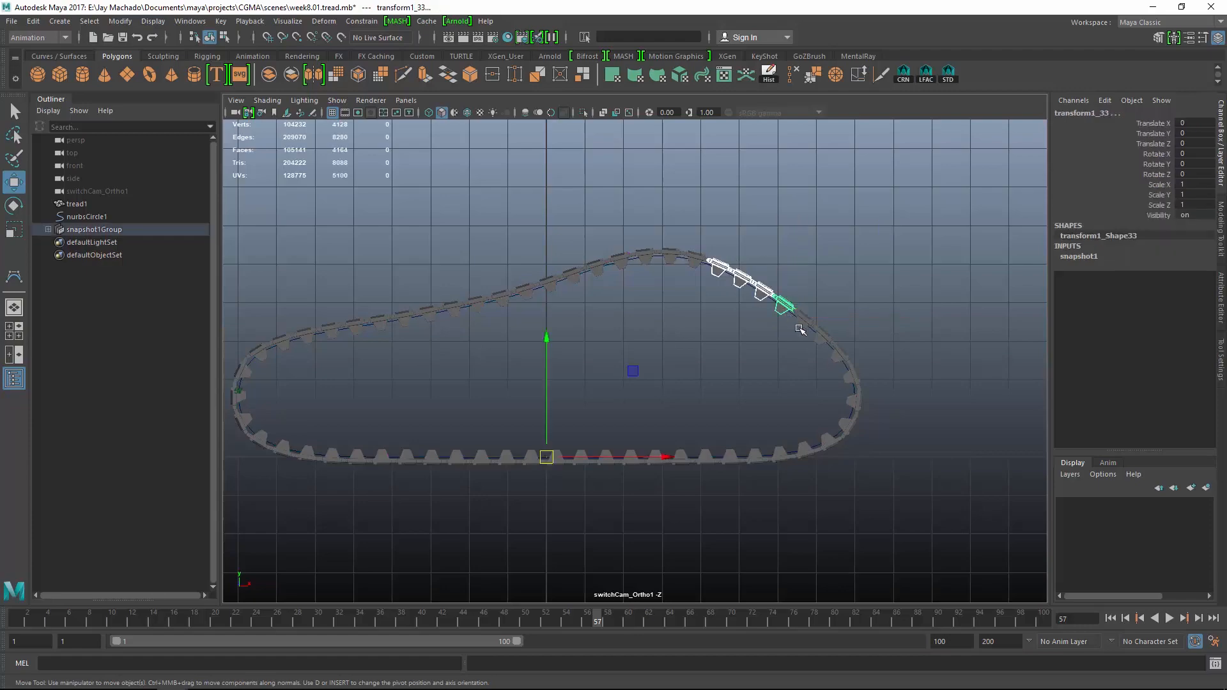
# Deselect the tread pieces and inspect the reshaped hump, slope and rounded end of the tread in perspective
pyautogui.click(782, 384)
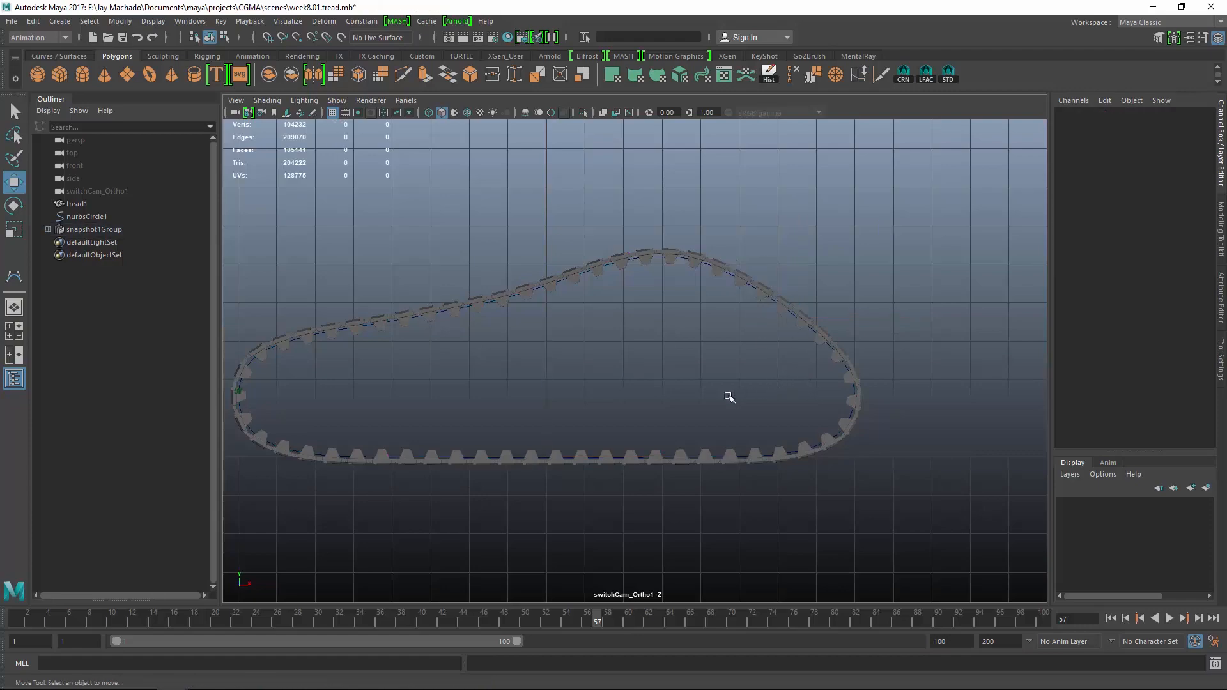
pyautogui.keyDown('alt'); pyautogui.moveTo(729, 397); pyautogui.dragTo(684, 431); pyautogui.keyUp('alt')
pyautogui.keyDown('alt'); pyautogui.moveTo(685, 433); pyautogui.dragTo(692, 451, button='right'); pyautogui.keyUp('alt')
pyautogui.keyDown('alt'); pyautogui.moveTo(693, 452); pyautogui.dragTo(724, 383); pyautogui.keyUp('alt')
pyautogui.keyDown('alt'); pyautogui.moveTo(724, 384); pyautogui.dragTo(706, 425, button='middle'); pyautogui.keyUp('alt')
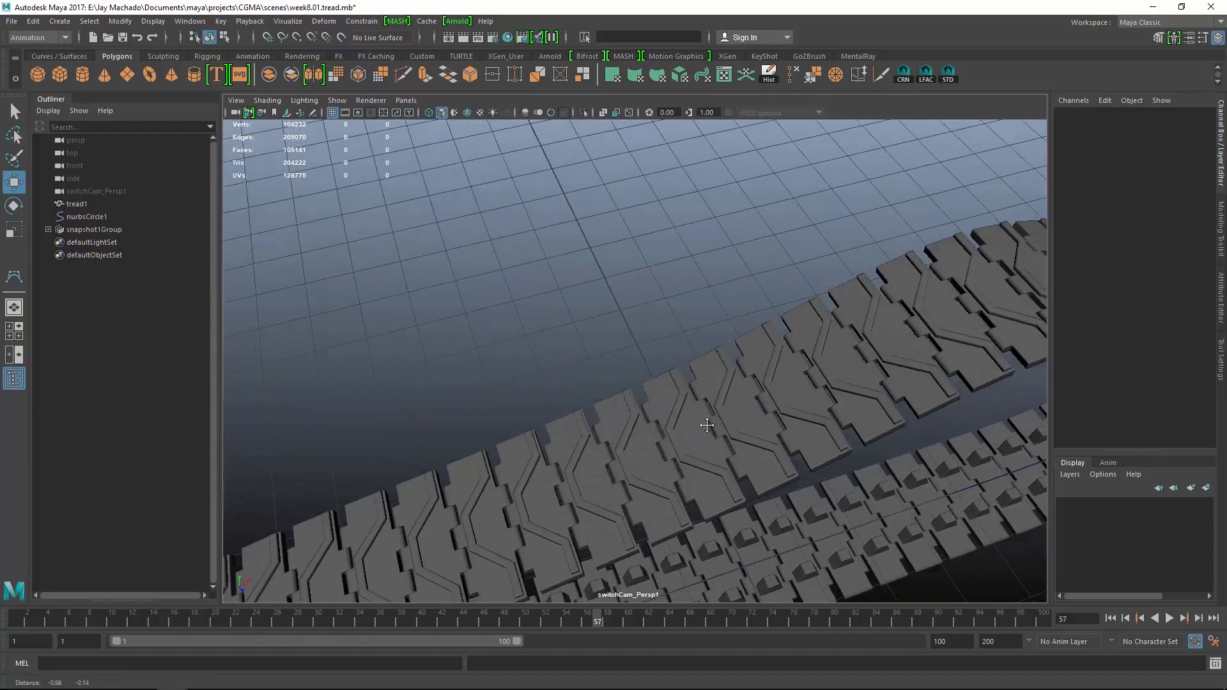
pyautogui.keyDown('alt'); pyautogui.moveTo(707, 425); pyautogui.dragTo(652, 411, button='right'); pyautogui.keyUp('alt')
pyautogui.keyDown('alt'); pyautogui.moveTo(652, 411); pyautogui.dragTo(671, 326); pyautogui.keyUp('alt')
pyautogui.keyDown('alt'); pyautogui.moveTo(671, 326); pyautogui.dragTo(696, 429, button='middle'); pyautogui.keyUp('alt')
pyautogui.keyDown('alt'); pyautogui.moveTo(695, 428); pyautogui.dragTo(587, 369); pyautogui.keyUp('alt')
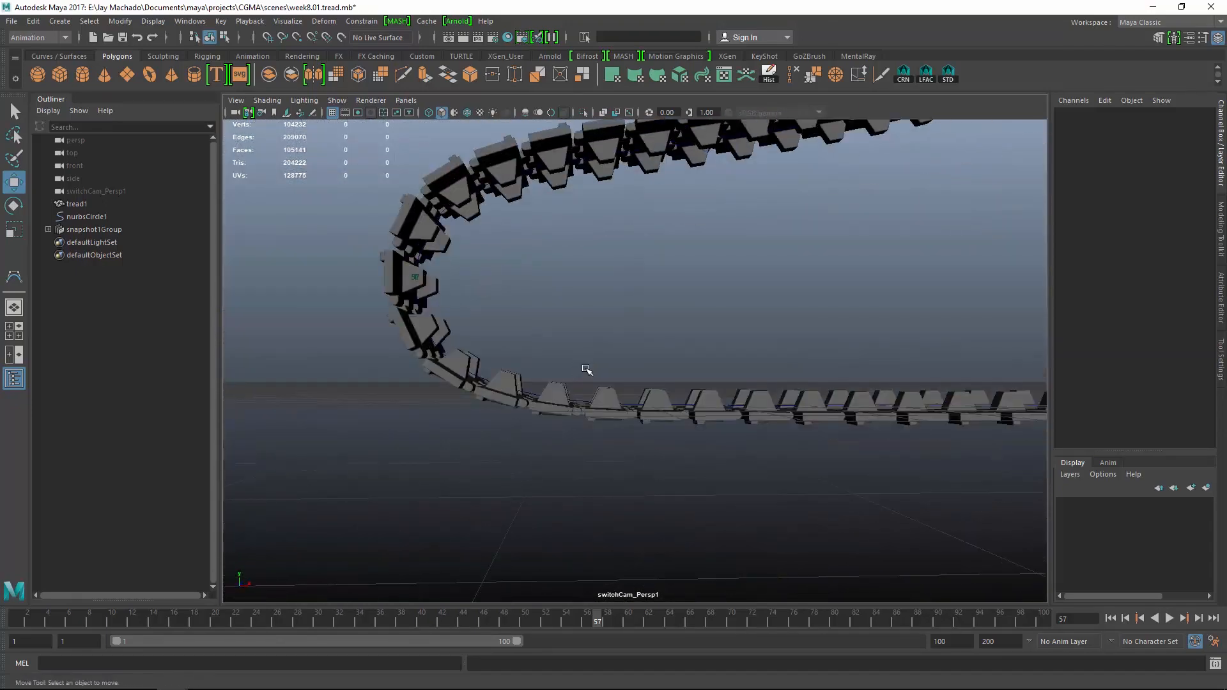
# Display the path curve's control vertices in orthographic side view and lower cv[23] at the rounded end to a height of about 25
pyautogui.click(588, 400)
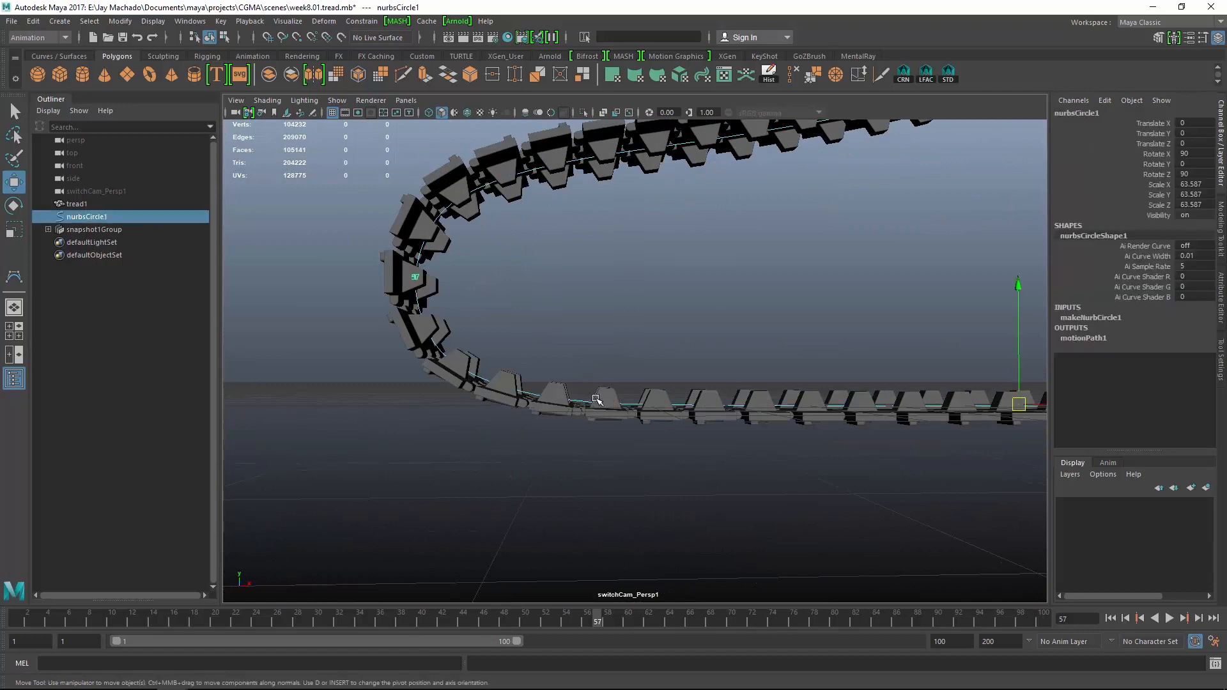
pyautogui.keyDown('alt'); pyautogui.moveTo(600, 389); pyautogui.dragTo(663, 428, button='middle'); pyautogui.keyUp('alt')
pyautogui.press('o')
pyautogui.moveTo(680, 348); pyautogui.dragTo(683, 391, button='right')
pyautogui.scroll(2, 689, 411)
pyautogui.click(580, 298)
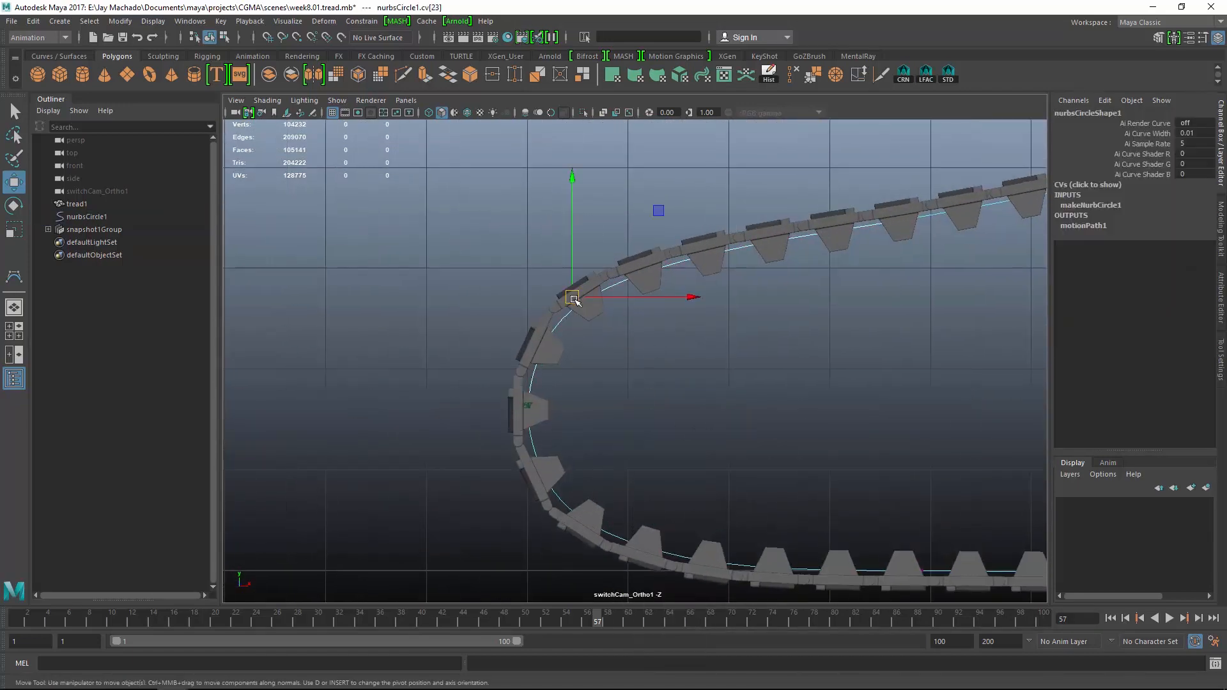
pyautogui.moveTo(576, 319); pyautogui.dragTo(575, 319)
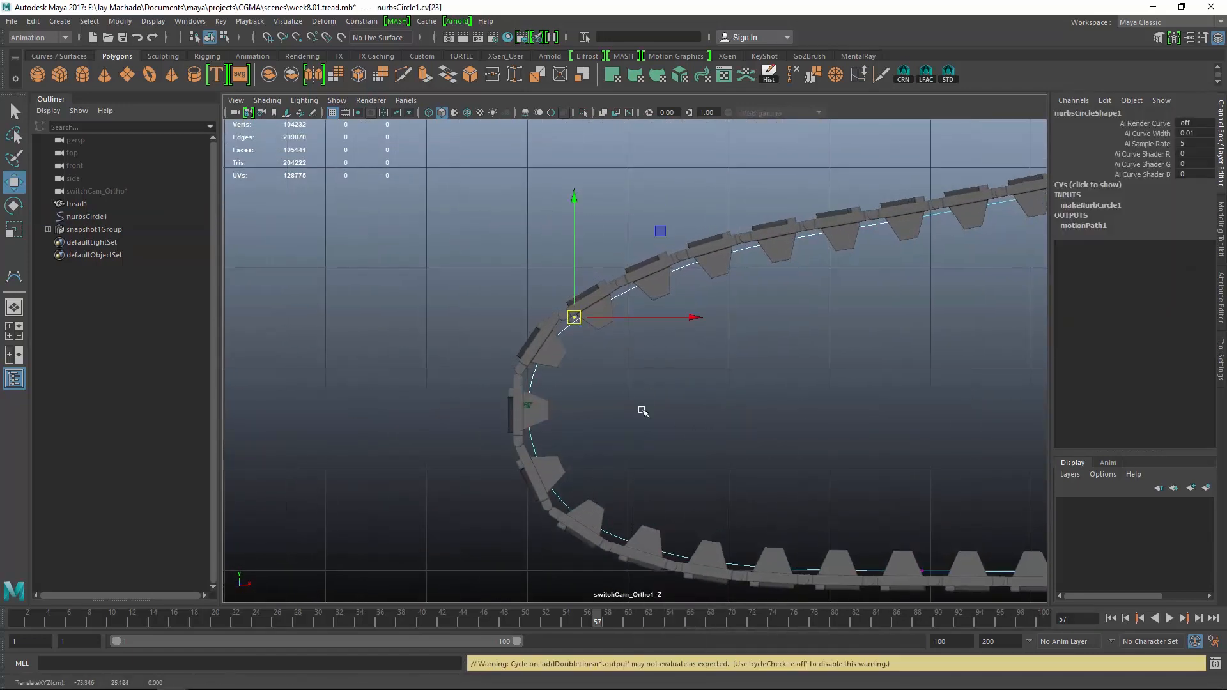
# Put snapshot1Group in a new display layer and hide that layer
pyautogui.click(118, 227)
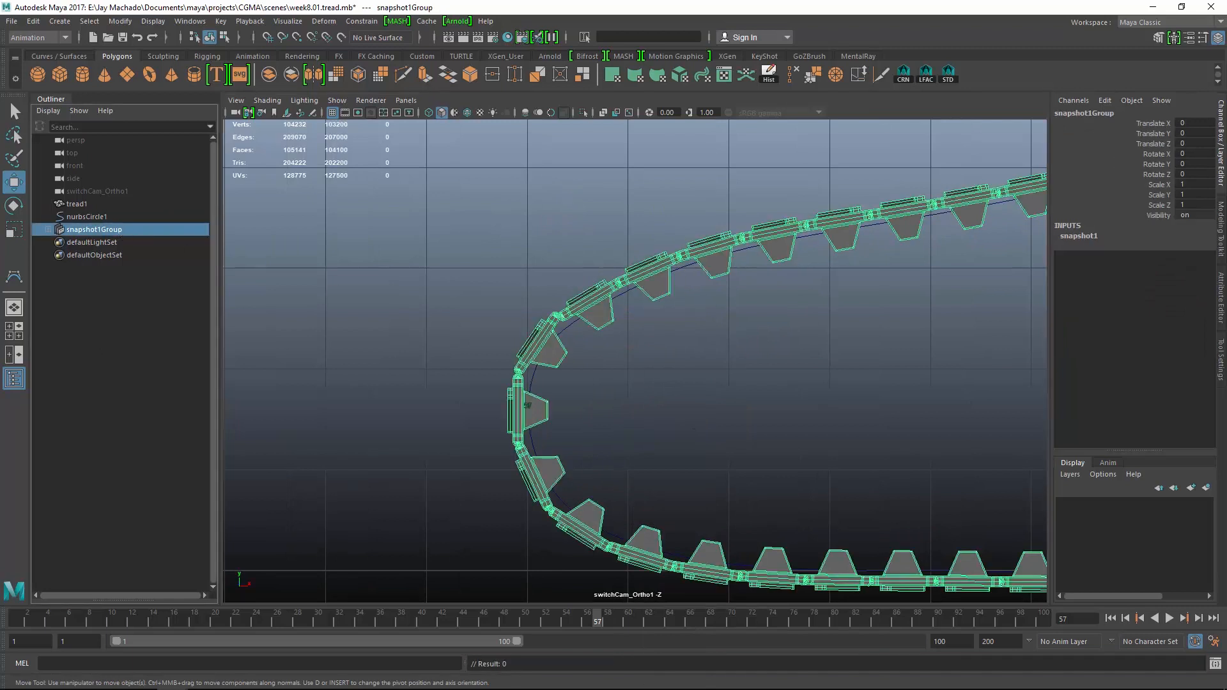
pyautogui.click(1206, 489)
pyautogui.click(1066, 506)
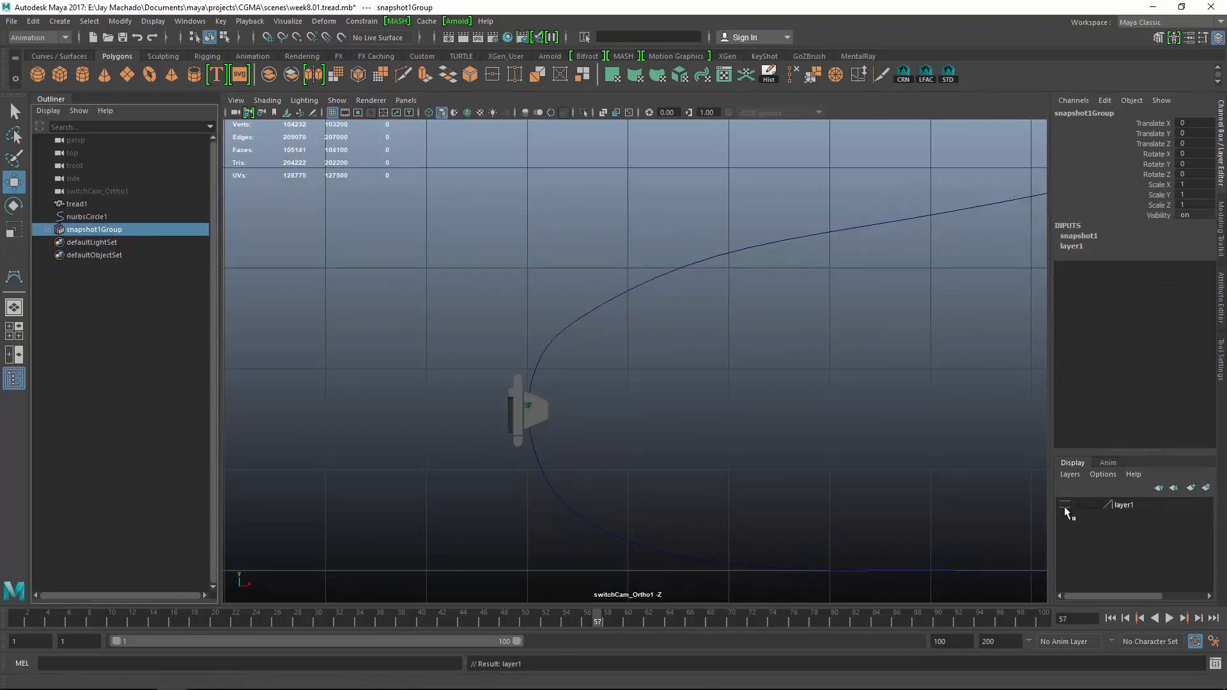
# Raise the path curve's cv[23] above the single tread piece to a height of about 29 and shift it slightly inward
pyautogui.keyDown('alt'); pyautogui.moveTo(677, 371); pyautogui.dragTo(659, 367, button='right'); pyautogui.keyUp('alt')
pyautogui.keyDown('alt'); pyautogui.moveTo(658, 367); pyautogui.dragTo(652, 347, button='middle'); pyautogui.keyUp('alt')
pyautogui.moveTo(641, 312); pyautogui.dragTo(642, 313)
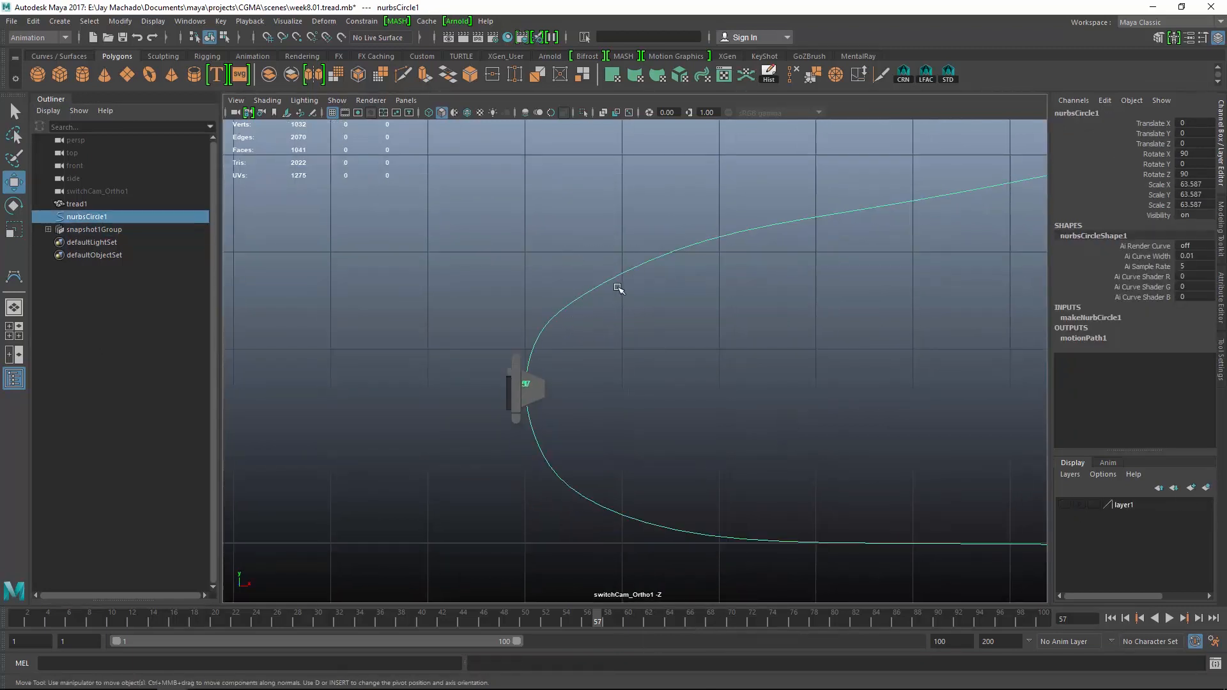
pyautogui.moveTo(546, 285); pyautogui.dragTo(572, 294, button='right')
pyautogui.click(571, 303)
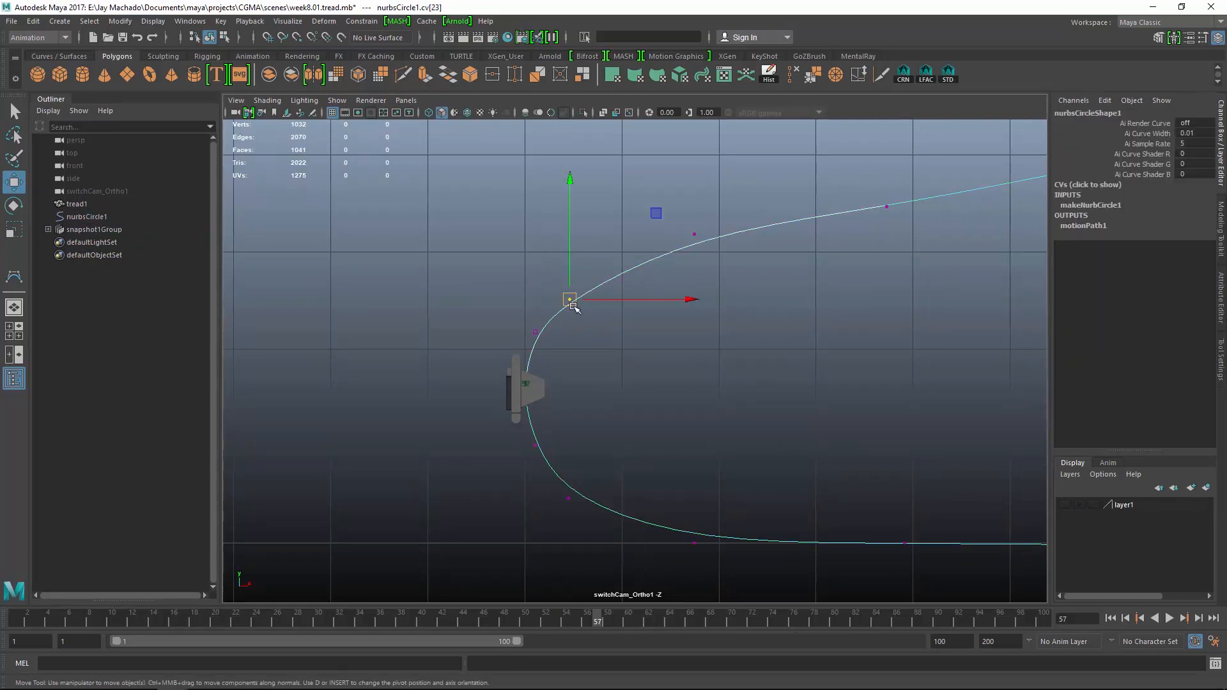
pyautogui.moveTo(570, 303); pyautogui.dragTo(580, 270)
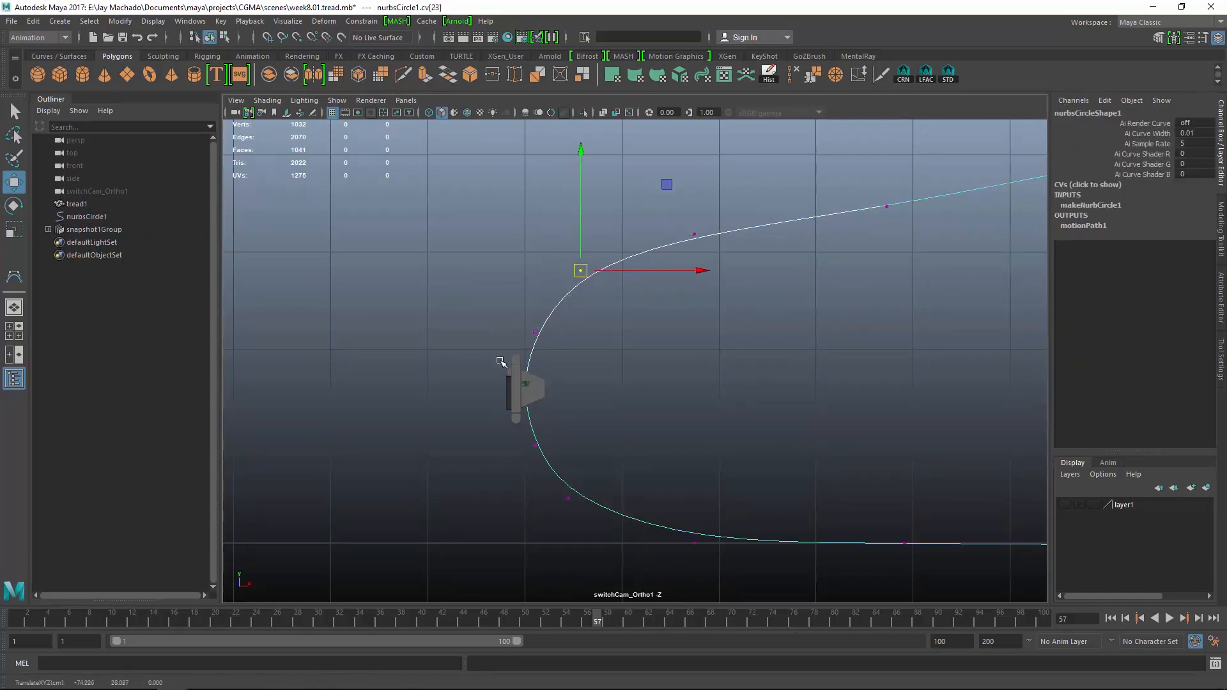
# Shift cv[1], at the middle of the tread-piece end, and cv[23] above it slightly inward to round that end
pyautogui.moveTo(501, 363); pyautogui.dragTo(542, 404)
pyautogui.moveTo(621, 391); pyautogui.dragTo(635, 390)
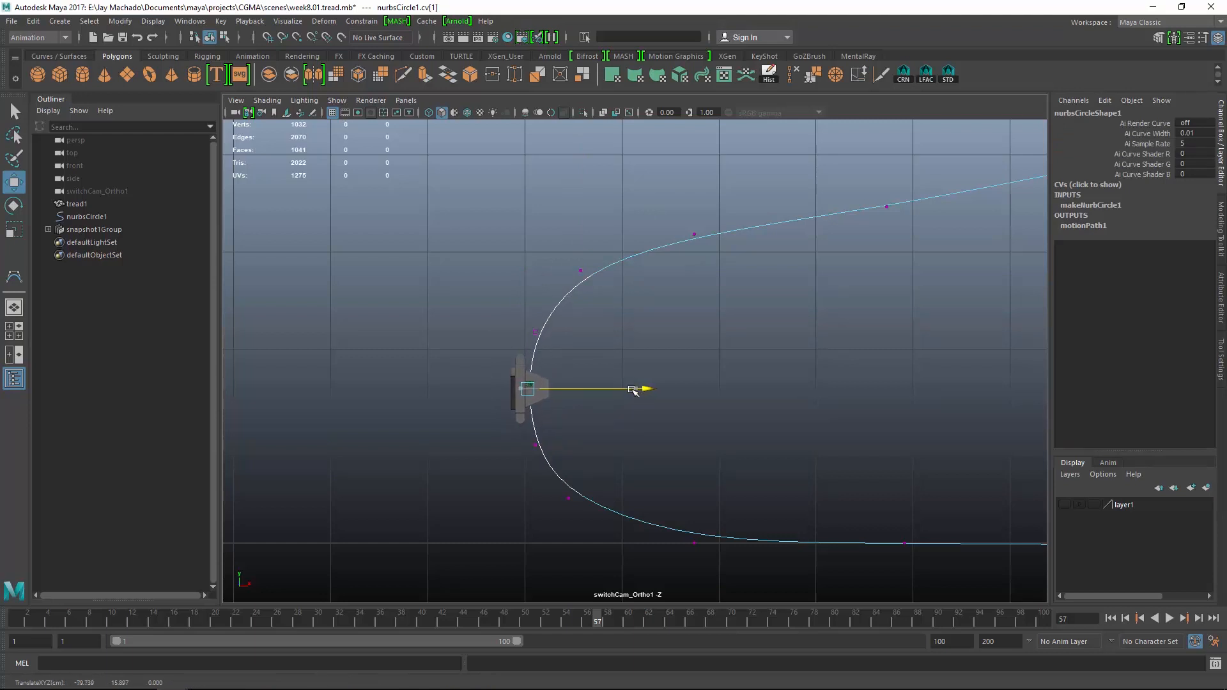
pyautogui.moveTo(568, 346); pyautogui.dragTo(559, 248)
pyautogui.moveTo(579, 263); pyautogui.dragTo(592, 260)
pyautogui.moveTo(548, 471); pyautogui.dragTo(585, 518)
pyautogui.moveTo(495, 424); pyautogui.dragTo(540, 456)
pyautogui.scroll(-2, 539, 443)
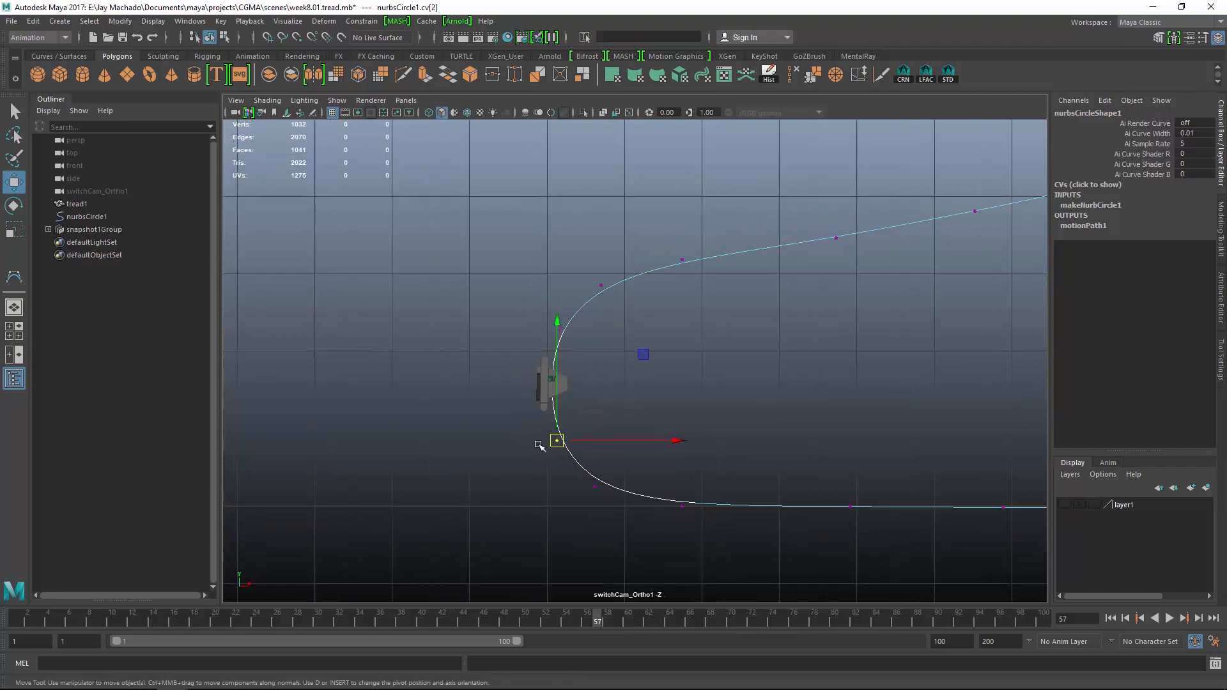
# Move cv[17] on top of the hump to about X 43.8 and Y 54.2
pyautogui.keyDown('alt'); pyautogui.moveTo(540, 443); pyautogui.dragTo(354, 523, button='middle'); pyautogui.keyUp('alt')
pyautogui.scroll(-1, 920, 292)
pyautogui.keyDown('alt'); pyautogui.moveTo(923, 292); pyautogui.dragTo(736, 283, button='middle'); pyautogui.keyUp('alt')
pyautogui.moveTo(832, 232); pyautogui.dragTo(863, 243)
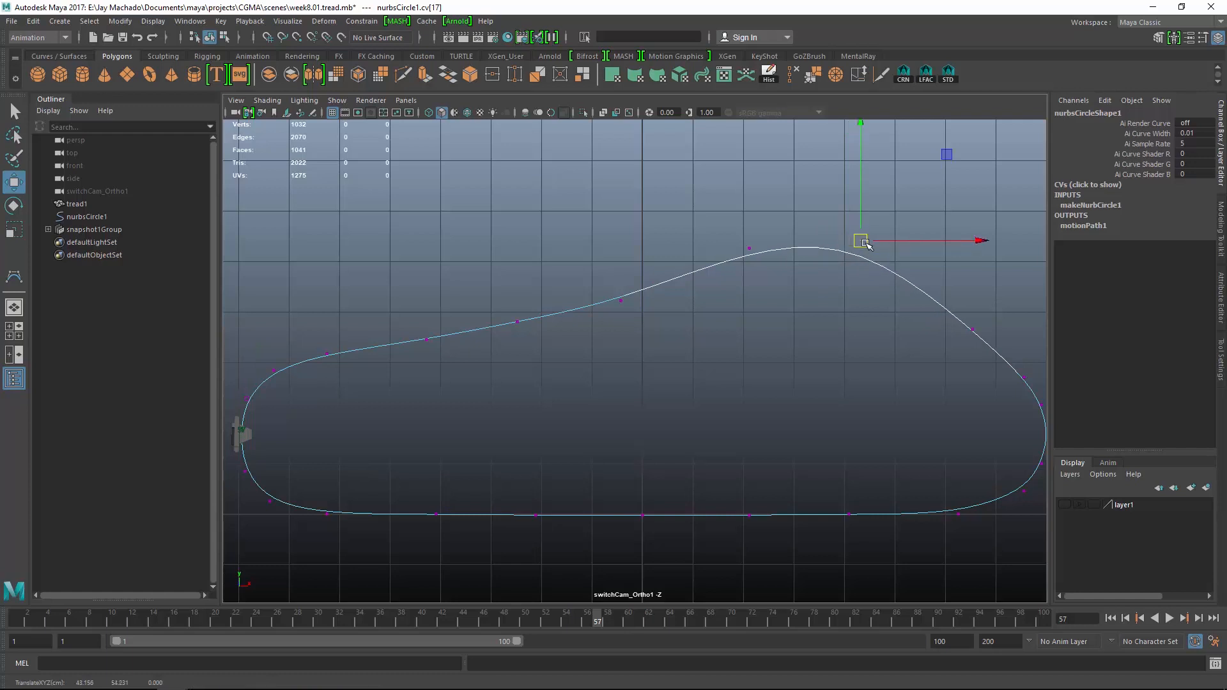
# Move the control vertex at the lower corner of the loop's steep end slightly inward and down
pyautogui.scroll(1, 920, 332)
pyautogui.keyDown('alt'); pyautogui.moveTo(971, 396); pyautogui.dragTo(690, 316, button='middle'); pyautogui.keyUp('alt')
pyautogui.moveTo(780, 406); pyautogui.dragTo(821, 448)
pyautogui.moveTo(810, 441); pyautogui.dragTo(791, 453)
# Move cv[15] on the steep slope inward and up to about X 73.5, Y 29.8, and raise cv[14] below it slightly
pyautogui.moveTo(790, 275); pyautogui.dragTo(814, 311)
pyautogui.moveTo(810, 300); pyautogui.dragTo(792, 285)
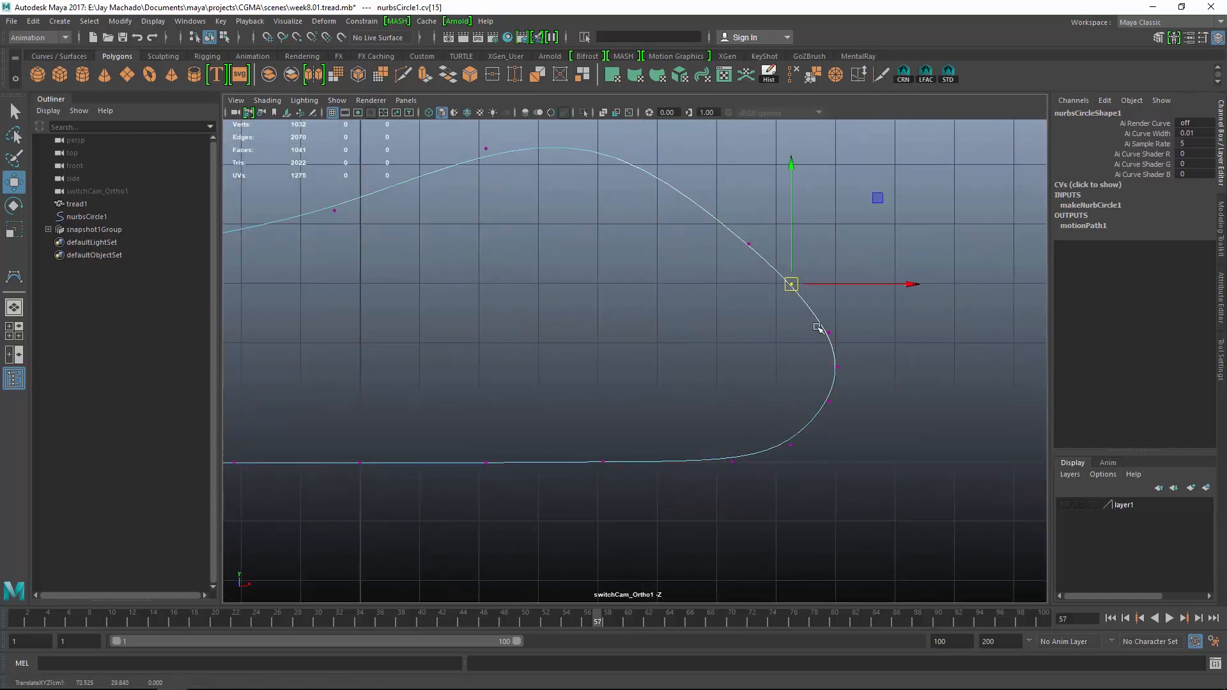
pyautogui.moveTo(819, 326); pyautogui.dragTo(840, 341)
pyautogui.moveTo(833, 332); pyautogui.dragTo(832, 329)
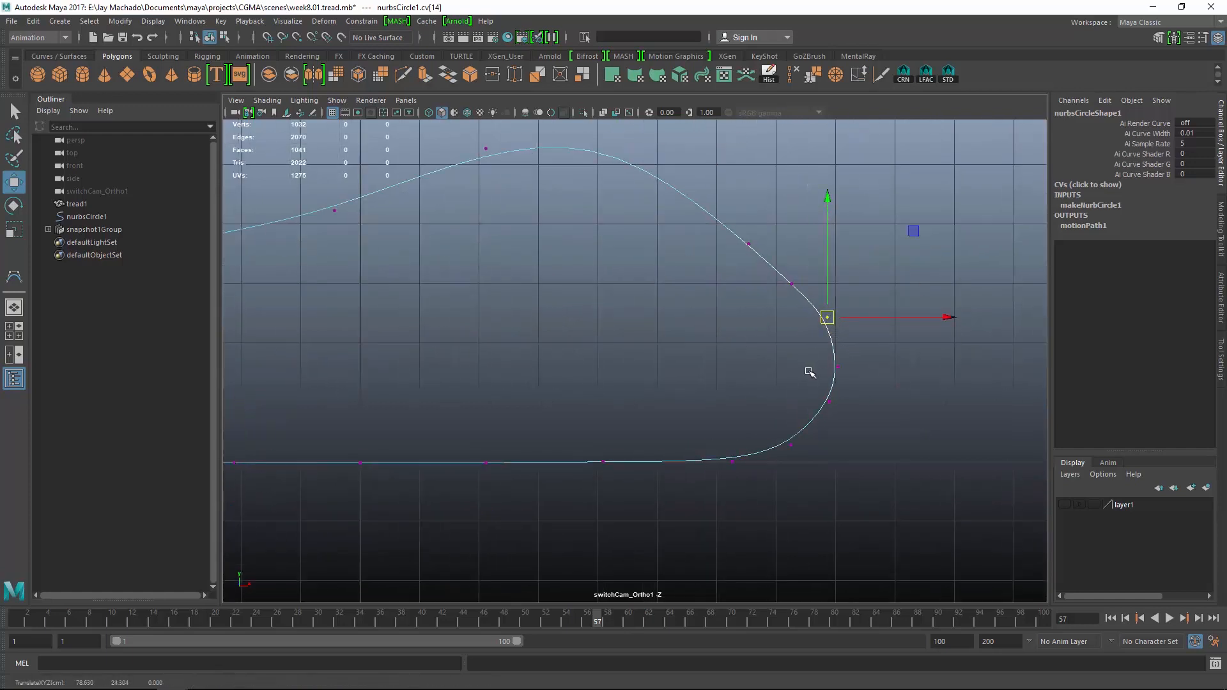
pyautogui.moveTo(807, 383); pyautogui.dragTo(826, 421)
# Return the path curve to object selection and make layer1 visible again
pyautogui.scroll(-1, 754, 391)
pyautogui.keyDown('alt'); pyautogui.moveTo(752, 389); pyautogui.dragTo(929, 437, button='middle'); pyautogui.keyUp('alt')
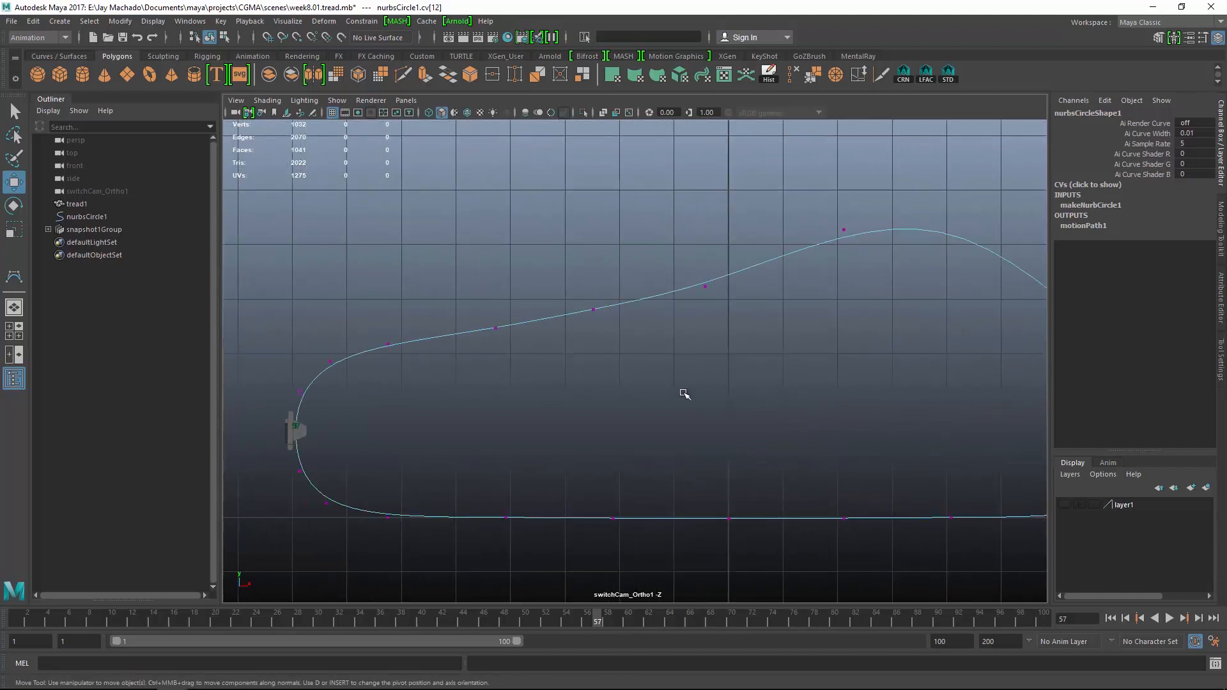
pyautogui.keyDown('alt'); pyautogui.moveTo(682, 391); pyautogui.dragTo(733, 347, button='middle'); pyautogui.keyUp('alt')
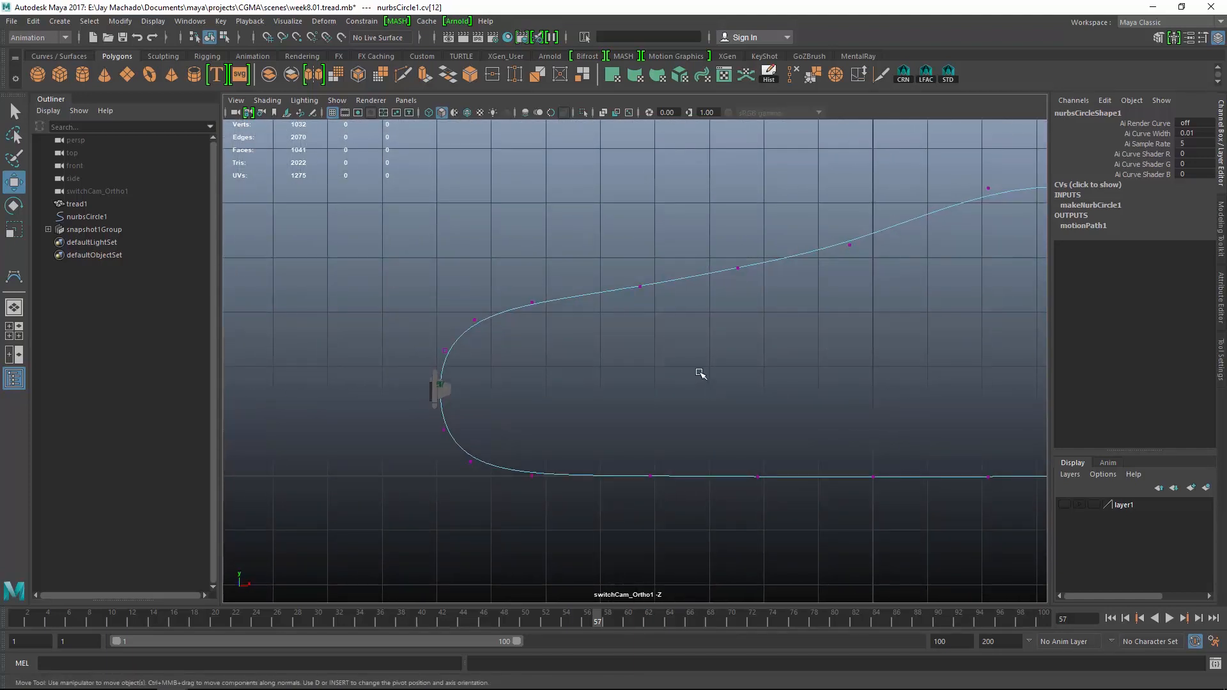
pyautogui.press('F8')
pyautogui.click(1064, 504)
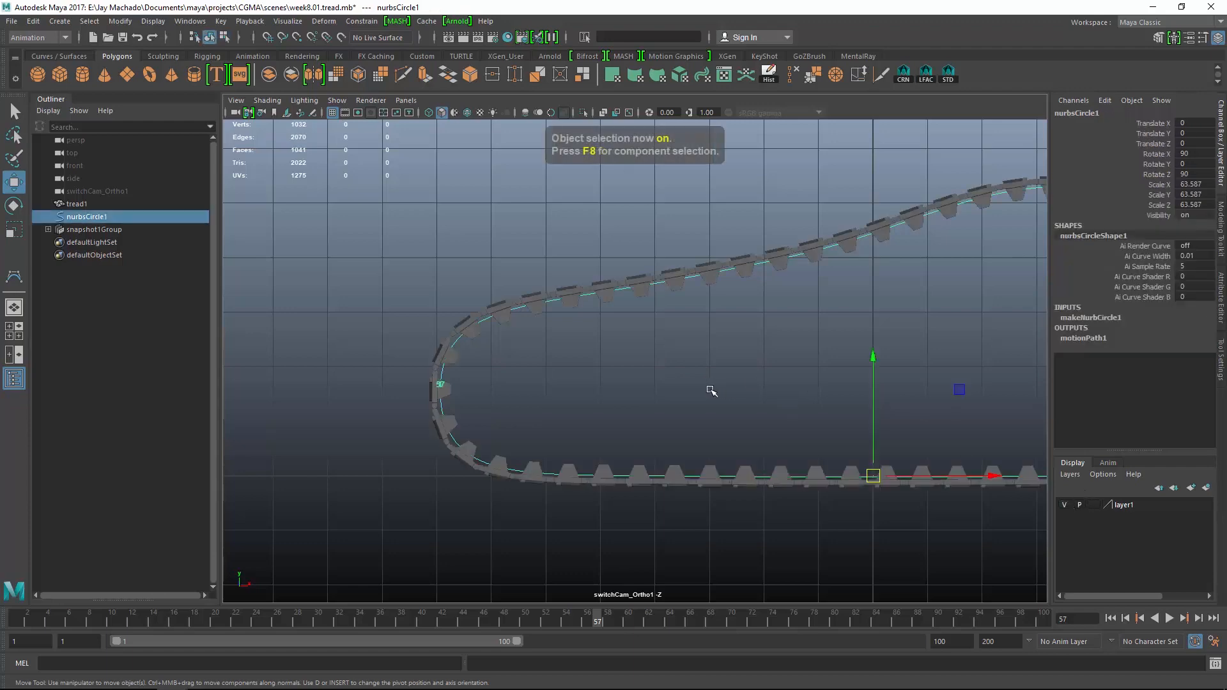
# Move the motion path's U Value end key on tread1 to about frame 65 to close the gaps between the tread pieces
pyautogui.moveTo(711, 391)
pyautogui.keyDown('alt'); pyautogui.mouseDown()
pyautogui.moveTo(735, 392)
pyautogui.moveTo(717, 377)
pyautogui.moveTo(724, 386)
pyautogui.mouseUp(); pyautogui.keyUp('alt')
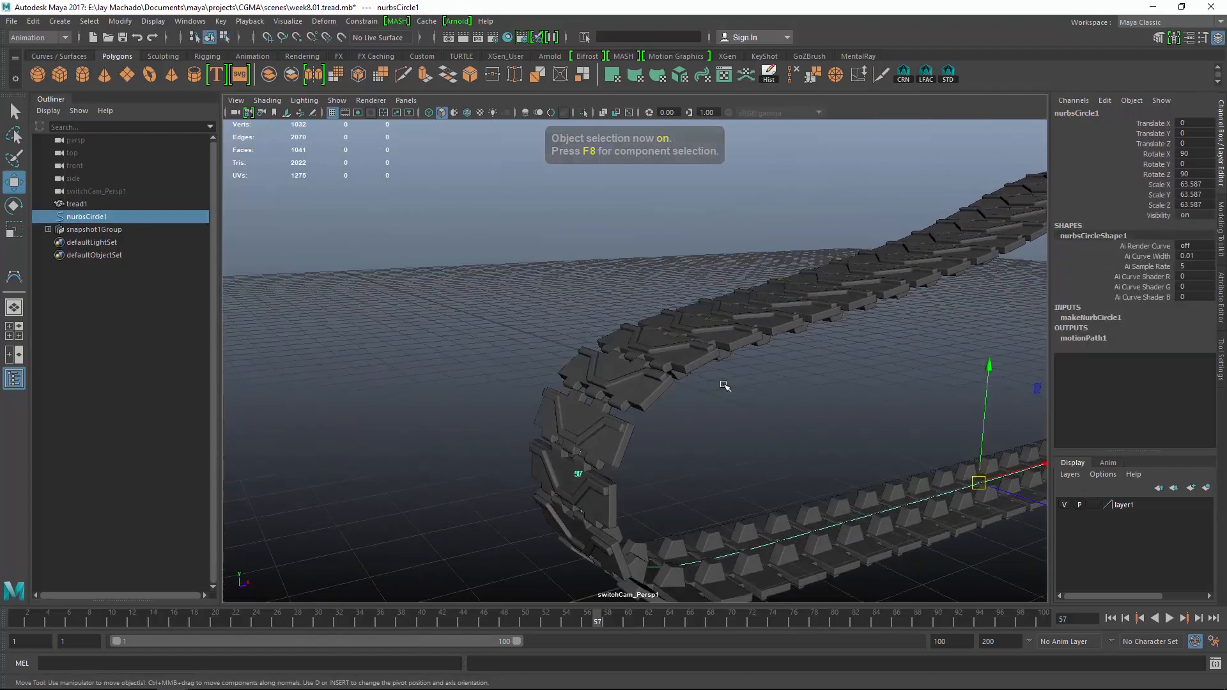
pyautogui.scroll(-5, 724, 385)
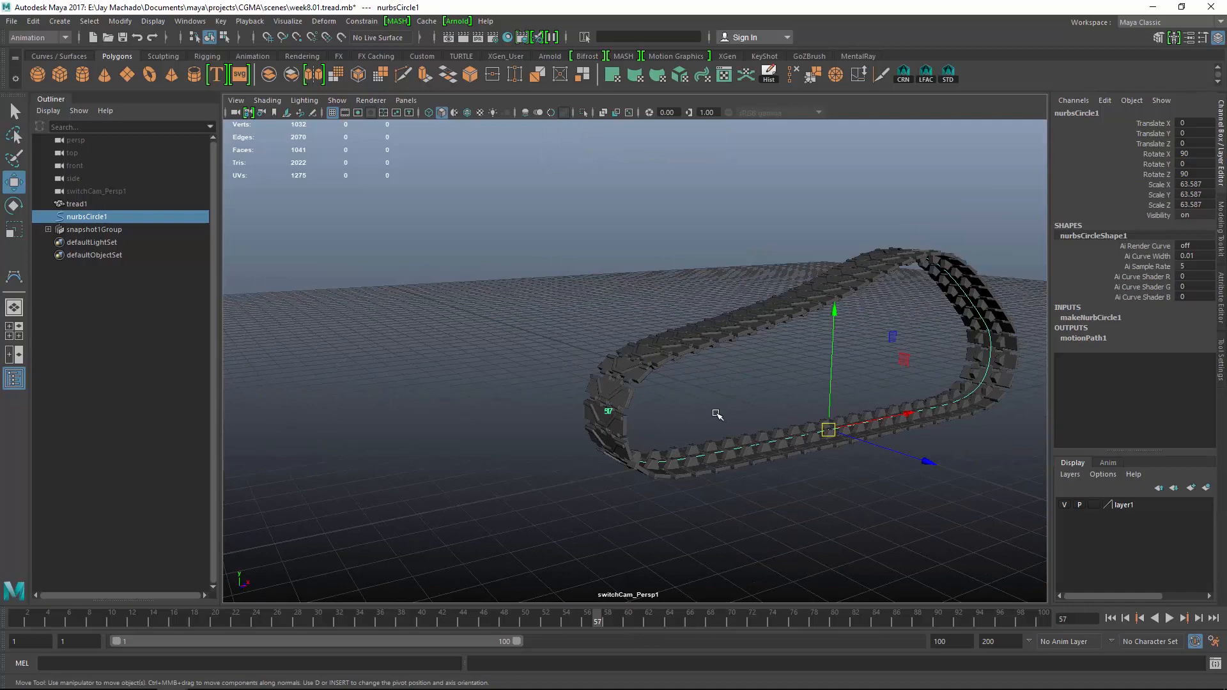
pyautogui.scroll(10, 634, 366)
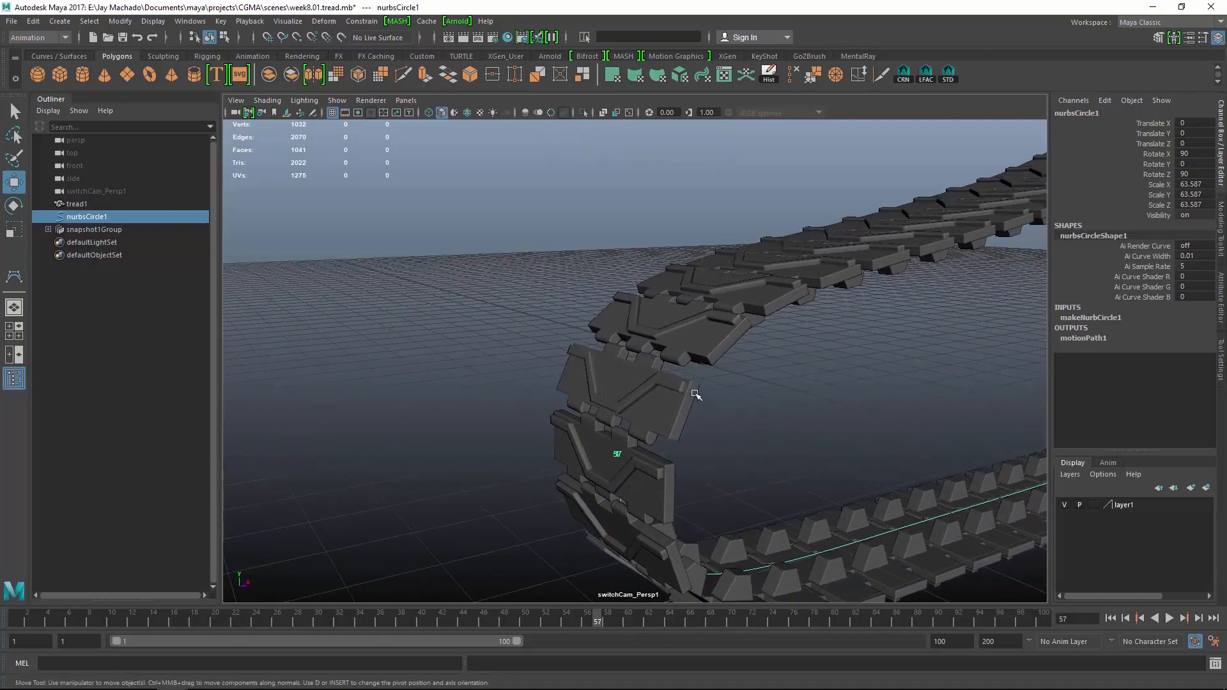
pyautogui.keyDown('alt'); pyautogui.moveTo(664, 396); pyautogui.dragTo(707, 395); pyautogui.keyUp('alt')
pyautogui.keyDown('alt'); pyautogui.moveTo(707, 395); pyautogui.dragTo(730, 451, button='right'); pyautogui.keyUp('alt')
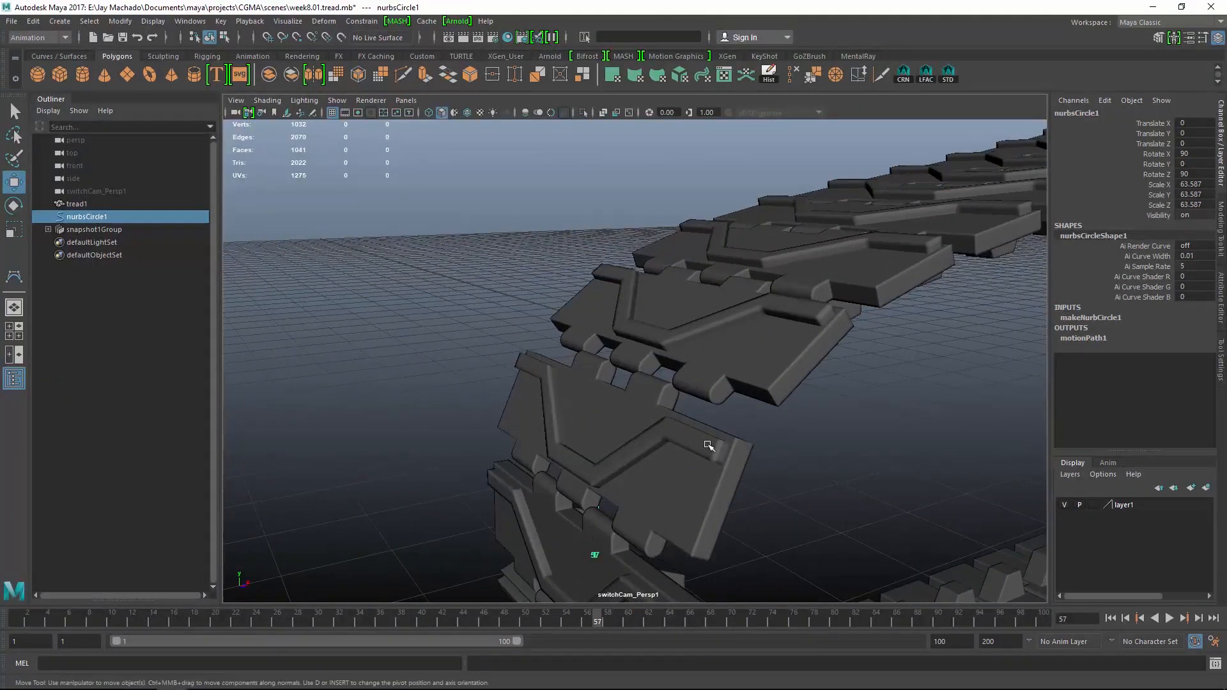
pyautogui.click(710, 433)
pyautogui.click(85, 205)
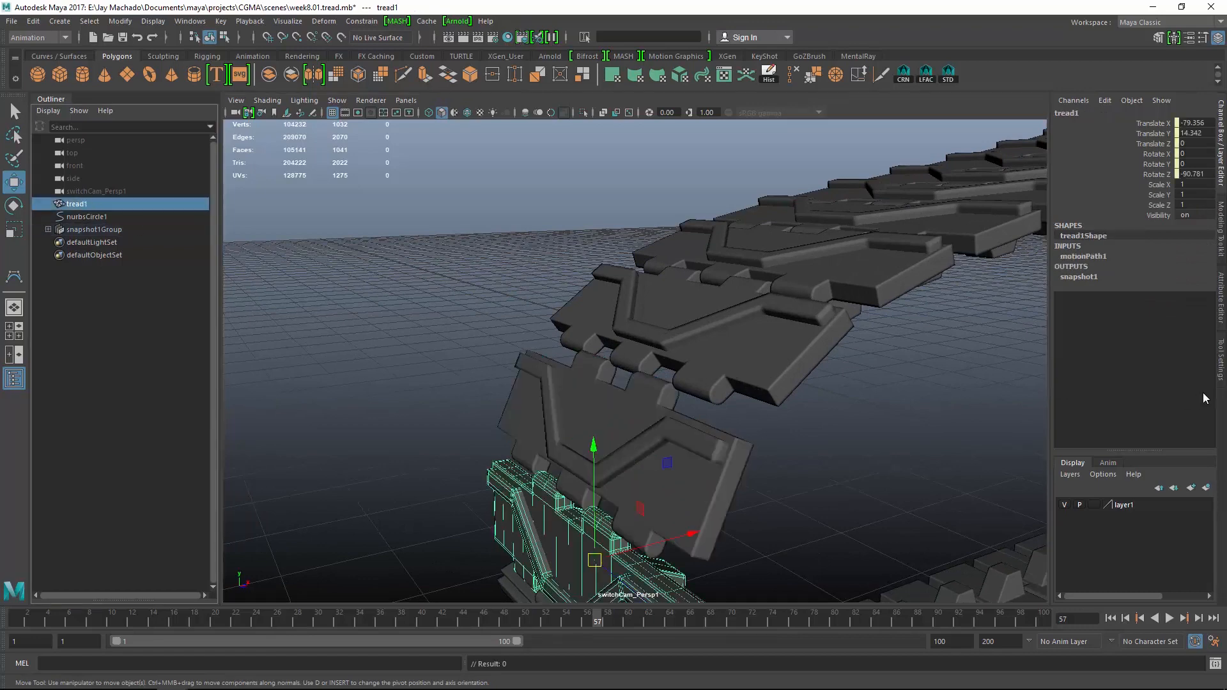
pyautogui.click(1087, 256)
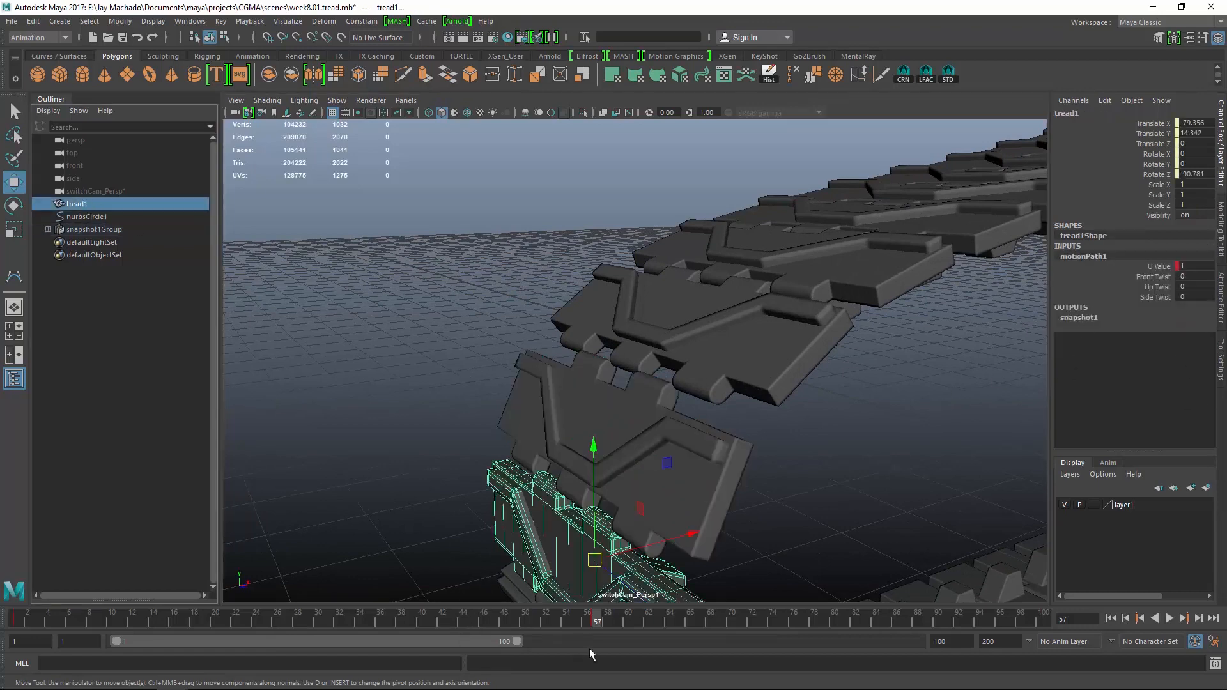
pyautogui.keyDown('shift'); pyautogui.moveTo(597, 620); pyautogui.dragTo(684, 628); pyautogui.keyUp('shift')
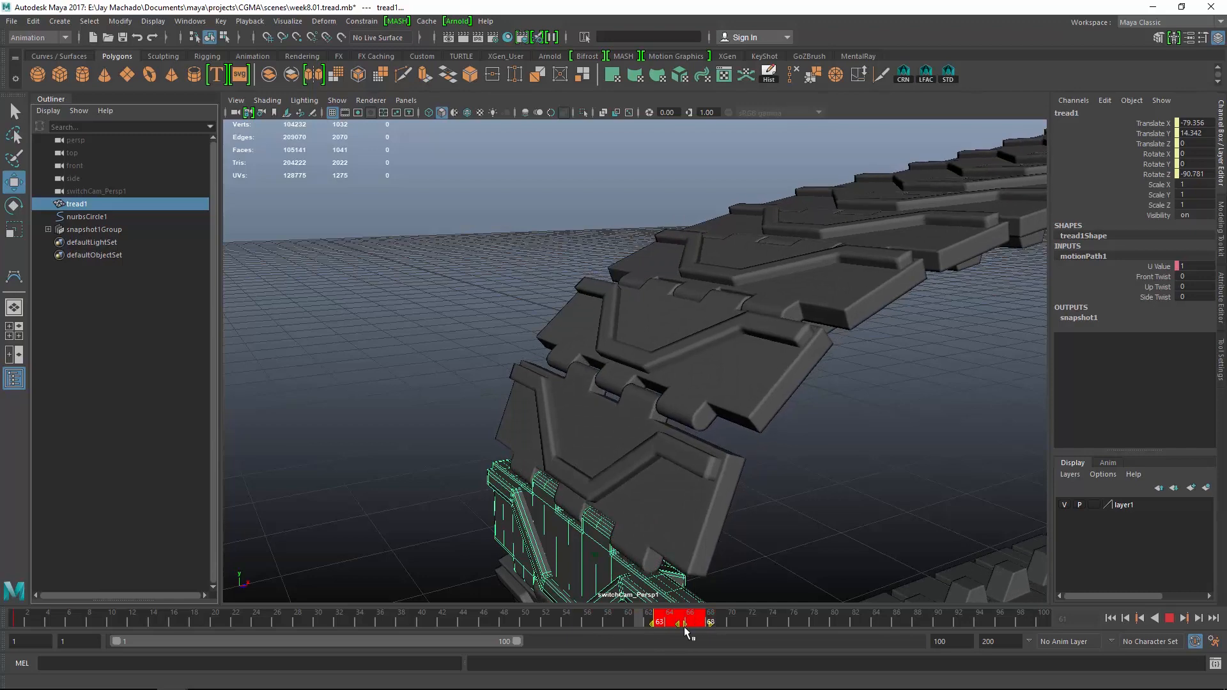
# Deselect tread1 and inspect the spacing of the pieces along the tread's upper run and rounded end
pyautogui.click(836, 479)
pyautogui.keyDown('alt'); pyautogui.moveTo(846, 485); pyautogui.dragTo(740, 462); pyautogui.keyUp('alt')
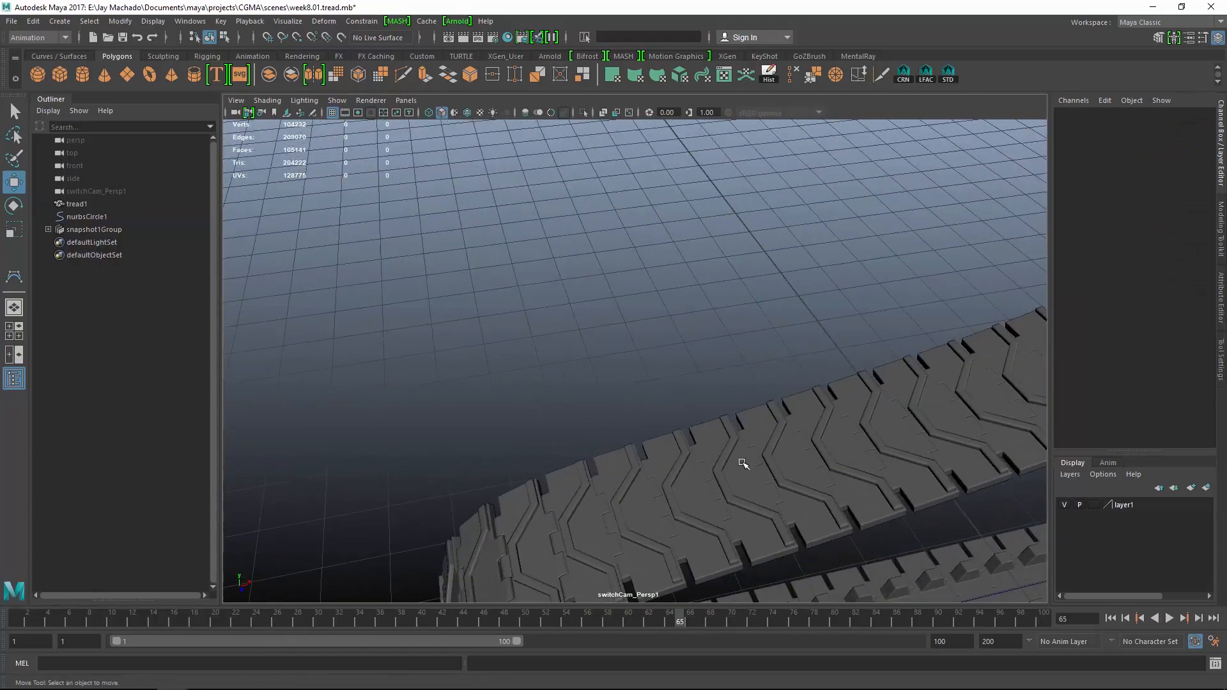
pyautogui.keyDown('alt'); pyautogui.moveTo(739, 462); pyautogui.dragTo(656, 386, button='right'); pyautogui.keyUp('alt')
pyautogui.keyDown('alt'); pyautogui.moveTo(655, 386); pyautogui.dragTo(575, 438); pyautogui.keyUp('alt')
pyautogui.keyDown('alt'); pyautogui.moveTo(576, 437); pyautogui.dragTo(712, 471, button='right'); pyautogui.keyUp('alt')
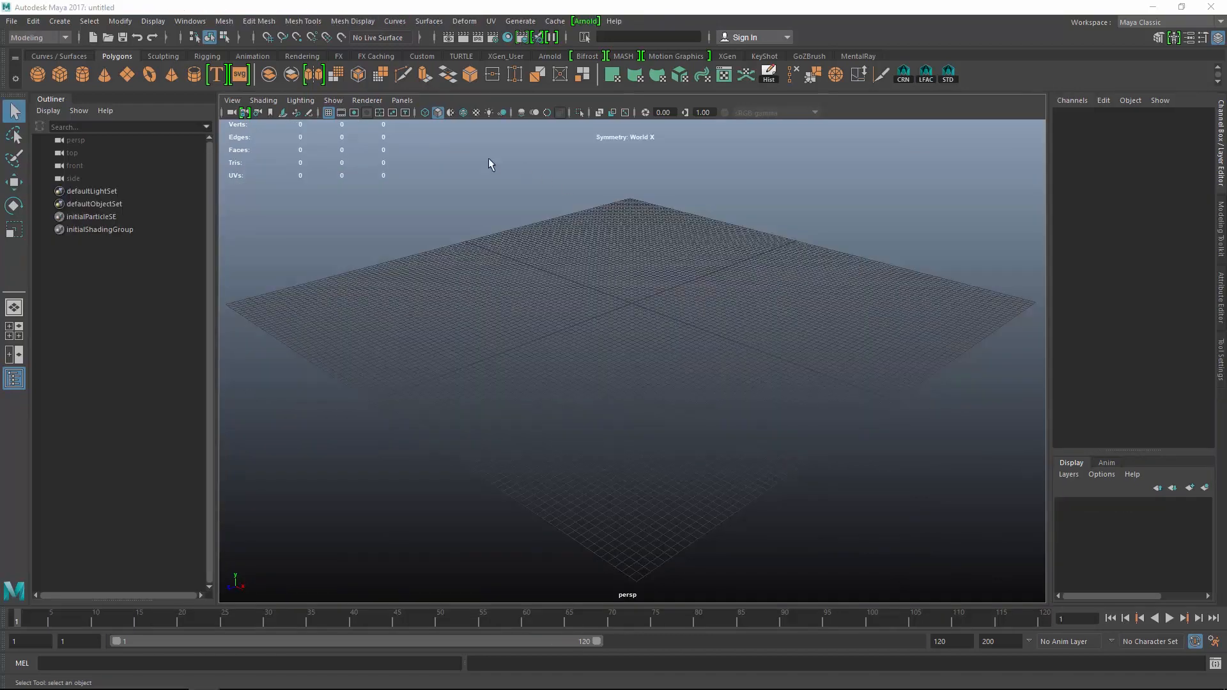
# Draw a winding open curve of 15 control vertices across the grid of the empty scene with the CV Curve Tool
pyautogui.keyDown('alt'); pyautogui.moveTo(652, 242); pyautogui.dragTo(613, 237); pyautogui.keyUp('alt')
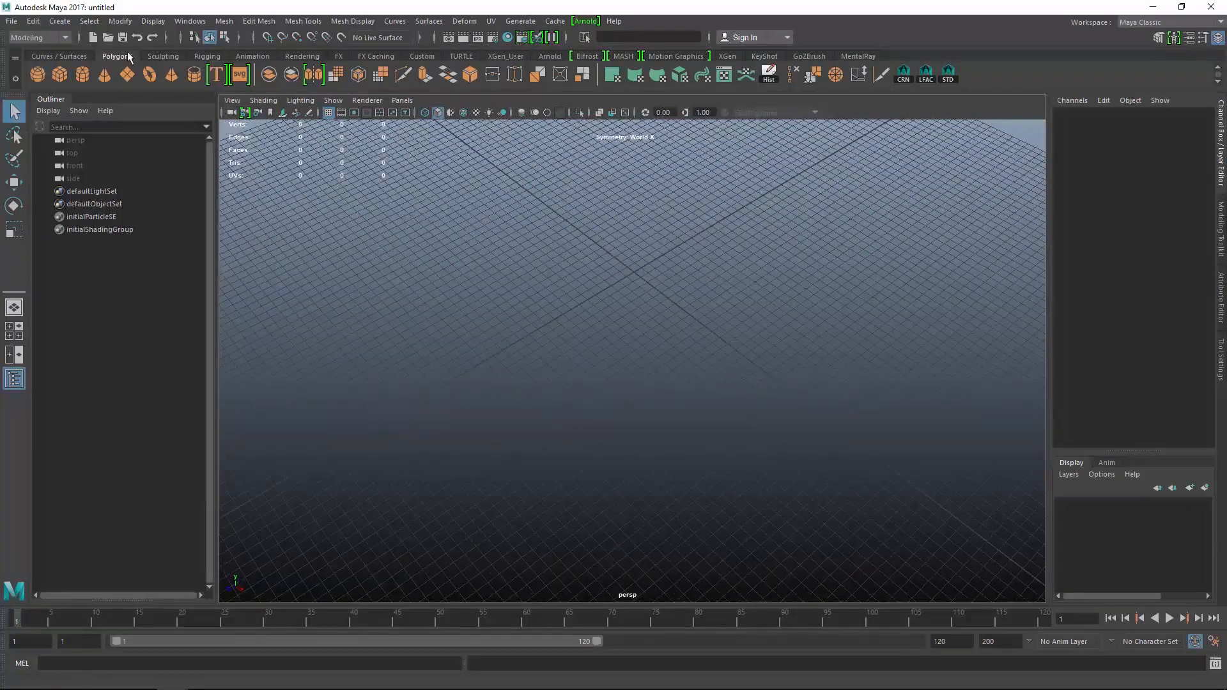
pyautogui.click(62, 24)
pyautogui.moveTo(105, 118)
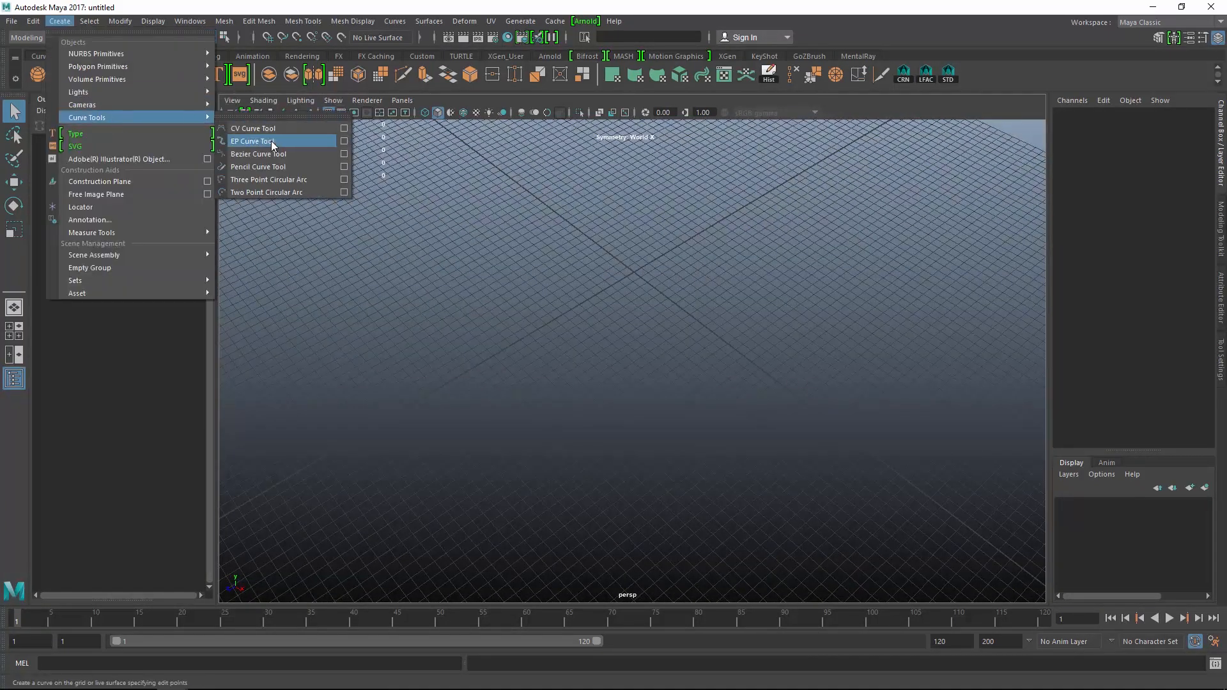
pyautogui.click(253, 129)
pyautogui.click(401, 431)
pyautogui.click(414, 367)
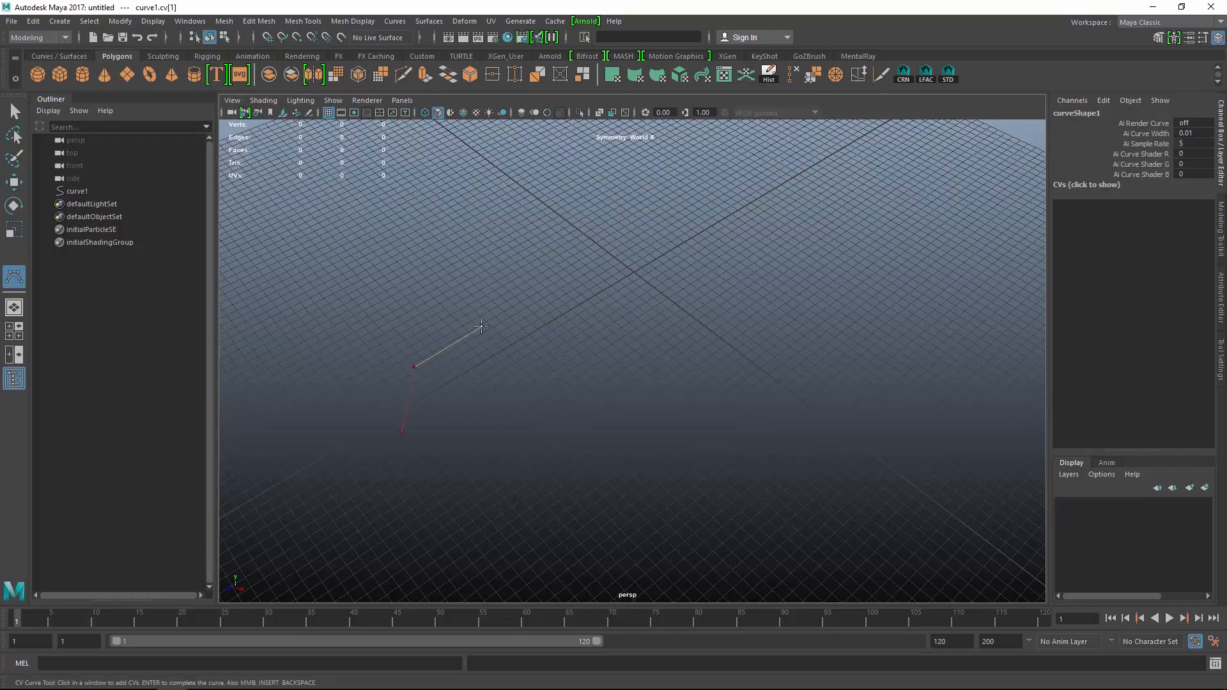
pyautogui.click(542, 340)
pyautogui.click(676, 348)
pyautogui.click(731, 315)
pyautogui.click(737, 293)
pyautogui.click(738, 255)
pyautogui.click(744, 207)
pyautogui.click(801, 190)
pyautogui.click(882, 207)
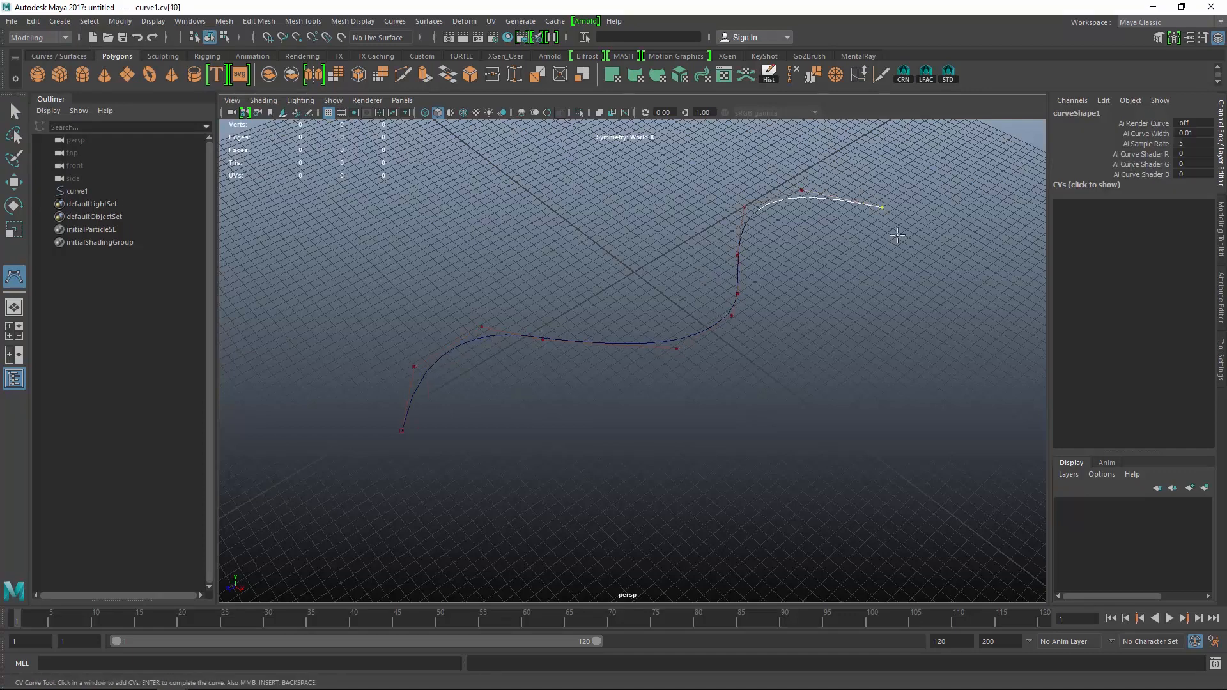
pyautogui.click(908, 272)
pyautogui.click(914, 345)
pyautogui.click(856, 391)
pyautogui.click(795, 419)
pyautogui.press('Return')
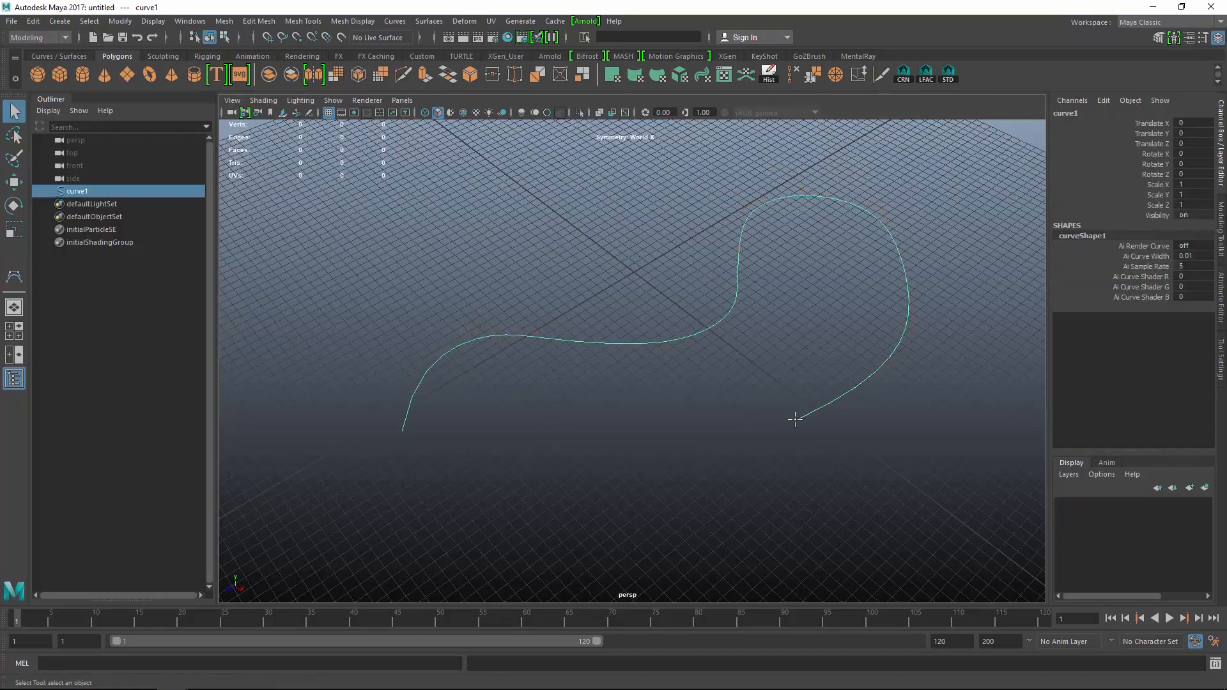
# Create a polygon cube at the origin with default dimensions, with the curve's starting end in close view
pyautogui.keyDown('alt'); pyautogui.moveTo(278, 502); pyautogui.dragTo(614, 355, button='right'); pyautogui.keyUp('alt')
pyautogui.keyDown('alt'); pyautogui.moveTo(614, 355); pyautogui.dragTo(795, 414); pyautogui.keyUp('alt')
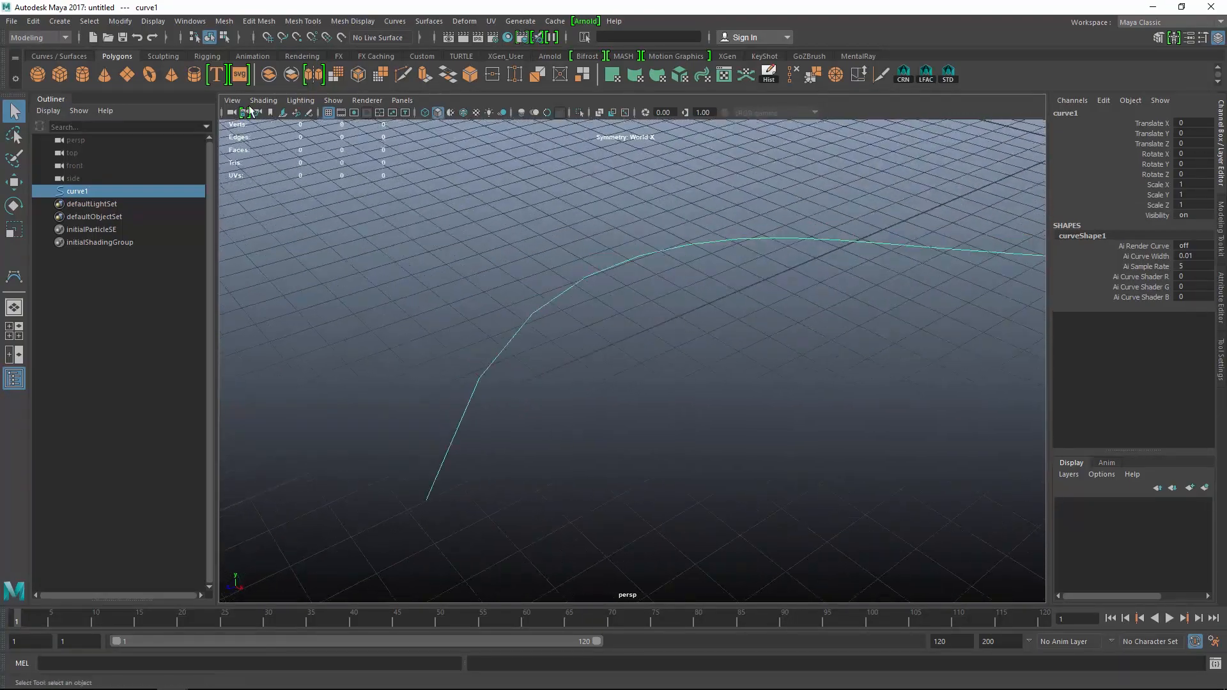
pyautogui.click(59, 74)
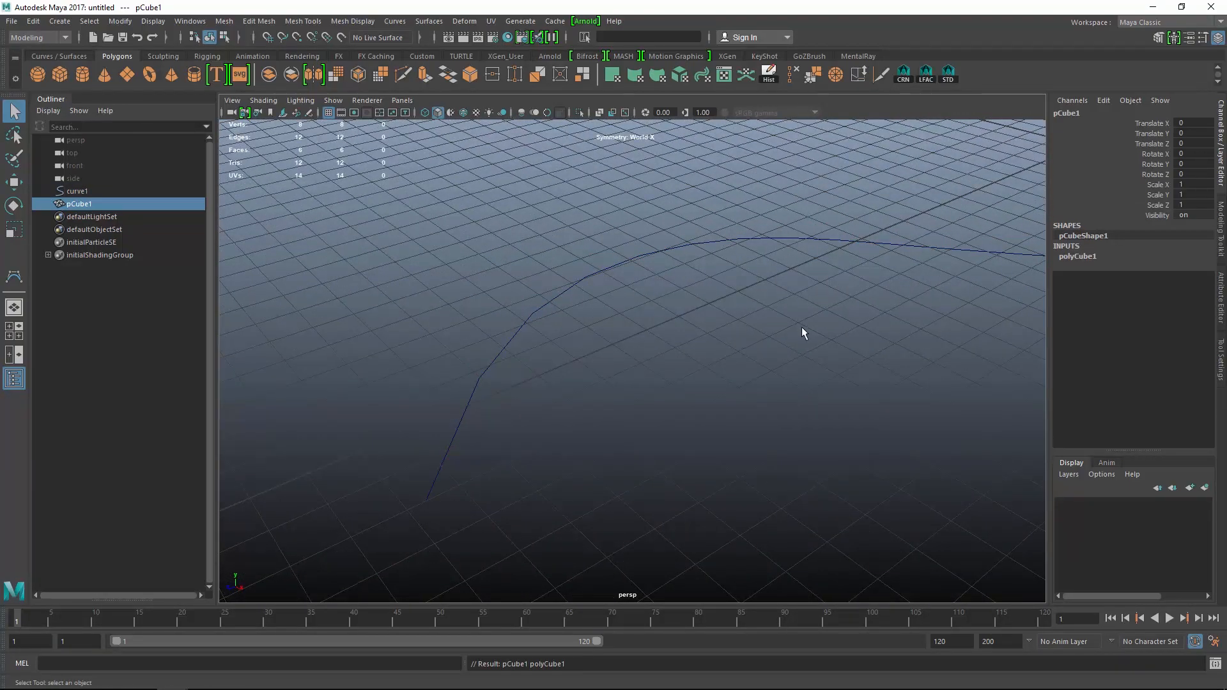
# Snap the cube onto the starting end of the curve and scale it uniformly to about 7.4
pyautogui.press('w')
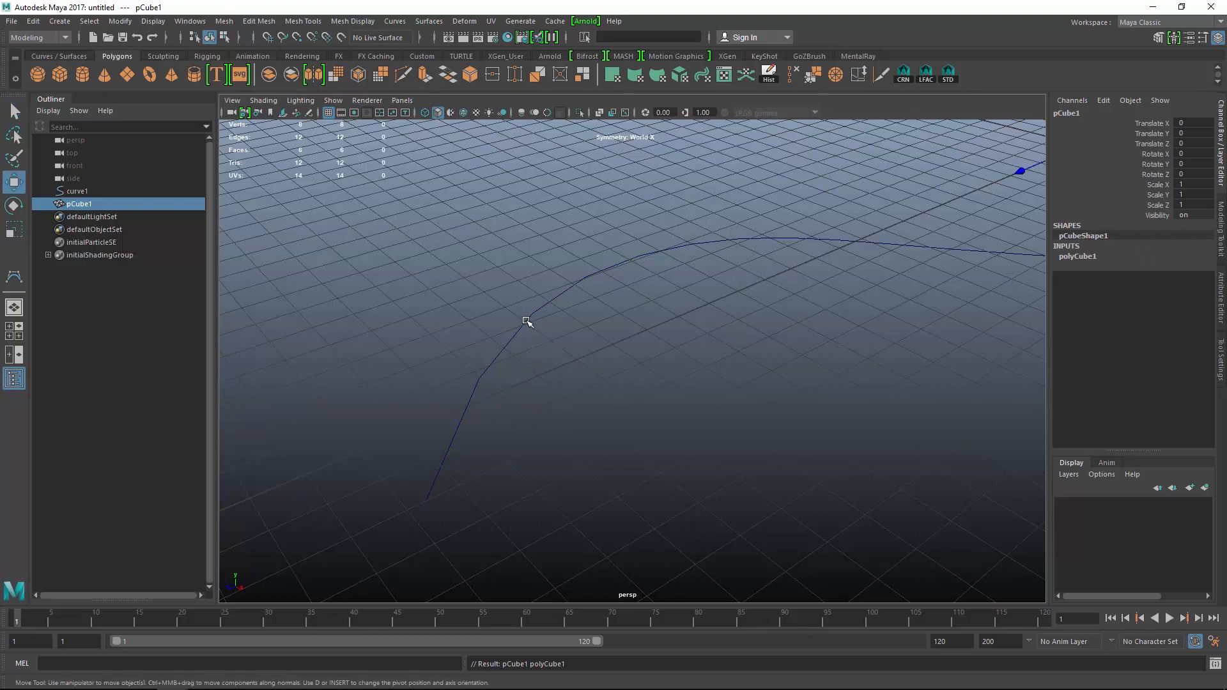
pyautogui.moveTo(520, 318); pyautogui.dragTo(460, 515, button='middle')
pyautogui.press('r')
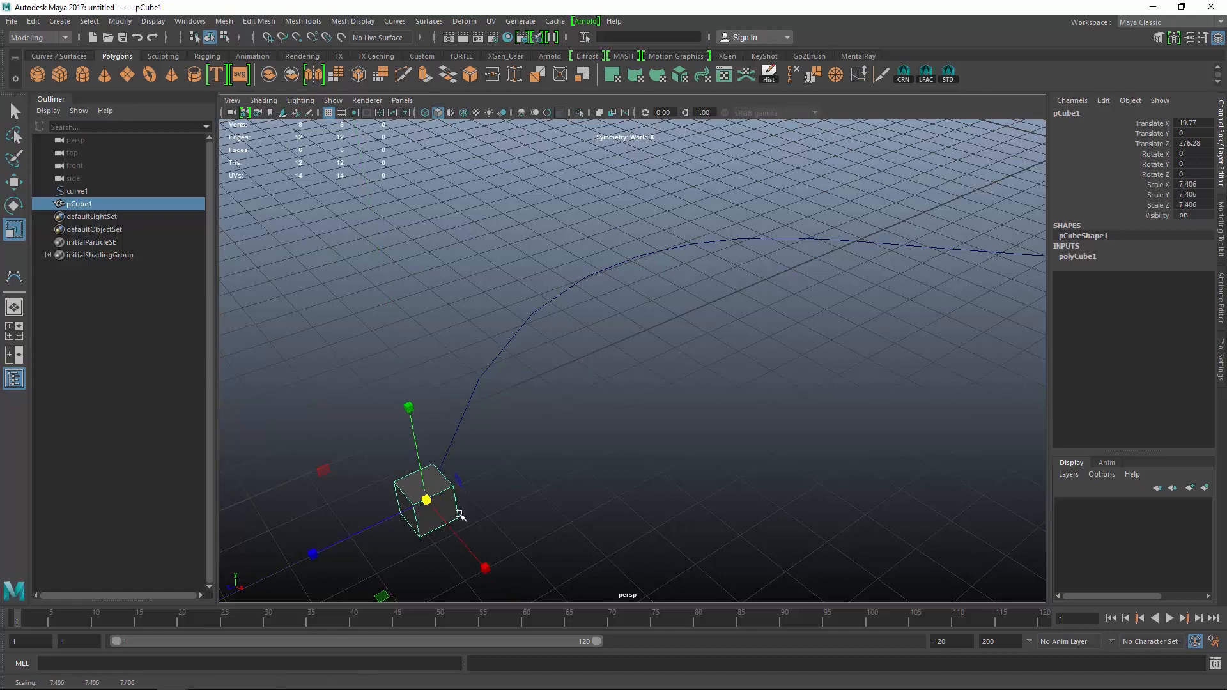
pyautogui.press('f')
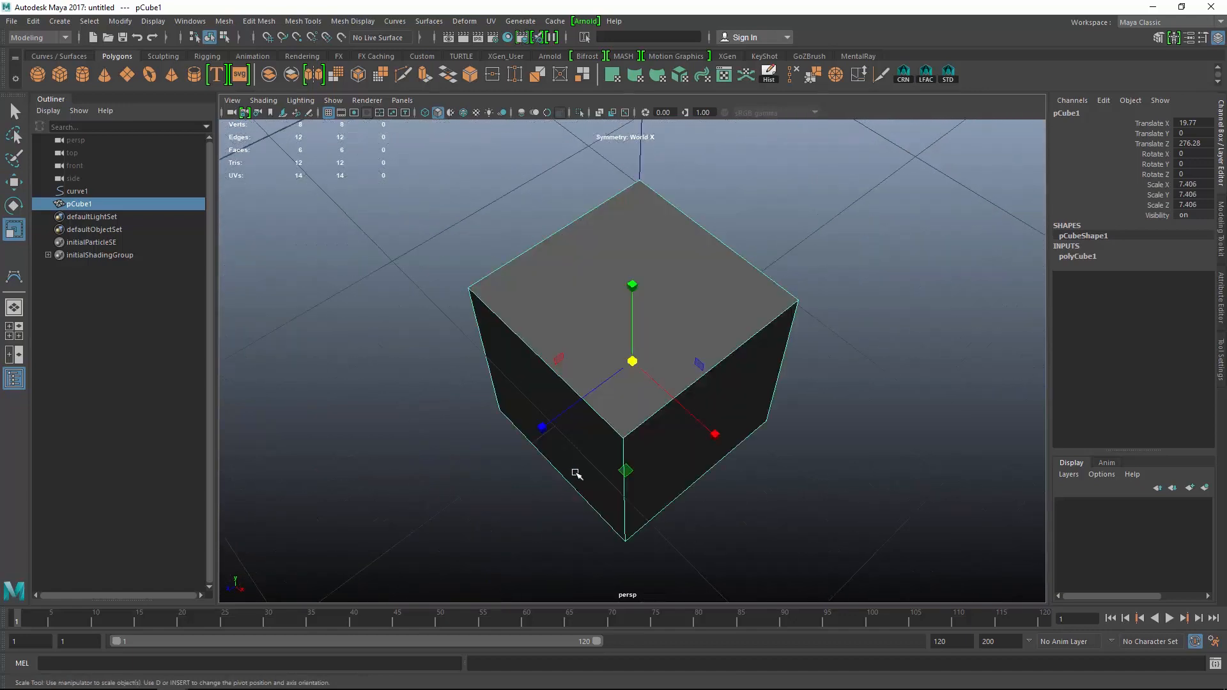
# Move the cube's pivot to the middle of the side face nearest the curve
pyautogui.press('e')
pyautogui.keyDown('alt'); pyautogui.moveTo(576, 473); pyautogui.dragTo(744, 386); pyautogui.keyUp('alt')
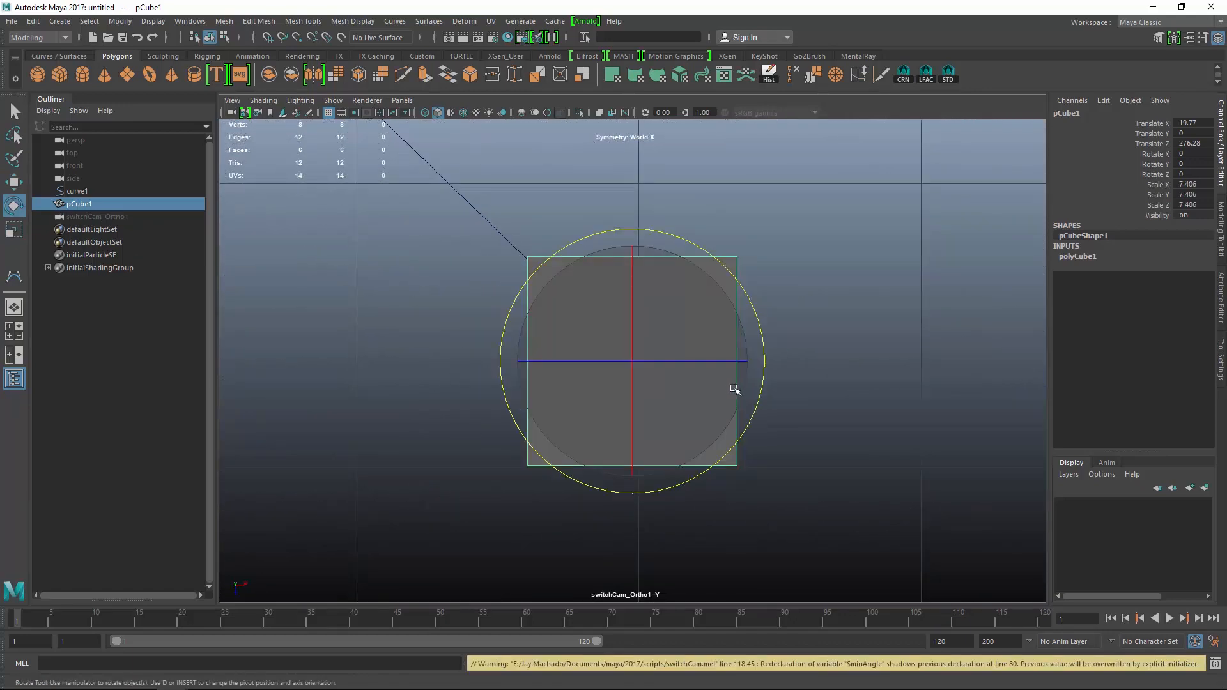
pyautogui.press('w')
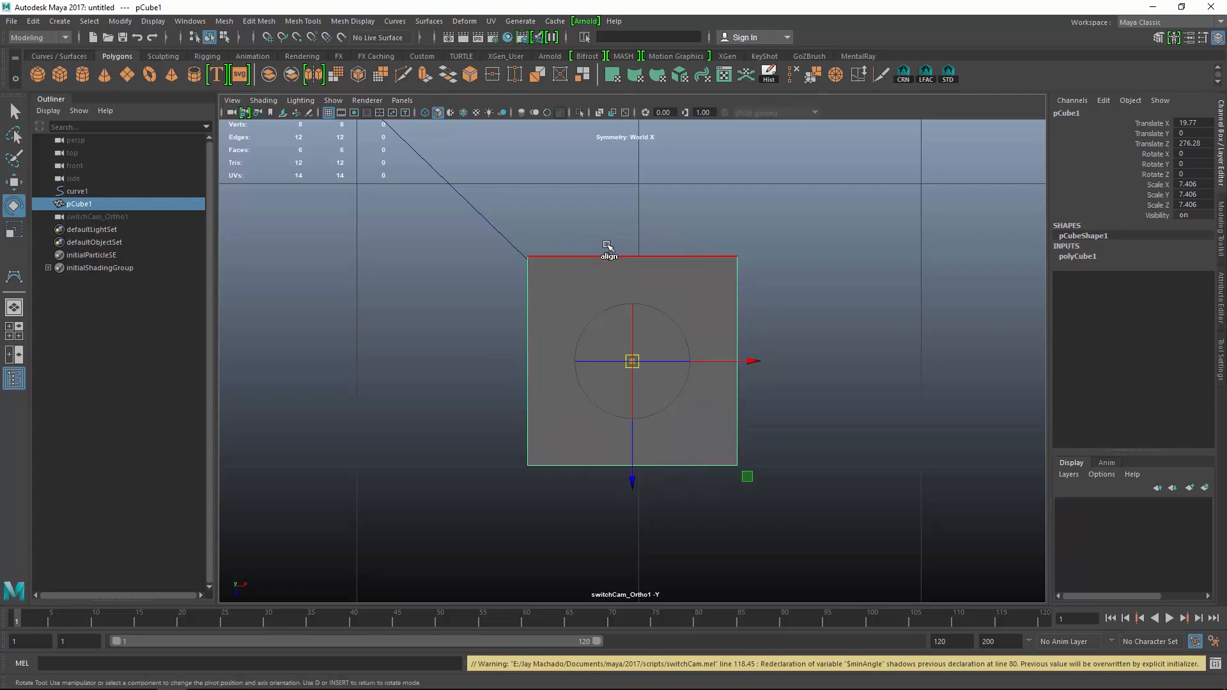
pyautogui.click(733, 255)
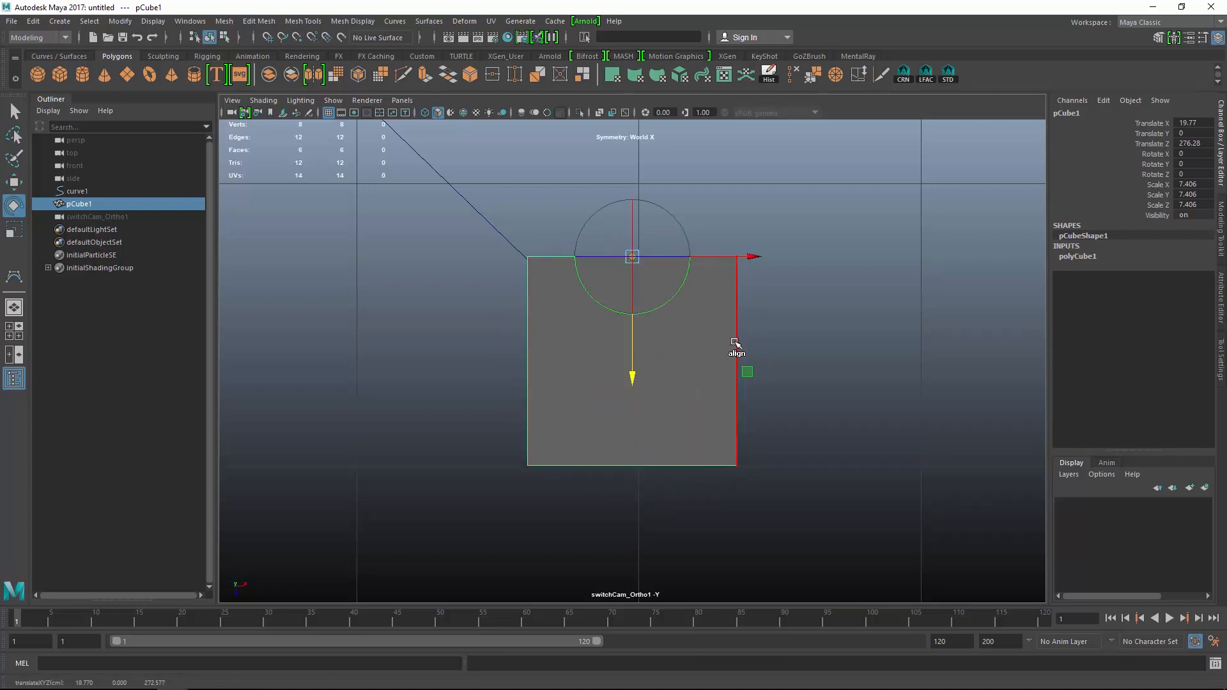
pyautogui.press('e')
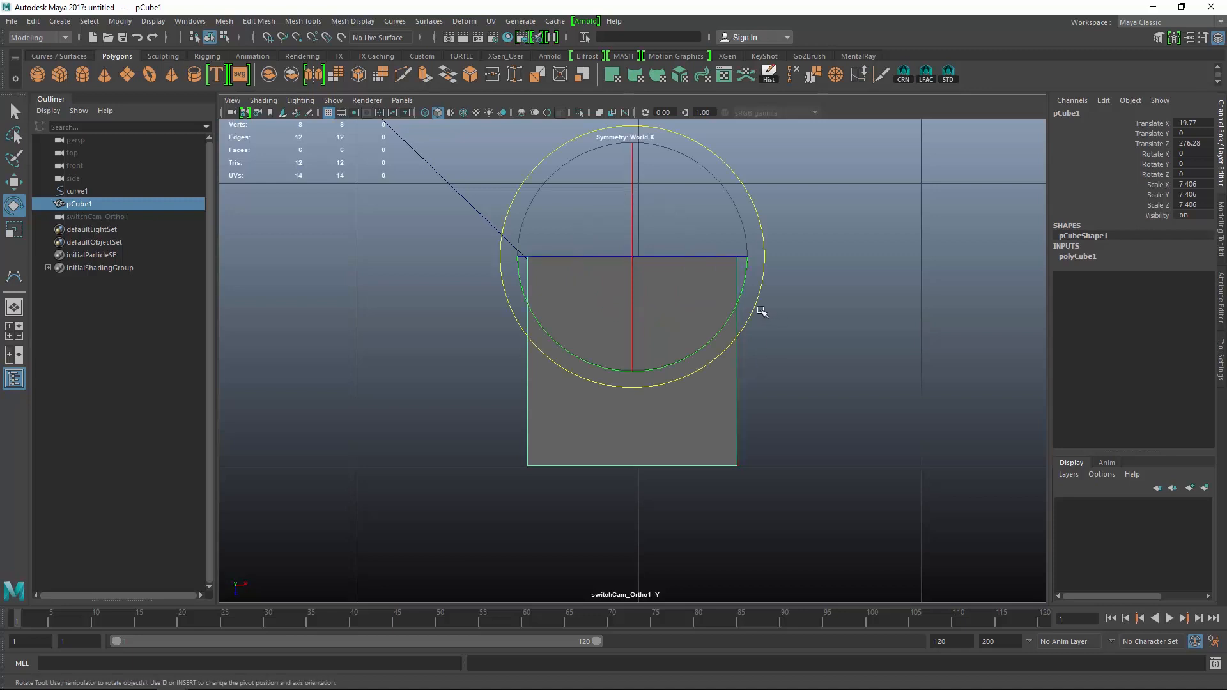
pyautogui.press('w')
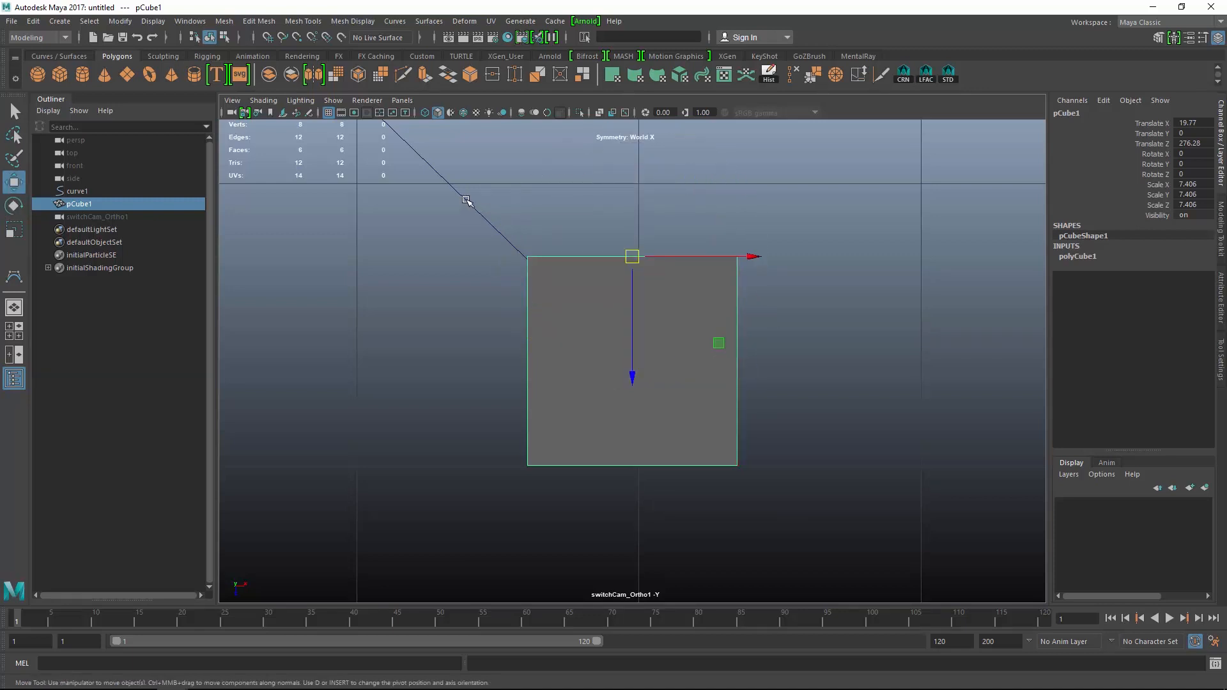
# Snap the cube by its pivot onto the curve's end and rotate it about 45.9 degrees around Y to face the curve
pyautogui.press('c')
pyautogui.moveTo(466, 200); pyautogui.dragTo(685, 441, button='middle')
pyautogui.press('e')
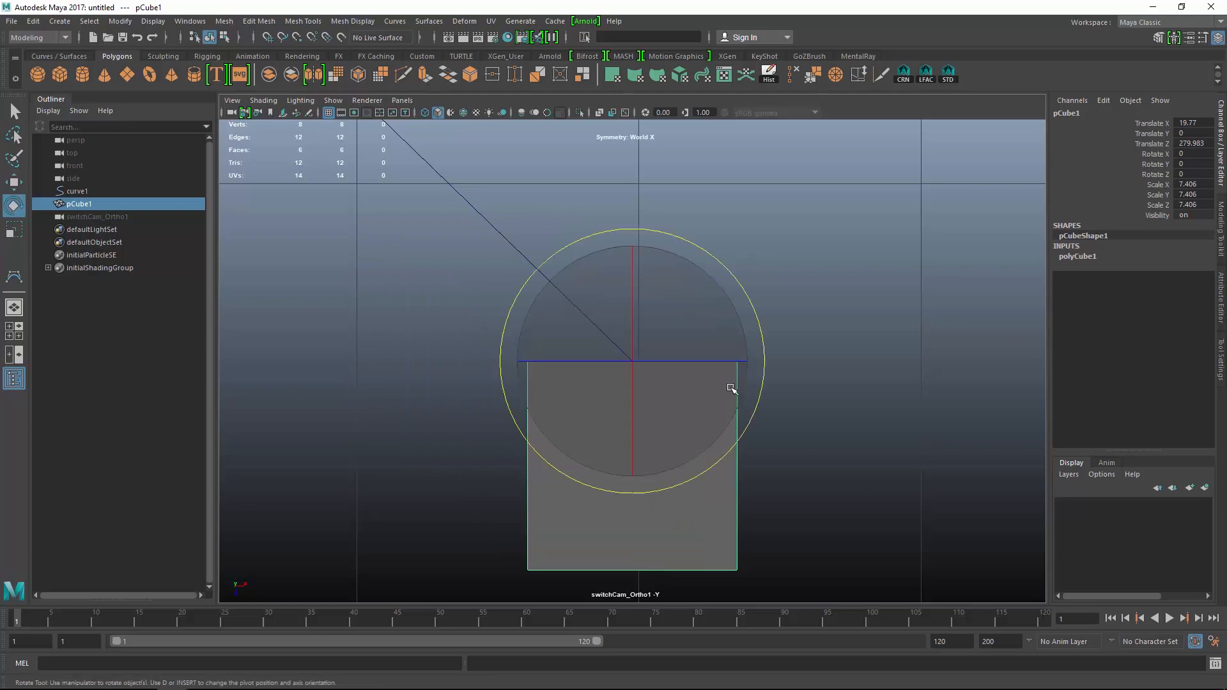
pyautogui.moveTo(759, 416); pyautogui.dragTo(858, 299)
# Select the cube face at the curve's end together with curve1 and extrude the face along the curve
pyautogui.keyDown('alt'); pyautogui.moveTo(858, 299); pyautogui.dragTo(865, 358, button='right'); pyautogui.keyUp('alt')
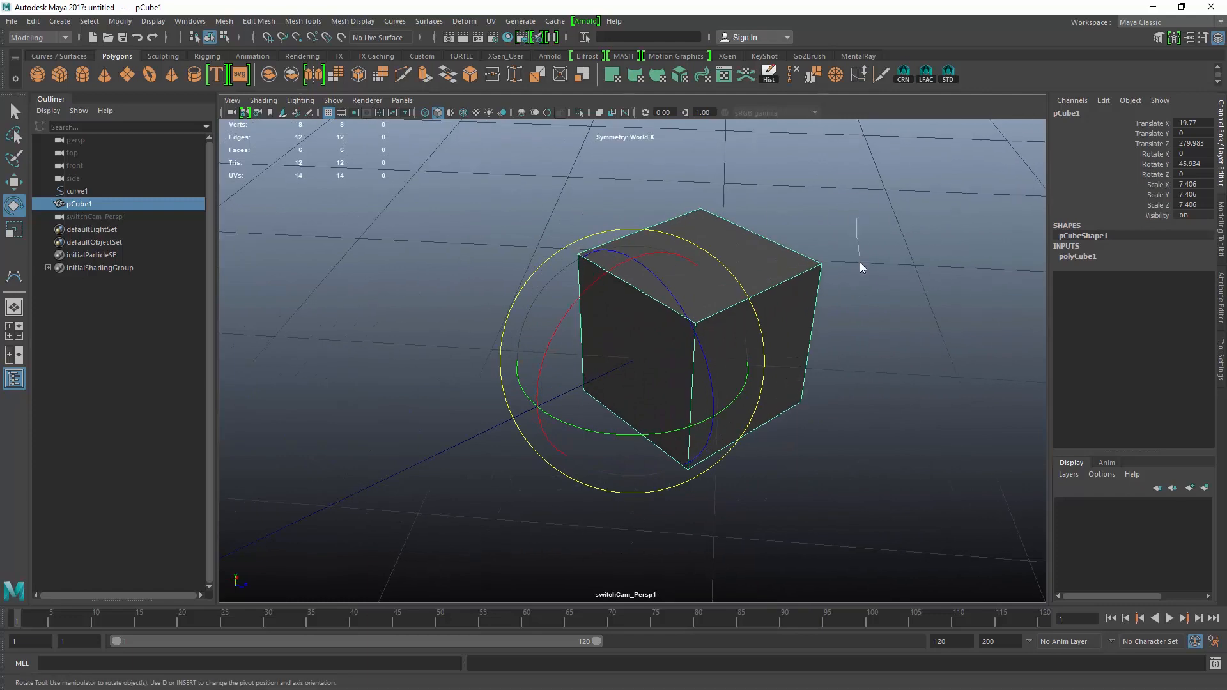
pyautogui.moveTo(860, 262); pyautogui.dragTo(857, 281, button='right')
pyautogui.click(671, 335)
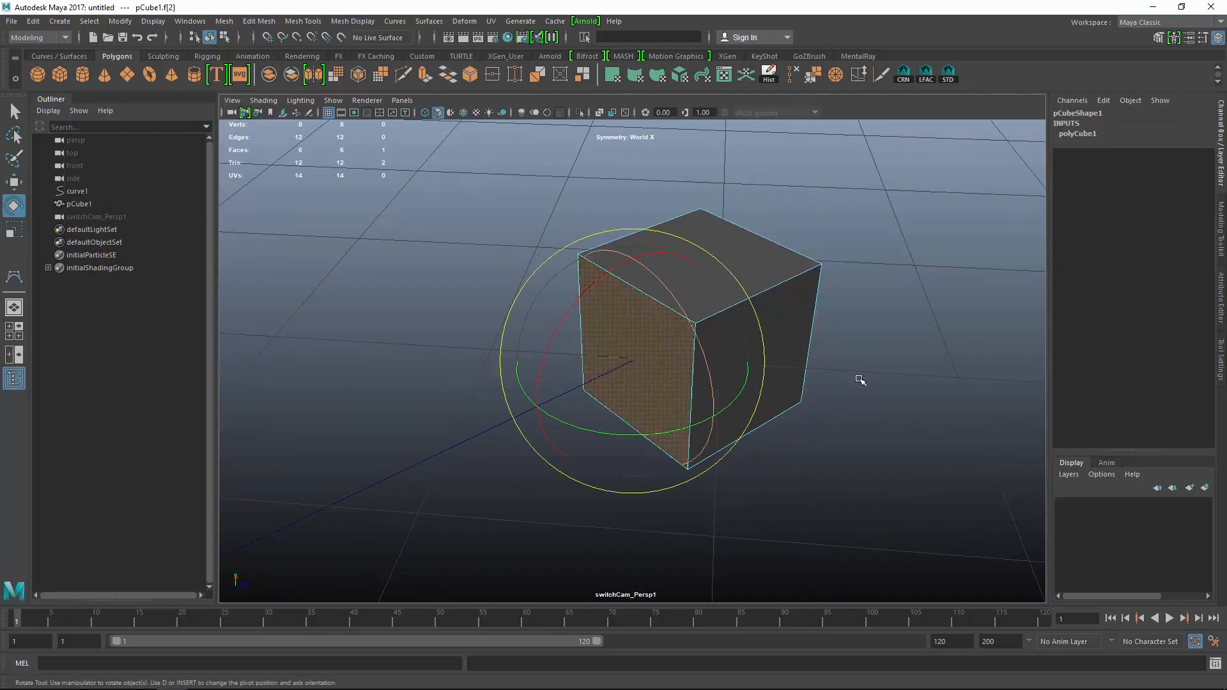
pyautogui.keyDown('alt'); pyautogui.moveTo(860, 380); pyautogui.dragTo(761, 396); pyautogui.keyUp('alt')
pyautogui.keyDown('alt'); pyautogui.moveTo(761, 397); pyautogui.dragTo(797, 397, button='middle'); pyautogui.keyUp('alt')
pyautogui.keyDown('alt'); pyautogui.moveTo(796, 397); pyautogui.dragTo(682, 339); pyautogui.keyUp('alt')
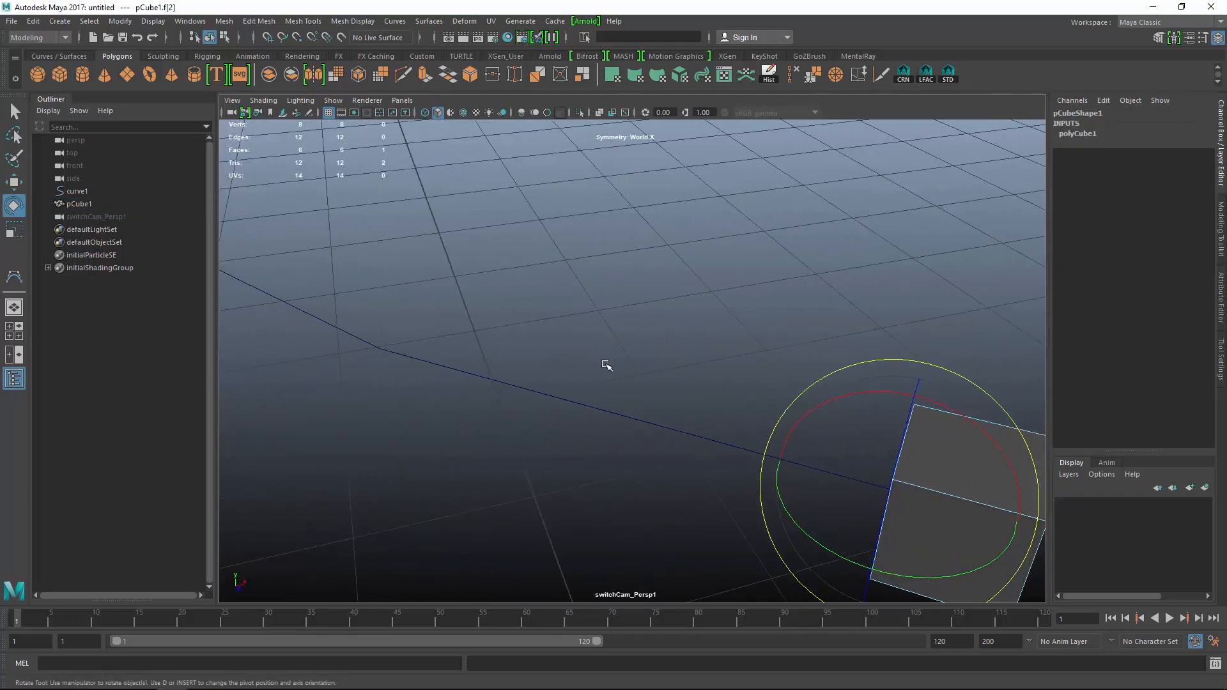
pyautogui.click(687, 432)
pyautogui.keyDown('alt'); pyautogui.moveTo(548, 205); pyautogui.dragTo(598, 202); pyautogui.keyUp('alt')
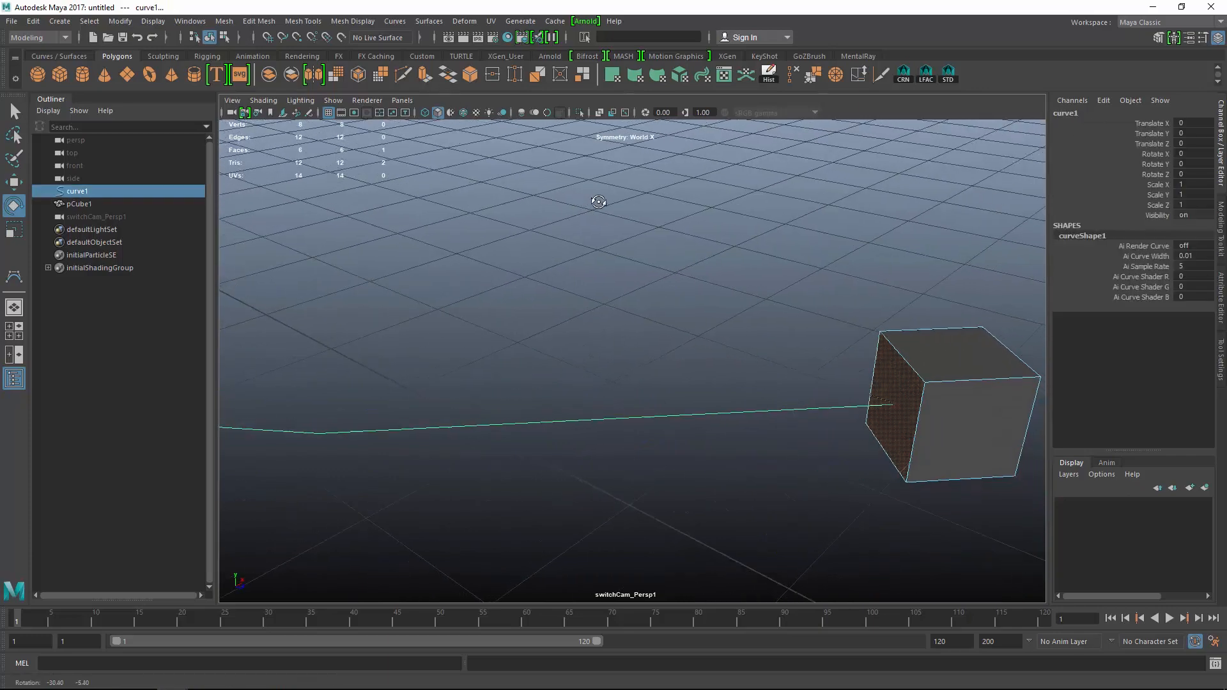
pyautogui.click(425, 74)
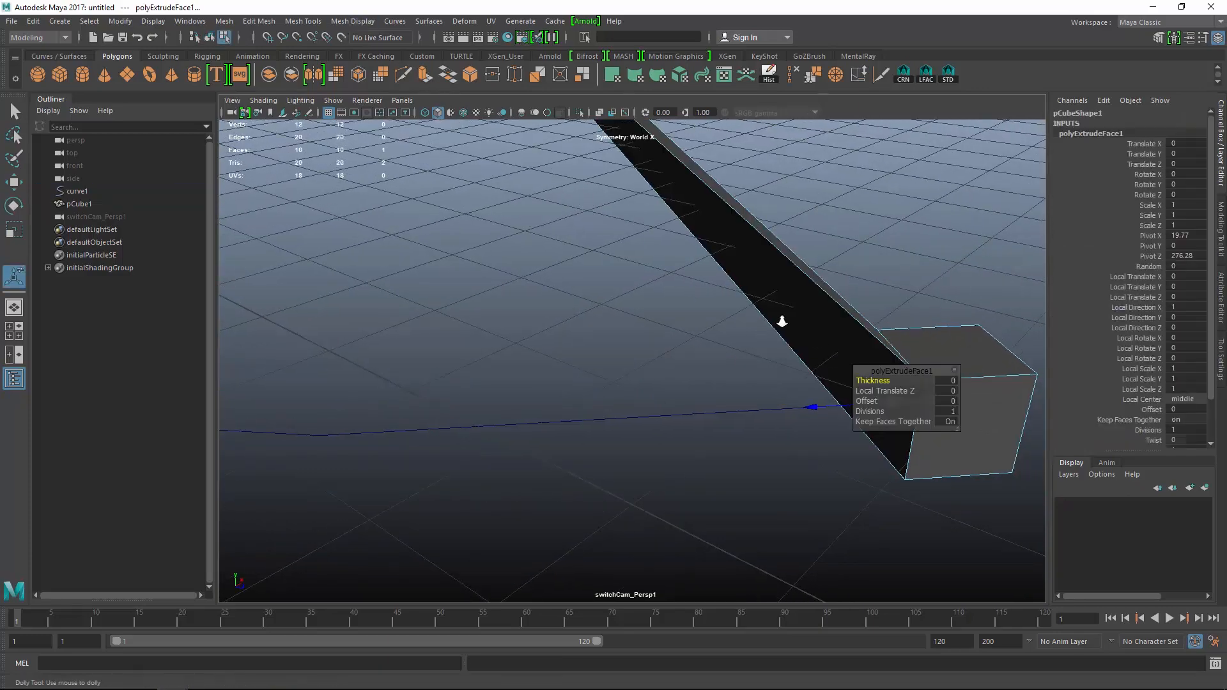
# Set the extrusion's divisions to 50 so the strip follows the curve smoothly
pyautogui.keyDown('alt'); pyautogui.moveTo(781, 321); pyautogui.dragTo(602, 287, button='right'); pyautogui.keyUp('alt')
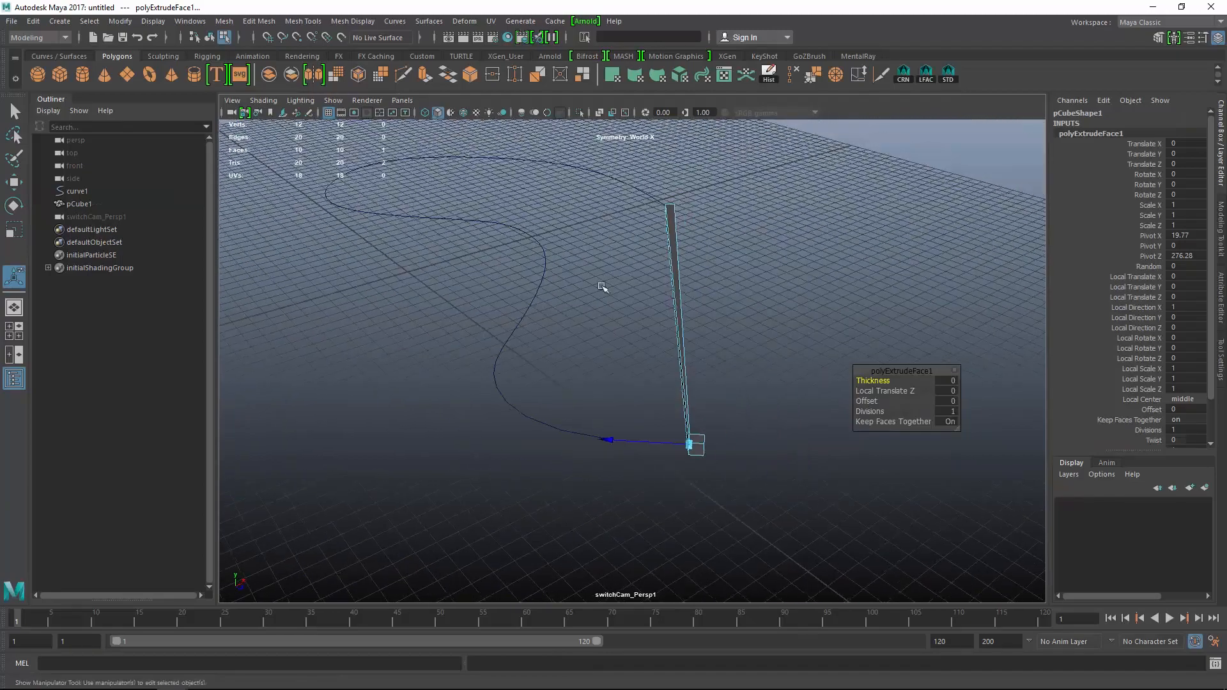
pyautogui.keyDown('alt'); pyautogui.moveTo(677, 237); pyautogui.dragTo(696, 259); pyautogui.keyUp('alt')
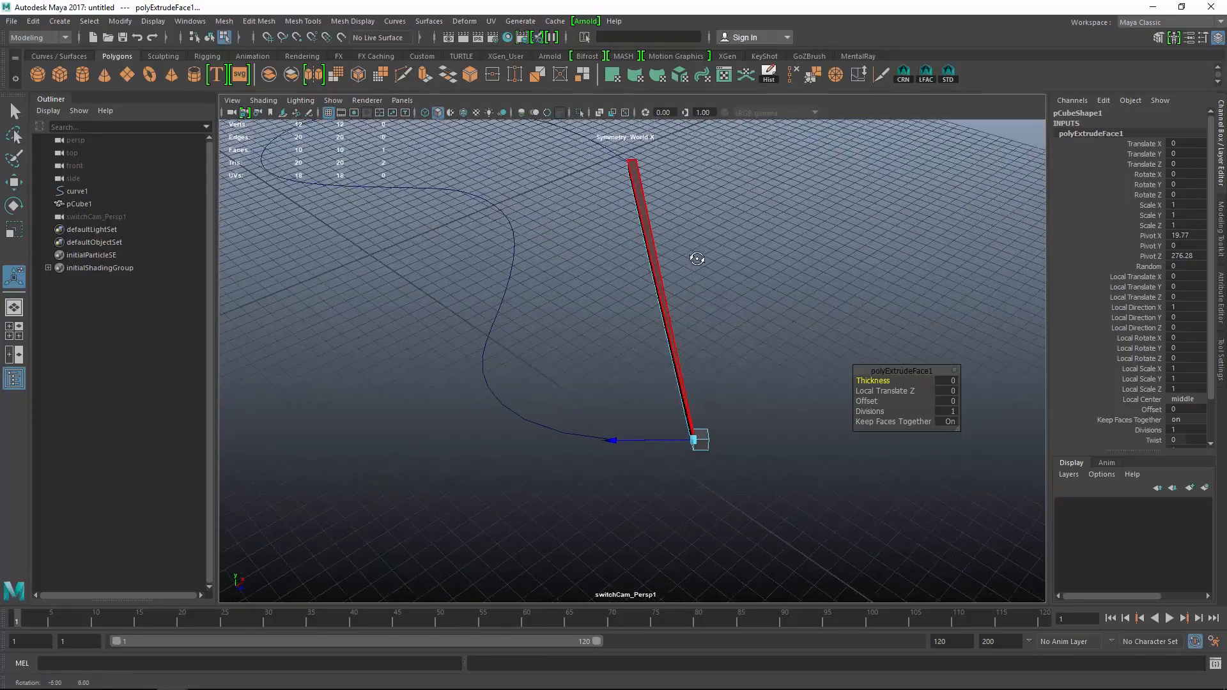
pyautogui.keyDown('alt'); pyautogui.moveTo(697, 259); pyautogui.dragTo(731, 298, button='right'); pyautogui.keyUp('alt')
pyautogui.keyDown('alt'); pyautogui.moveTo(722, 281); pyautogui.dragTo(709, 331, button='middle'); pyautogui.keyUp('alt')
pyautogui.keyDown('alt'); pyautogui.moveTo(709, 331); pyautogui.dragTo(715, 311); pyautogui.keyUp('alt')
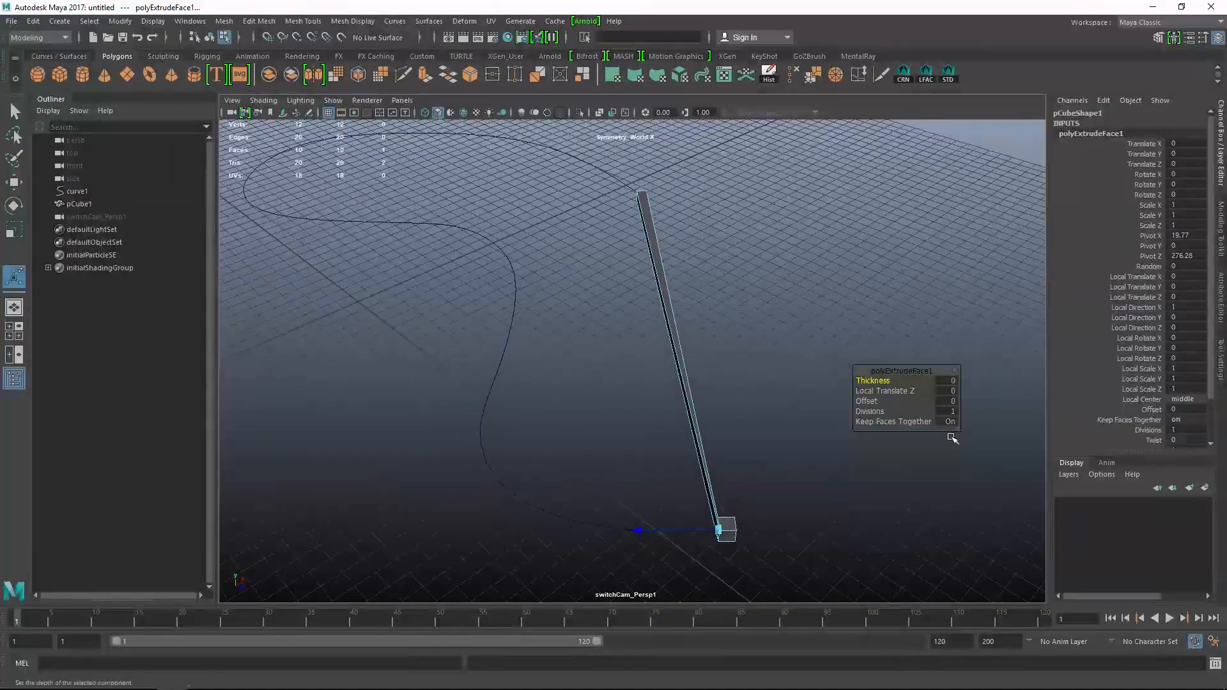
pyautogui.moveTo(870, 411); pyautogui.dragTo(1022, 421)
pyautogui.click(948, 411)
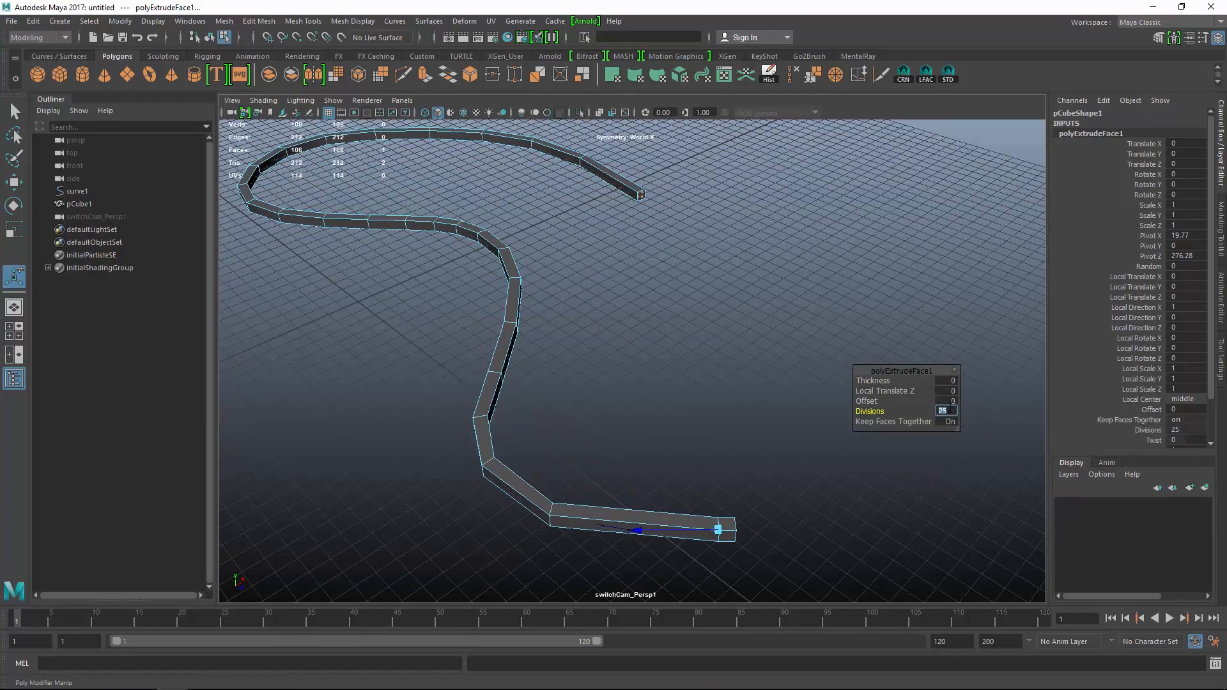
pyautogui.write('50')
pyautogui.press('Return')
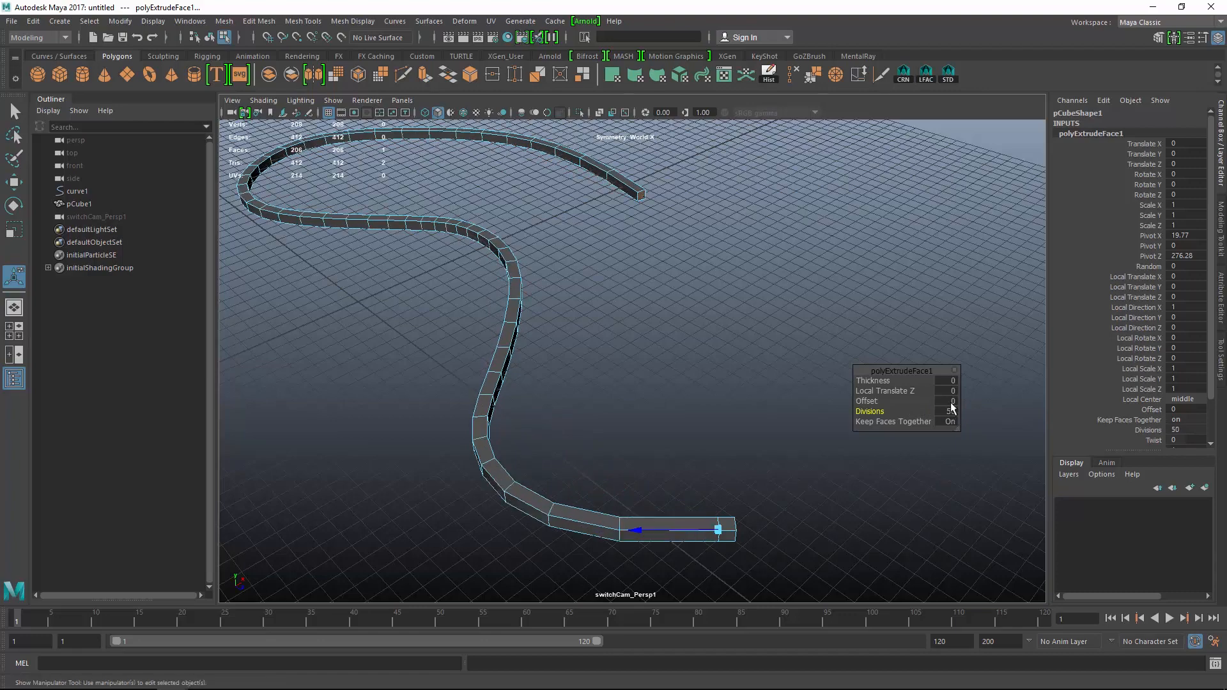
# Move a control vertex in the middle of curve1 to reshape the extruded strip through its construction history
pyautogui.keyDown('alt'); pyautogui.moveTo(637, 400); pyautogui.dragTo(608, 350); pyautogui.keyUp('alt')
pyautogui.scroll(-4, 608, 351)
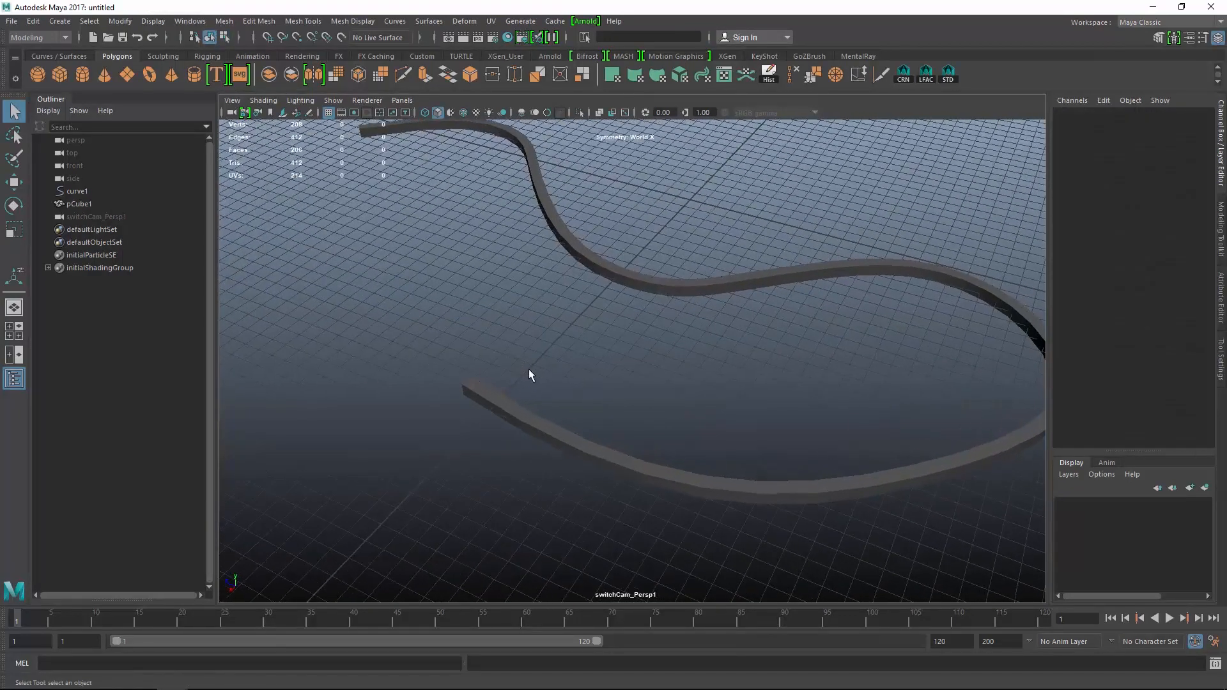
pyautogui.keyDown('alt'); pyautogui.moveTo(570, 229); pyautogui.dragTo(664, 293); pyautogui.keyUp('alt')
pyautogui.click(681, 307)
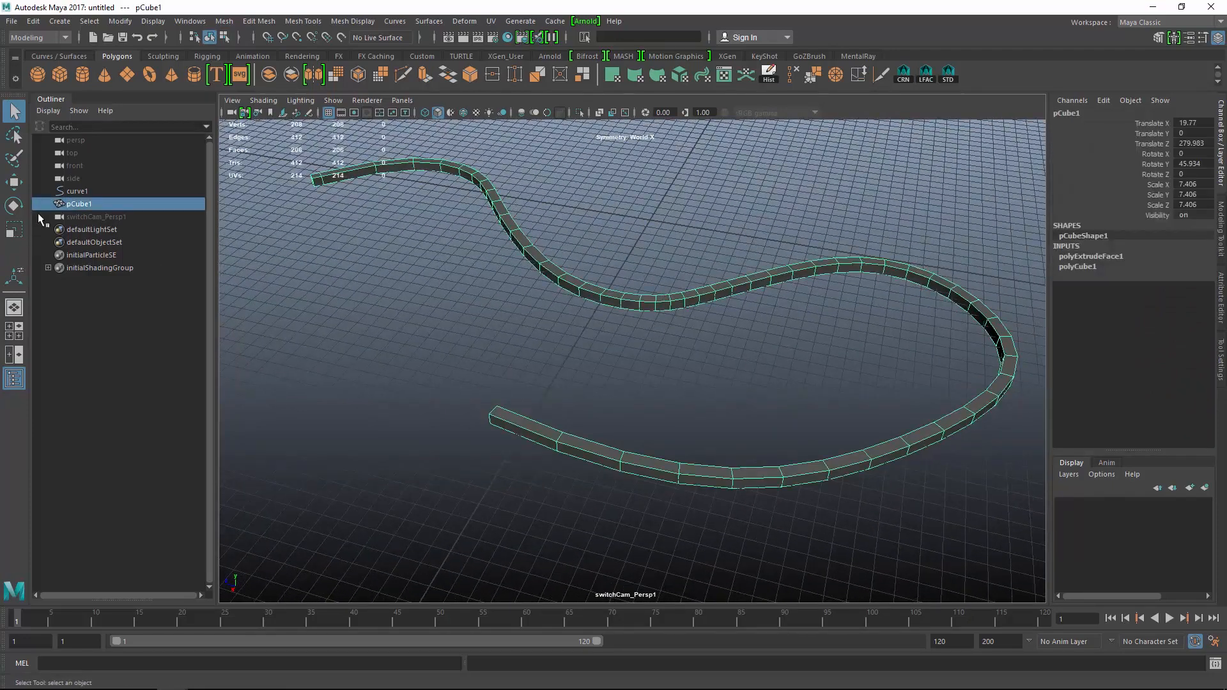
pyautogui.click(66, 193)
pyautogui.moveTo(677, 174); pyautogui.dragTo(611, 172, button='right')
pyautogui.moveTo(618, 210); pyautogui.dragTo(671, 251)
pyautogui.press('w')
pyautogui.moveTo(829, 230); pyautogui.dragTo(575, 253)
pyautogui.keyDown('alt'); pyautogui.moveTo(660, 271); pyautogui.dragTo(754, 301, button='right'); pyautogui.keyUp('alt')
pyautogui.keyDown('alt'); pyautogui.moveTo(824, 323); pyautogui.dragTo(693, 310); pyautogui.keyUp('alt')
pyautogui.keyDown('alt'); pyautogui.moveTo(805, 329); pyautogui.dragTo(689, 318, button='middle'); pyautogui.keyUp('alt')
pyautogui.keyDown('alt'); pyautogui.moveTo(771, 318); pyautogui.dragTo(734, 303, button='middle'); pyautogui.keyUp('alt')
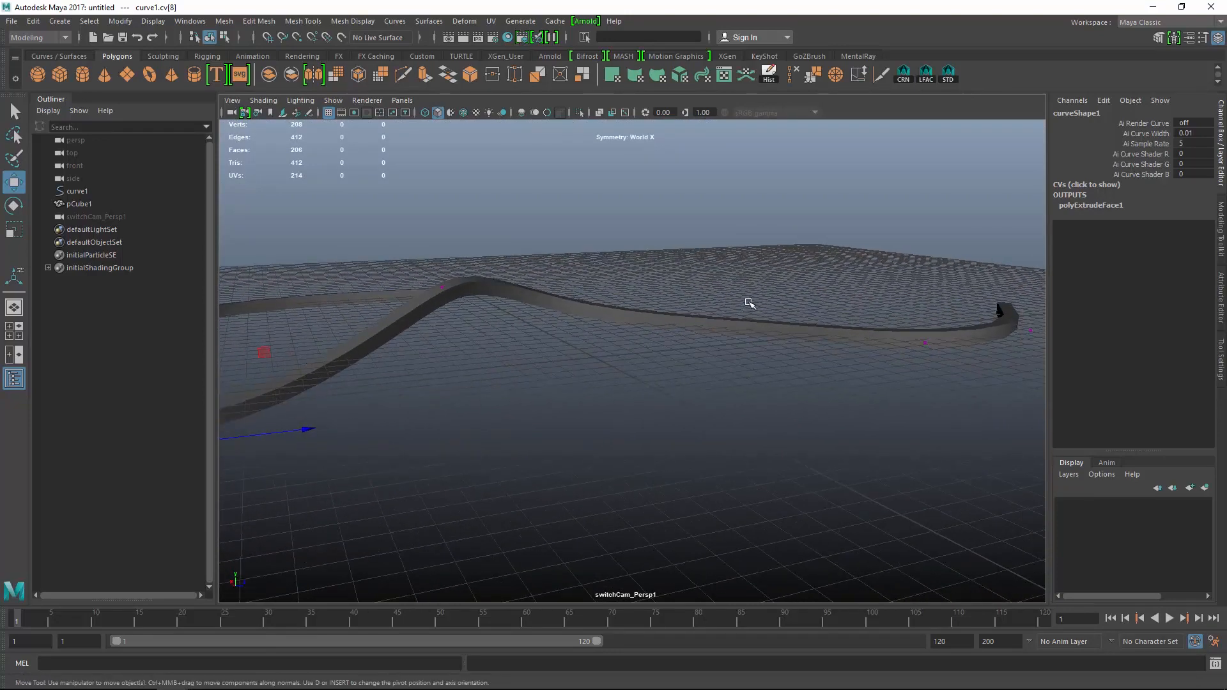
pyautogui.keyDown('alt'); pyautogui.moveTo(765, 300); pyautogui.dragTo(947, 445); pyautogui.keyUp('alt')
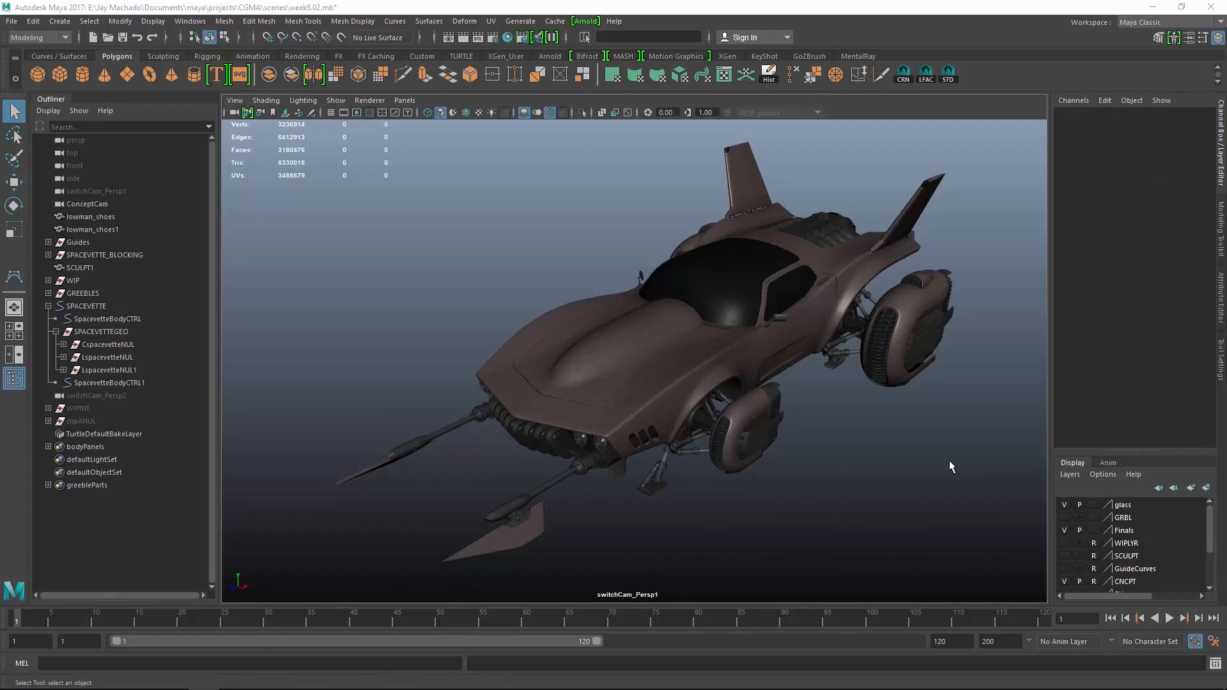
# Turn on the display of NURBS curves in the viewport of the week8.02 spacecraft scene
pyautogui.keyDown('alt'); pyautogui.moveTo(877, 442); pyautogui.dragTo(819, 443); pyautogui.keyUp('alt')
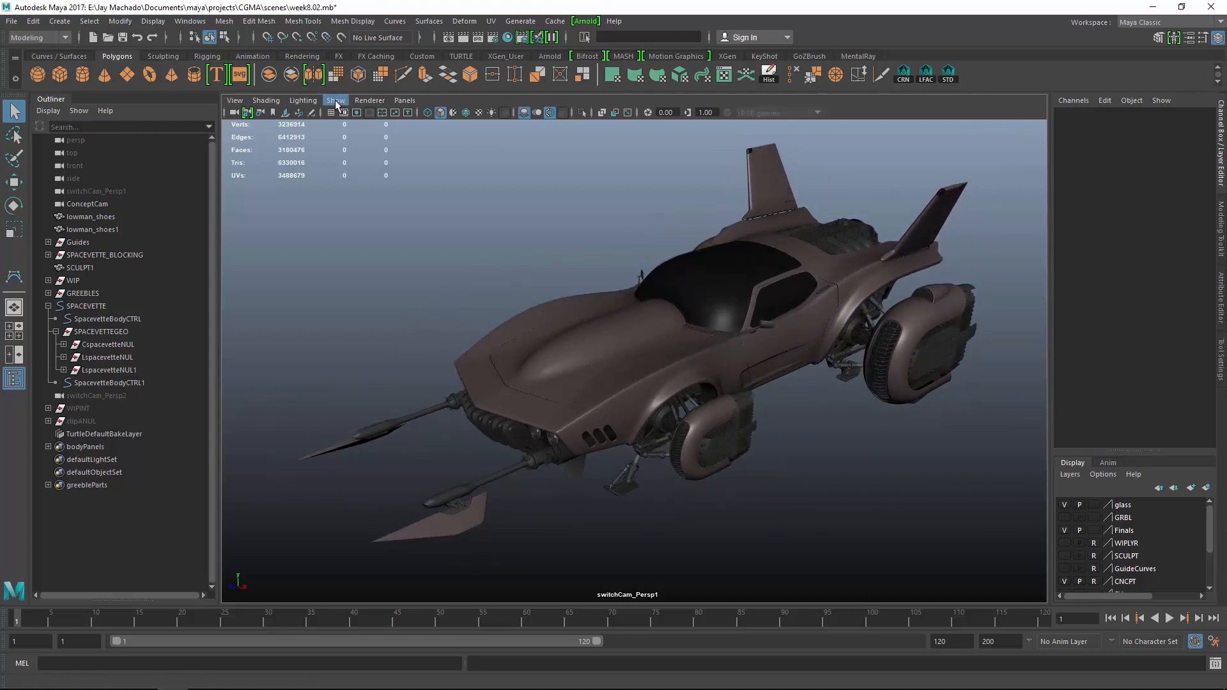
pyautogui.click(336, 101)
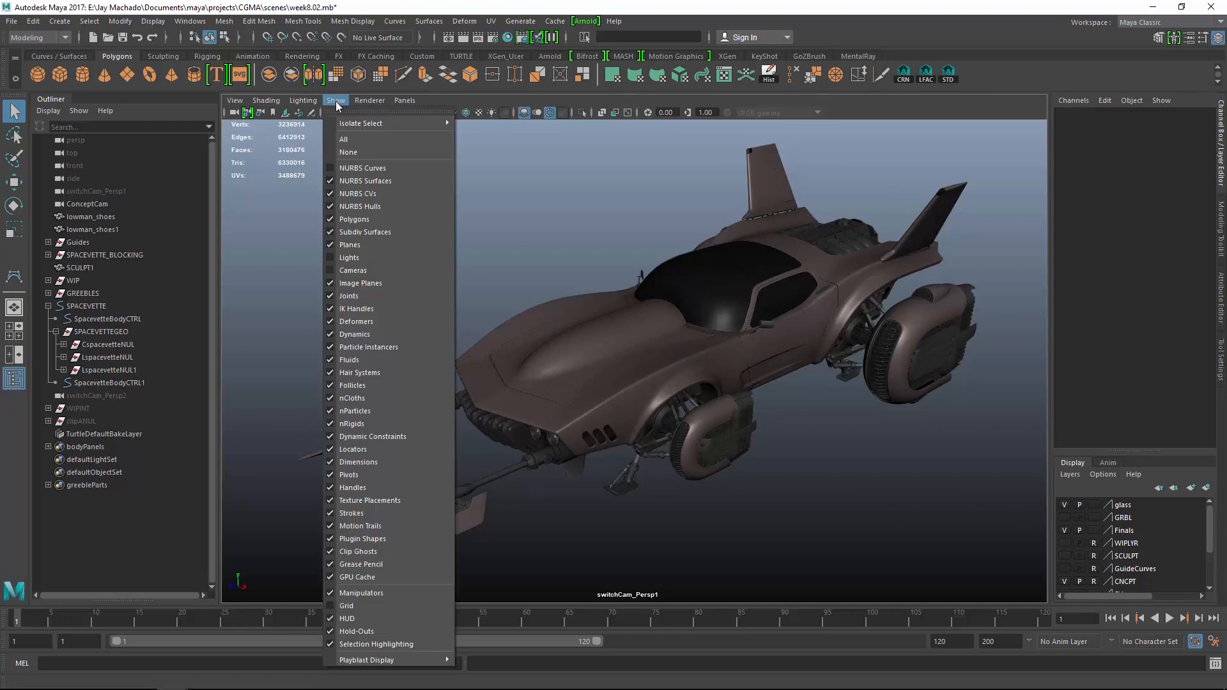
pyautogui.click(330, 169)
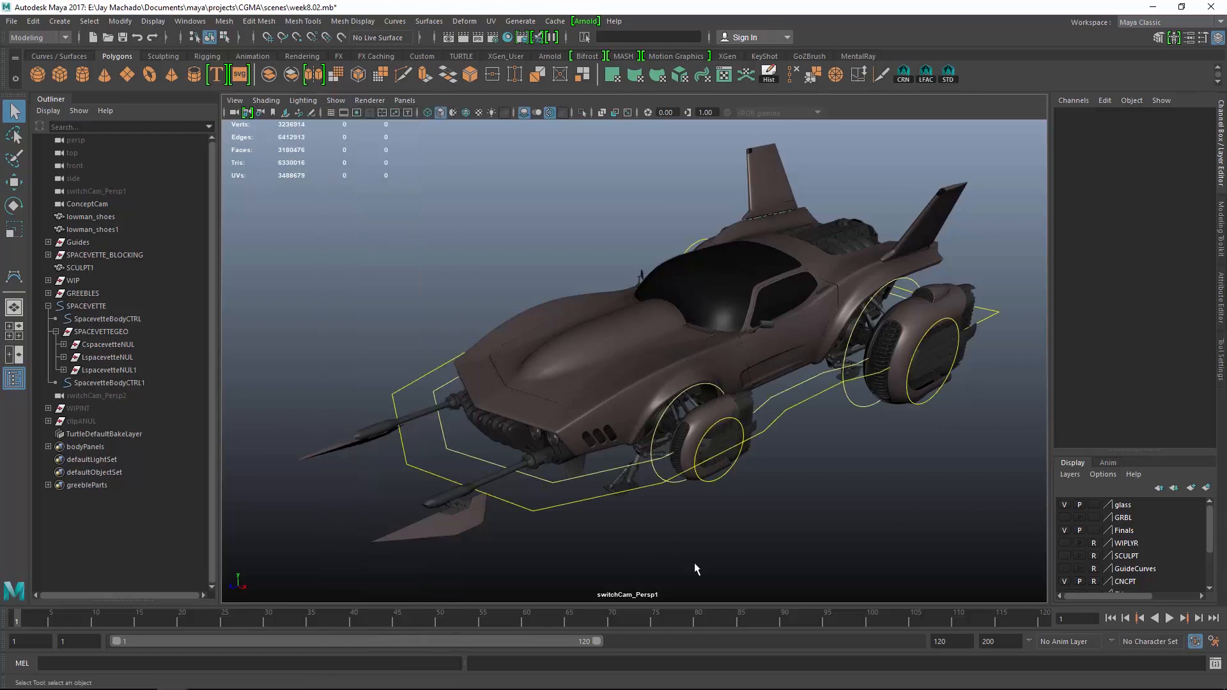
# Examine the front cannons of the spacecraft, their fins and the area where the barrels meet the nose
pyautogui.keyDown('alt'); pyautogui.moveTo(696, 568); pyautogui.dragTo(605, 477); pyautogui.keyUp('alt')
pyautogui.keyDown('alt'); pyautogui.moveTo(605, 477); pyautogui.dragTo(646, 451, button='right'); pyautogui.keyUp('alt')
pyautogui.keyDown('alt'); pyautogui.moveTo(646, 451); pyautogui.dragTo(736, 336, button='middle'); pyautogui.keyUp('alt')
pyautogui.keyDown('alt'); pyautogui.moveTo(601, 405); pyautogui.dragTo(655, 392, button='right'); pyautogui.keyUp('alt')
pyautogui.keyDown('alt'); pyautogui.moveTo(721, 443); pyautogui.dragTo(719, 440, button='middle'); pyautogui.keyUp('alt')
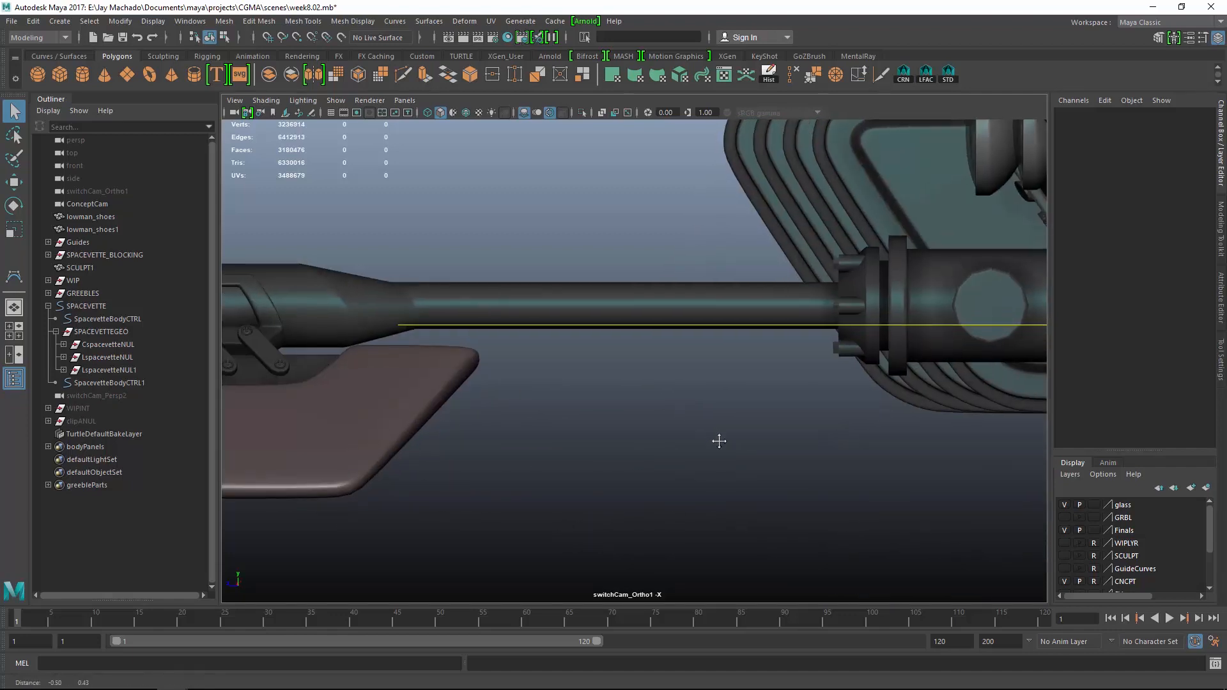
pyautogui.keyDown('alt'); pyautogui.moveTo(718, 440); pyautogui.dragTo(539, 422); pyautogui.keyUp('alt')
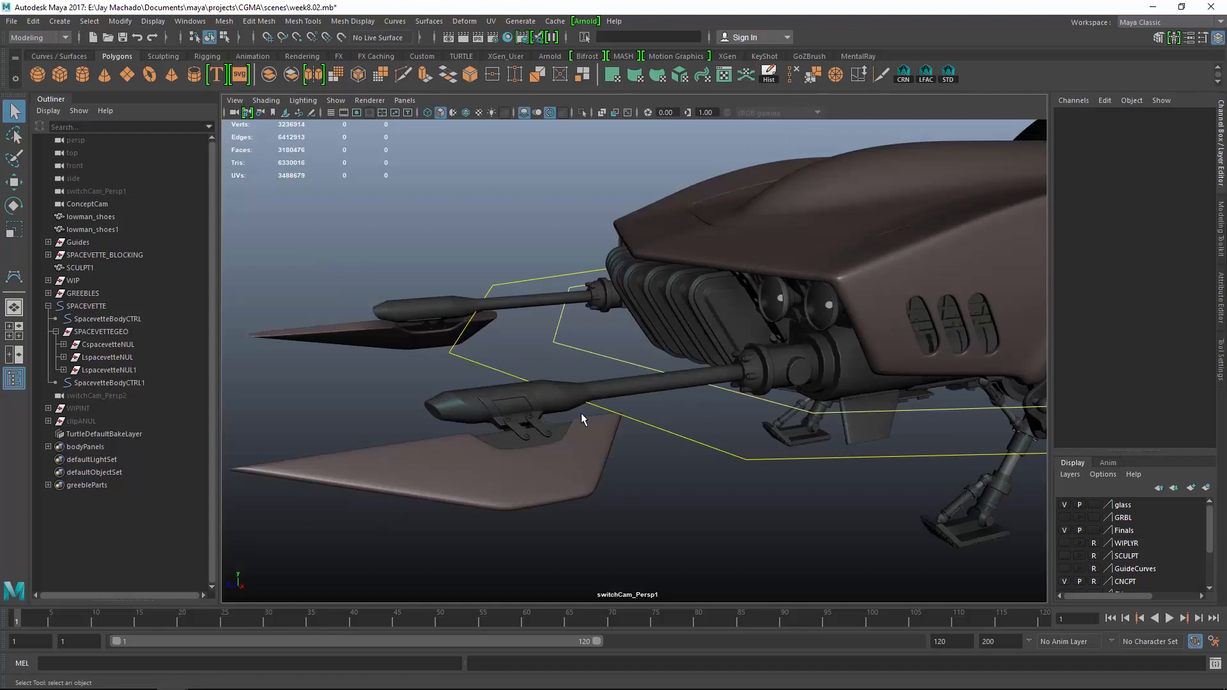
pyautogui.keyDown('alt'); pyautogui.moveTo(774, 383); pyautogui.dragTo(773, 452); pyautogui.keyUp('alt')
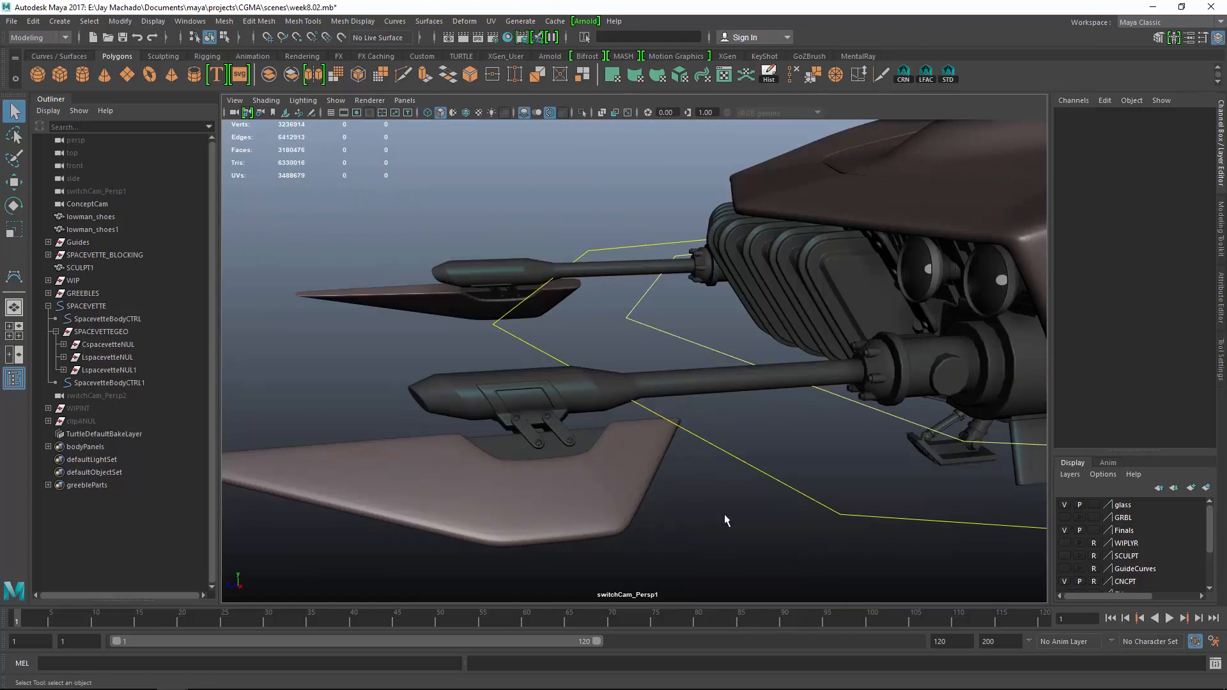
pyautogui.keyDown('alt'); pyautogui.moveTo(724, 514); pyautogui.dragTo(767, 478); pyautogui.keyUp('alt')
# Draw a CV curve in the side orthographic view from the fin bracket along the barrel's underside, curving up into the cannon housing
pyautogui.press('o')
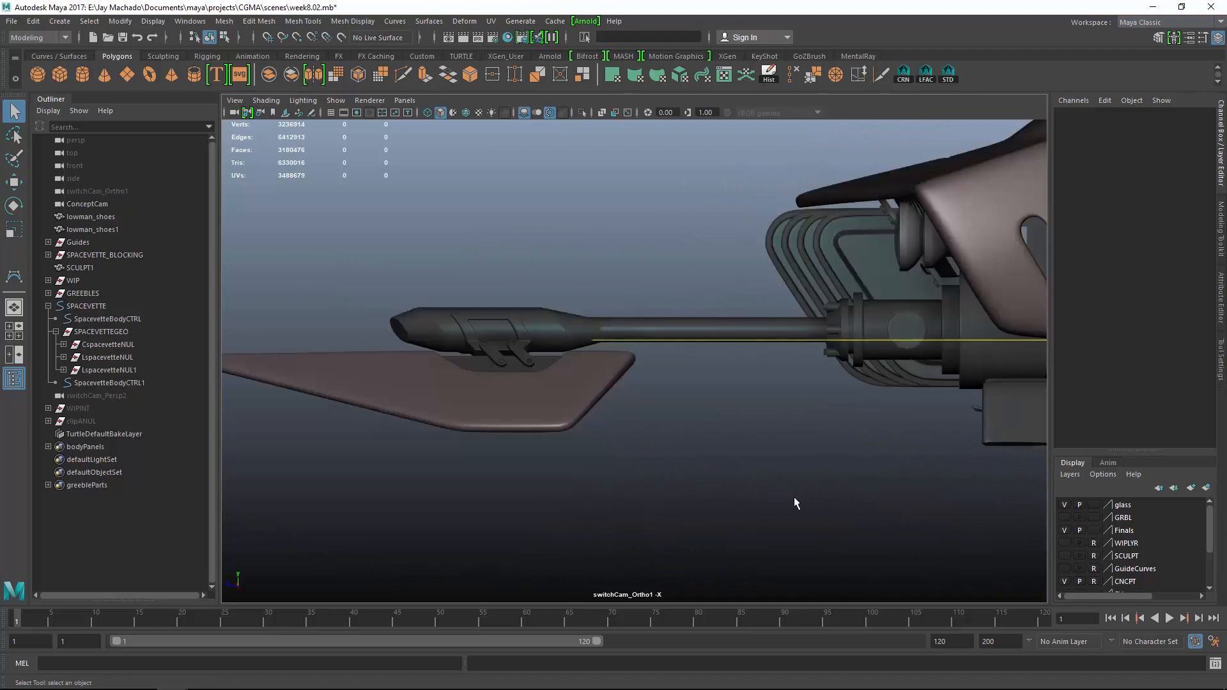
pyautogui.keyDown('alt'); pyautogui.moveTo(732, 470); pyautogui.dragTo(932, 543, button='right'); pyautogui.keyUp('alt')
pyautogui.keyDown('alt'); pyautogui.moveTo(694, 355); pyautogui.dragTo(654, 362, button='middle'); pyautogui.keyUp('alt')
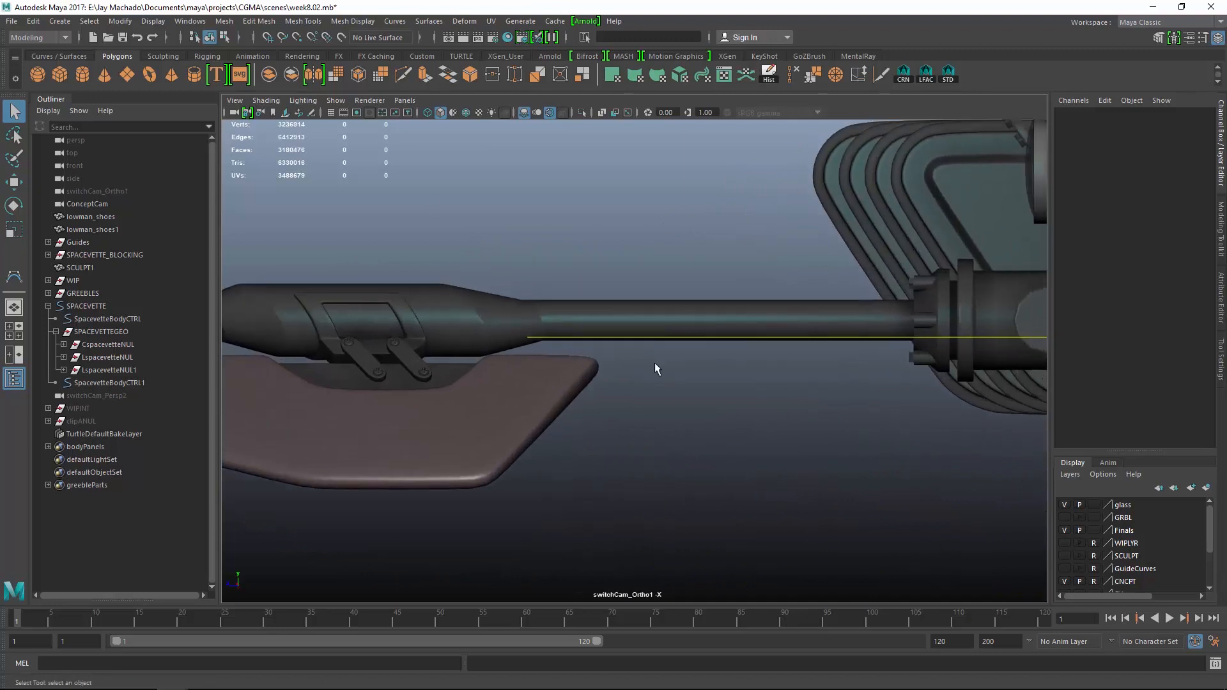
pyautogui.click(89, 21)
pyautogui.moveTo(59, 21)
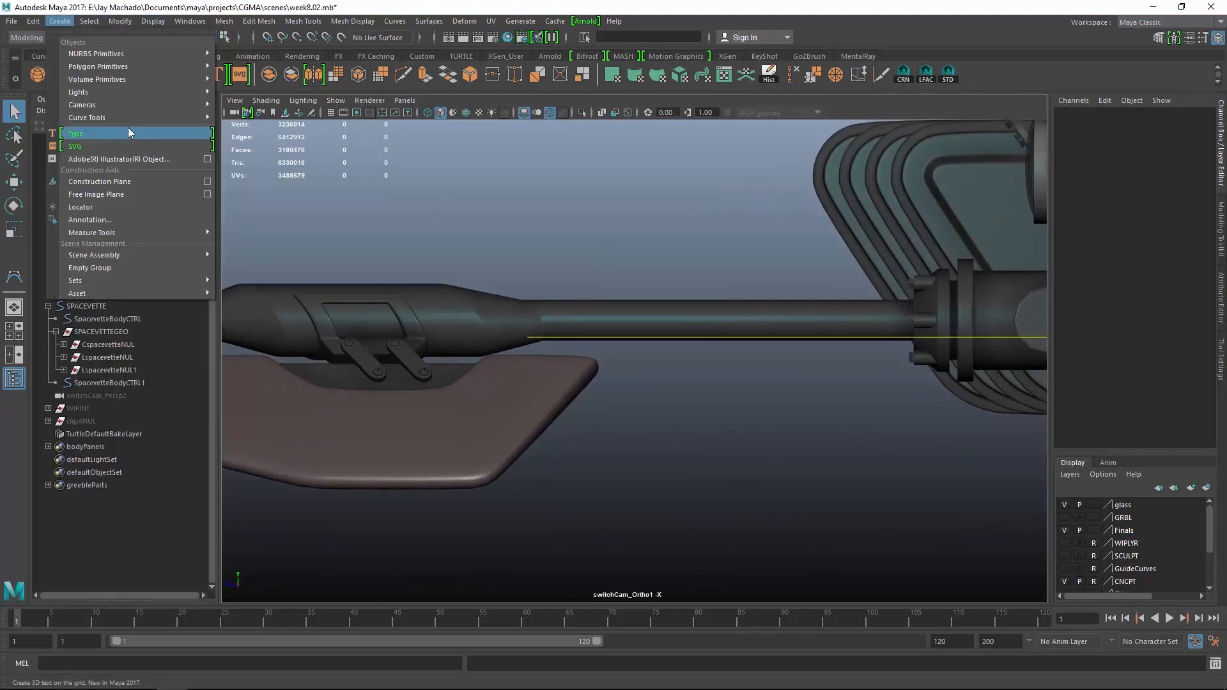
pyautogui.moveTo(113, 118)
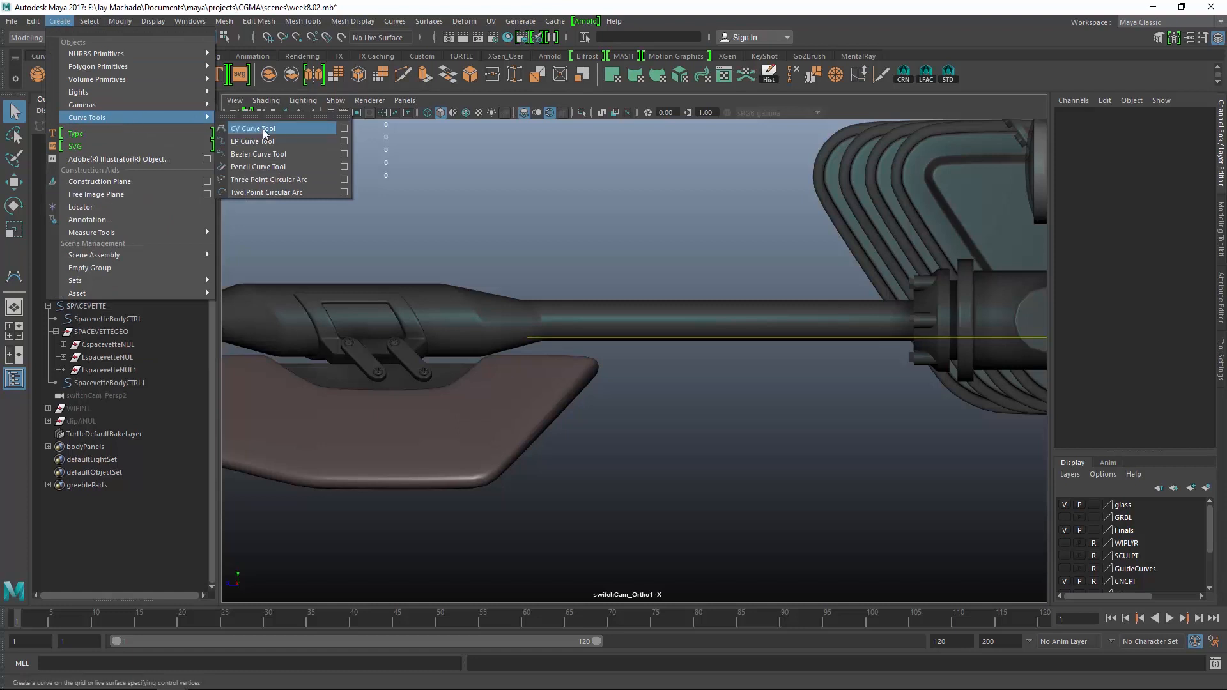
pyautogui.click(255, 129)
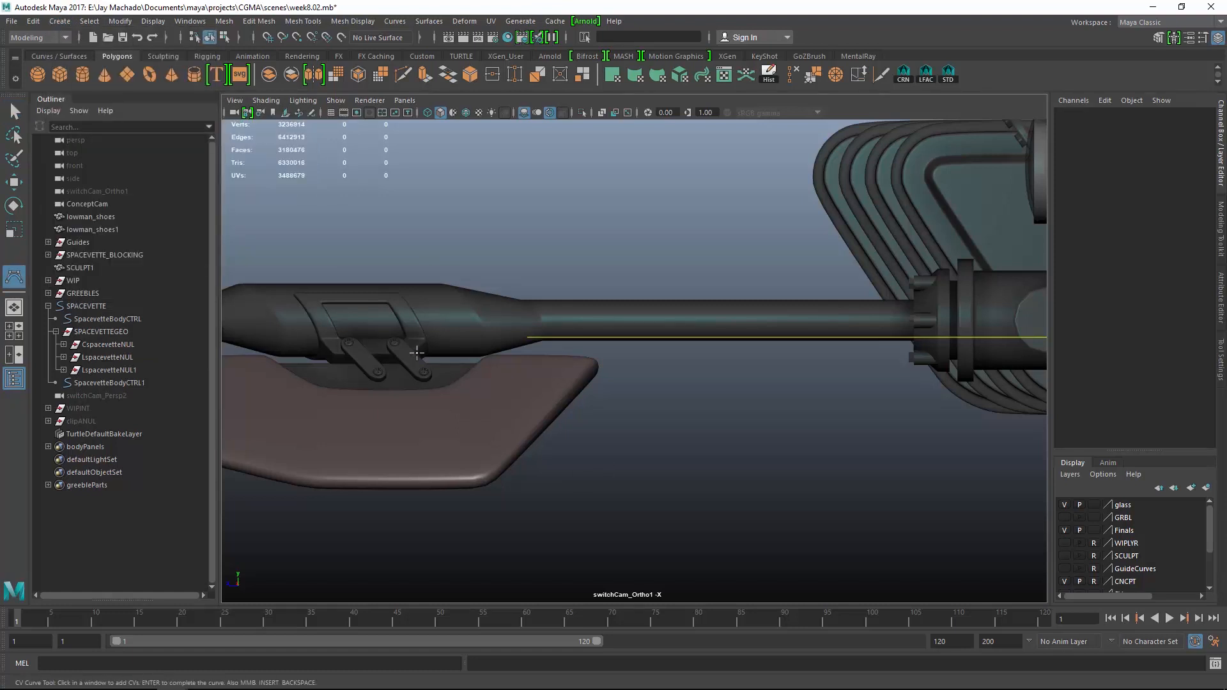
pyautogui.click(417, 353)
pyautogui.click(565, 345)
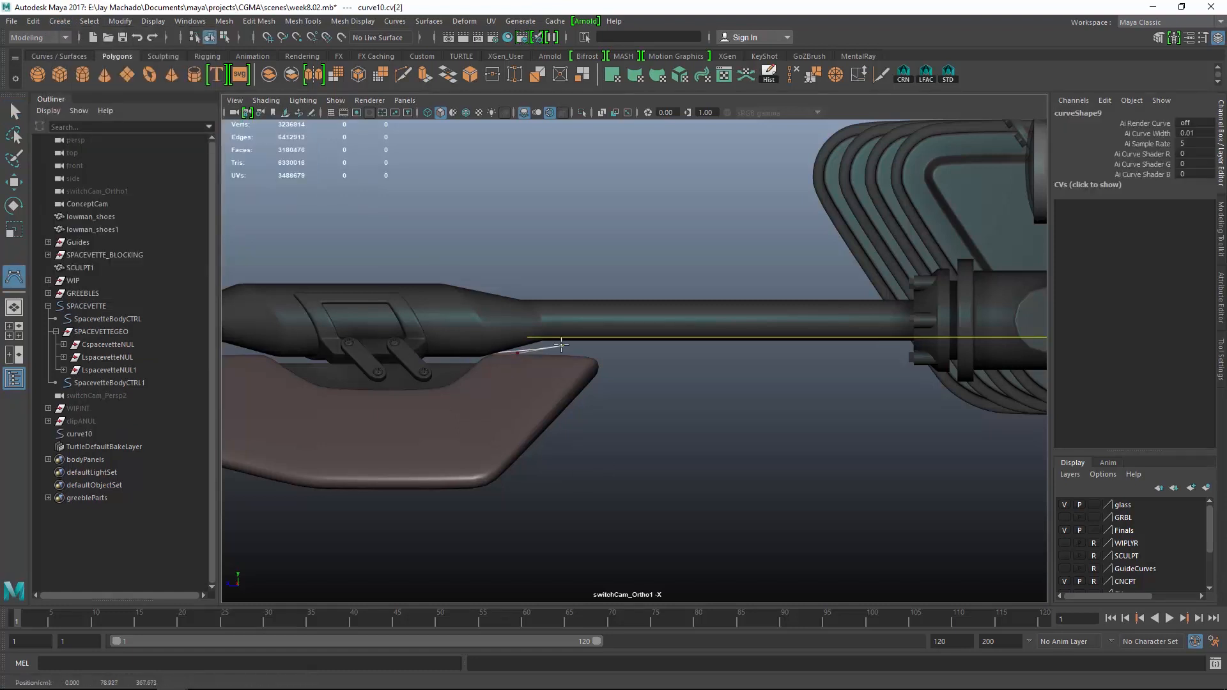
pyautogui.press('4')
pyautogui.keyDown('alt'); pyautogui.moveTo(696, 381); pyautogui.dragTo(654, 392, button='middle'); pyautogui.keyUp('alt')
pyautogui.click(598, 346)
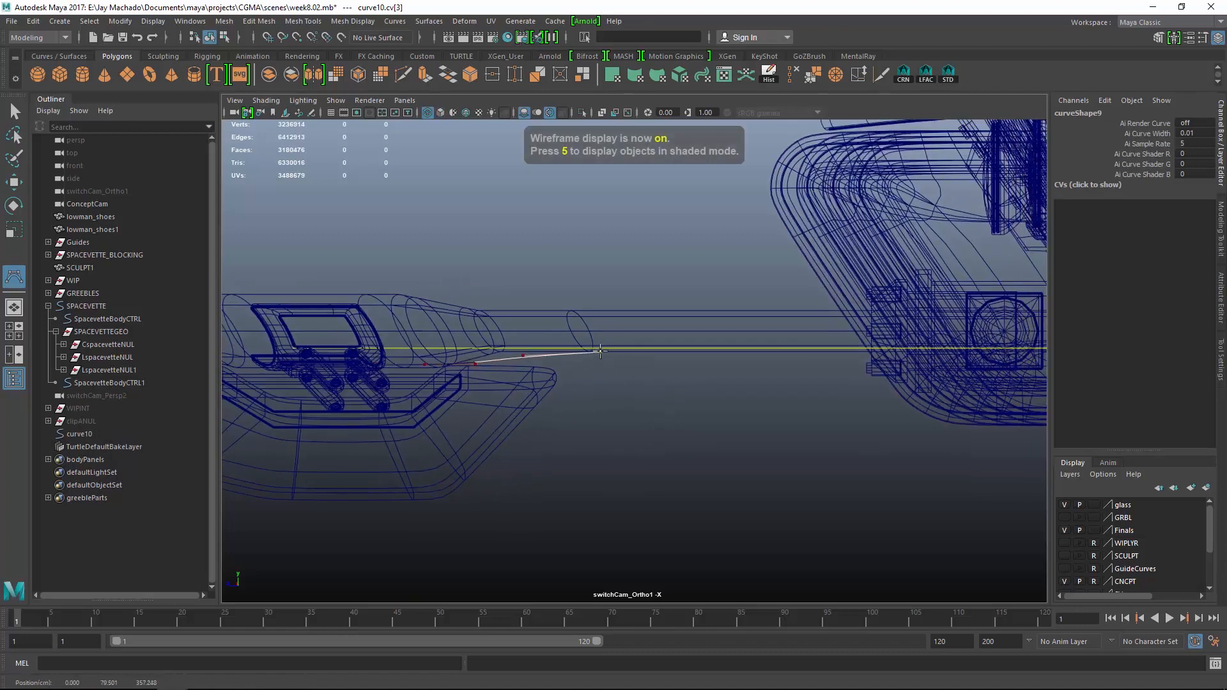
pyautogui.click(759, 353)
pyautogui.click(862, 353)
pyautogui.keyDown('alt'); pyautogui.moveTo(861, 353); pyautogui.dragTo(682, 350, button='middle'); pyautogui.keyUp('alt')
pyautogui.click(757, 351)
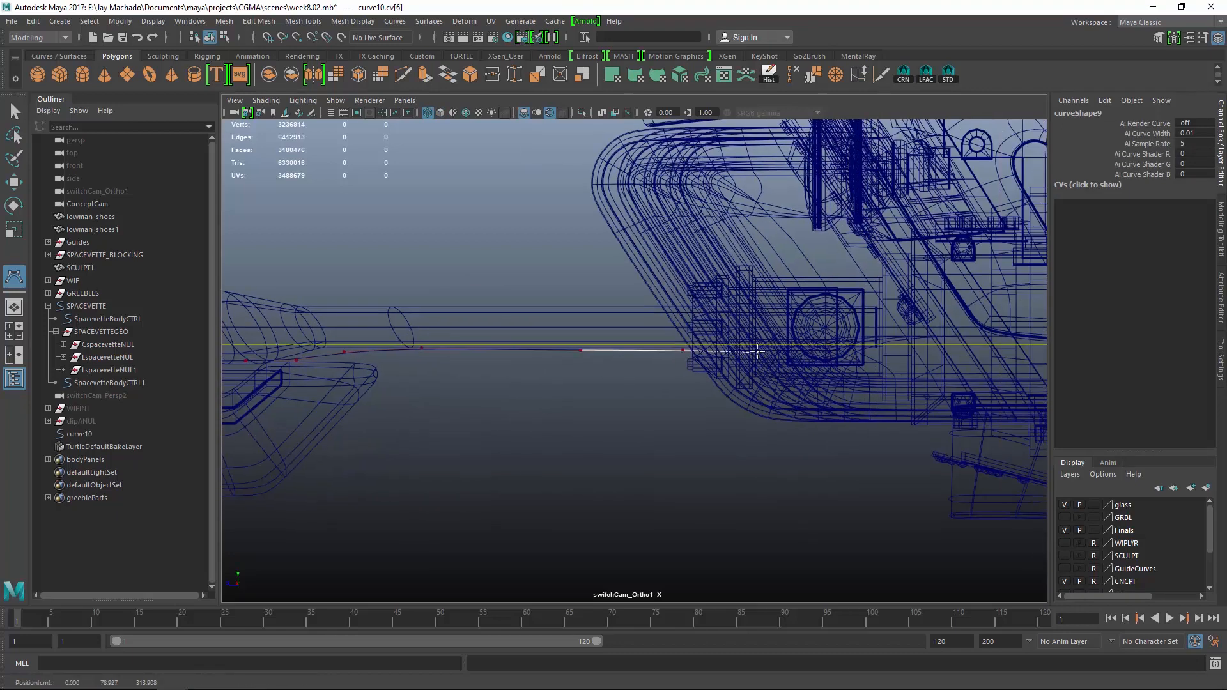
pyautogui.click(766, 333)
pyautogui.click(848, 268)
pyautogui.press('Return')
# Return to the perspective view and center the pivot of the new curve
pyautogui.press('p')
pyautogui.keyDown('alt'); pyautogui.moveTo(586, 344); pyautogui.dragTo(596, 379); pyautogui.keyUp('alt')
pyautogui.press('F8')
pyautogui.press('F8')
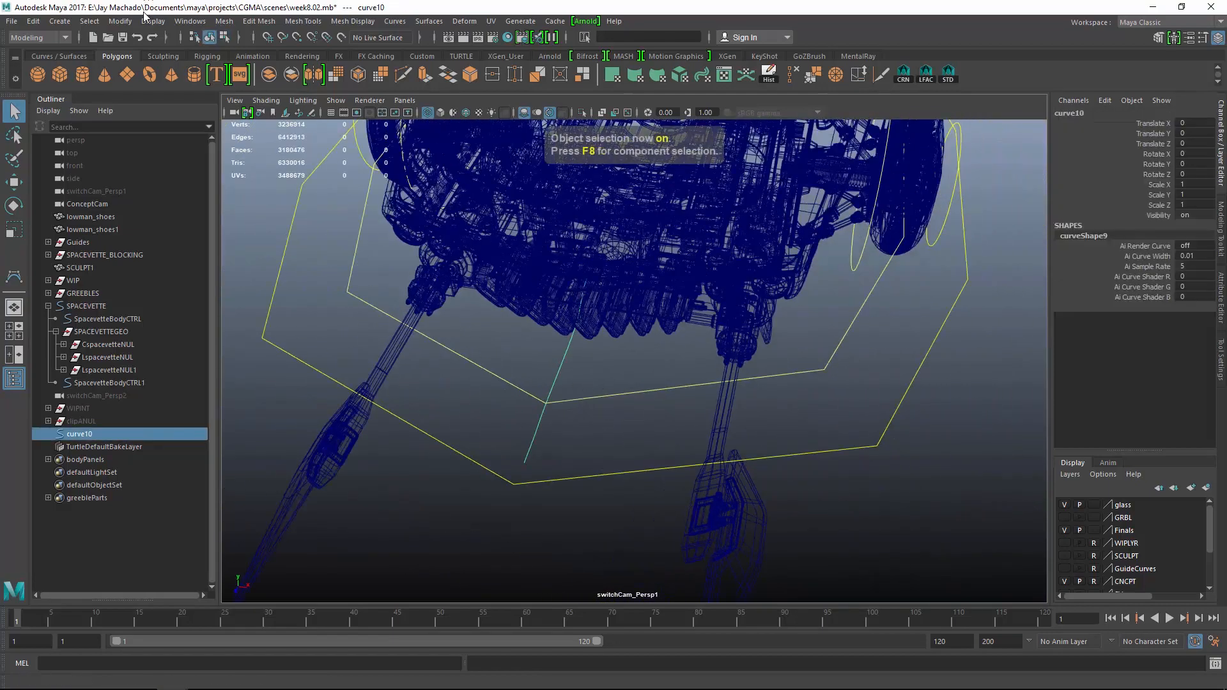
pyautogui.click(111, 23)
pyautogui.click(114, 23)
pyautogui.click(115, 22)
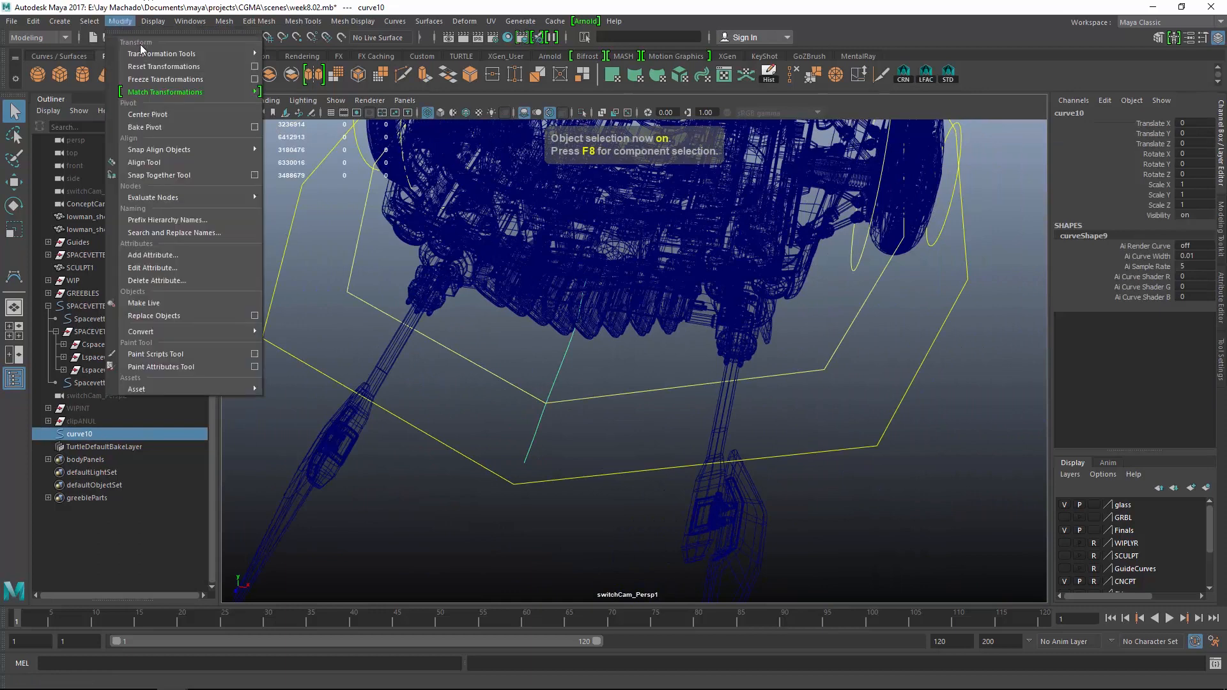
pyautogui.click(174, 115)
# Move the curve sideways along X to about 69.6 so it runs beneath the cannon barrel
pyautogui.moveTo(777, 385)
pyautogui.keyDown('alt'); pyautogui.mouseDown()
pyautogui.moveTo(802, 383)
pyautogui.moveTo(793, 378)
pyautogui.mouseUp(); pyautogui.keyUp('alt')
pyautogui.press('w')
pyautogui.moveTo(683, 368)
pyautogui.mouseDown()
pyautogui.moveTo(847, 378)
pyautogui.moveTo(629, 399)
pyautogui.mouseUp()
pyautogui.press('5')
pyautogui.keyDown('alt'); pyautogui.moveTo(645, 409); pyautogui.dragTo(798, 536, button='right'); pyautogui.keyUp('alt')
pyautogui.moveTo(690, 345)
pyautogui.keyDown('alt'); pyautogui.mouseDown()
pyautogui.moveTo(599, 326)
pyautogui.moveTo(633, 323)
pyautogui.moveTo(518, 274)
pyautogui.moveTo(542, 301)
pyautogui.moveTo(430, 238)
pyautogui.mouseUp(); pyautogui.keyUp('alt')
pyautogui.moveTo(456, 138); pyautogui.dragTo(317, 140)
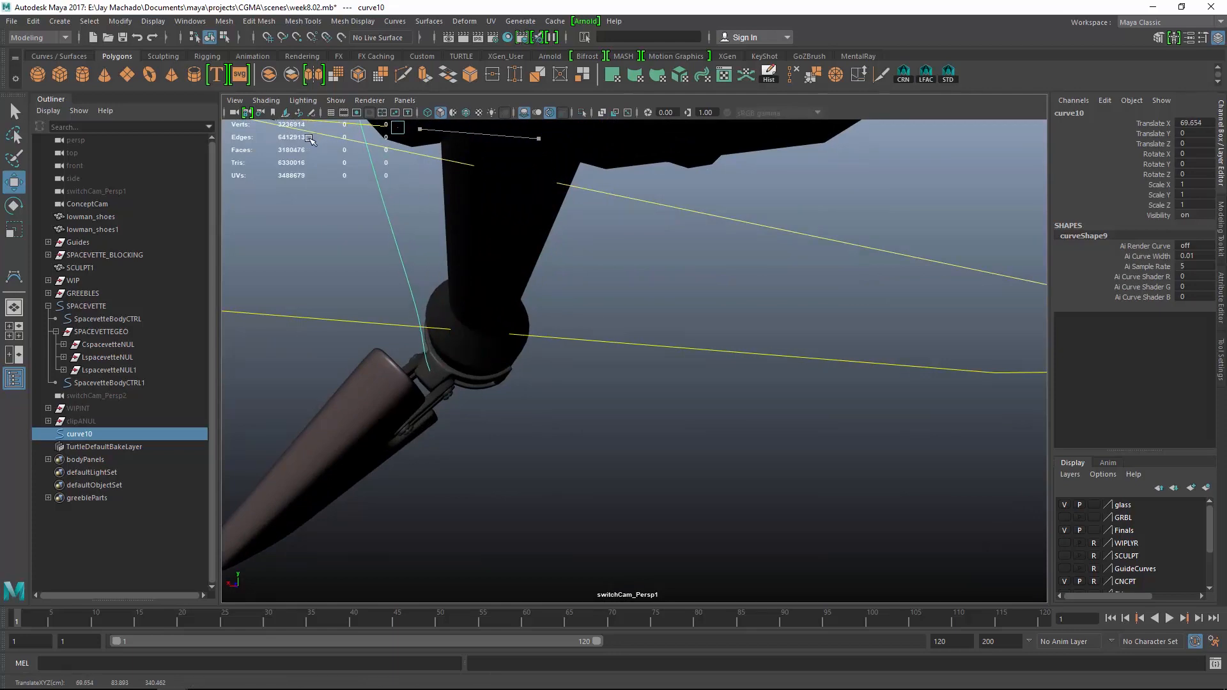
pyautogui.keyDown('alt'); pyautogui.moveTo(501, 329); pyautogui.dragTo(604, 378); pyautogui.keyUp('alt')
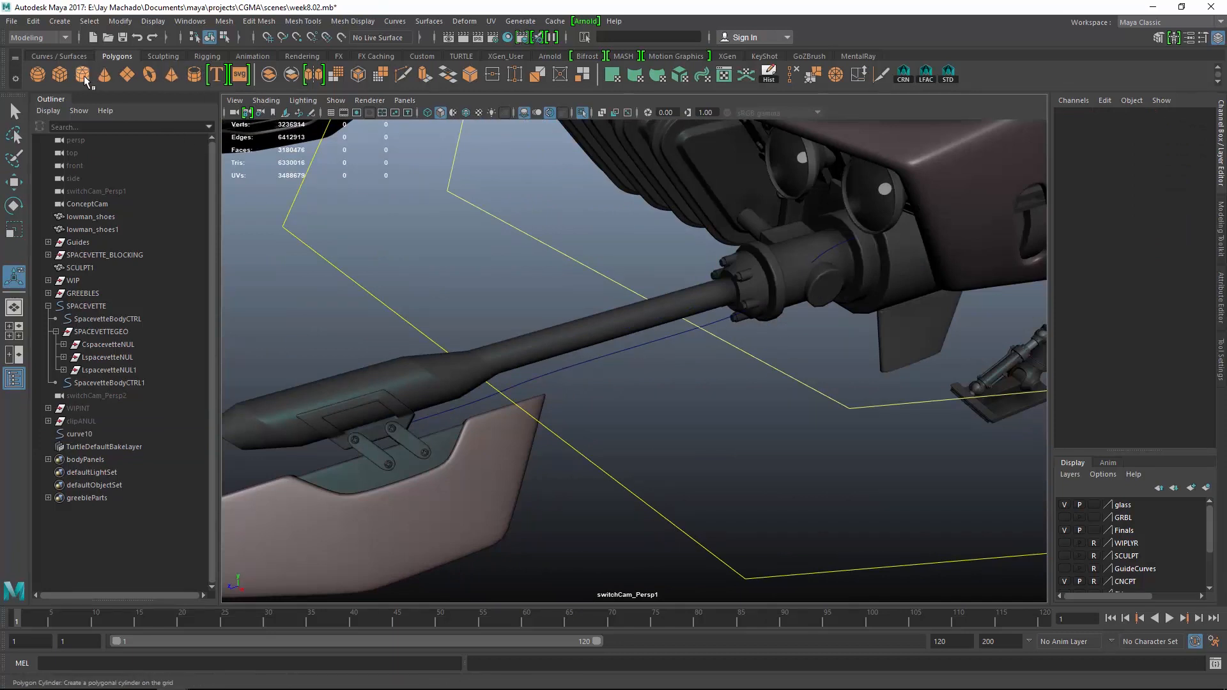
# Create a polygon cylinder on the curve below the barrel, with a scale of 0.5 and 6 axis subdivisions
pyautogui.press('w')
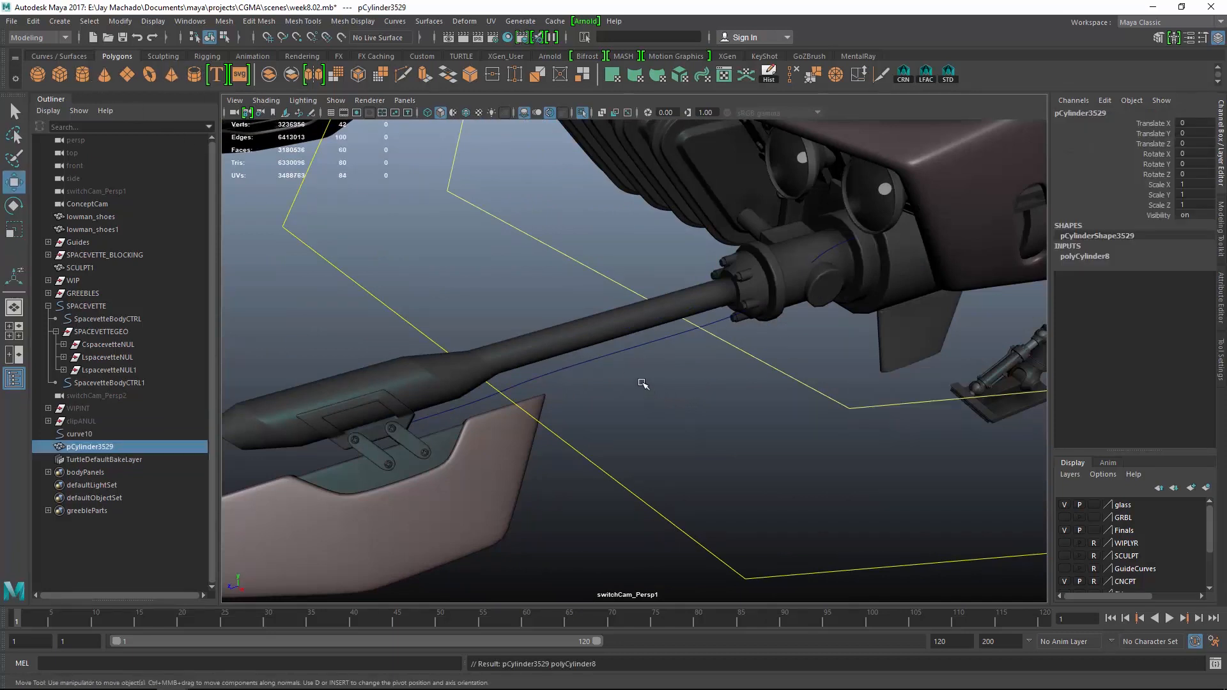
pyautogui.moveTo(625, 352); pyautogui.dragTo(570, 373, button='middle')
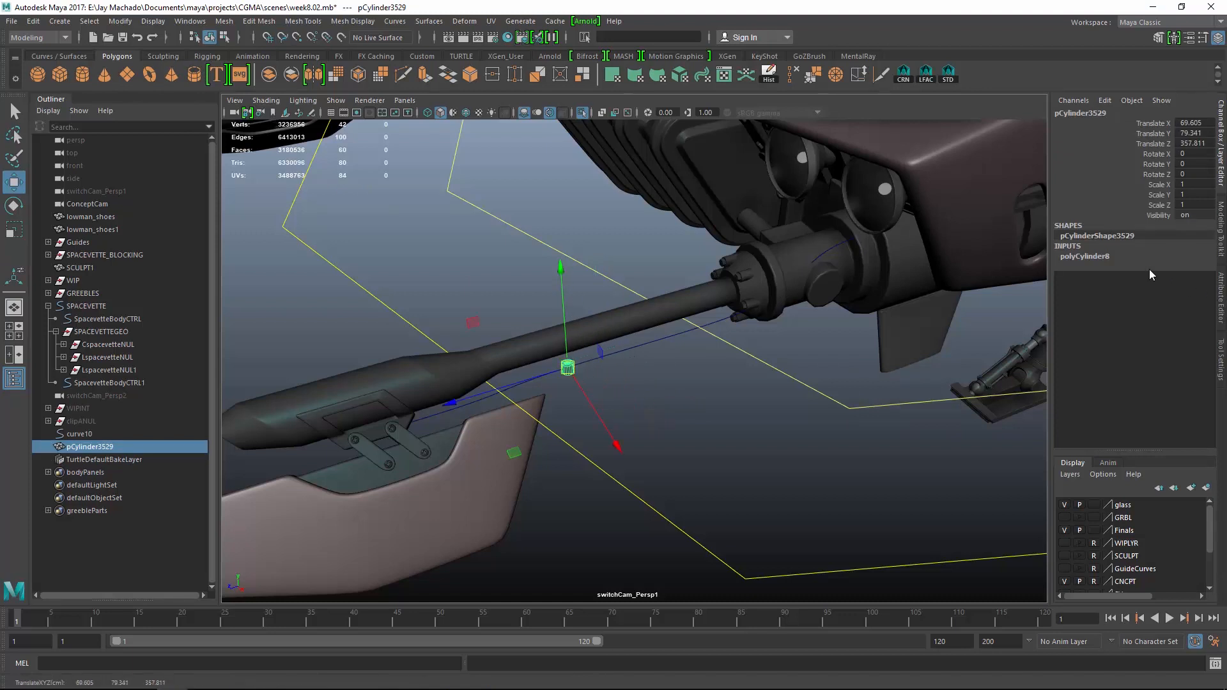
pyautogui.click(1107, 256)
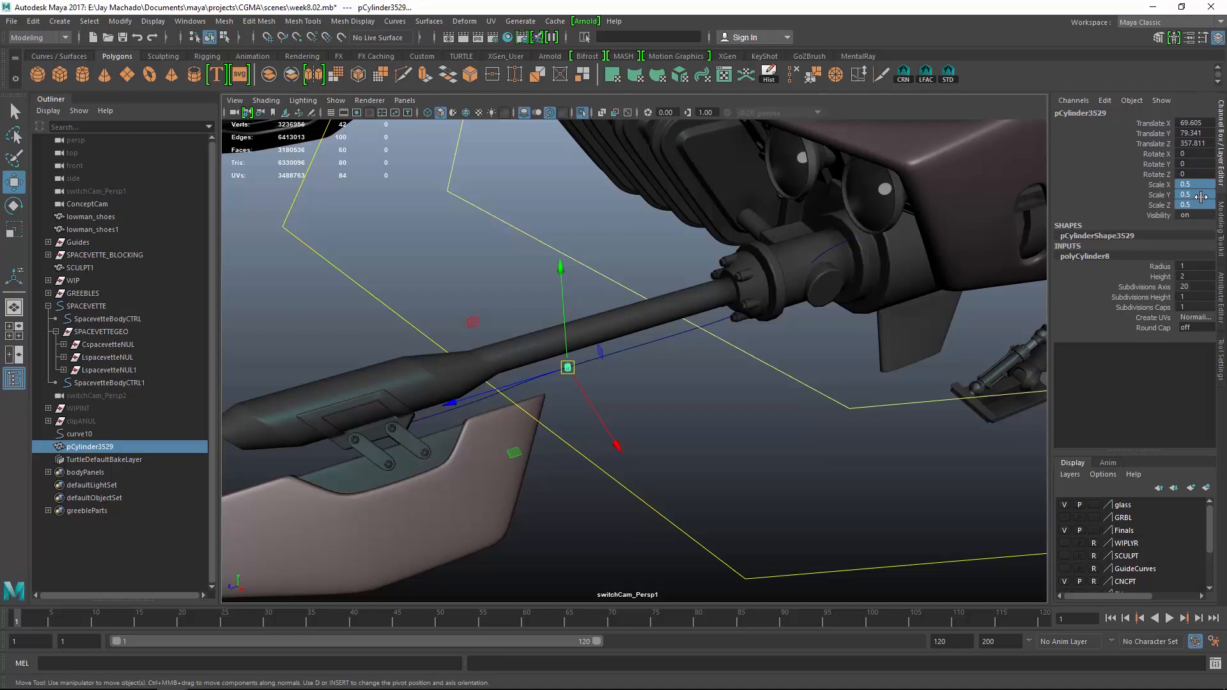
pyautogui.doubleClick(1192, 287)
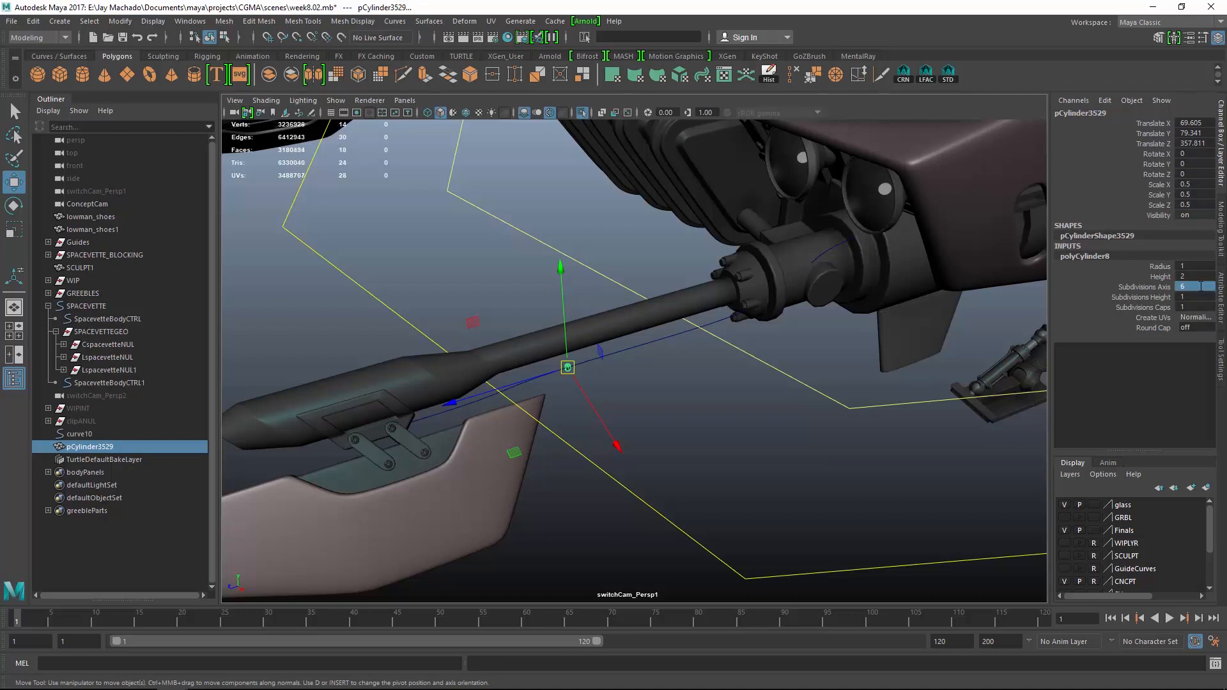
# Snap the cylinder's pivot to the center vertex of its top cap
pyautogui.keyDown('alt'); pyautogui.moveTo(516, 369); pyautogui.dragTo(536, 348, button='right'); pyautogui.keyUp('alt')
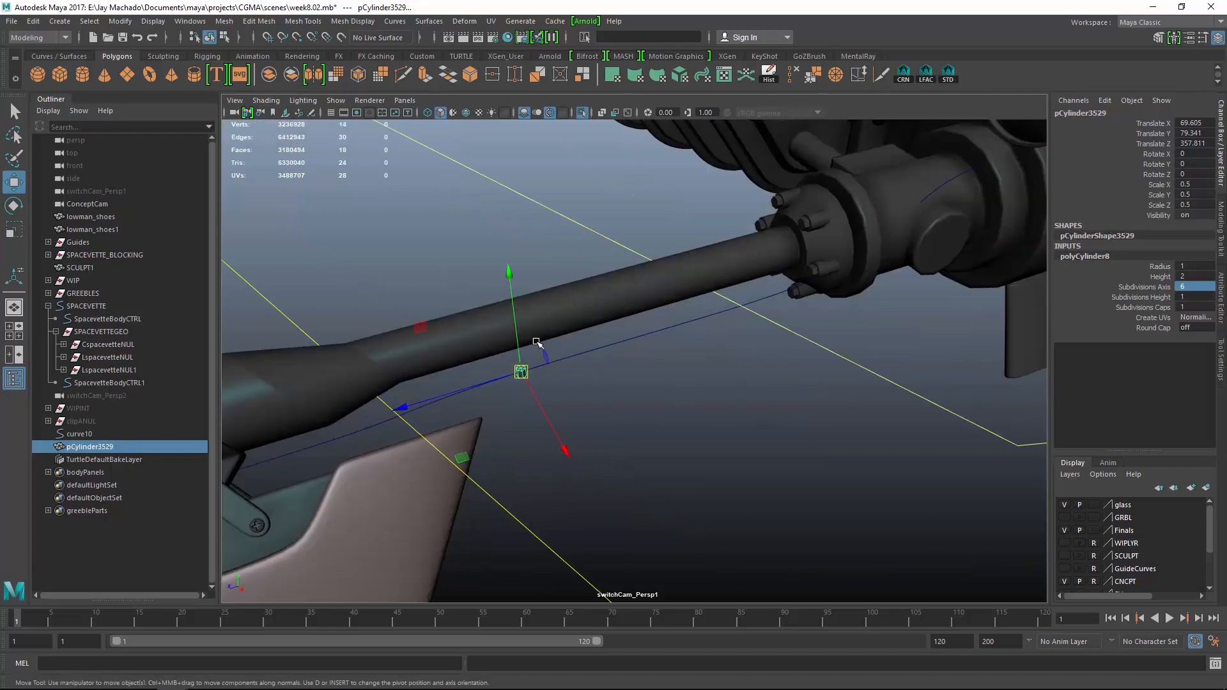
pyautogui.keyDown('alt'); pyautogui.moveTo(537, 348); pyautogui.dragTo(624, 359, button='middle'); pyautogui.keyUp('alt')
pyautogui.keyDown('alt'); pyautogui.moveTo(624, 359); pyautogui.dragTo(790, 454, button='right'); pyautogui.keyUp('alt')
pyautogui.keyDown('alt'); pyautogui.moveTo(697, 329); pyautogui.dragTo(663, 375, button='middle'); pyautogui.keyUp('alt')
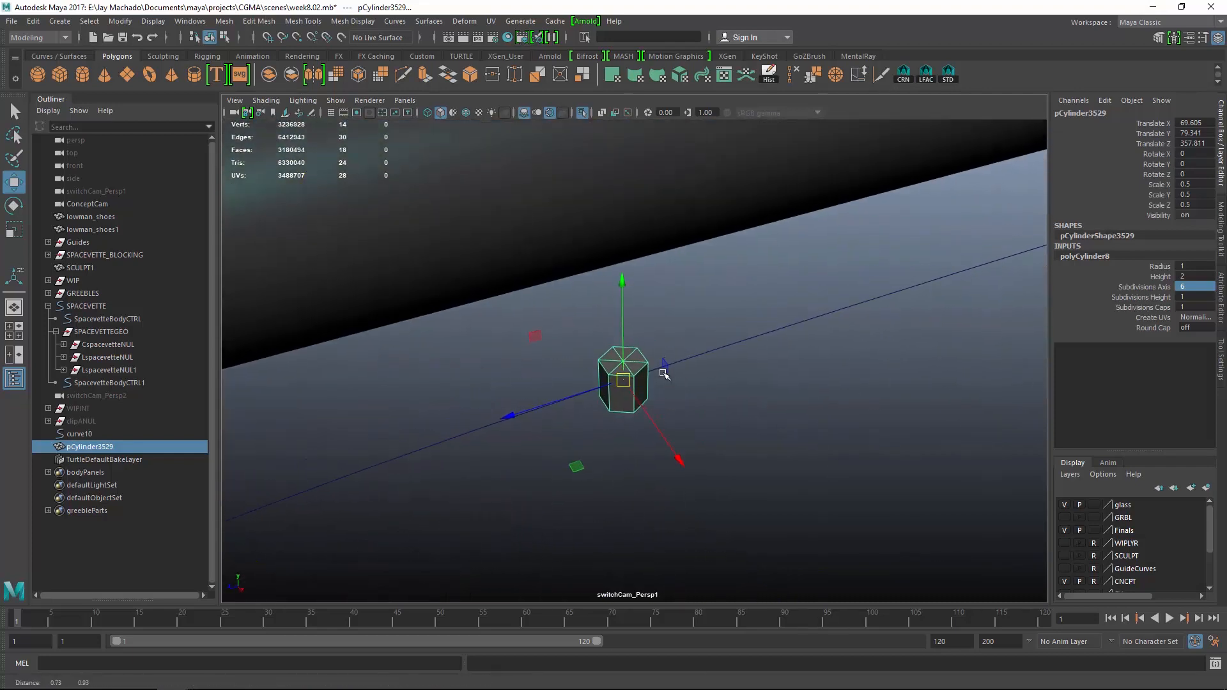
pyautogui.keyDown('alt'); pyautogui.moveTo(663, 375); pyautogui.dragTo(748, 423, button='right'); pyautogui.keyUp('alt')
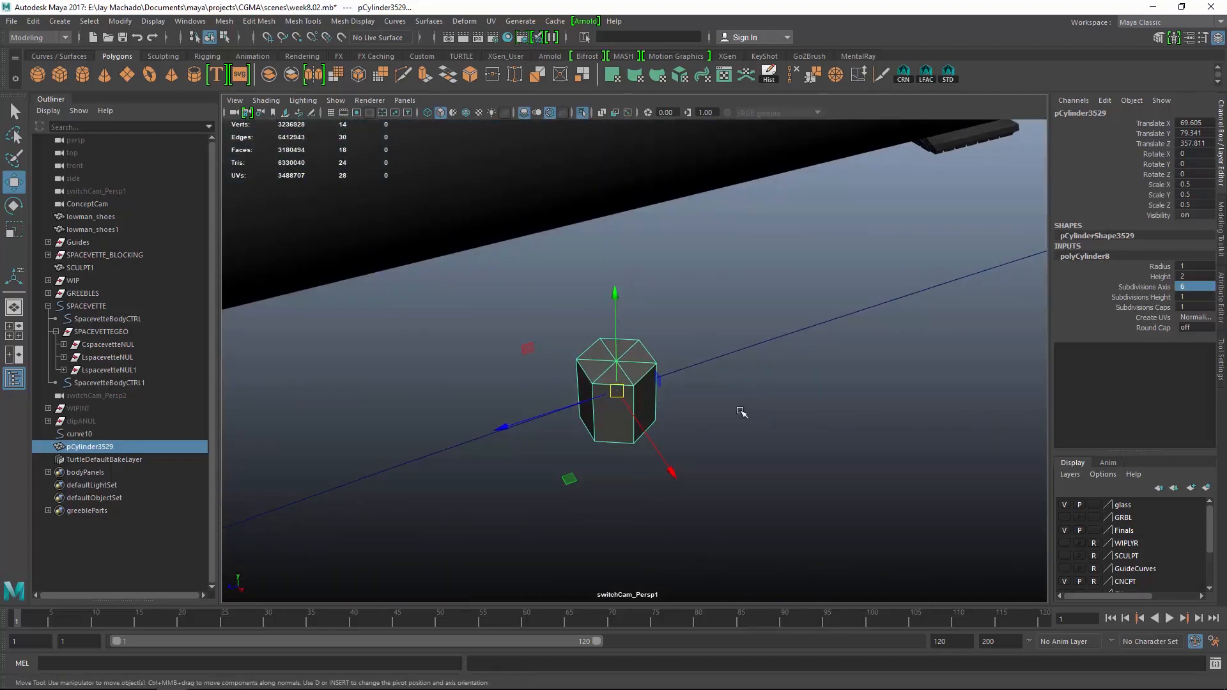
pyautogui.press('d')
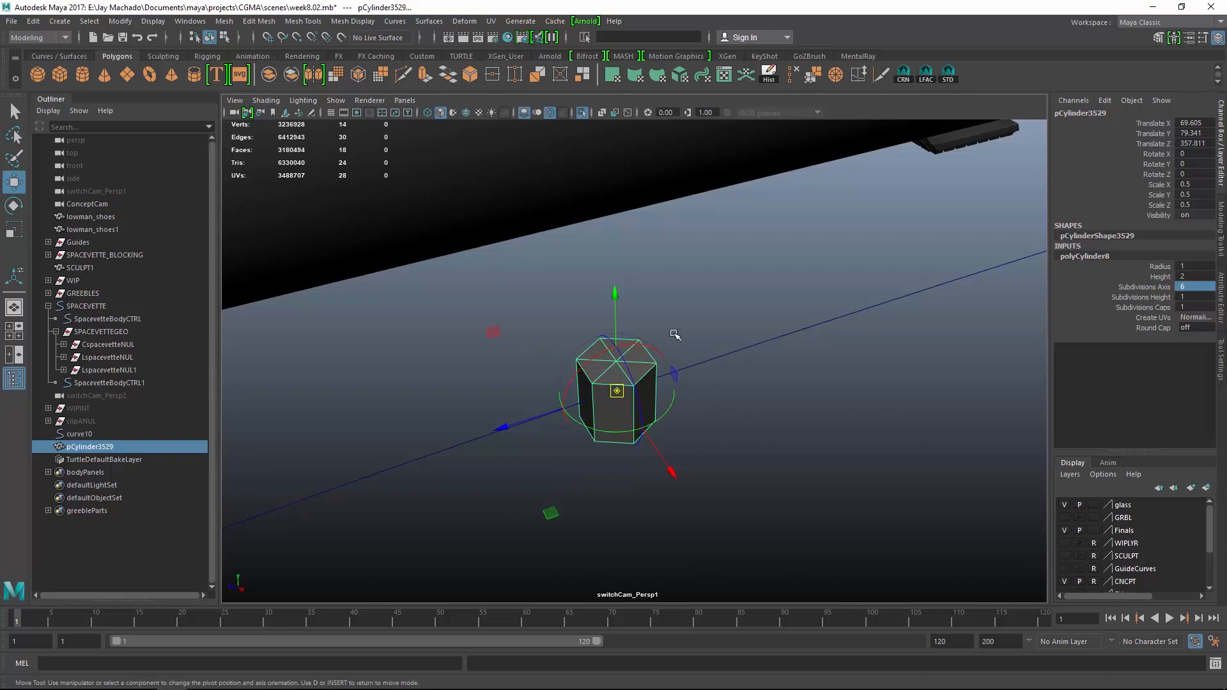
pyautogui.press('v')
pyautogui.moveTo(673, 333); pyautogui.dragTo(615, 364, button='middle')
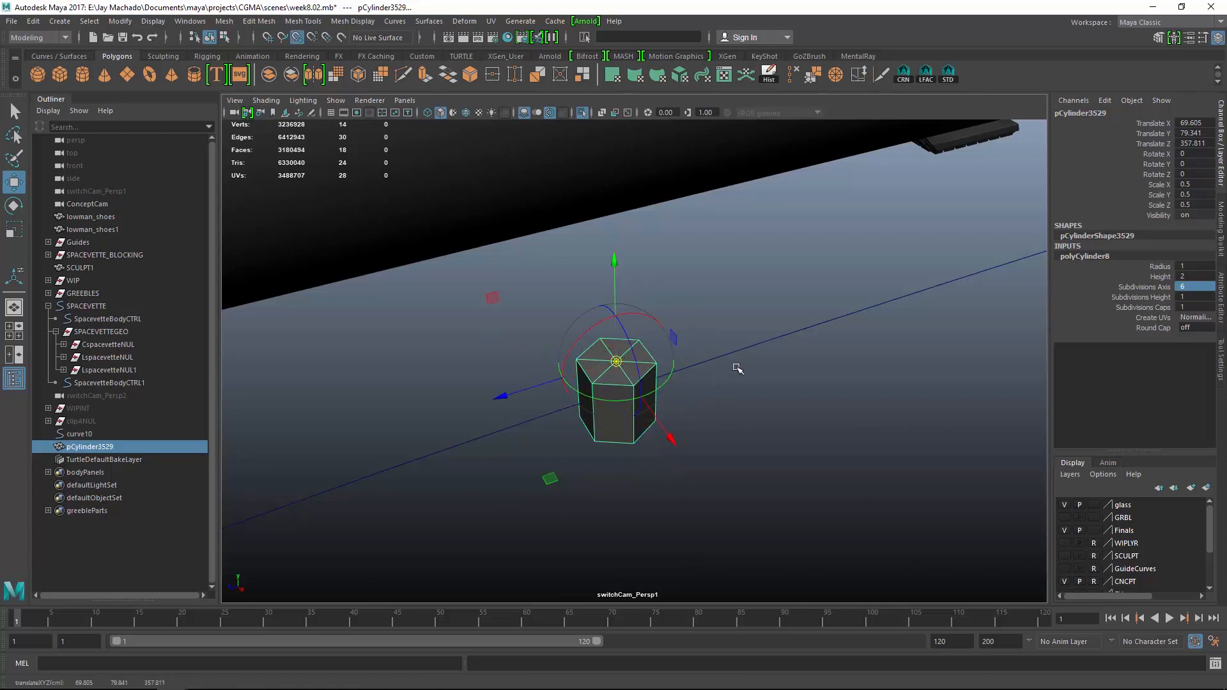
pyautogui.press('d')
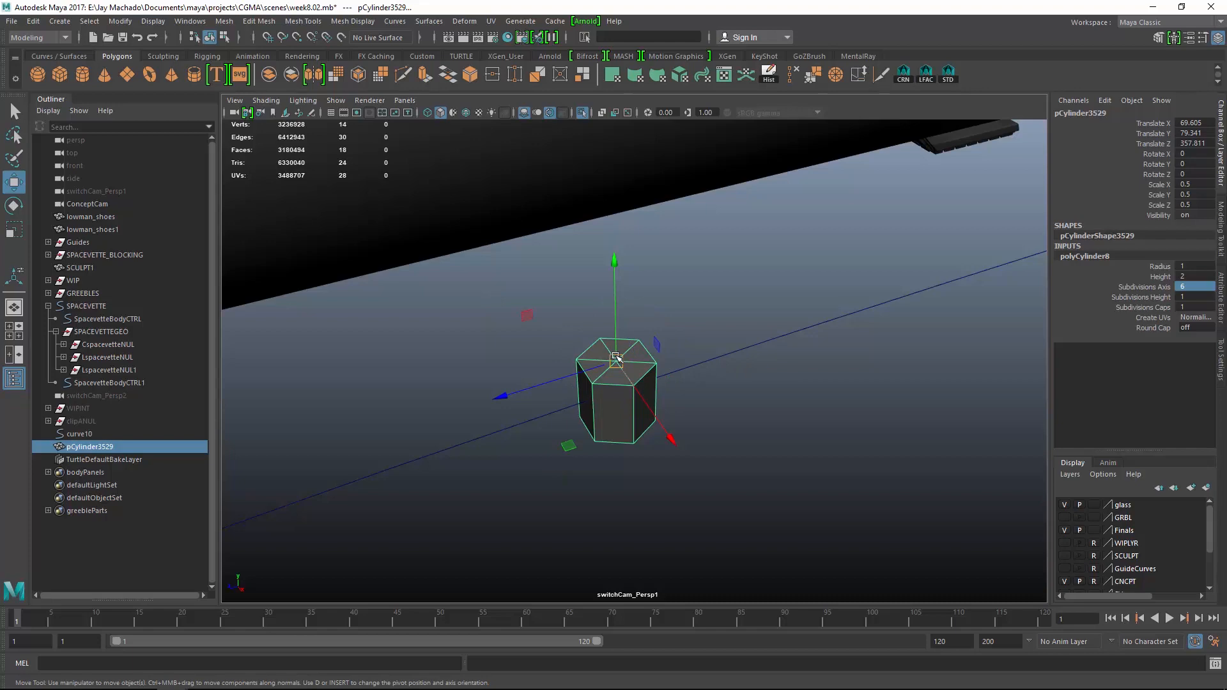
# Snap the cylinder along the curve to the curve's start point at the fin bracket
pyautogui.moveTo(616, 357); pyautogui.dragTo(544, 341)
pyautogui.scroll(-6, 536, 343)
pyautogui.keyDown('alt'); pyautogui.moveTo(537, 343); pyautogui.dragTo(614, 227, button='middle'); pyautogui.keyUp('alt')
pyautogui.keyDown('alt'); pyautogui.moveTo(526, 248); pyautogui.dragTo(601, 350); pyautogui.keyUp('alt')
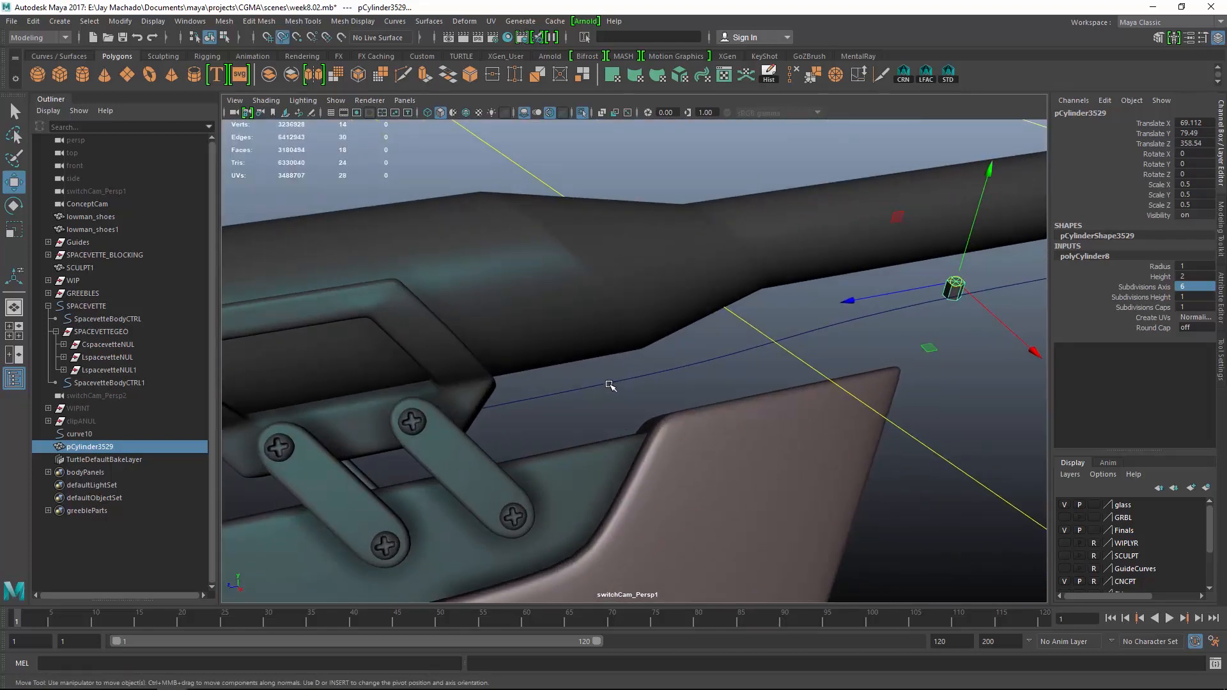
pyautogui.moveTo(610, 386); pyautogui.dragTo(515, 396, button='middle')
pyautogui.moveTo(290, 415); pyautogui.dragTo(293, 415, button='middle')
# Set the cylinder's X rotation to -90 so it lies in line with the start of the curve
pyautogui.keyDown('alt'); pyautogui.moveTo(649, 329); pyautogui.dragTo(759, 312); pyautogui.keyUp('alt')
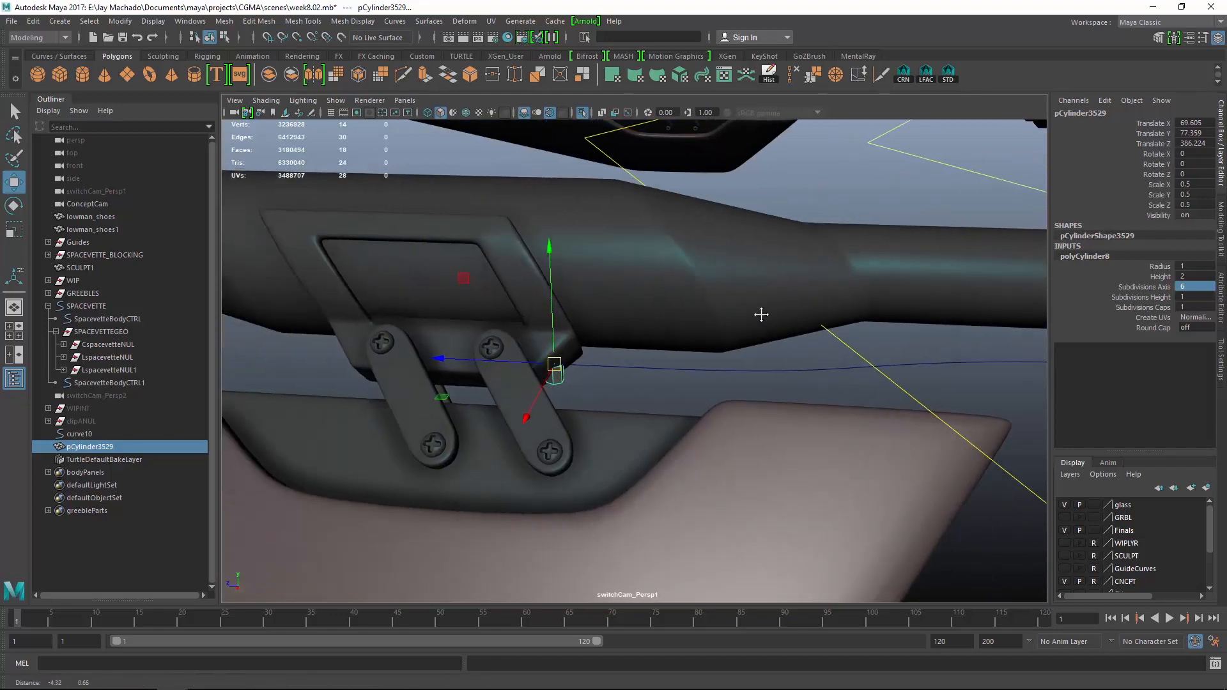
pyautogui.keyDown('alt'); pyautogui.moveTo(761, 312); pyautogui.dragTo(809, 364, button='middle'); pyautogui.keyUp('alt')
pyautogui.scroll(5, 813, 370)
pyautogui.keyDown('alt'); pyautogui.moveTo(814, 369); pyautogui.dragTo(741, 337); pyautogui.keyUp('alt')
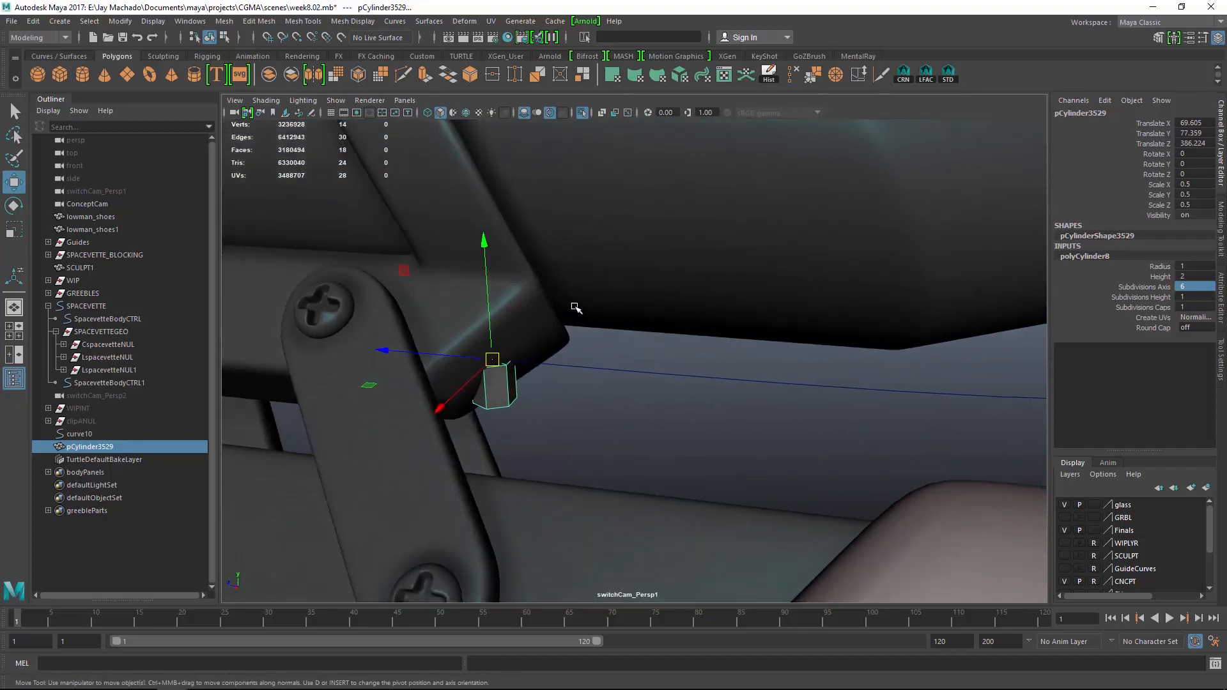
pyautogui.press('e')
pyautogui.moveTo(562, 282); pyautogui.dragTo(492, 377)
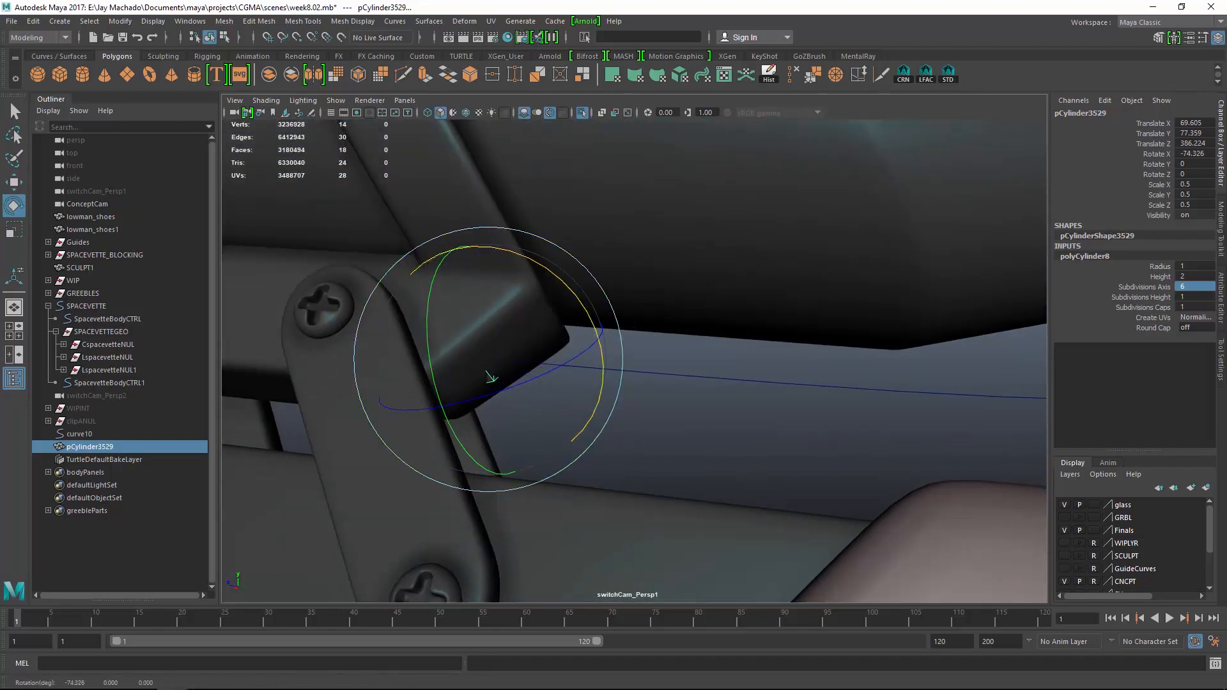
pyautogui.write('90')
pyautogui.press('Return')
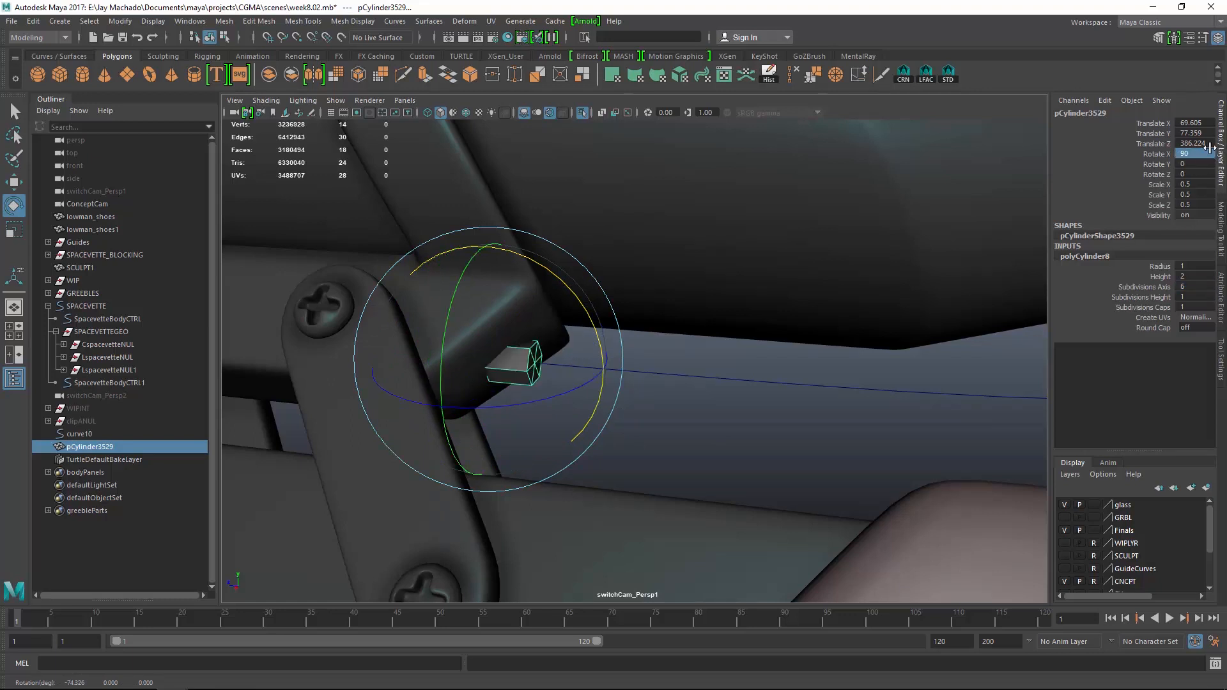
pyautogui.write('-90')
pyautogui.press('Return')
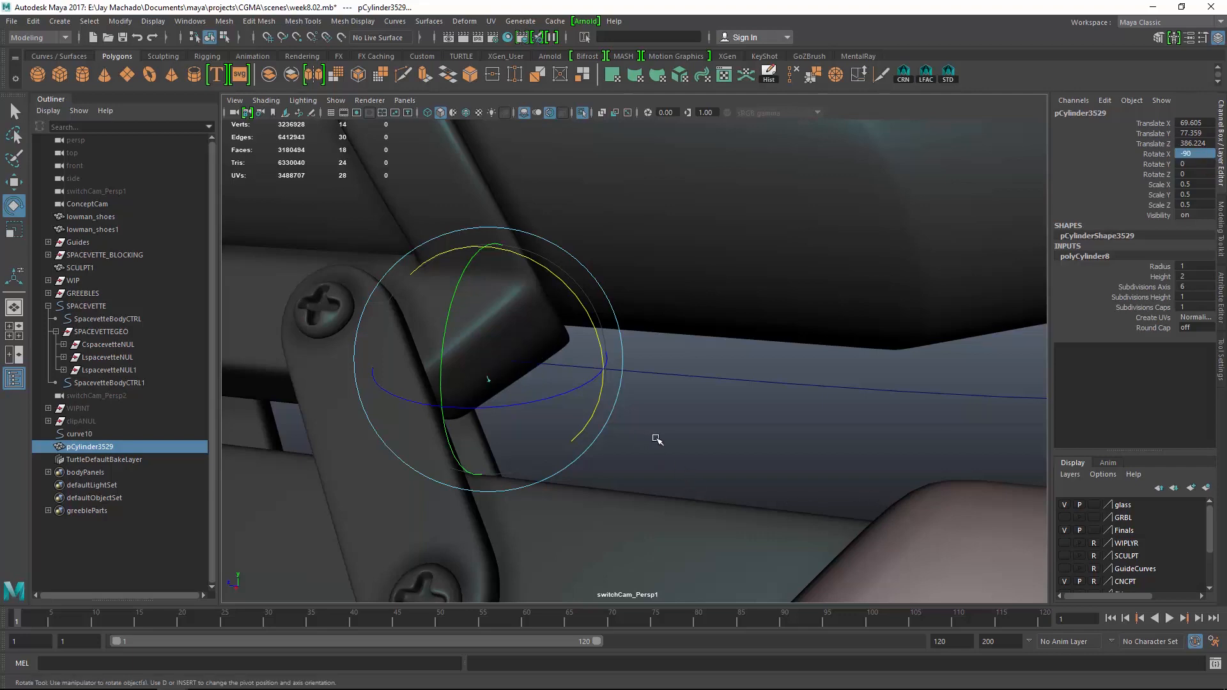
# Extrude the cylinder's end cap faces that point toward the cannon housing along curve10
pyautogui.press('4')
pyautogui.moveTo(674, 440)
pyautogui.keyDown('alt'); pyautogui.mouseDown()
pyautogui.moveTo(673, 452)
pyautogui.moveTo(700, 457)
pyautogui.moveTo(666, 421)
pyautogui.mouseUp(); pyautogui.keyUp('alt')
pyautogui.press('q')
pyautogui.rightClick(686, 421)
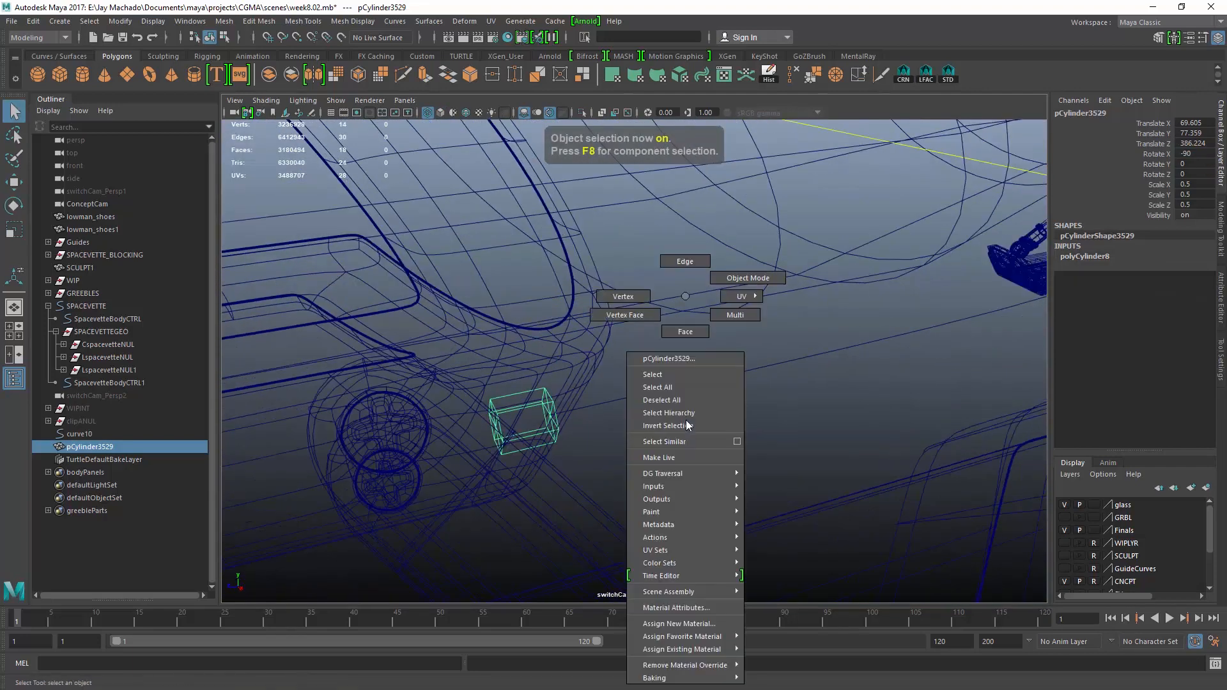
pyautogui.click(685, 332)
pyautogui.moveTo(691, 329); pyautogui.dragTo(541, 475)
pyautogui.keyDown('ctrl'); pyautogui.moveTo(448, 336); pyautogui.dragTo(531, 497); pyautogui.keyUp('ctrl')
pyautogui.keyDown('shift'); pyautogui.click(680, 385); pyautogui.keyUp('shift')
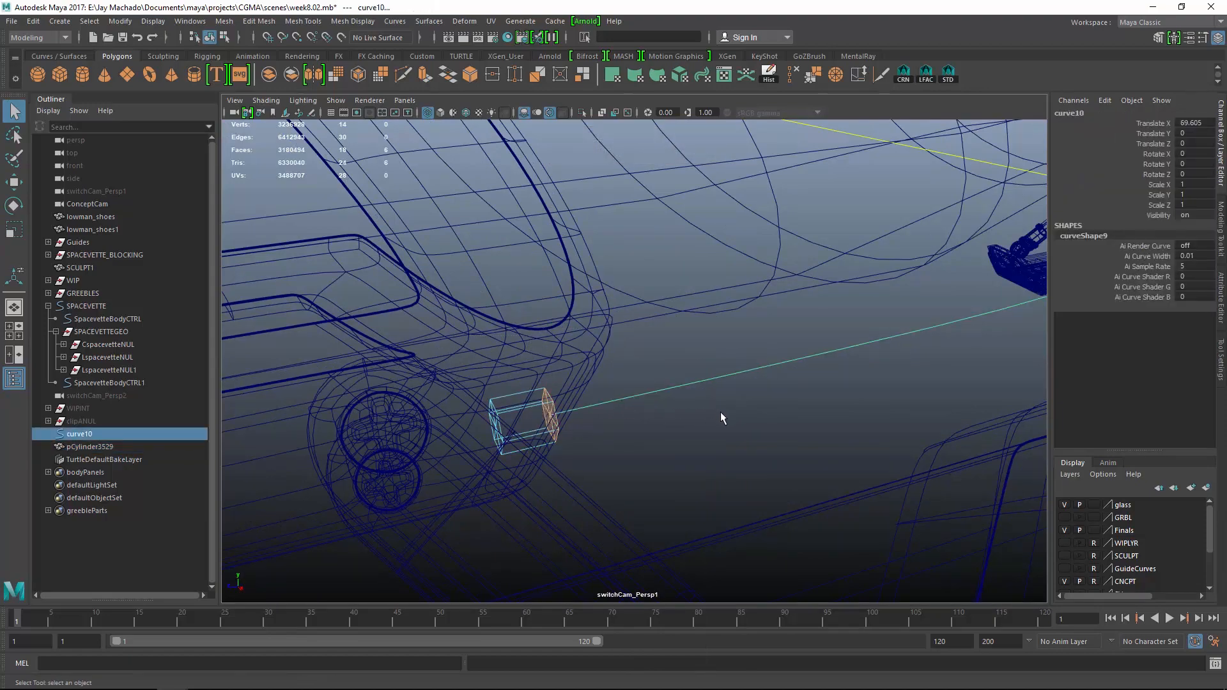
pyautogui.keyDown('alt'); pyautogui.moveTo(721, 418); pyautogui.dragTo(469, 353, button='right'); pyautogui.keyUp('alt')
pyautogui.keyDown('alt'); pyautogui.moveTo(469, 352); pyautogui.dragTo(829, 391); pyautogui.keyUp('alt')
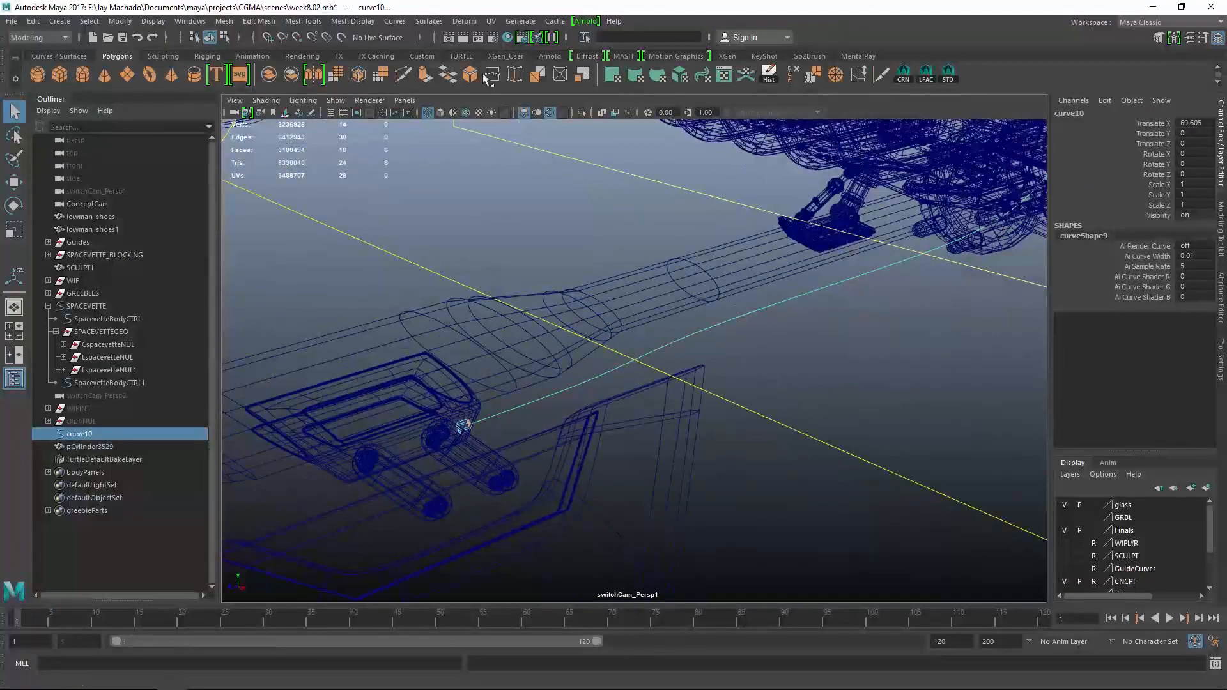
pyautogui.click(425, 72)
pyautogui.moveTo(754, 358)
pyautogui.keyDown('alt'); pyautogui.mouseDown()
pyautogui.moveTo(705, 345)
pyautogui.moveTo(753, 411)
pyautogui.moveTo(739, 416)
pyautogui.mouseUp(); pyautogui.keyUp('alt')
pyautogui.press('5')
pyautogui.press('F8')
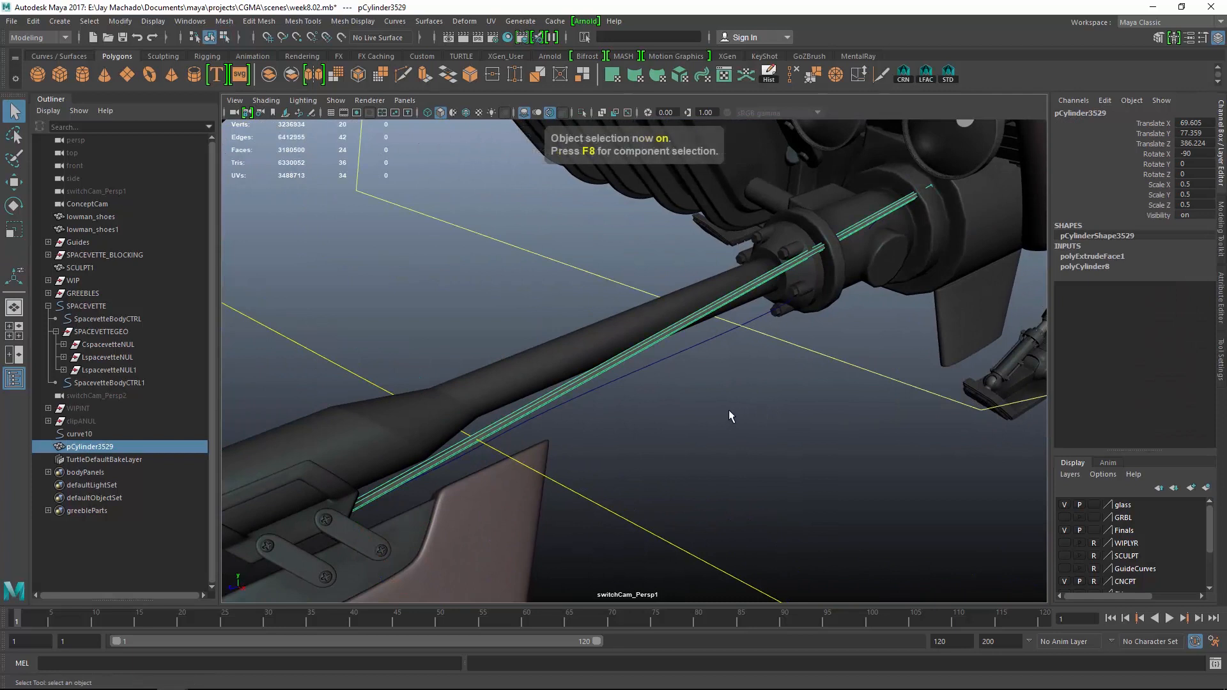
# Set the divisions of the polyExtrudeFace1 extrusion to 25 so the cable follows the curve
pyautogui.click(1105, 255)
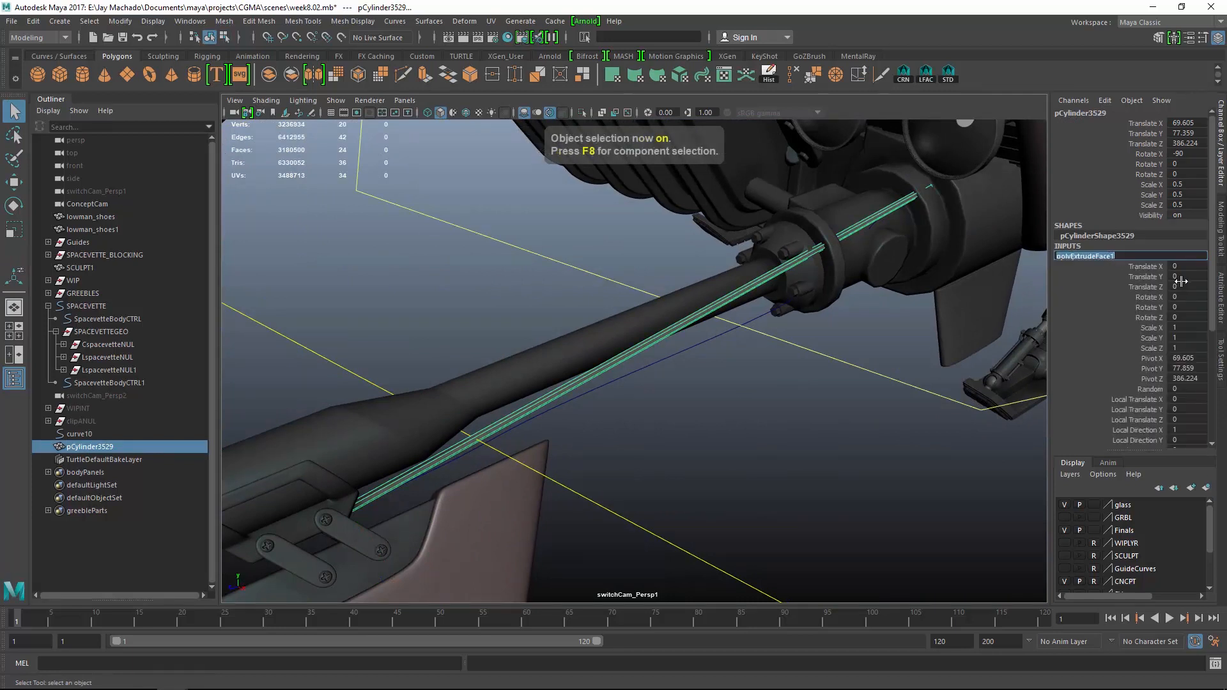
pyautogui.moveTo(1211, 320); pyautogui.dragTo(1220, 432)
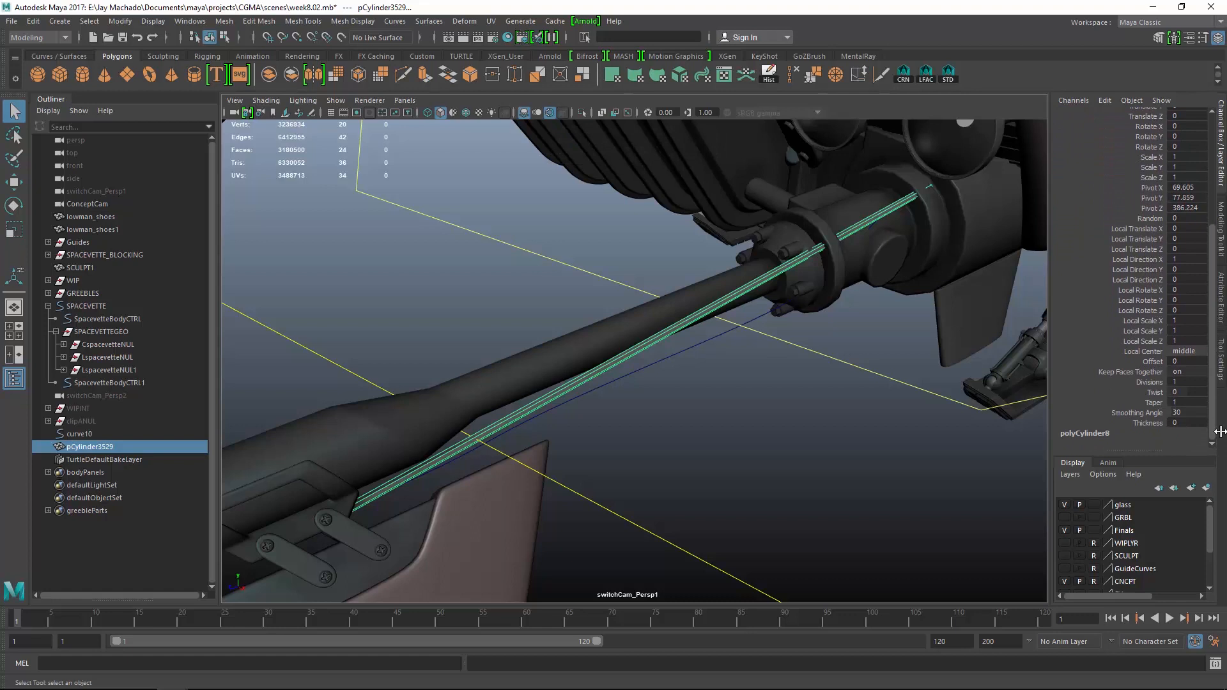
pyautogui.click(1150, 383)
pyautogui.moveTo(740, 419); pyautogui.dragTo(862, 423, button='middle')
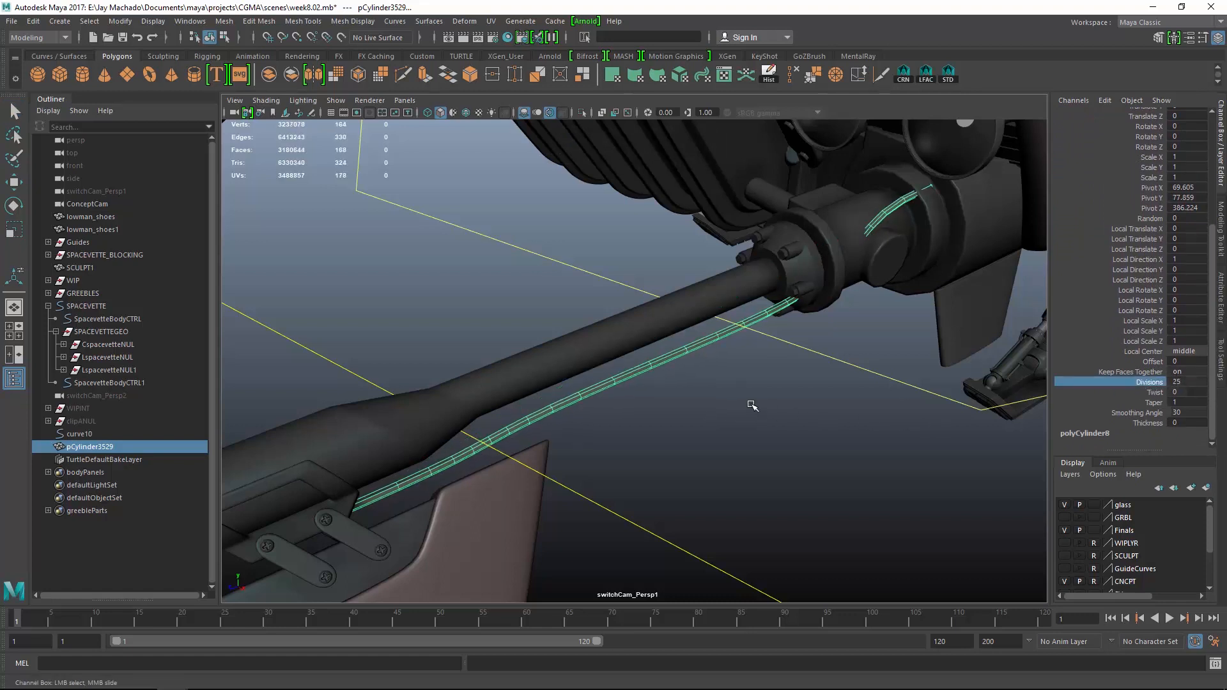
# Display the control vertices of curve10 for editing and show the scene in wireframe
pyautogui.keyDown('alt'); pyautogui.moveTo(786, 439); pyautogui.dragTo(765, 419); pyautogui.keyUp('alt')
pyautogui.keyDown('alt'); pyautogui.moveTo(764, 419); pyautogui.dragTo(698, 422, button='right'); pyautogui.keyUp('alt')
pyautogui.keyDown('alt'); pyautogui.moveTo(699, 422); pyautogui.dragTo(689, 425); pyautogui.keyUp('alt')
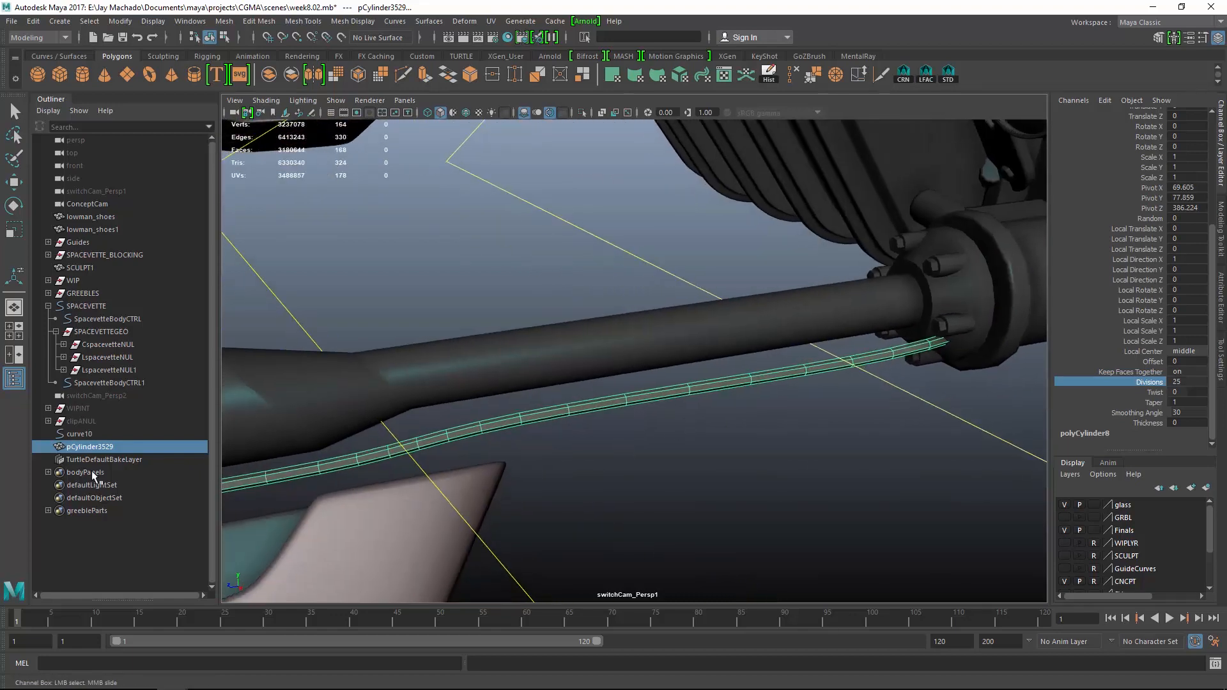
pyautogui.click(87, 434)
pyautogui.moveTo(672, 460); pyautogui.dragTo(615, 345, button='right')
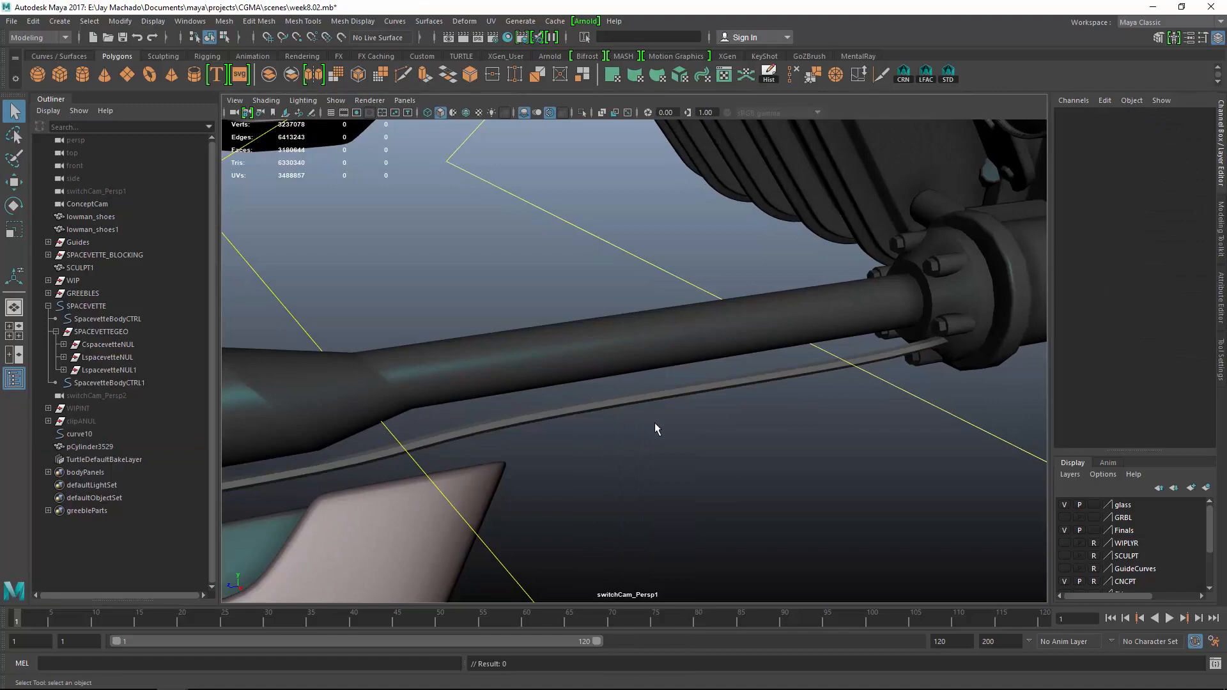
pyautogui.press('4')
# Move curve10's control vertex 4 beneath the middle of the cannon barrel so the cable sits close against the barrel
pyautogui.keyDown('alt'); pyautogui.moveTo(635, 443); pyautogui.dragTo(539, 374); pyautogui.keyUp('alt')
pyautogui.moveTo(616, 435); pyautogui.dragTo(540, 374)
pyautogui.keyDown('alt'); pyautogui.moveTo(543, 377); pyautogui.dragTo(744, 353); pyautogui.keyUp('alt')
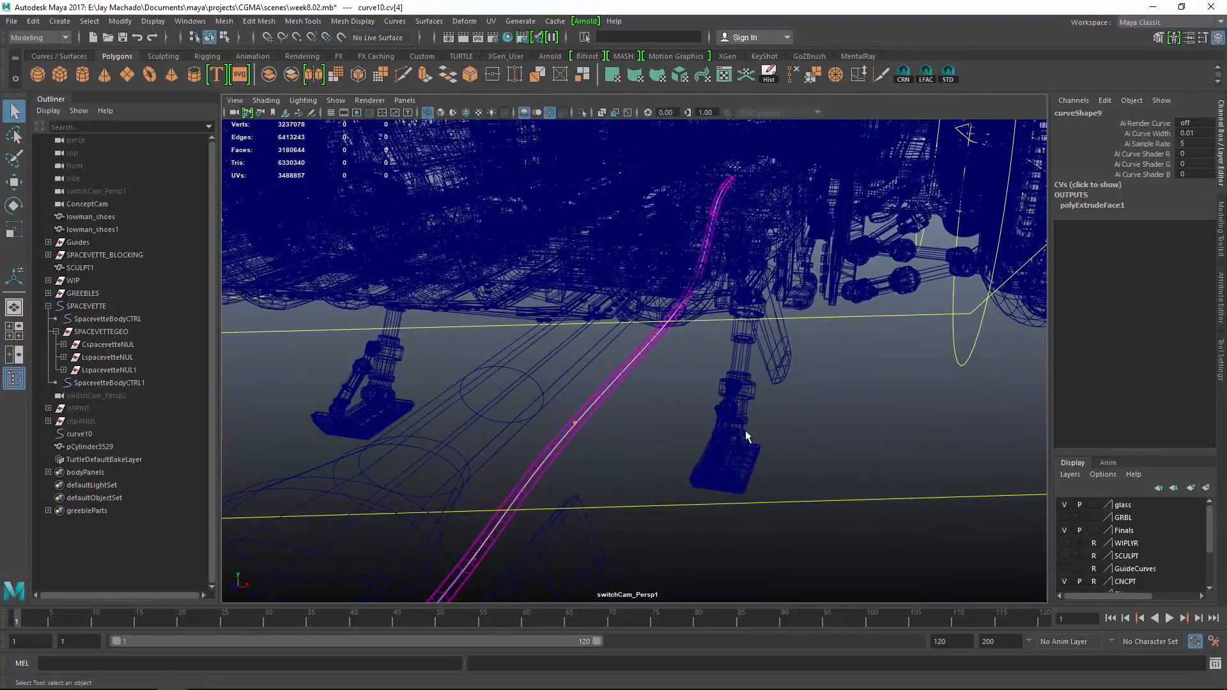
pyautogui.press('w')
pyautogui.press('5')
pyautogui.moveTo(630, 444)
pyautogui.keyDown('alt'); pyautogui.mouseDown()
pyautogui.moveTo(743, 404)
pyautogui.moveTo(609, 328)
pyautogui.moveTo(466, 362)
pyautogui.mouseUp(); pyautogui.keyUp('alt')
pyautogui.keyDown('alt'); pyautogui.moveTo(576, 380); pyautogui.dragTo(474, 284); pyautogui.keyUp('alt')
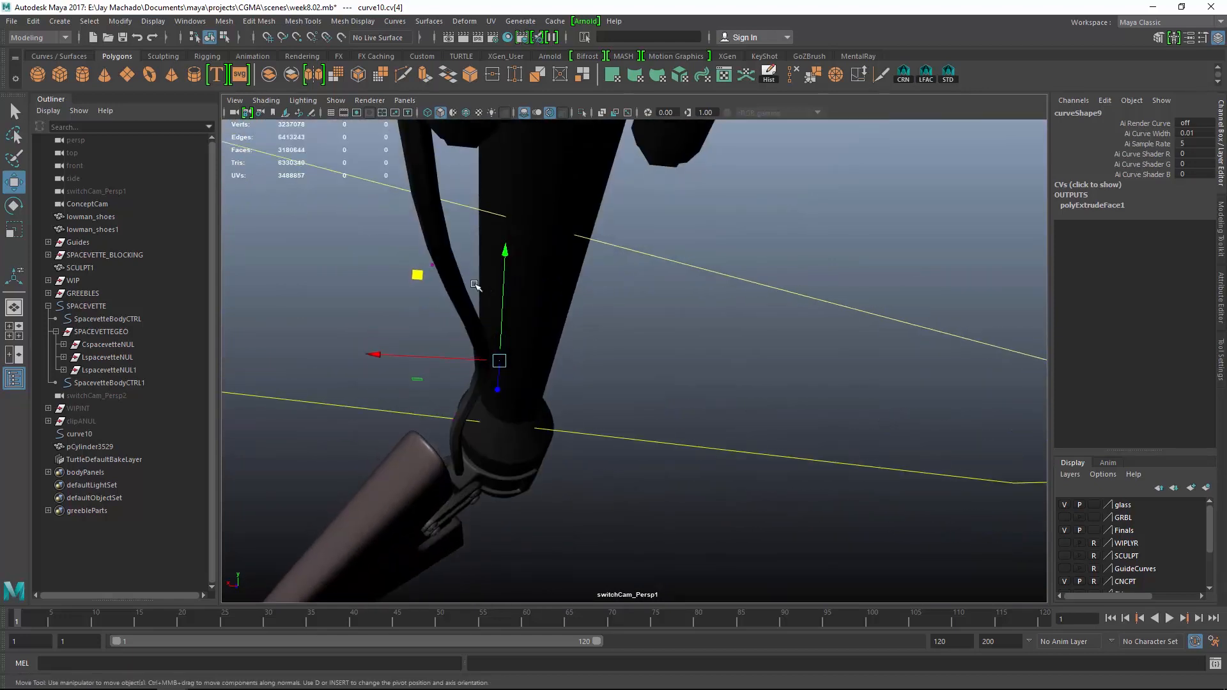
pyautogui.moveTo(419, 276); pyautogui.dragTo(473, 289, button='middle')
pyautogui.moveTo(473, 289); pyautogui.dragTo(594, 324)
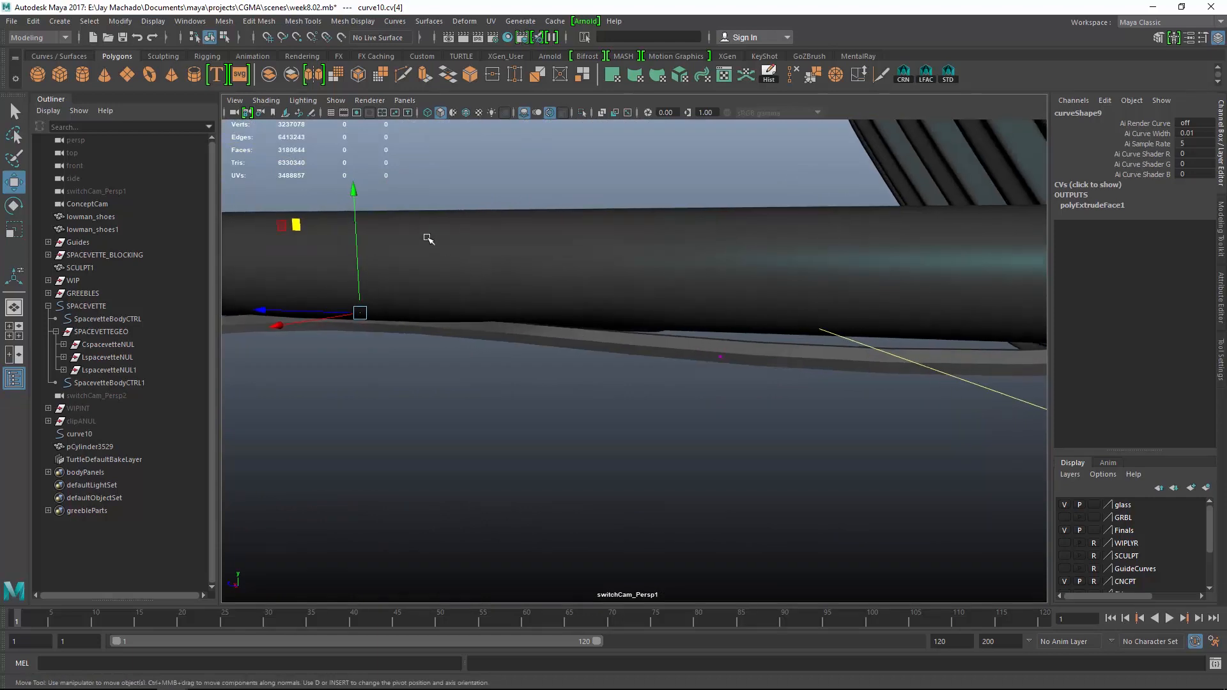
pyautogui.moveTo(360, 201); pyautogui.dragTo(359, 212)
# Shift curve10's control vertices 5 to 10 slightly along X toward the barrel's centreline, working from the bottom orthographic view
pyautogui.moveTo(620, 307); pyautogui.dragTo(897, 308)
pyautogui.keyDown('alt'); pyautogui.moveTo(897, 308); pyautogui.dragTo(850, 339, button='right'); pyautogui.keyUp('alt')
pyautogui.keyDown('alt'); pyautogui.moveTo(900, 363); pyautogui.dragTo(835, 267, button='middle'); pyautogui.keyUp('alt')
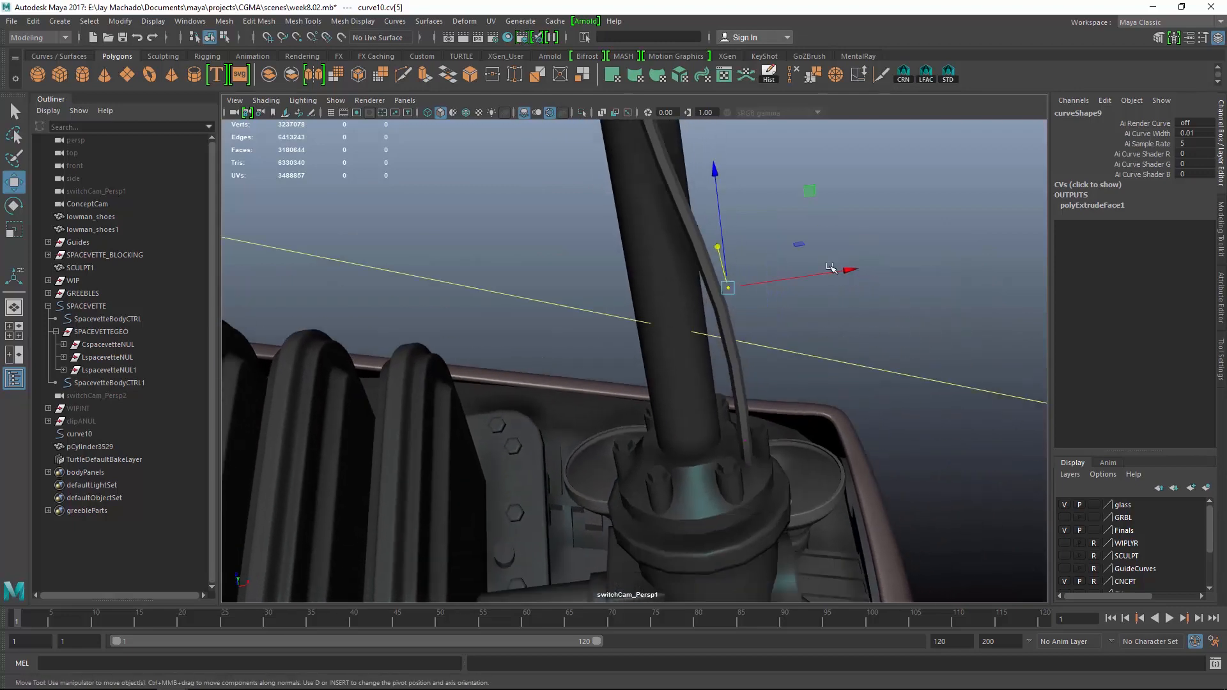
pyautogui.keyDown('alt'); pyautogui.moveTo(835, 267); pyautogui.dragTo(737, 301); pyautogui.keyUp('alt')
pyautogui.keyDown('alt'); pyautogui.moveTo(737, 300); pyautogui.dragTo(695, 266, button='right'); pyautogui.keyUp('alt')
pyautogui.keyDown('alt'); pyautogui.moveTo(695, 266); pyautogui.dragTo(686, 303, button='middle'); pyautogui.keyUp('alt')
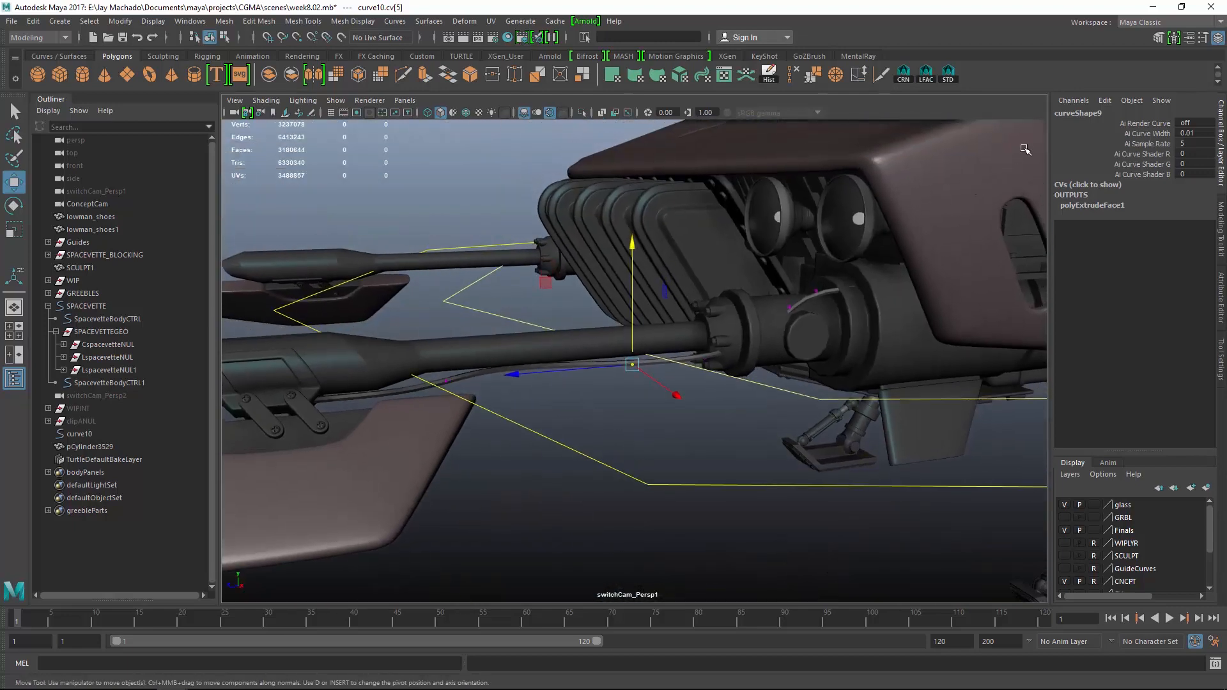
pyautogui.moveTo(1025, 148); pyautogui.dragTo(566, 473)
pyautogui.keyDown('alt'); pyautogui.moveTo(707, 466); pyautogui.dragTo(793, 277); pyautogui.keyUp('alt')
pyautogui.keyDown('alt'); pyautogui.moveTo(793, 276); pyautogui.dragTo(797, 328); pyautogui.keyUp('alt')
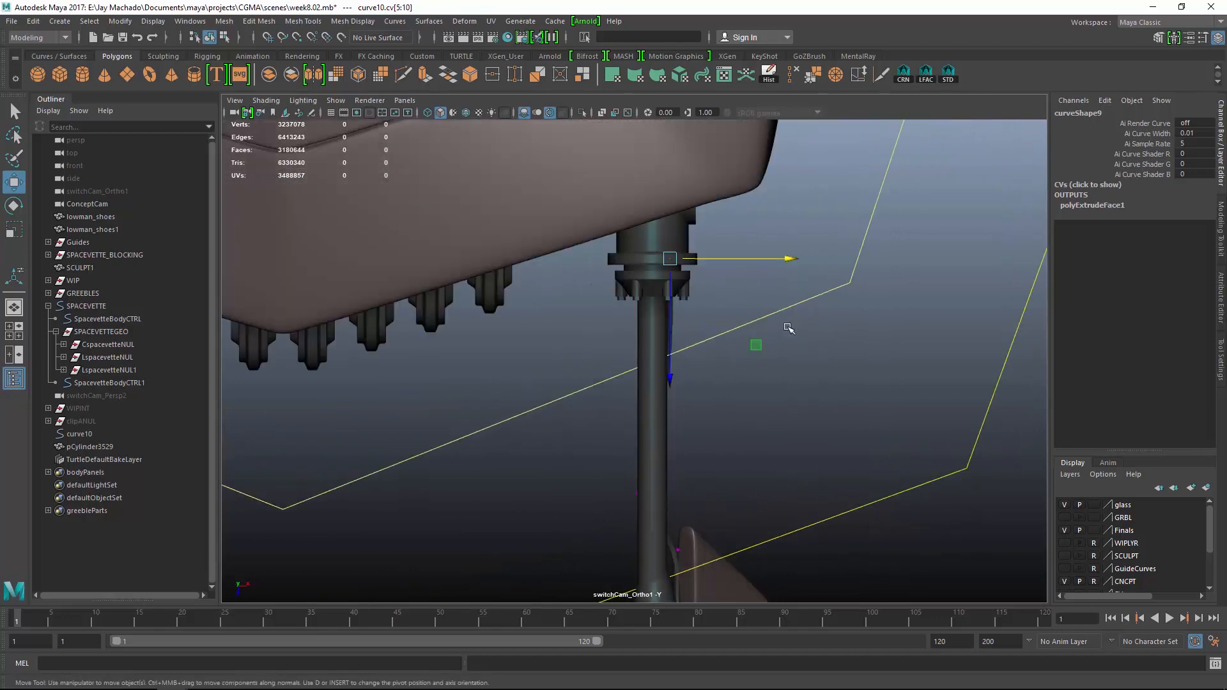
pyautogui.press('4')
pyautogui.keyDown('alt'); pyautogui.moveTo(712, 307); pyautogui.dragTo(913, 416, button='right'); pyautogui.keyUp('alt')
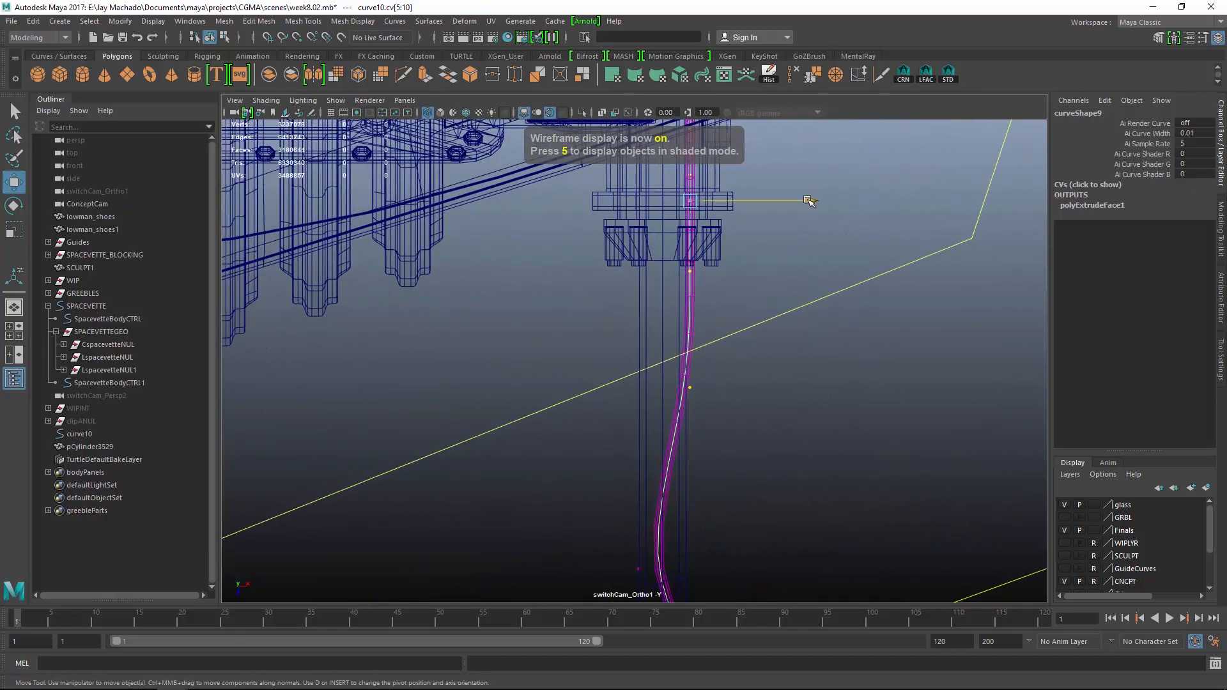
pyautogui.moveTo(807, 200); pyautogui.dragTo(781, 203)
# Move control vertex 4 along X to straighten the cable under the barrel, and inspect the result in shaded display
pyautogui.keyDown('alt'); pyautogui.moveTo(817, 333); pyautogui.dragTo(803, 211, button='middle'); pyautogui.keyUp('alt')
pyautogui.moveTo(568, 419); pyautogui.dragTo(659, 485)
pyautogui.moveTo(727, 448); pyautogui.dragTo(827, 339)
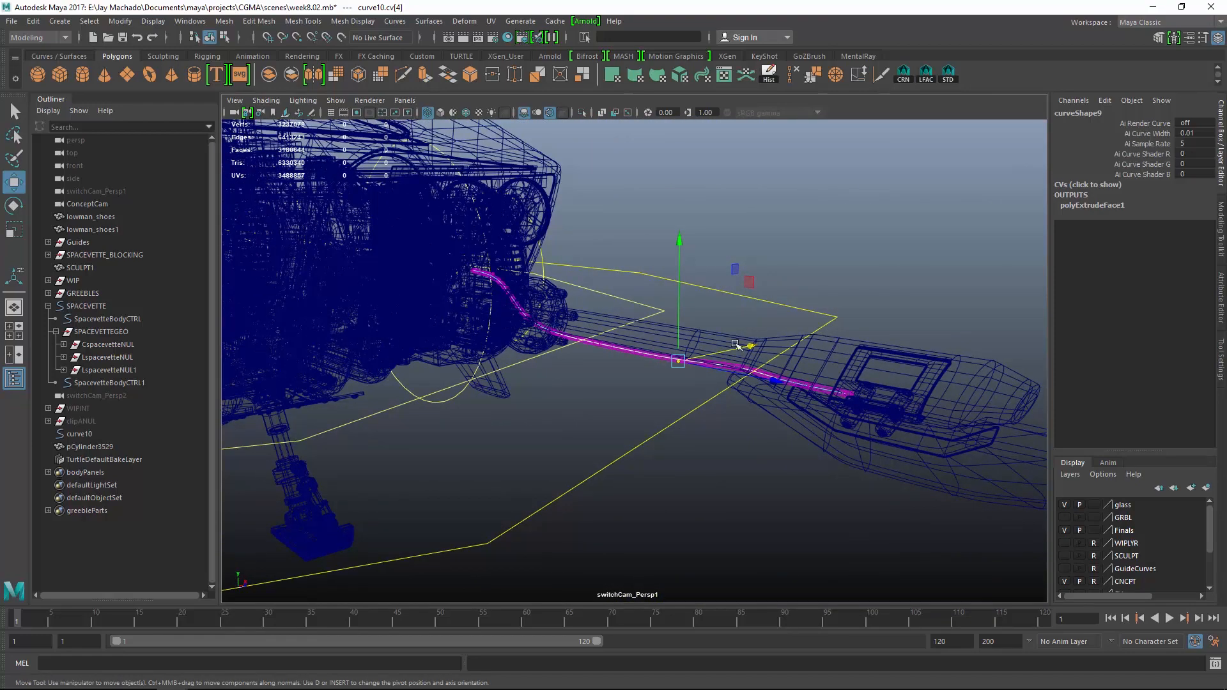
pyautogui.press('5')
pyautogui.moveTo(735, 346)
pyautogui.keyDown('alt'); pyautogui.mouseDown()
pyautogui.moveTo(696, 337)
pyautogui.moveTo(734, 329)
pyautogui.mouseUp(); pyautogui.keyUp('alt')
pyautogui.keyDown('alt'); pyautogui.moveTo(734, 328); pyautogui.dragTo(813, 394, button='right'); pyautogui.keyUp('alt')
pyautogui.keyDown('alt'); pyautogui.moveTo(814, 394); pyautogui.dragTo(741, 380); pyautogui.keyUp('alt')
pyautogui.keyDown('alt'); pyautogui.moveTo(742, 381); pyautogui.dragTo(735, 400, button='middle'); pyautogui.keyUp('alt')
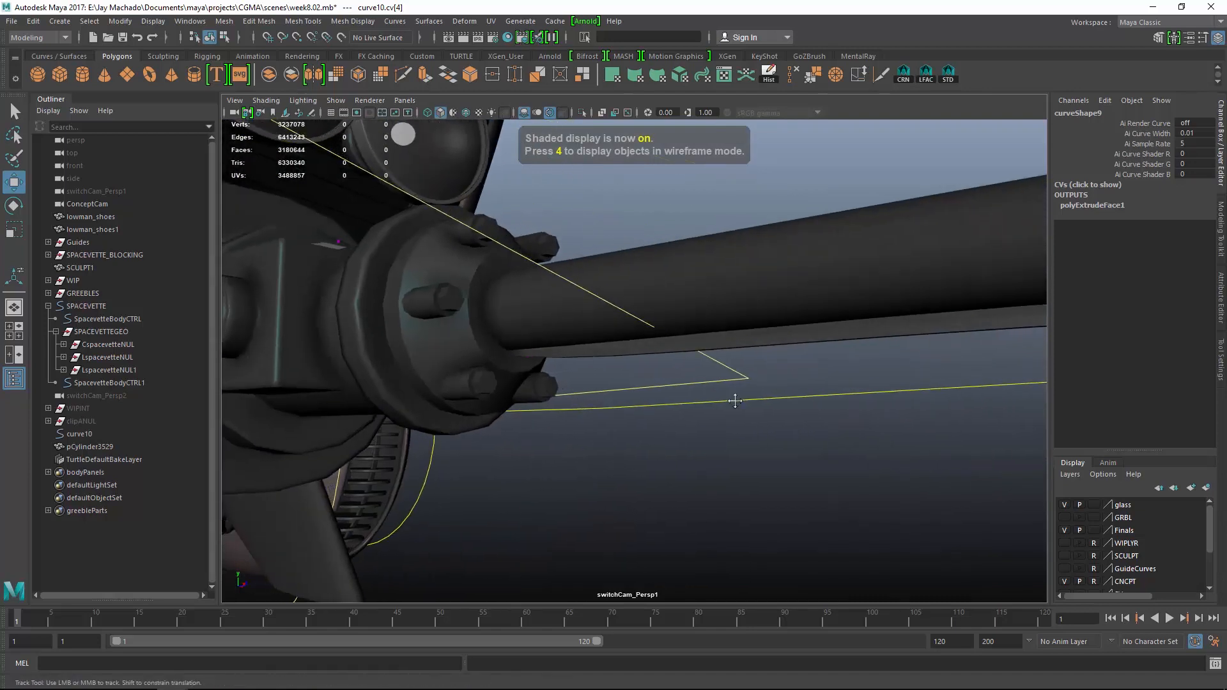
# Move curve10's control vertices 6 to 10 along X so the cable's rear section runs beside the cannon housing
pyautogui.moveTo(735, 401)
pyautogui.keyDown('alt'); pyautogui.mouseDown()
pyautogui.moveTo(548, 339)
pyautogui.moveTo(625, 381)
pyautogui.moveTo(658, 441)
pyautogui.moveTo(684, 414)
pyautogui.moveTo(769, 391)
pyautogui.moveTo(772, 416)
pyautogui.moveTo(699, 397)
pyautogui.mouseUp(); pyautogui.keyUp('alt')
pyautogui.press('5')
pyautogui.press('4')
pyautogui.keyDown('alt'); pyautogui.moveTo(791, 390); pyautogui.dragTo(676, 174); pyautogui.keyUp('alt')
pyautogui.moveTo(882, 440); pyautogui.dragTo(918, 495)
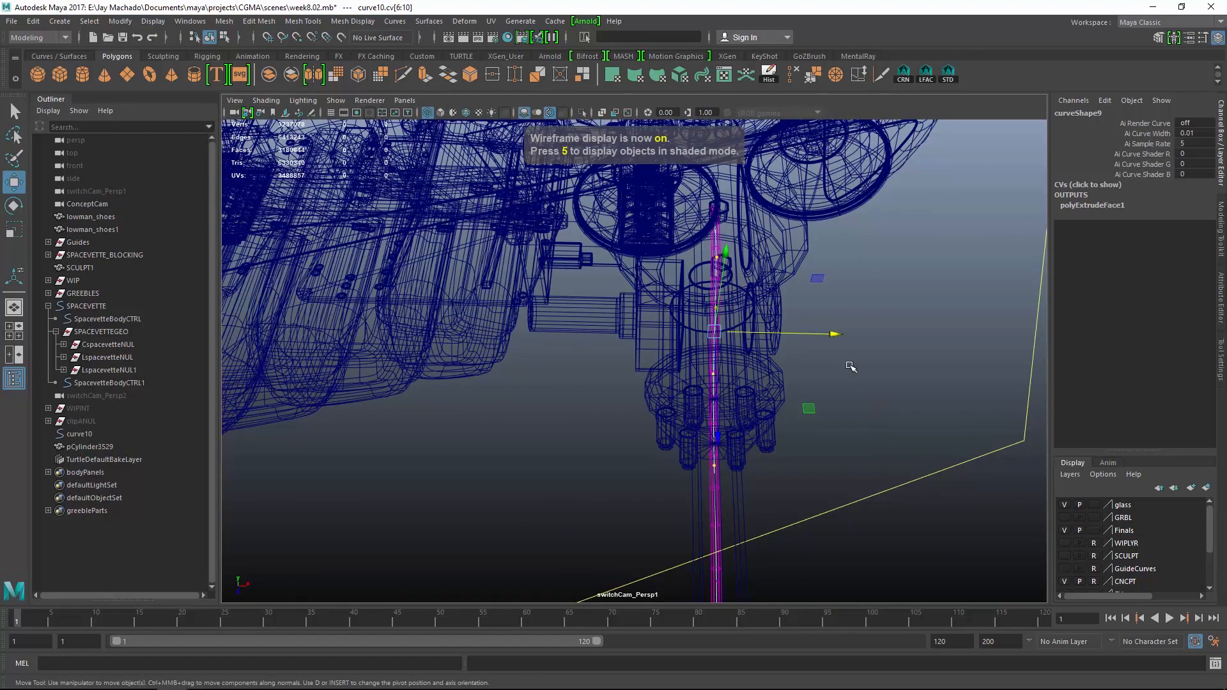
pyautogui.moveTo(831, 333); pyautogui.dragTo(740, 328)
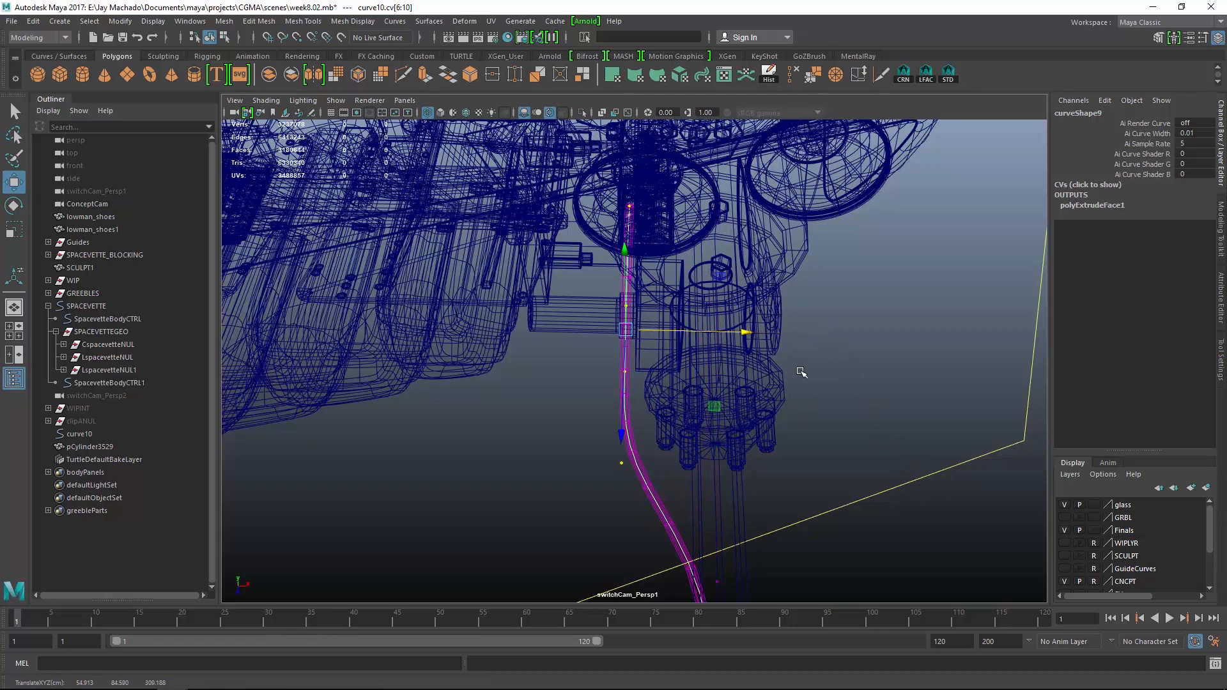
# Move control vertex 6 along X back toward the barrel so the cable passes in front of the bolted flange
pyautogui.press('5')
pyautogui.moveTo(776, 402)
pyautogui.keyDown('alt'); pyautogui.mouseDown()
pyautogui.moveTo(786, 358)
pyautogui.moveTo(775, 255)
pyautogui.moveTo(750, 298)
pyautogui.mouseUp(); pyautogui.keyUp('alt')
pyautogui.moveTo(624, 340); pyautogui.dragTo(664, 388)
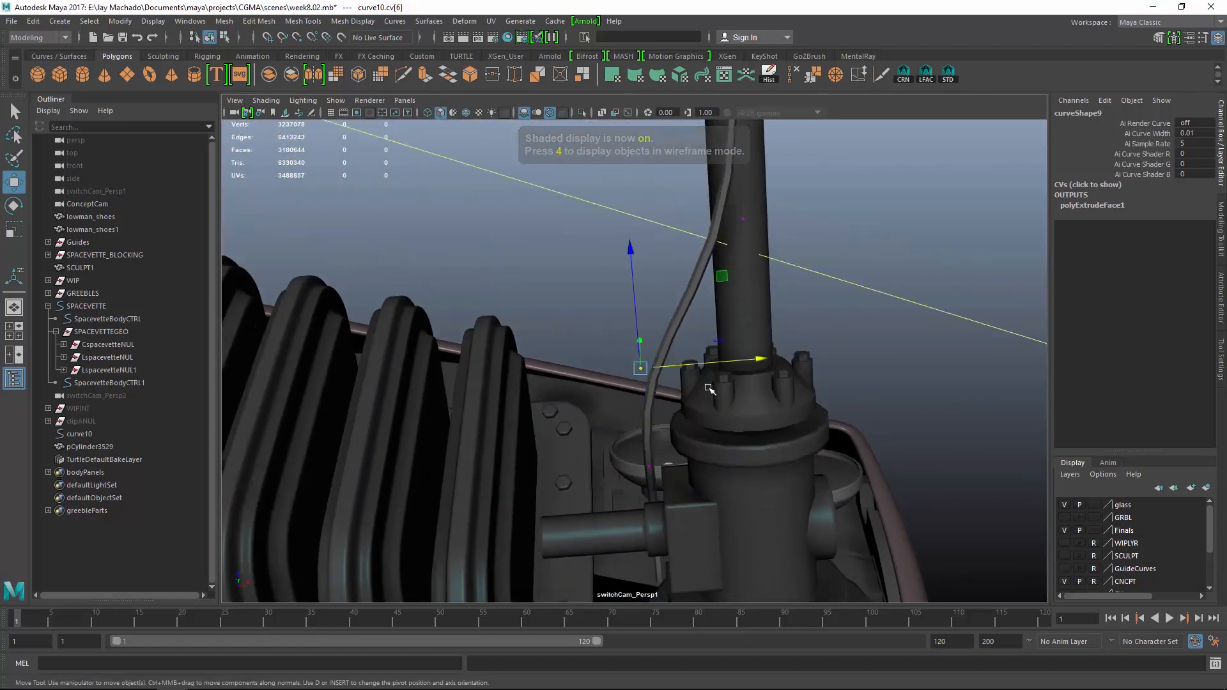
pyautogui.moveTo(763, 358); pyautogui.dragTo(839, 504)
pyautogui.keyDown('alt'); pyautogui.moveTo(839, 505); pyautogui.dragTo(833, 460, button='middle'); pyautogui.keyUp('alt')
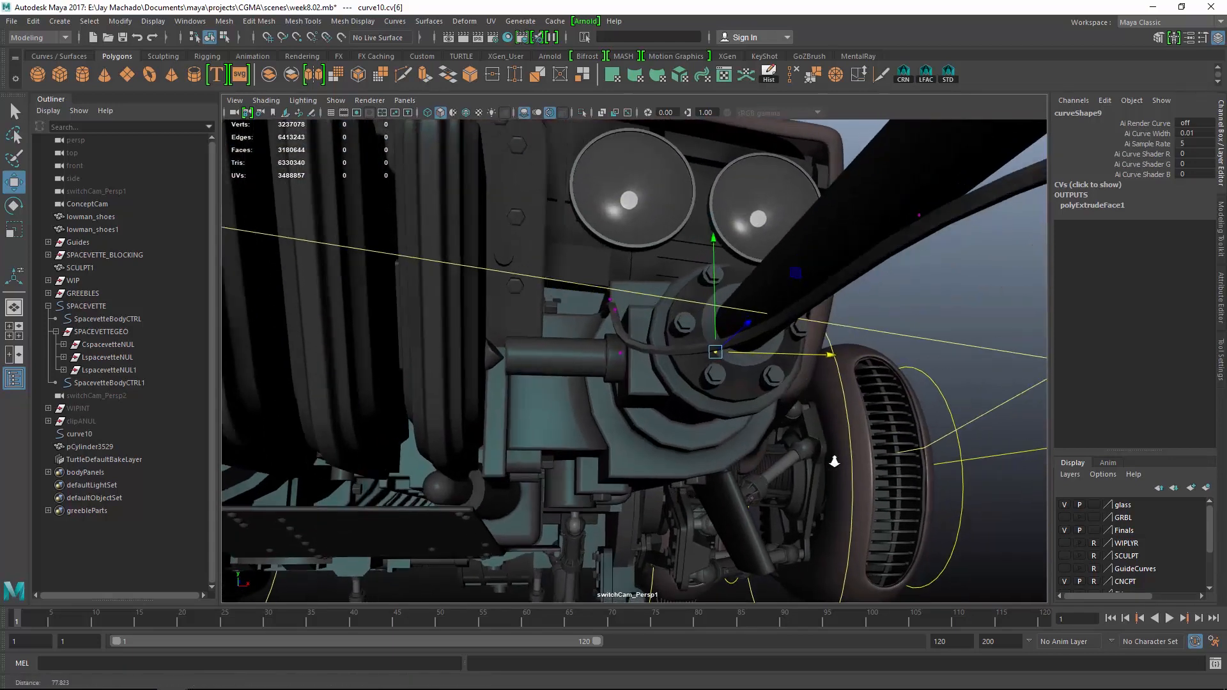
pyautogui.keyDown('alt'); pyautogui.moveTo(833, 460); pyautogui.dragTo(802, 447, button='right'); pyautogui.keyUp('alt')
pyautogui.moveTo(740, 355); pyautogui.dragTo(791, 356)
# Reposition curve10's last two control vertices, 9 and 10, so the cable's end tucks in behind the cannon housing
pyautogui.keyDown('alt'); pyautogui.moveTo(791, 356); pyautogui.dragTo(639, 352, button='right'); pyautogui.keyUp('alt')
pyautogui.keyDown('alt'); pyautogui.moveTo(639, 352); pyautogui.dragTo(533, 273); pyautogui.keyUp('alt')
pyautogui.moveTo(612, 289); pyautogui.dragTo(583, 293)
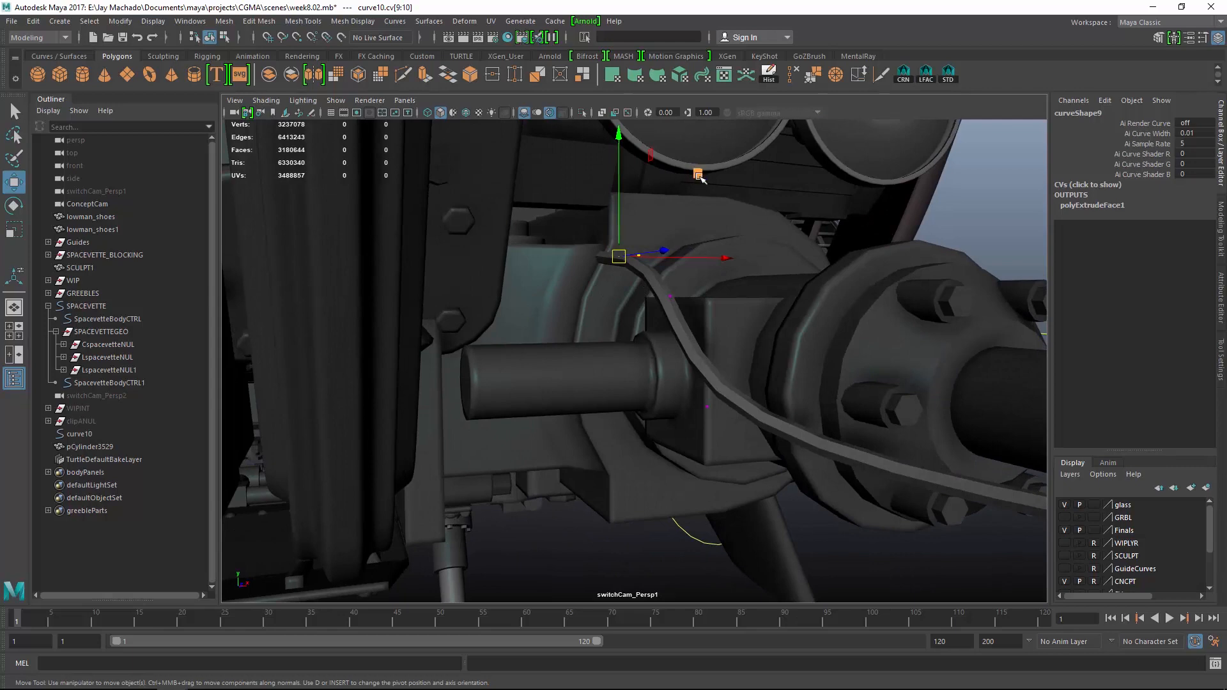
pyautogui.moveTo(701, 177); pyautogui.dragTo(657, 202, button='middle')
pyautogui.keyDown('alt'); pyautogui.moveTo(657, 202); pyautogui.dragTo(708, 293); pyautogui.keyUp('alt')
pyautogui.moveTo(623, 274); pyautogui.dragTo(620, 278)
pyautogui.keyDown('alt'); pyautogui.moveTo(630, 281); pyautogui.dragTo(737, 272); pyautogui.keyUp('alt')
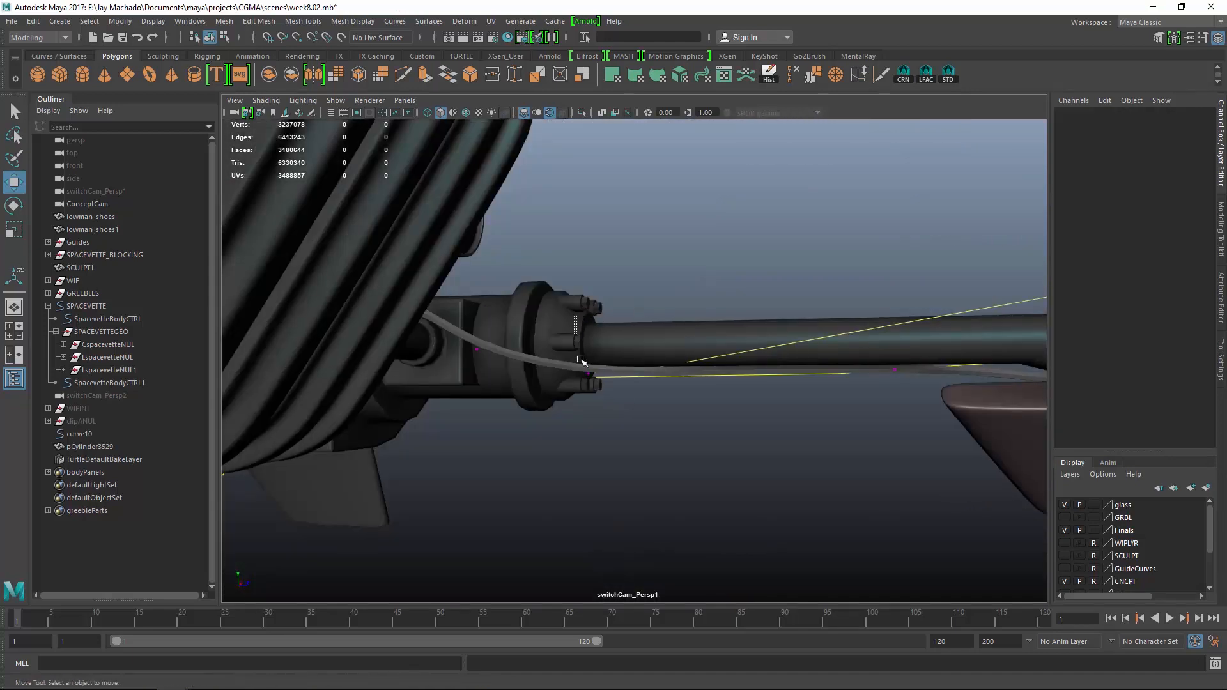
# Lower control vertex 6 at the bolted flange and adjust the height of control vertex 7 beside the housing
pyautogui.moveTo(578, 357); pyautogui.dragTo(626, 398)
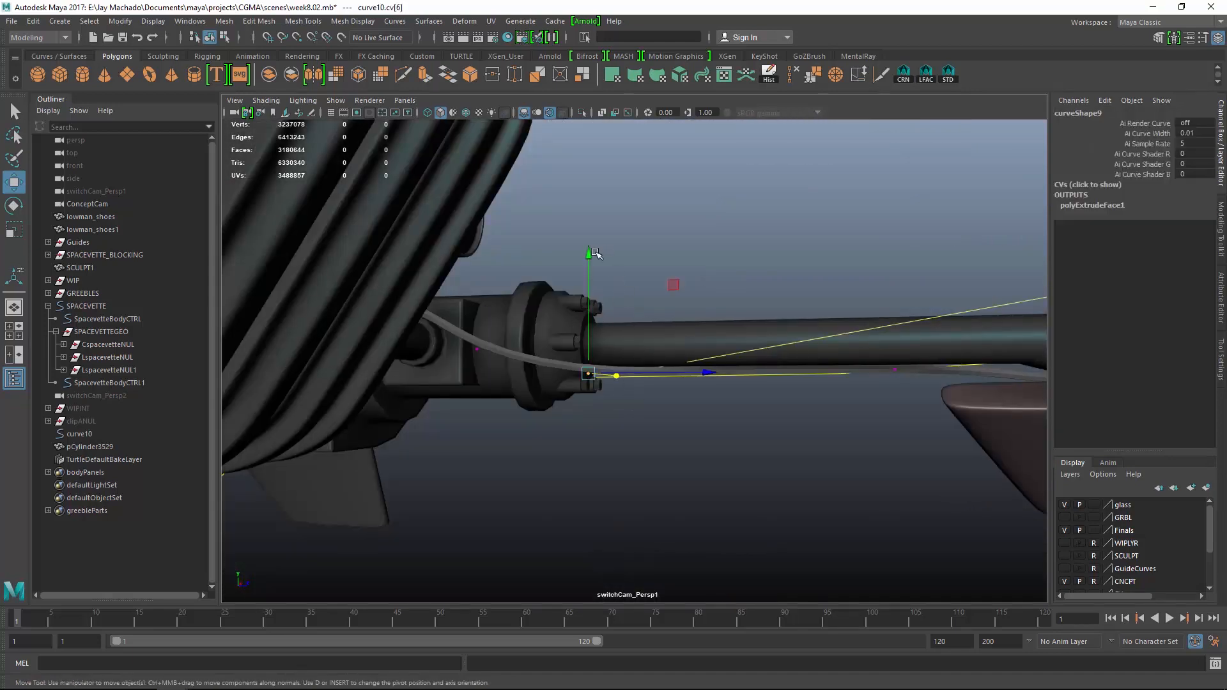
pyautogui.moveTo(594, 253); pyautogui.dragTo(738, 387)
pyautogui.keyDown('alt'); pyautogui.moveTo(739, 383); pyautogui.dragTo(807, 330, button='right'); pyautogui.keyUp('alt')
pyautogui.moveTo(771, 262); pyautogui.dragTo(478, 321)
pyautogui.moveTo(512, 394); pyautogui.dragTo(443, 319)
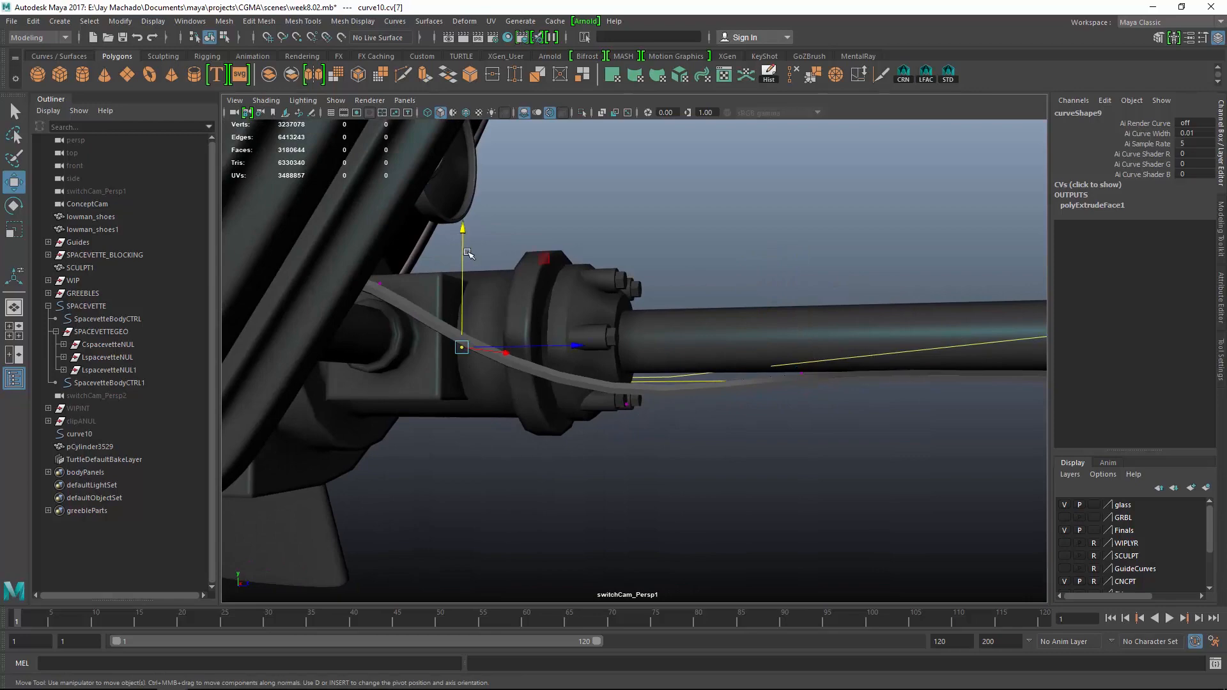
pyautogui.moveTo(463, 256); pyautogui.dragTo(735, 383)
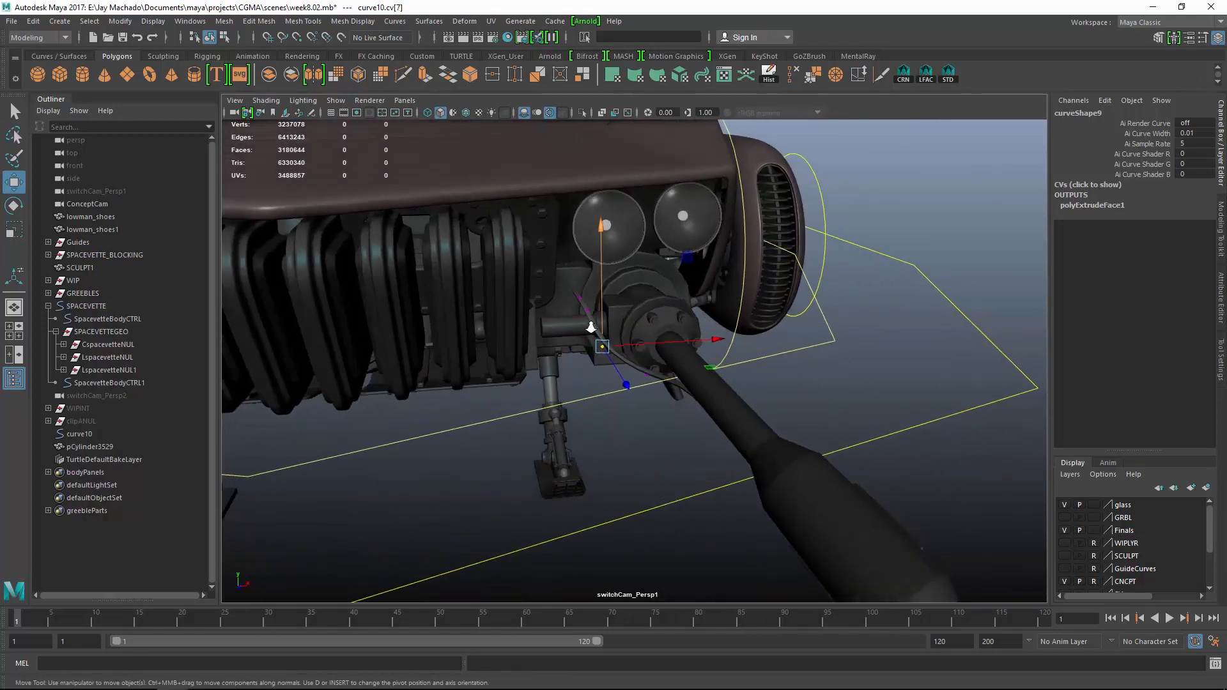
# Adjust the curve along X beside the housing's side pipe and return curve10 to object selection
pyautogui.keyDown('alt'); pyautogui.moveTo(592, 329); pyautogui.dragTo(607, 424, button='middle'); pyautogui.keyUp('alt')
pyautogui.keyDown('alt'); pyautogui.moveTo(607, 424); pyautogui.dragTo(824, 562, button='right'); pyautogui.keyUp('alt')
pyautogui.moveTo(502, 371); pyautogui.dragTo(621, 511)
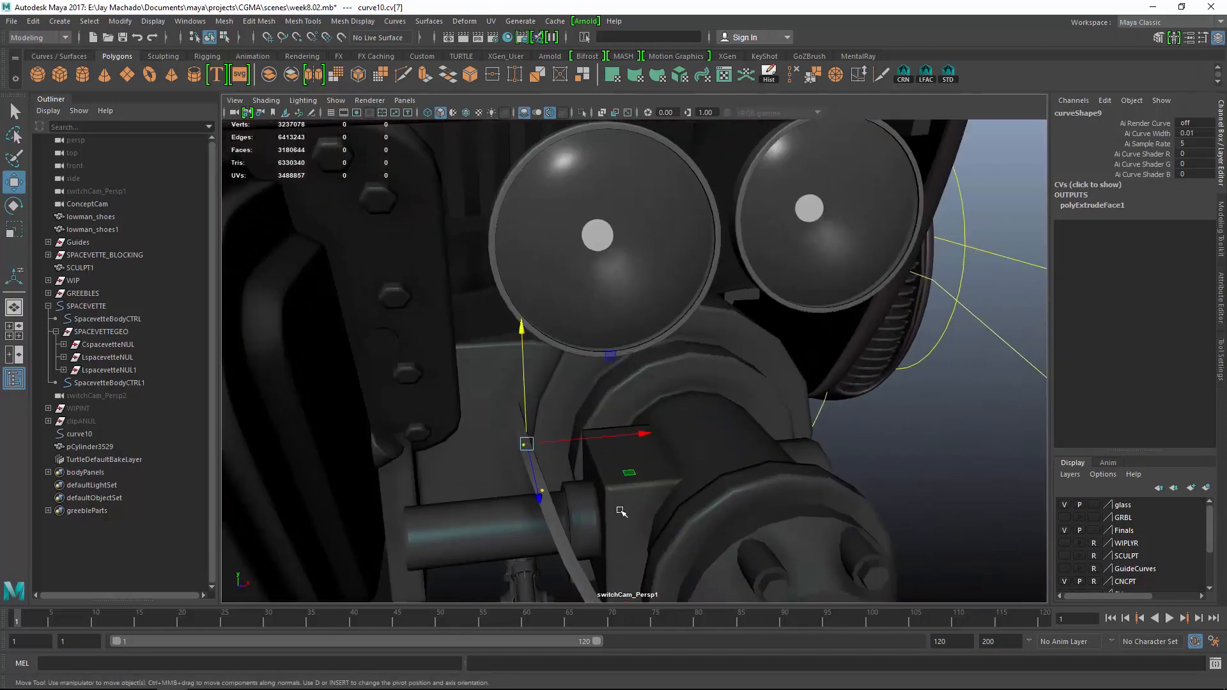
pyautogui.moveTo(628, 430); pyautogui.dragTo(661, 411)
pyautogui.keyDown('alt'); pyautogui.moveTo(660, 411); pyautogui.dragTo(669, 331, button='middle'); pyautogui.keyUp('alt')
pyautogui.keyDown('alt'); pyautogui.moveTo(669, 333); pyautogui.dragTo(689, 400); pyautogui.keyUp('alt')
pyautogui.press('F8')
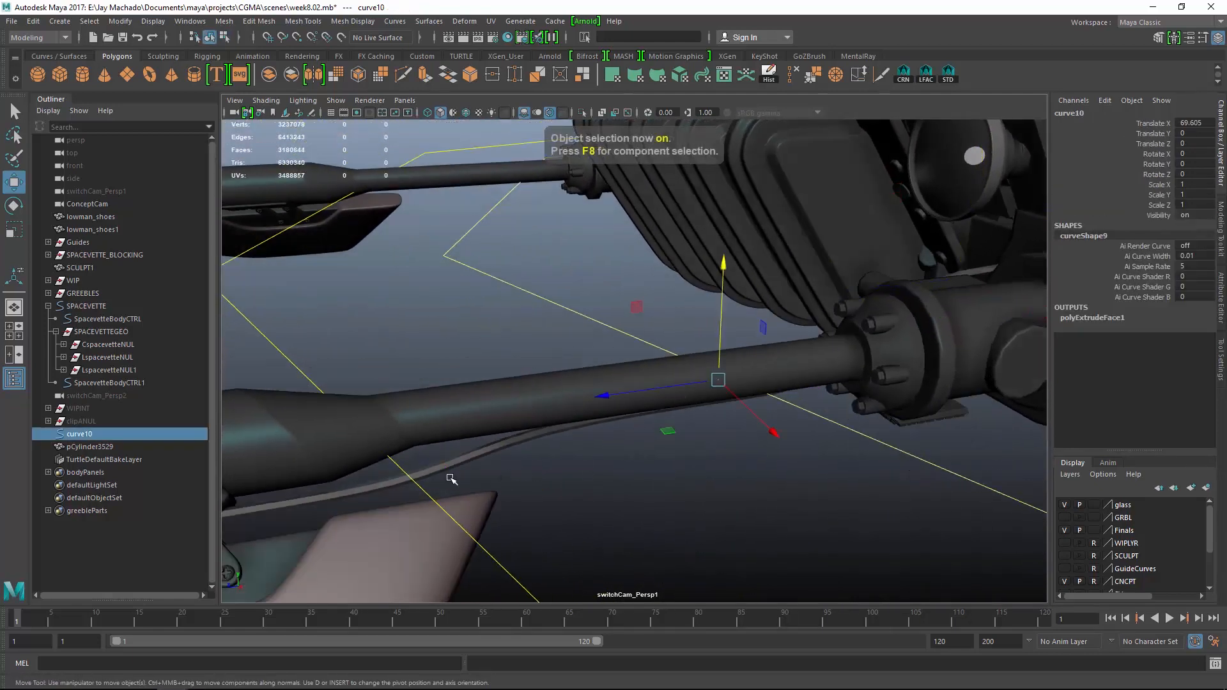
# Insert an edge loop near the bracket end of the cable cylinder with the Multi-Cut tool
pyautogui.click(96, 447)
pyautogui.press('f')
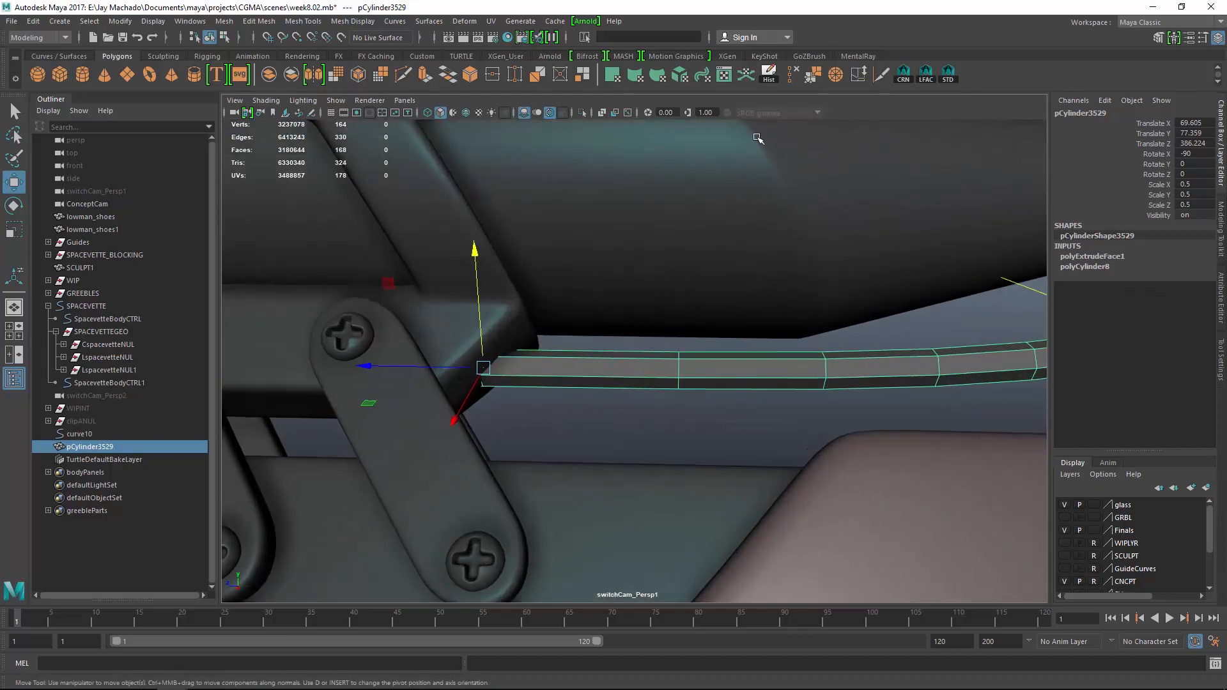
pyautogui.click(881, 78)
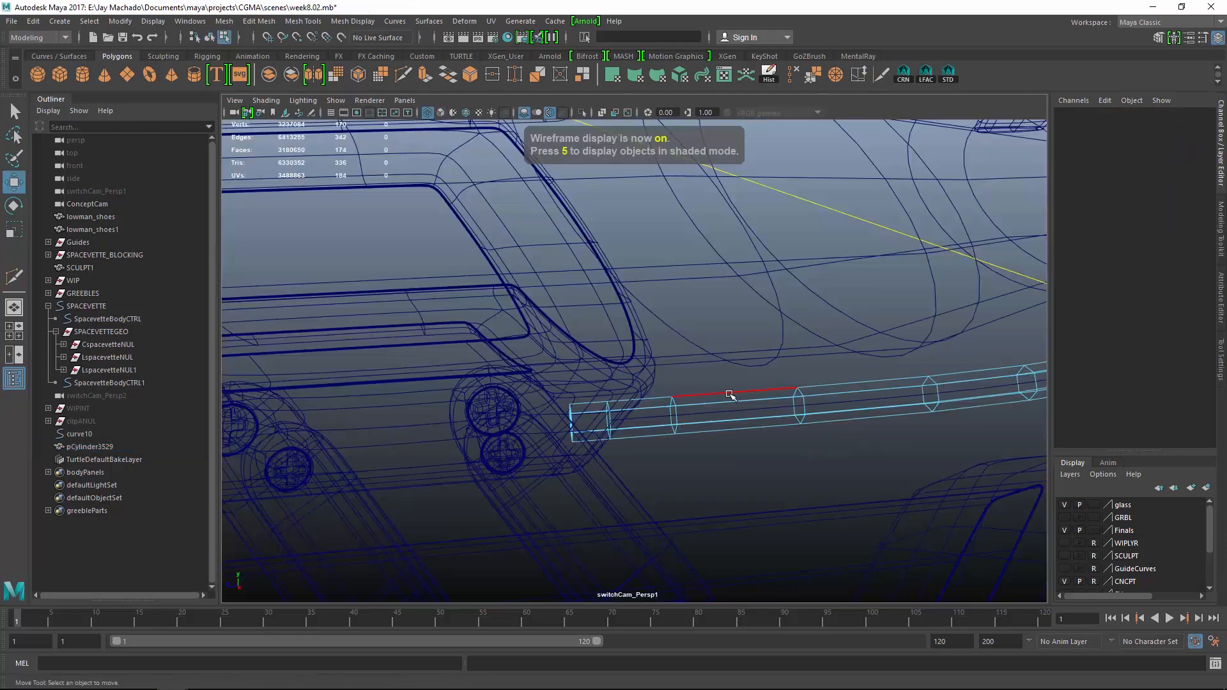
# Delete the end cap faces at the bracket end of the cable and select the adjoining rings of faces
pyautogui.moveTo(729, 393); pyautogui.dragTo(727, 341, button='right')
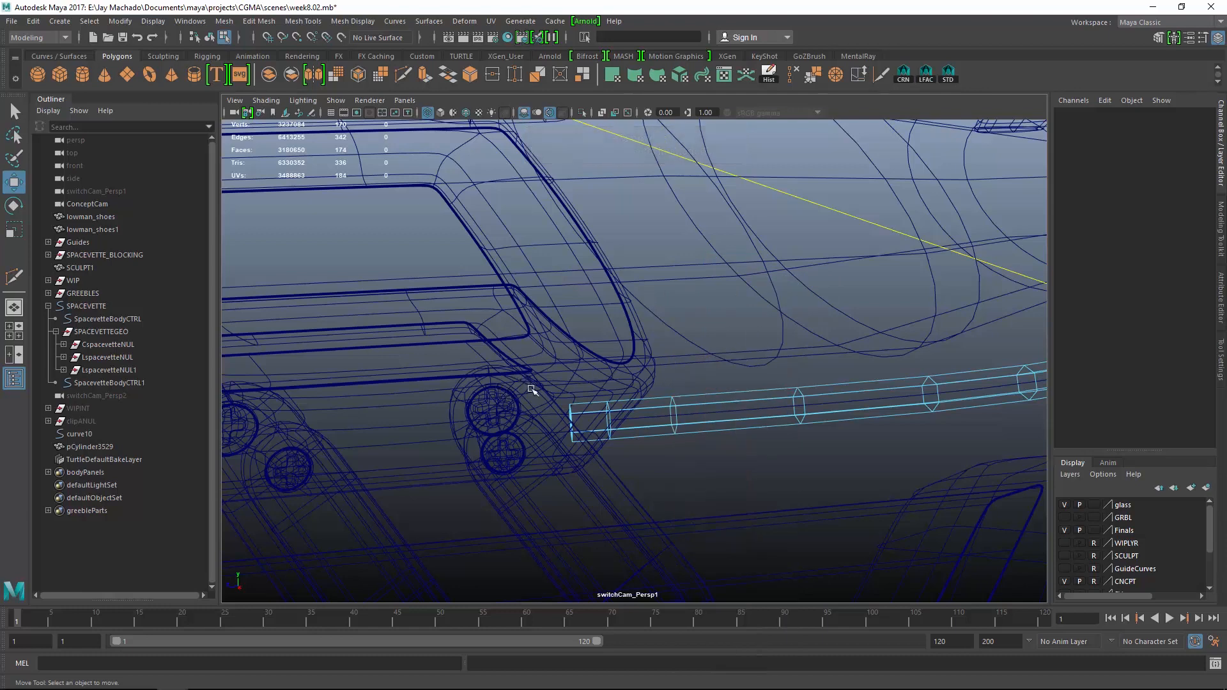
pyautogui.moveTo(586, 472); pyautogui.dragTo(642, 465)
pyautogui.press('Delete')
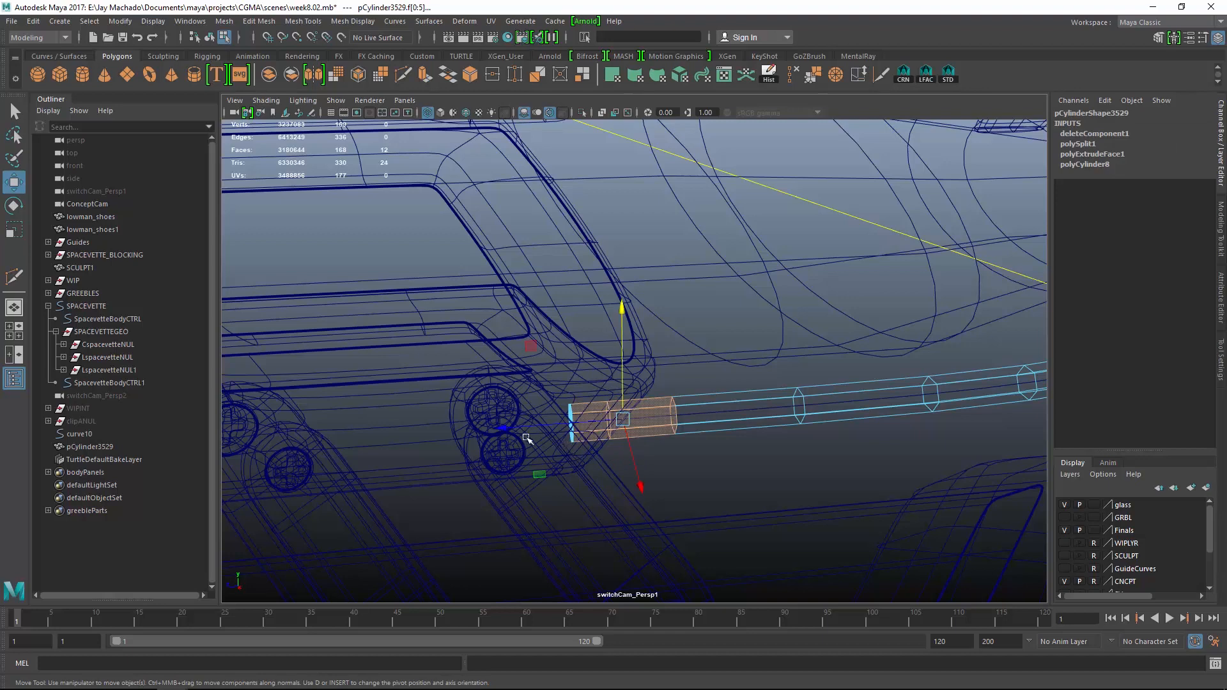
# Extrude the selected rings of faces outward with a Local Translate Z of 0.182 to form a collar at the bracket
pyautogui.press('5')
pyautogui.moveTo(525, 438)
pyautogui.keyDown('alt'); pyautogui.mouseDown()
pyautogui.moveTo(462, 428)
pyautogui.moveTo(549, 447)
pyautogui.mouseUp(); pyautogui.keyUp('alt')
pyautogui.keyDown('alt'); pyautogui.moveTo(549, 448); pyautogui.dragTo(767, 542, button='middle'); pyautogui.keyUp('alt')
pyautogui.keyDown('alt'); pyautogui.moveTo(767, 543); pyautogui.dragTo(734, 428, button='right'); pyautogui.keyUp('alt')
pyautogui.keyDown('alt'); pyautogui.moveTo(734, 428); pyautogui.dragTo(798, 412, button='middle'); pyautogui.keyUp('alt')
pyautogui.keyDown('alt'); pyautogui.moveTo(575, 422); pyautogui.dragTo(638, 427, button='right'); pyautogui.keyUp('alt')
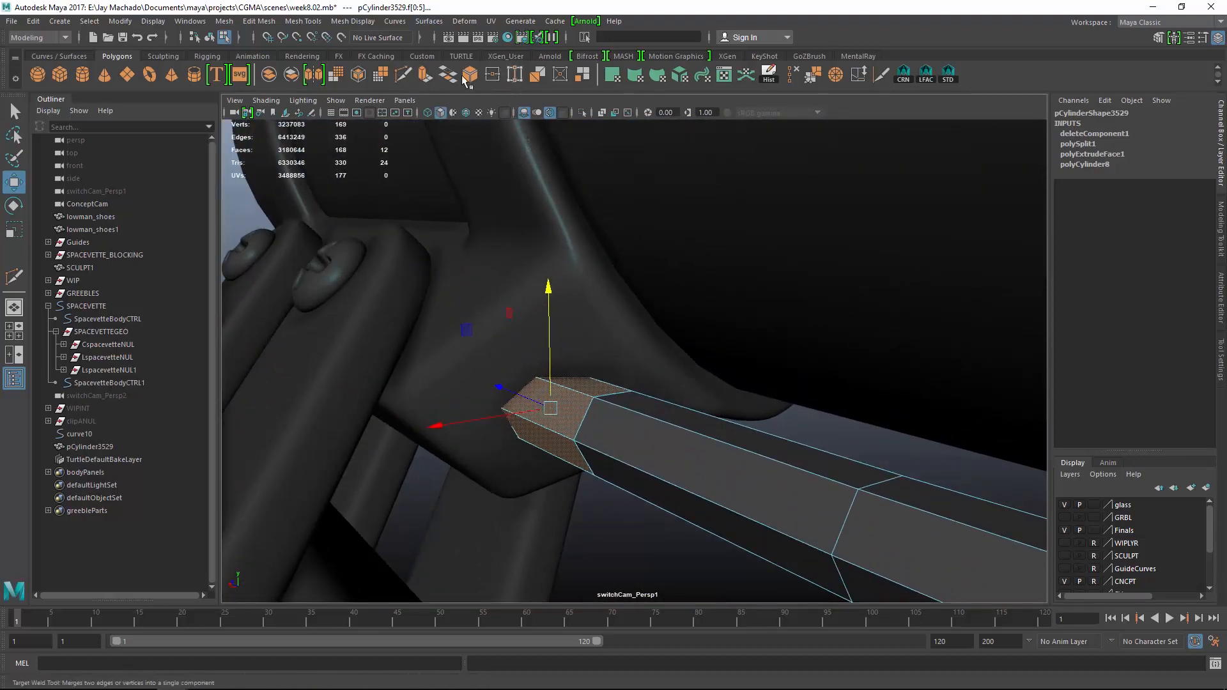
pyautogui.hotkey('ctrl', 'e')
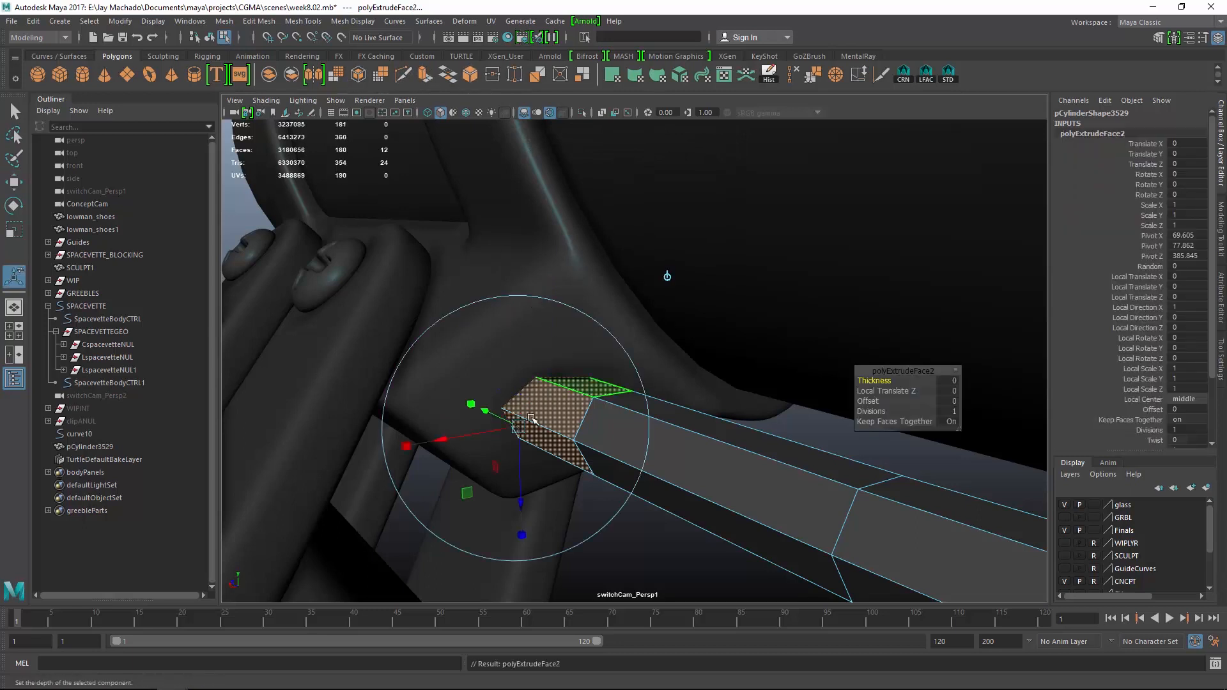
pyautogui.moveTo(529, 504); pyautogui.dragTo(524, 519)
# Insert a supporting edge loop near the collar's front rim with Multi-Cut and return to object selection
pyautogui.click(403, 76)
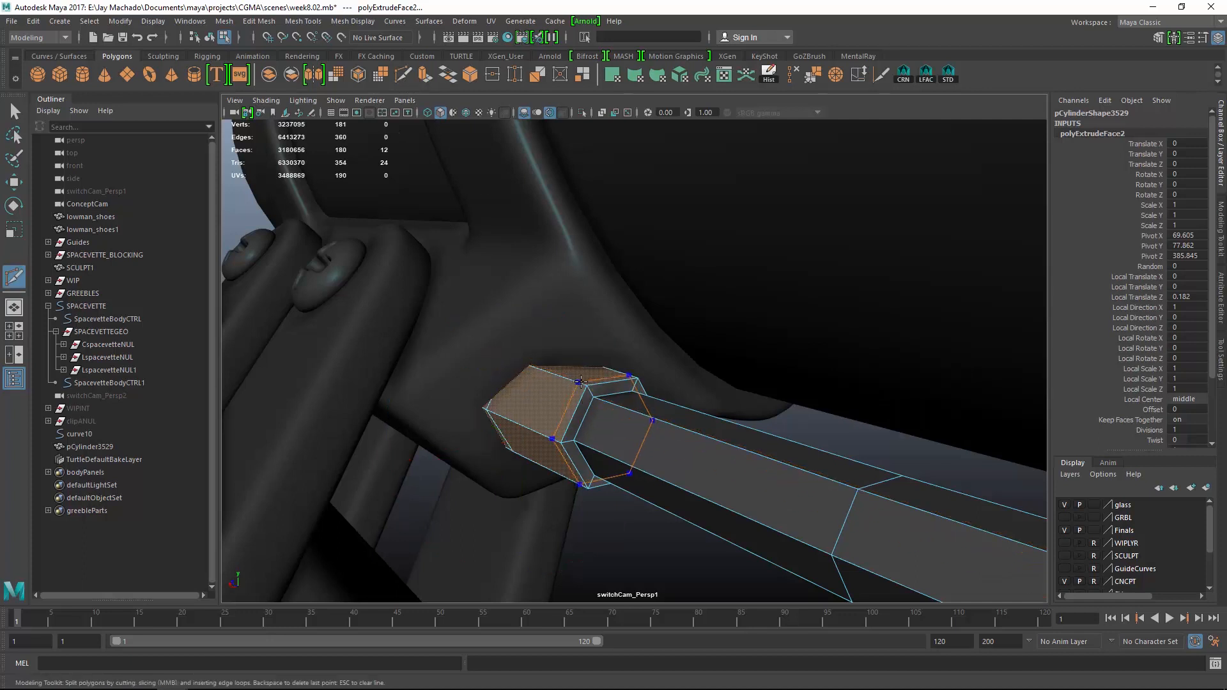
pyautogui.keyDown('ctrl'); pyautogui.click(583, 382); pyautogui.keyUp('ctrl')
pyautogui.press('F8')
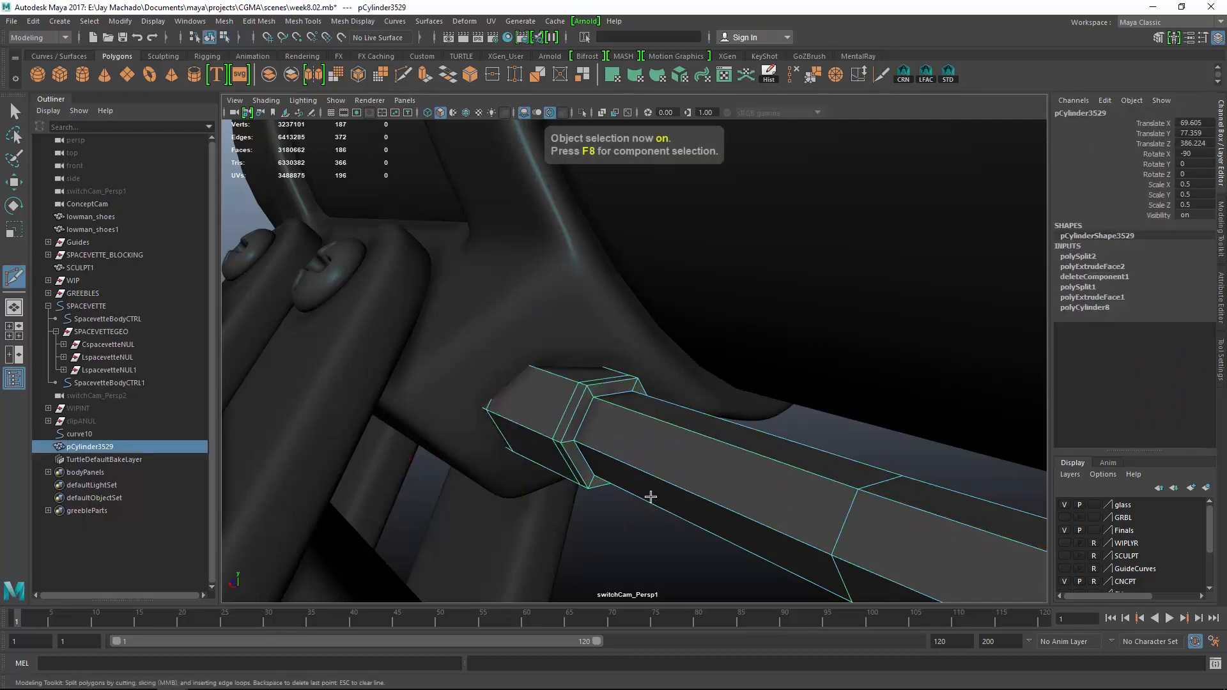
# Delete the edge loop around the bracket end of the cable's collar
pyautogui.press('w')
pyautogui.moveTo(720, 296); pyautogui.dragTo(716, 264, button='right')
pyautogui.doubleClick(494, 420)
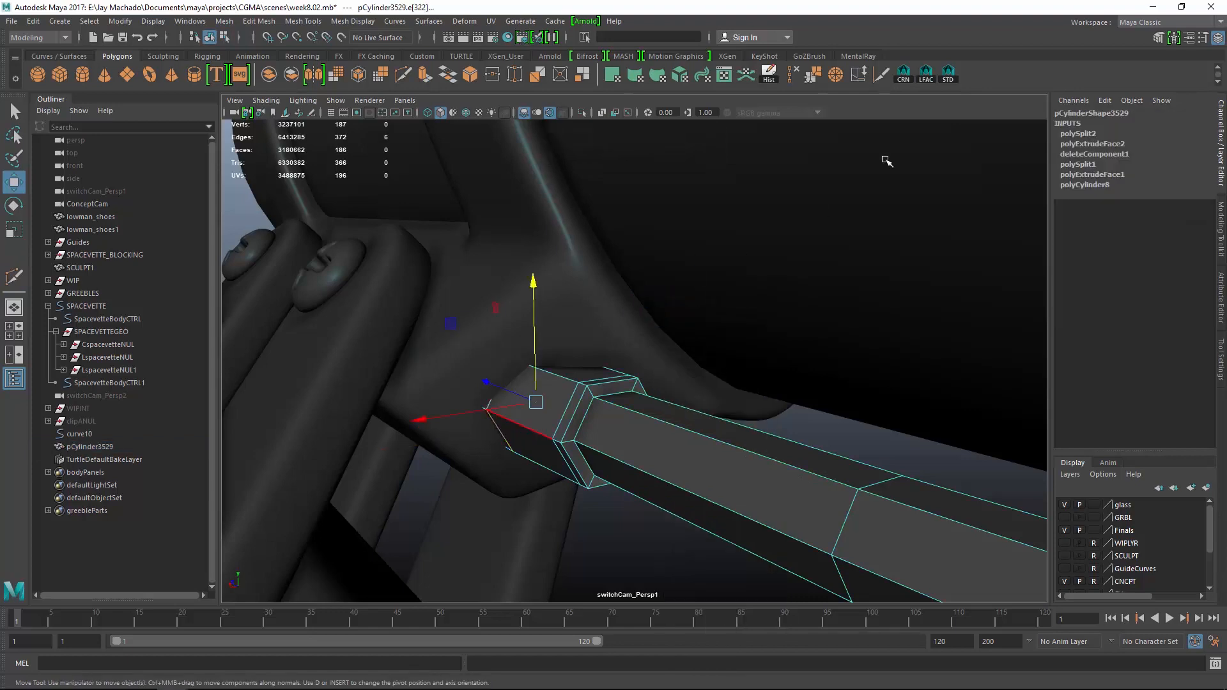
pyautogui.click(794, 75)
pyautogui.keyDown('alt'); pyautogui.moveTo(693, 291); pyautogui.dragTo(830, 351); pyautogui.keyUp('alt')
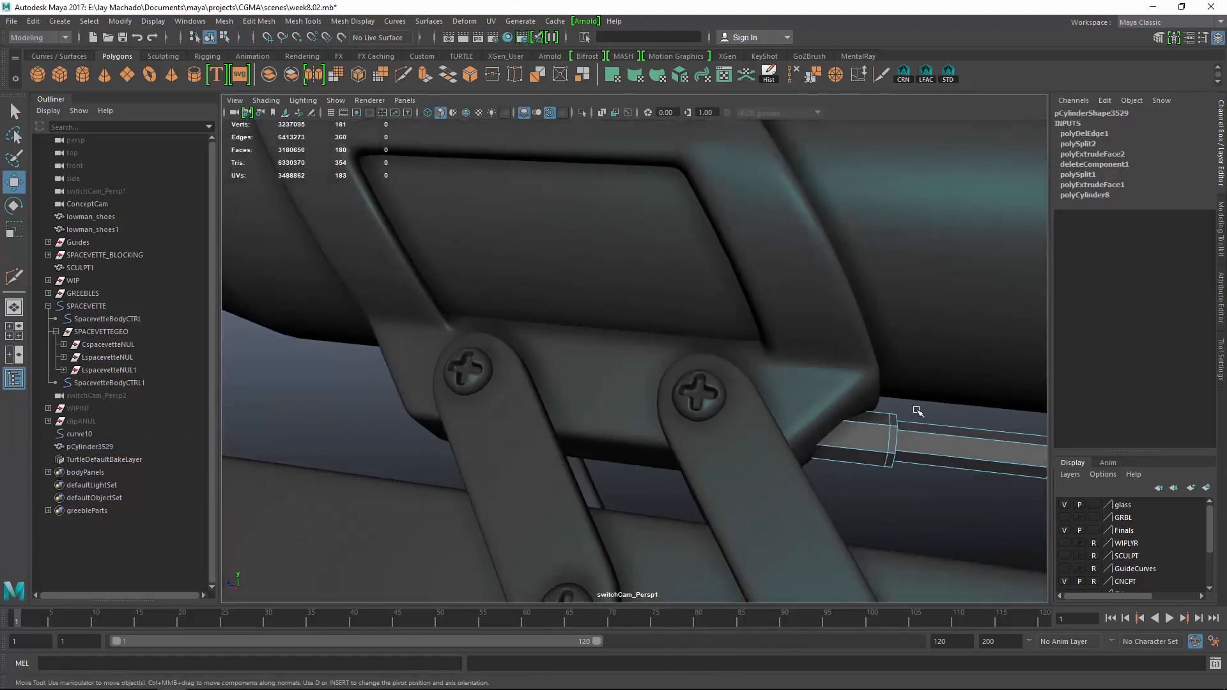
# Preview the cable and its collar in smooth mesh display, and return the mesh to unsmoothed display
pyautogui.press('F8')
pyautogui.press('3')
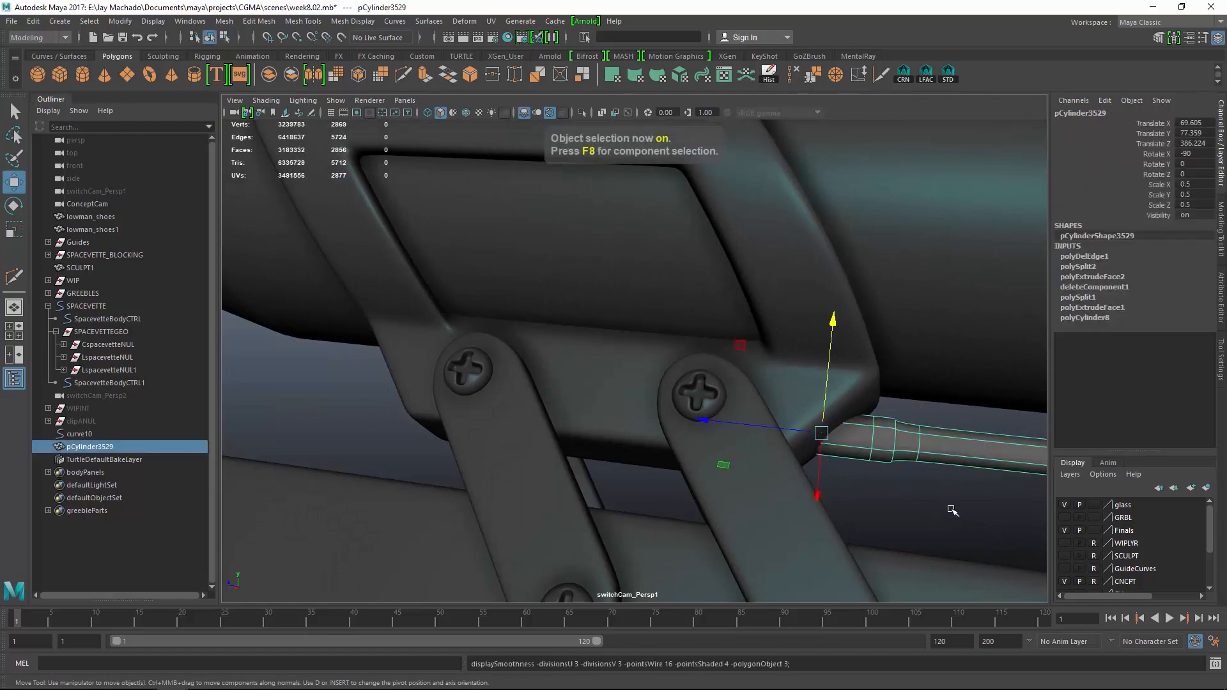
pyautogui.click(949, 505)
pyautogui.keyDown('alt'); pyautogui.moveTo(928, 479); pyautogui.dragTo(746, 405, button='middle'); pyautogui.keyUp('alt')
pyautogui.scroll(5, 735, 395)
pyautogui.click(735, 396)
pyautogui.press('1')
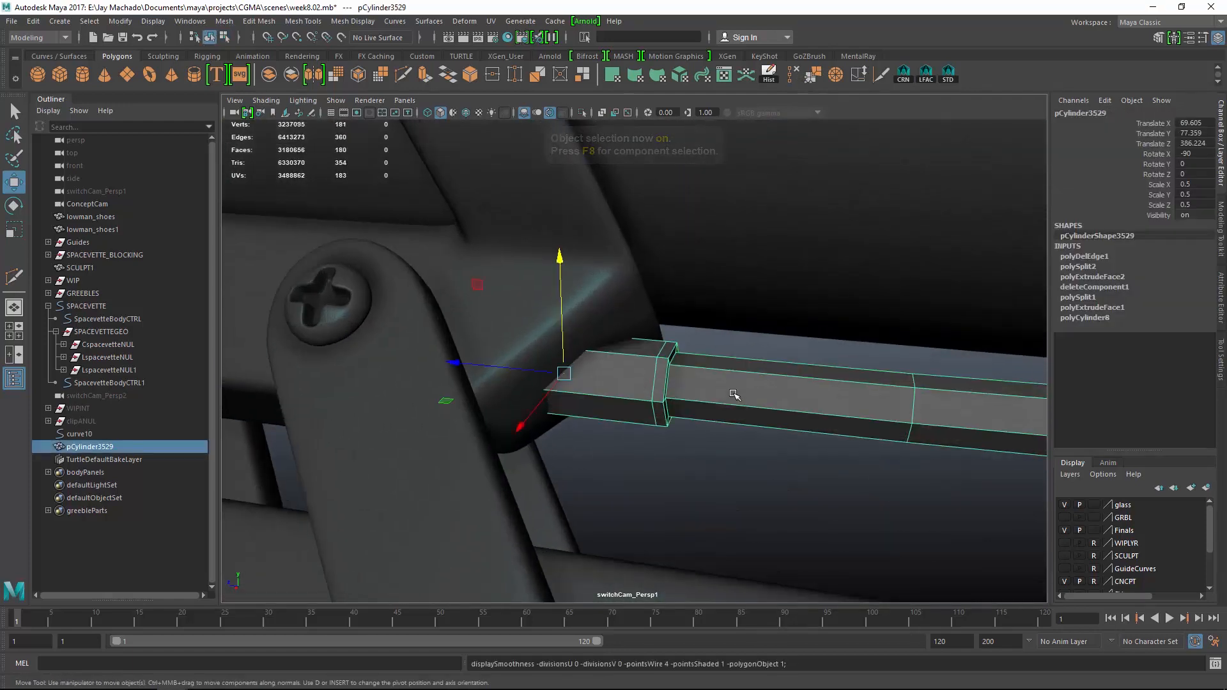
# Insert a supporting edge loop around the cable just past the bracket collar with Multi-Cut, and return to object selection
pyautogui.keyDown('alt'); pyautogui.moveTo(735, 396); pyautogui.dragTo(650, 340); pyautogui.keyUp('alt')
pyautogui.press('y')
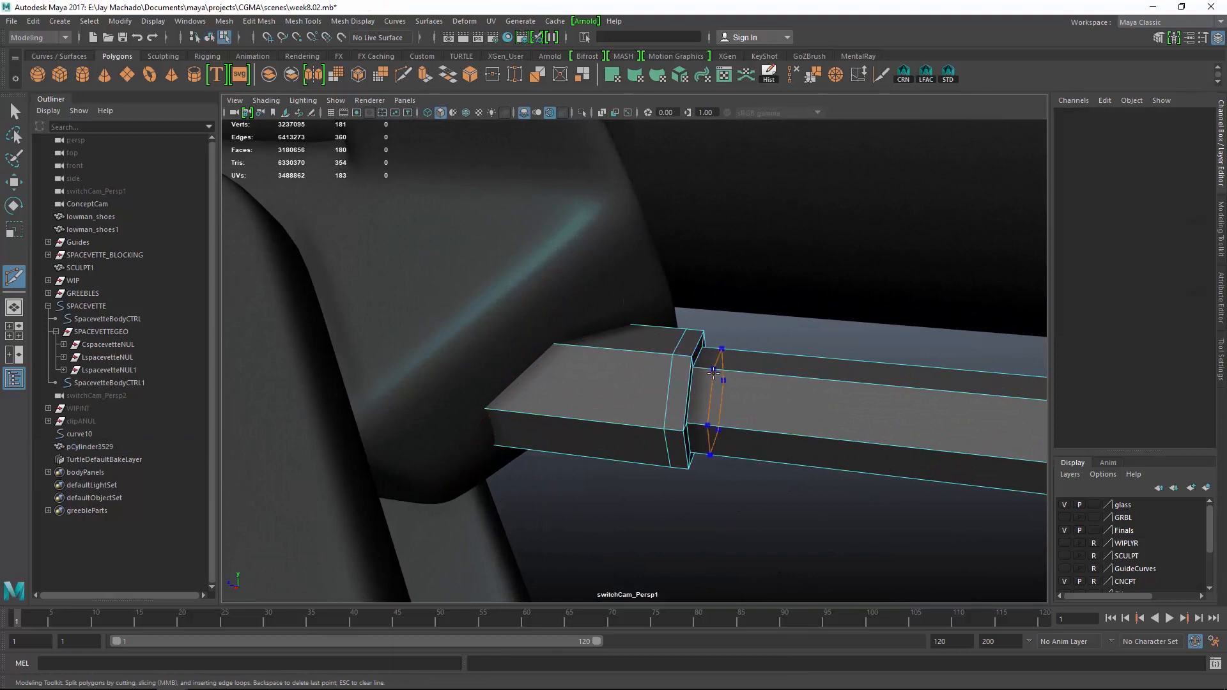
pyautogui.press('F8')
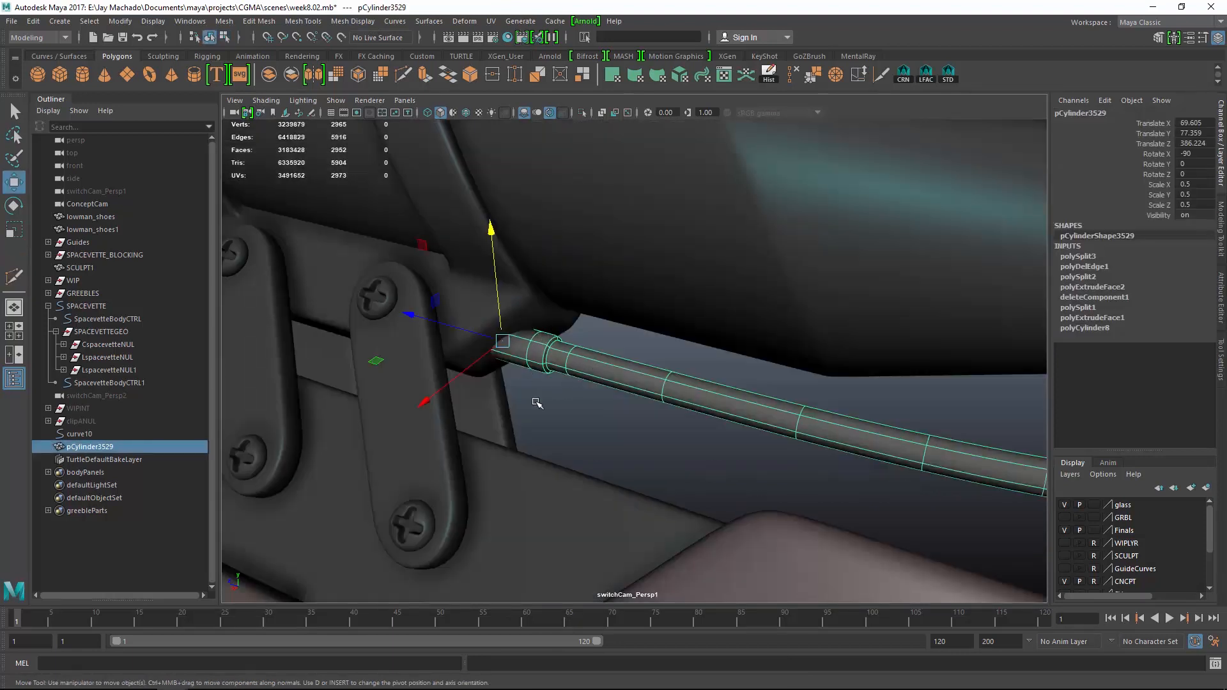
pyautogui.click(614, 423)
# Select the cable mesh at its rear end behind the cannon mount and show it in unsmoothed display
pyautogui.keyDown('alt'); pyautogui.moveTo(709, 429); pyautogui.dragTo(618, 371); pyautogui.keyUp('alt')
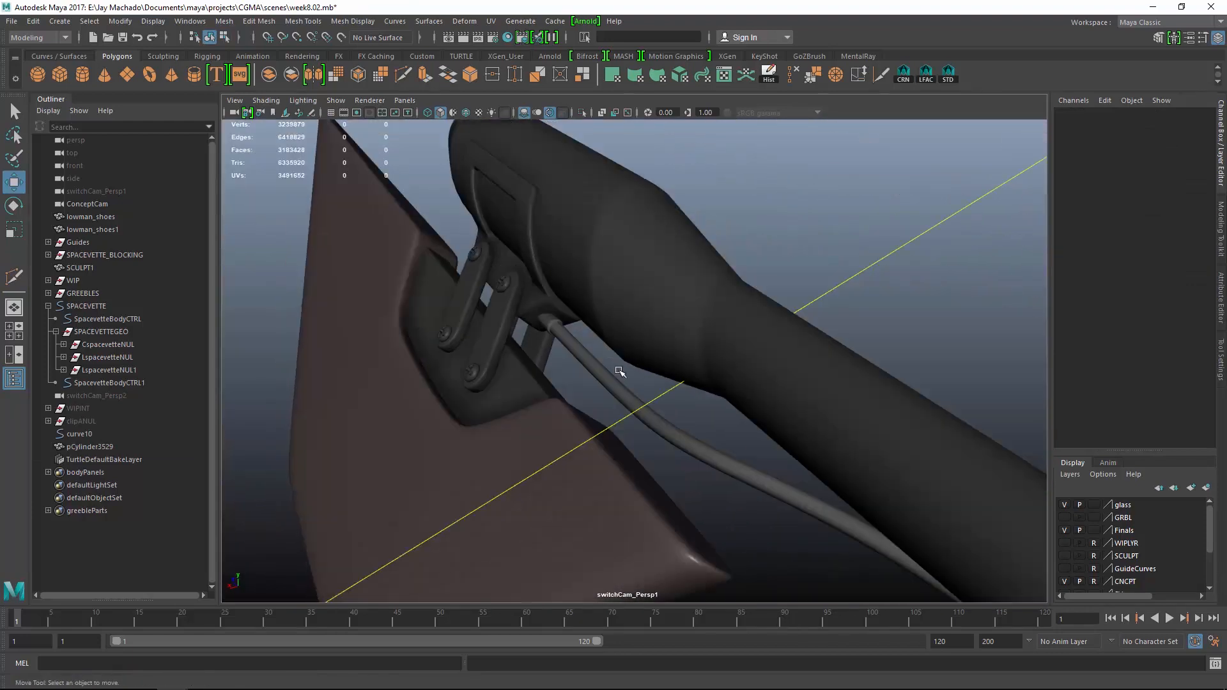
pyautogui.keyDown('alt'); pyautogui.moveTo(702, 377); pyautogui.dragTo(367, 326); pyautogui.keyUp('alt')
pyautogui.keyDown('alt'); pyautogui.moveTo(366, 326); pyautogui.dragTo(677, 354, button='right'); pyautogui.keyUp('alt')
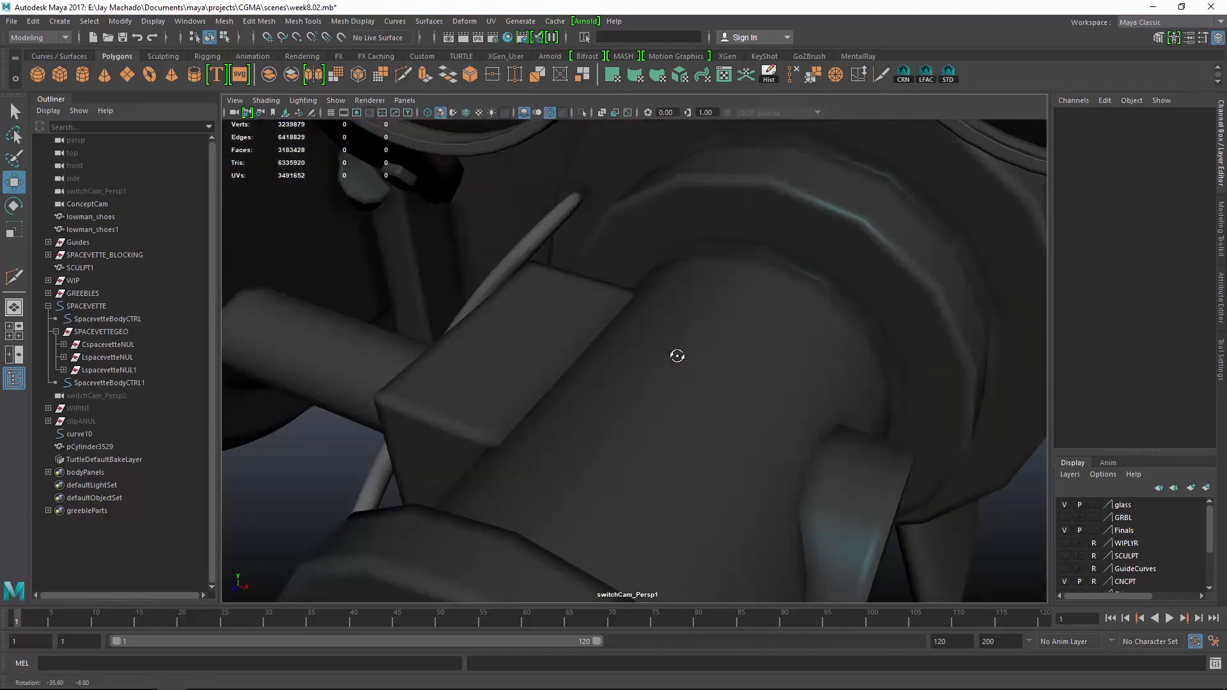
pyautogui.keyDown('alt'); pyautogui.moveTo(677, 354); pyautogui.dragTo(556, 390); pyautogui.keyUp('alt')
pyautogui.keyDown('alt'); pyautogui.moveTo(556, 390); pyautogui.dragTo(570, 448, button='middle'); pyautogui.keyUp('alt')
pyautogui.keyDown('alt'); pyautogui.moveTo(570, 447); pyautogui.dragTo(756, 374); pyautogui.keyUp('alt')
pyautogui.click(724, 376)
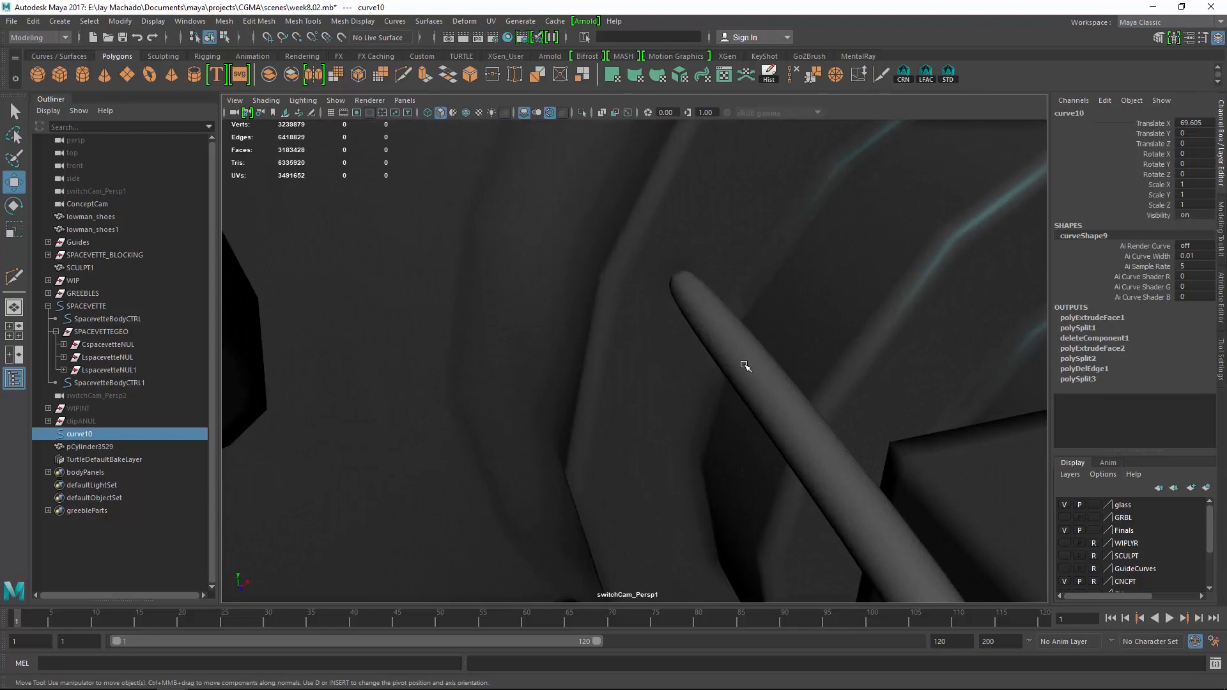
pyautogui.click(89, 446)
pyautogui.press('1')
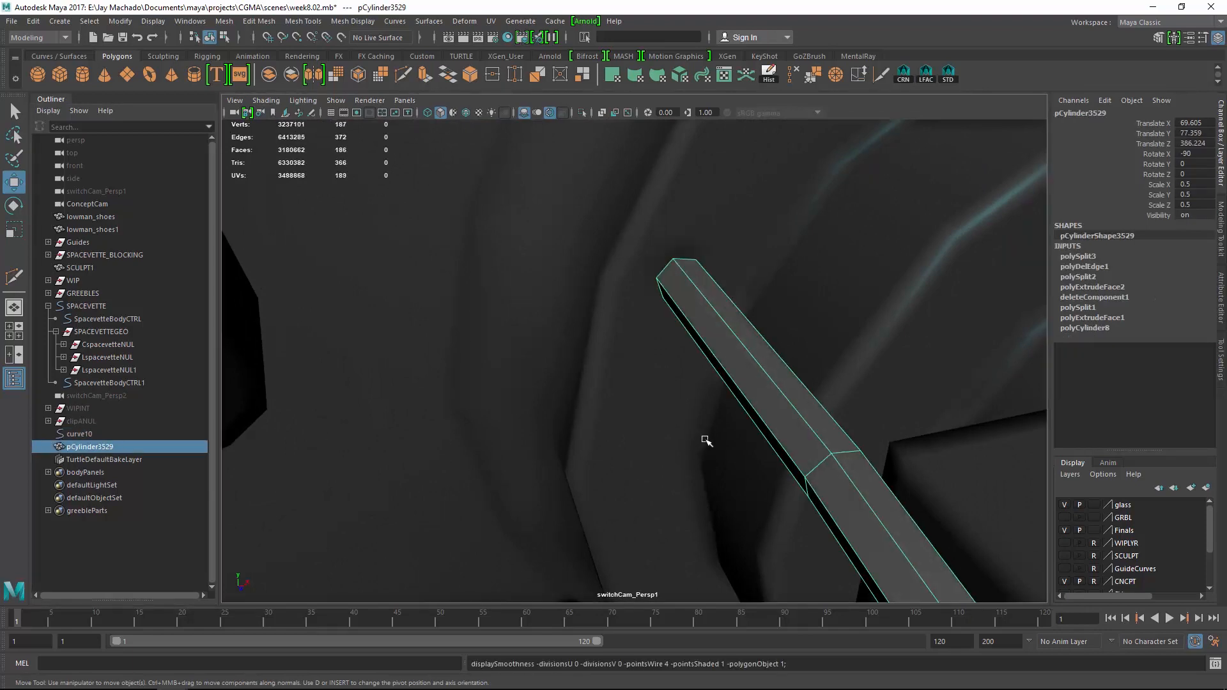
# Select the end cap faces at the cable's rear tip
pyautogui.keyDown('alt'); pyautogui.moveTo(738, 362); pyautogui.dragTo(795, 362); pyautogui.keyUp('alt')
pyautogui.keyDown('alt'); pyautogui.moveTo(794, 362); pyautogui.dragTo(524, 358, button='right'); pyautogui.keyUp('alt')
pyautogui.keyDown('alt'); pyautogui.moveTo(523, 358); pyautogui.dragTo(564, 365); pyautogui.keyUp('alt')
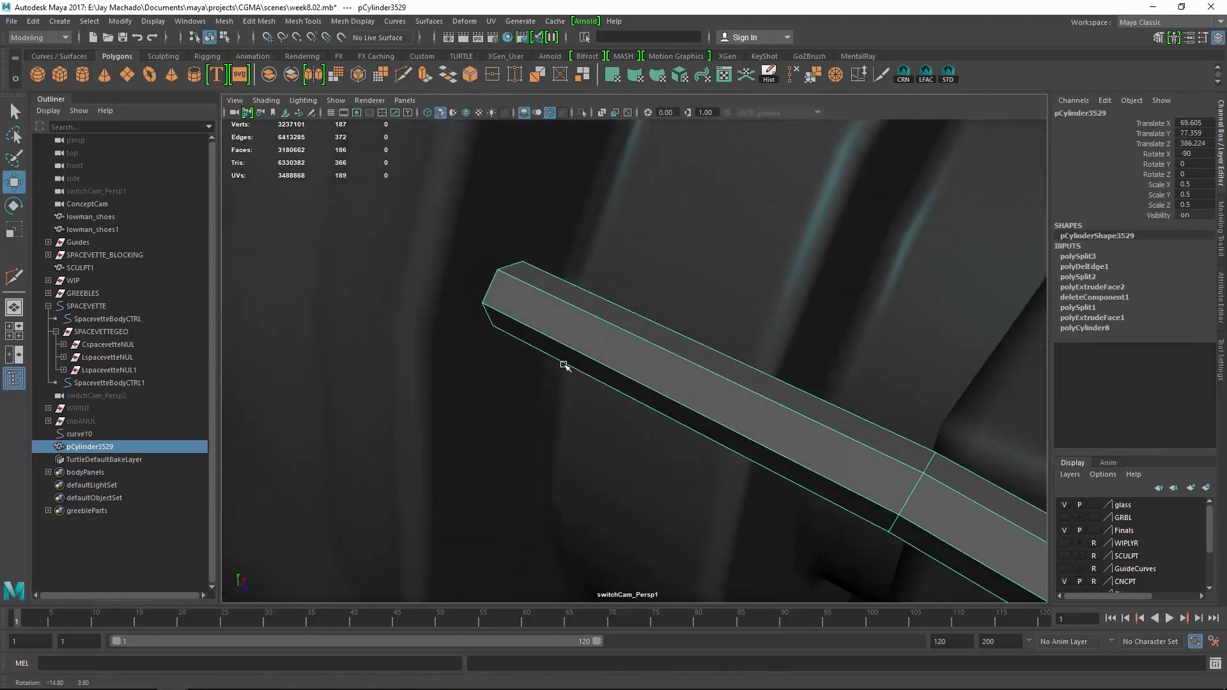
pyautogui.keyDown('alt'); pyautogui.moveTo(564, 364); pyautogui.dragTo(585, 379, button='right'); pyautogui.keyUp('alt')
pyautogui.keyDown('alt'); pyautogui.moveTo(585, 379); pyautogui.dragTo(674, 434, button='middle'); pyautogui.keyUp('alt')
pyautogui.rightClick(598, 346)
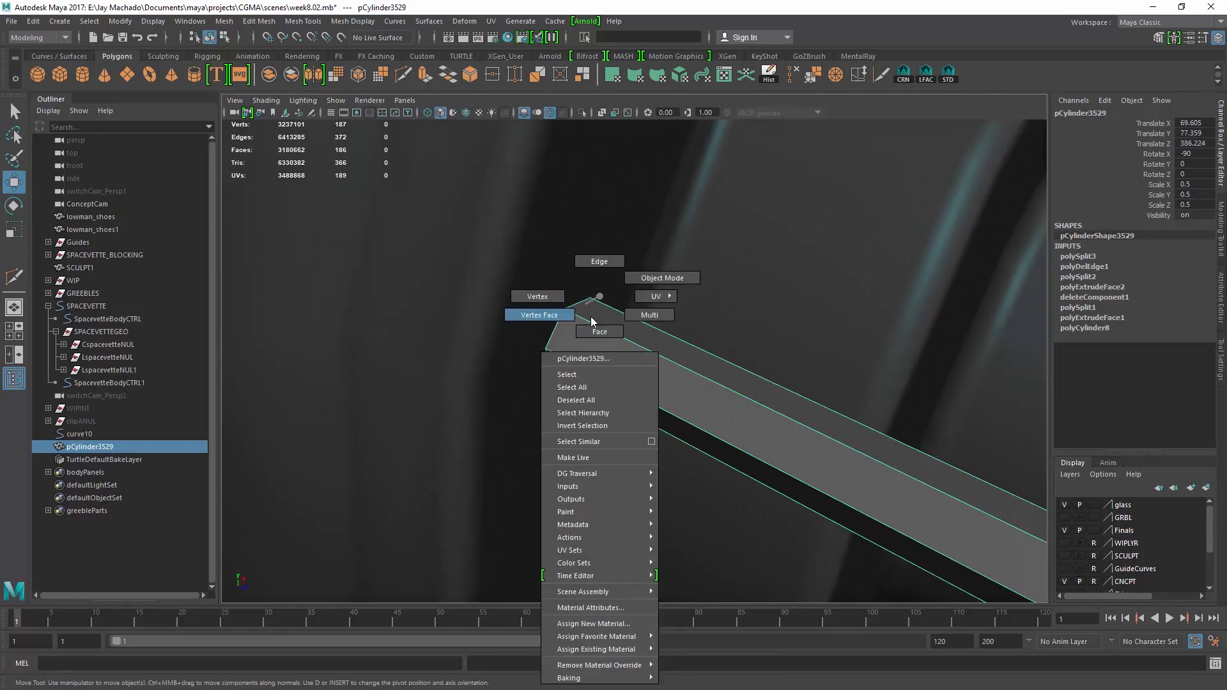
pyautogui.click(599, 331)
pyautogui.moveTo(515, 268); pyautogui.dragTo(644, 443)
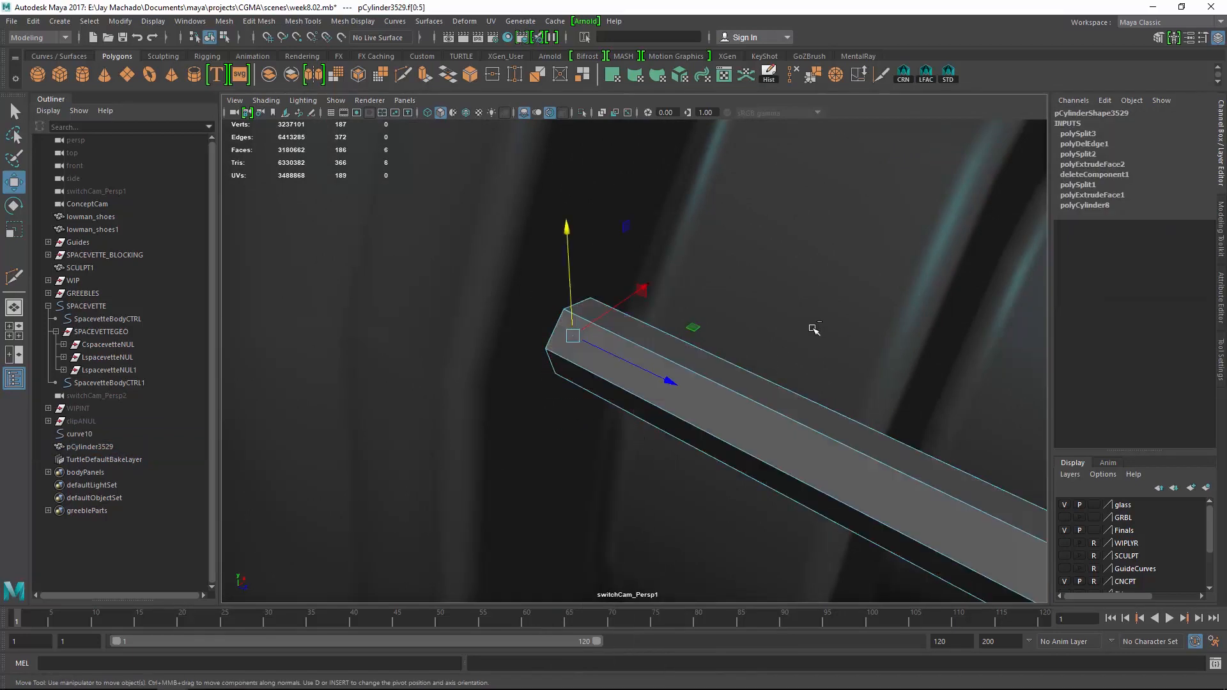
# Extrude the cap faces and scale them up uniformly to form a wider flange at the cable's rear tip
pyautogui.hotkey('ctrl', 'e')
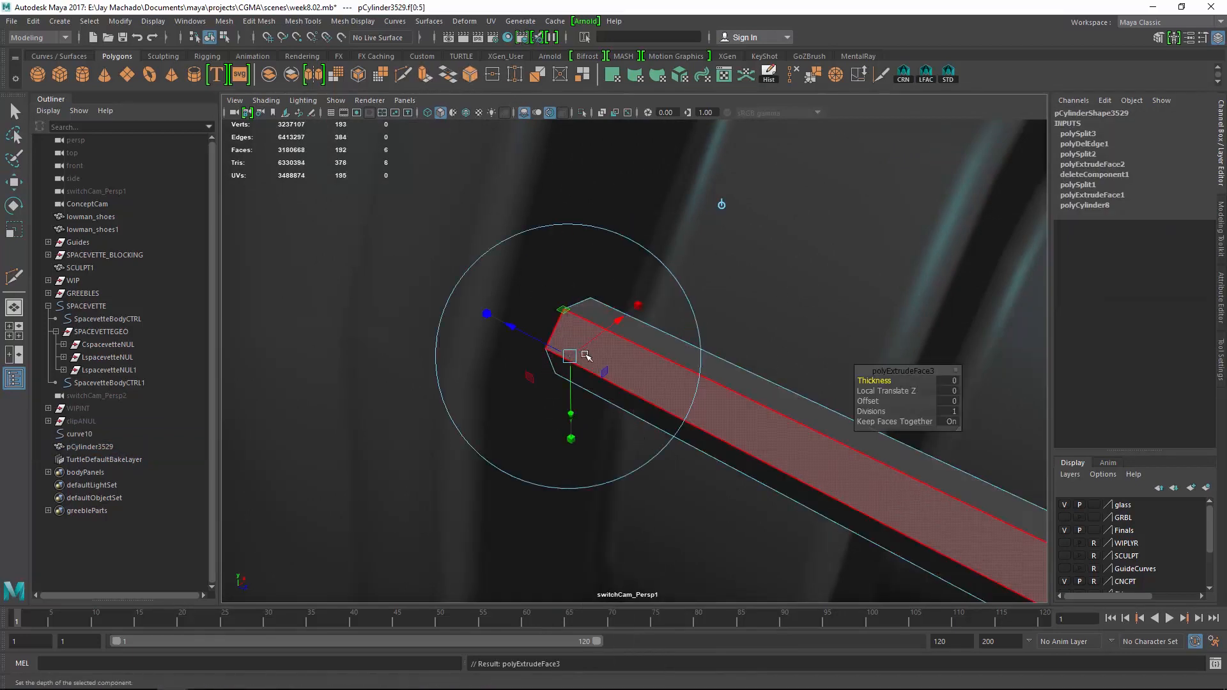
pyautogui.press('r')
pyautogui.moveTo(576, 340); pyautogui.dragTo(578, 338)
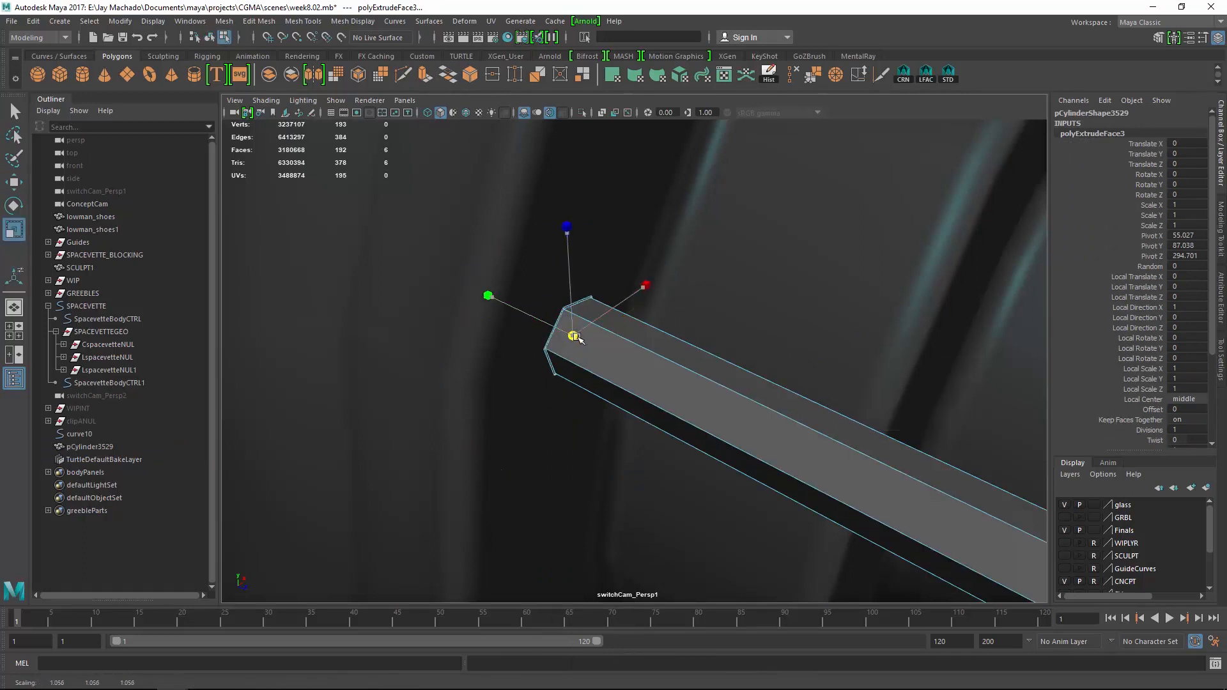
# Extrude the flange faces outward with a Local Translate Z of about 0.54 and delete the end cap faces
pyautogui.hotkey('ctrl', 'e')
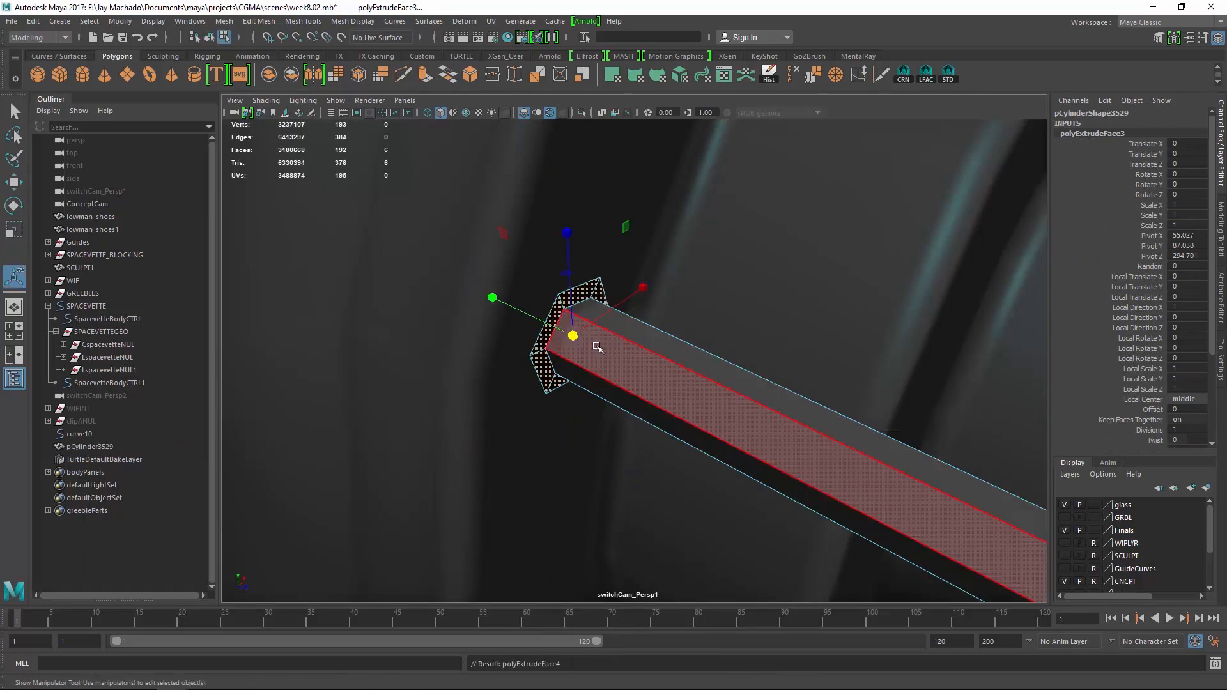
pyautogui.moveTo(563, 350); pyautogui.dragTo(514, 345)
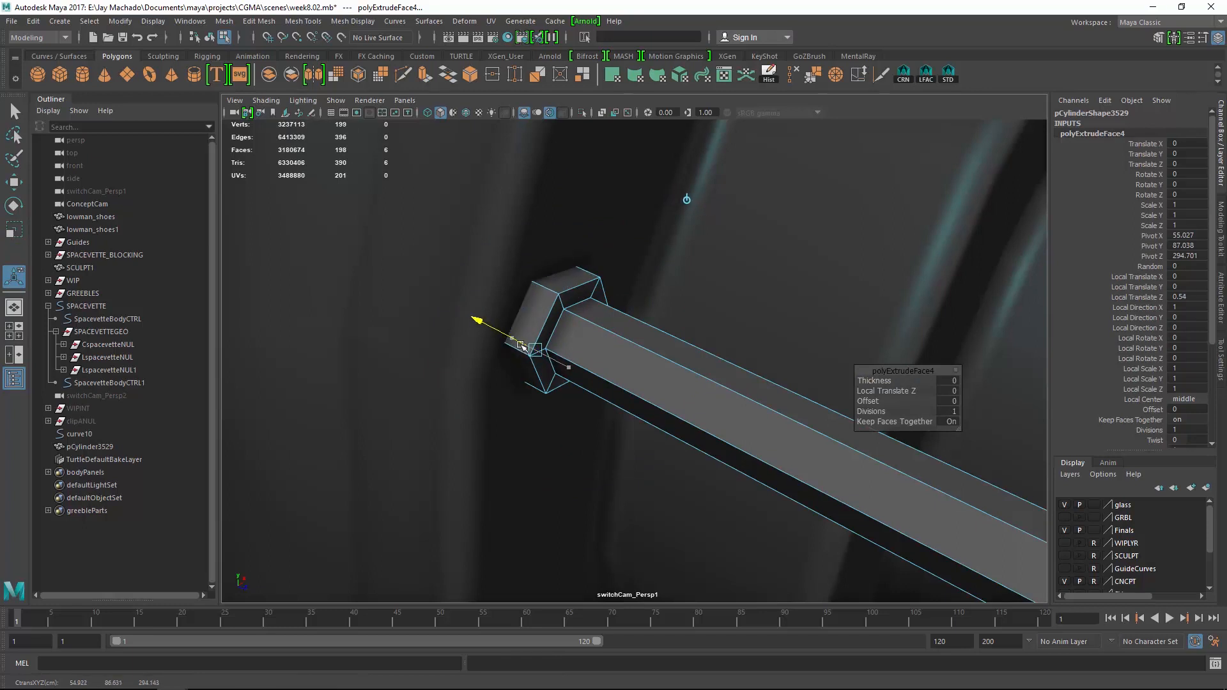
pyautogui.press('Delete')
pyautogui.press('q')
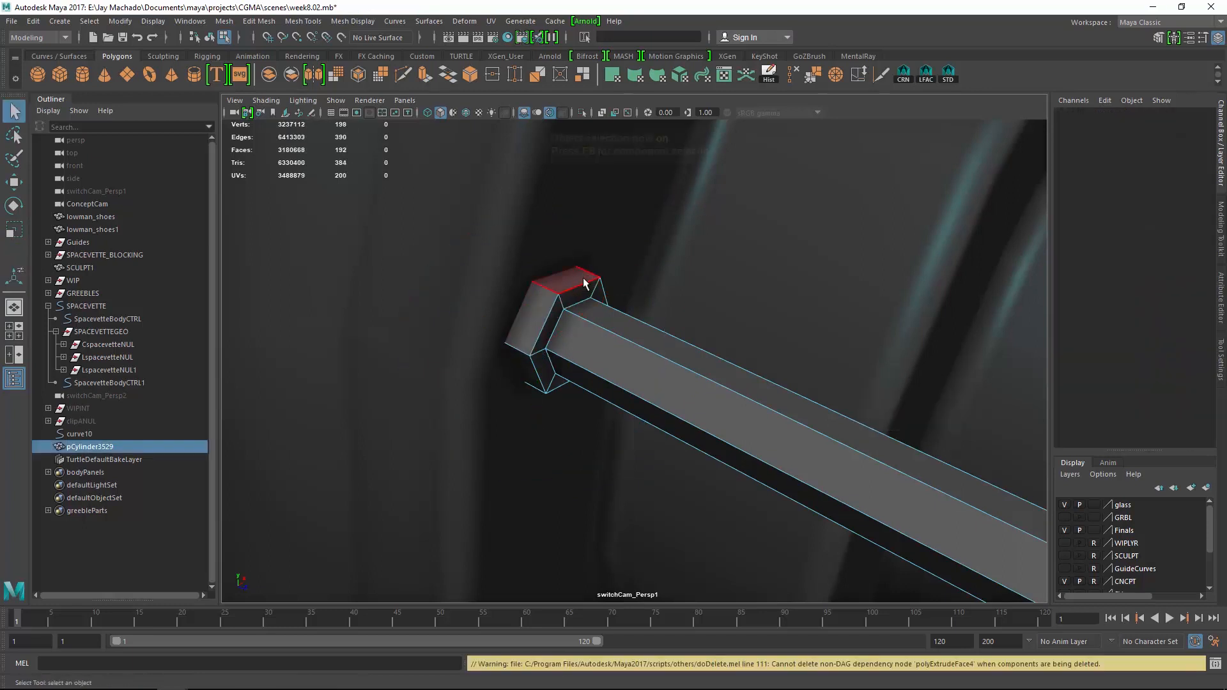
# Insert supporting edge loops with Multi-Cut around the new rear collar's rim and inner edge
pyautogui.press('F8')
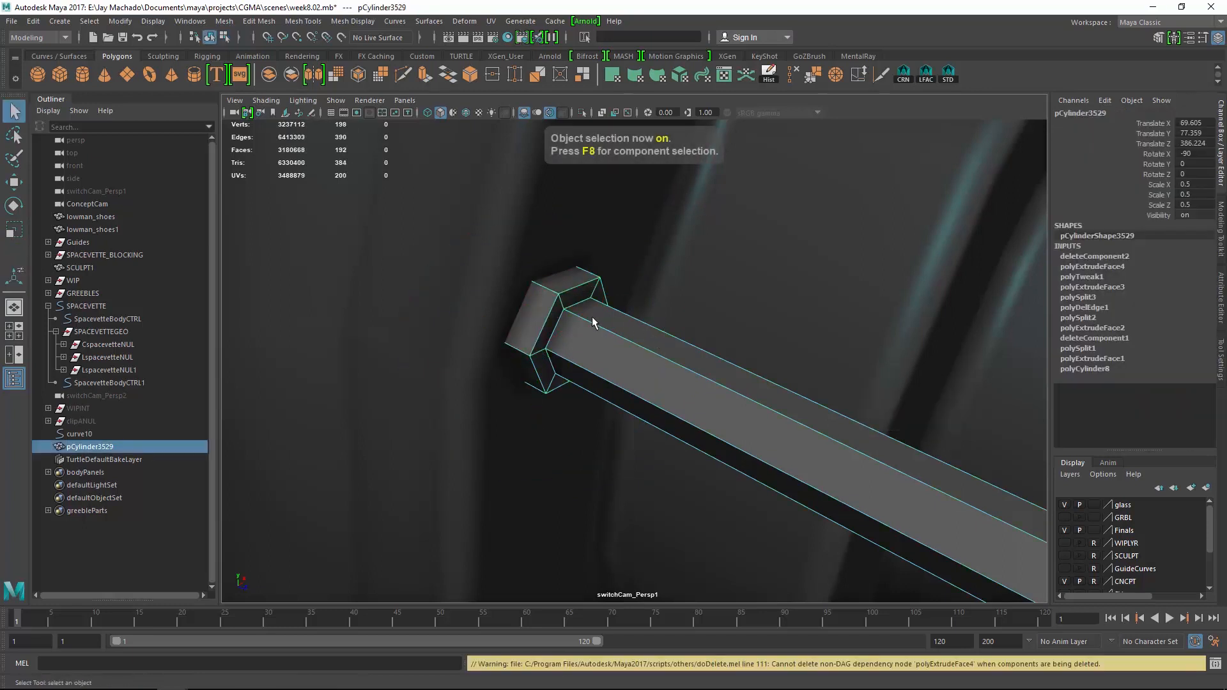
pyautogui.click(404, 74)
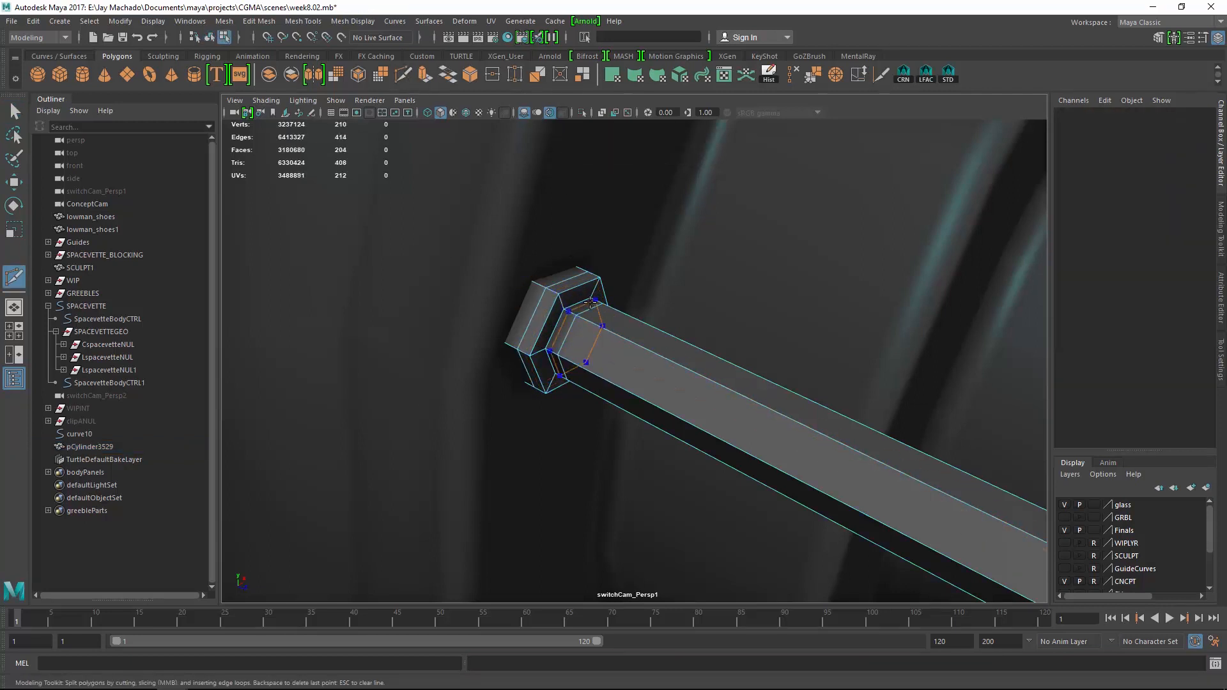
pyautogui.press('w')
# Select the face rings at the rear collar's front rim and move them along the cable to lengthen the collar
pyautogui.moveTo(555, 297); pyautogui.dragTo(606, 299, button='right')
pyautogui.click(551, 318)
pyautogui.click(568, 298)
pyautogui.keyDown('shift'); pyautogui.doubleClick(554, 318); pyautogui.keyUp('shift')
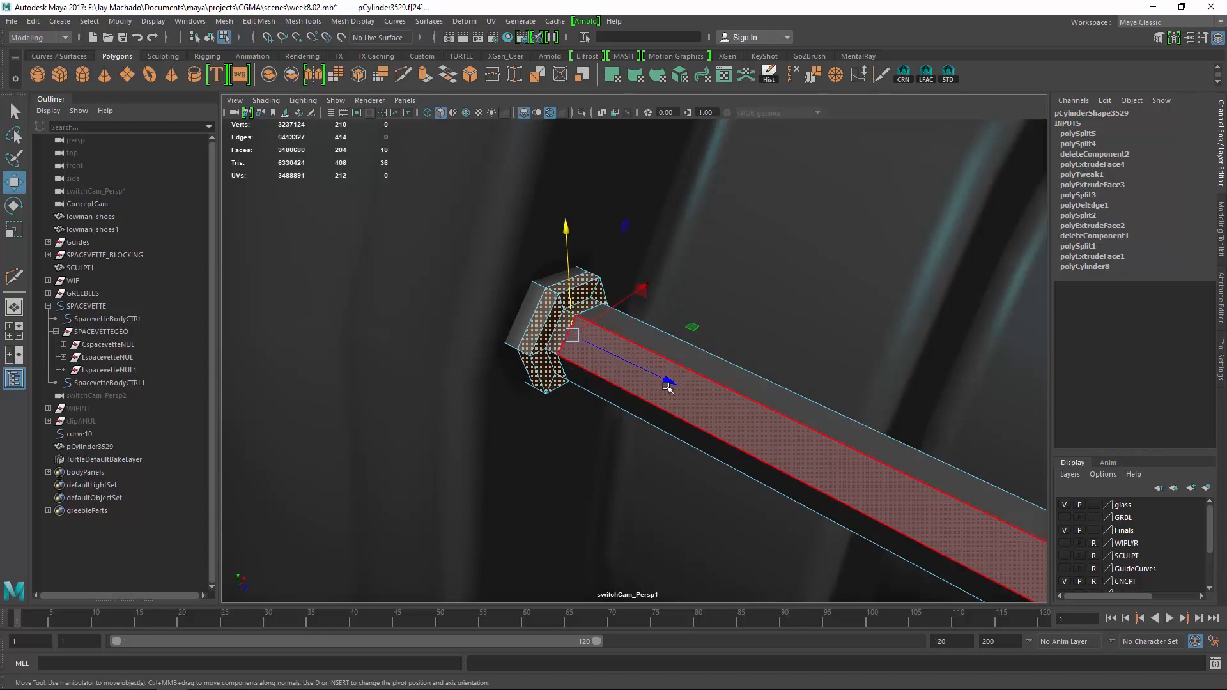
pyautogui.moveTo(667, 383); pyautogui.dragTo(723, 407)
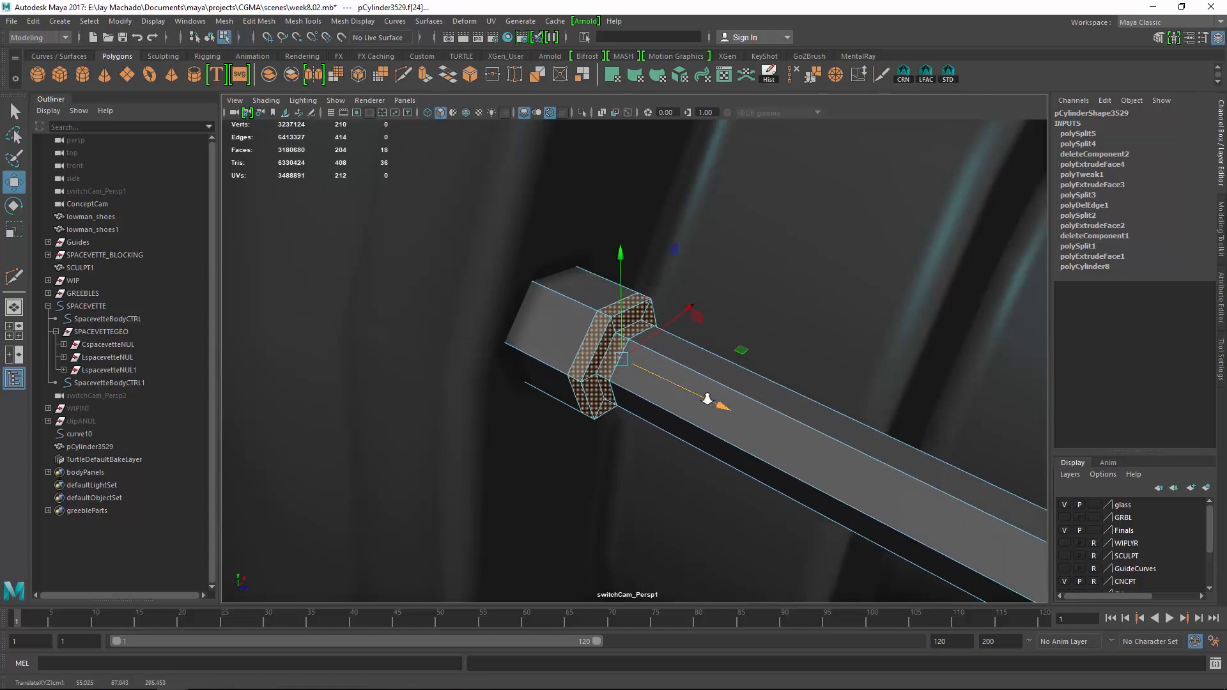
# Return to object selection, set the cable to smooth mesh display and delete its construction history
pyautogui.keyDown('alt'); pyautogui.moveTo(706, 400); pyautogui.dragTo(482, 300, button='right'); pyautogui.keyUp('alt')
pyautogui.keyDown('alt'); pyautogui.moveTo(603, 324); pyautogui.dragTo(555, 320); pyautogui.keyUp('alt')
pyautogui.keyDown('alt'); pyautogui.moveTo(614, 342); pyautogui.dragTo(671, 350, button='right'); pyautogui.keyUp('alt')
pyautogui.press('F8')
pyautogui.keyDown('alt'); pyautogui.moveTo(754, 339); pyautogui.dragTo(824, 358); pyautogui.keyUp('alt')
pyautogui.press('3')
pyautogui.click(826, 358)
pyautogui.keyDown('alt'); pyautogui.moveTo(751, 340); pyautogui.dragTo(575, 358); pyautogui.keyUp('alt')
pyautogui.click(117, 446)
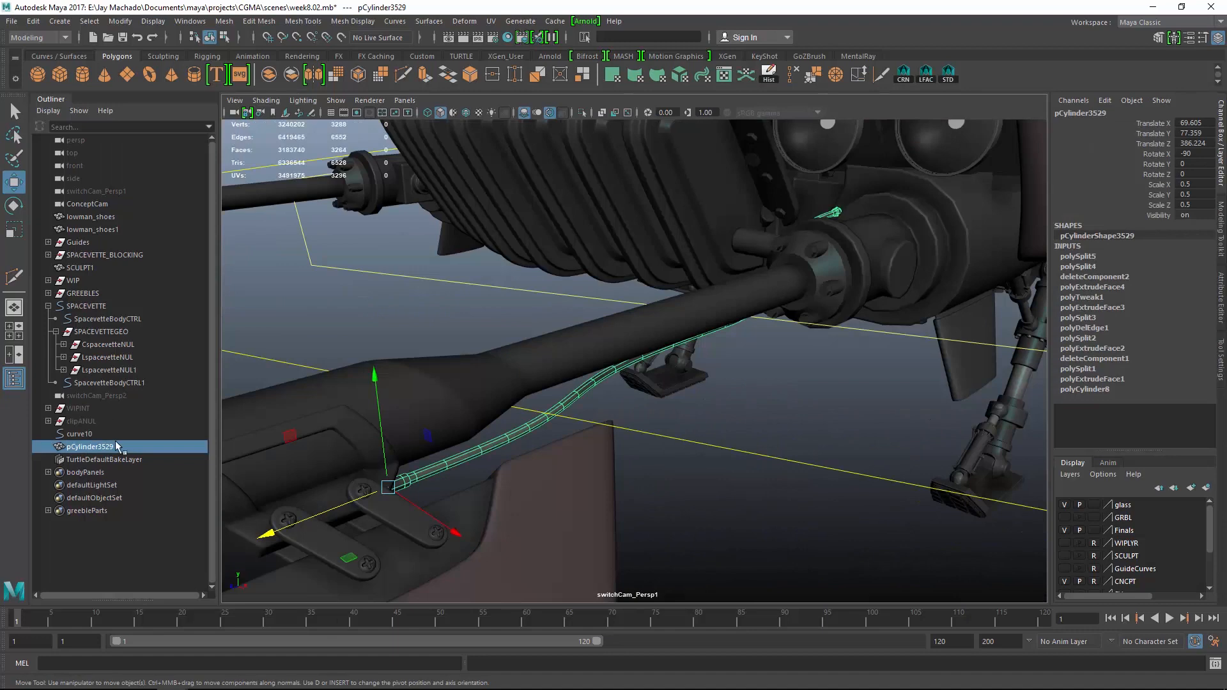
pyautogui.click(770, 72)
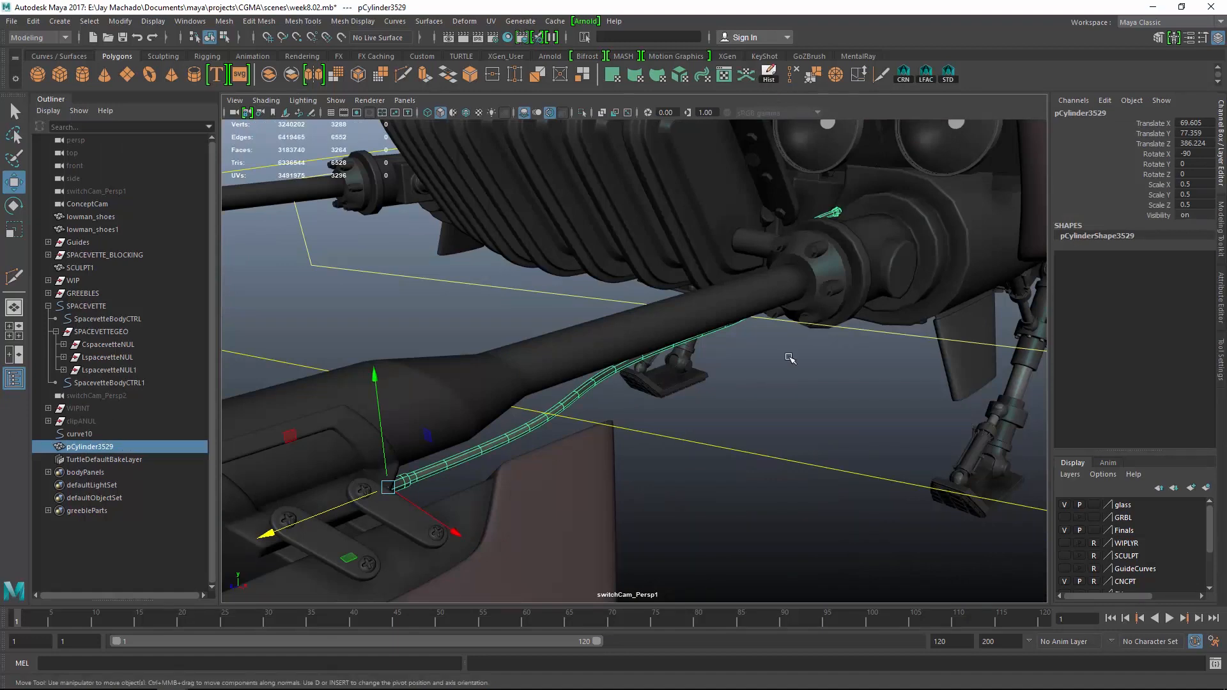
# Try moving a control vertex of curve10 in wireframe display to test whether the cable still follows the curve
pyautogui.keyDown('alt'); pyautogui.moveTo(791, 351); pyautogui.dragTo(625, 383); pyautogui.keyUp('alt')
pyautogui.click(75, 434)
pyautogui.rightClick(480, 314)
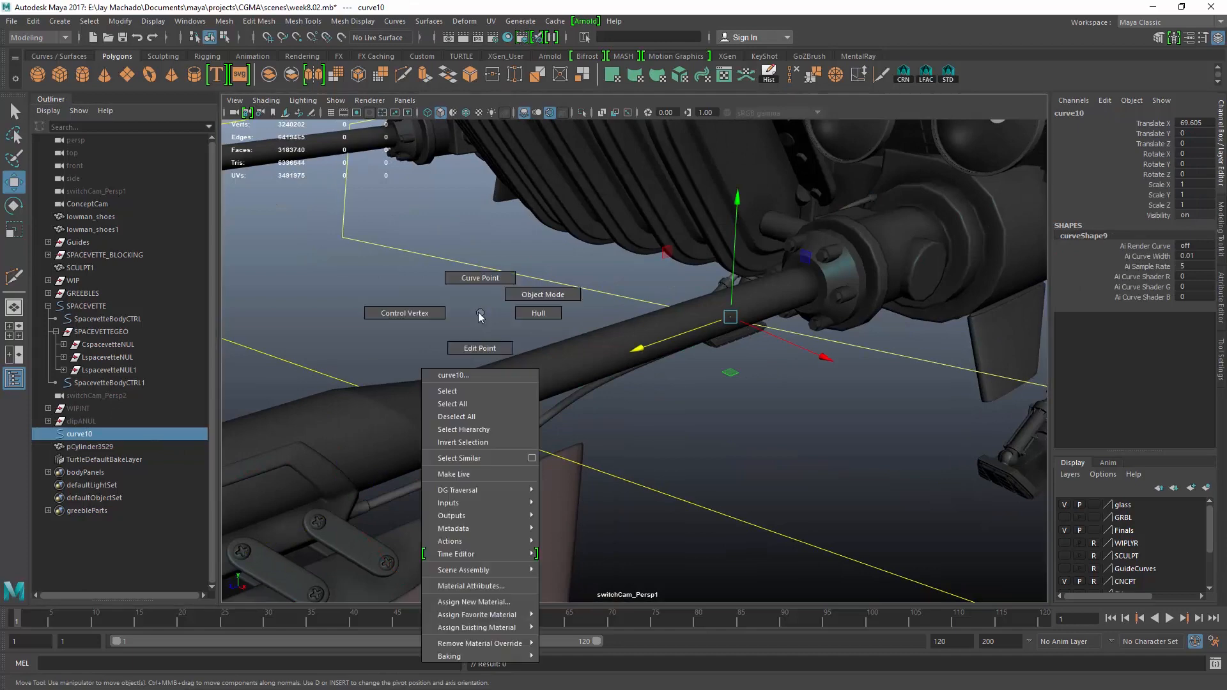
pyautogui.click(432, 312)
pyautogui.press('4')
pyautogui.moveTo(515, 355); pyautogui.dragTo(639, 476)
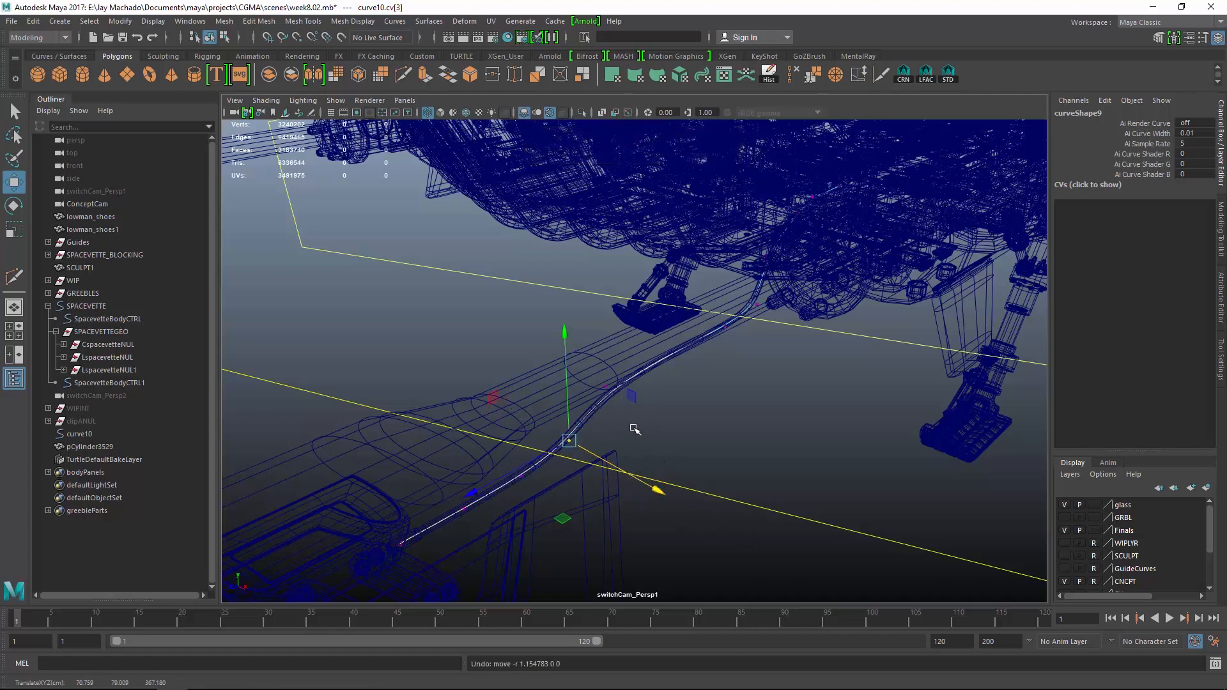
pyautogui.press('F8')
pyautogui.press('F8')
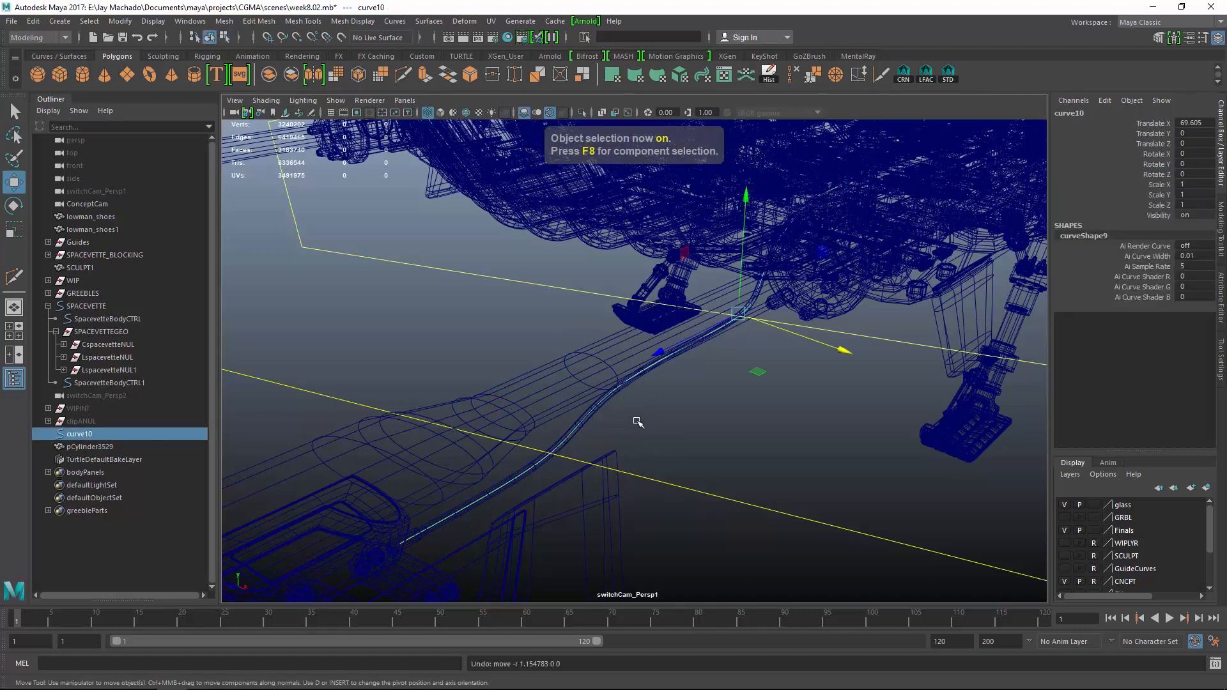
pyautogui.press('5')
# Delete the guide curve curve10 and keep the cable mesh
pyautogui.moveTo(637, 422)
pyautogui.keyDown('alt'); pyautogui.mouseDown(button='right')
pyautogui.moveTo(712, 438)
pyautogui.moveTo(720, 339)
pyautogui.moveTo(674, 392)
pyautogui.moveTo(732, 457)
pyautogui.moveTo(663, 420)
pyautogui.moveTo(619, 370)
pyautogui.mouseUp(button='right'); pyautogui.keyUp('alt')
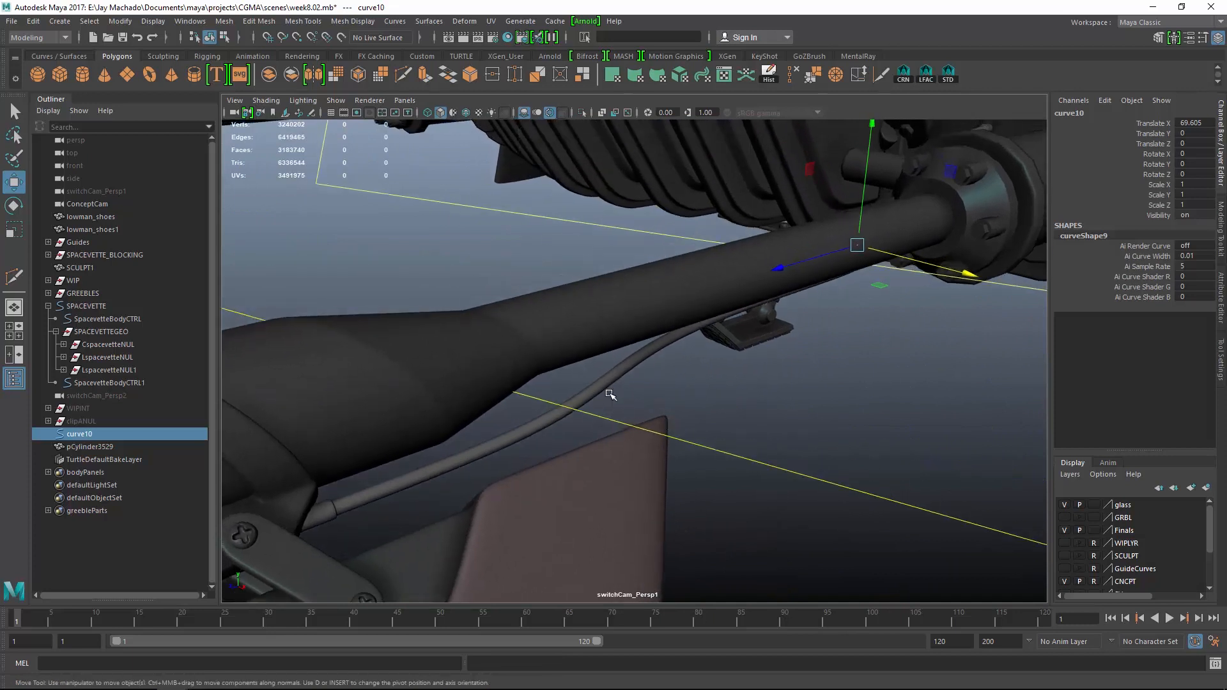
pyautogui.click(605, 394)
pyautogui.click(601, 391)
pyautogui.click(80, 433)
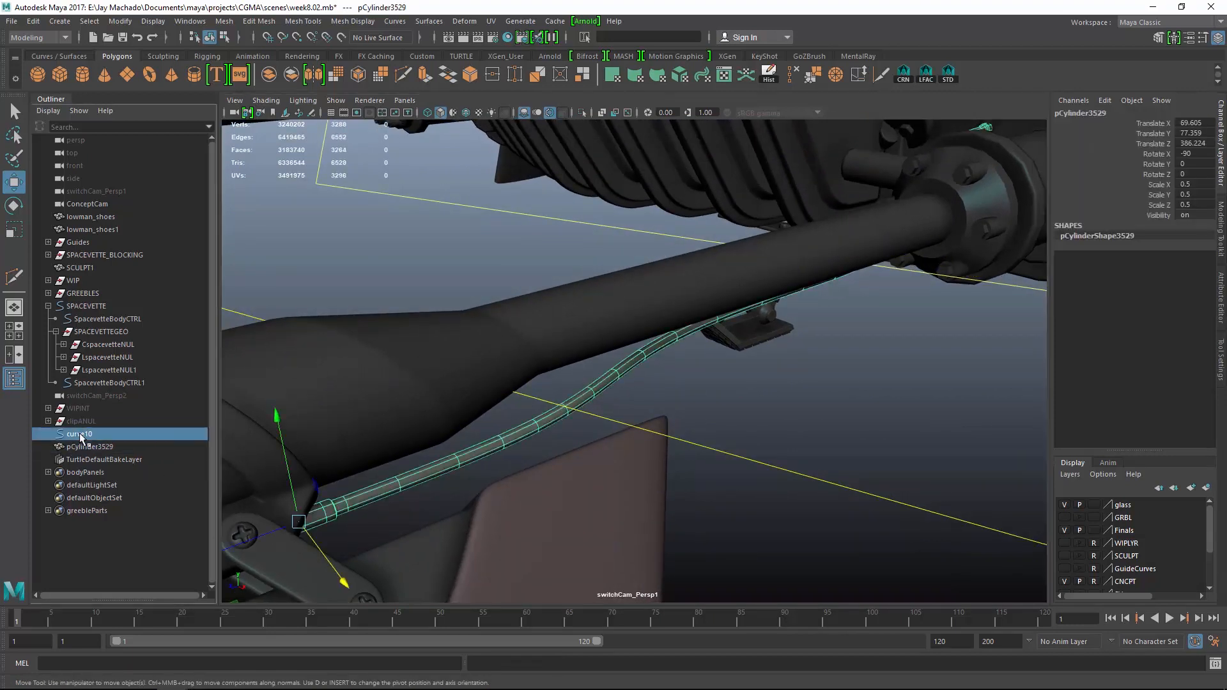
pyautogui.press('Delete')
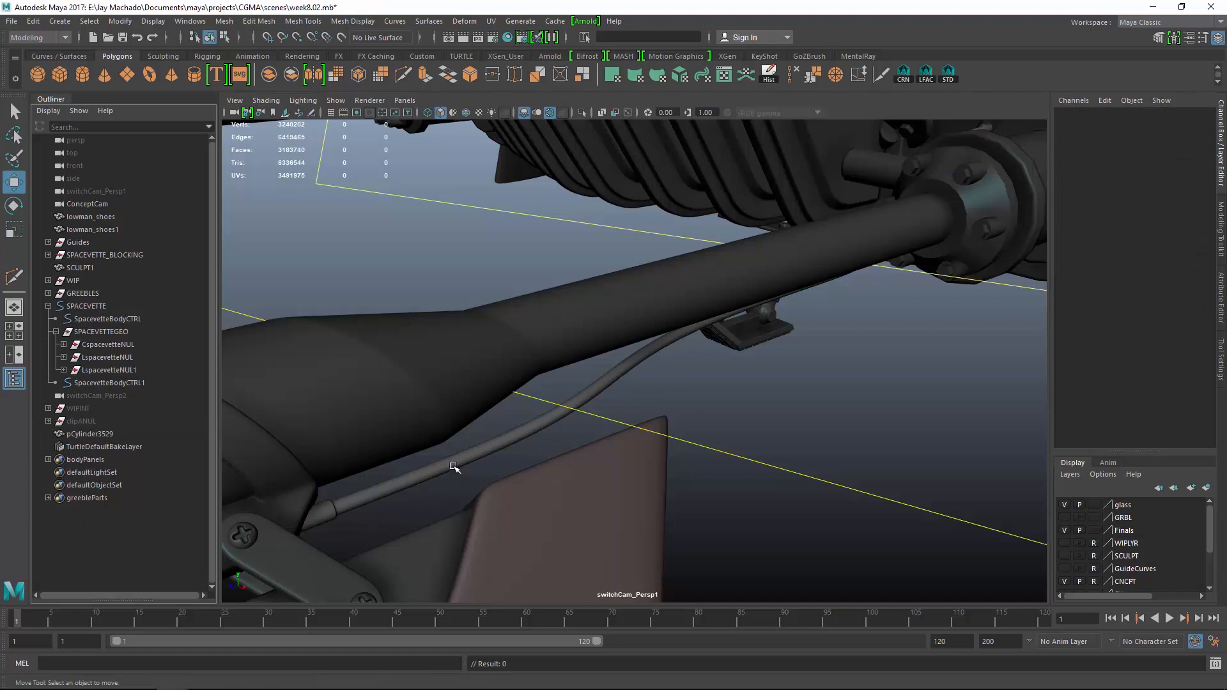
# Assign the existing rubberMat material to the cable and deselect it
pyautogui.click(455, 466)
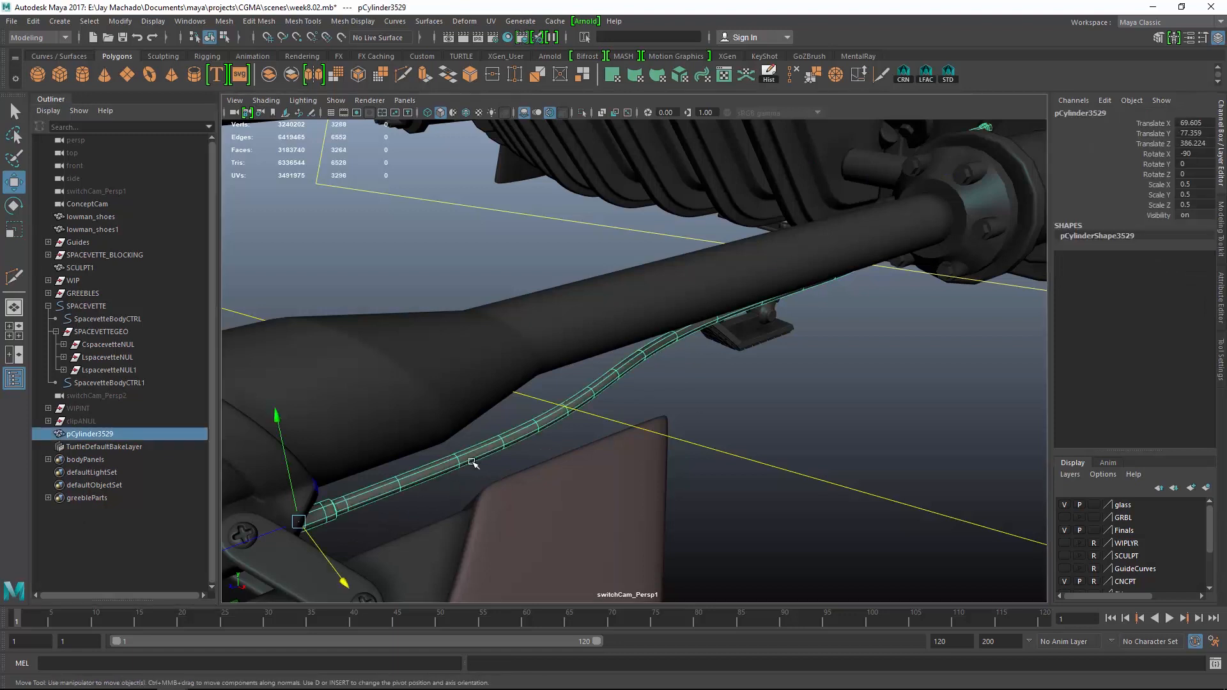
pyautogui.rightClick(512, 432)
pyautogui.moveTo(527, 650)
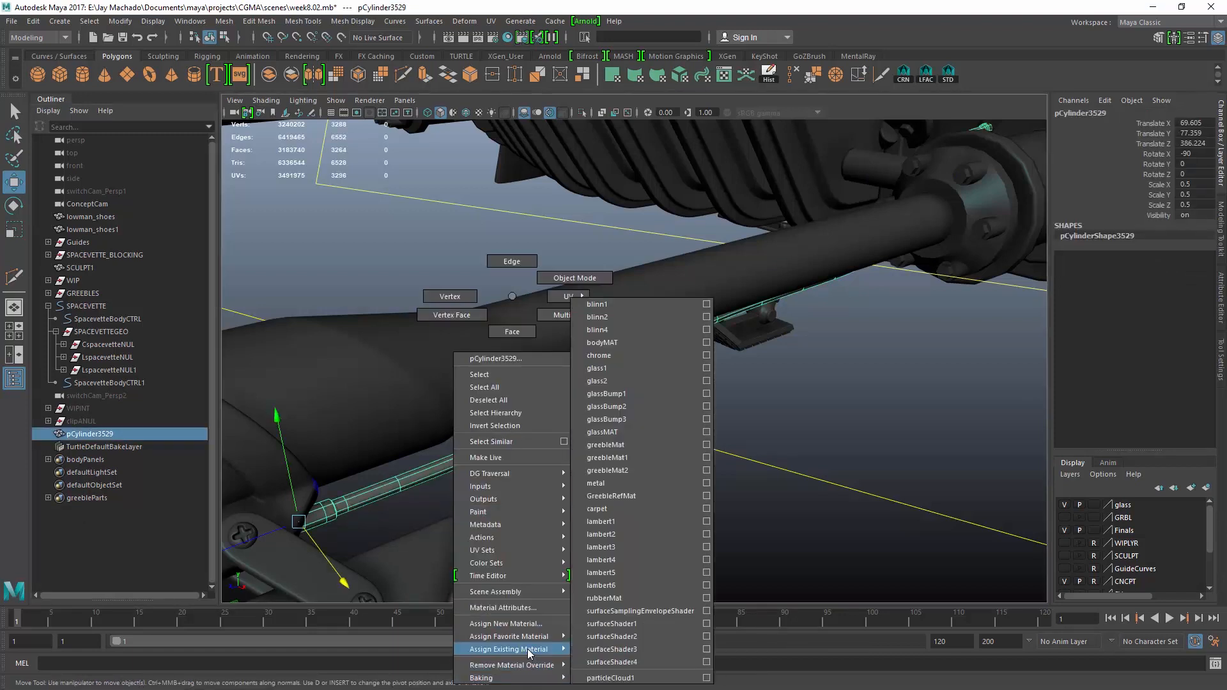
pyautogui.click(631, 598)
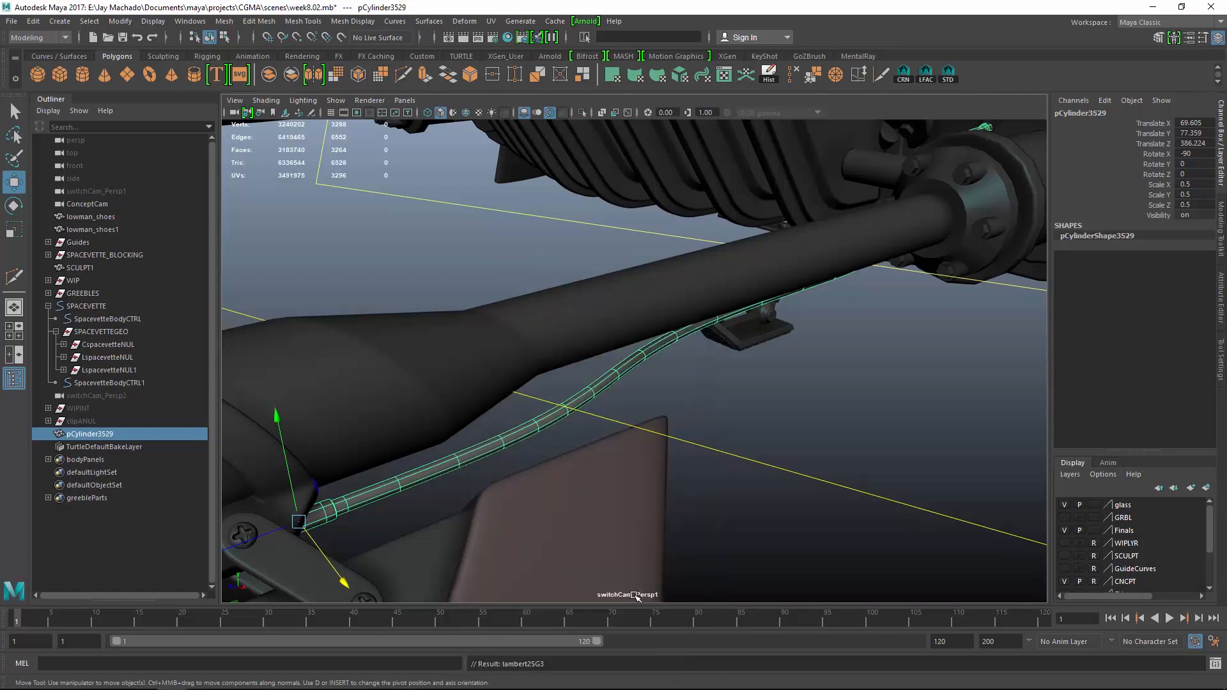
pyautogui.click(707, 521)
# Select a lengthwise edge on the cable near its rear collar and collapse its edge ring
pyautogui.scroll(3, 603, 457)
pyautogui.keyDown('alt'); pyautogui.moveTo(603, 457); pyautogui.dragTo(817, 479); pyautogui.keyUp('alt')
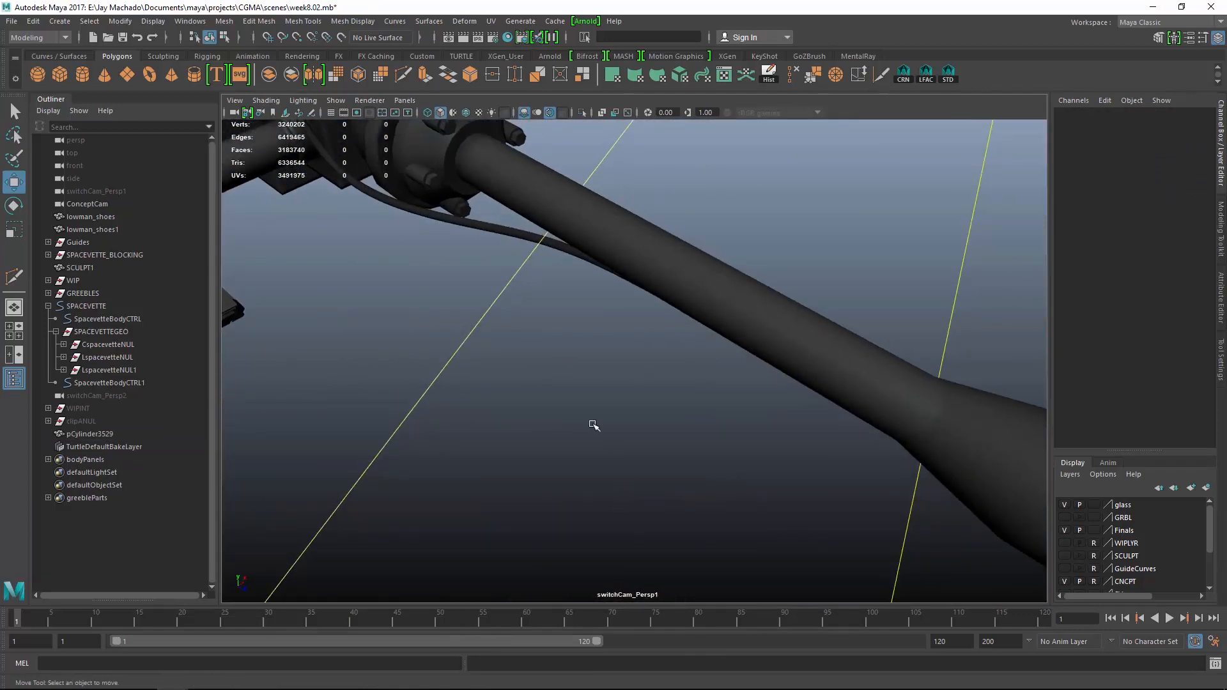
pyautogui.keyDown('alt'); pyautogui.moveTo(593, 425); pyautogui.dragTo(548, 482); pyautogui.keyUp('alt')
pyautogui.click(645, 388)
pyautogui.rightClick(562, 477)
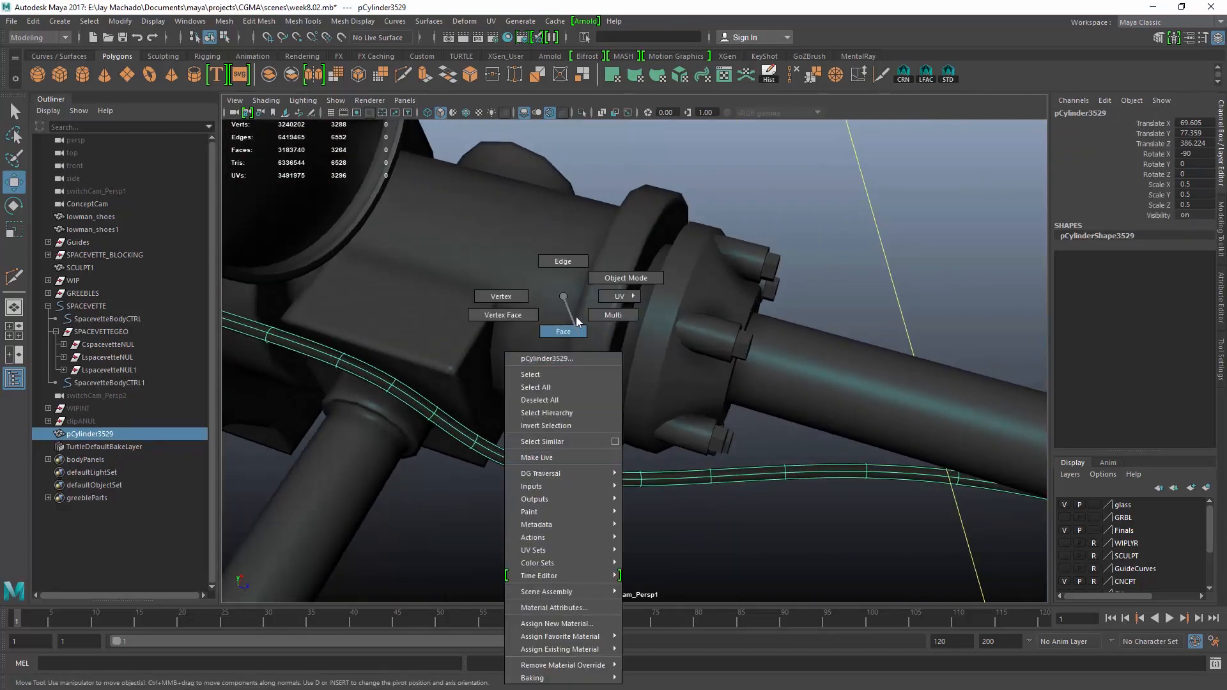
pyautogui.moveTo(558, 259); pyautogui.dragTo(557, 255, button='right')
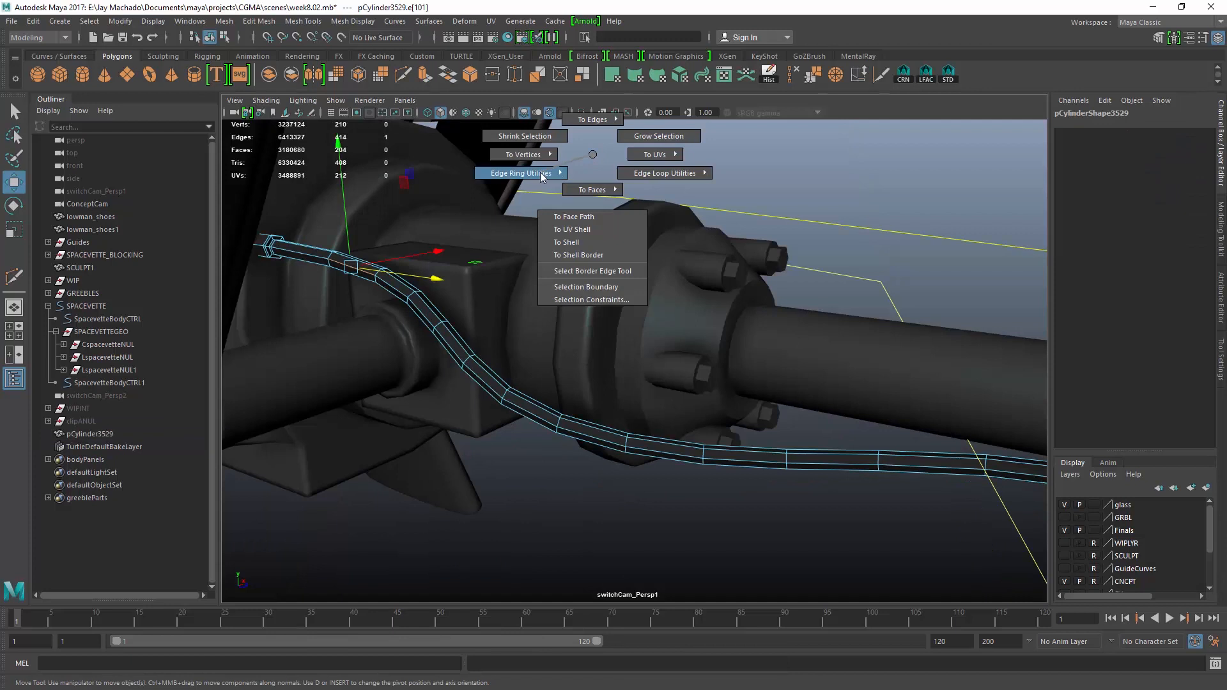
pyautogui.keyDown('ctrl'); pyautogui.moveTo(540, 174); pyautogui.dragTo(473, 156, button='right'); pyautogui.keyUp('ctrl')
# Collapse successive lengthwise edge rings on the cable from beside the mounting block to past the bolted flange
pyautogui.click(432, 315)
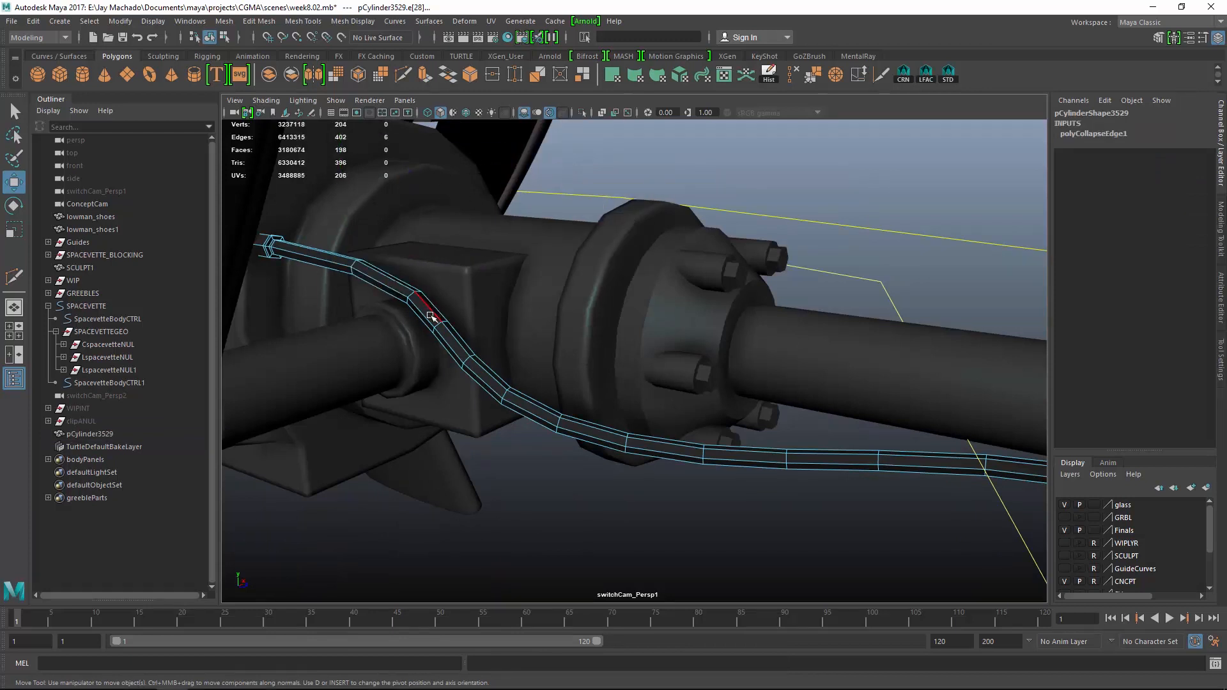
pyautogui.press('g')
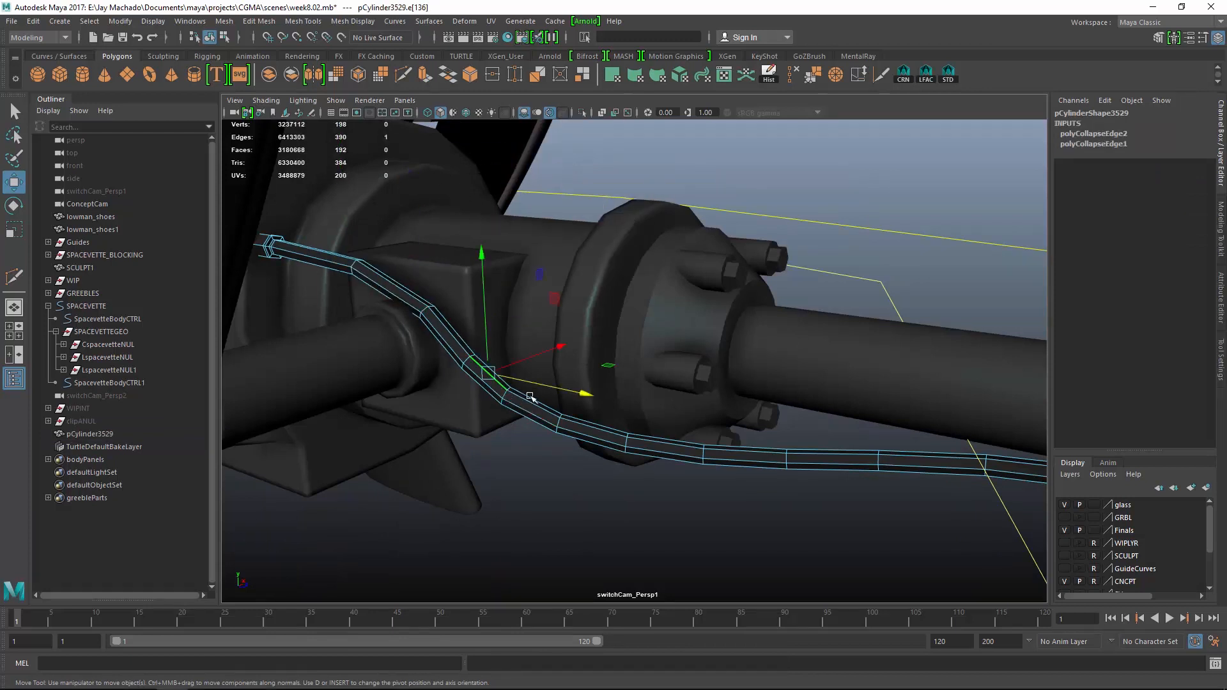
pyautogui.press('g')
pyautogui.press('g')
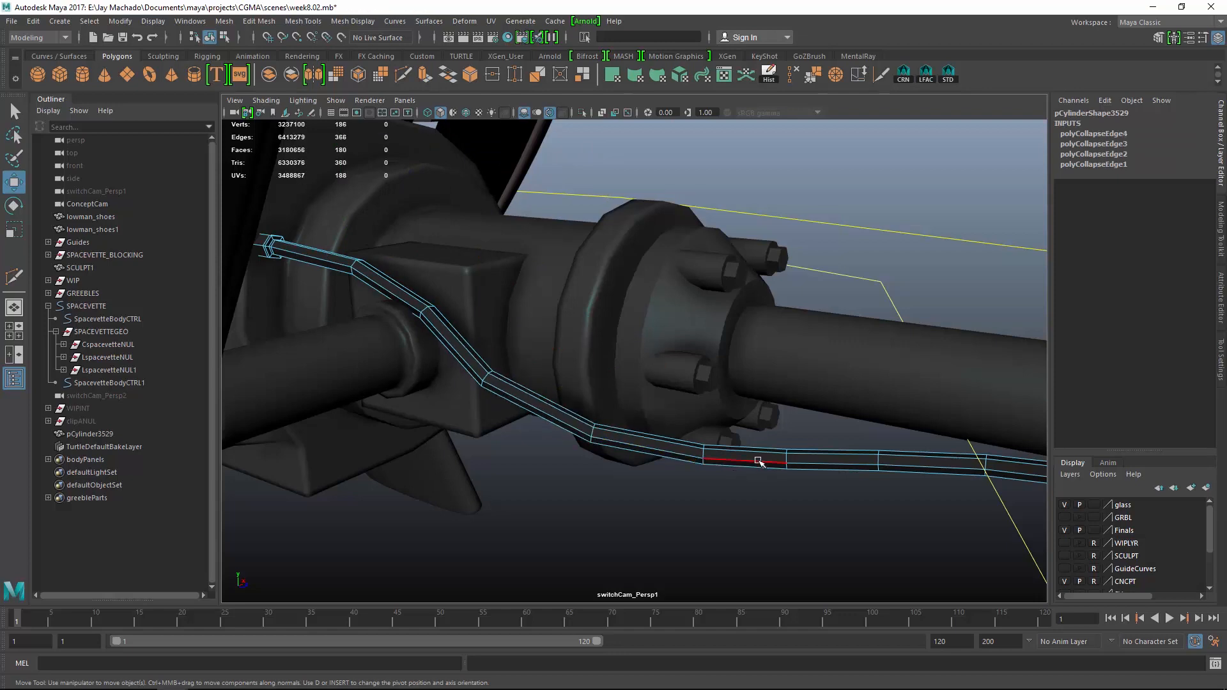
pyautogui.press('g')
# Delete surplus edge loops on the cable's straight run beneath the barrel and collapse edge rings where it begins to descend
pyautogui.keyDown('alt'); pyautogui.moveTo(926, 477); pyautogui.dragTo(536, 325); pyautogui.keyUp('alt')
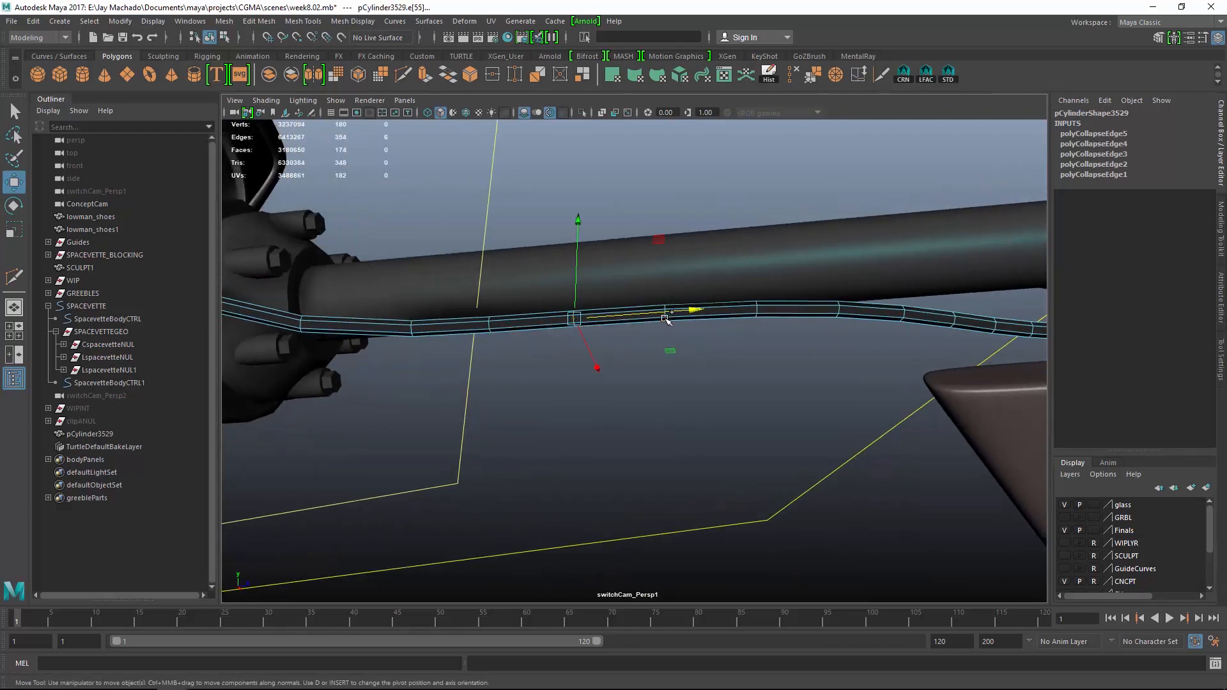
pyautogui.click(793, 76)
pyautogui.keyDown('alt'); pyautogui.moveTo(735, 358); pyautogui.dragTo(688, 376); pyautogui.keyUp('alt')
pyautogui.press('r')
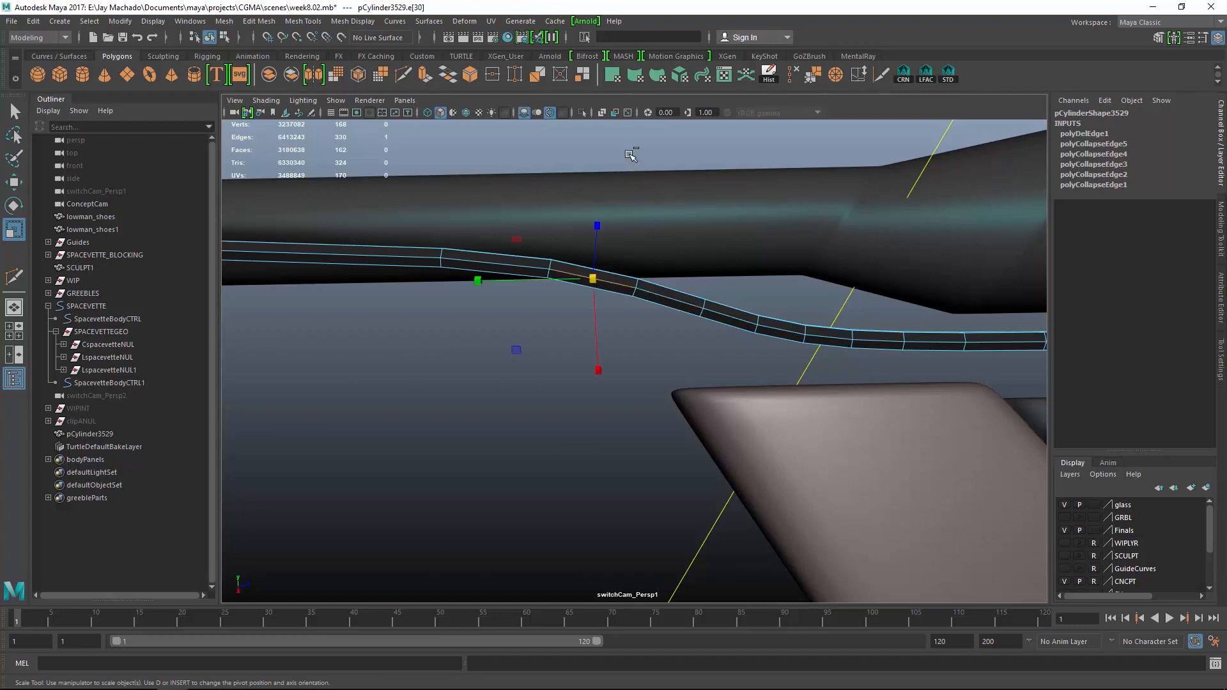
pyautogui.keyDown('shift'); pyautogui.moveTo(631, 156); pyautogui.dragTo(460, 155, button='right'); pyautogui.keyUp('shift')
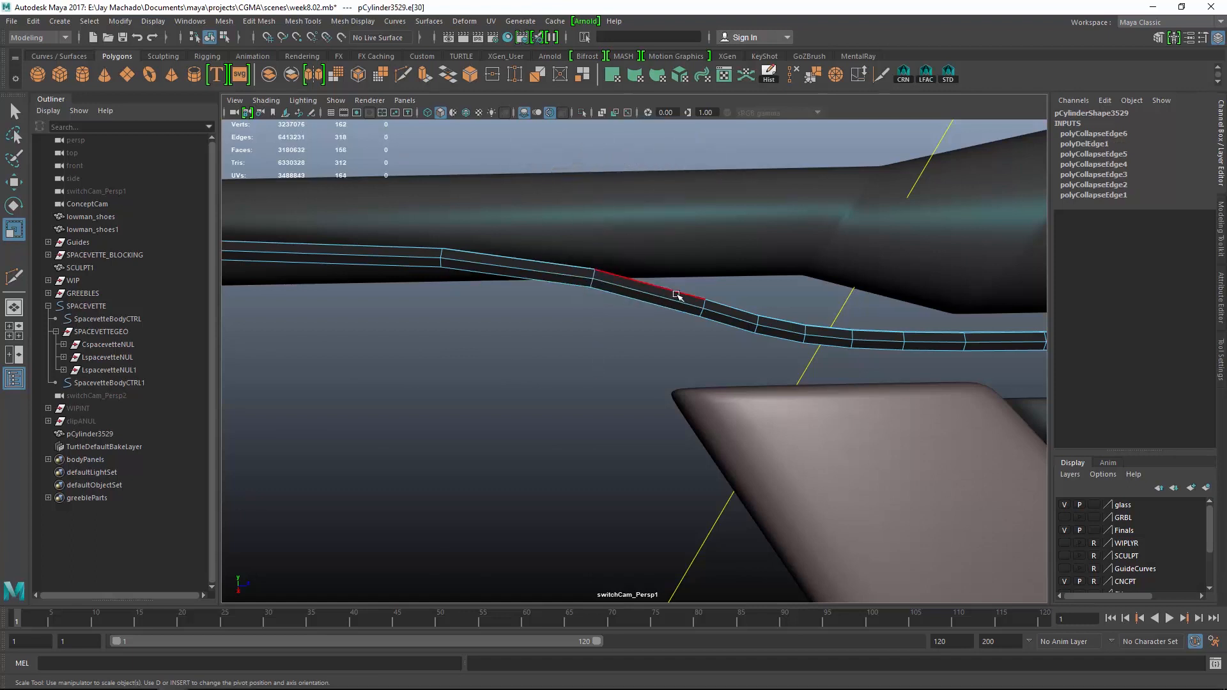
pyautogui.press('g')
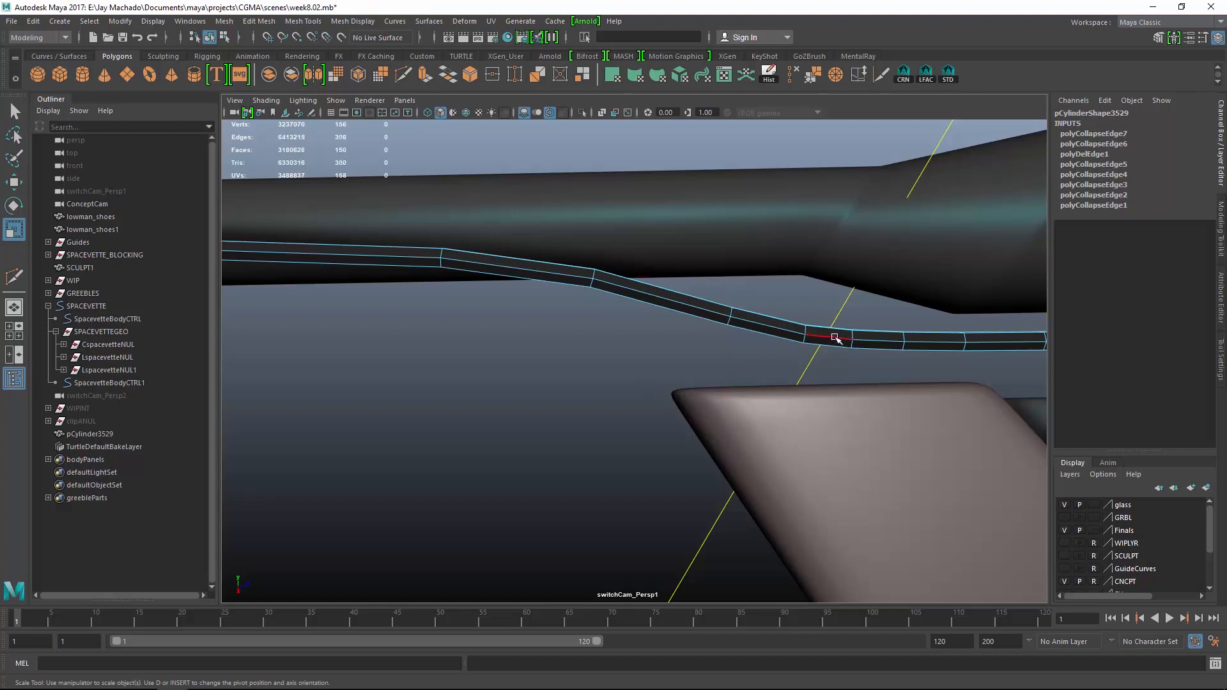
# Collapse alternate edge rings along the cable's lower front run up to the front collar, and deselect it in object mode
pyautogui.press('g')
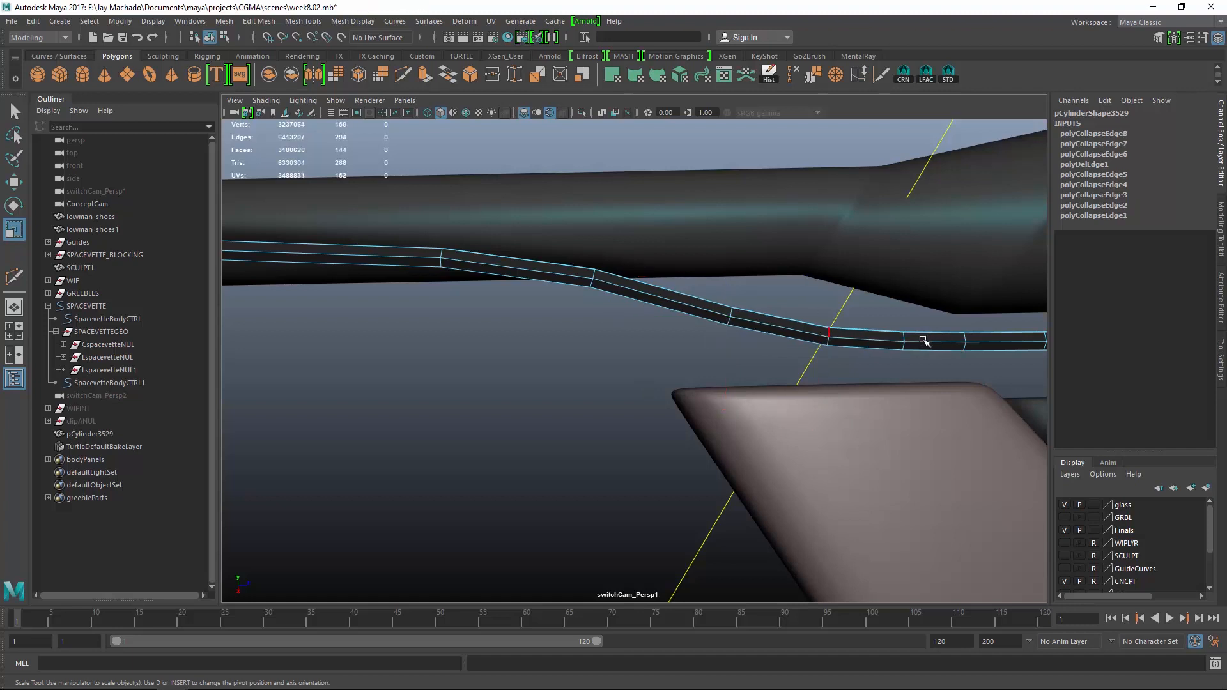
pyautogui.click(936, 348)
pyautogui.press('g')
pyautogui.keyDown('alt'); pyautogui.moveTo(956, 383); pyautogui.dragTo(734, 351, button='middle'); pyautogui.keyUp('alt')
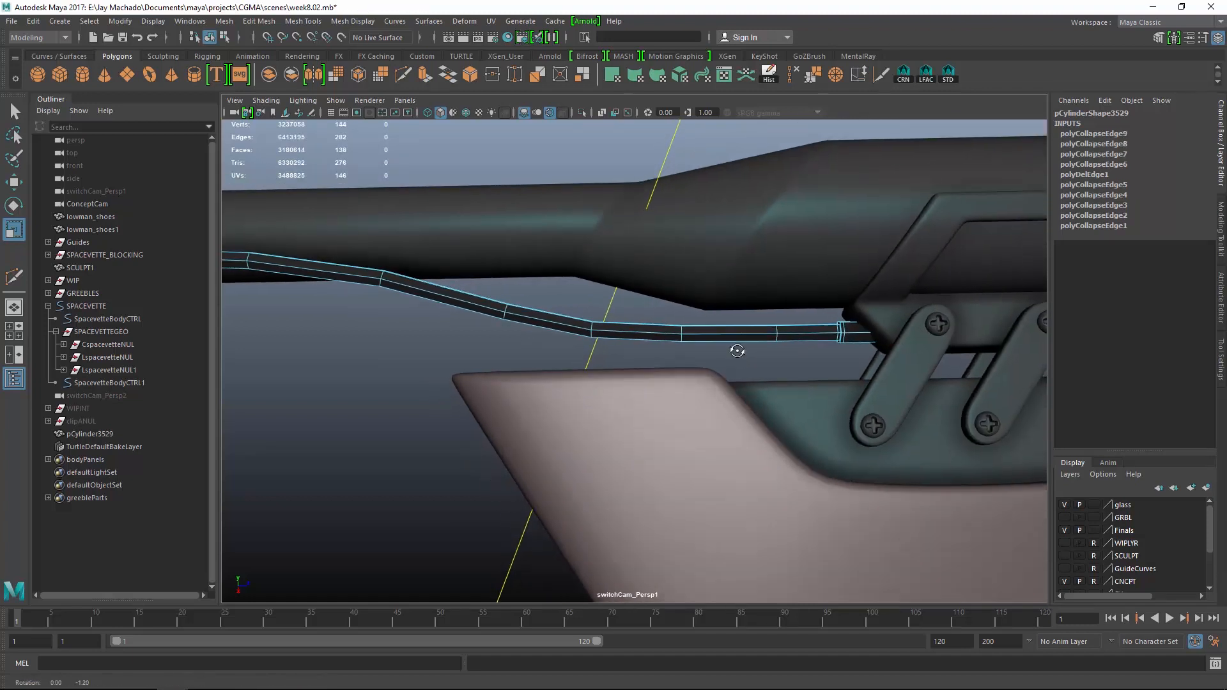
pyautogui.press('g')
pyautogui.keyDown('alt'); pyautogui.moveTo(791, 381); pyautogui.dragTo(709, 356, button='right'); pyautogui.keyUp('alt')
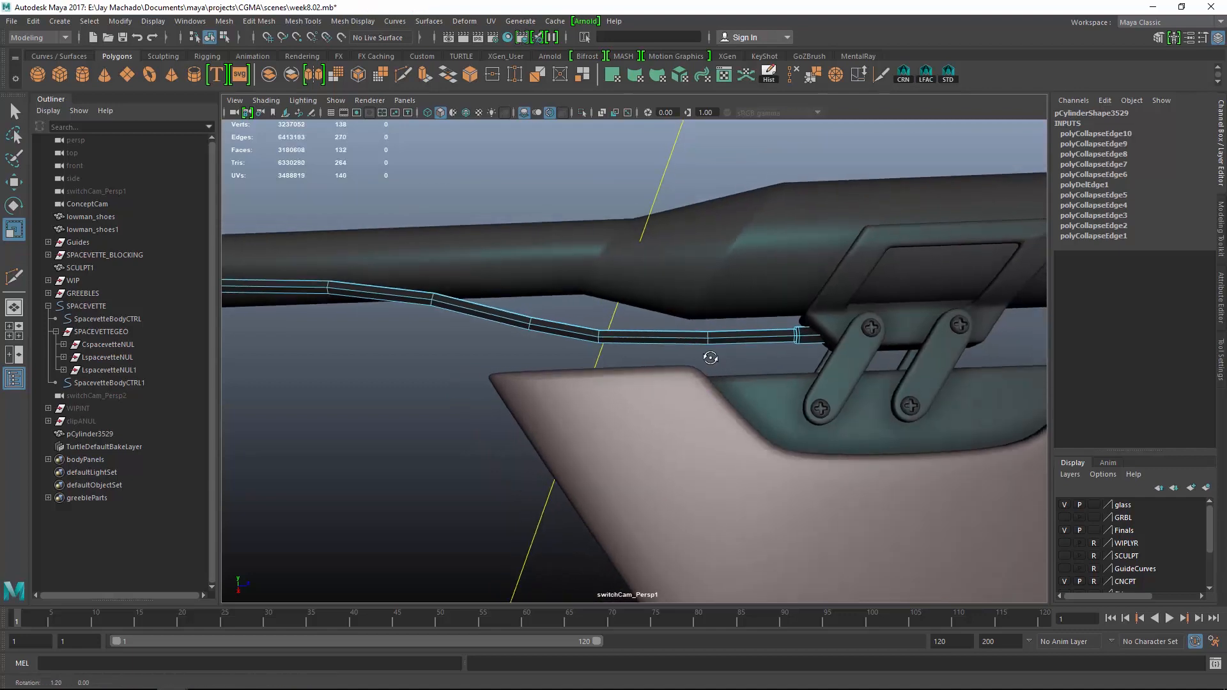
pyautogui.keyDown('alt'); pyautogui.moveTo(709, 356); pyautogui.dragTo(715, 350); pyautogui.keyUp('alt')
pyautogui.press('F8')
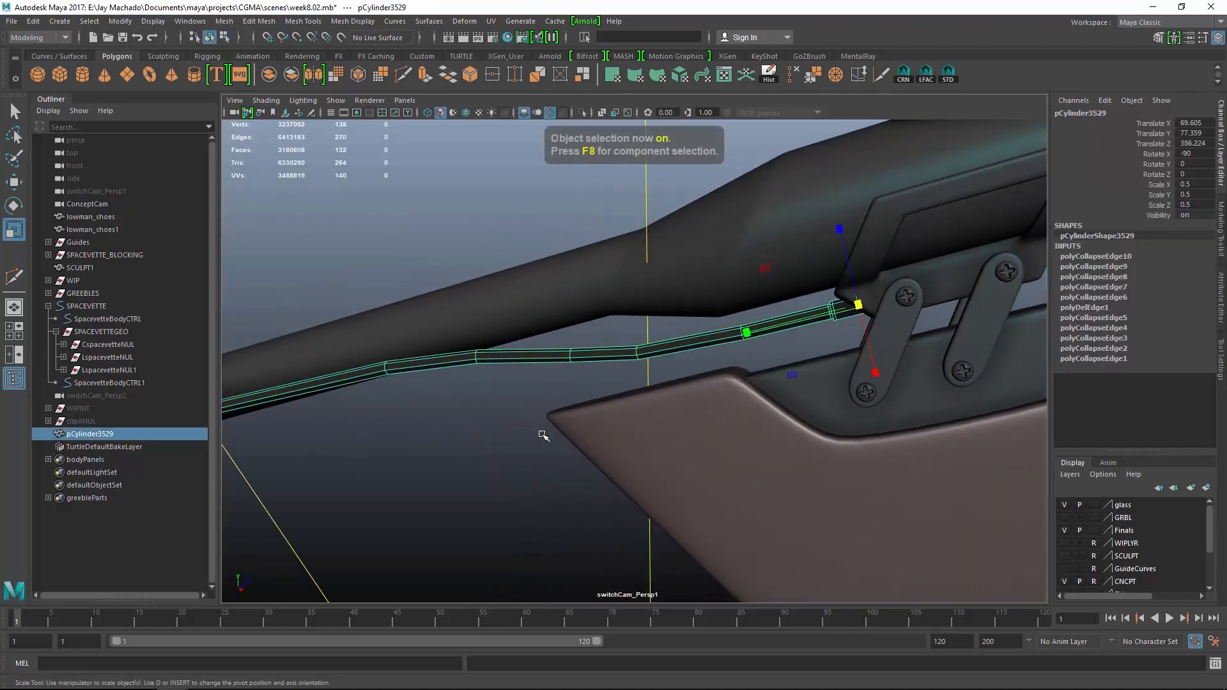
pyautogui.click(534, 425)
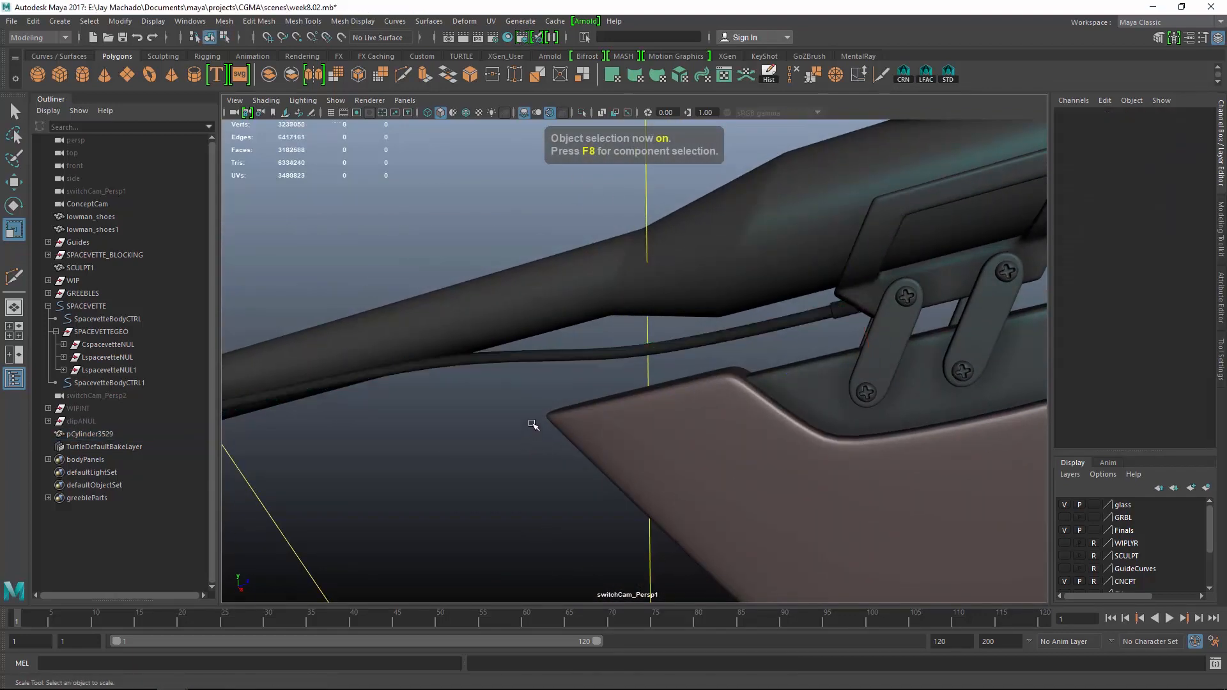
# Display the cable unsmoothed and move its vertex rings vertically beneath the barrel near the flange, leaving object mode active
pyautogui.keyDown('alt'); pyautogui.moveTo(535, 424); pyautogui.dragTo(667, 391); pyautogui.keyUp('alt')
pyautogui.click(615, 397)
pyautogui.click(767, 426)
pyautogui.keyDown('alt'); pyautogui.moveTo(668, 392); pyautogui.dragTo(777, 441, button='right'); pyautogui.keyUp('alt')
pyautogui.click(703, 377)
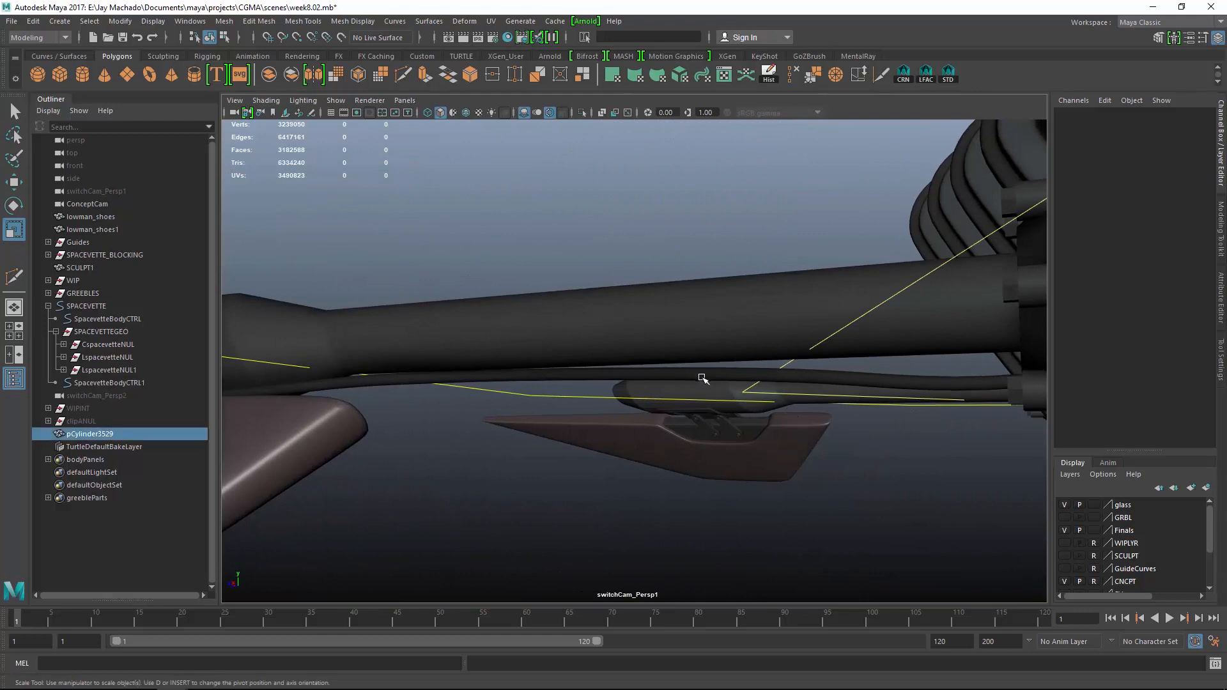
pyautogui.keyDown('alt'); pyautogui.moveTo(704, 378); pyautogui.dragTo(687, 410); pyautogui.keyUp('alt')
pyautogui.press('1')
pyautogui.moveTo(564, 211); pyautogui.dragTo(516, 203, button='right')
pyautogui.moveTo(594, 255); pyautogui.dragTo(675, 363)
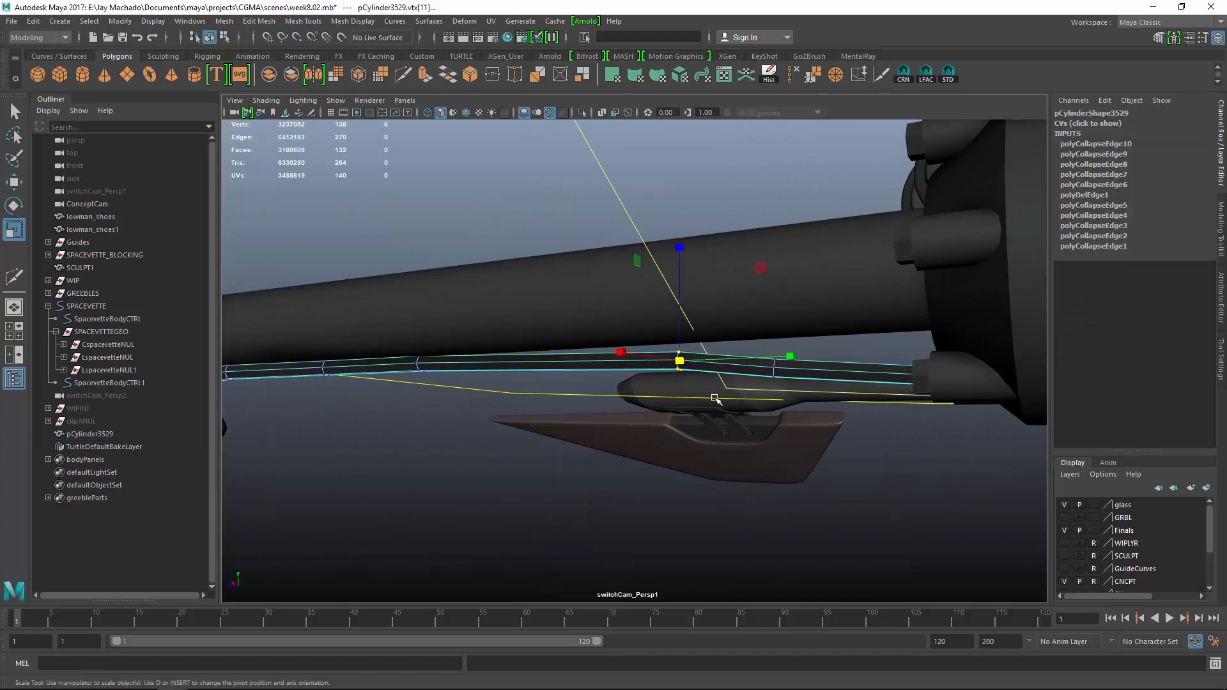
pyautogui.press('w')
pyautogui.keyDown('alt'); pyautogui.moveTo(739, 452); pyautogui.dragTo(698, 306); pyautogui.keyUp('alt')
pyautogui.moveTo(838, 317); pyautogui.dragTo(797, 348)
pyautogui.press('F8')
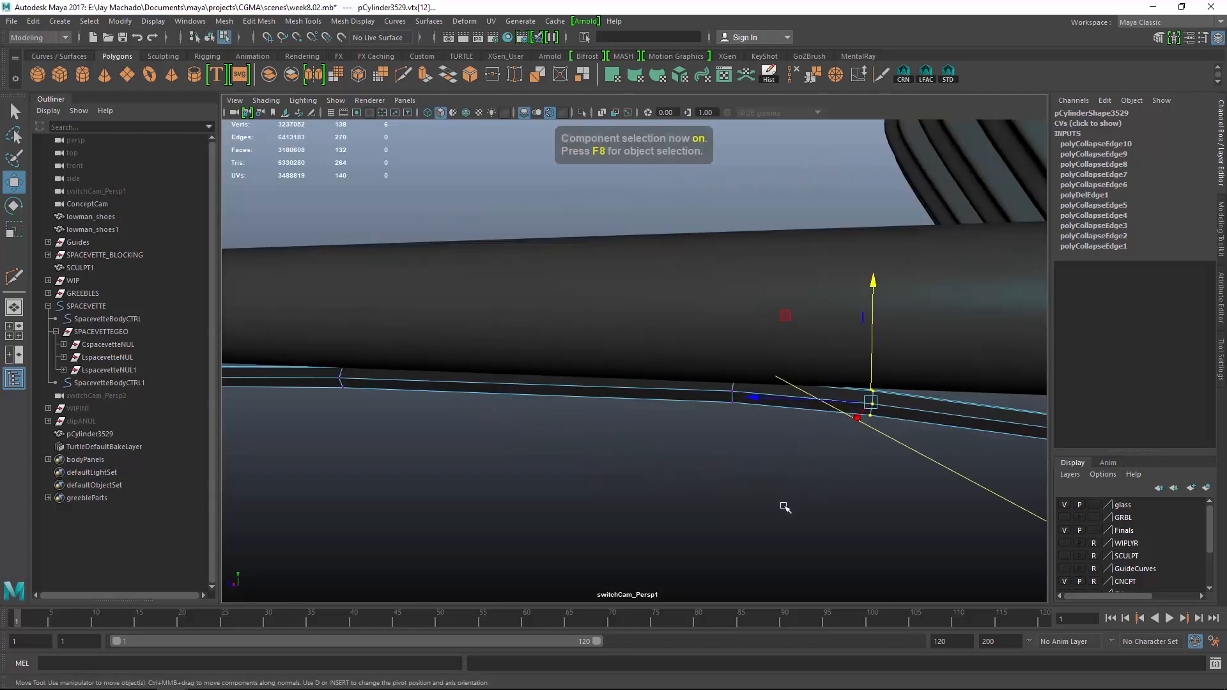
pyautogui.press('F8')
pyautogui.keyDown('alt'); pyautogui.moveTo(805, 457); pyautogui.dragTo(578, 369); pyautogui.keyUp('alt')
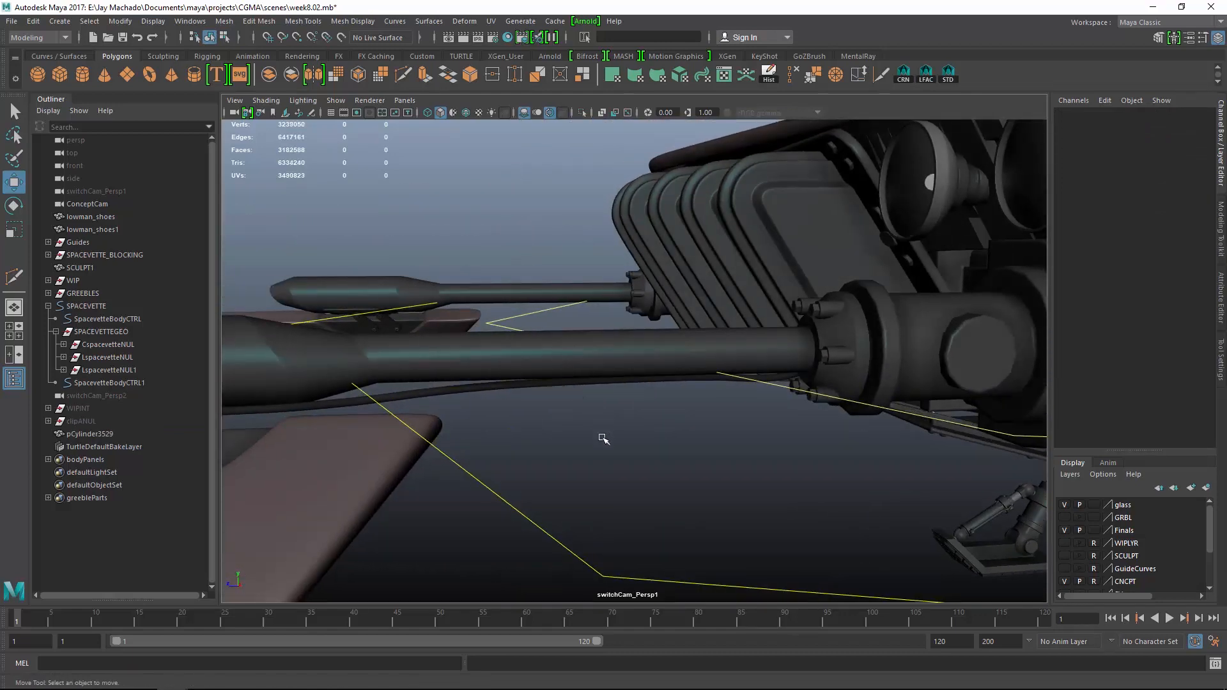
# Create a polygon cylinder at the cannon's muzzle and set its Rotate X to 90
pyautogui.keyDown('alt'); pyautogui.moveTo(603, 438); pyautogui.dragTo(565, 413); pyautogui.keyUp('alt')
pyautogui.keyDown('alt'); pyautogui.moveTo(564, 413); pyautogui.dragTo(437, 466, button='right'); pyautogui.keyUp('alt')
pyautogui.click(510, 370)
pyautogui.press('g')
pyautogui.moveTo(408, 424); pyautogui.dragTo(333, 458, button='middle')
pyautogui.press('e')
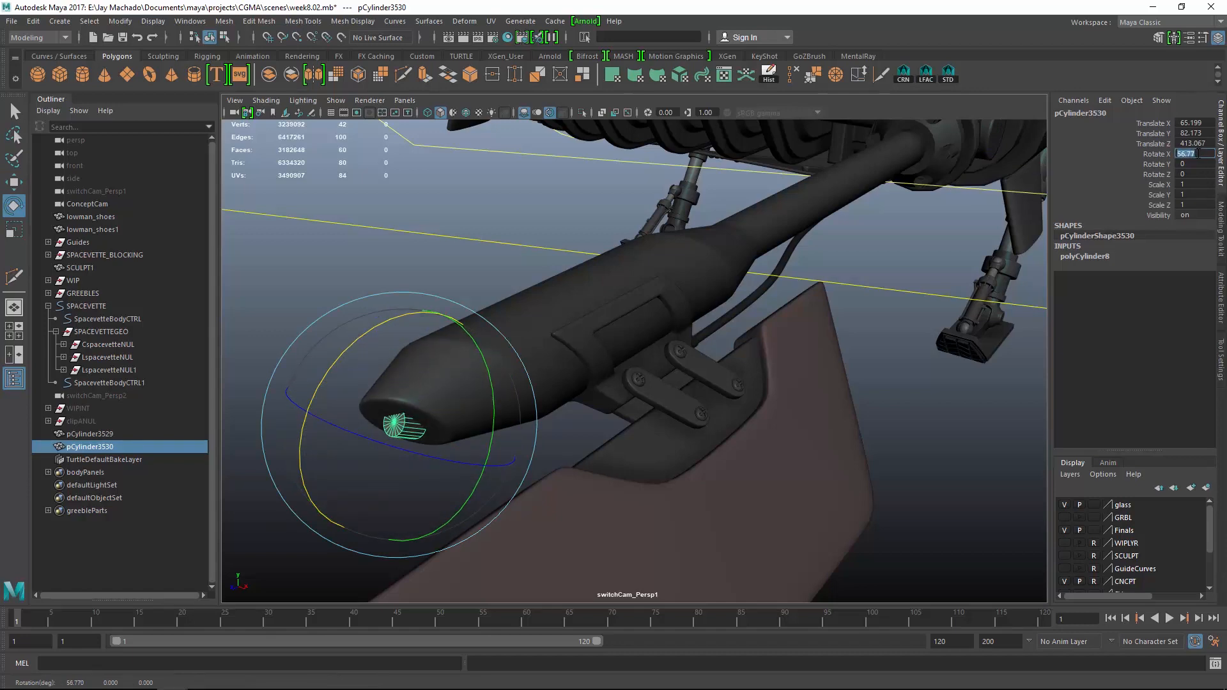
pyautogui.write('90')
pyautogui.press('Return')
pyautogui.press('w')
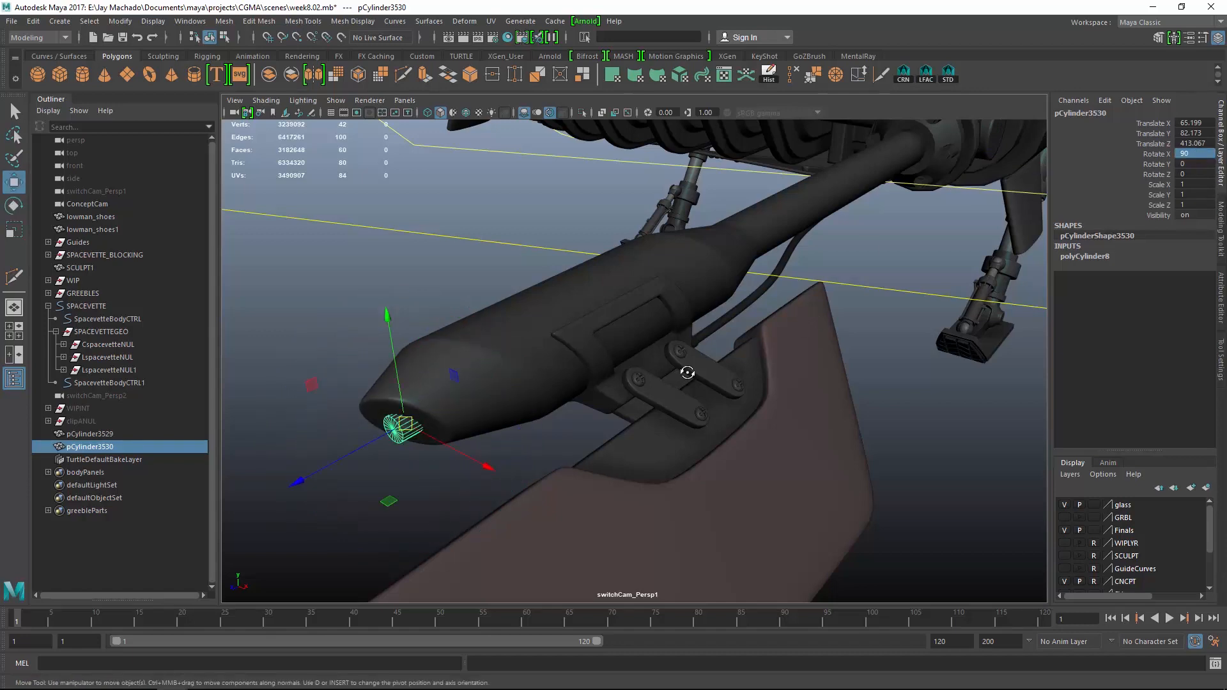
# Move the cylinder back along the cannon to the narrow barrel section, at Translate Z about 354.6
pyautogui.keyDown('alt'); pyautogui.moveTo(409, 415); pyautogui.dragTo(379, 489); pyautogui.keyUp('alt')
pyautogui.moveTo(287, 539); pyautogui.dragTo(733, 388)
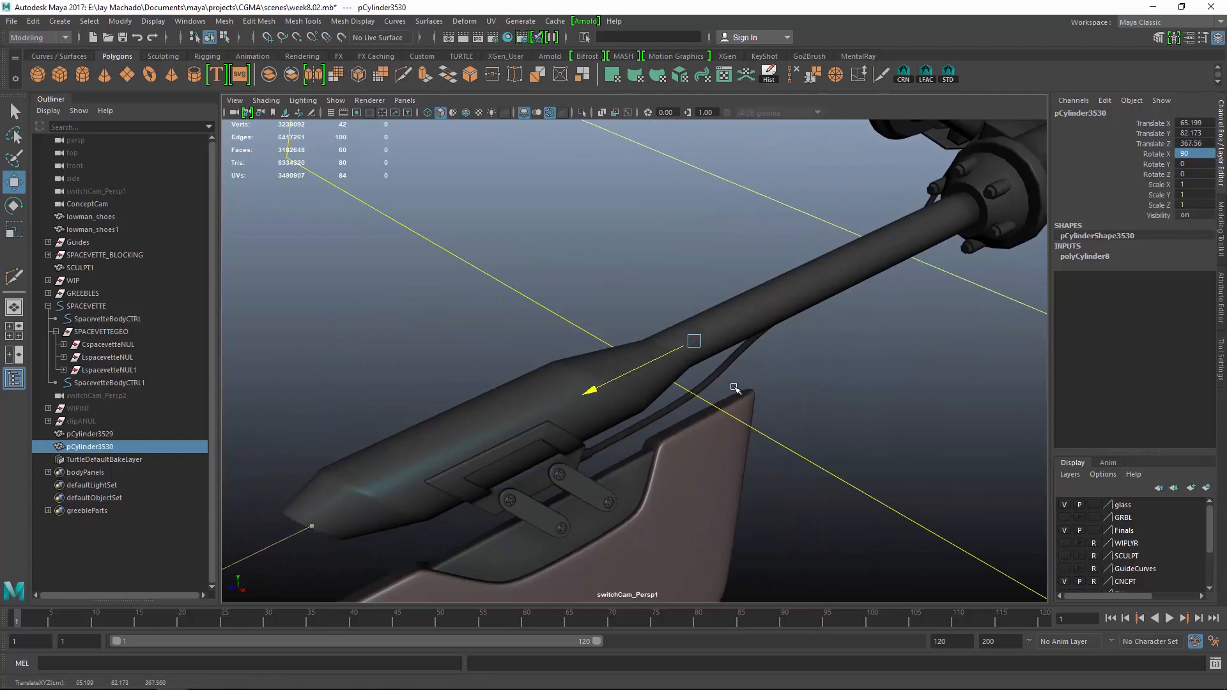
pyautogui.keyDown('alt'); pyautogui.moveTo(800, 362); pyautogui.dragTo(769, 389); pyautogui.keyUp('alt')
# In an orthographic wireframe view, scale the cylinder uniformly to about 3.368 around the barrel and set Scale Y to 0.25
pyautogui.press('space')
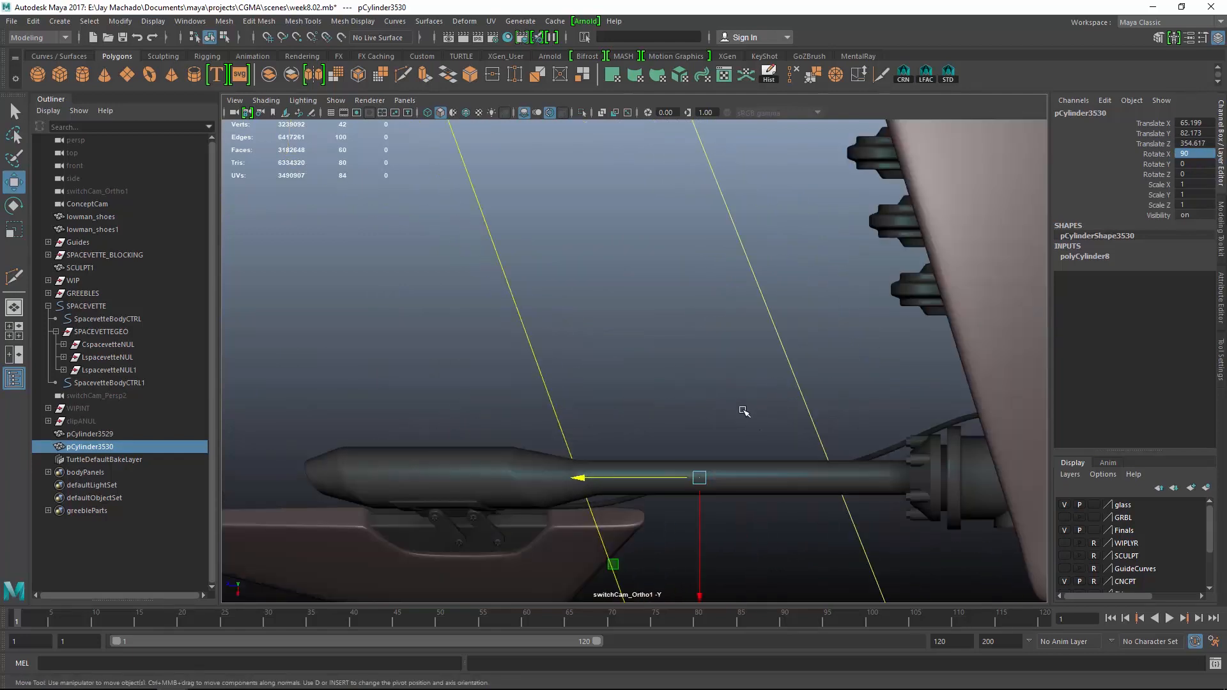
pyautogui.keyDown('alt'); pyautogui.moveTo(710, 414); pyautogui.dragTo(632, 251, button='middle'); pyautogui.keyUp('alt')
pyautogui.press('4')
pyautogui.keyDown('alt'); pyautogui.moveTo(632, 251); pyautogui.dragTo(747, 312, button='right'); pyautogui.keyUp('alt')
pyautogui.keyDown('alt'); pyautogui.moveTo(682, 240); pyautogui.dragTo(697, 313, button='middle'); pyautogui.keyUp('alt')
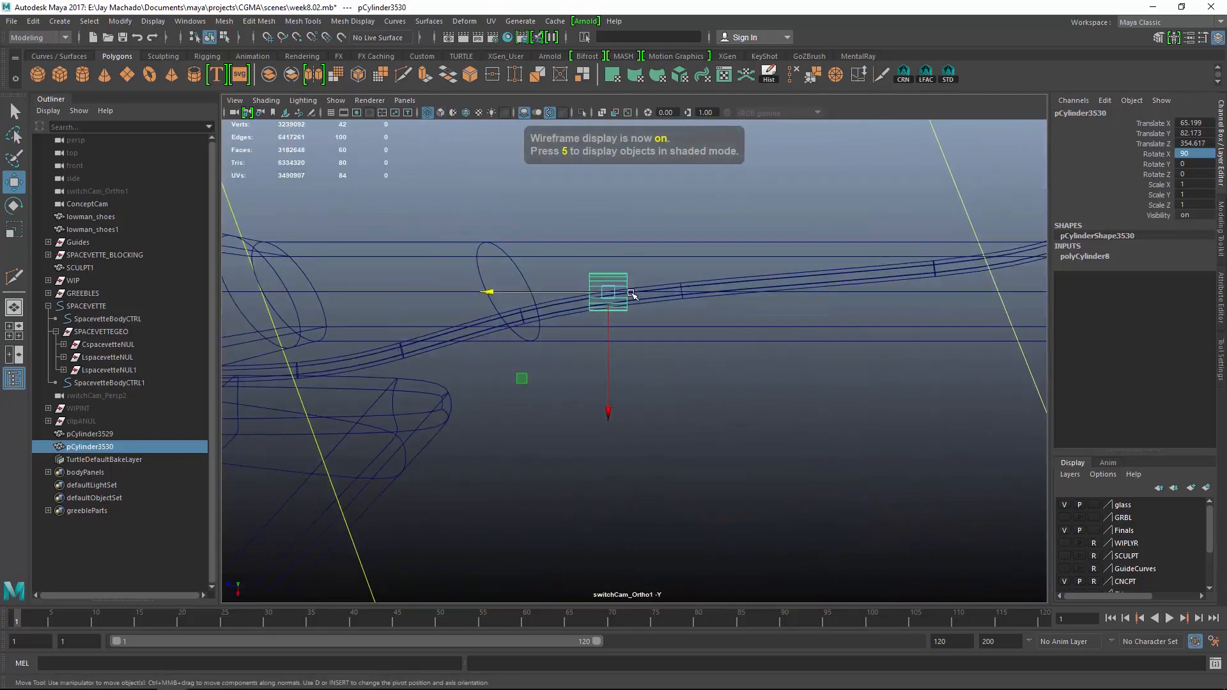
pyautogui.press('r')
pyautogui.moveTo(608, 291); pyautogui.dragTo(686, 329)
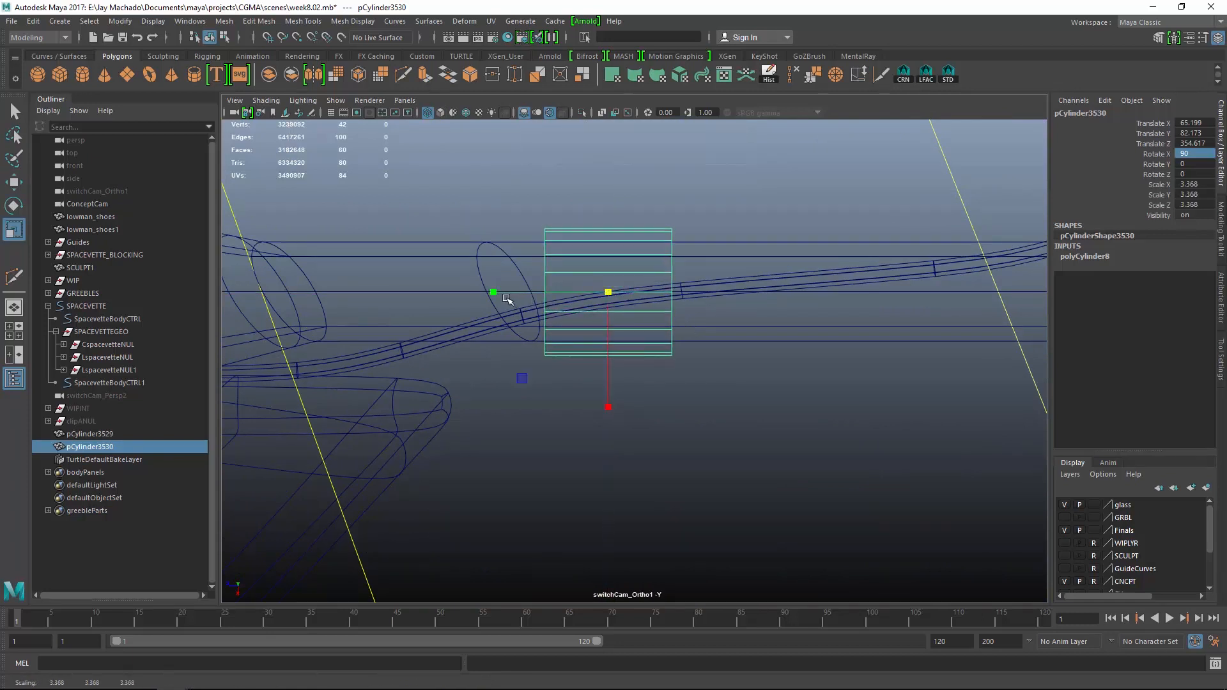
pyautogui.moveTo(494, 292); pyautogui.dragTo(586, 305)
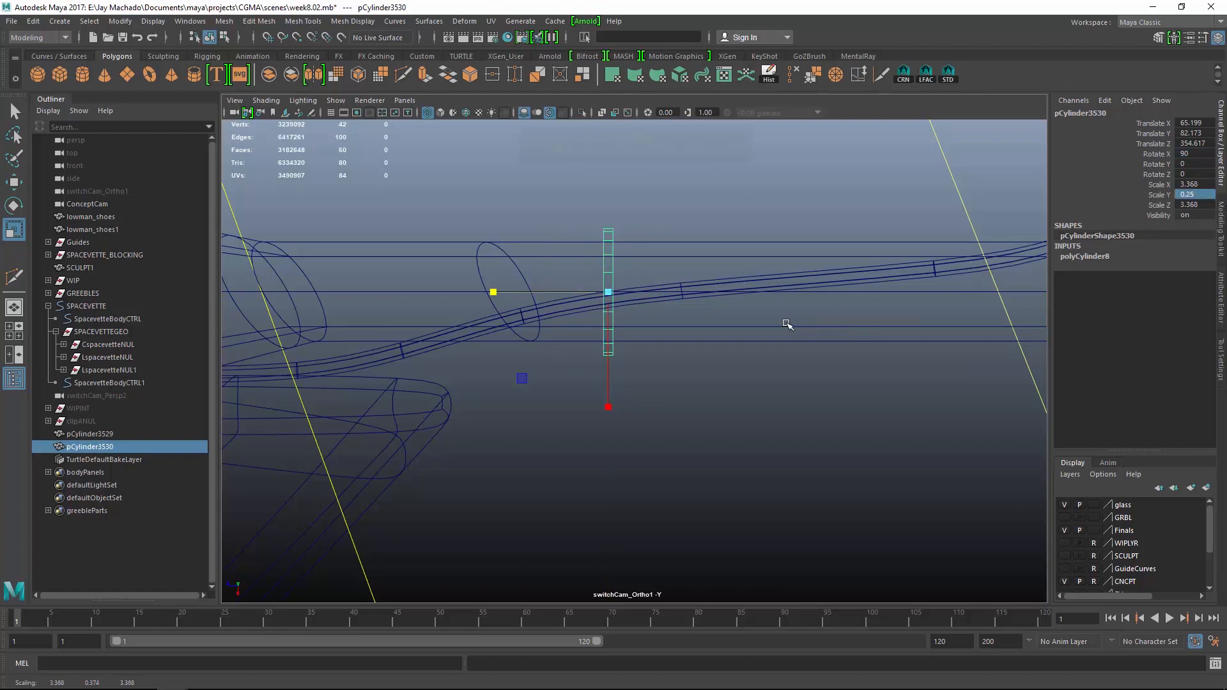
pyautogui.press('5')
# Try 8 axis subdivisions on the ring cylinder, restore 20, and set Subdivisions Axis to 12
pyautogui.moveTo(778, 332)
pyautogui.keyDown('alt'); pyautogui.mouseDown()
pyautogui.moveTo(747, 266)
pyautogui.moveTo(778, 428)
pyautogui.moveTo(803, 358)
pyautogui.moveTo(874, 384)
pyautogui.moveTo(830, 361)
pyautogui.moveTo(856, 332)
pyautogui.mouseUp(); pyautogui.keyUp('alt')
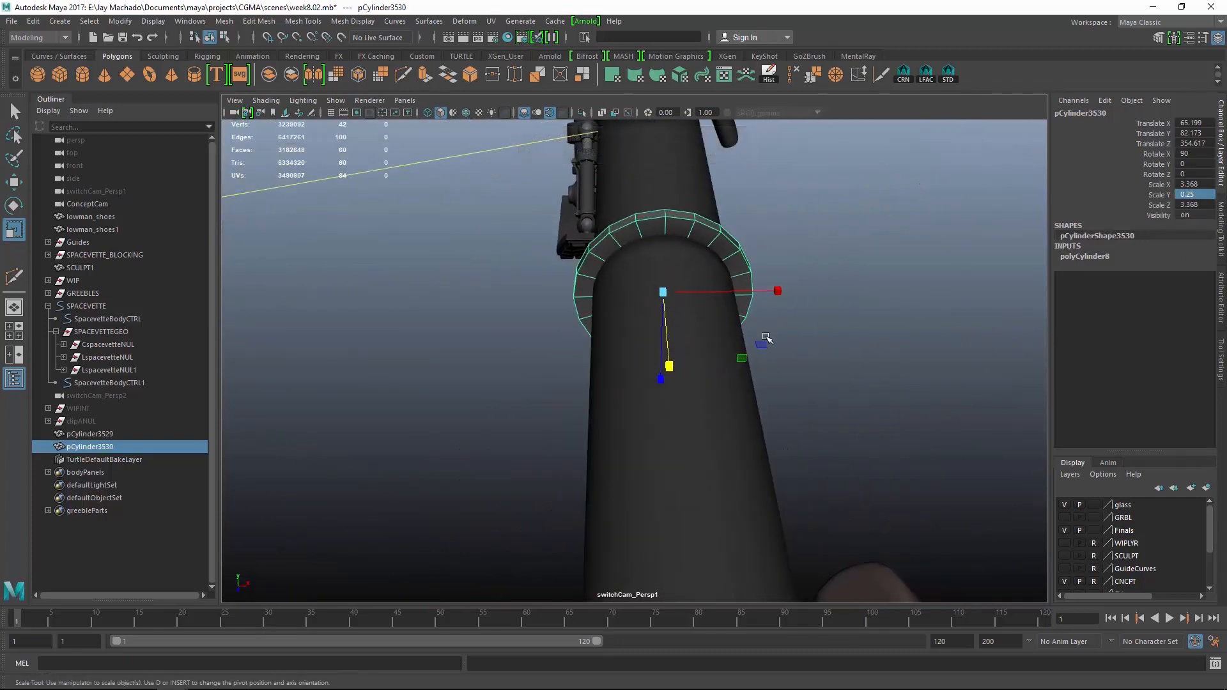
pyautogui.click(1084, 257)
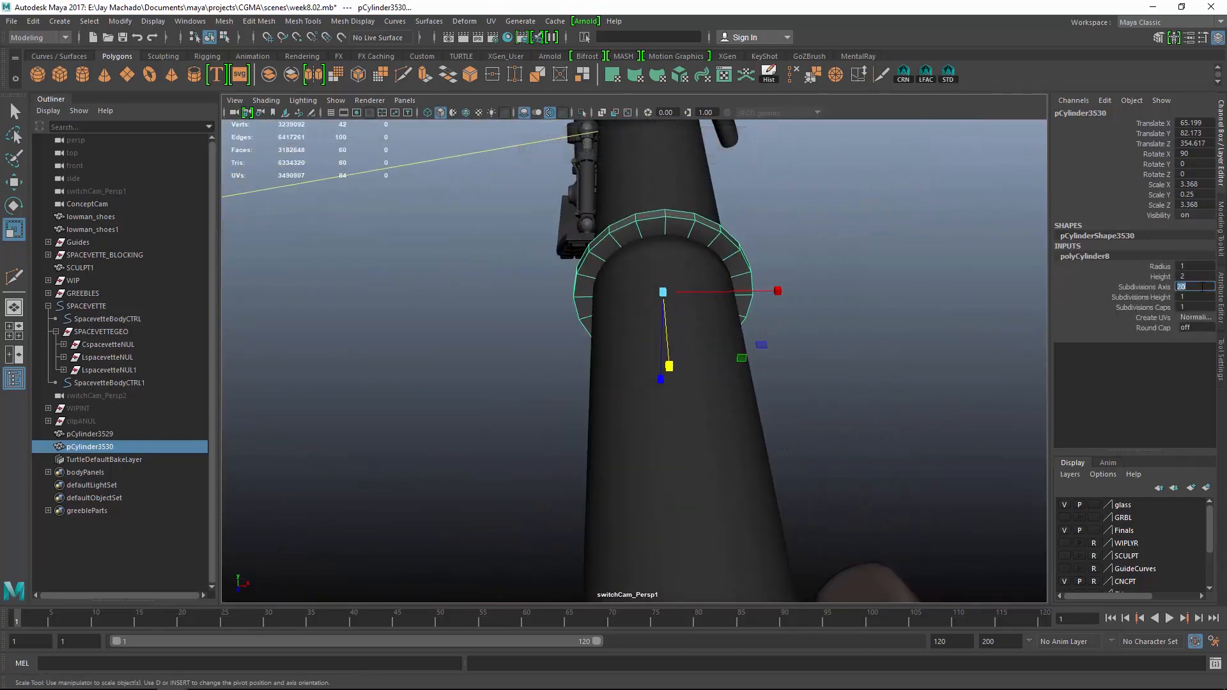
pyautogui.press('Return')
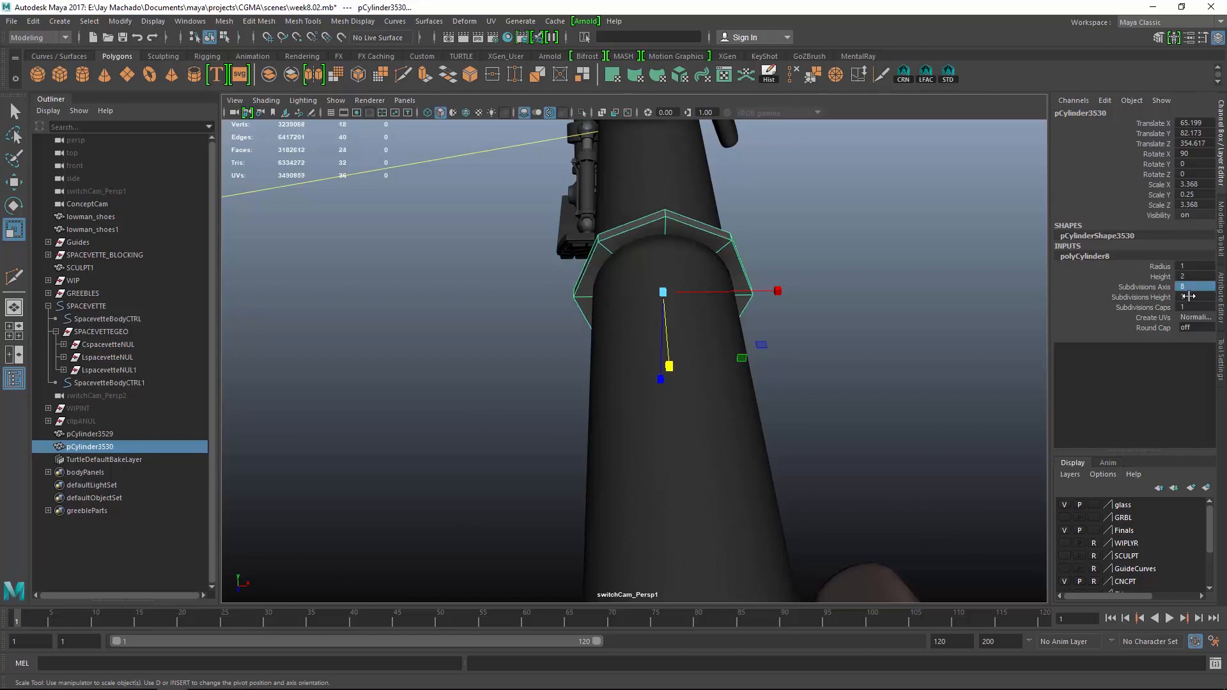
pyautogui.write('20')
pyautogui.press('Return')
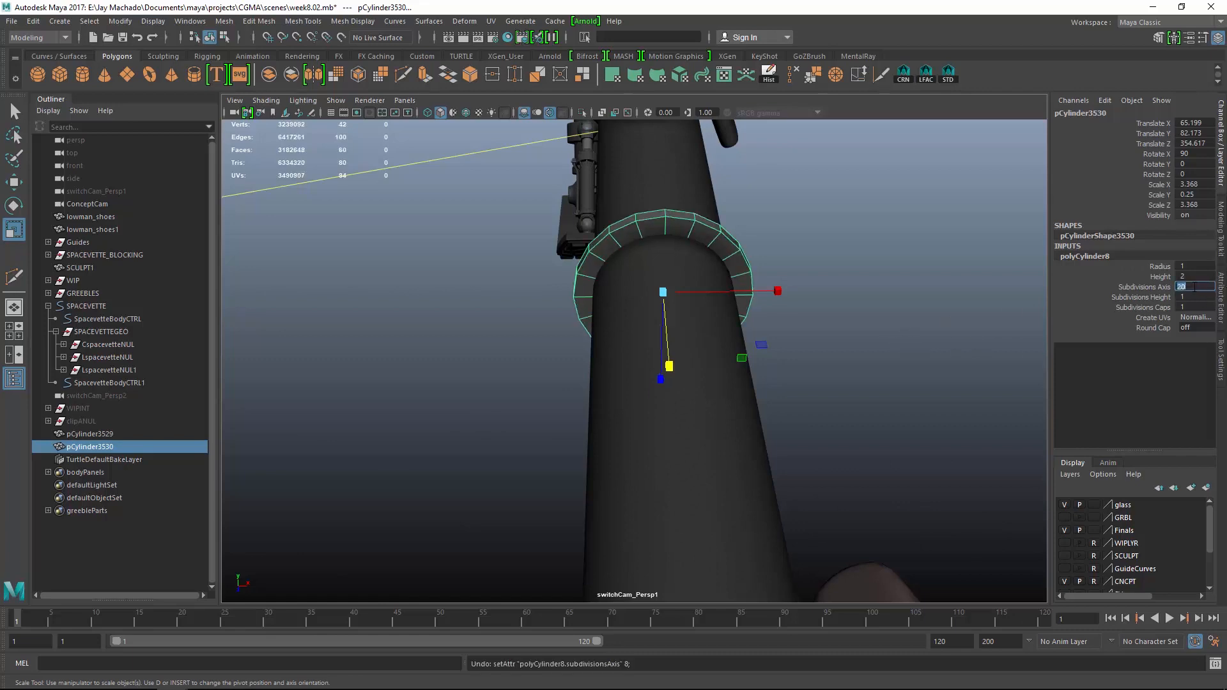
pyautogui.write('12')
pyautogui.press('Return')
# Scale the ring down to about 3.019 in X and Z around the barrel, and return to object selection
pyautogui.keyDown('alt'); pyautogui.moveTo(772, 372); pyautogui.dragTo(753, 348); pyautogui.keyUp('alt')
pyautogui.keyDown('alt'); pyautogui.moveTo(753, 347); pyautogui.dragTo(814, 430, button='right'); pyautogui.keyUp('alt')
pyautogui.keyDown('alt'); pyautogui.moveTo(814, 430); pyautogui.dragTo(854, 419); pyautogui.keyUp('alt')
pyautogui.moveTo(882, 303); pyautogui.dragTo(872, 302)
pyautogui.moveTo(890, 296); pyautogui.dragTo(891, 329, button='right')
pyautogui.keyDown('alt'); pyautogui.moveTo(813, 301); pyautogui.dragTo(843, 342); pyautogui.keyUp('alt')
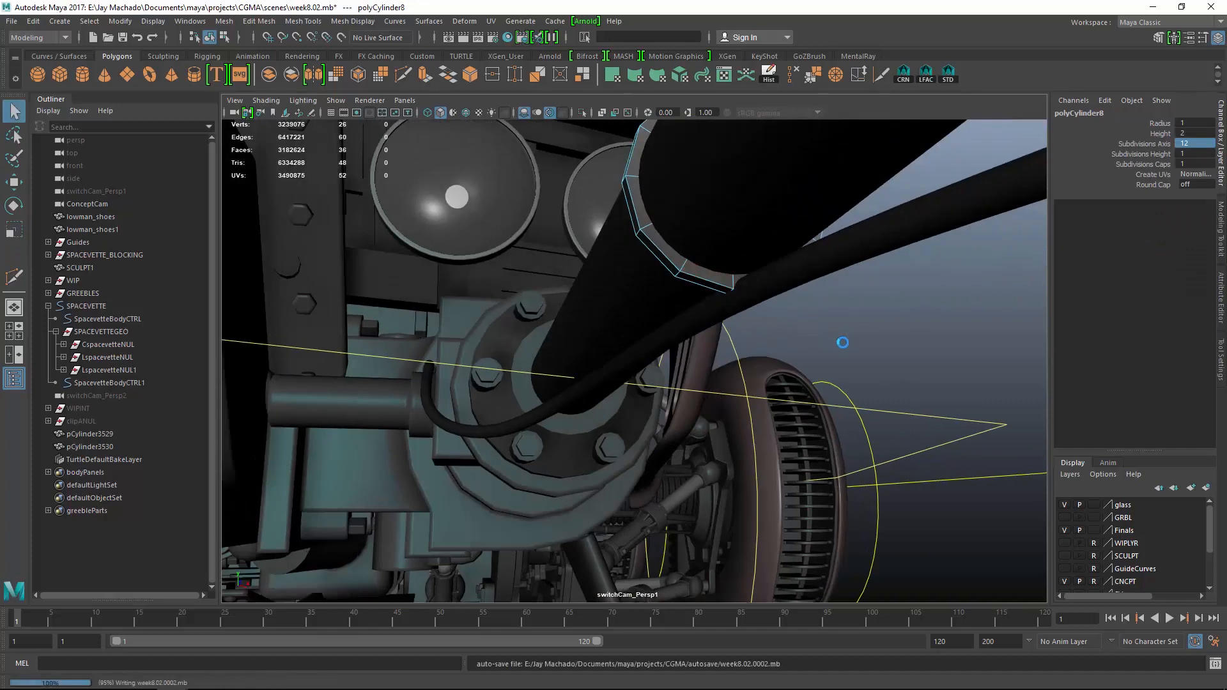
pyautogui.press('F8')
# Rotate the ring around the barrel so a flat side faces straight down, with Rotate Z set to 15
pyautogui.press('r')
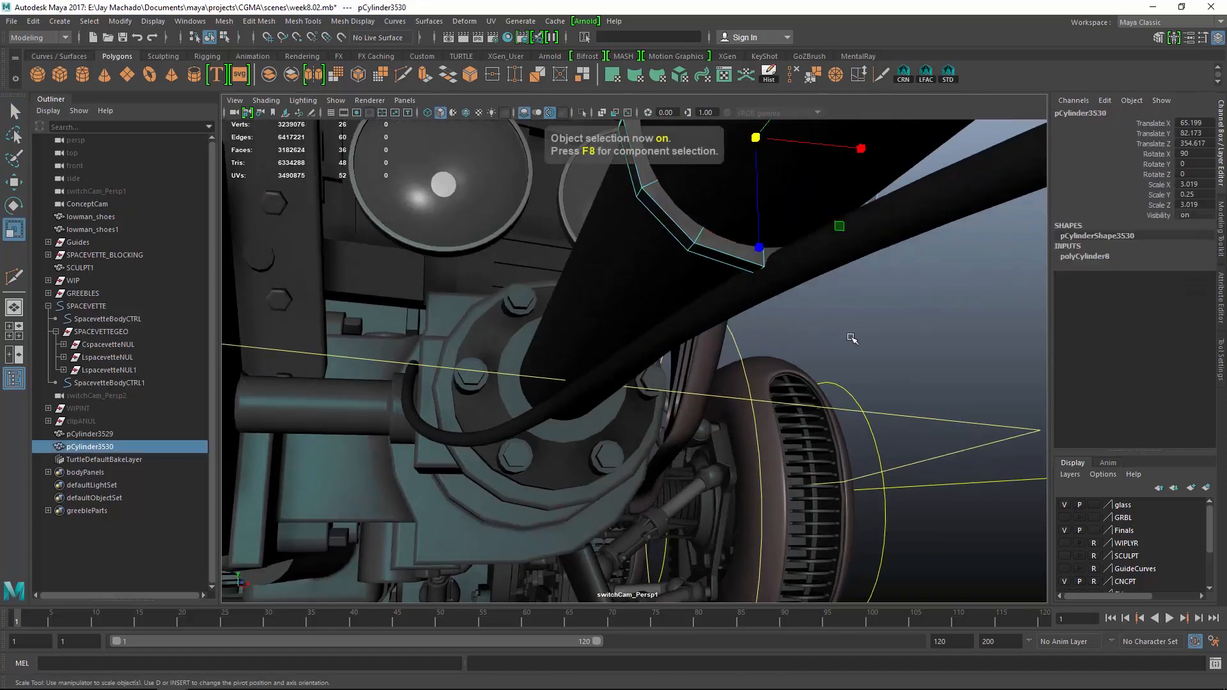
pyautogui.press('e')
pyautogui.moveTo(712, 237); pyautogui.dragTo(896, 359)
pyautogui.press('space')
pyautogui.moveTo(731, 231)
pyautogui.mouseDown()
pyautogui.moveTo(720, 224)
pyautogui.moveTo(713, 237)
pyautogui.mouseUp()
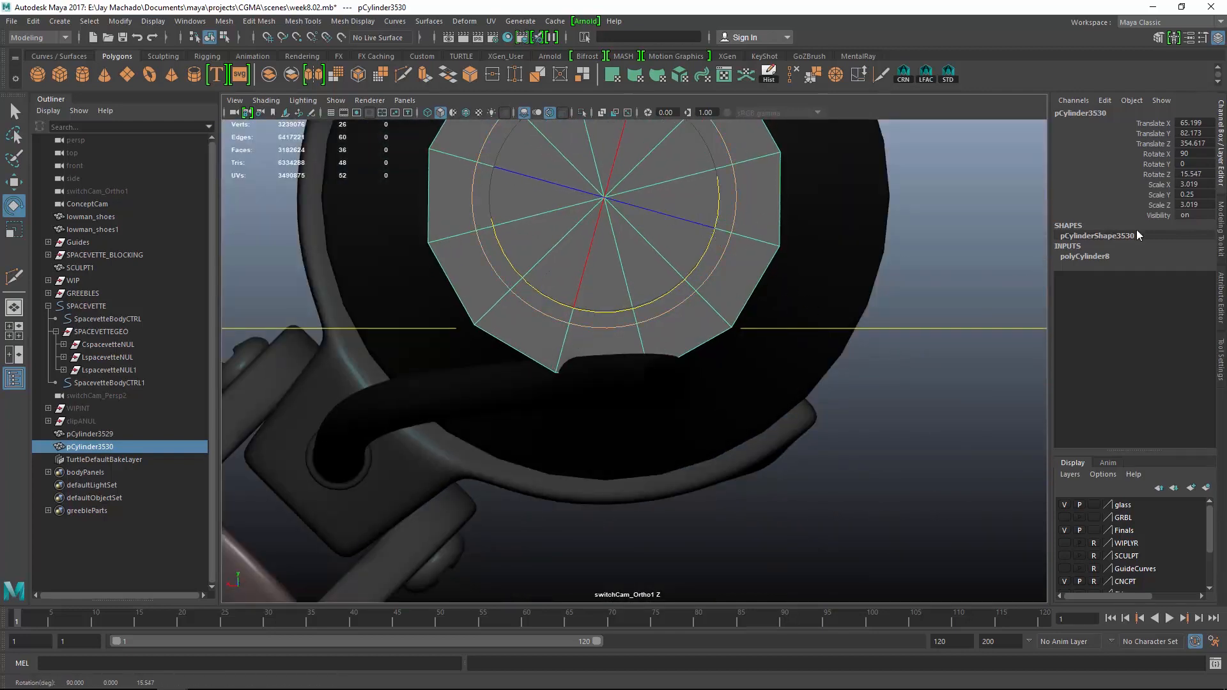
pyautogui.click(1210, 173)
pyautogui.write('15')
pyautogui.press('Return')
pyautogui.press('space')
pyautogui.keyDown('alt'); pyautogui.moveTo(754, 314); pyautogui.dragTo(930, 280); pyautogui.keyUp('alt')
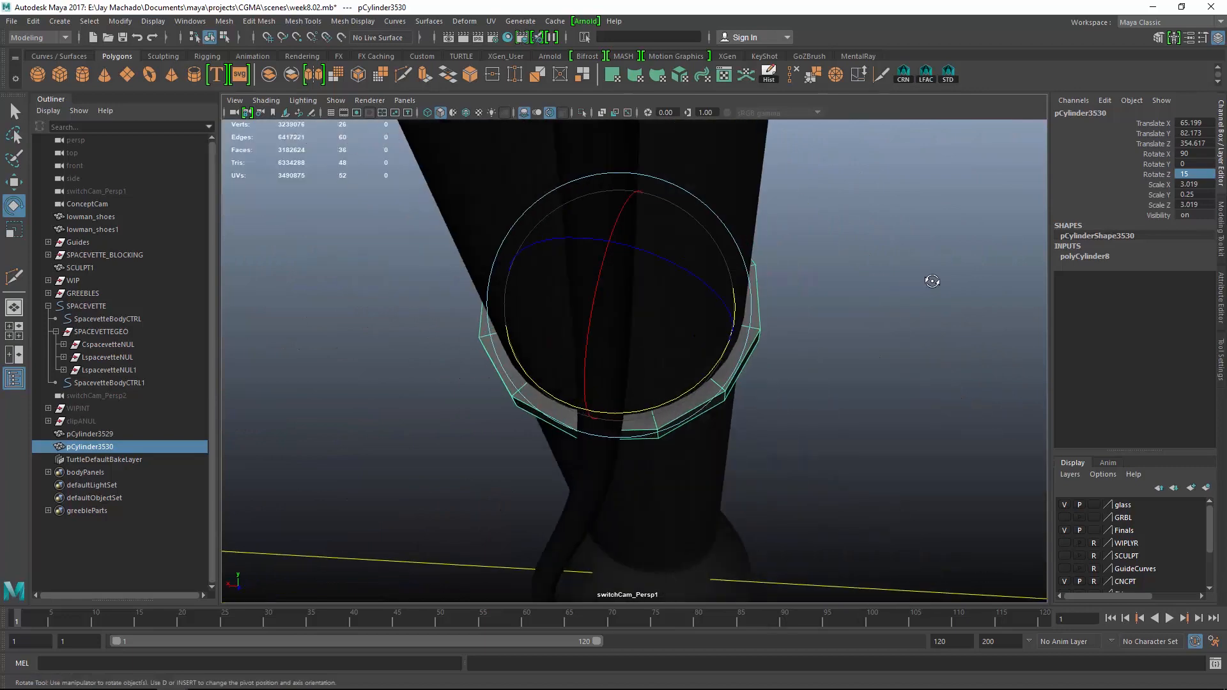
# Extrude the ring's bottom outer face downward in two segments around the cable, the second by about 0.544
pyautogui.moveTo(887, 296); pyautogui.dragTo(884, 317, button='right')
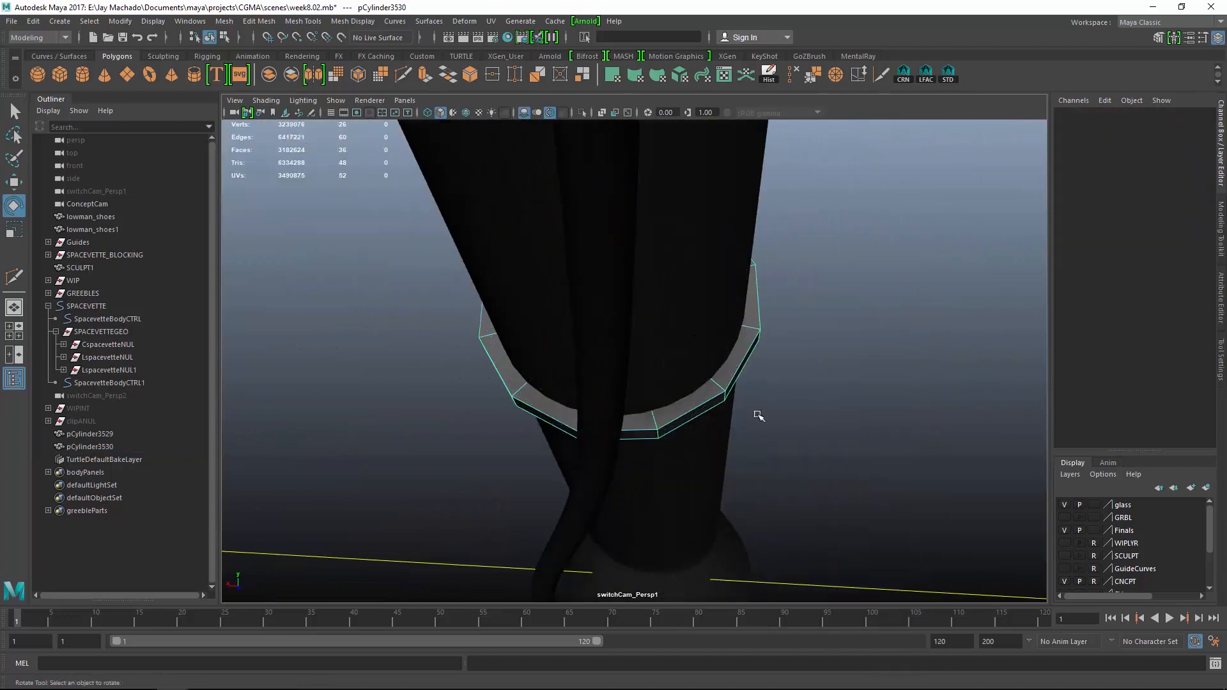
pyautogui.click(640, 431)
pyautogui.click(425, 76)
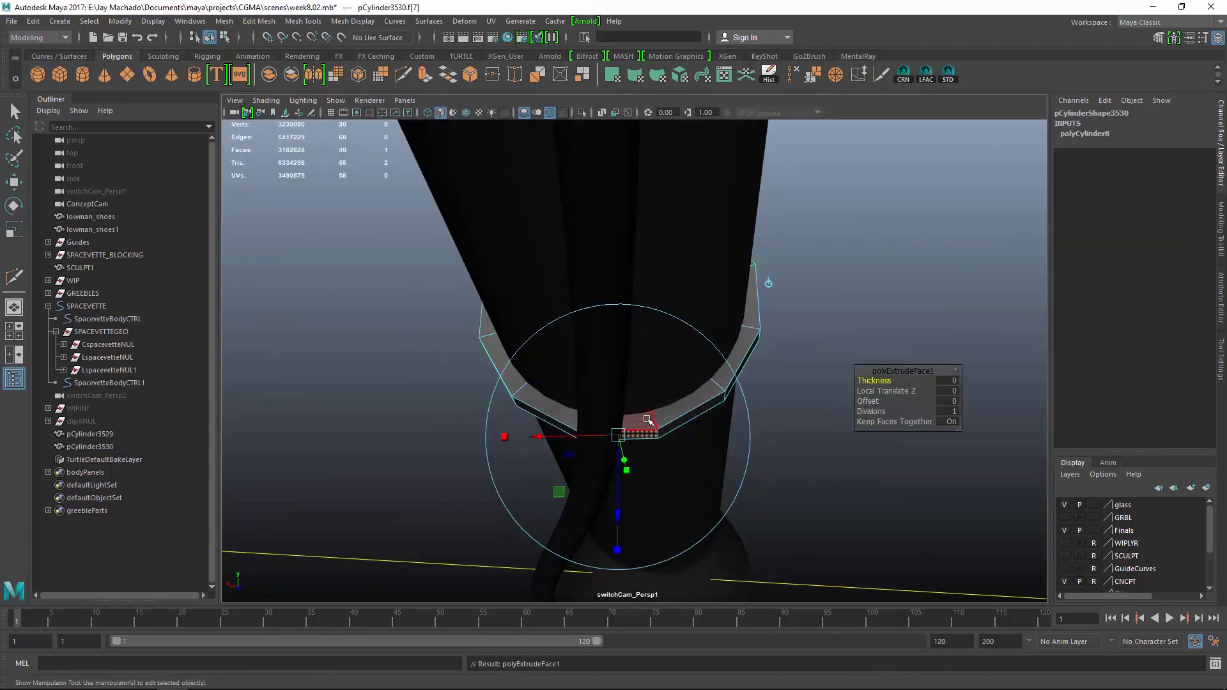
pyautogui.moveTo(629, 521)
pyautogui.mouseDown()
pyautogui.moveTo(619, 562)
pyautogui.moveTo(615, 546)
pyautogui.moveTo(647, 516)
pyautogui.mouseUp()
pyautogui.moveTo(587, 565); pyautogui.dragTo(589, 557)
# Freeze the ring bracket's transformations
pyautogui.press('r')
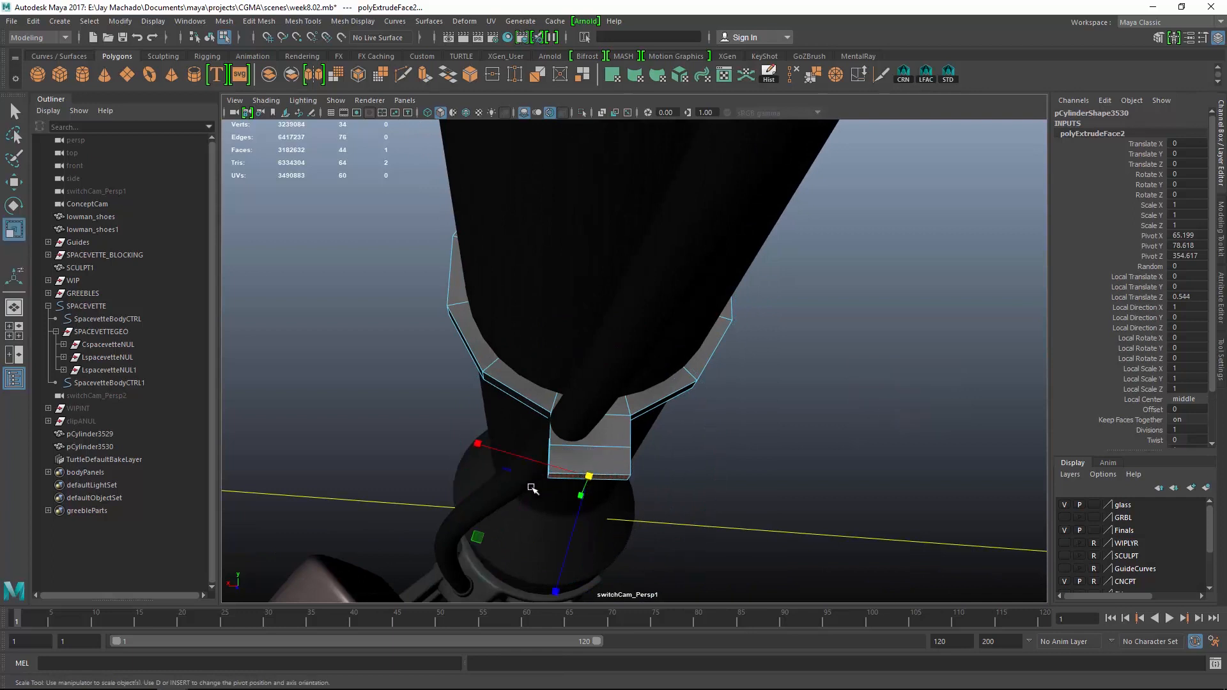
pyautogui.press('w')
pyautogui.click(843, 446)
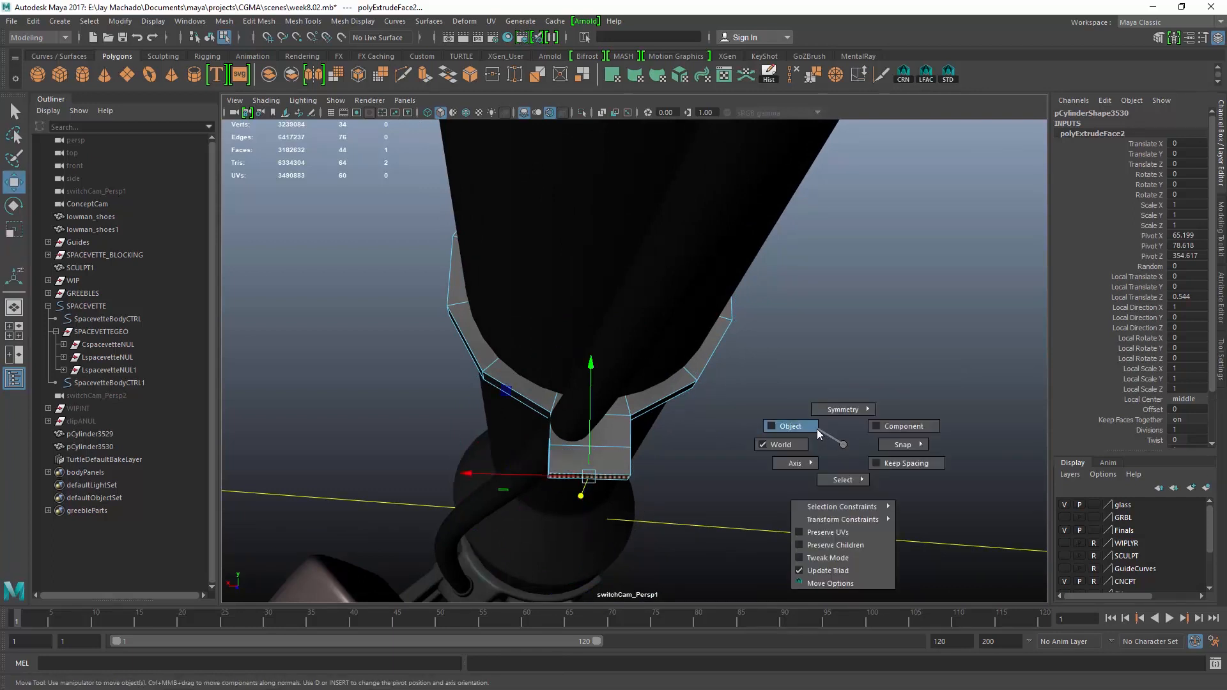
pyautogui.press('F8')
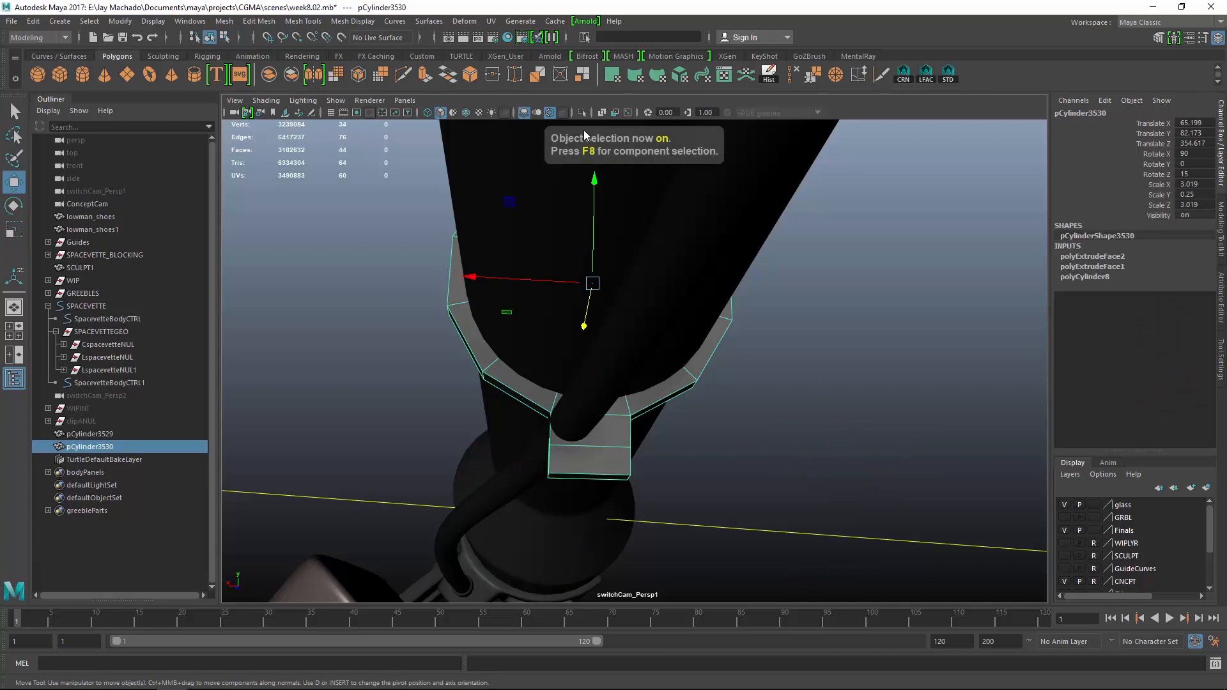
pyautogui.click(124, 24)
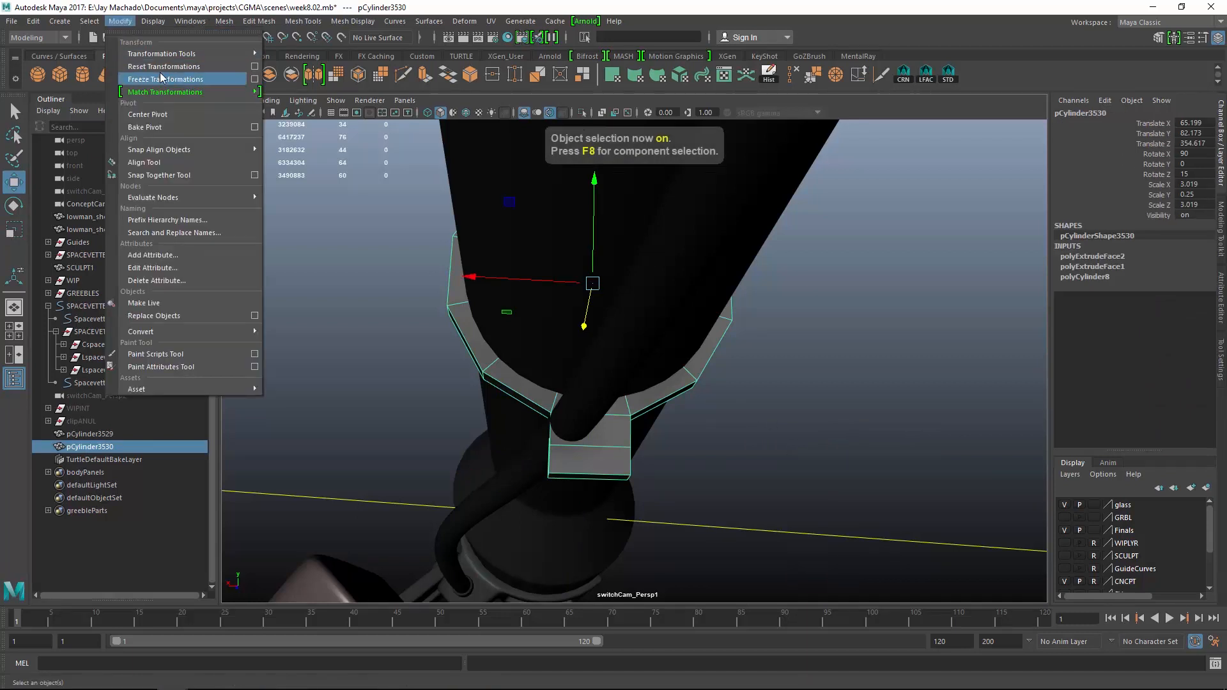
pyautogui.click(163, 79)
# Scale the bottom face of the bracket's tab inward along X so the tab tapers below the cable
pyautogui.rightClick(768, 381)
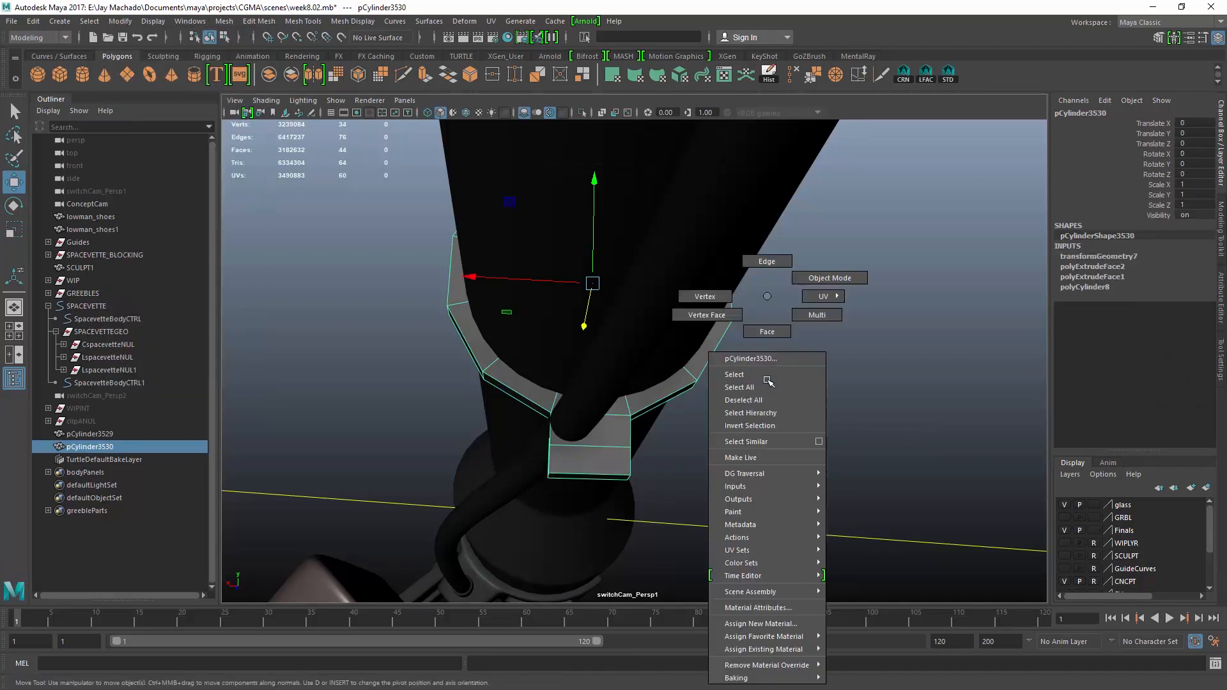
pyautogui.click(774, 339)
pyautogui.click(603, 479)
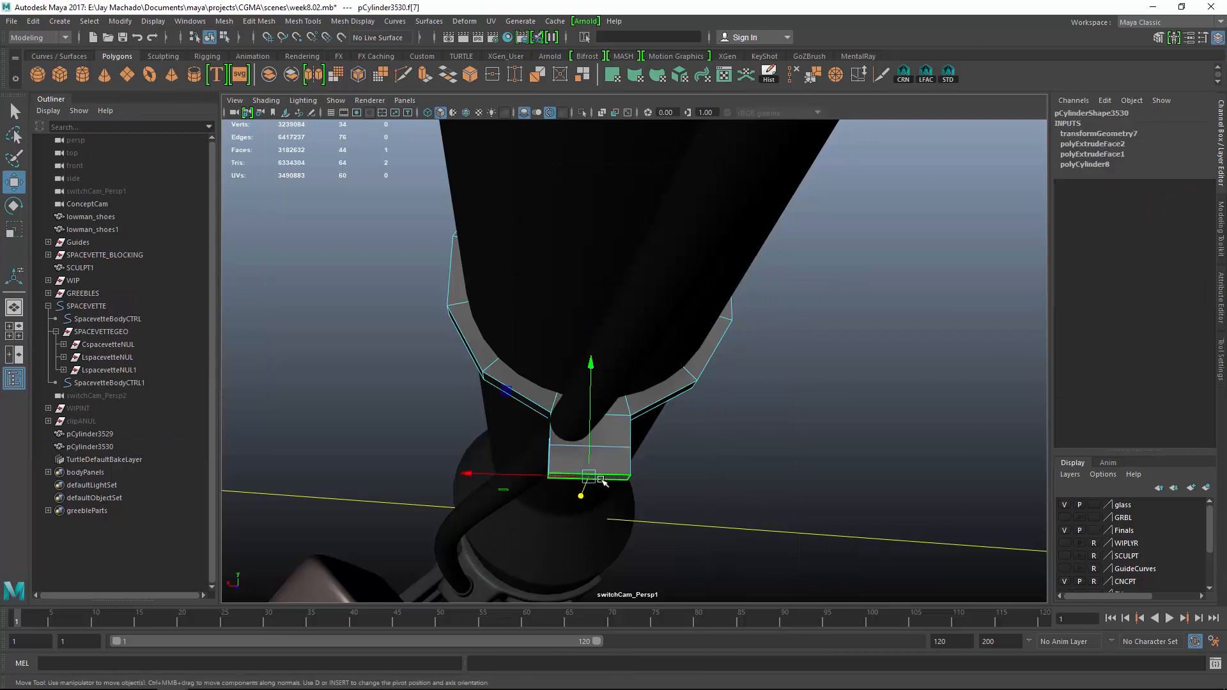
pyautogui.press('r')
pyautogui.moveTo(474, 474); pyautogui.dragTo(509, 475)
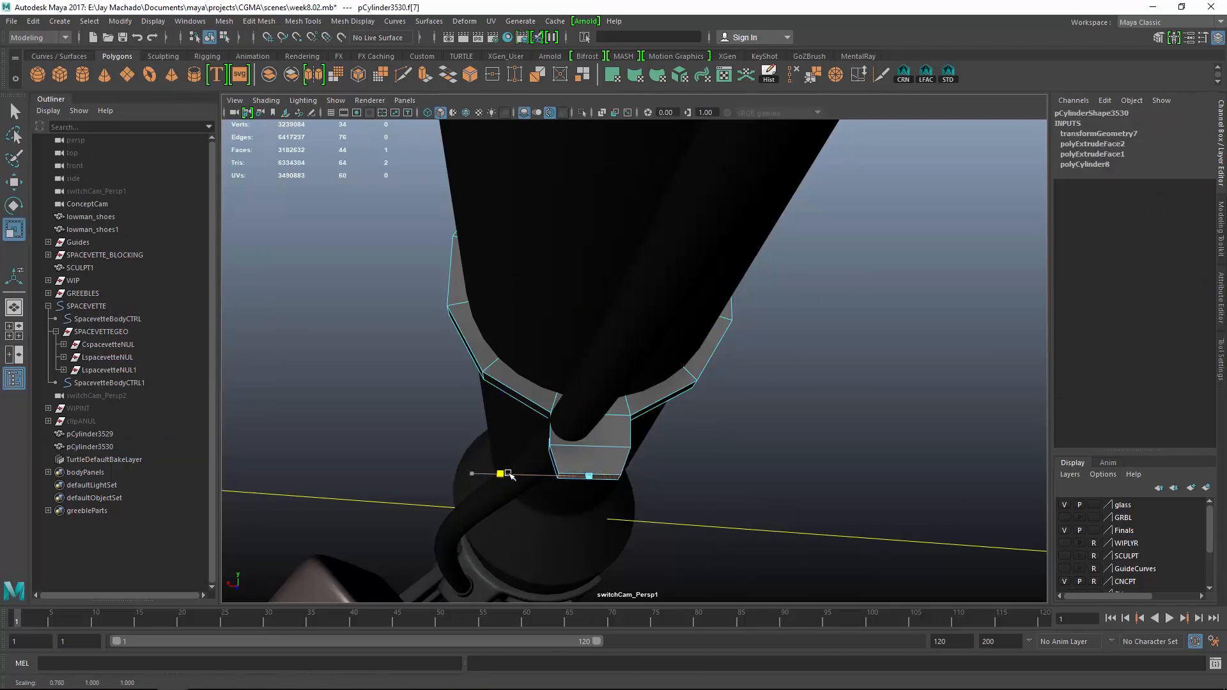
pyautogui.keyDown('alt'); pyautogui.moveTo(668, 450); pyautogui.dragTo(656, 454); pyautogui.keyUp('alt')
# Scale the whole ring bracket down to about 0.954 in X and Y to tighten it around the barrel
pyautogui.press('F8')
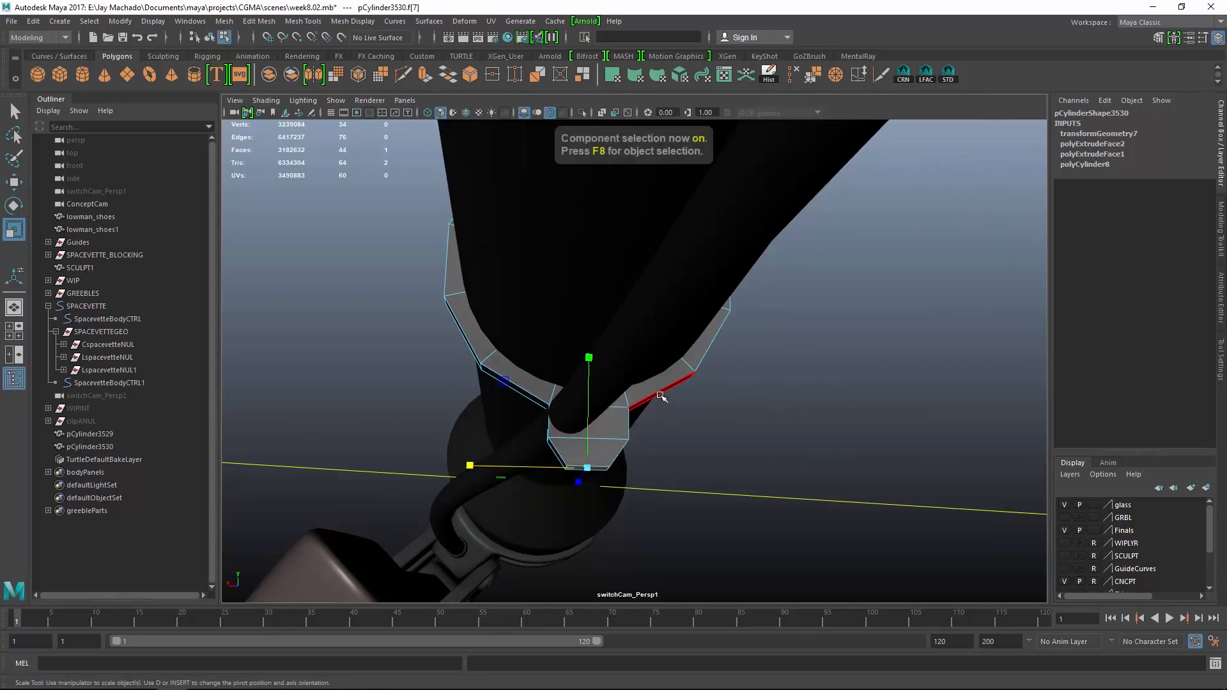
pyautogui.press('F8')
pyautogui.moveTo(508, 187); pyautogui.dragTo(506, 189)
# Move the cable's two vertex rings on either side of the bracket in X and Y to seat the cable in the clamp
pyautogui.keyDown('alt'); pyautogui.moveTo(555, 268); pyautogui.dragTo(585, 326); pyautogui.keyUp('alt')
pyautogui.click(599, 398)
pyautogui.keyDown('alt'); pyautogui.moveTo(600, 401); pyautogui.dragTo(631, 415); pyautogui.keyUp('alt')
pyautogui.rightClick(679, 478)
pyautogui.moveTo(621, 321); pyautogui.dragTo(618, 299, button='right')
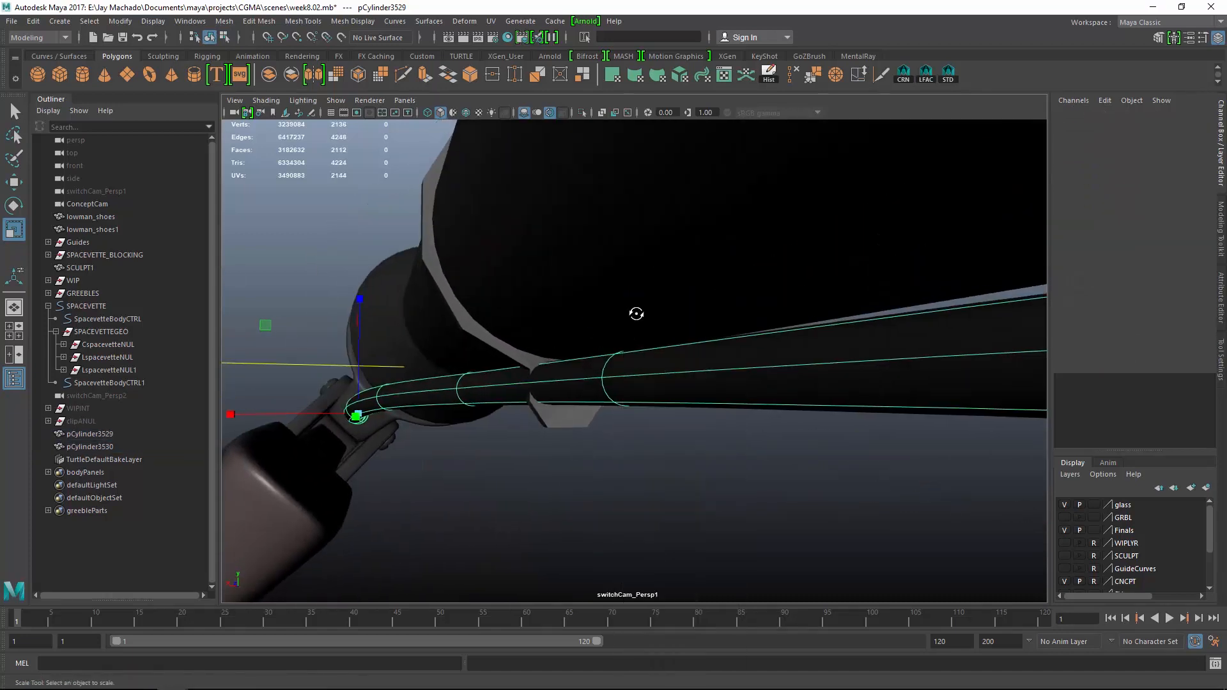
pyautogui.keyDown('alt'); pyautogui.moveTo(635, 312); pyautogui.dragTo(563, 320); pyautogui.keyUp('alt')
pyautogui.moveTo(328, 302); pyautogui.dragTo(783, 562)
pyautogui.moveTo(663, 498)
pyautogui.keyDown('alt'); pyautogui.mouseDown()
pyautogui.moveTo(675, 506)
pyautogui.moveTo(653, 505)
pyautogui.mouseUp(); pyautogui.keyUp('alt')
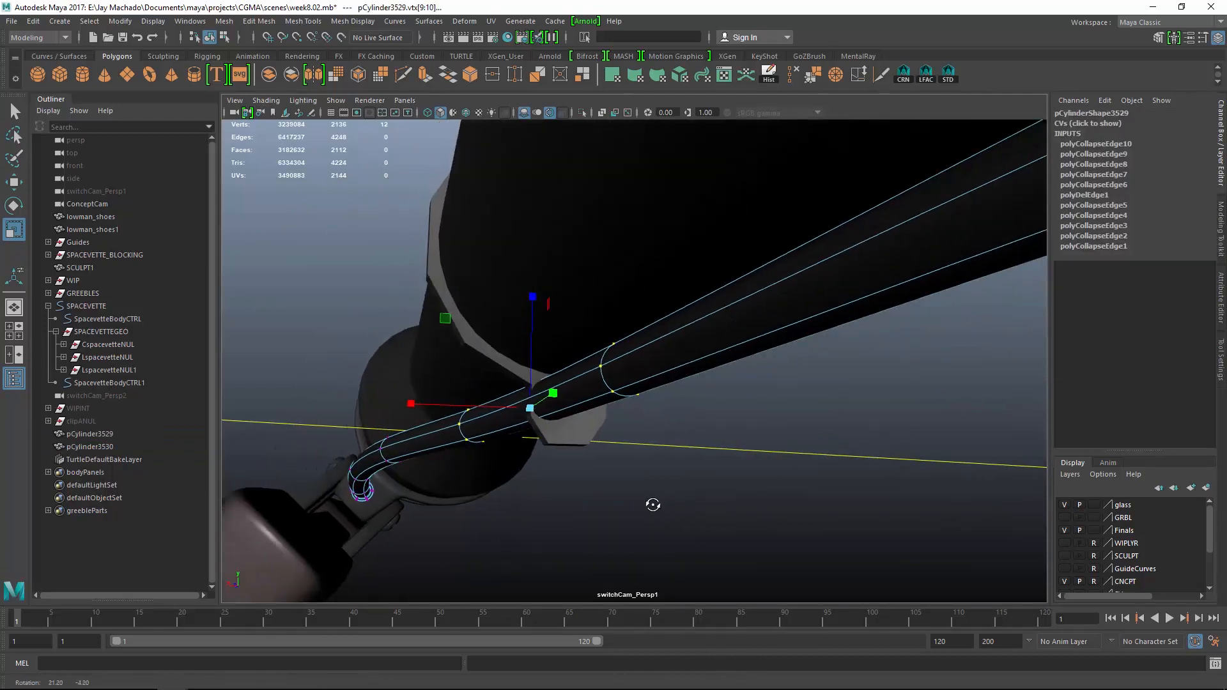
pyautogui.press('w')
pyautogui.moveTo(451, 317)
pyautogui.mouseDown(button='middle')
pyautogui.moveTo(520, 320)
pyautogui.moveTo(468, 327)
pyautogui.mouseUp(button='middle')
pyautogui.keyDown('alt'); pyautogui.moveTo(460, 329); pyautogui.dragTo(614, 305); pyautogui.keyUp('alt')
pyautogui.press('F8')
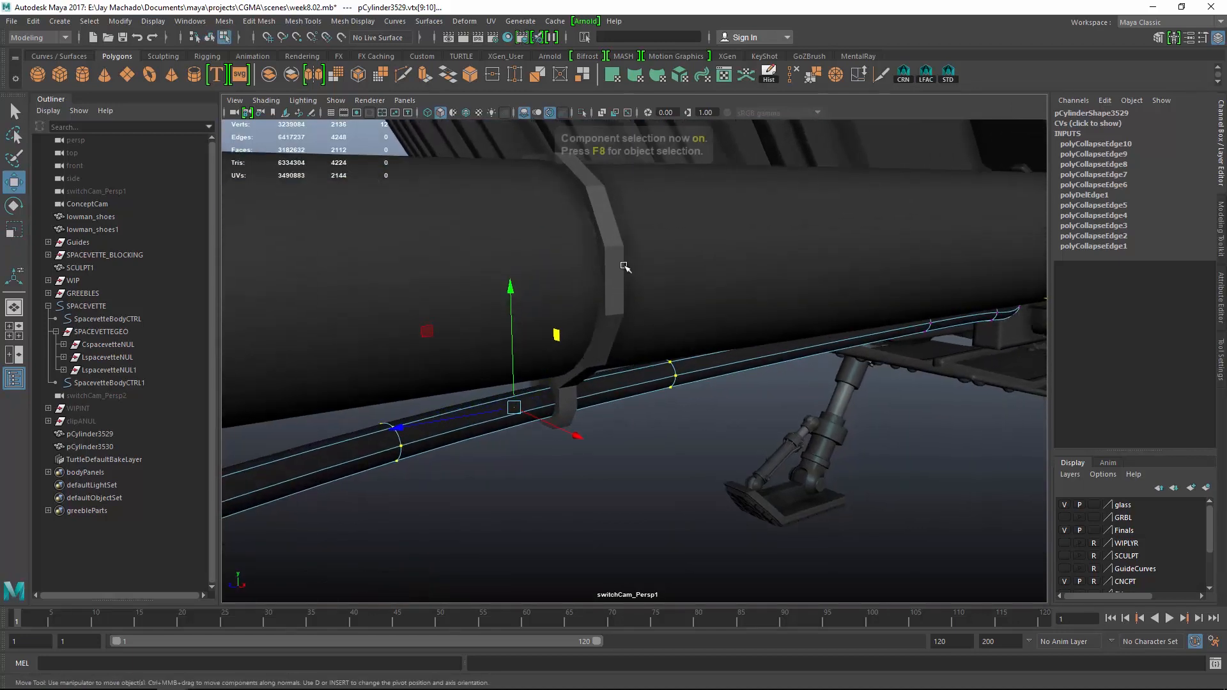
# Isolate the ring bracket in the viewport to work on its mesh alone
pyautogui.click(619, 267)
pyautogui.press('f')
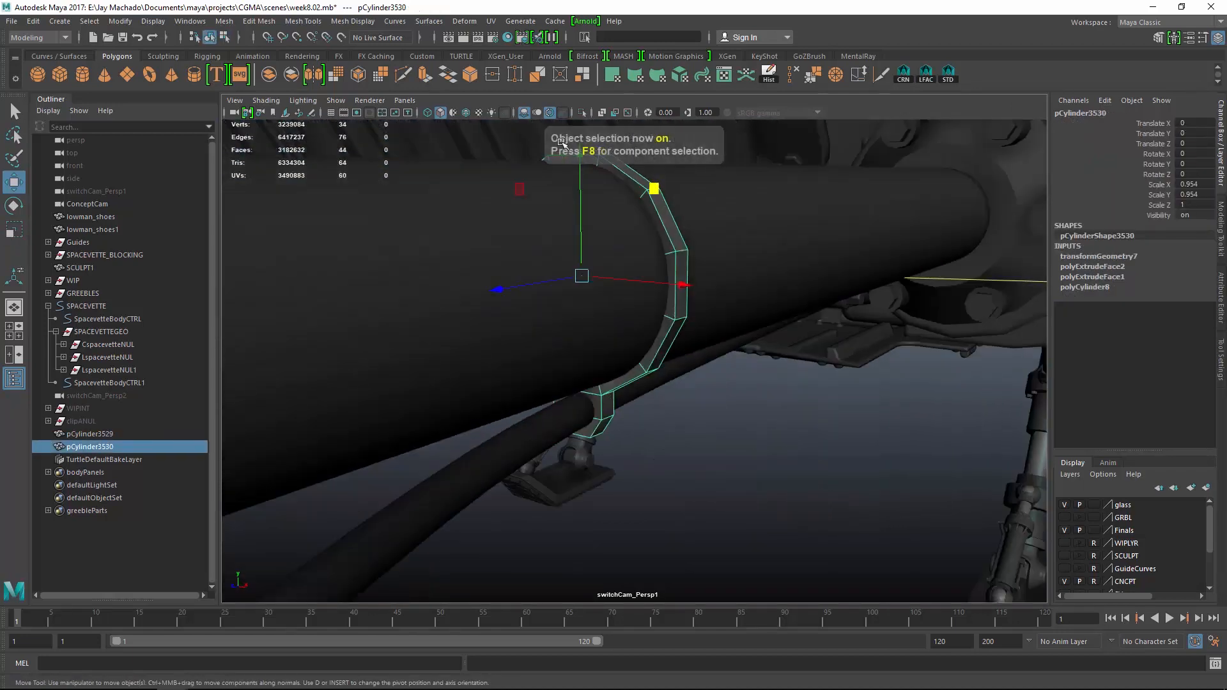
pyautogui.click(582, 113)
pyautogui.keyDown('alt'); pyautogui.moveTo(729, 284); pyautogui.dragTo(871, 309); pyautogui.keyUp('alt')
pyautogui.keyDown('alt'); pyautogui.moveTo(871, 310); pyautogui.dragTo(797, 330, button='middle'); pyautogui.keyUp('alt')
pyautogui.keyDown('alt'); pyautogui.moveTo(796, 329); pyautogui.dragTo(841, 357, button='right'); pyautogui.keyUp('alt')
pyautogui.keyDown('alt'); pyautogui.moveTo(841, 358); pyautogui.dragTo(639, 281); pyautogui.keyUp('alt')
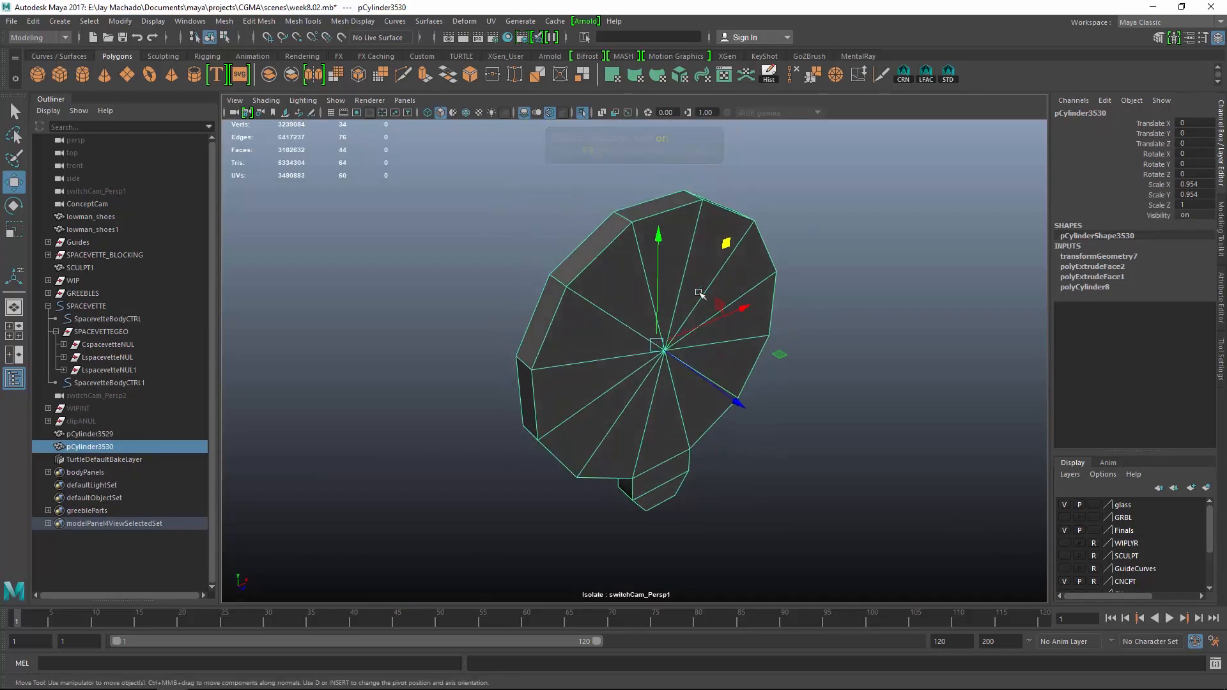
pyautogui.moveTo(621, 276); pyautogui.dragTo(619, 241, button='right')
pyautogui.click(619, 242)
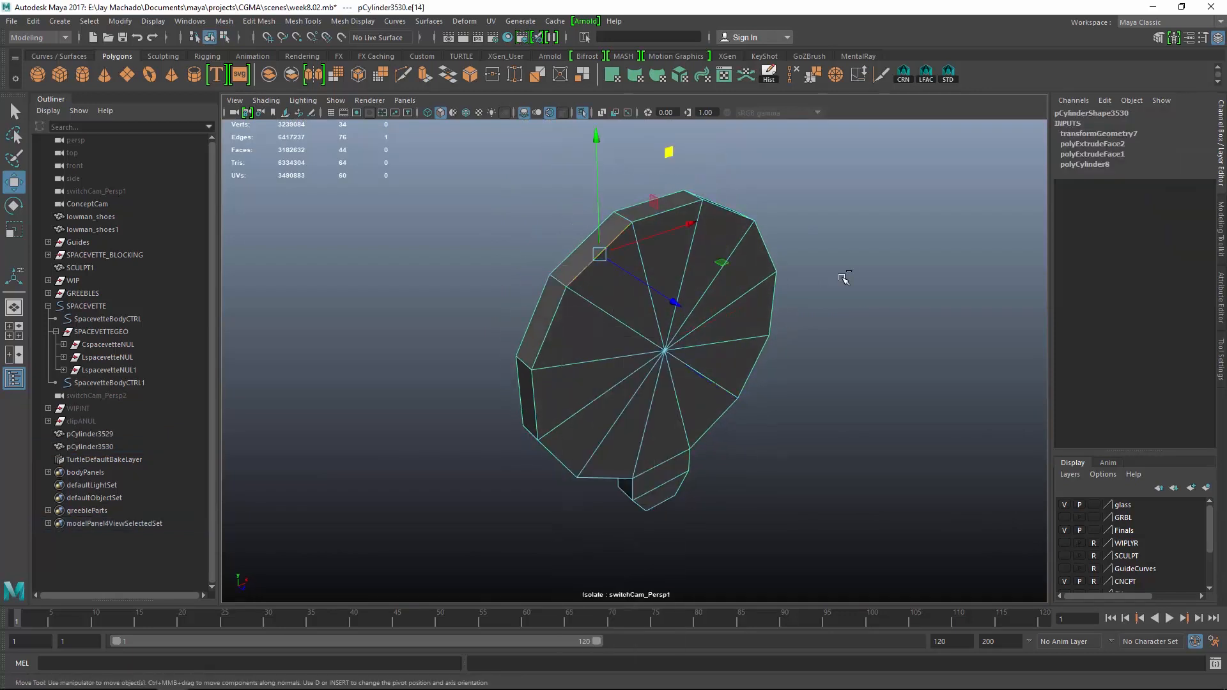
pyautogui.keyDown('alt'); pyautogui.moveTo(822, 269); pyautogui.dragTo(873, 234); pyautogui.keyUp('alt')
# Bevel the edge perimeter of the bracket's outer rim faces, together with the corner edges where the tab meets the ring
pyautogui.press('F8')
pyautogui.moveTo(638, 257); pyautogui.dragTo(639, 292, button='right')
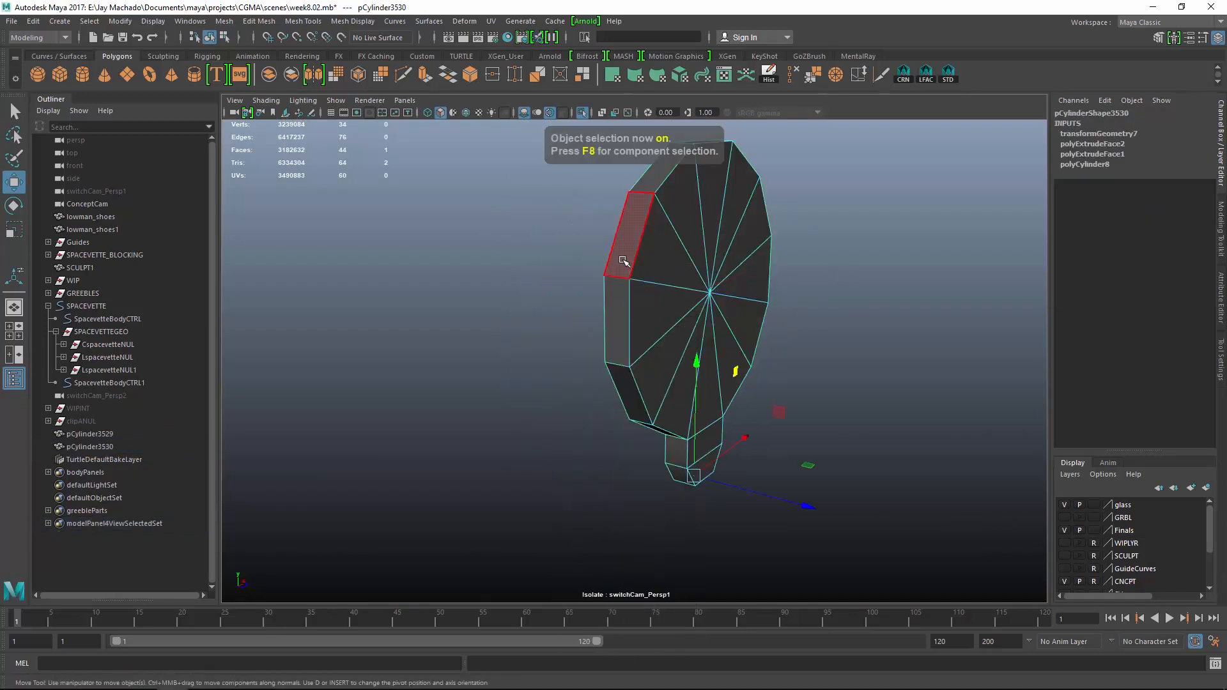
pyautogui.click(624, 263)
pyautogui.keyDown('shift'); pyautogui.doubleClick(614, 311); pyautogui.keyUp('shift')
pyautogui.keyDown('ctrl'); pyautogui.rightClick(644, 282); pyautogui.keyUp('ctrl')
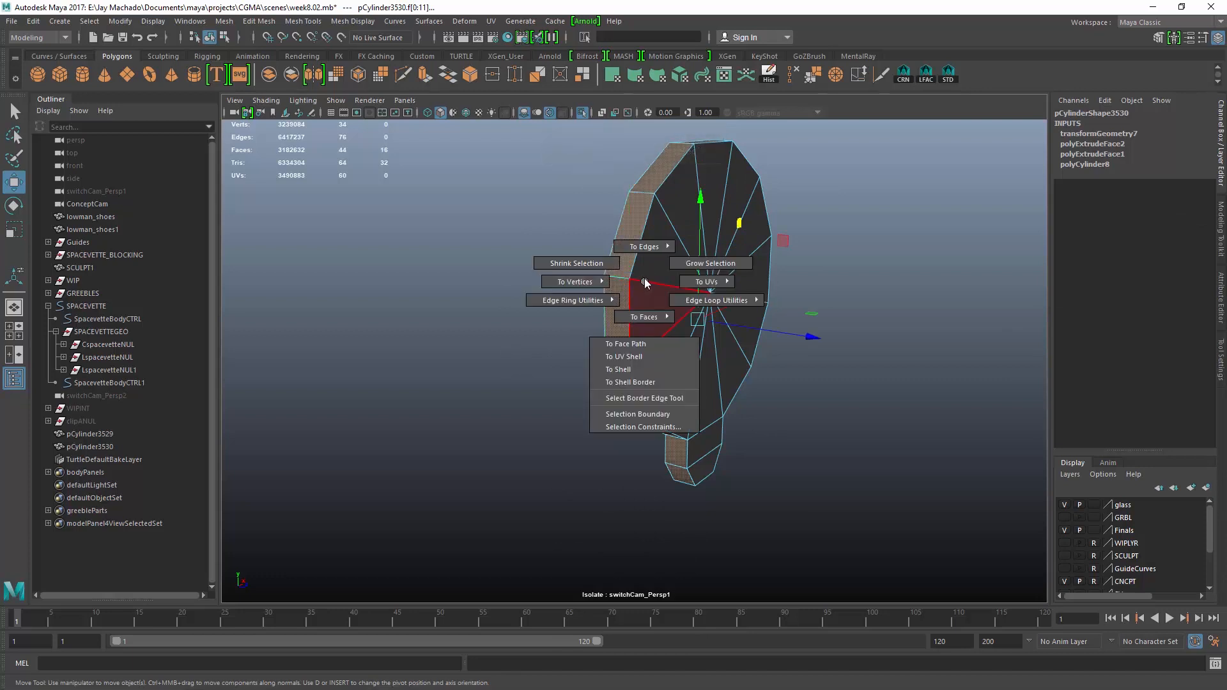
pyautogui.moveTo(640, 249)
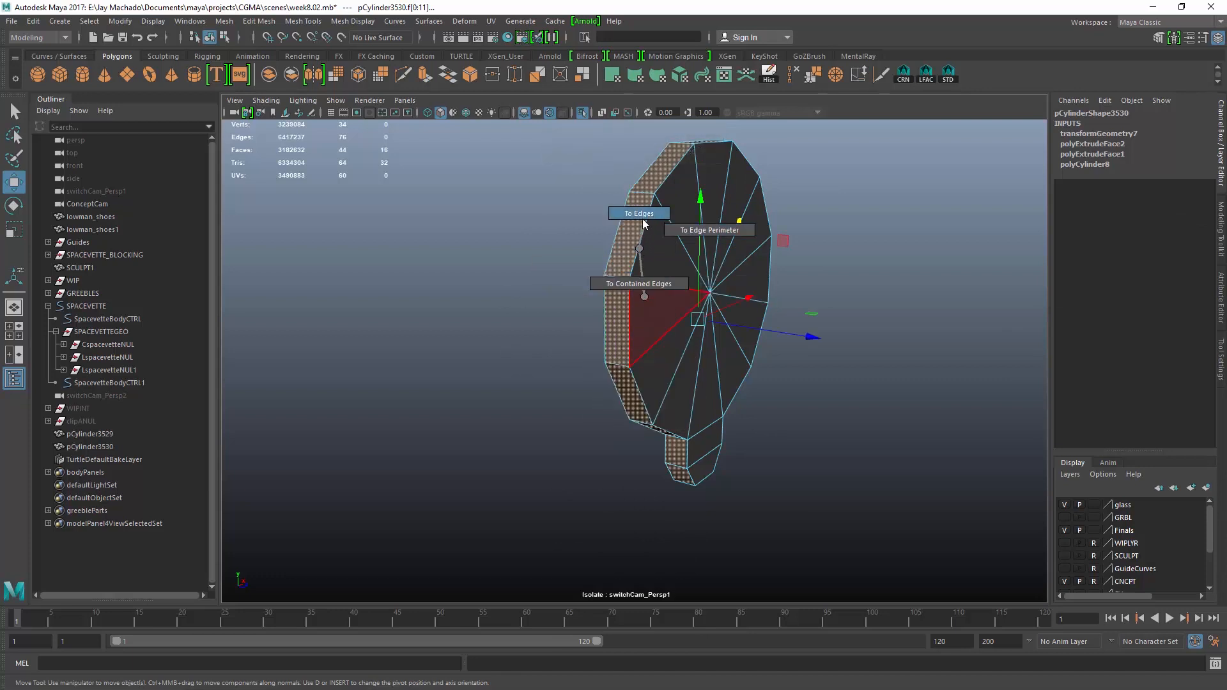
pyautogui.click(710, 230)
pyautogui.keyDown('alt'); pyautogui.moveTo(709, 230); pyautogui.dragTo(577, 328); pyautogui.keyUp('alt')
pyautogui.keyDown('shift'); pyautogui.click(670, 325); pyautogui.keyUp('shift')
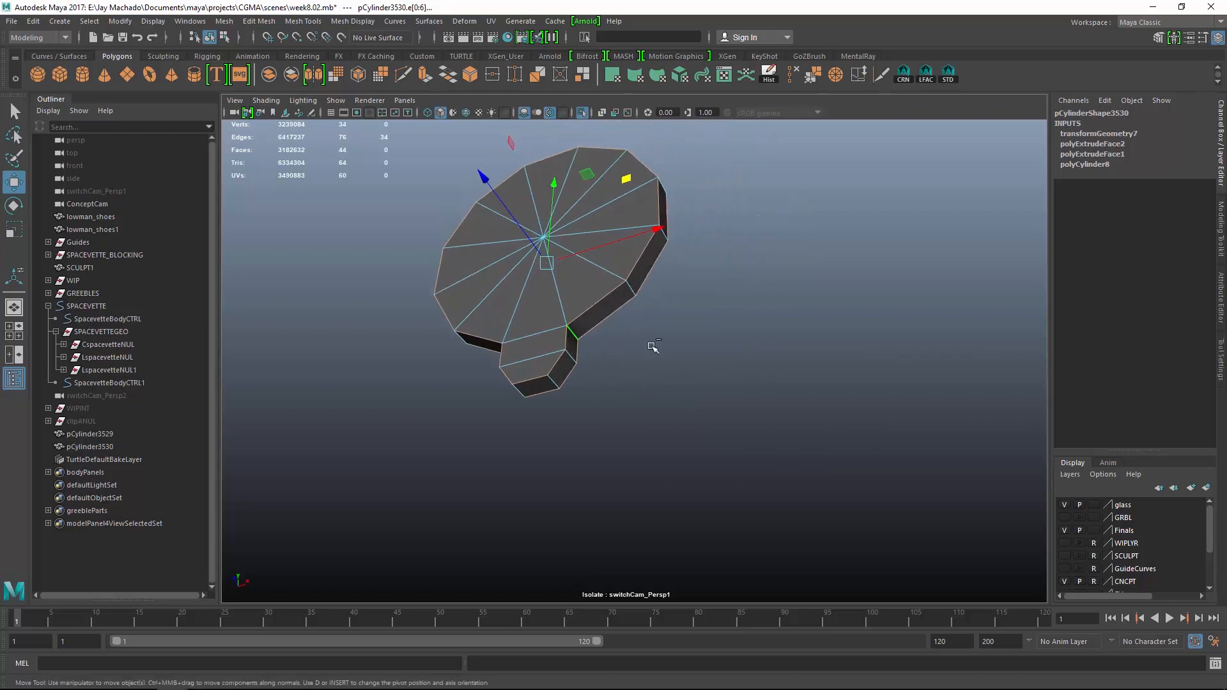
pyautogui.click(259, 21)
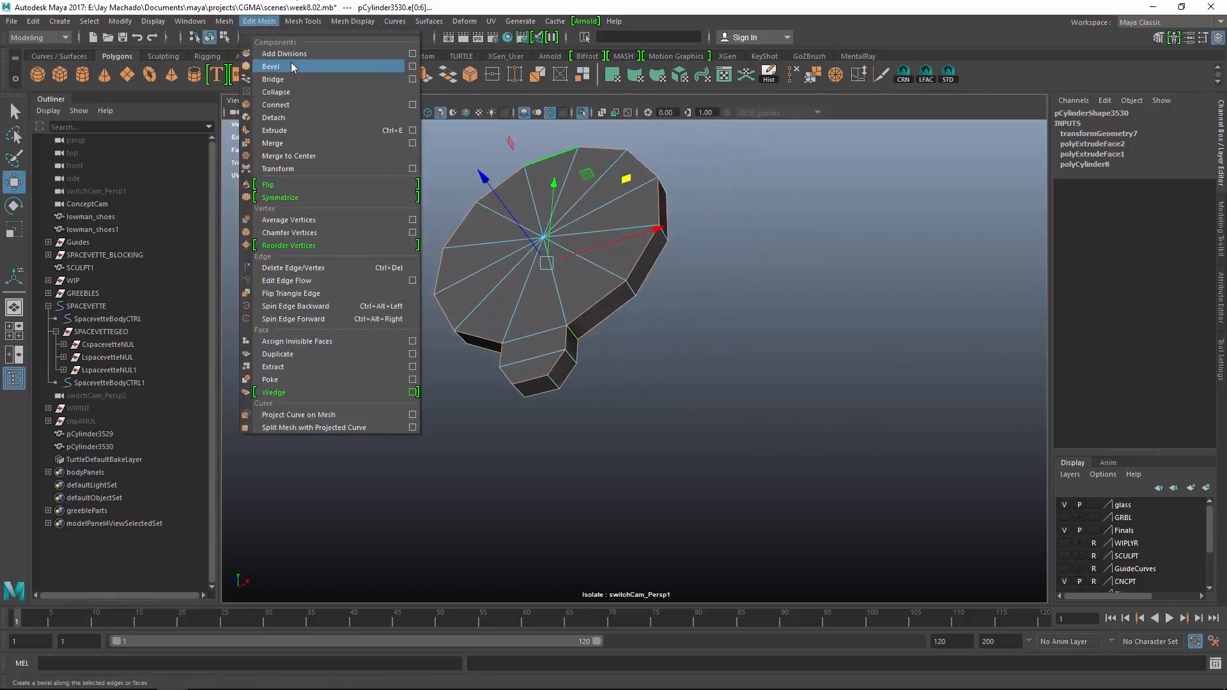
pyautogui.click(292, 65)
# Turn off Chamfer and Offset As Fraction for the rim bevel
pyautogui.keyDown('alt'); pyautogui.moveTo(696, 313); pyautogui.dragTo(847, 382); pyautogui.keyUp('alt')
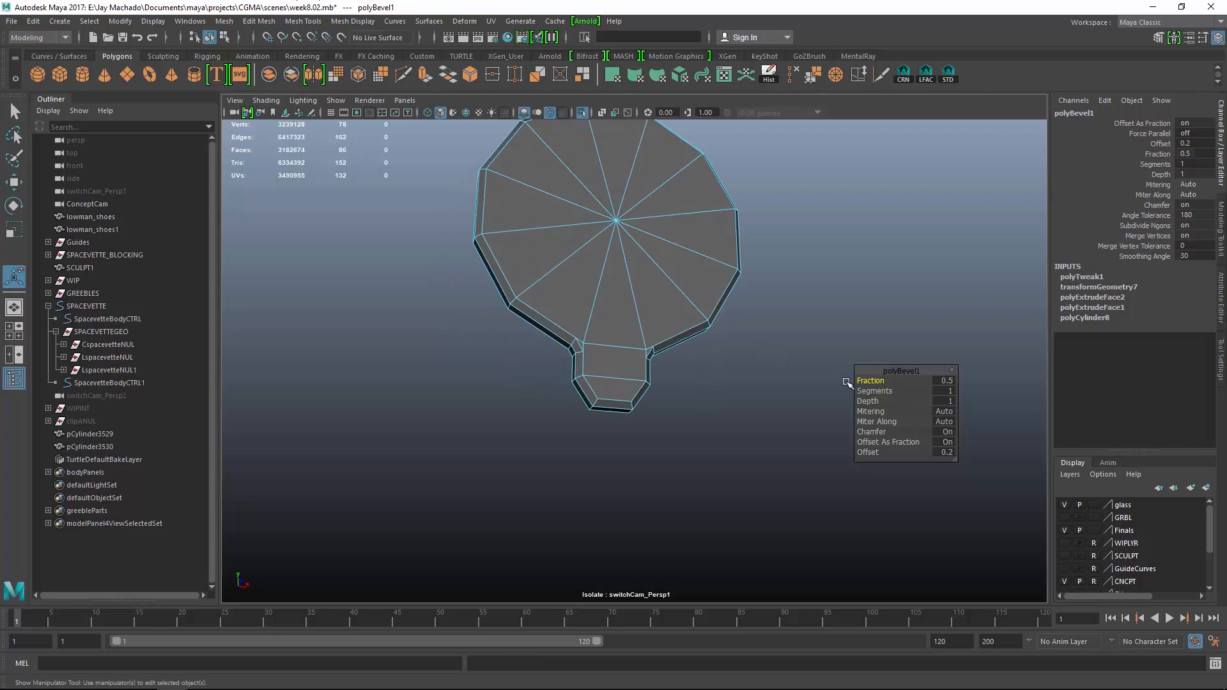
pyautogui.click(947, 432)
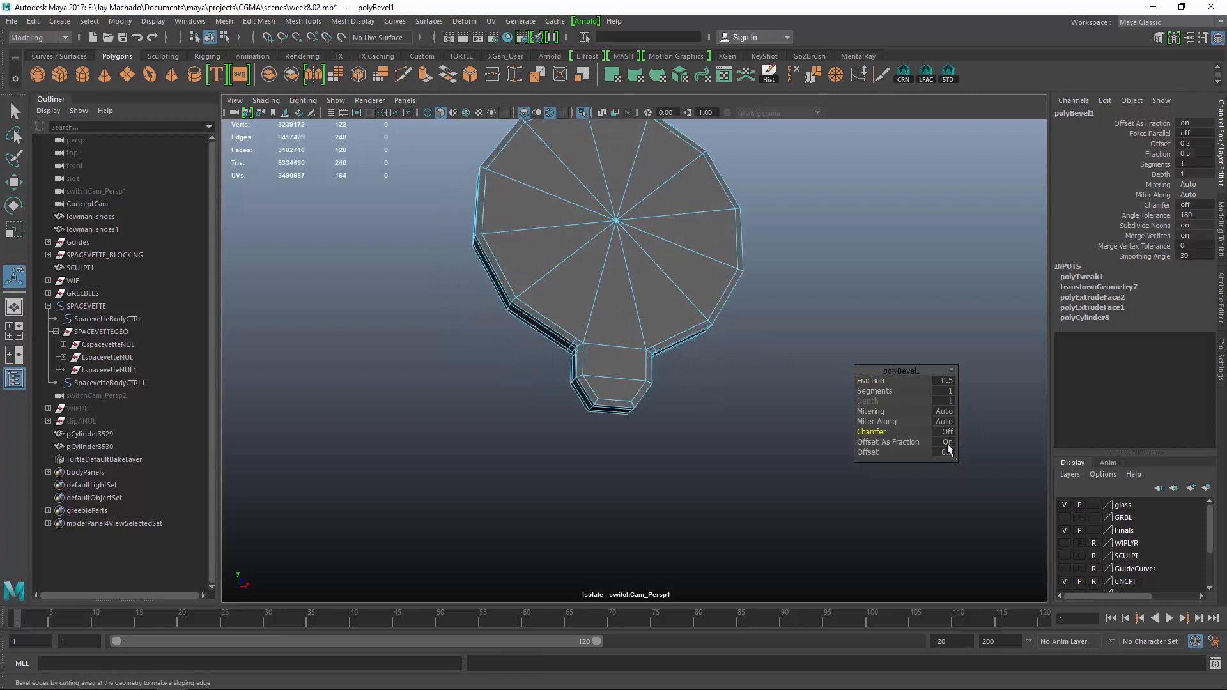
pyautogui.click(947, 442)
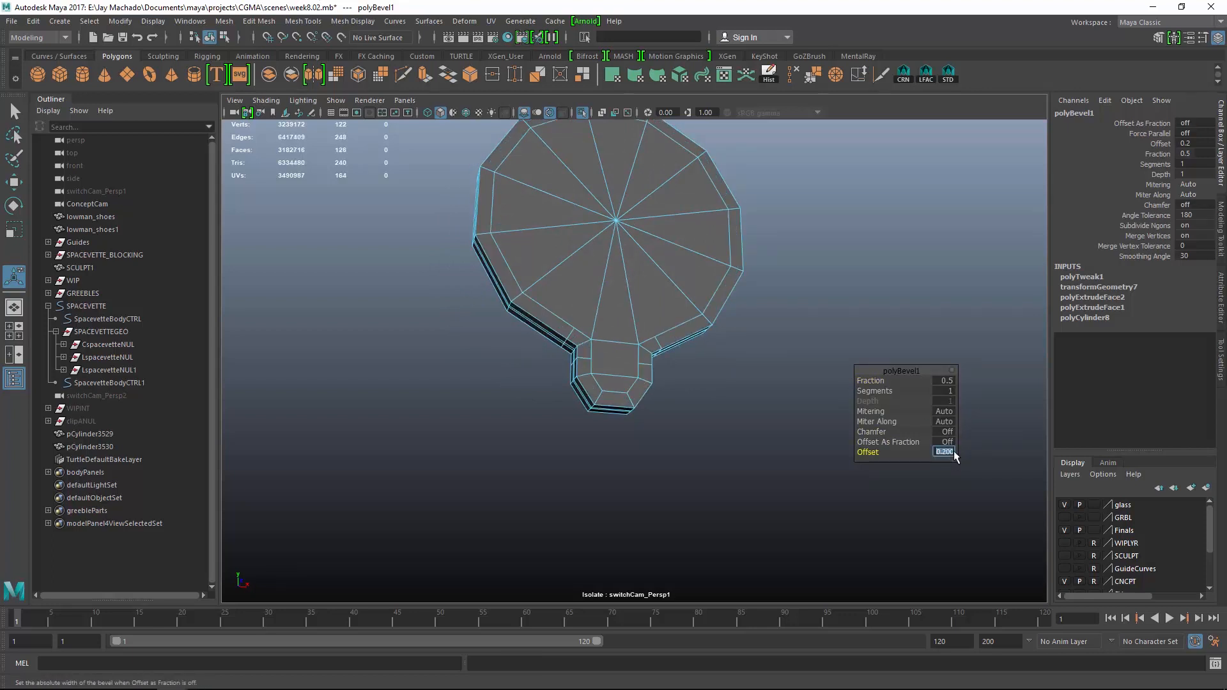
# Delete the two closely spaced edge loops along the middle of the rim and split the rim with a single loop
pyautogui.keyDown('alt'); pyautogui.moveTo(610, 407); pyautogui.dragTo(776, 427); pyautogui.keyUp('alt')
pyautogui.keyDown('alt'); pyautogui.moveTo(770, 427); pyautogui.dragTo(574, 424, button='middle'); pyautogui.keyUp('alt')
pyautogui.keyDown('alt'); pyautogui.moveTo(574, 424); pyautogui.dragTo(661, 476, button='right'); pyautogui.keyUp('alt')
pyautogui.click(521, 236)
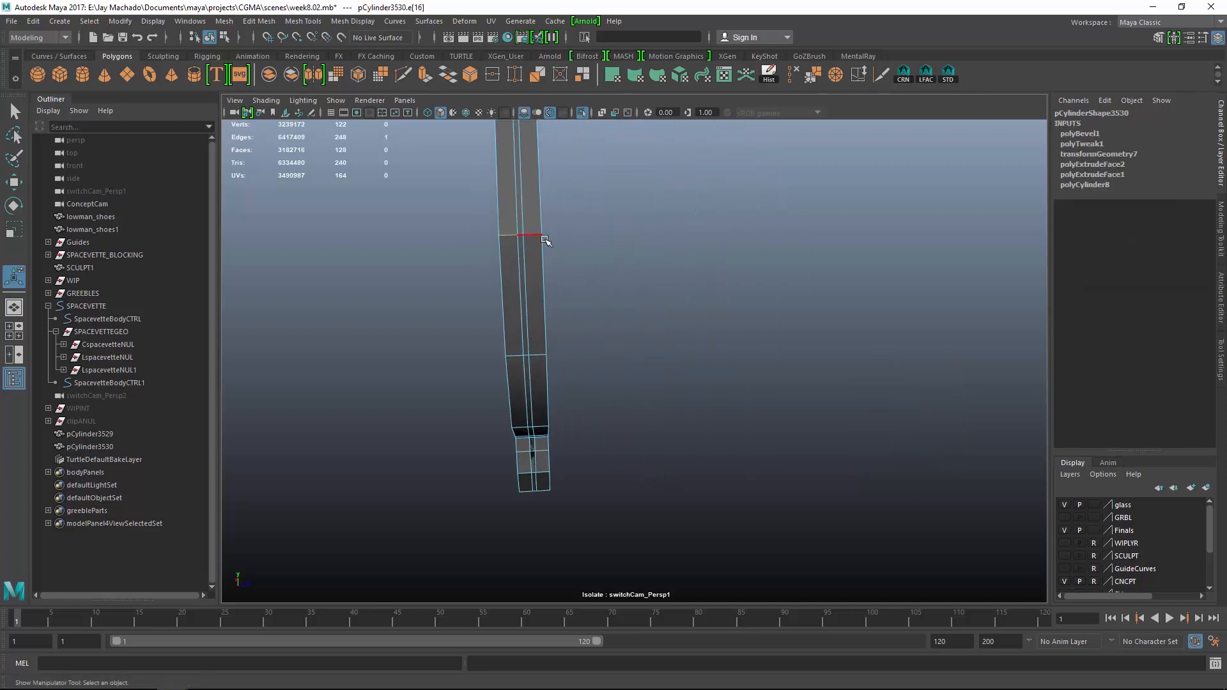
pyautogui.keyDown('alt'); pyautogui.moveTo(571, 247); pyautogui.dragTo(636, 304); pyautogui.keyUp('alt')
pyautogui.keyDown('alt'); pyautogui.moveTo(635, 304); pyautogui.dragTo(711, 349, button='right'); pyautogui.keyUp('alt')
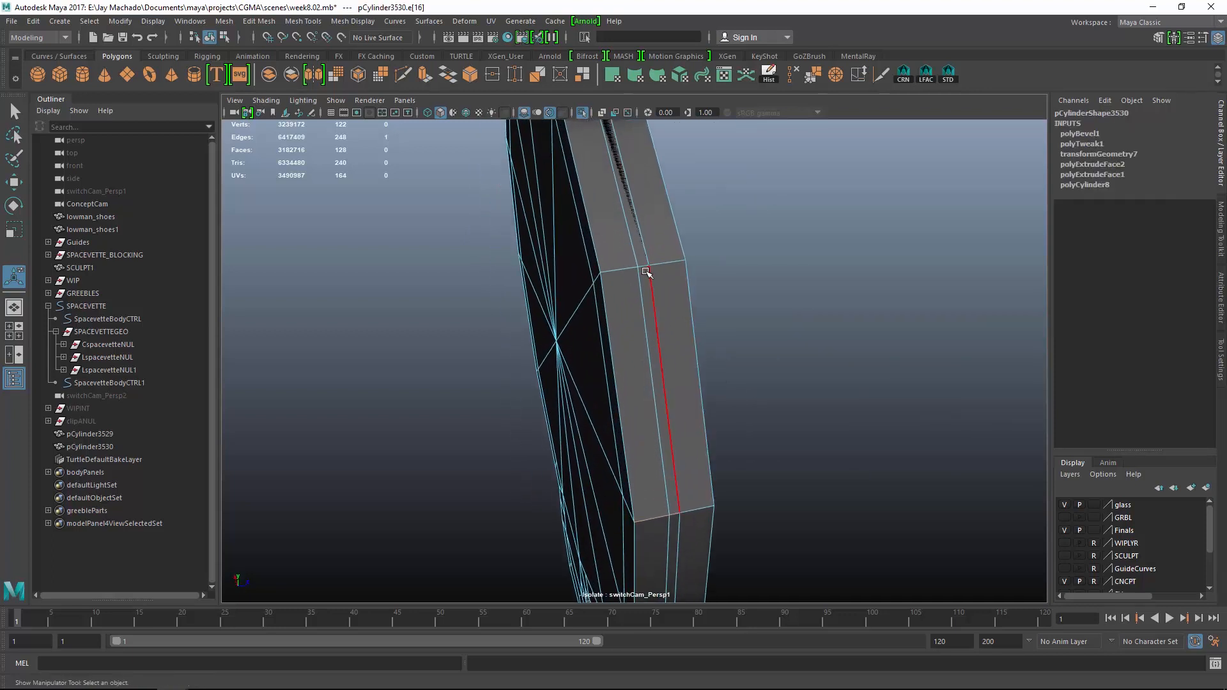
pyautogui.click(796, 76)
pyautogui.click(713, 241)
pyautogui.keyDown('ctrl'); pyautogui.moveTo(774, 213); pyautogui.dragTo(781, 253, button='right'); pyautogui.keyUp('ctrl')
pyautogui.keyDown('alt'); pyautogui.moveTo(749, 316); pyautogui.dragTo(624, 336); pyautogui.keyUp('alt')
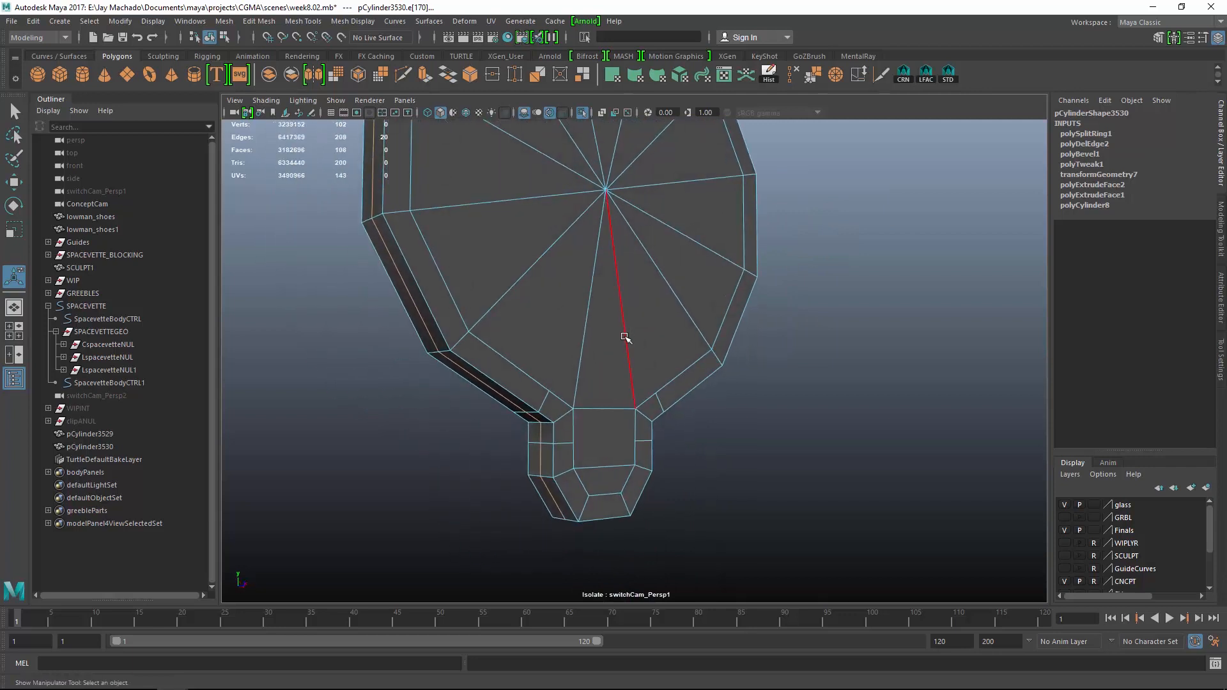
# Cut new edges with Multi-Cut across the tab and from the tab's upper corners to the ring's centre on both faces
pyautogui.click(403, 76)
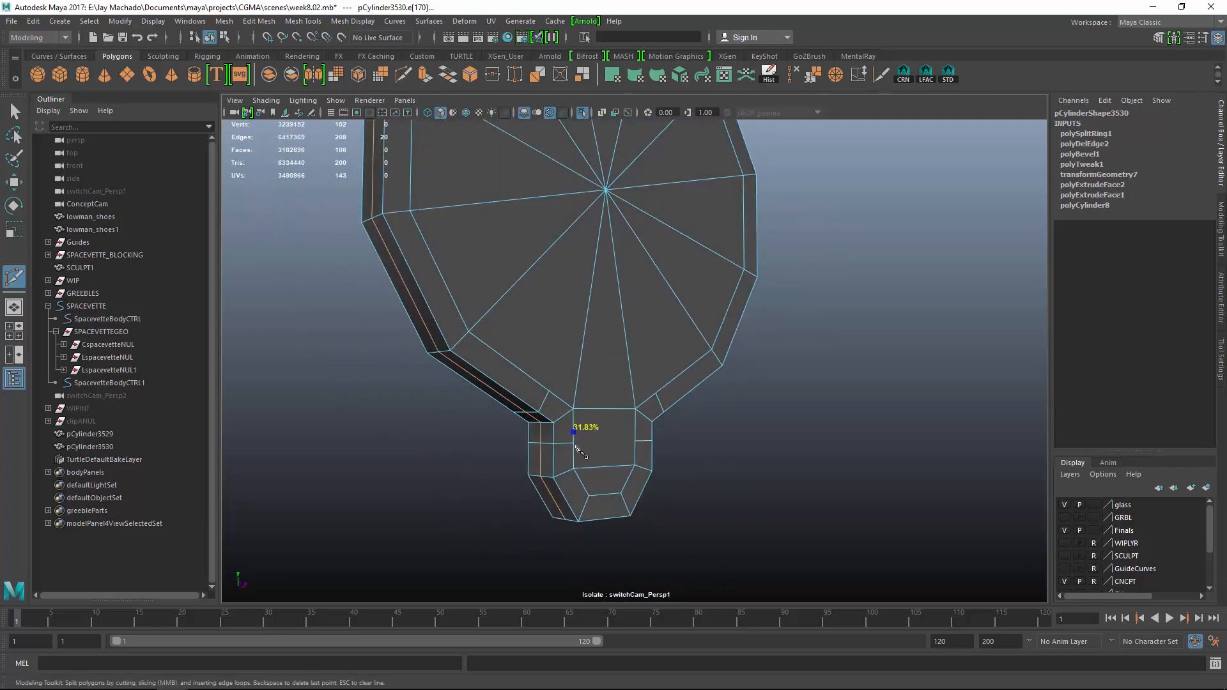
pyautogui.rightClick(649, 486)
pyautogui.click(549, 390)
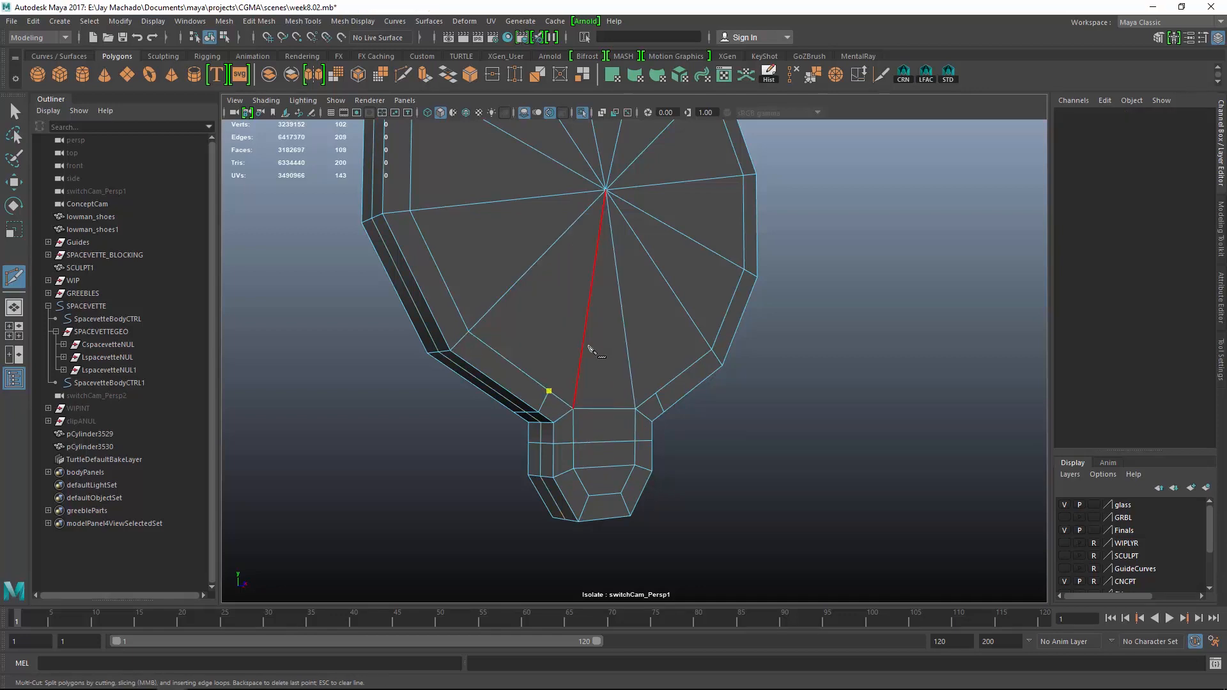
pyautogui.rightClick(639, 409)
pyautogui.keyDown('alt'); pyautogui.moveTo(639, 409); pyautogui.dragTo(632, 407); pyautogui.keyUp('alt')
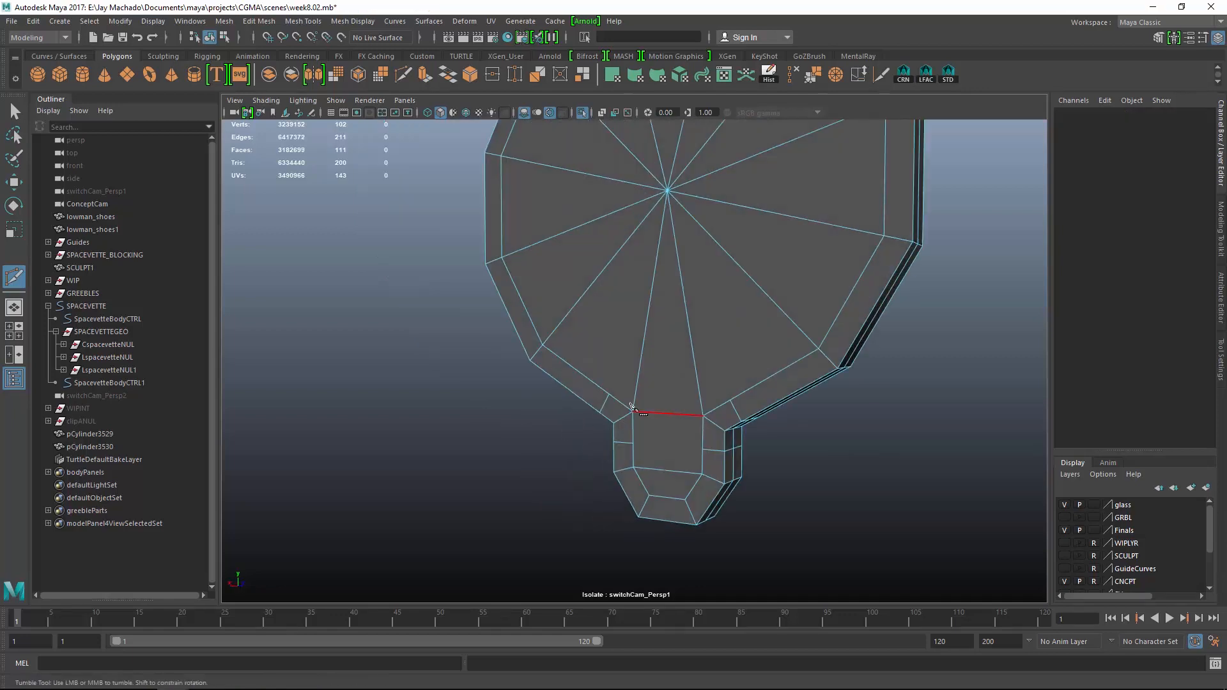
pyautogui.rightClick(745, 393)
pyautogui.press('F8')
# Assign the dark material to the bracket and display it in smooth mesh preview
pyautogui.press('w')
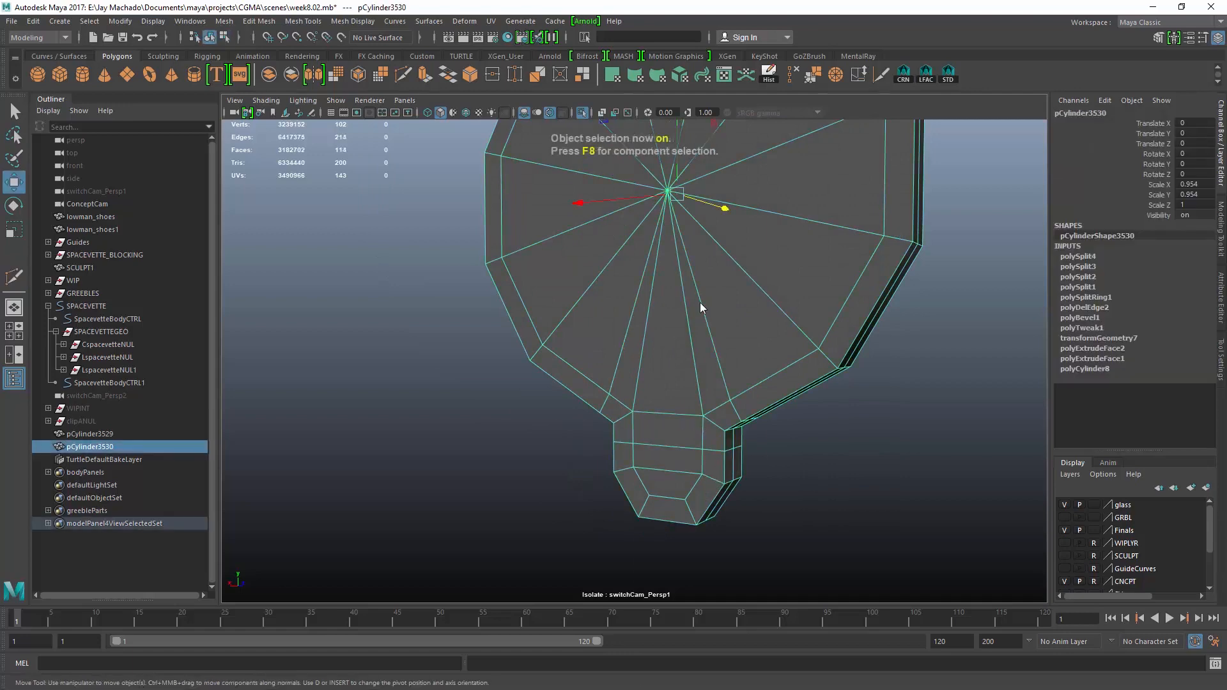
pyautogui.moveTo(699, 296); pyautogui.dragTo(827, 598, button='right')
pyautogui.click(816, 490)
pyautogui.click(773, 393)
pyautogui.press('3')
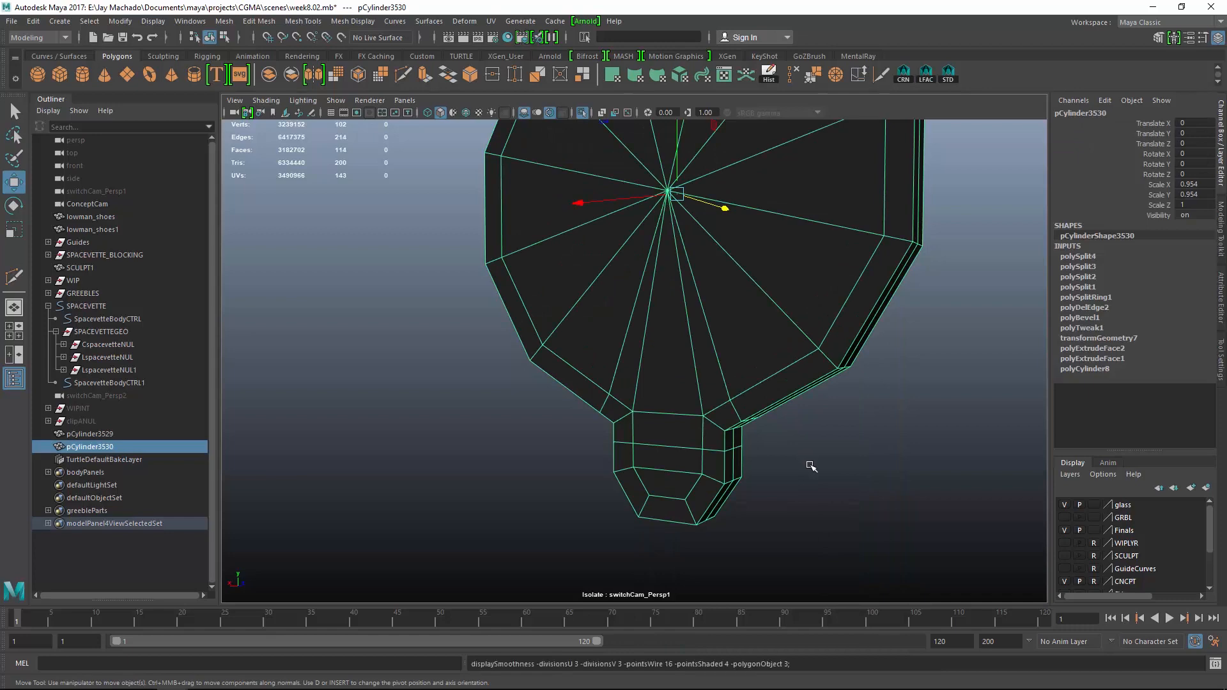
pyautogui.click(860, 468)
pyautogui.keyDown('alt'); pyautogui.moveTo(860, 469); pyautogui.dragTo(774, 430, button='right'); pyautogui.keyUp('alt')
pyautogui.keyDown('alt'); pyautogui.moveTo(775, 431); pyautogui.dragTo(638, 410); pyautogui.keyUp('alt')
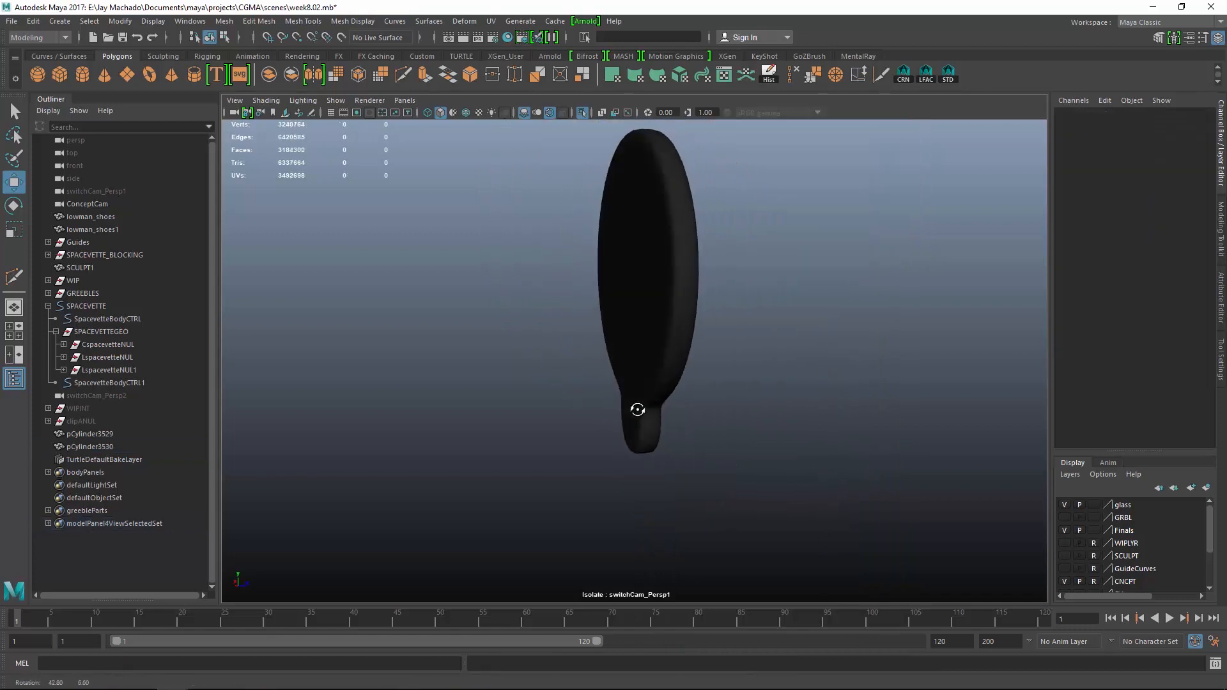
# End the bracket's isolation and scale it to about 0.993 in X and Y around the barrel
pyautogui.click(584, 113)
pyautogui.keyDown('alt'); pyautogui.moveTo(699, 359); pyautogui.dragTo(784, 447); pyautogui.keyUp('alt')
pyautogui.press('r')
pyautogui.keyDown('alt'); pyautogui.moveTo(783, 446); pyautogui.dragTo(855, 520, button='right'); pyautogui.keyUp('alt')
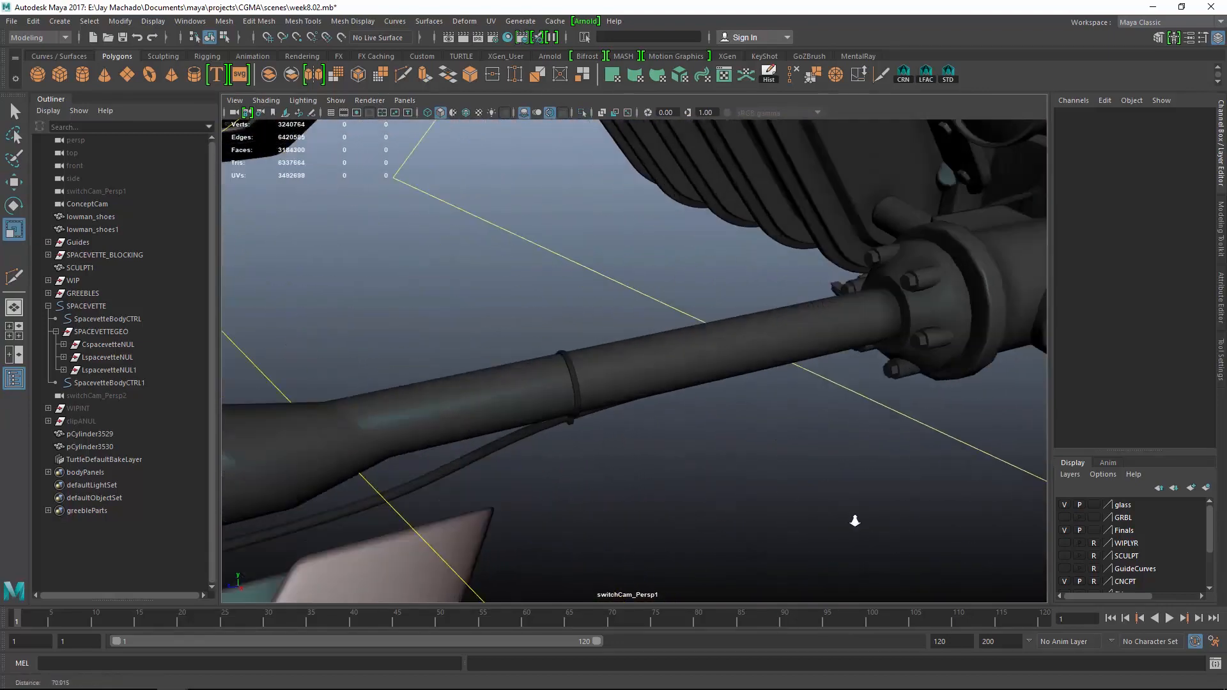
pyautogui.keyDown('alt'); pyautogui.moveTo(855, 521); pyautogui.dragTo(741, 473); pyautogui.keyUp('alt')
pyautogui.click(520, 387)
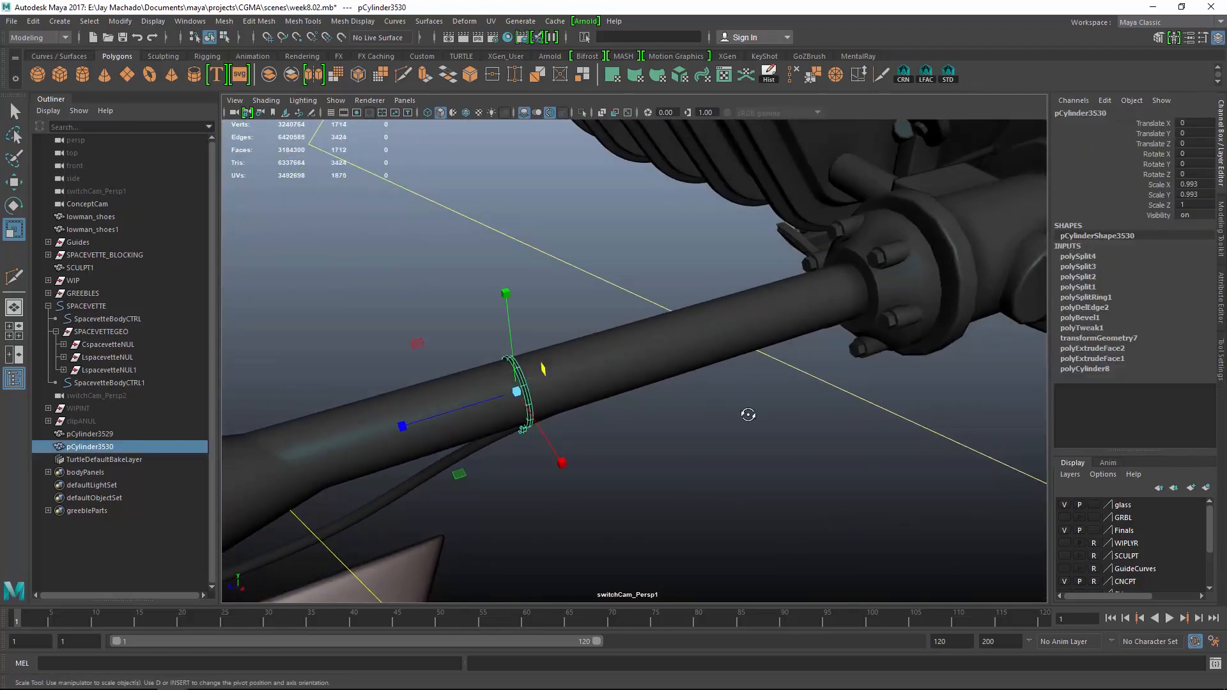
pyautogui.keyDown('alt'); pyautogui.moveTo(748, 414); pyautogui.dragTo(747, 418); pyautogui.keyUp('alt')
# Duplicate the bracket and slide the copy along the barrel in Z
pyautogui.hotkey('ctrl', 'd')
pyautogui.press('w')
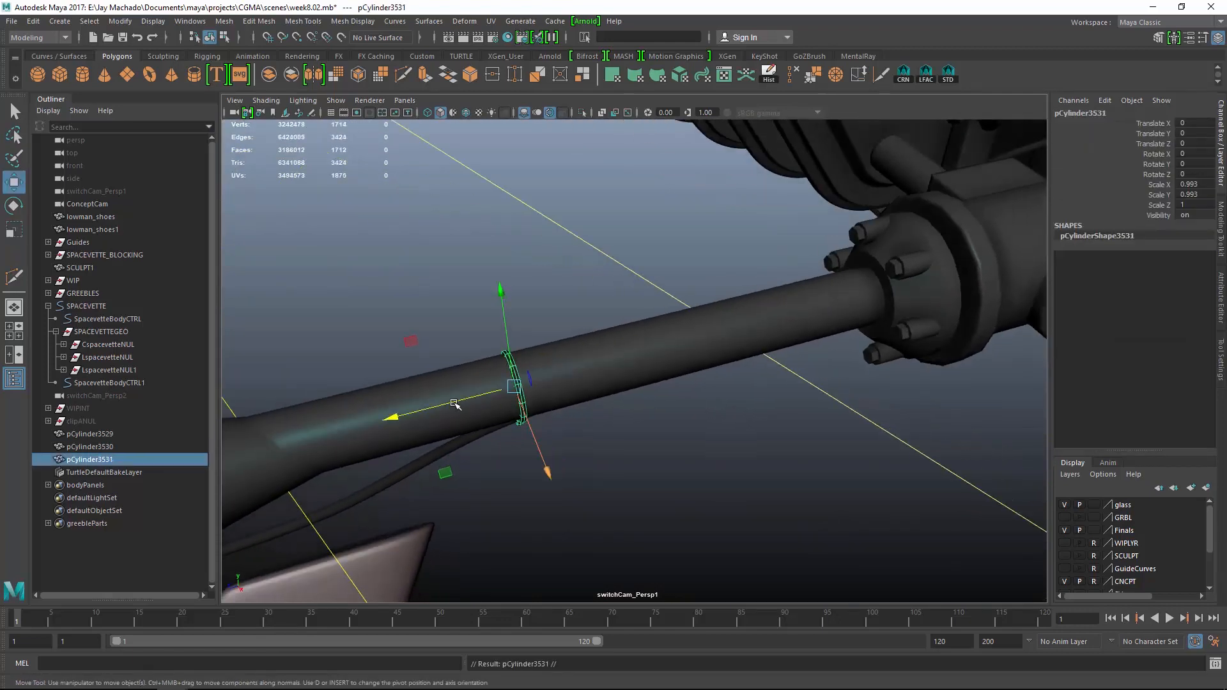
pyautogui.moveTo(466, 410); pyautogui.dragTo(496, 403)
# Move the cable's ring of vertices beside the duplicated bracket so the cable runs through that bracket's clamp
pyautogui.keyDown('alt'); pyautogui.moveTo(632, 383); pyautogui.dragTo(682, 321); pyautogui.keyUp('alt')
pyautogui.click(699, 375)
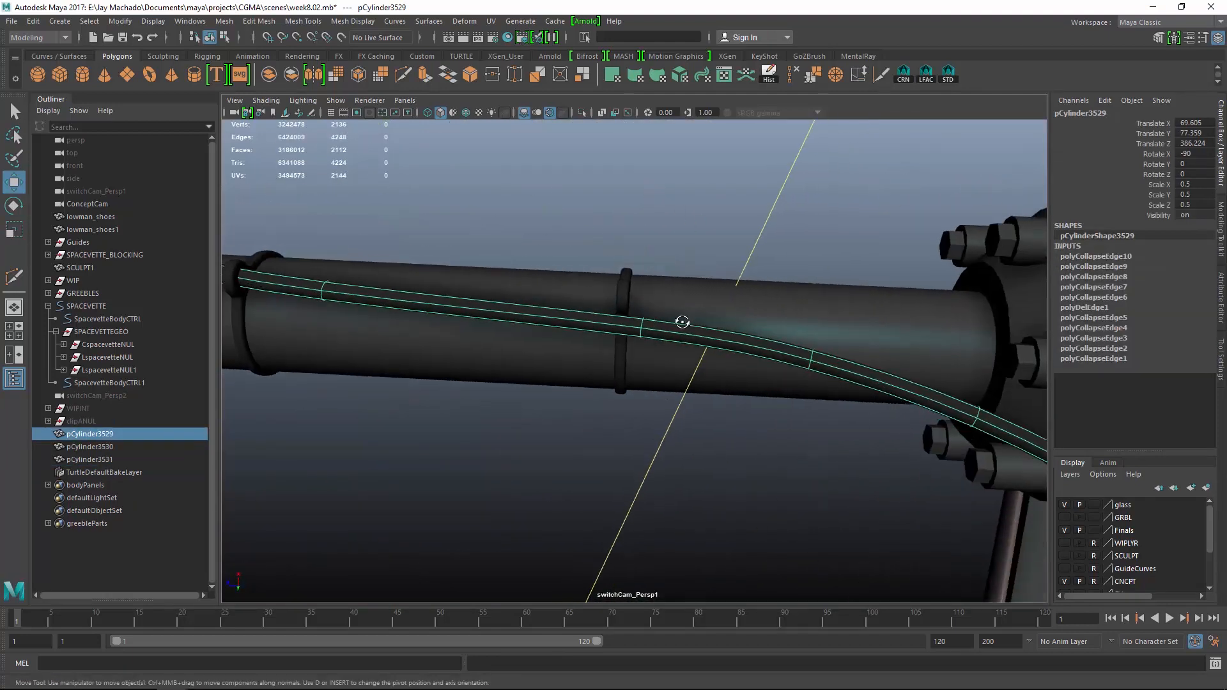
pyautogui.moveTo(684, 195); pyautogui.dragTo(632, 194, button='right')
pyautogui.moveTo(563, 240); pyautogui.dragTo(681, 346)
pyautogui.keyDown('alt'); pyautogui.moveTo(712, 386); pyautogui.dragTo(789, 427); pyautogui.keyUp('alt')
pyautogui.keyDown('alt'); pyautogui.moveTo(611, 401); pyautogui.dragTo(536, 287); pyautogui.keyUp('alt')
pyautogui.moveTo(535, 287); pyautogui.dragTo(501, 281, button='middle')
pyautogui.moveTo(484, 287); pyautogui.dragTo(480, 288, button='middle')
pyautogui.click(667, 460)
pyautogui.keyDown('alt'); pyautogui.moveTo(667, 460); pyautogui.dragTo(736, 472); pyautogui.keyUp('alt')
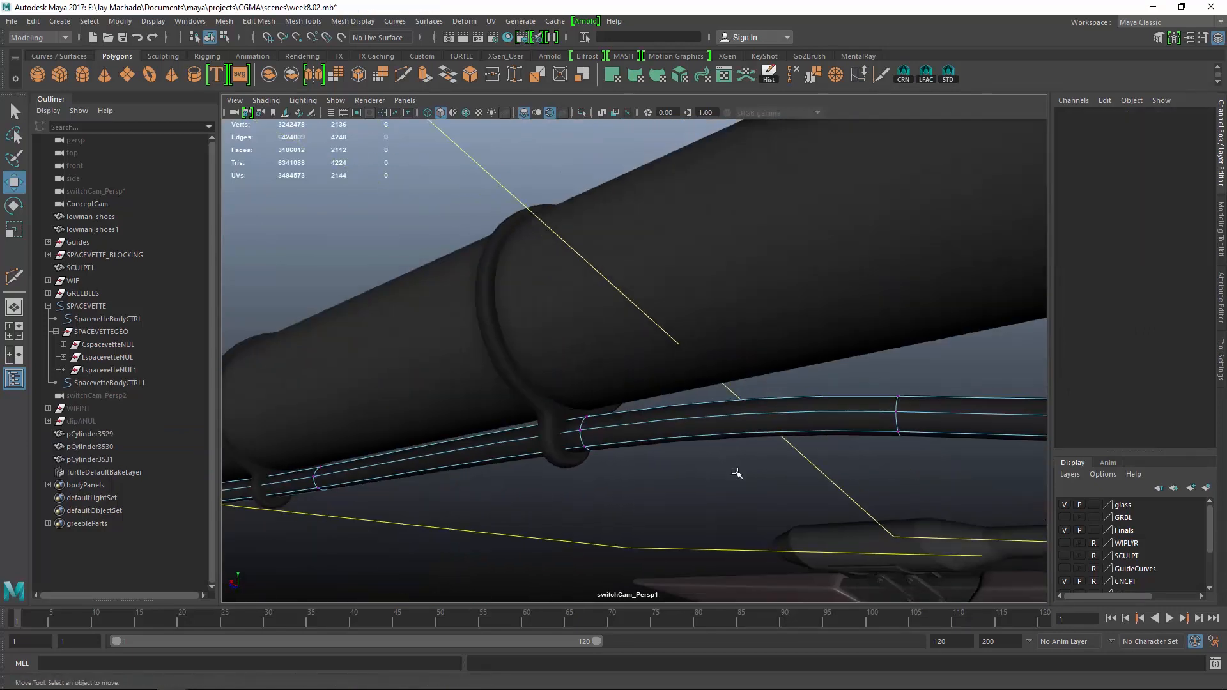
pyautogui.press('F8')
pyautogui.press('F8')
pyautogui.click(724, 472)
# Examine the cable and both ring brackets along the barrel from several angles, with all three parts selected
pyautogui.keyDown('alt'); pyautogui.moveTo(723, 472); pyautogui.dragTo(543, 403, button='right'); pyautogui.keyUp('alt')
pyautogui.keyDown('alt'); pyautogui.moveTo(543, 402); pyautogui.dragTo(603, 383); pyautogui.keyUp('alt')
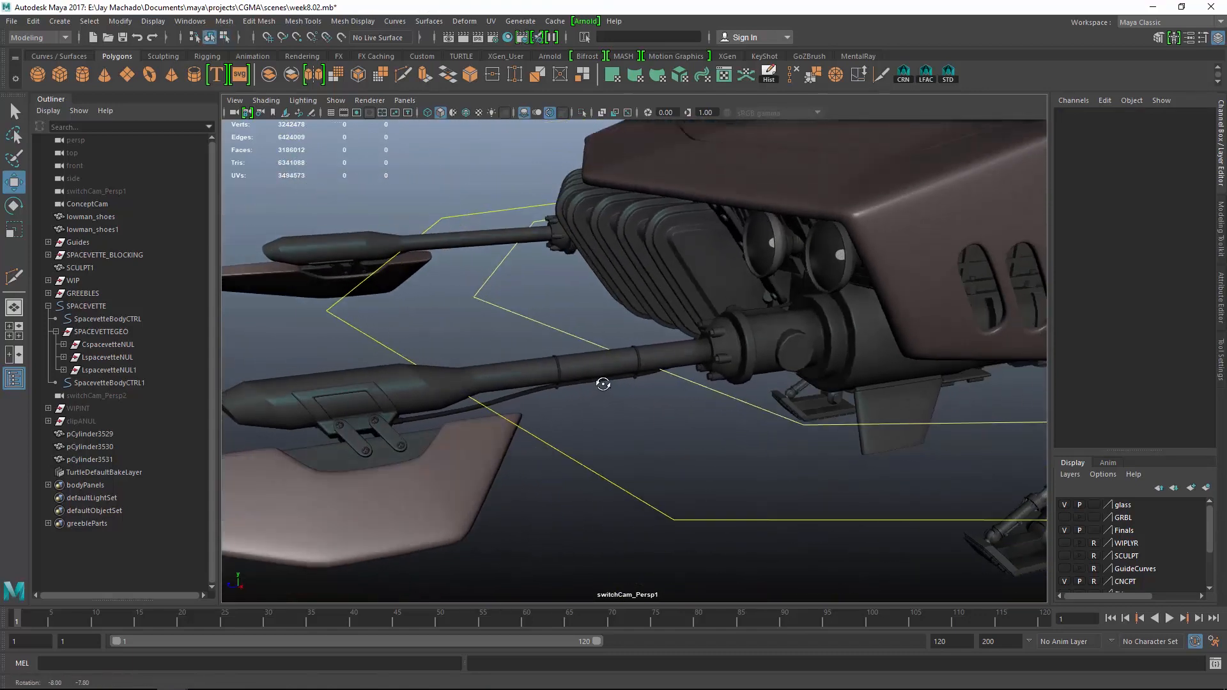
pyautogui.keyDown('alt'); pyautogui.moveTo(643, 455); pyautogui.dragTo(715, 425); pyautogui.keyUp('alt')
pyautogui.keyDown('alt'); pyautogui.moveTo(801, 307); pyautogui.dragTo(633, 402); pyautogui.keyUp('alt')
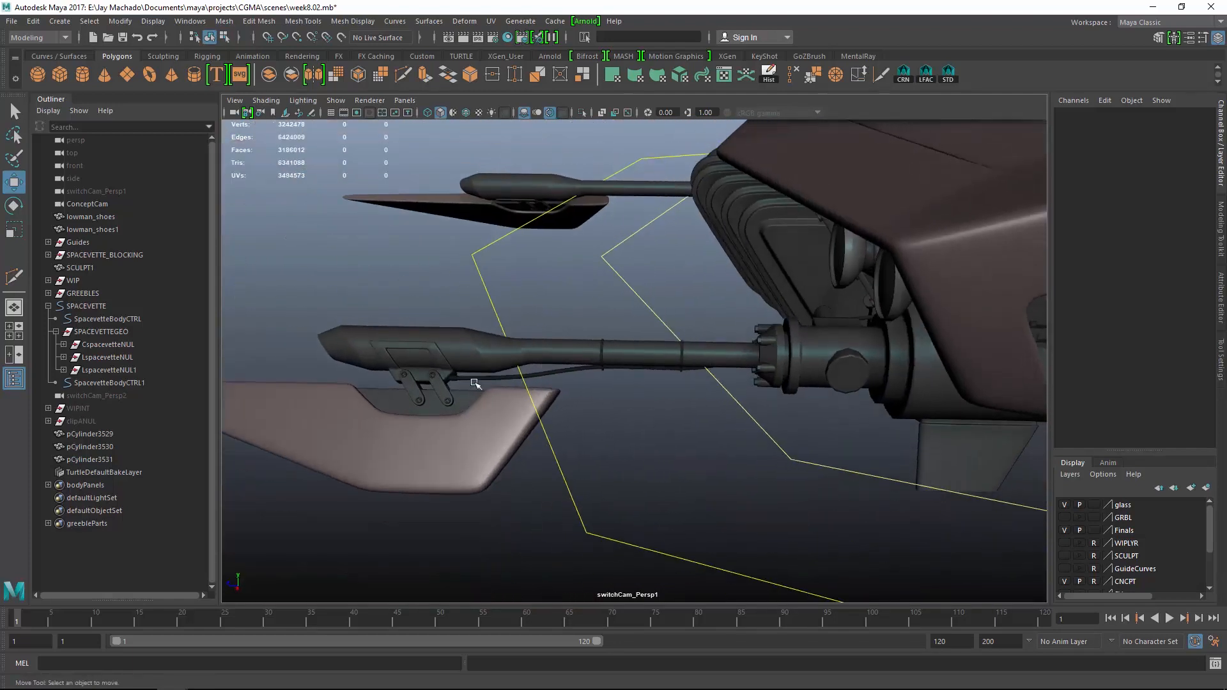
pyautogui.keyDown('alt'); pyautogui.moveTo(470, 362); pyautogui.dragTo(597, 356); pyautogui.keyUp('alt')
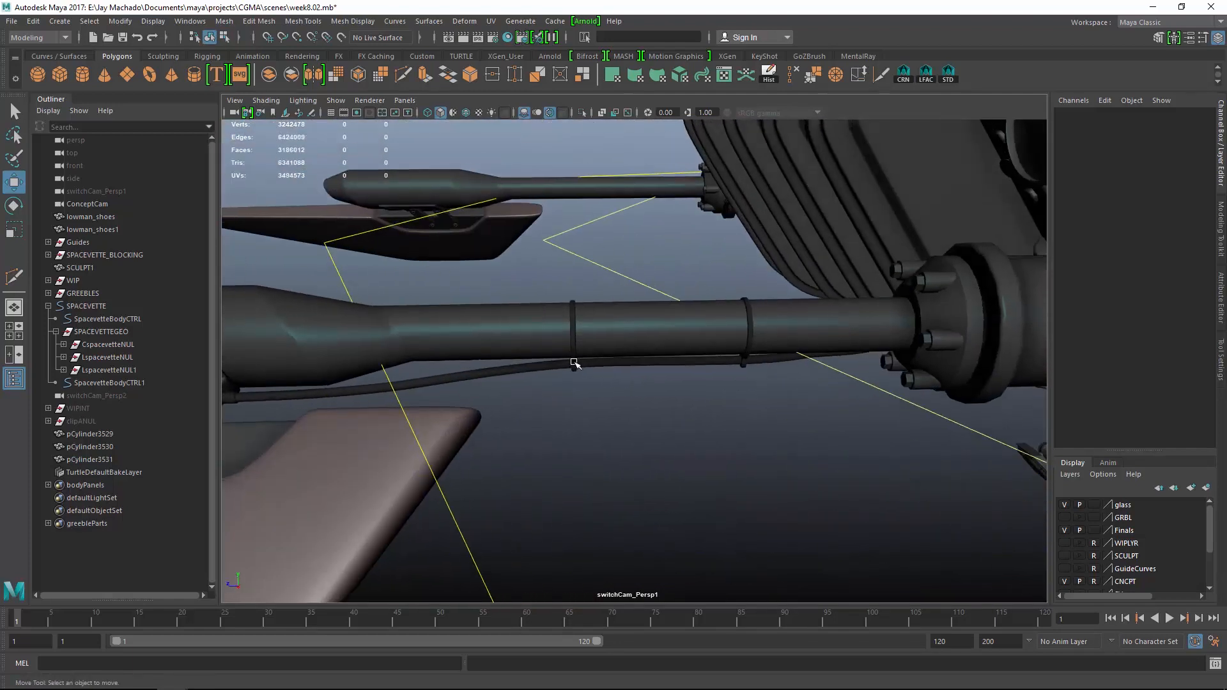
pyautogui.click(575, 362)
pyautogui.keyDown('shift'); pyautogui.click(749, 345); pyautogui.keyUp('shift')
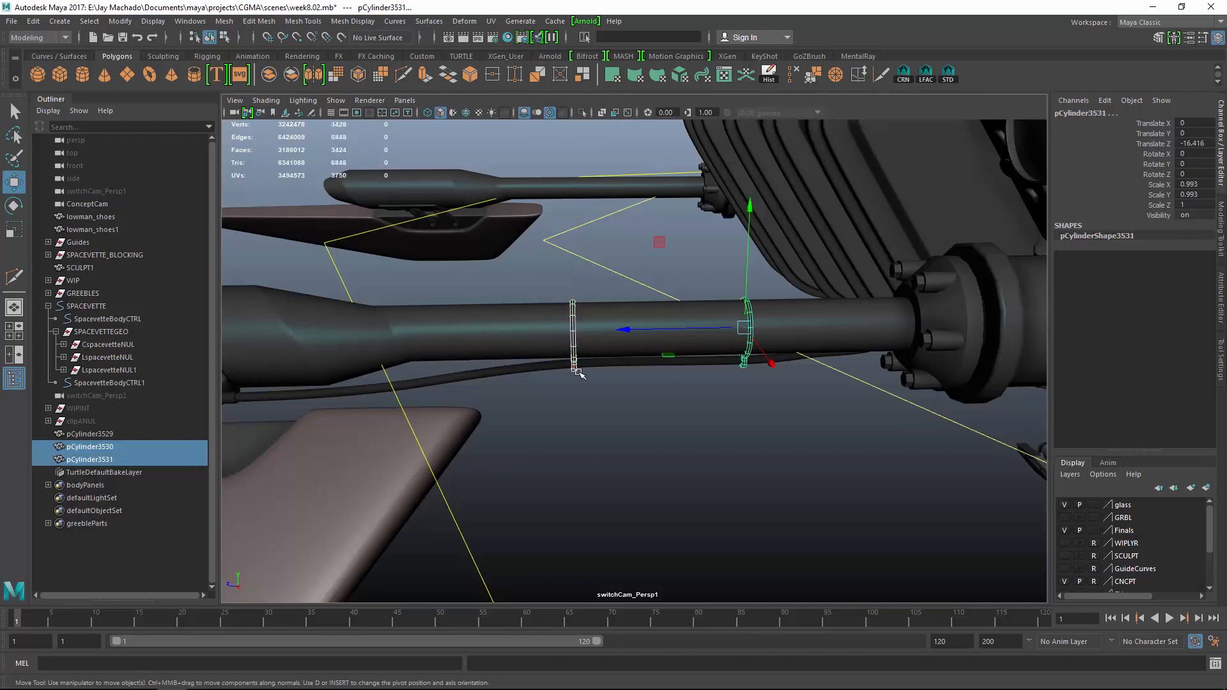
pyautogui.keyDown('shift'); pyautogui.click(539, 371); pyautogui.keyUp('shift')
pyautogui.moveTo(582, 448)
pyautogui.keyDown('alt'); pyautogui.mouseDown()
pyautogui.moveTo(630, 441)
pyautogui.moveTo(592, 448)
pyautogui.mouseUp(); pyautogui.keyUp('alt')
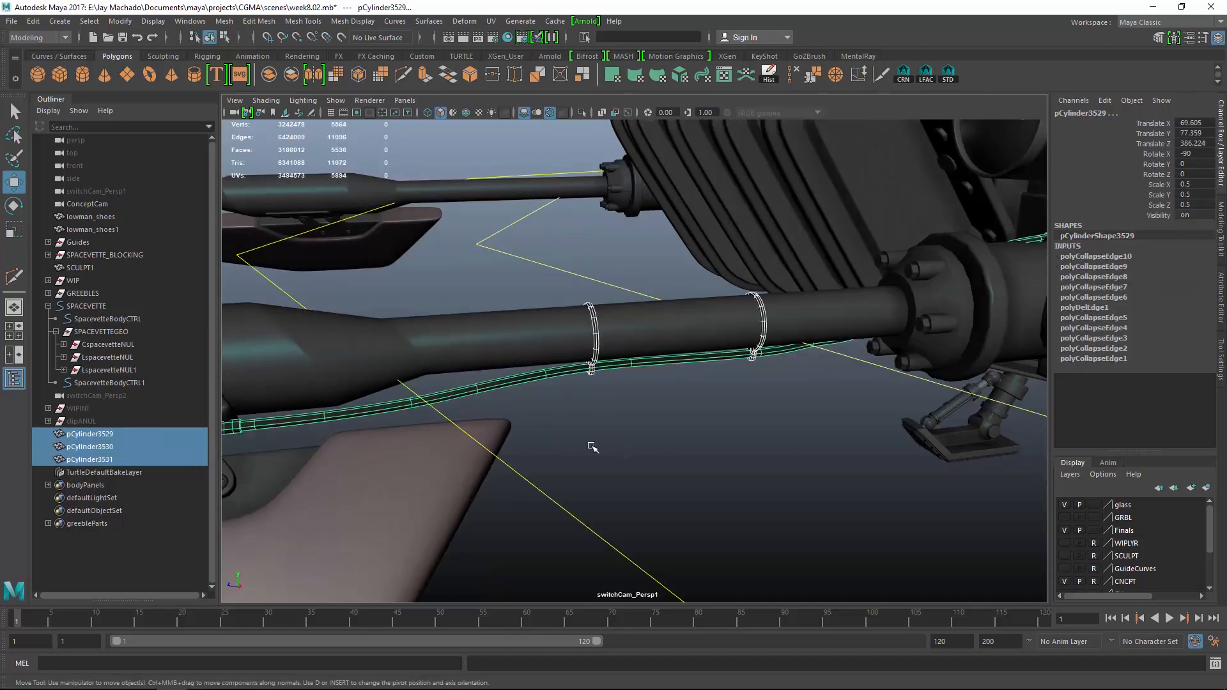
# Rename the cable beneath the barrel to LfrontwingcableSDM
pyautogui.click(489, 381)
pyautogui.doubleClick(102, 433)
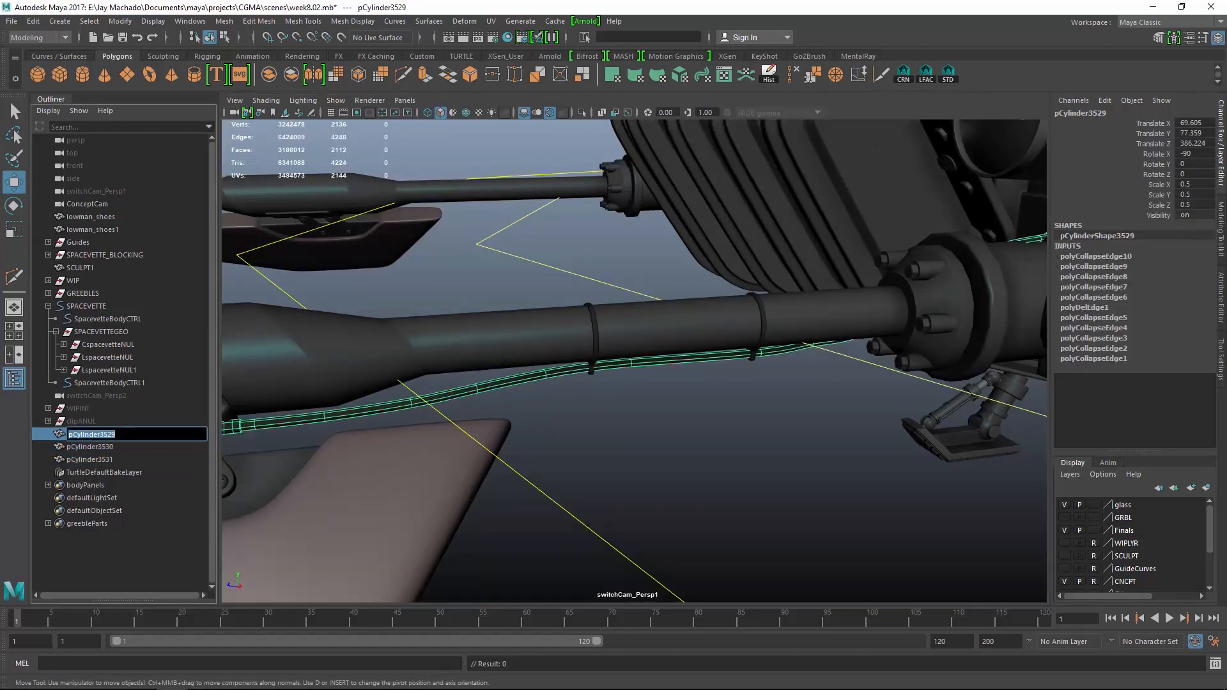
pyautogui.write('LfrontwingcableSD')
pyautogui.write('M')
pyautogui.press('Return')
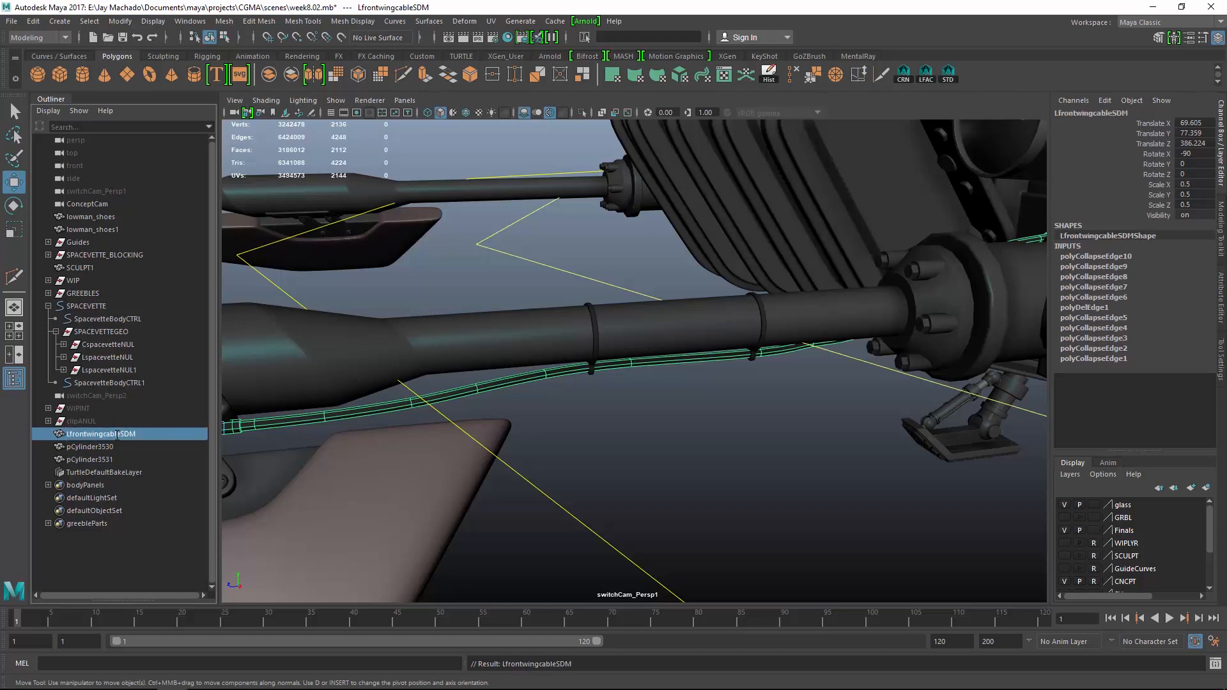
# Rename the original ring bracket, pCylinder3530, to Lfrontwingcabletie1SDM
pyautogui.click(119, 447)
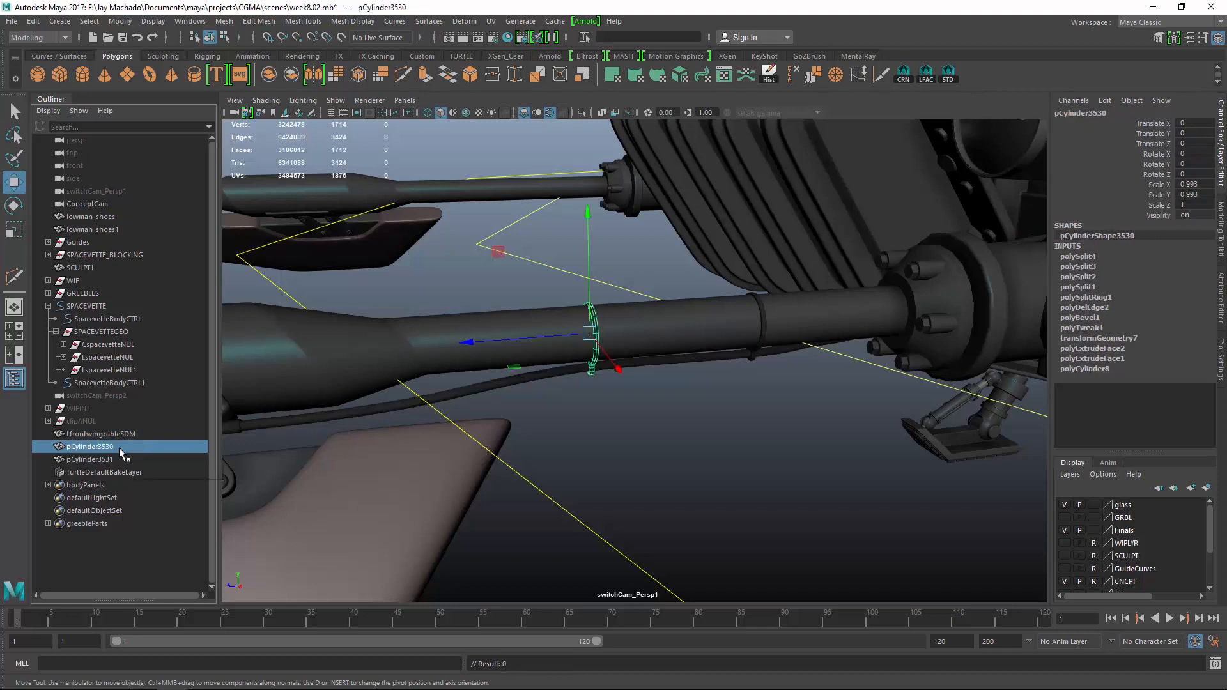
pyautogui.doubleClick(89, 446)
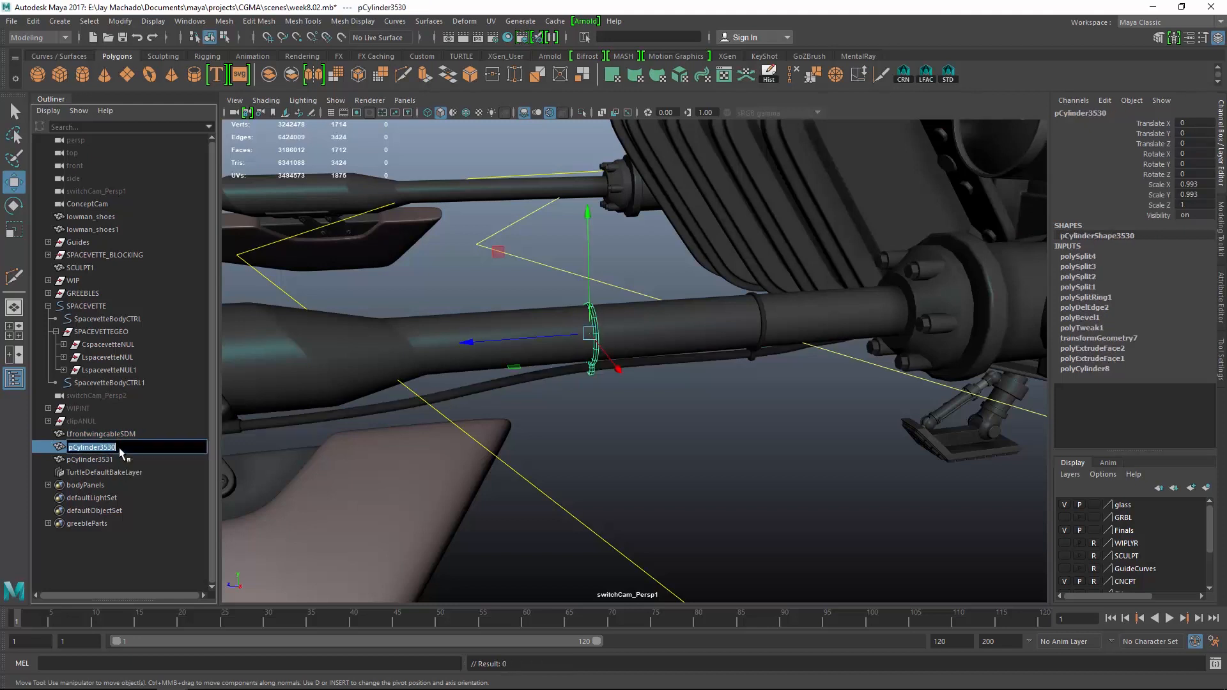
pyautogui.write('Lfrontwingcabletie1SDM')
pyautogui.press('Return')
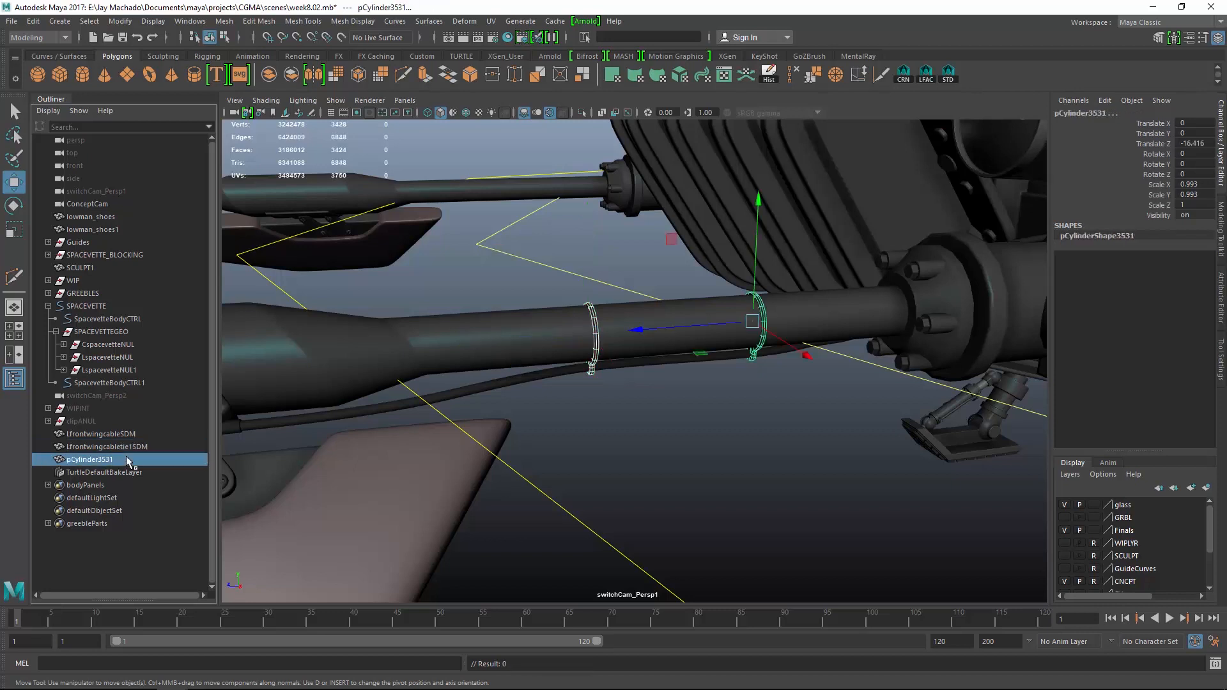
# Copy the original bracket's name, Lfrontwingcabletie1SDM, into the name of the duplicated bracket
pyautogui.doubleClick(120, 449)
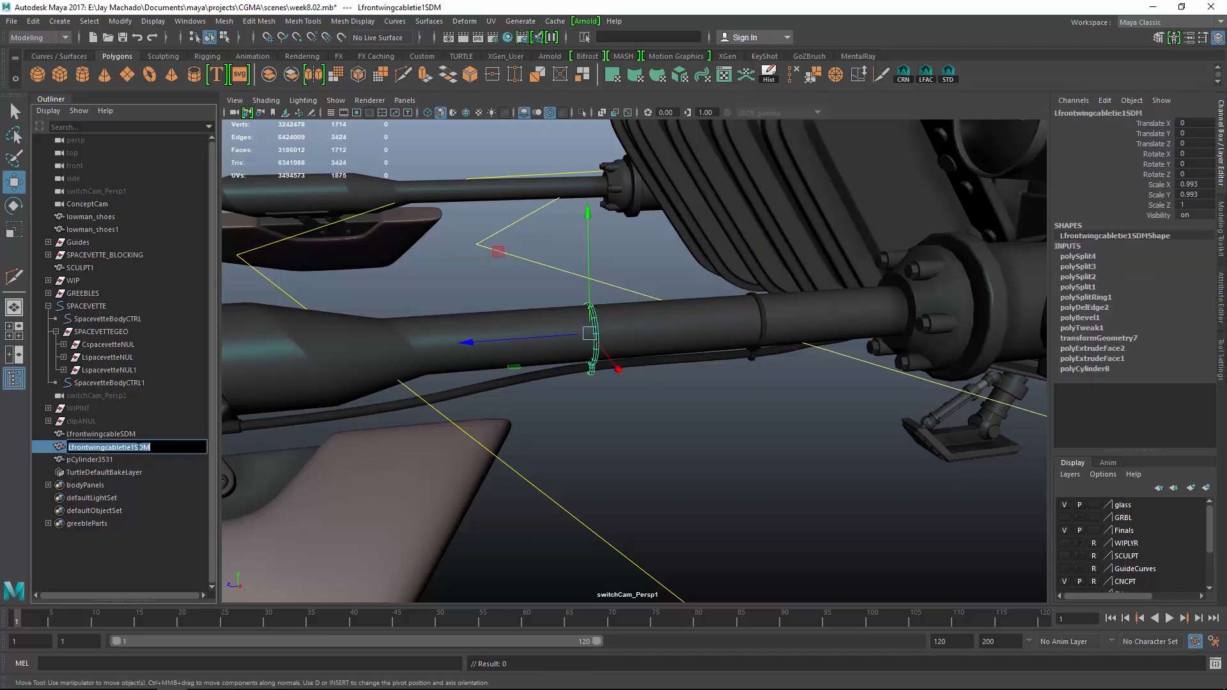
pyautogui.doubleClick(116, 460)
pyautogui.write('Lfrontwingcabletie1SDM')
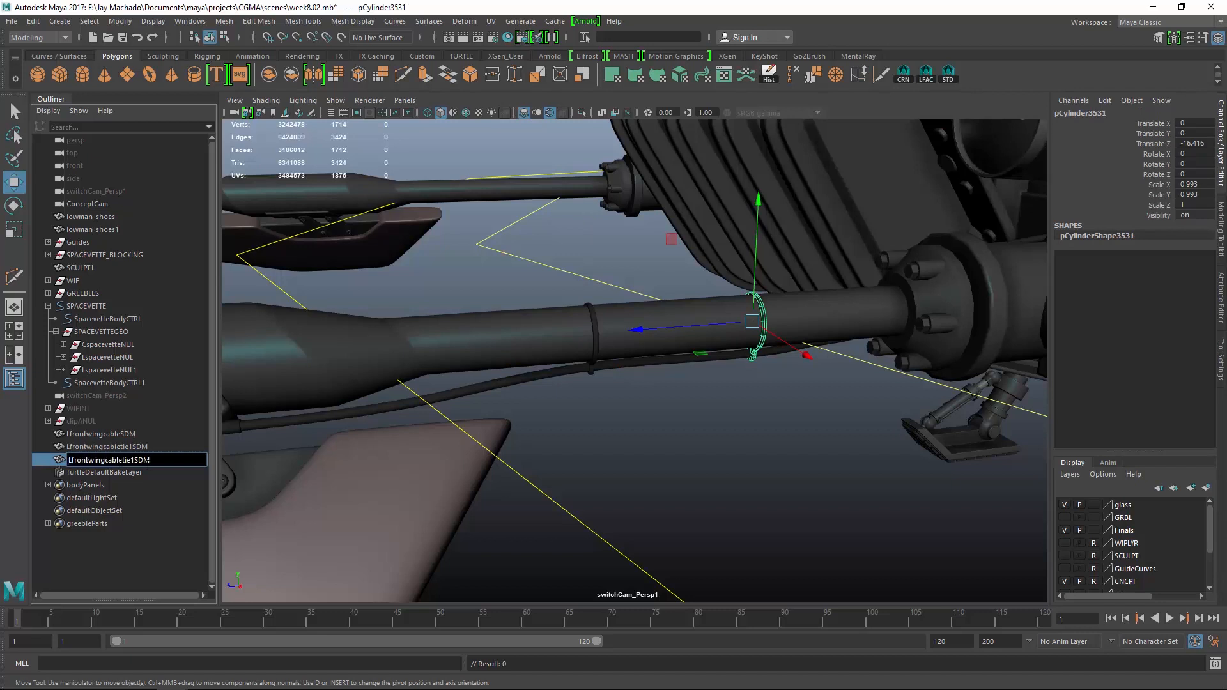
# Rename the second cable tie as Lfrontwingcabletie2SDM
pyautogui.press('BackSpace')
pyautogui.write('2')
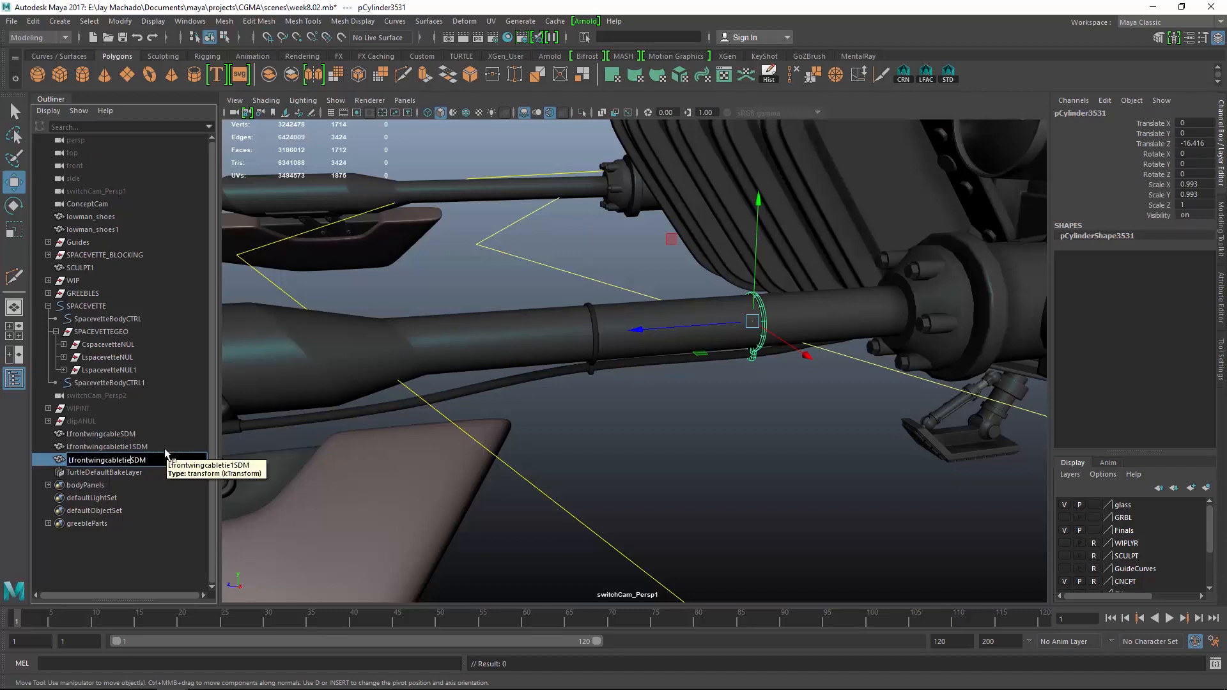
pyautogui.press('Return')
# Select the front wing cable and both of its ties and inspect how they fit against the wing strut
pyautogui.keyDown('shift'); pyautogui.click(101, 434); pyautogui.keyUp('shift')
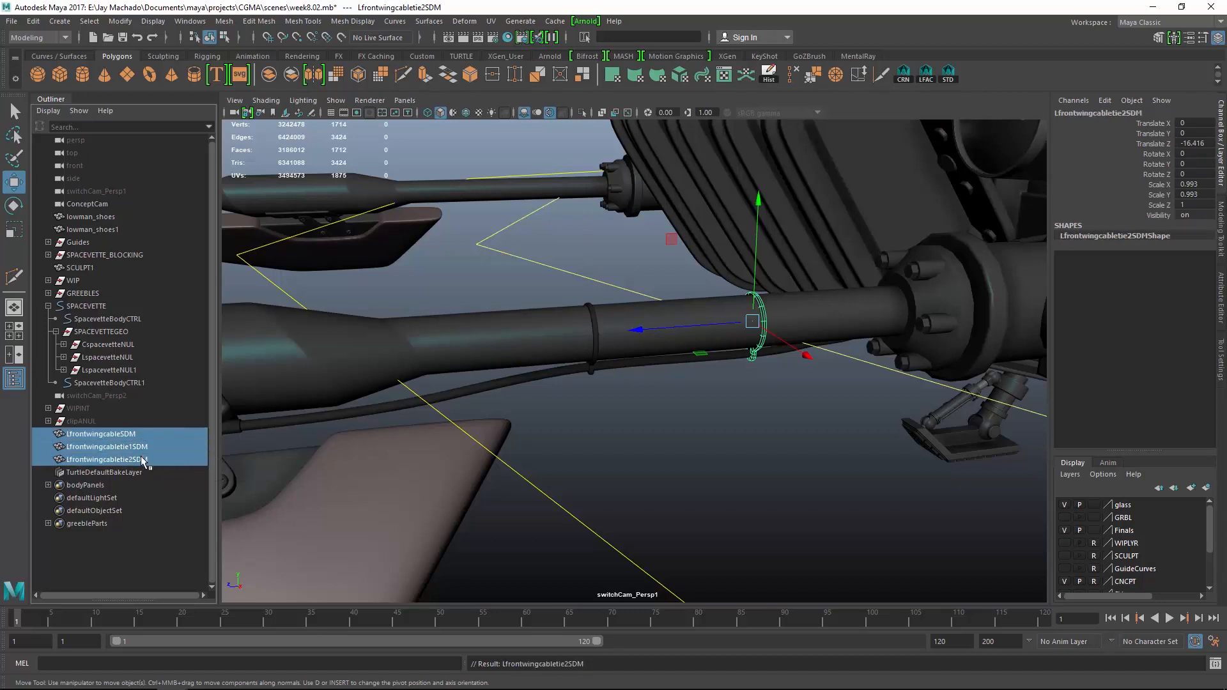
pyautogui.press('f')
pyautogui.keyDown('alt'); pyautogui.moveTo(625, 423); pyautogui.dragTo(837, 406); pyautogui.keyUp('alt')
pyautogui.keyDown('alt'); pyautogui.moveTo(837, 407); pyautogui.dragTo(726, 392, button='right'); pyautogui.keyUp('alt')
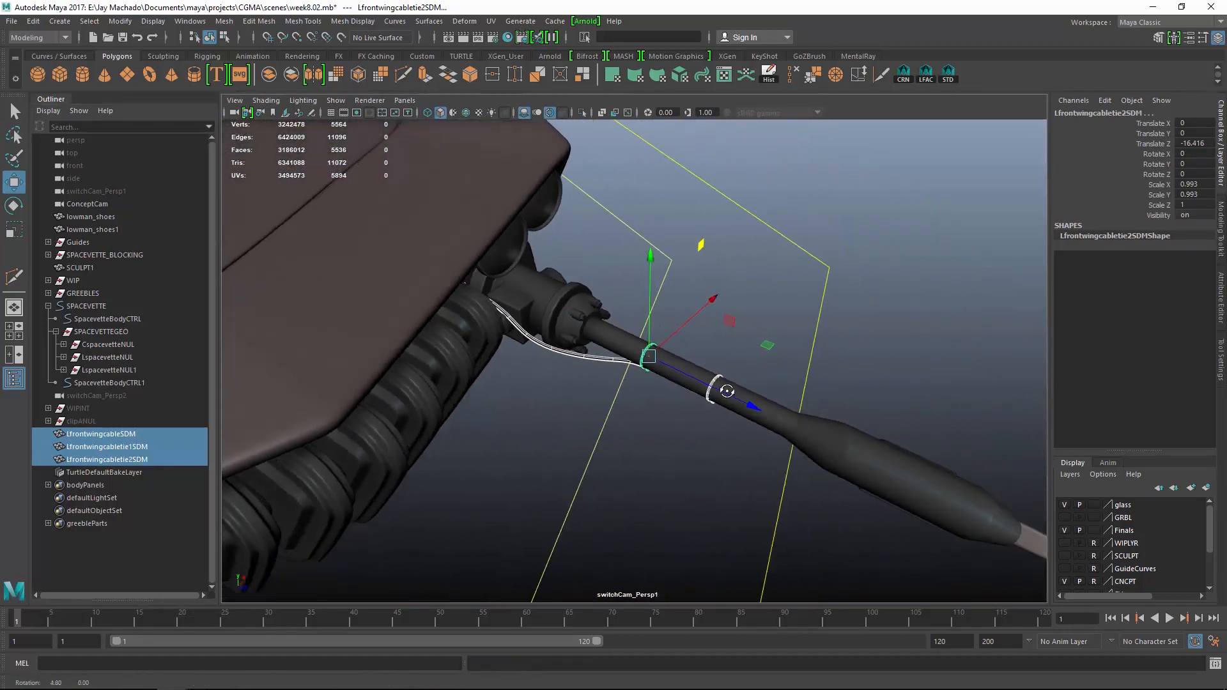
pyautogui.keyDown('alt'); pyautogui.moveTo(726, 391); pyautogui.dragTo(646, 480); pyautogui.keyUp('alt')
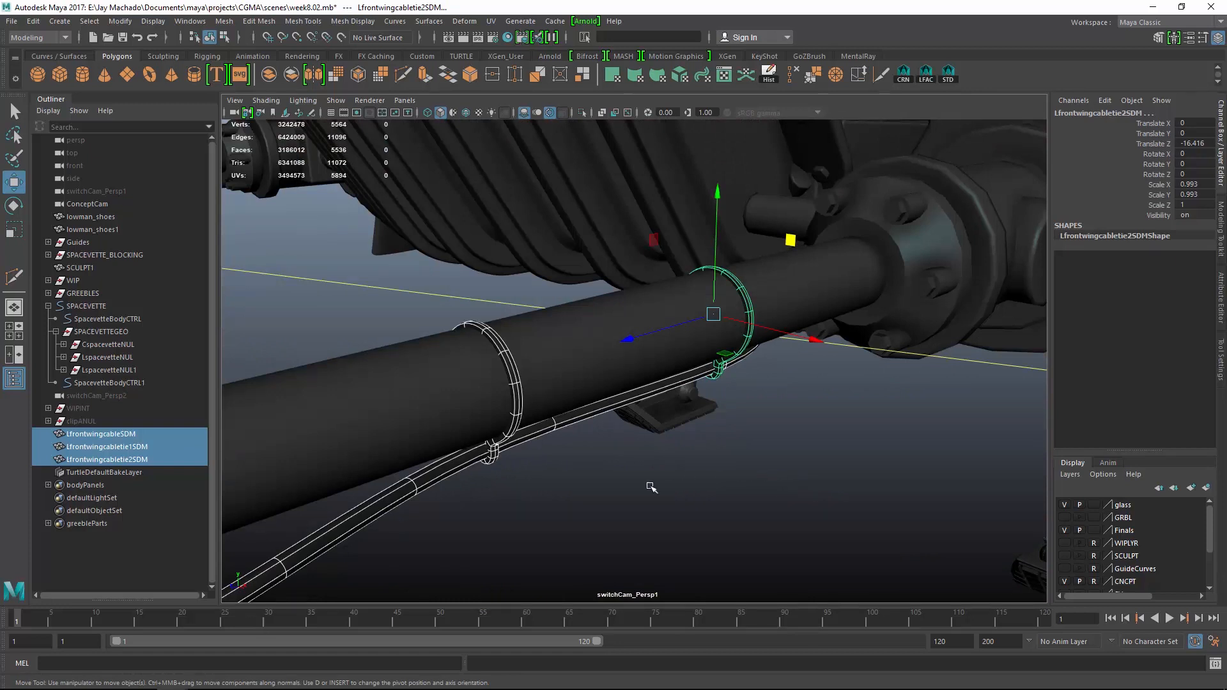
pyautogui.keyDown('alt'); pyautogui.moveTo(880, 523); pyautogui.dragTo(731, 499); pyautogui.keyUp('alt')
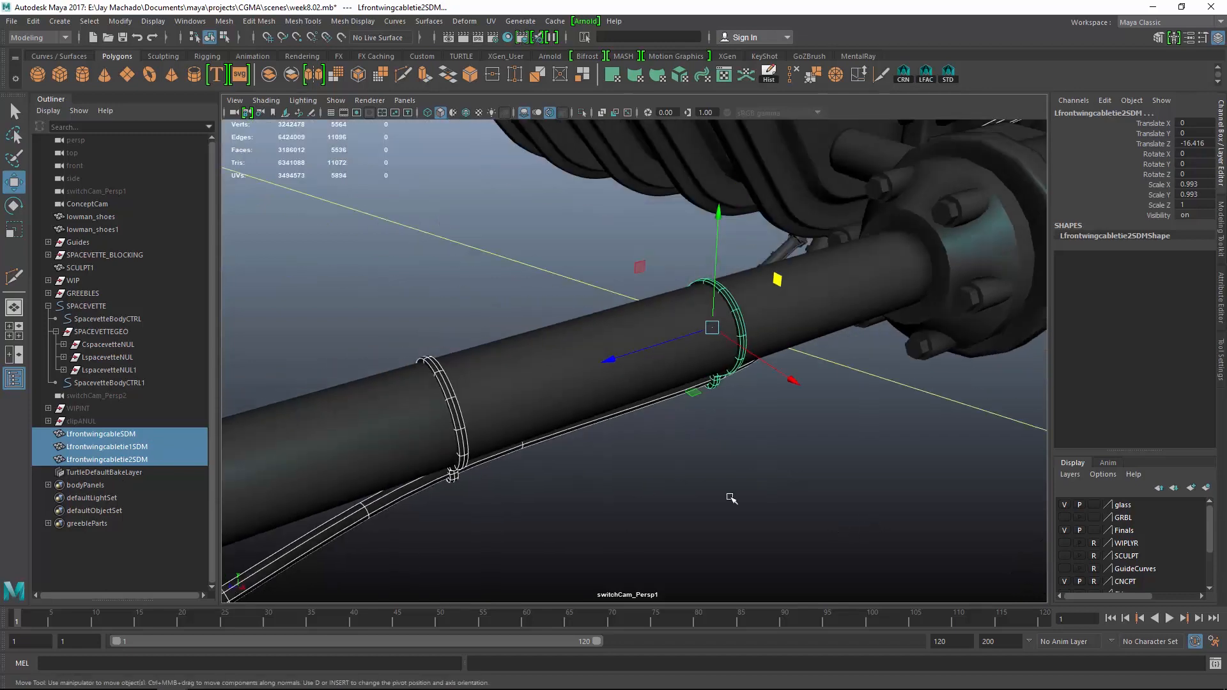
# Parent the front wing cable and its two ties to LFwingNUL, the group that contains the wing strut
pyautogui.click(424, 414)
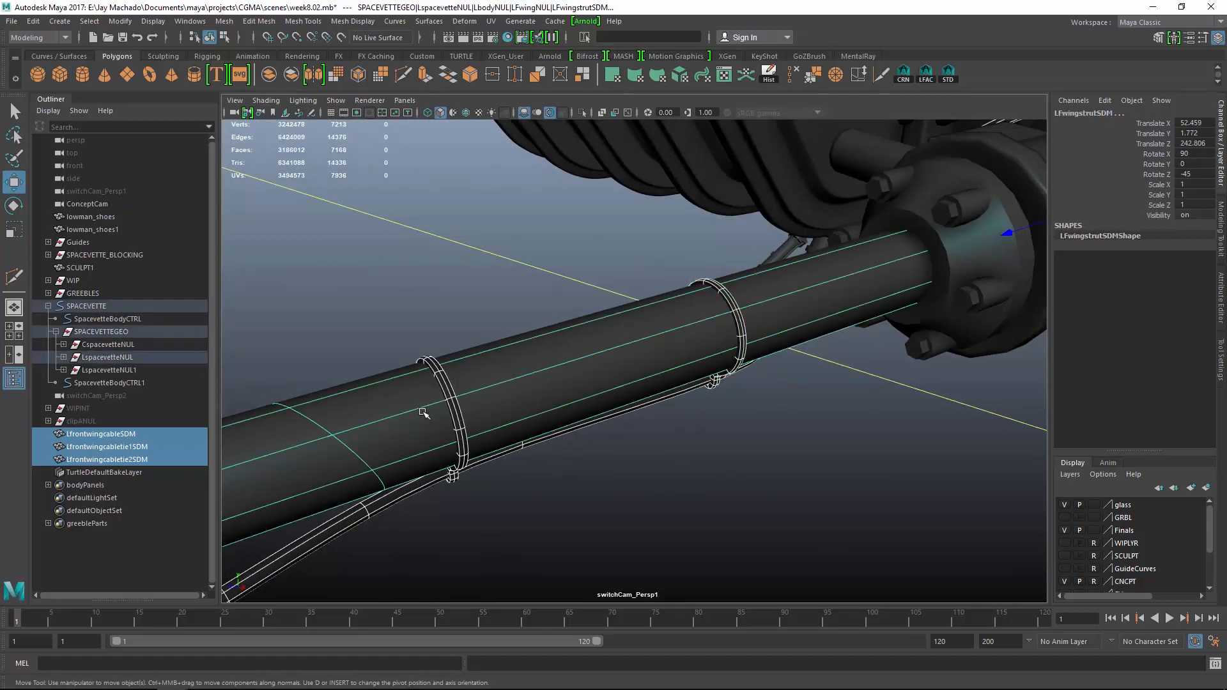
pyautogui.press('f')
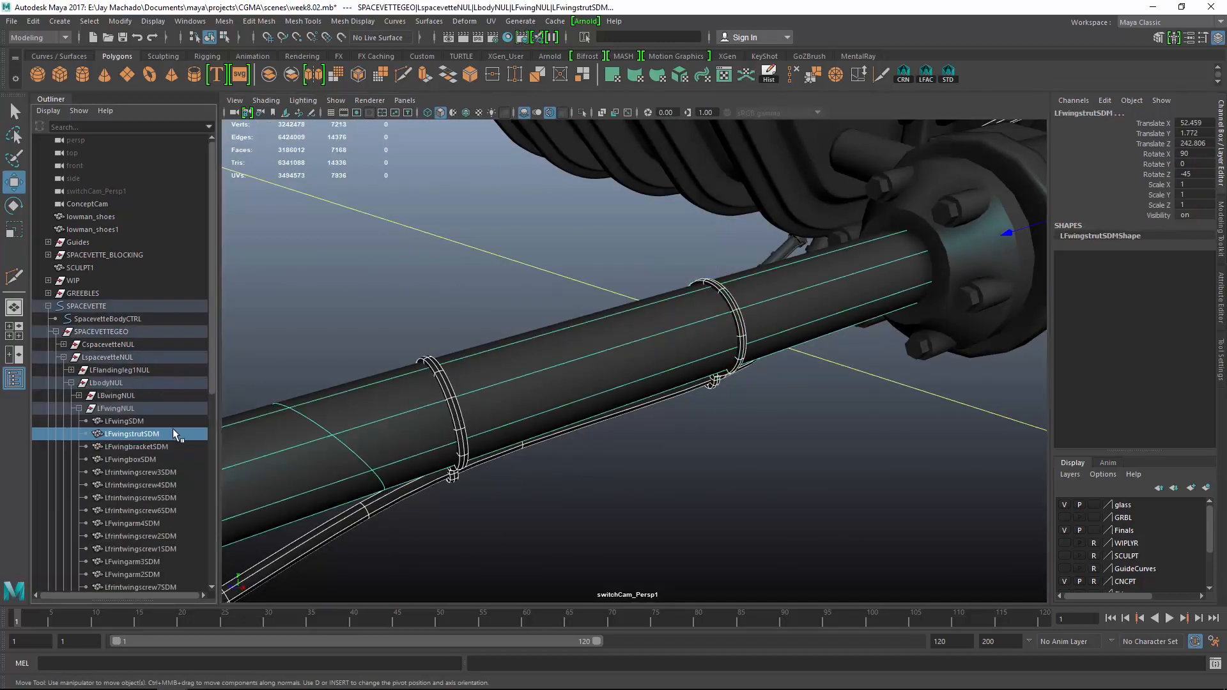
pyautogui.moveTo(617, 484)
pyautogui.keyDown('alt'); pyautogui.mouseDown()
pyautogui.moveTo(624, 494)
pyautogui.moveTo(599, 485)
pyautogui.mouseUp(); pyautogui.keyUp('alt')
pyautogui.click(420, 428)
pyautogui.click(499, 409)
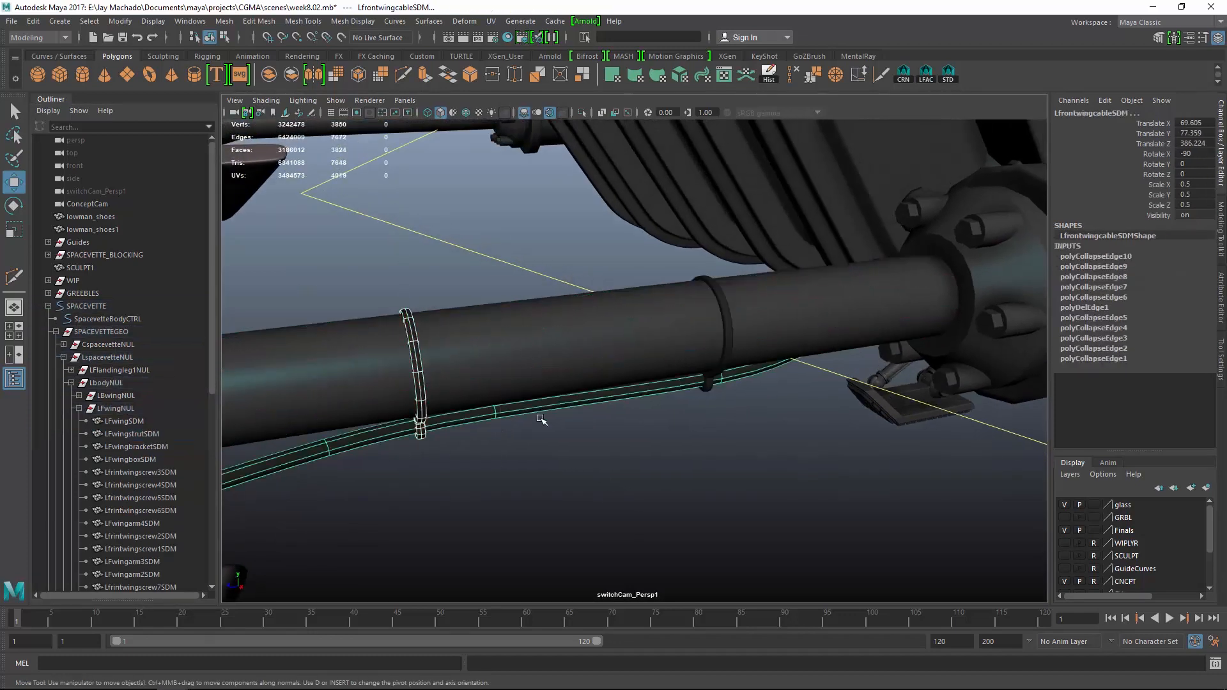
pyautogui.click(709, 390)
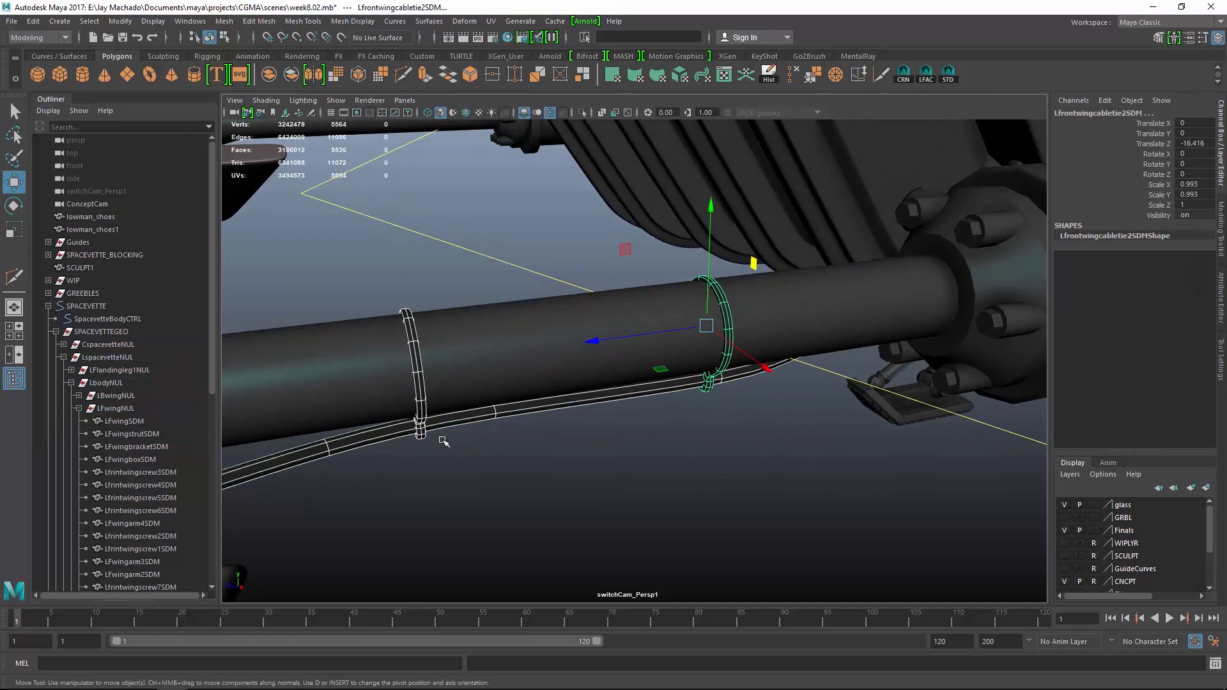
pyautogui.click(396, 400)
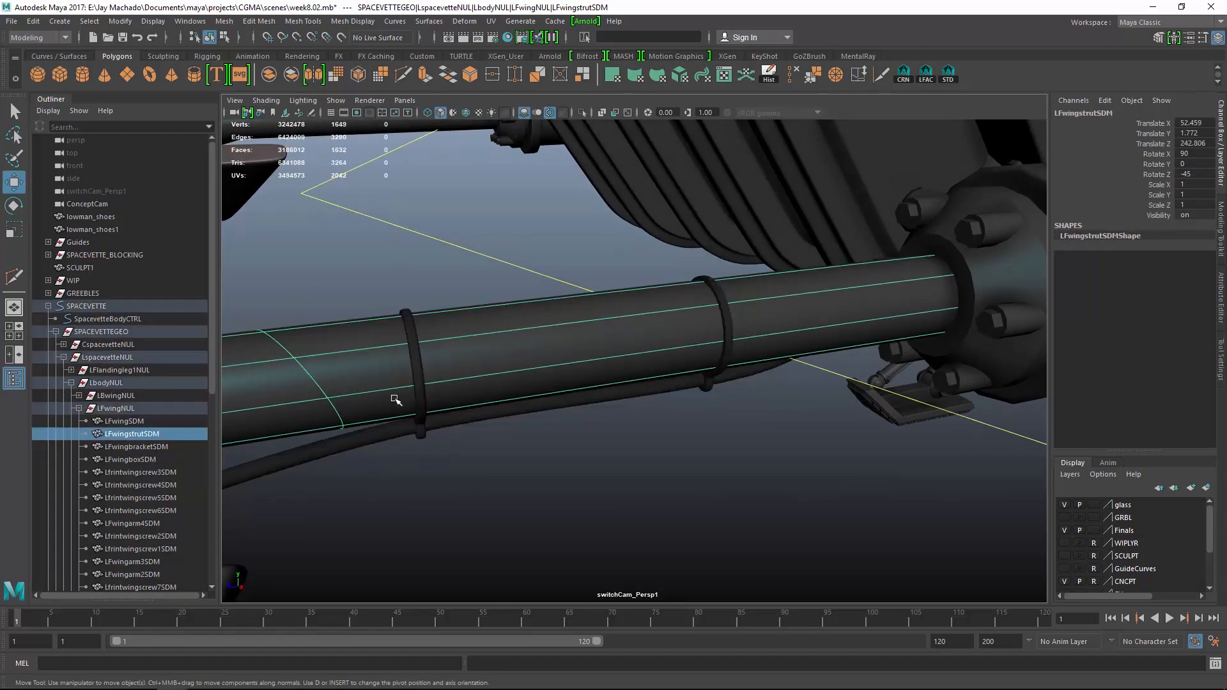
pyautogui.click(419, 437)
pyautogui.click(494, 417)
pyautogui.click(724, 356)
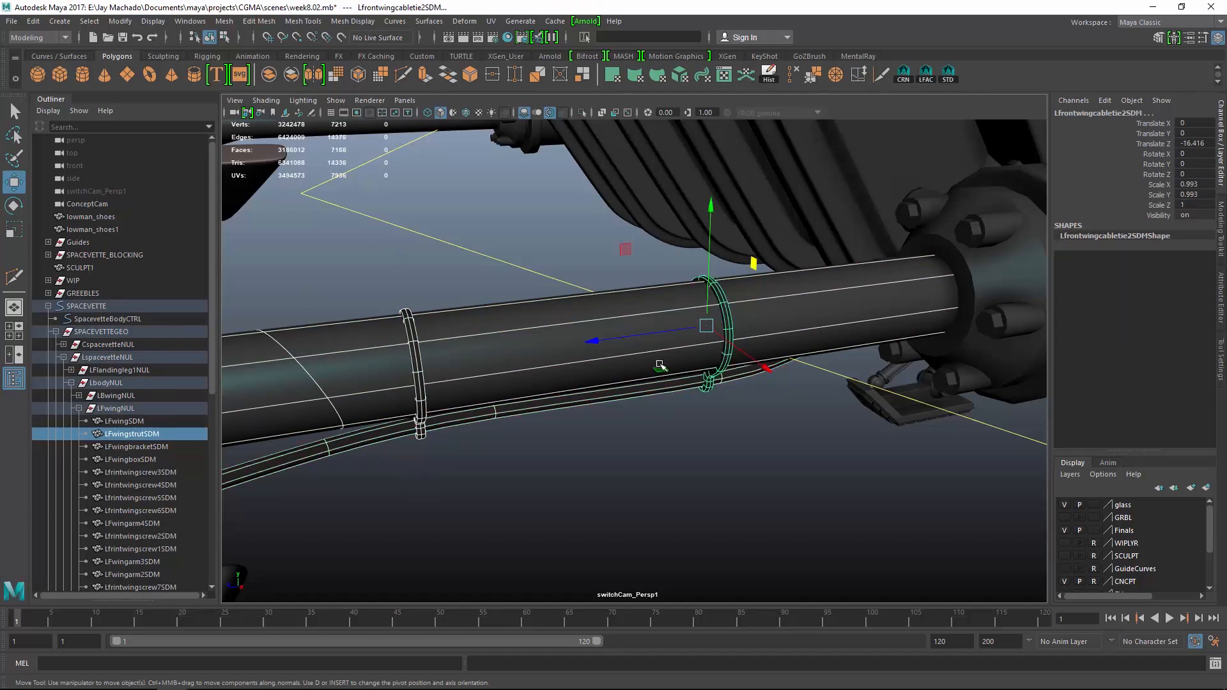
pyautogui.click(170, 409)
pyautogui.press('p')
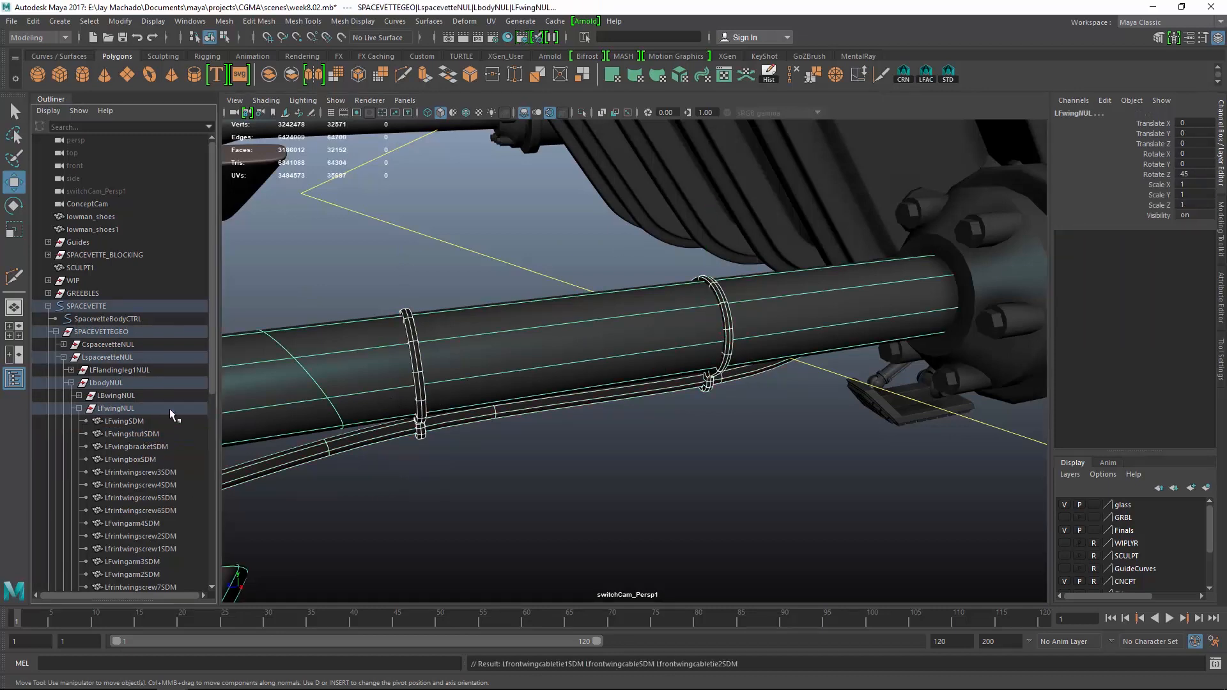
# Deselect everything and collapse the SPACEVETTE hierarchy in the outliner
pyautogui.click(575, 482)
pyautogui.keyDown('alt'); pyautogui.moveTo(696, 490); pyautogui.dragTo(613, 435, button='right'); pyautogui.keyUp('alt')
pyautogui.keyDown('alt'); pyautogui.moveTo(612, 434); pyautogui.dragTo(522, 430); pyautogui.keyUp('alt')
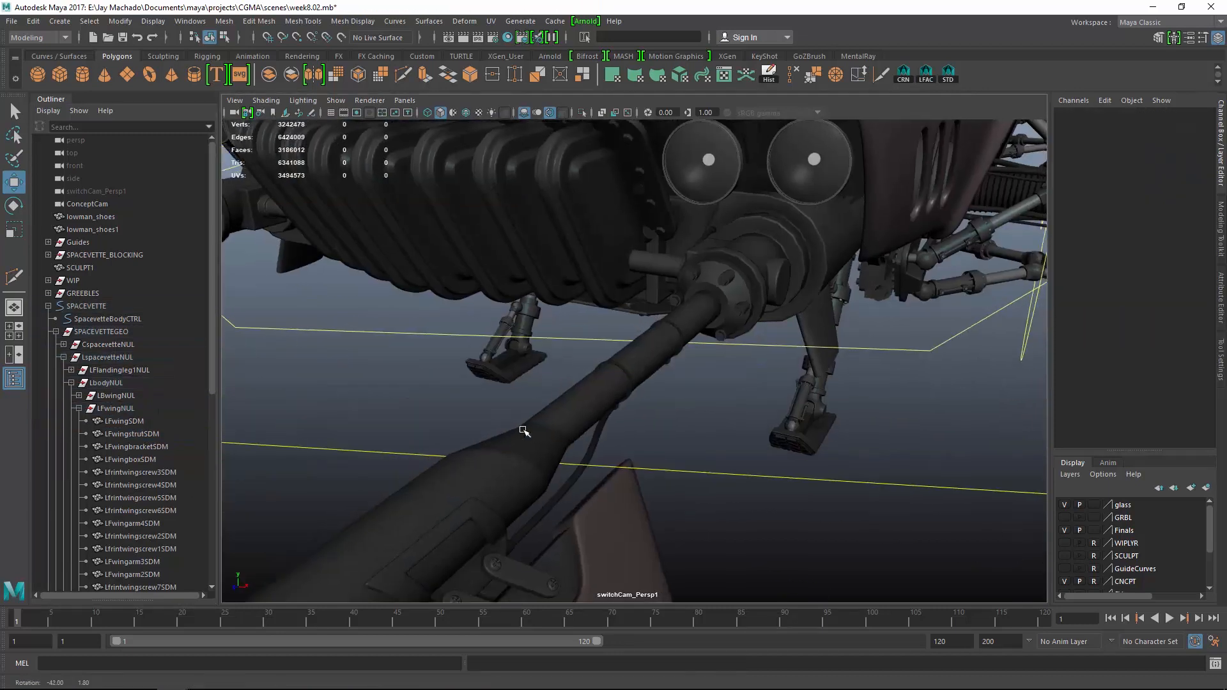
pyautogui.click(48, 306)
# Show the headlight area in an orthographic side view with wireframe display
pyautogui.keyDown('alt'); pyautogui.moveTo(841, 446); pyautogui.dragTo(655, 449); pyautogui.keyUp('alt')
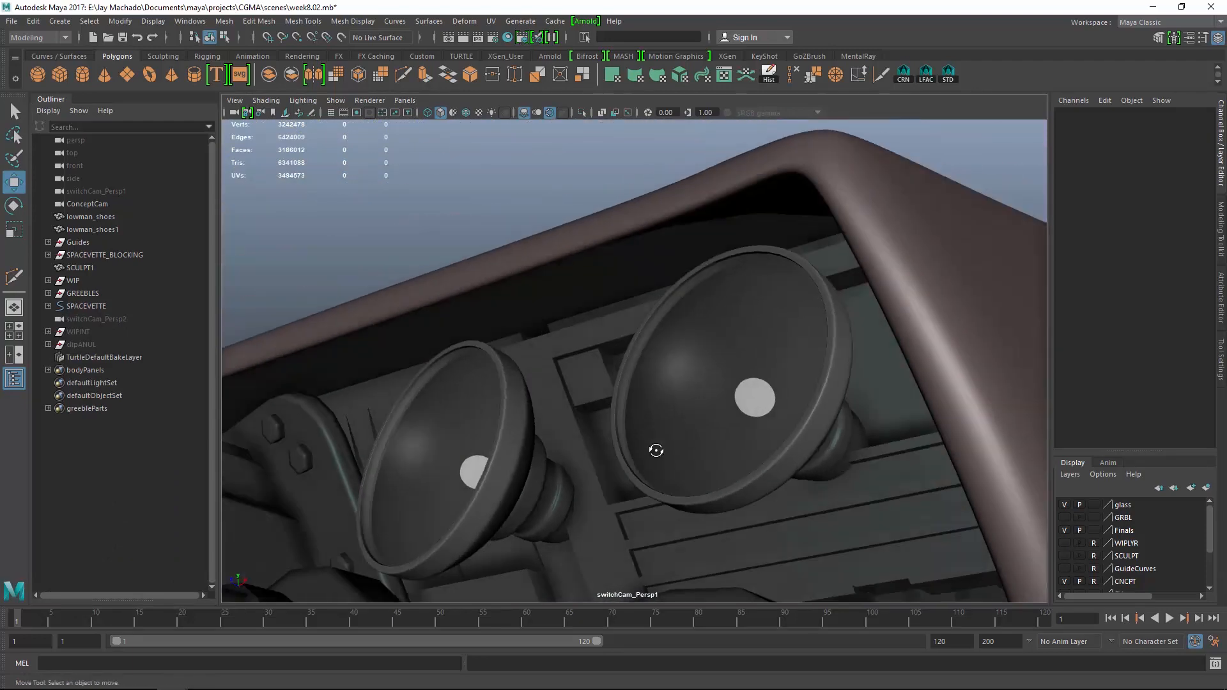
pyautogui.moveTo(594, 482)
pyautogui.keyDown('alt'); pyautogui.mouseDown()
pyautogui.moveTo(630, 510)
pyautogui.moveTo(575, 487)
pyautogui.mouseUp(); pyautogui.keyUp('alt')
pyautogui.press('space')
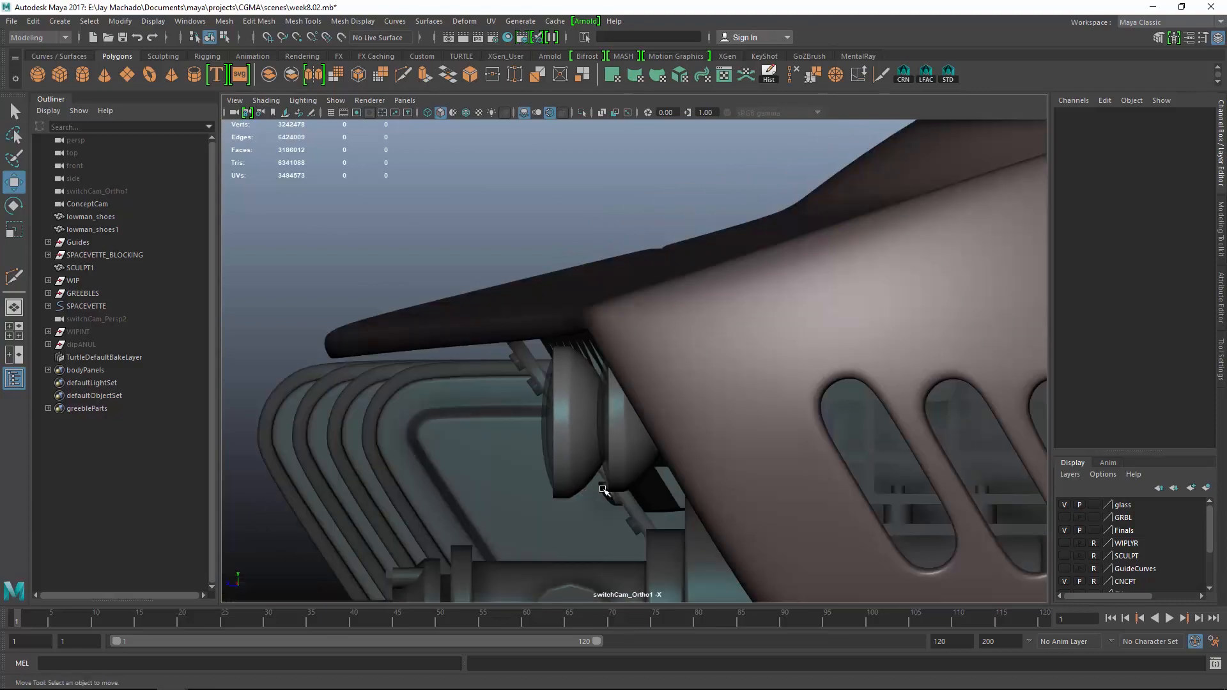
pyautogui.press('4')
pyautogui.keyDown('alt'); pyautogui.moveTo(698, 499); pyautogui.dragTo(742, 518, button='right'); pyautogui.keyUp('alt')
pyautogui.keyDown('alt'); pyautogui.moveTo(729, 463); pyautogui.dragTo(608, 347, button='middle'); pyautogui.keyUp('alt')
pyautogui.keyDown('alt'); pyautogui.moveTo(608, 348); pyautogui.dragTo(690, 430, button='right'); pyautogui.keyUp('alt')
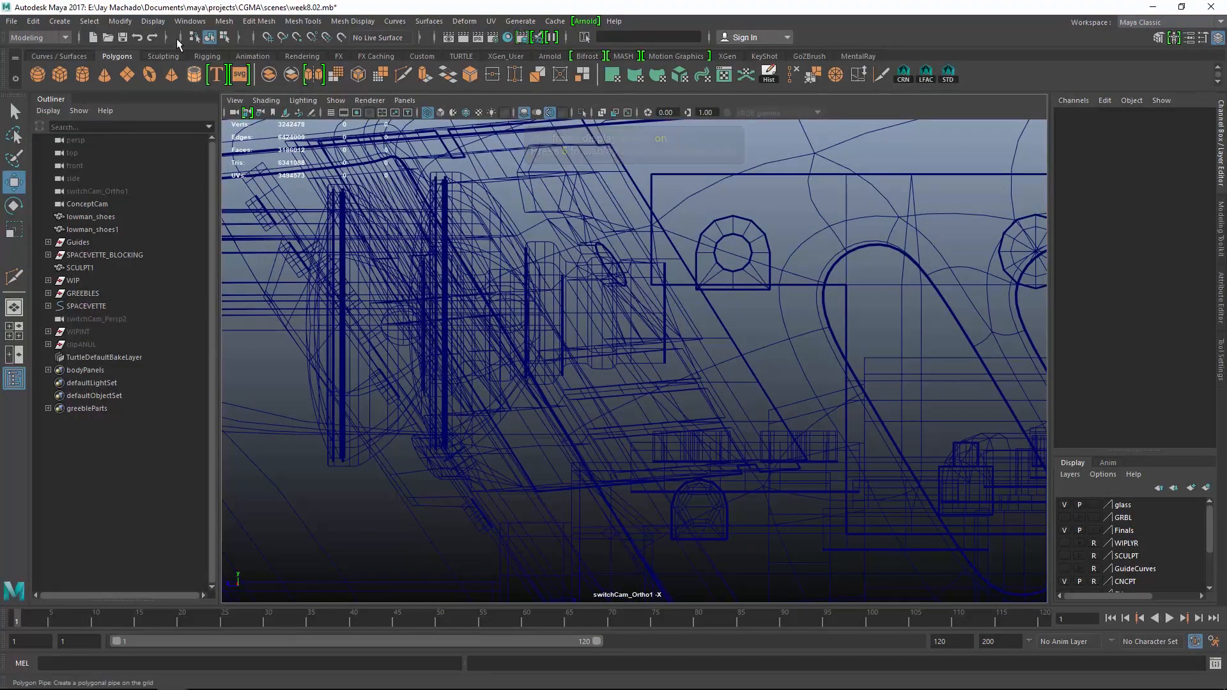
# Draw a CV curve for a cable from the underside of the headlight's rear housing, dipping down and running back into the body
pyautogui.click(60, 21)
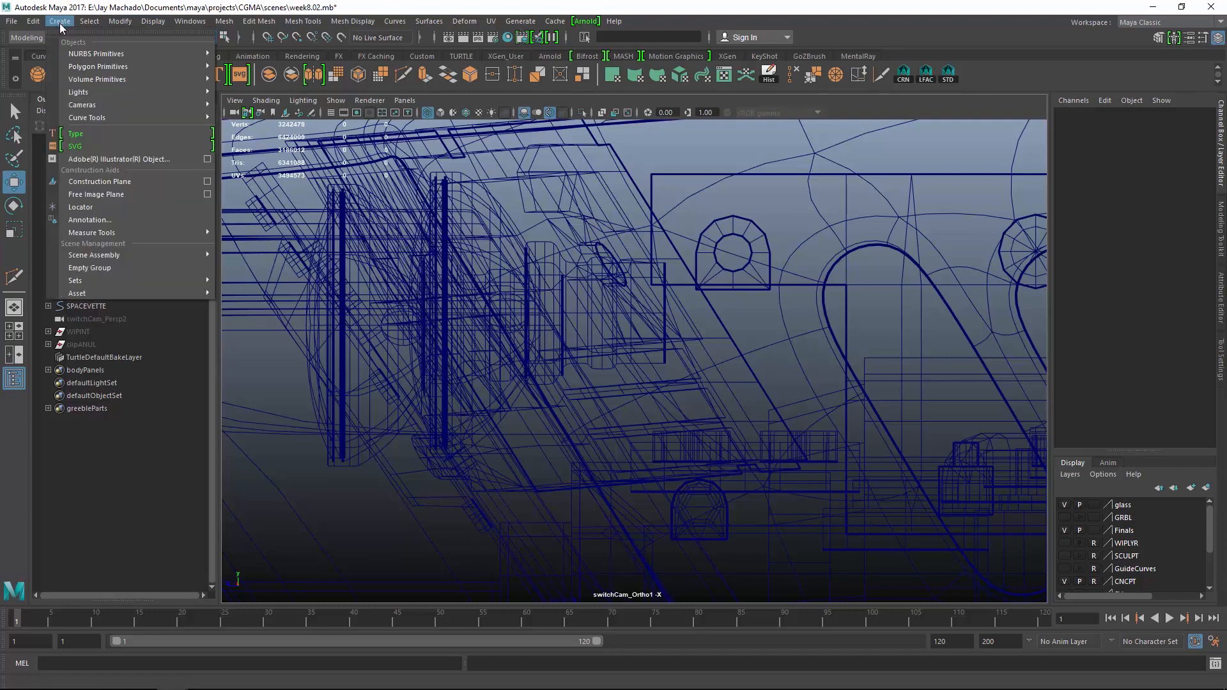
pyautogui.moveTo(128, 118)
pyautogui.click(247, 128)
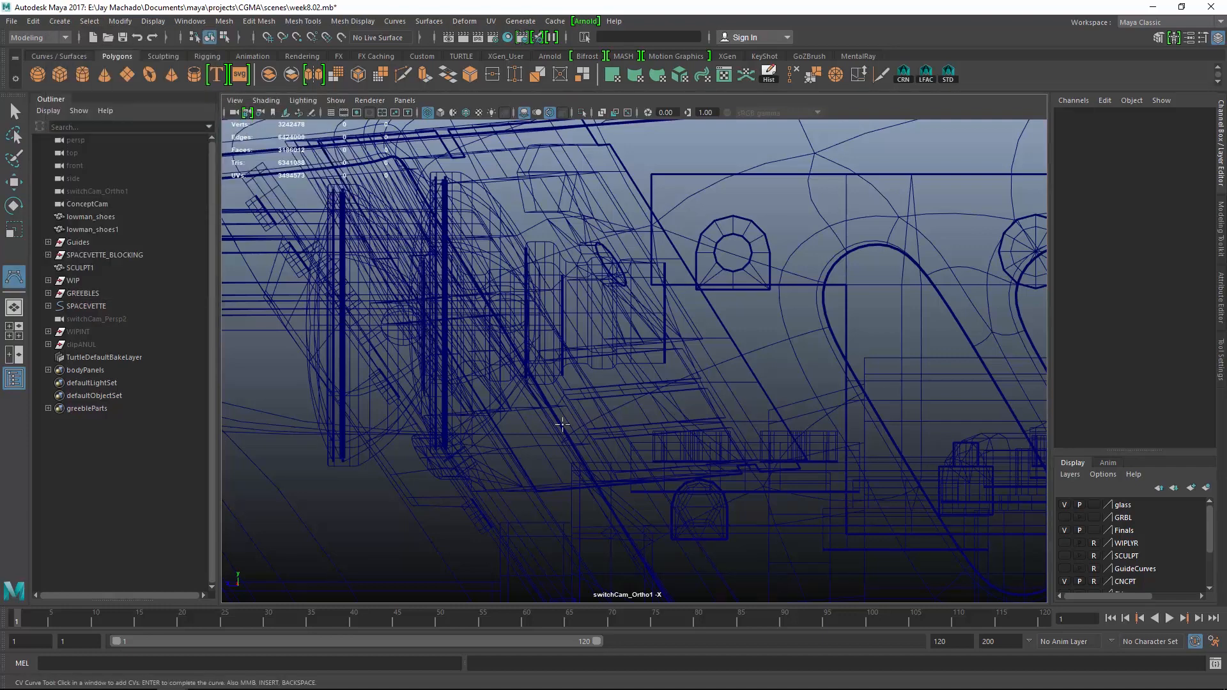
pyautogui.click(543, 372)
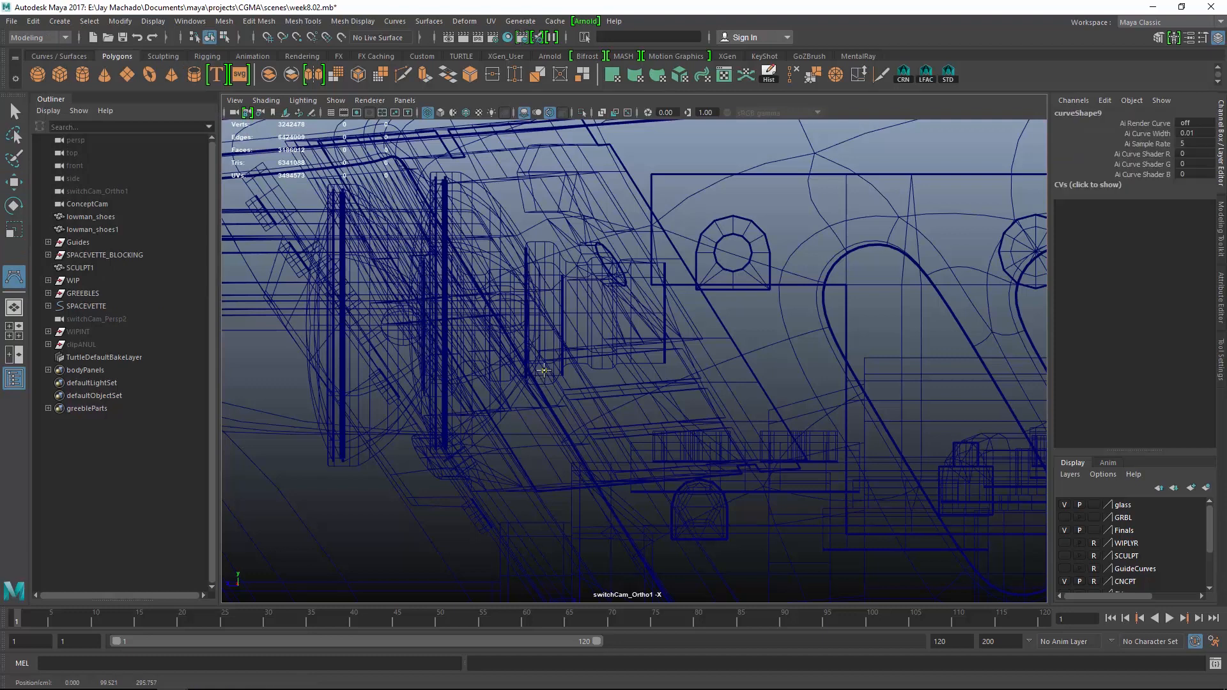
pyautogui.click(549, 422)
pyautogui.click(585, 450)
pyautogui.click(598, 453)
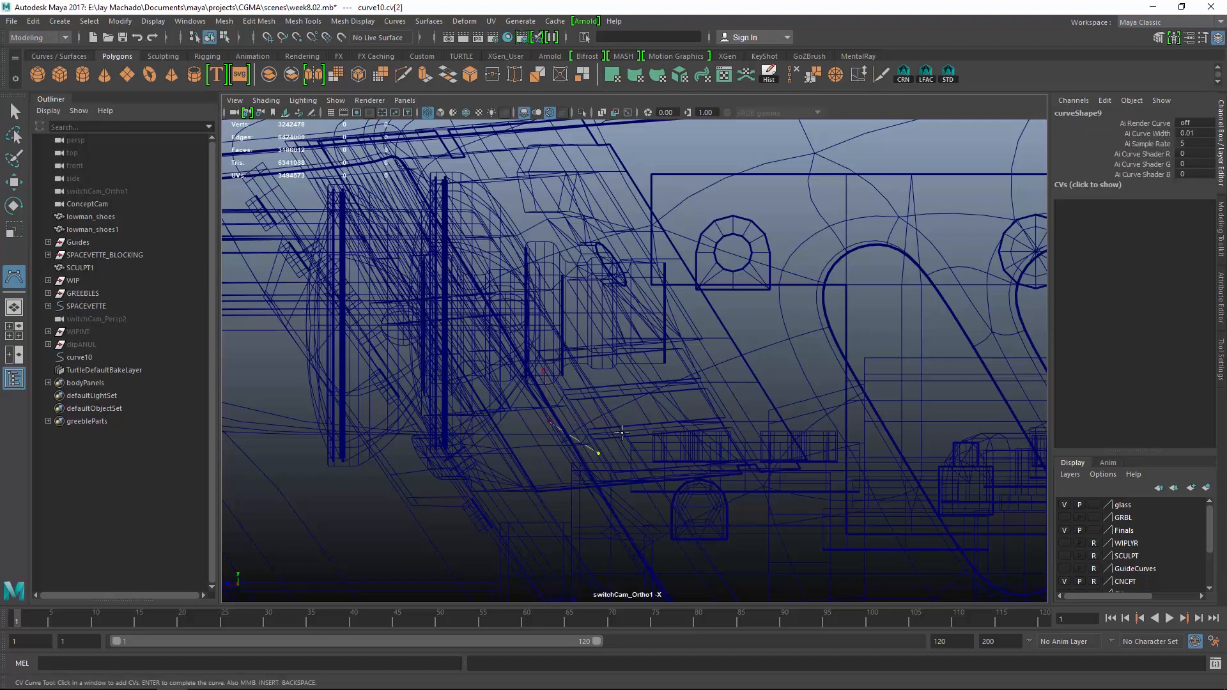
pyautogui.click(661, 440)
pyautogui.click(684, 400)
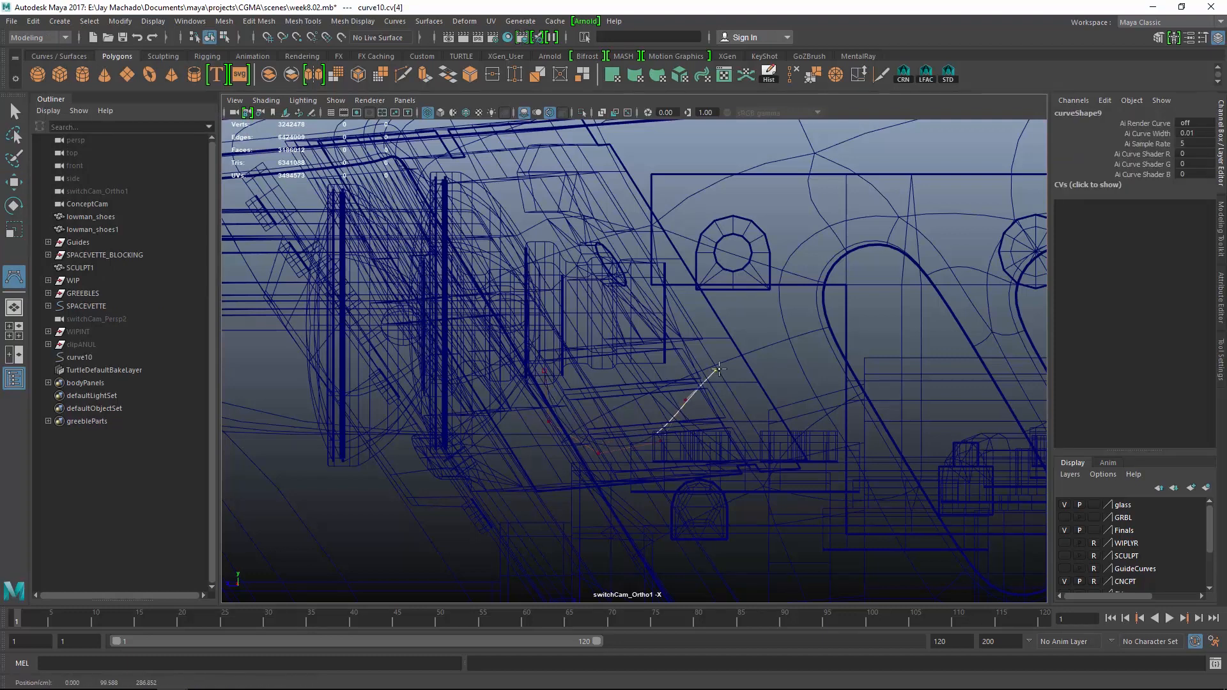
pyautogui.click(716, 389)
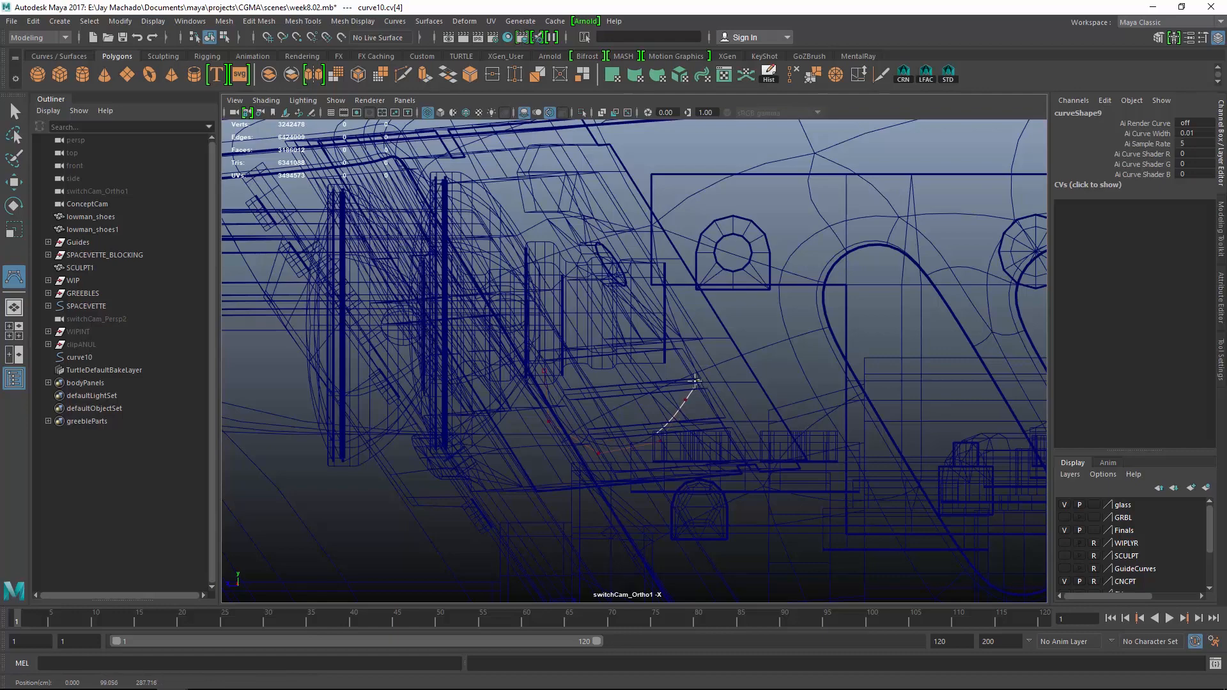
pyautogui.click(787, 390)
pyautogui.press('w')
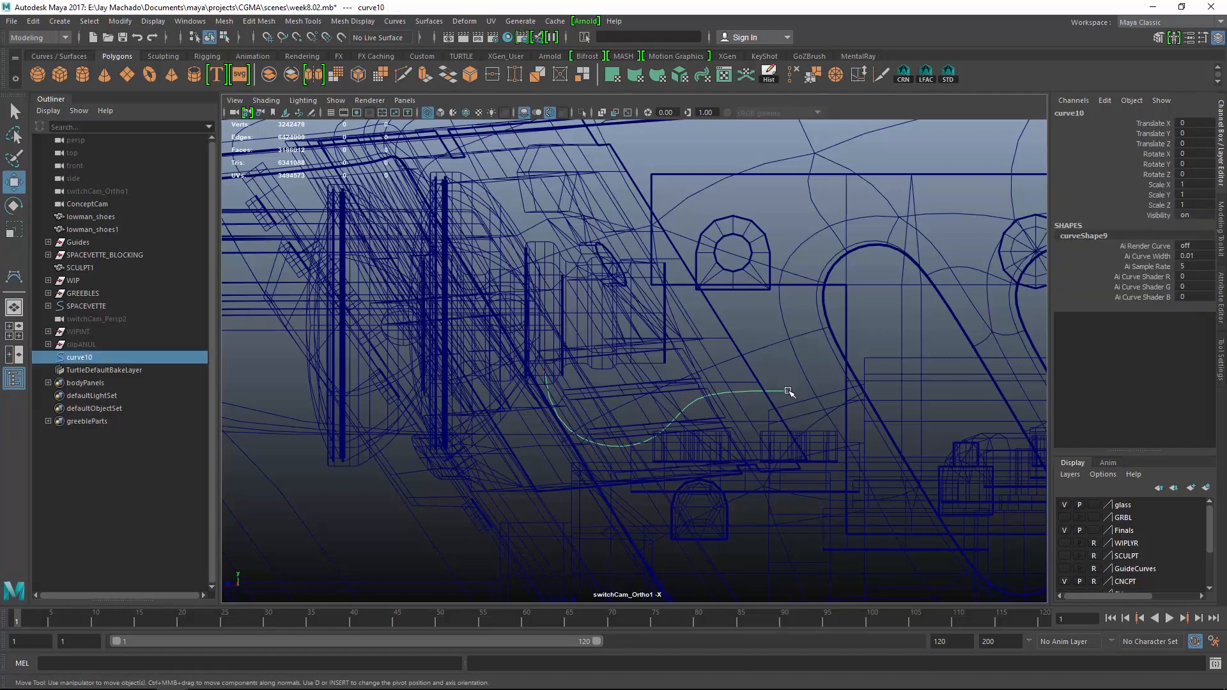
# Return to the perspective view and center the pivot of the new curve
pyautogui.press('p')
pyautogui.keyDown('alt'); pyautogui.moveTo(665, 351); pyautogui.dragTo(789, 359); pyautogui.keyUp('alt')
pyautogui.keyDown('alt'); pyautogui.moveTo(789, 359); pyautogui.dragTo(197, 86, button='right'); pyautogui.keyUp('alt')
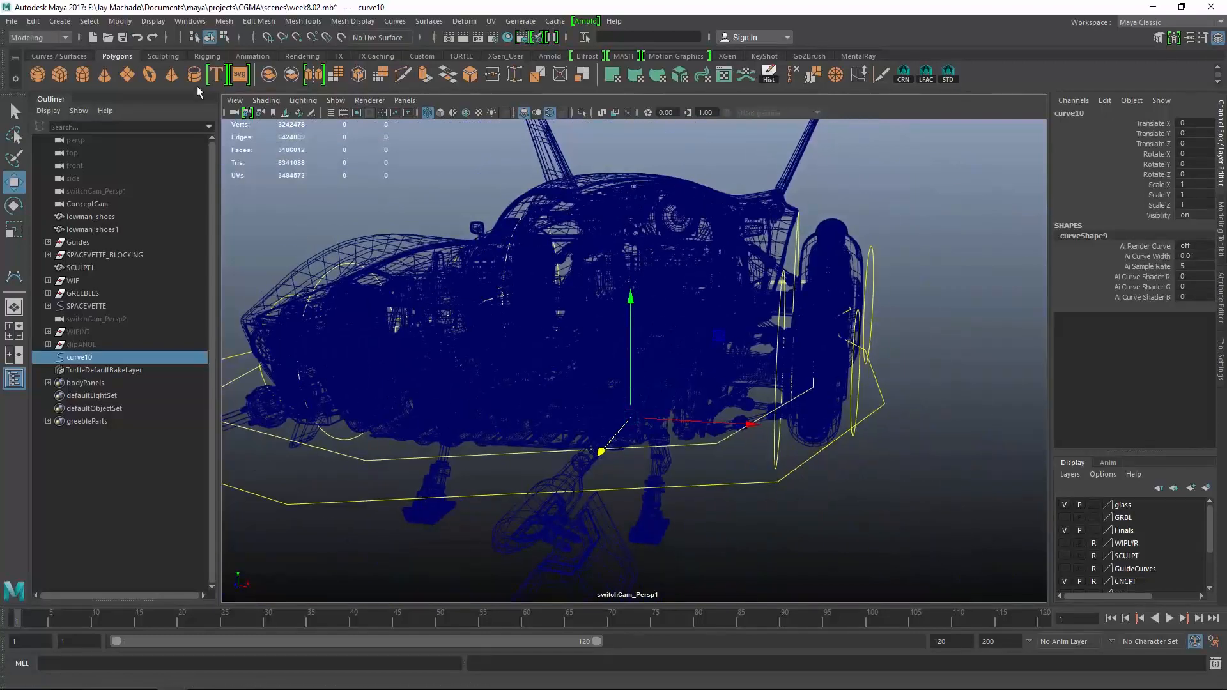
pyautogui.click(128, 22)
pyautogui.click(171, 113)
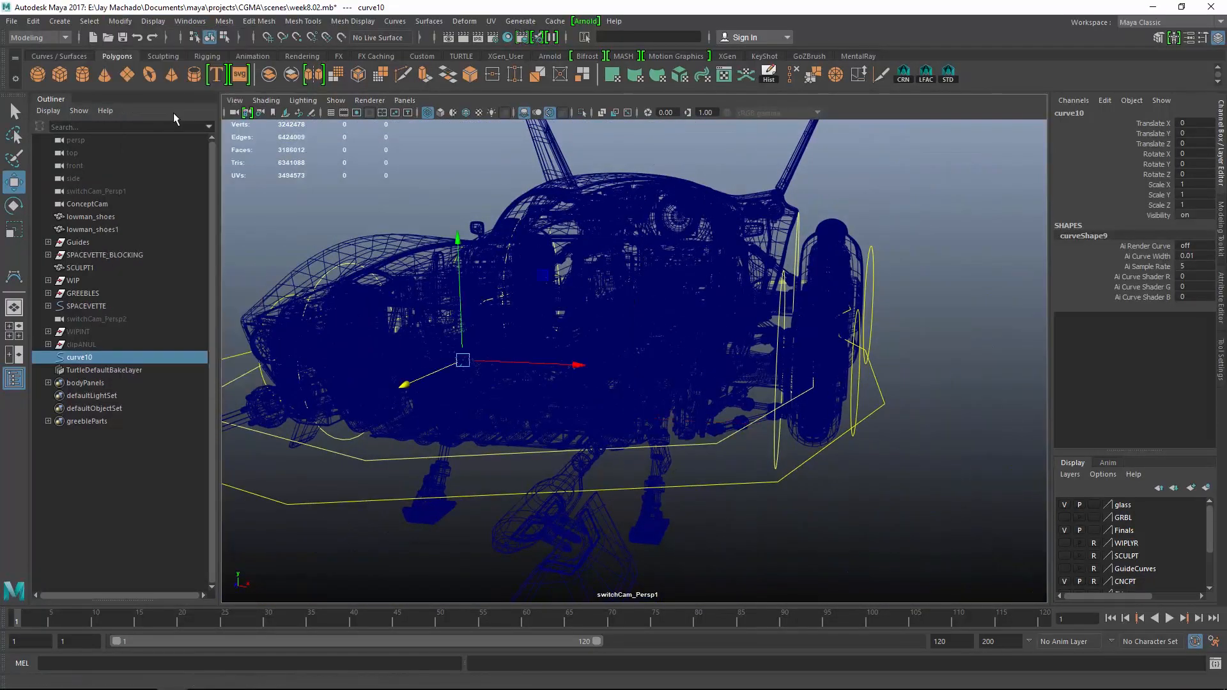
# Switch to shaded display and move the curve sideways to the outer headlight, at about 74.67 in Translate X
pyautogui.press('5')
pyautogui.keyDown('alt'); pyautogui.moveTo(627, 359); pyautogui.dragTo(641, 304); pyautogui.keyUp('alt')
pyautogui.keyDown('alt'); pyautogui.moveTo(641, 304); pyautogui.dragTo(551, 367, button='right'); pyautogui.keyUp('alt')
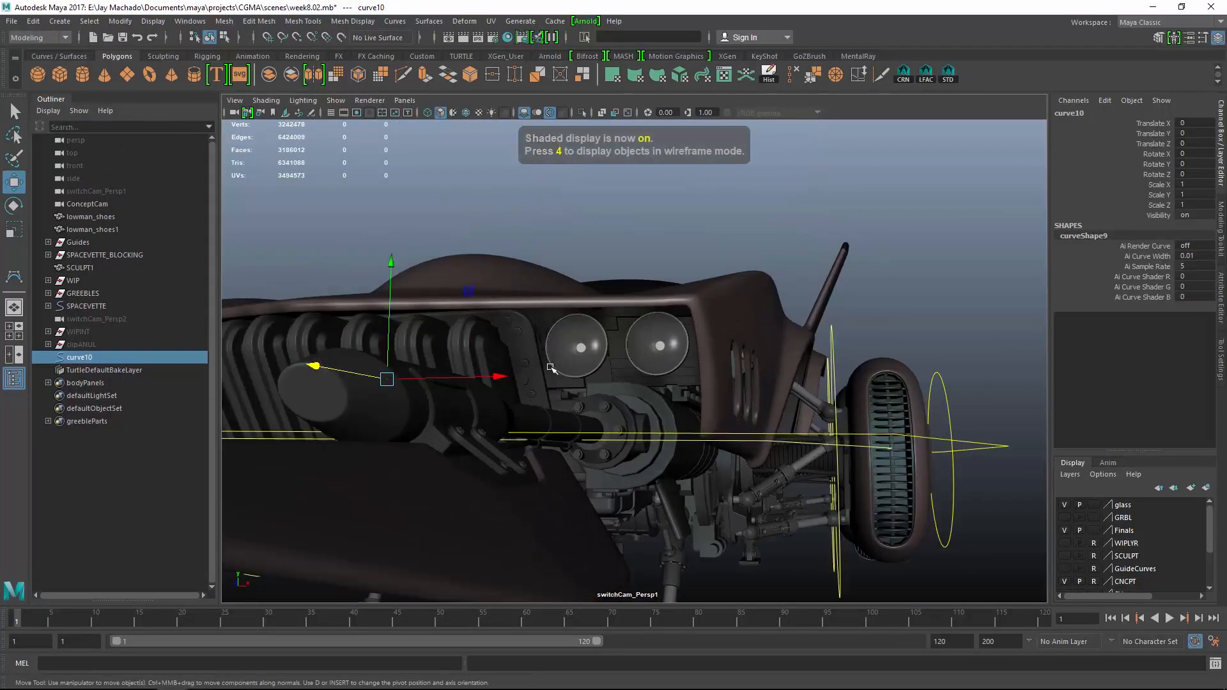
pyautogui.moveTo(508, 377); pyautogui.dragTo(679, 428)
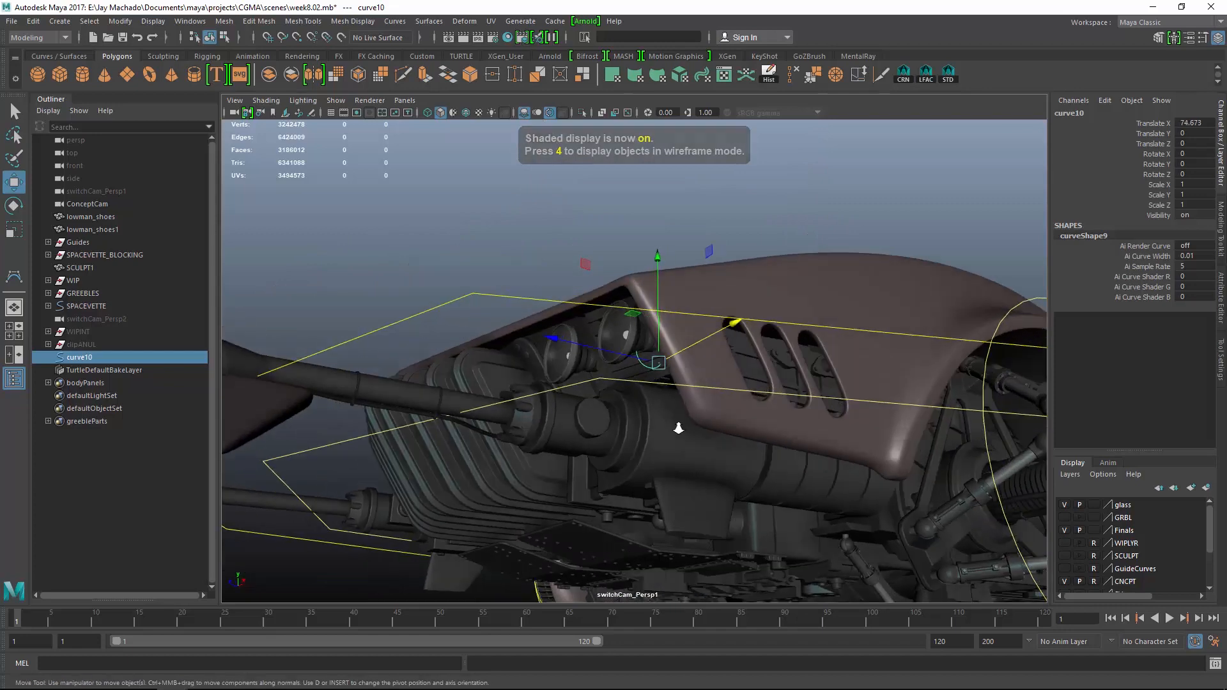
pyautogui.keyDown('alt'); pyautogui.moveTo(679, 428); pyautogui.dragTo(777, 432, button='right'); pyautogui.keyUp('alt')
pyautogui.keyDown('alt'); pyautogui.moveTo(778, 433); pyautogui.dragTo(846, 383); pyautogui.keyUp('alt')
pyautogui.keyDown('alt'); pyautogui.moveTo(846, 383); pyautogui.dragTo(721, 371, button='middle'); pyautogui.keyUp('alt')
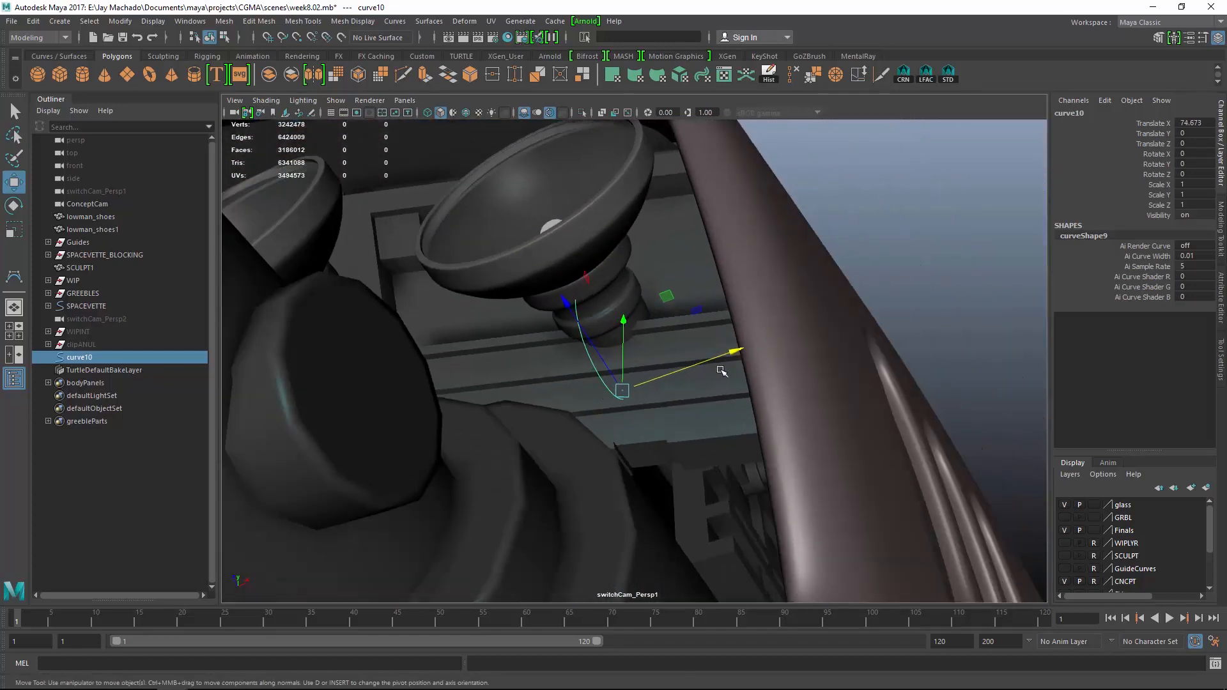
pyautogui.keyDown('alt'); pyautogui.moveTo(721, 371); pyautogui.dragTo(601, 227); pyautogui.keyUp('alt')
# Snap the curve sideways to the headlight's geometry at Translate X 74.419 and shift it to 0.564 in Translate Z
pyautogui.press('4')
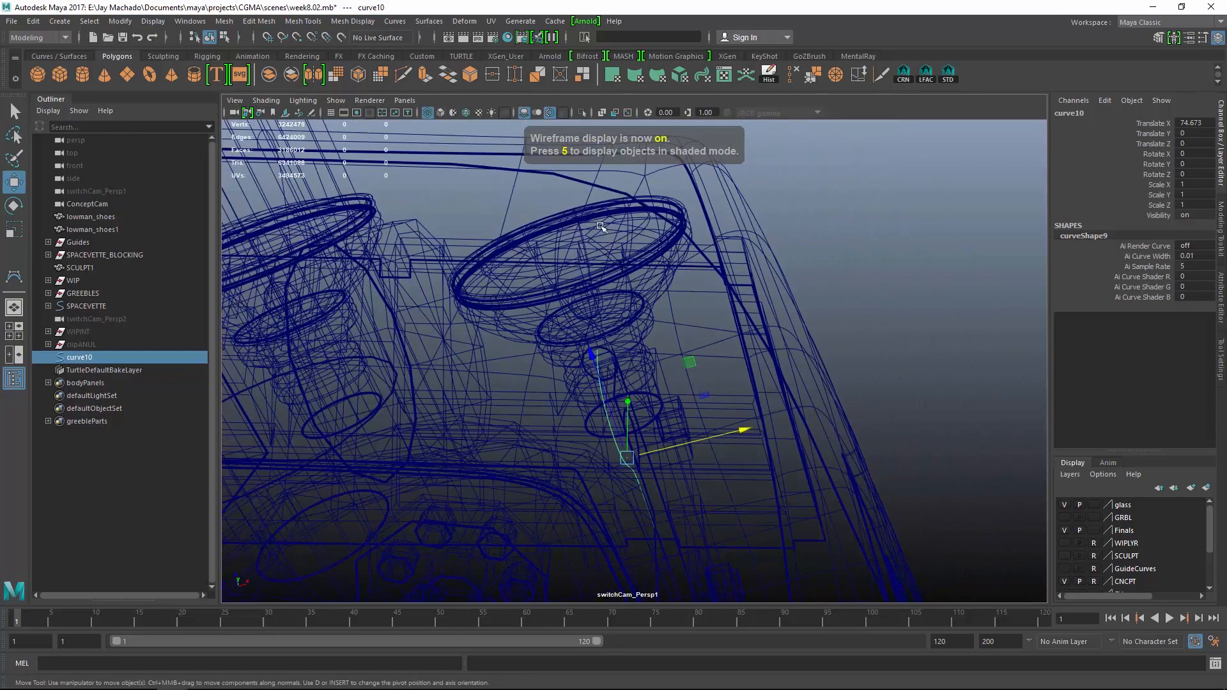
pyautogui.press('v')
pyautogui.moveTo(573, 214); pyautogui.dragTo(604, 323, button='middle')
pyautogui.press('5')
pyautogui.moveTo(687, 363)
pyautogui.keyDown('alt'); pyautogui.mouseDown()
pyautogui.moveTo(605, 416)
pyautogui.moveTo(659, 276)
pyautogui.moveTo(718, 317)
pyautogui.moveTo(748, 310)
pyautogui.moveTo(746, 345)
pyautogui.moveTo(712, 326)
pyautogui.moveTo(697, 341)
pyautogui.moveTo(666, 339)
pyautogui.moveTo(701, 323)
pyautogui.moveTo(684, 411)
pyautogui.moveTo(621, 343)
pyautogui.mouseUp(); pyautogui.keyUp('alt')
pyautogui.click(620, 371)
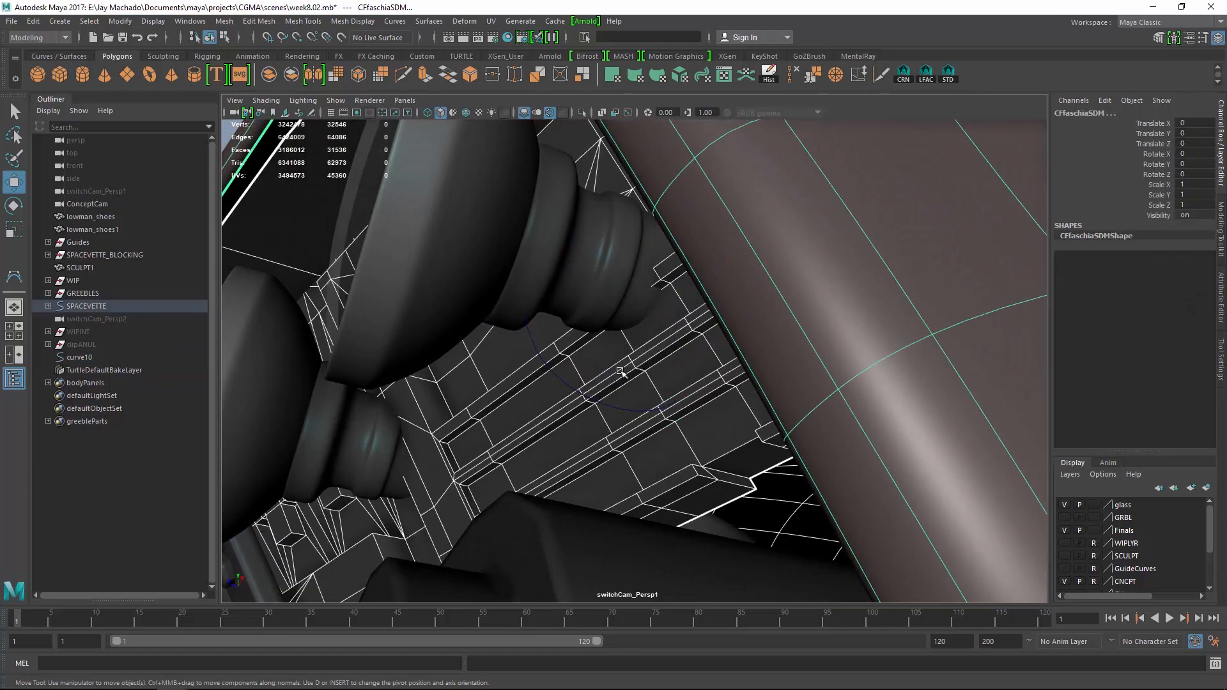
pyautogui.hotkey('ctrl', 'z')
pyautogui.moveTo(575, 359); pyautogui.dragTo(620, 390)
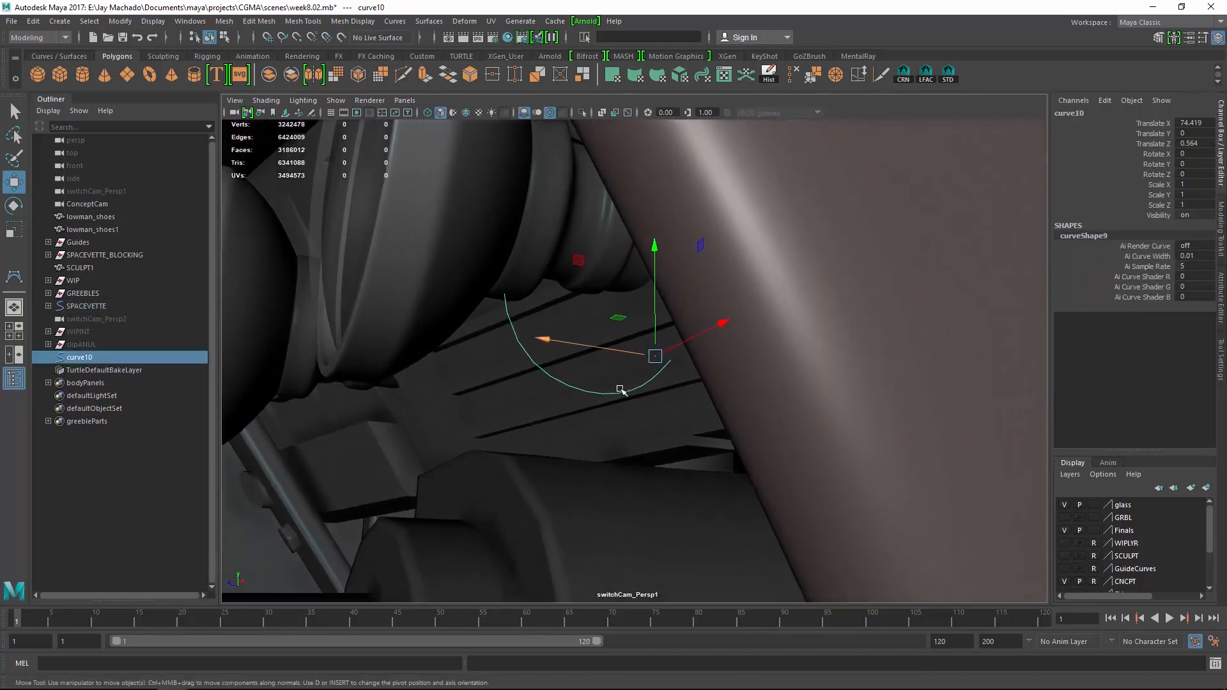
# Switch the cable curve to control vertex editing and adjust the vertices around its dip, working in the side view
pyautogui.press('F8')
pyautogui.rightClick(577, 388)
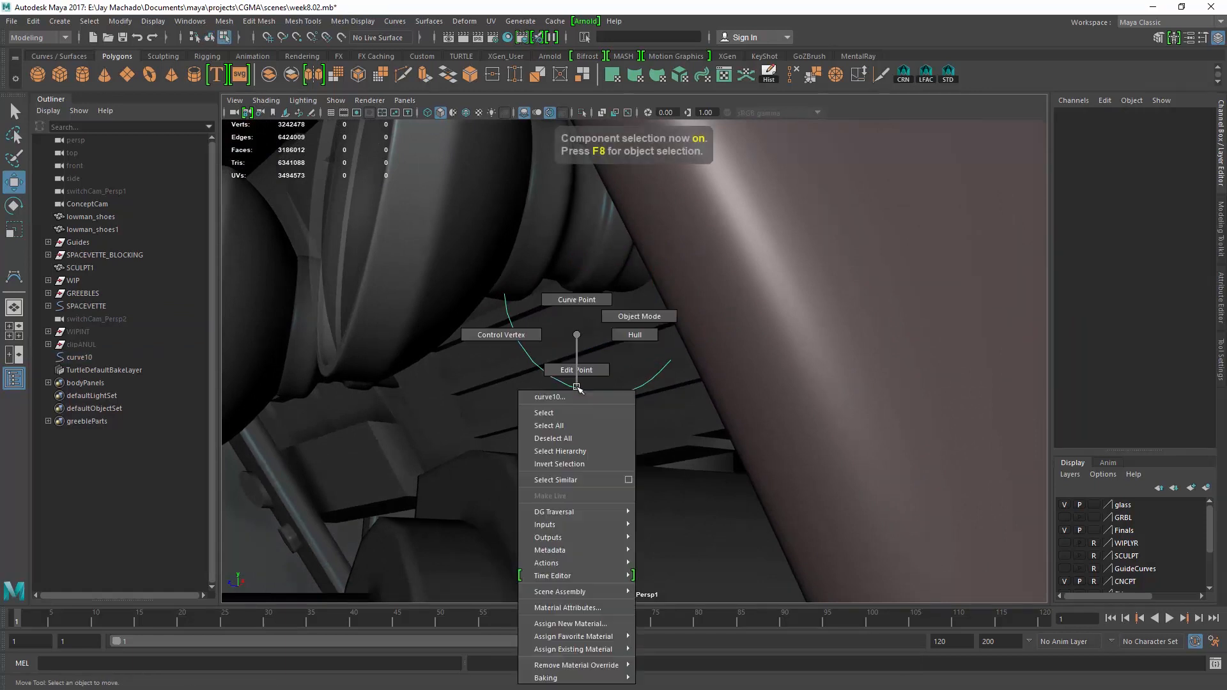
pyautogui.click(538, 334)
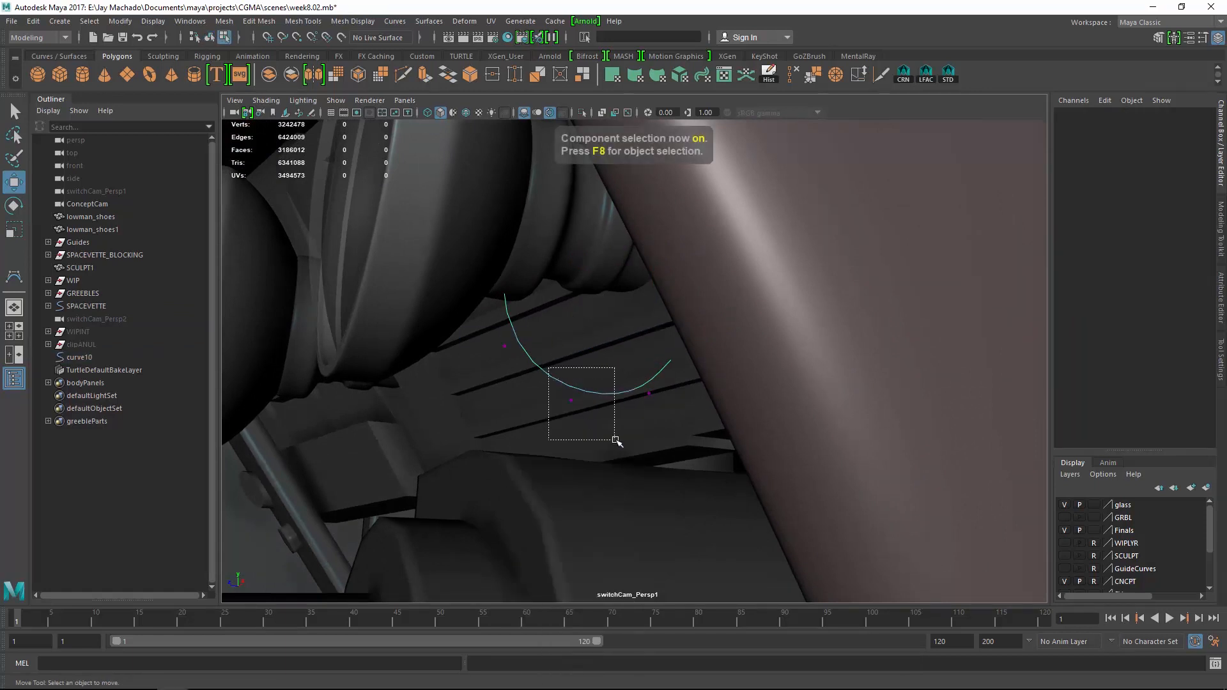
pyautogui.moveTo(616, 439); pyautogui.dragTo(613, 356)
pyautogui.press('4')
pyautogui.moveTo(739, 392)
pyautogui.keyDown('alt'); pyautogui.mouseDown()
pyautogui.moveTo(570, 329)
pyautogui.moveTo(627, 347)
pyautogui.moveTo(702, 337)
pyautogui.mouseUp(); pyautogui.keyUp('alt')
pyautogui.press('5')
pyautogui.moveTo(733, 255); pyautogui.dragTo(763, 249)
pyautogui.keyDown('alt'); pyautogui.moveTo(763, 249); pyautogui.dragTo(605, 282); pyautogui.keyUp('alt')
pyautogui.moveTo(615, 379); pyautogui.dragTo(653, 442)
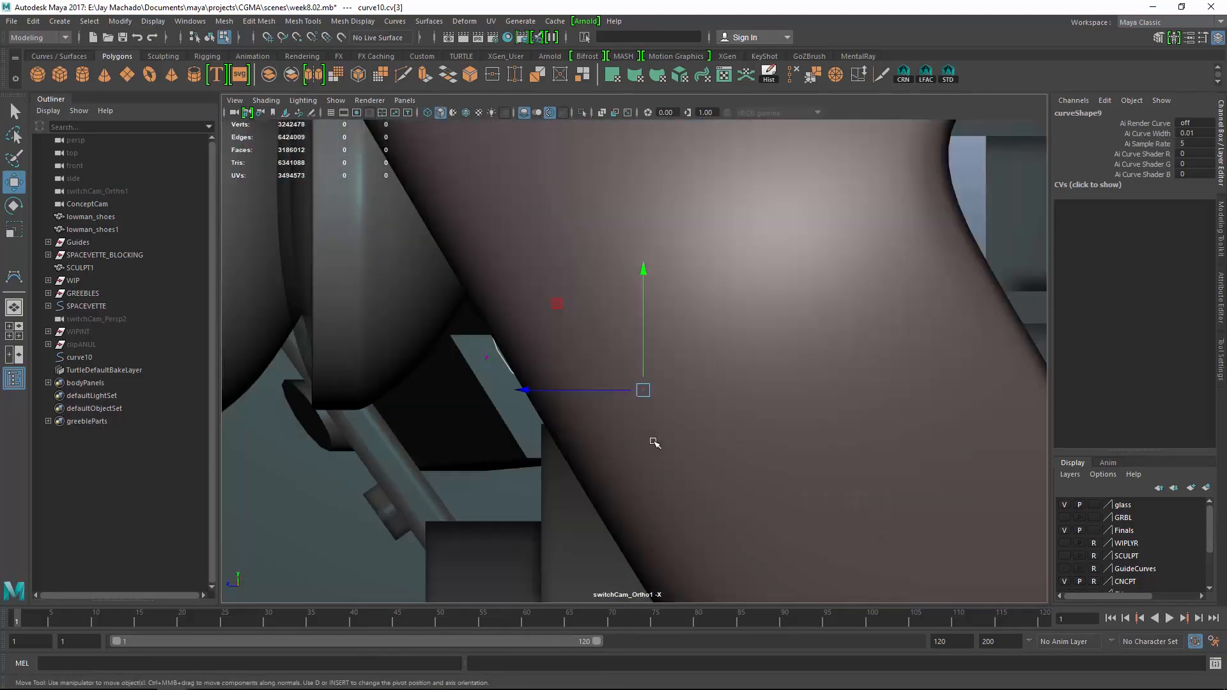
# Reshape the curve in wireframe side view into a smooth S by repositioning its control vertices, and return to shaded object mode
pyautogui.press('4')
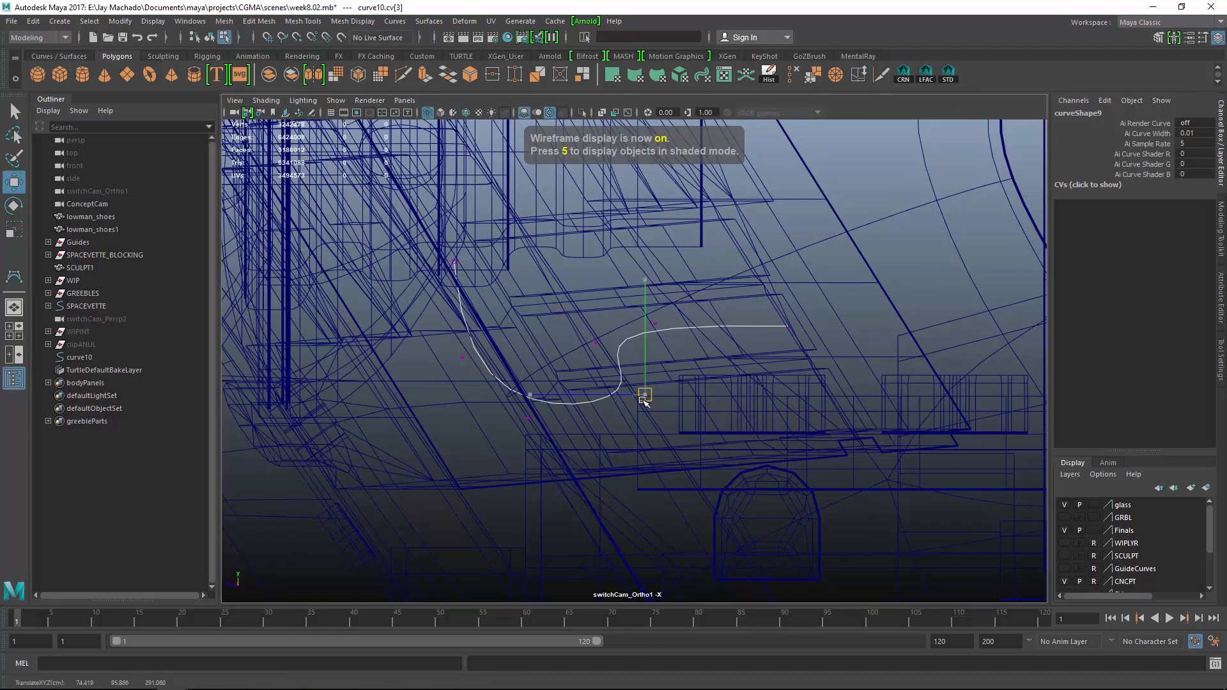
pyautogui.moveTo(579, 394); pyautogui.dragTo(591, 375)
pyautogui.moveTo(451, 346); pyautogui.dragTo(447, 372)
pyautogui.click(527, 418)
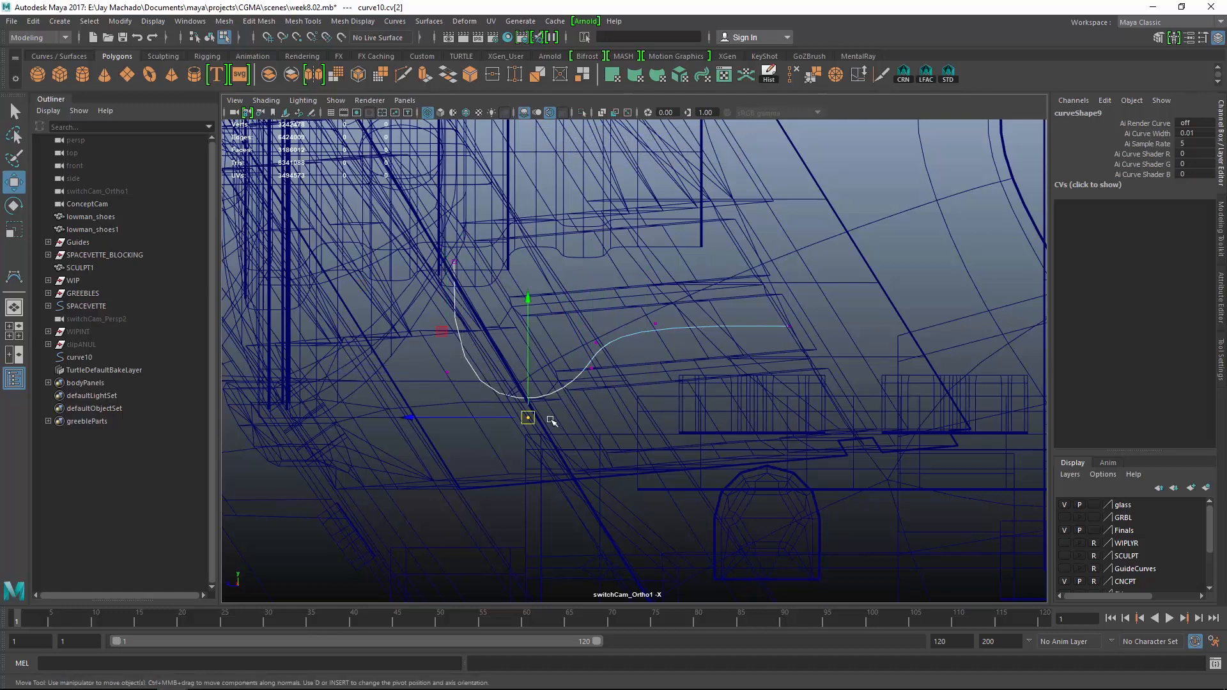
pyautogui.click(595, 343)
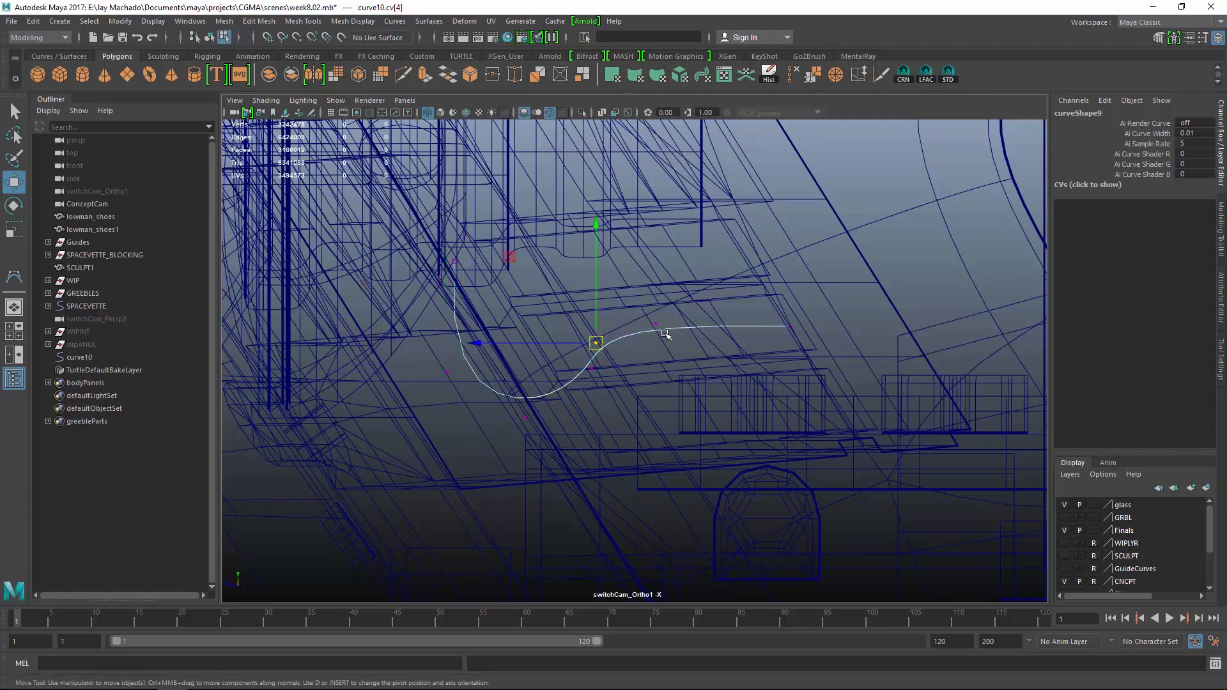
pyautogui.moveTo(595, 343)
pyautogui.mouseDown()
pyautogui.moveTo(665, 322)
pyautogui.moveTo(664, 311)
pyautogui.moveTo(430, 328)
pyautogui.moveTo(737, 361)
pyautogui.moveTo(754, 343)
pyautogui.moveTo(684, 354)
pyautogui.moveTo(658, 342)
pyautogui.moveTo(701, 381)
pyautogui.moveTo(627, 361)
pyautogui.mouseUp()
pyautogui.press('5')
pyautogui.press('F8')
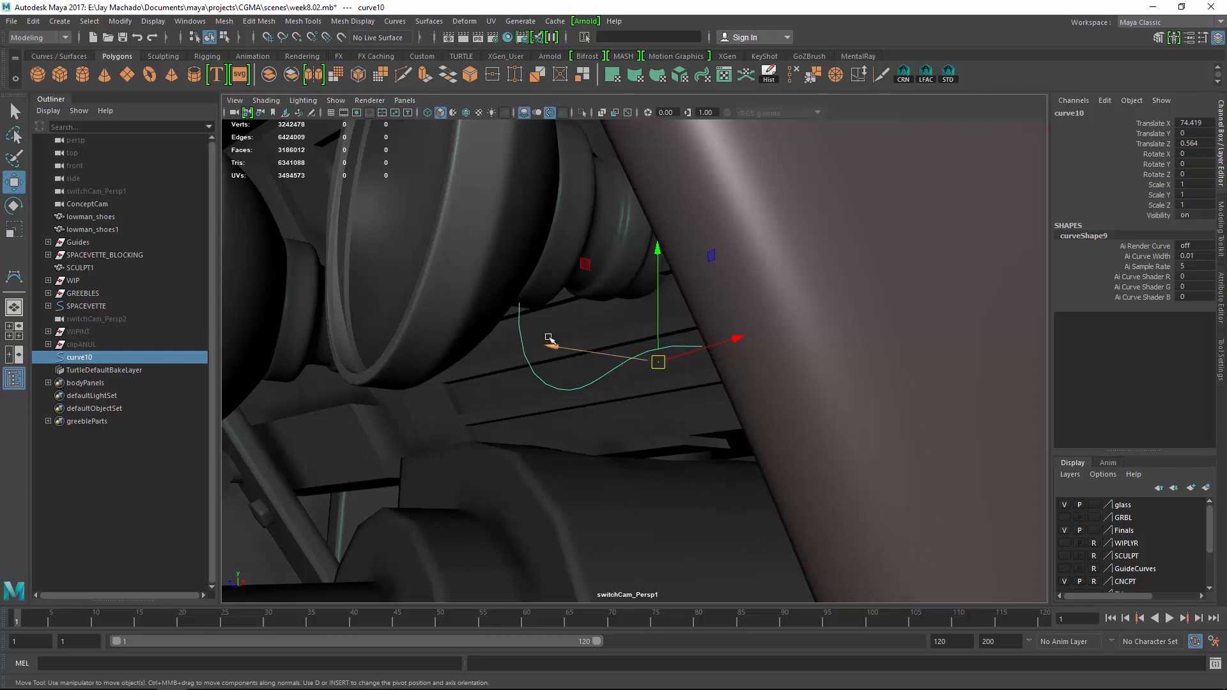
# Create a polygon cylinder scaled to 0.5 on all axes with 6 axis subdivisions
pyautogui.click(84, 76)
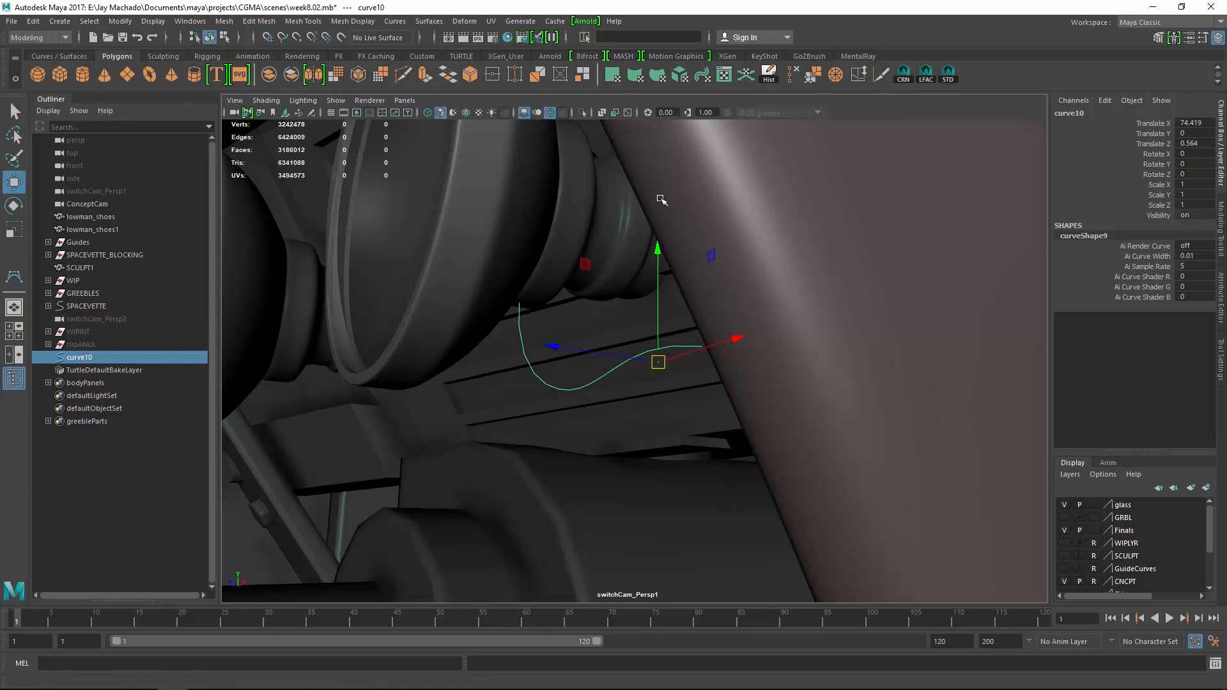
pyautogui.moveTo(1188, 187); pyautogui.dragTo(1206, 208)
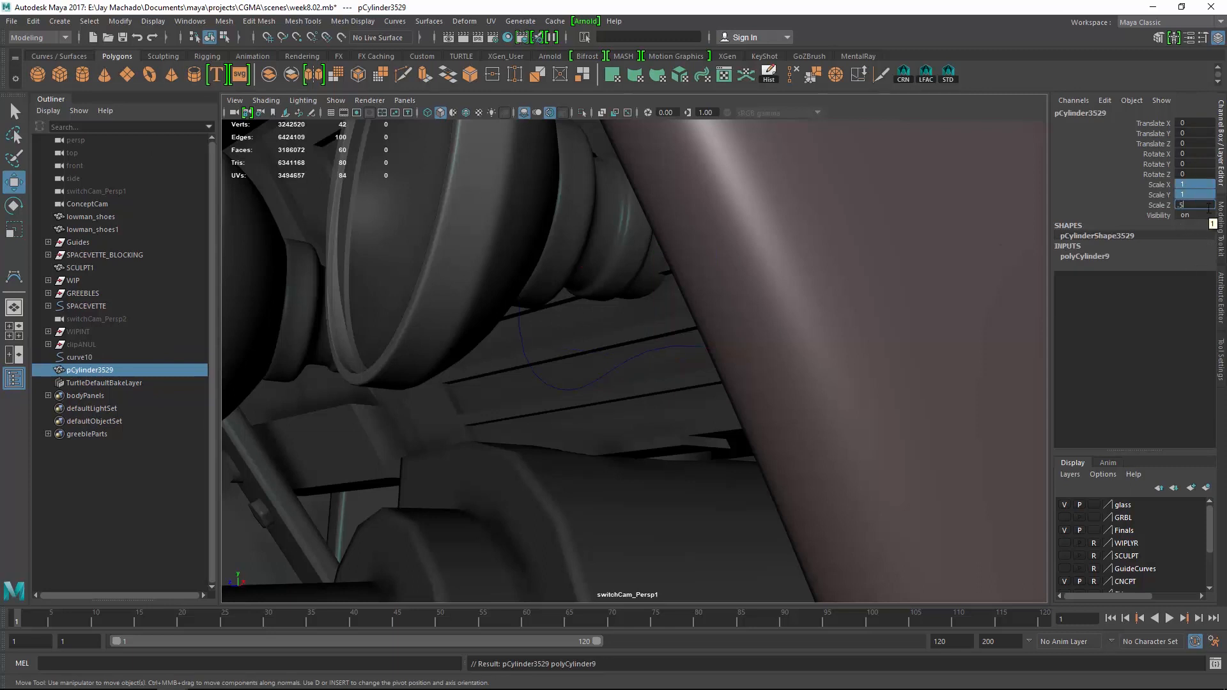
pyautogui.write('.5')
pyautogui.press('Return')
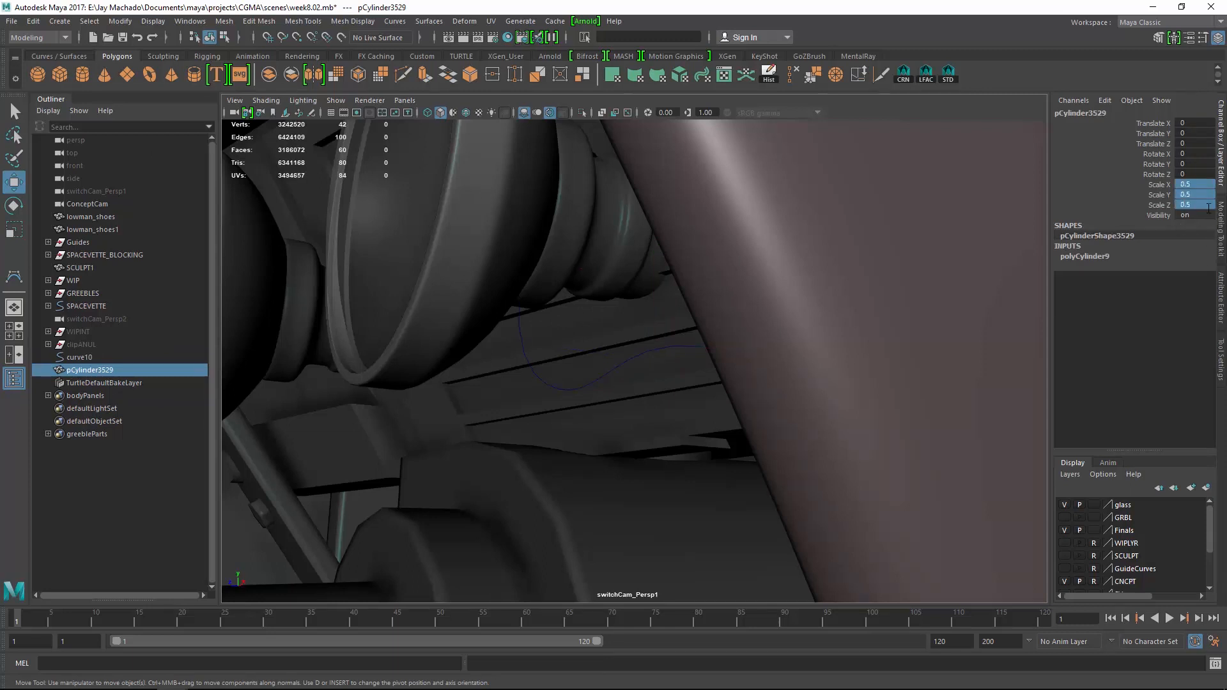
pyautogui.click(1113, 256)
pyautogui.click(1197, 286)
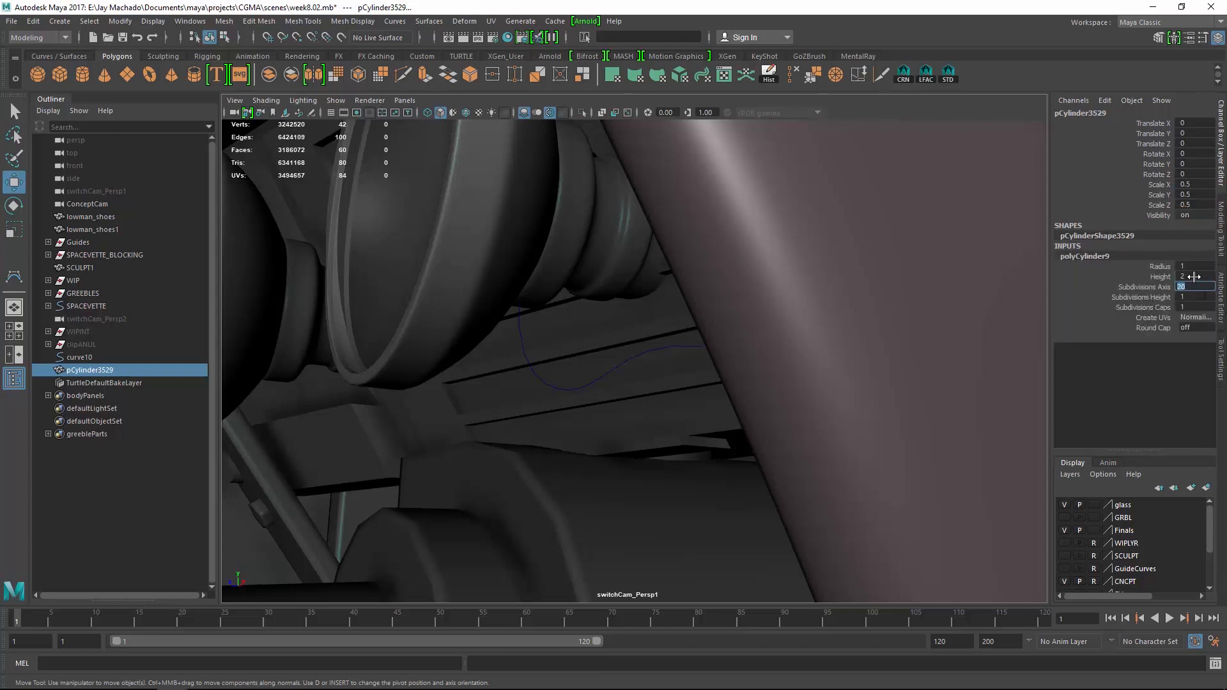
pyautogui.write('6')
pyautogui.press('Return')
# Isolate the curve and cylinder in the view and snap the cylinder to the curve's upper end
pyautogui.keyDown('ctrl'); pyautogui.click(94, 358); pyautogui.keyUp('ctrl')
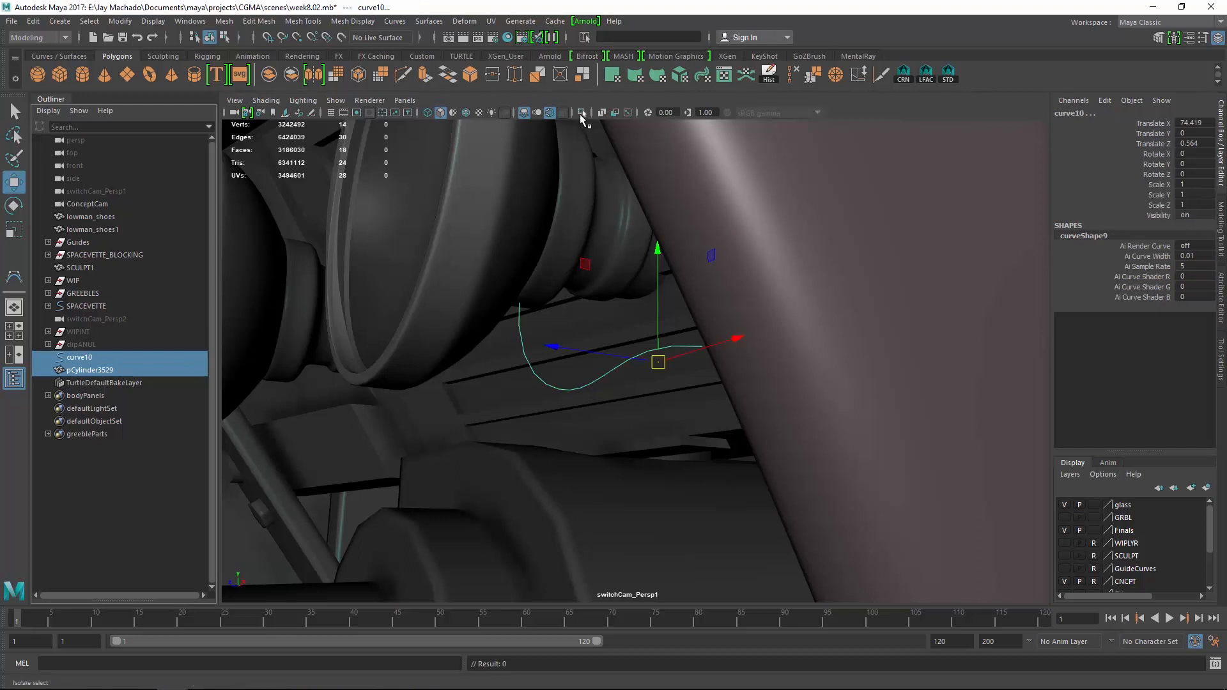
pyautogui.click(582, 113)
pyautogui.keyDown('ctrl'); pyautogui.click(118, 356); pyautogui.keyUp('ctrl')
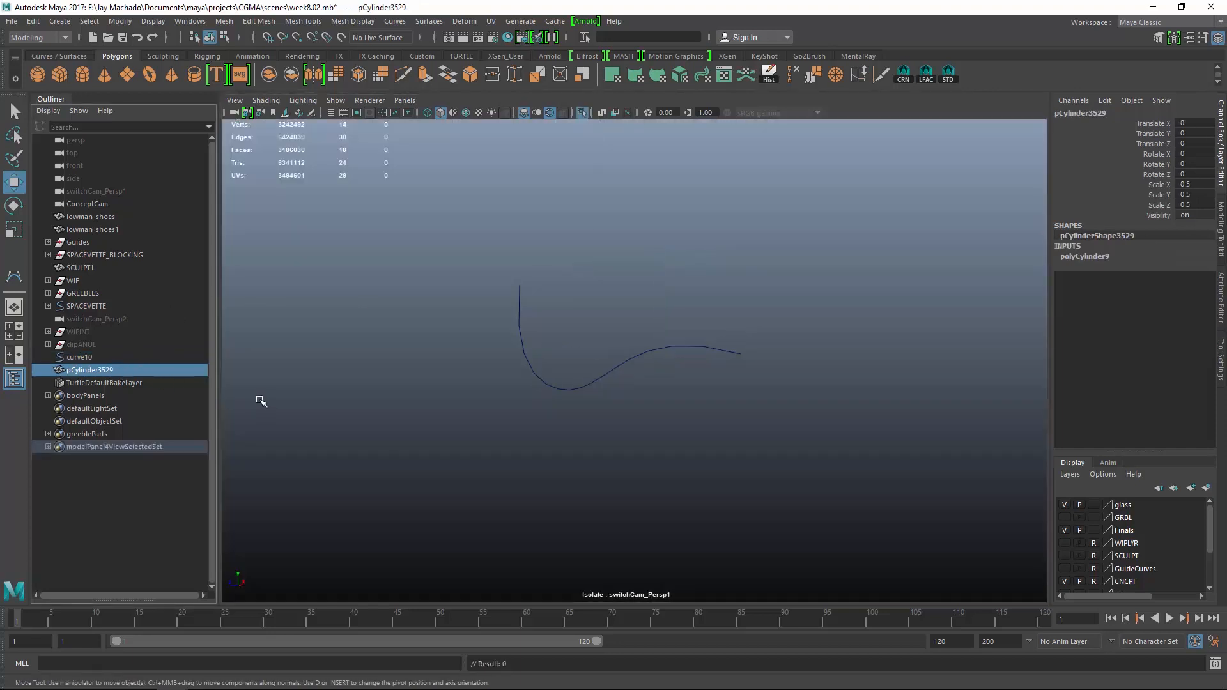
pyautogui.moveTo(554, 383); pyautogui.dragTo(480, 238, button='middle')
pyautogui.scroll(3, 562, 288)
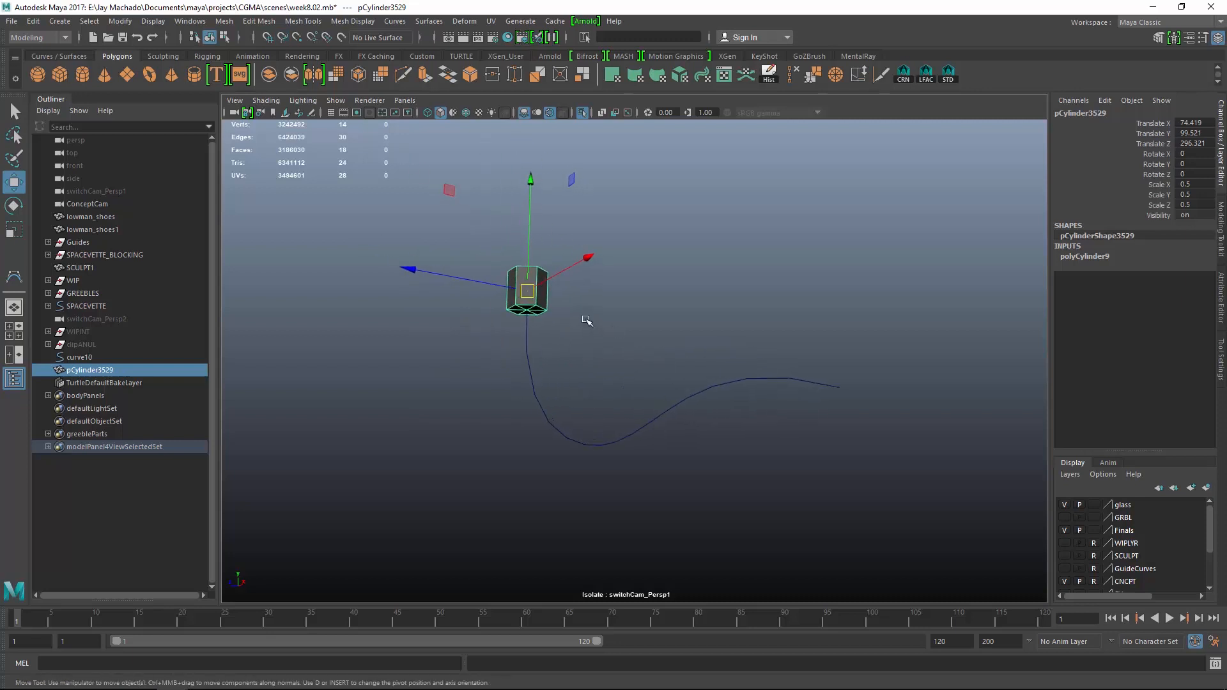
# Snap the cylinder's pivot to the centre of its bottom cap and snap the cylinder so that cap sits on the curve's start
pyautogui.keyDown('alt'); pyautogui.moveTo(587, 320); pyautogui.dragTo(610, 301); pyautogui.keyUp('alt')
pyautogui.keyDown('alt'); pyautogui.moveTo(610, 302); pyautogui.dragTo(711, 401, button='right'); pyautogui.keyUp('alt')
pyautogui.keyDown('alt'); pyautogui.moveTo(482, 315); pyautogui.dragTo(542, 342, button='right'); pyautogui.keyUp('alt')
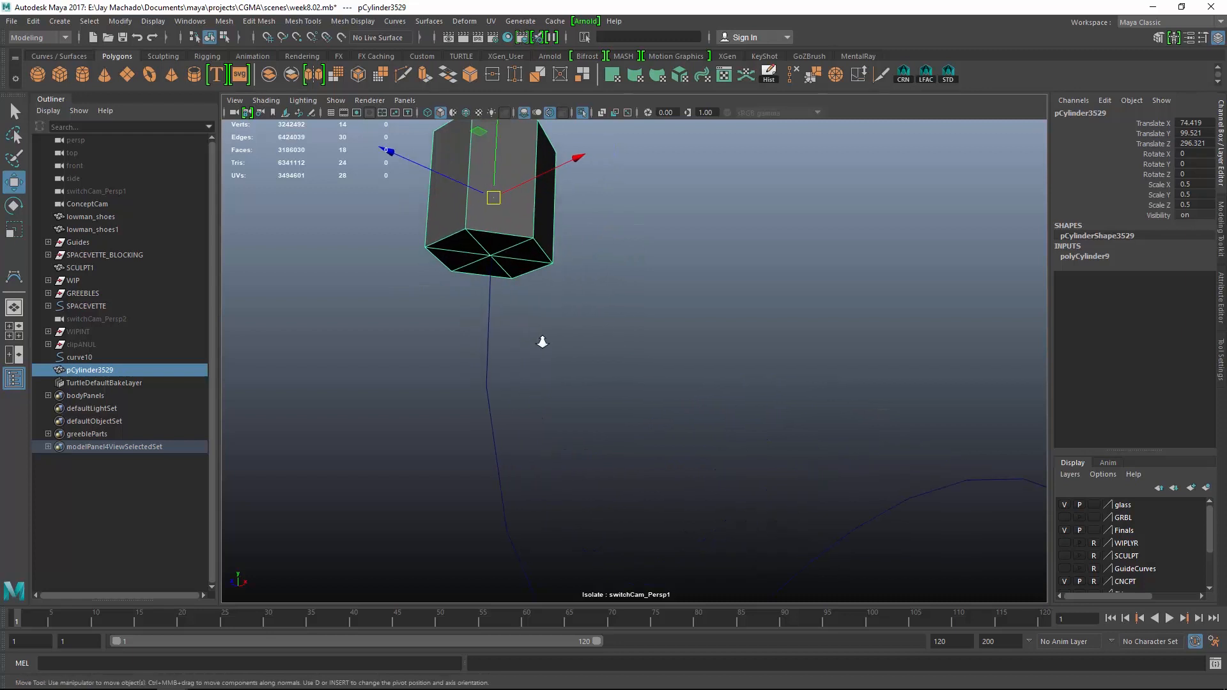
pyautogui.press('d')
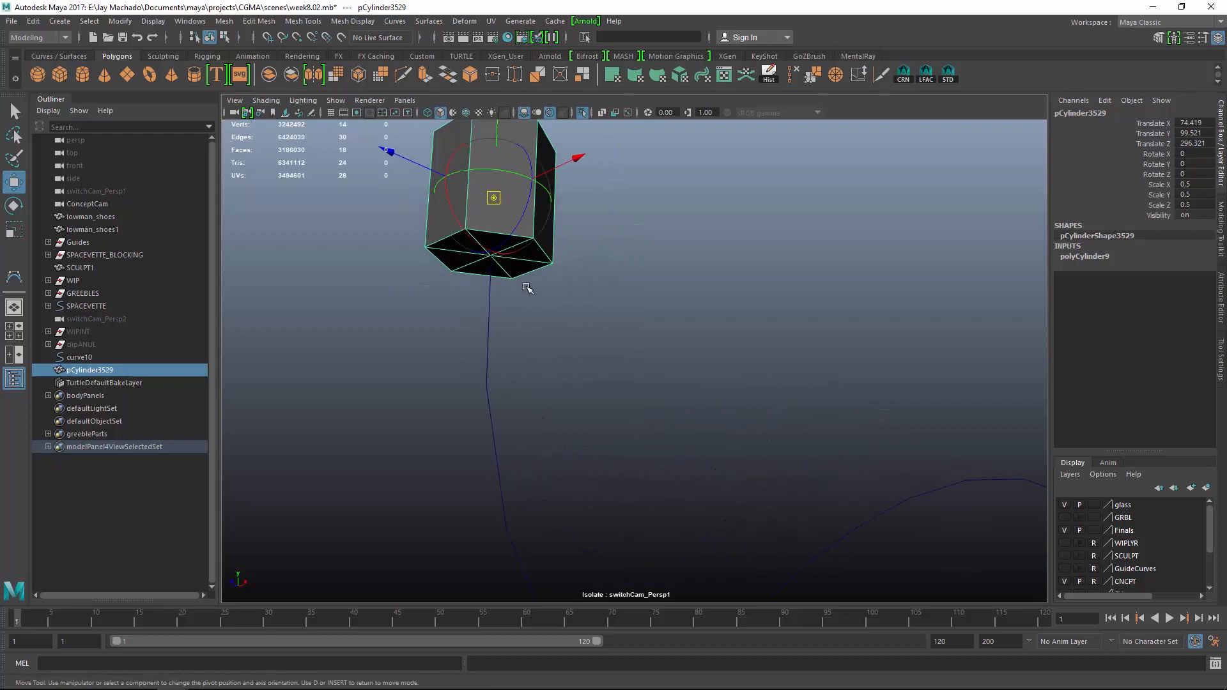
pyautogui.press('v')
pyautogui.moveTo(524, 278); pyautogui.dragTo(500, 260, button='middle')
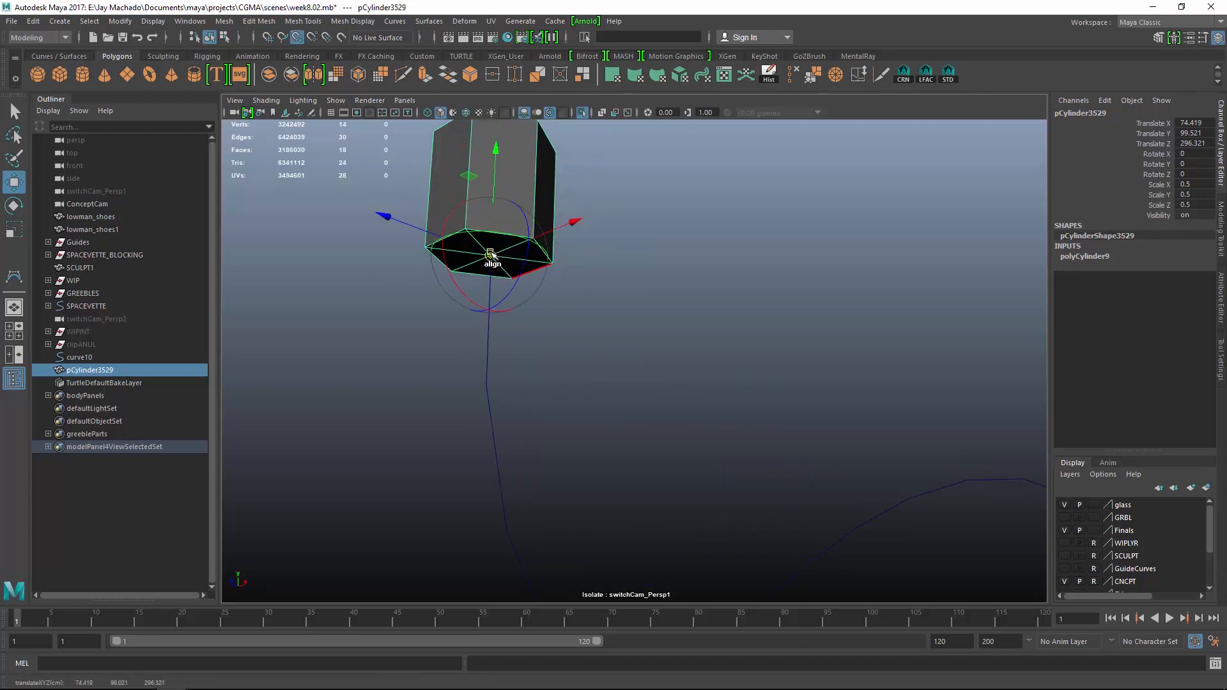
pyautogui.press('d')
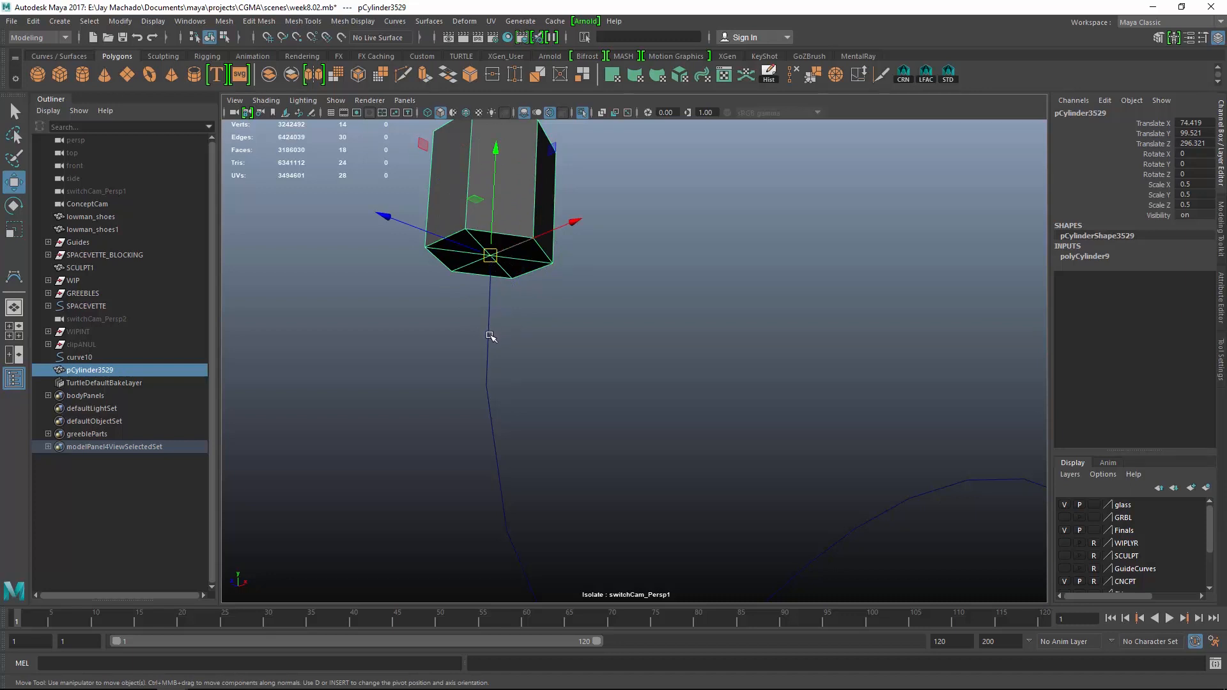
pyautogui.moveTo(488, 344); pyautogui.dragTo(521, 133, button='middle')
# Extrude the cylinder's bottom cap faces along the curve, raise the divisions to follow the bends, and return to object mode
pyautogui.keyDown('alt'); pyautogui.moveTo(671, 374); pyautogui.dragTo(684, 409); pyautogui.keyUp('alt')
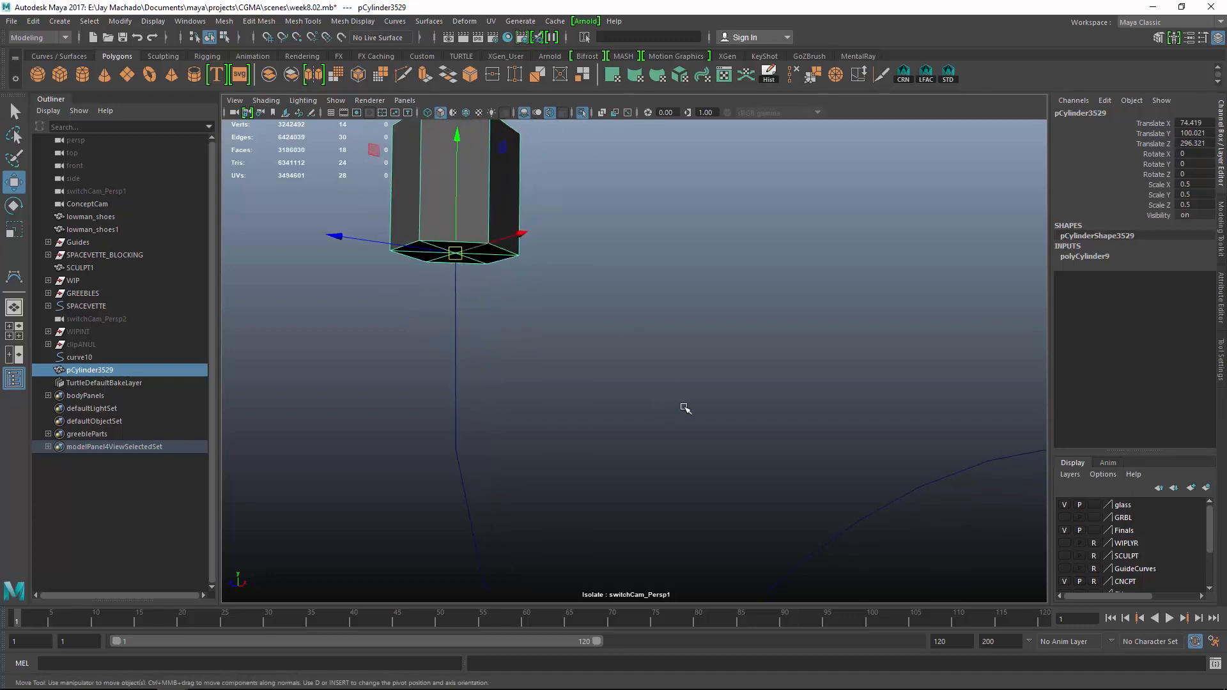
pyautogui.keyDown('alt'); pyautogui.moveTo(684, 408); pyautogui.dragTo(702, 312, button='right'); pyautogui.keyUp('alt')
pyautogui.keyDown('alt'); pyautogui.moveTo(701, 311); pyautogui.dragTo(666, 319); pyautogui.keyUp('alt')
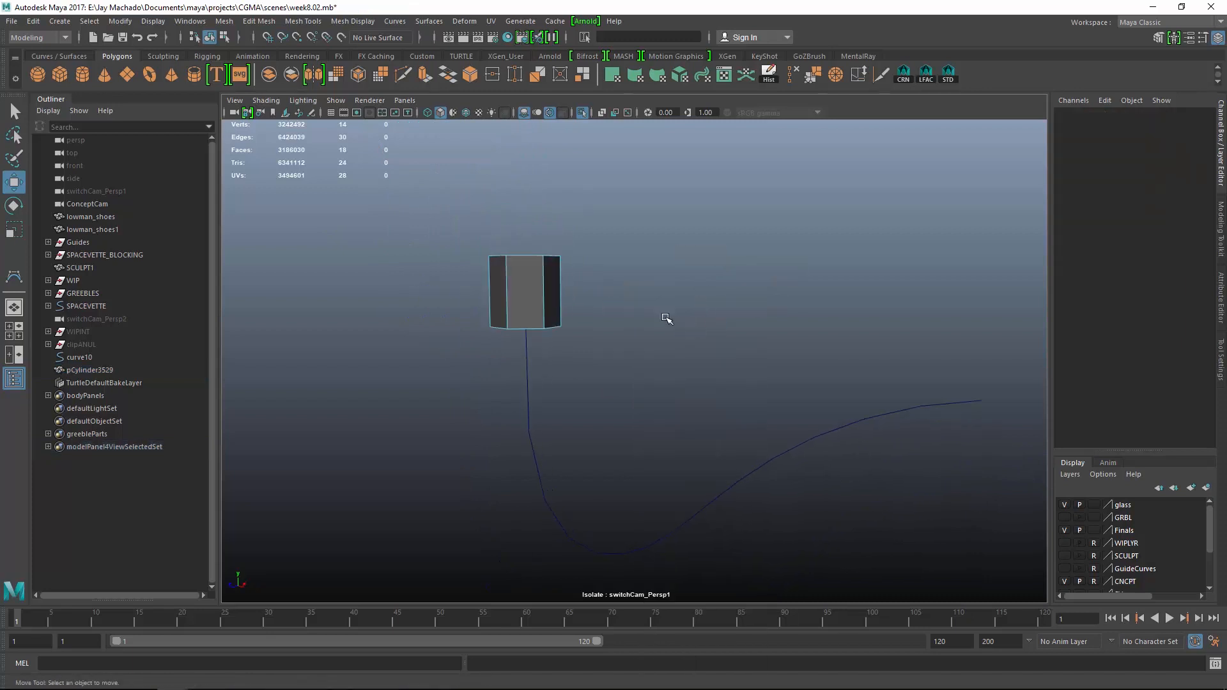
pyautogui.moveTo(423, 346); pyautogui.dragTo(423, 361)
pyautogui.keyDown('ctrl'); pyautogui.moveTo(625, 278); pyautogui.dragTo(627, 279); pyautogui.keyUp('ctrl')
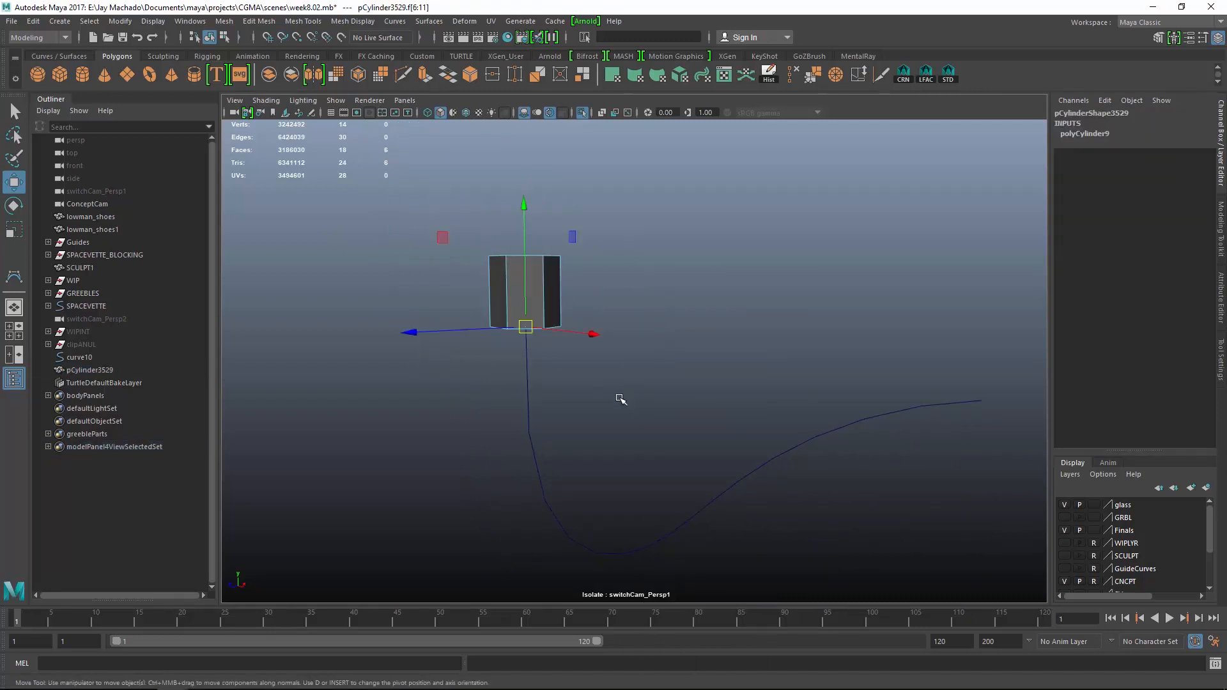
pyautogui.keyDown('shift'); pyautogui.moveTo(619, 398); pyautogui.dragTo(510, 525); pyautogui.keyUp('shift')
pyautogui.keyDown('alt'); pyautogui.moveTo(612, 524); pyautogui.dragTo(612, 496); pyautogui.keyUp('alt')
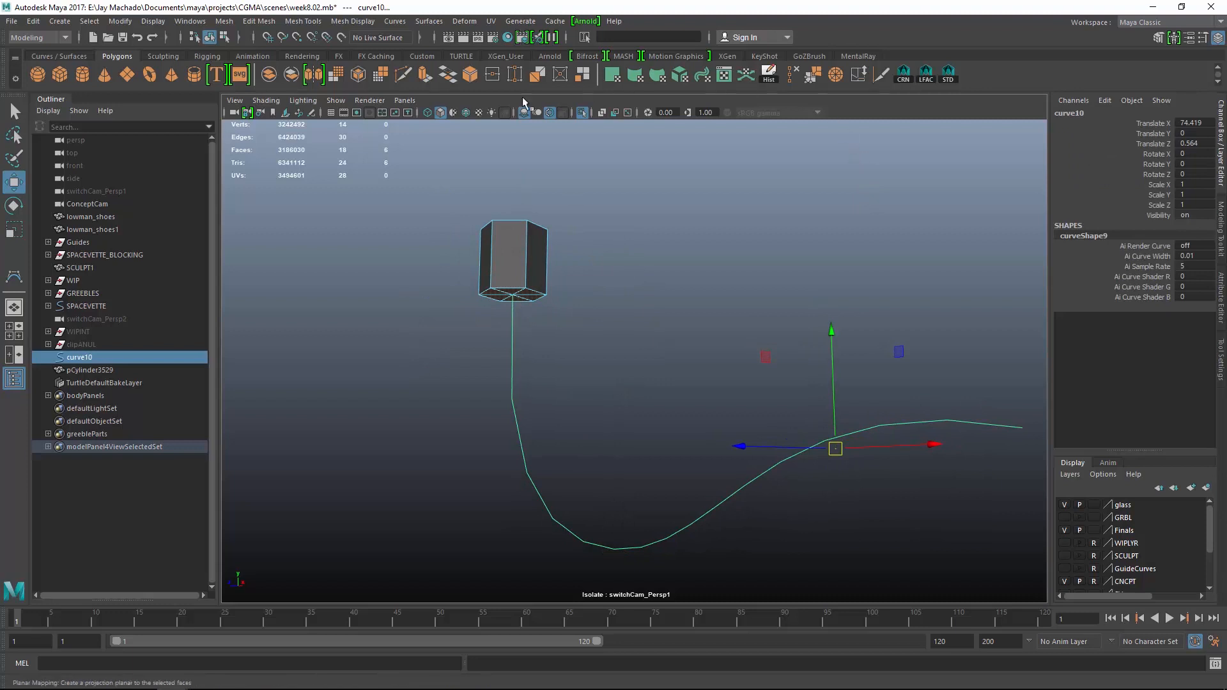
pyautogui.click(426, 74)
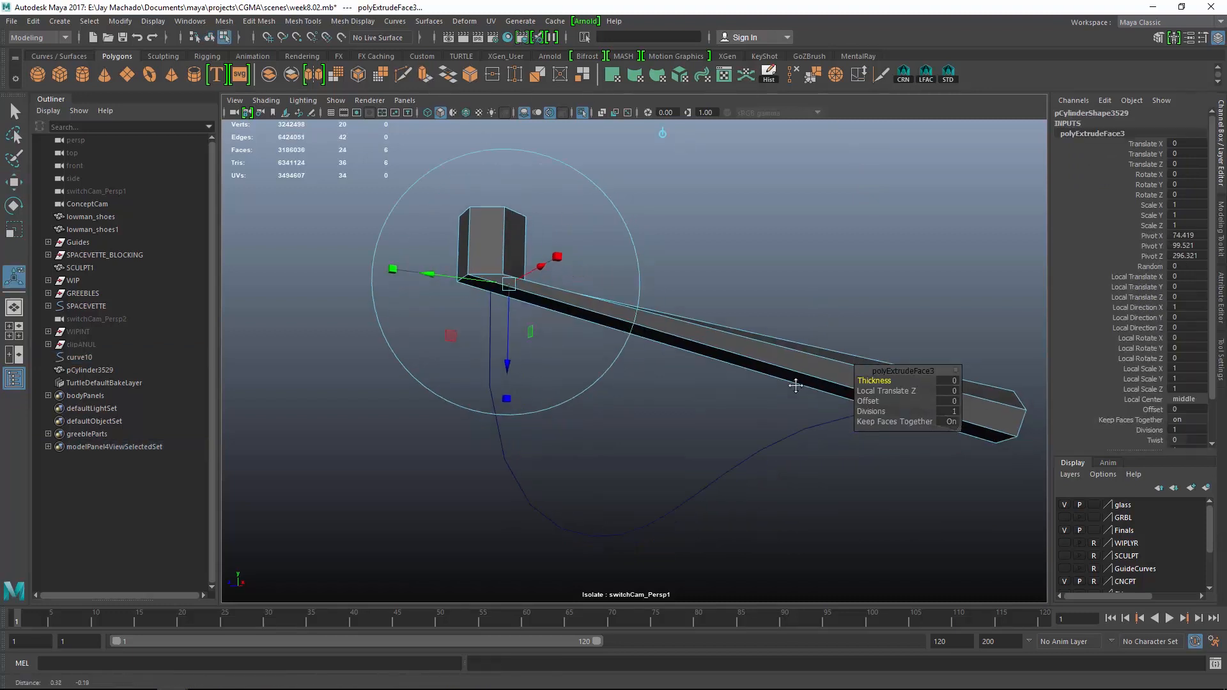
pyautogui.moveTo(872, 412); pyautogui.dragTo(949, 413)
pyautogui.keyDown('alt'); pyautogui.moveTo(776, 462); pyautogui.dragTo(658, 451); pyautogui.keyUp('alt')
pyautogui.press('F8')
# Turn off isolation and check the extruded cable against the headlight housing
pyautogui.rightClick(516, 437)
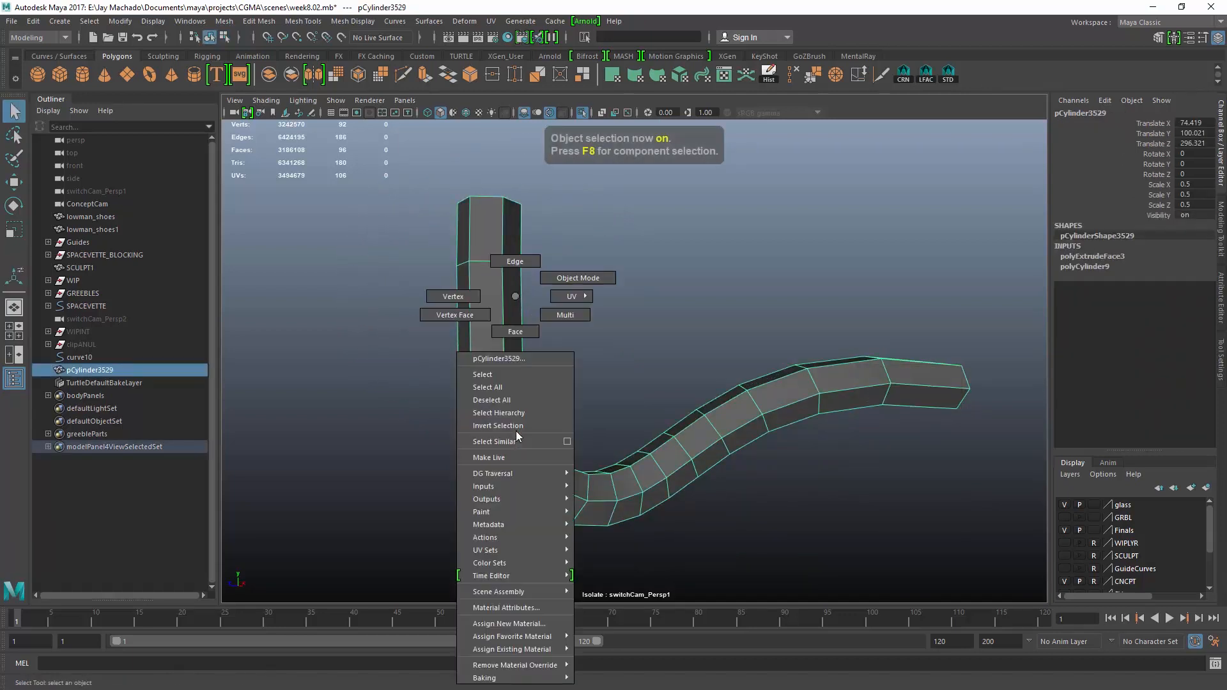
pyautogui.keyDown('alt'); pyautogui.moveTo(673, 377); pyautogui.dragTo(569, 426); pyautogui.keyUp('alt')
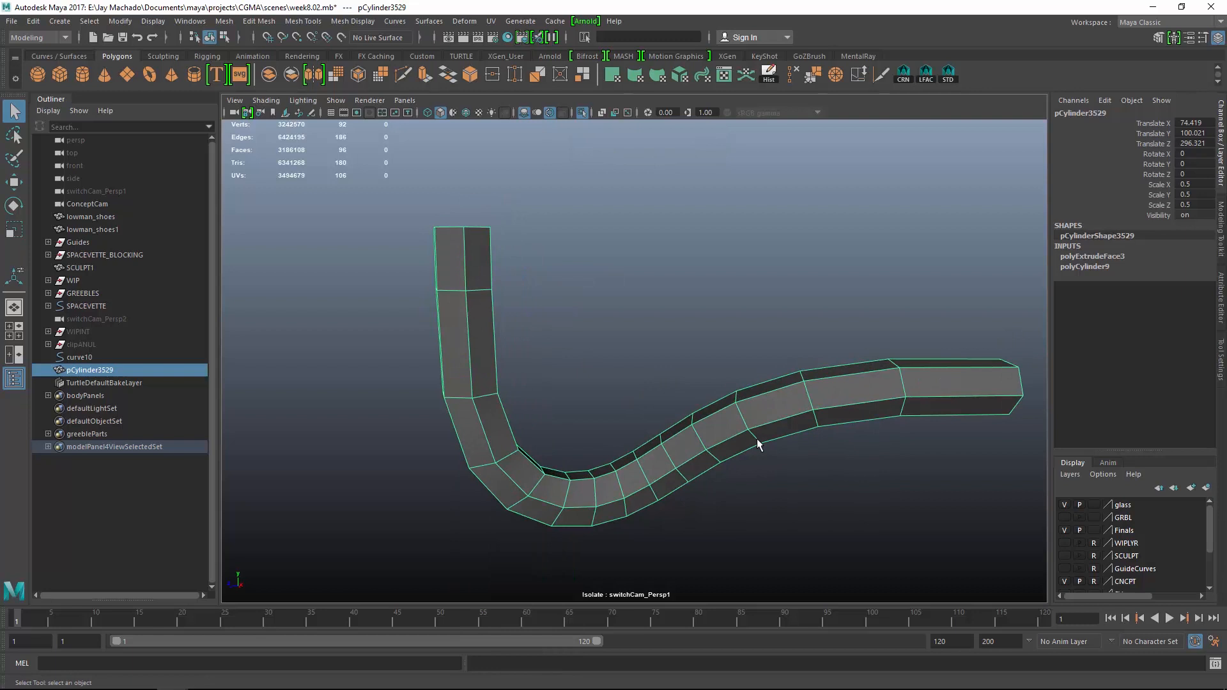
pyautogui.press('5')
pyautogui.moveTo(757, 438)
pyautogui.keyDown('alt'); pyautogui.mouseDown()
pyautogui.moveTo(772, 400)
pyautogui.moveTo(740, 410)
pyautogui.moveTo(723, 392)
pyautogui.mouseUp(); pyautogui.keyUp('alt')
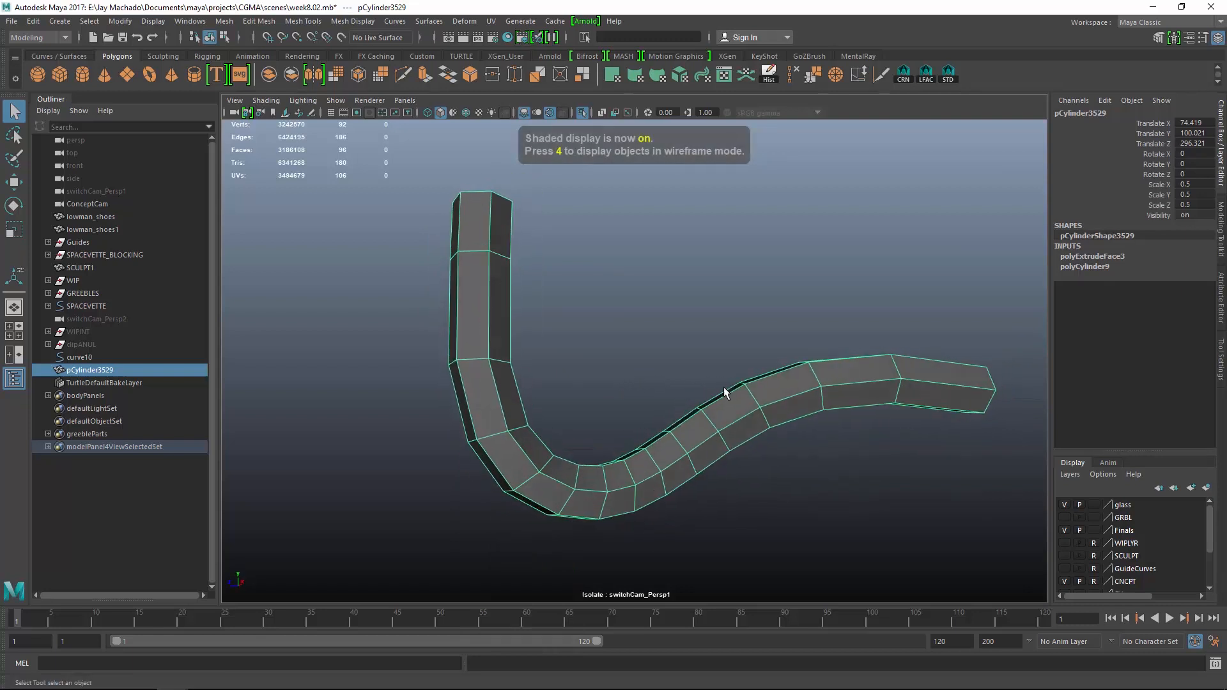
pyautogui.click(581, 113)
pyautogui.keyDown('alt'); pyautogui.moveTo(640, 228); pyautogui.dragTo(634, 274); pyautogui.keyUp('alt')
pyautogui.scroll(1, 578, 184)
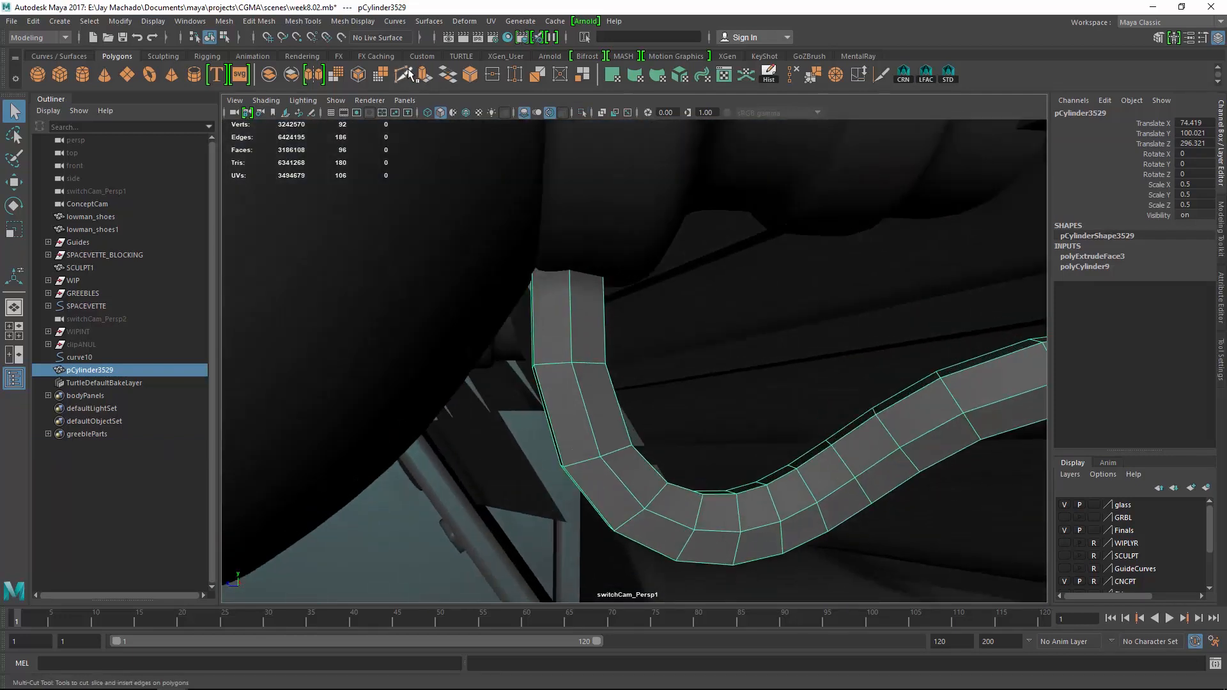
# Insert an edge loop around the cable just below its upper end with the Multi-Cut tool
pyautogui.click(406, 73)
pyautogui.keyDown('ctrl'); pyautogui.click(582, 314); pyautogui.keyUp('ctrl')
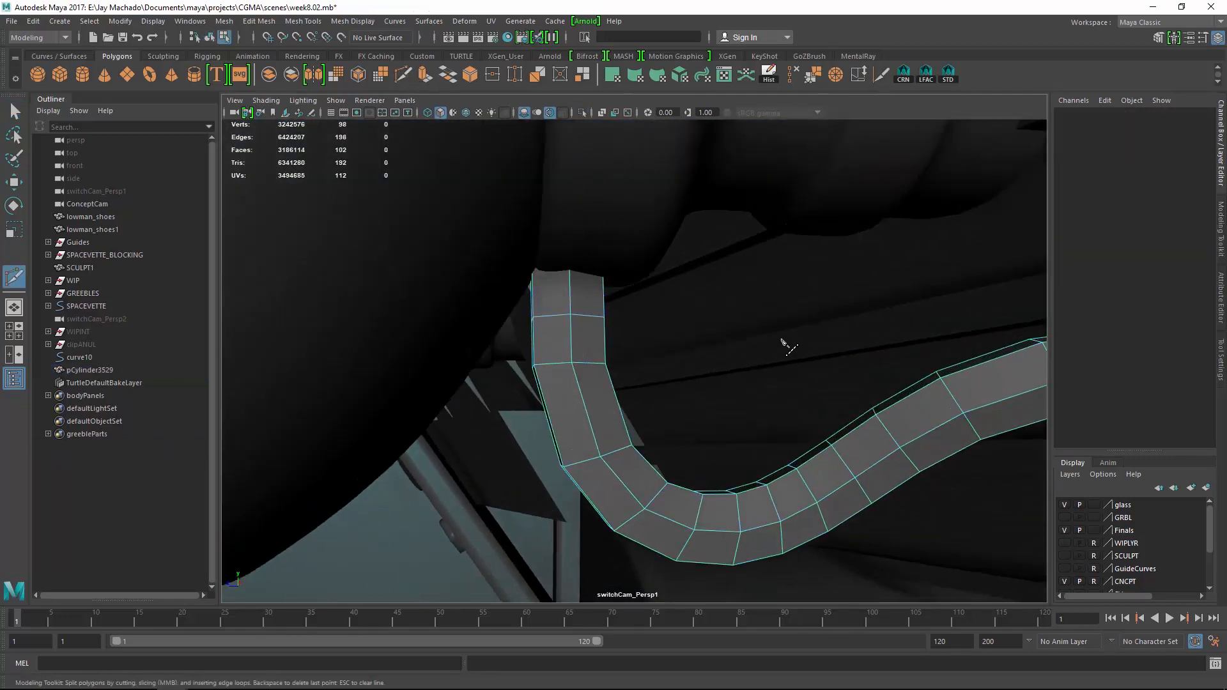
pyautogui.keyDown('alt'); pyautogui.moveTo(784, 343); pyautogui.dragTo(658, 301); pyautogui.keyUp('alt')
pyautogui.keyDown('alt'); pyautogui.moveTo(799, 320); pyautogui.dragTo(857, 359); pyautogui.keyUp('alt')
pyautogui.scroll(-1, 857, 345)
pyautogui.click(854, 333)
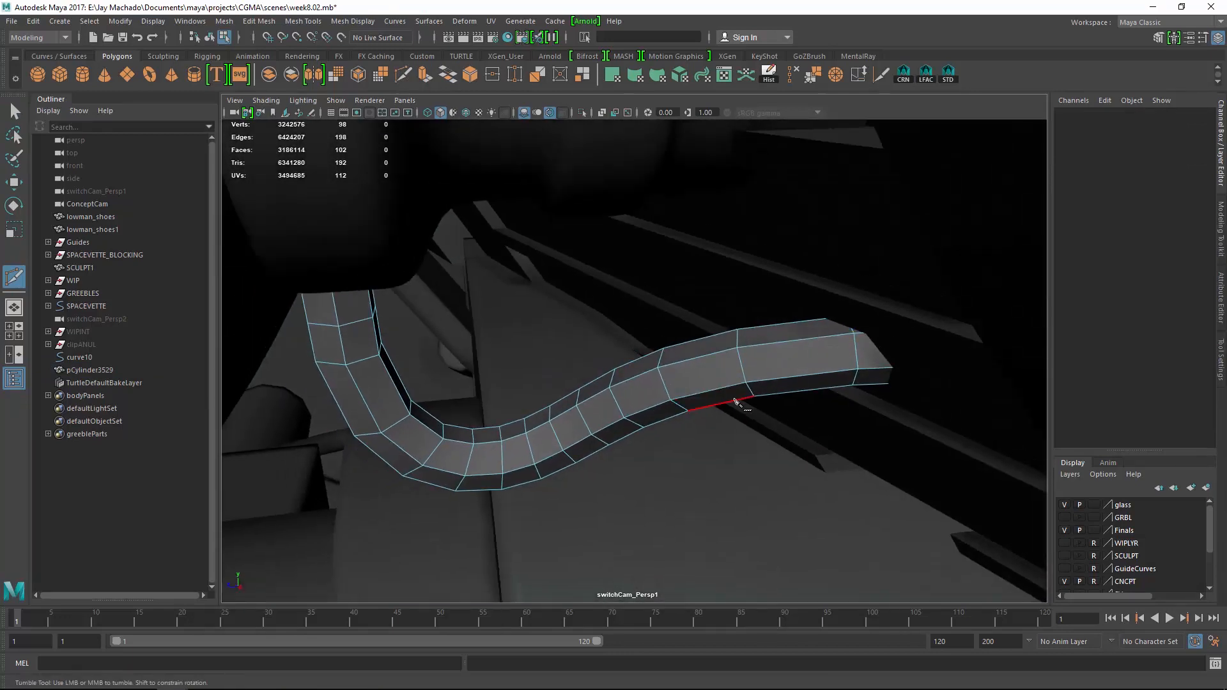
# Select the cable curve's last two control vertices and shift them to redirect the cable's far end
pyautogui.click(92, 361)
pyautogui.press('f')
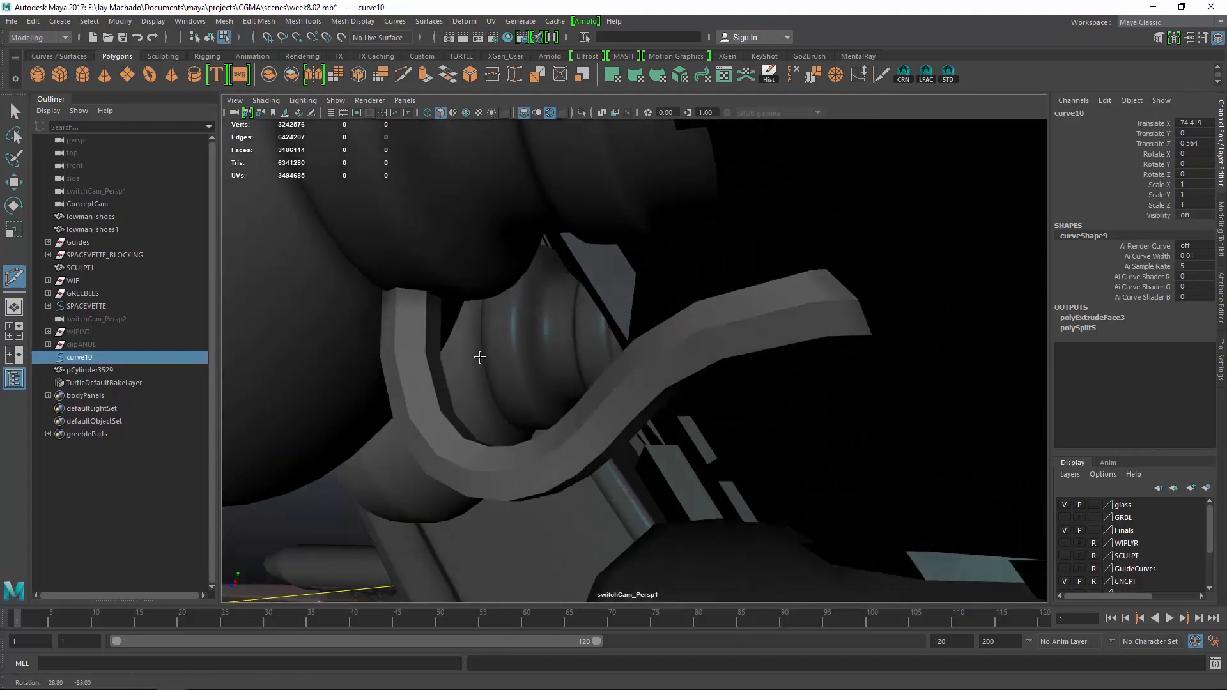
pyautogui.rightClick(364, 506)
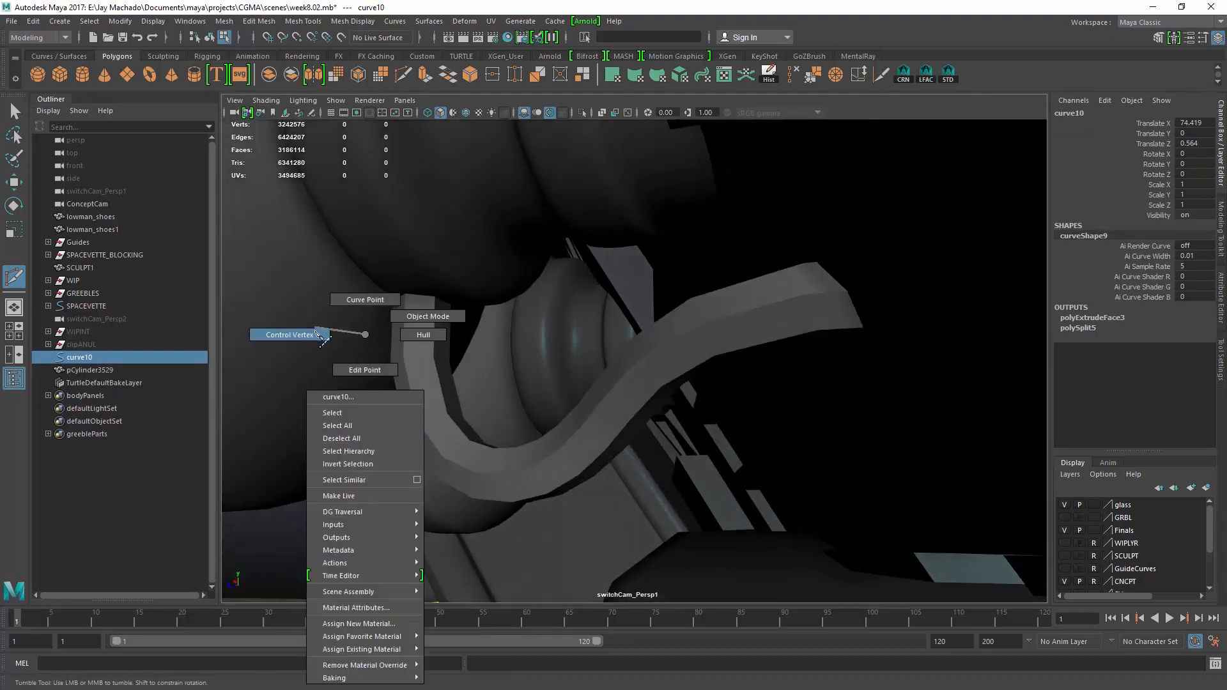
pyautogui.moveTo(316, 329); pyautogui.dragTo(314, 331, button='right')
pyautogui.press('w')
pyautogui.keyDown('alt'); pyautogui.moveTo(727, 229); pyautogui.dragTo(977, 482); pyautogui.keyUp('alt')
pyautogui.scroll(-3, 701, 253)
pyautogui.scroll(3, 723, 257)
pyautogui.keyDown('alt'); pyautogui.moveTo(907, 398); pyautogui.dragTo(897, 372); pyautogui.keyUp('alt')
pyautogui.press('4')
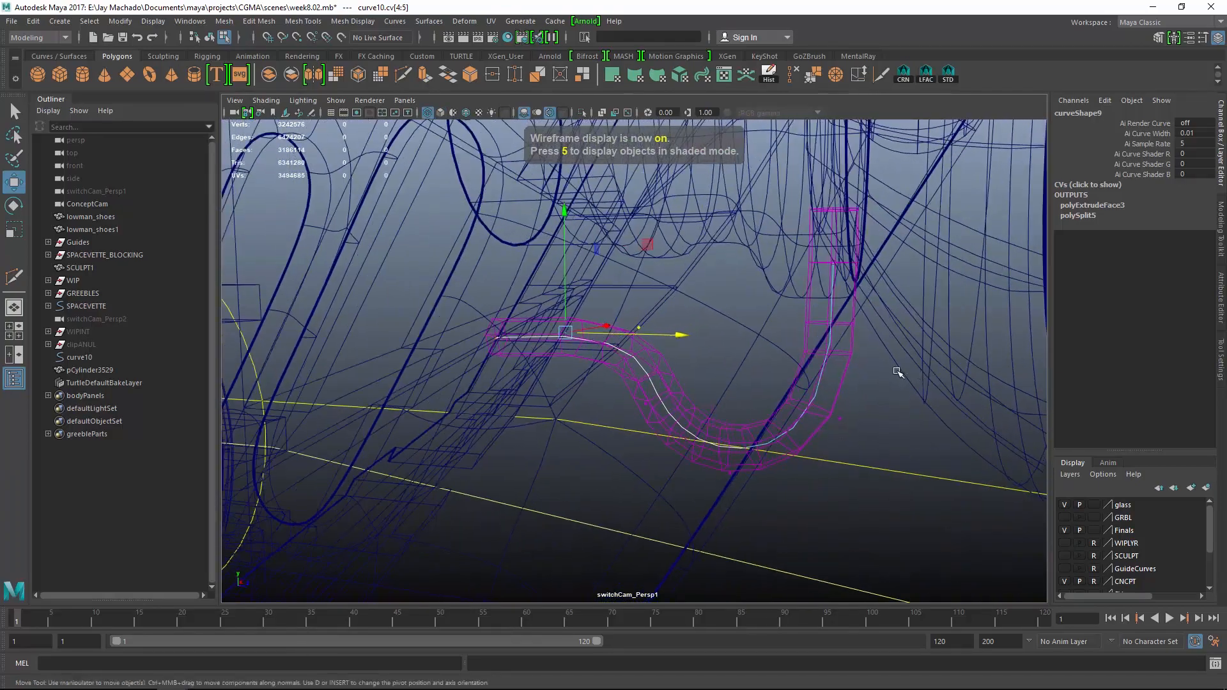
pyautogui.press('5')
pyautogui.moveTo(705, 378)
pyautogui.keyDown('alt'); pyautogui.mouseDown()
pyautogui.moveTo(693, 351)
pyautogui.moveTo(706, 367)
pyautogui.mouseUp(); pyautogui.keyUp('alt')
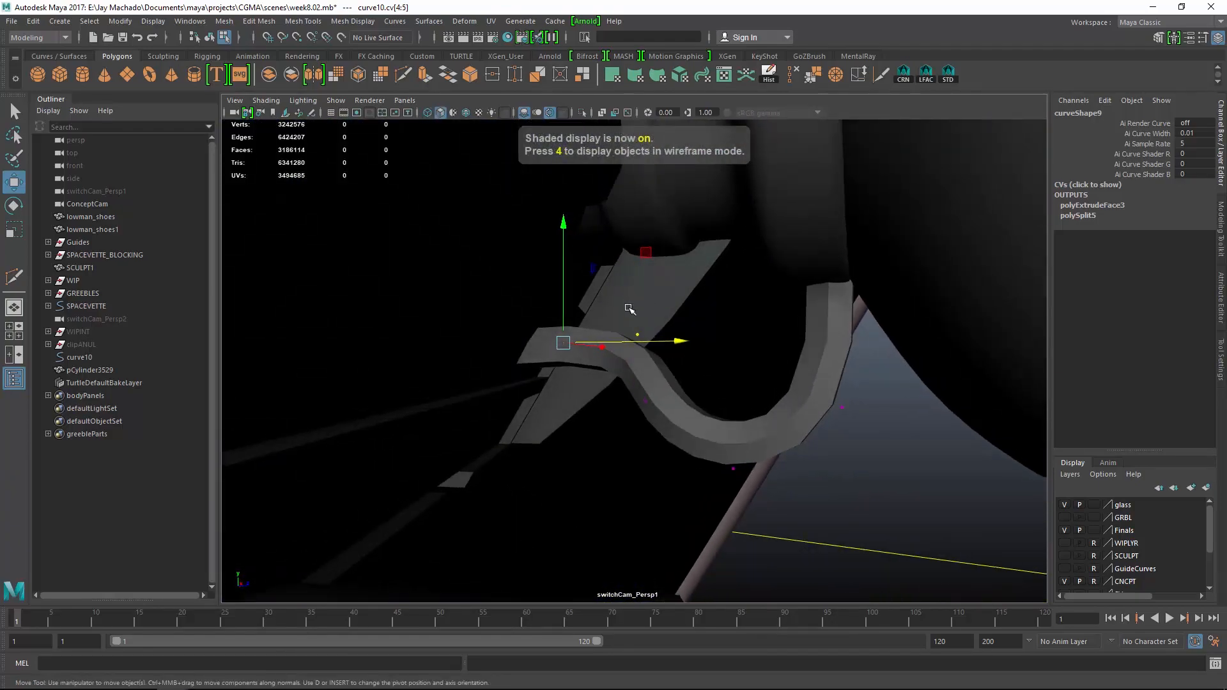
# Reposition the curve's end control vertex to angle the cable's far end into the body
pyautogui.moveTo(722, 245); pyautogui.dragTo(714, 273)
pyautogui.moveTo(406, 246); pyautogui.dragTo(529, 390)
pyautogui.moveTo(574, 261); pyautogui.dragTo(583, 243)
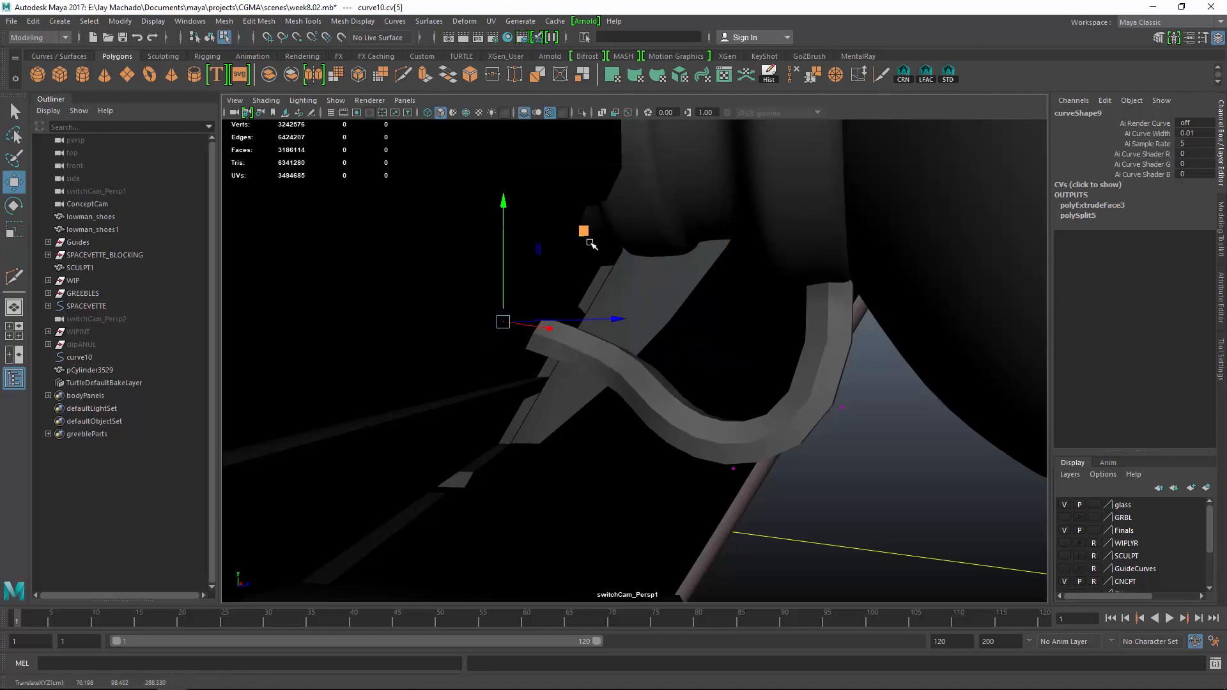
pyautogui.keyDown('alt'); pyautogui.moveTo(687, 377); pyautogui.dragTo(514, 352); pyautogui.keyUp('alt')
pyautogui.moveTo(704, 241); pyautogui.dragTo(641, 407)
pyautogui.click(648, 392)
pyautogui.click(650, 397)
# Select the extruded cable mesh in object mode and check its fit under the headlight
pyautogui.keyDown('alt'); pyautogui.moveTo(781, 416); pyautogui.dragTo(652, 367); pyautogui.keyUp('alt')
pyautogui.keyDown('alt'); pyautogui.moveTo(651, 368); pyautogui.dragTo(619, 361, button='right'); pyautogui.keyUp('alt')
pyautogui.keyDown('alt'); pyautogui.moveTo(619, 361); pyautogui.dragTo(646, 362); pyautogui.keyUp('alt')
pyautogui.click(646, 362)
pyautogui.click(799, 335)
pyautogui.keyDown('alt'); pyautogui.moveTo(794, 334); pyautogui.dragTo(647, 423); pyautogui.keyUp('alt')
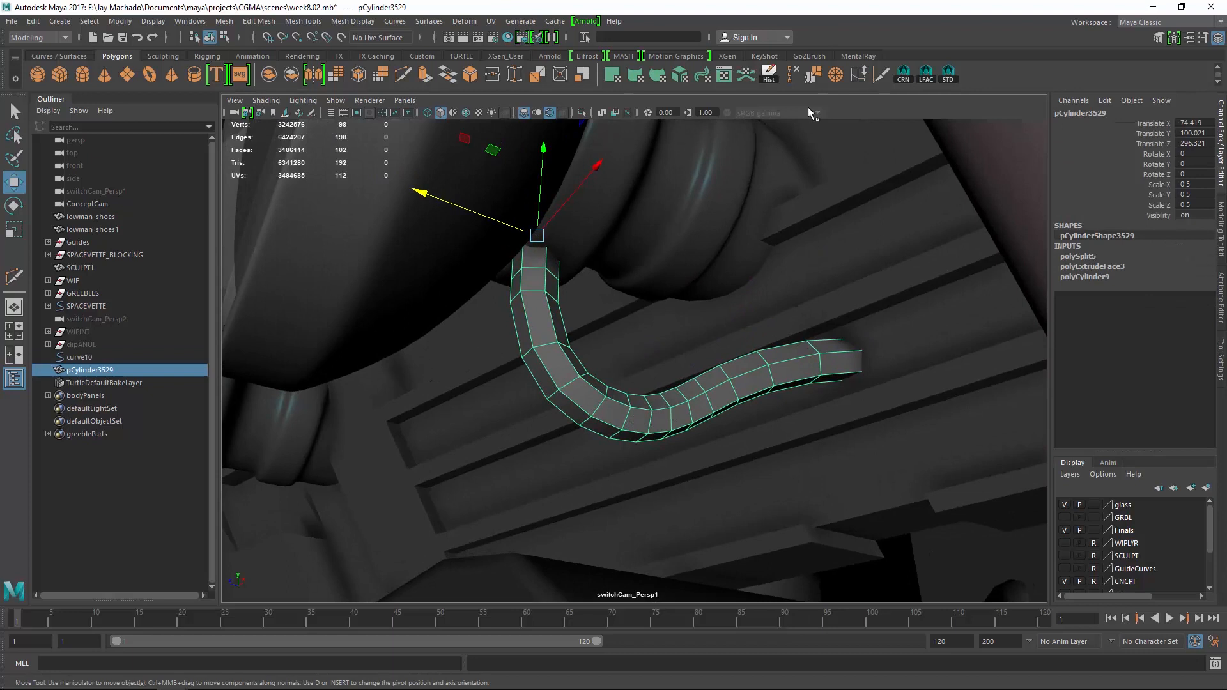
# Delete the cable's history and extrude the ring of faces at its upper end outward by 0.194 as a connector collar
pyautogui.click(770, 76)
pyautogui.scroll(3, 562, 301)
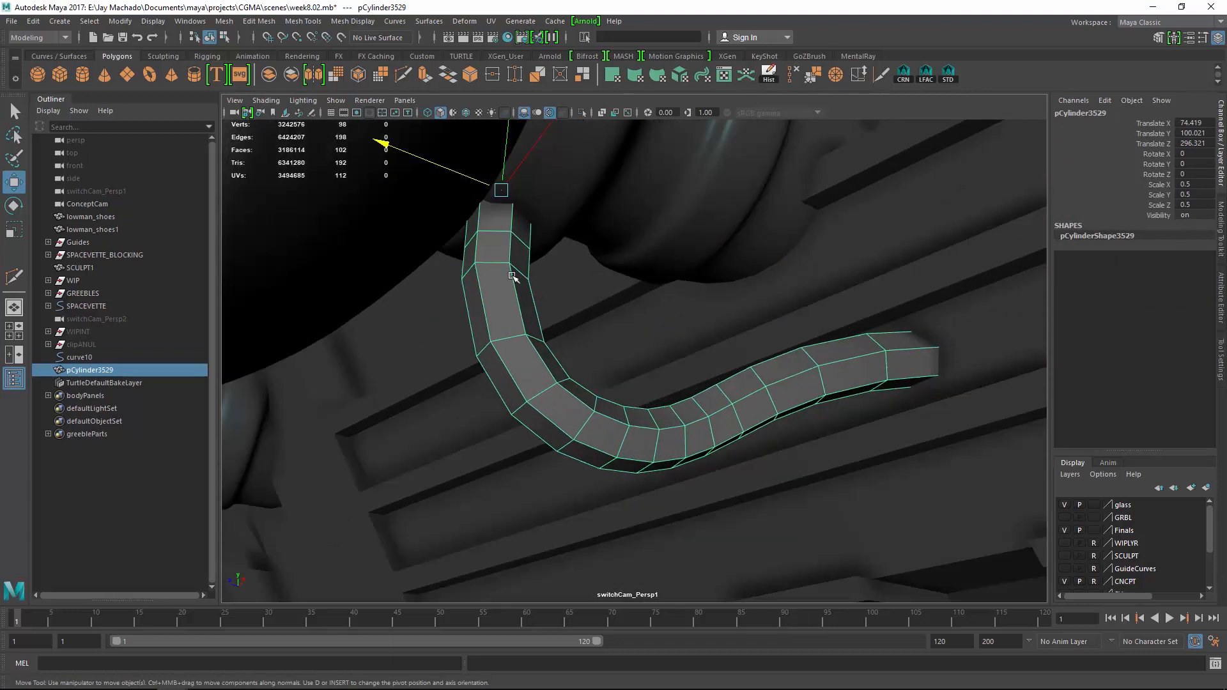
pyautogui.rightClick(512, 276)
pyautogui.moveTo(513, 284); pyautogui.dragTo(512, 312, button='right')
pyautogui.doubleClick(497, 221)
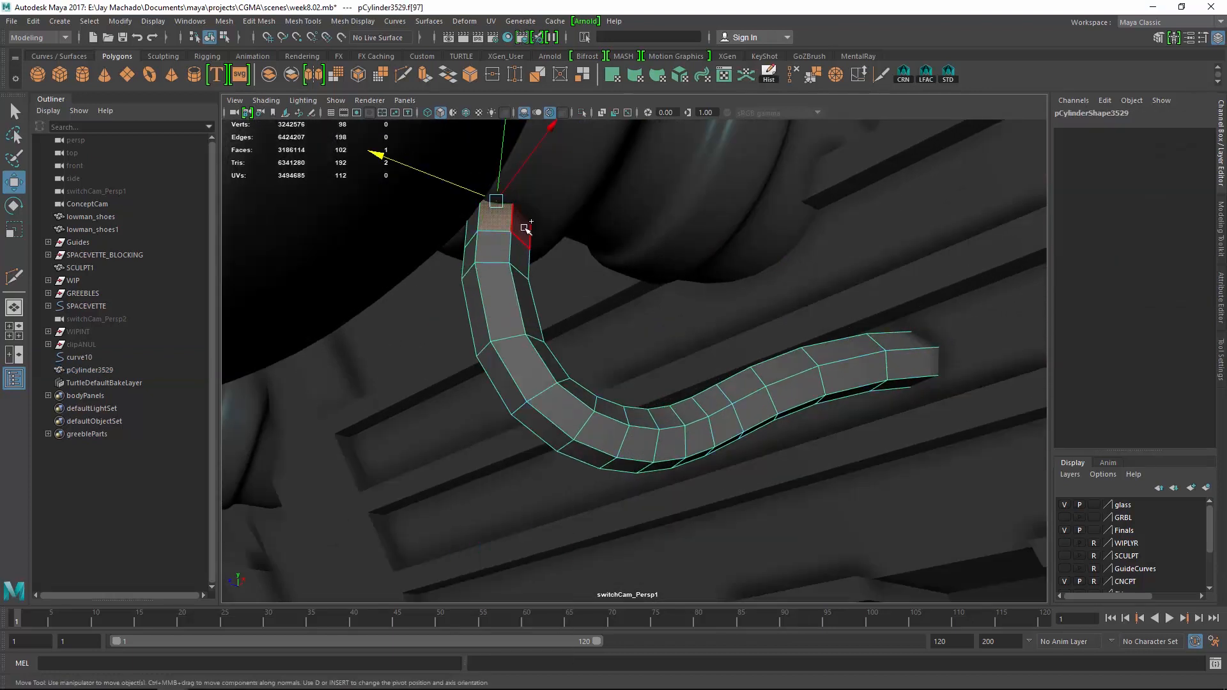
pyautogui.click(426, 77)
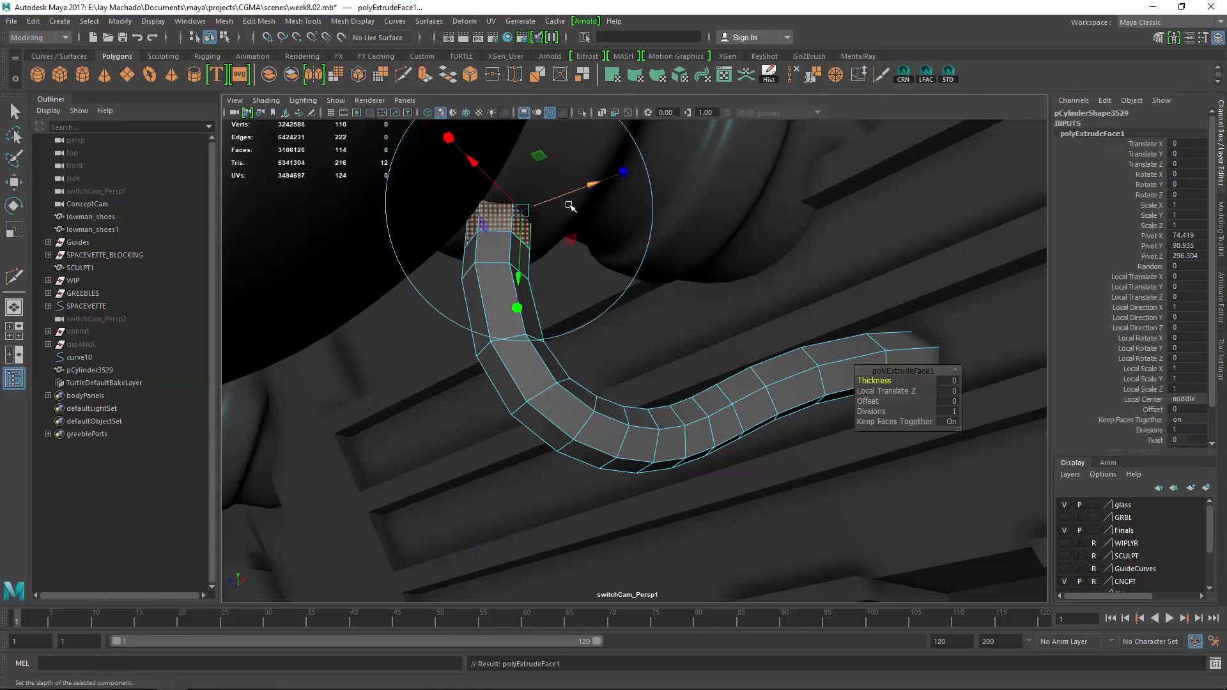
pyautogui.moveTo(570, 193); pyautogui.dragTo(545, 241)
pyautogui.keyDown('alt'); pyautogui.moveTo(545, 241); pyautogui.dragTo(552, 163, button='right'); pyautogui.keyUp('alt')
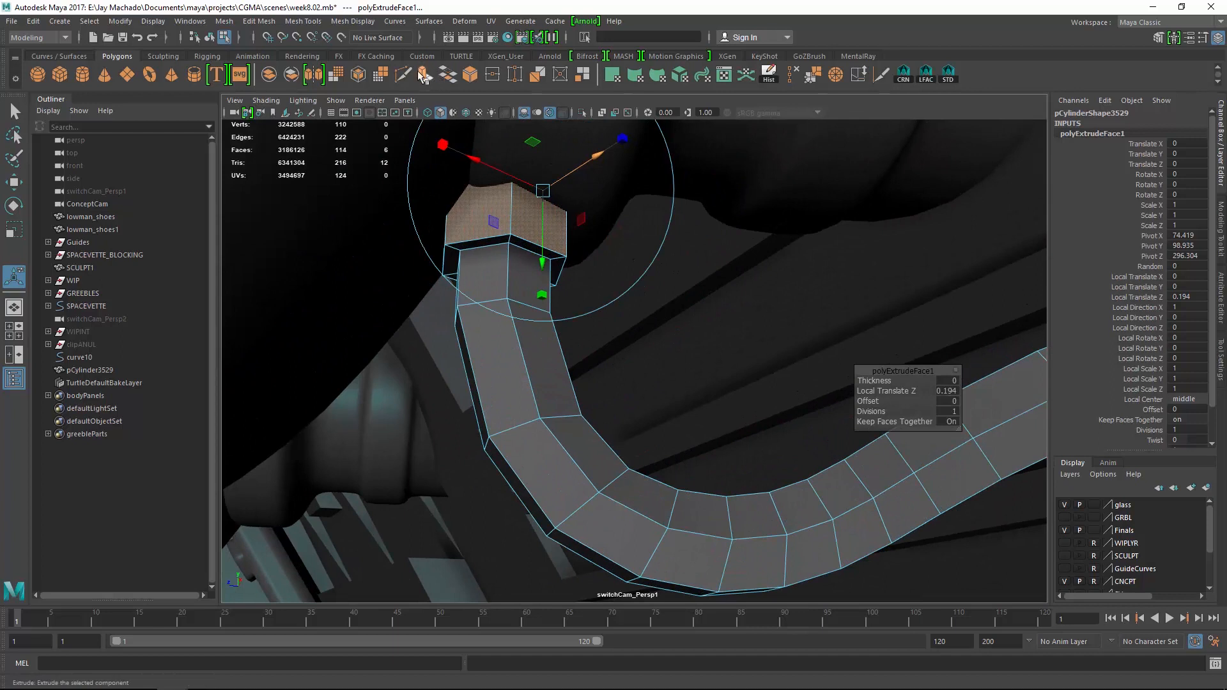
# Insert edge loops on the upper collar near its lower rim and on the cable just below it with Multi-Cut
pyautogui.hotkey('ctrl', 'shift', 'x')
pyautogui.keyDown('ctrl'); pyautogui.click(511, 221); pyautogui.keyUp('ctrl')
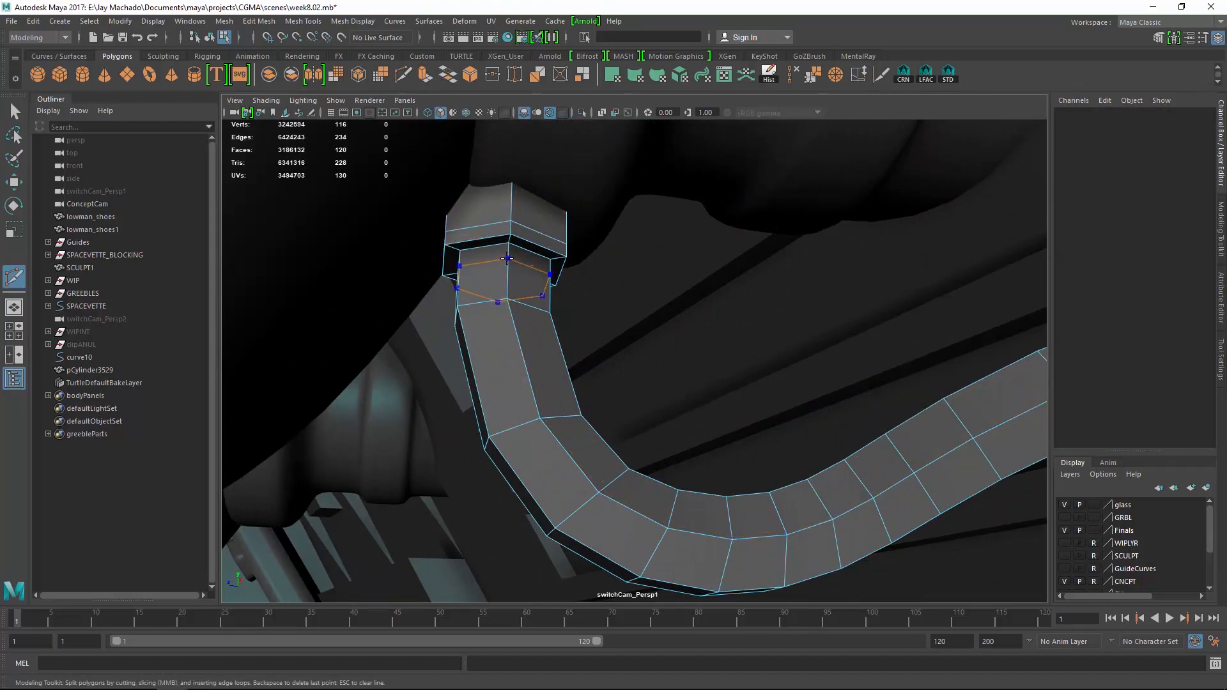
pyautogui.keyDown('ctrl'); pyautogui.click(507, 257); pyautogui.keyUp('ctrl')
pyautogui.press('w')
# Select the faces at the cable's upper end inside the headlight housing in wireframe display, nudge them slightly and delete them
pyautogui.moveTo(521, 236); pyautogui.dragTo(524, 258, button='right')
pyautogui.keyDown('alt'); pyautogui.moveTo(525, 260); pyautogui.dragTo(522, 271); pyautogui.keyUp('alt')
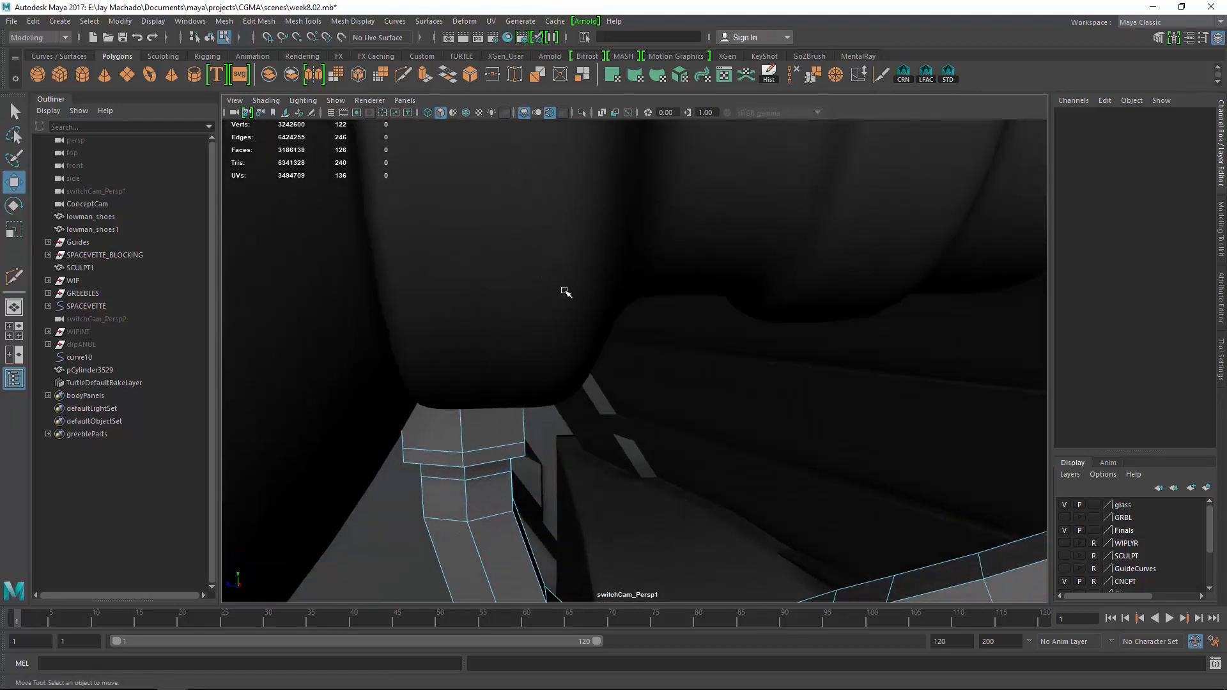
pyautogui.press('4')
pyautogui.keyDown('alt'); pyautogui.moveTo(579, 290); pyautogui.dragTo(559, 282, button='right'); pyautogui.keyUp('alt')
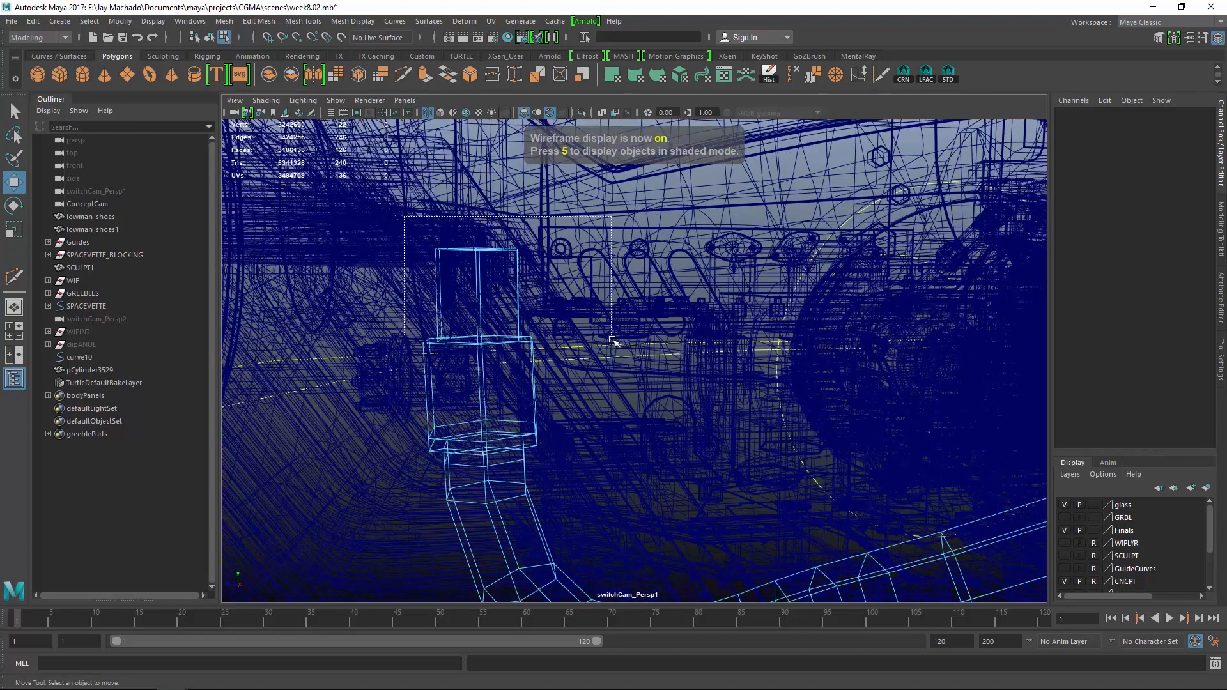
pyautogui.moveTo(612, 339)
pyautogui.mouseDown()
pyautogui.moveTo(533, 369)
pyautogui.moveTo(529, 352)
pyautogui.mouseUp()
pyautogui.press('5')
pyautogui.moveTo(489, 174)
pyautogui.mouseDown()
pyautogui.moveTo(501, 239)
pyautogui.moveTo(505, 225)
pyautogui.mouseUp()
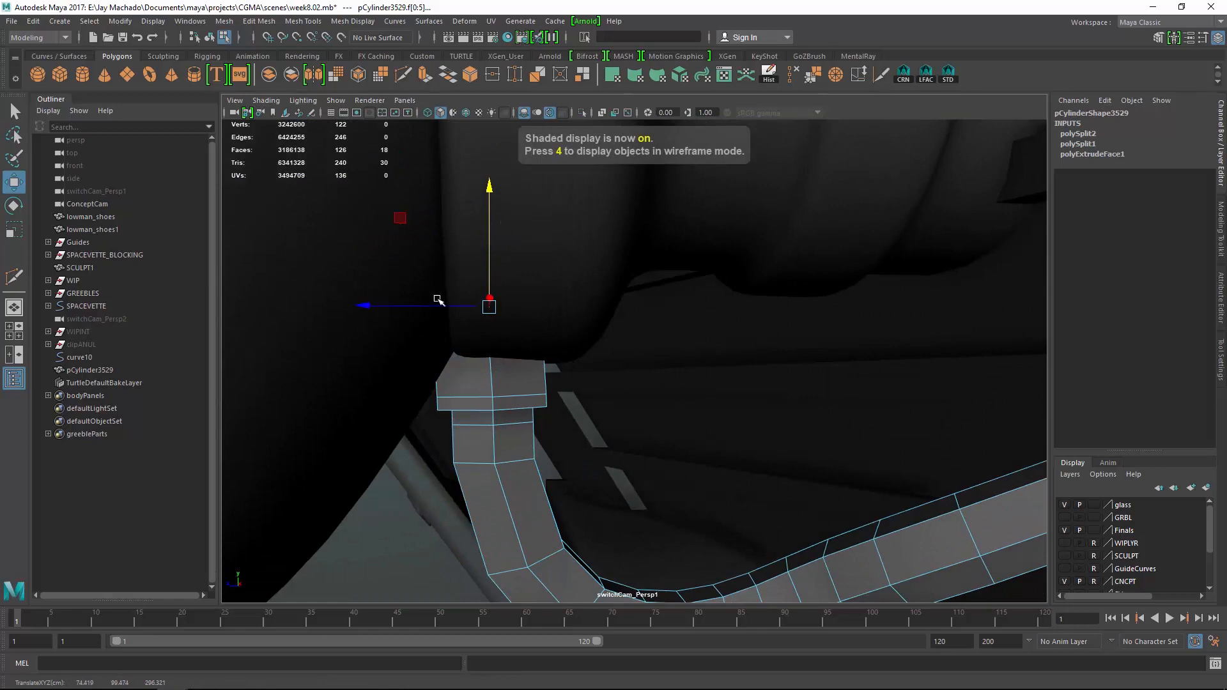
pyautogui.moveTo(438, 305); pyautogui.dragTo(442, 306)
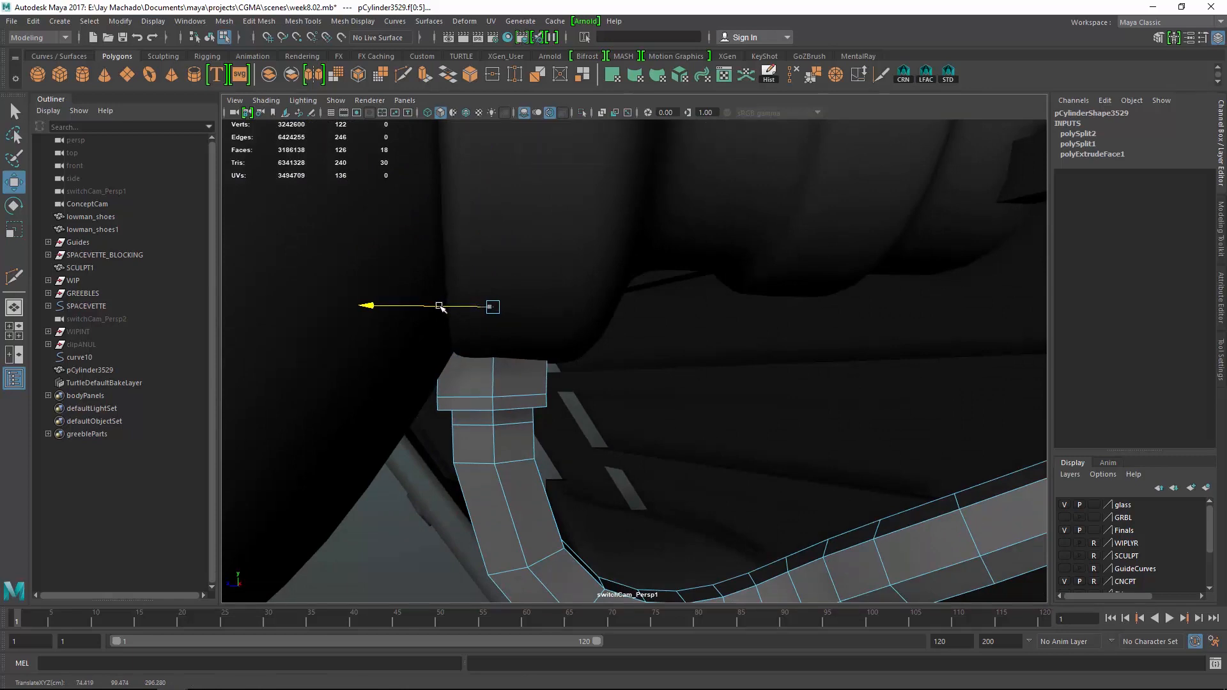
pyautogui.press('Delete')
# Shift the upper collar's vertices sideways with soft selection, using a falloff radius reduced to the bend, and return to object mode
pyautogui.keyDown('alt'); pyautogui.moveTo(460, 294); pyautogui.dragTo(441, 293, button='right'); pyautogui.keyUp('alt')
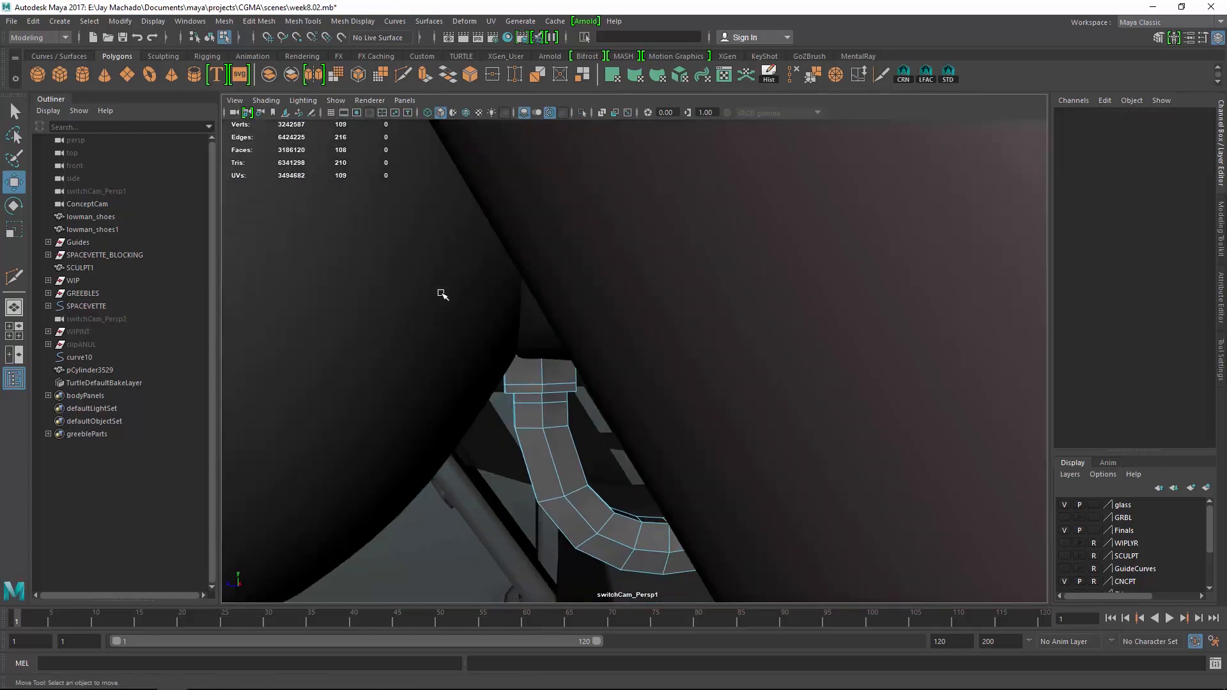
pyautogui.keyDown('alt'); pyautogui.moveTo(441, 294); pyautogui.dragTo(466, 213); pyautogui.keyUp('alt')
pyautogui.moveTo(466, 213)
pyautogui.keyDown('alt'); pyautogui.mouseDown(button='right')
pyautogui.moveTo(504, 234)
pyautogui.moveTo(481, 211)
pyautogui.mouseUp(button='right'); pyautogui.keyUp('alt')
pyautogui.keyDown('alt'); pyautogui.moveTo(512, 257); pyautogui.dragTo(512, 269, button='middle'); pyautogui.keyUp('alt')
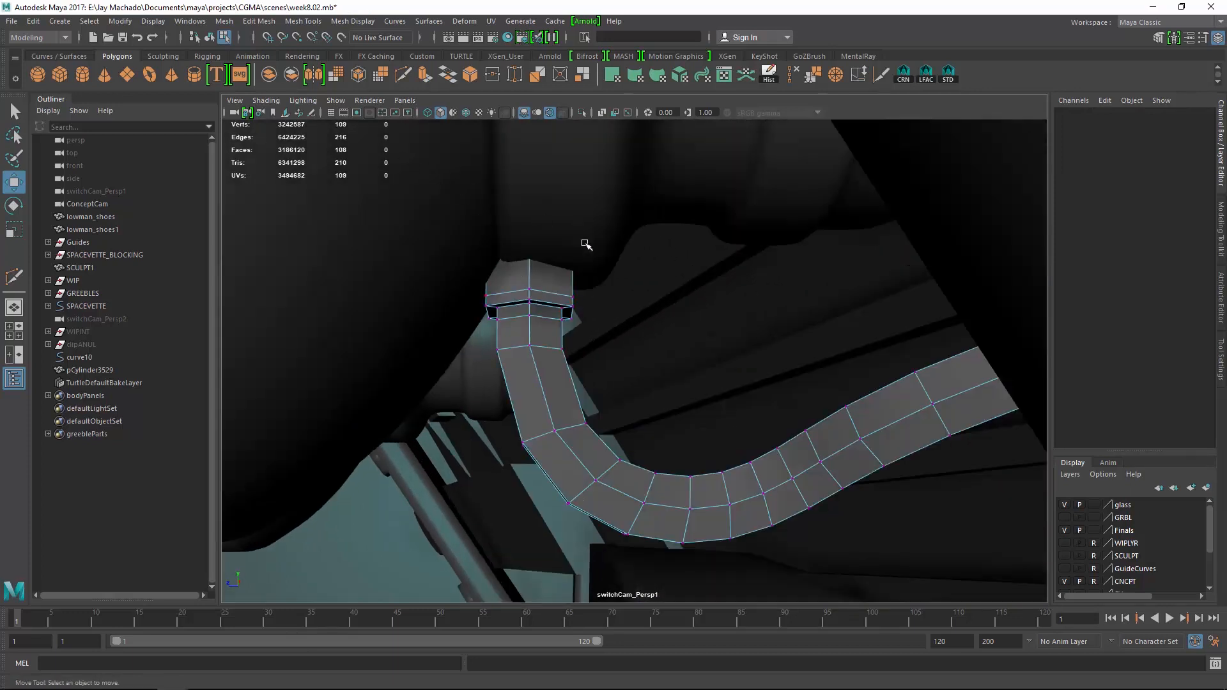
pyautogui.moveTo(406, 159); pyautogui.dragTo(699, 343)
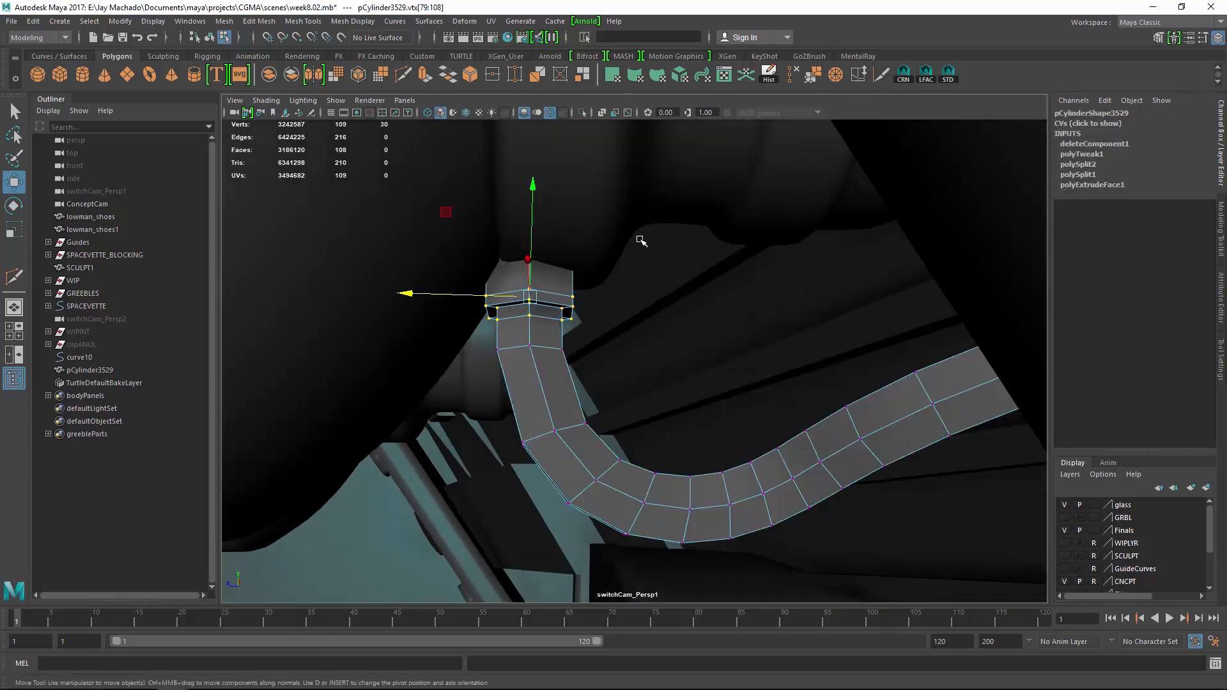
pyautogui.press('b')
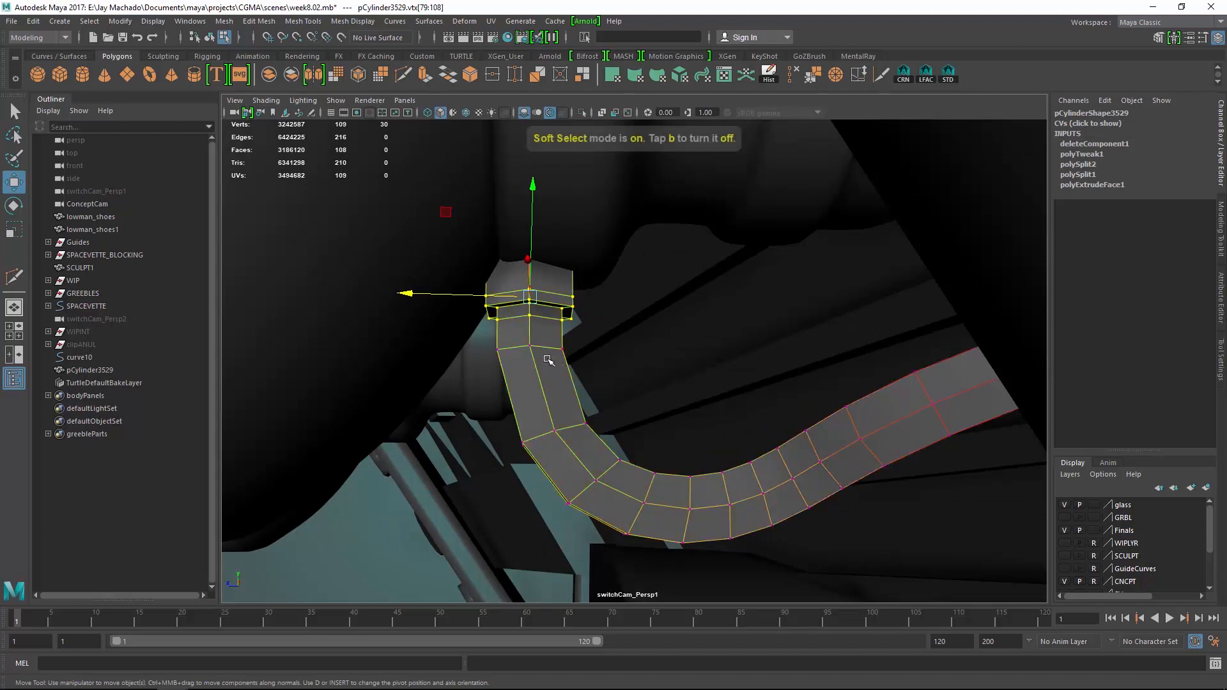
pyautogui.moveTo(547, 356); pyautogui.dragTo(944, 412)
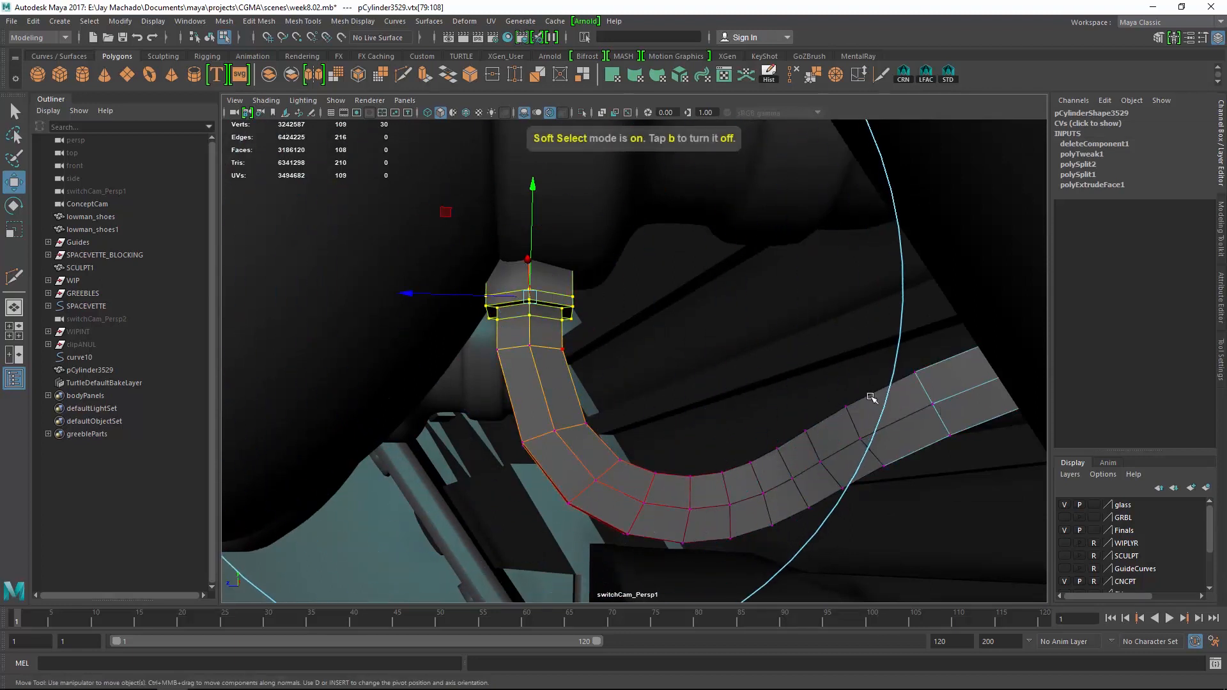
pyautogui.moveTo(454, 297); pyautogui.dragTo(481, 303)
pyautogui.keyDown('alt'); pyautogui.moveTo(668, 412); pyautogui.dragTo(673, 391); pyautogui.keyUp('alt')
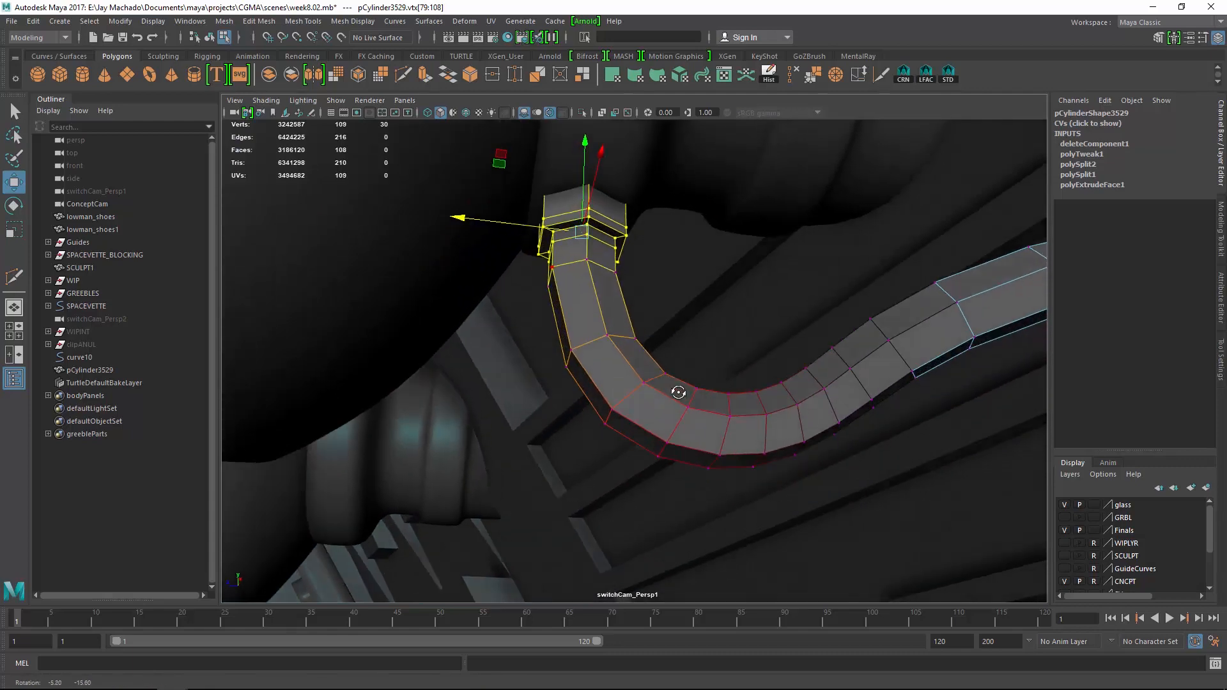
pyautogui.press('F8')
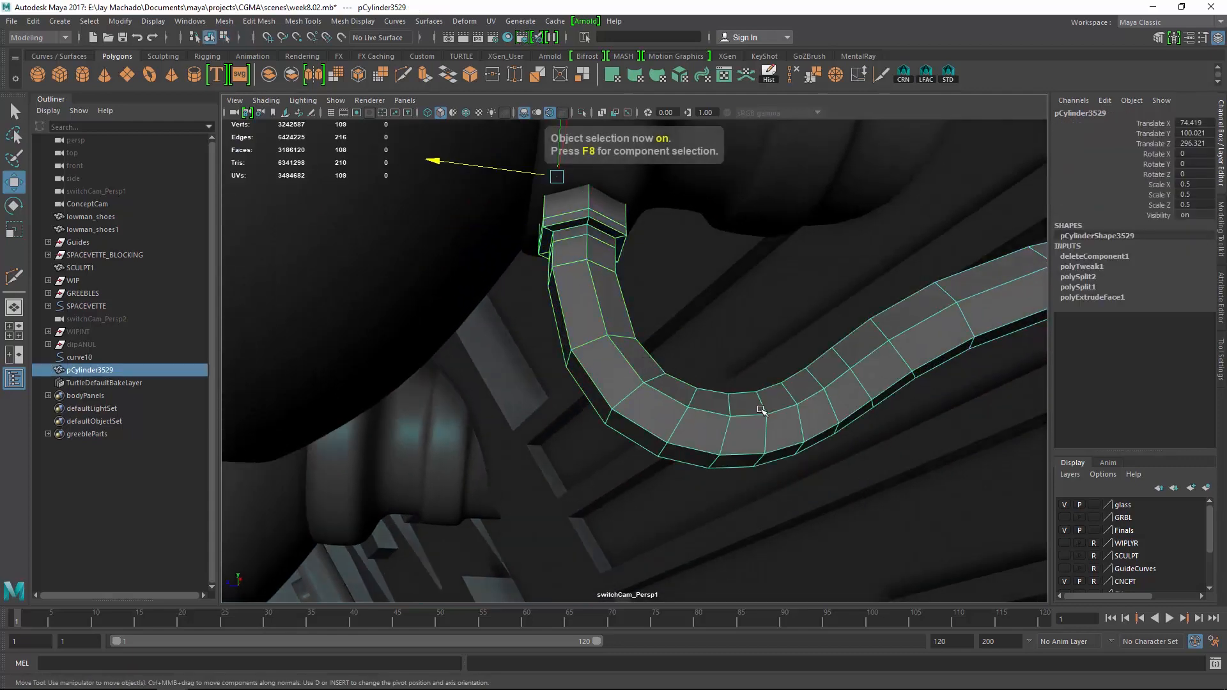
# Insert an edge loop around the cable near its far end with the Multi-Cut tool
pyautogui.keyDown('alt'); pyautogui.moveTo(794, 422); pyautogui.dragTo(617, 326); pyautogui.keyUp('alt')
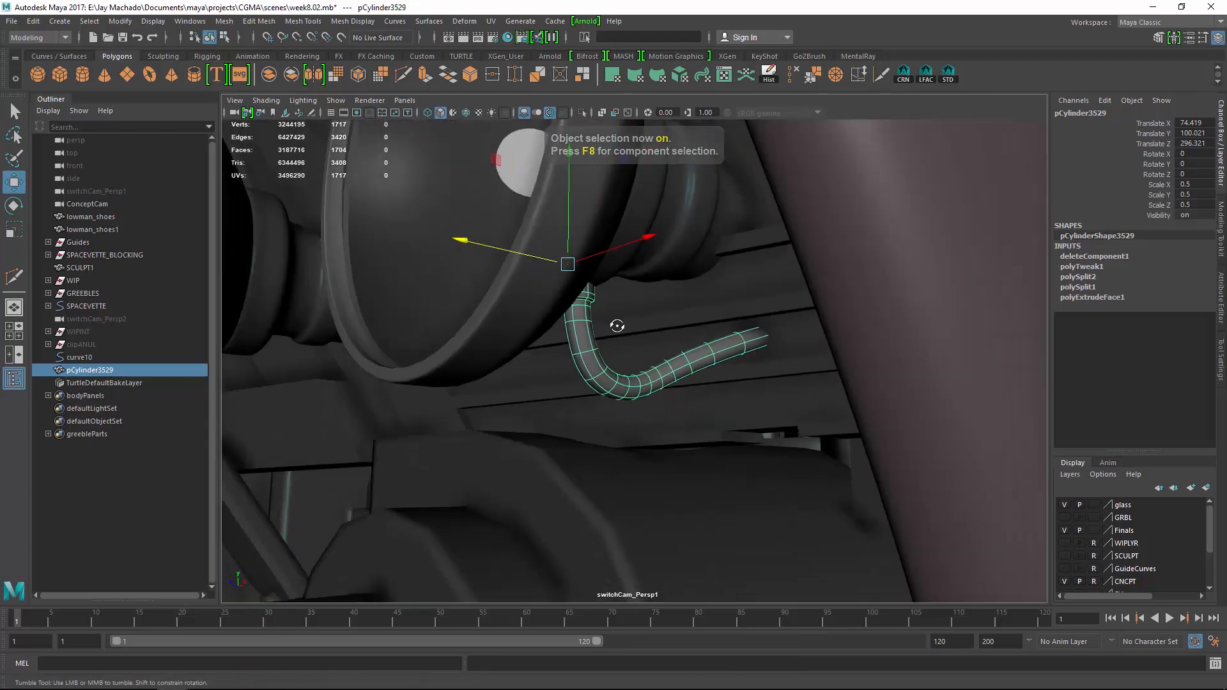
pyautogui.keyDown('alt'); pyautogui.moveTo(617, 326); pyautogui.dragTo(863, 390, button='right'); pyautogui.keyUp('alt')
pyautogui.press('1')
pyautogui.keyDown('alt'); pyautogui.moveTo(859, 345); pyautogui.dragTo(793, 371); pyautogui.keyUp('alt')
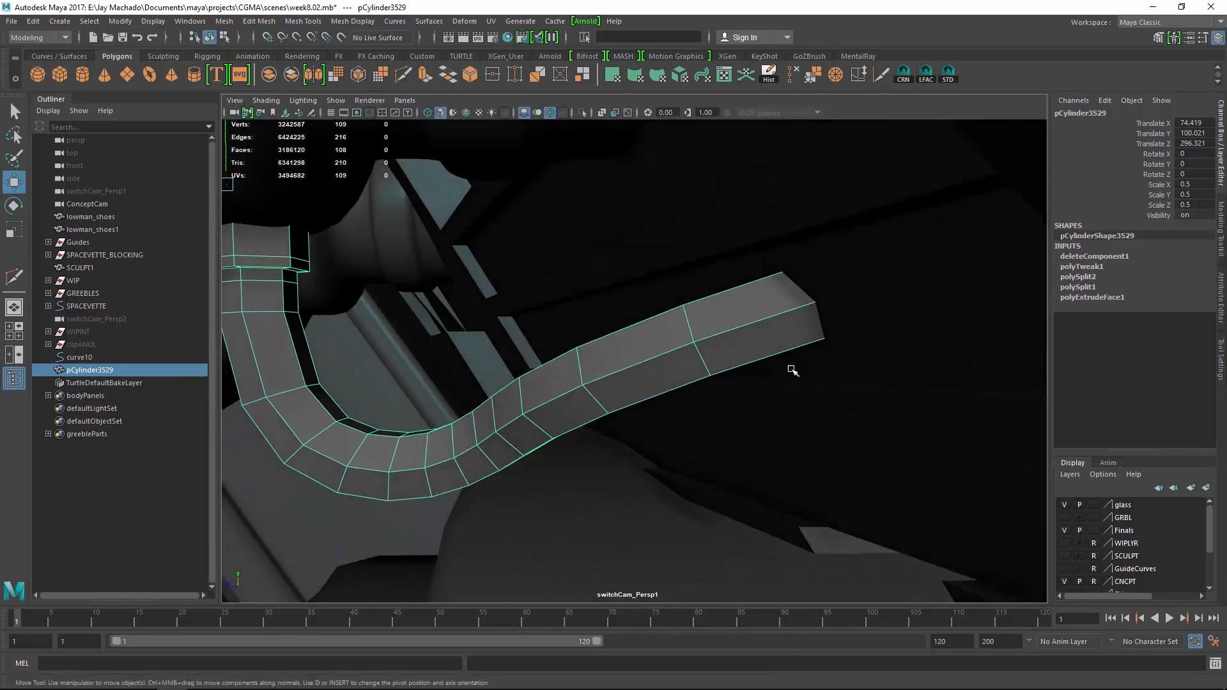
pyautogui.click(408, 74)
pyautogui.click(710, 375)
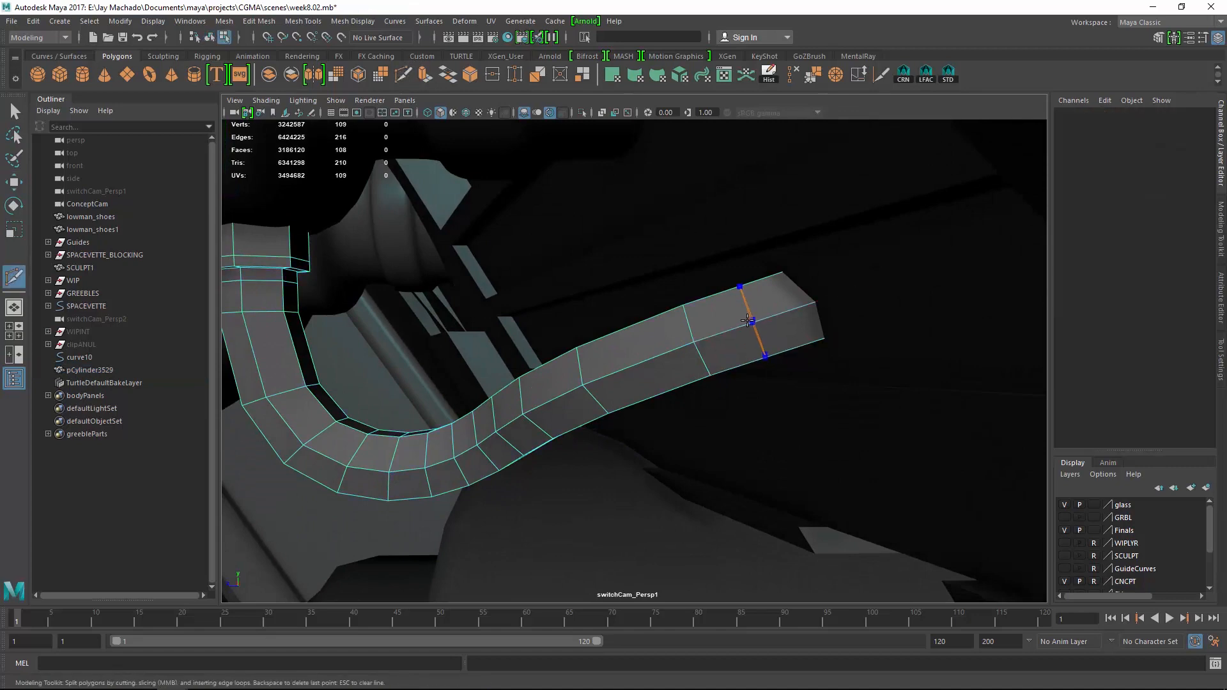
pyautogui.keyDown('alt'); pyautogui.moveTo(771, 328); pyautogui.dragTo(827, 339); pyautogui.keyUp('alt')
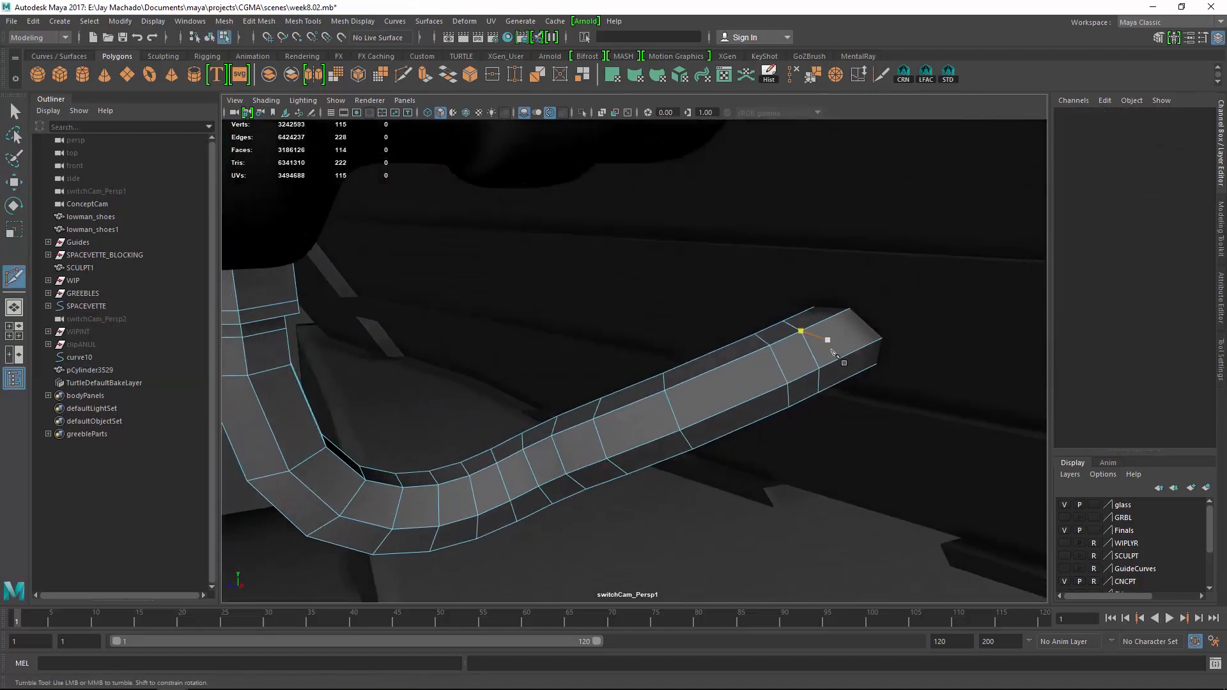
# Turn off soft selection and extrude the last ring of faces at the cable's far end outward by 0.214
pyautogui.press('w')
pyautogui.click(832, 342)
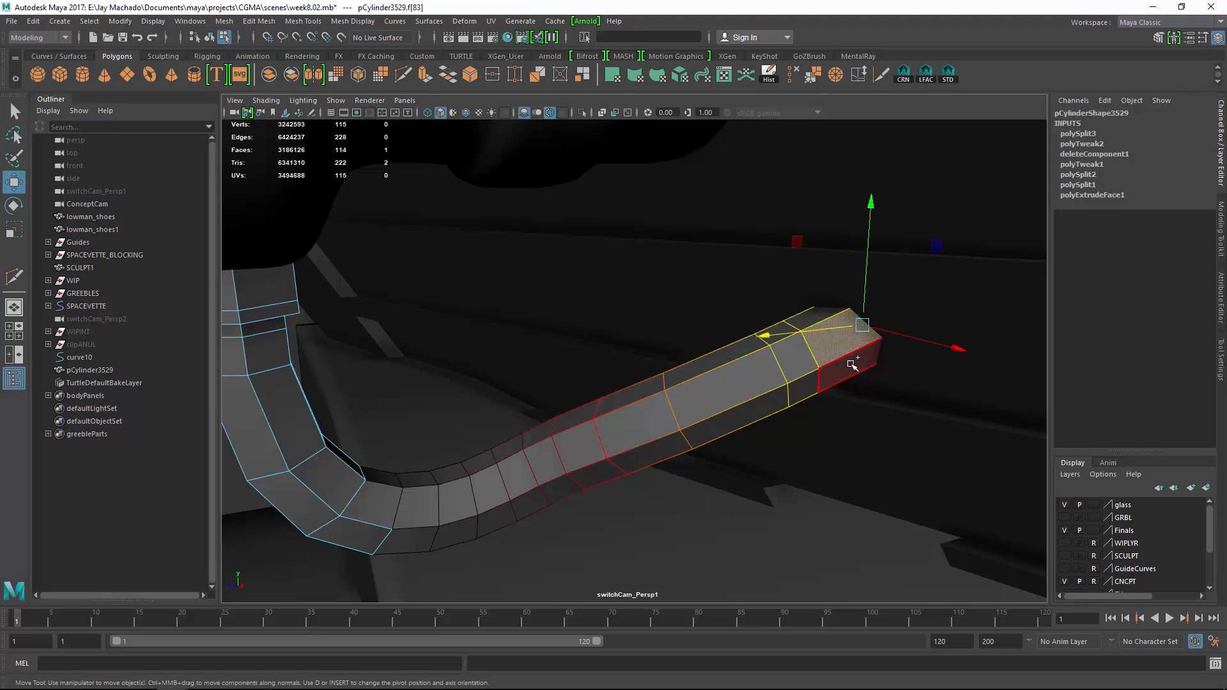
pyautogui.press('b')
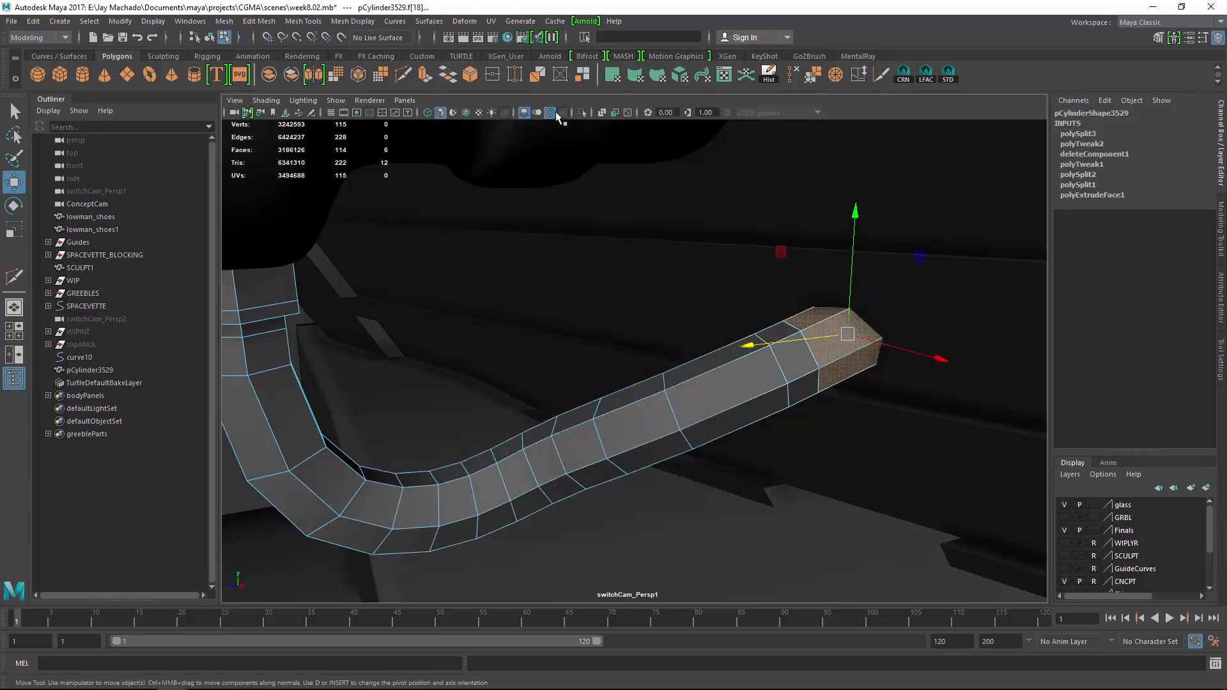
pyautogui.hotkey('ctrl', 'e')
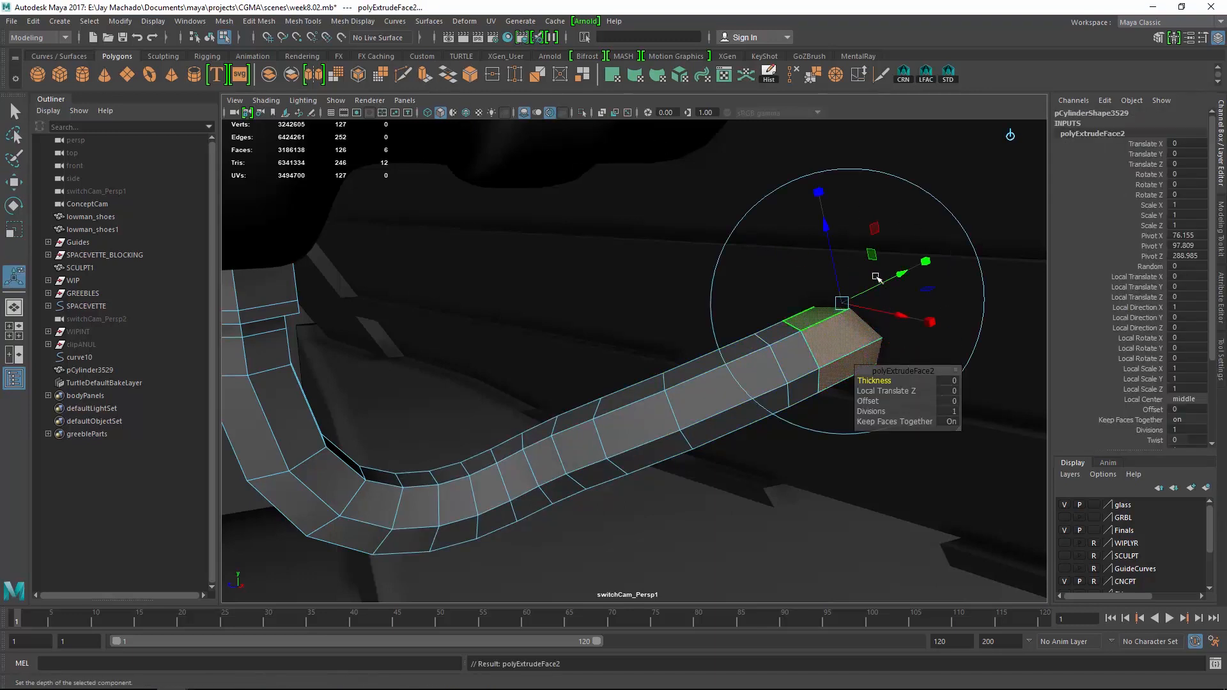
pyautogui.moveTo(835, 251); pyautogui.dragTo(826, 237)
pyautogui.keyDown('alt'); pyautogui.moveTo(806, 308); pyautogui.dragTo(825, 312); pyautogui.keyUp('alt')
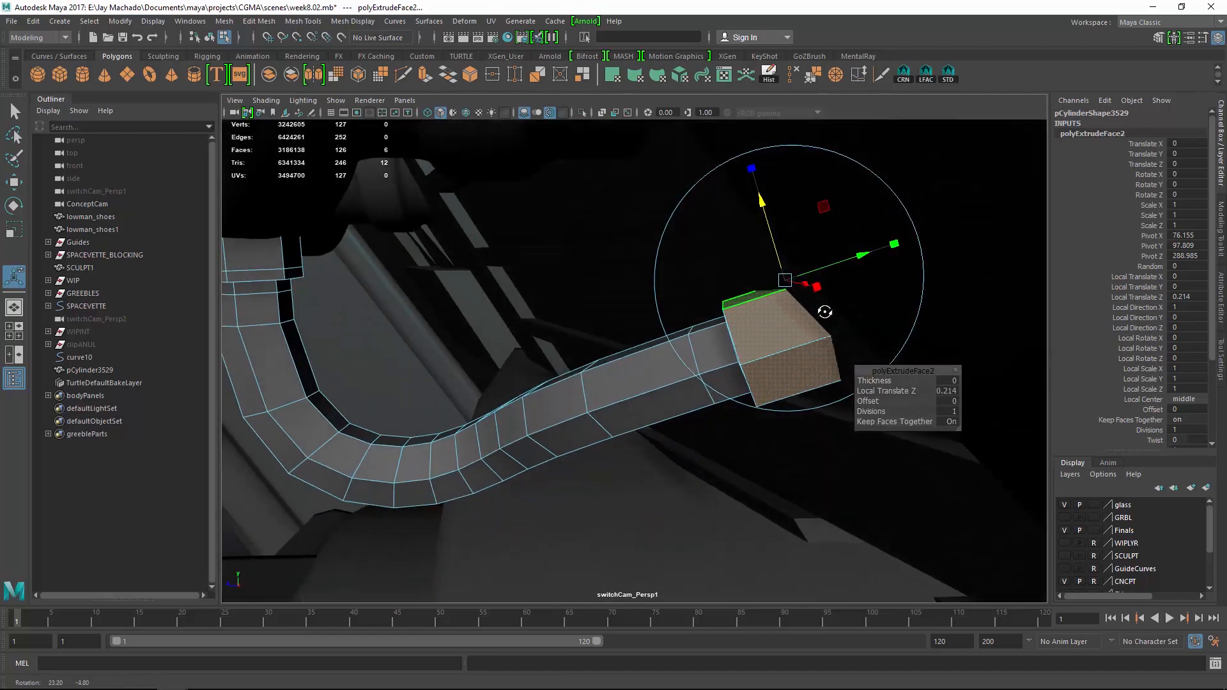
# Select the cap faces at the cable's far end in wireframe, delete them and return to shaded display
pyautogui.press('4')
pyautogui.keyDown('alt'); pyautogui.moveTo(895, 362); pyautogui.dragTo(886, 359); pyautogui.keyUp('alt')
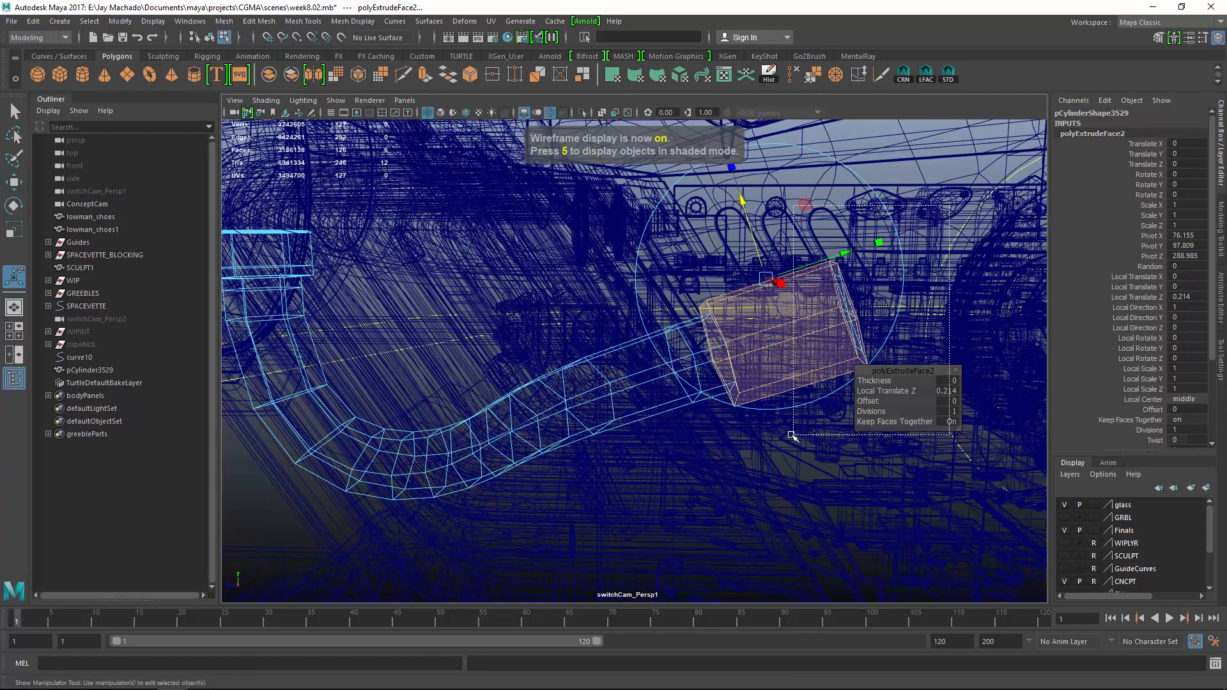
pyautogui.hotkey('shift', '.')
pyautogui.hotkey('shift', '.')
pyautogui.keyDown('ctrl'); pyautogui.moveTo(652, 502); pyautogui.dragTo(773, 208); pyautogui.keyUp('ctrl')
pyautogui.keyDown('alt'); pyautogui.moveTo(790, 279); pyautogui.dragTo(852, 313); pyautogui.keyUp('alt')
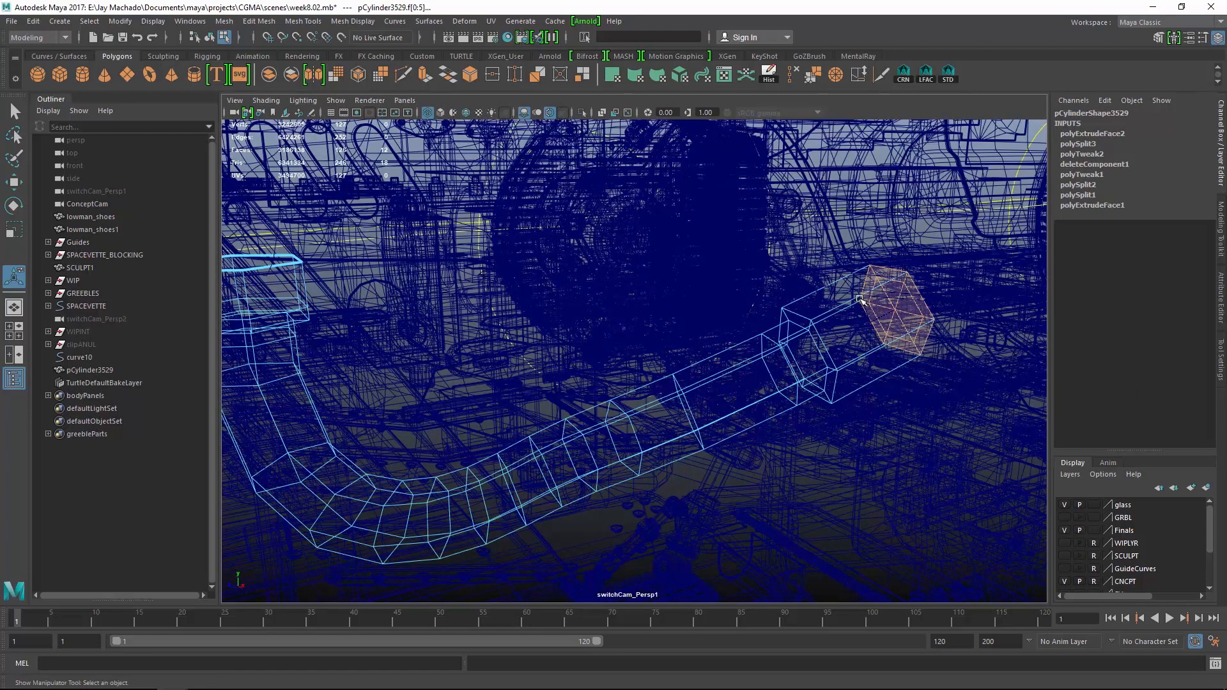
pyautogui.press('Delete')
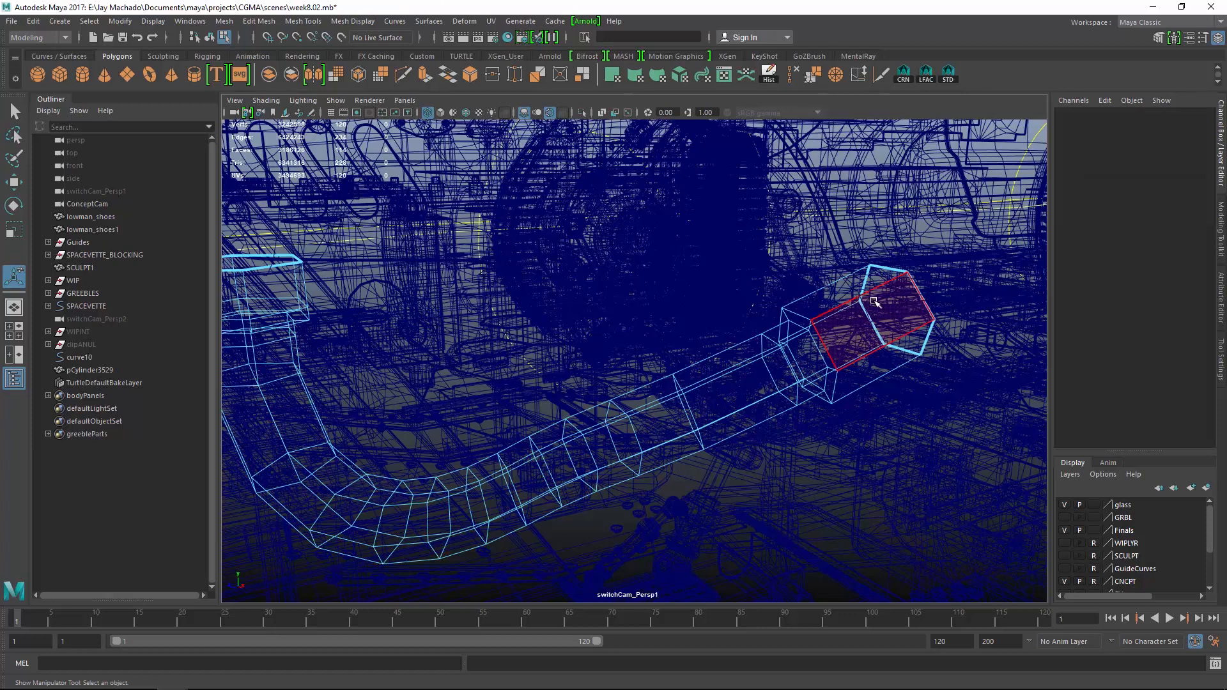
pyautogui.press('5')
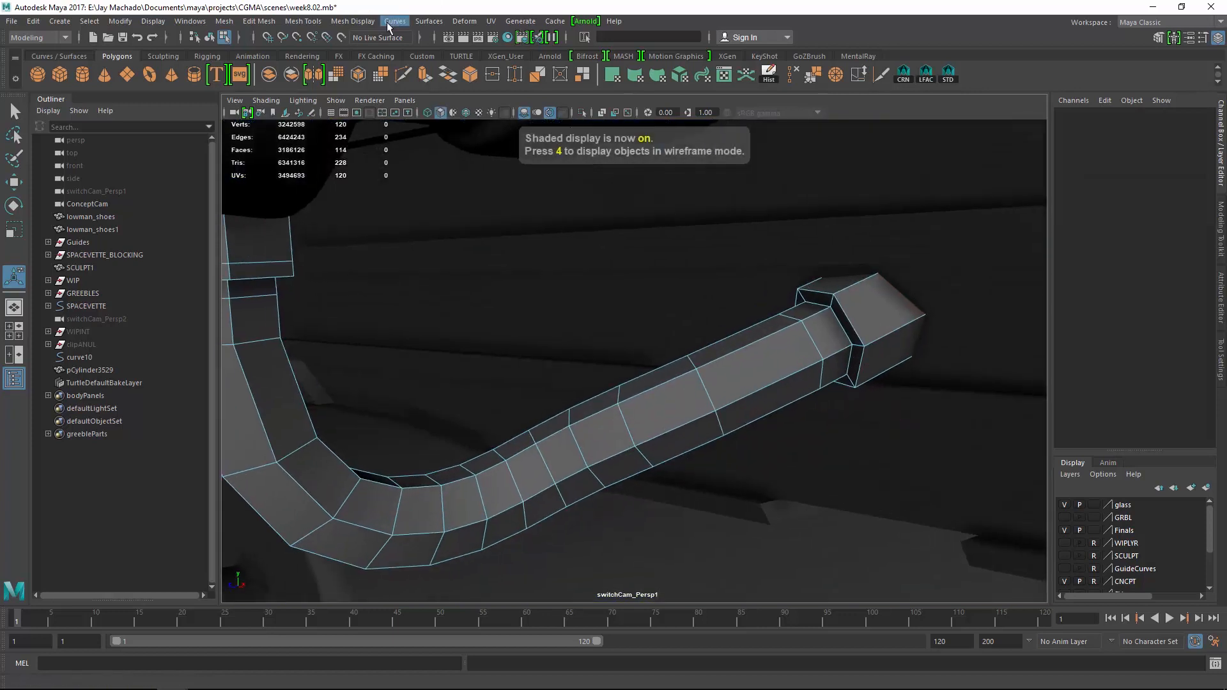
# Insert edge loops on the far collar near its rim and on the cable beside it with Multi-Cut
pyautogui.click(404, 76)
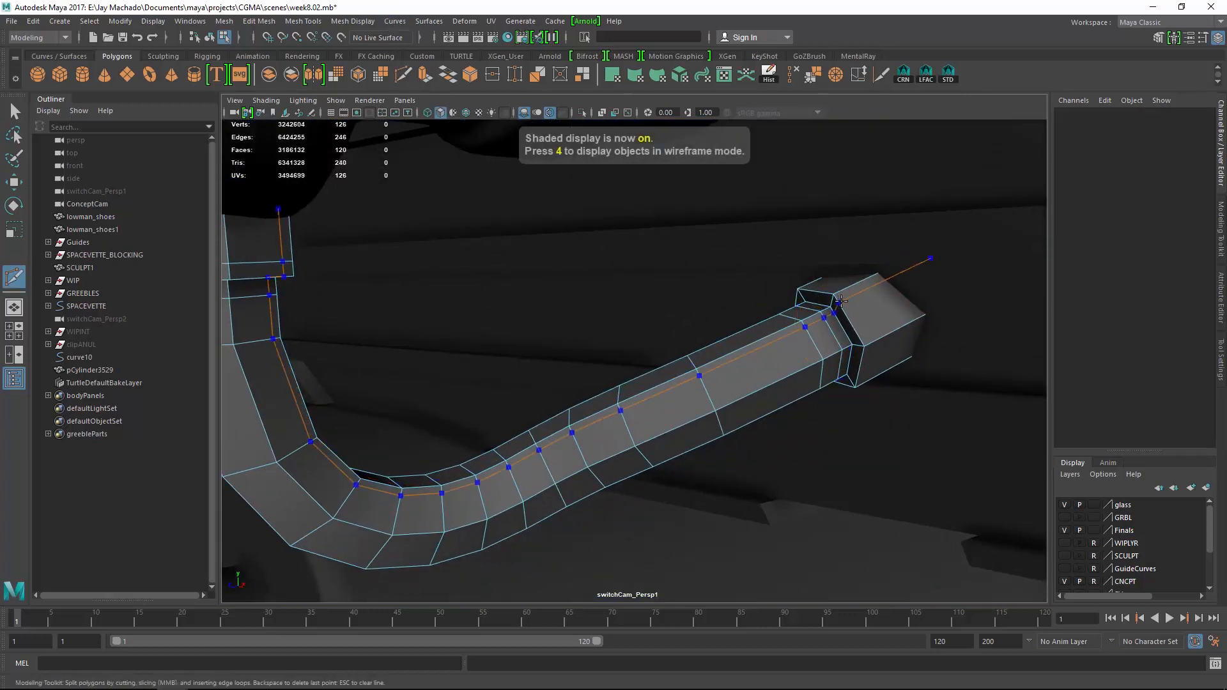
pyautogui.keyDown('ctrl'); pyautogui.click(847, 289); pyautogui.keyUp('ctrl')
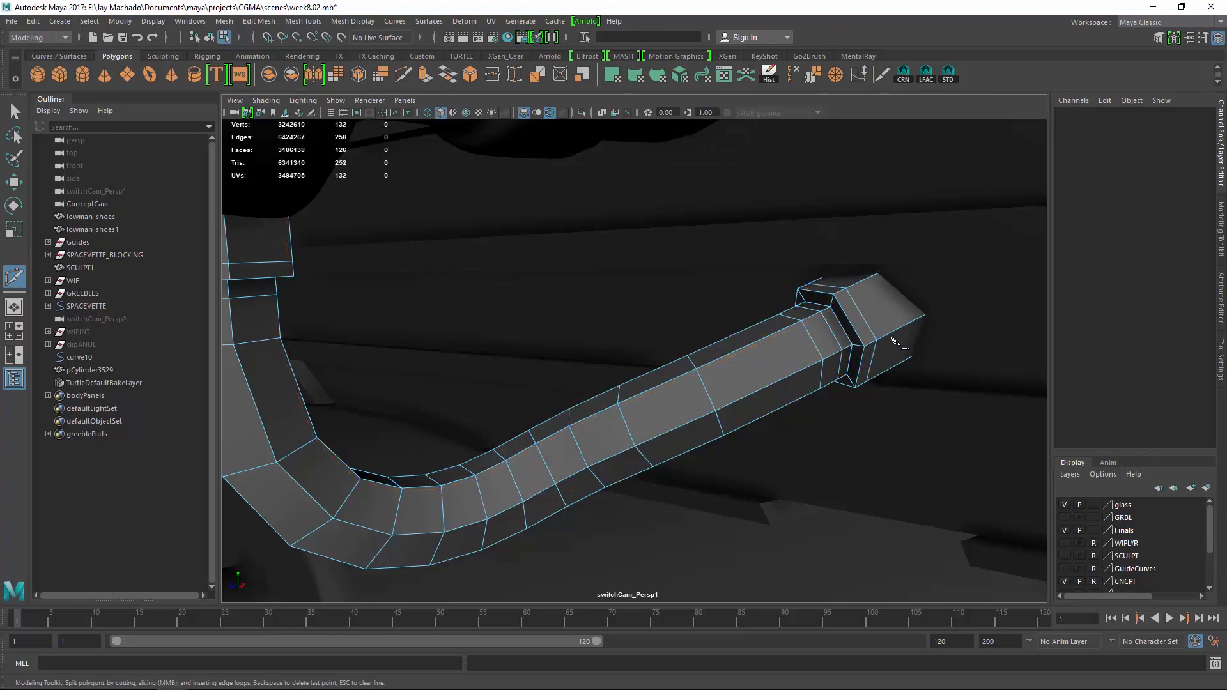
pyautogui.press('w')
# Collapse four edge rings along the cable's bend and straight stretch to reduce its number of segments
pyautogui.keyDown('alt'); pyautogui.moveTo(635, 391); pyautogui.dragTo(388, 432); pyautogui.keyUp('alt')
pyautogui.moveTo(431, 466); pyautogui.dragTo(439, 271, button='right')
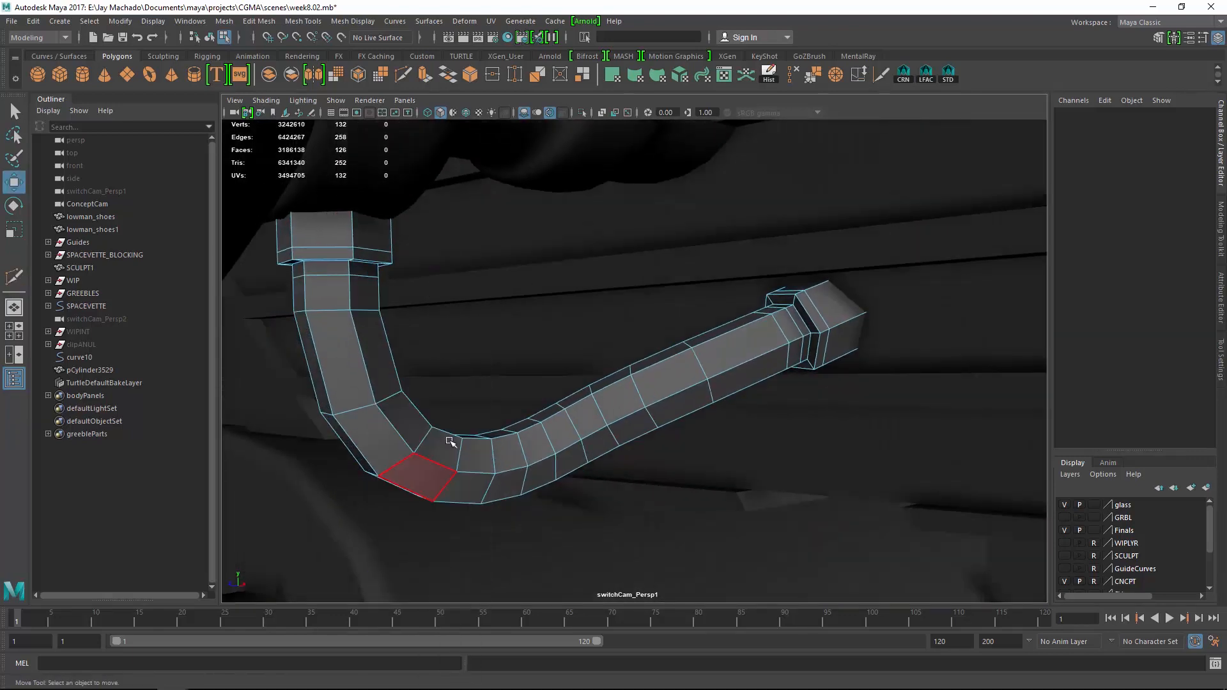
pyautogui.click(444, 465)
pyautogui.moveTo(490, 446)
pyautogui.keyDown('ctrl'); pyautogui.mouseDown(button='right')
pyautogui.moveTo(415, 465)
pyautogui.moveTo(464, 476)
pyautogui.moveTo(476, 465)
pyautogui.mouseUp(button='right'); pyautogui.keyUp('ctrl')
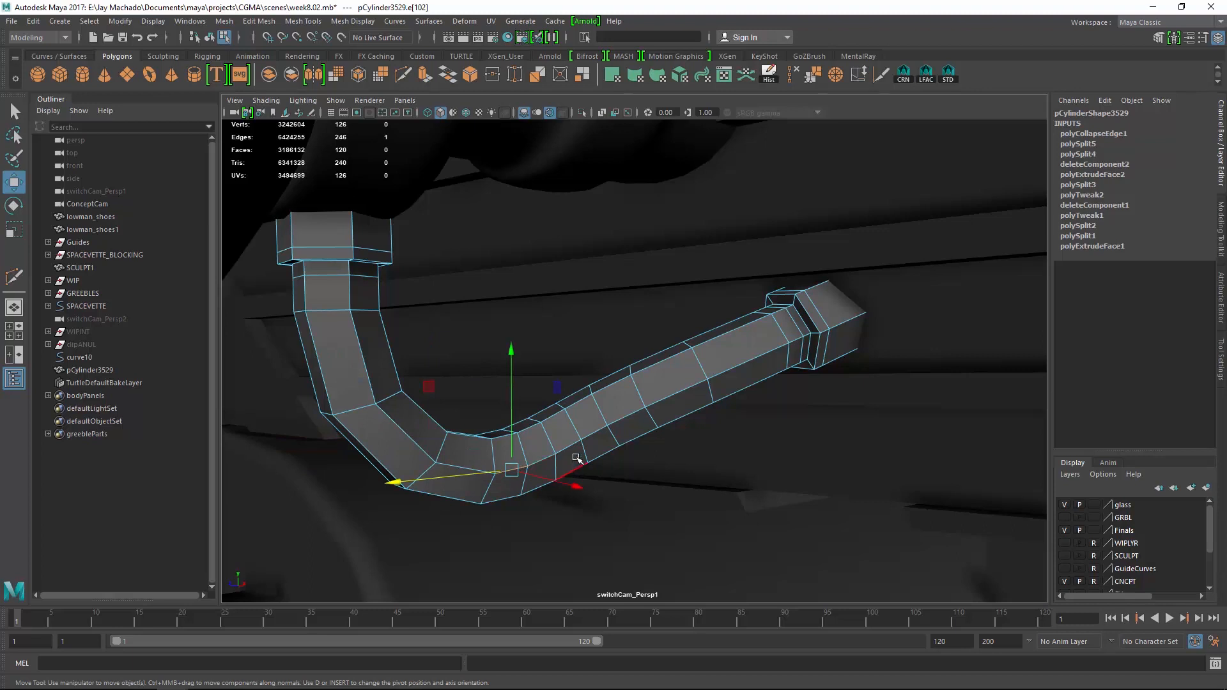
pyautogui.press('g')
pyautogui.click(639, 438)
pyautogui.press('g')
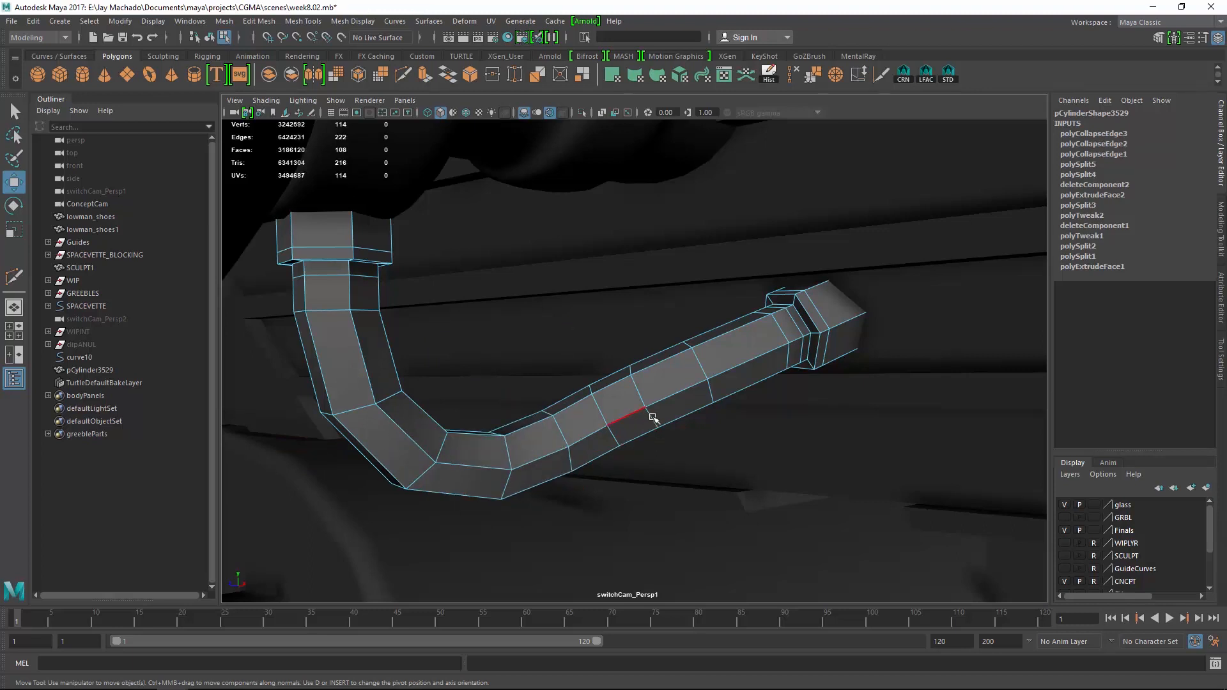
pyautogui.click(652, 417)
pyautogui.press('g')
# Delete the surplus edge loop around the cable just before the far collar
pyautogui.keyDown('alt'); pyautogui.moveTo(786, 424); pyautogui.dragTo(796, 345); pyautogui.keyUp('alt')
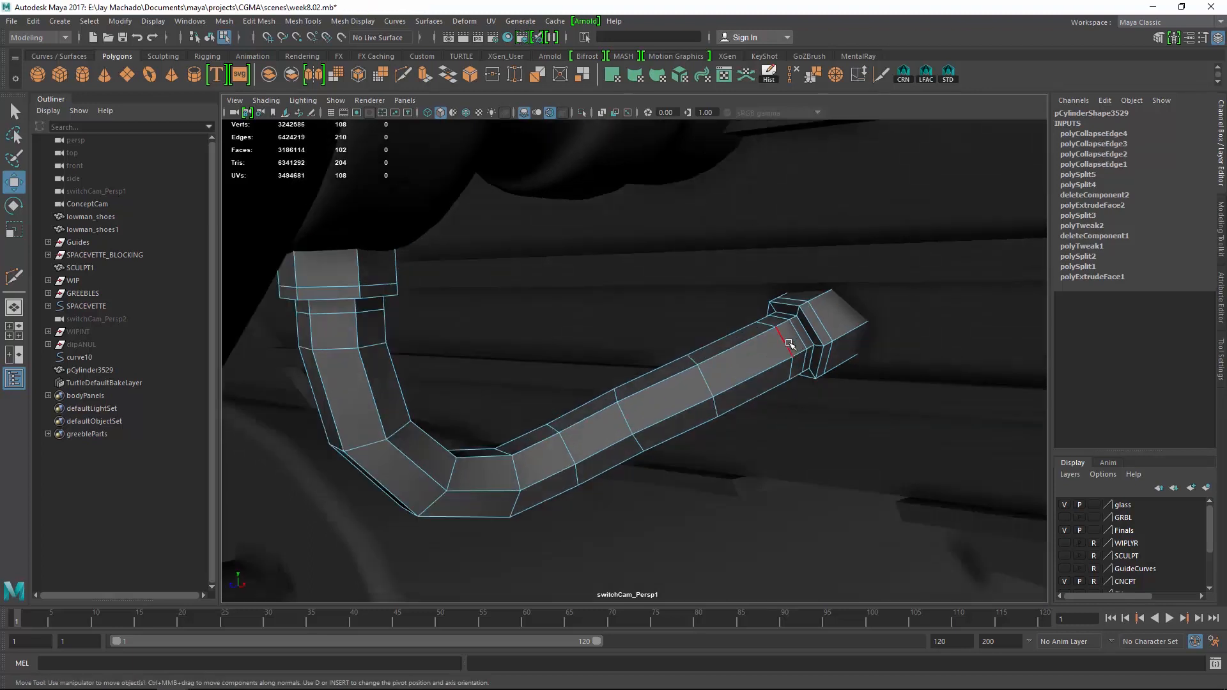
pyautogui.doubleClick(790, 343)
pyautogui.click(793, 76)
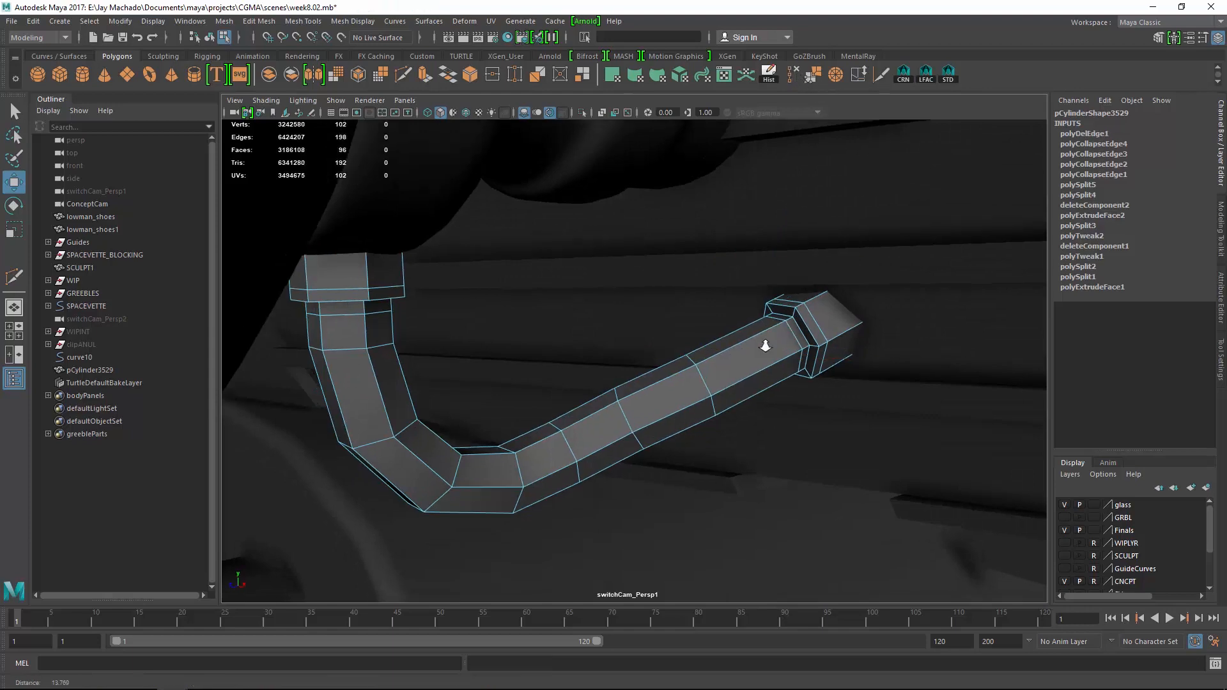
# Return the headlight cable to object selection, turn on its smooth mesh preview and deselect it
pyautogui.keyDown('alt'); pyautogui.moveTo(838, 346); pyautogui.dragTo(693, 307); pyautogui.keyUp('alt')
pyautogui.press('F8')
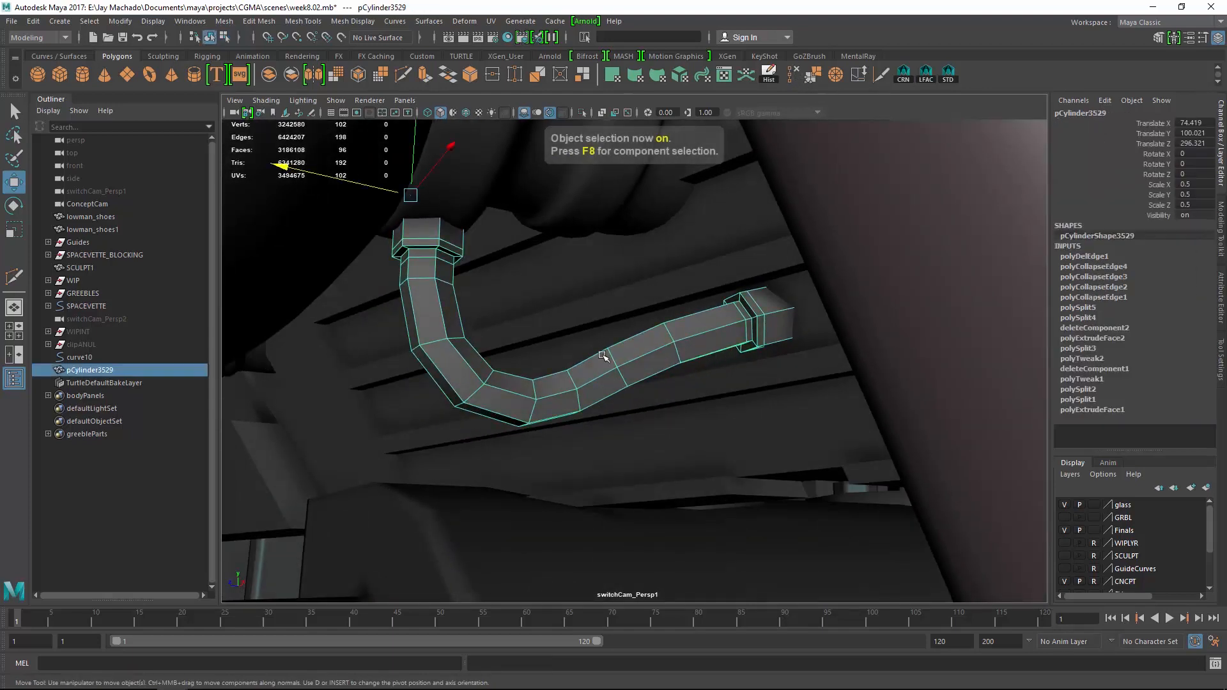
pyautogui.keyDown('alt'); pyautogui.moveTo(581, 348); pyautogui.dragTo(631, 296); pyautogui.keyUp('alt')
pyautogui.moveTo(631, 296); pyautogui.dragTo(485, 419, button='right')
pyautogui.press('3')
pyautogui.keyDown('alt'); pyautogui.moveTo(512, 425); pyautogui.dragTo(353, 225); pyautogui.keyUp('alt')
pyautogui.click(263, 172)
# Examine the smoothed cable beneath the headlight and its fit against the surrounding parts from several angles
pyautogui.keyDown('alt'); pyautogui.moveTo(263, 172); pyautogui.dragTo(345, 246); pyautogui.keyUp('alt')
pyautogui.keyDown('alt'); pyautogui.moveTo(345, 246); pyautogui.dragTo(301, 224, button='right'); pyautogui.keyUp('alt')
pyautogui.keyDown('alt'); pyautogui.moveTo(505, 297); pyautogui.dragTo(559, 326); pyautogui.keyUp('alt')
pyautogui.keyDown('alt'); pyautogui.moveTo(559, 326); pyautogui.dragTo(605, 358, button='right'); pyautogui.keyUp('alt')
pyautogui.keyDown('alt'); pyautogui.moveTo(605, 358); pyautogui.dragTo(638, 331); pyautogui.keyUp('alt')
pyautogui.keyDown('alt'); pyautogui.moveTo(638, 332); pyautogui.dragTo(716, 343, button='right'); pyautogui.keyUp('alt')
pyautogui.keyDown('alt'); pyautogui.moveTo(715, 343); pyautogui.dragTo(734, 342); pyautogui.keyUp('alt')
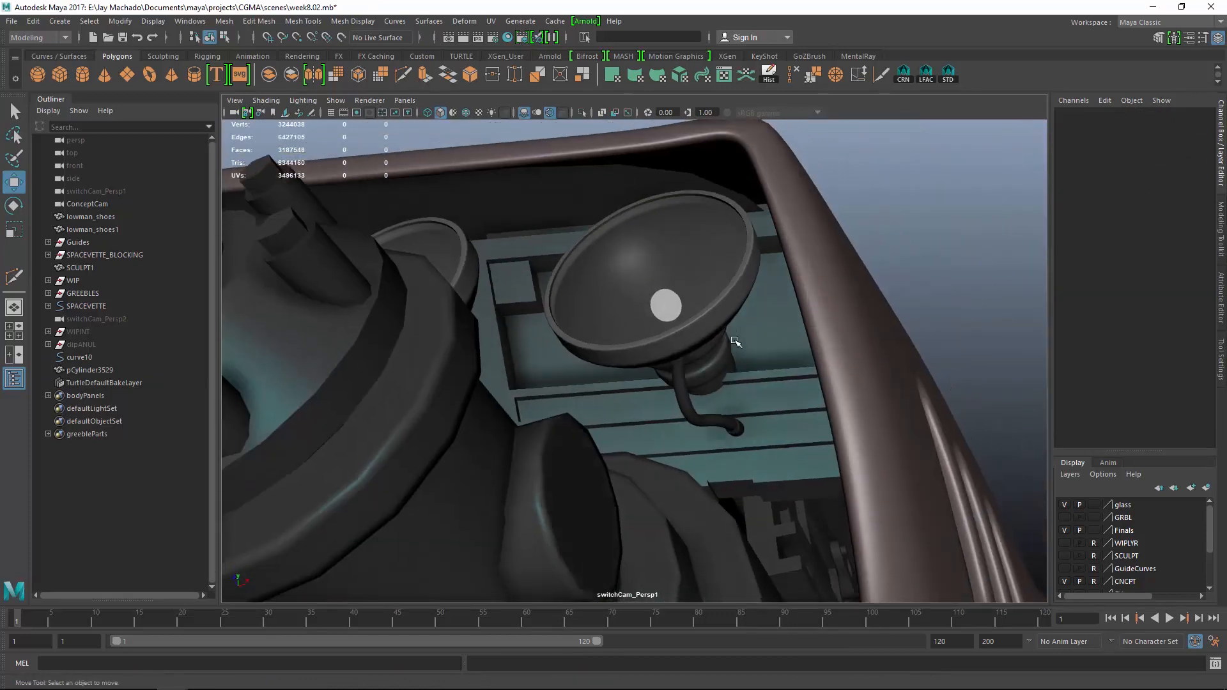
pyautogui.keyDown('alt'); pyautogui.moveTo(734, 342); pyautogui.dragTo(679, 353, button='right'); pyautogui.keyUp('alt')
pyautogui.keyDown('alt'); pyautogui.moveTo(679, 354); pyautogui.dragTo(575, 356); pyautogui.keyUp('alt')
# Duplicate the headlight cable and move the copy sideways beneath the neighbouring headlight to Translate X 57.028, using wireframe display
pyautogui.click(692, 434)
pyautogui.keyDown('alt'); pyautogui.moveTo(575, 356); pyautogui.dragTo(708, 438, button='right'); pyautogui.keyUp('alt')
pyautogui.keyDown('alt'); pyautogui.moveTo(681, 371); pyautogui.dragTo(612, 349); pyautogui.keyUp('alt')
pyautogui.hotkey('ctrl', 'd')
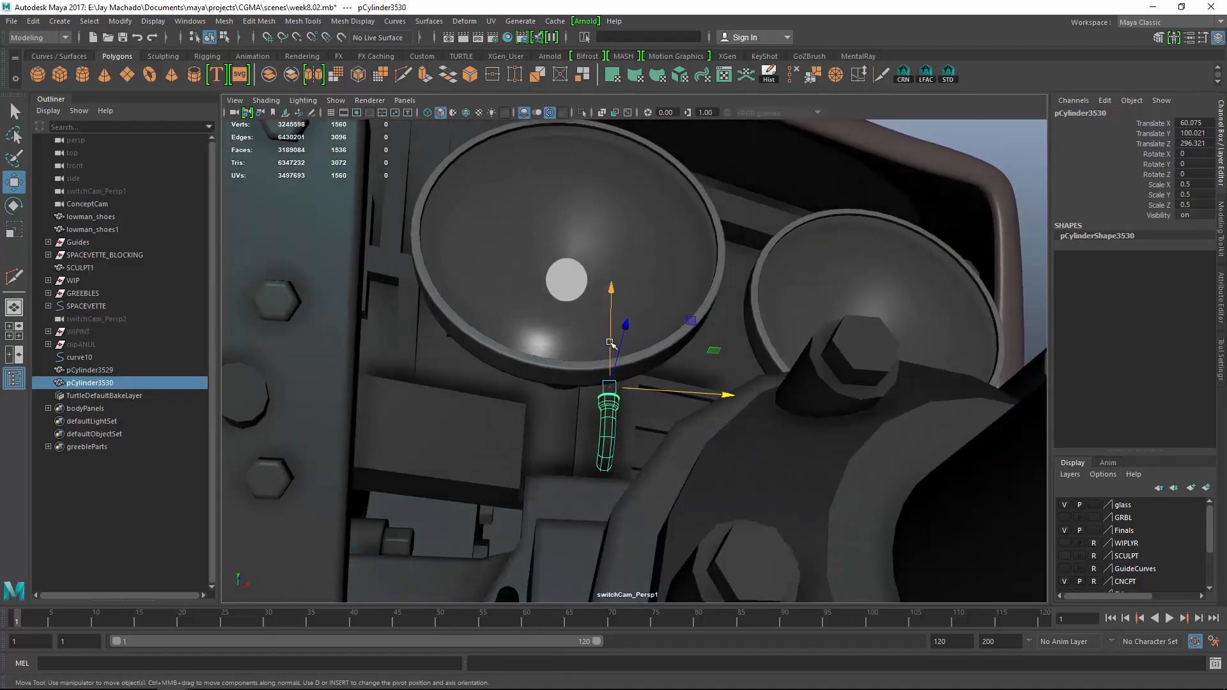
pyautogui.press('4')
pyautogui.keyDown('alt'); pyautogui.moveTo(579, 291); pyautogui.dragTo(582, 312); pyautogui.keyUp('alt')
pyautogui.keyDown('alt'); pyautogui.moveTo(560, 263); pyautogui.dragTo(568, 221); pyautogui.keyUp('alt')
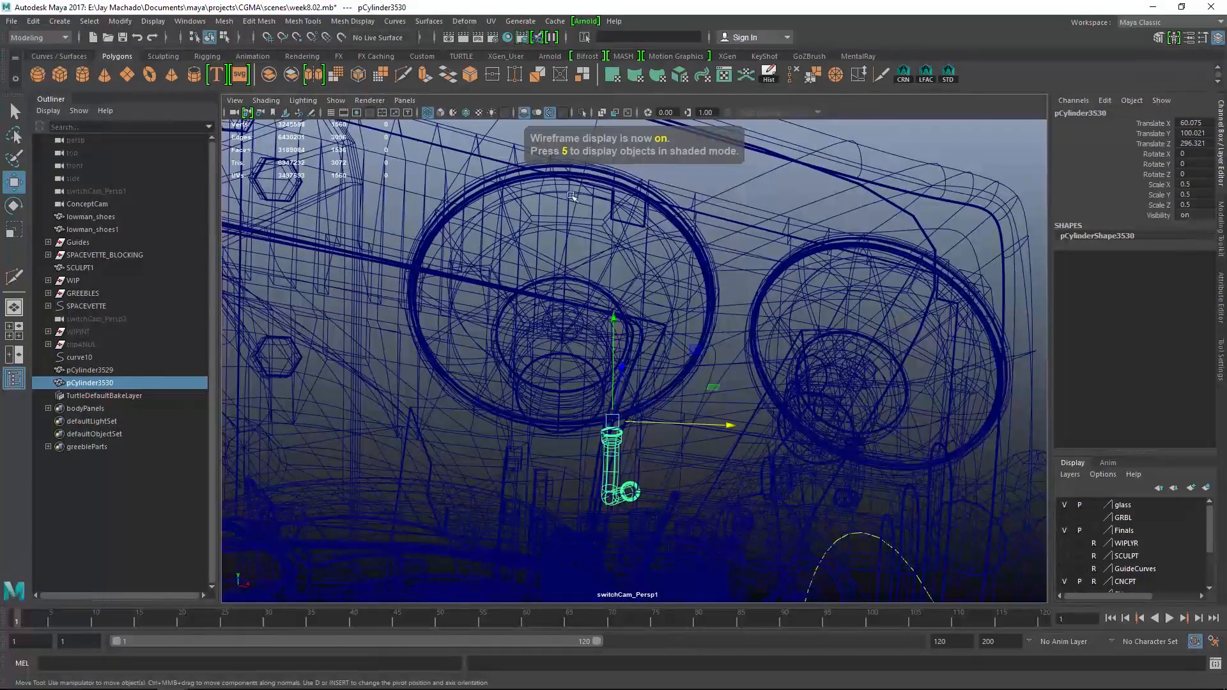
pyautogui.moveTo(569, 224); pyautogui.dragTo(562, 231, button='middle')
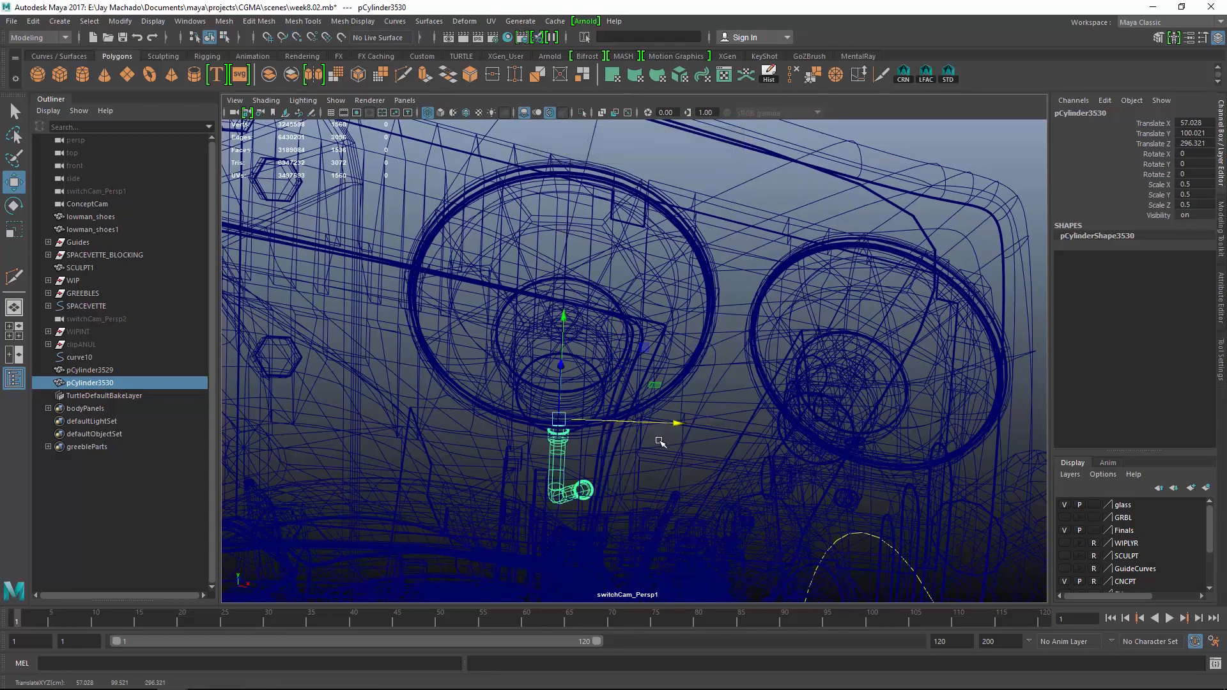
# In shaded display, fit the copied cable against the headlight housing at Translate Y 99.545 and Translate Z 301.73
pyautogui.press('5')
pyautogui.keyDown('alt'); pyautogui.moveTo(658, 439); pyautogui.dragTo(694, 345, button='middle'); pyautogui.keyUp('alt')
pyautogui.keyDown('alt'); pyautogui.moveTo(693, 345); pyautogui.dragTo(813, 432, button='right'); pyautogui.keyUp('alt')
pyautogui.keyDown('alt'); pyautogui.moveTo(813, 433); pyautogui.dragTo(622, 383); pyautogui.keyUp('alt')
pyautogui.keyDown('alt'); pyautogui.moveTo(621, 384); pyautogui.dragTo(650, 402, button='right'); pyautogui.keyUp('alt')
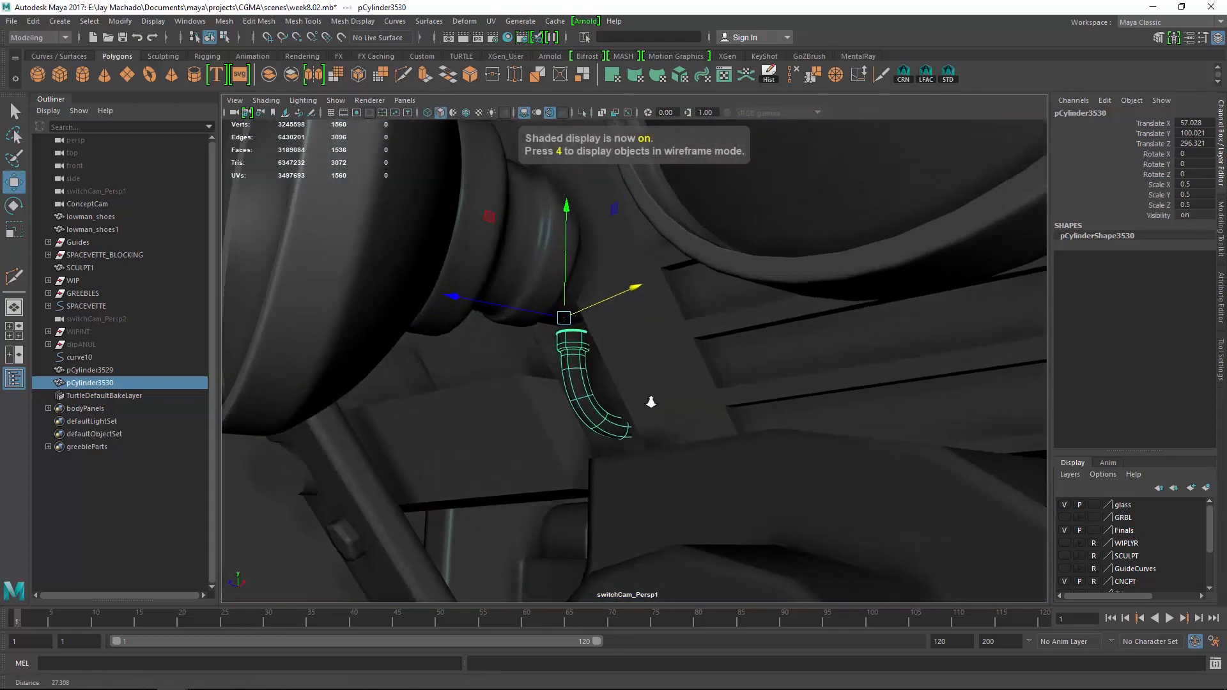
pyautogui.keyDown('alt'); pyautogui.moveTo(650, 402); pyautogui.dragTo(512, 336); pyautogui.keyUp('alt')
pyautogui.keyDown('alt'); pyautogui.moveTo(512, 336); pyautogui.dragTo(619, 318, button='middle'); pyautogui.keyUp('alt')
pyautogui.keyDown('alt'); pyautogui.moveTo(619, 318); pyautogui.dragTo(729, 386, button='right'); pyautogui.keyUp('alt')
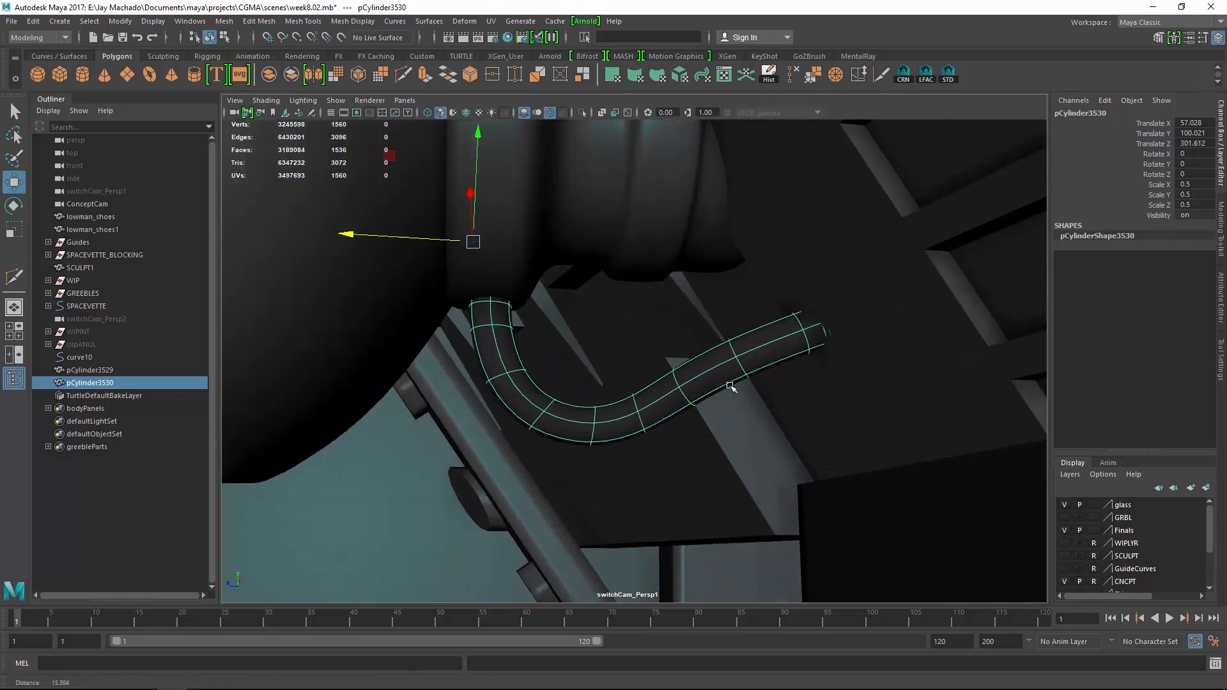
pyautogui.keyDown('alt'); pyautogui.moveTo(539, 309); pyautogui.dragTo(553, 346, button='middle'); pyautogui.keyUp('alt')
pyautogui.moveTo(399, 194); pyautogui.dragTo(392, 215)
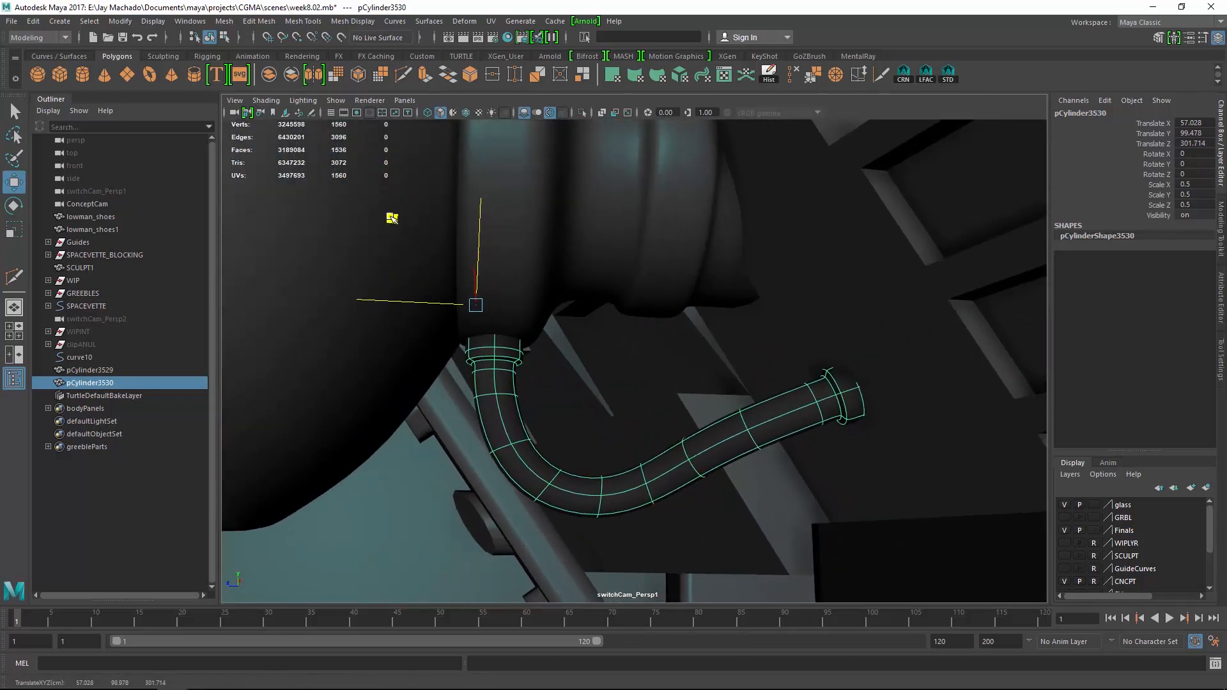
pyautogui.keyDown('alt'); pyautogui.moveTo(566, 236); pyautogui.dragTo(670, 418); pyautogui.keyUp('alt')
# Soft-select the vertices at the copied cable's far end, adjust the falloff radius, and return to object selection with nothing selected
pyautogui.press('F10')
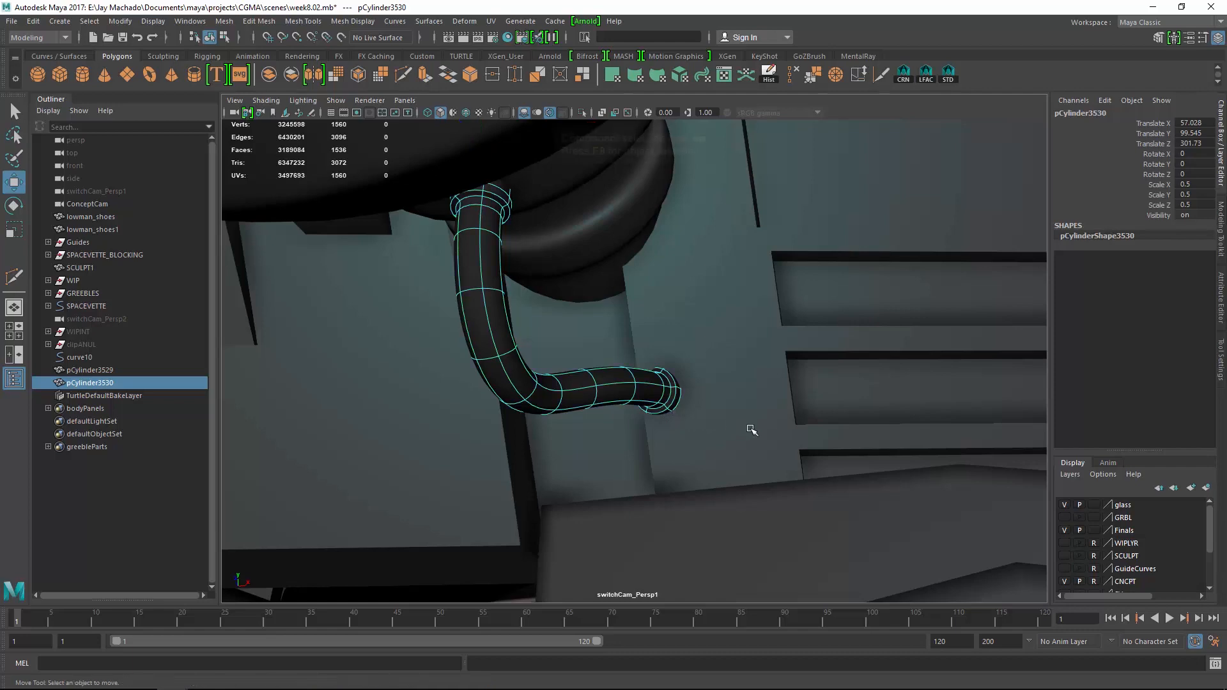
pyautogui.keyDown('alt'); pyautogui.moveTo(751, 430); pyautogui.dragTo(657, 415); pyautogui.keyUp('alt')
pyautogui.moveTo(687, 296); pyautogui.dragTo(625, 292, button='right')
pyautogui.moveTo(1002, 475); pyautogui.dragTo(1000, 474)
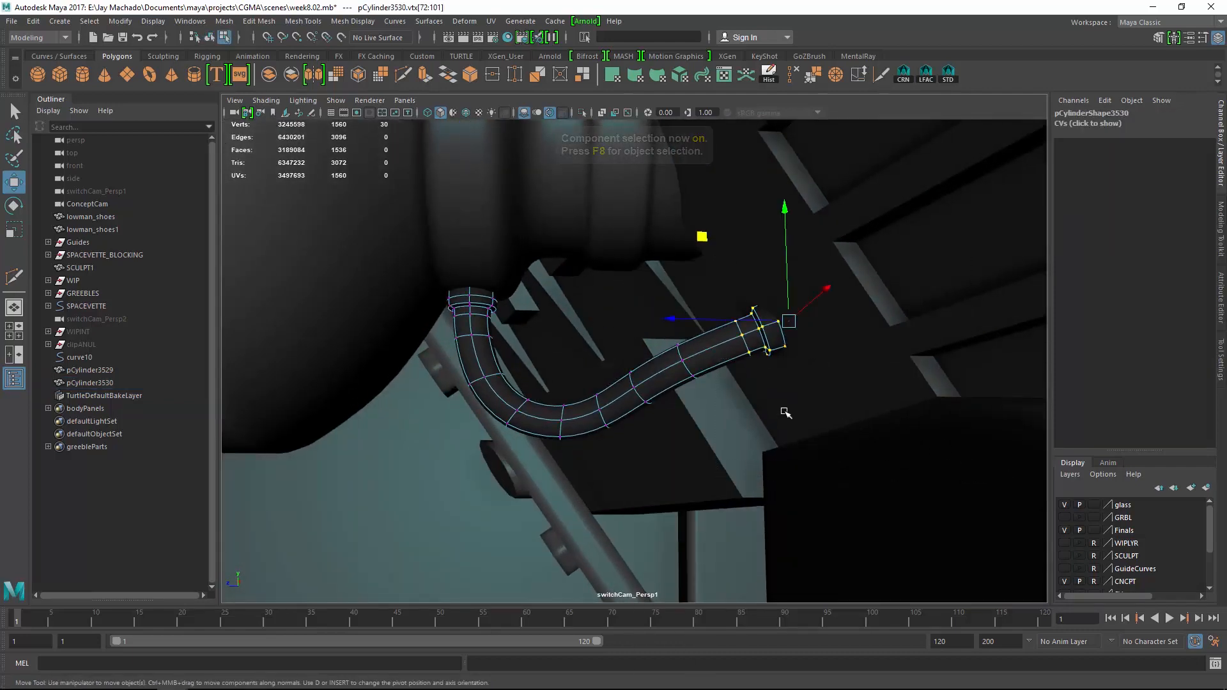
pyautogui.press('b')
pyautogui.moveTo(837, 403); pyautogui.dragTo(991, 405)
pyautogui.keyDown('alt'); pyautogui.moveTo(614, 341); pyautogui.dragTo(608, 370); pyautogui.keyUp('alt')
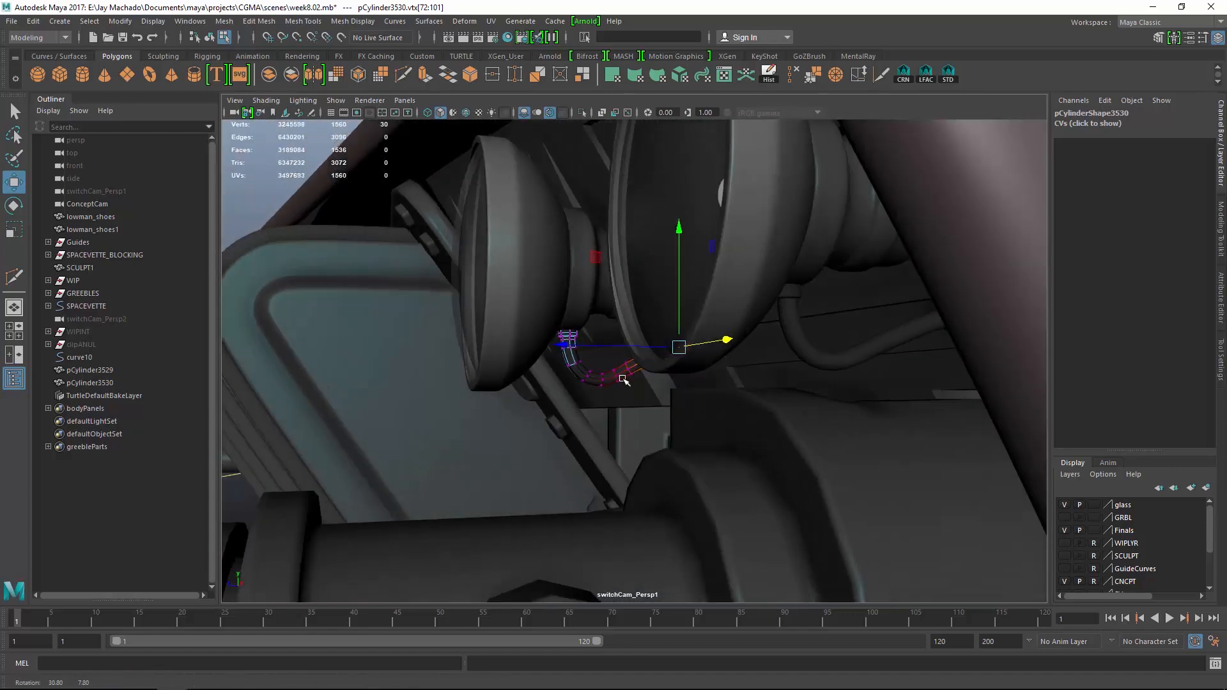
pyautogui.press('F8')
pyautogui.click(413, 287)
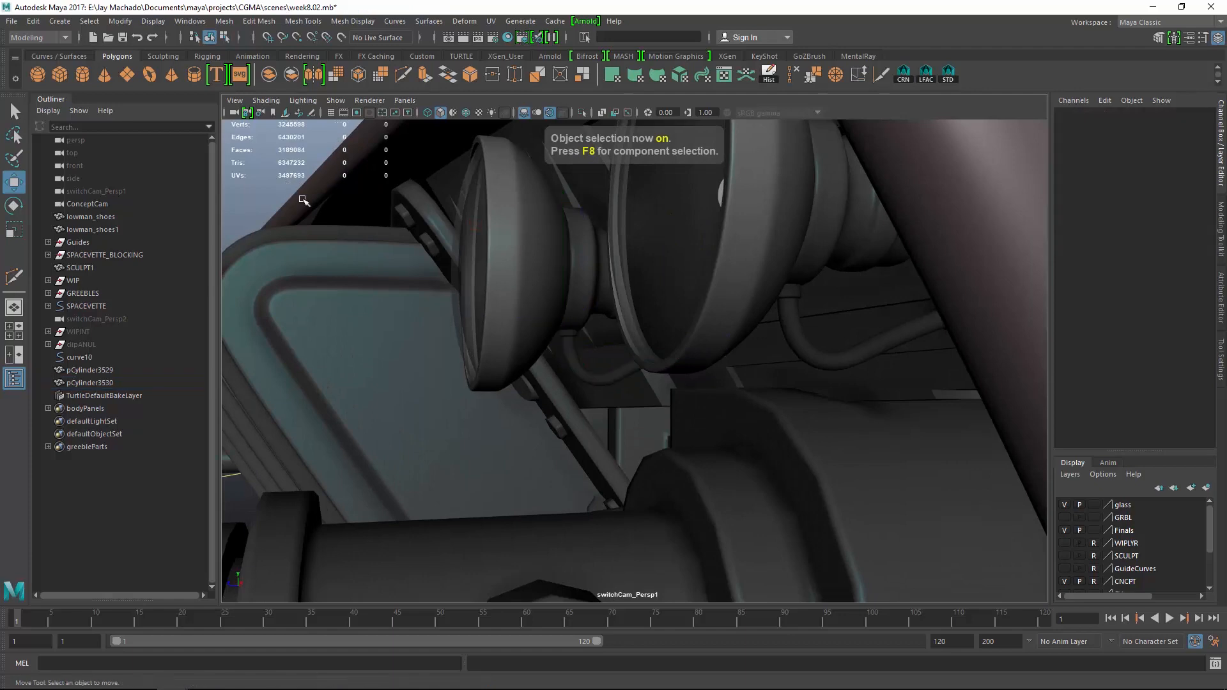
# Examine the vehicle's front, underside and rear for places where further cables can run
pyautogui.keyDown('alt'); pyautogui.moveTo(413, 287); pyautogui.dragTo(622, 357); pyautogui.keyUp('alt')
pyautogui.keyDown('alt'); pyautogui.moveTo(622, 357); pyautogui.dragTo(834, 403, button='right'); pyautogui.keyUp('alt')
pyautogui.keyDown('alt'); pyautogui.moveTo(834, 402); pyautogui.dragTo(630, 380); pyautogui.keyUp('alt')
pyautogui.keyDown('alt'); pyautogui.moveTo(777, 421); pyautogui.dragTo(732, 407); pyautogui.keyUp('alt')
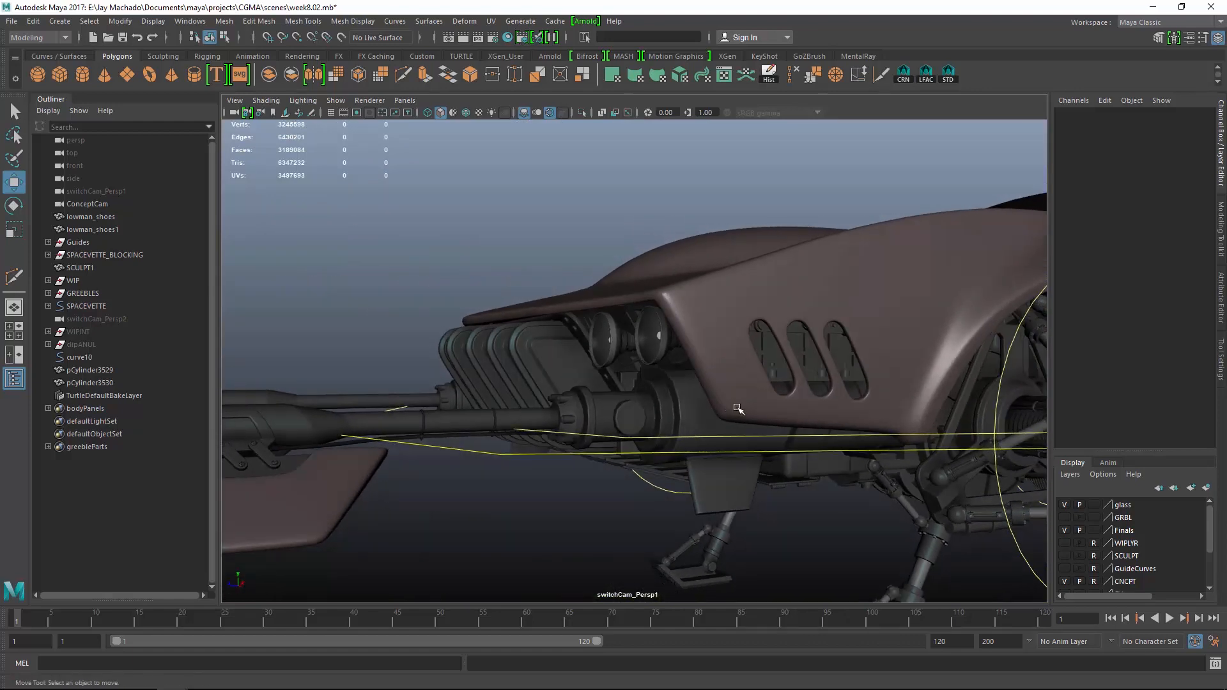
pyautogui.keyDown('alt'); pyautogui.moveTo(746, 407); pyautogui.dragTo(710, 446, button='right'); pyautogui.keyUp('alt')
pyautogui.keyDown('alt'); pyautogui.moveTo(711, 445); pyautogui.dragTo(568, 257); pyautogui.keyUp('alt')
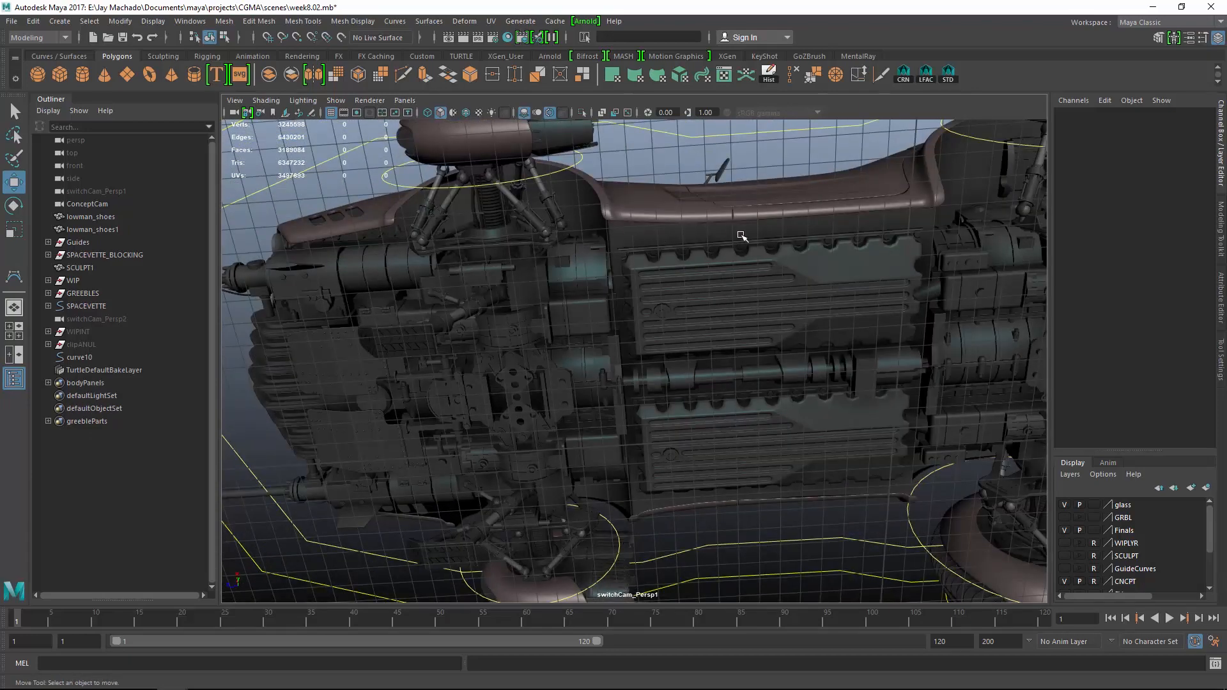
pyautogui.keyDown('alt'); pyautogui.moveTo(946, 225); pyautogui.dragTo(391, 301); pyautogui.keyUp('alt')
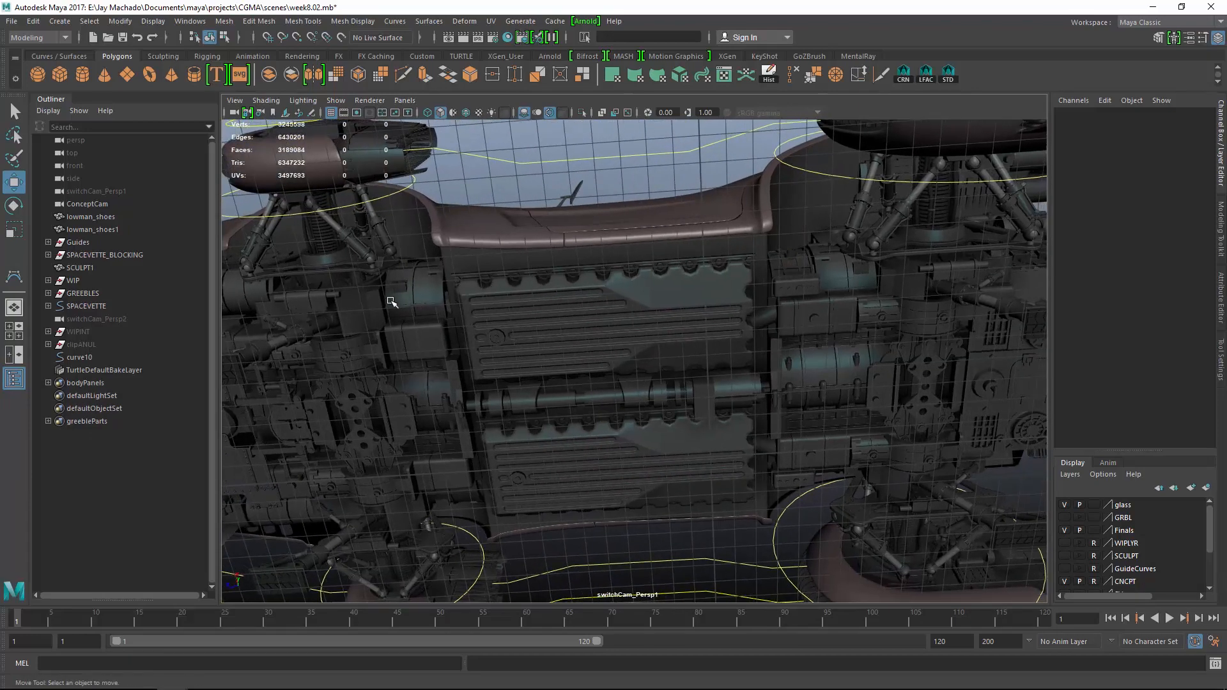
pyautogui.keyDown('alt'); pyautogui.moveTo(765, 262); pyautogui.dragTo(631, 305); pyautogui.keyUp('alt')
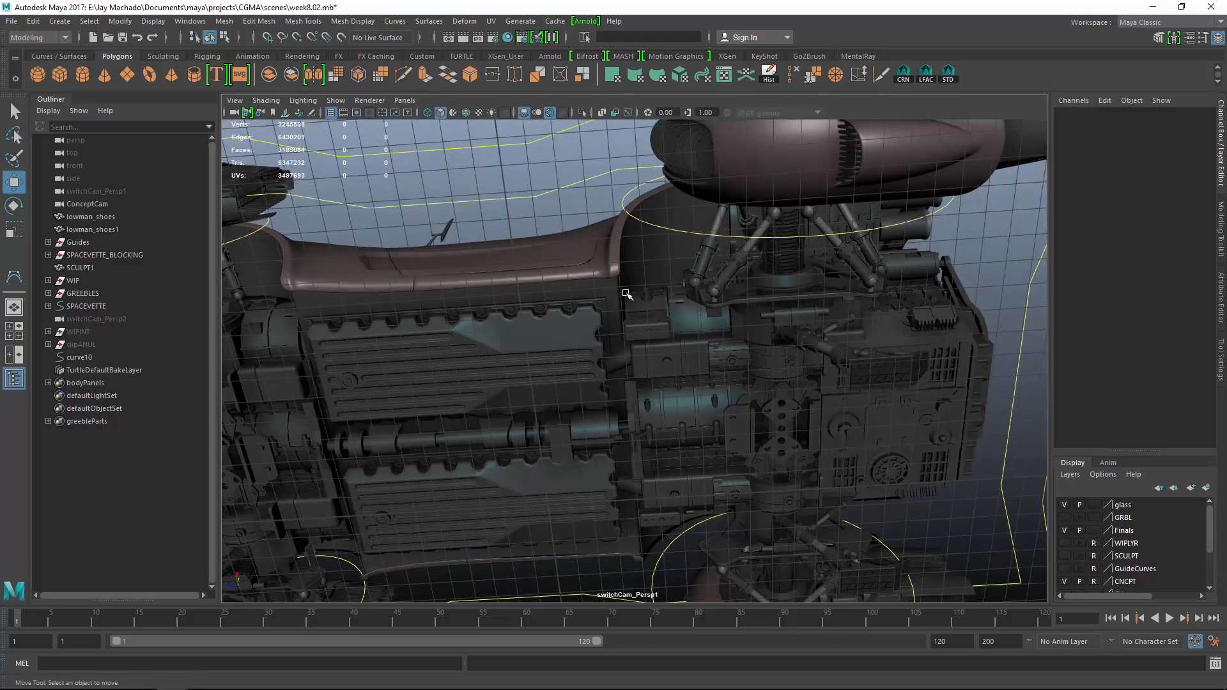
pyautogui.keyDown('alt'); pyautogui.moveTo(681, 254); pyautogui.dragTo(566, 363); pyautogui.keyUp('alt')
pyautogui.keyDown('alt'); pyautogui.moveTo(628, 404); pyautogui.dragTo(638, 397); pyautogui.keyUp('alt')
pyautogui.keyDown('alt'); pyautogui.moveTo(639, 396); pyautogui.dragTo(715, 402, button='right'); pyautogui.keyUp('alt')
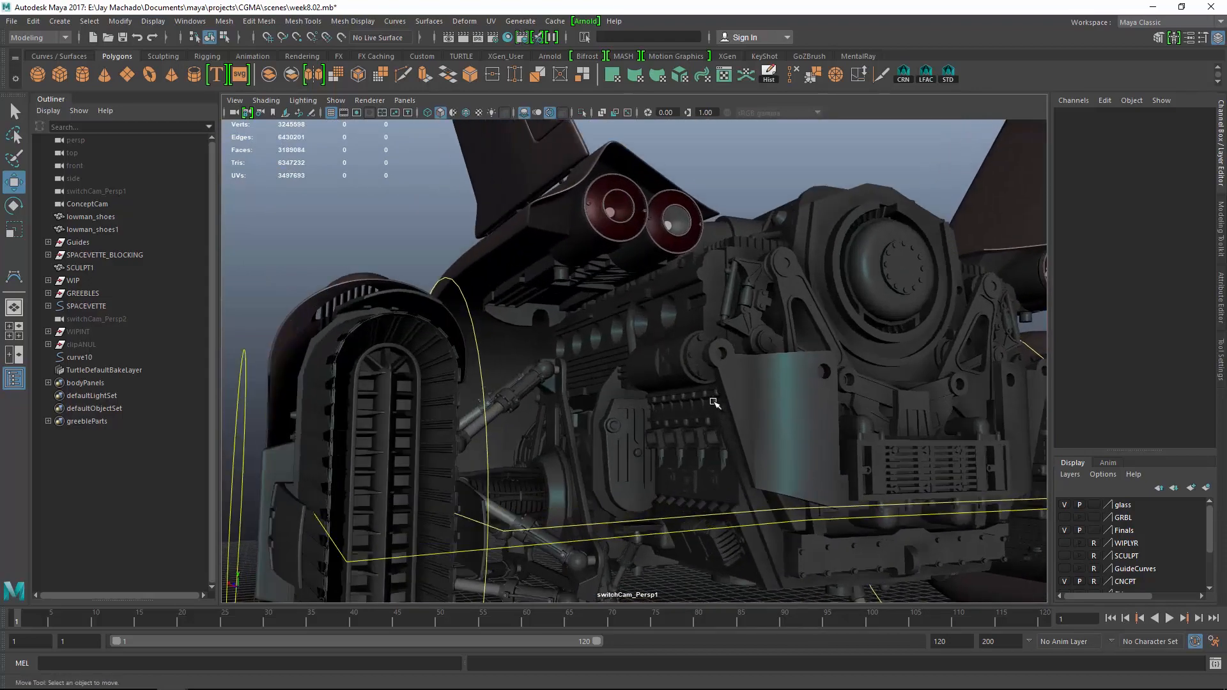
# Start a CV curve in the orthographic side view with wireframe display, placing its first points above and behind the front wheel
pyautogui.press('space')
pyautogui.click(60, 21)
pyautogui.moveTo(96, 118)
pyautogui.click(296, 130)
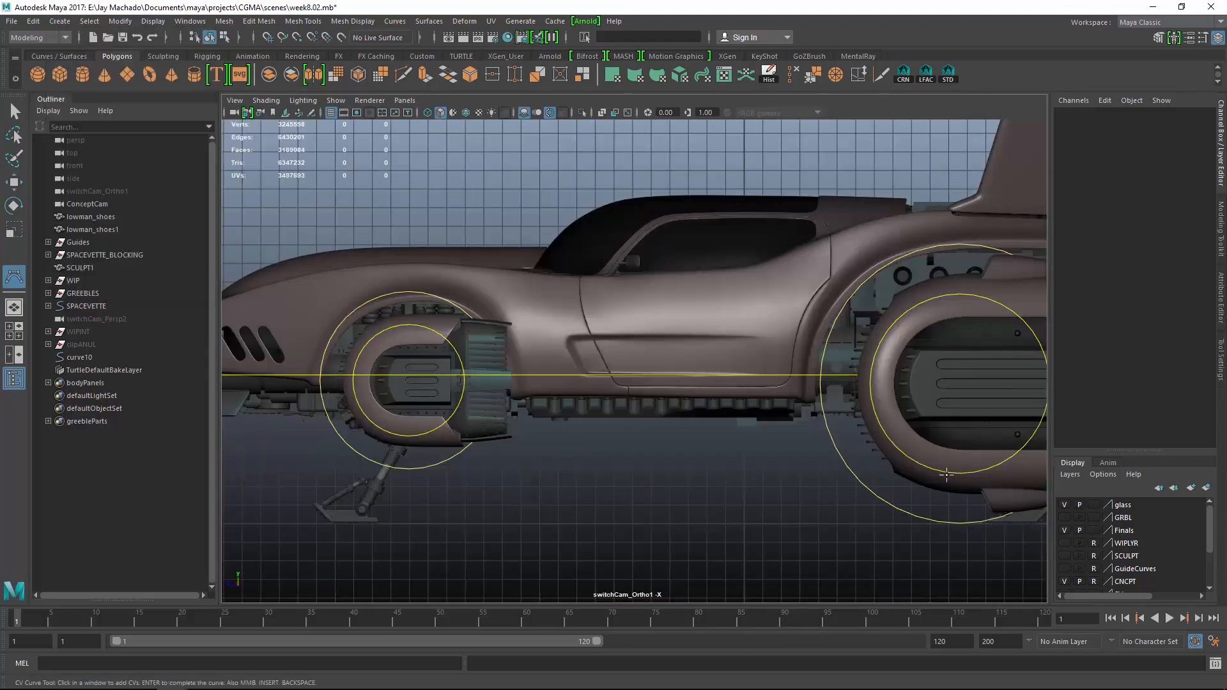
pyautogui.click(409, 306)
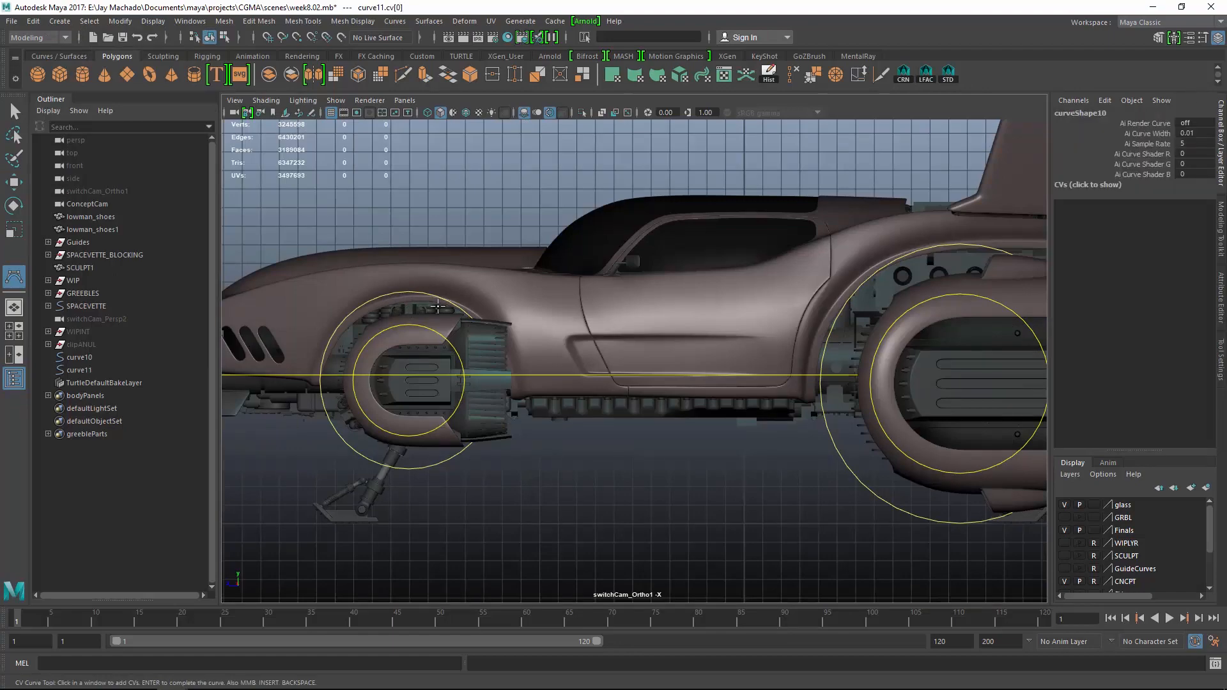
pyautogui.press('4')
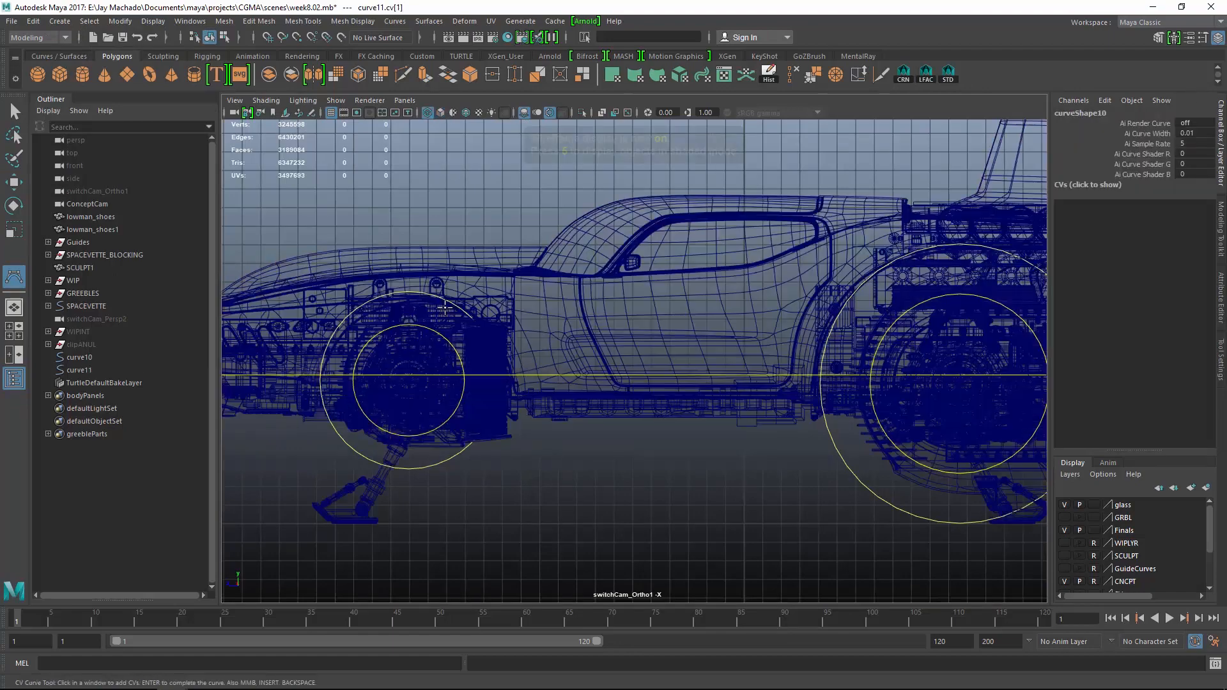
pyautogui.keyDown('alt'); pyautogui.moveTo(502, 342); pyautogui.dragTo(534, 348, button='right'); pyautogui.keyUp('alt')
pyautogui.keyDown('alt'); pyautogui.moveTo(534, 348); pyautogui.dragTo(855, 396, button='middle'); pyautogui.keyUp('alt')
pyautogui.keyDown('alt'); pyautogui.moveTo(706, 376); pyautogui.dragTo(775, 380, button='right'); pyautogui.keyUp('alt')
pyautogui.keyDown('alt'); pyautogui.moveTo(775, 379); pyautogui.dragTo(532, 322, button='middle'); pyautogui.keyUp('alt')
pyautogui.keyDown('alt'); pyautogui.moveTo(532, 322); pyautogui.dragTo(793, 408, button='right'); pyautogui.keyUp('alt')
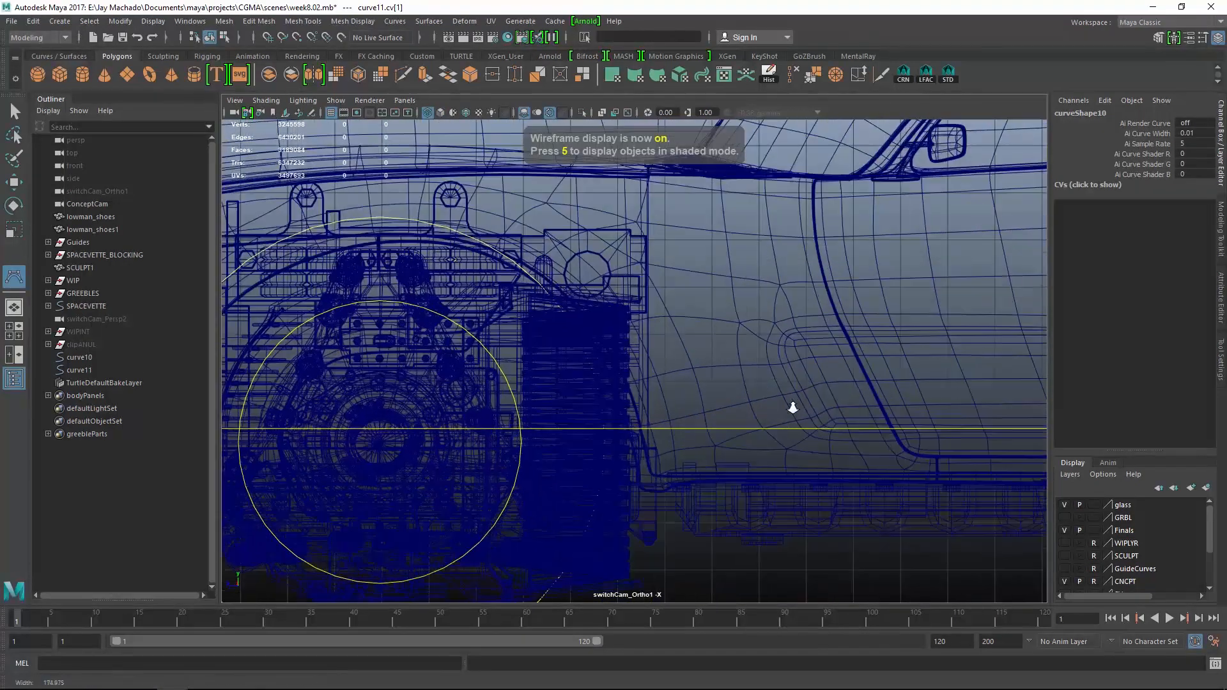
pyautogui.click(529, 257)
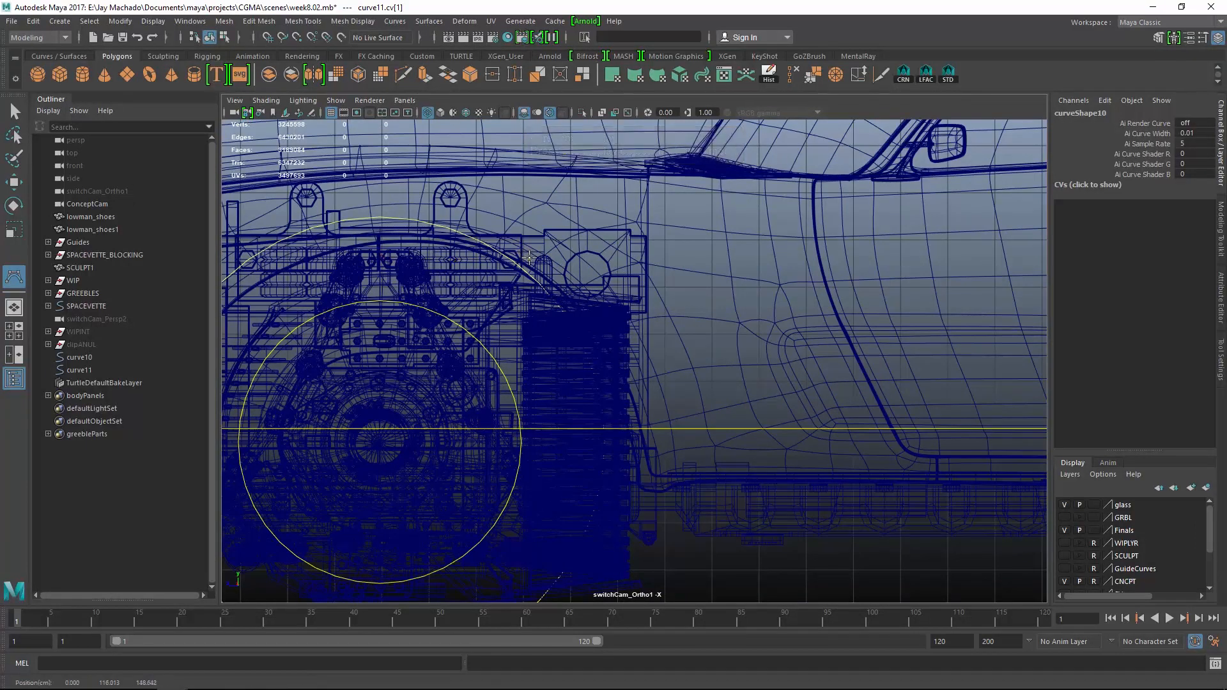
pyautogui.click(529, 258)
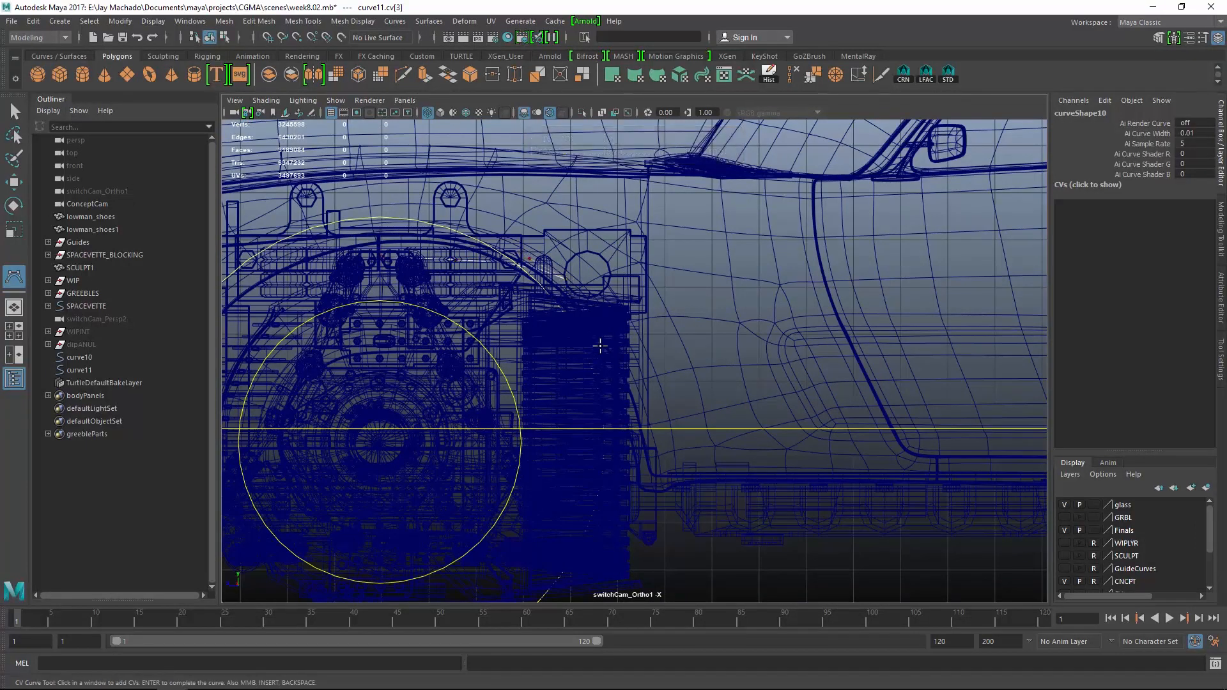
# Continue the curve down behind the front wheel and rearward along the sill below the door
pyautogui.click(620, 403)
pyautogui.keyDown('alt'); pyautogui.moveTo(602, 428); pyautogui.dragTo(461, 316, button='middle'); pyautogui.keyUp('alt')
pyautogui.moveTo(569, 397); pyautogui.dragTo(549, 397)
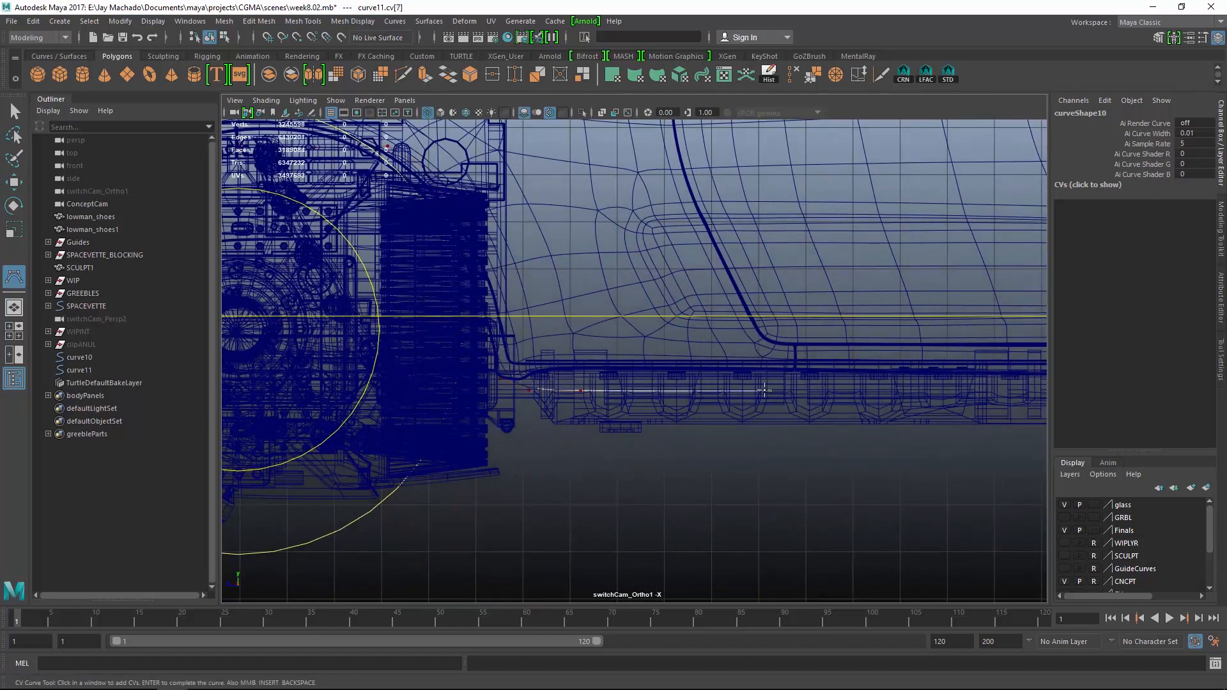
pyautogui.keyDown('alt'); pyautogui.moveTo(767, 392); pyautogui.dragTo(409, 382, button='middle'); pyautogui.keyUp('alt')
pyautogui.click(549, 392)
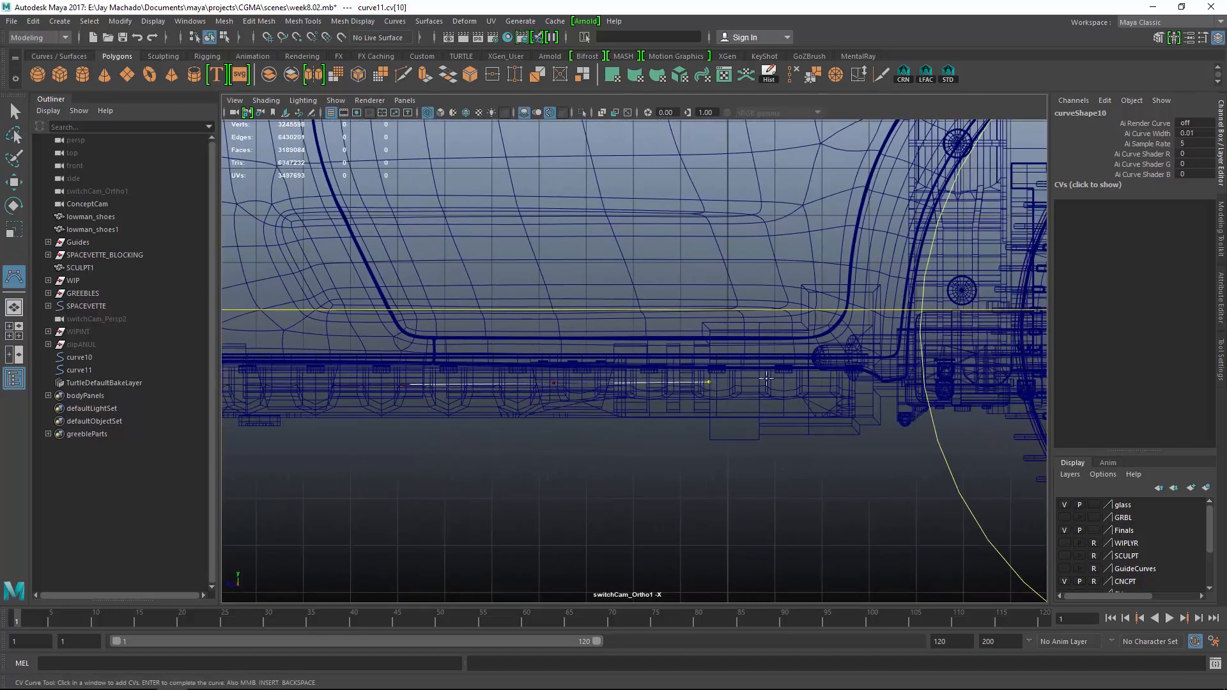
pyautogui.keyDown('alt'); pyautogui.moveTo(766, 379); pyautogui.dragTo(572, 395, button='middle'); pyautogui.keyUp('alt')
pyautogui.click(677, 396)
pyautogui.keyDown('alt'); pyautogui.moveTo(707, 392); pyautogui.dragTo(631, 414, button='middle'); pyautogui.keyUp('alt')
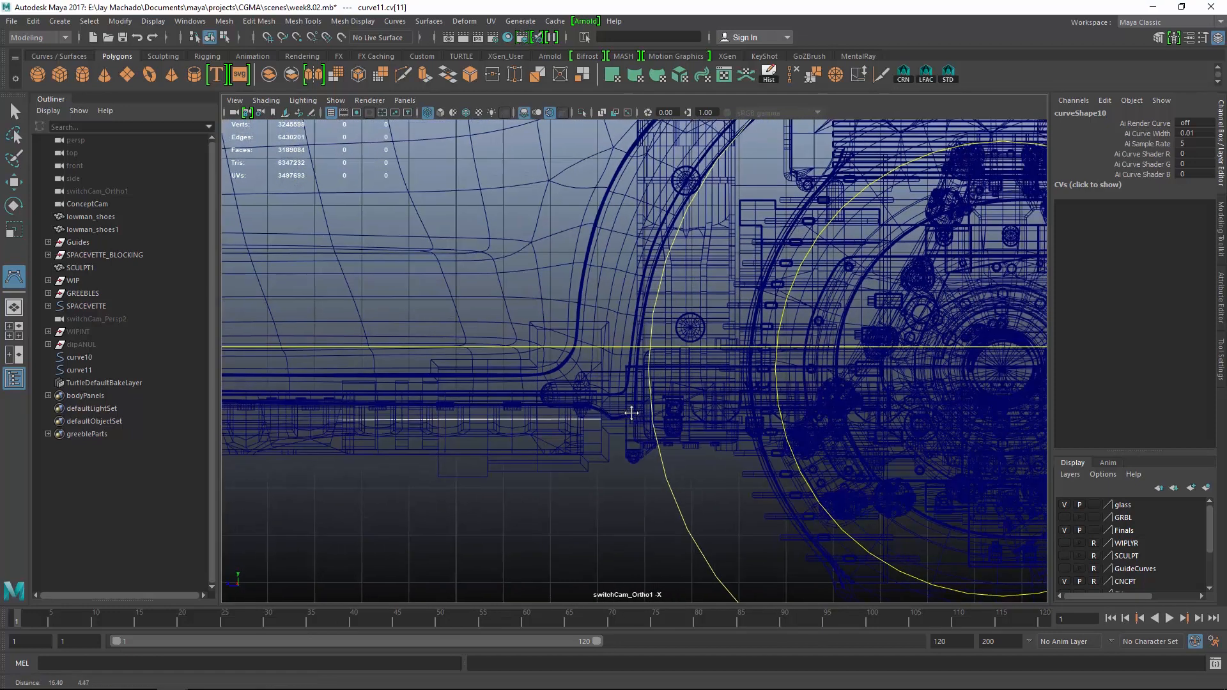
# Bend the curve upward at the sill's rear end and place points along the front of the rear wheel arch
pyautogui.click(660, 406)
pyautogui.click(665, 386)
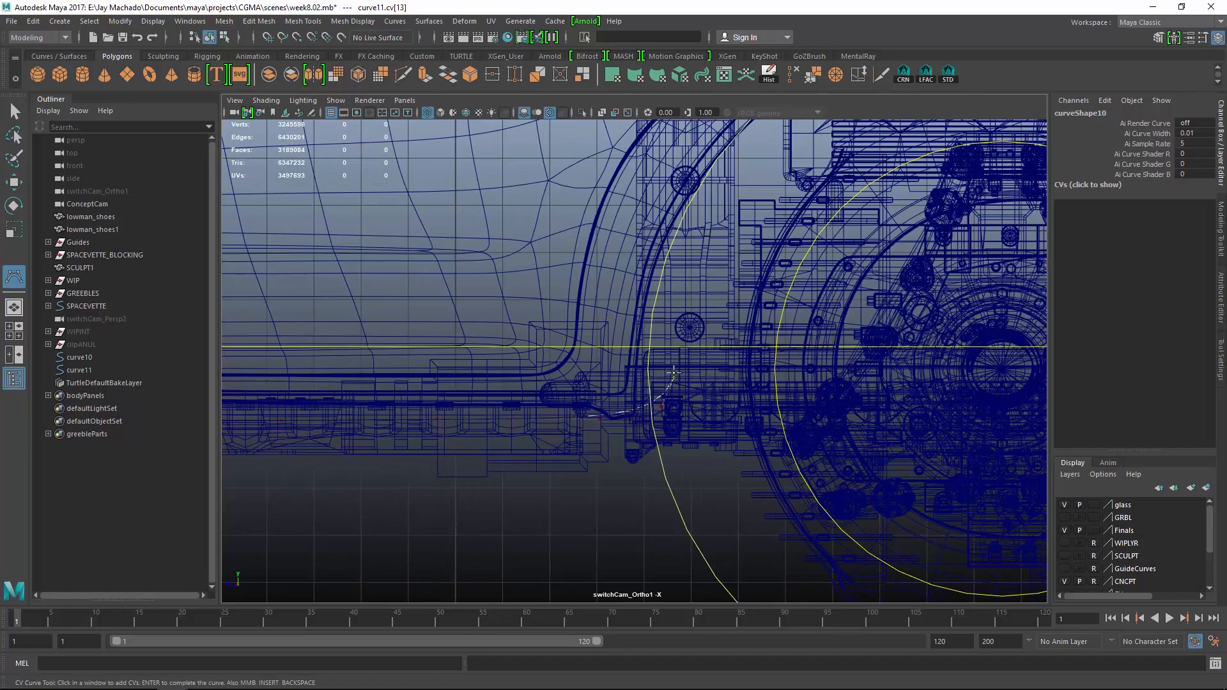
pyautogui.moveTo(674, 372); pyautogui.dragTo(680, 327)
pyautogui.keyDown('alt'); pyautogui.moveTo(680, 327); pyautogui.dragTo(587, 459, button='middle'); pyautogui.keyUp('alt')
pyautogui.click(612, 371)
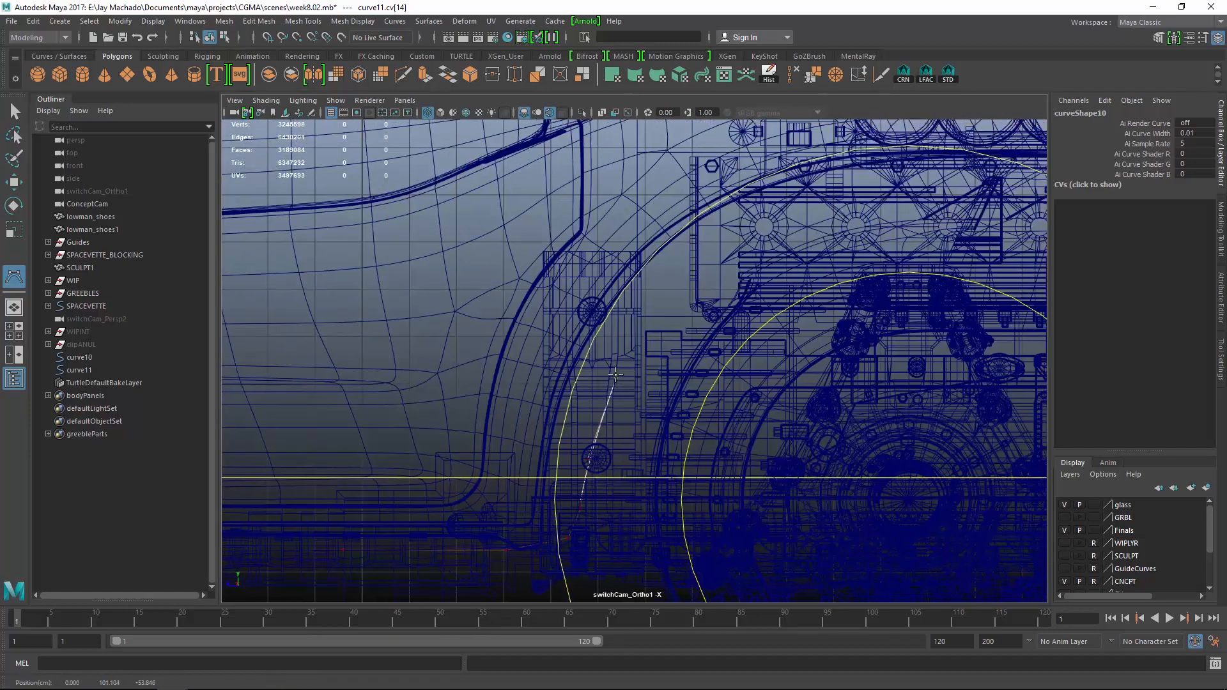
pyautogui.click(650, 303)
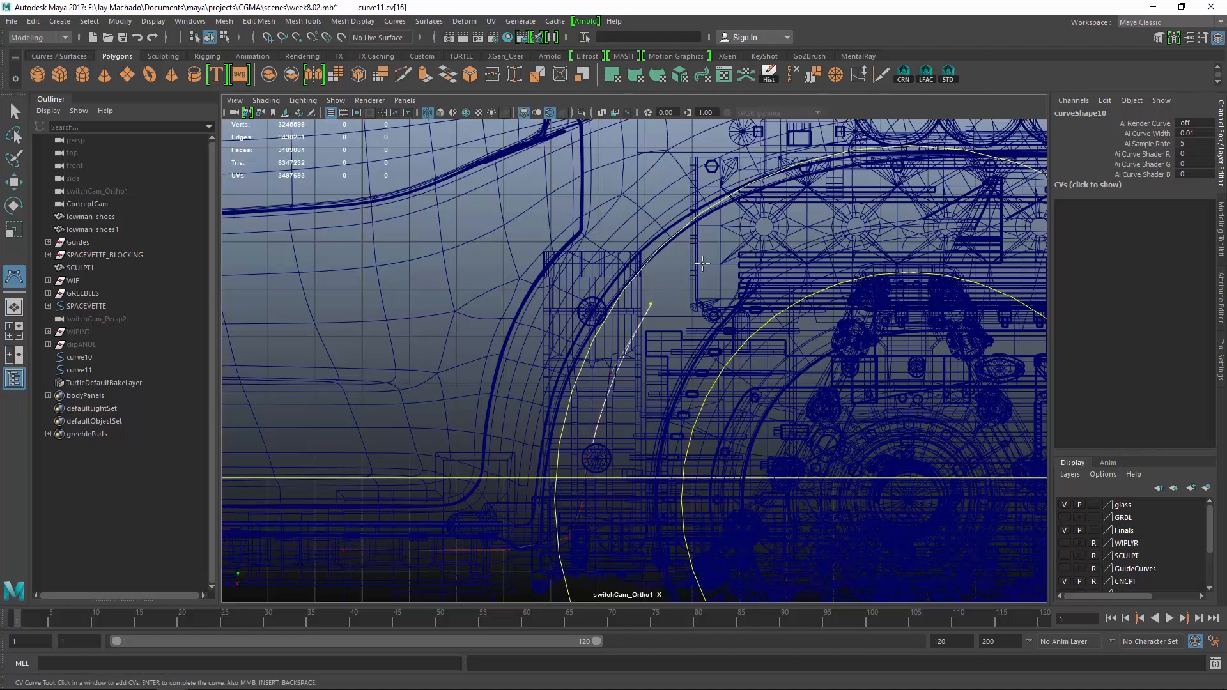
# Curve the path over the top of the rear wheel arch and continue it level along the engine above the wheel
pyautogui.click(703, 253)
pyautogui.click(765, 223)
pyautogui.keyDown('alt'); pyautogui.moveTo(766, 223); pyautogui.dragTo(494, 314, button='middle'); pyautogui.keyUp('alt')
pyautogui.click(583, 313)
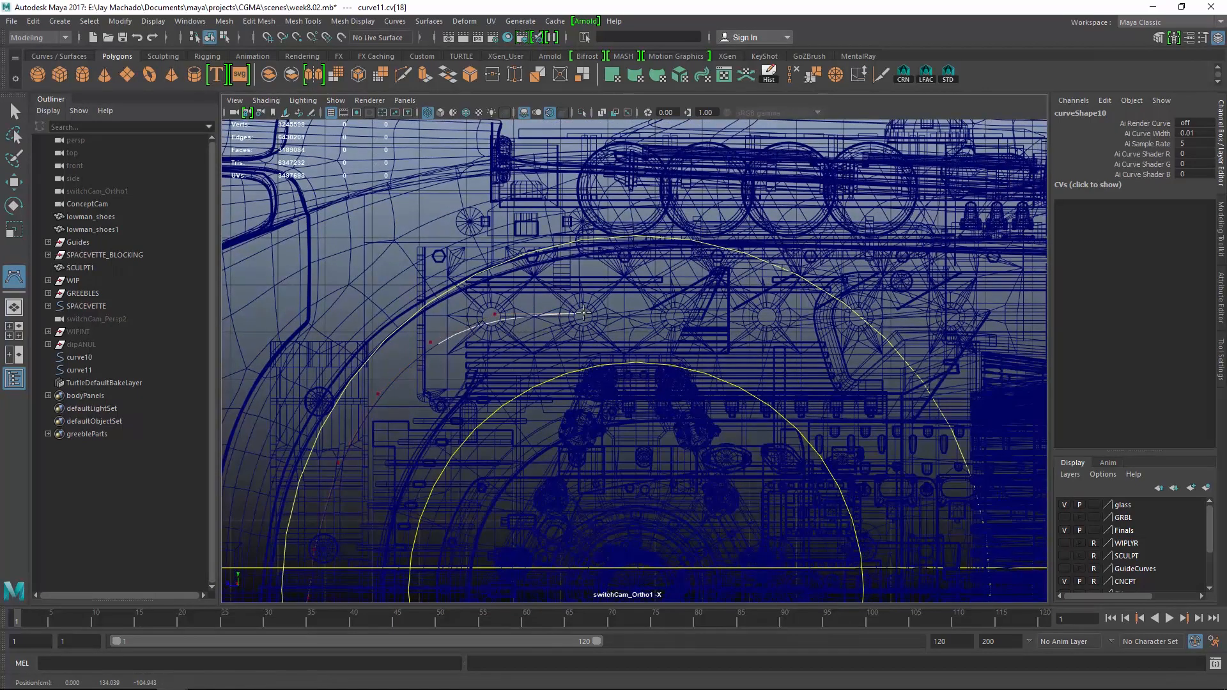
pyautogui.click(731, 317)
pyautogui.click(833, 322)
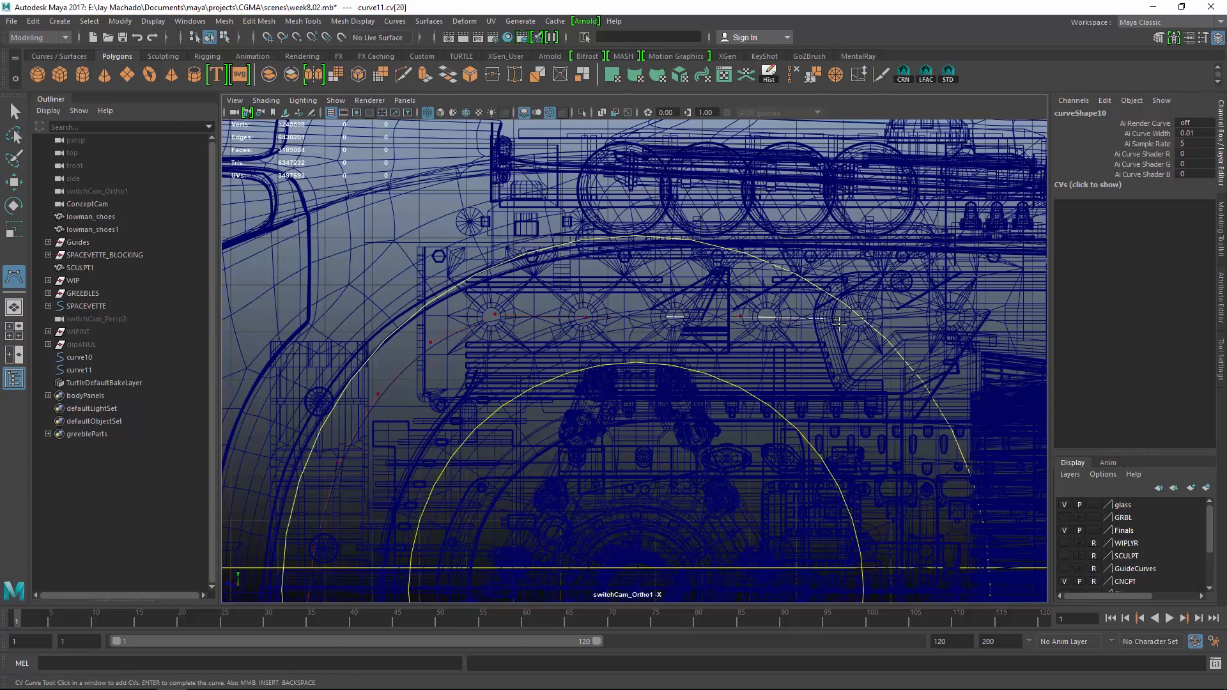
# Extend the curve straight rearward past the tail, complete it and return to the perspective view
pyautogui.keyDown('alt'); pyautogui.moveTo(832, 322); pyautogui.dragTo(674, 328, button='middle'); pyautogui.keyUp('alt')
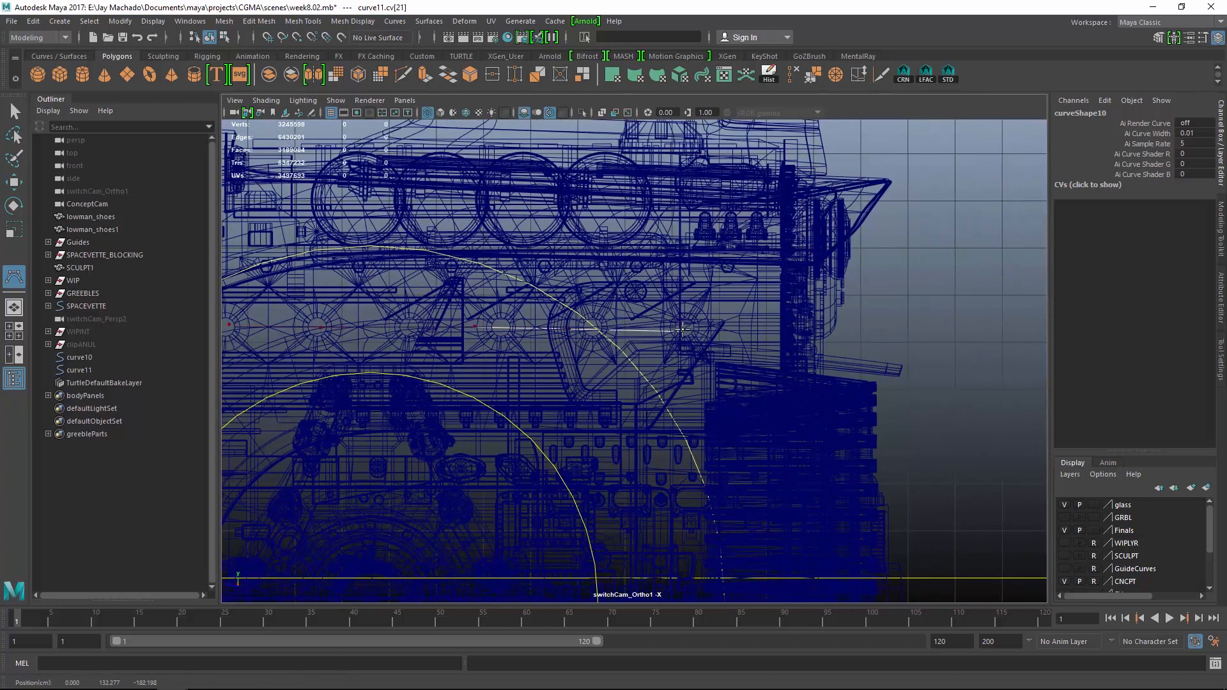
pyautogui.click(730, 326)
pyautogui.click(727, 328)
pyautogui.click(768, 328)
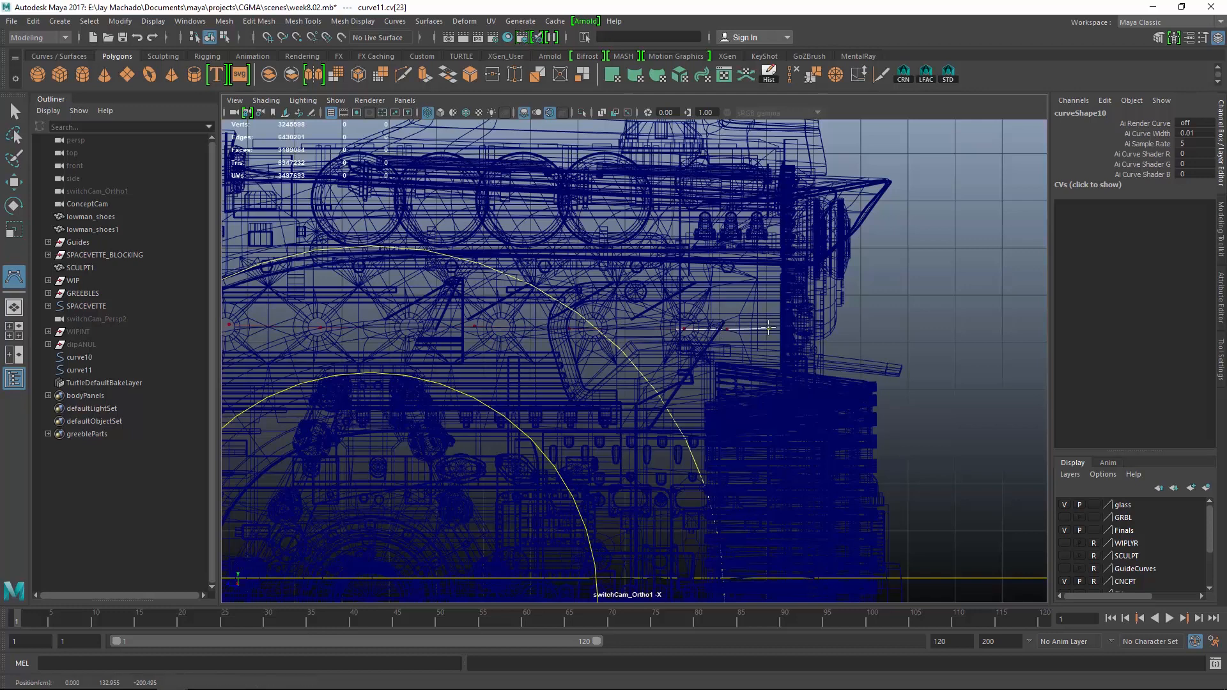
pyautogui.click(837, 327)
pyautogui.click(874, 329)
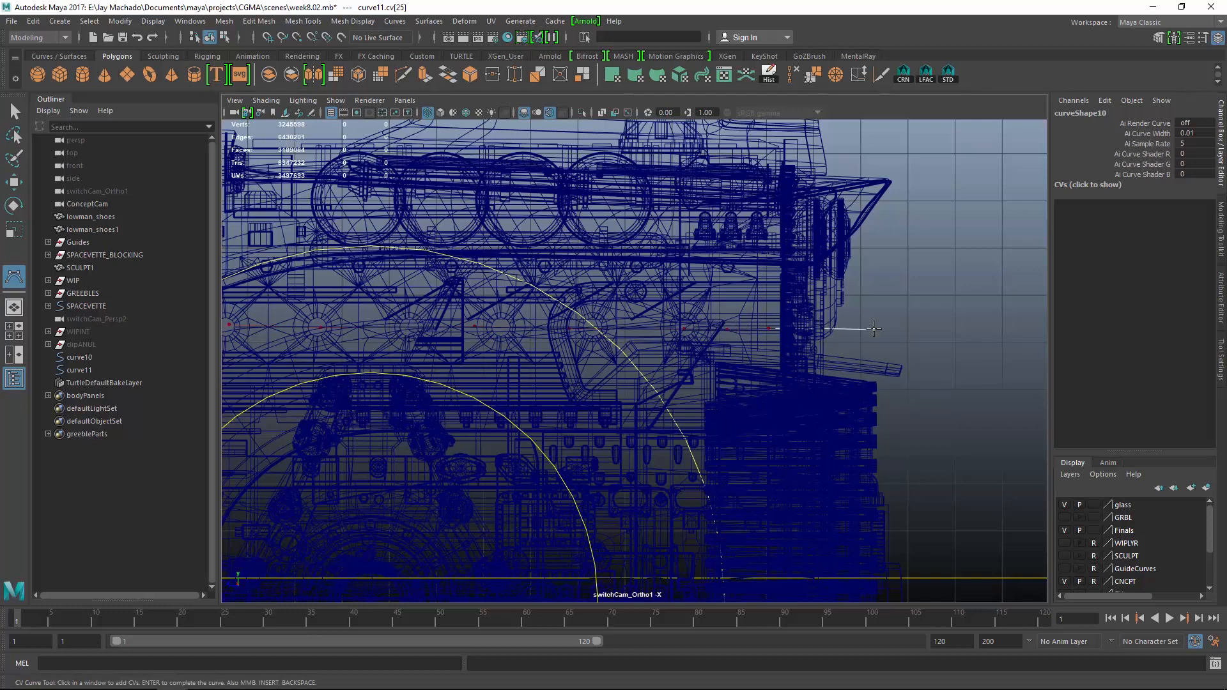
pyautogui.press('Return')
pyautogui.press('space')
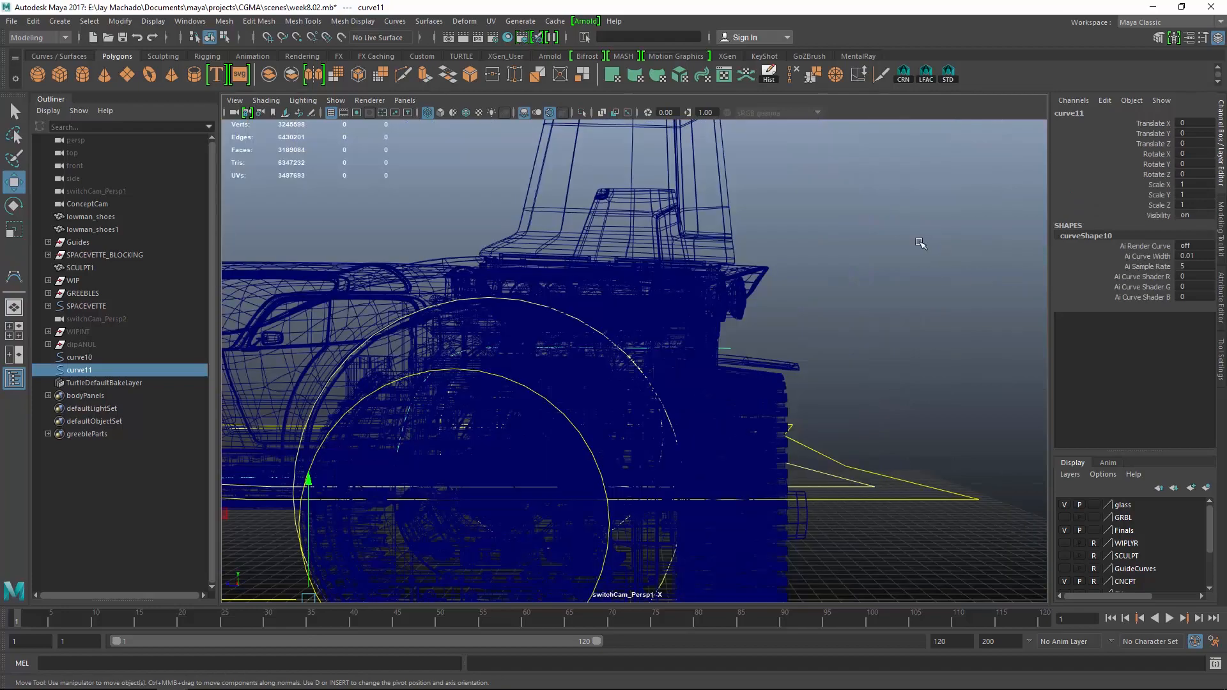
# Move the whole guide curve sideways from the car's centreline to the sill edge, to a Translate X of 75.434
pyautogui.keyDown('alt'); pyautogui.moveTo(773, 359); pyautogui.dragTo(521, 377); pyautogui.keyUp('alt')
pyautogui.keyDown('alt'); pyautogui.moveTo(521, 377); pyautogui.dragTo(646, 363, button='middle'); pyautogui.keyUp('alt')
pyautogui.keyDown('alt'); pyautogui.moveTo(646, 363); pyautogui.dragTo(658, 288); pyautogui.keyUp('alt')
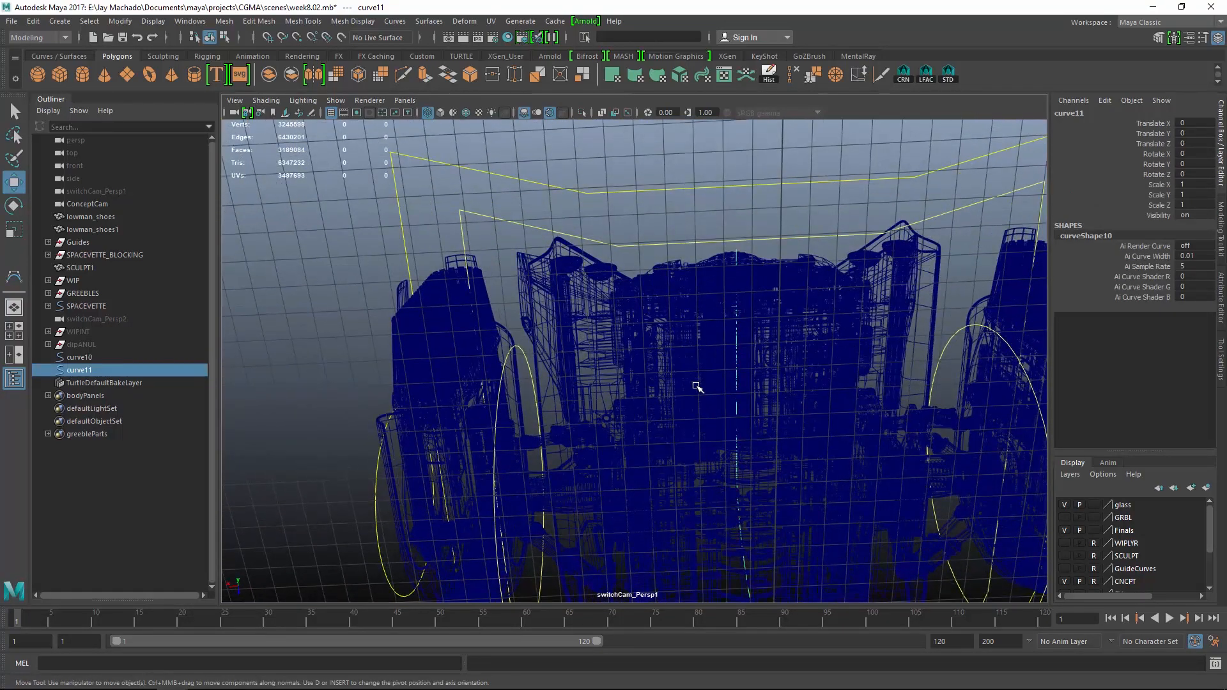
pyautogui.press('5')
pyautogui.keyDown('alt'); pyautogui.moveTo(761, 435); pyautogui.dragTo(759, 251, button='middle'); pyautogui.keyUp('alt')
pyautogui.keyDown('alt'); pyautogui.moveTo(723, 258); pyautogui.dragTo(716, 262); pyautogui.keyUp('alt')
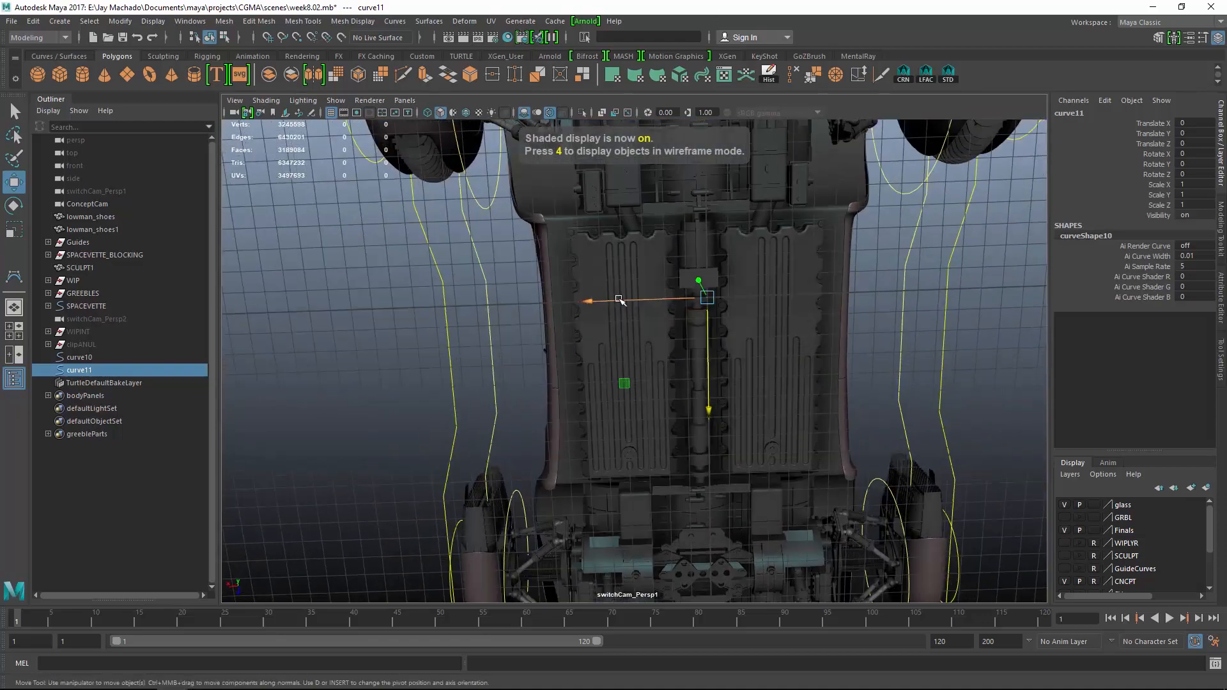
pyautogui.moveTo(614, 303)
pyautogui.mouseDown()
pyautogui.moveTo(458, 323)
pyautogui.moveTo(698, 318)
pyautogui.moveTo(709, 335)
pyautogui.moveTo(665, 345)
pyautogui.moveTo(695, 328)
pyautogui.moveTo(680, 251)
pyautogui.moveTo(646, 287)
pyautogui.moveTo(658, 313)
pyautogui.mouseUp()
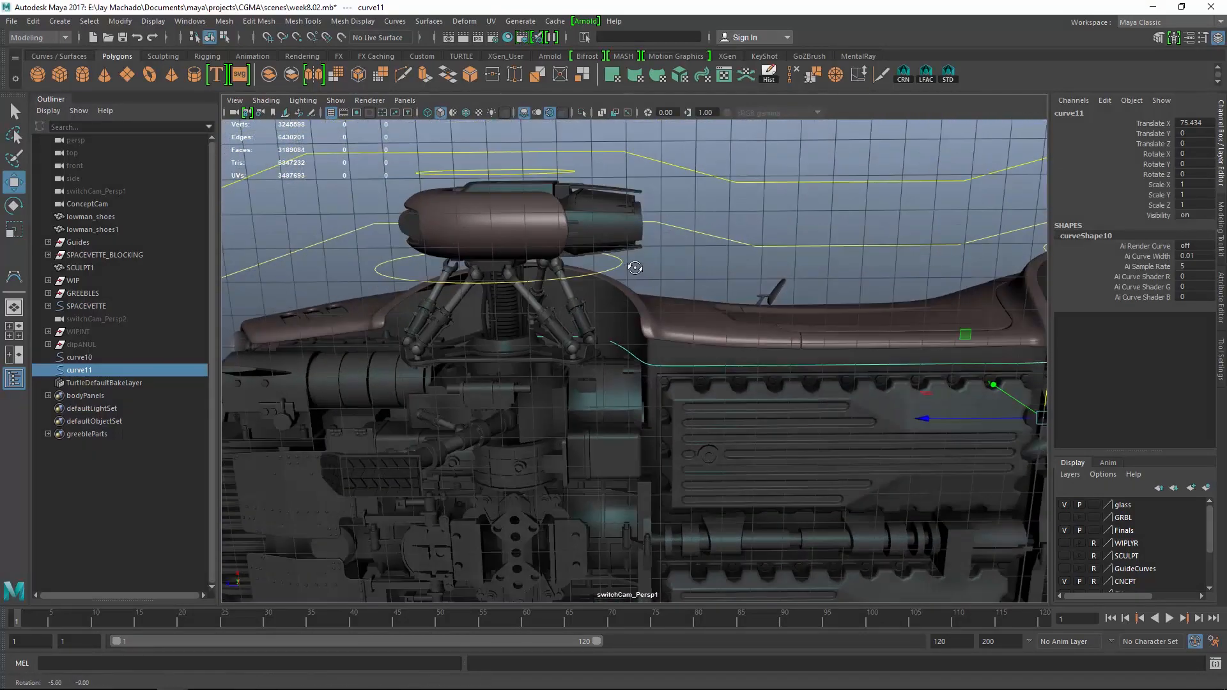
# In a bottom orthographic view, move the curve's front end point inward behind the front wheel and align the second point with it
pyautogui.keyDown('alt'); pyautogui.moveTo(671, 320); pyautogui.dragTo(773, 331, button='right'); pyautogui.keyUp('alt')
pyautogui.keyDown('alt'); pyautogui.moveTo(773, 332); pyautogui.dragTo(617, 239); pyautogui.keyUp('alt')
pyautogui.press('space')
pyautogui.keyDown('alt'); pyautogui.moveTo(759, 313); pyautogui.dragTo(685, 244, button='middle'); pyautogui.keyUp('alt')
pyautogui.moveTo(713, 202); pyautogui.dragTo(632, 201, button='right')
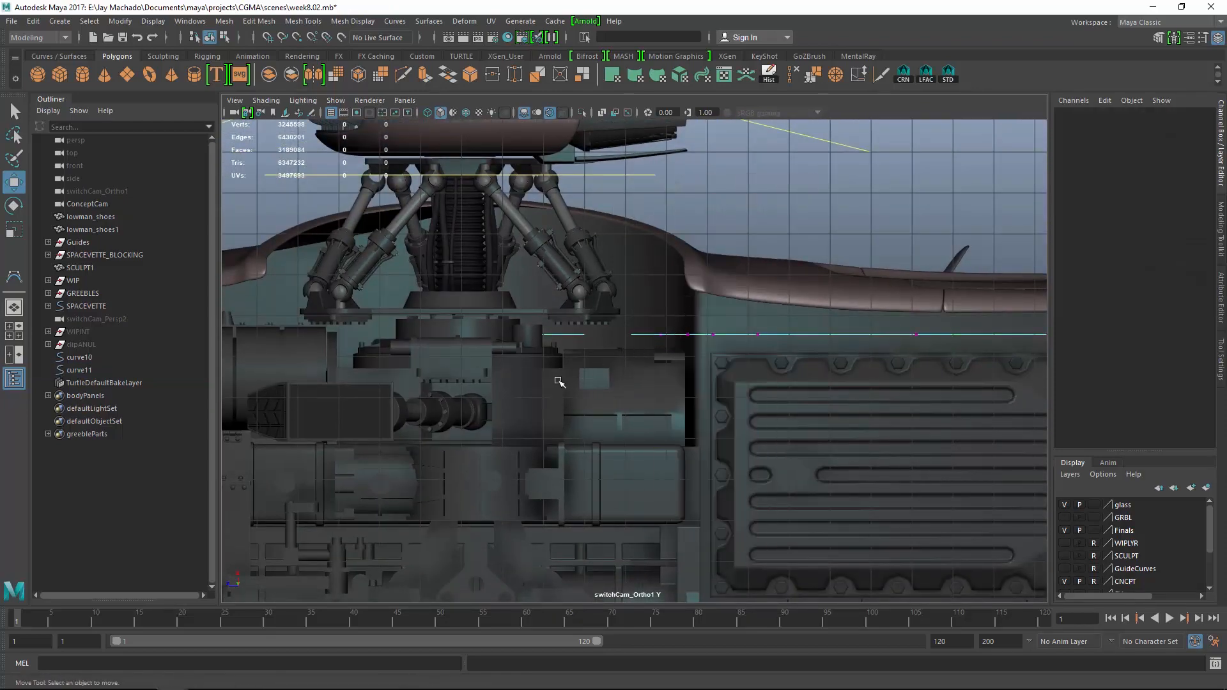
pyautogui.press('4')
pyautogui.keyDown('alt'); pyautogui.moveTo(439, 316); pyautogui.dragTo(419, 281, button='middle'); pyautogui.keyUp('alt')
pyautogui.moveTo(451, 328); pyautogui.dragTo(452, 328)
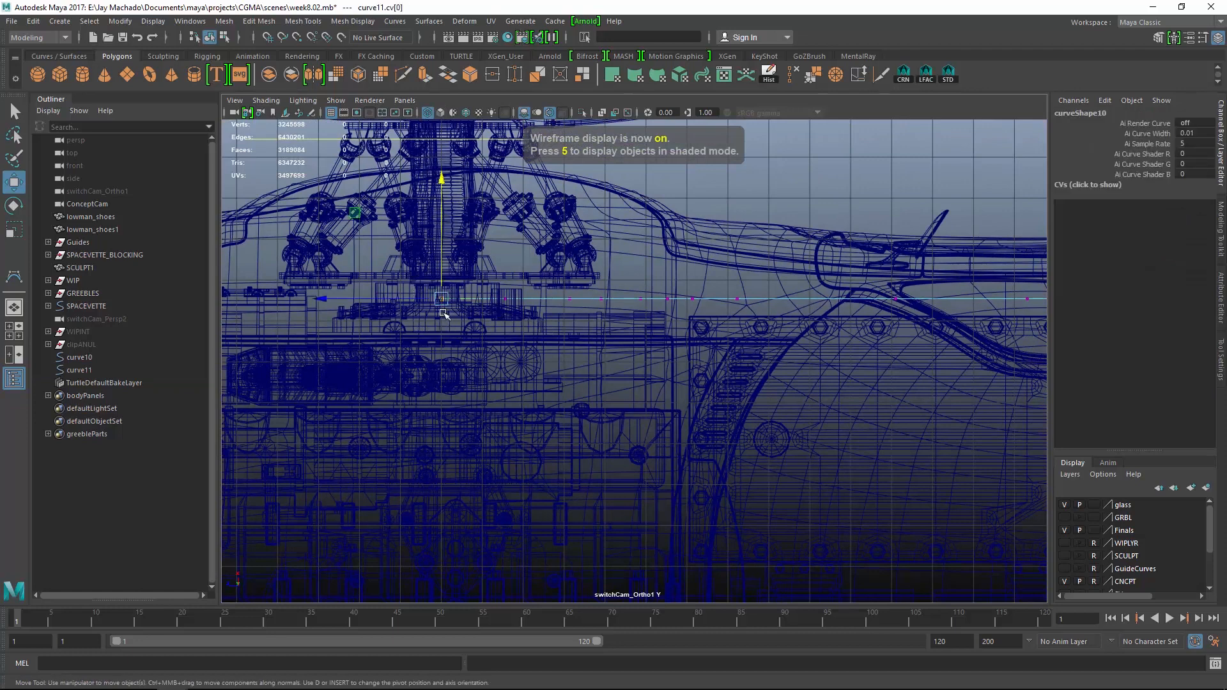
pyautogui.moveTo(568, 399); pyautogui.dragTo(583, 401)
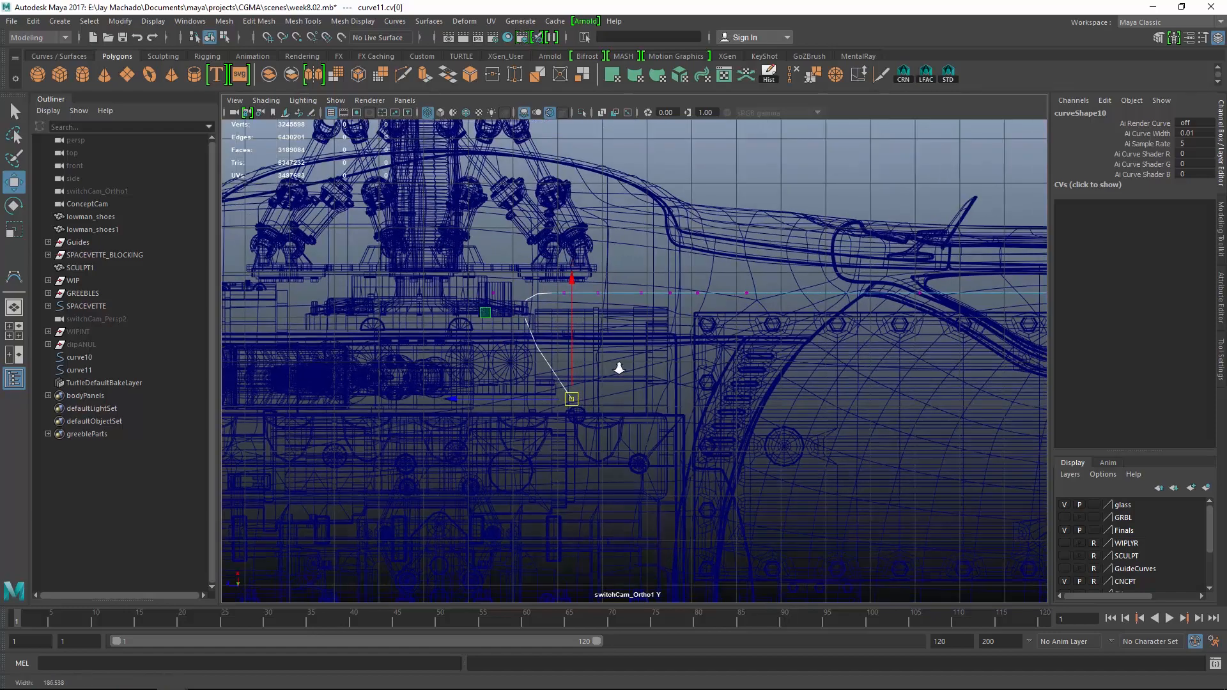
pyautogui.moveTo(619, 365)
pyautogui.keyDown('alt'); pyautogui.mouseDown()
pyautogui.moveTo(652, 364)
pyautogui.moveTo(646, 403)
pyautogui.moveTo(638, 362)
pyautogui.moveTo(602, 366)
pyautogui.mouseUp(); pyautogui.keyUp('alt')
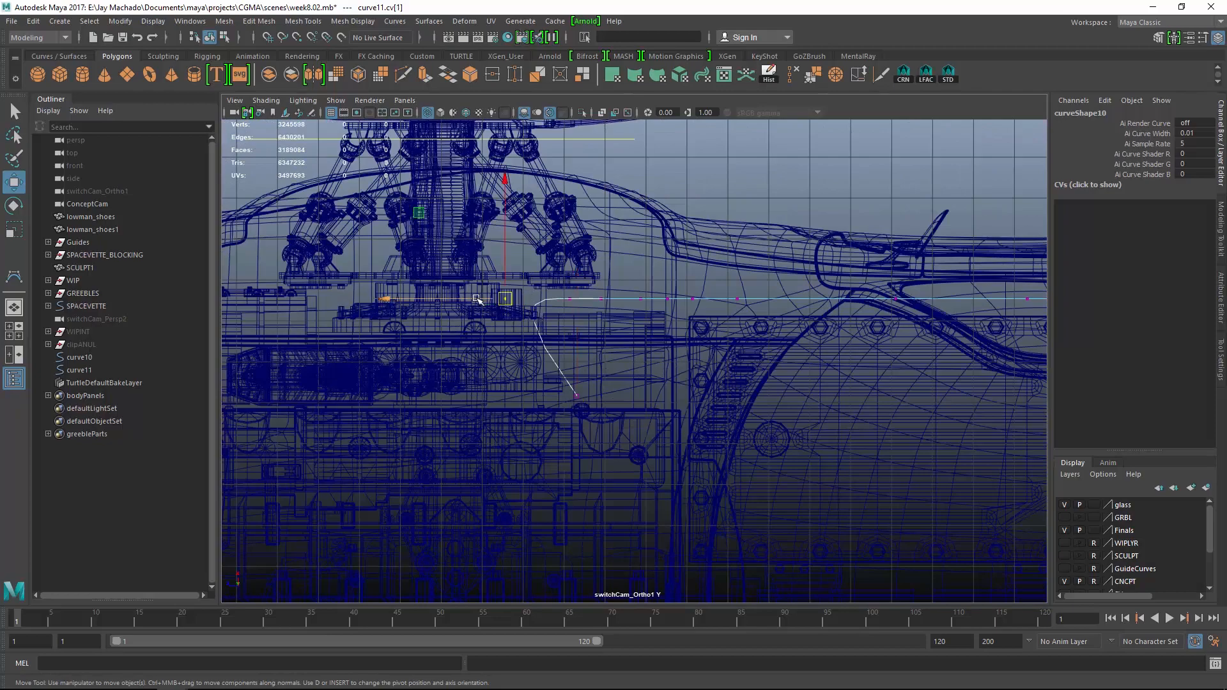
pyautogui.moveTo(476, 299); pyautogui.dragTo(498, 299)
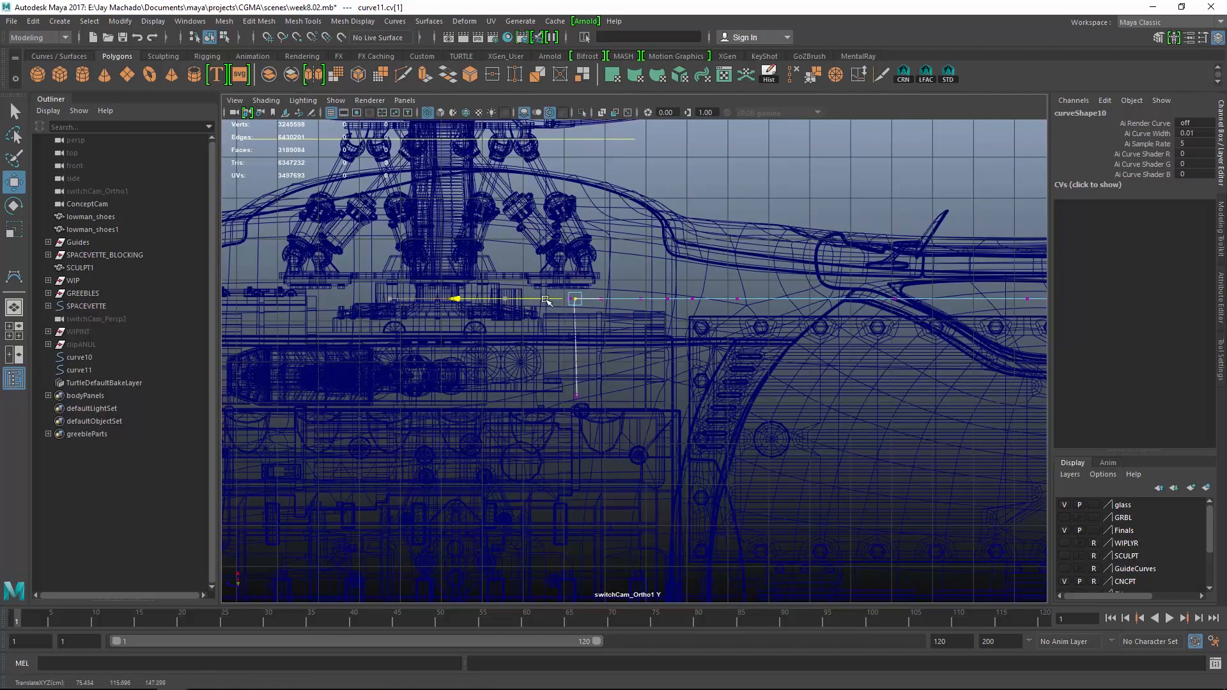
# Hide the Finals layer to isolate the guide curve in the shaded perspective view
pyautogui.keyDown('alt'); pyautogui.moveTo(636, 329); pyautogui.dragTo(608, 305); pyautogui.keyUp('alt')
pyautogui.press('5')
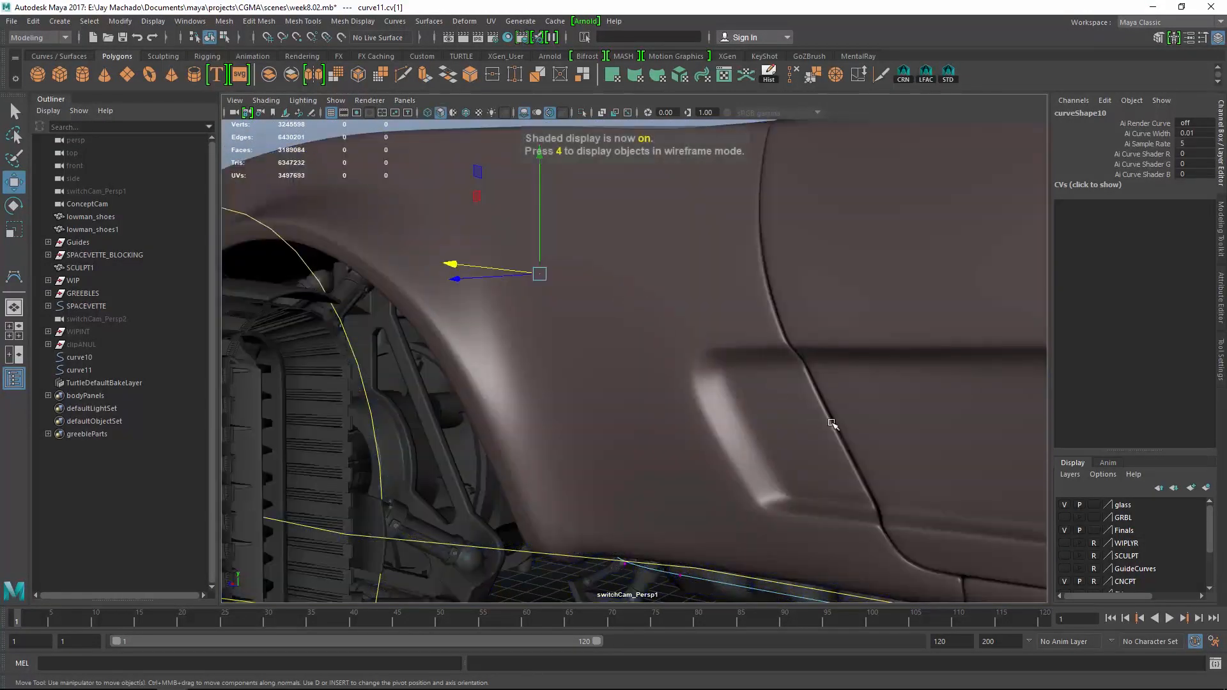
pyautogui.moveTo(1211, 542)
pyautogui.mouseDown()
pyautogui.moveTo(1212, 557)
pyautogui.moveTo(1214, 528)
pyautogui.mouseUp()
pyautogui.click(1064, 531)
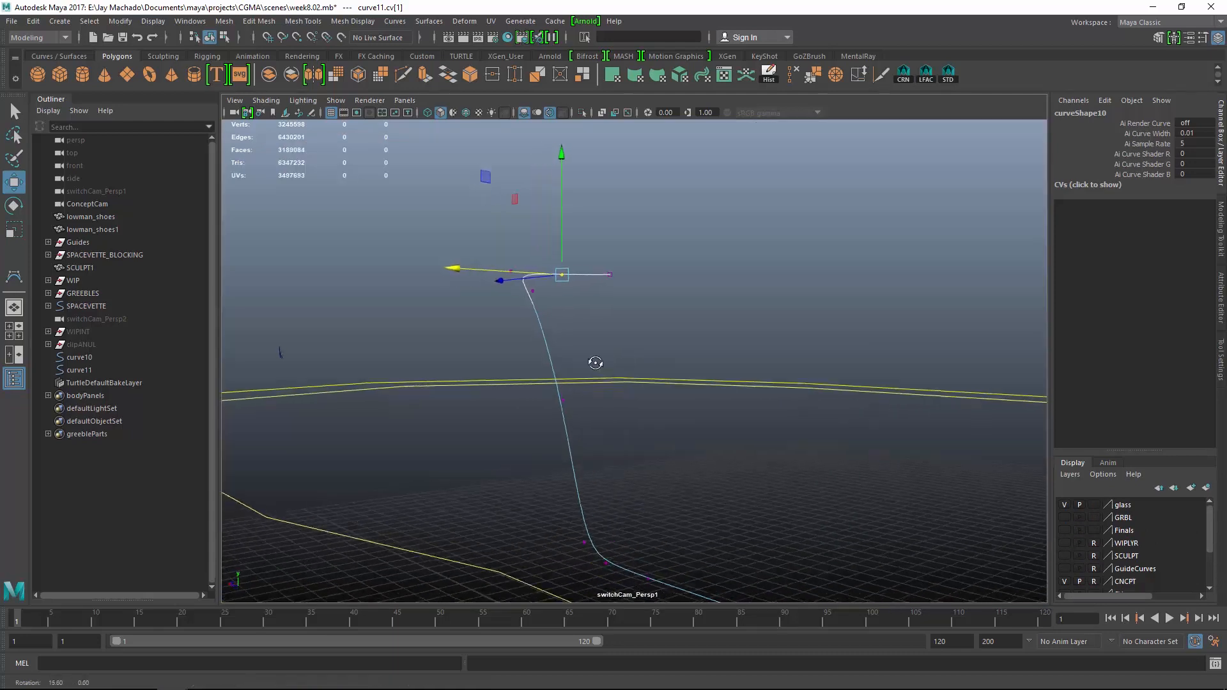
# Adjust the curve's second and third points to round the inward bend at its front end
pyautogui.keyDown('alt'); pyautogui.moveTo(594, 362); pyautogui.dragTo(527, 316); pyautogui.keyUp('alt')
pyautogui.moveTo(564, 247); pyautogui.dragTo(565, 246)
pyautogui.keyDown('alt'); pyautogui.moveTo(567, 251); pyautogui.dragTo(673, 264); pyautogui.keyUp('alt')
pyautogui.hotkey('alt', 's')
pyautogui.moveTo(544, 291); pyautogui.dragTo(670, 350)
pyautogui.keyDown('alt'); pyautogui.moveTo(670, 350); pyautogui.dragTo(511, 420); pyautogui.keyUp('alt')
pyautogui.hotkey('alt', 's')
pyautogui.keyDown('alt'); pyautogui.click(544, 432); pyautogui.keyUp('alt')
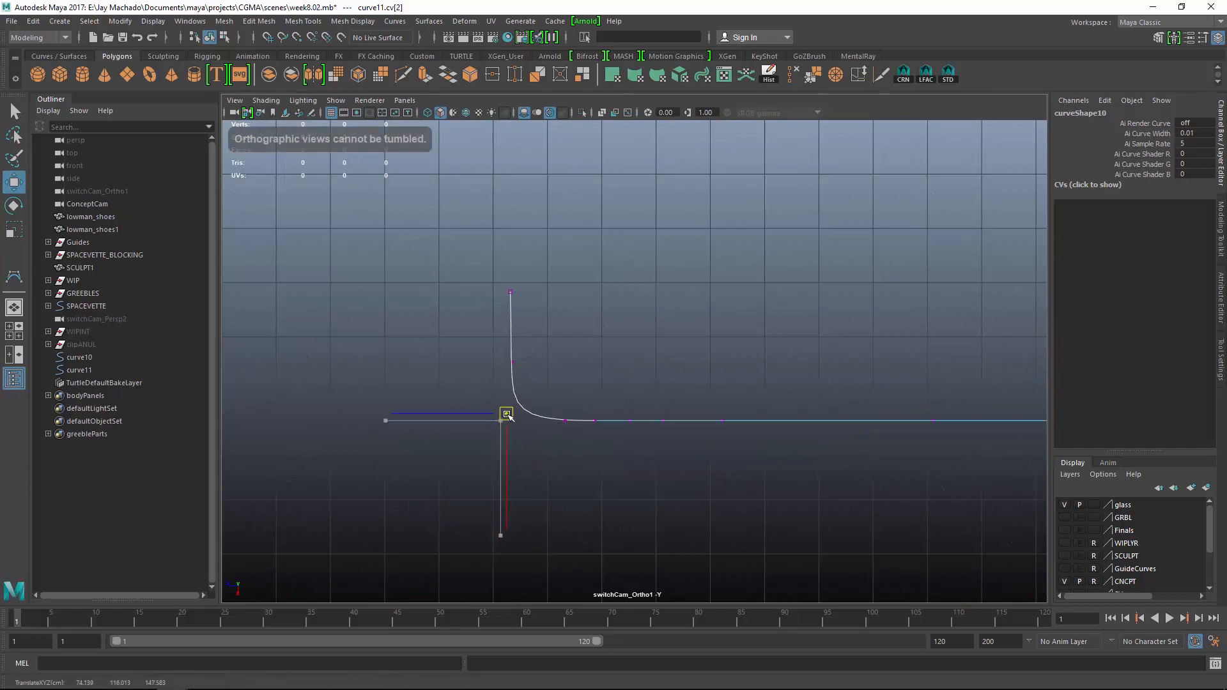
pyautogui.click(512, 361)
pyautogui.moveTo(512, 361); pyautogui.dragTo(679, 342)
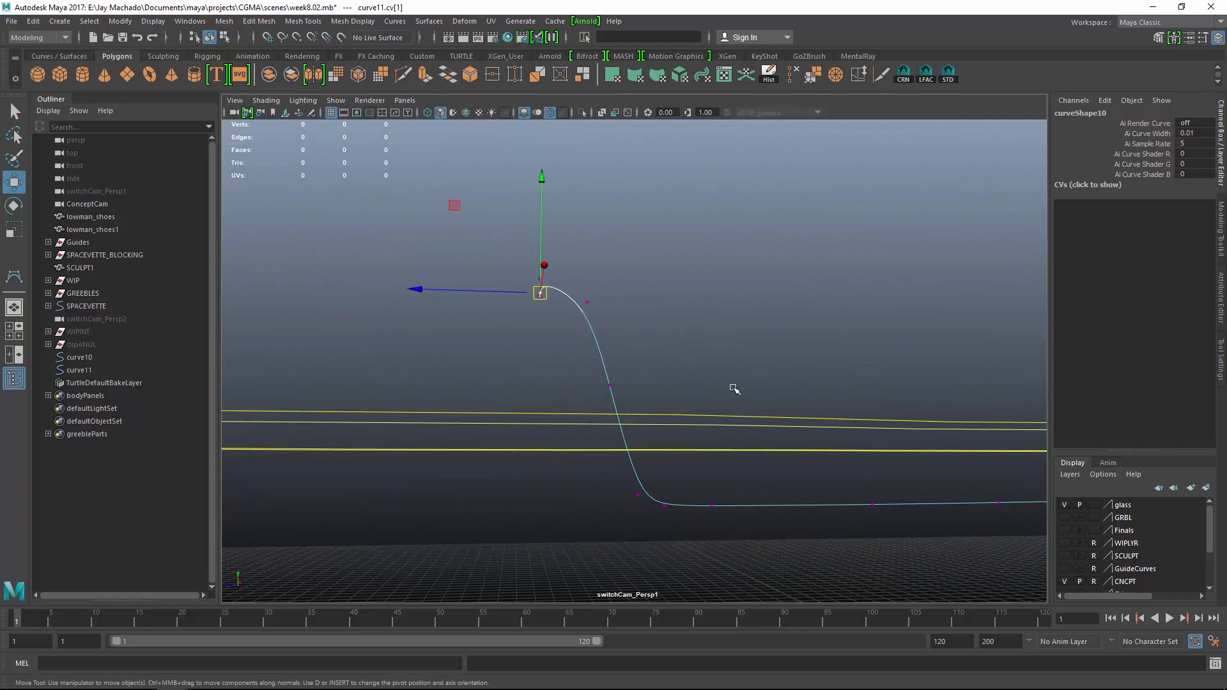
# Show the Finals layer again and return from point editing to object selection
pyautogui.press('5')
pyautogui.keyDown('alt'); pyautogui.moveTo(735, 404); pyautogui.dragTo(748, 394); pyautogui.keyUp('alt')
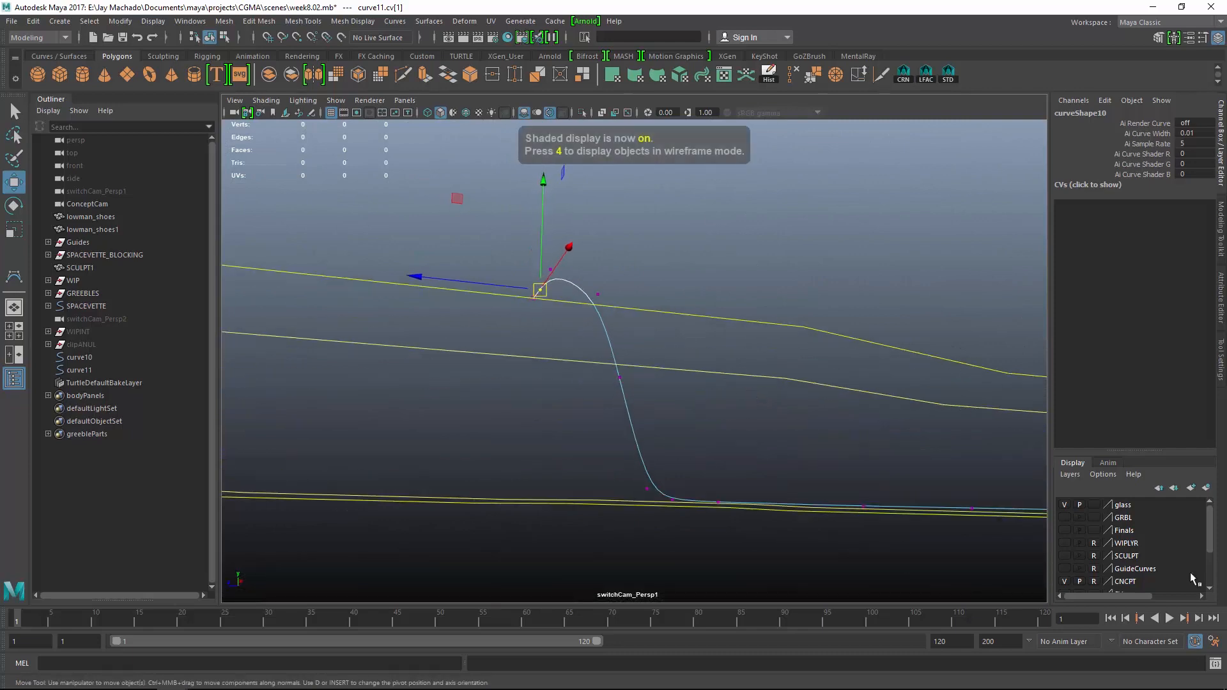
pyautogui.click(1064, 530)
pyautogui.keyDown('alt'); pyautogui.moveTo(859, 461); pyautogui.dragTo(642, 369); pyautogui.keyUp('alt')
pyautogui.press('F8')
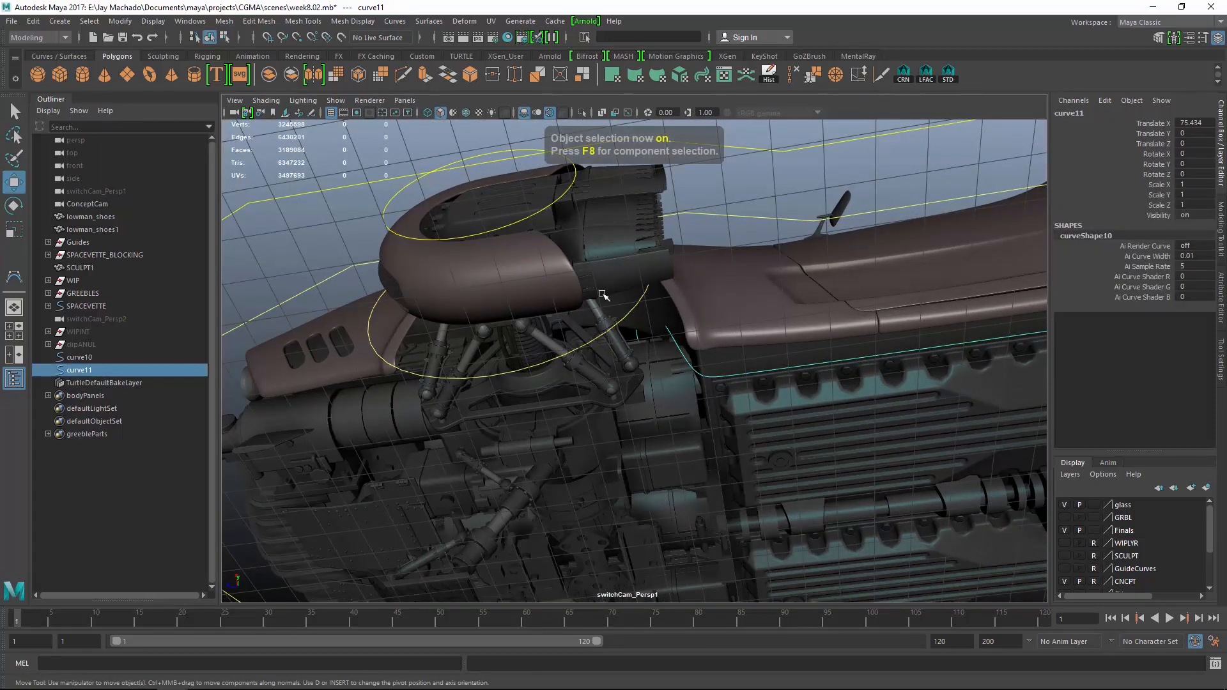
# Hide the front and rear wheel assemblies on the curve's side of the car
pyautogui.click(612, 331)
pyautogui.keyDown('alt'); pyautogui.moveTo(769, 364); pyautogui.dragTo(384, 426, button='middle'); pyautogui.keyUp('alt')
pyautogui.click(755, 409)
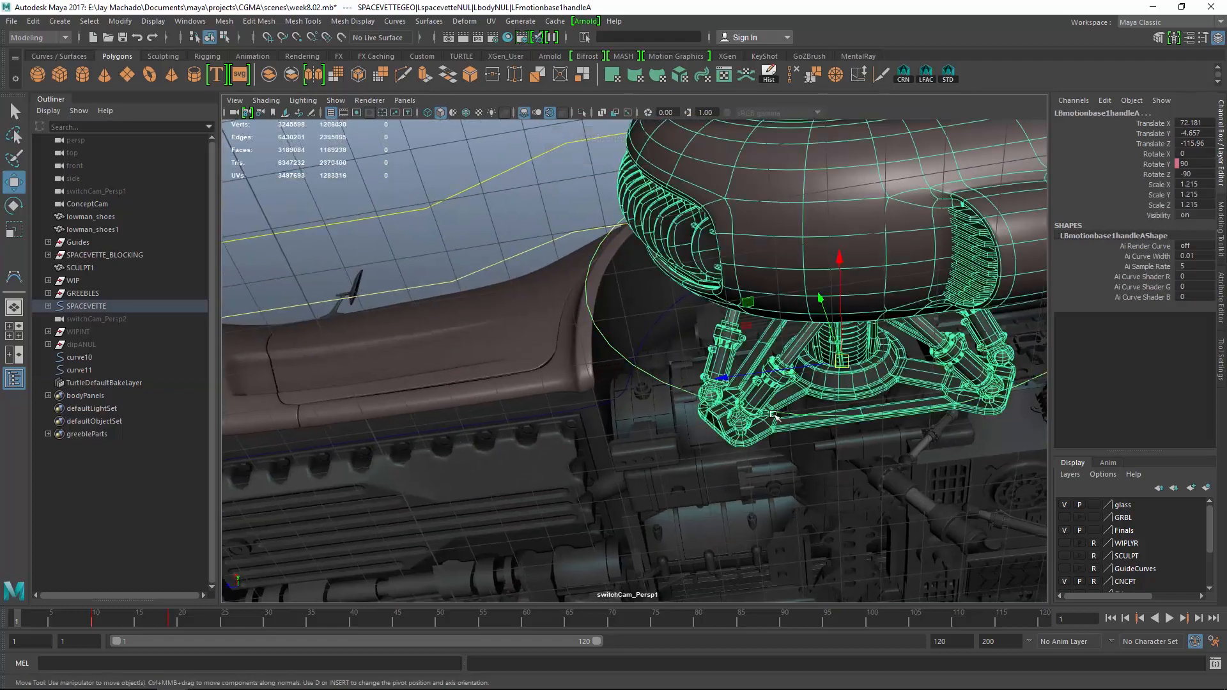
pyautogui.keyDown('alt'); pyautogui.moveTo(756, 409); pyautogui.dragTo(706, 356, button='right'); pyautogui.keyUp('alt')
pyautogui.keyDown('alt'); pyautogui.moveTo(706, 356); pyautogui.dragTo(763, 332, button='middle'); pyautogui.keyUp('alt')
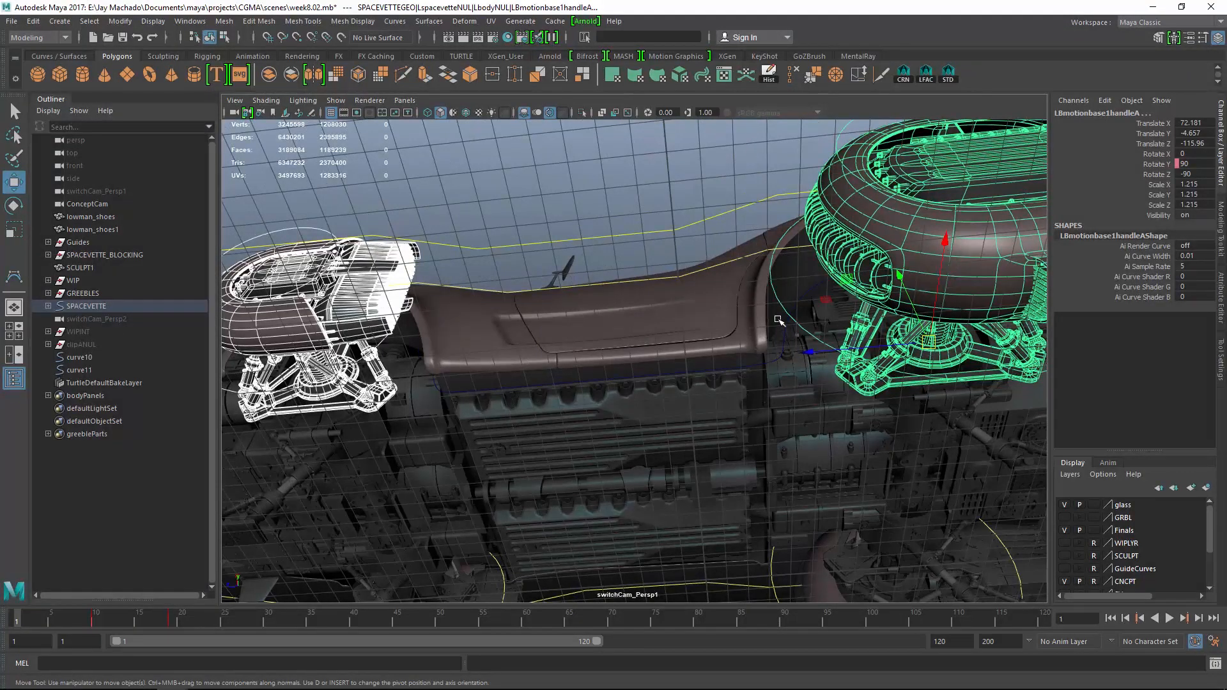
pyautogui.hotkey('ctrl', 'h')
# Select the guide curve behind the front wheel arch and switch to editing its control vertices
pyautogui.keyDown('alt'); pyautogui.moveTo(792, 295); pyautogui.dragTo(831, 256); pyautogui.keyUp('alt')
pyautogui.keyDown('alt'); pyautogui.moveTo(852, 435); pyautogui.dragTo(914, 441, button='right'); pyautogui.keyUp('alt')
pyautogui.keyDown('alt'); pyautogui.moveTo(849, 377); pyautogui.dragTo(792, 365); pyautogui.keyUp('alt')
pyautogui.click(653, 485)
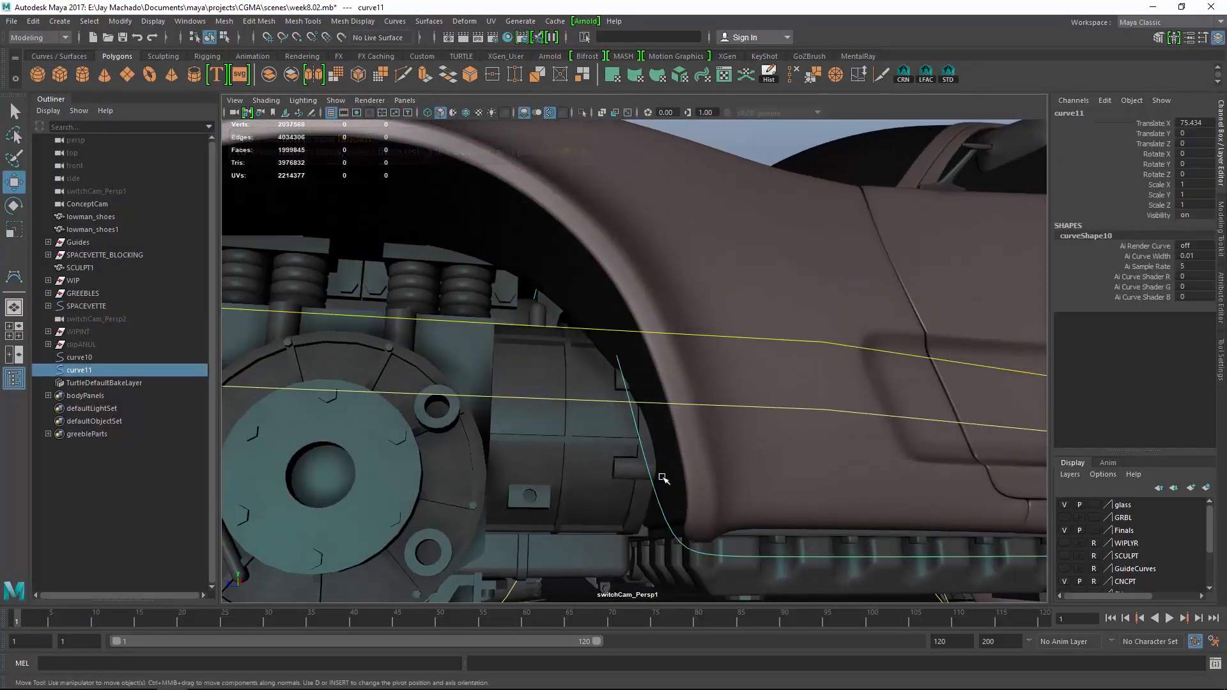
pyautogui.keyDown('alt'); pyautogui.moveTo(663, 478); pyautogui.dragTo(663, 419); pyautogui.keyUp('alt')
pyautogui.keyDown('alt'); pyautogui.moveTo(663, 419); pyautogui.dragTo(688, 442, button='middle'); pyautogui.keyUp('alt')
pyautogui.keyDown('alt'); pyautogui.moveTo(641, 386); pyautogui.dragTo(647, 365); pyautogui.keyUp('alt')
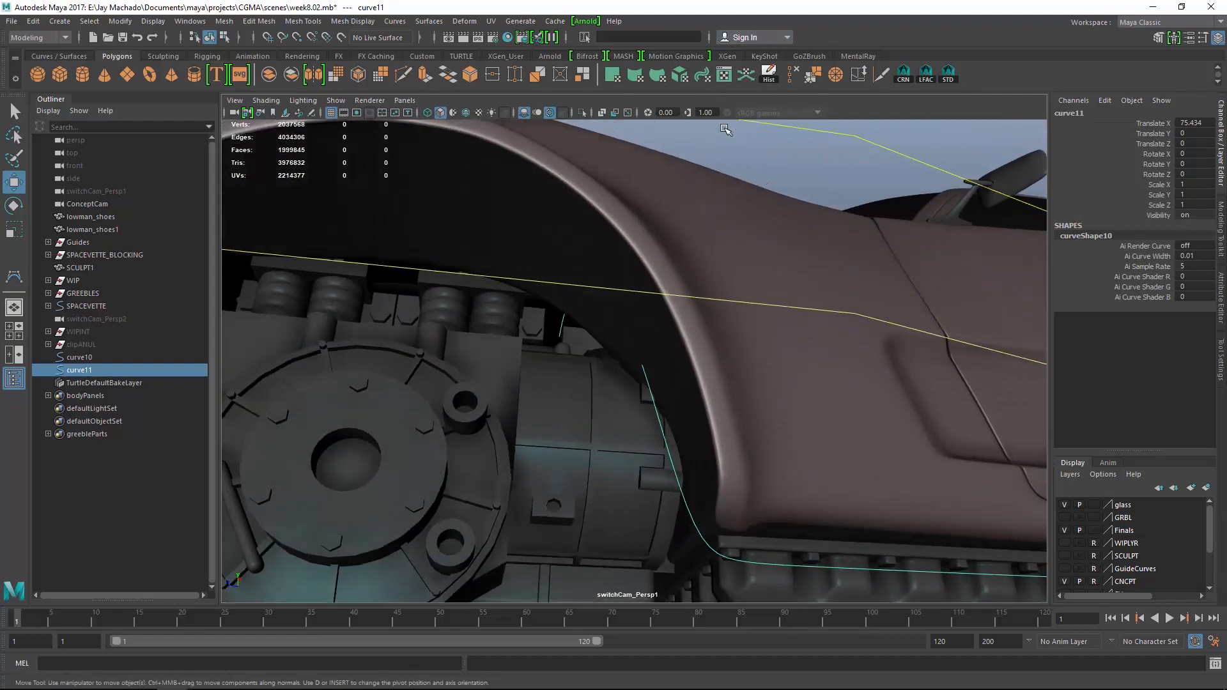
pyautogui.moveTo(724, 129); pyautogui.dragTo(676, 121, button='right')
pyautogui.keyDown('alt'); pyautogui.moveTo(633, 293); pyautogui.dragTo(678, 324, button='middle'); pyautogui.keyUp('alt')
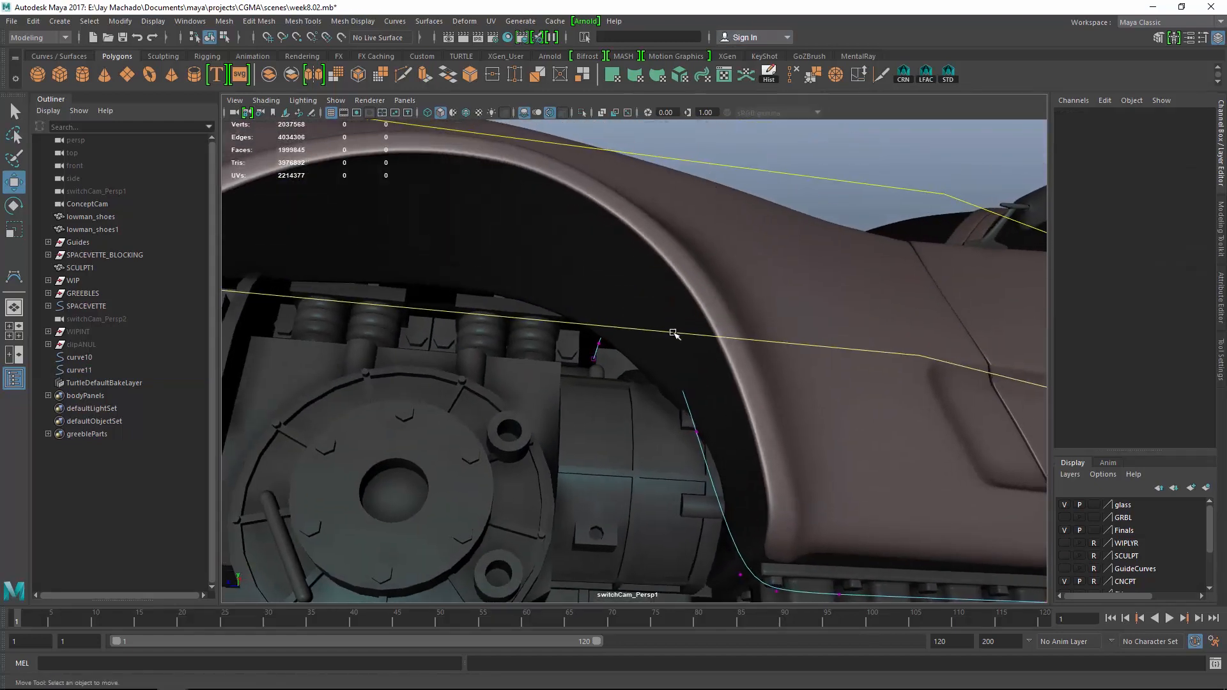
# Move the curve's first four points clear of the front wheel arch lining, and shift the first three along the car's length
pyautogui.press('4')
pyautogui.moveTo(670, 370)
pyautogui.mouseDown()
pyautogui.moveTo(684, 376)
pyautogui.moveTo(670, 389)
pyautogui.moveTo(700, 371)
pyautogui.mouseUp()
pyautogui.press('5')
pyautogui.moveTo(588, 289); pyautogui.dragTo(509, 297, button='middle')
pyautogui.keyDown('alt'); pyautogui.moveTo(509, 297); pyautogui.dragTo(581, 320); pyautogui.keyUp('alt')
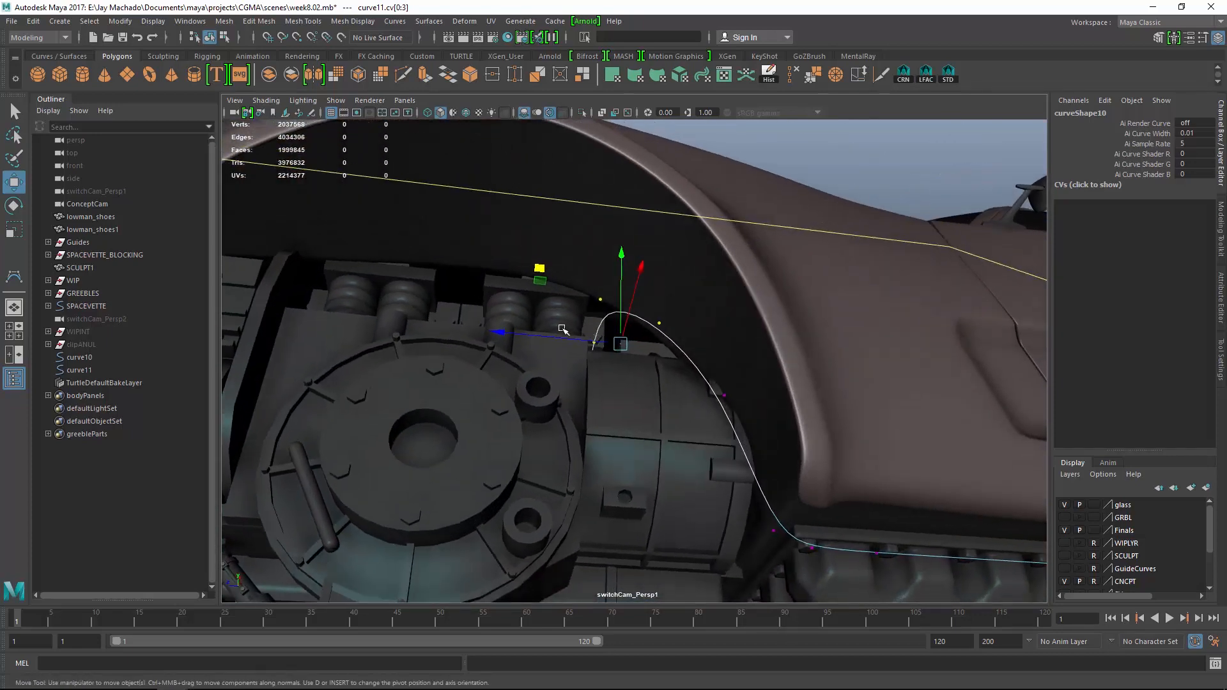
pyautogui.moveTo(619, 417); pyautogui.dragTo(617, 415)
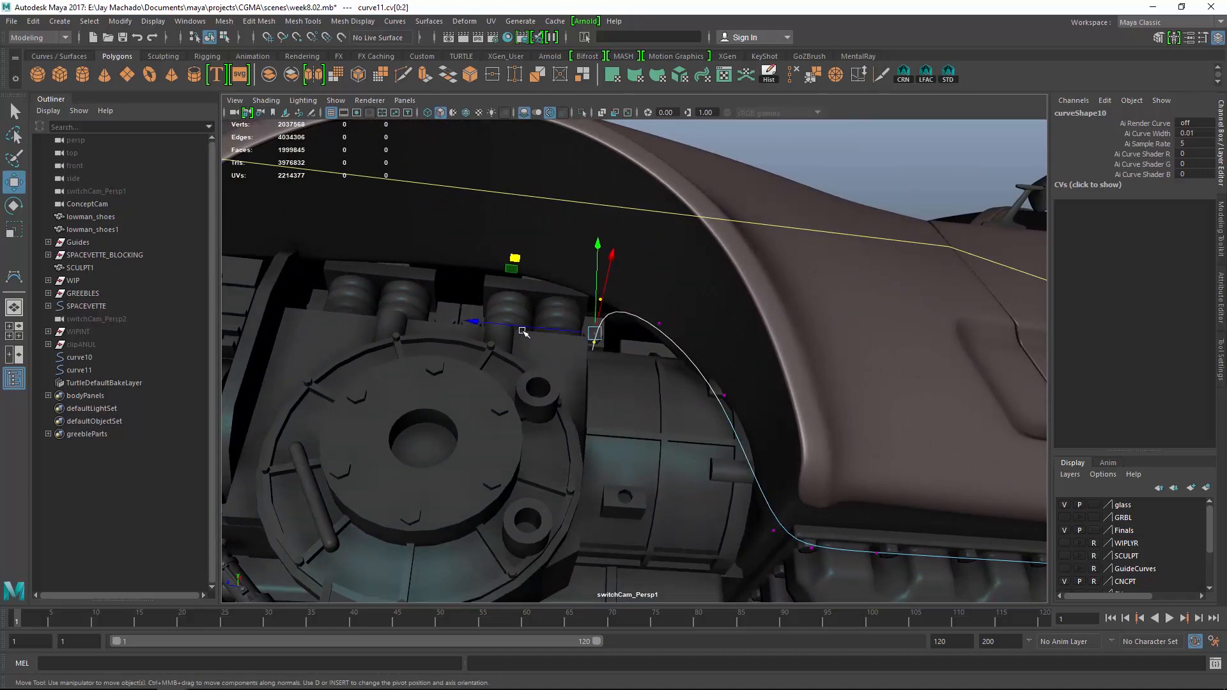
pyautogui.moveTo(490, 323); pyautogui.dragTo(540, 354)
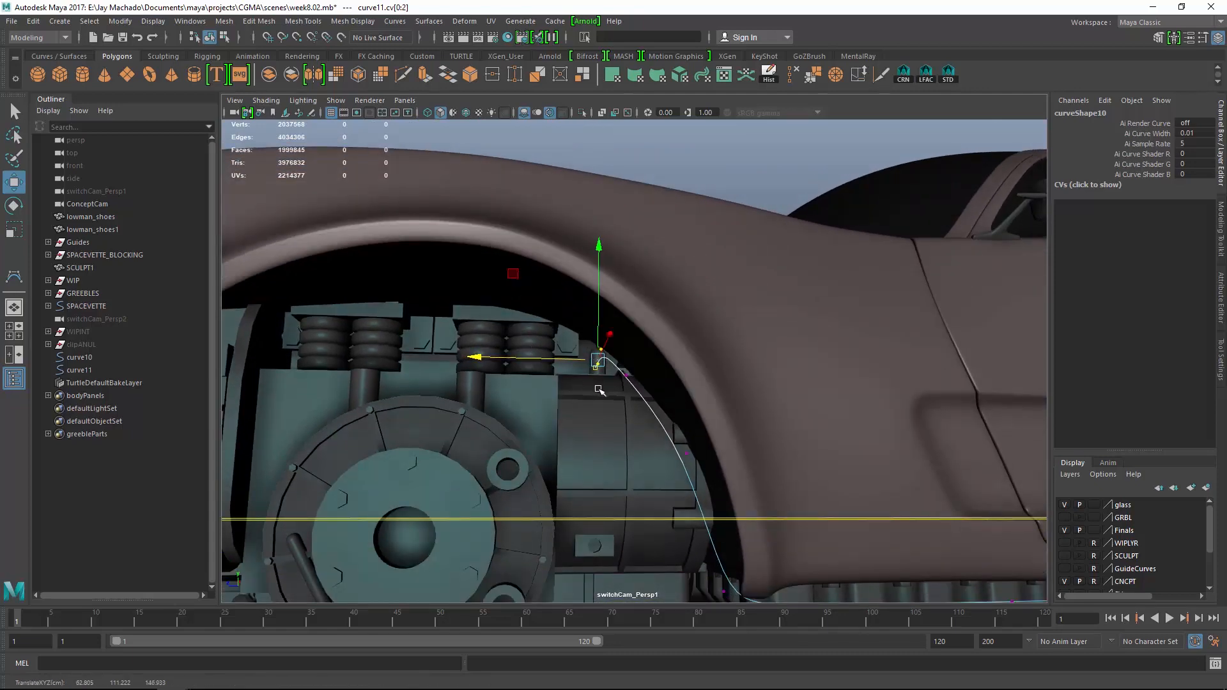
# Reposition the curve's fourth, fifth and sixth points so it descends smoothly along the rear of the front wheel well
pyautogui.moveTo(607, 389); pyautogui.dragTo(657, 370)
pyautogui.moveTo(543, 292); pyautogui.dragTo(567, 309)
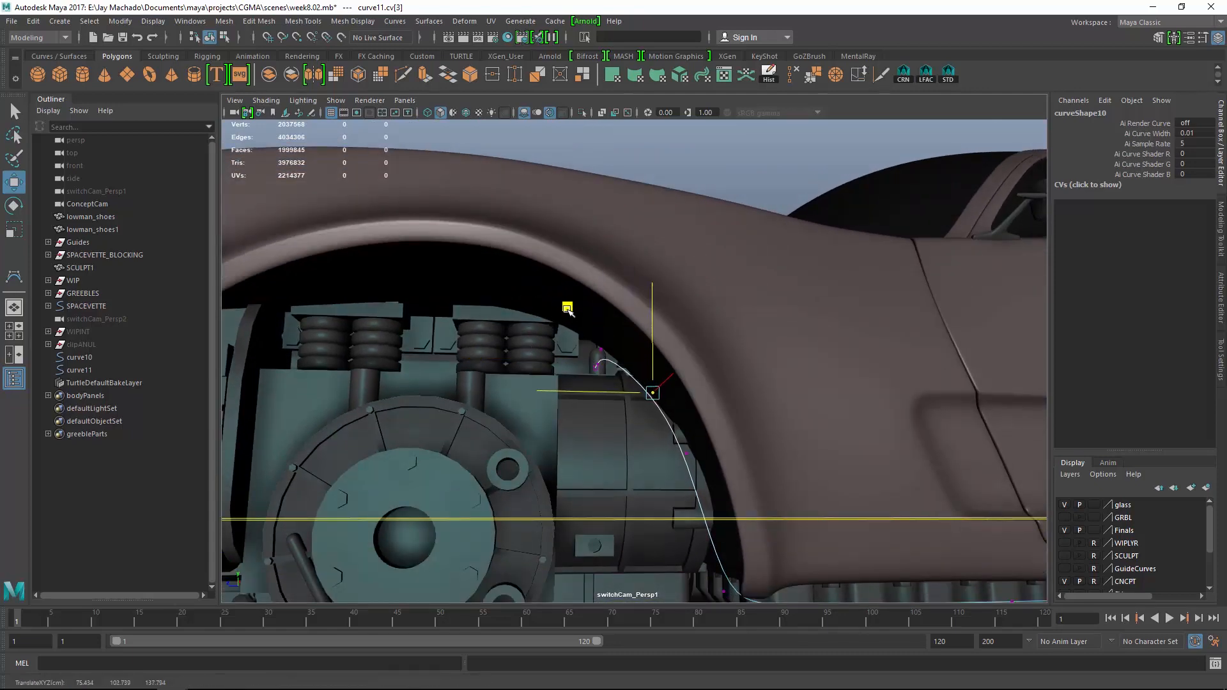
pyautogui.keyDown('alt'); pyautogui.moveTo(606, 355); pyautogui.dragTo(639, 267); pyautogui.keyUp('alt')
pyautogui.click(649, 264)
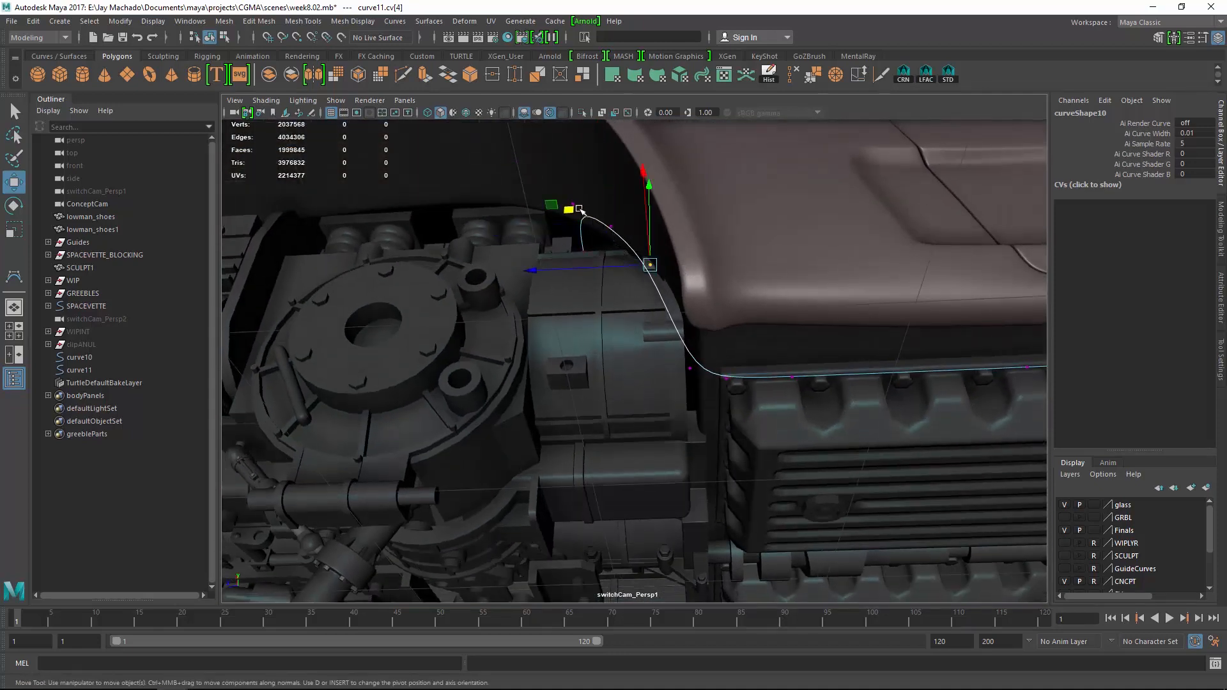
pyautogui.moveTo(569, 210); pyautogui.dragTo(566, 213)
pyautogui.moveTo(660, 337); pyautogui.dragTo(692, 387)
pyautogui.moveTo(606, 306); pyautogui.dragTo(586, 309)
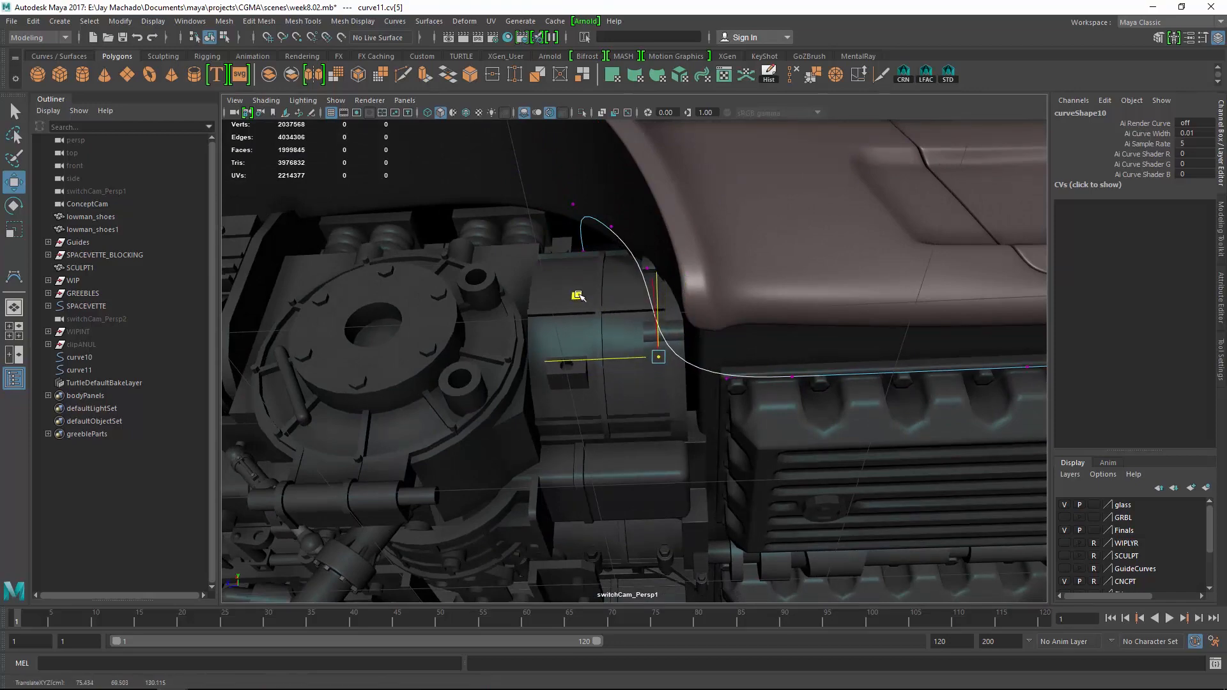
# Adjust the curve point at the sill's rear end, where the path bends up into the rear wheel well
pyautogui.keyDown('alt'); pyautogui.moveTo(781, 396); pyautogui.dragTo(513, 349); pyautogui.keyUp('alt')
pyautogui.keyDown('alt'); pyautogui.moveTo(834, 246); pyautogui.dragTo(693, 334, button='middle'); pyautogui.keyUp('alt')
pyautogui.keyDown('alt'); pyautogui.moveTo(692, 334); pyautogui.dragTo(723, 337); pyautogui.keyUp('alt')
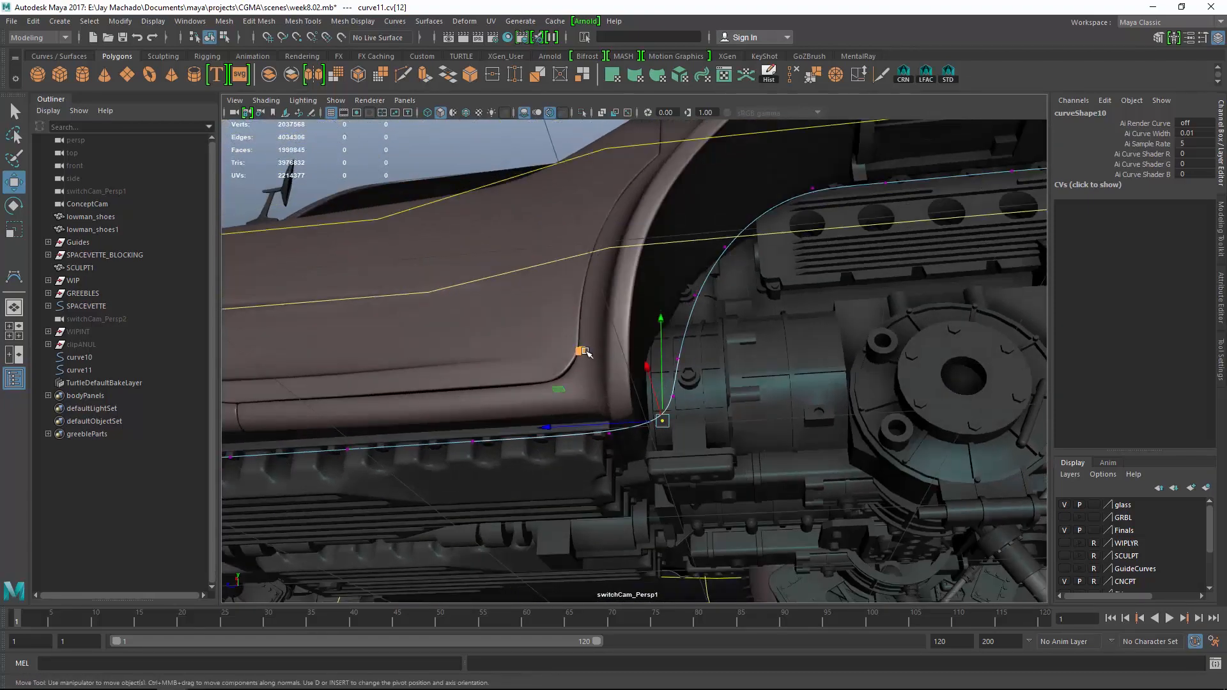
pyautogui.moveTo(586, 352); pyautogui.dragTo(578, 360)
# In a side orthographic view, select the points rising from the sill's rear end into the rear wheel arch and shift them lengthwise
pyautogui.keyDown('alt'); pyautogui.moveTo(757, 313); pyautogui.dragTo(674, 366, button='middle'); pyautogui.keyUp('alt')
pyautogui.keyDown('alt'); pyautogui.moveTo(673, 367); pyautogui.dragTo(694, 345); pyautogui.keyUp('alt')
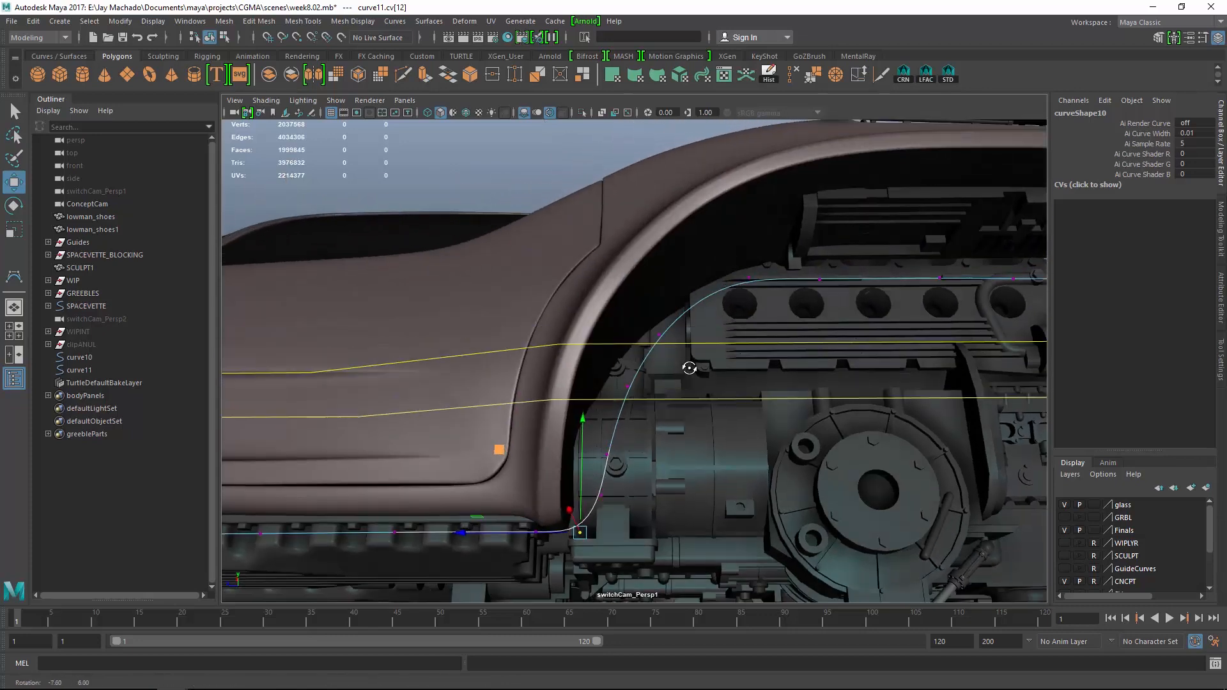
pyautogui.press('5')
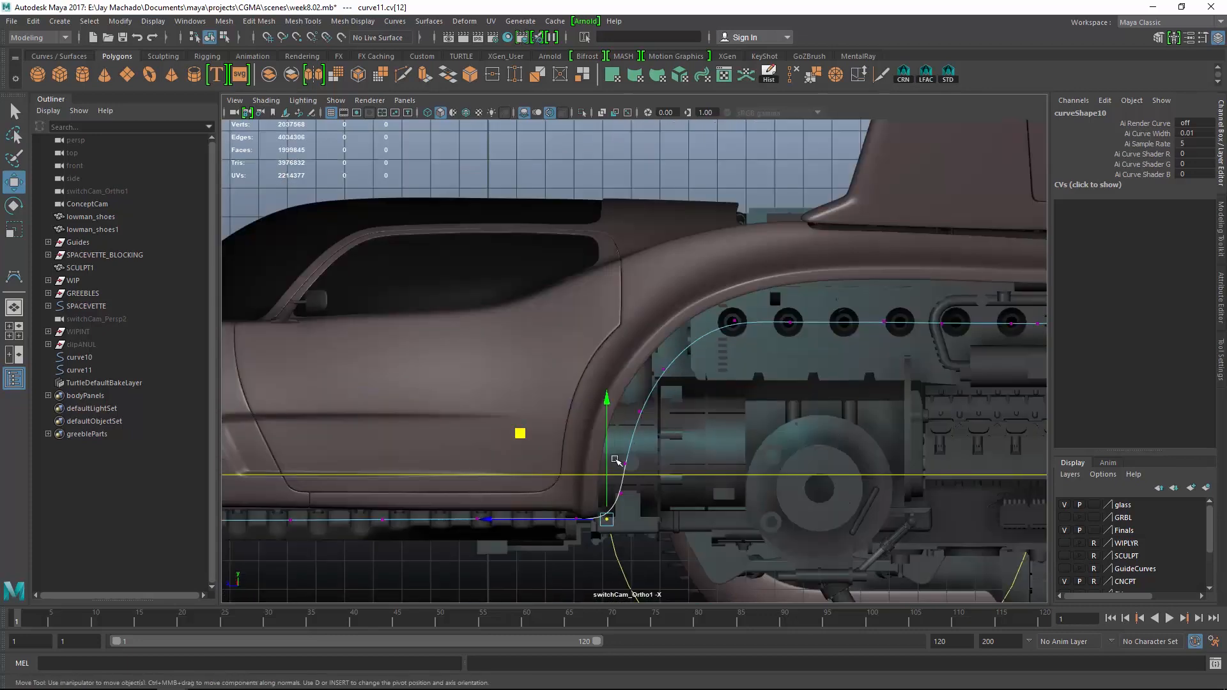
pyautogui.keyDown('alt'); pyautogui.moveTo(539, 547); pyautogui.dragTo(551, 452, button='middle'); pyautogui.keyUp('alt')
pyautogui.scroll(2, 551, 452)
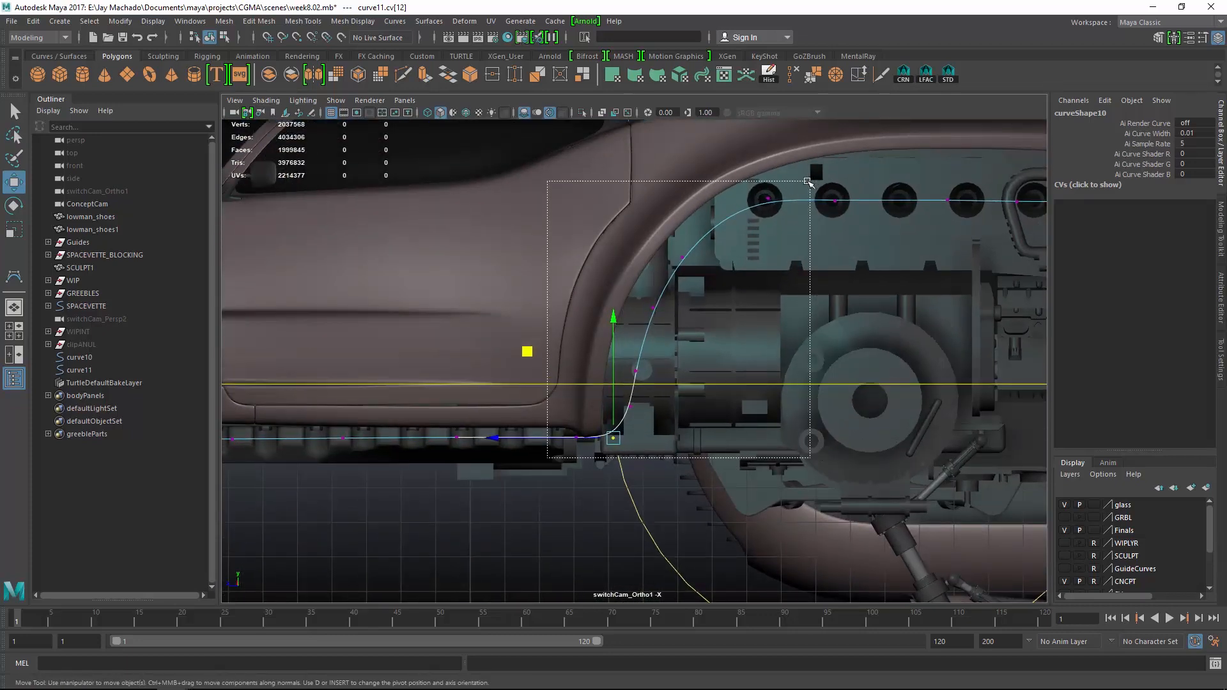
pyautogui.moveTo(808, 182); pyautogui.dragTo(808, 183)
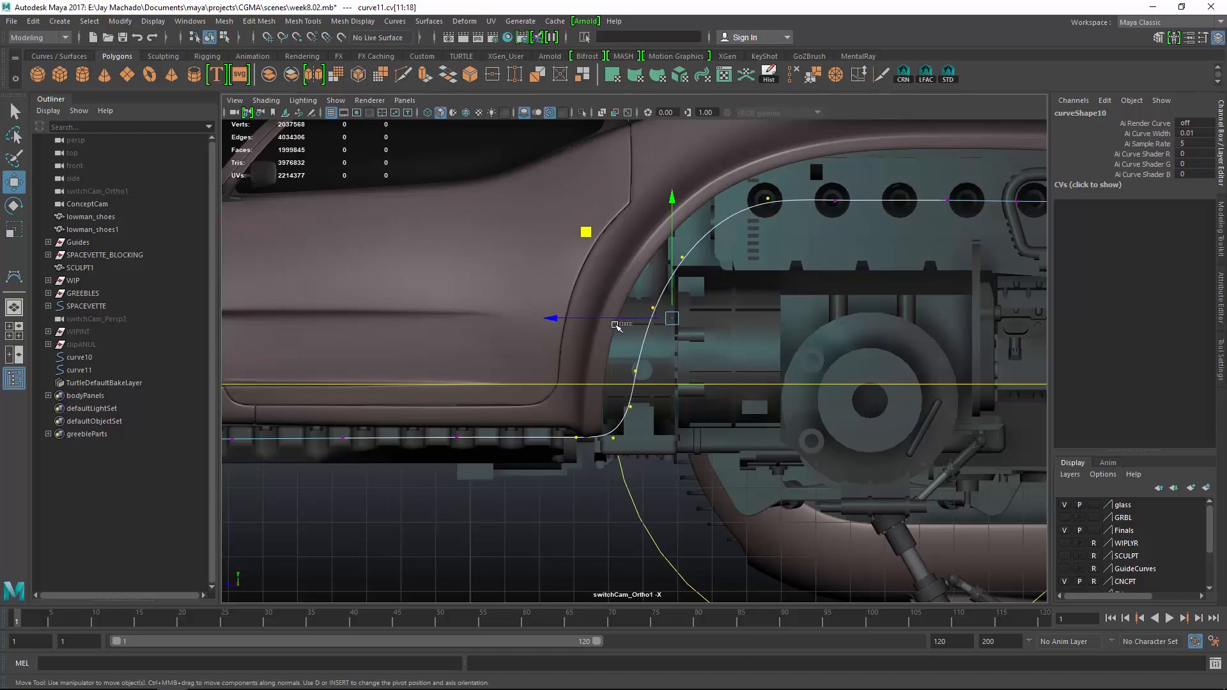
pyautogui.keyDown('alt'); pyautogui.moveTo(626, 316); pyautogui.dragTo(642, 356); pyautogui.keyUp('alt')
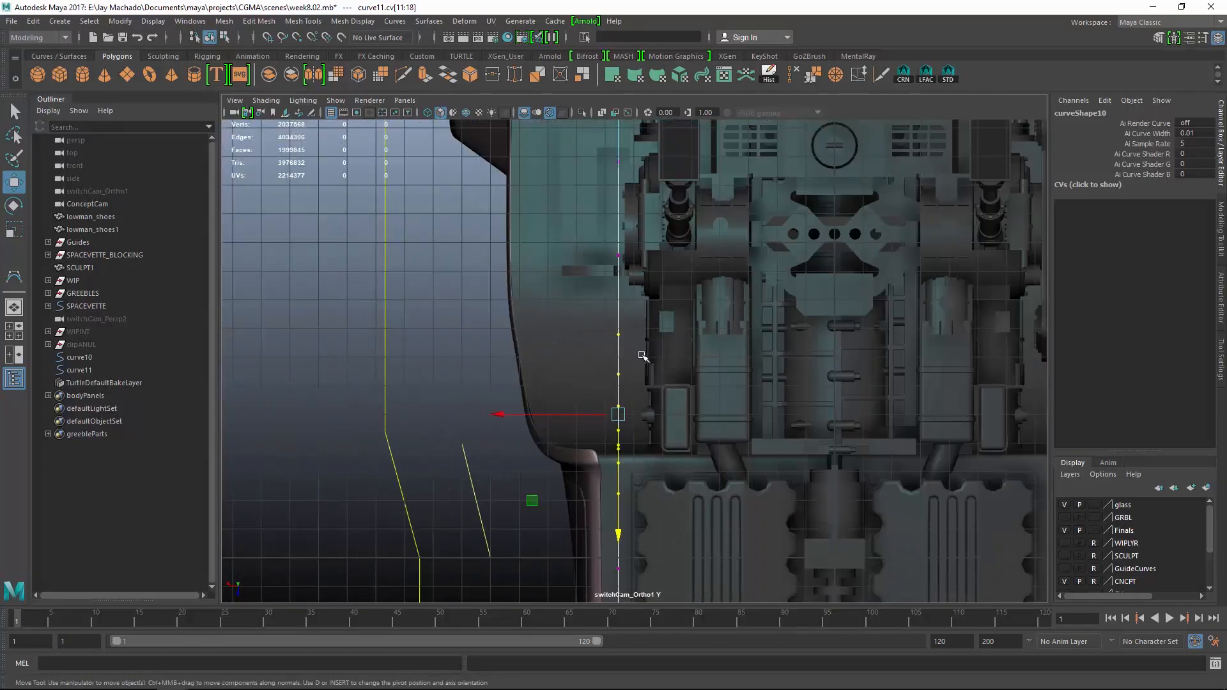
# Select the curve's points from the rear wheel arch to the tail and shift them inward toward the car's centreline
pyautogui.keyDown('alt'); pyautogui.moveTo(604, 249); pyautogui.dragTo(610, 429, button='middle'); pyautogui.keyUp('alt')
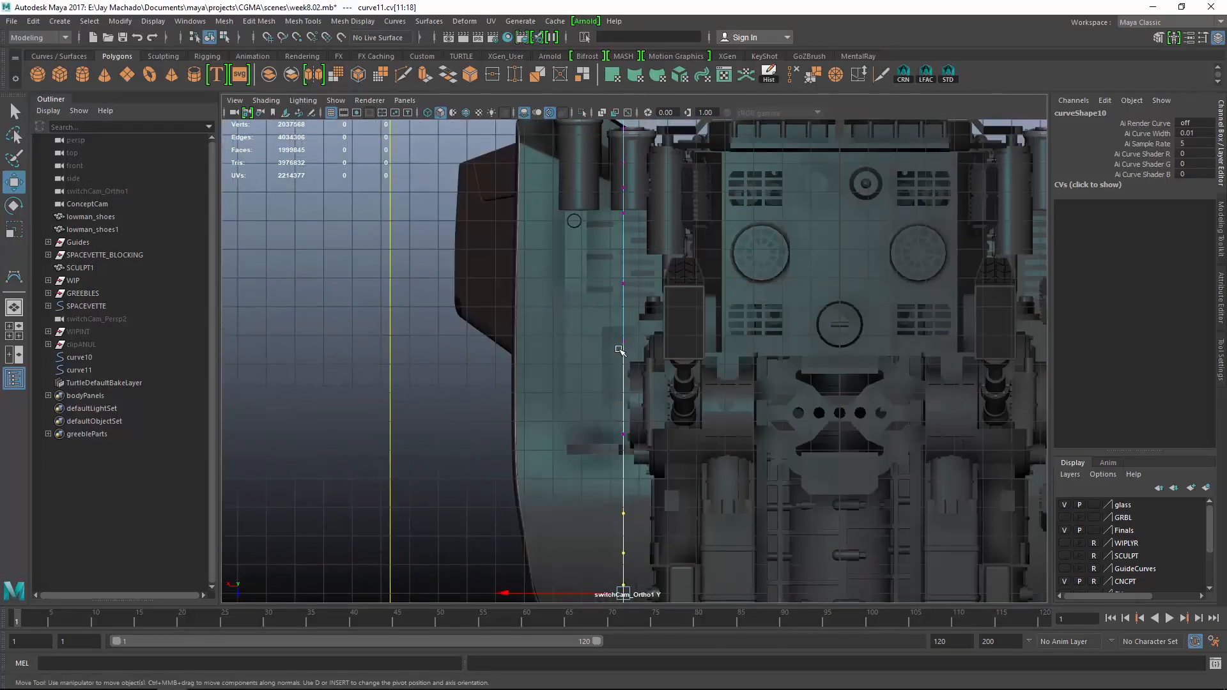
pyautogui.keyDown('alt'); pyautogui.moveTo(534, 269); pyautogui.dragTo(495, 254, button='right'); pyautogui.keyUp('alt')
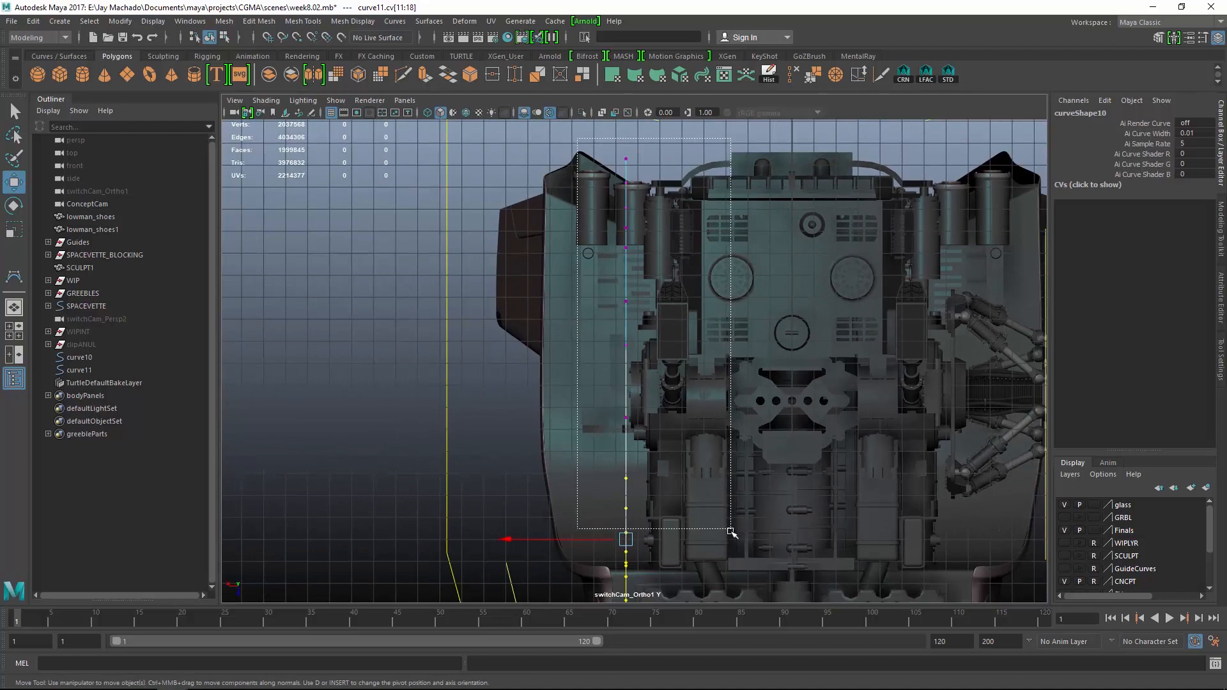
pyautogui.moveTo(731, 530); pyautogui.dragTo(730, 537)
pyautogui.keyDown('alt'); pyautogui.moveTo(729, 490); pyautogui.dragTo(751, 402, button='middle'); pyautogui.keyUp('alt')
pyautogui.keyDown('alt'); pyautogui.moveTo(751, 401); pyautogui.dragTo(758, 390, button='right'); pyautogui.keyUp('alt')
pyautogui.keyDown('alt'); pyautogui.moveTo(759, 389); pyautogui.dragTo(726, 518); pyautogui.keyUp('alt')
pyautogui.keyDown('alt'); pyautogui.moveTo(831, 547); pyautogui.dragTo(895, 569, button='right'); pyautogui.keyUp('alt')
pyautogui.moveTo(589, 379); pyautogui.dragTo(604, 379)
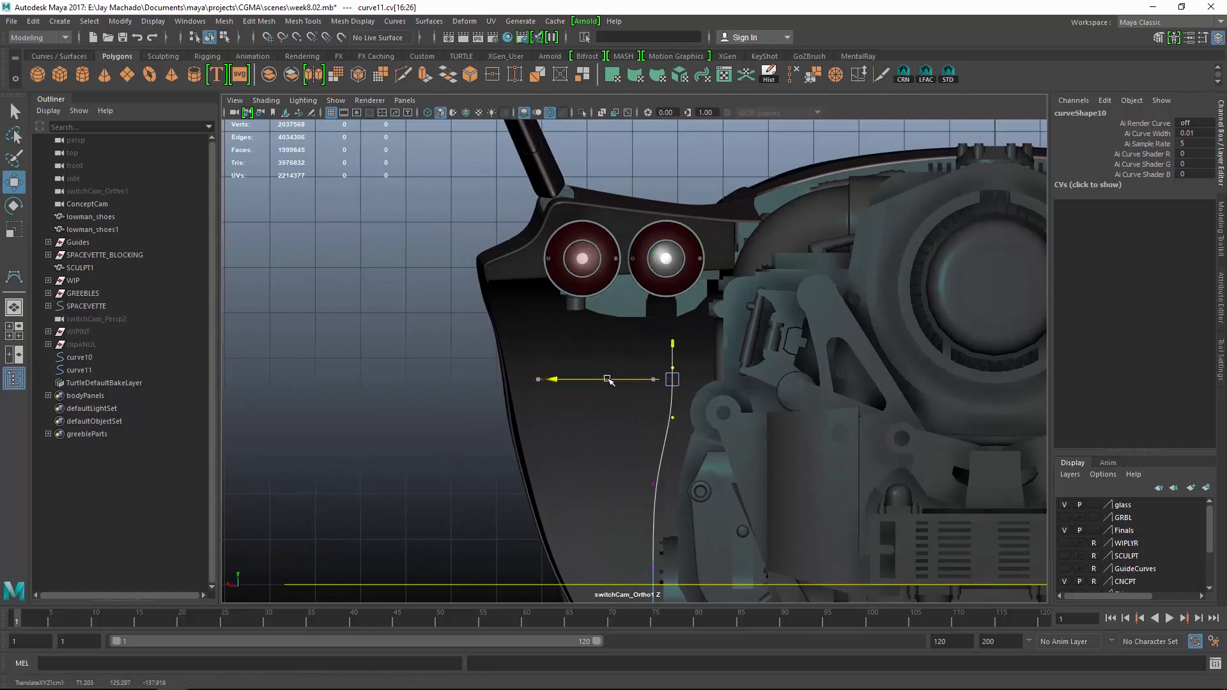
pyautogui.keyDown('alt'); pyautogui.moveTo(665, 388); pyautogui.dragTo(655, 315, button='middle'); pyautogui.keyUp('alt')
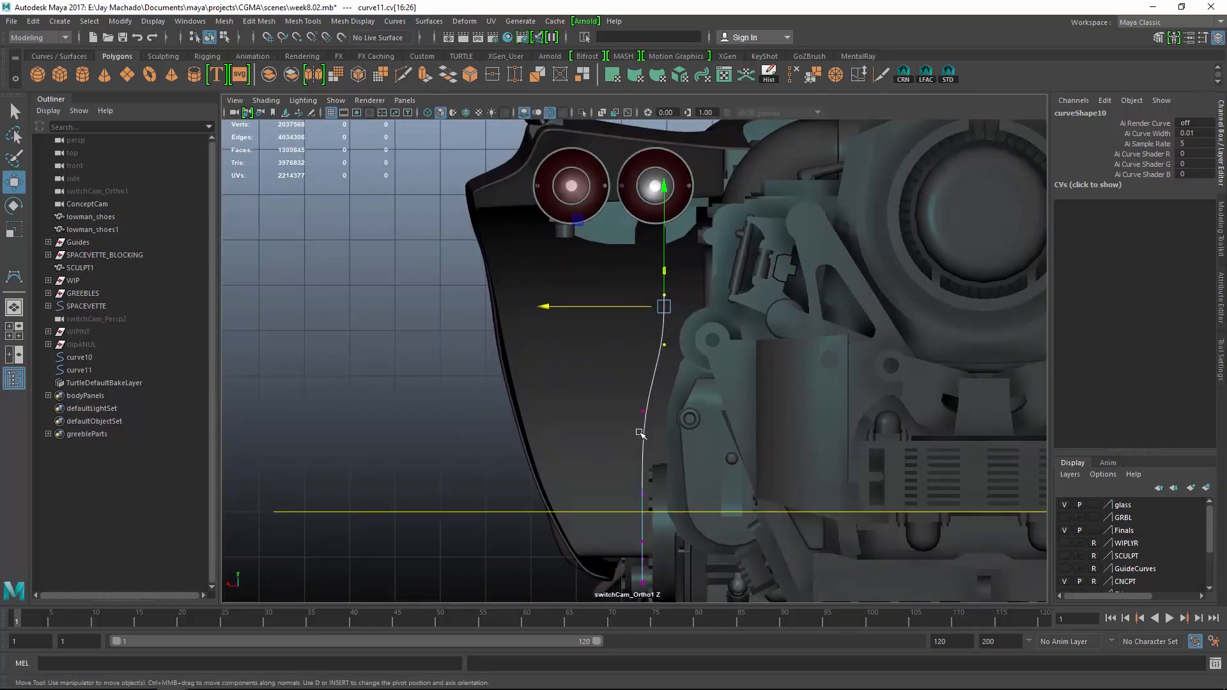
# Rotate the curve's last two points to turn the tail end toward the centreline, and reposition them in a top orthographic view
pyautogui.keyDown('alt'); pyautogui.moveTo(708, 326); pyautogui.dragTo(684, 367); pyautogui.keyUp('alt')
pyautogui.keyDown('alt'); pyautogui.moveTo(762, 324); pyautogui.dragTo(864, 404); pyautogui.keyUp('alt')
pyautogui.moveTo(945, 326); pyautogui.dragTo(828, 272)
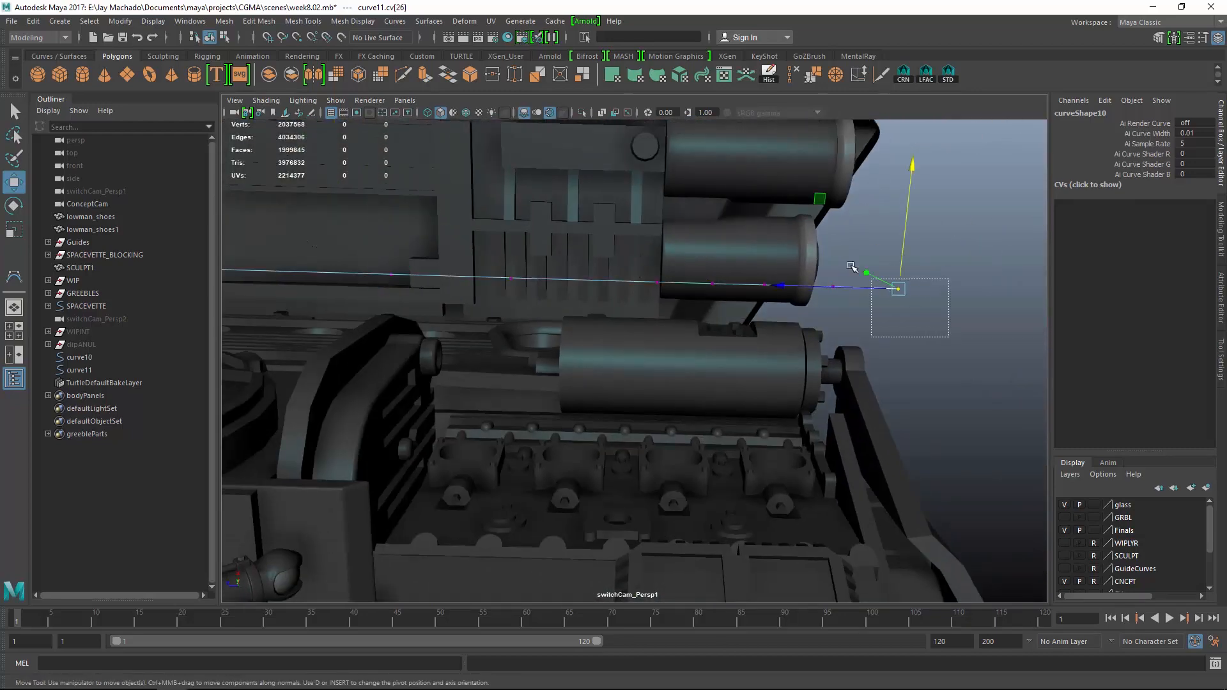
pyautogui.press('e')
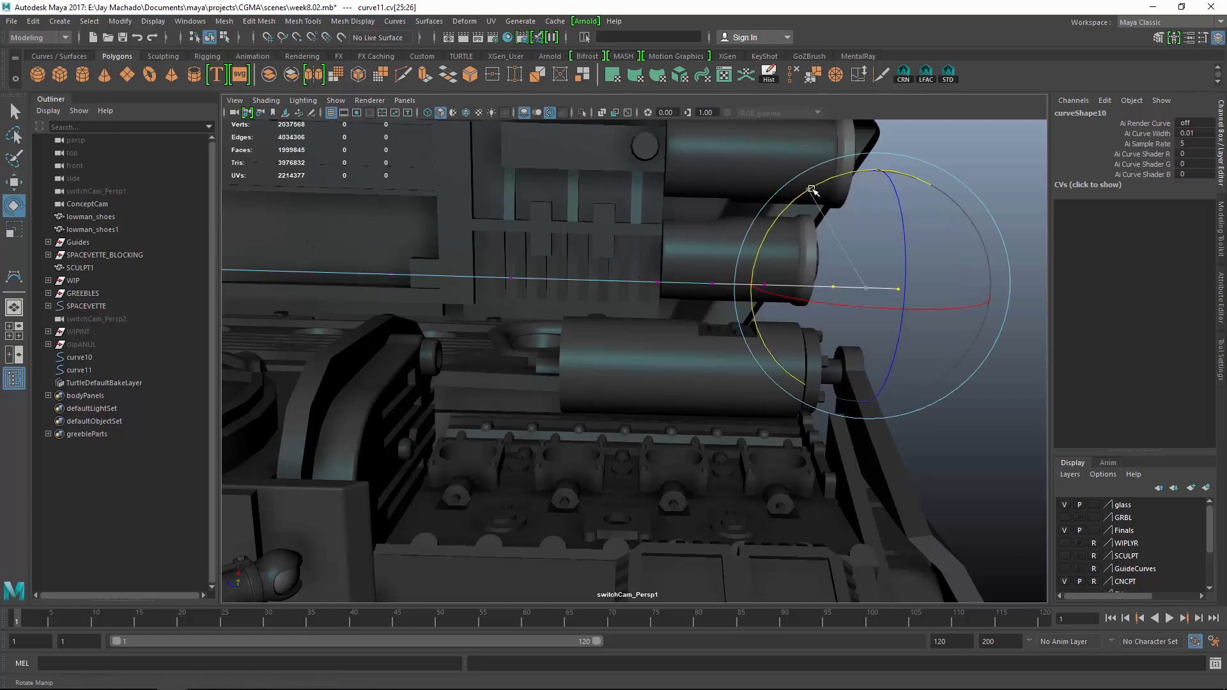
pyautogui.moveTo(831, 180); pyautogui.dragTo(897, 187)
pyautogui.moveTo(980, 221); pyautogui.dragTo(981, 221)
pyautogui.press('space')
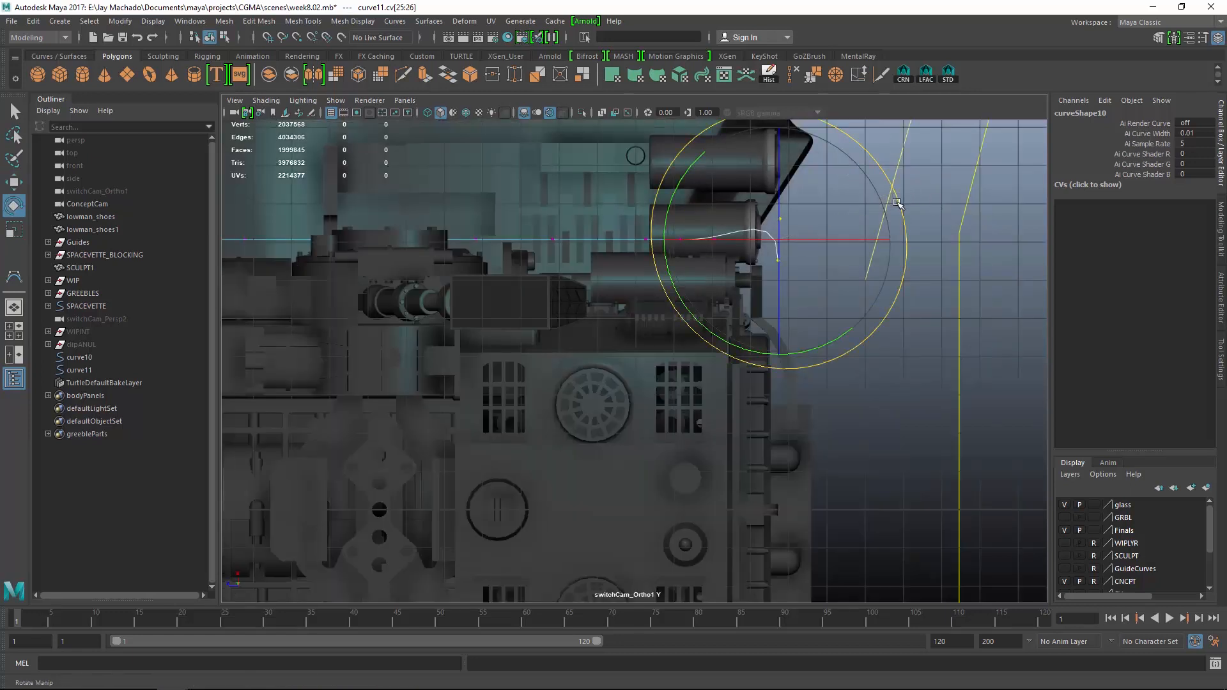
pyautogui.press('w')
pyautogui.moveTo(694, 158); pyautogui.dragTo(636, 212)
pyautogui.press('space')
# Select the curve's last five points and slide them forward along the car, so the inward bend sits above the rear engine block
pyautogui.keyDown('alt'); pyautogui.moveTo(754, 267); pyautogui.dragTo(625, 369); pyautogui.keyUp('alt')
pyautogui.keyDown('alt'); pyautogui.moveTo(625, 368); pyautogui.dragTo(761, 200, button='middle'); pyautogui.keyUp('alt')
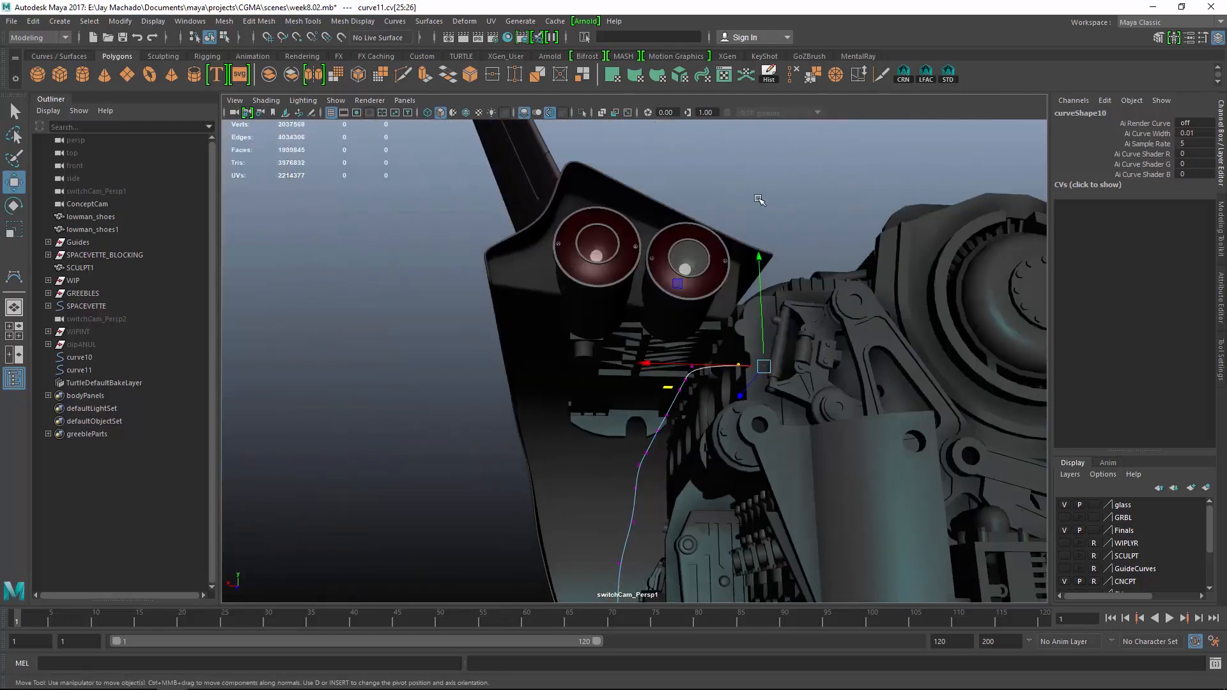
pyautogui.keyDown('alt'); pyautogui.moveTo(761, 200); pyautogui.dragTo(737, 192); pyautogui.keyUp('alt')
pyautogui.keyDown('alt'); pyautogui.moveTo(736, 192); pyautogui.dragTo(795, 396, button='right'); pyautogui.keyUp('alt')
pyautogui.keyDown('alt'); pyautogui.moveTo(796, 397); pyautogui.dragTo(783, 313, button='middle'); pyautogui.keyUp('alt')
pyautogui.keyDown('alt'); pyautogui.moveTo(783, 308); pyautogui.dragTo(898, 274); pyautogui.keyUp('alt')
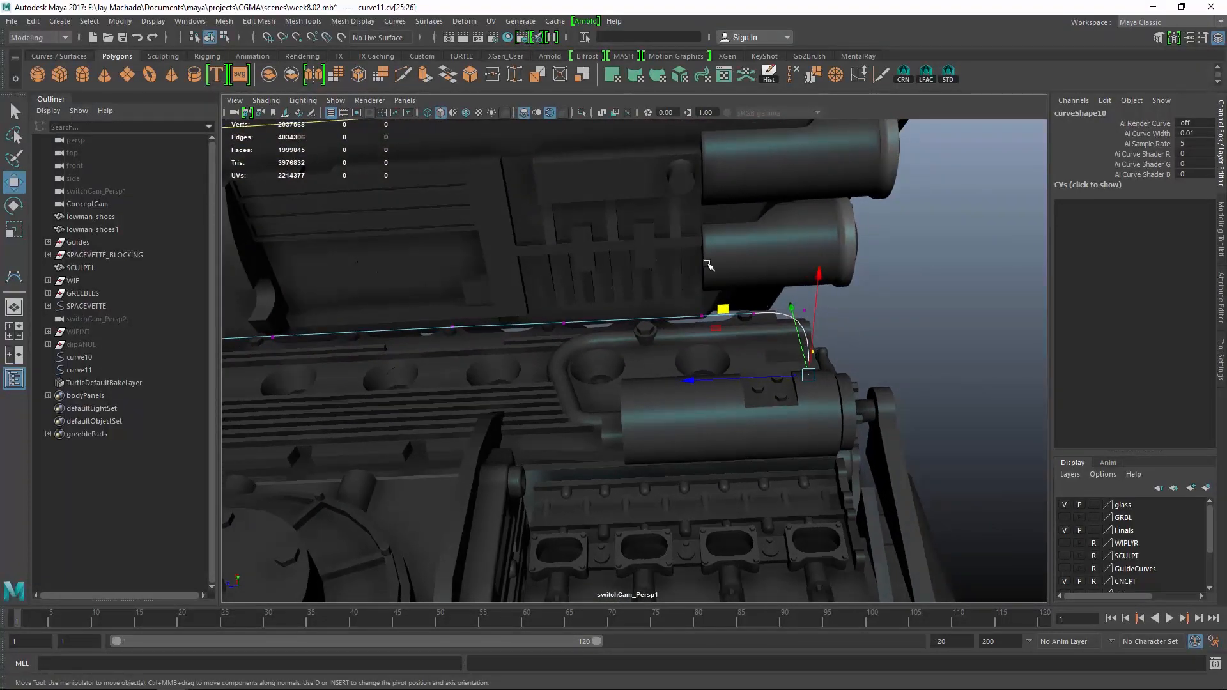
pyautogui.moveTo(980, 482); pyautogui.dragTo(1010, 497)
pyautogui.moveTo(645, 363); pyautogui.dragTo(559, 359)
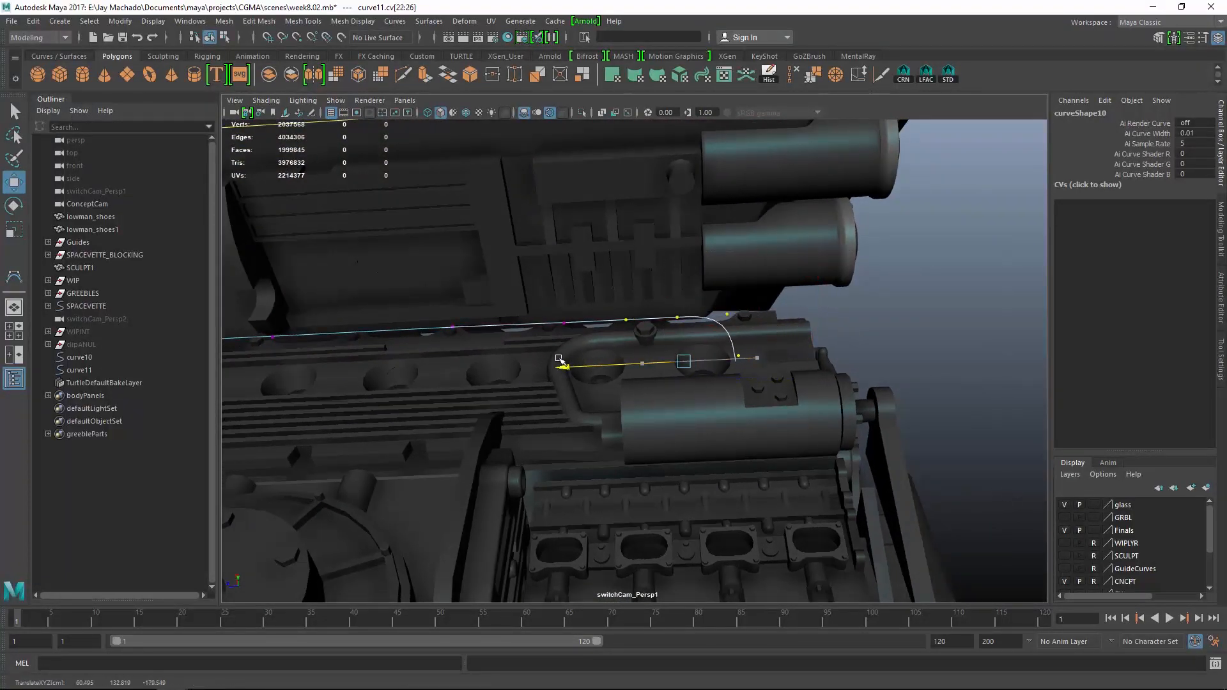
# Remove one curve point ahead of the tail bend and slide the two points before the bend forward to even the spacing
pyautogui.moveTo(543, 268); pyautogui.dragTo(580, 339)
pyautogui.click(653, 290)
pyautogui.moveTo(652, 288)
pyautogui.keyDown('alt'); pyautogui.mouseDown()
pyautogui.moveTo(648, 274)
pyautogui.moveTo(667, 274)
pyautogui.mouseUp(); pyautogui.keyUp('alt')
pyautogui.moveTo(716, 319); pyautogui.dragTo(716, 321)
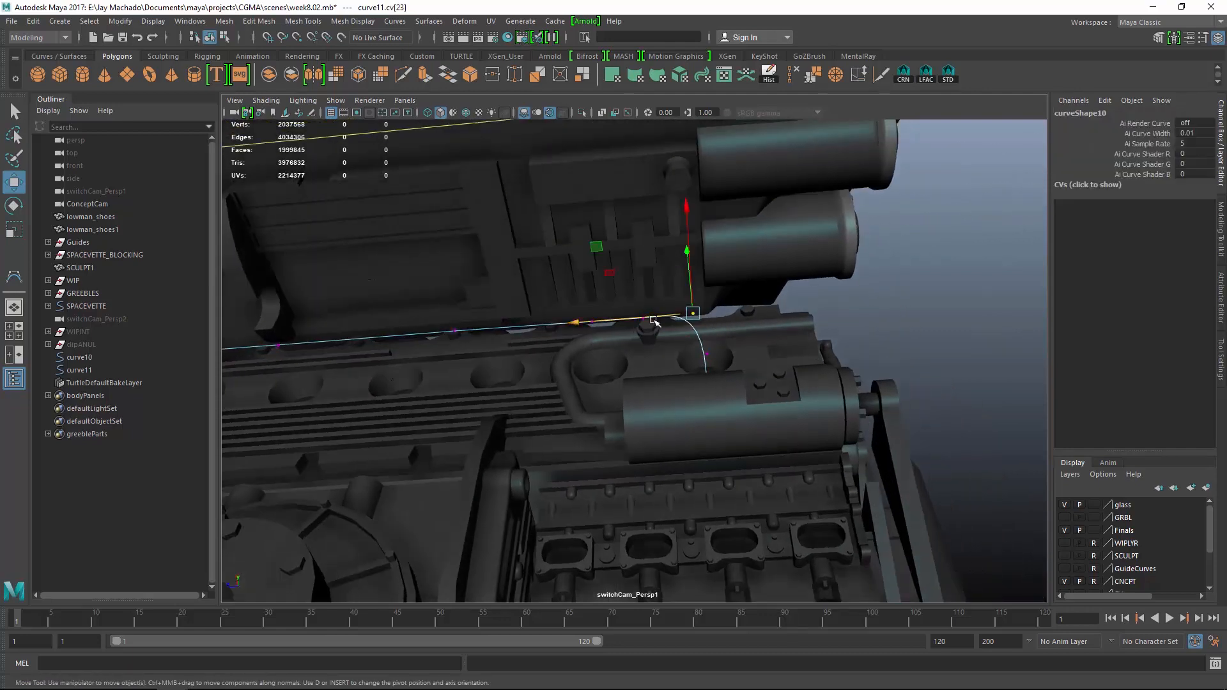
pyautogui.moveTo(550, 279); pyautogui.dragTo(644, 326)
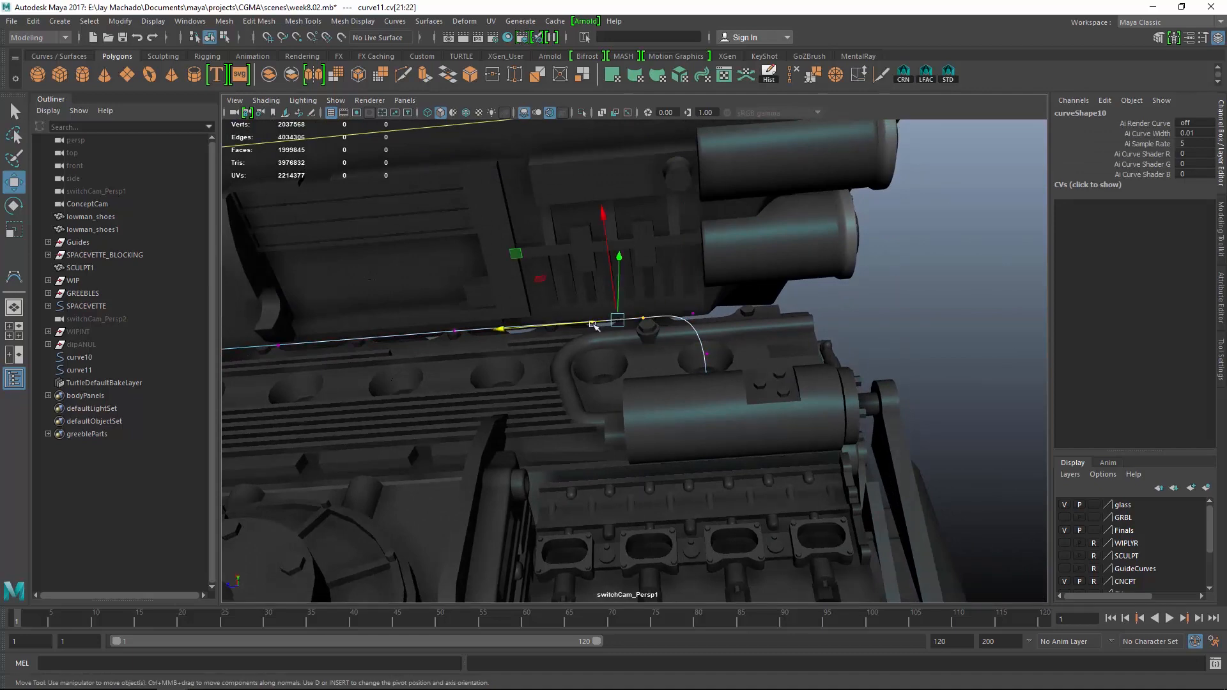
pyautogui.moveTo(576, 326); pyautogui.dragTo(558, 326, button='middle')
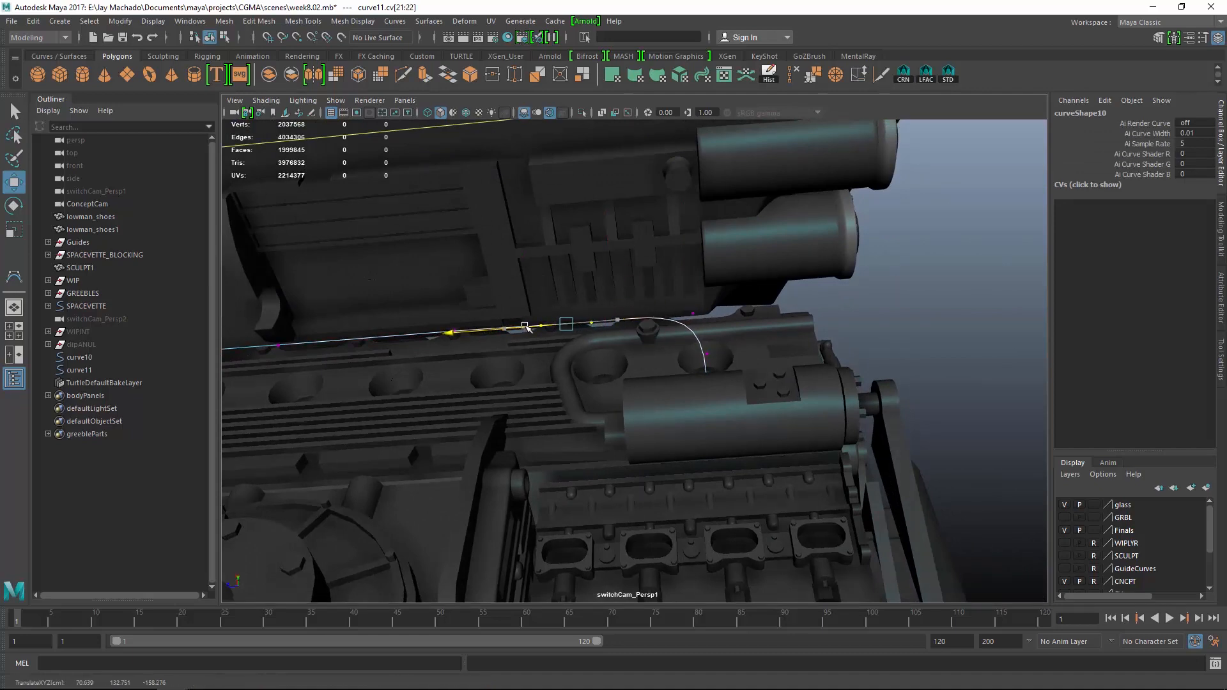
# In a rear orthographic view, select the points from the rear arch's top to the tail end and scale them flat vertically
pyautogui.keyDown('alt'); pyautogui.moveTo(525, 327); pyautogui.dragTo(725, 391); pyautogui.keyUp('alt')
pyautogui.keyDown('alt'); pyautogui.moveTo(726, 391); pyautogui.dragTo(668, 420); pyautogui.keyUp('alt')
pyautogui.moveTo(714, 289); pyautogui.dragTo(683, 333)
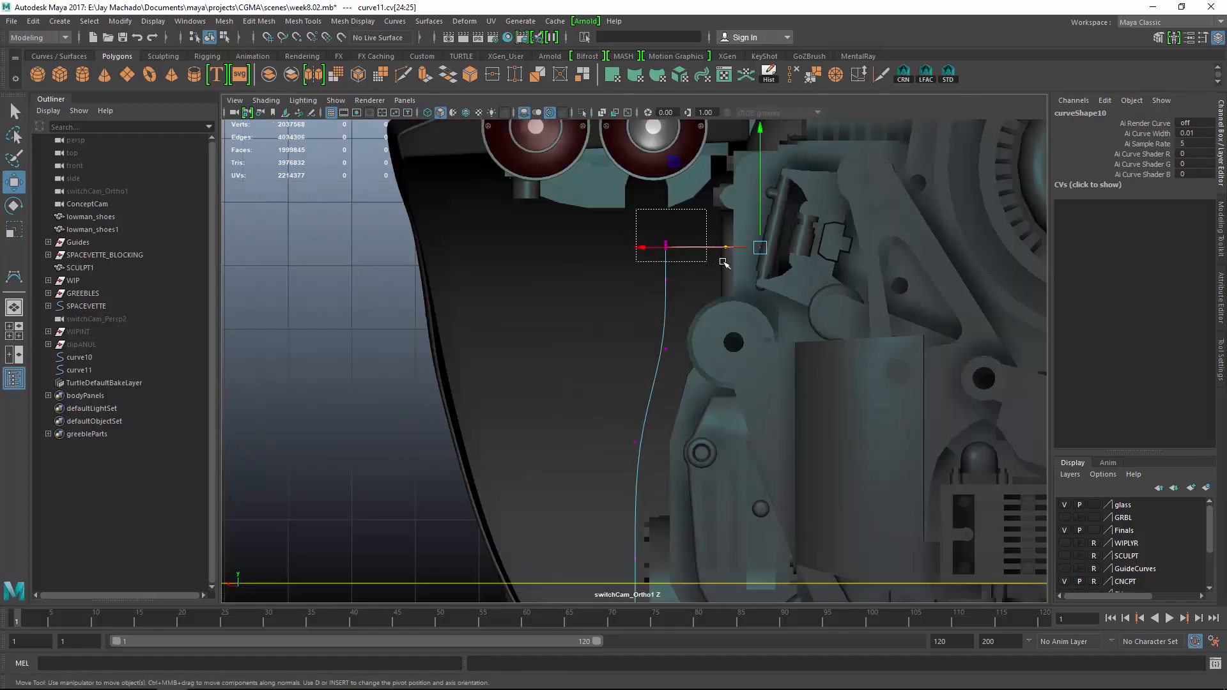
pyautogui.press('r')
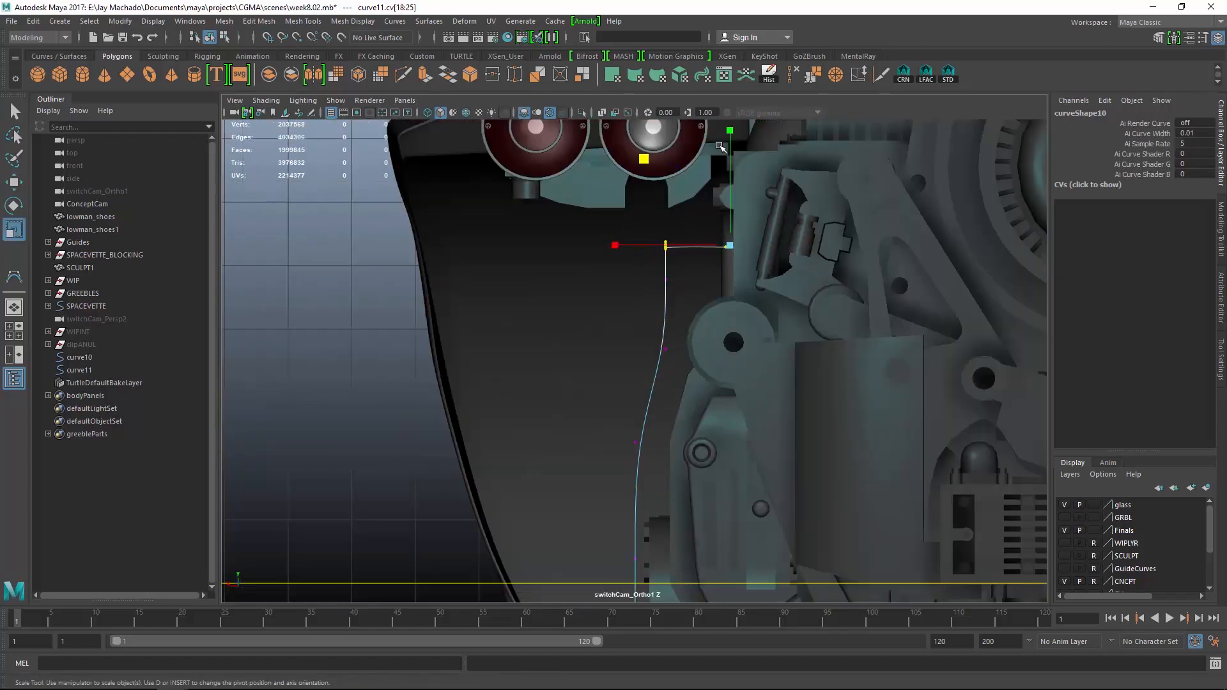
pyautogui.moveTo(729, 132); pyautogui.dragTo(732, 156)
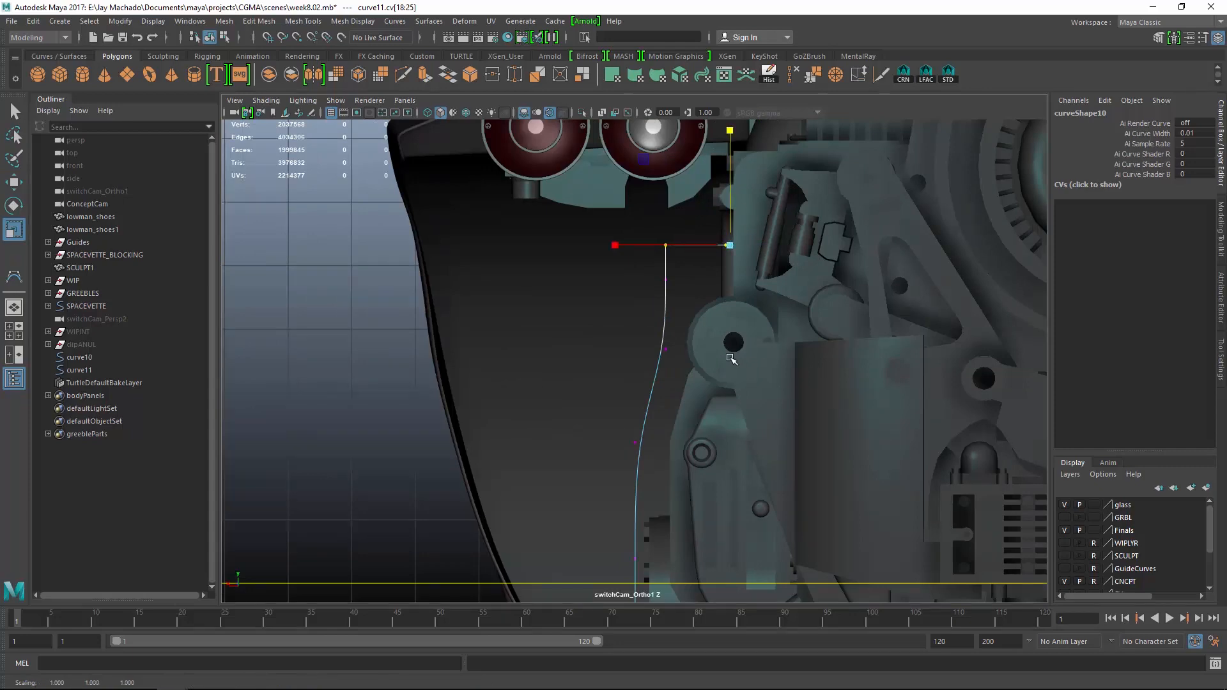
# In the rear orthographic view, shift the curve's second-to-last point outward and down to soften the bend at the tail end
pyautogui.keyDown('alt'); pyautogui.moveTo(644, 218); pyautogui.dragTo(800, 323); pyautogui.keyUp('alt')
pyautogui.keyDown('alt'); pyautogui.moveTo(800, 322); pyautogui.dragTo(741, 320, button='right'); pyautogui.keyUp('alt')
pyautogui.keyDown('alt'); pyautogui.moveTo(742, 320); pyautogui.dragTo(811, 370); pyautogui.keyUp('alt')
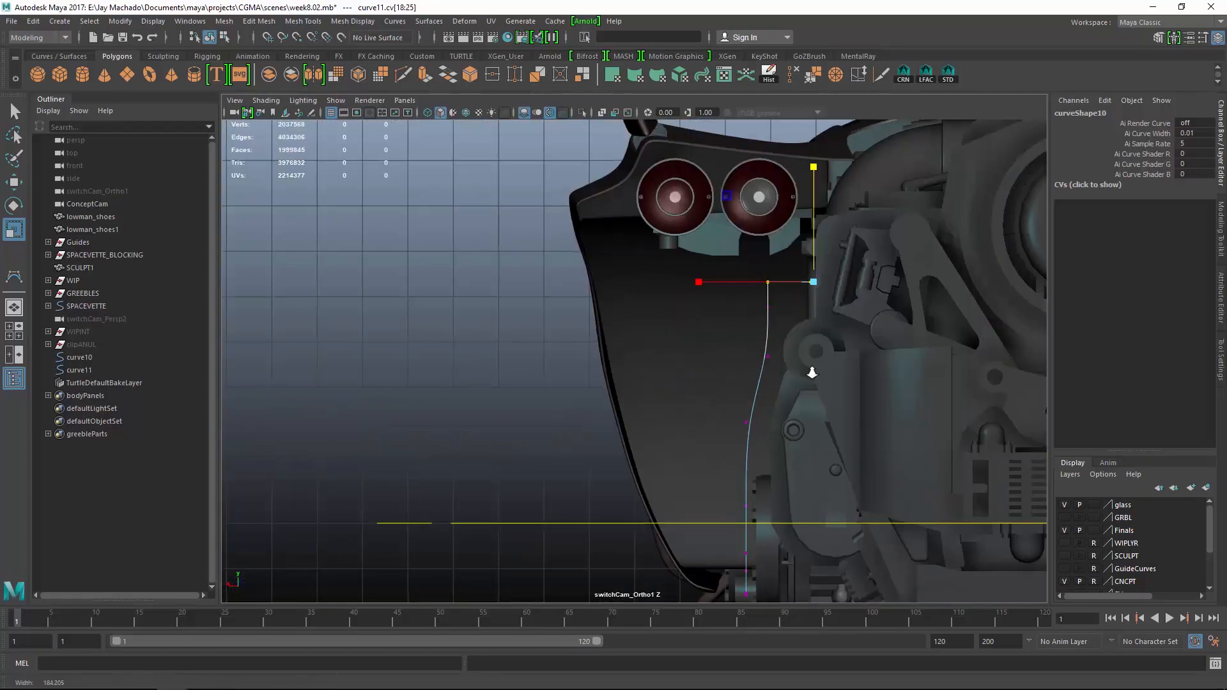
pyautogui.keyDown('alt'); pyautogui.moveTo(811, 370); pyautogui.dragTo(705, 379, button='middle'); pyautogui.keyUp('alt')
pyautogui.keyDown('alt'); pyautogui.moveTo(704, 379); pyautogui.dragTo(720, 271, button='right'); pyautogui.keyUp('alt')
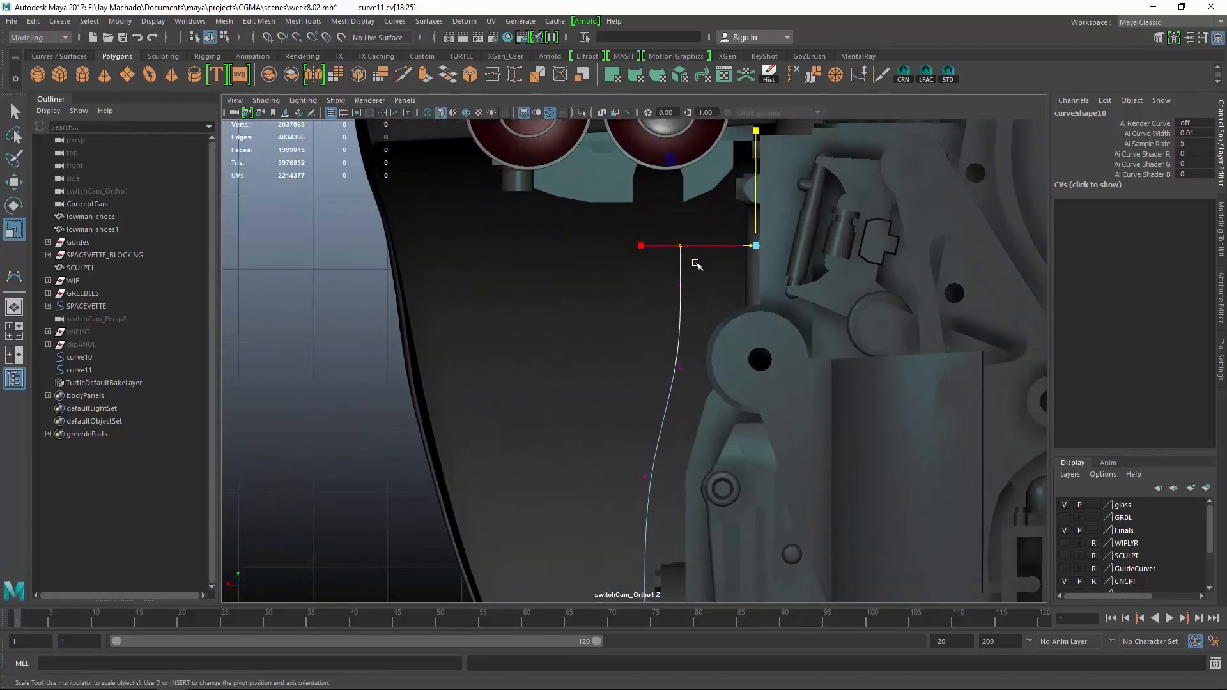
pyautogui.keyDown('alt'); pyautogui.moveTo(696, 280); pyautogui.dragTo(645, 381); pyautogui.keyUp('alt')
pyautogui.press('w')
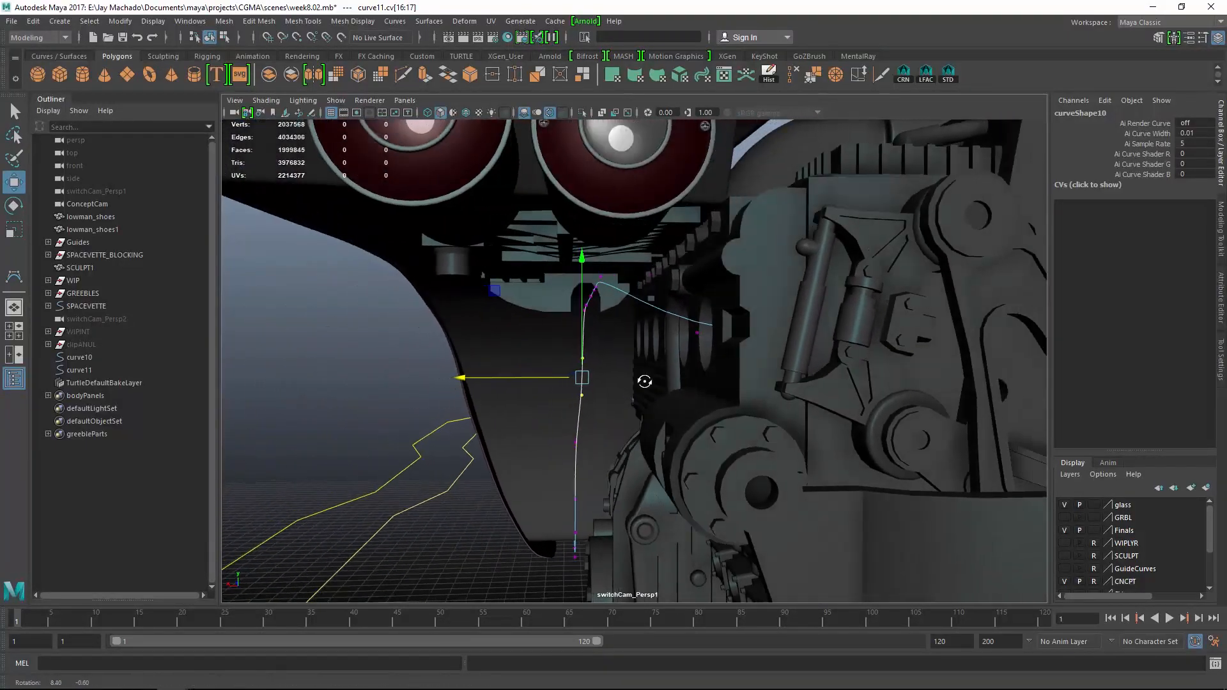
pyautogui.press('space')
pyautogui.keyDown('alt'); pyautogui.moveTo(660, 384); pyautogui.dragTo(793, 386, button='right'); pyautogui.keyUp('alt')
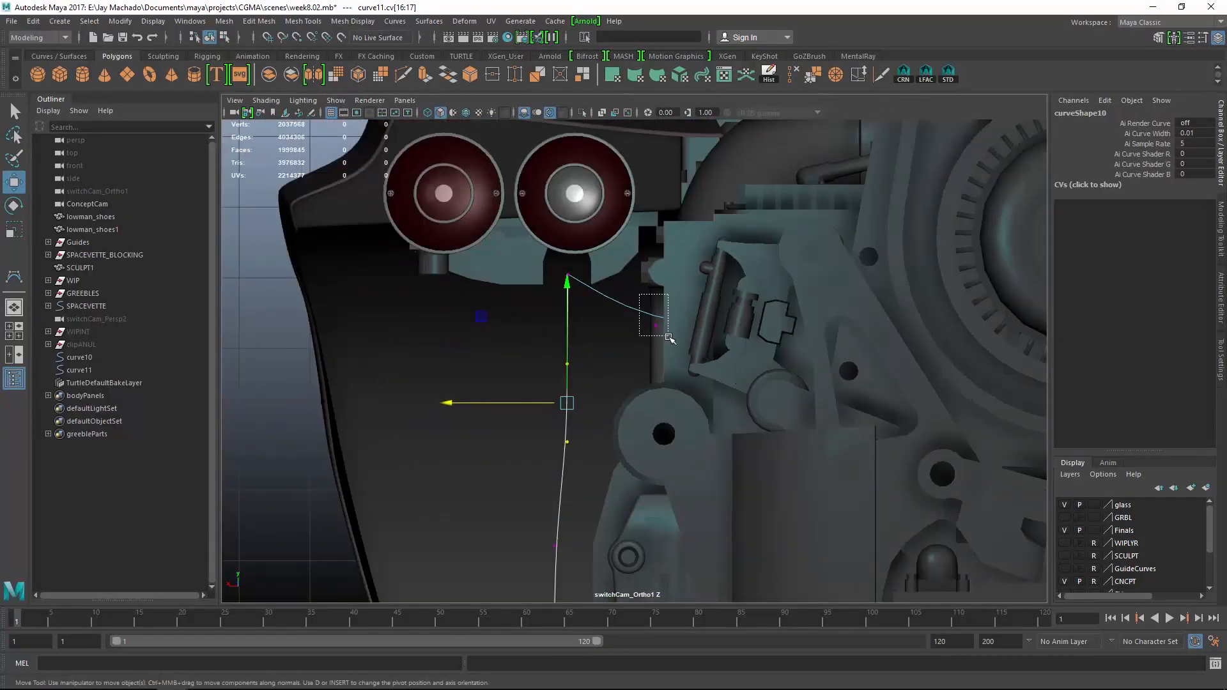
pyautogui.moveTo(623, 328); pyautogui.dragTo(580, 333)
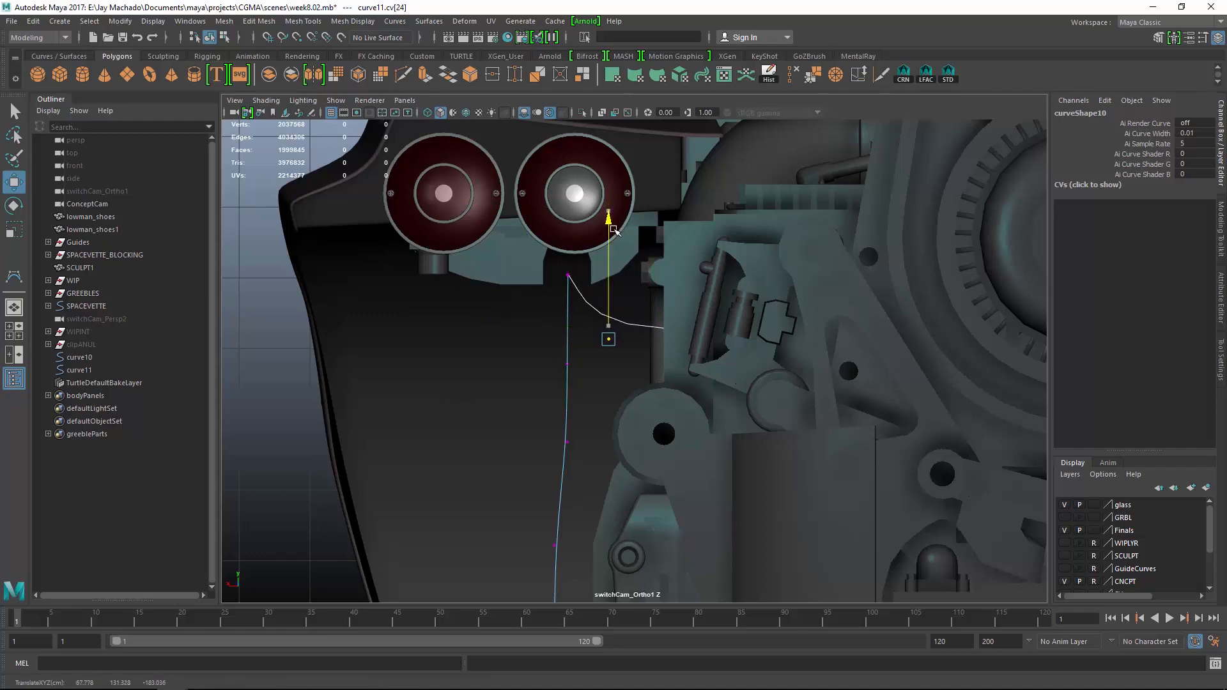
# In a side orthographic view, nudge the four points along the rear wheel arch's front edge so the curve follows the arch smoothly
pyautogui.press('space')
pyautogui.keyDown('alt'); pyautogui.moveTo(630, 234); pyautogui.dragTo(874, 270); pyautogui.keyUp('alt')
pyautogui.keyDown('alt'); pyautogui.moveTo(874, 270); pyautogui.dragTo(734, 274, button='middle'); pyautogui.keyUp('alt')
pyautogui.keyDown('alt'); pyautogui.moveTo(734, 274); pyautogui.dragTo(780, 303); pyautogui.keyUp('alt')
pyautogui.keyDown('alt'); pyautogui.moveTo(798, 253); pyautogui.dragTo(640, 286); pyautogui.keyUp('alt')
pyautogui.keyDown('alt'); pyautogui.moveTo(640, 285); pyautogui.dragTo(625, 307, button='right'); pyautogui.keyUp('alt')
pyautogui.keyDown('alt'); pyautogui.moveTo(624, 307); pyautogui.dragTo(589, 323); pyautogui.keyUp('alt')
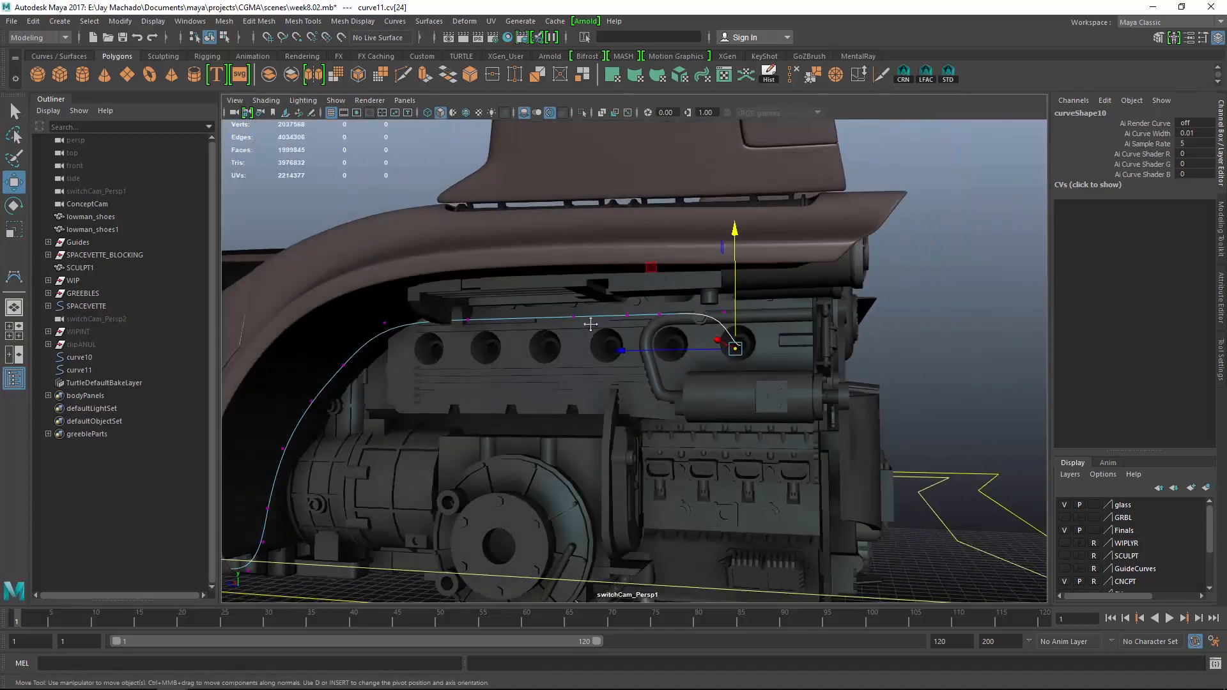
pyautogui.keyDown('alt'); pyautogui.moveTo(588, 323); pyautogui.dragTo(665, 301, button='middle'); pyautogui.keyUp('alt')
pyautogui.keyDown('alt'); pyautogui.moveTo(665, 301); pyautogui.dragTo(590, 321); pyautogui.keyUp('alt')
pyautogui.keyDown('alt'); pyautogui.moveTo(590, 321); pyautogui.dragTo(612, 432, button='right'); pyautogui.keyUp('alt')
pyautogui.keyDown('alt'); pyautogui.moveTo(612, 432); pyautogui.dragTo(680, 363, button='middle'); pyautogui.keyUp('alt')
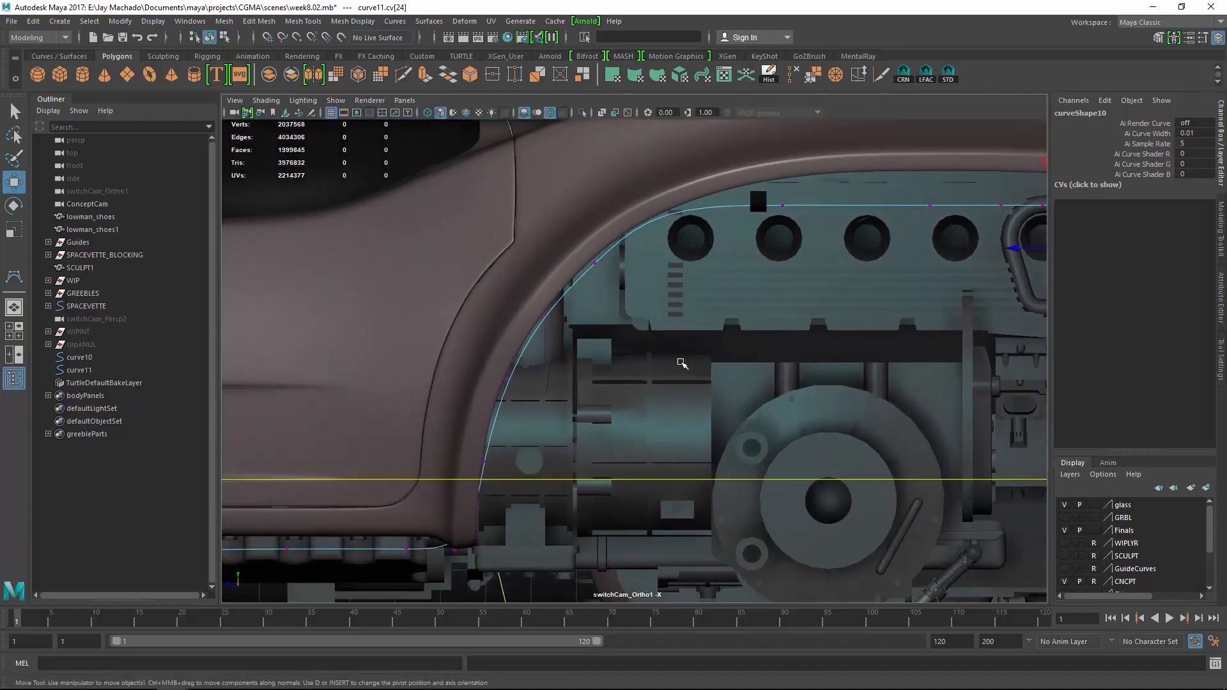
pyautogui.moveTo(514, 381); pyautogui.dragTo(510, 380)
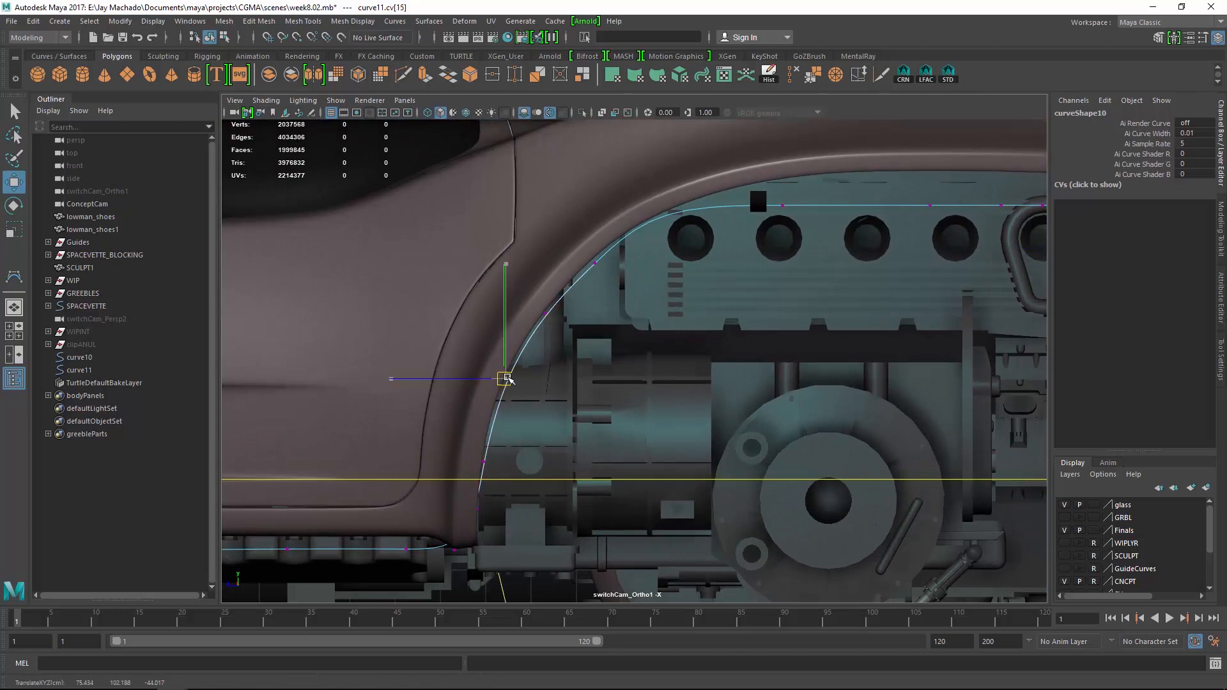
pyautogui.moveTo(562, 329)
pyautogui.mouseDown()
pyautogui.moveTo(536, 308)
pyautogui.moveTo(550, 309)
pyautogui.mouseUp()
pyautogui.moveTo(623, 290); pyautogui.dragTo(593, 266)
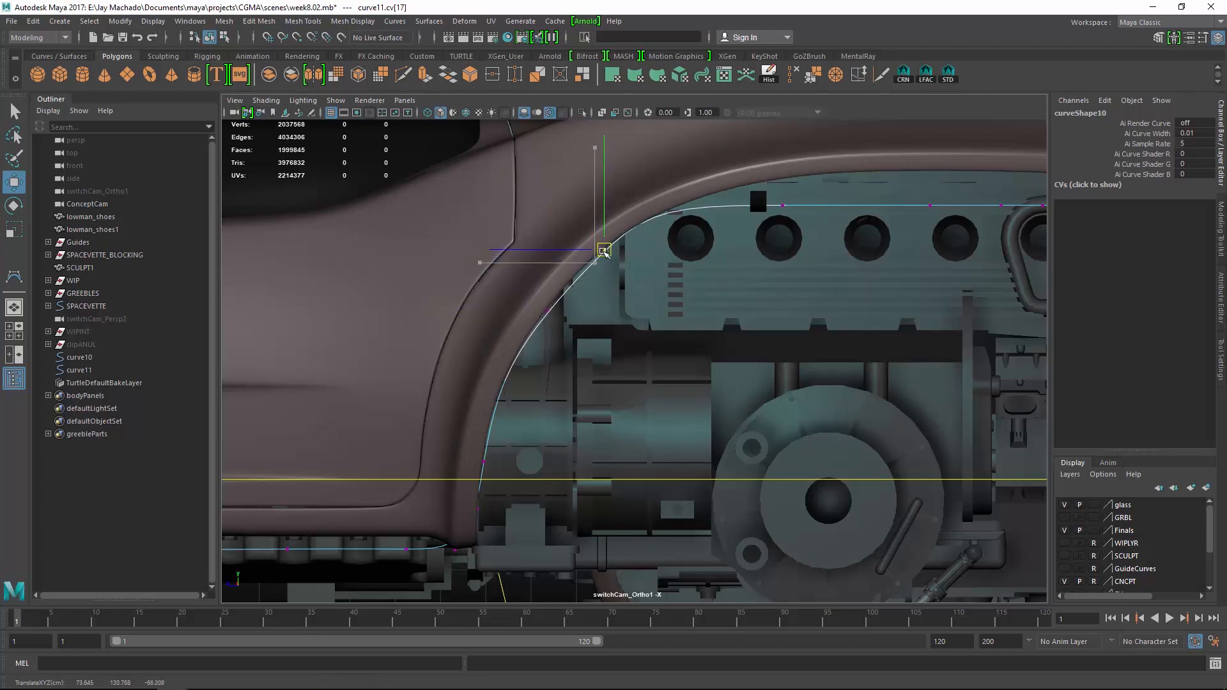
pyautogui.moveTo(698, 253); pyautogui.dragTo(649, 151)
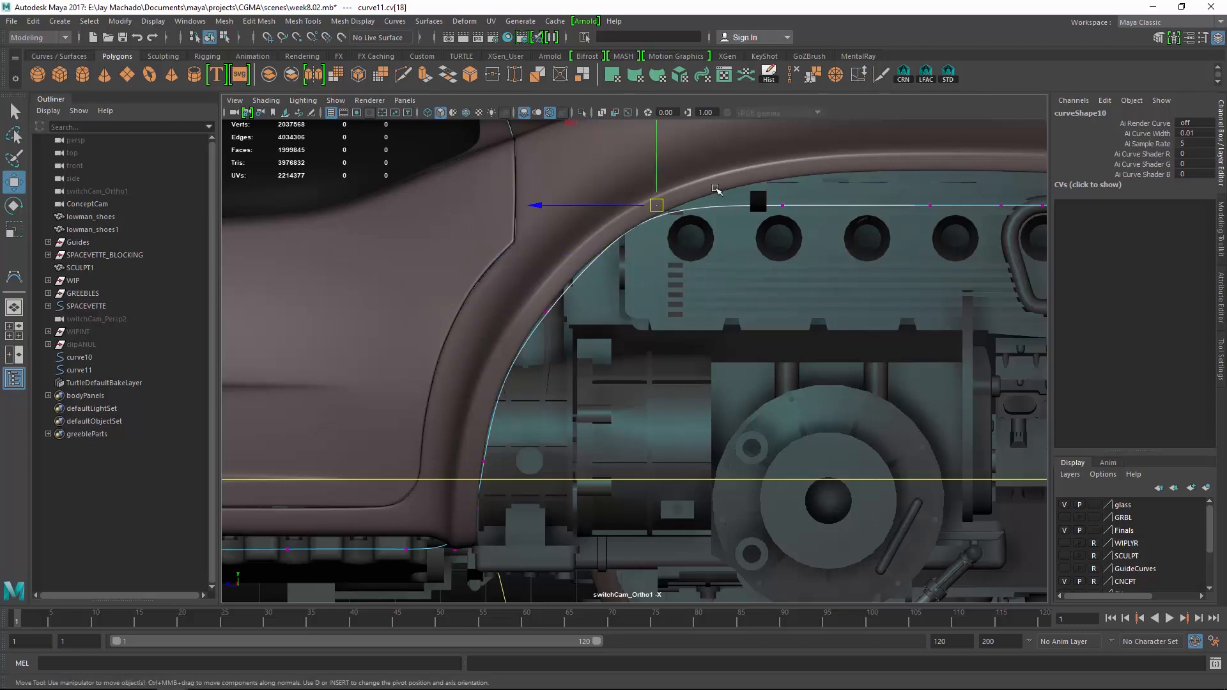
pyautogui.moveTo(605, 204); pyautogui.dragTo(615, 205)
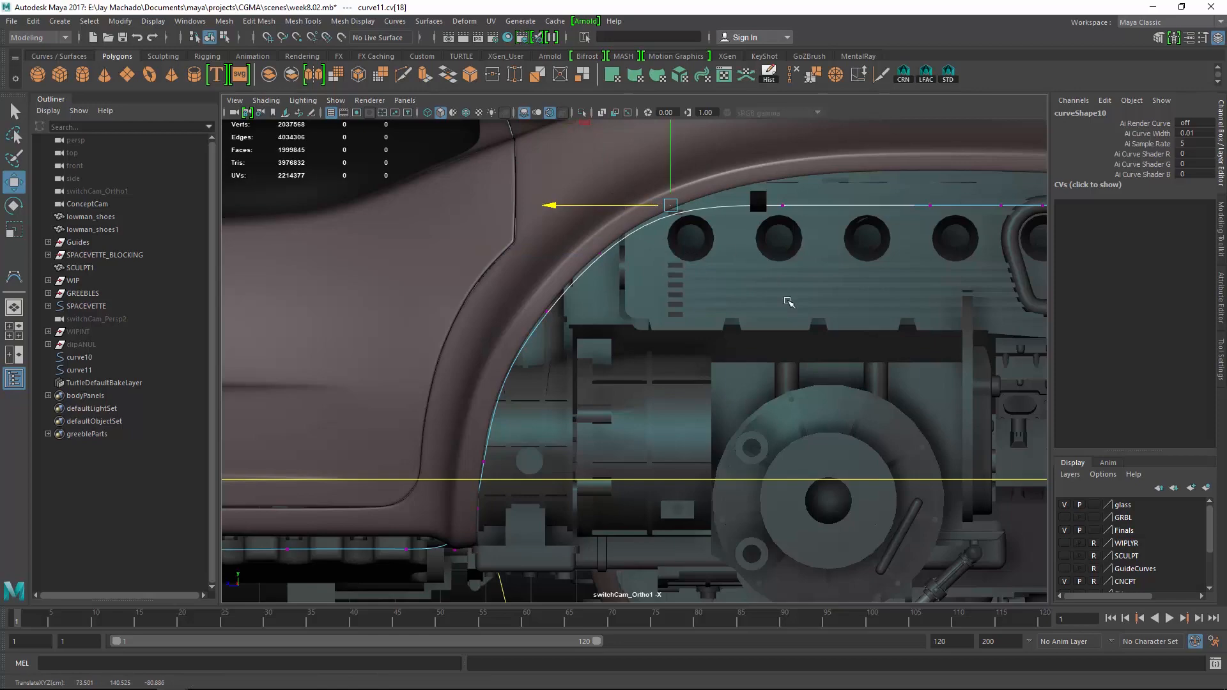
# Leave point editing on the long guide curve and hide the Finals layer to isolate the curves
pyautogui.press('space')
pyautogui.keyDown('alt'); pyautogui.moveTo(803, 345); pyautogui.dragTo(759, 331); pyautogui.keyUp('alt')
pyautogui.keyDown('alt'); pyautogui.moveTo(758, 331); pyautogui.dragTo(769, 350, button='middle'); pyautogui.keyUp('alt')
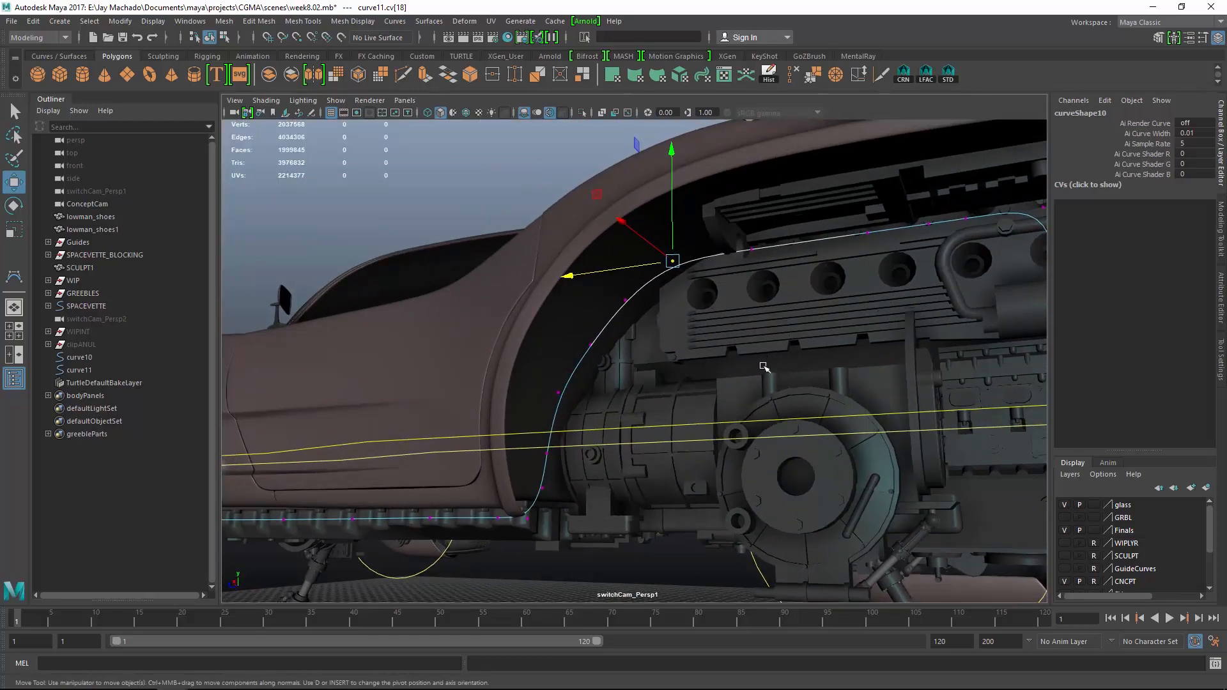
pyautogui.press('F8')
pyautogui.press('F8')
pyautogui.keyDown('alt'); pyautogui.moveTo(671, 422); pyautogui.dragTo(806, 287); pyautogui.keyUp('alt')
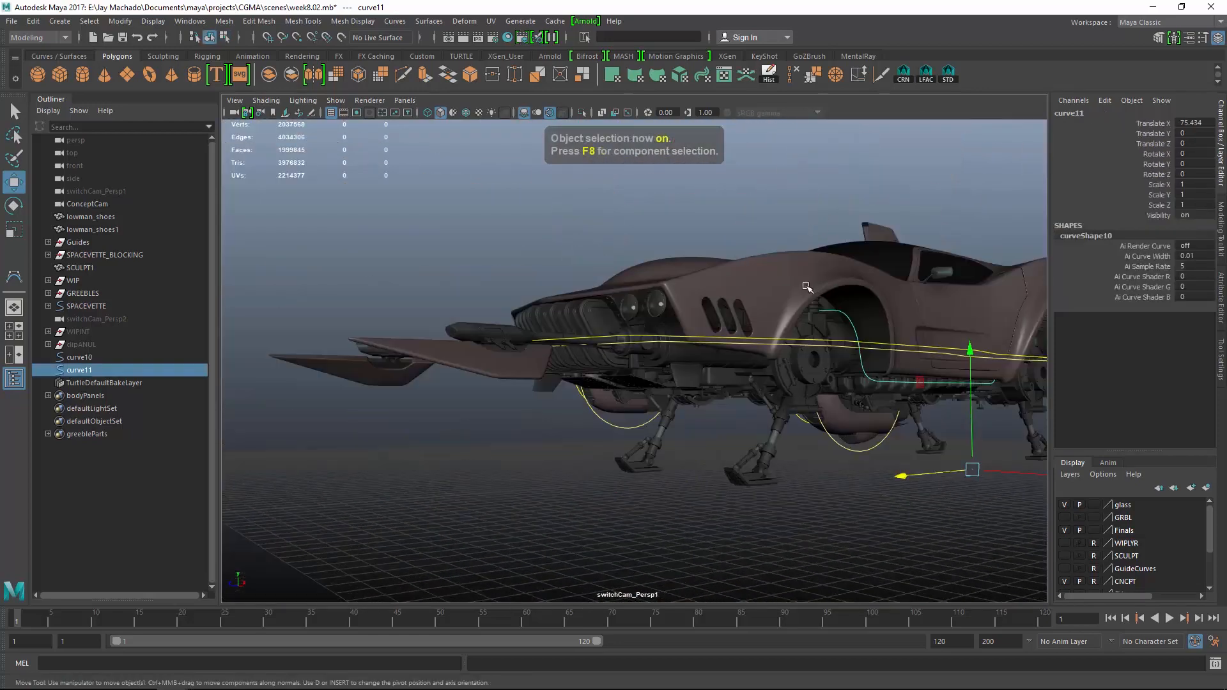
pyautogui.keyDown('alt'); pyautogui.moveTo(806, 288); pyautogui.dragTo(876, 307, button='right'); pyautogui.keyUp('alt')
pyautogui.keyDown('alt'); pyautogui.moveTo(876, 307); pyautogui.dragTo(862, 406); pyautogui.keyUp('alt')
pyautogui.keyDown('alt'); pyautogui.moveTo(863, 405); pyautogui.dragTo(745, 320, button='right'); pyautogui.keyUp('alt')
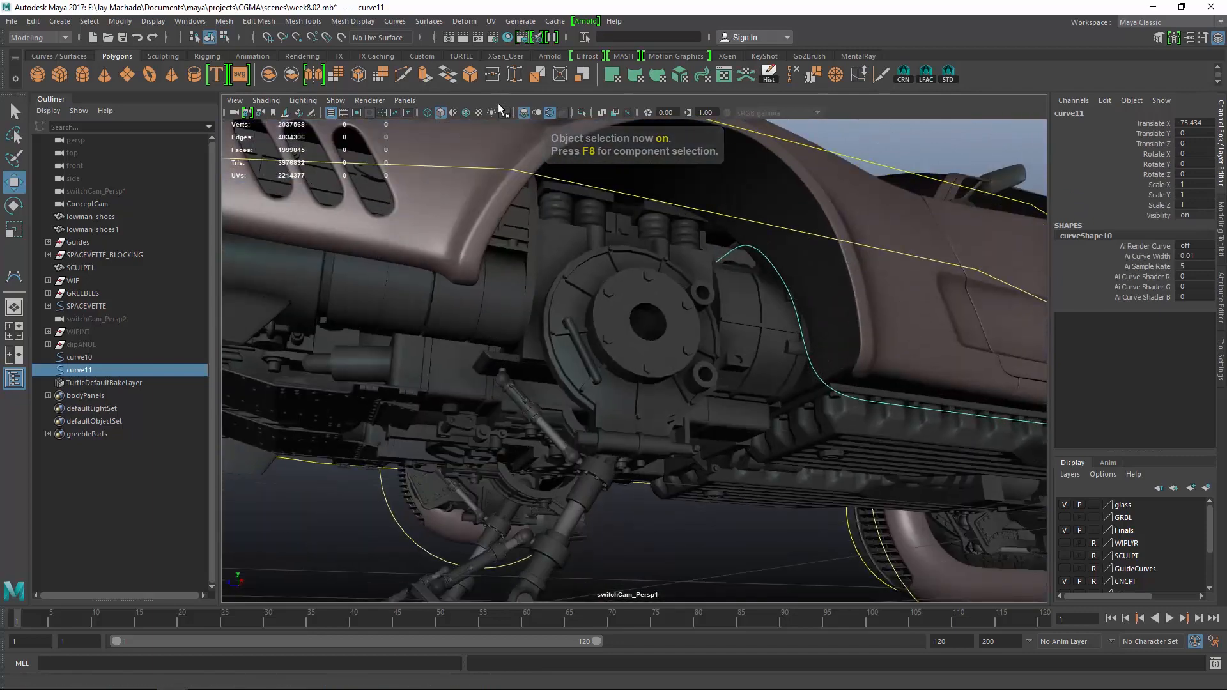
pyautogui.click(1064, 530)
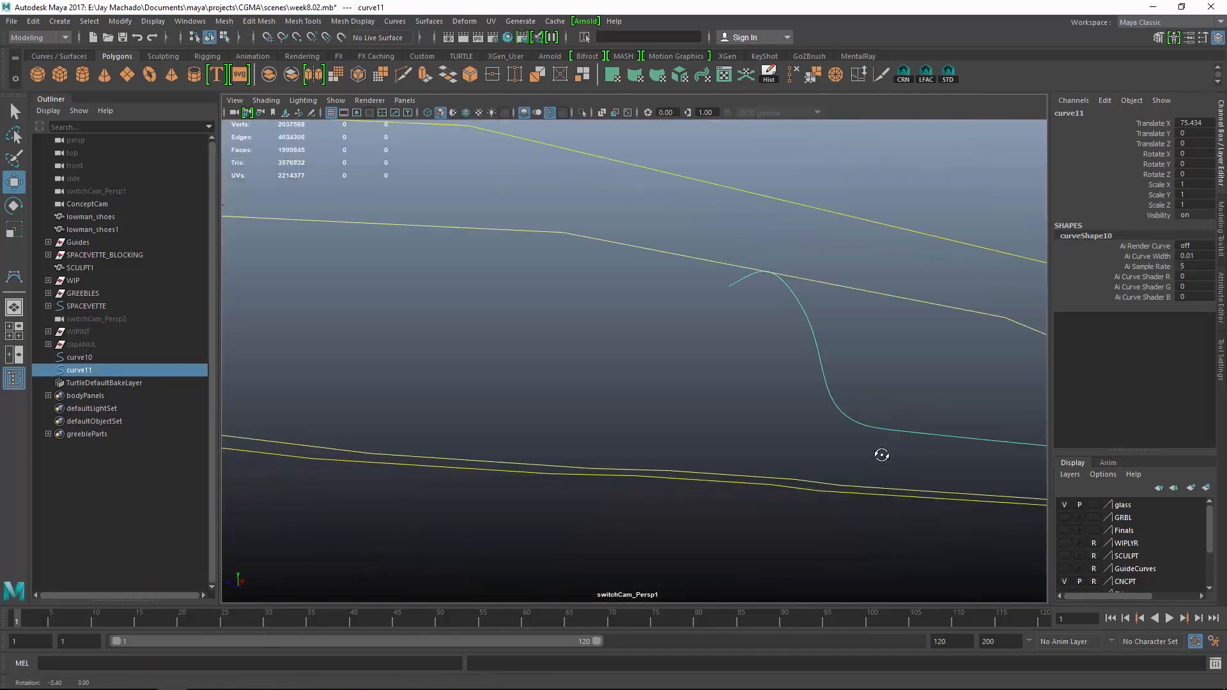
# Create a polygon cylinder and snap it to the guide curve's front end
pyautogui.keyDown('alt'); pyautogui.moveTo(882, 454); pyautogui.dragTo(802, 389); pyautogui.keyUp('alt')
pyautogui.keyDown('alt'); pyautogui.moveTo(802, 389); pyautogui.dragTo(780, 345, button='middle'); pyautogui.keyUp('alt')
pyautogui.keyDown('alt'); pyautogui.moveTo(779, 345); pyautogui.dragTo(921, 426, button='right'); pyautogui.keyUp('alt')
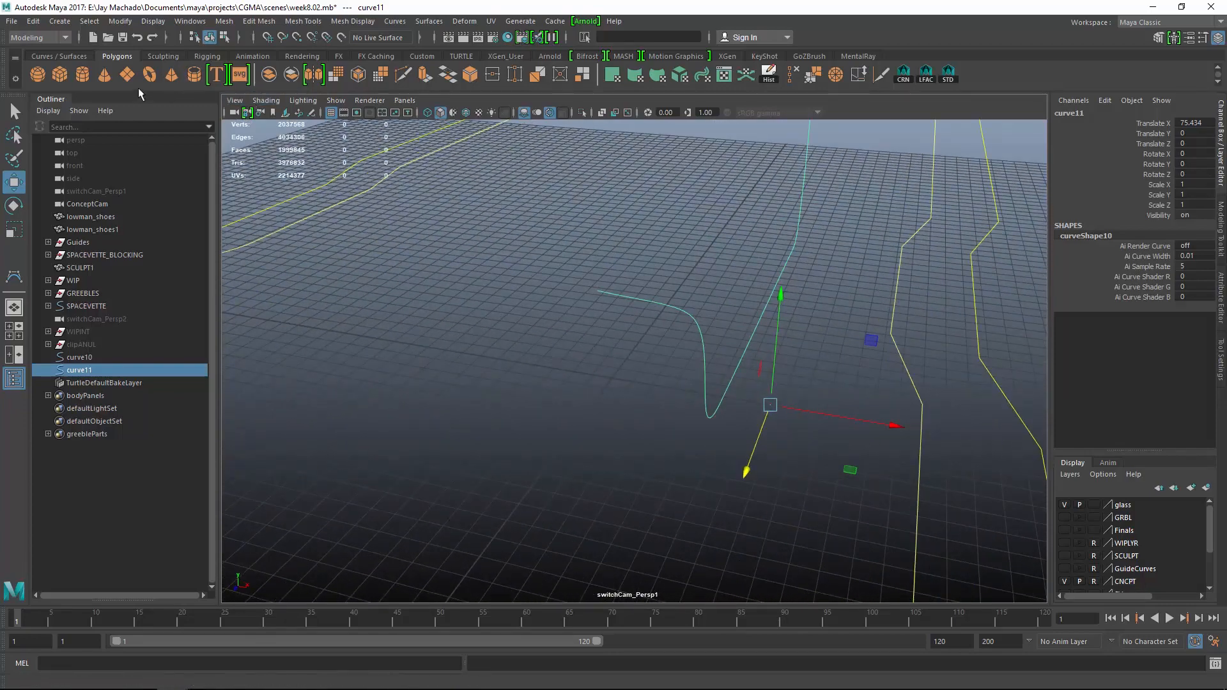
pyautogui.click(84, 76)
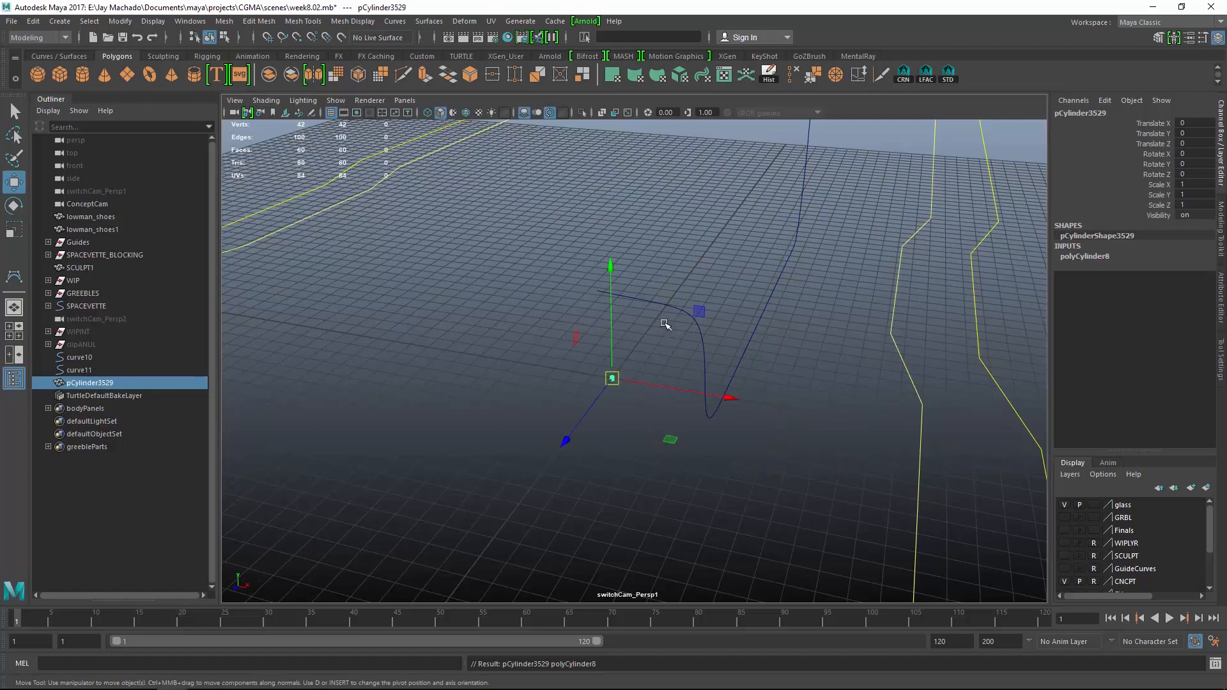
pyautogui.moveTo(662, 306); pyautogui.dragTo(651, 297, button='middle')
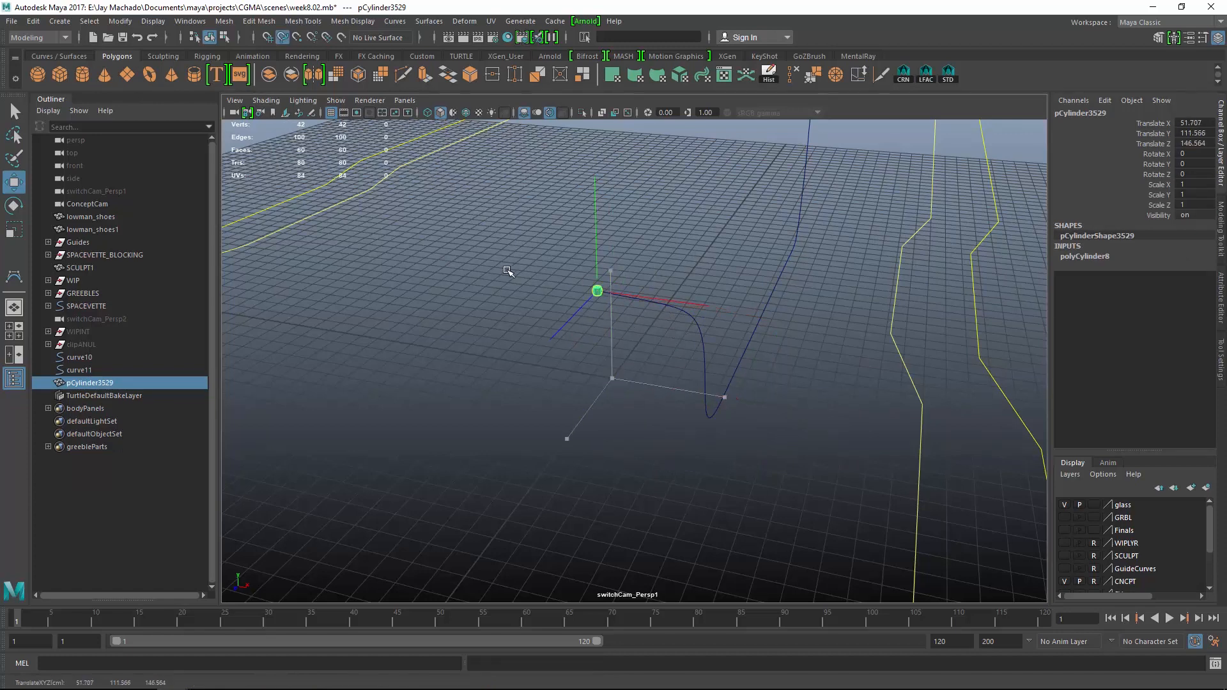
# Rotate the cylinder to -90 degrees about Z so its axis lines up with the curve's start
pyautogui.press('e')
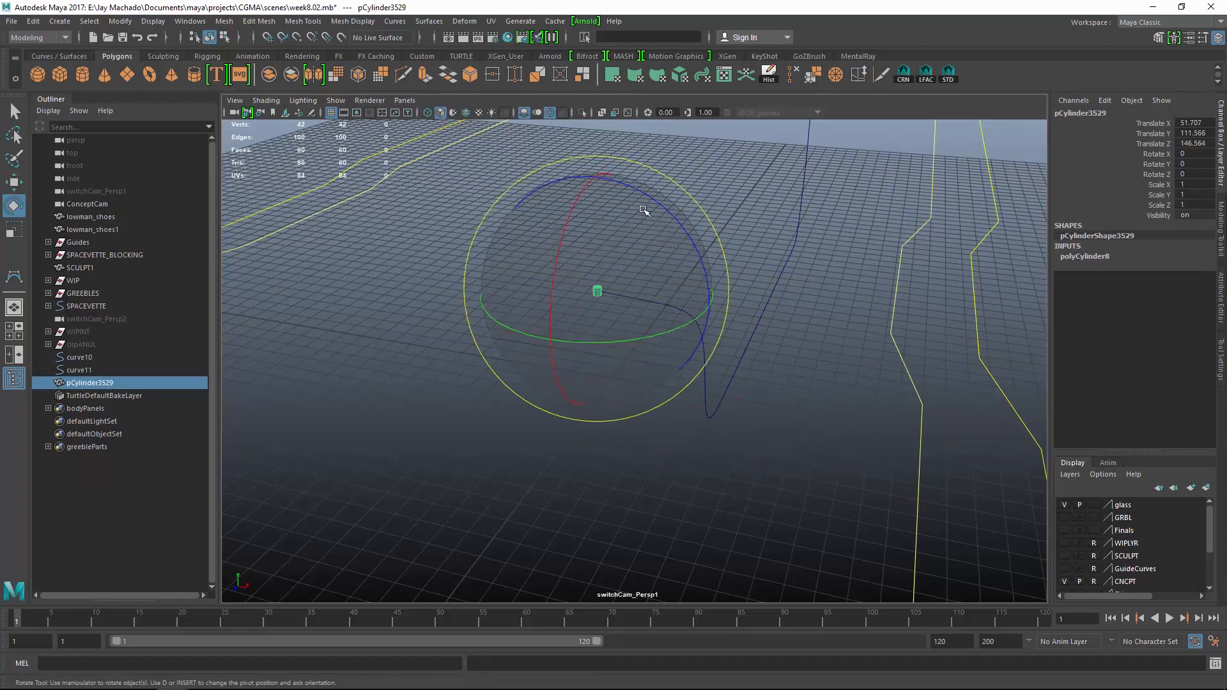
pyautogui.moveTo(660, 200); pyautogui.dragTo(730, 311)
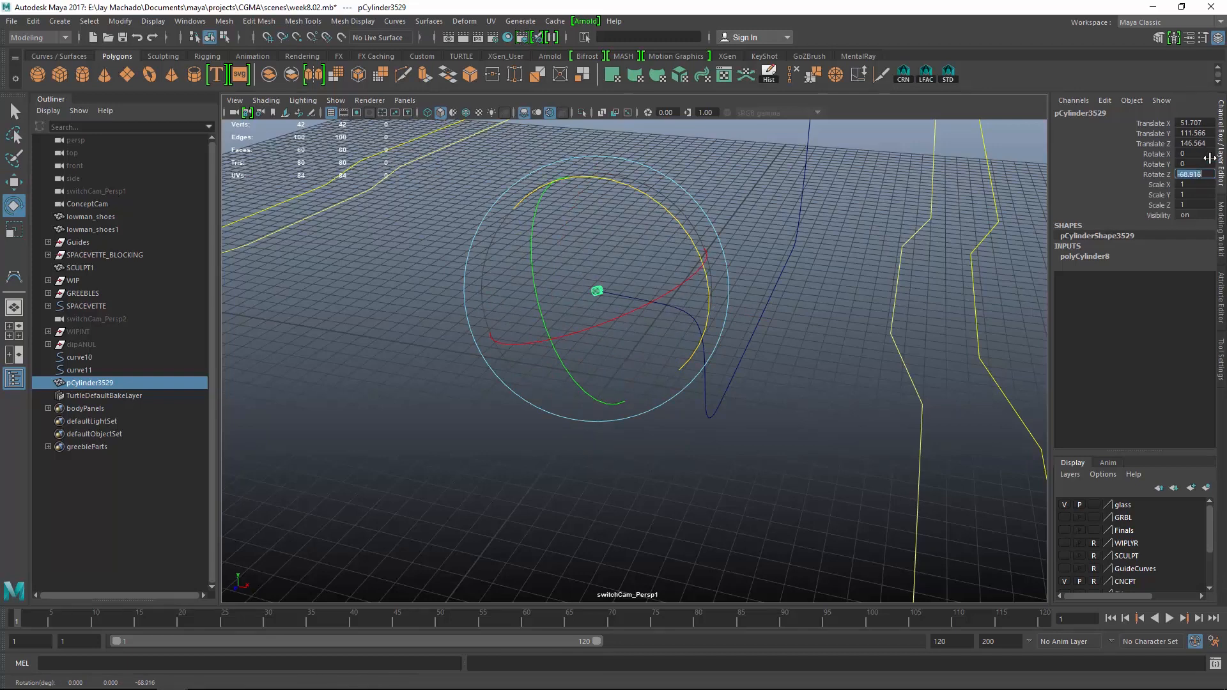
pyautogui.press('Return')
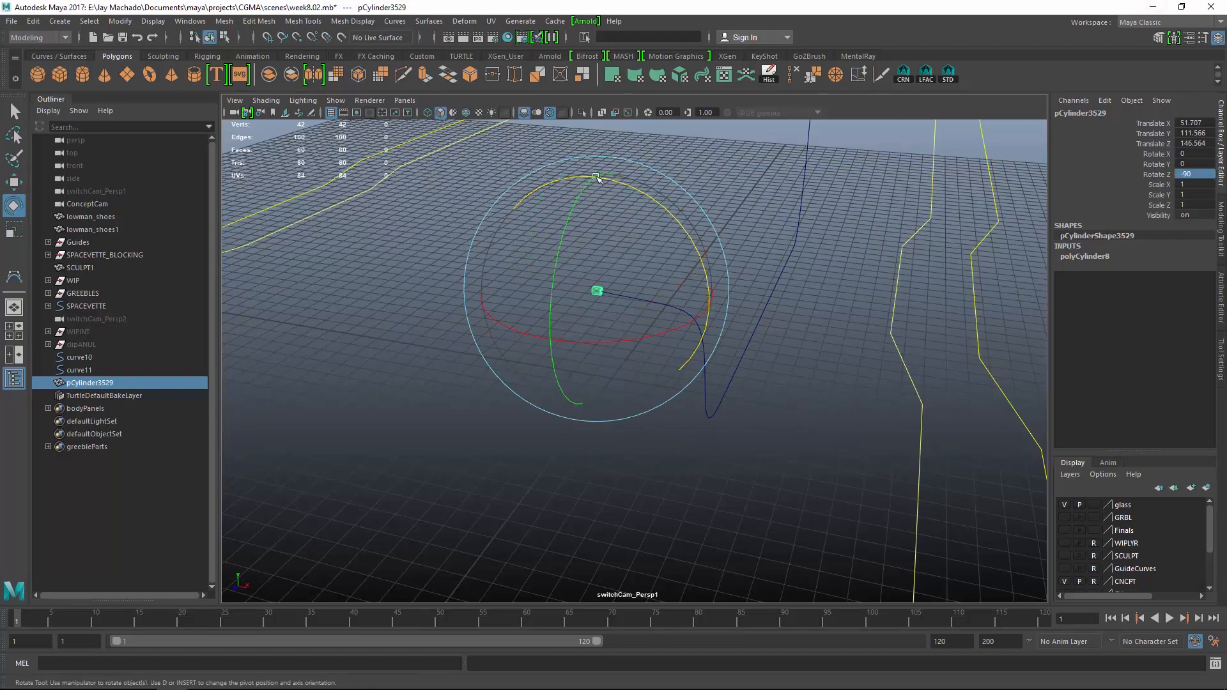
# Scale the cylinder uniformly on all three axes, trying 5 and settling on 2.5
pyautogui.moveTo(1192, 185); pyautogui.dragTo(1191, 201)
pyautogui.write('5')
pyautogui.press('Return')
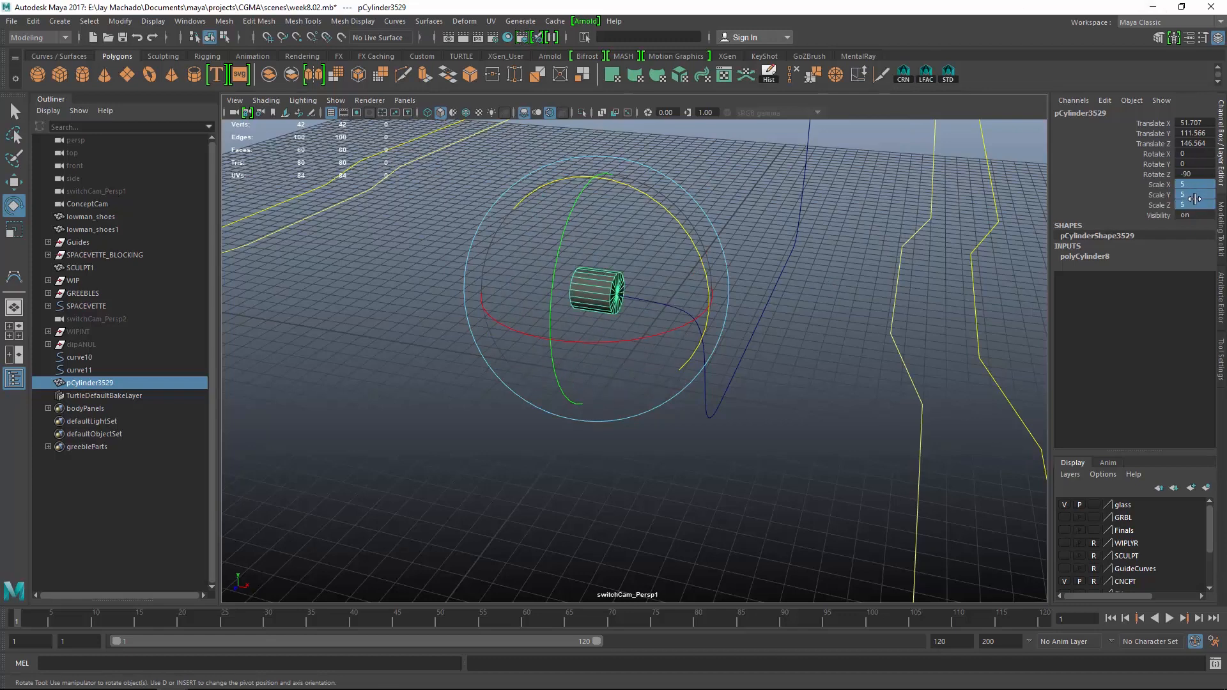
pyautogui.write('2.5')
pyautogui.press('Return')
# Set the cylinder's axis subdivisions to 8
pyautogui.keyDown('alt'); pyautogui.moveTo(791, 345); pyautogui.dragTo(871, 342); pyautogui.keyUp('alt')
pyautogui.click(1117, 257)
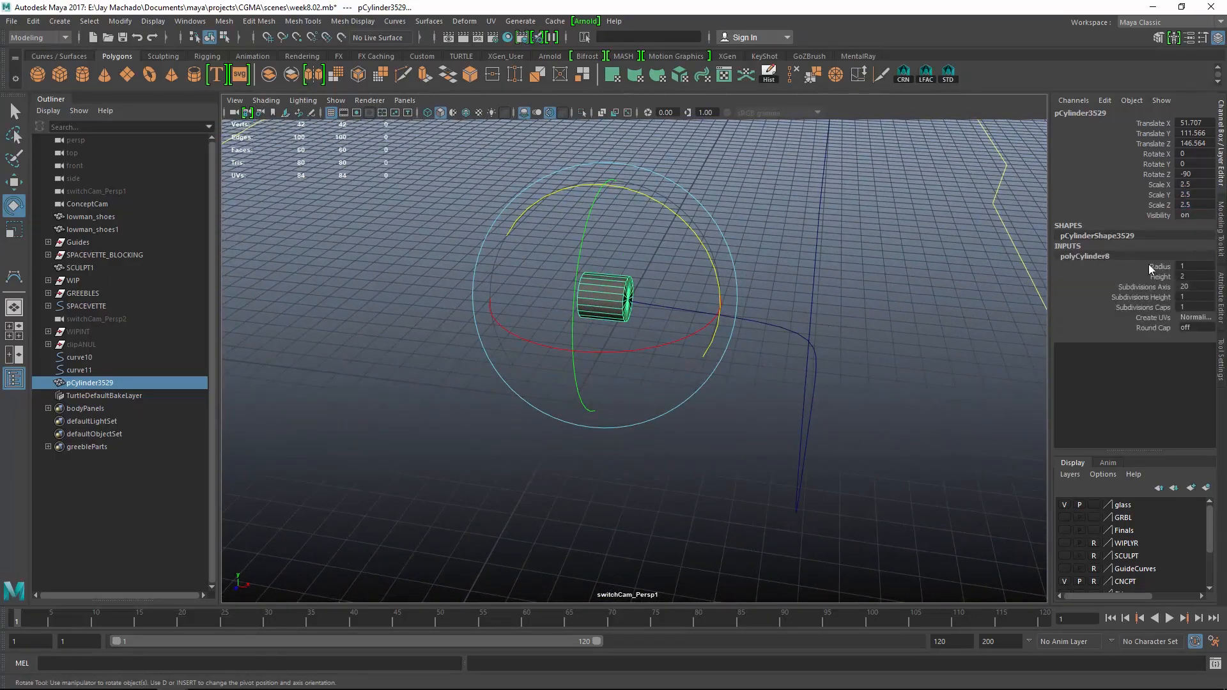
pyautogui.click(1194, 287)
pyautogui.write('8')
pyautogui.press('Return')
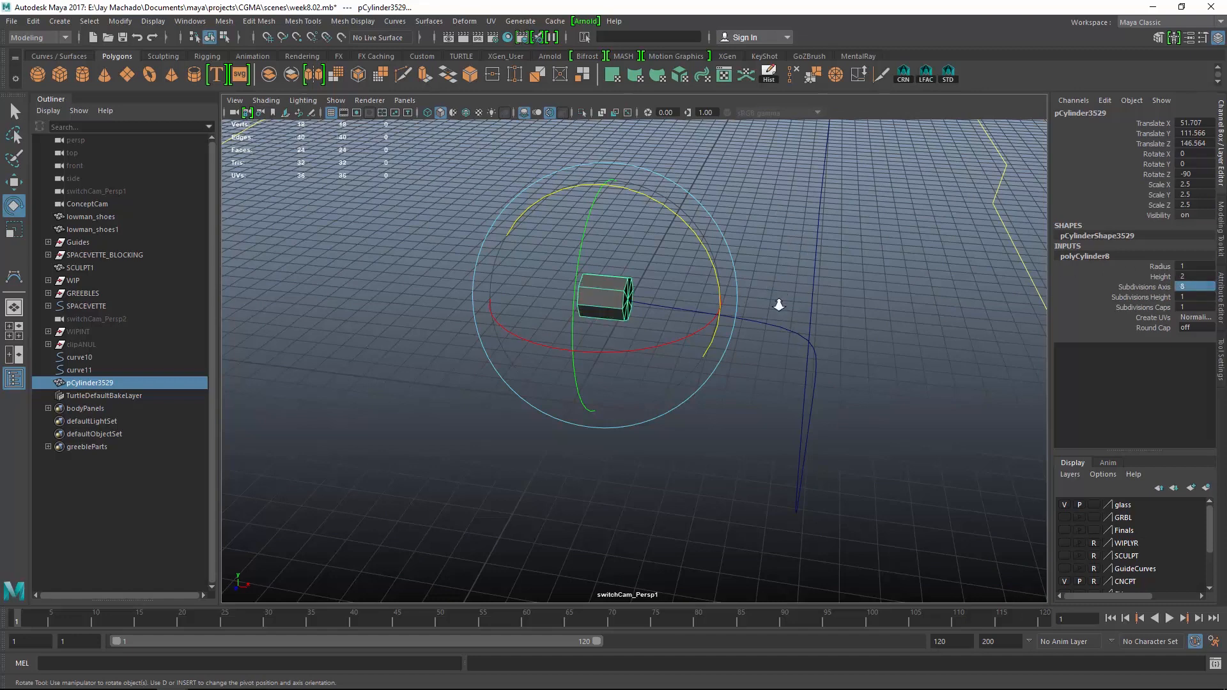
# Move the cylinder's pivot to the centre of the end cap facing the guide curve and snap that cap onto the curve's end
pyautogui.keyDown('alt'); pyautogui.moveTo(779, 305); pyautogui.dragTo(854, 388, button='right'); pyautogui.keyUp('alt')
pyautogui.keyDown('alt'); pyautogui.moveTo(815, 246); pyautogui.dragTo(757, 354, button='middle'); pyautogui.keyUp('alt')
pyautogui.press('d')
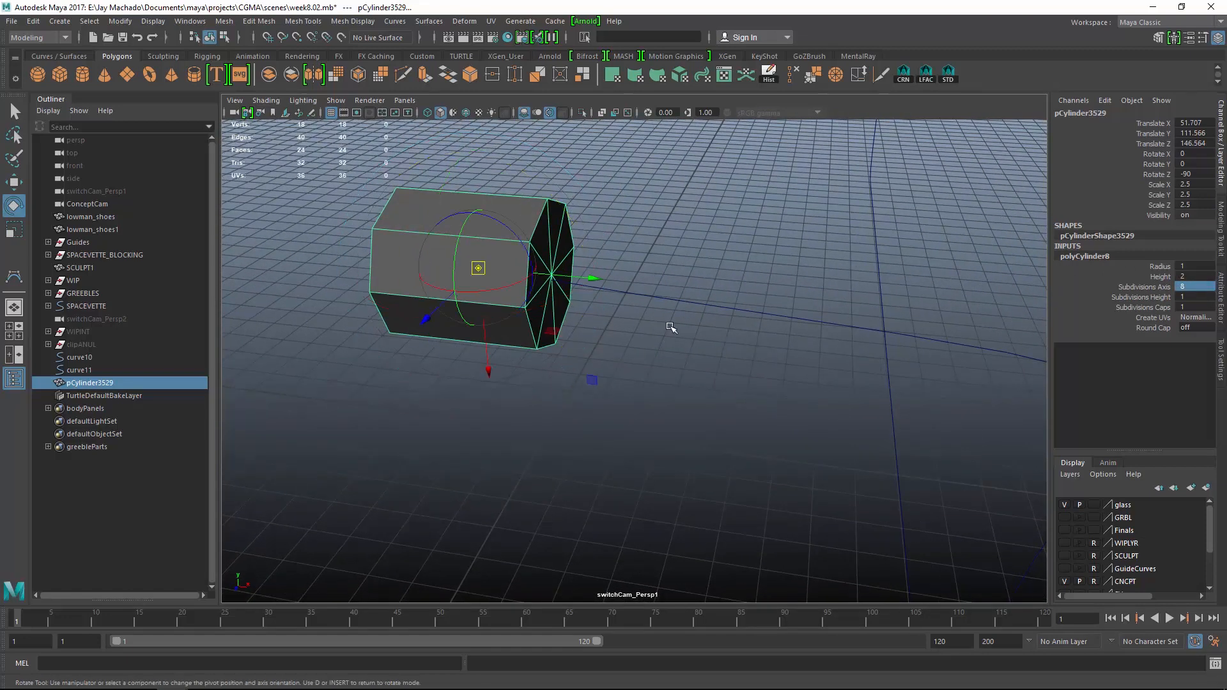
pyautogui.click(551, 275)
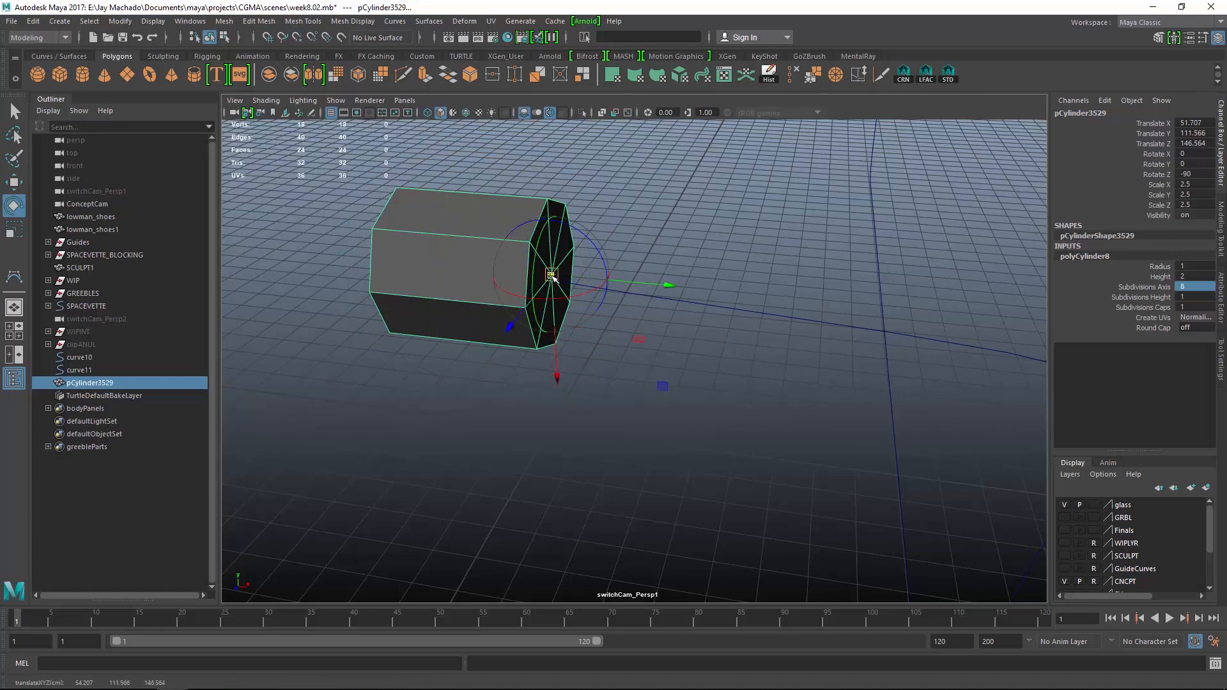
pyautogui.press('d')
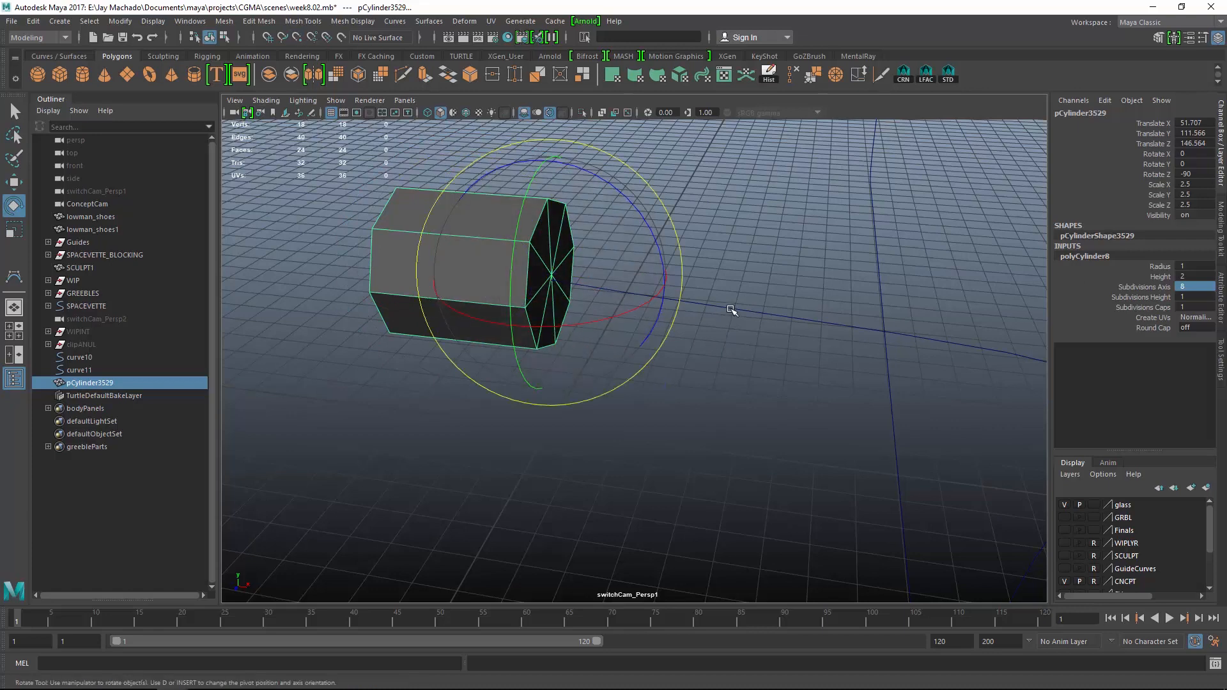
pyautogui.press('w')
pyautogui.press('c')
pyautogui.moveTo(731, 310); pyautogui.dragTo(327, 270, button='middle')
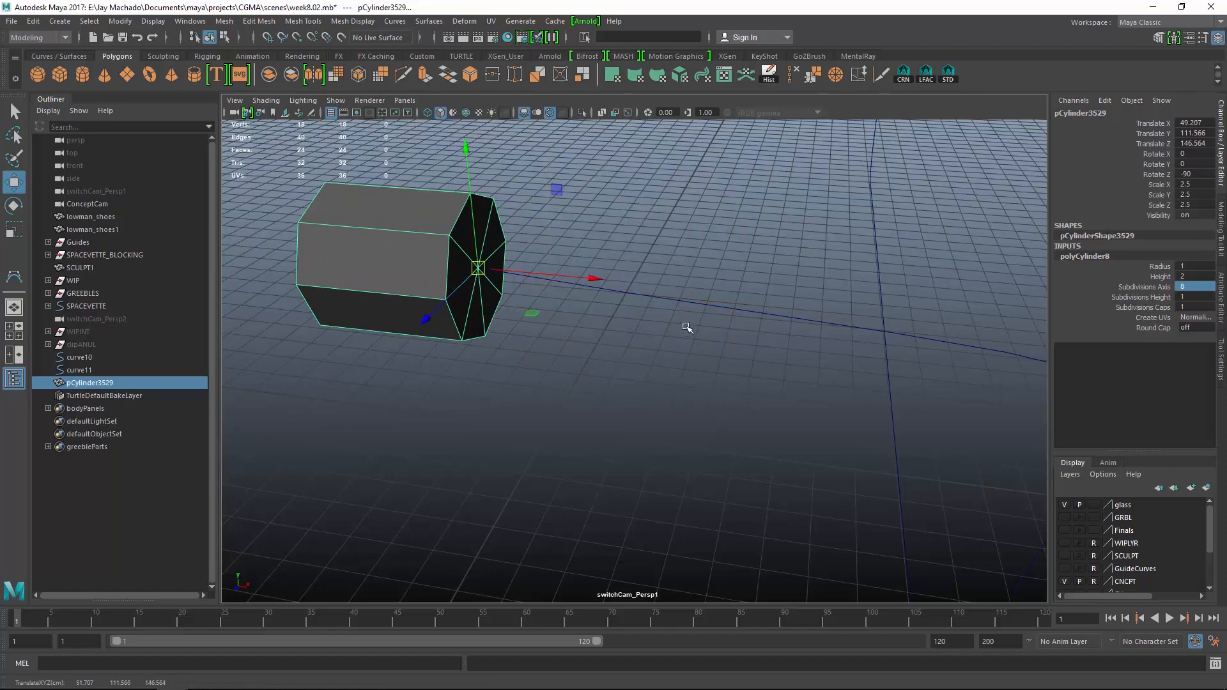
# Extrude only the end-cap faces that touch the guide curve along the full length of the curve
pyautogui.keyDown('alt'); pyautogui.moveTo(584, 302); pyautogui.dragTo(800, 290); pyautogui.keyUp('alt')
pyautogui.keyDown('alt'); pyautogui.moveTo(775, 274); pyautogui.dragTo(724, 257, button='right'); pyautogui.keyUp('alt')
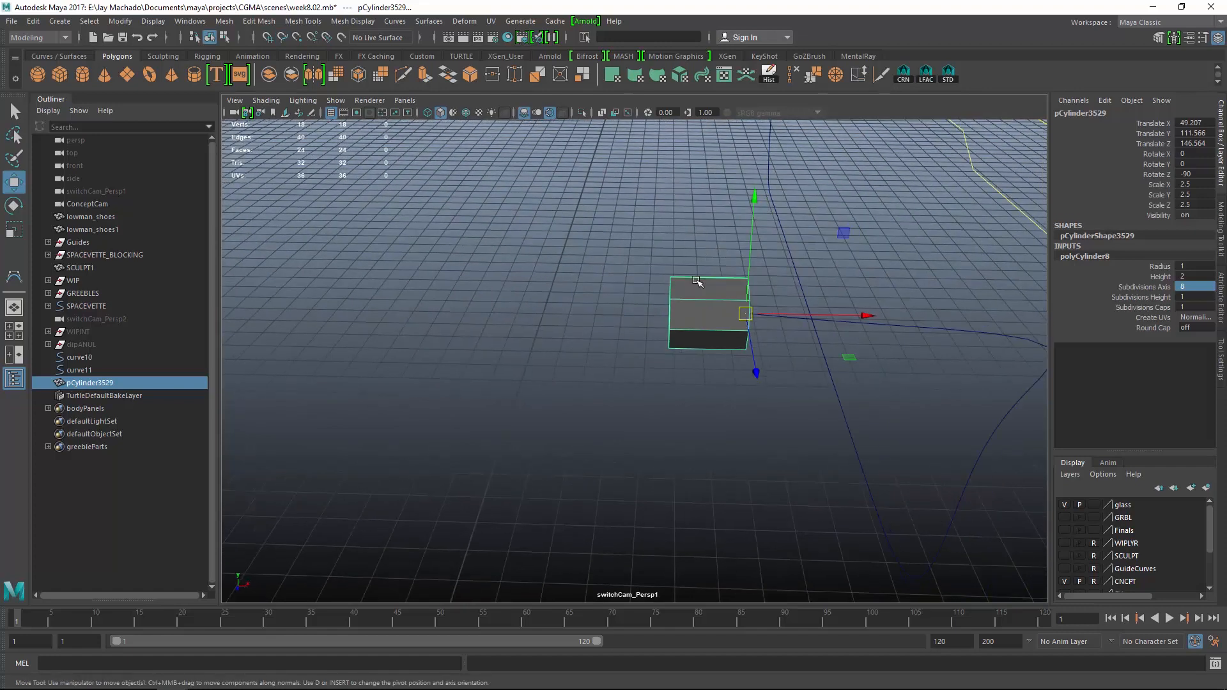
pyautogui.rightClick(697, 283)
pyautogui.moveTo(697, 303); pyautogui.dragTo(697, 317, button='right')
pyautogui.moveTo(828, 455); pyautogui.dragTo(630, 252)
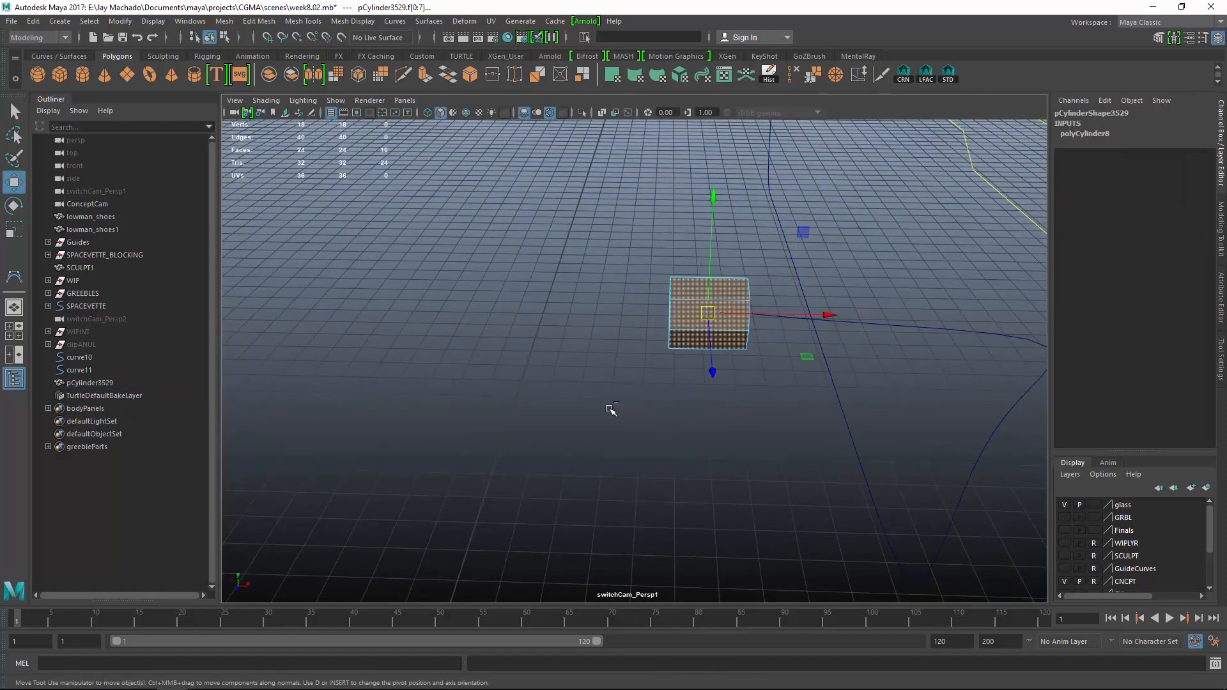
pyautogui.keyDown('ctrl'); pyautogui.moveTo(611, 411); pyautogui.dragTo(705, 220); pyautogui.keyUp('ctrl')
pyautogui.click(901, 329)
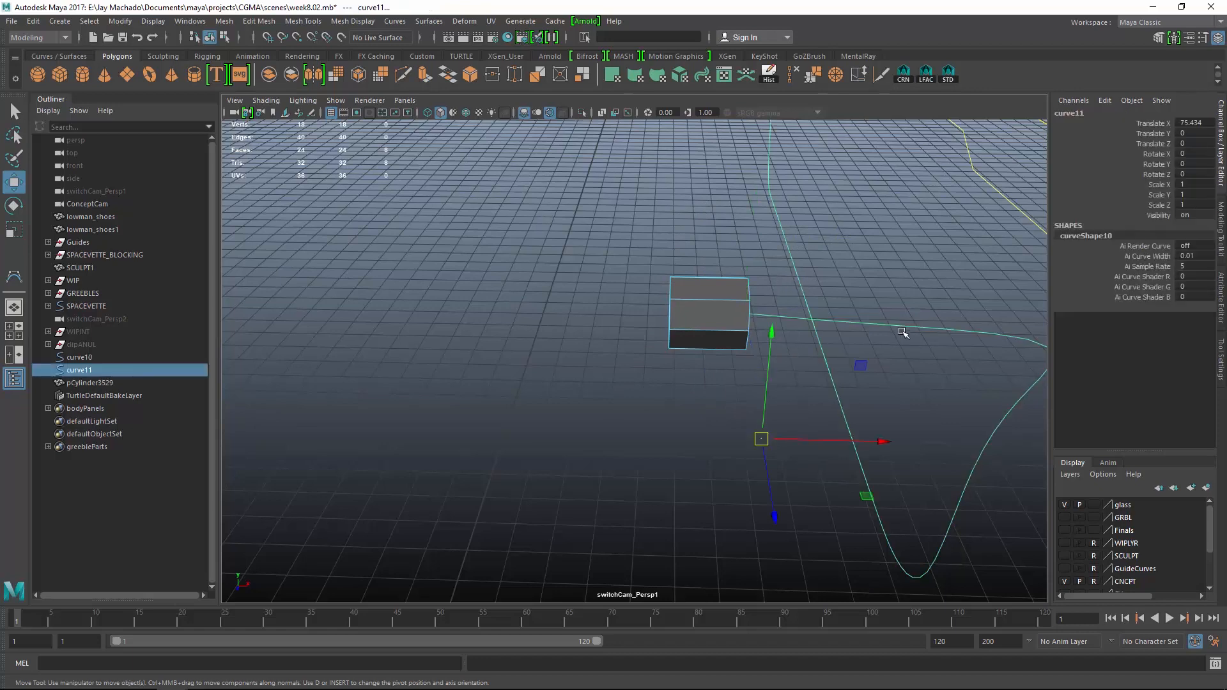
pyautogui.click(426, 75)
pyautogui.keyDown('alt'); pyautogui.moveTo(873, 366); pyautogui.dragTo(703, 271, button='right'); pyautogui.keyUp('alt')
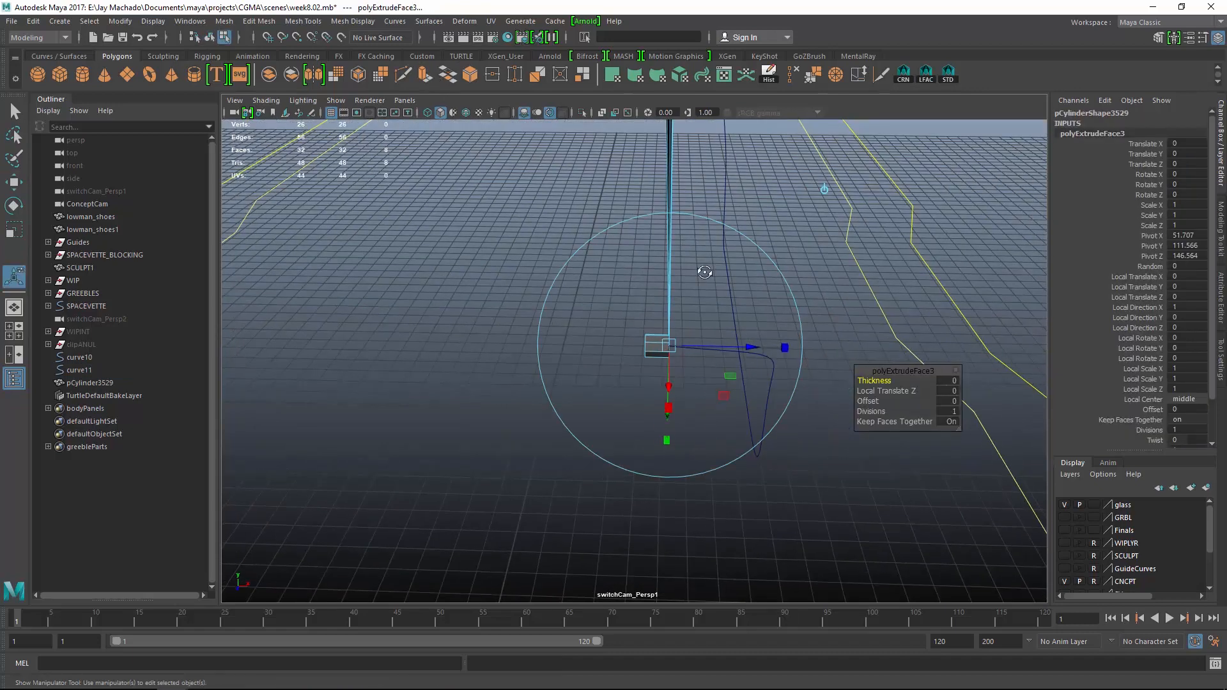
pyautogui.keyDown('alt'); pyautogui.moveTo(830, 300); pyautogui.dragTo(995, 460); pyautogui.keyUp('alt')
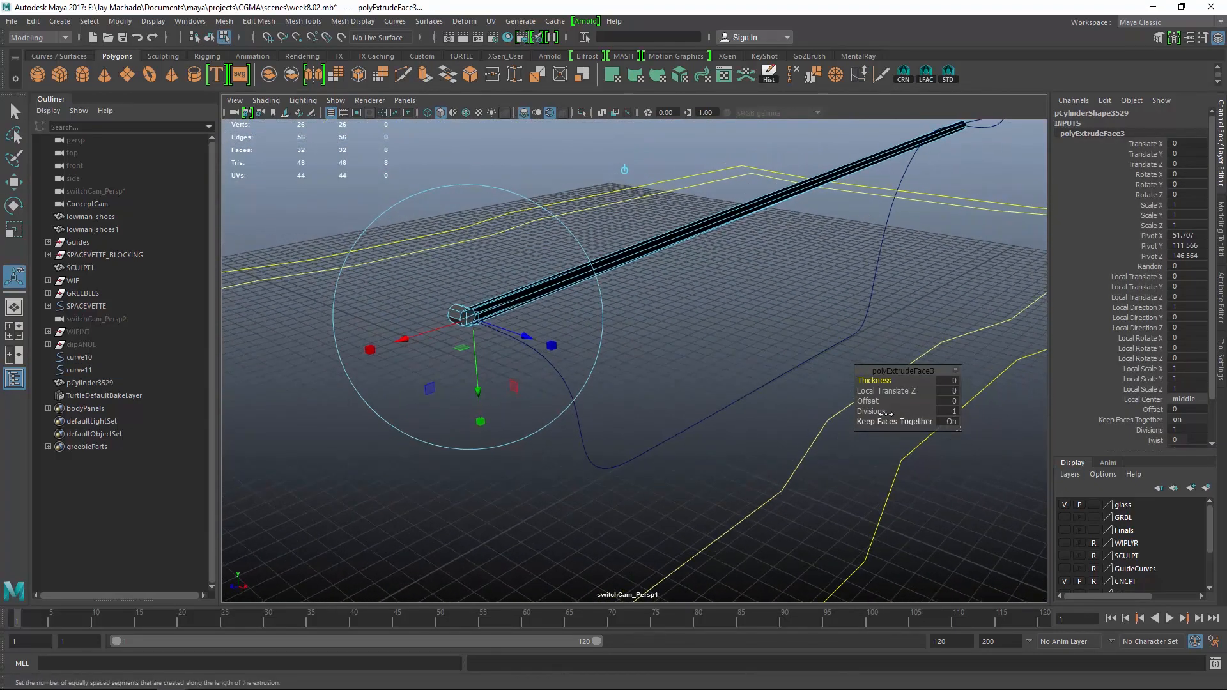
# Raise the extrusion's divisions through 25, 50, 70 and 80, checking how closely the cable follows the bends
pyautogui.moveTo(893, 414); pyautogui.dragTo(1113, 422)
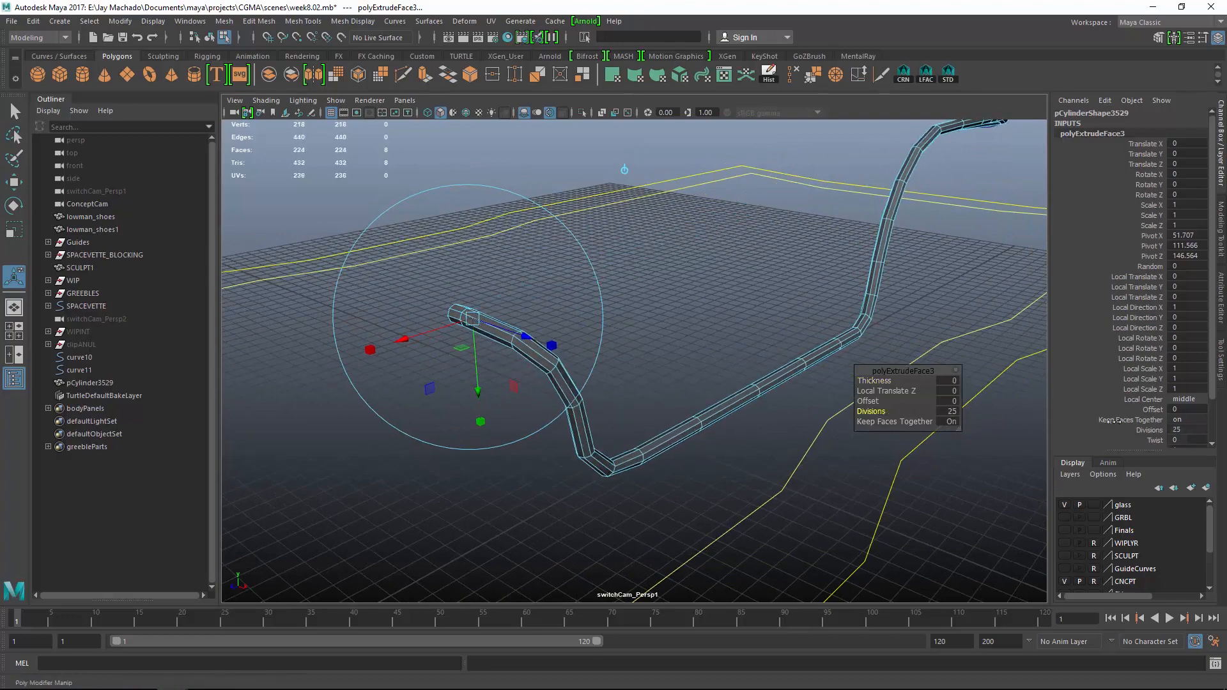
pyautogui.keyDown('alt'); pyautogui.moveTo(798, 370); pyautogui.dragTo(735, 383); pyautogui.keyUp('alt')
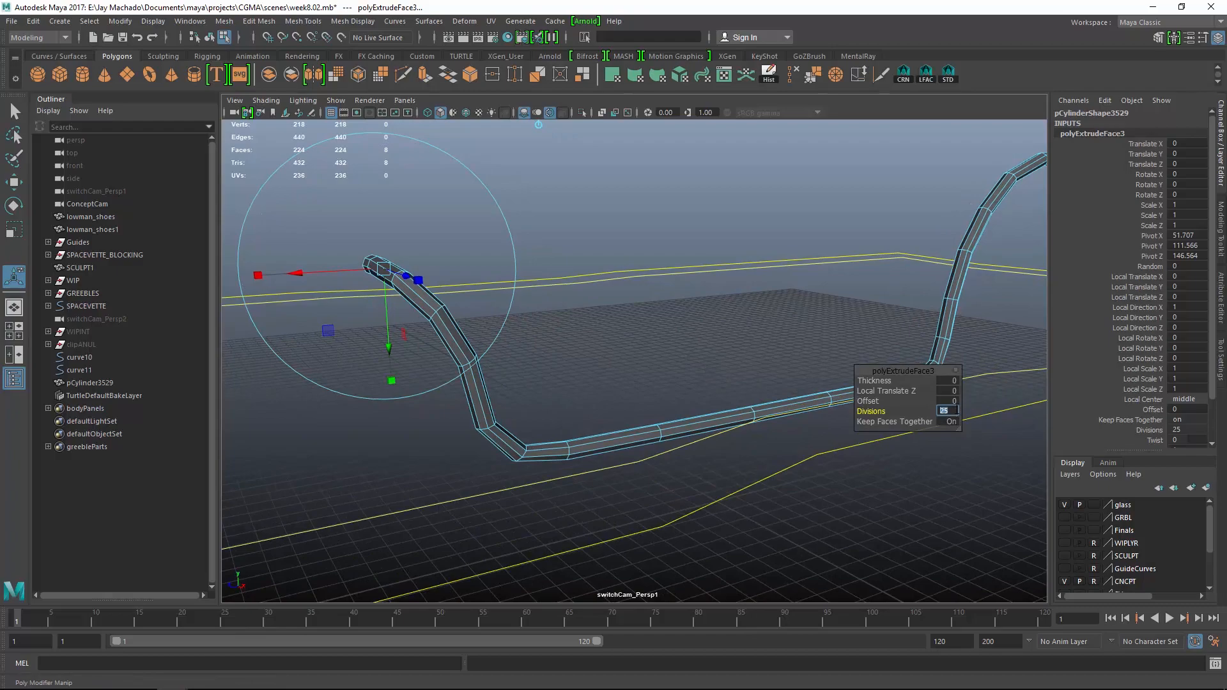
pyautogui.press('Return')
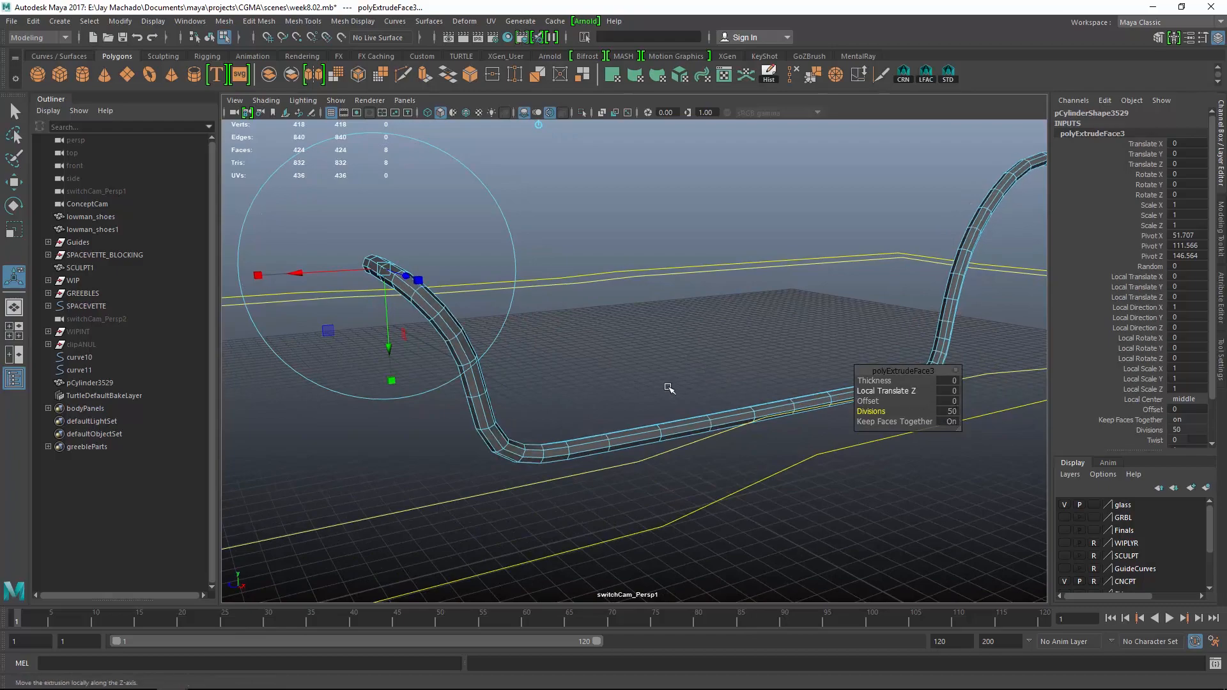
pyautogui.keyDown('alt'); pyautogui.moveTo(665, 386); pyautogui.dragTo(637, 376); pyautogui.keyUp('alt')
pyautogui.keyDown('alt'); pyautogui.moveTo(638, 376); pyautogui.dragTo(671, 381, button='right'); pyautogui.keyUp('alt')
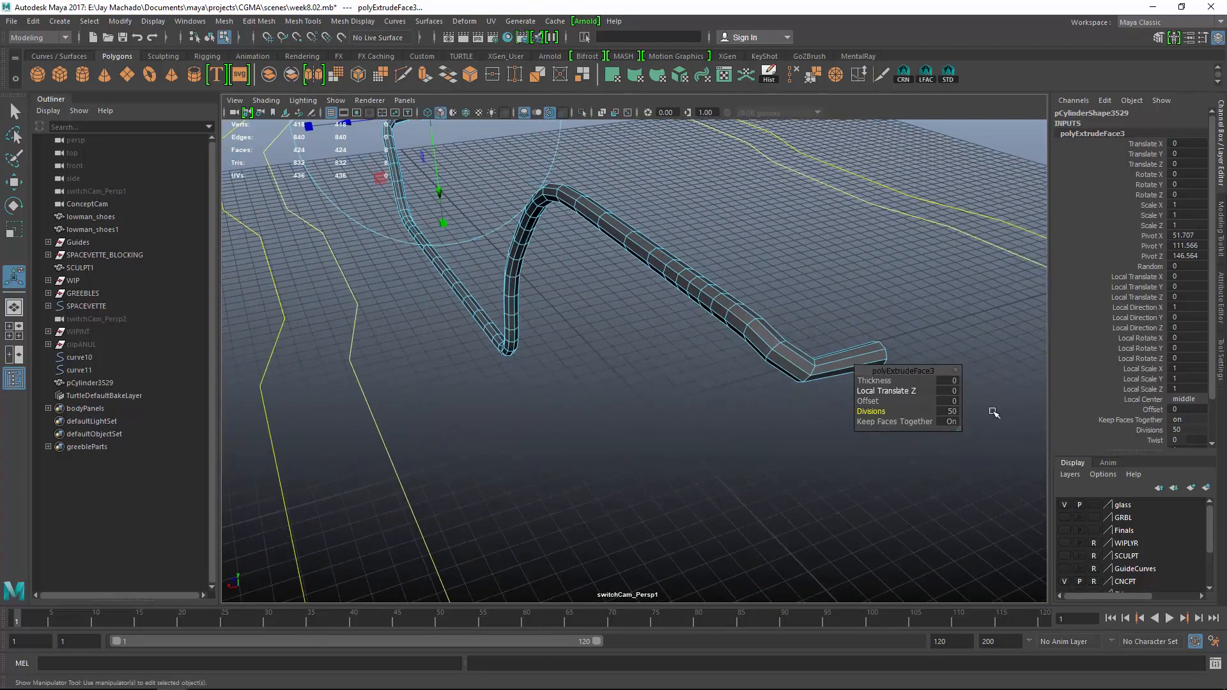
pyautogui.click(953, 412)
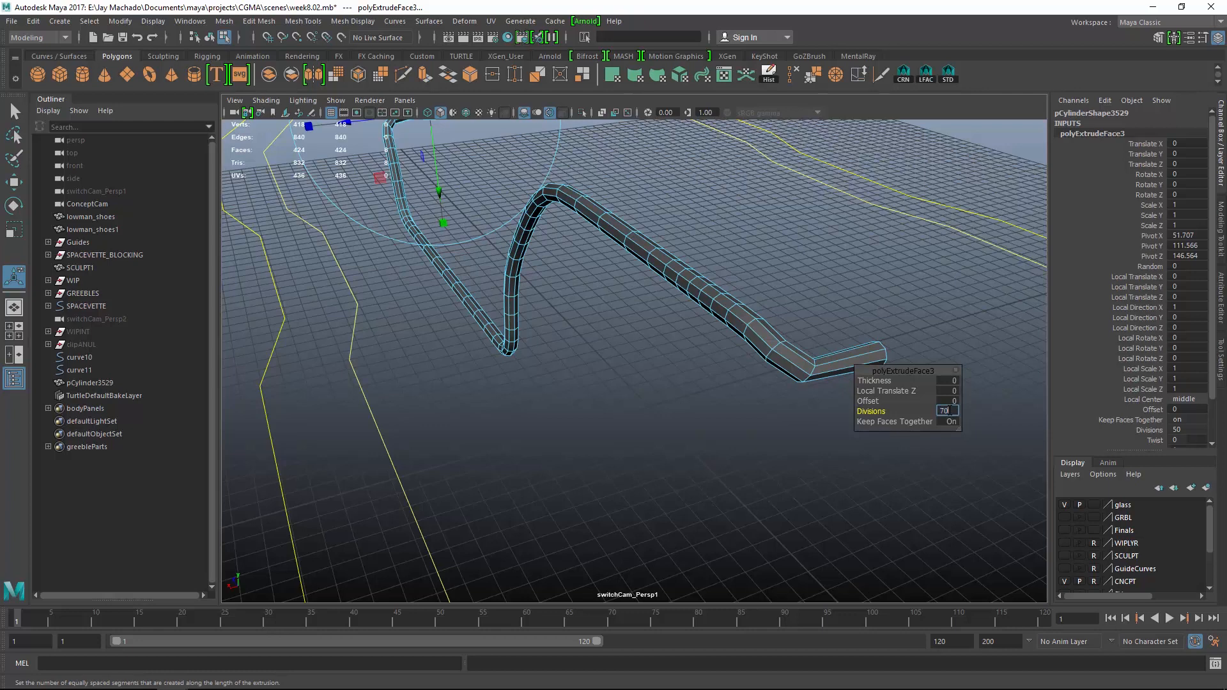
pyautogui.press('Return')
pyautogui.keyDown('alt'); pyautogui.moveTo(899, 401); pyautogui.dragTo(775, 408); pyautogui.keyUp('alt')
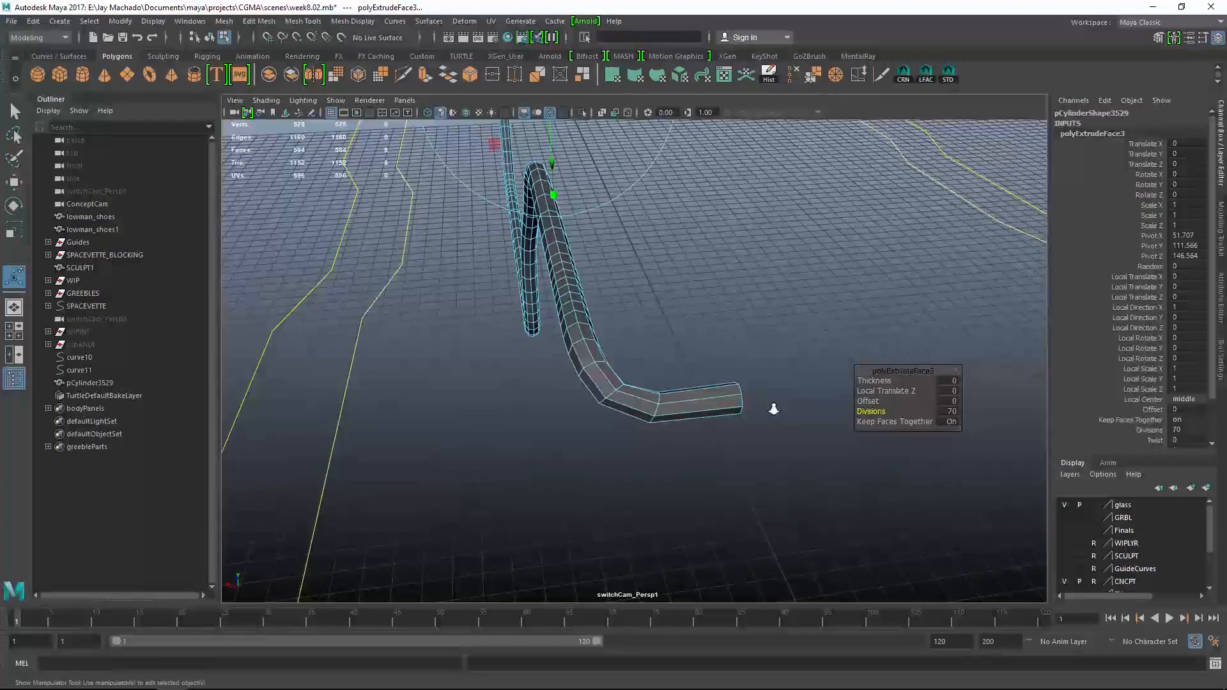
pyautogui.click(945, 411)
pyautogui.write('80')
pyautogui.press('Return')
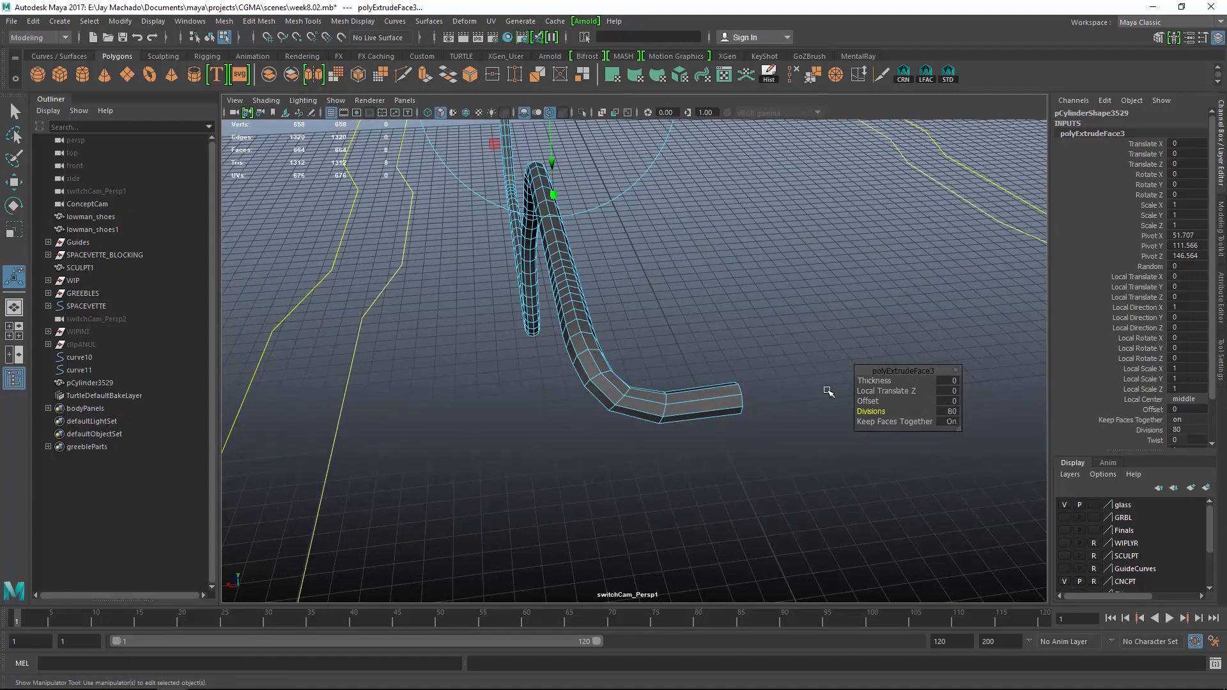
# Inspect the bend at the cable's far end and set the extrusion's divisions to 100
pyautogui.keyDown('alt'); pyautogui.moveTo(829, 392); pyautogui.dragTo(745, 400); pyautogui.keyUp('alt')
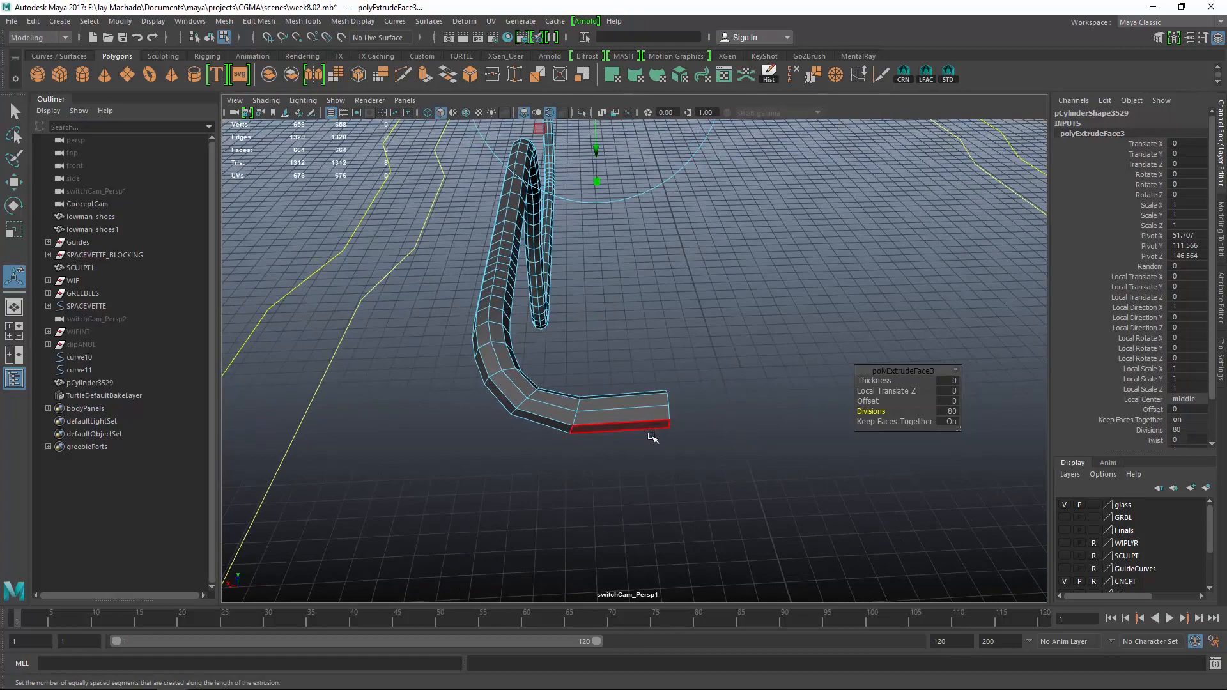
pyautogui.keyDown('alt'); pyautogui.moveTo(652, 437); pyautogui.dragTo(586, 389); pyautogui.keyUp('alt')
pyautogui.keyDown('alt'); pyautogui.moveTo(586, 390); pyautogui.dragTo(677, 393, button='right'); pyautogui.keyUp('alt')
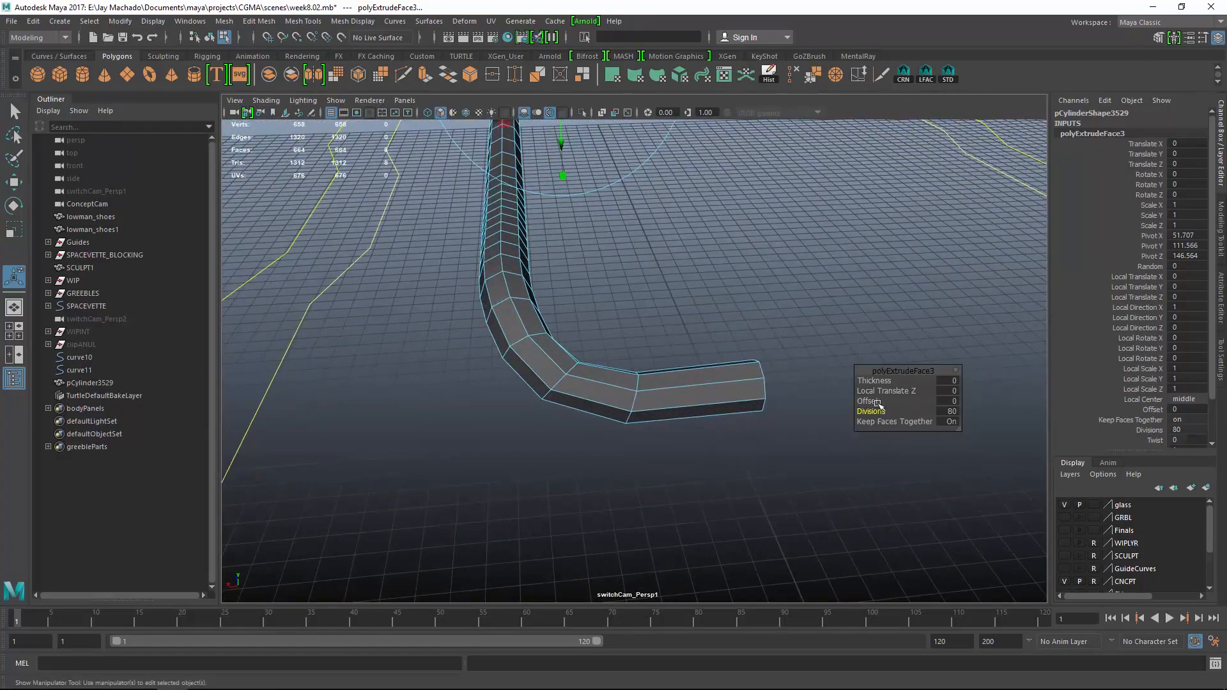
pyautogui.click(949, 411)
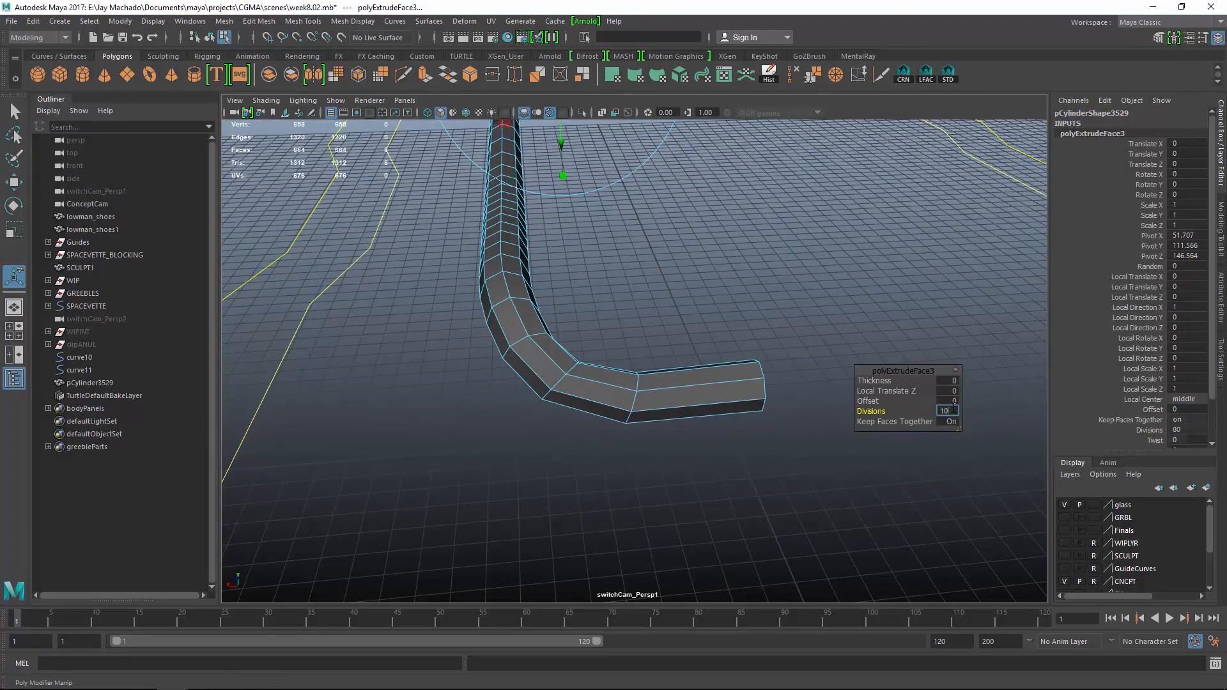
pyautogui.press('Return')
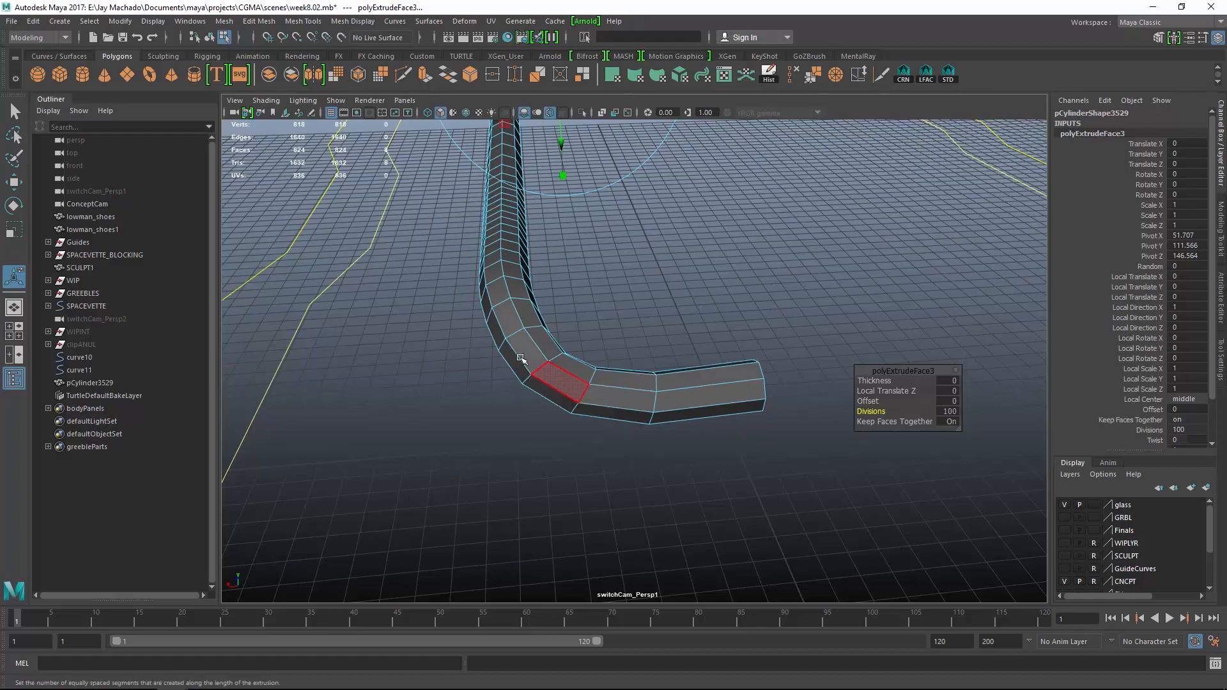
pyautogui.keyDown('alt'); pyautogui.moveTo(602, 378); pyautogui.dragTo(728, 384); pyautogui.keyUp('alt')
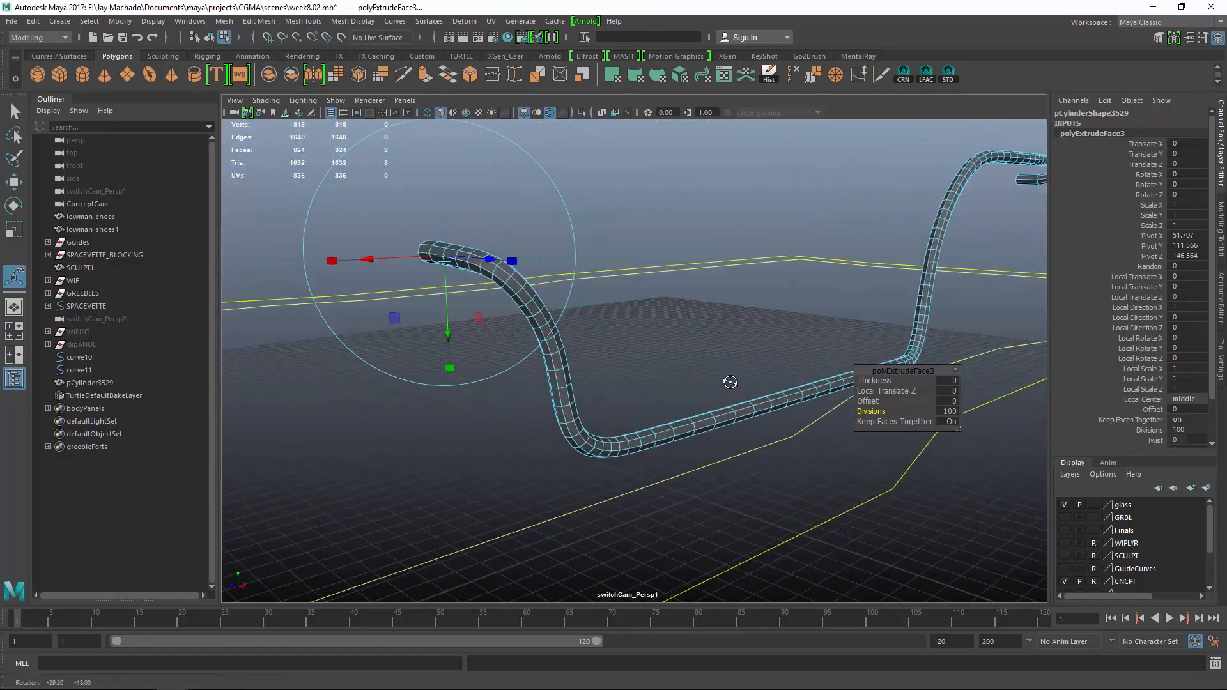
pyautogui.keyDown('alt'); pyautogui.moveTo(728, 383); pyautogui.dragTo(754, 401, button='right'); pyautogui.keyUp('alt')
# Return to object selection with the Finals layer shown again and delete the cable's construction history
pyautogui.press('F8')
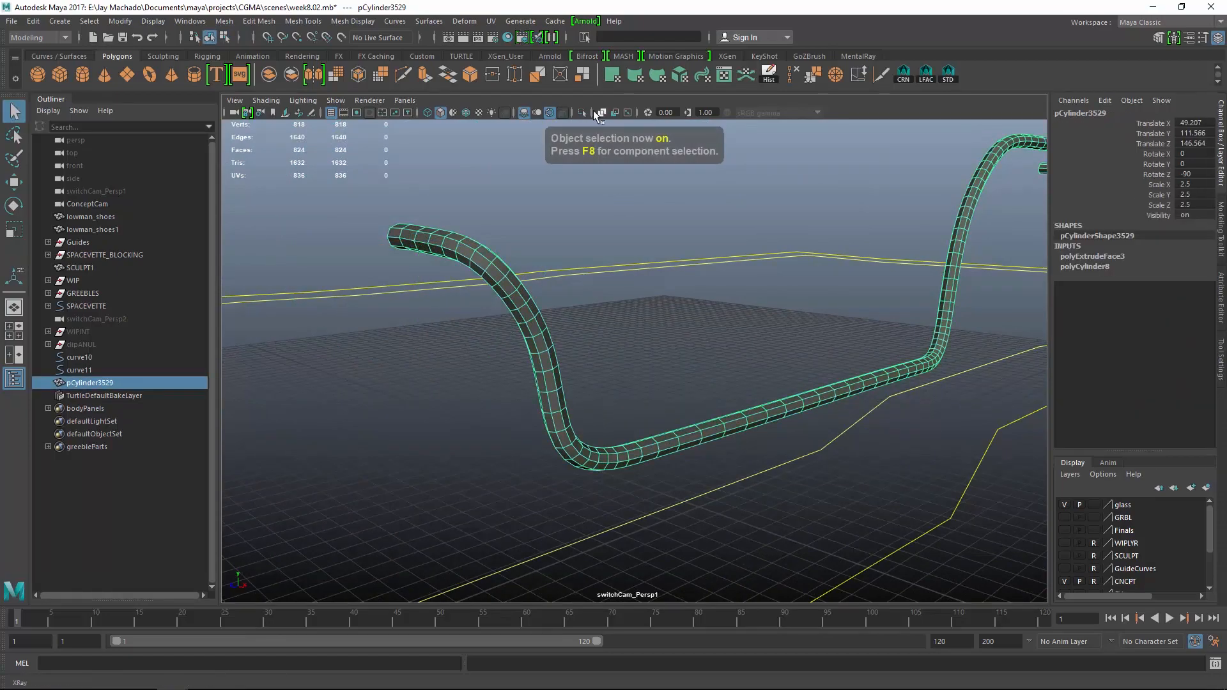
pyautogui.click(1064, 530)
pyautogui.keyDown('alt'); pyautogui.moveTo(849, 474); pyautogui.dragTo(596, 341); pyautogui.keyUp('alt')
pyautogui.hotkey('alt', 'shift', 'd')
pyautogui.press('w')
pyautogui.keyDown('alt'); pyautogui.moveTo(595, 342); pyautogui.dragTo(434, 294, button='right'); pyautogui.keyUp('alt')
pyautogui.keyDown('alt'); pyautogui.moveTo(434, 294); pyautogui.dragTo(320, 262); pyautogui.keyUp('alt')
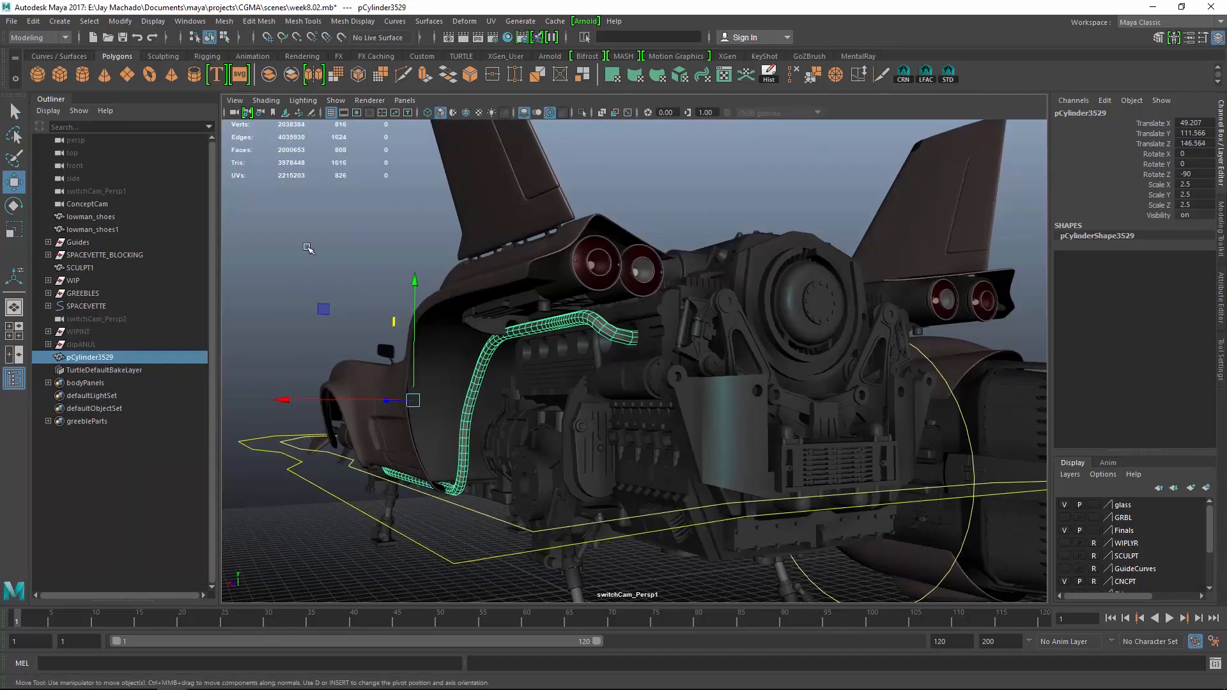
# Select all of the cable's vertices and set the Move tool's axis orientation to Normal
pyautogui.moveTo(308, 249); pyautogui.dragTo(269, 234, button='right')
pyautogui.moveTo(264, 193); pyautogui.dragTo(861, 567)
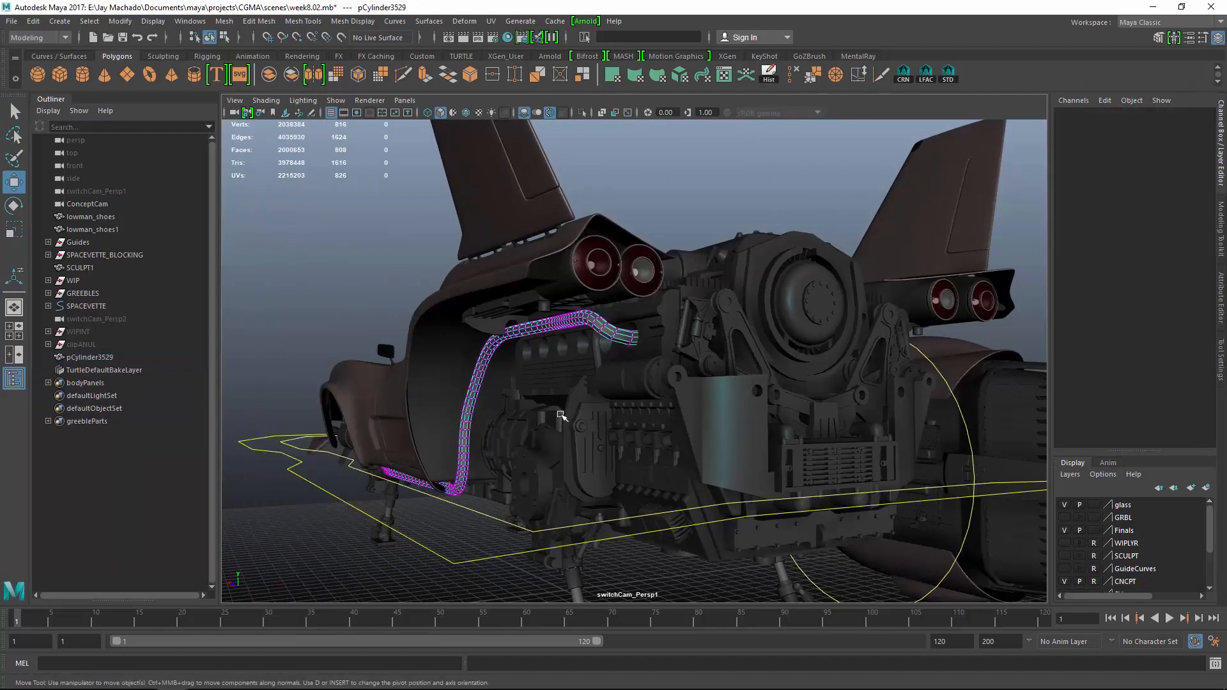
pyautogui.keyDown('alt'); pyautogui.moveTo(562, 417); pyautogui.dragTo(724, 472, button='right'); pyautogui.keyUp('alt')
pyautogui.keyDown('alt'); pyautogui.moveTo(724, 472); pyautogui.dragTo(724, 435); pyautogui.keyUp('alt')
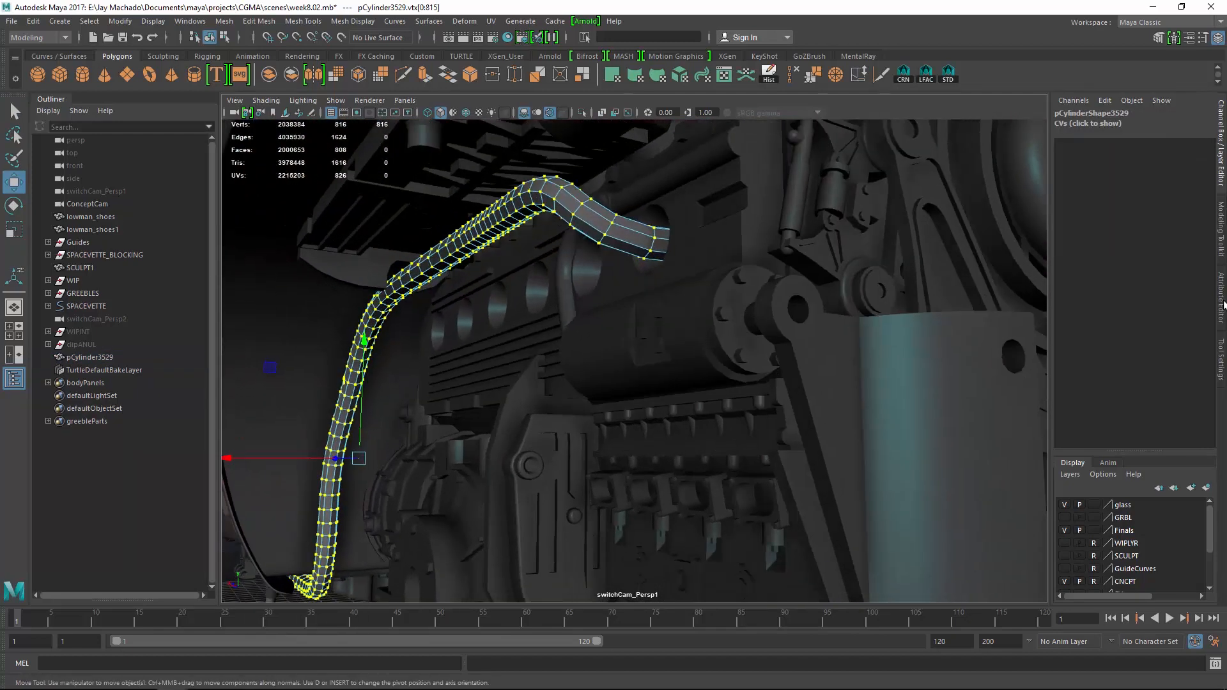
pyautogui.click(1221, 361)
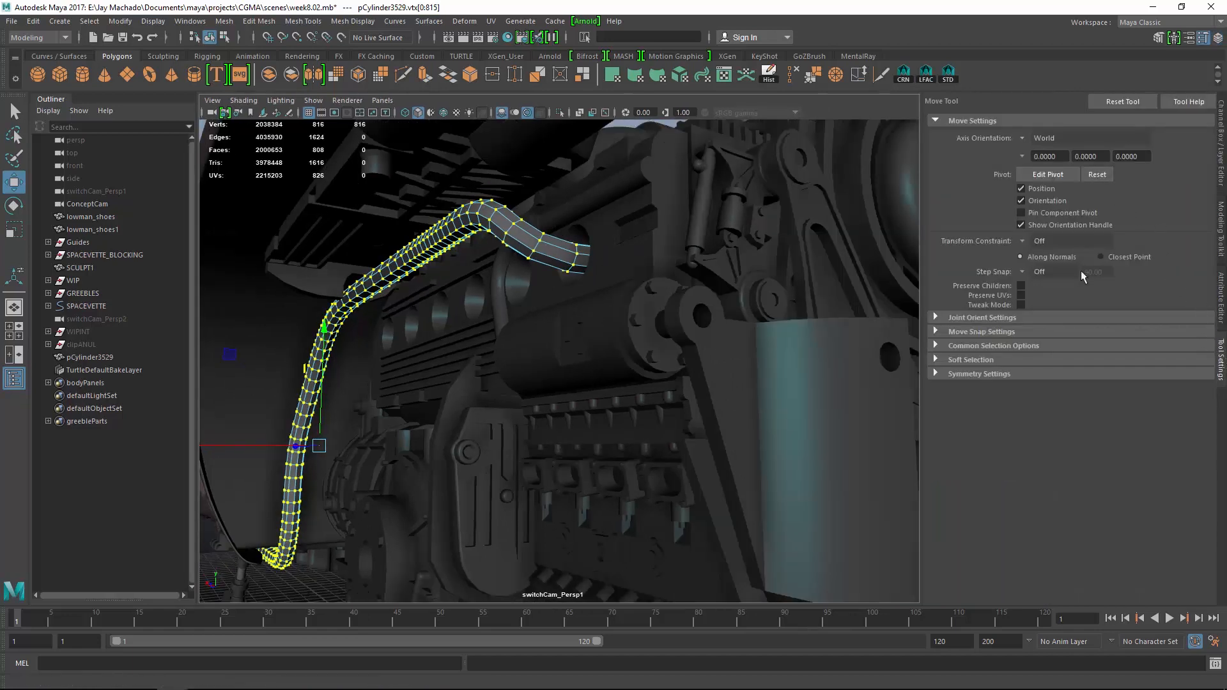
pyautogui.click(1030, 140)
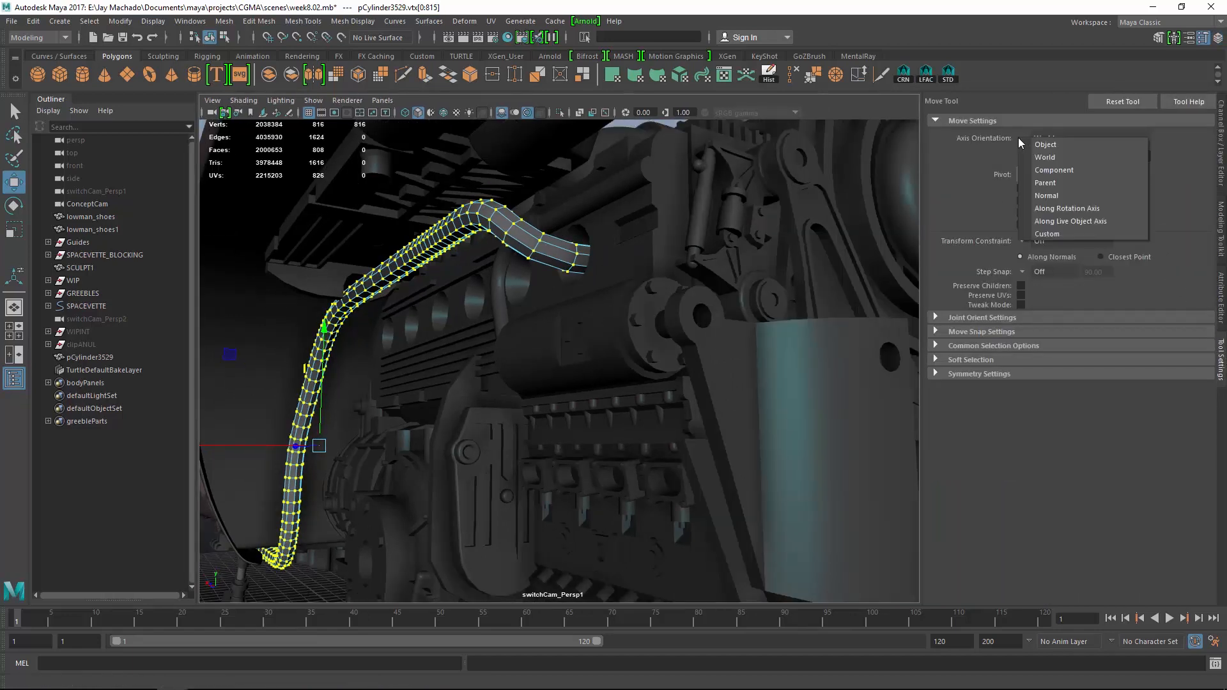
pyautogui.click(1043, 197)
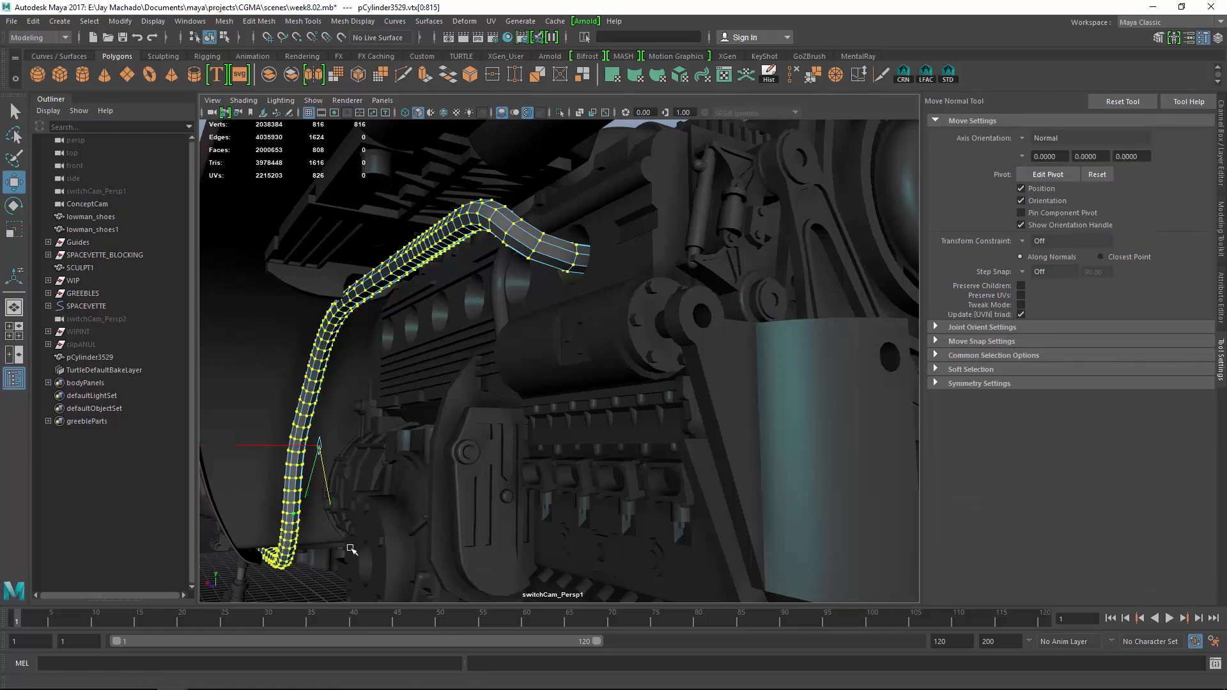
# Push all the cable's vertices slightly outward along their normals to thicken it, and turn on smooth mesh preview
pyautogui.keyDown('alt'); pyautogui.moveTo(574, 418); pyautogui.dragTo(654, 422); pyautogui.keyUp('alt')
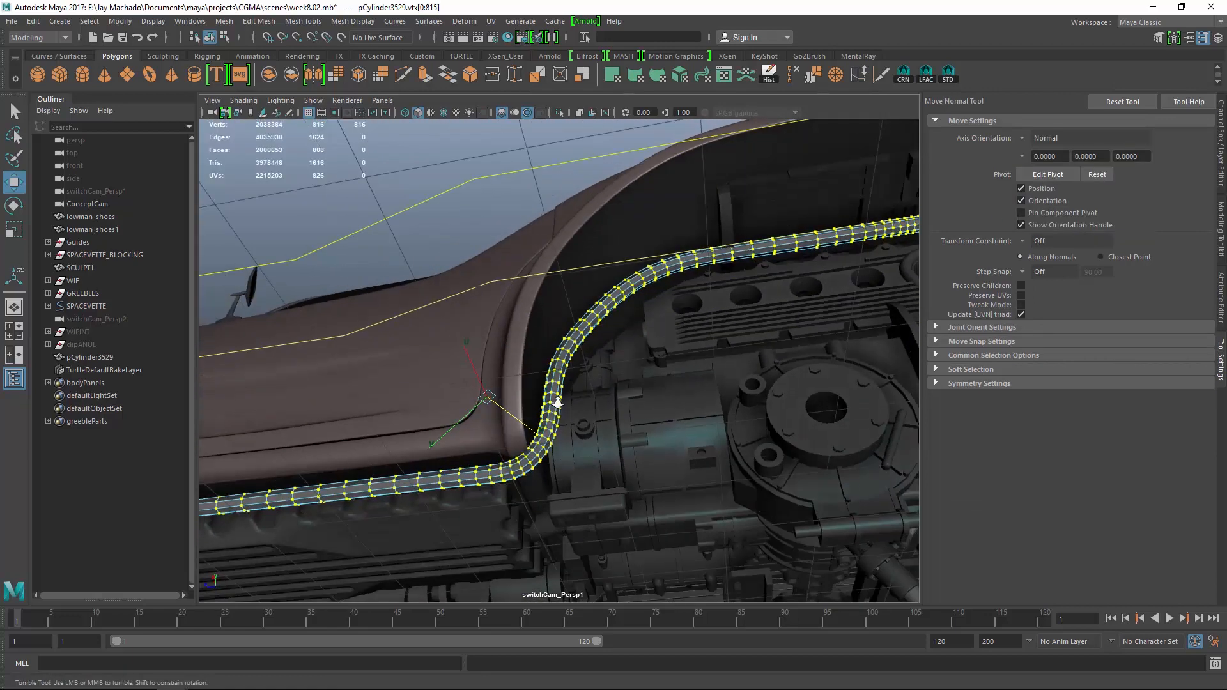
pyautogui.keyDown('alt'); pyautogui.moveTo(555, 405); pyautogui.dragTo(704, 353, button='middle'); pyautogui.keyUp('alt')
pyautogui.keyDown('alt'); pyautogui.moveTo(678, 341); pyautogui.dragTo(616, 329); pyautogui.keyUp('alt')
pyautogui.scroll(2, 616, 330)
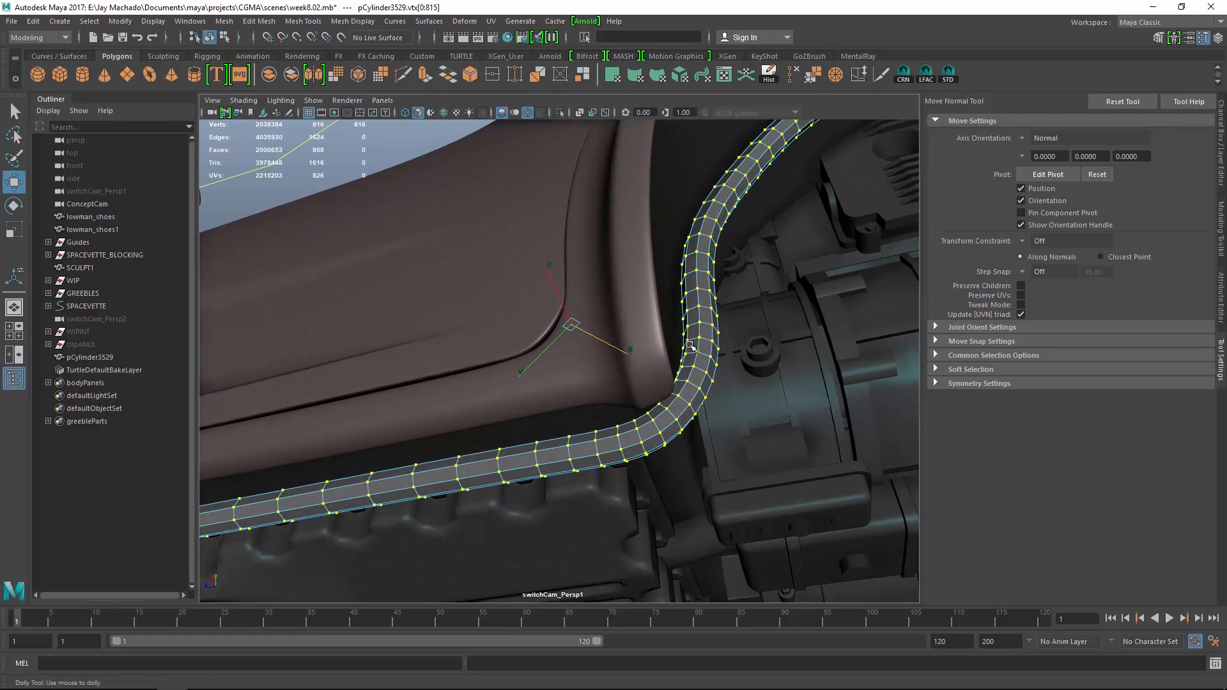
pyautogui.keyDown('alt'); pyautogui.moveTo(690, 345); pyautogui.dragTo(536, 288); pyautogui.keyUp('alt')
pyautogui.keyDown('alt'); pyautogui.moveTo(664, 361); pyautogui.dragTo(569, 407); pyautogui.keyUp('alt')
pyautogui.scroll(2, 585, 422)
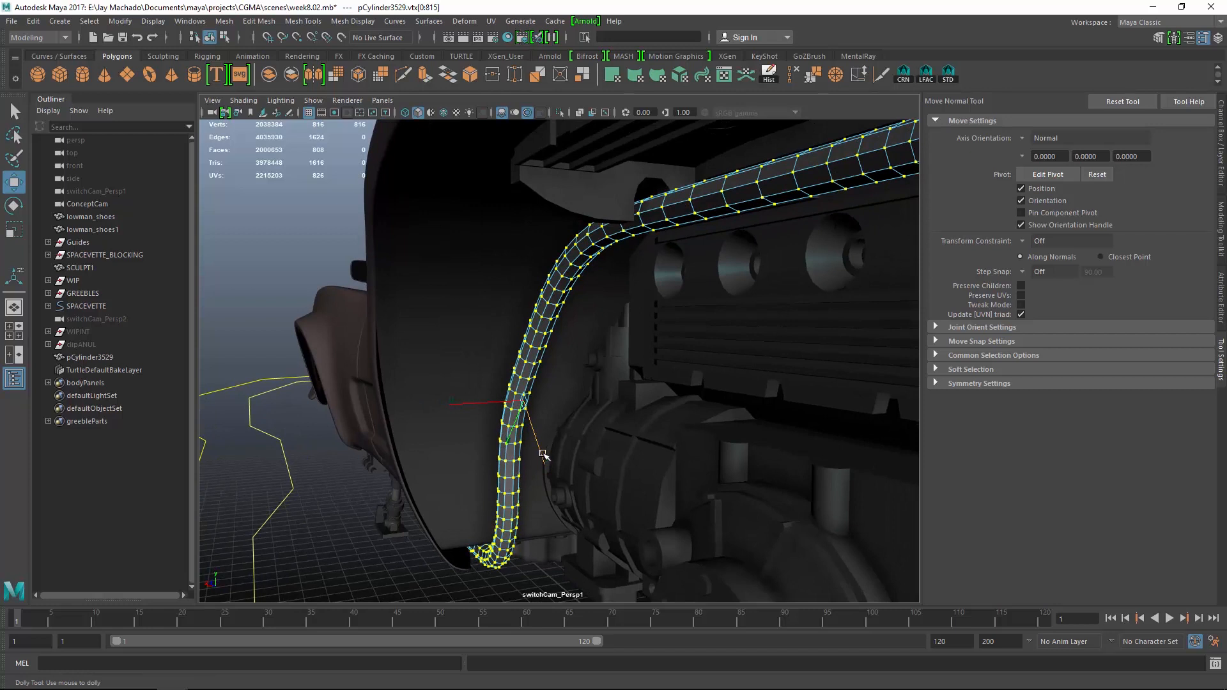
pyautogui.moveTo(543, 454); pyautogui.dragTo(543, 457)
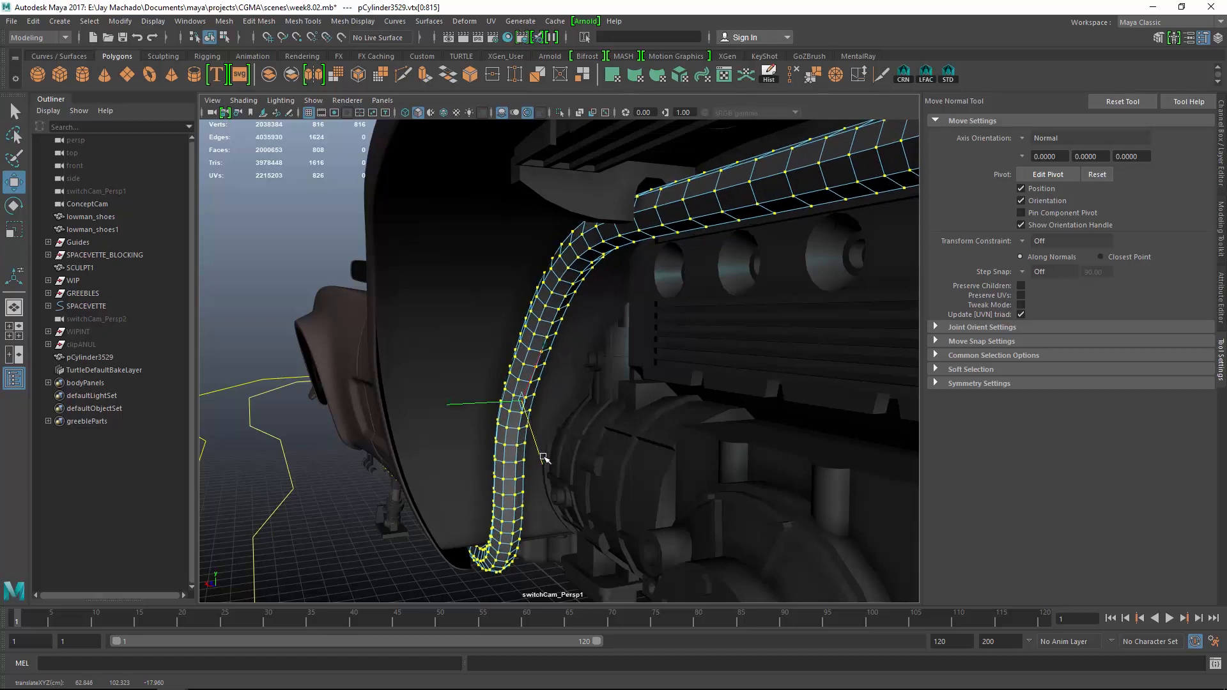
pyautogui.press('3')
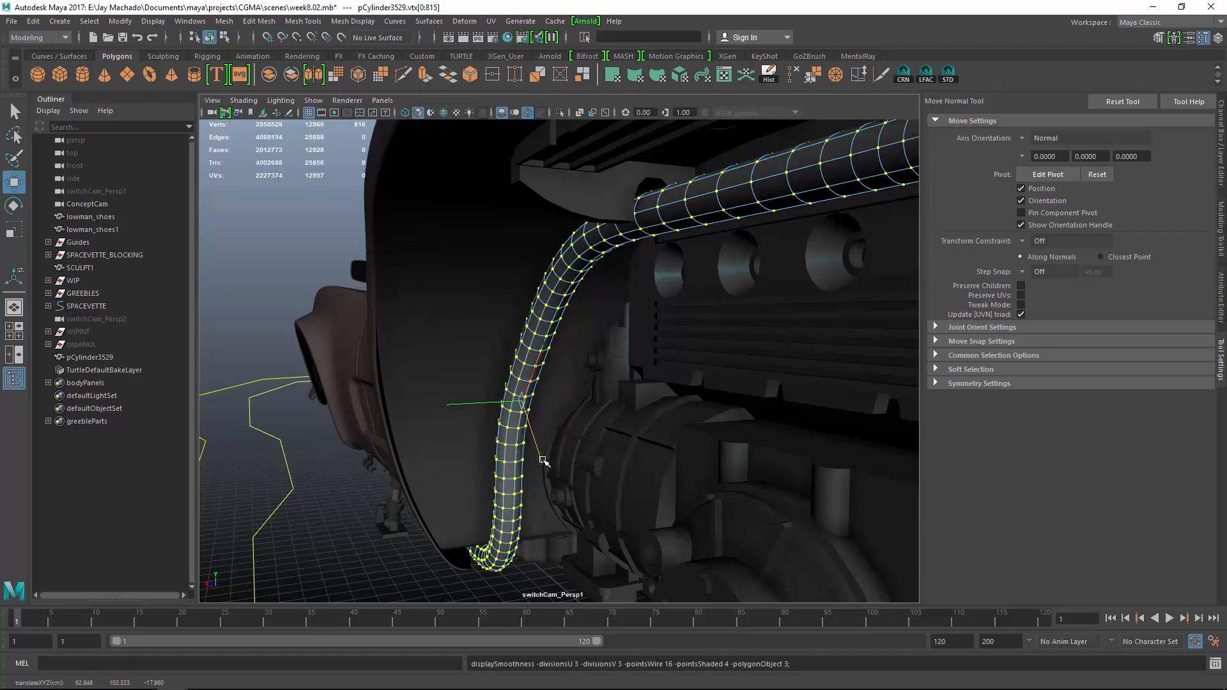
# Push the cable's vertices slightly further out along their normals, return to object selection and deselect the cable
pyautogui.moveTo(543, 460); pyautogui.dragTo(543, 461)
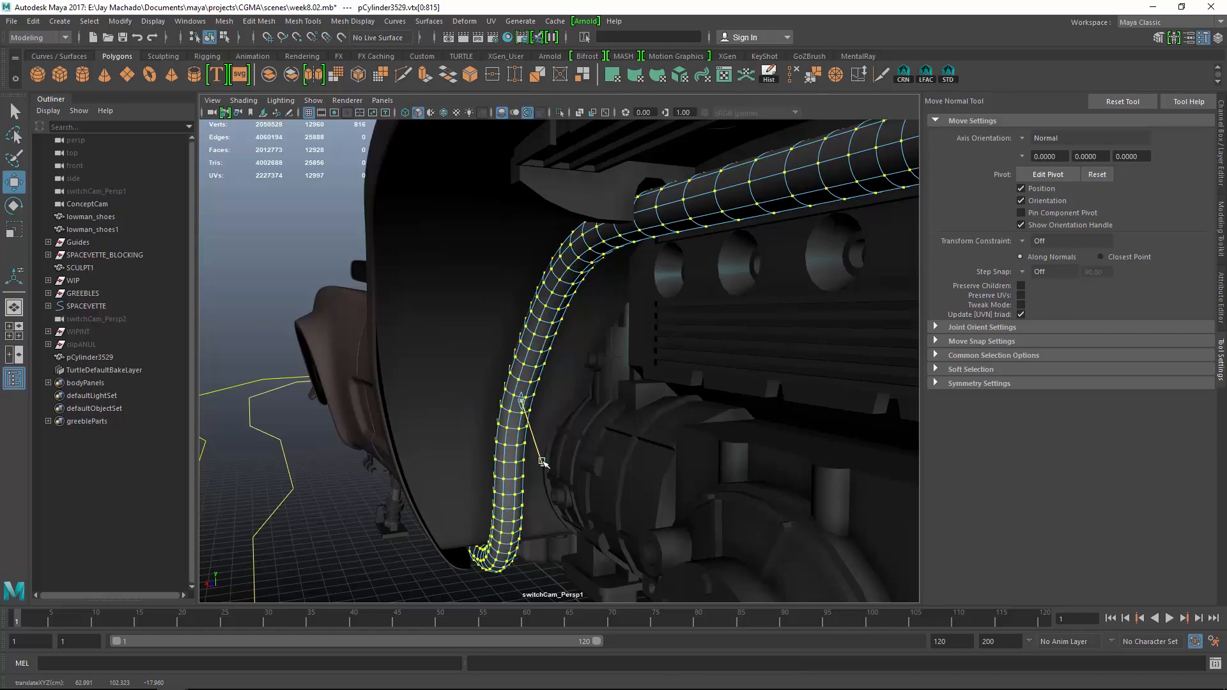
pyautogui.keyDown('alt'); pyautogui.moveTo(650, 400); pyautogui.dragTo(597, 377, button='right'); pyautogui.keyUp('alt')
pyautogui.keyDown('alt'); pyautogui.moveTo(598, 377); pyautogui.dragTo(568, 365); pyautogui.keyUp('alt')
pyautogui.keyDown('alt'); pyautogui.moveTo(569, 365); pyautogui.dragTo(553, 365, button='right'); pyautogui.keyUp('alt')
pyautogui.keyDown('alt'); pyautogui.moveTo(553, 366); pyautogui.dragTo(583, 369); pyautogui.keyUp('alt')
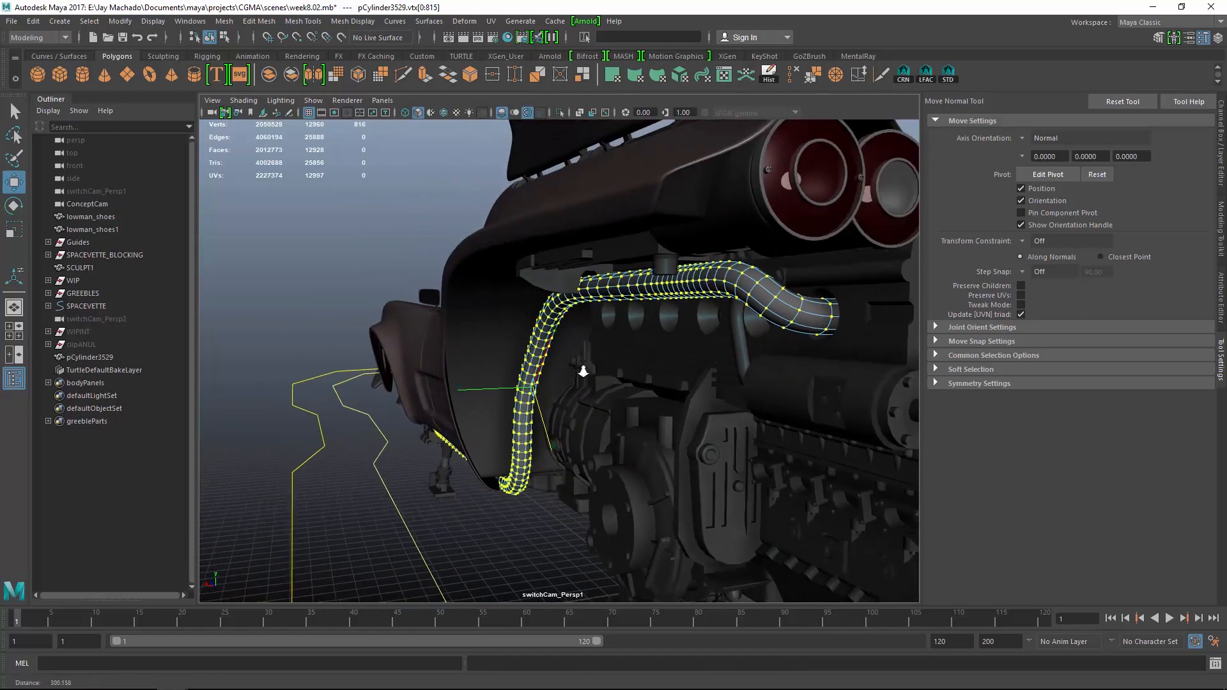
pyautogui.keyDown('alt'); pyautogui.moveTo(582, 369); pyautogui.dragTo(587, 385, button='right'); pyautogui.keyUp('alt')
pyautogui.press('F8')
pyautogui.press('F8')
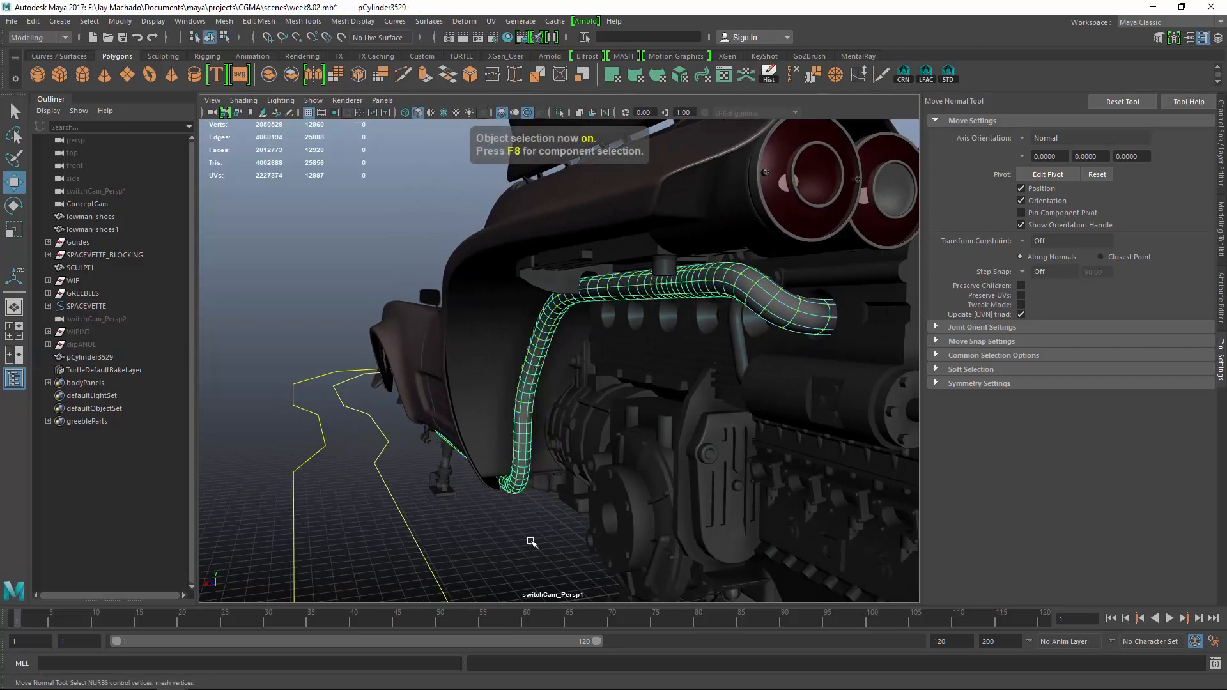
pyautogui.click(531, 542)
# Select the cable at the front wheel well, switch to edge components and set the Move tool's axis orientation to World
pyautogui.keyDown('alt'); pyautogui.moveTo(658, 430); pyautogui.dragTo(608, 424, button='right'); pyautogui.keyUp('alt')
pyautogui.keyDown('alt'); pyautogui.moveTo(614, 427); pyautogui.dragTo(710, 409); pyautogui.keyUp('alt')
pyautogui.keyDown('alt'); pyautogui.moveTo(562, 412); pyautogui.dragTo(619, 422, button='right'); pyautogui.keyUp('alt')
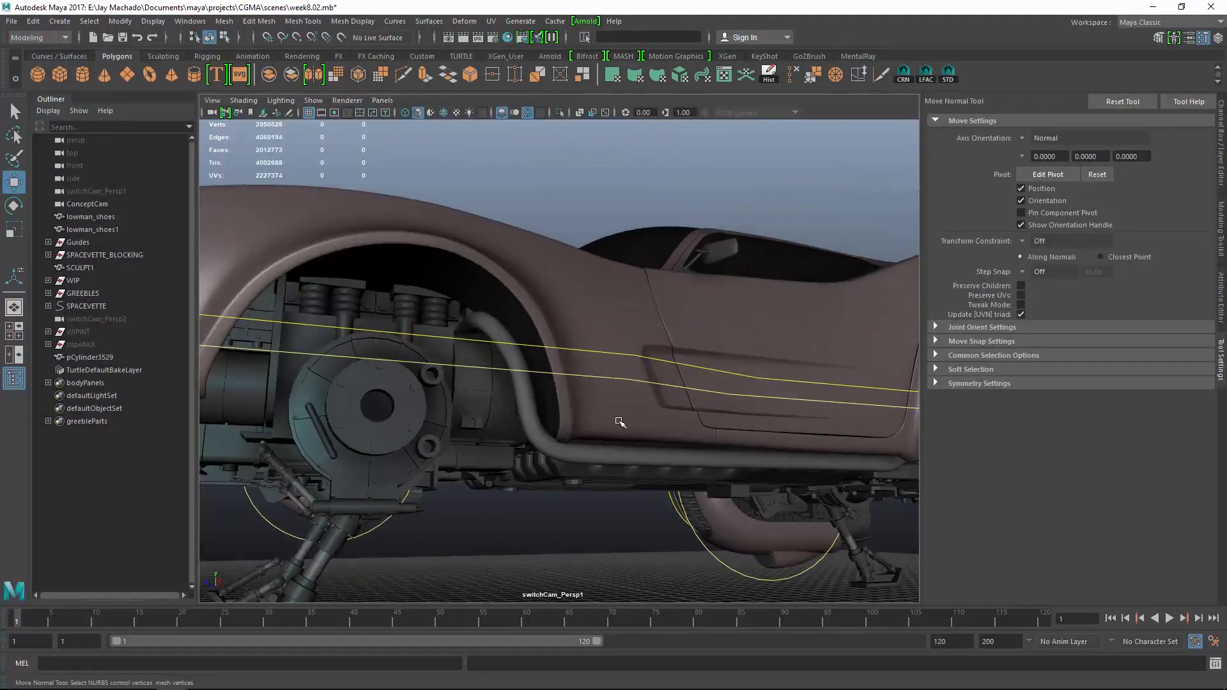
pyautogui.keyDown('alt'); pyautogui.moveTo(619, 422); pyautogui.dragTo(554, 405); pyautogui.keyUp('alt')
pyautogui.keyDown('alt'); pyautogui.moveTo(553, 405); pyautogui.dragTo(594, 390, button='middle'); pyautogui.keyUp('alt')
pyautogui.keyDown('alt'); pyautogui.moveTo(595, 390); pyautogui.dragTo(564, 367); pyautogui.keyUp('alt')
pyautogui.click(592, 377)
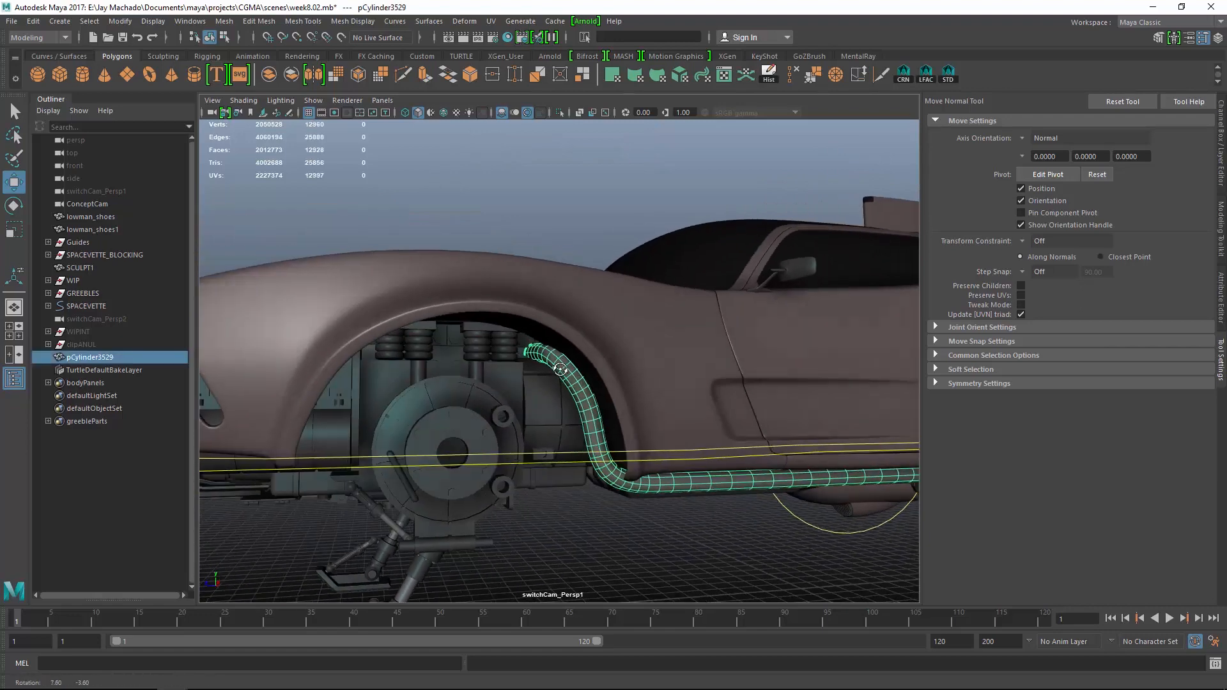
pyautogui.keyDown('alt'); pyautogui.moveTo(564, 367); pyautogui.dragTo(707, 388, button='right'); pyautogui.keyUp('alt')
pyautogui.keyDown('alt'); pyautogui.moveTo(708, 389); pyautogui.dragTo(657, 401); pyautogui.keyUp('alt')
pyautogui.press('F10')
pyautogui.click(1023, 139)
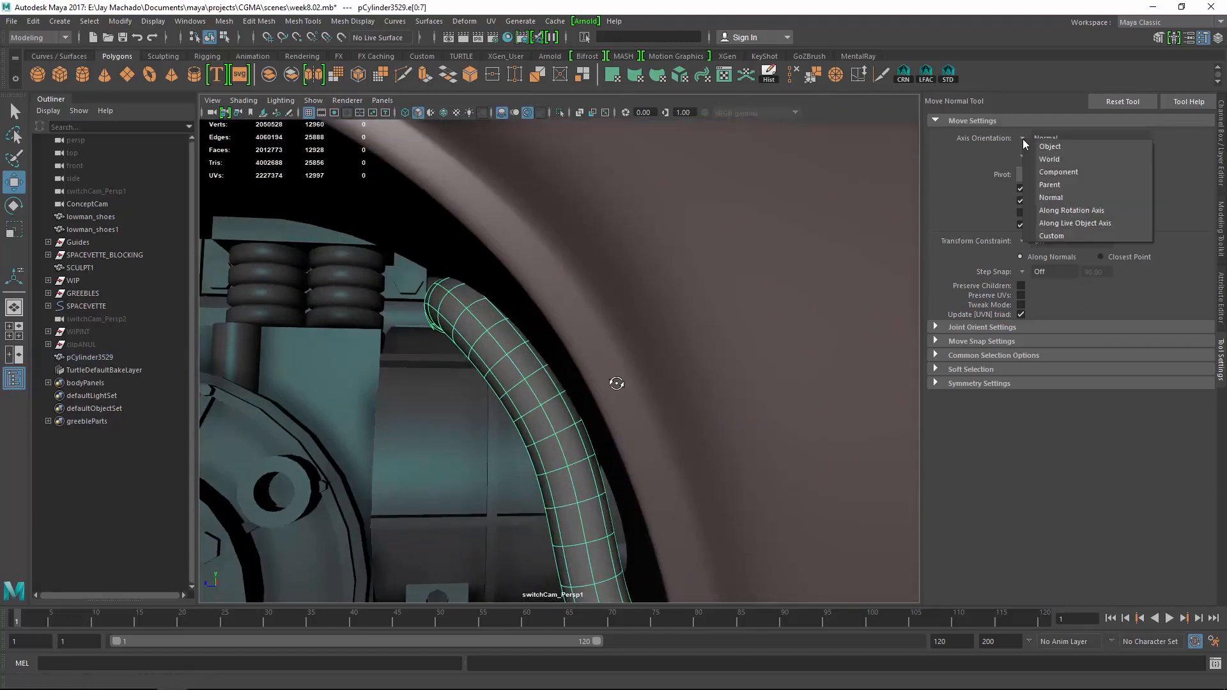
pyautogui.click(1041, 158)
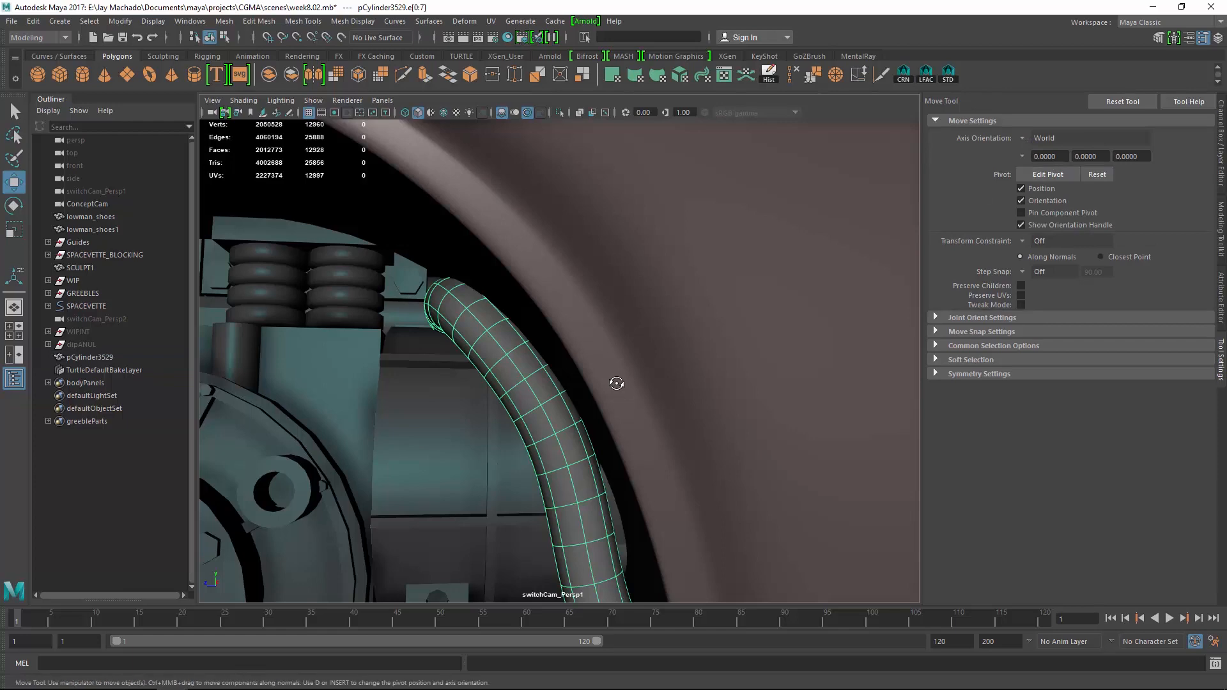
# Select the cable faces on the straight run above the engine, nudge them vertically with soft selection on, and deselect the cable
pyautogui.moveTo(538, 316); pyautogui.dragTo(639, 330, button='right')
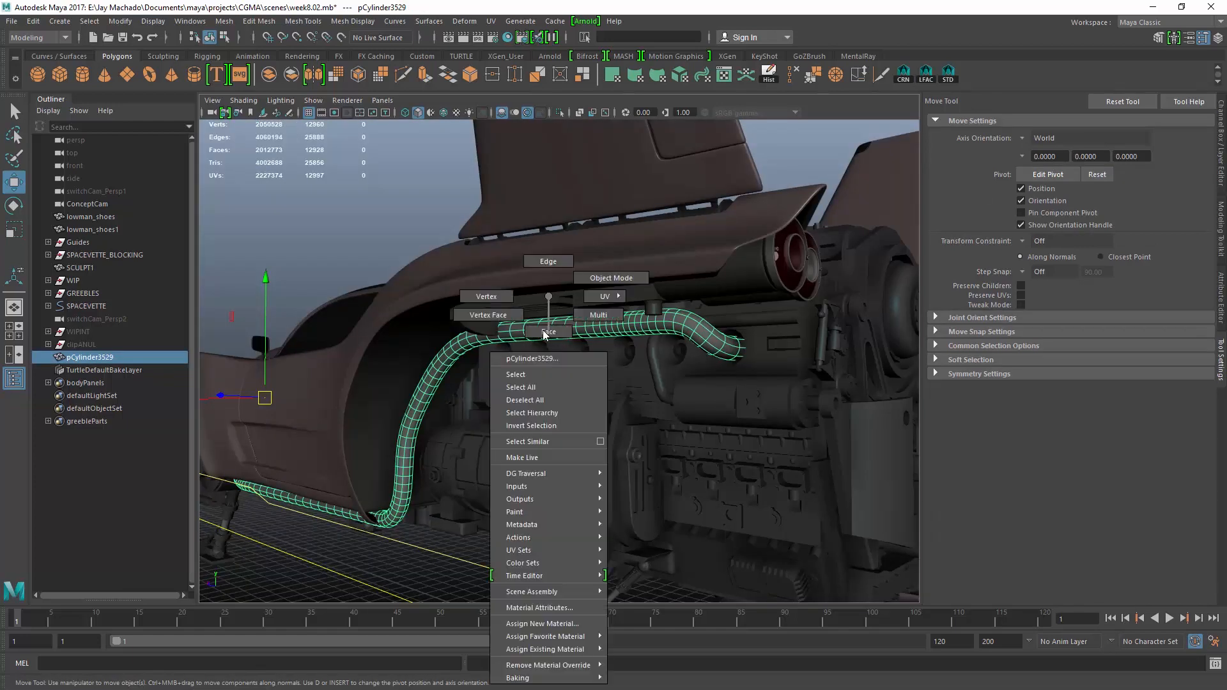
pyautogui.keyDown('alt'); pyautogui.moveTo(640, 330); pyautogui.dragTo(647, 332); pyautogui.keyUp('alt')
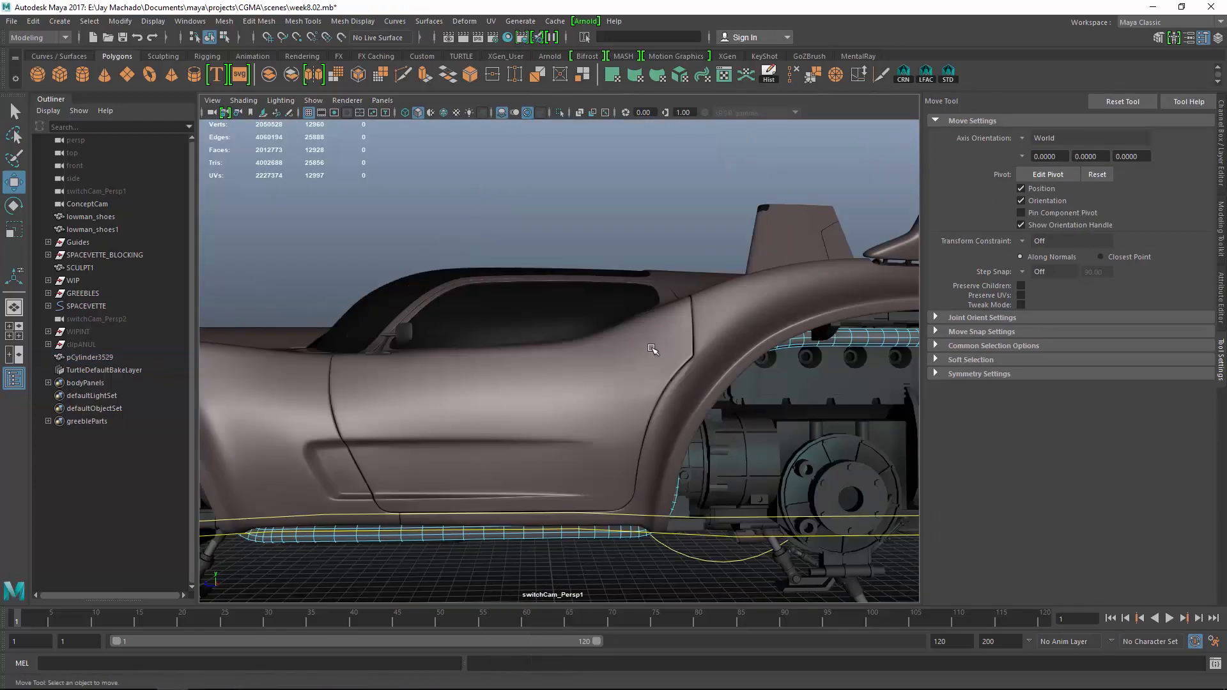
pyautogui.keyDown('alt'); pyautogui.moveTo(732, 377); pyautogui.dragTo(488, 364, button='middle'); pyautogui.keyUp('alt')
pyautogui.keyDown('alt'); pyautogui.moveTo(487, 365); pyautogui.dragTo(580, 424, button='right'); pyautogui.keyUp('alt')
pyautogui.press('space')
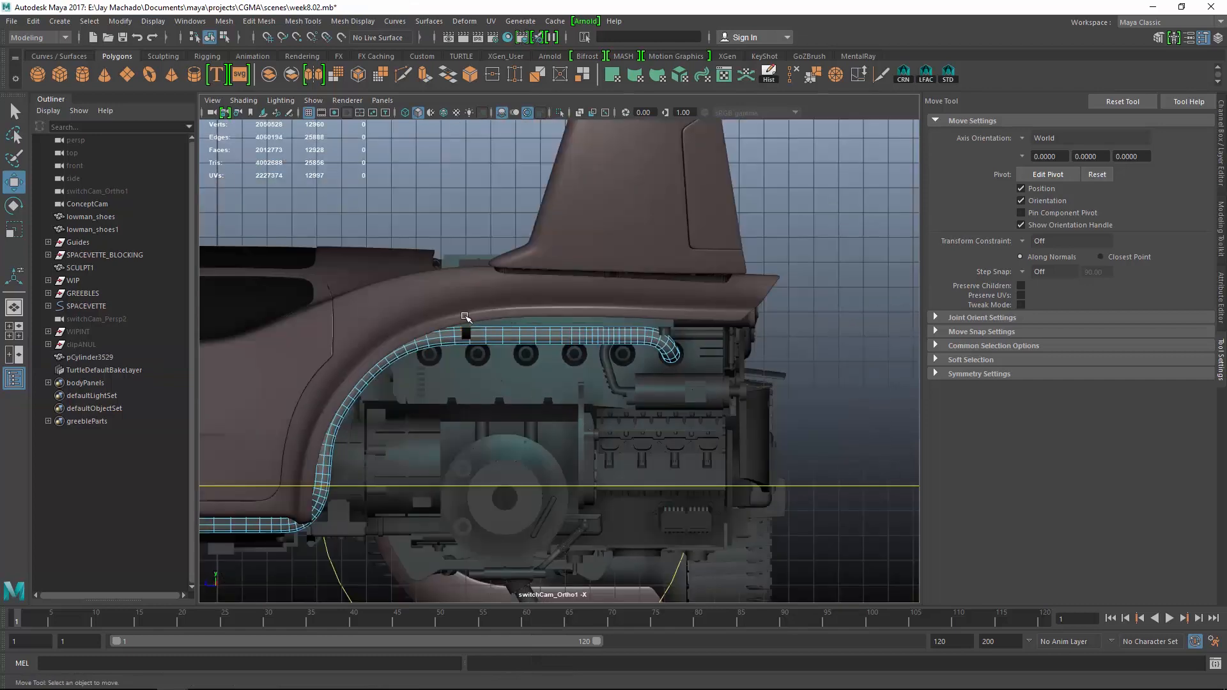
pyautogui.moveTo(644, 361); pyautogui.dragTo(643, 361)
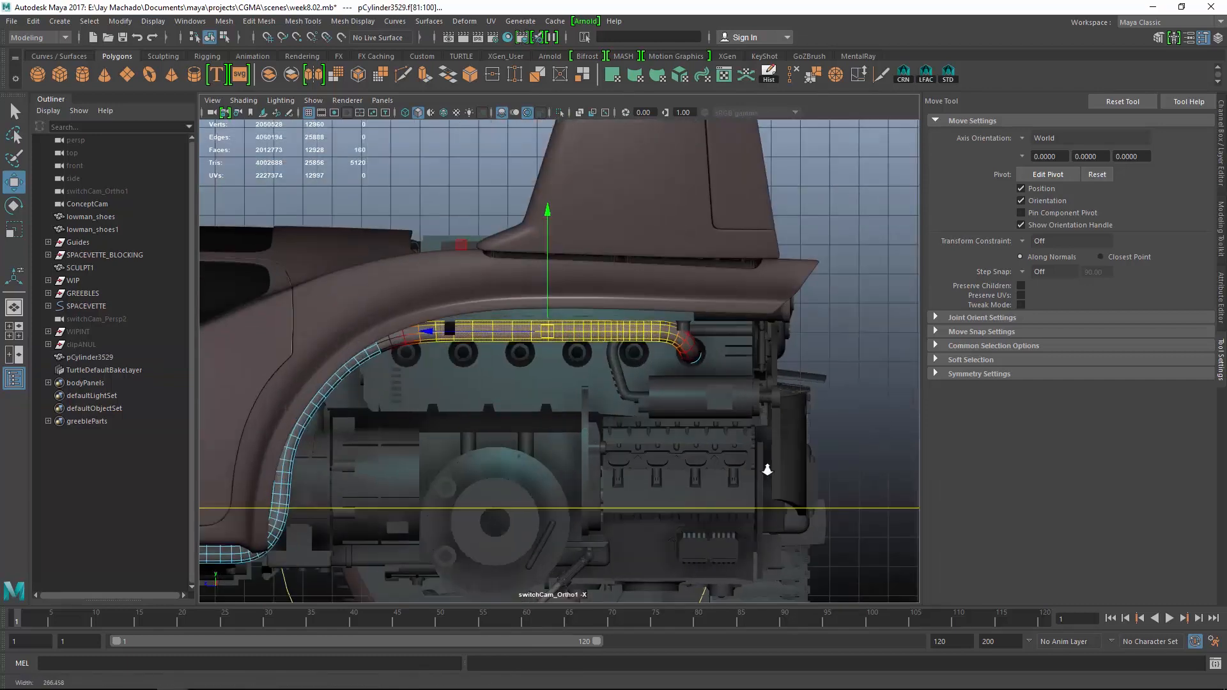
pyautogui.press('f')
pyautogui.moveTo(509, 358); pyautogui.dragTo(589, 374)
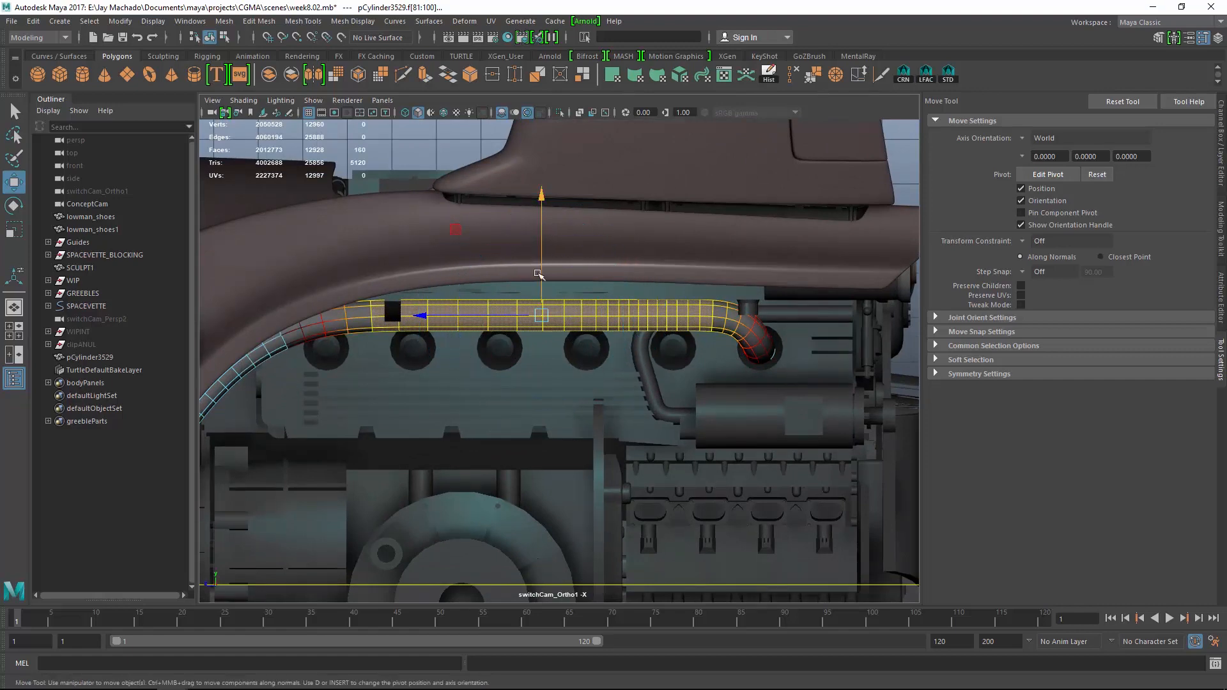
pyautogui.moveTo(538, 274)
pyautogui.keyDown('alt'); pyautogui.mouseDown()
pyautogui.moveTo(447, 281)
pyautogui.moveTo(658, 345)
pyautogui.moveTo(539, 326)
pyautogui.moveTo(557, 274)
pyautogui.mouseUp(); pyautogui.keyUp('alt')
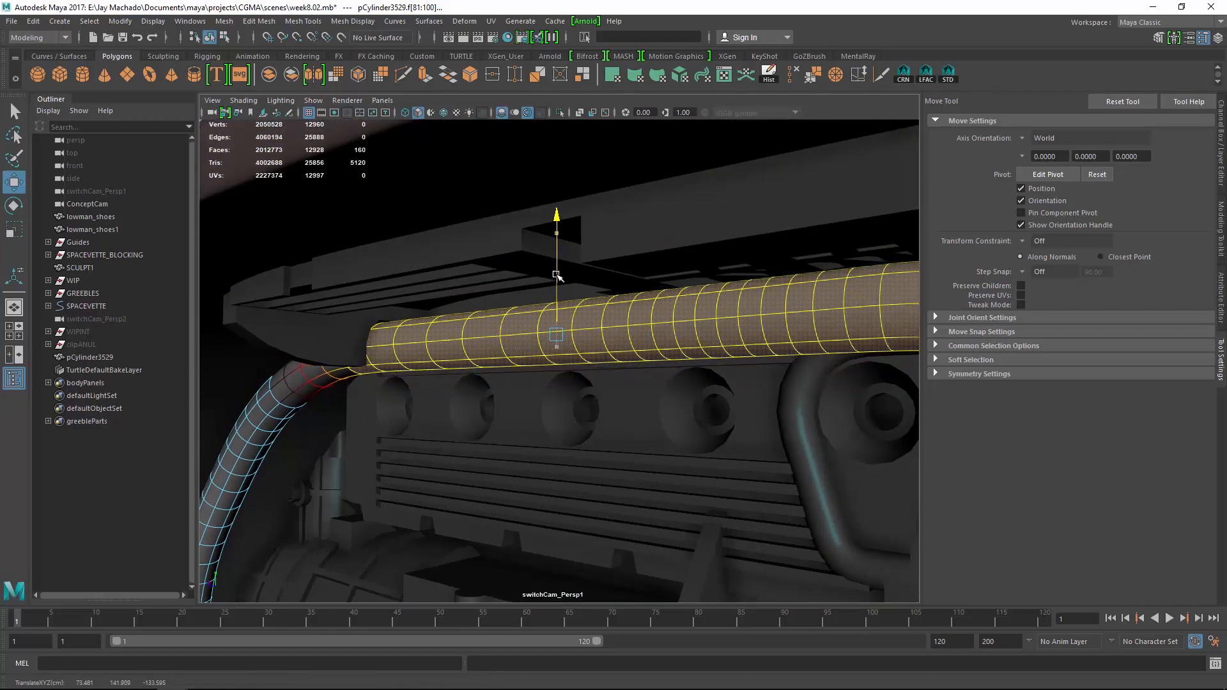
pyautogui.keyDown('alt'); pyautogui.moveTo(563, 292); pyautogui.dragTo(498, 337, button='right'); pyautogui.keyUp('alt')
pyautogui.press('F8')
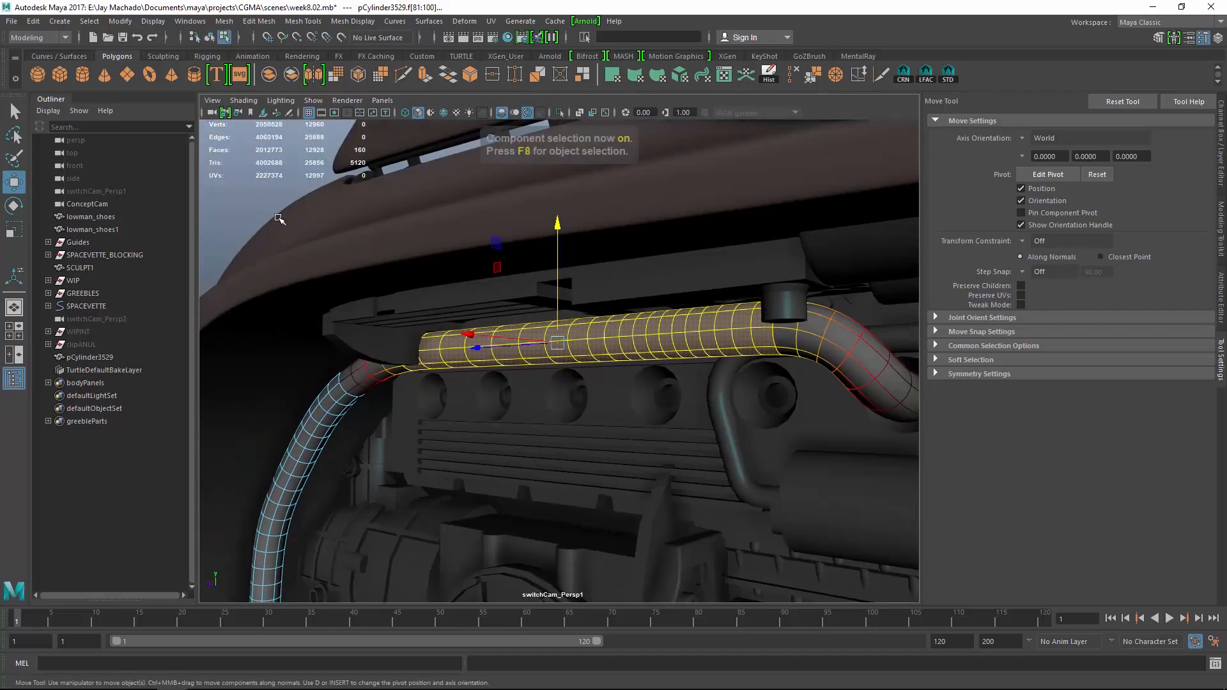
pyautogui.press('F8')
pyautogui.click(267, 226)
# Inspect the cable's fit against the engine in the rear wheel well and along the car's underside
pyautogui.keyDown('alt'); pyautogui.moveTo(336, 300); pyautogui.dragTo(255, 310); pyautogui.keyUp('alt')
pyautogui.keyDown('alt'); pyautogui.moveTo(392, 339); pyautogui.dragTo(543, 342); pyautogui.keyUp('alt')
pyautogui.keyDown('alt'); pyautogui.moveTo(543, 343); pyautogui.dragTo(694, 348, button='right'); pyautogui.keyUp('alt')
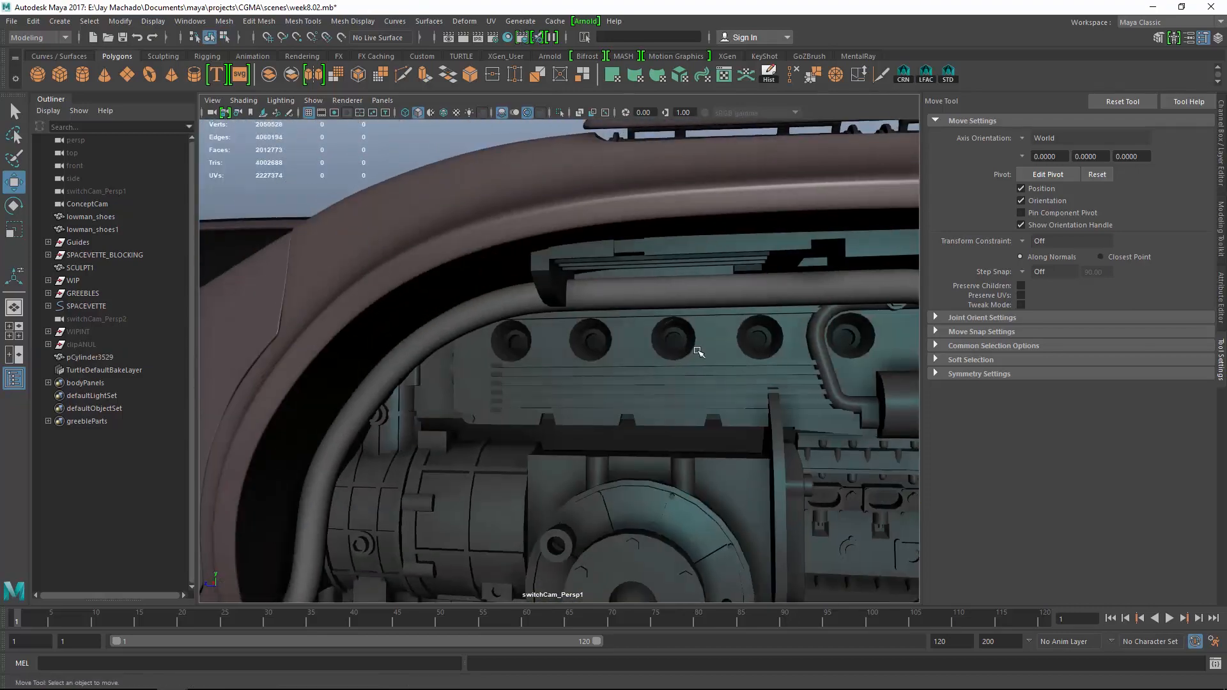
pyautogui.click(714, 306)
pyautogui.keyDown('alt'); pyautogui.moveTo(666, 282); pyautogui.dragTo(598, 306, button='right'); pyautogui.keyUp('alt')
pyautogui.keyDown('alt'); pyautogui.moveTo(599, 305); pyautogui.dragTo(575, 345); pyautogui.keyUp('alt')
pyautogui.keyDown('alt'); pyautogui.moveTo(575, 345); pyautogui.dragTo(580, 398, button='right'); pyautogui.keyUp('alt')
pyautogui.keyDown('alt'); pyautogui.moveTo(580, 398); pyautogui.dragTo(561, 446); pyautogui.keyUp('alt')
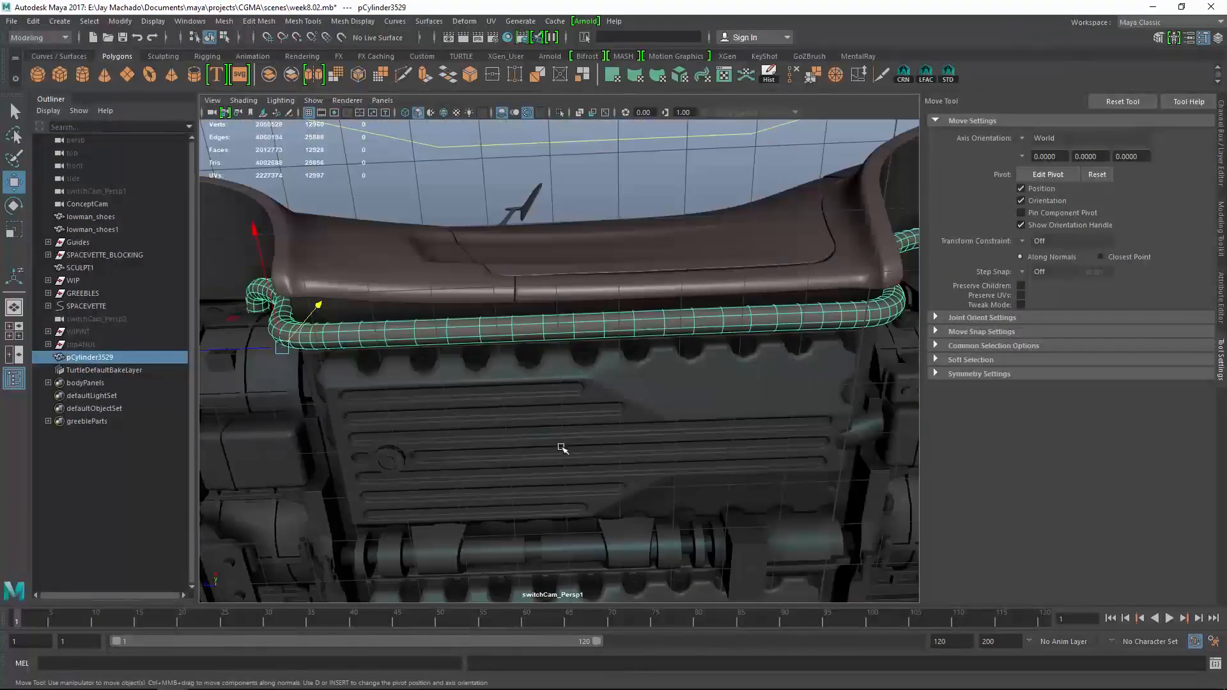
pyautogui.keyDown('alt'); pyautogui.moveTo(466, 392); pyautogui.dragTo(493, 389, button='right'); pyautogui.keyUp('alt')
# Select edges on the cable's lower straight run from the underside and turn off soft selection
pyautogui.moveTo(408, 161); pyautogui.dragTo(398, 132, button='right')
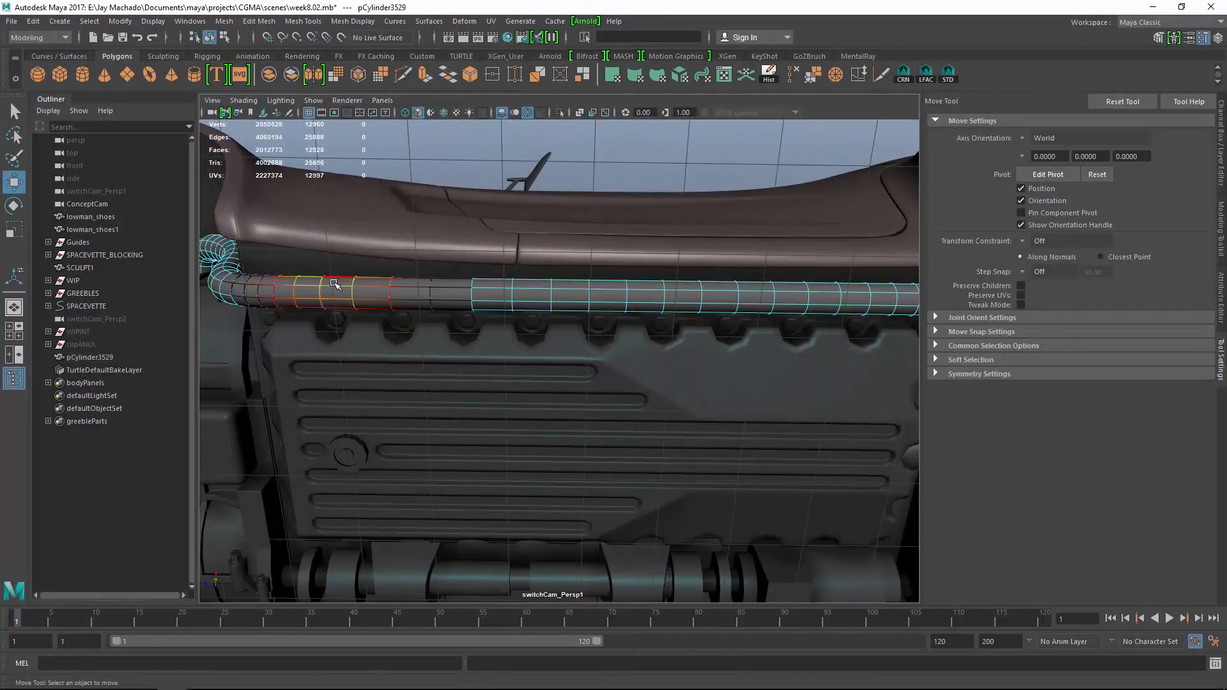
pyautogui.doubleClick(320, 293)
pyautogui.keyDown('alt'); pyautogui.moveTo(514, 351); pyautogui.dragTo(514, 277); pyautogui.keyUp('alt')
pyautogui.keyDown('alt'); pyautogui.moveTo(514, 277); pyautogui.dragTo(496, 331, button='middle'); pyautogui.keyUp('alt')
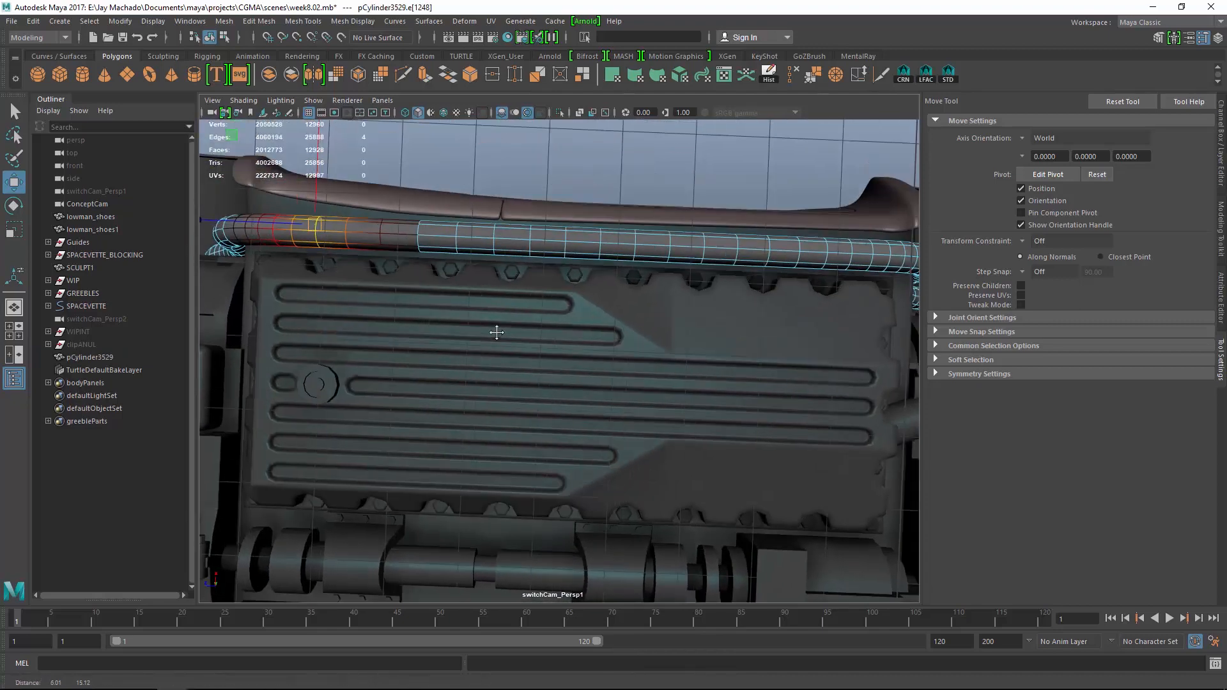
pyautogui.keyDown('alt'); pyautogui.moveTo(496, 331); pyautogui.dragTo(485, 339); pyautogui.keyUp('alt')
pyautogui.middleClick(493, 338)
pyautogui.press('space')
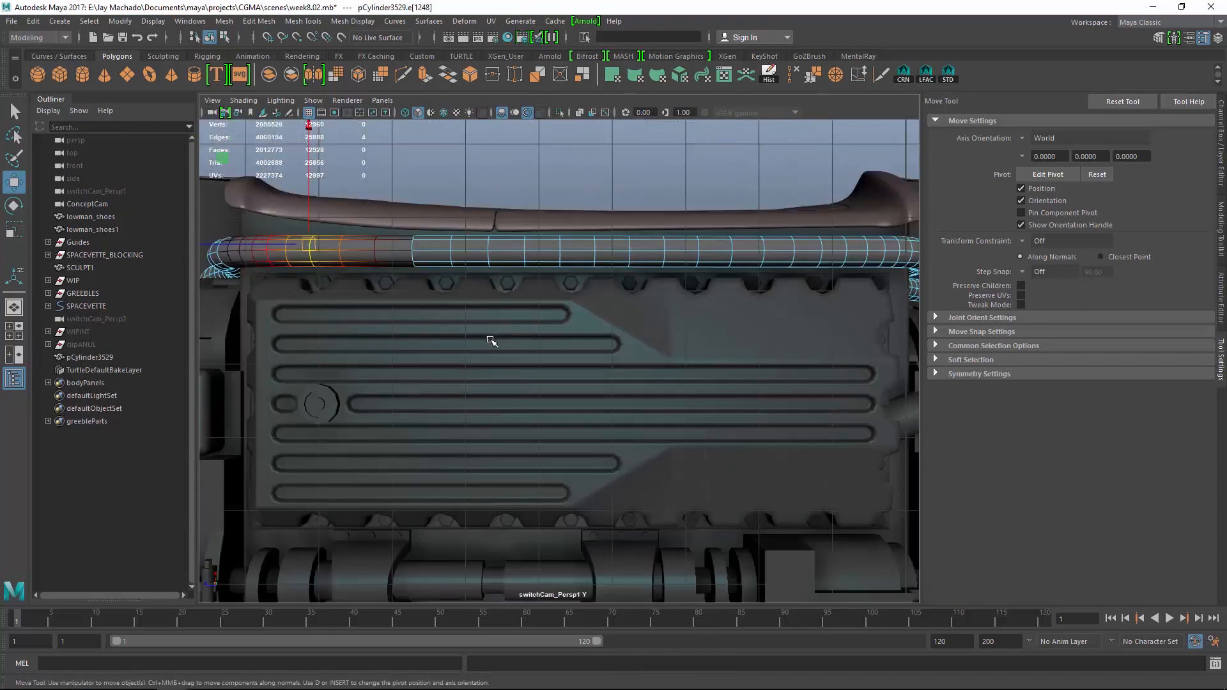
pyautogui.press('b')
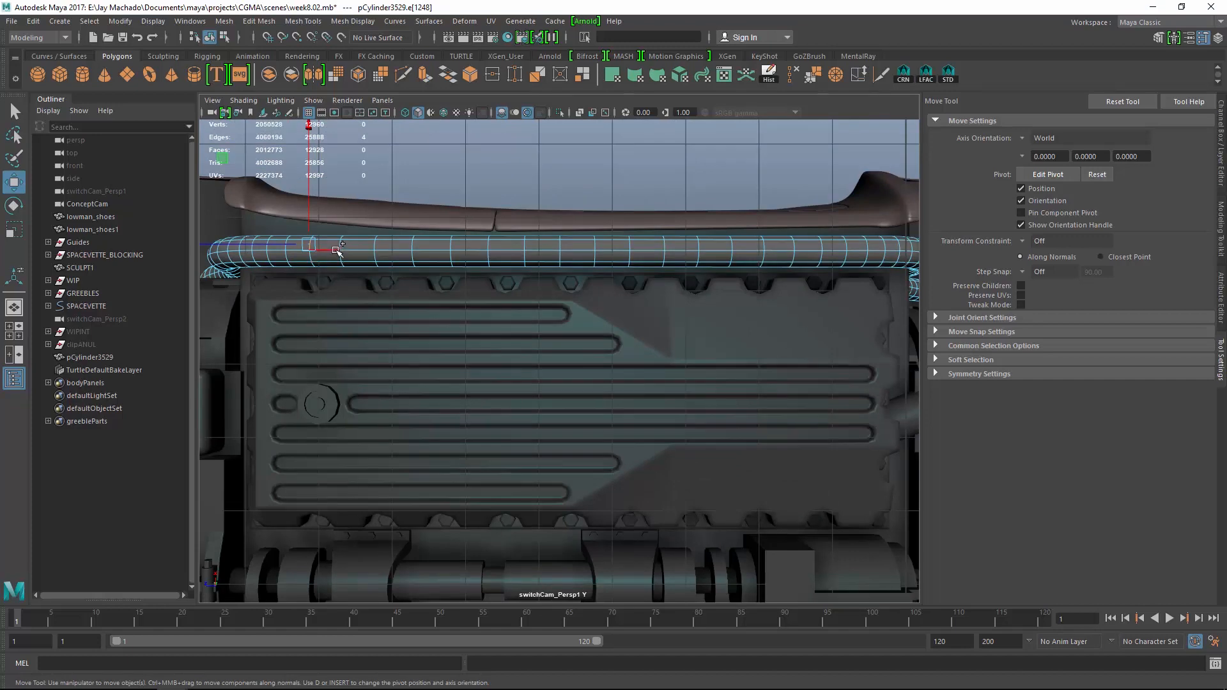
# Select the range of edge loops along the cable's straight run below the door and delete them
pyautogui.keyDown('alt'); pyautogui.moveTo(834, 264); pyautogui.dragTo(759, 345); pyautogui.keyUp('alt')
pyautogui.press('space')
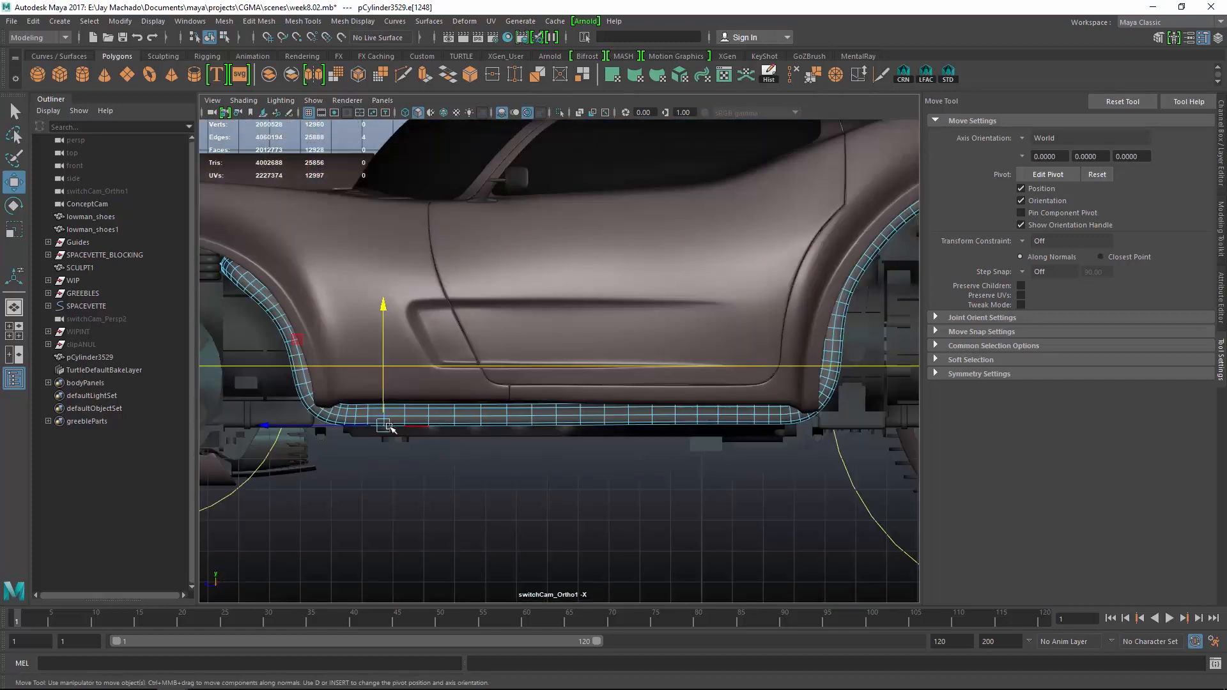
pyautogui.click(409, 479)
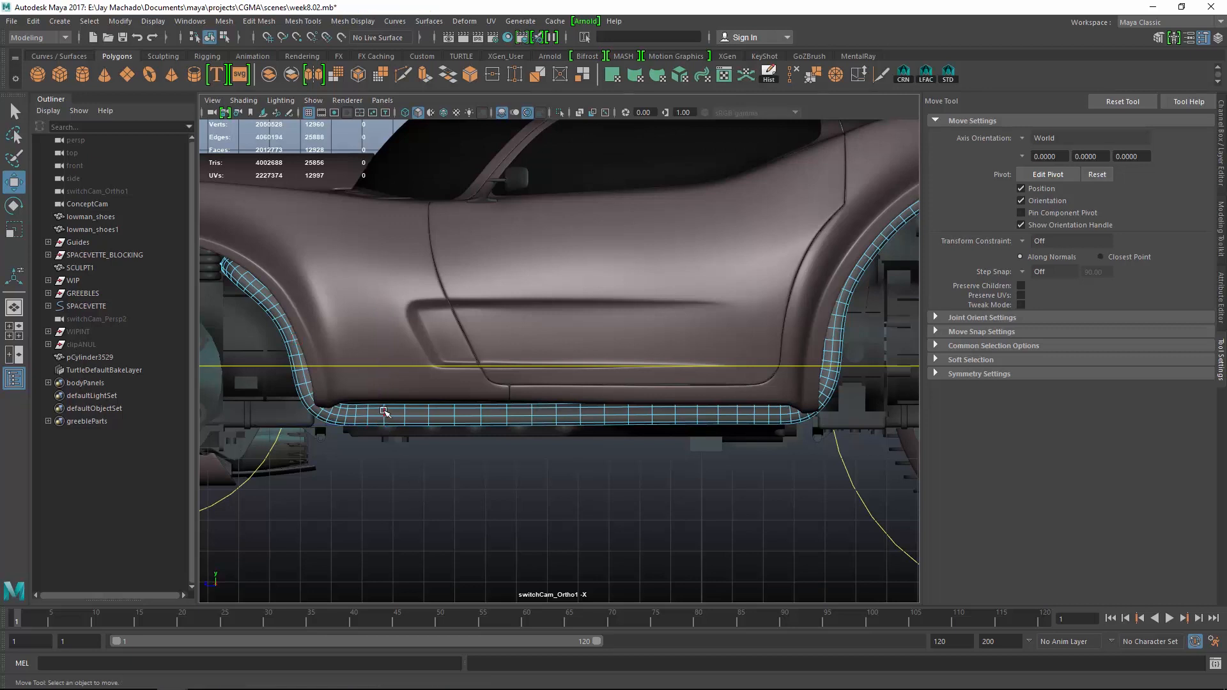
pyautogui.click(383, 412)
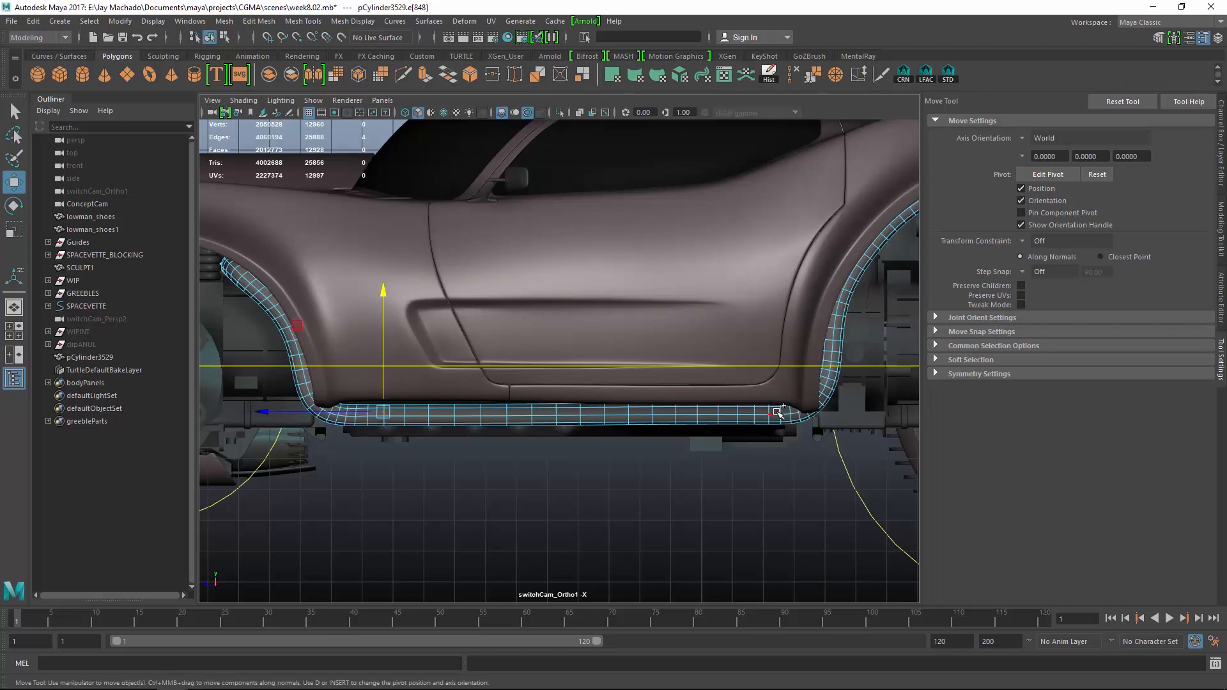
pyautogui.keyDown('shift'); pyautogui.doubleClick(768, 413); pyautogui.keyUp('shift')
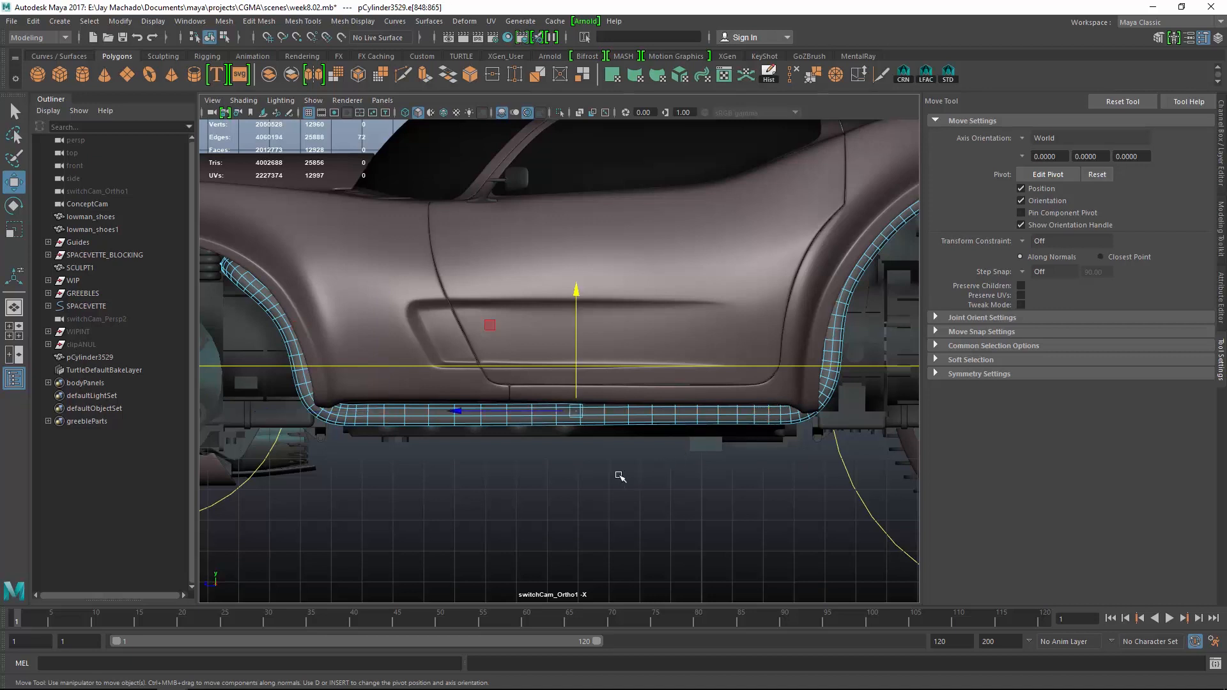
pyautogui.keyDown('shift'); pyautogui.rightClick(521, 464); pyautogui.keyUp('shift')
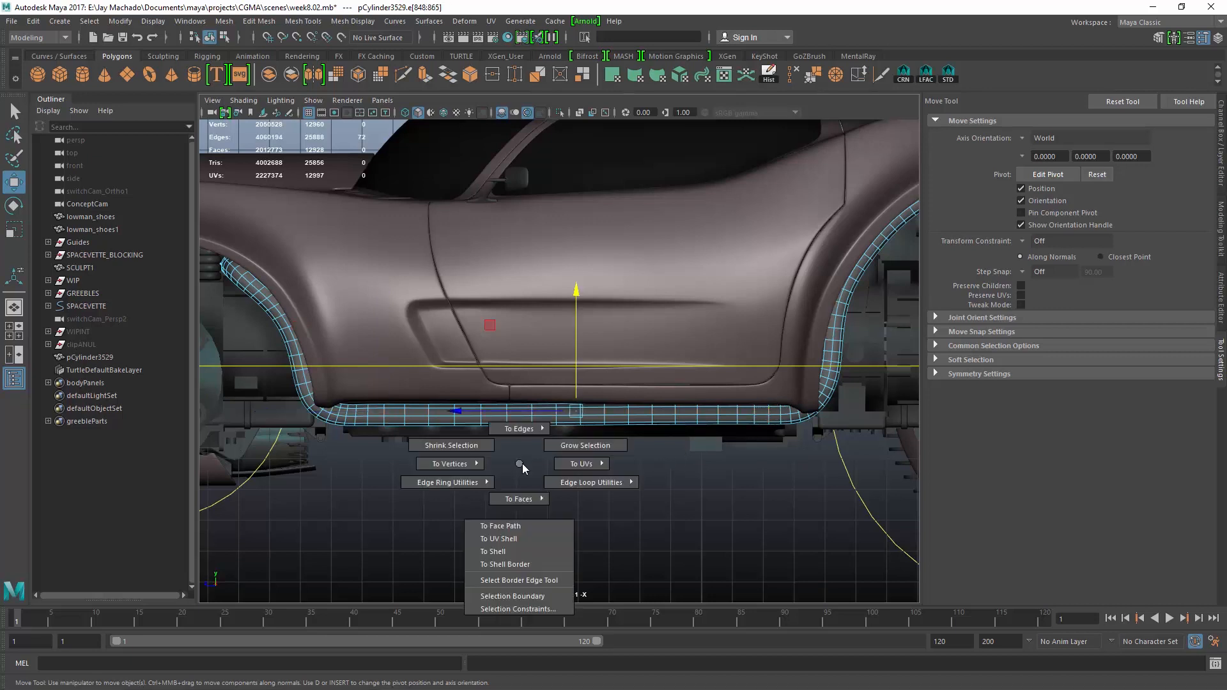
pyautogui.keyDown('shift'); pyautogui.moveTo(523, 462); pyautogui.dragTo(625, 460, button='right'); pyautogui.keyUp('shift')
# Select the range of edge loops on the cable's straight run above the engine and delete them
pyautogui.keyDown('alt'); pyautogui.moveTo(671, 470); pyautogui.dragTo(701, 416); pyautogui.keyUp('alt')
pyautogui.keyDown('alt'); pyautogui.moveTo(701, 416); pyautogui.dragTo(644, 460, button='right'); pyautogui.keyUp('alt')
pyautogui.keyDown('alt'); pyautogui.moveTo(644, 461); pyautogui.dragTo(468, 474, button='middle'); pyautogui.keyUp('alt')
pyautogui.keyDown('alt'); pyautogui.moveTo(468, 473); pyautogui.dragTo(545, 477); pyautogui.keyUp('alt')
pyautogui.press('space')
pyautogui.keyDown('alt'); pyautogui.moveTo(607, 499); pyautogui.dragTo(767, 510, button='right'); pyautogui.keyUp('alt')
pyautogui.keyDown('alt'); pyautogui.moveTo(767, 510); pyautogui.dragTo(720, 473, button='middle'); pyautogui.keyUp('alt')
pyautogui.keyDown('alt'); pyautogui.moveTo(600, 427); pyautogui.dragTo(649, 438, button='middle'); pyautogui.keyUp('alt')
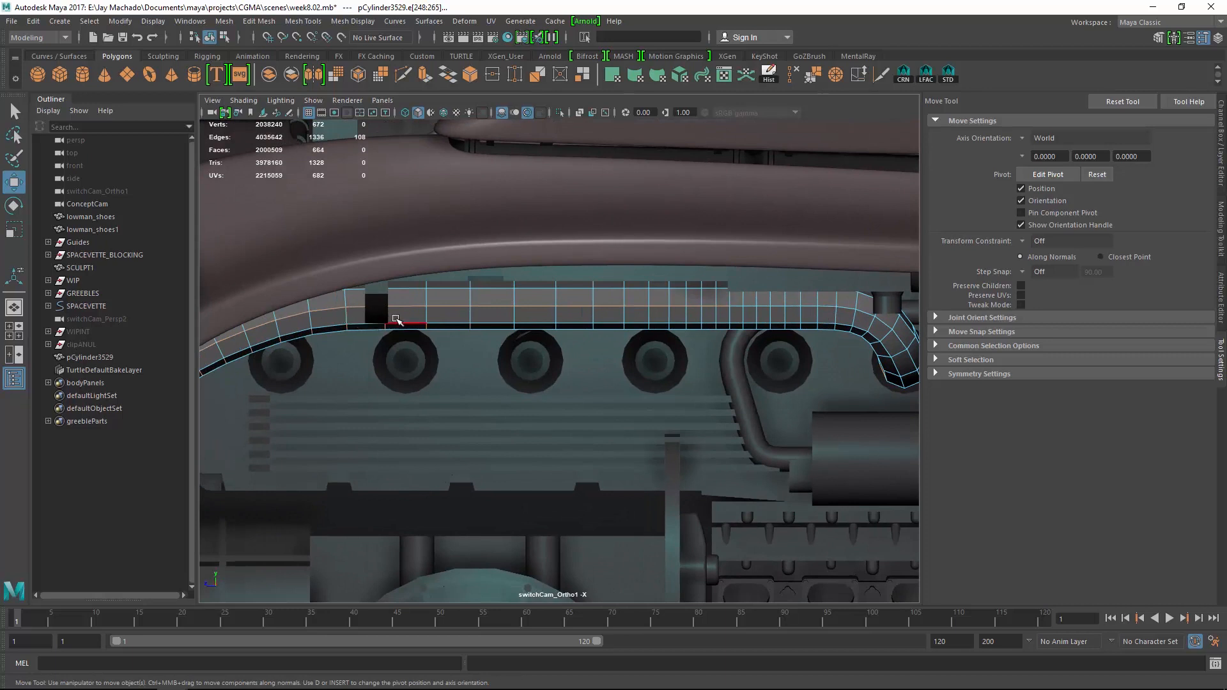
pyautogui.click(427, 314)
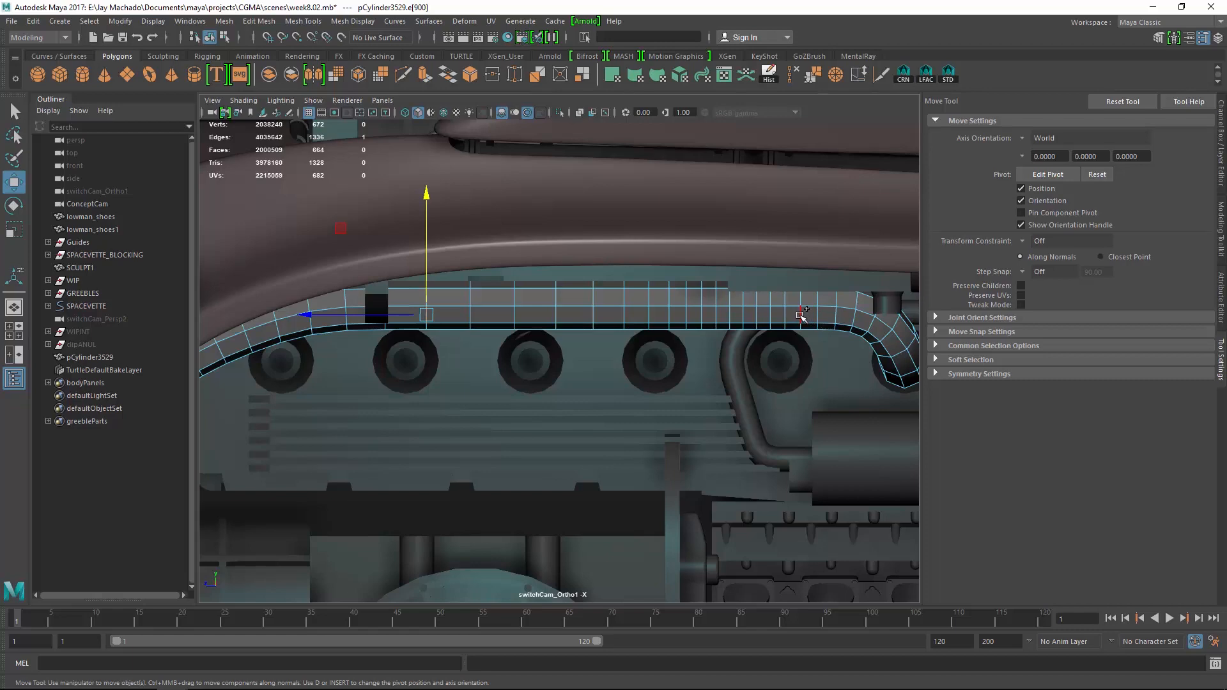
pyautogui.keyDown('ctrl'); pyautogui.moveTo(785, 315); pyautogui.dragTo(885, 313, button='right'); pyautogui.keyUp('ctrl')
# Return to object selection and isolate the cable in the viewport
pyautogui.keyDown('alt'); pyautogui.moveTo(740, 369); pyautogui.dragTo(624, 348, button='right'); pyautogui.keyUp('alt')
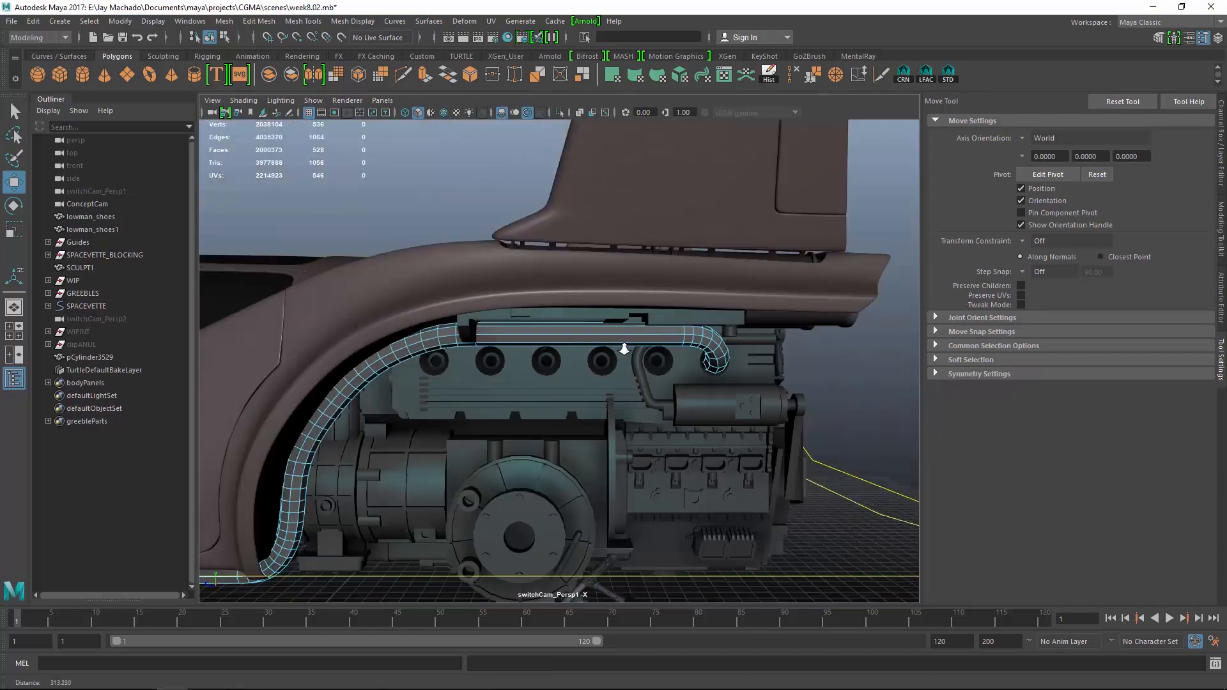
pyautogui.keyDown('alt'); pyautogui.moveTo(624, 348); pyautogui.dragTo(589, 359); pyautogui.keyUp('alt')
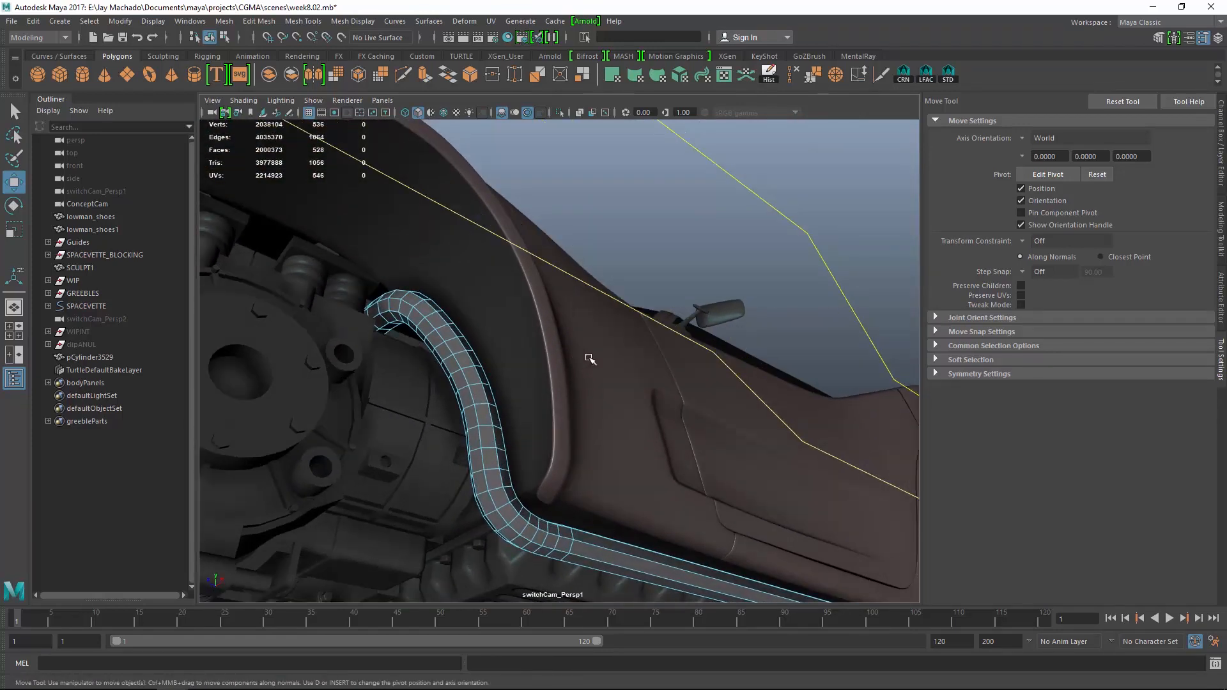
pyautogui.press('F8')
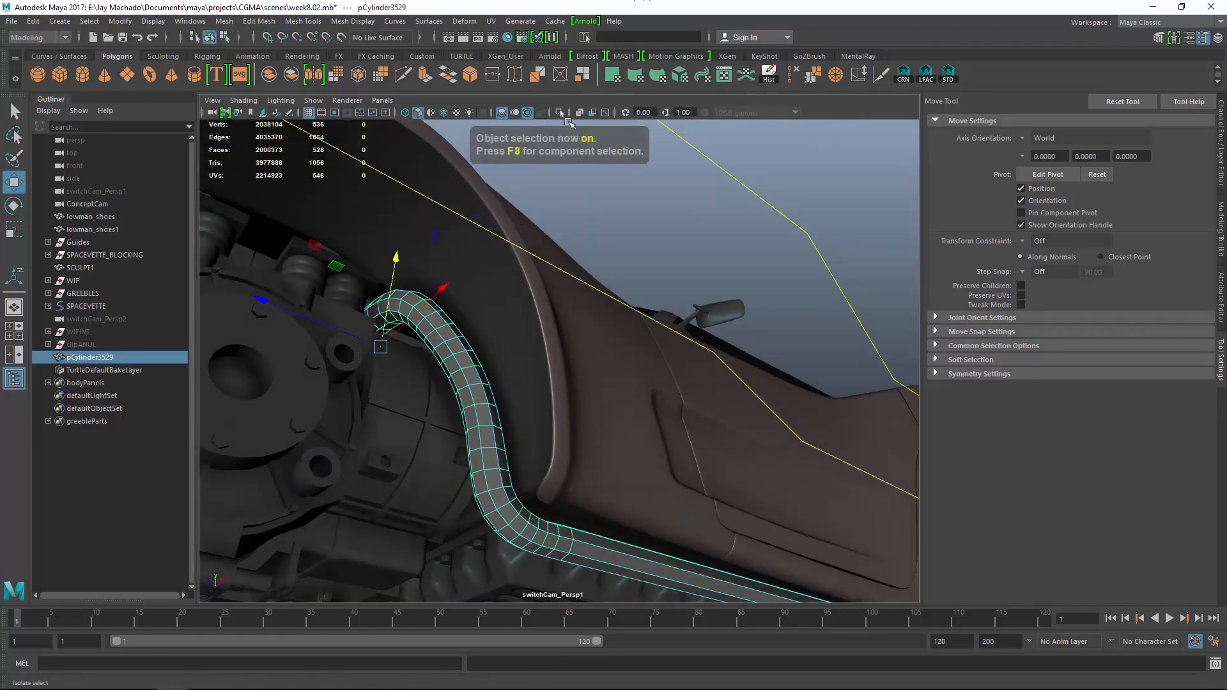
pyautogui.click(560, 113)
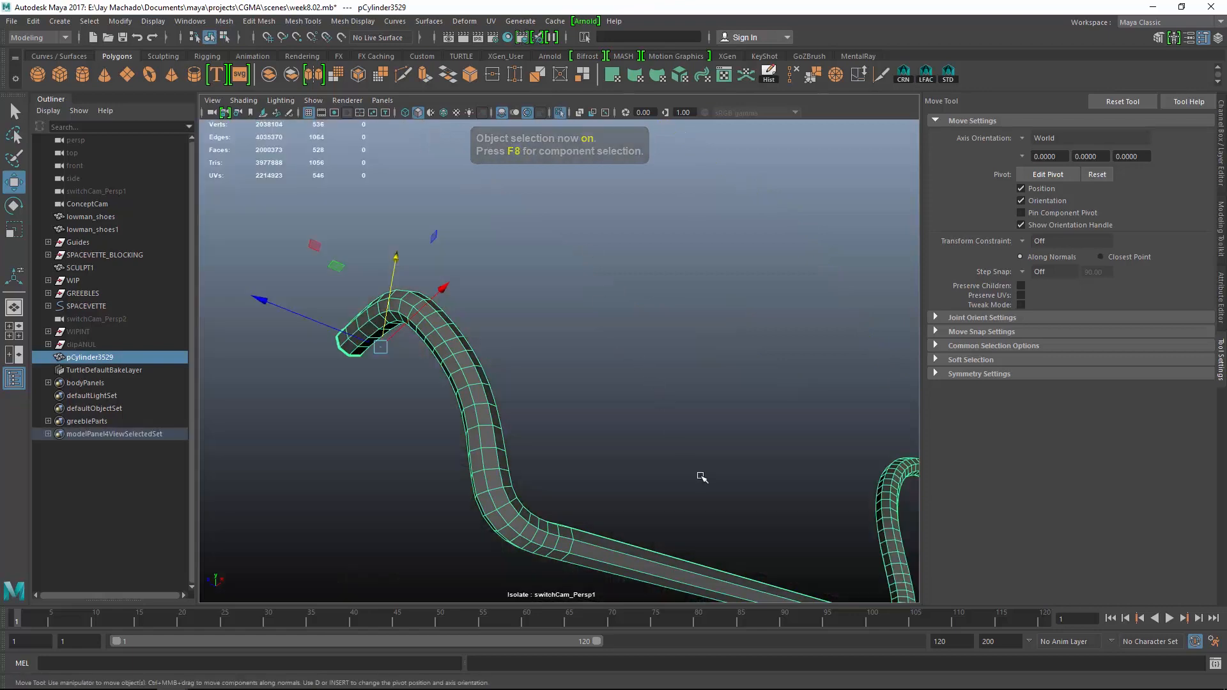
# Delete every other edge loop along the cable's horizontal end piece and through its first bend
pyautogui.keyDown('alt'); pyautogui.moveTo(698, 474); pyautogui.dragTo(763, 477); pyautogui.keyUp('alt')
pyautogui.keyDown('alt'); pyautogui.moveTo(729, 553); pyautogui.dragTo(777, 492, button='middle'); pyautogui.keyUp('alt')
pyautogui.keyDown('alt'); pyautogui.moveTo(778, 492); pyautogui.dragTo(780, 438); pyautogui.keyUp('alt')
pyautogui.keyDown('alt'); pyautogui.moveTo(594, 363); pyautogui.dragTo(583, 409, button='middle'); pyautogui.keyUp('alt')
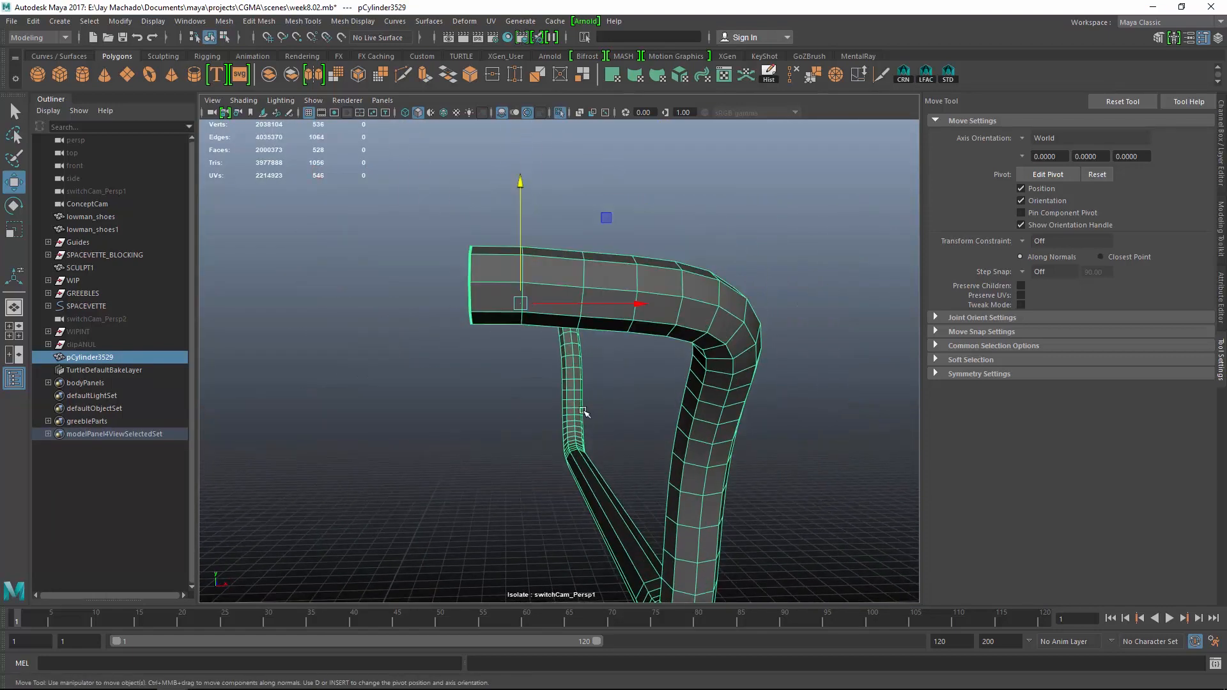
pyautogui.keyDown('alt'); pyautogui.moveTo(583, 410); pyautogui.dragTo(538, 400); pyautogui.keyUp('alt')
pyautogui.moveTo(463, 246); pyautogui.dragTo(453, 197, button='right')
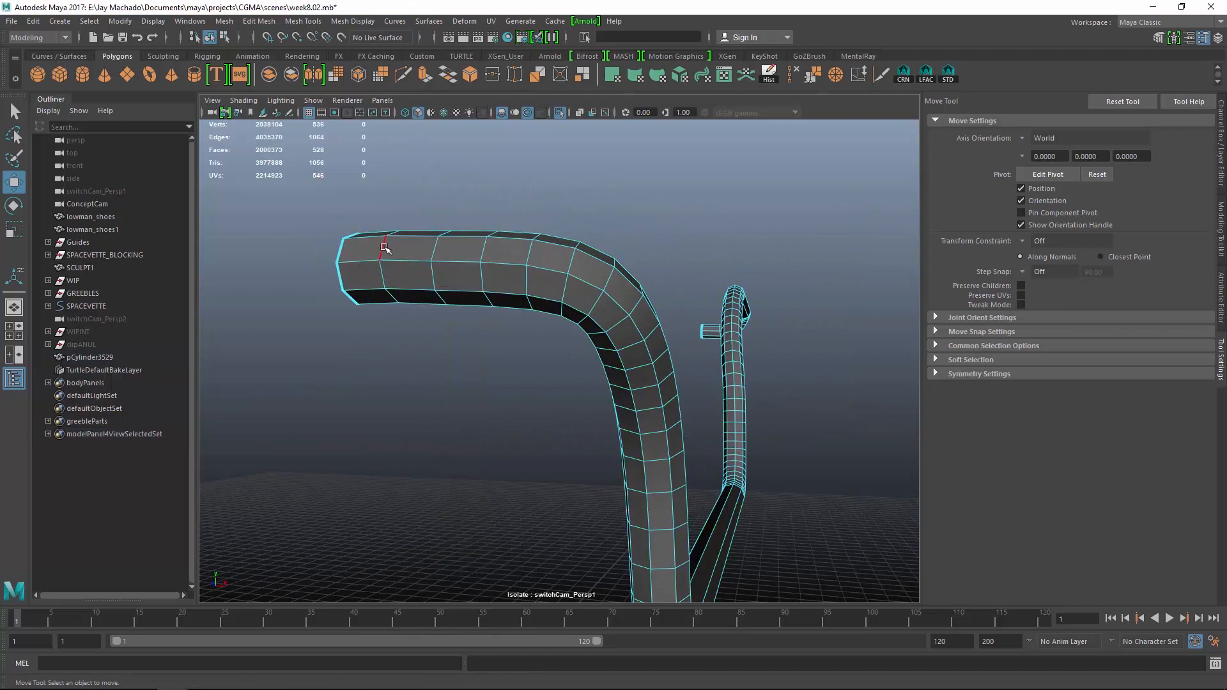
pyautogui.doubleClick(384, 247)
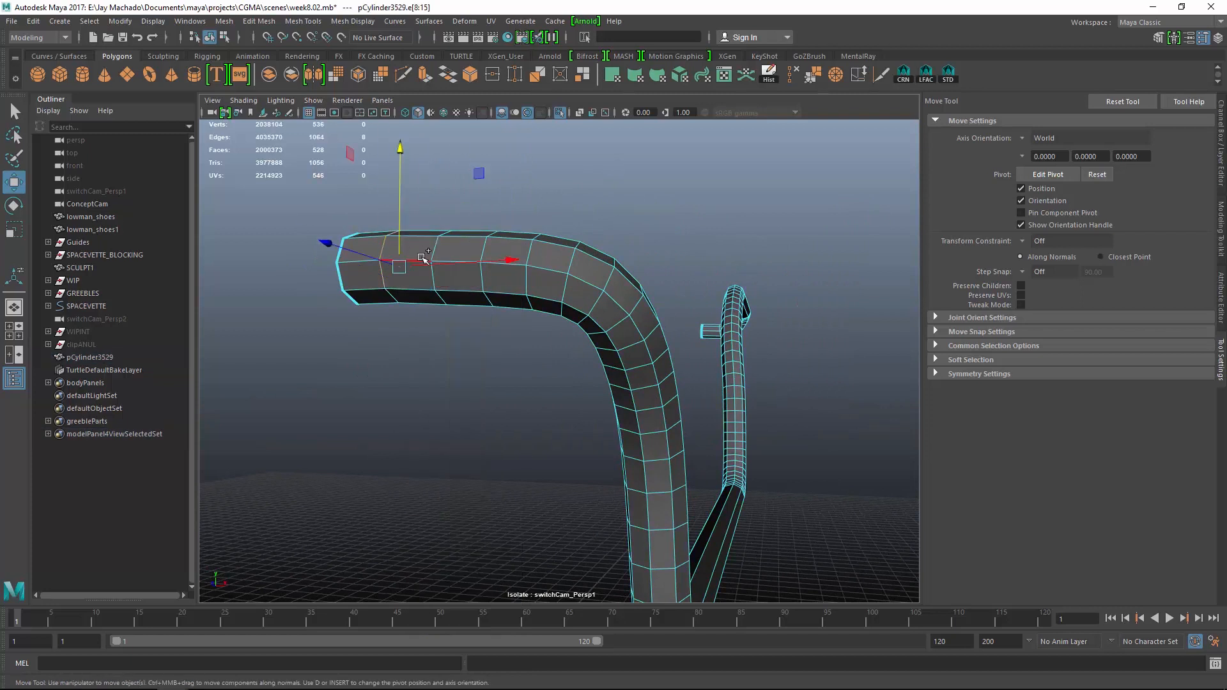
pyautogui.keyDown('shift'); pyautogui.doubleClick(533, 255); pyautogui.keyUp('shift')
pyautogui.keyDown('shift'); pyautogui.doubleClick(609, 280); pyautogui.keyUp('shift')
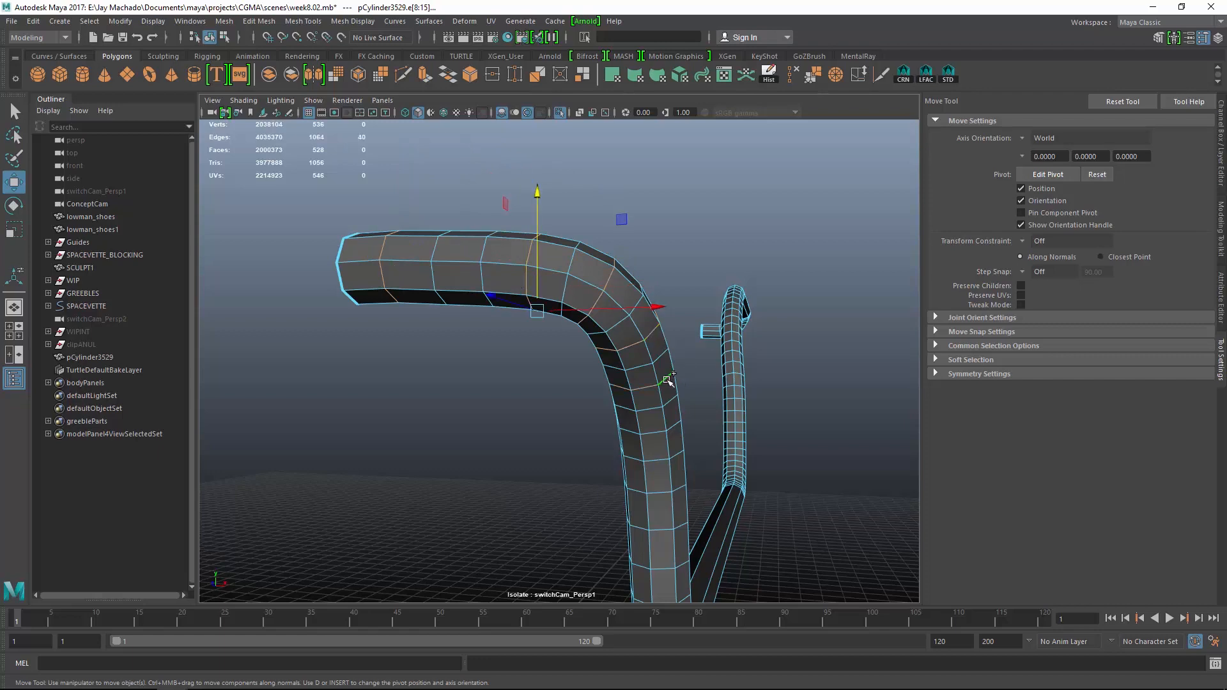
pyautogui.click(793, 83)
# Delete alternate edge loops down the cable's descending section and around the bend into the lower straight run
pyautogui.keyDown('alt'); pyautogui.moveTo(591, 281); pyautogui.dragTo(521, 256); pyautogui.keyUp('alt')
pyautogui.doubleClick(563, 270)
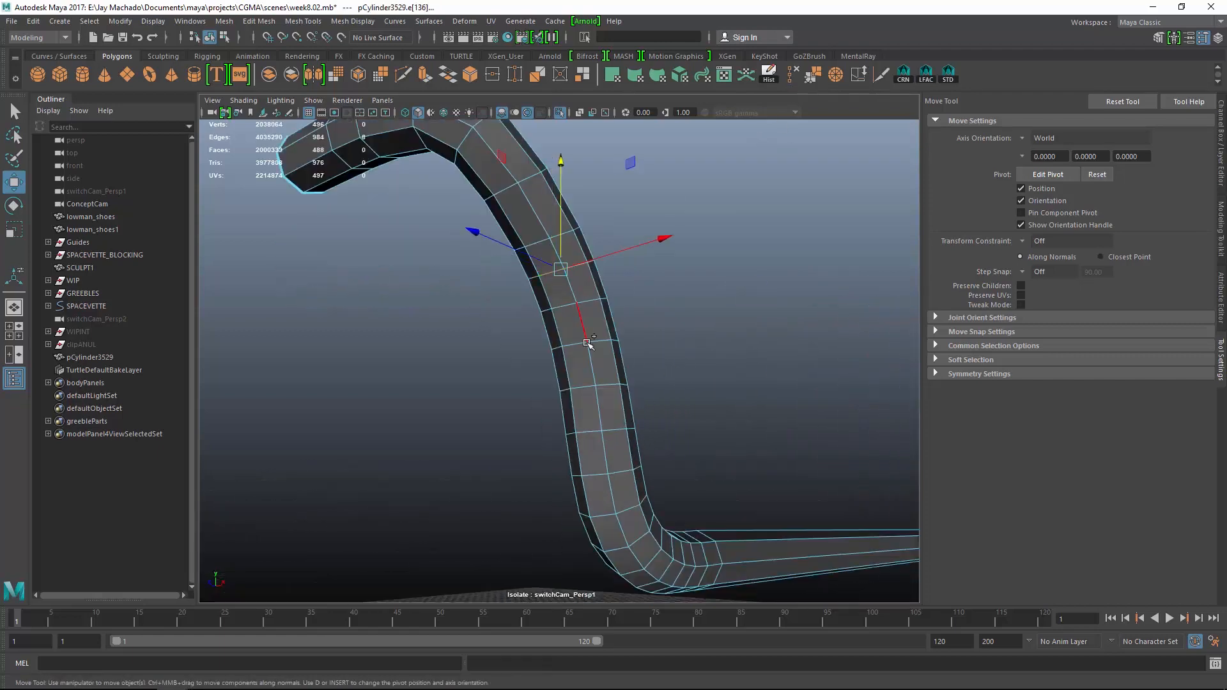
pyautogui.keyDown('shift'); pyautogui.doubleClick(578, 346); pyautogui.keyUp('shift')
pyautogui.keyDown('shift'); pyautogui.doubleClick(583, 434); pyautogui.keyUp('shift')
pyautogui.keyDown('shift'); pyautogui.doubleClick(605, 514); pyautogui.keyUp('shift')
pyautogui.keyDown('alt'); pyautogui.moveTo(604, 513); pyautogui.dragTo(529, 472); pyautogui.keyUp('alt')
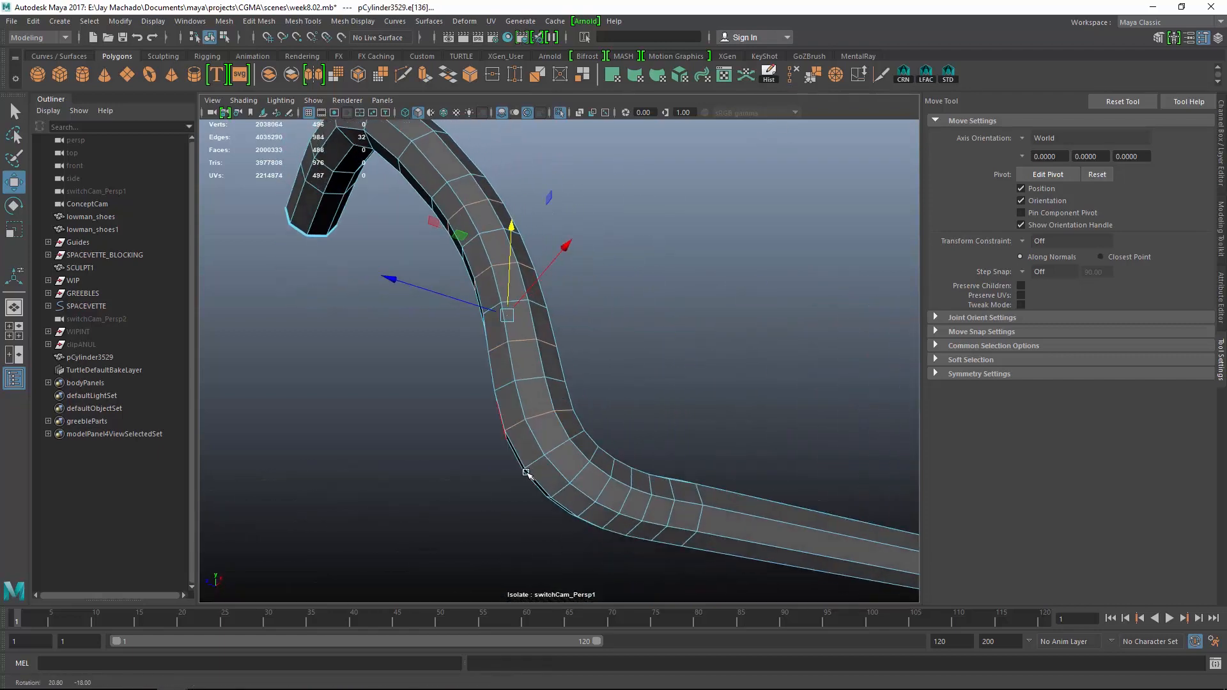
pyautogui.keyDown('shift'); pyautogui.doubleClick(561, 490); pyautogui.keyUp('shift')
pyautogui.keyDown('shift'); pyautogui.click(613, 522); pyautogui.keyUp('shift')
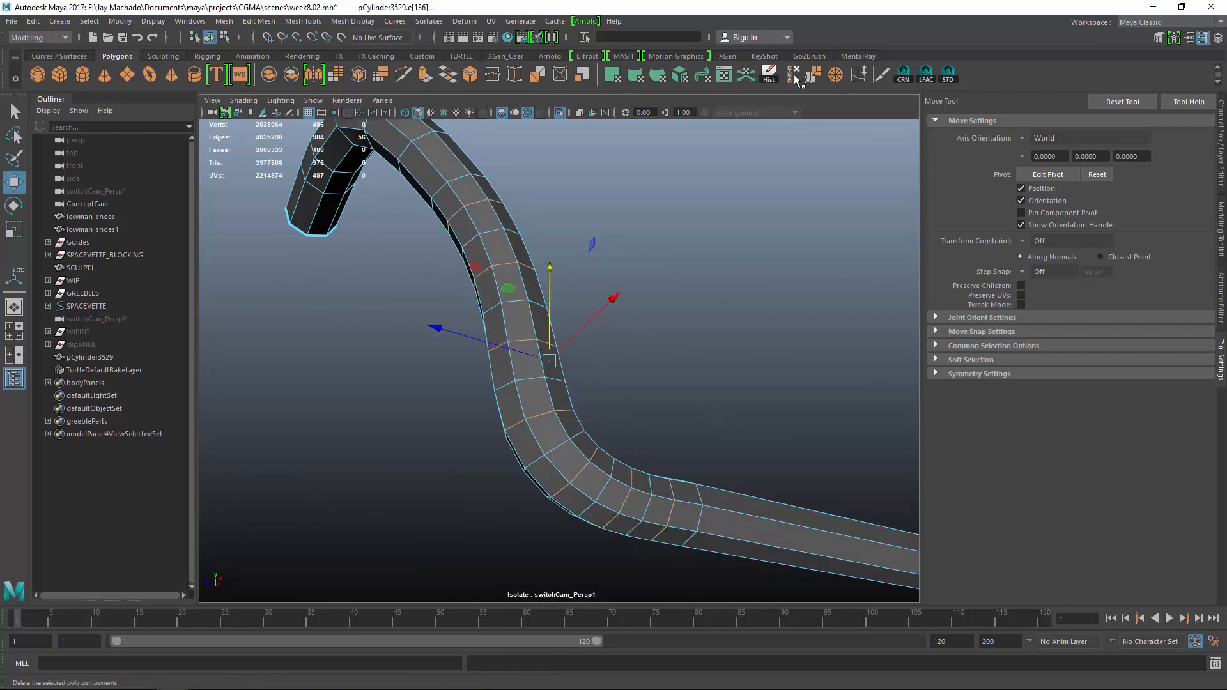
pyautogui.click(793, 74)
# Collapse alternate edge rings around the bend at the opposite end of the lower straight run
pyautogui.keyDown('alt'); pyautogui.moveTo(677, 317); pyautogui.dragTo(476, 436); pyautogui.keyUp('alt')
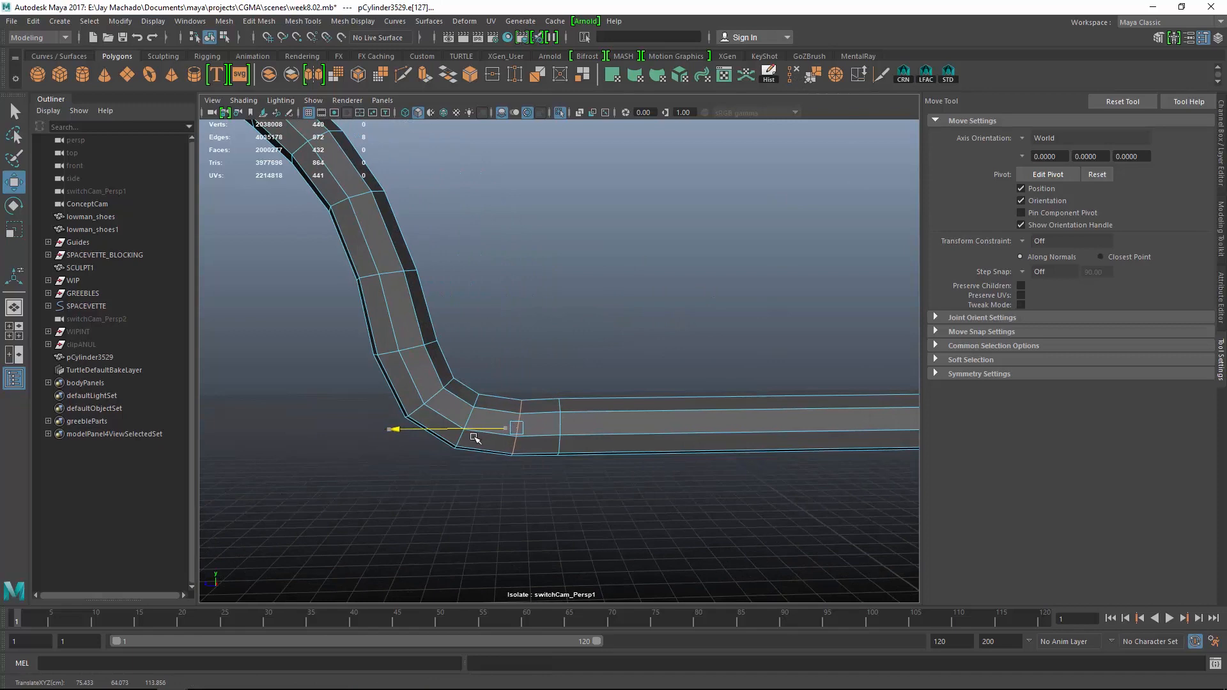
pyautogui.keyDown('alt'); pyautogui.moveTo(597, 430); pyautogui.dragTo(642, 447); pyautogui.keyUp('alt')
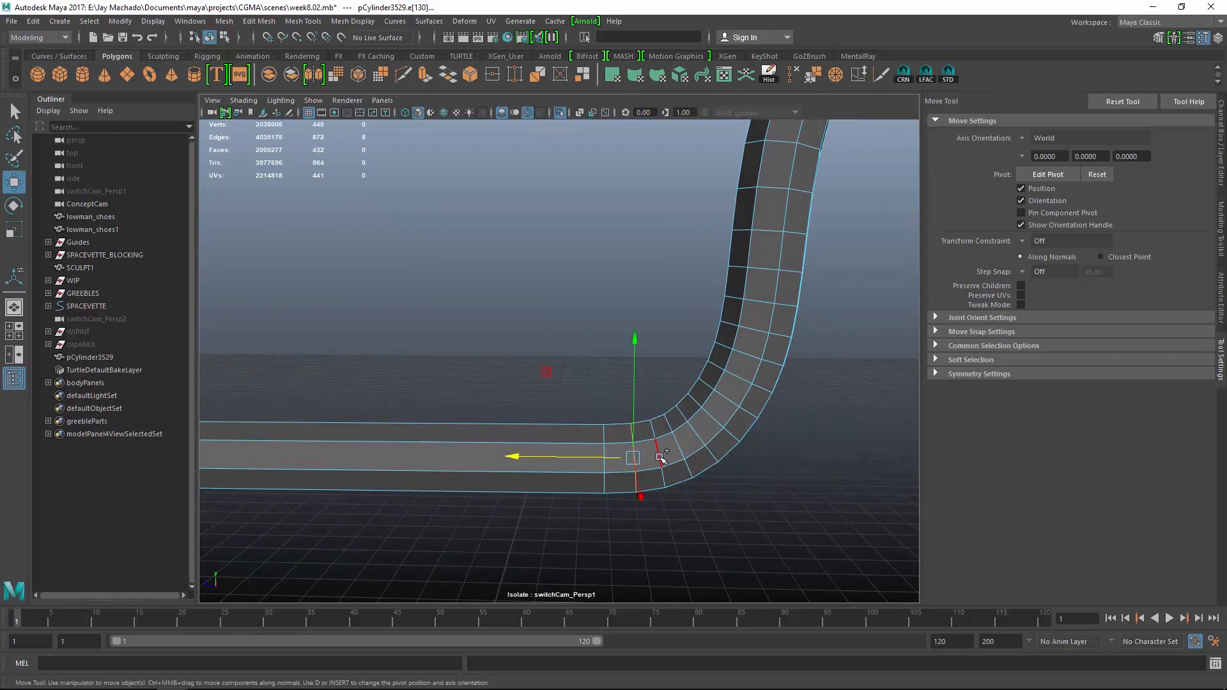
pyautogui.click(650, 439)
pyautogui.keyDown('ctrl'); pyautogui.rightClick(851, 455); pyautogui.keyUp('ctrl')
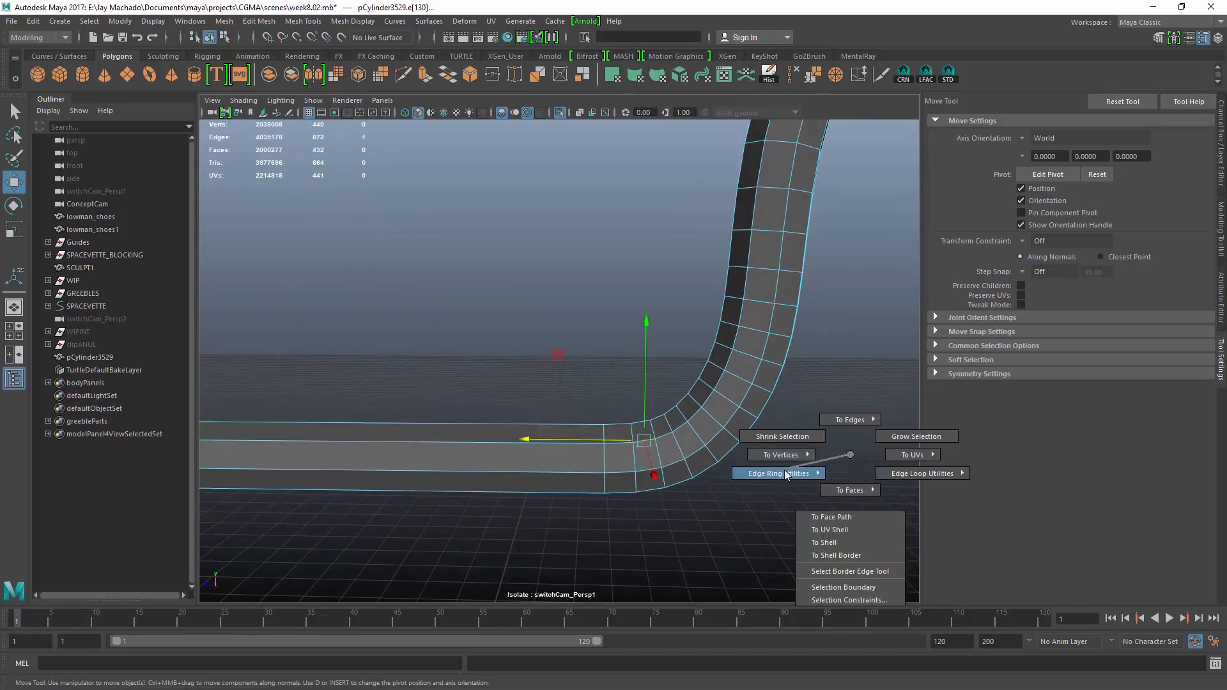
pyautogui.keyDown('ctrl'); pyautogui.moveTo(784, 471); pyautogui.dragTo(739, 449, button='right'); pyautogui.keyUp('ctrl')
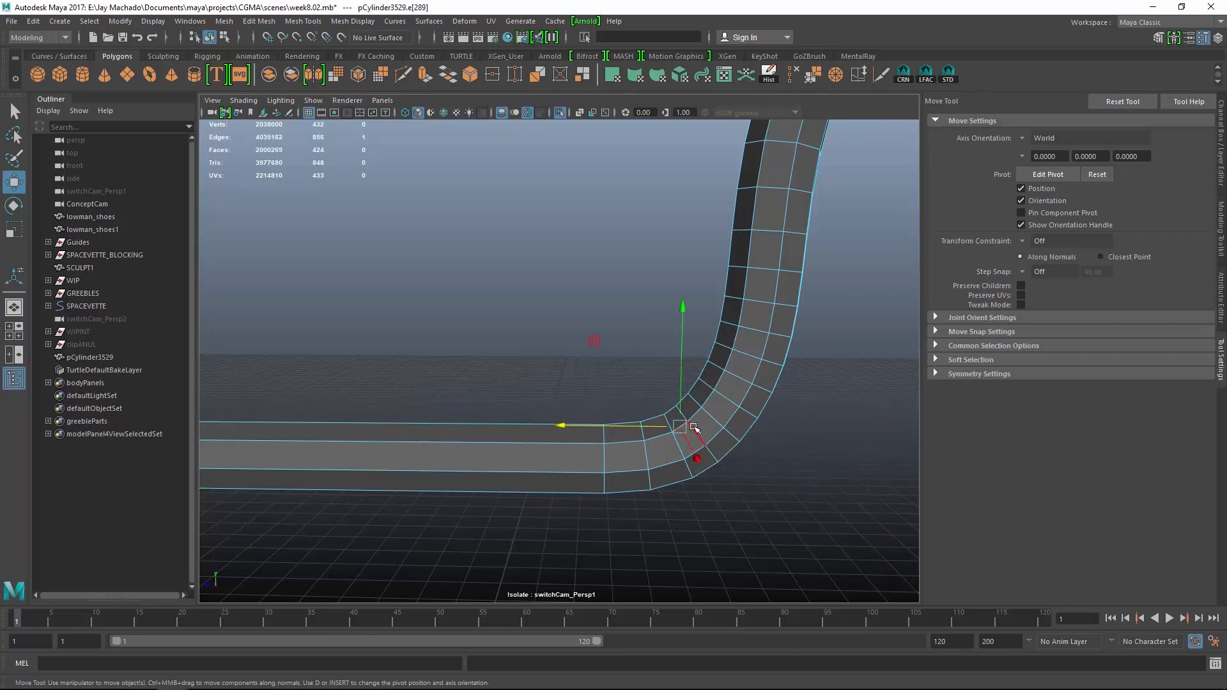
pyautogui.press('g')
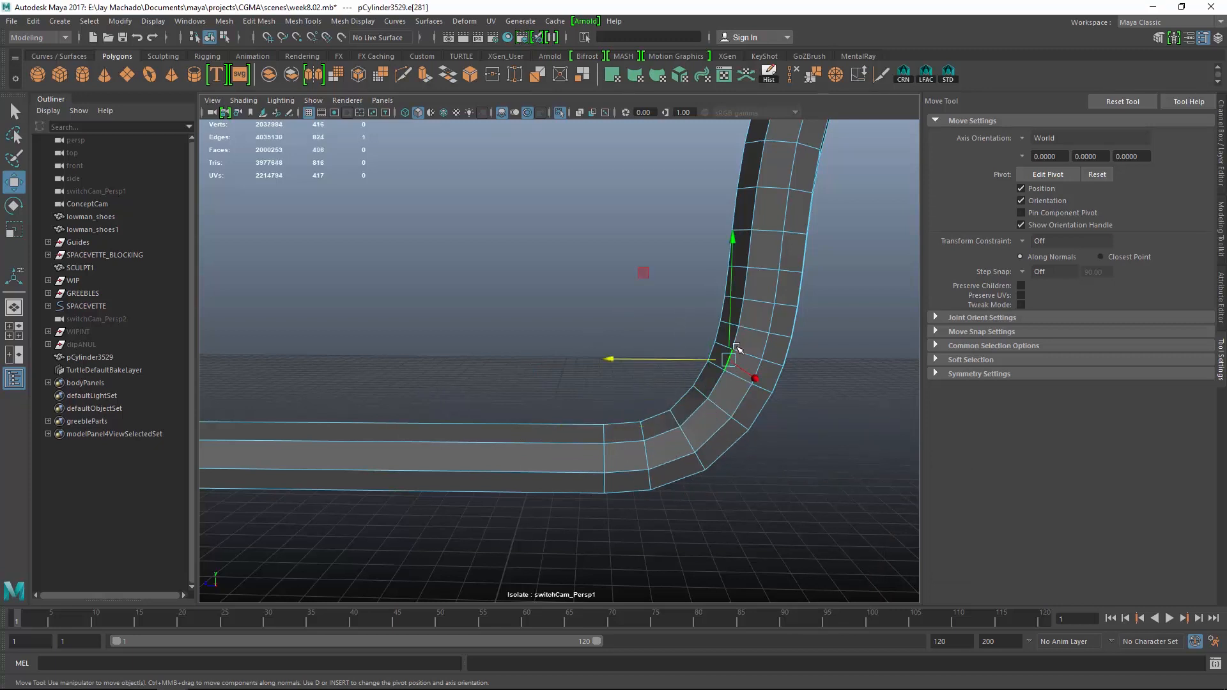
pyautogui.press('g')
# Collapse alternate edge rings up the cable's rising section and into the start of the wheel-well arch
pyautogui.click(749, 251)
pyautogui.press('g')
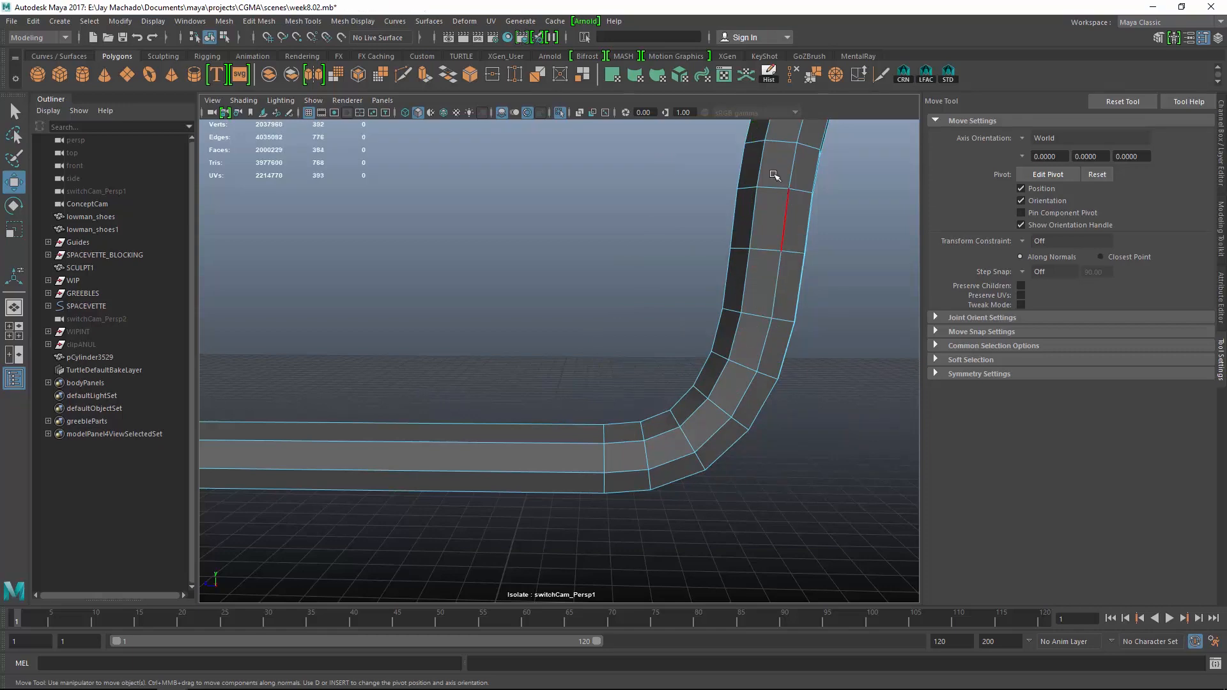
pyautogui.press('g')
pyautogui.keyDown('alt'); pyautogui.moveTo(767, 214); pyautogui.dragTo(754, 266, button='right'); pyautogui.keyUp('alt')
pyautogui.keyDown('alt'); pyautogui.moveTo(753, 266); pyautogui.dragTo(696, 381, button='middle'); pyautogui.keyUp('alt')
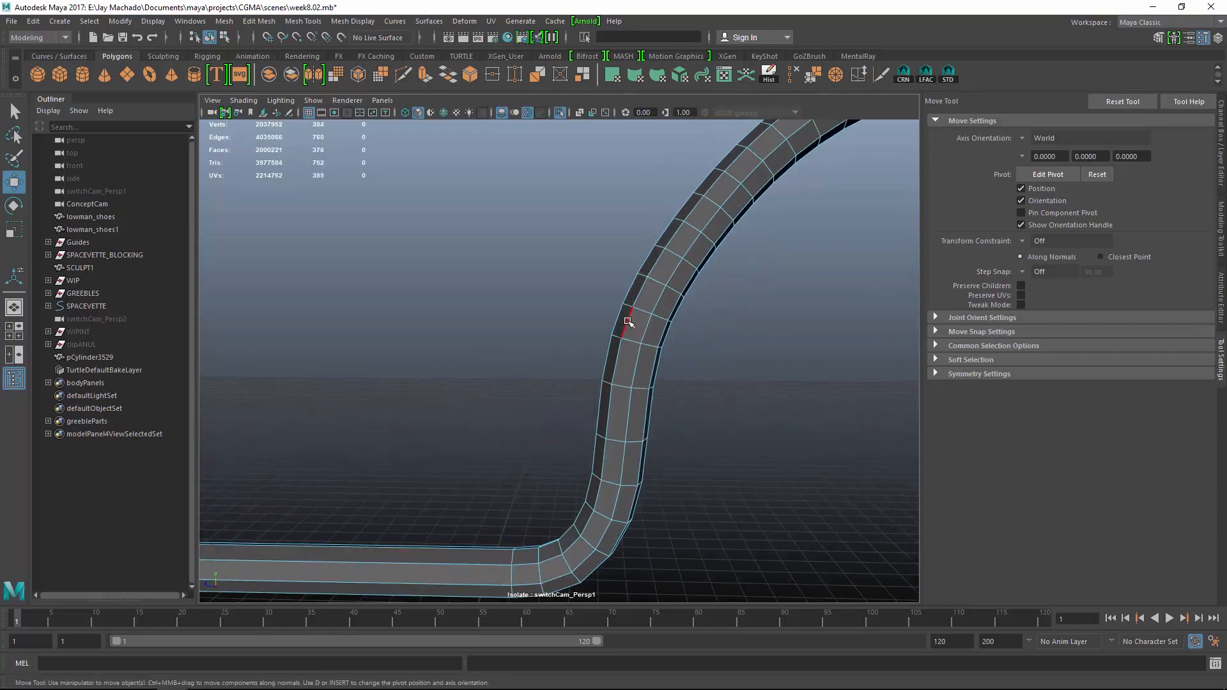
pyautogui.press('g')
pyautogui.click(743, 160)
pyautogui.press('g')
# Collapse alternate edge rings across the upper part of the arch up to the long upper straight run
pyautogui.keyDown('alt'); pyautogui.moveTo(828, 271); pyautogui.dragTo(759, 338, button='middle'); pyautogui.keyUp('alt')
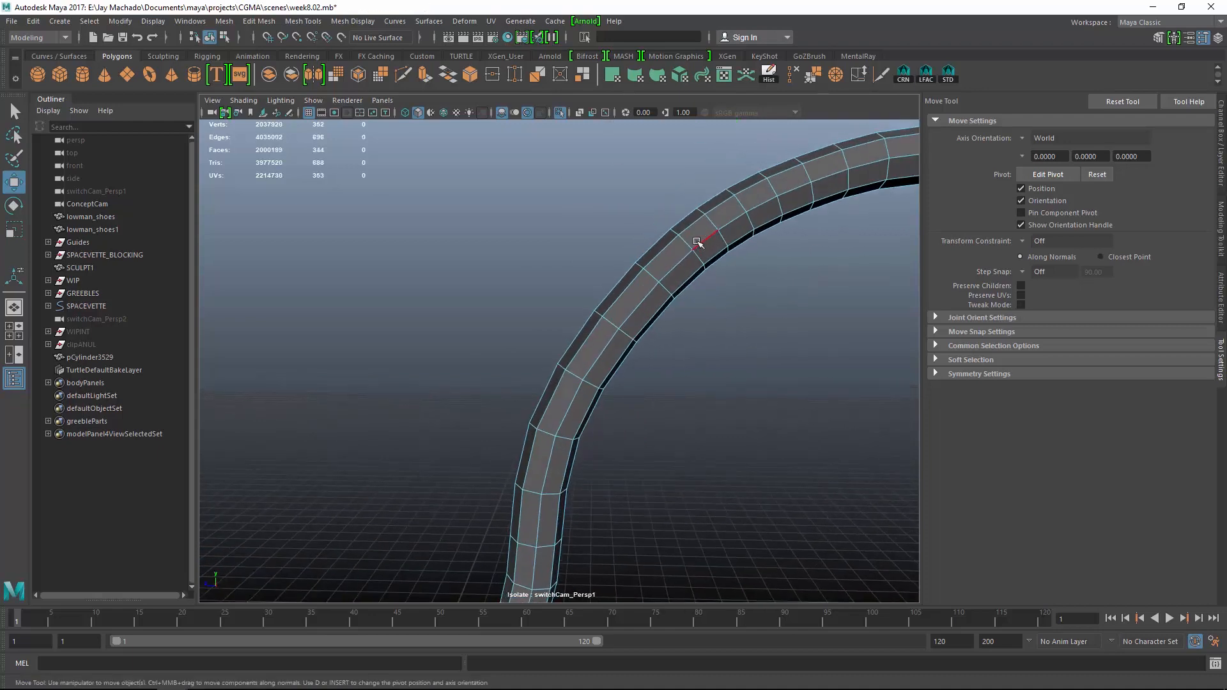
pyautogui.press('g')
pyautogui.click(758, 186)
pyautogui.press('g')
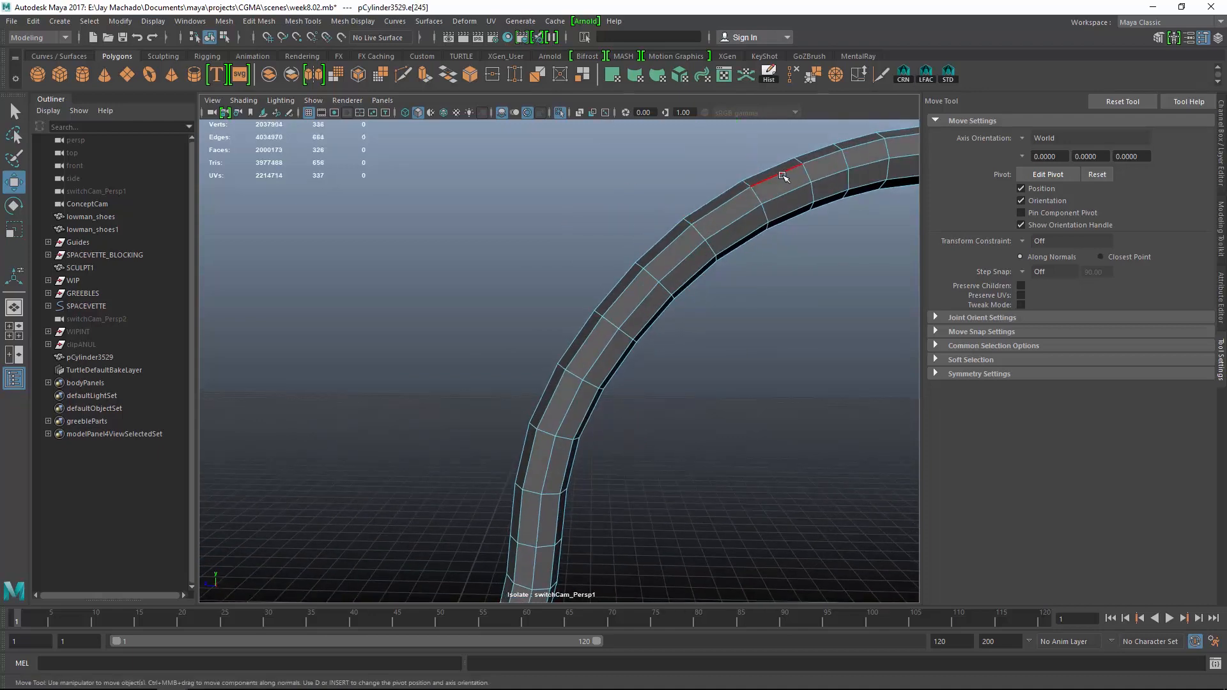
pyautogui.click(824, 160)
pyautogui.press('g')
pyautogui.keyDown('alt'); pyautogui.moveTo(871, 151); pyautogui.dragTo(740, 268, button='middle'); pyautogui.keyUp('alt')
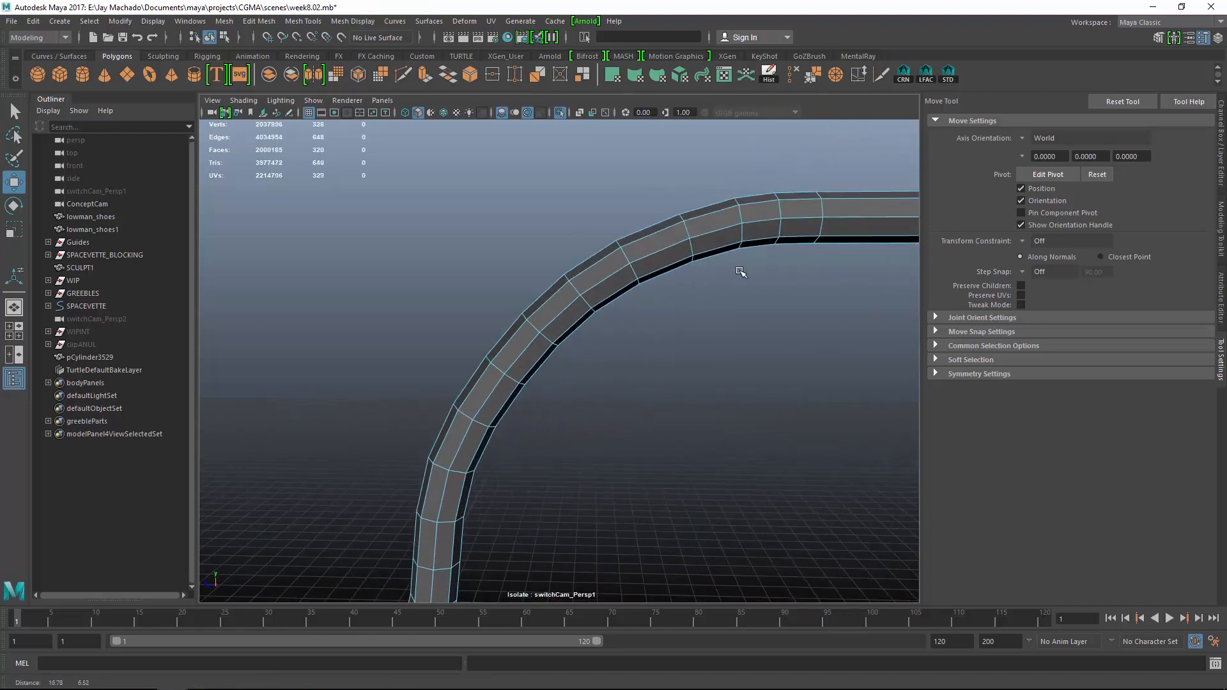
pyautogui.press('g')
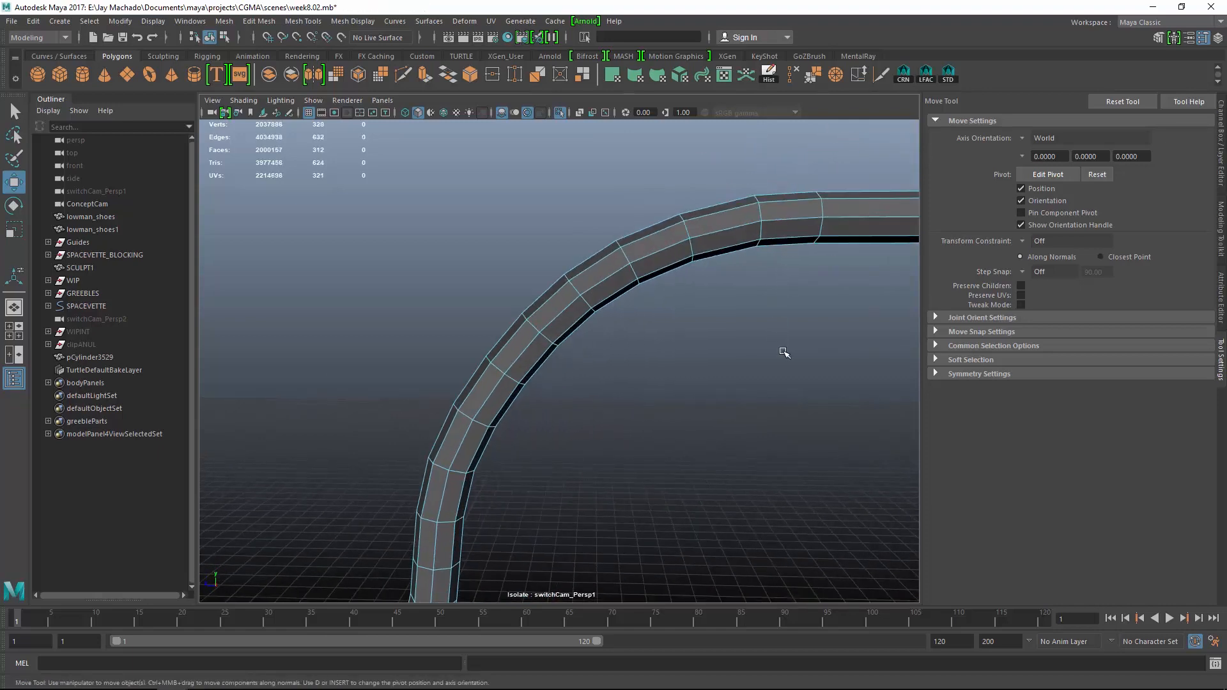
# Collapse one edge ring where the upper straight run begins to bend toward the cable's engine end
pyautogui.keyDown('alt'); pyautogui.moveTo(783, 351); pyautogui.dragTo(627, 321, button='right'); pyautogui.keyUp('alt')
pyautogui.keyDown('alt'); pyautogui.moveTo(678, 332); pyautogui.dragTo(526, 342); pyautogui.keyUp('alt')
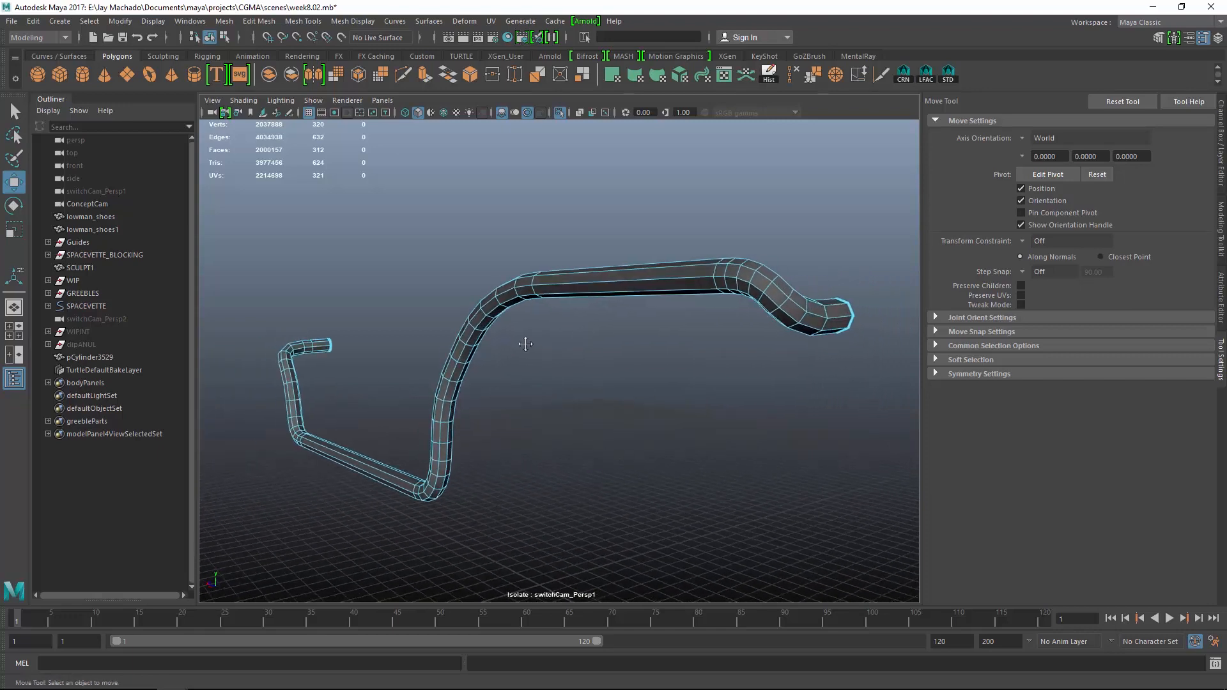
pyautogui.keyDown('alt'); pyautogui.moveTo(526, 343); pyautogui.dragTo(447, 359, button='middle'); pyautogui.keyUp('alt')
pyautogui.keyDown('alt'); pyautogui.moveTo(447, 359); pyautogui.dragTo(614, 386, button='right'); pyautogui.keyUp('alt')
pyautogui.keyDown('alt'); pyautogui.moveTo(613, 386); pyautogui.dragTo(671, 387); pyautogui.keyUp('alt')
pyautogui.keyDown('alt'); pyautogui.moveTo(671, 388); pyautogui.dragTo(402, 409, button='middle'); pyautogui.keyUp('alt')
pyautogui.keyDown('alt'); pyautogui.moveTo(402, 409); pyautogui.dragTo(496, 281, button='right'); pyautogui.keyUp('alt')
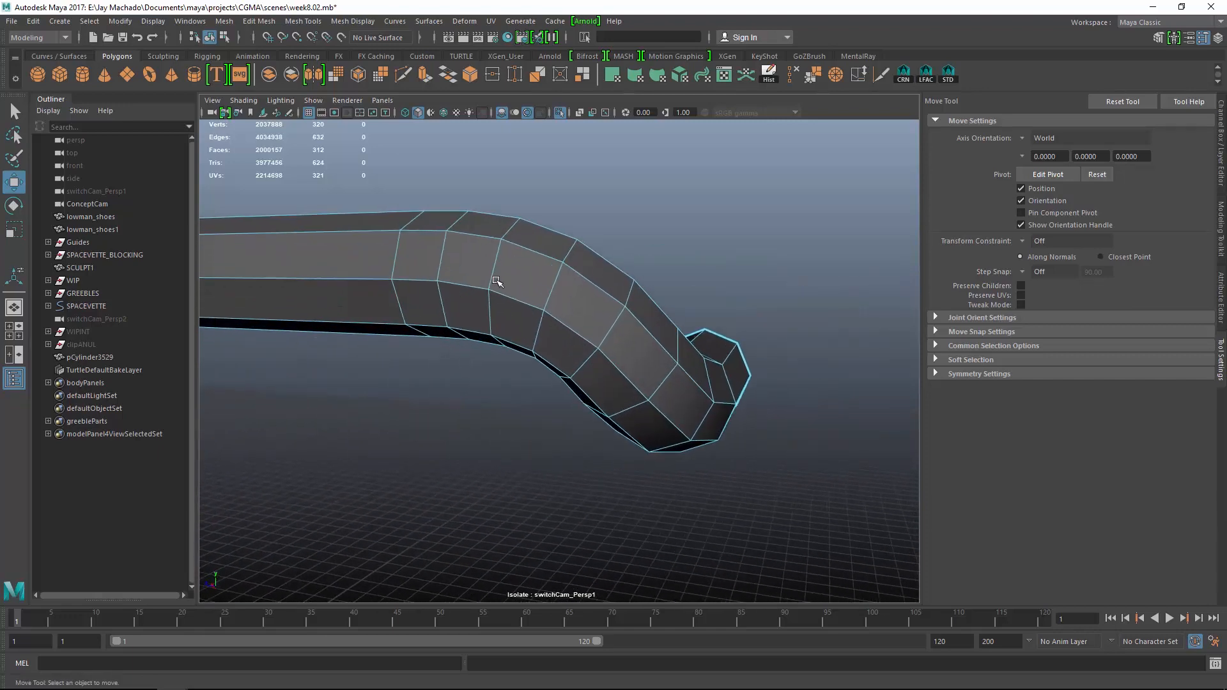
pyautogui.click(473, 286)
pyautogui.press('g')
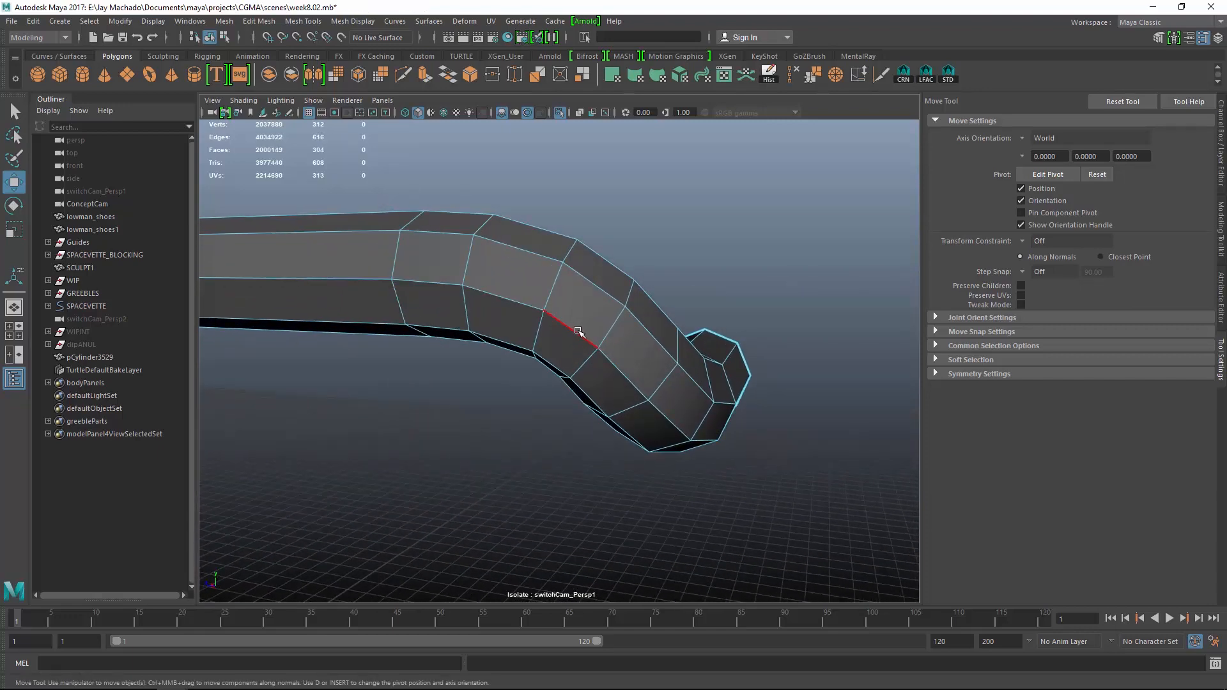
# Return to object selection and assign the existing greebleMat1 material to the cable
pyautogui.keyDown('alt'); pyautogui.moveTo(624, 367); pyautogui.dragTo(520, 370, button='right'); pyautogui.keyUp('alt')
pyautogui.keyDown('alt'); pyautogui.moveTo(520, 370); pyautogui.dragTo(652, 355); pyautogui.keyUp('alt')
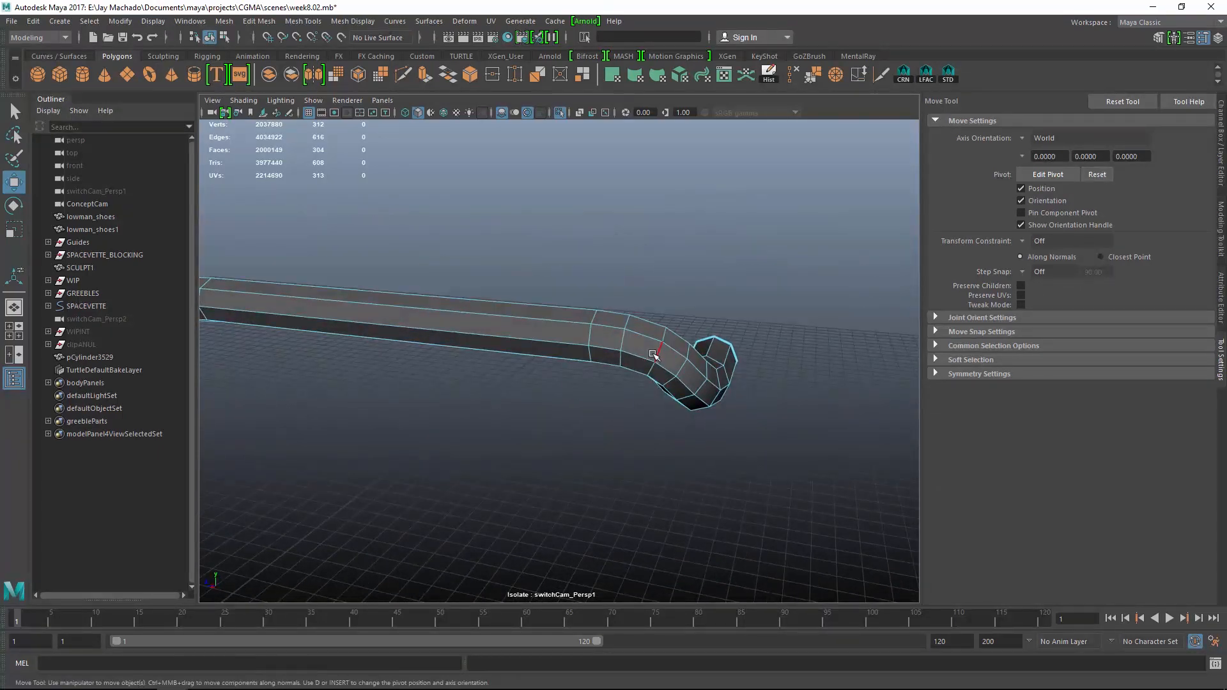
pyautogui.press('F8')
pyautogui.keyDown('alt'); pyautogui.moveTo(649, 350); pyautogui.dragTo(361, 301, button='right'); pyautogui.keyUp('alt')
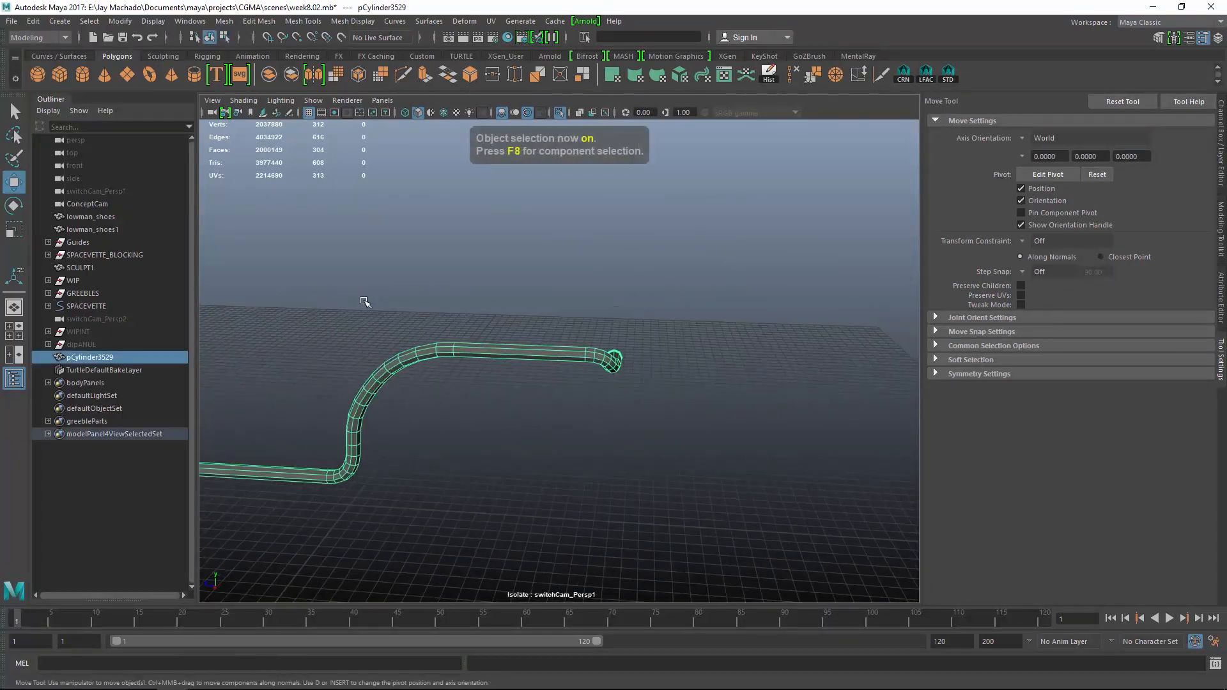
pyautogui.keyDown('alt'); pyautogui.moveTo(362, 301); pyautogui.dragTo(543, 275, button='middle'); pyautogui.keyUp('alt')
pyautogui.moveTo(544, 275)
pyautogui.keyDown('alt'); pyautogui.mouseDown()
pyautogui.moveTo(504, 255)
pyautogui.moveTo(531, 263)
pyautogui.mouseUp(); pyautogui.keyUp('alt')
pyautogui.rightClick(620, 296)
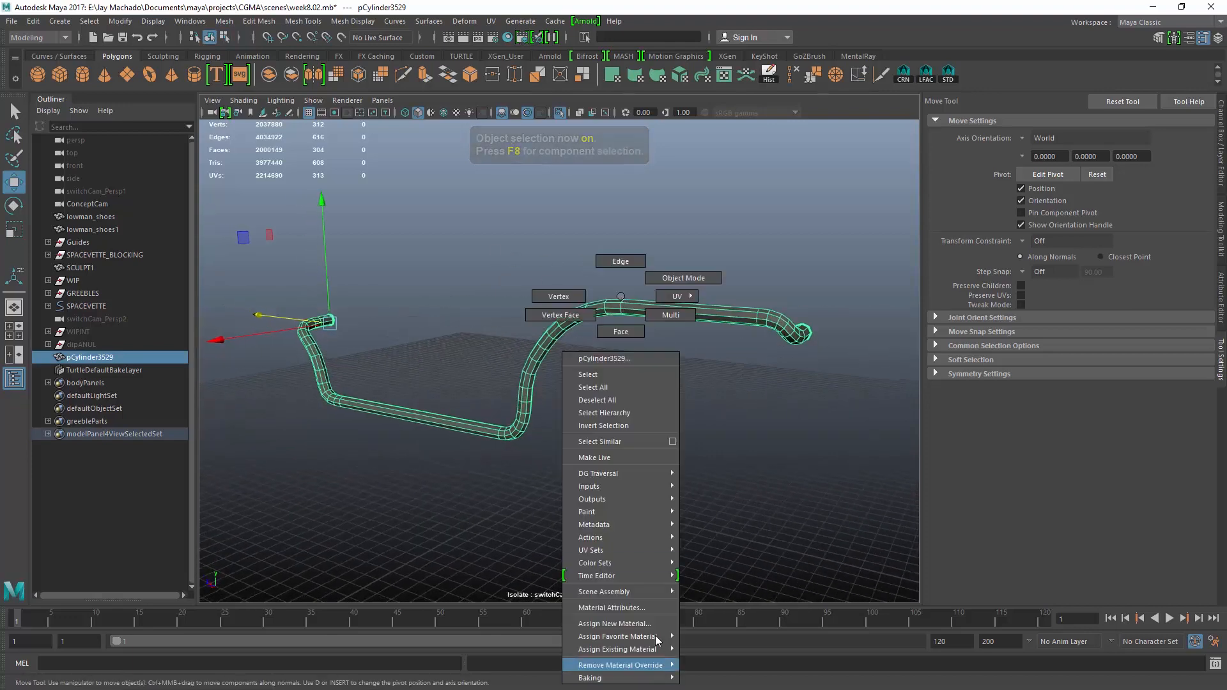
pyautogui.moveTo(639, 650)
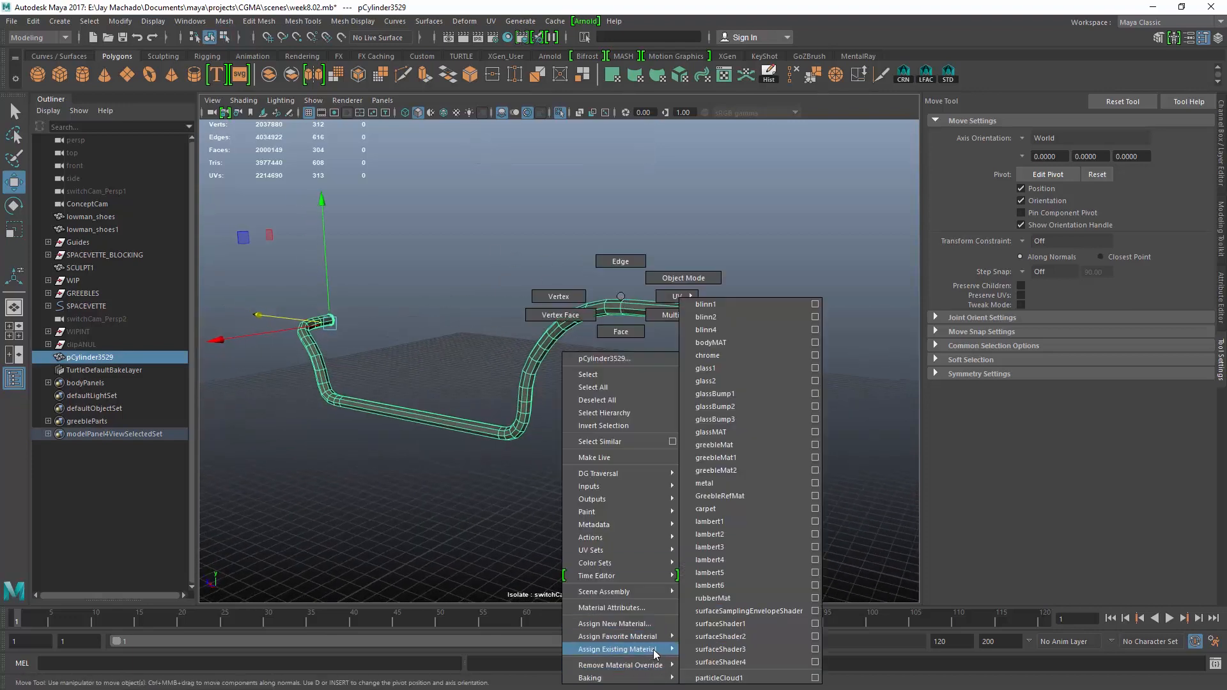
pyautogui.click(753, 469)
pyautogui.click(726, 457)
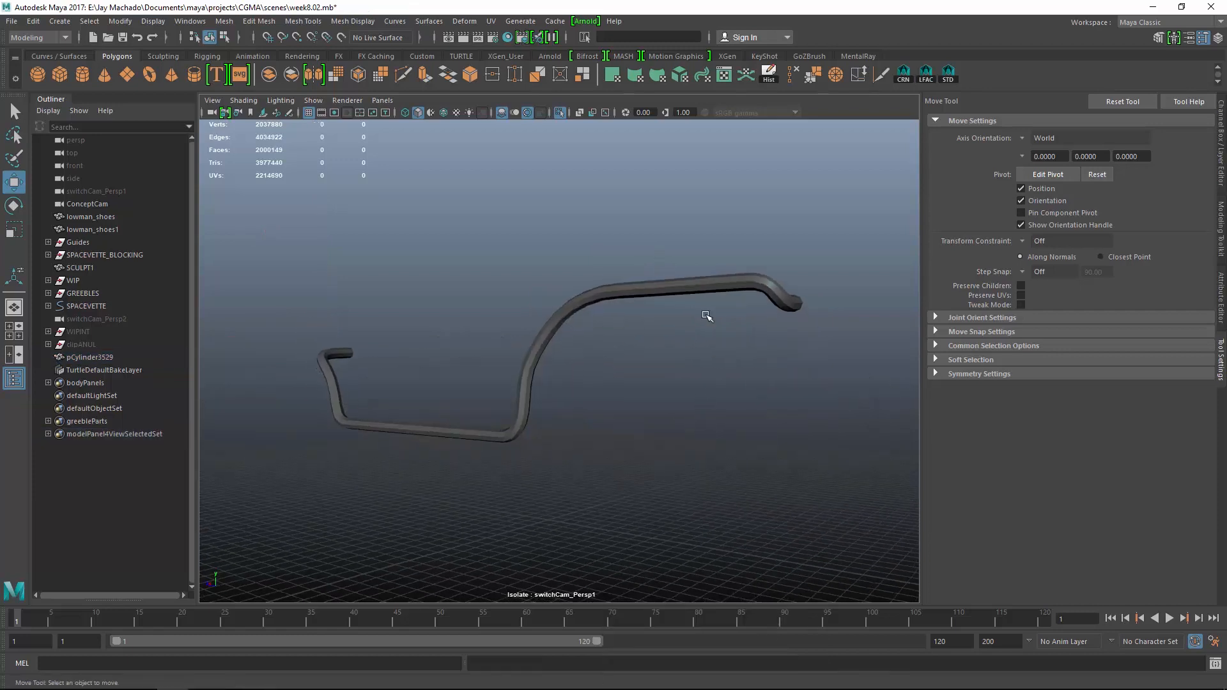
# Select the whole cable, soften its edges, and deselect it
pyautogui.moveTo(681, 251); pyautogui.dragTo(696, 265)
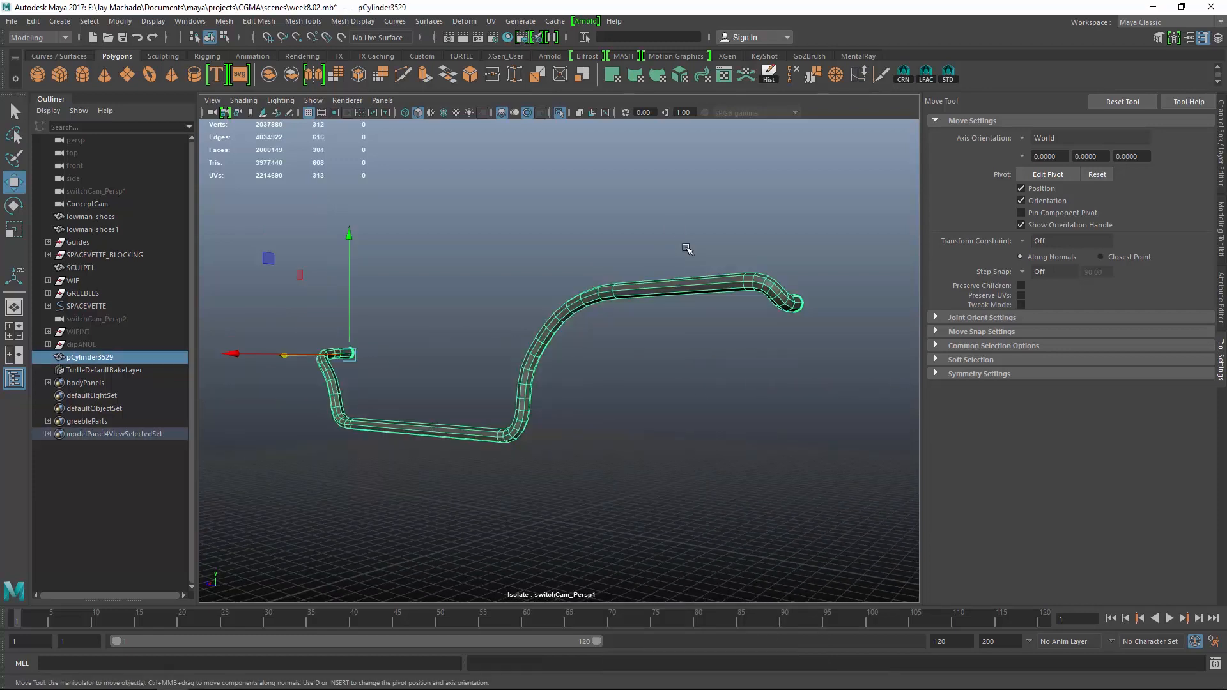
pyautogui.click(428, 22)
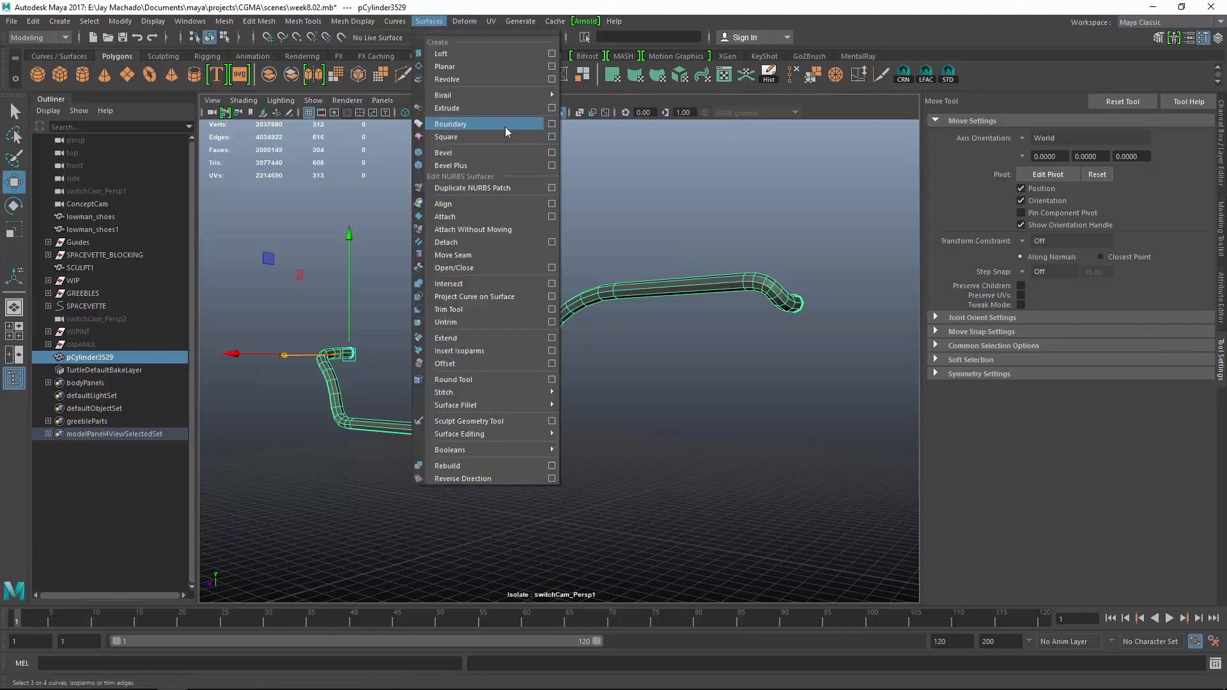
pyautogui.click(395, 21)
pyautogui.click(352, 21)
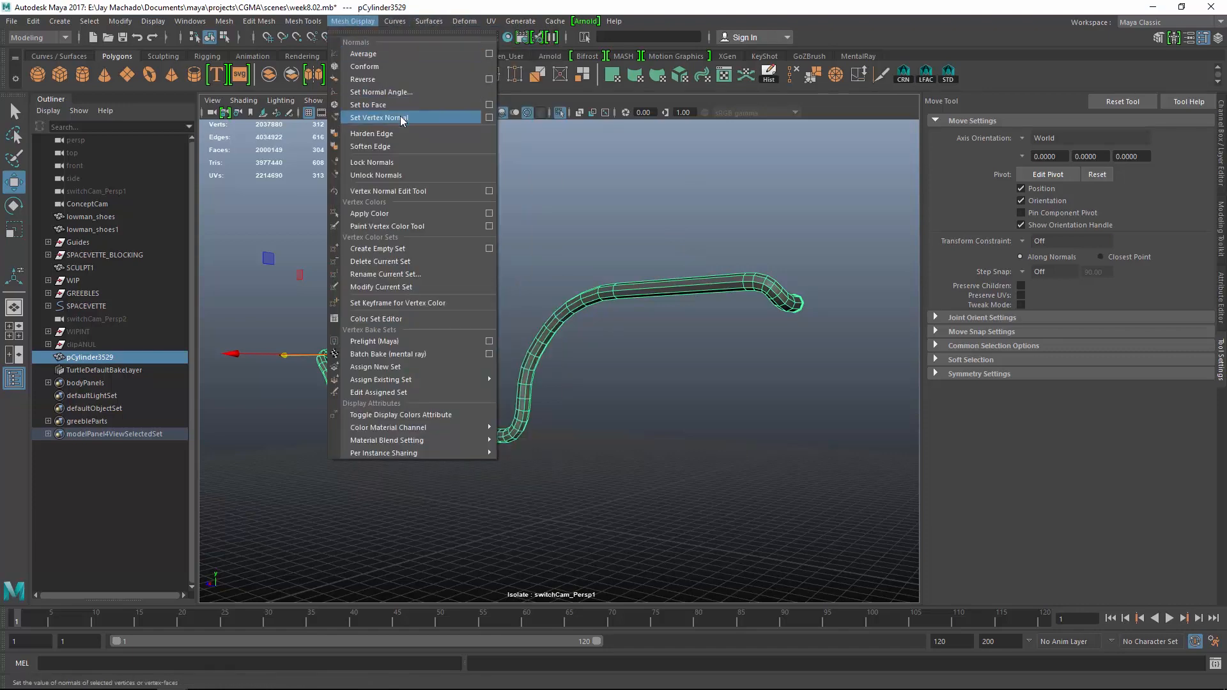
pyautogui.click(401, 146)
pyautogui.press('F8')
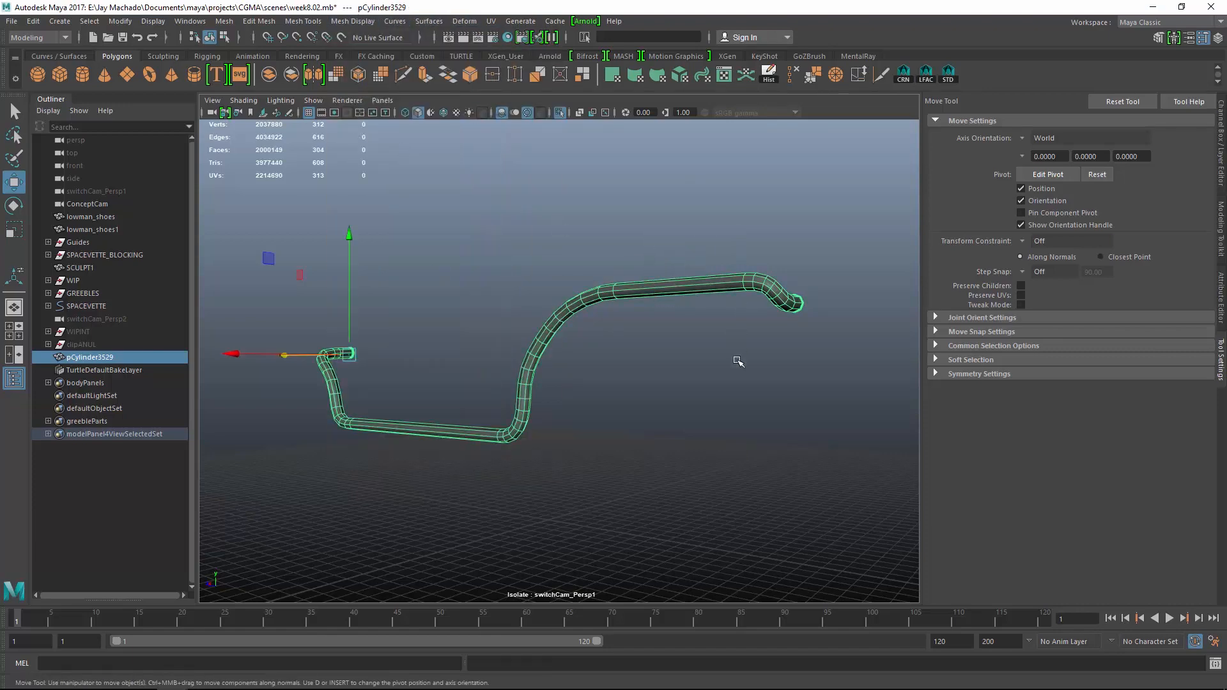
pyautogui.click(738, 361)
# Exit isolation to show the full ship and select the cable above the engine
pyautogui.keyDown('alt'); pyautogui.moveTo(735, 359); pyautogui.dragTo(709, 329); pyautogui.keyUp('alt')
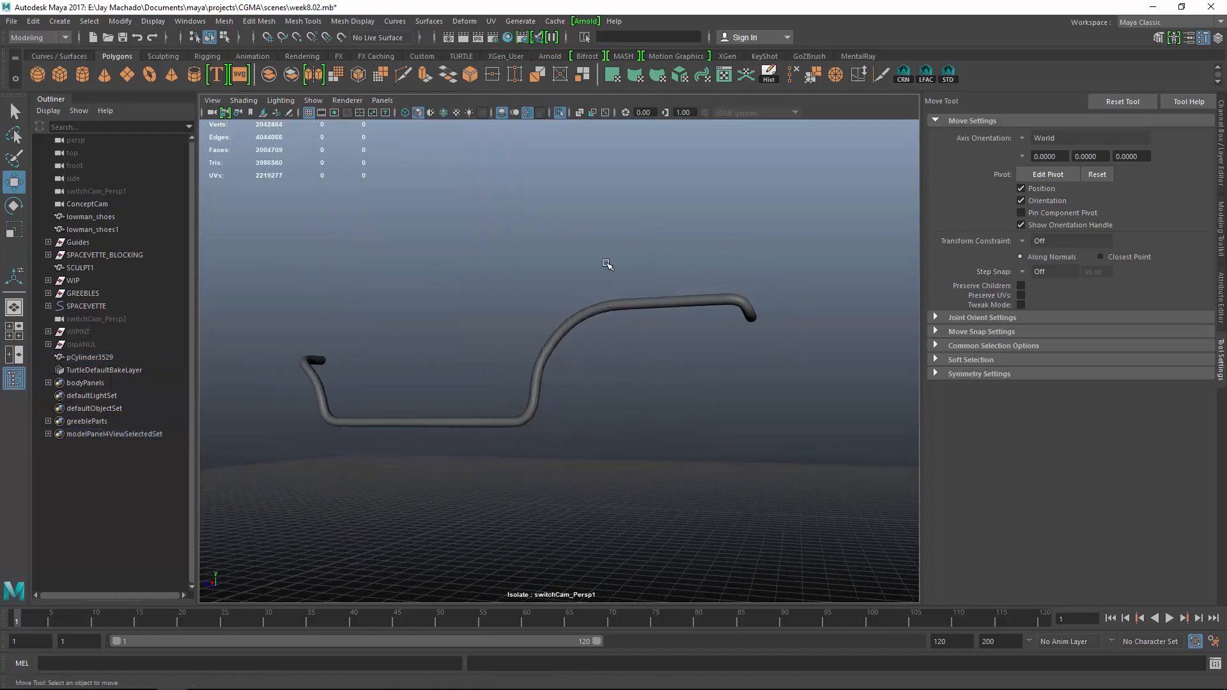
pyautogui.click(561, 112)
pyautogui.keyDown('alt'); pyautogui.moveTo(622, 241); pyautogui.dragTo(557, 248); pyautogui.keyUp('alt')
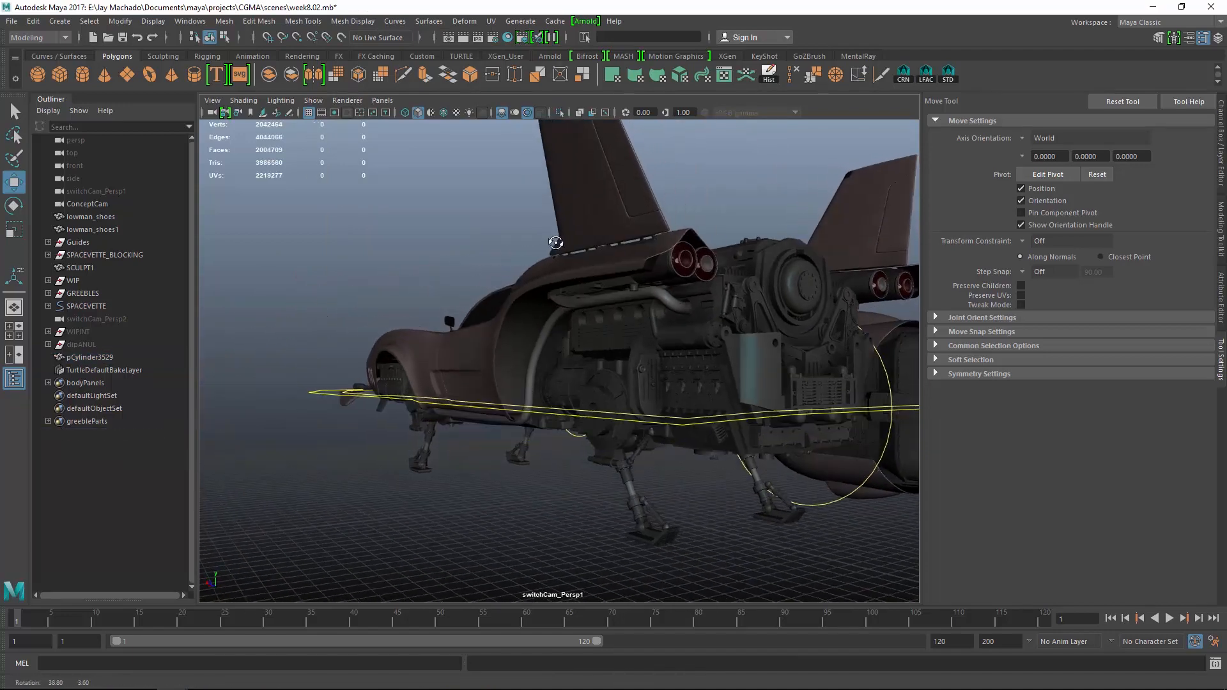
pyautogui.keyDown('alt'); pyautogui.moveTo(558, 248); pyautogui.dragTo(813, 330, button='right'); pyautogui.keyUp('alt')
pyautogui.keyDown('alt'); pyautogui.moveTo(813, 330); pyautogui.dragTo(674, 303); pyautogui.keyUp('alt')
pyautogui.click(695, 212)
pyautogui.keyDown('alt'); pyautogui.moveTo(695, 212); pyautogui.dragTo(745, 269); pyautogui.keyUp('alt')
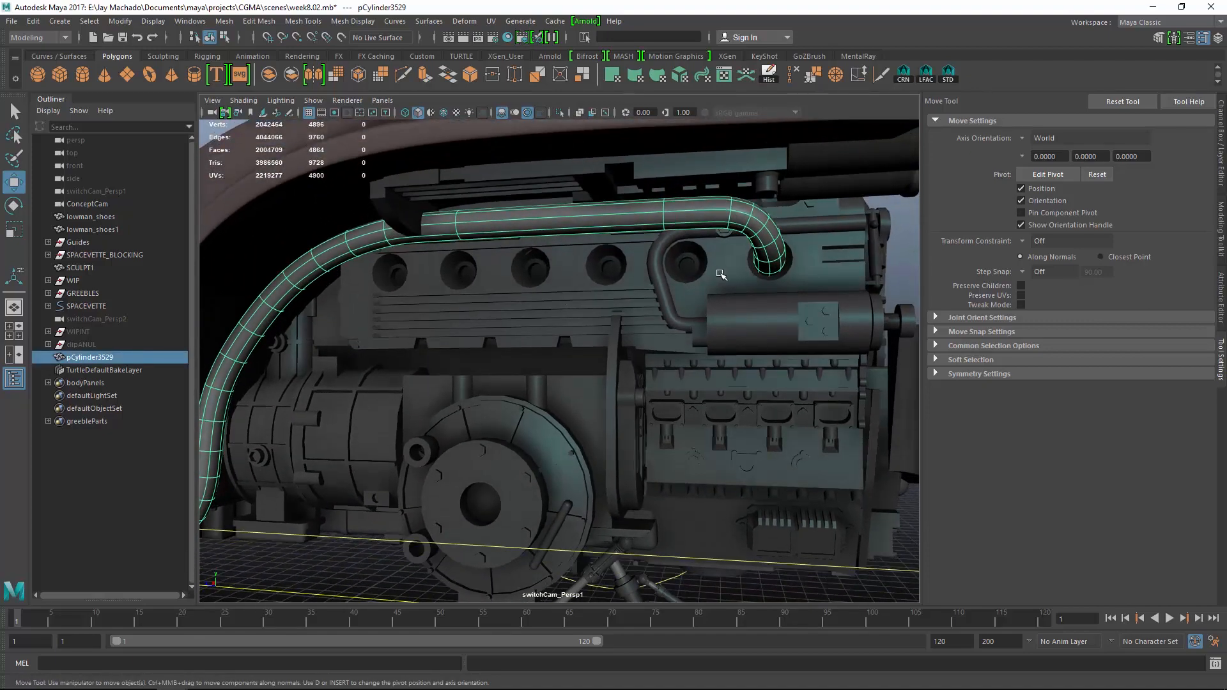
# Duplicate the whole long cable in place above the engine
pyautogui.scroll(1, 721, 275)
pyautogui.scroll(1, 725, 246)
pyautogui.scroll(1, 717, 300)
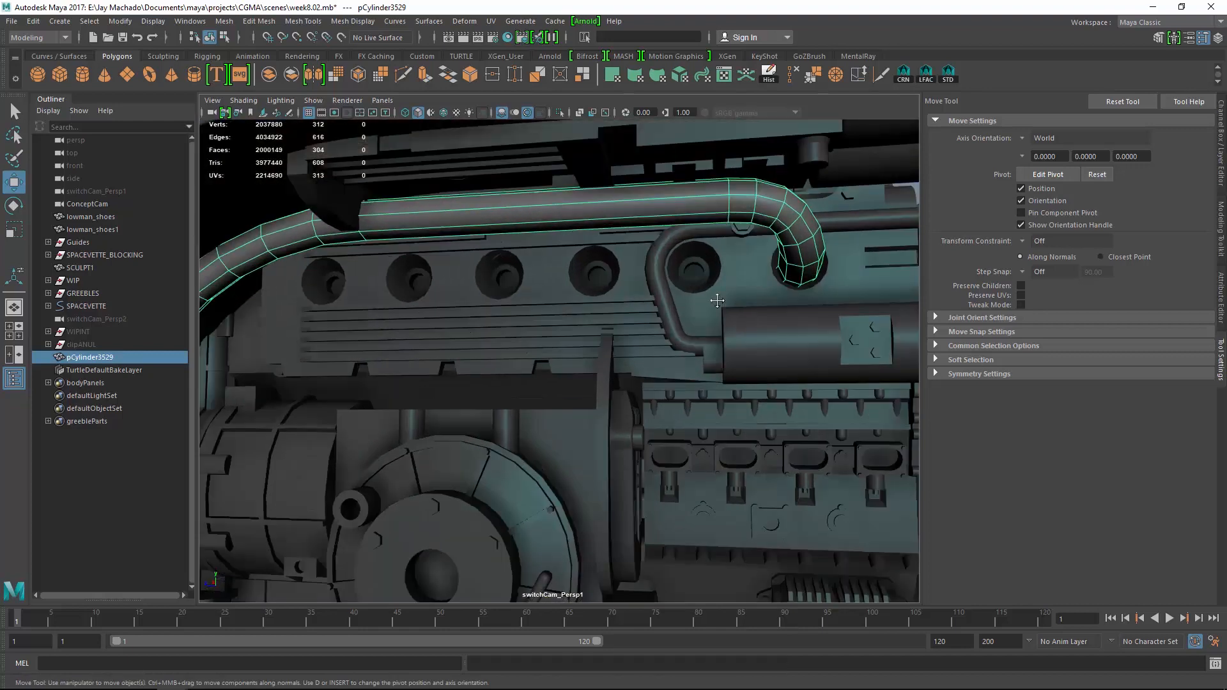
pyautogui.scroll(-1, 717, 300)
pyautogui.moveTo(688, 231); pyautogui.dragTo(689, 241, button='right')
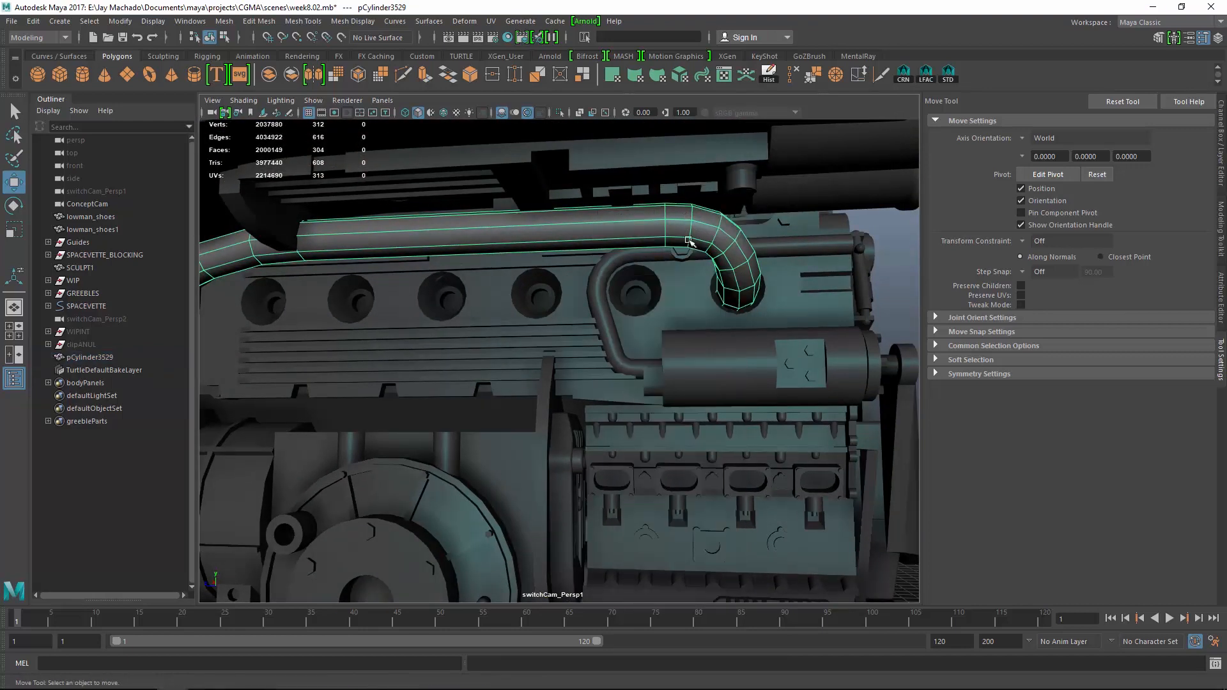
pyautogui.press('F8')
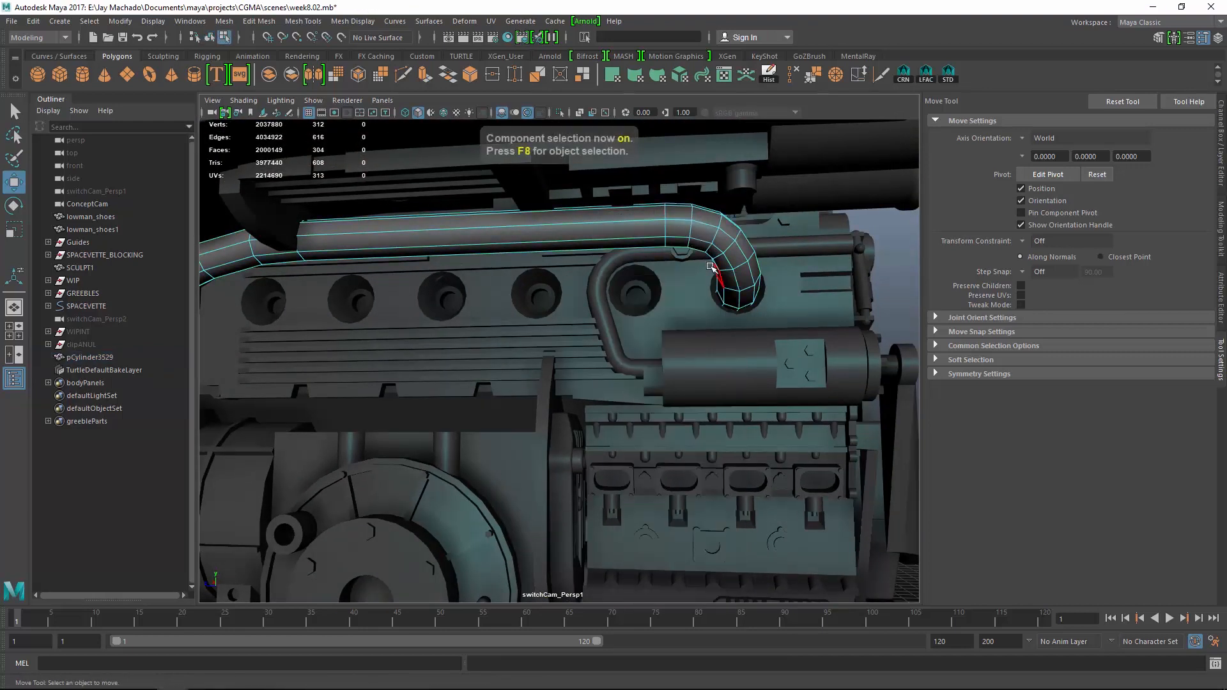
pyautogui.hotkey('ctrl', 'd')
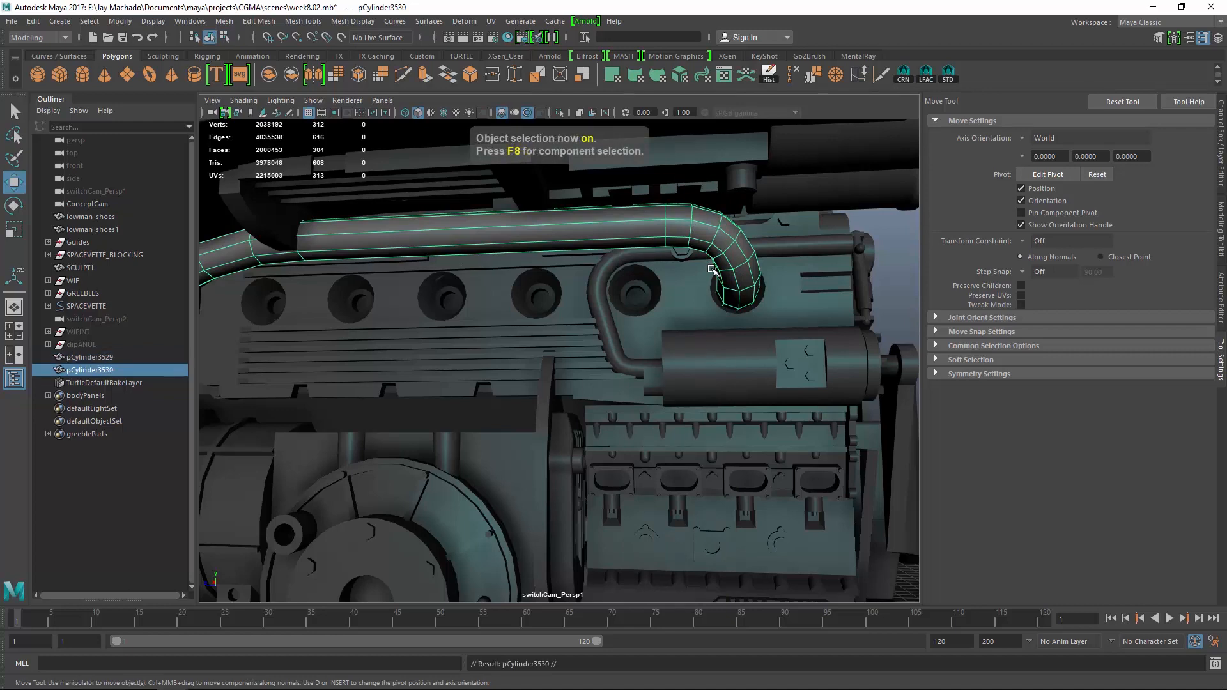
# Delete all faces of the duplicated cable except the short curved section entering the engine port
pyautogui.scroll(-3, 667, 253)
pyautogui.moveTo(840, 288); pyautogui.dragTo(843, 324, button='right')
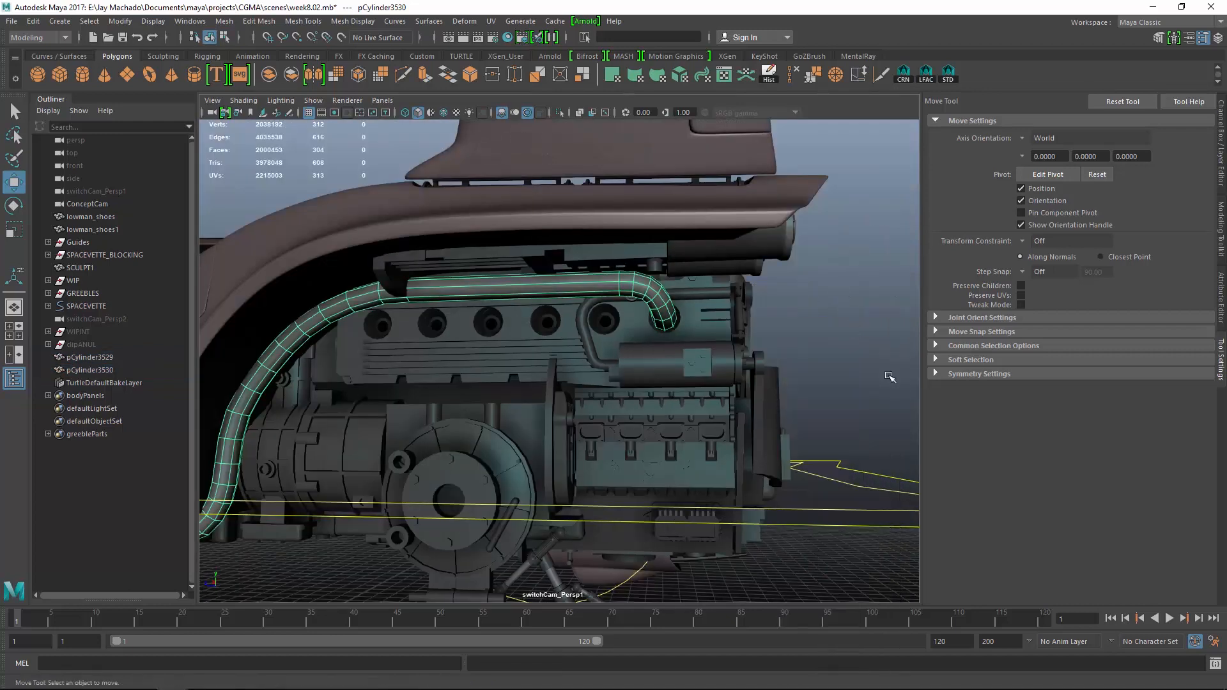
pyautogui.moveTo(628, 237); pyautogui.dragTo(526, 216)
pyautogui.scroll(-10, 438, 240)
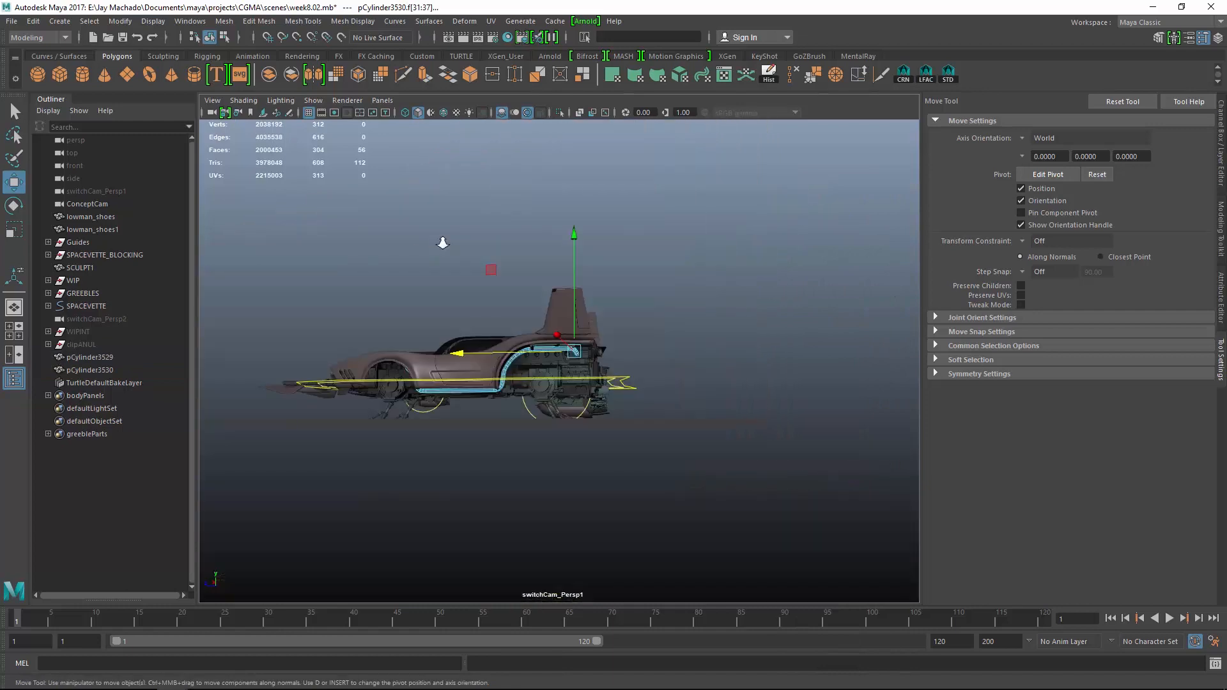
pyautogui.keyDown('shift'); pyautogui.moveTo(380, 219); pyautogui.dragTo(829, 482); pyautogui.keyUp('shift')
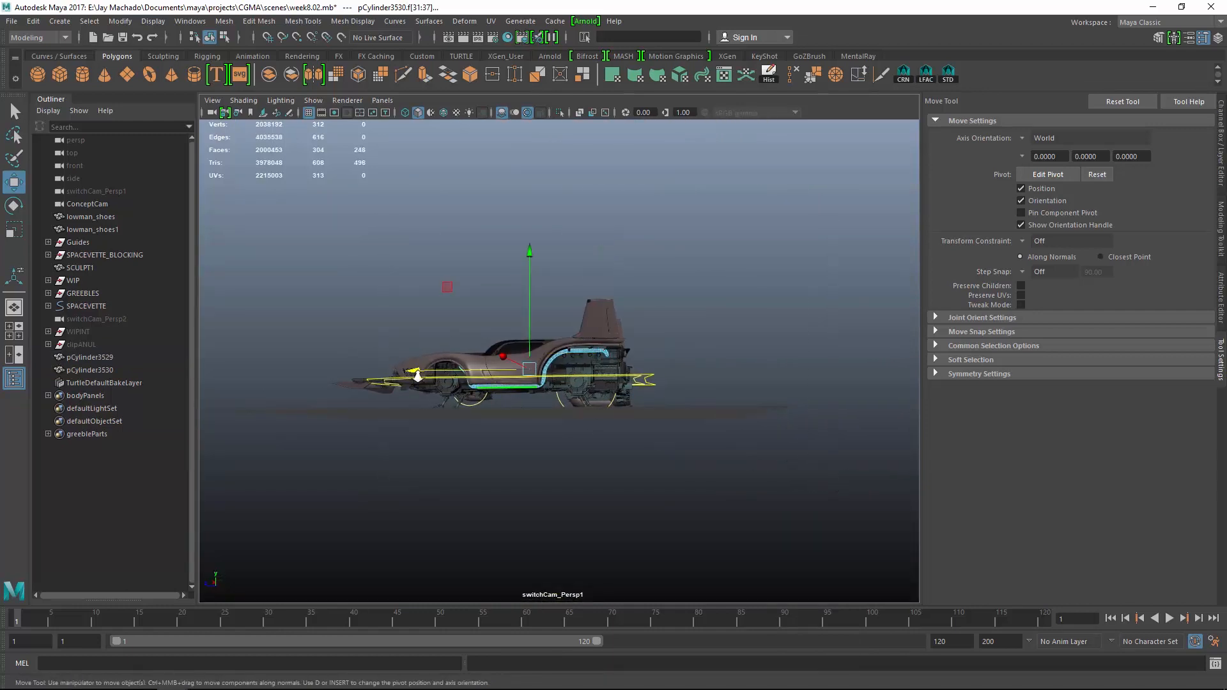
pyautogui.scroll(10, 684, 409)
pyautogui.keyDown('alt'); pyautogui.moveTo(624, 335); pyautogui.dragTo(463, 329, button='middle'); pyautogui.keyUp('alt')
pyautogui.scroll(5, 638, 401)
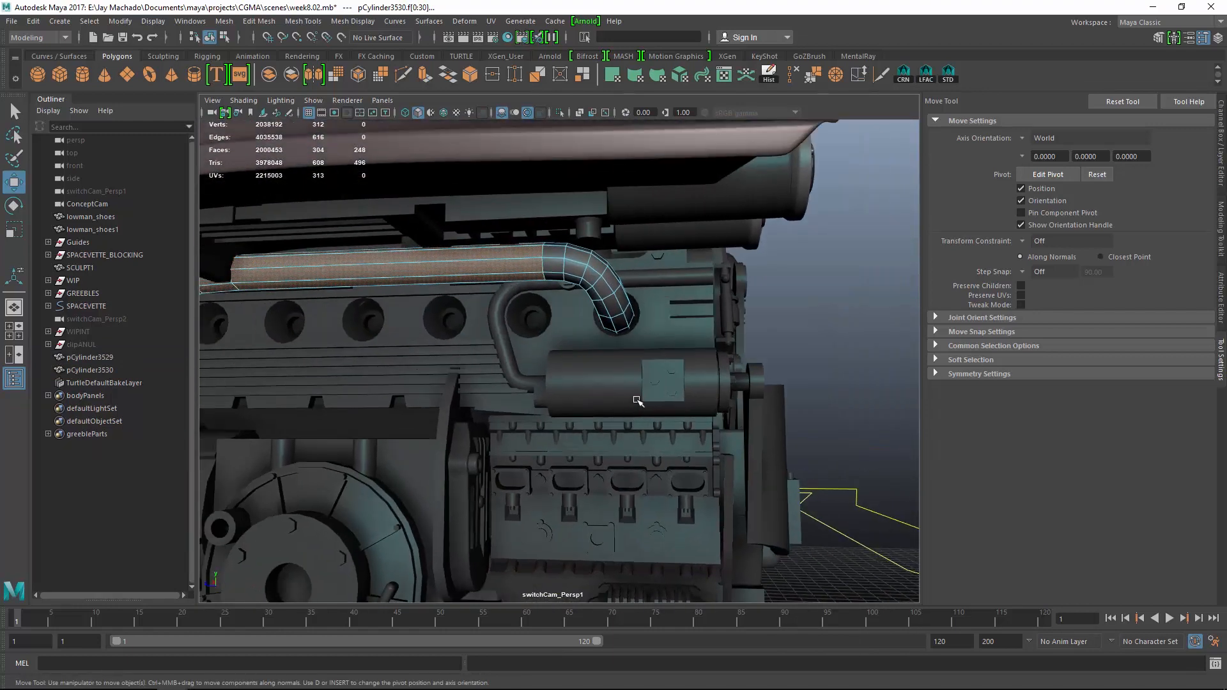
pyautogui.press('Delete')
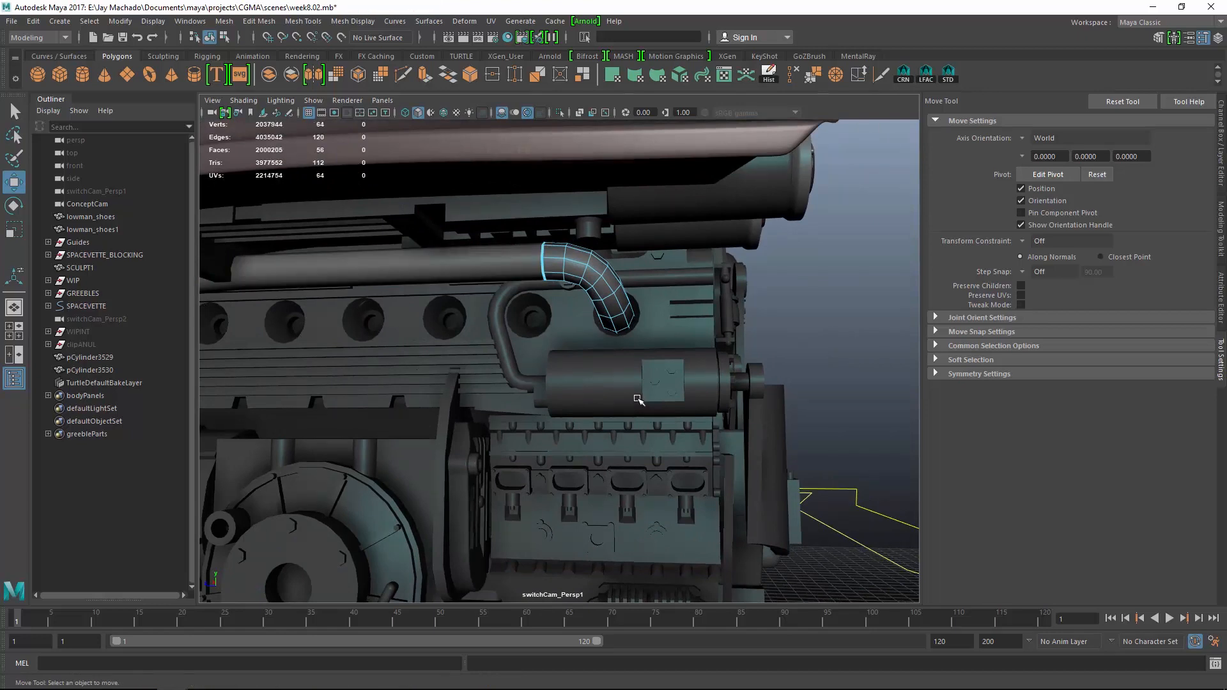
# Return to object selection and center the pivot on the remaining elbow piece
pyautogui.press('F8')
pyautogui.click(119, 22)
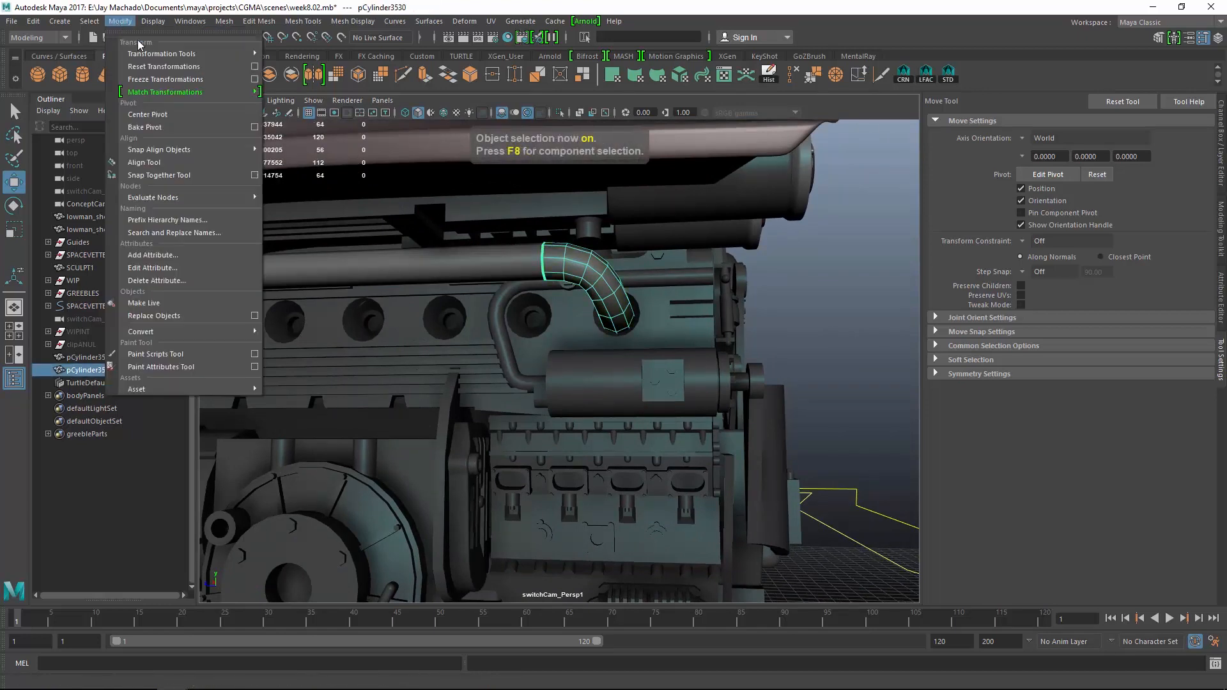
pyautogui.click(183, 111)
# Scale the elbow's open-end edge loop down to about 0.96 using soft selection with a widened falloff, tucking it inside the main cable
pyautogui.keyDown('alt'); pyautogui.moveTo(697, 307); pyautogui.dragTo(628, 316); pyautogui.keyUp('alt')
pyautogui.keyDown('alt'); pyautogui.moveTo(627, 316); pyautogui.dragTo(690, 368, button='right'); pyautogui.keyUp('alt')
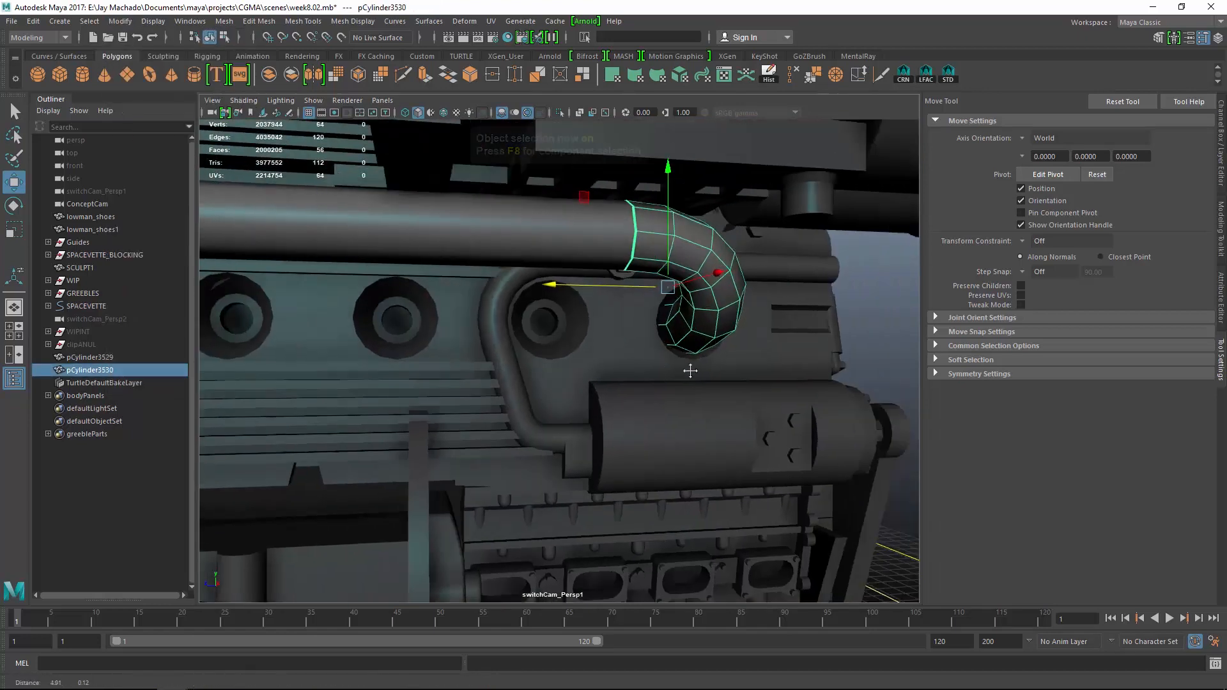
pyautogui.keyDown('alt'); pyautogui.moveTo(690, 368); pyautogui.dragTo(854, 324); pyautogui.keyUp('alt')
pyautogui.moveTo(857, 328); pyautogui.dragTo(855, 265, button='right')
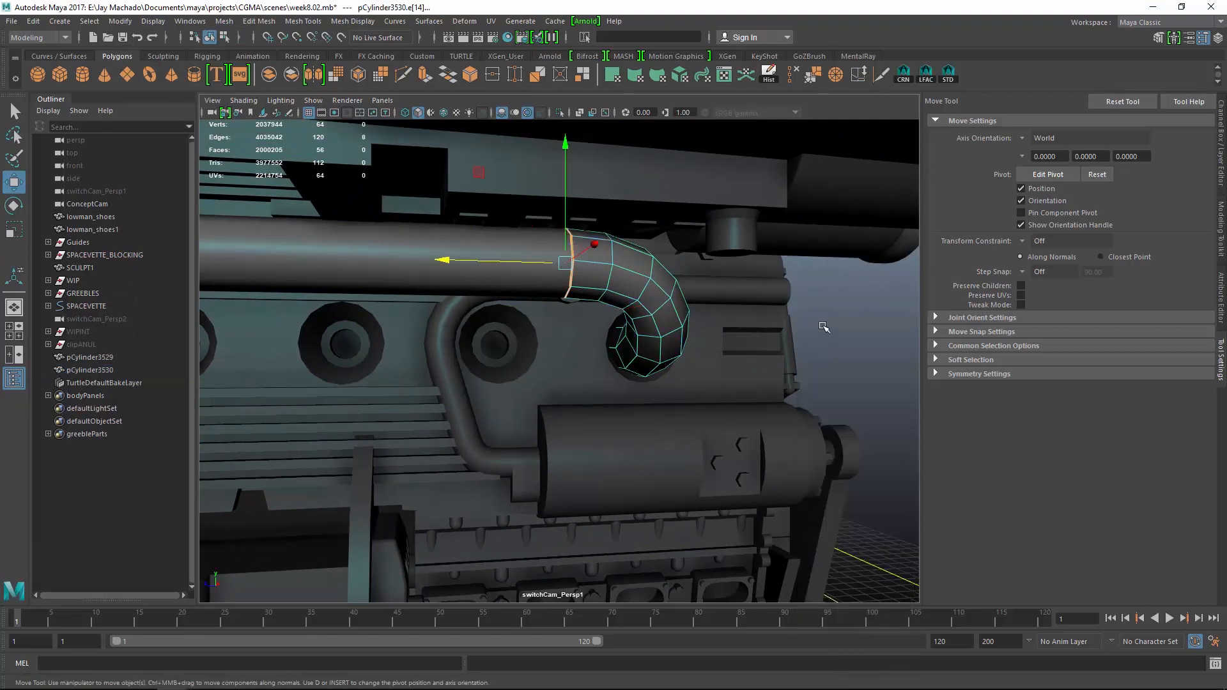
pyautogui.press('b')
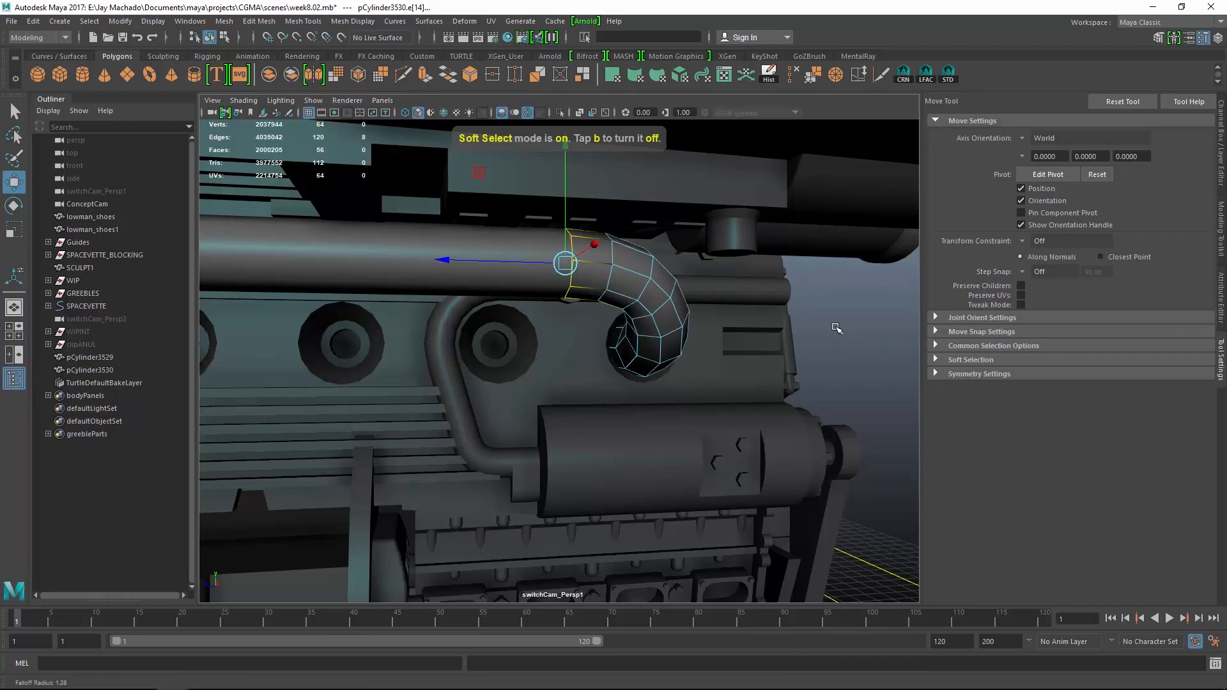
pyautogui.moveTo(854, 327); pyautogui.dragTo(918, 335)
pyautogui.press('r')
pyautogui.scroll(2, 633, 263)
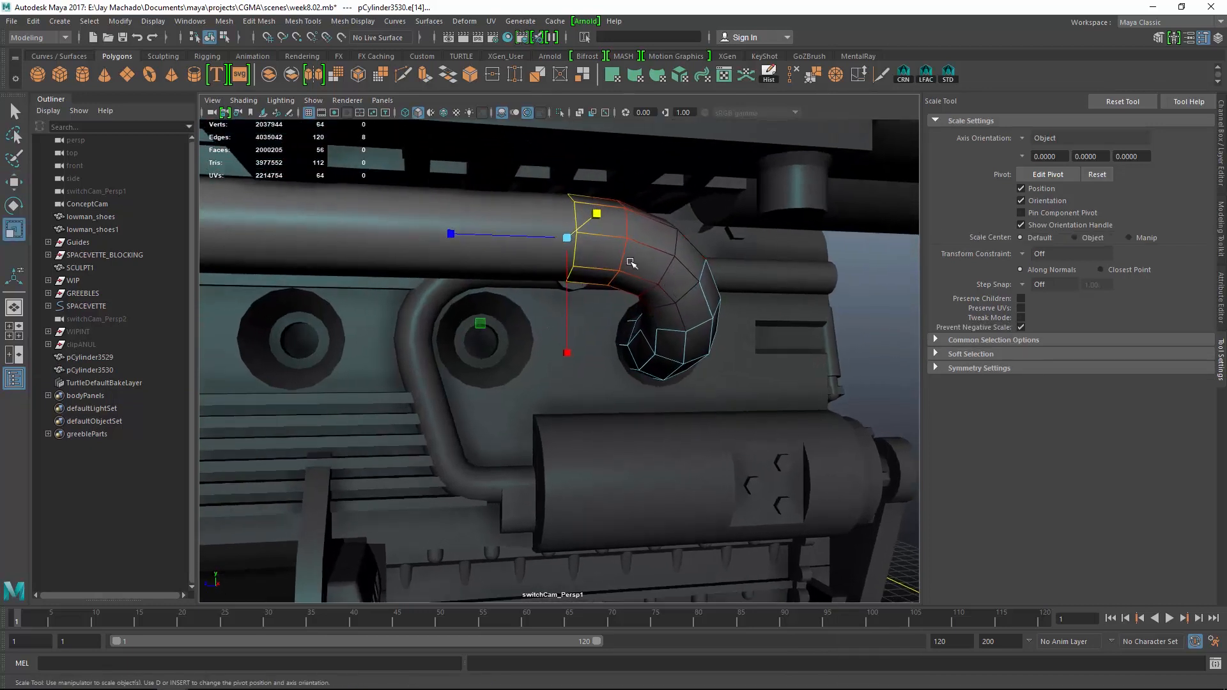
pyautogui.moveTo(565, 239); pyautogui.dragTo(564, 239)
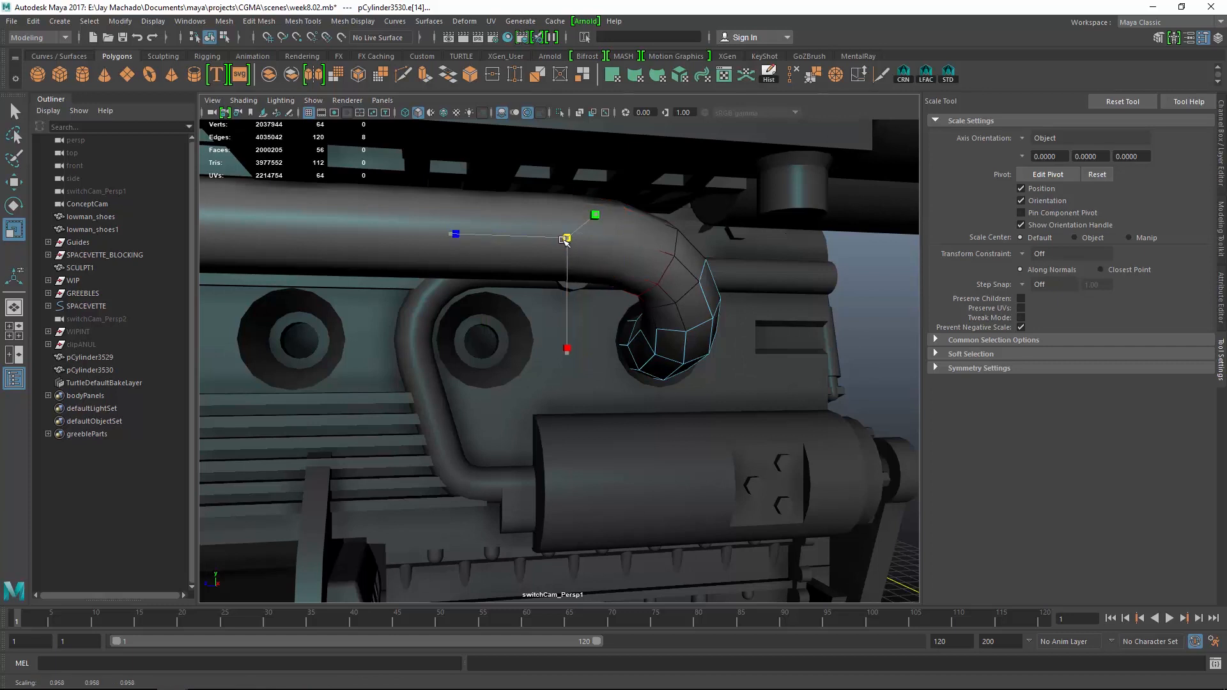
# In an orthographic side view, move the elbow along the main cable to the neighbouring engine port
pyautogui.press('F8')
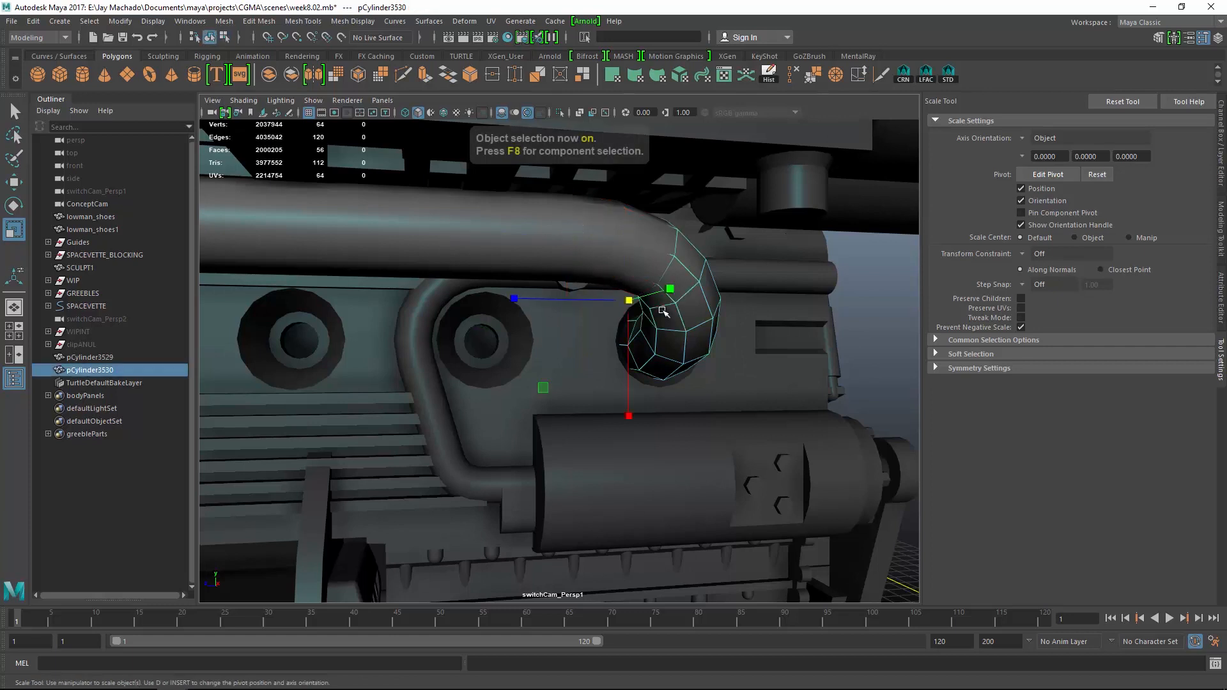
pyautogui.press('w')
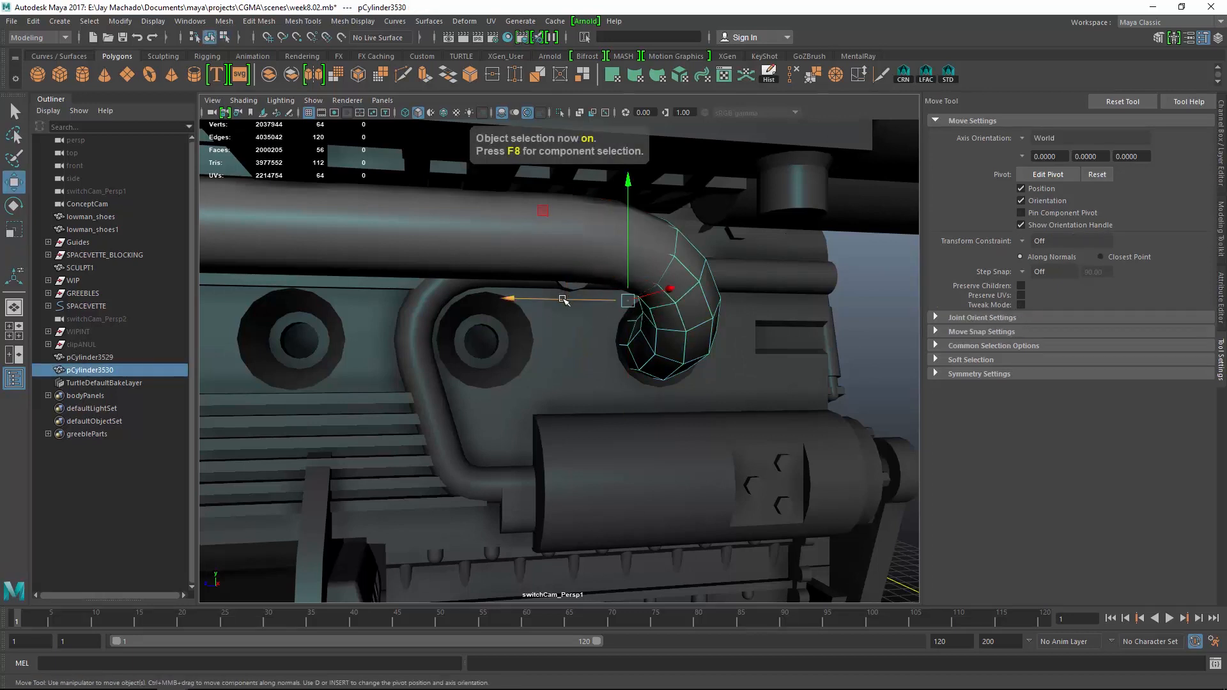
pyautogui.press('space')
pyautogui.scroll(4, 646, 277)
pyautogui.keyDown('alt'); pyautogui.moveTo(485, 287); pyautogui.dragTo(577, 272, button='middle'); pyautogui.keyUp('alt')
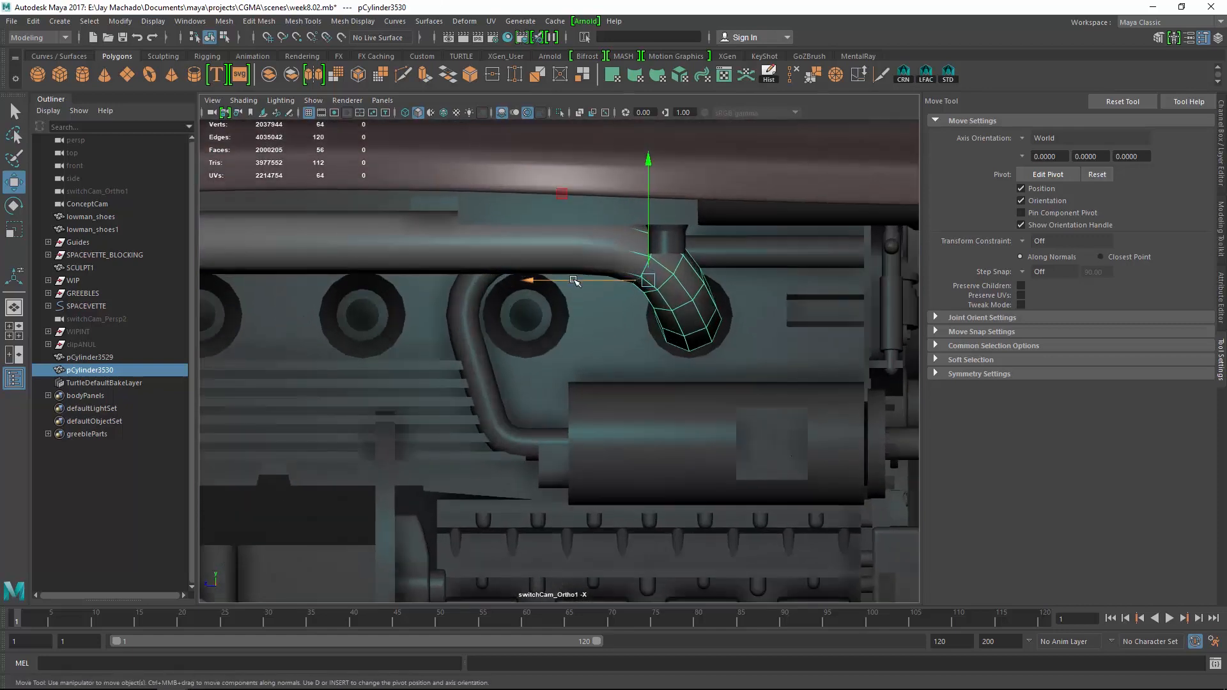
pyautogui.moveTo(573, 280); pyautogui.dragTo(412, 269)
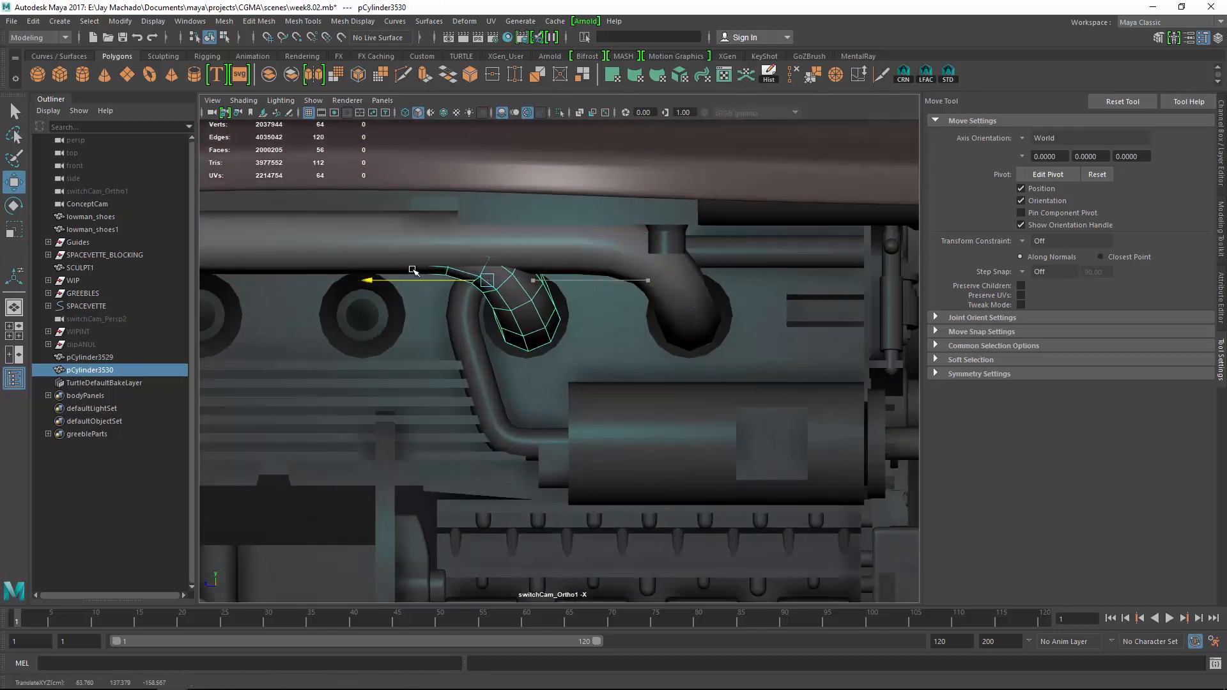
# Duplicate the elbow three times and place each copy at the next port along the engine, toward the cable's downward bend
pyautogui.keyDown('alt'); pyautogui.moveTo(457, 286); pyautogui.dragTo(552, 296, button='middle'); pyautogui.keyUp('alt')
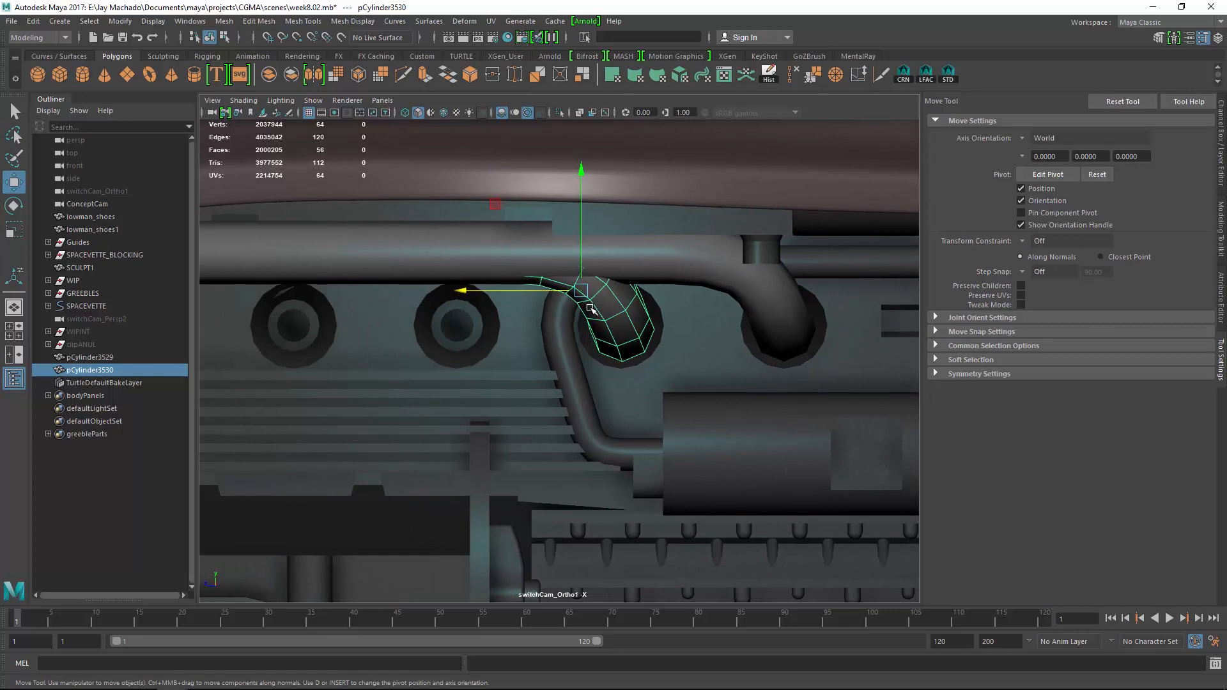
pyautogui.hotkey('ctrl', 'd')
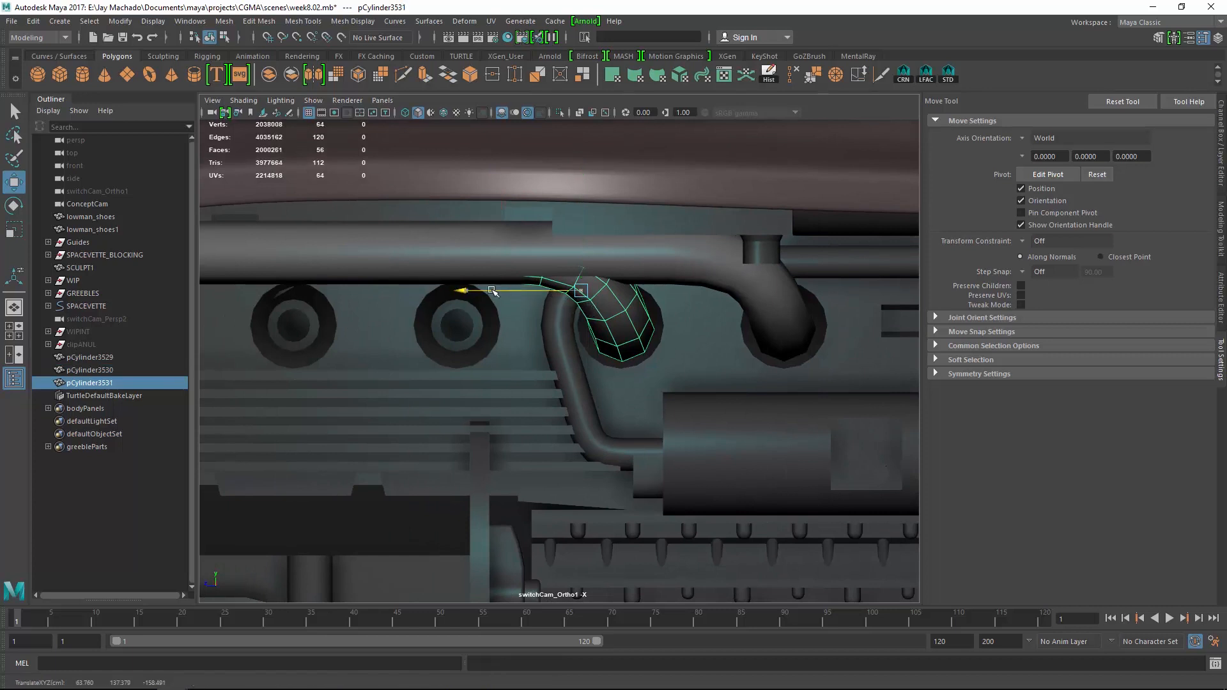
pyautogui.moveTo(515, 295); pyautogui.dragTo(353, 282)
pyautogui.keyDown('alt'); pyautogui.moveTo(354, 281); pyautogui.dragTo(577, 294, button='middle'); pyautogui.keyUp('alt')
pyautogui.hotkey('ctrl', 'd')
pyautogui.moveTo(599, 306); pyautogui.dragTo(277, 302)
pyautogui.hotkey('ctrl', 'd')
pyautogui.keyDown('alt'); pyautogui.moveTo(348, 310); pyautogui.dragTo(592, 319, button='middle'); pyautogui.keyUp('alt')
# Soft-move the open-end edge loop of the newest elbow so its end follows the main cable where it starts to bend
pyautogui.keyDown('alt'); pyautogui.moveTo(560, 314); pyautogui.dragTo(556, 275); pyautogui.keyUp('alt')
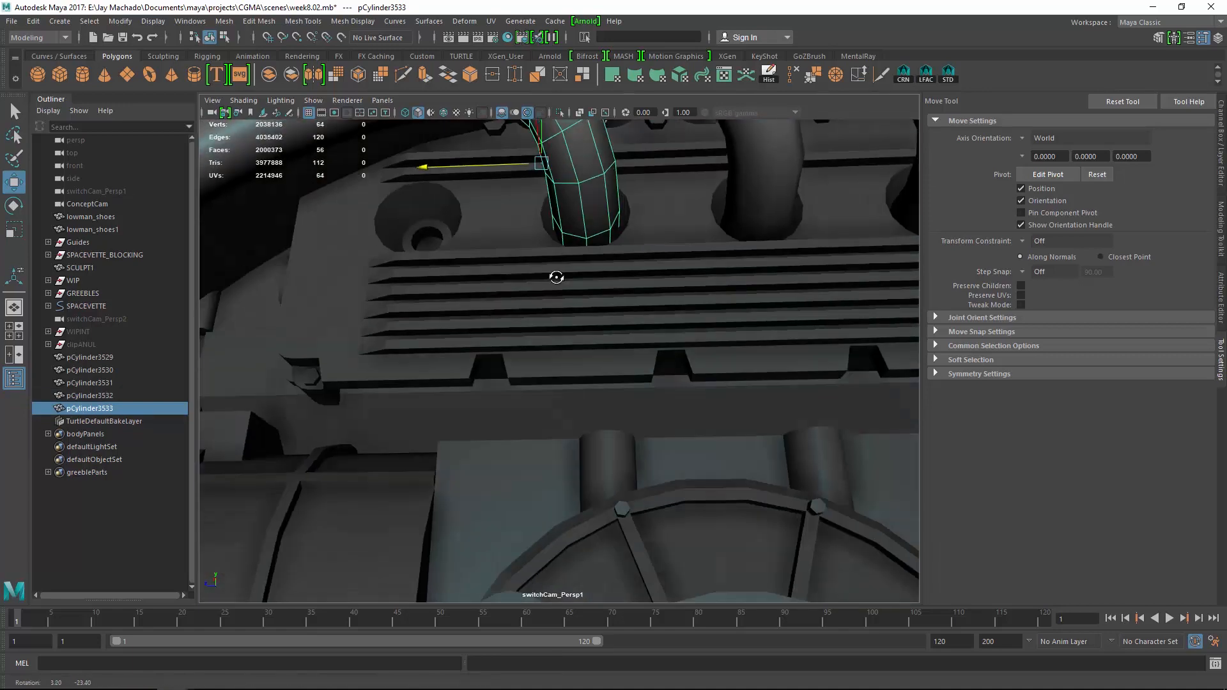
pyautogui.keyDown('alt'); pyautogui.moveTo(556, 274); pyautogui.dragTo(573, 365, button='middle'); pyautogui.keyUp('alt')
pyautogui.keyDown('alt'); pyautogui.moveTo(573, 364); pyautogui.dragTo(424, 285, button='right'); pyautogui.keyUp('alt')
pyautogui.keyDown('alt'); pyautogui.moveTo(424, 285); pyautogui.dragTo(423, 189); pyautogui.keyUp('alt')
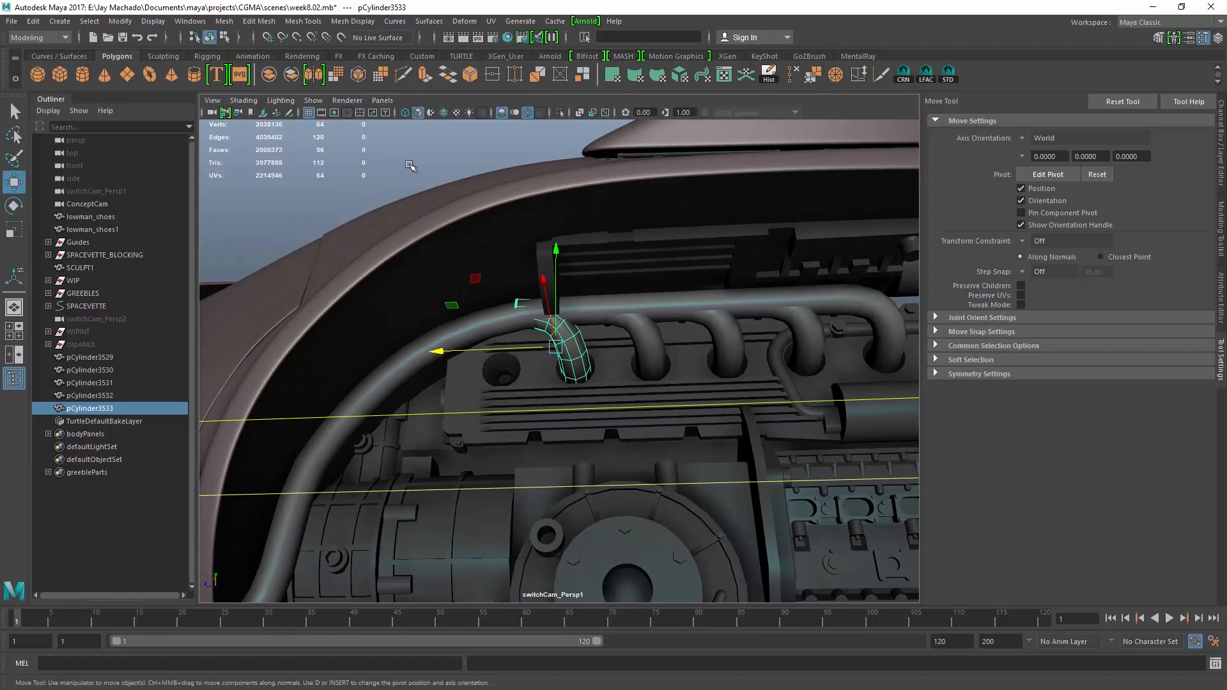
pyautogui.moveTo(407, 164); pyautogui.dragTo(401, 122, button='right')
pyautogui.doubleClick(516, 304)
pyautogui.keyDown('alt'); pyautogui.moveTo(515, 306); pyautogui.dragTo(562, 332, button='right'); pyautogui.keyUp('alt')
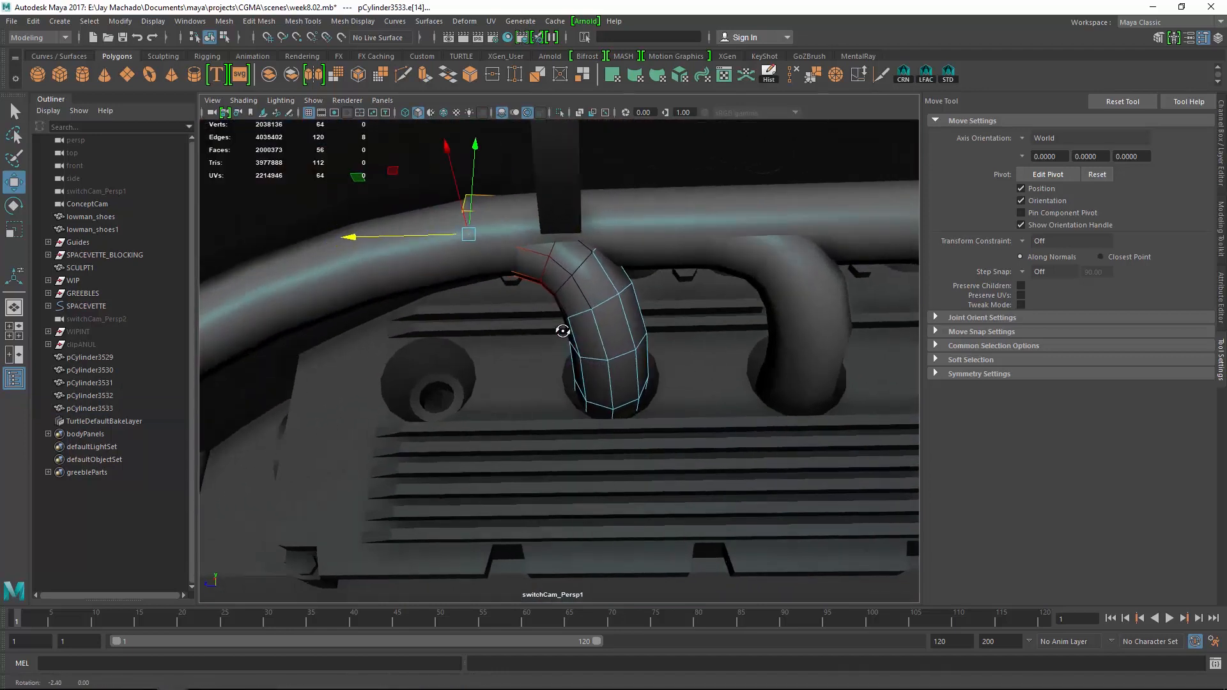
pyautogui.keyDown('alt'); pyautogui.moveTo(562, 332); pyautogui.dragTo(567, 291); pyautogui.keyUp('alt')
pyautogui.keyDown('alt'); pyautogui.moveTo(567, 291); pyautogui.dragTo(605, 382, button='right'); pyautogui.keyUp('alt')
pyautogui.keyDown('alt'); pyautogui.moveTo(573, 362); pyautogui.dragTo(549, 281); pyautogui.keyUp('alt')
pyautogui.keyDown('alt'); pyautogui.moveTo(550, 281); pyautogui.dragTo(515, 348, button='middle'); pyautogui.keyUp('alt')
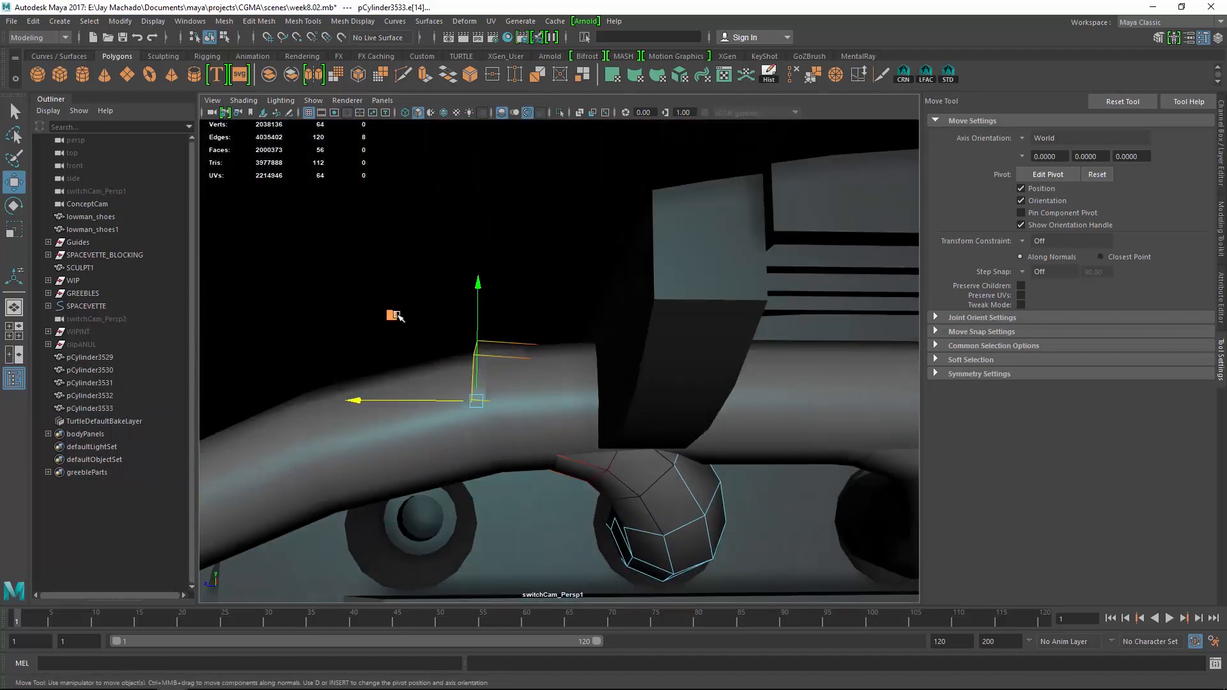
pyautogui.moveTo(618, 461); pyautogui.dragTo(859, 510)
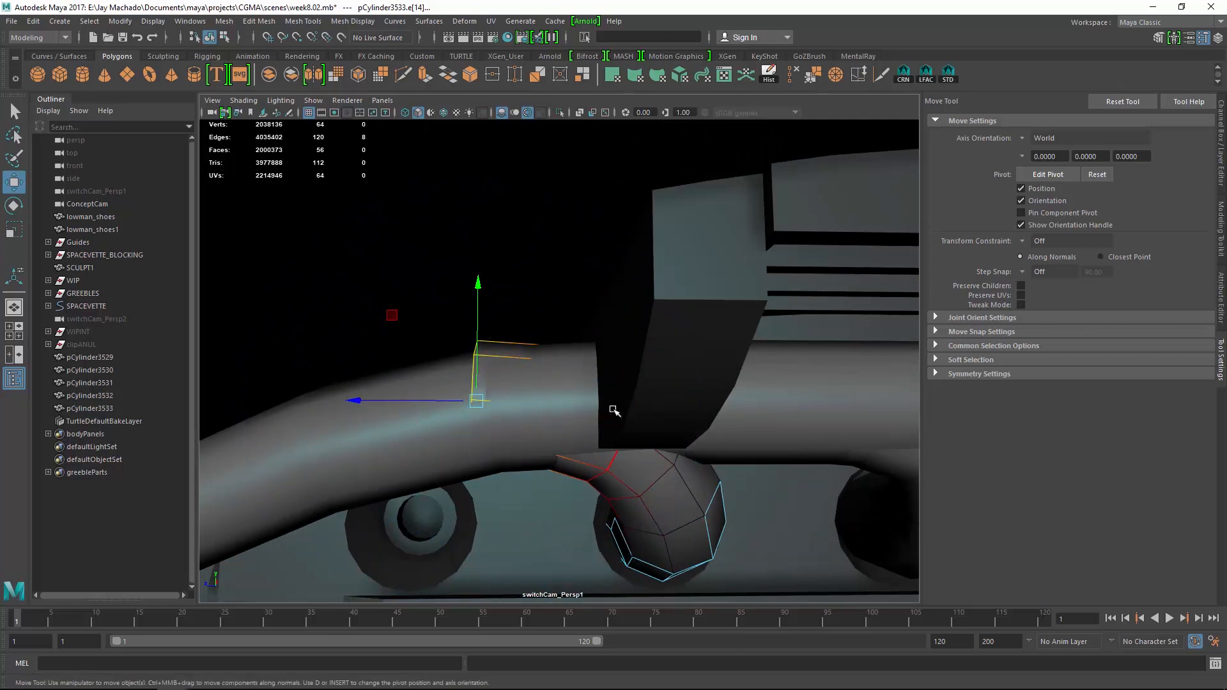
pyautogui.moveTo(395, 318); pyautogui.dragTo(396, 328, button='middle')
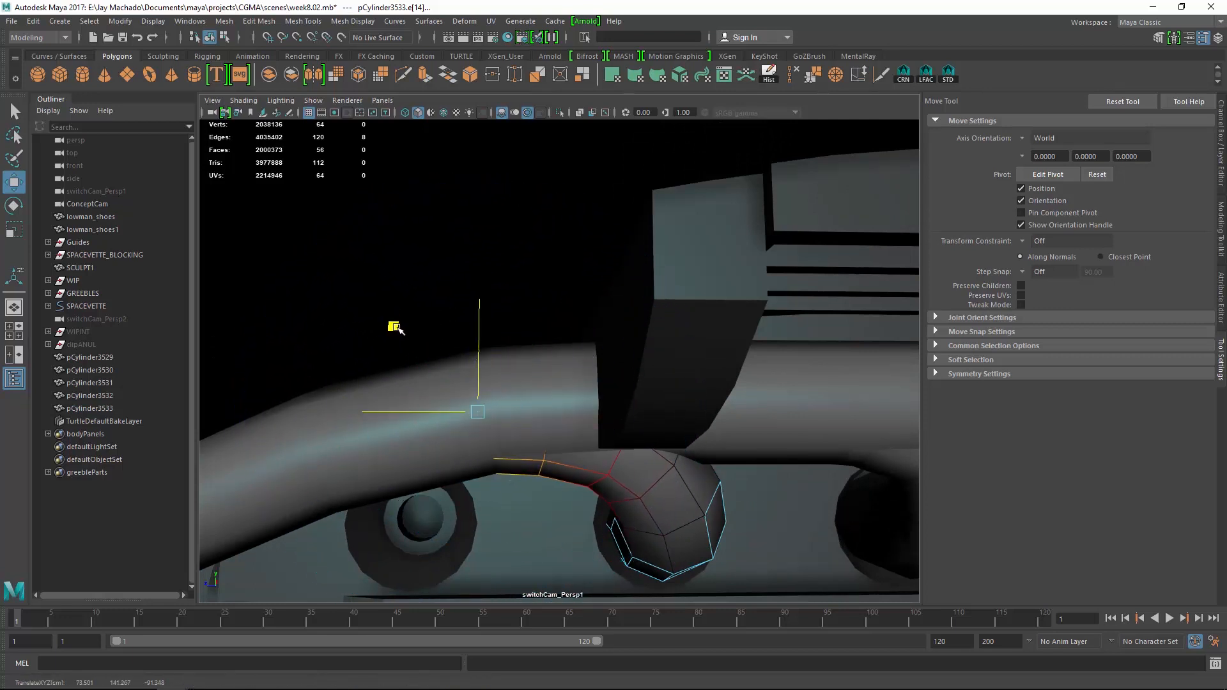
pyautogui.scroll(-5, 398, 329)
pyautogui.keyDown('alt'); pyautogui.moveTo(400, 347); pyautogui.dragTo(548, 329); pyautogui.keyUp('alt')
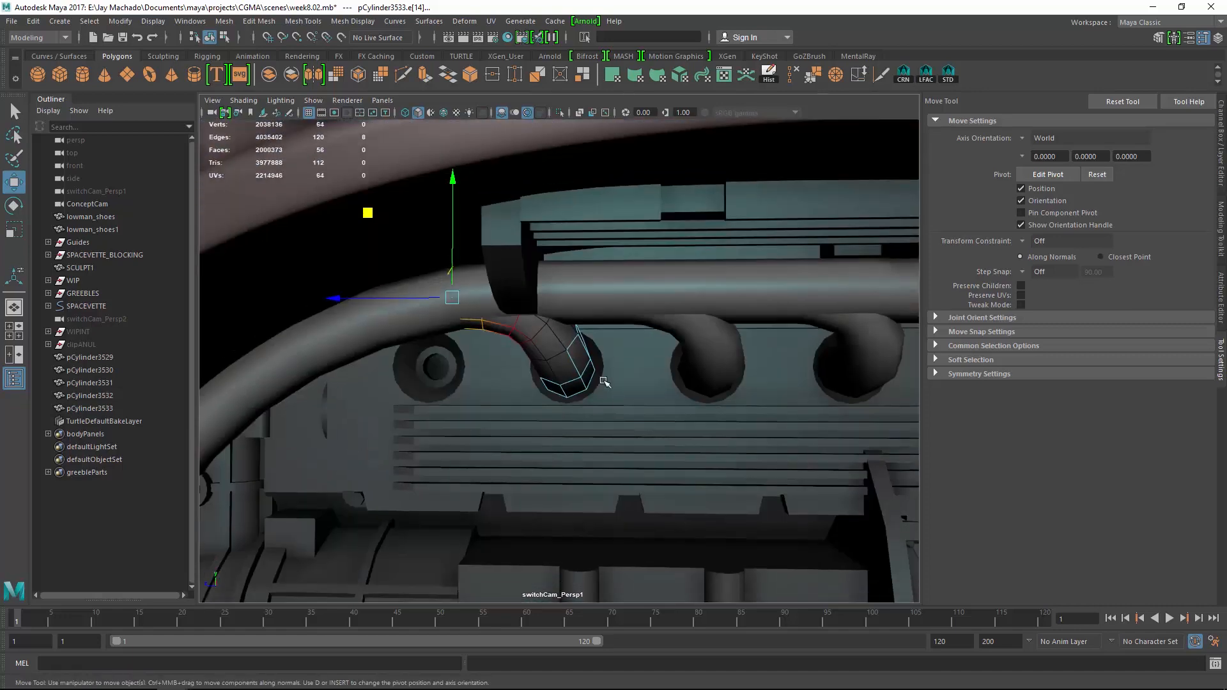
# Return to object selection, duplicate the adjusted elbow, and move the copy to the last engine port
pyautogui.press('F8')
pyautogui.press('F8')
pyautogui.keyDown('alt'); pyautogui.moveTo(680, 441); pyautogui.dragTo(591, 371); pyautogui.keyUp('alt')
pyautogui.hotkey('ctrl', 'd')
pyautogui.moveTo(498, 337); pyautogui.dragTo(387, 337)
# Select the main cable and its five elbow copies, and isolate them in the view
pyautogui.keyDown('alt'); pyautogui.moveTo(578, 381); pyautogui.dragTo(452, 323); pyautogui.keyUp('alt')
pyautogui.keyDown('alt'); pyautogui.moveTo(511, 344); pyautogui.dragTo(493, 338, button='right'); pyautogui.keyUp('alt')
pyautogui.keyDown('alt'); pyautogui.moveTo(493, 338); pyautogui.dragTo(480, 381); pyautogui.keyUp('alt')
pyautogui.keyDown('alt'); pyautogui.moveTo(480, 381); pyautogui.dragTo(608, 405, button='right'); pyautogui.keyUp('alt')
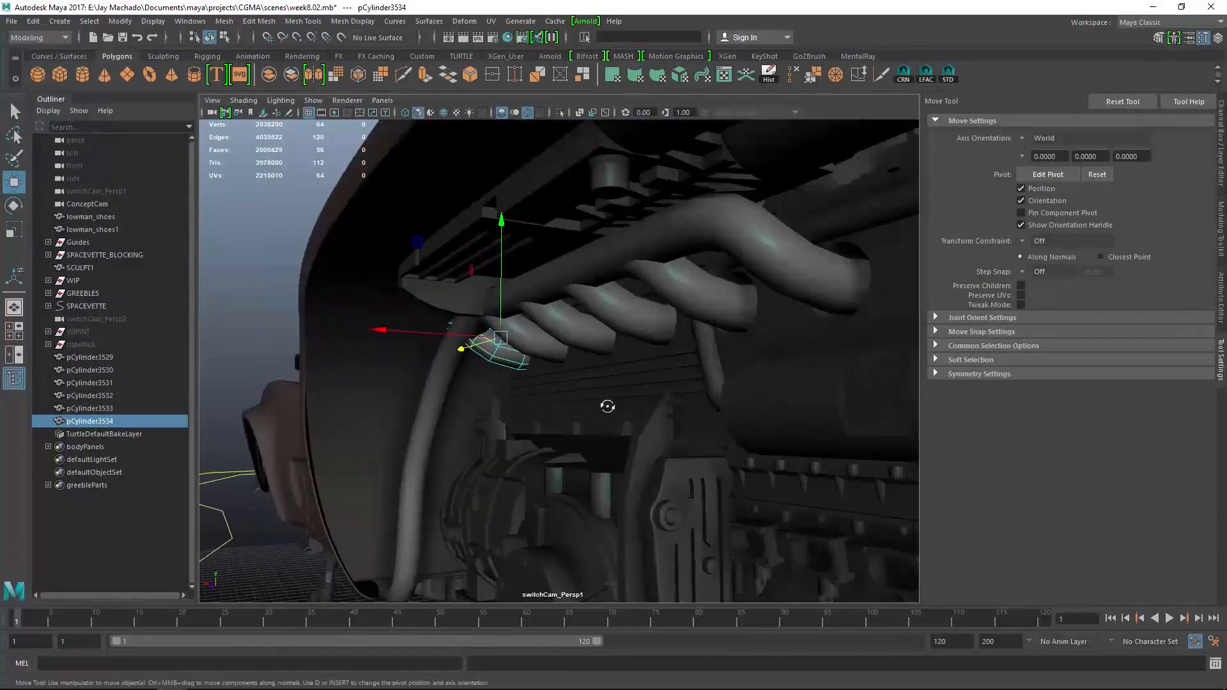
pyautogui.keyDown('alt'); pyautogui.moveTo(608, 405); pyautogui.dragTo(654, 378); pyautogui.keyUp('alt')
pyautogui.keyDown('alt'); pyautogui.moveTo(654, 378); pyautogui.dragTo(671, 360, button='right'); pyautogui.keyUp('alt')
pyautogui.keyDown('shift'); pyautogui.click(667, 200); pyautogui.keyUp('shift')
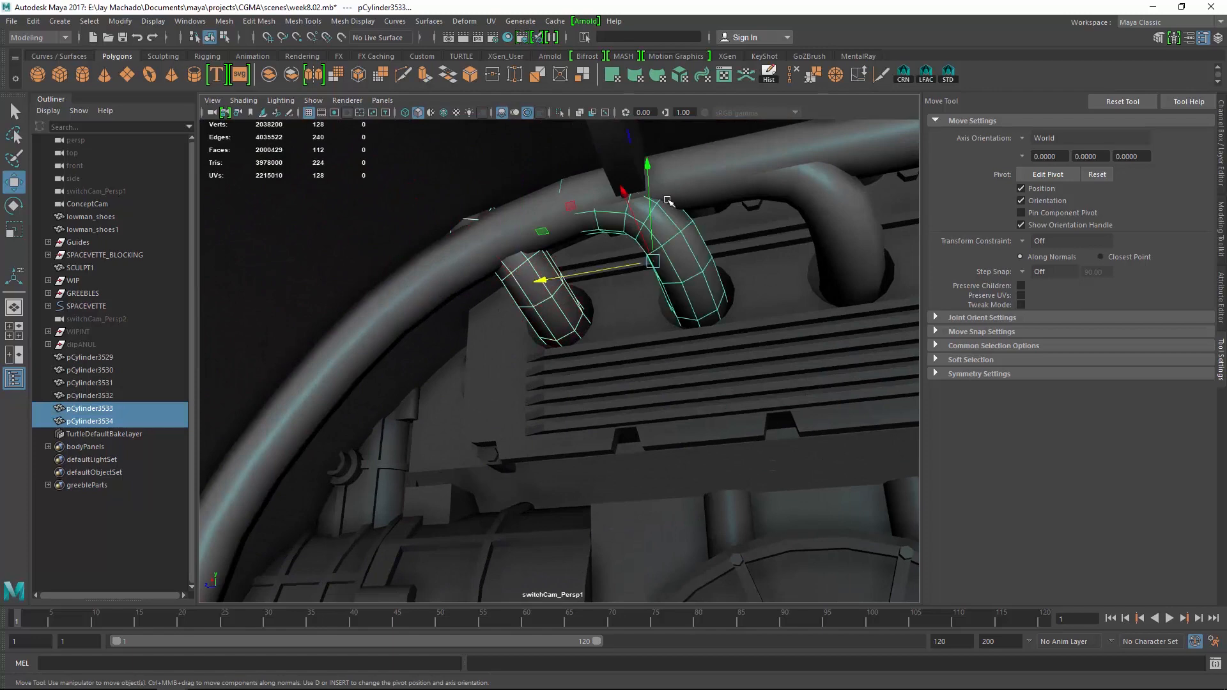
pyautogui.moveTo(107, 358); pyautogui.dragTo(164, 415)
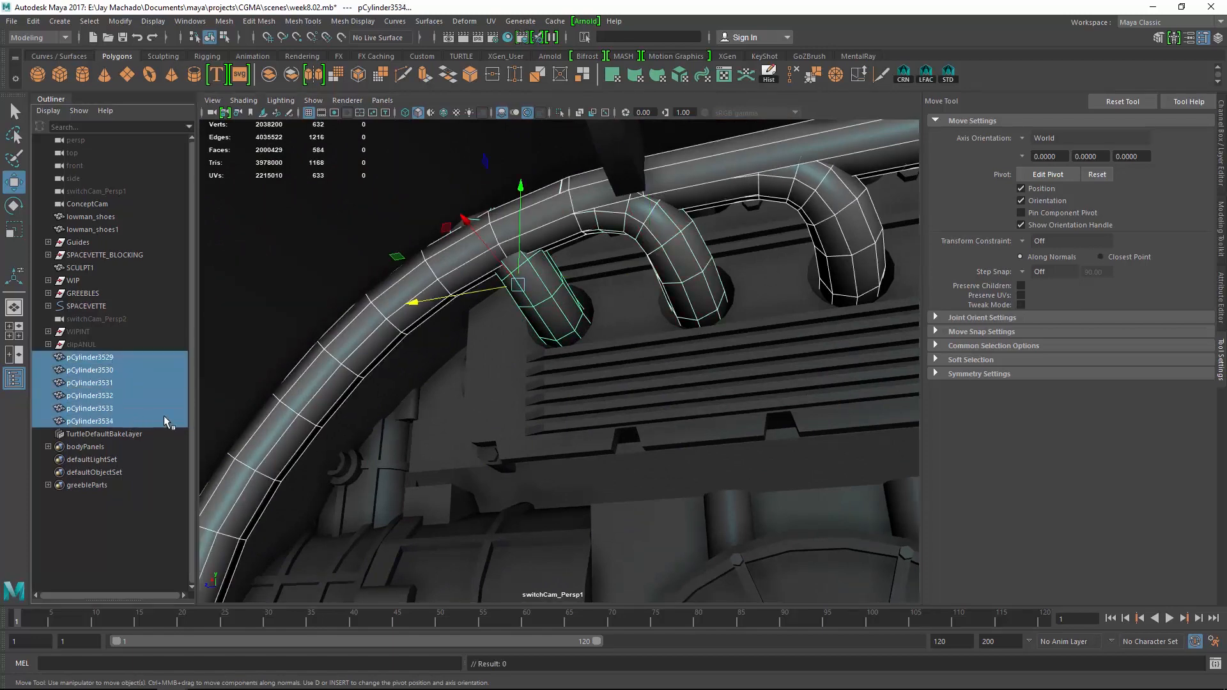
pyautogui.click(560, 112)
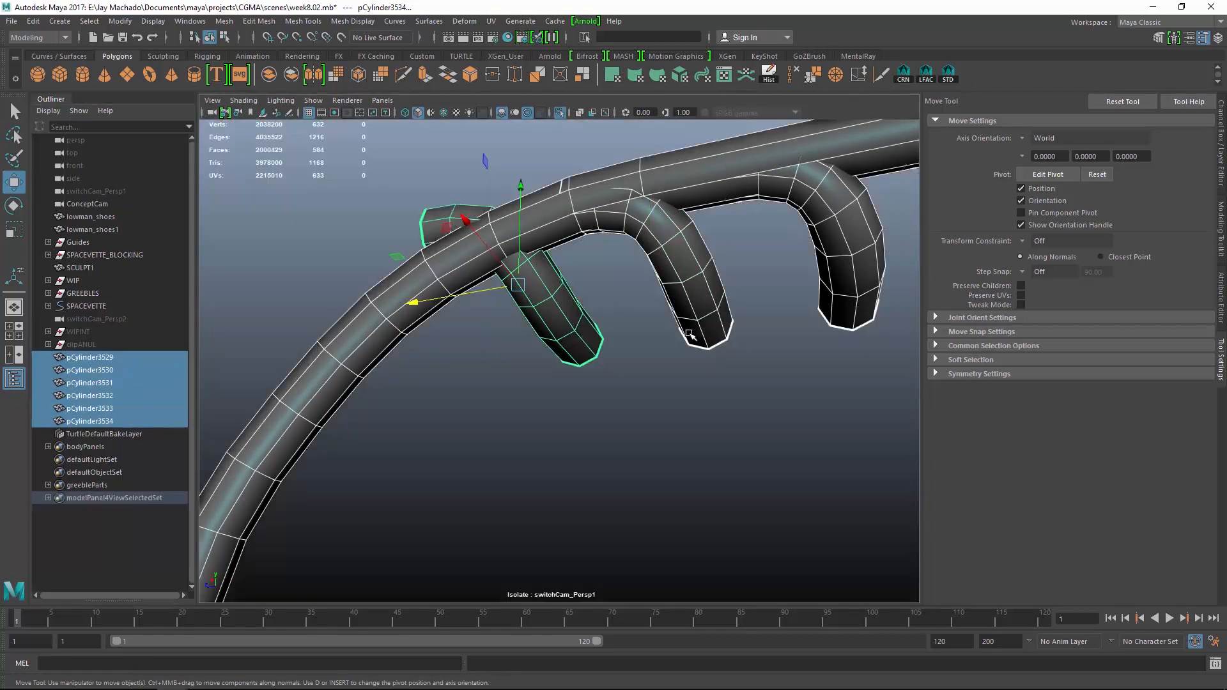
# Select the open-end edge loop of the second-to-last elbow and scale it slightly smaller to tuck it inside the main cable
pyautogui.scroll(-8, 692, 342)
pyautogui.keyDown('alt'); pyautogui.moveTo(693, 348); pyautogui.dragTo(717, 375); pyautogui.keyUp('alt')
pyautogui.scroll(3, 718, 375)
pyautogui.keyDown('alt'); pyautogui.moveTo(717, 375); pyautogui.dragTo(409, 456, button='middle'); pyautogui.keyUp('alt')
pyautogui.scroll(5, 578, 372)
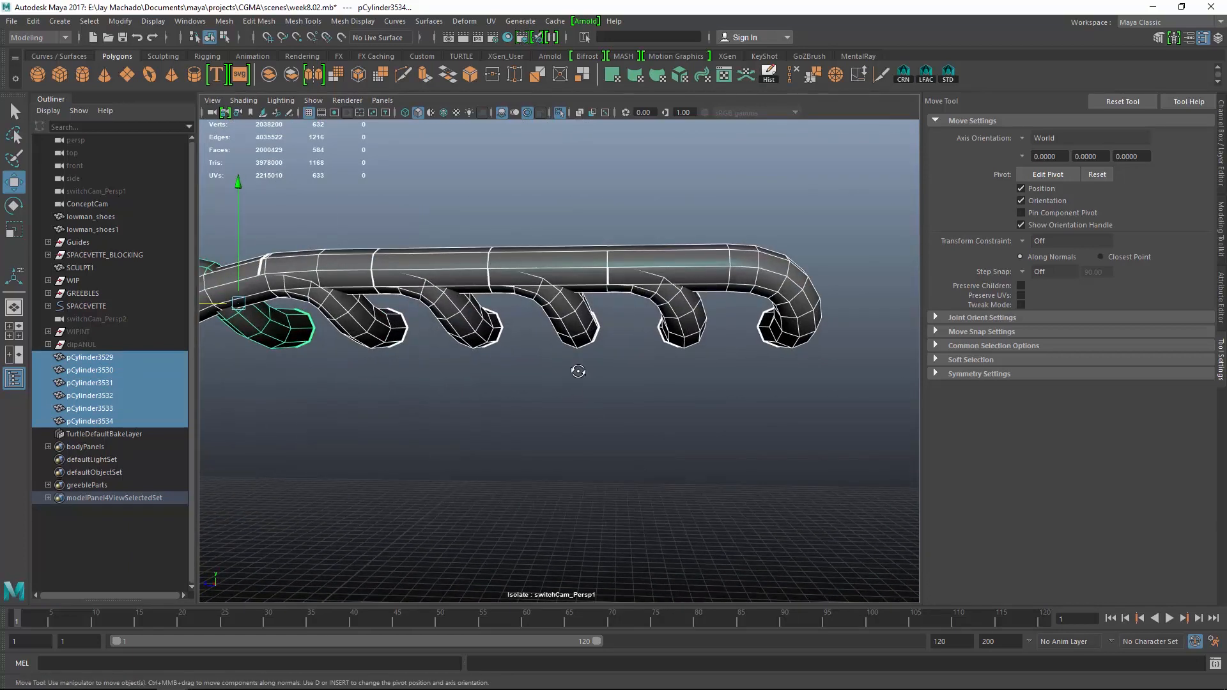
pyautogui.click(385, 322)
pyautogui.keyDown('alt'); pyautogui.moveTo(525, 350); pyautogui.dragTo(520, 338); pyautogui.keyUp('alt')
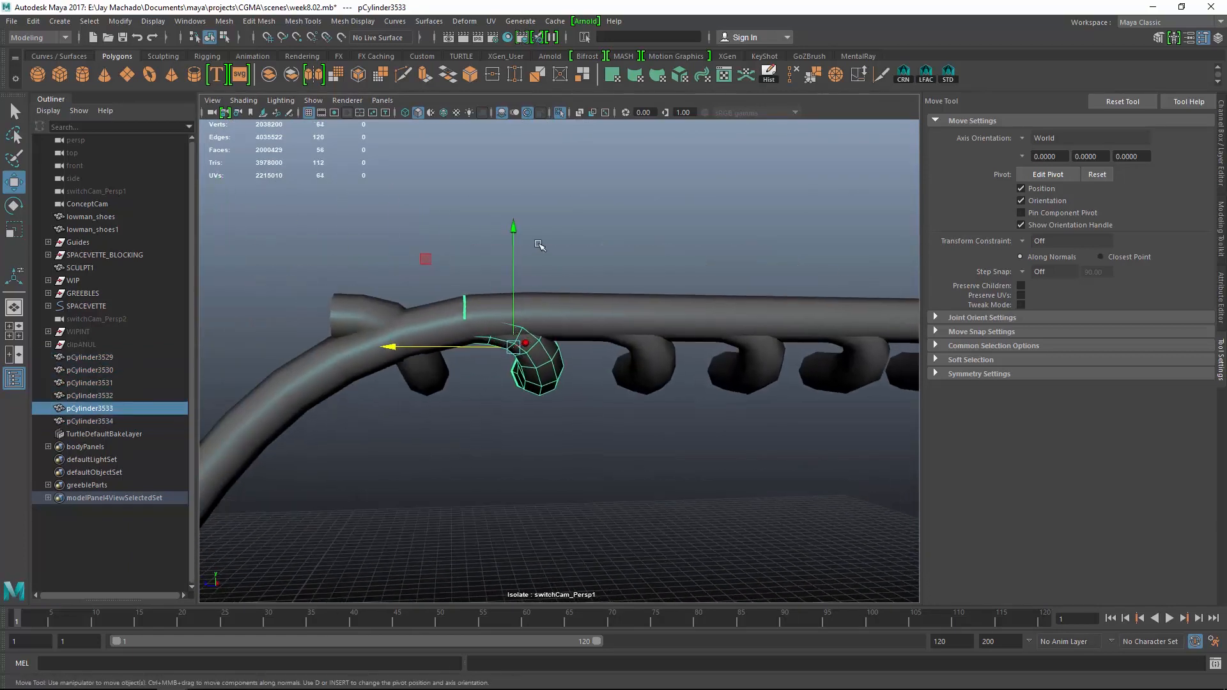
pyautogui.moveTo(540, 245); pyautogui.dragTo(528, 214, button='right')
pyautogui.doubleClick(466, 309)
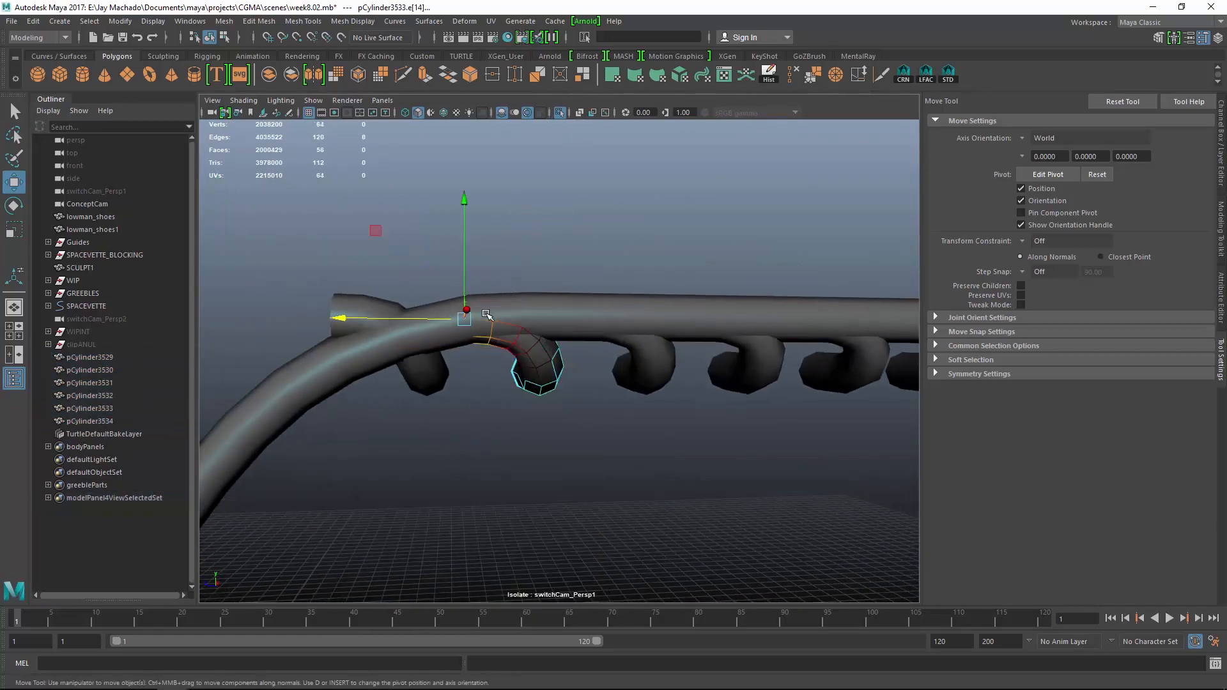
pyautogui.keyDown('alt'); pyautogui.moveTo(566, 340); pyautogui.dragTo(699, 387); pyautogui.keyUp('alt')
pyautogui.scroll(3, 682, 378)
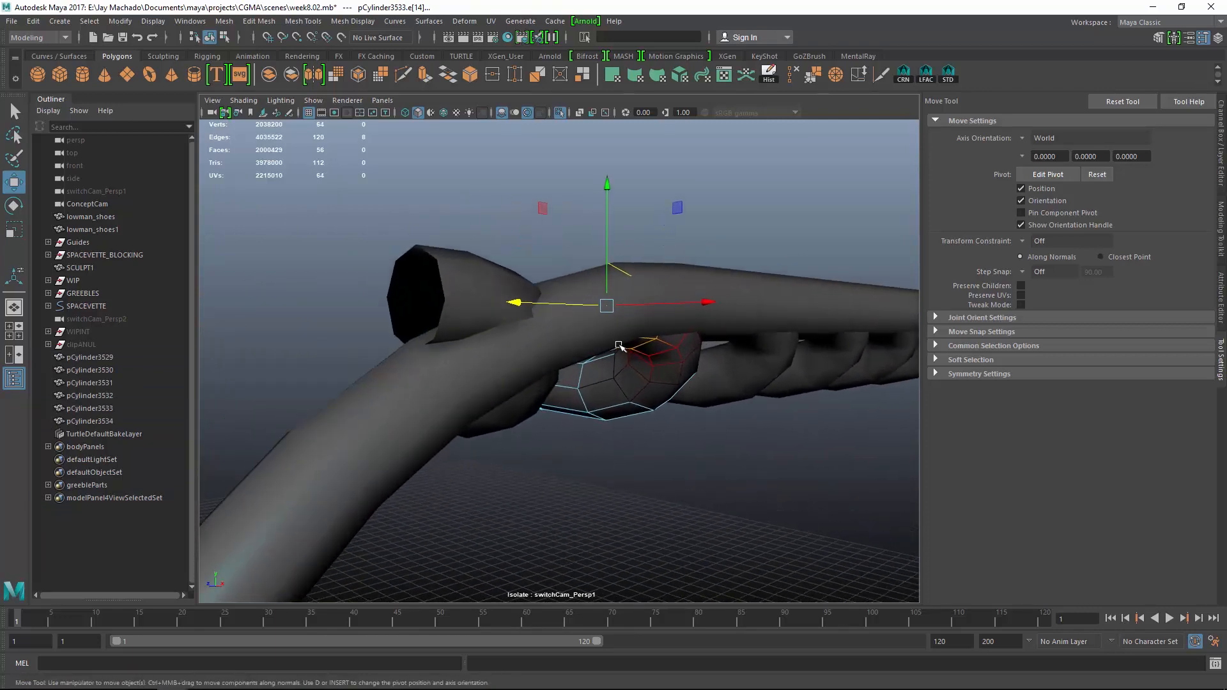
pyautogui.press('r')
pyautogui.moveTo(606, 305); pyautogui.dragTo(605, 308)
pyautogui.keyDown('alt'); pyautogui.moveTo(606, 308); pyautogui.dragTo(565, 303); pyautogui.keyUp('alt')
# Select the last elbow at the cable's bend and view it straight from the side in object selection
pyautogui.click(340, 256)
pyautogui.click(340, 255)
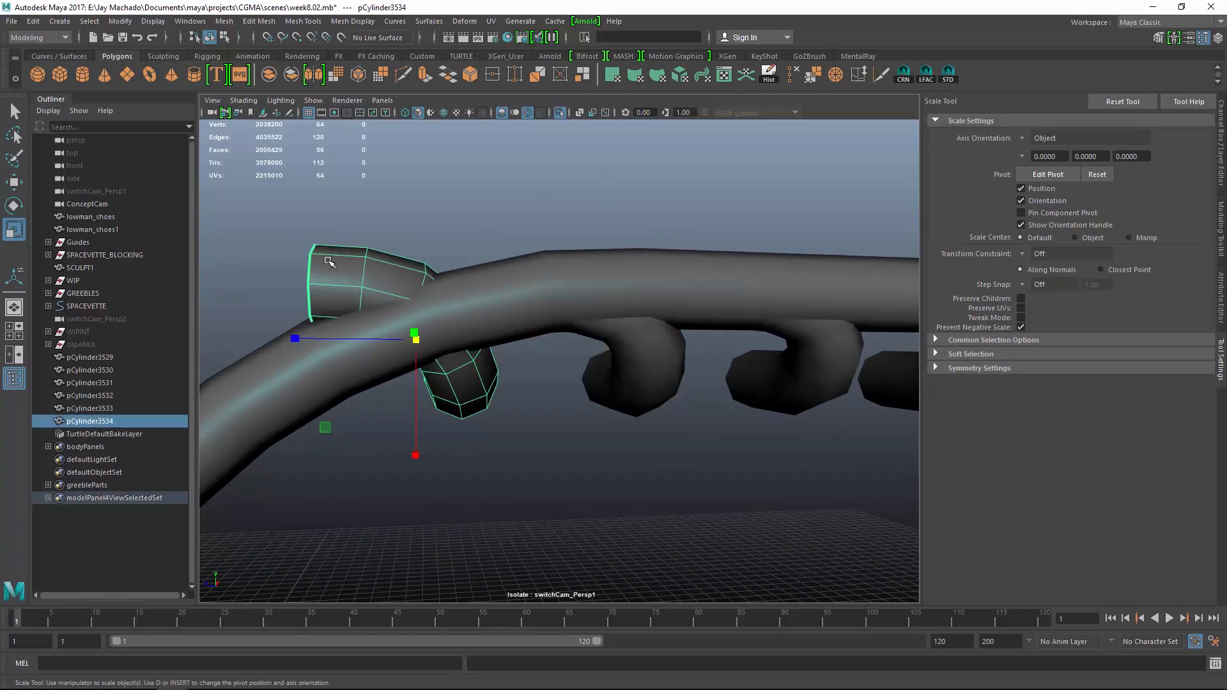
pyautogui.moveTo(328, 260); pyautogui.dragTo(328, 228, button='right')
pyautogui.doubleClick(319, 266)
pyautogui.keyDown('alt'); pyautogui.moveTo(319, 267); pyautogui.dragTo(463, 283); pyautogui.keyUp('alt')
pyautogui.press('F8')
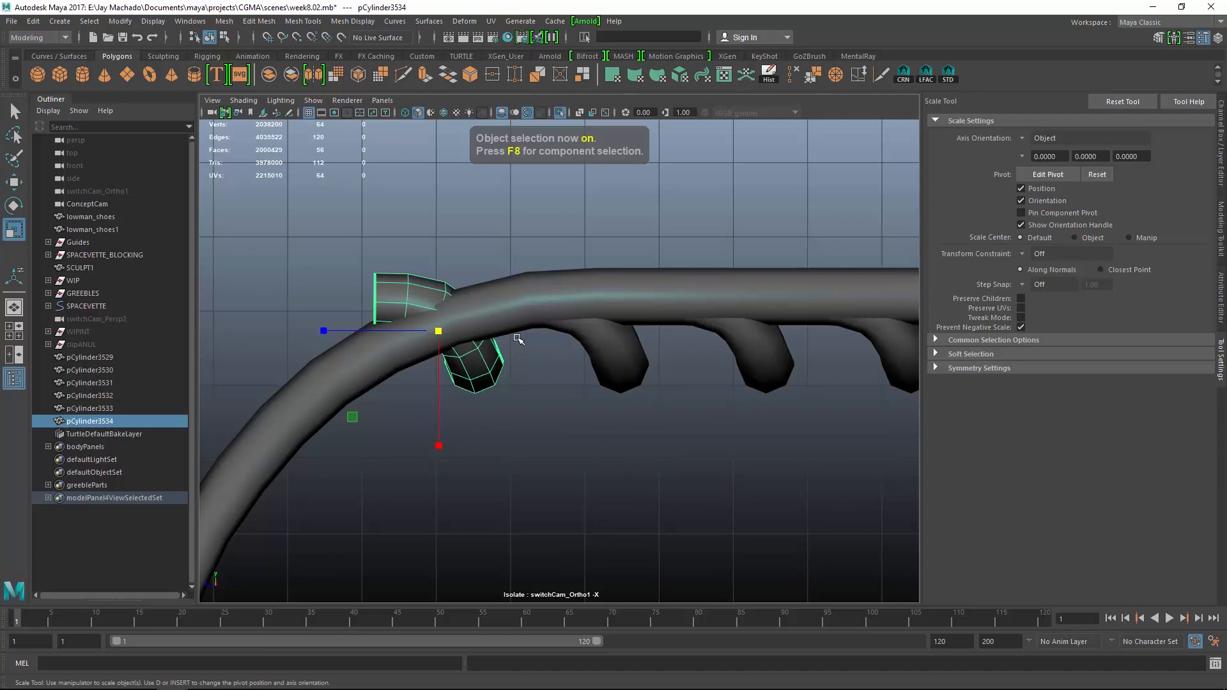
pyautogui.moveTo(390, 236); pyautogui.dragTo(358, 235, button='right')
pyautogui.keyDown('alt'); pyautogui.moveTo(358, 236); pyautogui.dragTo(388, 327); pyautogui.keyUp('alt')
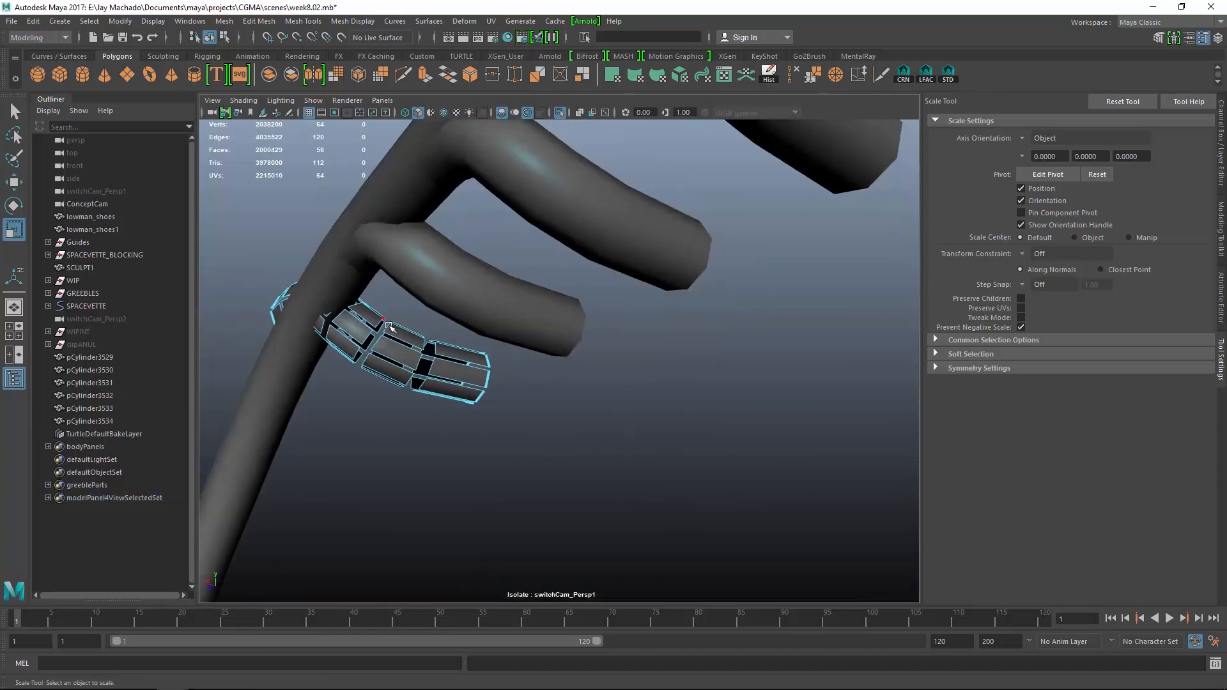
pyautogui.moveTo(389, 296); pyautogui.dragTo(341, 299, button='right')
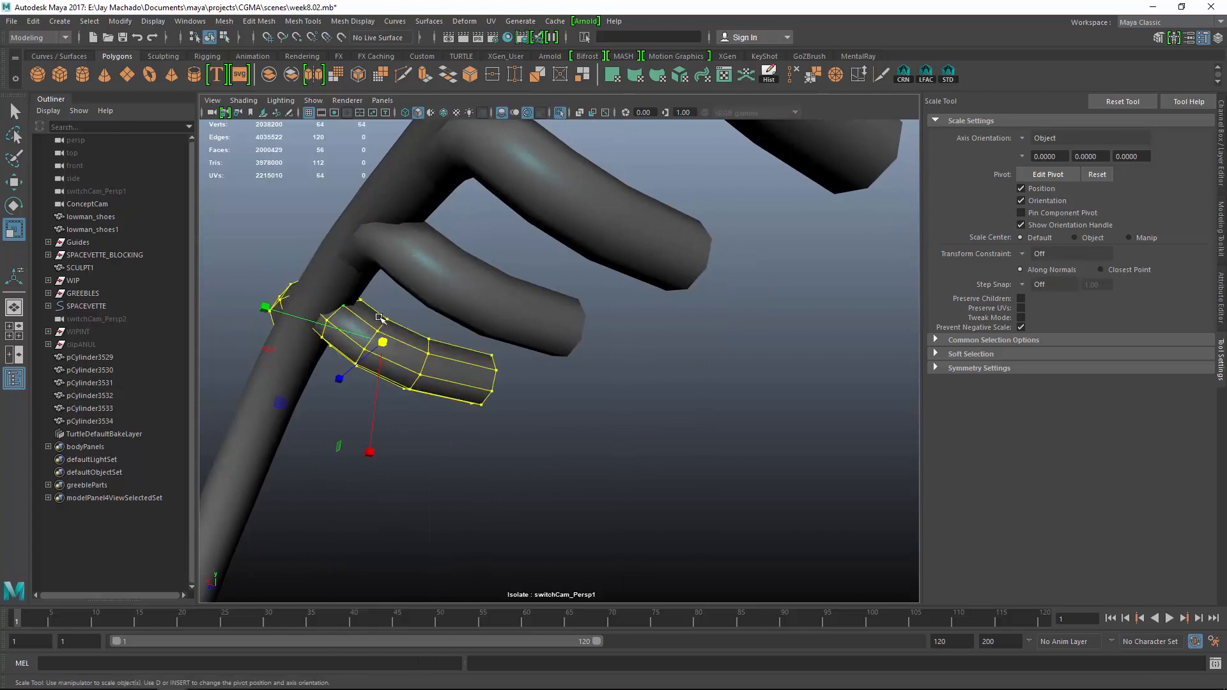
pyautogui.keyDown('alt'); pyautogui.moveTo(383, 319); pyautogui.dragTo(486, 345); pyautogui.keyUp('alt')
# Select the last elbow's open-end edge loop and activate the Rotate tool on it
pyautogui.moveTo(373, 291); pyautogui.dragTo(375, 235, button='right')
pyautogui.doubleClick(376, 292)
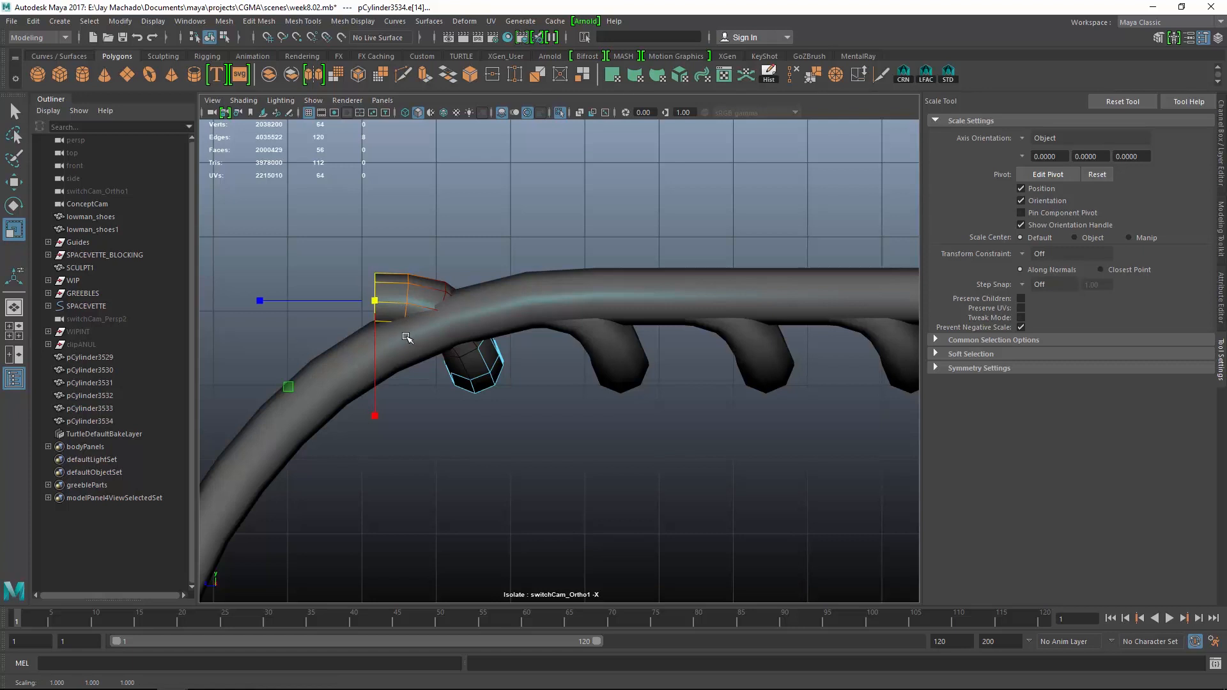
pyautogui.press('e')
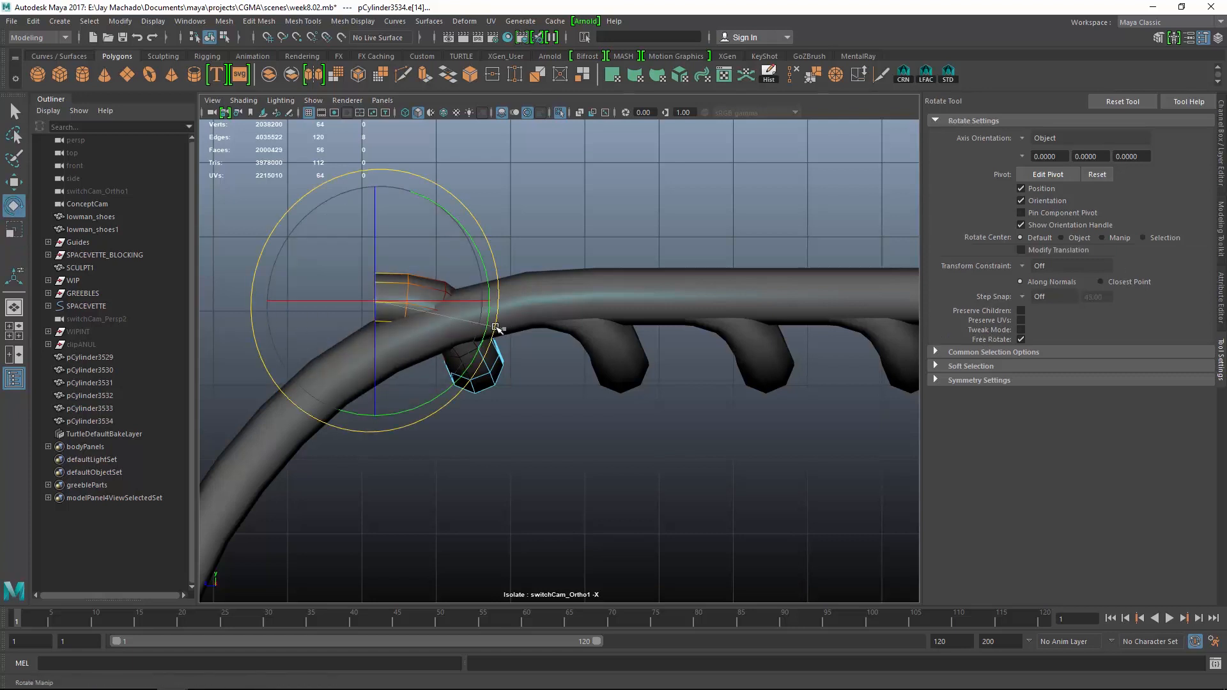
# Rotate the open end loop of the front branch pipe to match the main pipe's slope and lower it into the main pipe
pyautogui.moveTo(497, 324); pyautogui.dragTo(493, 272)
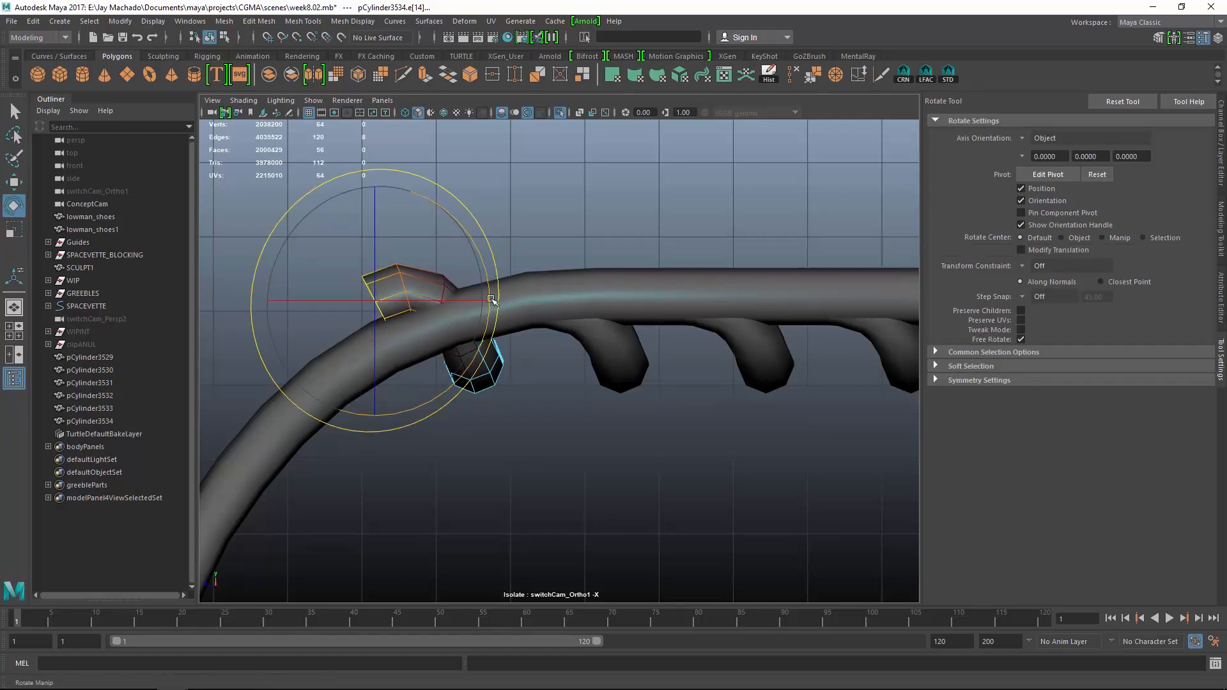
pyautogui.press('w')
pyautogui.moveTo(380, 299); pyautogui.dragTo(377, 349)
# Select the edge loop at the front branch pipe's upper bend in wireframe display and lower it into the main pipe
pyautogui.press('r')
pyautogui.keyDown('alt'); pyautogui.moveTo(472, 355); pyautogui.dragTo(473, 268); pyautogui.keyUp('alt')
pyautogui.press('4')
pyautogui.moveTo(469, 255); pyautogui.dragTo(461, 216, button='right')
pyautogui.doubleClick(461, 362)
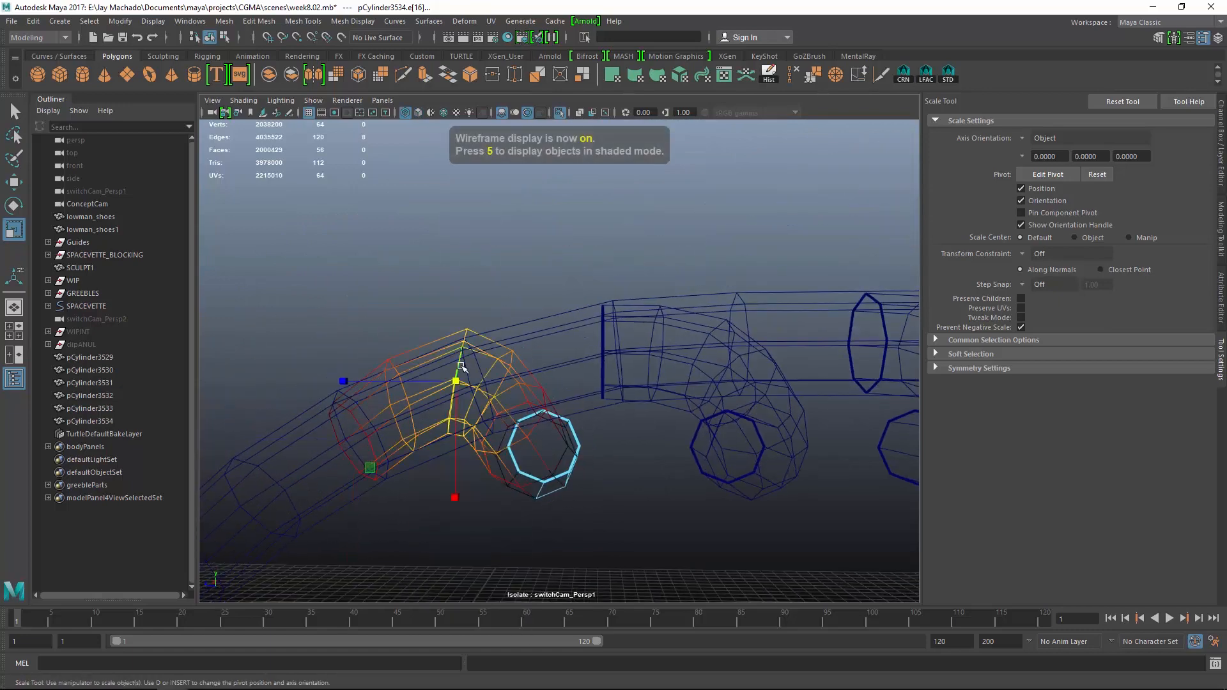
pyautogui.press('space')
pyautogui.press('b')
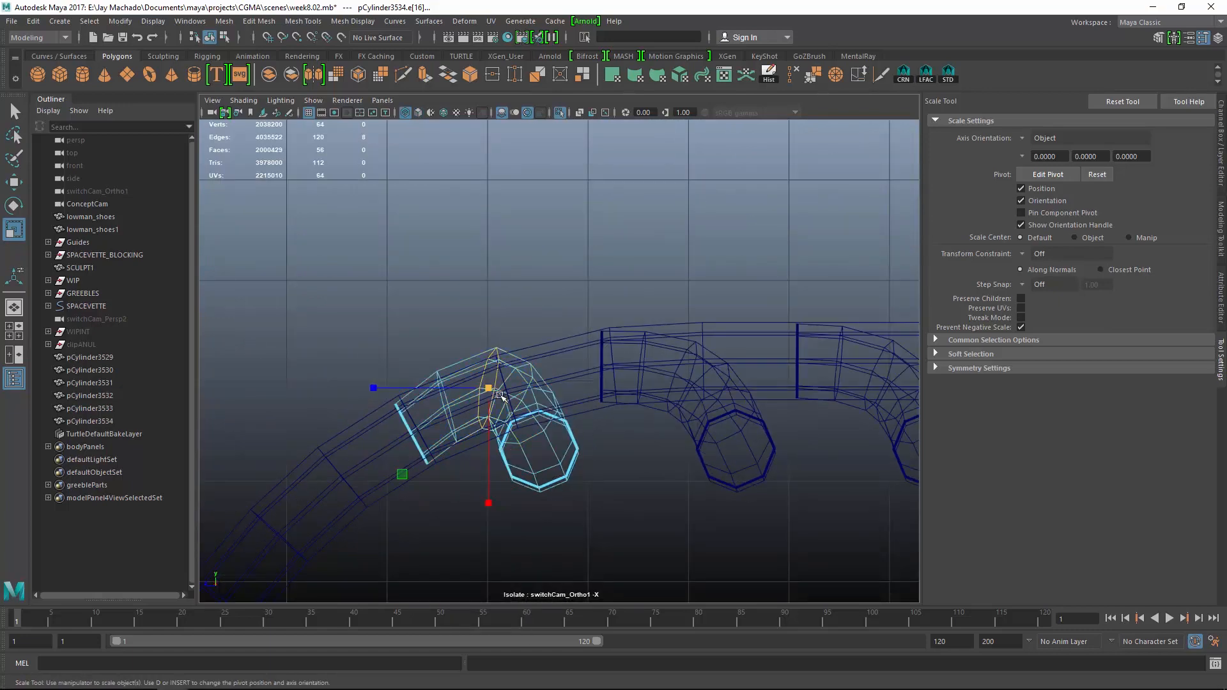
pyautogui.press('e')
pyautogui.press('w')
pyautogui.moveTo(491, 395); pyautogui.dragTo(489, 414)
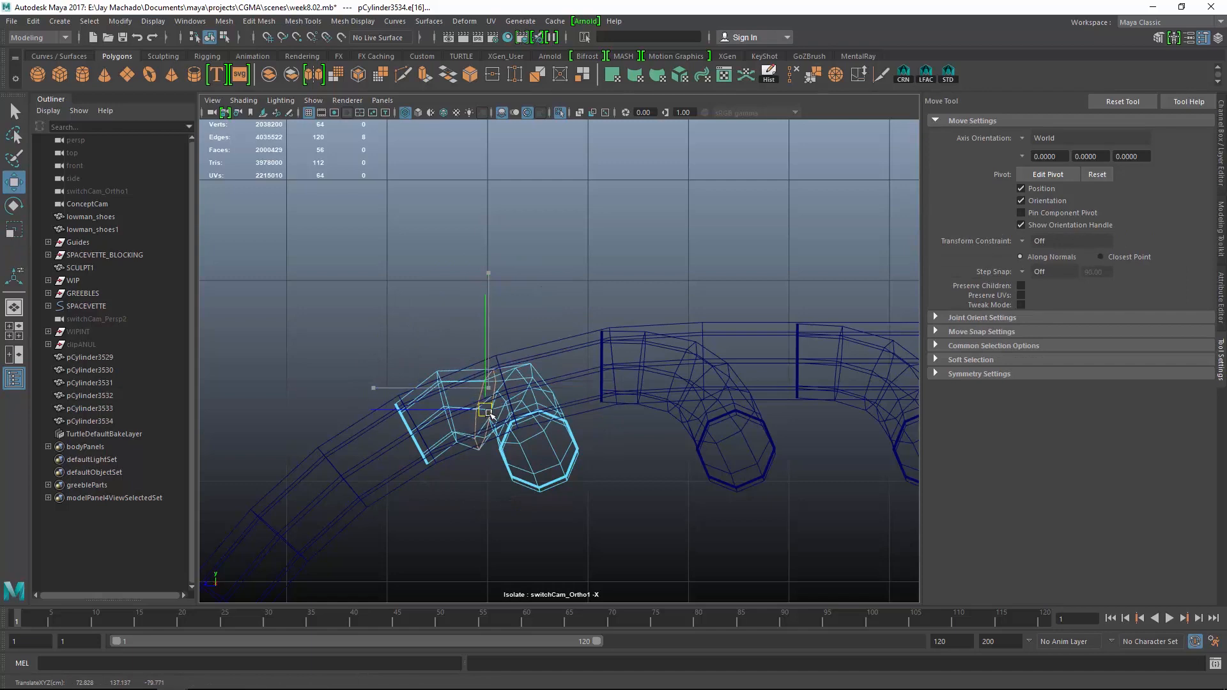
# Adjust the neighbouring edge loops of the front branch pipe to smooth its bend, and restore shaded display
pyautogui.click(448, 396)
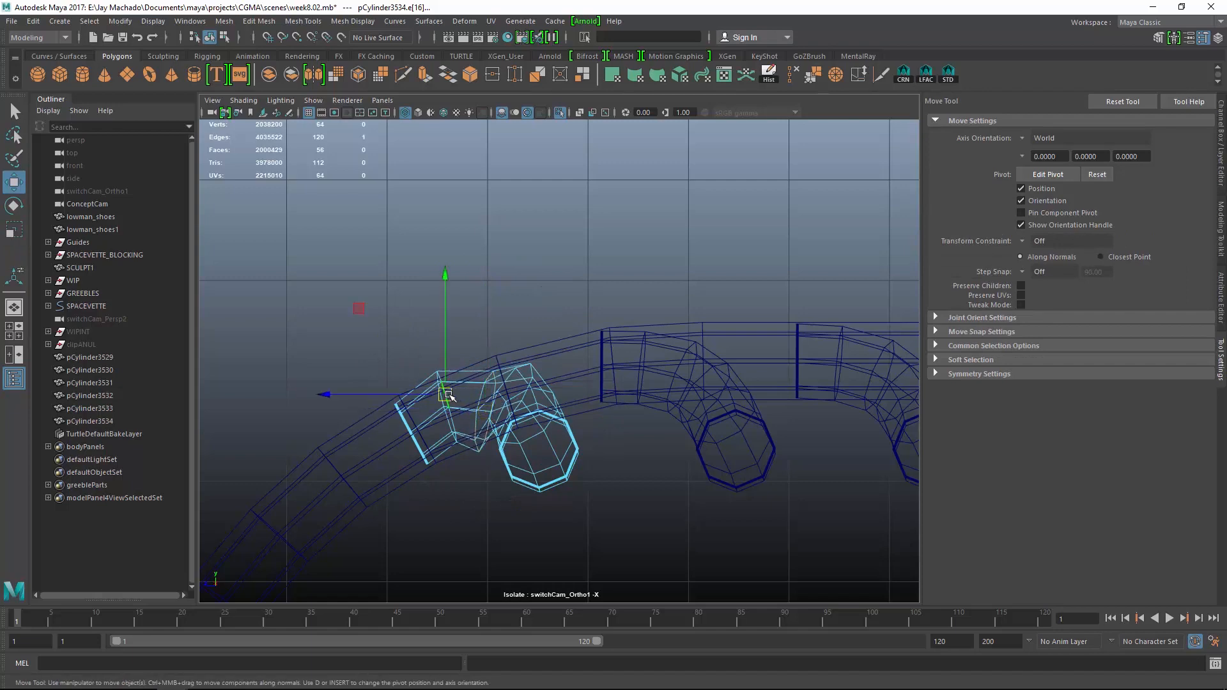
pyautogui.moveTo(449, 405)
pyautogui.mouseDown()
pyautogui.moveTo(511, 424)
pyautogui.moveTo(467, 394)
pyautogui.moveTo(463, 420)
pyautogui.moveTo(507, 435)
pyautogui.moveTo(455, 430)
pyautogui.moveTo(703, 457)
pyautogui.mouseUp()
pyautogui.doubleClick(510, 402)
pyautogui.doubleClick(456, 390)
pyautogui.press('5')
# Return to object selection and turn off isolation of the pipes to show the complete vehicle
pyautogui.press('F8')
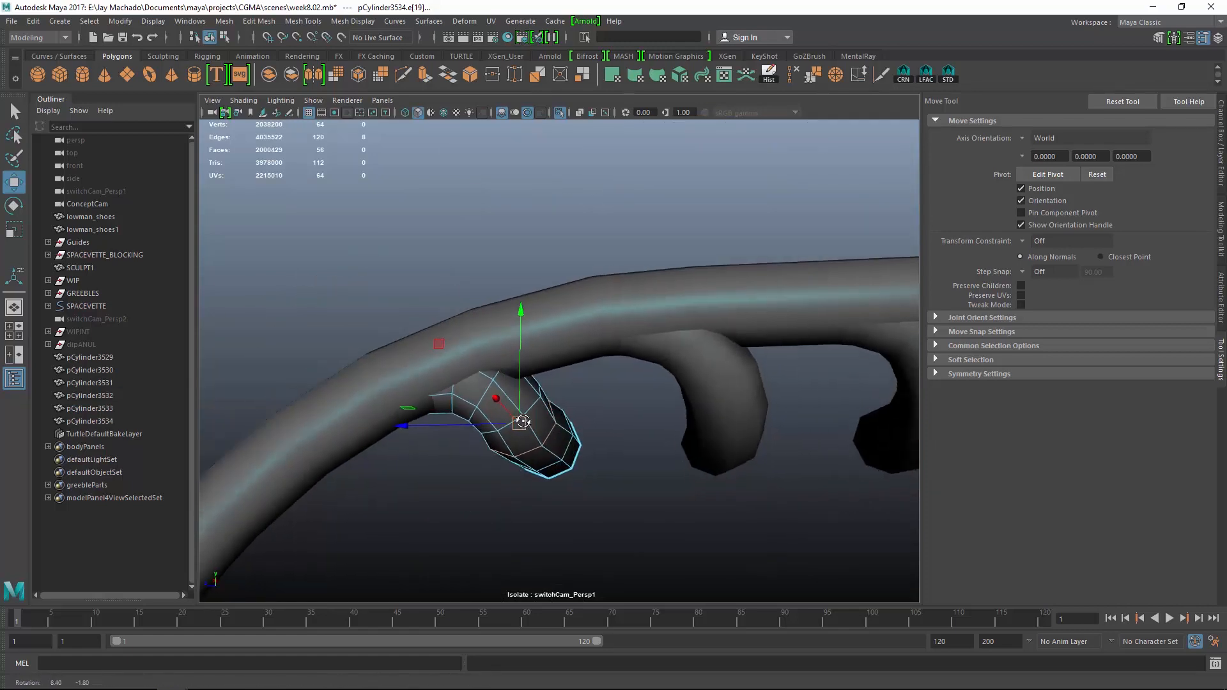
pyautogui.keyDown('alt'); pyautogui.moveTo(721, 462); pyautogui.dragTo(461, 287, button='right'); pyautogui.keyUp('alt')
pyautogui.moveTo(462, 288); pyautogui.dragTo(917, 418)
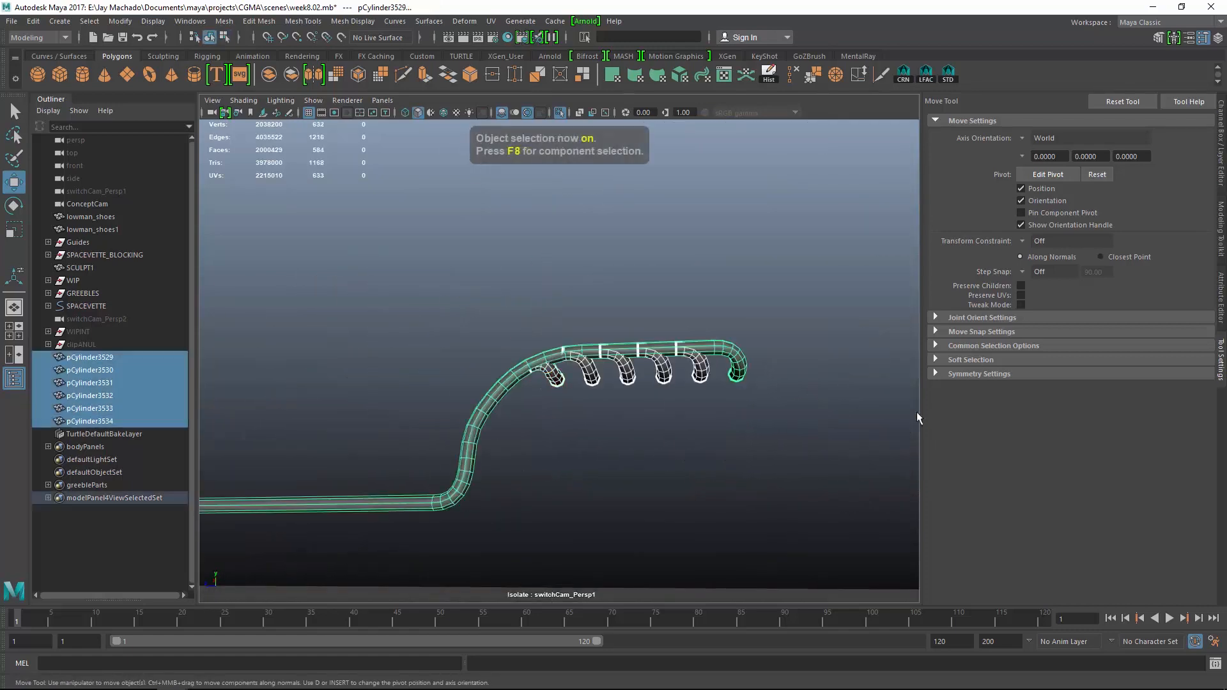
pyautogui.click(776, 427)
pyautogui.keyDown('alt'); pyautogui.moveTo(775, 427); pyautogui.dragTo(598, 397); pyautogui.keyUp('alt')
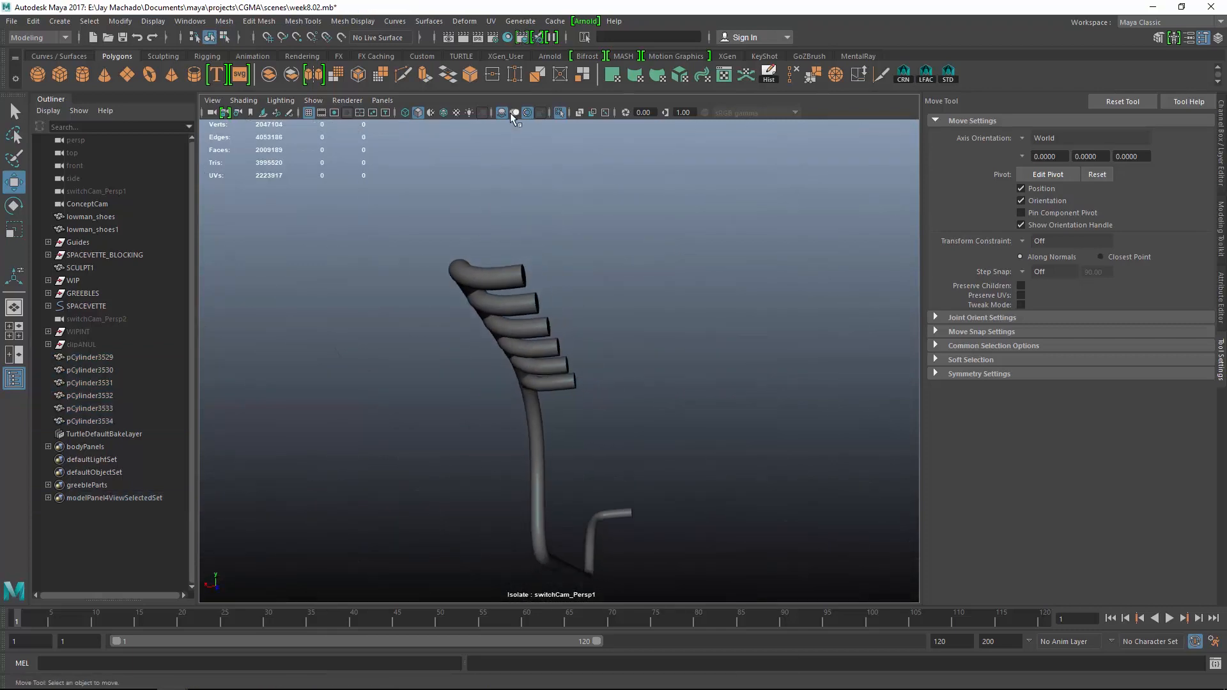
pyautogui.click(559, 112)
pyautogui.keyDown('alt'); pyautogui.moveTo(636, 296); pyautogui.dragTo(680, 378); pyautogui.keyUp('alt')
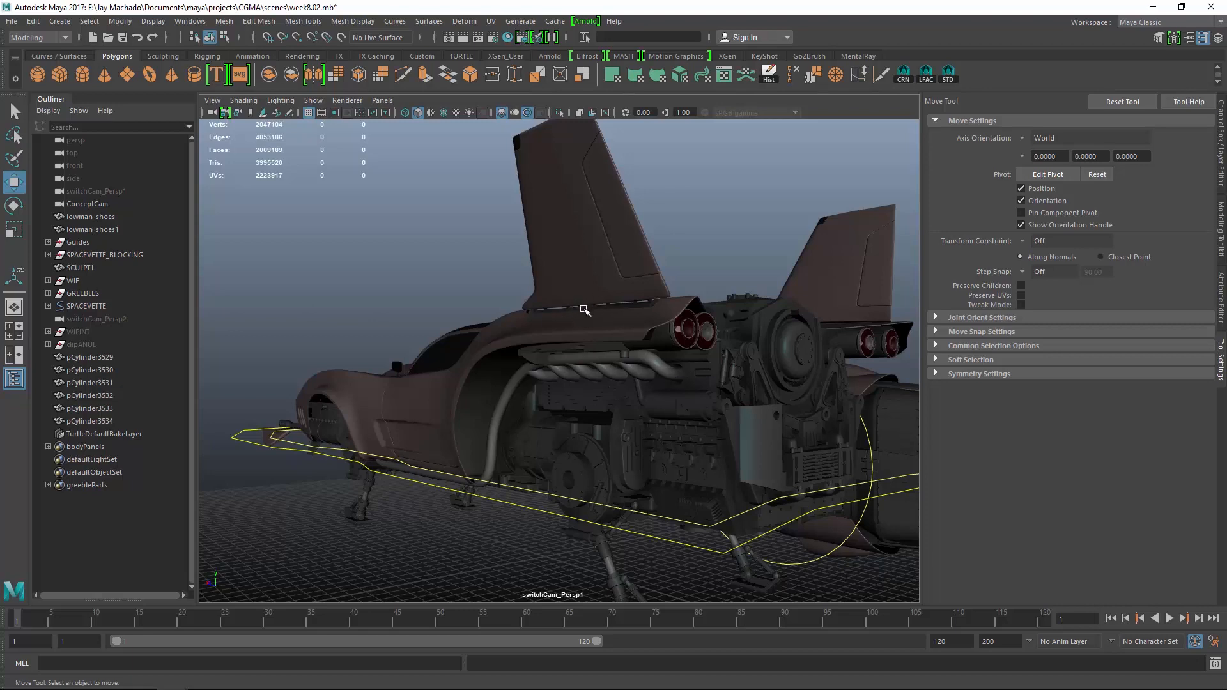
# Combine the six pipe objects pCylinder3529 to pCylinder3534 into one mesh and delete its history
pyautogui.click(120, 358)
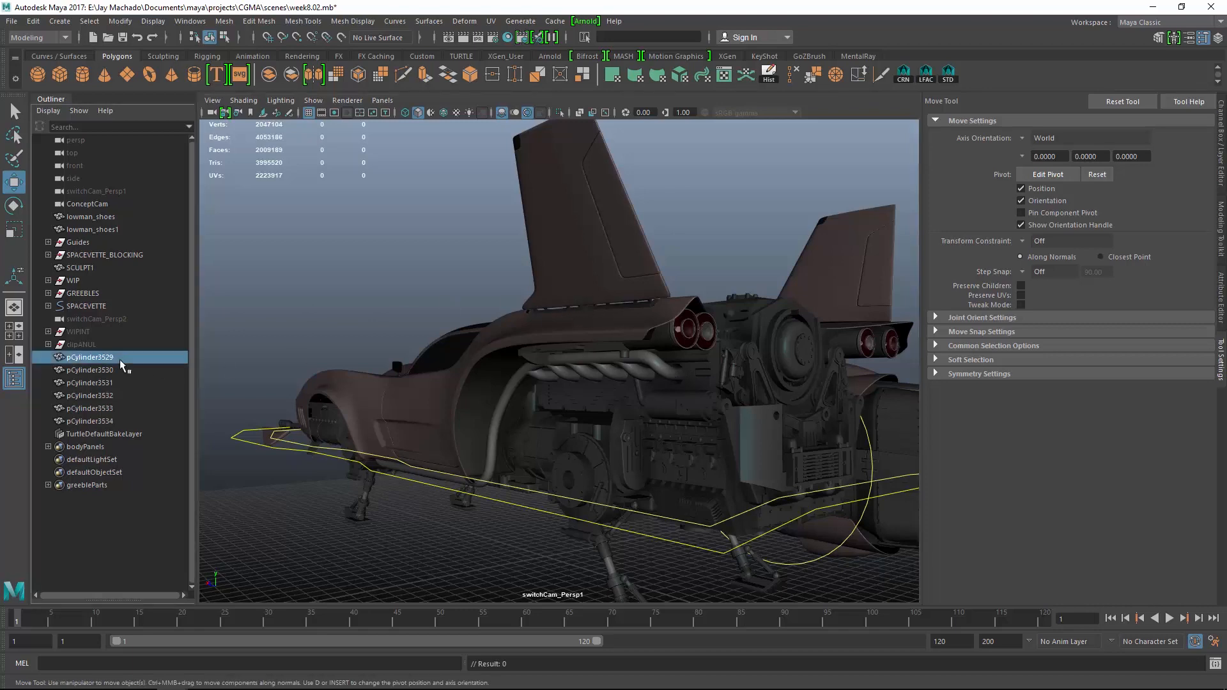
pyautogui.keyDown('shift'); pyautogui.click(113, 420); pyautogui.keyUp('shift')
pyautogui.keyDown('alt'); pyautogui.moveTo(626, 422); pyautogui.dragTo(748, 414); pyautogui.keyUp('alt')
pyautogui.keyDown('alt'); pyautogui.moveTo(747, 414); pyautogui.dragTo(771, 417, button='right'); pyautogui.keyUp('alt')
pyautogui.keyDown('alt'); pyautogui.moveTo(771, 417); pyautogui.dragTo(754, 417); pyautogui.keyUp('alt')
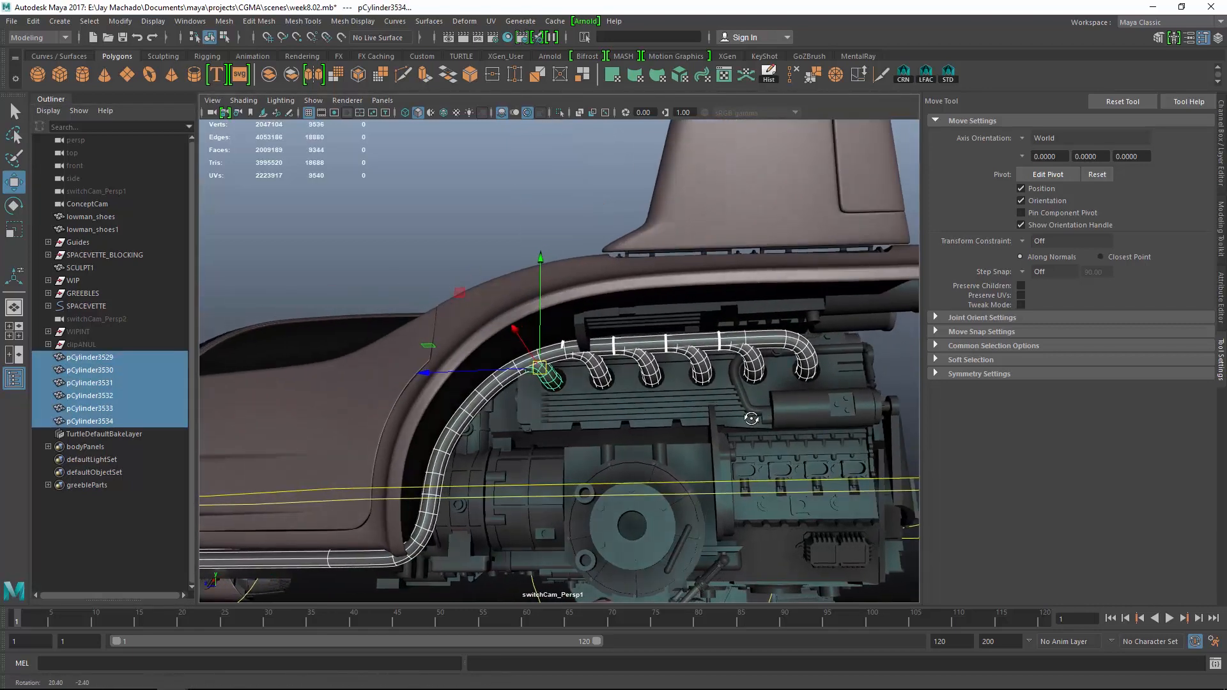
pyautogui.keyDown('alt'); pyautogui.moveTo(753, 417); pyautogui.dragTo(829, 410, button='right'); pyautogui.keyUp('alt')
pyautogui.keyDown('alt'); pyautogui.moveTo(828, 411); pyautogui.dragTo(756, 399); pyautogui.keyUp('alt')
pyautogui.keyDown('alt'); pyautogui.moveTo(756, 399); pyautogui.dragTo(489, 345, button='right'); pyautogui.keyUp('alt')
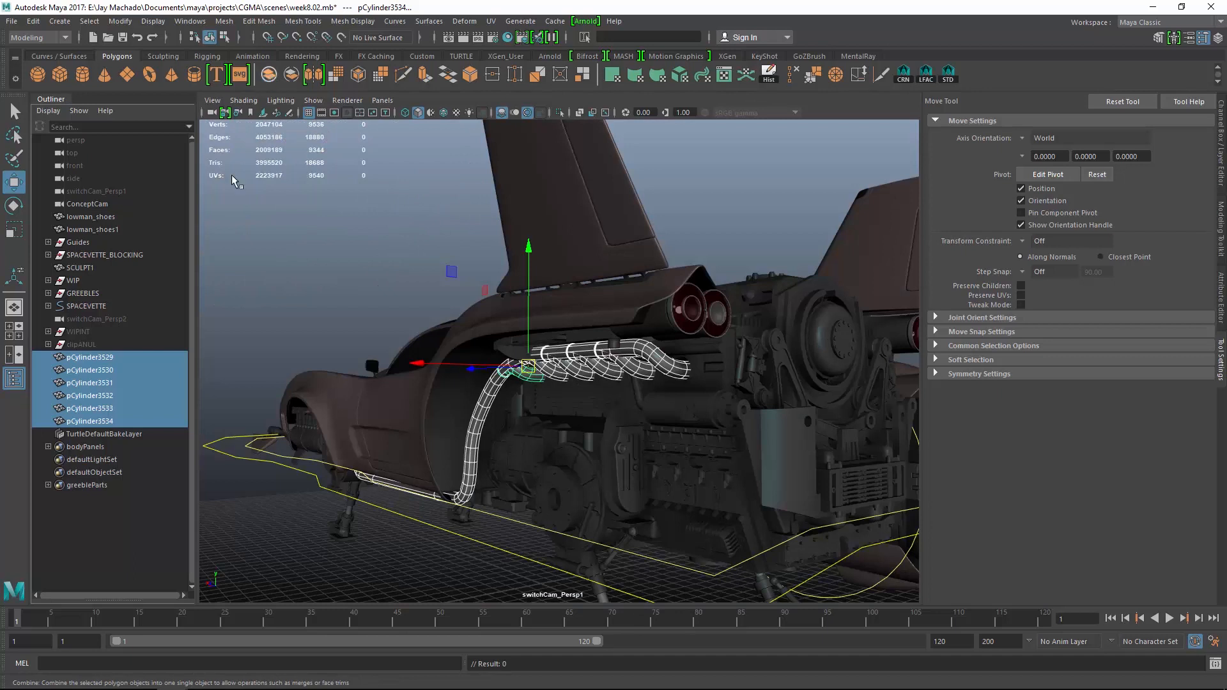
pyautogui.click(770, 75)
# Delete the leftover empty groups pCylinder3530 to pCylinder3534
pyautogui.click(96, 357)
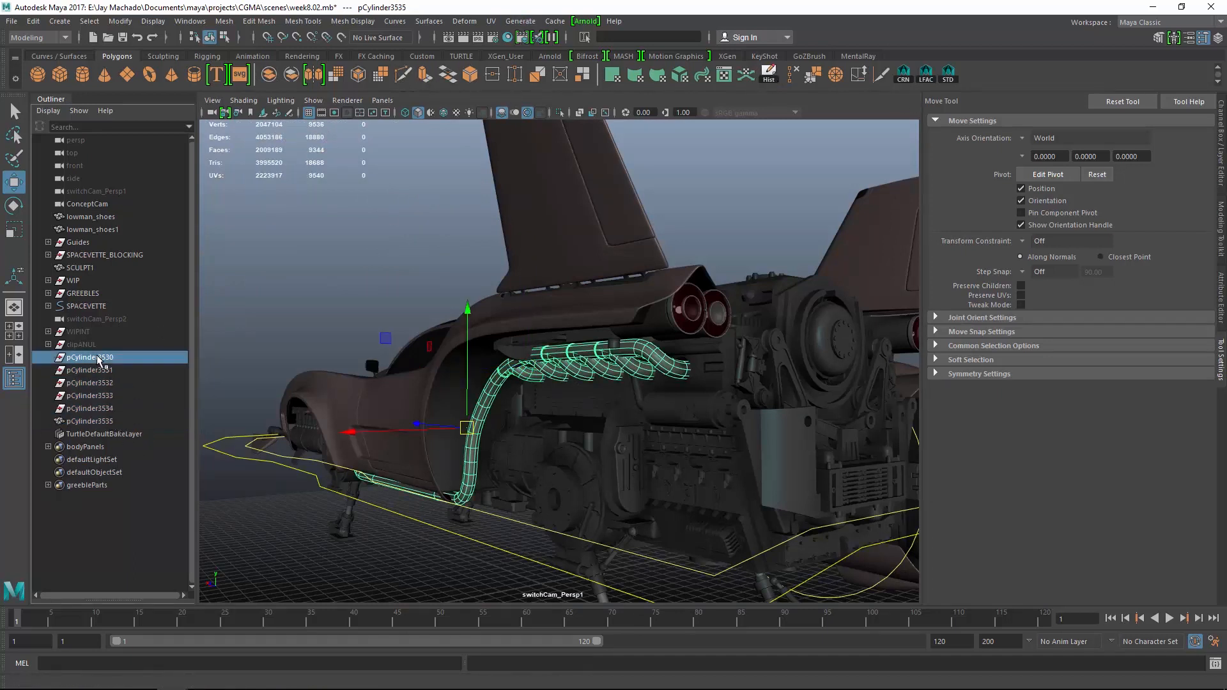
pyautogui.keyDown('shift'); pyautogui.click(102, 408); pyautogui.keyUp('shift')
pyautogui.press('Delete')
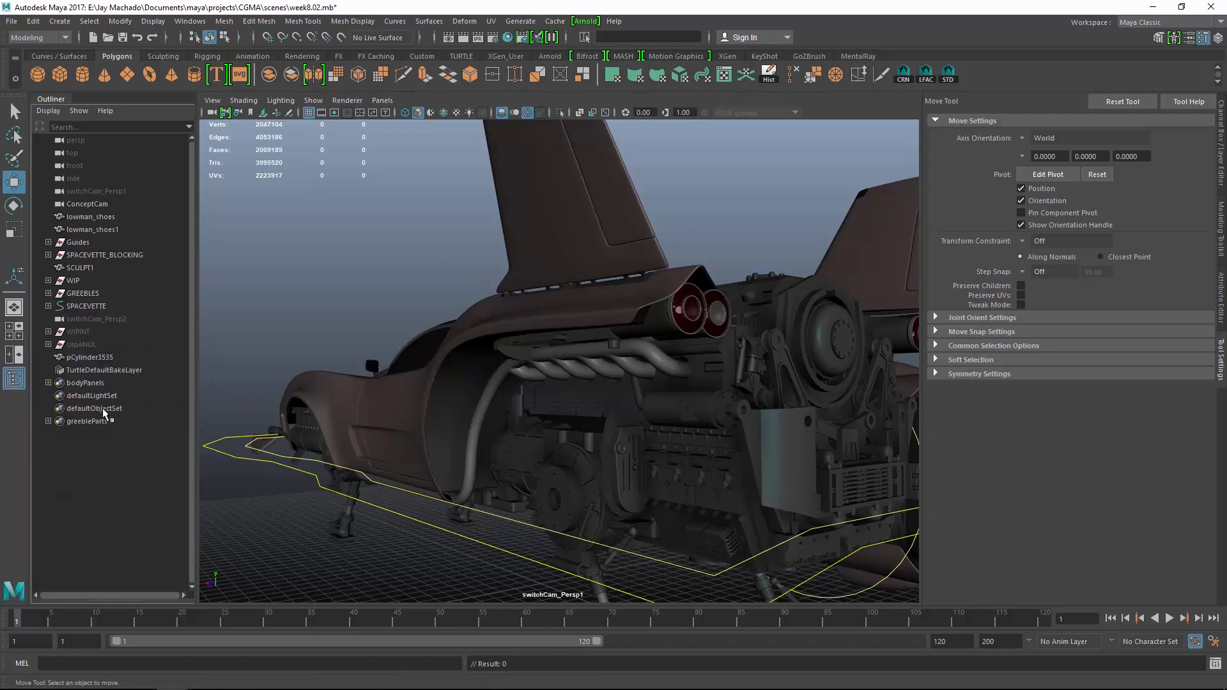
# Rename the combined pipe mesh as LmufflerpipeSDM
pyautogui.doubleClick(91, 357)
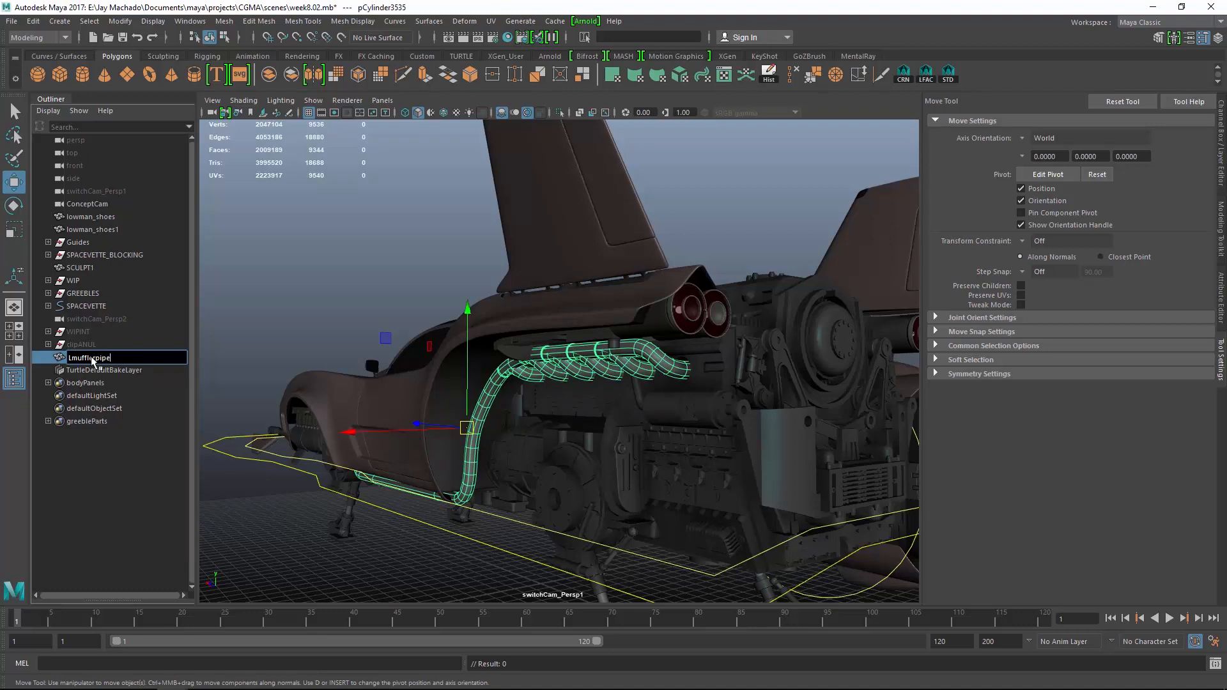
pyautogui.write('LmufflerpipeSDM')
pyautogui.press('Return')
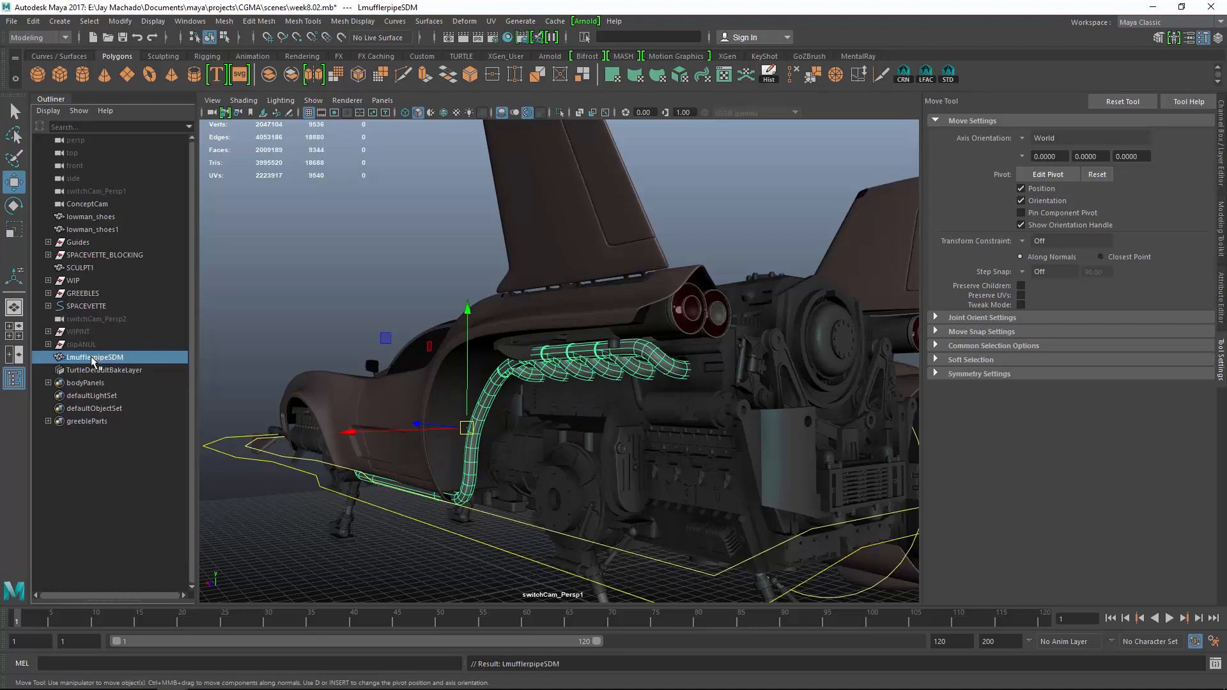
# Expand the SPACEVETTE and SPACEVETTEGEO groups and delete the mirrored side group LspacevetteNUL1
pyautogui.click(49, 306)
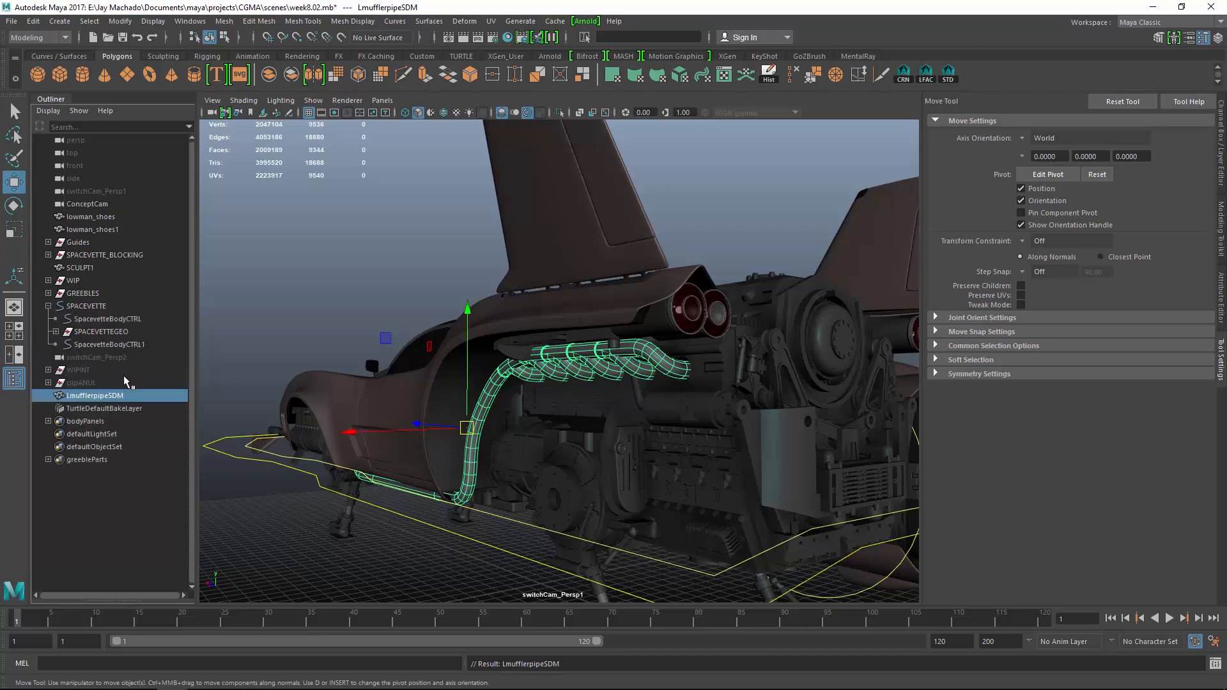
pyautogui.click(56, 331)
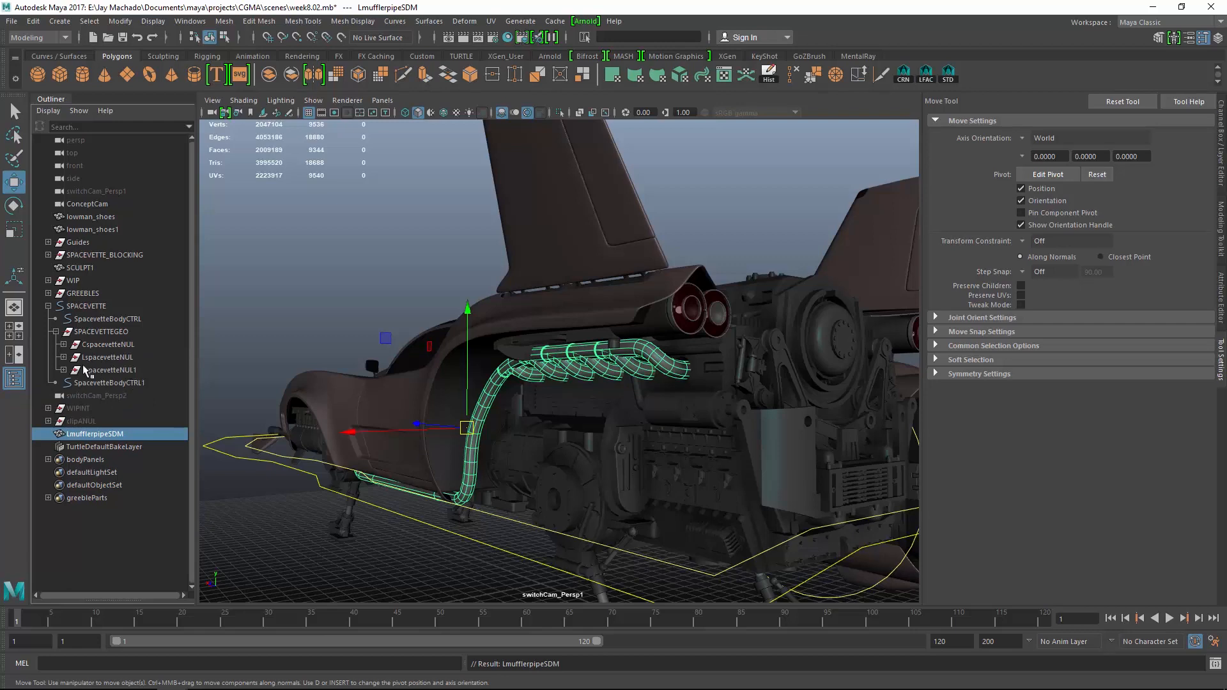
pyautogui.click(101, 371)
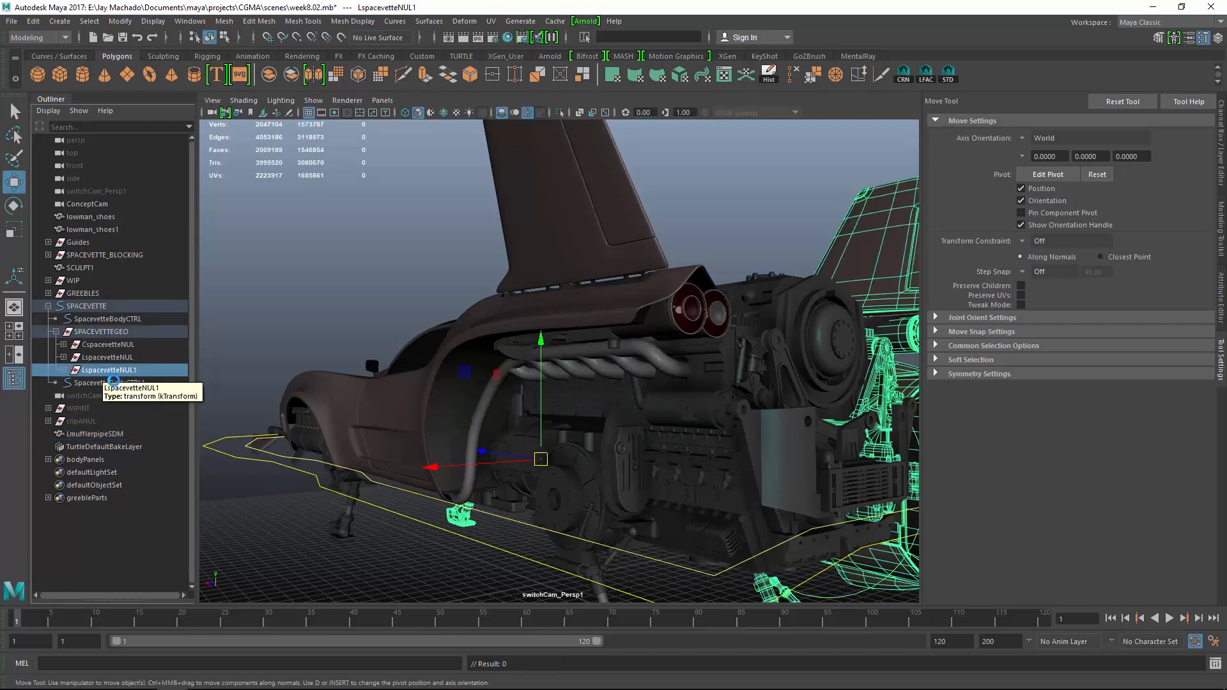
pyautogui.press('Delete')
pyautogui.click(122, 370)
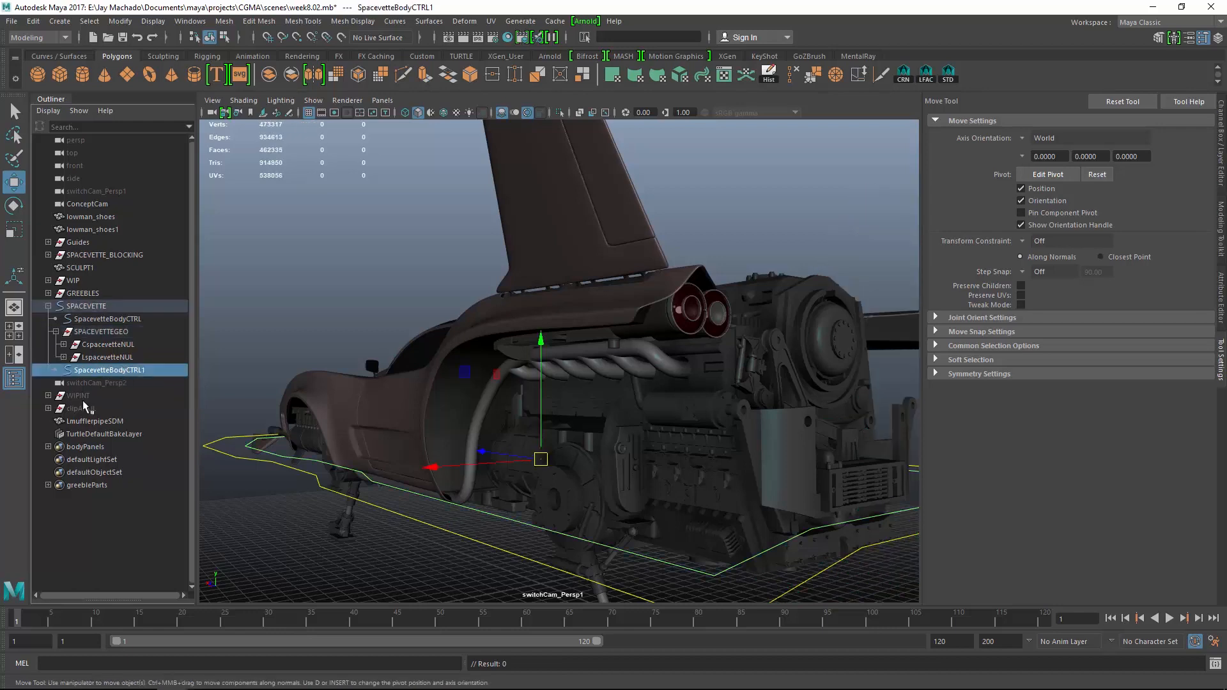
# Parent LmufflerpipeSDM under the LbodyNUL group inside LspacevetteNUL and expand that group
pyautogui.keyDown('alt'); pyautogui.moveTo(554, 446); pyautogui.dragTo(570, 421); pyautogui.keyUp('alt')
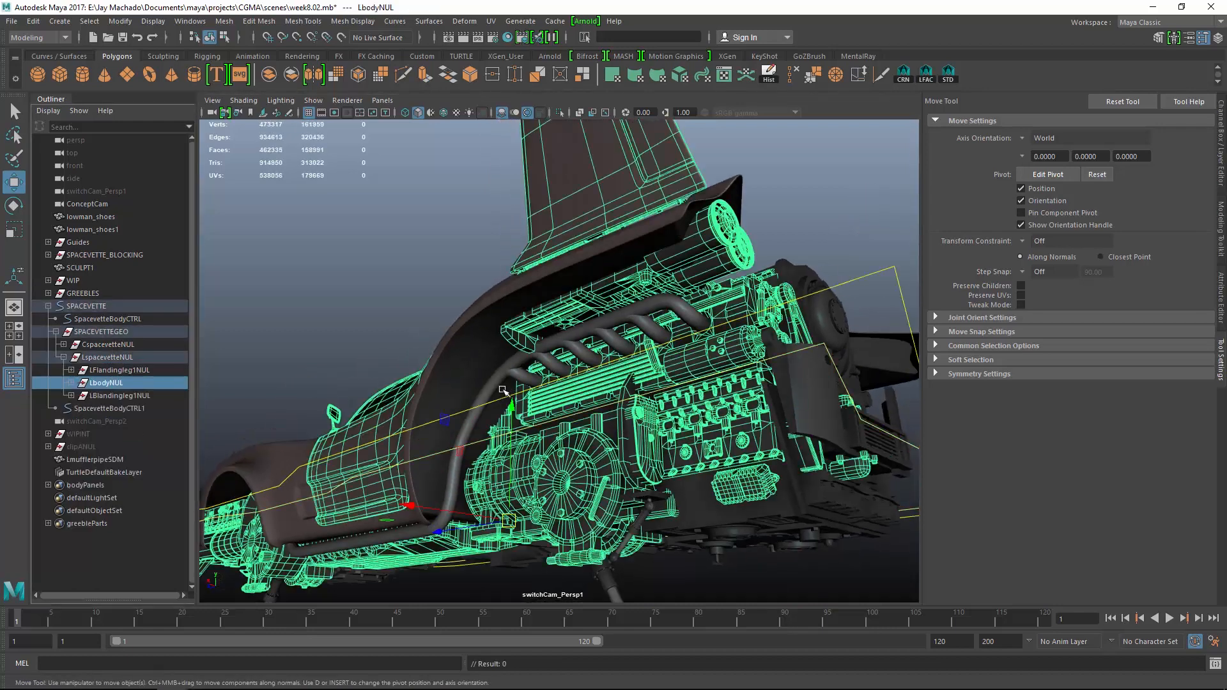
pyautogui.click(502, 388)
pyautogui.moveTo(96, 460); pyautogui.dragTo(113, 388, button='middle')
pyautogui.keyDown('ctrl'); pyautogui.click(104, 383); pyautogui.keyUp('ctrl')
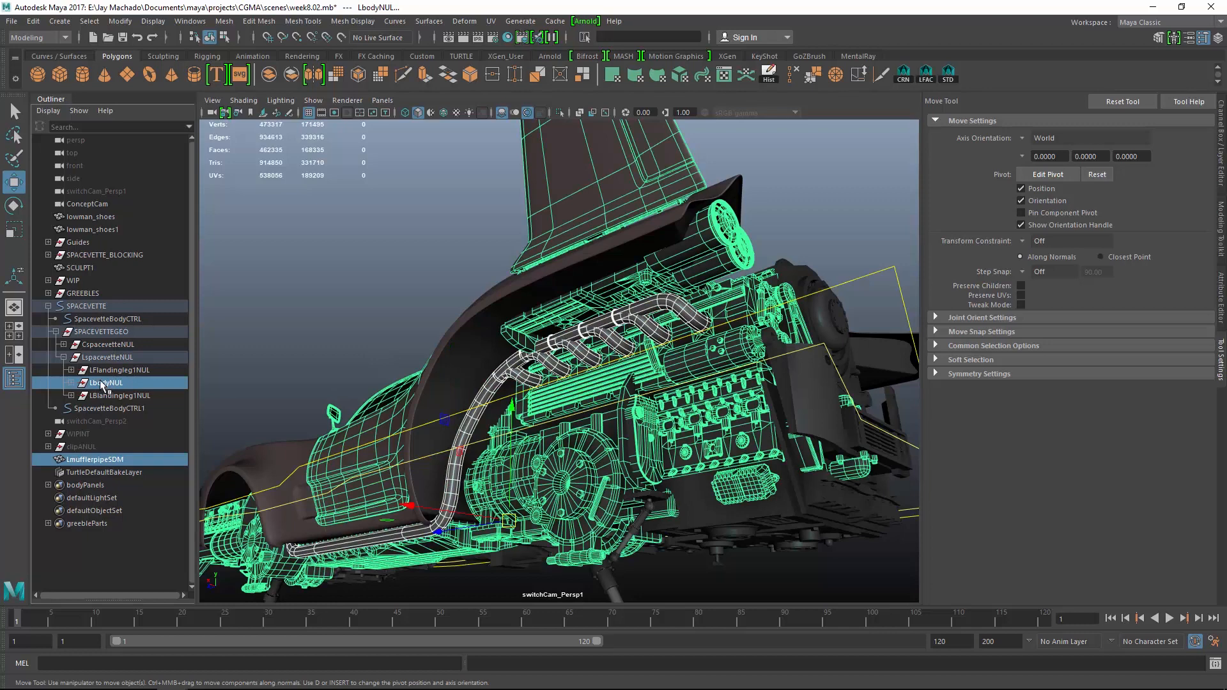
pyautogui.press('p')
pyautogui.click(71, 383)
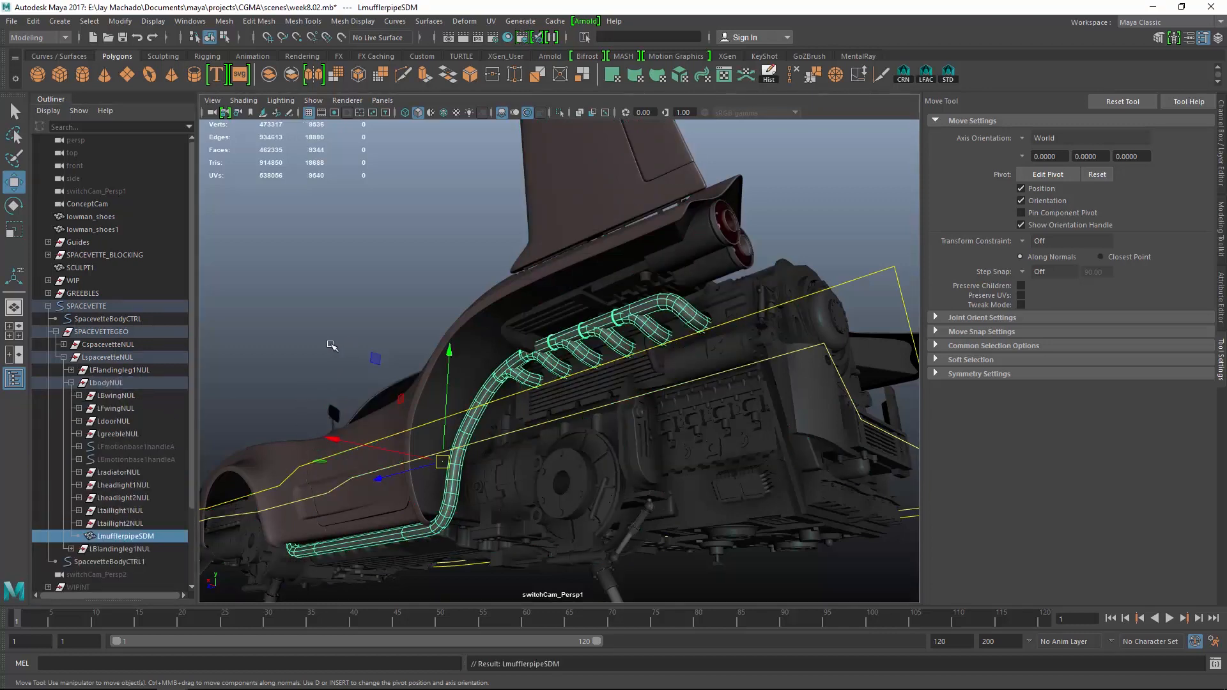
# Examine how the muffler pipe fits along the vehicle's side, below the door and around the rear wheel arch
pyautogui.keyDown('alt'); pyautogui.moveTo(331, 345); pyautogui.dragTo(438, 338); pyautogui.keyUp('alt')
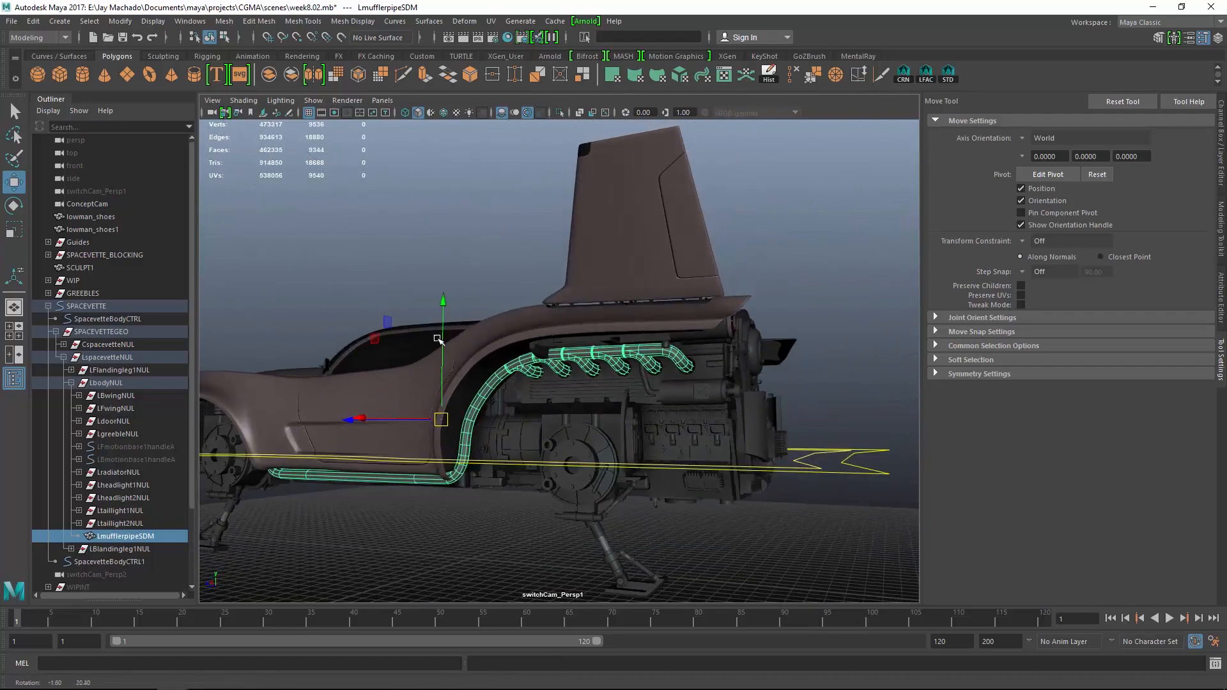
pyautogui.keyDown('alt'); pyautogui.moveTo(437, 339); pyautogui.dragTo(473, 307, button='right'); pyautogui.keyUp('alt')
pyautogui.click(473, 273)
pyautogui.keyDown('alt'); pyautogui.moveTo(495, 294); pyautogui.dragTo(535, 315); pyautogui.keyUp('alt')
pyautogui.keyDown('alt'); pyautogui.moveTo(534, 315); pyautogui.dragTo(632, 323, button='middle'); pyautogui.keyUp('alt')
pyautogui.keyDown('alt'); pyautogui.moveTo(611, 321); pyautogui.dragTo(654, 384); pyautogui.keyUp('alt')
pyautogui.keyDown('alt'); pyautogui.moveTo(655, 383); pyautogui.dragTo(696, 372, button='right'); pyautogui.keyUp('alt')
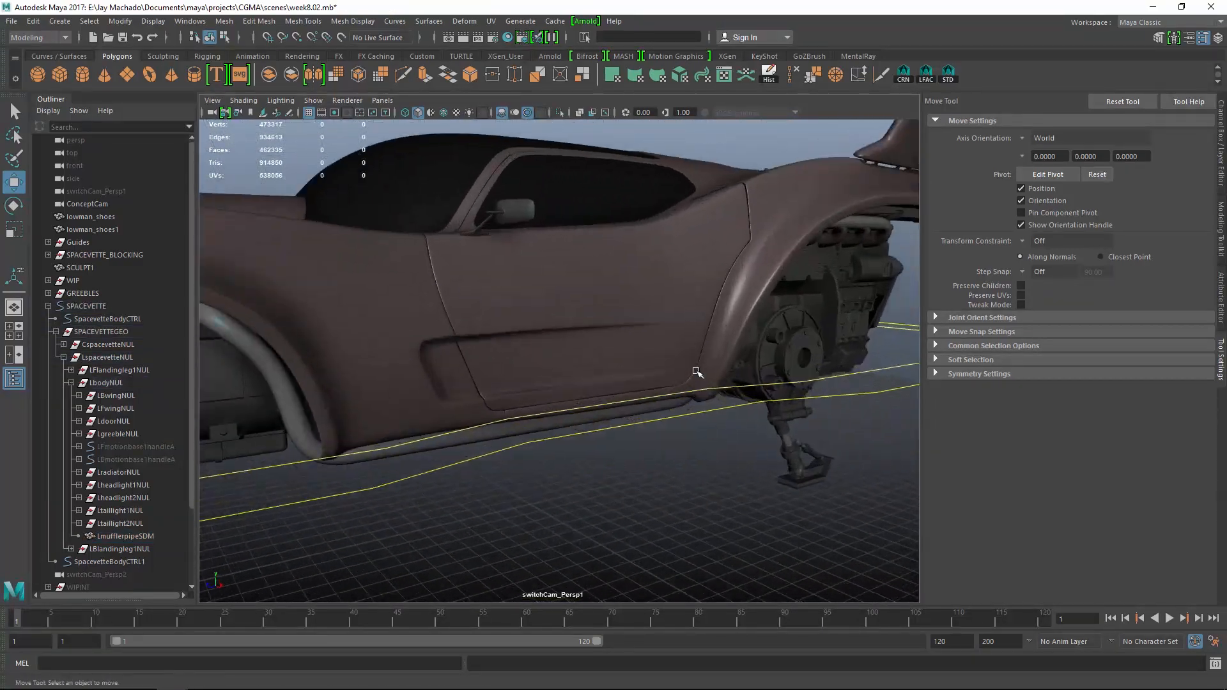
pyautogui.keyDown('alt'); pyautogui.moveTo(696, 372); pyautogui.dragTo(676, 348); pyautogui.keyUp('alt')
pyautogui.keyDown('alt'); pyautogui.moveTo(676, 348); pyautogui.dragTo(416, 319, button='right'); pyautogui.keyUp('alt')
pyautogui.keyDown('alt'); pyautogui.moveTo(415, 319); pyautogui.dragTo(390, 325); pyautogui.keyUp('alt')
pyautogui.keyDown('alt'); pyautogui.moveTo(389, 325); pyautogui.dragTo(523, 371, button='right'); pyautogui.keyUp('alt')
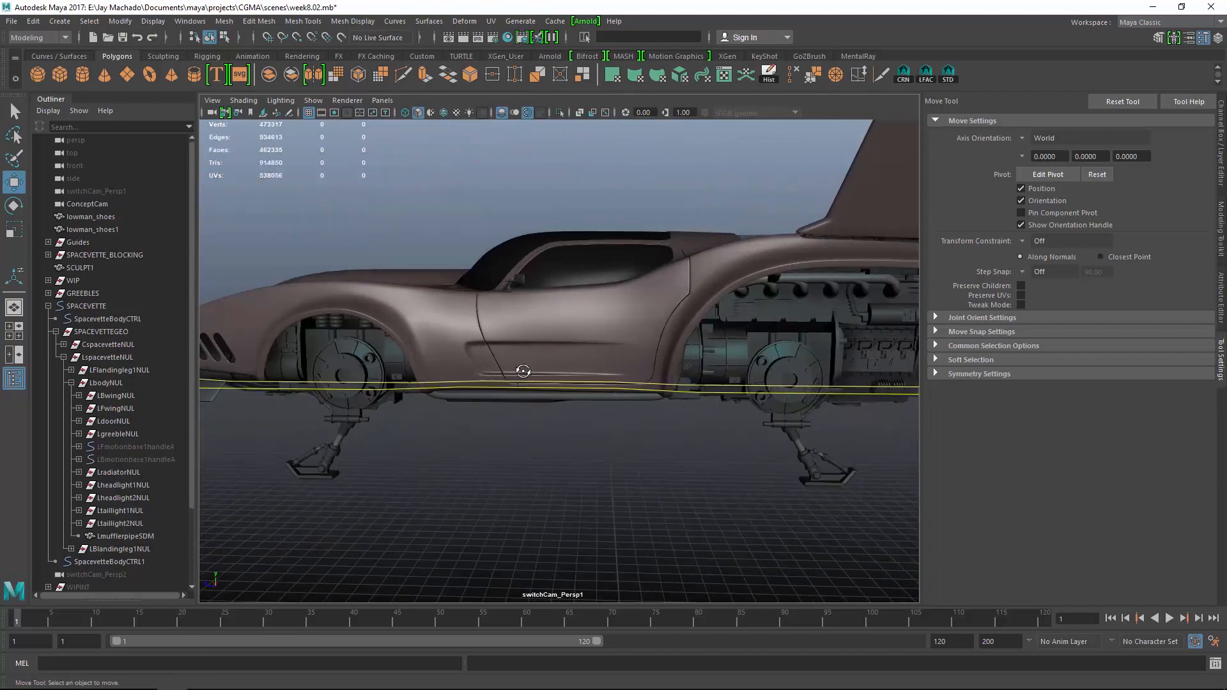
pyautogui.keyDown('alt'); pyautogui.moveTo(523, 370); pyautogui.dragTo(140, 451); pyautogui.keyUp('alt')
# Show the hidden LFmotionbase1handleA and LBmotionbase1handleA assemblies at the vehicle's front and rear
pyautogui.click(160, 455)
pyautogui.keyDown('shift'); pyautogui.click(165, 446); pyautogui.keyUp('shift')
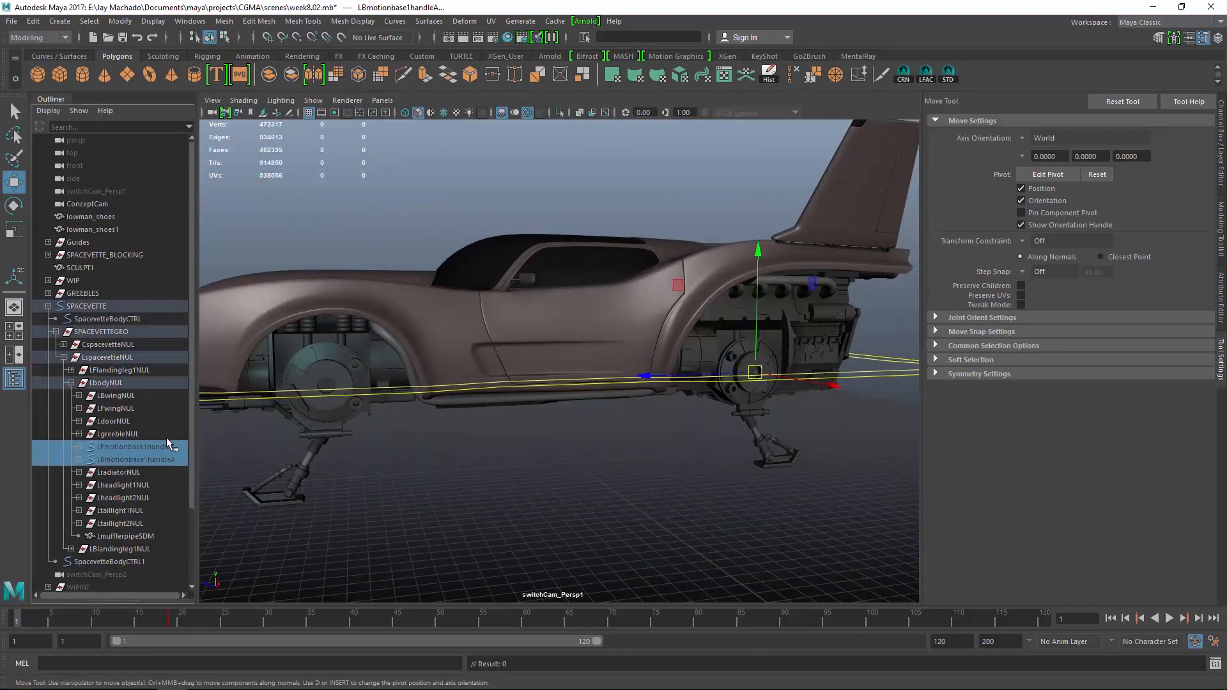
pyautogui.hotkey('shift', 'h')
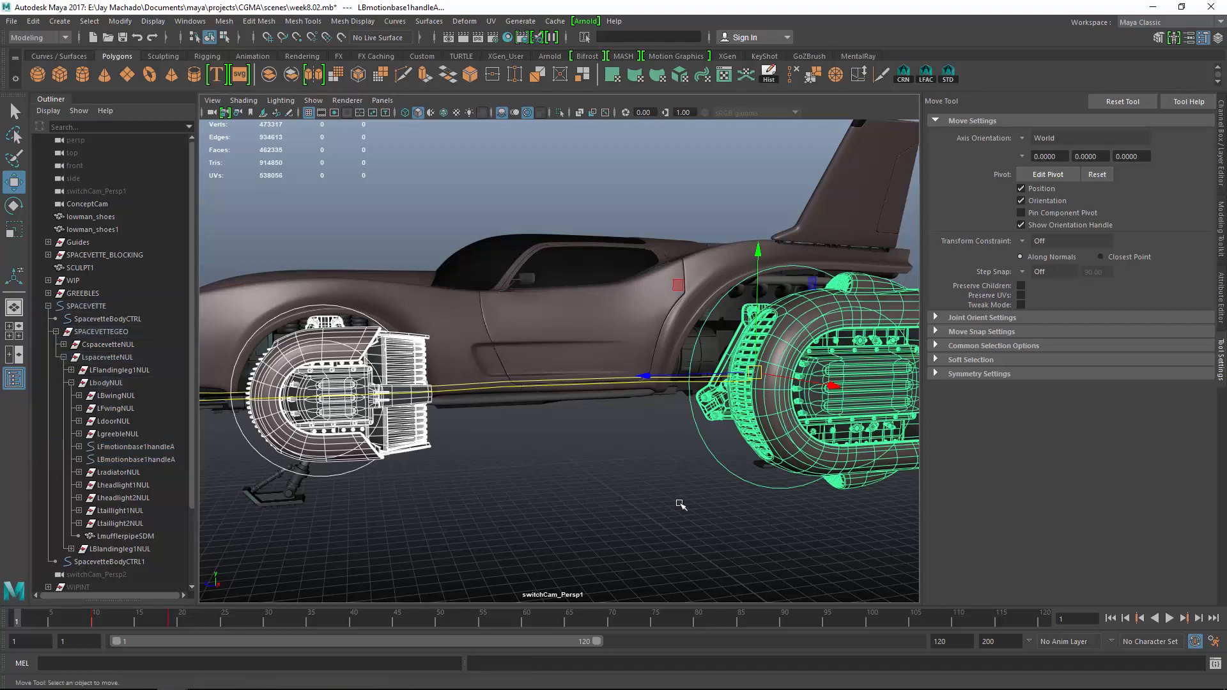
pyautogui.click(519, 595)
pyautogui.keyDown('alt'); pyautogui.moveTo(519, 595); pyautogui.dragTo(580, 452); pyautogui.keyUp('alt')
pyautogui.keyDown('alt'); pyautogui.moveTo(581, 452); pyautogui.dragTo(759, 496, button='right'); pyautogui.keyUp('alt')
pyautogui.keyDown('alt'); pyautogui.moveTo(759, 495); pyautogui.dragTo(672, 472); pyautogui.keyUp('alt')
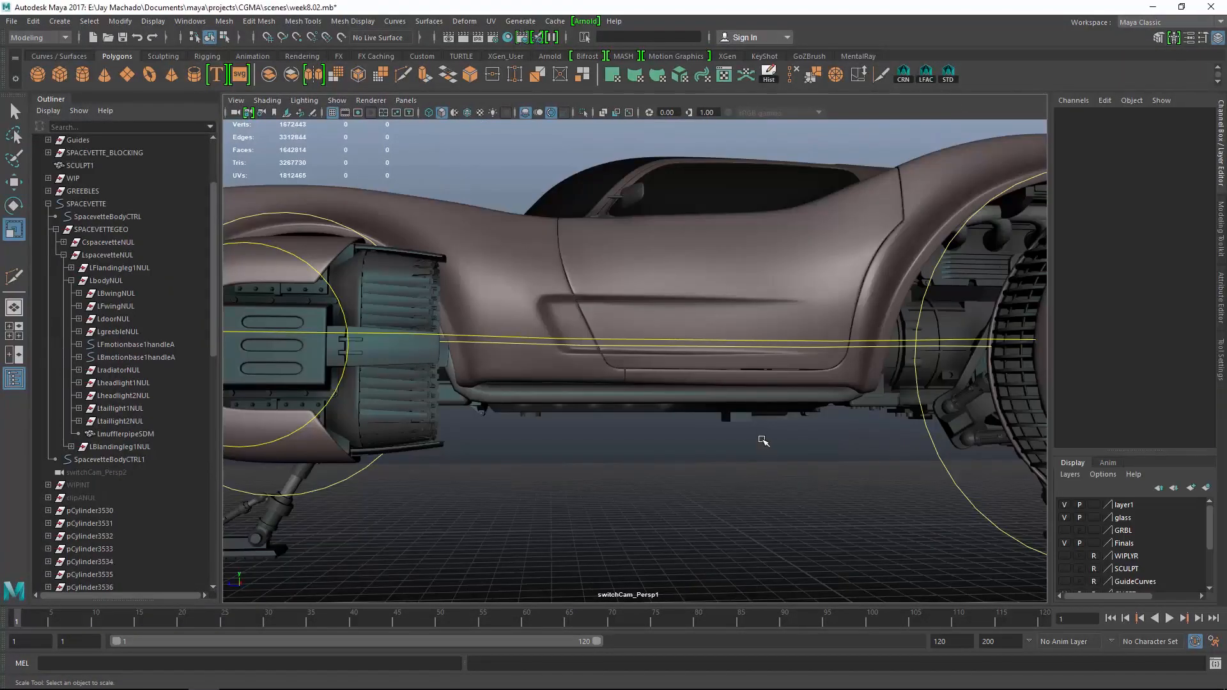
# Cut two vertical edge loops into the straight lower section of LmufflerpipeSDM, one near the front bend and one near the rear bend
pyautogui.keyDown('alt'); pyautogui.moveTo(763, 441); pyautogui.dragTo(726, 411); pyautogui.keyUp('alt')
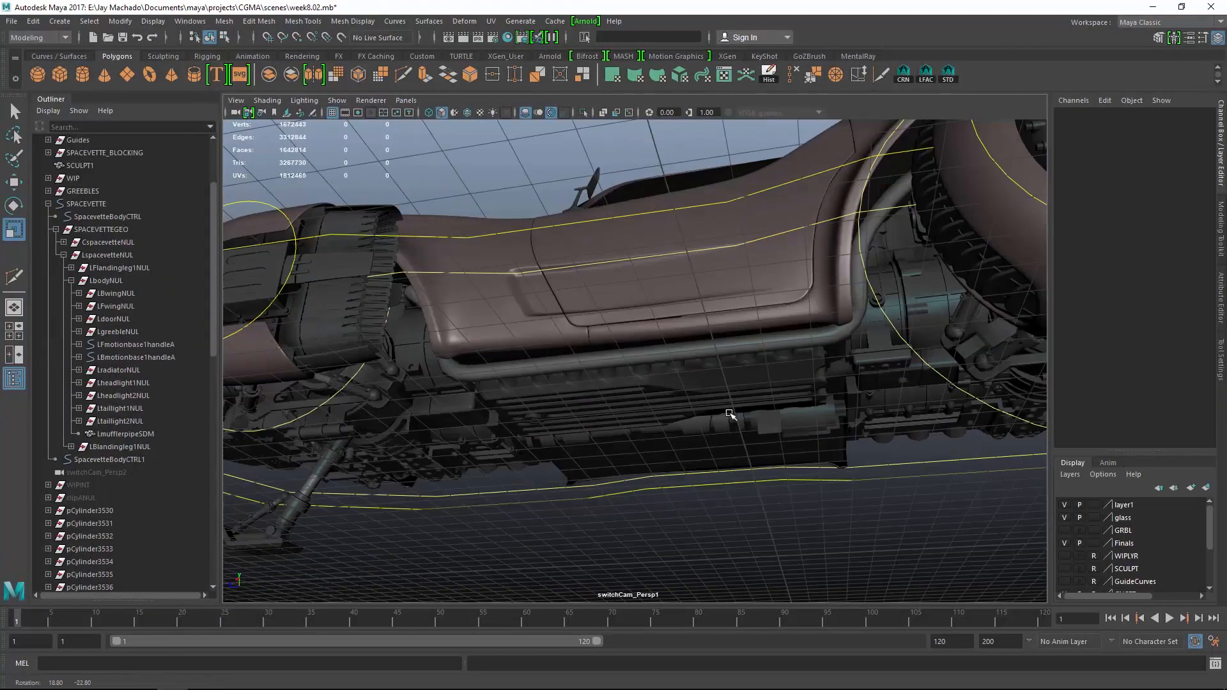
pyautogui.keyDown('alt'); pyautogui.moveTo(726, 411); pyautogui.dragTo(886, 371, button='right'); pyautogui.keyUp('alt')
pyautogui.click(849, 305)
pyautogui.keyDown('alt'); pyautogui.moveTo(814, 338); pyautogui.dragTo(790, 396); pyautogui.keyUp('alt')
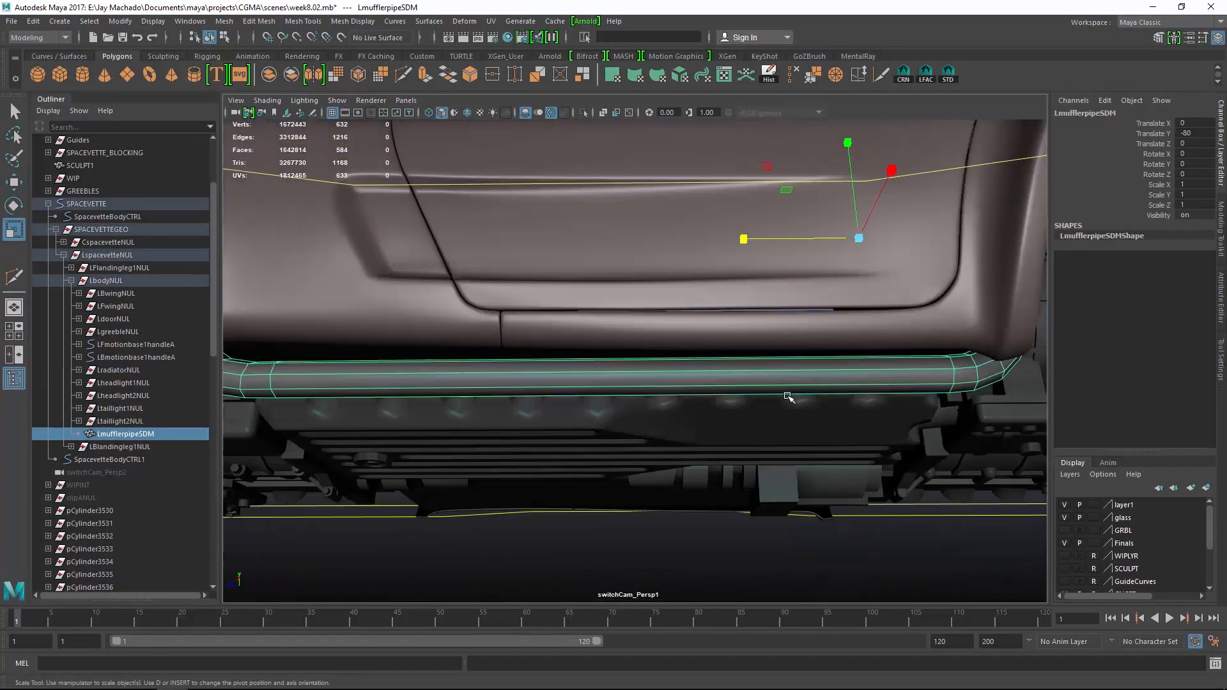
pyautogui.press('space')
pyautogui.keyDown('alt'); pyautogui.moveTo(652, 400); pyautogui.dragTo(783, 327, button='middle'); pyautogui.keyUp('alt')
pyautogui.keyDown('alt'); pyautogui.moveTo(783, 327); pyautogui.dragTo(832, 427, button='right'); pyautogui.keyUp('alt')
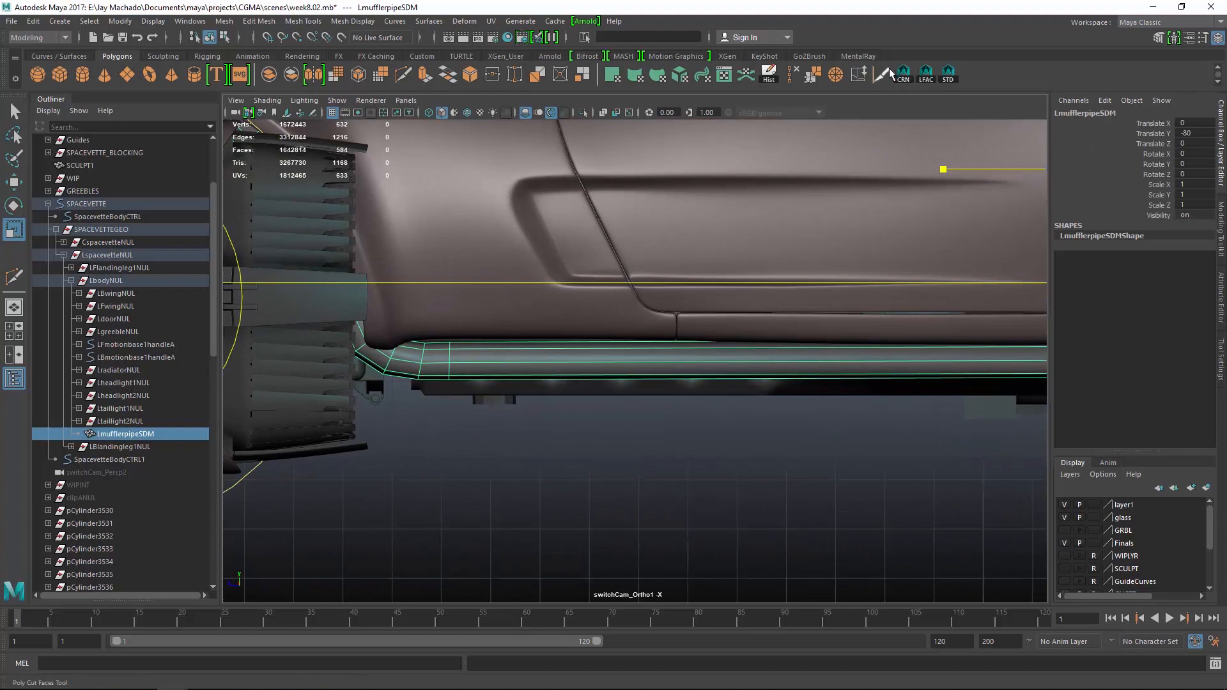
pyautogui.click(889, 73)
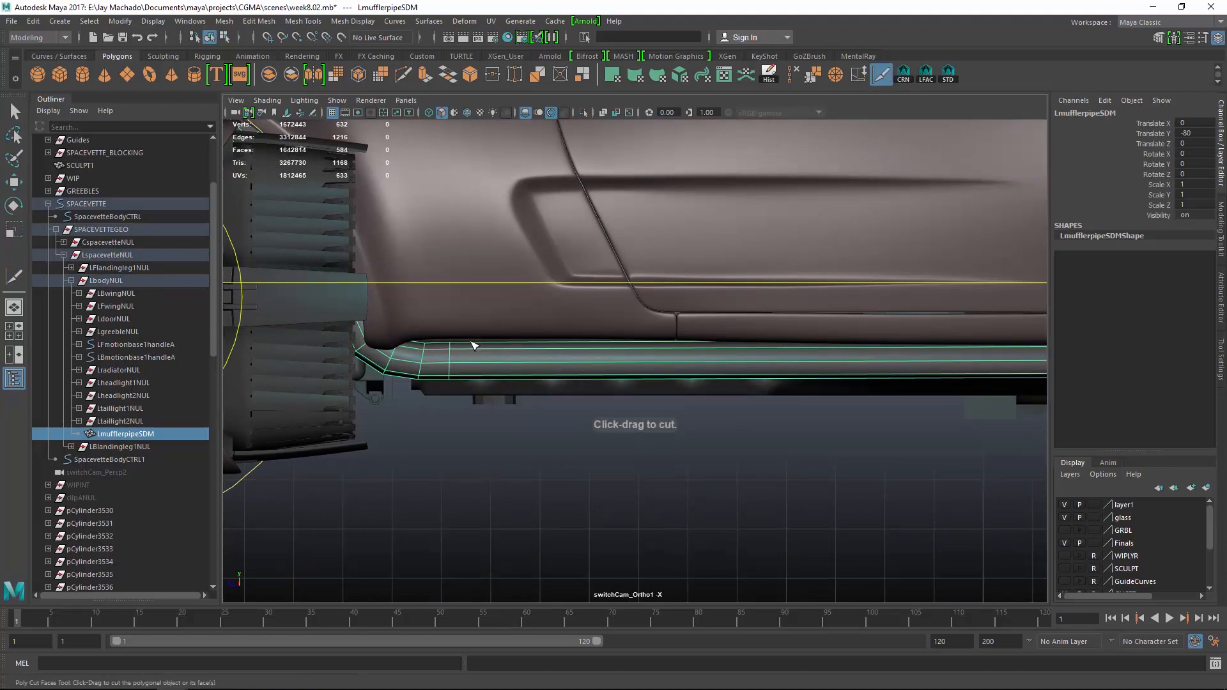
pyautogui.moveTo(473, 345); pyautogui.dragTo(471, 409)
pyautogui.keyDown('alt'); pyautogui.moveTo(758, 416); pyautogui.dragTo(507, 416, button='middle'); pyautogui.keyUp('alt')
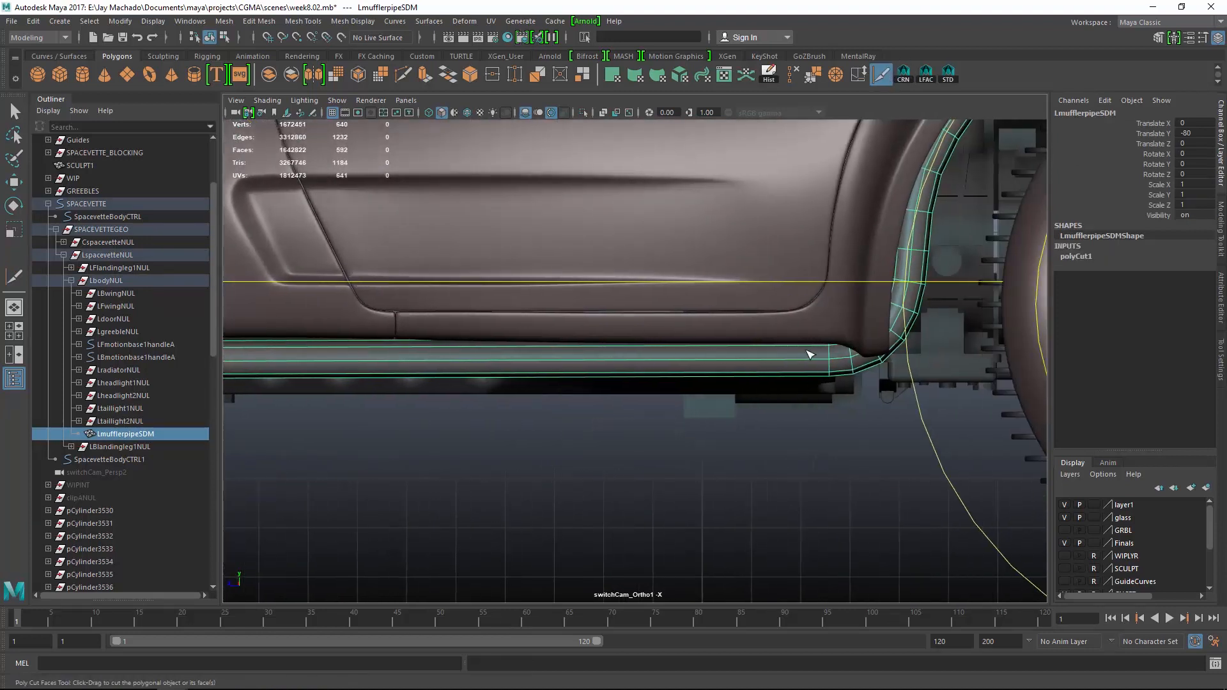
pyautogui.moveTo(809, 362); pyautogui.dragTo(809, 412)
pyautogui.press('w')
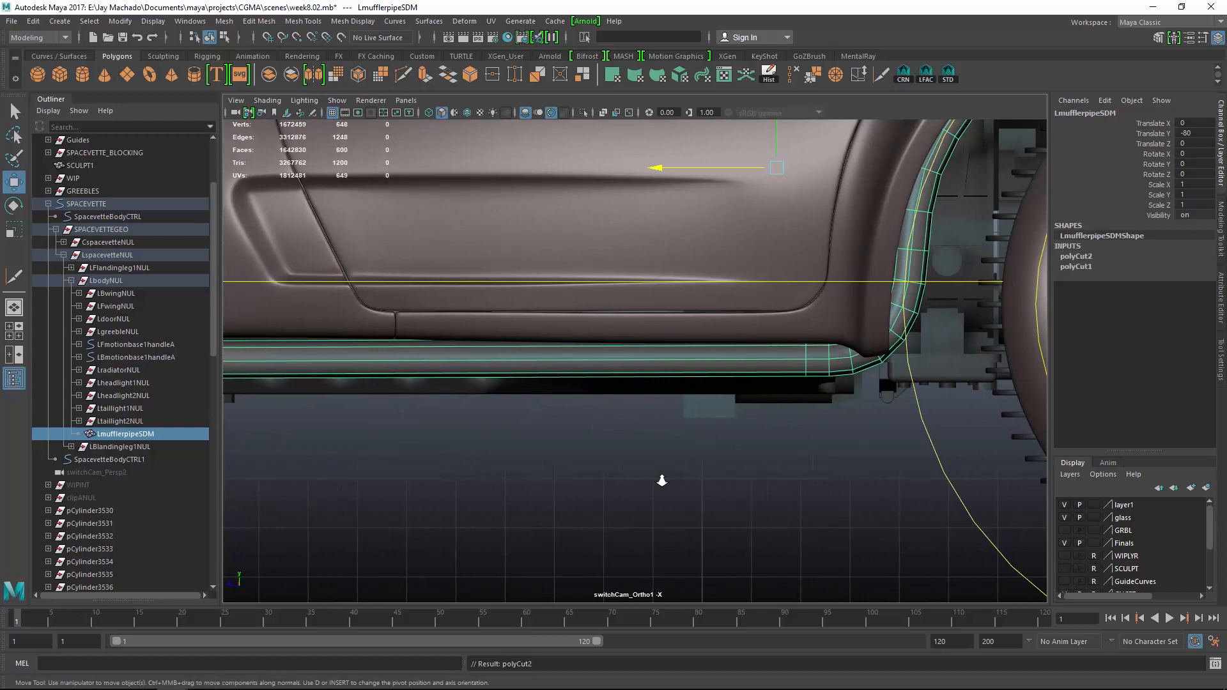
# Extrude the faces of LmufflerpipeSDM's straight lower section between the two cut loops outward, with Local Translate Z 1.925
pyautogui.keyDown('alt'); pyautogui.moveTo(660, 479); pyautogui.dragTo(789, 494, button='middle'); pyautogui.keyUp('alt')
pyautogui.keyDown('alt'); pyautogui.moveTo(789, 494); pyautogui.dragTo(726, 463, button='right'); pyautogui.keyUp('alt')
pyautogui.moveTo(711, 296); pyautogui.dragTo(718, 338, button='right')
pyautogui.moveTo(715, 460); pyautogui.dragTo(706, 311)
pyautogui.keyDown('alt'); pyautogui.moveTo(633, 345); pyautogui.dragTo(558, 334); pyautogui.keyUp('alt')
pyautogui.click(421, 77)
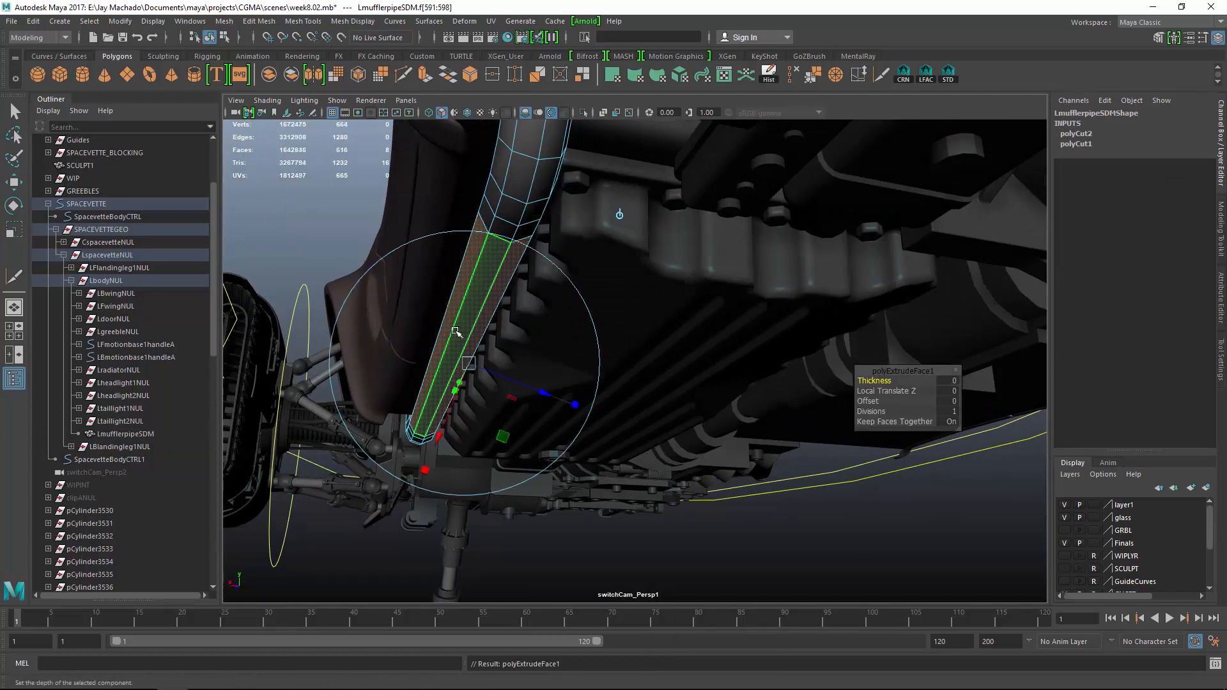
pyautogui.moveTo(544, 390)
pyautogui.mouseDown()
pyautogui.moveTo(616, 384)
pyautogui.moveTo(723, 403)
pyautogui.moveTo(603, 357)
pyautogui.moveTo(652, 433)
pyautogui.moveTo(543, 377)
pyautogui.mouseUp()
# Bevel the inner and outer edge loops at both ends of the thickened section with Chamfer and Offset As Fraction turned off
pyautogui.moveTo(340, 299); pyautogui.dragTo(341, 264, button='right')
pyautogui.keyDown('alt'); pyautogui.moveTo(373, 291); pyautogui.dragTo(583, 320); pyautogui.keyUp('alt')
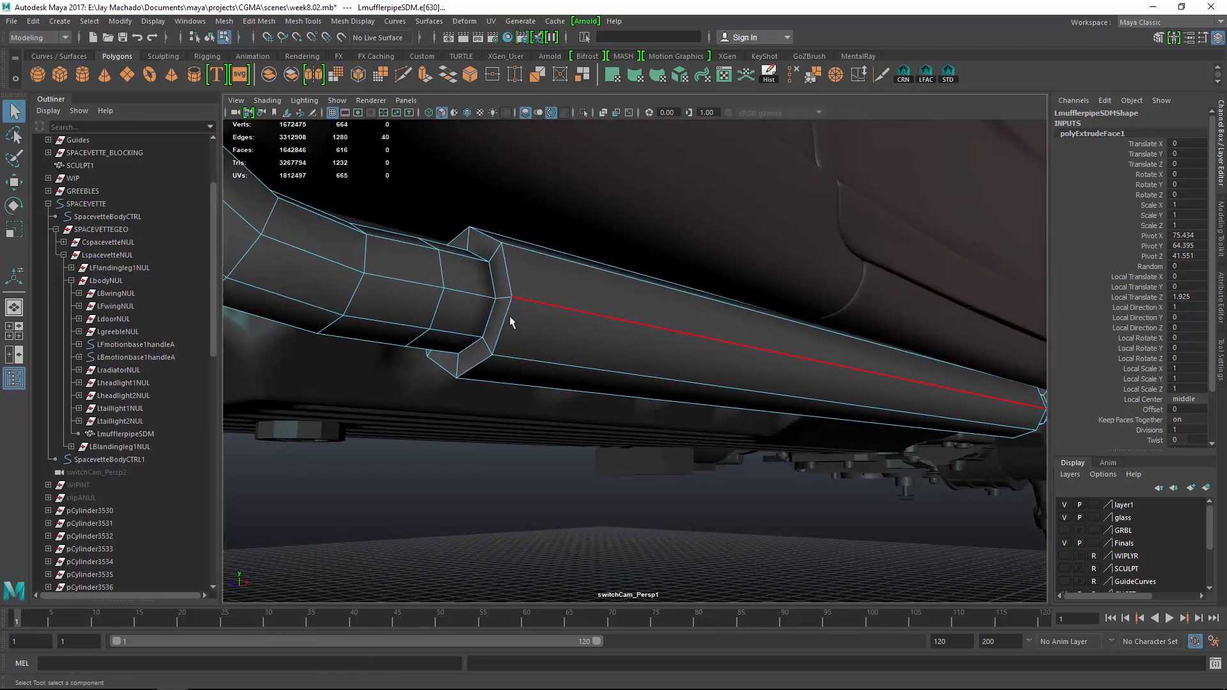
pyautogui.click(493, 316)
pyautogui.doubleClick(492, 314)
pyautogui.keyDown('shift'); pyautogui.doubleClick(507, 317); pyautogui.keyUp('shift')
pyautogui.keyDown('alt'); pyautogui.moveTo(843, 386); pyautogui.dragTo(469, 370); pyautogui.keyUp('alt')
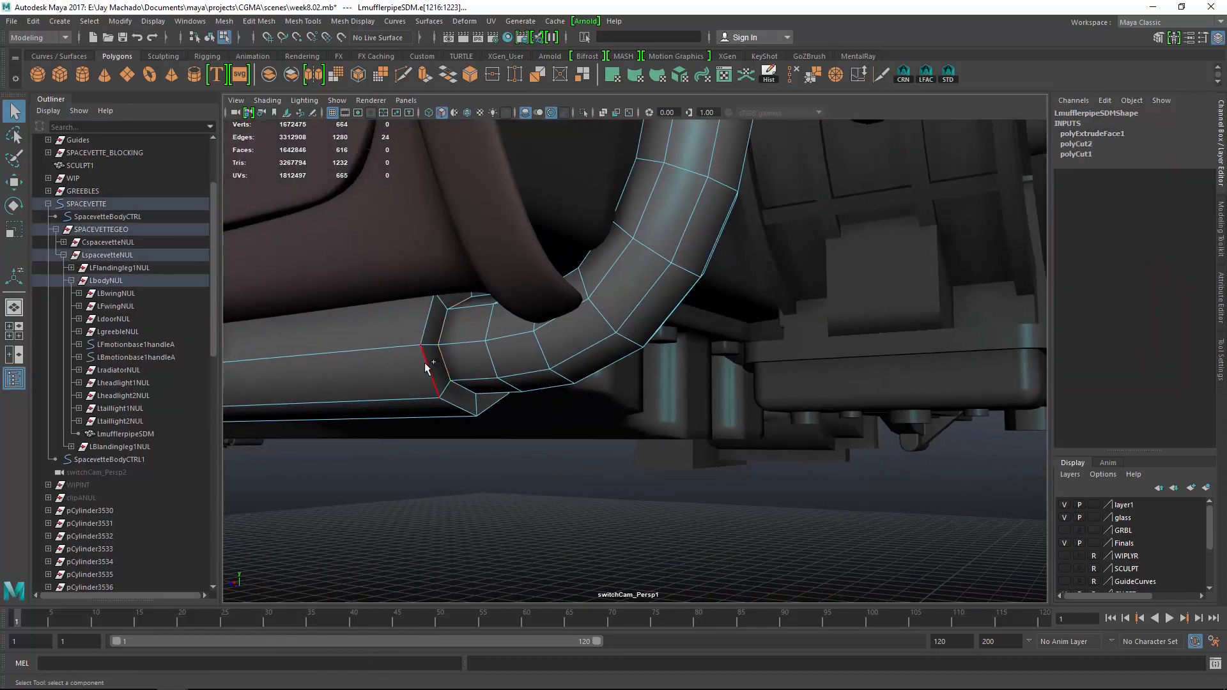
pyautogui.keyDown('shift'); pyautogui.doubleClick(448, 368); pyautogui.keyUp('shift')
pyautogui.click(224, 21)
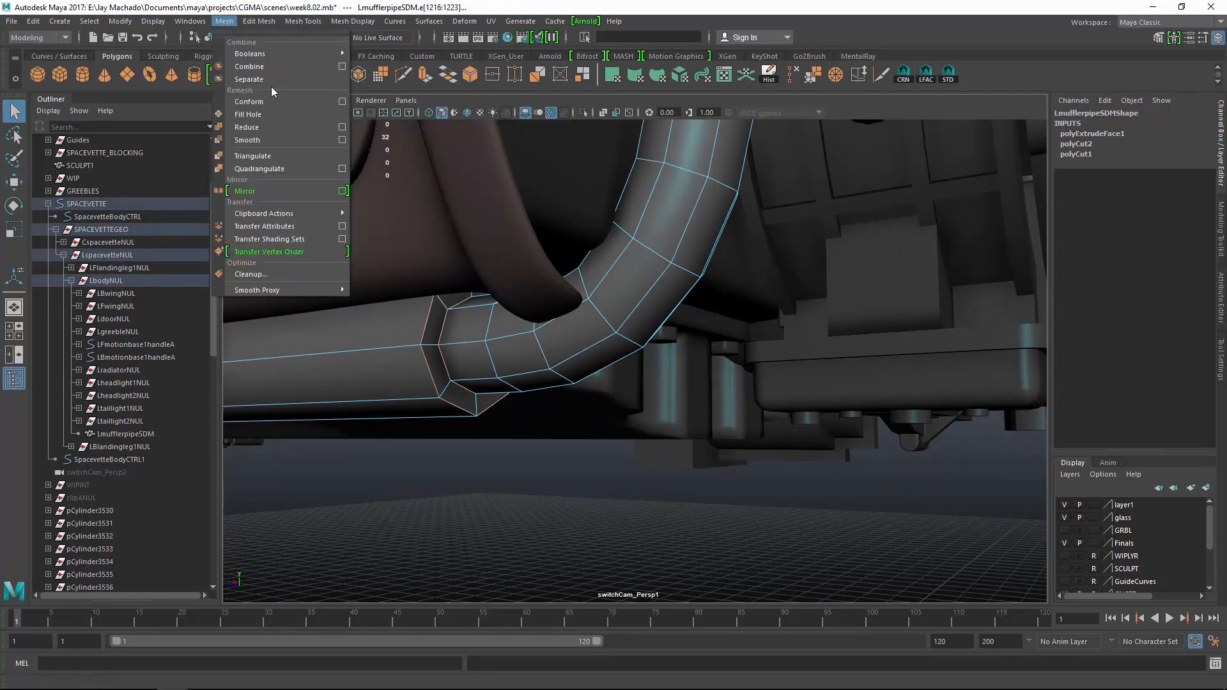
pyautogui.moveTo(259, 21)
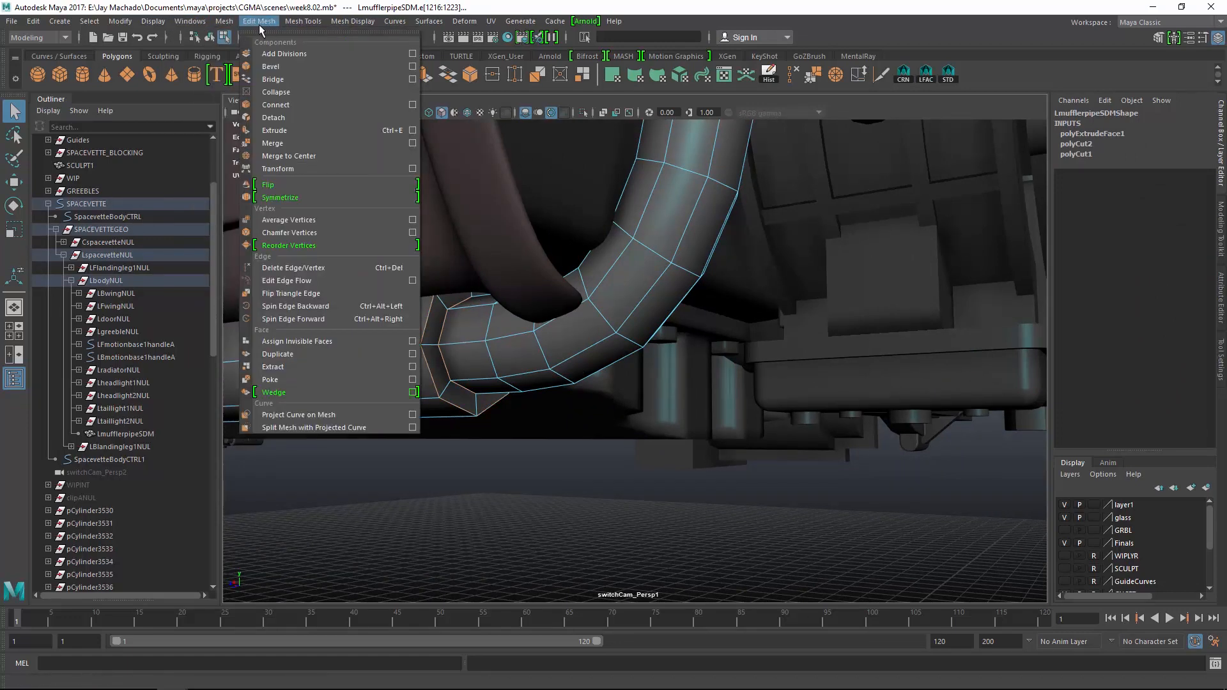
pyautogui.click(271, 66)
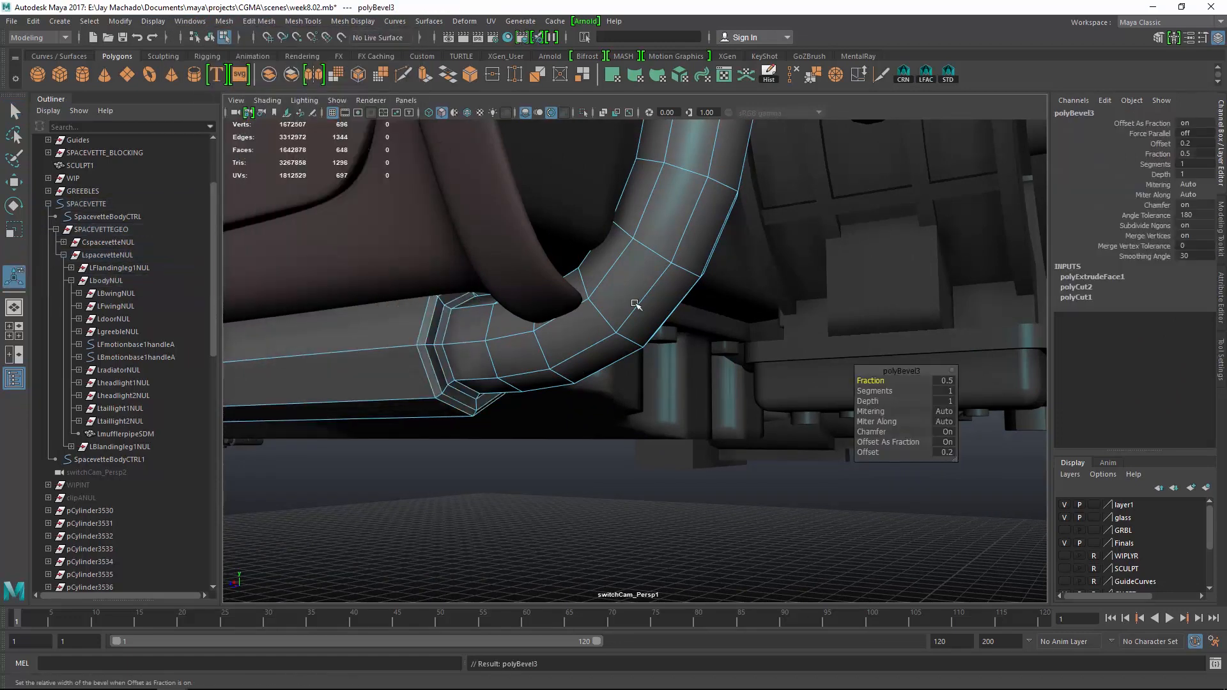
pyautogui.click(947, 432)
pyautogui.click(948, 442)
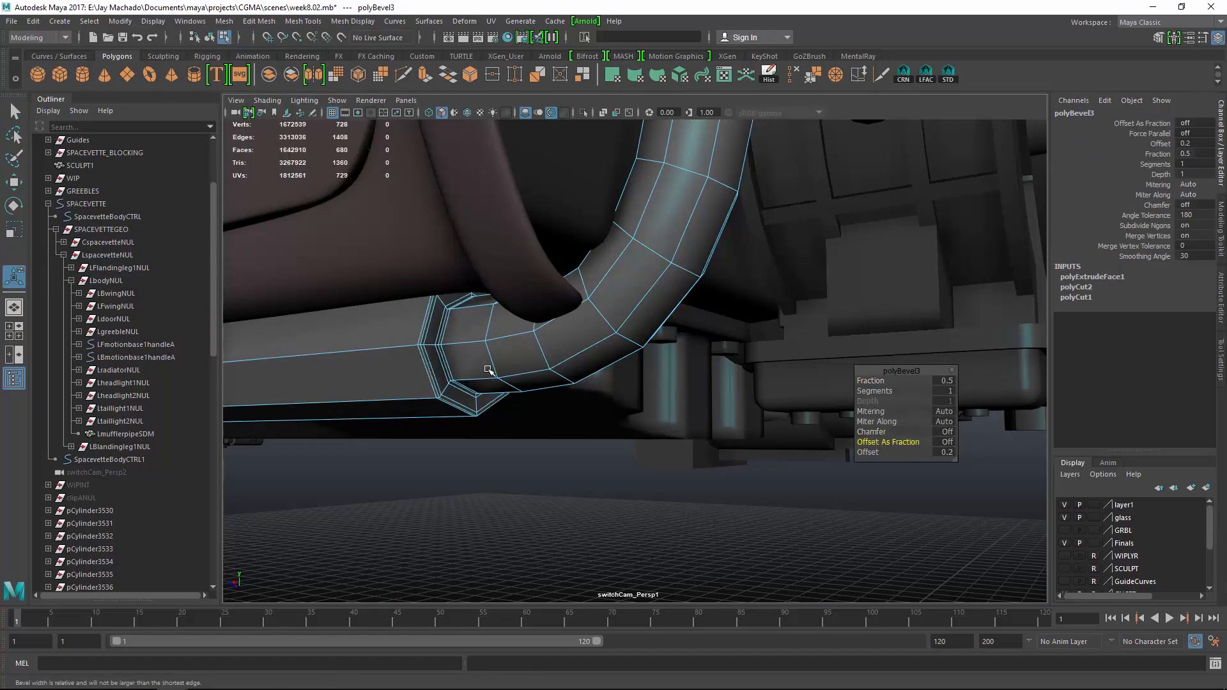
# Preview LmufflerpipeSDM smoothed and examine its thickened section along the vehicle's lower side
pyautogui.scroll(4, 668, 472)
pyautogui.press('F8')
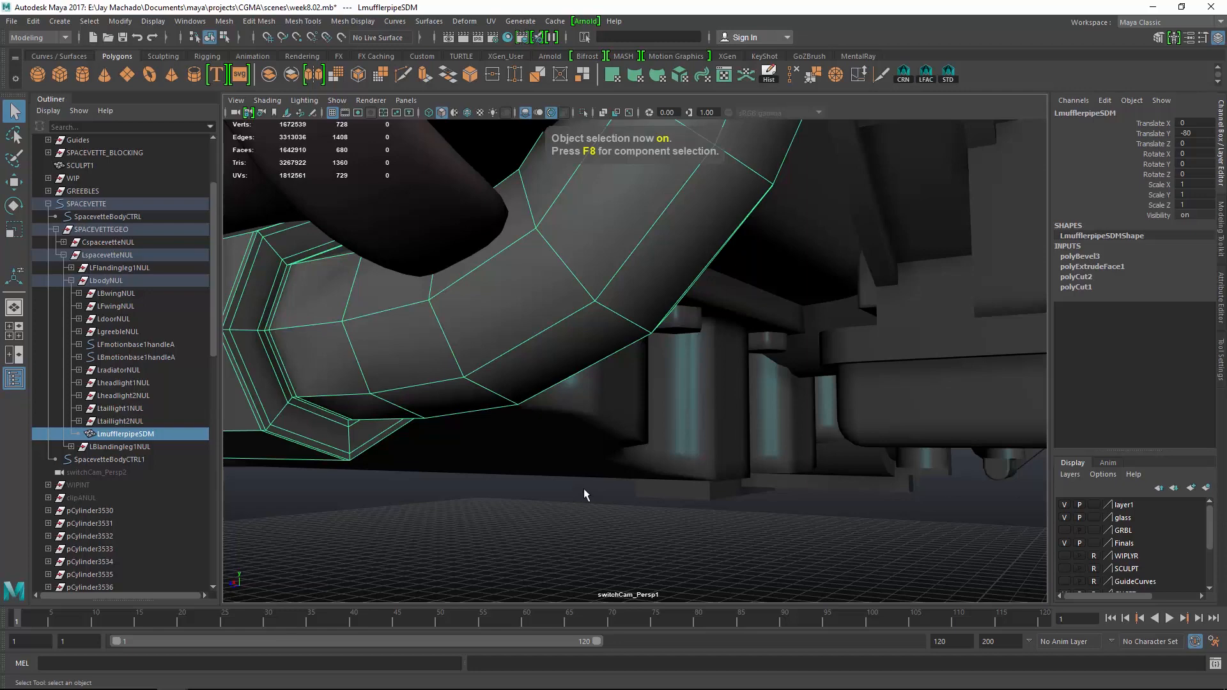
pyautogui.press('3')
pyautogui.click(581, 496)
pyautogui.keyDown('alt'); pyautogui.moveTo(615, 477); pyautogui.dragTo(409, 415, button='right'); pyautogui.keyUp('alt')
pyautogui.keyDown('alt'); pyautogui.moveTo(409, 416); pyautogui.dragTo(509, 391); pyautogui.keyUp('alt')
pyautogui.keyDown('alt'); pyautogui.moveTo(524, 388); pyautogui.dragTo(493, 377, button='right'); pyautogui.keyUp('alt')
pyautogui.keyDown('alt'); pyautogui.moveTo(584, 408); pyautogui.dragTo(485, 397); pyautogui.keyUp('alt')
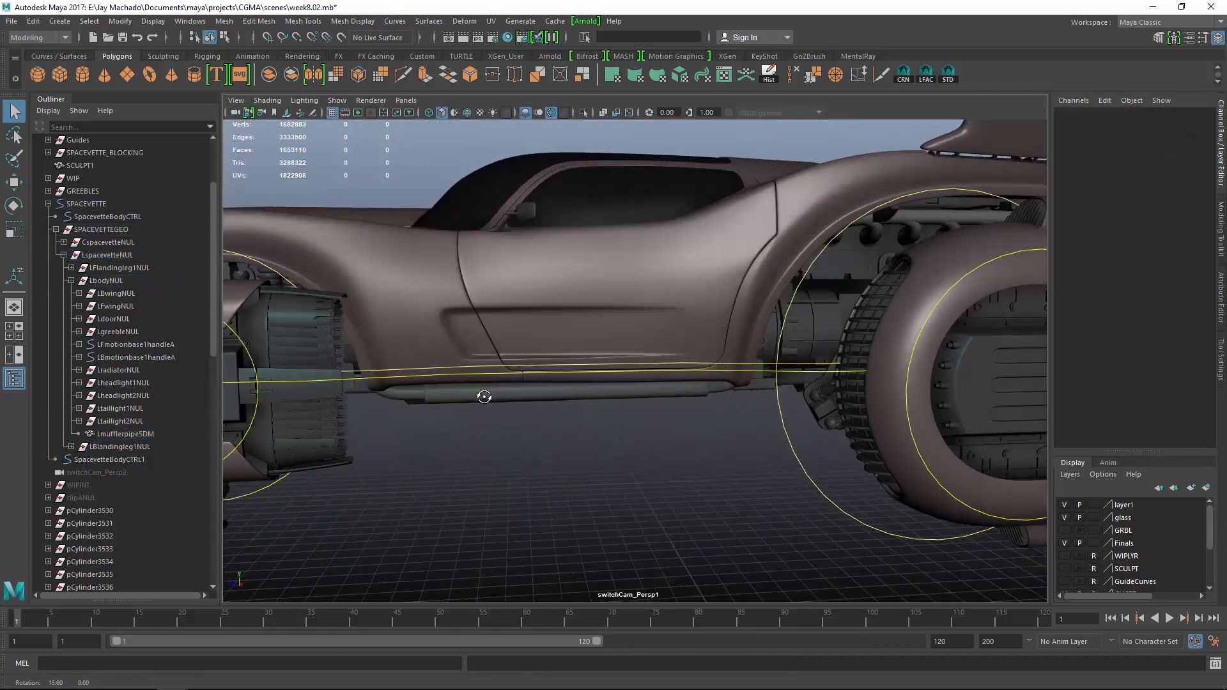
pyautogui.keyDown('alt'); pyautogui.moveTo(485, 397); pyautogui.dragTo(658, 437, button='right'); pyautogui.keyUp('alt')
pyautogui.keyDown('alt'); pyautogui.moveTo(658, 437); pyautogui.dragTo(625, 447); pyautogui.keyUp('alt')
# Cut one vertical edge loop just inside each end of LmufflerpipeSDM's thickened section and preview the result smoothed
pyautogui.click(658, 440)
pyautogui.press('f')
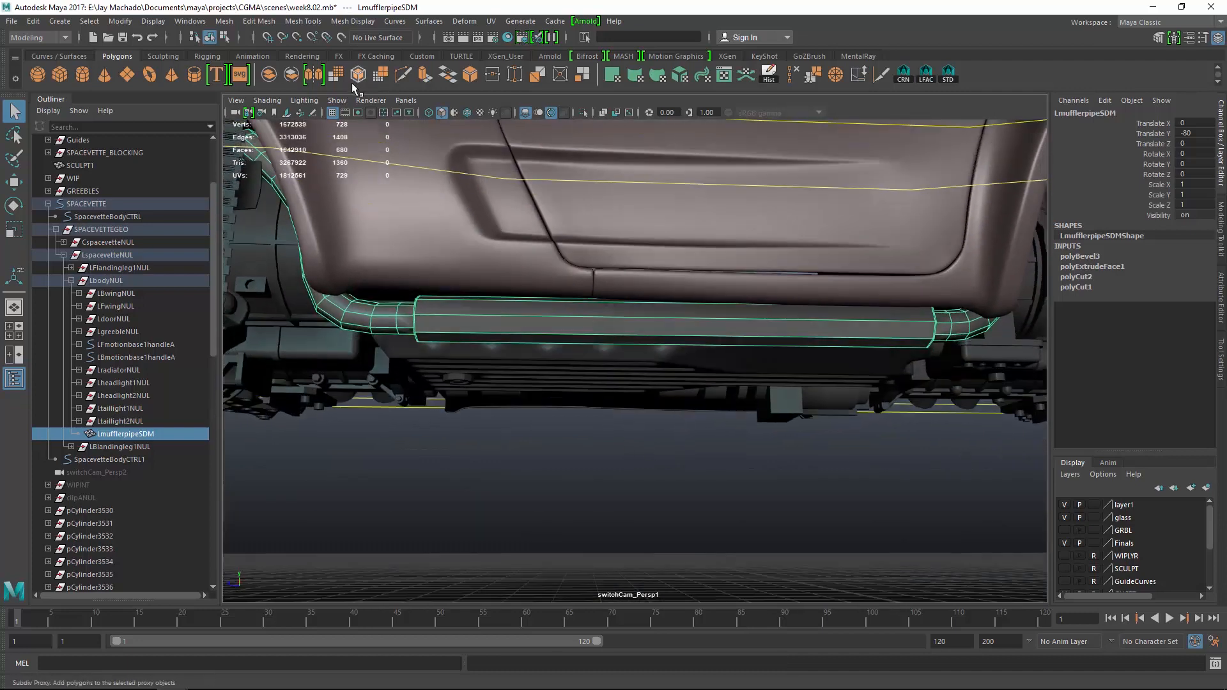
pyautogui.click(403, 74)
pyautogui.keyDown('alt'); pyautogui.moveTo(567, 391); pyautogui.dragTo(604, 389, button='right'); pyautogui.keyUp('alt')
pyautogui.keyDown('alt'); pyautogui.moveTo(604, 388); pyautogui.dragTo(652, 375, button='middle'); pyautogui.keyUp('alt')
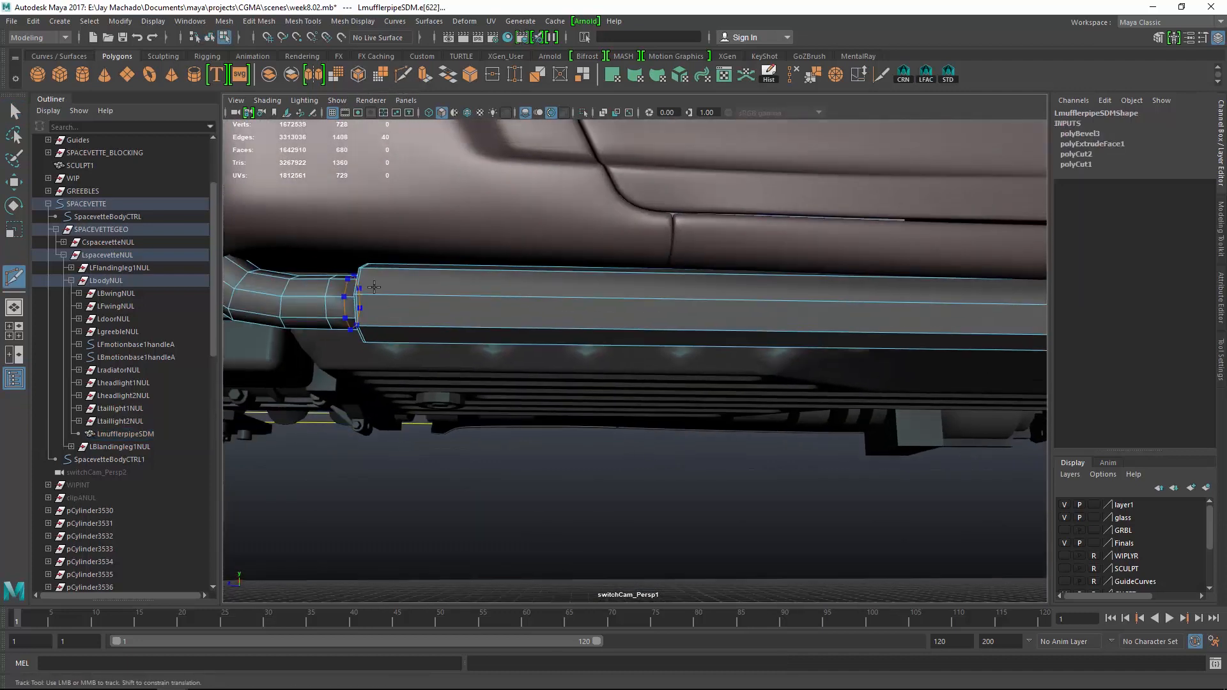
pyautogui.click(384, 296)
pyautogui.keyDown('alt'); pyautogui.moveTo(385, 296); pyautogui.dragTo(585, 331, button='middle'); pyautogui.keyUp('alt')
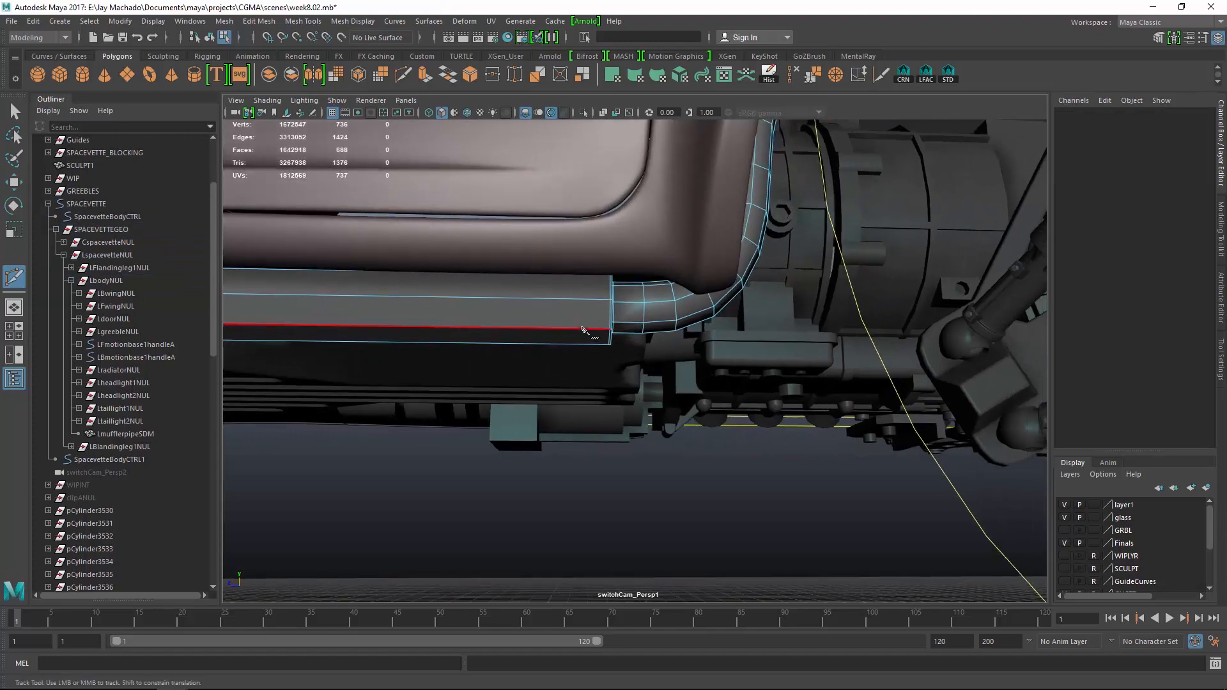
pyautogui.press('F8')
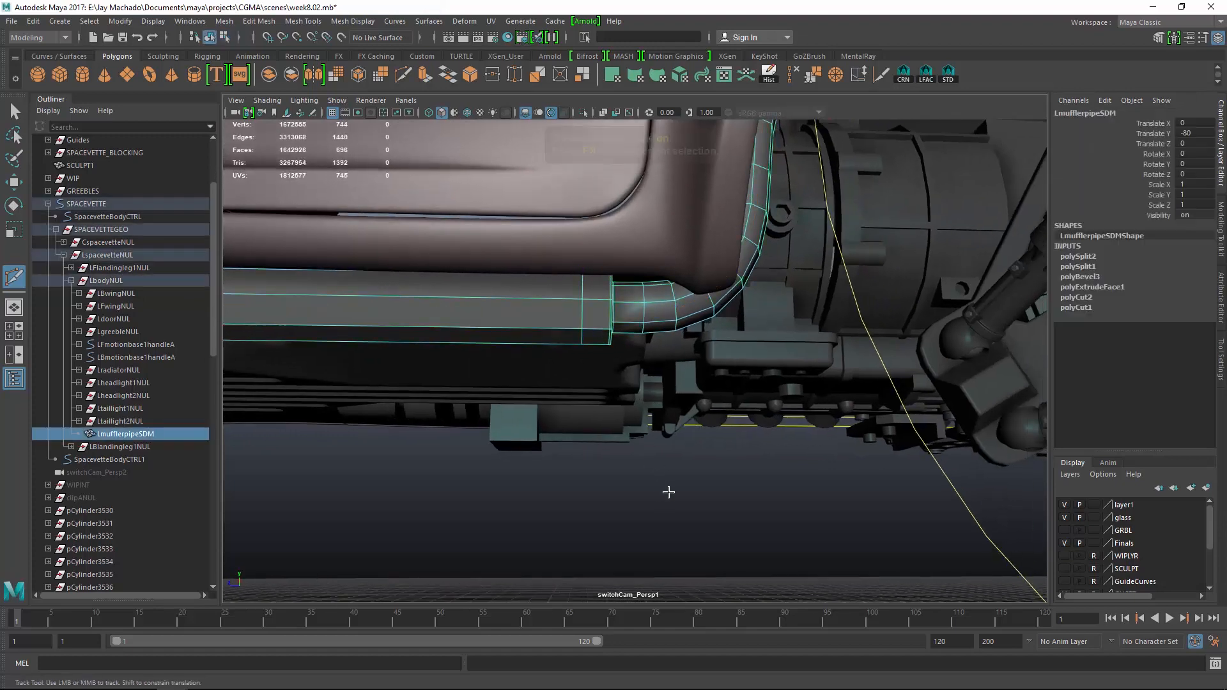
pyautogui.keyDown('alt'); pyautogui.moveTo(689, 510); pyautogui.dragTo(685, 503); pyautogui.keyUp('alt')
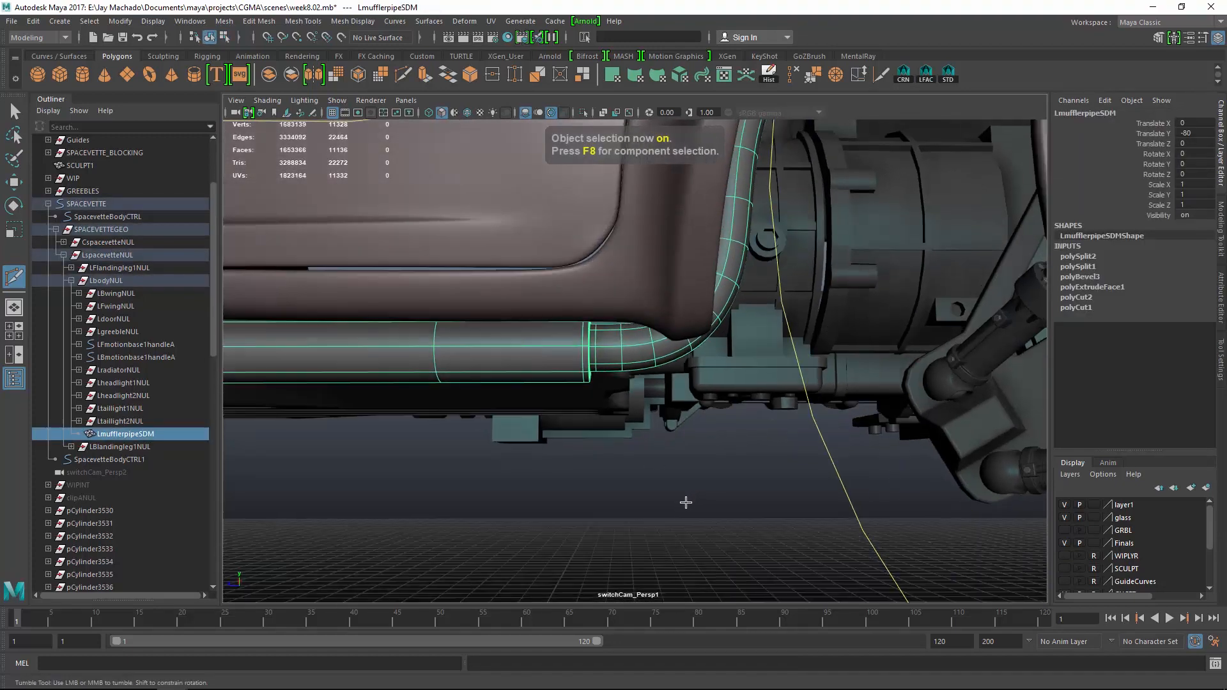
pyautogui.press('w')
pyautogui.click(712, 528)
# Examine how the muffler pipe sits against the whole vehicle from the side and from around the body
pyautogui.keyDown('alt'); pyautogui.moveTo(718, 529); pyautogui.dragTo(427, 384, button='right'); pyautogui.keyUp('alt')
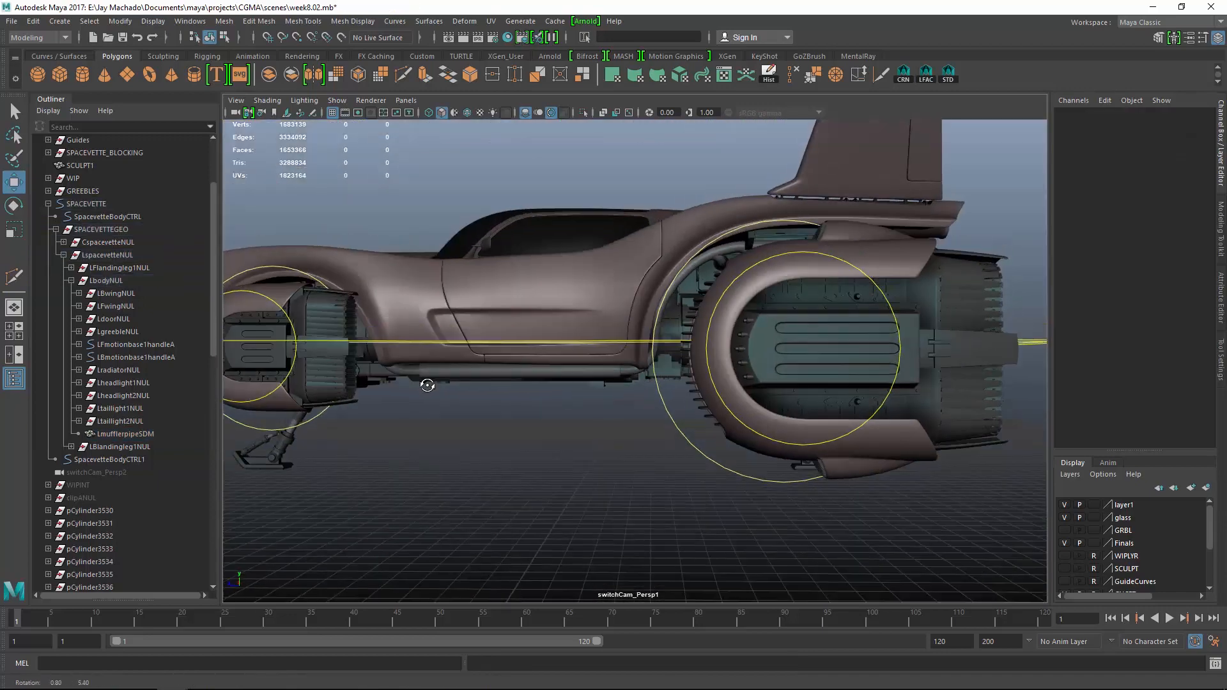
pyautogui.keyDown('alt'); pyautogui.moveTo(427, 384); pyautogui.dragTo(652, 400); pyautogui.keyUp('alt')
pyautogui.keyDown('alt'); pyautogui.moveTo(651, 400); pyautogui.dragTo(710, 412, button='right'); pyautogui.keyUp('alt')
pyautogui.keyDown('alt'); pyautogui.moveTo(709, 412); pyautogui.dragTo(562, 422); pyautogui.keyUp('alt')
pyautogui.keyDown('alt'); pyautogui.moveTo(562, 422); pyautogui.dragTo(594, 426, button='right'); pyautogui.keyUp('alt')
pyautogui.keyDown('alt'); pyautogui.moveTo(594, 426); pyautogui.dragTo(719, 368); pyautogui.keyUp('alt')
pyautogui.keyDown('alt'); pyautogui.moveTo(841, 375); pyautogui.dragTo(649, 386); pyautogui.keyUp('alt')
pyautogui.keyDown('alt'); pyautogui.moveTo(685, 337); pyautogui.dragTo(644, 342); pyautogui.keyUp('alt')
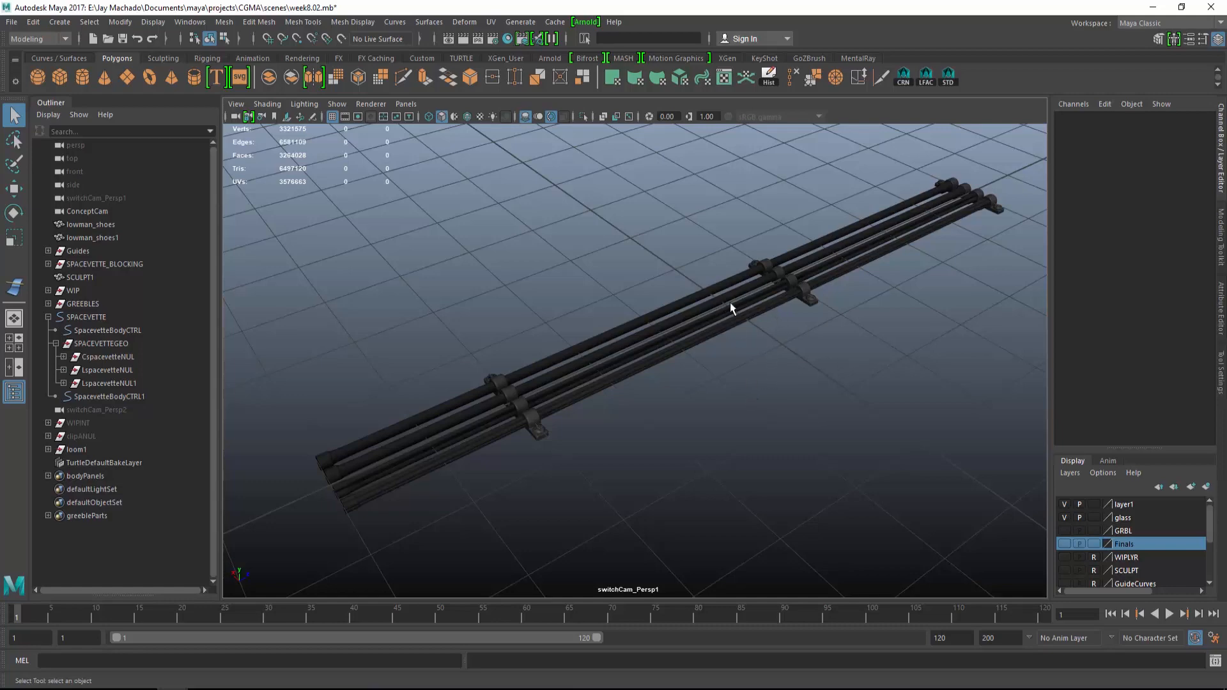
# Examine the loom's parallel cables and clips, selecting the cables to inspect their wireframe
pyautogui.keyDown('alt'); pyautogui.moveTo(578, 378); pyautogui.dragTo(707, 329); pyautogui.keyUp('alt')
pyautogui.keyDown('alt'); pyautogui.moveTo(707, 328); pyautogui.dragTo(781, 382, button='right'); pyautogui.keyUp('alt')
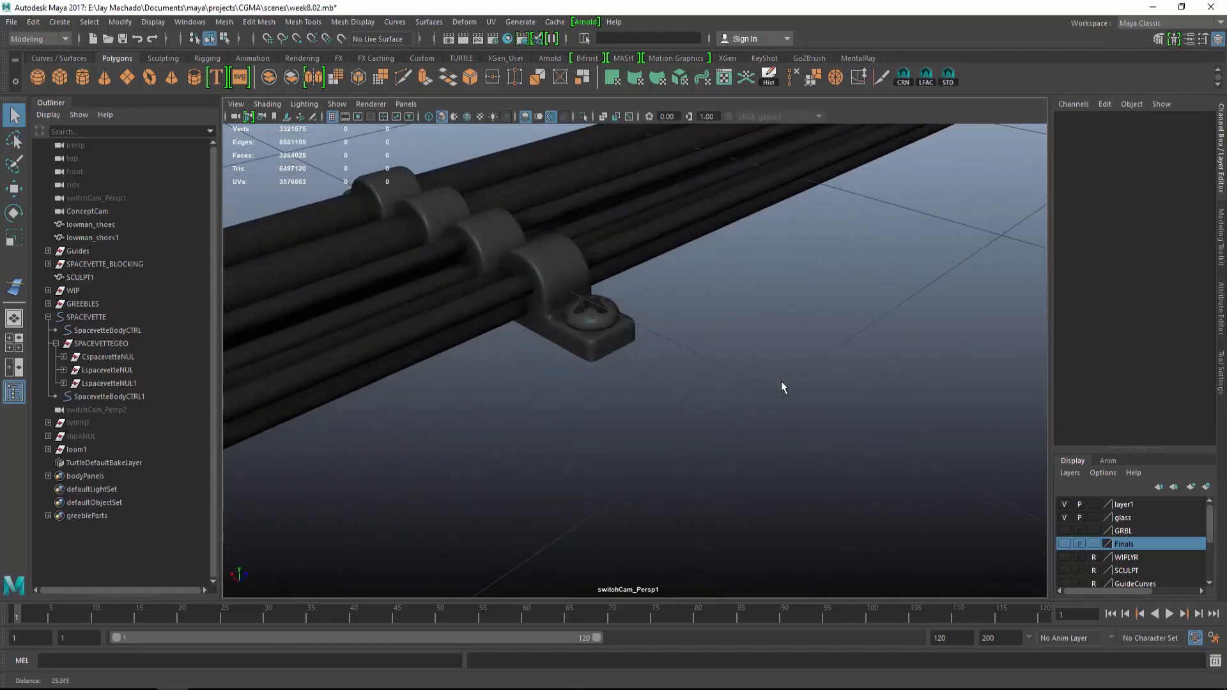
pyautogui.keyDown('alt'); pyautogui.moveTo(551, 279); pyautogui.dragTo(695, 359, button='middle'); pyautogui.keyUp('alt')
pyautogui.keyDown('alt'); pyautogui.moveTo(505, 358); pyautogui.dragTo(468, 344); pyautogui.keyUp('alt')
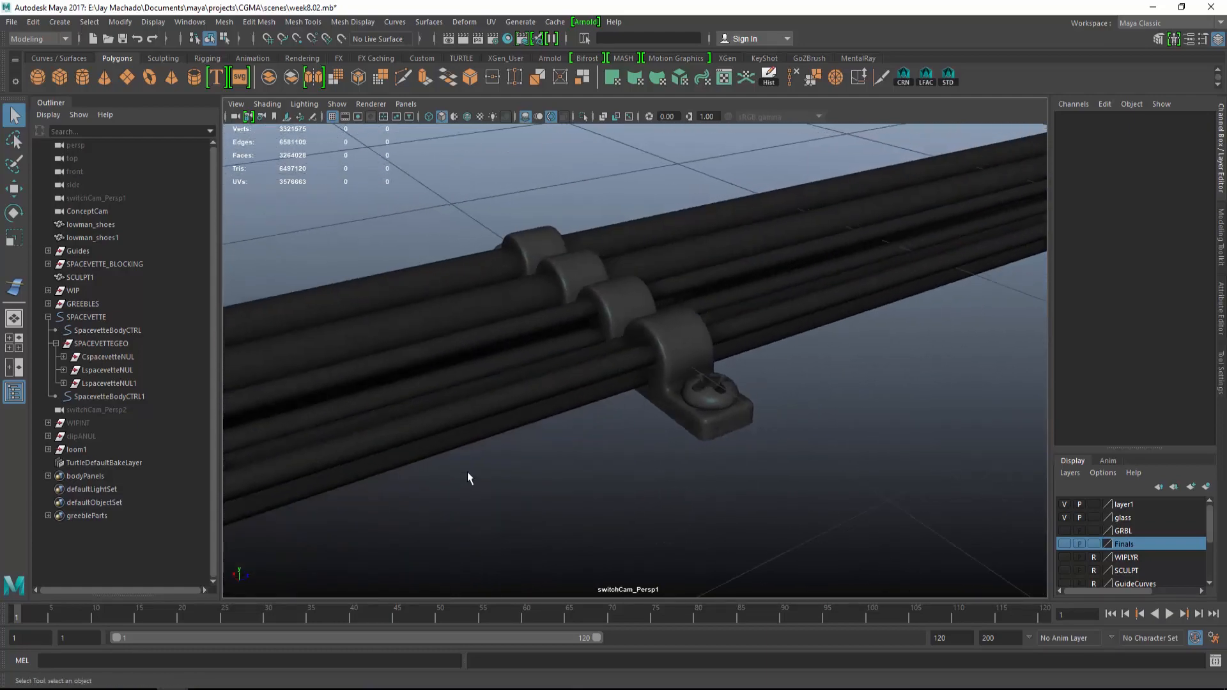
pyautogui.moveTo(468, 473); pyautogui.dragTo(397, 288)
pyautogui.keyDown('alt'); pyautogui.moveTo(479, 447); pyautogui.dragTo(622, 450); pyautogui.keyUp('alt')
pyautogui.keyDown('alt'); pyautogui.moveTo(622, 450); pyautogui.dragTo(610, 414, button='right'); pyautogui.keyUp('alt')
pyautogui.keyDown('alt'); pyautogui.moveTo(611, 413); pyautogui.dragTo(543, 383); pyautogui.keyUp('alt')
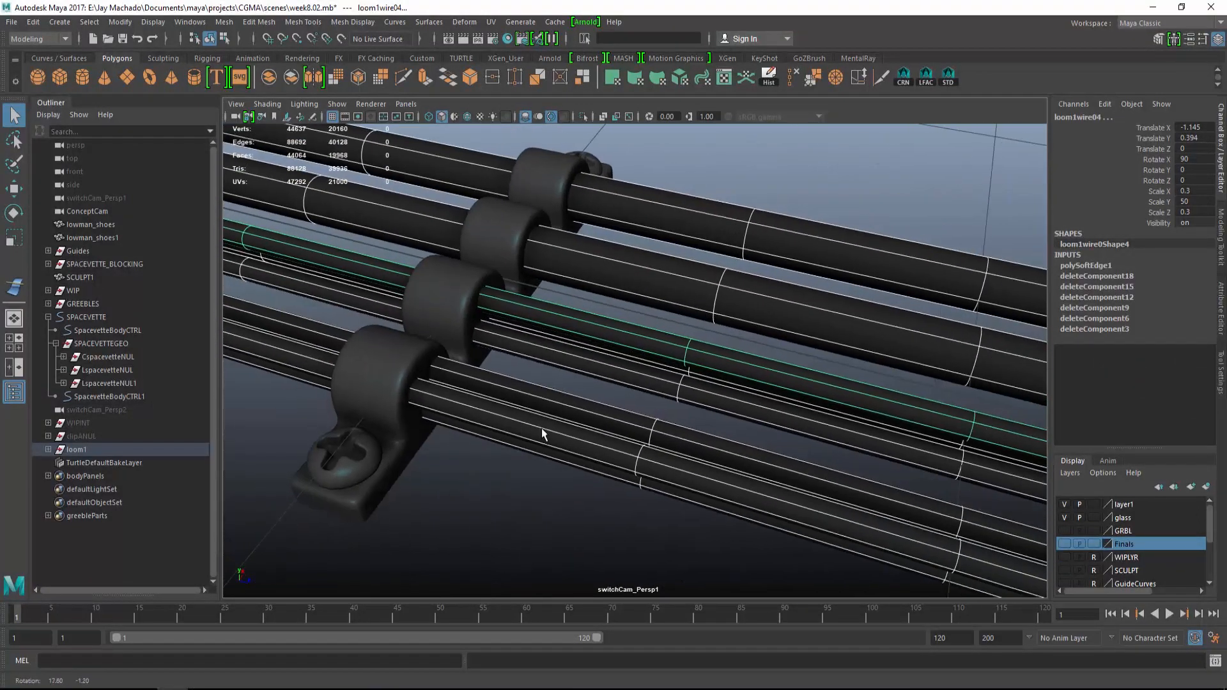
# Examine the loom's clip, its screws and the open ends of the single cables and three-wire bundles
pyautogui.keyDown('alt'); pyautogui.moveTo(543, 383); pyautogui.dragTo(455, 332, button='right'); pyautogui.keyUp('alt')
pyautogui.click(457, 334)
pyautogui.keyDown('alt'); pyautogui.moveTo(457, 334); pyautogui.dragTo(520, 347); pyautogui.keyUp('alt')
pyautogui.keyDown('alt'); pyautogui.moveTo(520, 348); pyautogui.dragTo(623, 428, button='middle'); pyautogui.keyUp('alt')
pyautogui.click(487, 379)
pyautogui.keyDown('alt'); pyautogui.moveTo(489, 379); pyautogui.dragTo(632, 348); pyautogui.keyUp('alt')
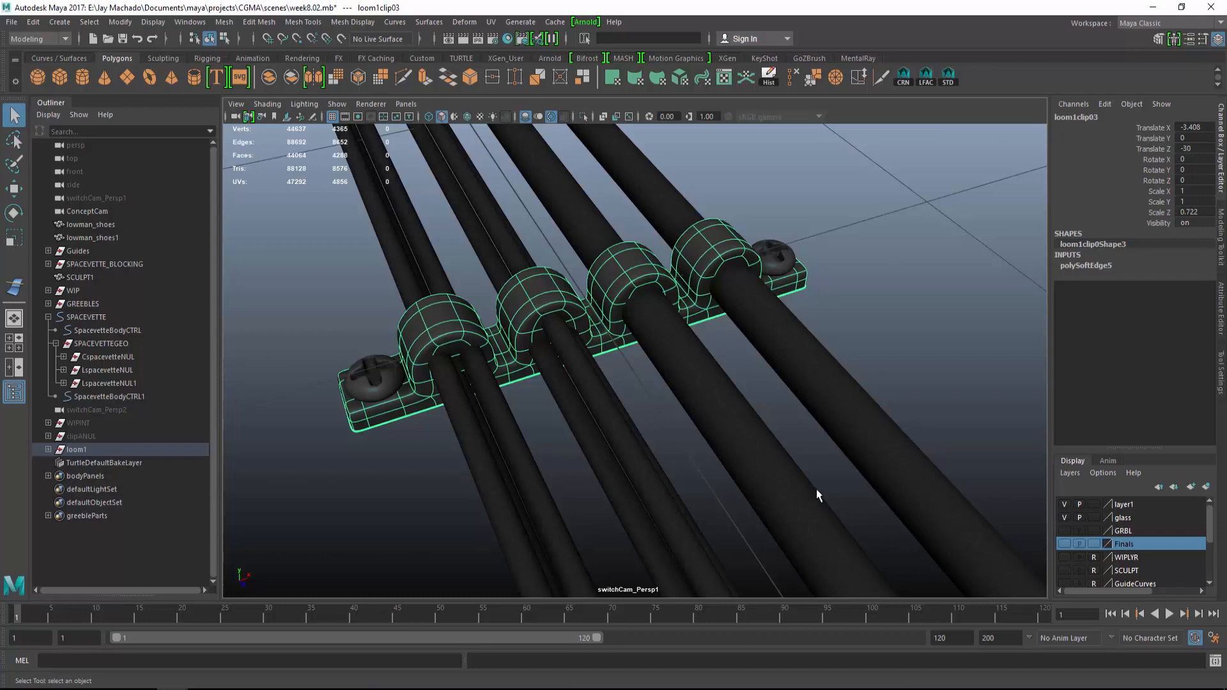
pyautogui.keyDown('alt'); pyautogui.moveTo(817, 495); pyautogui.dragTo(693, 428, button='right'); pyautogui.keyUp('alt')
pyautogui.keyDown('alt'); pyautogui.moveTo(693, 427); pyautogui.dragTo(508, 451); pyautogui.keyUp('alt')
pyautogui.click(490, 449)
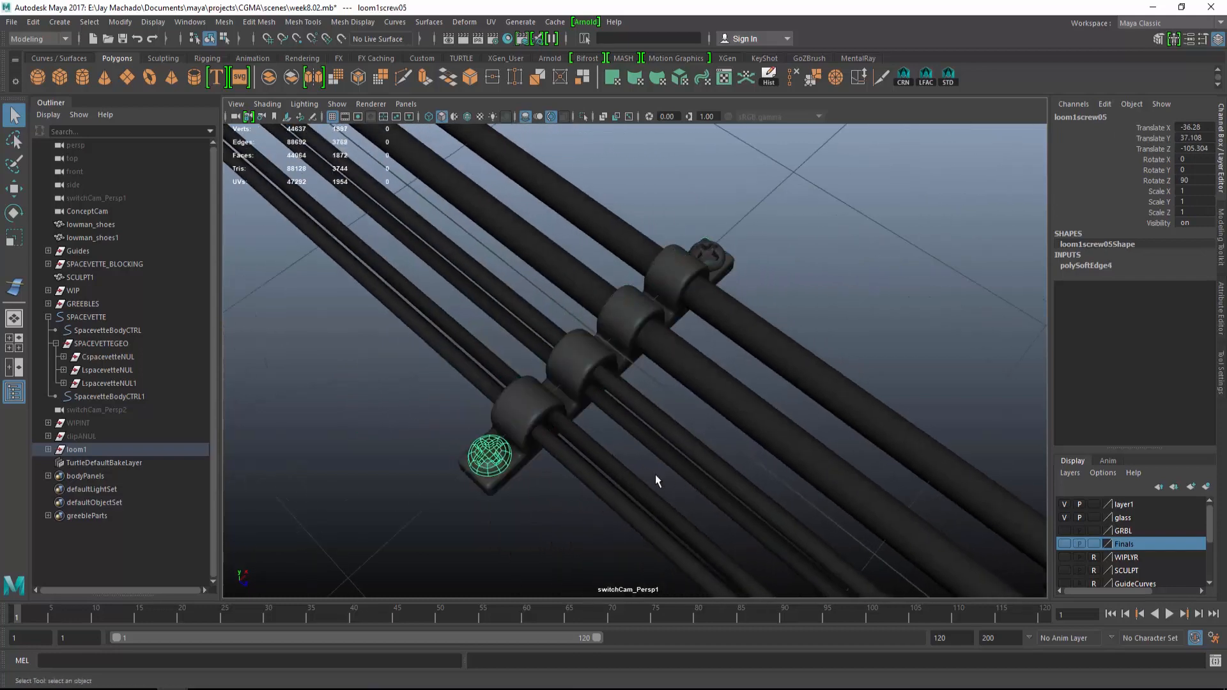
pyautogui.click(569, 496)
pyautogui.keyDown('alt'); pyautogui.moveTo(750, 496); pyautogui.dragTo(697, 363); pyautogui.keyUp('alt')
pyautogui.keyDown('alt'); pyautogui.moveTo(698, 365); pyautogui.dragTo(650, 361, button='right'); pyautogui.keyUp('alt')
pyautogui.keyDown('alt'); pyautogui.moveTo(651, 365); pyautogui.dragTo(709, 383); pyautogui.keyUp('alt')
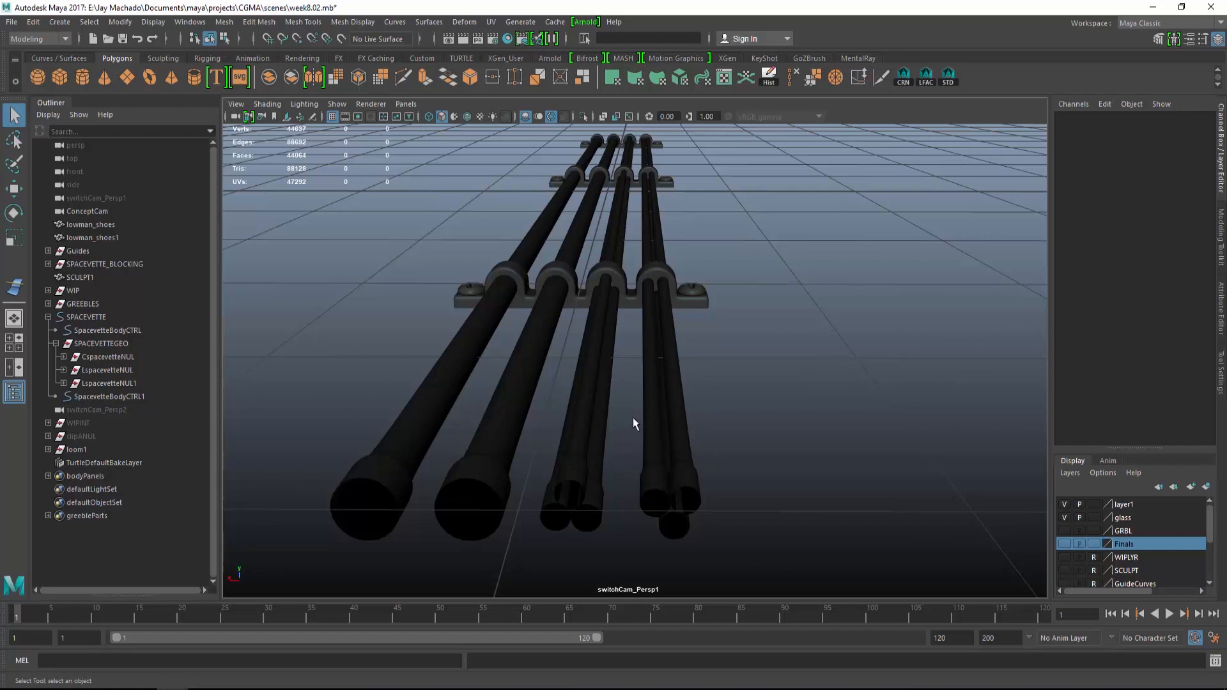
# Add a Twist deformer to the loom's outermost three-wire bundle and raise its End Angle to about 788
pyautogui.moveTo(635, 384); pyautogui.dragTo(794, 547)
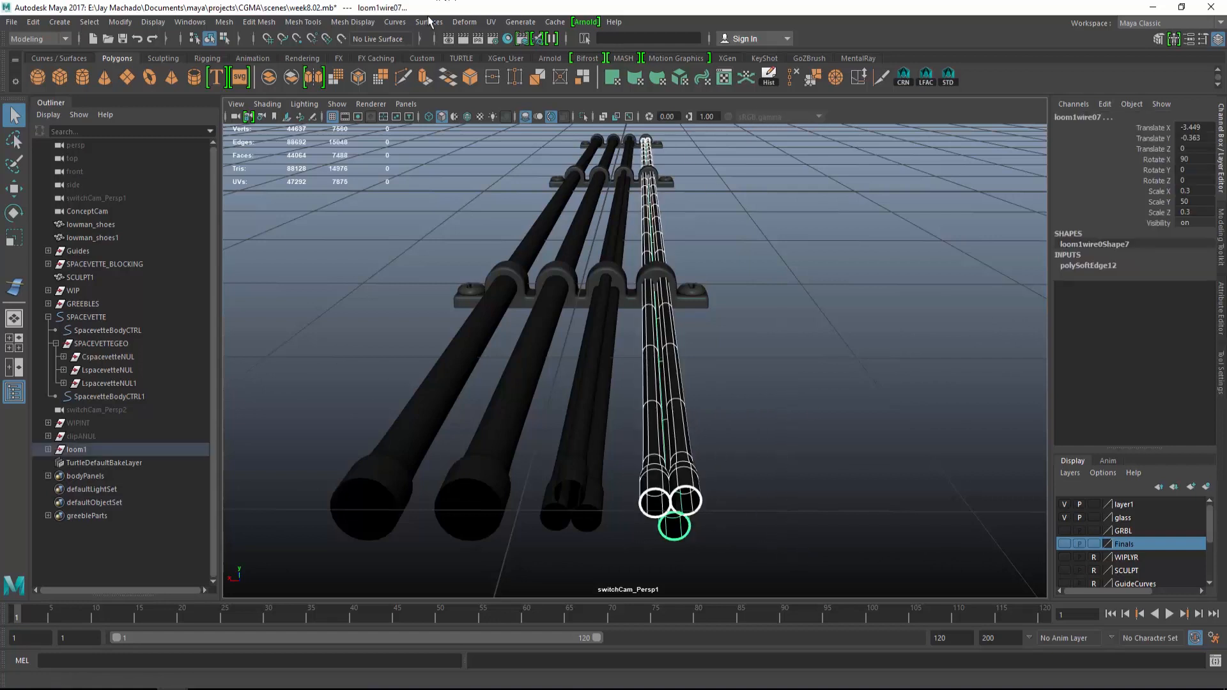
pyautogui.click(469, 22)
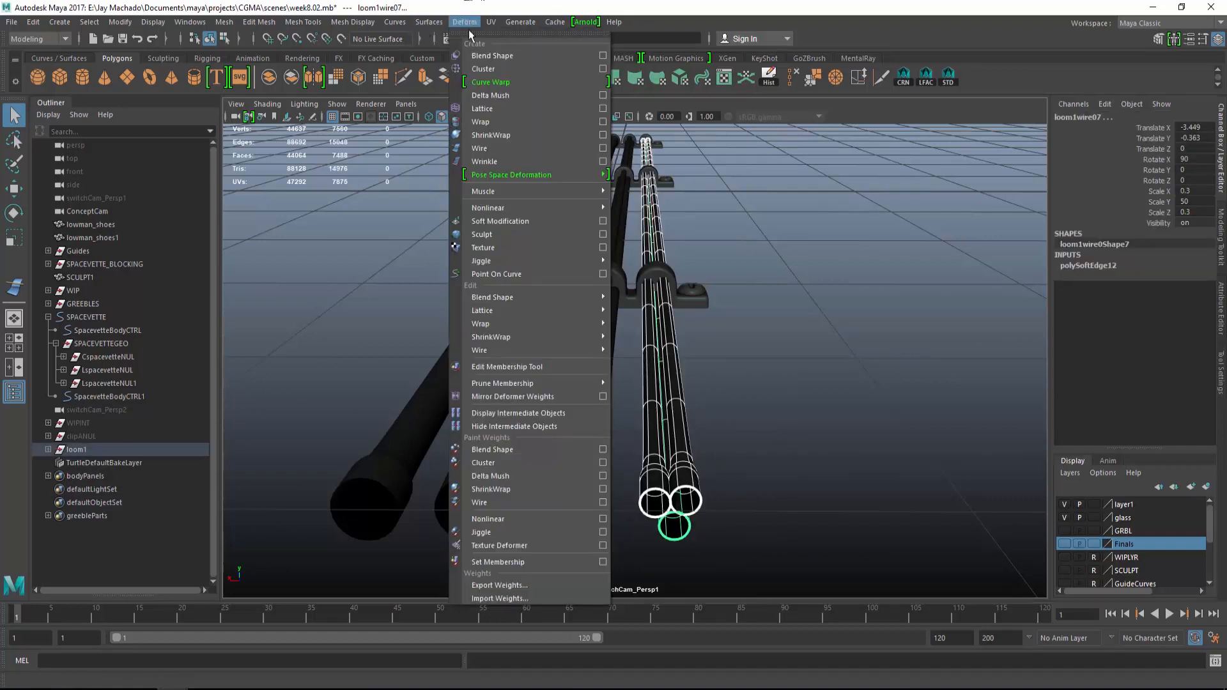
pyautogui.moveTo(515, 206)
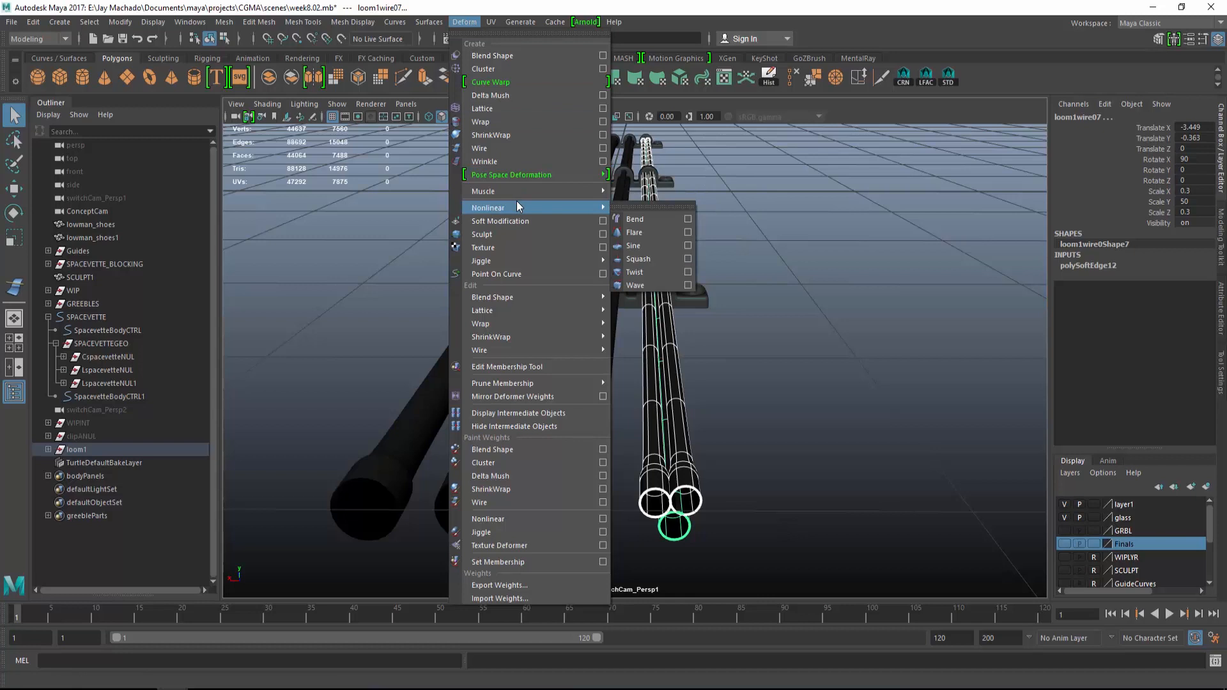
pyautogui.click(647, 271)
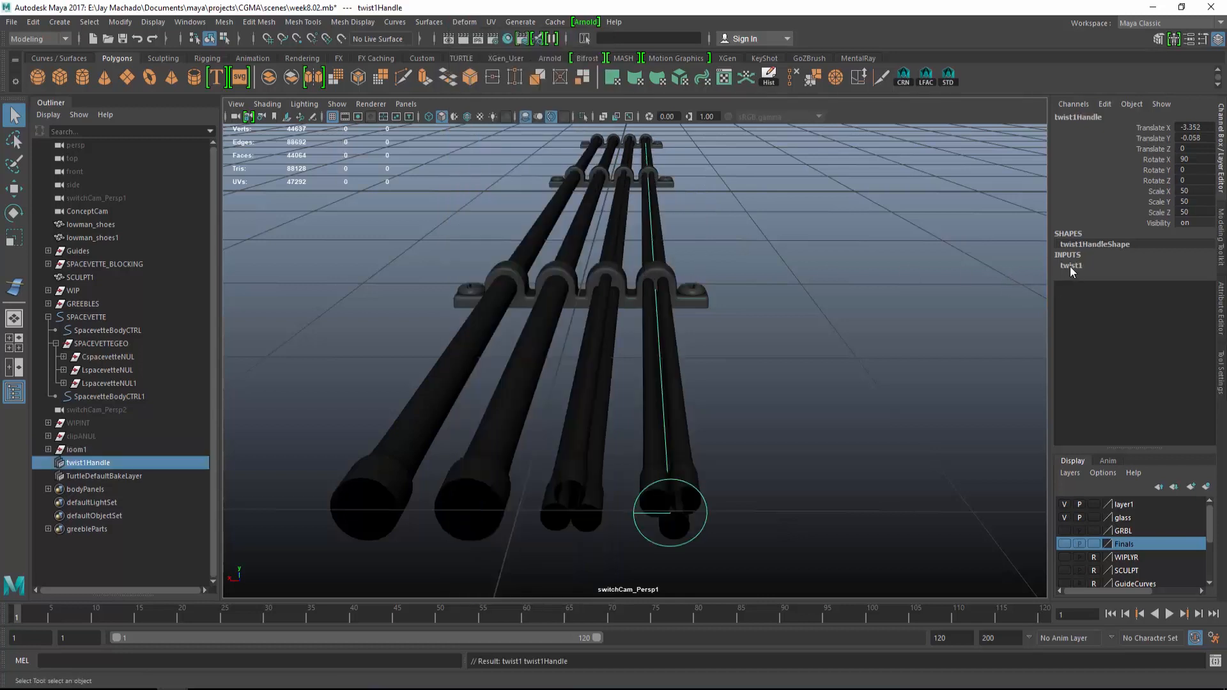
pyautogui.click(1070, 266)
pyautogui.click(1154, 297)
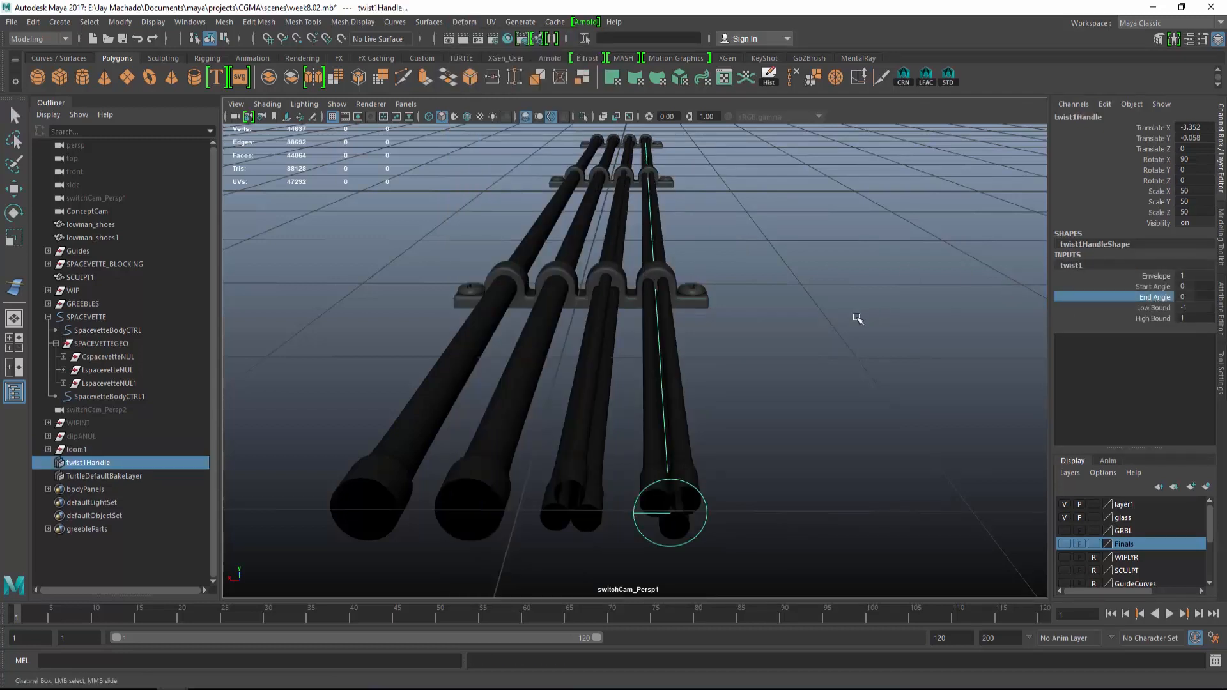
pyautogui.moveTo(780, 332); pyautogui.dragTo(1221, 377, button='middle')
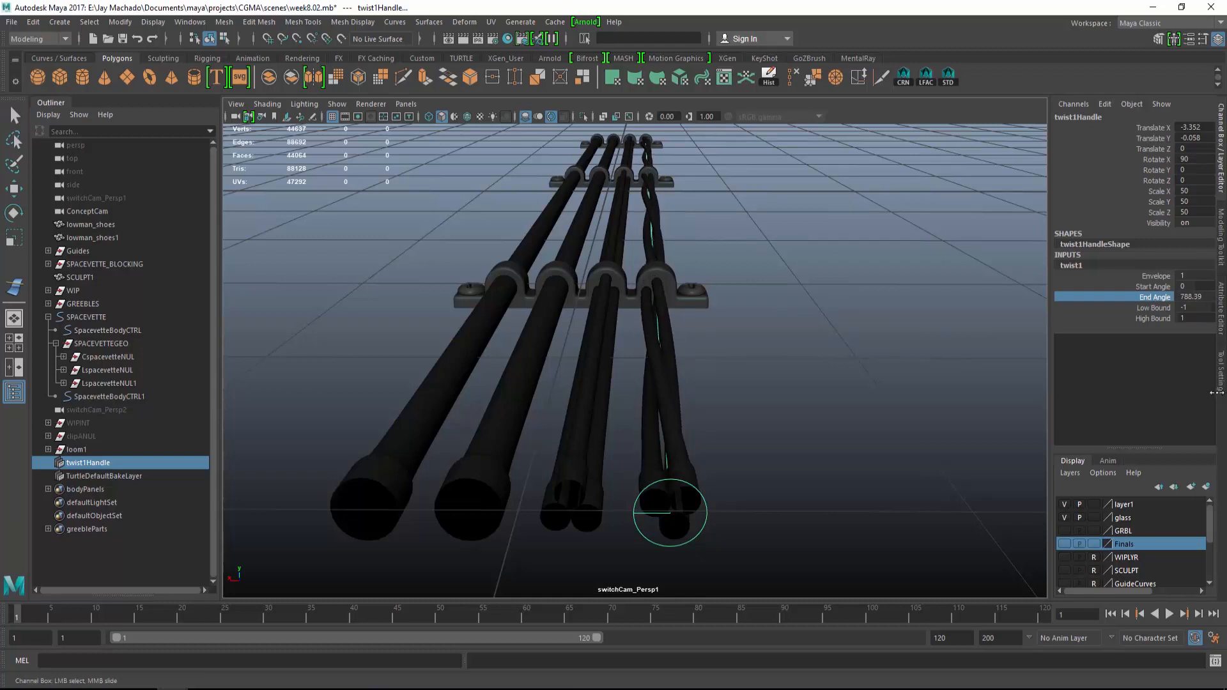
# Examine the twisted outermost wire bundle along the length of the loom and through its clips
pyautogui.press('q')
pyautogui.click(694, 365)
pyautogui.keyDown('alt'); pyautogui.moveTo(694, 366); pyautogui.dragTo(739, 364); pyautogui.keyUp('alt')
pyautogui.keyDown('alt'); pyautogui.moveTo(739, 364); pyautogui.dragTo(709, 300, button='right'); pyautogui.keyUp('alt')
pyautogui.keyDown('alt'); pyautogui.moveTo(709, 300); pyautogui.dragTo(589, 411, button='middle'); pyautogui.keyUp('alt')
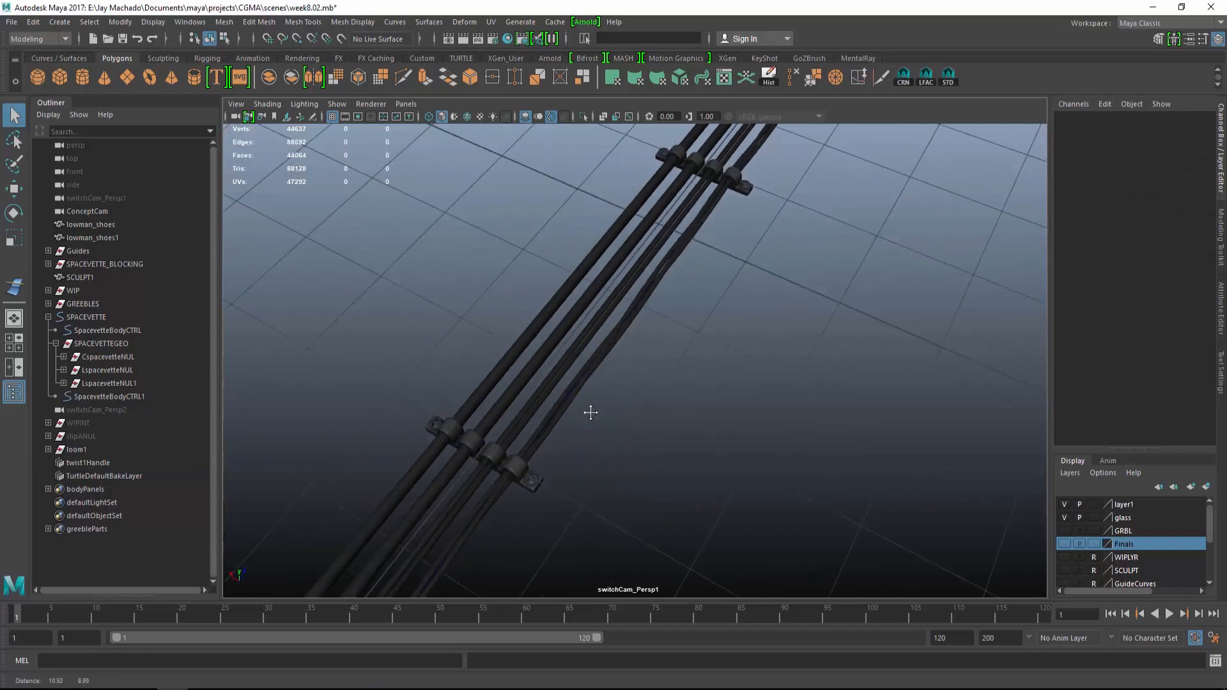
pyautogui.keyDown('alt'); pyautogui.moveTo(656, 366); pyautogui.dragTo(644, 367); pyautogui.keyUp('alt')
pyautogui.keyDown('alt'); pyautogui.moveTo(694, 395); pyautogui.dragTo(569, 415, button='right'); pyautogui.keyUp('alt')
pyautogui.keyDown('alt'); pyautogui.moveTo(569, 415); pyautogui.dragTo(712, 275, button='middle'); pyautogui.keyUp('alt')
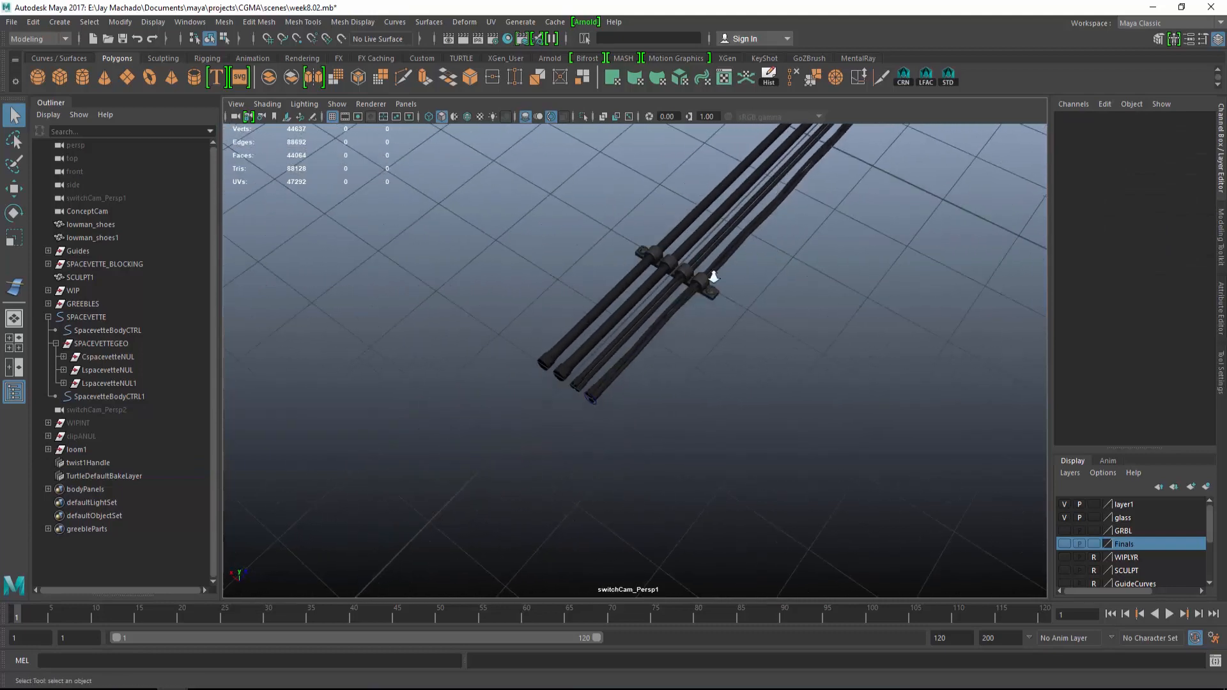
# Add a Twist deformer to the loom's inner three-wire bundle and set its End Angle to about -859
pyautogui.keyDown('alt'); pyautogui.moveTo(711, 275); pyautogui.dragTo(784, 332); pyautogui.keyUp('alt')
pyautogui.keyDown('alt'); pyautogui.moveTo(562, 326); pyautogui.dragTo(639, 360, button='right'); pyautogui.keyUp('alt')
pyautogui.keyDown('alt'); pyautogui.moveTo(639, 359); pyautogui.dragTo(611, 370); pyautogui.keyUp('alt')
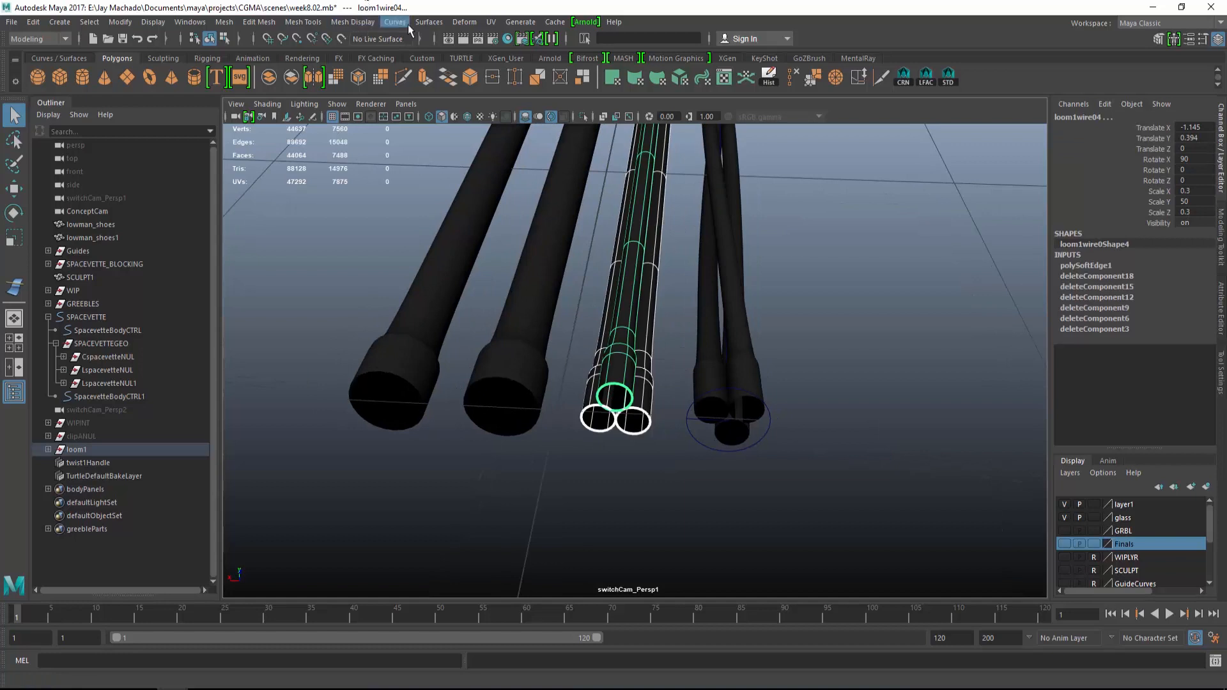
pyautogui.click(474, 23)
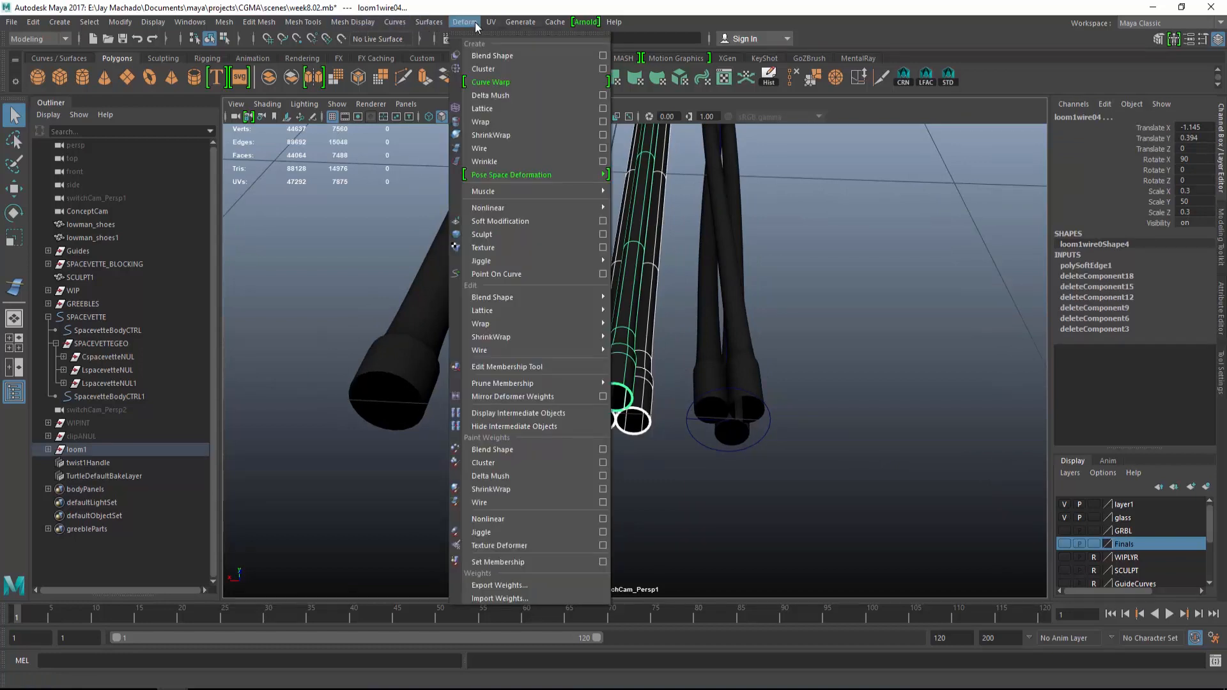
pyautogui.moveTo(516, 208)
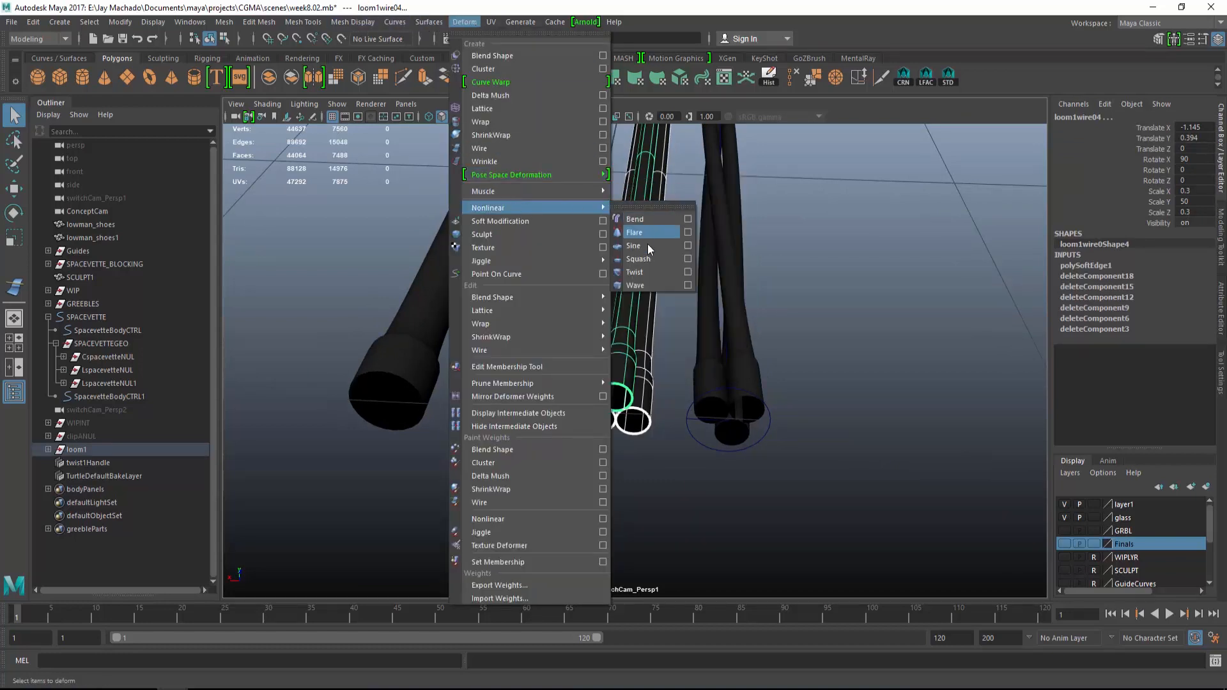
pyautogui.click(651, 273)
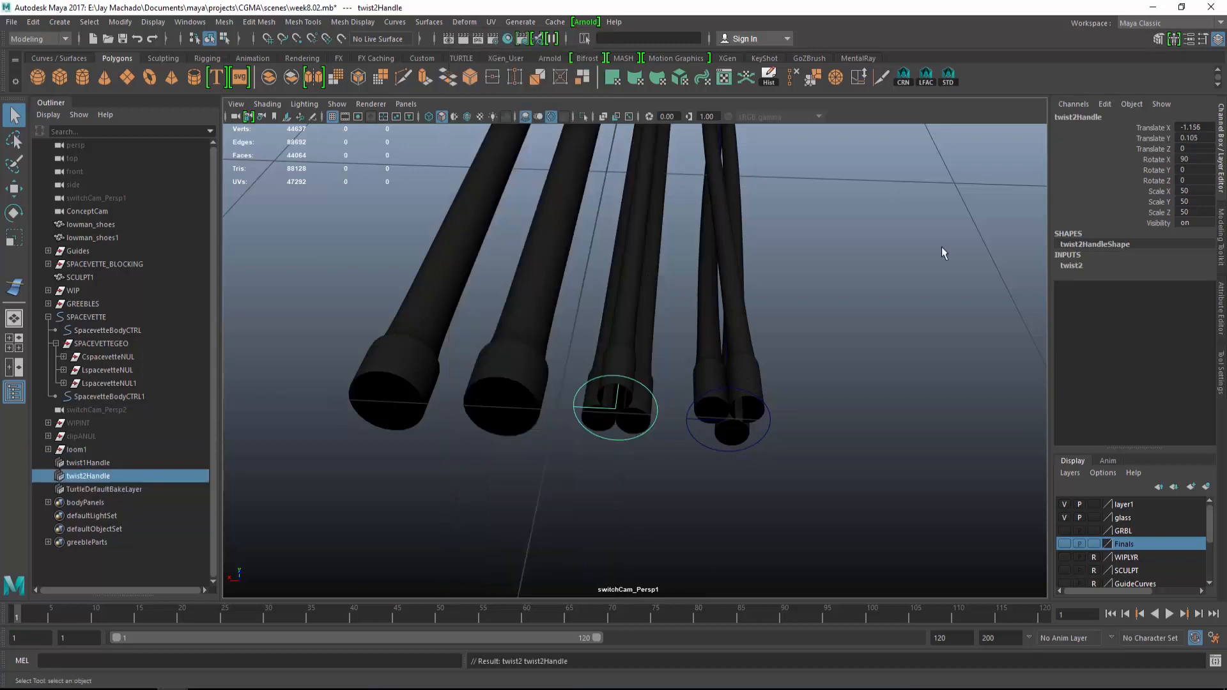
pyautogui.click(1064, 267)
pyautogui.click(1151, 297)
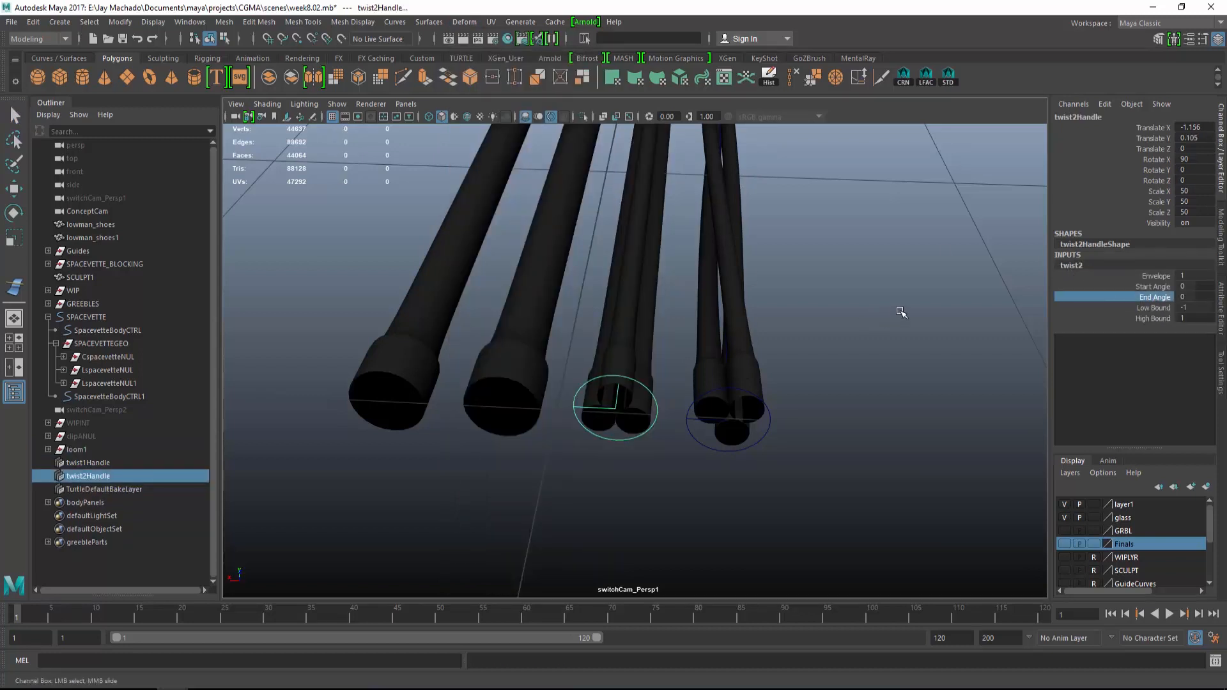
pyautogui.moveTo(921, 307); pyautogui.dragTo(267, 247, button='middle')
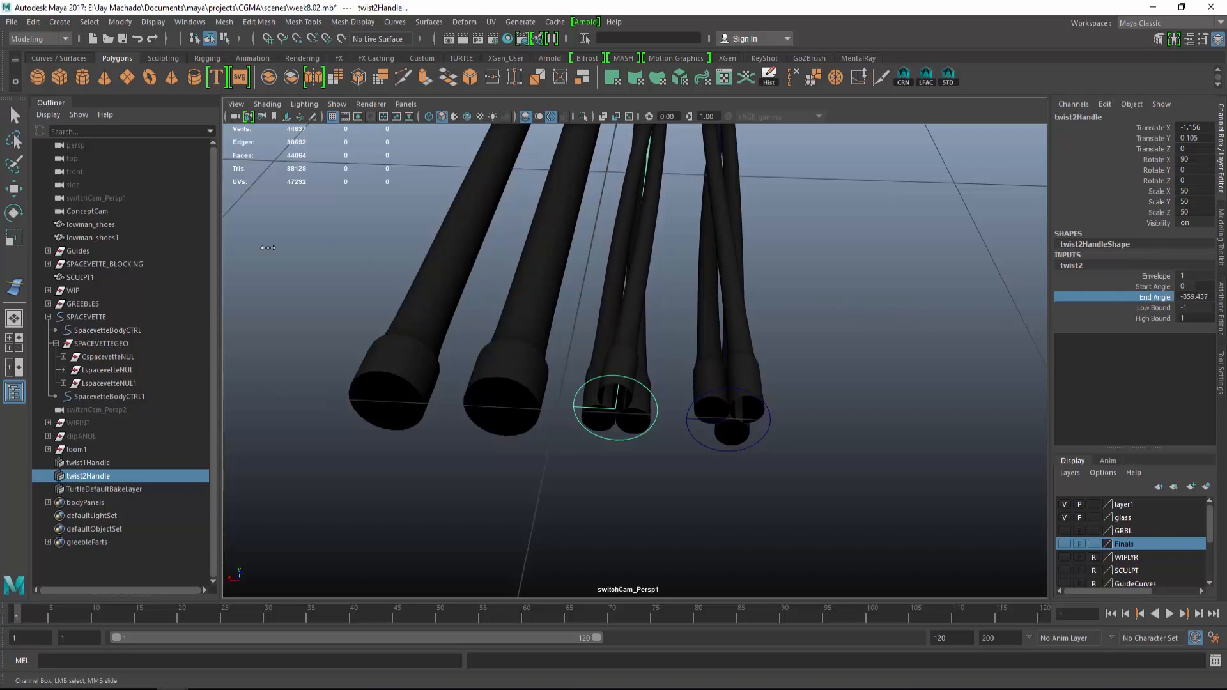
# Delete the loom's construction history to bake both wire-bundle twists and remove the twist handles
pyautogui.keyDown('alt'); pyautogui.moveTo(873, 336); pyautogui.dragTo(816, 308, button='right'); pyautogui.keyUp('alt')
pyautogui.keyDown('alt'); pyautogui.moveTo(816, 308); pyautogui.dragTo(723, 339); pyautogui.keyUp('alt')
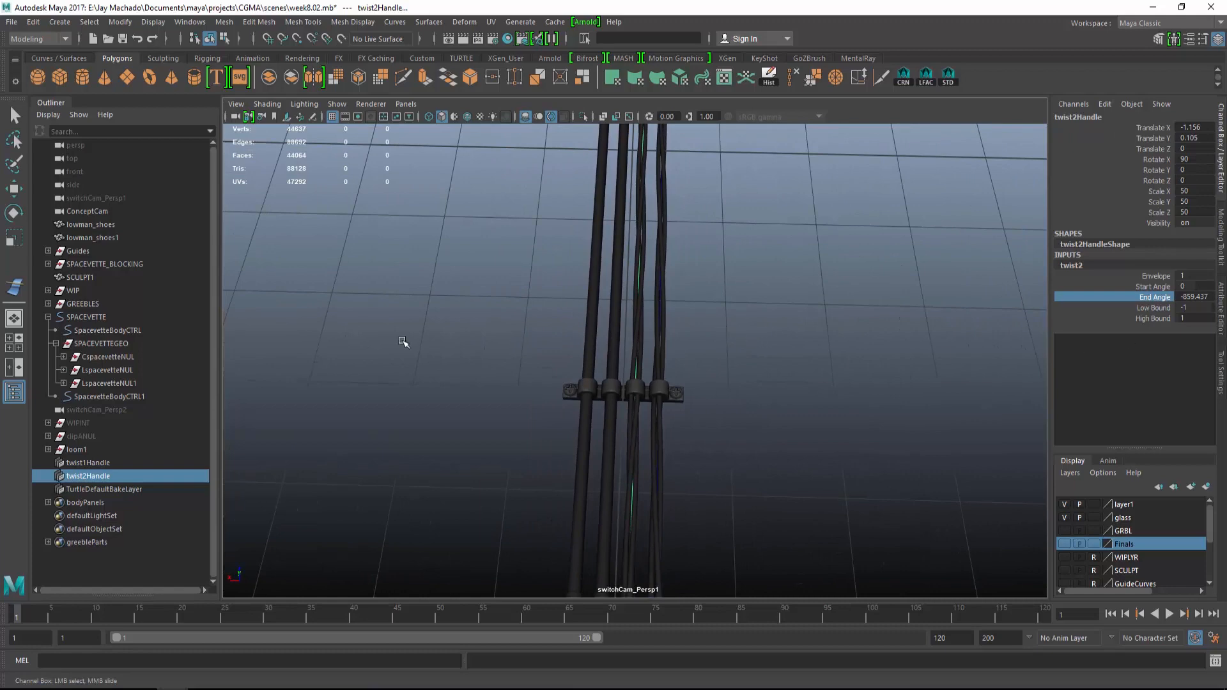
pyautogui.click(769, 77)
pyautogui.keyDown('alt'); pyautogui.moveTo(786, 239); pyautogui.dragTo(735, 345); pyautogui.keyUp('alt')
# Draw a six-point CV curve, snapped to the grid, along the middle of the loom from its open cable ends to the farthest clip
pyautogui.click(60, 22)
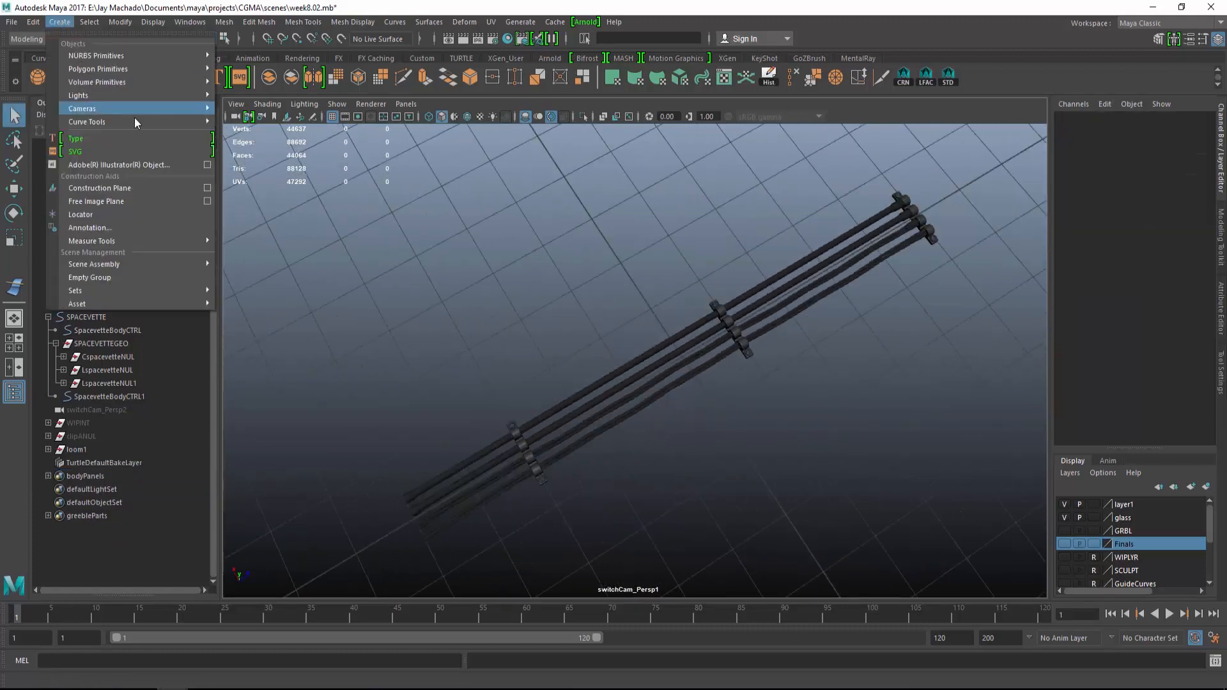
pyautogui.moveTo(132, 122)
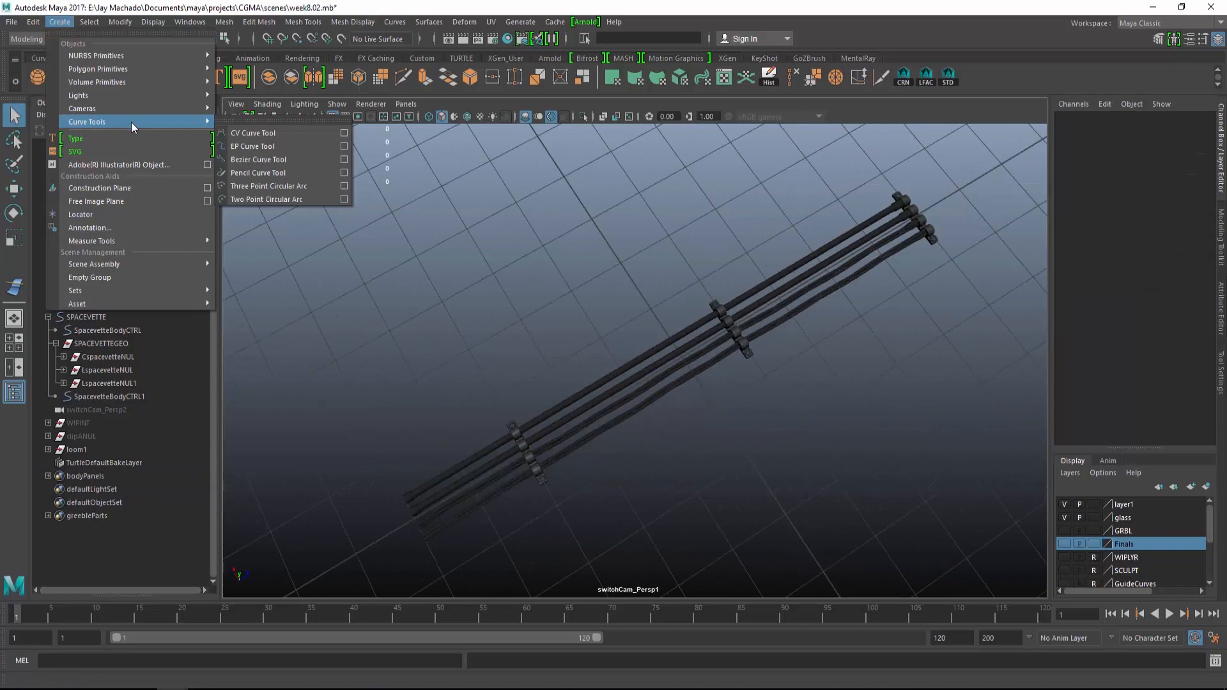
pyautogui.click(255, 133)
pyautogui.keyDown('alt'); pyautogui.moveTo(497, 199); pyautogui.dragTo(515, 184); pyautogui.keyUp('alt')
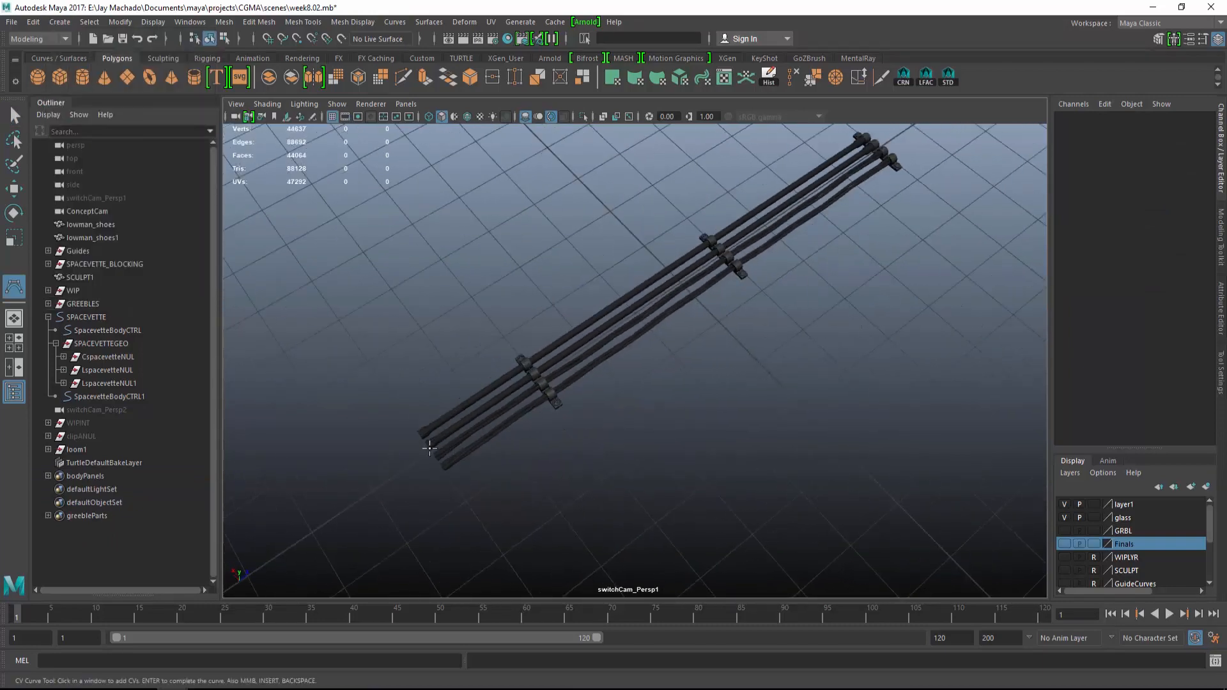
pyautogui.click(429, 447)
pyautogui.click(535, 380)
pyautogui.click(634, 312)
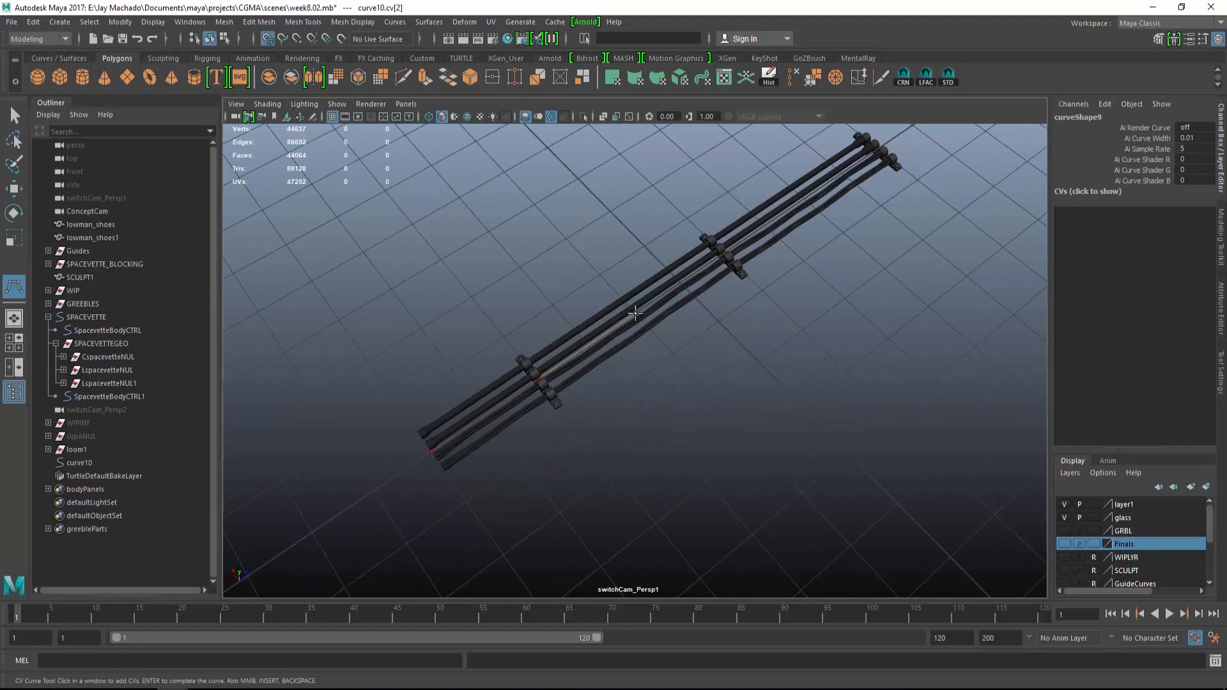
pyautogui.click(723, 253)
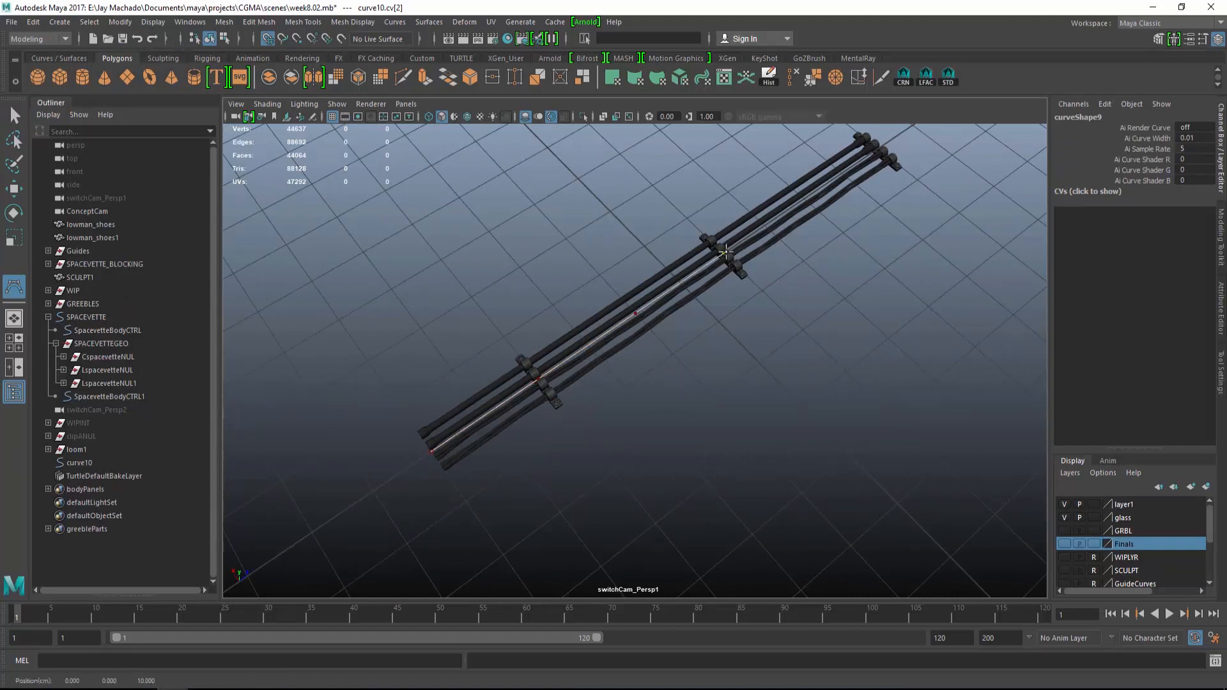
pyautogui.click(806, 200)
pyautogui.click(875, 148)
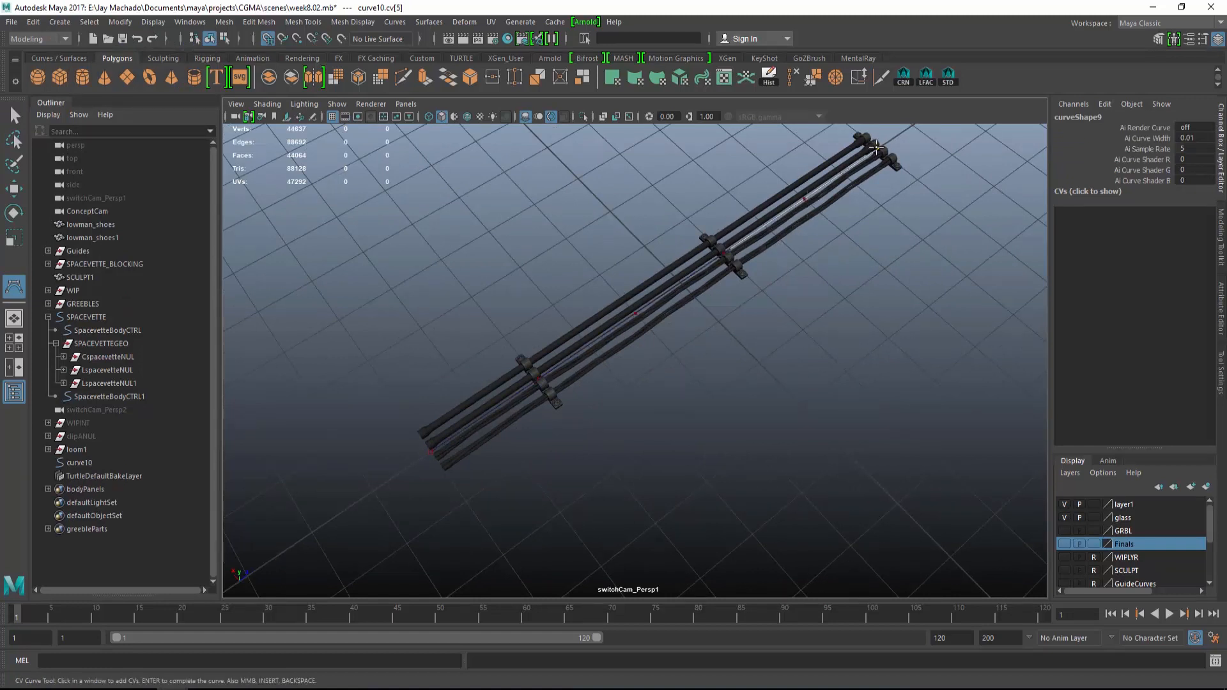
pyautogui.press('Return')
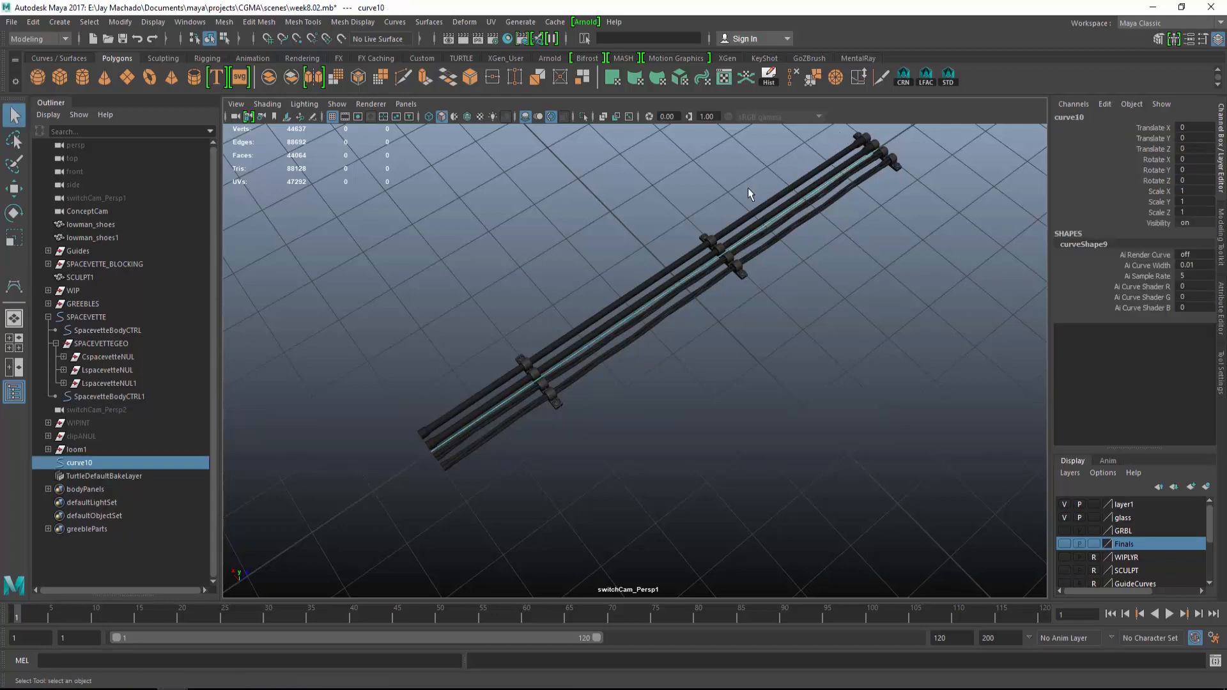
# Rename the new curve as loom1curve and parent it under the loom1 group
pyautogui.keyDown('alt'); pyautogui.moveTo(750, 193); pyautogui.dragTo(727, 321); pyautogui.keyUp('alt')
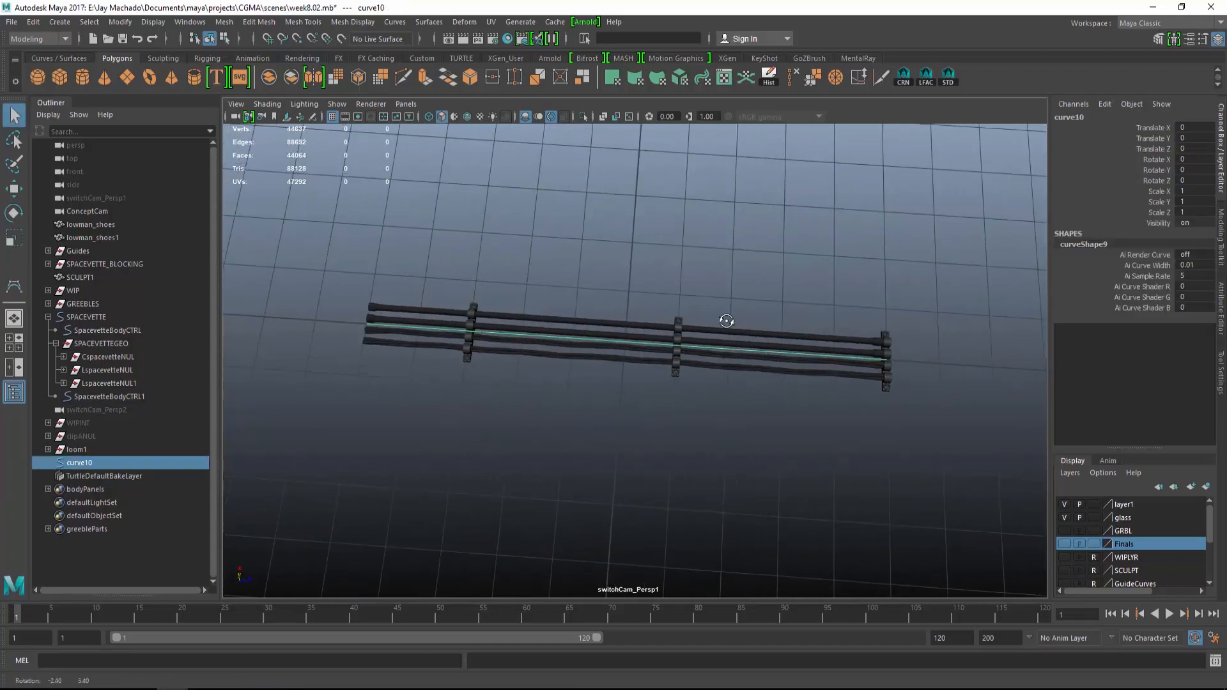
pyautogui.scroll(4, 597, 320)
pyautogui.keyDown('alt'); pyautogui.moveTo(597, 320); pyautogui.dragTo(759, 358); pyautogui.keyUp('alt')
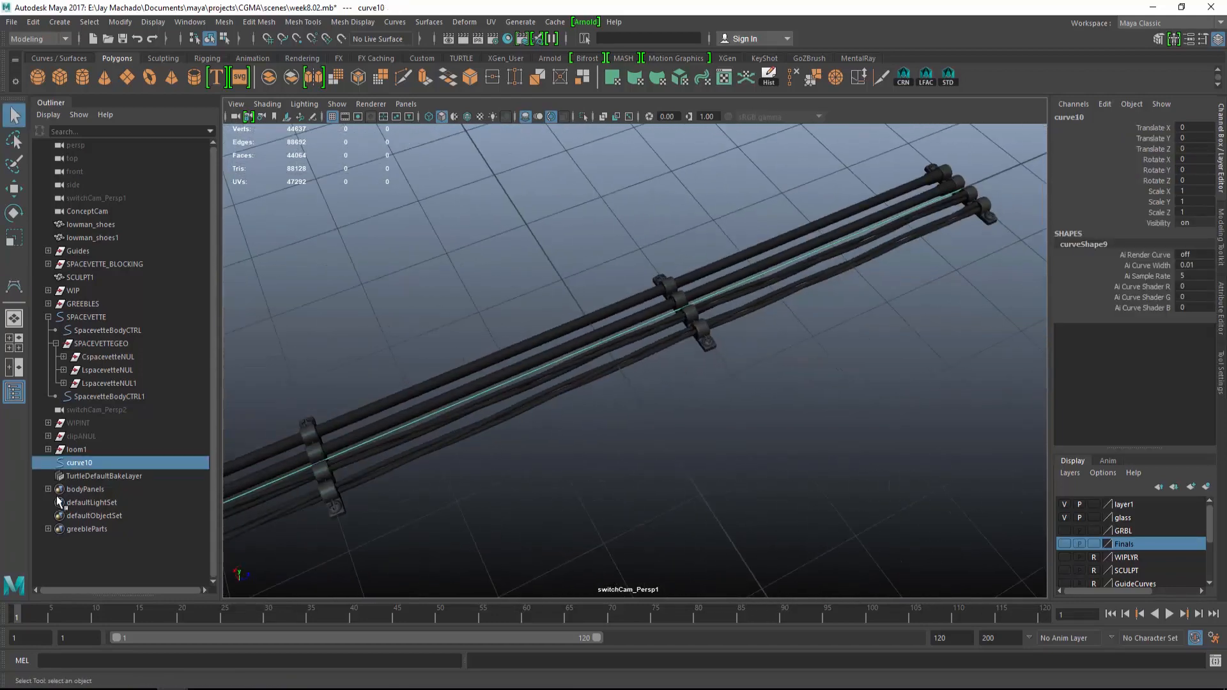
pyautogui.doubleClick(88, 464)
pyautogui.write('loom1cur')
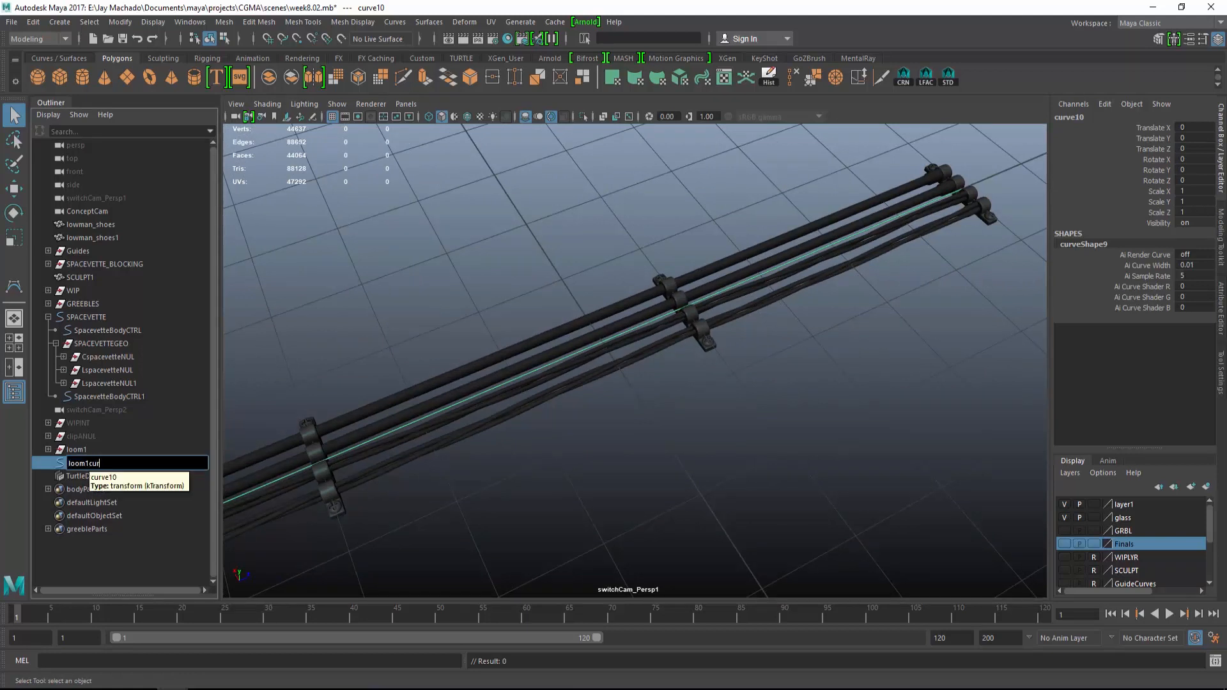
pyautogui.write('ve')
pyautogui.press('Return')
pyautogui.moveTo(90, 463)
pyautogui.mouseDown(button='middle')
pyautogui.moveTo(89, 443)
pyautogui.moveTo(90, 453)
pyautogui.mouseUp(button='middle')
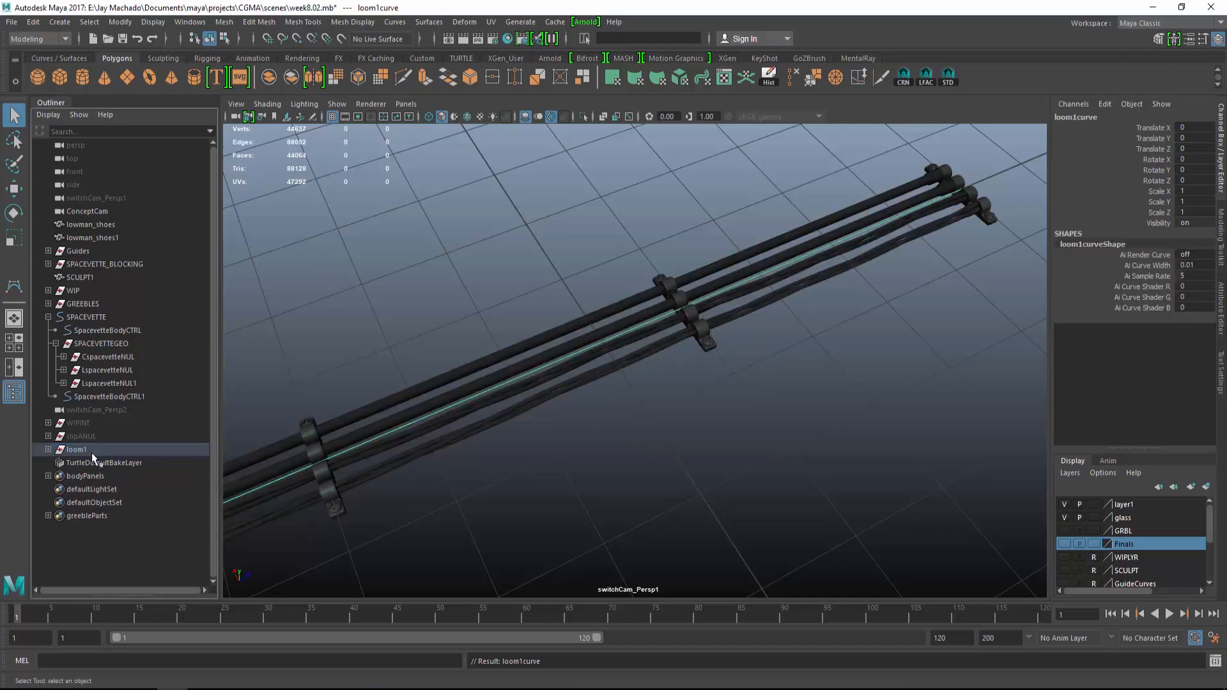
pyautogui.click(85, 452)
pyautogui.click(48, 449)
pyautogui.keyDown('alt'); pyautogui.moveTo(699, 426); pyautogui.dragTo(734, 432); pyautogui.keyUp('alt')
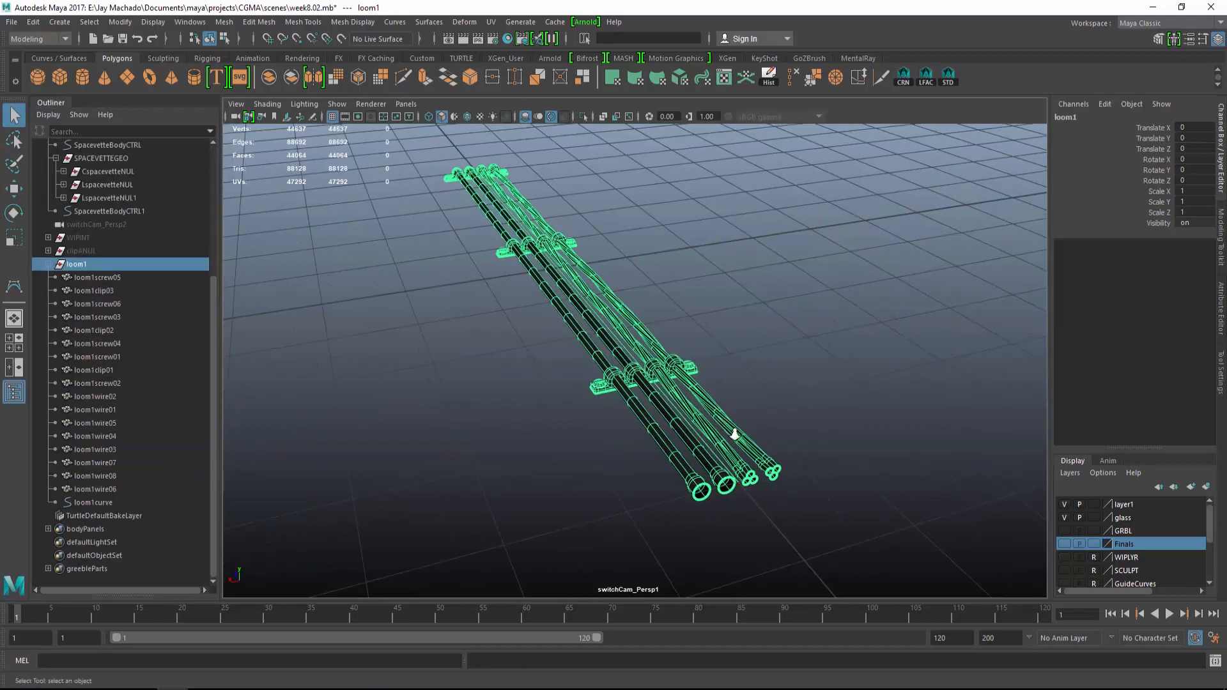
pyautogui.keyDown('alt'); pyautogui.moveTo(734, 433); pyautogui.dragTo(766, 447, button='right'); pyautogui.keyUp('alt')
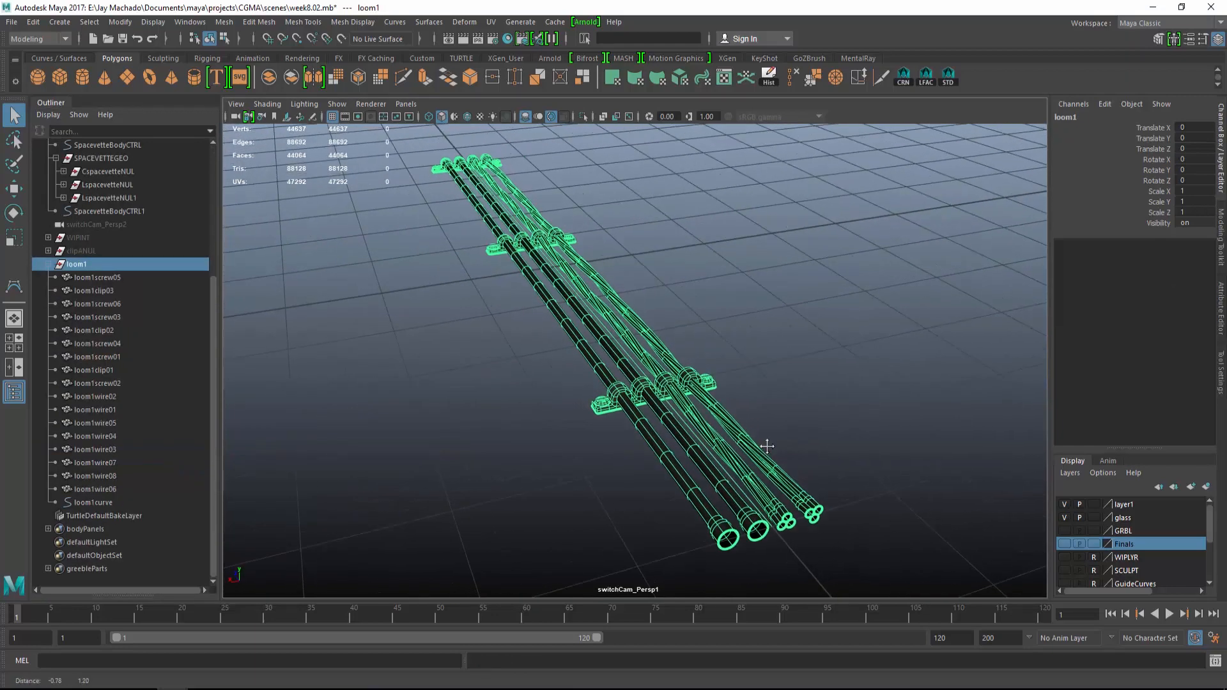
pyautogui.keyDown('alt'); pyautogui.moveTo(767, 445); pyautogui.dragTo(769, 428); pyautogui.keyUp('alt')
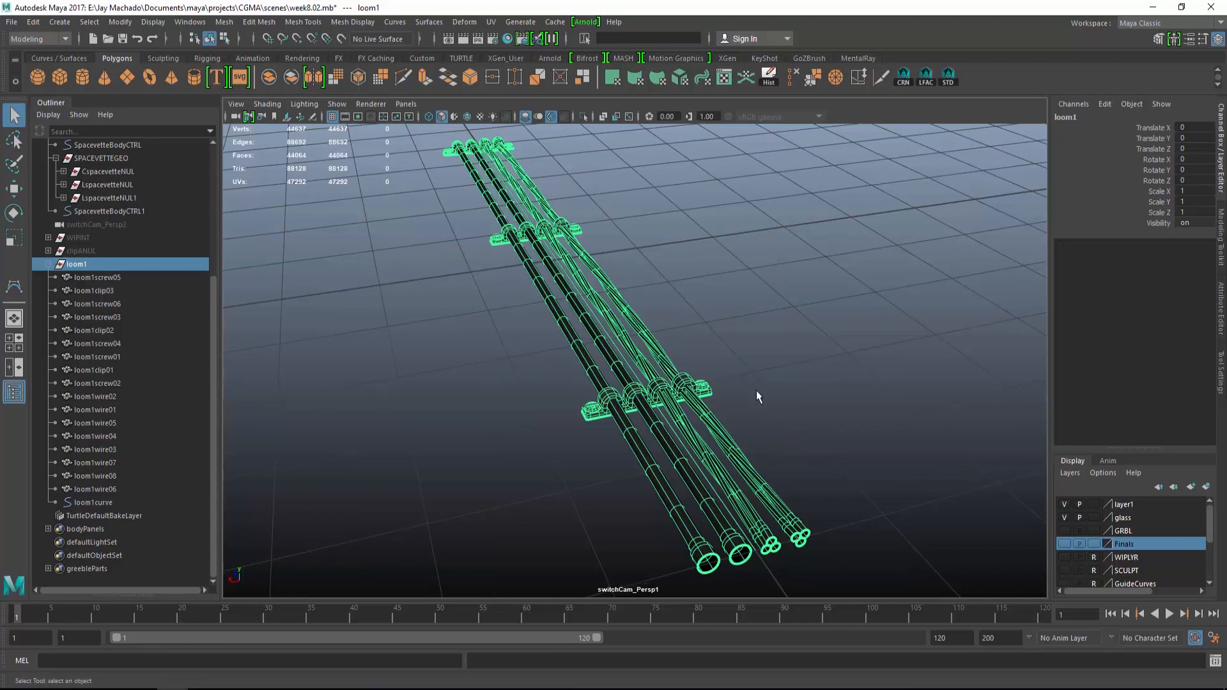
pyautogui.click(756, 359)
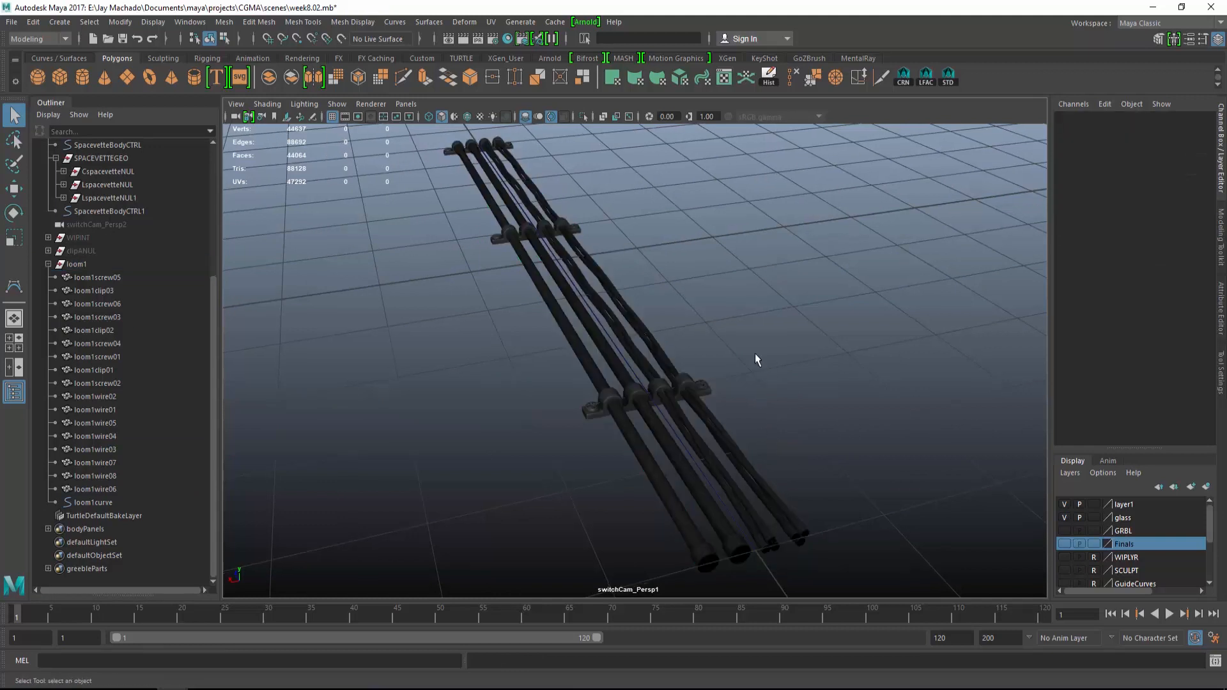
# Start the Wire deformer tool and set all loom wires, clips and screws, without the curve, as the shapes to deform
pyautogui.click(465, 23)
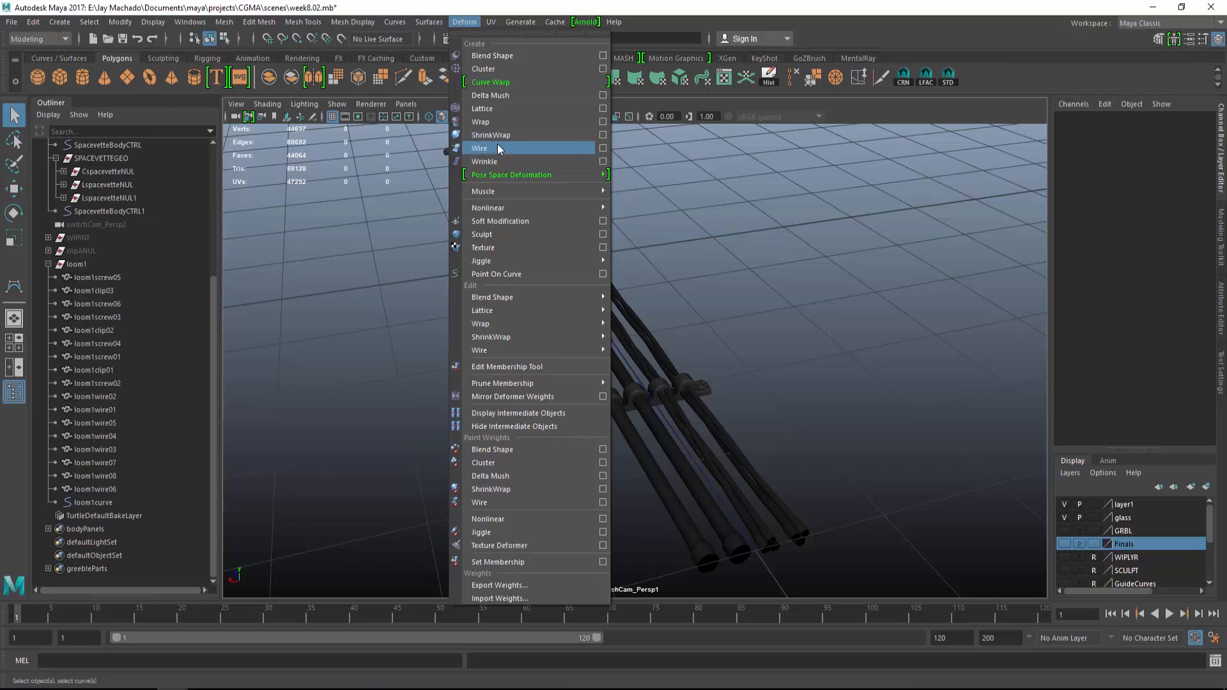
pyautogui.click(497, 149)
pyautogui.keyDown('alt'); pyautogui.moveTo(671, 233); pyautogui.dragTo(633, 230); pyautogui.keyUp('alt')
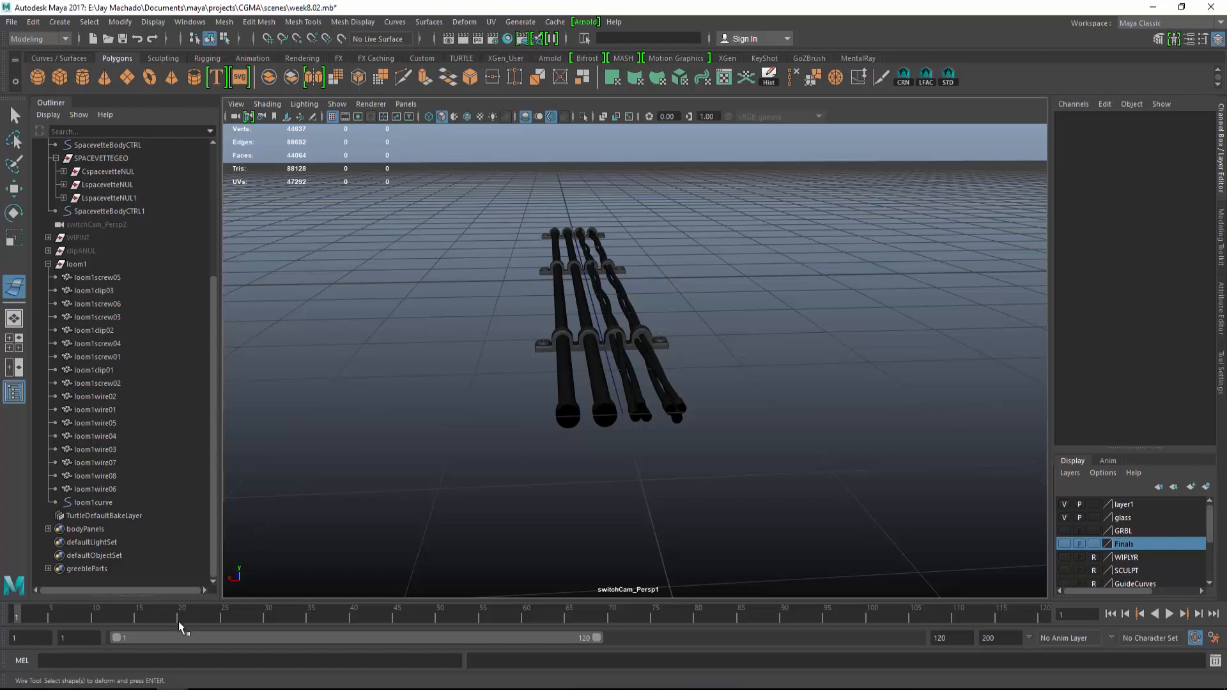
pyautogui.moveTo(504, 199); pyautogui.dragTo(813, 523)
pyautogui.press('f')
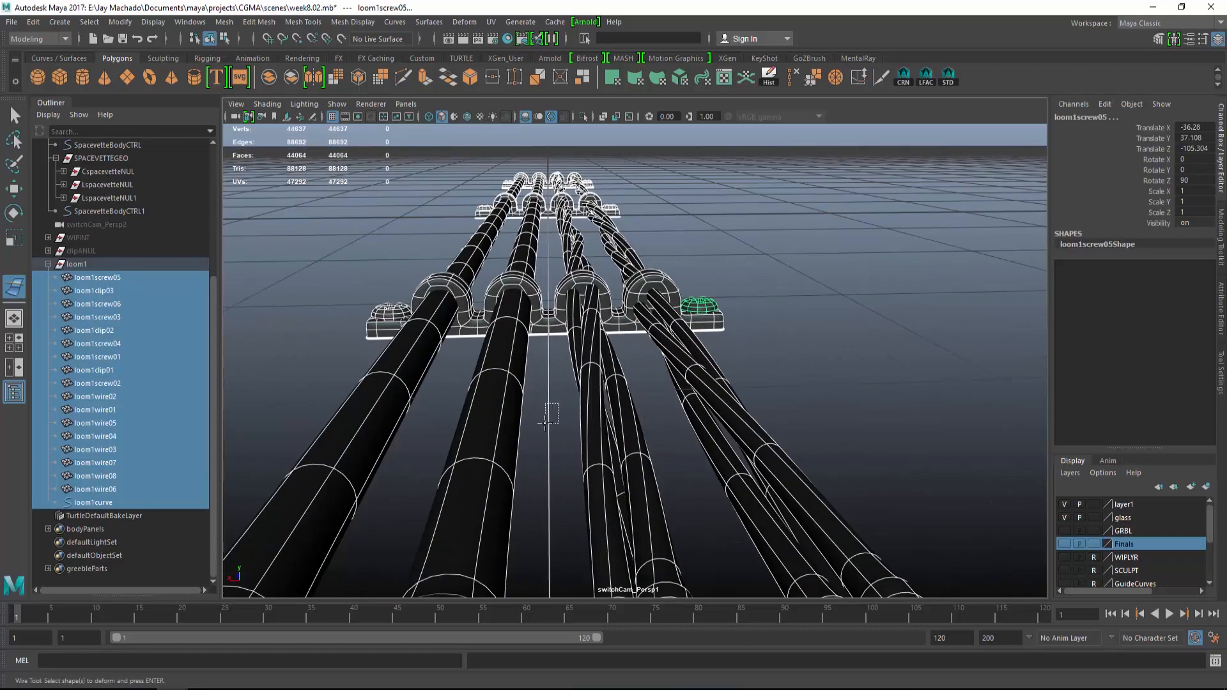
pyautogui.keyDown('ctrl'); pyautogui.moveTo(544, 423); pyautogui.dragTo(543, 430); pyautogui.keyUp('ctrl')
pyautogui.scroll(-4, 710, 377)
pyautogui.keyDown('alt'); pyautogui.moveTo(712, 374); pyautogui.dragTo(742, 371); pyautogui.keyUp('alt')
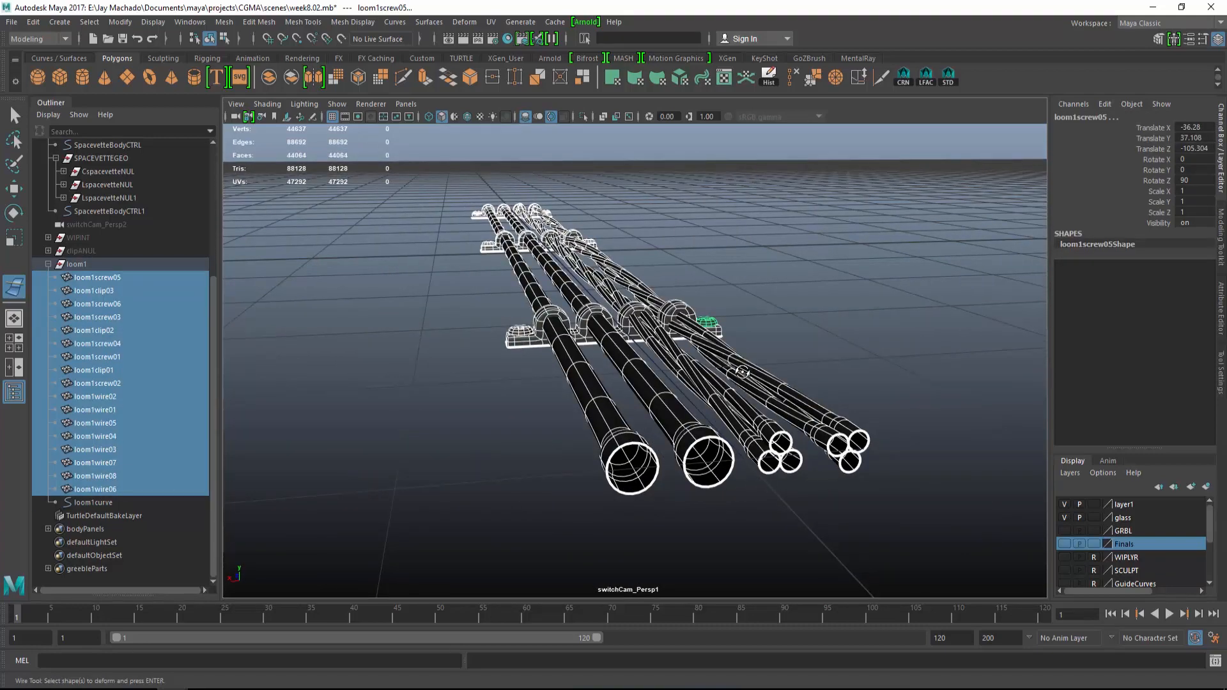
pyautogui.press('Return')
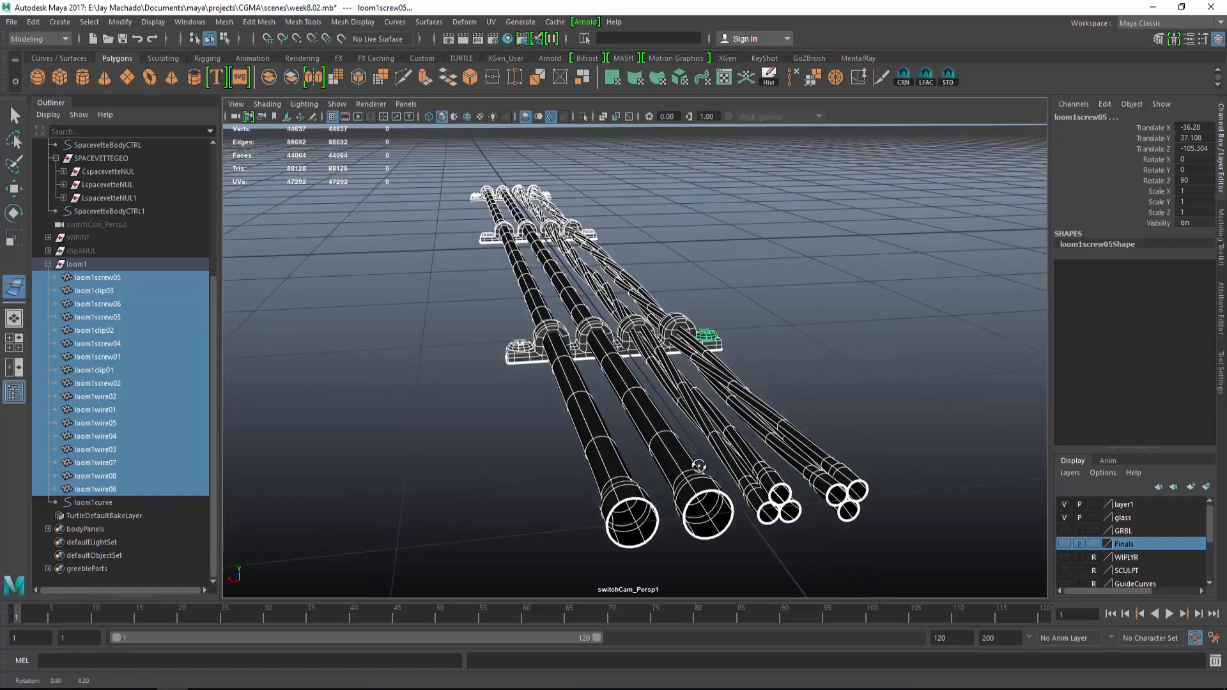
# Assign loom1curve as the wire curve and finalize the Wire deformer
pyautogui.keyDown('alt'); pyautogui.moveTo(702, 455); pyautogui.dragTo(647, 469); pyautogui.keyUp('alt')
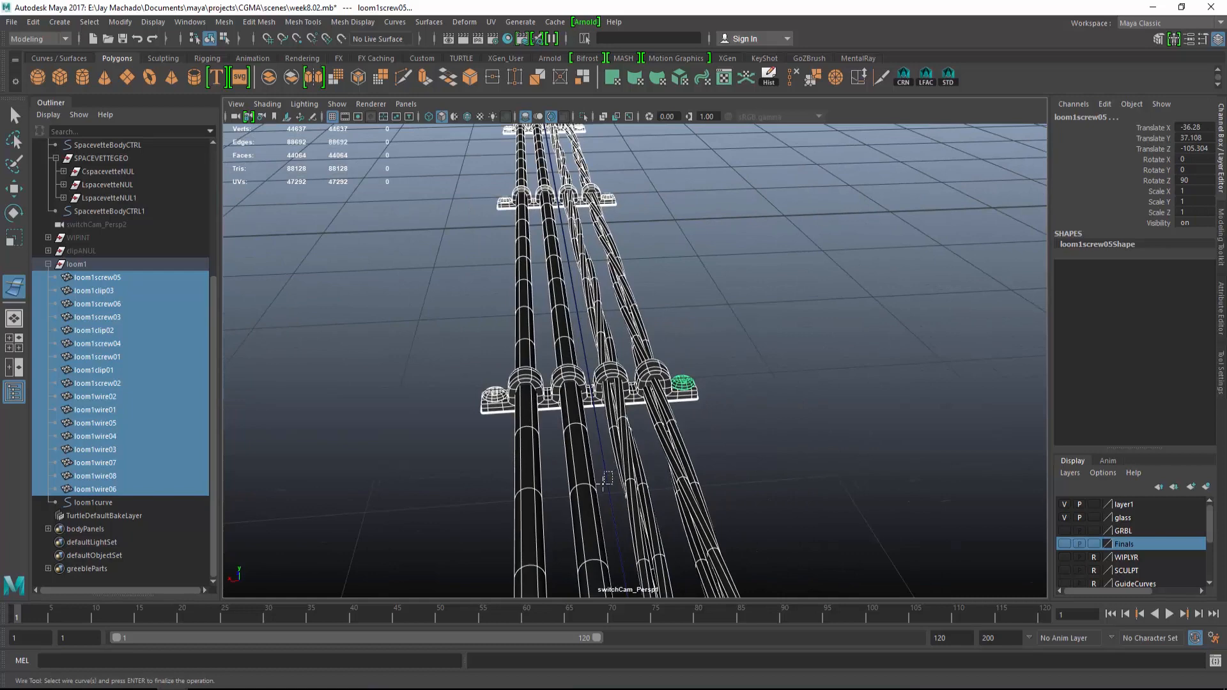
pyautogui.click(605, 484)
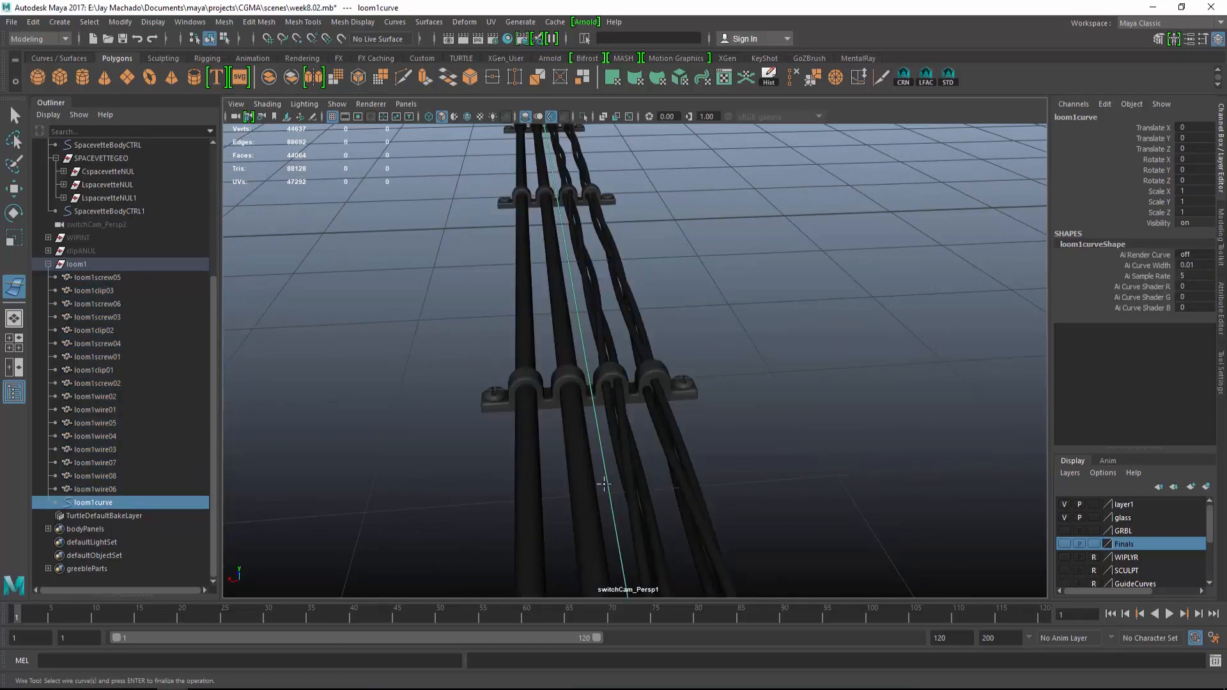
pyautogui.press('Return')
pyautogui.keyDown('alt'); pyautogui.moveTo(739, 405); pyautogui.dragTo(561, 326); pyautogui.keyUp('alt')
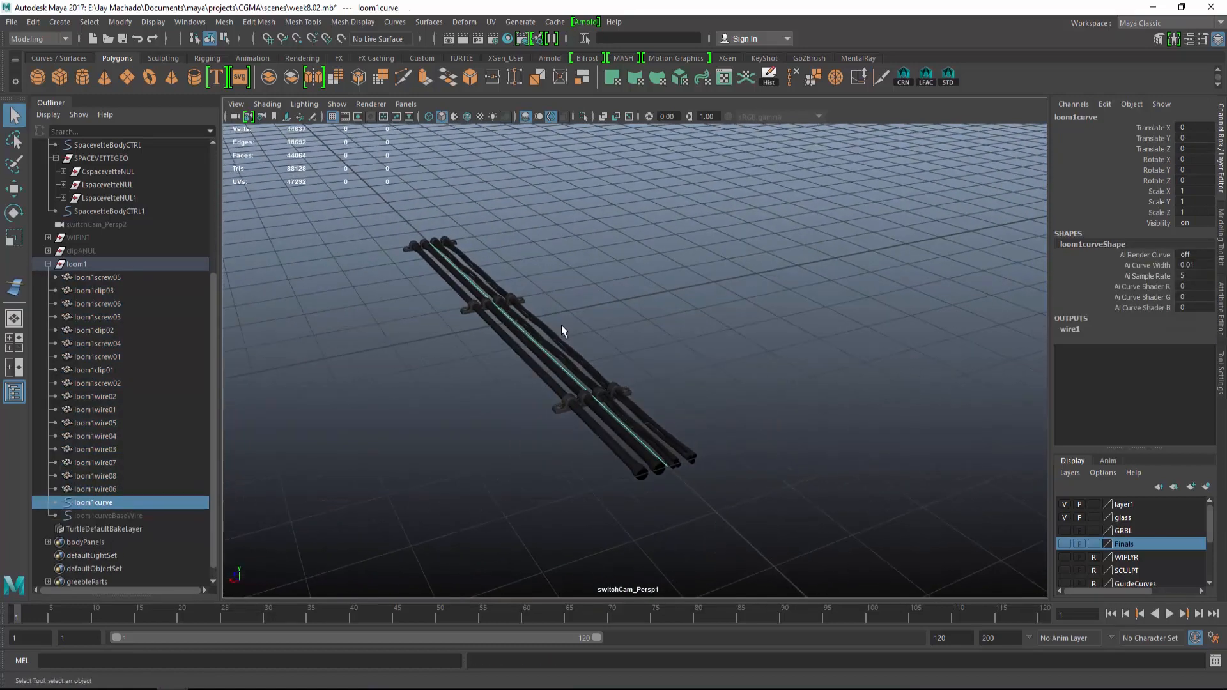
# Try moving loom1curve's end control vertex at the open cable ends to test the wire deformation, and undo the move
pyautogui.rightClick(600, 267)
pyautogui.click(580, 271)
pyautogui.keyDown('alt'); pyautogui.moveTo(580, 270); pyautogui.dragTo(755, 532); pyautogui.keyUp('alt')
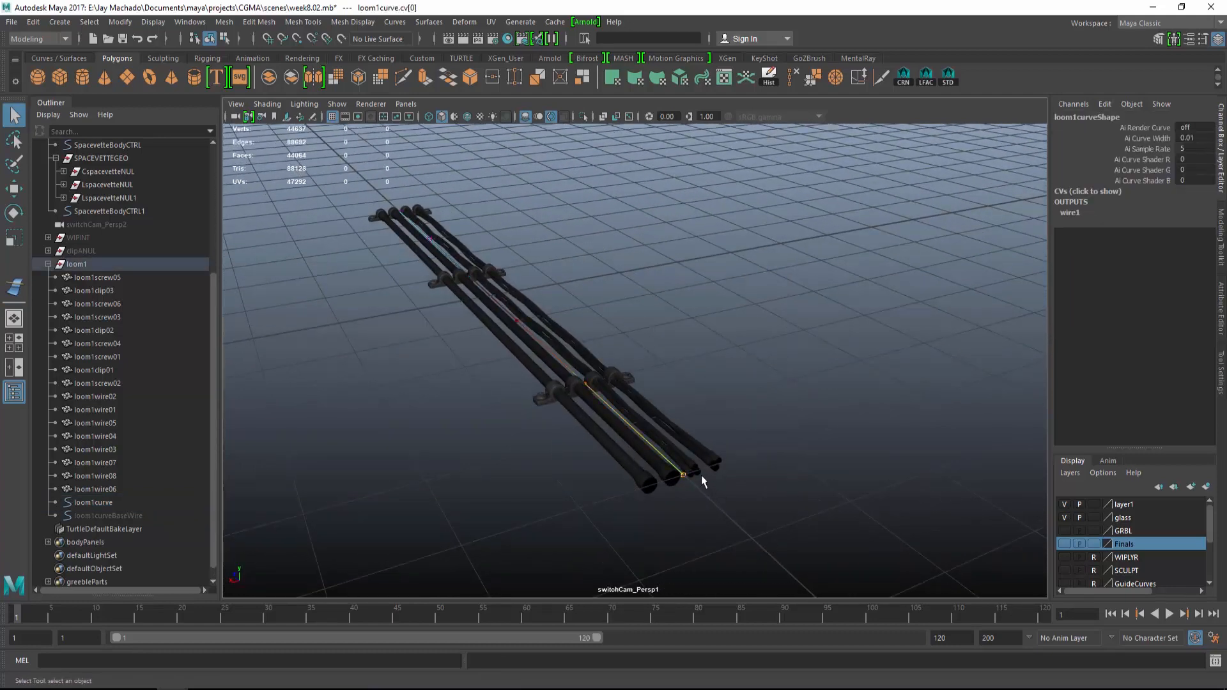
pyautogui.press('b')
pyautogui.press('w')
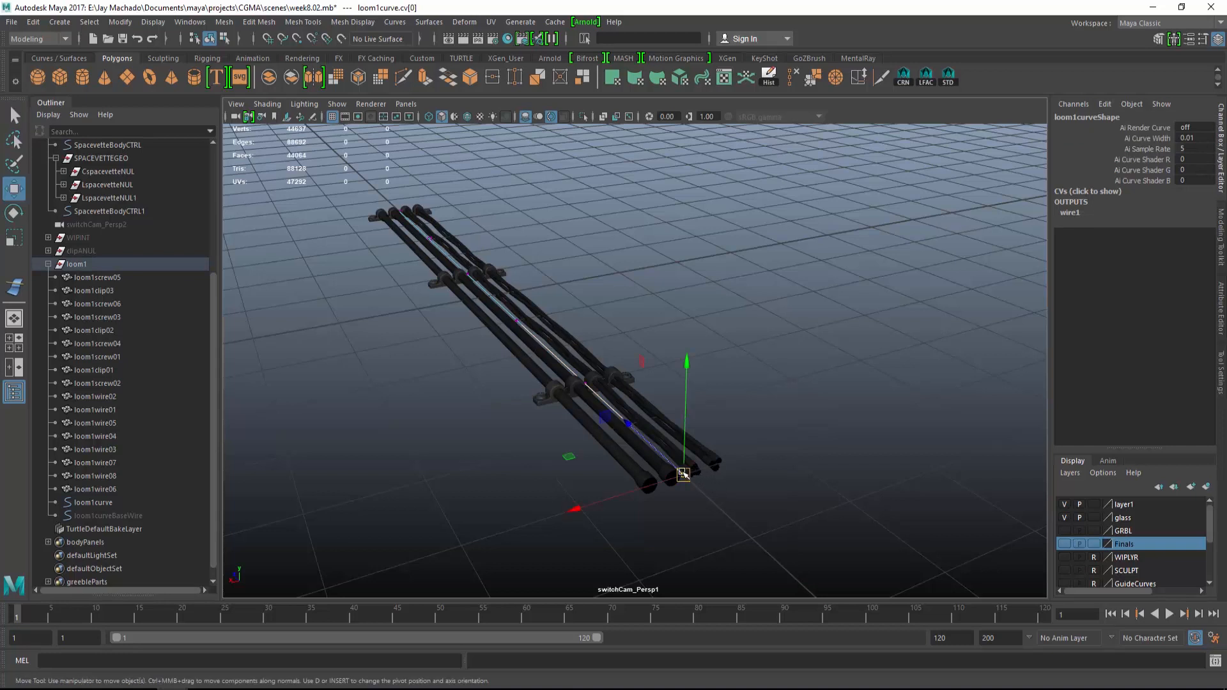
pyautogui.moveTo(683, 474); pyautogui.dragTo(676, 516)
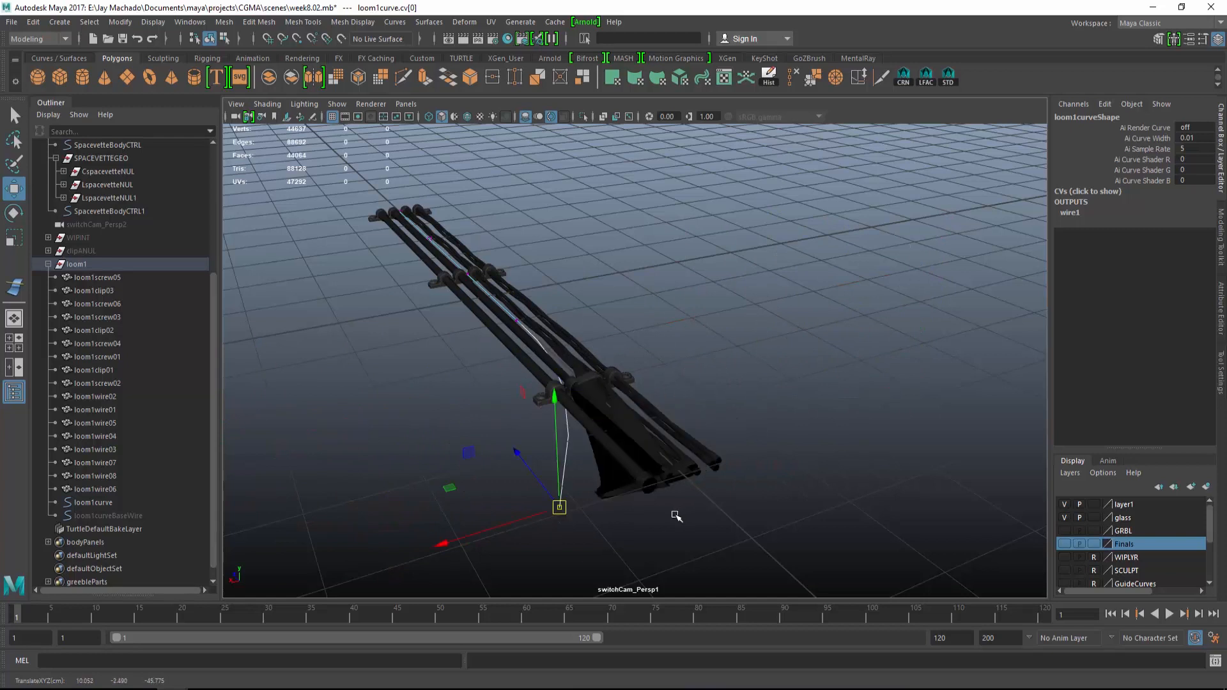
pyautogui.hotkey('ctrl', 'z')
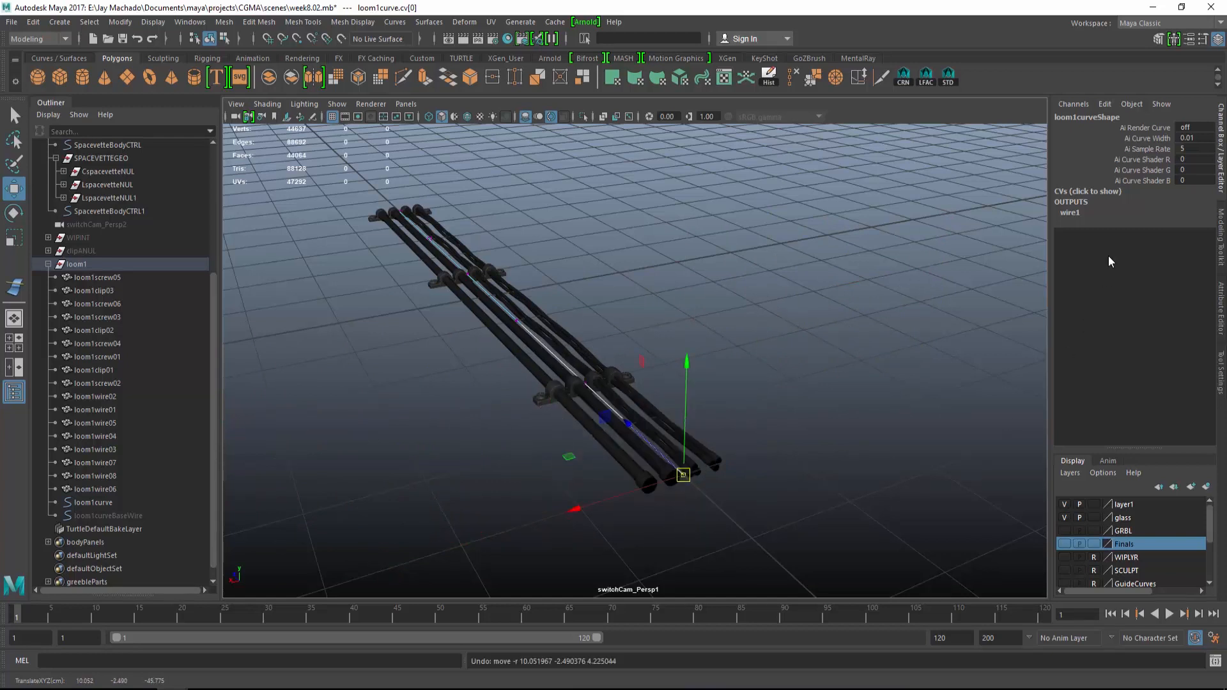
# Set the loom's wire1 deformer Dropoff Distance to 20
pyautogui.click(1074, 213)
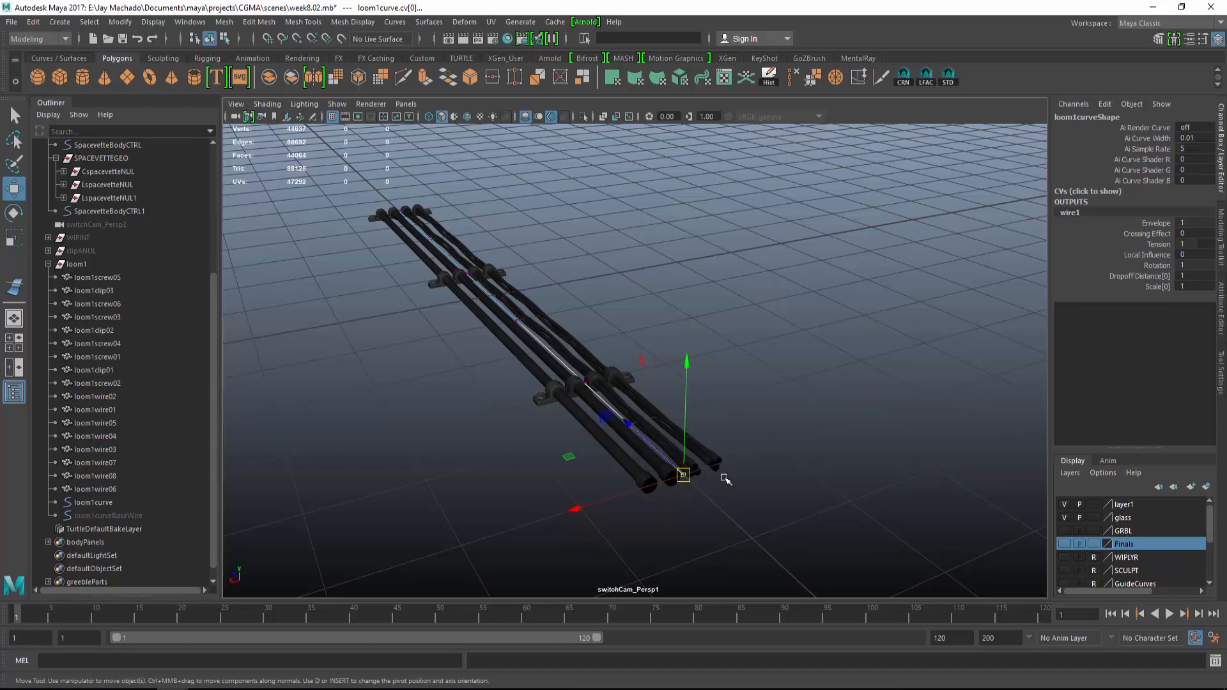
pyautogui.doubleClick(1192, 276)
pyautogui.write('20')
pyautogui.press('Return')
# Try moving loom1curve's end control vertex to test the wire deformation at the cable ends, and undo the move
pyautogui.moveTo(683, 476); pyautogui.dragTo(617, 289)
pyautogui.keyDown('alt'); pyautogui.moveTo(632, 300); pyautogui.dragTo(715, 403); pyautogui.keyUp('alt')
pyautogui.keyDown('alt'); pyautogui.moveTo(716, 402); pyautogui.dragTo(716, 307, button='middle'); pyautogui.keyUp('alt')
pyautogui.keyDown('alt'); pyautogui.moveTo(716, 307); pyautogui.dragTo(756, 381, button='right'); pyautogui.keyUp('alt')
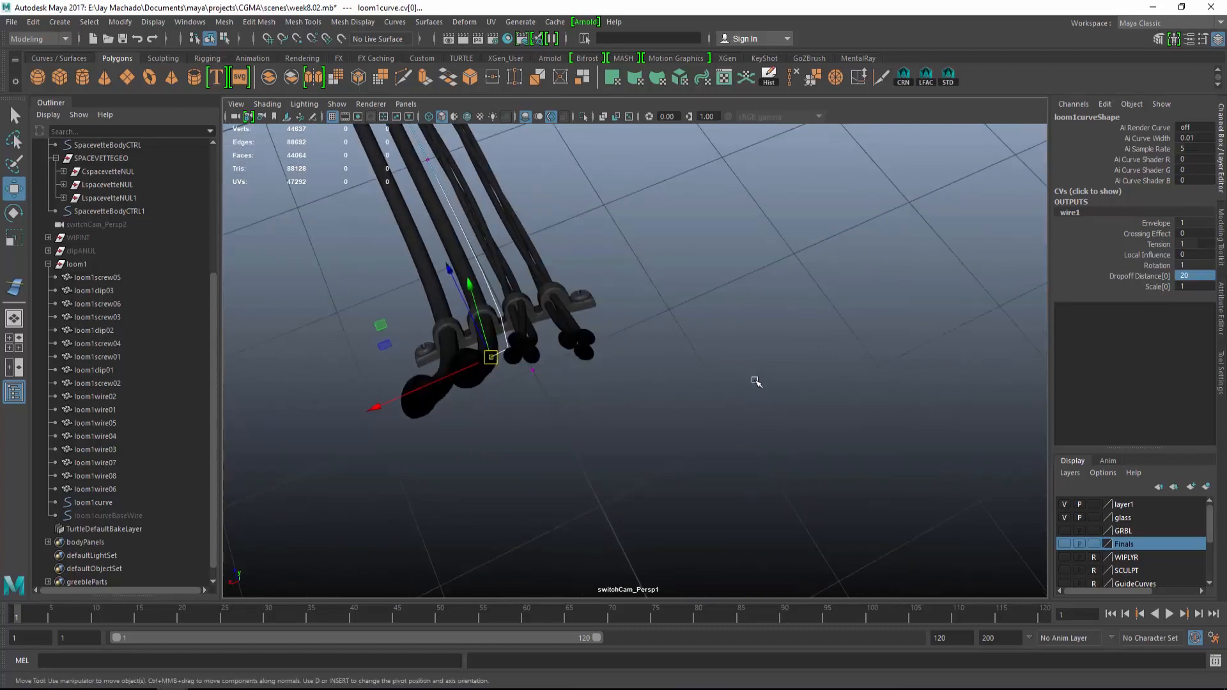
pyautogui.keyDown('alt'); pyautogui.moveTo(769, 366); pyautogui.dragTo(799, 367, button='middle'); pyautogui.keyUp('alt')
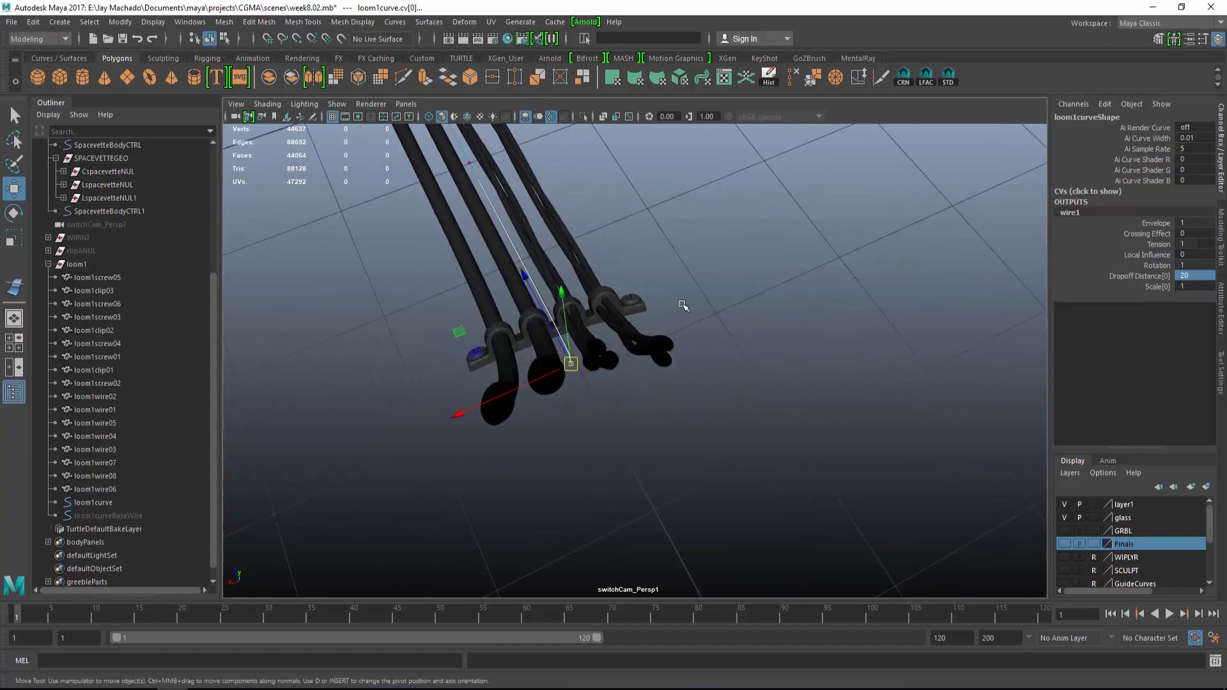
pyautogui.keyDown('alt'); pyautogui.moveTo(816, 383); pyautogui.dragTo(690, 314); pyautogui.keyUp('alt')
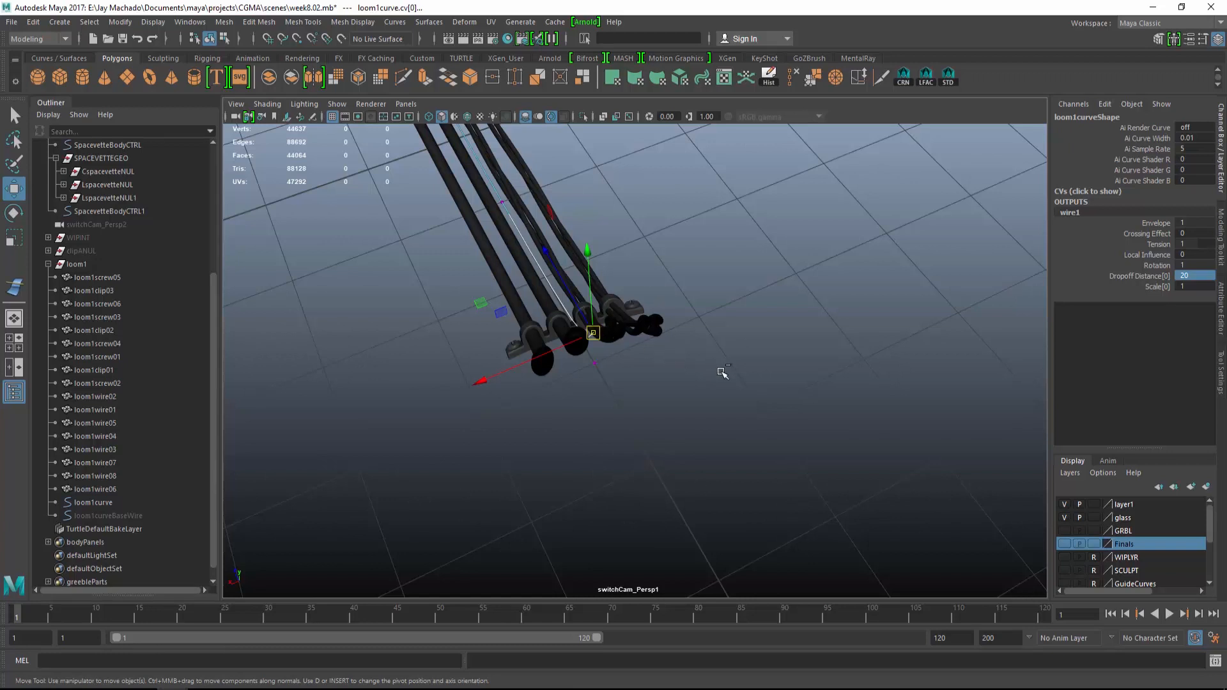
pyautogui.hotkey('ctrl', 'z')
pyautogui.keyDown('alt'); pyautogui.moveTo(821, 415); pyautogui.dragTo(796, 360); pyautogui.keyUp('alt')
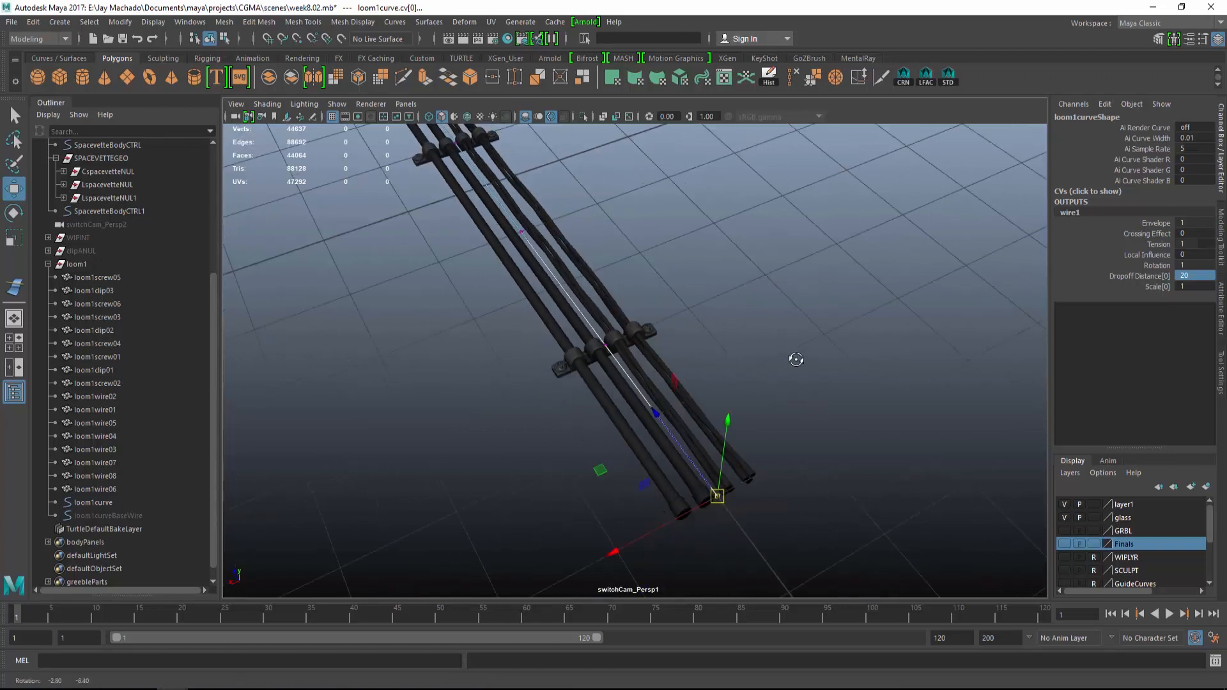
# Set the loom's wire1 deformer Dropoff Distance to 100
pyautogui.click(1206, 277)
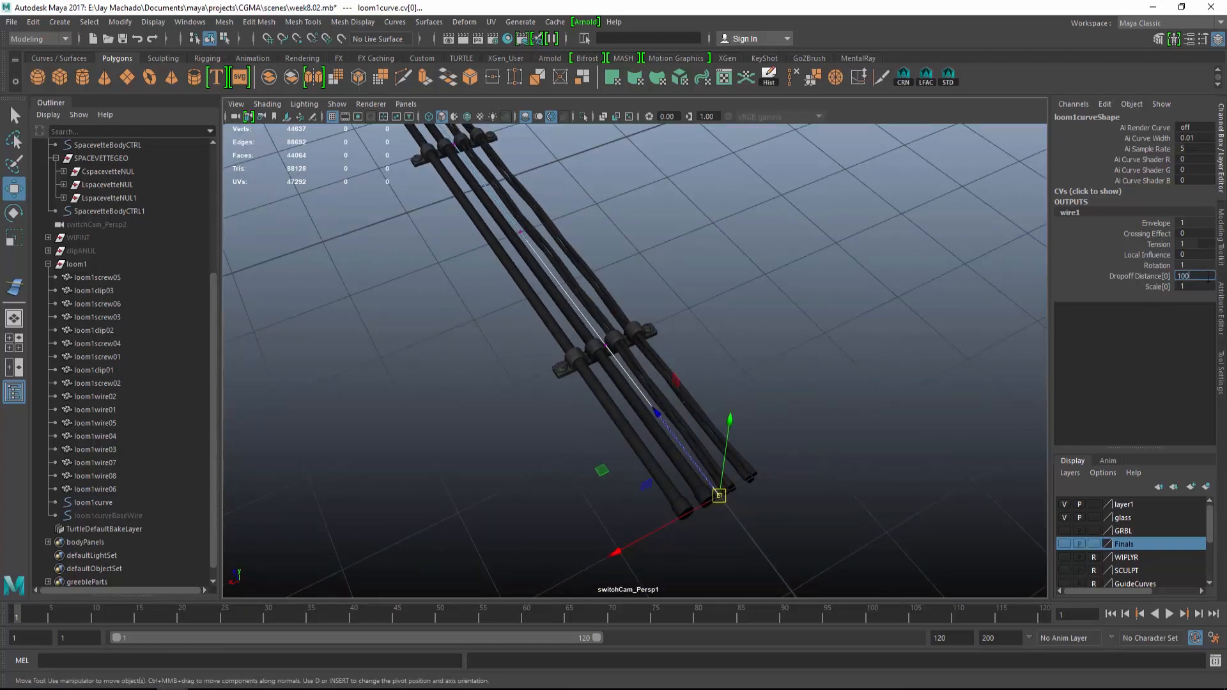
pyautogui.press('Return')
pyautogui.keyDown('alt'); pyautogui.moveTo(695, 353); pyautogui.dragTo(627, 303); pyautogui.keyUp('alt')
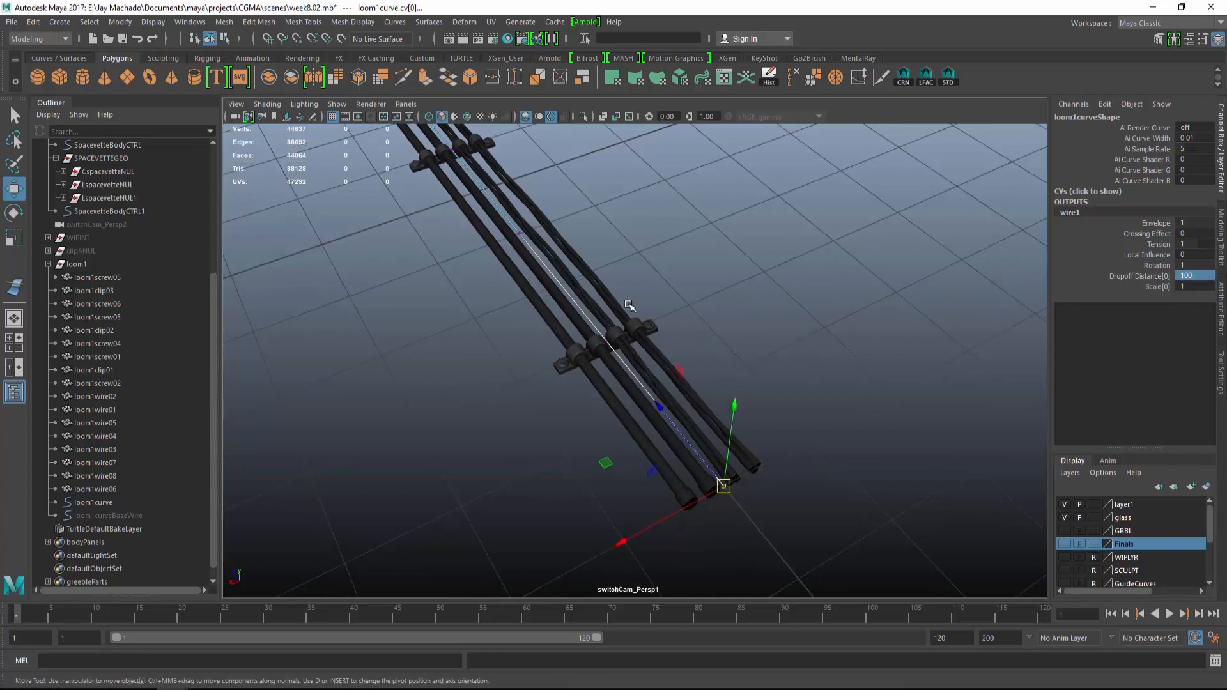
# Try bending the cable loom by moving loom1curve's second control vertex sideways, near the clip closest to the open cable ends
pyautogui.click(600, 322)
pyautogui.keyDown('alt'); pyautogui.moveTo(660, 373); pyautogui.dragTo(375, 335); pyautogui.keyUp('alt')
pyautogui.keyDown('alt'); pyautogui.moveTo(616, 313); pyautogui.dragTo(662, 388); pyautogui.keyUp('alt')
pyautogui.keyDown('alt'); pyautogui.moveTo(662, 388); pyautogui.dragTo(543, 343, button='right'); pyautogui.keyUp('alt')
pyautogui.keyDown('alt'); pyautogui.moveTo(543, 343); pyautogui.dragTo(625, 333); pyautogui.keyUp('alt')
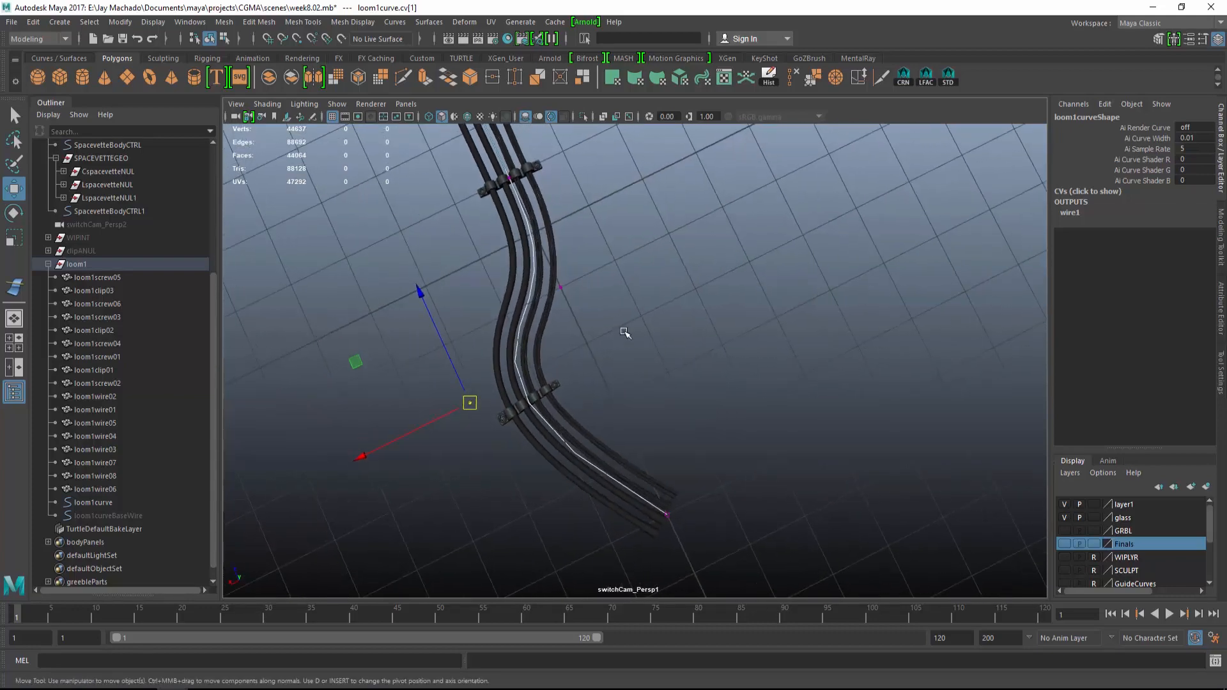
pyautogui.keyDown('alt'); pyautogui.moveTo(625, 333); pyautogui.dragTo(716, 320, button='middle'); pyautogui.keyUp('alt')
pyautogui.keyDown('alt'); pyautogui.moveTo(716, 320); pyautogui.dragTo(647, 298, button='right'); pyautogui.keyUp('alt')
pyautogui.moveTo(582, 382); pyautogui.dragTo(576, 430)
pyautogui.keyDown('alt'); pyautogui.moveTo(681, 377); pyautogui.dragTo(666, 377); pyautogui.keyUp('alt')
# Try curving the loom further by moving loom1curve's control vertices at the middle clip and at the far end
pyautogui.click(650, 335)
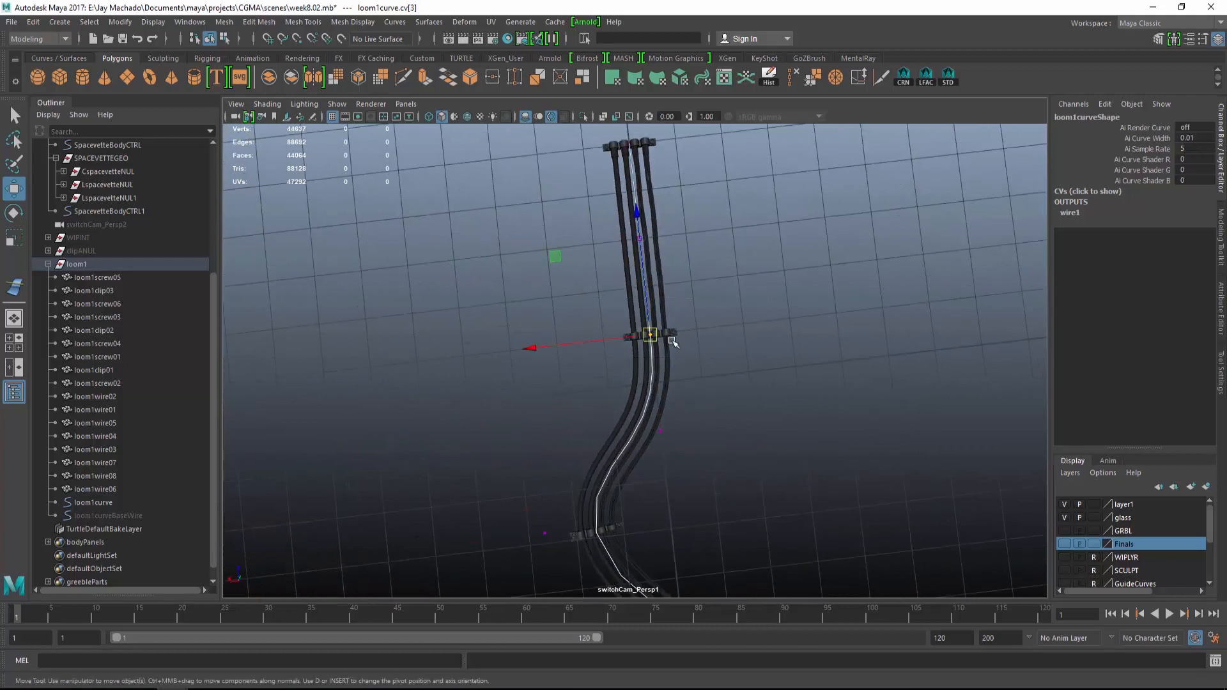
pyautogui.moveTo(650, 335); pyautogui.dragTo(734, 311)
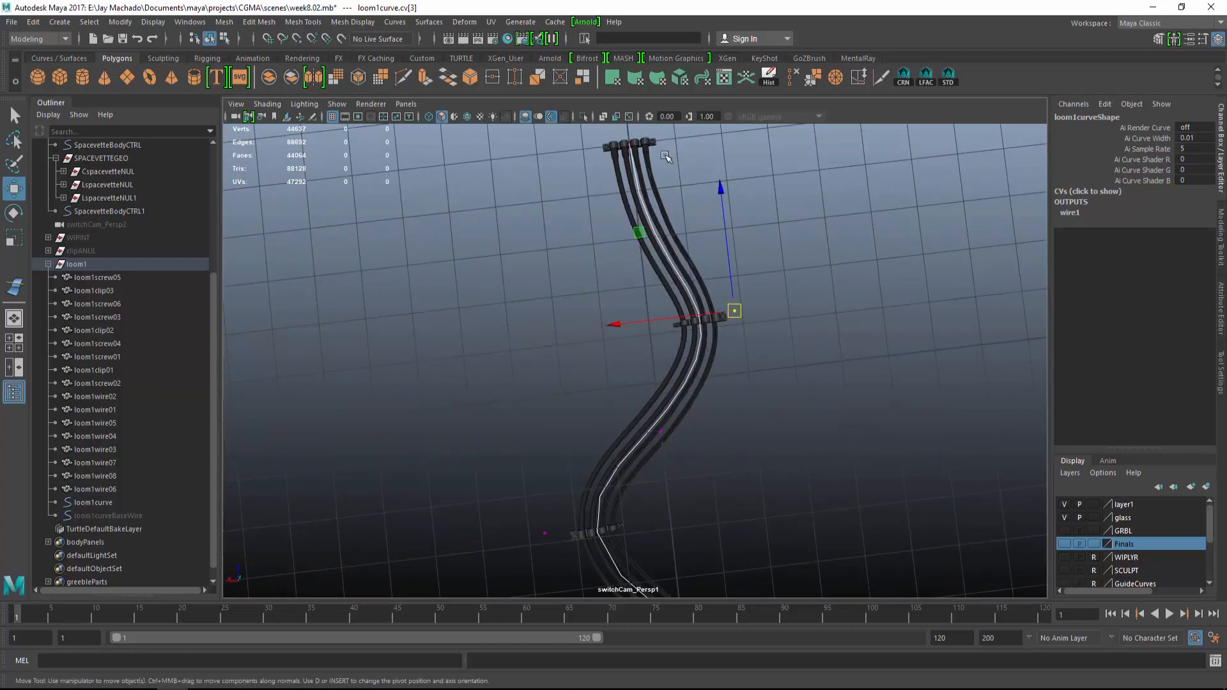
pyautogui.click(631, 145)
pyautogui.keyDown('alt'); pyautogui.moveTo(792, 320); pyautogui.dragTo(775, 339); pyautogui.keyUp('alt')
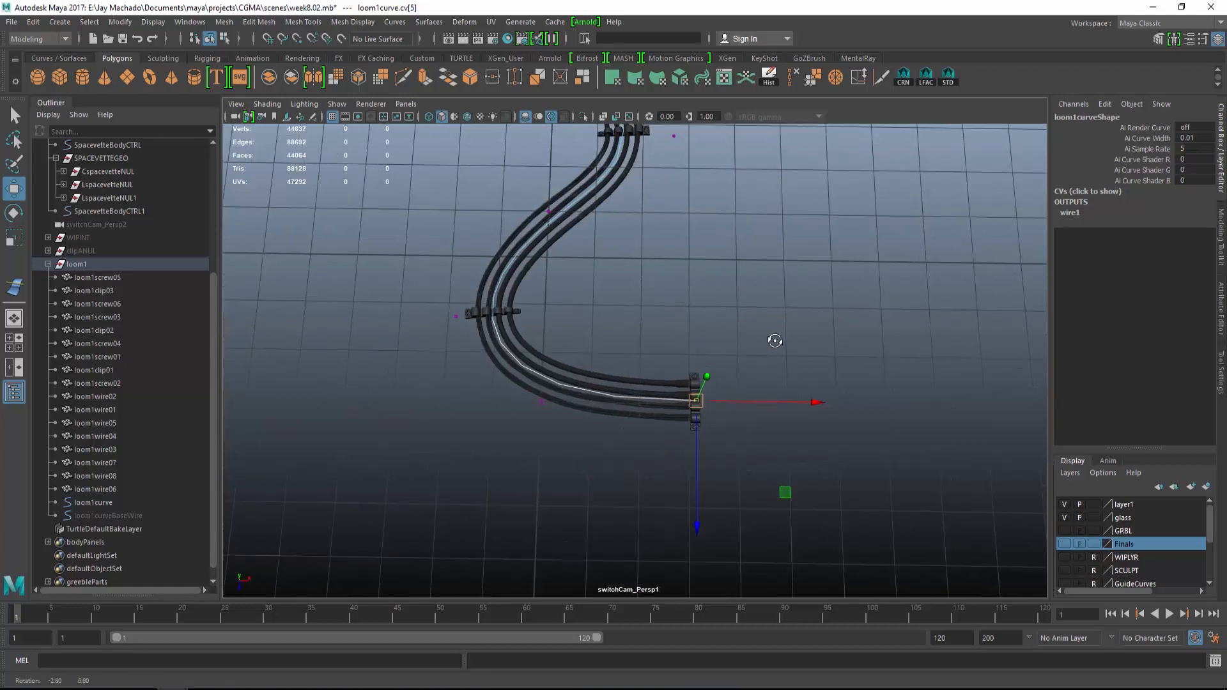
pyautogui.keyDown('alt'); pyautogui.moveTo(775, 340); pyautogui.dragTo(720, 317, button='right'); pyautogui.keyUp('alt')
pyautogui.keyDown('alt'); pyautogui.moveTo(720, 317); pyautogui.dragTo(759, 387); pyautogui.keyUp('alt')
# Undo all the control vertex moves on loom1curve and the last Dropoff Distance change
pyautogui.hotkey('ctrl', 'z')
pyautogui.hotkey('ctrl', 'z')
pyautogui.hotkey('ctrl', 'z')
pyautogui.hotkey('ctrl', 'z')
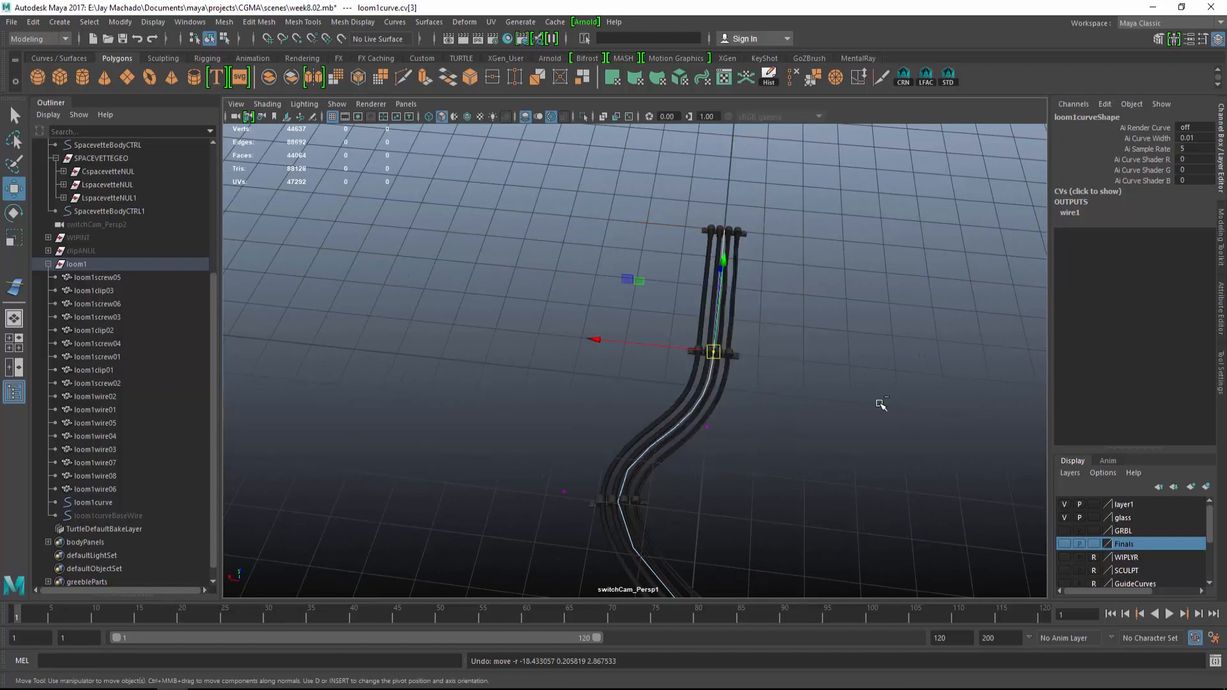
pyautogui.hotkey('ctrl', 'z')
pyautogui.hotkey('ctrl', 'z')
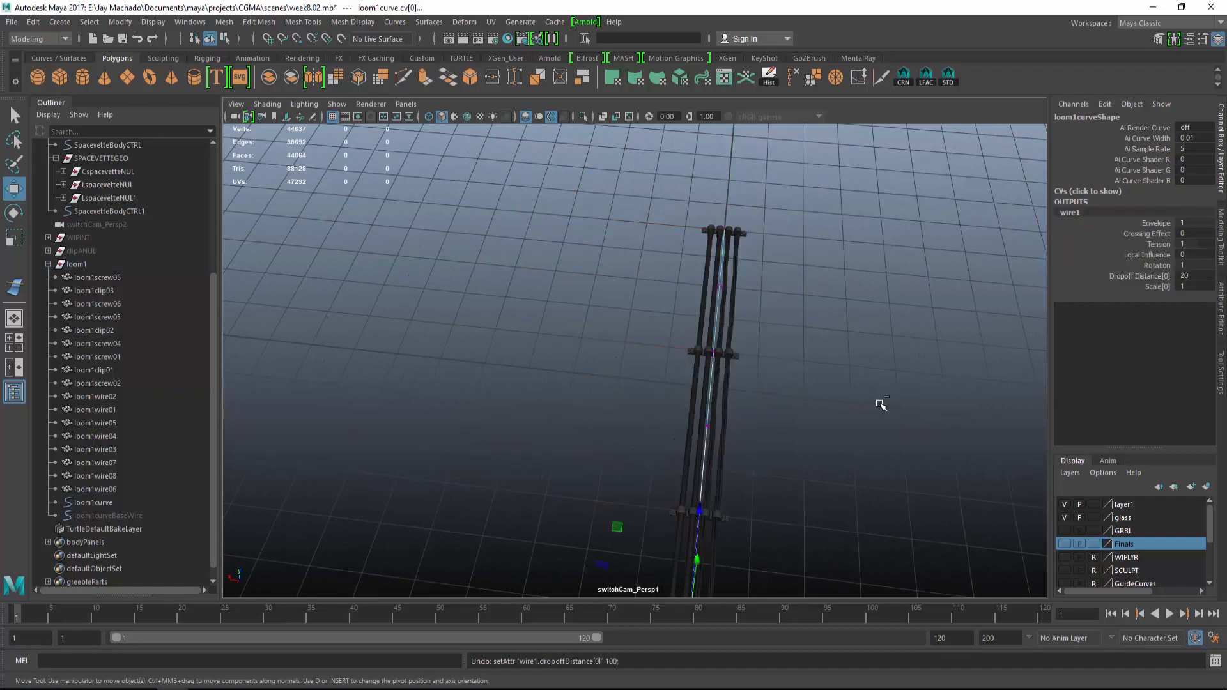
pyautogui.keyDown('alt'); pyautogui.moveTo(839, 392); pyautogui.dragTo(790, 407); pyautogui.keyUp('alt')
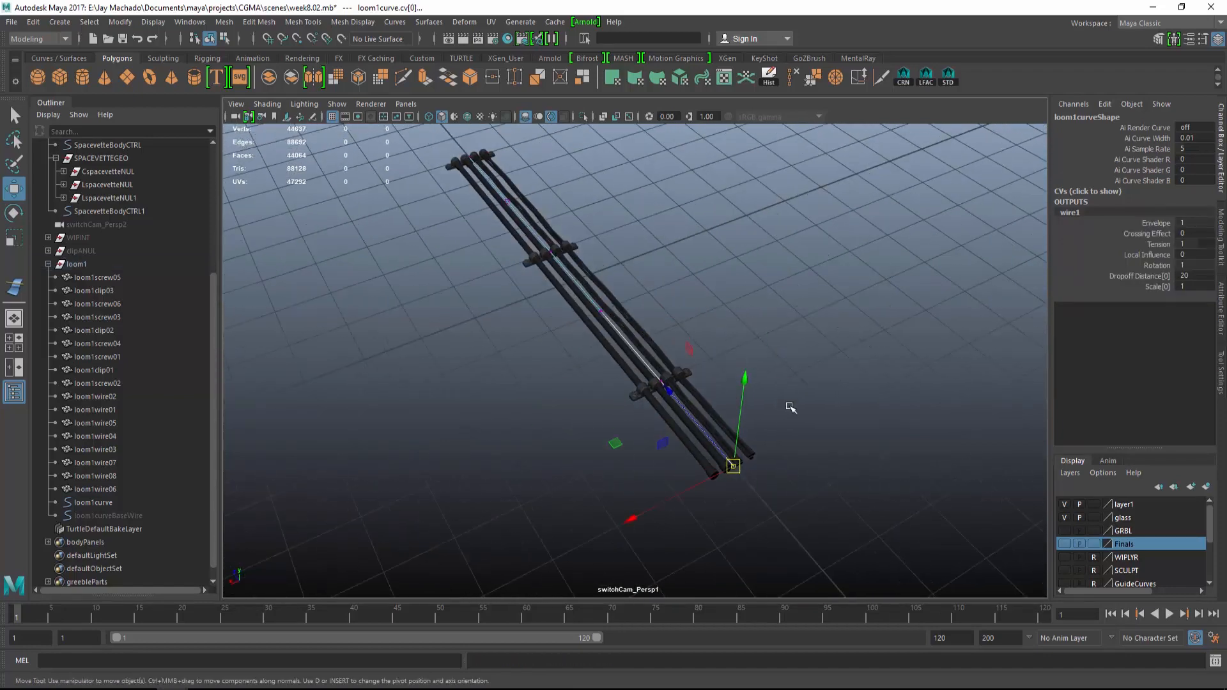
# Return to object selection, collapse the loom1 group and select the whole group
pyautogui.press('F8')
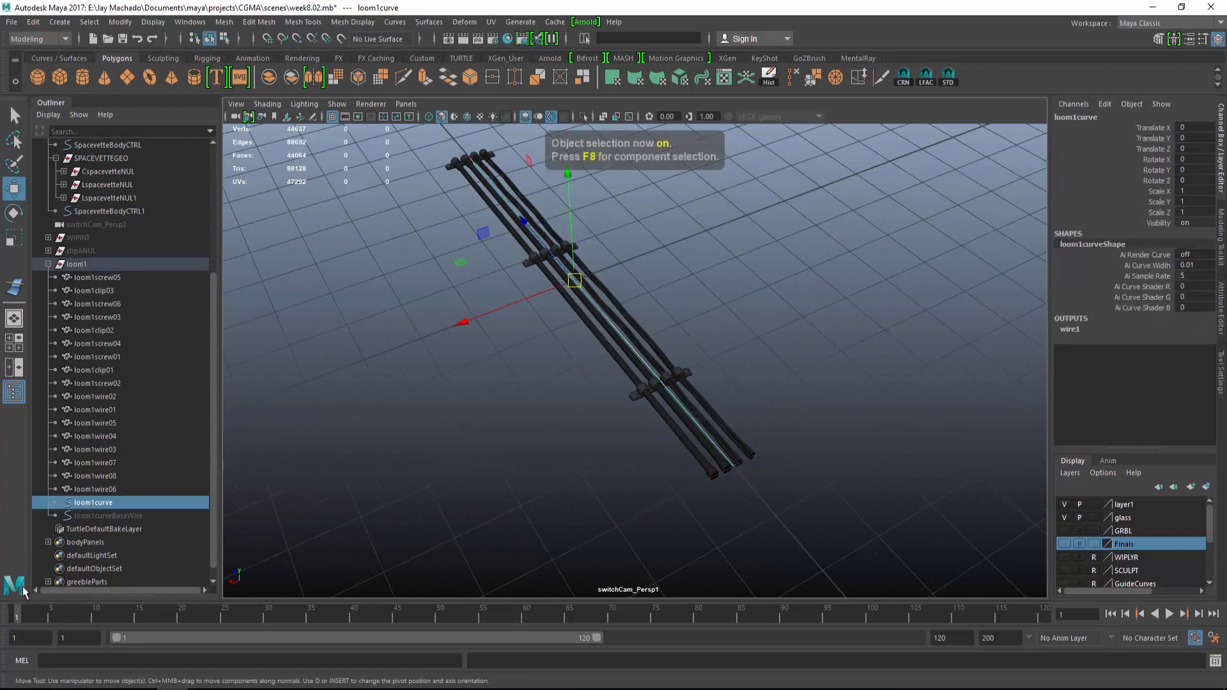
pyautogui.click(50, 264)
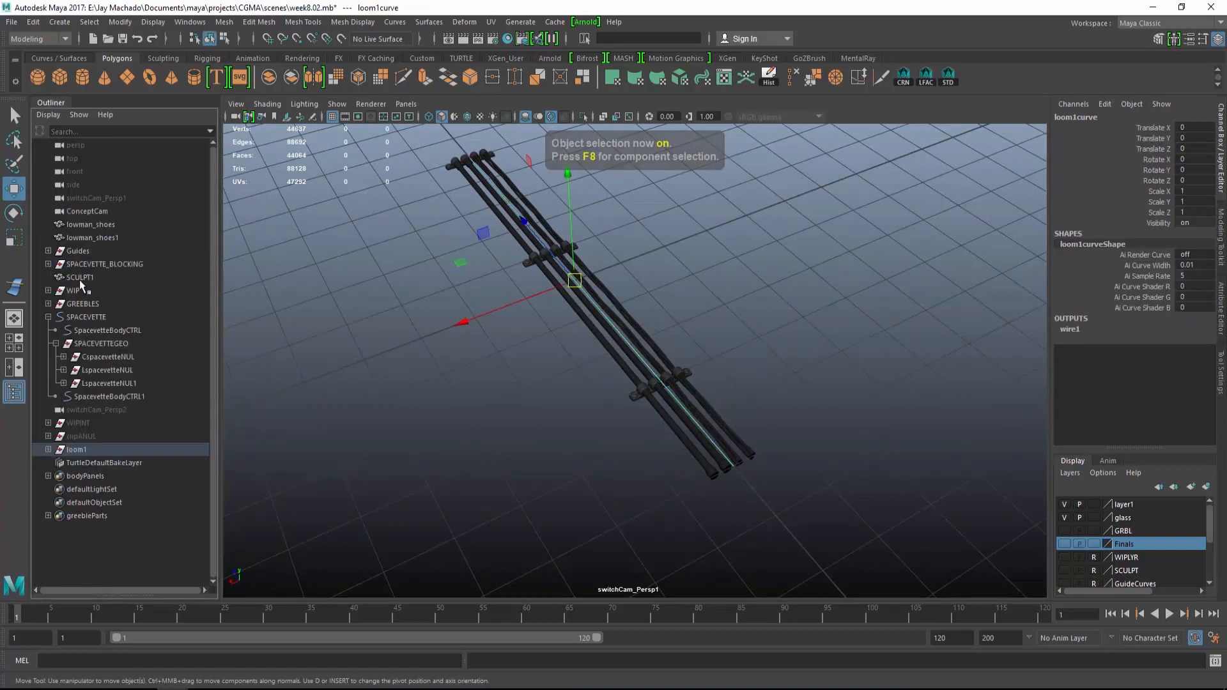
pyautogui.click(94, 450)
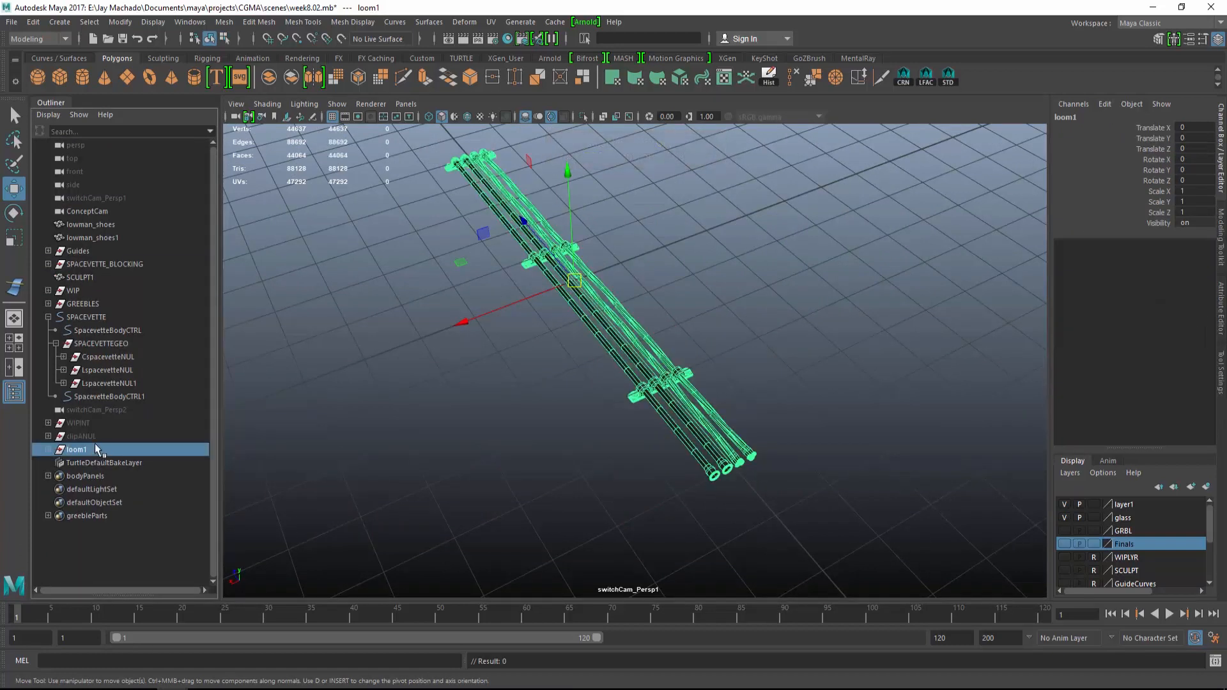
pyautogui.click(101, 292)
pyautogui.click(98, 451)
pyautogui.click(32, 22)
pyautogui.click(94, 231)
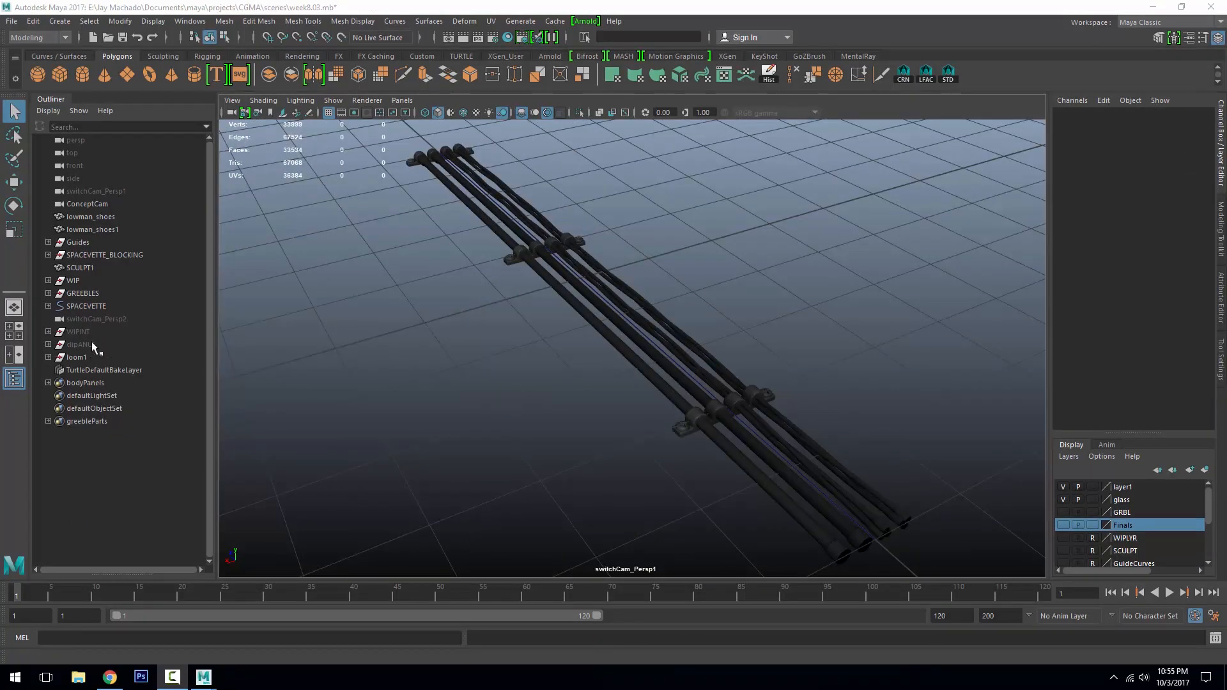
# Duplicate the loom1 group in place and hide the original group
pyautogui.keyDown('alt'); pyautogui.moveTo(676, 306); pyautogui.dragTo(611, 300, button='right'); pyautogui.keyUp('alt')
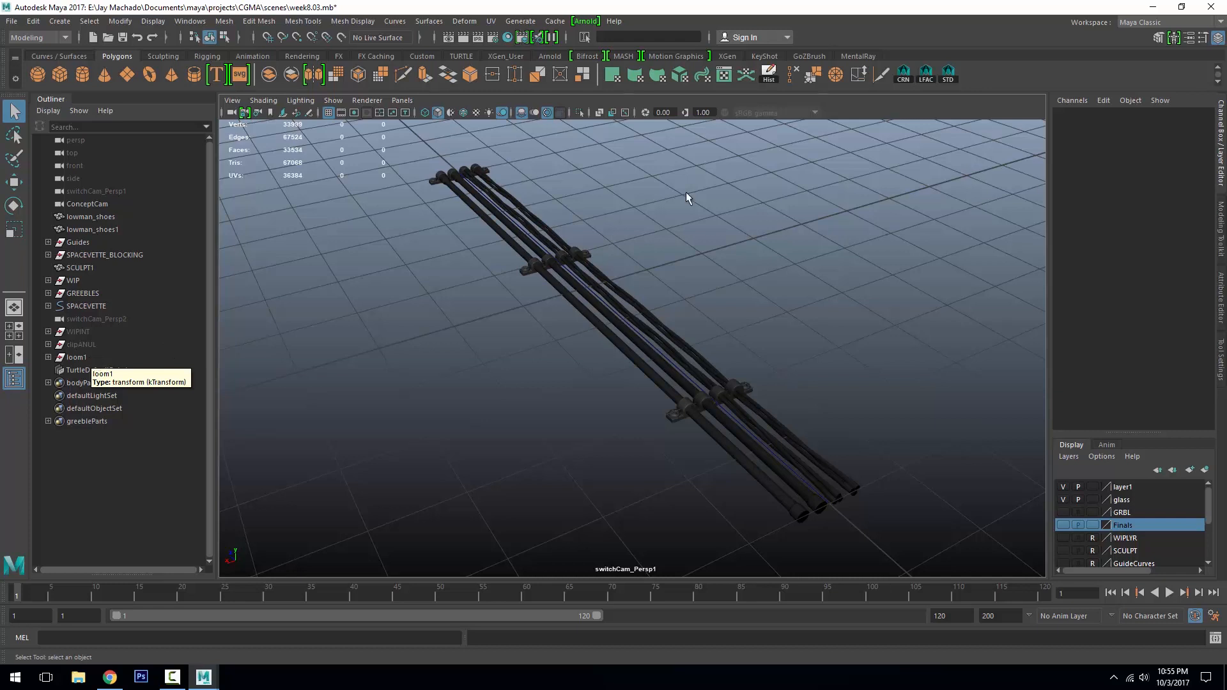
pyautogui.click(73, 358)
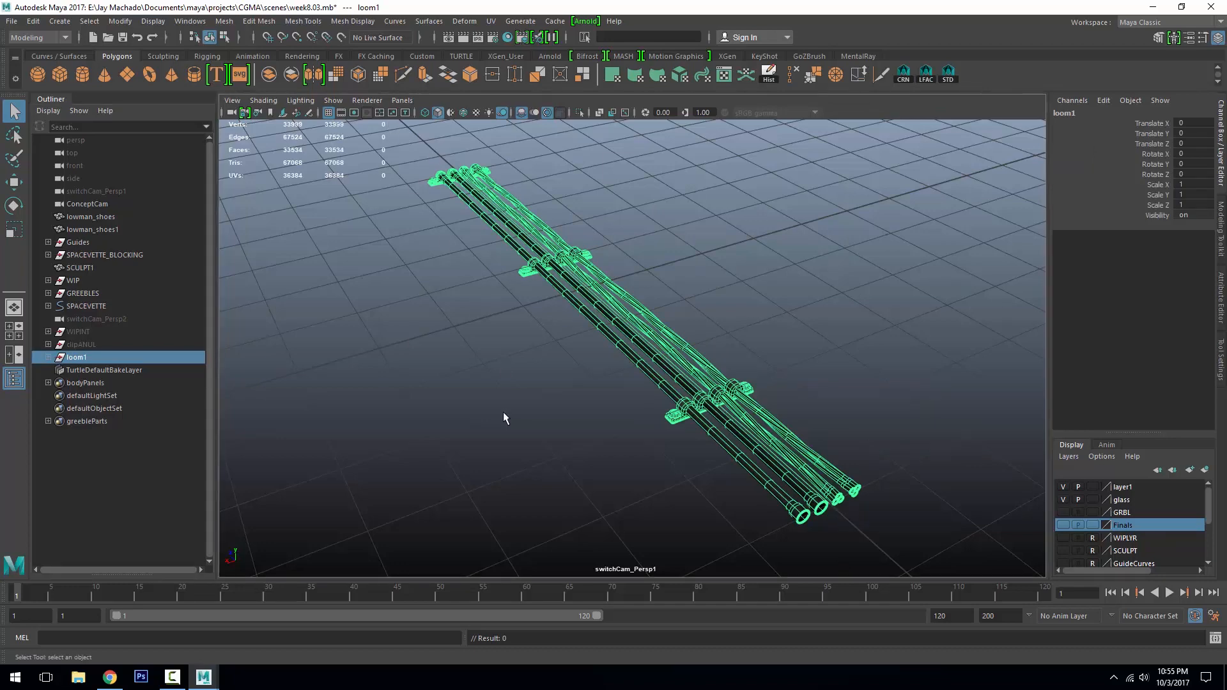
pyautogui.hotkey('ctrl', 'd')
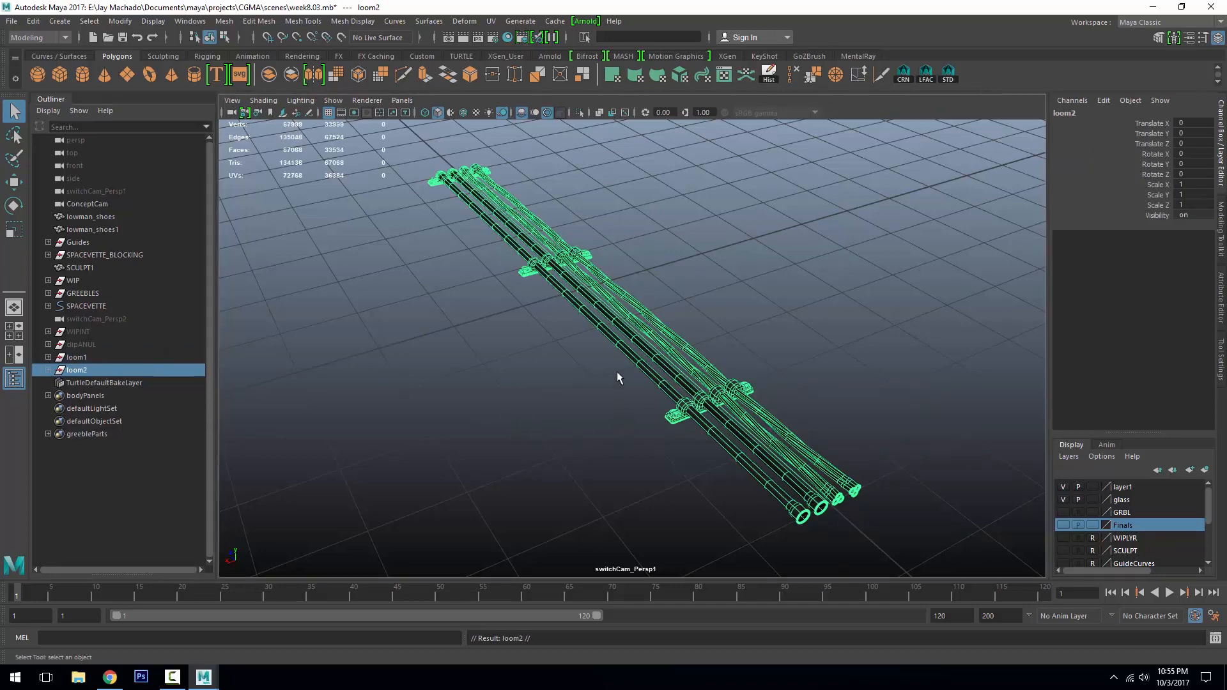
pyautogui.press('w')
pyautogui.click(544, 303)
pyautogui.keyDown('alt'); pyautogui.moveTo(545, 303); pyautogui.dragTo(474, 301); pyautogui.keyUp('alt')
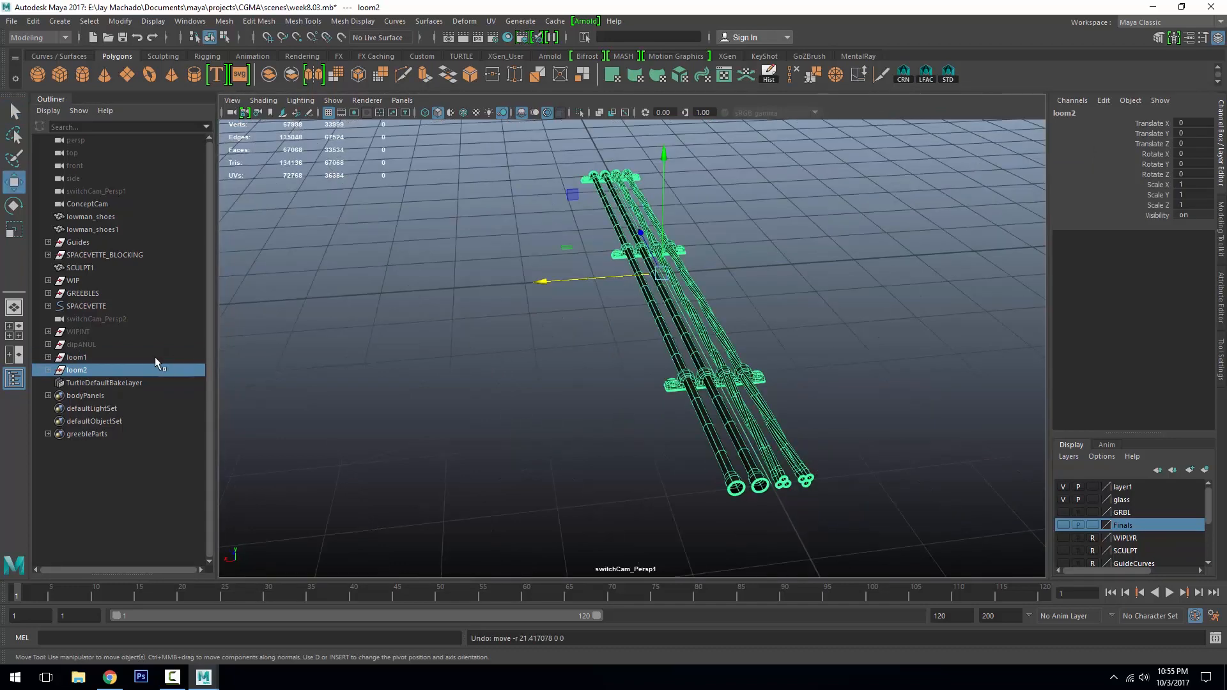
pyautogui.click(123, 358)
pyautogui.hotkey('ctrl', 'h')
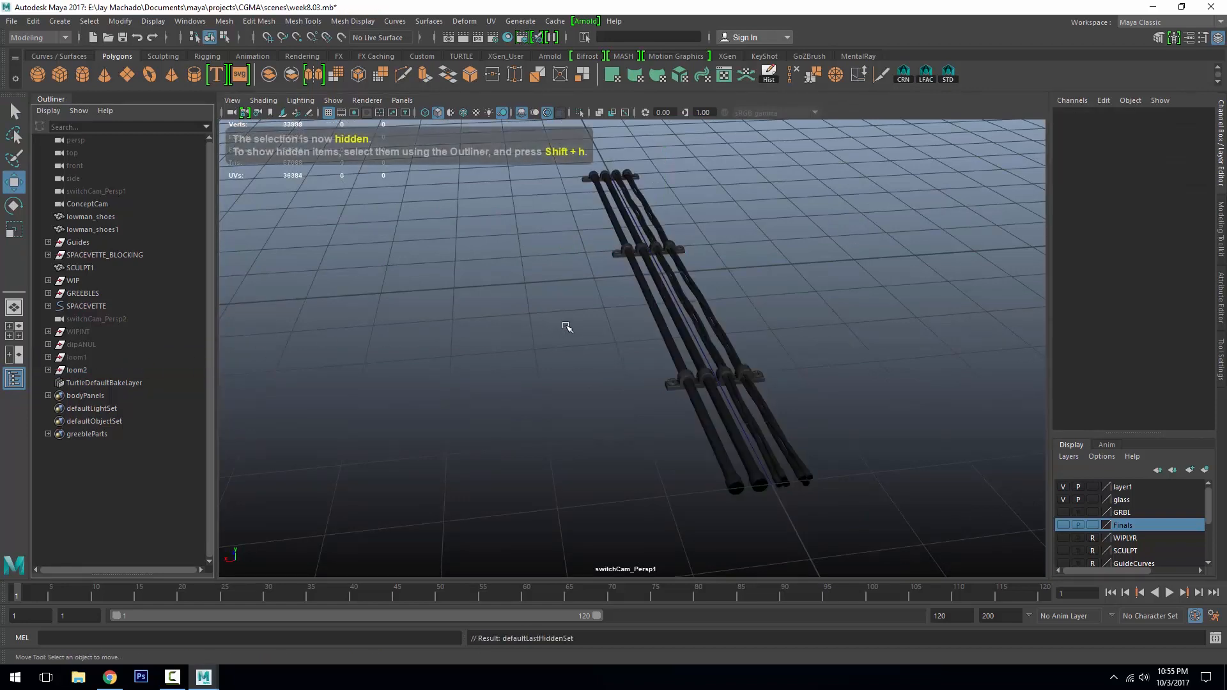
pyautogui.keyDown('alt'); pyautogui.moveTo(616, 321); pyautogui.dragTo(703, 317); pyautogui.keyUp('alt')
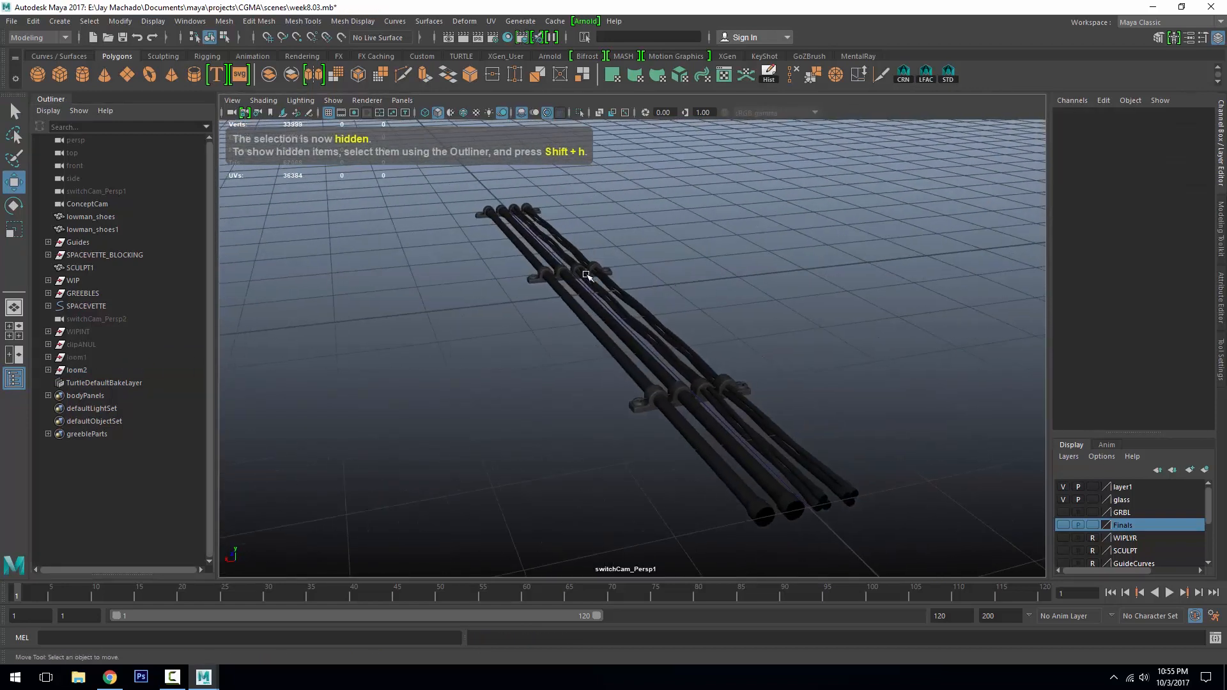
# Start the Wire deformer tool and set all wires, clips and screws of the duplicated loom as the shapes to deform
pyautogui.click(472, 22)
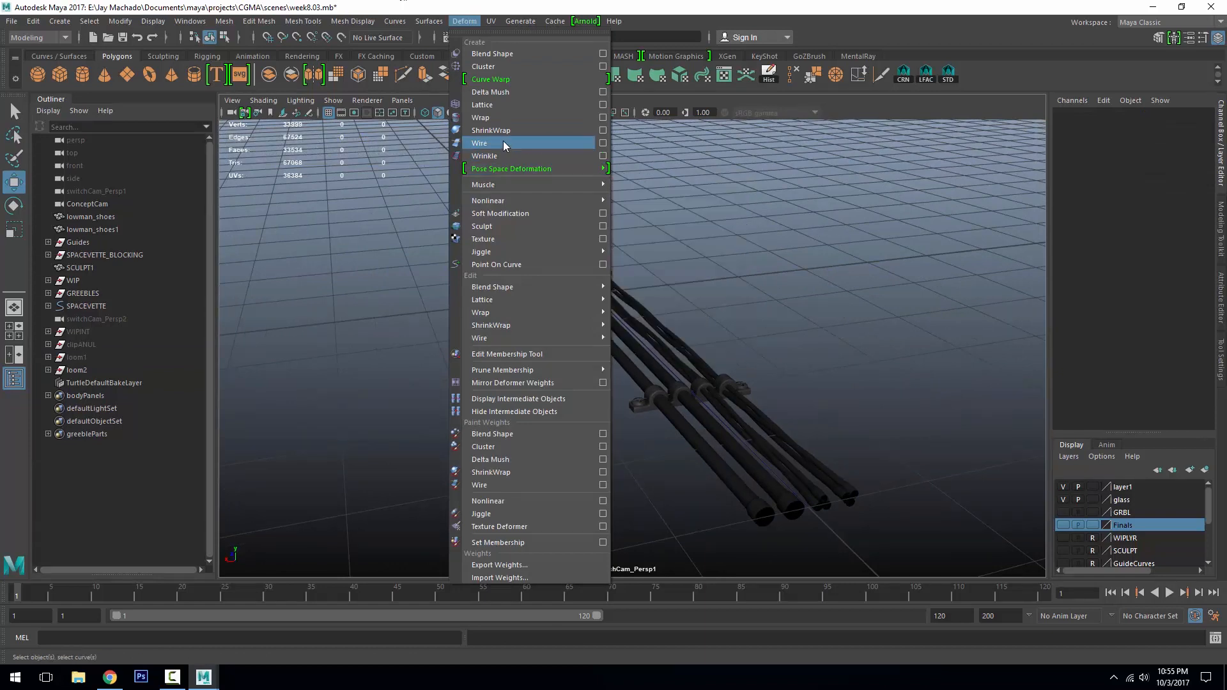
pyautogui.click(505, 144)
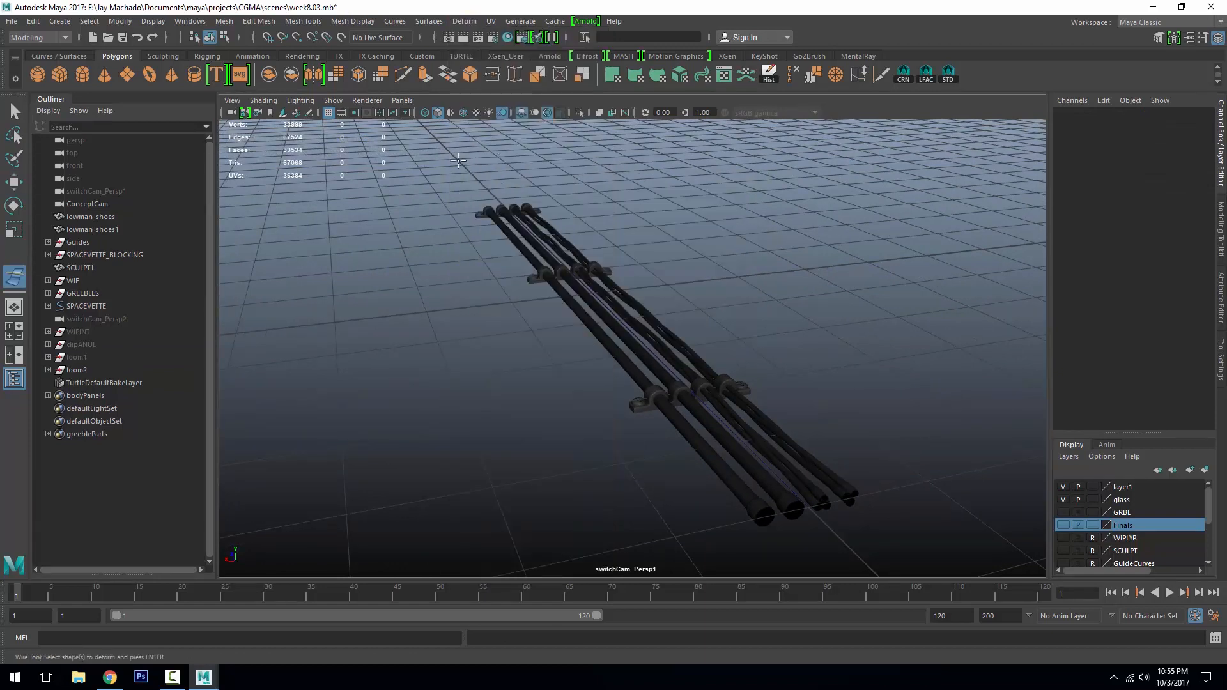
pyautogui.moveTo(458, 161); pyautogui.dragTo(952, 558)
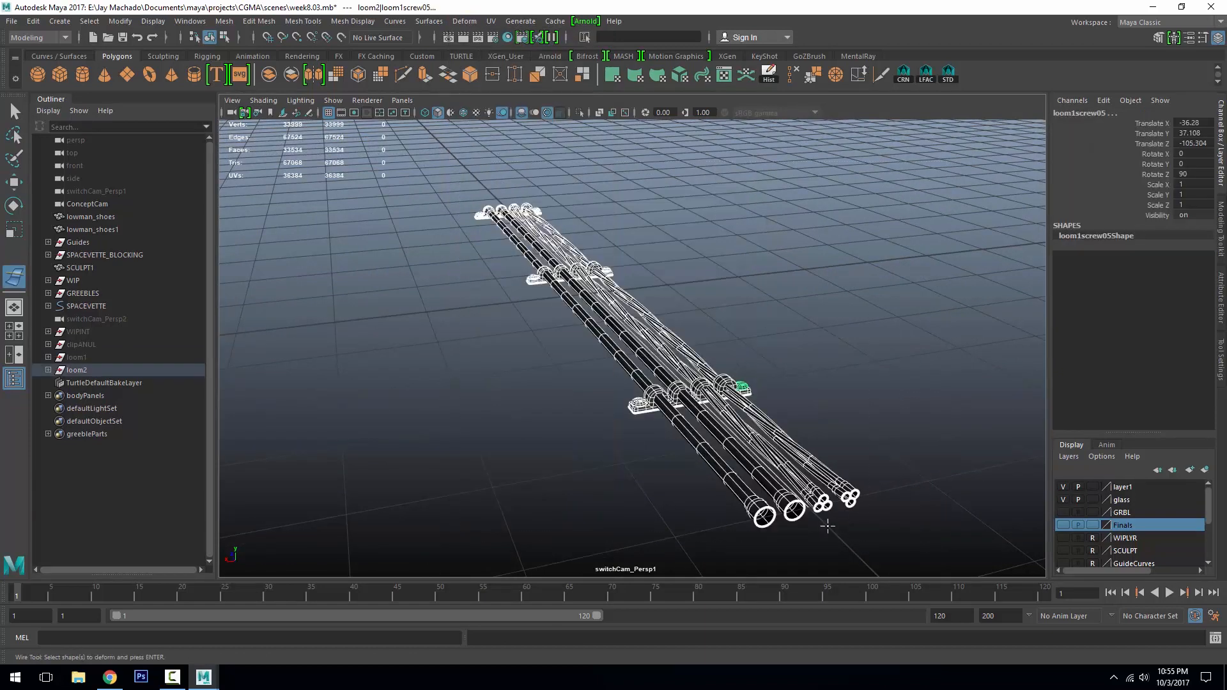
pyautogui.keyDown('alt'); pyautogui.moveTo(770, 455); pyautogui.dragTo(652, 465); pyautogui.keyUp('alt')
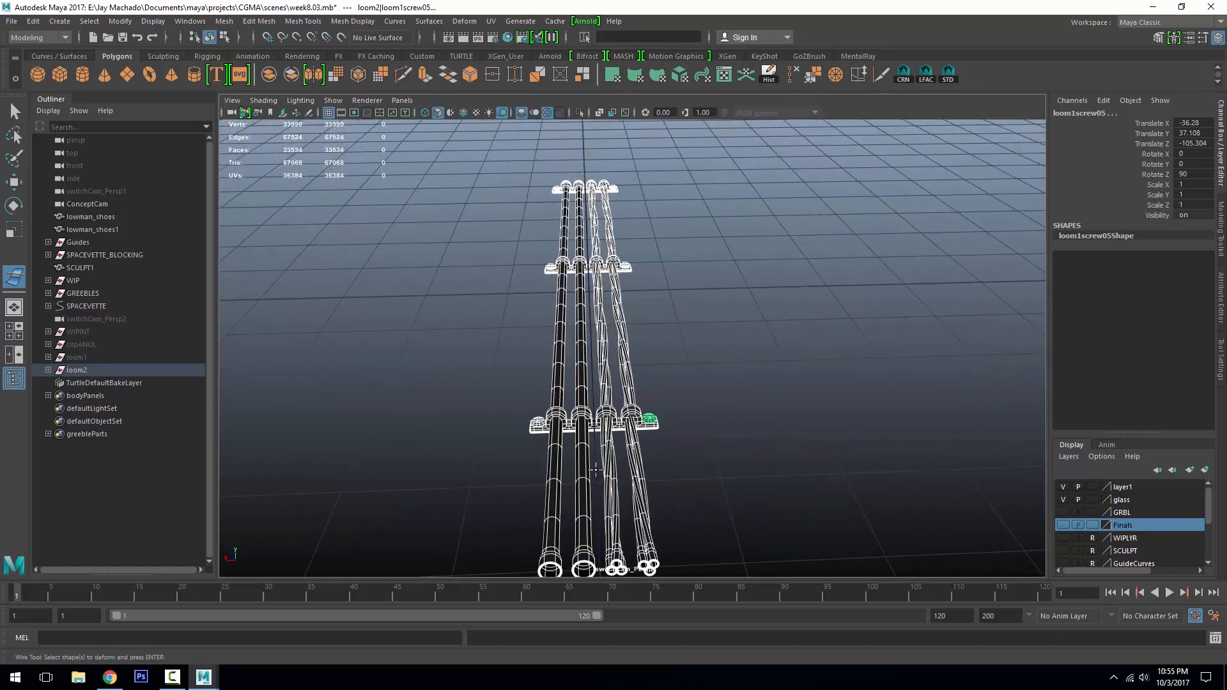
pyautogui.press('Return')
# Assign the duplicated loom's loom1curve as the wire curve and finalize the Wire deformer
pyautogui.keyDown('alt'); pyautogui.moveTo(736, 369); pyautogui.dragTo(524, 211, button='right'); pyautogui.keyUp('alt')
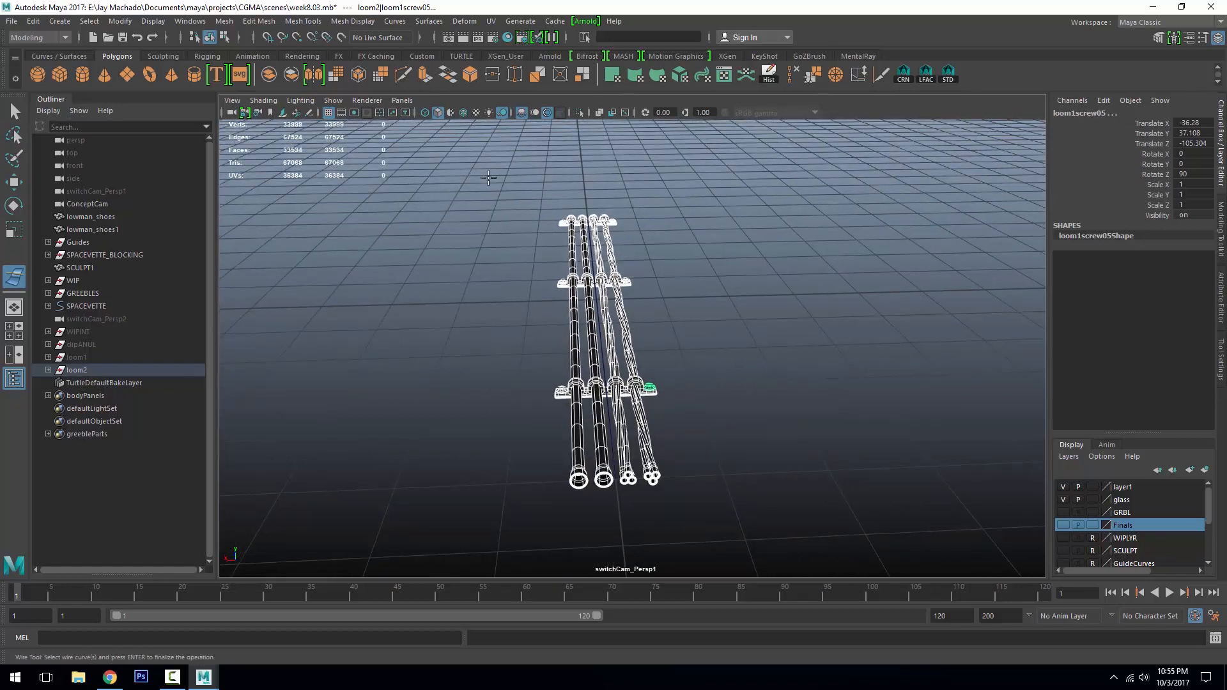
pyautogui.moveTo(540, 235); pyautogui.dragTo(763, 509)
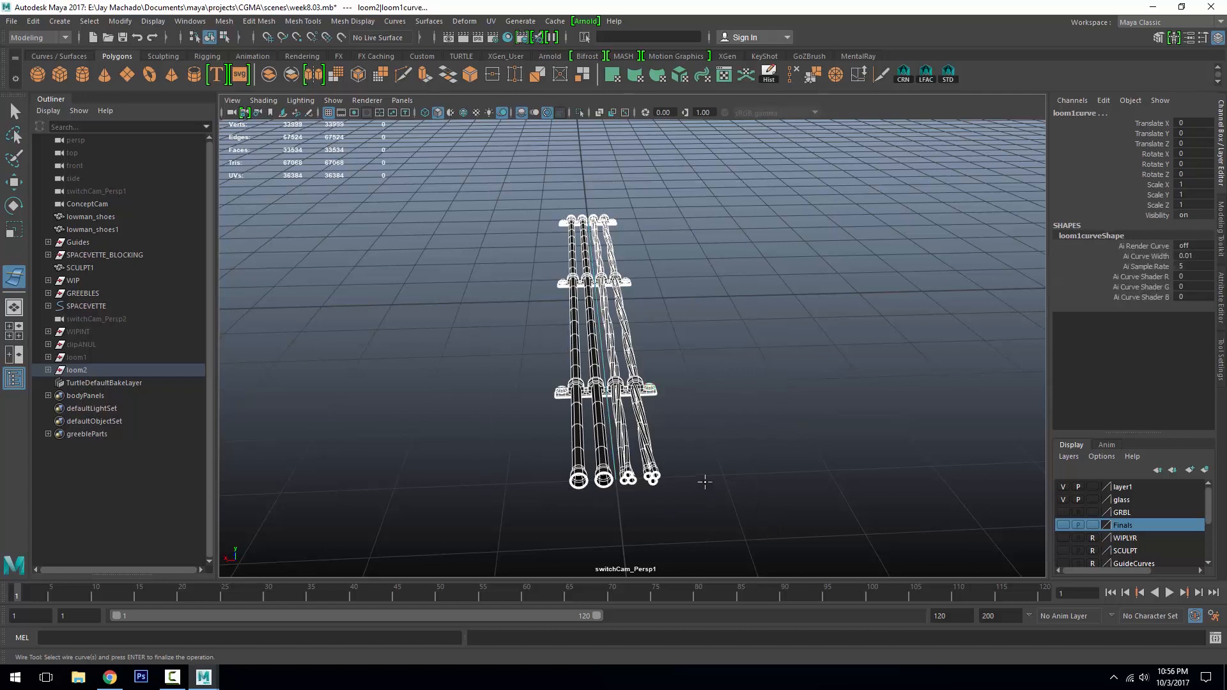
pyautogui.click(612, 432)
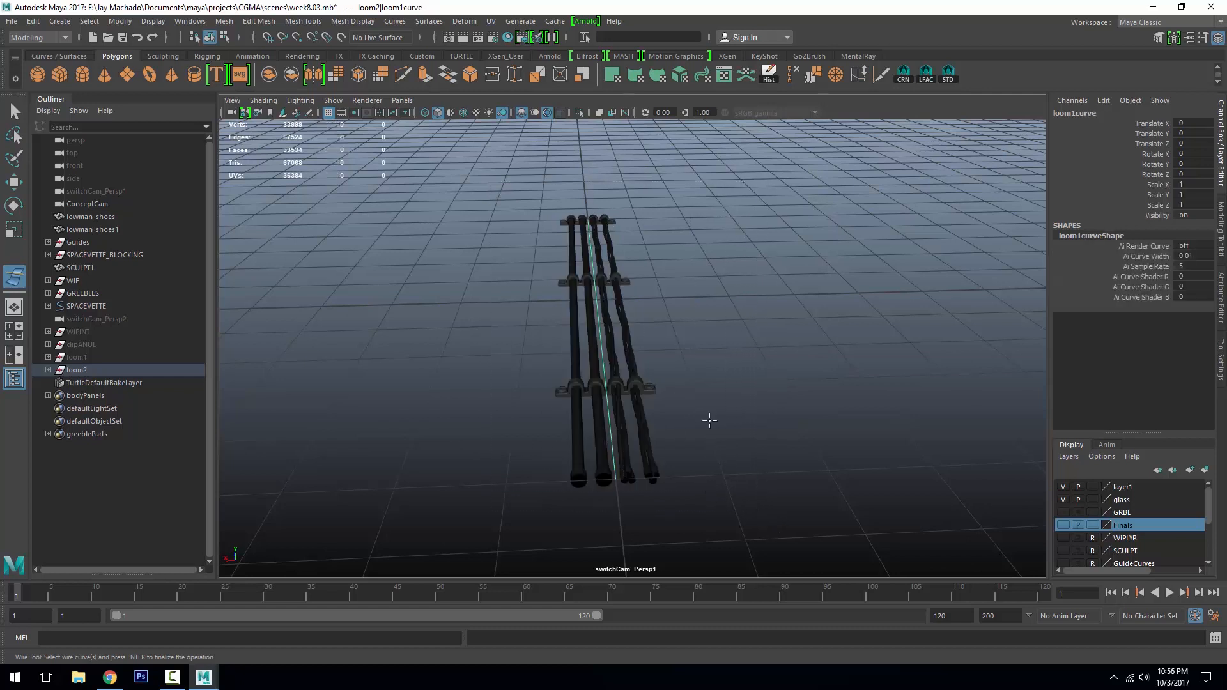
pyautogui.press('Return')
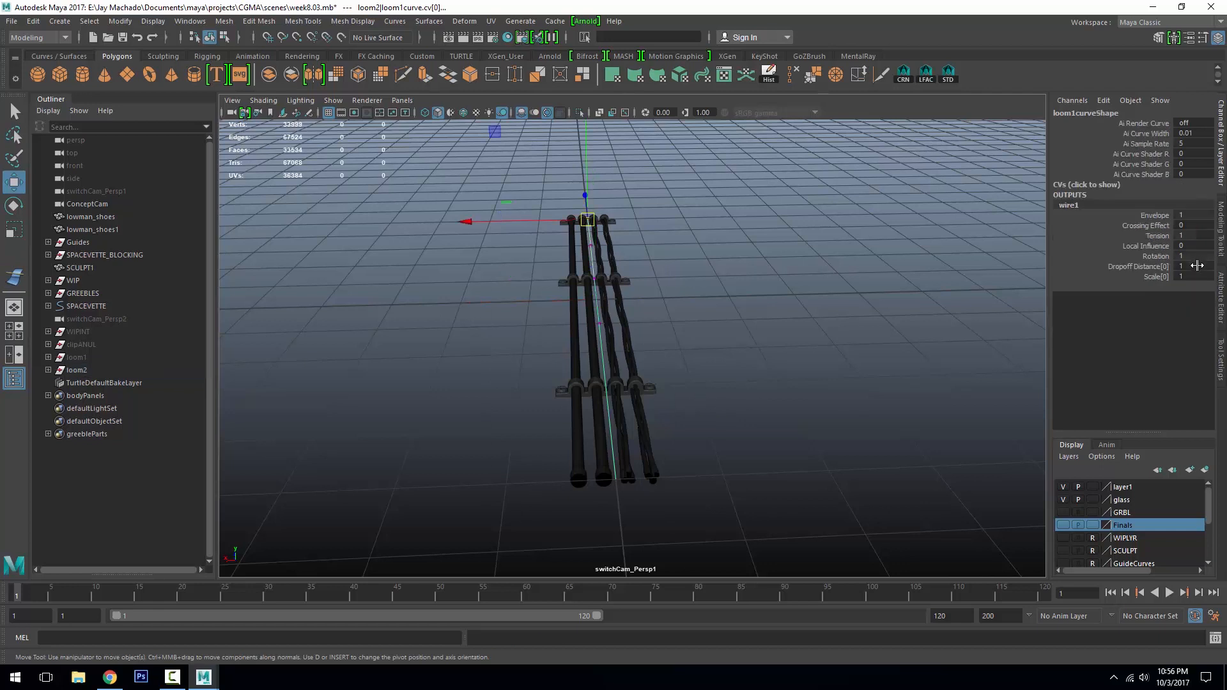
# Set the duplicate's wire1 Dropoff Distance to 100, test-move its curve's far-end control vertex and undo the move
pyautogui.click(1198, 264)
pyautogui.write('100')
pyautogui.press('Return')
pyautogui.moveTo(602, 231); pyautogui.dragTo(543, 190)
pyautogui.hotkey('ctrl', 'z')
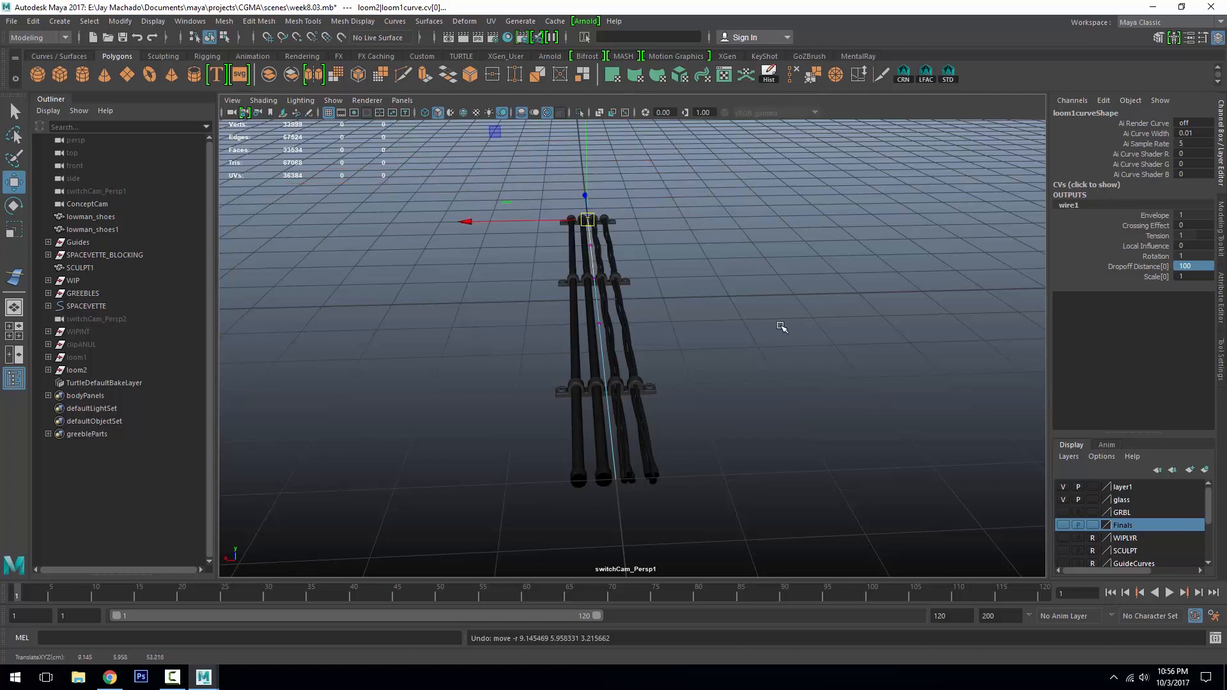
# Return to object selection and isolate the loom2 group in the viewport
pyautogui.press('F8')
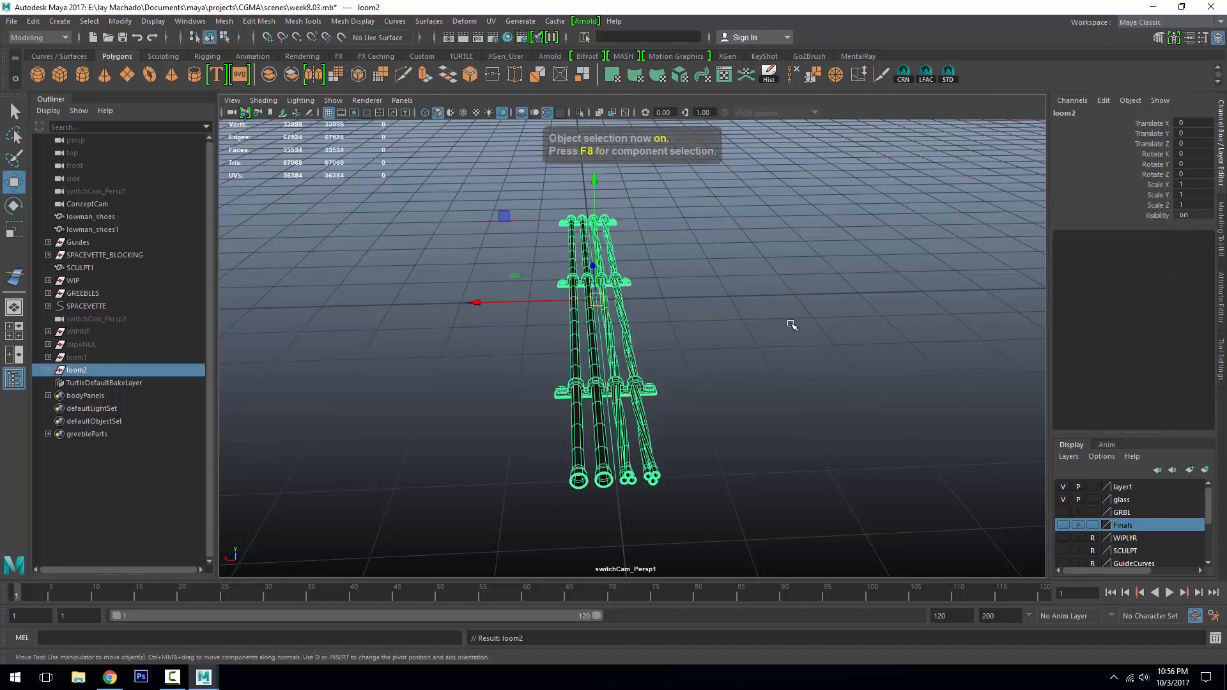
pyautogui.scroll(-6, 501, 195)
pyautogui.click(580, 114)
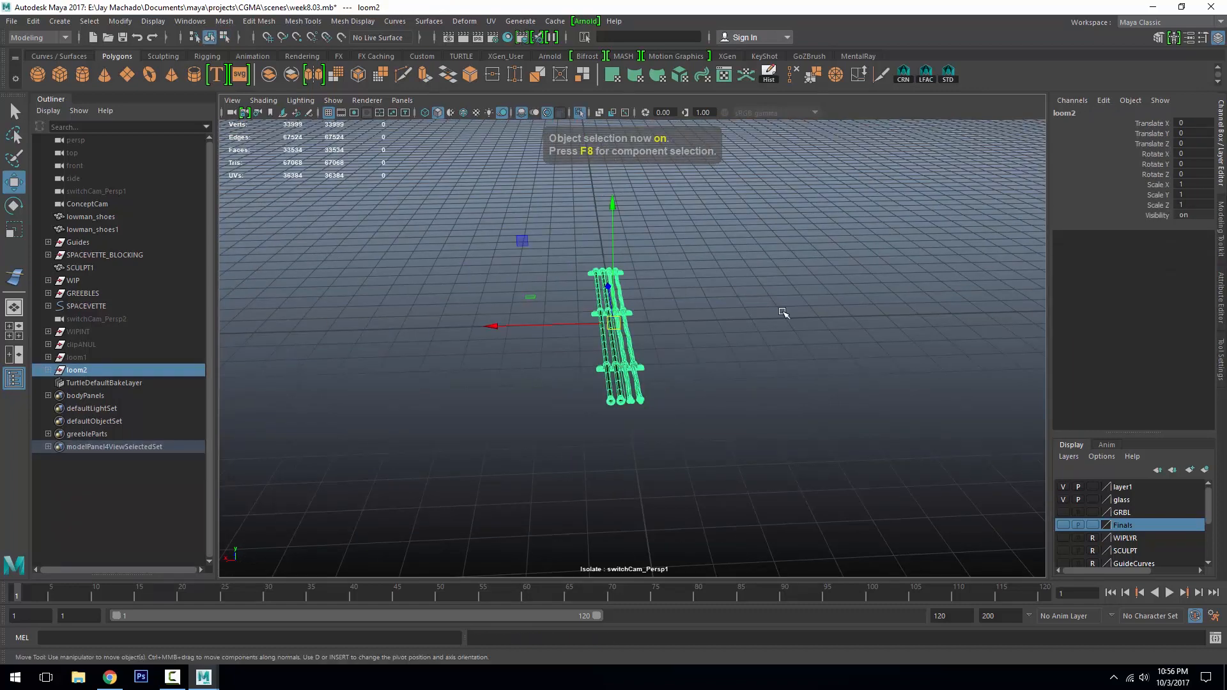
# Turn off isolation to show the whole car and examine its rear and underside for a place to mount loom2
pyautogui.keyDown('alt'); pyautogui.moveTo(783, 313); pyautogui.dragTo(598, 148); pyautogui.keyUp('alt')
pyautogui.click(581, 113)
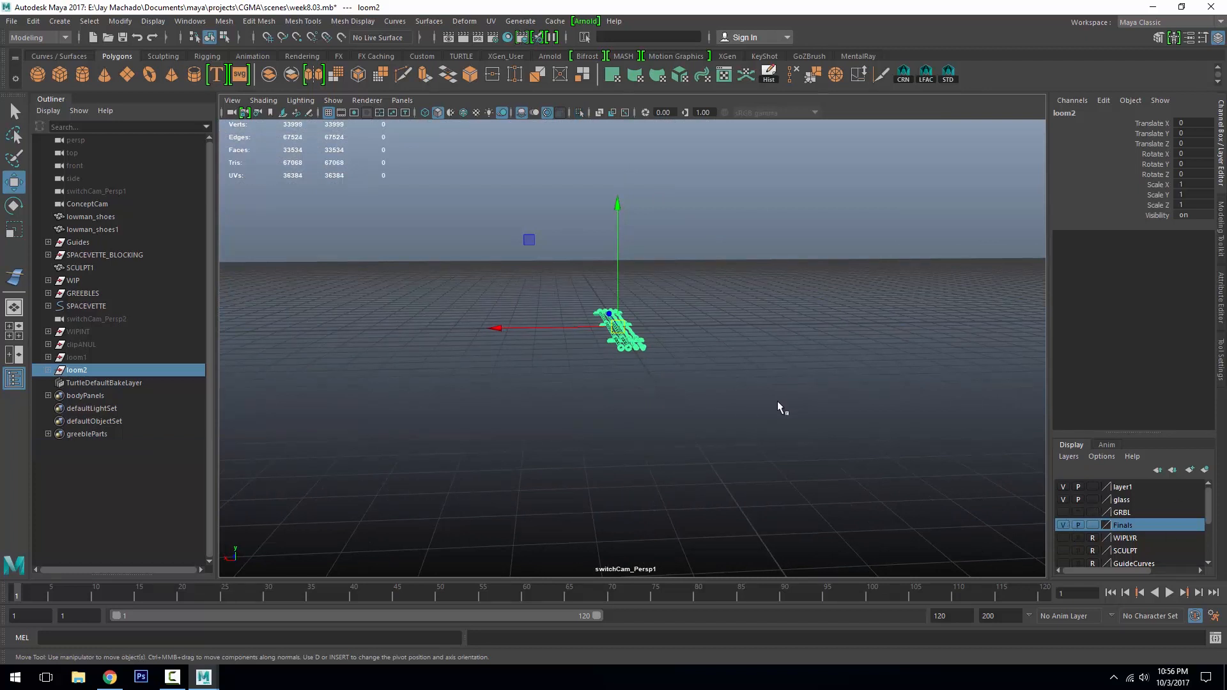
pyautogui.keyDown('alt'); pyautogui.moveTo(777, 401); pyautogui.dragTo(601, 301, button='right'); pyautogui.keyUp('alt')
pyautogui.keyDown('alt'); pyautogui.moveTo(602, 302); pyautogui.dragTo(630, 407, button='middle'); pyautogui.keyUp('alt')
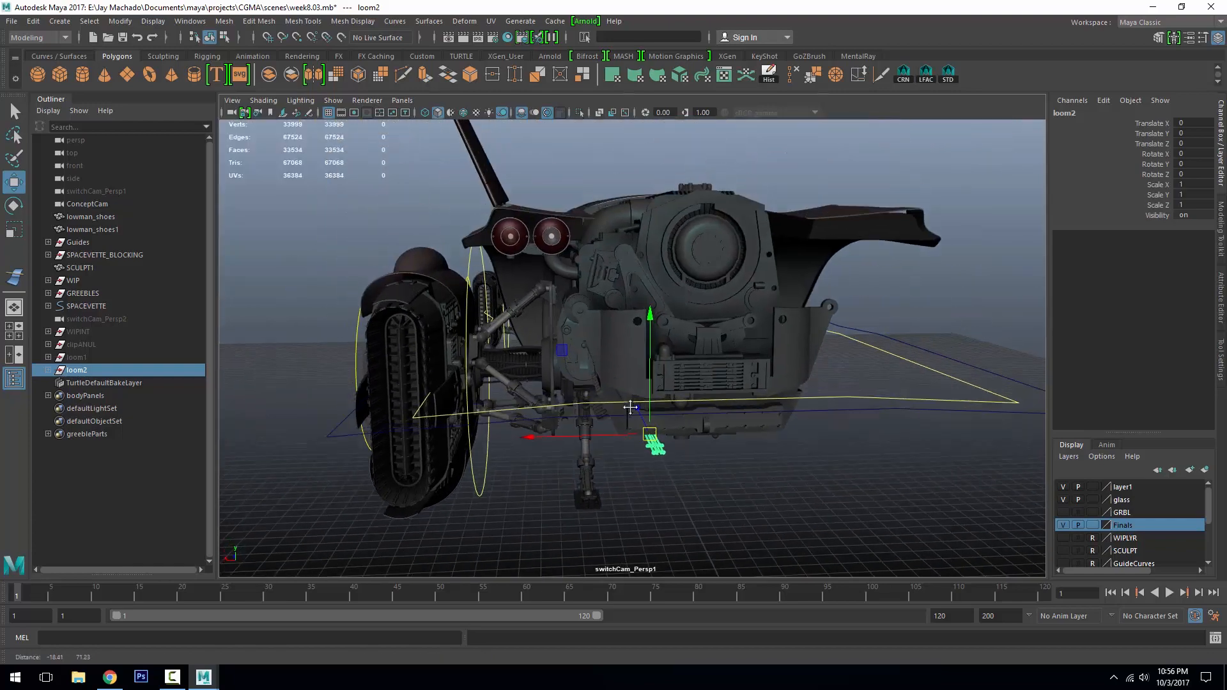
pyautogui.keyDown('alt'); pyautogui.moveTo(630, 407); pyautogui.dragTo(657, 442); pyautogui.keyUp('alt')
pyautogui.keyDown('alt'); pyautogui.moveTo(657, 442); pyautogui.dragTo(712, 386, button='right'); pyautogui.keyUp('alt')
pyautogui.keyDown('alt'); pyautogui.moveTo(712, 386); pyautogui.dragTo(675, 359); pyautogui.keyUp('alt')
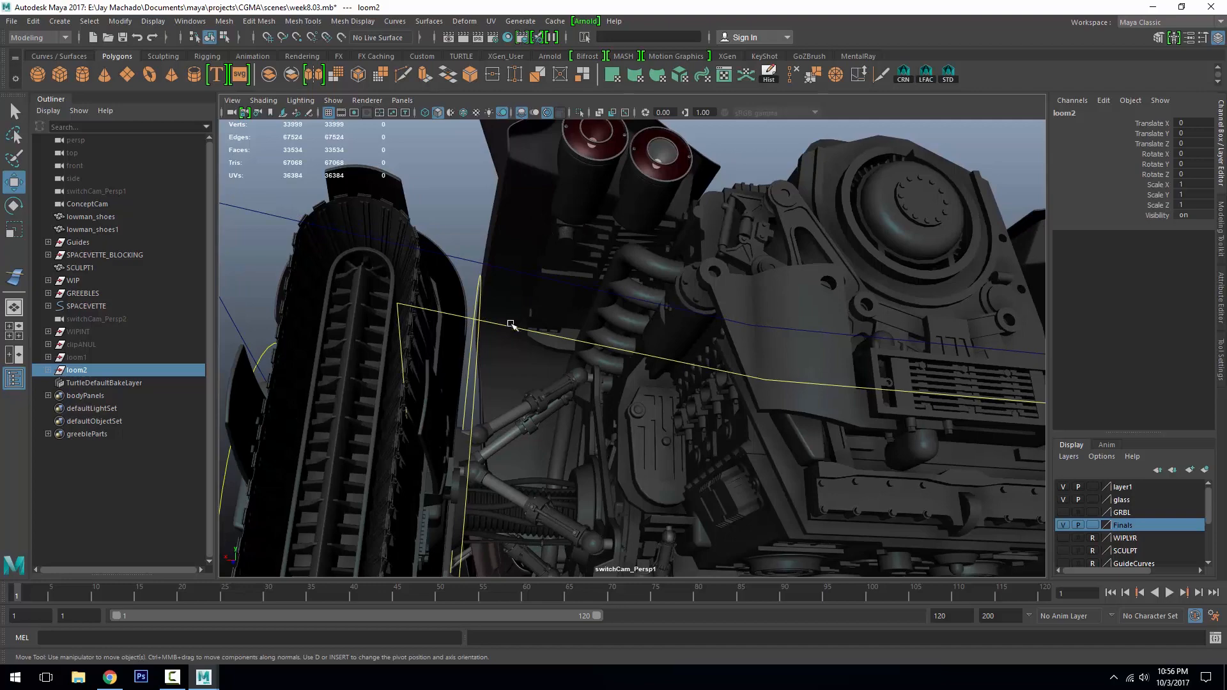
pyautogui.keyDown('alt'); pyautogui.moveTo(558, 476); pyautogui.dragTo(594, 324, button='middle'); pyautogui.keyUp('alt')
pyautogui.keyDown('alt'); pyautogui.moveTo(594, 324); pyautogui.dragTo(652, 291); pyautogui.keyUp('alt')
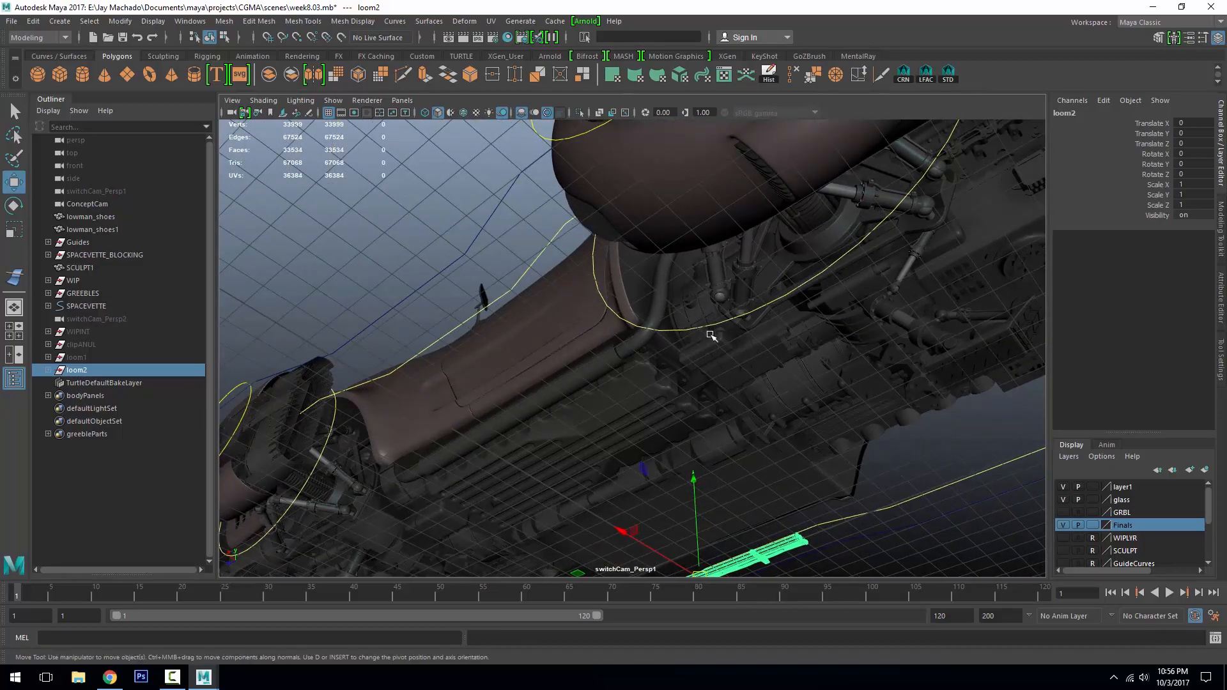
# Flip the loom2 group over by setting its Rotate Z to 180
pyautogui.keyDown('alt'); pyautogui.moveTo(711, 336); pyautogui.dragTo(653, 337); pyautogui.keyUp('alt')
pyautogui.press('e')
pyautogui.hotkey('ctrl', 'z')
pyautogui.moveTo(745, 479); pyautogui.dragTo(466, 438)
pyautogui.click(1198, 174)
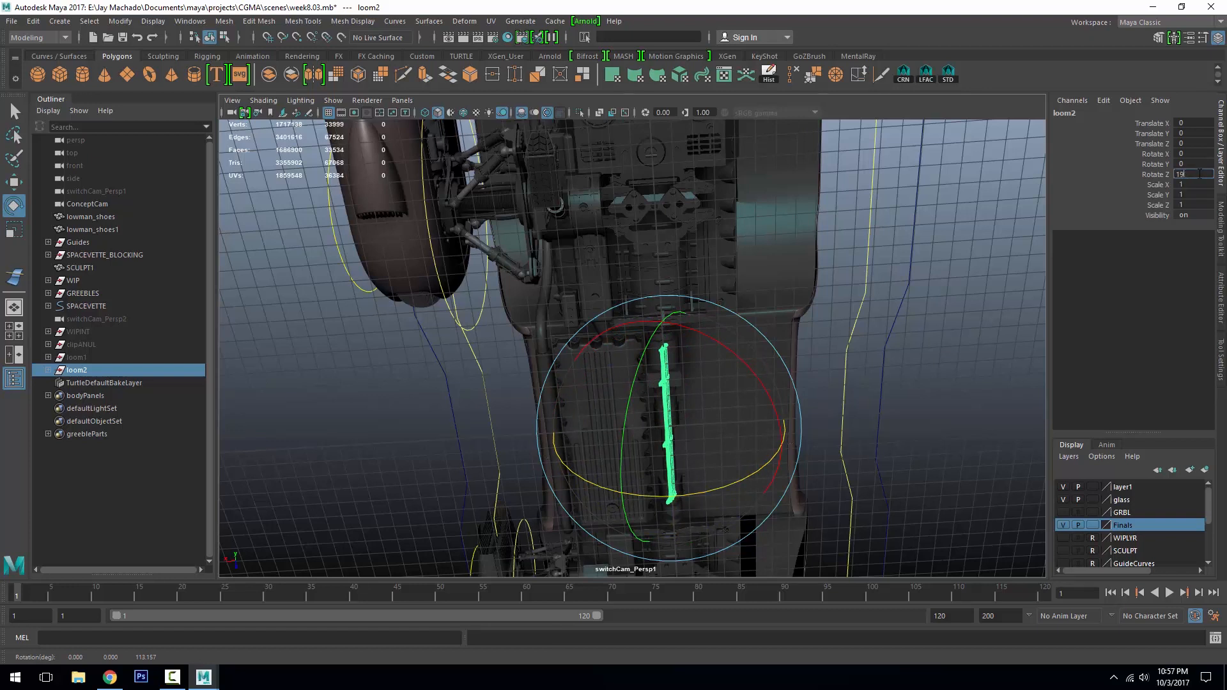
pyautogui.write('180')
pyautogui.press('Return')
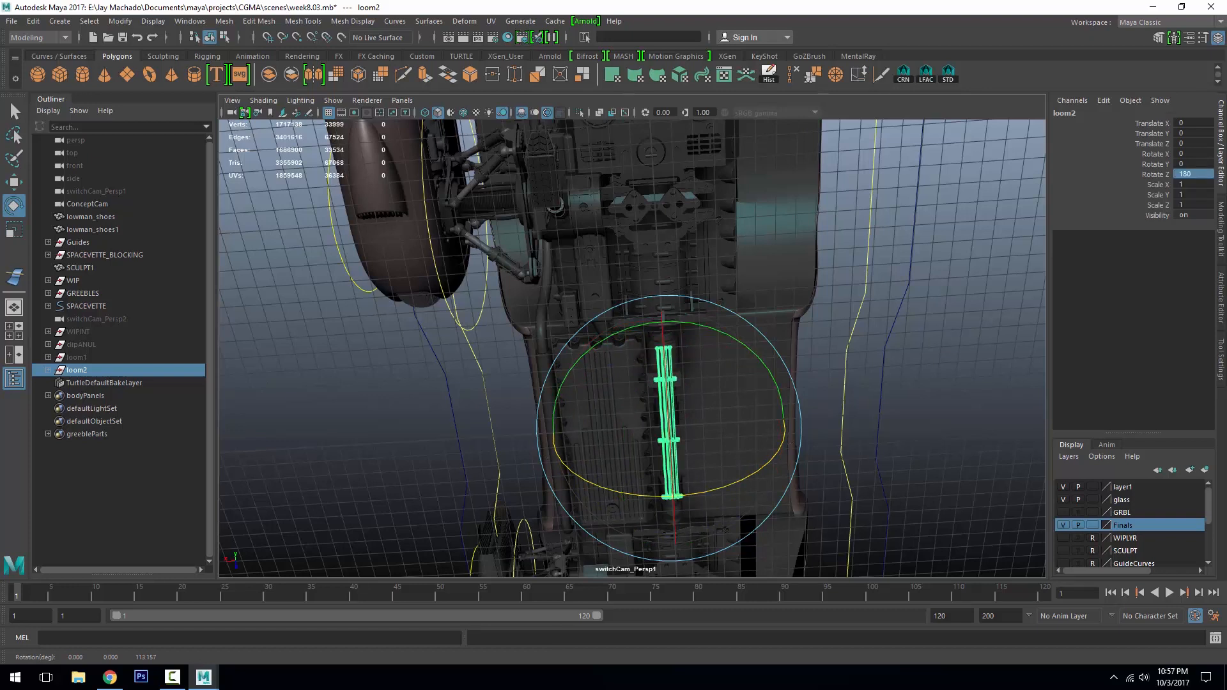
# Move loom2 beside the rear wheel's suspension in the orthographic underside view, to about Translate X 104.5 and Translate Z -129.8
pyautogui.press('w')
pyautogui.keyDown('alt'); pyautogui.moveTo(531, 342); pyautogui.dragTo(526, 281); pyautogui.keyUp('alt')
pyautogui.hotkey('alt', 's')
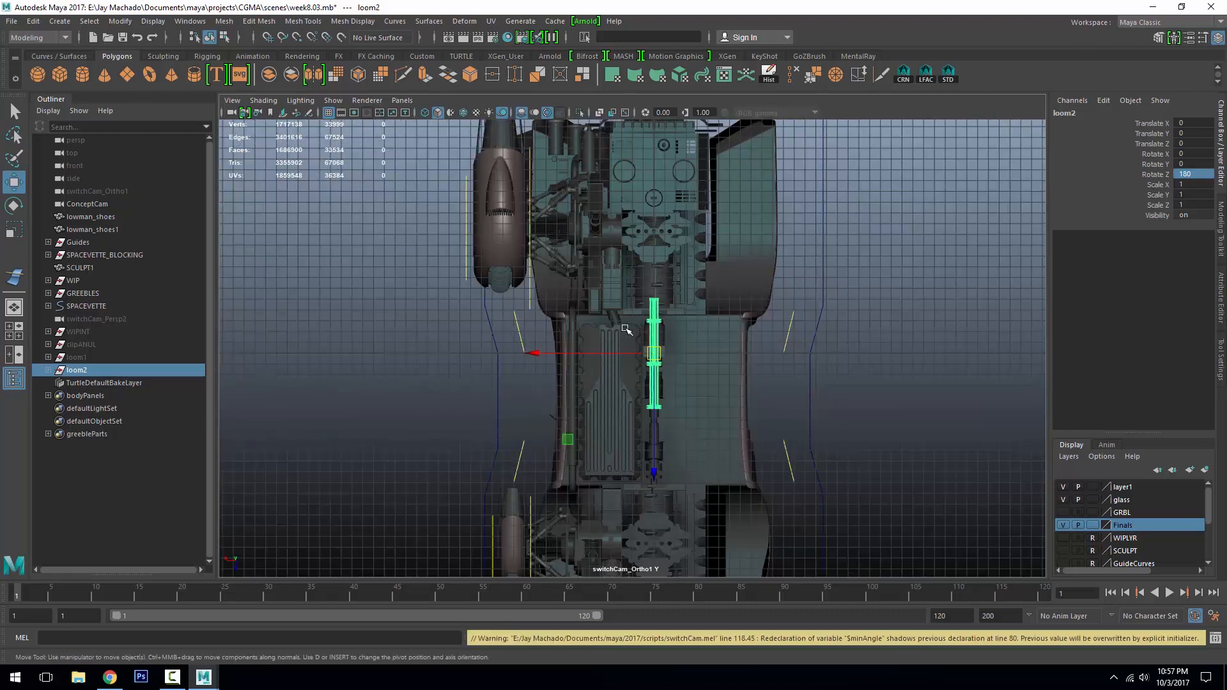
pyautogui.moveTo(654, 353); pyautogui.dragTo(540, 235)
pyautogui.keyDown('alt'); pyautogui.moveTo(540, 235); pyautogui.dragTo(621, 281, button='middle'); pyautogui.keyUp('alt')
pyautogui.keyDown('alt'); pyautogui.moveTo(622, 281); pyautogui.dragTo(793, 417, button='right'); pyautogui.keyUp('alt')
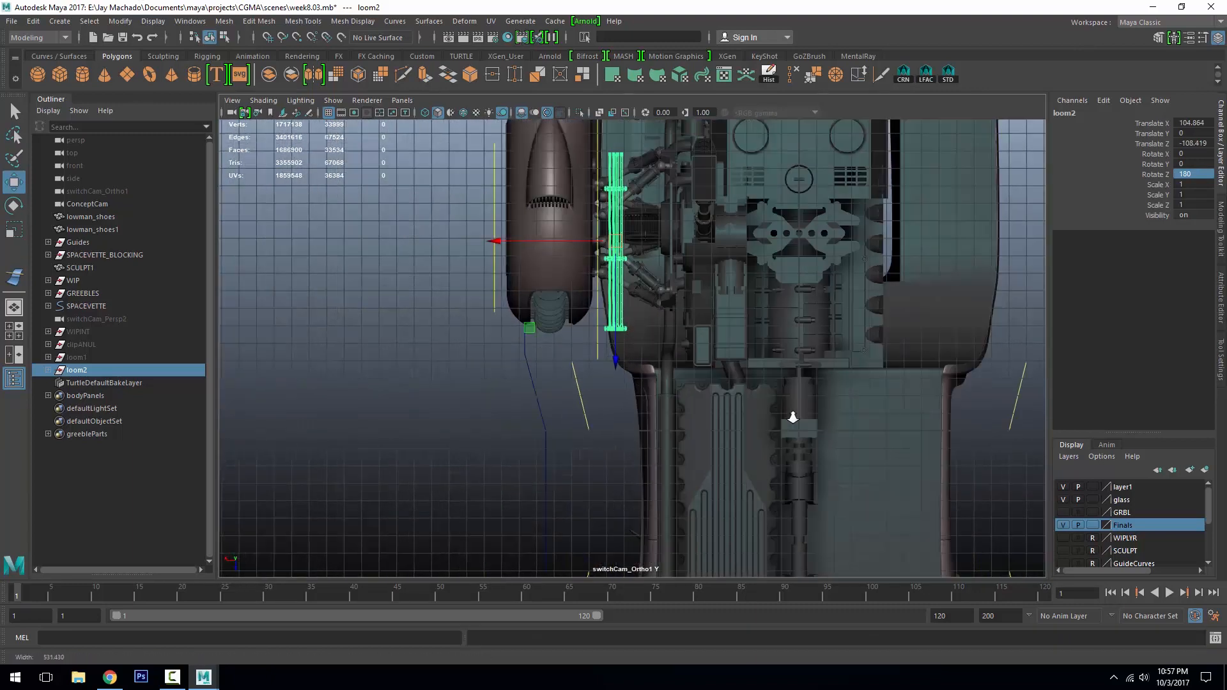
pyautogui.keyDown('alt'); pyautogui.moveTo(542, 146); pyautogui.dragTo(540, 257, button='middle'); pyautogui.keyUp('alt')
pyautogui.keyDown('alt'); pyautogui.moveTo(540, 257); pyautogui.dragTo(651, 331, button='right'); pyautogui.keyUp('alt')
pyautogui.keyDown('alt'); pyautogui.moveTo(652, 330); pyautogui.dragTo(652, 371, button='middle'); pyautogui.keyUp('alt')
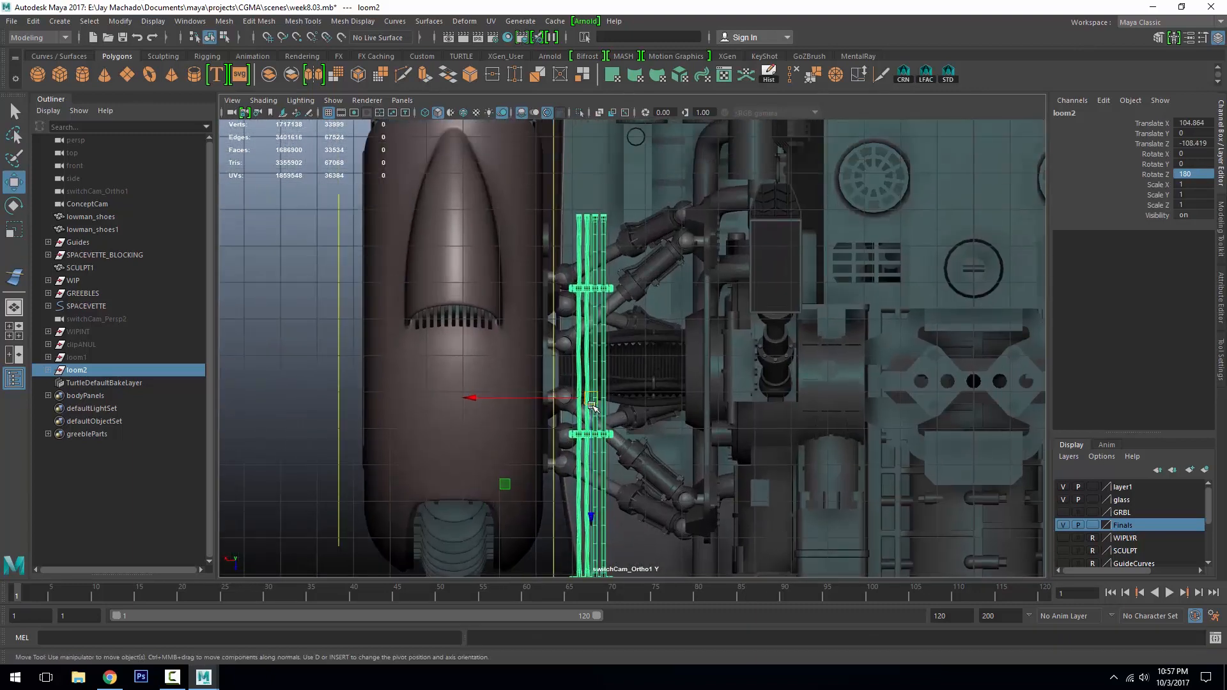
pyautogui.moveTo(592, 405); pyautogui.dragTo(595, 330)
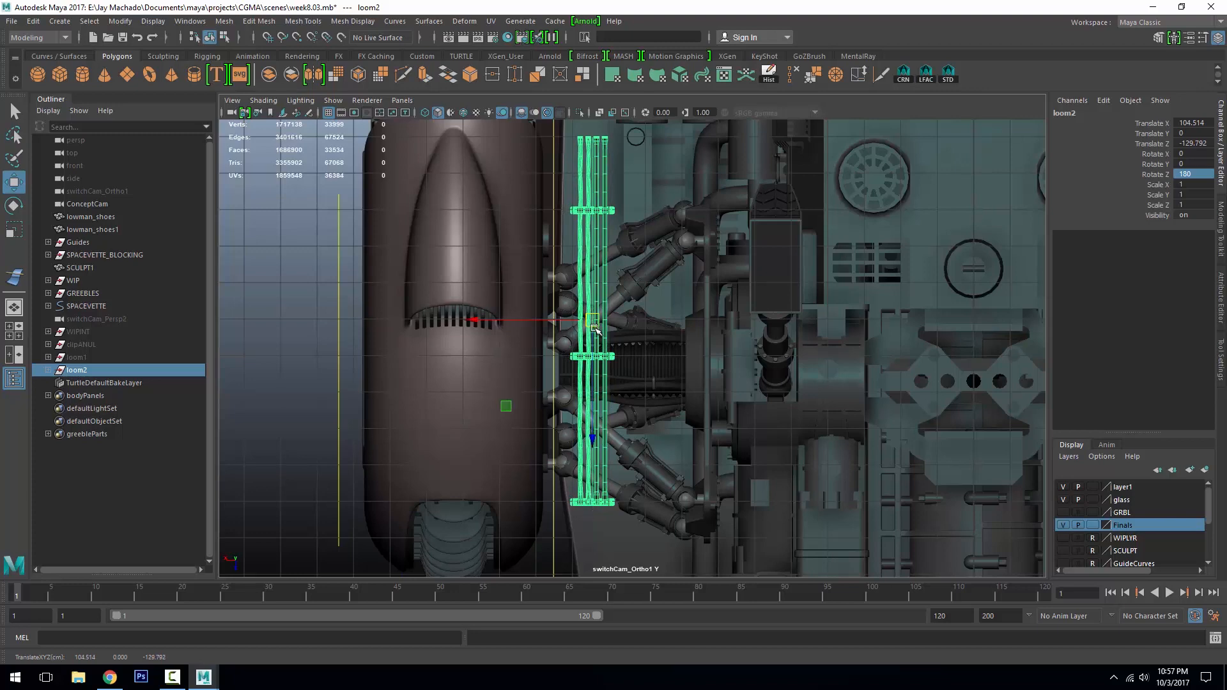
# Return to the perspective view and hide the rear and front wheel assemblies on the loom's side of the car
pyautogui.press('space')
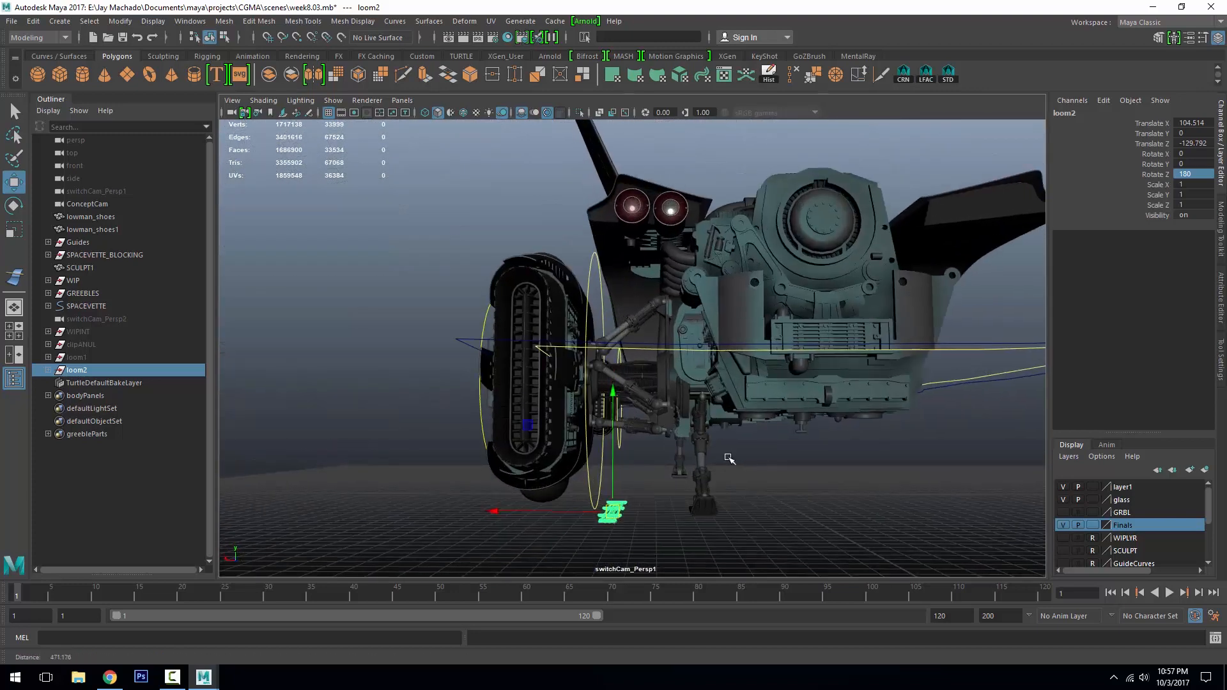
pyautogui.click(601, 457)
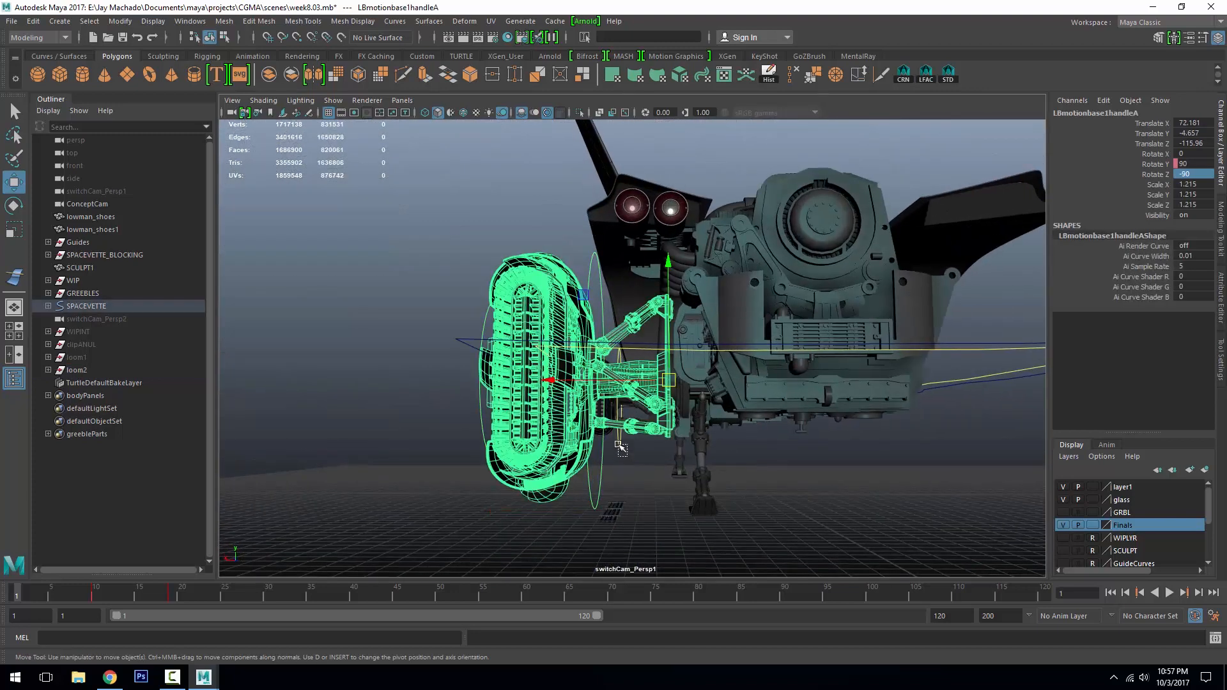
pyautogui.keyDown('shift'); pyautogui.click(651, 435); pyautogui.keyUp('shift')
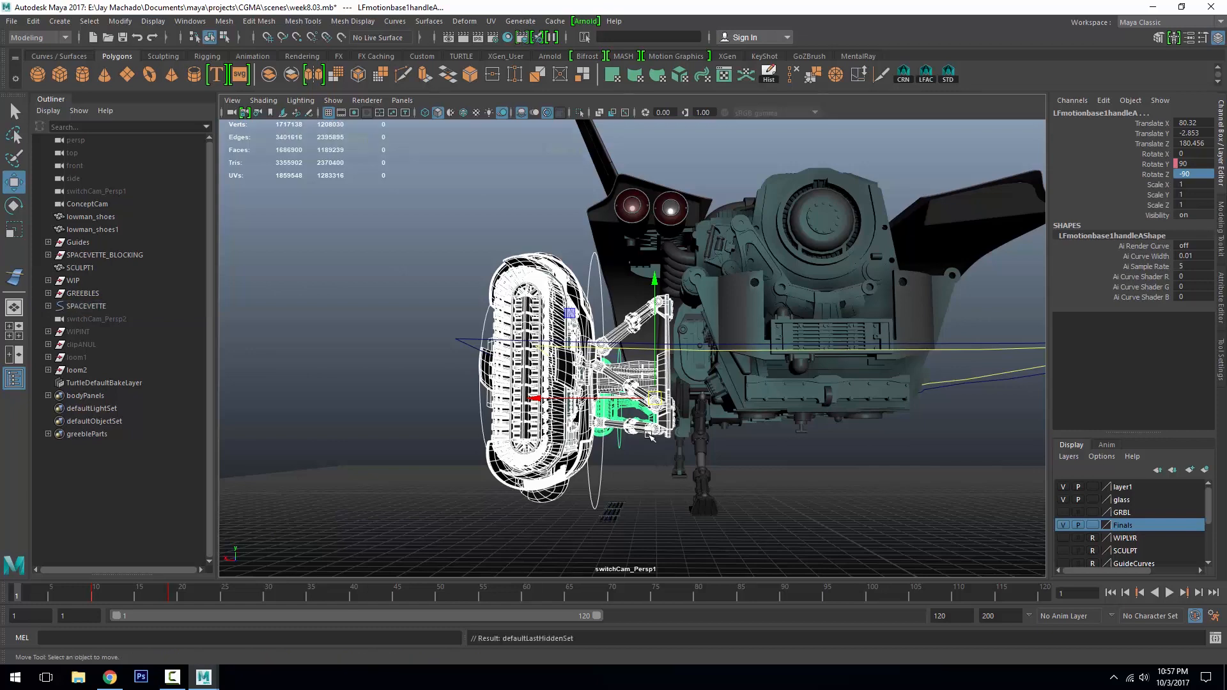
pyautogui.hotkey('ctrl', 'h')
pyautogui.keyDown('alt'); pyautogui.moveTo(660, 409); pyautogui.dragTo(626, 462); pyautogui.keyUp('alt')
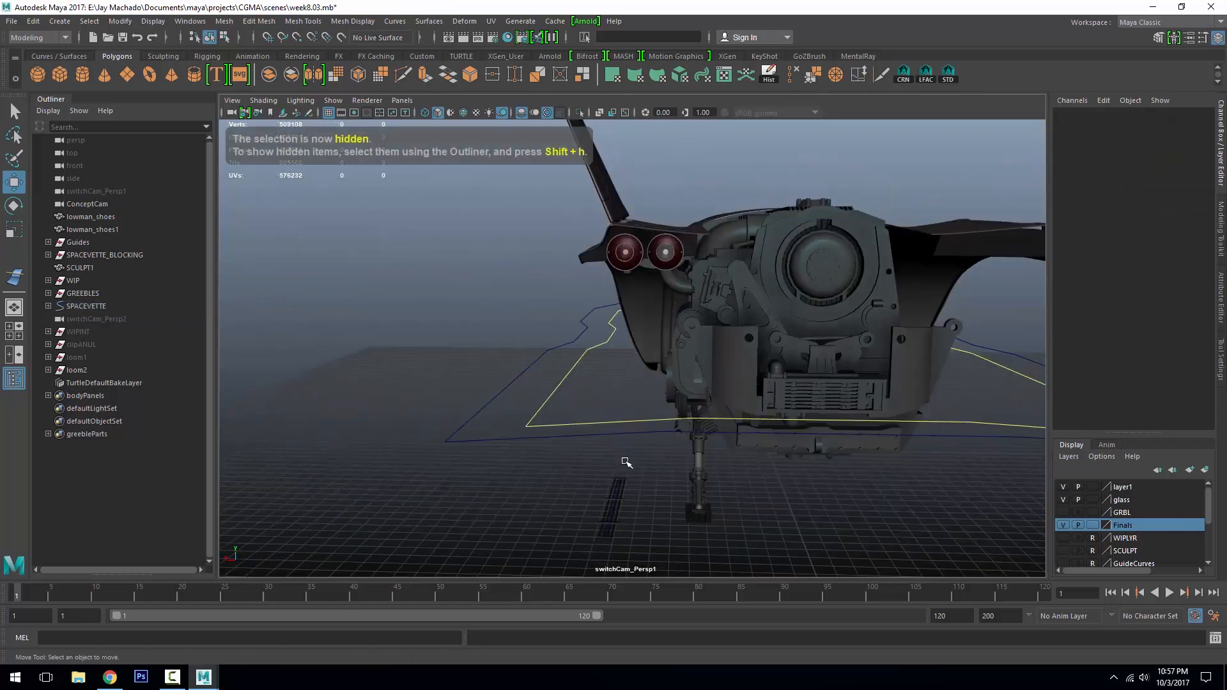
# Raise loom2 against the underside of the body to about Translate Y 147.5
pyautogui.click(81, 370)
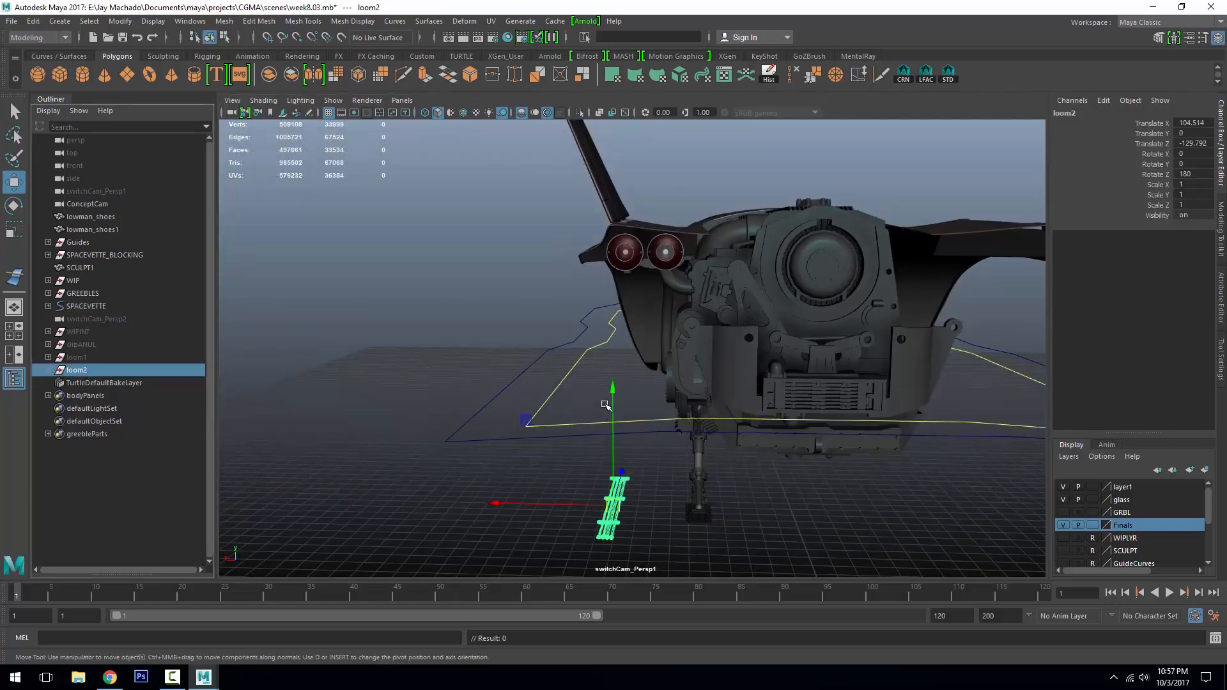
pyautogui.moveTo(614, 399); pyautogui.dragTo(623, 149)
pyautogui.press('f')
pyautogui.keyDown('alt'); pyautogui.moveTo(745, 307); pyautogui.dragTo(603, 334); pyautogui.keyUp('alt')
pyautogui.keyDown('alt'); pyautogui.moveTo(529, 281); pyautogui.dragTo(505, 223); pyautogui.keyUp('alt')
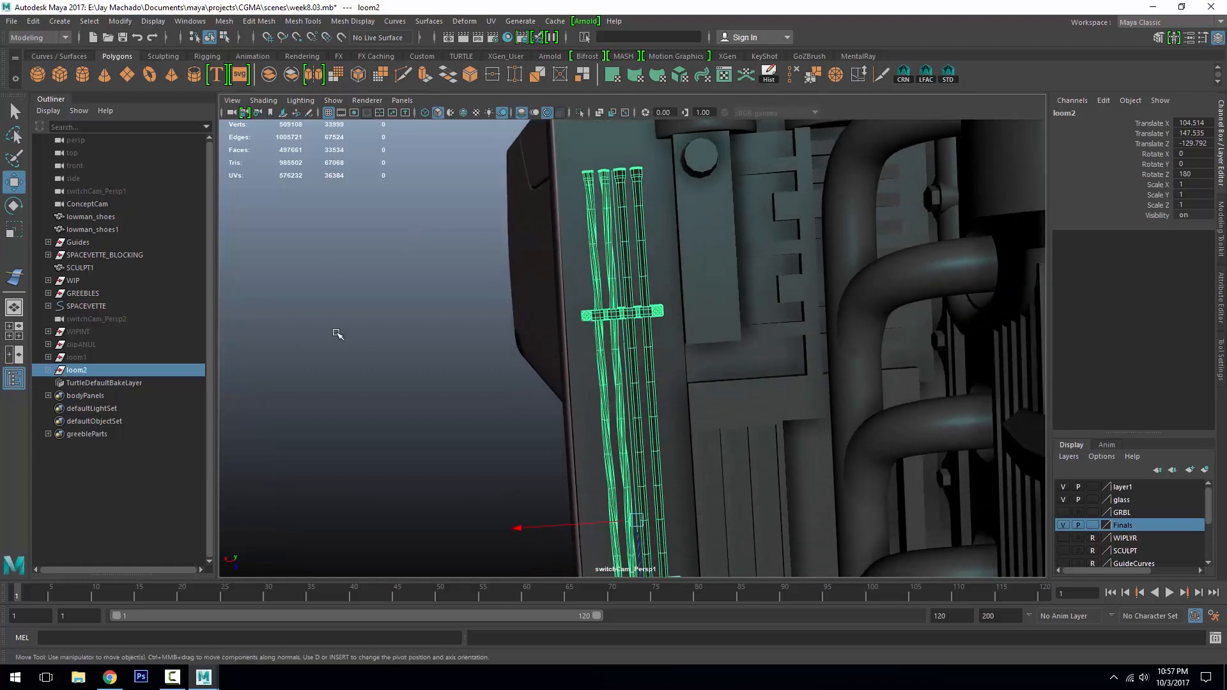
# Move the last two control vertices of loom2's loom1curve inward to bend the wires' rear end toward the neighbouring panel
pyautogui.click(47, 370)
pyautogui.scroll(-5, 143, 403)
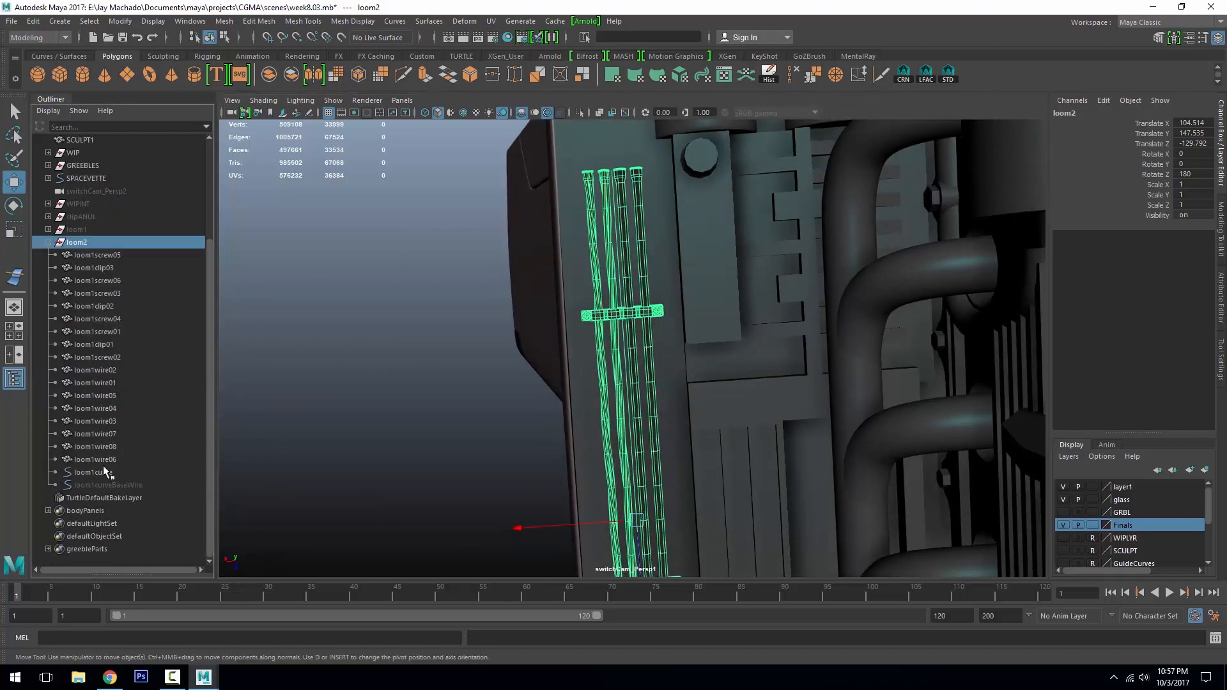
pyautogui.click(99, 476)
pyautogui.moveTo(411, 233); pyautogui.dragTo(344, 231, button='right')
pyautogui.moveTo(565, 157); pyautogui.dragTo(671, 197)
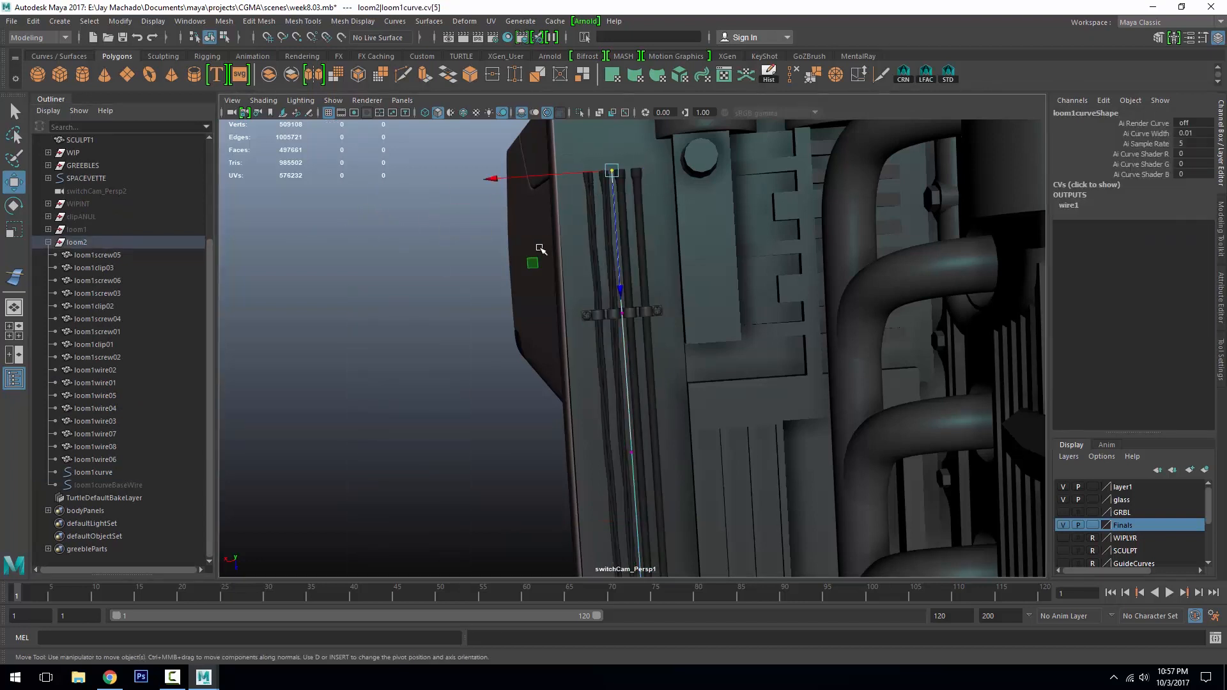
pyautogui.moveTo(537, 256); pyautogui.dragTo(611, 309, button='middle')
pyautogui.keyDown('alt'); pyautogui.moveTo(611, 309); pyautogui.dragTo(702, 406, button='right'); pyautogui.keyUp('alt')
pyautogui.keyDown('alt'); pyautogui.moveTo(626, 265); pyautogui.dragTo(637, 325, button='middle'); pyautogui.keyUp('alt')
pyautogui.moveTo(647, 314); pyautogui.dragTo(645, 286)
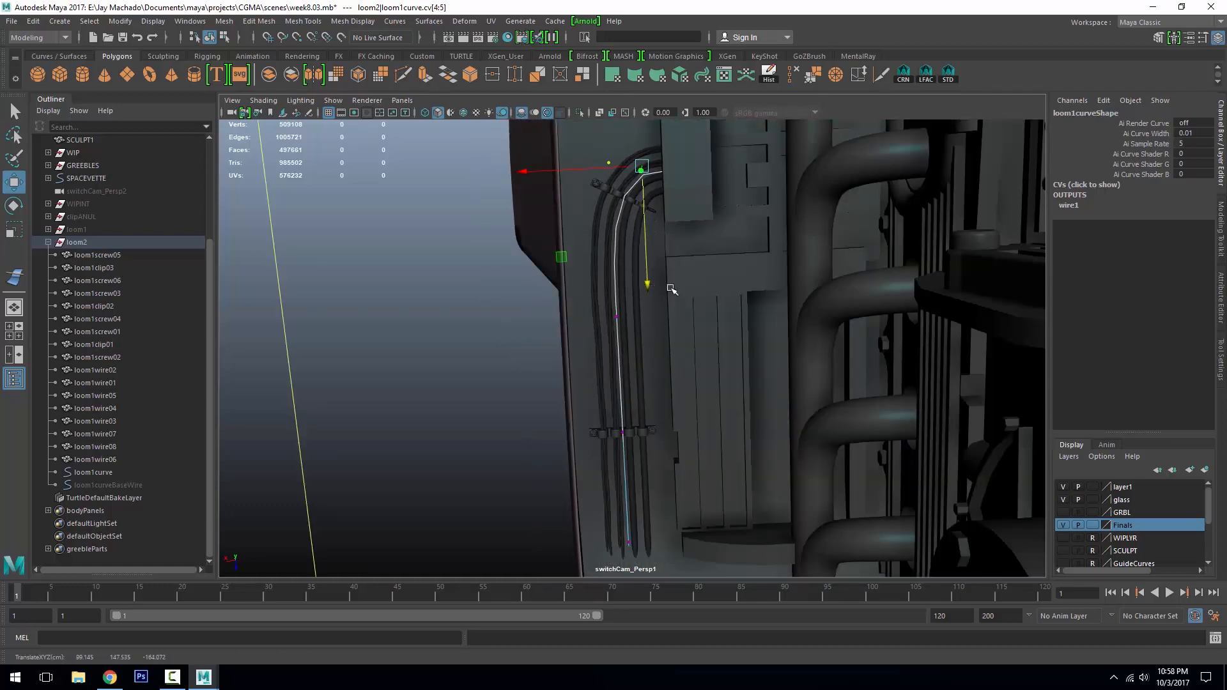
# Examine the loom's bent rear end and its clip up close from several angles, including the curve's control vertex 4
pyautogui.keyDown('alt'); pyautogui.moveTo(665, 262); pyautogui.dragTo(660, 320, button='middle'); pyautogui.keyUp('alt')
pyautogui.keyDown('alt'); pyautogui.moveTo(660, 320); pyautogui.dragTo(676, 353, button='right'); pyautogui.keyUp('alt')
pyautogui.keyDown('alt'); pyautogui.moveTo(677, 353); pyautogui.dragTo(677, 366); pyautogui.keyUp('alt')
pyautogui.keyDown('alt'); pyautogui.moveTo(678, 367); pyautogui.dragTo(685, 321, button='middle'); pyautogui.keyUp('alt')
pyautogui.keyDown('alt'); pyautogui.moveTo(685, 321); pyautogui.dragTo(625, 319, button='right'); pyautogui.keyUp('alt')
pyautogui.keyDown('alt'); pyautogui.moveTo(625, 318); pyautogui.dragTo(632, 280); pyautogui.keyUp('alt')
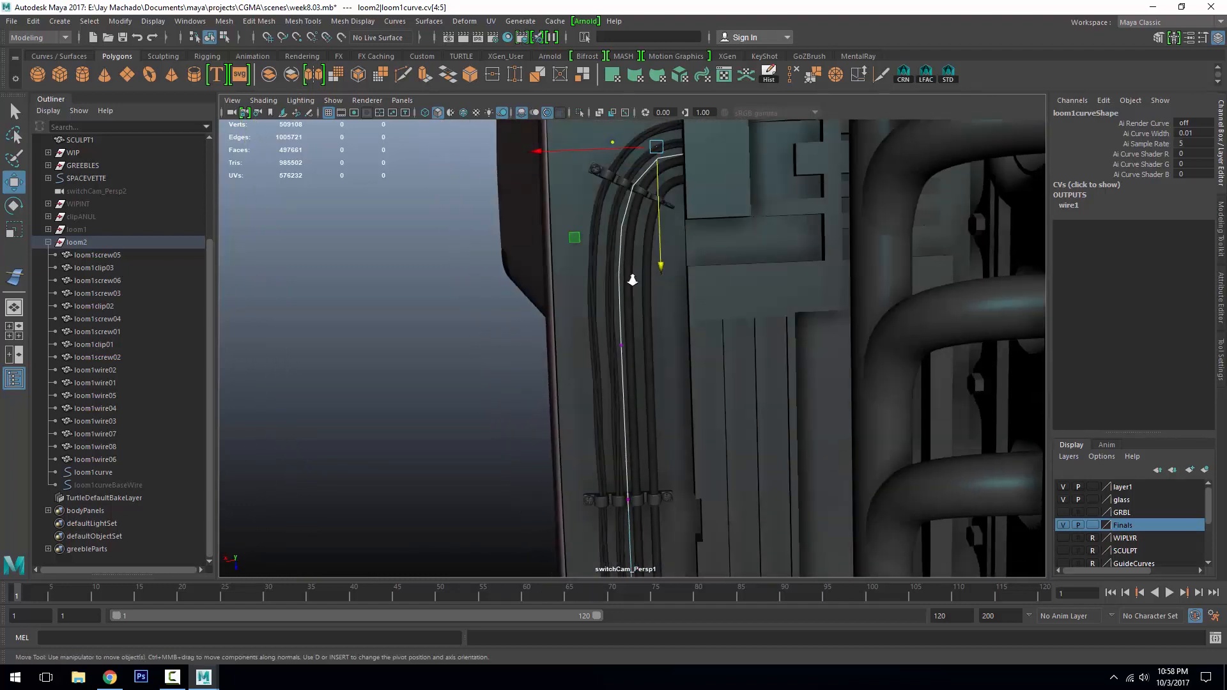
pyautogui.keyDown('alt'); pyautogui.moveTo(632, 279); pyautogui.dragTo(667, 320, button='right'); pyautogui.keyUp('alt')
pyautogui.keyDown('alt'); pyautogui.moveTo(668, 319); pyautogui.dragTo(662, 403, button='middle'); pyautogui.keyUp('alt')
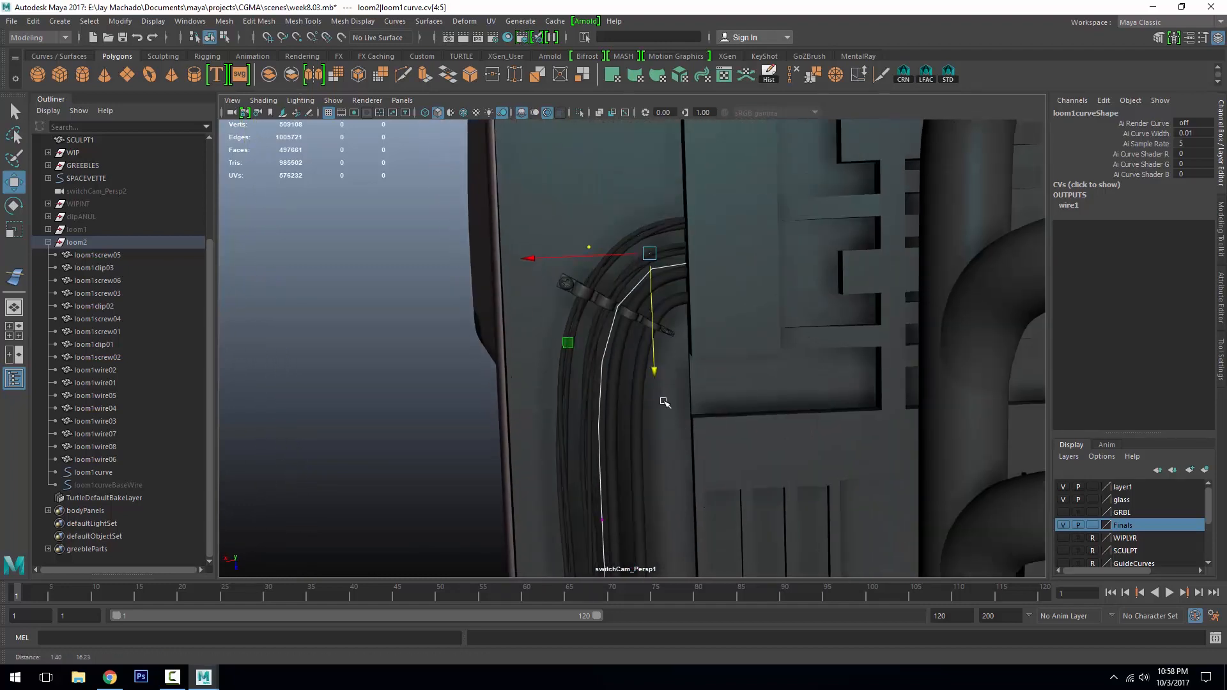
pyautogui.keyDown('alt'); pyautogui.moveTo(662, 402); pyautogui.dragTo(654, 337); pyautogui.keyUp('alt')
pyautogui.keyDown('alt'); pyautogui.moveTo(655, 336); pyautogui.dragTo(660, 375, button='middle'); pyautogui.keyUp('alt')
pyautogui.keyDown('alt'); pyautogui.moveTo(660, 375); pyautogui.dragTo(666, 378); pyautogui.keyUp('alt')
pyautogui.keyDown('alt'); pyautogui.moveTo(666, 378); pyautogui.dragTo(690, 402, button='right'); pyautogui.keyUp('alt')
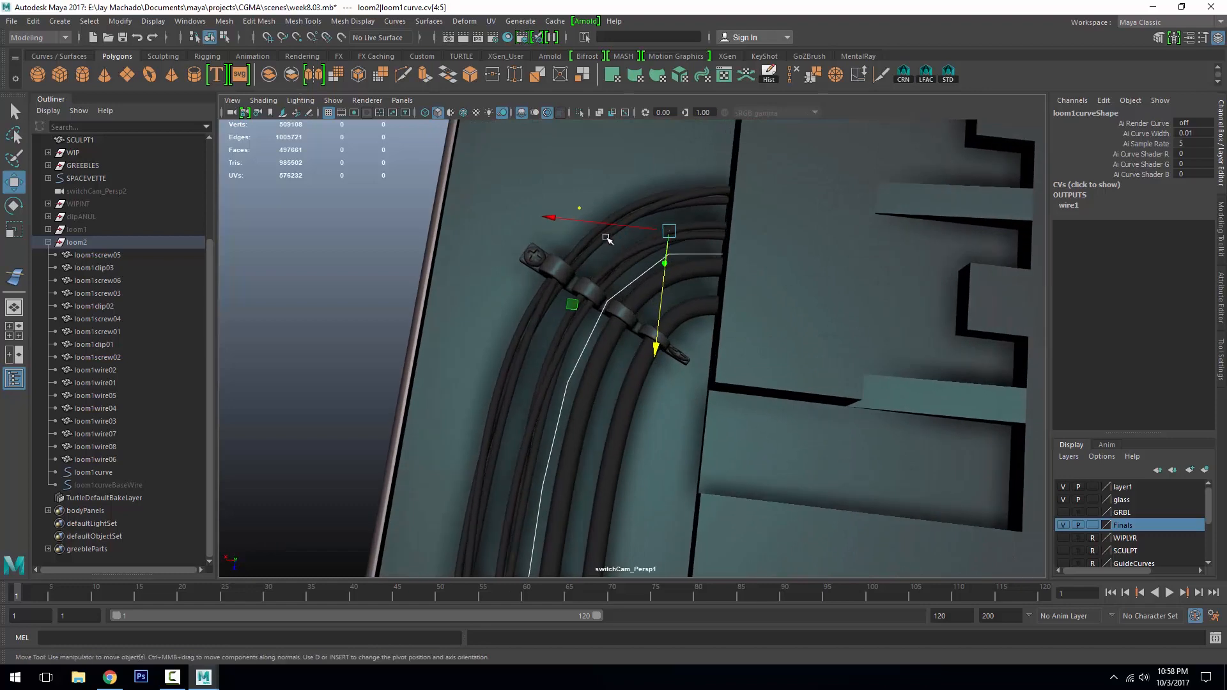
pyautogui.moveTo(558, 172); pyautogui.dragTo(619, 241)
pyautogui.keyDown('alt'); pyautogui.moveTo(713, 281); pyautogui.dragTo(694, 281); pyautogui.keyUp('alt')
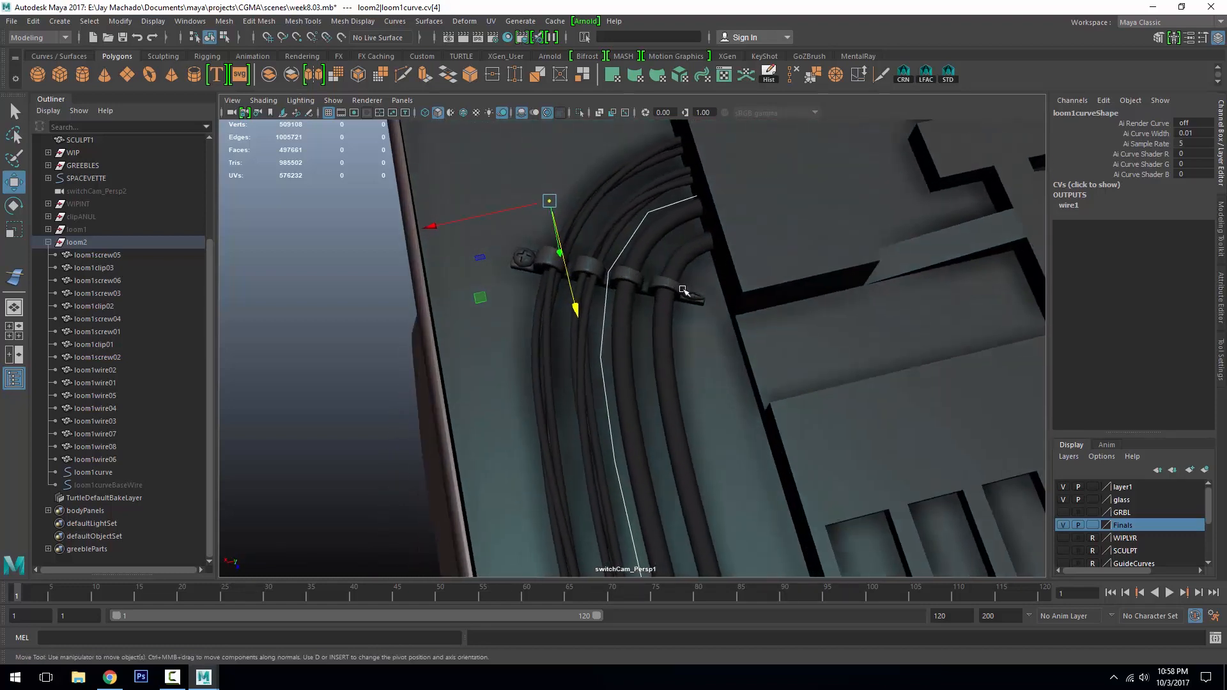
pyautogui.keyDown('alt'); pyautogui.moveTo(570, 283); pyautogui.dragTo(597, 301); pyautogui.keyUp('alt')
pyautogui.keyDown('alt'); pyautogui.moveTo(618, 317); pyautogui.dragTo(605, 312, button='right'); pyautogui.keyUp('alt')
pyautogui.keyDown('alt'); pyautogui.moveTo(629, 329); pyautogui.dragTo(604, 356); pyautogui.keyUp('alt')
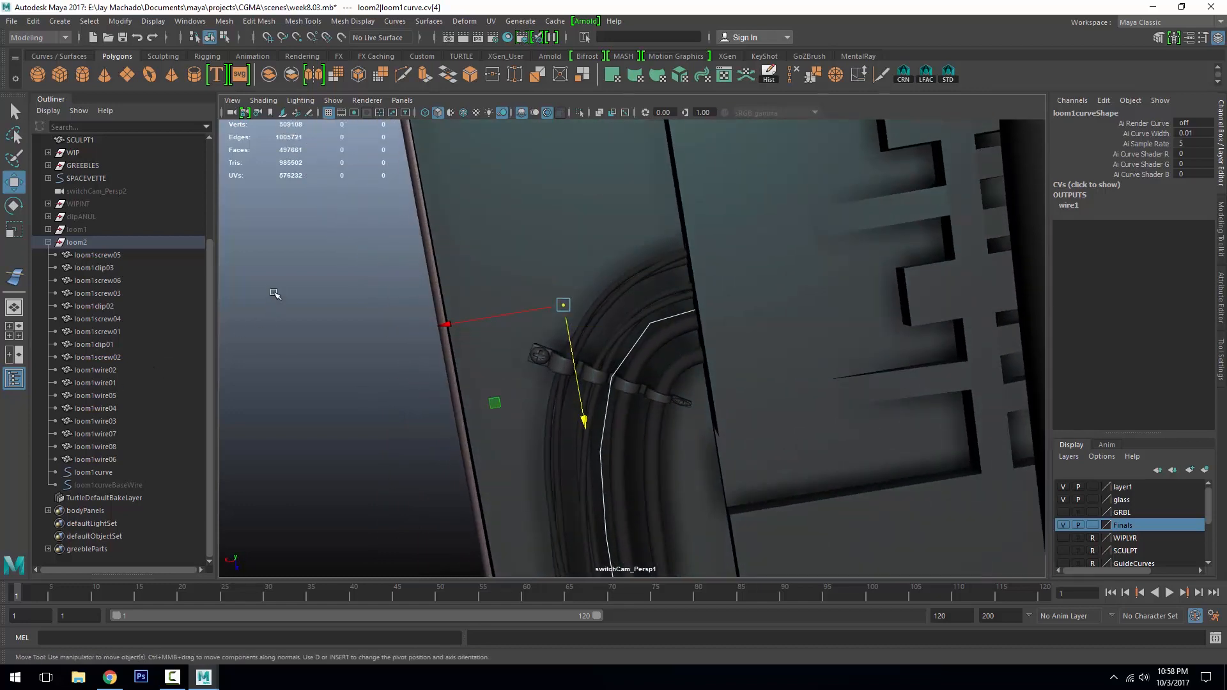
# Isolate loom2 to pick loom1clip03 with screws 05 and 06, exit isolation, and slide them away from the bend to about Translate Z -87
pyautogui.click(75, 243)
pyautogui.click(579, 114)
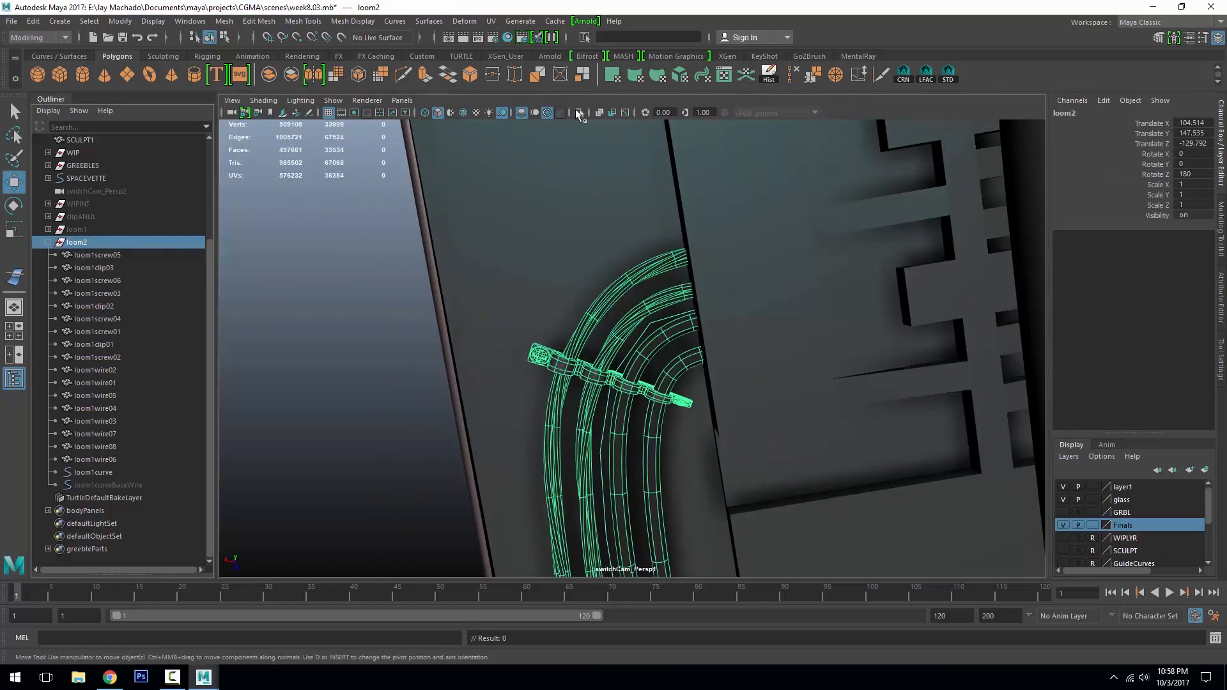
pyautogui.moveTo(505, 318); pyautogui.dragTo(713, 426)
pyautogui.keyDown('ctrl'); pyautogui.moveTo(684, 226); pyautogui.dragTo(798, 378); pyautogui.keyUp('ctrl')
pyautogui.click(583, 115)
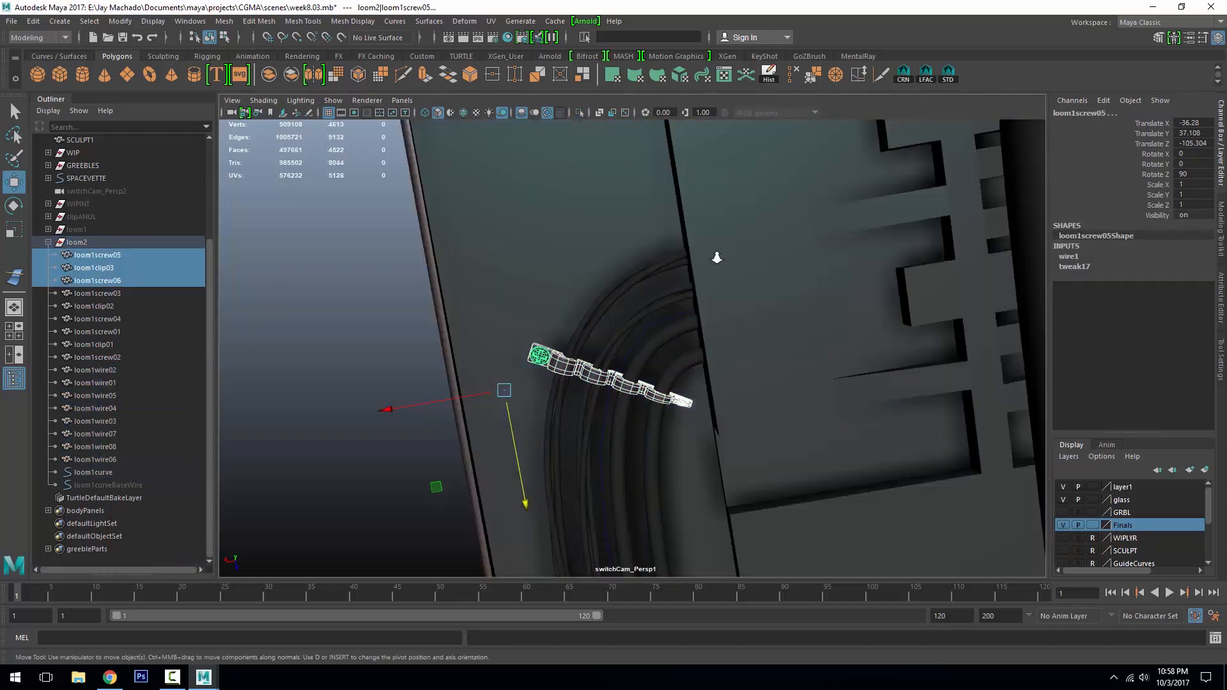
pyautogui.keyDown('alt'); pyautogui.moveTo(715, 255); pyautogui.dragTo(645, 165); pyautogui.keyUp('alt')
pyautogui.keyDown('alt'); pyautogui.moveTo(649, 217); pyautogui.dragTo(655, 387); pyautogui.keyUp('alt')
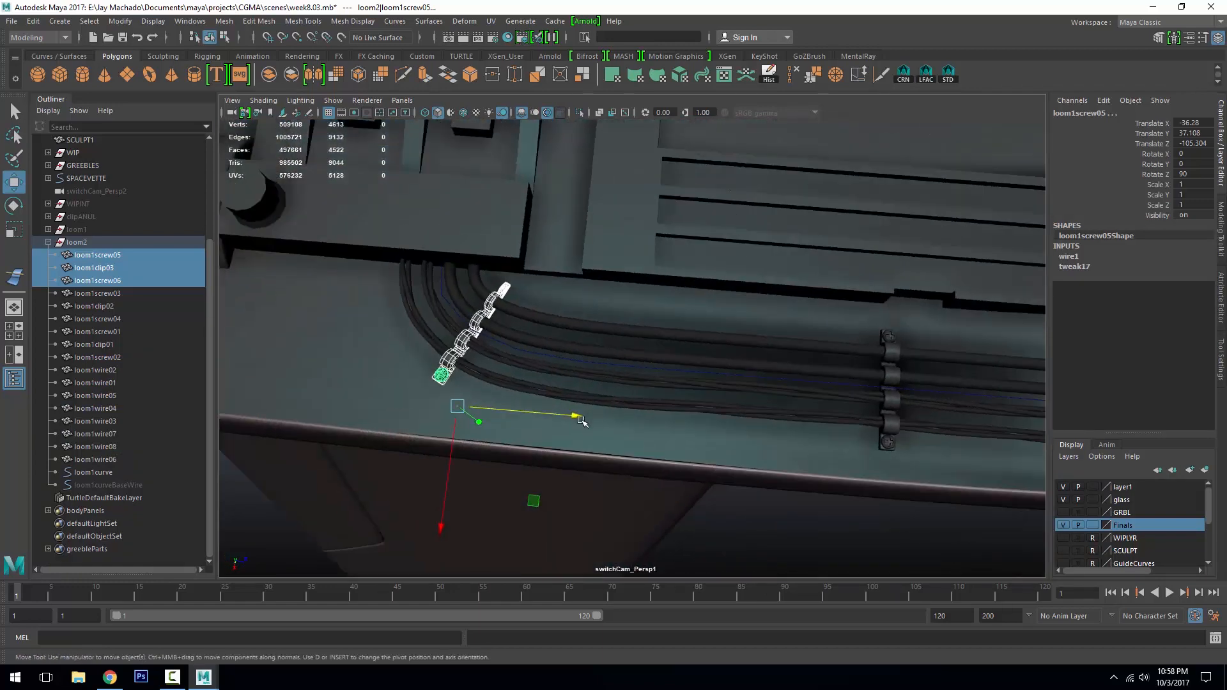
pyautogui.moveTo(580, 418); pyautogui.dragTo(599, 254)
pyautogui.keyDown('alt'); pyautogui.moveTo(599, 253); pyautogui.dragTo(523, 241, button='right'); pyautogui.keyUp('alt')
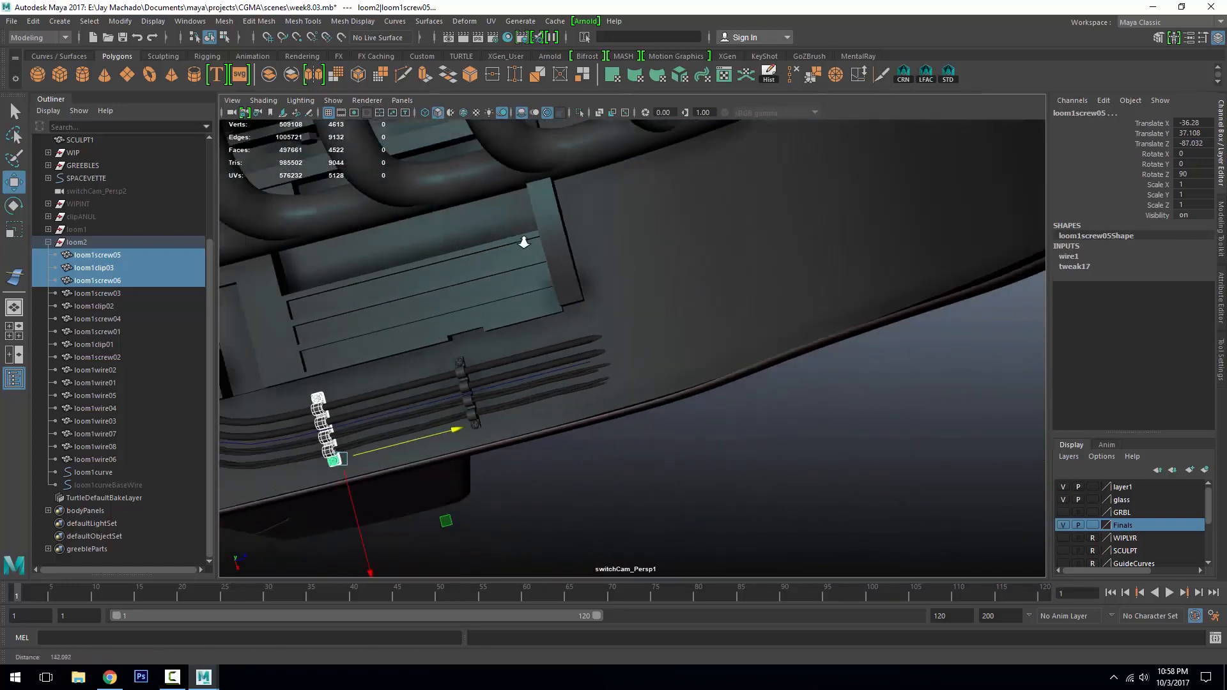
# Lower the front-end control vertex of loom2's loom1curve in the wireframe side view so the wires follow the body's curved contour
pyautogui.keyDown('alt'); pyautogui.moveTo(523, 241); pyautogui.dragTo(690, 309); pyautogui.keyUp('alt')
pyautogui.click(660, 318)
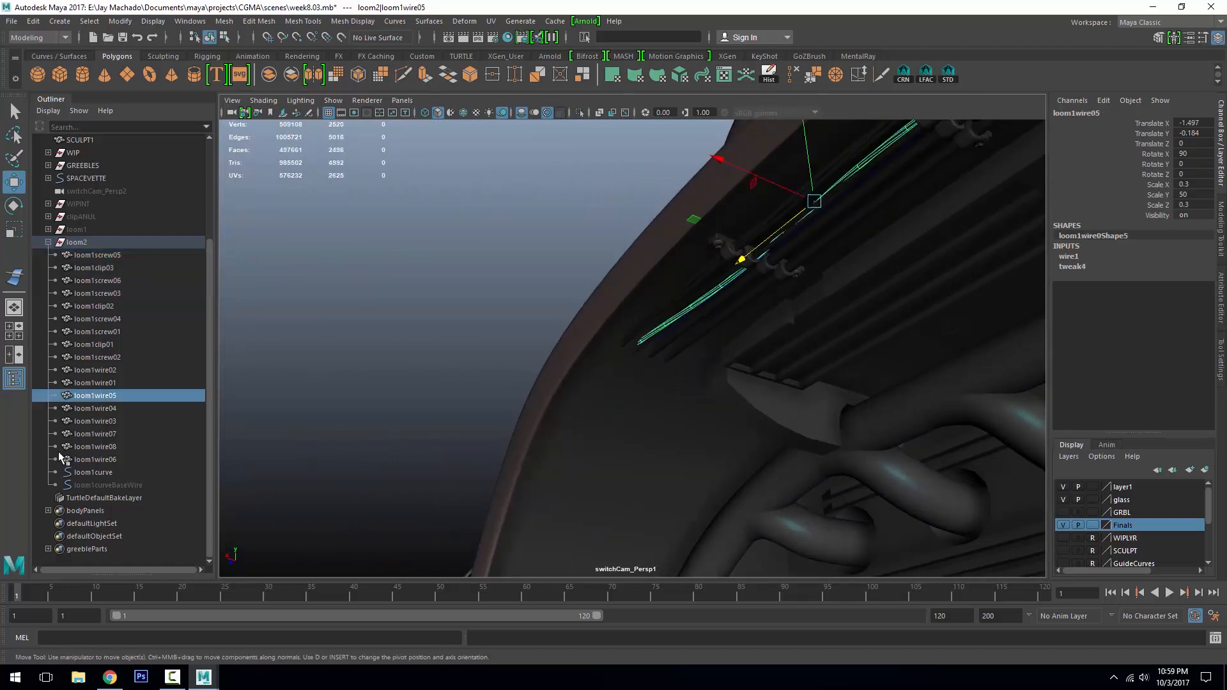
pyautogui.click(91, 472)
pyautogui.moveTo(530, 252); pyautogui.dragTo(491, 255, button='right')
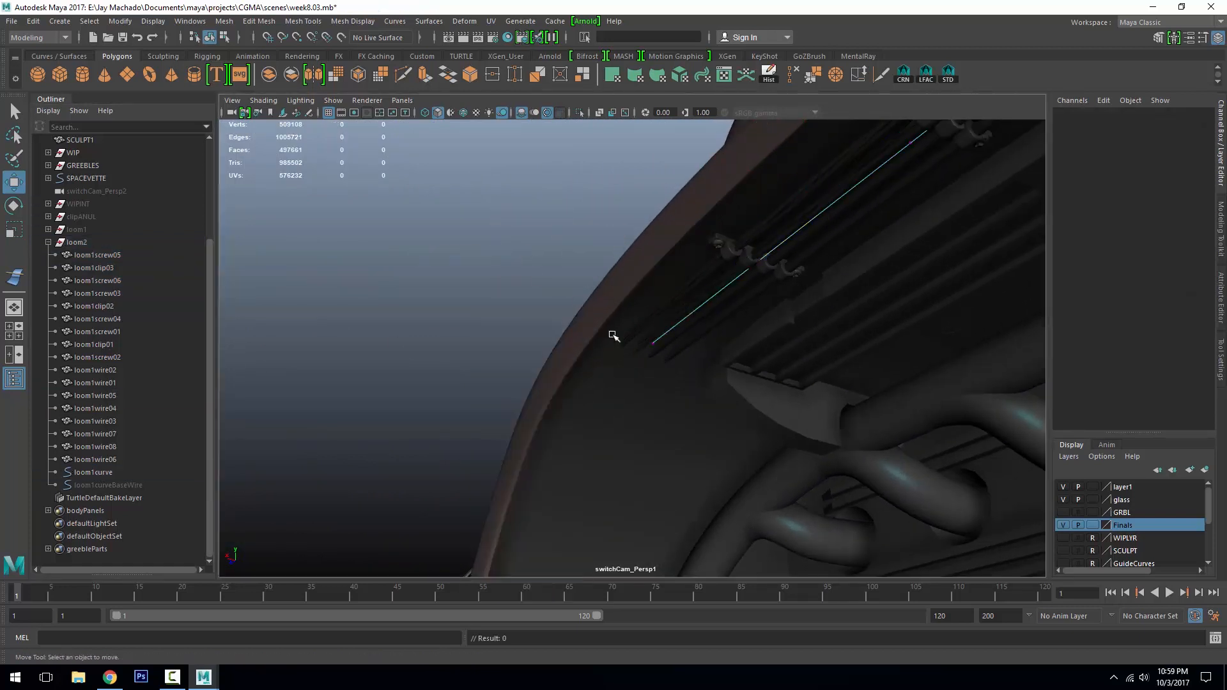
pyautogui.moveTo(696, 430); pyautogui.dragTo(697, 429)
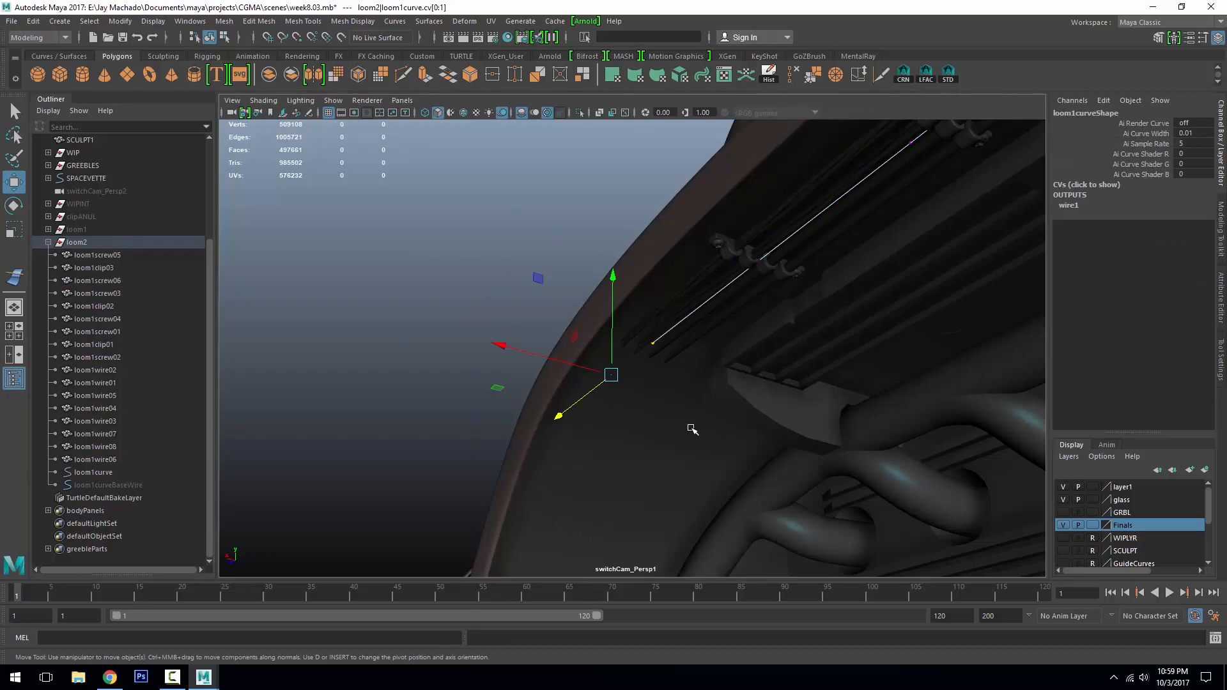
pyautogui.press('4')
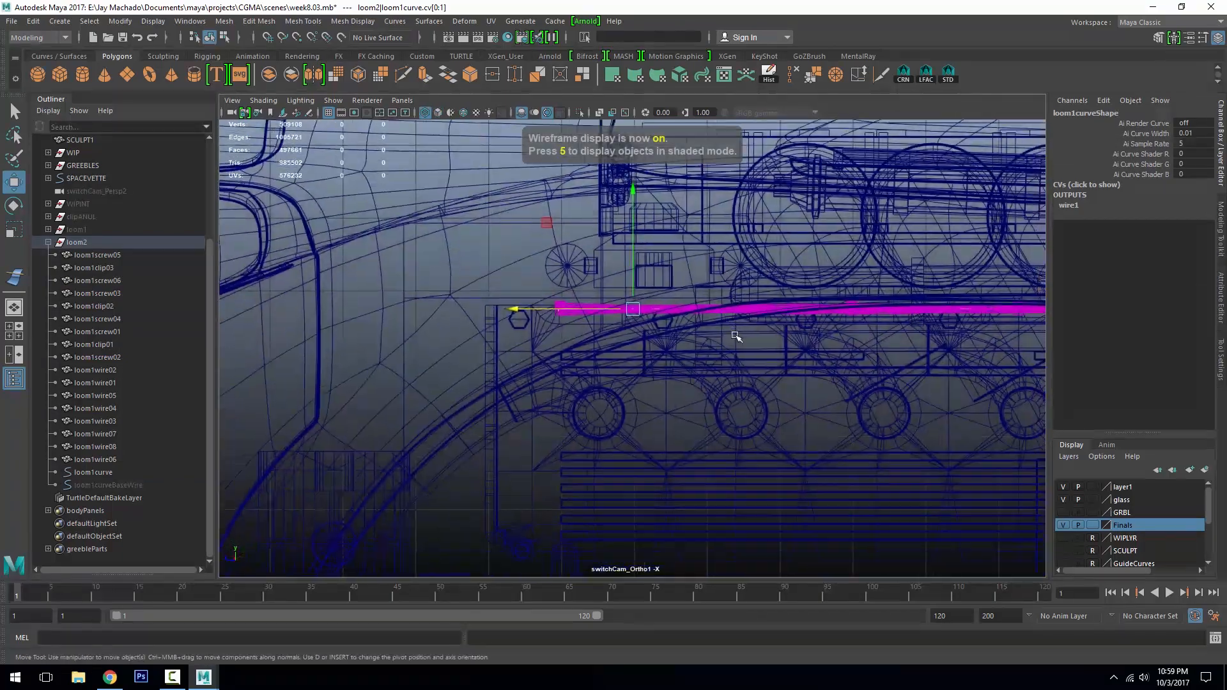
pyautogui.scroll(2, 737, 337)
pyautogui.moveTo(543, 327); pyautogui.dragTo(548, 378)
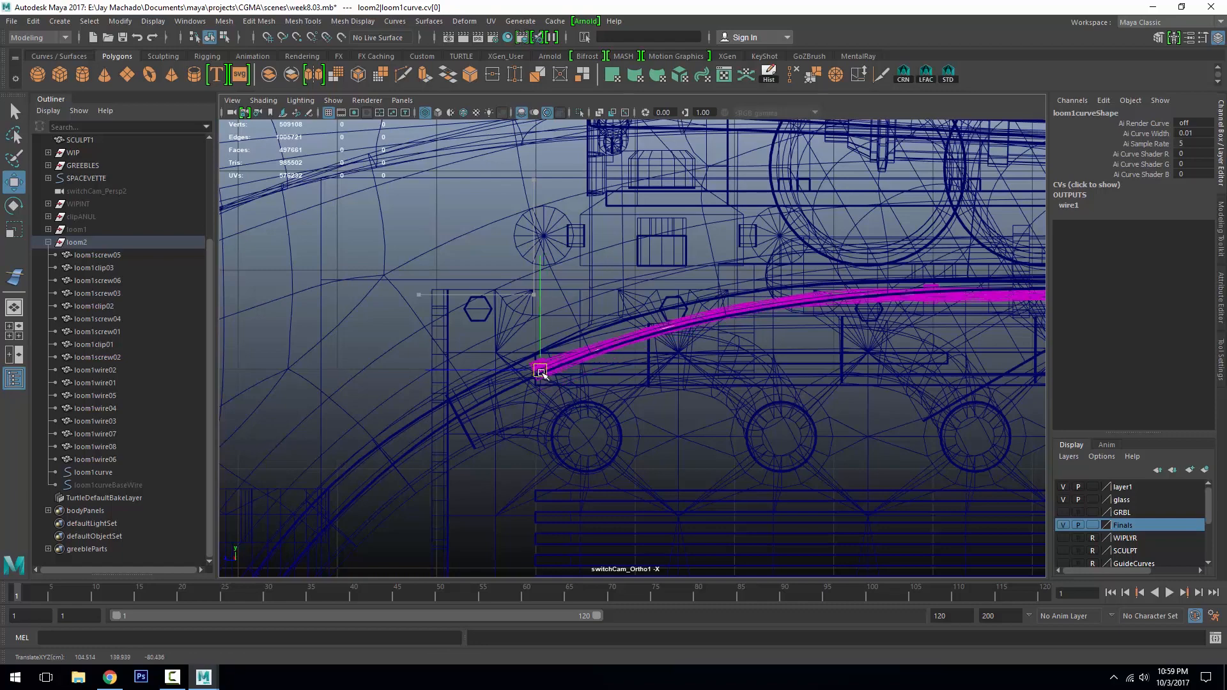
# Return to the shaded perspective view and examine the fit of the loom's front end and clip against the body
pyautogui.press('space')
pyautogui.keyDown('alt'); pyautogui.moveTo(624, 367); pyautogui.dragTo(526, 337); pyautogui.keyUp('alt')
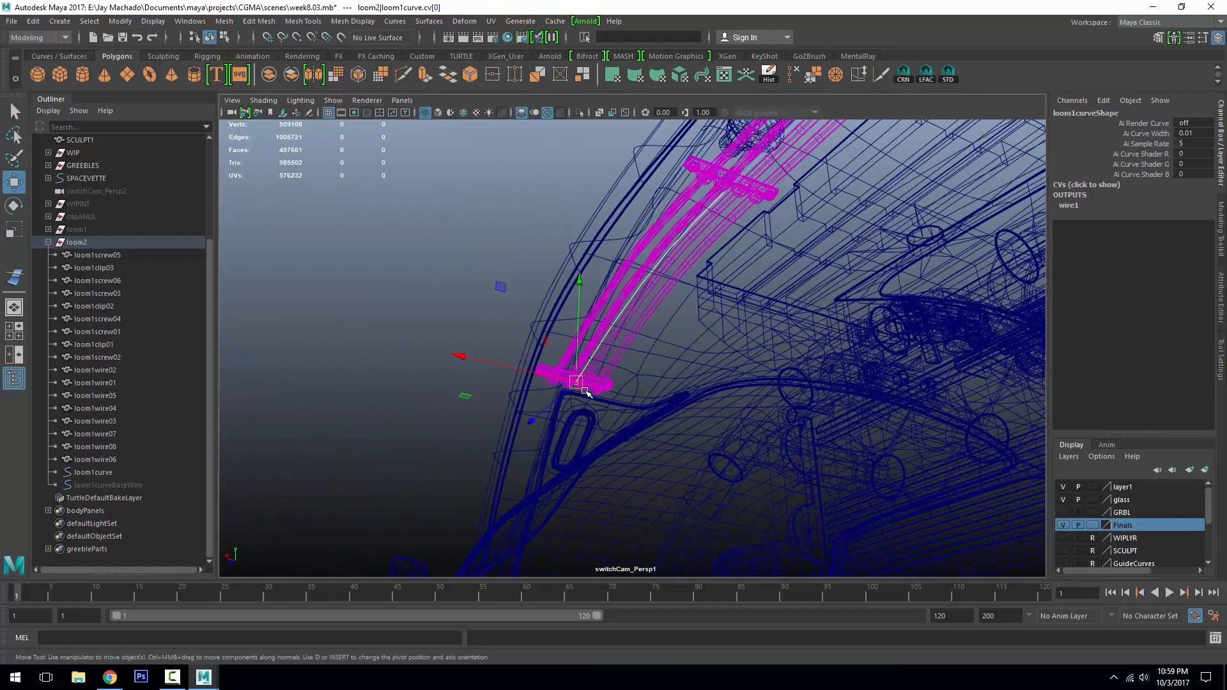
pyautogui.press('5')
pyautogui.keyDown('alt'); pyautogui.moveTo(587, 392); pyautogui.dragTo(608, 342); pyautogui.keyUp('alt')
pyautogui.scroll(3, 657, 413)
pyautogui.keyDown('alt'); pyautogui.moveTo(658, 413); pyautogui.dragTo(687, 345); pyautogui.keyUp('alt')
pyautogui.scroll(5, 684, 415)
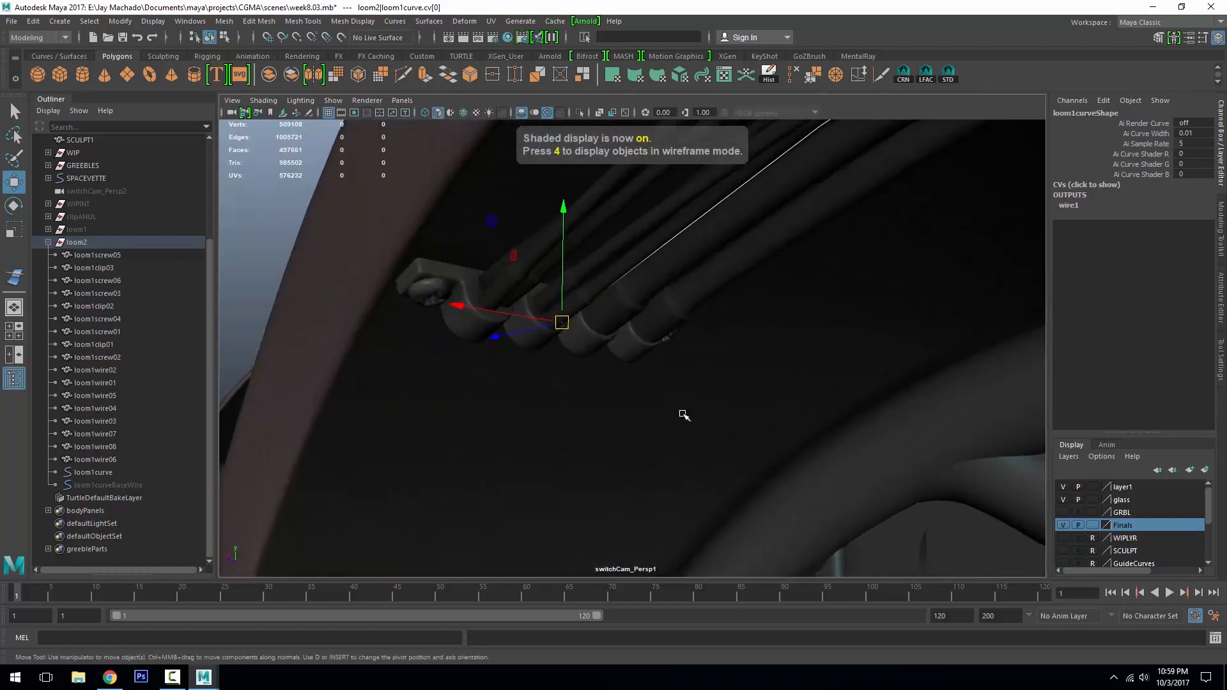
# Shift control vertices 4 and 5 of loom2's loom1curve slightly to refine the wires' bend beneath the body
pyautogui.moveTo(515, 258)
pyautogui.keyDown('alt'); pyautogui.mouseDown()
pyautogui.moveTo(515, 219)
pyautogui.moveTo(525, 223)
pyautogui.moveTo(471, 198)
pyautogui.moveTo(575, 243)
pyautogui.moveTo(680, 256)
pyautogui.moveTo(598, 377)
pyautogui.mouseUp(); pyautogui.keyUp('alt')
pyautogui.moveTo(524, 377); pyautogui.dragTo(645, 307)
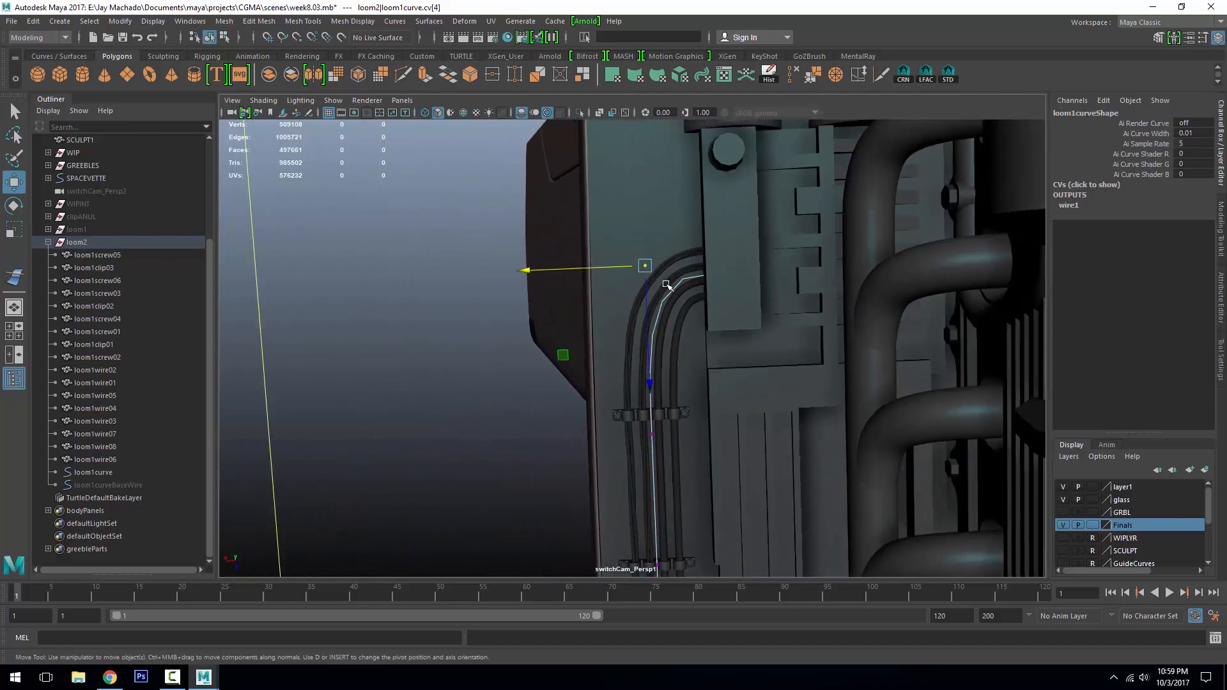
pyautogui.moveTo(567, 356); pyautogui.dragTo(561, 350, button='middle')
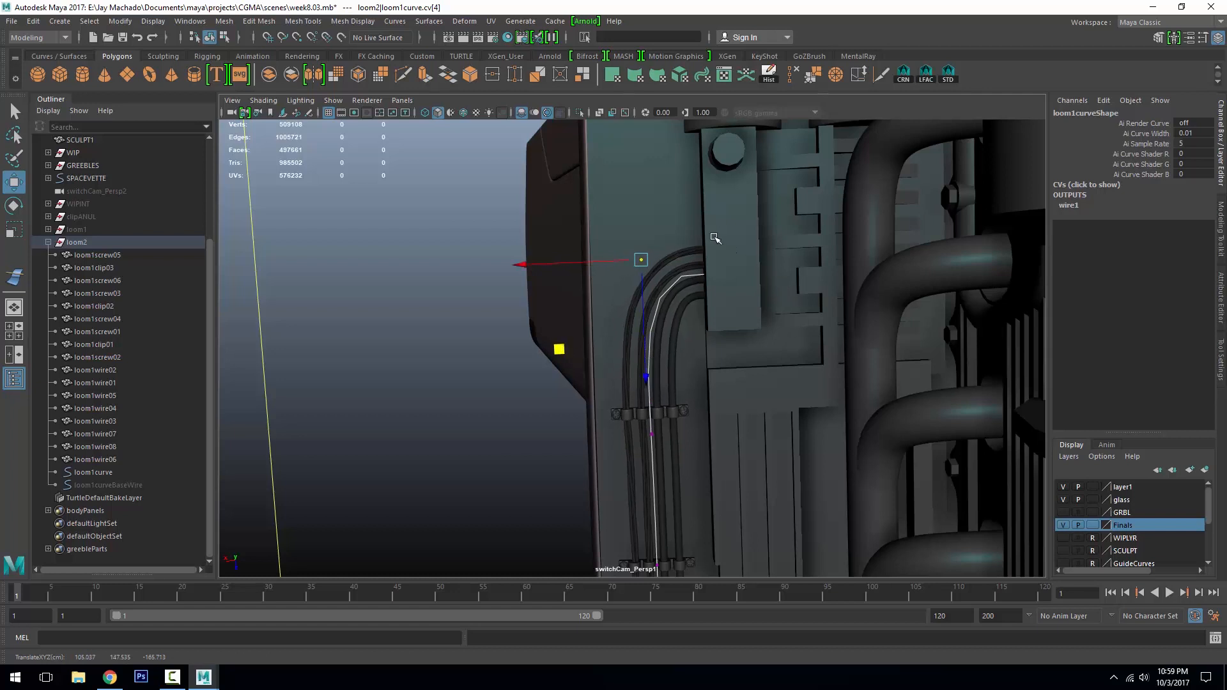
pyautogui.click(719, 273)
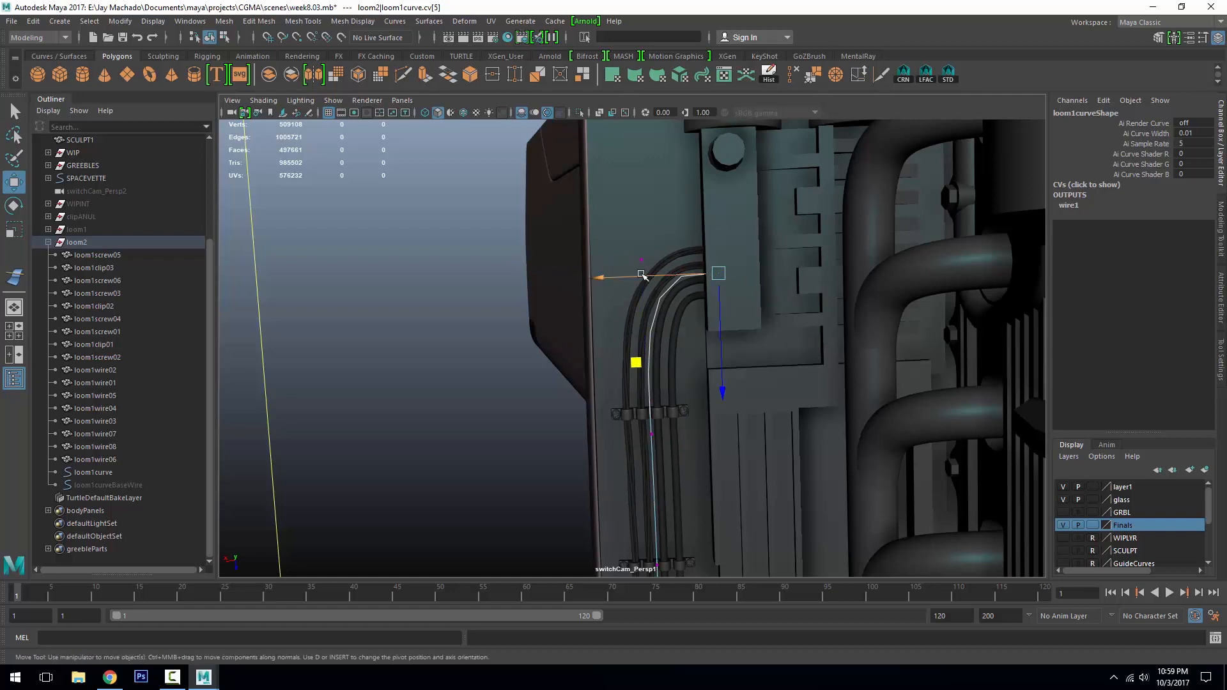
pyautogui.moveTo(642, 275); pyautogui.dragTo(656, 276)
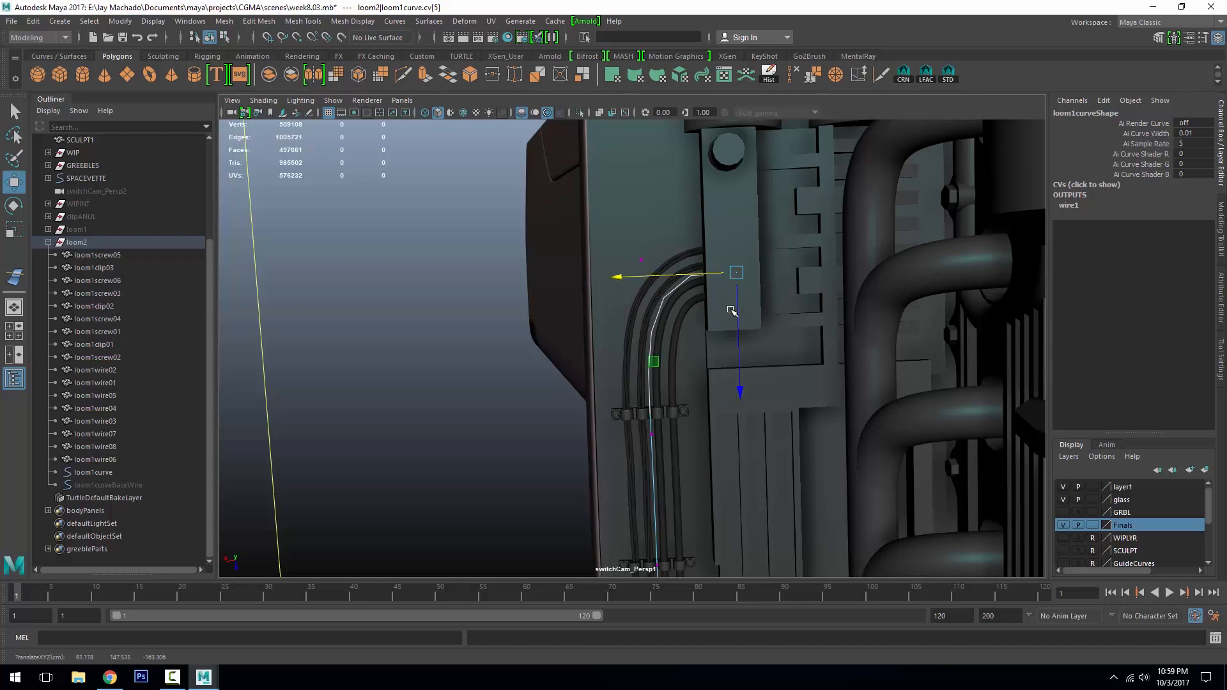
# Adjust the height of loom1curve's control vertex 5 so the bent wire ends follow the underside of the body
pyautogui.keyDown('alt'); pyautogui.moveTo(731, 311); pyautogui.dragTo(851, 335); pyautogui.keyUp('alt')
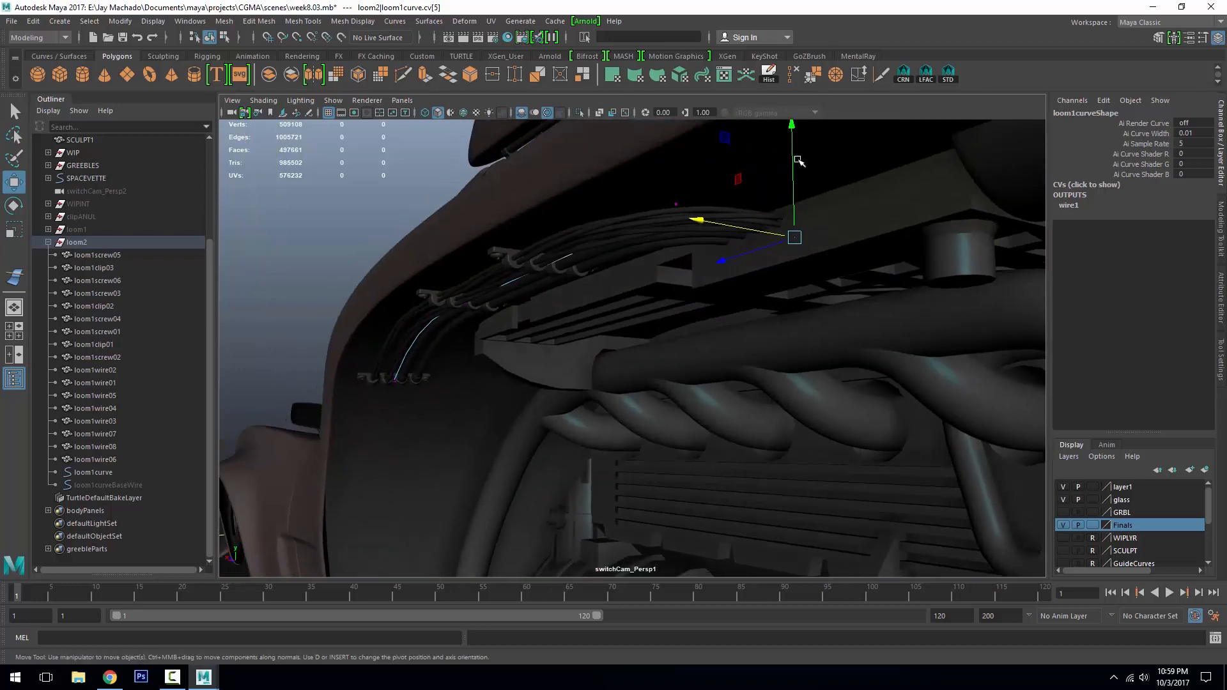
pyautogui.moveTo(797, 160); pyautogui.dragTo(709, 175)
pyautogui.keyDown('alt'); pyautogui.moveTo(712, 177); pyautogui.dragTo(724, 219, button='middle'); pyautogui.keyUp('alt')
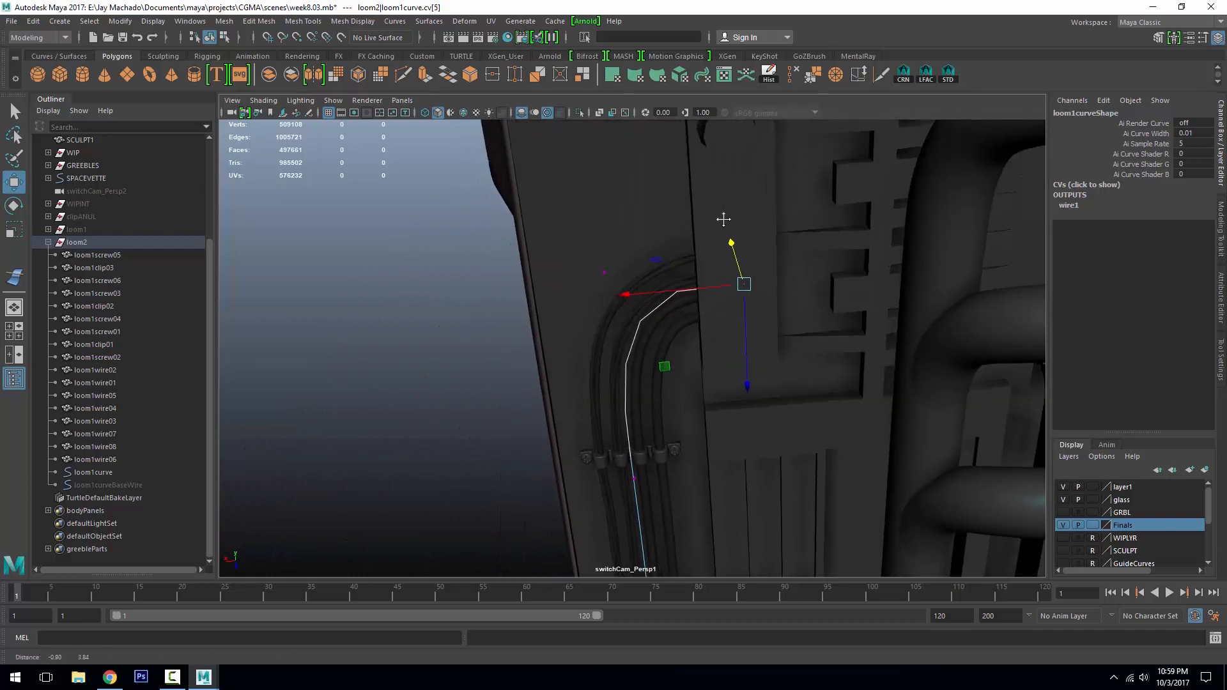
pyautogui.keyDown('alt'); pyautogui.moveTo(695, 233); pyautogui.dragTo(704, 345); pyautogui.keyUp('alt')
pyautogui.keyDown('alt'); pyautogui.moveTo(704, 345); pyautogui.dragTo(710, 395, button='right'); pyautogui.keyUp('alt')
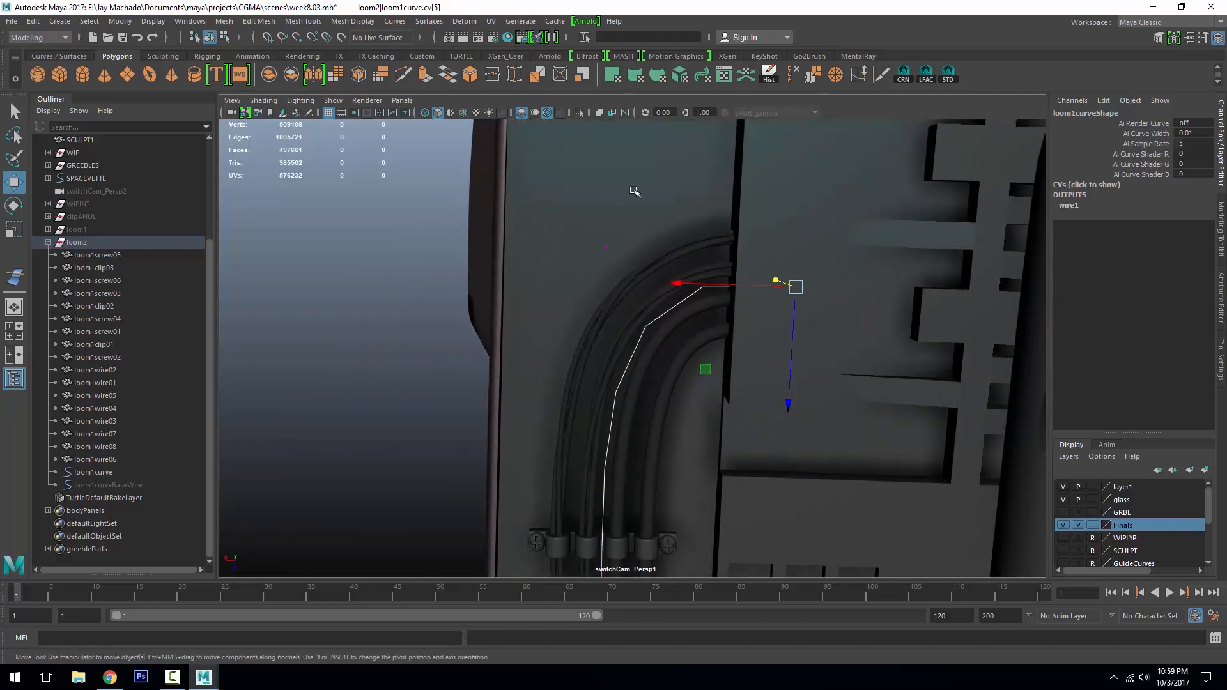
# Isolate loom2 and select its eight wires together with loom1curve at the bent end
pyautogui.press('F8')
pyautogui.press('F8')
pyautogui.press('Up')
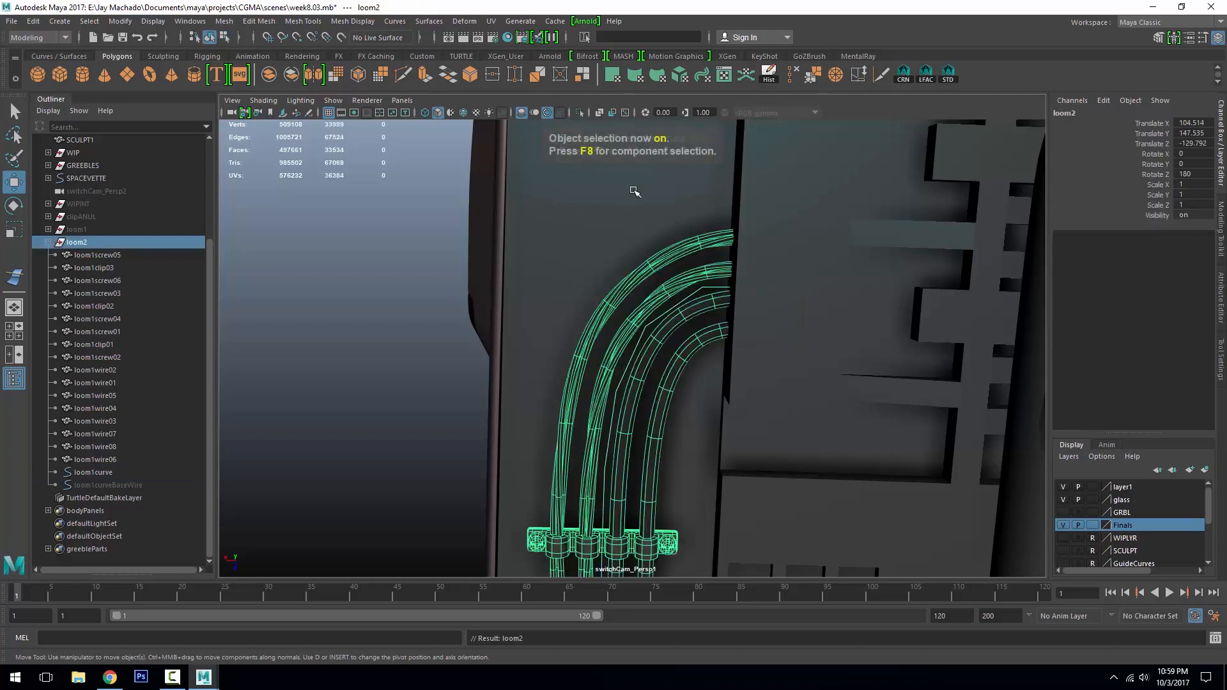
pyautogui.click(579, 113)
pyautogui.rightClick(812, 185)
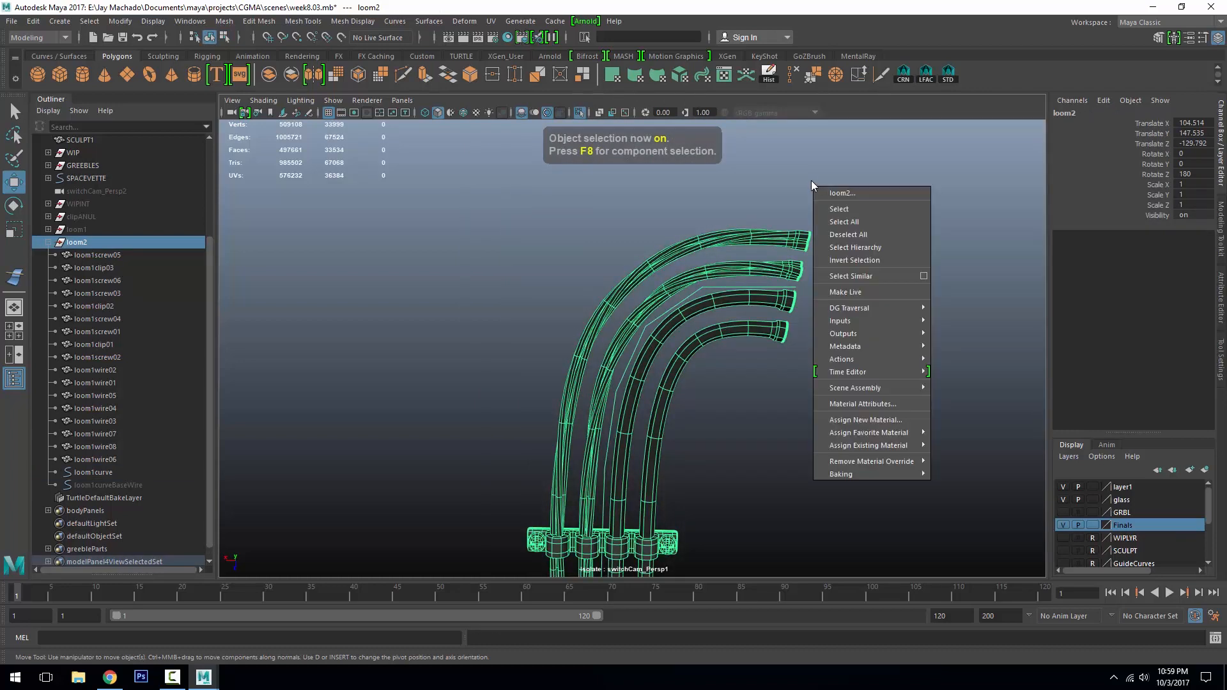
pyautogui.click(758, 183)
pyautogui.keyDown('alt'); pyautogui.moveTo(792, 210); pyautogui.dragTo(758, 195); pyautogui.keyUp('alt')
pyautogui.moveTo(837, 324)
pyautogui.mouseDown()
pyautogui.moveTo(843, 311)
pyautogui.moveTo(796, 307)
pyautogui.moveTo(830, 320)
pyautogui.mouseUp()
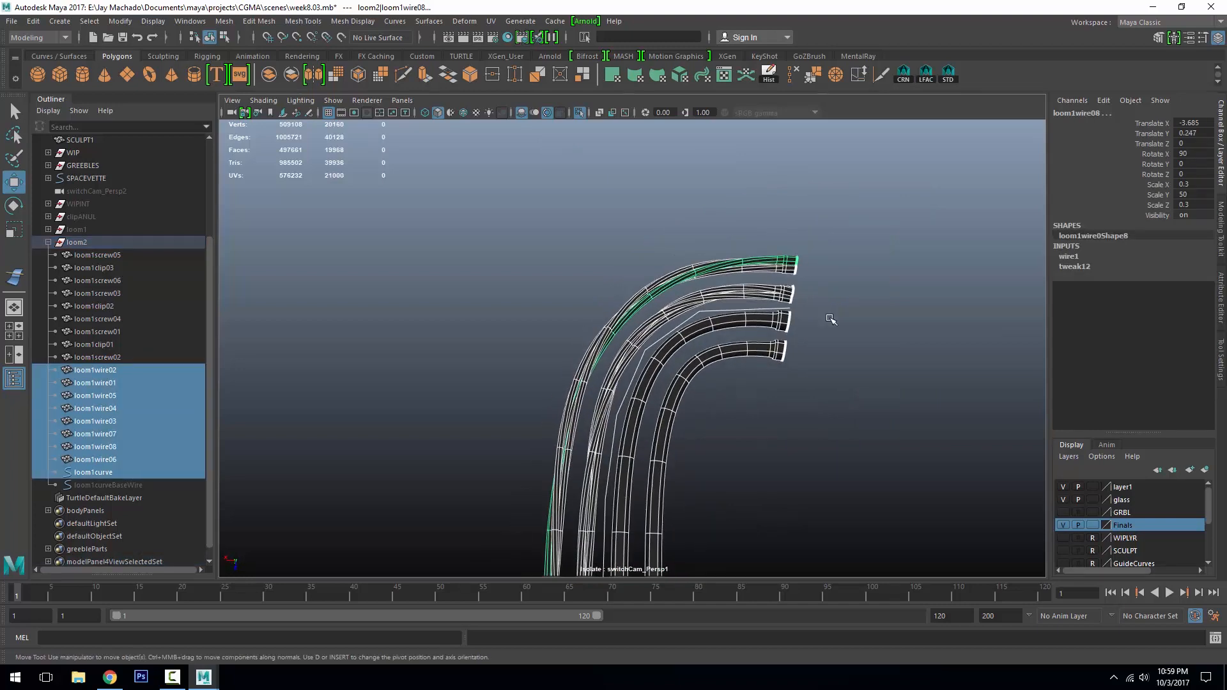
# Drop loom1curve from the selection, pick the wires' bent-end vertices with Soft Select on, and exit isolation
pyautogui.press('F8')
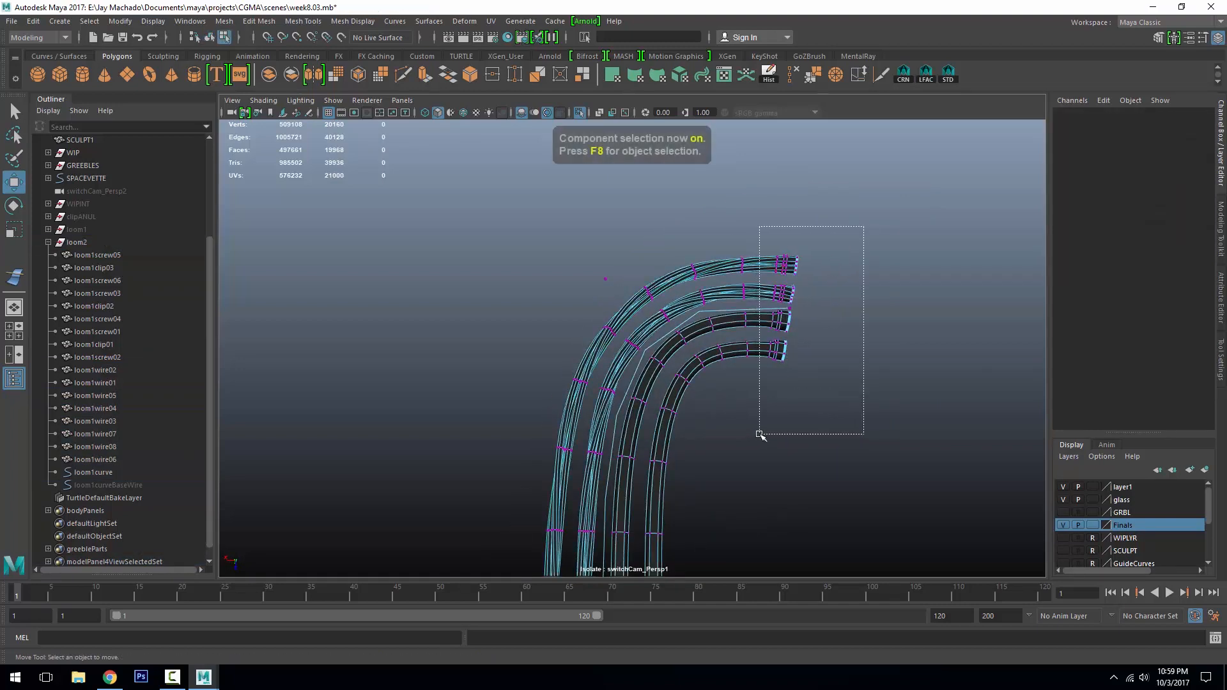
pyautogui.moveTo(905, 326); pyautogui.dragTo(905, 327)
pyautogui.press('F8')
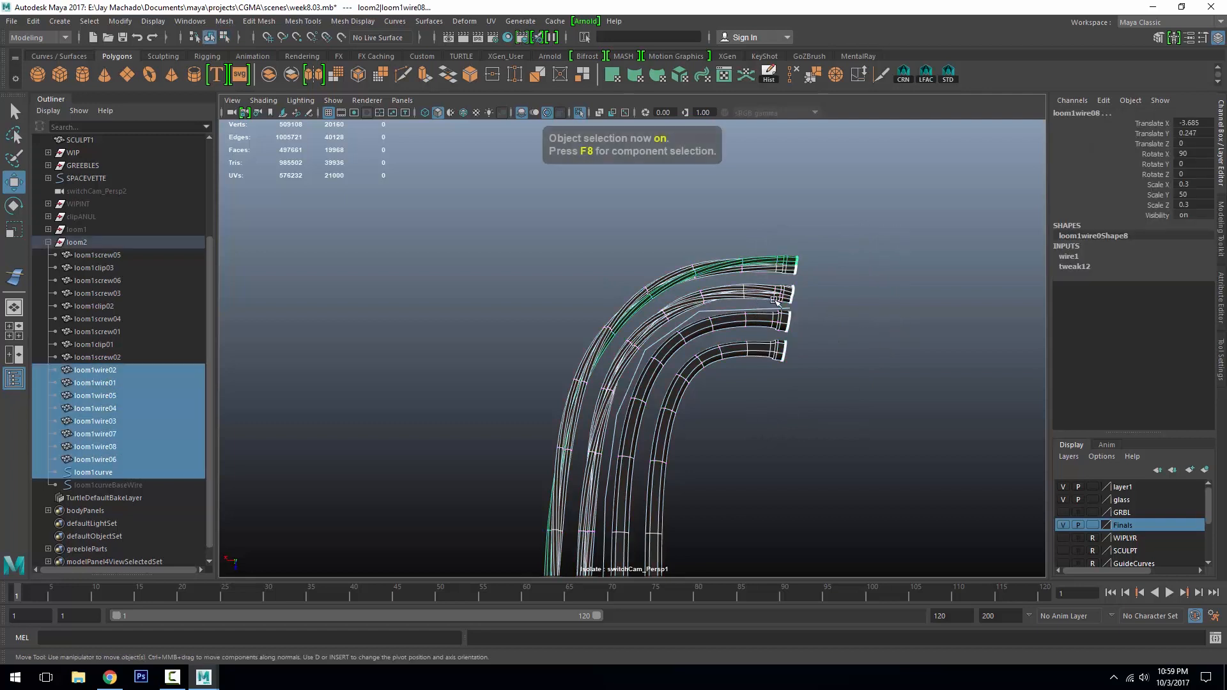
pyautogui.keyDown('shift'); pyautogui.click(763, 309); pyautogui.keyUp('shift')
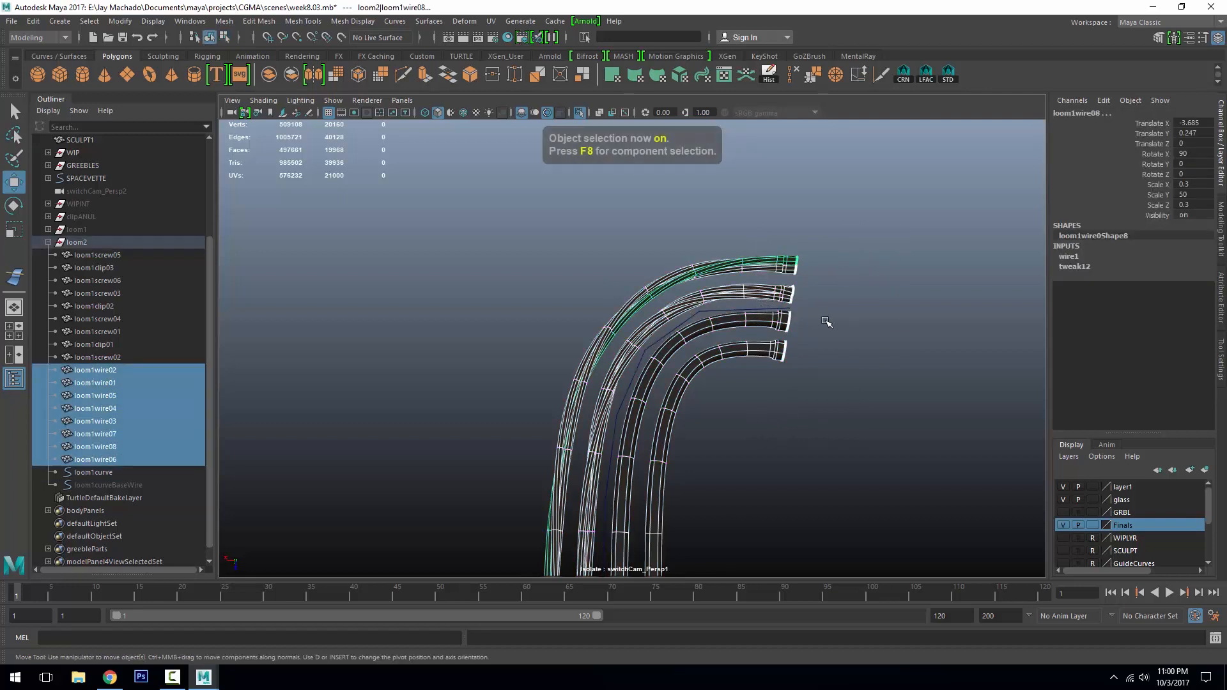
pyautogui.press('F8')
pyautogui.moveTo(895, 209); pyautogui.dragTo(999, 418)
pyautogui.press('b')
pyautogui.click(581, 115)
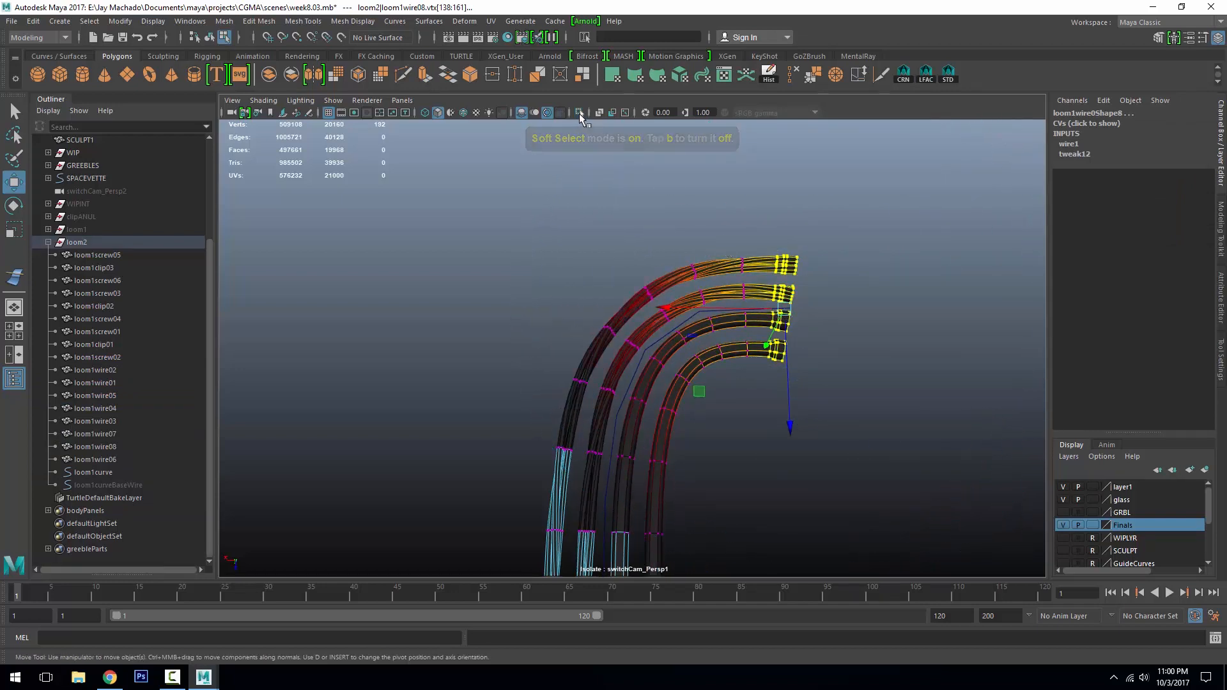
# Try to pull the soft-selected wire ends back from the engine block, undo the move, and return to object selection
pyautogui.keyDown('alt'); pyautogui.moveTo(703, 260); pyautogui.dragTo(726, 266); pyautogui.keyUp('alt')
pyautogui.keyDown('alt'); pyautogui.moveTo(726, 266); pyautogui.dragTo(796, 281, button='right'); pyautogui.keyUp('alt')
pyautogui.moveTo(854, 345); pyautogui.dragTo(915, 504)
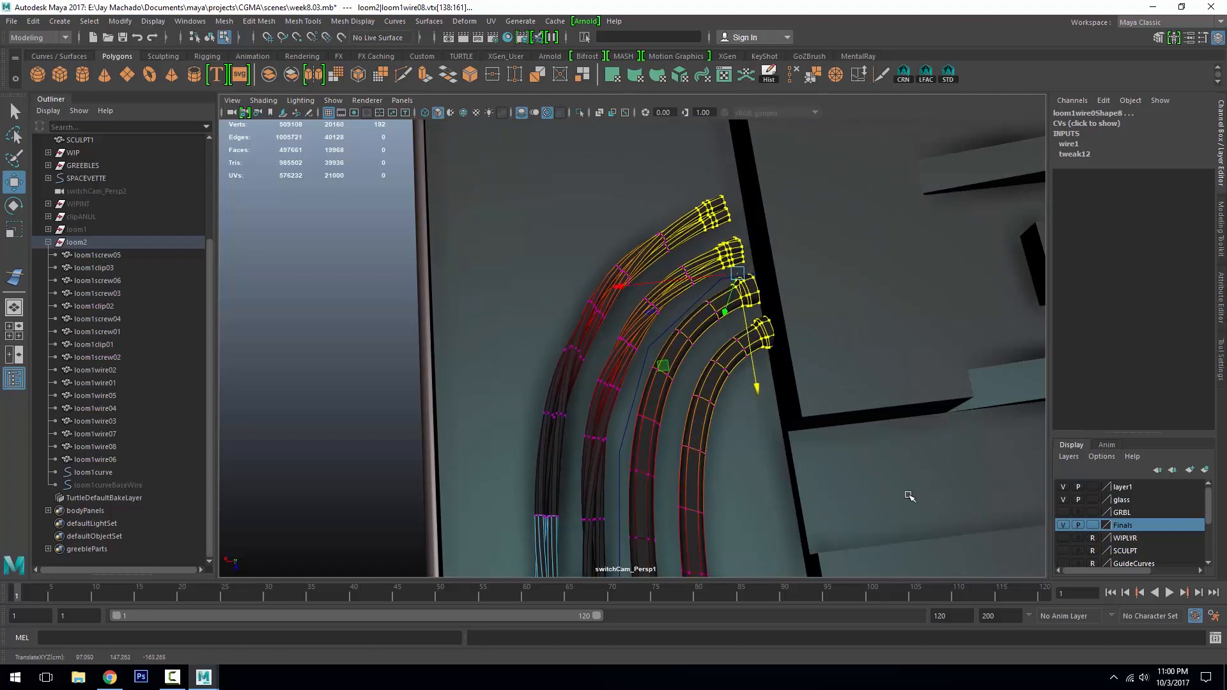
pyautogui.hotkey('ctrl', 'z')
pyautogui.press('F8')
# Duplicate loom1clip03 with screws 05 and 06 and slide the copies toward the bend to about Translate X -35, Z -98.8
pyautogui.keyDown('alt'); pyautogui.moveTo(854, 438); pyautogui.dragTo(760, 348); pyautogui.keyUp('alt')
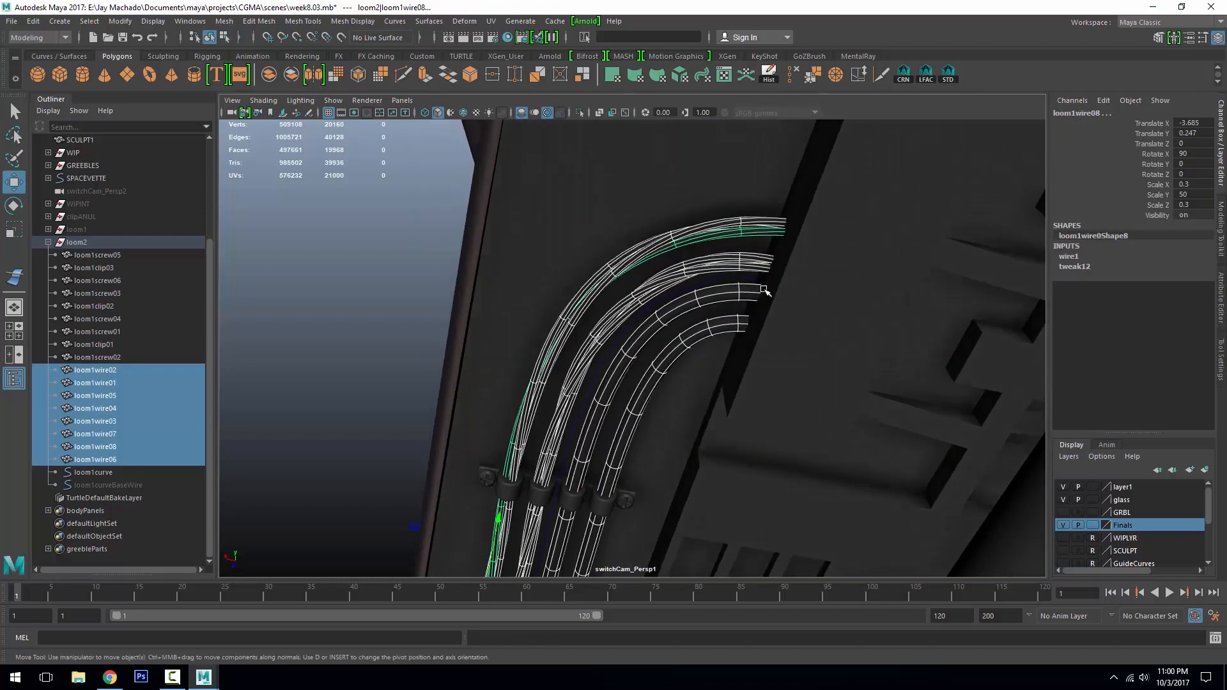
pyautogui.keyDown('alt'); pyautogui.moveTo(794, 224); pyautogui.dragTo(731, 319); pyautogui.keyUp('alt')
pyautogui.keyDown('alt'); pyautogui.moveTo(681, 312); pyautogui.dragTo(677, 325, button='middle'); pyautogui.keyUp('alt')
pyautogui.keyDown('alt'); pyautogui.moveTo(676, 325); pyautogui.dragTo(715, 436, button='right'); pyautogui.keyUp('alt')
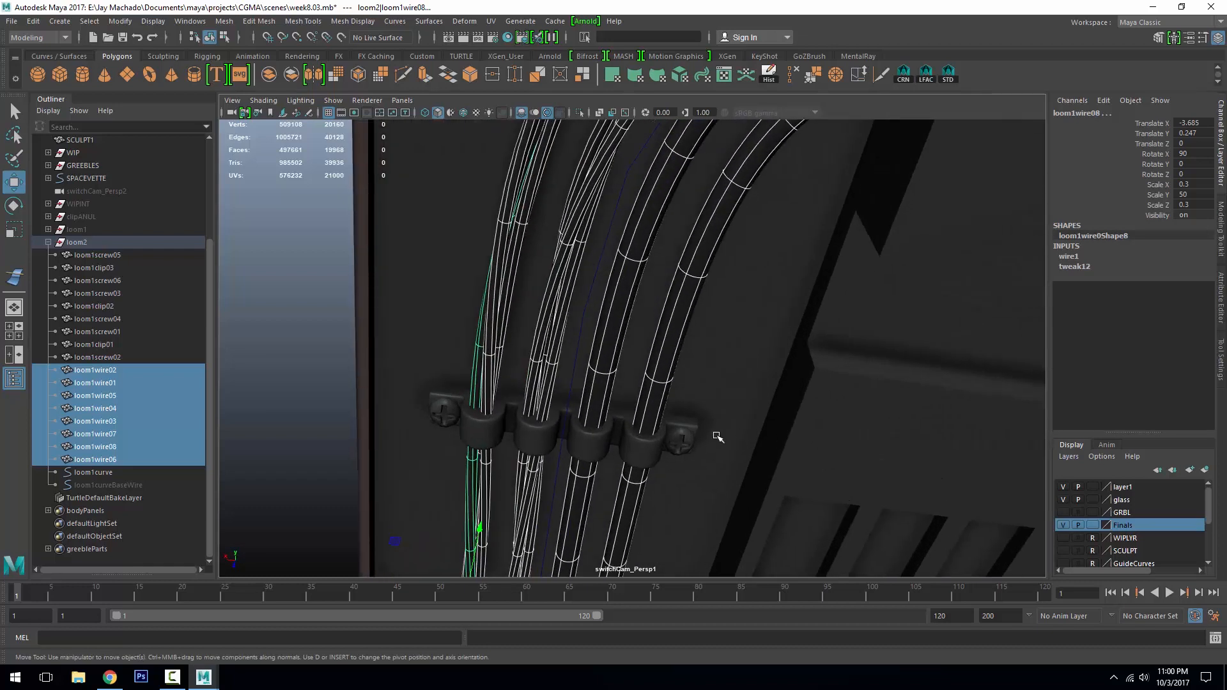
pyautogui.click(683, 444)
pyautogui.keyDown('shift'); pyautogui.click(640, 445); pyautogui.keyUp('shift')
pyautogui.keyDown('shift'); pyautogui.click(440, 415); pyautogui.keyUp('shift')
pyautogui.keyDown('alt'); pyautogui.moveTo(485, 377); pyautogui.dragTo(545, 340); pyautogui.keyUp('alt')
pyautogui.keyDown('alt'); pyautogui.moveTo(544, 340); pyautogui.dragTo(549, 344, button='right'); pyautogui.keyUp('alt')
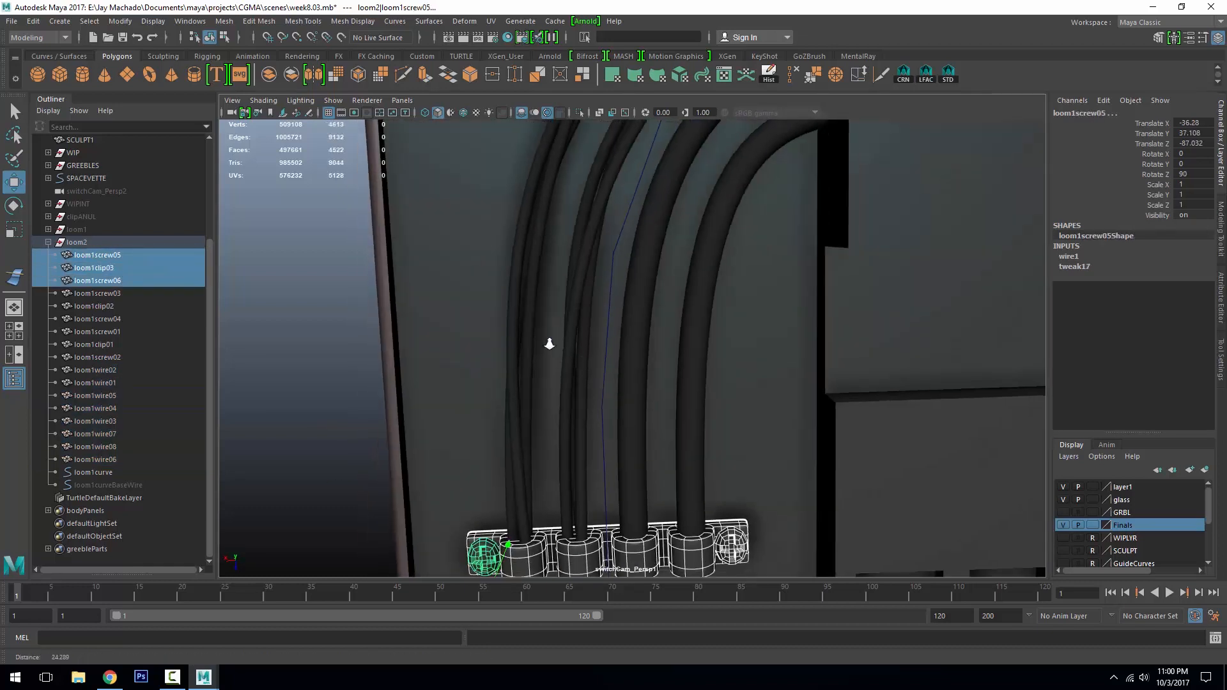
pyautogui.keyDown('alt'); pyautogui.moveTo(549, 344); pyautogui.dragTo(666, 243); pyautogui.keyUp('alt')
pyautogui.keyDown('alt'); pyautogui.moveTo(698, 362); pyautogui.dragTo(688, 364); pyautogui.keyUp('alt')
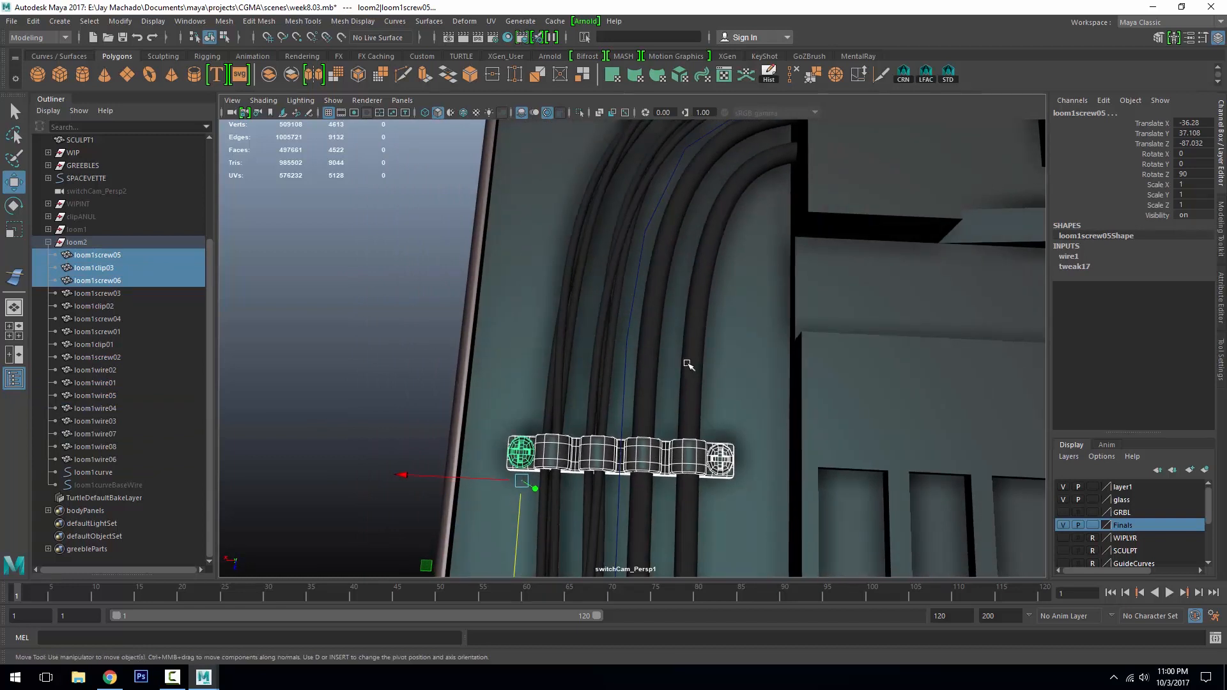
pyautogui.hotkey('ctrl', 'd')
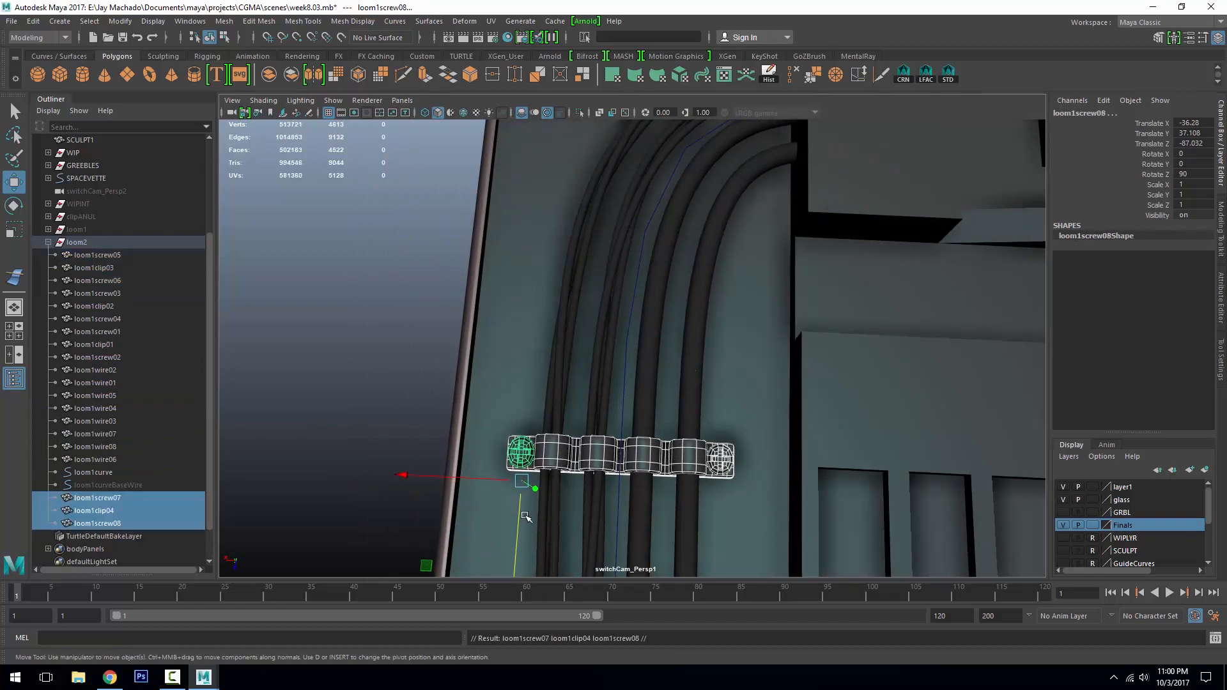
pyautogui.moveTo(425, 565); pyautogui.dragTo(447, 339)
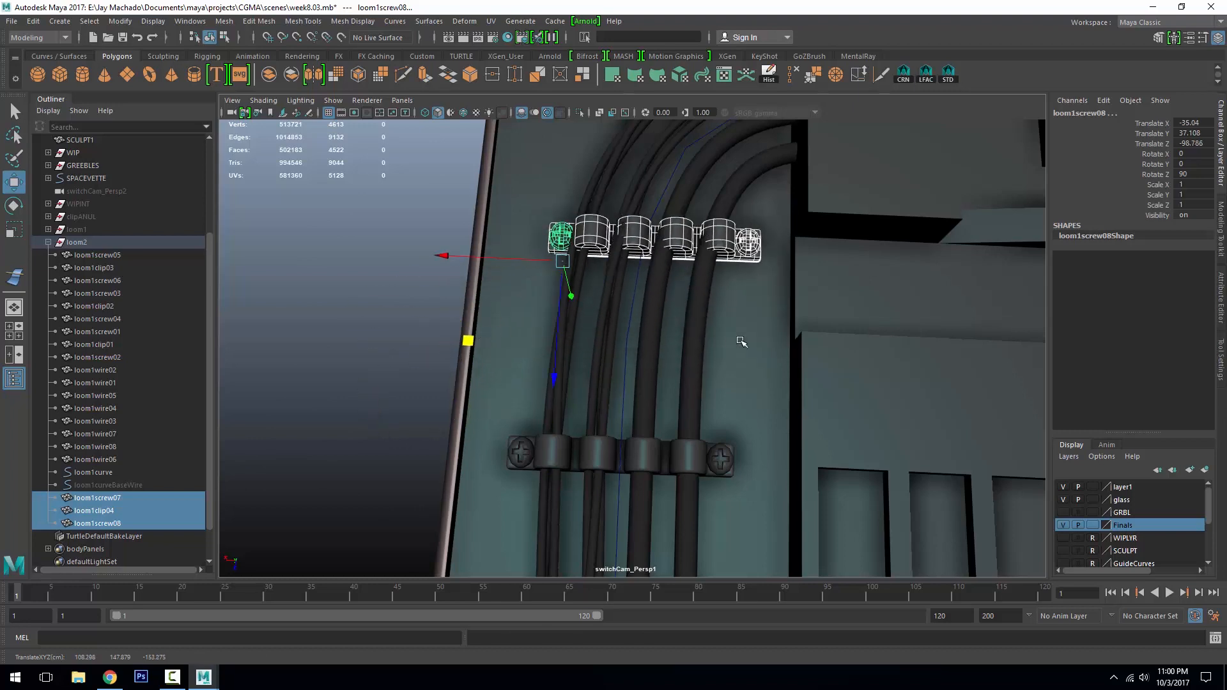
# Group the duplicated clip and its two screws in the orthographic Y view and center the group's pivot
pyautogui.keyDown('alt'); pyautogui.moveTo(739, 343); pyautogui.dragTo(650, 340); pyautogui.keyUp('alt')
pyautogui.press('space')
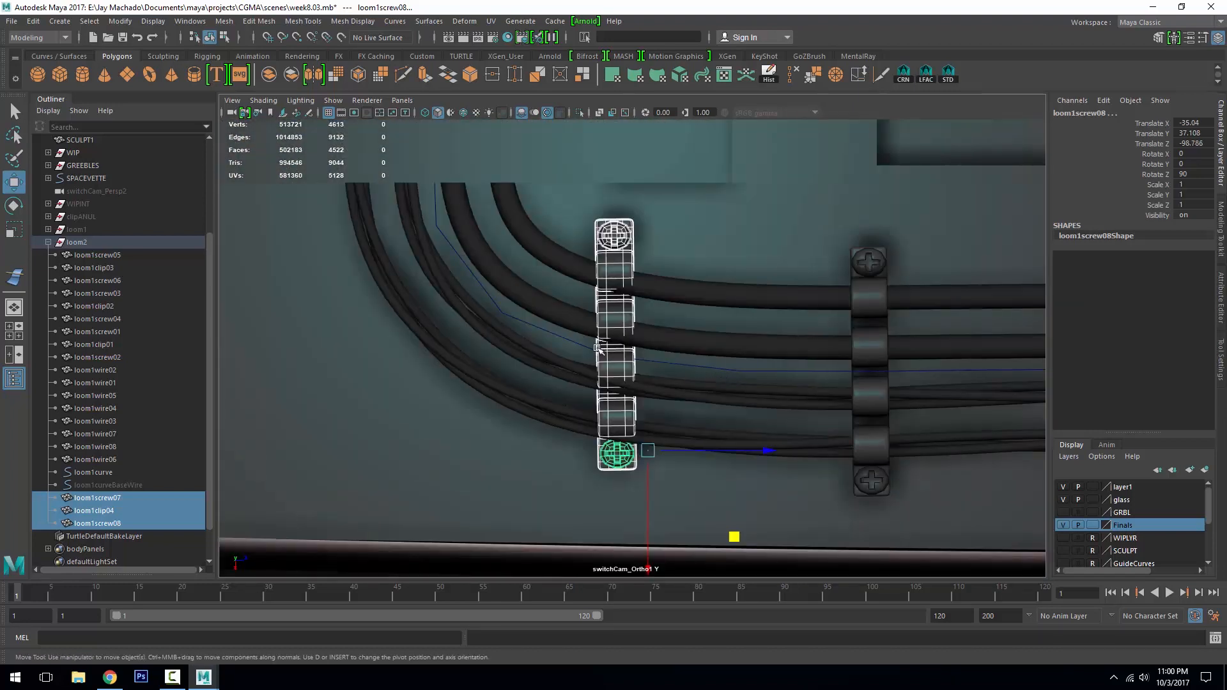
pyautogui.hotkey('ctrl', 'g')
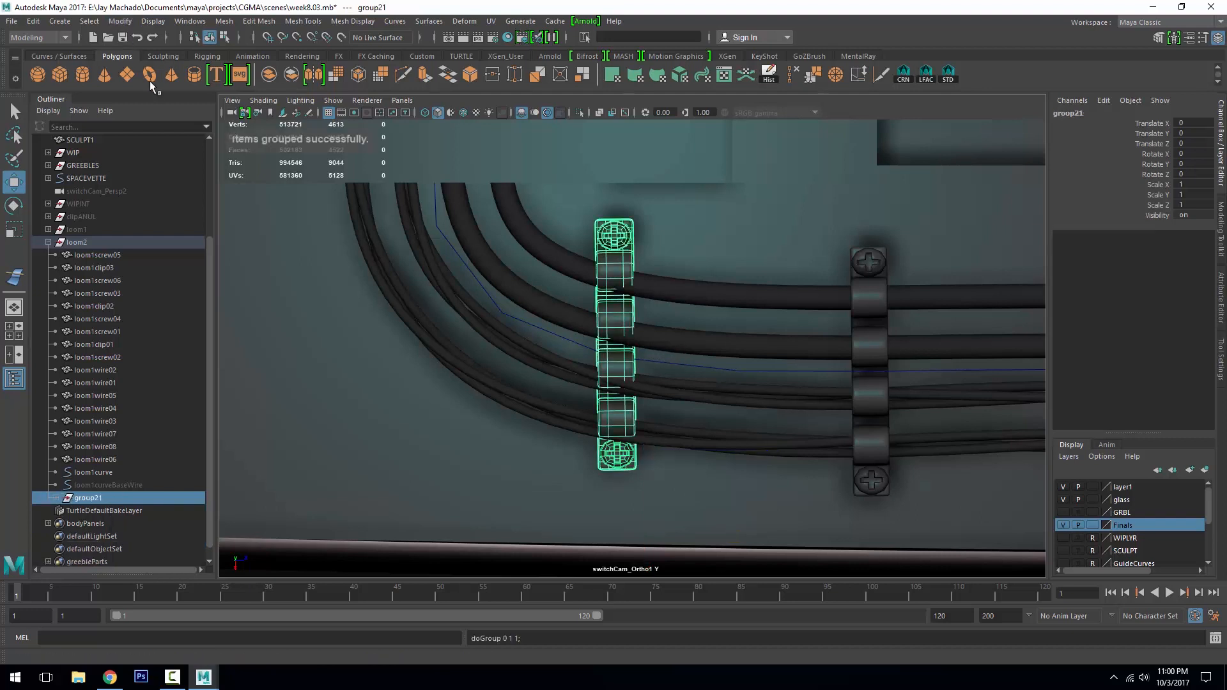
pyautogui.click(131, 25)
pyautogui.click(166, 119)
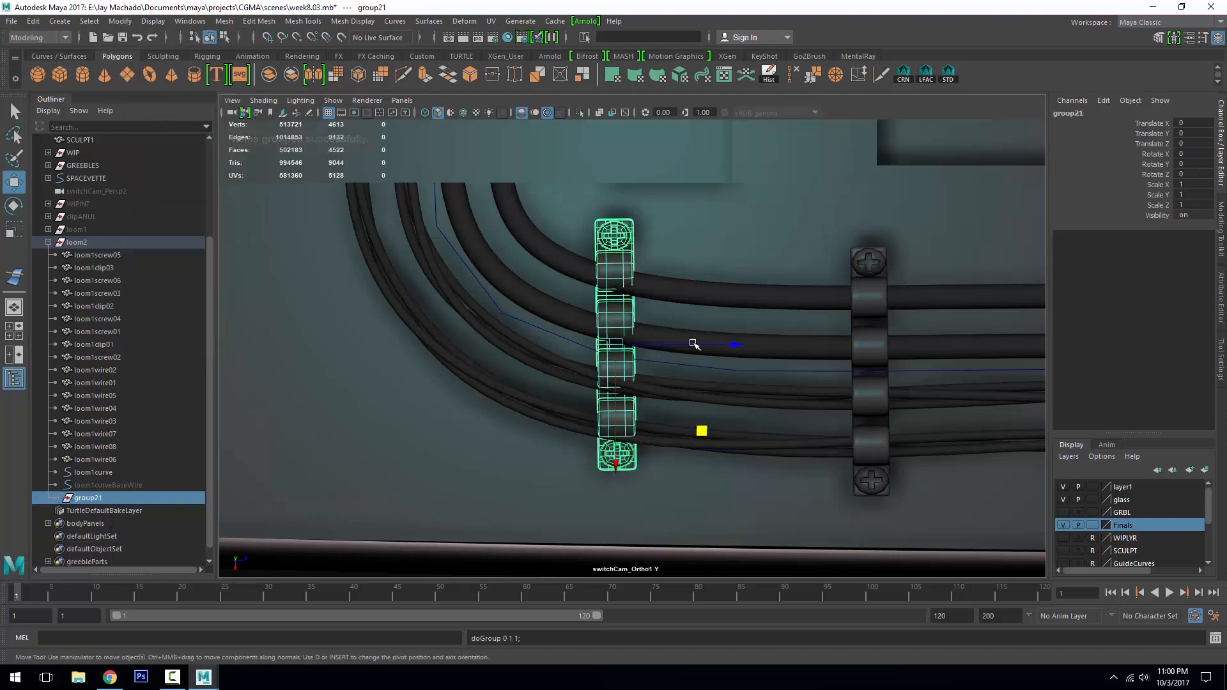
# Rotate the new clip group to Rotate Y -90
pyautogui.press('e')
pyautogui.moveTo(703, 265); pyautogui.dragTo(716, 457)
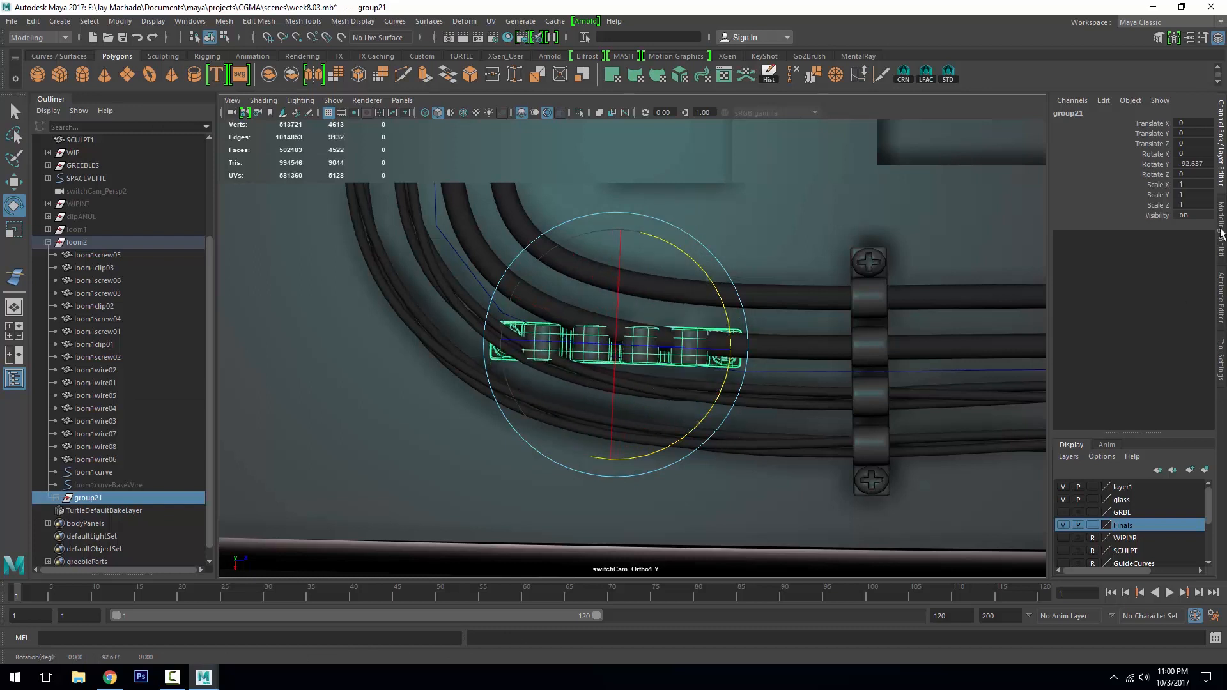
pyautogui.click(1190, 158)
pyautogui.write('-90')
pyautogui.press('Return')
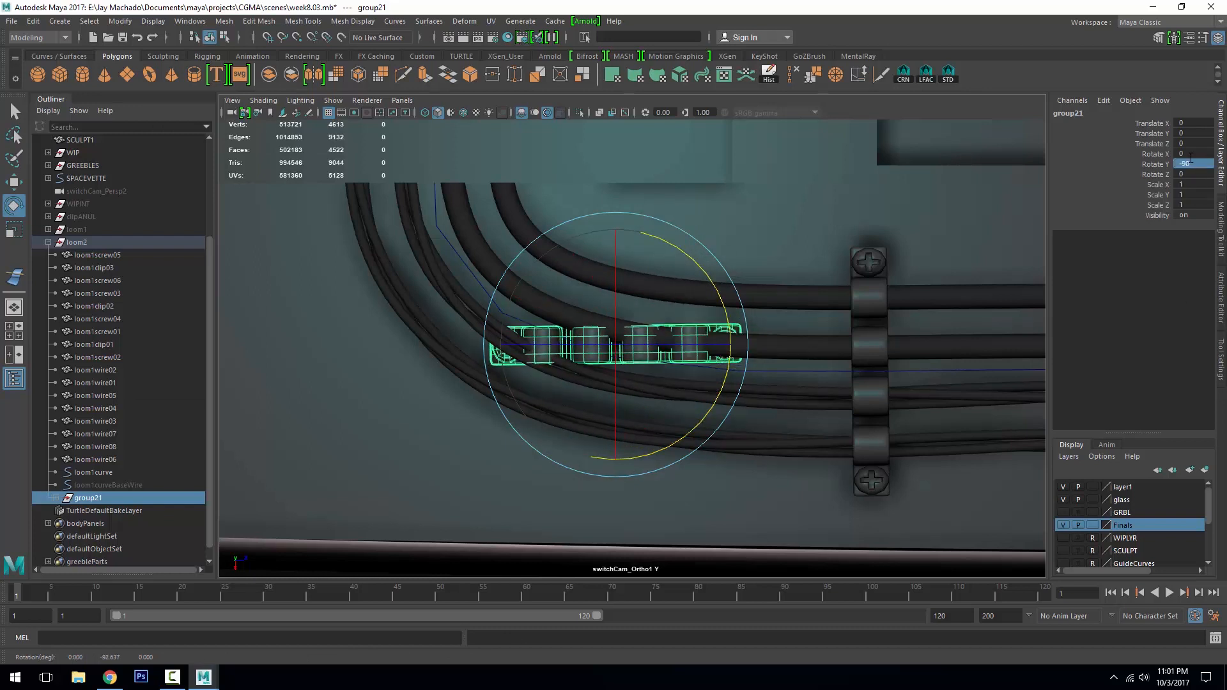
# Place the clip group across the wires' bent end at about Translate X 7.2, Z -8.4 and turn it to about Rotate Y -90.3
pyautogui.press('w')
pyautogui.moveTo(598, 348); pyautogui.dragTo(433, 191)
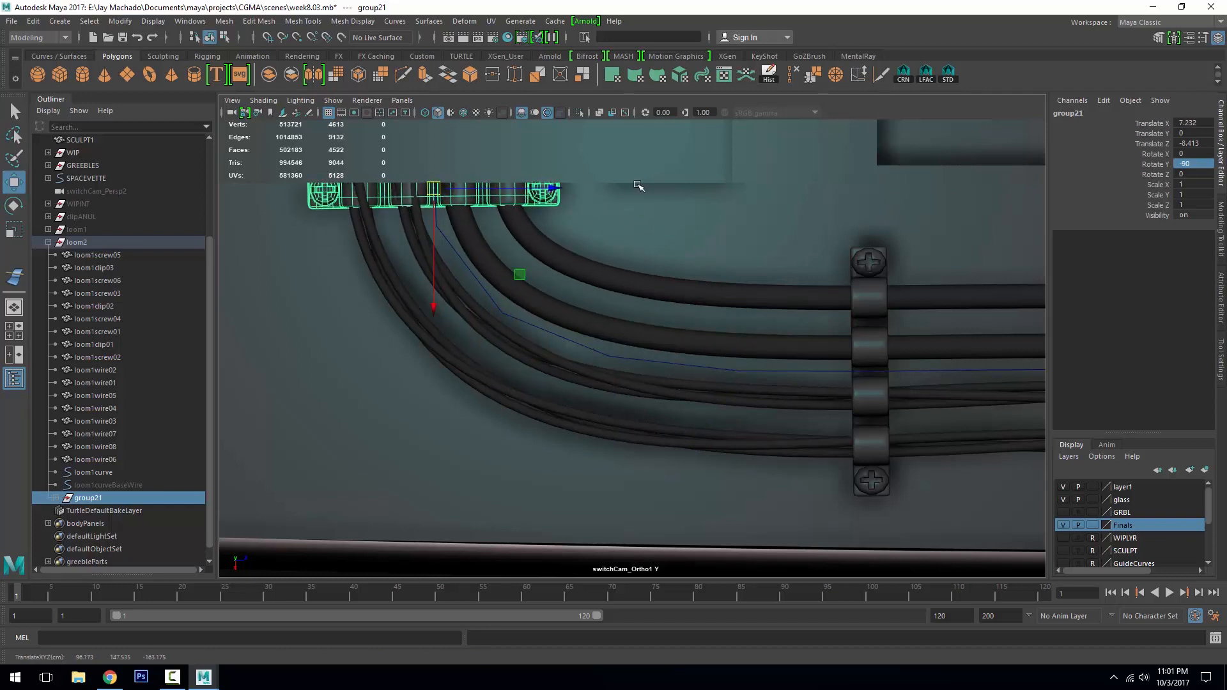
pyautogui.press('e')
pyautogui.moveTo(563, 192); pyautogui.dragTo(510, 152)
pyautogui.keyDown('alt'); pyautogui.moveTo(568, 258); pyautogui.dragTo(604, 281, button='right'); pyautogui.keyUp('alt')
pyautogui.keyDown('alt'); pyautogui.moveTo(575, 332); pyautogui.dragTo(657, 306, button='middle'); pyautogui.keyUp('alt')
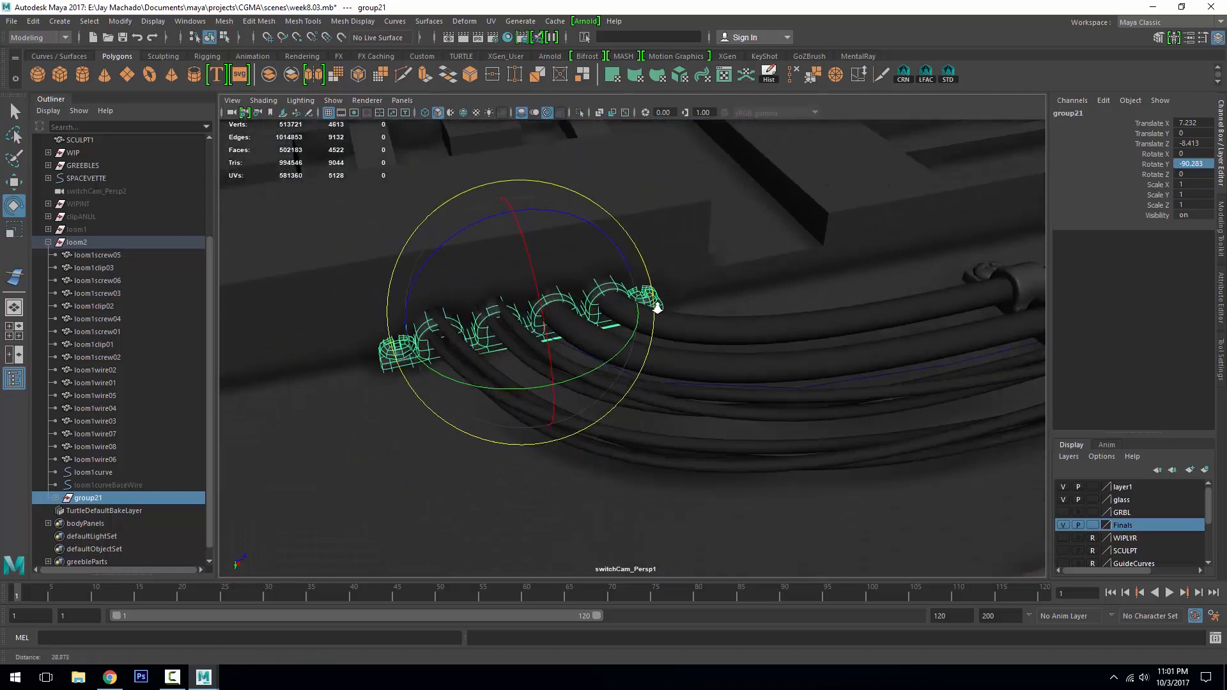
pyautogui.keyDown('alt'); pyautogui.moveTo(656, 307); pyautogui.dragTo(671, 279); pyautogui.keyUp('alt')
pyautogui.keyDown('alt'); pyautogui.moveTo(671, 279); pyautogui.dragTo(772, 202, button='middle'); pyautogui.keyUp('alt')
pyautogui.keyDown('alt'); pyautogui.moveTo(772, 203); pyautogui.dragTo(724, 262, button='right'); pyautogui.keyUp('alt')
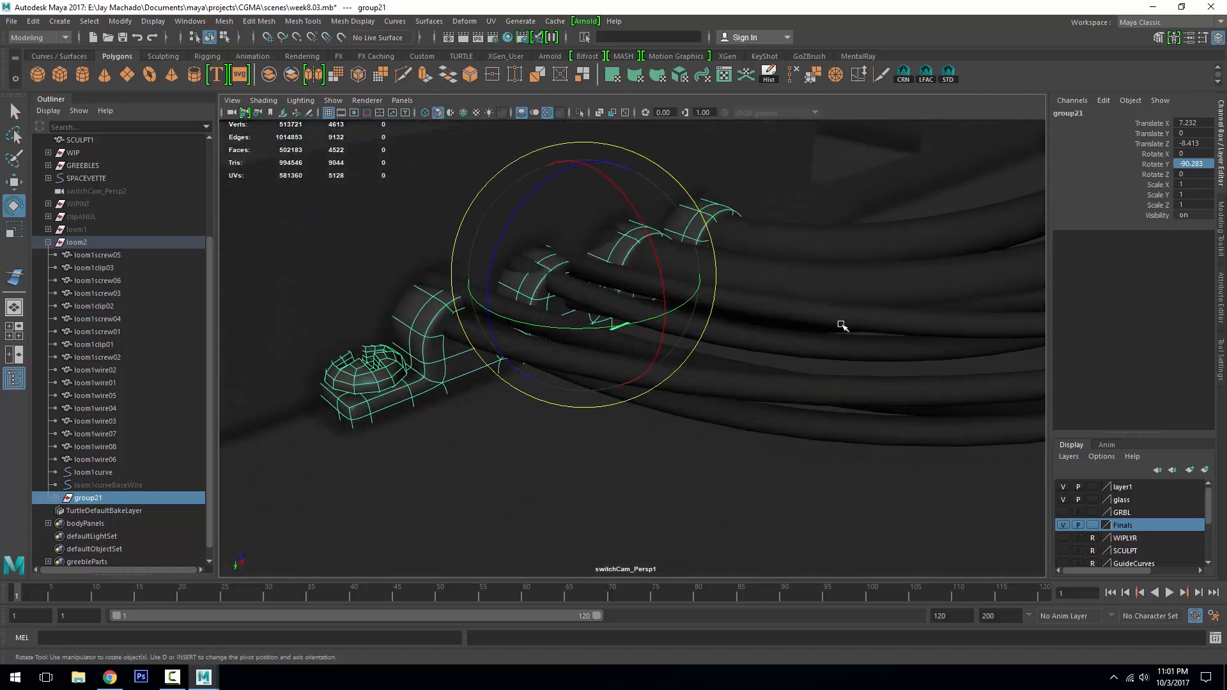
# Select control vertex 5 of loom1curve and adjust its height so the wire ends seat in the new clip
pyautogui.click(107, 472)
pyautogui.keyDown('alt'); pyautogui.moveTo(507, 351); pyautogui.dragTo(420, 322); pyautogui.keyUp('alt')
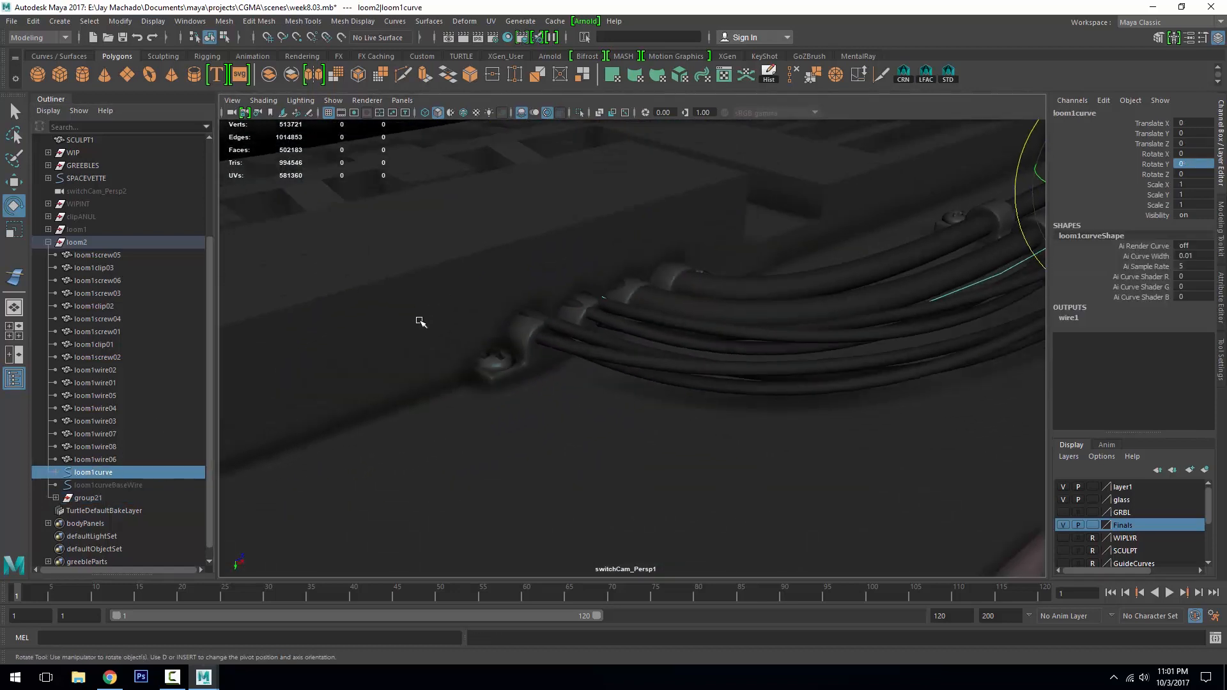
pyautogui.keyDown('alt'); pyautogui.moveTo(608, 356); pyautogui.dragTo(767, 282); pyautogui.keyUp('alt')
pyautogui.rightClick(917, 234)
pyautogui.moveTo(917, 235); pyautogui.dragTo(806, 231, button='right')
pyautogui.keyDown('alt'); pyautogui.moveTo(677, 275); pyautogui.dragTo(435, 290); pyautogui.keyUp('alt')
pyautogui.moveTo(403, 199); pyautogui.dragTo(628, 450)
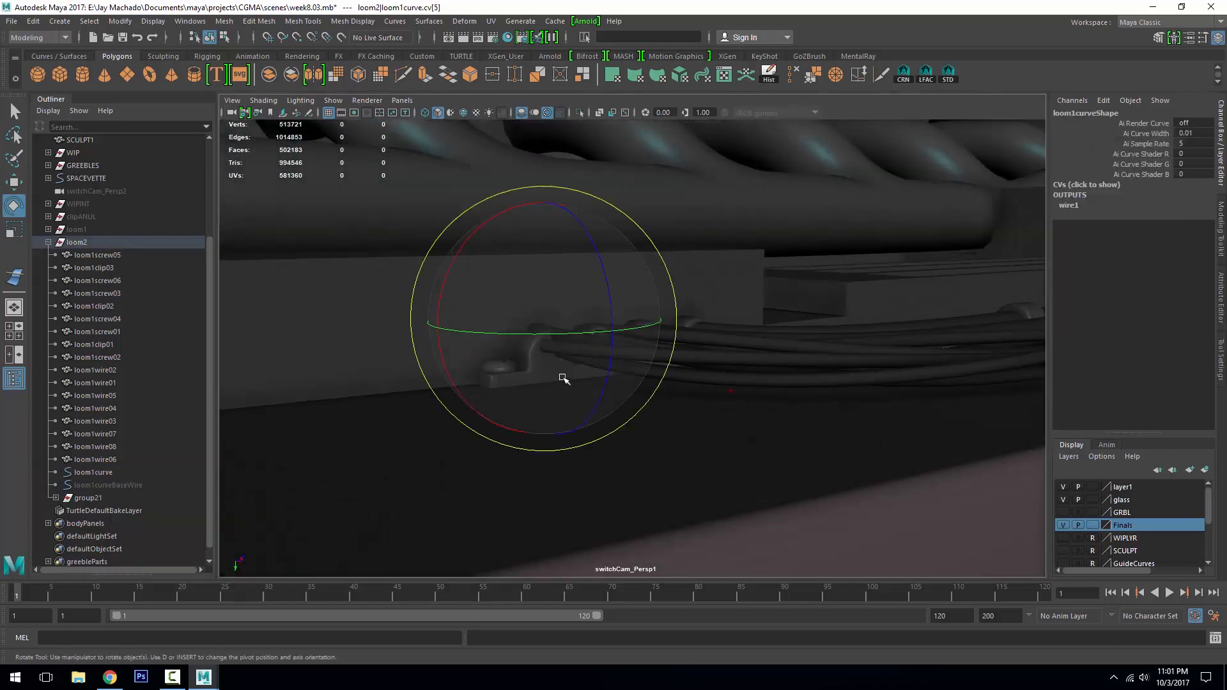
pyautogui.press('w')
pyautogui.moveTo(548, 368); pyautogui.dragTo(663, 326)
# Delete loom2's construction history to bake the Wire deformation into the wires
pyautogui.press('F8')
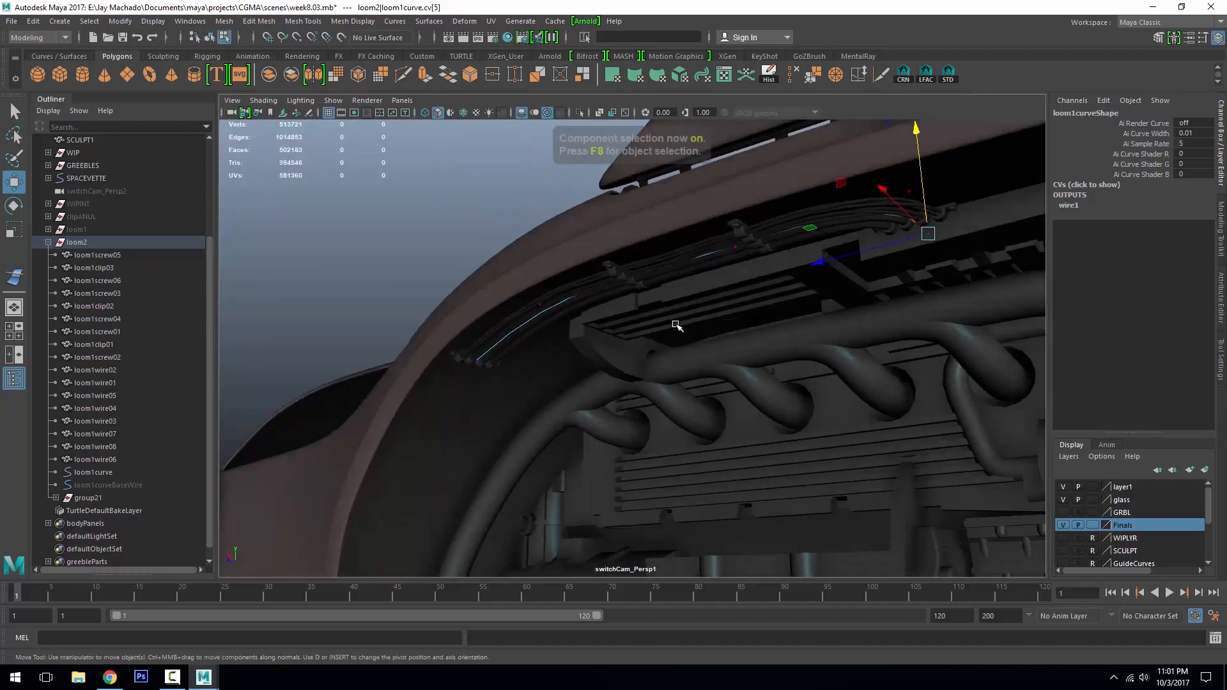
pyautogui.press('F8')
pyautogui.keyDown('alt'); pyautogui.moveTo(683, 413); pyautogui.dragTo(638, 309); pyautogui.keyUp('alt')
pyautogui.click(770, 75)
# Test loom1curve's influence on the wires by moving its control vertex 3, undo the move, and clear the selection
pyautogui.click(637, 310)
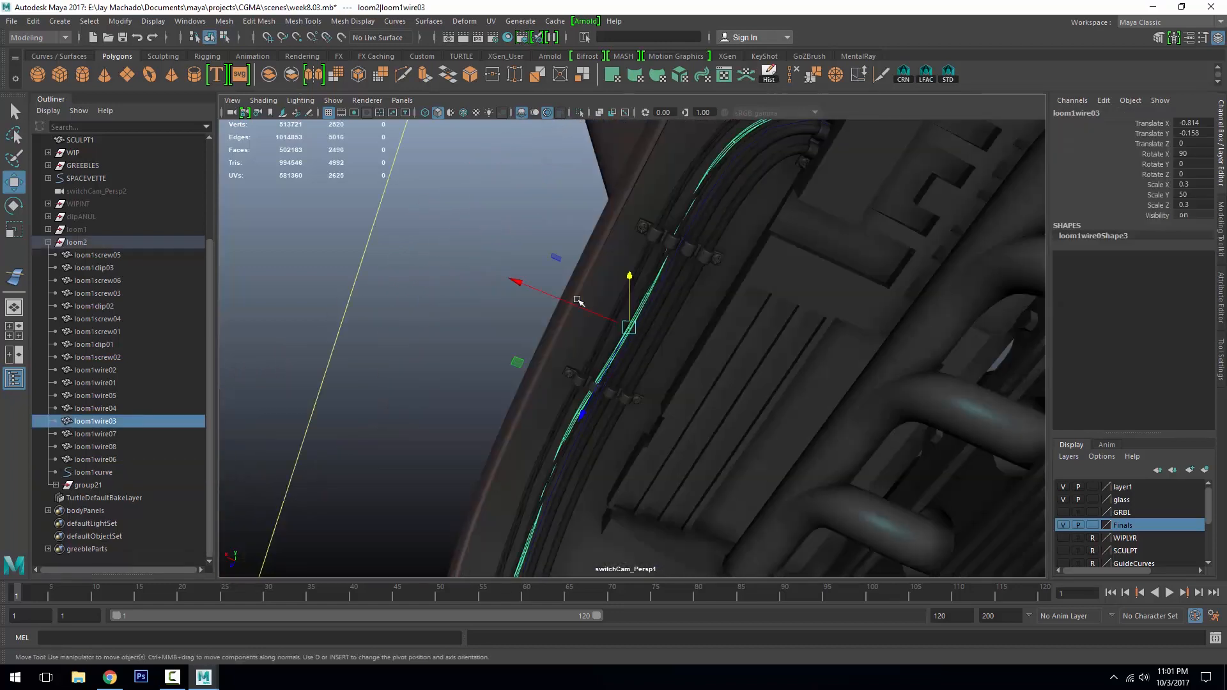
pyautogui.click(99, 475)
pyautogui.moveTo(440, 274); pyautogui.dragTo(370, 275, button='right')
pyautogui.click(665, 264)
pyautogui.moveTo(665, 265); pyautogui.dragTo(714, 258)
pyautogui.hotkey('ctrl', 'z')
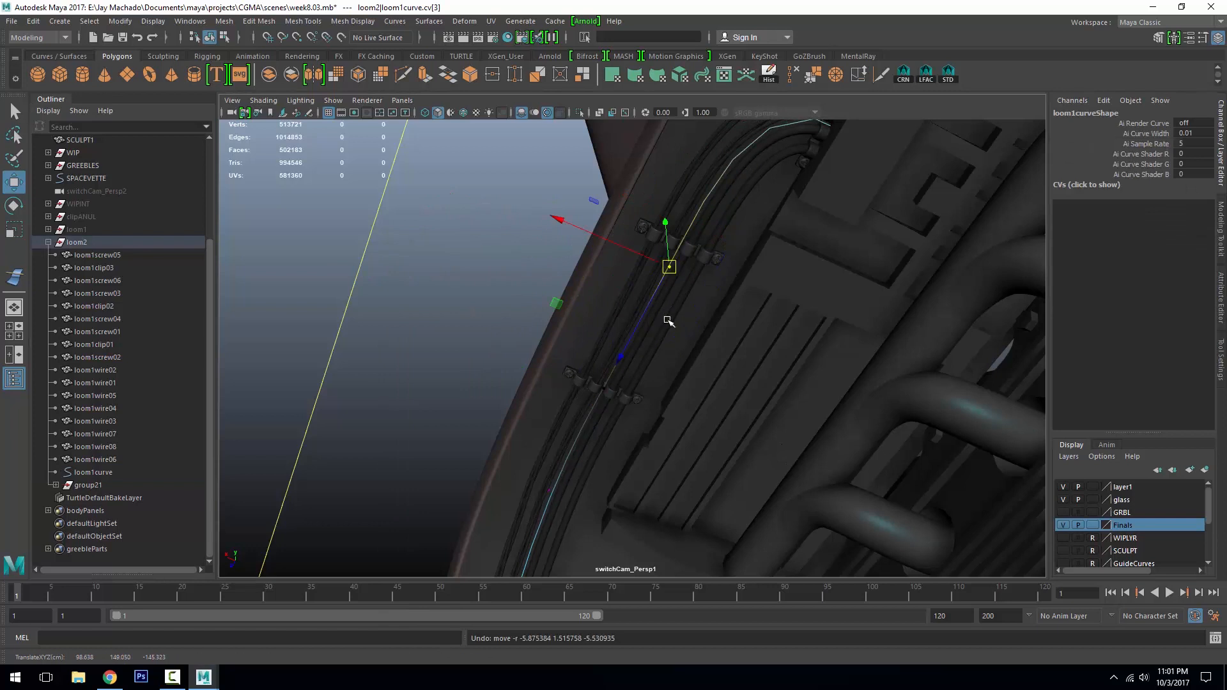
pyautogui.click(670, 322)
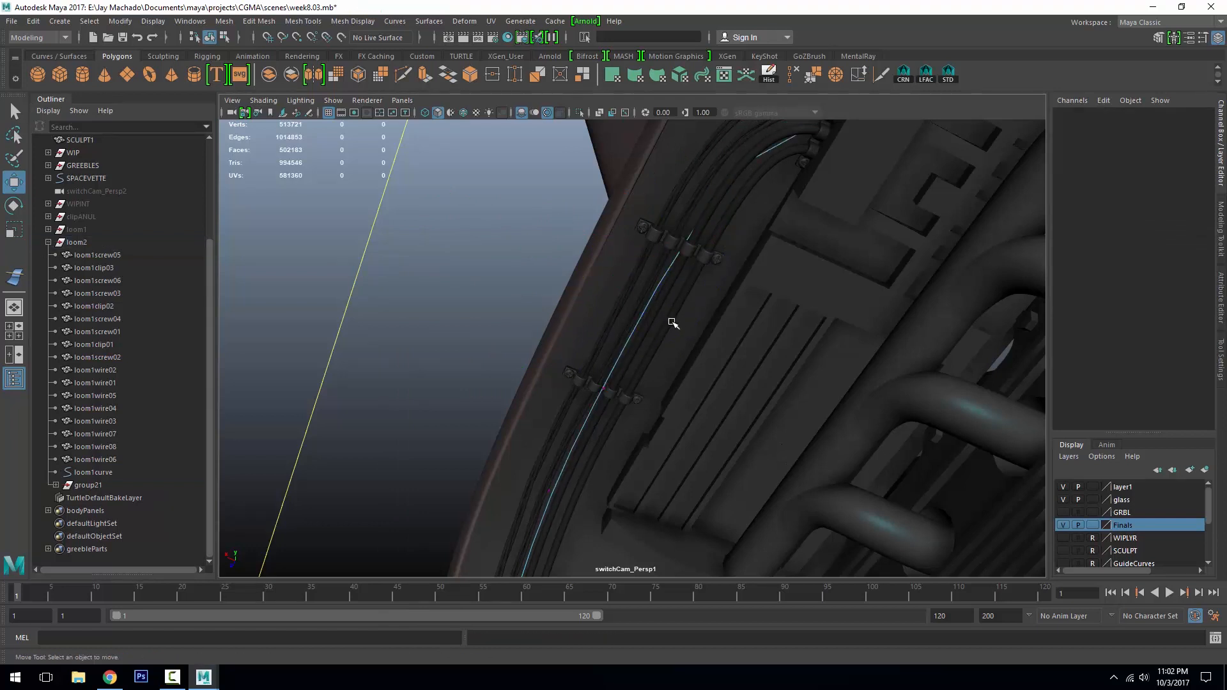
# Delete loom1curve from the loom2 group and collapse the group in the Outliner
pyautogui.press('F8')
pyautogui.press('Delete')
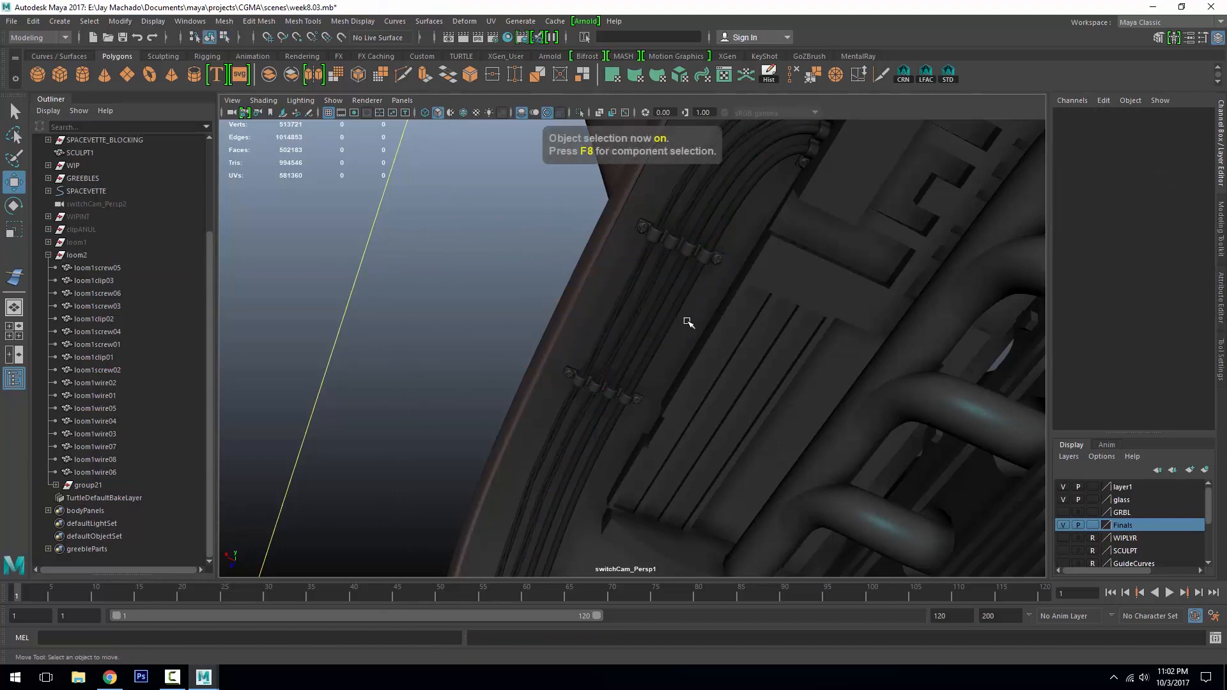
pyautogui.keyDown('alt'); pyautogui.moveTo(763, 394); pyautogui.dragTo(626, 263); pyautogui.keyUp('alt')
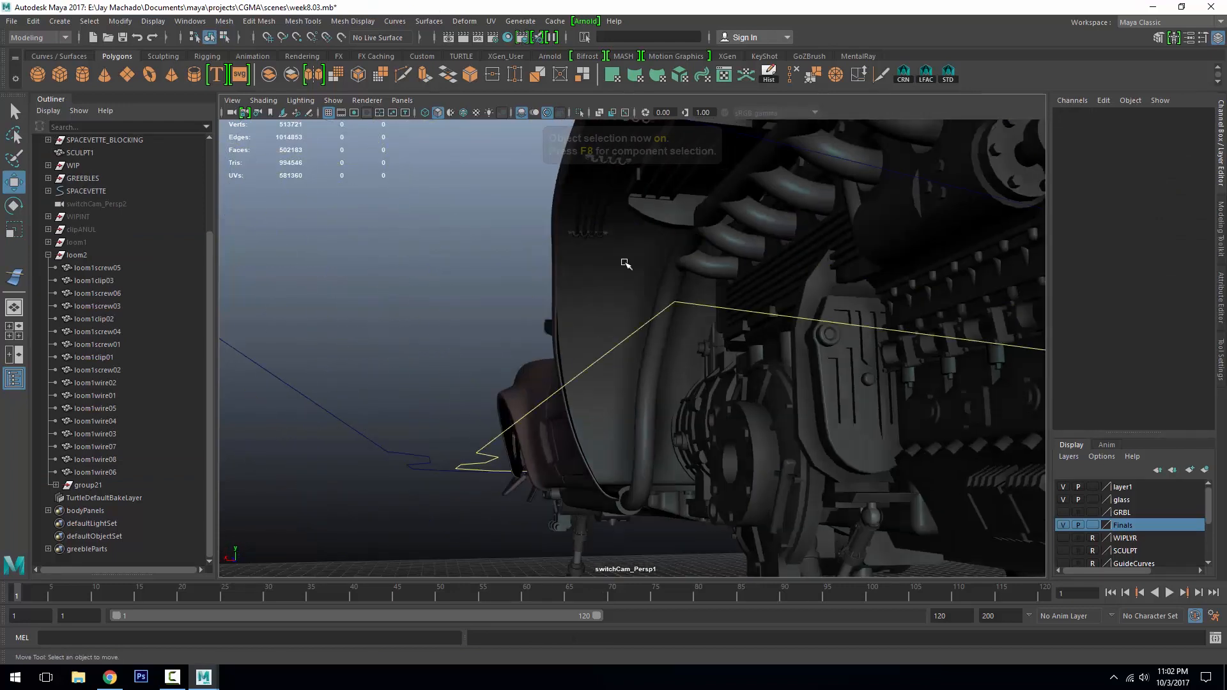
pyautogui.click(47, 255)
# Duplicate the hidden loom1 group and show the copy isolated and framed in the view
pyautogui.click(90, 359)
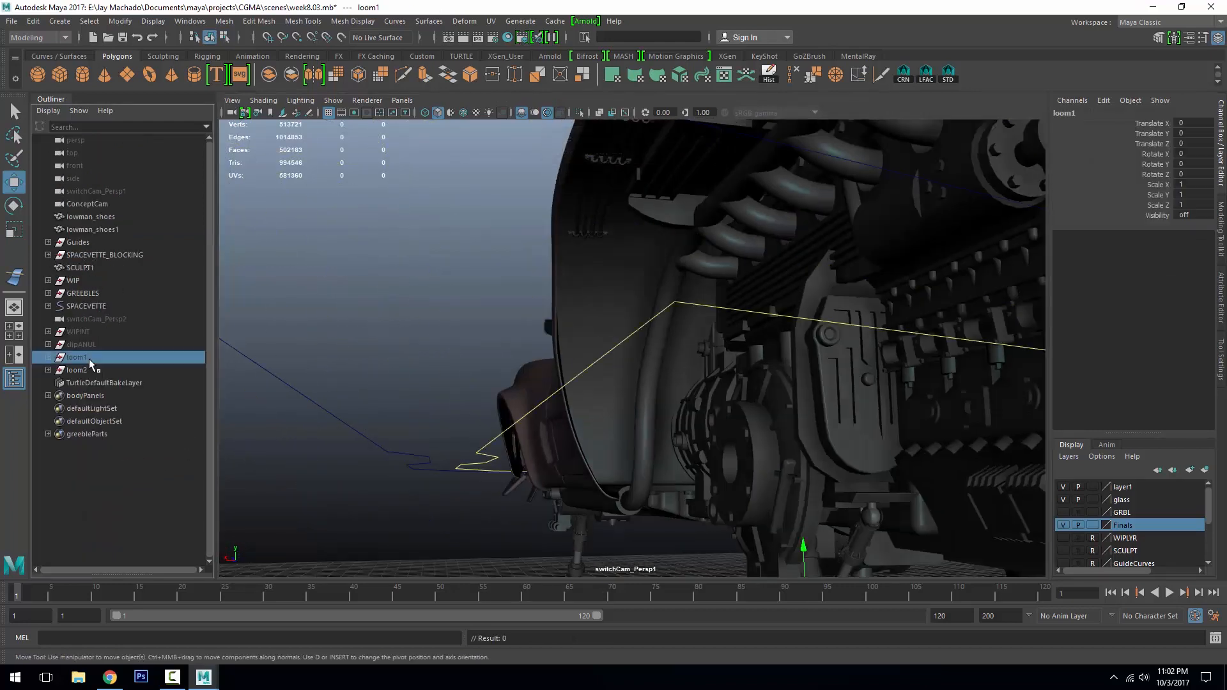
pyautogui.hotkey('ctrl', 'd')
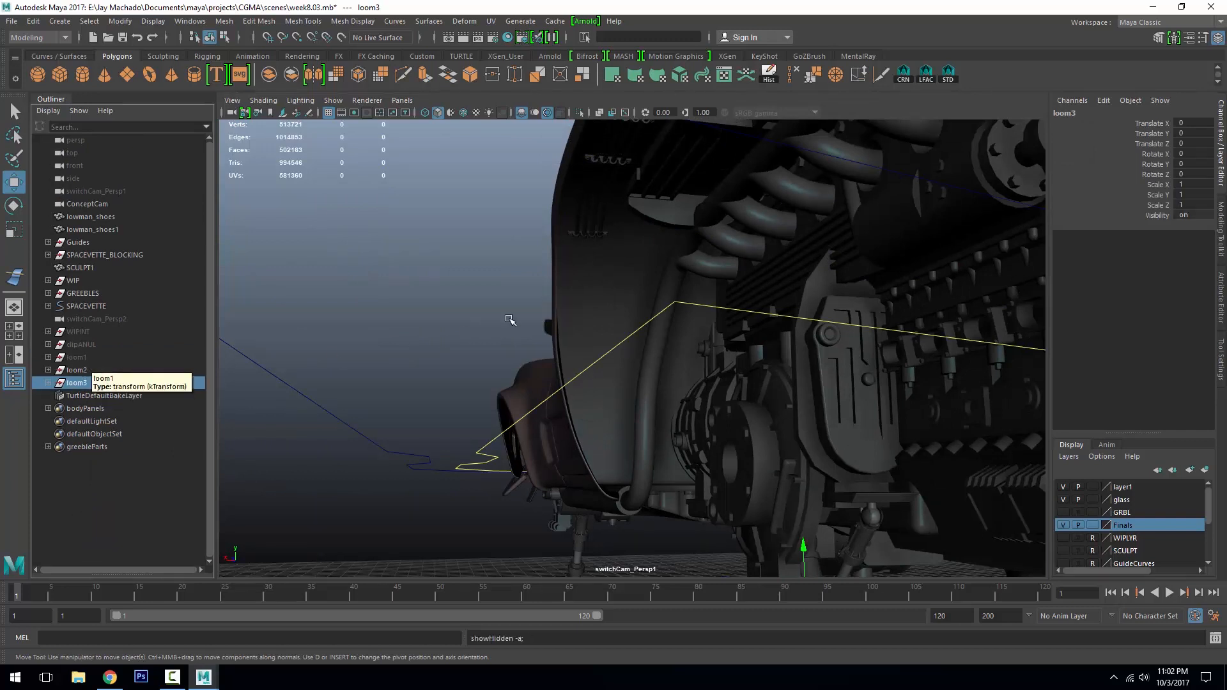
pyautogui.hotkey('shift', 'h')
pyautogui.click(580, 112)
pyautogui.press('f')
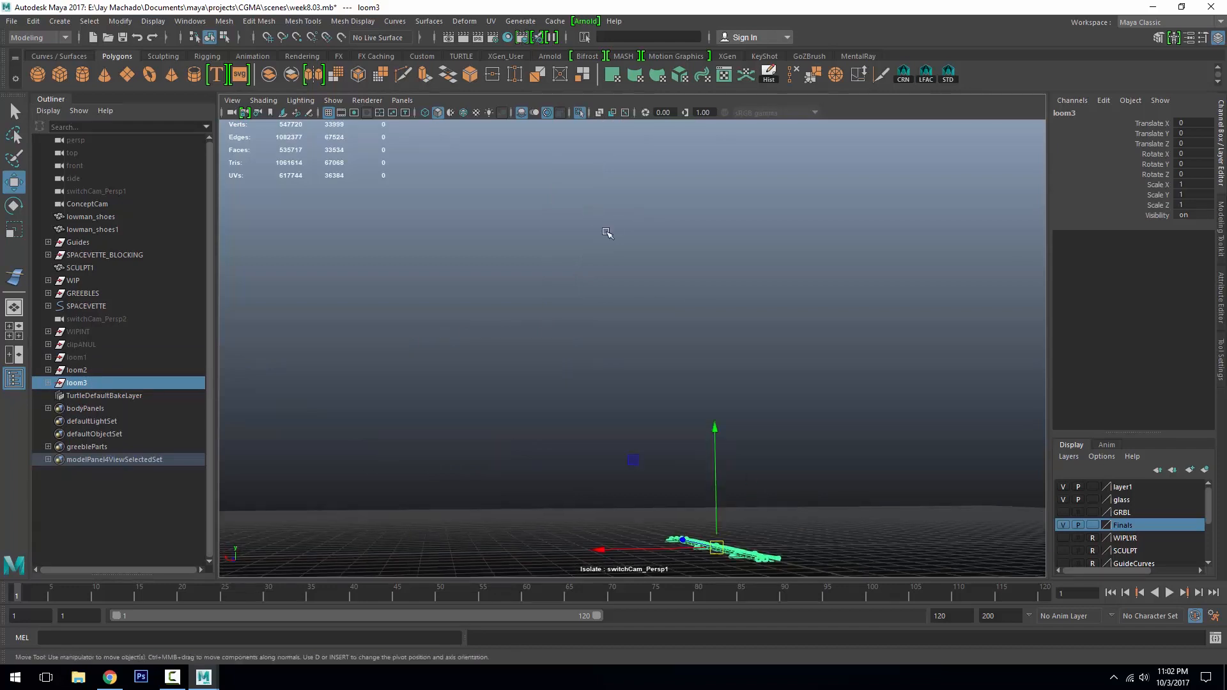
pyautogui.press('f')
pyautogui.keyDown('alt'); pyautogui.moveTo(730, 394); pyautogui.dragTo(774, 370); pyautogui.keyUp('alt')
pyautogui.keyDown('alt'); pyautogui.moveTo(746, 404); pyautogui.dragTo(731, 370, button='middle'); pyautogui.keyUp('alt')
pyautogui.keyDown('alt'); pyautogui.moveTo(731, 370); pyautogui.dragTo(763, 379, button='right'); pyautogui.keyUp('alt')
# Apply a Wire deformer to all of the copy's wires, clips and screws, with loom1curve as the wire and Dropoff Distance 100
pyautogui.moveTo(516, 166); pyautogui.dragTo(869, 558)
pyautogui.click(799, 375)
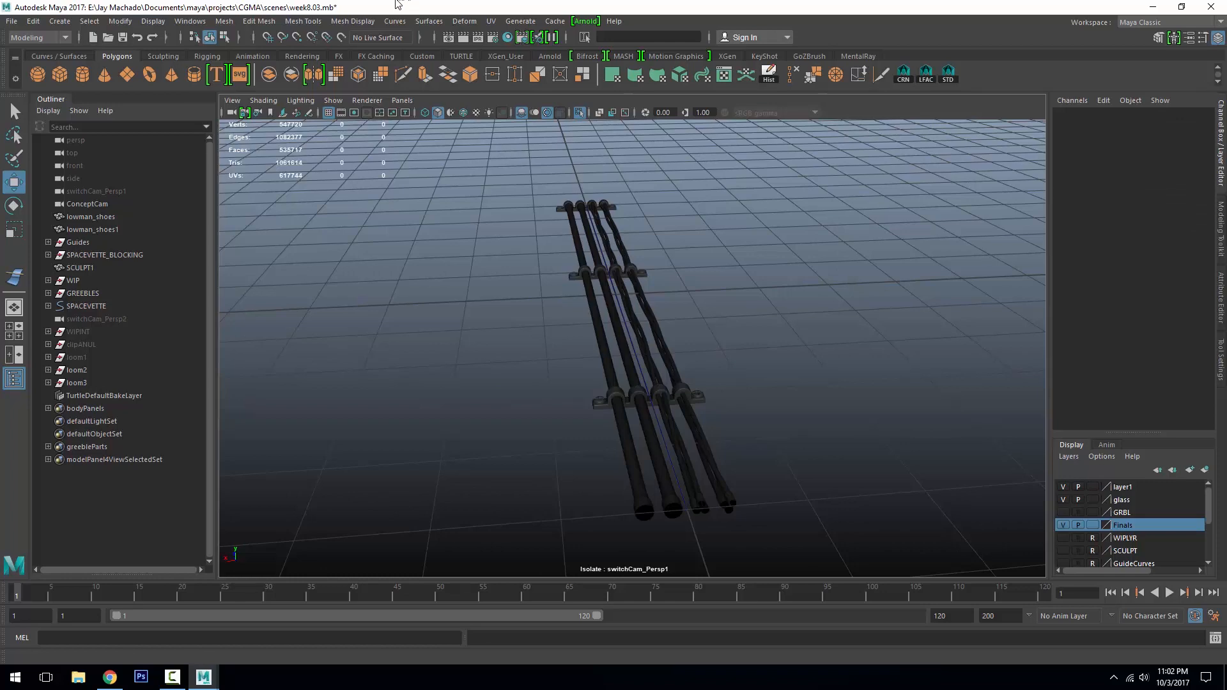
pyautogui.click(462, 22)
pyautogui.click(489, 142)
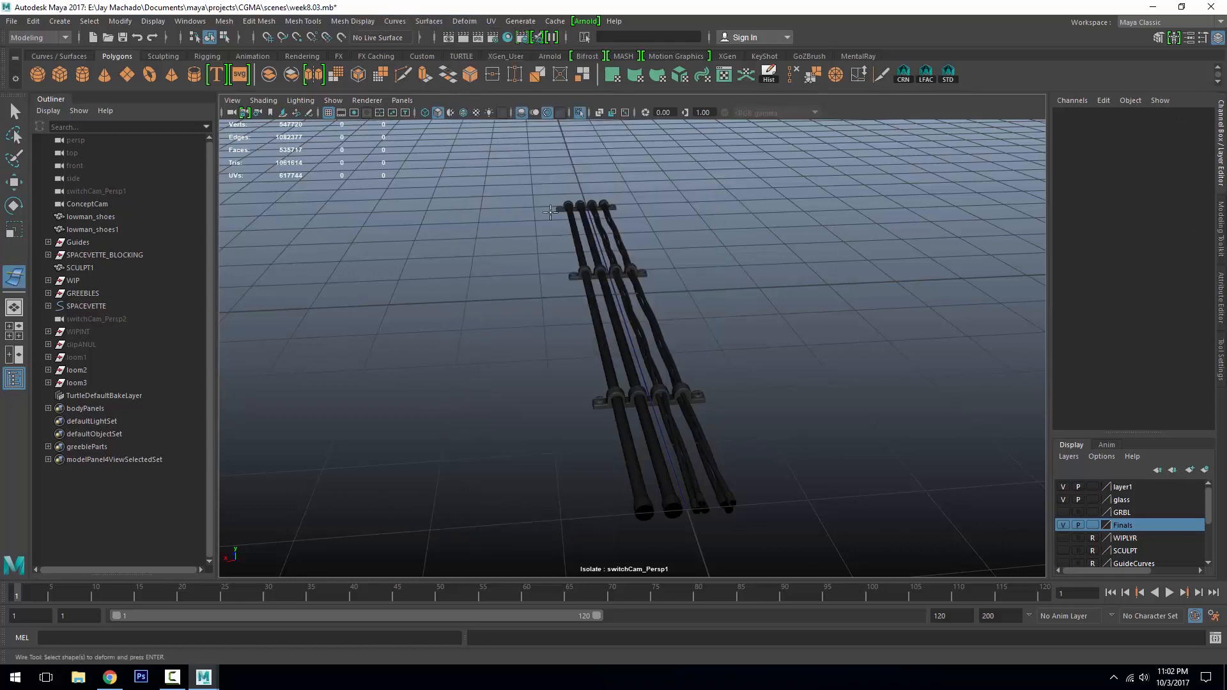
pyautogui.moveTo(711, 398); pyautogui.dragTo(803, 569)
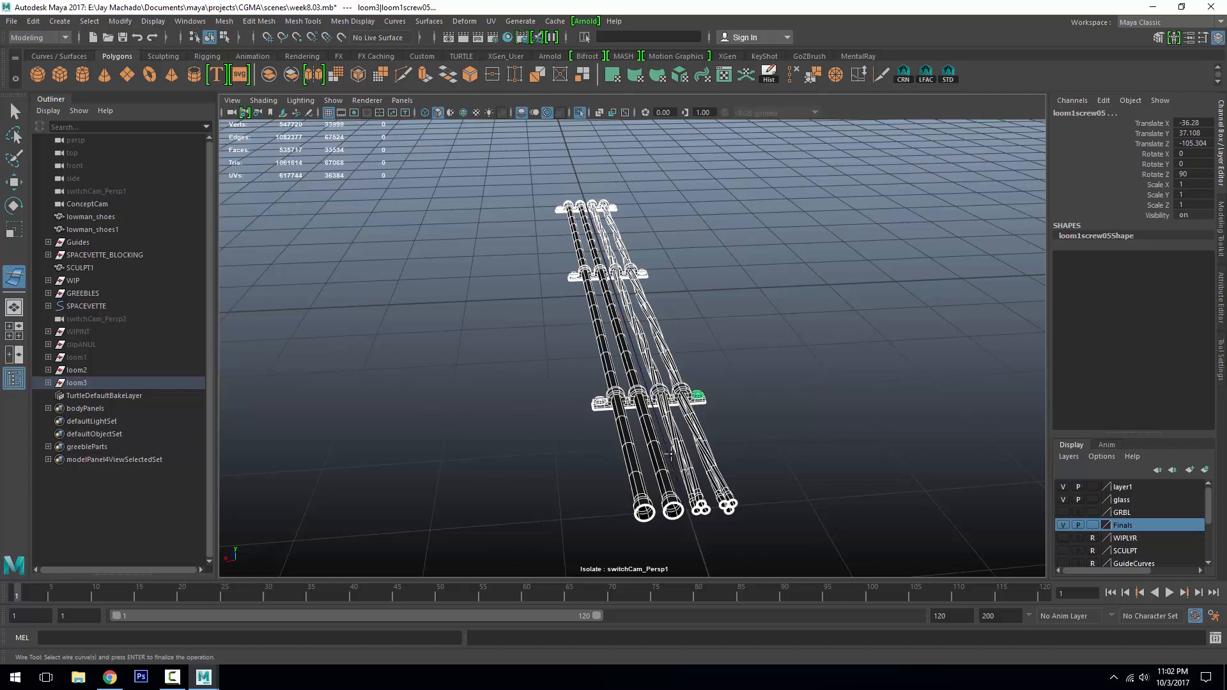
pyautogui.click(669, 454)
pyautogui.press('Return')
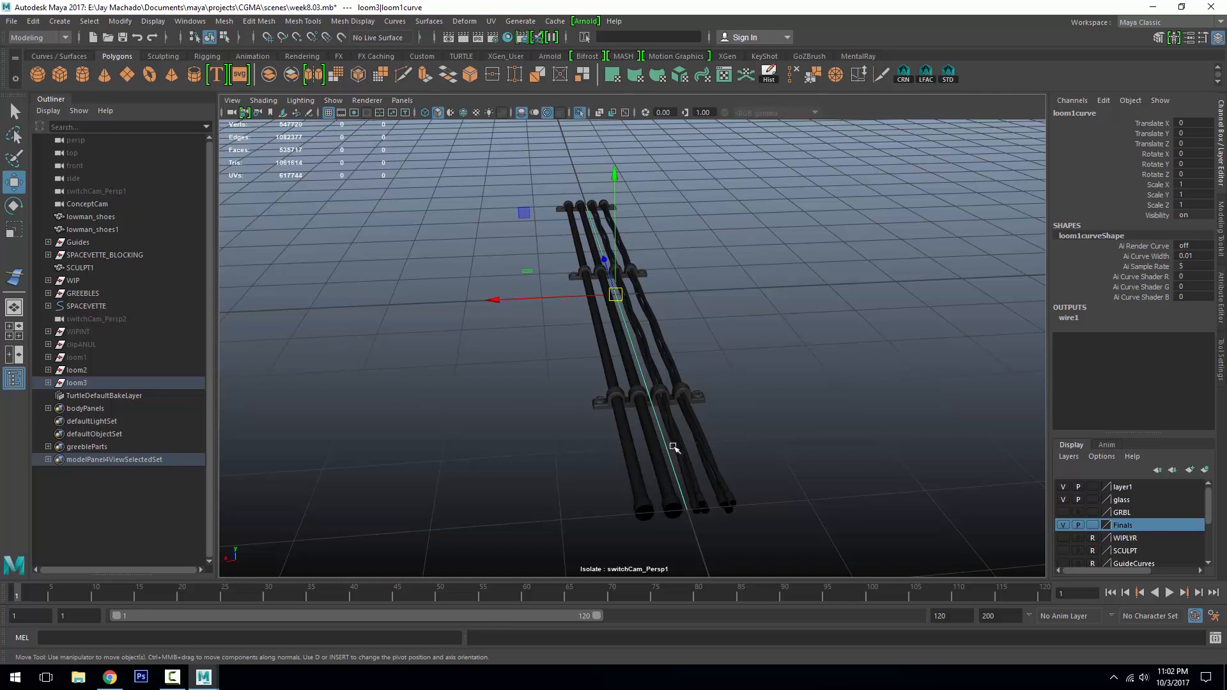
pyautogui.click(1080, 320)
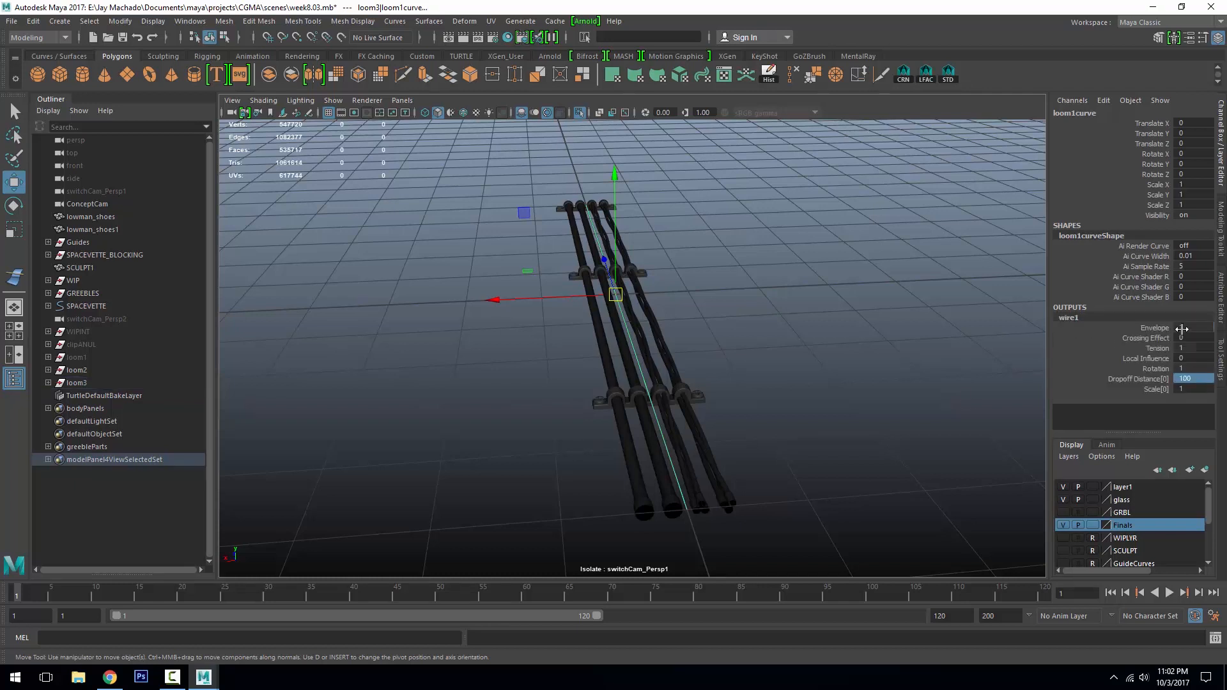
# Bring the car back into view and move the loom3 group sideways to about Translate X 67.3
pyautogui.click(77, 383)
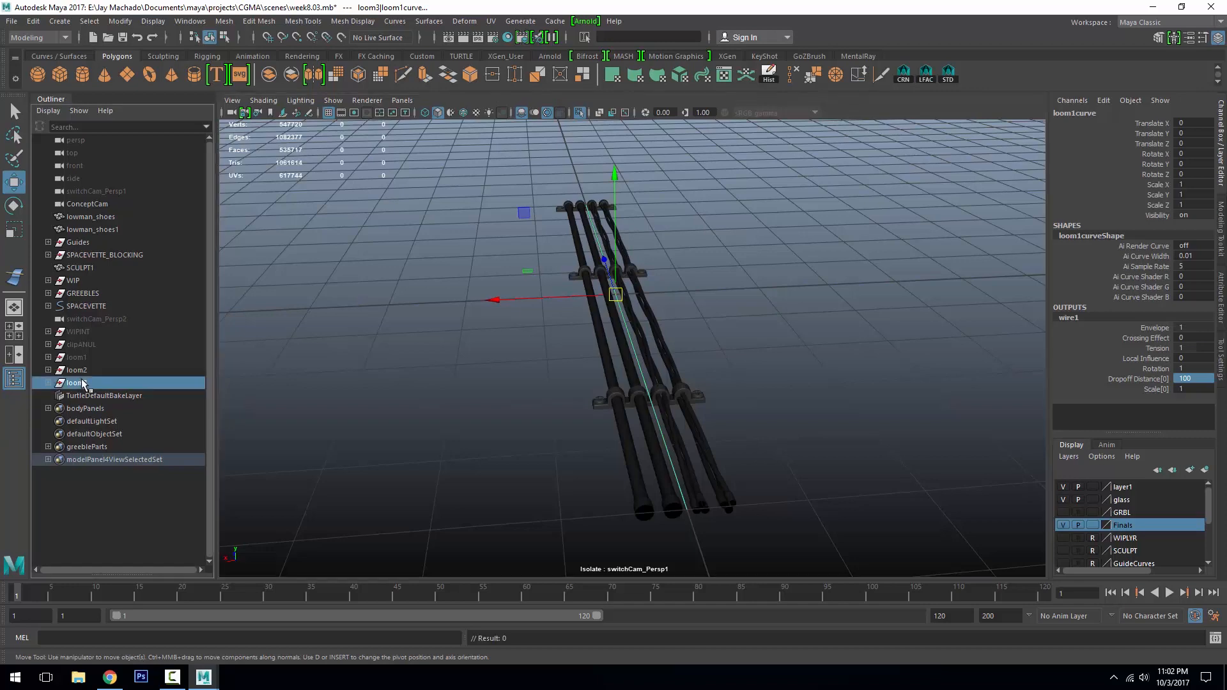
pyautogui.scroll(-5, 580, 178)
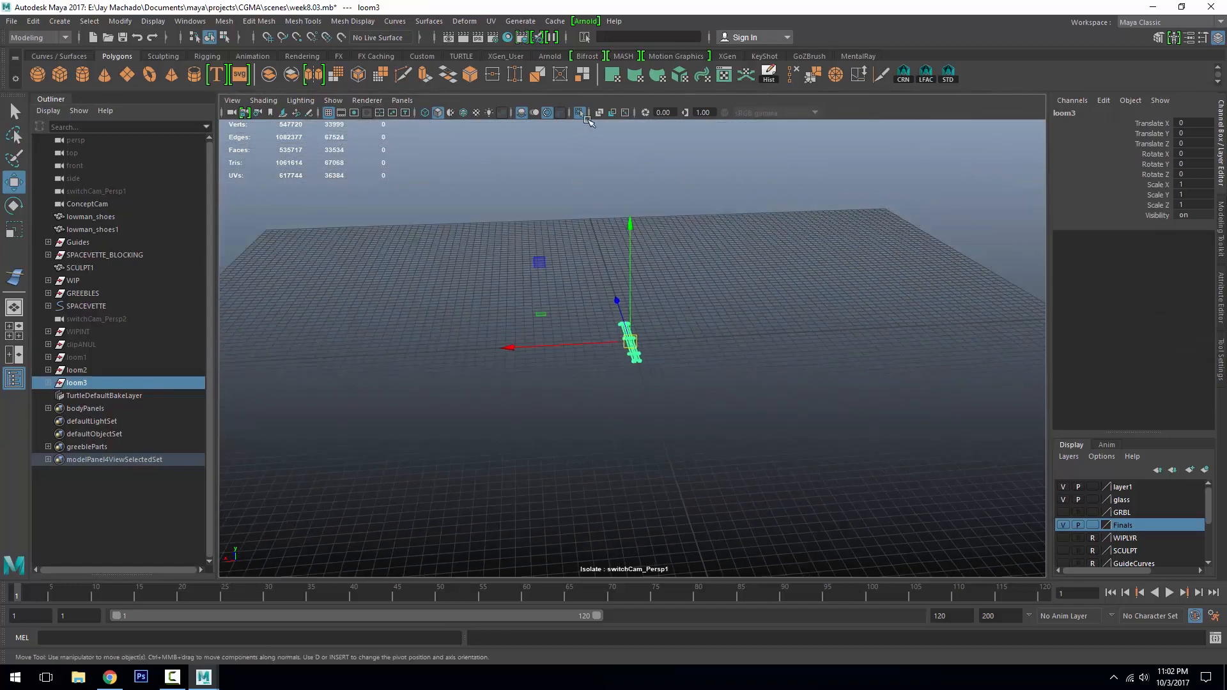
pyautogui.click(580, 114)
pyautogui.keyDown('alt'); pyautogui.moveTo(575, 236); pyautogui.dragTo(701, 184); pyautogui.keyUp('alt')
pyautogui.keyDown('alt'); pyautogui.moveTo(701, 183); pyautogui.dragTo(703, 230, button='right'); pyautogui.keyUp('alt')
pyautogui.keyDown('alt'); pyautogui.moveTo(548, 213); pyautogui.dragTo(577, 292, button='middle'); pyautogui.keyUp('alt')
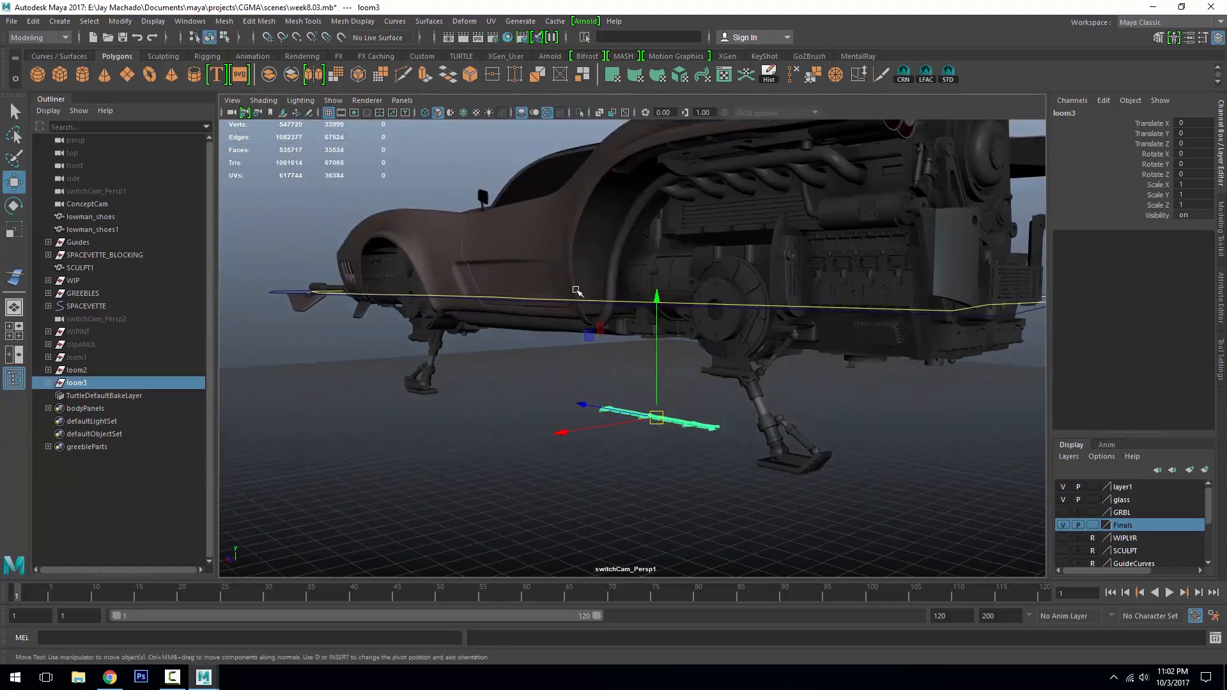
pyautogui.keyDown('alt'); pyautogui.moveTo(577, 293); pyautogui.dragTo(642, 423, button='right'); pyautogui.keyUp('alt')
pyautogui.moveTo(594, 477); pyautogui.dragTo(452, 504)
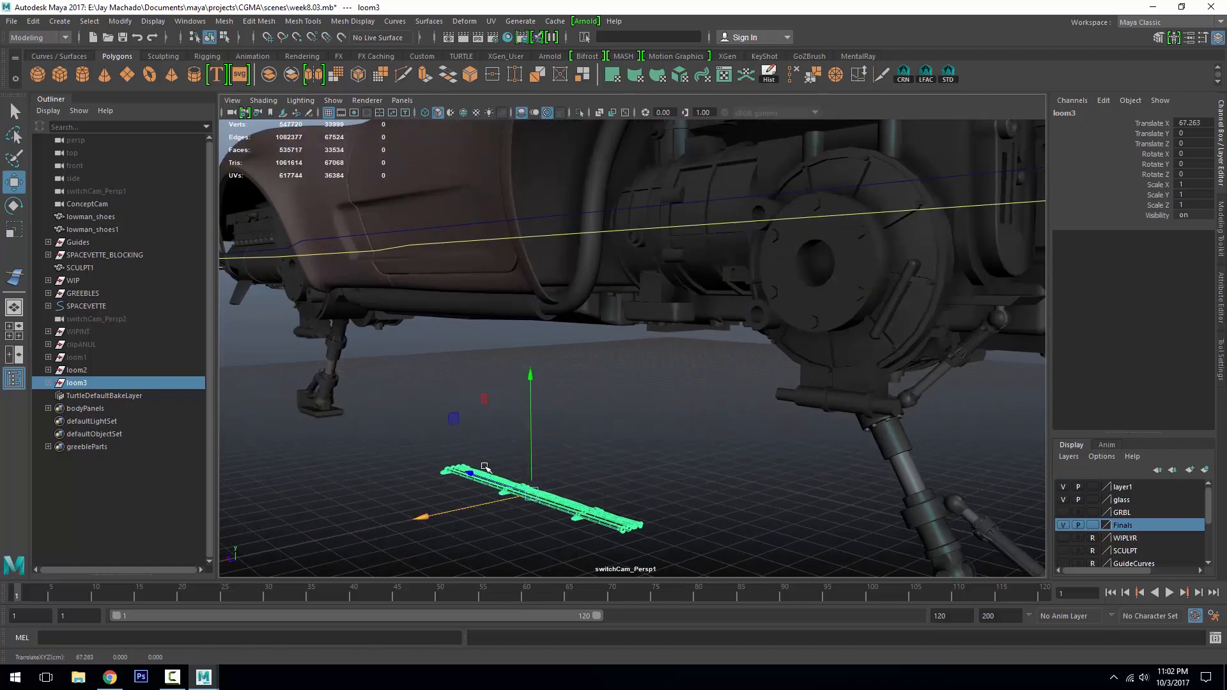
pyautogui.keyDown('alt'); pyautogui.moveTo(594, 297); pyautogui.dragTo(623, 263, button='middle'); pyautogui.keyUp('alt')
# Flip the loom3 group over by setting Rotate Z to 180
pyautogui.press('e')
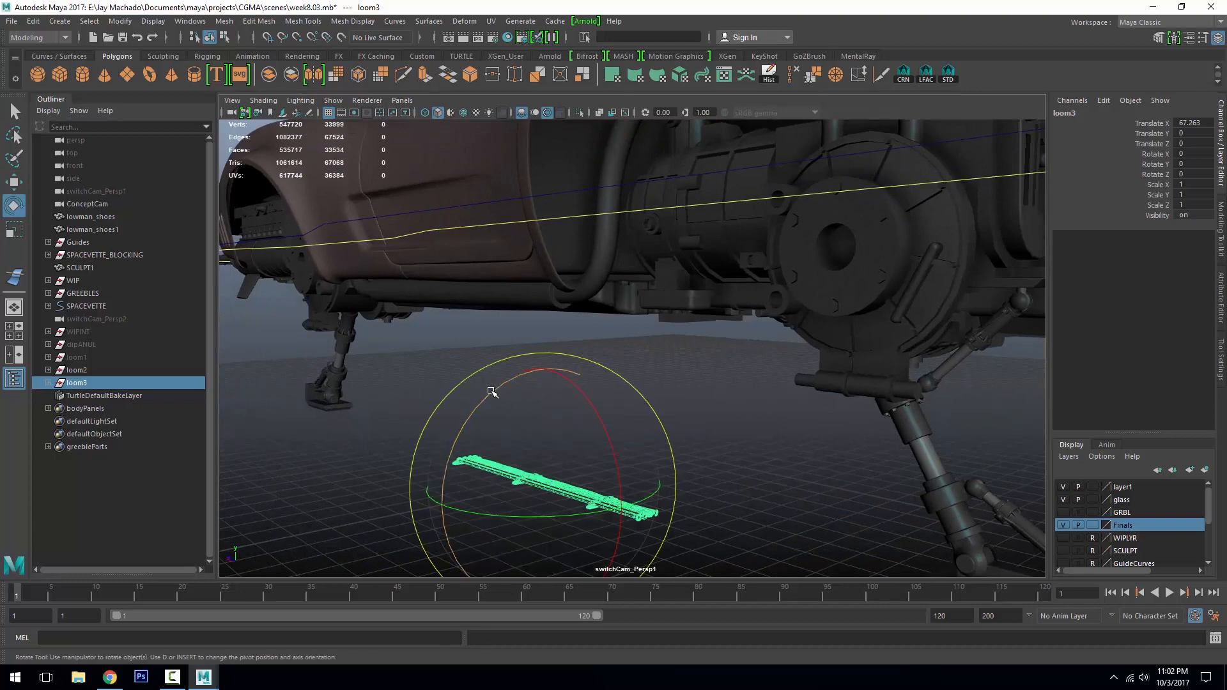
pyautogui.moveTo(493, 392); pyautogui.dragTo(680, 466)
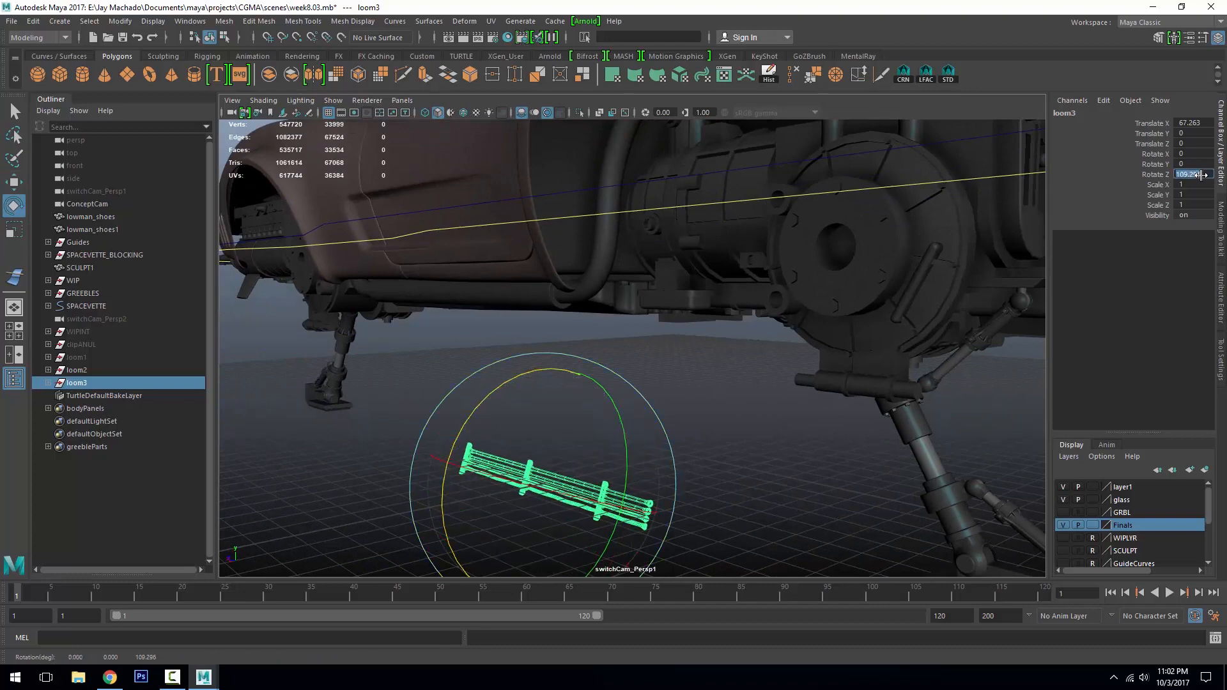
pyautogui.press('Return')
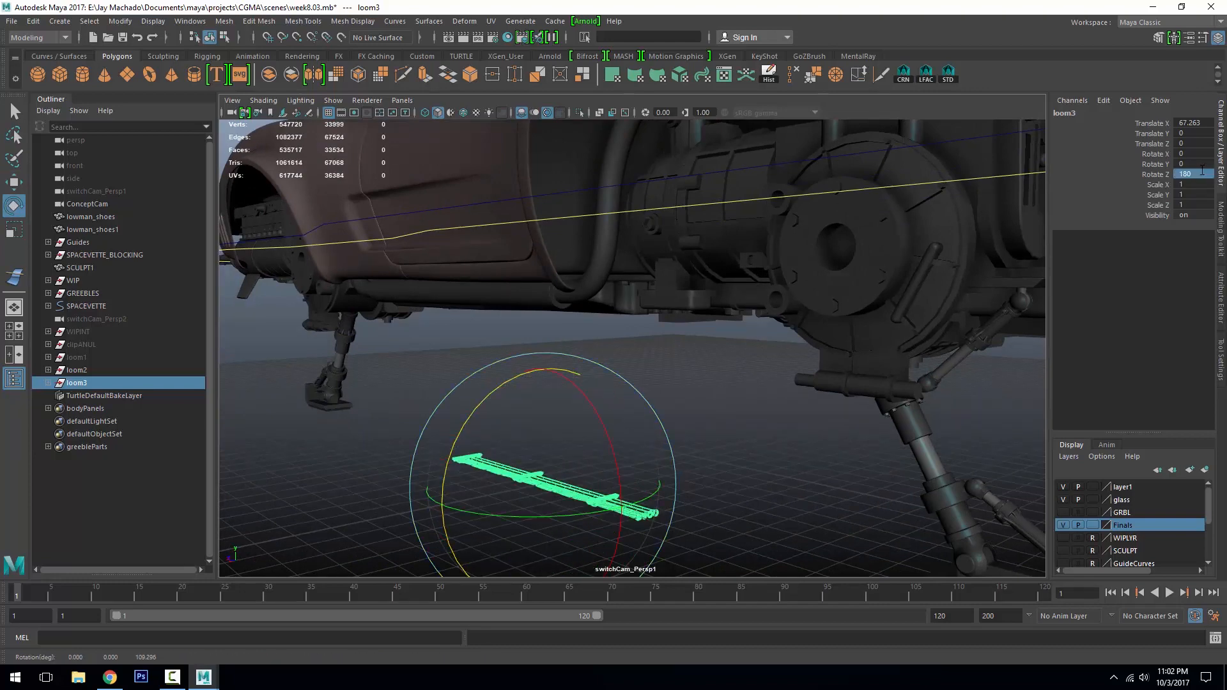
# With the Finals layer hidden in the side view, tilt loom3 to about Rotate X -77.5 and move it to about Translate Y 91.6, Z -54.9
pyautogui.keyDown('alt'); pyautogui.moveTo(666, 450); pyautogui.dragTo(578, 409); pyautogui.keyUp('alt')
pyautogui.press('space')
pyautogui.keyDown('alt'); pyautogui.moveTo(674, 372); pyautogui.dragTo(475, 421, button='middle'); pyautogui.keyUp('alt')
pyautogui.press('4')
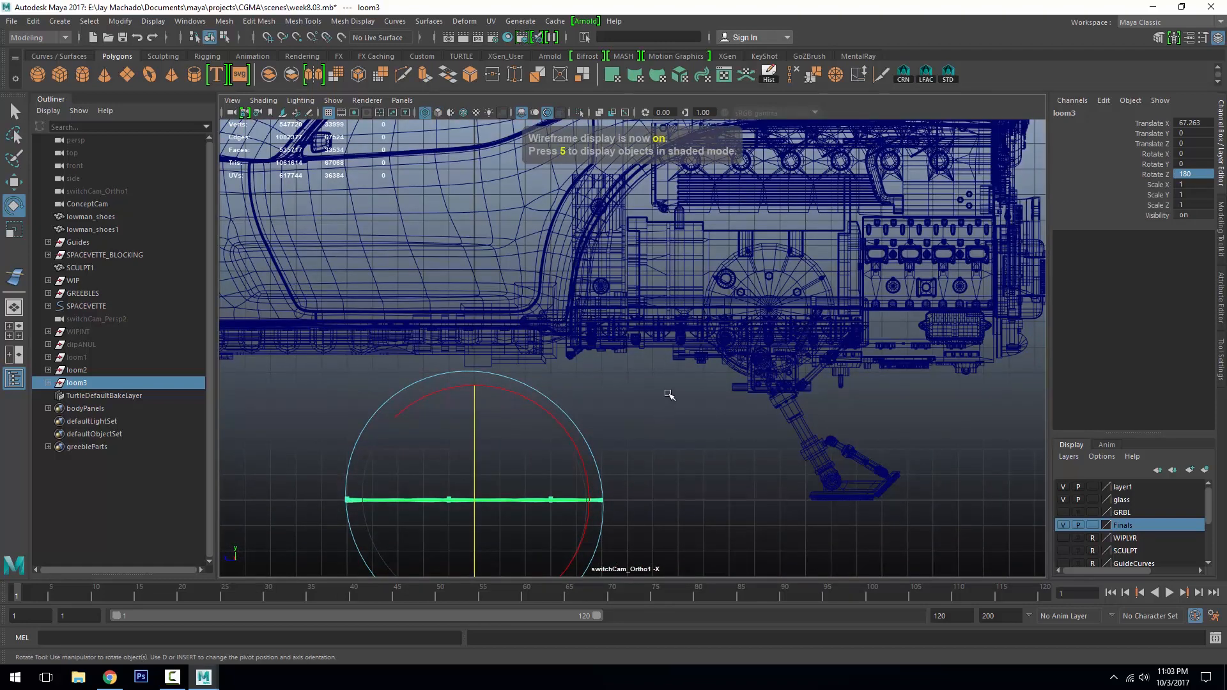
pyautogui.keyDown('alt'); pyautogui.moveTo(665, 392); pyautogui.dragTo(665, 418, button='middle'); pyautogui.keyUp('alt')
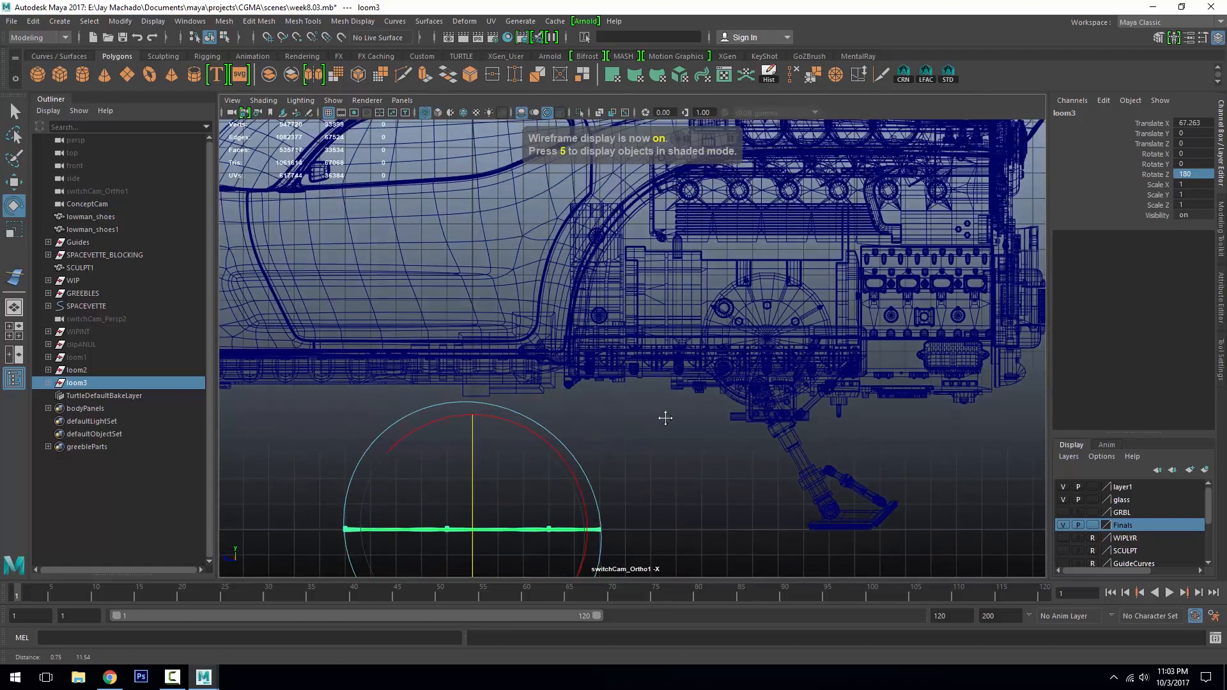
pyautogui.click(1064, 525)
pyautogui.keyDown('alt'); pyautogui.moveTo(808, 445); pyautogui.dragTo(807, 419, button='middle'); pyautogui.keyUp('alt')
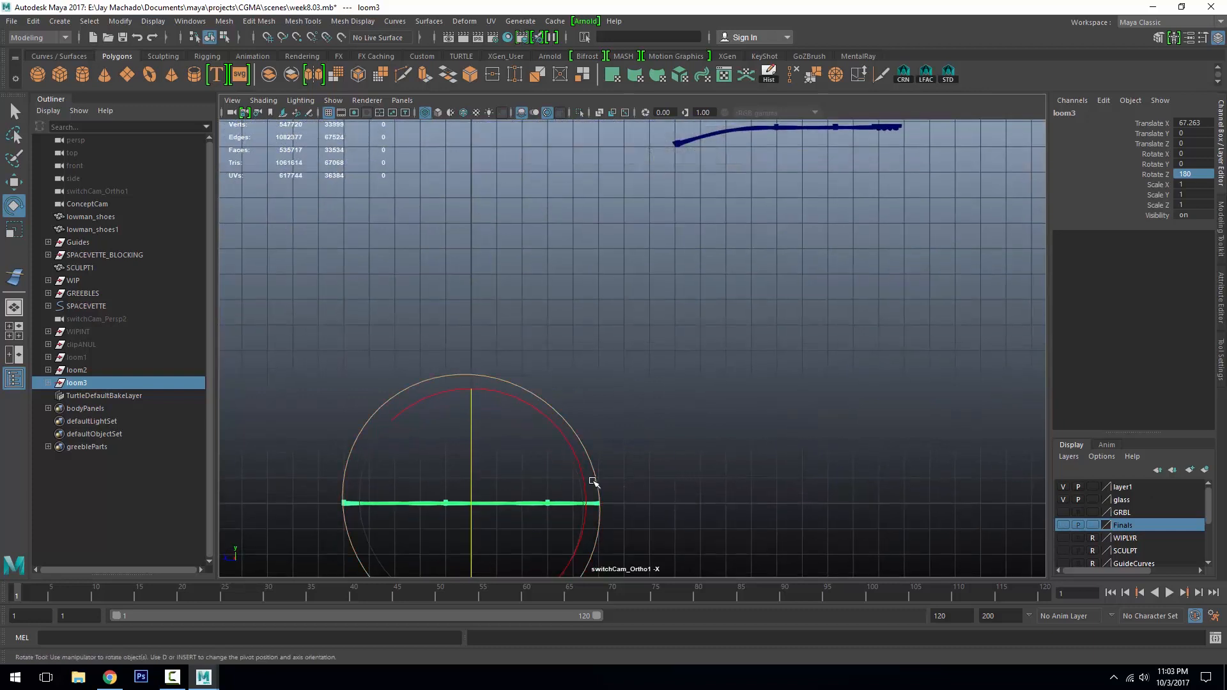
pyautogui.moveTo(593, 481); pyautogui.dragTo(493, 372)
pyautogui.press('w')
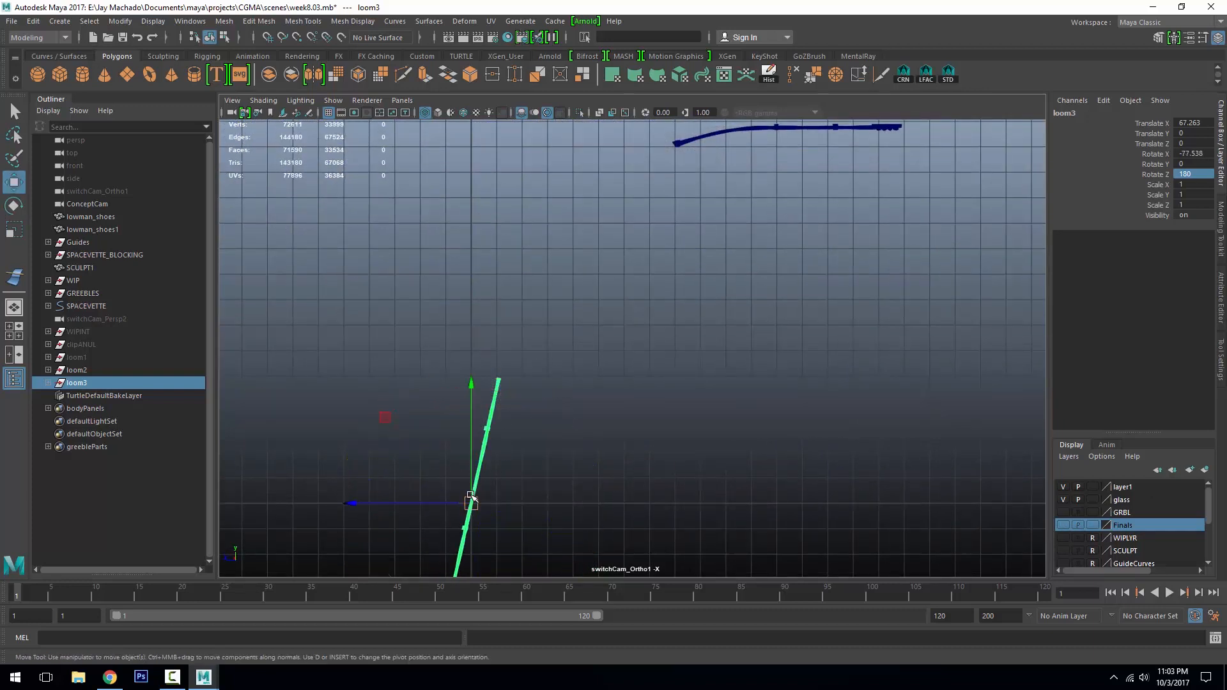
pyautogui.moveTo(471, 497); pyautogui.dragTo(614, 270)
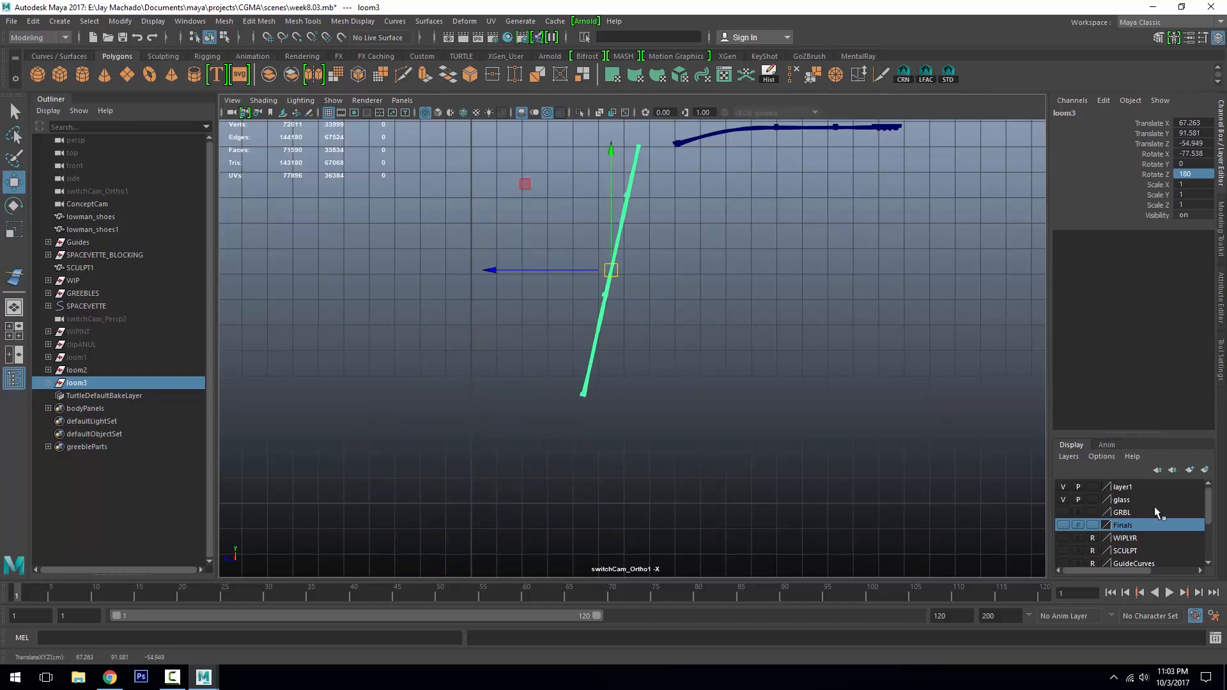
# Show the Finals layer and align loom3 with the wheel arch at about Rotate X -65.8, Translate Y 98.7, Z -44.05
pyautogui.click(1063, 525)
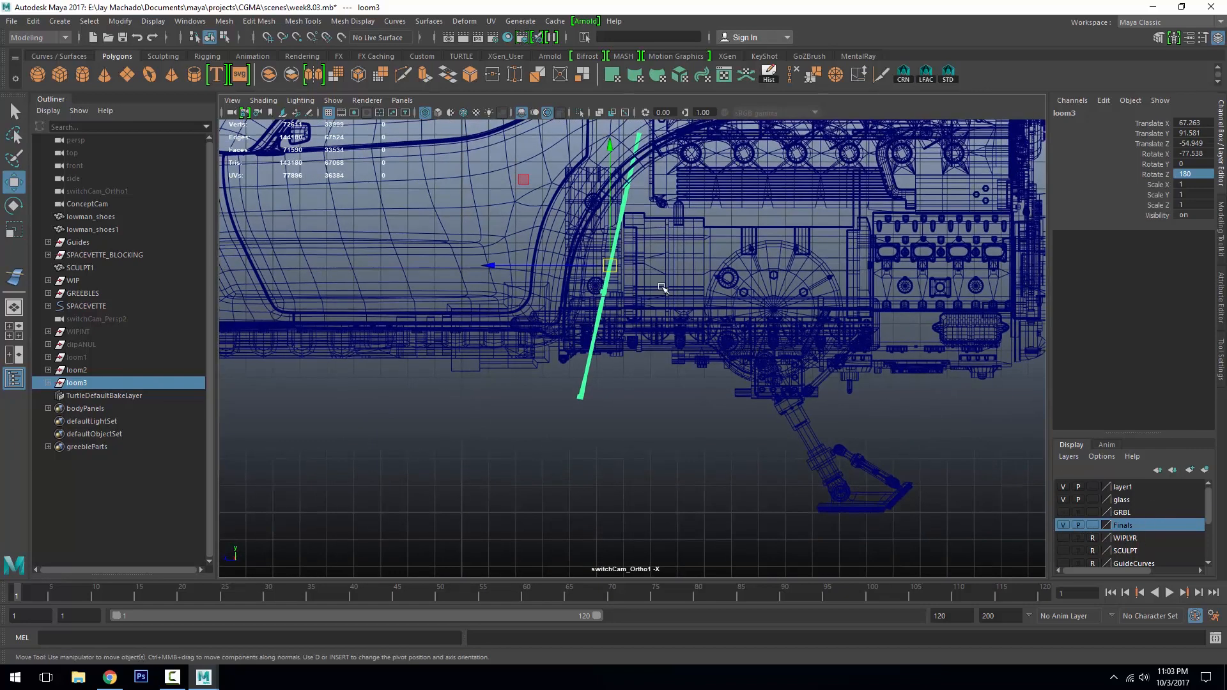
pyautogui.press('e')
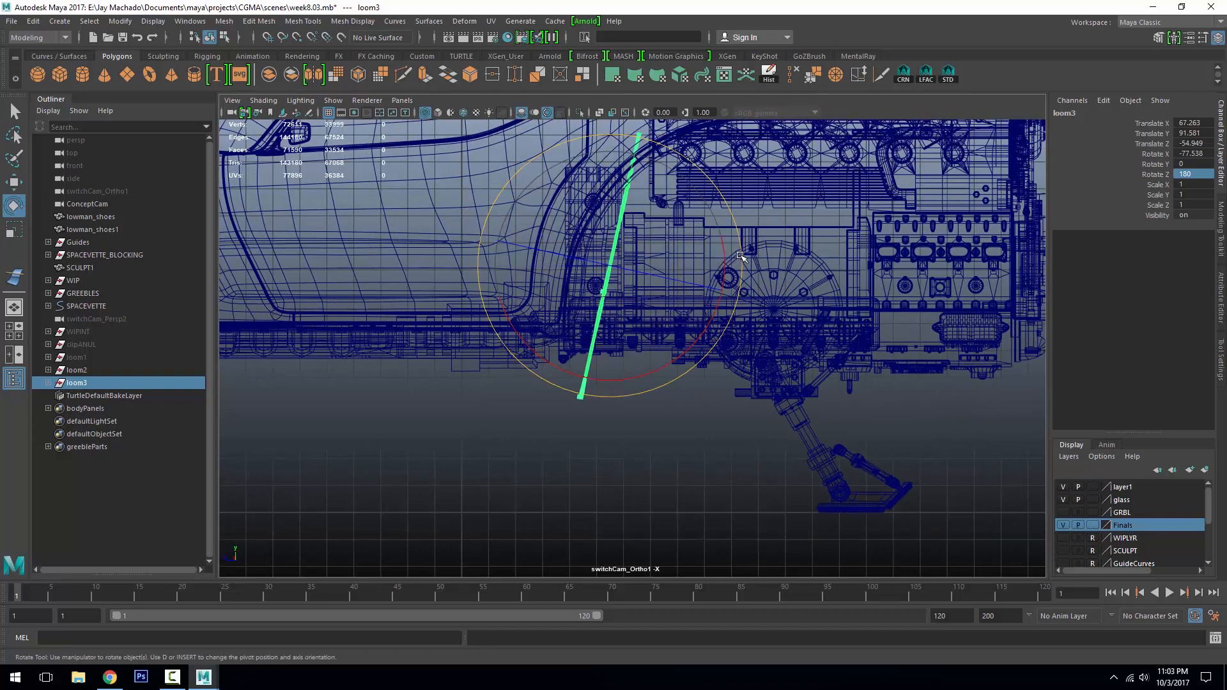
pyautogui.moveTo(740, 256); pyautogui.dragTo(740, 282)
pyautogui.press('w')
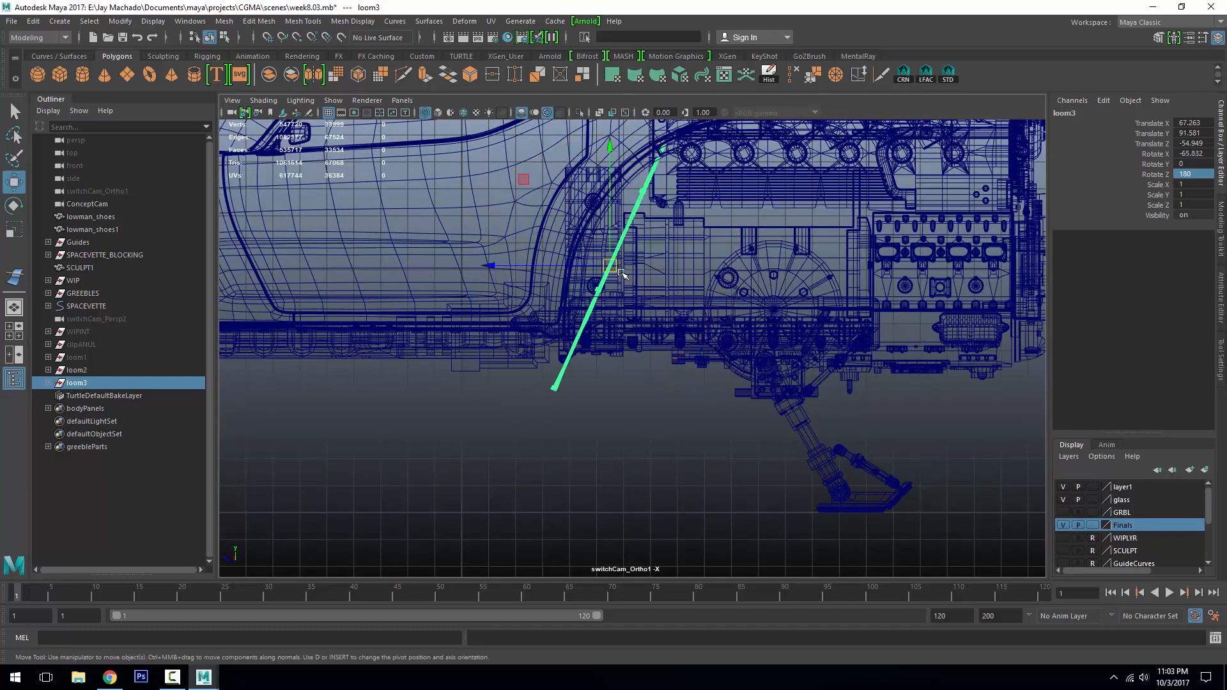
pyautogui.moveTo(621, 274); pyautogui.dragTo(584, 250)
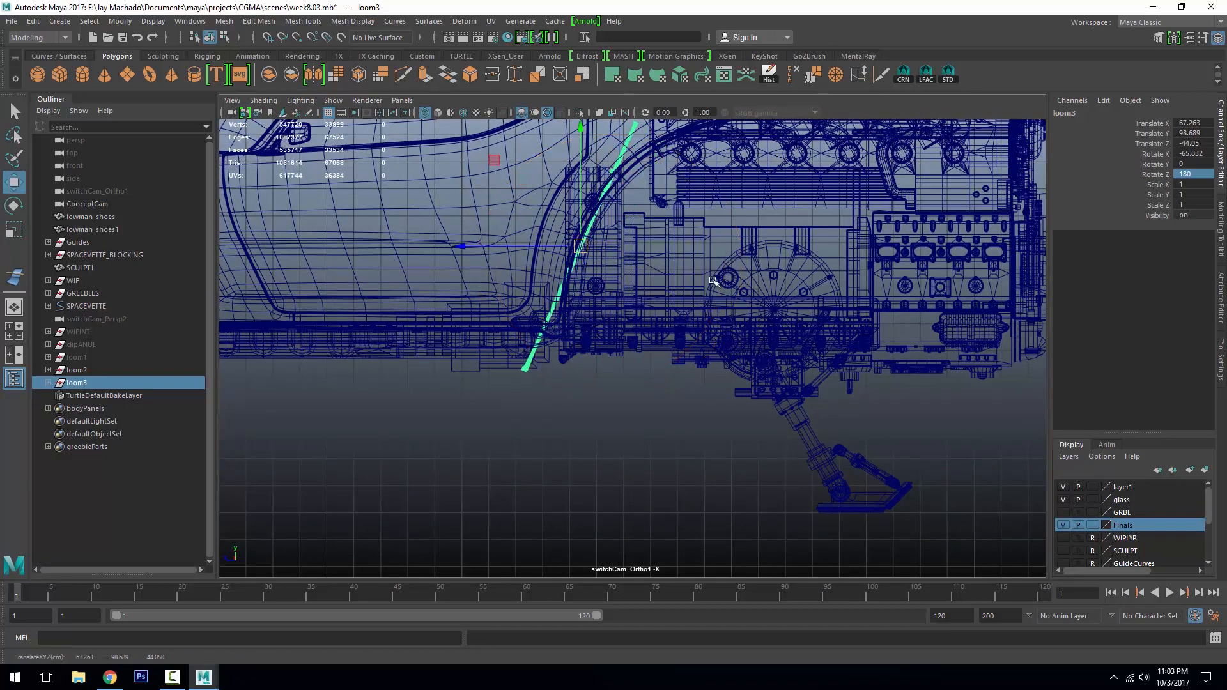
# In the shaded perspective view, move loom3 outward to the car's side at about Translate X 100.6
pyautogui.press('o')
pyautogui.moveTo(714, 281)
pyautogui.keyDown('alt'); pyautogui.mouseDown()
pyautogui.moveTo(754, 396)
pyautogui.moveTo(662, 301)
pyautogui.moveTo(661, 320)
pyautogui.moveTo(467, 363)
pyautogui.moveTo(373, 358)
pyautogui.moveTo(367, 374)
pyautogui.moveTo(444, 307)
pyautogui.mouseUp(); pyautogui.keyUp('alt')
pyautogui.press('5')
pyautogui.rightClick(430, 215)
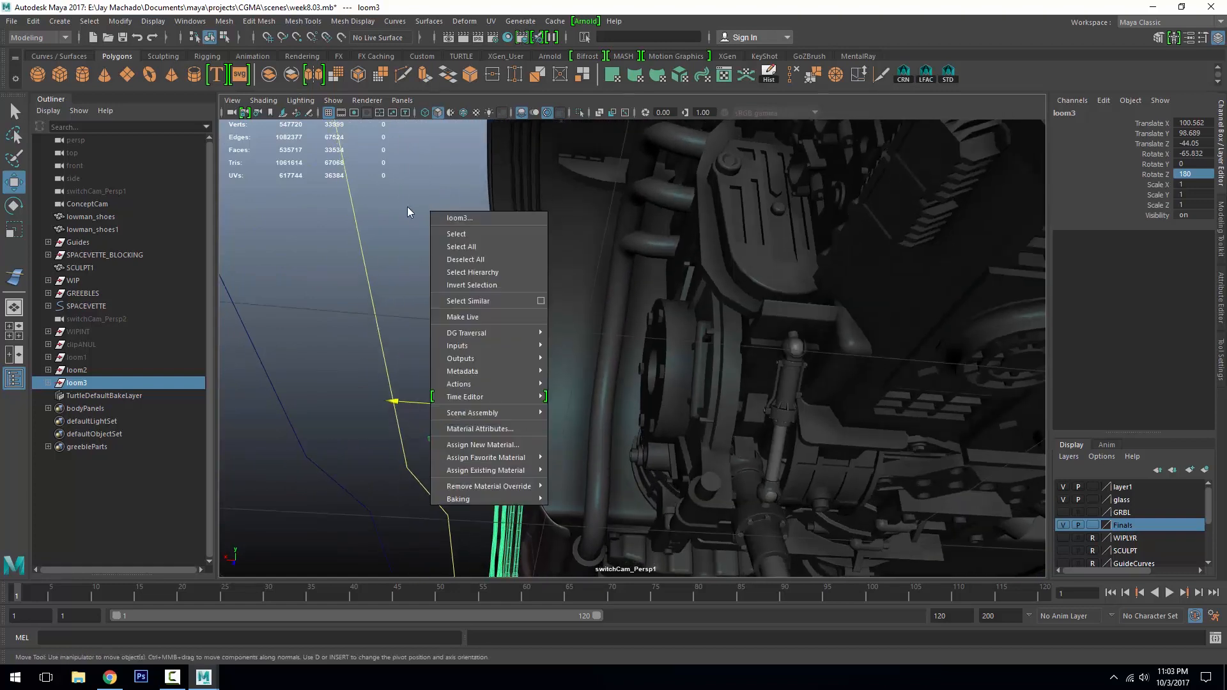
pyautogui.click(408, 207)
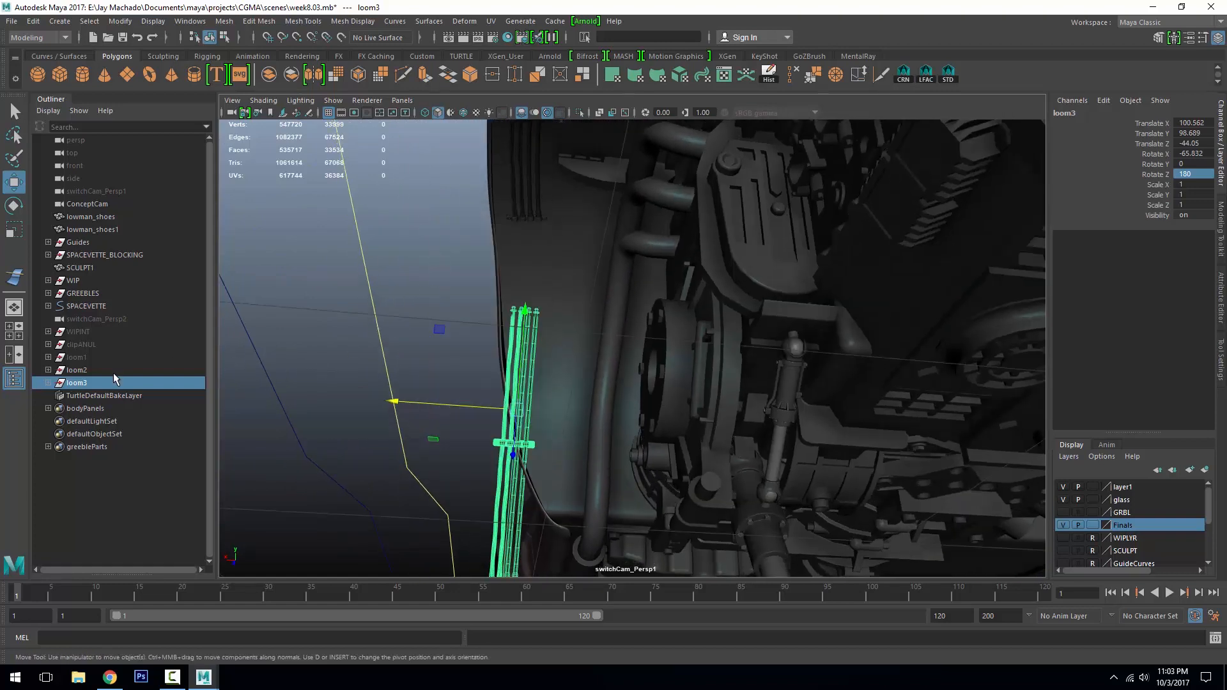
# Move control vertex 5 of loom3's loom1curve in the side view, with the Finals layer hidden, to bend the wires' upper end toward loom2
pyautogui.click(50, 383)
pyautogui.scroll(-4, 136, 438)
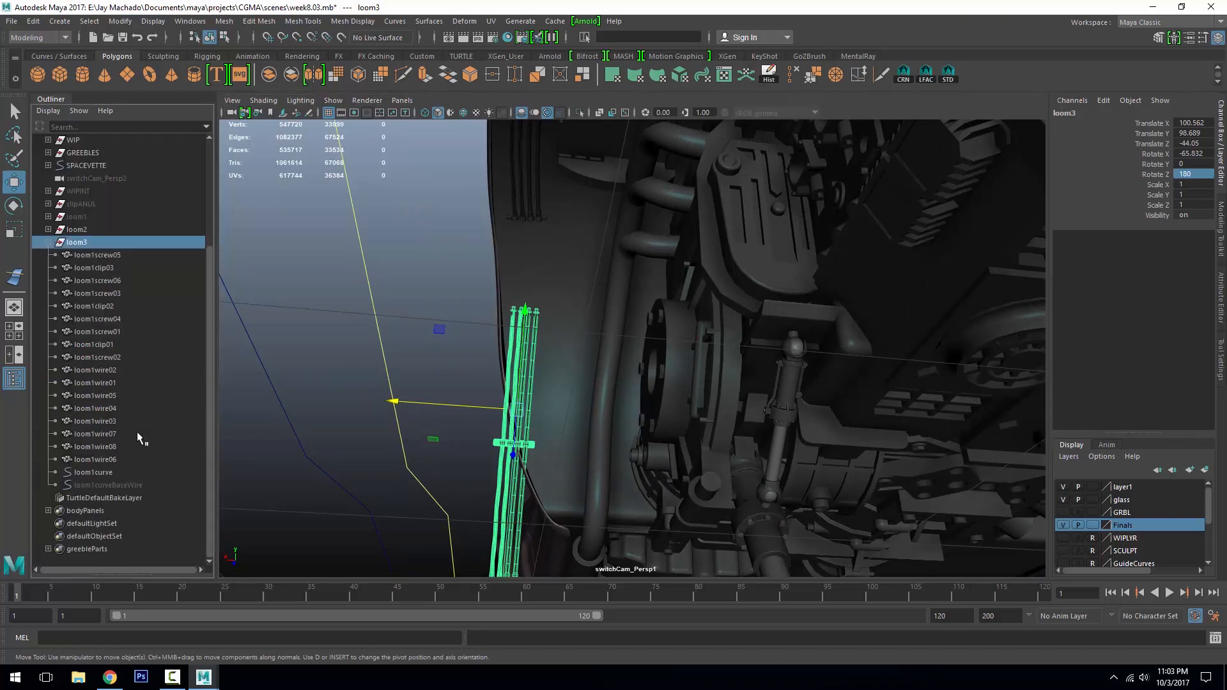
pyautogui.click(96, 473)
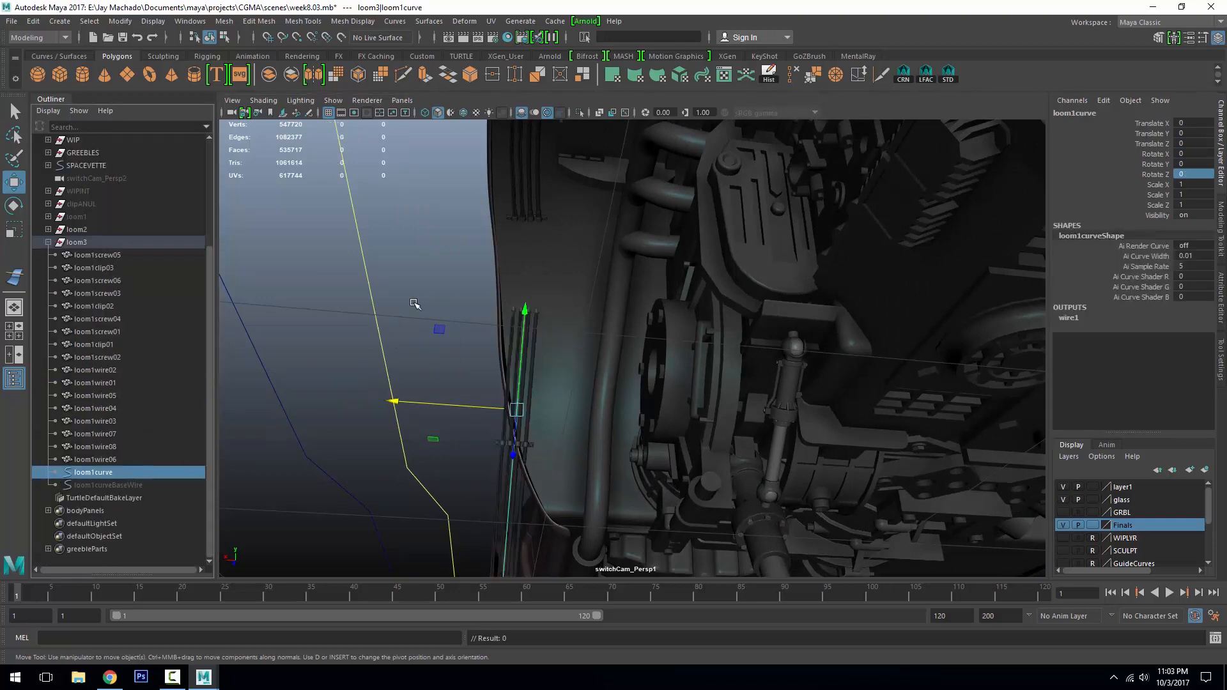
pyautogui.press('F8')
pyautogui.keyDown('alt'); pyautogui.moveTo(466, 255); pyautogui.dragTo(496, 239, button='middle'); pyautogui.keyUp('alt')
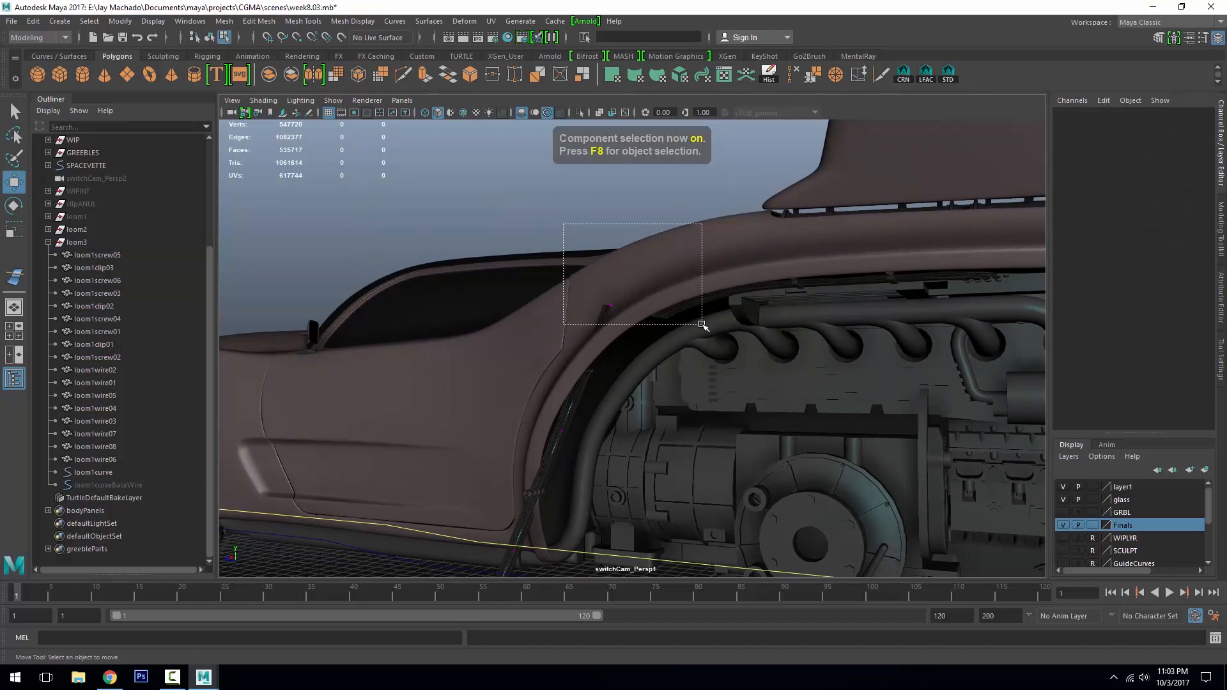
pyautogui.moveTo(701, 324); pyautogui.dragTo(703, 324)
pyautogui.press('o')
pyautogui.keyDown('alt'); pyautogui.moveTo(720, 315); pyautogui.dragTo(746, 324, button='right'); pyautogui.keyUp('alt')
pyautogui.keyDown('alt'); pyautogui.moveTo(746, 324); pyautogui.dragTo(630, 309, button='middle'); pyautogui.keyUp('alt')
pyautogui.keyDown('alt'); pyautogui.moveTo(630, 309); pyautogui.dragTo(702, 400, button='right'); pyautogui.keyUp('alt')
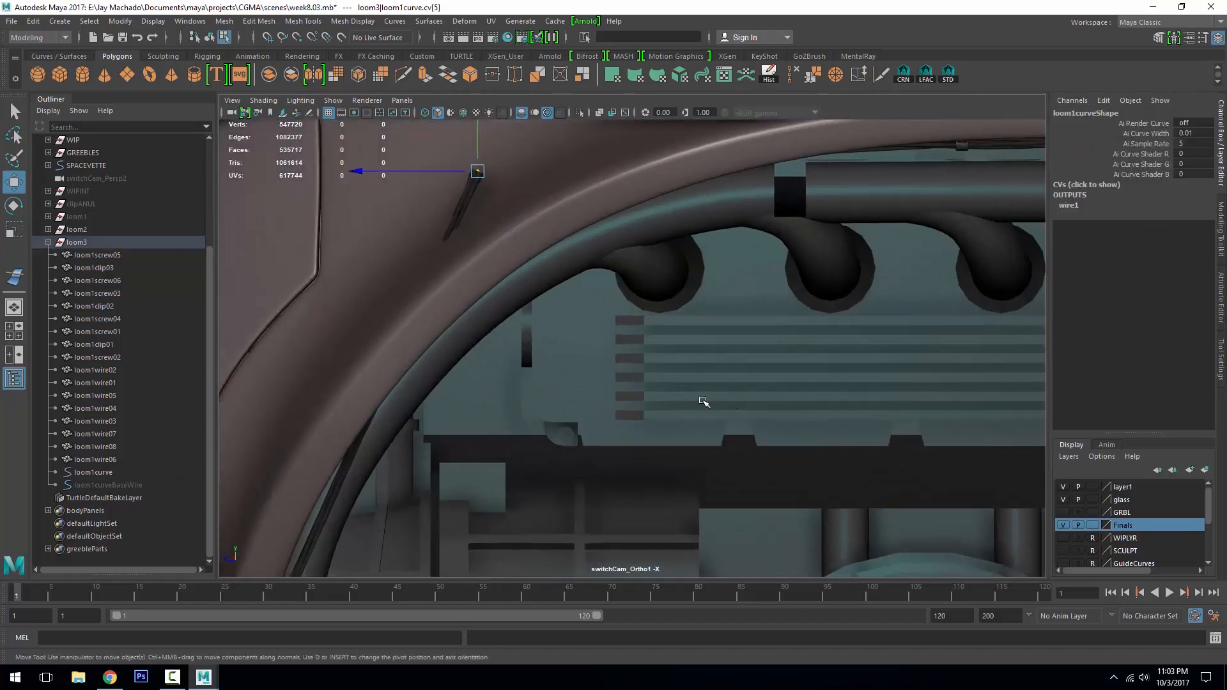
pyautogui.click(1062, 526)
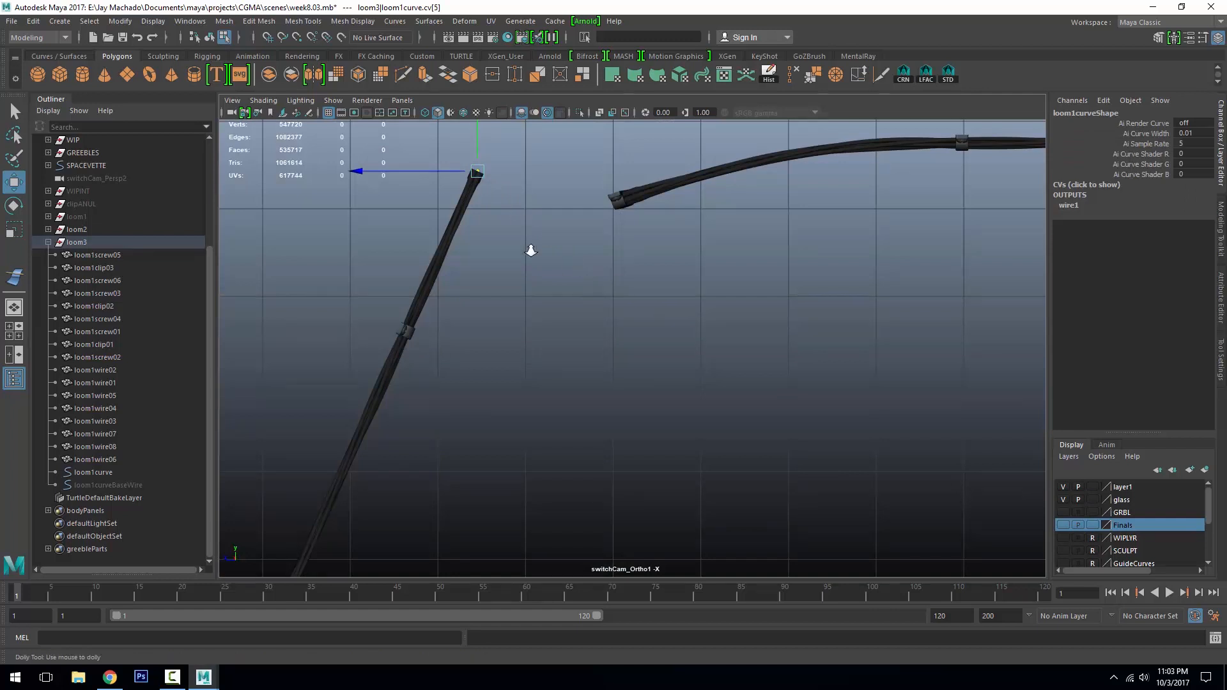
pyautogui.keyDown('alt'); pyautogui.moveTo(531, 249); pyautogui.dragTo(577, 182, button='middle'); pyautogui.keyUp('alt')
pyautogui.keyDown('alt'); pyautogui.moveTo(577, 182); pyautogui.dragTo(553, 227, button='right'); pyautogui.keyUp('alt')
pyautogui.moveTo(545, 152); pyautogui.dragTo(627, 197)
pyautogui.keyDown('alt'); pyautogui.moveTo(592, 221); pyautogui.dragTo(570, 227, button='right'); pyautogui.keyUp('alt')
pyautogui.keyDown('alt'); pyautogui.moveTo(570, 226); pyautogui.dragTo(592, 219, button='middle'); pyautogui.keyUp('alt')
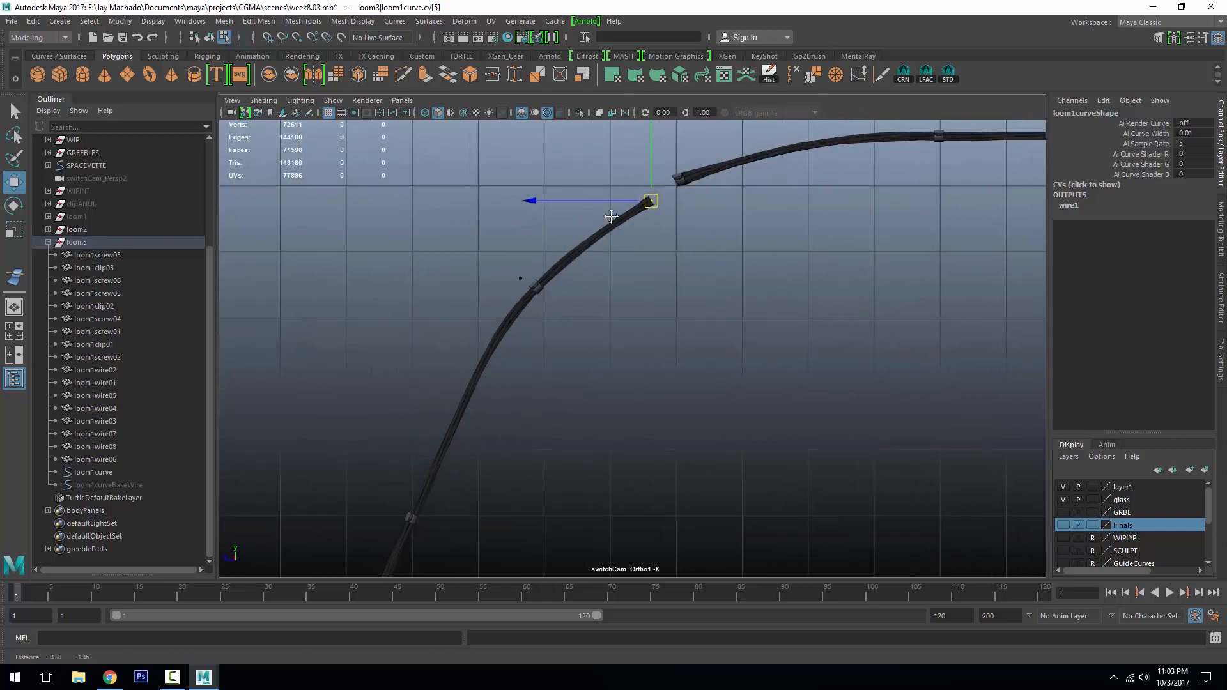
pyautogui.press('F8')
pyautogui.press('F8')
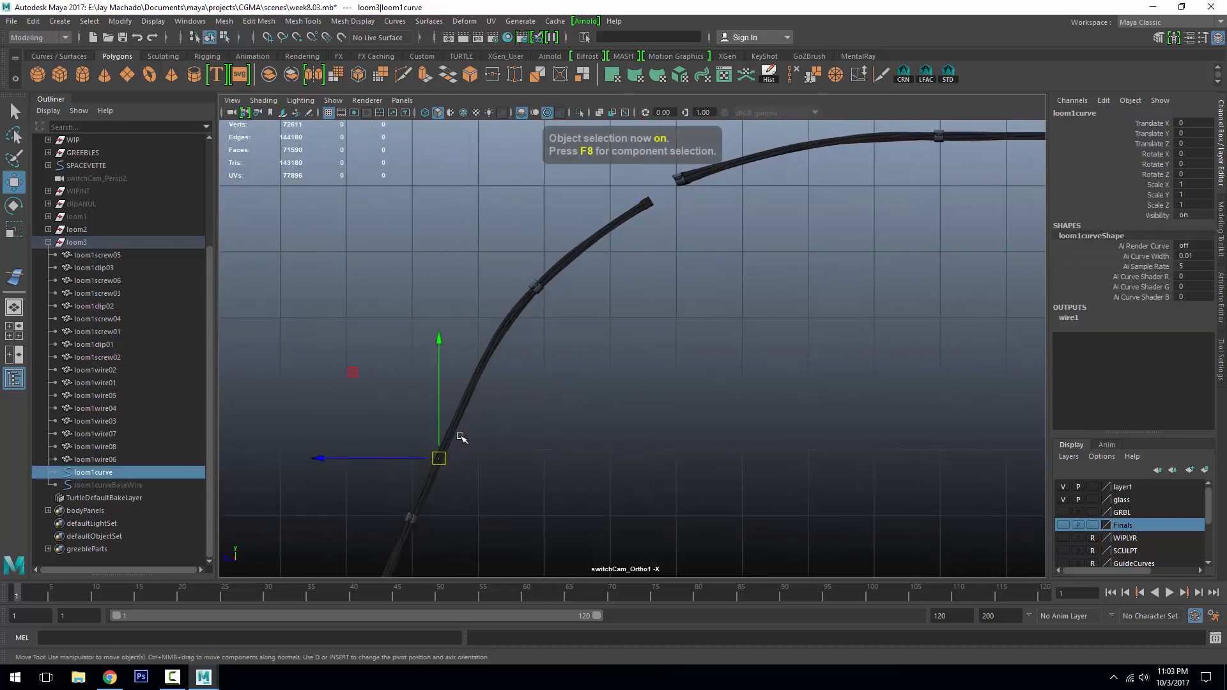
# Move the whole loom3 group up to about Translate Y 101.8, Z -47.8 so its upper end meets loom2
pyautogui.click(117, 242)
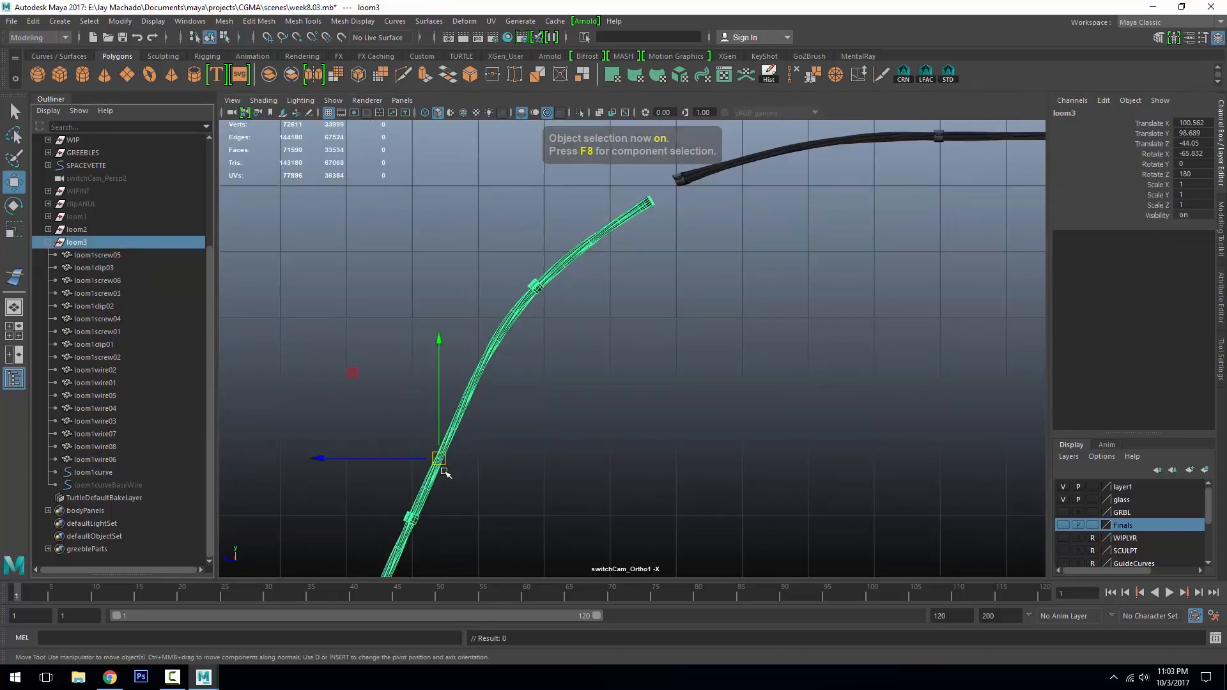
pyautogui.moveTo(438, 458); pyautogui.dragTo(464, 439)
pyautogui.keyDown('alt'); pyautogui.moveTo(501, 400); pyautogui.dragTo(537, 356); pyautogui.keyUp('alt')
pyautogui.press('space')
pyautogui.keyDown('alt'); pyautogui.moveTo(537, 356); pyautogui.dragTo(630, 372, button='middle'); pyautogui.keyUp('alt')
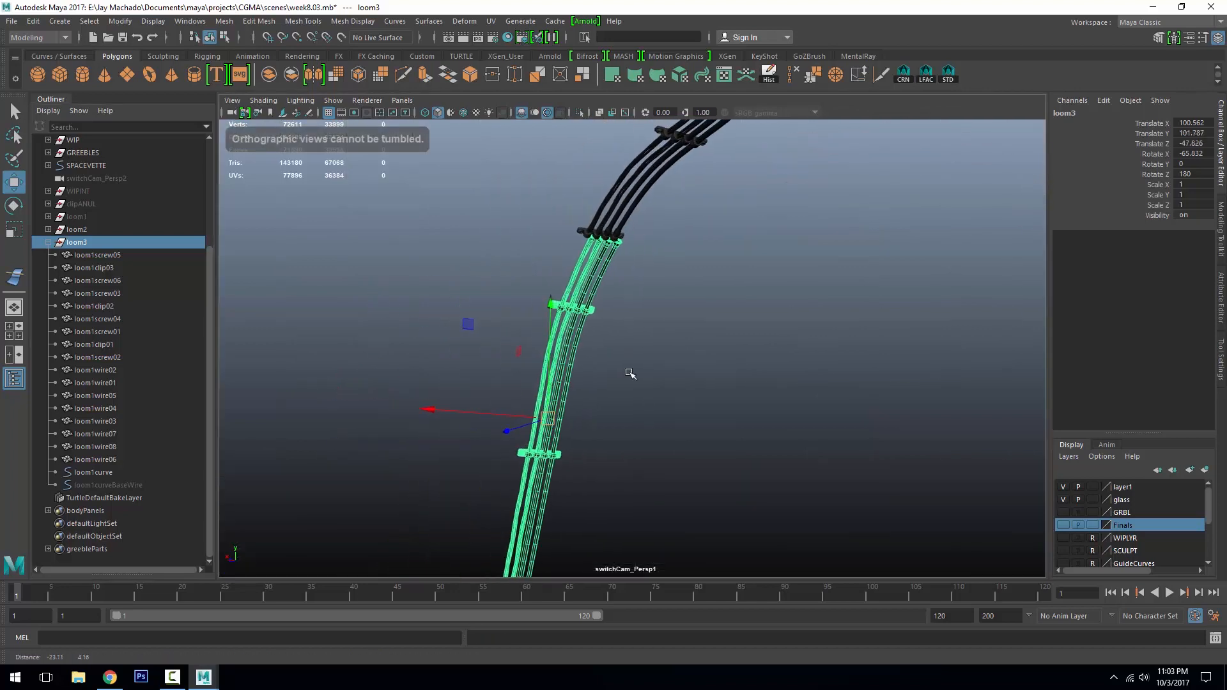
pyautogui.keyDown('alt'); pyautogui.moveTo(630, 373); pyautogui.dragTo(536, 301); pyautogui.keyUp('alt')
pyautogui.keyDown('alt'); pyautogui.moveTo(537, 301); pyautogui.dragTo(678, 377, button='right'); pyautogui.keyUp('alt')
pyautogui.keyDown('alt'); pyautogui.moveTo(678, 377); pyautogui.dragTo(742, 455, button='middle'); pyautogui.keyUp('alt')
pyautogui.keyDown('alt'); pyautogui.moveTo(741, 455); pyautogui.dragTo(689, 273); pyautogui.keyUp('alt')
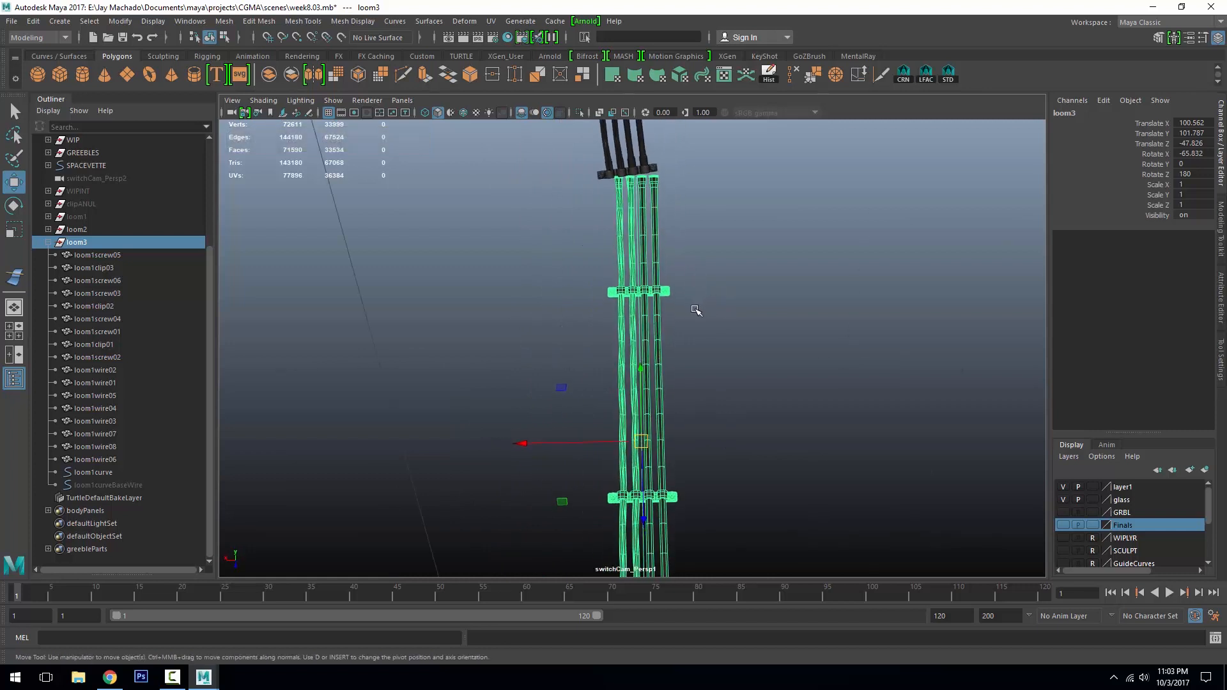
# Move control vertex 5 of loom3's loom1curve sideways and up to line the wires' upper ends up with loom2's end clip
pyautogui.press('F8')
pyautogui.press('F8')
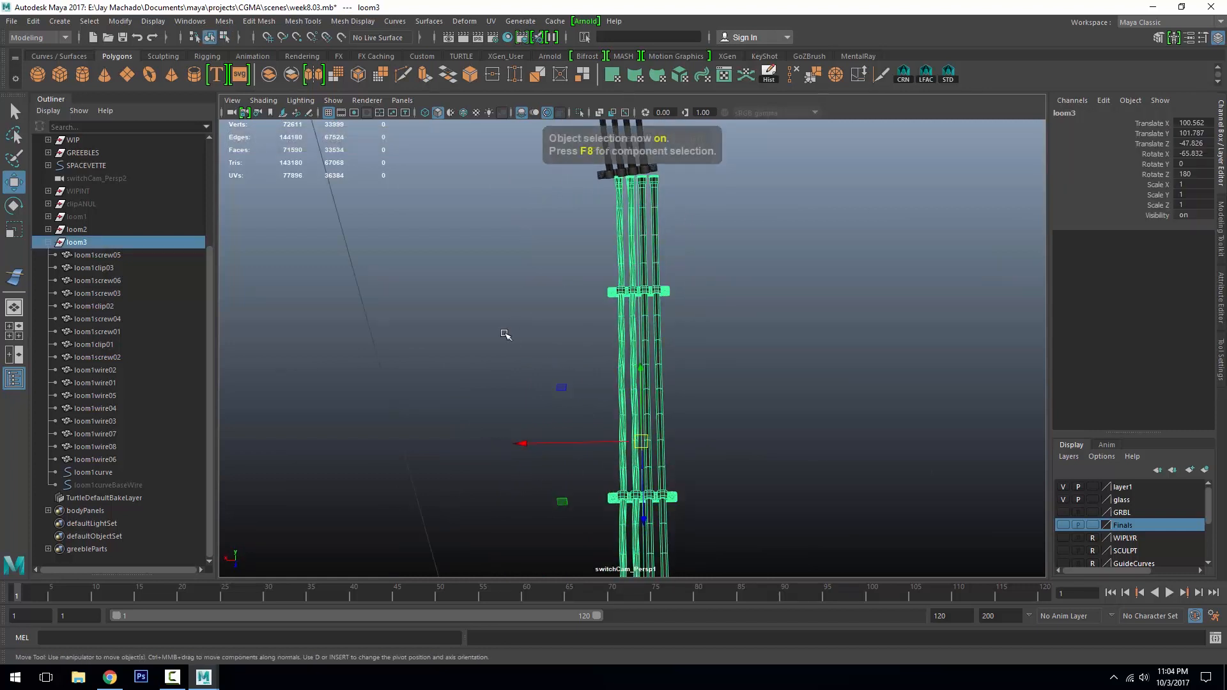
pyautogui.click(71, 472)
pyautogui.press('f')
pyautogui.keyDown('alt'); pyautogui.moveTo(658, 359); pyautogui.dragTo(717, 341); pyautogui.keyUp('alt')
pyautogui.moveTo(758, 260); pyautogui.dragTo(701, 230, button='right')
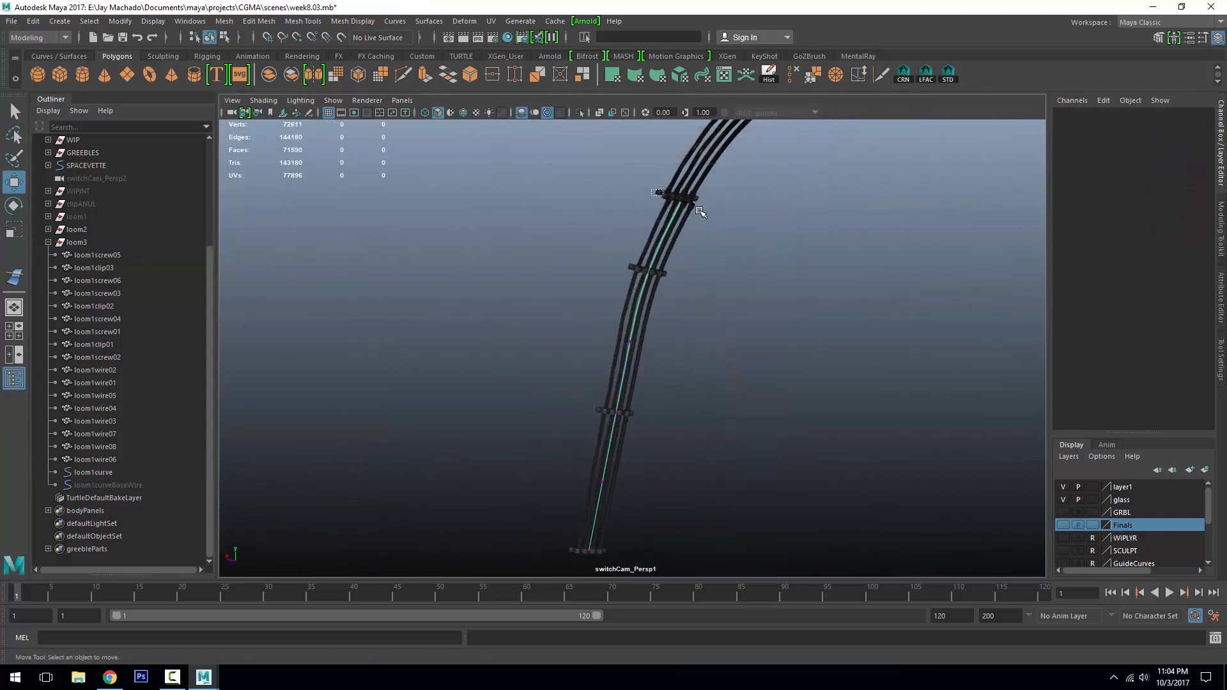
pyautogui.moveTo(697, 208); pyautogui.dragTo(666, 191)
pyautogui.keyDown('alt'); pyautogui.moveTo(720, 214); pyautogui.dragTo(703, 248); pyautogui.keyUp('alt')
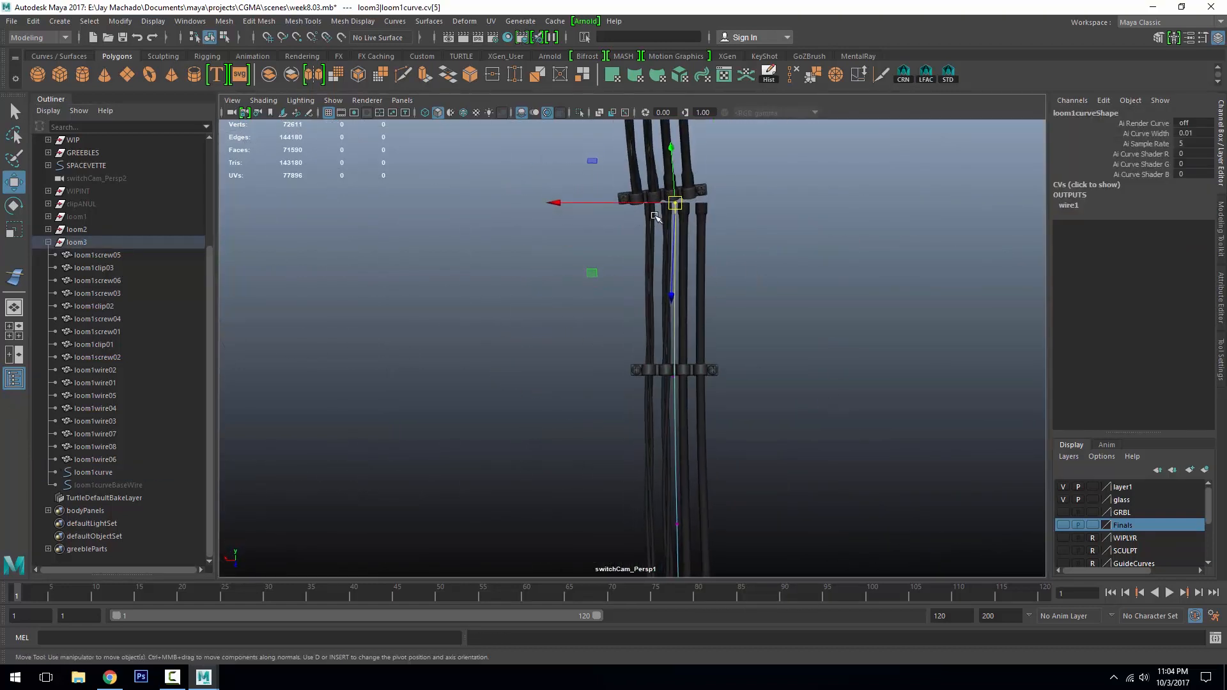
pyautogui.moveTo(642, 207); pyautogui.dragTo(631, 211)
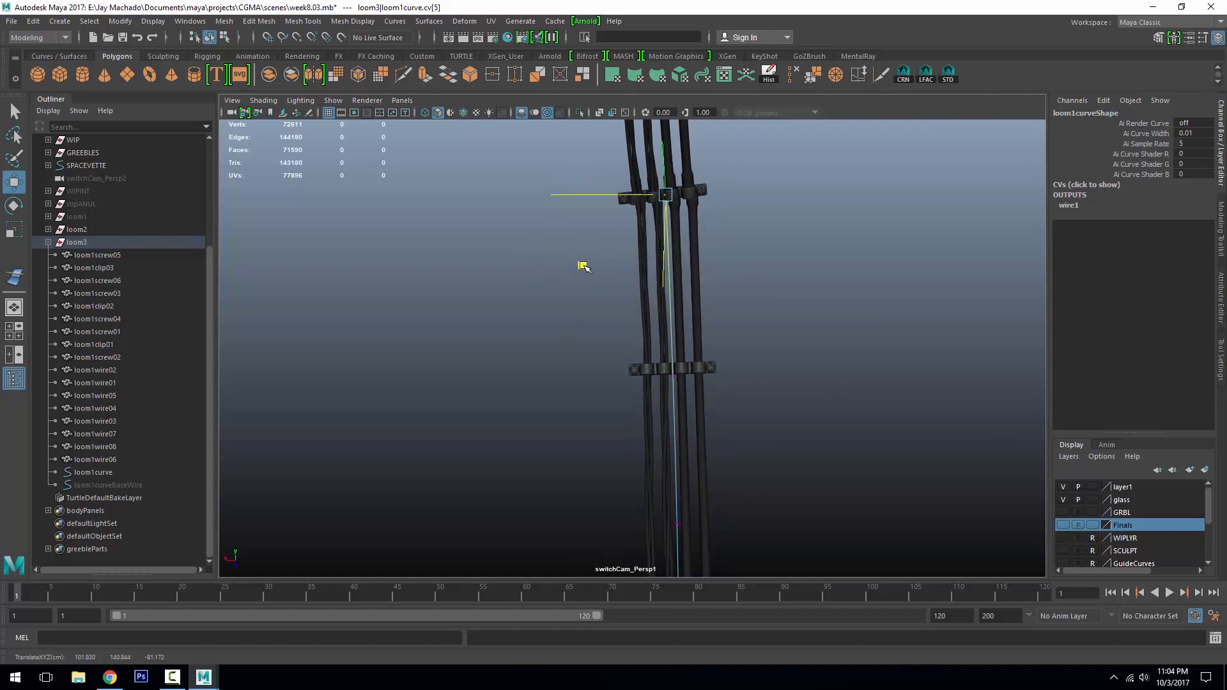
# Fine-tune control vertex 5 at close range so loom3's wire ends seat in loom2's end clip from all sides
pyautogui.keyDown('alt'); pyautogui.moveTo(578, 265); pyautogui.dragTo(537, 304); pyautogui.keyUp('alt')
pyautogui.keyDown('alt'); pyautogui.moveTo(536, 304); pyautogui.dragTo(733, 426, button='right'); pyautogui.keyUp('alt')
pyautogui.keyDown('alt'); pyautogui.moveTo(733, 426); pyautogui.dragTo(765, 358); pyautogui.keyUp('alt')
pyautogui.moveTo(699, 170); pyautogui.dragTo(777, 189)
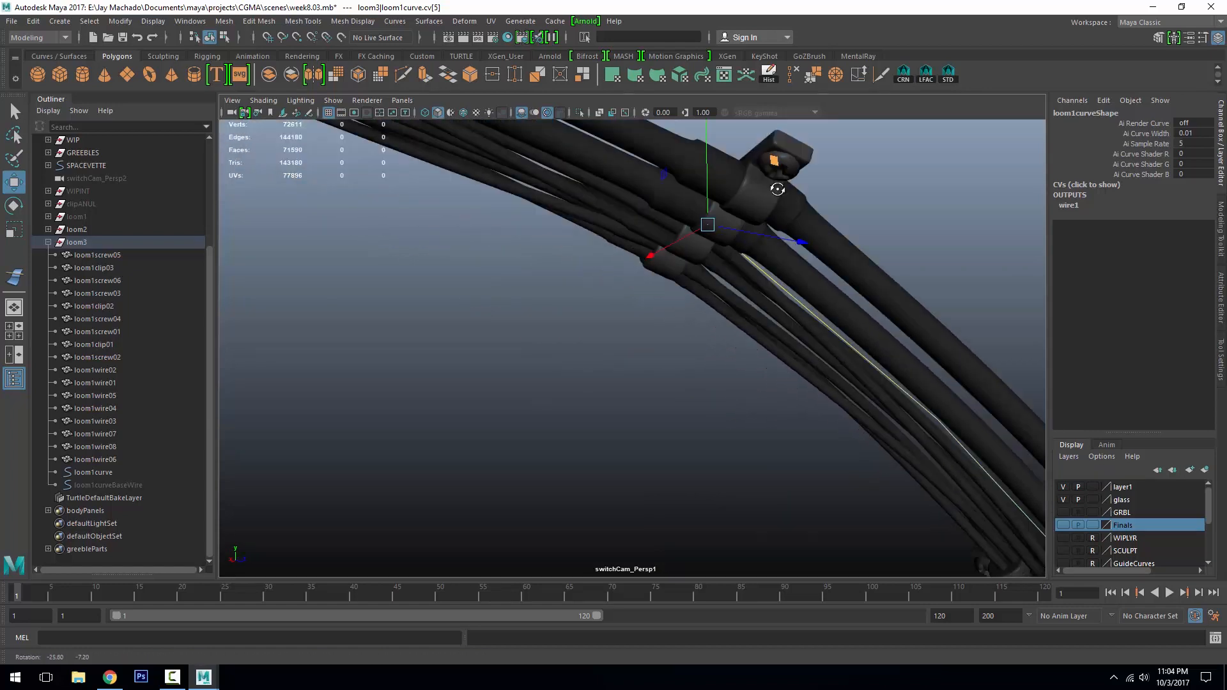
pyautogui.keyDown('alt'); pyautogui.moveTo(778, 189); pyautogui.dragTo(758, 206, button='right'); pyautogui.keyUp('alt')
pyautogui.keyDown('alt'); pyautogui.moveTo(757, 206); pyautogui.dragTo(621, 136); pyautogui.keyUp('alt')
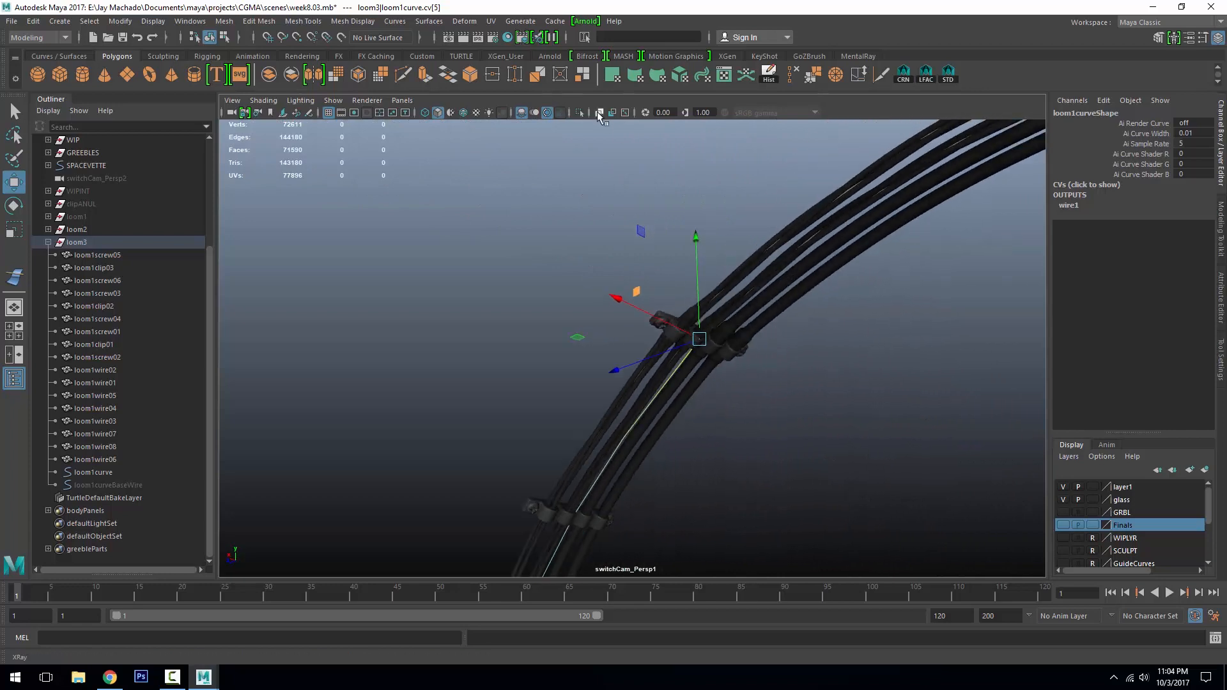
# Show the Finals layer and move loom1curve's control vertices 4 and 3 inward to about X 98.7 and X 95.8
pyautogui.keyDown('alt'); pyautogui.moveTo(776, 470); pyautogui.dragTo(761, 477, button='right'); pyautogui.keyUp('alt')
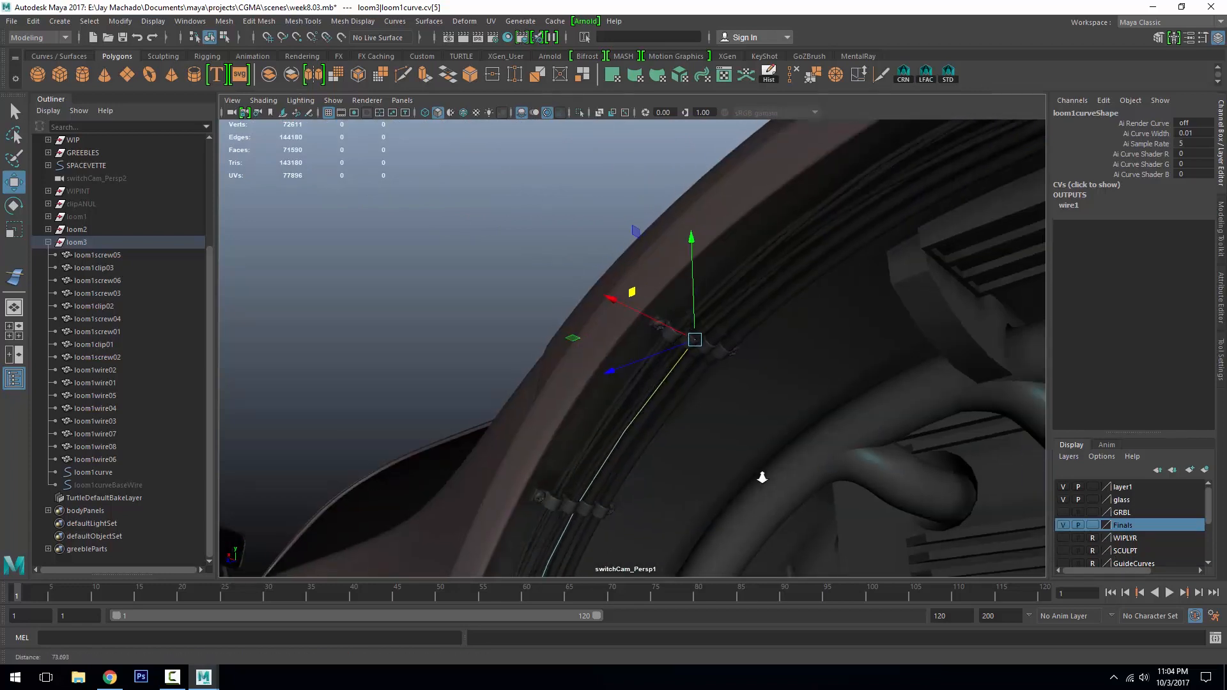
pyautogui.keyDown('alt'); pyautogui.moveTo(761, 476); pyautogui.dragTo(802, 320, button='middle'); pyautogui.keyUp('alt')
pyautogui.keyDown('alt'); pyautogui.moveTo(802, 320); pyautogui.dragTo(731, 361); pyautogui.keyUp('alt')
pyautogui.keyDown('alt'); pyautogui.moveTo(731, 361); pyautogui.dragTo(735, 393, button='right'); pyautogui.keyUp('alt')
pyautogui.keyDown('alt'); pyautogui.moveTo(754, 393); pyautogui.dragTo(765, 255, button='middle'); pyautogui.keyUp('alt')
pyautogui.keyDown('alt'); pyautogui.moveTo(765, 254); pyautogui.dragTo(680, 352); pyautogui.keyUp('alt')
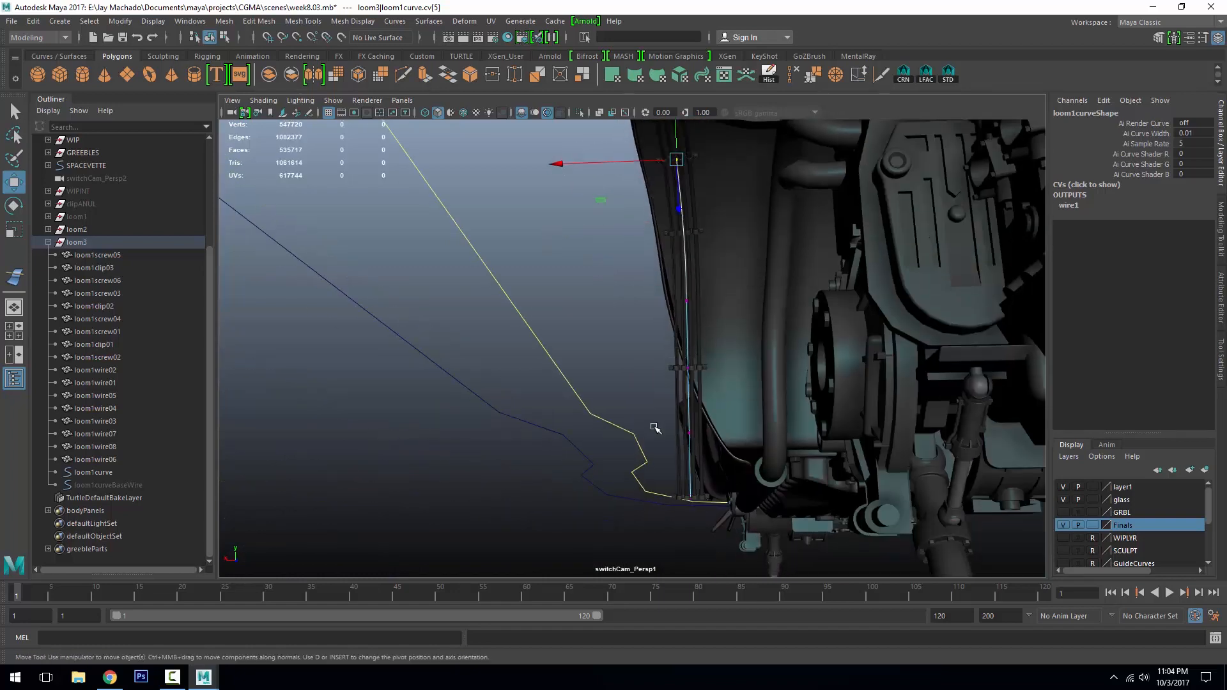
pyautogui.keyDown('alt'); pyautogui.moveTo(661, 245); pyautogui.dragTo(630, 319); pyautogui.keyUp('alt')
pyautogui.moveTo(599, 323); pyautogui.dragTo(712, 443)
pyautogui.moveTo(702, 382); pyautogui.dragTo(702, 383)
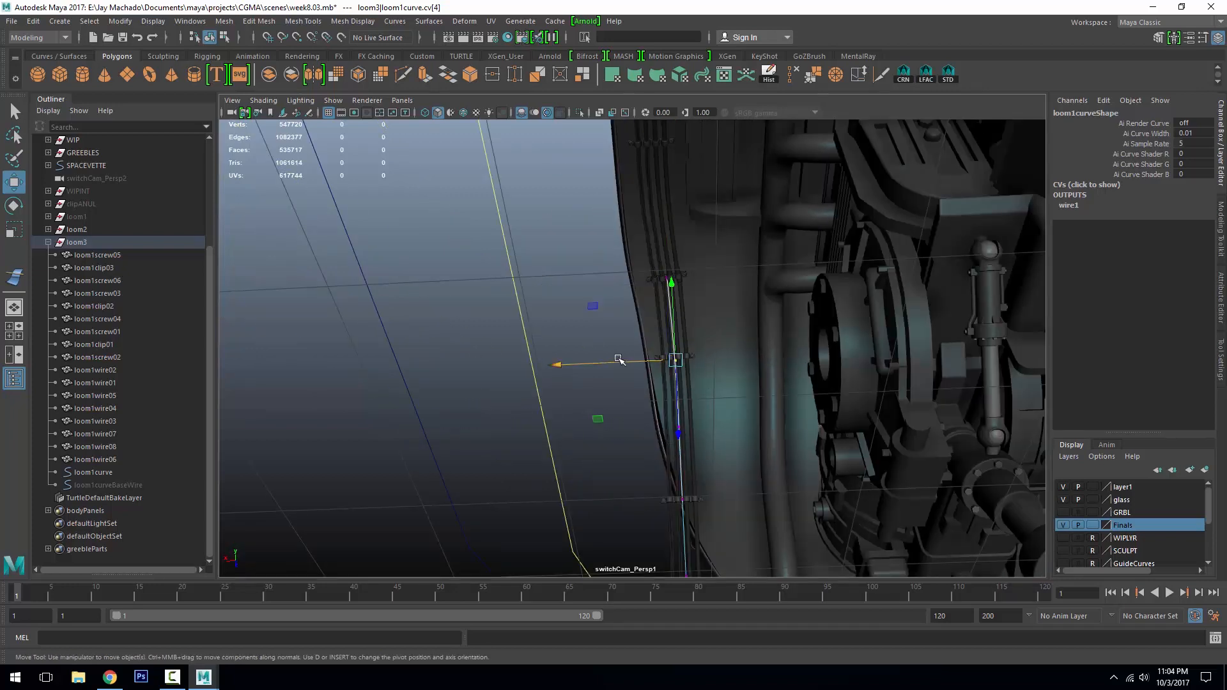
pyautogui.moveTo(624, 359); pyautogui.dragTo(627, 361)
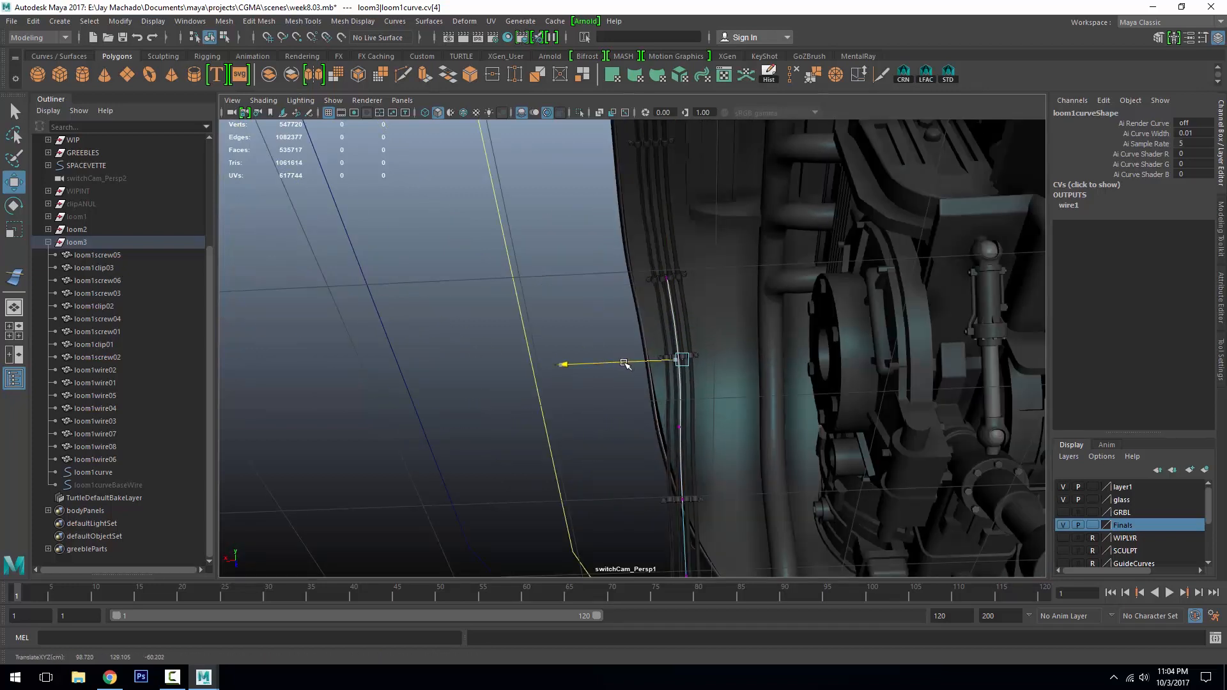
pyautogui.keyDown('alt'); pyautogui.moveTo(708, 371); pyautogui.dragTo(715, 363); pyautogui.keyUp('alt')
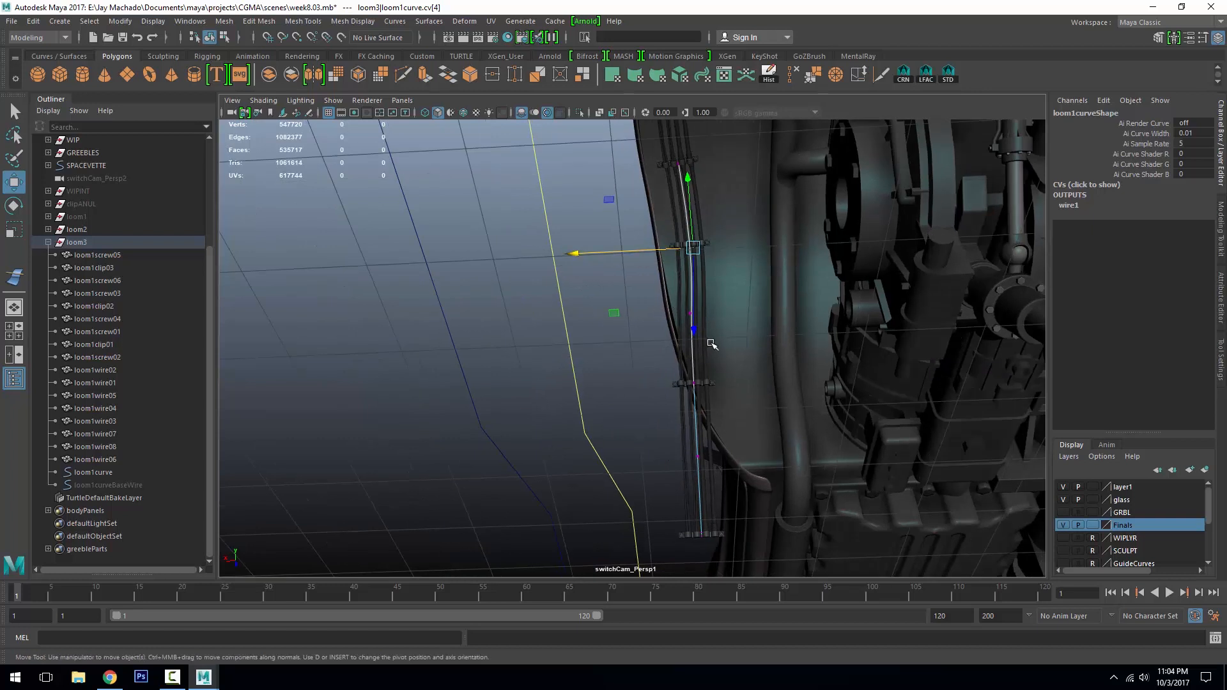
pyautogui.moveTo(626, 315); pyautogui.dragTo(644, 318)
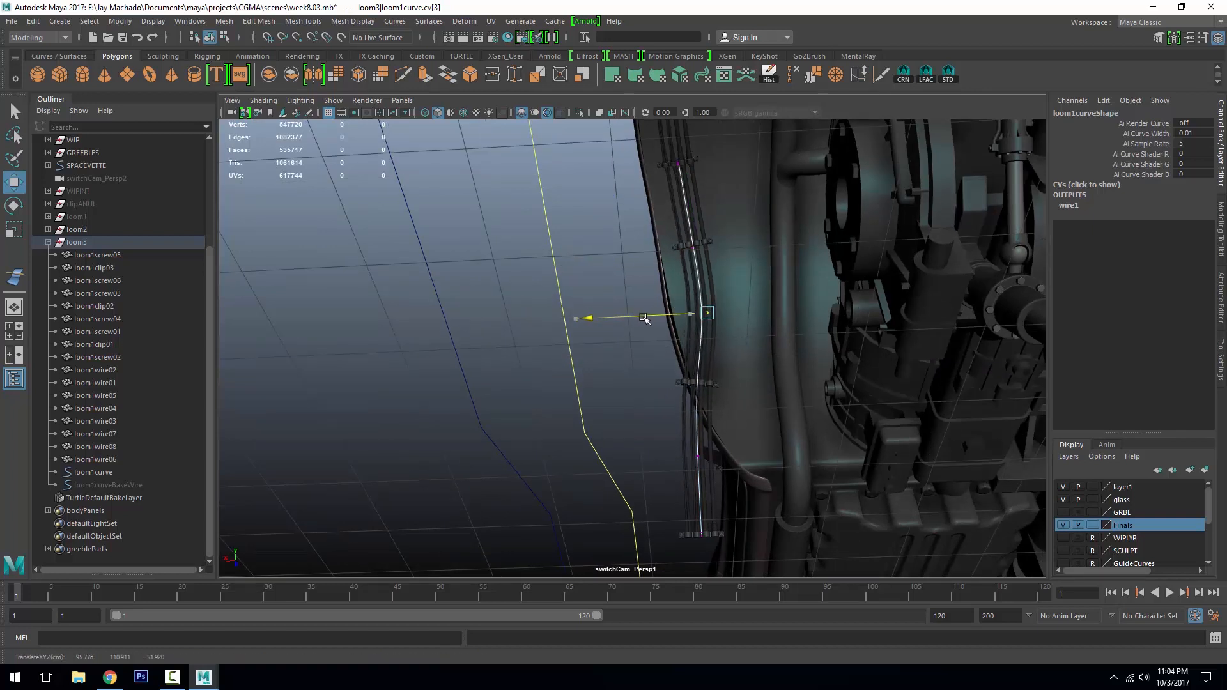
# Move control vertices 0 to 2 of loom1curve inward, curving the lower wires behind the pipe toward the engine
pyautogui.moveTo(746, 566); pyautogui.dragTo(747, 567)
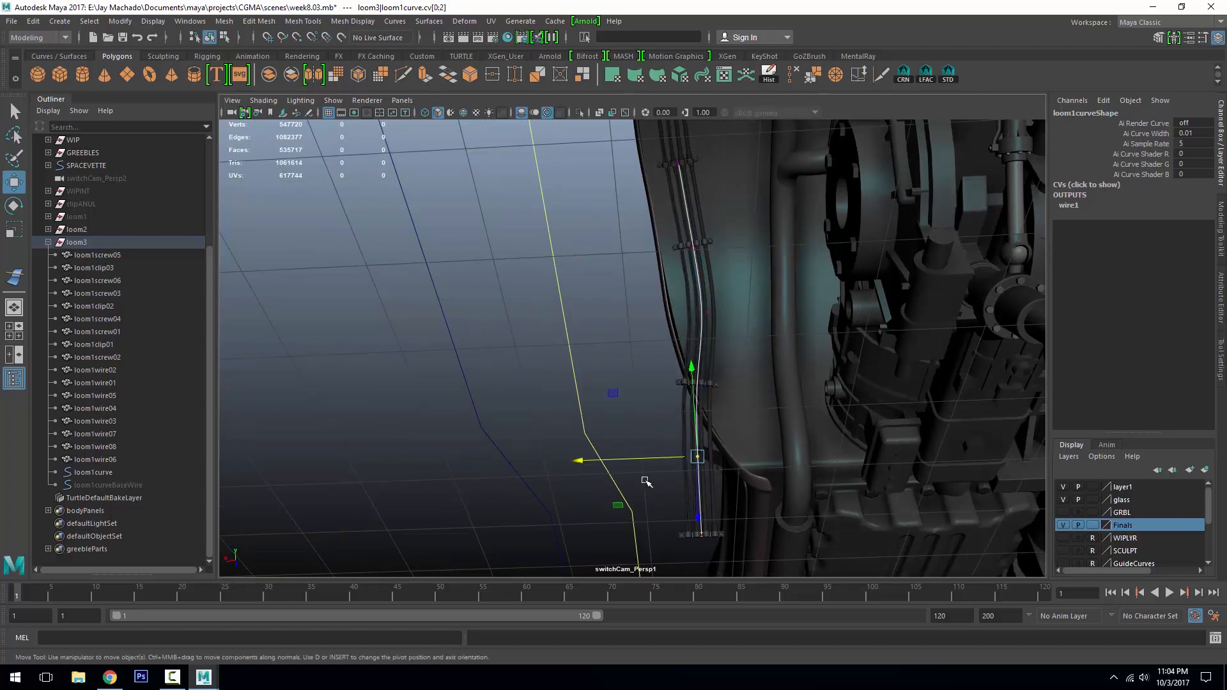
pyautogui.moveTo(618, 460); pyautogui.dragTo(761, 479)
pyautogui.keyDown('alt'); pyautogui.moveTo(761, 479); pyautogui.dragTo(755, 375, button='middle'); pyautogui.keyUp('alt')
pyautogui.keyDown('alt'); pyautogui.moveTo(756, 375); pyautogui.dragTo(778, 450, button='right'); pyautogui.keyUp('alt')
pyautogui.keyDown('alt'); pyautogui.moveTo(778, 449); pyautogui.dragTo(770, 454, button='middle'); pyautogui.keyUp('alt')
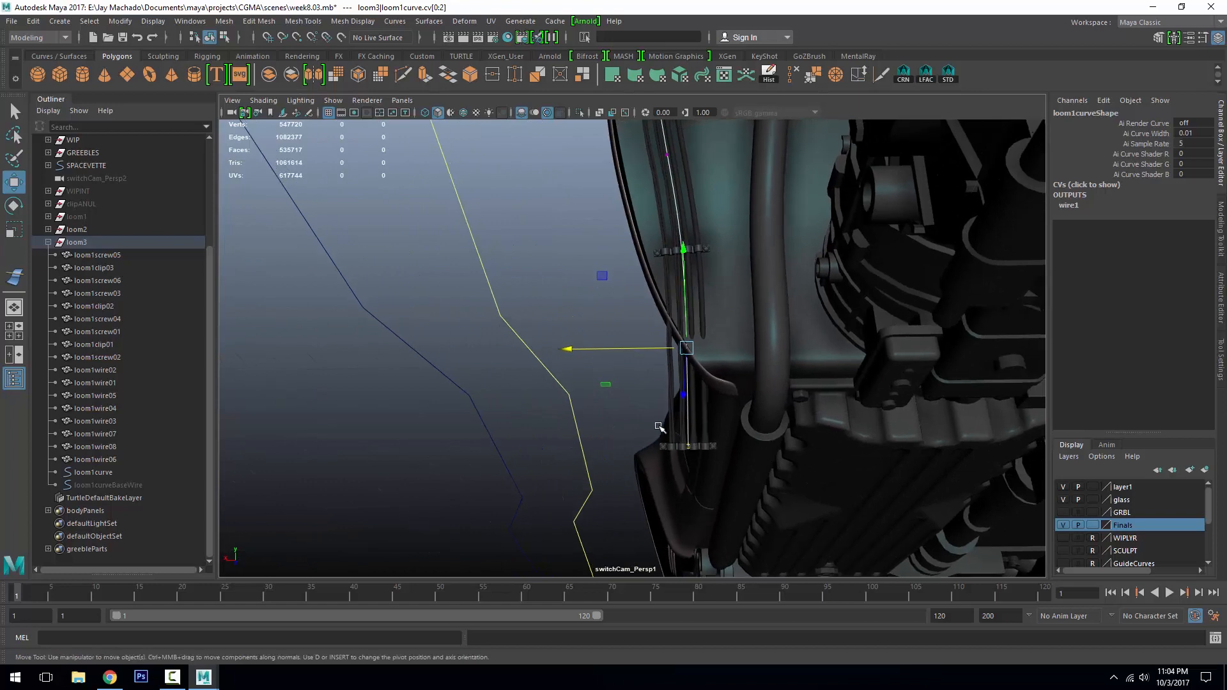
pyautogui.moveTo(603, 372); pyautogui.dragTo(720, 285, button='middle')
pyautogui.keyDown('alt'); pyautogui.moveTo(865, 333); pyautogui.dragTo(791, 349); pyautogui.keyUp('alt')
pyautogui.keyDown('alt'); pyautogui.moveTo(791, 348); pyautogui.dragTo(804, 377, button='right'); pyautogui.keyUp('alt')
pyautogui.moveTo(750, 341); pyautogui.dragTo(725, 349)
pyautogui.keyDown('alt'); pyautogui.moveTo(726, 348); pyautogui.dragTo(786, 392, button='middle'); pyautogui.keyUp('alt')
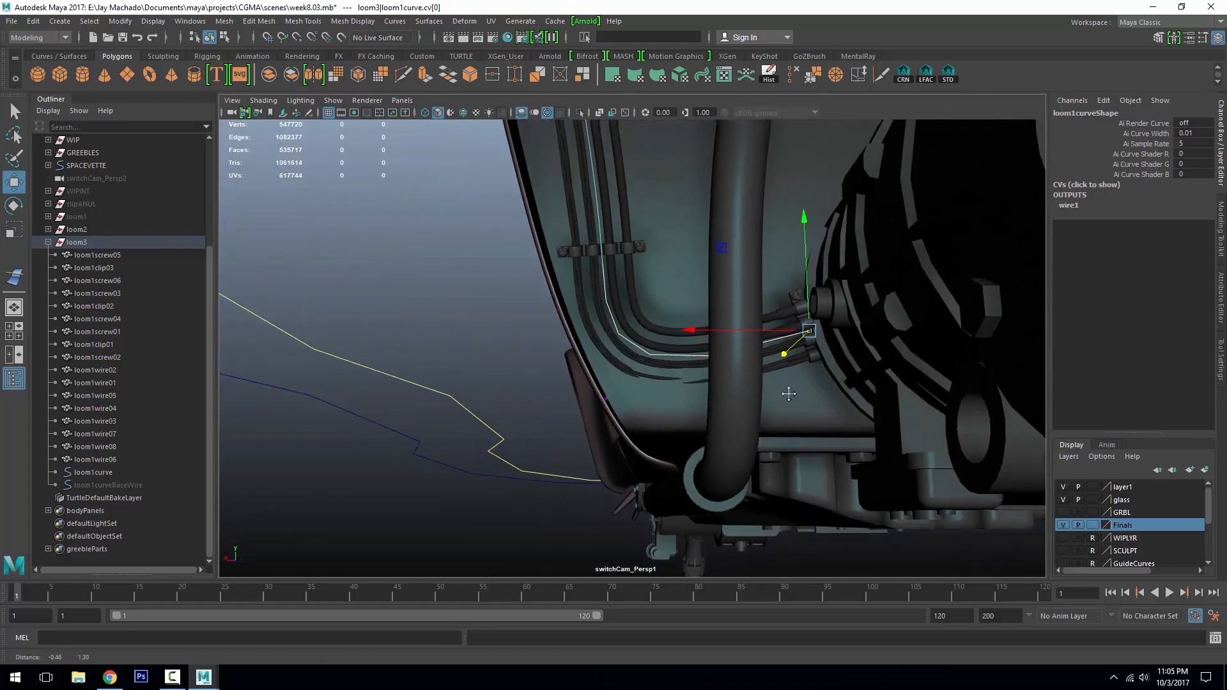
# Reshape the lower bend and move control vertex 3 in depth to about Z -44.3 along the wheel arch
pyautogui.moveTo(818, 336); pyautogui.dragTo(683, 304)
pyautogui.keyDown('alt'); pyautogui.moveTo(738, 356); pyautogui.dragTo(764, 377, button='right'); pyautogui.keyUp('alt')
pyautogui.keyDown('alt'); pyautogui.moveTo(763, 377); pyautogui.dragTo(735, 297); pyautogui.keyUp('alt')
pyautogui.moveTo(697, 229); pyautogui.dragTo(649, 267)
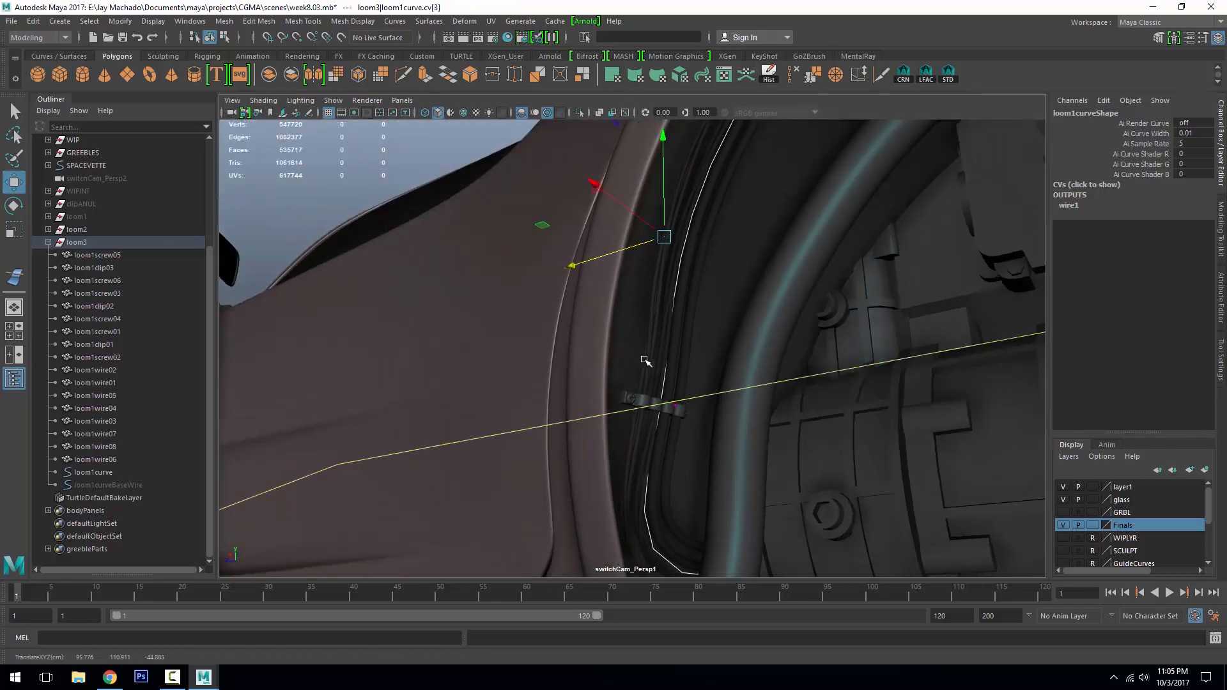
# Reposition end control vertices 1 and 0 of loom1curve so the lower wires run nearly level behind the pipe
pyautogui.keyDown('alt'); pyautogui.moveTo(705, 424); pyautogui.dragTo(574, 313); pyautogui.keyUp('alt')
pyautogui.keyDown('alt'); pyautogui.moveTo(741, 386); pyautogui.dragTo(756, 341); pyautogui.keyUp('alt')
pyautogui.press('Left')
pyautogui.press('Left')
pyautogui.keyDown('alt'); pyautogui.moveTo(877, 486); pyautogui.dragTo(848, 394); pyautogui.keyUp('alt')
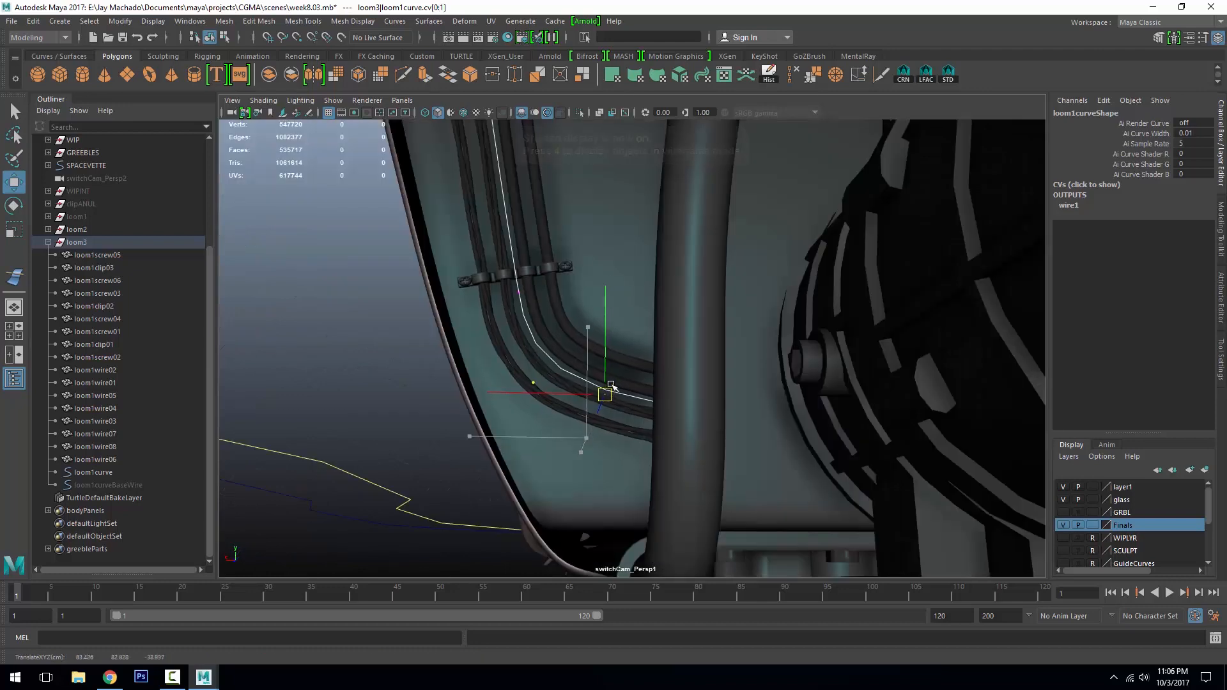
pyautogui.moveTo(607, 392); pyautogui.dragTo(710, 438)
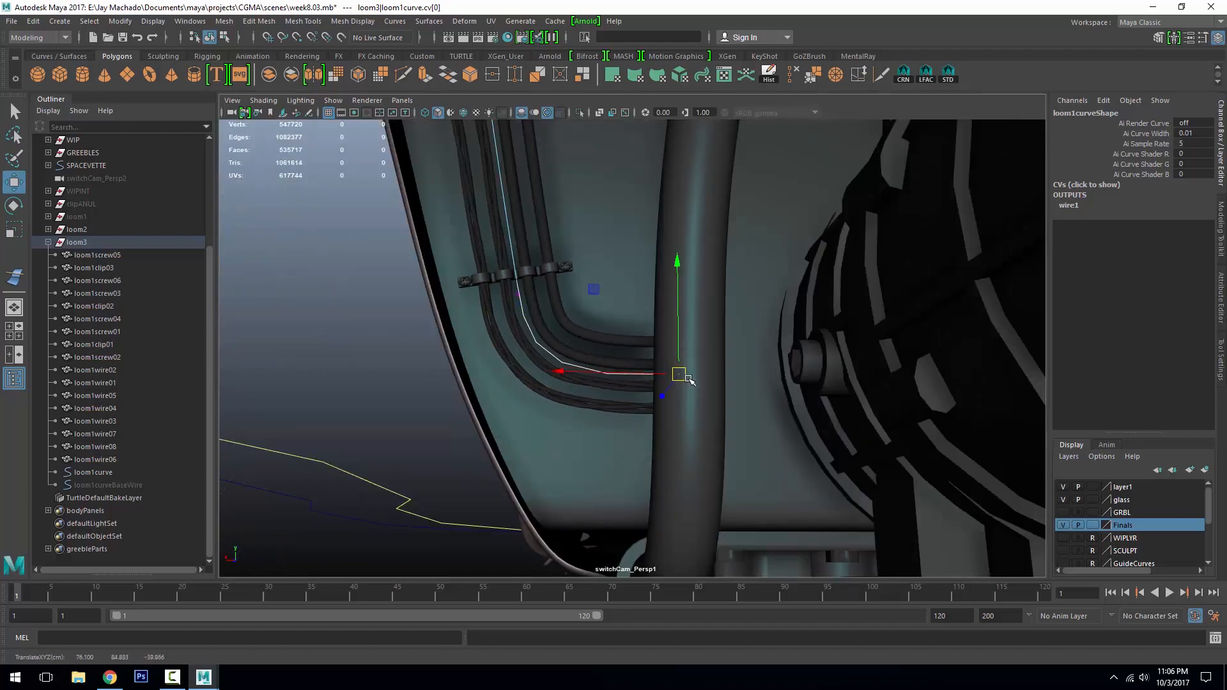
# Adjust control vertex 0 in depth and lower control vertices 0 and 1 to about Y 78.7
pyautogui.keyDown('alt'); pyautogui.moveTo(689, 381); pyautogui.dragTo(846, 448); pyautogui.keyUp('alt')
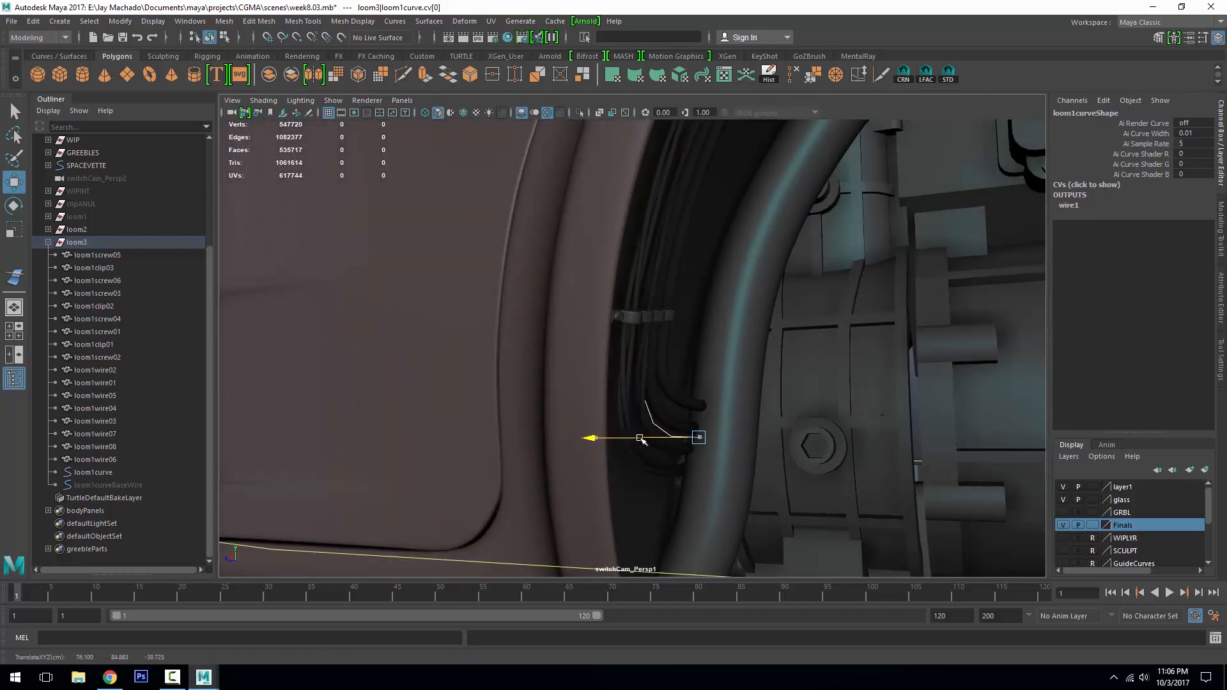
pyautogui.keyDown('alt'); pyautogui.moveTo(638, 441); pyautogui.dragTo(707, 471); pyautogui.keyUp('alt')
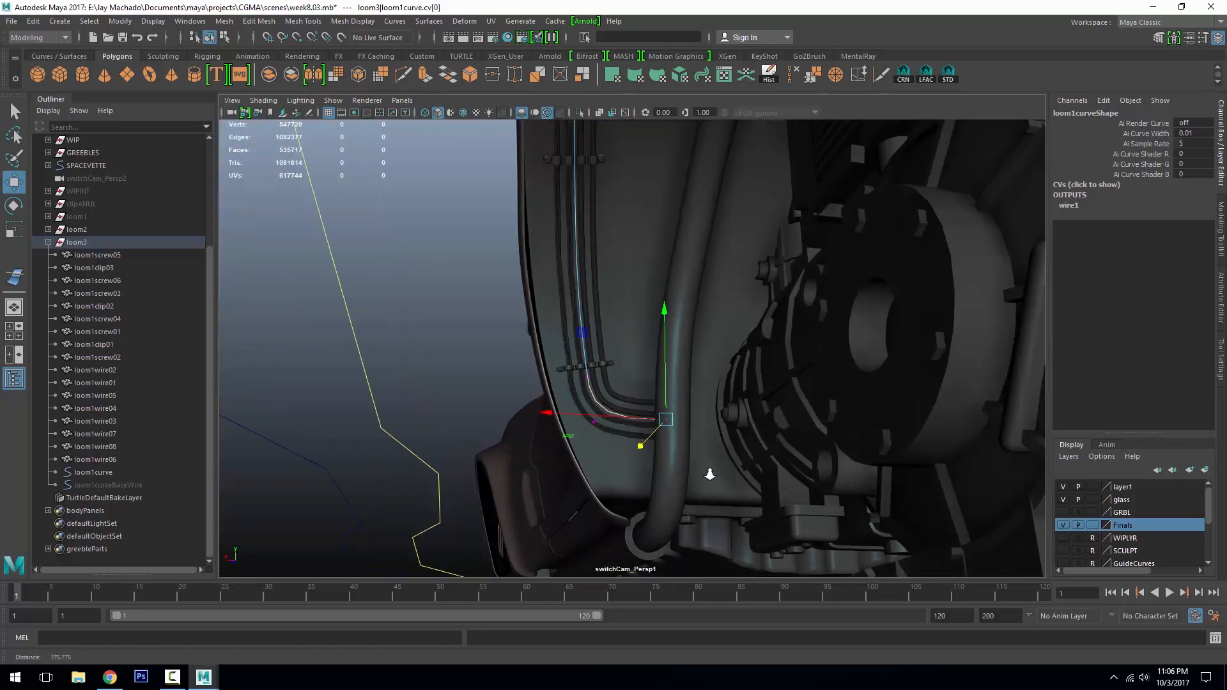
pyautogui.keyDown('alt'); pyautogui.moveTo(707, 471); pyautogui.dragTo(739, 466, button='right'); pyautogui.keyUp('alt')
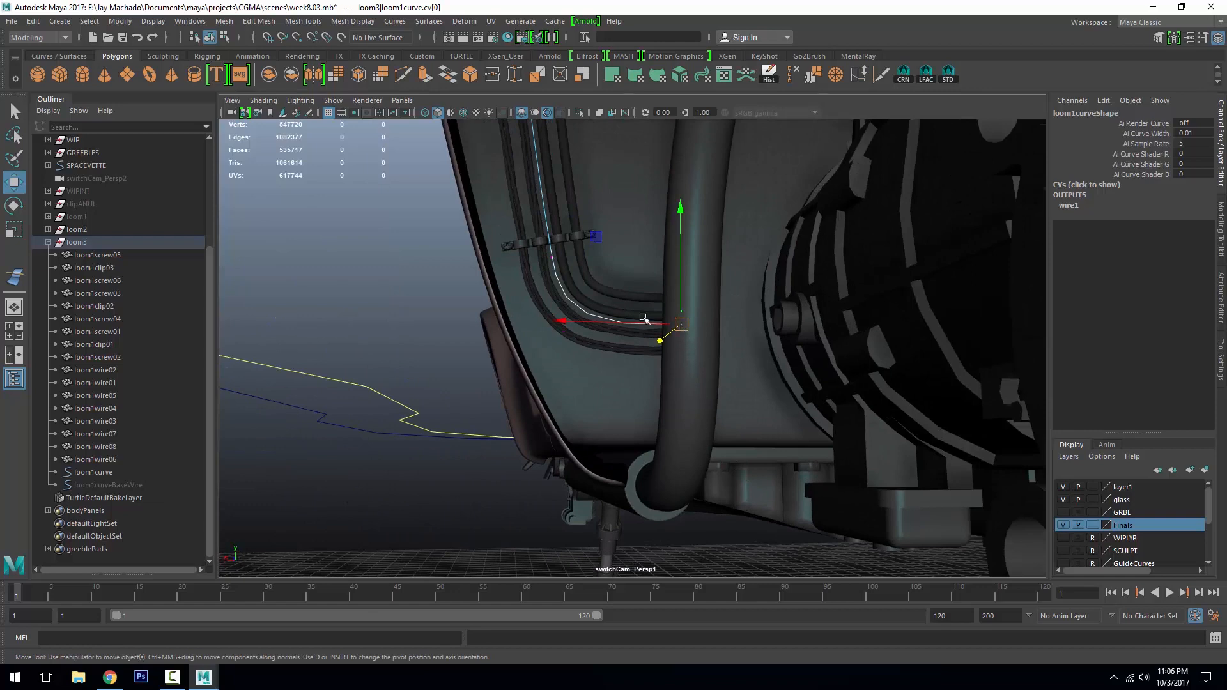
pyautogui.keyDown('alt'); pyautogui.moveTo(701, 405); pyautogui.dragTo(614, 335); pyautogui.keyUp('alt')
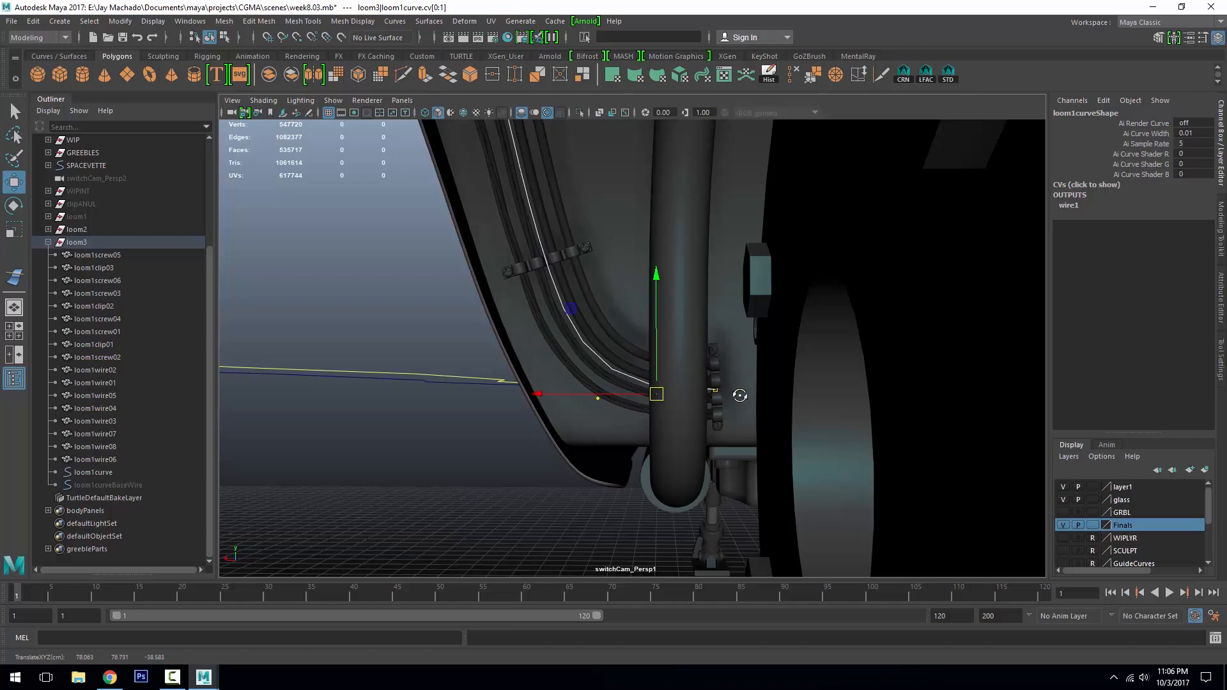
pyautogui.keyDown('alt'); pyautogui.moveTo(739, 395); pyautogui.dragTo(699, 366); pyautogui.keyUp('alt')
pyautogui.keyDown('alt'); pyautogui.moveTo(775, 342); pyautogui.dragTo(697, 353); pyautogui.keyUp('alt')
pyautogui.keyDown('alt'); pyautogui.moveTo(772, 376); pyautogui.dragTo(822, 381); pyautogui.keyUp('alt')
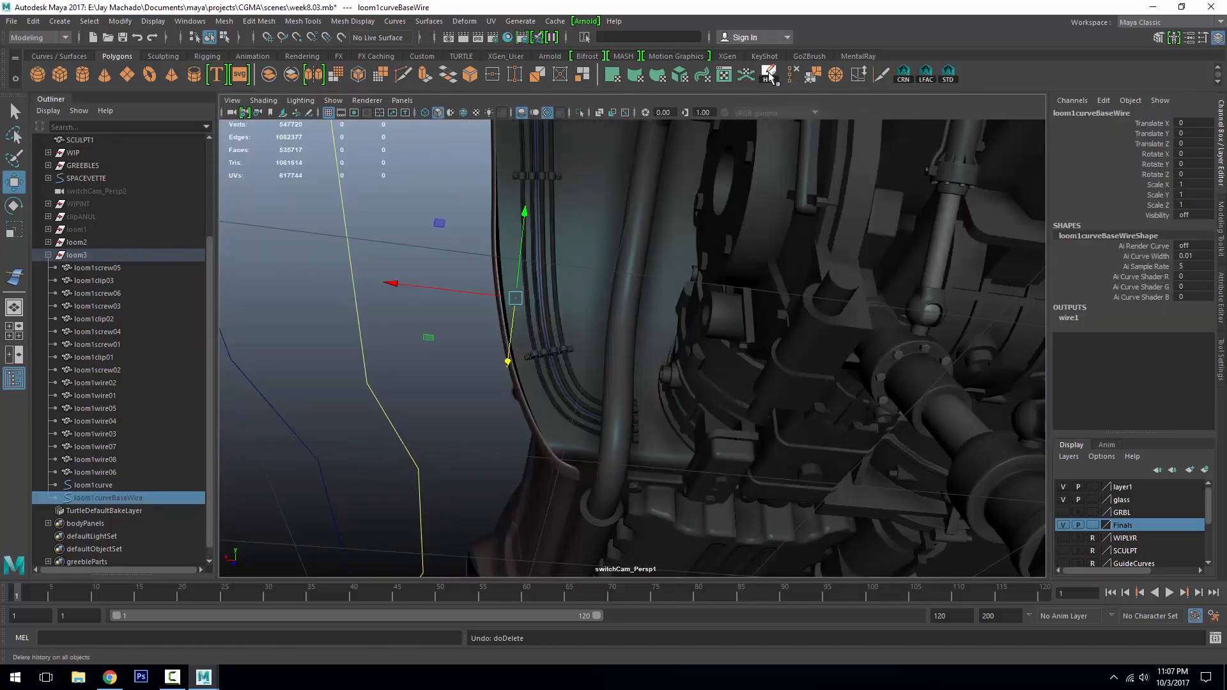
# Delete the history on all objects, then delete loom1curveBaseWire and loom1curve from the loom3 group
pyautogui.click(769, 75)
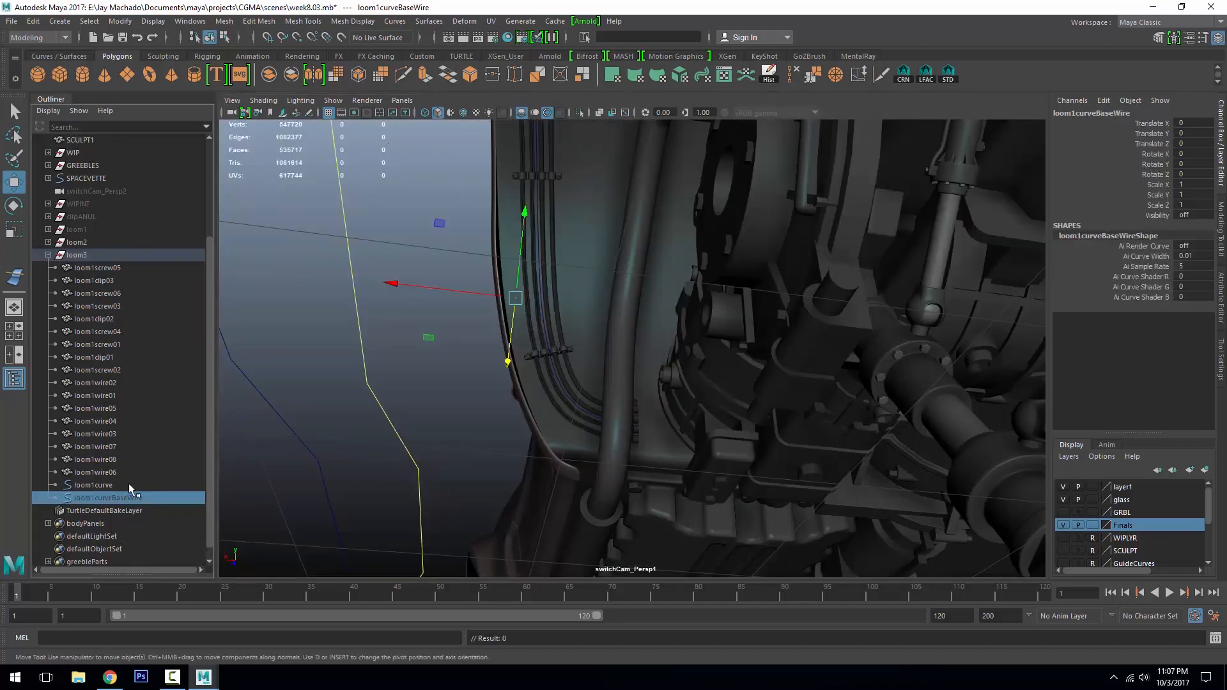
pyautogui.press('Delete')
pyautogui.scroll(6, 547, 348)
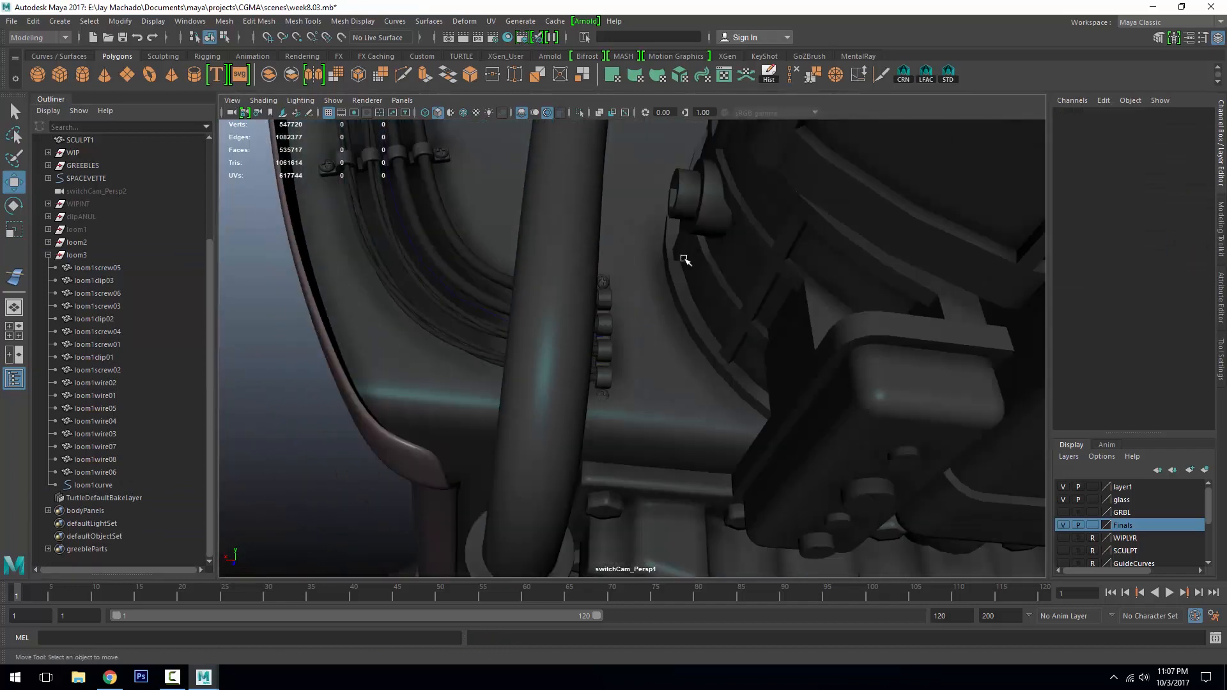
pyautogui.keyDown('alt'); pyautogui.moveTo(684, 259); pyautogui.dragTo(666, 322); pyautogui.keyUp('alt')
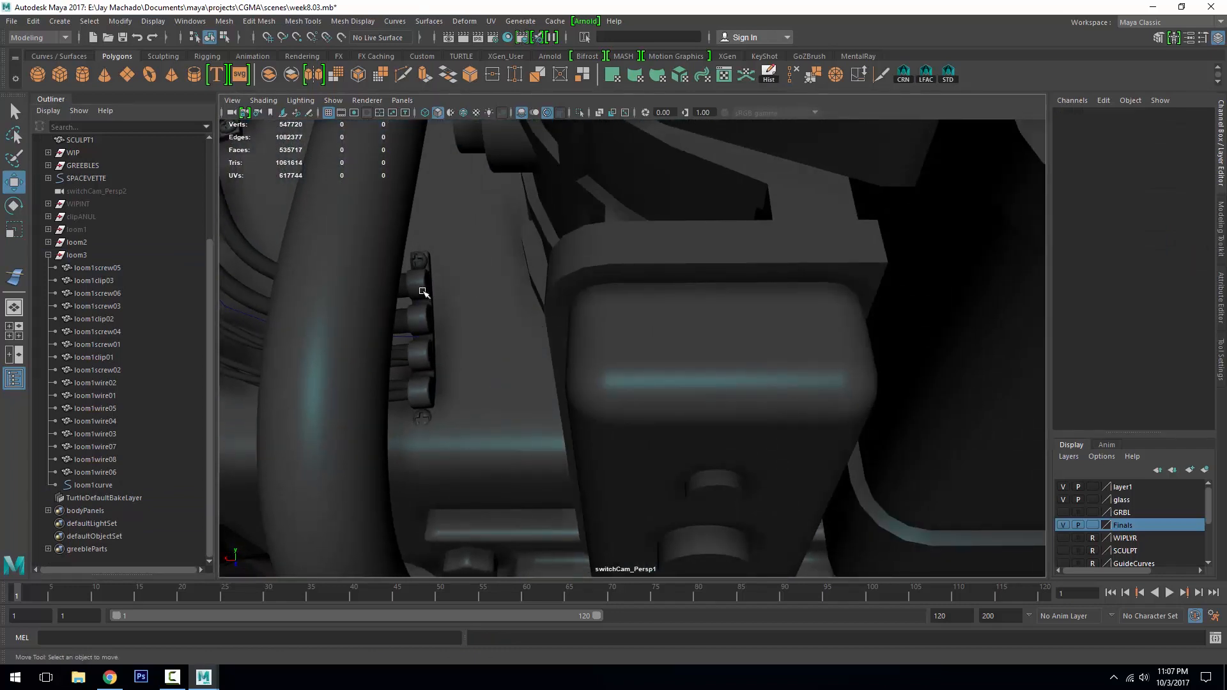
pyautogui.click(115, 487)
pyautogui.press('Delete')
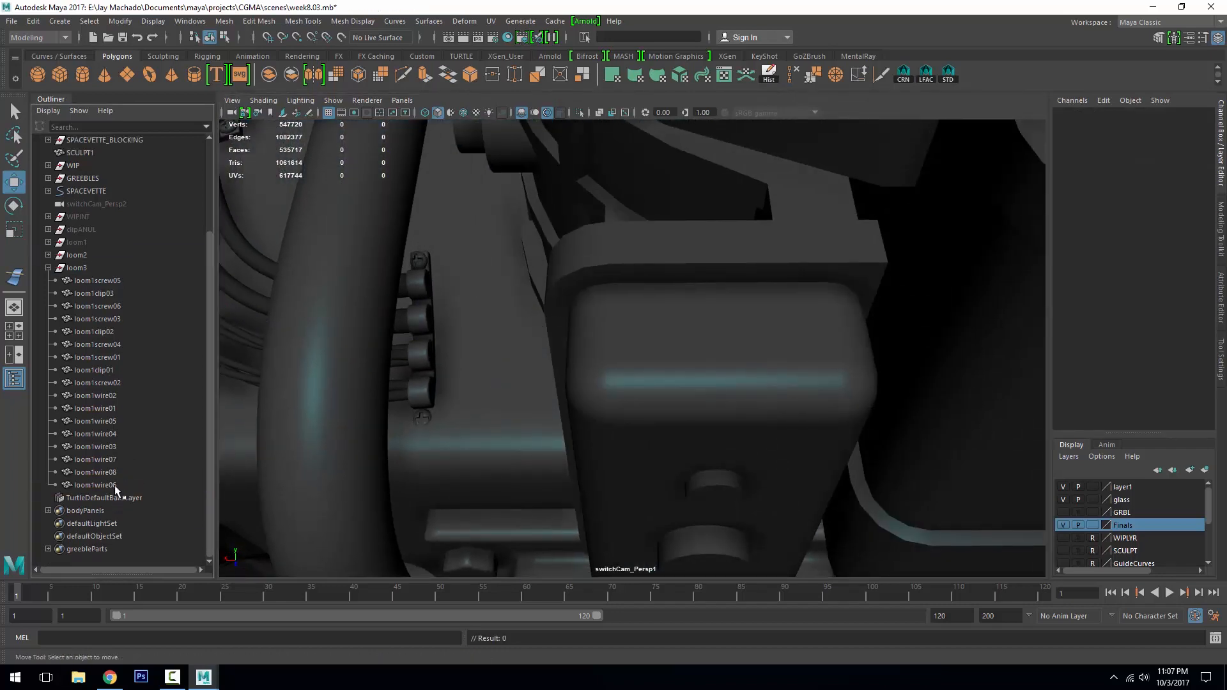
# Isolate the loom3 group together with the CbodyblockerSDM body panel behind its lower end
pyautogui.click(109, 269)
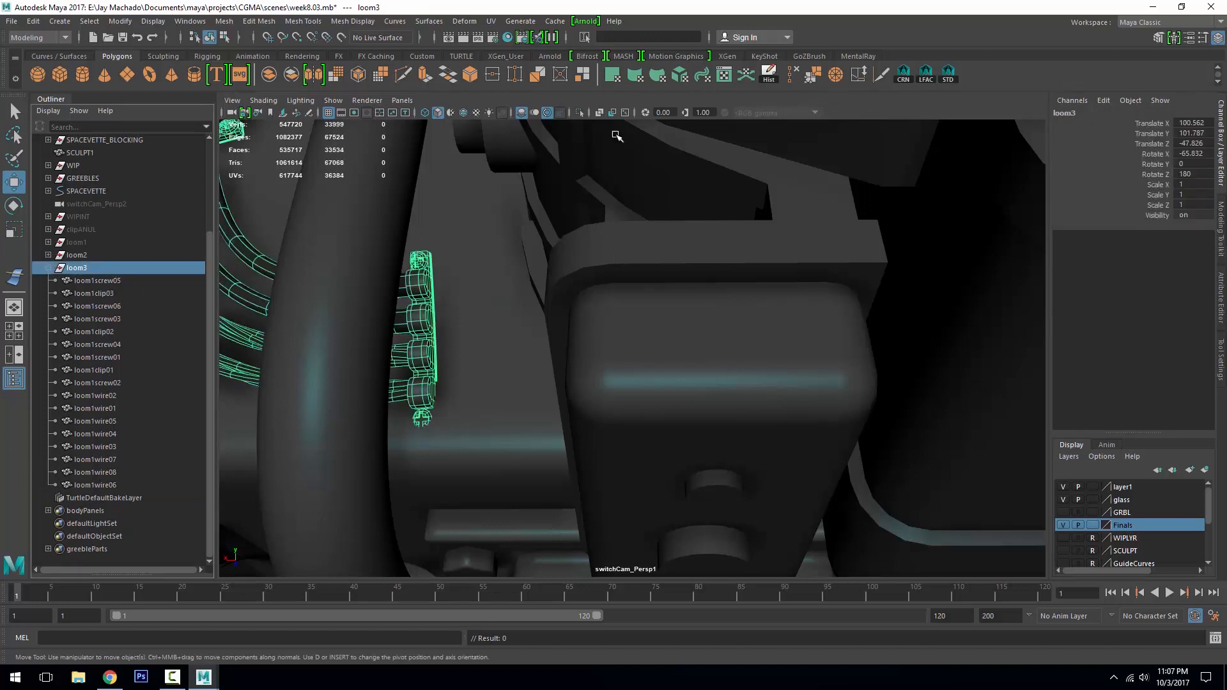
pyautogui.click(502, 398)
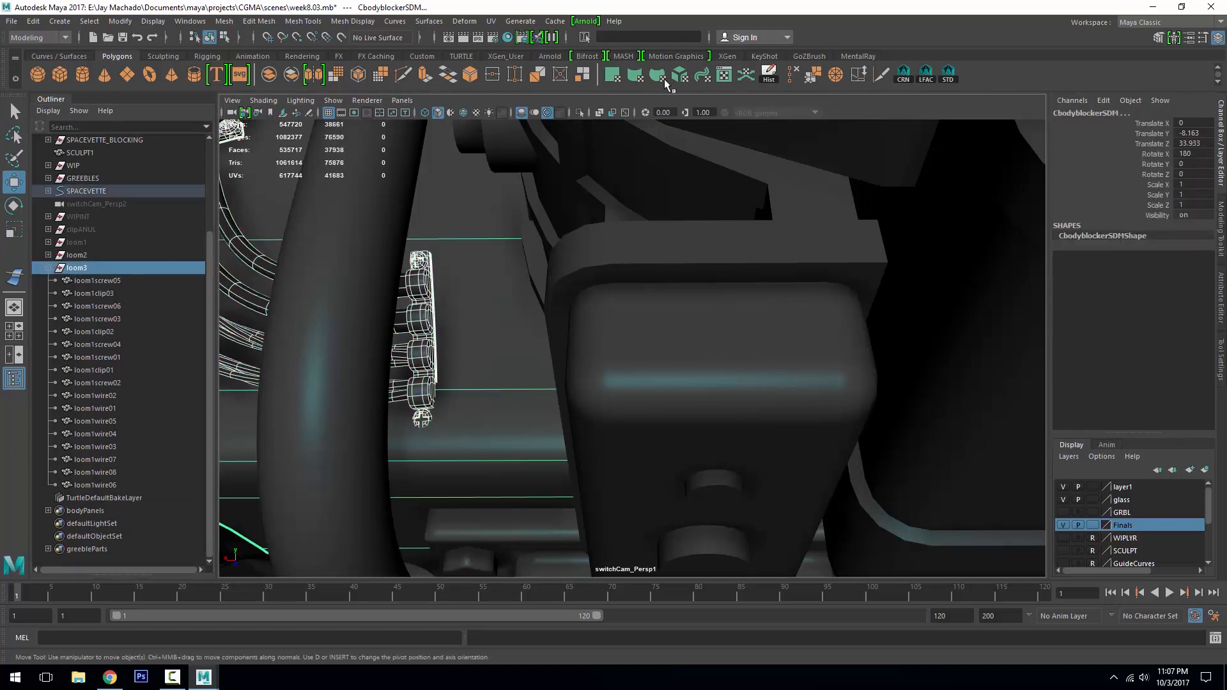
pyautogui.click(580, 112)
pyautogui.keyDown('alt'); pyautogui.moveTo(449, 282); pyautogui.dragTo(449, 337); pyautogui.keyUp('alt')
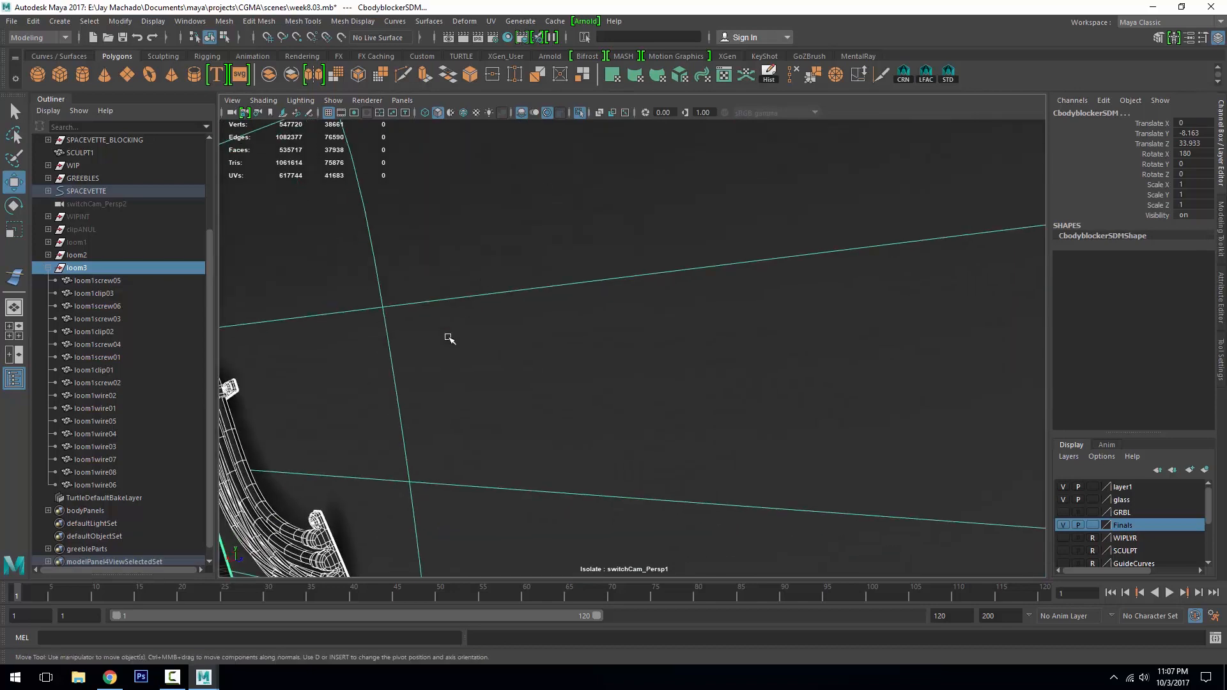
pyautogui.keyDown('alt'); pyautogui.moveTo(449, 337); pyautogui.dragTo(454, 245, button='middle'); pyautogui.keyUp('alt')
pyautogui.keyDown('alt'); pyautogui.moveTo(454, 244); pyautogui.dragTo(687, 271); pyautogui.keyUp('alt')
pyautogui.click(407, 308)
# Soft-select the vertices at loom3's lower clip end and rotate them in the front view so the clip stands upright
pyautogui.moveTo(750, 221); pyautogui.dragTo(895, 471)
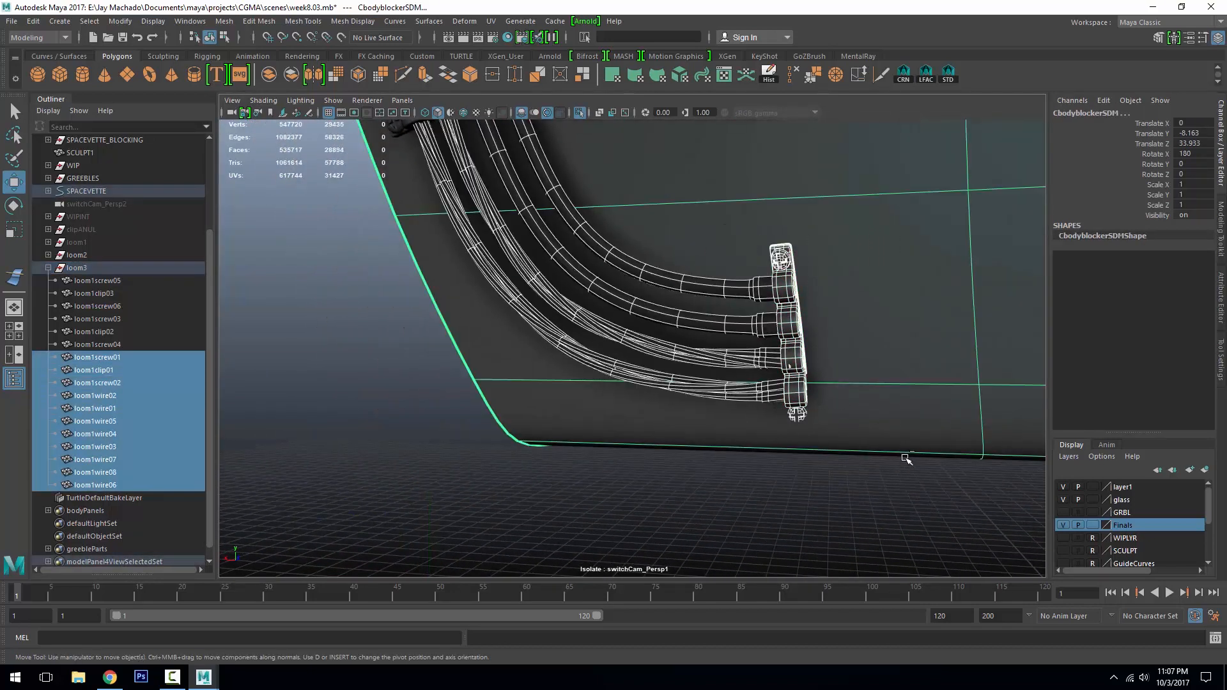
pyautogui.keyDown('ctrl'); pyautogui.click(844, 337); pyautogui.keyUp('ctrl')
pyautogui.press('F8')
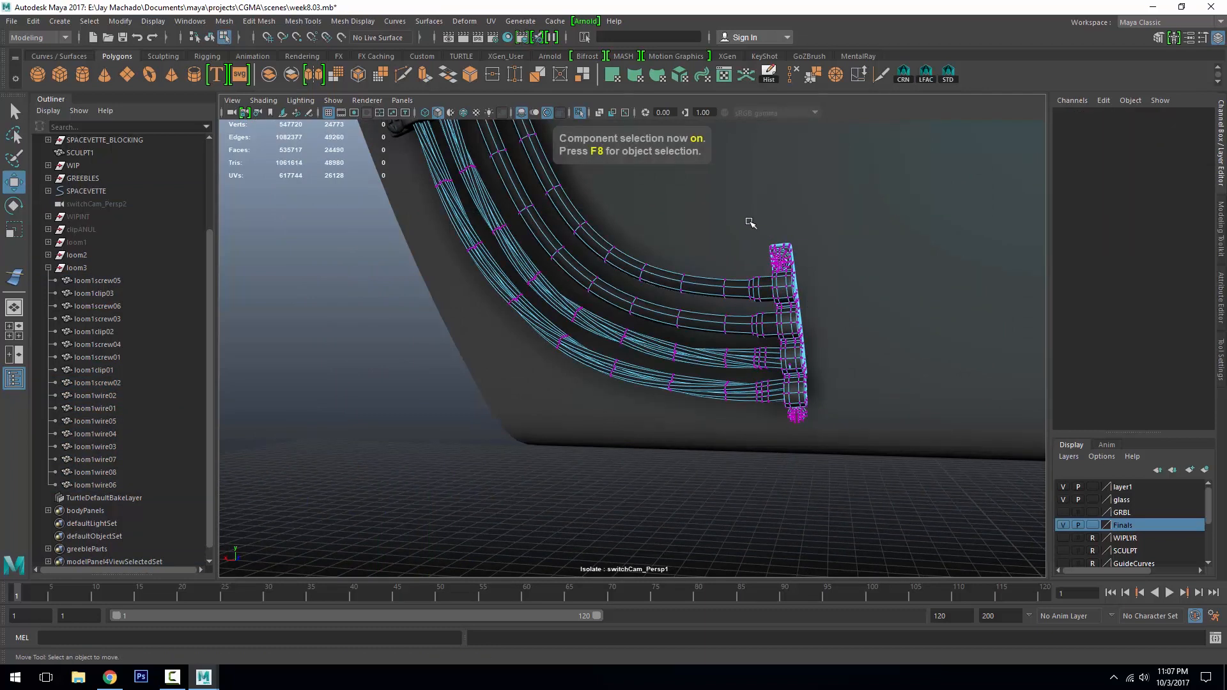
pyautogui.moveTo(743, 212); pyautogui.dragTo(928, 489)
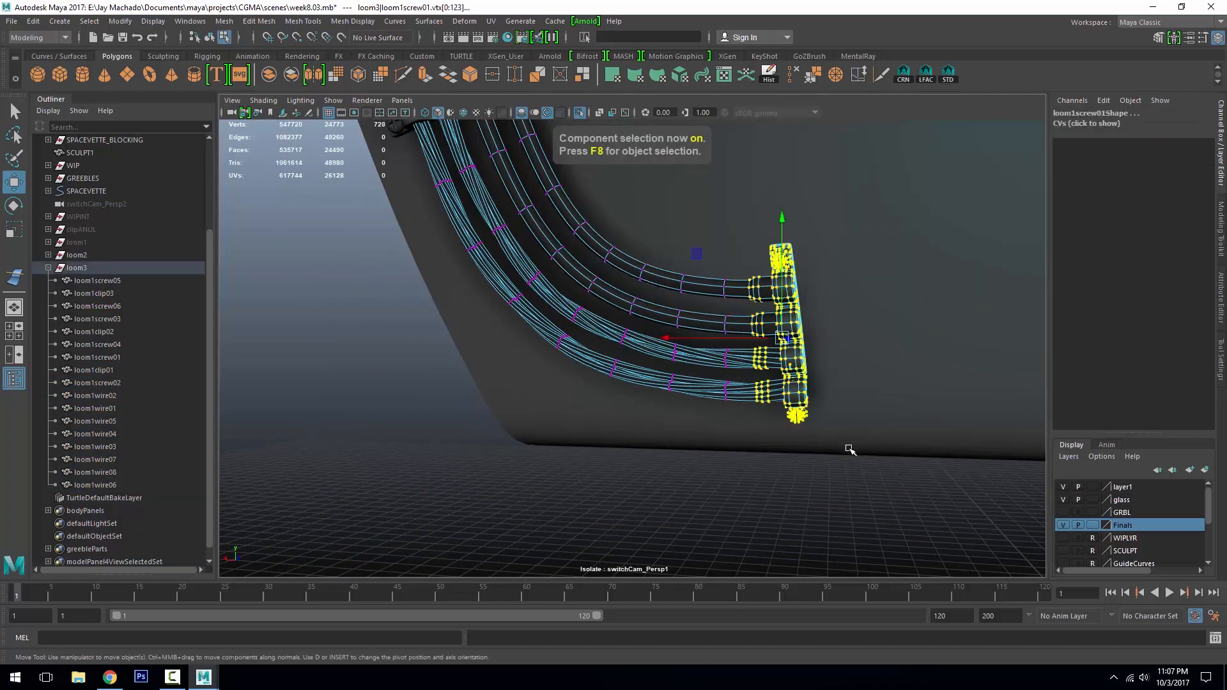
pyautogui.press('b')
pyautogui.keyDown('alt'); pyautogui.moveTo(690, 391); pyautogui.dragTo(646, 396); pyautogui.keyUp('alt')
pyautogui.keyDown('alt'); pyautogui.moveTo(652, 415); pyautogui.dragTo(715, 419, button='right'); pyautogui.keyUp('alt')
pyautogui.keyDown('alt'); pyautogui.moveTo(715, 420); pyautogui.dragTo(774, 414); pyautogui.keyUp('alt')
pyautogui.keyDown('alt'); pyautogui.moveTo(645, 356); pyautogui.dragTo(531, 317, button='right'); pyautogui.keyUp('alt')
pyautogui.press('space')
pyautogui.press('e')
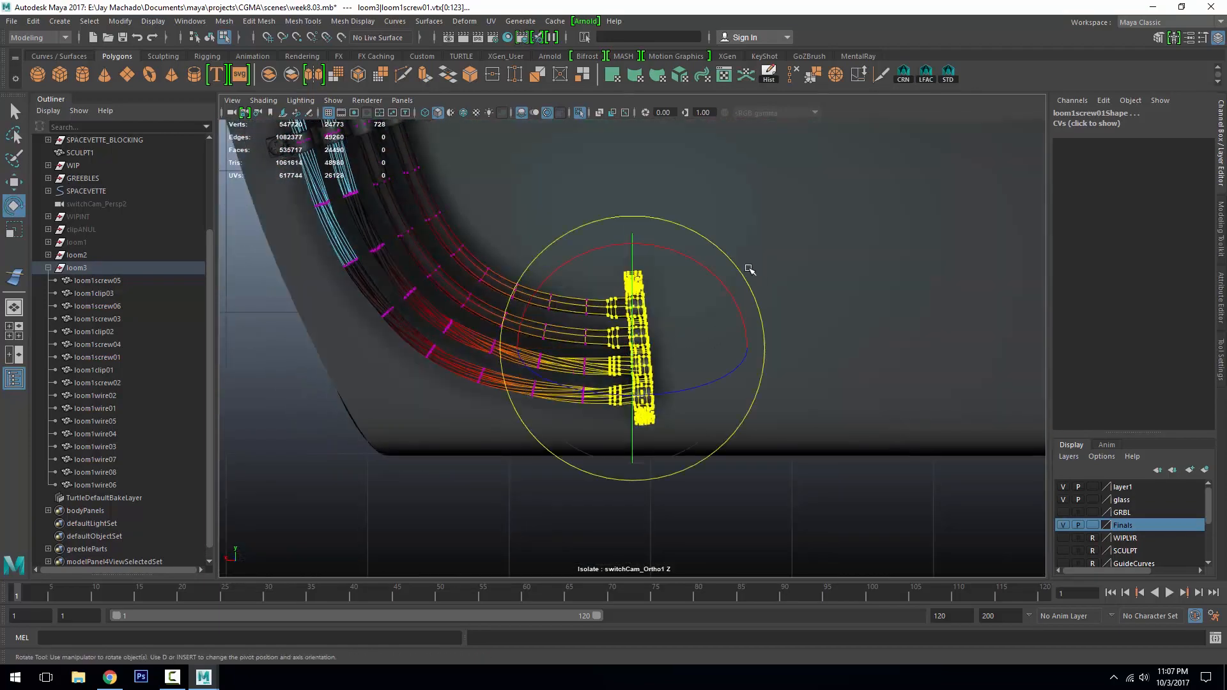
pyautogui.moveTo(745, 273); pyautogui.dragTo(547, 308)
# Rotate and move loom3's lower clip end in the side view so it follows the slope of the body panel
pyautogui.press('space')
pyautogui.press('space')
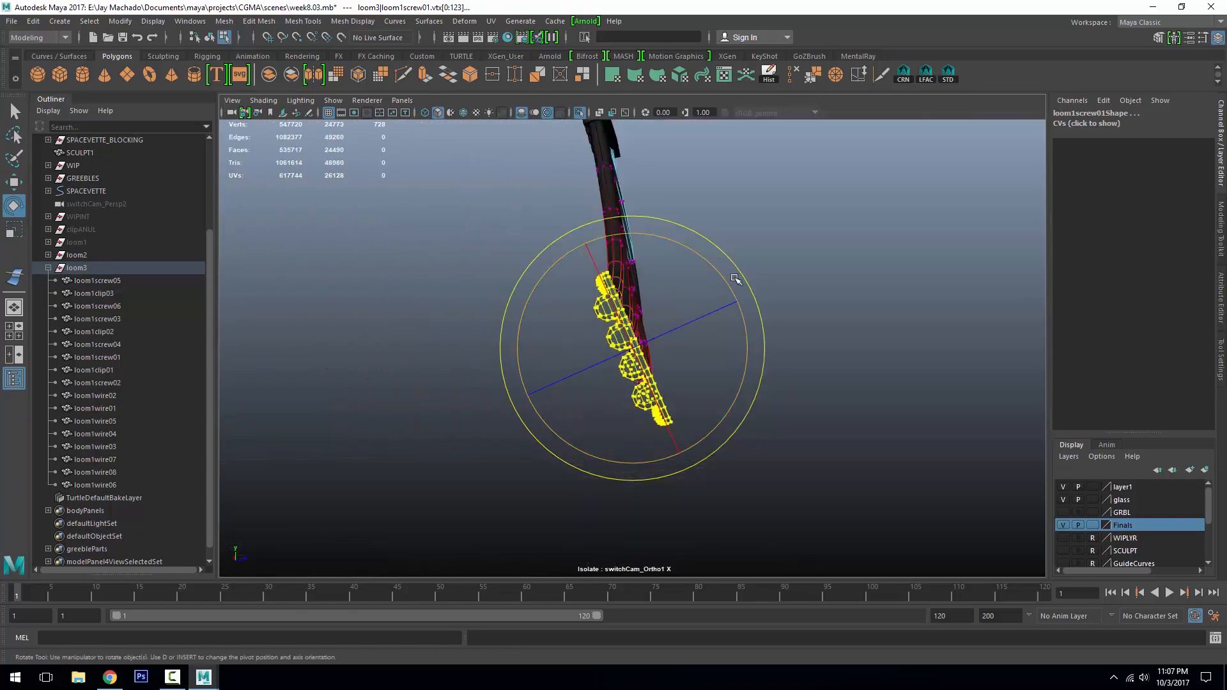
pyautogui.moveTo(741, 274); pyautogui.dragTo(762, 299)
pyautogui.press('4')
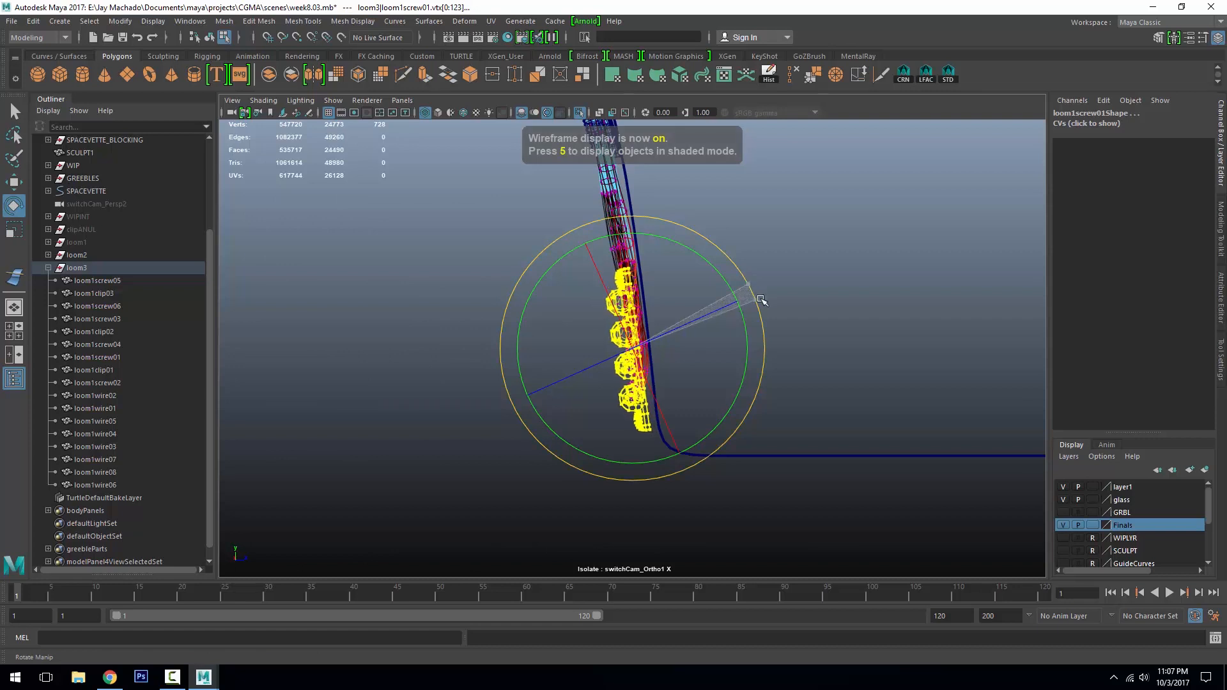
pyautogui.press('w')
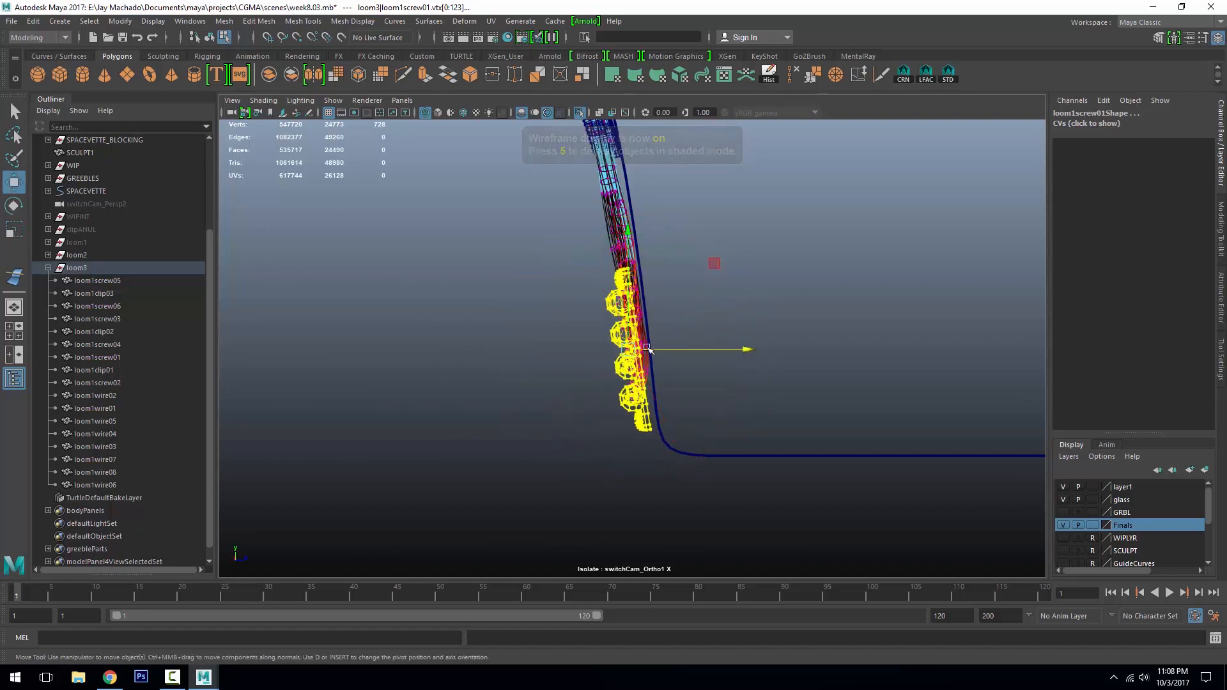
pyautogui.moveTo(631, 349); pyautogui.dragTo(714, 328)
pyautogui.press('space')
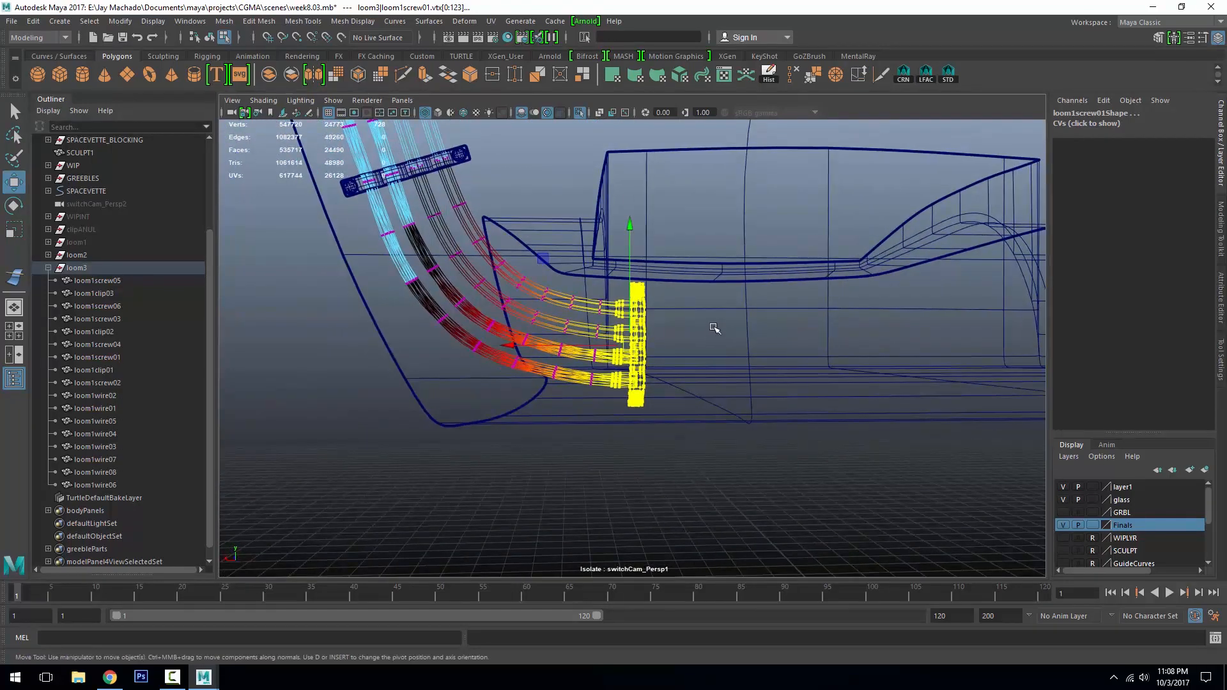
# Raise loom3's lower clip end slightly along the body panel and undo the extra rotation tried in the front view
pyautogui.press('5')
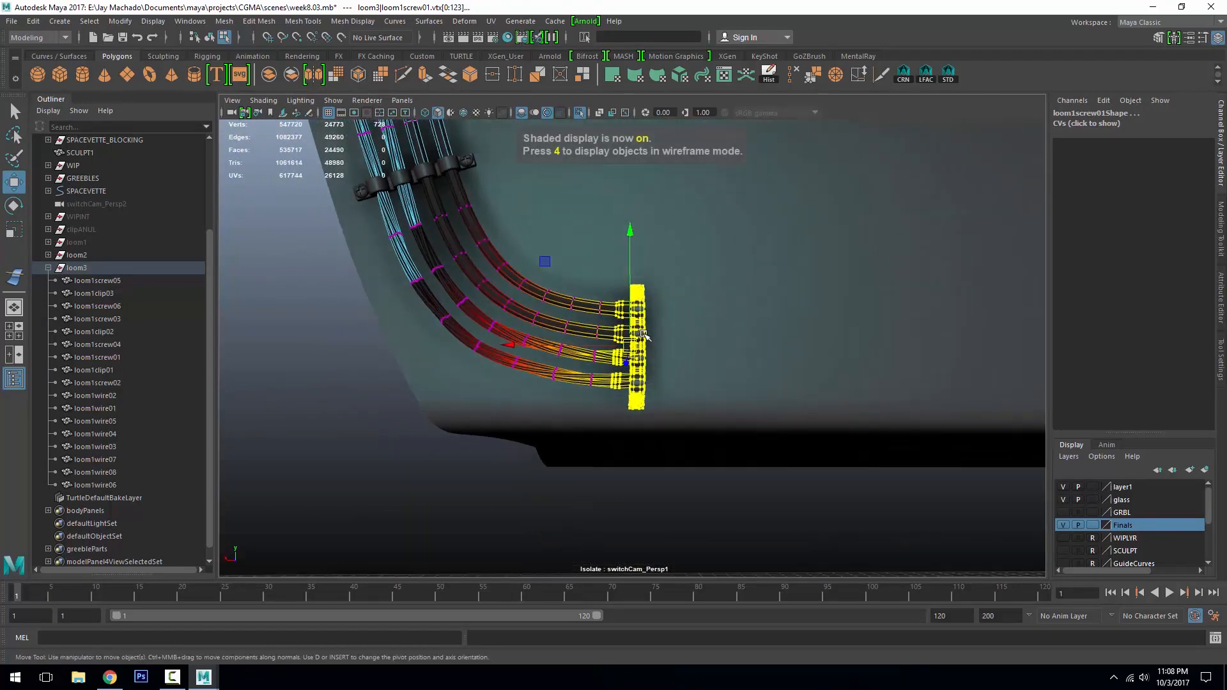
pyautogui.moveTo(636, 346); pyautogui.dragTo(638, 335)
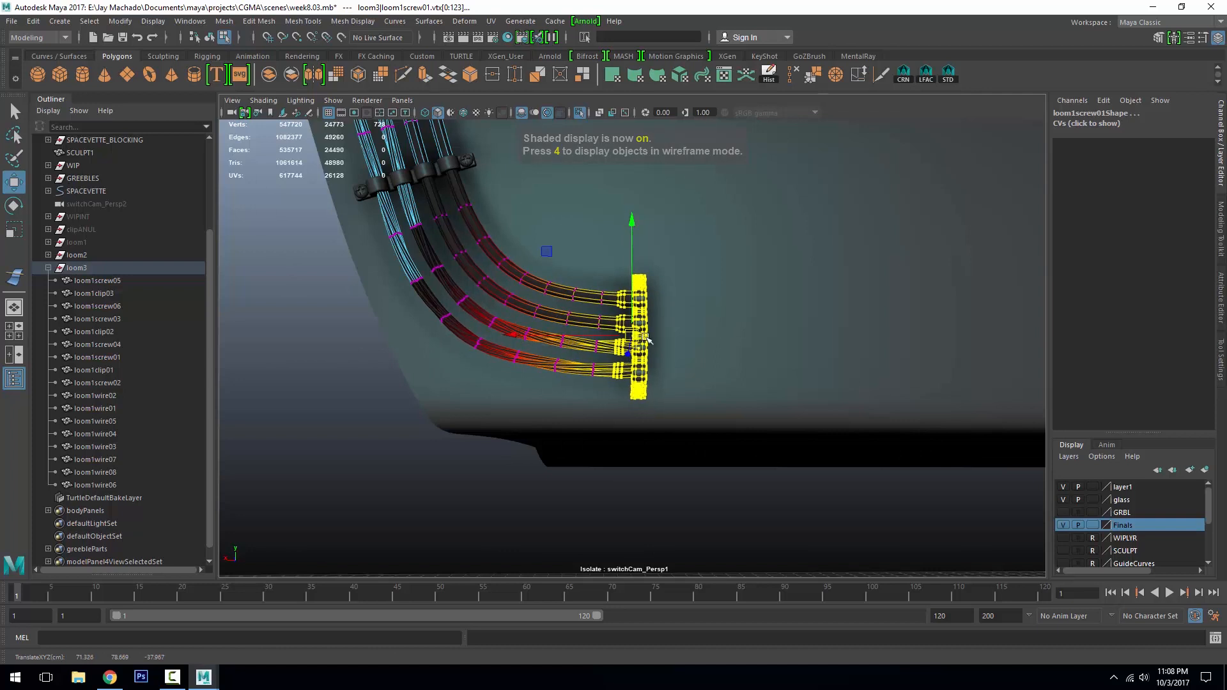
pyautogui.press('space')
pyautogui.press('e')
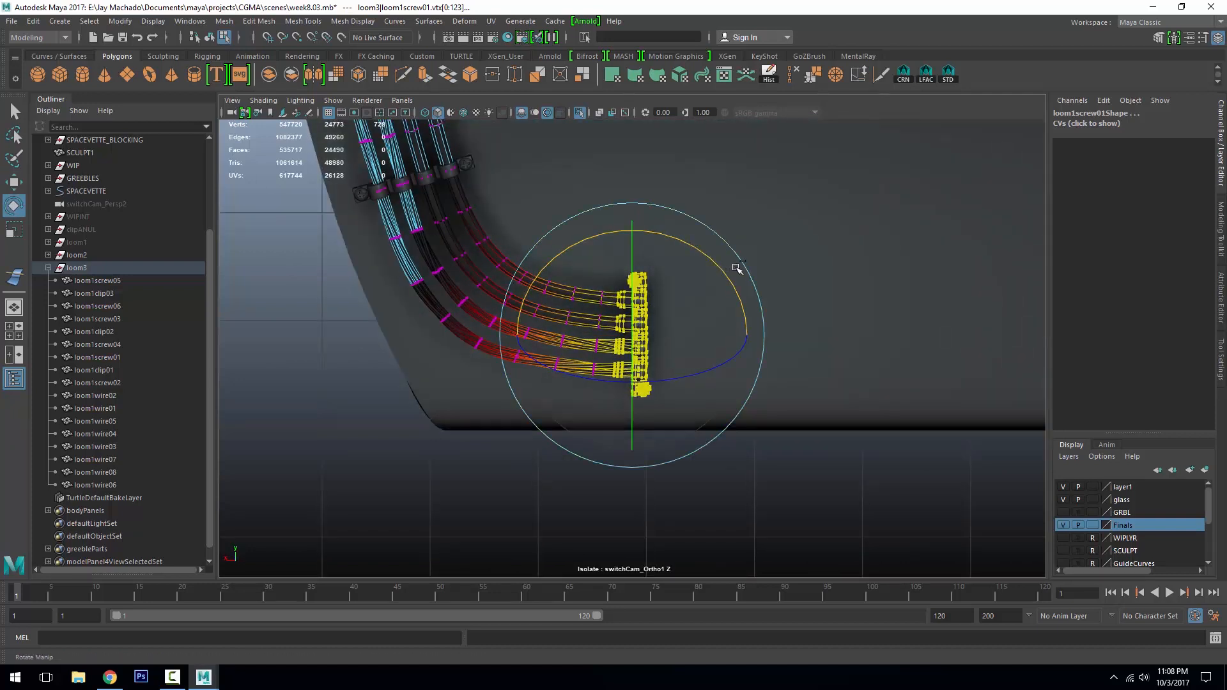
pyautogui.hotkey('ctrl', 'z')
pyautogui.click(722, 238)
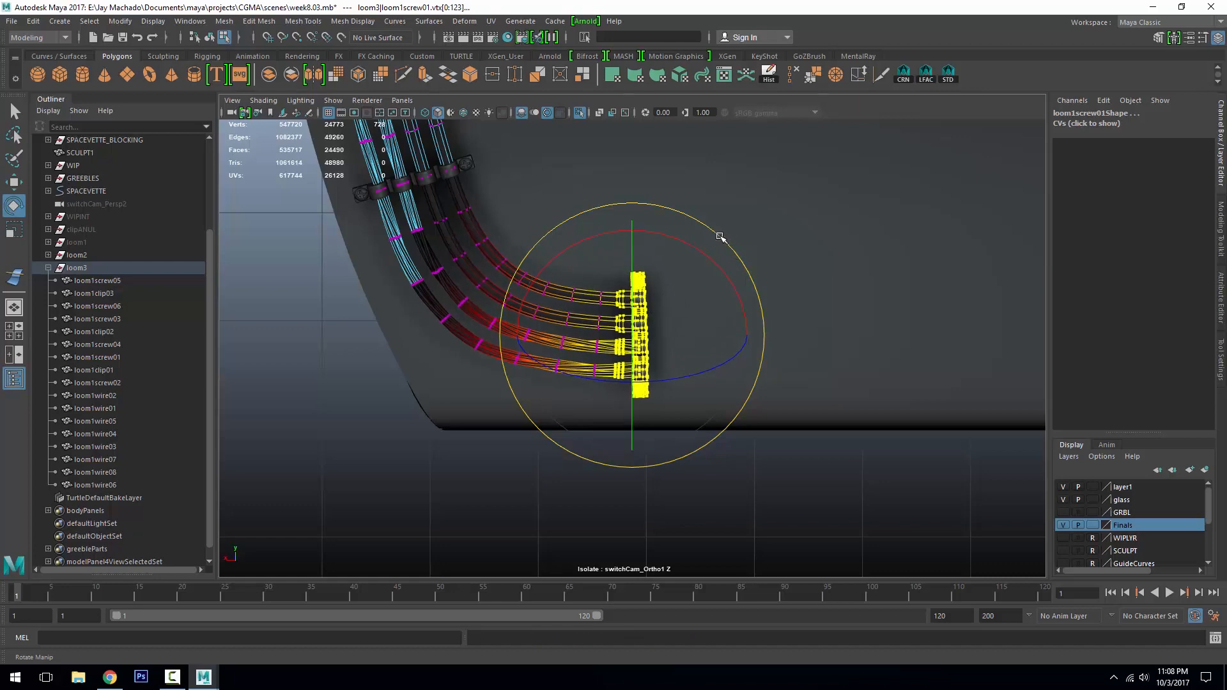
pyautogui.keyDown('alt'); pyautogui.moveTo(704, 297); pyautogui.dragTo(659, 307); pyautogui.keyUp('alt')
pyautogui.keyDown('alt'); pyautogui.moveTo(659, 307); pyautogui.dragTo(788, 396, button='right'); pyautogui.keyUp('alt')
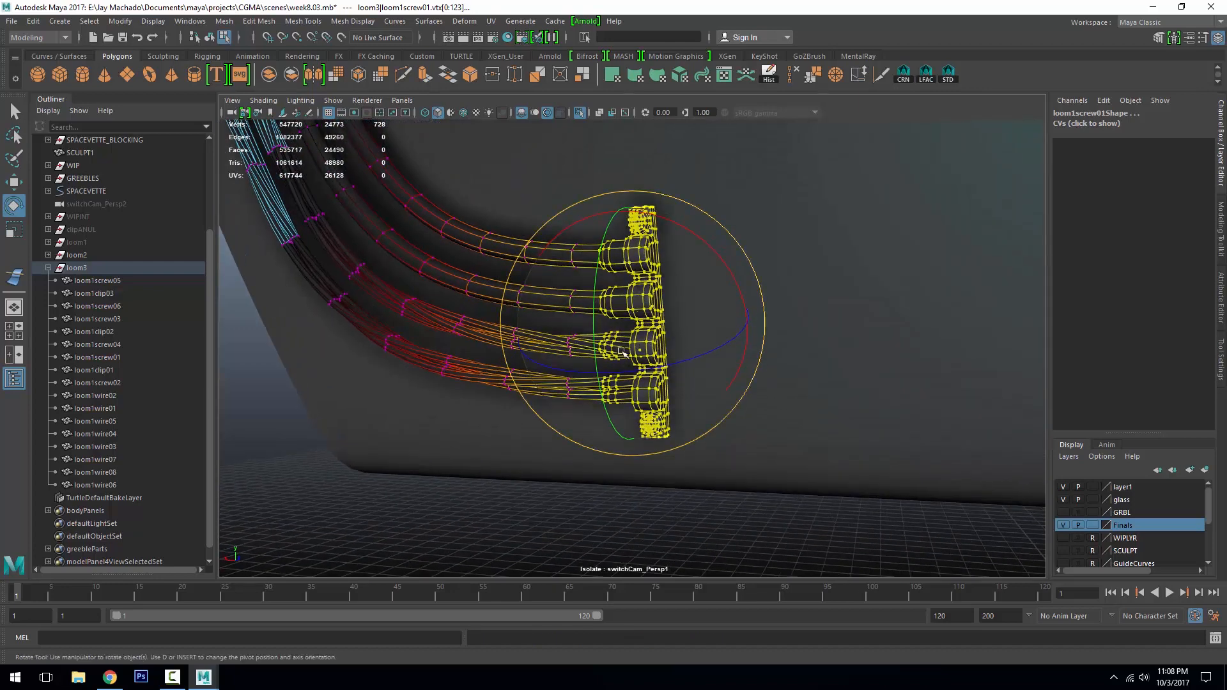
# Extend the end vertices of all eight loom3 wires horizontally past the lower clip
pyautogui.press('F8')
pyautogui.click(605, 251)
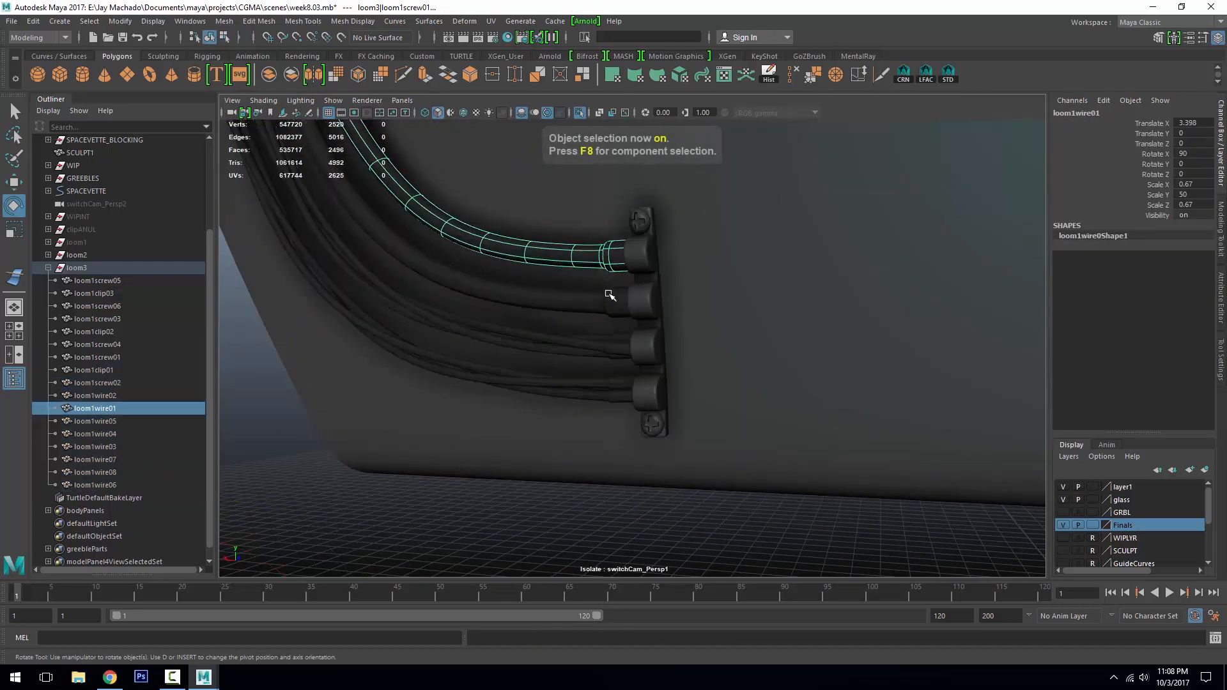
pyautogui.keyDown('shift'); pyautogui.click(610, 301); pyautogui.keyUp('shift')
pyautogui.keyDown('shift'); pyautogui.click(611, 334); pyautogui.keyUp('shift')
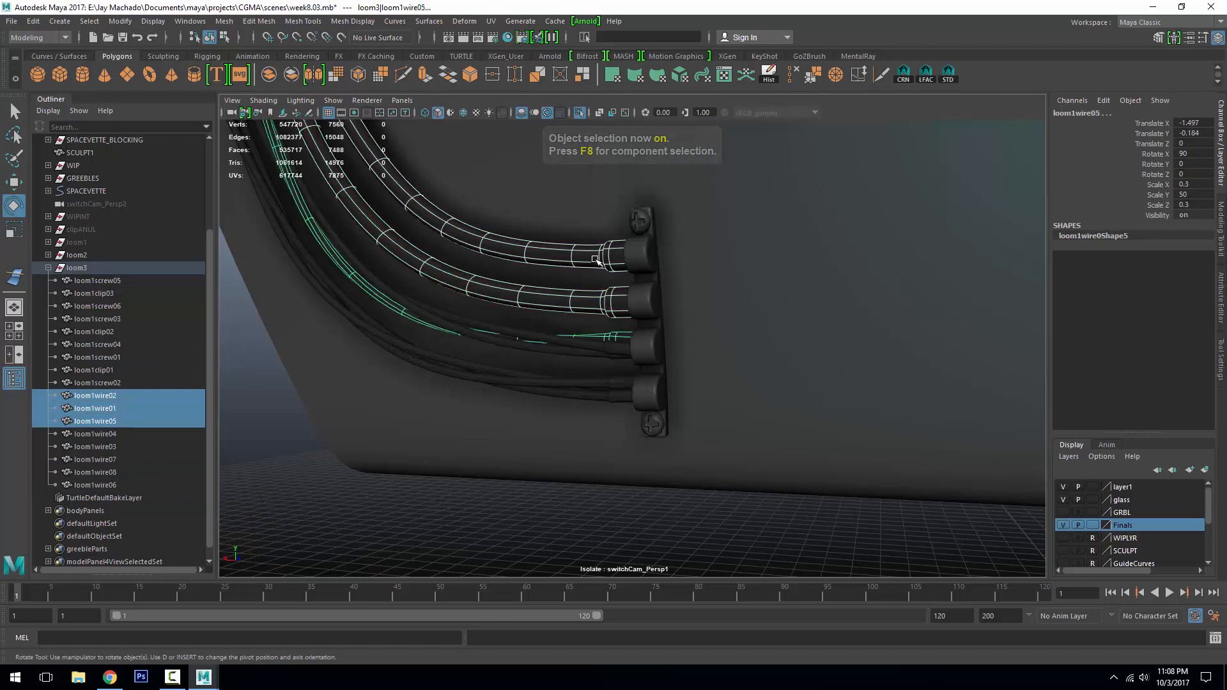
pyautogui.moveTo(596, 236); pyautogui.dragTo(728, 537)
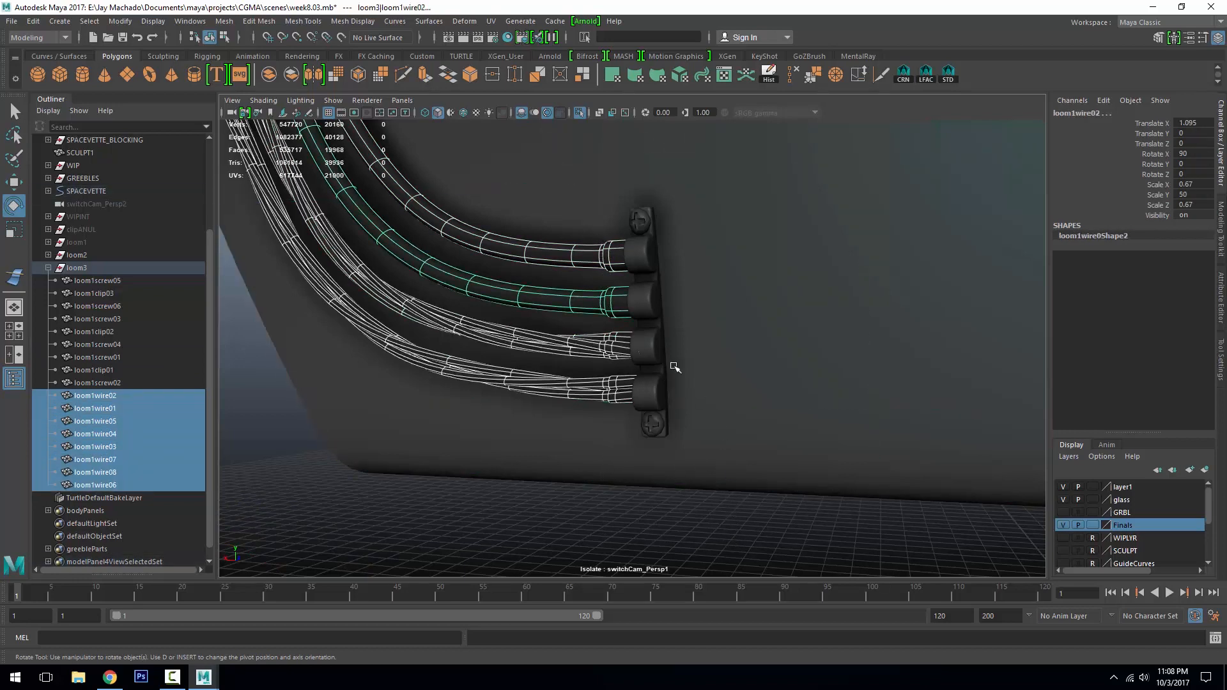
pyautogui.press('F8')
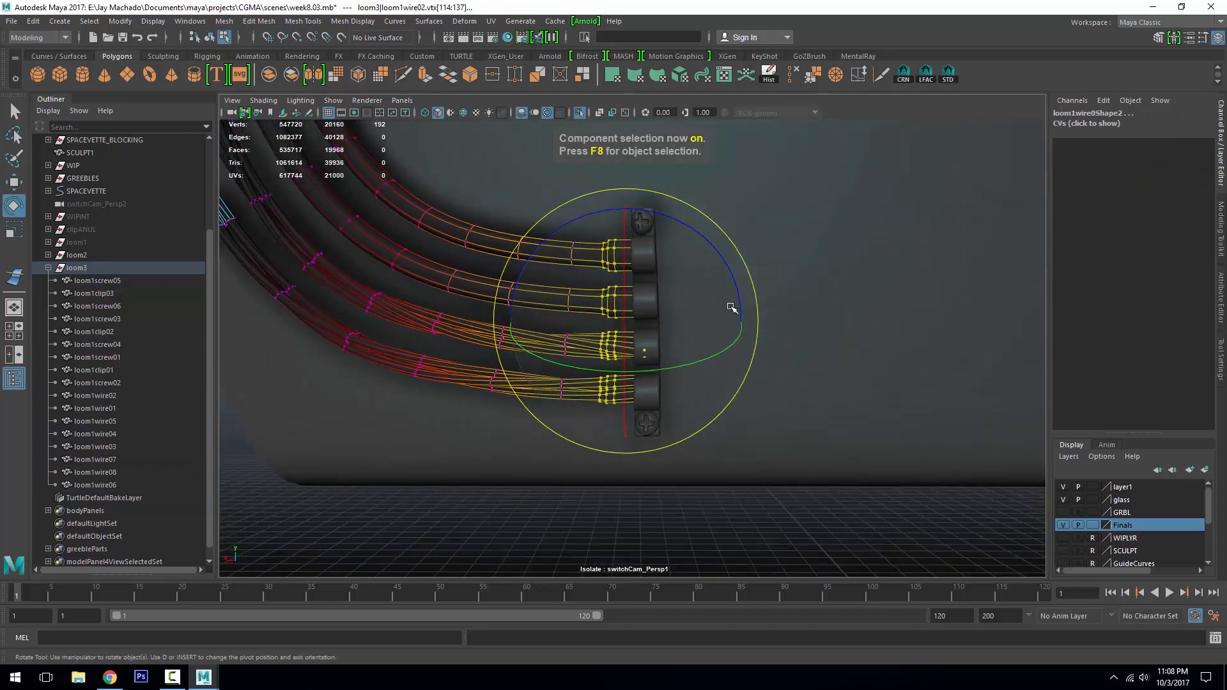
pyautogui.moveTo(751, 166); pyautogui.dragTo(604, 376)
pyautogui.press('w')
pyautogui.moveTo(513, 341); pyautogui.dragTo(632, 363)
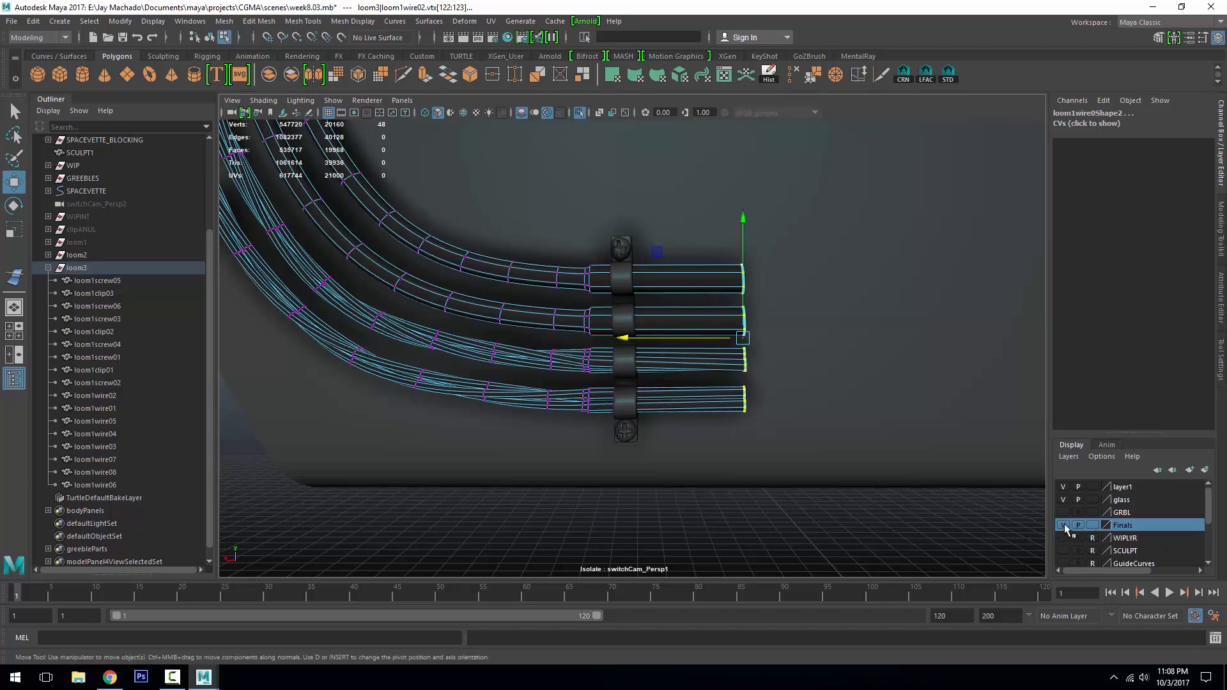
# Show the full model again and stretch the loom3 wire ends farther along X behind the engine parts
pyautogui.click(1062, 525)
pyautogui.click(580, 112)
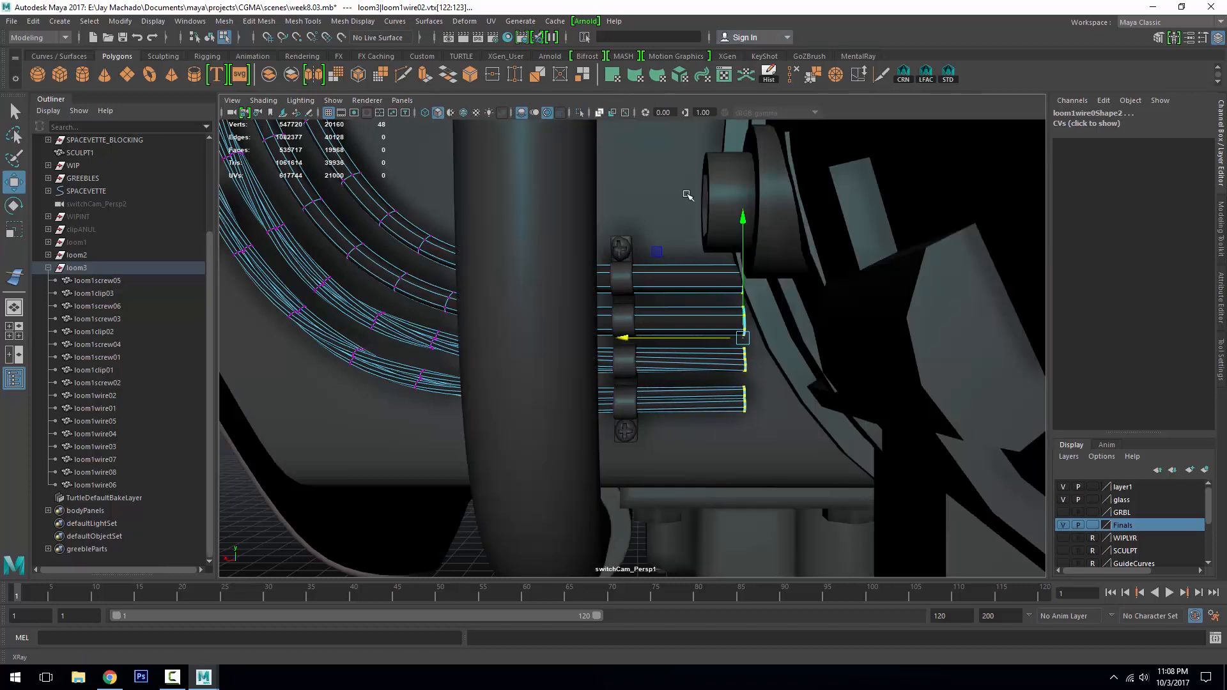
pyautogui.keyDown('alt'); pyautogui.moveTo(685, 192); pyautogui.dragTo(715, 171); pyautogui.keyUp('alt')
pyautogui.moveTo(625, 342); pyautogui.dragTo(763, 378)
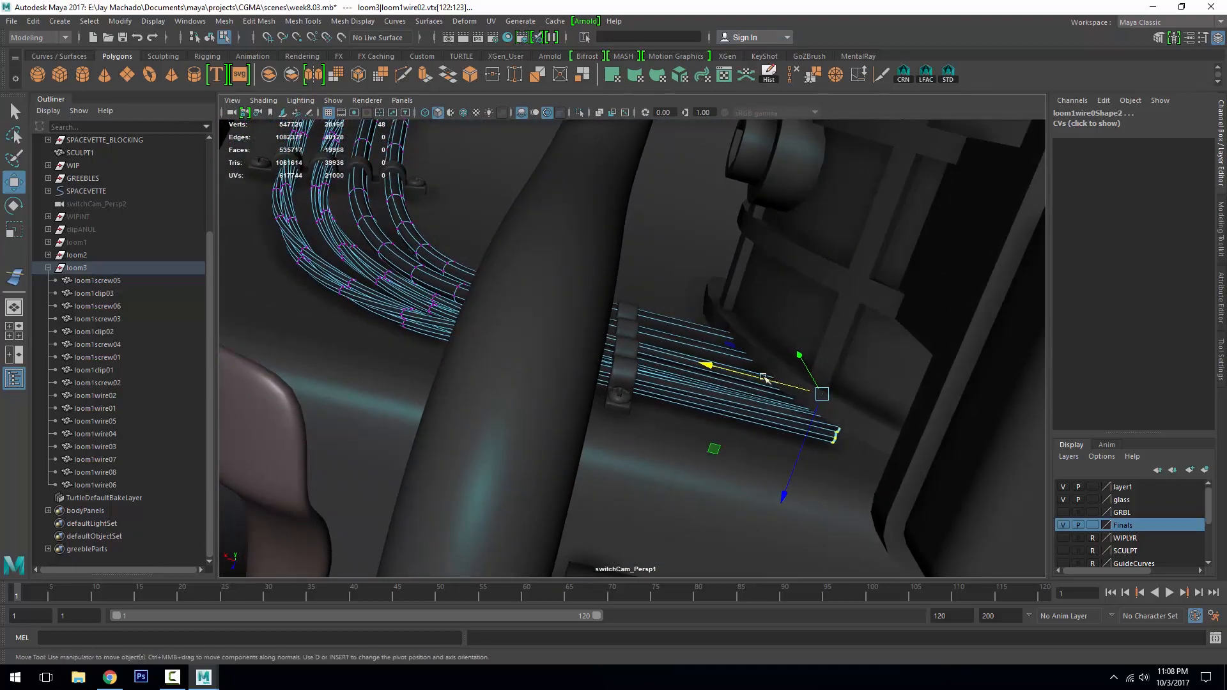
pyautogui.keyDown('alt'); pyautogui.moveTo(831, 396); pyautogui.dragTo(517, 324); pyautogui.keyUp('alt')
pyautogui.press('F8')
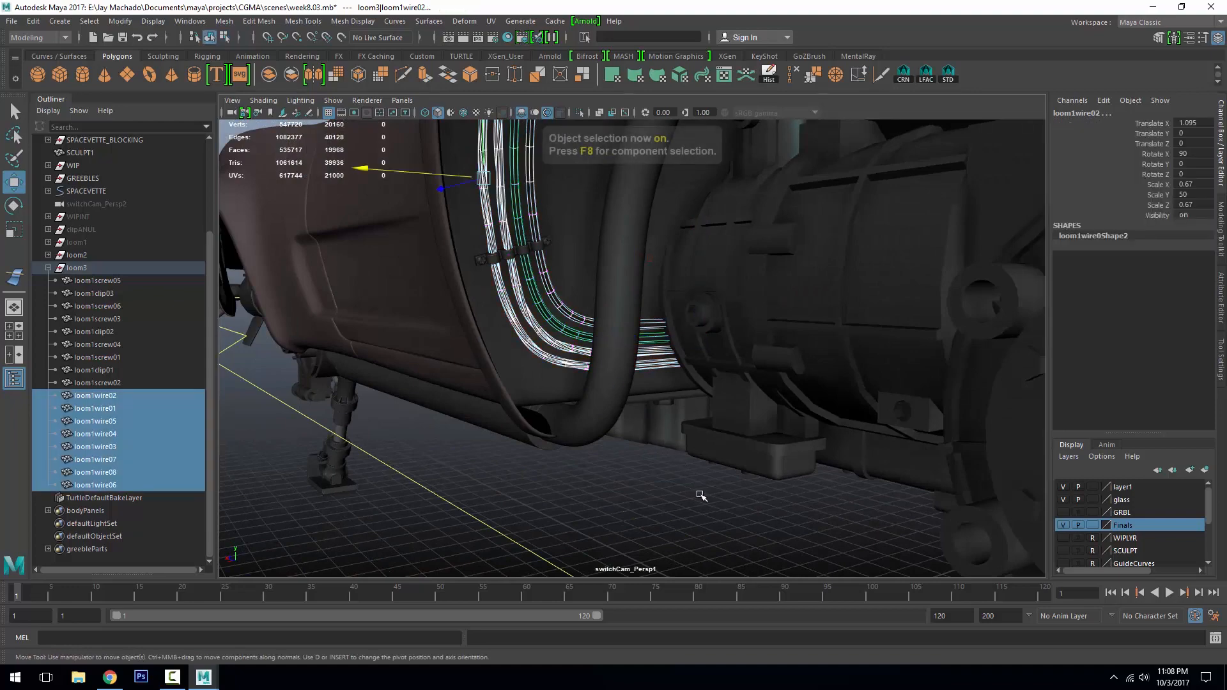
pyautogui.click(757, 509)
# Isolate the loom2 and loom3 groups for work on loom3's uppermost clip
pyautogui.keyDown('alt'); pyautogui.moveTo(759, 509); pyautogui.dragTo(616, 400, button='right'); pyautogui.keyUp('alt')
pyautogui.keyDown('alt'); pyautogui.moveTo(616, 400); pyautogui.dragTo(629, 409); pyautogui.keyUp('alt')
pyautogui.keyDown('alt'); pyautogui.moveTo(630, 409); pyautogui.dragTo(634, 442, button='middle'); pyautogui.keyUp('alt')
pyautogui.keyDown('alt'); pyautogui.moveTo(634, 441); pyautogui.dragTo(613, 364); pyautogui.keyUp('alt')
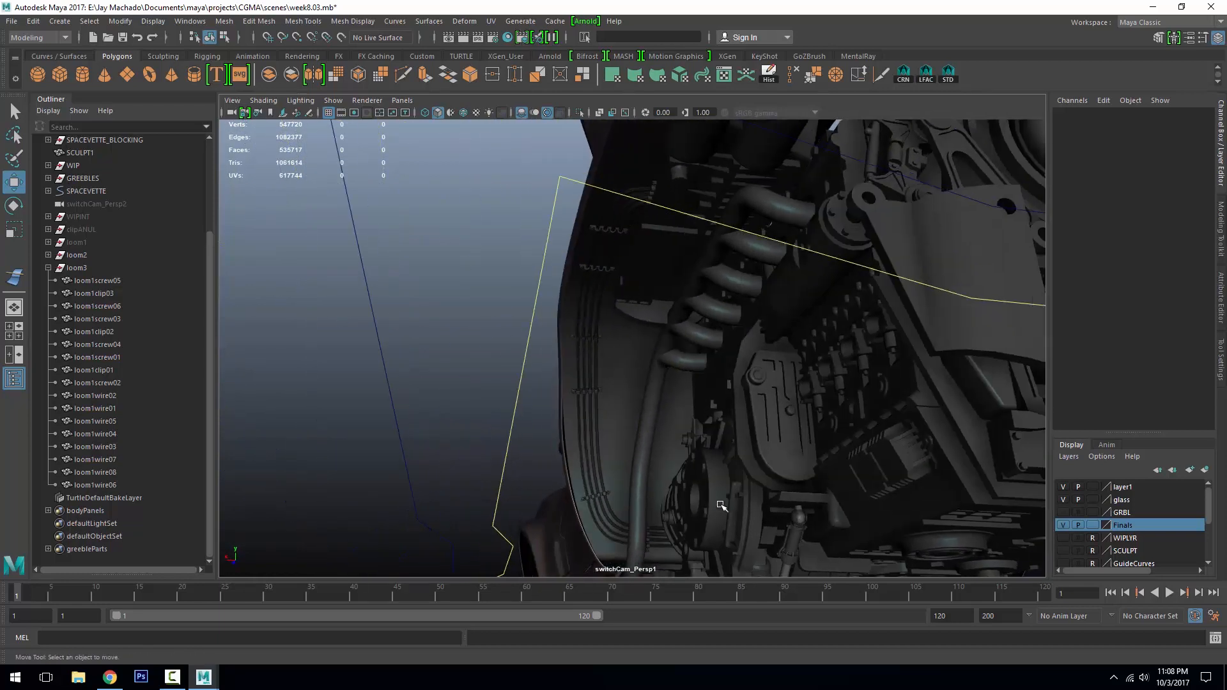
pyautogui.keyDown('alt'); pyautogui.moveTo(721, 506); pyautogui.dragTo(595, 410); pyautogui.keyUp('alt')
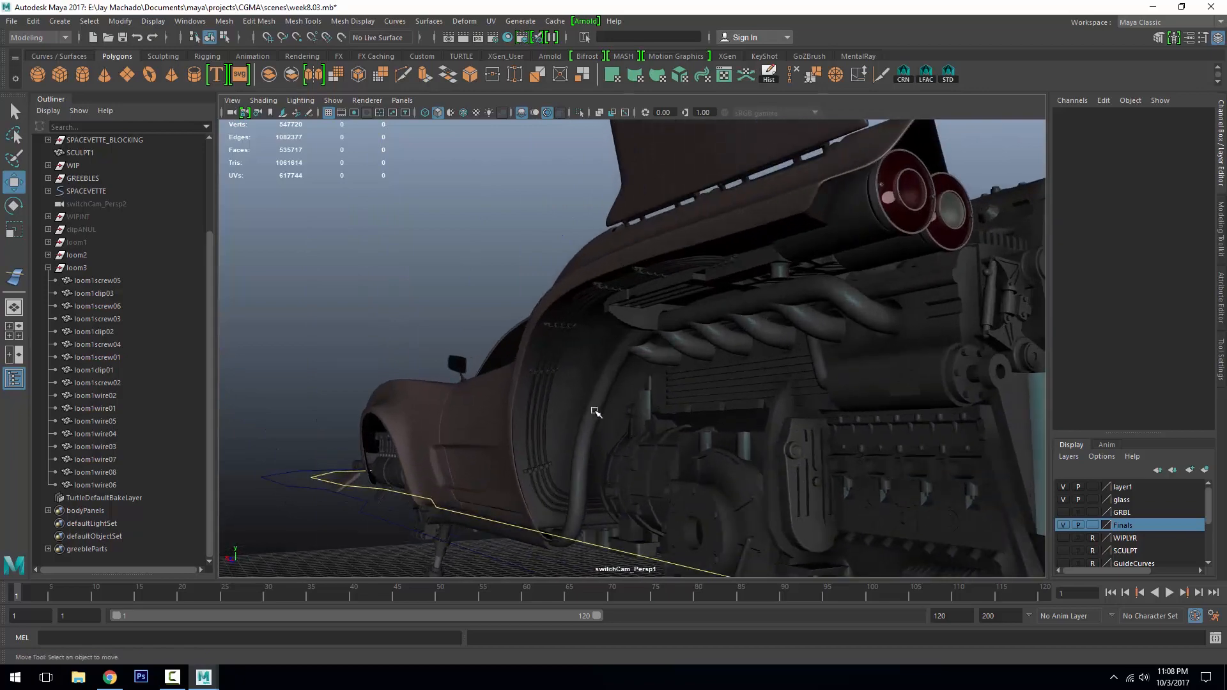
pyautogui.moveTo(68, 262); pyautogui.dragTo(67, 257)
pyautogui.keyDown('alt'); pyautogui.moveTo(412, 276); pyautogui.dragTo(646, 361); pyautogui.keyUp('alt')
pyautogui.keyDown('alt'); pyautogui.moveTo(511, 358); pyautogui.dragTo(616, 290, button='middle'); pyautogui.keyUp('alt')
pyautogui.keyDown('alt'); pyautogui.moveTo(616, 290); pyautogui.dragTo(716, 338, button='right'); pyautogui.keyUp('alt')
pyautogui.moveTo(549, 364)
pyautogui.keyDown('alt'); pyautogui.mouseDown()
pyautogui.moveTo(491, 370)
pyautogui.moveTo(526, 361)
pyautogui.mouseUp(); pyautogui.keyUp('alt')
pyautogui.keyDown('alt'); pyautogui.moveTo(526, 361); pyautogui.dragTo(796, 339, button='middle'); pyautogui.keyUp('alt')
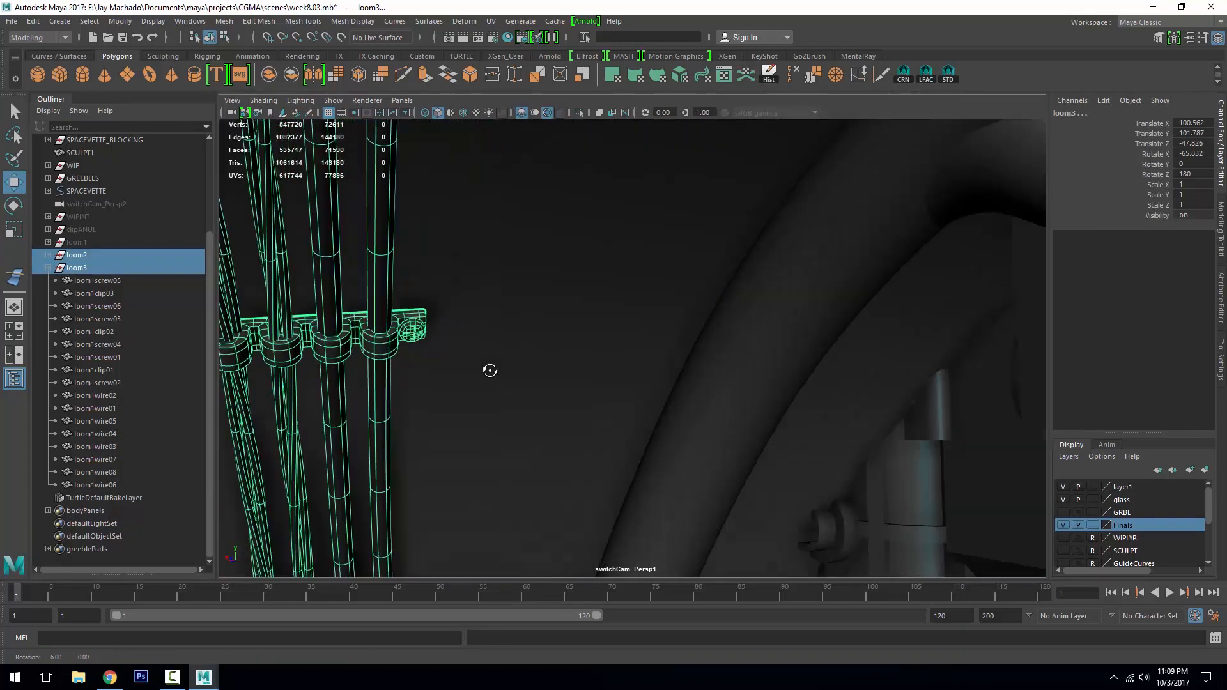
pyautogui.keyDown('alt'); pyautogui.moveTo(497, 342); pyautogui.dragTo(458, 224); pyautogui.keyUp('alt')
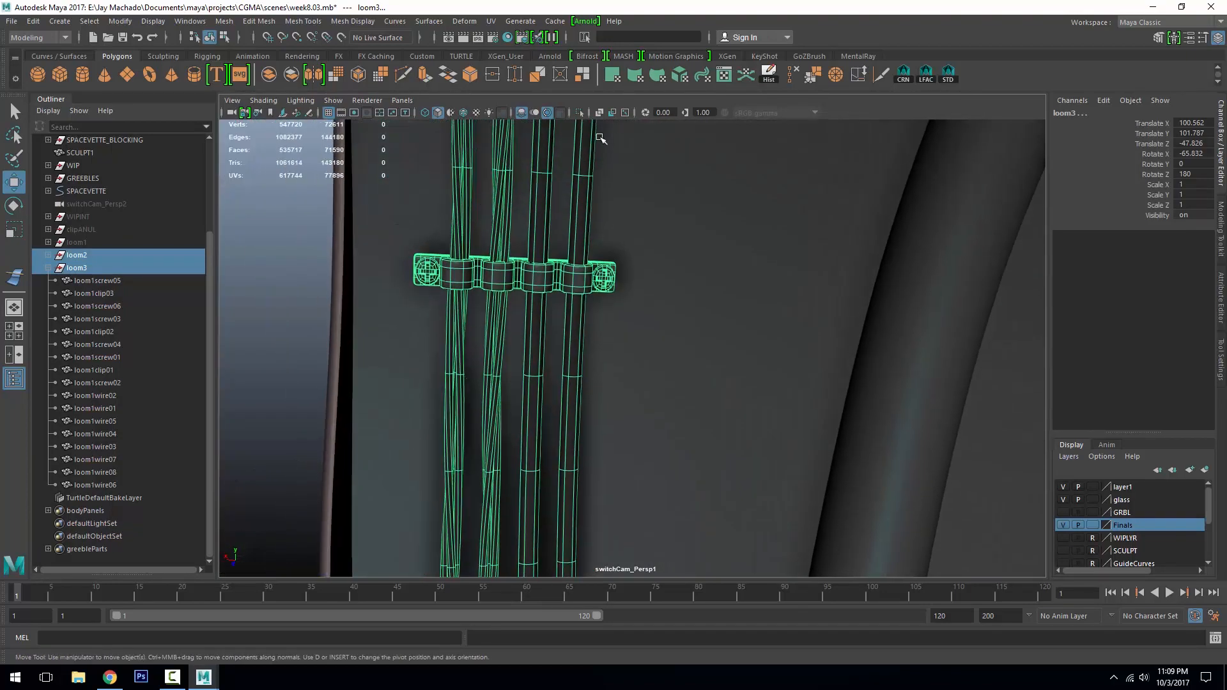
pyautogui.click(580, 112)
# Soft-select the vertices of loom3's uppermost clip and screws and shift them in the YZ plane along the wheel arch
pyautogui.moveTo(405, 263); pyautogui.dragTo(738, 343)
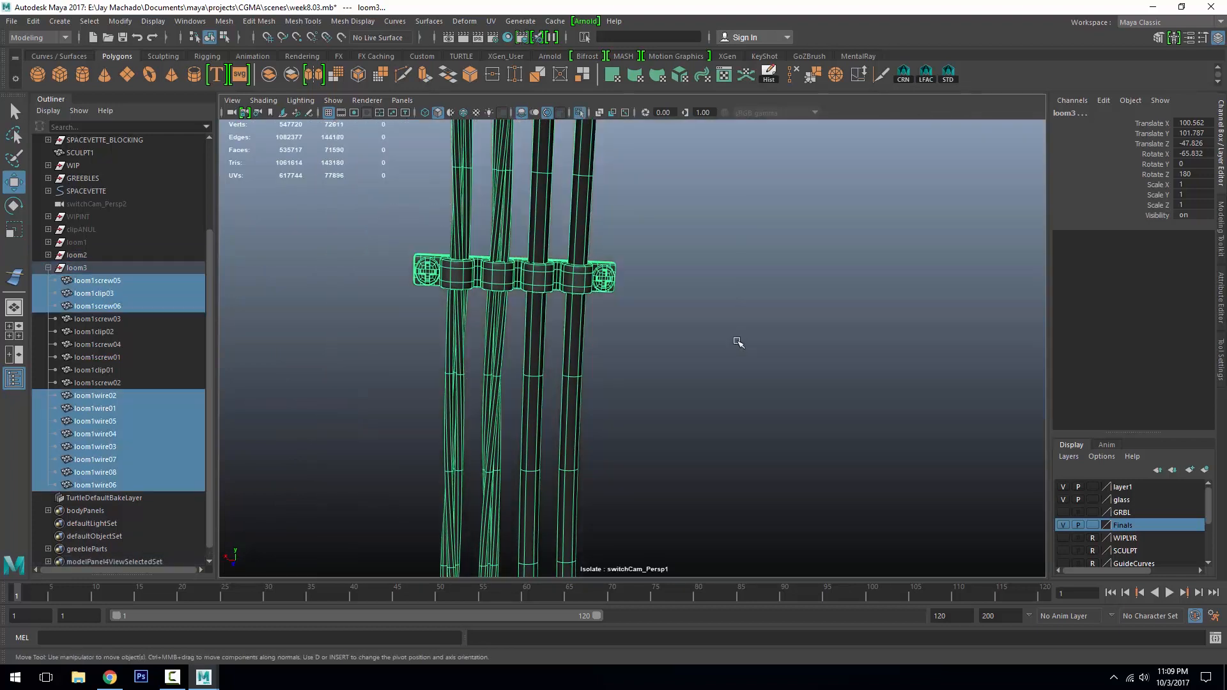
pyautogui.press('F8')
pyautogui.moveTo(679, 235); pyautogui.dragTo(357, 327)
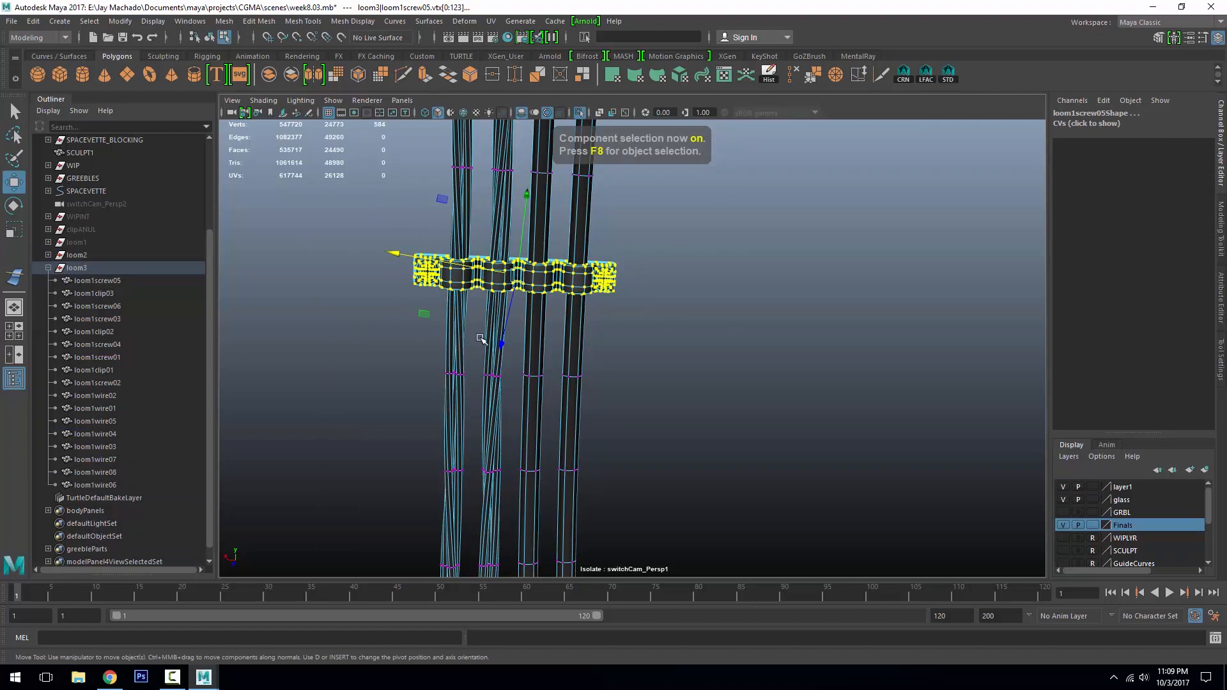
pyautogui.press('b')
pyautogui.click(580, 113)
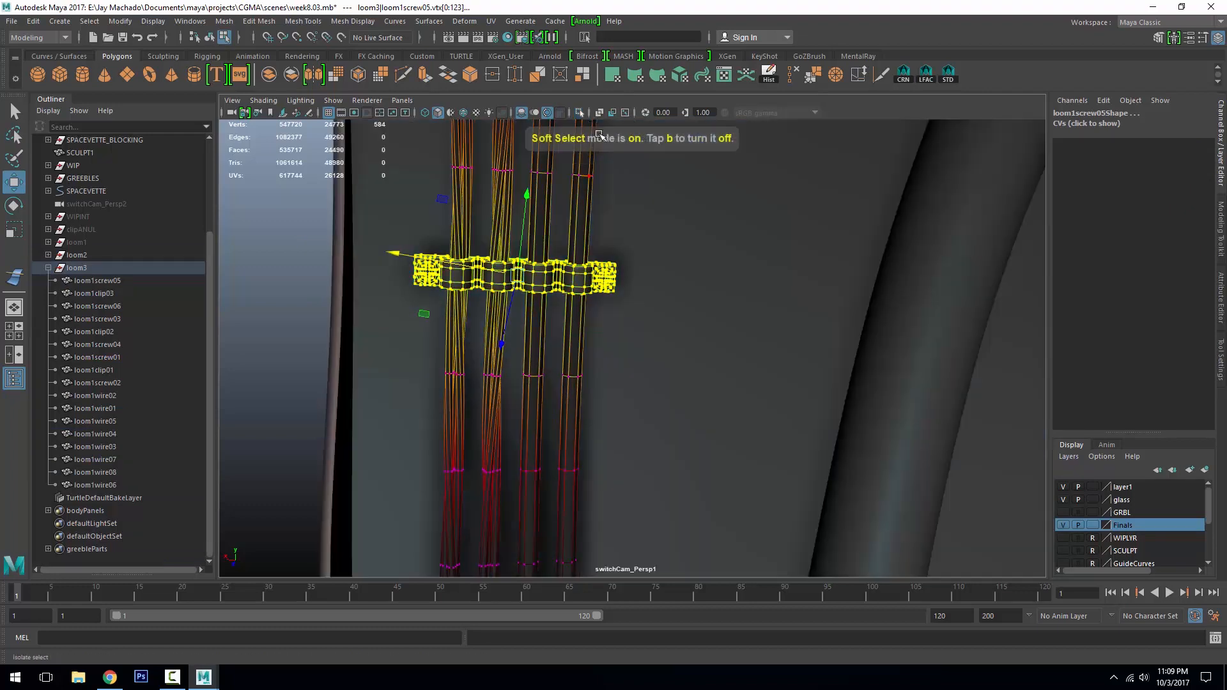
pyautogui.keyDown('alt'); pyautogui.moveTo(612, 176); pyautogui.dragTo(692, 274); pyautogui.keyUp('alt')
pyautogui.moveTo(664, 313); pyautogui.dragTo(799, 298)
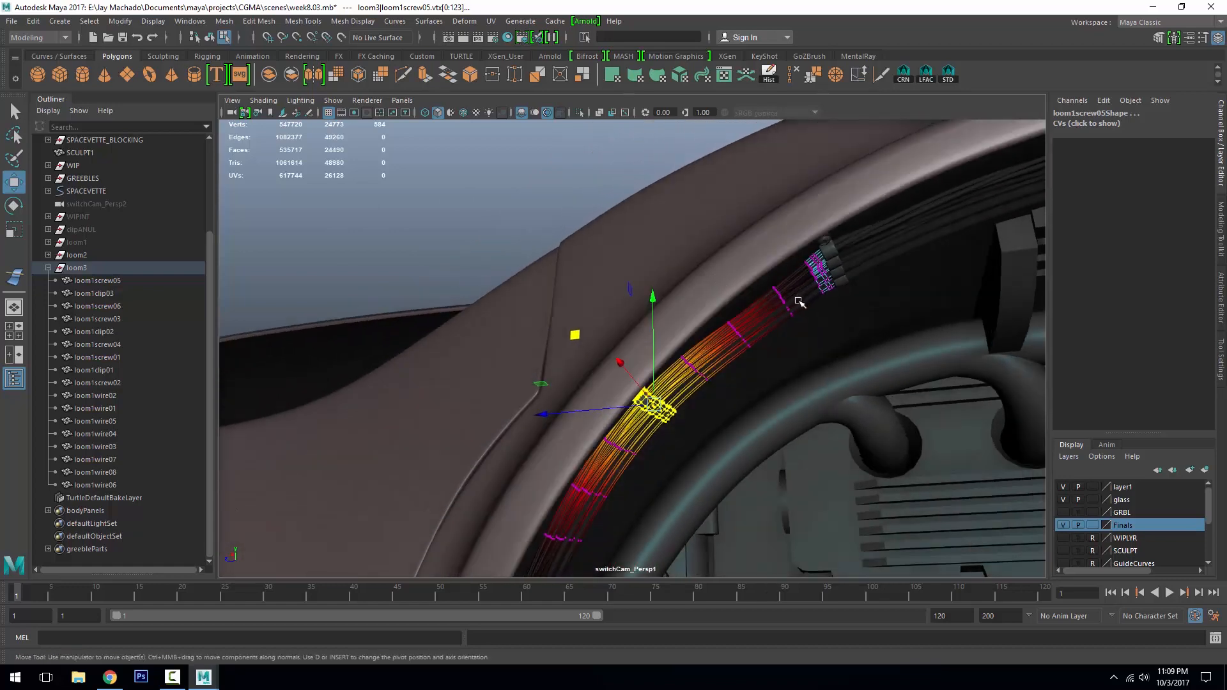
pyautogui.press('F8')
pyautogui.click(639, 181)
pyautogui.keyDown('alt'); pyautogui.moveTo(788, 241); pyautogui.dragTo(589, 219); pyautogui.keyUp('alt')
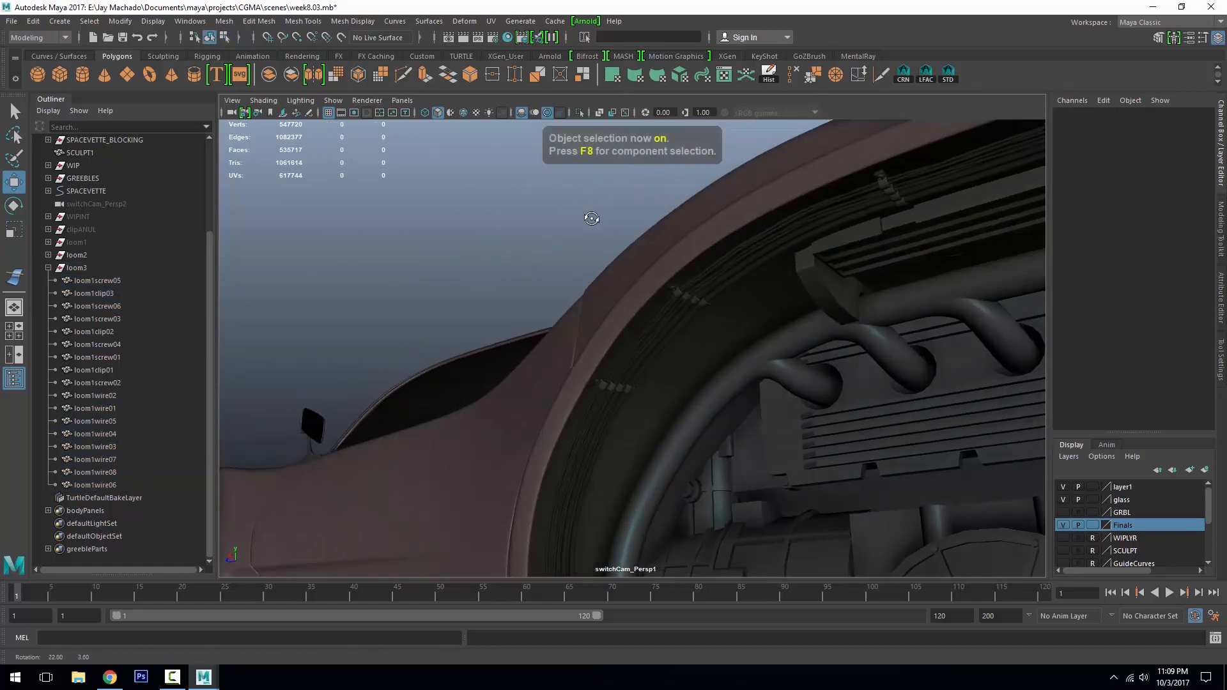
pyautogui.keyDown('alt'); pyautogui.moveTo(588, 220); pyautogui.dragTo(510, 256, button='right'); pyautogui.keyUp('alt')
pyautogui.keyDown('alt'); pyautogui.moveTo(509, 255); pyautogui.dragTo(643, 405); pyautogui.keyUp('alt')
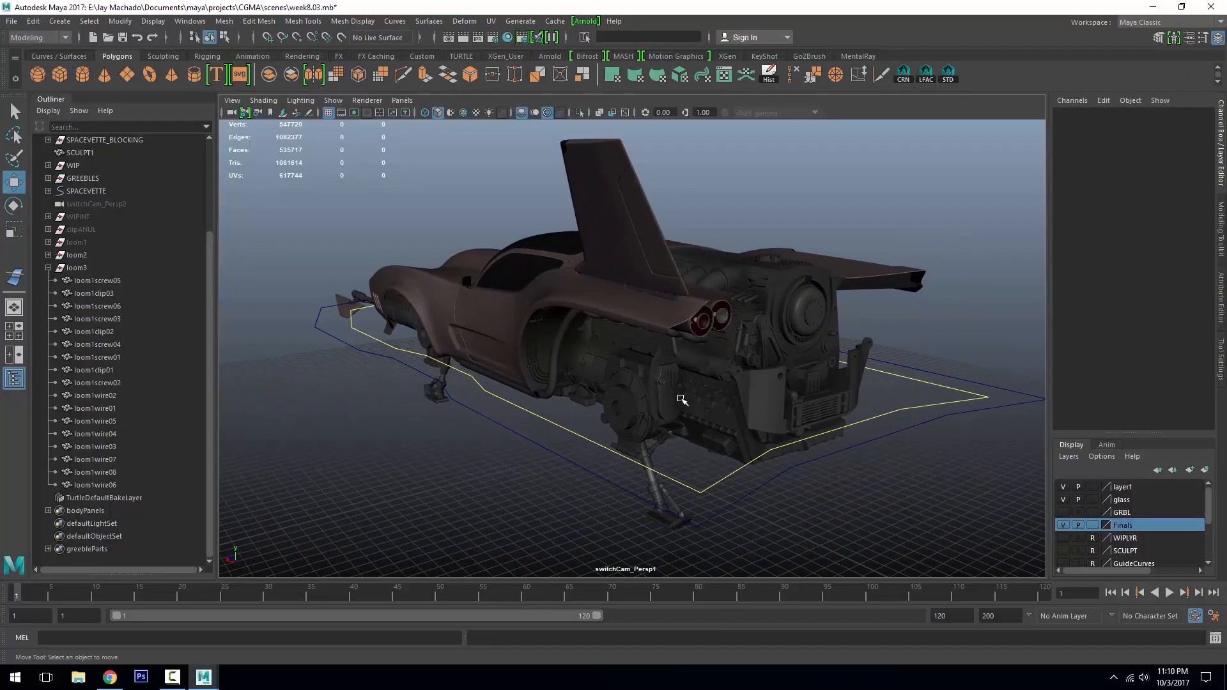
pyautogui.keyDown('alt'); pyautogui.moveTo(644, 405); pyautogui.dragTo(655, 398, button='middle'); pyautogui.keyUp('alt')
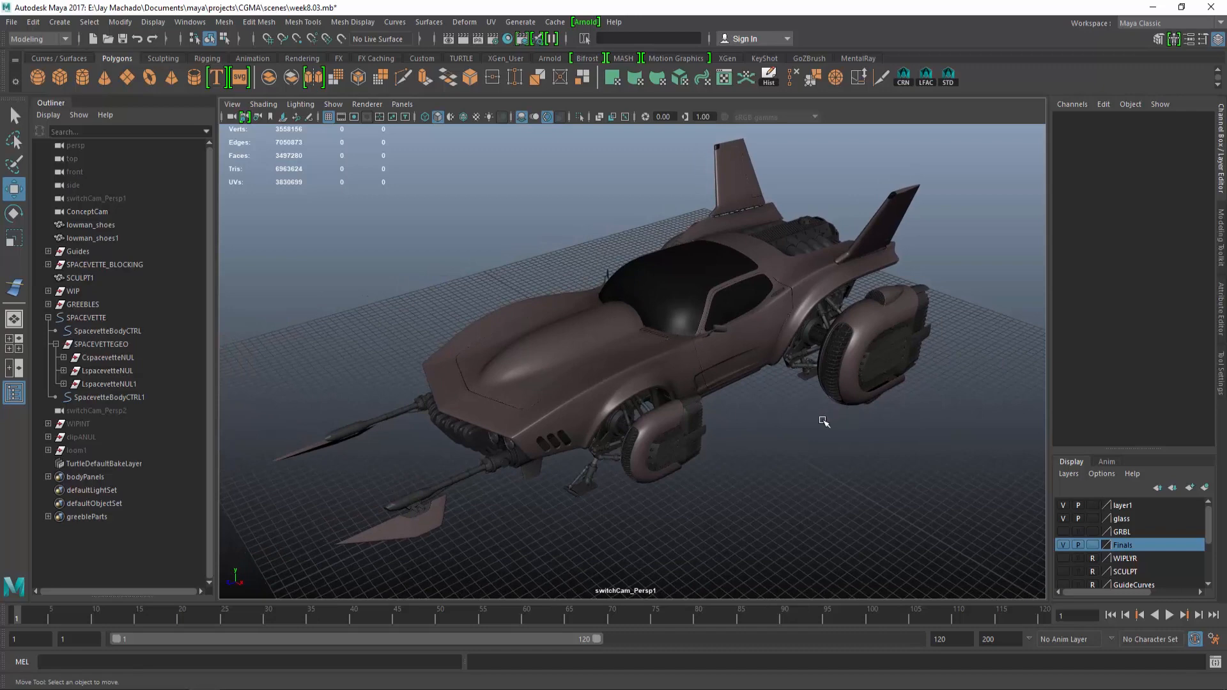
# Create a polygon cube and move it along X to 145.74, beside the car
pyautogui.keyDown('alt'); pyautogui.moveTo(764, 436); pyautogui.dragTo(711, 412, button='middle'); pyautogui.keyUp('alt')
pyautogui.keyDown('alt'); pyautogui.moveTo(710, 411); pyautogui.dragTo(753, 438, button='right'); pyautogui.keyUp('alt')
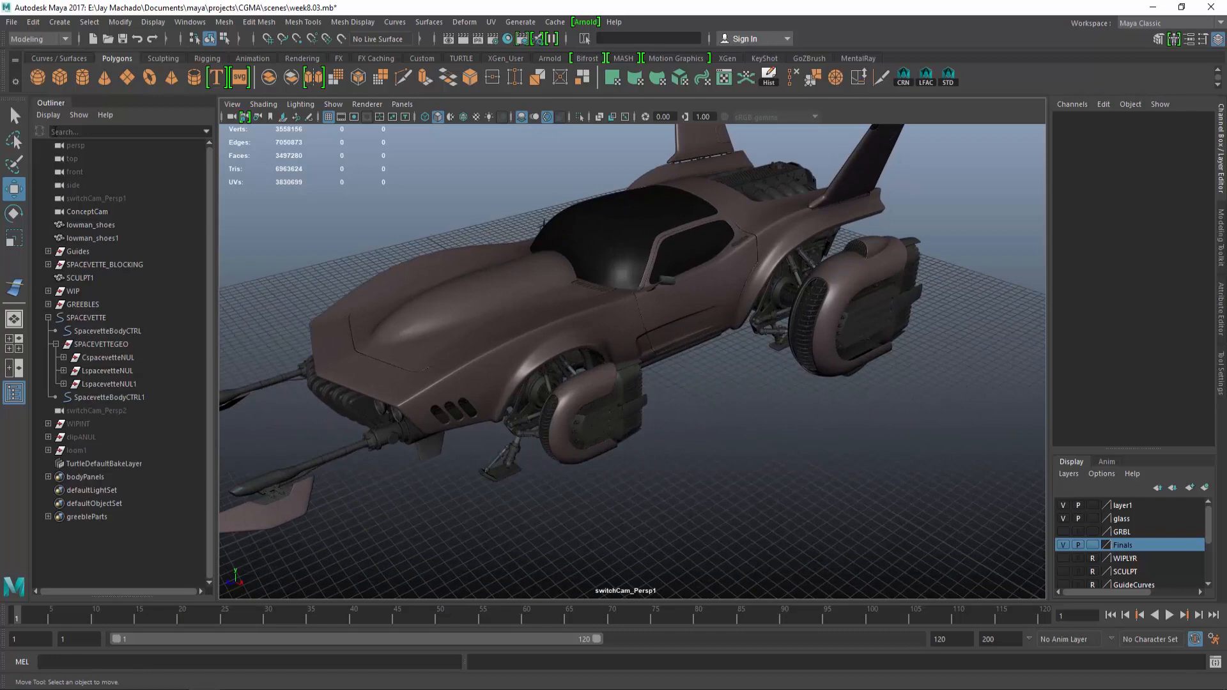
pyautogui.click(60, 78)
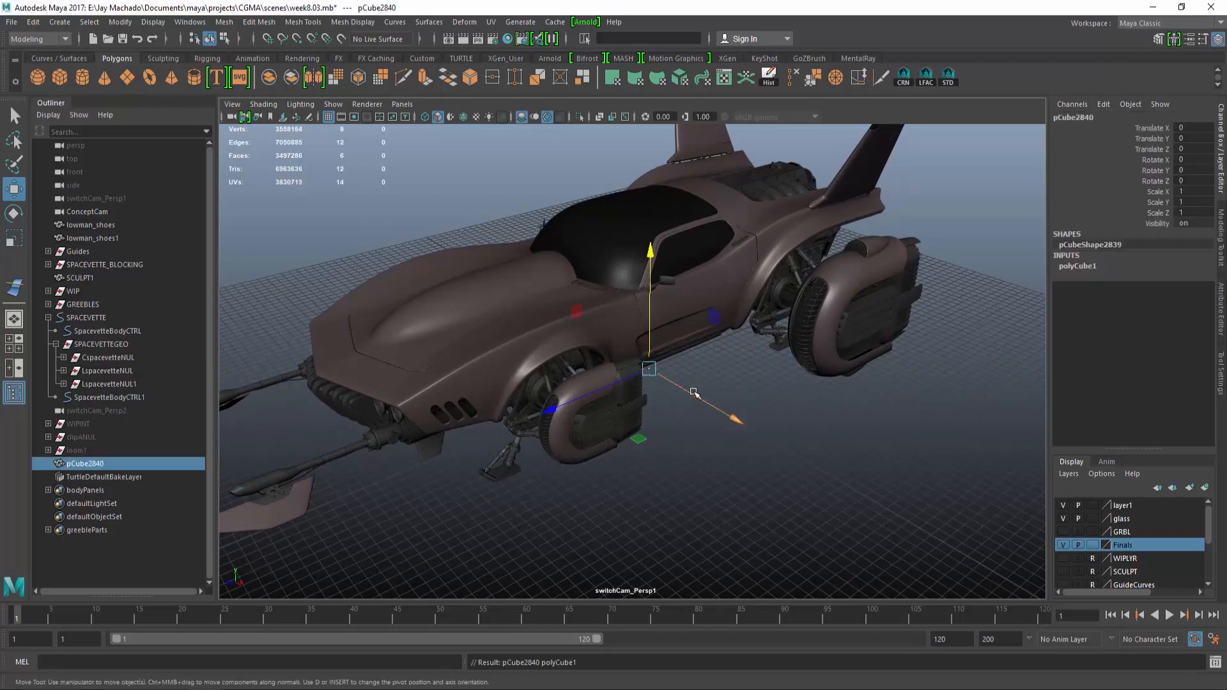
pyautogui.moveTo(694, 393); pyautogui.dragTo(827, 412)
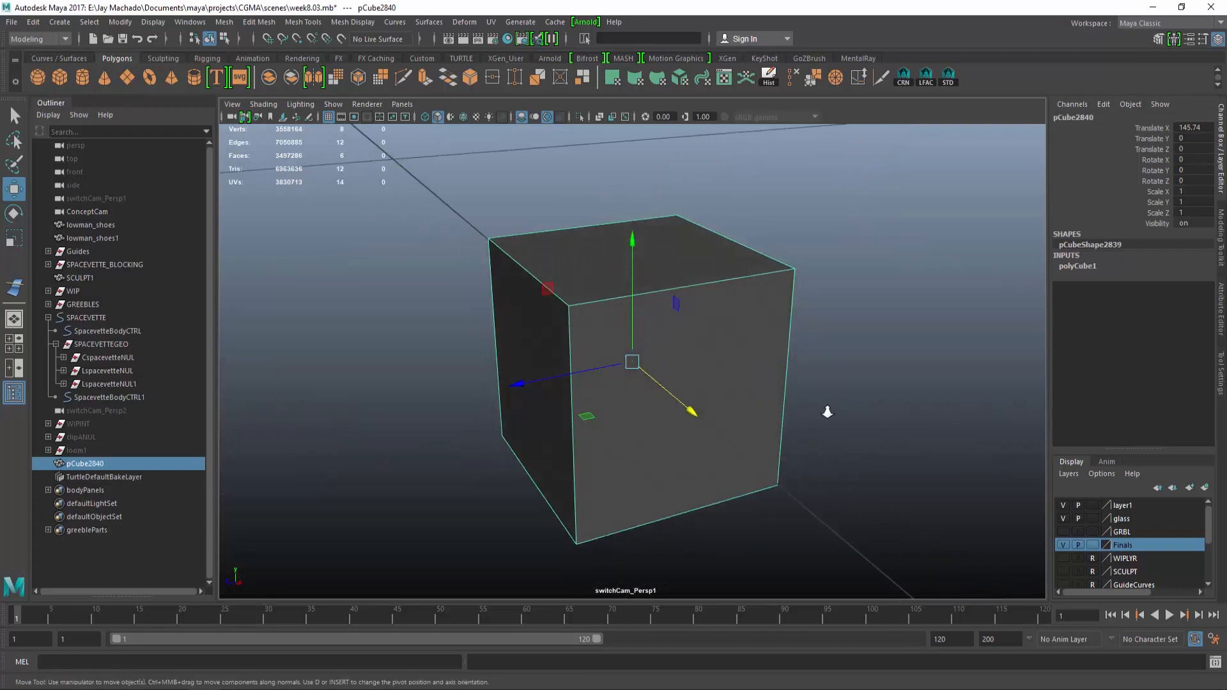
# Move the cube onto the centre of the diamond-shaped flange's hole under the wheel arch, at 157.294, 102.683, -135.163
pyautogui.keyDown('alt'); pyautogui.moveTo(827, 413); pyautogui.dragTo(677, 367, button='right'); pyautogui.keyUp('alt')
pyautogui.keyDown('alt'); pyautogui.moveTo(958, 224); pyautogui.dragTo(588, 482, button='middle'); pyautogui.keyUp('alt')
pyautogui.keyDown('alt'); pyautogui.moveTo(588, 482); pyautogui.dragTo(824, 441, button='right'); pyautogui.keyUp('alt')
pyautogui.keyDown('alt'); pyautogui.moveTo(824, 441); pyautogui.dragTo(731, 328); pyautogui.keyUp('alt')
pyautogui.keyDown('alt'); pyautogui.moveTo(731, 329); pyautogui.dragTo(452, 512, button='middle'); pyautogui.keyUp('alt')
pyautogui.keyDown('alt'); pyautogui.moveTo(452, 512); pyautogui.dragTo(515, 444); pyautogui.keyUp('alt')
pyautogui.keyDown('alt'); pyautogui.moveTo(515, 443); pyautogui.dragTo(606, 414, button='middle'); pyautogui.keyUp('alt')
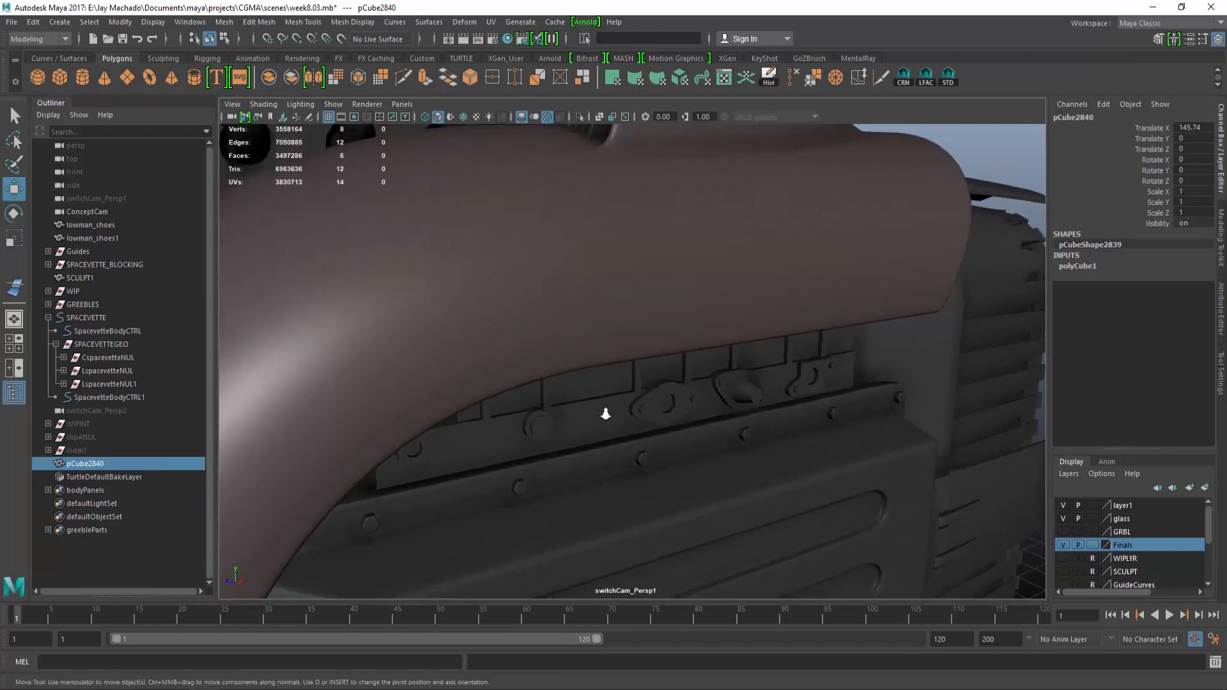
pyautogui.keyDown('alt'); pyautogui.moveTo(605, 414); pyautogui.dragTo(767, 496, button='right'); pyautogui.keyUp('alt')
pyautogui.keyDown('alt'); pyautogui.moveTo(767, 495); pyautogui.dragTo(729, 466, button='middle'); pyautogui.keyUp('alt')
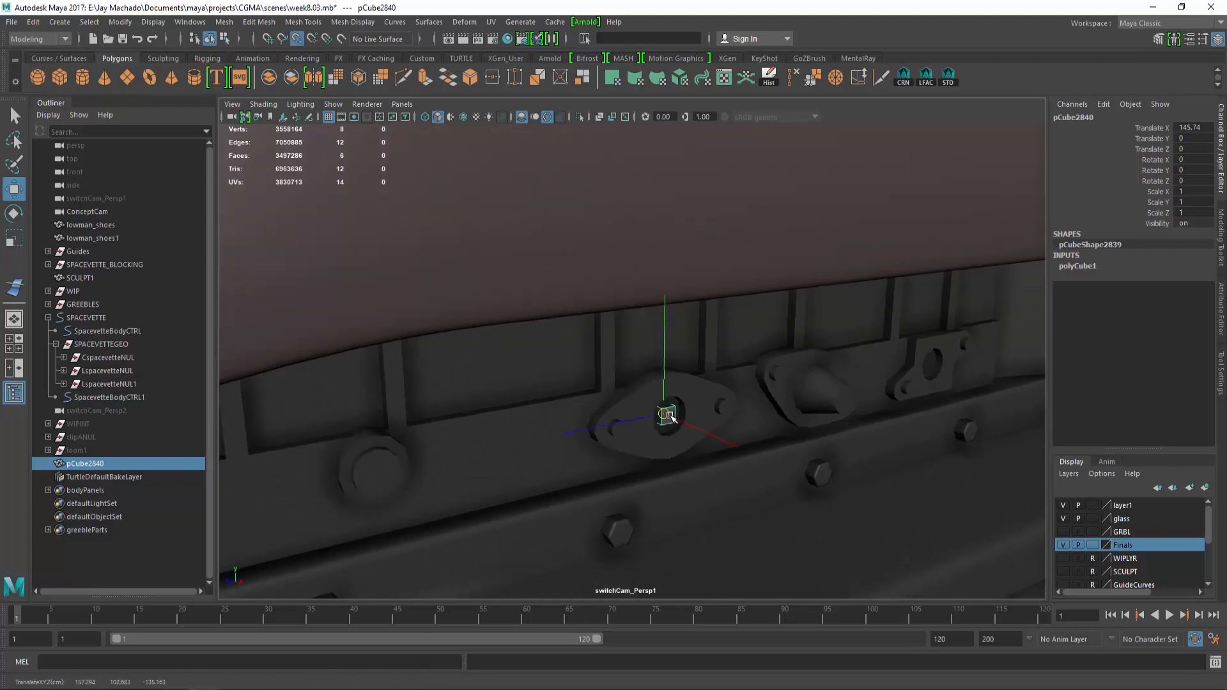
# Switch to Chrome to examine the piping in the Pratt & Whitney J58 engine photo, and return to Maya
pyautogui.hotkey('alt', 'Tab')
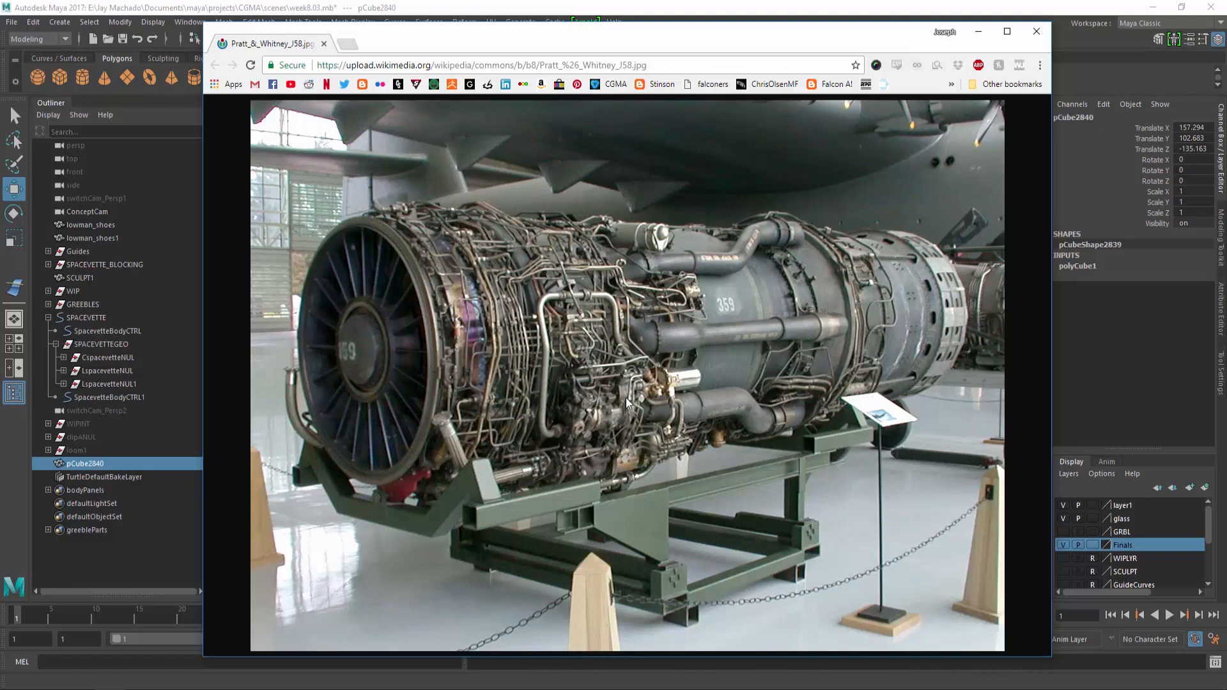
pyautogui.click(721, 9)
pyautogui.scroll(3, 716, 300)
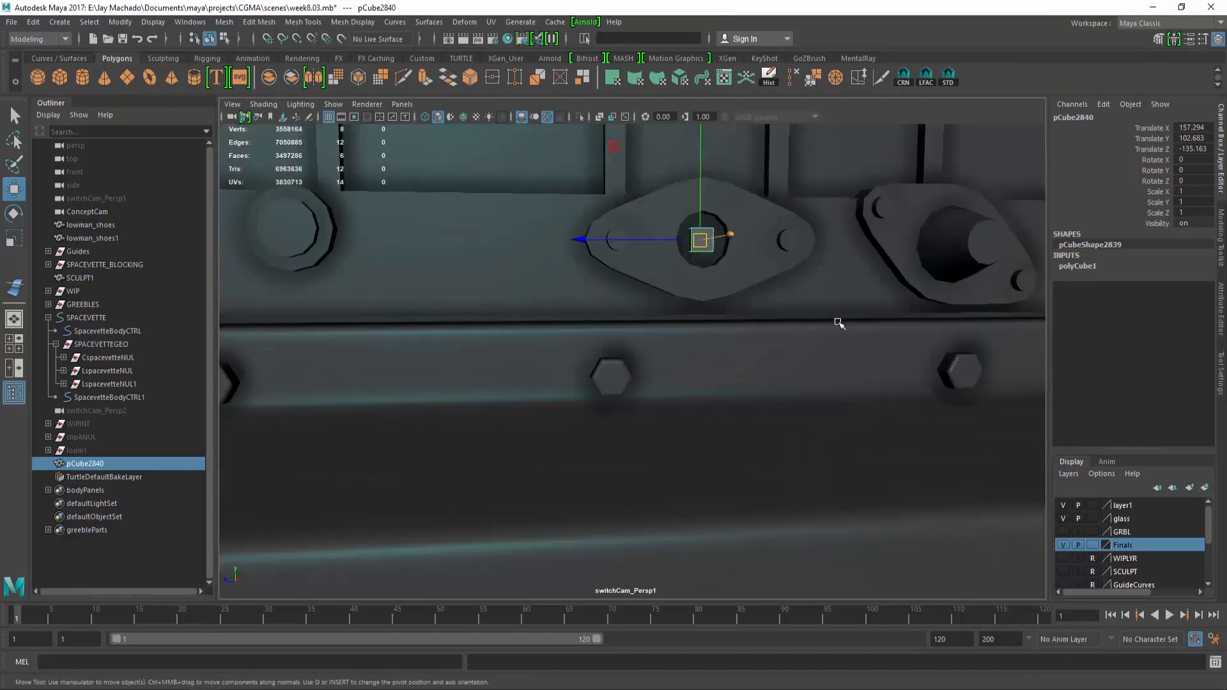
# Enlarge the cube at the flange hole, setting Scale X, Y and Z all to 2.25
pyautogui.scroll(-2, 753, 424)
pyautogui.keyDown('alt'); pyautogui.moveTo(754, 424); pyautogui.dragTo(690, 347); pyautogui.keyUp('alt')
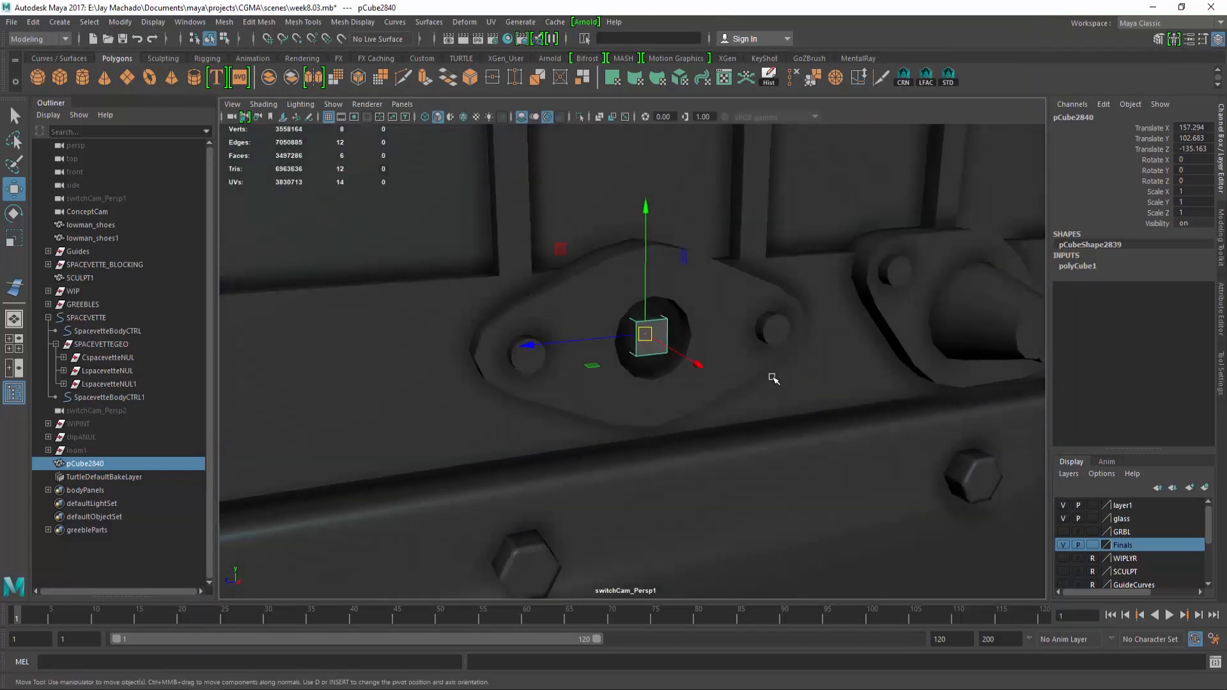
pyautogui.press('r')
pyautogui.scroll(3, 690, 348)
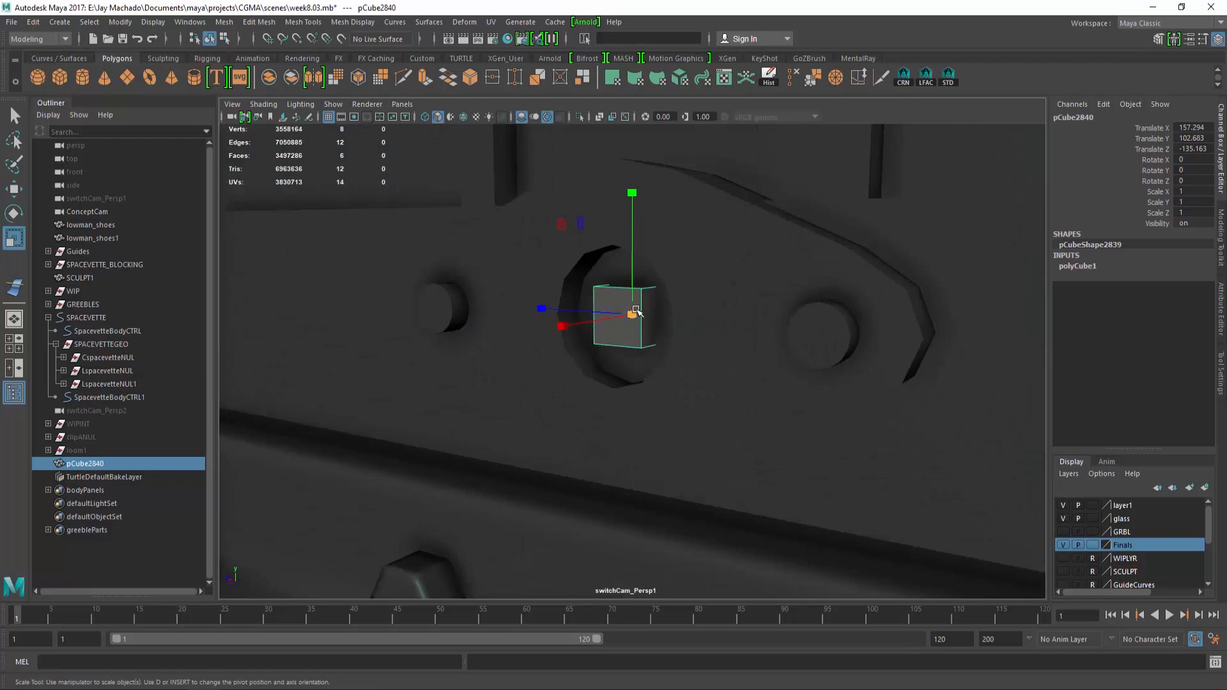
pyautogui.moveTo(635, 312); pyautogui.dragTo(801, 359)
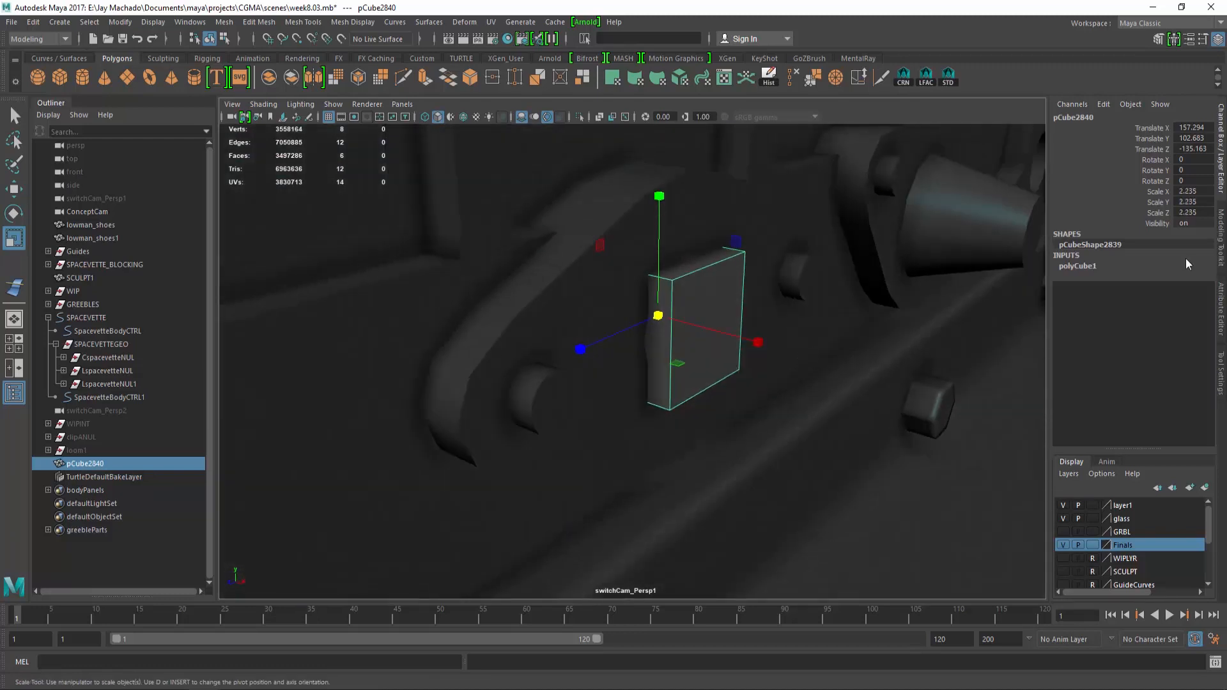
pyautogui.moveTo(1198, 191); pyautogui.dragTo(1201, 212)
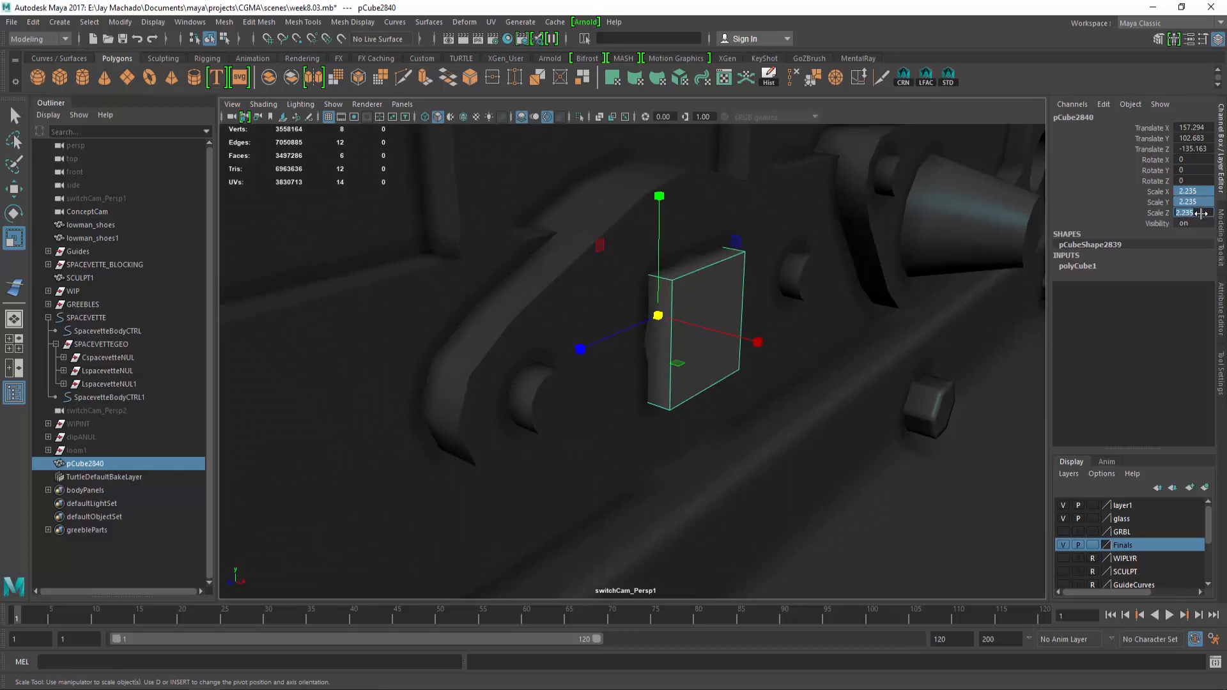
pyautogui.write('2.25')
pyautogui.press('Return')
# Move the cube outward along X to 158.276 and select its outward-facing face
pyautogui.press('w')
pyautogui.keyDown('alt'); pyautogui.moveTo(777, 328); pyautogui.dragTo(852, 301); pyautogui.keyUp('alt')
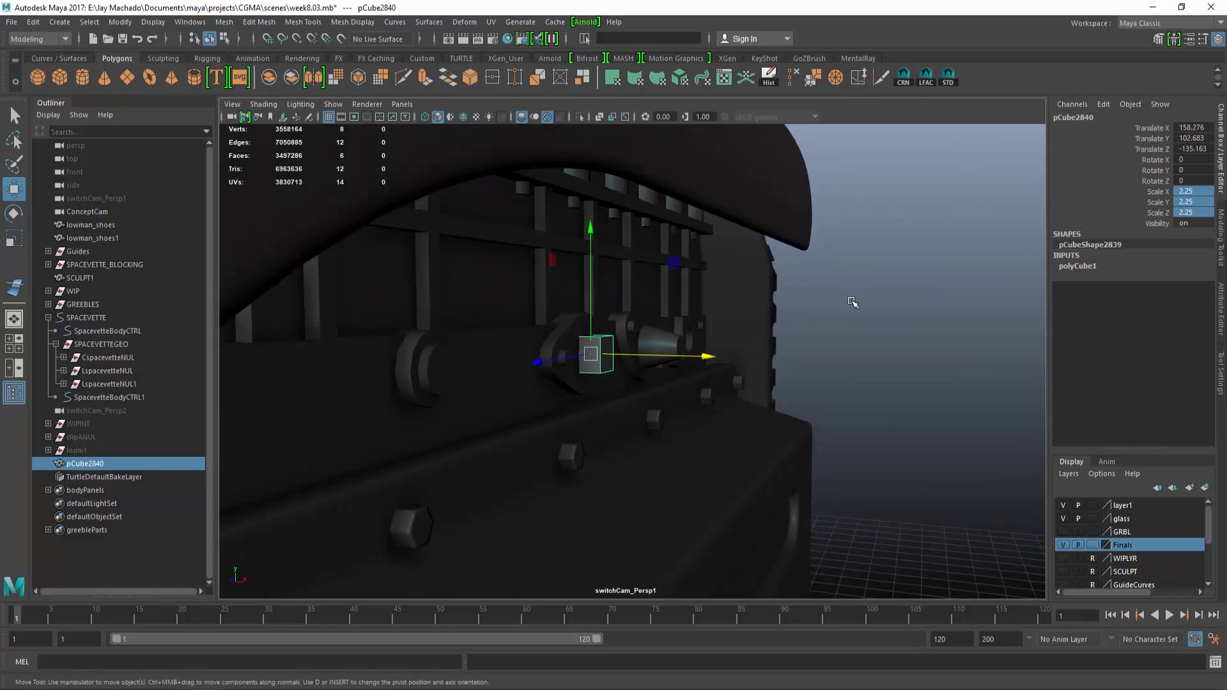
pyautogui.moveTo(853, 302); pyautogui.dragTo(853, 337, button='right')
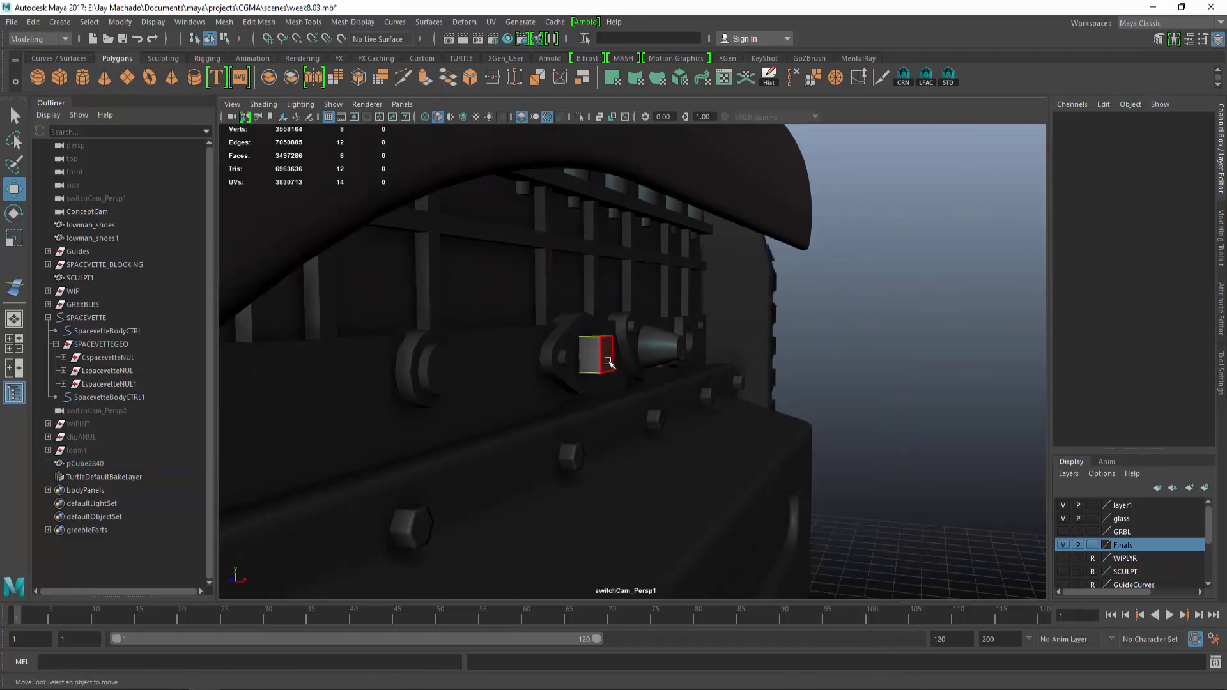
pyautogui.click(609, 363)
pyautogui.keyDown('alt'); pyautogui.moveTo(609, 362); pyautogui.dragTo(552, 372); pyautogui.keyUp('alt')
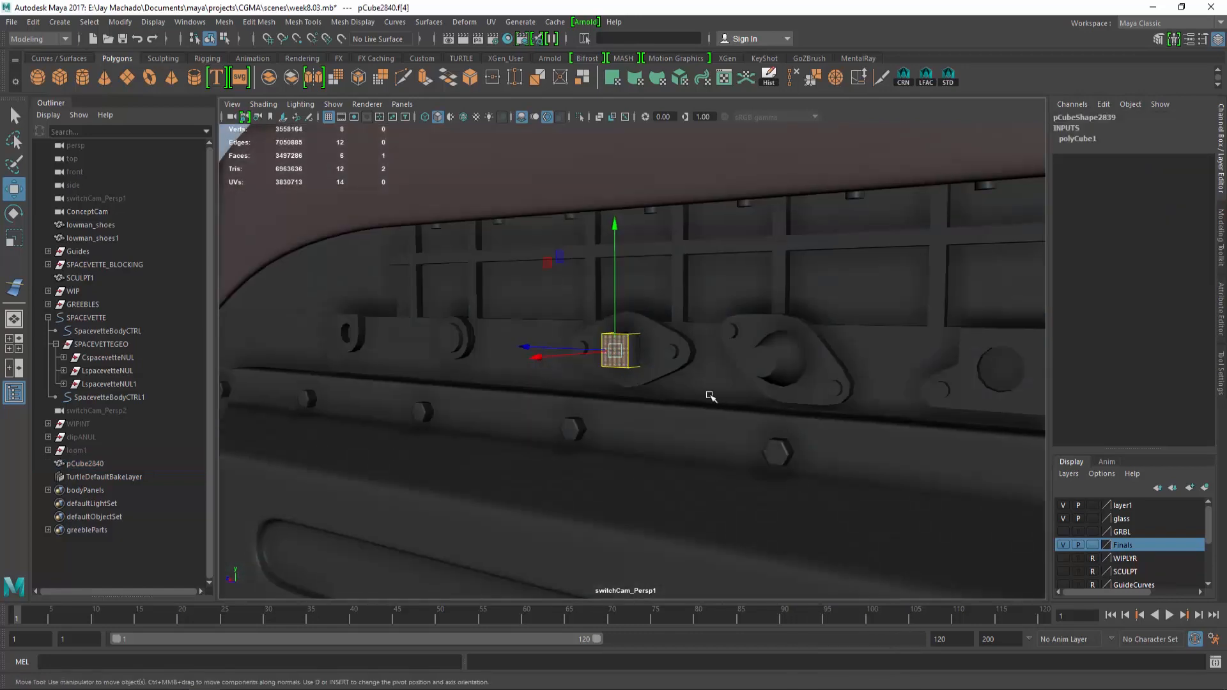
# Extrude the cube's outer face by a Local Translate Z of 3.93, and extrude it again by 2.25
pyautogui.keyDown('alt'); pyautogui.moveTo(669, 390); pyautogui.dragTo(621, 389); pyautogui.keyUp('alt')
pyautogui.press('5')
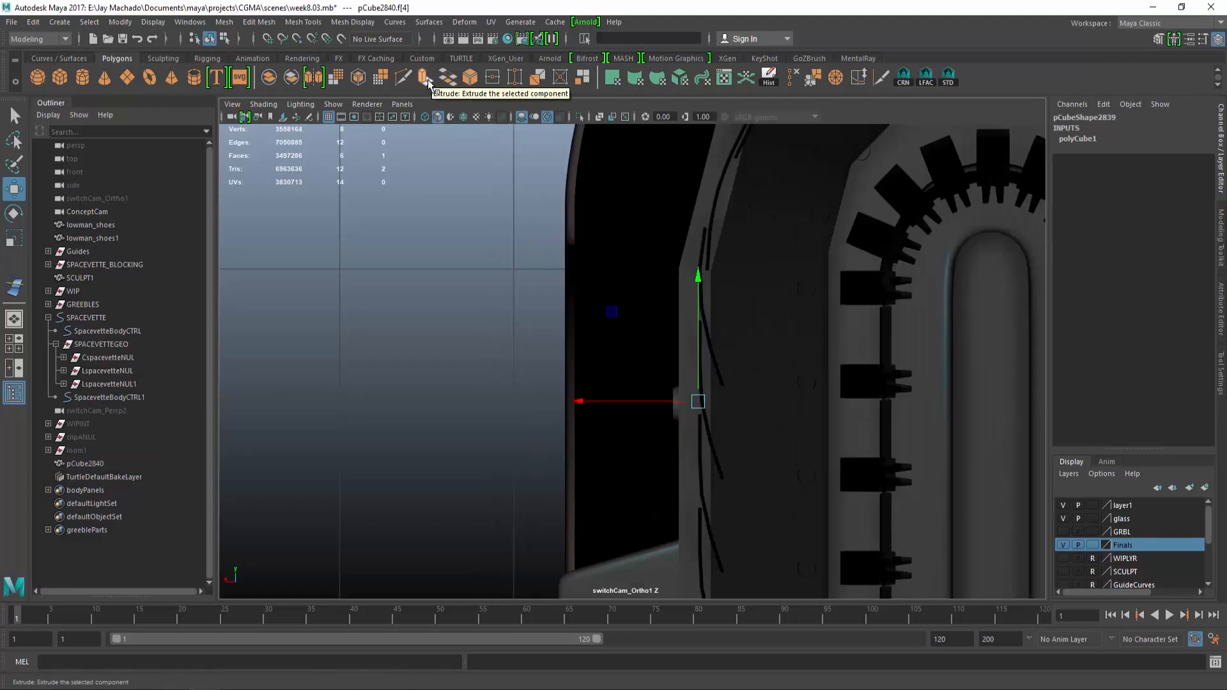
pyautogui.click(427, 78)
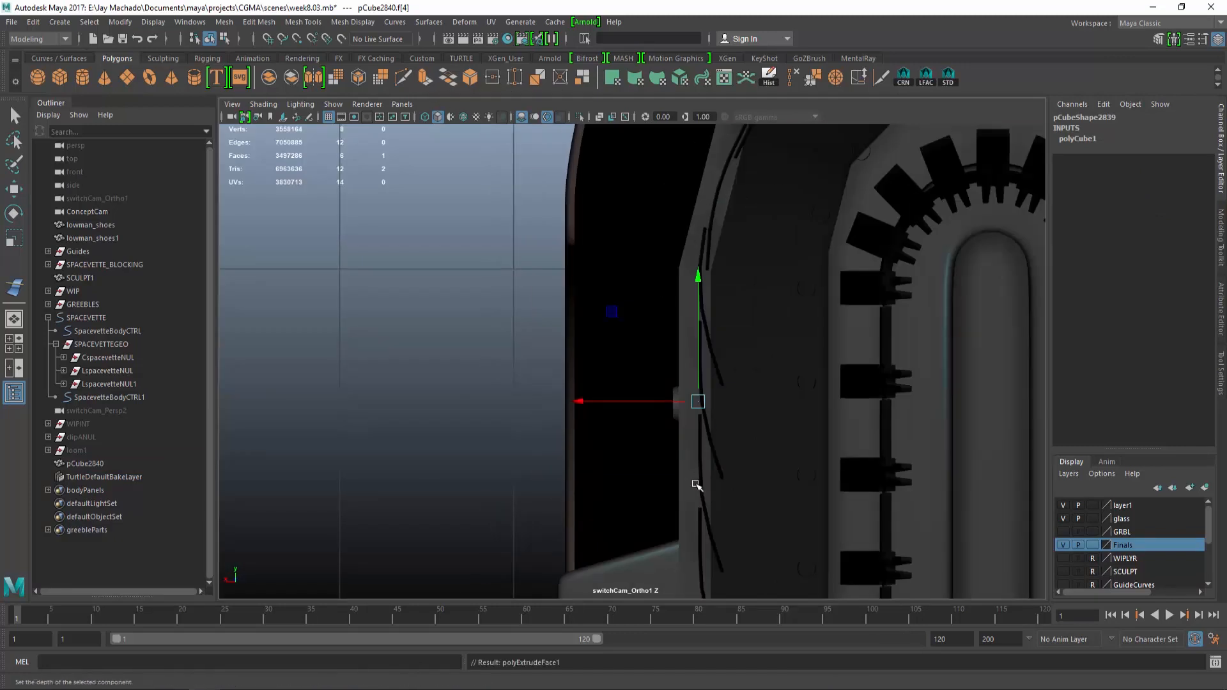
pyautogui.moveTo(649, 406); pyautogui.dragTo(592, 411)
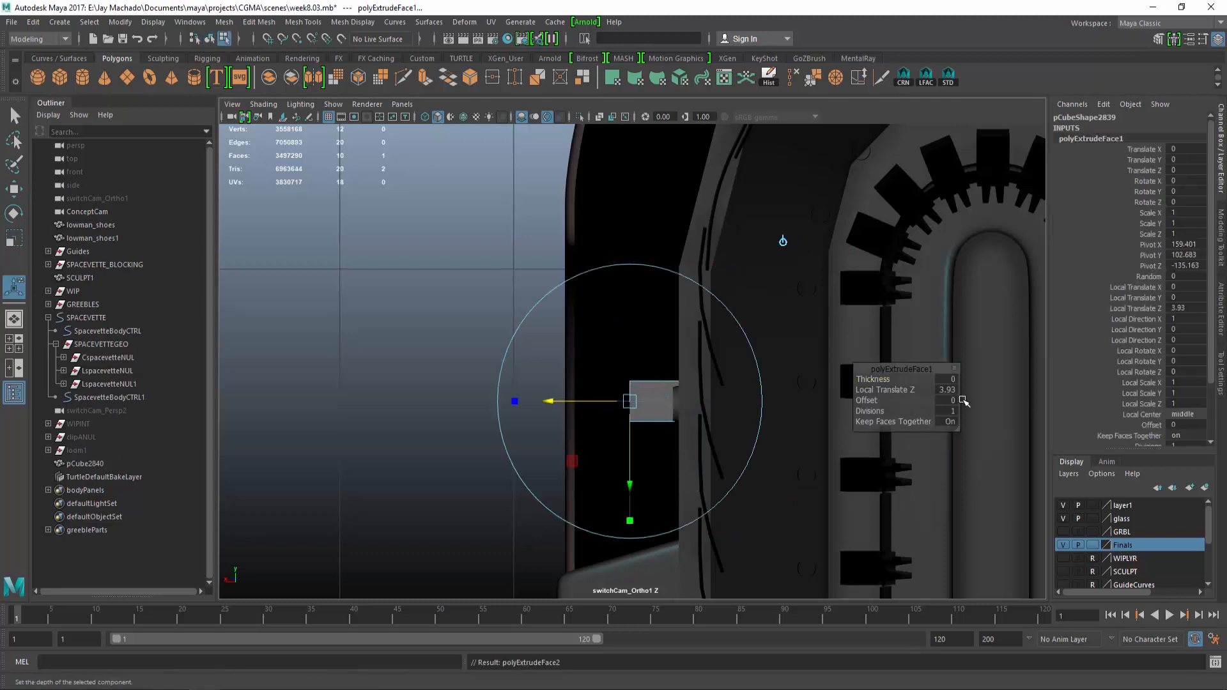
pyautogui.click(952, 390)
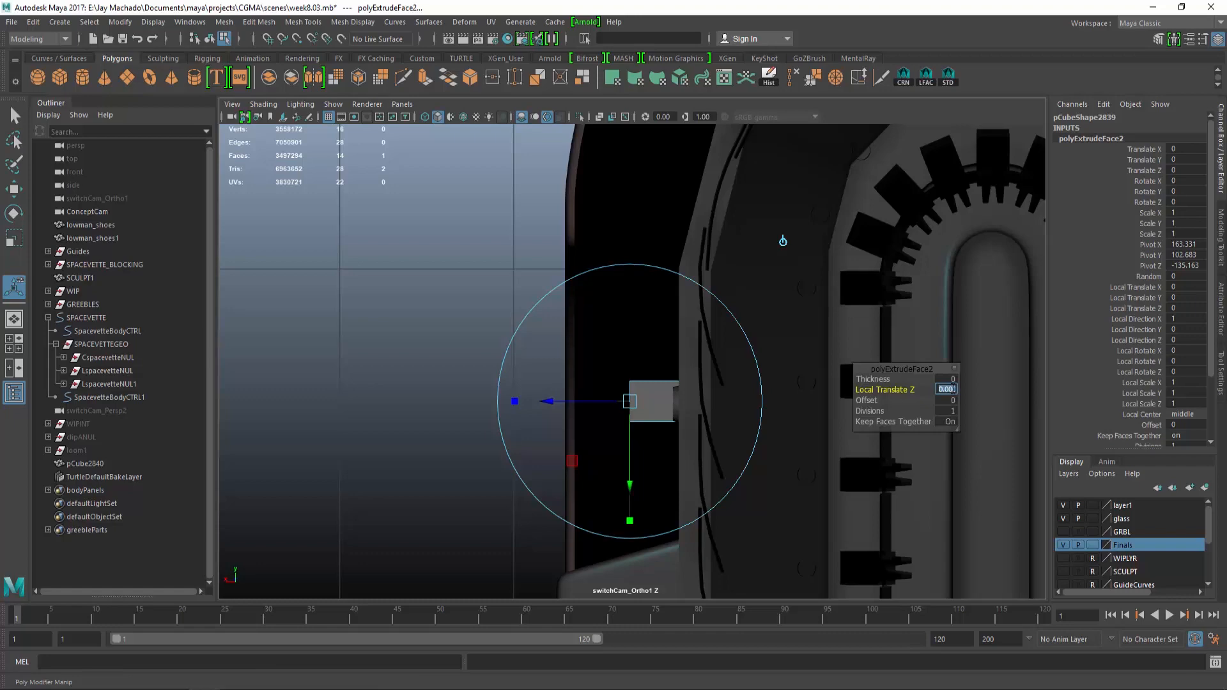
pyautogui.press('Return')
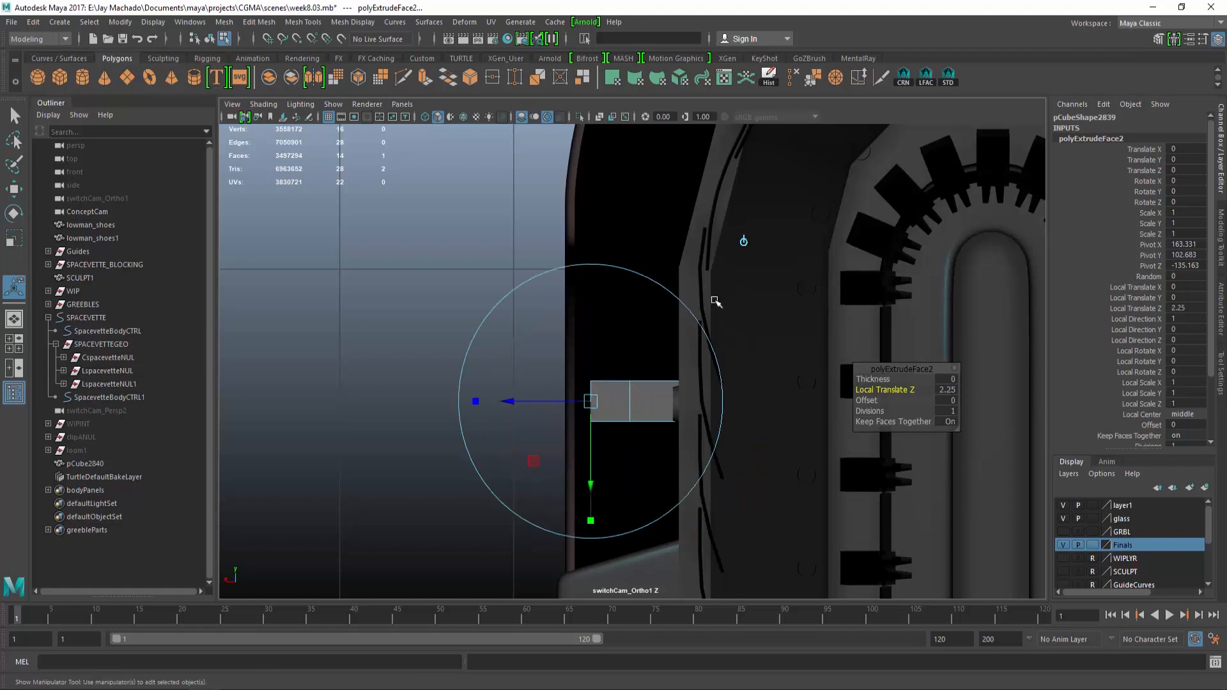
# Extrude the outermost segment's upper face upward into a tall upright, and extrude it again by a Local Translate Z of 2.25
pyautogui.keyDown('alt'); pyautogui.moveTo(635, 326); pyautogui.dragTo(818, 341); pyautogui.keyUp('alt')
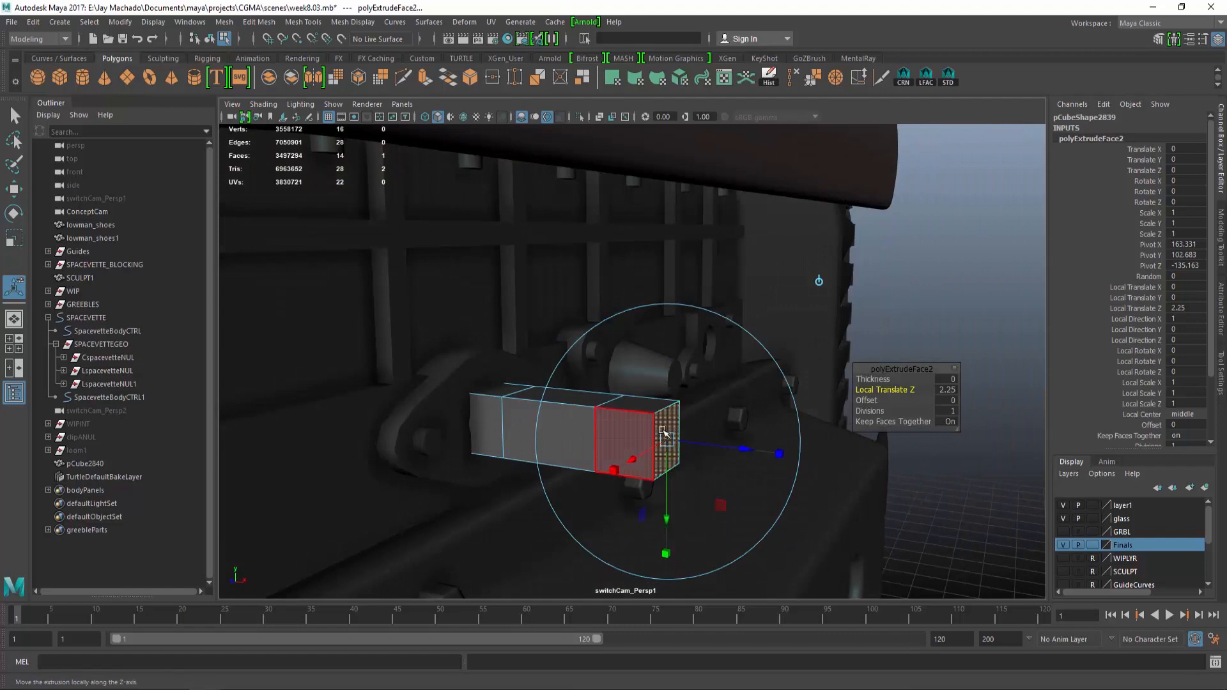
pyautogui.keyDown('alt'); pyautogui.moveTo(639, 403); pyautogui.dragTo(706, 416); pyautogui.keyUp('alt')
pyautogui.keyDown('alt'); pyautogui.moveTo(769, 404); pyautogui.dragTo(440, 340); pyautogui.keyUp('alt')
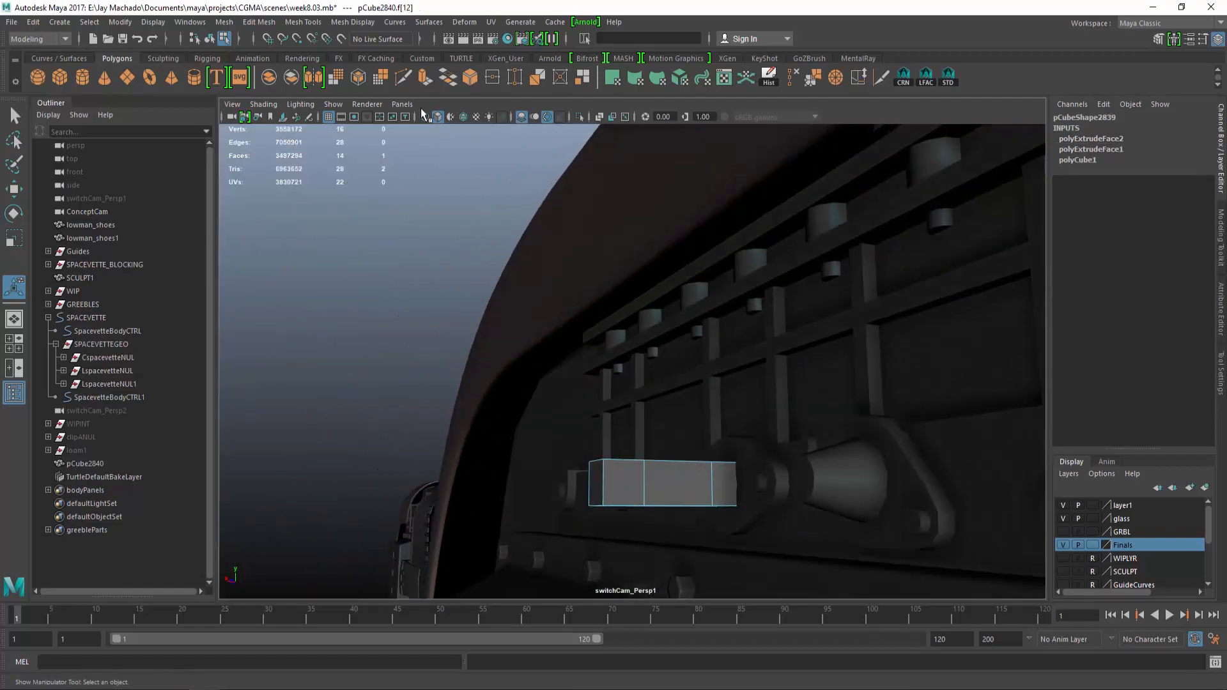
pyautogui.click(425, 80)
pyautogui.keyDown('alt'); pyautogui.moveTo(662, 356); pyautogui.dragTo(607, 314); pyautogui.keyUp('alt')
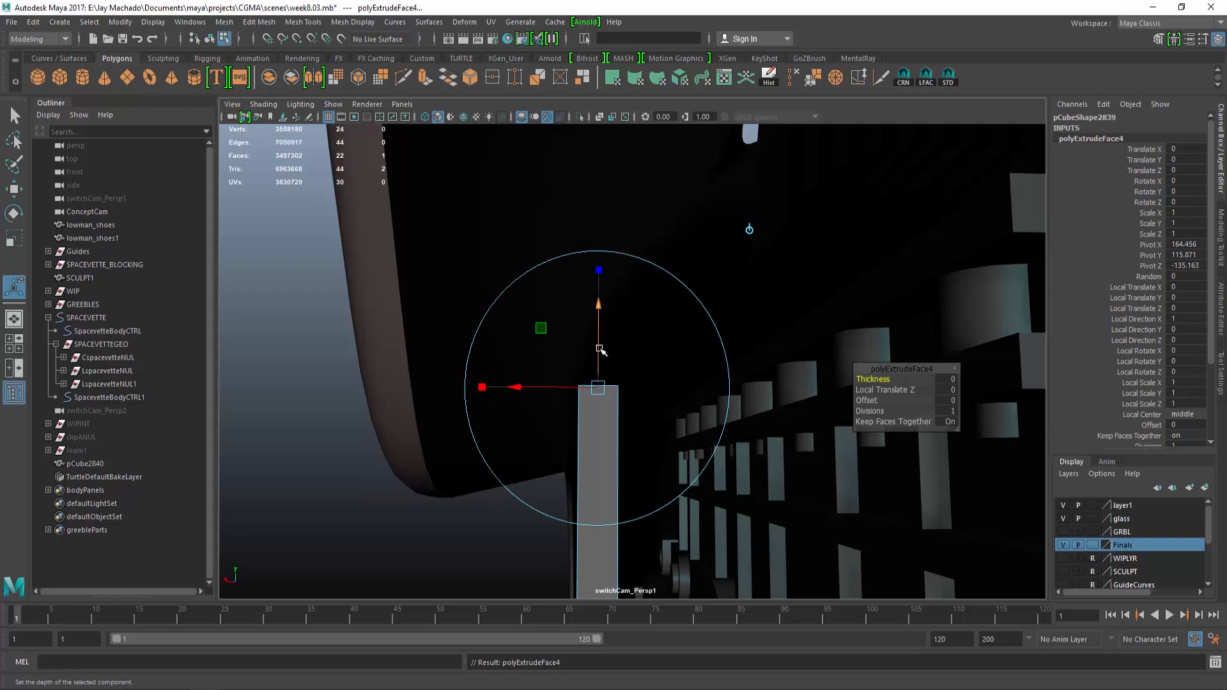
pyautogui.moveTo(601, 350); pyautogui.dragTo(599, 318)
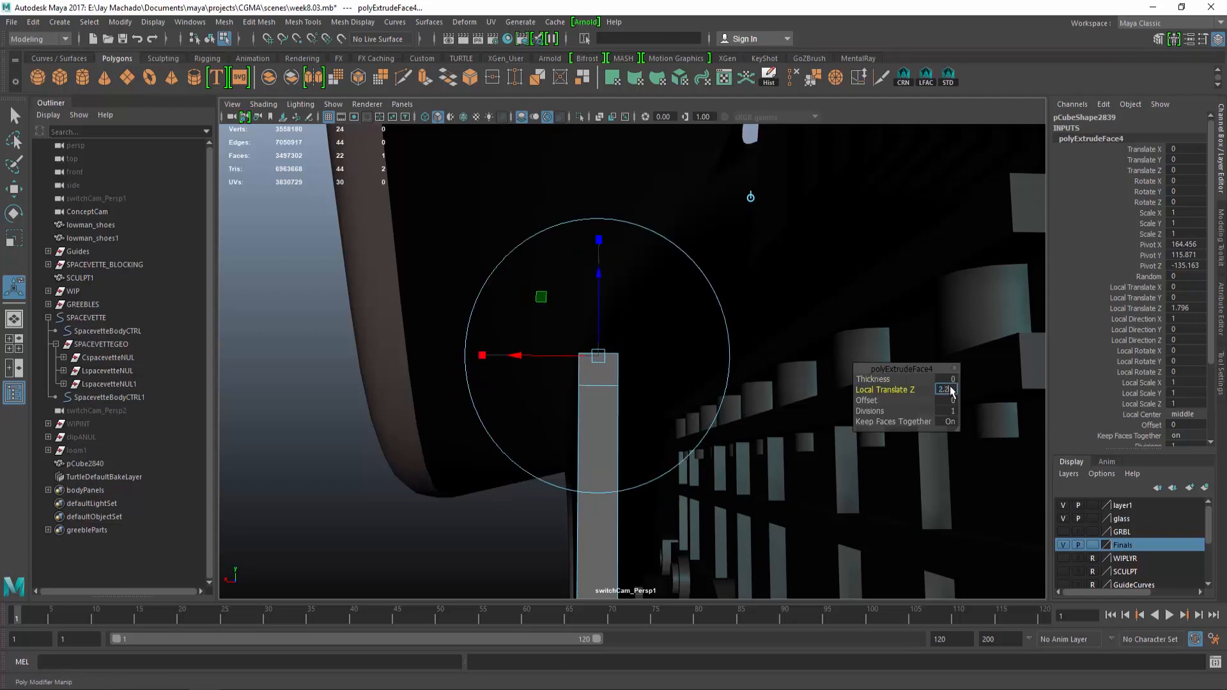
pyautogui.click(946, 389)
pyautogui.write('2.25')
pyautogui.press('Return')
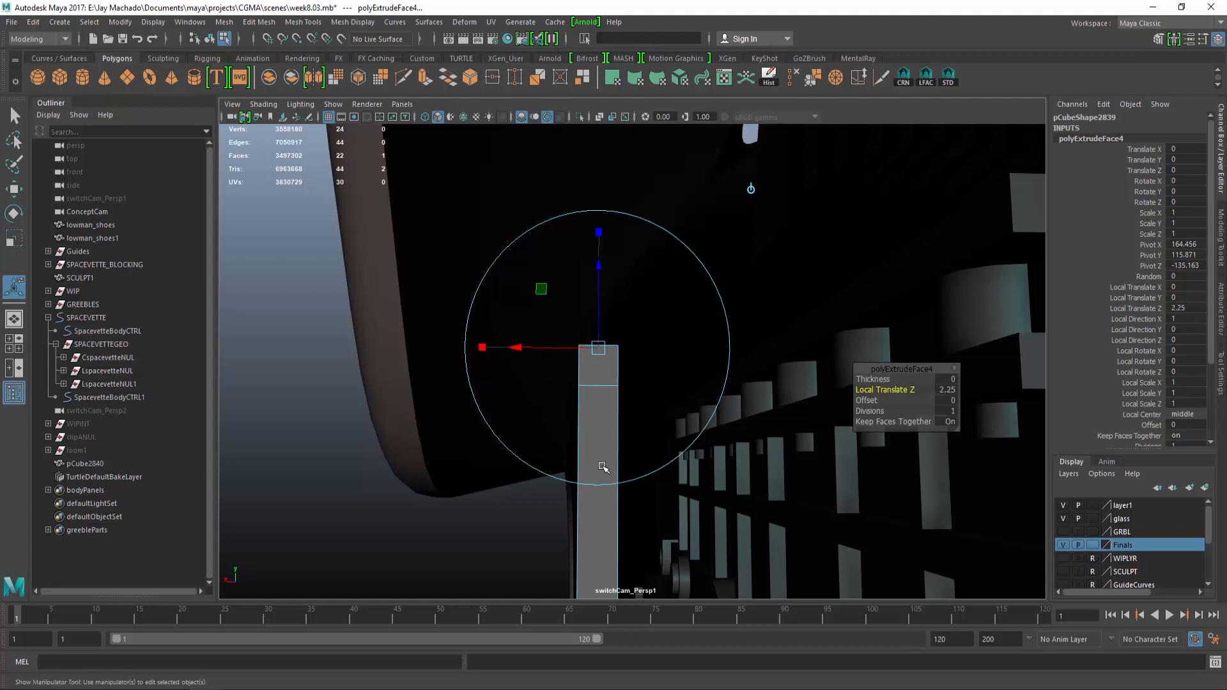
# Select the faces of the upright's uppermost segment and lower them along Y to shorten the upright
pyautogui.moveTo(412, 521); pyautogui.dragTo(476, 503, button='right')
pyautogui.hotkey('shift', '.')
pyautogui.press('w')
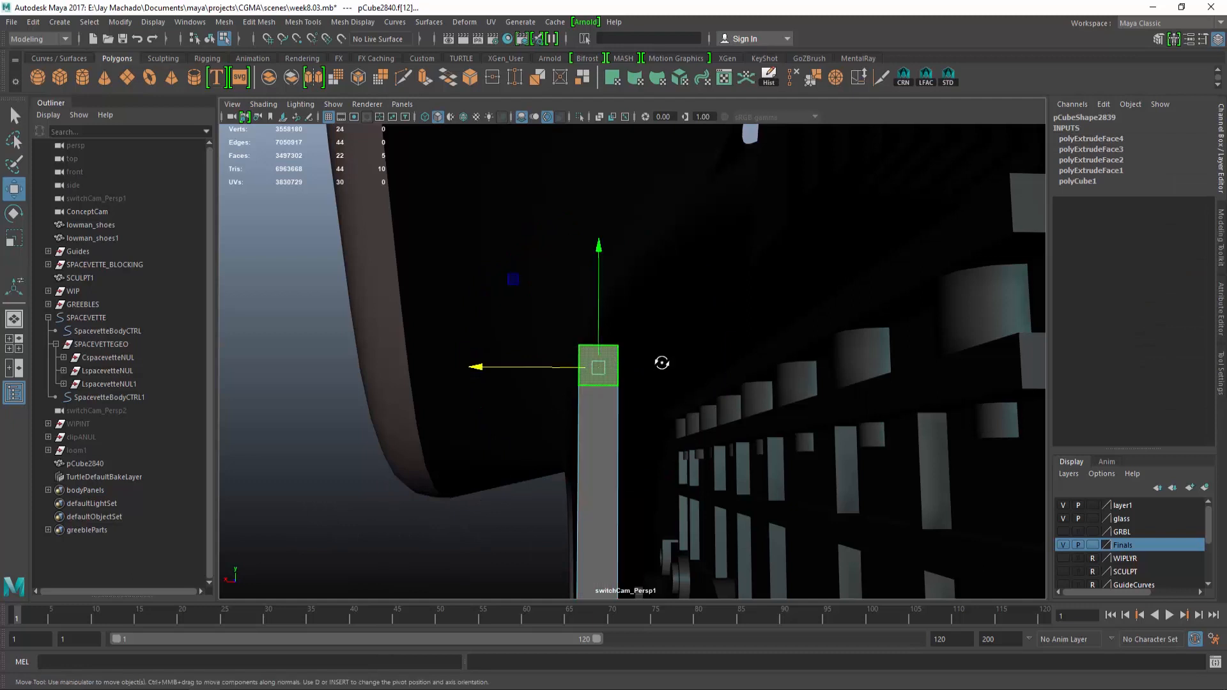
pyautogui.keyDown('alt'); pyautogui.moveTo(660, 362); pyautogui.dragTo(597, 343); pyautogui.keyUp('alt')
pyautogui.moveTo(571, 245); pyautogui.dragTo(529, 366)
pyautogui.moveTo(583, 402); pyautogui.dragTo(764, 398)
# Select all vertices of the upright and move them along X toward the engine panel, to 163.144
pyautogui.moveTo(790, 307); pyautogui.dragTo(750, 360, button='right')
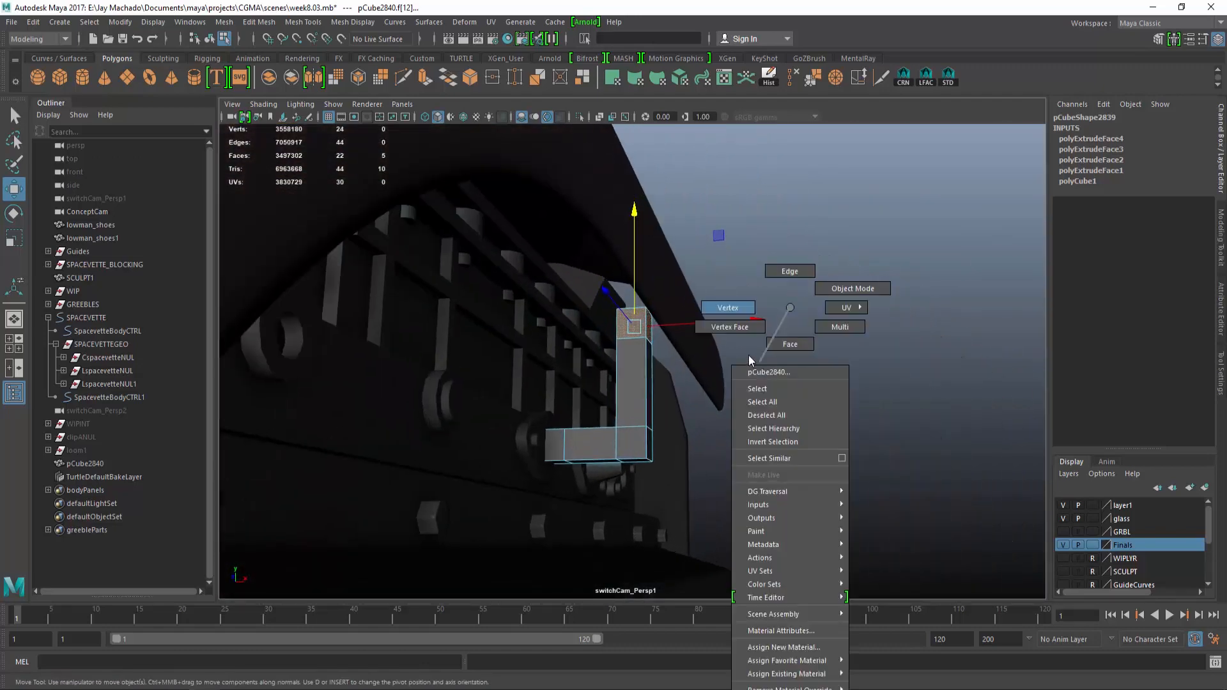
pyautogui.moveTo(729, 310); pyautogui.dragTo(729, 310, button='right')
pyautogui.moveTo(798, 264); pyautogui.dragTo(599, 497)
pyautogui.moveTo(696, 385); pyautogui.dragTo(679, 384)
# Select the side face of the upright's uppermost segment and extrude it along Z into a long arm beneath the fender
pyautogui.moveTo(758, 308); pyautogui.dragTo(757, 343, button='right')
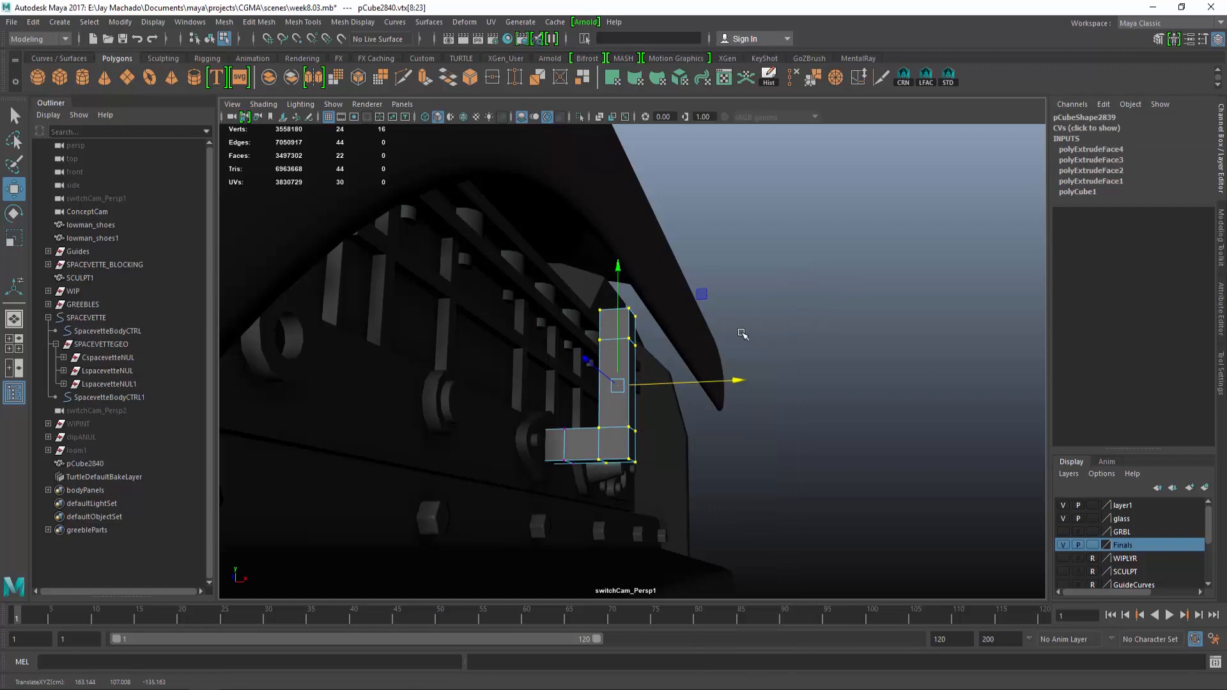
pyautogui.click(611, 329)
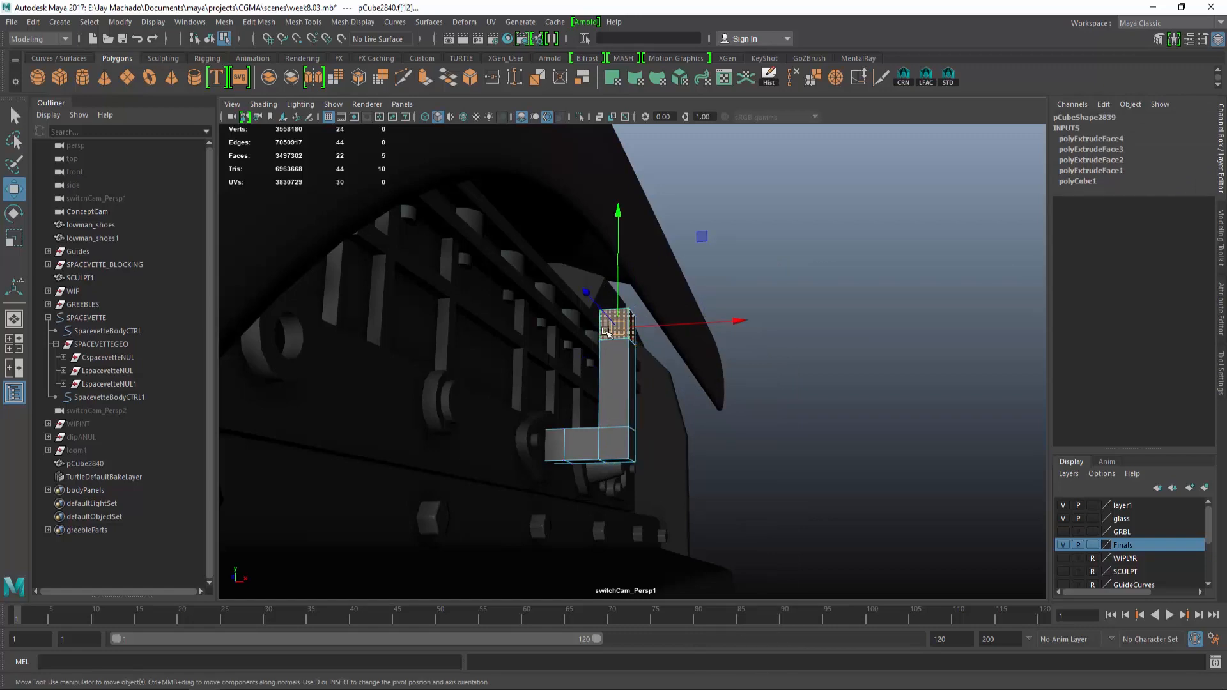
pyautogui.moveTo(623, 379)
pyautogui.keyDown('alt'); pyautogui.mouseDown()
pyautogui.moveTo(547, 361)
pyautogui.moveTo(614, 366)
pyautogui.mouseUp(); pyautogui.keyUp('alt')
pyautogui.keyDown('alt'); pyautogui.moveTo(615, 365); pyautogui.dragTo(530, 361, button='middle'); pyautogui.keyUp('alt')
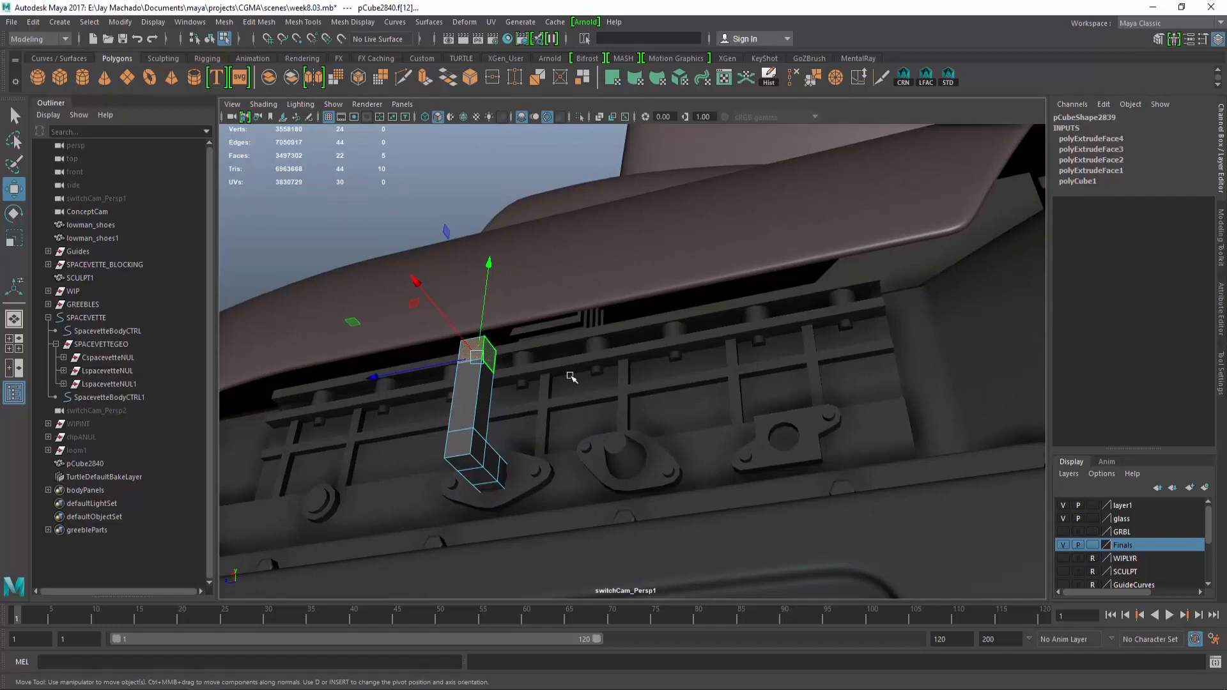
pyautogui.hotkey('ctrl', 'z')
pyautogui.keyDown('alt'); pyautogui.moveTo(570, 376); pyautogui.dragTo(682, 413); pyautogui.keyUp('alt')
pyautogui.keyDown('alt'); pyautogui.moveTo(682, 413); pyautogui.dragTo(580, 375, button='right'); pyautogui.keyUp('alt')
pyautogui.keyDown('alt'); pyautogui.moveTo(581, 375); pyautogui.dragTo(536, 378); pyautogui.keyUp('alt')
pyautogui.keyDown('alt'); pyautogui.moveTo(647, 388); pyautogui.dragTo(709, 400); pyautogui.keyUp('alt')
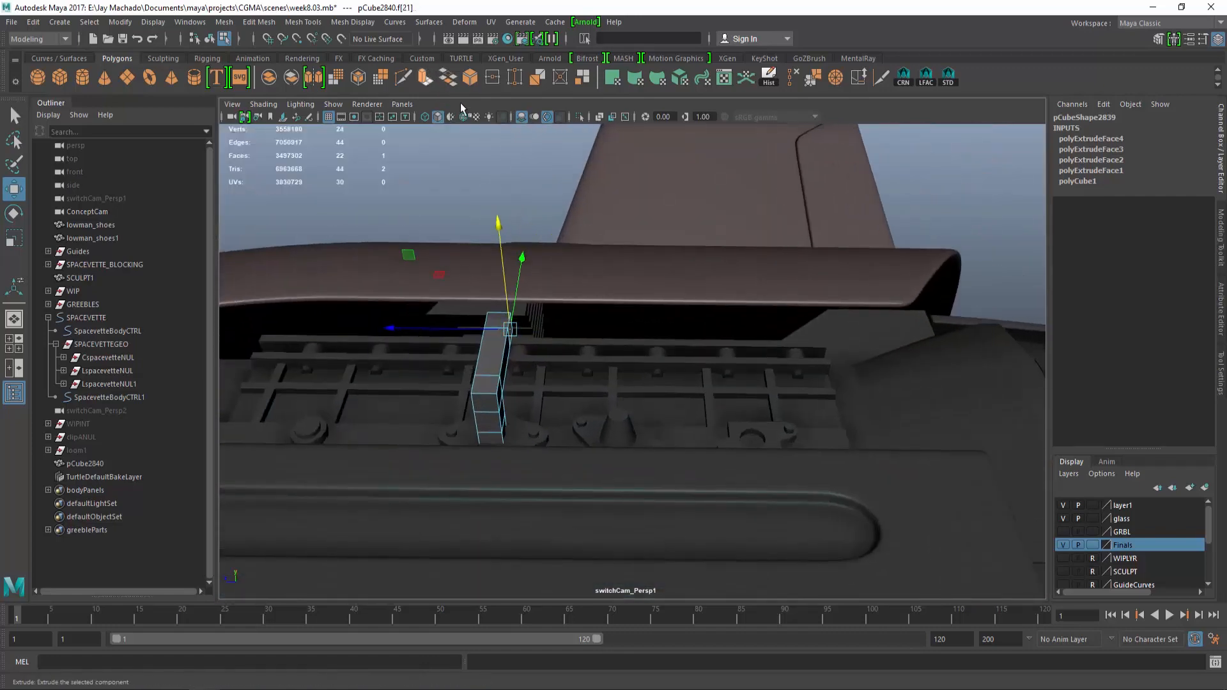
pyautogui.hotkey('ctrl', 'e')
pyautogui.moveTo(560, 332); pyautogui.dragTo(824, 320)
pyautogui.moveTo(737, 255); pyautogui.dragTo(663, 339)
# Extrude the long arm's end face again by a Local Translate Z of 2.25
pyautogui.moveTo(688, 350); pyautogui.dragTo(677, 346)
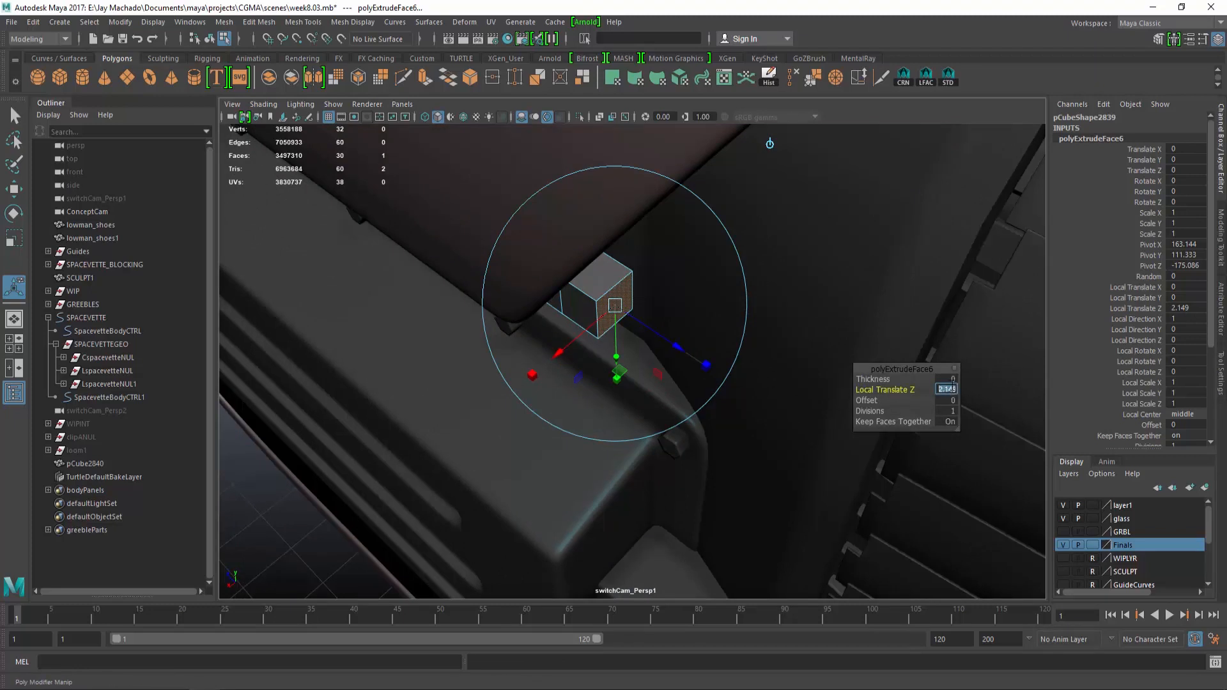
pyautogui.press('Return')
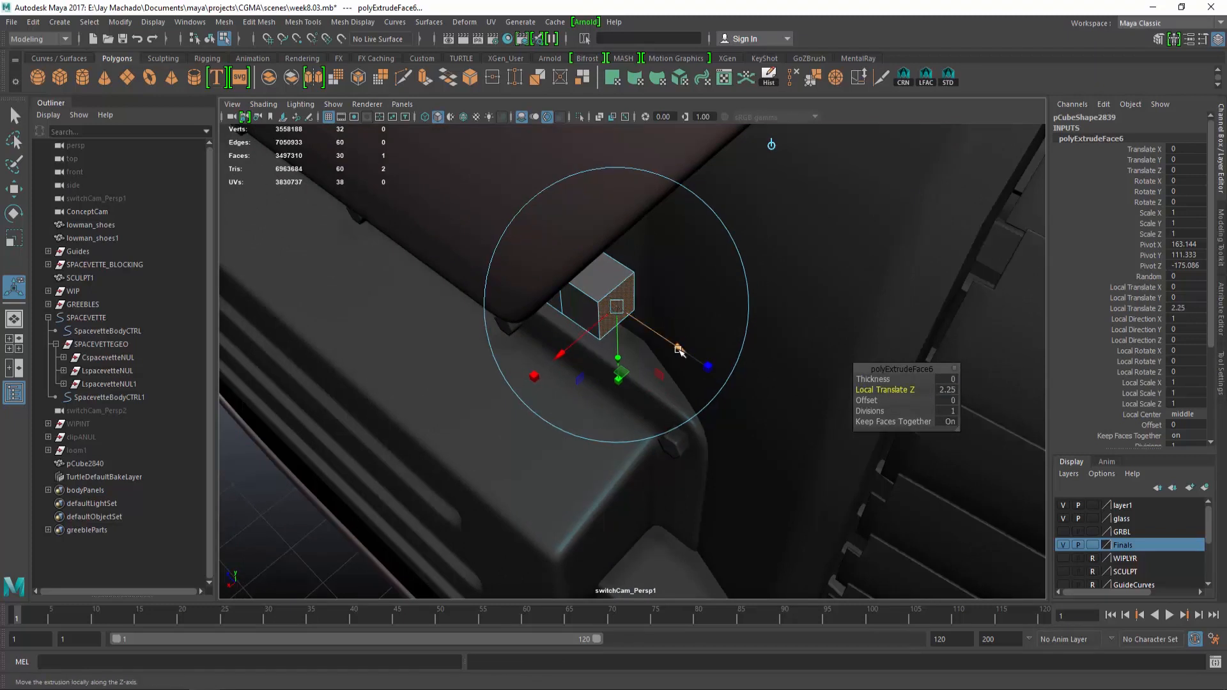
pyautogui.moveTo(679, 351); pyautogui.dragTo(728, 382)
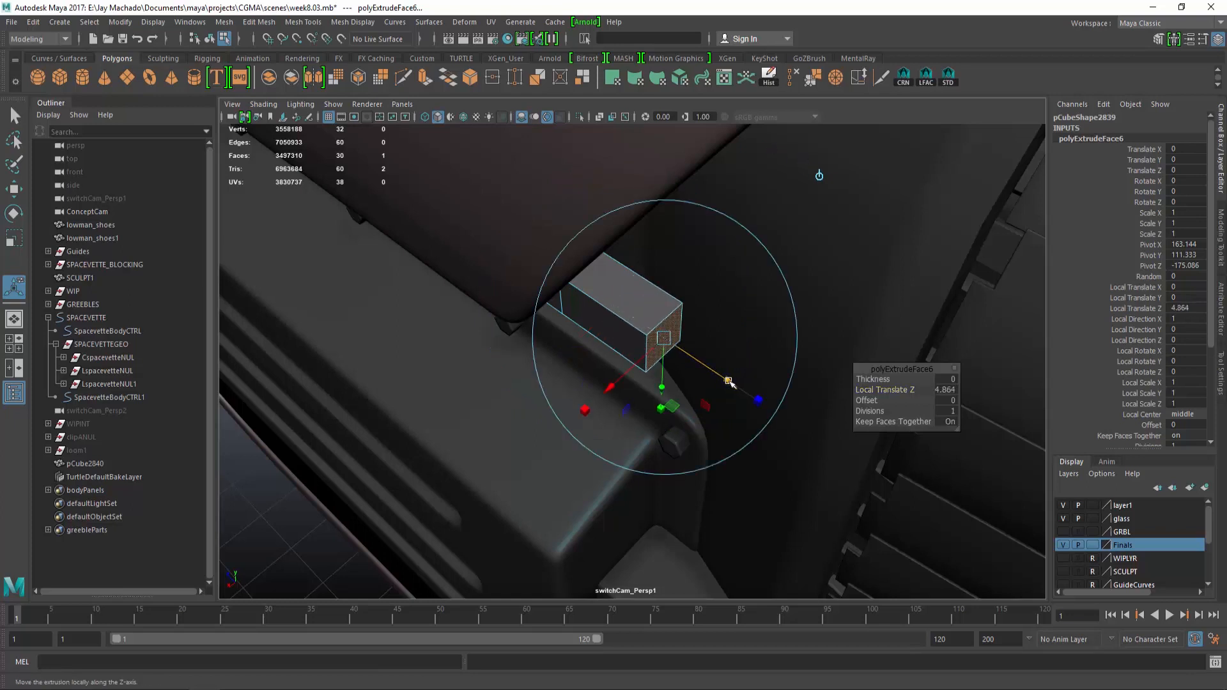
pyautogui.hotkey('ctrl', 'z')
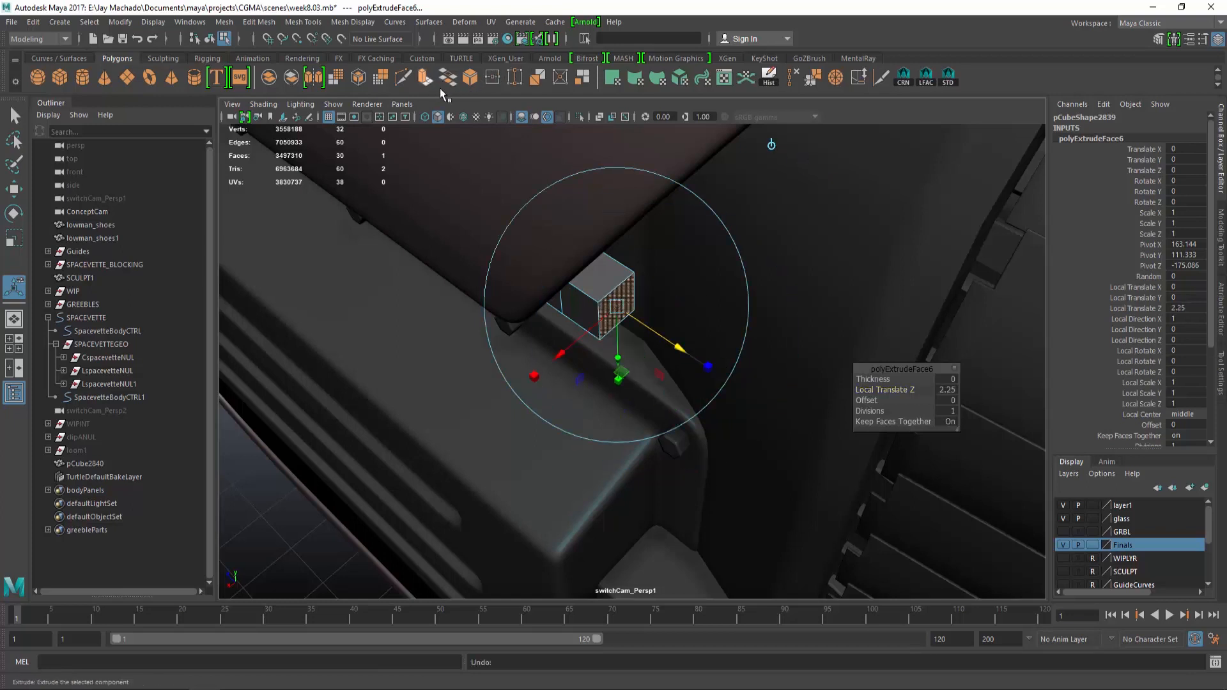
# Extrude the arm's end once more and select the faces of the new end segment
pyautogui.moveTo(671, 342); pyautogui.dragTo(643, 308)
pyautogui.moveTo(462, 284); pyautogui.dragTo(462, 310, button='right')
pyautogui.moveTo(447, 340); pyautogui.dragTo(726, 416)
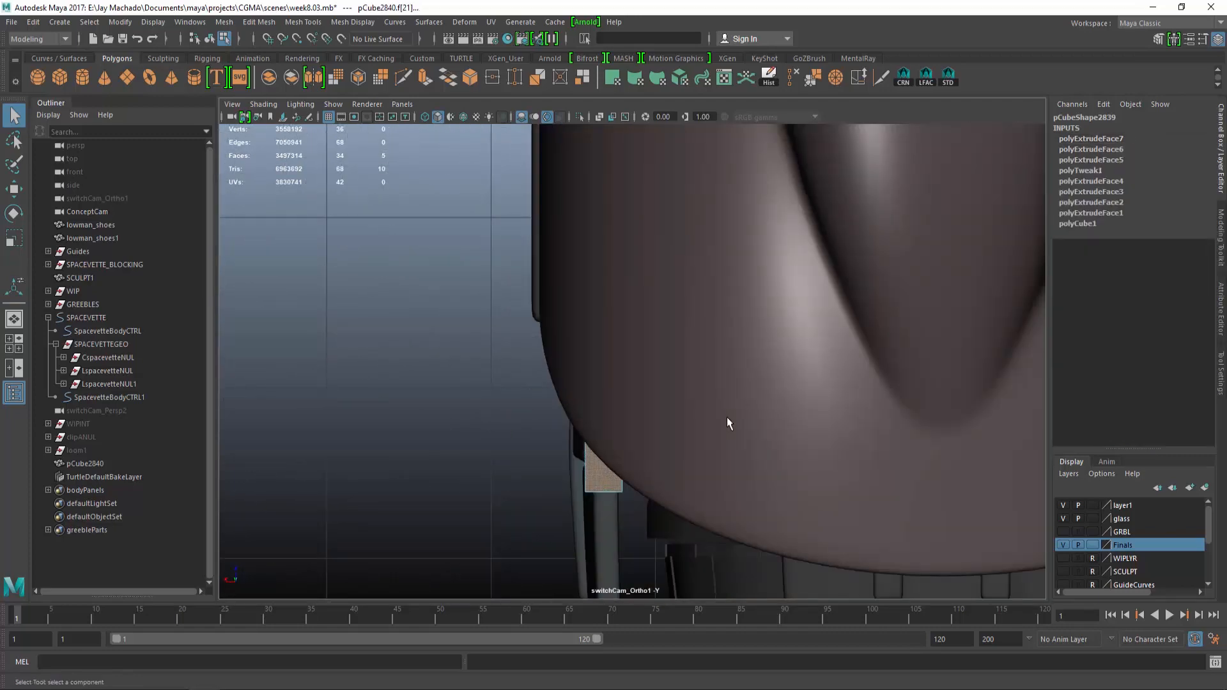
# Rotate the arm's end segment toward the car body and move it into line with the arm, working in wireframe from below
pyautogui.press('4')
pyautogui.scroll(2, 726, 305)
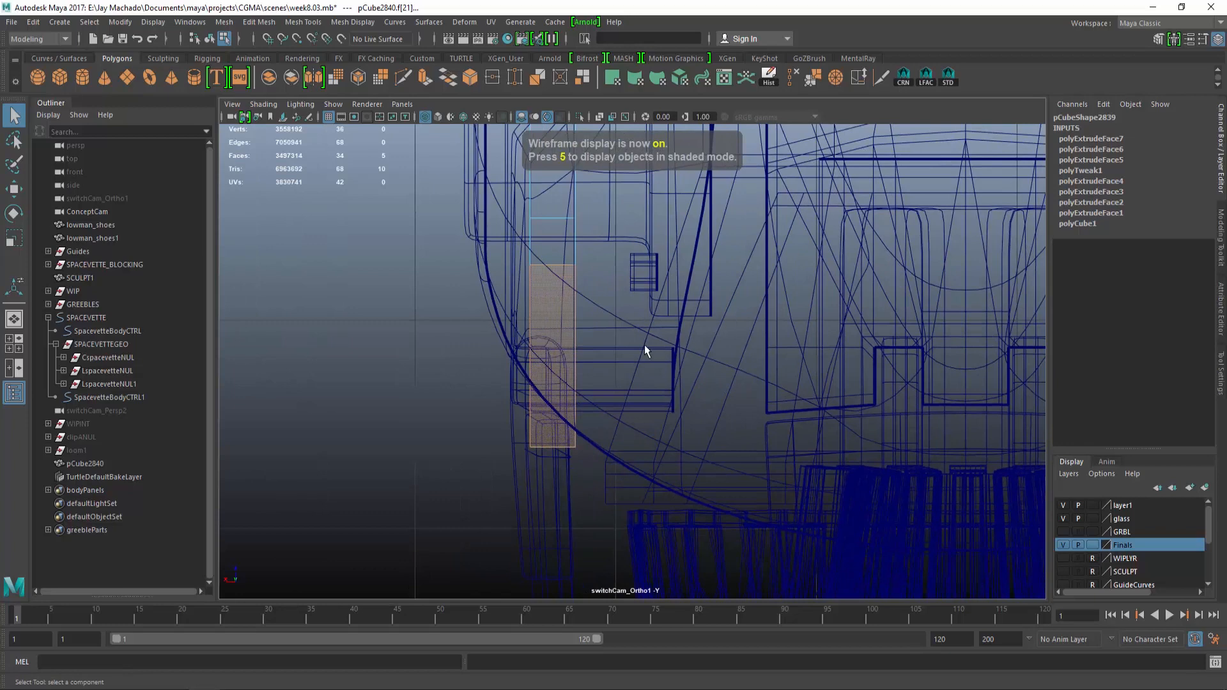
pyautogui.press('e')
pyautogui.moveTo(669, 373); pyautogui.dragTo(624, 228)
pyautogui.press('w')
pyautogui.moveTo(560, 352); pyautogui.dragTo(655, 281)
# Insert an edge loop across the bend between the long arm and the angled end segment
pyautogui.keyDown('alt'); pyautogui.moveTo(462, 301); pyautogui.dragTo(520, 426, button='middle'); pyautogui.keyUp('alt')
pyautogui.keyDown('alt'); pyautogui.moveTo(492, 371); pyautogui.dragTo(502, 376, button='right'); pyautogui.keyUp('alt')
pyautogui.moveTo(401, 261); pyautogui.dragTo(399, 225, button='right')
pyautogui.keyDown('alt'); pyautogui.moveTo(432, 301); pyautogui.dragTo(660, 458, button='right'); pyautogui.keyUp('alt')
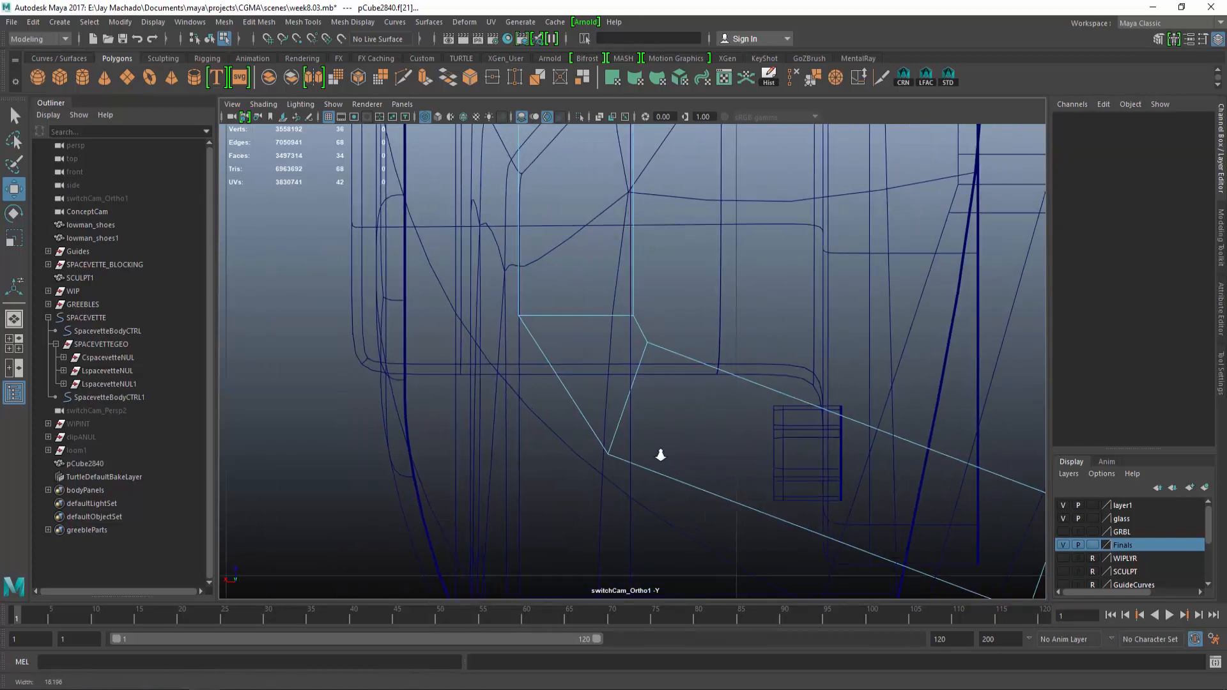
pyautogui.click(566, 375)
pyautogui.keyDown('ctrl'); pyautogui.moveTo(328, 235); pyautogui.dragTo(335, 284, button='right'); pyautogui.keyUp('ctrl')
# Move the new loop's outer-corner vertices in the XZ plane to round out the bend
pyautogui.moveTo(597, 356); pyautogui.dragTo(591, 361)
pyautogui.moveTo(274, 354); pyautogui.dragTo(230, 323, button='right')
pyautogui.moveTo(577, 369); pyautogui.dragTo(541, 398)
pyautogui.press('p')
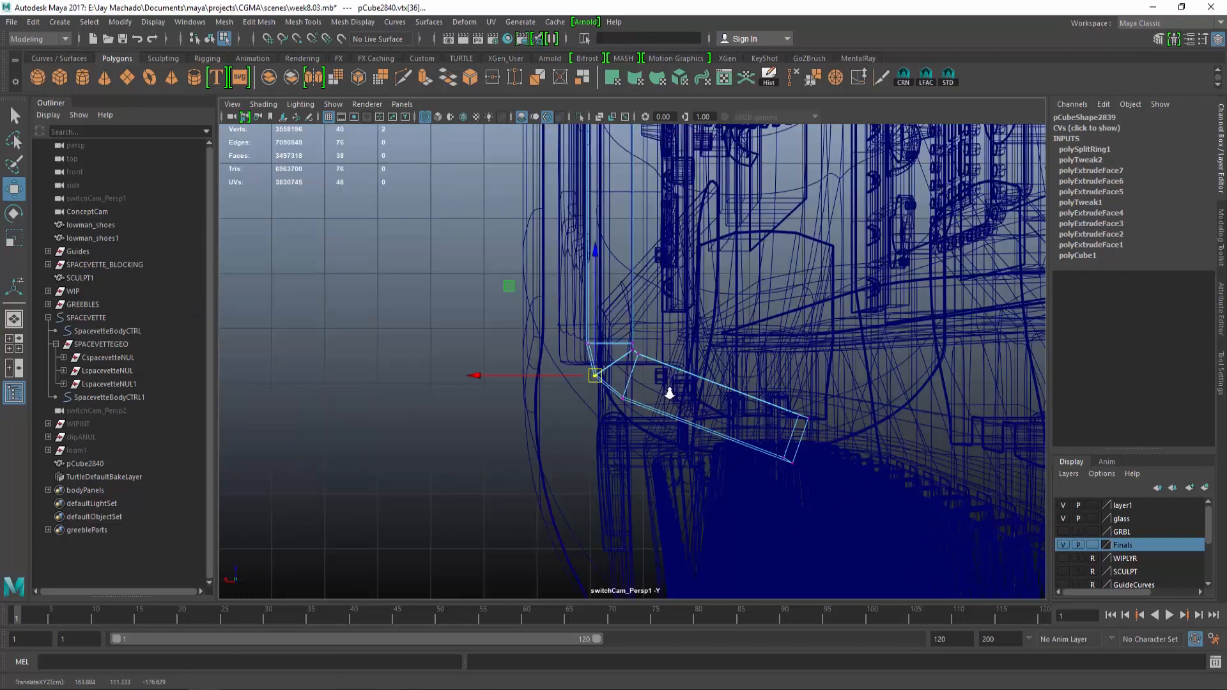
# Select the angled segment's end face and shift it in the XZ plane to shorten the segment against the car body
pyautogui.keyDown('alt'); pyautogui.moveTo(665, 392); pyautogui.dragTo(649, 323); pyautogui.keyUp('alt')
pyautogui.keyDown('alt'); pyautogui.moveTo(625, 337); pyautogui.dragTo(576, 357, button='middle'); pyautogui.keyUp('alt')
pyautogui.moveTo(367, 356); pyautogui.dragTo(367, 349, button='right')
pyautogui.moveTo(763, 369); pyautogui.dragTo(825, 500)
pyautogui.press('p')
pyautogui.keyDown('ctrl'); pyautogui.moveTo(603, 388); pyautogui.dragTo(679, 432); pyautogui.keyUp('ctrl')
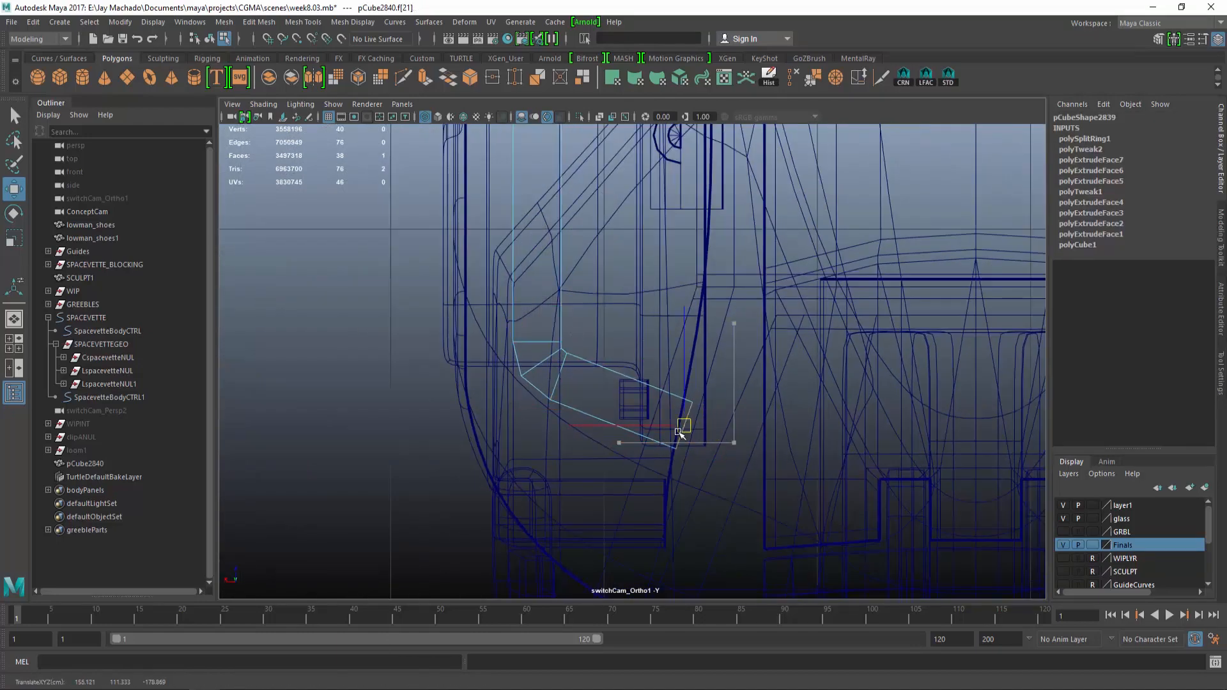
pyautogui.press('5')
pyautogui.press('p')
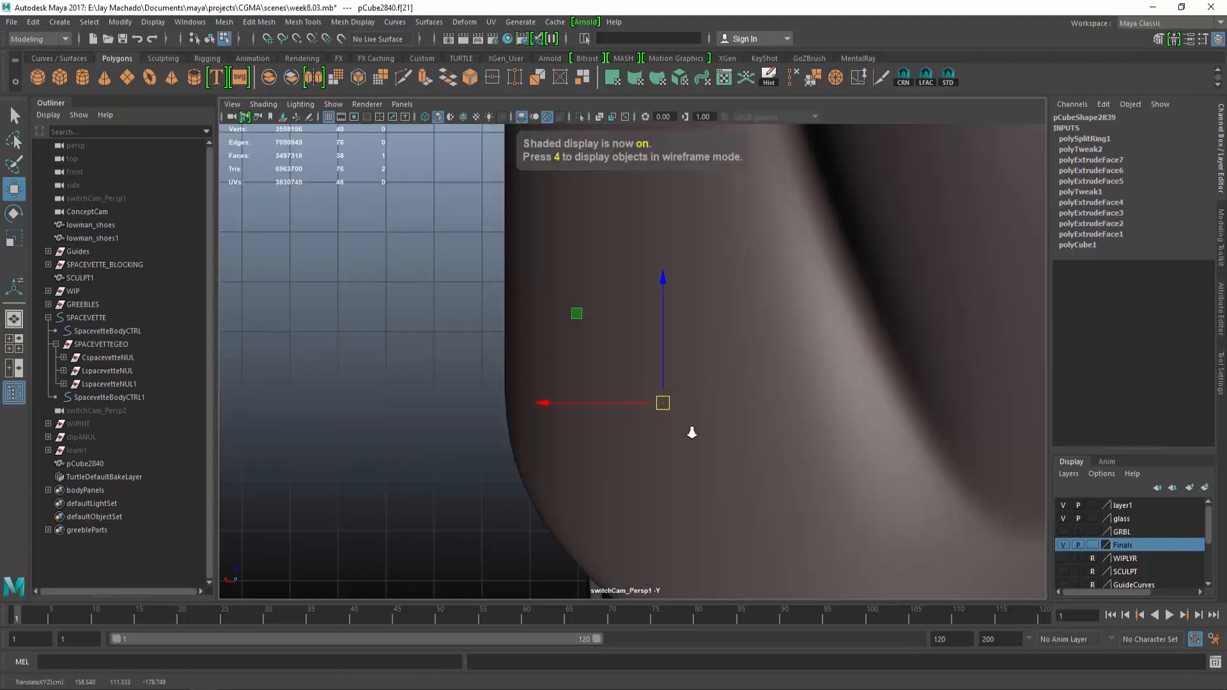
pyautogui.moveTo(691, 430)
pyautogui.keyDown('alt'); pyautogui.mouseDown(button='right')
pyautogui.moveTo(904, 537)
pyautogui.moveTo(997, 564)
pyautogui.mouseUp(button='right'); pyautogui.keyUp('alt')
pyautogui.press('p')
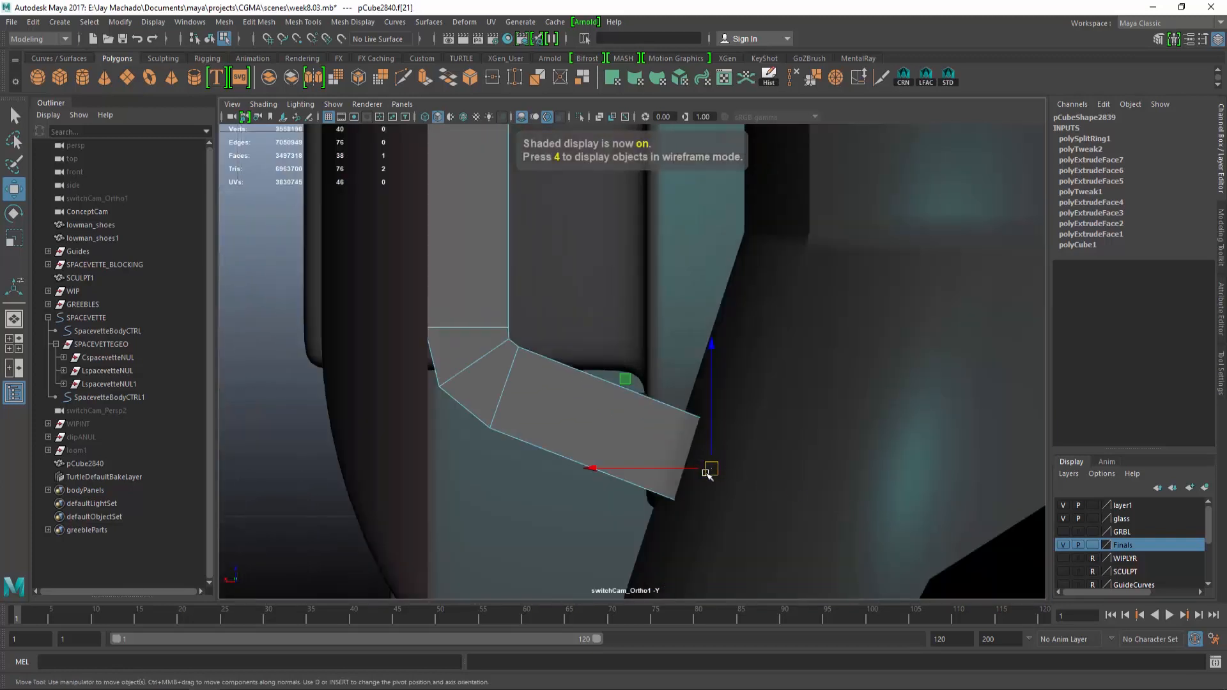
pyautogui.moveTo(708, 473); pyautogui.dragTo(556, 146)
# Delete the face at the tip of the angled end segment to leave it open
pyautogui.press('p')
pyautogui.press('Delete')
pyautogui.keyDown('alt'); pyautogui.moveTo(632, 246); pyautogui.dragTo(722, 271, button='middle'); pyautogui.keyUp('alt')
pyautogui.keyDown('alt'); pyautogui.moveTo(722, 271); pyautogui.dragTo(701, 334); pyautogui.keyUp('alt')
# Preview the whole pipe as a smoothed mesh in object mode, and switch back to the unsmoothed display
pyautogui.press('F8')
pyautogui.press('3')
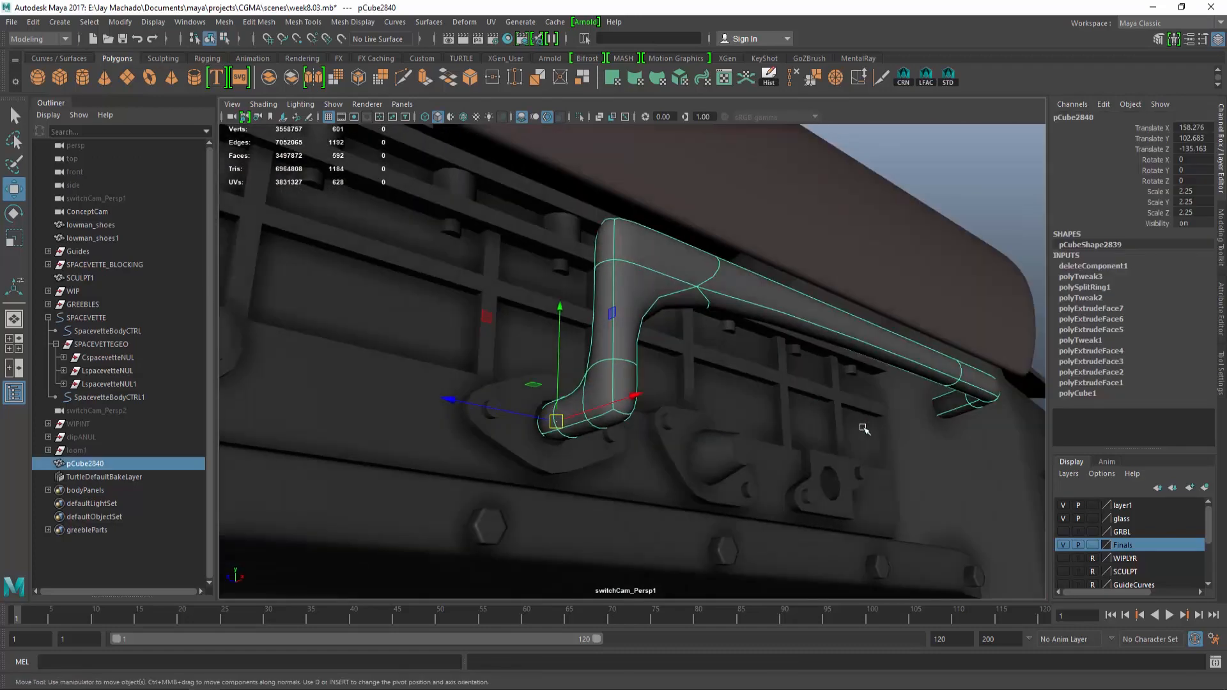
pyautogui.keyDown('alt'); pyautogui.moveTo(864, 429); pyautogui.dragTo(668, 391); pyautogui.keyUp('alt')
pyautogui.press('1')
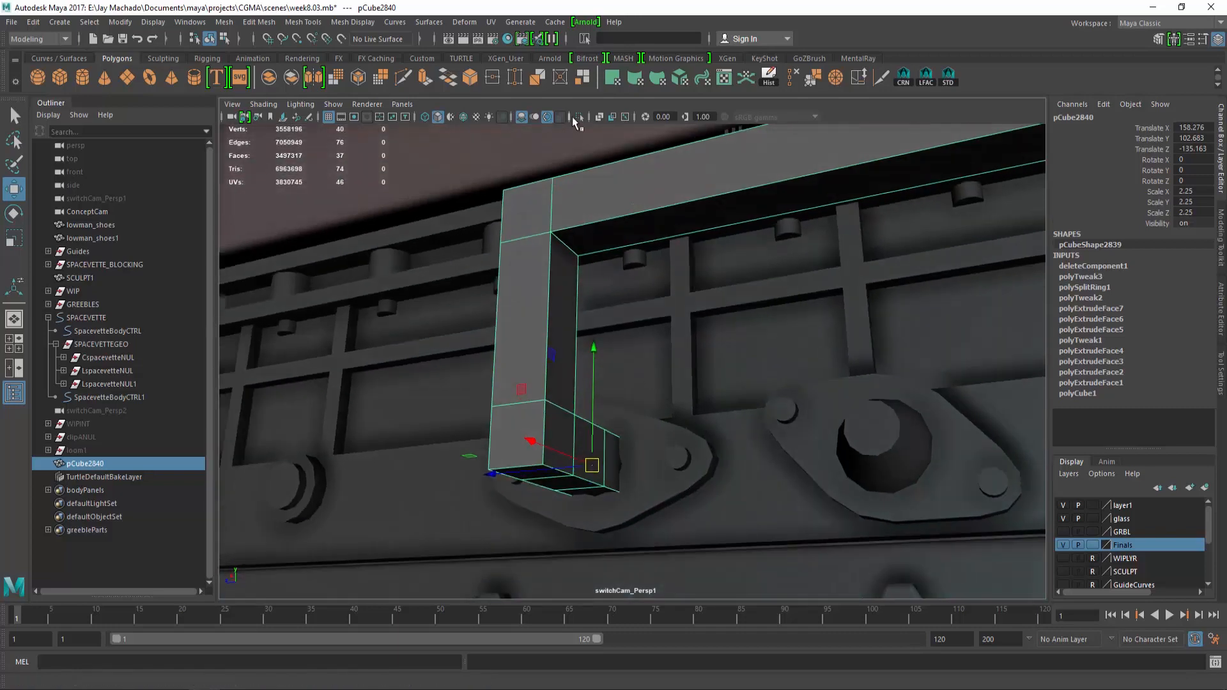
# Isolate the selected bar and delete the end-cap face of its short foot
pyautogui.click(580, 117)
pyautogui.keyDown('alt'); pyautogui.moveTo(690, 313); pyautogui.dragTo(628, 395); pyautogui.keyUp('alt')
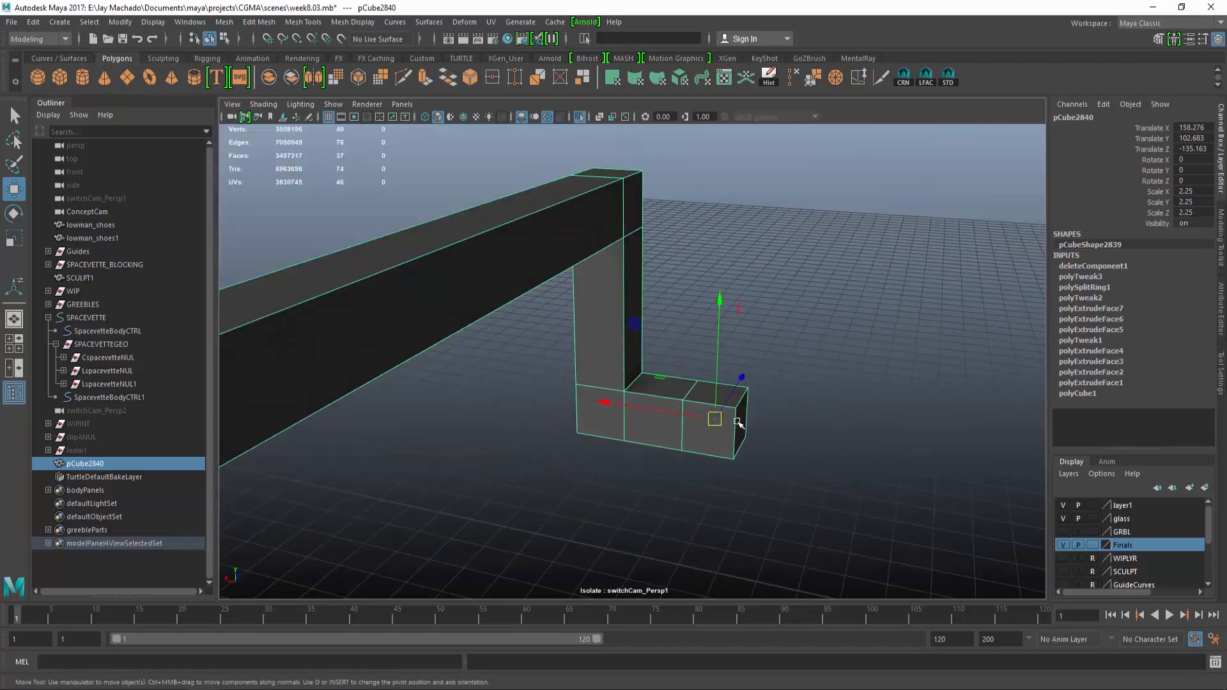
pyautogui.moveTo(738, 423); pyautogui.dragTo(704, 401, button='right')
pyautogui.click(752, 423)
pyautogui.press('Delete')
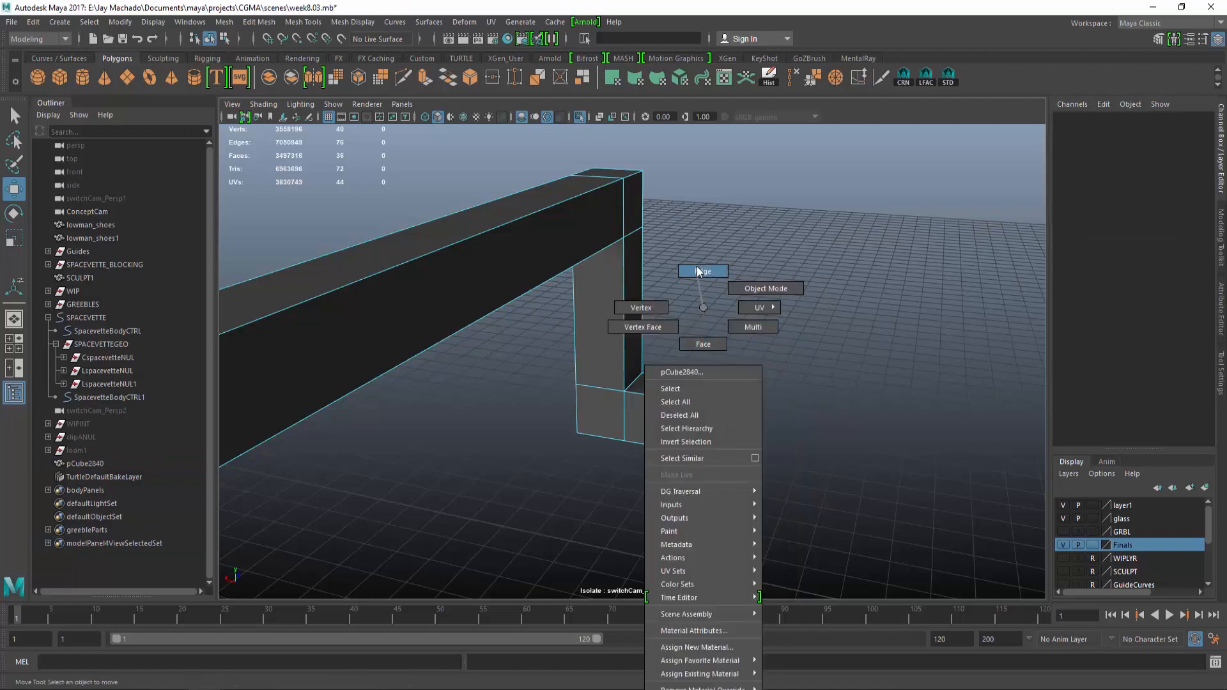
# Delete the extra edge loop between the foot's corner and its open end
pyautogui.moveTo(698, 271); pyautogui.dragTo(700, 272, button='right')
pyautogui.click(687, 390)
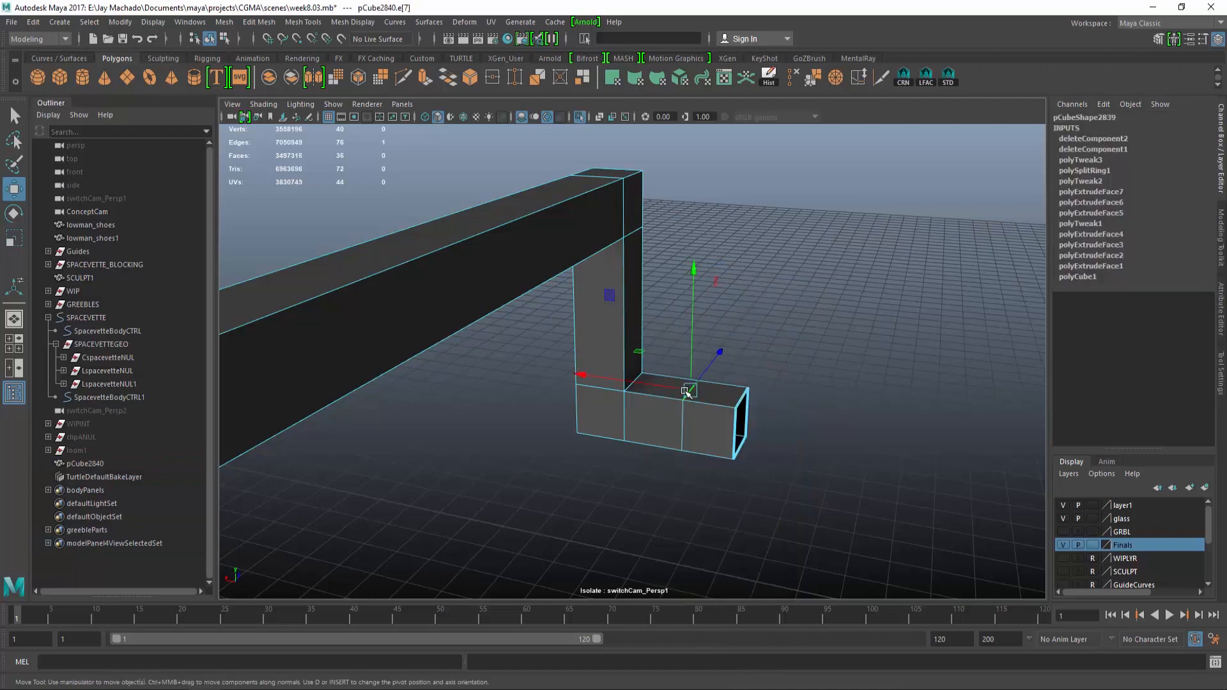
pyautogui.click(794, 79)
# Cut diagonal edges across both side faces of the bar's lower corner with the Multi-Cut tool
pyautogui.keyDown('alt'); pyautogui.moveTo(649, 309); pyautogui.dragTo(751, 274); pyautogui.keyUp('alt')
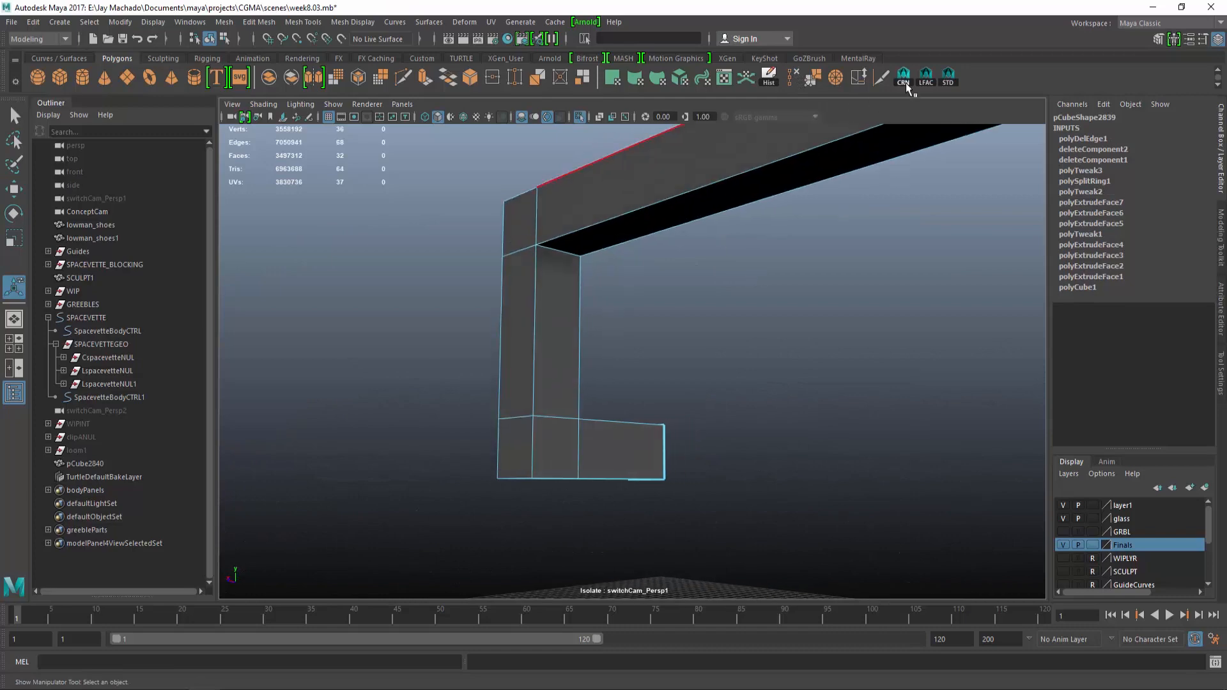
pyautogui.click(881, 77)
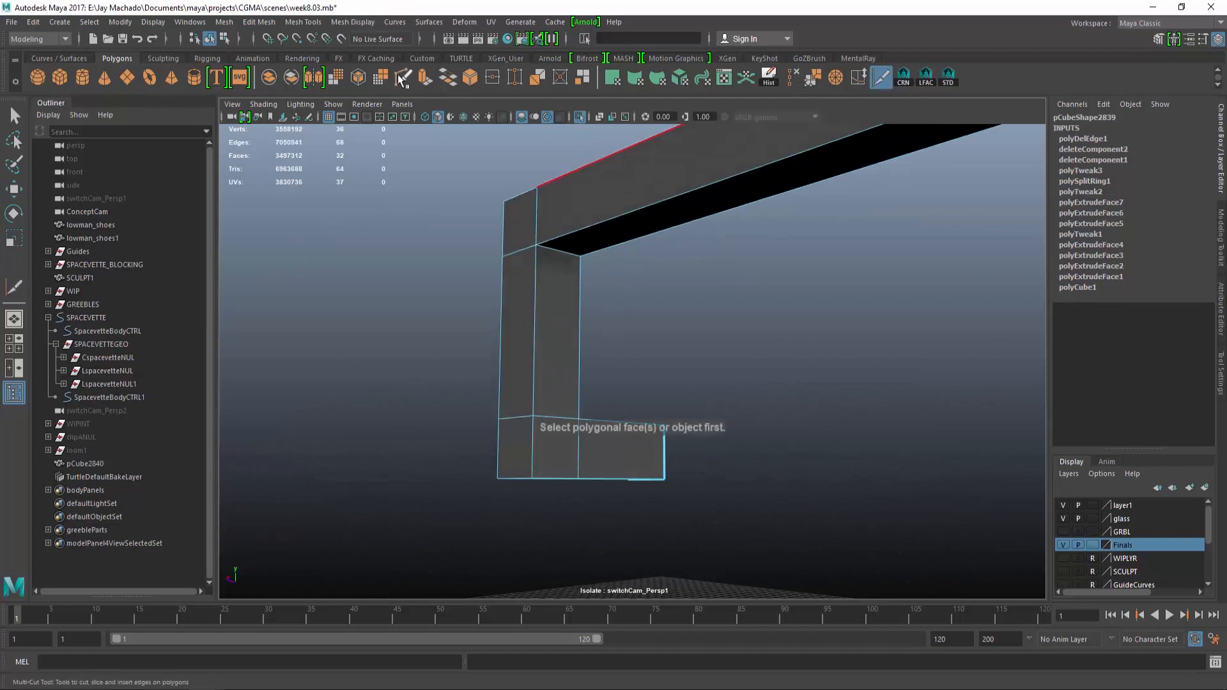
pyautogui.click(531, 478)
pyautogui.keyDown('alt'); pyautogui.moveTo(566, 451); pyautogui.dragTo(619, 479); pyautogui.keyUp('alt')
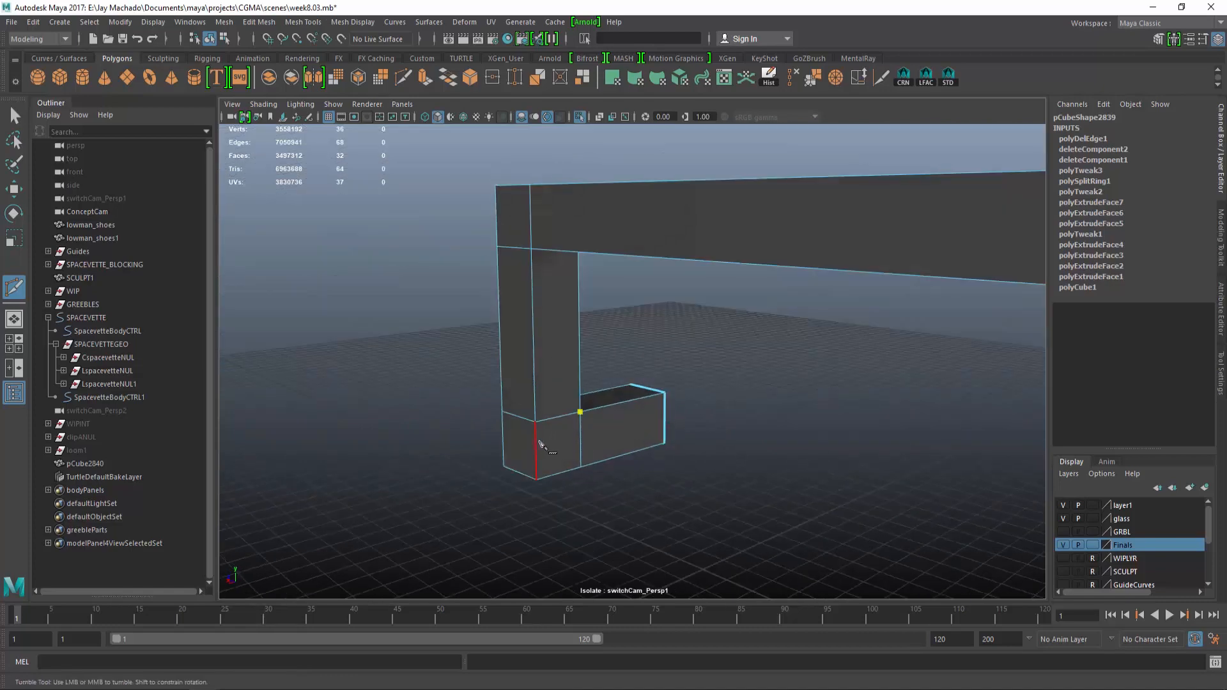
pyautogui.keyDown('alt'); pyautogui.moveTo(540, 504); pyautogui.dragTo(652, 450); pyautogui.keyUp('alt')
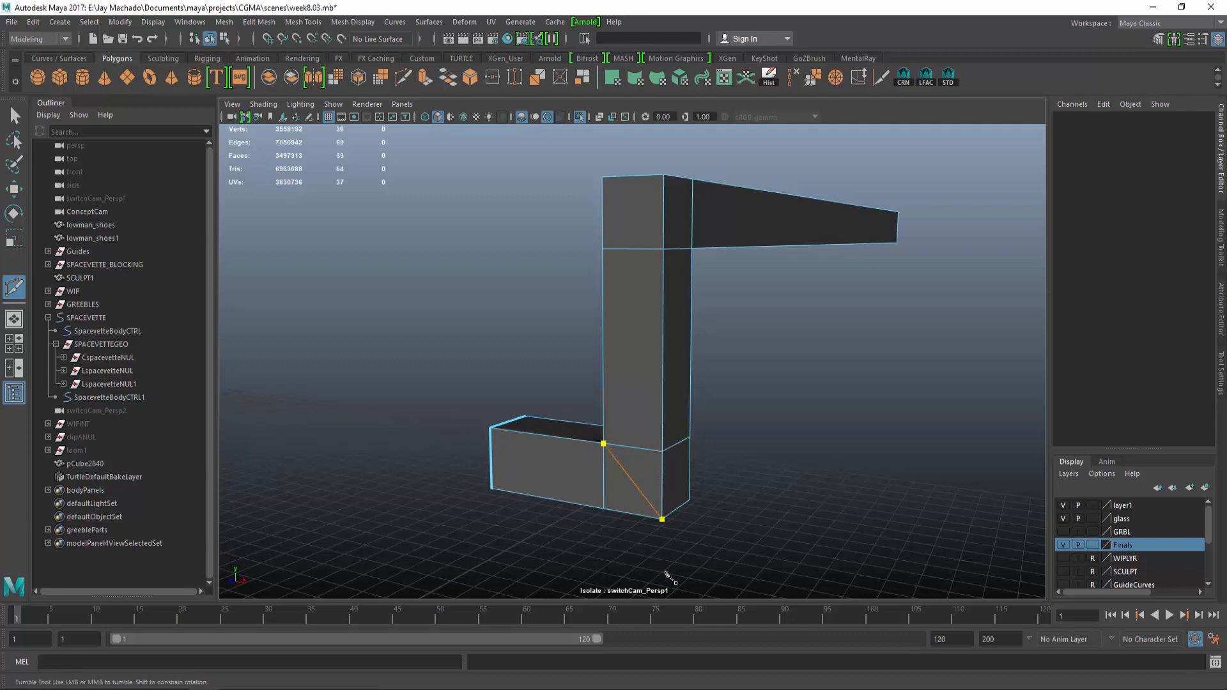
pyautogui.press('Return')
# Cut matching diagonal edges across both side faces of the upper corner where the post meets the long run
pyautogui.keyDown('alt'); pyautogui.moveTo(746, 489); pyautogui.dragTo(551, 451); pyautogui.keyUp('alt')
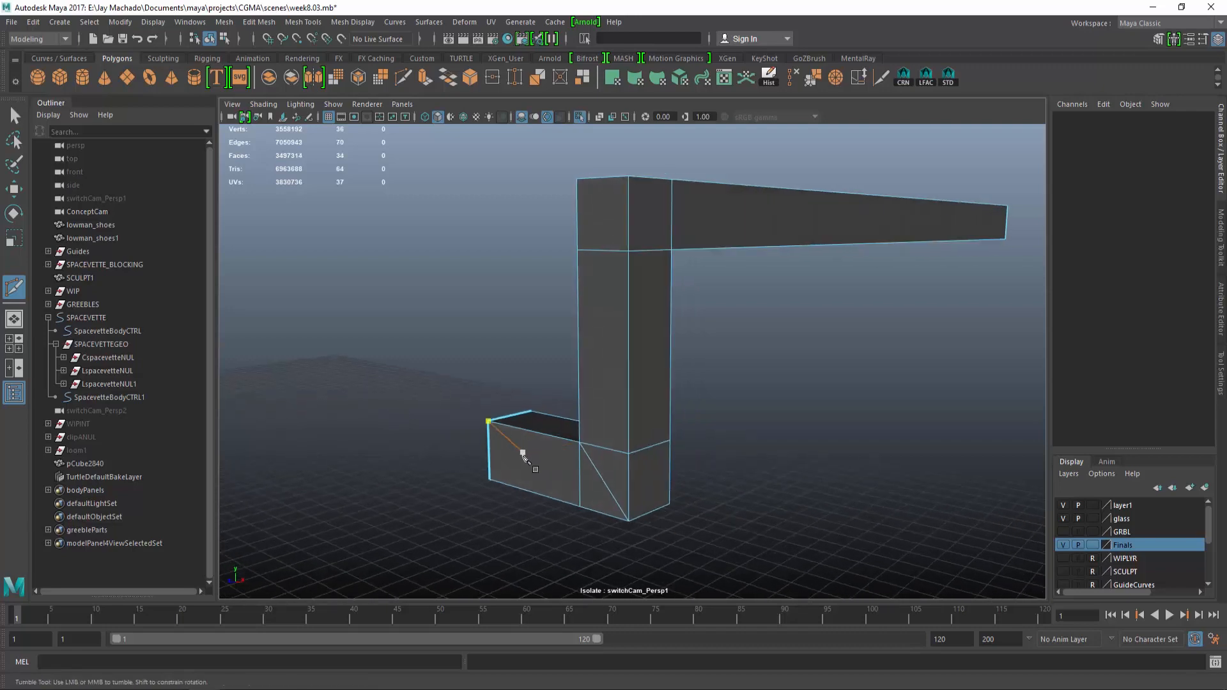
pyautogui.keyDown('alt'); pyautogui.moveTo(683, 335); pyautogui.dragTo(642, 353); pyautogui.keyUp('alt')
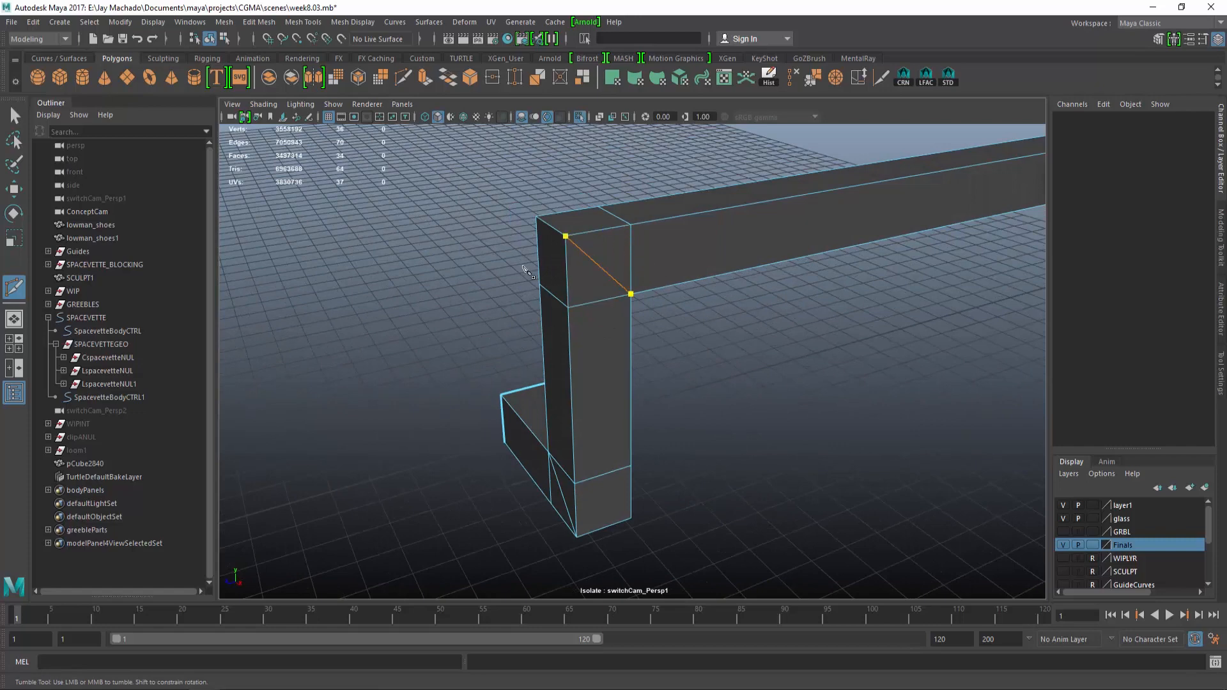
pyautogui.press('Return')
pyautogui.keyDown('alt'); pyautogui.moveTo(556, 274); pyautogui.dragTo(734, 271); pyautogui.keyUp('alt')
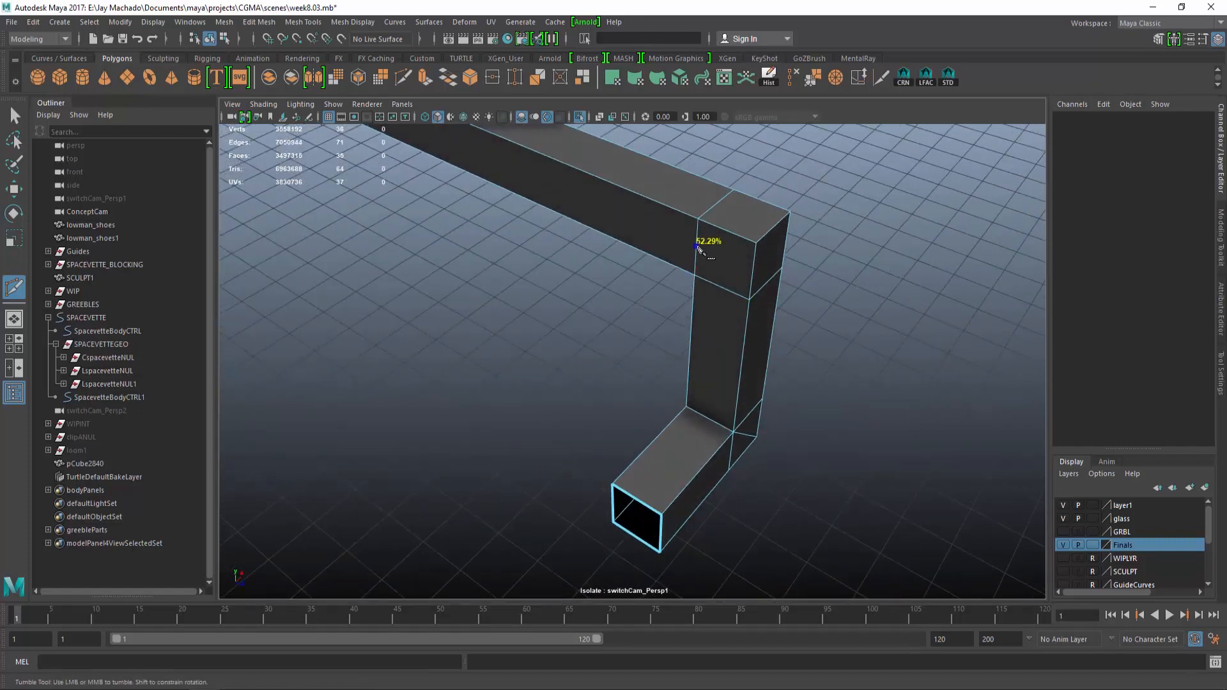
pyautogui.press('Return')
# Insert edge loops beside the lower corner, one on the foot and one on the vertical post
pyautogui.keyDown('alt'); pyautogui.moveTo(843, 316); pyautogui.dragTo(548, 323); pyautogui.keyUp('alt')
pyautogui.keyDown('alt'); pyautogui.moveTo(546, 319); pyautogui.dragTo(397, 335, button='middle'); pyautogui.keyUp('alt')
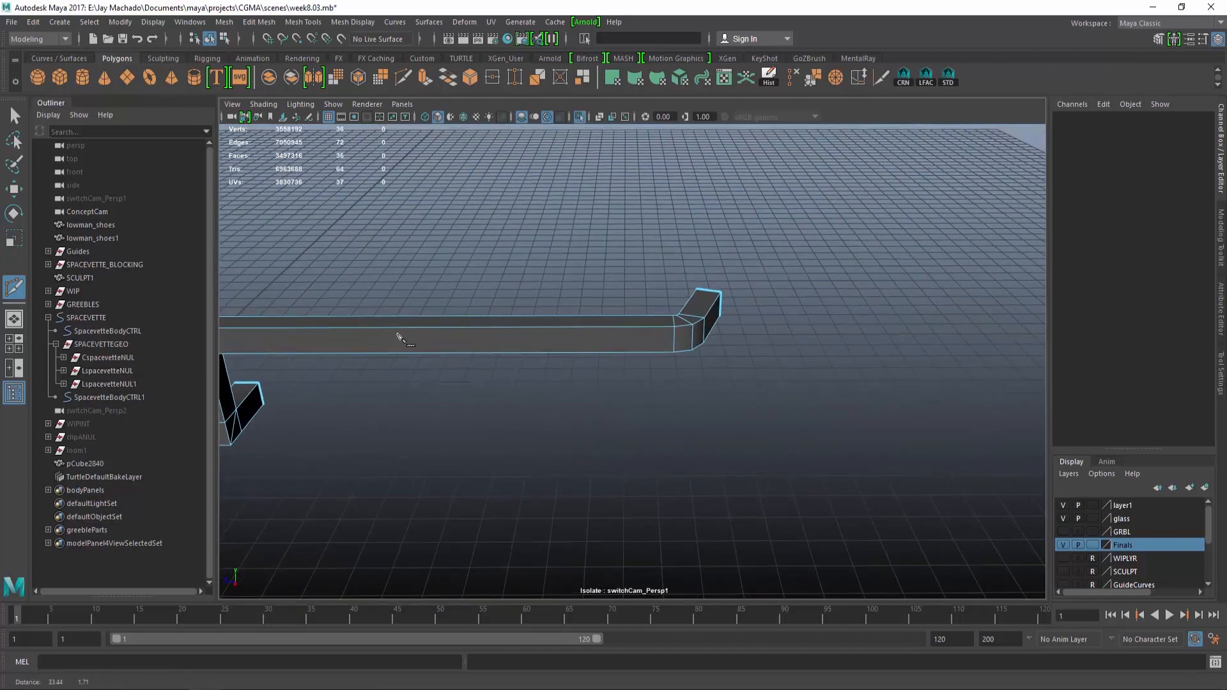
pyautogui.keyDown('alt'); pyautogui.moveTo(782, 319); pyautogui.dragTo(1151, 275, button='middle'); pyautogui.keyUp('alt')
pyautogui.keyDown('alt'); pyautogui.moveTo(651, 320); pyautogui.dragTo(744, 322, button='right'); pyautogui.keyUp('alt')
pyautogui.moveTo(746, 326)
pyautogui.keyDown('alt'); pyautogui.mouseDown()
pyautogui.moveTo(718, 353)
pyautogui.moveTo(703, 347)
pyautogui.moveTo(753, 346)
pyautogui.mouseUp(); pyautogui.keyUp('alt')
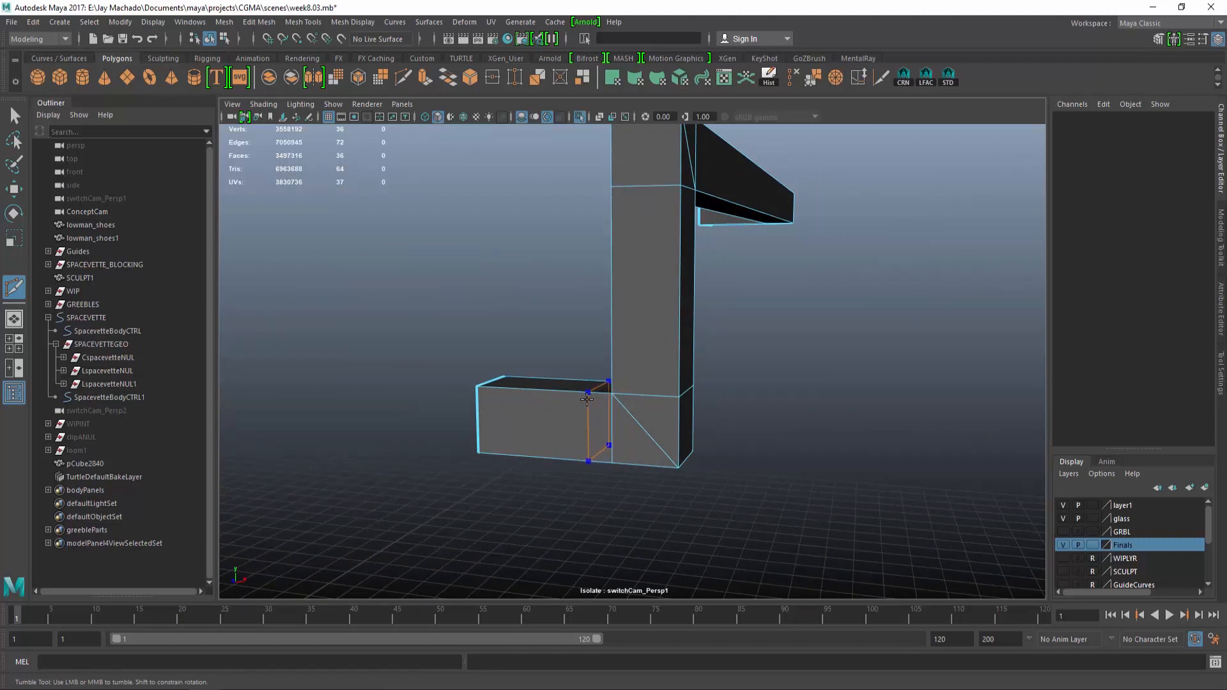
pyautogui.moveTo(721, 407)
pyautogui.keyDown('alt'); pyautogui.mouseDown()
pyautogui.moveTo(767, 397)
pyautogui.moveTo(717, 402)
pyautogui.mouseUp(); pyautogui.keyUp('alt')
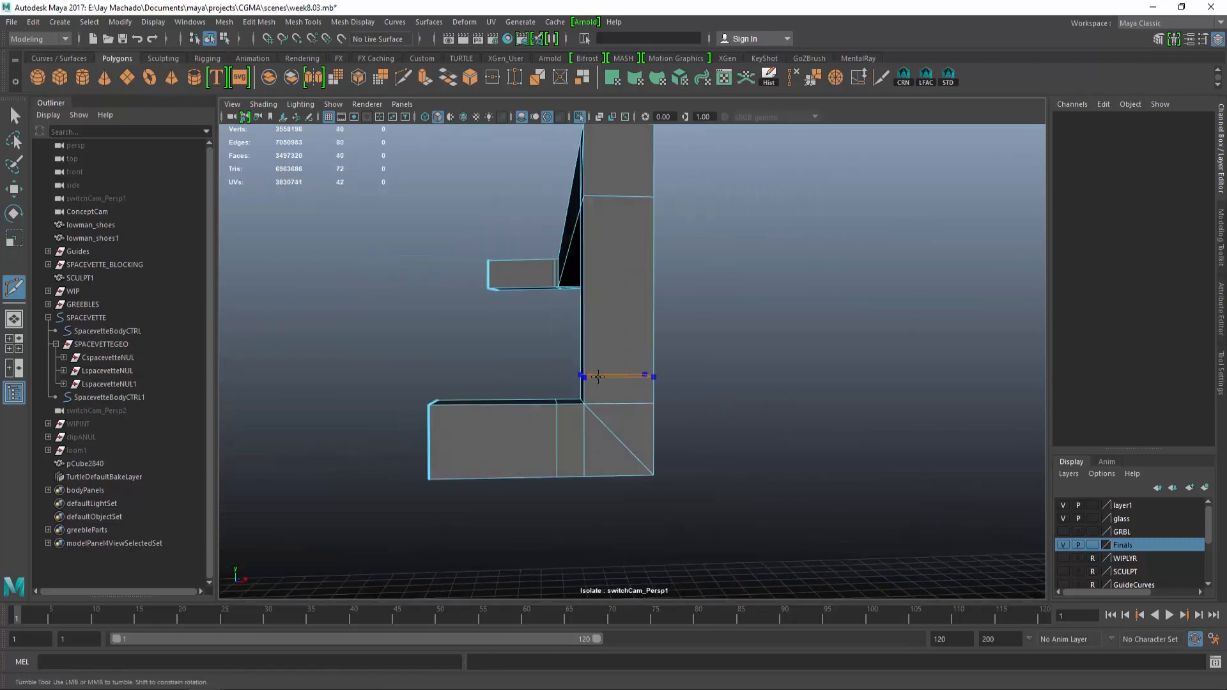
pyautogui.keyDown('alt'); pyautogui.moveTo(648, 369); pyautogui.dragTo(646, 301); pyautogui.keyUp('alt')
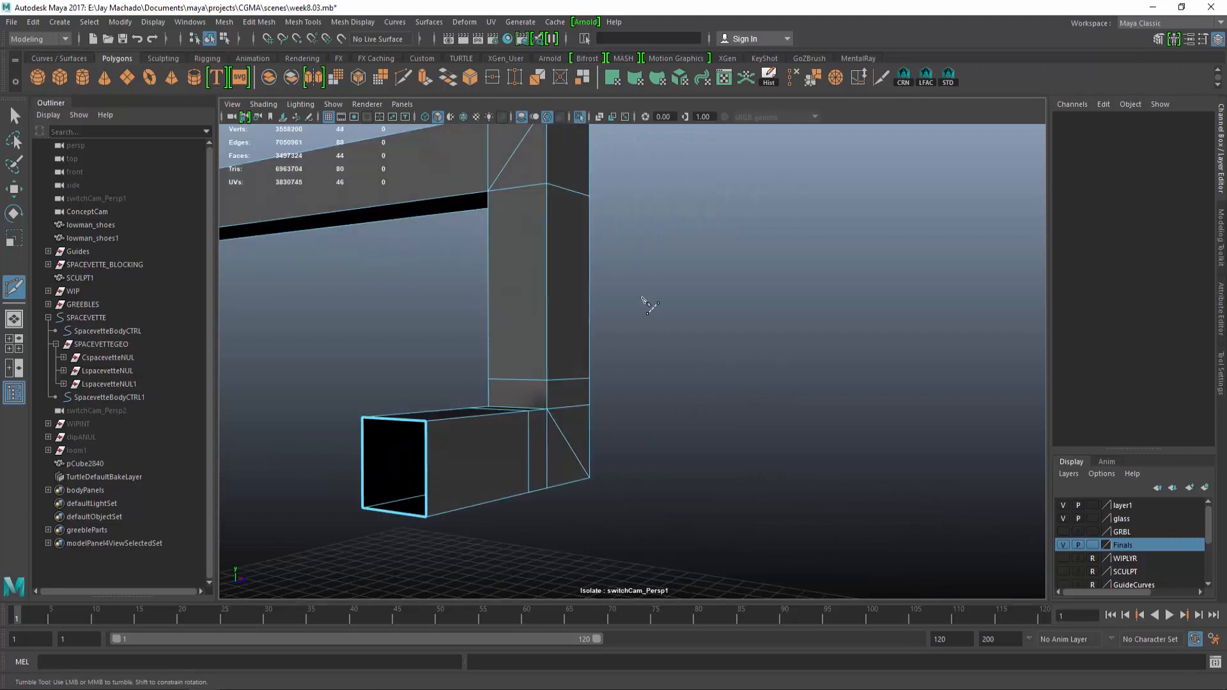
# Insert edge loops beside the upper corner, one on the vertical post and one on the long run
pyautogui.keyDown('alt'); pyautogui.moveTo(646, 301); pyautogui.dragTo(664, 345, button='middle'); pyautogui.keyUp('alt')
pyautogui.keyDown('ctrl'); pyautogui.click(646, 324); pyautogui.keyUp('ctrl')
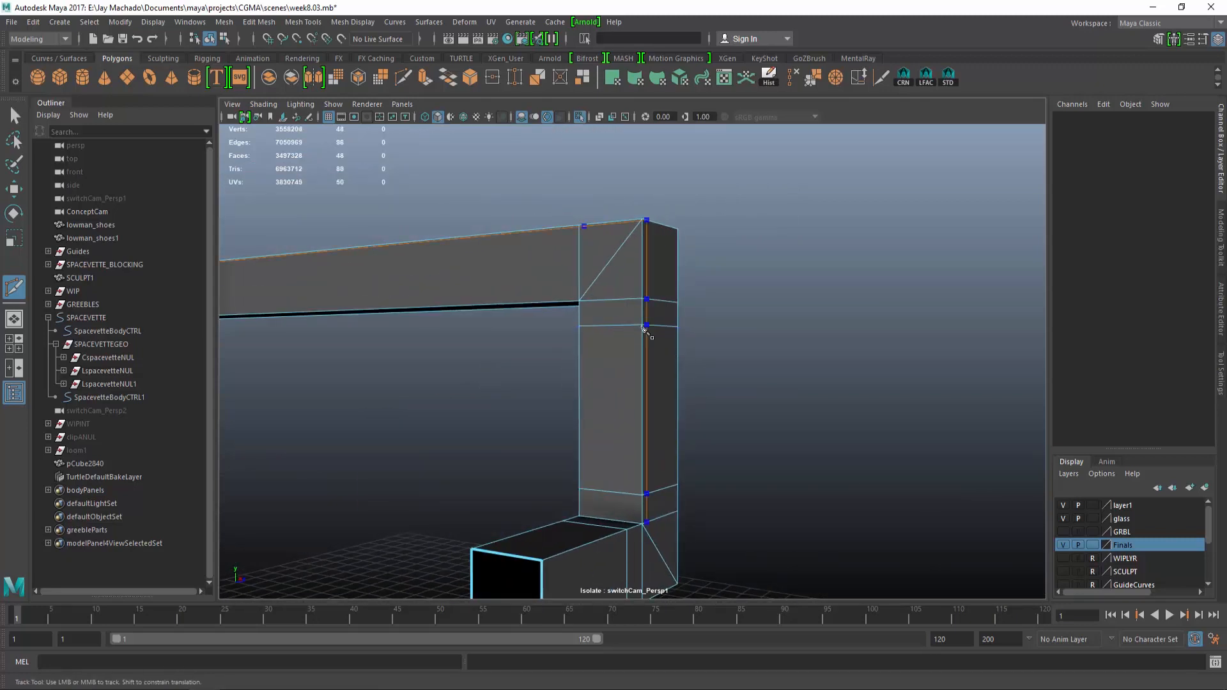
pyautogui.keyDown('alt'); pyautogui.moveTo(601, 345); pyautogui.dragTo(652, 327); pyautogui.keyUp('alt')
pyautogui.keyDown('alt'); pyautogui.moveTo(575, 301); pyautogui.dragTo(636, 334, button='middle'); pyautogui.keyUp('alt')
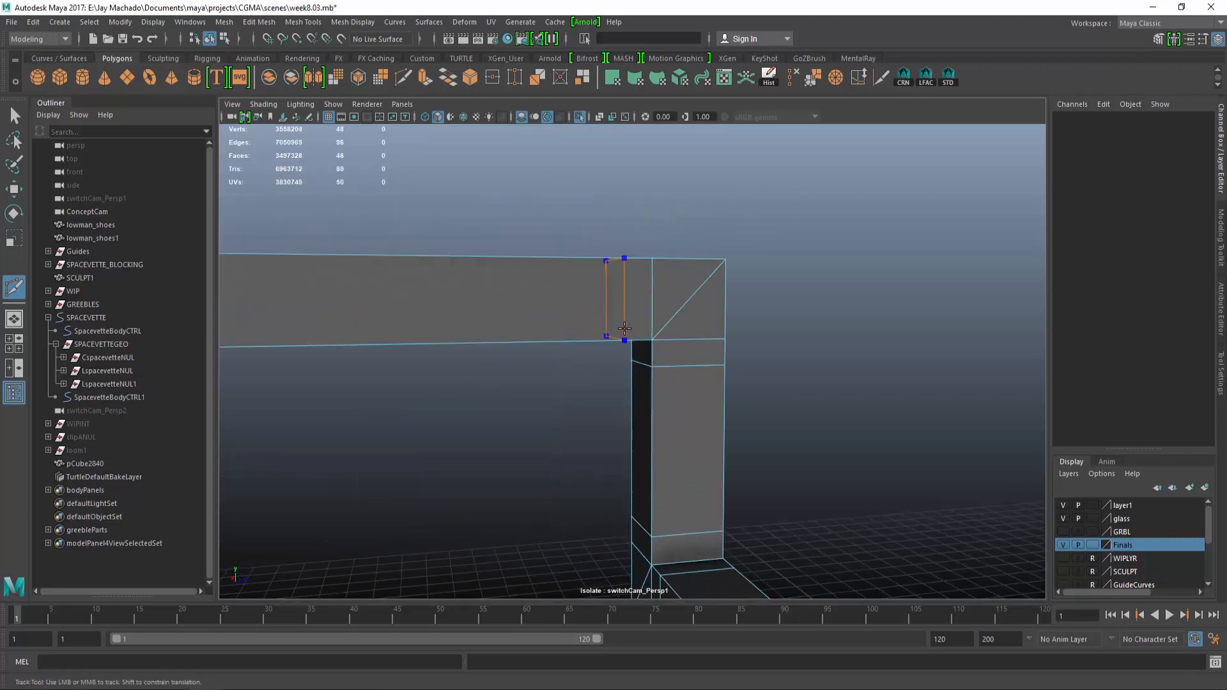
pyautogui.keyDown('ctrl'); pyautogui.click(624, 329); pyautogui.keyUp('ctrl')
# Select the original edge loops bounding the upper and lower corners and delete them, keeping the diagonals and outer loops
pyautogui.keyDown('alt'); pyautogui.moveTo(735, 370); pyautogui.dragTo(603, 387); pyautogui.keyUp('alt')
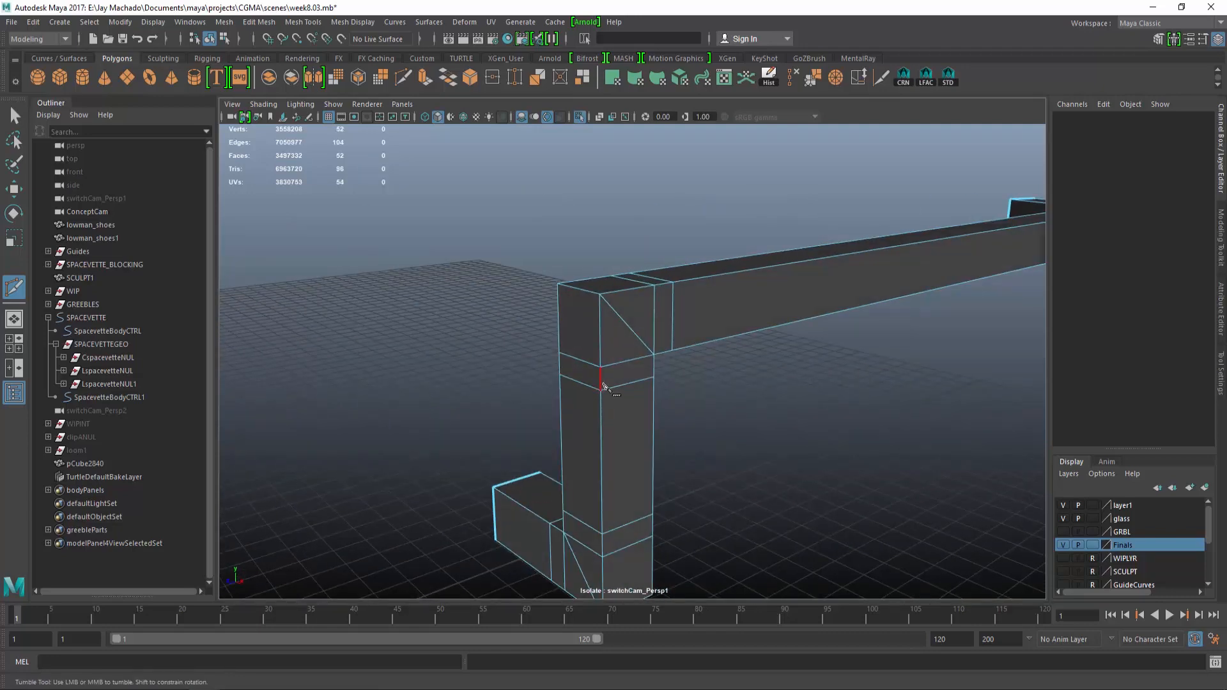
pyautogui.press('w')
pyautogui.doubleClick(614, 361)
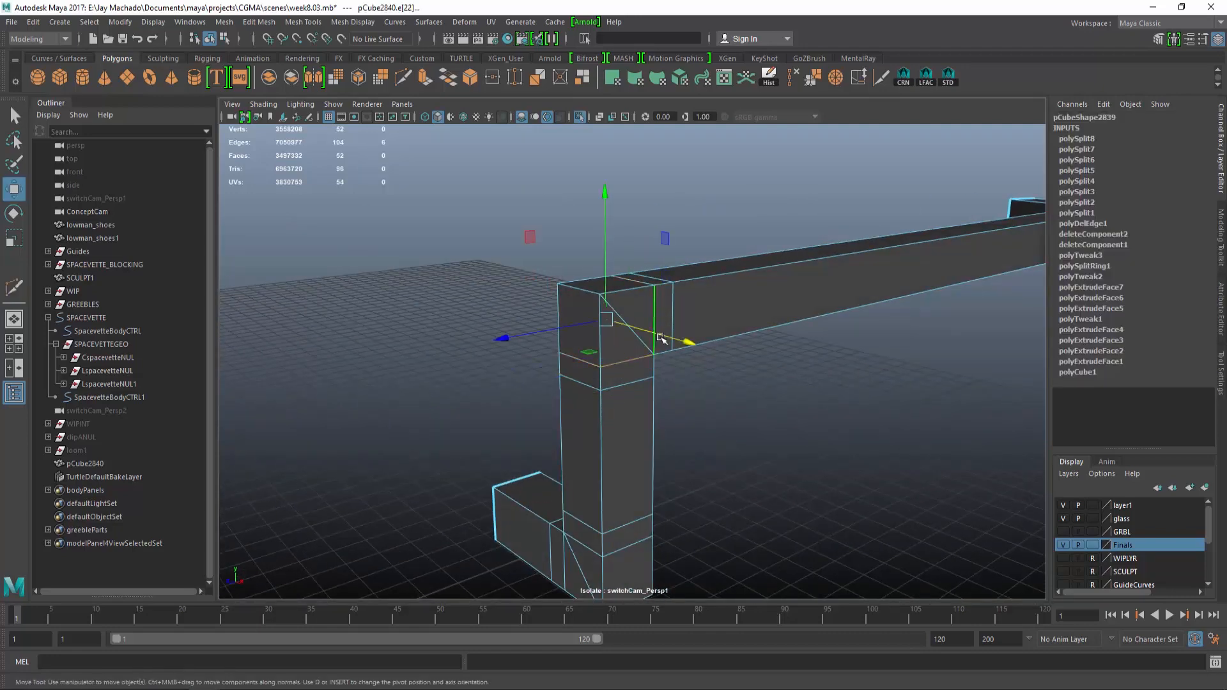
pyautogui.keyDown('alt'); pyautogui.moveTo(661, 339); pyautogui.dragTo(623, 424); pyautogui.keyUp('alt')
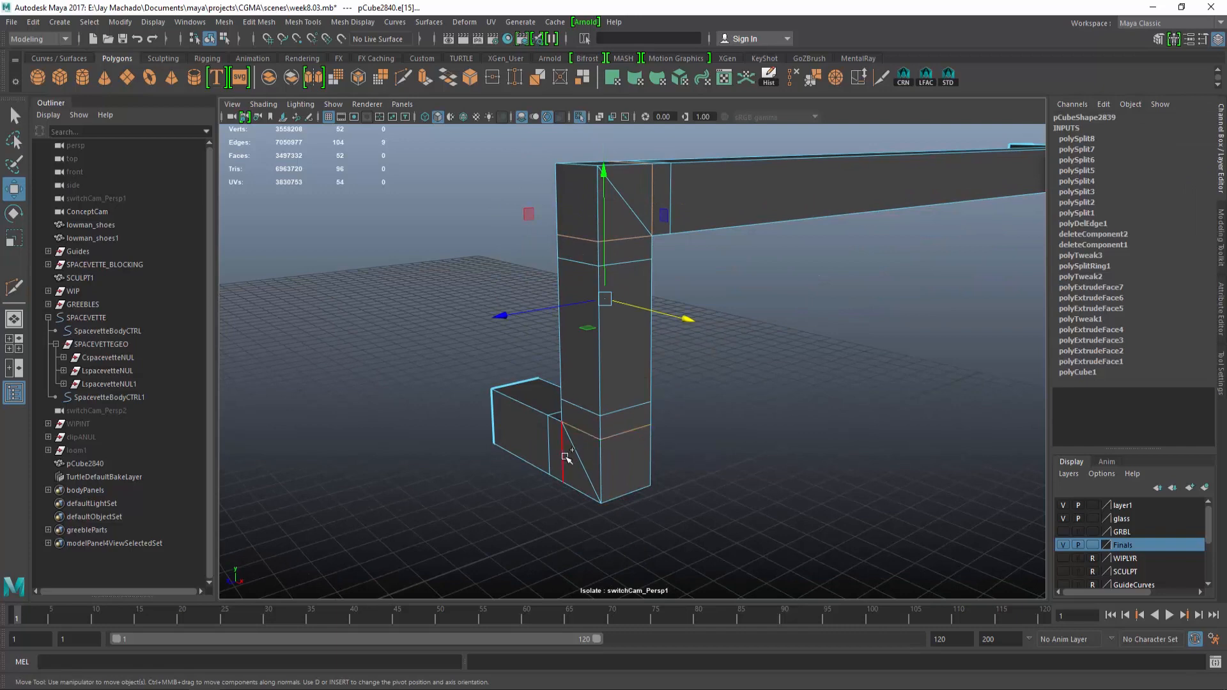
pyautogui.keyDown('shift'); pyautogui.doubleClick(565, 457); pyautogui.keyUp('shift')
pyautogui.keyDown('alt'); pyautogui.moveTo(687, 438); pyautogui.dragTo(575, 435); pyautogui.keyUp('alt')
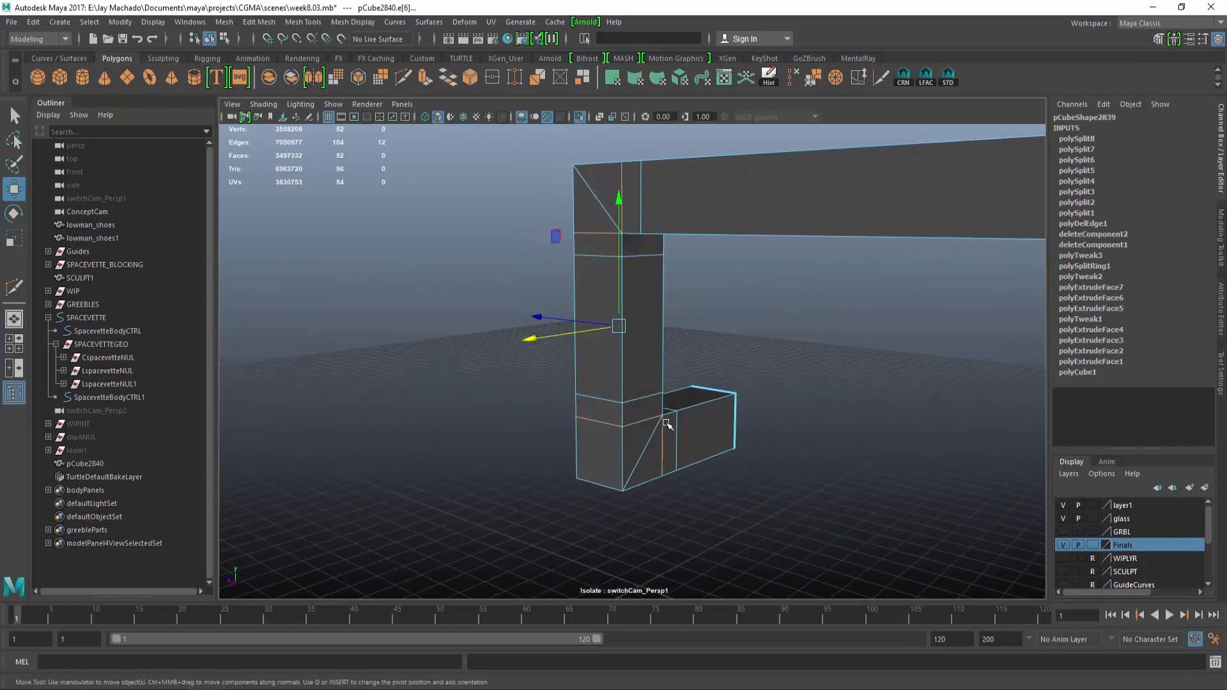
pyautogui.click(792, 77)
# Show the bar in smooth mesh preview and examine the shape of its rounded bends from several angles
pyautogui.press('F8')
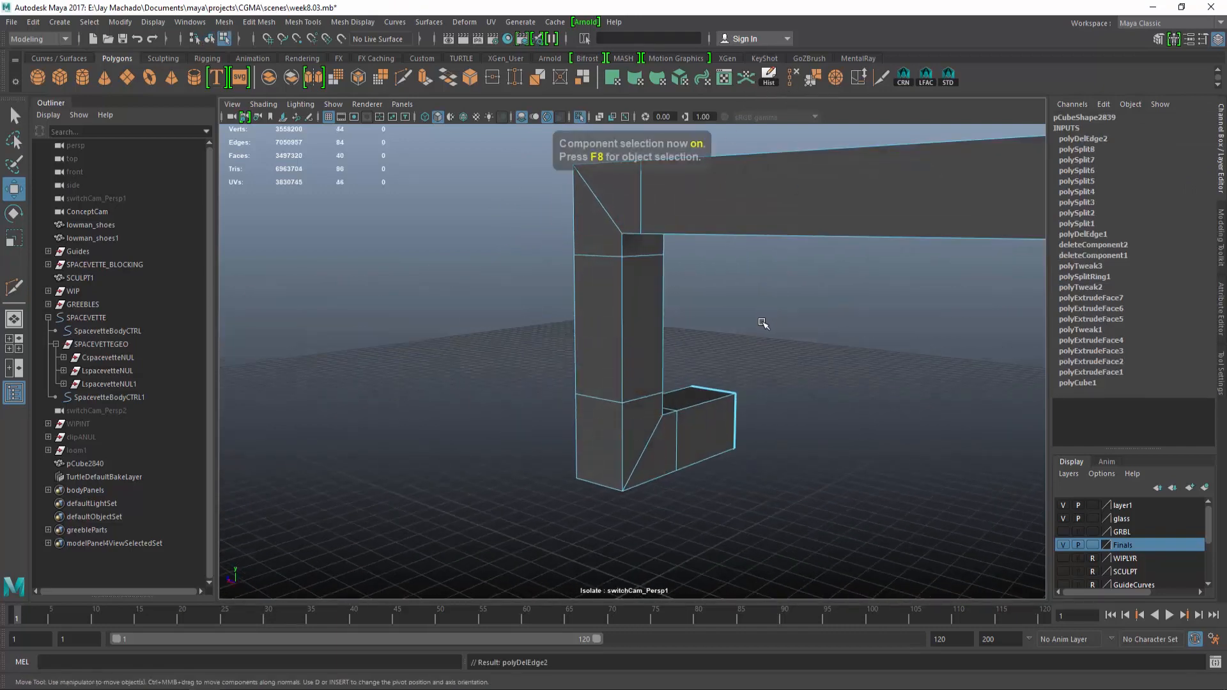
pyautogui.press('3')
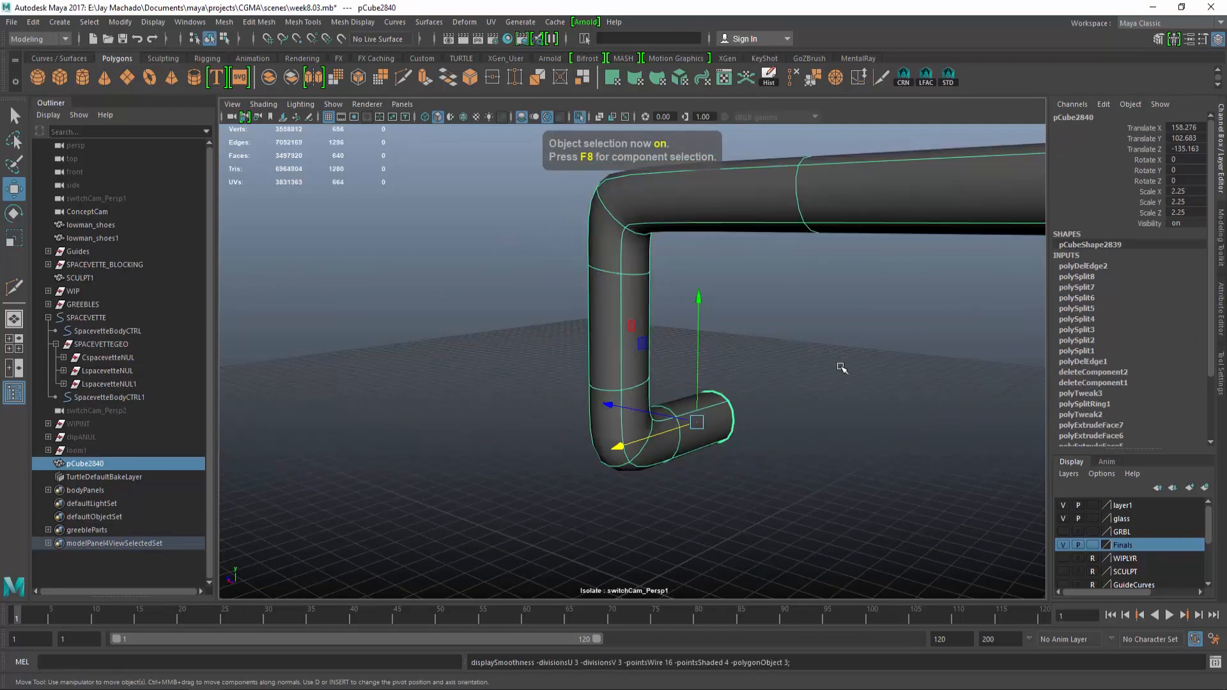
pyautogui.keyDown('alt'); pyautogui.moveTo(840, 365); pyautogui.dragTo(886, 365); pyautogui.keyUp('alt')
pyautogui.click(885, 365)
pyautogui.keyDown('alt'); pyautogui.moveTo(886, 365); pyautogui.dragTo(748, 312, button='right'); pyautogui.keyUp('alt')
pyautogui.keyDown('alt'); pyautogui.moveTo(747, 312); pyautogui.dragTo(632, 285); pyautogui.keyUp('alt')
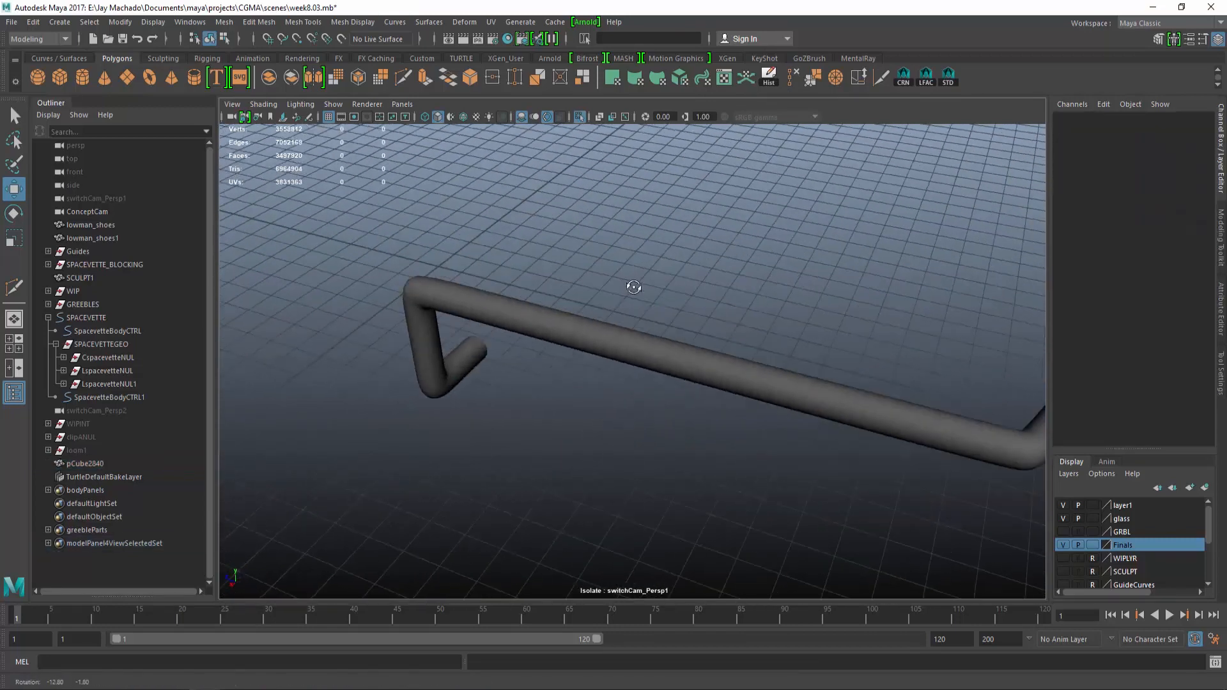
pyautogui.keyDown('alt'); pyautogui.moveTo(633, 285); pyautogui.dragTo(679, 310, button='right'); pyautogui.keyUp('alt')
pyautogui.keyDown('alt'); pyautogui.moveTo(629, 215); pyautogui.dragTo(586, 112); pyautogui.keyUp('alt')
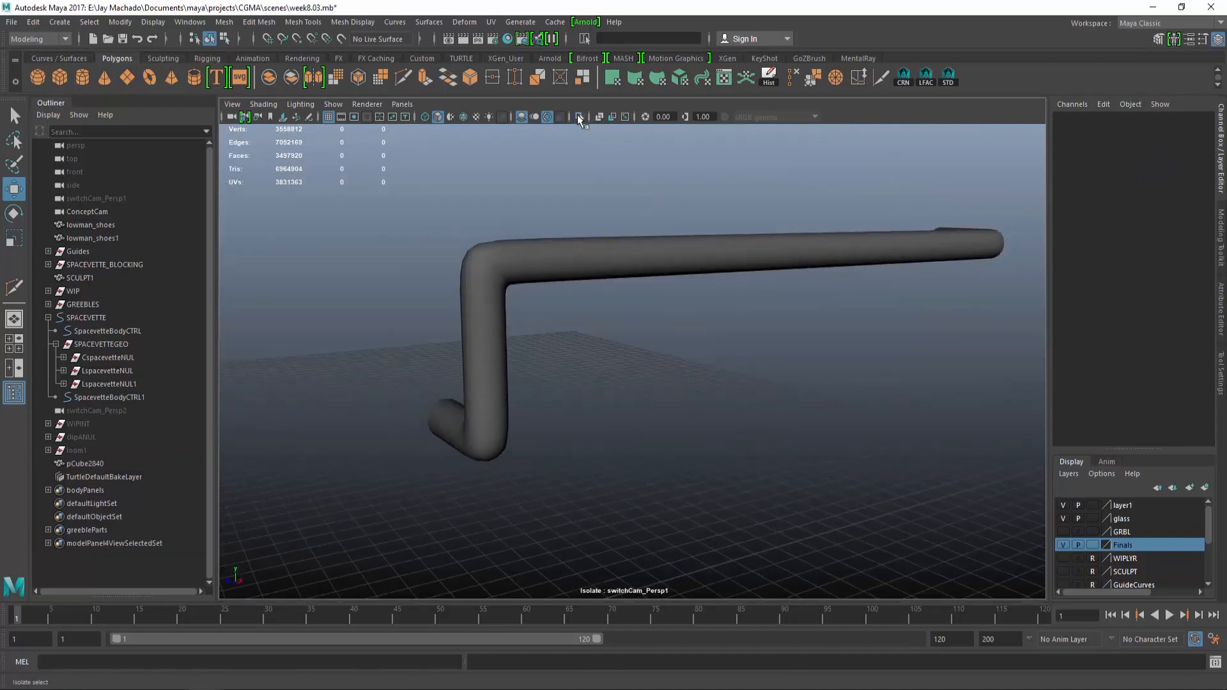
# Turn off isolation and lower the vertices of the bar's long upper run below the body panel, with smooth preview off
pyautogui.click(579, 118)
pyautogui.keyDown('alt'); pyautogui.moveTo(460, 211); pyautogui.dragTo(657, 276); pyautogui.keyUp('alt')
pyautogui.click(707, 223)
pyautogui.keyDown('alt'); pyautogui.moveTo(699, 225); pyautogui.dragTo(688, 282); pyautogui.keyUp('alt')
pyautogui.press('F8')
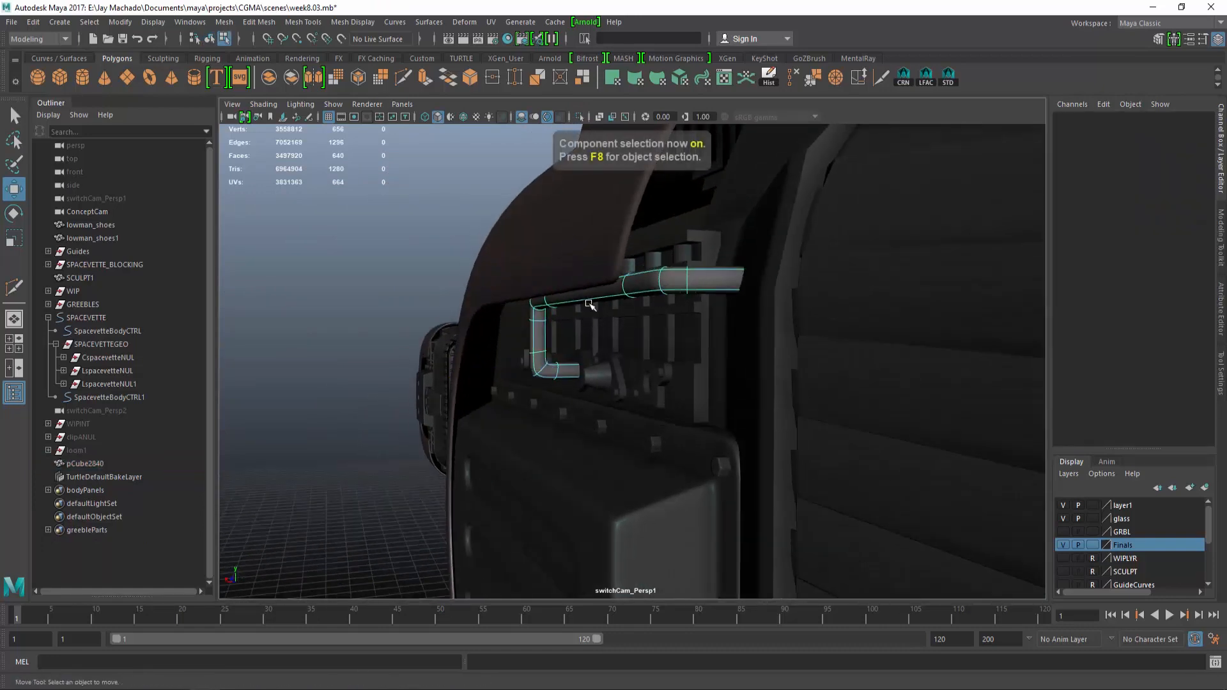
pyautogui.moveTo(705, 278); pyautogui.dragTo(561, 260, button='right')
pyautogui.moveTo(520, 260); pyautogui.dragTo(881, 322)
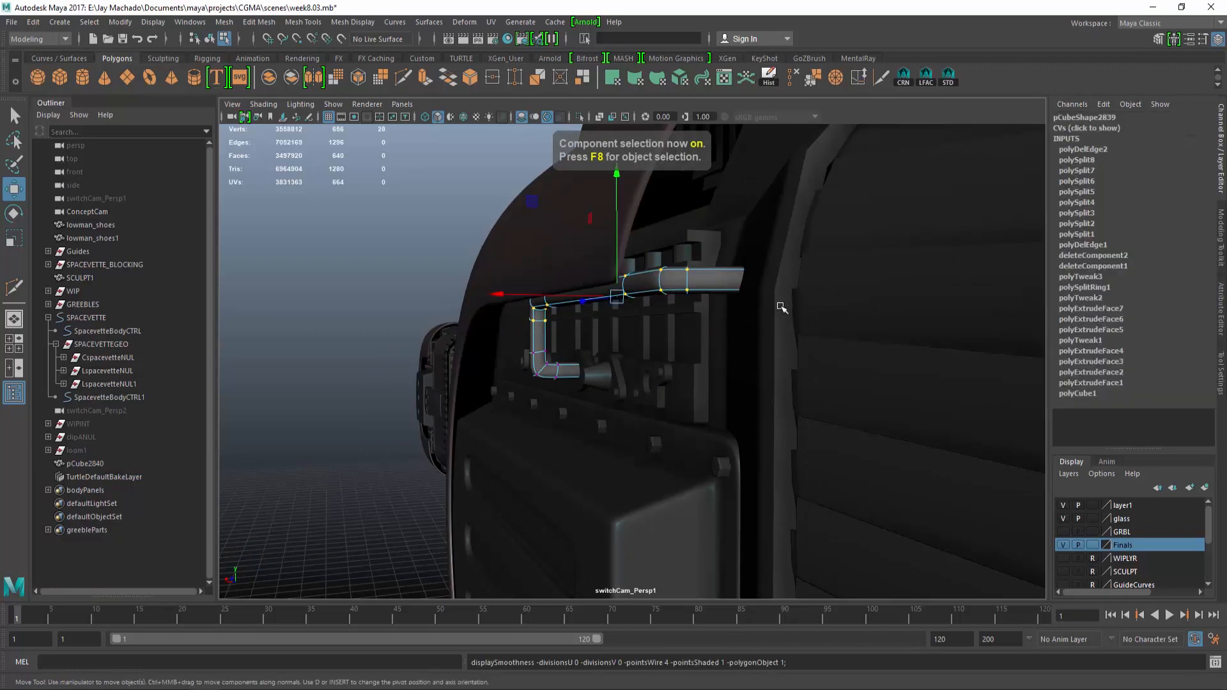
pyautogui.moveTo(619, 183); pyautogui.dragTo(624, 220)
pyautogui.keyDown('alt'); pyautogui.moveTo(667, 270); pyautogui.dragTo(733, 264); pyautogui.keyUp('alt')
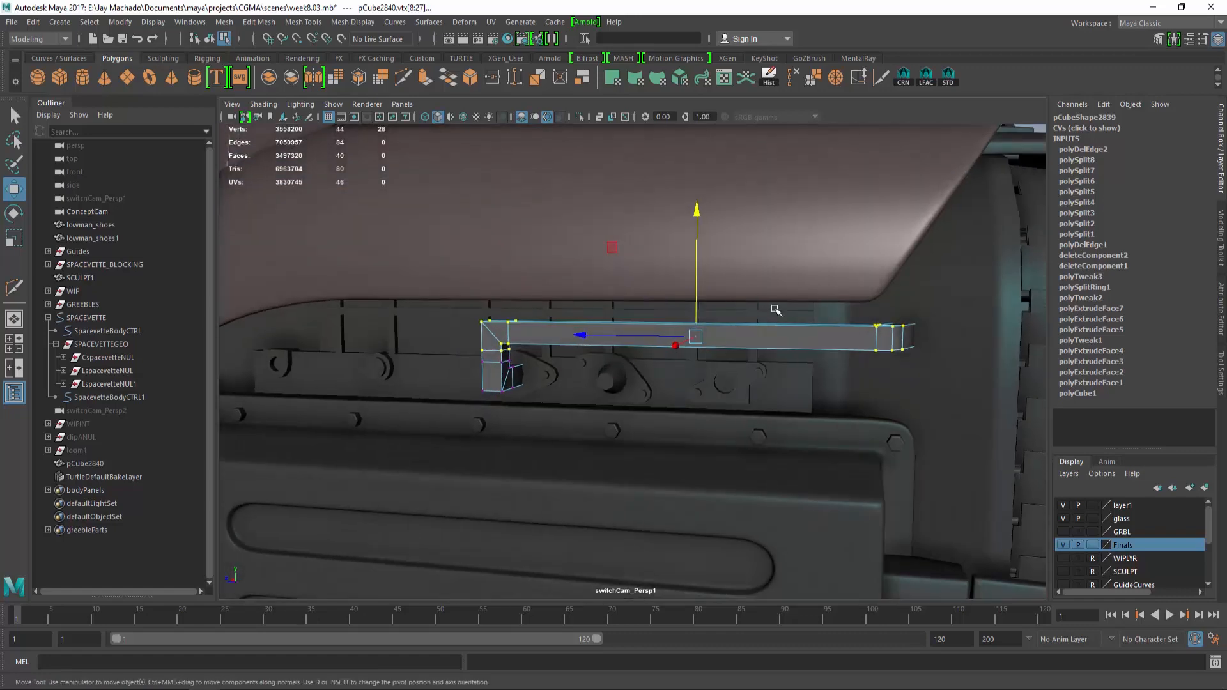
pyautogui.moveTo(795, 323); pyautogui.dragTo(814, 354, button='right')
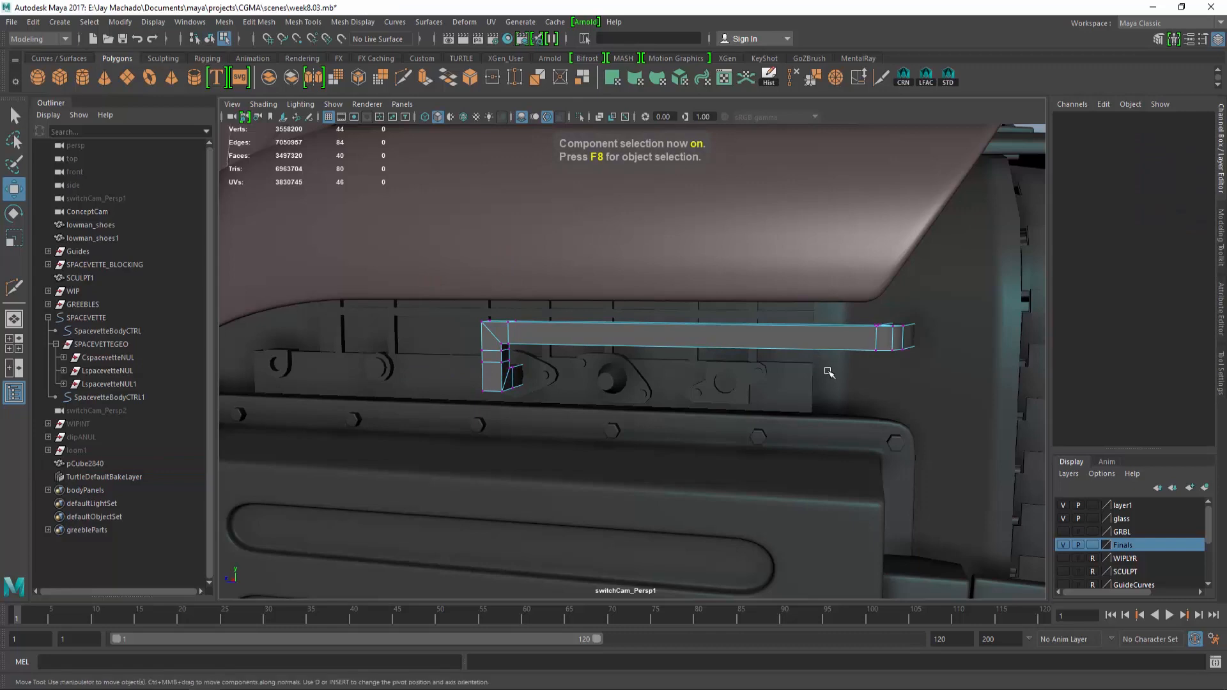
pyautogui.press('F8')
# Insert edge loops on both sides of the bend at the far end of the long run
pyautogui.keyDown('alt'); pyautogui.moveTo(866, 390); pyautogui.dragTo(831, 427); pyautogui.keyUp('alt')
pyautogui.keyDown('alt'); pyautogui.moveTo(831, 427); pyautogui.dragTo(690, 339, button='middle'); pyautogui.keyUp('alt')
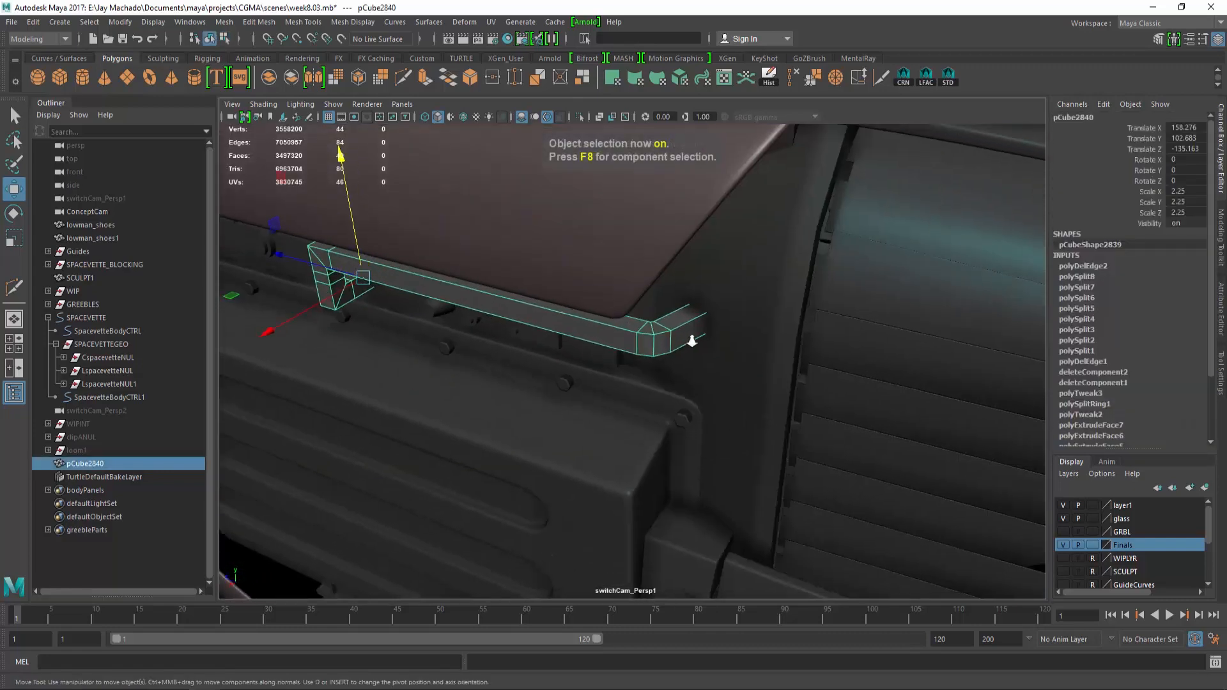
pyautogui.keyDown('alt'); pyautogui.moveTo(690, 339); pyautogui.dragTo(754, 355, button='right'); pyautogui.keyUp('alt')
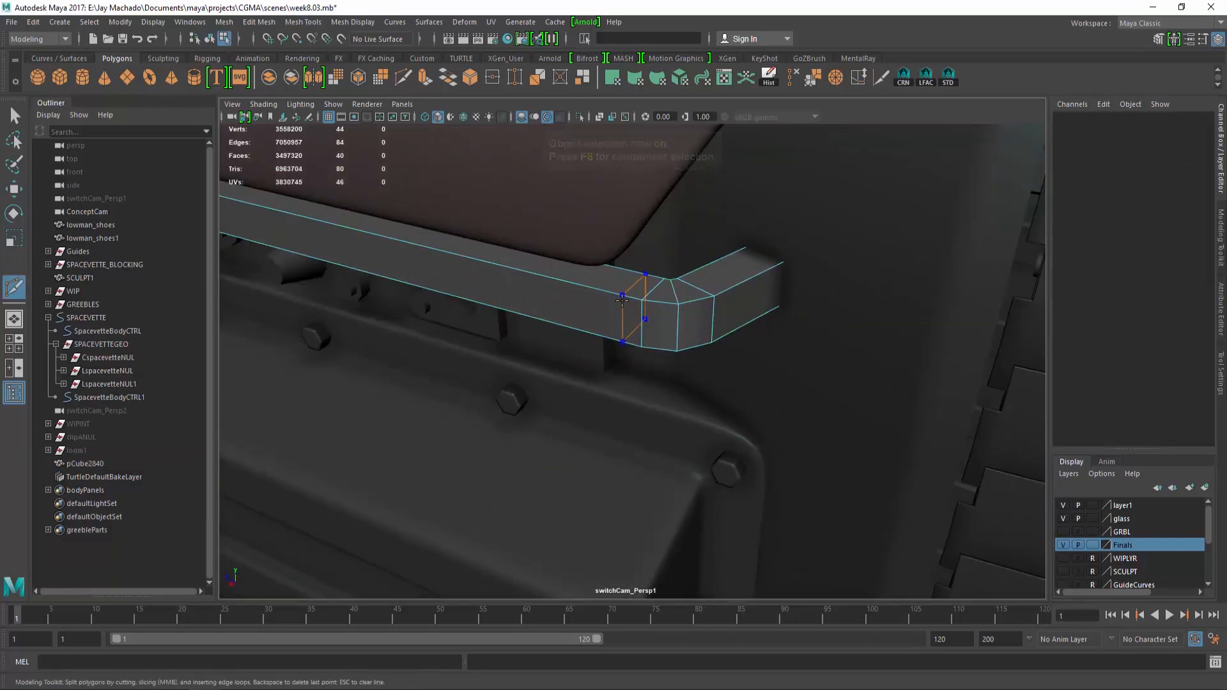
pyautogui.keyDown('ctrl'); pyautogui.click(606, 300); pyautogui.keyUp('ctrl')
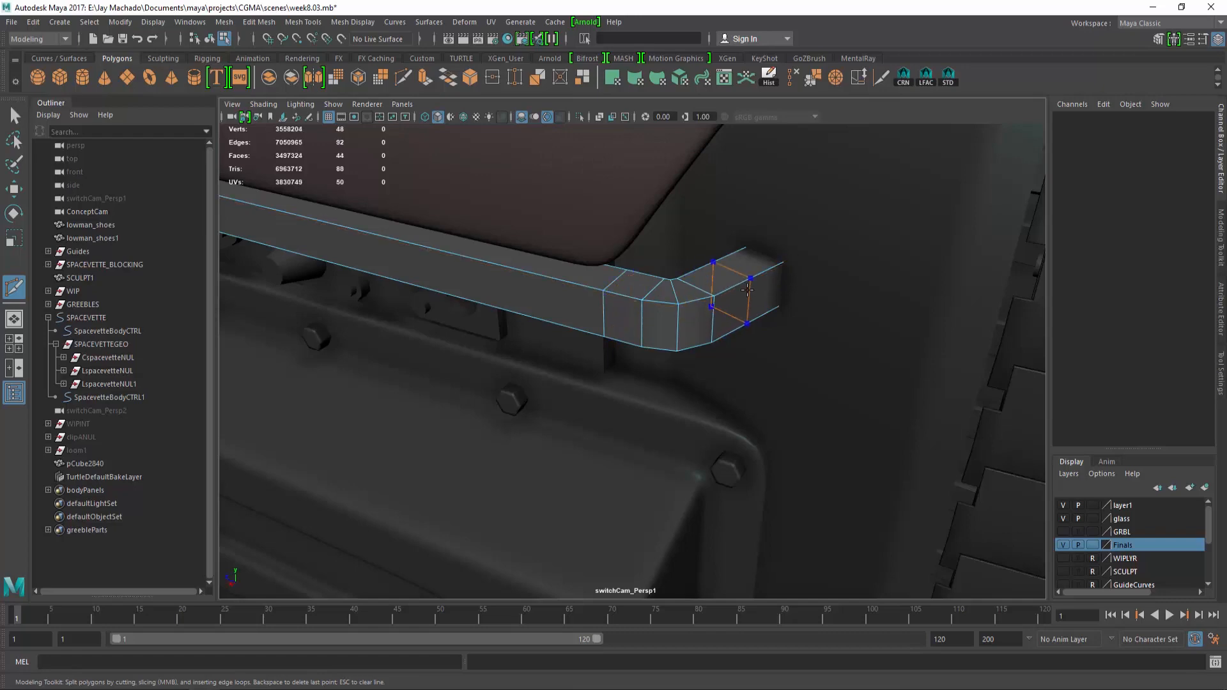
# Insert one more edge loop near the open tip of the far return leg and go back to object selection
pyautogui.keyDown('alt'); pyautogui.moveTo(825, 325); pyautogui.dragTo(699, 320, button='right'); pyautogui.keyUp('alt')
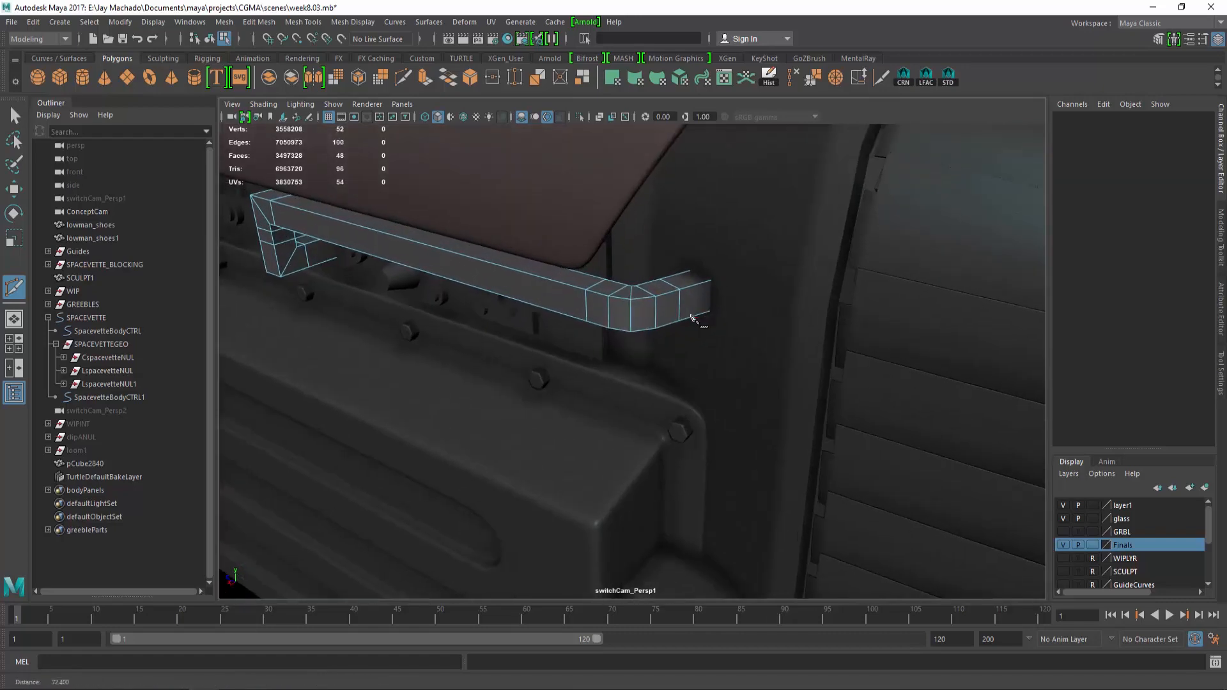
pyautogui.keyDown('alt'); pyautogui.moveTo(698, 320); pyautogui.dragTo(692, 359); pyautogui.keyUp('alt')
pyautogui.keyDown('alt'); pyautogui.moveTo(693, 359); pyautogui.dragTo(681, 335, button='right'); pyautogui.keyUp('alt')
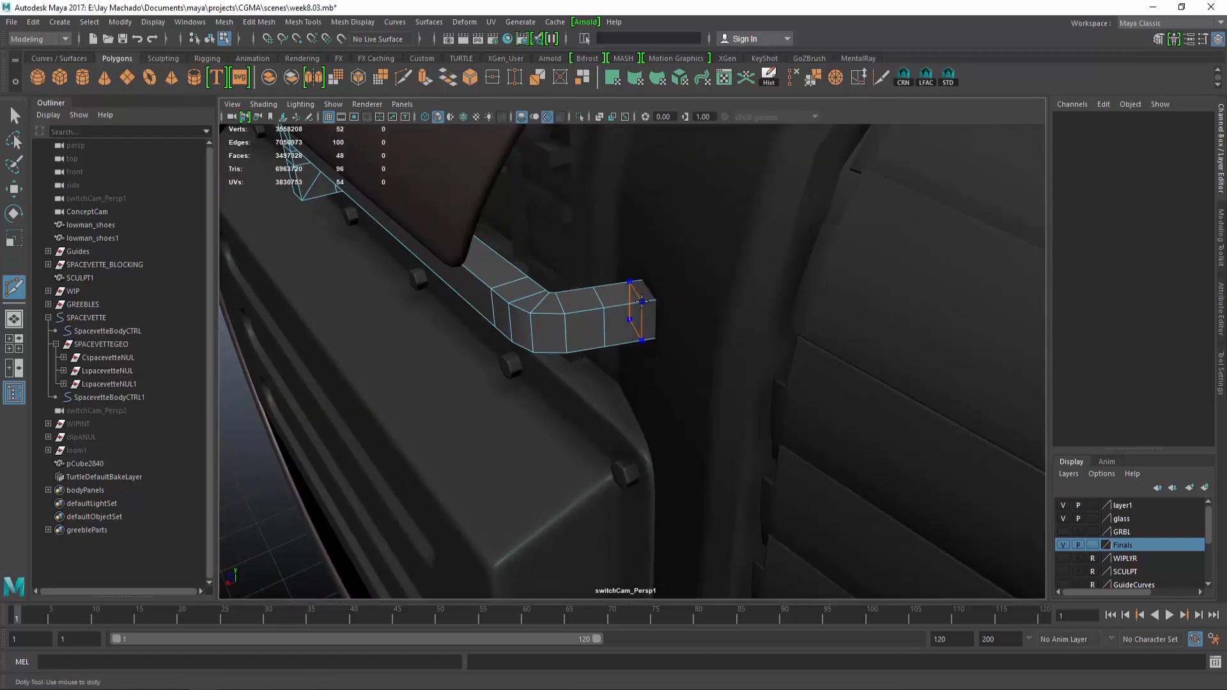
pyautogui.keyDown('ctrl'); pyautogui.click(641, 300); pyautogui.keyUp('ctrl')
pyautogui.keyDown('alt'); pyautogui.moveTo(605, 242); pyautogui.dragTo(575, 285, button='right'); pyautogui.keyUp('alt')
pyautogui.keyDown('alt'); pyautogui.moveTo(574, 285); pyautogui.dragTo(624, 292, button='middle'); pyautogui.keyUp('alt')
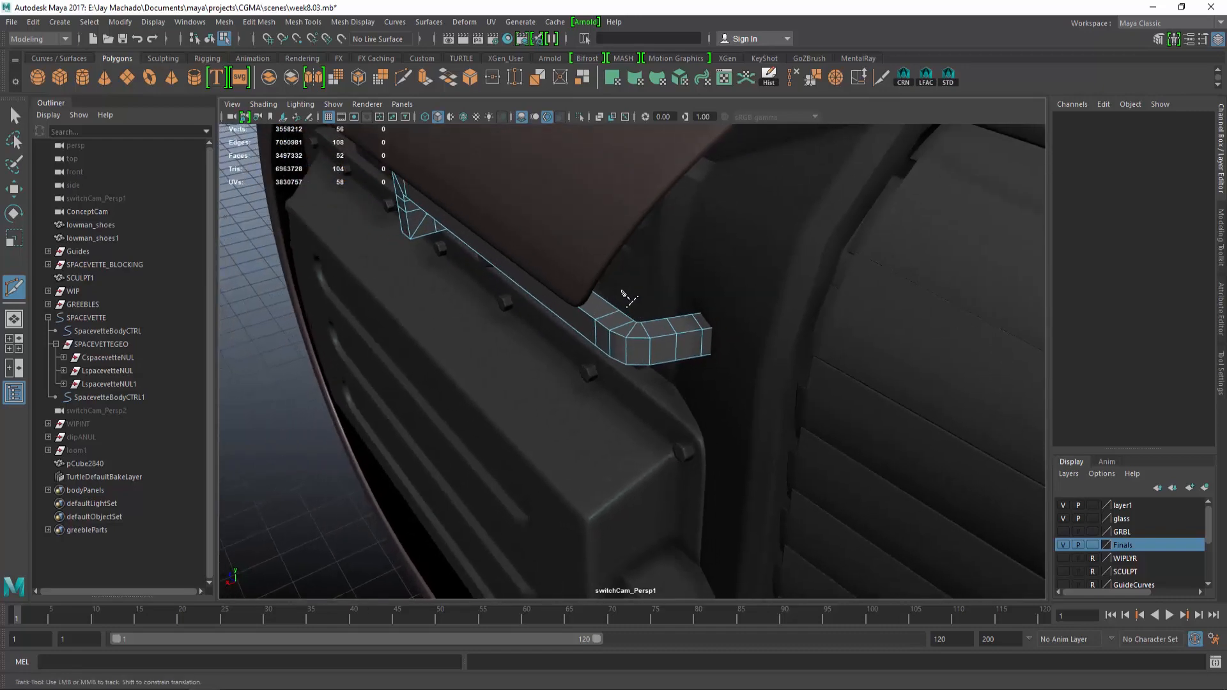
pyautogui.press('F8')
pyautogui.keyDown('alt'); pyautogui.moveTo(676, 348); pyautogui.dragTo(652, 320); pyautogui.keyUp('alt')
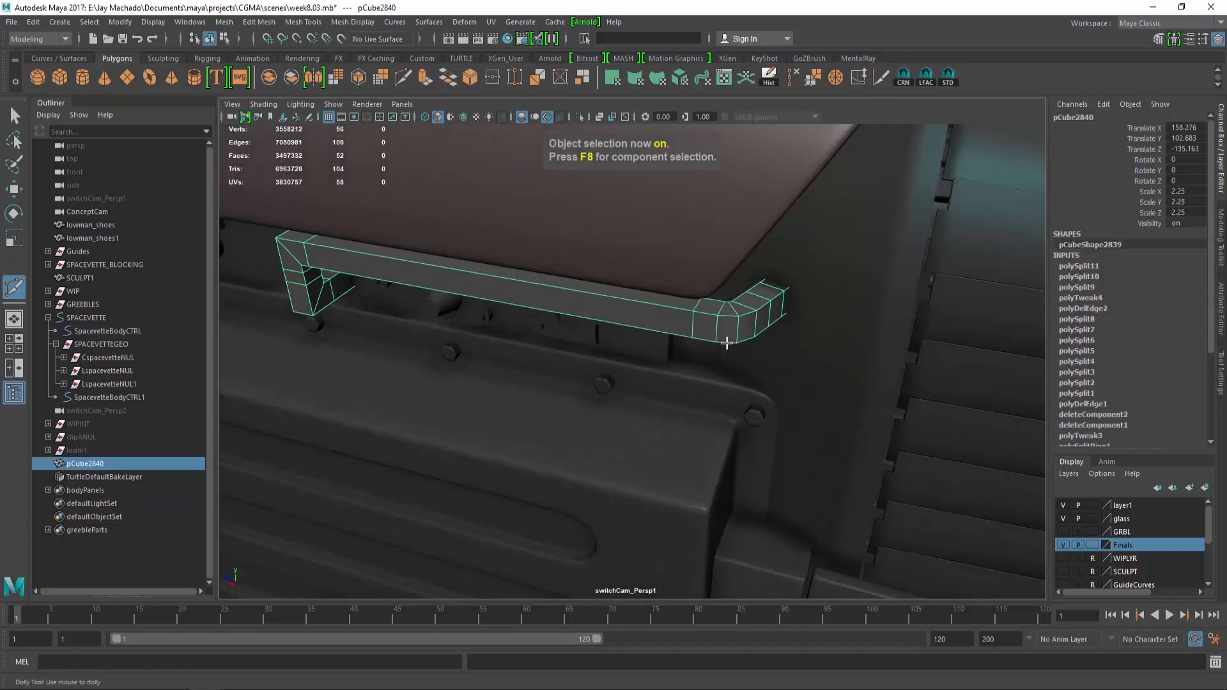
# Examine the bar's position and bend shape against the body panel from several angles
pyautogui.keyDown('alt'); pyautogui.moveTo(652, 319); pyautogui.dragTo(629, 334, button='right'); pyautogui.keyUp('alt')
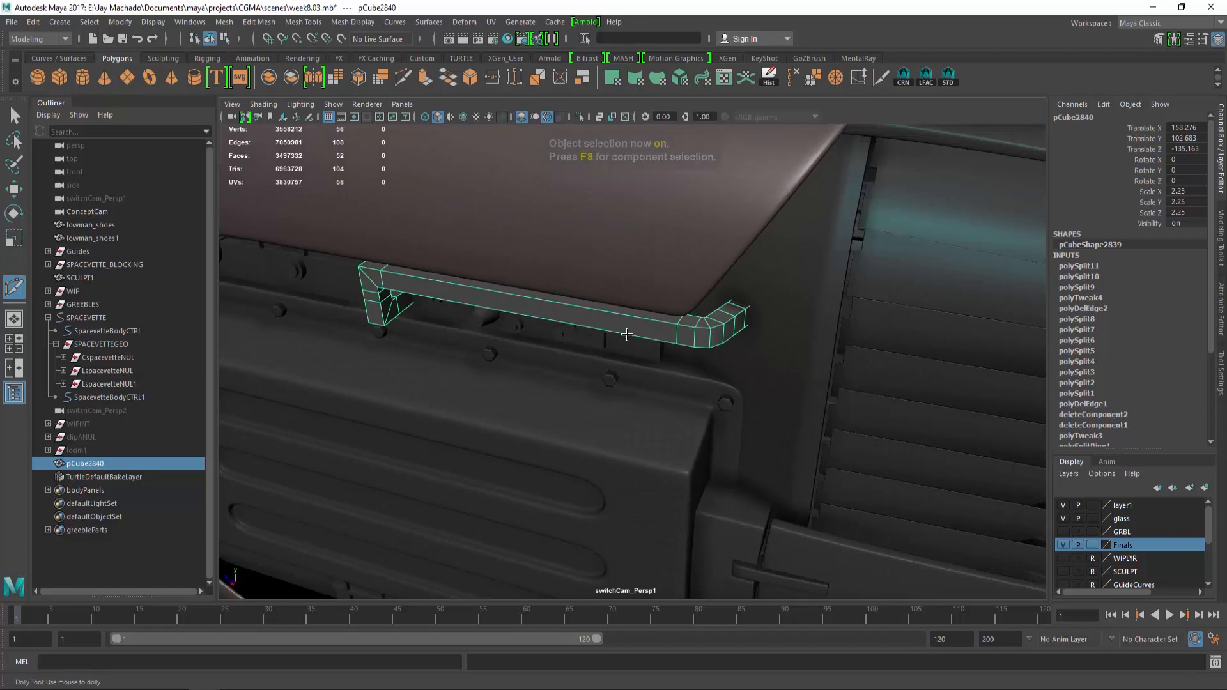
pyautogui.keyDown('alt'); pyautogui.moveTo(657, 356); pyautogui.dragTo(757, 321); pyautogui.keyUp('alt')
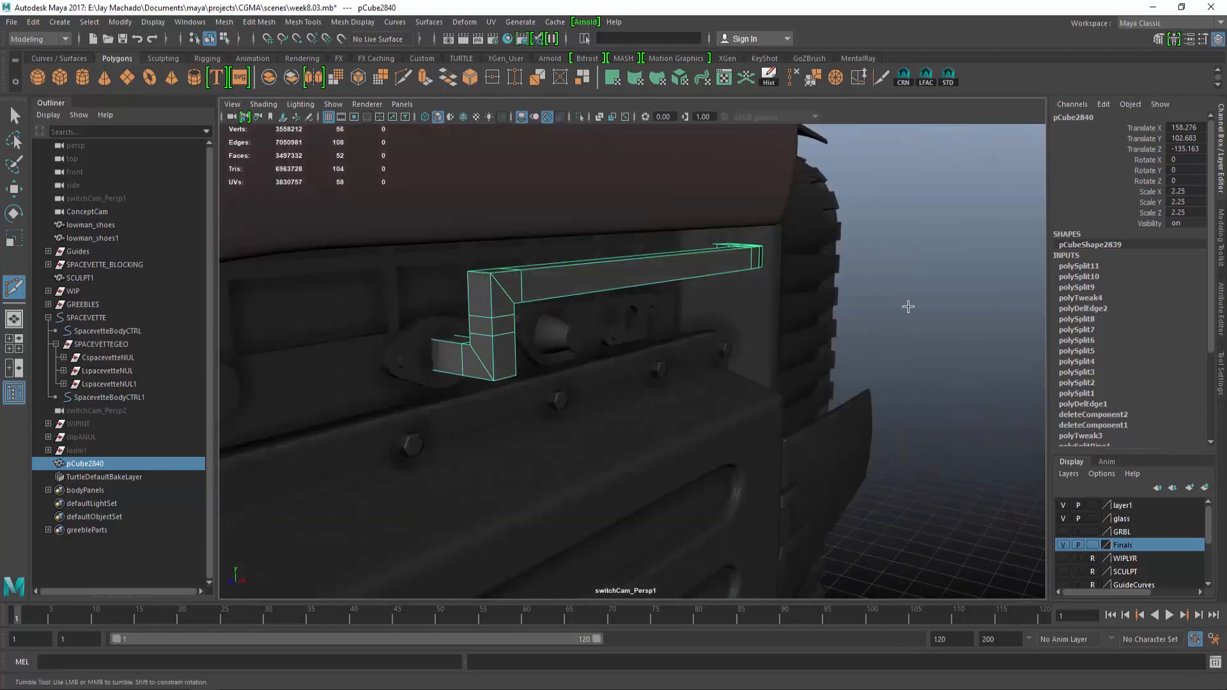
pyautogui.click(908, 307)
pyautogui.press('w')
pyautogui.click(662, 267)
pyautogui.keyDown('alt'); pyautogui.moveTo(662, 267); pyautogui.dragTo(651, 302); pyautogui.keyUp('alt')
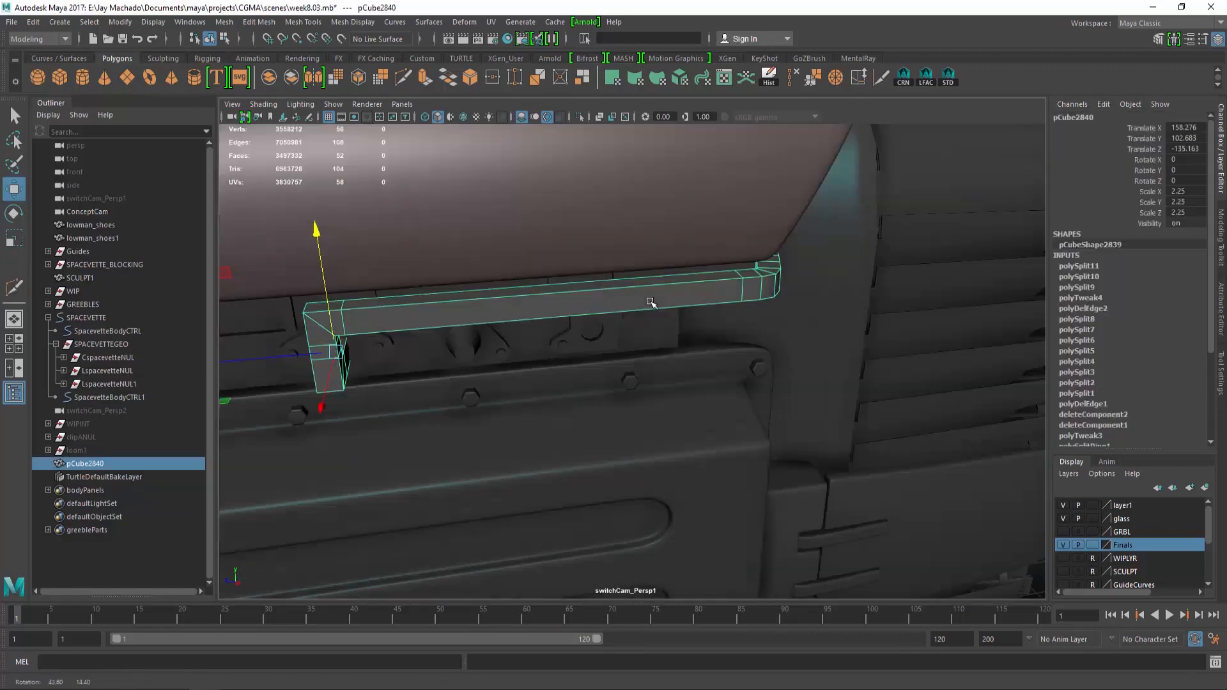
pyautogui.keyDown('alt'); pyautogui.moveTo(650, 302); pyautogui.dragTo(455, 271, button='right'); pyautogui.keyUp('alt')
pyautogui.keyDown('alt'); pyautogui.moveTo(454, 271); pyautogui.dragTo(375, 263); pyautogui.keyUp('alt')
pyautogui.keyDown('alt'); pyautogui.moveTo(696, 383); pyautogui.dragTo(856, 455, button='right'); pyautogui.keyUp('alt')
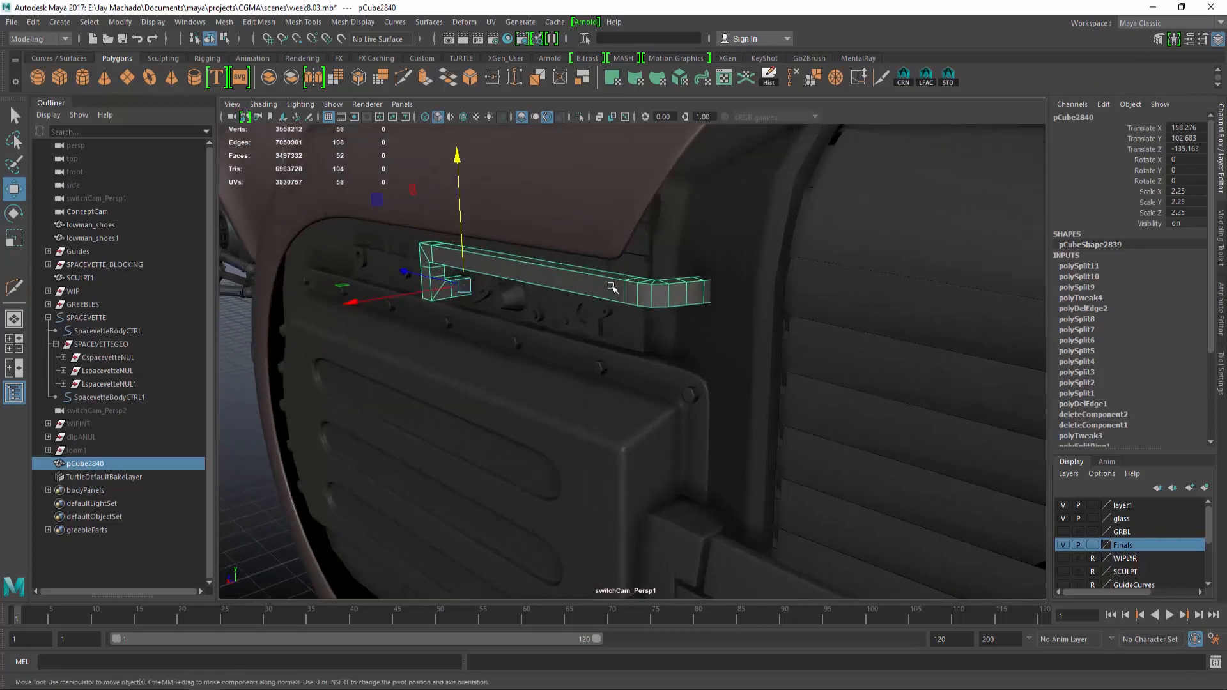
pyautogui.keyDown('alt'); pyautogui.moveTo(562, 309); pyautogui.dragTo(608, 318); pyautogui.keyUp('alt')
pyautogui.keyDown('alt'); pyautogui.moveTo(608, 317); pyautogui.dragTo(718, 428, button='right'); pyautogui.keyUp('alt')
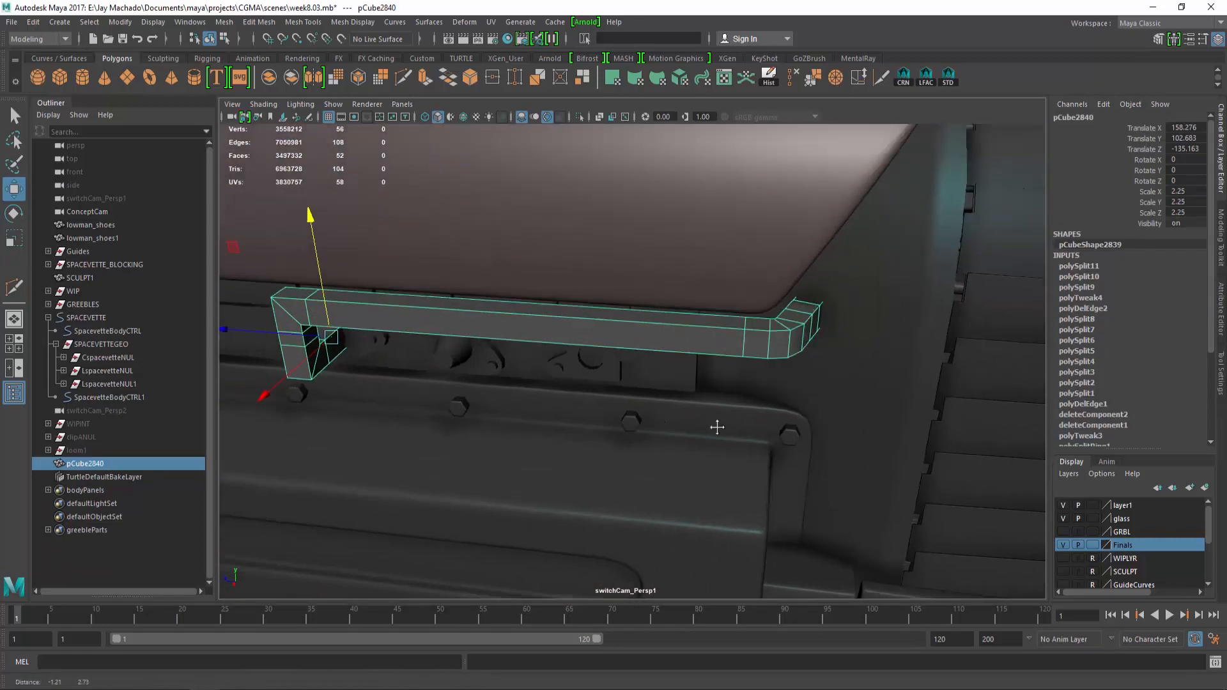
pyautogui.keyDown('alt'); pyautogui.moveTo(717, 428); pyautogui.dragTo(576, 327); pyautogui.keyUp('alt')
# Apply a Smooth operation with 1 division to the bar and leave the manipulator
pyautogui.click(224, 21)
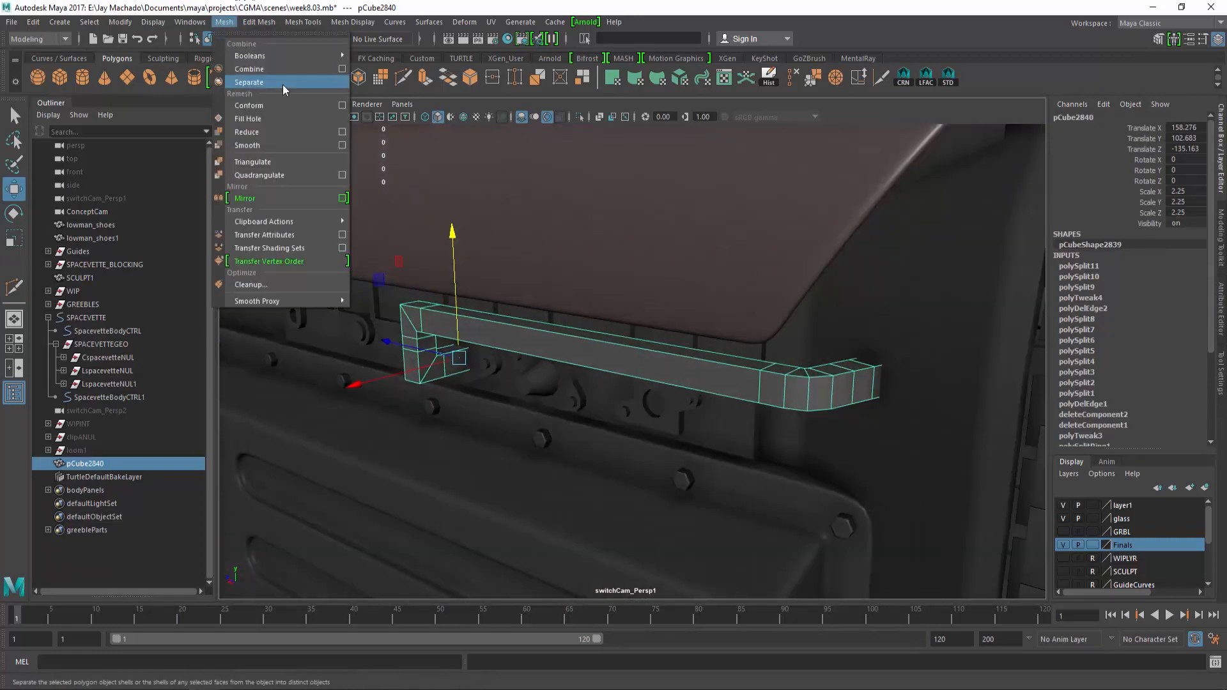
pyautogui.click(273, 145)
pyautogui.moveTo(716, 422)
pyautogui.keyDown('alt'); pyautogui.mouseDown()
pyautogui.moveTo(681, 422)
pyautogui.moveTo(756, 422)
pyautogui.moveTo(692, 416)
pyautogui.mouseUp(); pyautogui.keyUp('alt')
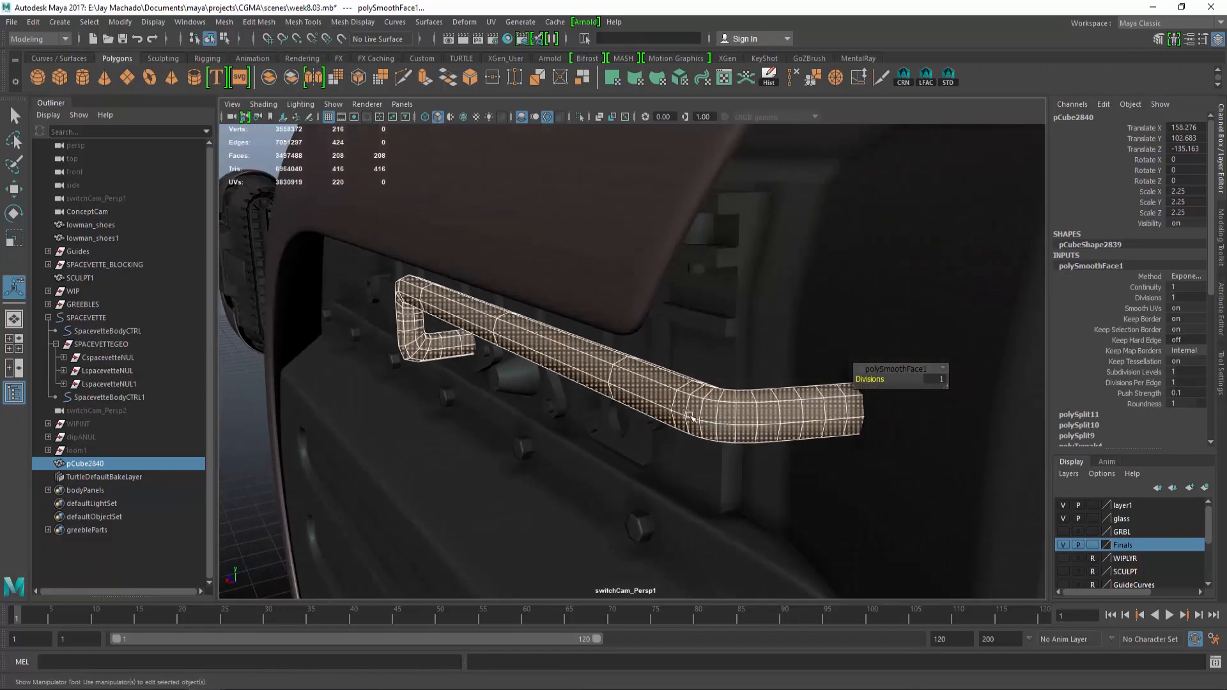
pyautogui.press('q')
# Select the ring of faces at the far leg's open tip and extrude it outward about 0.56 to form a collar
pyautogui.press('F8')
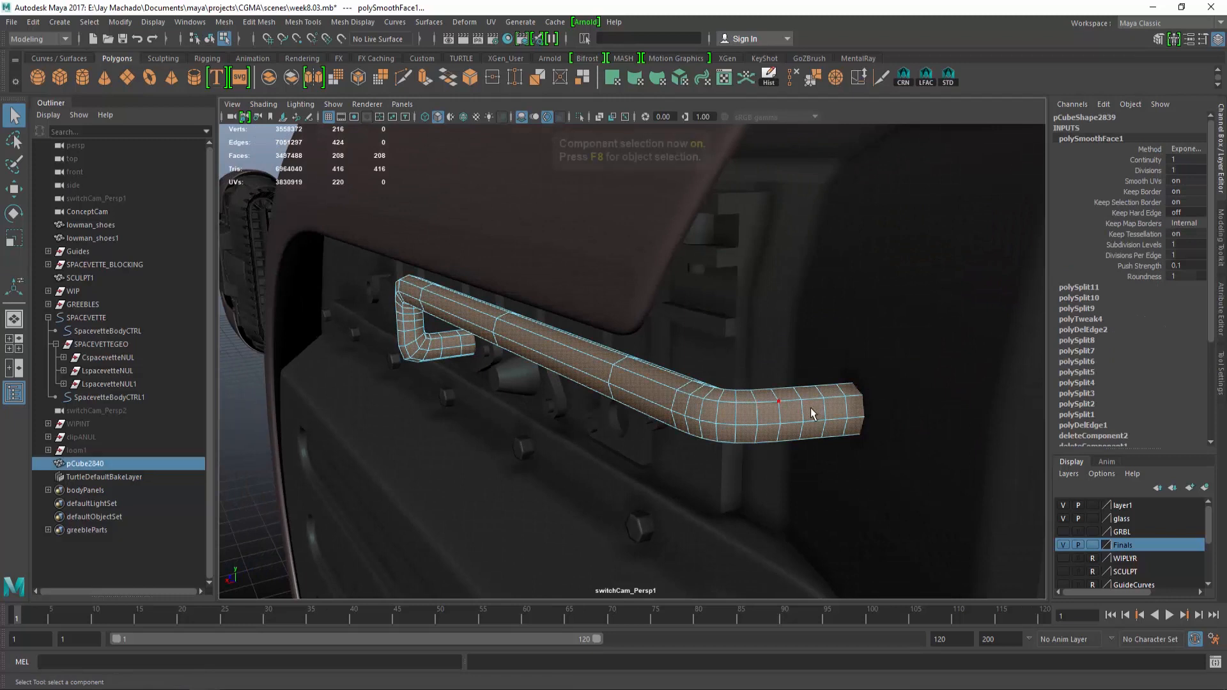
pyautogui.keyDown('alt'); pyautogui.moveTo(810, 407); pyautogui.dragTo(753, 398); pyautogui.keyUp('alt')
pyautogui.moveTo(725, 399); pyautogui.dragTo(722, 350, button='right')
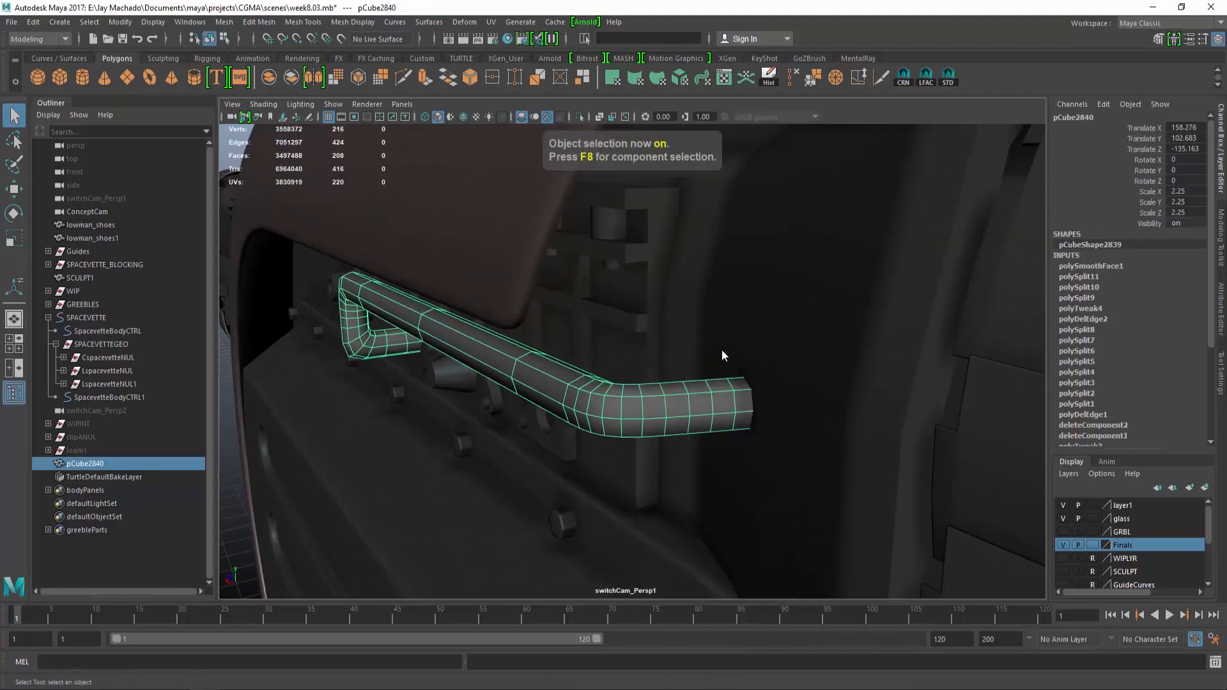
pyautogui.doubleClick(745, 401)
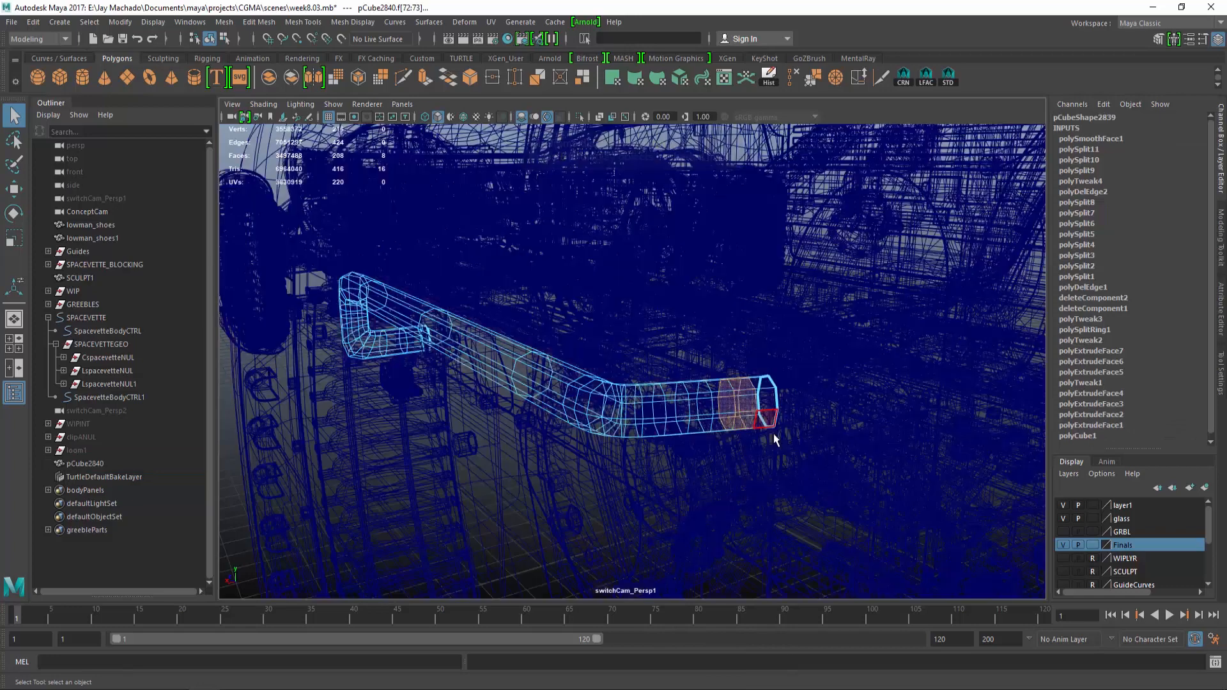
pyautogui.press('4')
pyautogui.press('5')
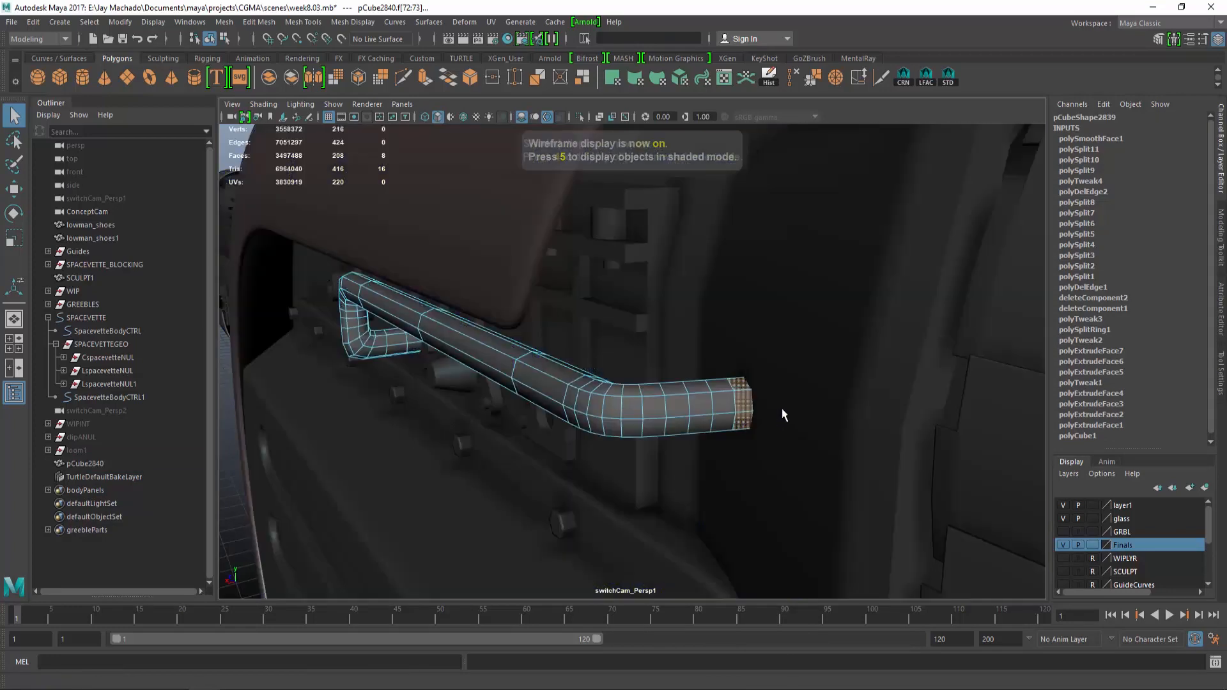
pyautogui.keyDown('alt'); pyautogui.moveTo(786, 416); pyautogui.dragTo(827, 406); pyautogui.keyUp('alt')
pyautogui.scroll(2, 768, 409)
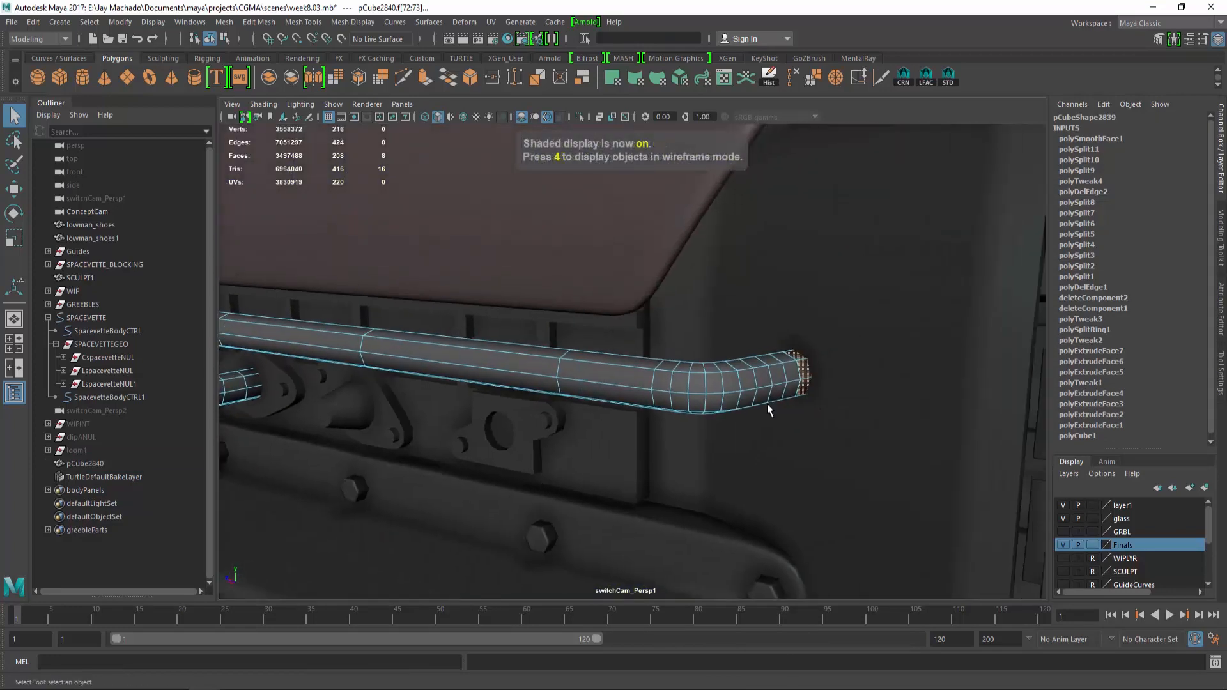
pyautogui.click(427, 78)
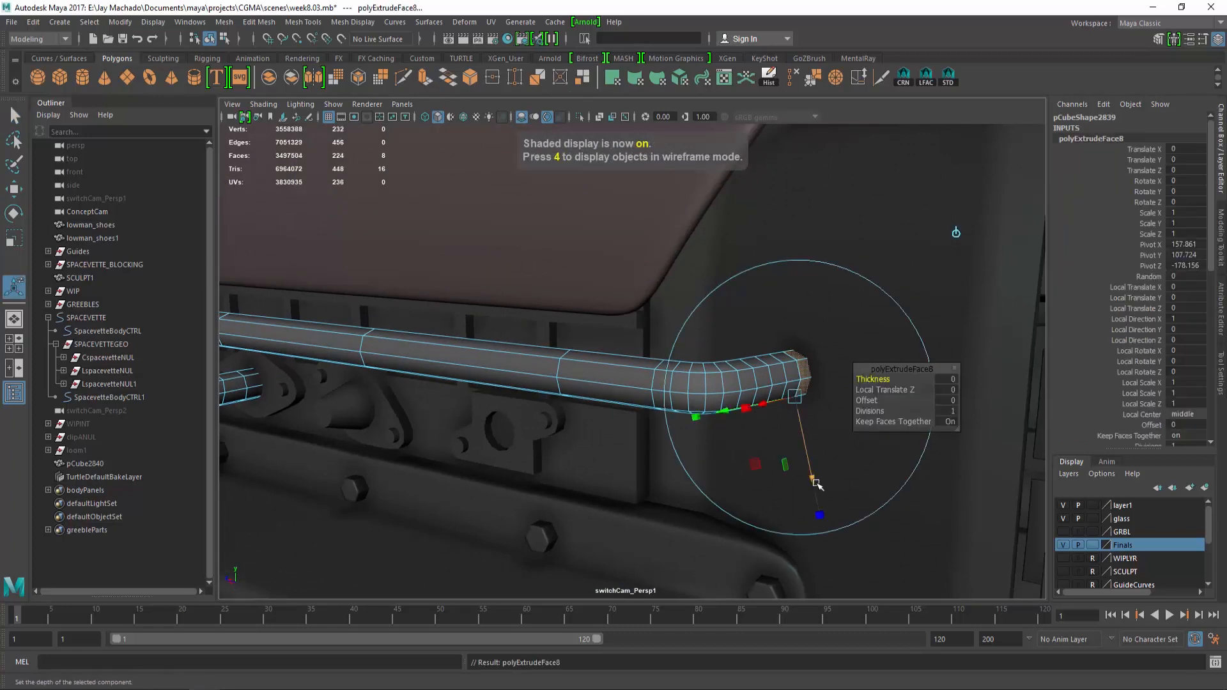
pyautogui.moveTo(817, 484); pyautogui.dragTo(820, 497)
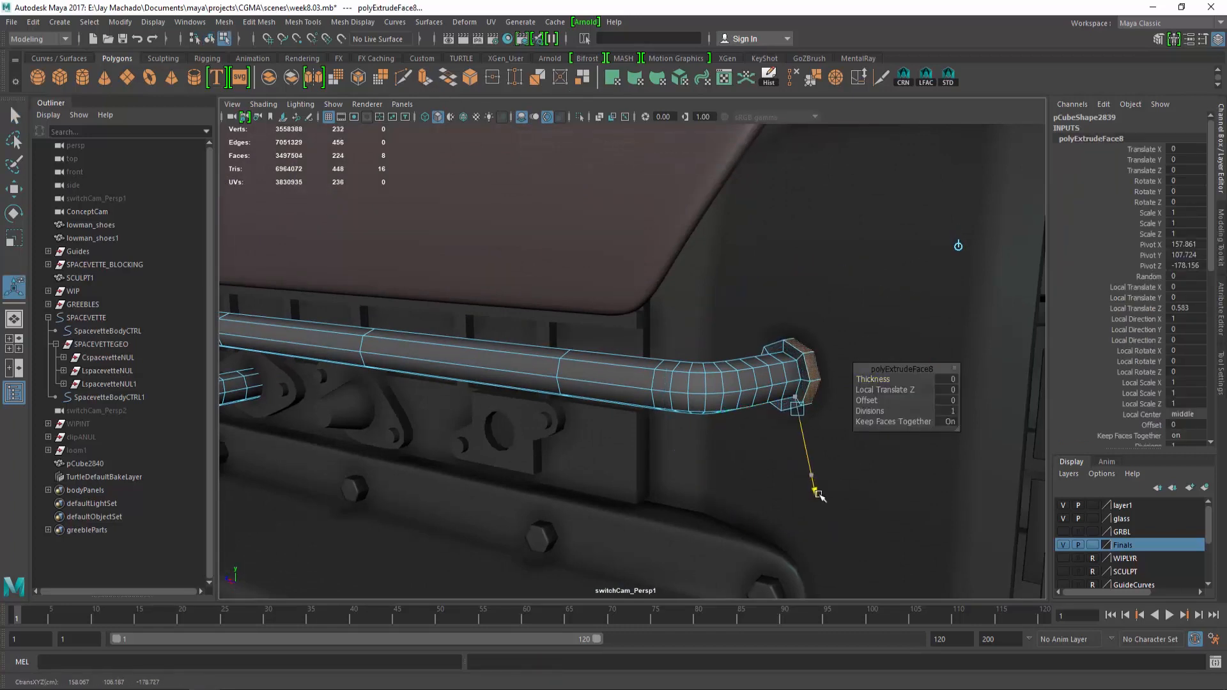
# Select the leftover ring of faces beyond the collar and delete it
pyautogui.moveTo(722, 452)
pyautogui.keyDown('alt'); pyautogui.mouseDown()
pyautogui.moveTo(662, 438)
pyautogui.moveTo(638, 449)
pyautogui.moveTo(660, 428)
pyautogui.mouseUp(); pyautogui.keyUp('alt')
pyautogui.press('4')
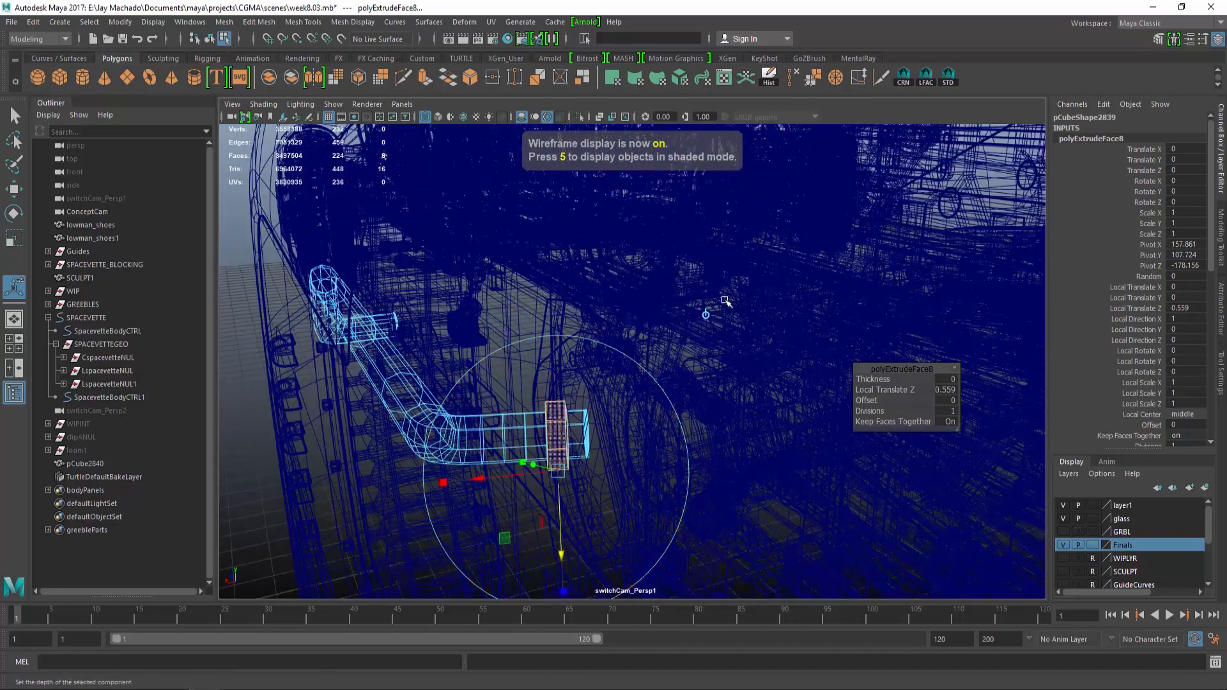
pyautogui.moveTo(740, 271); pyautogui.dragTo(557, 496)
pyautogui.keyDown('ctrl'); pyautogui.moveTo(478, 280); pyautogui.dragTo(559, 490); pyautogui.keyUp('ctrl')
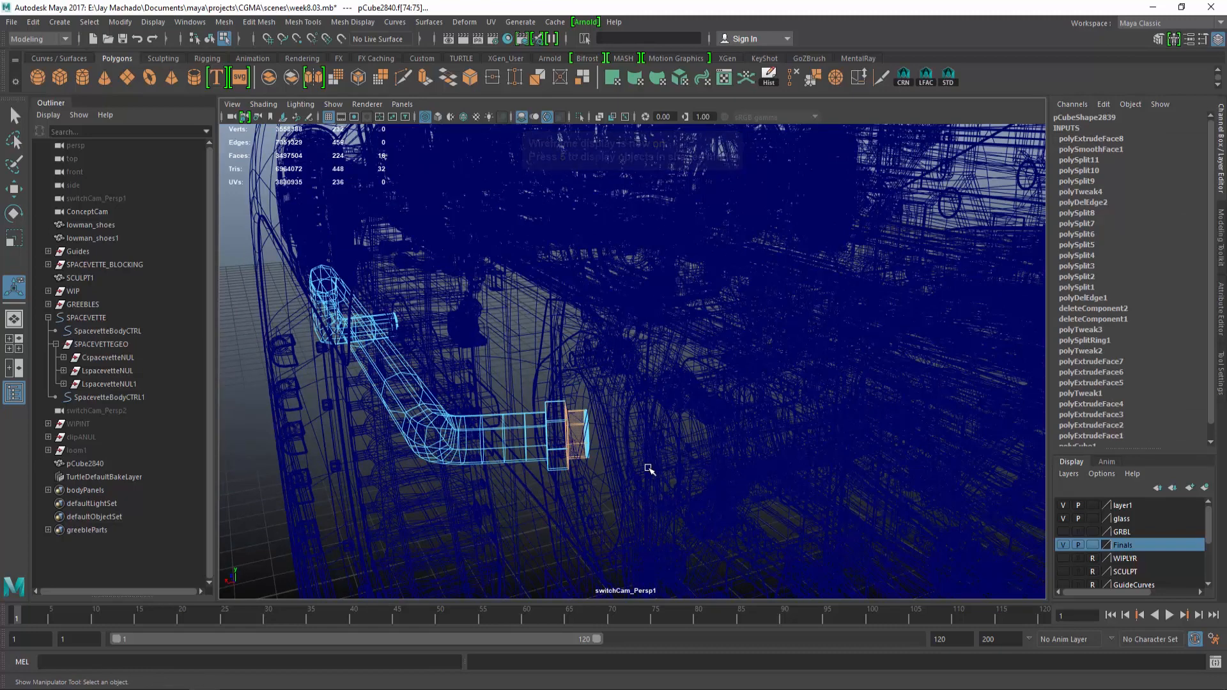
pyautogui.keyDown('alt'); pyautogui.moveTo(643, 464); pyautogui.dragTo(682, 466); pyautogui.keyUp('alt')
pyautogui.press('5')
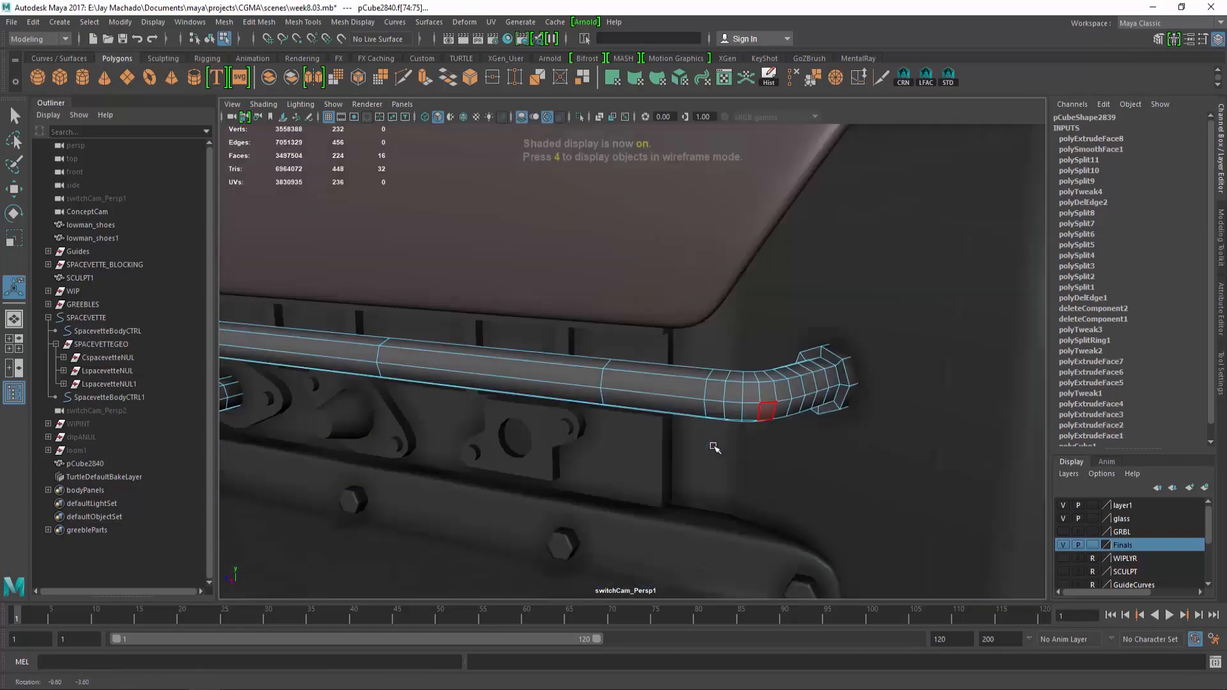
pyautogui.click(715, 441)
pyautogui.moveTo(715, 441)
pyautogui.keyDown('alt'); pyautogui.mouseDown()
pyautogui.moveTo(657, 419)
pyautogui.moveTo(802, 320)
pyautogui.moveTo(675, 441)
pyautogui.moveTo(735, 447)
pyautogui.moveTo(720, 454)
pyautogui.mouseUp(); pyautogui.keyUp('alt')
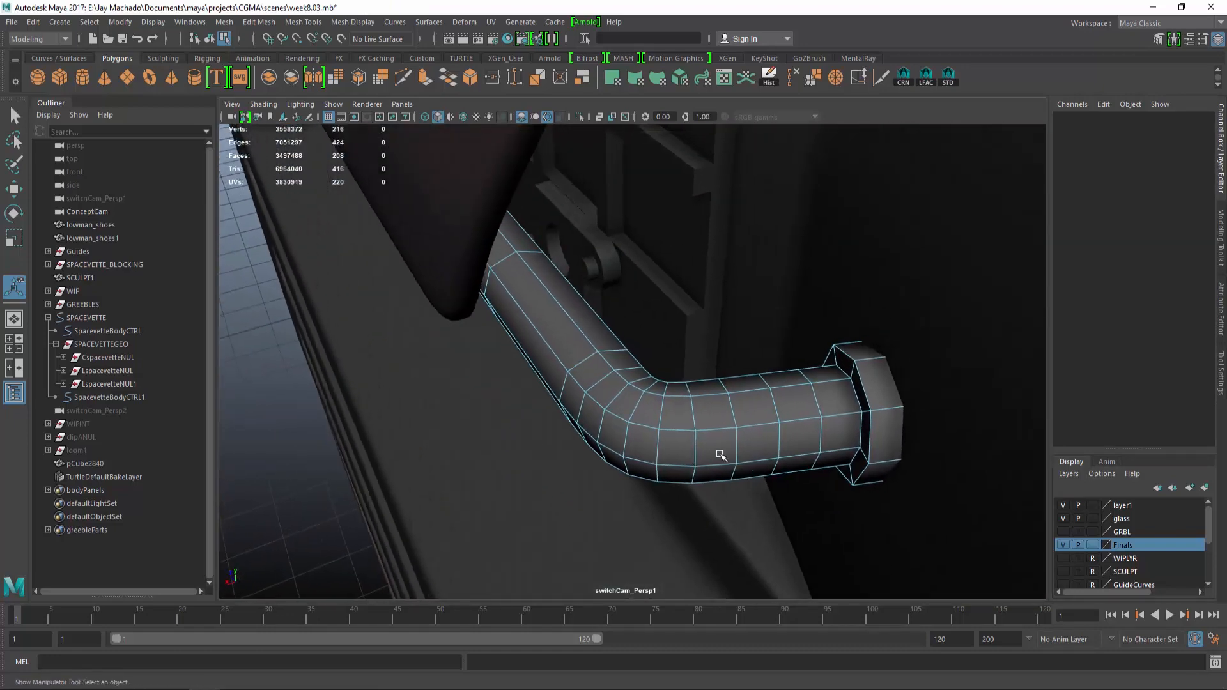
# Select alternate edge loops around the far bend and along the collar leg, and delete them
pyautogui.moveTo(667, 308); pyautogui.dragTo(673, 319, button='right')
pyautogui.moveTo(670, 270); pyautogui.dragTo(668, 344, button='right')
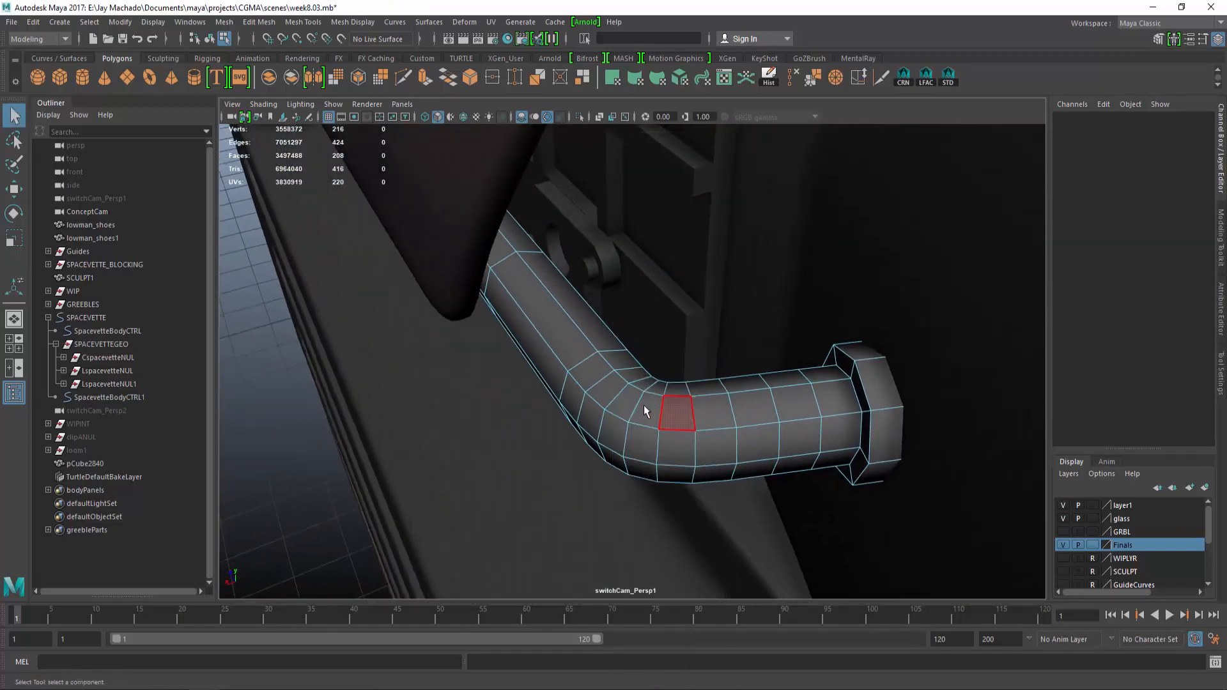
pyautogui.doubleClick(602, 380)
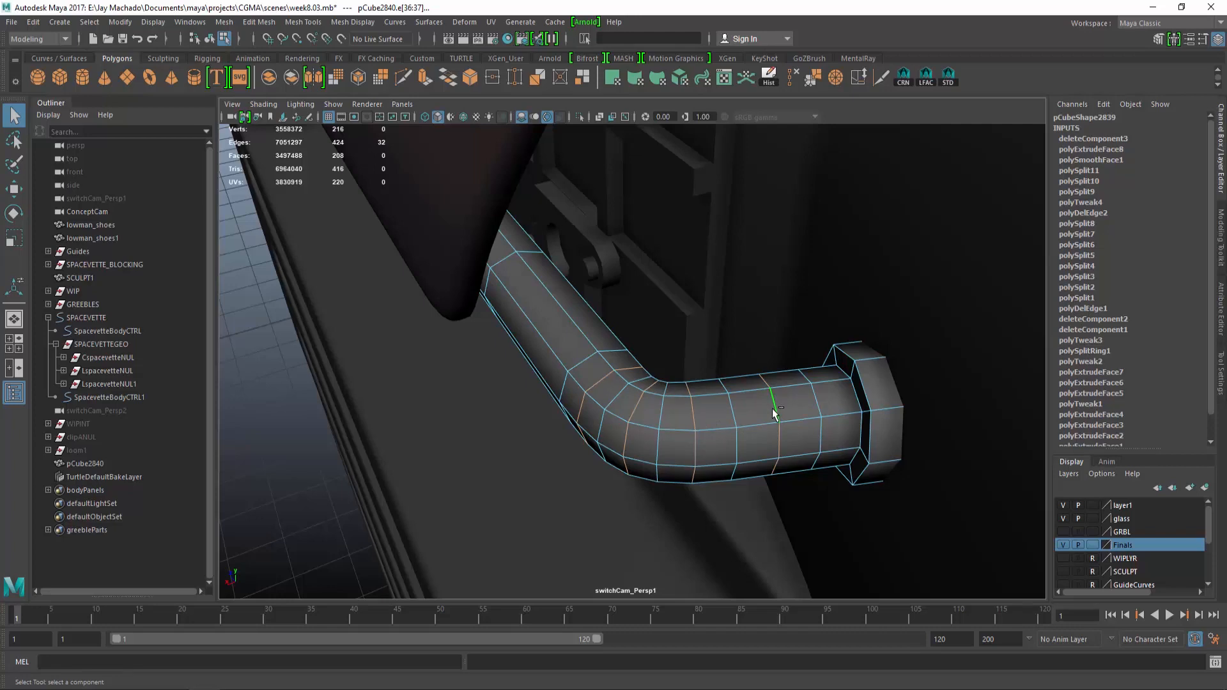
pyautogui.click(793, 78)
# Delete the middle edge loop from each of the two bends on the vertical leg at the near end
pyautogui.keyDown('alt'); pyautogui.moveTo(716, 307); pyautogui.dragTo(616, 336); pyautogui.keyUp('alt')
pyautogui.keyDown('alt'); pyautogui.moveTo(616, 337); pyautogui.dragTo(714, 377, button='right'); pyautogui.keyUp('alt')
pyautogui.keyDown('alt'); pyautogui.moveTo(714, 377); pyautogui.dragTo(684, 378); pyautogui.keyUp('alt')
pyautogui.keyDown('alt'); pyautogui.moveTo(684, 378); pyautogui.dragTo(646, 346, button='right'); pyautogui.keyUp('alt')
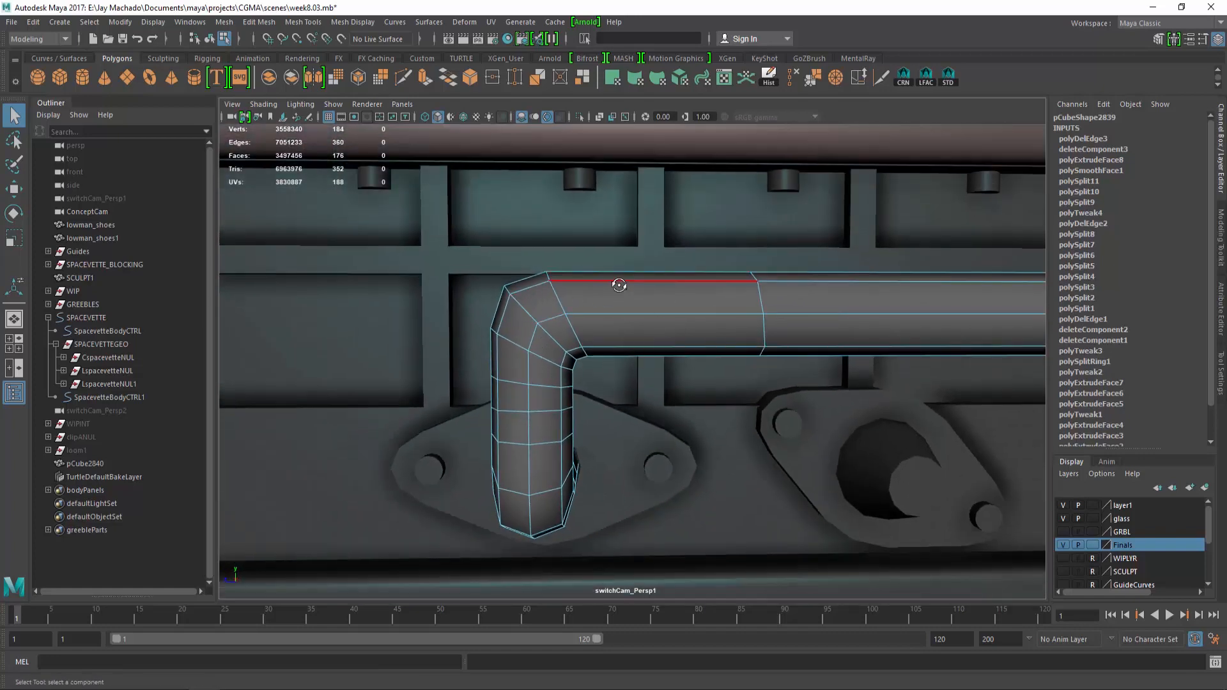
pyautogui.keyDown('alt'); pyautogui.moveTo(619, 285); pyautogui.dragTo(579, 315); pyautogui.keyUp('alt')
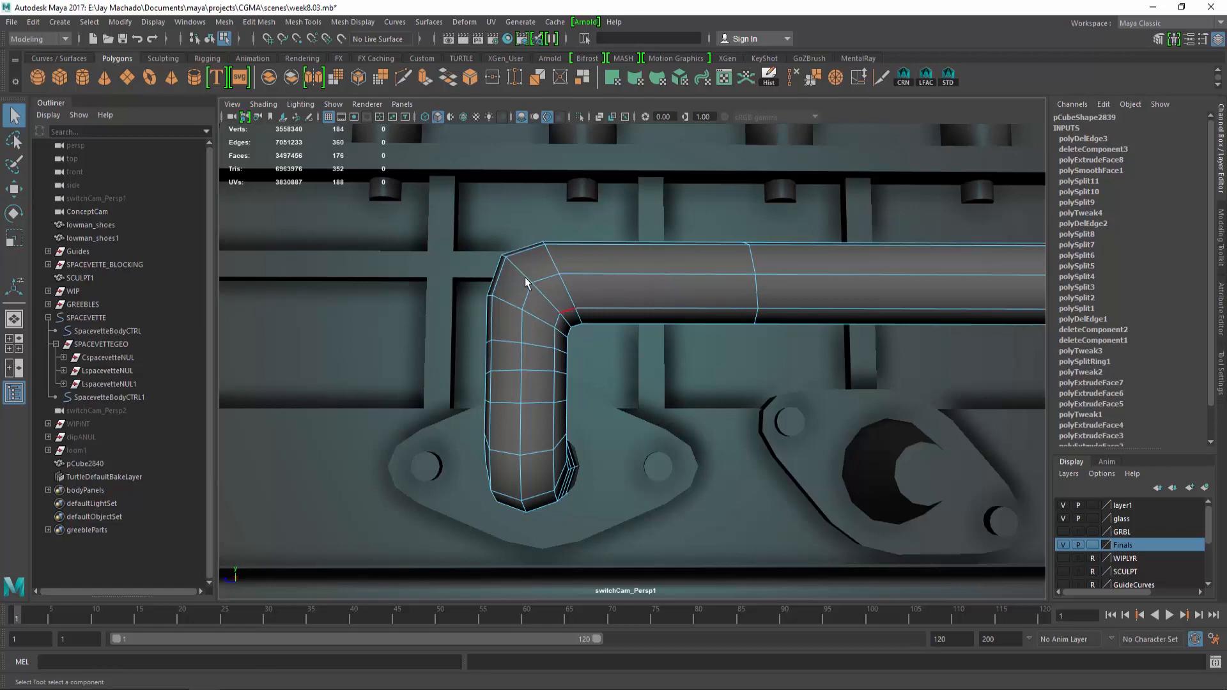
pyautogui.doubleClick(548, 300)
pyautogui.keyDown('alt'); pyautogui.moveTo(589, 330); pyautogui.dragTo(665, 337); pyautogui.keyUp('alt')
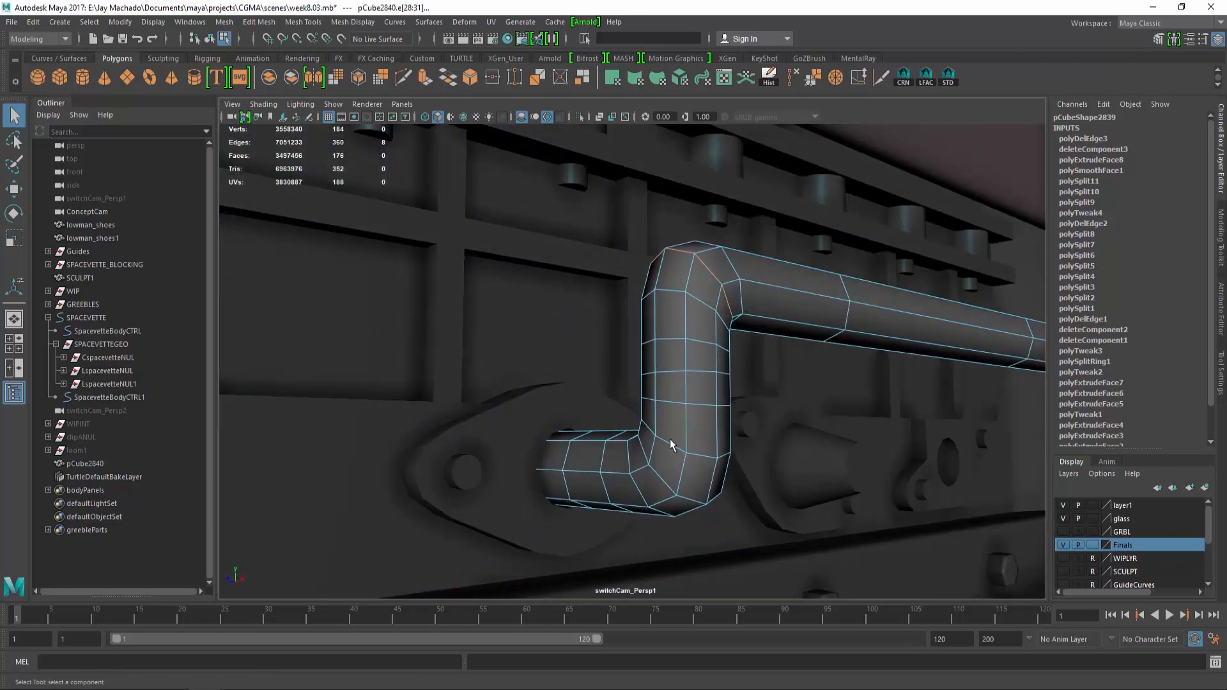
pyautogui.keyDown('alt'); pyautogui.moveTo(701, 475); pyautogui.dragTo(625, 299); pyautogui.keyUp('alt')
pyautogui.press('Delete')
# Move the long run's nearest edge loop close to the near bend and delete a surplus loop on the vertical leg
pyautogui.doubleClick(701, 281)
pyautogui.press('w')
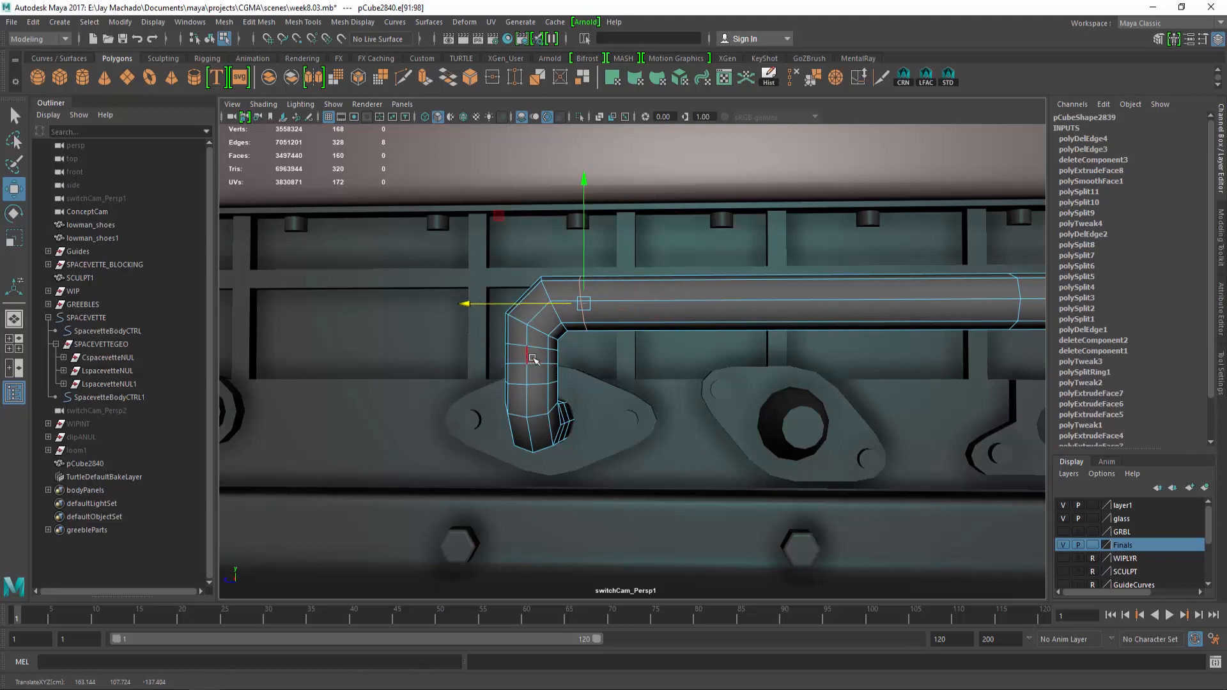
pyautogui.click(537, 363)
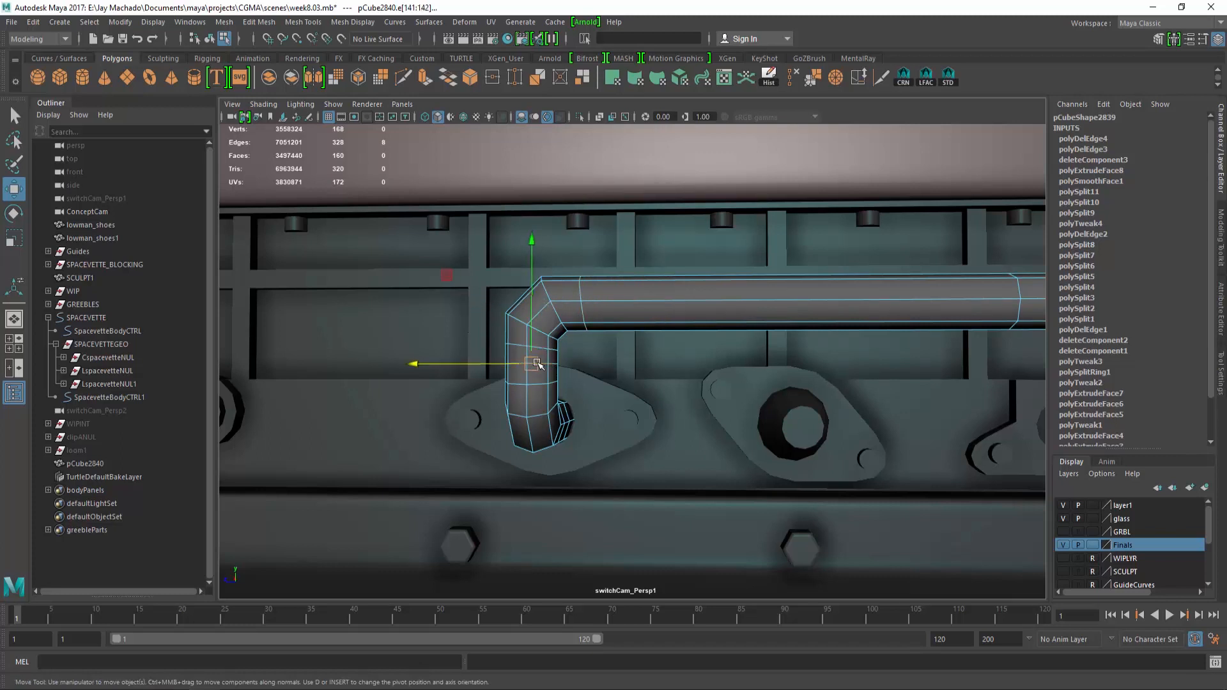
pyautogui.click(793, 78)
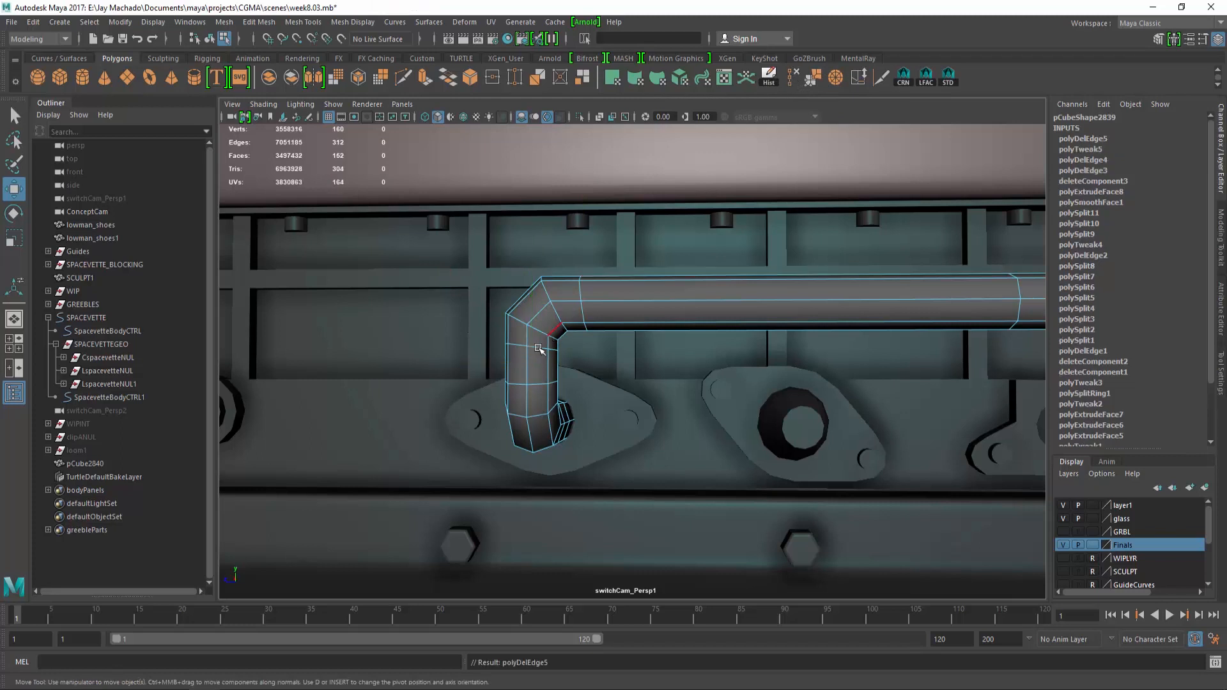
# Even out the vertical leg's two middle edge loops by lowering the upper one and raising the lower one slightly
pyautogui.click(539, 349)
pyautogui.doubleClick(538, 348)
pyautogui.moveTo(535, 253); pyautogui.dragTo(534, 261)
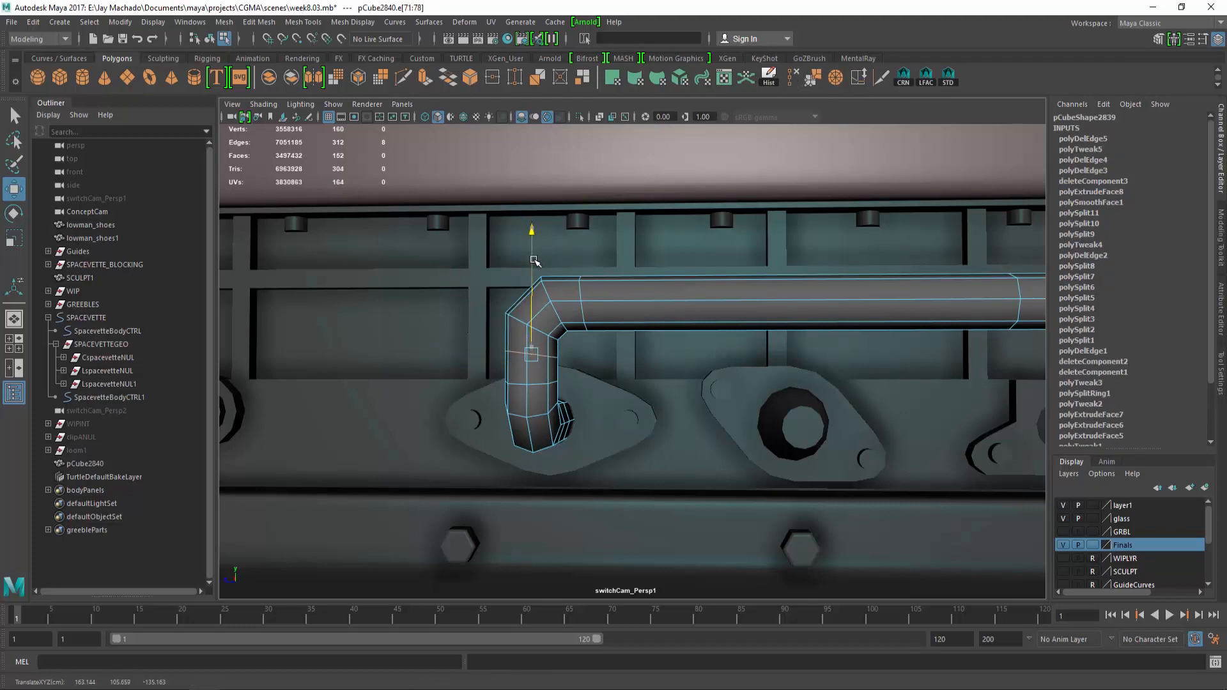
pyautogui.doubleClick(540, 385)
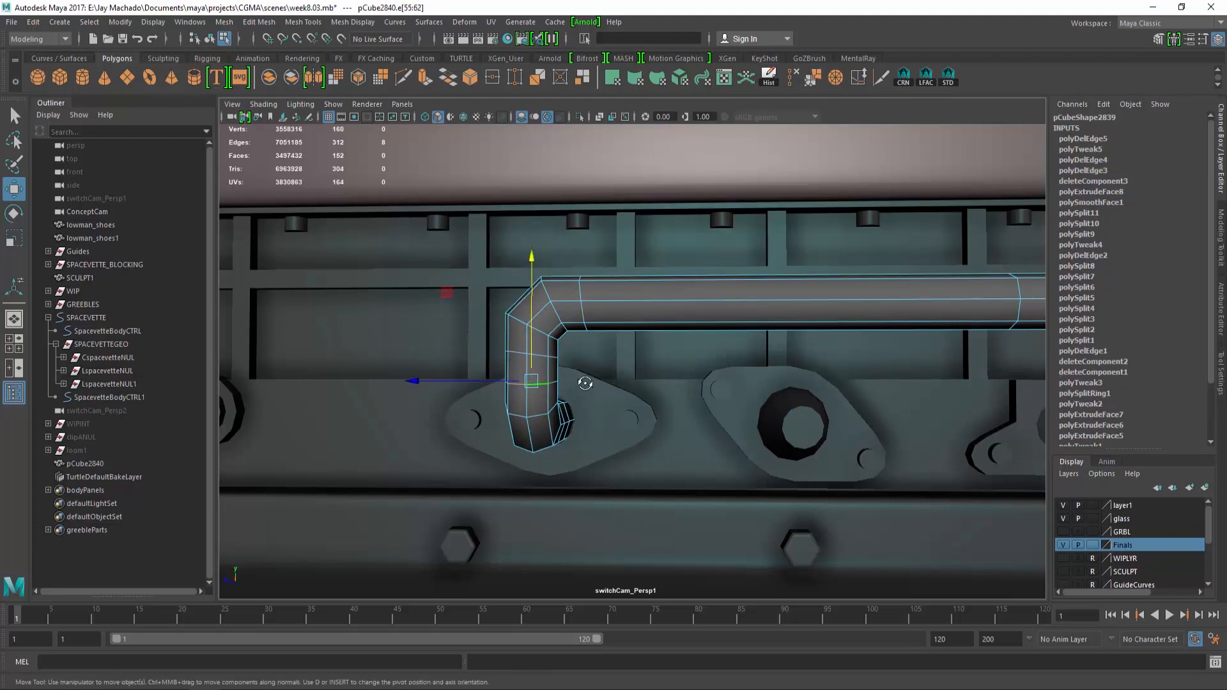
# Delete one surplus edge loop on the short return leg and two along the long run
pyautogui.keyDown('alt'); pyautogui.moveTo(584, 383); pyautogui.dragTo(664, 350); pyautogui.keyUp('alt')
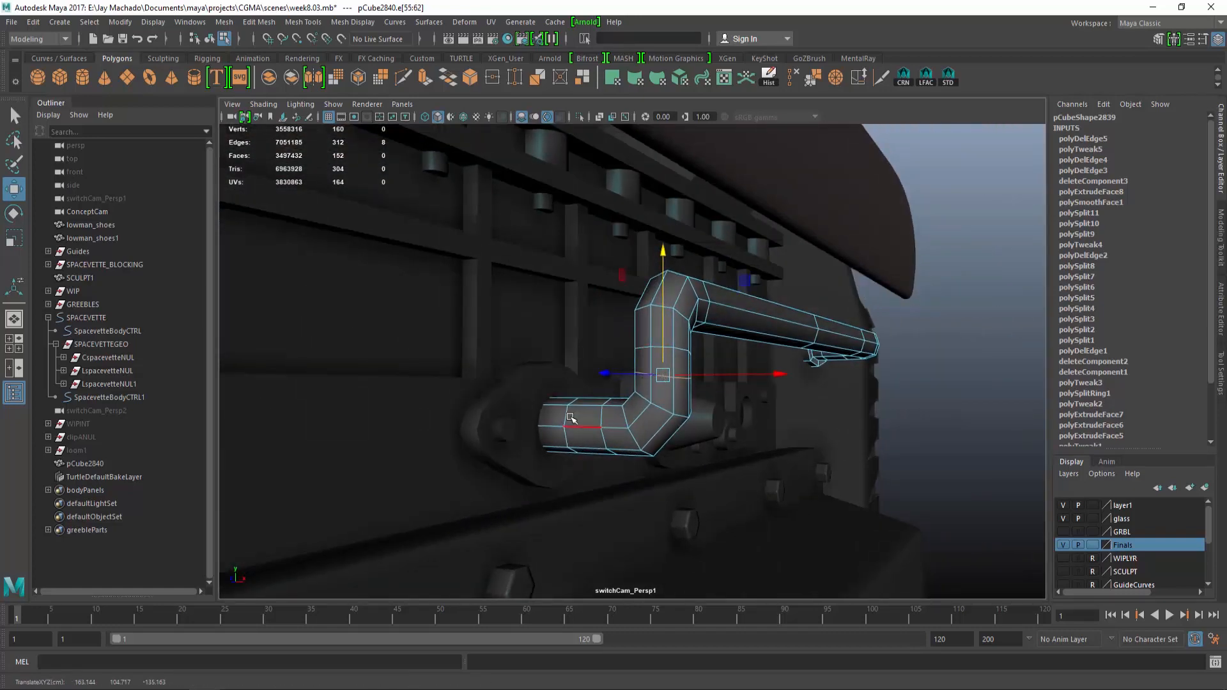
pyautogui.doubleClick(570, 418)
pyautogui.click(794, 84)
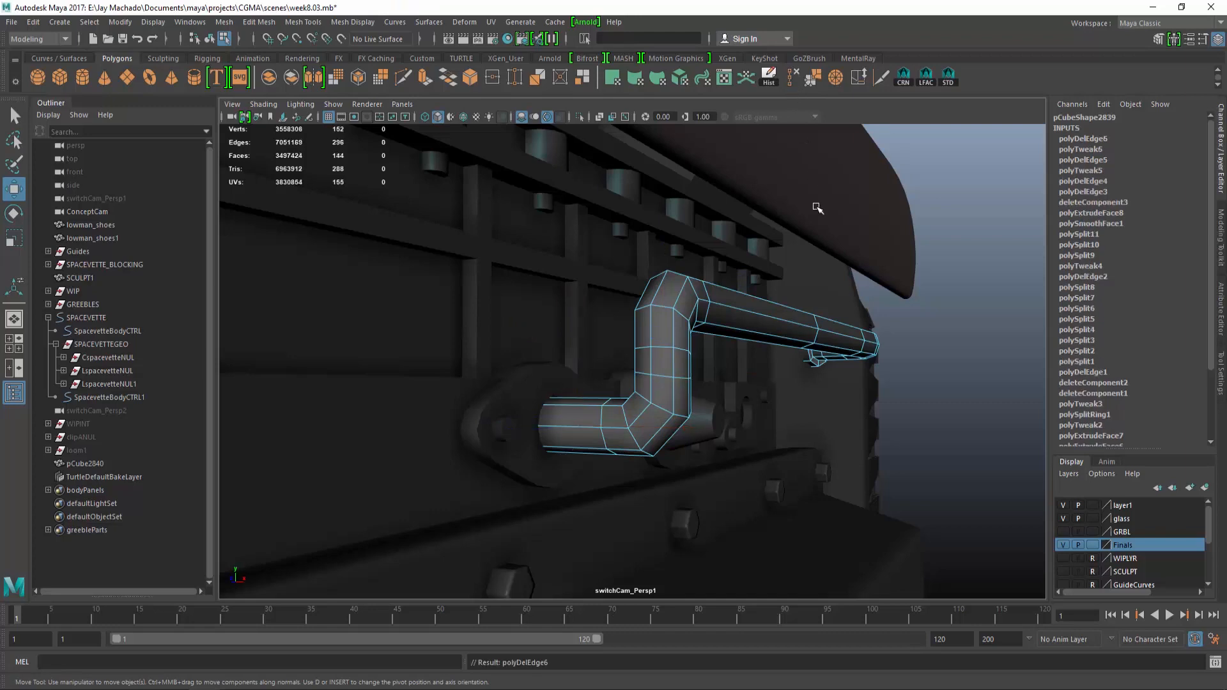
pyautogui.keyDown('alt'); pyautogui.moveTo(817, 207); pyautogui.dragTo(822, 285); pyautogui.keyUp('alt')
pyautogui.keyDown('alt'); pyautogui.moveTo(821, 284); pyautogui.dragTo(643, 288, button='middle'); pyautogui.keyUp('alt')
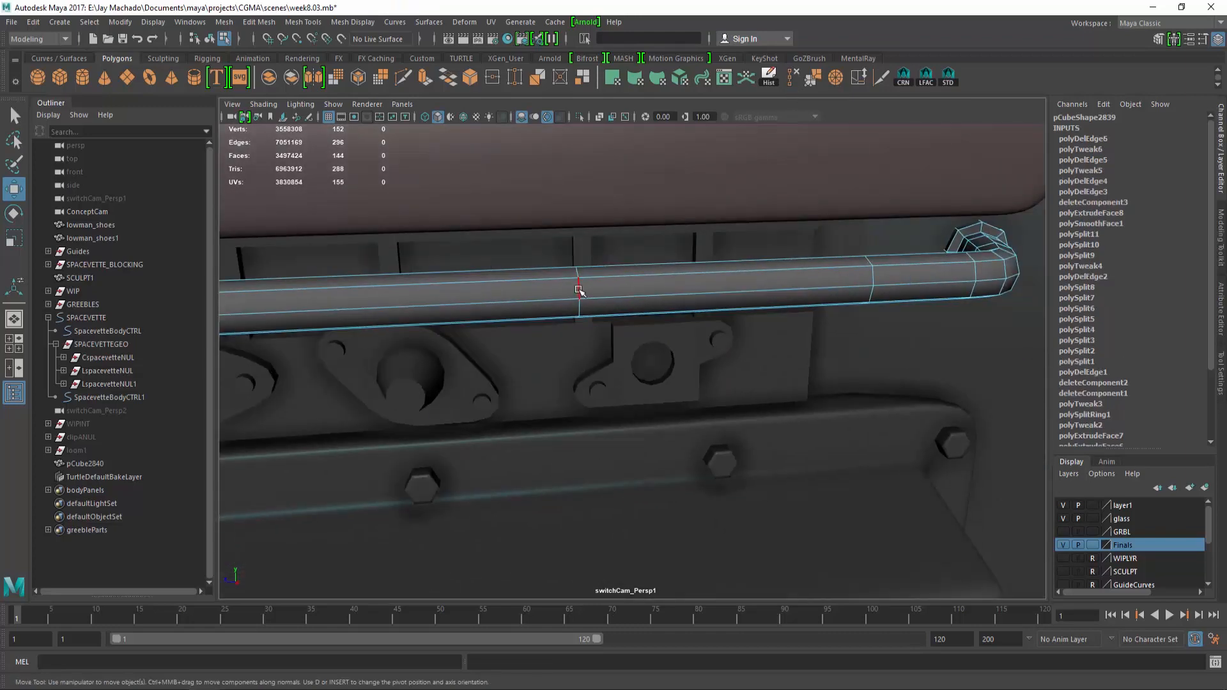
pyautogui.doubleClick(585, 291)
pyautogui.keyDown('shift'); pyautogui.doubleClick(873, 275); pyautogui.keyUp('shift')
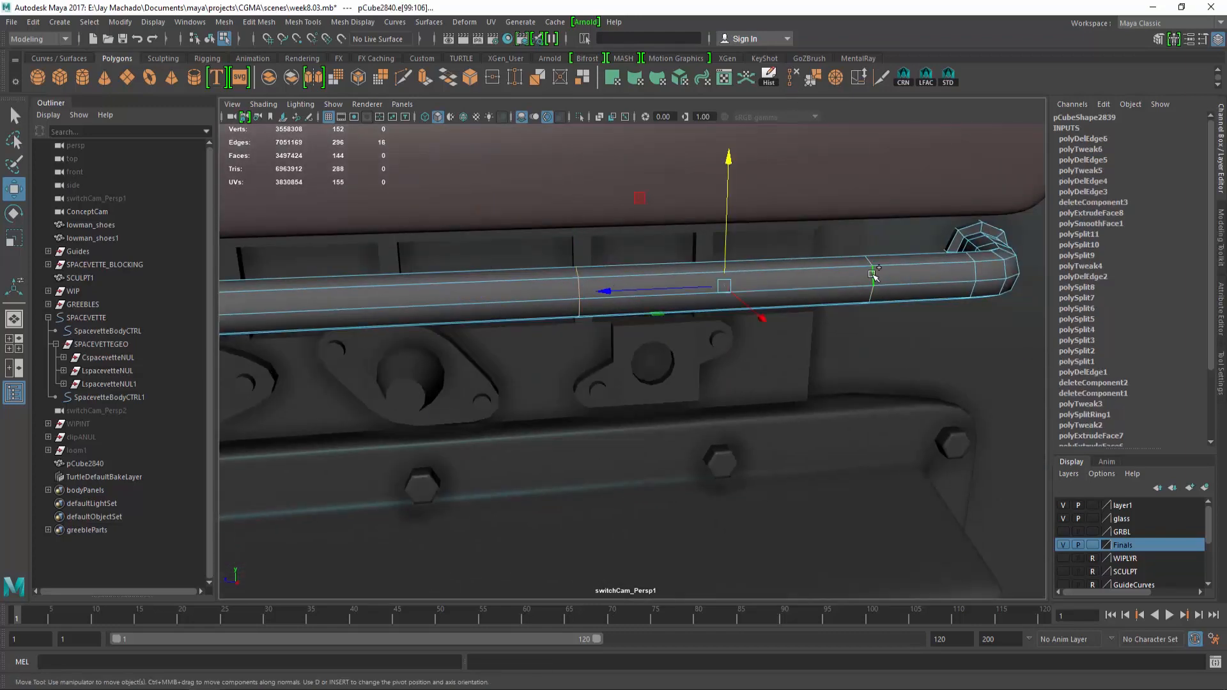
pyautogui.click(794, 81)
# Return to object selection, show the bar in smooth mesh preview, deselect it and examine it in place on the vehicle
pyautogui.keyDown('alt'); pyautogui.moveTo(867, 274); pyautogui.dragTo(735, 263, button='right'); pyautogui.keyUp('alt')
pyautogui.keyDown('alt'); pyautogui.moveTo(735, 263); pyautogui.dragTo(595, 262); pyautogui.keyUp('alt')
pyautogui.press('F8')
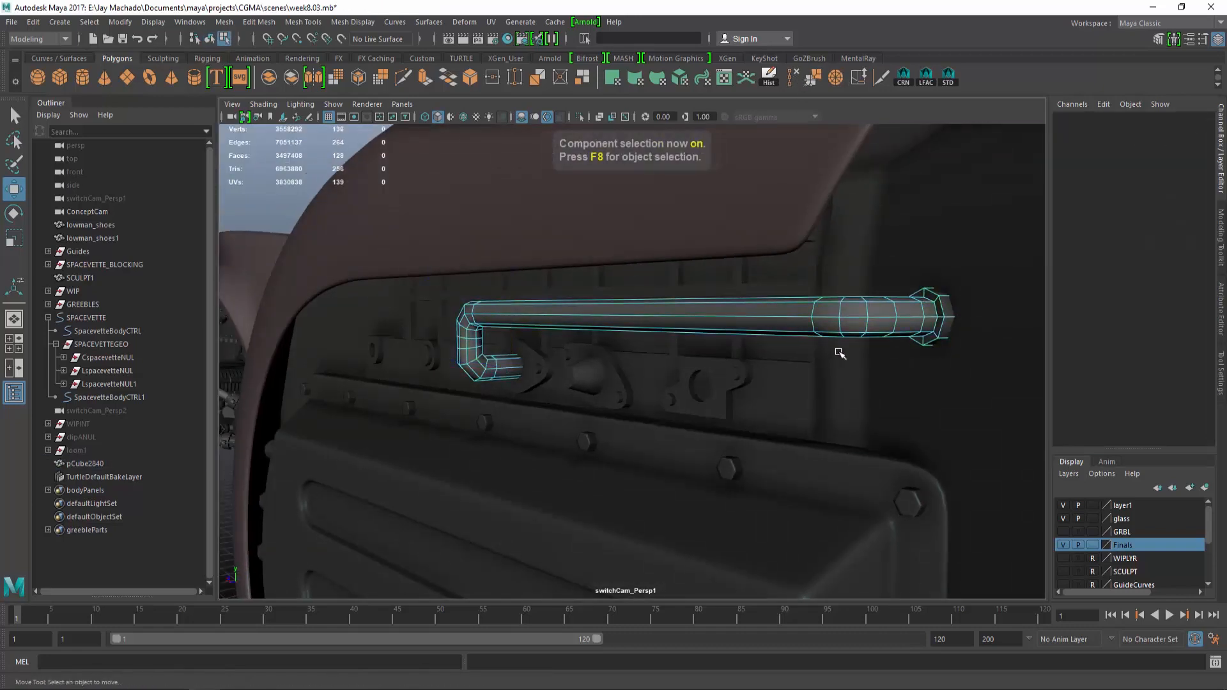
pyautogui.press('3')
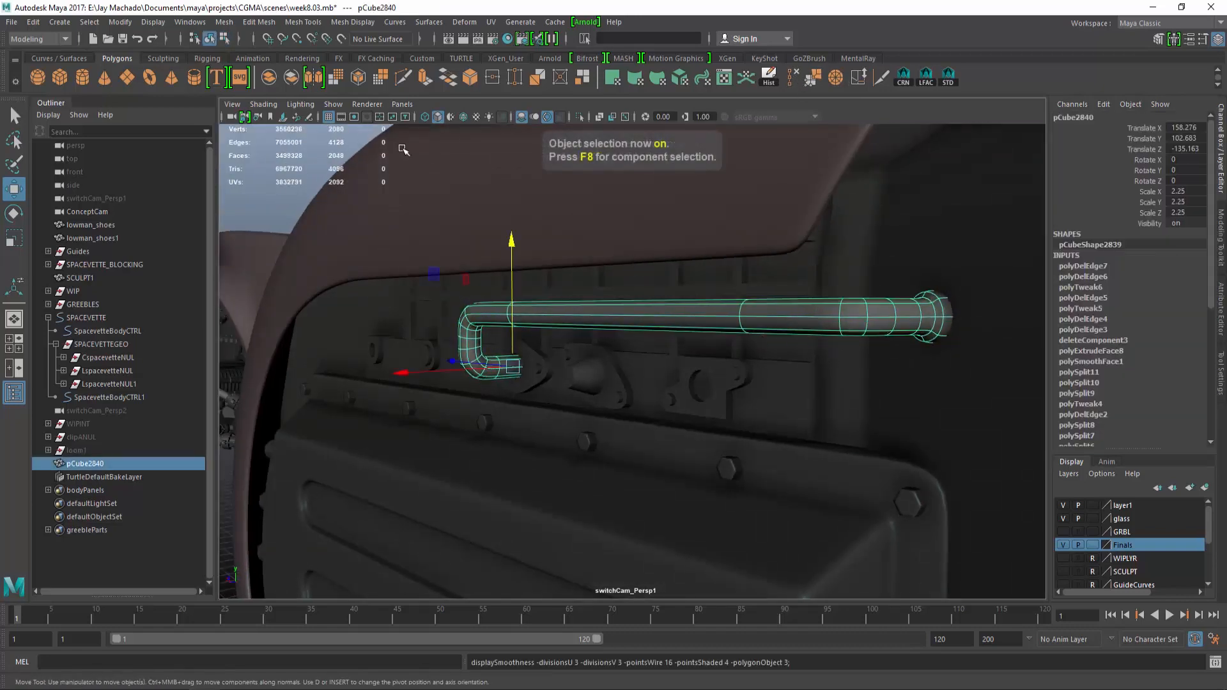
pyautogui.click(321, 151)
pyautogui.keyDown('alt'); pyautogui.moveTo(322, 150); pyautogui.dragTo(378, 276); pyautogui.keyUp('alt')
pyautogui.keyDown('alt'); pyautogui.moveTo(377, 277); pyautogui.dragTo(717, 411, button='right'); pyautogui.keyUp('alt')
pyautogui.keyDown('alt'); pyautogui.moveTo(718, 411); pyautogui.dragTo(681, 381); pyautogui.keyUp('alt')
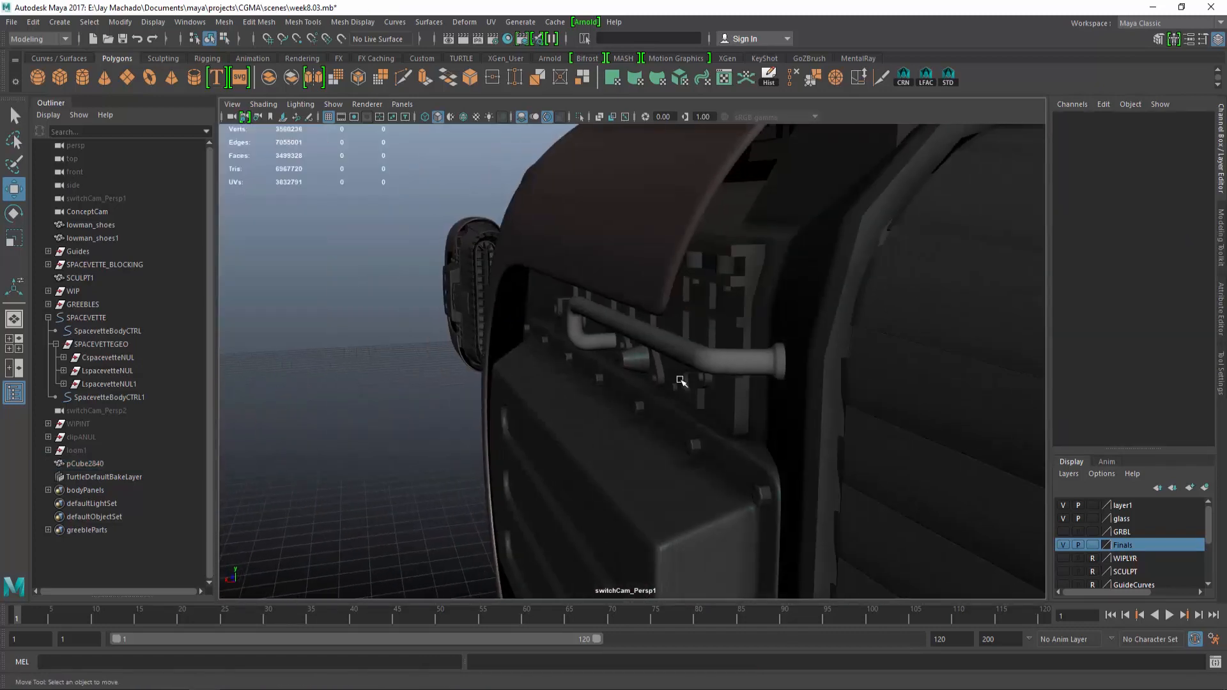
# Duplicate the bent bar on the wheel pod's upper strip and move the copy down to the lower strip
pyautogui.click(720, 363)
pyautogui.moveTo(720, 362); pyautogui.dragTo(824, 481, button='right')
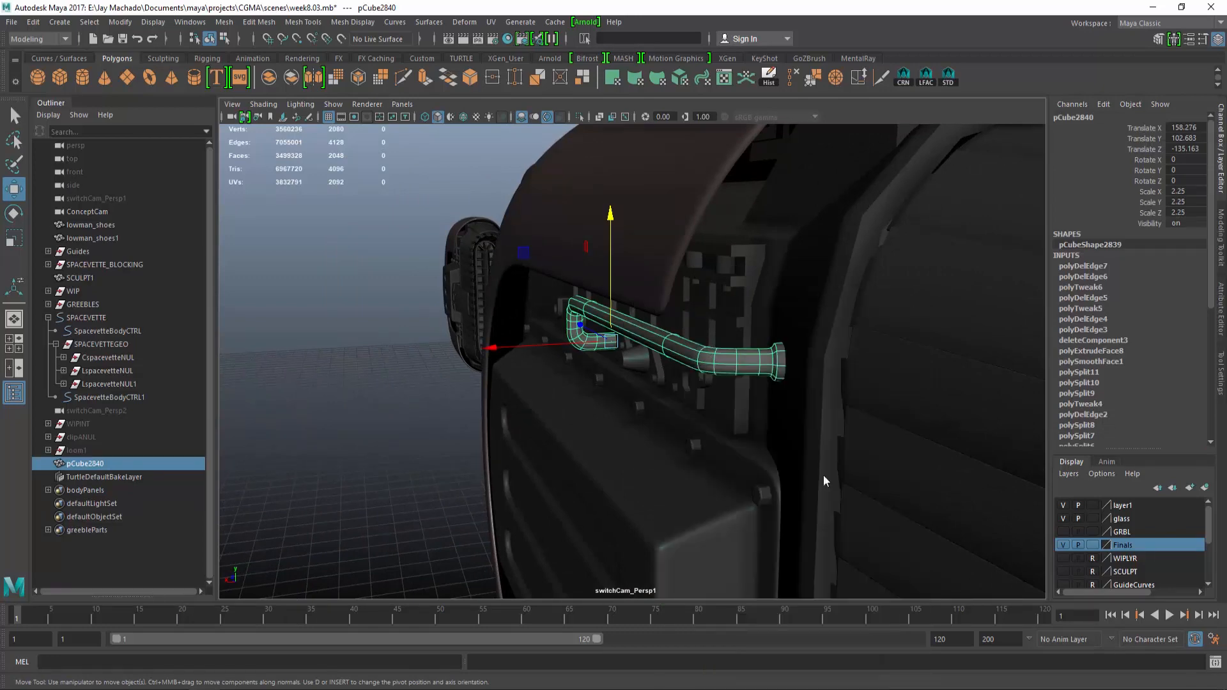
pyautogui.click(429, 434)
pyautogui.keyDown('alt'); pyautogui.moveTo(622, 435); pyautogui.dragTo(777, 387); pyautogui.keyUp('alt')
pyautogui.keyDown('alt'); pyautogui.moveTo(776, 387); pyautogui.dragTo(430, 375, button='right'); pyautogui.keyUp('alt')
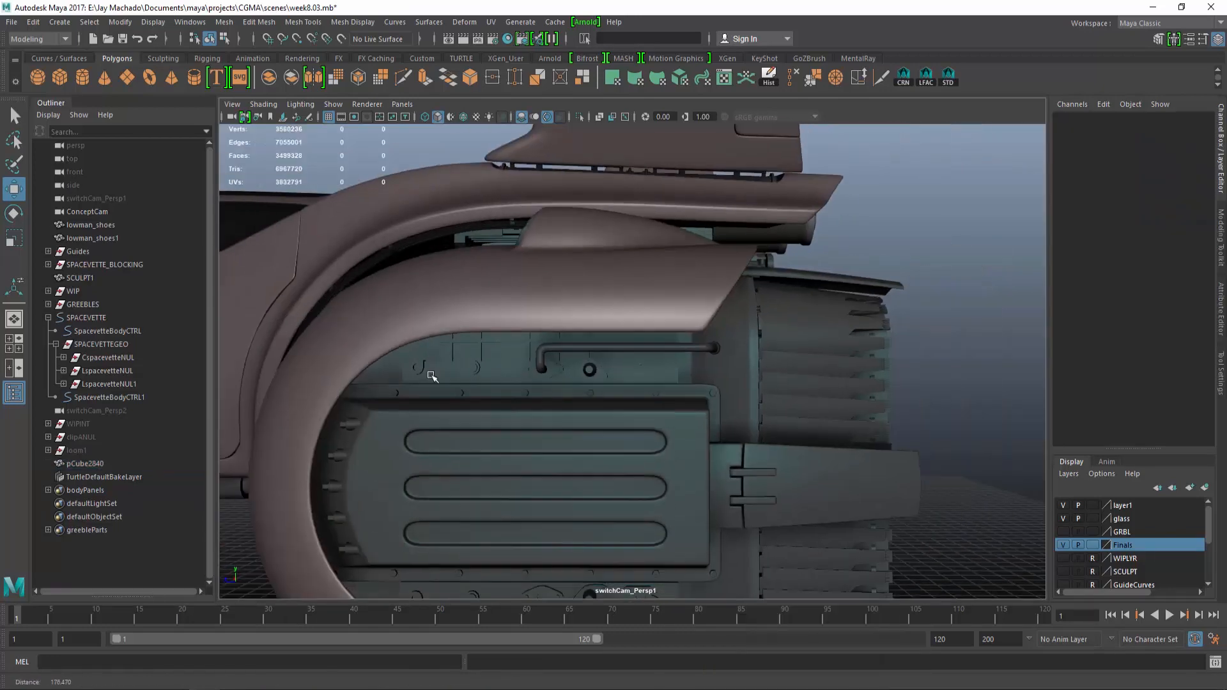
pyautogui.keyDown('alt'); pyautogui.moveTo(430, 375); pyautogui.dragTo(517, 387); pyautogui.keyUp('alt')
pyautogui.keyDown('alt'); pyautogui.moveTo(518, 387); pyautogui.dragTo(786, 479, button='right'); pyautogui.keyUp('alt')
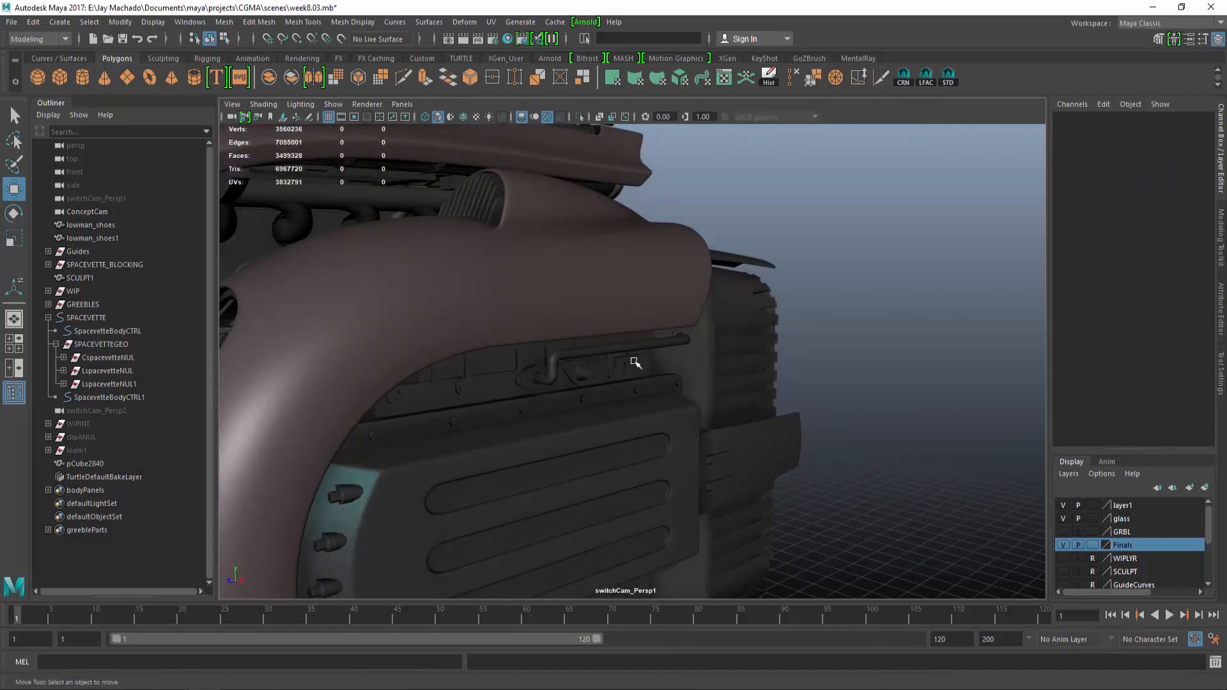
pyautogui.click(658, 344)
pyautogui.keyDown('alt'); pyautogui.moveTo(659, 344); pyautogui.dragTo(683, 330); pyautogui.keyUp('alt')
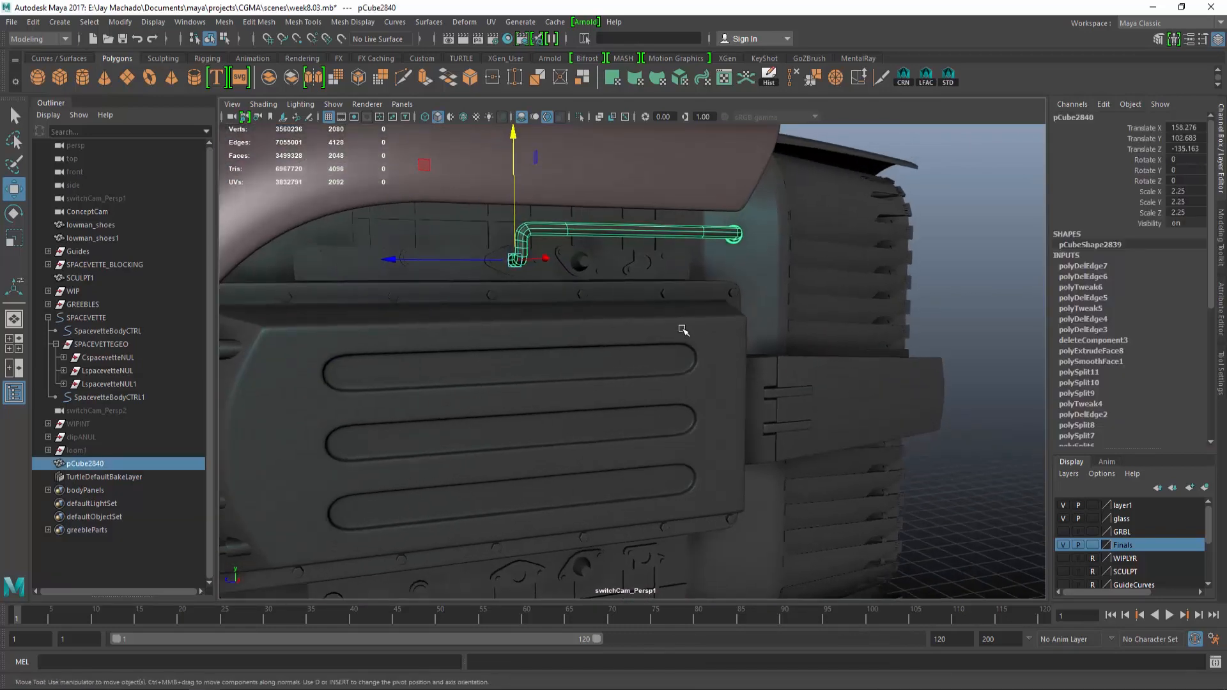
pyautogui.hotkey('ctrl', 'd')
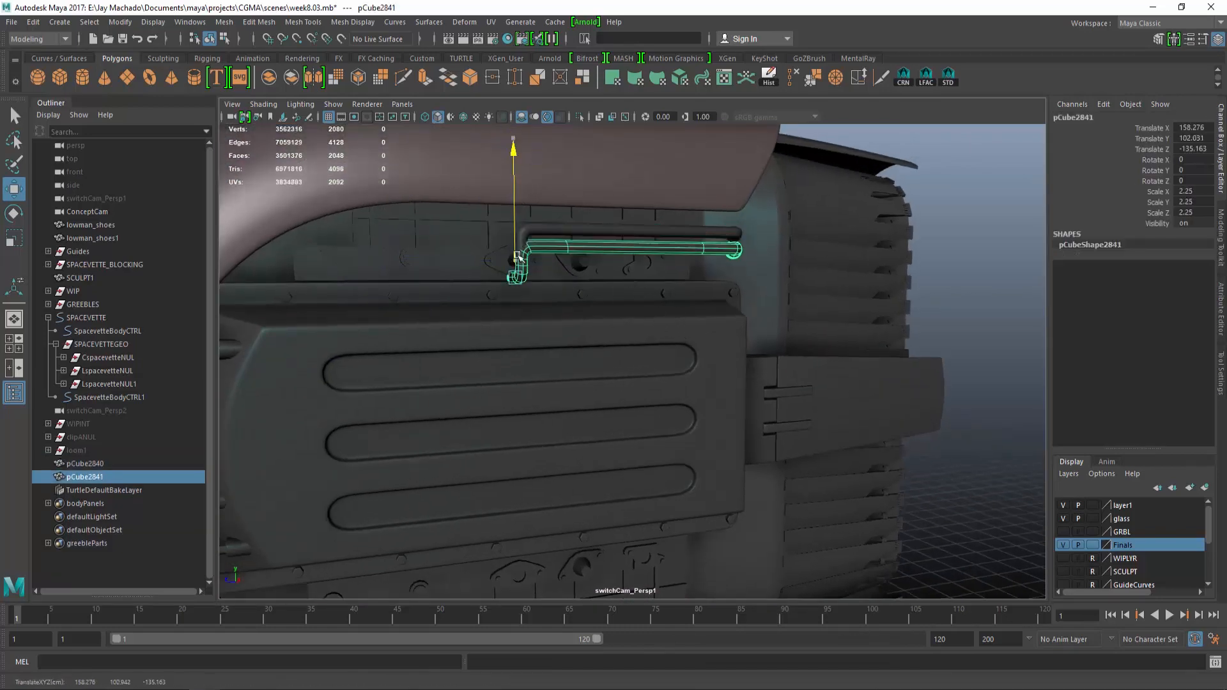
pyautogui.moveTo(573, 220); pyautogui.dragTo(555, 518, button='middle')
# Lower the copied bar slightly to Translate Y 47.959, change its Scale Y, and deselect it to check both bars in place
pyautogui.keyDown('alt'); pyautogui.moveTo(586, 422); pyautogui.dragTo(611, 340, button='middle'); pyautogui.keyUp('alt')
pyautogui.keyDown('alt'); pyautogui.moveTo(611, 339); pyautogui.dragTo(646, 452, button='right'); pyautogui.keyUp('alt')
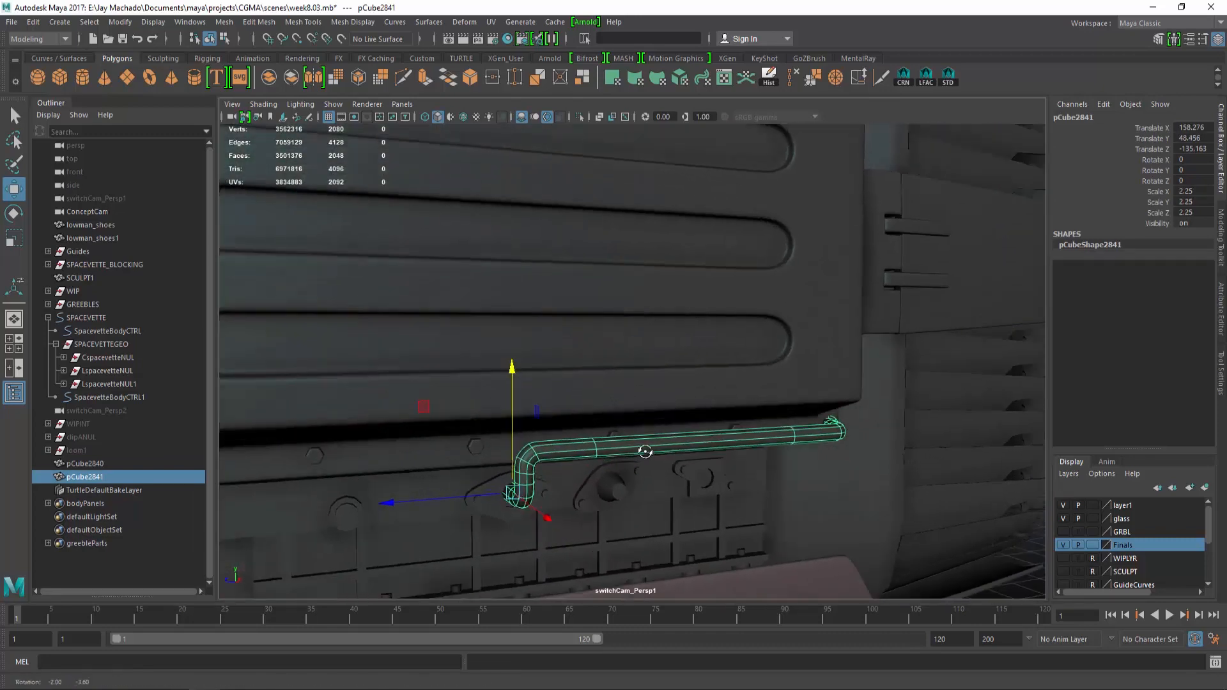
pyautogui.keyDown('alt'); pyautogui.moveTo(646, 452); pyautogui.dragTo(701, 326); pyautogui.keyUp('alt')
pyautogui.keyDown('alt'); pyautogui.moveTo(454, 313); pyautogui.dragTo(517, 323, button='right'); pyautogui.keyUp('alt')
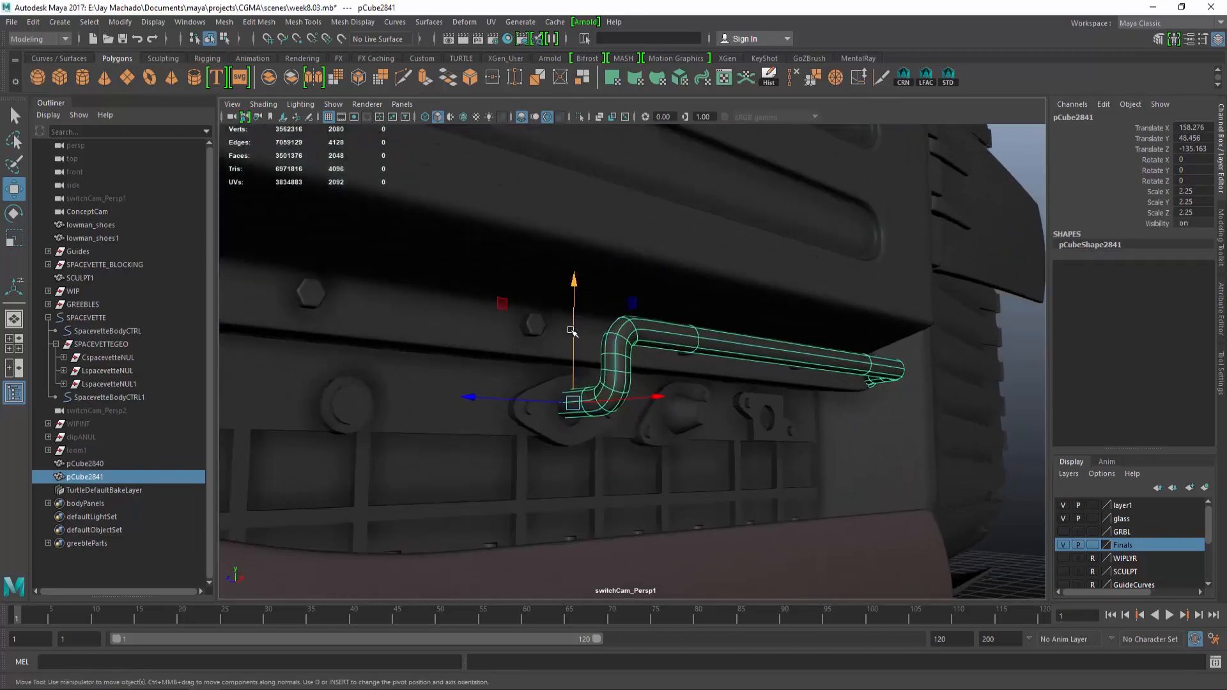
pyautogui.moveTo(571, 330); pyautogui.dragTo(573, 337)
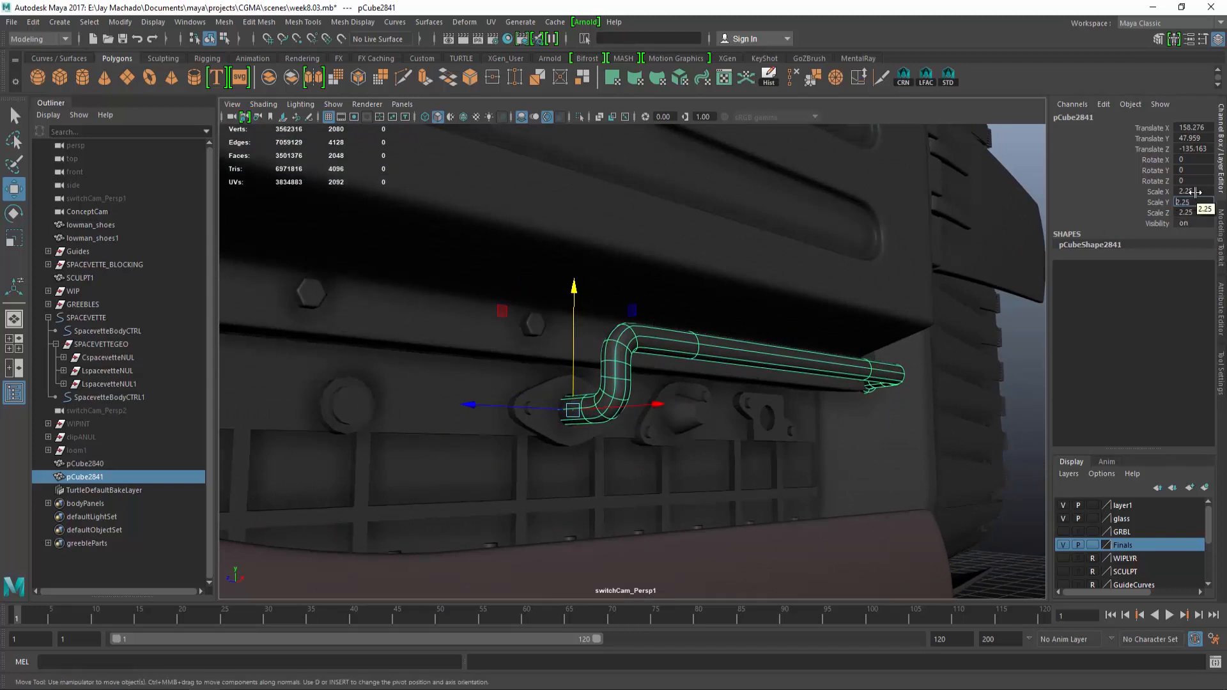
pyautogui.press('Return')
pyautogui.keyDown('alt'); pyautogui.moveTo(861, 407); pyautogui.dragTo(641, 340); pyautogui.keyUp('alt')
pyautogui.click(988, 285)
pyautogui.keyDown('alt'); pyautogui.moveTo(640, 340); pyautogui.dragTo(702, 381, button='right'); pyautogui.keyUp('alt')
pyautogui.keyDown('alt'); pyautogui.moveTo(703, 382); pyautogui.dragTo(737, 320); pyautogui.keyUp('alt')
pyautogui.keyDown('alt'); pyautogui.moveTo(737, 320); pyautogui.dragTo(663, 328, button='right'); pyautogui.keyUp('alt')
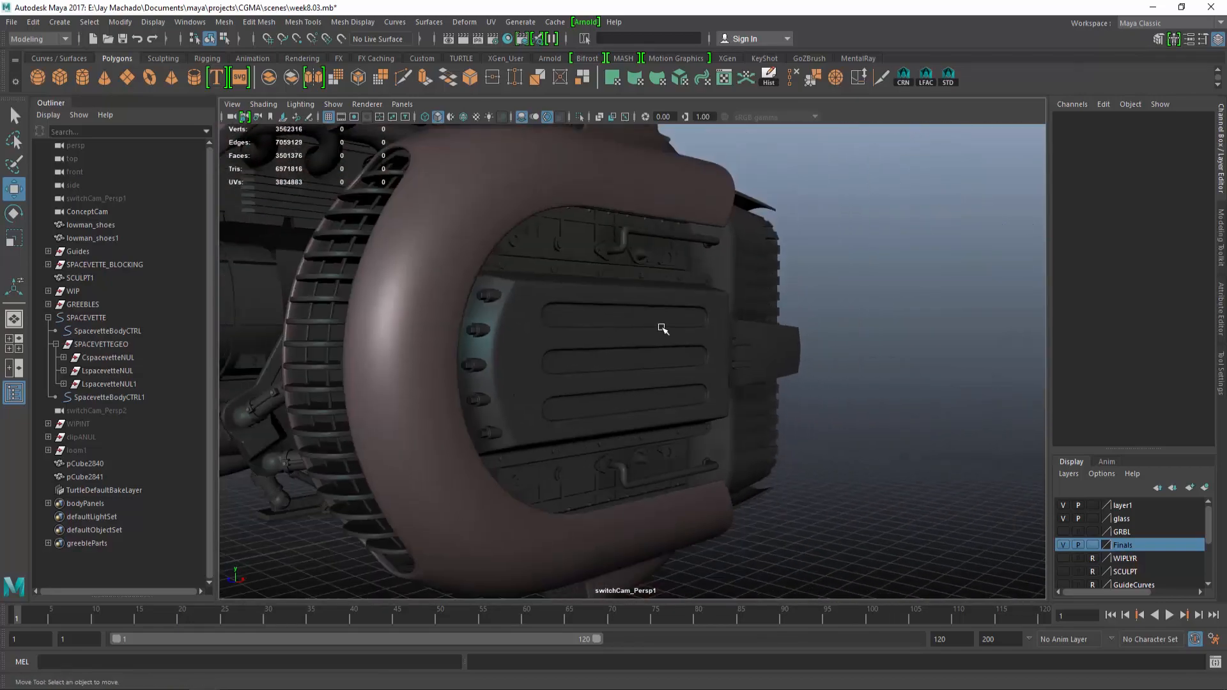
pyautogui.keyDown('alt'); pyautogui.moveTo(663, 328); pyautogui.dragTo(728, 351); pyautogui.keyUp('alt')
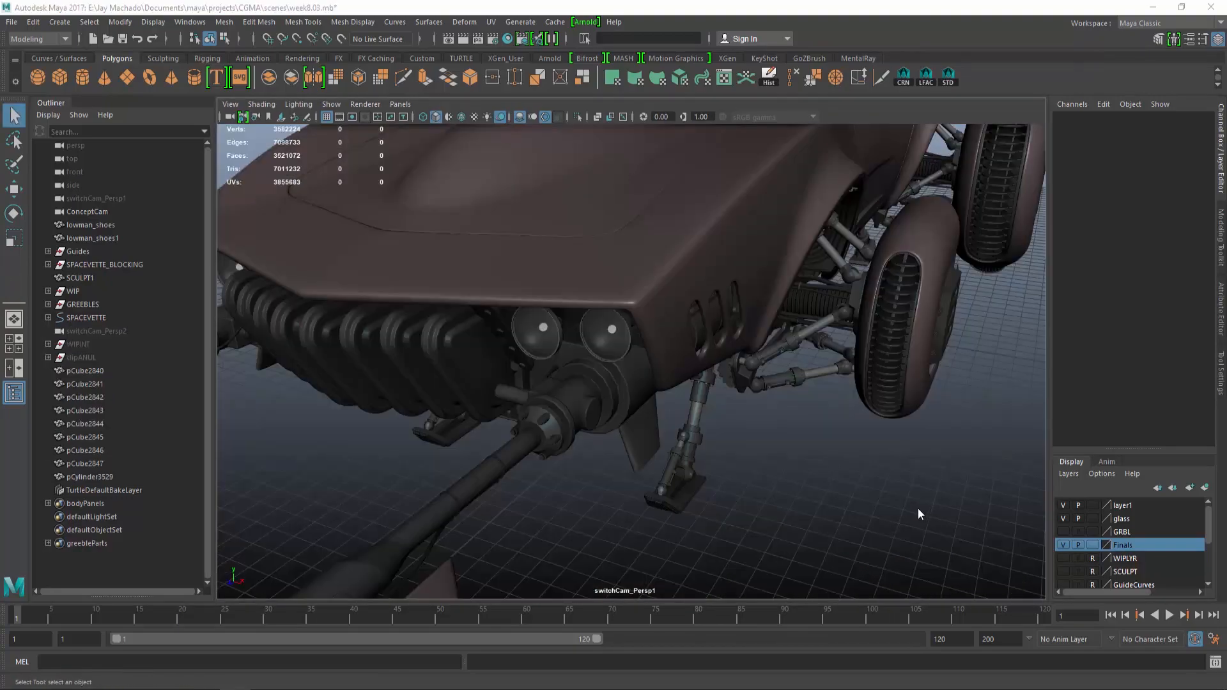
# Create a polygon torus at the vehicle's nose and frame it
pyautogui.keyDown('alt'); pyautogui.moveTo(917, 512); pyautogui.dragTo(807, 447); pyautogui.keyUp('alt')
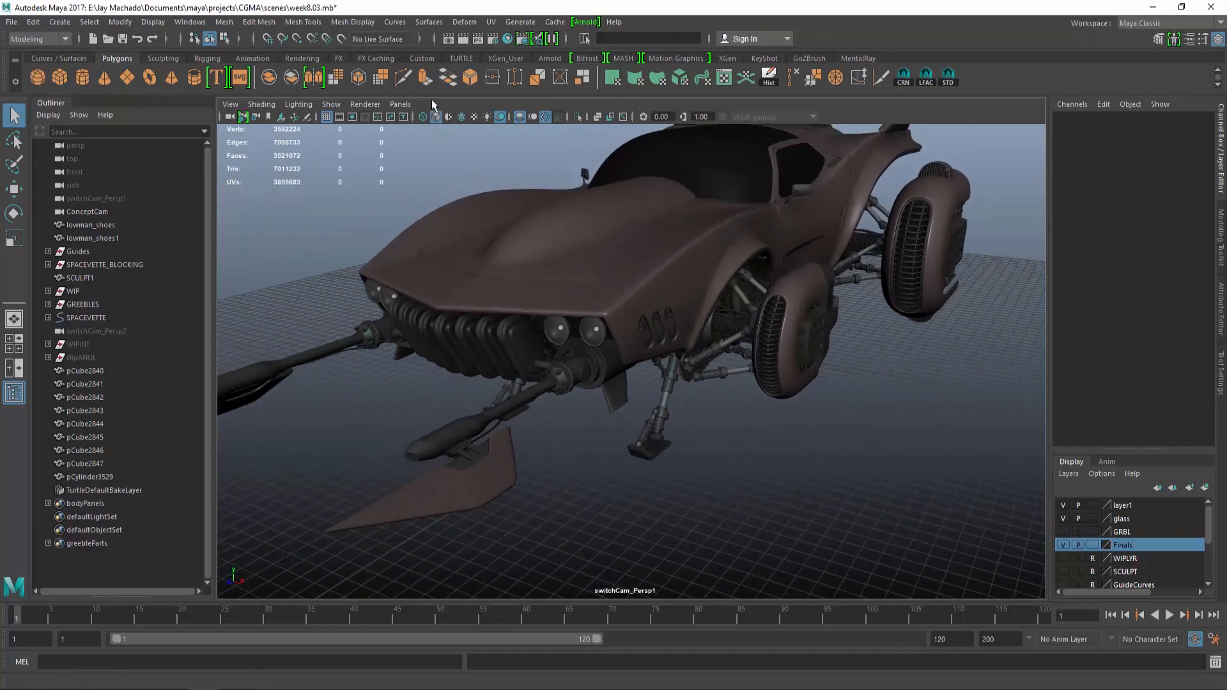
pyautogui.click(153, 79)
pyautogui.press('w')
pyautogui.keyDown('alt'); pyautogui.moveTo(654, 326); pyautogui.dragTo(639, 352); pyautogui.keyUp('alt')
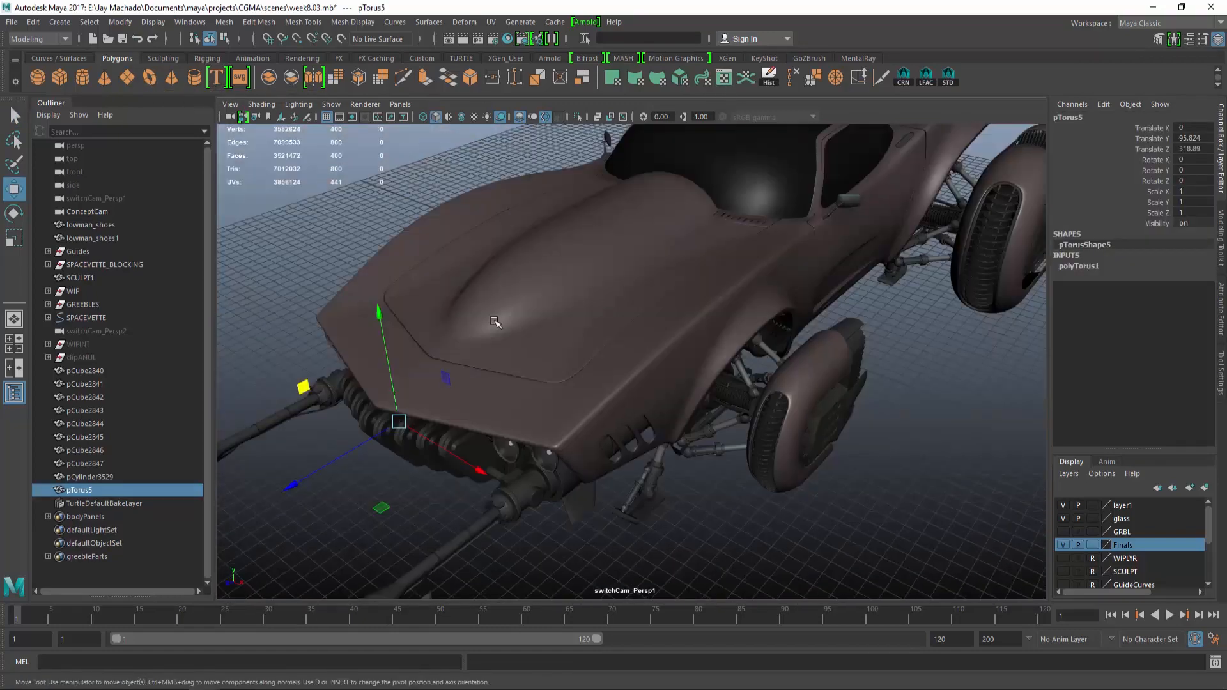
pyautogui.press('f')
pyautogui.keyDown('alt'); pyautogui.moveTo(684, 455); pyautogui.dragTo(565, 323, button='right'); pyautogui.keyUp('alt')
pyautogui.keyDown('alt'); pyautogui.moveTo(566, 323); pyautogui.dragTo(678, 345); pyautogui.keyUp('alt')
pyautogui.keyDown('alt'); pyautogui.moveTo(677, 345); pyautogui.dragTo(496, 329, button='middle'); pyautogui.keyUp('alt')
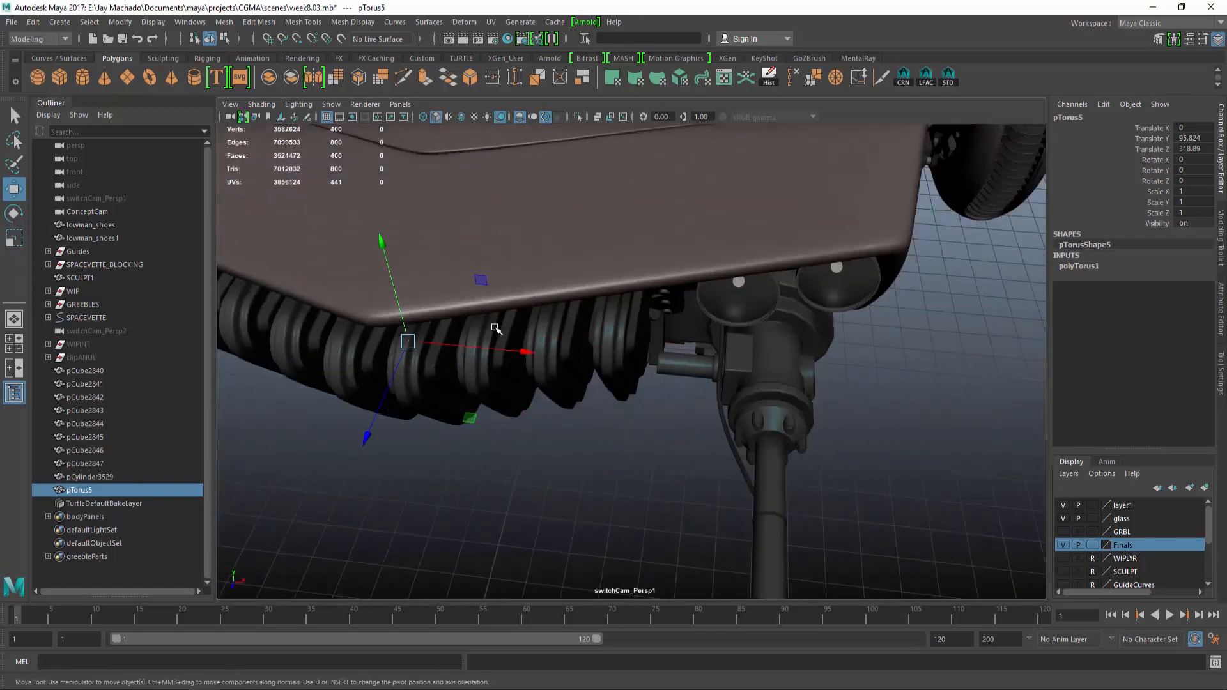
# Move the torus to the gap between the grille ribs and headlight mount at Translate X 46.153, Y 90.255, and scale it uniformly to 2.767
pyautogui.moveTo(532, 355); pyautogui.dragTo(762, 386)
pyautogui.keyDown('alt'); pyautogui.moveTo(694, 198); pyautogui.dragTo(683, 277); pyautogui.keyUp('alt')
pyautogui.keyDown('alt'); pyautogui.moveTo(683, 277); pyautogui.dragTo(619, 256, button='middle'); pyautogui.keyUp('alt')
pyautogui.keyDown('alt'); pyautogui.moveTo(777, 400); pyautogui.dragTo(792, 404, button='right'); pyautogui.keyUp('alt')
pyautogui.moveTo(423, 250); pyautogui.dragTo(534, 317)
pyautogui.press('r')
pyautogui.press('w')
pyautogui.press('space')
pyautogui.keyDown('alt'); pyautogui.moveTo(550, 345); pyautogui.dragTo(596, 381); pyautogui.keyUp('alt')
pyautogui.keyDown('alt'); pyautogui.moveTo(597, 380); pyautogui.dragTo(630, 339, button='right'); pyautogui.keyUp('alt')
pyautogui.keyDown('alt'); pyautogui.moveTo(629, 339); pyautogui.dragTo(645, 364); pyautogui.keyUp('alt')
# Set the torus's radius to 1.5, with 16 axis subdivisions and 6 height subdivisions
pyautogui.click(1090, 268)
pyautogui.click(1158, 277)
pyautogui.moveTo(680, 310); pyautogui.dragTo(685, 313, button='middle')
pyautogui.keyDown('alt'); pyautogui.moveTo(638, 409); pyautogui.dragTo(629, 386); pyautogui.keyUp('alt')
pyautogui.click(1192, 307)
pyautogui.write('6')
pyautogui.press('Return')
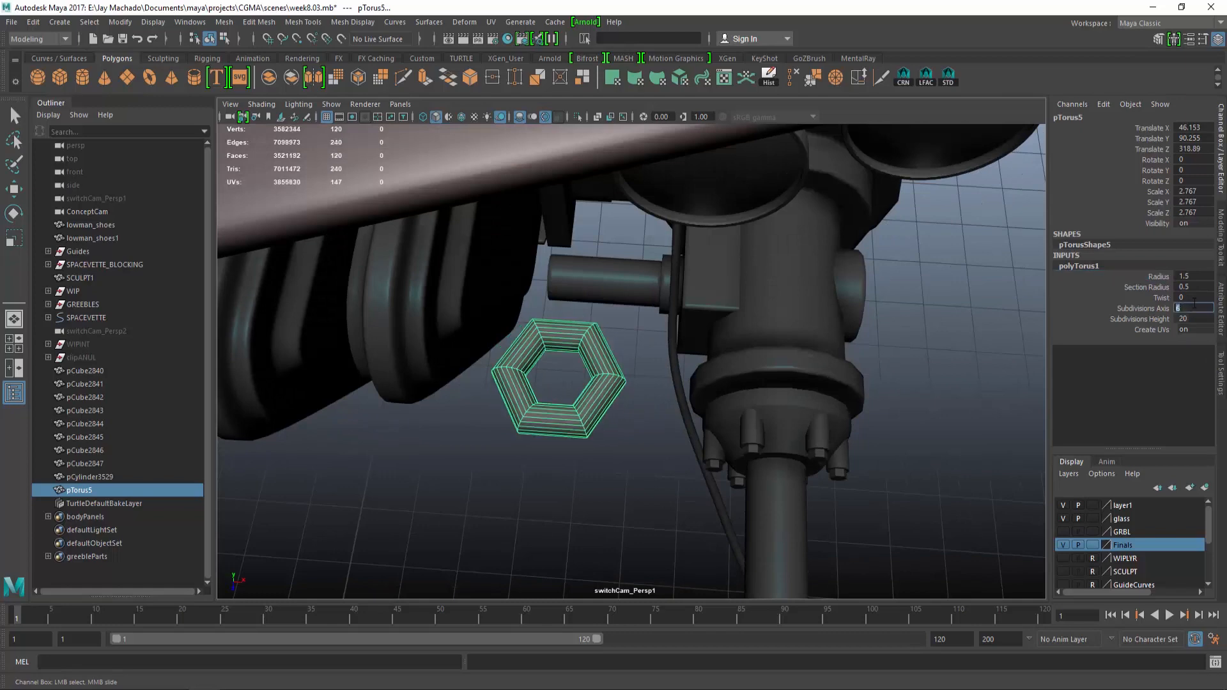
pyautogui.write('12')
pyautogui.press('Return')
pyautogui.write('16')
pyautogui.press('Return')
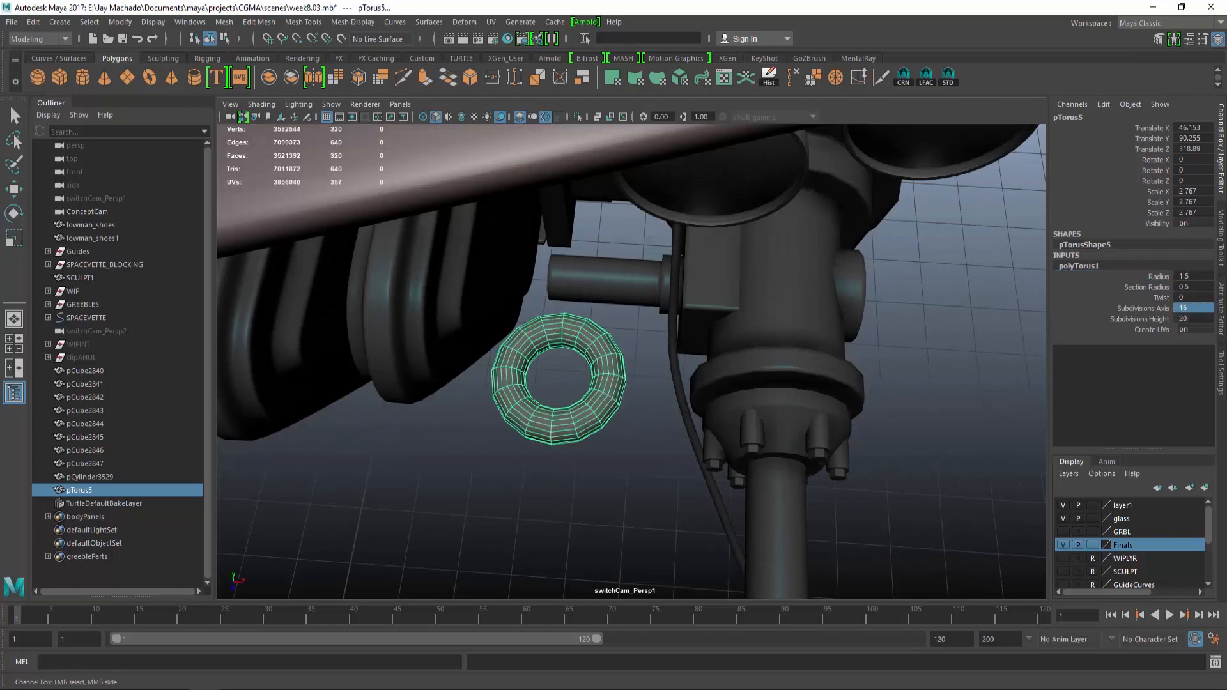
pyautogui.write('6')
pyautogui.press('Return')
# Move the torus back and up beside the last grille rib at X 41.31, Y 99.217, Z 308.156, and scale it uniformly to 4.262
pyautogui.keyDown('alt'); pyautogui.moveTo(517, 380); pyautogui.dragTo(649, 389); pyautogui.keyUp('alt')
pyautogui.press('w')
pyautogui.keyDown('alt'); pyautogui.moveTo(649, 389); pyautogui.dragTo(599, 387, button='middle'); pyautogui.keyUp('alt')
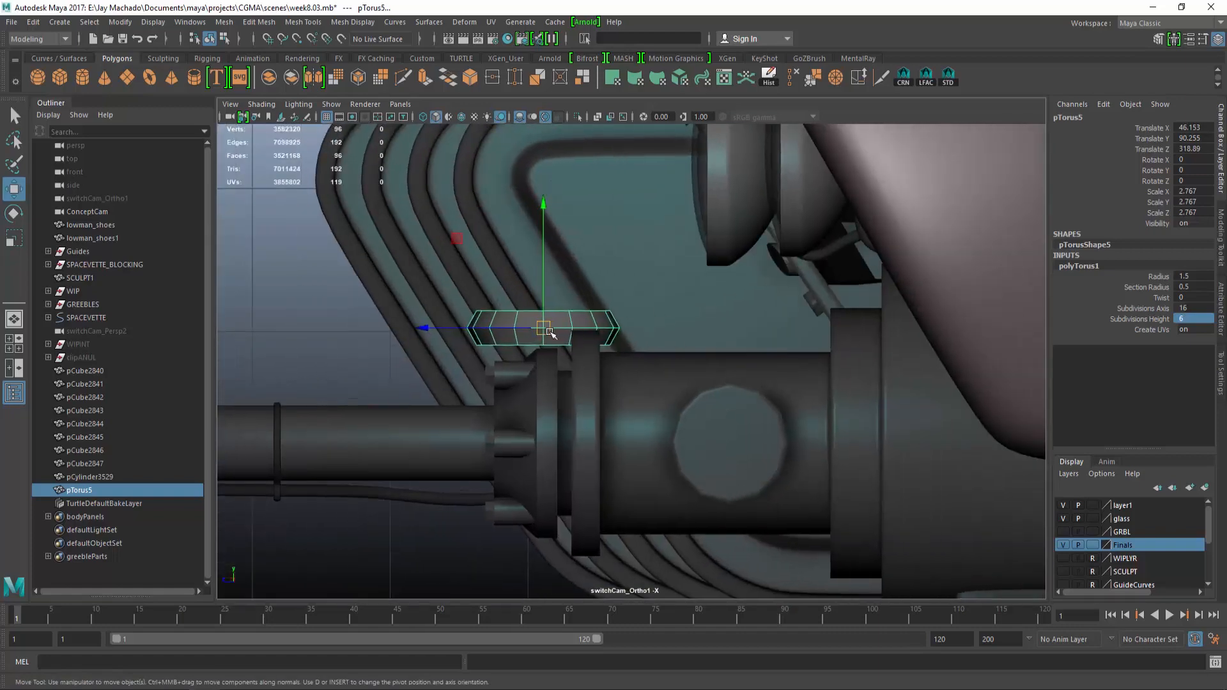
pyautogui.keyDown('alt'); pyautogui.moveTo(656, 199); pyautogui.dragTo(682, 224); pyautogui.keyUp('alt')
pyautogui.press('r')
pyautogui.press('w')
pyautogui.keyDown('alt'); pyautogui.moveTo(682, 224); pyautogui.dragTo(635, 231); pyautogui.keyUp('alt')
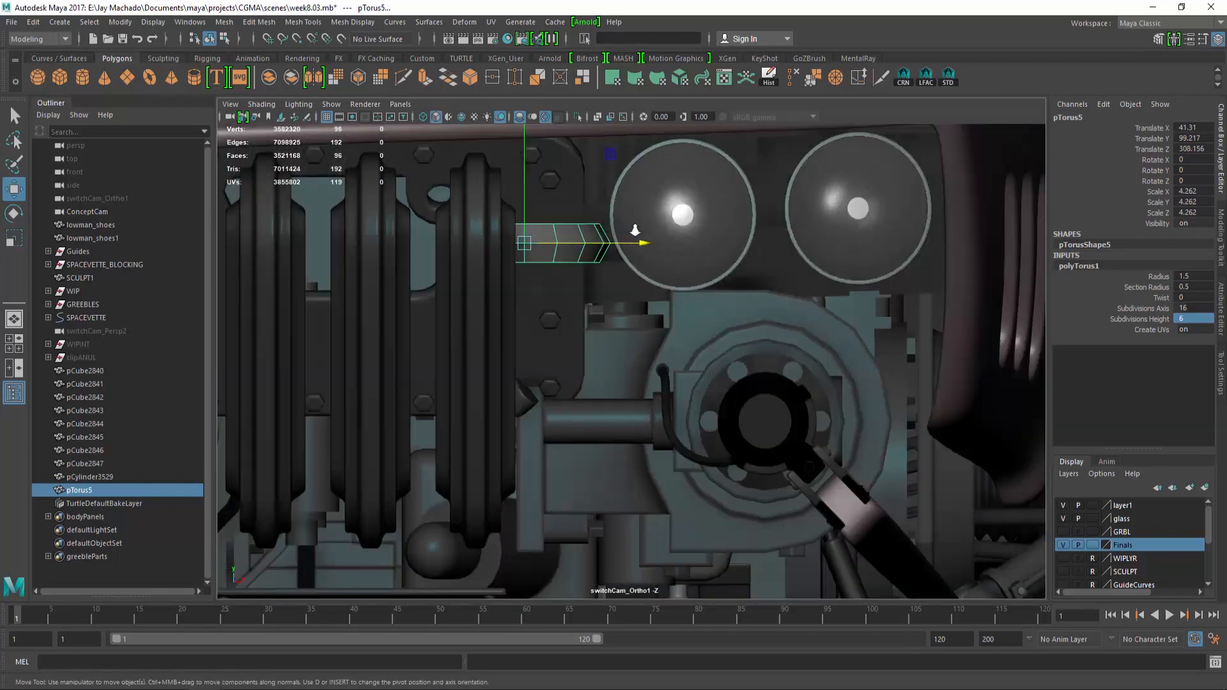
# Lower the torus to Translate Y 95.595 and reduce its uniform scale to 3.538
pyautogui.scroll(2, 633, 228)
pyautogui.moveTo(501, 182); pyautogui.dragTo(485, 265)
pyautogui.press('r')
pyautogui.keyDown('alt'); pyautogui.moveTo(605, 296); pyautogui.dragTo(641, 355); pyautogui.keyUp('alt')
pyautogui.press('w')
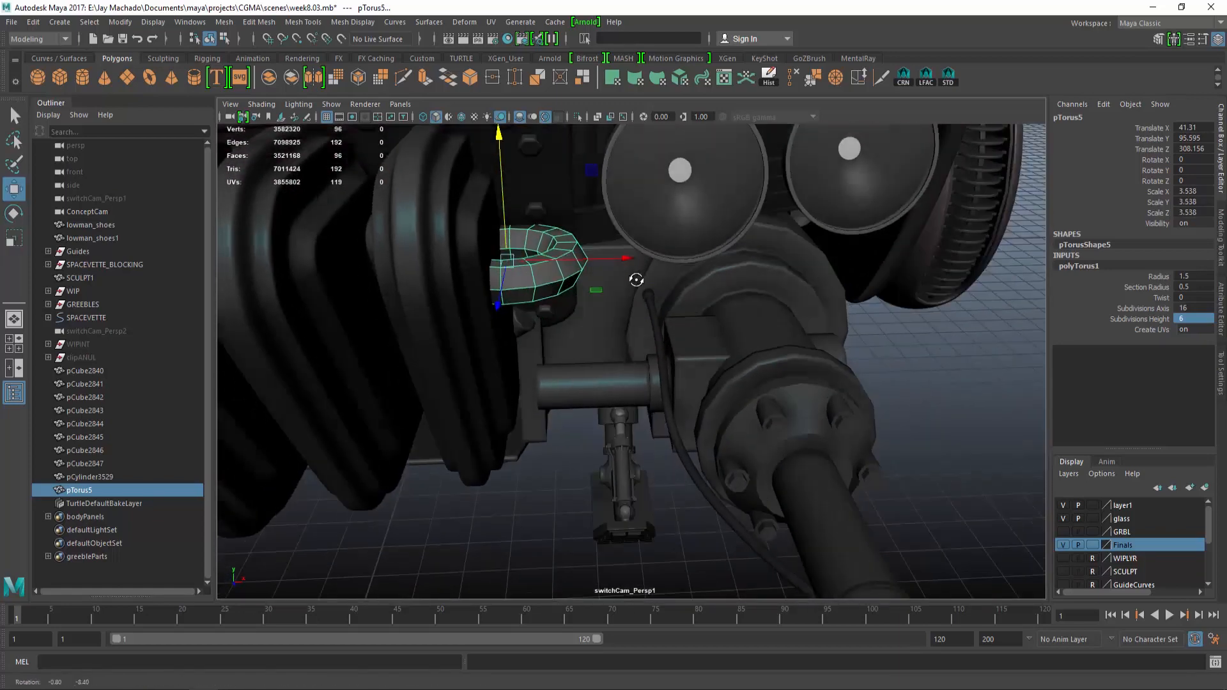
# Extrude half of the torus's faces sideways to lengthen the ring across the vehicle
pyautogui.moveTo(638, 277)
pyautogui.keyDown('alt'); pyautogui.mouseDown()
pyautogui.moveTo(645, 290)
pyautogui.moveTo(668, 282)
pyautogui.moveTo(690, 301)
pyautogui.moveTo(648, 295)
pyautogui.moveTo(626, 272)
pyautogui.mouseUp(); pyautogui.keyUp('alt')
pyautogui.keyDown('alt'); pyautogui.moveTo(626, 272); pyautogui.dragTo(275, 230, button='right'); pyautogui.keyUp('alt')
pyautogui.keyDown('alt'); pyautogui.moveTo(1034, 282); pyautogui.dragTo(977, 356, button='middle'); pyautogui.keyUp('alt')
pyautogui.moveTo(1017, 311); pyautogui.dragTo(1017, 358, button='right')
pyautogui.moveTo(481, 277); pyautogui.dragTo(523, 485)
pyautogui.click(426, 79)
pyautogui.keyDown('alt'); pyautogui.moveTo(607, 342); pyautogui.dragTo(735, 349, button='right'); pyautogui.keyUp('alt')
pyautogui.keyDown('alt'); pyautogui.moveTo(734, 349); pyautogui.dragTo(876, 275, button='middle'); pyautogui.keyUp('alt')
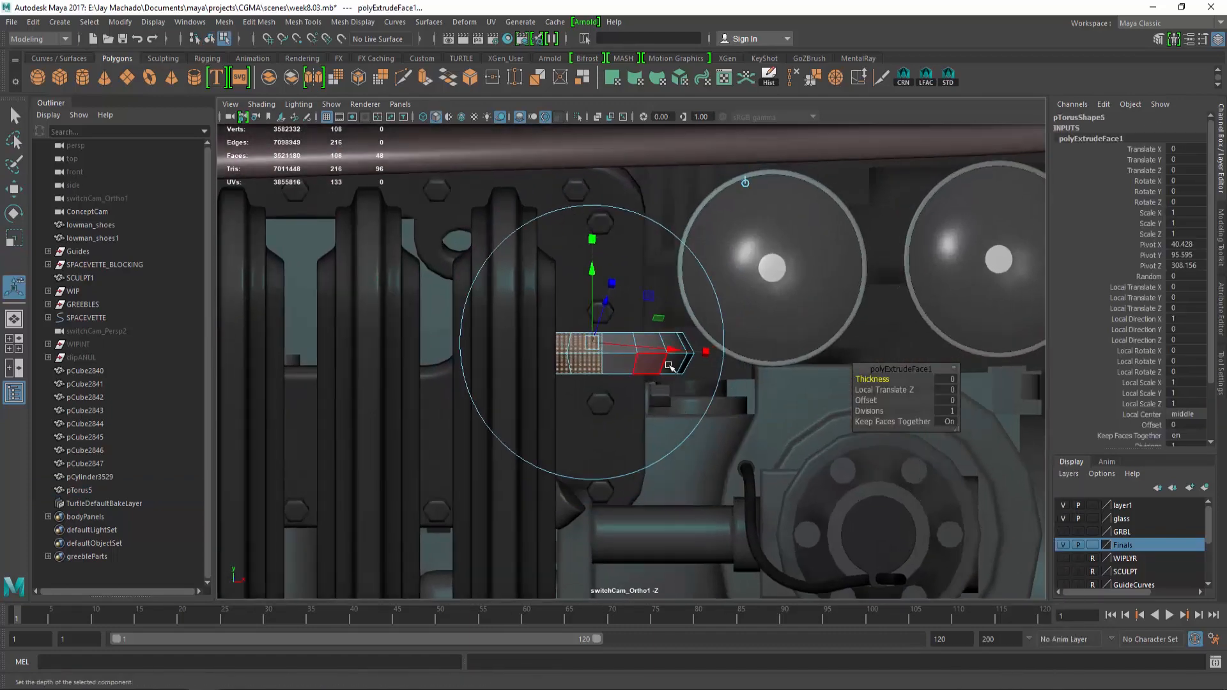
pyautogui.press('w')
pyautogui.moveTo(669, 358); pyautogui.dragTo(654, 312)
# Extrude the rear half of the ring's faces toward the back of the vehicle and return to object selection
pyautogui.moveTo(701, 400); pyautogui.dragTo(686, 414)
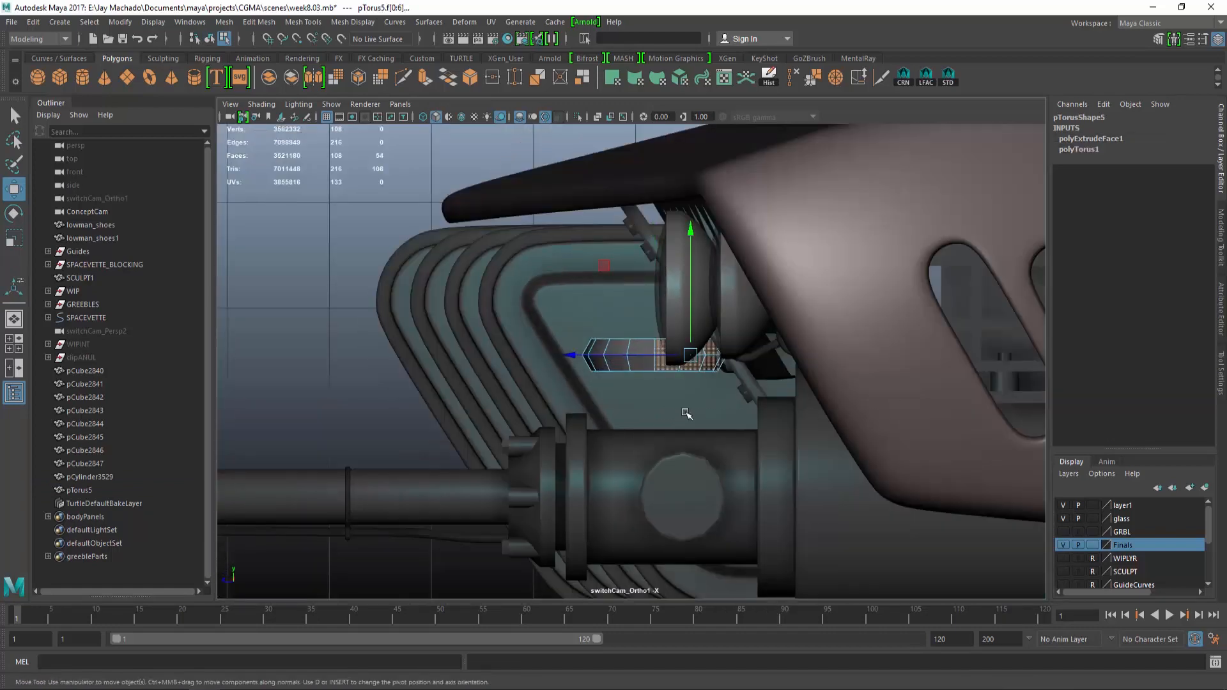
pyautogui.keyDown('shift'); pyautogui.moveTo(691, 418); pyautogui.dragTo(632, 351, button='right'); pyautogui.keyUp('shift')
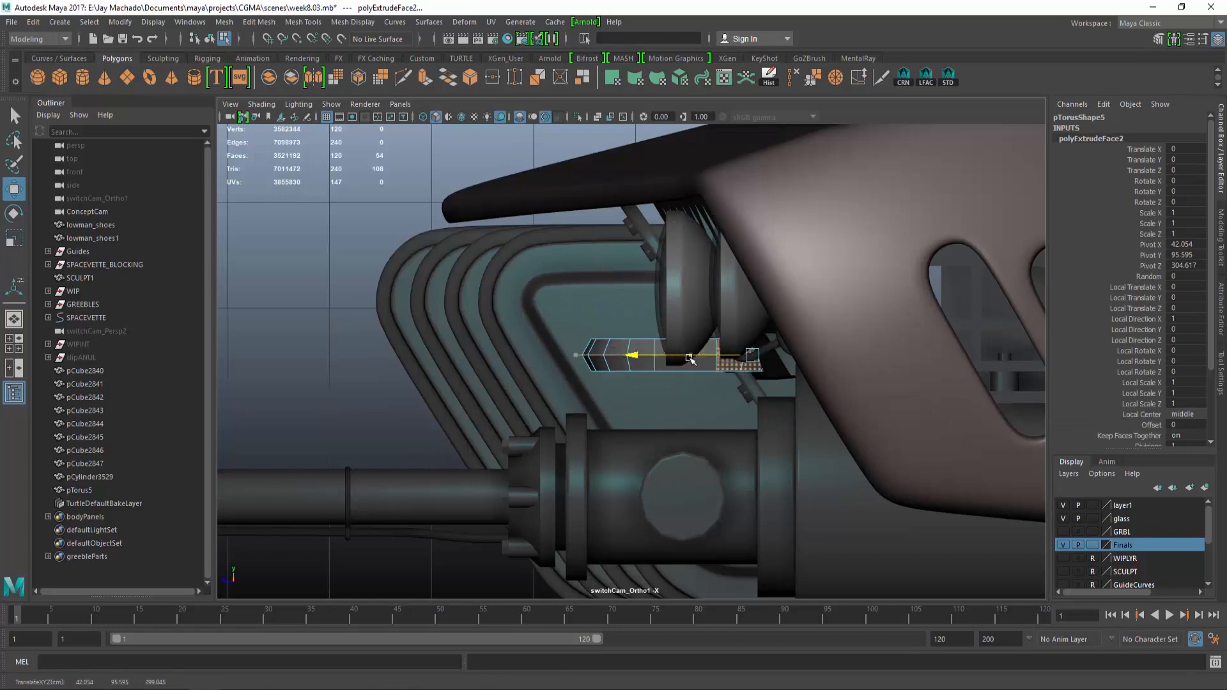
pyautogui.keyDown('alt'); pyautogui.moveTo(730, 361); pyautogui.dragTo(695, 386); pyautogui.keyUp('alt')
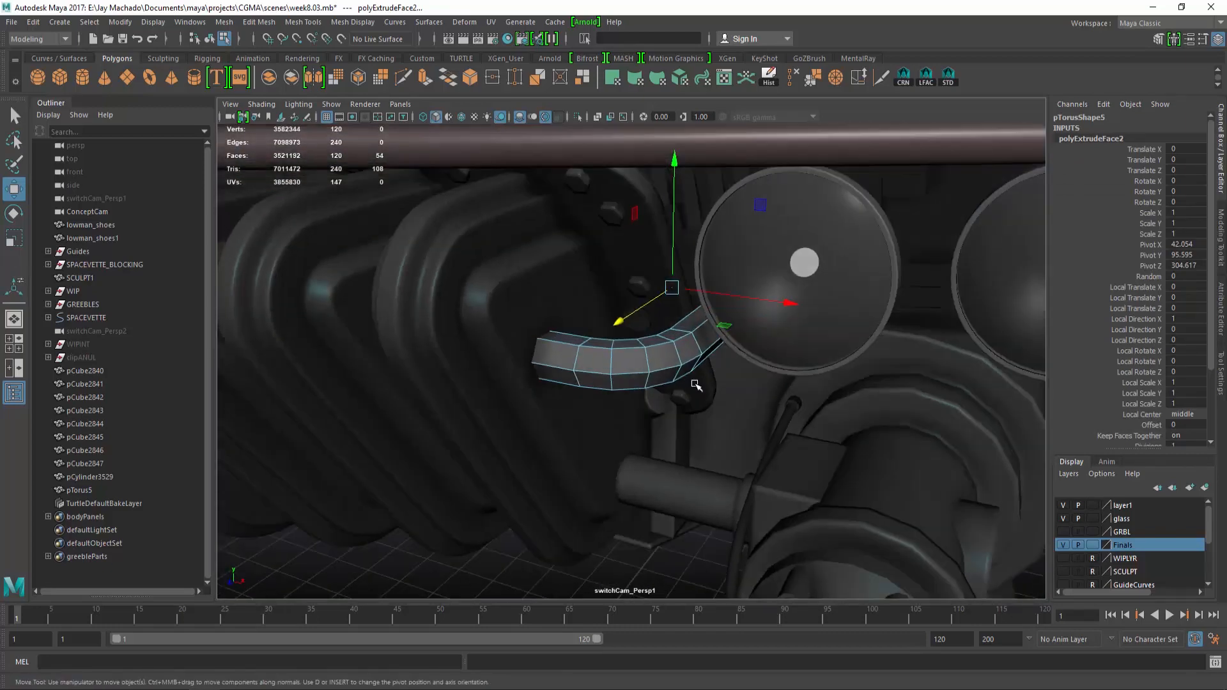
pyautogui.press('F8')
pyautogui.press('F8')
pyautogui.press('F8')
# Isolate the ring, delete its faces except for one bent corner section, and bring the rest of the vehicle back into view
pyautogui.click(577, 117)
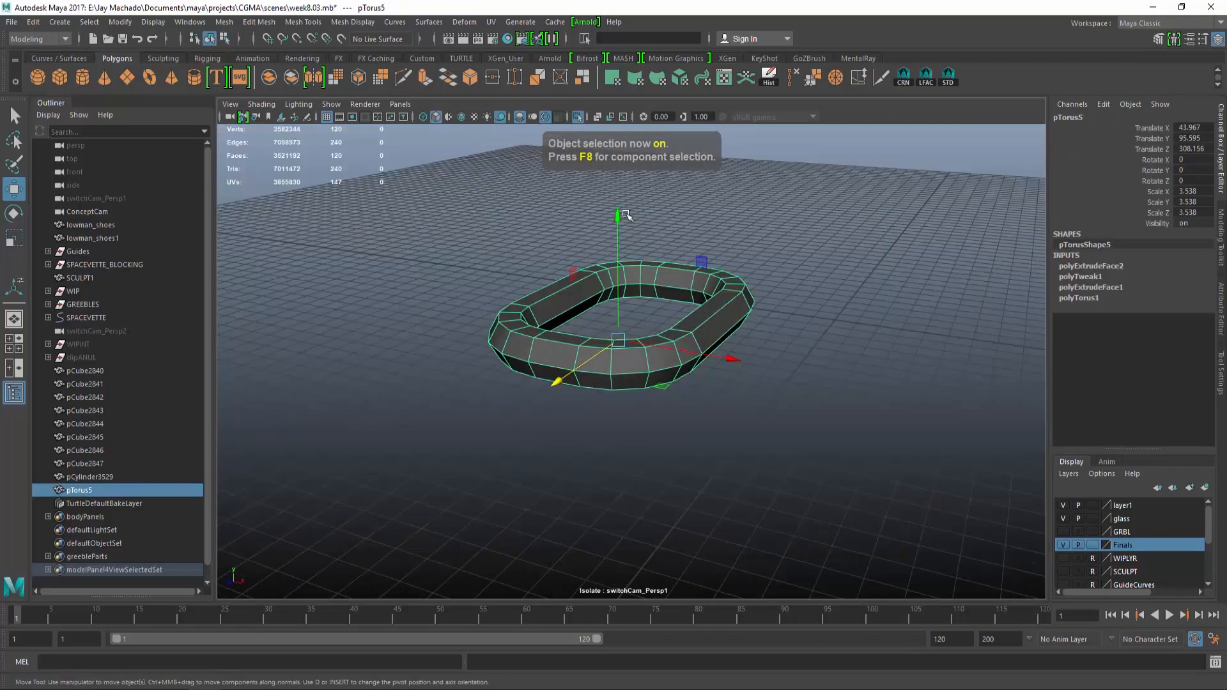
pyautogui.keyDown('alt'); pyautogui.moveTo(754, 257); pyautogui.dragTo(633, 377); pyautogui.keyUp('alt')
pyautogui.press('F8')
pyautogui.moveTo(571, 317); pyautogui.dragTo(759, 475)
pyautogui.keyDown('alt'); pyautogui.moveTo(757, 476); pyautogui.dragTo(736, 396); pyautogui.keyUp('alt')
pyautogui.keyDown('shift'); pyautogui.moveTo(545, 272); pyautogui.dragTo(1154, 559); pyautogui.keyUp('shift')
pyautogui.click(578, 117)
pyautogui.keyDown('alt'); pyautogui.moveTo(713, 326); pyautogui.dragTo(731, 351); pyautogui.keyUp('alt')
pyautogui.press('Delete')
pyautogui.press('F8')
# Insert an edge loop close to the bent tube's grille-side end with the Multi-Cut tool
pyautogui.keyDown('alt'); pyautogui.moveTo(730, 407); pyautogui.dragTo(639, 357); pyautogui.keyUp('alt')
pyautogui.keyDown('alt'); pyautogui.moveTo(639, 358); pyautogui.dragTo(671, 353, button='right'); pyautogui.keyUp('alt')
pyautogui.keyDown('alt'); pyautogui.moveTo(671, 353); pyautogui.dragTo(658, 349, button='middle'); pyautogui.keyUp('alt')
pyautogui.keyDown('alt'); pyautogui.moveTo(658, 350); pyautogui.dragTo(644, 337); pyautogui.keyUp('alt')
pyautogui.click(404, 78)
pyautogui.keyDown('ctrl'); pyautogui.click(544, 359); pyautogui.keyUp('ctrl')
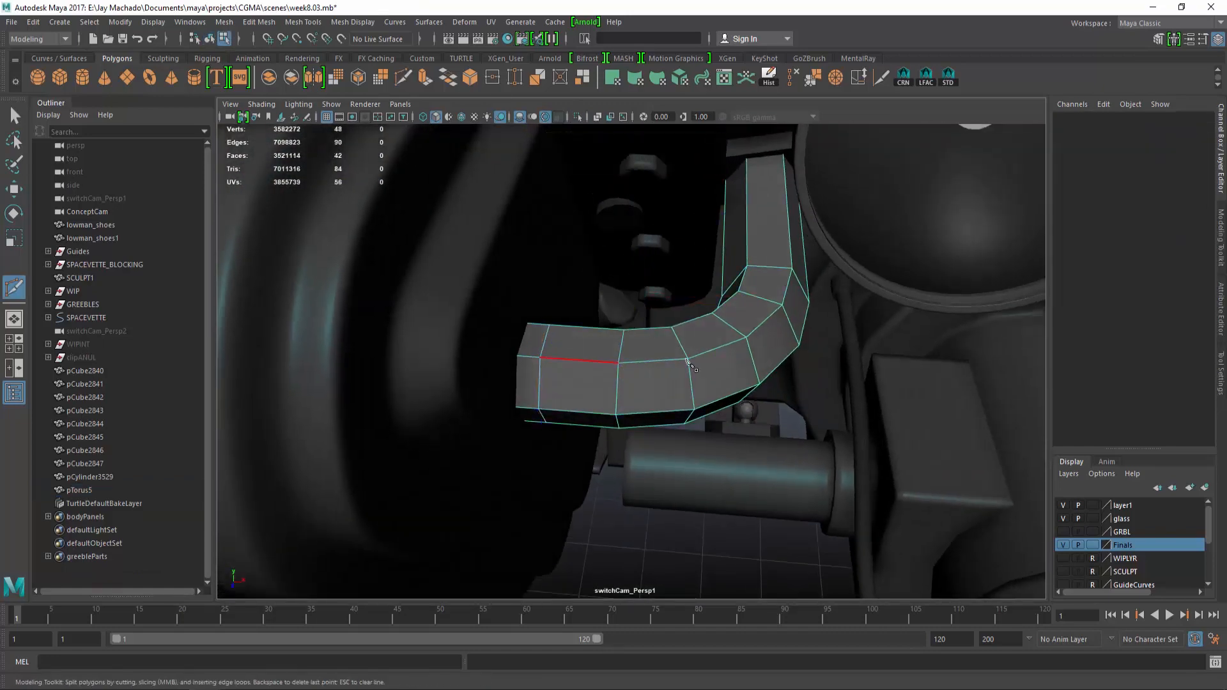
# Insert an edge loop close to the bent tube's rear end
pyautogui.keyDown('alt'); pyautogui.moveTo(578, 364); pyautogui.dragTo(409, 313); pyautogui.keyUp('alt')
pyautogui.keyDown('alt'); pyautogui.moveTo(409, 313); pyautogui.dragTo(520, 326, button='middle'); pyautogui.keyUp('alt')
pyautogui.keyDown('alt'); pyautogui.moveTo(521, 328); pyautogui.dragTo(718, 323); pyautogui.keyUp('alt')
pyautogui.keyDown('alt'); pyautogui.moveTo(717, 324); pyautogui.dragTo(707, 370, button='right'); pyautogui.keyUp('alt')
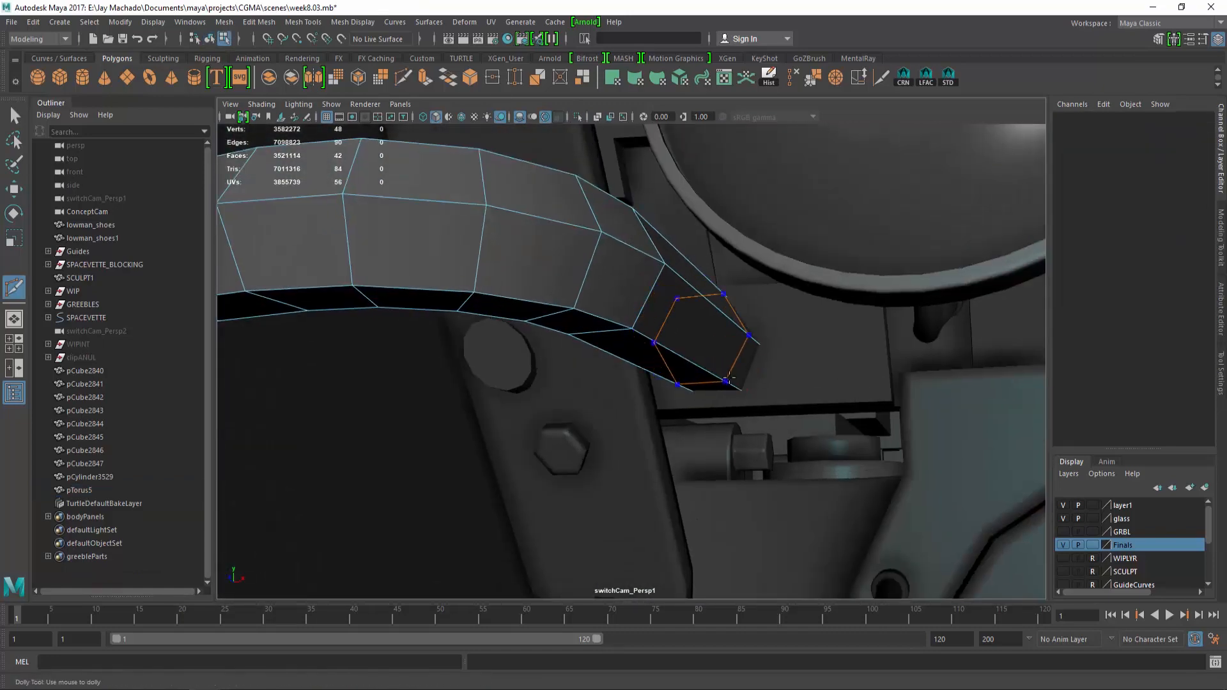
pyautogui.keyDown('alt'); pyautogui.moveTo(730, 377); pyautogui.dragTo(796, 382); pyautogui.keyUp('alt')
pyautogui.press('w')
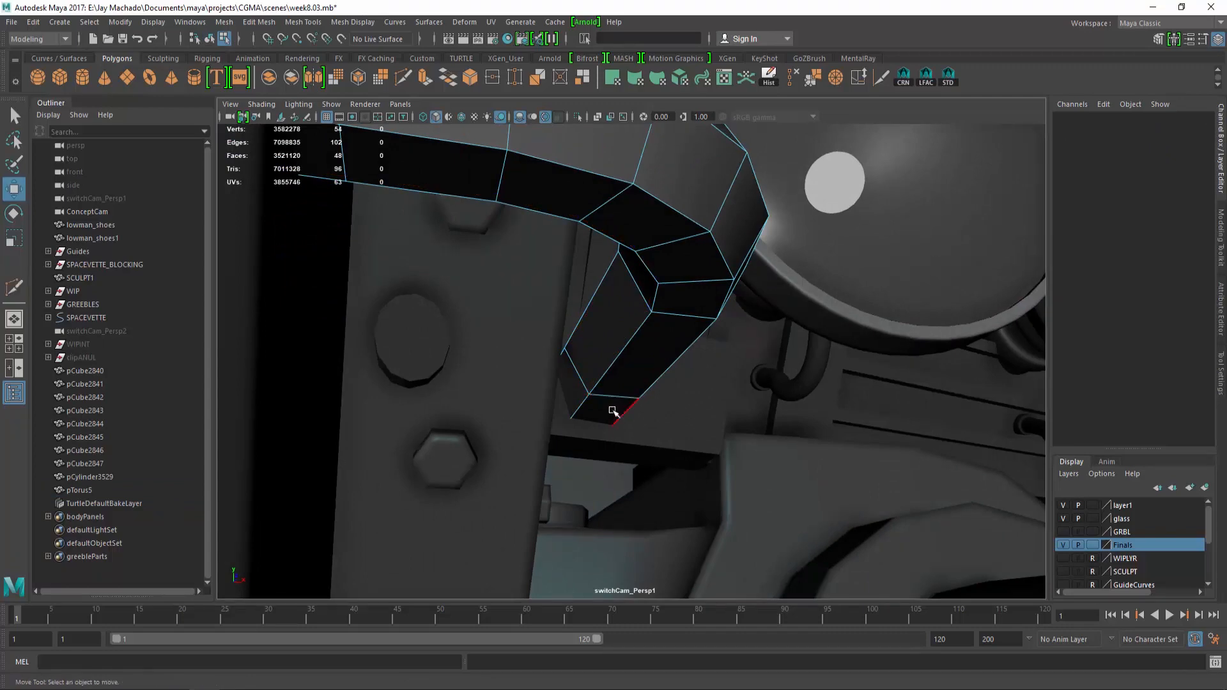
# Extrude the ring of faces at the tube's rear end outward to form a collar
pyautogui.click(584, 399)
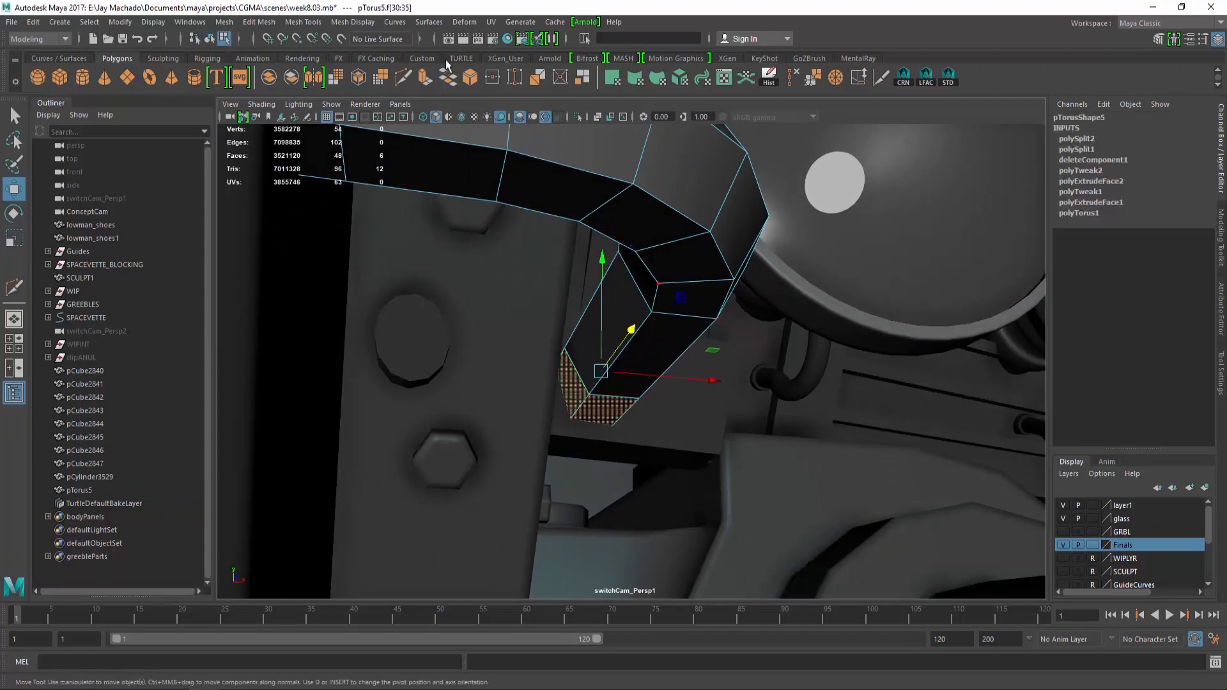
pyautogui.hotkey('ctrl', 'e')
pyautogui.keyDown('alt'); pyautogui.moveTo(517, 319); pyautogui.dragTo(564, 355); pyautogui.keyUp('alt')
pyautogui.press('F8')
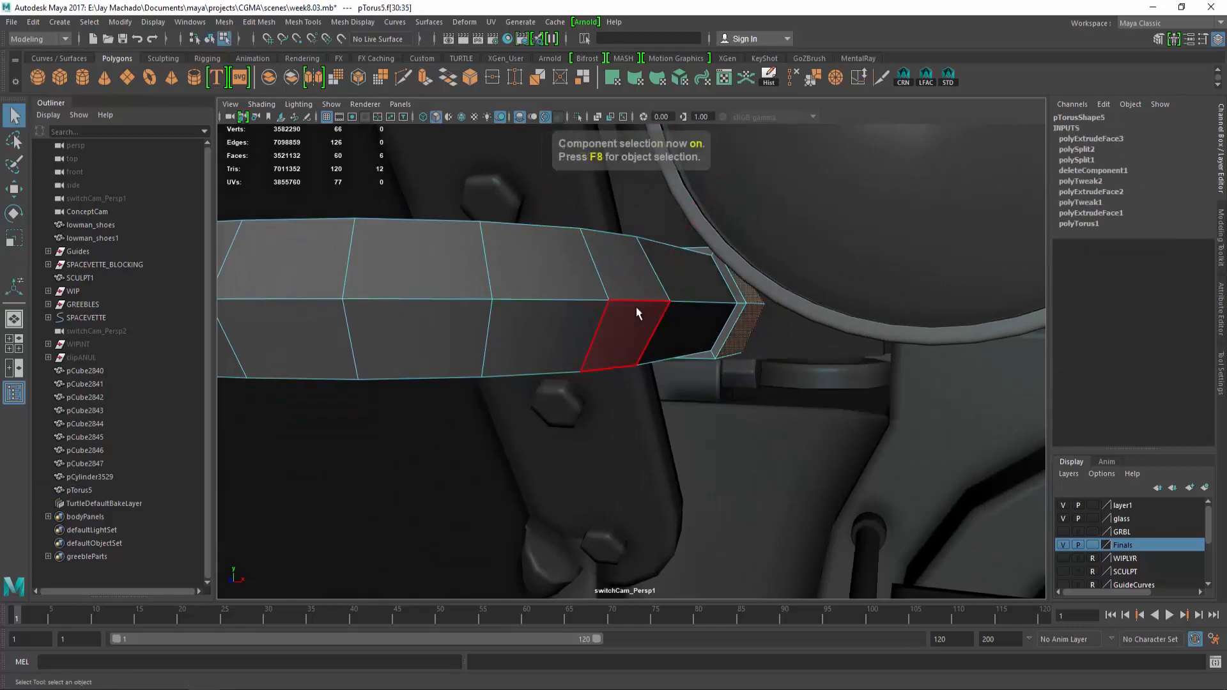
pyautogui.click(635, 307)
pyautogui.press('w')
# Insert two supporting edge loops around the rear collar's inner edge
pyautogui.keyDown('alt'); pyautogui.moveTo(424, 206); pyautogui.dragTo(661, 302); pyautogui.keyUp('alt')
pyautogui.keyDown('alt'); pyautogui.moveTo(661, 301); pyautogui.dragTo(797, 309, button='right'); pyautogui.keyUp('alt')
pyautogui.click(404, 77)
pyautogui.keyDown('ctrl'); pyautogui.click(695, 331); pyautogui.keyUp('ctrl')
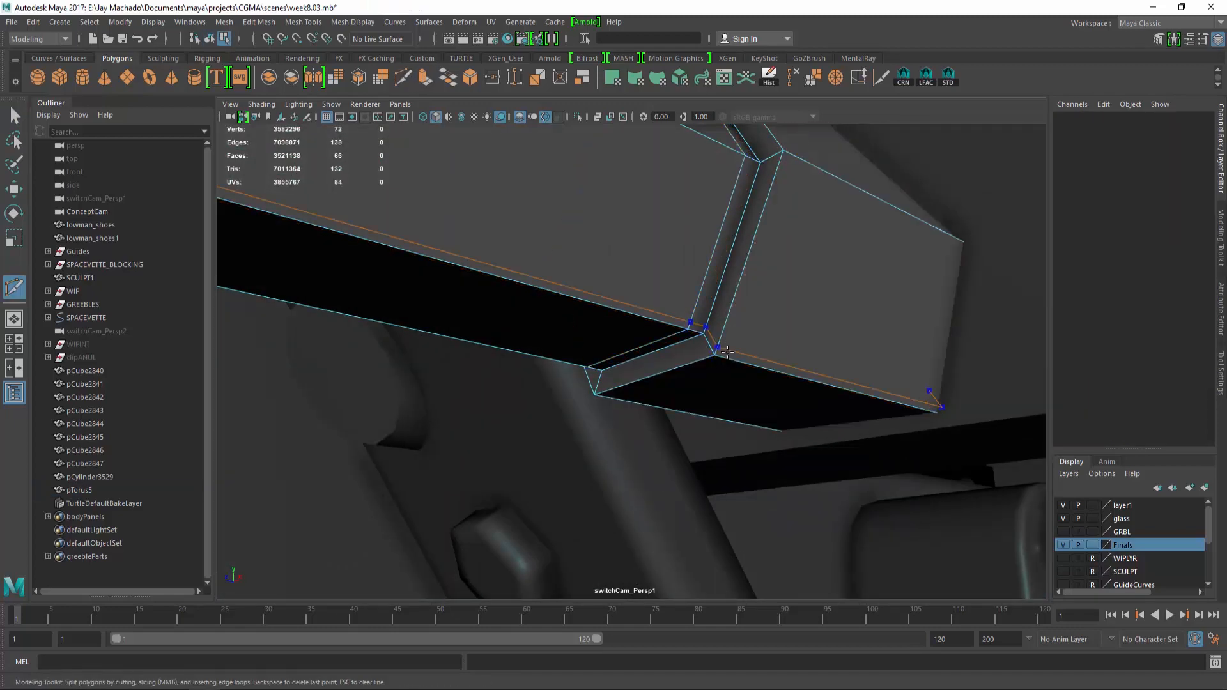
pyautogui.keyDown('ctrl'); pyautogui.click(721, 357); pyautogui.keyUp('ctrl')
# Extrude the ring of faces at the tube's grille-side end outward with Local Translate Z 0.588 to form a matching collar
pyautogui.keyDown('alt'); pyautogui.moveTo(831, 390); pyautogui.dragTo(594, 320, button='right'); pyautogui.keyUp('alt')
pyautogui.keyDown('alt'); pyautogui.moveTo(595, 319); pyautogui.dragTo(696, 326); pyautogui.keyUp('alt')
pyautogui.keyDown('alt'); pyautogui.moveTo(696, 327); pyautogui.dragTo(812, 269, button='middle'); pyautogui.keyUp('alt')
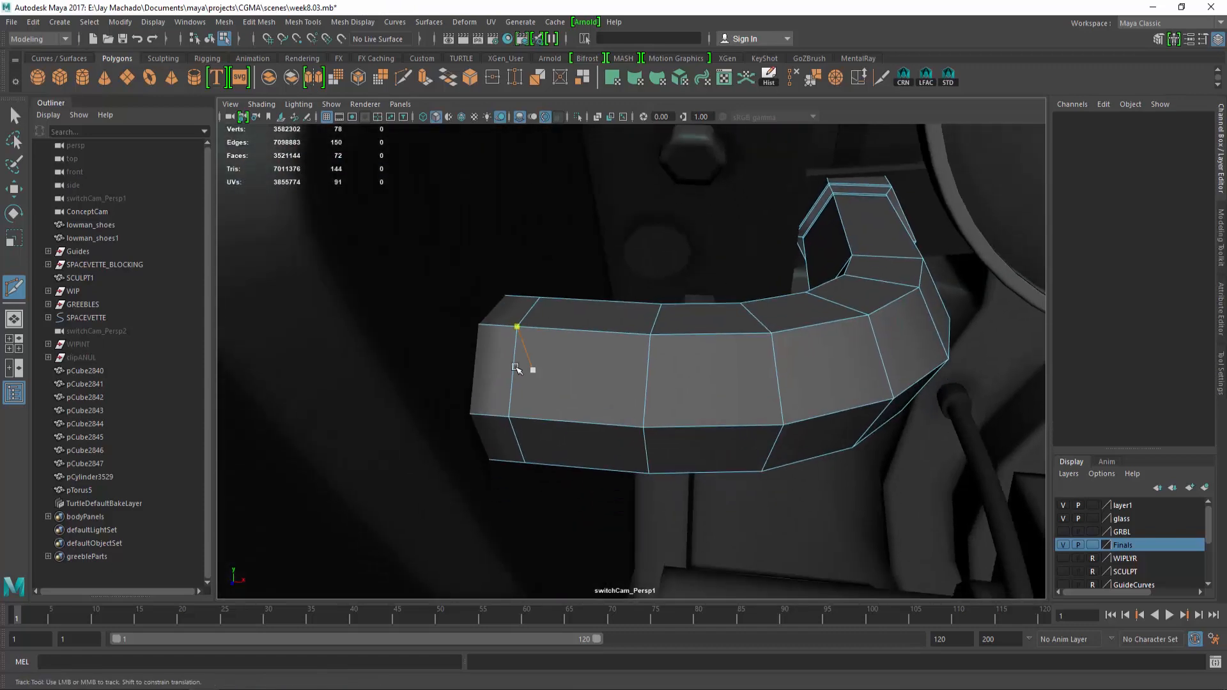
pyautogui.press('w')
pyautogui.click(493, 347)
pyautogui.keyDown('shift'); pyautogui.doubleClick(511, 313); pyautogui.keyUp('shift')
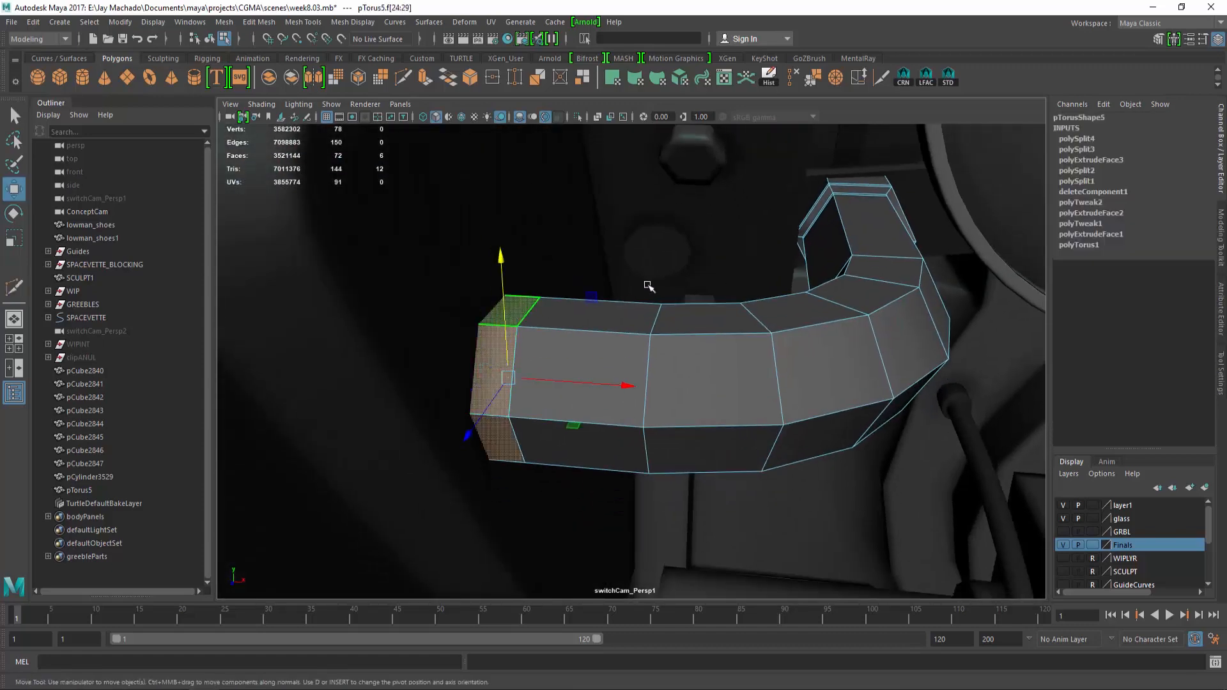
pyautogui.click(423, 79)
pyautogui.keyDown('alt'); pyautogui.moveTo(594, 333); pyautogui.dragTo(521, 275); pyautogui.keyUp('alt')
pyautogui.moveTo(509, 221); pyautogui.dragTo(527, 209)
# Insert supporting edge loops on the grille-side collar and on the tube beside it, undoing the stray extra cut
pyautogui.keyDown('alt'); pyautogui.moveTo(469, 248); pyautogui.dragTo(495, 252); pyautogui.keyUp('alt')
pyautogui.keyDown('alt'); pyautogui.moveTo(496, 252); pyautogui.dragTo(530, 256, button='right'); pyautogui.keyUp('alt')
pyautogui.click(403, 78)
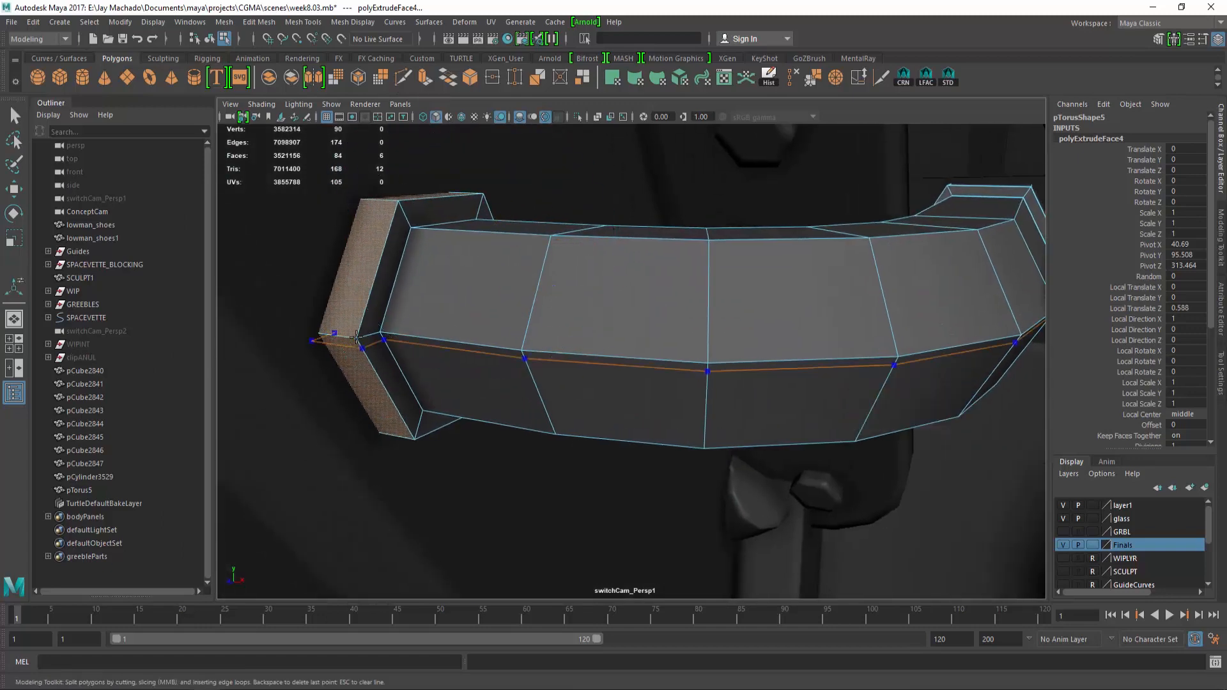
pyautogui.keyDown('ctrl'); pyautogui.click(346, 337); pyautogui.keyUp('ctrl')
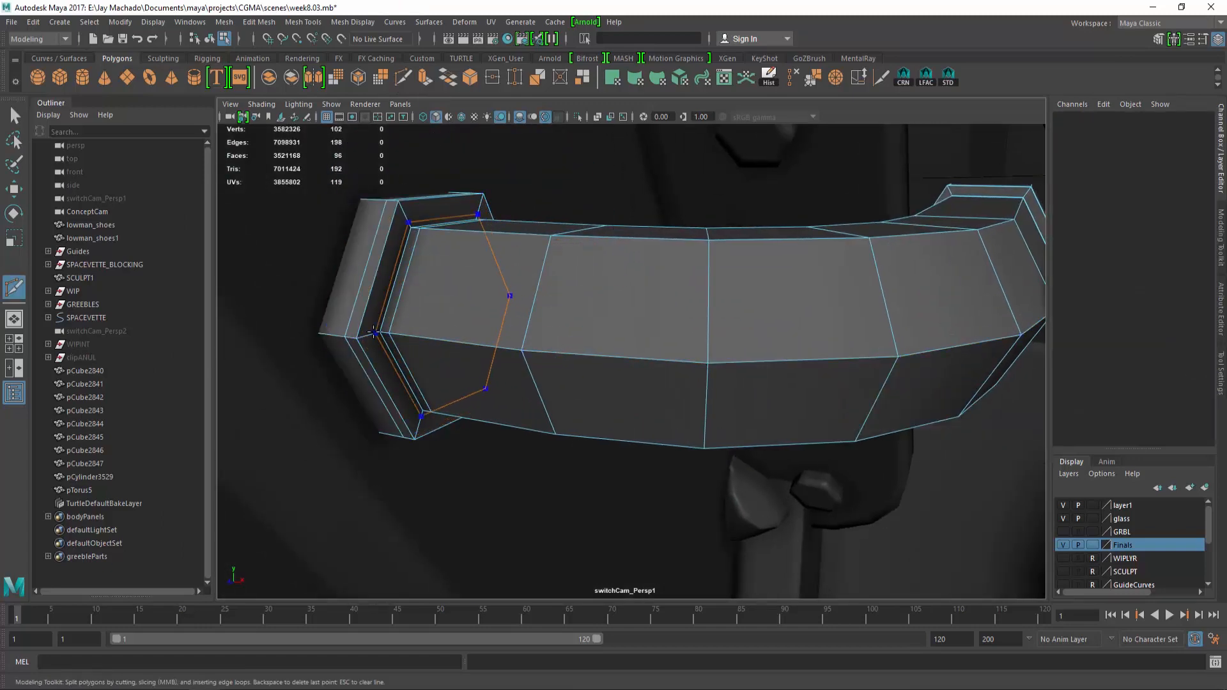
pyautogui.hotkey('ctrl', 'z')
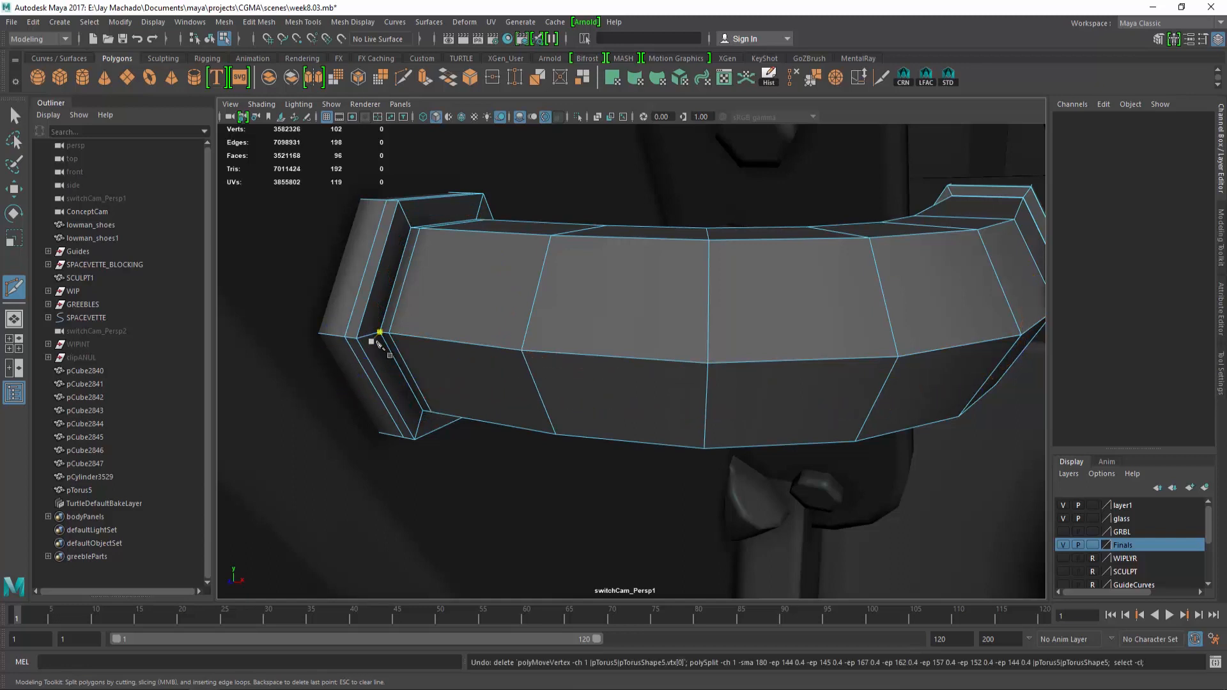
# Split the edge ring on the grille-side collar's inner face, and show the tube in smooth mesh preview in object selection
pyautogui.press('w')
pyautogui.moveTo(370, 308); pyautogui.dragTo(371, 270, button='right')
pyautogui.click(369, 335)
pyautogui.keyDown('ctrl'); pyautogui.moveTo(368, 334); pyautogui.dragTo(445, 325, button='right'); pyautogui.keyUp('ctrl')
pyautogui.press('F8')
pyautogui.press('F8')
pyautogui.press('F8')
pyautogui.press('3')
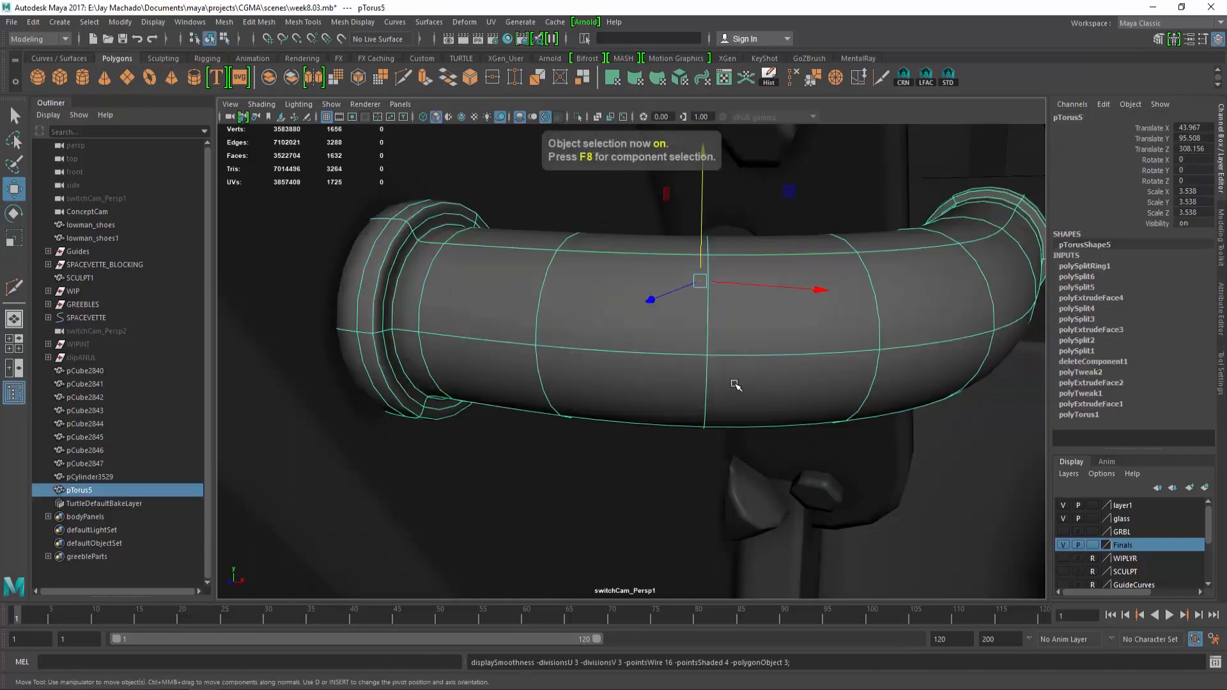
# Isolate the bent tube in unsmoothed display and delete the inner faces closing off its rear collar end
pyautogui.keyDown('alt'); pyautogui.moveTo(734, 383); pyautogui.dragTo(549, 358, button='right'); pyautogui.keyUp('alt')
pyautogui.moveTo(549, 358)
pyautogui.keyDown('alt'); pyautogui.mouseDown()
pyautogui.moveTo(512, 326)
pyautogui.moveTo(635, 337)
pyautogui.moveTo(521, 333)
pyautogui.moveTo(540, 336)
pyautogui.mouseUp(); pyautogui.keyUp('alt')
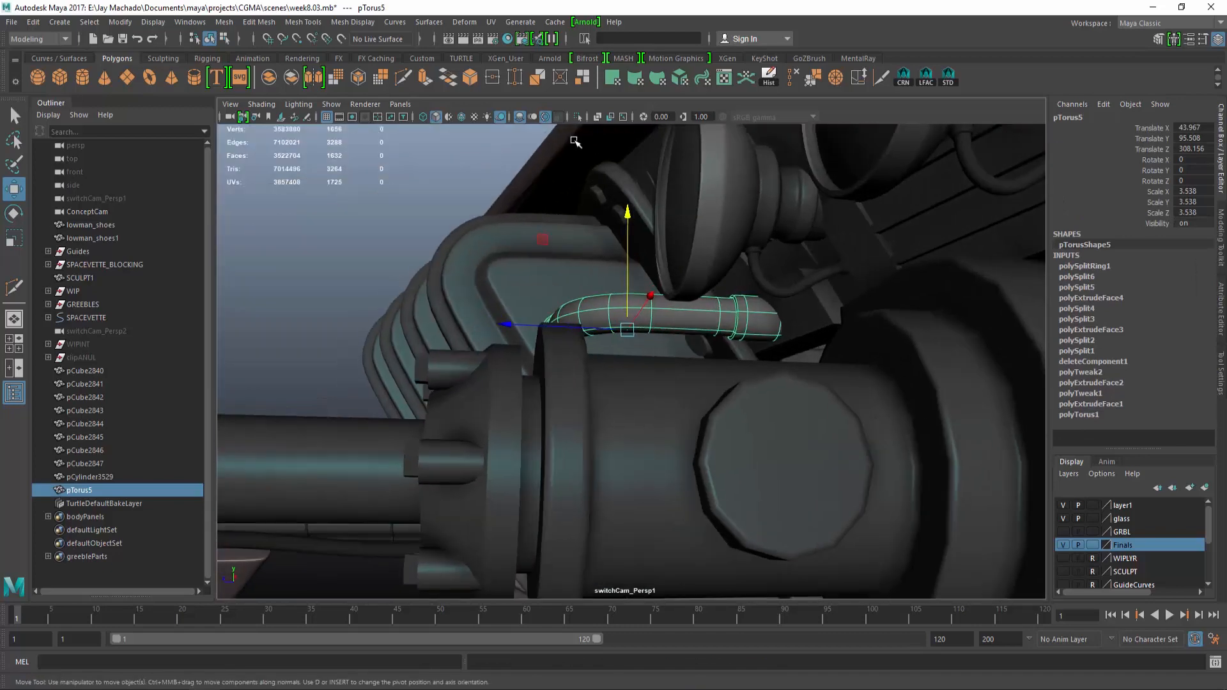
pyautogui.press('1')
pyautogui.click(578, 116)
pyautogui.keyDown('alt'); pyautogui.moveTo(604, 155); pyautogui.dragTo(722, 272); pyautogui.keyUp('alt')
pyautogui.moveTo(729, 276); pyautogui.dragTo(733, 317, button='right')
pyautogui.moveTo(833, 486); pyautogui.dragTo(739, 323)
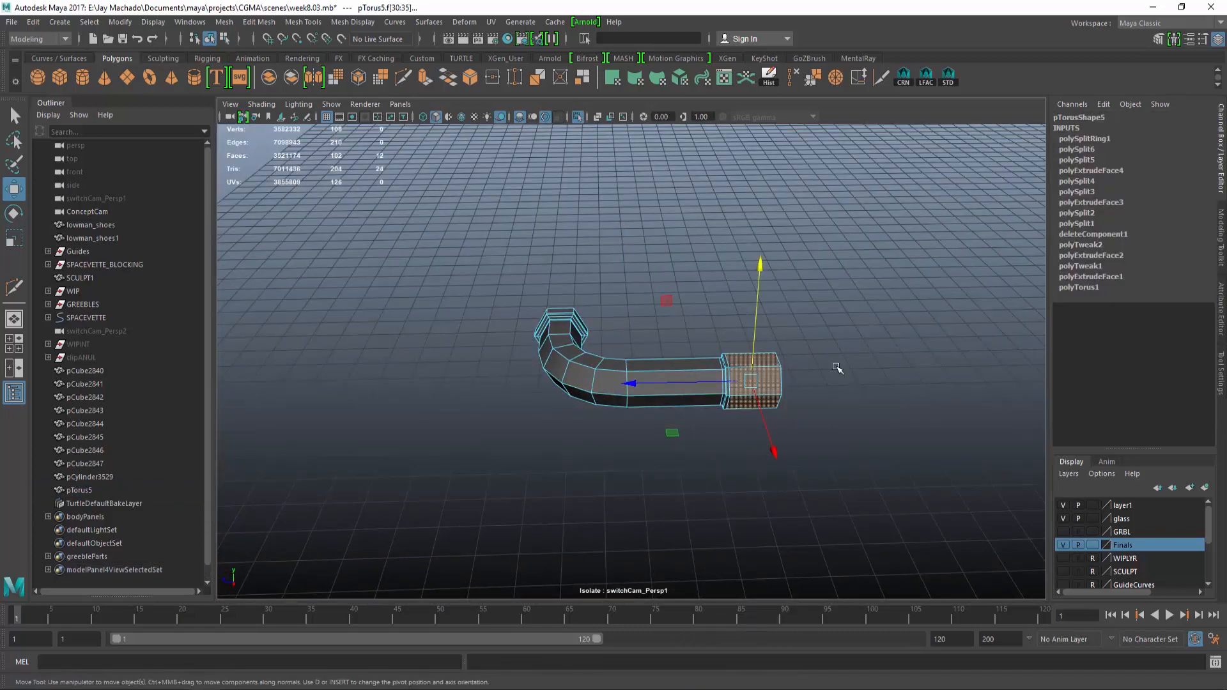
pyautogui.keyDown('alt'); pyautogui.moveTo(835, 364); pyautogui.dragTo(671, 364); pyautogui.keyUp('alt')
pyautogui.press('Delete')
# Delete the remaining ring of rim faces on the tube's rear collar so the end is fully open
pyautogui.keyDown('alt'); pyautogui.moveTo(690, 409); pyautogui.dragTo(913, 519, button='right'); pyautogui.keyUp('alt')
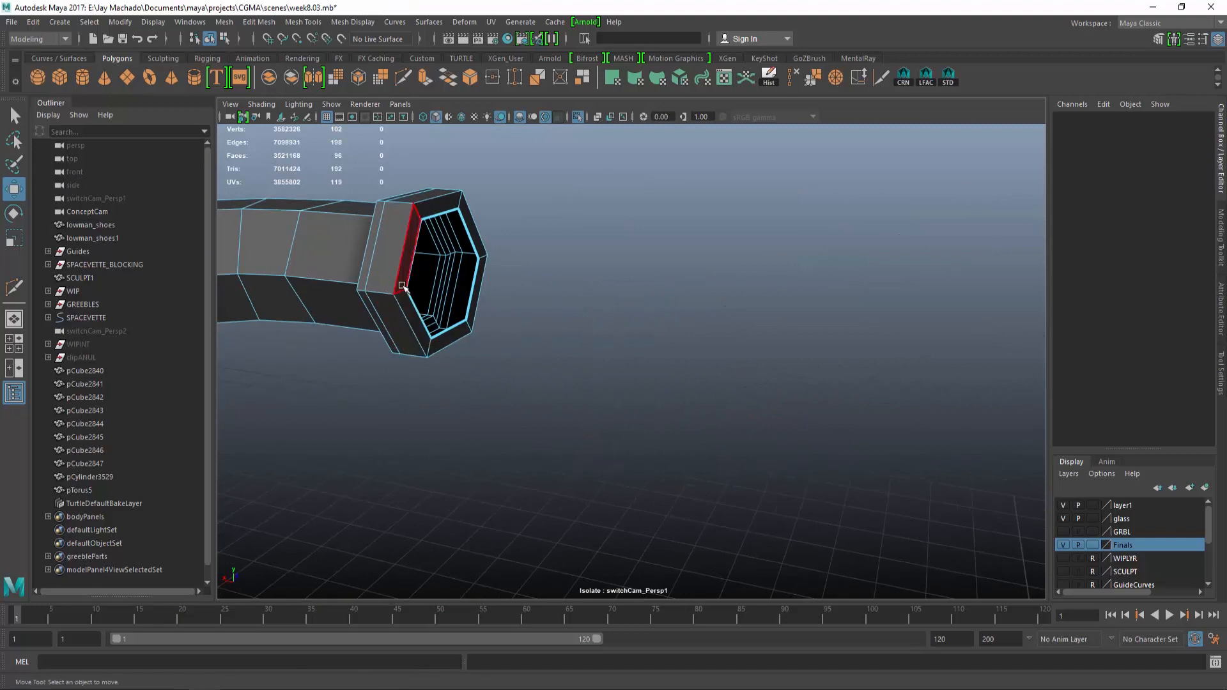
pyautogui.click(404, 283)
pyautogui.keyDown('shift'); pyautogui.doubleClick(410, 311); pyautogui.keyUp('shift')
pyautogui.press('Delete')
# Assign the existing Blinn material to the tube and show it smoothed in the full scene again
pyautogui.press('F8')
pyautogui.moveTo(387, 266); pyautogui.dragTo(497, 475, button='right')
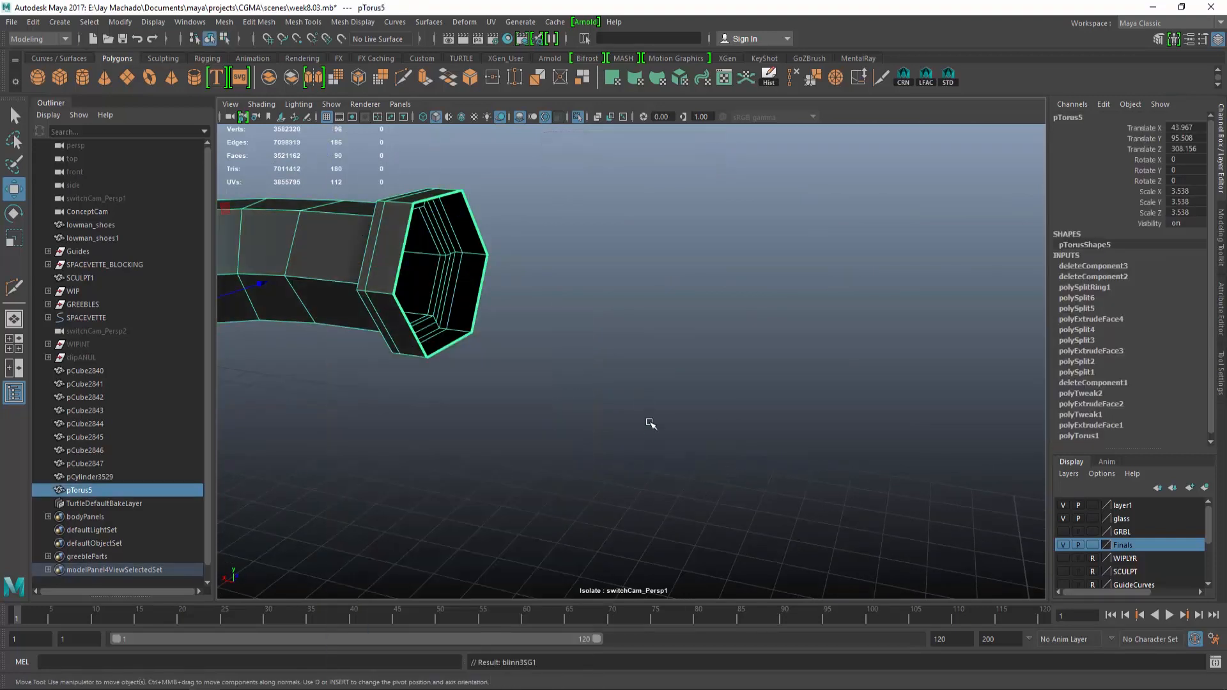
pyautogui.press('3')
pyautogui.click(652, 421)
pyautogui.click(579, 117)
# Duplicate the tube, place the copy directly below the original and scale it uniformly to 2.443, undoing the last move
pyautogui.keyDown('alt'); pyautogui.moveTo(731, 356); pyautogui.dragTo(629, 294, button='right'); pyautogui.keyUp('alt')
pyautogui.keyDown('alt'); pyautogui.moveTo(629, 294); pyautogui.dragTo(715, 346); pyautogui.keyUp('alt')
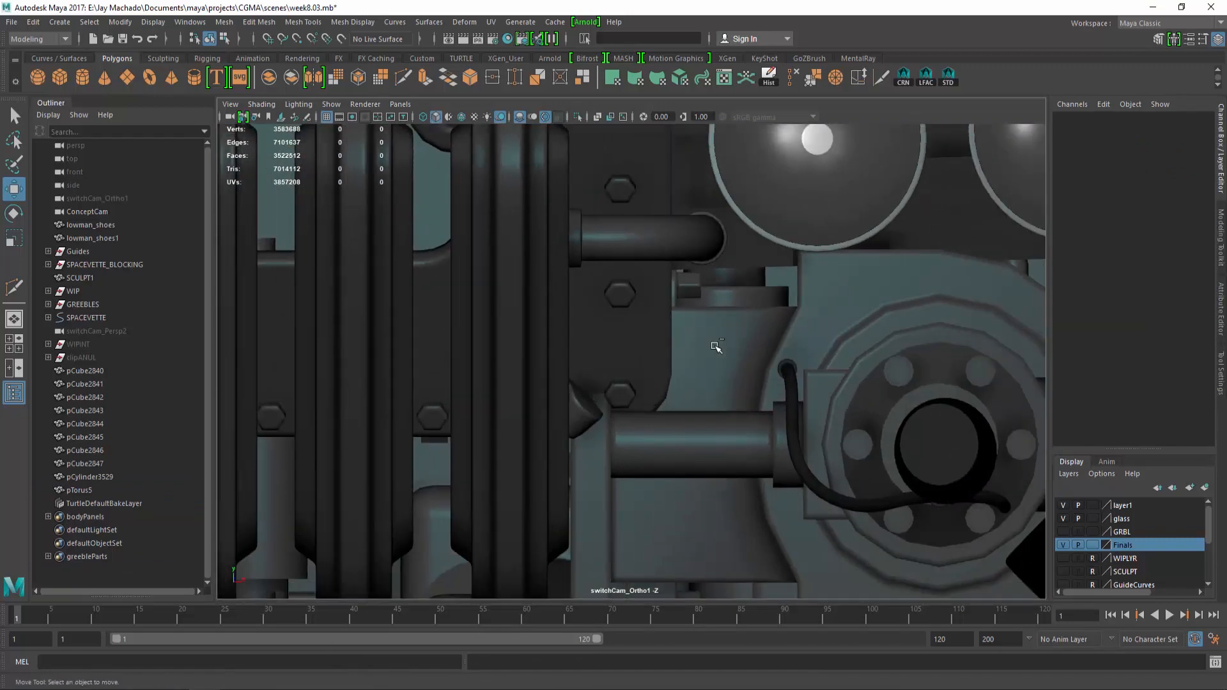
pyautogui.click(689, 256)
pyautogui.hotkey('ctrl', 'd')
pyautogui.moveTo(624, 179); pyautogui.dragTo(634, 282)
pyautogui.press('r')
pyautogui.moveTo(622, 345); pyautogui.dragTo(602, 330)
pyautogui.press('w')
pyautogui.scroll(2, 623, 358)
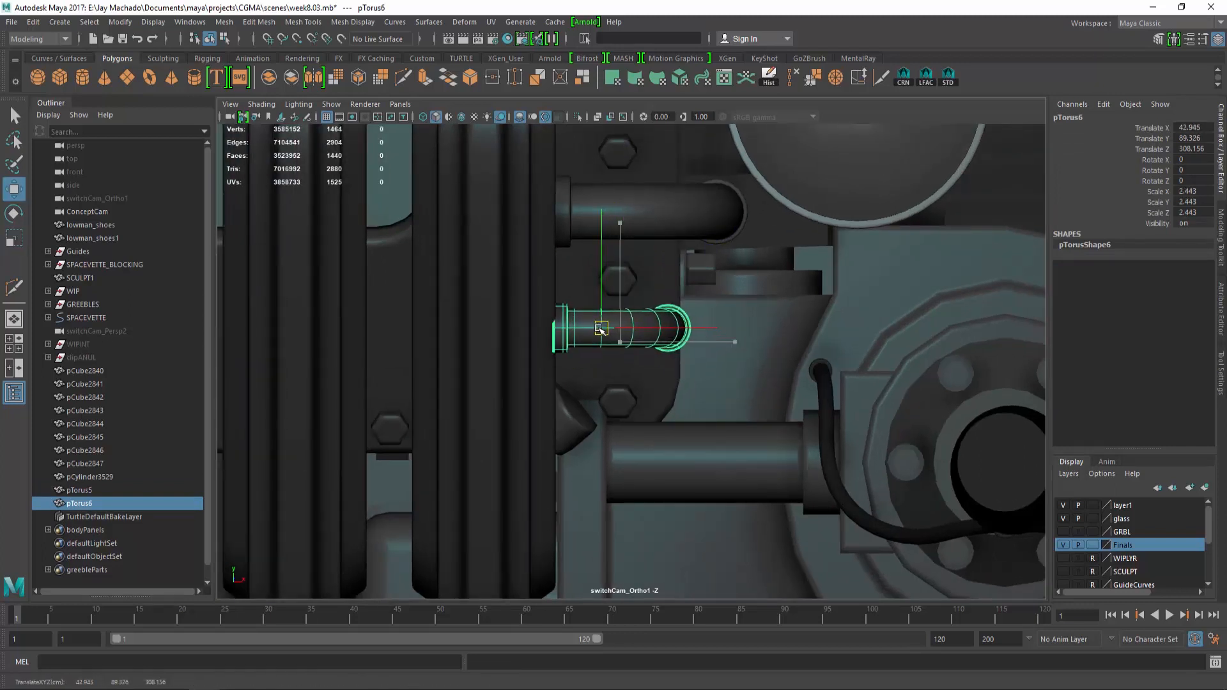
pyautogui.scroll(2, 623, 329)
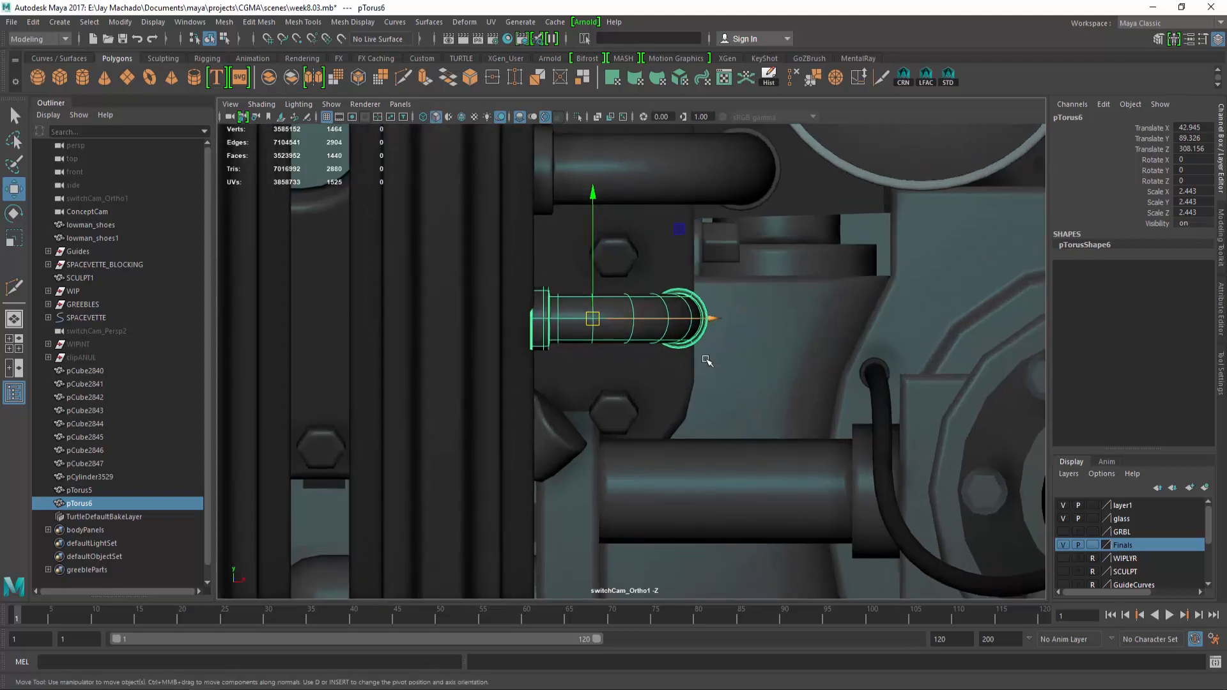
pyautogui.hotkey('ctrl', 'z')
# Isolate both tubes unsmoothed and move the small tube's grille-side collar vertices in line with the large tube's collar
pyautogui.keyDown('shift'); pyautogui.click(678, 185); pyautogui.keyUp('shift')
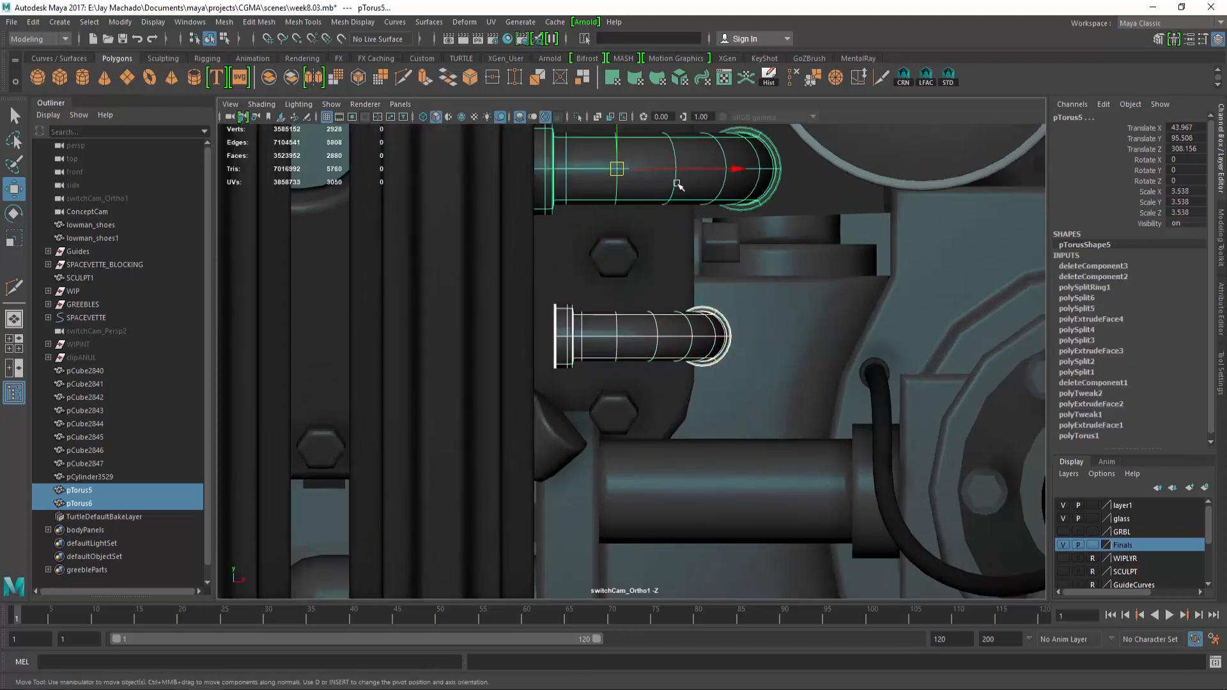
pyautogui.click(578, 118)
pyautogui.press('1')
pyautogui.press('F8')
pyautogui.rightClick(568, 320)
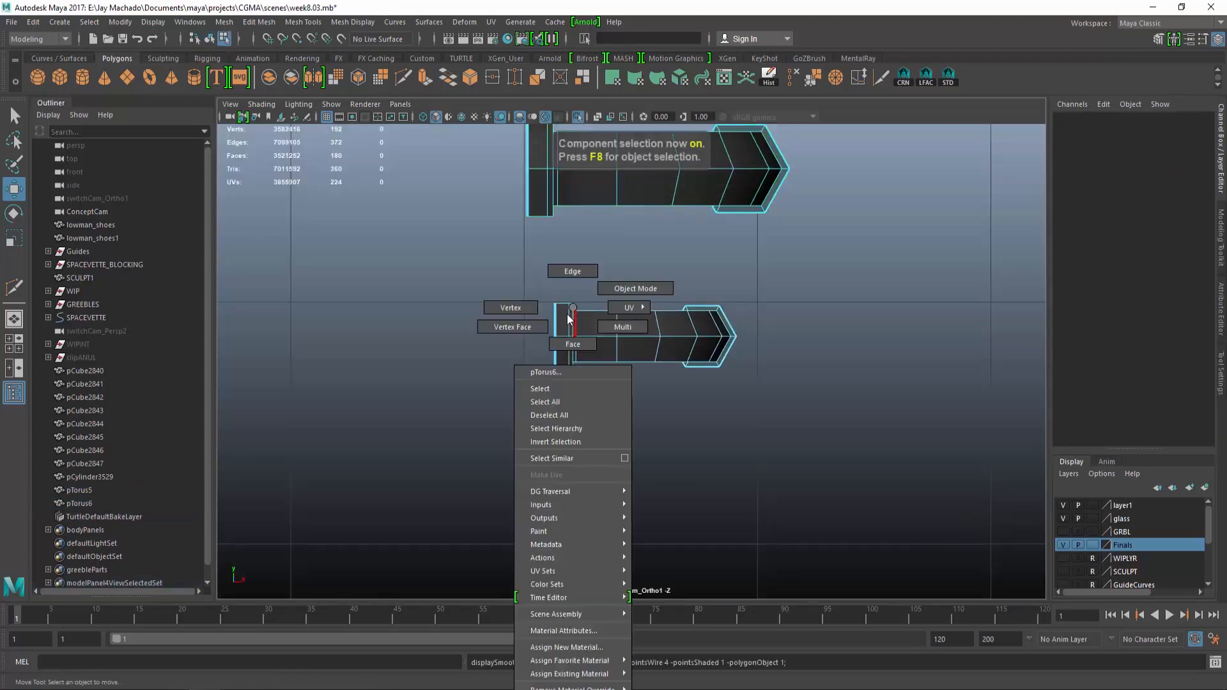
pyautogui.moveTo(567, 314); pyautogui.dragTo(520, 309, button='right')
pyautogui.moveTo(530, 279); pyautogui.dragTo(560, 389)
pyautogui.moveTo(533, 406); pyautogui.dragTo(566, 287)
pyautogui.moveTo(675, 336); pyautogui.dragTo(662, 336)
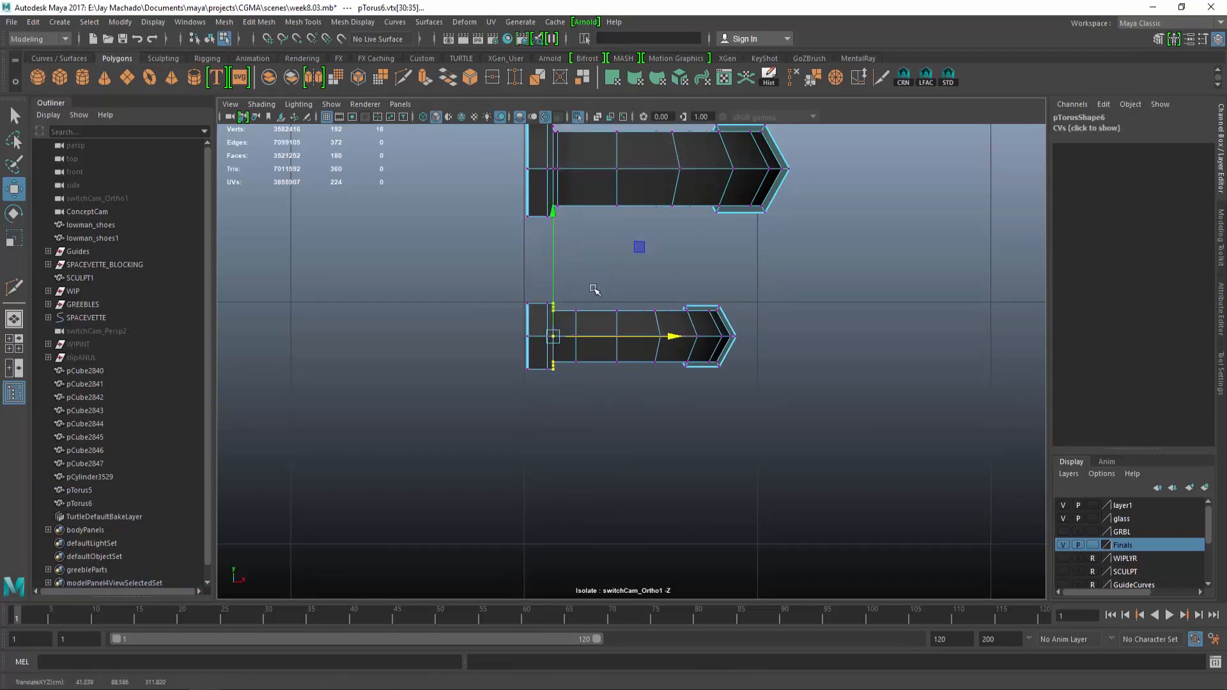
# Align the small tube's vertex ring beside the collar with the large tube's matching ring and leave isolation
pyautogui.keyDown('alt'); pyautogui.moveTo(789, 320); pyautogui.dragTo(668, 324); pyautogui.keyUp('alt')
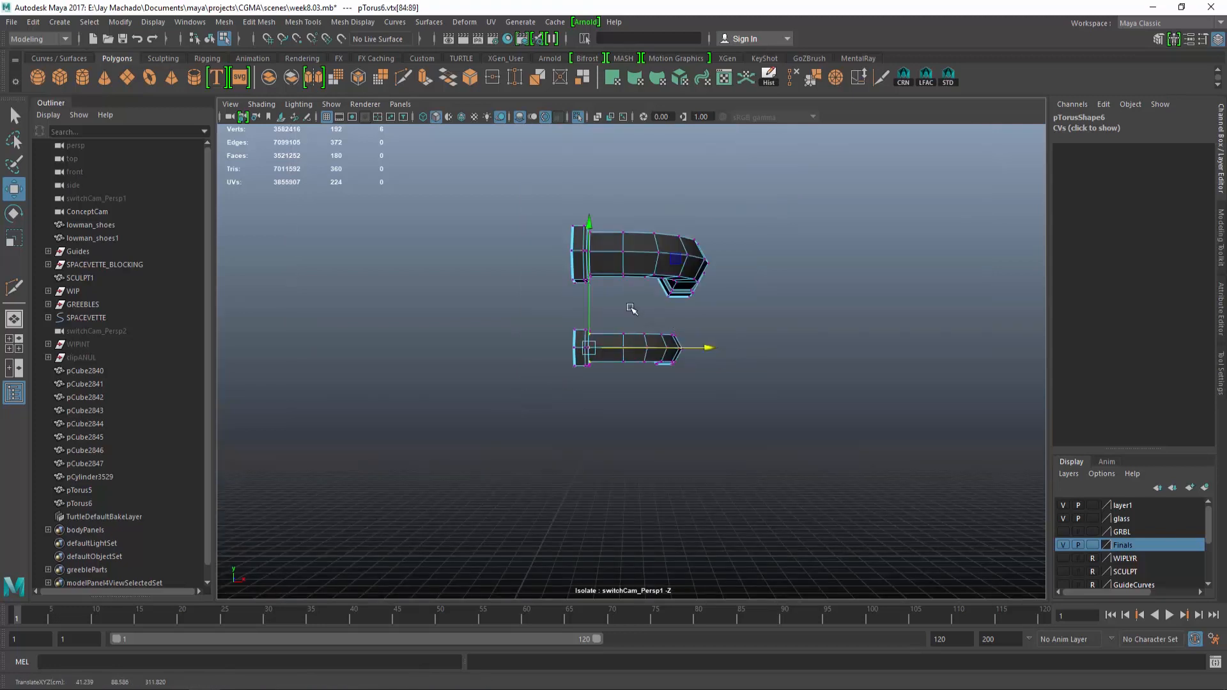
pyautogui.keyDown('alt'); pyautogui.moveTo(631, 308); pyautogui.dragTo(1035, 492, button='right'); pyautogui.keyUp('alt')
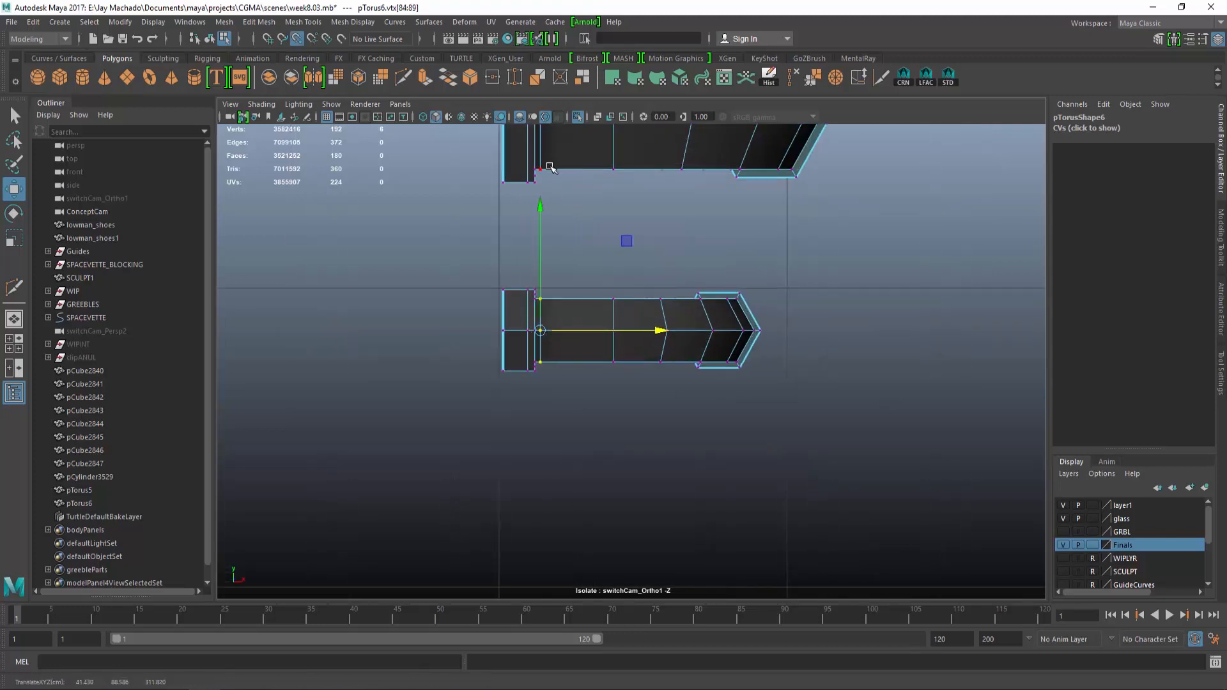
pyautogui.press('F8')
pyautogui.hotkey('ctrl', '1')
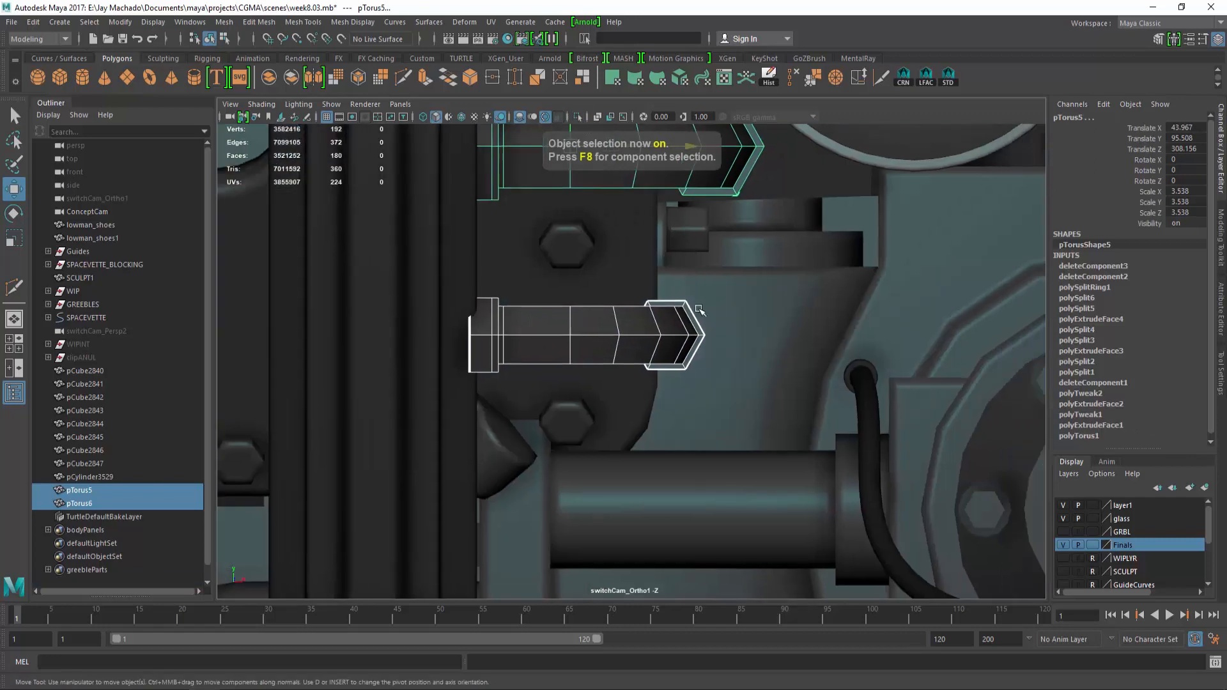
# Lengthen the small tube's grille-side arm by moving its bend vertices outward from the grille along X
pyautogui.press('F8')
pyautogui.moveTo(483, 291); pyautogui.dragTo(553, 444)
pyautogui.moveTo(750, 335); pyautogui.dragTo(813, 338)
pyautogui.keyDown('alt'); pyautogui.moveTo(821, 355); pyautogui.dragTo(797, 347); pyautogui.keyUp('alt')
pyautogui.press('F8')
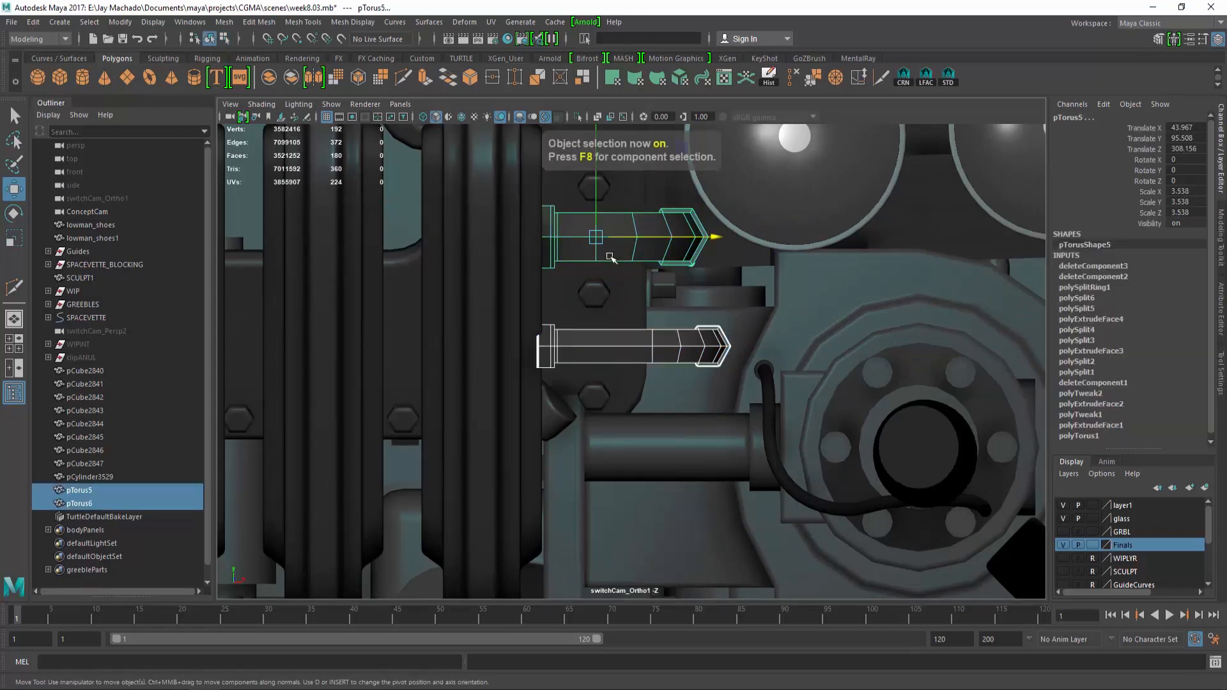
# Duplicate the small tube and place the copy just below it at Translate Y 86.151
pyautogui.click(623, 338)
pyautogui.moveTo(601, 339); pyautogui.dragTo(665, 403)
pyautogui.hotkey('ctrl', 'd')
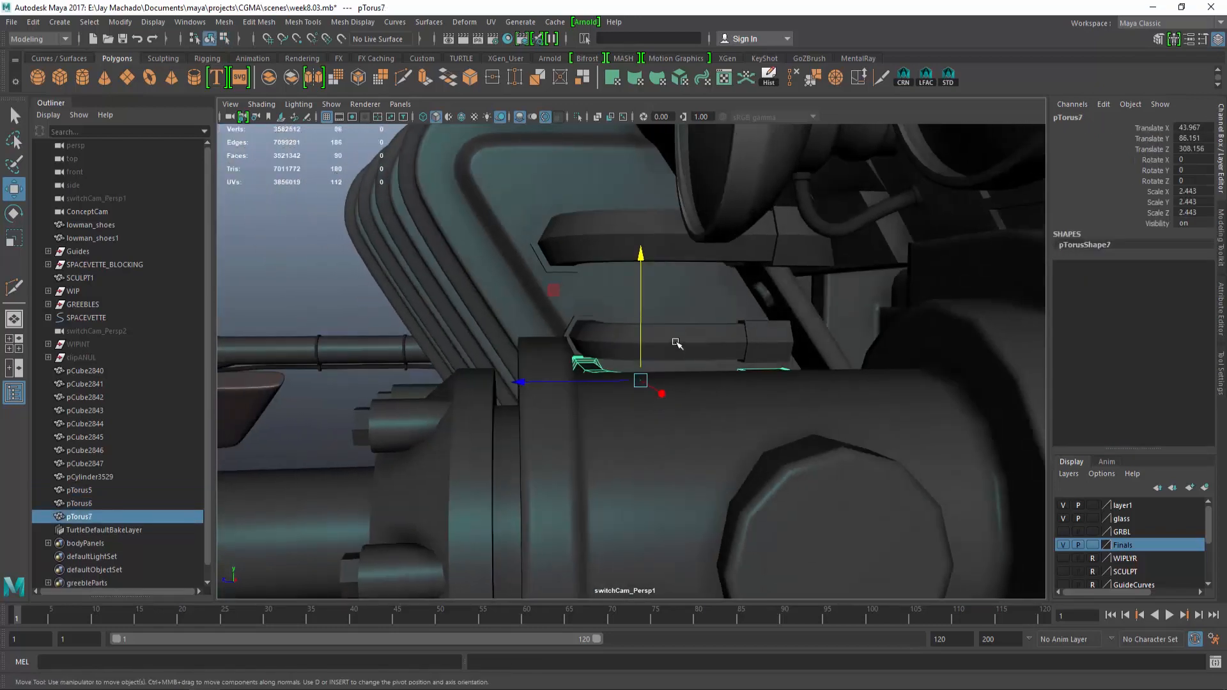
# Isolate the two small tubes with the adjoining radiator panel and move both tubes back to Translate Z 306.432
pyautogui.keyDown('shift'); pyautogui.click(676, 342); pyautogui.keyUp('shift')
pyautogui.keyDown('alt'); pyautogui.moveTo(676, 344); pyautogui.dragTo(703, 406); pyautogui.keyUp('alt')
pyautogui.keyDown('shift'); pyautogui.click(533, 287); pyautogui.keyUp('shift')
pyautogui.keyDown('alt'); pyautogui.moveTo(533, 281); pyautogui.dragTo(526, 165); pyautogui.keyUp('alt')
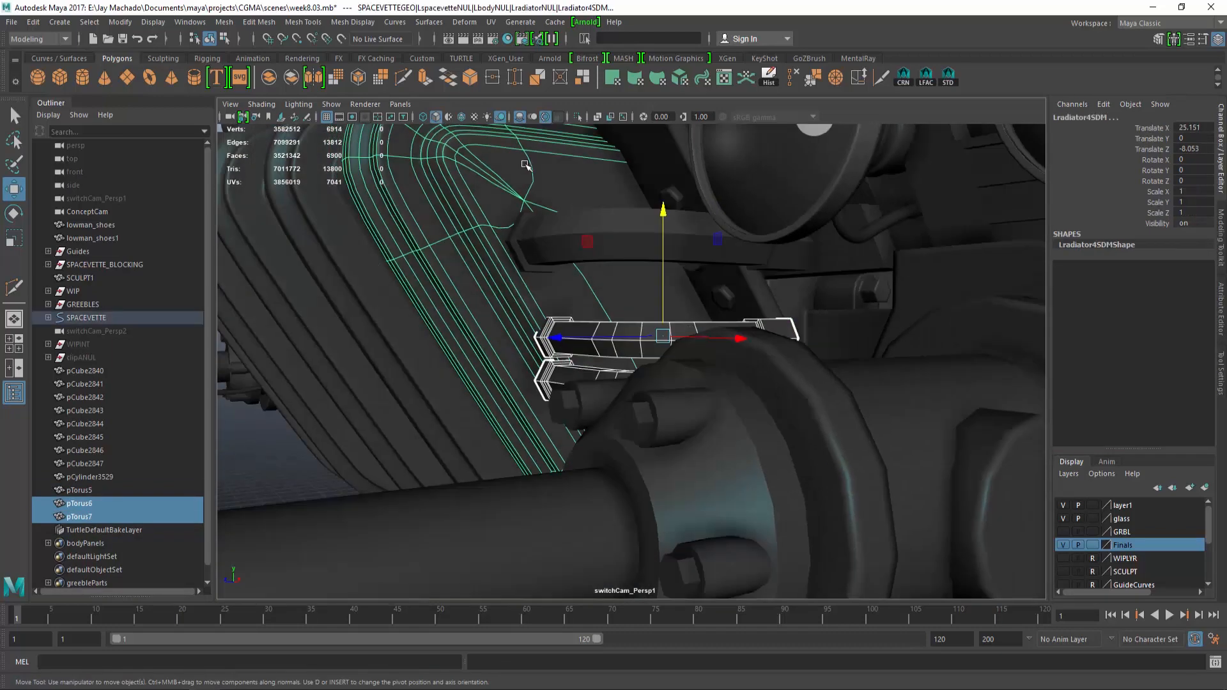
pyautogui.click(578, 117)
pyautogui.click(612, 337)
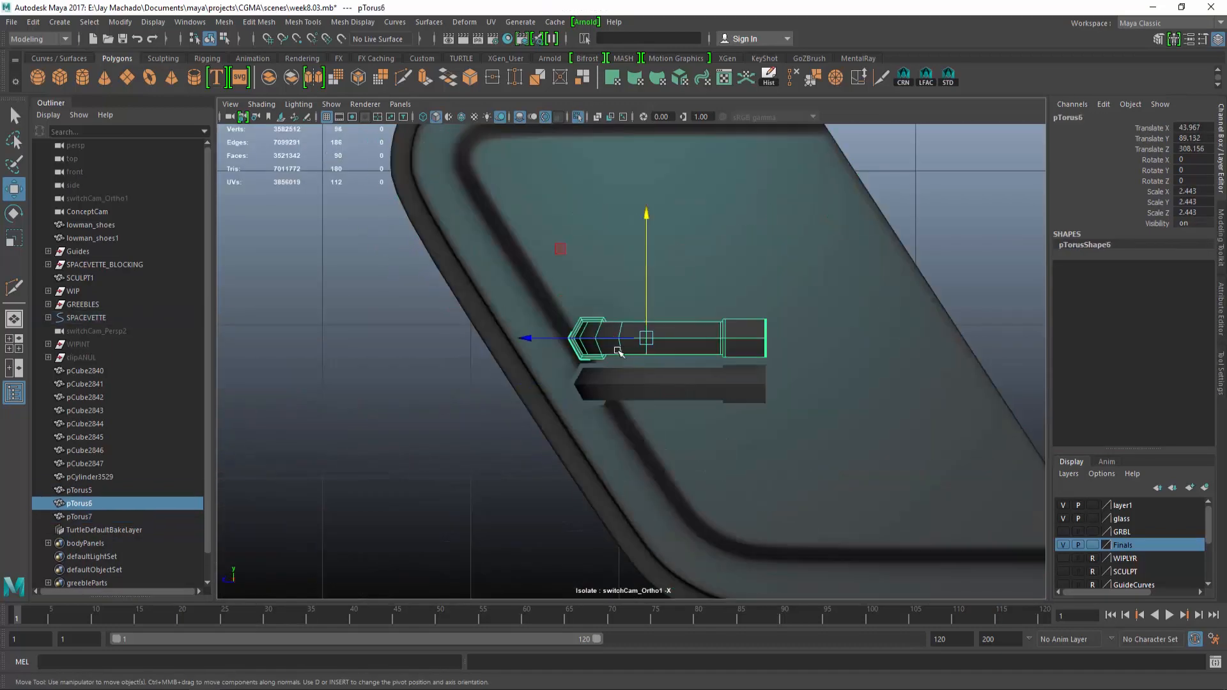
pyautogui.keyDown('shift'); pyautogui.click(726, 371); pyautogui.keyUp('shift')
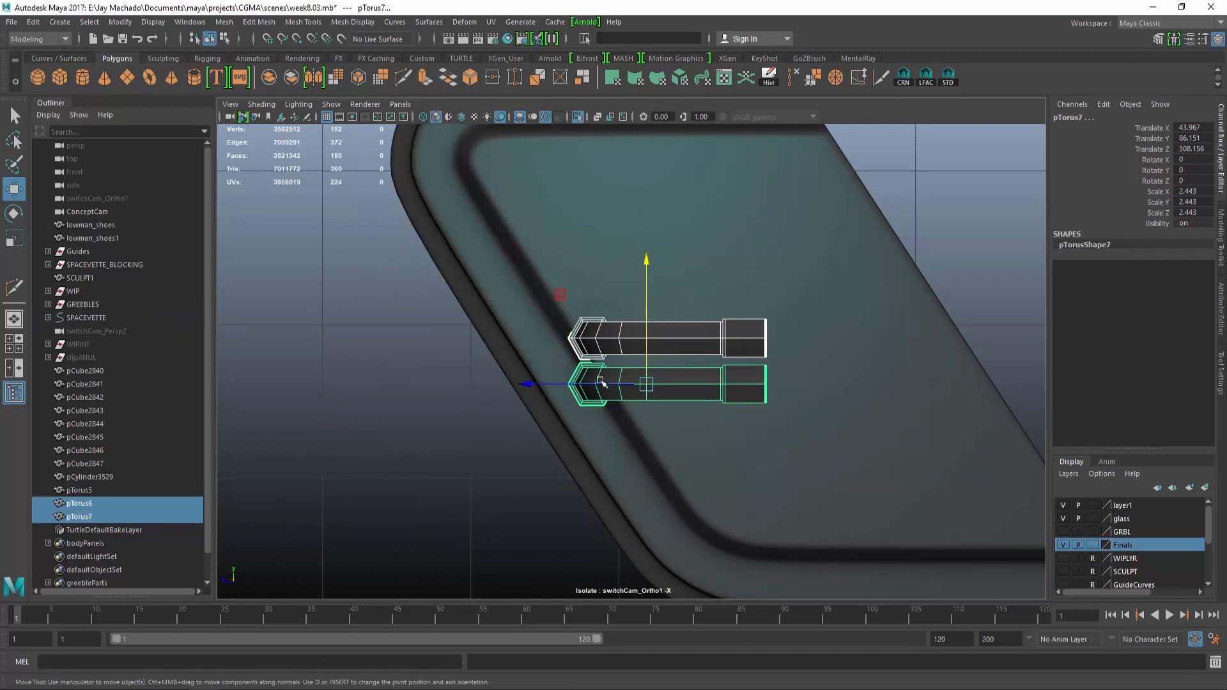
pyautogui.moveTo(601, 383); pyautogui.dragTo(625, 389)
# Move the lower tube's bend and grille-side vertices backward to follow the panel's slanted edge, and return to the full scene
pyautogui.click(647, 375)
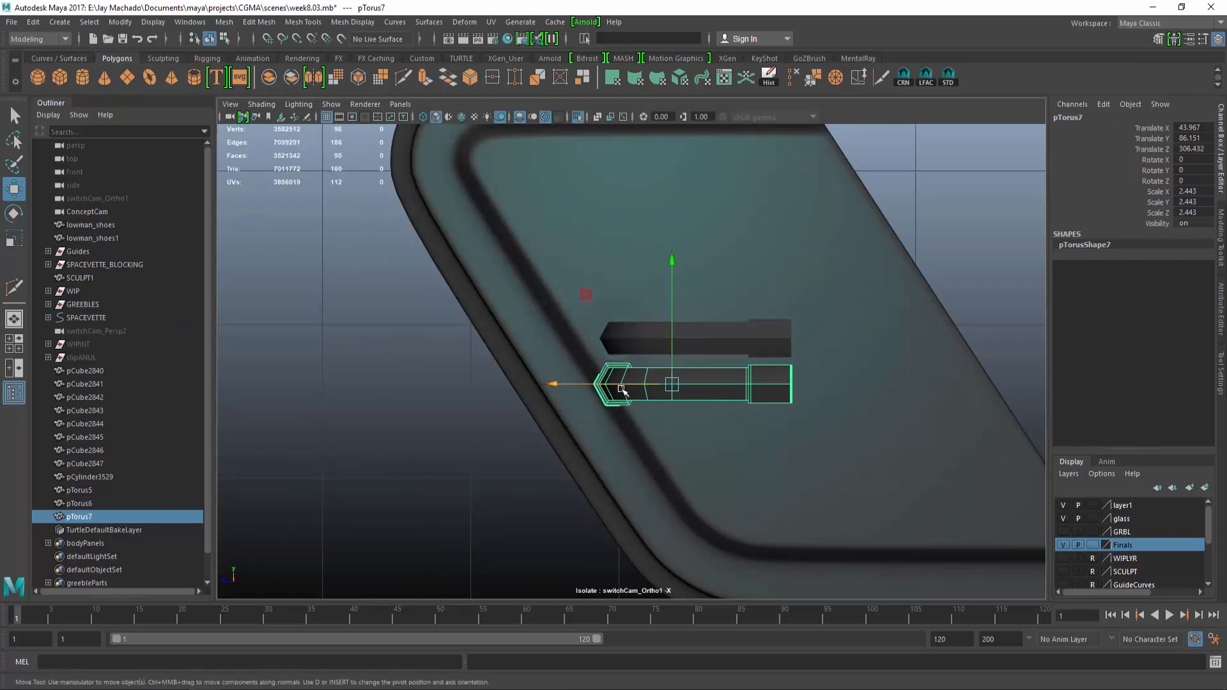
pyautogui.press('F9')
pyautogui.moveTo(384, 262); pyautogui.dragTo(685, 452)
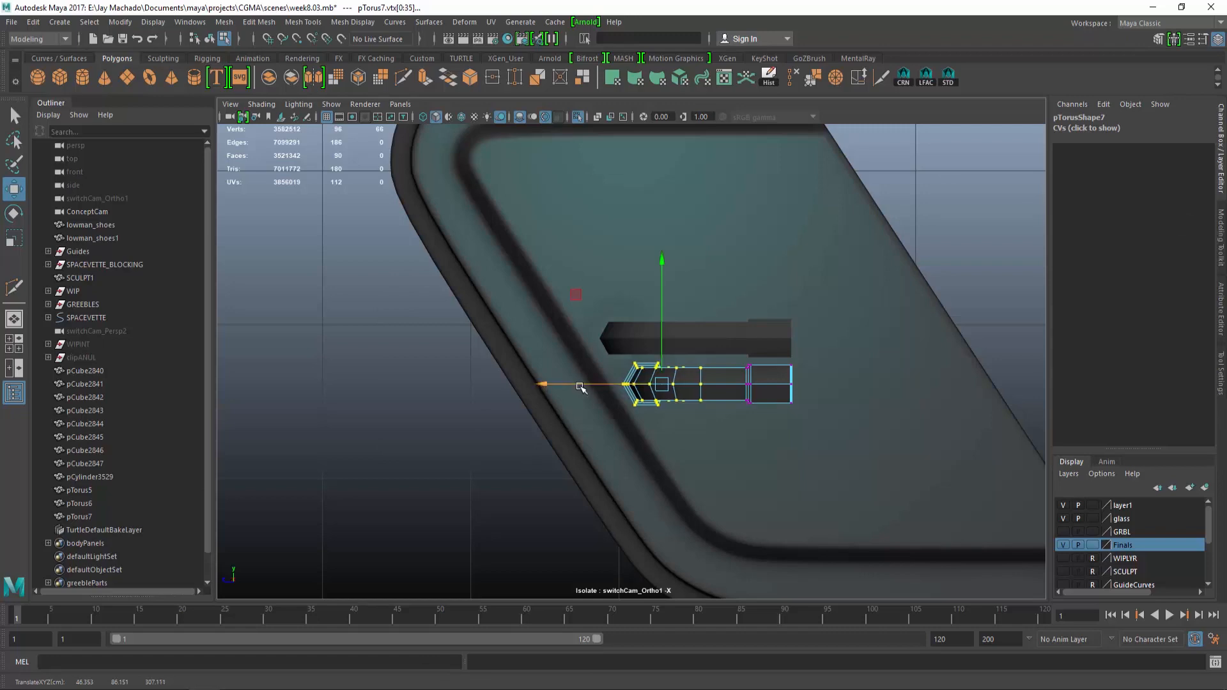
pyautogui.press('4')
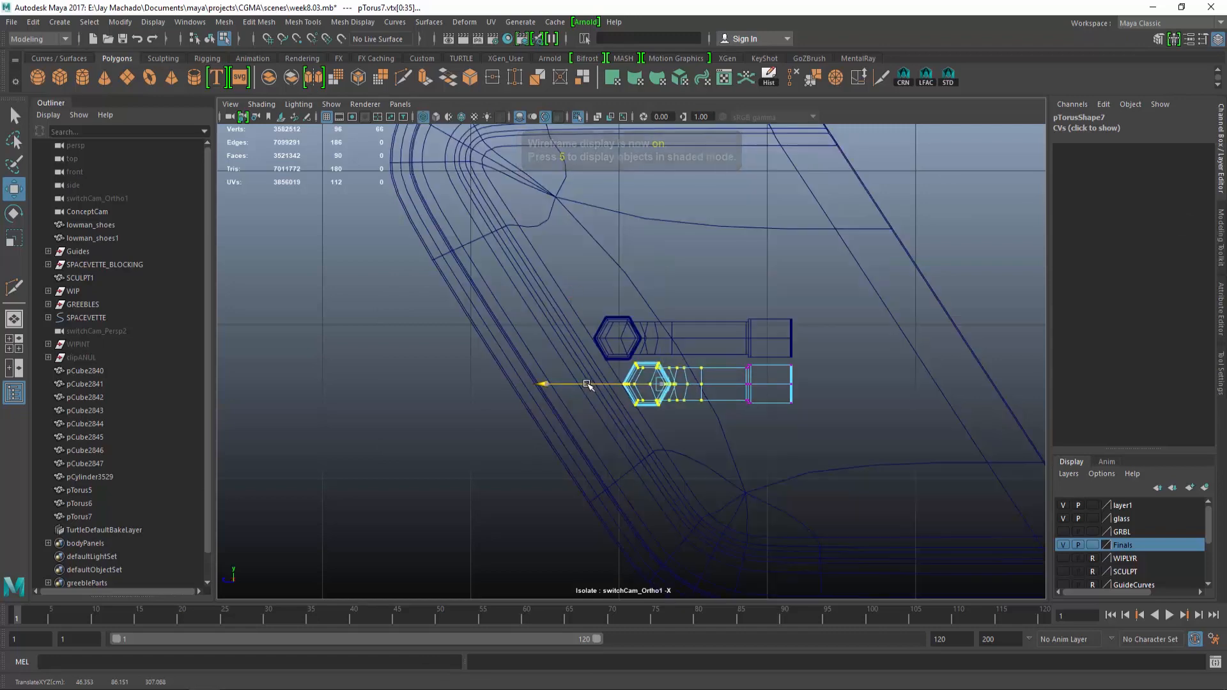
pyautogui.press('F8')
pyautogui.press('5')
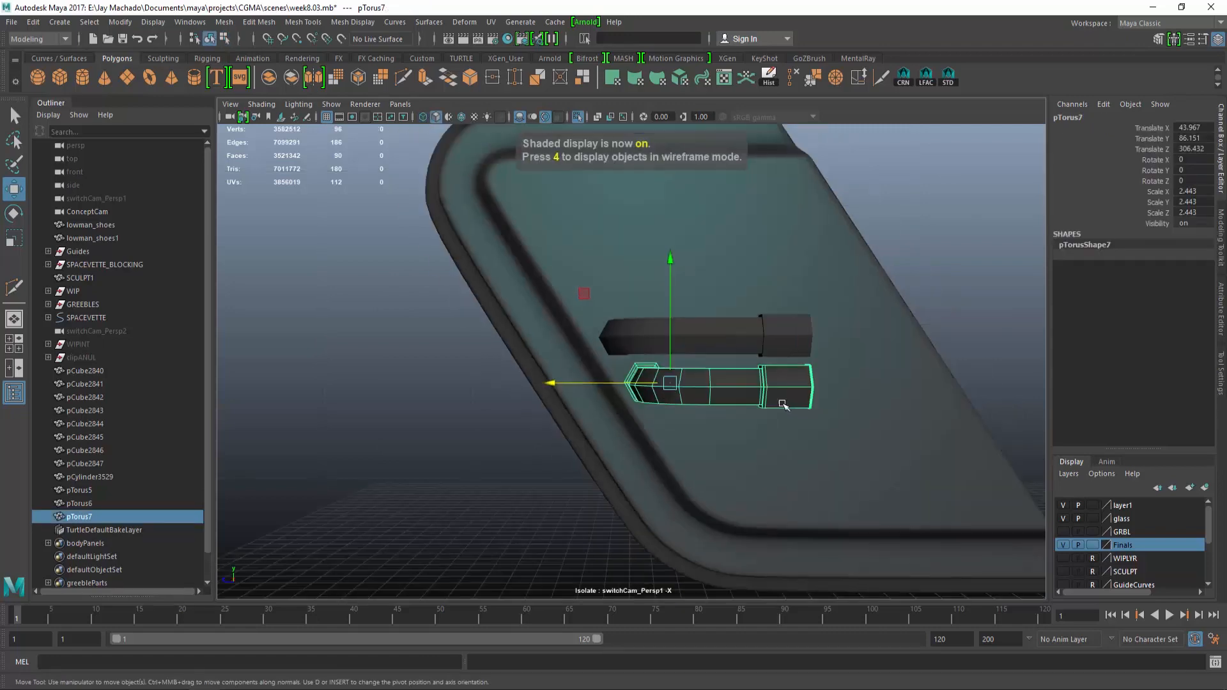
pyautogui.press('space')
pyautogui.click(578, 117)
# Lengthen the rear arms of both small tubes by moving their rear collar vertices farther back together
pyautogui.keyDown('alt'); pyautogui.moveTo(813, 316); pyautogui.dragTo(776, 281); pyautogui.keyUp('alt')
pyautogui.keyDown('alt'); pyautogui.moveTo(792, 377); pyautogui.dragTo(879, 407, button='right'); pyautogui.keyUp('alt')
pyautogui.keyDown('alt'); pyautogui.moveTo(881, 408); pyautogui.dragTo(661, 418); pyautogui.keyUp('alt')
pyautogui.press('F8')
pyautogui.click(664, 302)
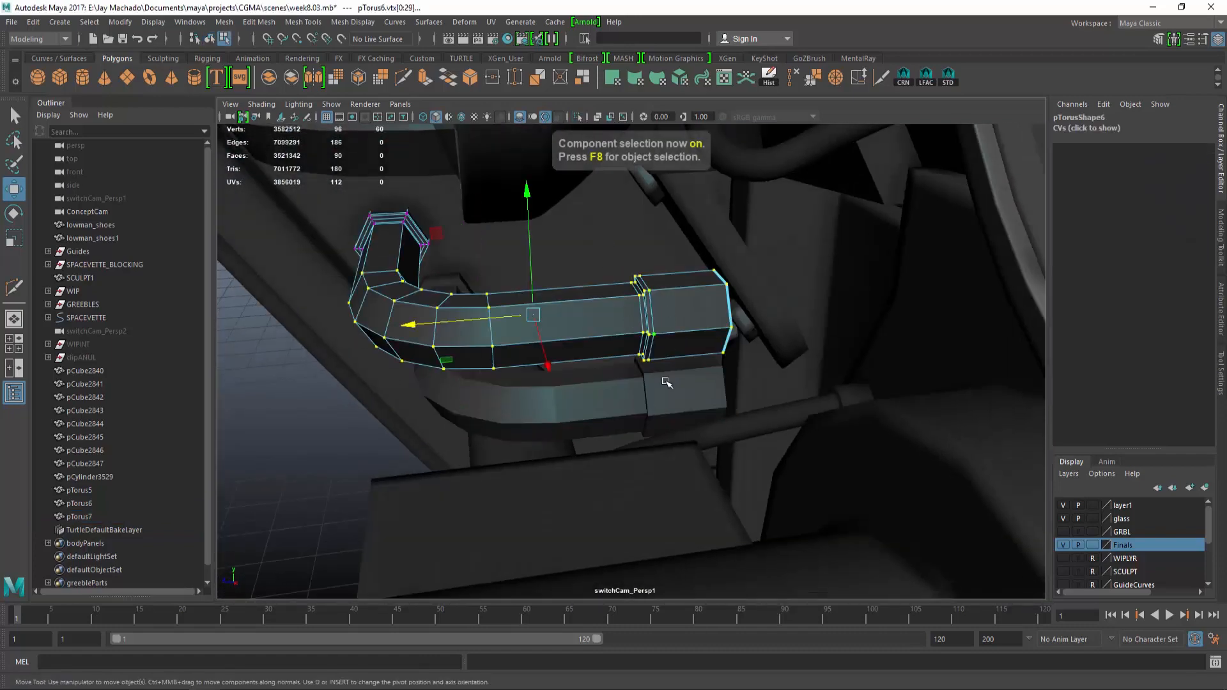
pyautogui.press('F8')
pyautogui.keyDown('shift'); pyautogui.click(663, 400); pyautogui.keyUp('shift')
pyautogui.press('F8')
pyautogui.moveTo(601, 244); pyautogui.dragTo(639, 399)
pyautogui.moveTo(592, 359); pyautogui.dragTo(464, 371)
pyautogui.press('F8')
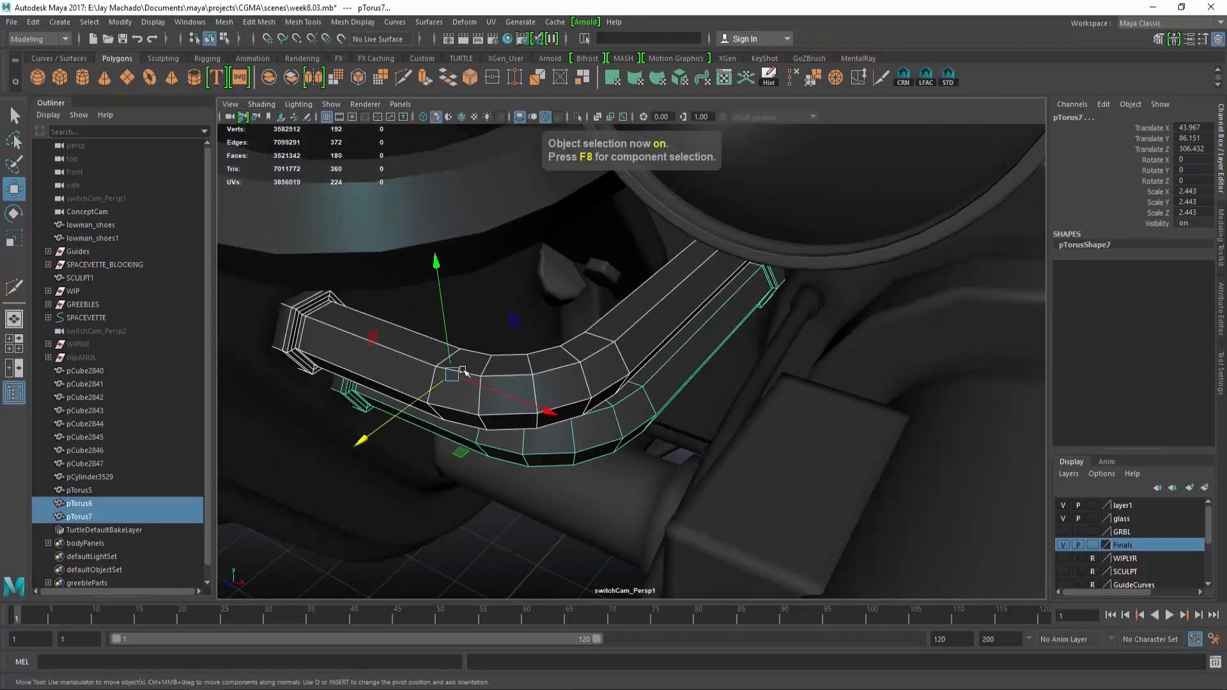
# Insert an edge loop beside the bend on the grille-side arm of each small tube, undoing the stray first cut
pyautogui.click(404, 79)
pyautogui.keyDown('alt'); pyautogui.moveTo(594, 453); pyautogui.dragTo(558, 384); pyautogui.keyUp('alt')
pyautogui.keyDown('ctrl'); pyautogui.click(557, 384); pyautogui.keyUp('ctrl')
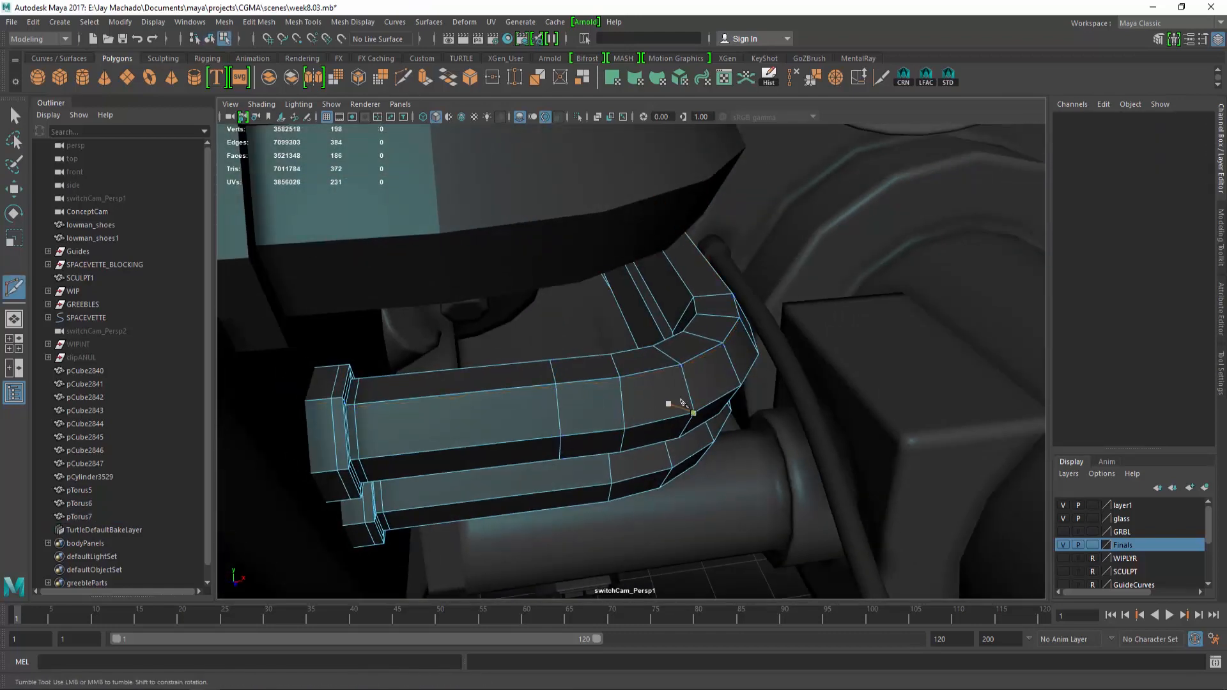
pyautogui.hotkey('ctrl', 'z')
pyautogui.keyDown('ctrl'); pyautogui.click(545, 379); pyautogui.keyUp('ctrl')
pyautogui.keyDown('alt'); pyautogui.moveTo(617, 442); pyautogui.dragTo(550, 419); pyautogui.keyUp('alt')
pyautogui.keyDown('ctrl'); pyautogui.click(533, 381); pyautogui.keyUp('ctrl')
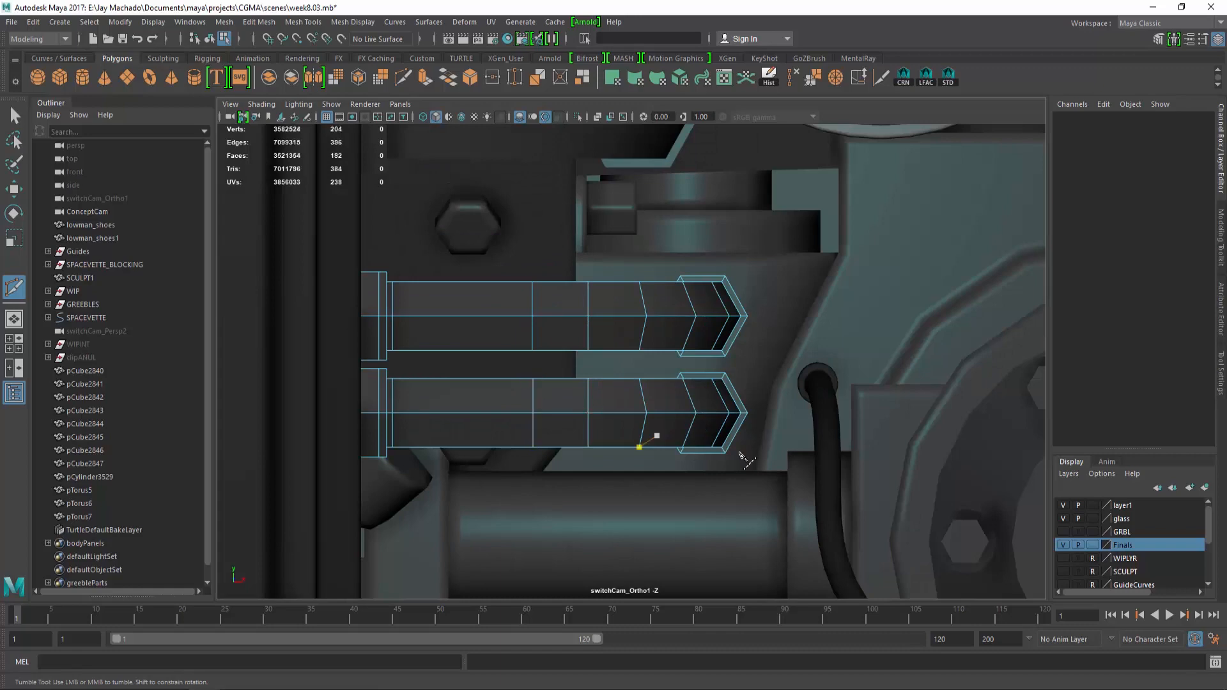
# Insert an edge loop beside the bend on each rear arm, plus two loops bounding a short section of the upper tube
pyautogui.keyDown('alt'); pyautogui.moveTo(658, 433); pyautogui.dragTo(685, 477); pyautogui.keyUp('alt')
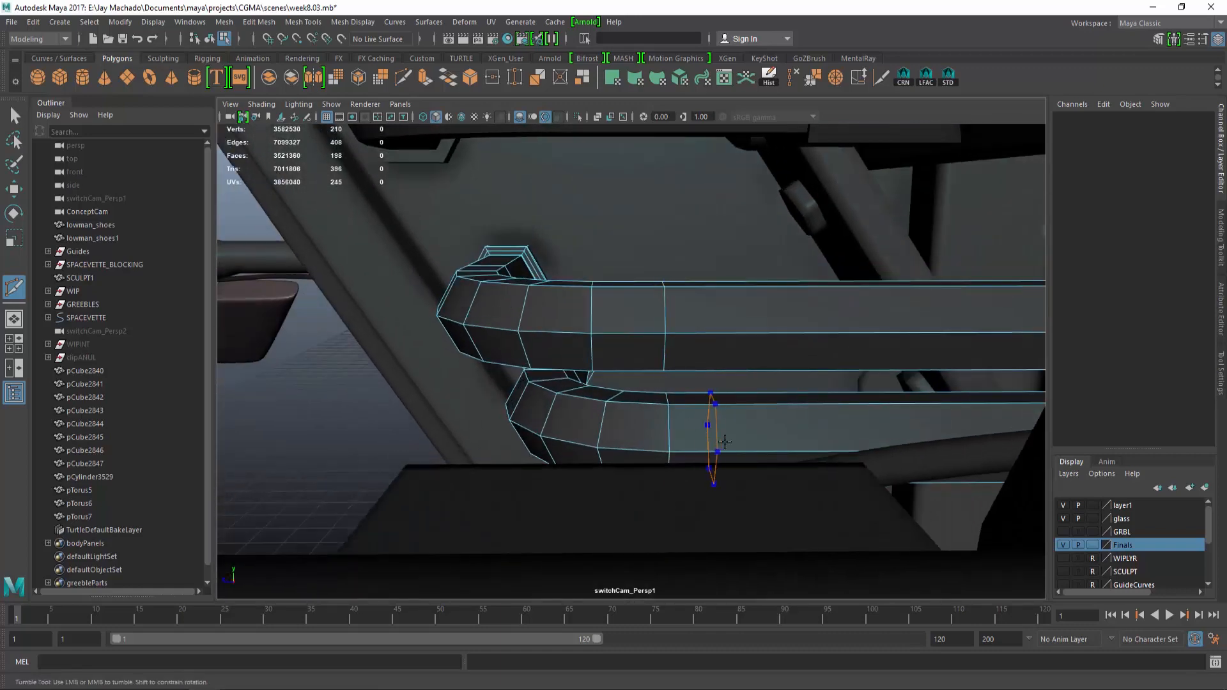
pyautogui.keyDown('alt'); pyautogui.moveTo(905, 467); pyautogui.dragTo(718, 355); pyautogui.keyUp('alt')
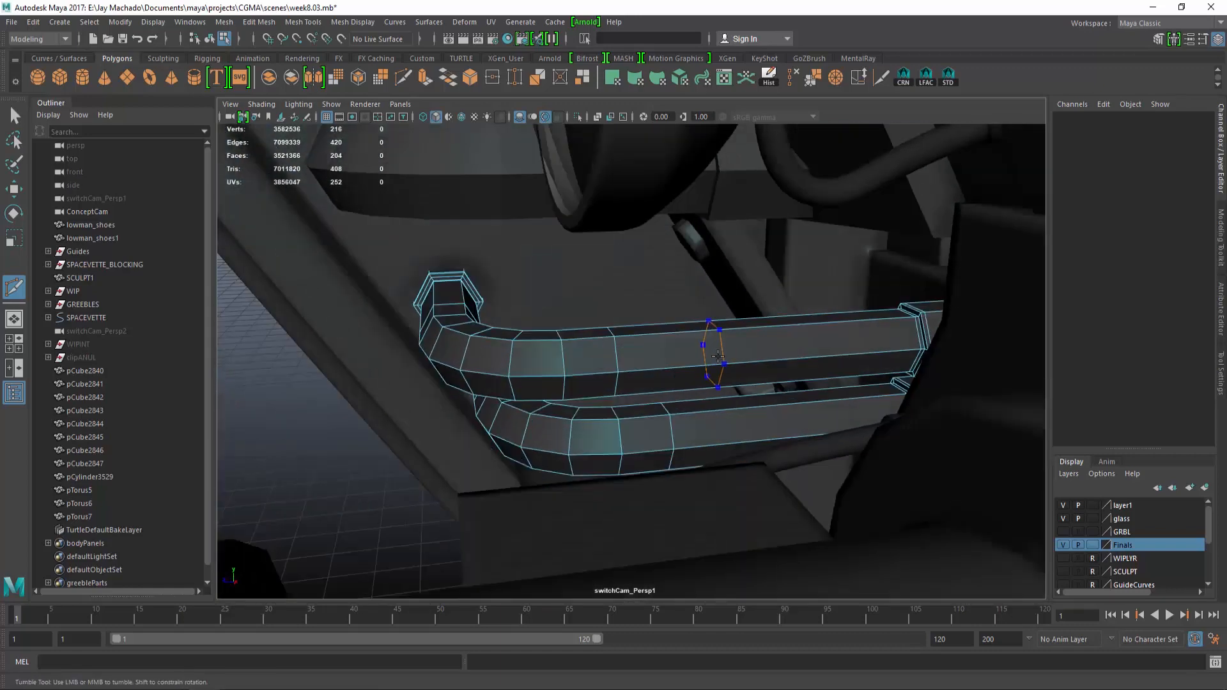
pyautogui.keyDown('ctrl'); pyautogui.click(830, 348); pyautogui.keyUp('ctrl')
# Extrude the face ring of the upper tube's short middle section outward with Local Translate Z 0.225 to form a sleeve
pyautogui.press('w')
pyautogui.click(790, 352)
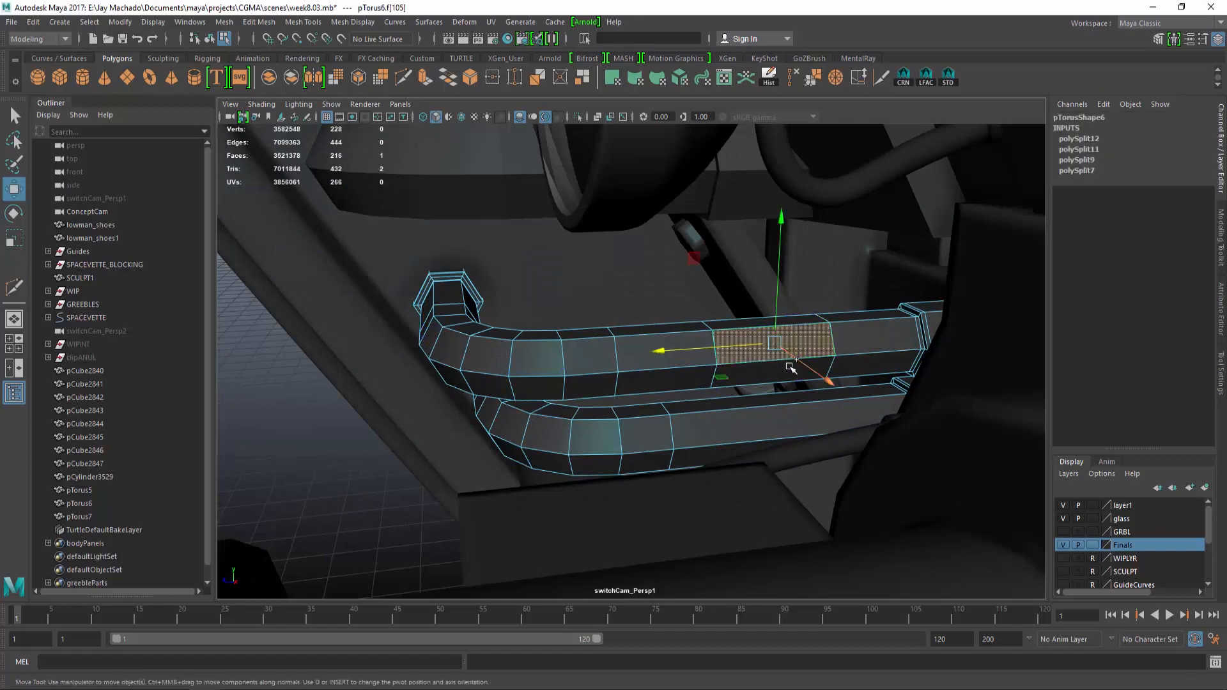
pyautogui.keyDown('shift'); pyautogui.doubleClick(787, 372); pyautogui.keyUp('shift')
pyautogui.keyDown('alt'); pyautogui.moveTo(857, 377); pyautogui.dragTo(842, 449); pyautogui.keyUp('alt')
pyautogui.click(434, 77)
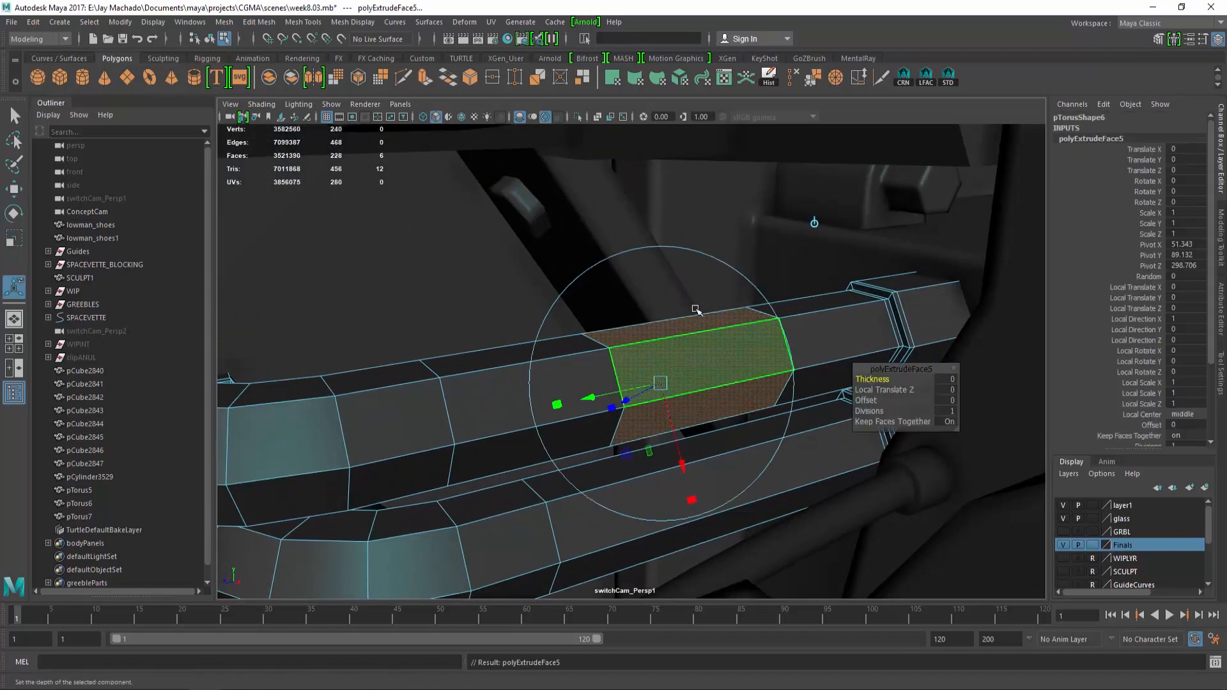
pyautogui.moveTo(629, 403); pyautogui.dragTo(627, 407)
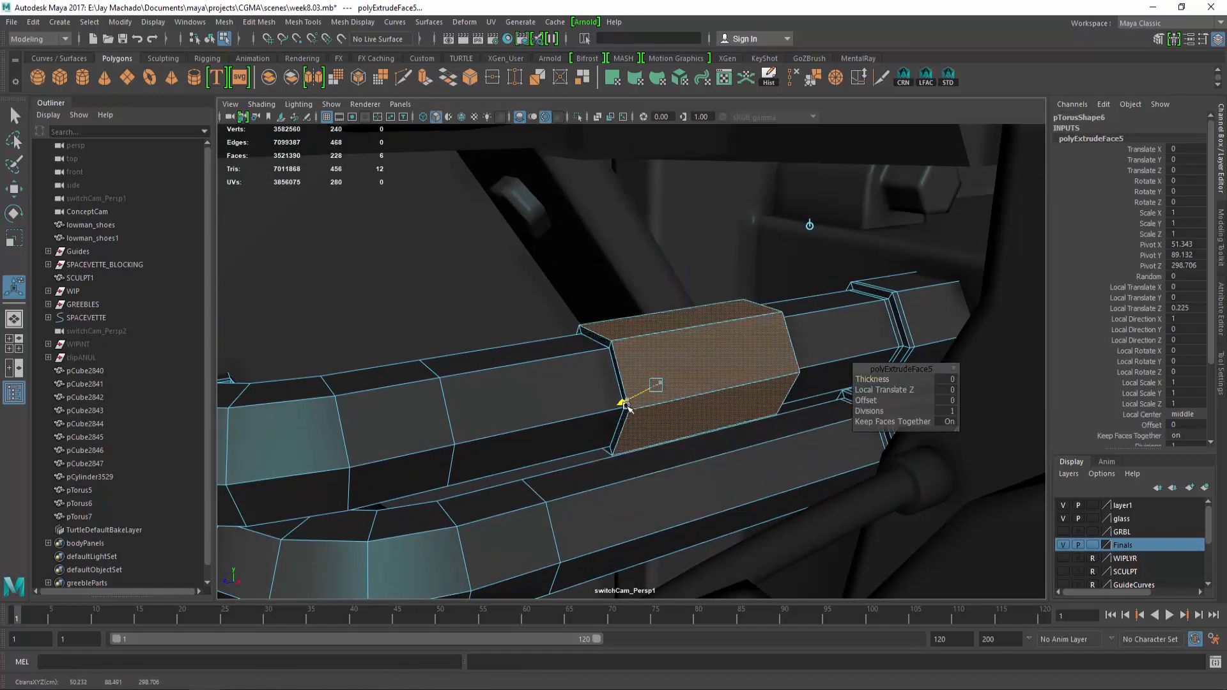
# Insert supporting edge loops with Multi-Cut on both ends of the sleeve and on the tube beside it
pyautogui.scroll(3, 626, 406)
pyautogui.click(403, 77)
pyautogui.keyDown('alt'); pyautogui.moveTo(584, 363); pyautogui.dragTo(543, 361); pyautogui.keyUp('alt')
pyautogui.keyDown('alt'); pyautogui.moveTo(499, 358); pyautogui.dragTo(531, 358, button='right'); pyautogui.keyUp('alt')
pyautogui.keyDown('ctrl'); pyautogui.click(503, 327); pyautogui.keyUp('ctrl')
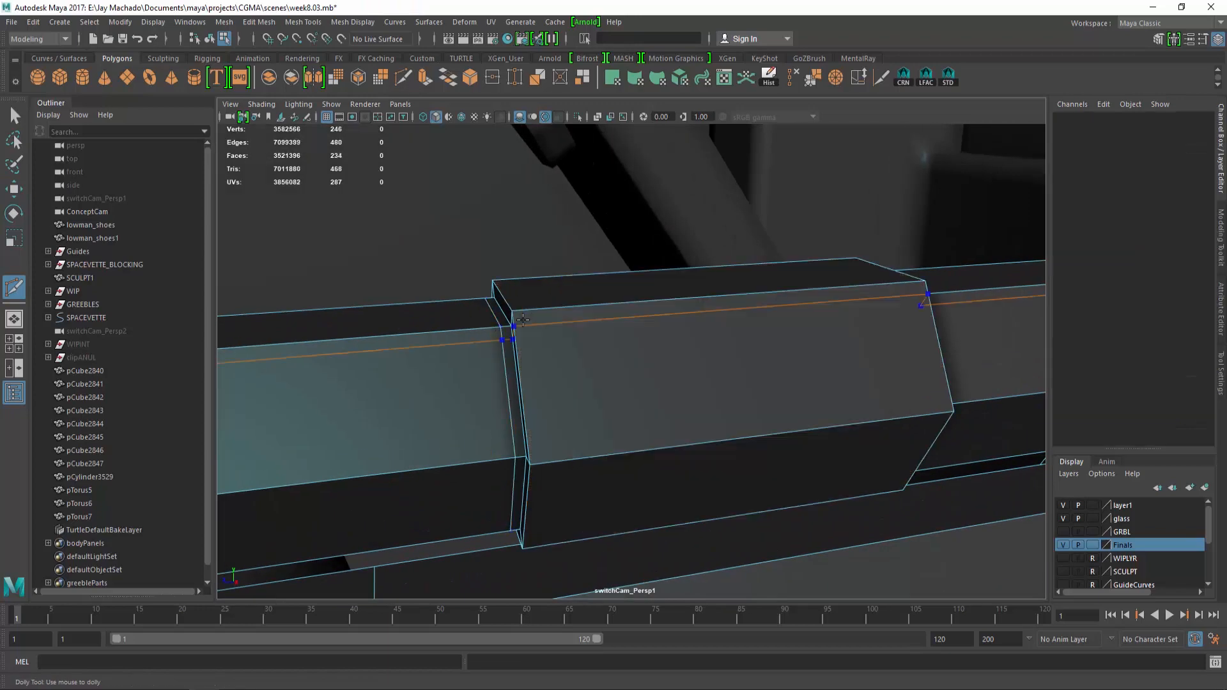
pyautogui.keyDown('alt'); pyautogui.moveTo(756, 343); pyautogui.dragTo(652, 365); pyautogui.keyUp('alt')
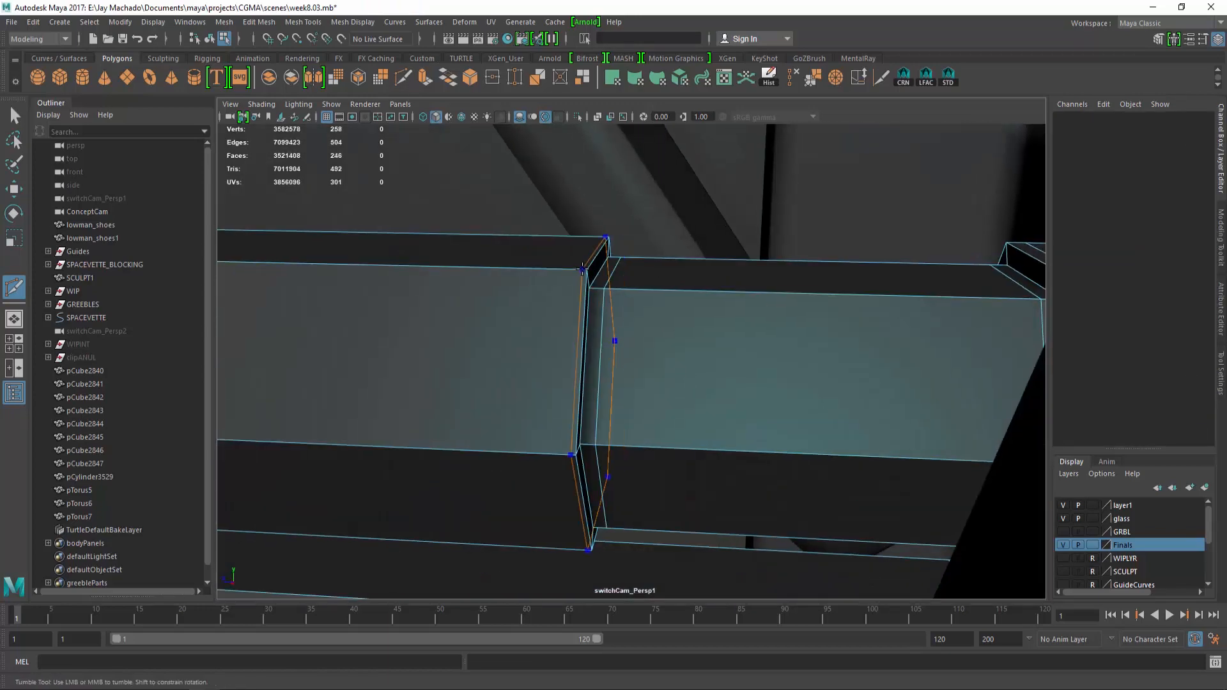
# Show both small tubes in smooth mesh preview, deselect them and review them on the vehicle's front end
pyautogui.press('F8')
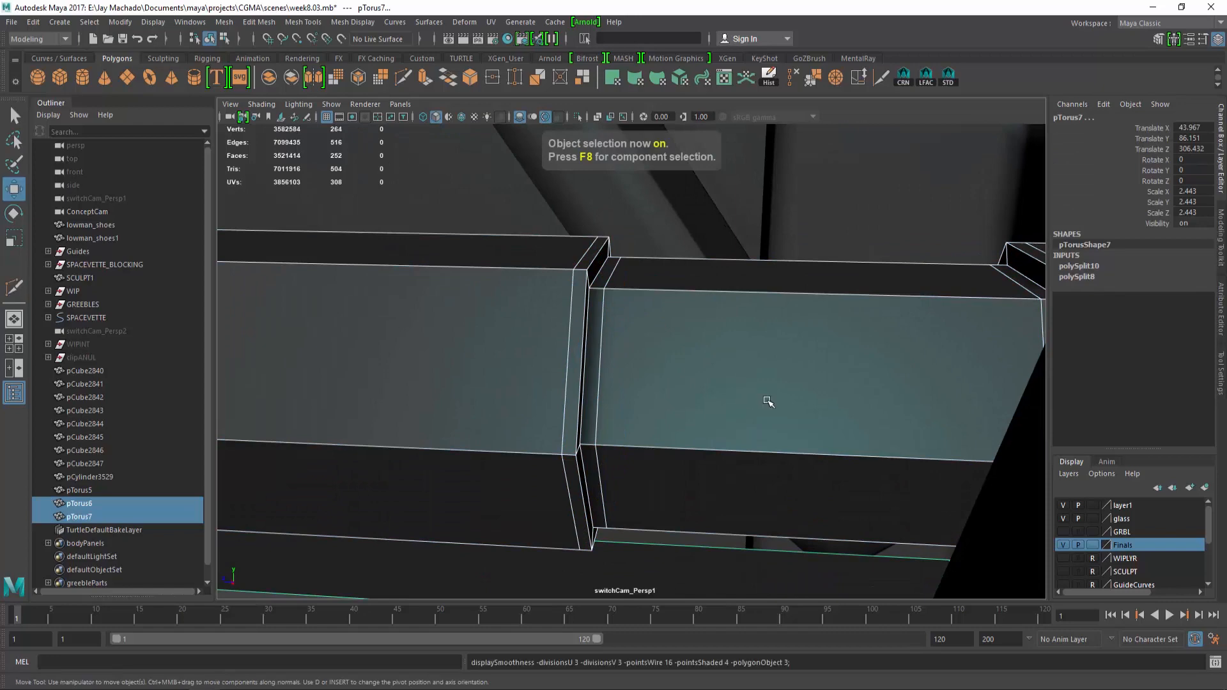
pyautogui.press('3')
pyautogui.keyDown('alt'); pyautogui.moveTo(767, 400); pyautogui.dragTo(632, 293, button='right'); pyautogui.keyUp('alt')
pyautogui.keyDown('alt'); pyautogui.moveTo(633, 293); pyautogui.dragTo(691, 306); pyautogui.keyUp('alt')
pyautogui.keyDown('alt'); pyautogui.moveTo(690, 307); pyautogui.dragTo(575, 319, button='right'); pyautogui.keyUp('alt')
pyautogui.click(325, 459)
pyautogui.keyDown('alt'); pyautogui.moveTo(409, 441); pyautogui.dragTo(639, 409); pyautogui.keyUp('alt')
pyautogui.keyDown('alt'); pyautogui.moveTo(639, 409); pyautogui.dragTo(577, 363, button='right'); pyautogui.keyUp('alt')
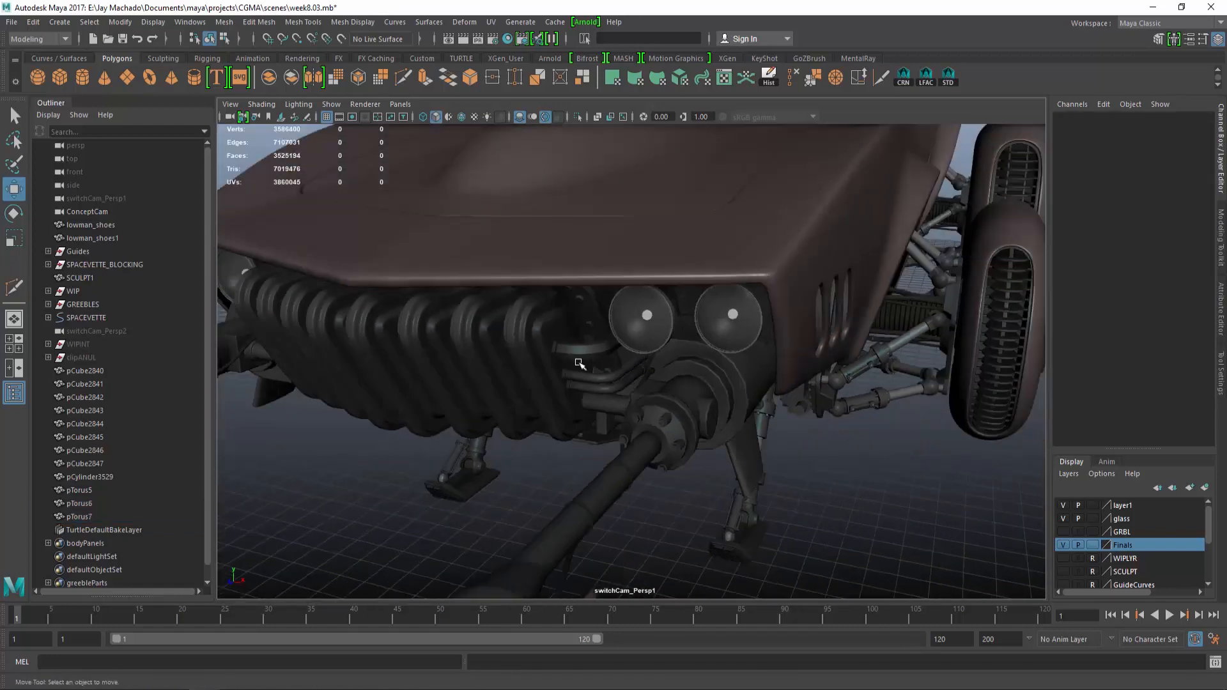
# Create a polygon cube behind the front panel's side vent slots and scale it to 2.25 on all axes
pyautogui.click(579, 362)
pyautogui.click(515, 494)
pyautogui.keyDown('alt'); pyautogui.moveTo(515, 494); pyautogui.dragTo(751, 410); pyautogui.keyUp('alt')
pyautogui.keyDown('alt'); pyautogui.moveTo(752, 410); pyautogui.dragTo(849, 454, button='right'); pyautogui.keyUp('alt')
pyautogui.keyDown('alt'); pyautogui.moveTo(849, 455); pyautogui.dragTo(736, 249); pyautogui.keyUp('alt')
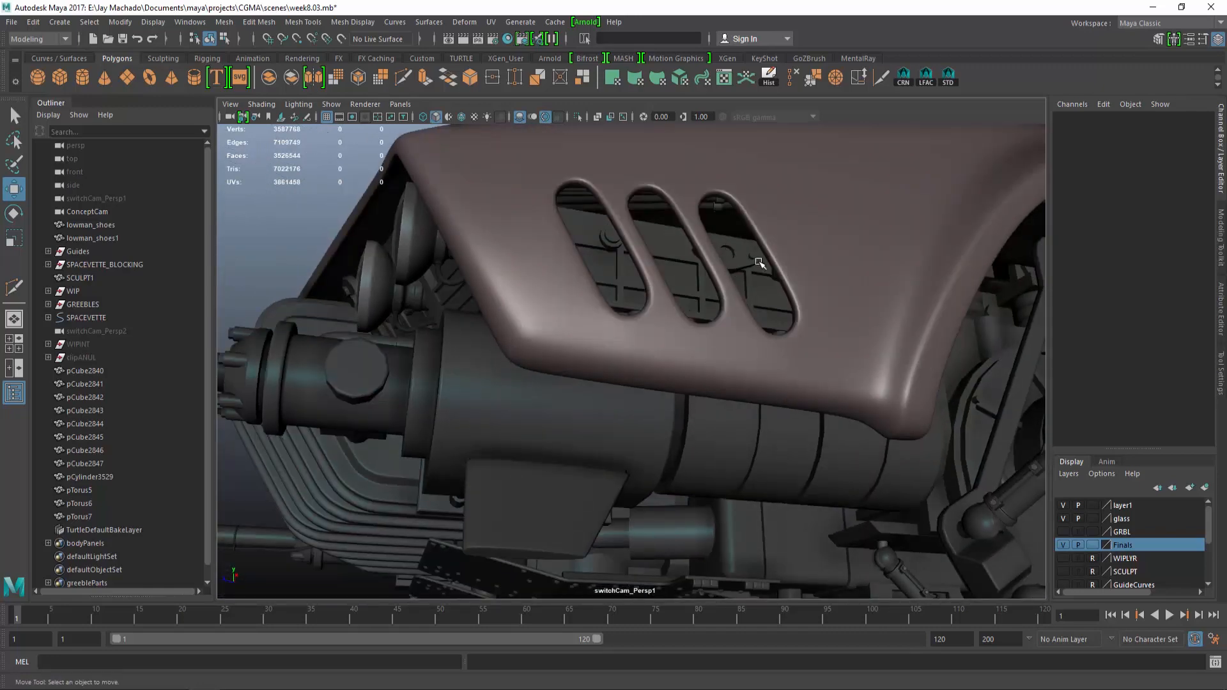
pyautogui.scroll(6, 733, 254)
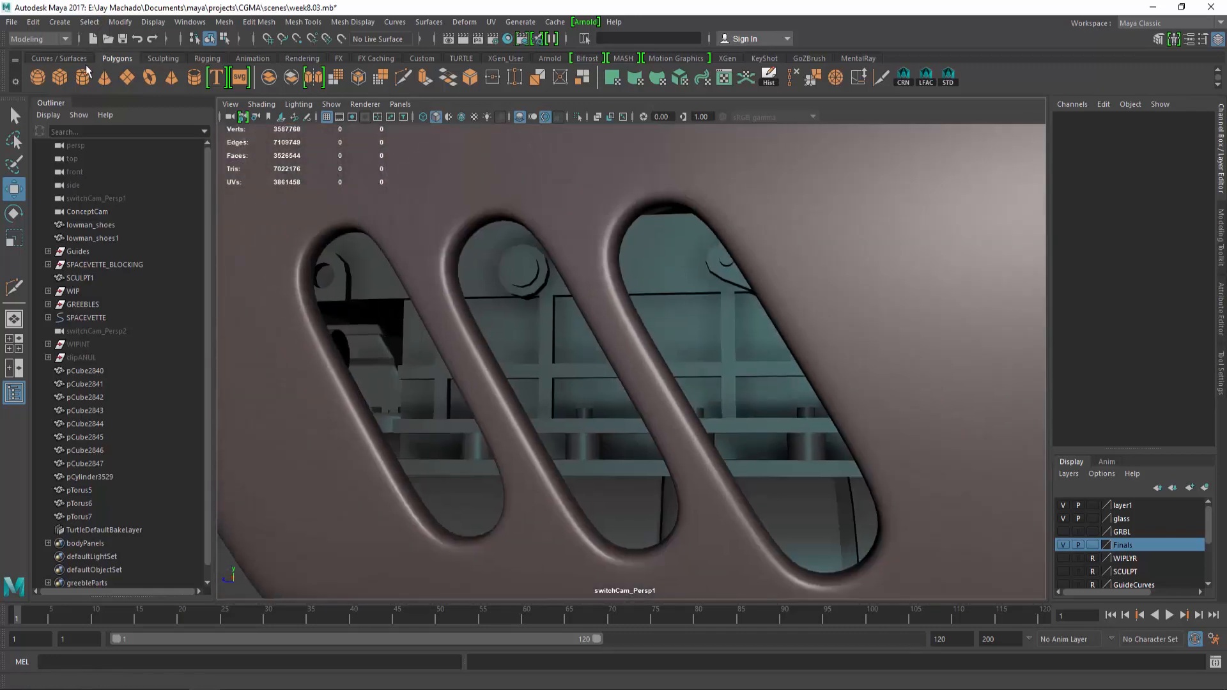
pyautogui.press('f')
pyautogui.scroll(-2, 569, 370)
pyautogui.keyDown('alt'); pyautogui.moveTo(684, 386); pyautogui.dragTo(720, 419); pyautogui.keyUp('alt')
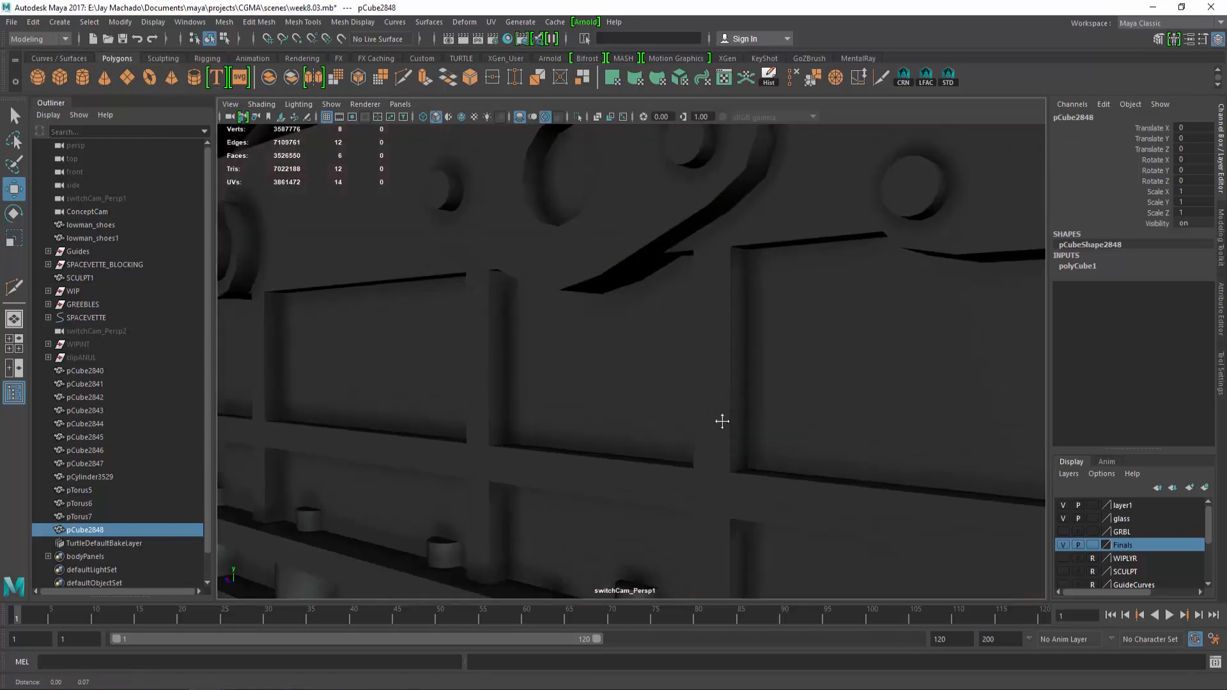
pyautogui.keyDown('alt'); pyautogui.moveTo(720, 419); pyautogui.dragTo(682, 433, button='middle'); pyautogui.keyUp('alt')
pyautogui.moveTo(577, 279); pyautogui.dragTo(581, 275, button='middle')
pyautogui.keyDown('alt'); pyautogui.moveTo(621, 298); pyautogui.dragTo(722, 306); pyautogui.keyUp('alt')
pyautogui.moveTo(1195, 192); pyautogui.dragTo(1195, 201)
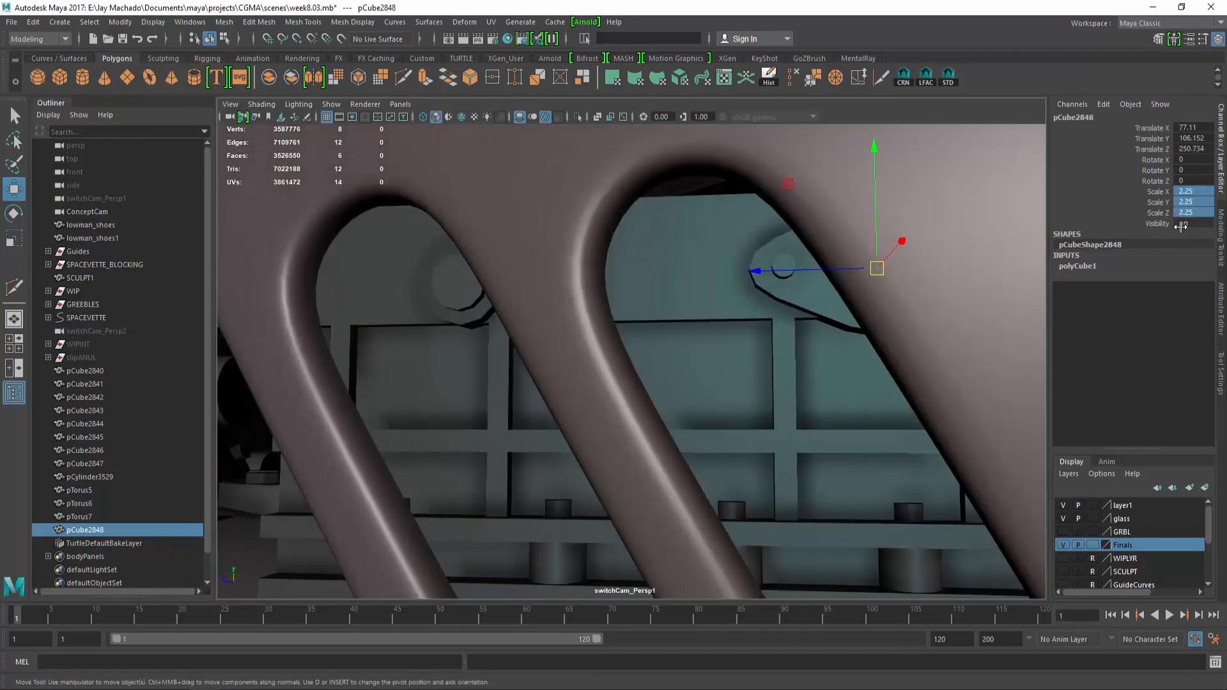
pyautogui.keyDown('alt'); pyautogui.moveTo(767, 271); pyautogui.dragTo(827, 277); pyautogui.keyUp('alt')
pyautogui.keyDown('alt'); pyautogui.moveTo(827, 277); pyautogui.dragTo(882, 269, button='middle'); pyautogui.keyUp('alt')
# Extrude the cube's outer side face toward the vents, and extrude it again with Local Translate Z 2.25
pyautogui.moveTo(832, 256); pyautogui.dragTo(835, 292, button='right')
pyautogui.click(833, 254)
pyautogui.keyDown('alt'); pyautogui.moveTo(918, 269); pyautogui.dragTo(896, 349); pyautogui.keyUp('alt')
pyautogui.press('f')
pyautogui.keyDown('alt'); pyautogui.moveTo(895, 349); pyautogui.dragTo(641, 298, button='right'); pyautogui.keyUp('alt')
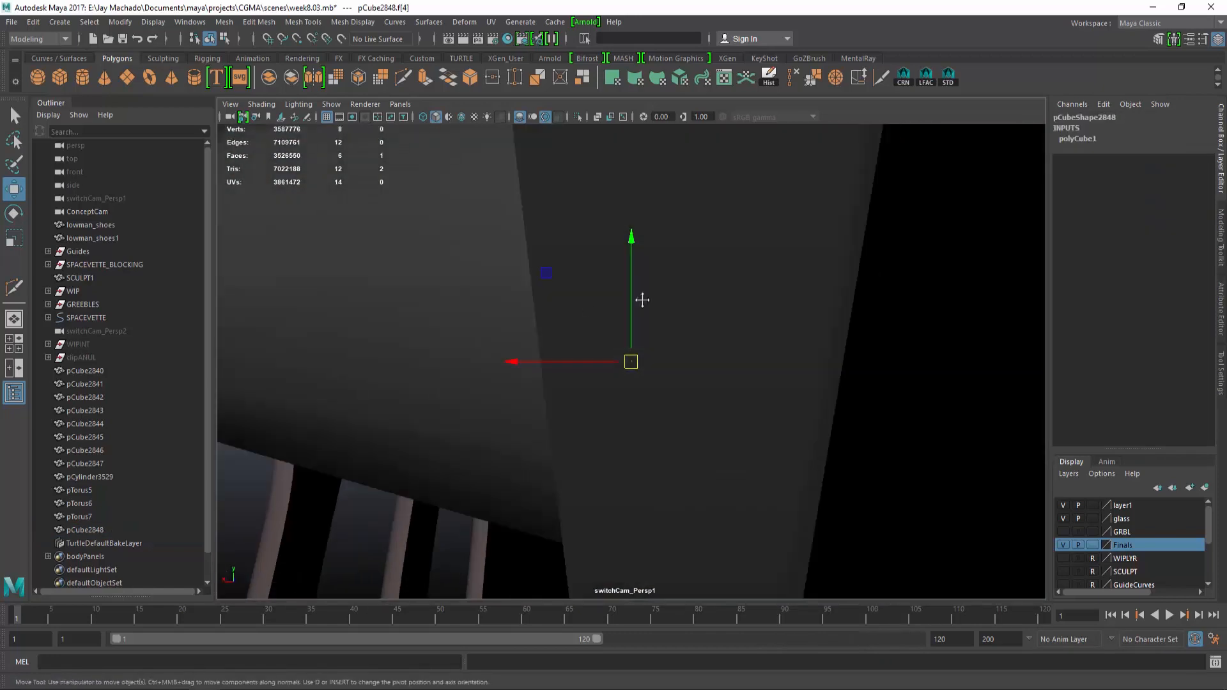
pyautogui.keyDown('alt'); pyautogui.moveTo(641, 298); pyautogui.dragTo(776, 202, button='middle'); pyautogui.keyUp('alt')
pyautogui.keyDown('alt'); pyautogui.moveTo(776, 202); pyautogui.dragTo(623, 246, button='right'); pyautogui.keyUp('alt')
pyautogui.hotkey('ctrl', 'e')
pyautogui.moveTo(675, 251); pyautogui.dragTo(596, 249)
pyautogui.hotkey('ctrl', 'e')
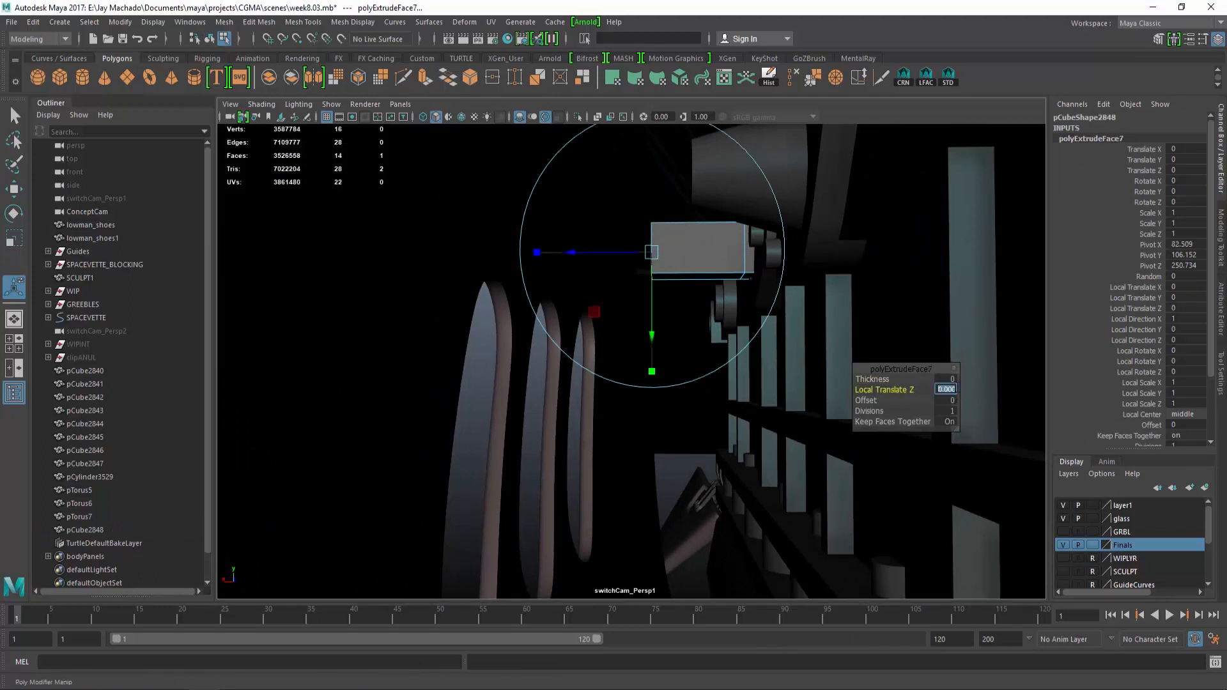
pyautogui.write('2.25')
pyautogui.press('Return')
# Extrude the underside face of the bar's end block downward about 21.6 units to form a vertical leg
pyautogui.click(632, 274)
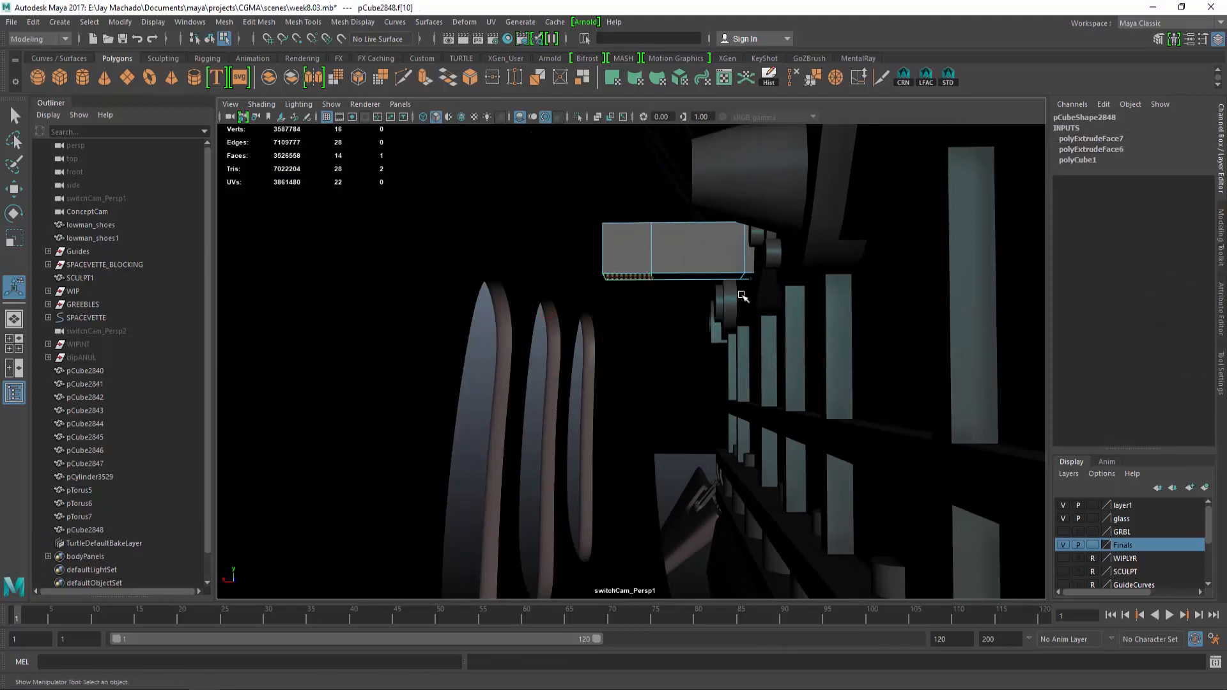
pyautogui.hotkey('ctrl', 'e')
pyautogui.keyDown('alt'); pyautogui.moveTo(778, 375); pyautogui.dragTo(831, 262, button='middle'); pyautogui.keyUp('alt')
pyautogui.keyDown('alt'); pyautogui.moveTo(830, 262); pyautogui.dragTo(728, 294, button='right'); pyautogui.keyUp('alt')
pyautogui.moveTo(674, 322); pyautogui.dragTo(698, 588)
pyautogui.keyDown('alt'); pyautogui.moveTo(699, 587); pyautogui.dragTo(787, 375, button='middle'); pyautogui.keyUp('alt')
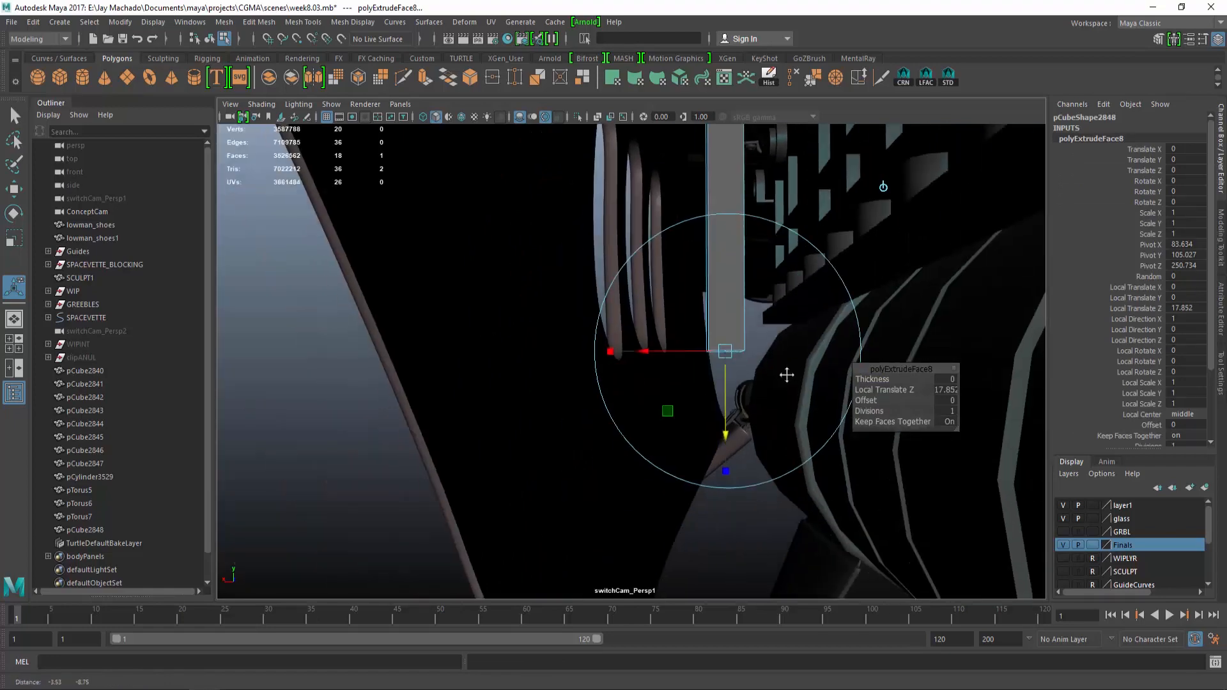
pyautogui.keyDown('alt'); pyautogui.moveTo(787, 375); pyautogui.dragTo(807, 394); pyautogui.keyUp('alt')
pyautogui.press('space')
pyautogui.keyDown('alt'); pyautogui.moveTo(783, 385); pyautogui.dragTo(758, 363, button='middle'); pyautogui.keyUp('alt')
pyautogui.moveTo(669, 352); pyautogui.dragTo(671, 425)
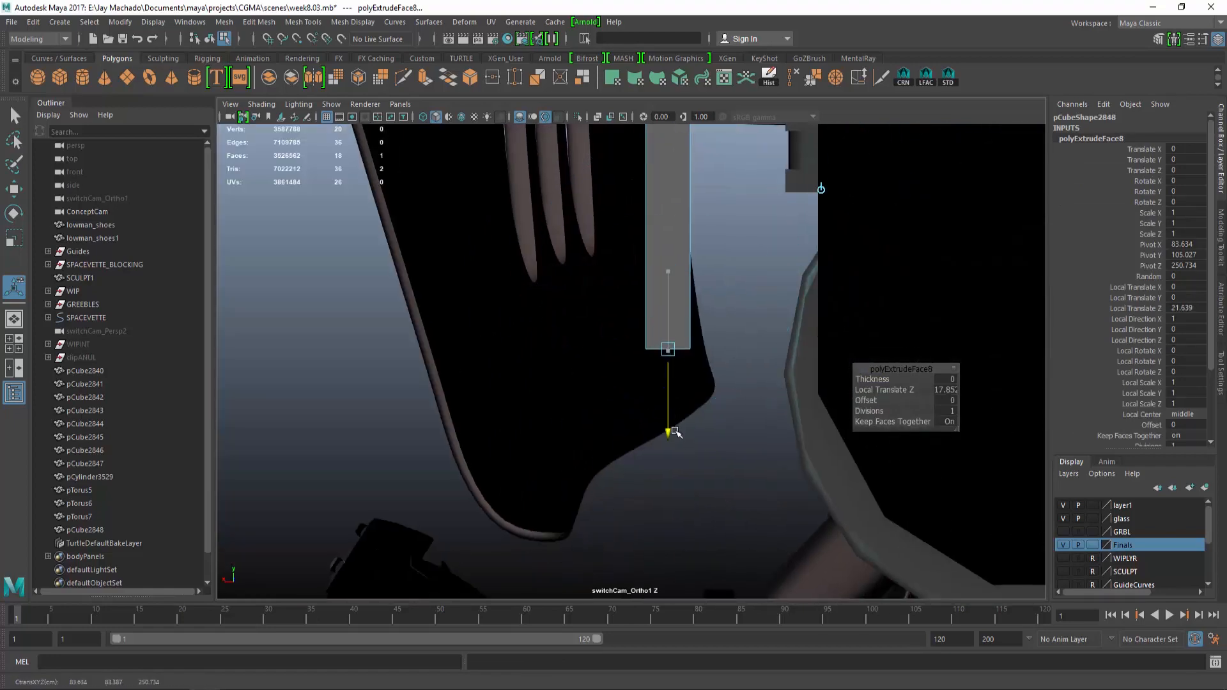
# Extrude the vertical leg's bottom face with Local Translate Z 2.25 to add a corner block
pyautogui.hotkey('ctrl', 'e')
pyautogui.click(952, 390)
pyautogui.write('2.')
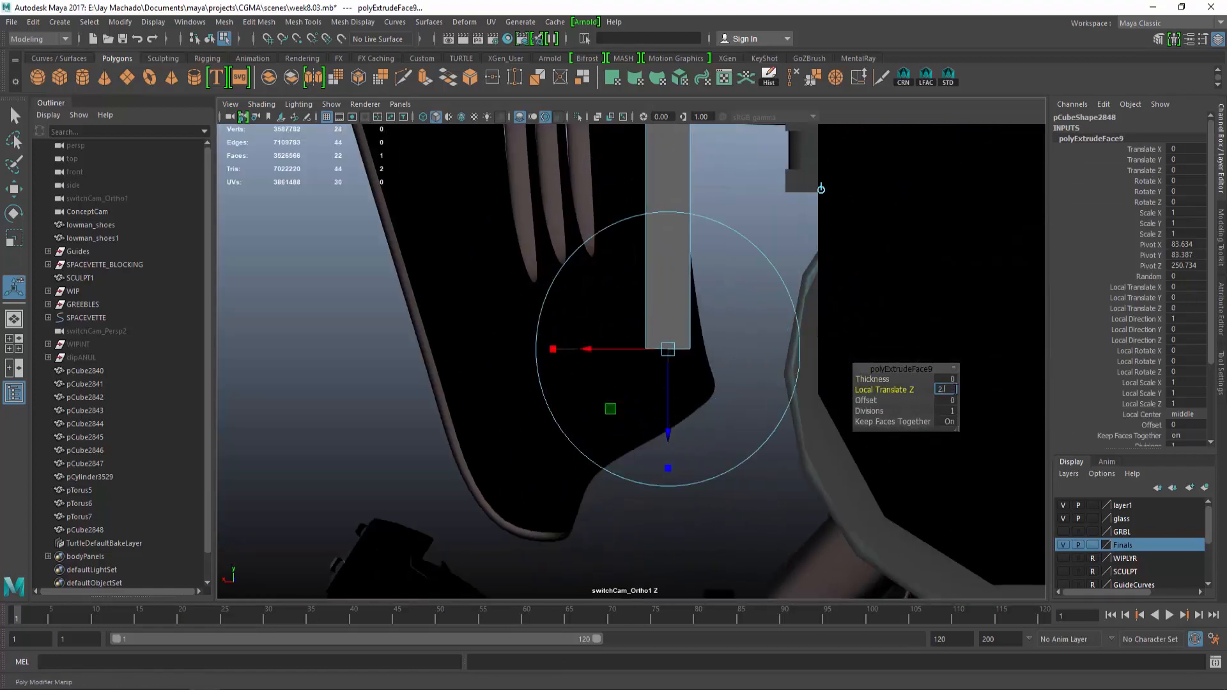
pyautogui.write('2')
pyautogui.press('Return')
# Extrude the corner block's front face forward into a long lower run, and extrude its end again with Local Translate Z 2.25
pyautogui.press('q')
pyautogui.keyDown('alt'); pyautogui.moveTo(850, 320); pyautogui.dragTo(554, 339); pyautogui.keyUp('alt')
pyautogui.click(425, 78)
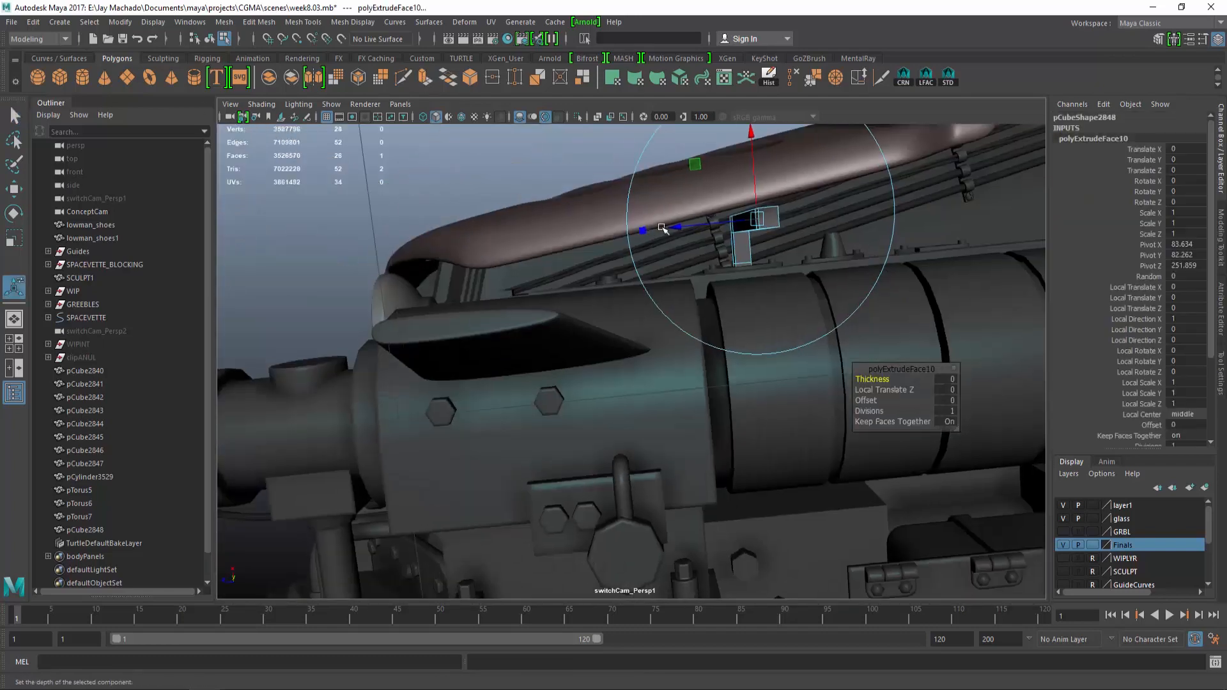
pyautogui.moveTo(663, 230); pyautogui.dragTo(482, 248)
pyautogui.keyDown('alt'); pyautogui.moveTo(482, 248); pyautogui.dragTo(671, 354); pyautogui.keyUp('alt')
pyautogui.moveTo(666, 455); pyautogui.dragTo(684, 482)
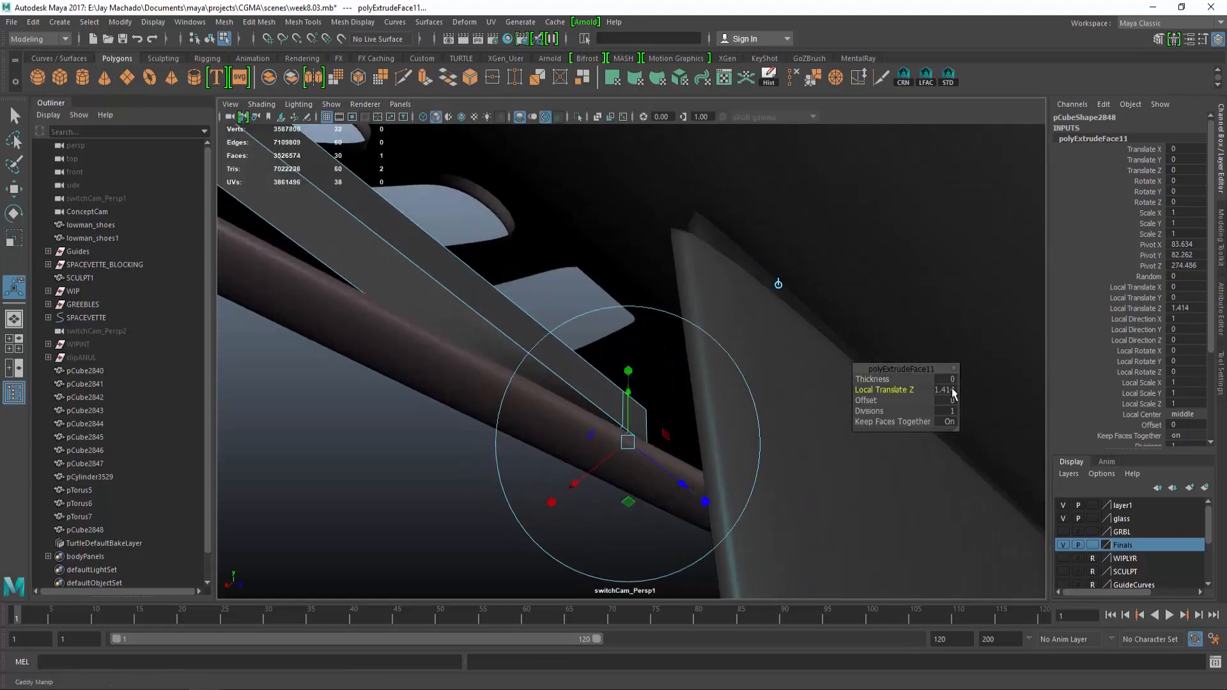
pyautogui.press('Return')
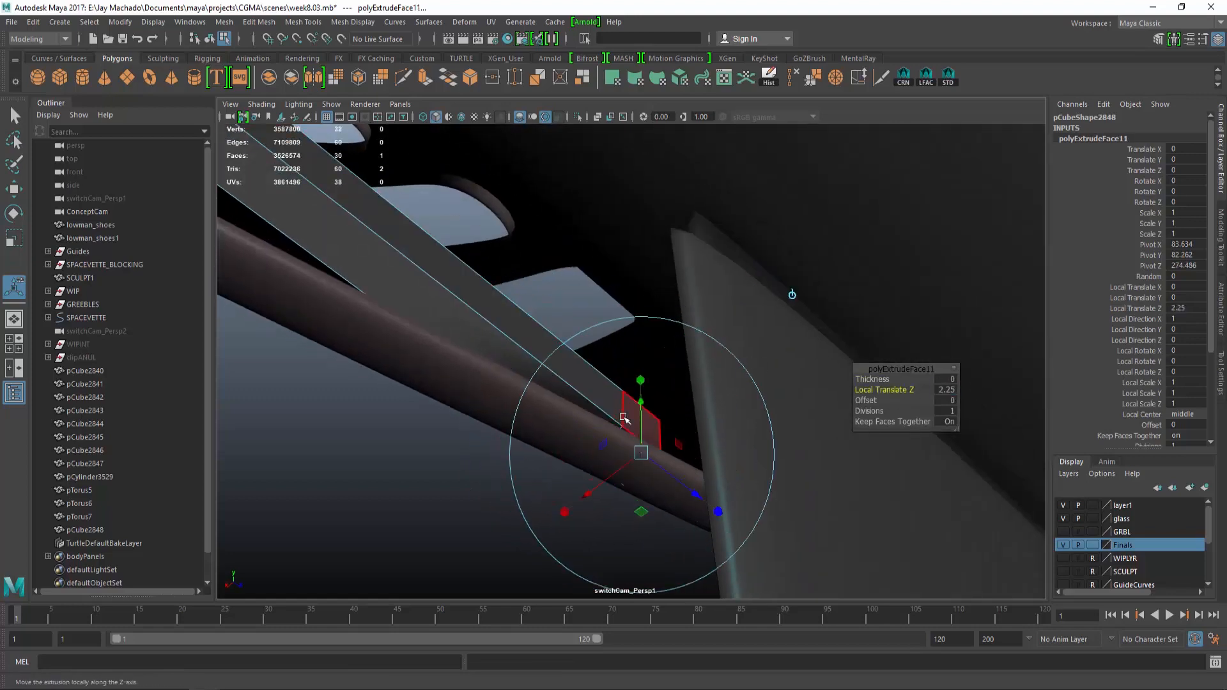
# Extrude the side face of the front corner block toward the engine housing and delete its end face
pyautogui.keyDown('alt'); pyautogui.moveTo(623, 418); pyautogui.dragTo(578, 256); pyautogui.keyUp('alt')
pyautogui.hotkey('ctrl', 'e')
pyautogui.press('Delete')
pyautogui.press('q')
# Reposition the vertices of the bar's vertical leg, lower run and front end to fit the side panel and engine housing
pyautogui.moveTo(581, 255); pyautogui.dragTo(555, 249, button='right')
pyautogui.moveTo(556, 249); pyautogui.dragTo(662, 419)
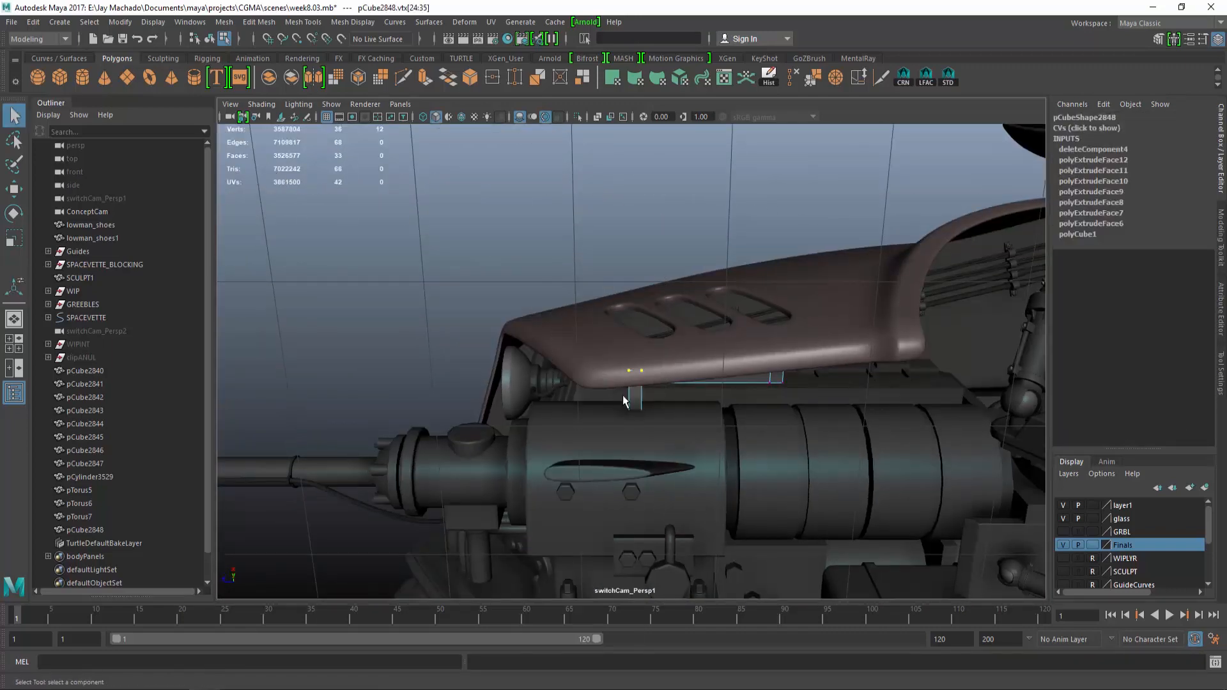
pyautogui.press('w')
pyautogui.keyDown('alt'); pyautogui.moveTo(560, 399); pyautogui.dragTo(844, 527); pyautogui.keyUp('alt')
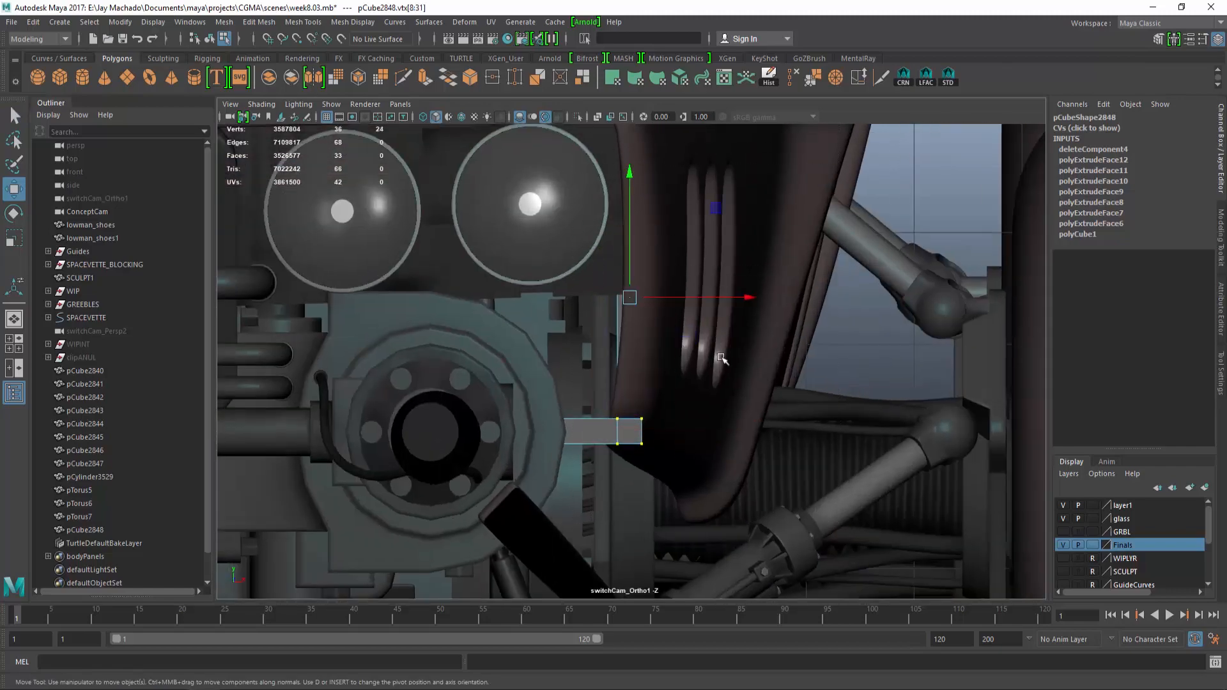
pyautogui.press('4')
pyautogui.press('5')
pyautogui.moveTo(734, 383)
pyautogui.keyDown('alt'); pyautogui.mouseDown()
pyautogui.moveTo(734, 343)
pyautogui.moveTo(632, 378)
pyautogui.moveTo(679, 424)
pyautogui.moveTo(671, 416)
pyautogui.moveTo(646, 432)
pyautogui.mouseUp(); pyautogui.keyUp('alt')
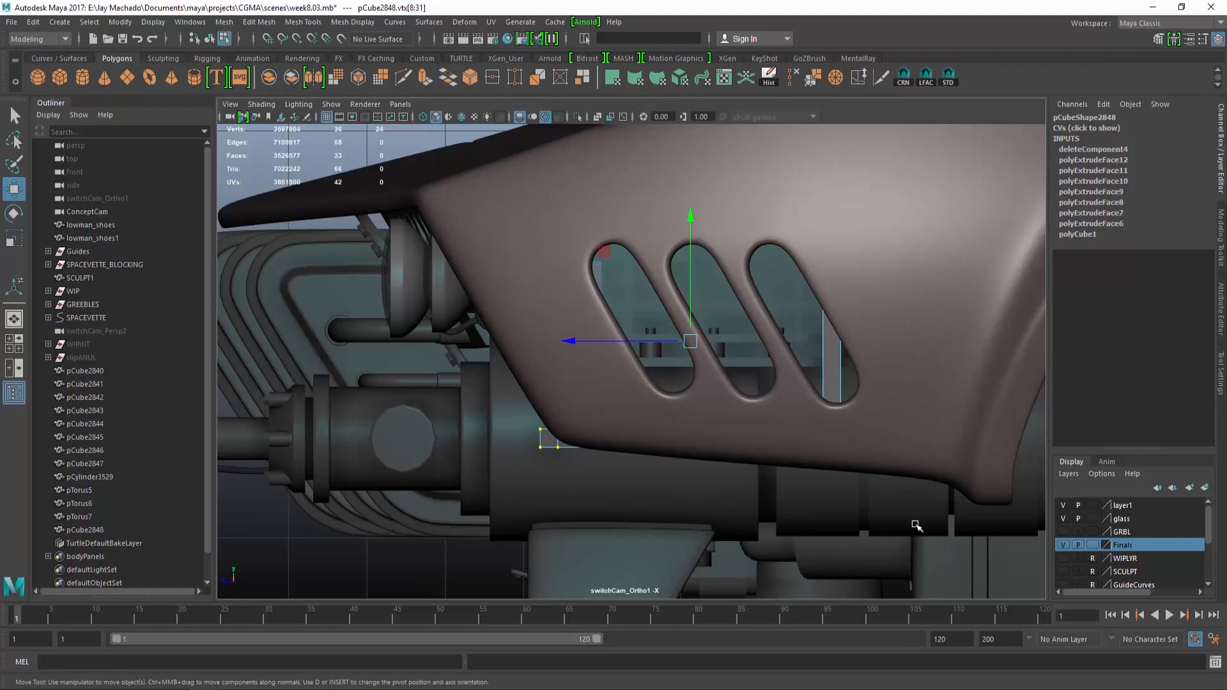
pyautogui.keyDown('alt'); pyautogui.moveTo(691, 318); pyautogui.dragTo(539, 382); pyautogui.keyUp('alt')
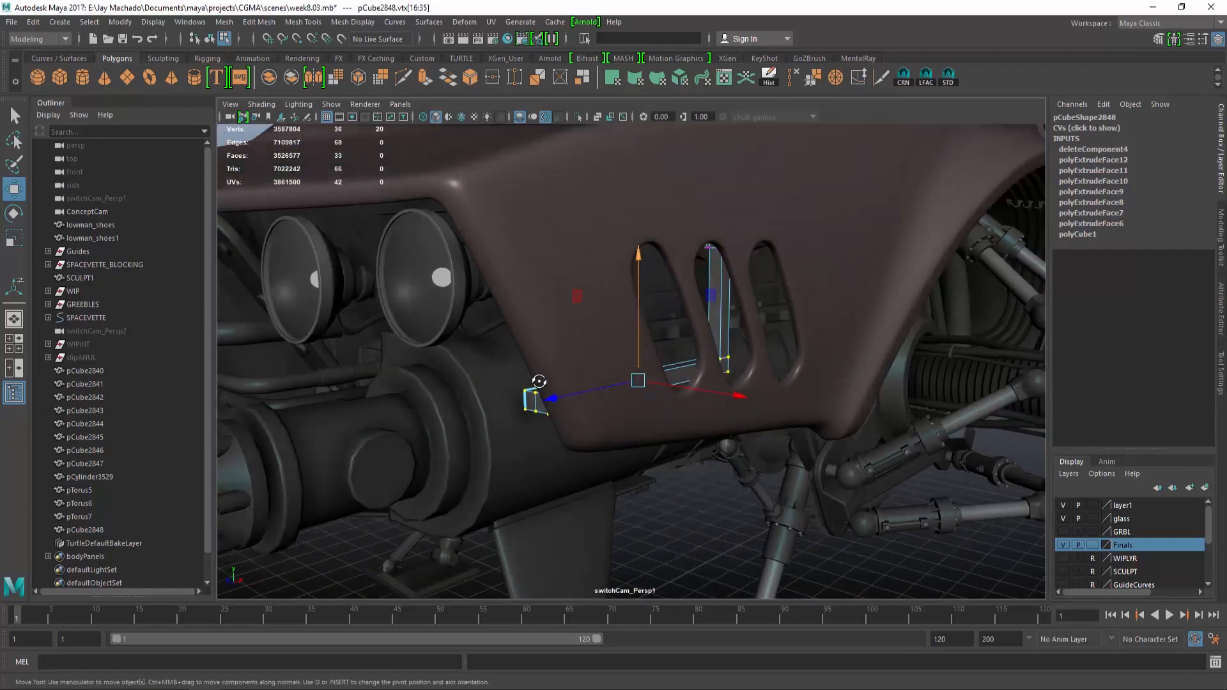
pyautogui.moveTo(687, 380)
pyautogui.keyDown('alt'); pyautogui.mouseDown()
pyautogui.moveTo(665, 378)
pyautogui.moveTo(698, 384)
pyautogui.mouseUp(); pyautogui.keyUp('alt')
pyautogui.press('F8')
# Move the open end edge loop of the bar's short front return inward to reach into the engine housing
pyautogui.keyDown('alt'); pyautogui.moveTo(636, 459); pyautogui.dragTo(786, 520); pyautogui.keyUp('alt')
pyautogui.keyDown('alt'); pyautogui.moveTo(786, 520); pyautogui.dragTo(799, 556, button='right'); pyautogui.keyUp('alt')
pyautogui.keyDown('alt'); pyautogui.moveTo(799, 556); pyautogui.dragTo(754, 422, button='middle'); pyautogui.keyUp('alt')
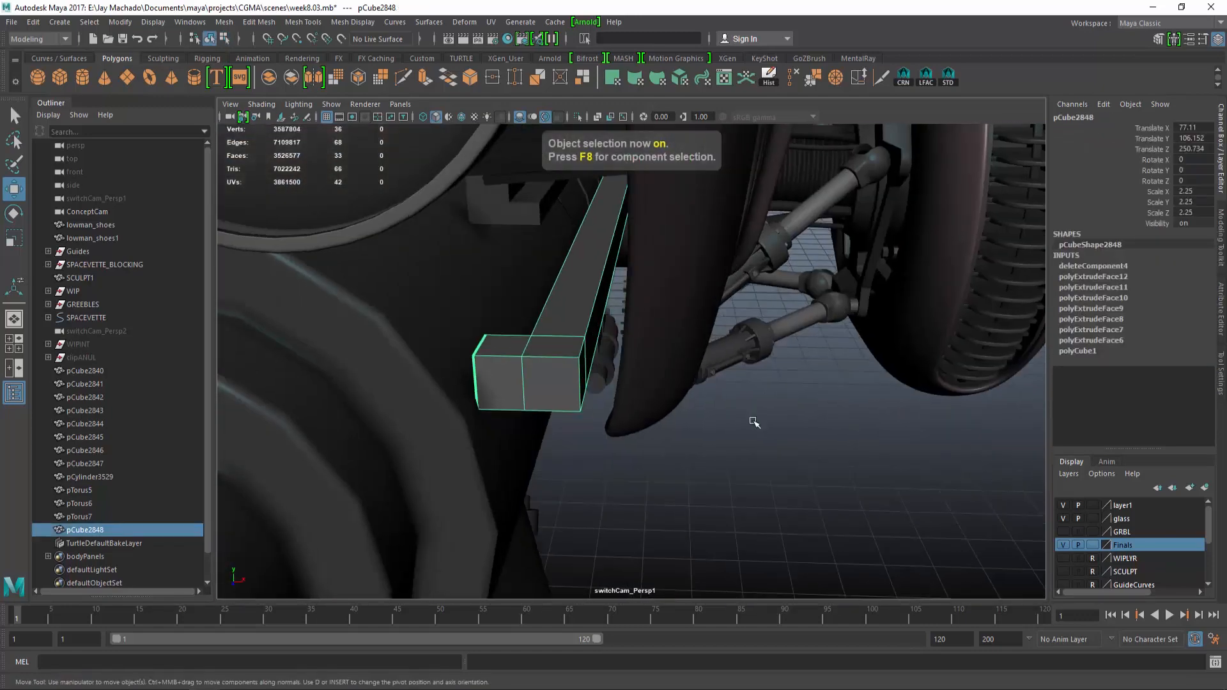
pyautogui.moveTo(753, 307); pyautogui.dragTo(748, 271, button='right')
pyautogui.doubleClick(476, 377)
pyautogui.moveTo(589, 374); pyautogui.dragTo(554, 381)
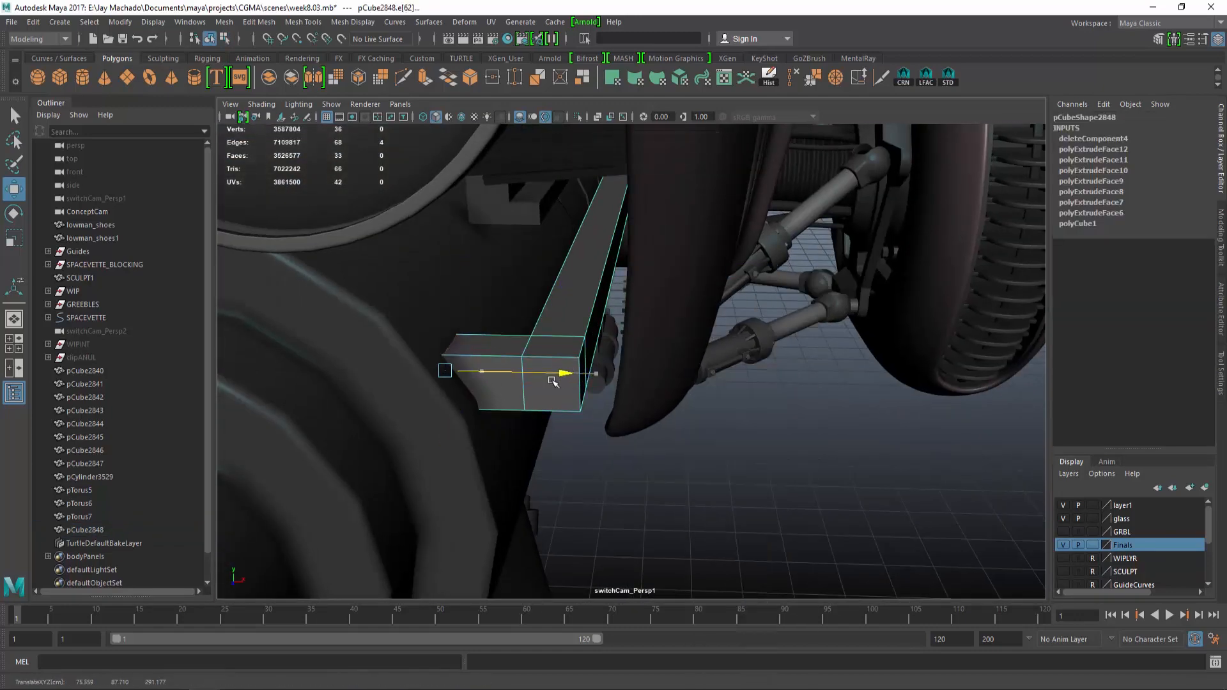
pyautogui.press('F8')
# Duplicate the bent bar and move the copy below the original
pyautogui.keyDown('alt'); pyautogui.moveTo(756, 460); pyautogui.dragTo(782, 362); pyautogui.keyUp('alt')
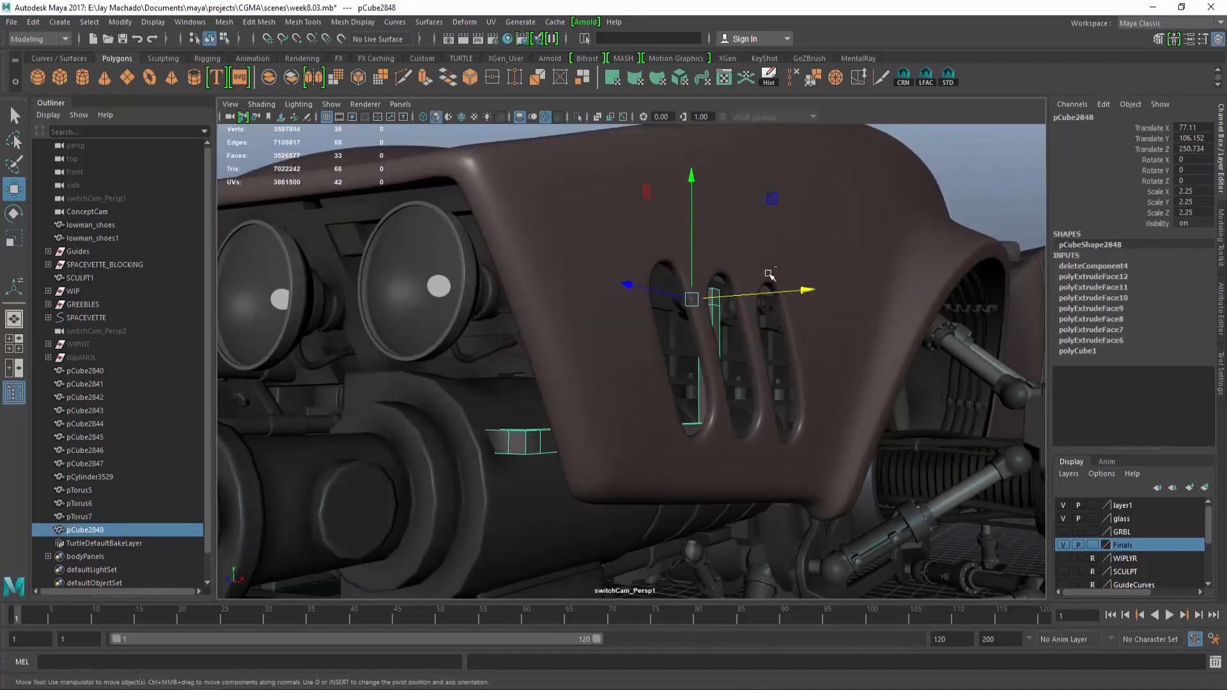
pyautogui.hotkey('ctrl', 'd')
pyautogui.moveTo(692, 249); pyautogui.dragTo(619, 311)
# Hide the Finals layer and raise the duplicate bar's top vertices in side-view wireframe to match the original bar's height
pyautogui.click(826, 359)
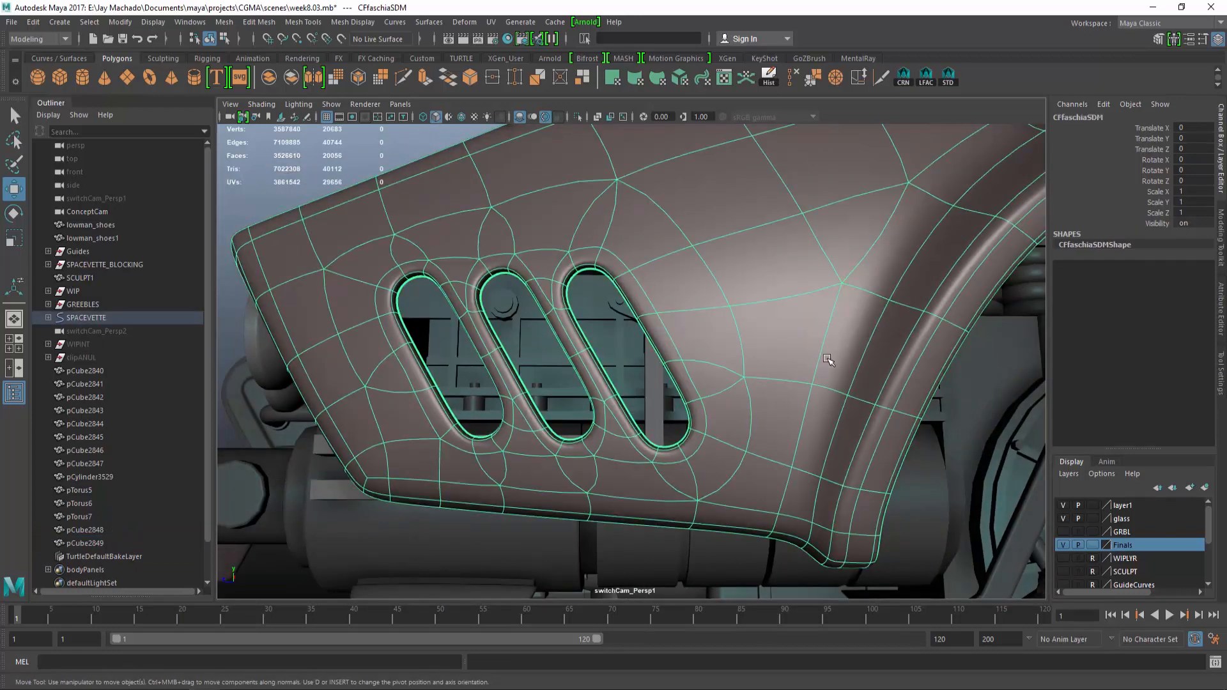
pyautogui.click(1063, 545)
pyautogui.click(660, 465)
pyautogui.moveTo(744, 310); pyautogui.dragTo(701, 305, button='right')
pyautogui.moveTo(614, 295); pyautogui.dragTo(728, 377)
pyautogui.press('o')
pyautogui.press('4')
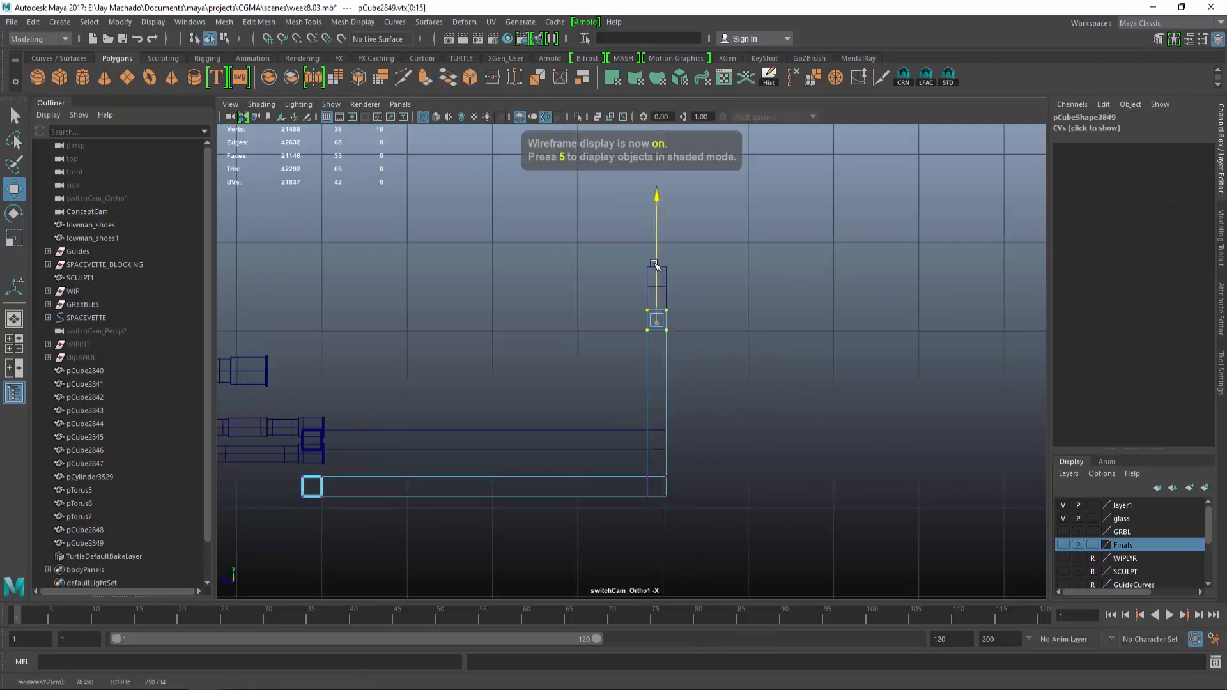
pyautogui.moveTo(656, 234); pyautogui.dragTo(656, 235)
# Show the Finals layer again and move the vertices of the duplicate's vertical leg rearward behind the last vent slot
pyautogui.moveTo(728, 248); pyautogui.dragTo(621, 560)
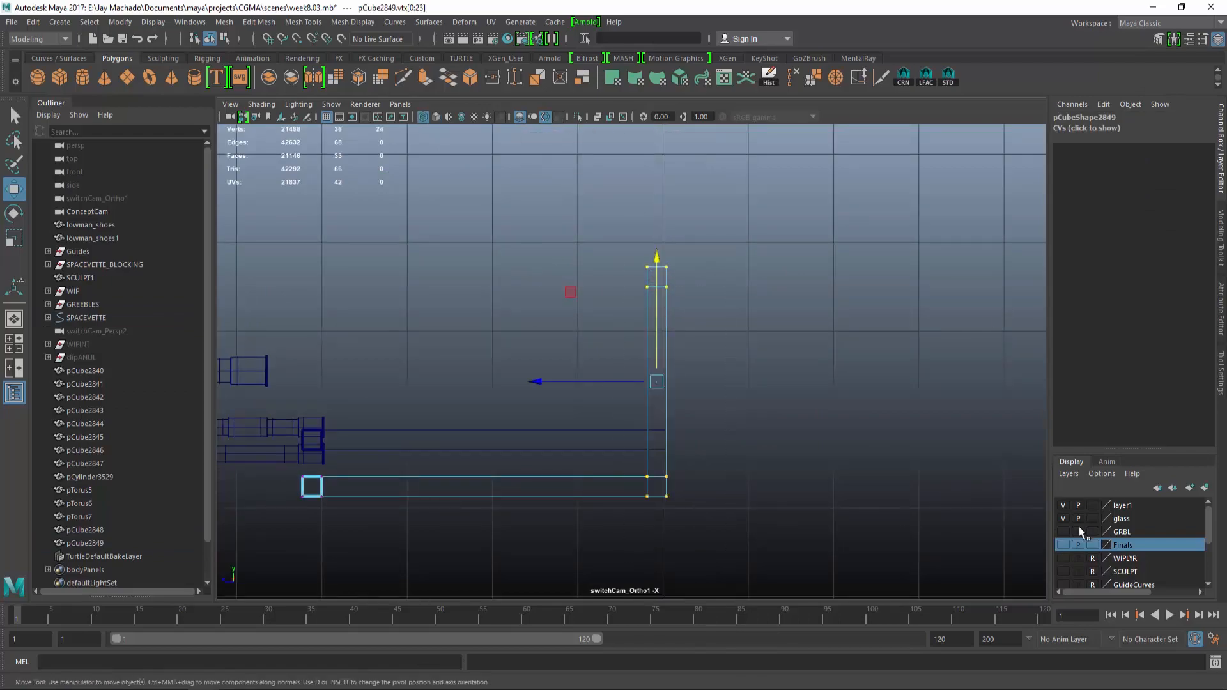
pyautogui.click(1063, 545)
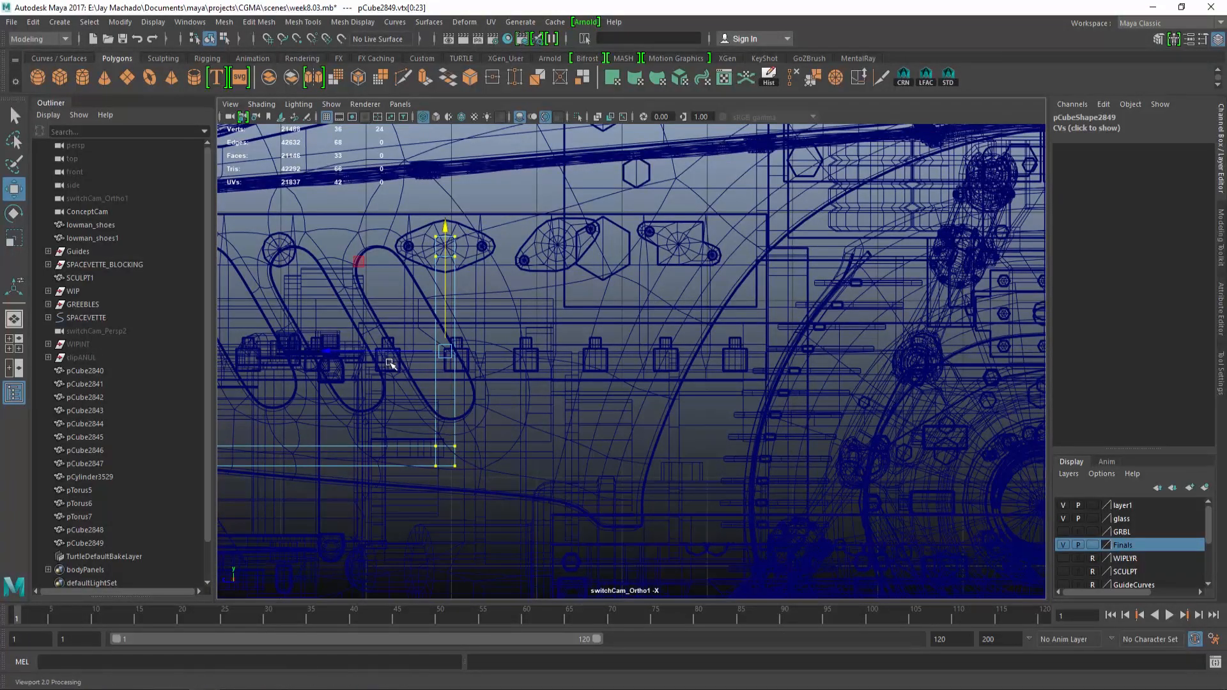
pyautogui.moveTo(391, 352); pyautogui.dragTo(628, 366)
pyautogui.press('o')
pyautogui.keyDown('alt'); pyautogui.moveTo(703, 356); pyautogui.dragTo(731, 404); pyautogui.keyUp('alt')
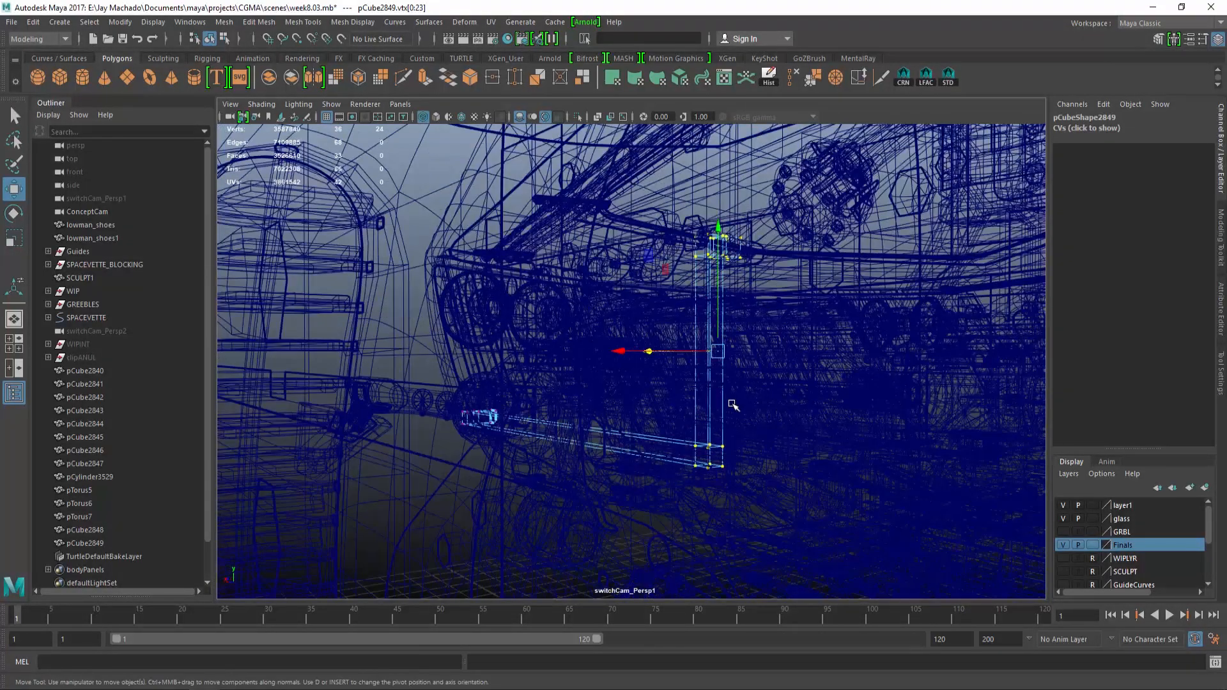
pyautogui.press('5')
pyautogui.moveTo(739, 329)
pyautogui.keyDown('alt'); pyautogui.mouseDown()
pyautogui.moveTo(800, 342)
pyautogui.moveTo(710, 262)
pyautogui.moveTo(747, 405)
pyautogui.mouseUp(); pyautogui.keyUp('alt')
pyautogui.press('F8')
# Isolate the original bar and cut a diagonal edge across the top face of its front corner with Multi-Cut
pyautogui.click(525, 404)
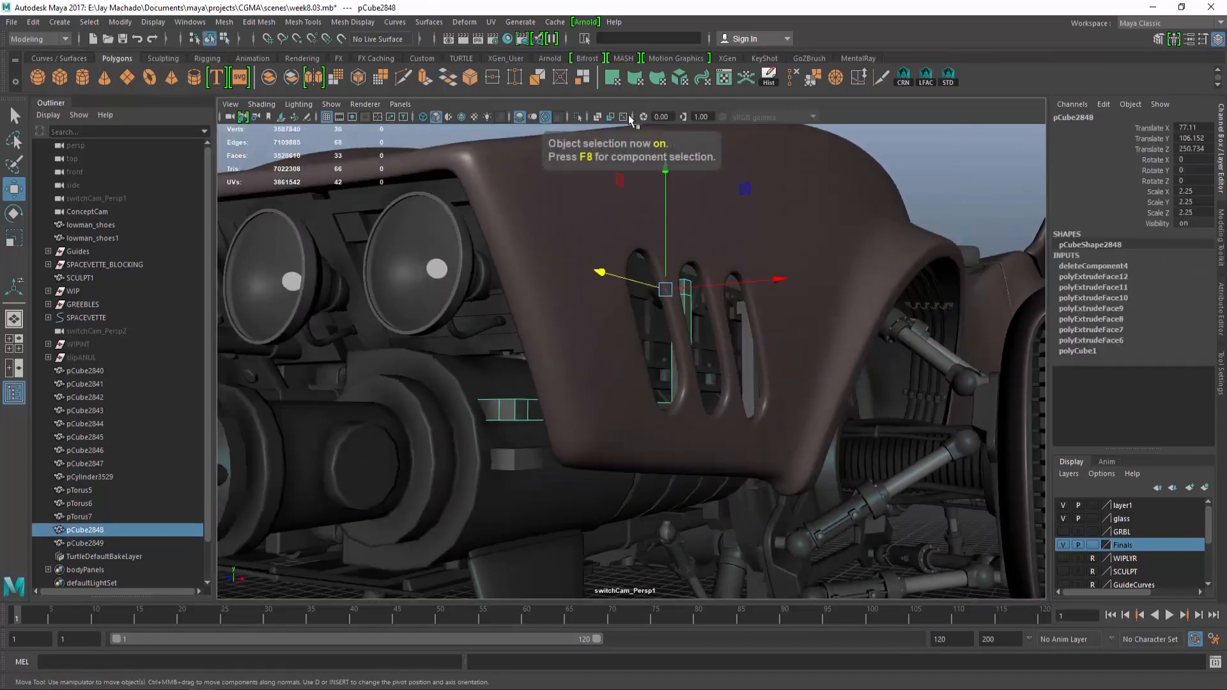
pyautogui.click(578, 117)
pyautogui.keyDown('alt'); pyautogui.moveTo(722, 319); pyautogui.dragTo(761, 410); pyautogui.keyUp('alt')
pyautogui.keyDown('alt'); pyautogui.moveTo(761, 411); pyautogui.dragTo(759, 400, button='middle'); pyautogui.keyUp('alt')
pyautogui.keyDown('alt'); pyautogui.moveTo(758, 400); pyautogui.dragTo(786, 403, button='right'); pyautogui.keyUp('alt')
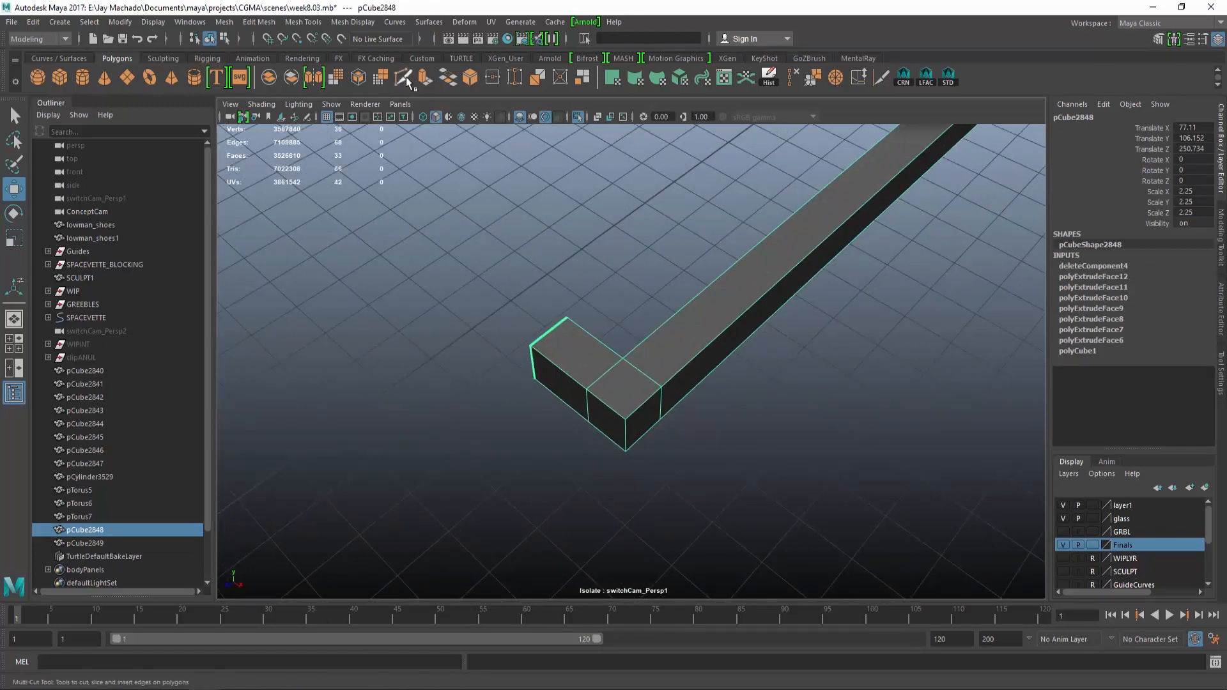
pyautogui.click(404, 78)
pyautogui.click(627, 421)
pyautogui.rightClick(636, 435)
# Cut matching diagonal edges across the underside of the front corner and both sides of the lower rear corner
pyautogui.keyDown('alt'); pyautogui.moveTo(636, 437); pyautogui.dragTo(678, 269); pyautogui.keyUp('alt')
pyautogui.keyDown('alt'); pyautogui.moveTo(678, 268); pyautogui.dragTo(682, 443, button='middle'); pyautogui.keyUp('alt')
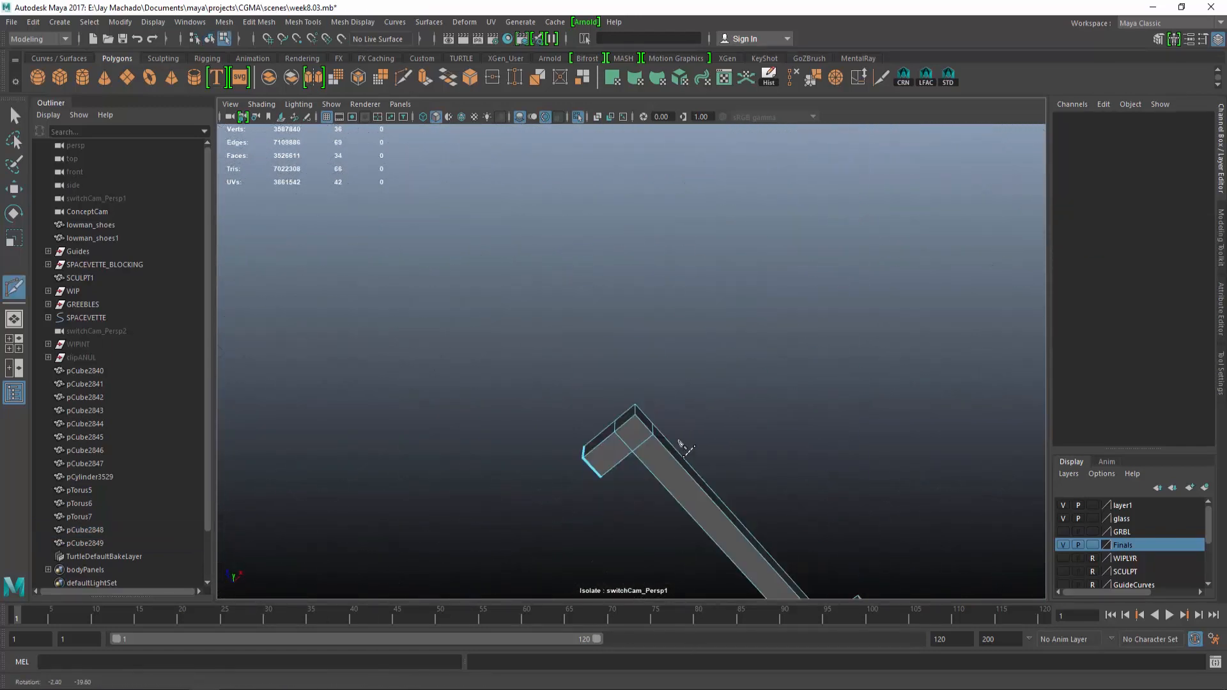
pyautogui.keyDown('alt'); pyautogui.moveTo(682, 443); pyautogui.dragTo(701, 465, button='right'); pyautogui.keyUp('alt')
pyautogui.keyDown('alt'); pyautogui.moveTo(764, 468); pyautogui.dragTo(658, 427); pyautogui.keyUp('alt')
pyautogui.click(660, 425)
pyautogui.keyDown('alt'); pyautogui.moveTo(605, 422); pyautogui.dragTo(627, 507, button='right'); pyautogui.keyUp('alt')
pyautogui.click(747, 550)
pyautogui.rightClick(746, 583)
pyautogui.keyDown('alt'); pyautogui.moveTo(716, 511); pyautogui.dragTo(850, 509); pyautogui.keyUp('alt')
pyautogui.keyDown('alt'); pyautogui.moveTo(850, 509); pyautogui.dragTo(920, 447, button='middle'); pyautogui.keyUp('alt')
pyautogui.rightClick(719, 462)
# Cut diagonal edges across both opposite faces of the bar's upper corner
pyautogui.keyDown('alt'); pyautogui.moveTo(719, 462); pyautogui.dragTo(728, 512, button='middle'); pyautogui.keyUp('alt')
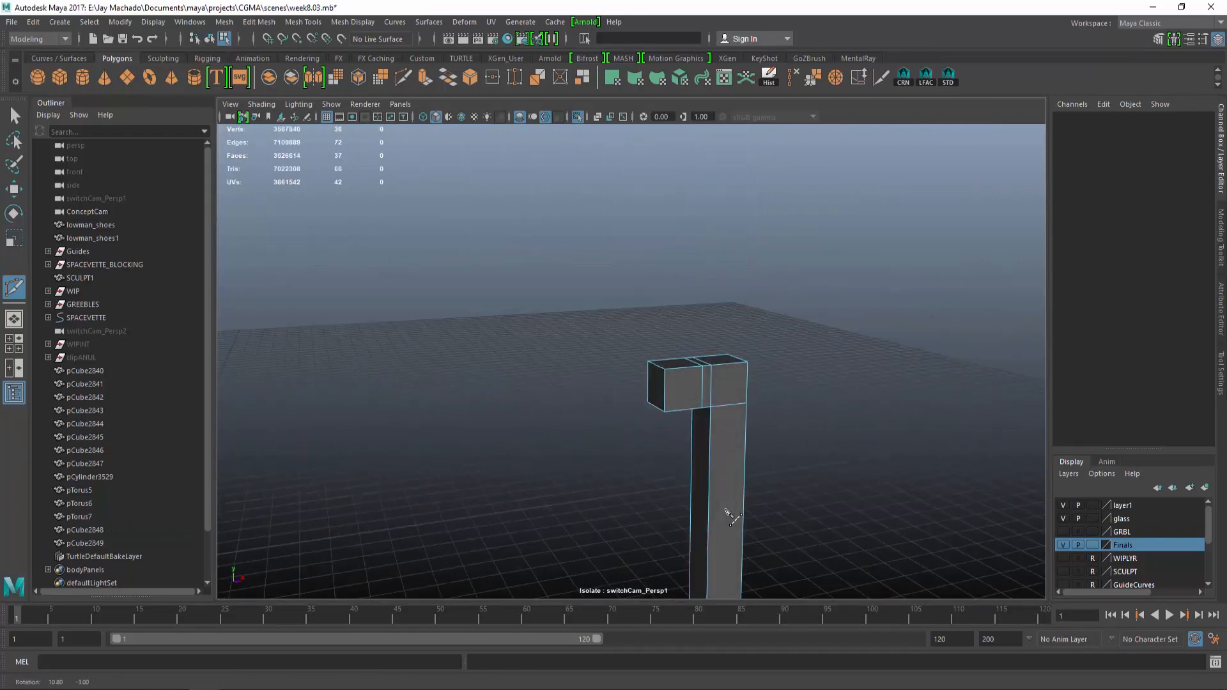
pyautogui.keyDown('alt'); pyautogui.moveTo(728, 511); pyautogui.dragTo(709, 505); pyautogui.keyUp('alt')
pyautogui.rightClick(878, 407)
pyautogui.keyDown('alt'); pyautogui.moveTo(877, 406); pyautogui.dragTo(618, 384); pyautogui.keyUp('alt')
pyautogui.keyDown('alt'); pyautogui.moveTo(619, 383); pyautogui.dragTo(727, 419, button='middle'); pyautogui.keyUp('alt')
pyautogui.keyDown('alt'); pyautogui.moveTo(728, 419); pyautogui.dragTo(748, 437, button='right'); pyautogui.keyUp('alt')
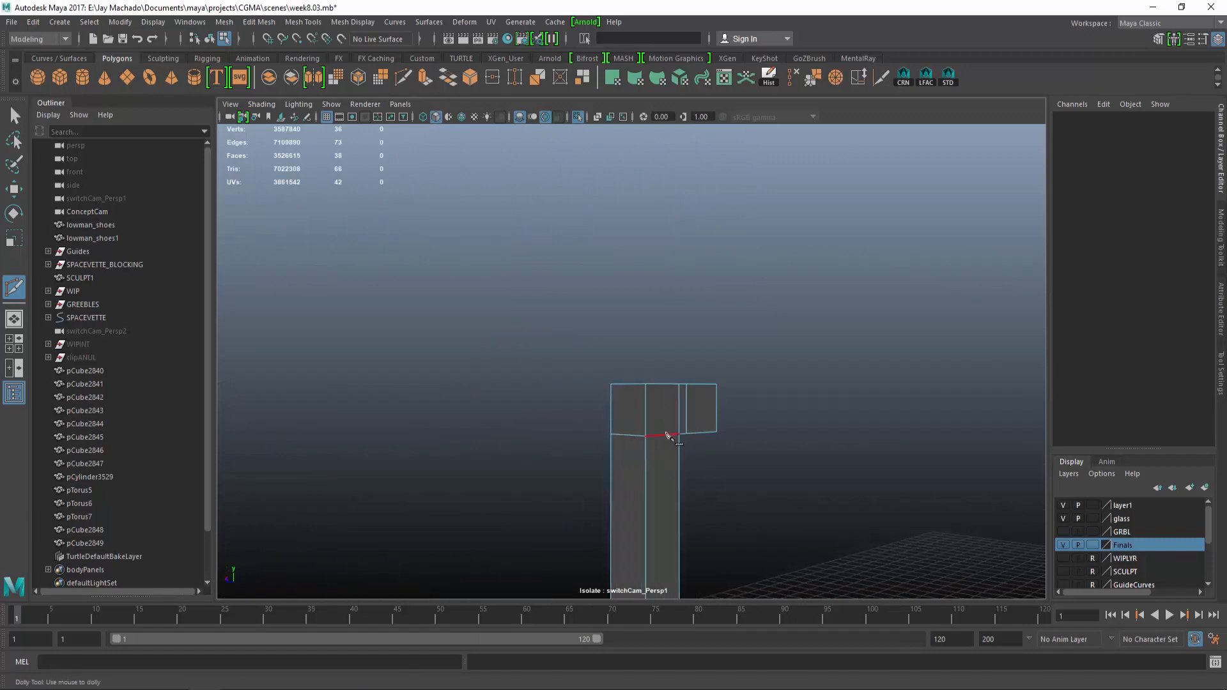
pyautogui.press('w')
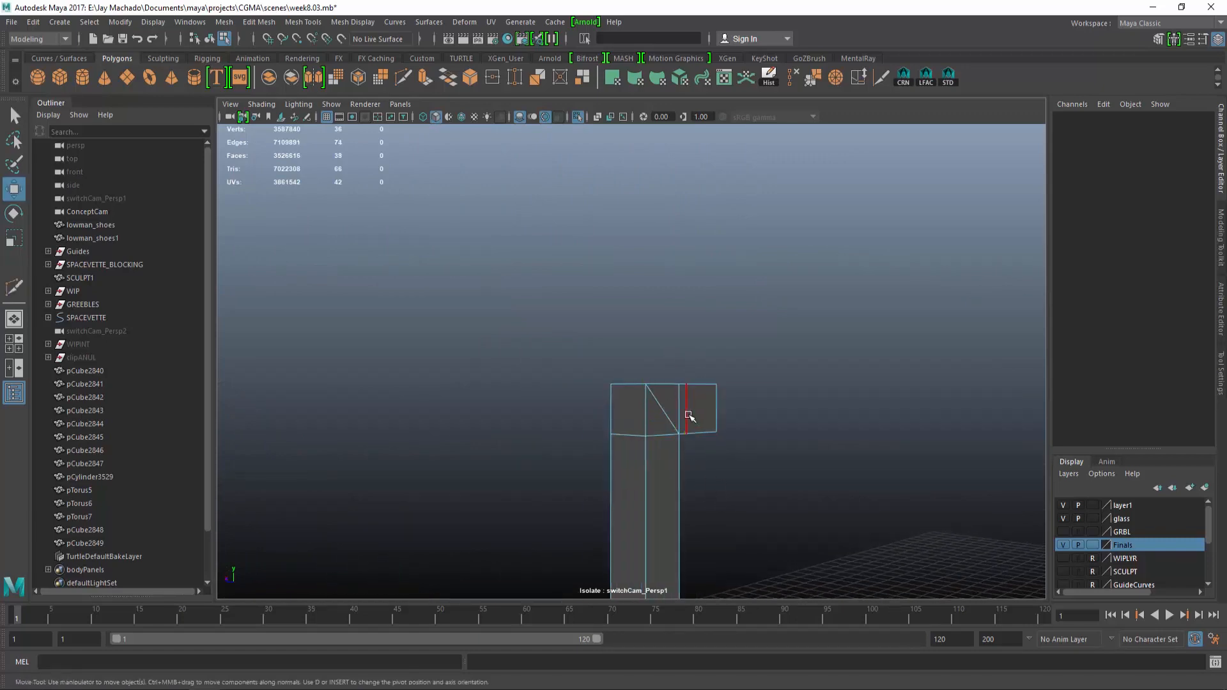
# Move the edge loop on the bar's short upper arm farther away from the upper corner
pyautogui.doubleClick(689, 416)
pyautogui.keyDown('alt'); pyautogui.moveTo(688, 416); pyautogui.dragTo(761, 495); pyautogui.keyUp('alt')
pyautogui.keyDown('alt'); pyautogui.moveTo(739, 417); pyautogui.dragTo(762, 397); pyautogui.keyUp('alt')
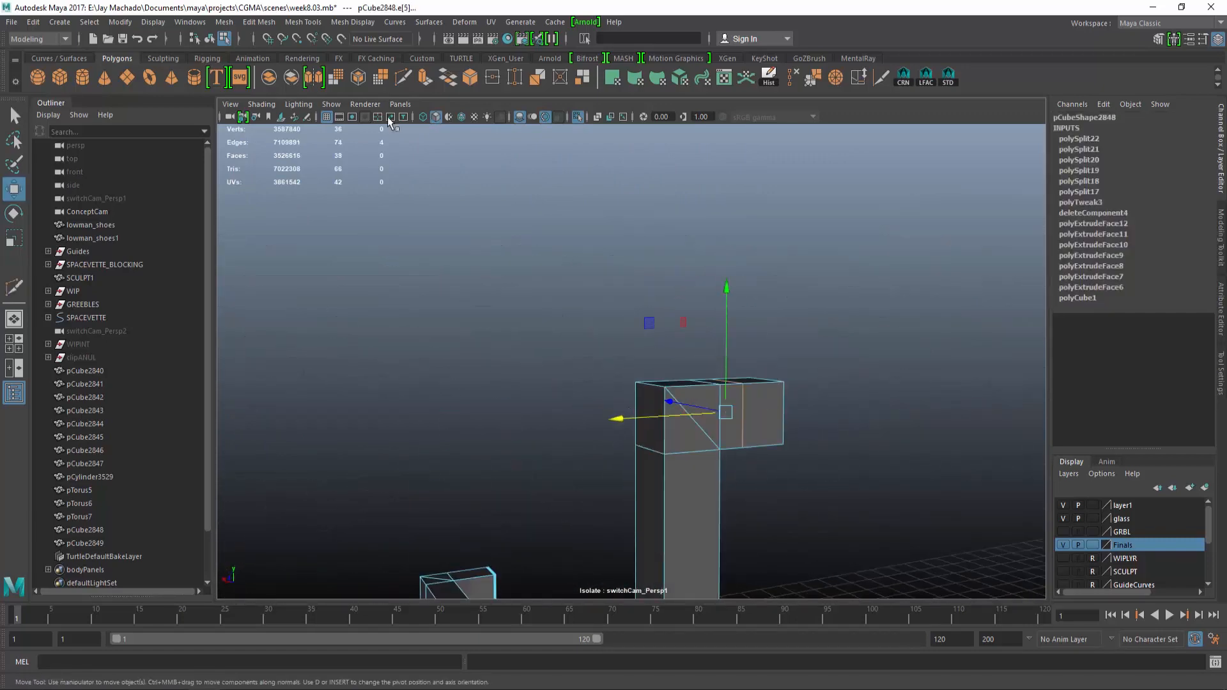
# Insert an edge loop around the bar's vertical arm just below the upper corner with Multi-Cut
pyautogui.click(403, 77)
pyautogui.keyDown('alt'); pyautogui.moveTo(684, 414); pyautogui.dragTo(679, 356, button='middle'); pyautogui.keyUp('alt')
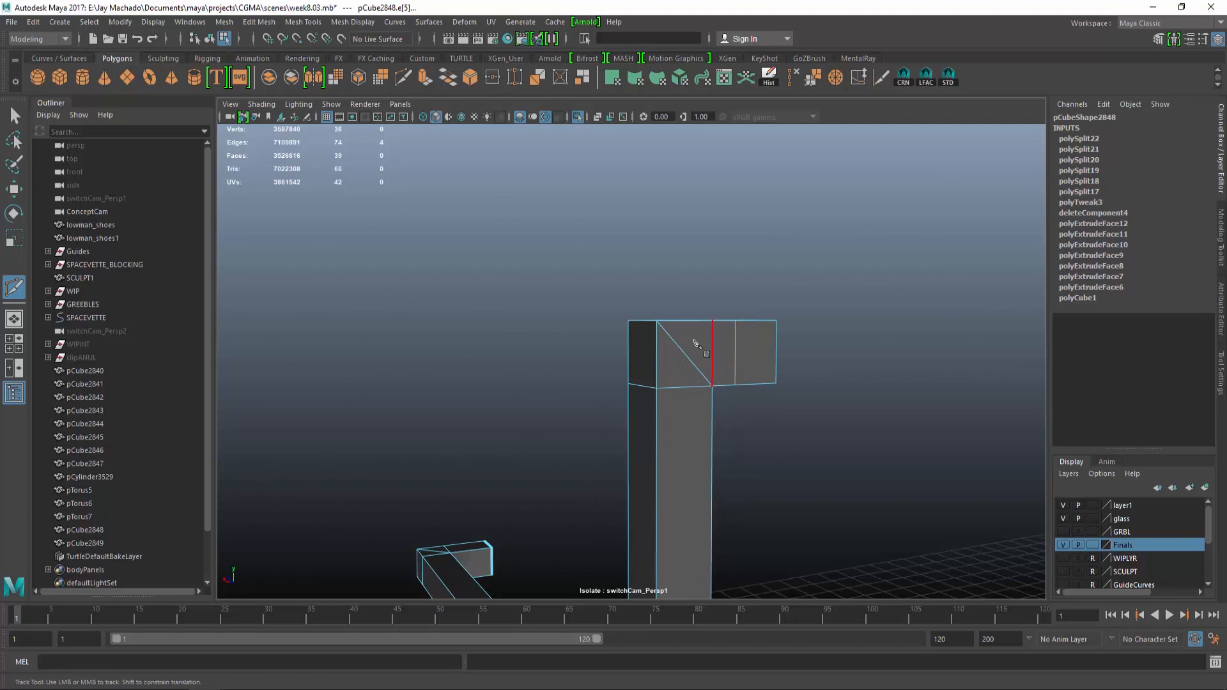
pyautogui.keyDown('ctrl'); pyautogui.click(700, 414); pyautogui.keyUp('ctrl')
pyautogui.keyDown('alt'); pyautogui.moveTo(700, 415); pyautogui.dragTo(715, 449); pyautogui.keyUp('alt')
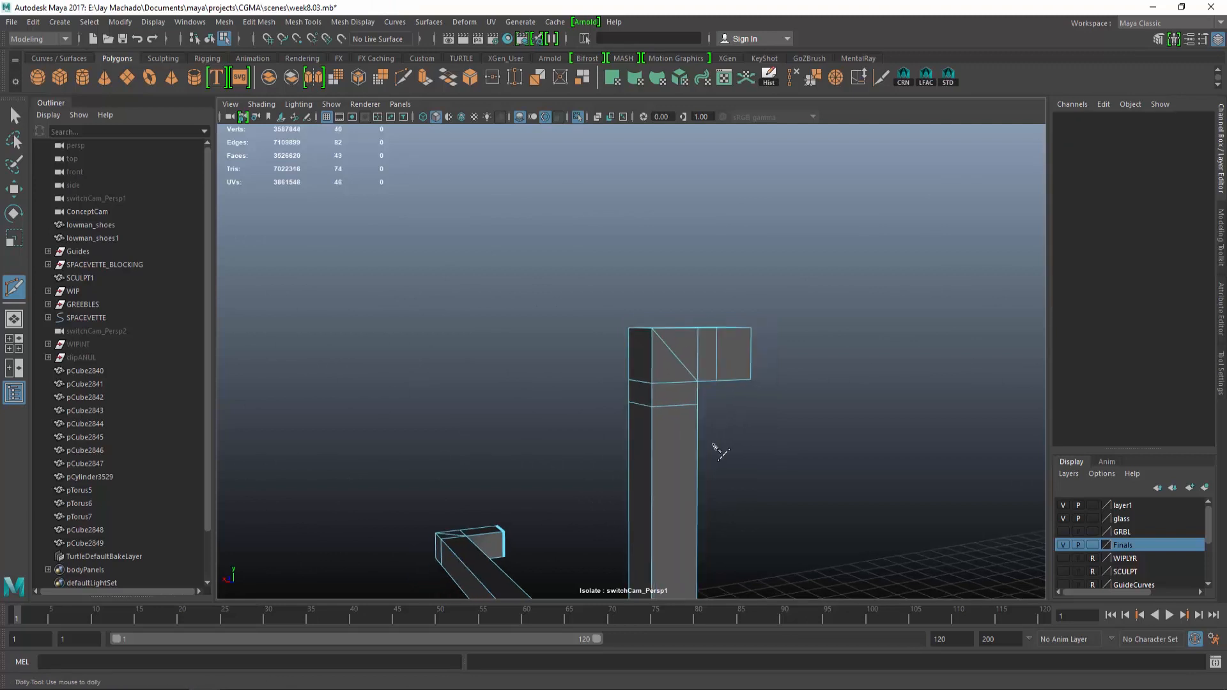
pyautogui.keyDown('alt'); pyautogui.moveTo(715, 450); pyautogui.dragTo(722, 387, button='middle'); pyautogui.keyUp('alt')
# Insert edge loops on both sides of the lower rear corner and nudge the horizontal section's loop slightly away from that corner
pyautogui.keyDown('alt'); pyautogui.moveTo(722, 387); pyautogui.dragTo(787, 391); pyautogui.keyUp('alt')
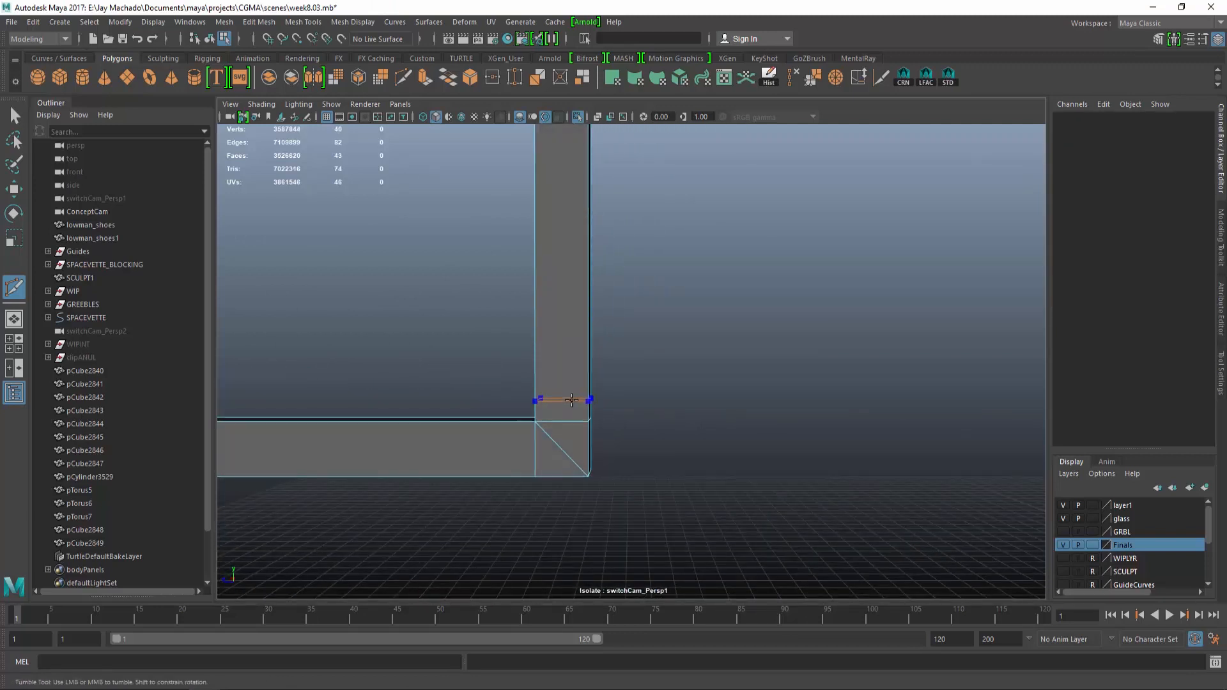
pyautogui.keyDown('alt'); pyautogui.moveTo(628, 434); pyautogui.dragTo(682, 427, button='middle'); pyautogui.keyUp('alt')
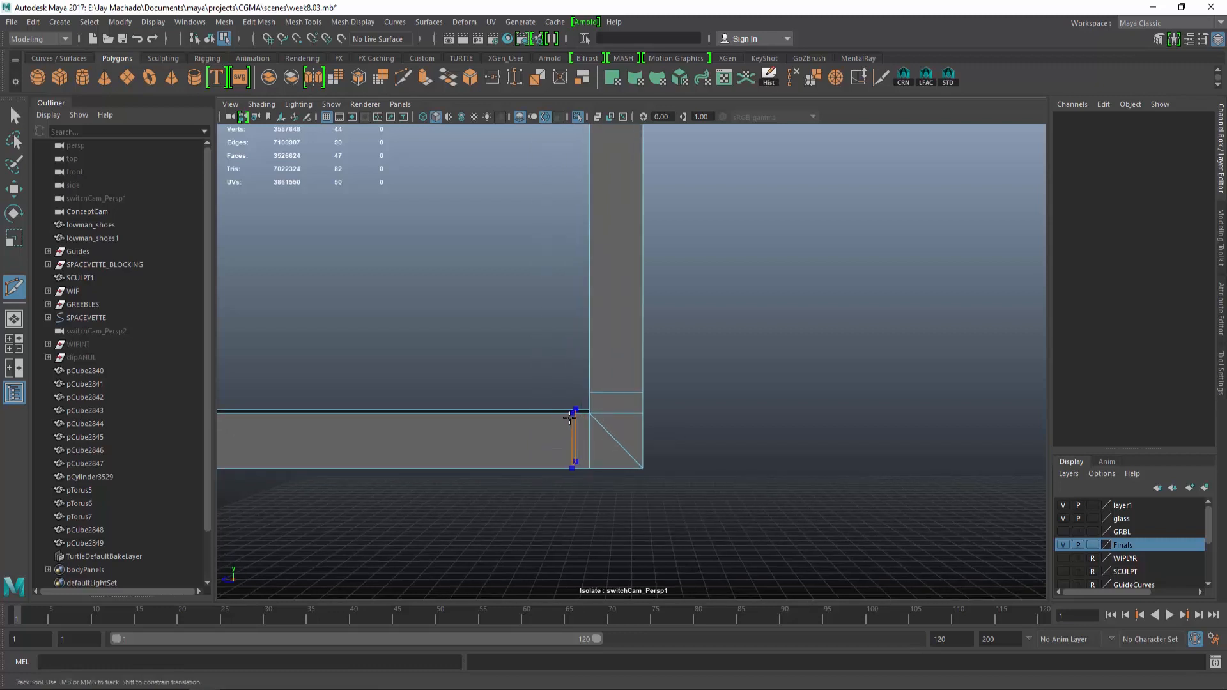
pyautogui.keyDown('ctrl'); pyautogui.click(564, 416); pyautogui.keyUp('ctrl')
pyautogui.keyDown('alt'); pyautogui.moveTo(564, 417); pyautogui.dragTo(528, 422, button='right'); pyautogui.keyUp('alt')
pyautogui.press('w')
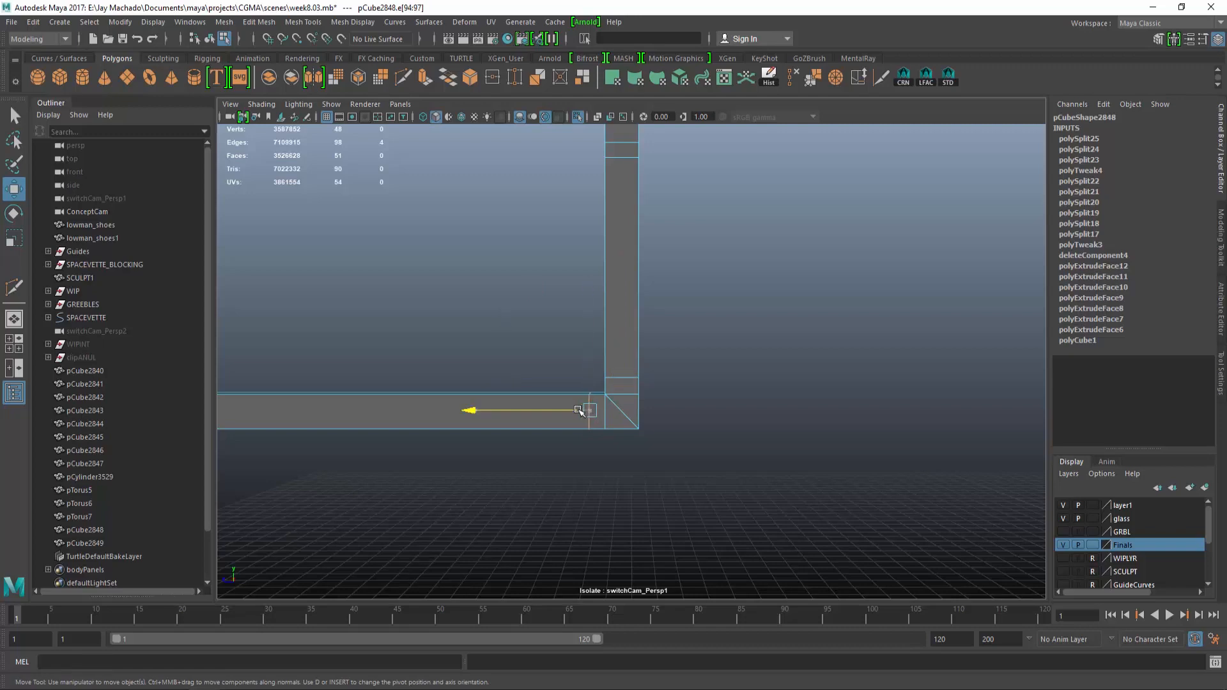
pyautogui.moveTo(578, 410); pyautogui.dragTo(576, 410)
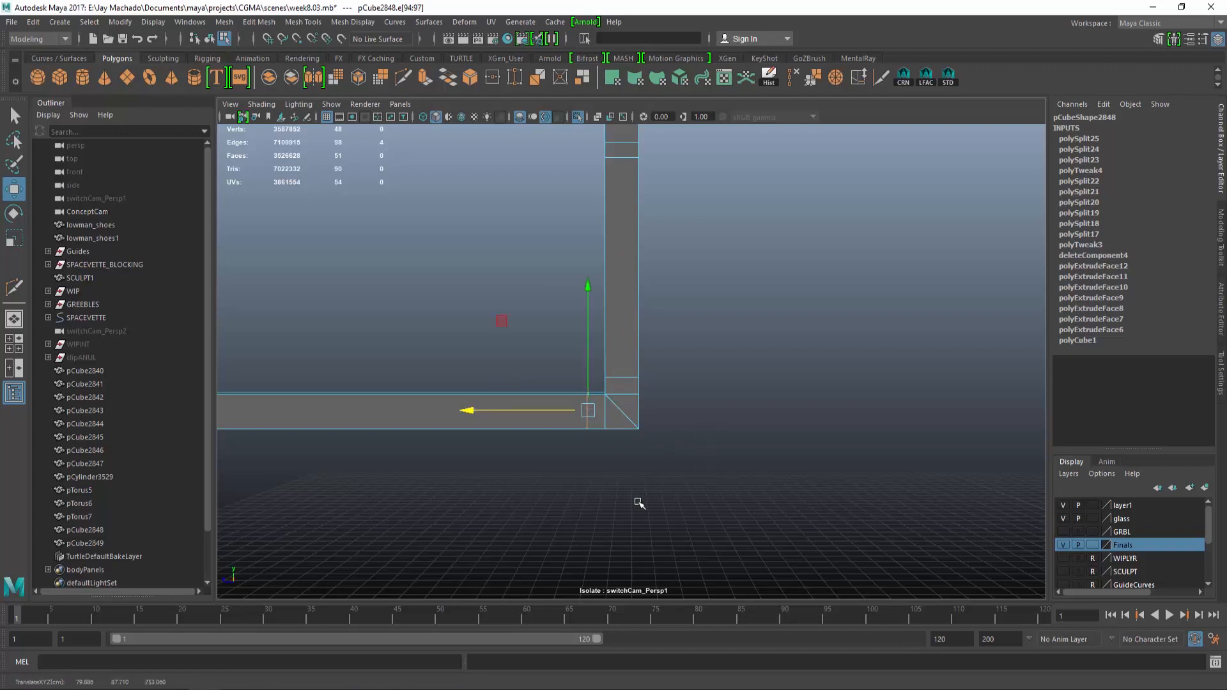
pyautogui.press('F8')
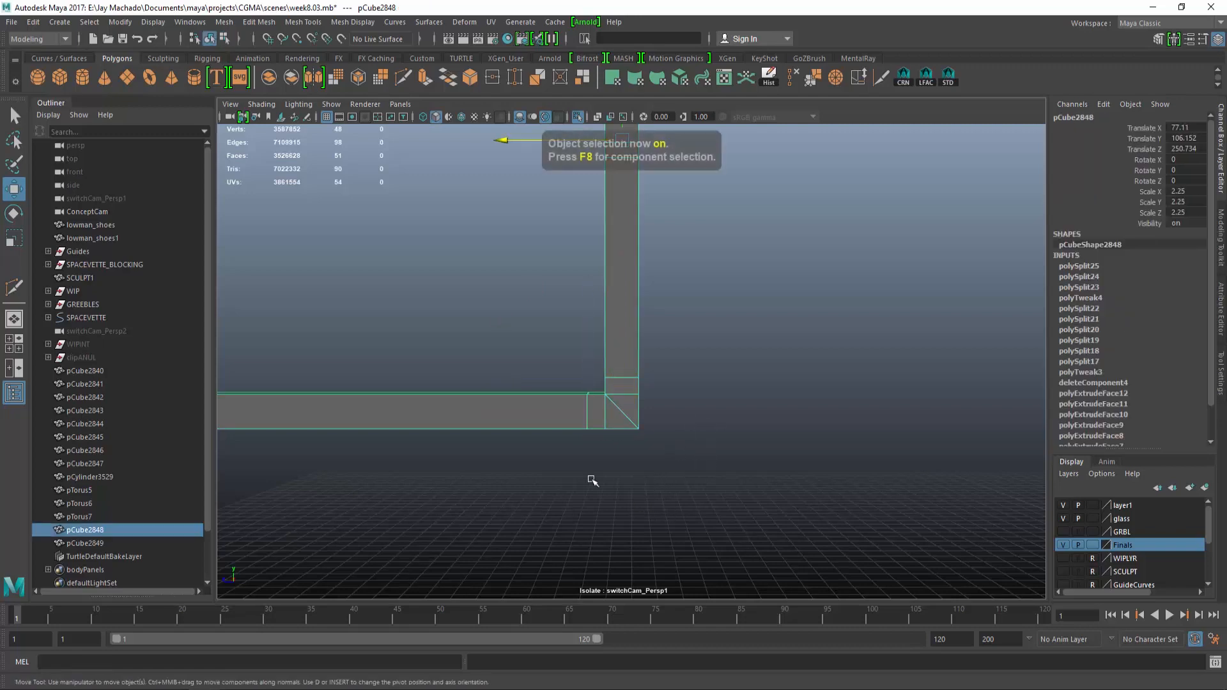
# Insert edge loops on both sides of the bar's front corner
pyautogui.click(409, 77)
pyautogui.keyDown('alt'); pyautogui.moveTo(439, 328); pyautogui.dragTo(529, 337); pyautogui.keyUp('alt')
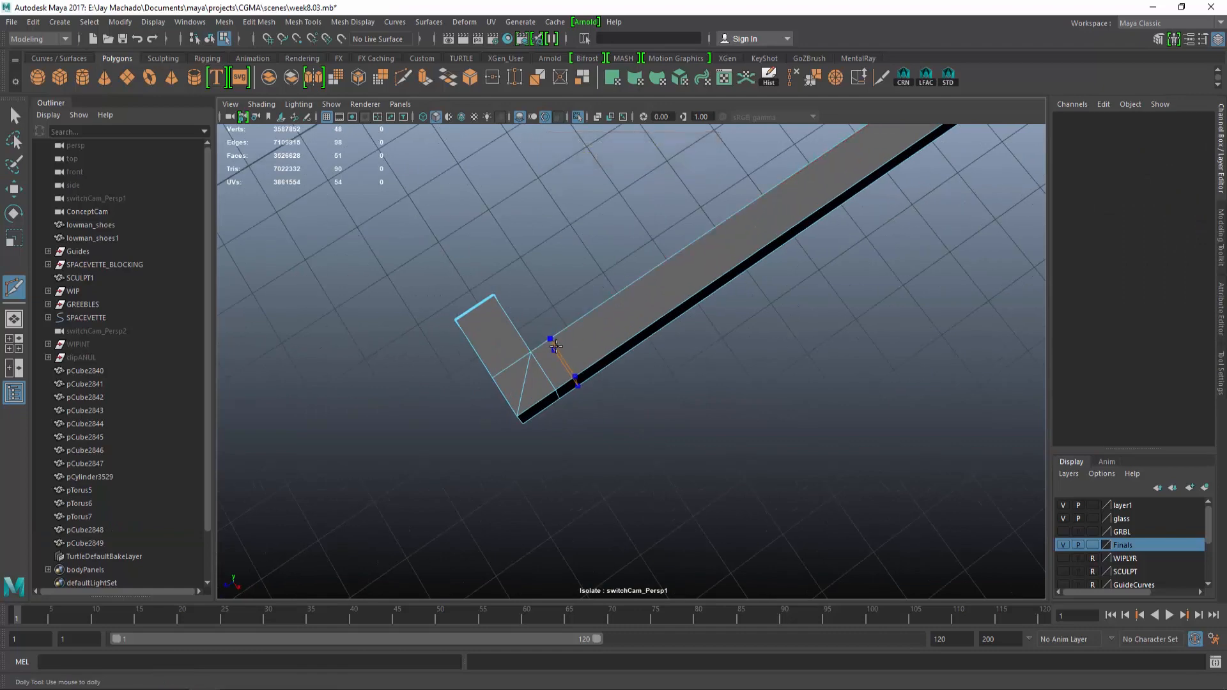
pyautogui.keyDown('alt'); pyautogui.moveTo(641, 386); pyautogui.dragTo(672, 383); pyautogui.keyUp('alt')
# Delete the original straight edge loops bordering the diagonal cuts at the bar's three corners
pyautogui.press('w')
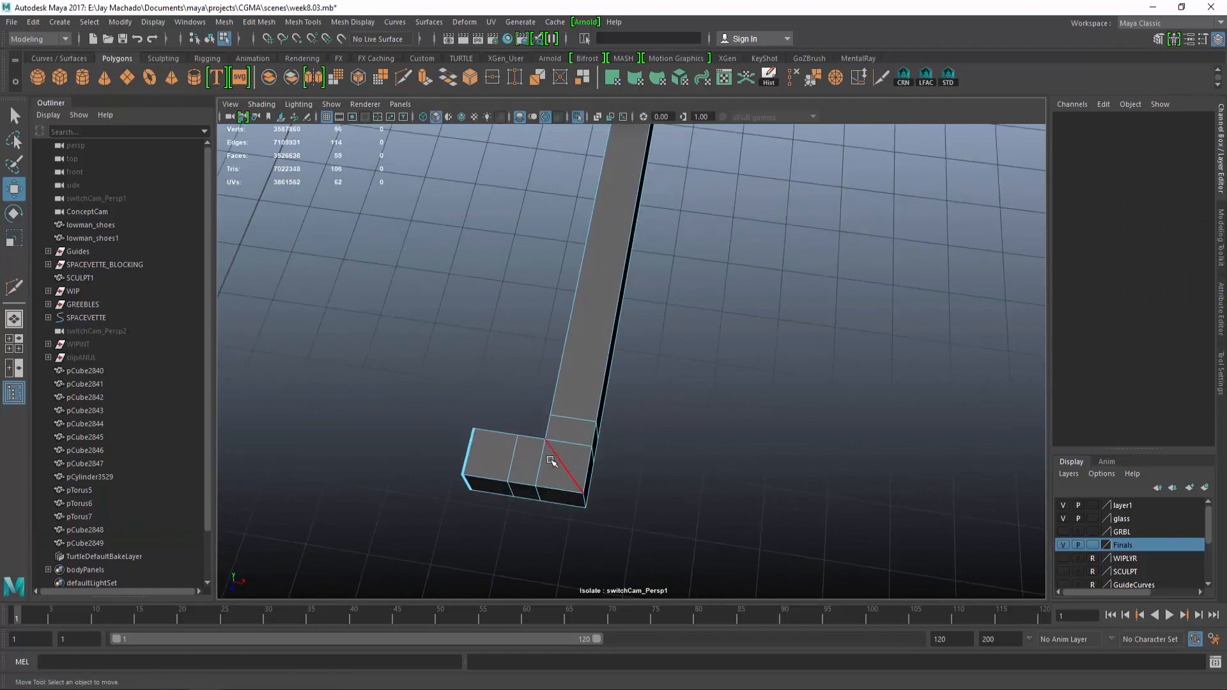
pyautogui.doubleClick(549, 464)
pyautogui.keyDown('shift'); pyautogui.doubleClick(567, 444); pyautogui.keyUp('shift')
pyautogui.keyDown('alt'); pyautogui.moveTo(575, 441); pyautogui.dragTo(558, 382); pyautogui.keyUp('alt')
pyautogui.keyDown('alt'); pyautogui.moveTo(558, 382); pyautogui.dragTo(621, 403, button='middle'); pyautogui.keyUp('alt')
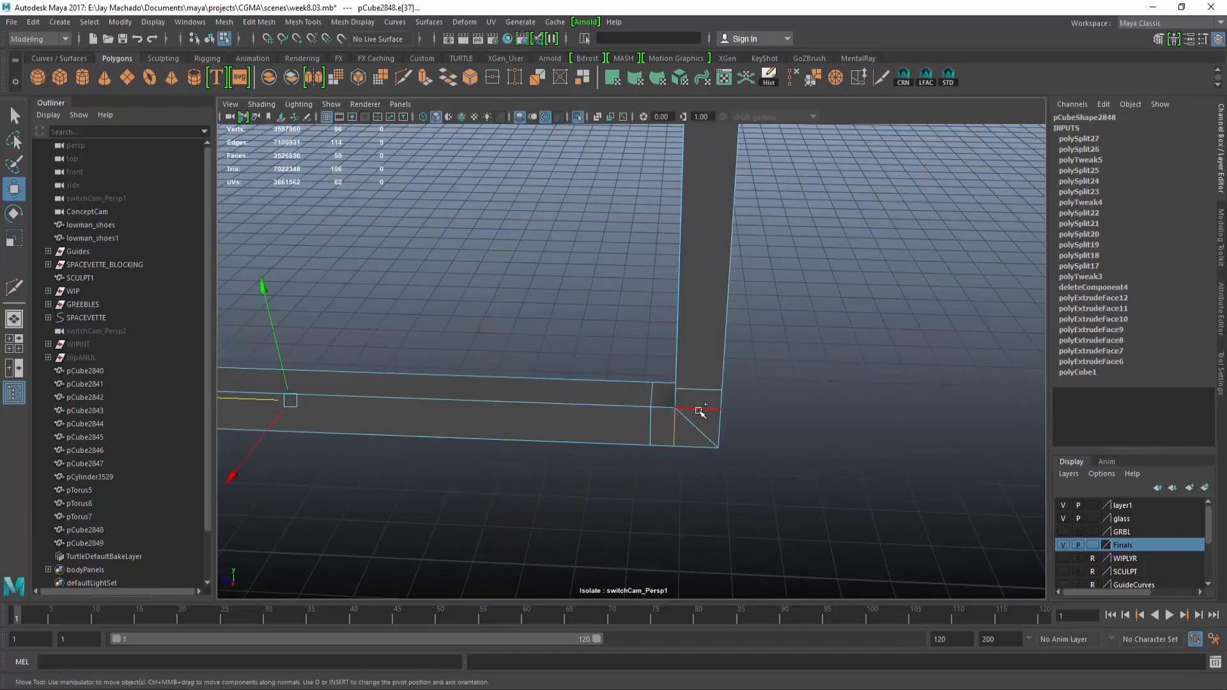
pyautogui.keyDown('shift'); pyautogui.doubleClick(699, 411); pyautogui.keyUp('shift')
pyautogui.keyDown('alt'); pyautogui.moveTo(698, 411); pyautogui.dragTo(745, 458, button='middle'); pyautogui.keyUp('alt')
pyautogui.keyDown('alt'); pyautogui.moveTo(745, 457); pyautogui.dragTo(629, 329); pyautogui.keyUp('alt')
pyautogui.keyDown('shift'); pyautogui.doubleClick(624, 319); pyautogui.keyUp('shift')
pyautogui.keyDown('shift'); pyautogui.doubleClick(658, 281); pyautogui.keyUp('shift')
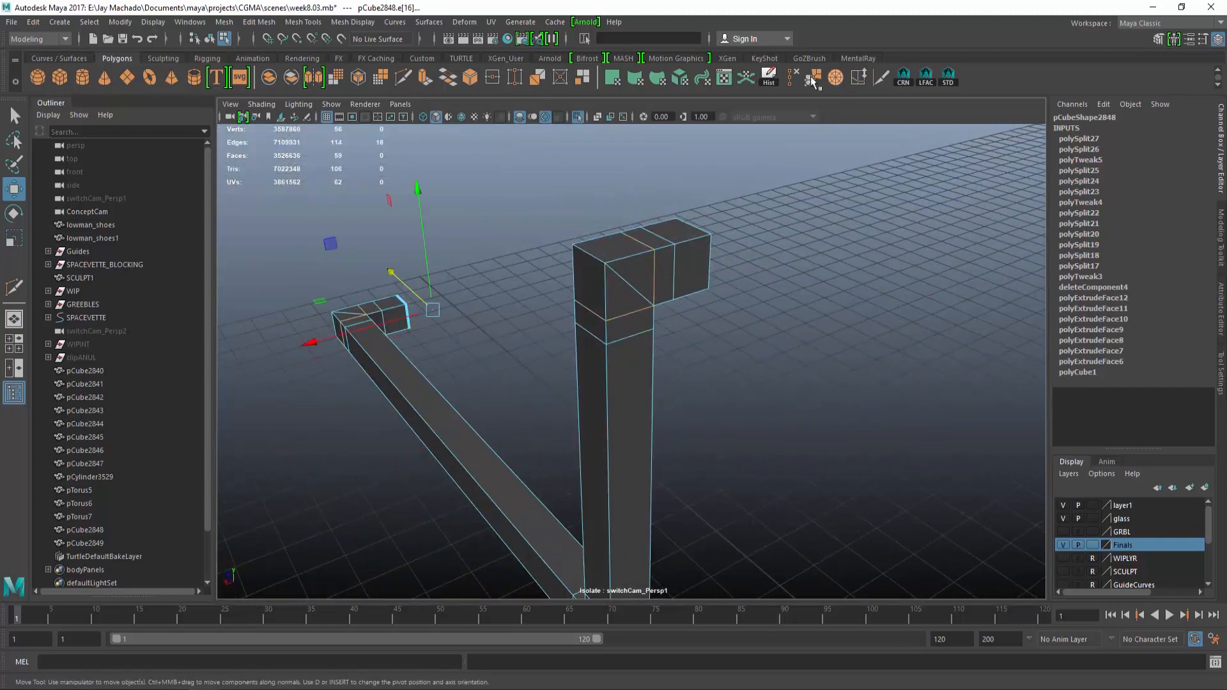
pyautogui.click(810, 77)
# Preview the bar in smooth display and examine its corners, then restore the unsmoothed display
pyautogui.keyDown('alt'); pyautogui.moveTo(693, 269); pyautogui.dragTo(723, 356); pyautogui.keyUp('alt')
pyautogui.press('F8')
pyautogui.press('q')
pyautogui.press('3')
pyautogui.click(718, 367)
pyautogui.keyDown('alt'); pyautogui.moveTo(563, 371); pyautogui.dragTo(735, 361); pyautogui.keyUp('alt')
pyautogui.keyDown('alt'); pyautogui.moveTo(735, 361); pyautogui.dragTo(667, 339, button='right'); pyautogui.keyUp('alt')
pyautogui.click(644, 329)
pyautogui.press('1')
pyautogui.keyDown('alt'); pyautogui.moveTo(735, 377); pyautogui.dragTo(763, 380); pyautogui.keyUp('alt')
pyautogui.press('f')
# Try smoothing the bar's mesh with its end face still in place, and undo the smoothing
pyautogui.click(235, 25)
pyautogui.click(253, 146)
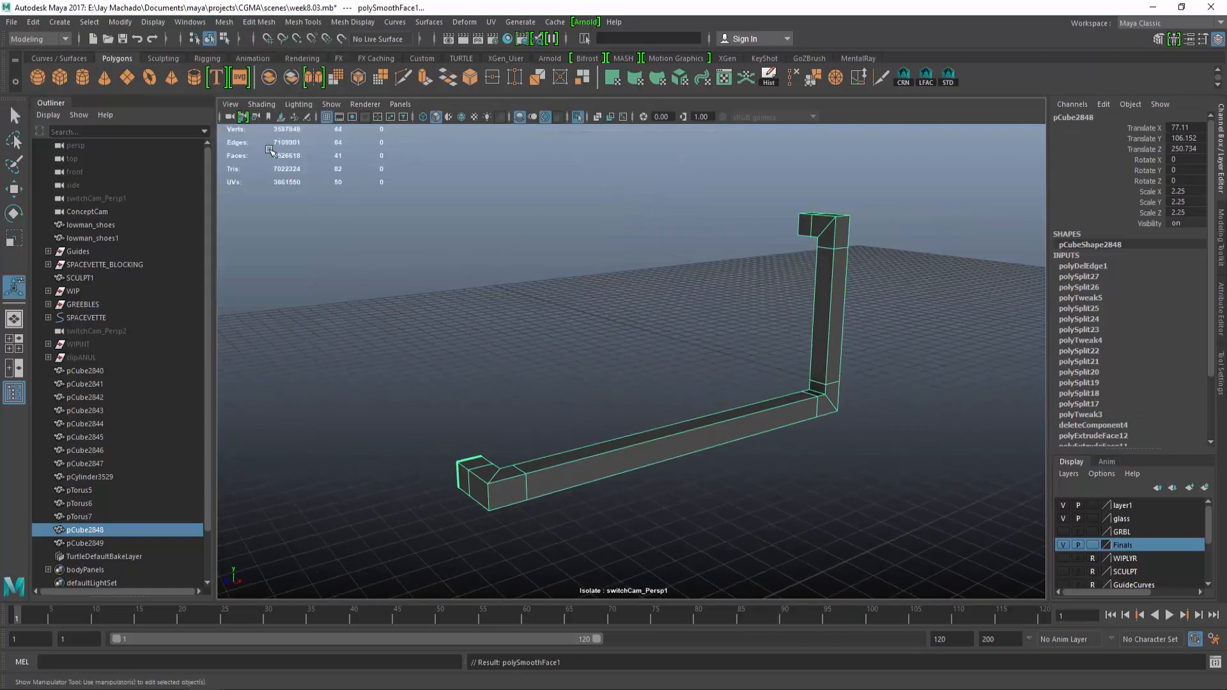
pyautogui.keyDown('alt'); pyautogui.moveTo(677, 352); pyautogui.dragTo(428, 358); pyautogui.keyUp('alt')
pyautogui.hotkey('ctrl', 'z')
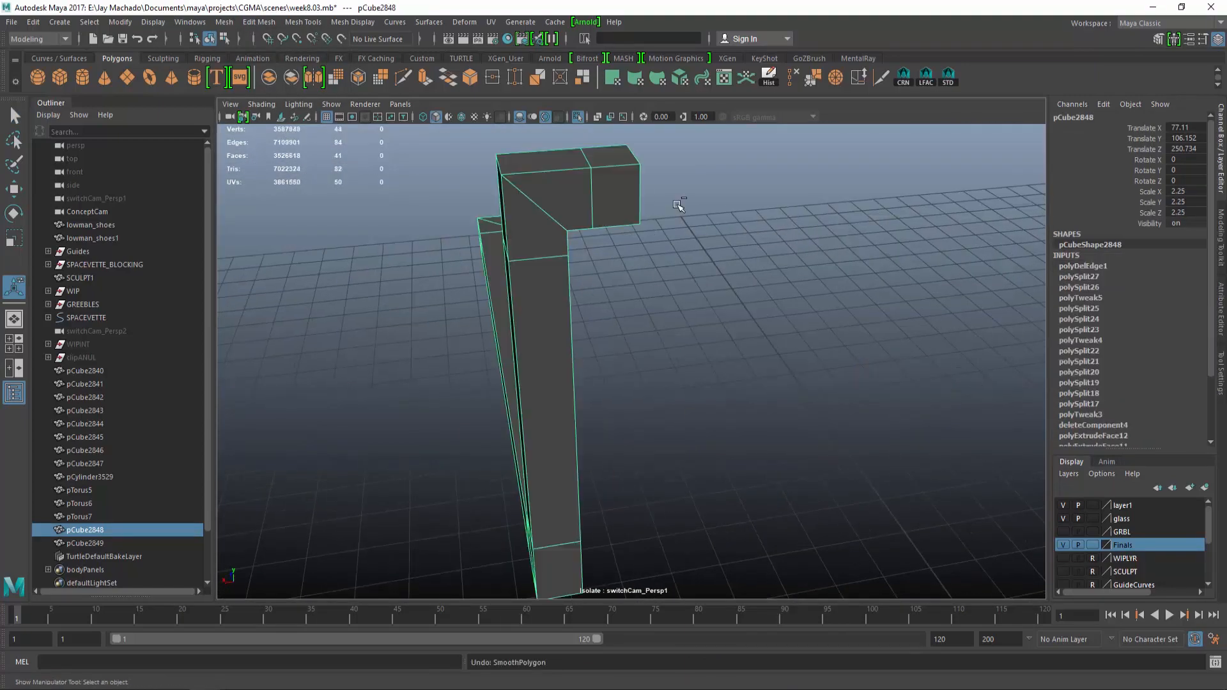
# Delete the end face of the bar's short upper arm
pyautogui.keyDown('alt'); pyautogui.moveTo(678, 205); pyautogui.dragTo(543, 179); pyautogui.keyUp('alt')
pyautogui.moveTo(519, 144); pyautogui.dragTo(520, 184, button='right')
pyautogui.click(522, 153)
pyautogui.press('Delete')
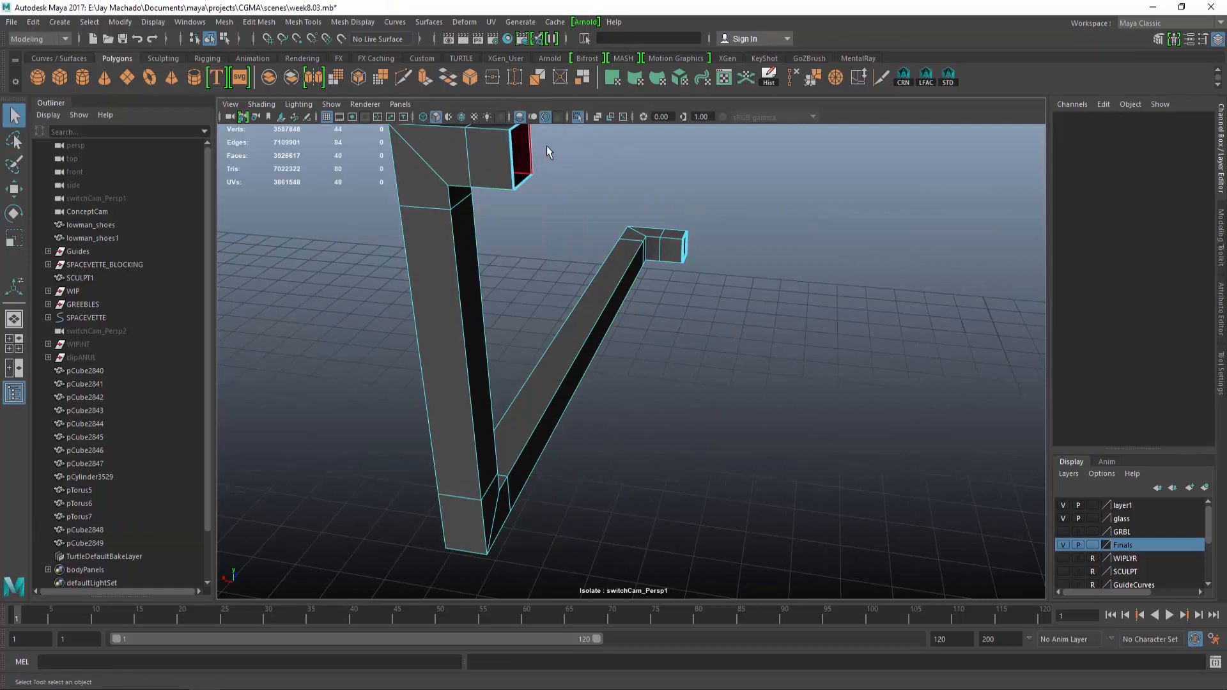
# Smooth the whole bar with one division to give it a rounded cross-section
pyautogui.press('F8')
pyautogui.click(228, 23)
pyautogui.click(277, 142)
pyautogui.keyDown('alt'); pyautogui.moveTo(472, 195); pyautogui.dragTo(563, 202); pyautogui.keyUp('alt')
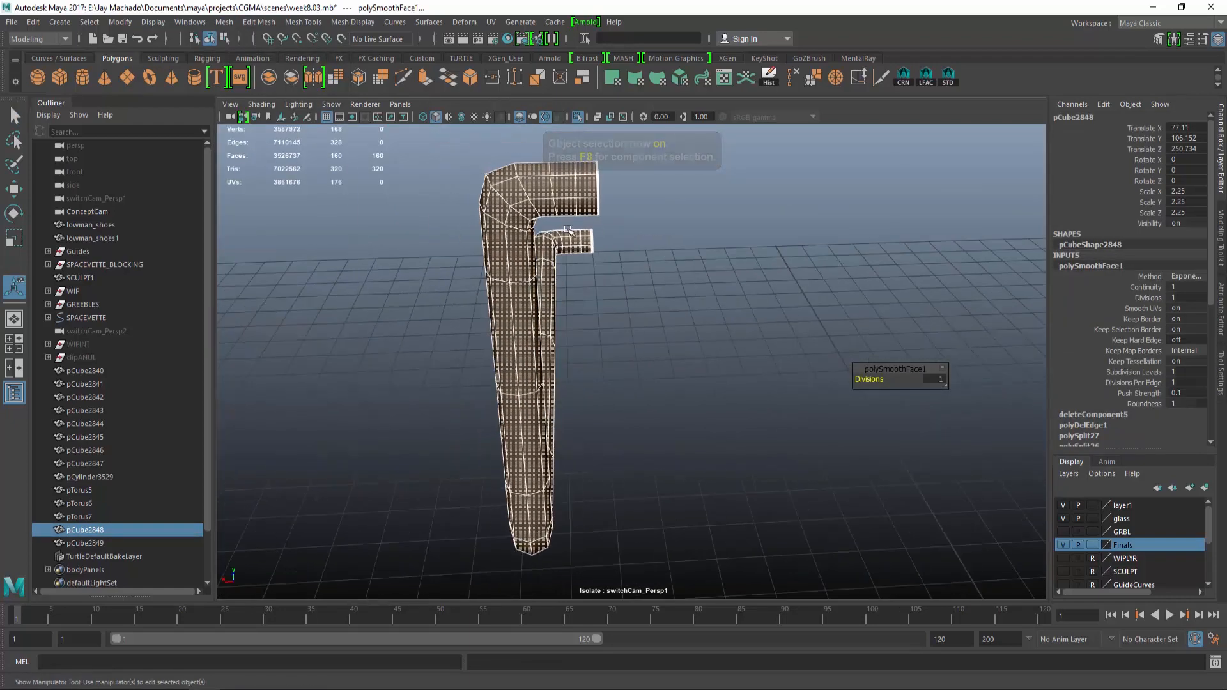
# Delete the surplus edge loops on the bar's short arms and along its long straight sections
pyautogui.moveTo(567, 203); pyautogui.dragTo(567, 168, button='right')
pyautogui.doubleClick(572, 184)
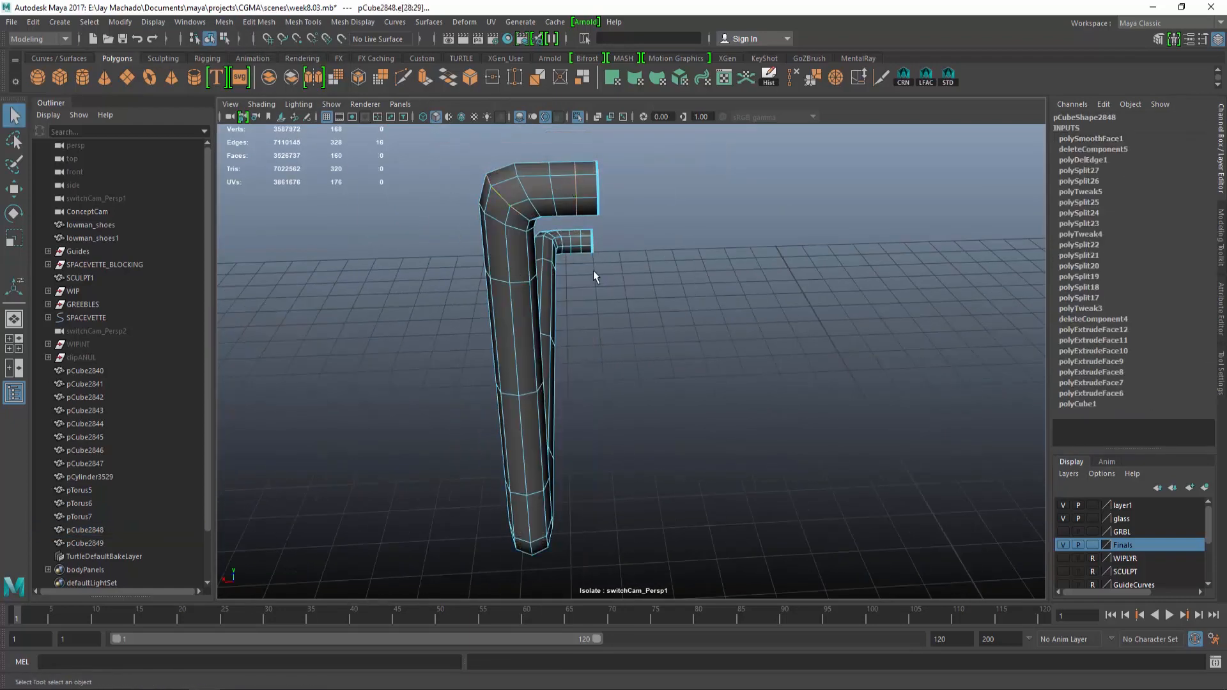
pyautogui.keyDown('alt'); pyautogui.moveTo(595, 276); pyautogui.dragTo(792, 281); pyautogui.keyUp('alt')
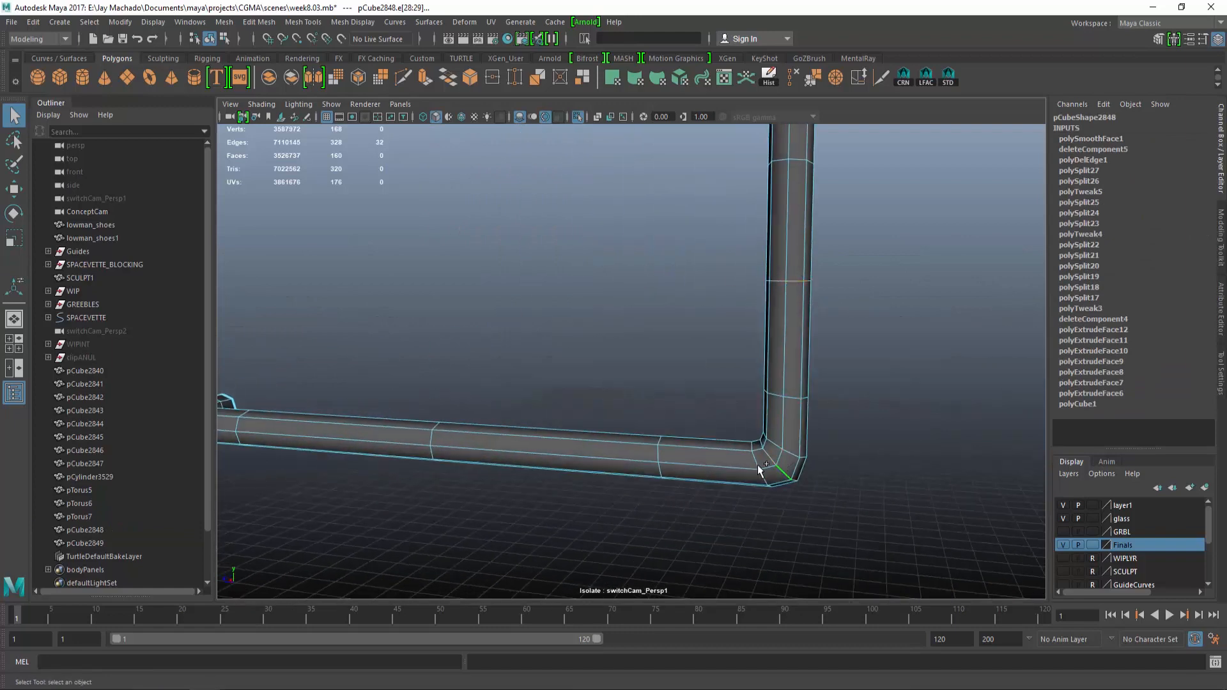
pyautogui.keyDown('alt'); pyautogui.moveTo(759, 471); pyautogui.dragTo(660, 439); pyautogui.keyUp('alt')
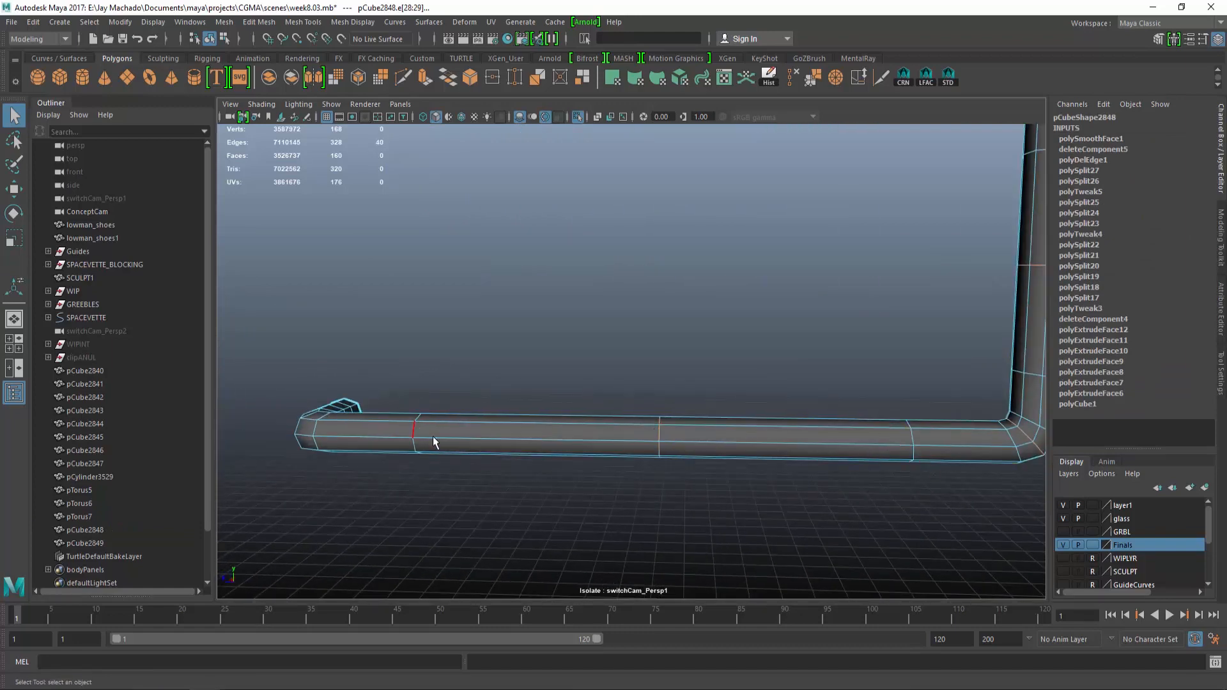
pyautogui.keyDown('alt'); pyautogui.moveTo(433, 442); pyautogui.dragTo(621, 377); pyautogui.keyUp('alt')
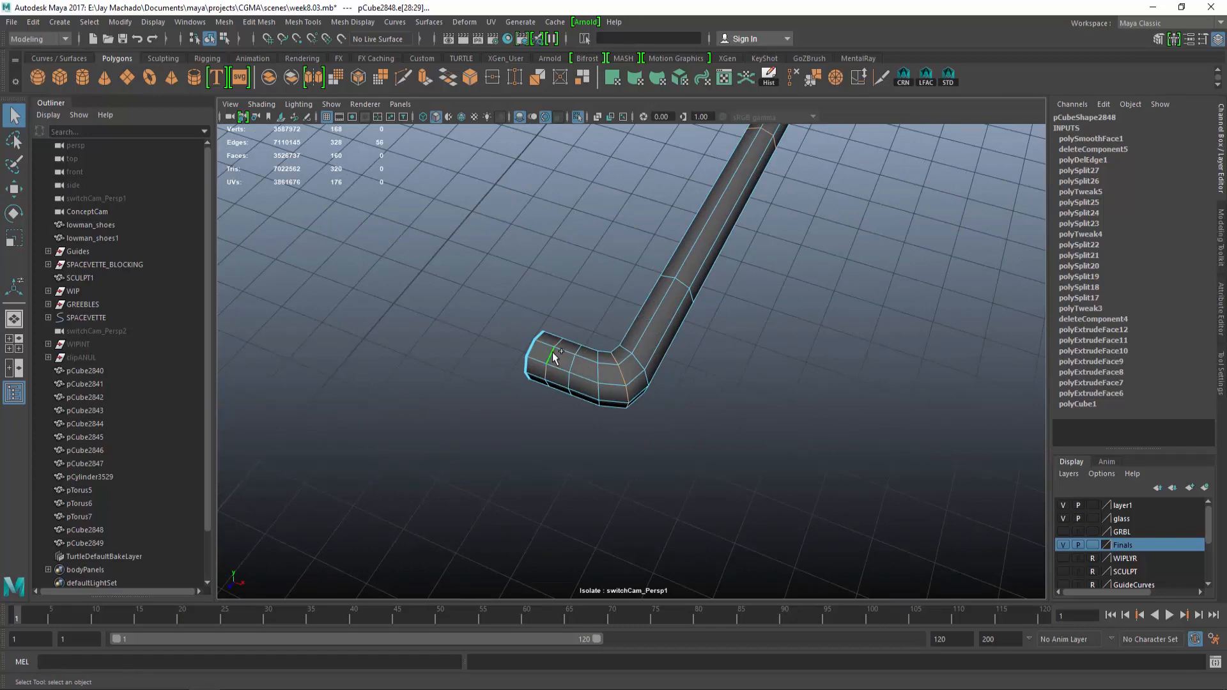
pyautogui.click(792, 79)
# Move the edge loops beside the front corner and on both sides of the lower rear corner closer to their bends
pyautogui.keyDown('alt'); pyautogui.moveTo(693, 281); pyautogui.dragTo(617, 314); pyautogui.keyUp('alt')
pyautogui.doubleClick(690, 346)
pyautogui.keyDown('alt'); pyautogui.moveTo(693, 348); pyautogui.dragTo(707, 280); pyautogui.keyUp('alt')
pyautogui.press('w')
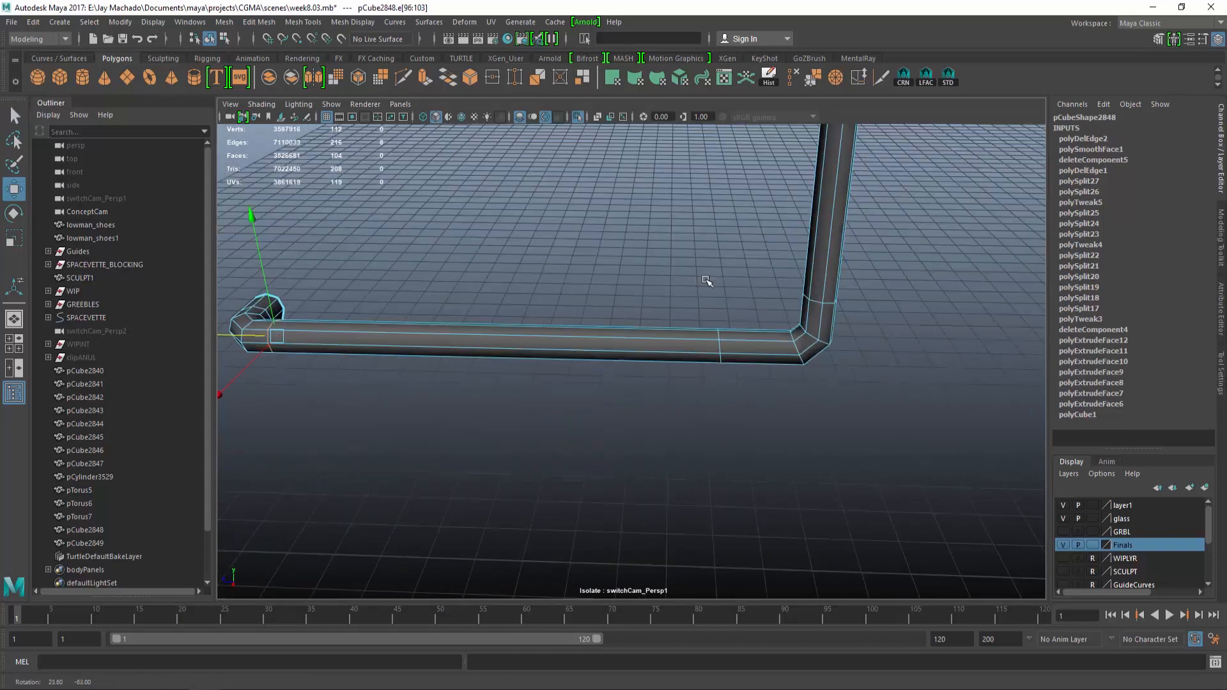
pyautogui.doubleClick(726, 348)
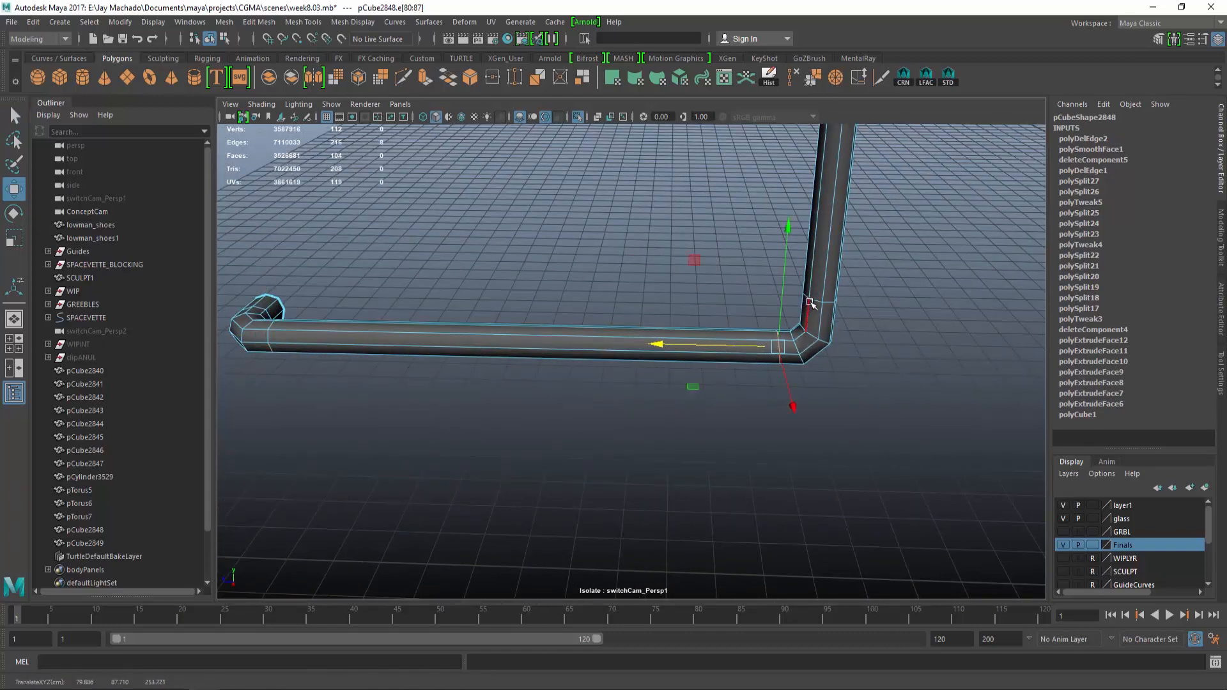
pyautogui.doubleClick(811, 303)
pyautogui.moveTo(824, 251); pyautogui.dragTo(824, 266)
# Move the upper edge loop on the vertical arm closer to the upper corner
pyautogui.keyDown('alt'); pyautogui.moveTo(824, 265); pyautogui.dragTo(781, 439, button='middle'); pyautogui.keyUp('alt')
pyautogui.click(791, 309)
pyautogui.click(783, 321)
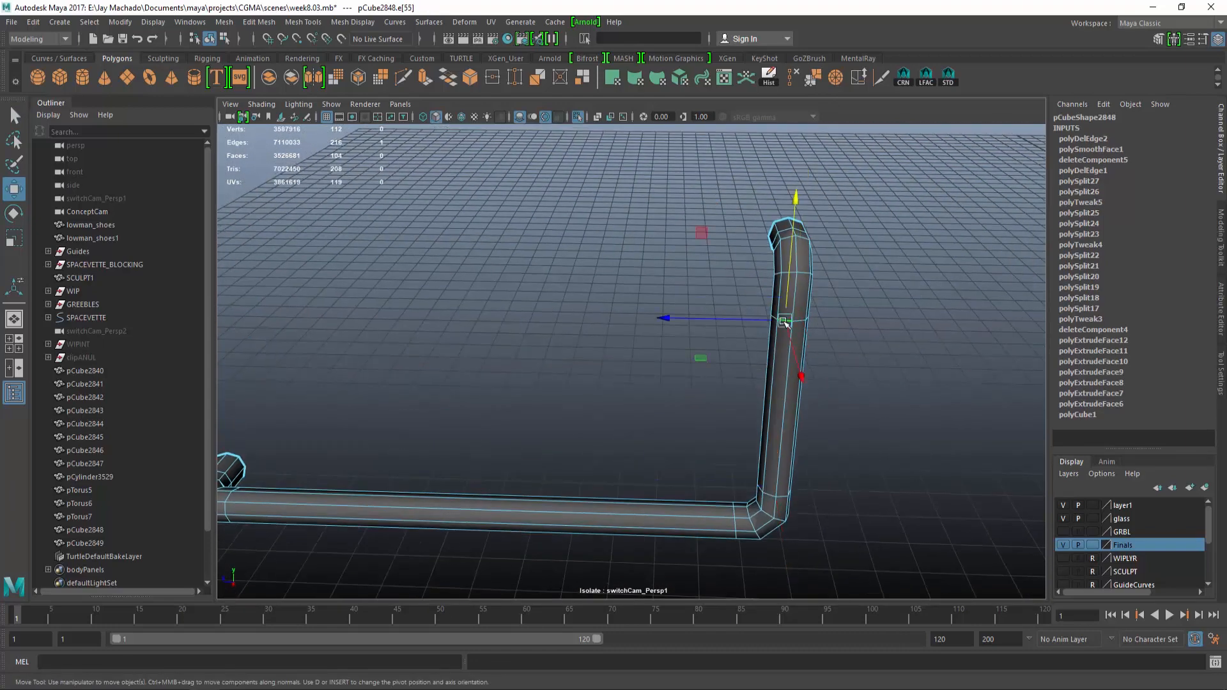
pyautogui.doubleClick(783, 320)
pyautogui.keyDown('alt'); pyautogui.moveTo(782, 321); pyautogui.dragTo(831, 238); pyautogui.keyUp('alt')
pyautogui.moveTo(750, 229); pyautogui.dragTo(746, 212)
pyautogui.keyDown('alt'); pyautogui.moveTo(760, 221); pyautogui.dragTo(716, 282); pyautogui.keyUp('alt')
# Preview the bar smoothed, turn off isolation, and examine how its lower front bend fits among the car parts
pyautogui.press('F8')
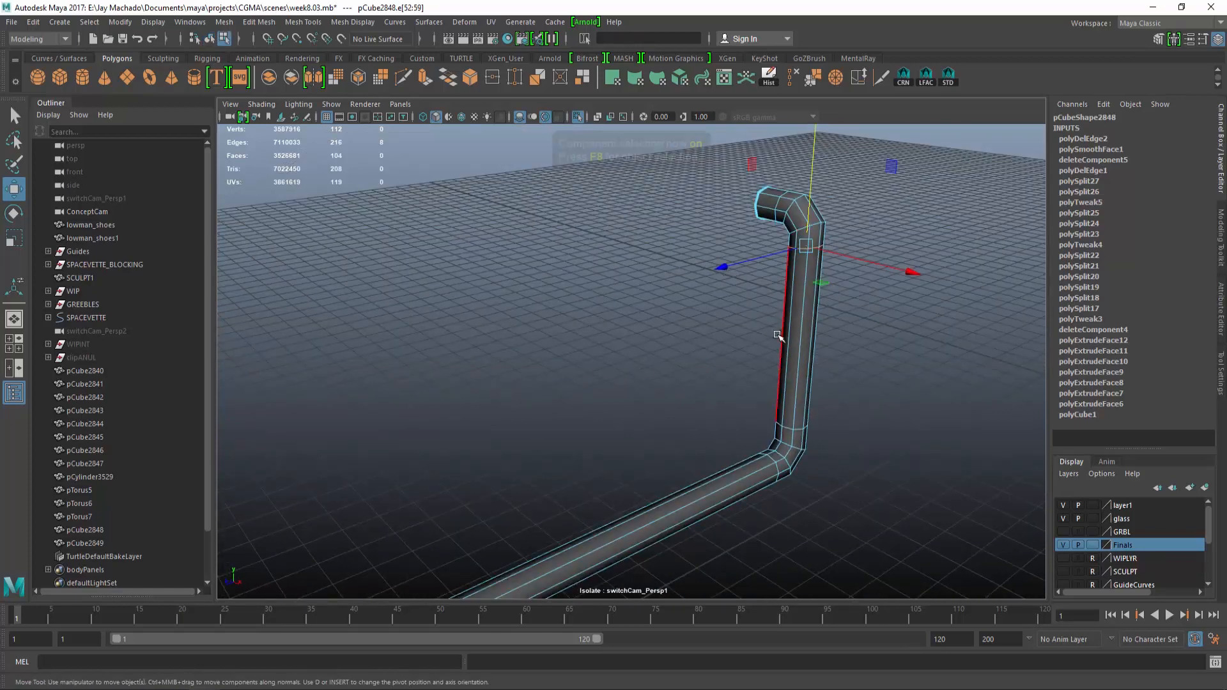
pyautogui.press('F8')
pyautogui.moveTo(793, 307); pyautogui.dragTo(908, 479, button='right')
pyautogui.press('f')
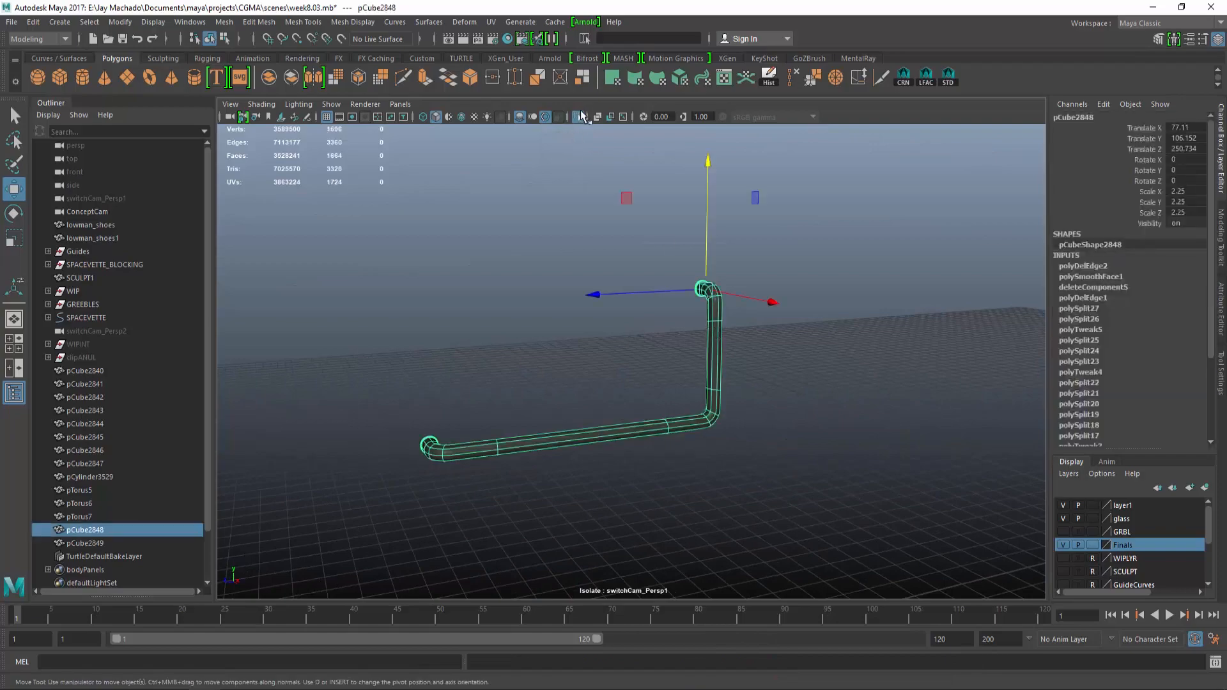
pyautogui.click(579, 116)
pyautogui.keyDown('alt'); pyautogui.moveTo(733, 282); pyautogui.dragTo(706, 348); pyautogui.keyUp('alt')
pyautogui.keyDown('alt'); pyautogui.moveTo(731, 430); pyautogui.dragTo(759, 350); pyautogui.keyUp('alt')
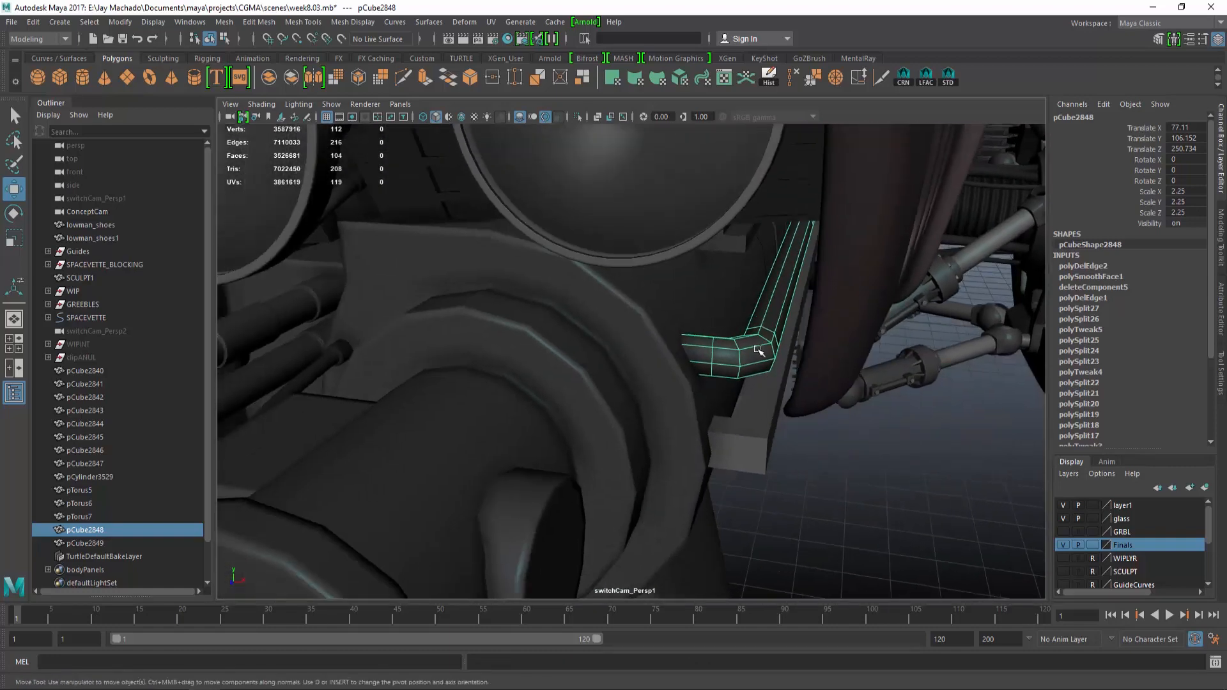
# Isolate the bar and extrude the ring of faces at the open end of its short front arm
pyautogui.click(578, 116)
pyautogui.scroll(4, 754, 307)
pyautogui.rightClick(754, 307)
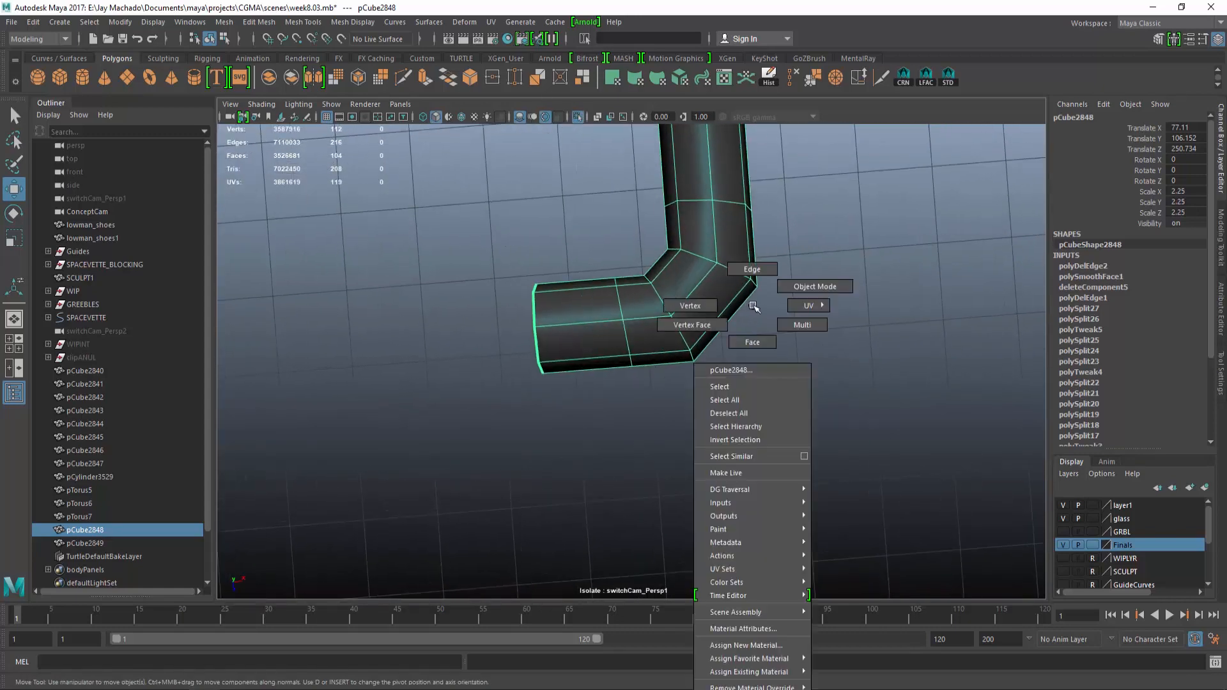
pyautogui.click(752, 269)
pyautogui.doubleClick(621, 297)
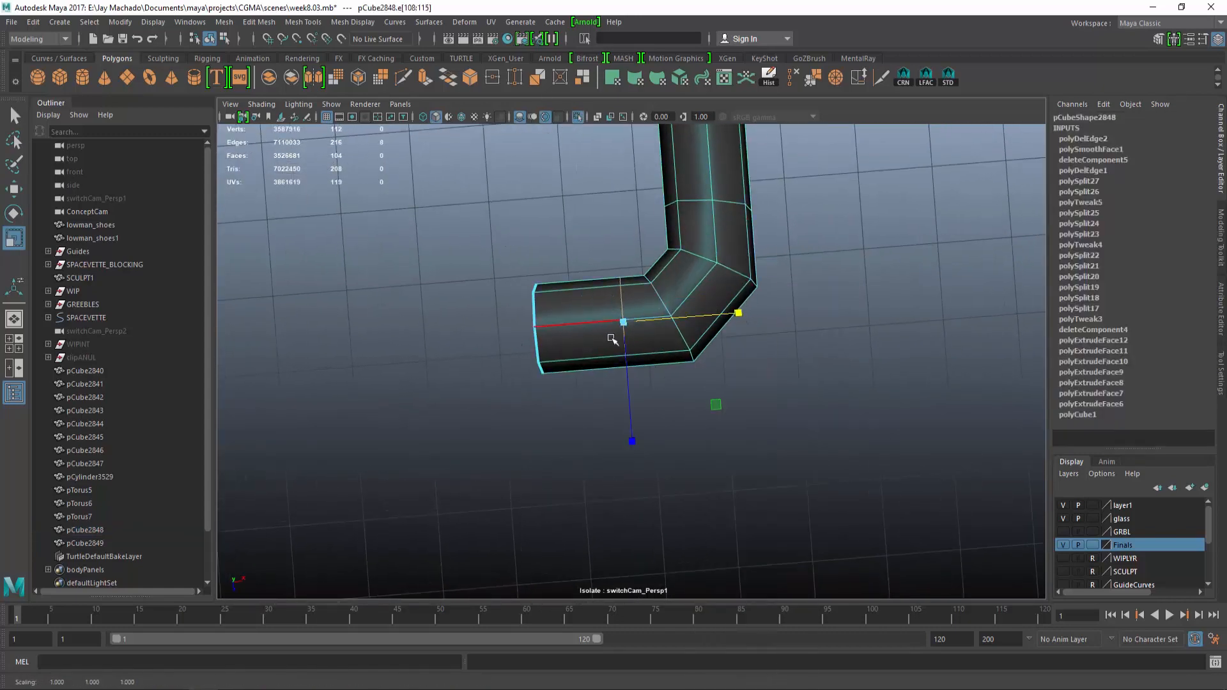
pyautogui.press('w')
pyautogui.moveTo(577, 317); pyautogui.dragTo(578, 357, button='right')
pyautogui.moveTo(565, 262); pyautogui.dragTo(621, 347)
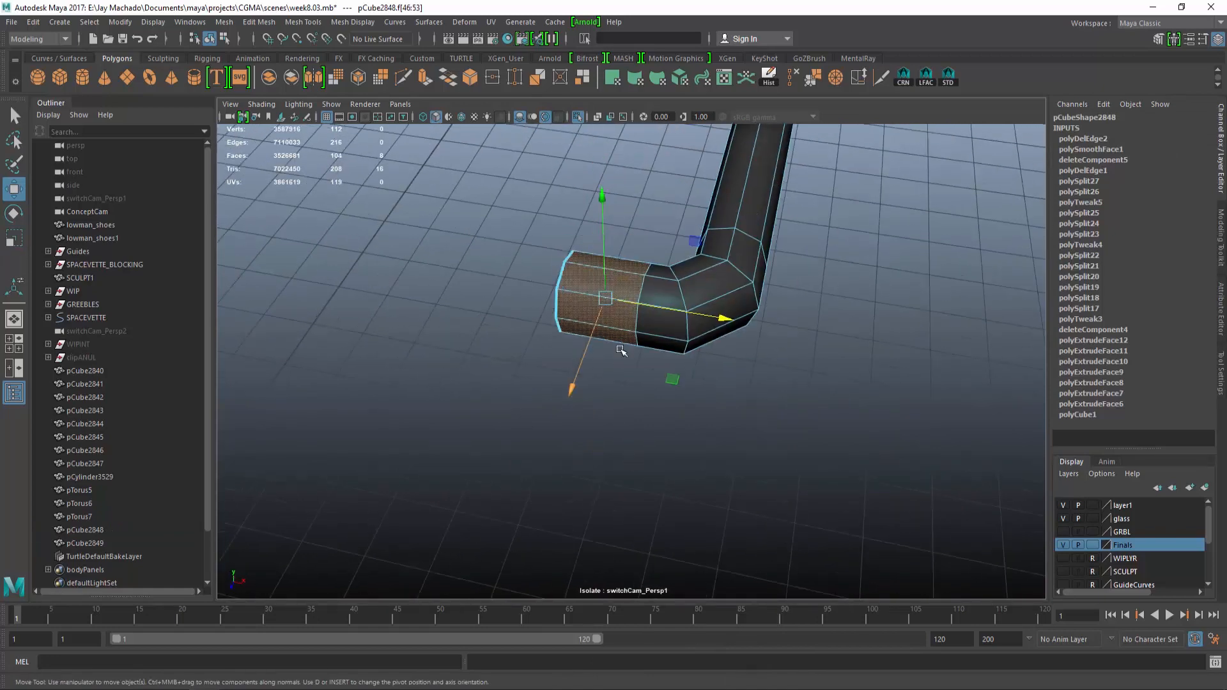
pyautogui.click(426, 77)
# Show the rest of the car and thicken the extruded ring outward into a raised collar
pyautogui.click(578, 116)
pyautogui.click(625, 117)
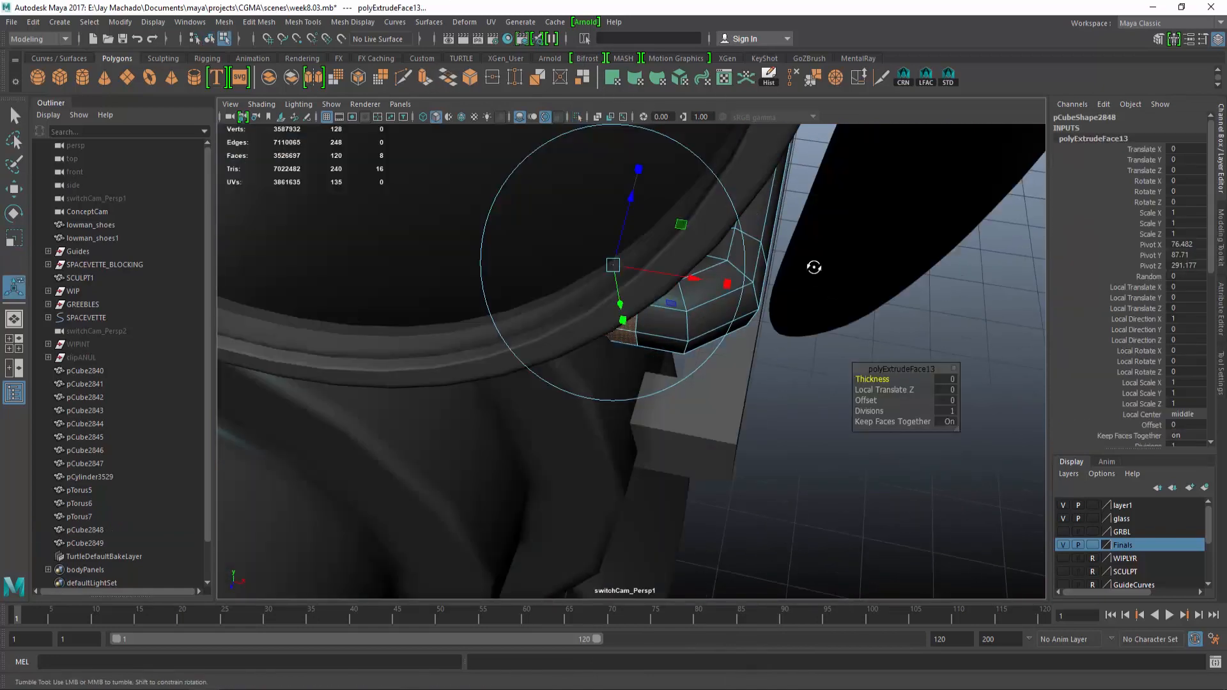
pyautogui.keyDown('alt'); pyautogui.moveTo(813, 267); pyautogui.dragTo(754, 223); pyautogui.keyUp('alt')
pyautogui.click(656, 174)
pyautogui.hotkey('ctrl', 'z')
pyautogui.moveTo(674, 172); pyautogui.dragTo(770, 261)
# Extend the collar's hidden end farther into the body and delete its end faces
pyautogui.moveTo(463, 136); pyautogui.dragTo(681, 479)
pyautogui.keyDown('ctrl'); pyautogui.moveTo(873, 505); pyautogui.dragTo(680, 163); pyautogui.keyUp('ctrl')
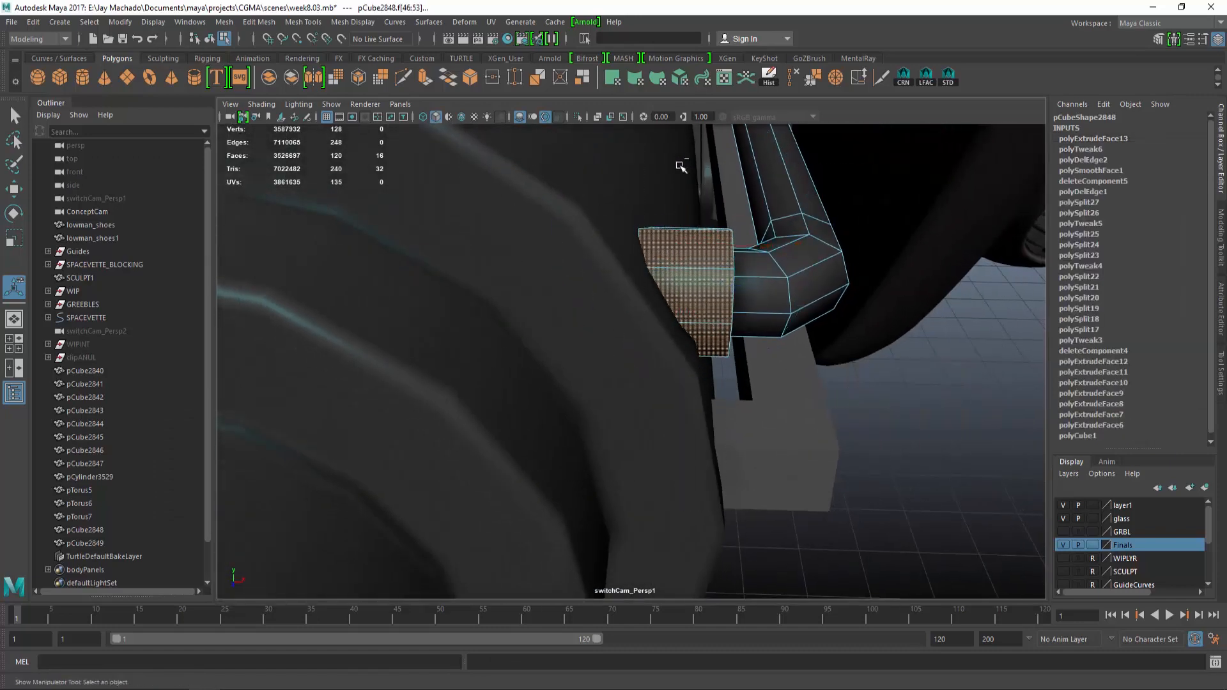
pyautogui.press('w')
pyautogui.moveTo(755, 291); pyautogui.dragTo(621, 288)
pyautogui.press('Delete')
pyautogui.keyDown('alt'); pyautogui.moveTo(622, 288); pyautogui.dragTo(740, 326, button='right'); pyautogui.keyUp('alt')
pyautogui.keyDown('alt'); pyautogui.moveTo(740, 325); pyautogui.dragTo(745, 397, button='middle'); pyautogui.keyUp('alt')
# Insert supporting edge loops around the collar's outer rim and its step down to the tube with Multi-Cut
pyautogui.click(403, 78)
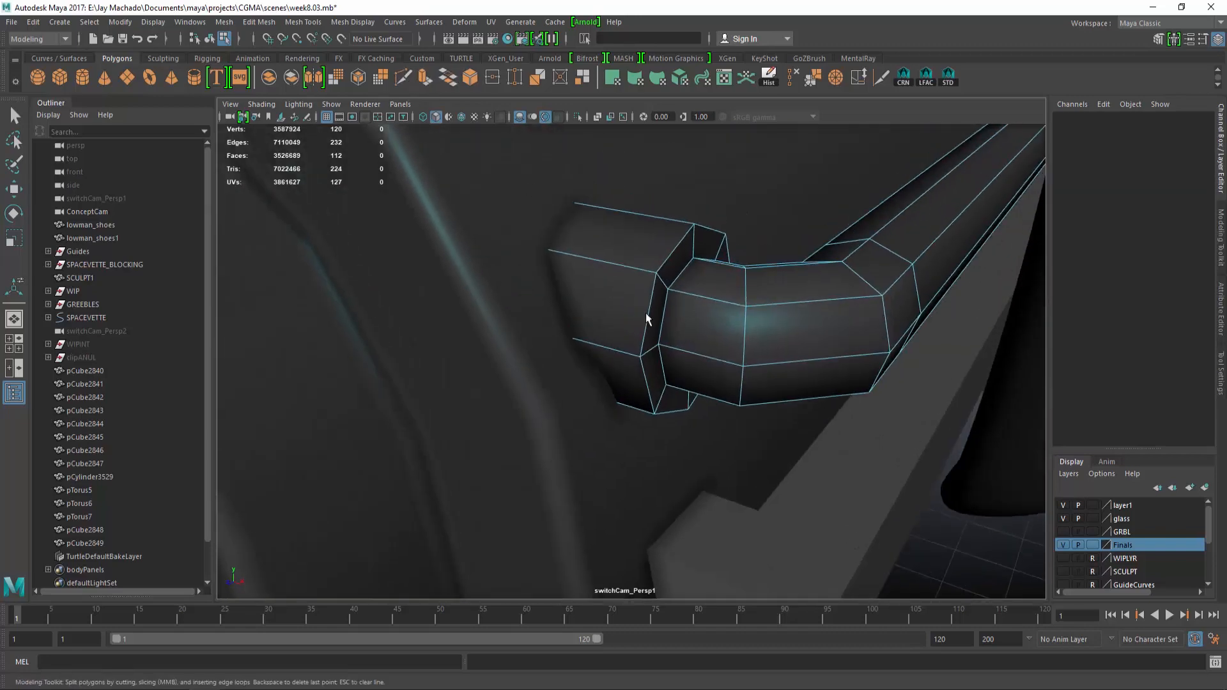
pyautogui.keyDown('ctrl'); pyautogui.click(702, 301); pyautogui.keyUp('ctrl')
pyautogui.keyDown('alt'); pyautogui.moveTo(703, 300); pyautogui.dragTo(647, 291); pyautogui.keyUp('alt')
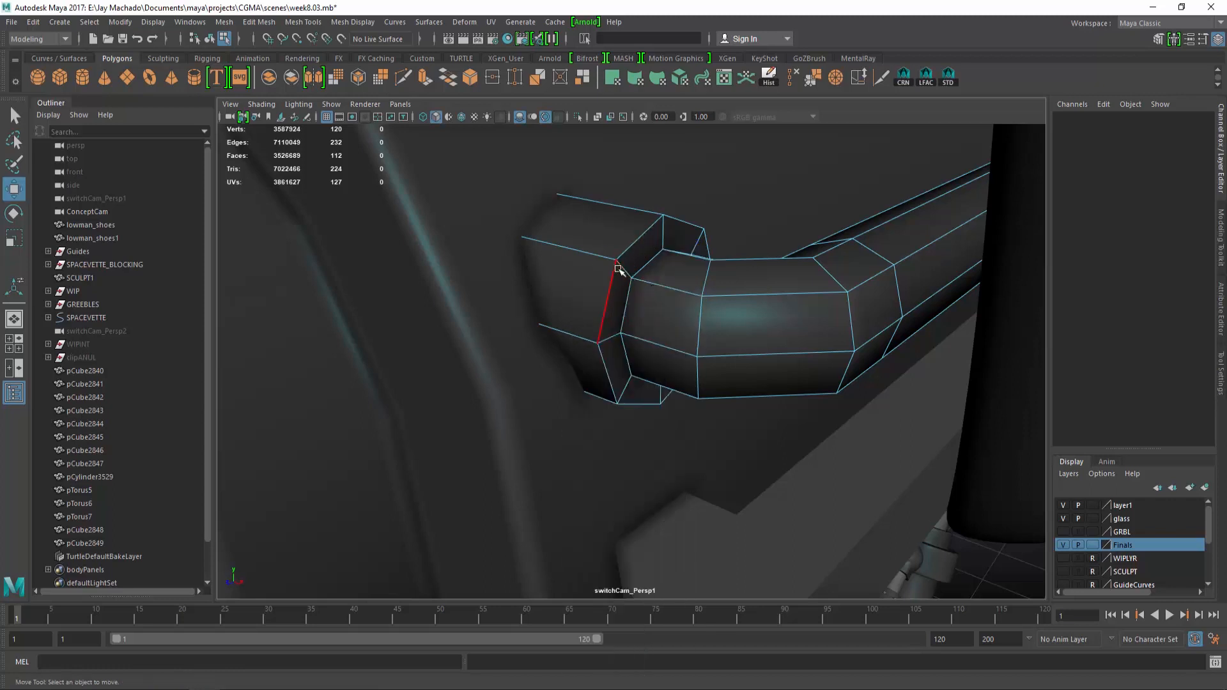
pyautogui.click(403, 80)
pyautogui.keyDown('alt'); pyautogui.moveTo(740, 391); pyautogui.dragTo(718, 344); pyautogui.keyUp('alt')
pyautogui.keyDown('alt'); pyautogui.moveTo(646, 251); pyautogui.dragTo(688, 302); pyautogui.keyUp('alt')
pyautogui.press('F8')
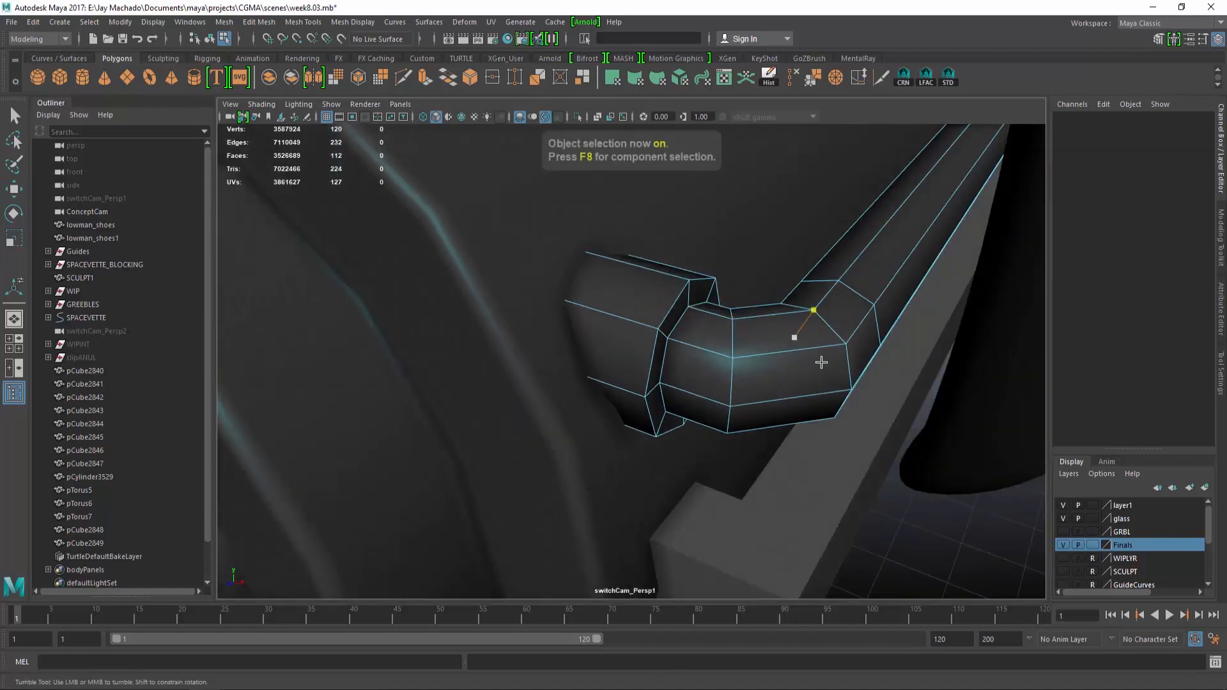
pyautogui.press('F8')
pyautogui.press('w')
pyautogui.keyDown('alt'); pyautogui.moveTo(822, 360); pyautogui.dragTo(848, 393); pyautogui.keyUp('alt')
pyautogui.scroll(5, 827, 422)
pyautogui.keyDown('alt'); pyautogui.moveTo(816, 362); pyautogui.dragTo(709, 382); pyautogui.keyUp('alt')
# Preview the collar smoothed, return to object selection, and examine the bar among the surrounding front-end parts
pyautogui.press('3')
pyautogui.scroll(-2, 690, 365)
pyautogui.press('1')
pyautogui.scroll(-3, 688, 359)
pyautogui.press('F8')
pyautogui.click(759, 352)
pyautogui.click(783, 423)
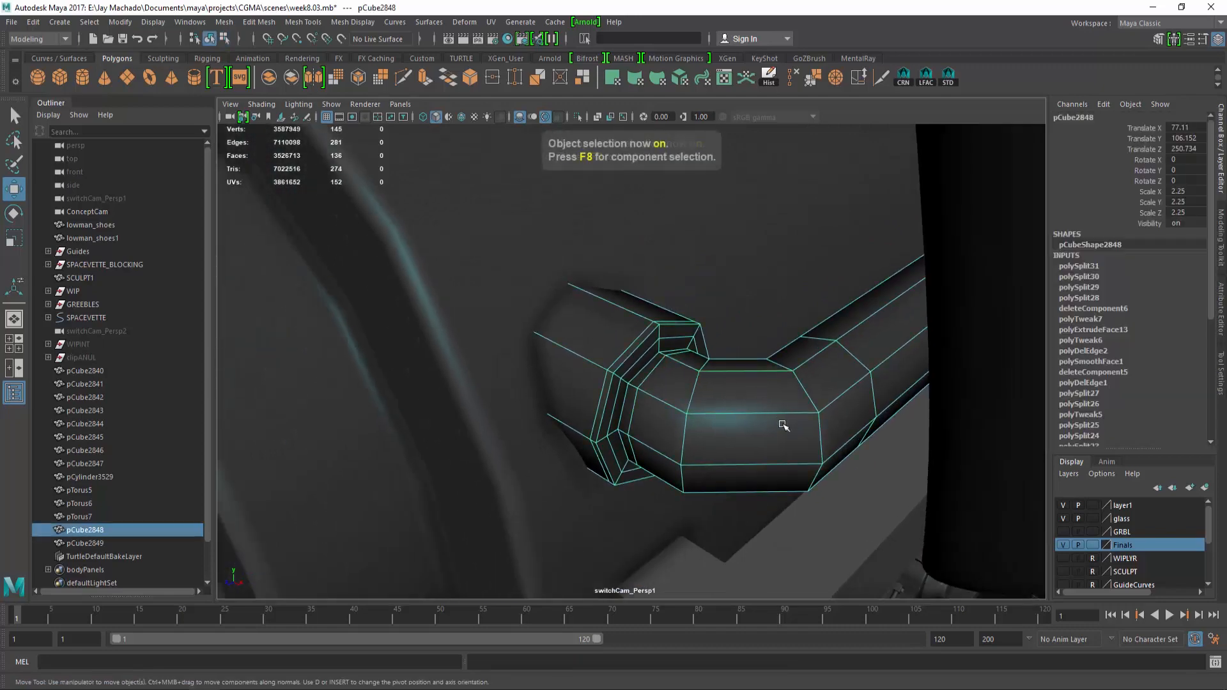
pyautogui.keyDown('alt'); pyautogui.moveTo(783, 423); pyautogui.dragTo(735, 342); pyautogui.keyUp('alt')
pyautogui.scroll(-3, 727, 403)
pyautogui.scroll(3, 727, 403)
pyautogui.scroll(-3, 735, 342)
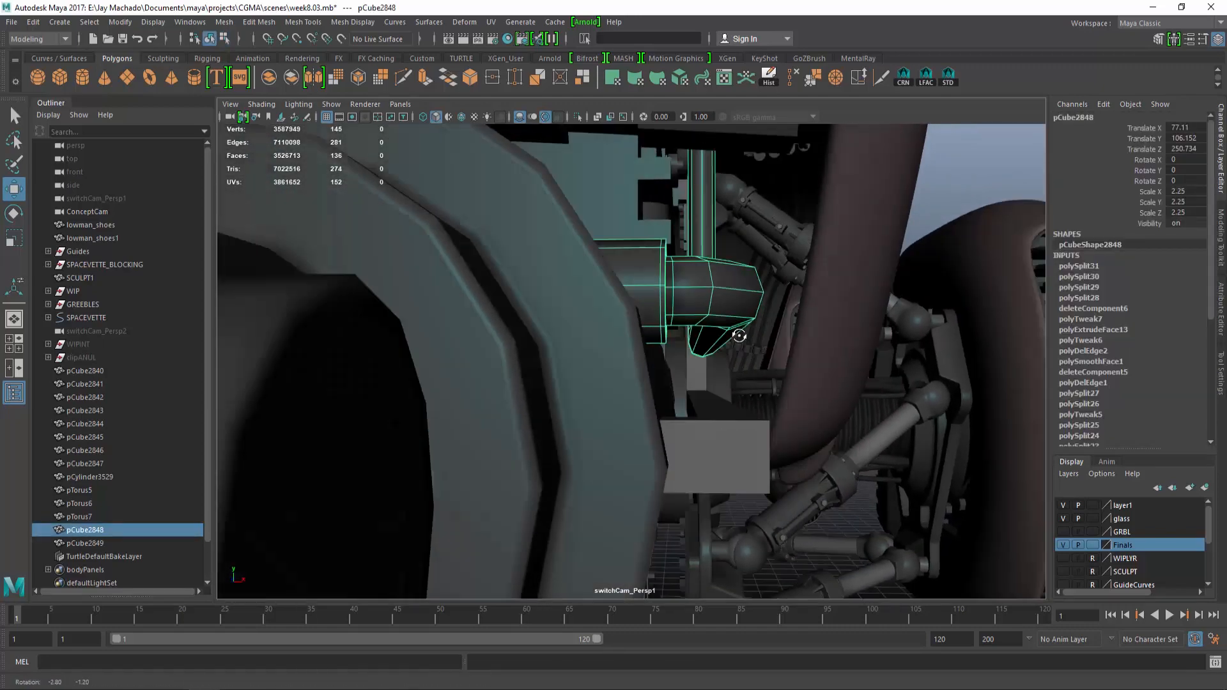
# Isolate the finished bent bar together with the blocky bar below it
pyautogui.click(749, 427)
pyautogui.keyDown('alt'); pyautogui.moveTo(749, 427); pyautogui.dragTo(782, 457); pyautogui.keyUp('alt')
pyautogui.click(731, 335)
pyautogui.keyDown('alt'); pyautogui.moveTo(732, 338); pyautogui.dragTo(754, 443); pyautogui.keyUp('alt')
pyautogui.scroll(-2, 688, 351)
pyautogui.keyDown('shift'); pyautogui.click(710, 445); pyautogui.keyUp('shift')
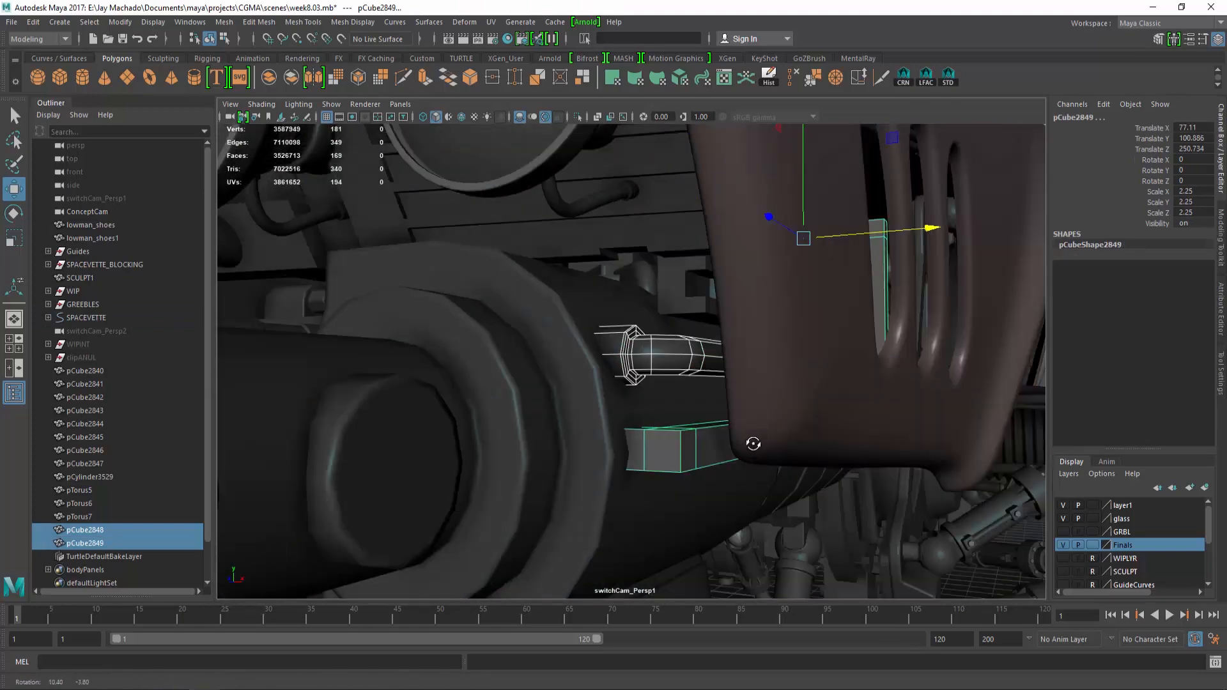
pyautogui.click(579, 118)
# Duplicate the finished bent bar and move the copy straight down onto the blocky bar
pyautogui.click(748, 353)
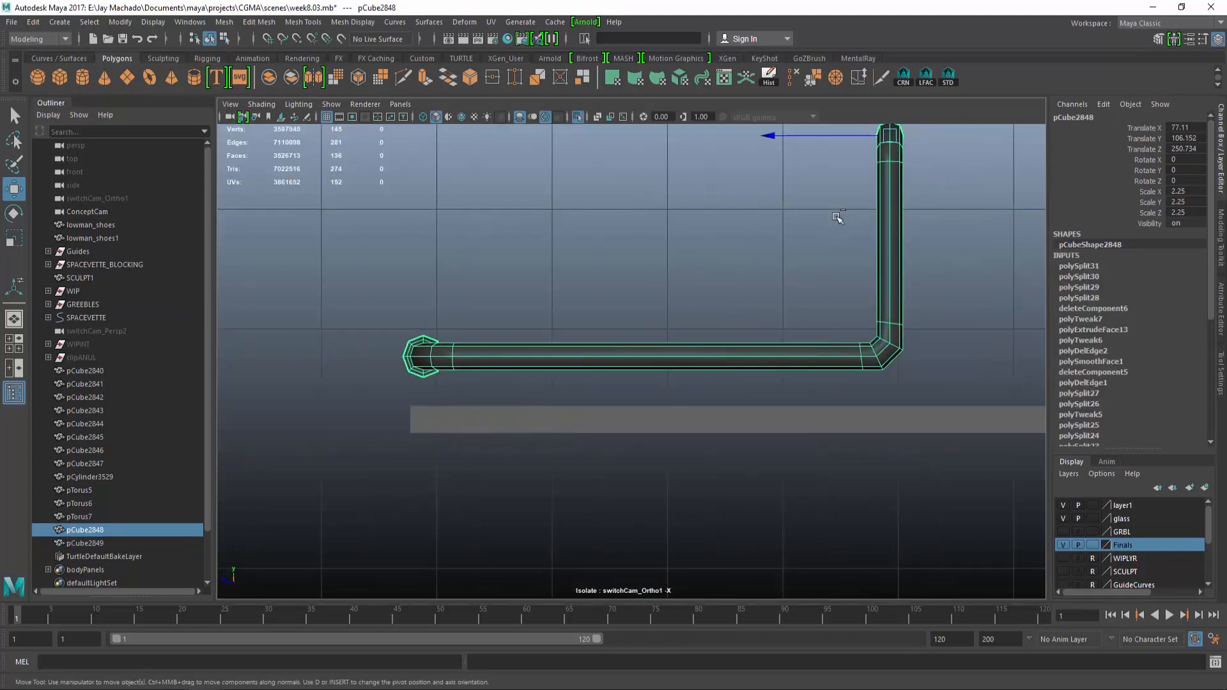
pyautogui.hotkey('ctrl', 'd')
pyautogui.keyDown('alt'); pyautogui.moveTo(836, 216); pyautogui.dragTo(823, 260, button='middle'); pyautogui.keyUp('alt')
pyautogui.moveTo(878, 152); pyautogui.dragTo(878, 216)
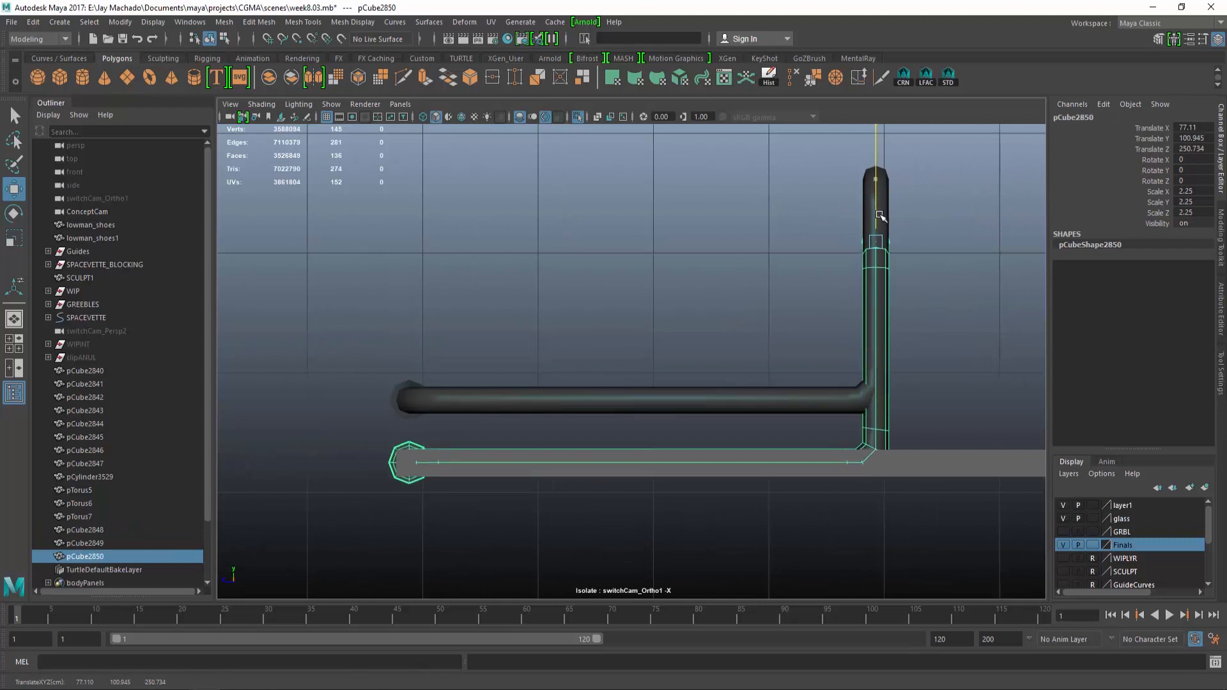
# Shift the copy's corner and upright vertices lengthwise so its horizontal run matches the blocky bar
pyautogui.scroll(-3, 774, 199)
pyautogui.moveTo(773, 198); pyautogui.dragTo(729, 200, button='right')
pyautogui.keyDown('alt'); pyautogui.moveTo(729, 200); pyautogui.dragTo(552, 201, button='middle'); pyautogui.keyUp('alt')
pyautogui.moveTo(548, 211); pyautogui.dragTo(694, 469)
pyautogui.moveTo(574, 359); pyautogui.dragTo(796, 381)
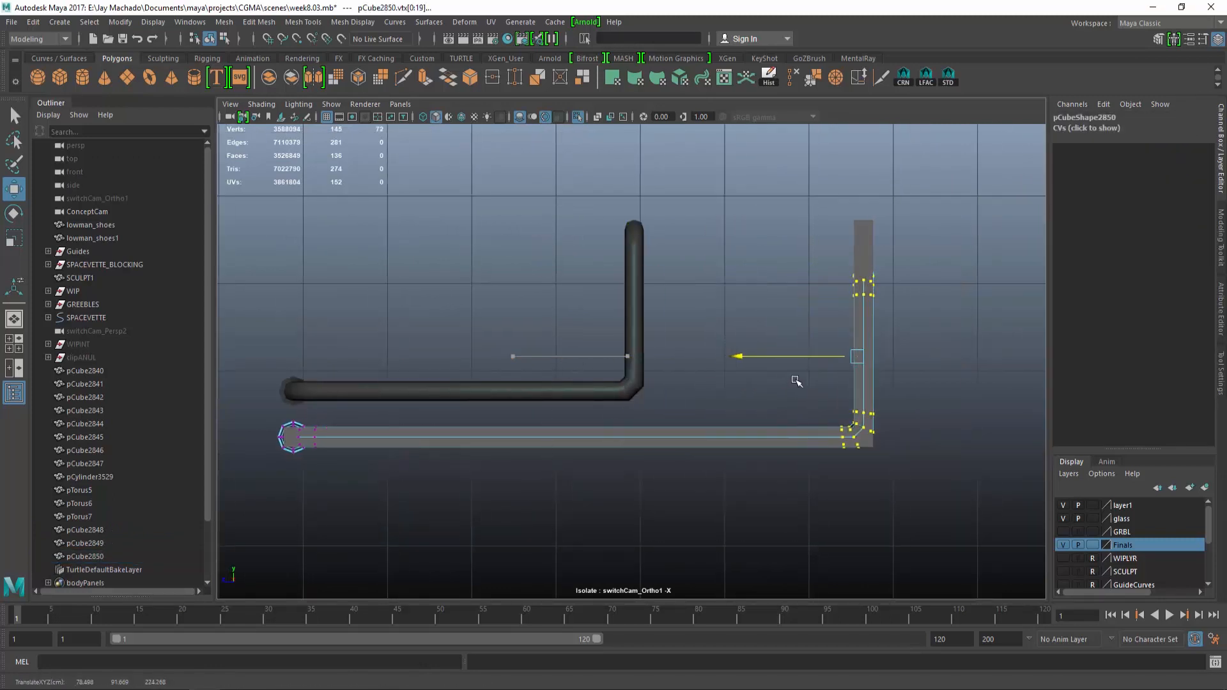
# Raise the vertices of the copy's upper bend to the height of the blocky bar's top
pyautogui.moveTo(819, 216); pyautogui.dragTo(901, 329)
pyautogui.keyDown('alt'); pyautogui.moveTo(844, 313); pyautogui.dragTo(588, 256); pyautogui.keyUp('alt')
pyautogui.keyDown('alt'); pyautogui.moveTo(588, 243); pyautogui.dragTo(669, 307, button='middle'); pyautogui.keyUp('alt')
pyautogui.scroll(2, 668, 306)
pyautogui.press('4')
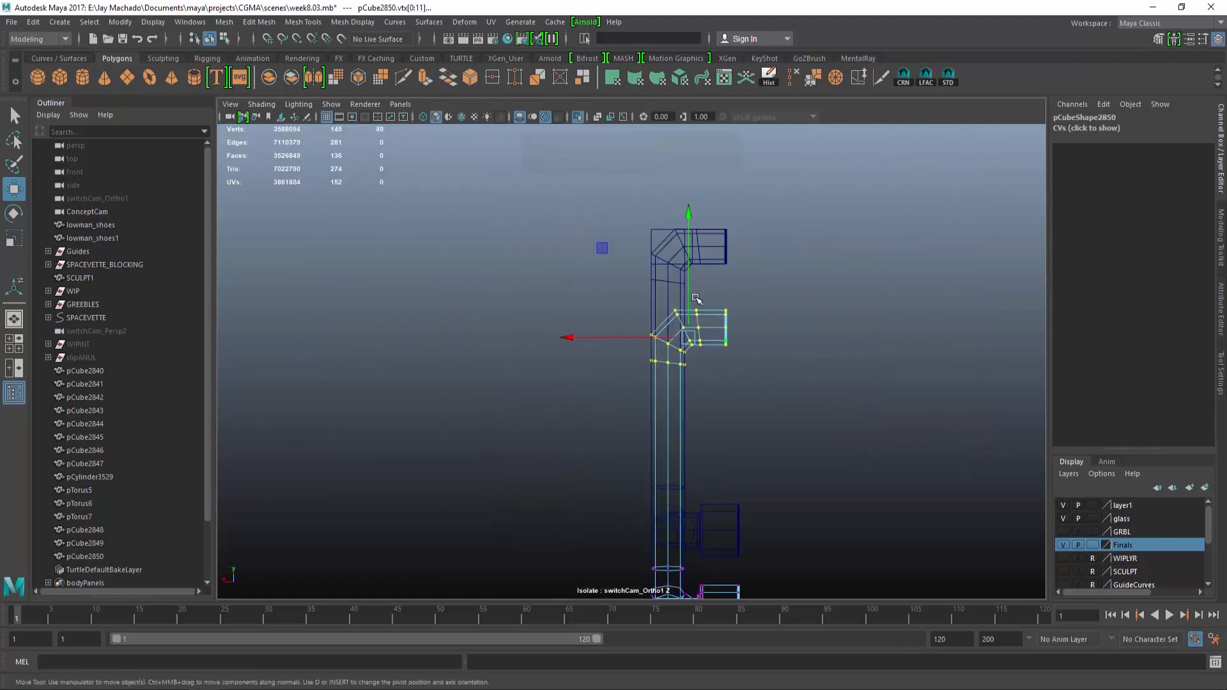
pyautogui.scroll(1, 701, 281)
pyautogui.moveTo(699, 276); pyautogui.dragTo(699, 181)
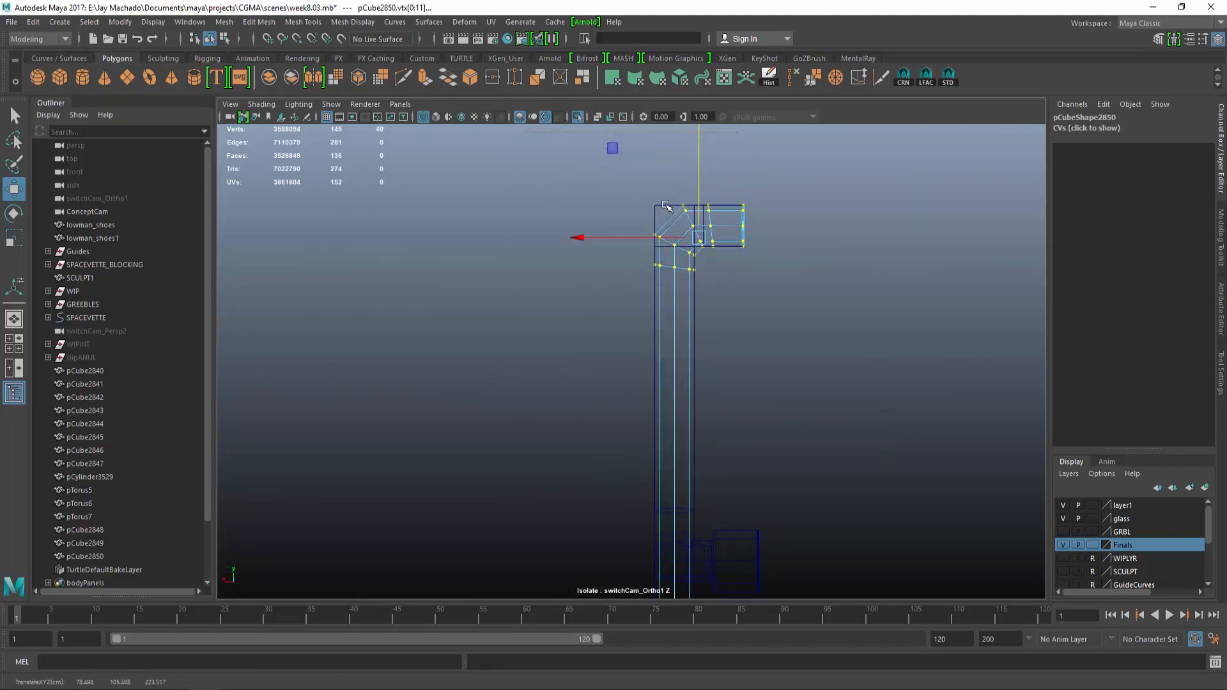
# Delete the blocky placeholder bar and show the rest of the car again in shaded display
pyautogui.press('F8')
pyautogui.press('F8')
pyautogui.click(668, 212)
pyautogui.press('Delete')
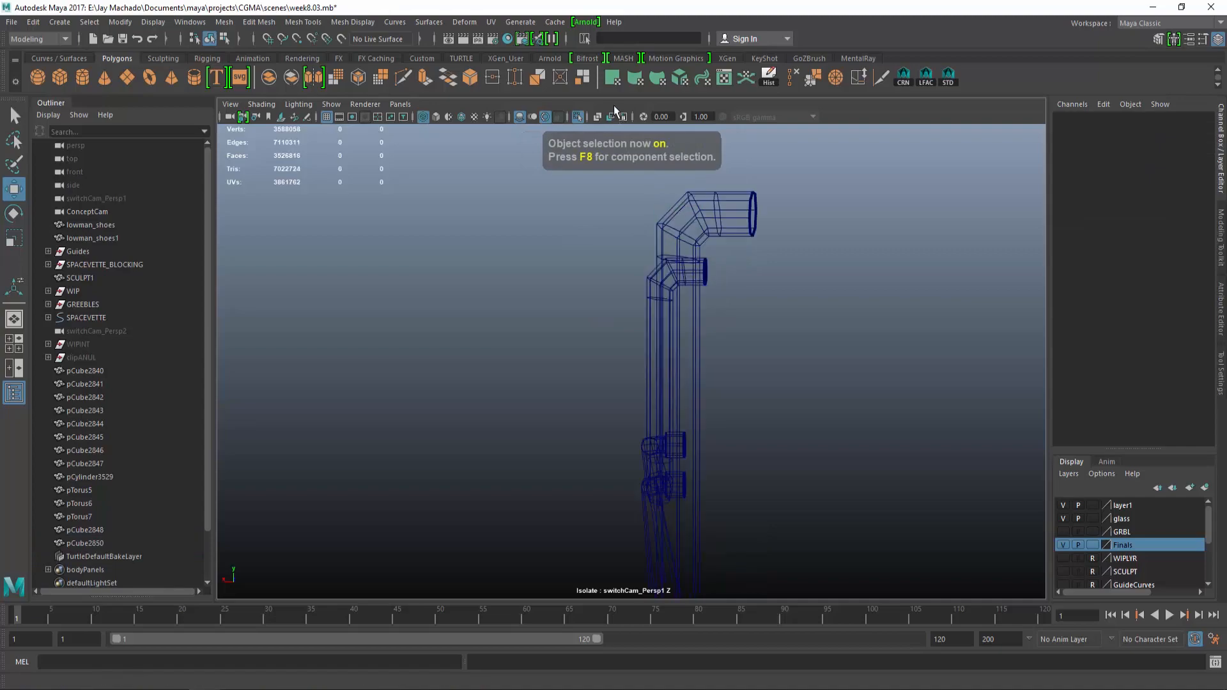
pyautogui.click(577, 117)
pyautogui.keyDown('alt'); pyautogui.moveTo(635, 238); pyautogui.dragTo(692, 263); pyautogui.keyUp('alt')
pyautogui.press('5')
pyautogui.moveTo(735, 376)
pyautogui.keyDown('alt'); pyautogui.mouseDown()
pyautogui.moveTo(707, 487)
pyautogui.moveTo(662, 447)
pyautogui.moveTo(742, 419)
pyautogui.moveTo(722, 369)
pyautogui.moveTo(720, 391)
pyautogui.mouseUp(); pyautogui.keyUp('alt')
# Shift both bent bars sideways to Translate X 77.425 and push their hidden end vertices farther into the engine body
pyautogui.click(657, 434)
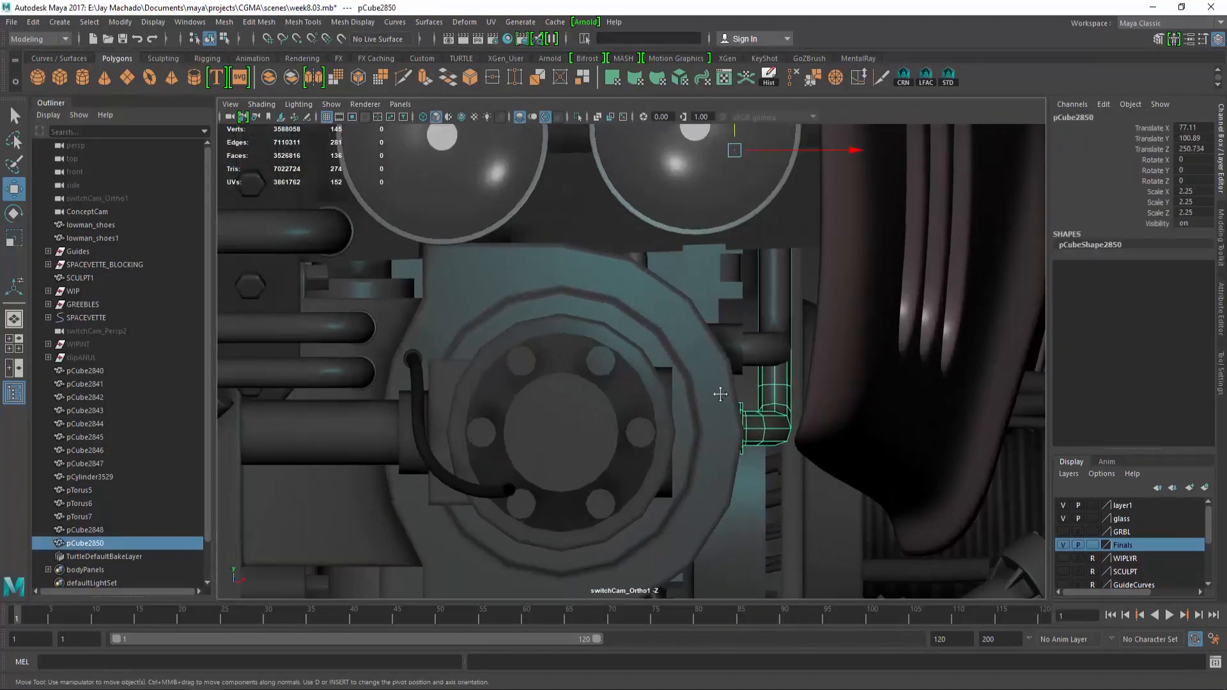
pyautogui.keyDown('shift'); pyautogui.click(659, 301); pyautogui.keyUp('shift')
pyautogui.keyDown('alt'); pyautogui.moveTo(709, 370); pyautogui.dragTo(706, 310, button='middle'); pyautogui.keyUp('alt')
pyautogui.keyDown('alt'); pyautogui.moveTo(706, 309); pyautogui.dragTo(697, 182, button='right'); pyautogui.keyUp('alt')
pyautogui.keyDown('alt'); pyautogui.moveTo(697, 182); pyautogui.dragTo(700, 214, button='middle'); pyautogui.keyUp('alt')
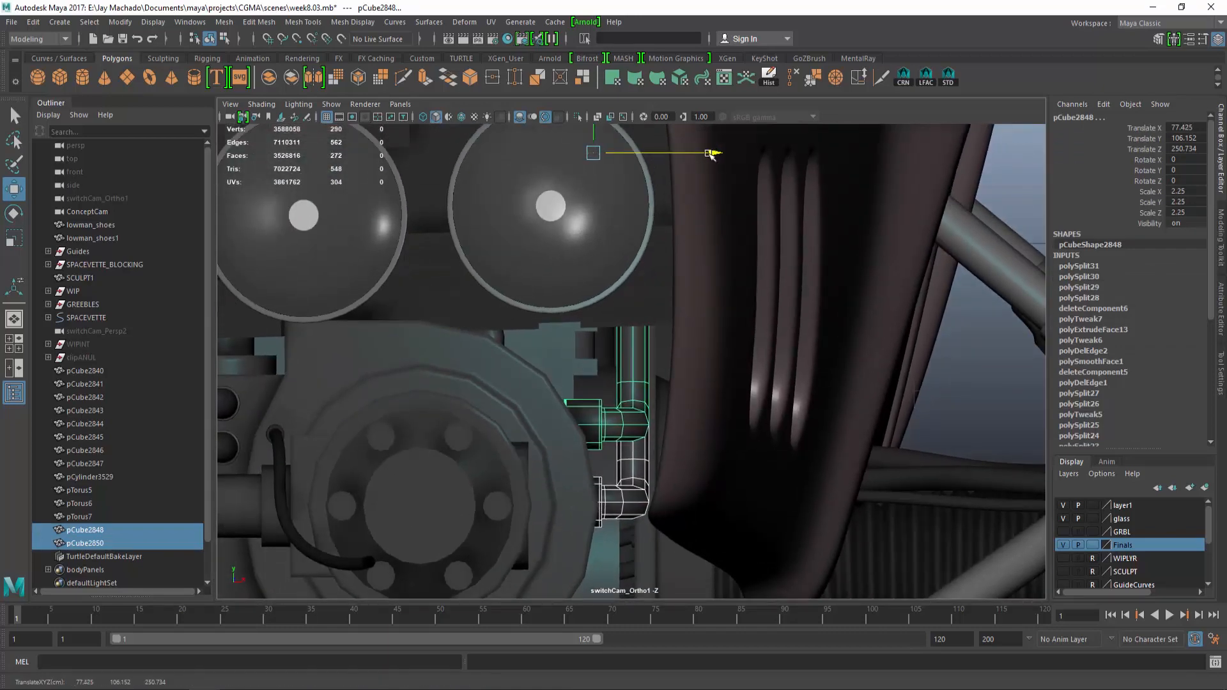
pyautogui.moveTo(530, 362); pyautogui.dragTo(584, 630)
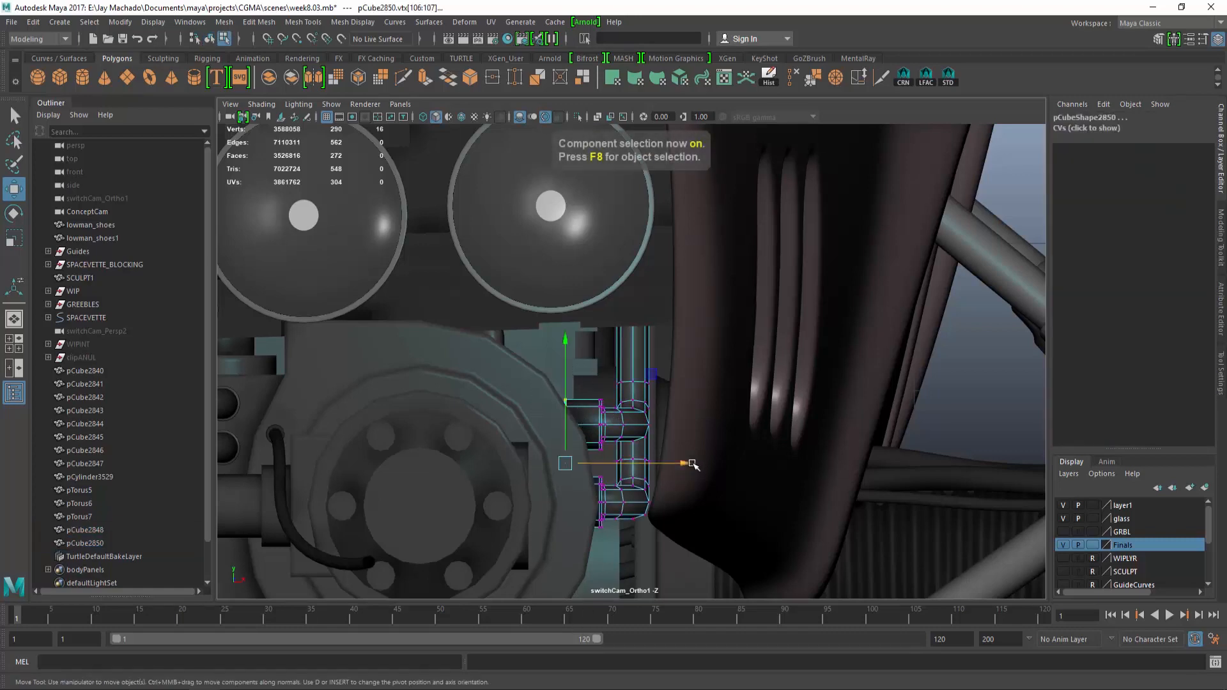
pyautogui.press('F8')
pyautogui.keyDown('alt'); pyautogui.moveTo(750, 496); pyautogui.dragTo(578, 459); pyautogui.keyUp('alt')
pyautogui.keyDown('alt'); pyautogui.moveTo(578, 459); pyautogui.dragTo(611, 469, button='right'); pyautogui.keyUp('alt')
# Lower the collar, bend and horizontal run of the lower bar to widen its gap from the upper bar
pyautogui.click(493, 412)
pyautogui.keyDown('alt'); pyautogui.moveTo(495, 414); pyautogui.dragTo(615, 476); pyautogui.keyUp('alt')
pyautogui.press('F8')
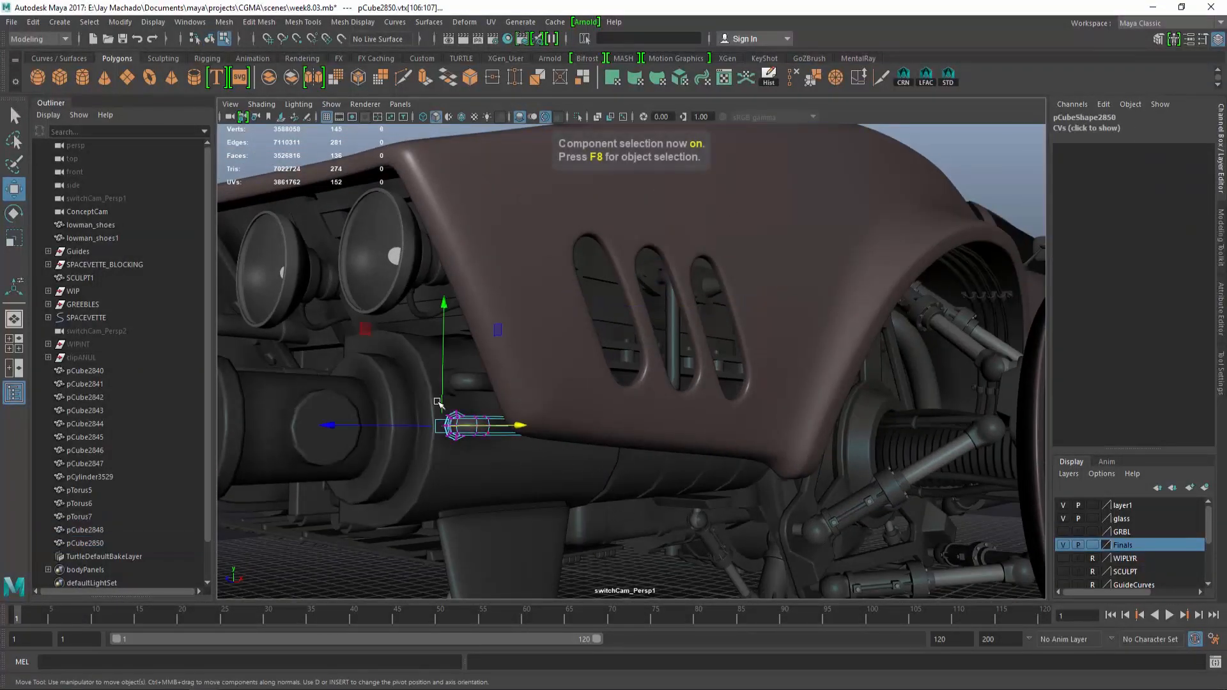
pyautogui.keyDown('alt'); pyautogui.moveTo(438, 405); pyautogui.dragTo(727, 480); pyautogui.keyUp('alt')
pyautogui.keyDown('alt'); pyautogui.moveTo(543, 367); pyautogui.dragTo(798, 543, button='right'); pyautogui.keyUp('alt')
pyautogui.keyDown('alt'); pyautogui.moveTo(799, 543); pyautogui.dragTo(817, 390, button='middle'); pyautogui.keyUp('alt')
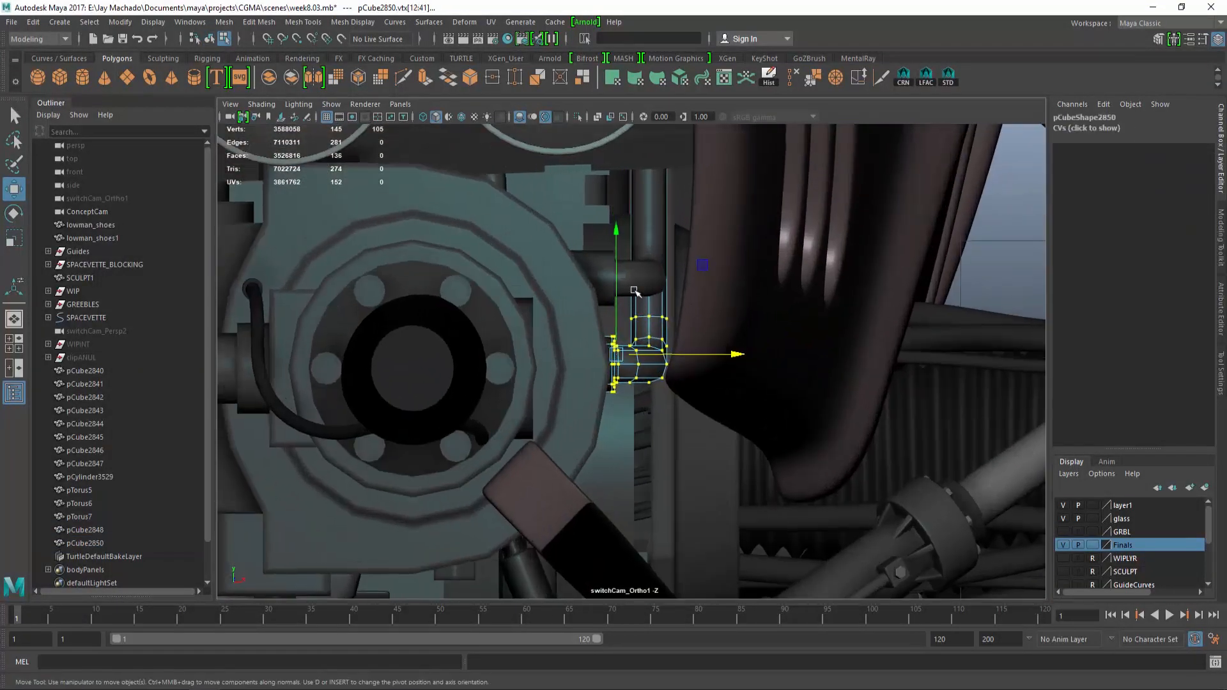
pyautogui.moveTo(618, 236); pyautogui.dragTo(630, 324)
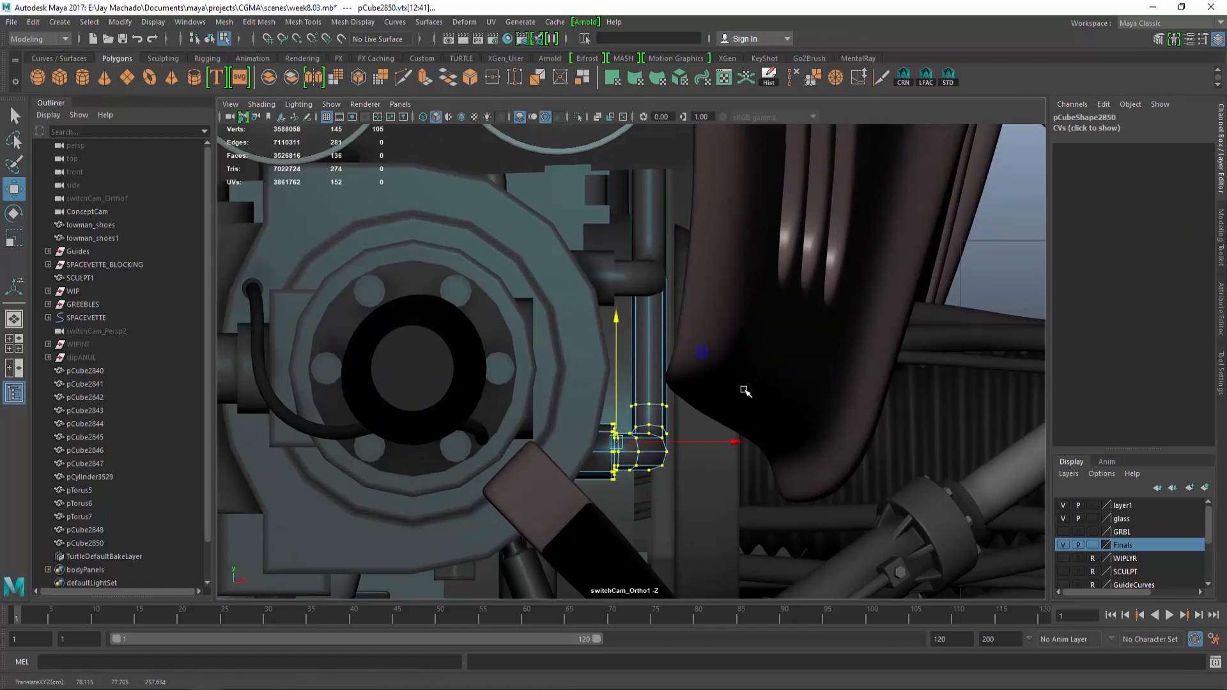
pyautogui.keyDown('alt'); pyautogui.moveTo(745, 391); pyautogui.dragTo(647, 413); pyautogui.keyUp('alt')
pyautogui.press('F8')
# Cut two vertical edge loops across the lower bar's horizontal run to mark out a sleeve section
pyautogui.keyDown('alt'); pyautogui.moveTo(688, 547); pyautogui.dragTo(718, 381); pyautogui.keyUp('alt')
pyautogui.keyDown('alt'); pyautogui.moveTo(717, 381); pyautogui.dragTo(780, 416, button='right'); pyautogui.keyUp('alt')
pyautogui.keyDown('alt'); pyautogui.moveTo(722, 511); pyautogui.dragTo(786, 452); pyautogui.keyUp('alt')
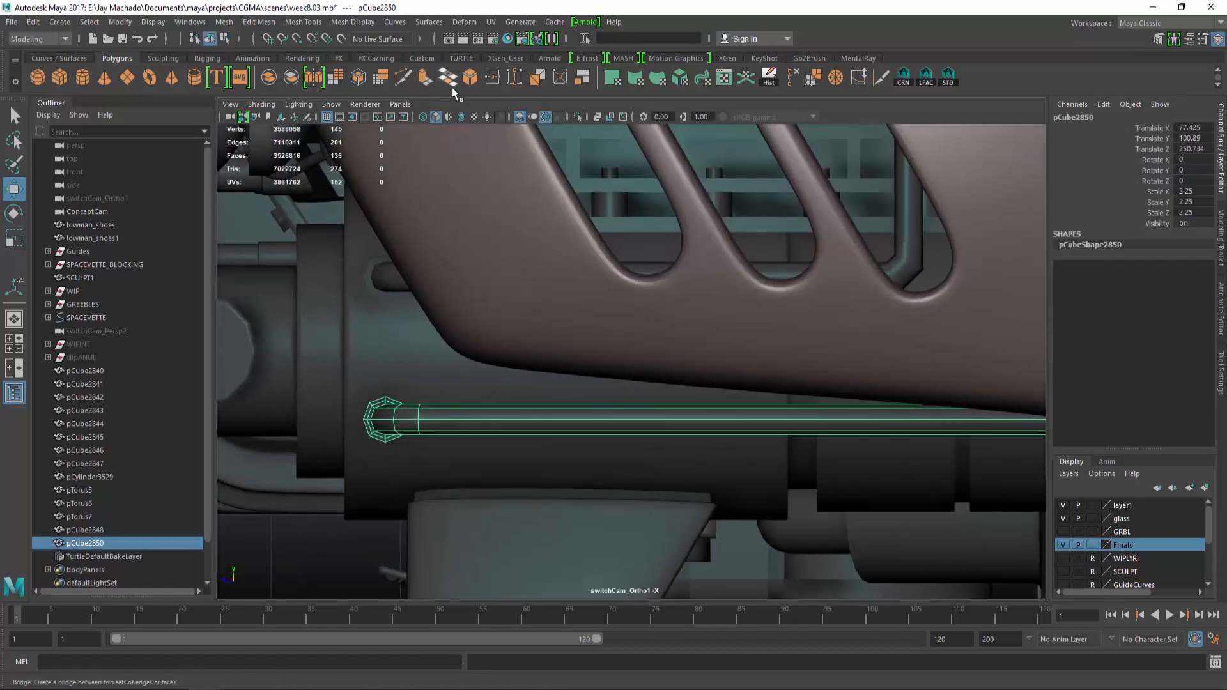
pyautogui.moveTo(582, 396); pyautogui.dragTo(582, 441)
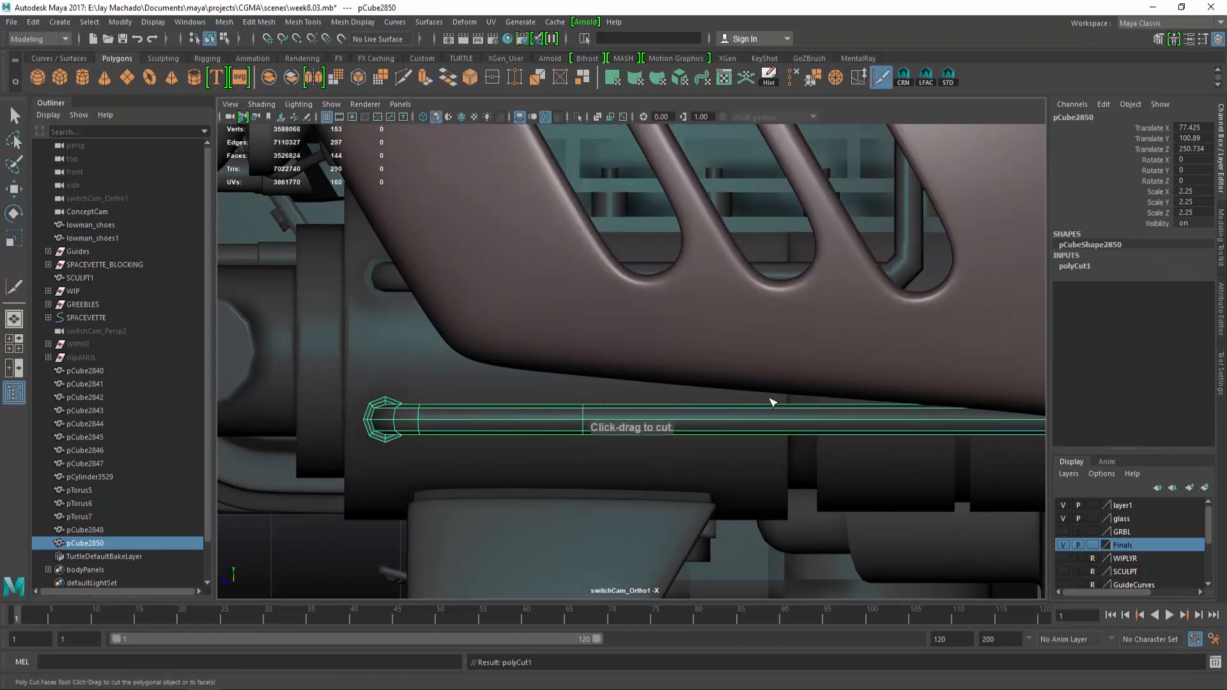
pyautogui.moveTo(767, 399); pyautogui.dragTo(767, 448)
# Extrude the ring of faces between the two cuts outward with a Local Translate Z of 0.25
pyautogui.press('w')
pyautogui.press('F8')
pyautogui.moveTo(697, 415); pyautogui.dragTo(694, 440, button='right')
pyautogui.moveTo(657, 370); pyautogui.dragTo(607, 447)
pyautogui.keyDown('alt'); pyautogui.moveTo(573, 438); pyautogui.dragTo(220, 406, button='middle'); pyautogui.keyUp('alt')
pyautogui.keyDown('alt'); pyautogui.moveTo(664, 391); pyautogui.dragTo(843, 377); pyautogui.keyUp('alt')
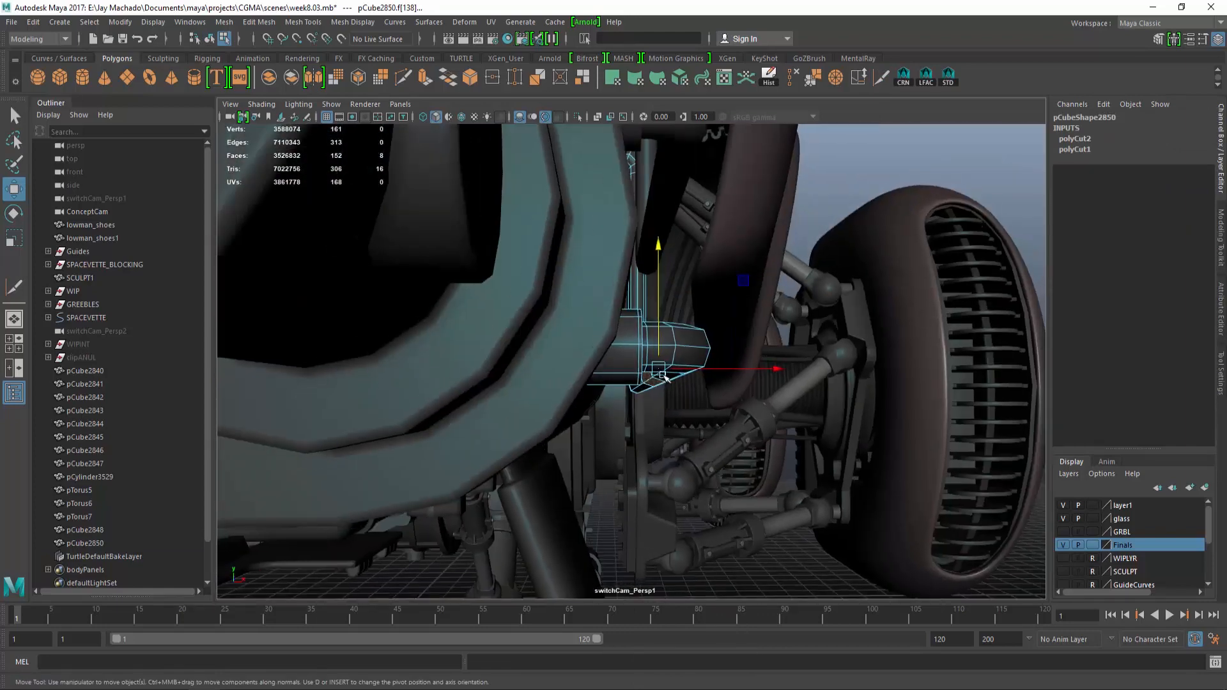
pyautogui.keyDown('alt'); pyautogui.moveTo(703, 377); pyautogui.dragTo(671, 358); pyautogui.keyUp('alt')
pyautogui.keyDown('alt'); pyautogui.moveTo(670, 358); pyautogui.dragTo(668, 340, button='middle'); pyautogui.keyUp('alt')
pyautogui.keyDown('alt'); pyautogui.moveTo(669, 339); pyautogui.dragTo(728, 345, button='right'); pyautogui.keyUp('alt')
pyautogui.hotkey('ctrl', 'e')
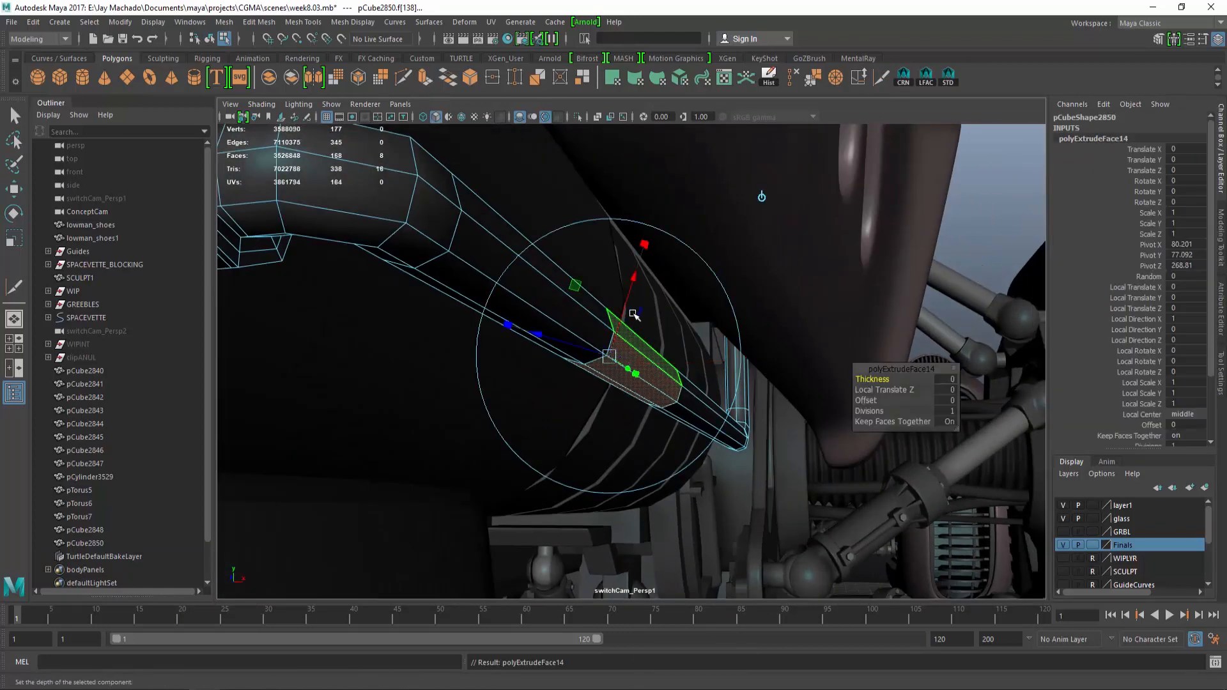
pyautogui.moveTo(579, 345)
pyautogui.mouseDown()
pyautogui.moveTo(549, 338)
pyautogui.moveTo(558, 343)
pyautogui.mouseUp()
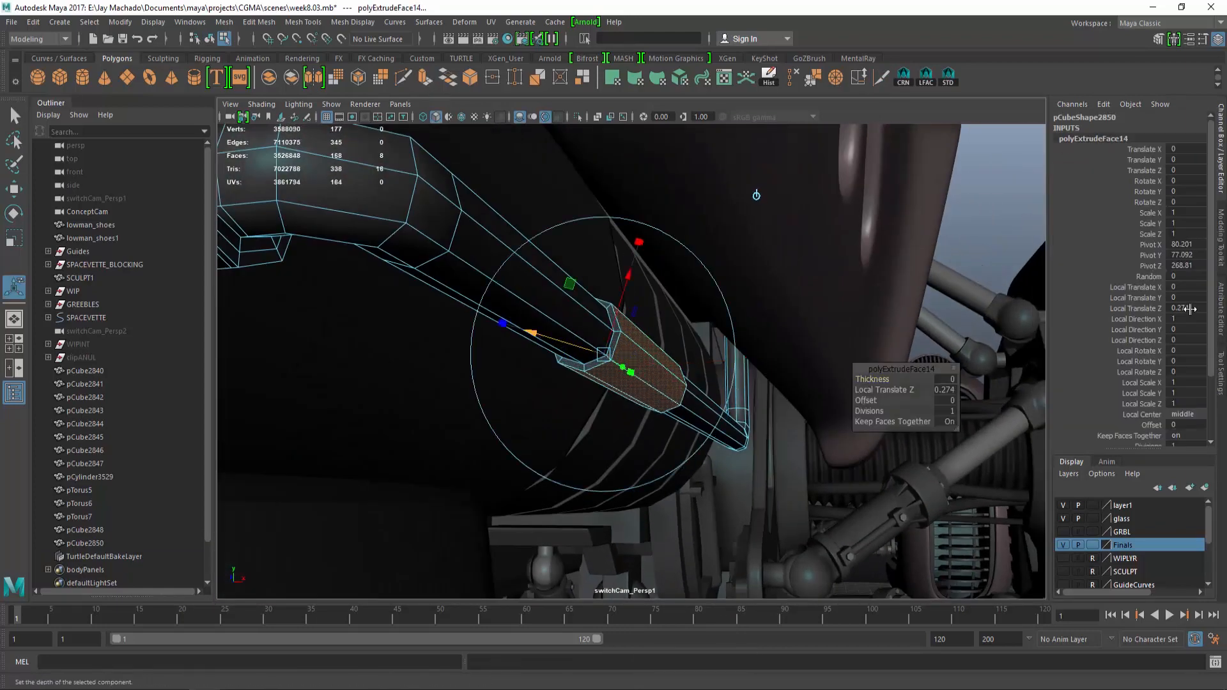
pyautogui.keyDown('alt'); pyautogui.moveTo(537, 377); pyautogui.dragTo(575, 390); pyautogui.keyUp('alt')
# Cut supporting edge loops just inside and outside both ends of the raised sleeve
pyautogui.click(403, 78)
pyautogui.keyDown('alt'); pyautogui.moveTo(447, 262); pyautogui.dragTo(575, 287); pyautogui.keyUp('alt')
pyautogui.keyDown('alt'); pyautogui.moveTo(575, 288); pyautogui.dragTo(753, 320, button='middle'); pyautogui.keyUp('alt')
pyautogui.keyDown('alt'); pyautogui.moveTo(758, 325); pyautogui.dragTo(738, 470, button='right'); pyautogui.keyUp('alt')
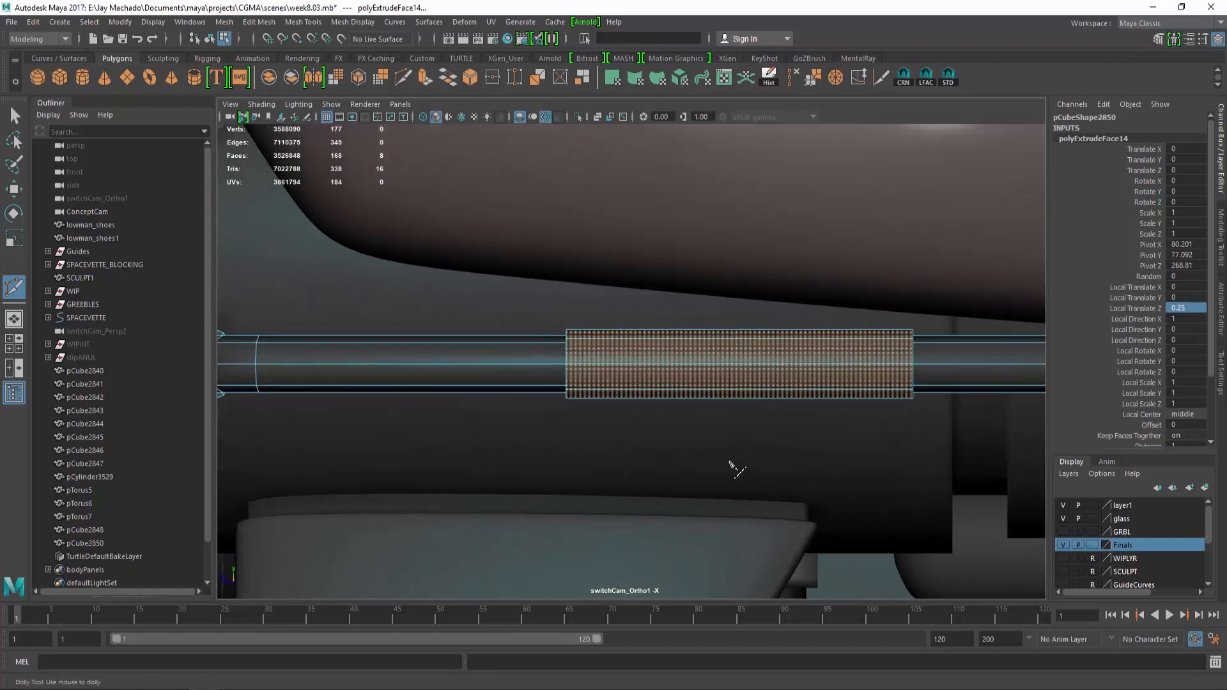
pyautogui.press('F8')
pyautogui.click(885, 77)
pyautogui.keyDown('alt'); pyautogui.moveTo(572, 281); pyautogui.dragTo(556, 356, button='right'); pyautogui.keyUp('alt')
pyautogui.click(516, 370)
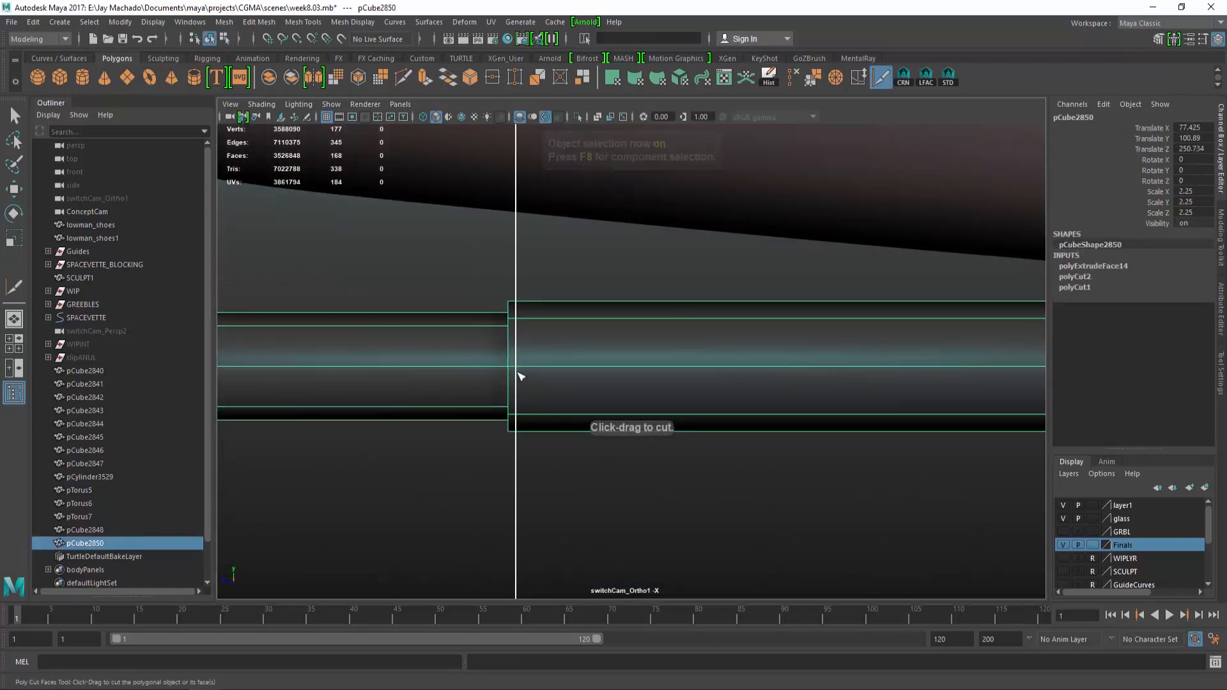
pyautogui.click(501, 366)
pyautogui.keyDown('alt'); pyautogui.moveTo(810, 391); pyautogui.dragTo(710, 377, button='middle'); pyautogui.keyUp('alt')
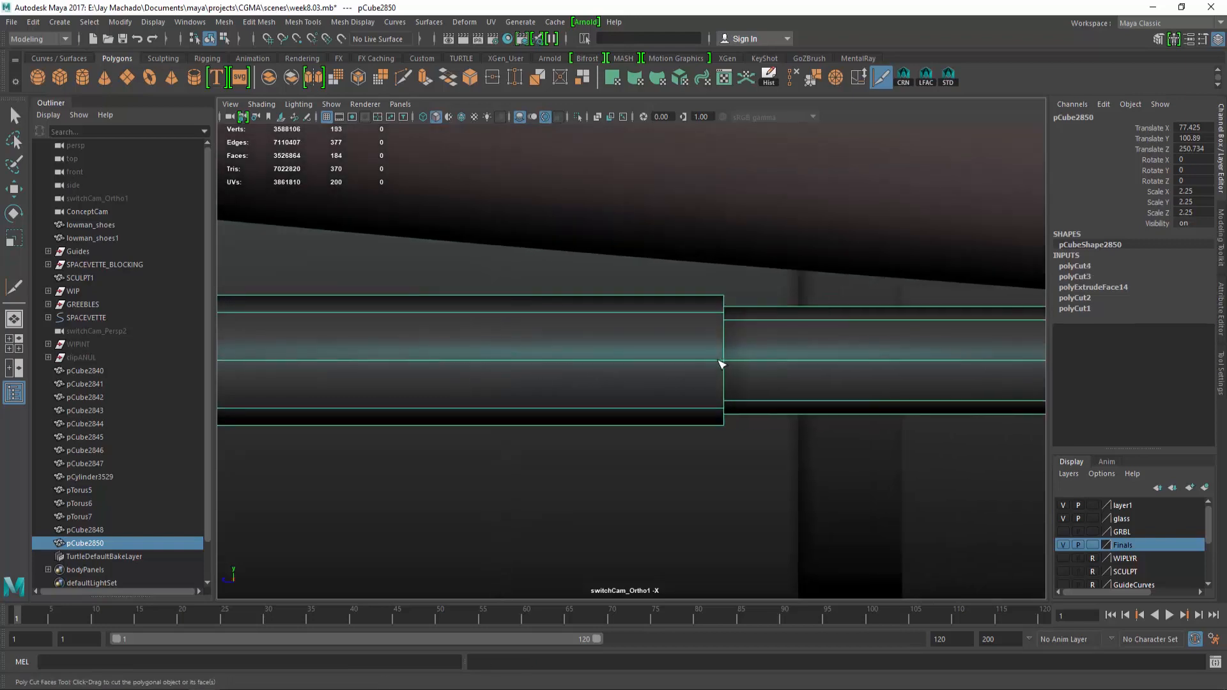
pyautogui.click(719, 361)
pyautogui.click(730, 361)
pyautogui.press('p')
# Split the edge rings on the bar's sleeve to add supporting loops at both raised ends
pyautogui.keyDown('alt'); pyautogui.moveTo(632, 346); pyautogui.dragTo(716, 422, button='right'); pyautogui.keyUp('alt')
pyautogui.keyDown('alt'); pyautogui.moveTo(715, 422); pyautogui.dragTo(766, 424); pyautogui.keyUp('alt')
pyautogui.press('w')
pyautogui.moveTo(493, 368); pyautogui.dragTo(528, 310, button='right')
pyautogui.click(499, 313)
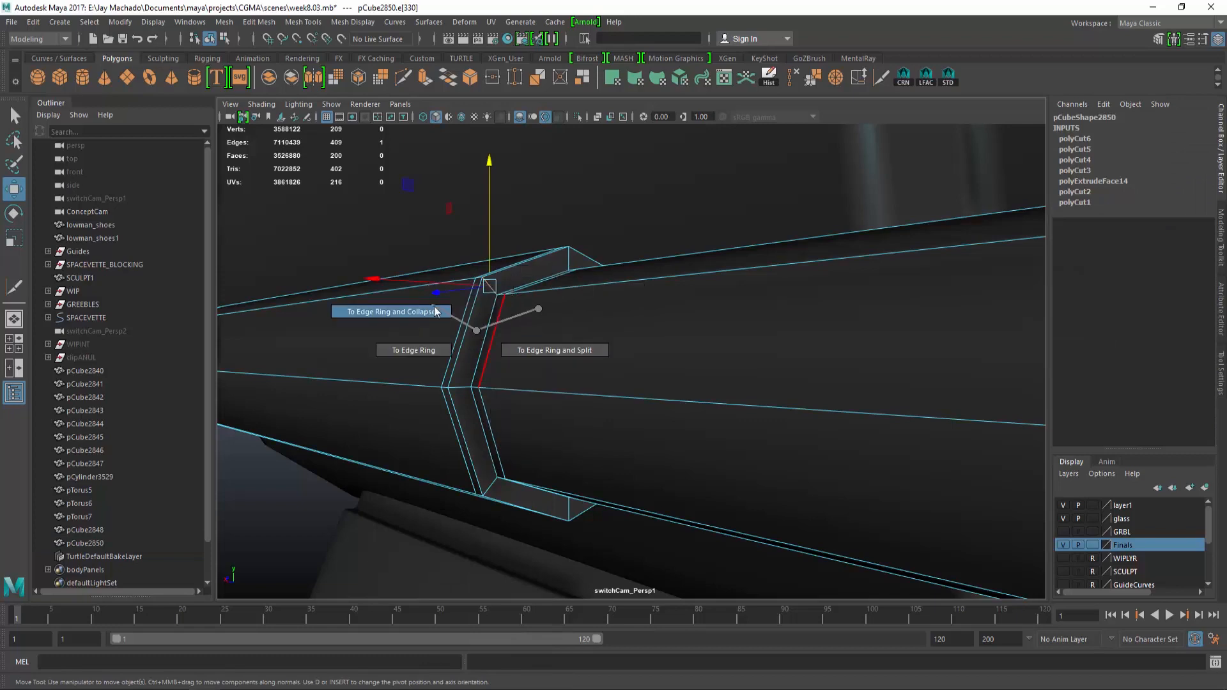
pyautogui.keyDown('ctrl'); pyautogui.moveTo(435, 311); pyautogui.dragTo(555, 350, button='right'); pyautogui.keyUp('ctrl')
pyautogui.keyDown('alt'); pyautogui.moveTo(603, 403); pyautogui.dragTo(850, 383); pyautogui.keyUp('alt')
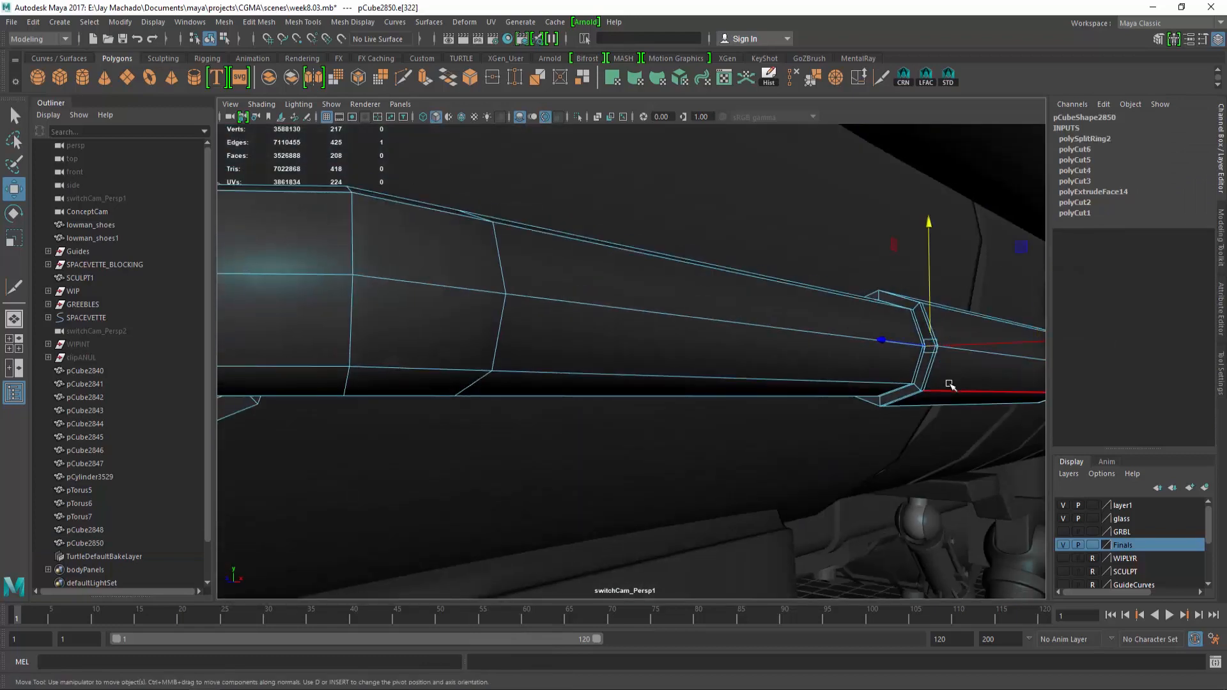
pyautogui.press('g')
# Preview the lower bar, upper bar and neighbouring engine housing smoothed, and clear the selection
pyautogui.press('F8')
pyautogui.press('F8')
pyautogui.keyDown('alt'); pyautogui.moveTo(926, 413); pyautogui.dragTo(906, 375, button='right'); pyautogui.keyUp('alt')
pyautogui.keyDown('alt'); pyautogui.moveTo(906, 375); pyautogui.dragTo(712, 275); pyautogui.keyUp('alt')
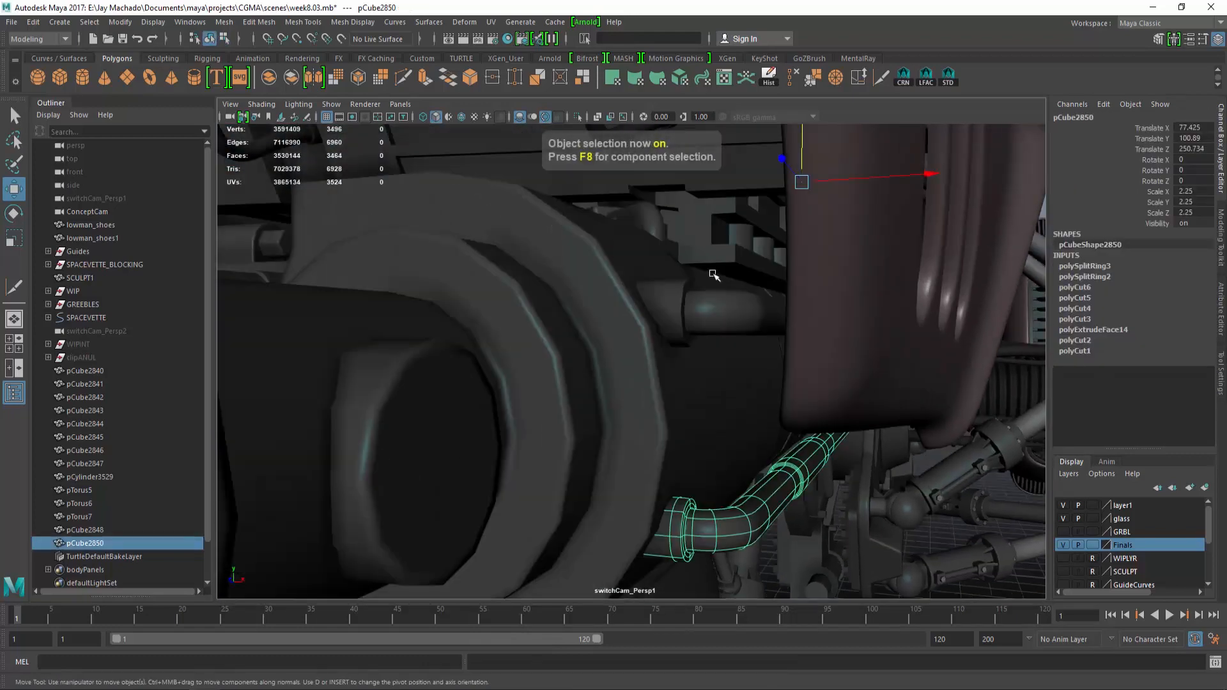
pyautogui.click(703, 310)
pyautogui.keyDown('alt'); pyautogui.moveTo(682, 354); pyautogui.dragTo(745, 356); pyautogui.keyUp('alt')
pyautogui.click(724, 399)
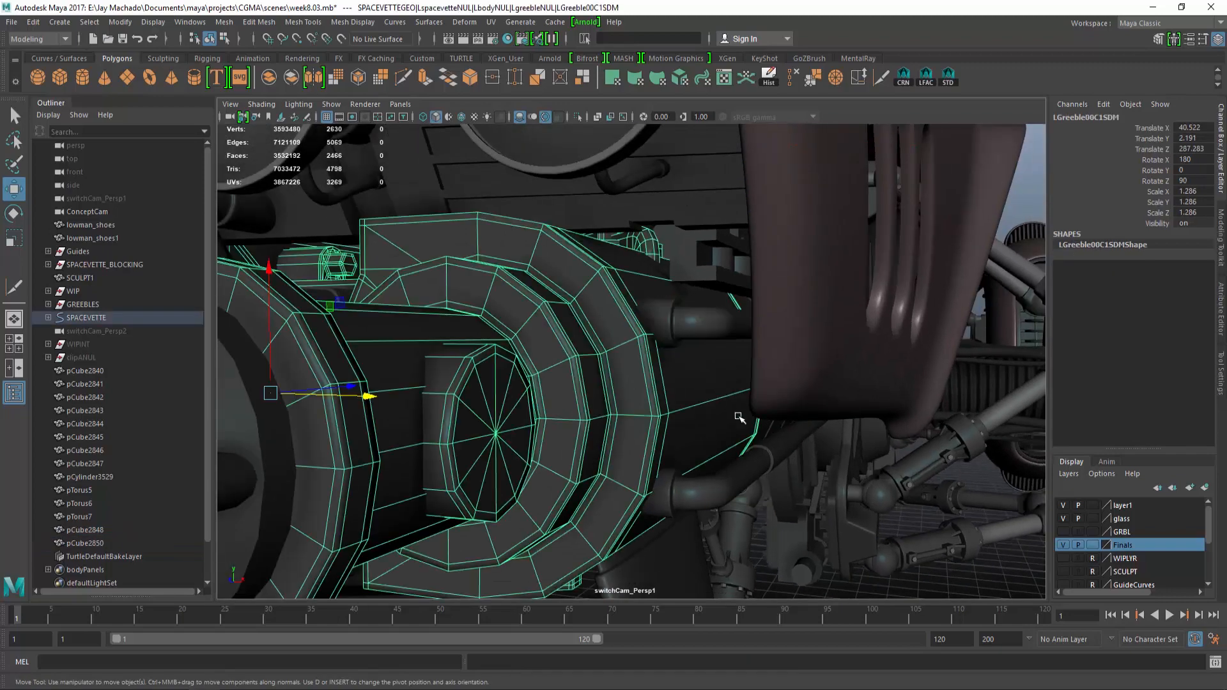
pyautogui.keyDown('alt'); pyautogui.moveTo(891, 561); pyautogui.dragTo(709, 447, button='right'); pyautogui.keyUp('alt')
pyautogui.click(863, 534)
# Examine the car from above and inspect the parts inside the rear engine bay
pyautogui.keyDown('alt'); pyautogui.moveTo(709, 447); pyautogui.dragTo(563, 391); pyautogui.keyUp('alt')
pyautogui.keyDown('alt'); pyautogui.moveTo(562, 392); pyautogui.dragTo(639, 409, button='right'); pyautogui.keyUp('alt')
pyautogui.moveTo(639, 409)
pyautogui.keyDown('alt'); pyautogui.mouseDown()
pyautogui.moveTo(660, 413)
pyautogui.moveTo(682, 389)
pyautogui.moveTo(636, 387)
pyautogui.mouseUp(); pyautogui.keyUp('alt')
pyautogui.keyDown('alt'); pyautogui.moveTo(636, 387); pyautogui.dragTo(588, 367, button='right'); pyautogui.keyUp('alt')
pyautogui.keyDown('alt'); pyautogui.moveTo(588, 367); pyautogui.dragTo(613, 395); pyautogui.keyUp('alt')
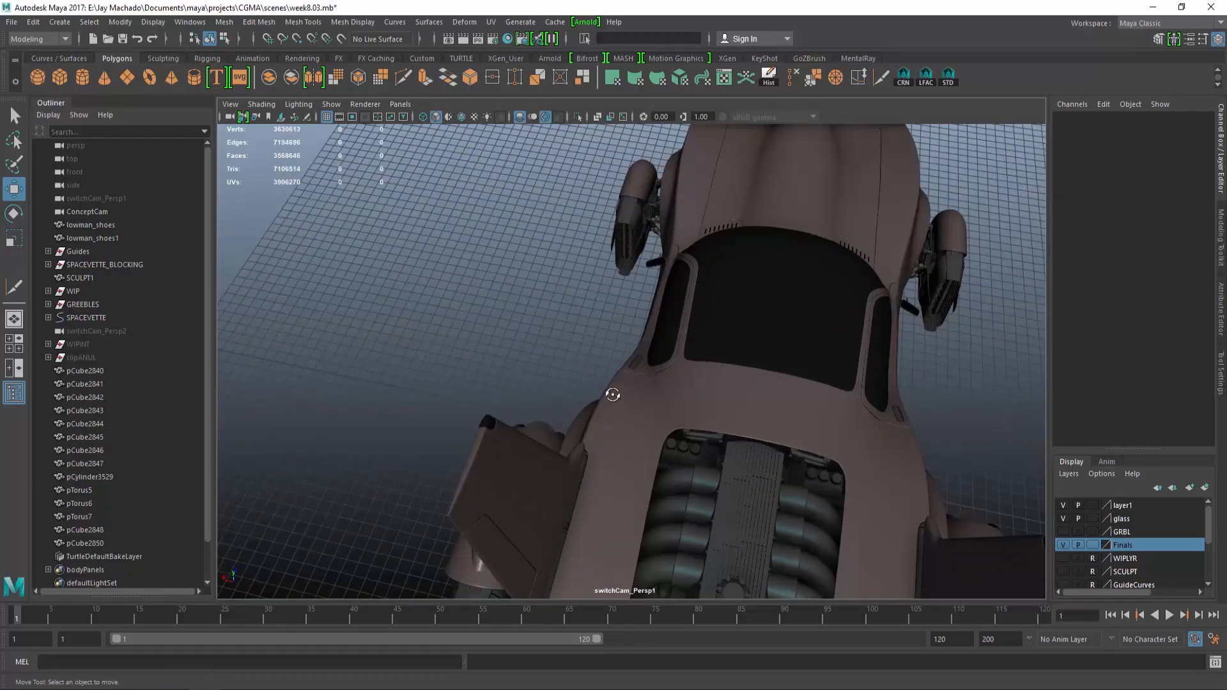
pyautogui.keyDown('alt'); pyautogui.moveTo(613, 395); pyautogui.dragTo(681, 452, button='right'); pyautogui.keyUp('alt')
pyautogui.keyDown('alt'); pyautogui.moveTo(681, 452); pyautogui.dragTo(654, 411); pyautogui.keyUp('alt')
pyautogui.keyDown('alt'); pyautogui.moveTo(654, 411); pyautogui.dragTo(728, 272, button='right'); pyautogui.keyUp('alt')
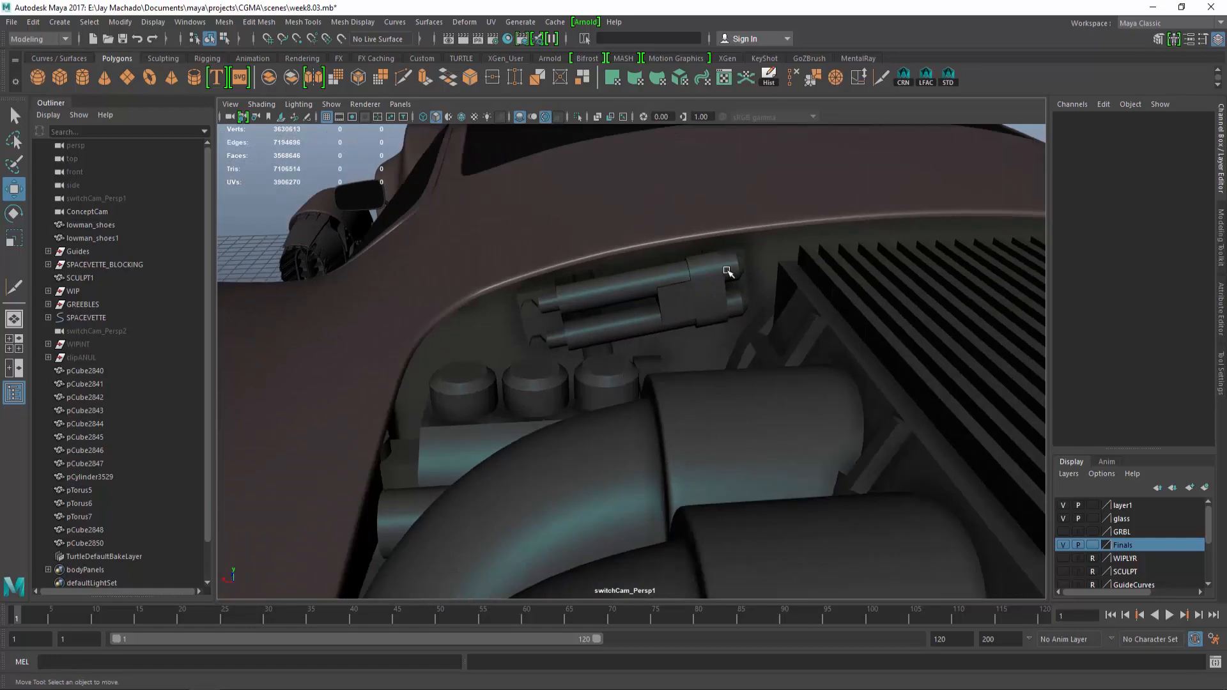
pyautogui.keyDown('alt'); pyautogui.moveTo(606, 302); pyautogui.dragTo(586, 309, button='right'); pyautogui.keyUp('alt')
pyautogui.keyDown('alt'); pyautogui.moveTo(586, 309); pyautogui.dragTo(611, 348); pyautogui.keyUp('alt')
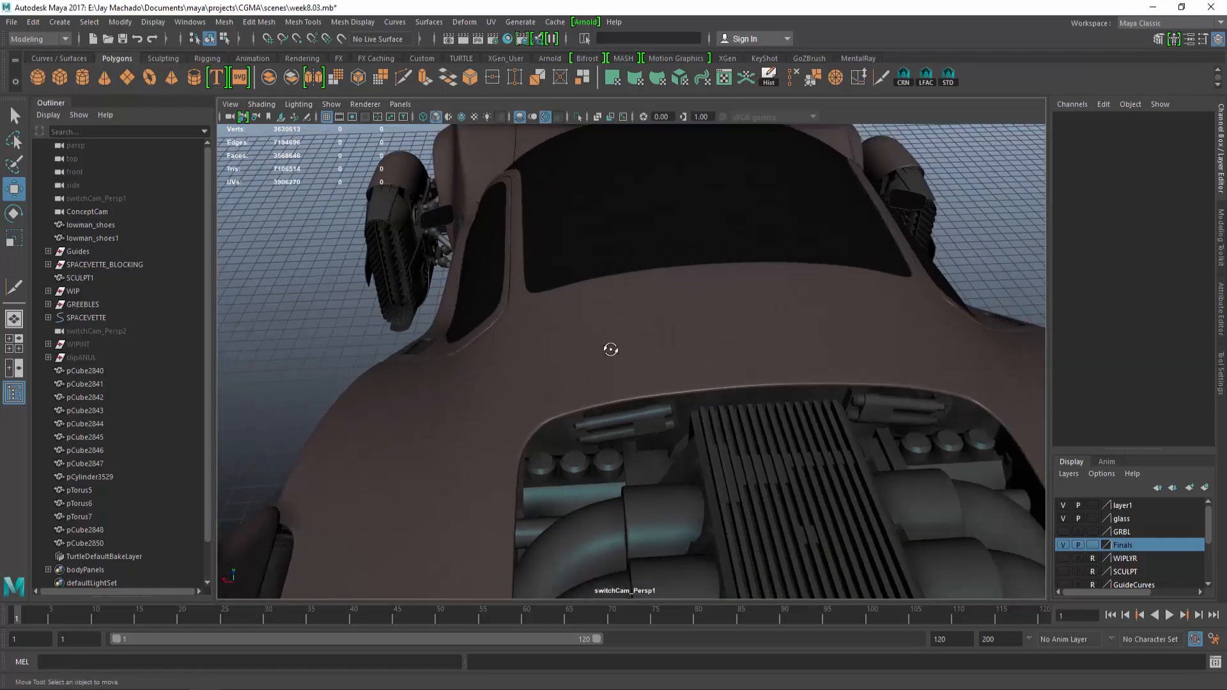
pyautogui.keyDown('alt'); pyautogui.moveTo(611, 349); pyautogui.dragTo(676, 378, button='right'); pyautogui.keyUp('alt')
pyautogui.keyDown('alt'); pyautogui.moveTo(677, 378); pyautogui.dragTo(657, 344); pyautogui.keyUp('alt')
# Isolate the capped cylinders and surrounding parts at the side of the engine bay
pyautogui.click(635, 430)
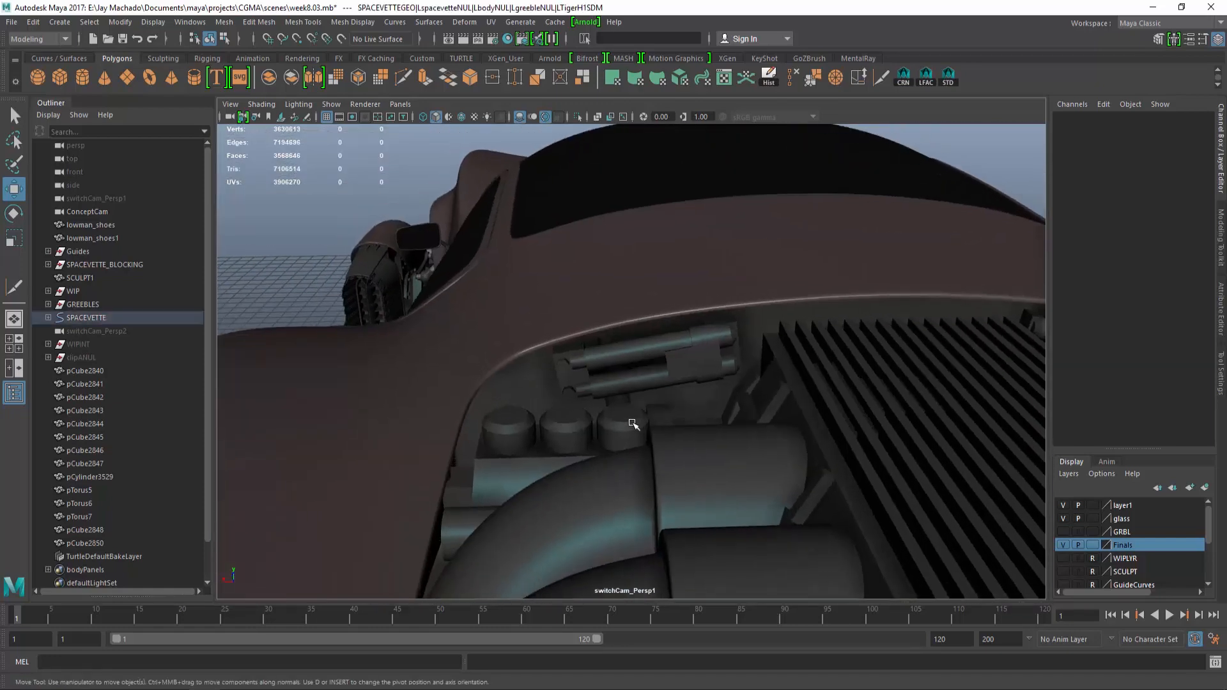
pyautogui.click(577, 117)
pyautogui.keyDown('alt'); pyautogui.moveTo(683, 217); pyautogui.dragTo(652, 198, button='right'); pyautogui.keyUp('alt')
pyautogui.click(652, 198)
pyautogui.keyDown('alt'); pyautogui.moveTo(658, 281); pyautogui.dragTo(595, 325); pyautogui.keyUp('alt')
# Make curves visible in the view and start a CV curve on top of the first round cap
pyautogui.click(49, 22)
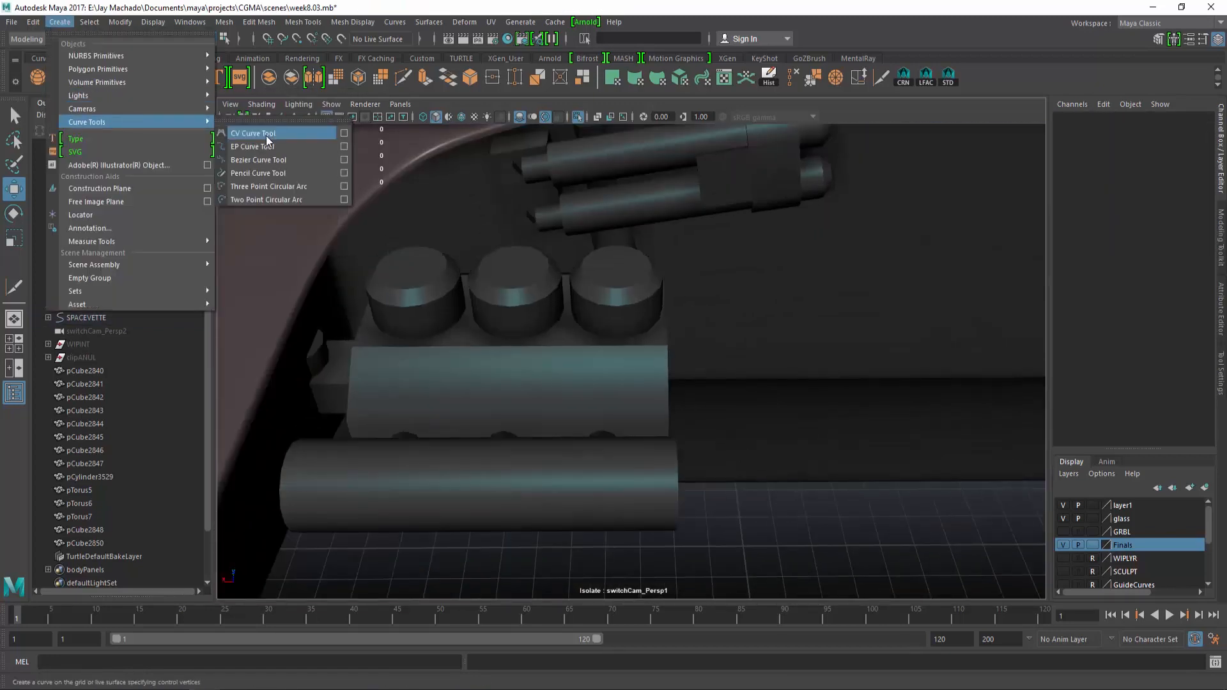
pyautogui.click(255, 131)
pyautogui.press('4')
pyautogui.keyDown('alt'); pyautogui.moveTo(411, 267); pyautogui.dragTo(370, 211); pyautogui.keyUp('alt')
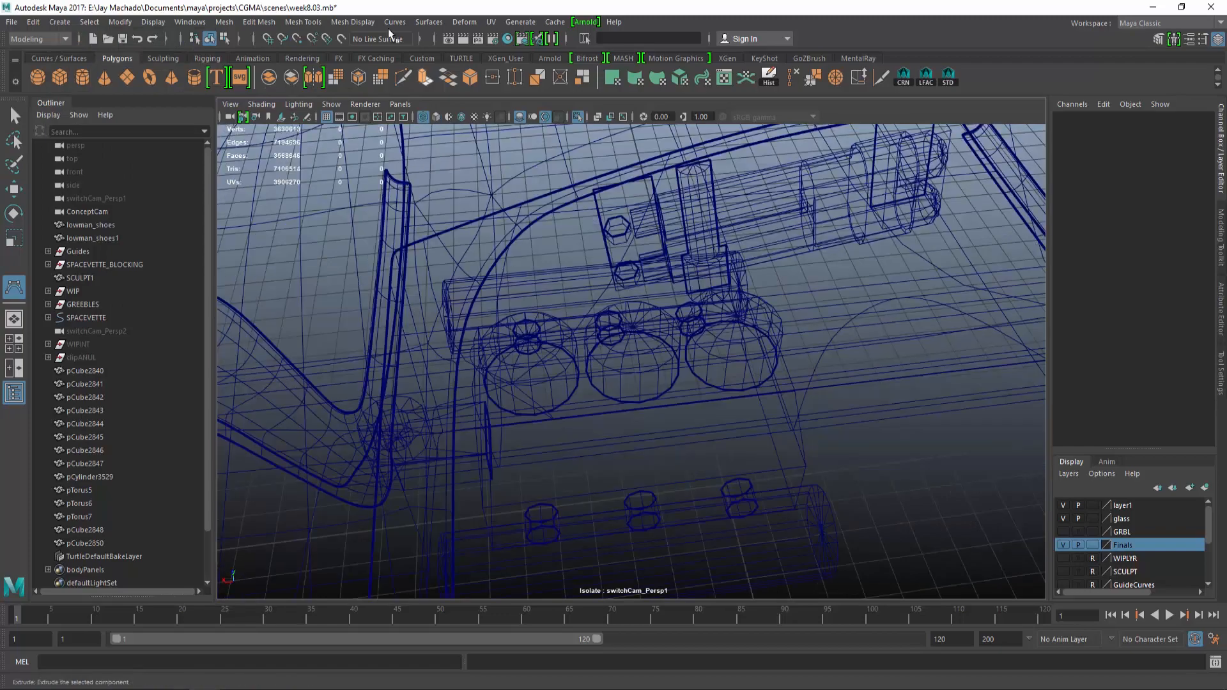
pyautogui.click(331, 104)
pyautogui.click(345, 174)
pyautogui.keyDown('alt'); pyautogui.moveTo(441, 182); pyautogui.dragTo(538, 303); pyautogui.keyUp('alt')
pyautogui.click(519, 300)
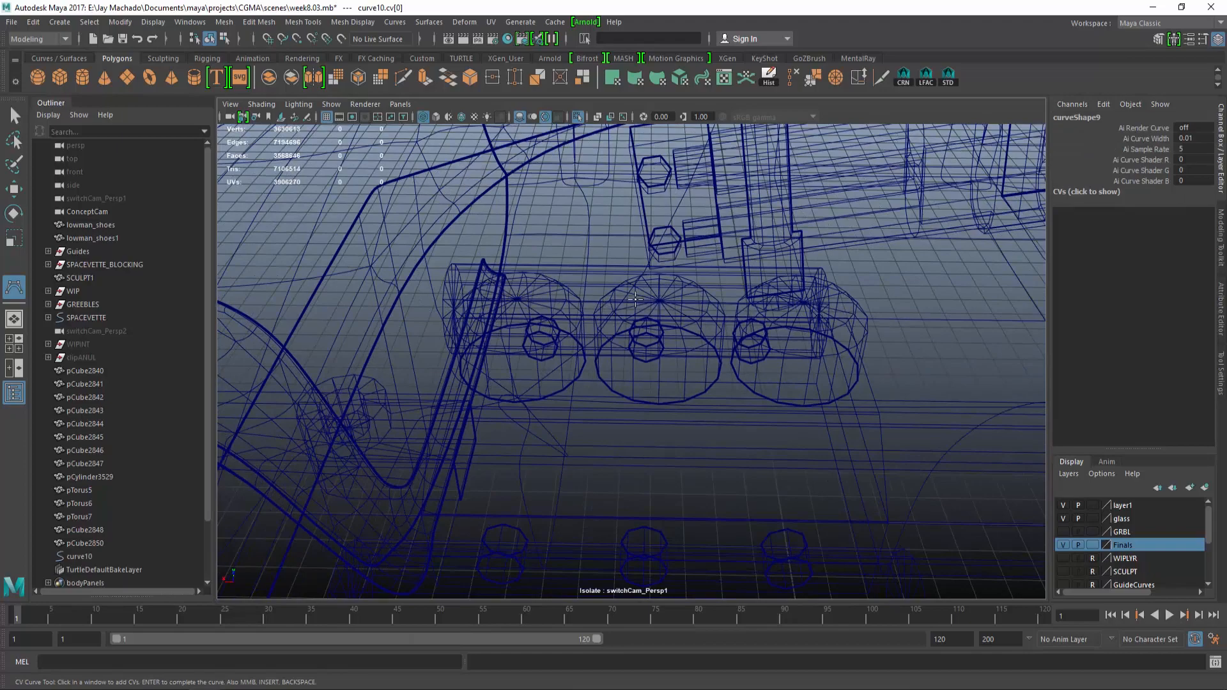
# Draw the CV curve straight up from the first round cap and across along the paired tubes, and finish it
pyautogui.scroll(-5, 635, 299)
pyautogui.keyDown('alt'); pyautogui.moveTo(636, 300); pyautogui.dragTo(593, 272); pyautogui.keyUp('alt')
pyautogui.scroll(1, 593, 271)
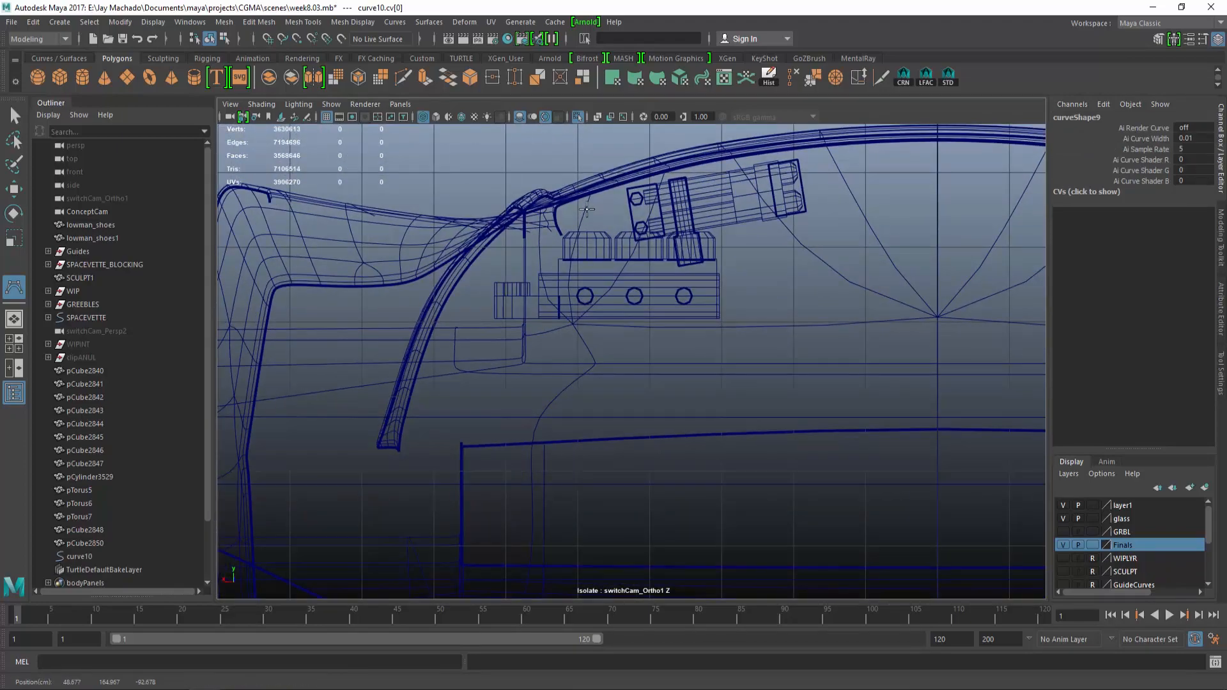
pyautogui.moveTo(624, 228)
pyautogui.keyDown('alt'); pyautogui.mouseDown()
pyautogui.moveTo(617, 258)
pyautogui.moveTo(652, 324)
pyautogui.mouseUp(); pyautogui.keyUp('alt')
pyautogui.press('5')
pyautogui.scroll(3, 680, 334)
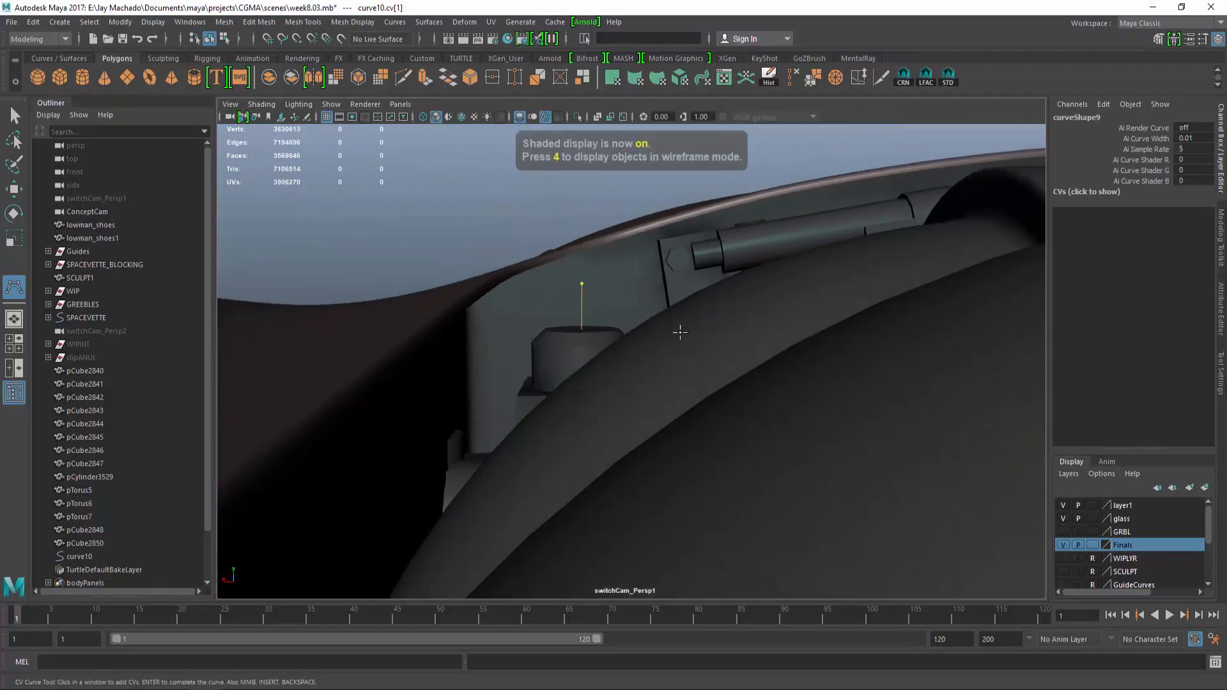
pyautogui.scroll(2, 627, 336)
pyautogui.press('4')
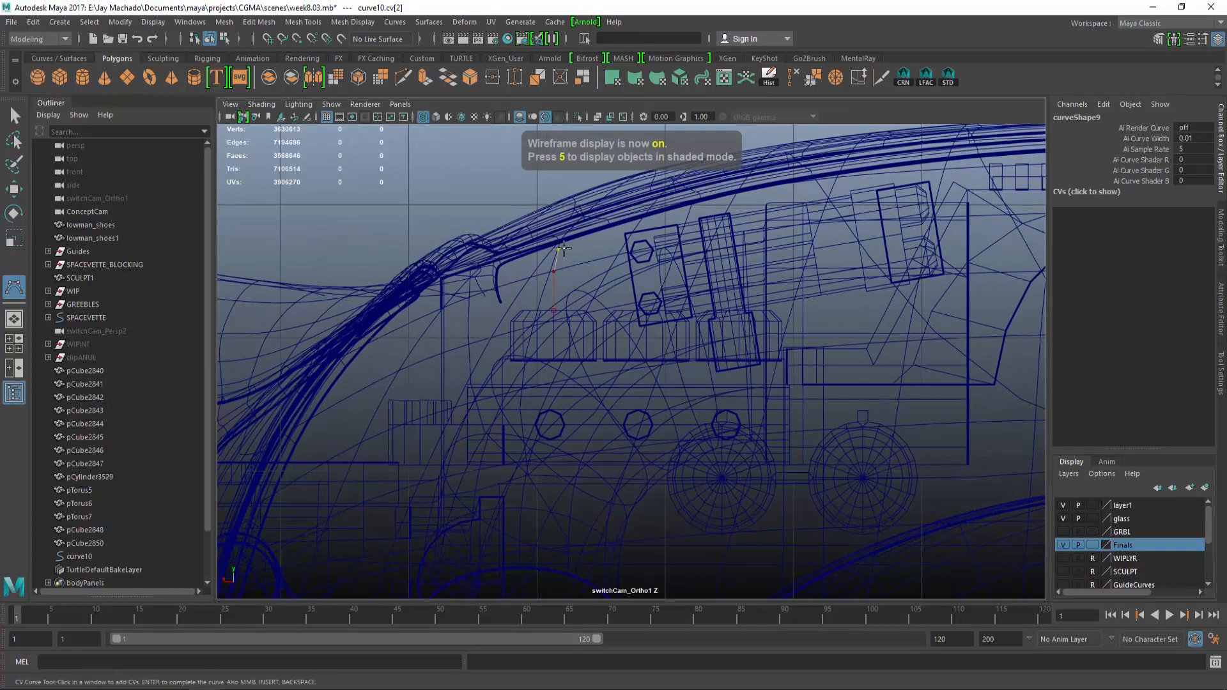
pyautogui.moveTo(653, 241); pyautogui.dragTo(694, 244)
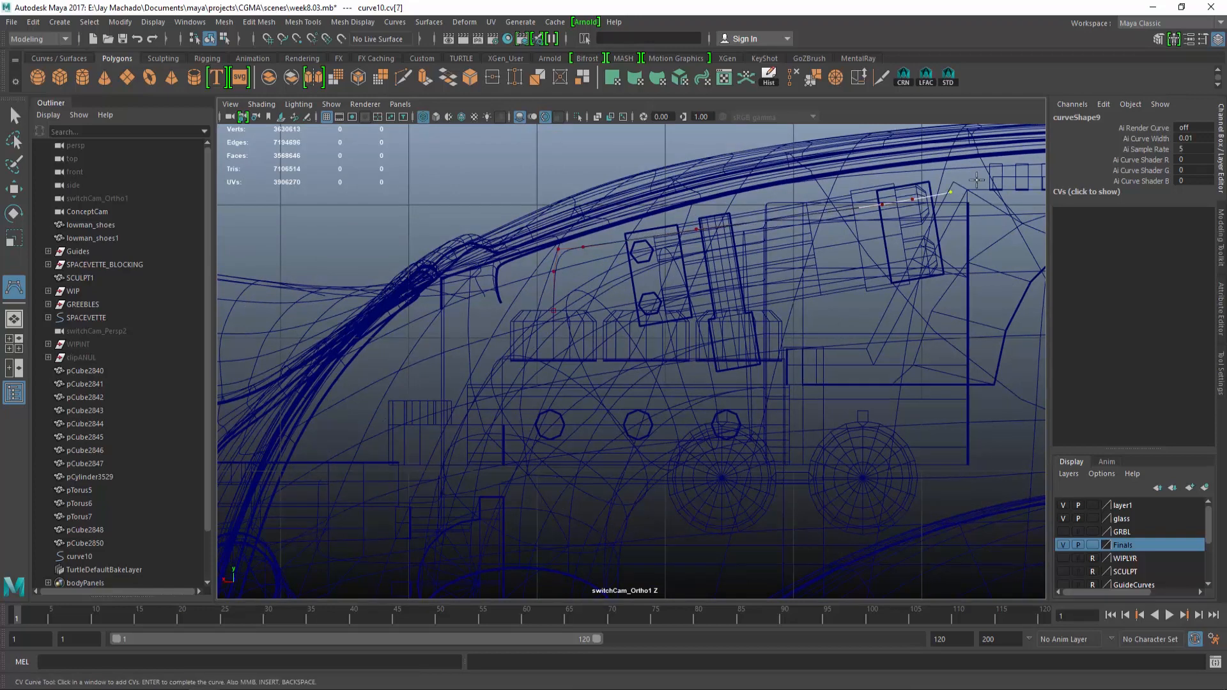
pyautogui.press('w')
# Rotate the curve's last three control points so its far end bends toward the paired tubes
pyautogui.moveTo(694, 282)
pyautogui.keyDown('alt'); pyautogui.mouseDown()
pyautogui.moveTo(774, 332)
pyautogui.moveTo(655, 278)
pyautogui.mouseUp(); pyautogui.keyUp('alt')
pyautogui.press('5')
pyautogui.keyDown('alt'); pyautogui.moveTo(765, 351); pyautogui.dragTo(742, 332, button='right'); pyautogui.keyUp('alt')
pyautogui.keyDown('alt'); pyautogui.moveTo(742, 332); pyautogui.dragTo(709, 288); pyautogui.keyUp('alt')
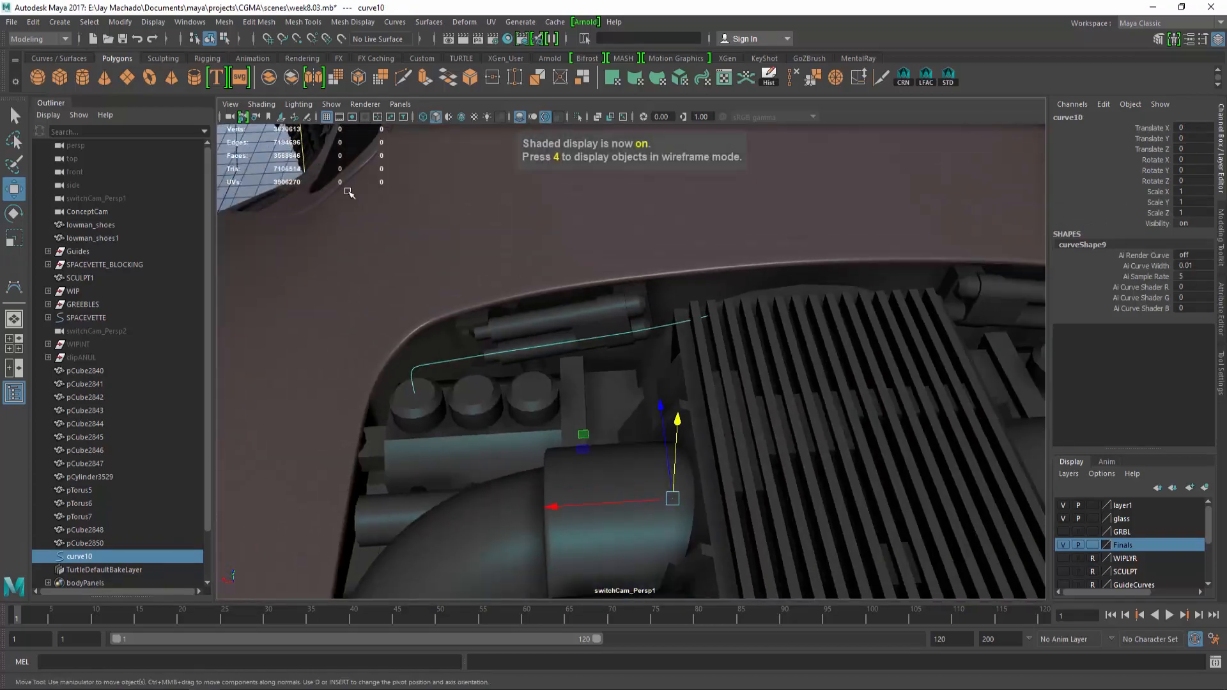
pyautogui.moveTo(349, 193); pyautogui.dragTo(195, 156, button='right')
pyautogui.press('4')
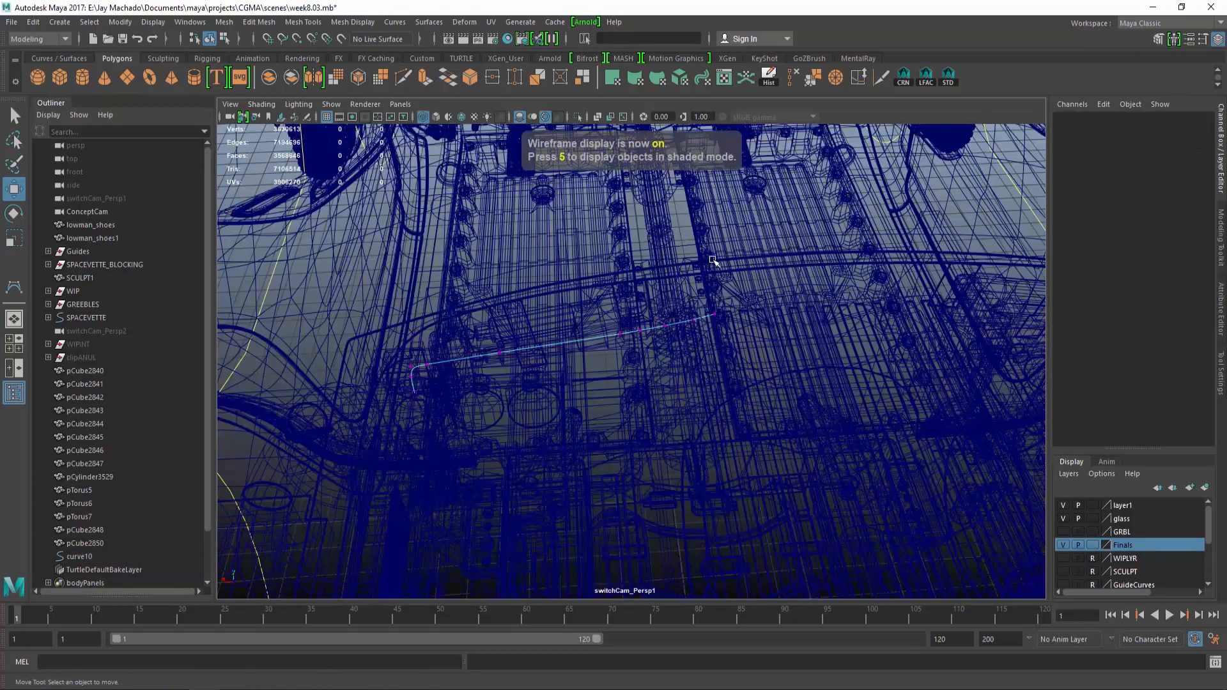
pyautogui.moveTo(662, 355); pyautogui.dragTo(725, 302)
pyautogui.press('e')
pyautogui.keyDown('alt'); pyautogui.keyDown('shift'); pyautogui.moveTo(718, 356); pyautogui.dragTo(742, 396); pyautogui.keyUp('shift'); pyautogui.keyUp('alt')
pyautogui.keyDown('alt'); pyautogui.moveTo(742, 397); pyautogui.dragTo(709, 204, button='middle'); pyautogui.keyUp('alt')
pyautogui.keyDown('alt'); pyautogui.moveTo(709, 204); pyautogui.dragTo(759, 366, button='right'); pyautogui.keyUp('alt')
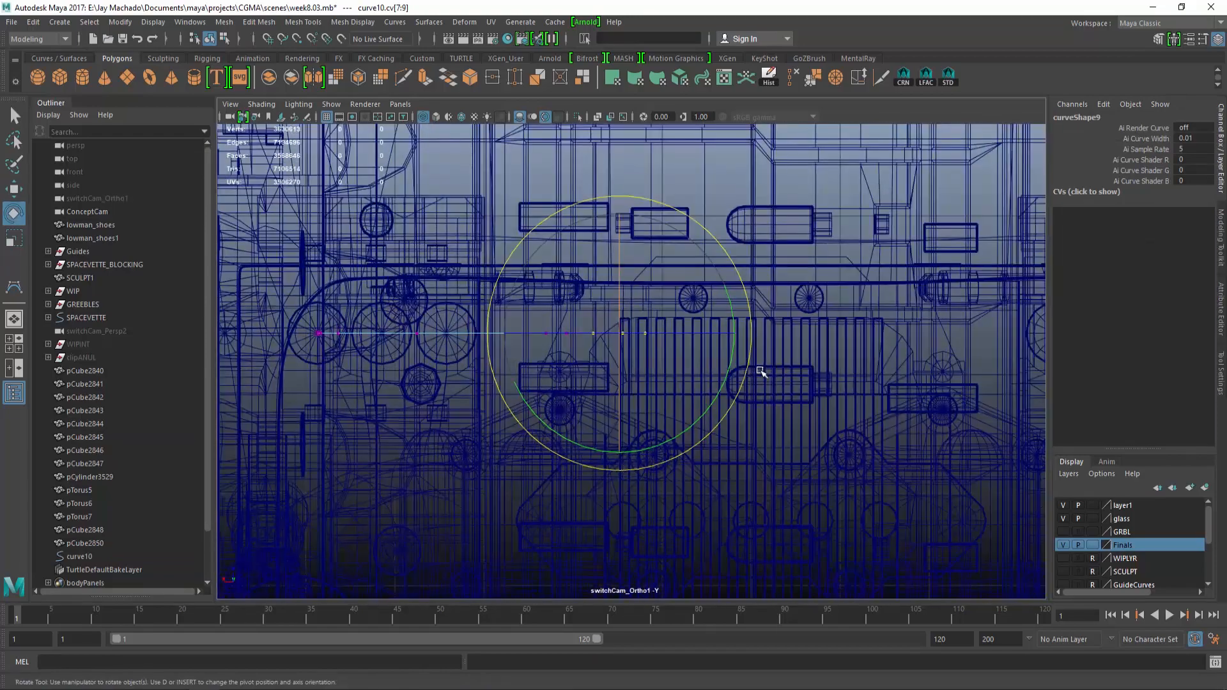
pyautogui.moveTo(749, 370); pyautogui.dragTo(650, 242)
pyautogui.press('w')
pyautogui.moveTo(619, 333); pyautogui.dragTo(676, 414)
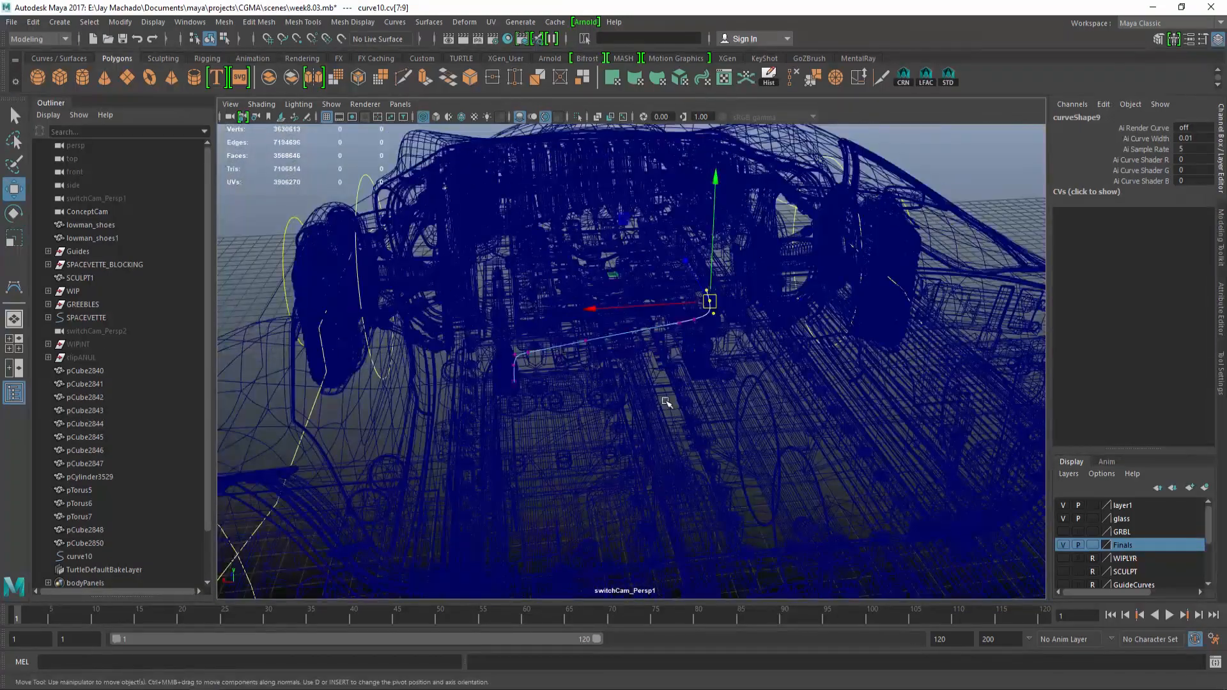
# Try to reposition the last three control points nearer the end of the paired tubes
pyautogui.press('5')
pyautogui.moveTo(666, 402)
pyautogui.keyDown('alt'); pyautogui.mouseDown(button='right')
pyautogui.moveTo(663, 383)
pyautogui.moveTo(745, 375)
pyautogui.mouseUp(button='right'); pyautogui.keyUp('alt')
pyautogui.keyDown('alt'); pyautogui.moveTo(745, 375); pyautogui.dragTo(750, 332); pyautogui.keyUp('alt')
pyautogui.moveTo(799, 260); pyautogui.dragTo(749, 308)
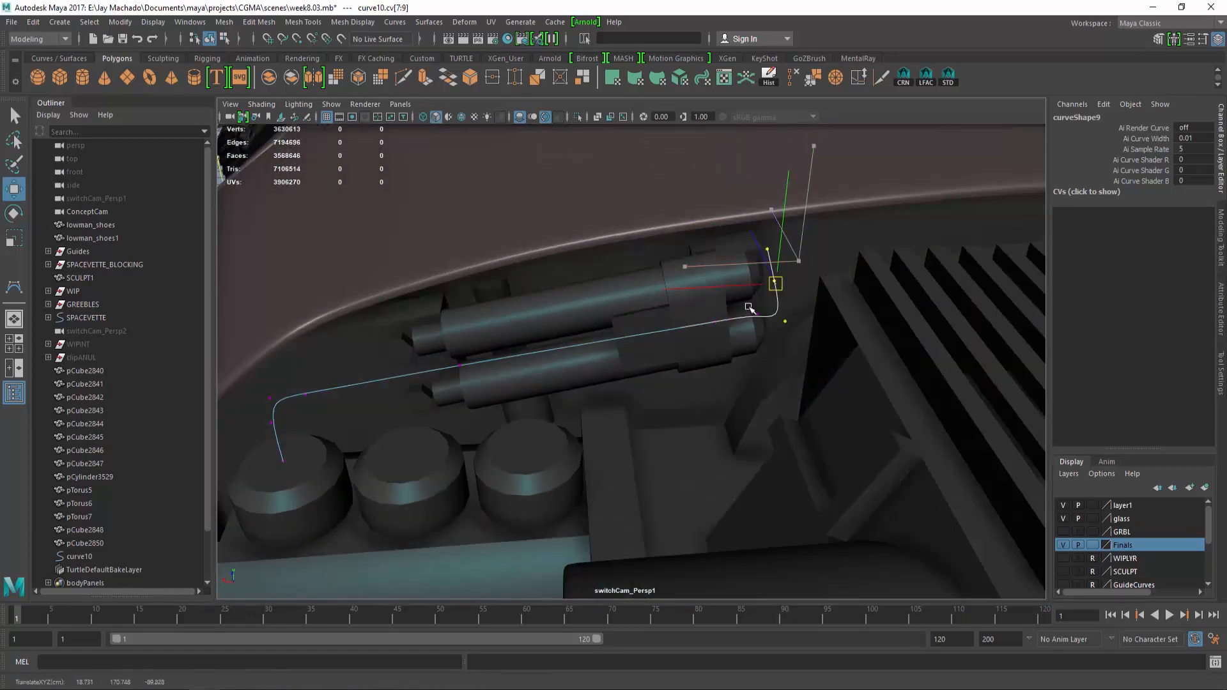
pyautogui.hotkey('ctrl', 'z')
# Move the curve's far control points back toward the caps and down into a dip, and flatten the last three vertically
pyautogui.moveTo(880, 190); pyautogui.dragTo(693, 338)
pyautogui.keyDown('alt'); pyautogui.moveTo(668, 320); pyautogui.dragTo(763, 308); pyautogui.keyUp('alt')
pyautogui.press('4')
pyautogui.keyDown('alt'); pyautogui.moveTo(740, 237); pyautogui.dragTo(753, 276, button='middle'); pyautogui.keyUp('alt')
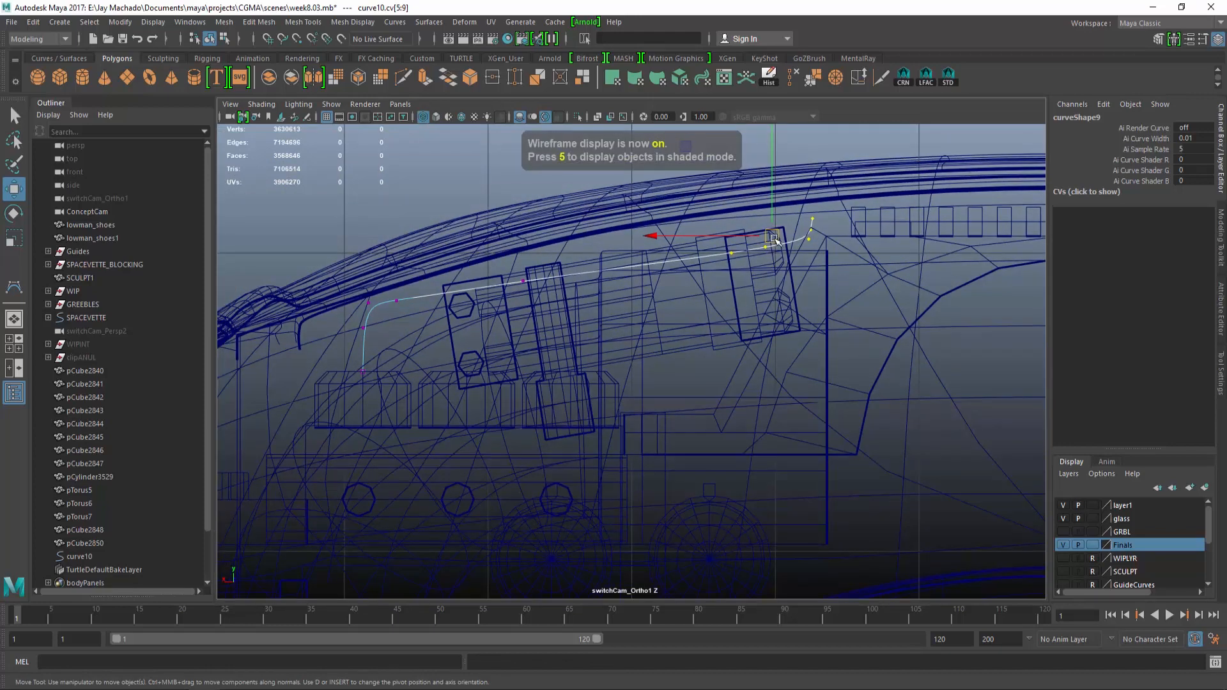
pyautogui.moveTo(773, 237); pyautogui.dragTo(636, 310)
pyautogui.moveTo(694, 265); pyautogui.dragTo(650, 339)
pyautogui.press('r')
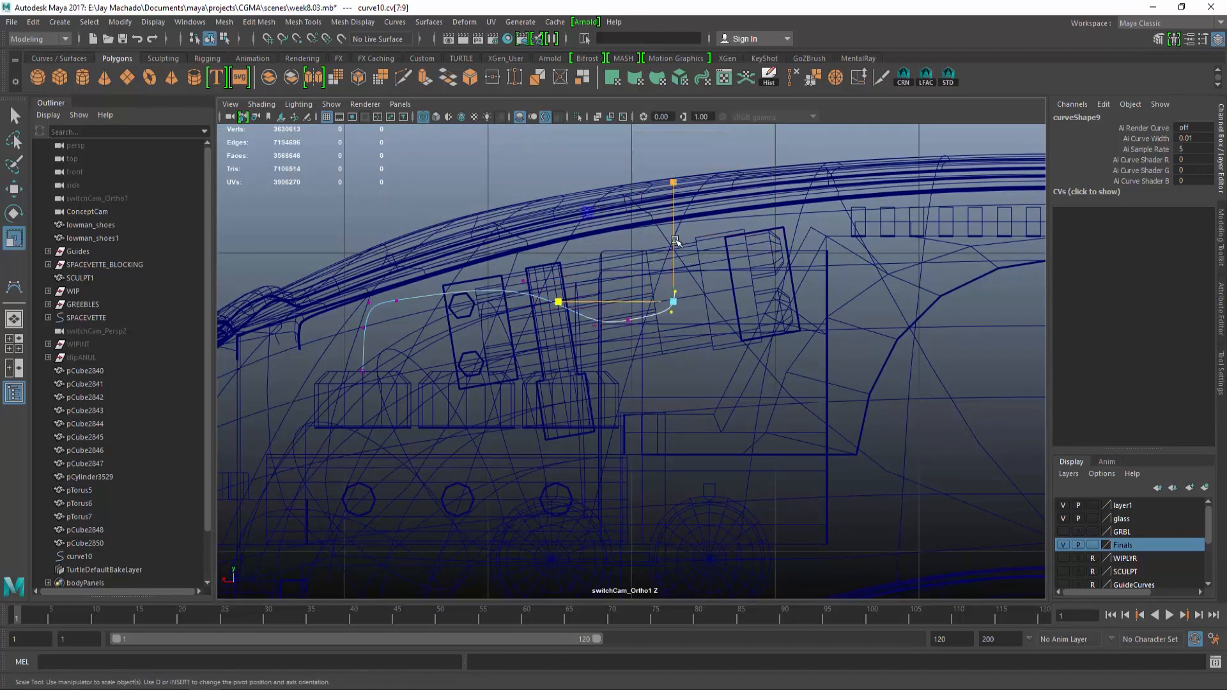
pyautogui.press('w')
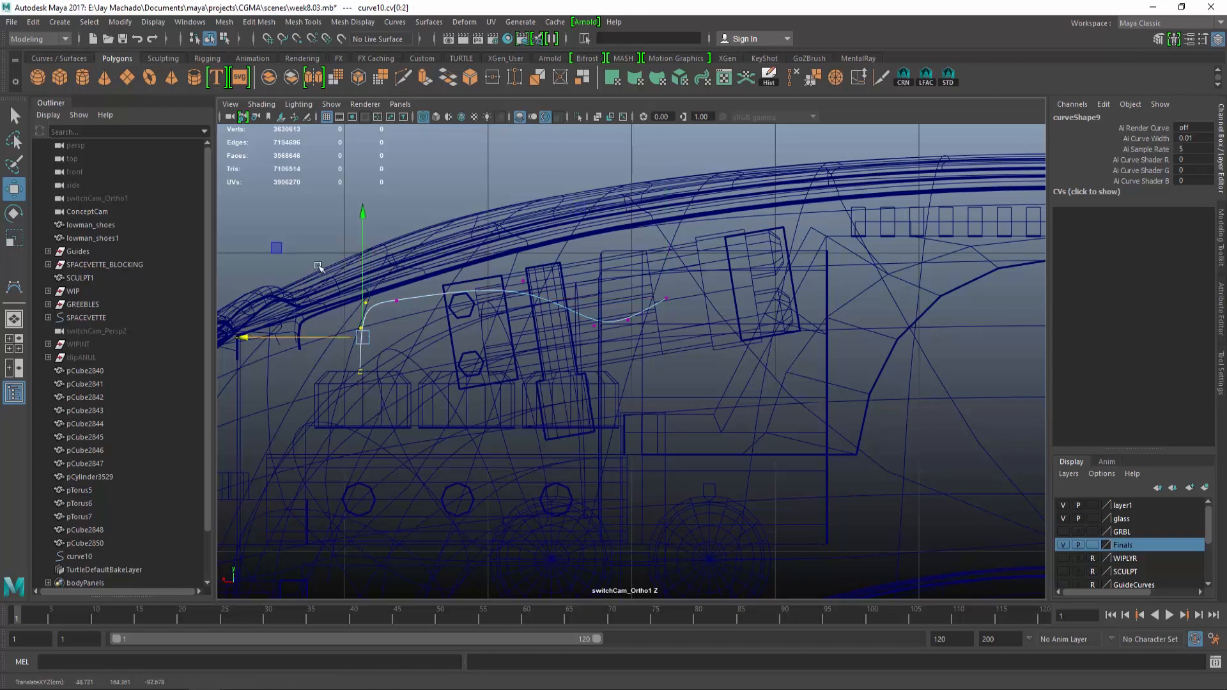
# Line up the curve's first three control points vertically above the first cap and tighten the bend that follows
pyautogui.press('w')
pyautogui.moveTo(310, 238); pyautogui.dragTo(255, 230)
pyautogui.moveTo(335, 338); pyautogui.dragTo(334, 338)
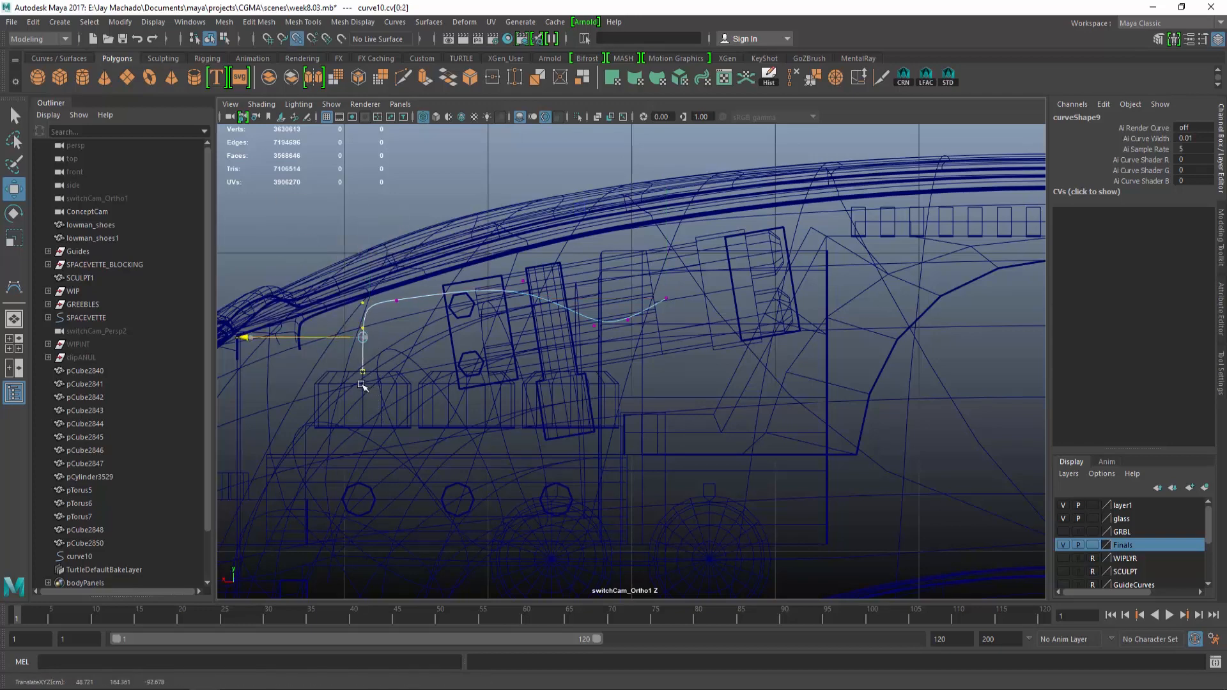
pyautogui.moveTo(386, 279); pyautogui.dragTo(414, 323)
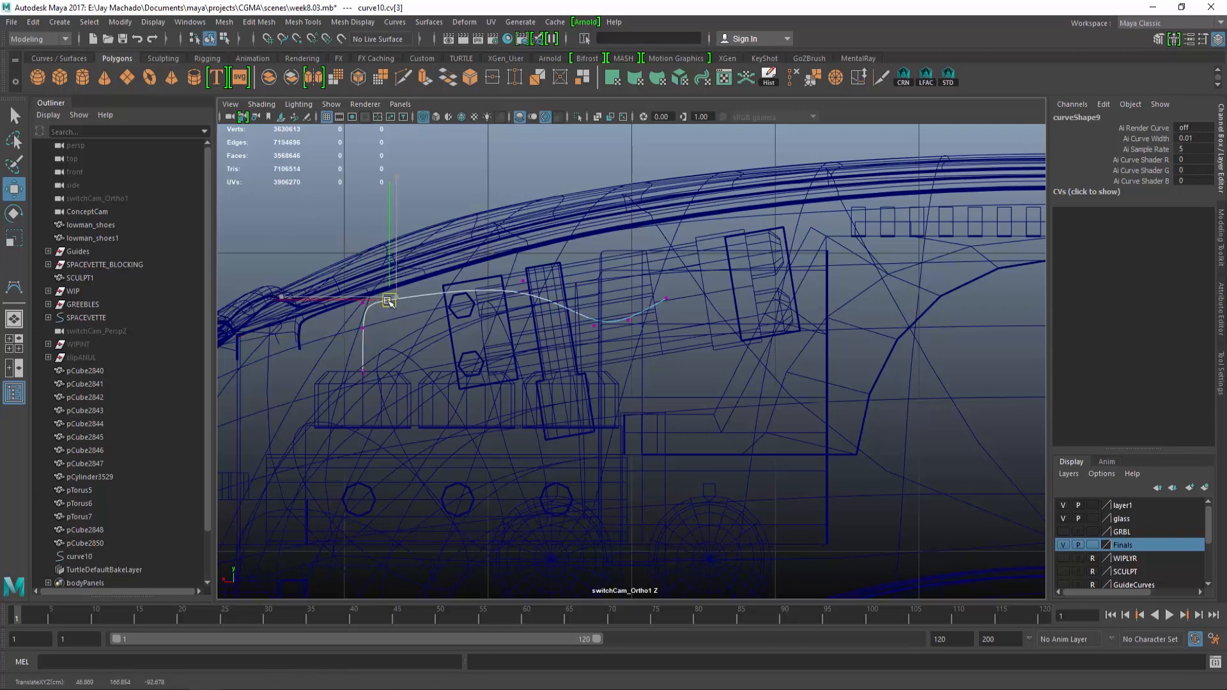
pyautogui.click(364, 327)
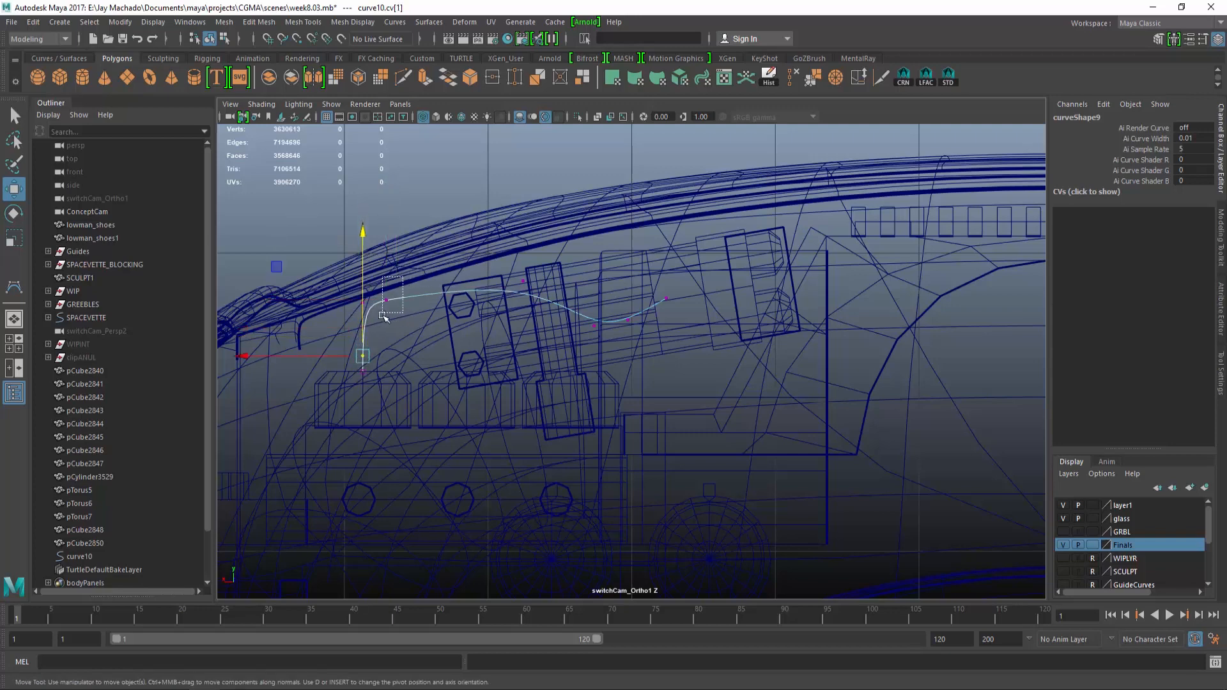
# Spread the curve's middle control points to form a smooth arch above the caps flowing into the dip
pyautogui.moveTo(383, 316); pyautogui.dragTo(384, 316)
pyautogui.moveTo(392, 301); pyautogui.dragTo(432, 302)
pyautogui.moveTo(514, 269); pyautogui.dragTo(534, 292)
pyautogui.moveTo(523, 282); pyautogui.dragTo(520, 271)
pyautogui.moveTo(573, 309); pyautogui.dragTo(605, 339)
pyautogui.moveTo(593, 326); pyautogui.dragTo(558, 327)
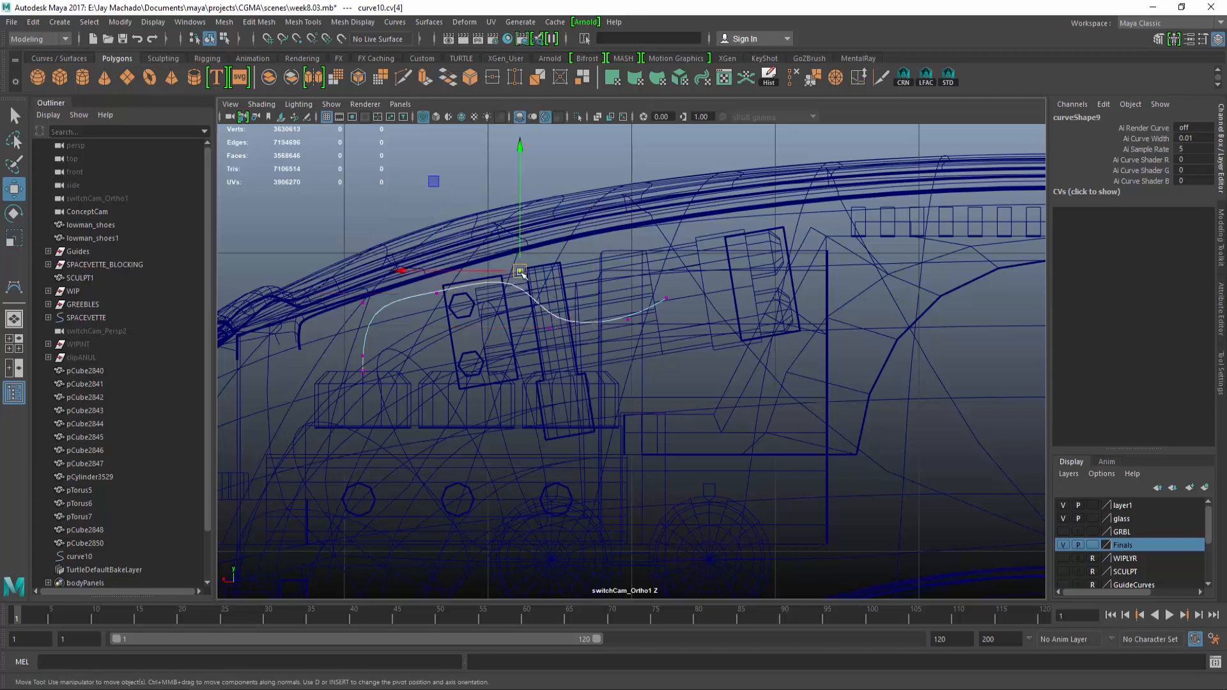
pyautogui.moveTo(520, 271); pyautogui.dragTo(505, 292)
pyautogui.moveTo(457, 327); pyautogui.dragTo(377, 316)
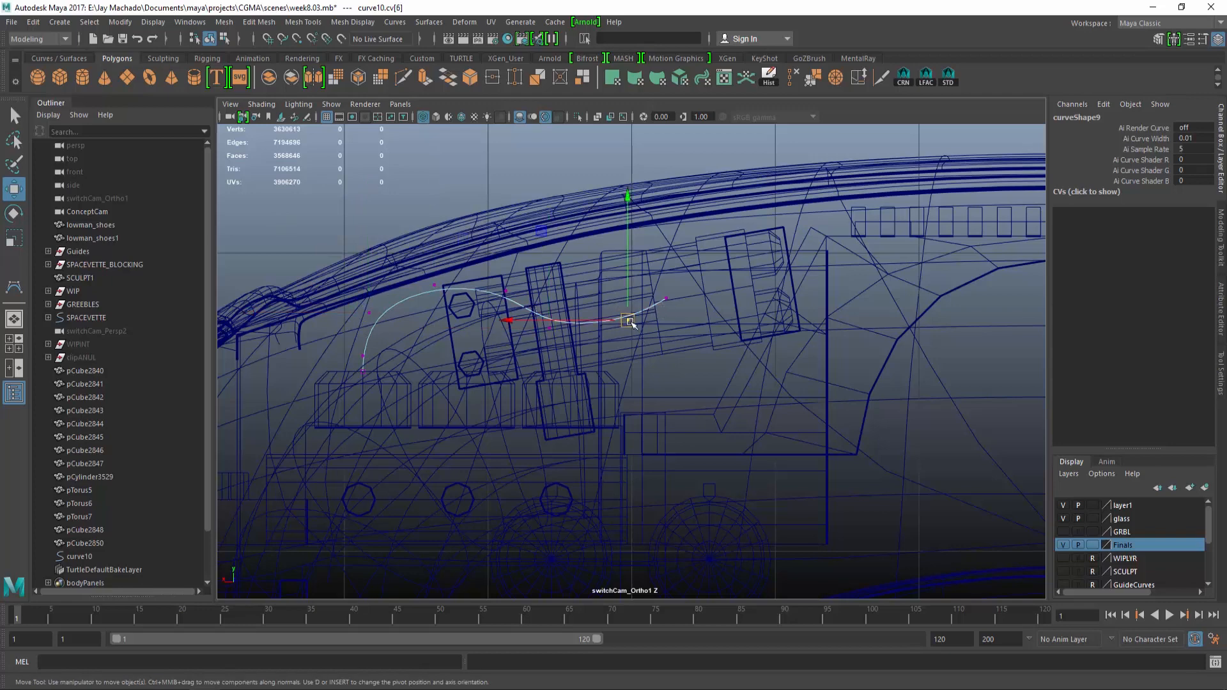
# Return to object selection and examine the curve's path over the round caps and beside the paired tubes
pyautogui.press('space')
pyautogui.press('5')
pyautogui.keyDown('alt'); pyautogui.moveTo(731, 457); pyautogui.dragTo(589, 312); pyautogui.keyUp('alt')
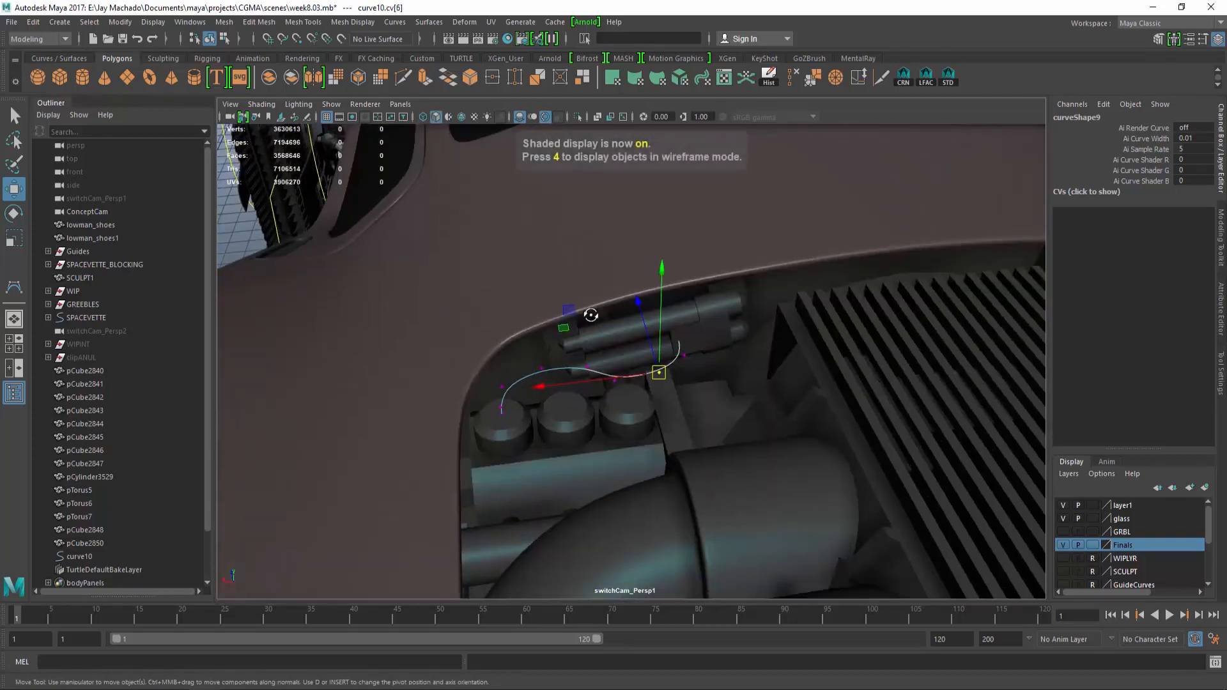
pyautogui.moveTo(588, 313)
pyautogui.keyDown('alt'); pyautogui.mouseDown(button='right')
pyautogui.moveTo(643, 373)
pyautogui.moveTo(652, 441)
pyautogui.mouseUp(button='right'); pyautogui.keyUp('alt')
pyautogui.keyDown('alt'); pyautogui.moveTo(651, 441); pyautogui.dragTo(673, 407, button='middle'); pyautogui.keyUp('alt')
pyautogui.press('F8')
pyautogui.press('F8')
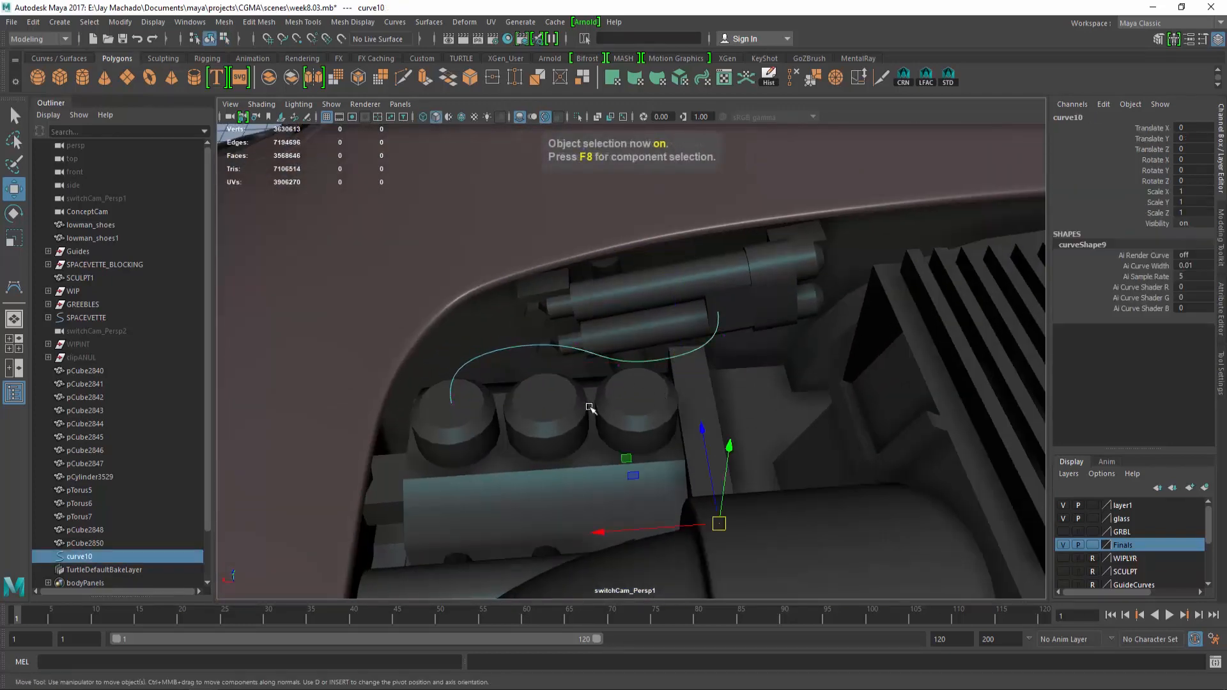
pyautogui.keyDown('alt'); pyautogui.moveTo(588, 408); pyautogui.dragTo(606, 448); pyautogui.keyUp('alt')
pyautogui.keyDown('alt'); pyautogui.moveTo(605, 447); pyautogui.dragTo(646, 471, button='right'); pyautogui.keyUp('alt')
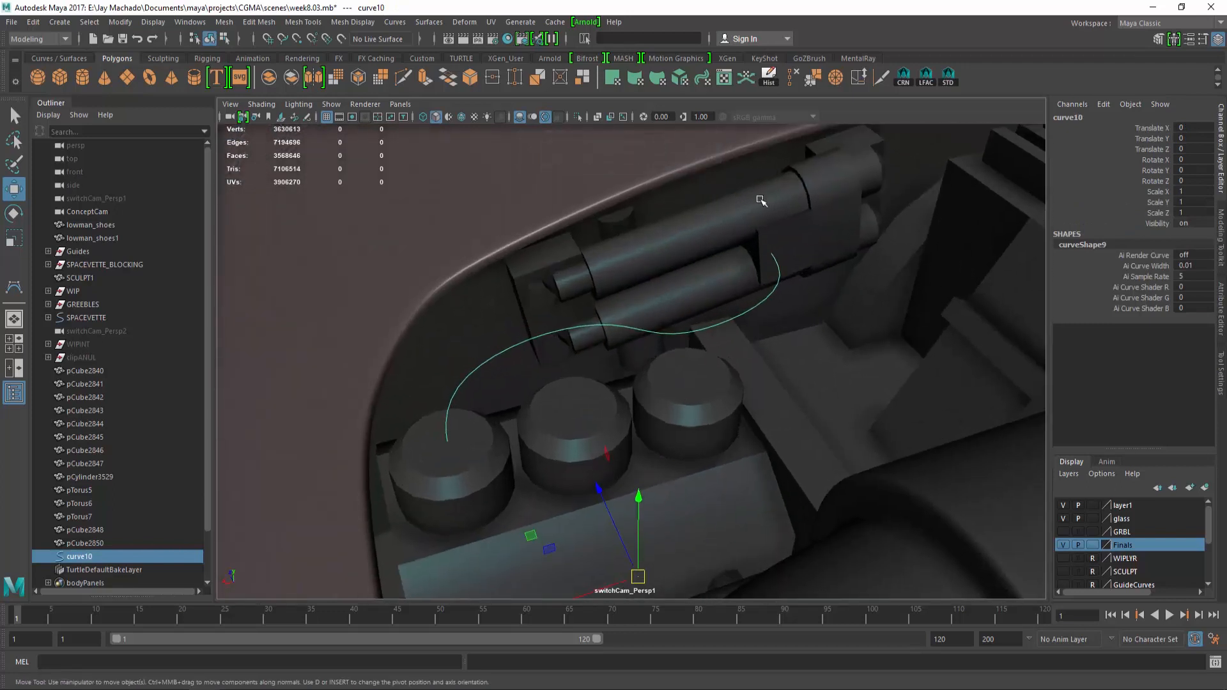
pyautogui.keyDown('alt'); pyautogui.moveTo(725, 270); pyautogui.dragTo(708, 264); pyautogui.keyUp('alt')
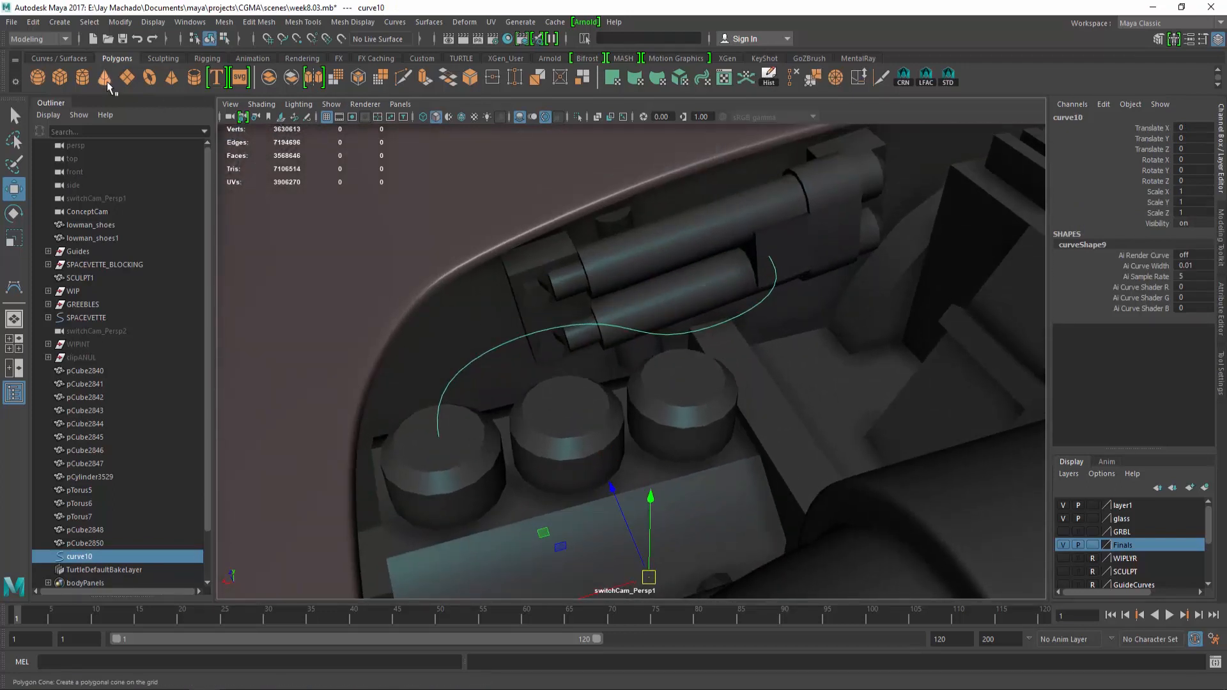
# Create a polygon cylinder with 6 axis subdivisions, isolate it with the curve, and select only the cylinder
pyautogui.click(83, 78)
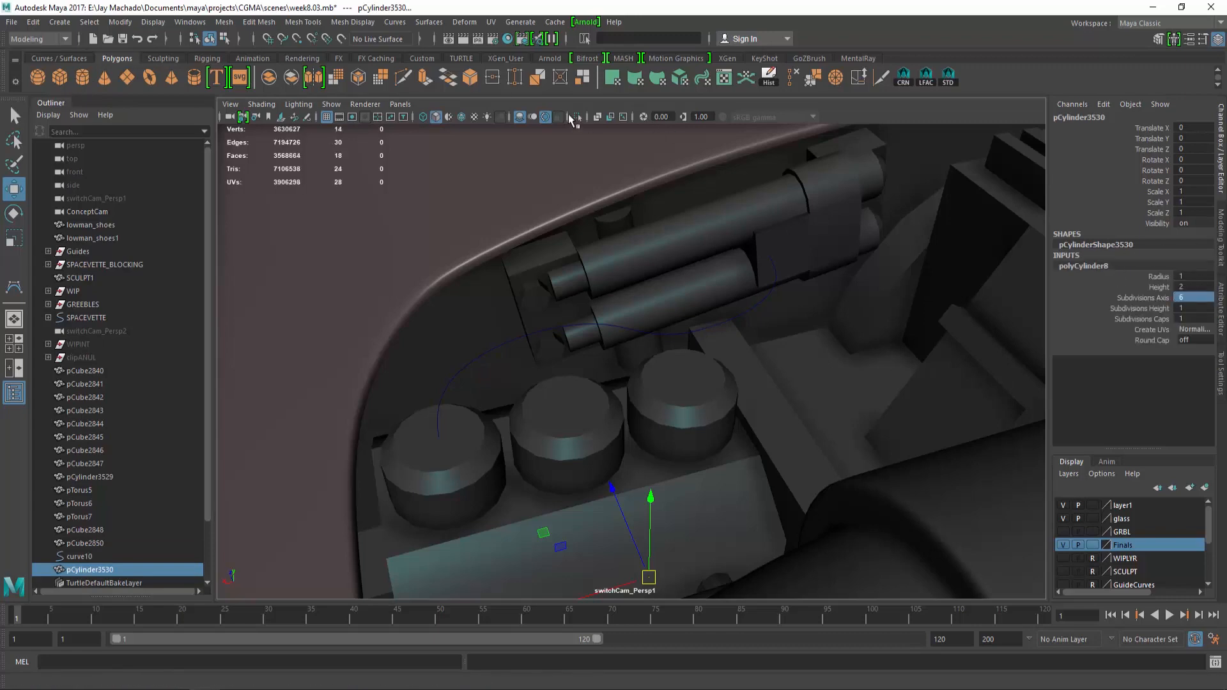
pyautogui.keyDown('ctrl'); pyautogui.click(104, 556); pyautogui.keyUp('ctrl')
pyautogui.hotkey('ctrl', '1')
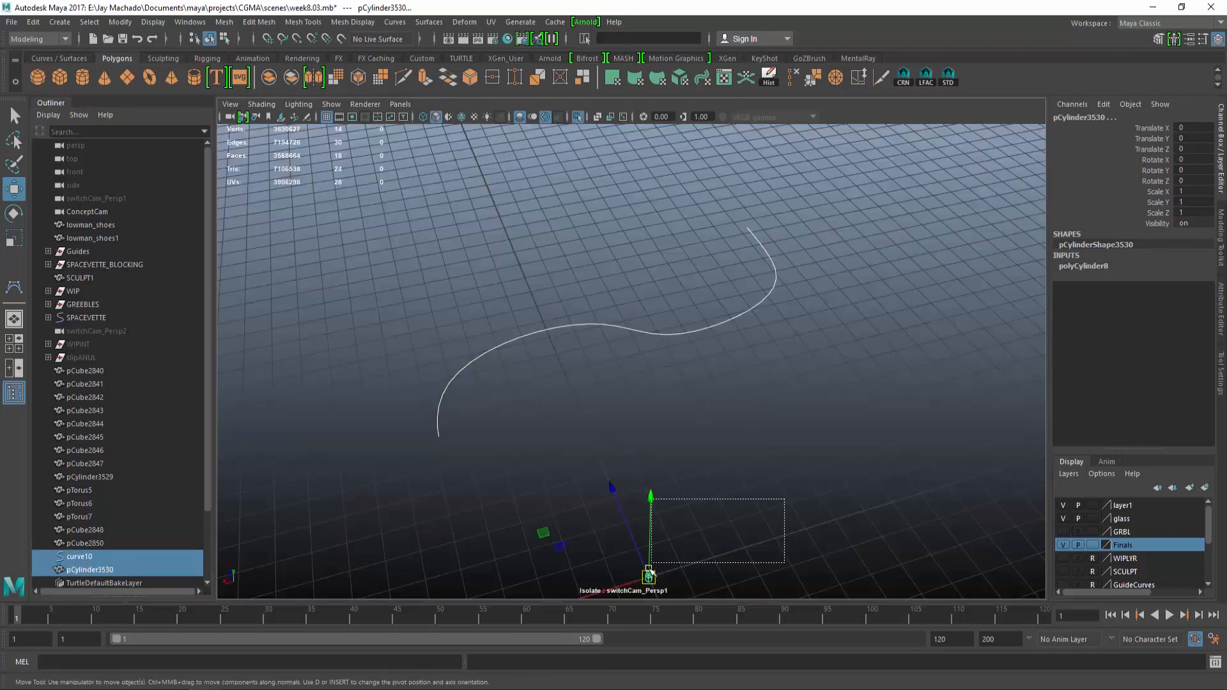
pyautogui.moveTo(651, 563); pyautogui.dragTo(651, 563)
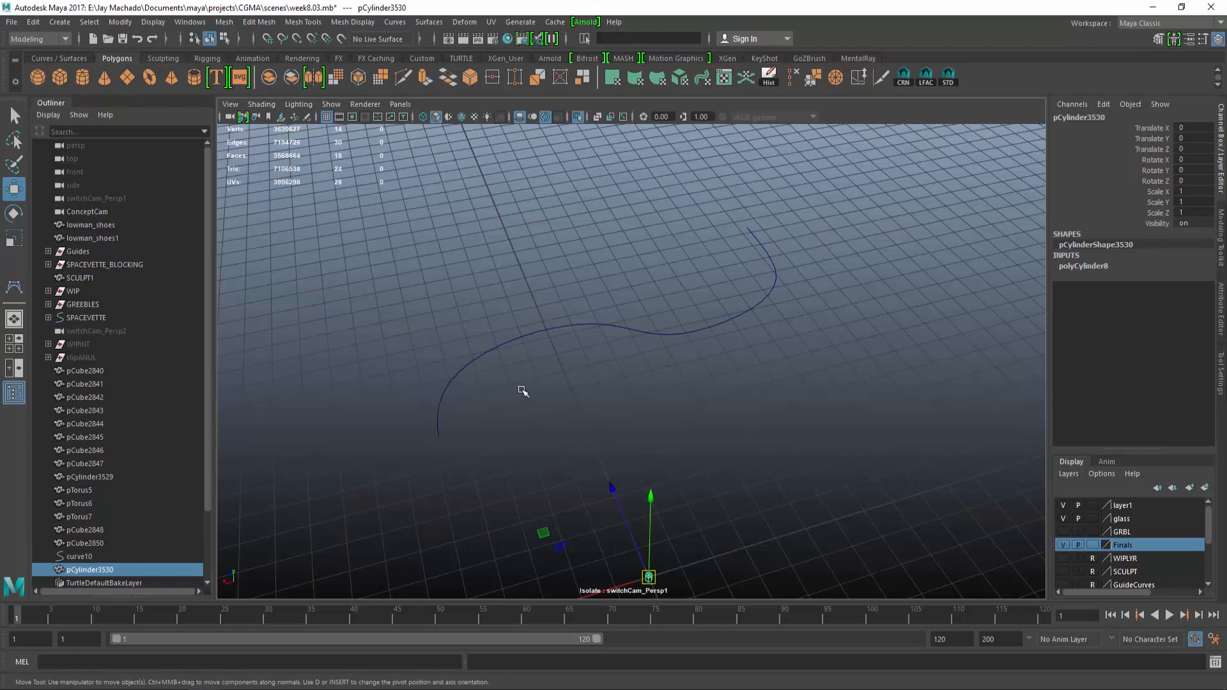
# Snap the cylinder onto the start of the curve and frame it closely
pyautogui.press('c')
pyautogui.moveTo(472, 359); pyautogui.dragTo(440, 440, button='middle')
pyautogui.moveTo(507, 414); pyautogui.dragTo(501, 358, button='right')
pyautogui.keyDown('alt'); pyautogui.moveTo(452, 343); pyautogui.dragTo(459, 409); pyautogui.keyUp('alt')
pyautogui.press('f')
pyautogui.keyDown('alt'); pyautogui.moveTo(543, 359); pyautogui.dragTo(562, 322); pyautogui.keyUp('alt')
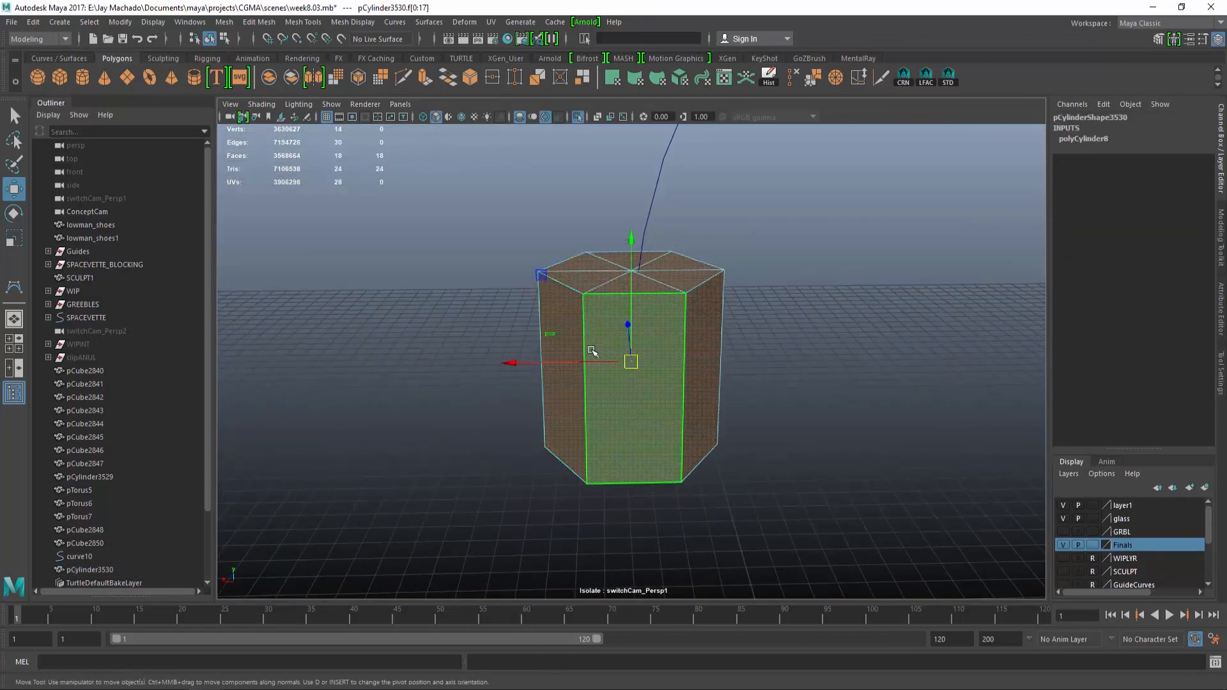
# Snap the cylinder's pivot to its top centre and snap the cylinder so its top meets the curve's start
pyautogui.press('F8')
pyautogui.press('d')
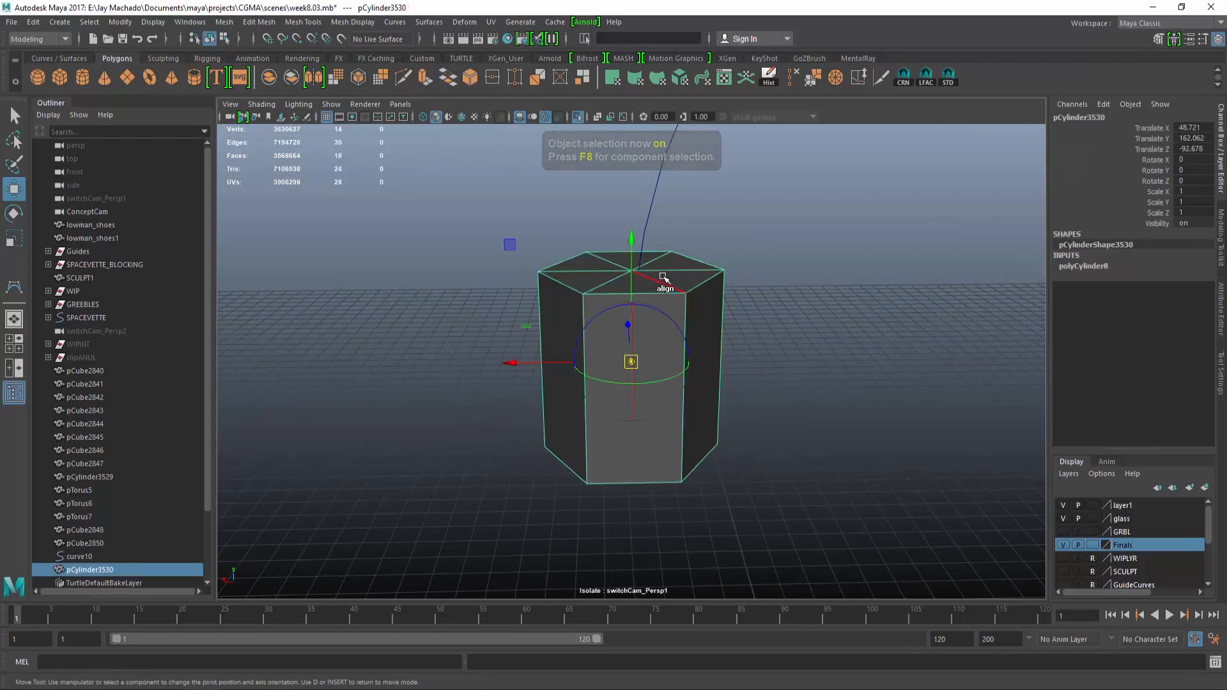
pyautogui.press('v')
pyautogui.moveTo(663, 280); pyautogui.dragTo(624, 441, button='middle')
pyautogui.press('c')
pyautogui.moveTo(624, 441); pyautogui.dragTo(628, 410, button='middle')
# Select only the faces of the cylinder's top cap
pyautogui.press('F8')
pyautogui.keyDown('alt'); pyautogui.moveTo(722, 382); pyautogui.dragTo(745, 355); pyautogui.keyUp('alt')
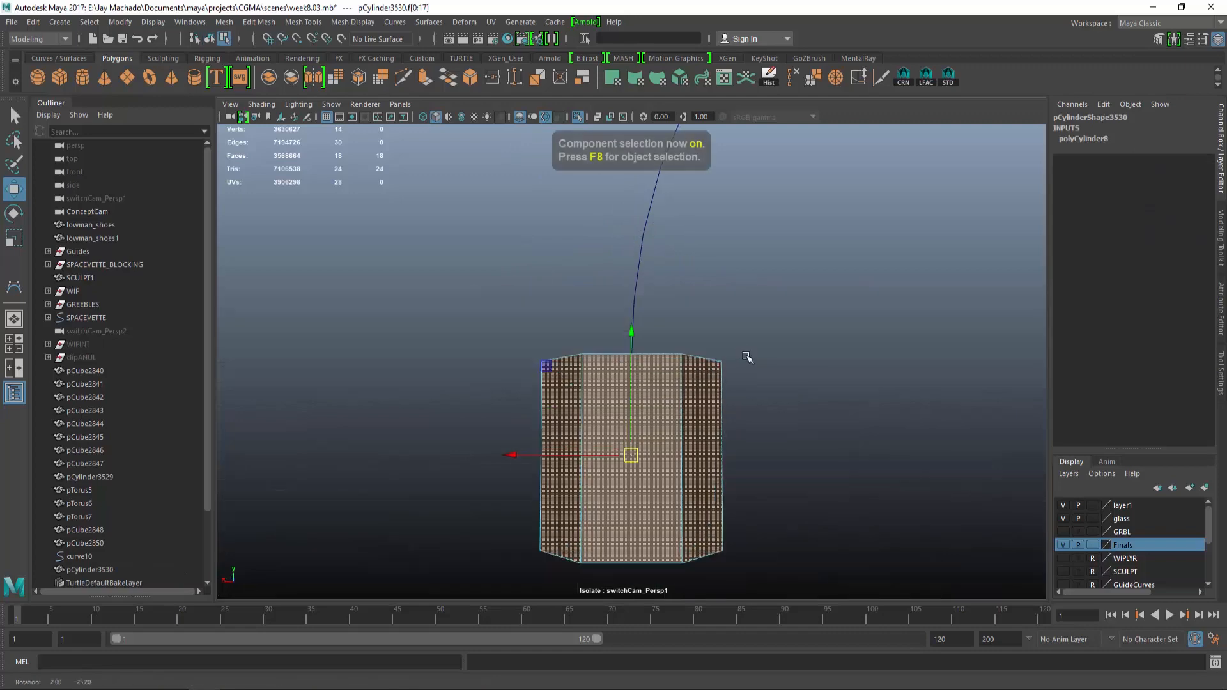
pyautogui.moveTo(821, 332); pyautogui.dragTo(525, 382)
pyautogui.keyDown('ctrl'); pyautogui.moveTo(382, 447); pyautogui.dragTo(812, 580); pyautogui.keyUp('ctrl')
pyautogui.keyDown('alt'); pyautogui.moveTo(642, 332); pyautogui.dragTo(667, 379); pyautogui.keyUp('alt')
pyautogui.keyDown('alt'); pyautogui.moveTo(668, 378); pyautogui.dragTo(595, 377, button='right'); pyautogui.keyUp('alt')
pyautogui.keyDown('alt'); pyautogui.moveTo(639, 288); pyautogui.dragTo(646, 255); pyautogui.keyUp('alt')
pyautogui.keyDown('alt'); pyautogui.moveTo(743, 184); pyautogui.dragTo(699, 341, button='middle'); pyautogui.keyUp('alt')
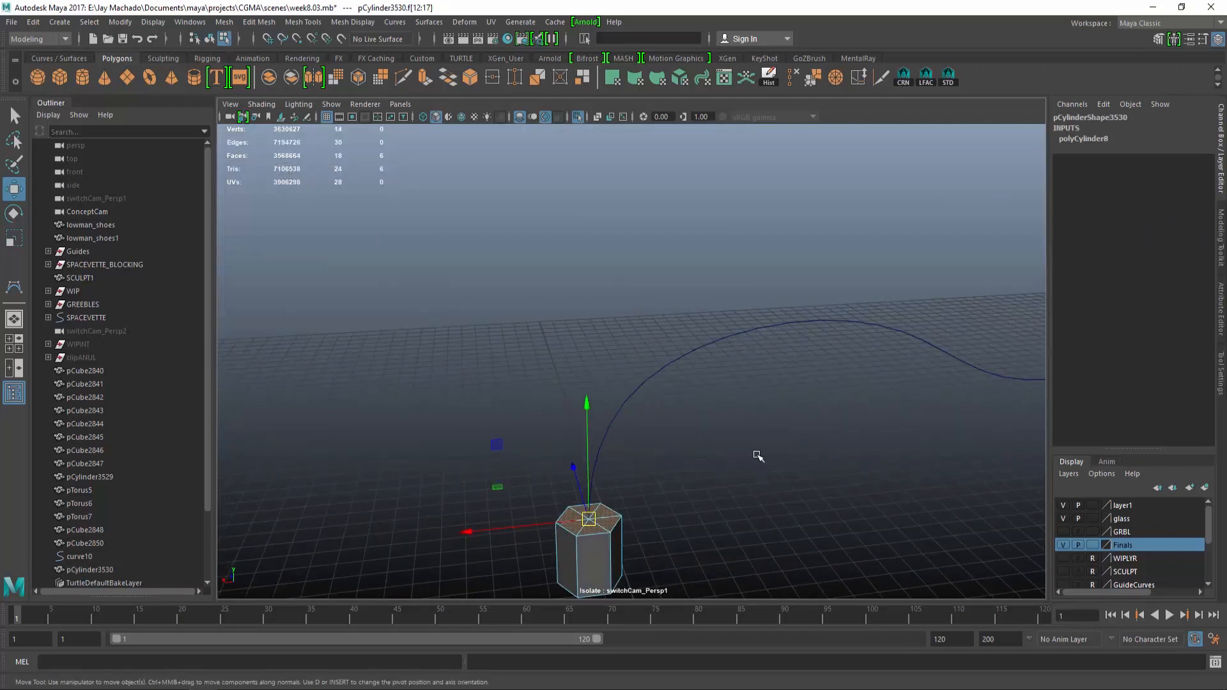
# Scale the cylinder to 0.5 in X, Y and Z
pyautogui.press('F8')
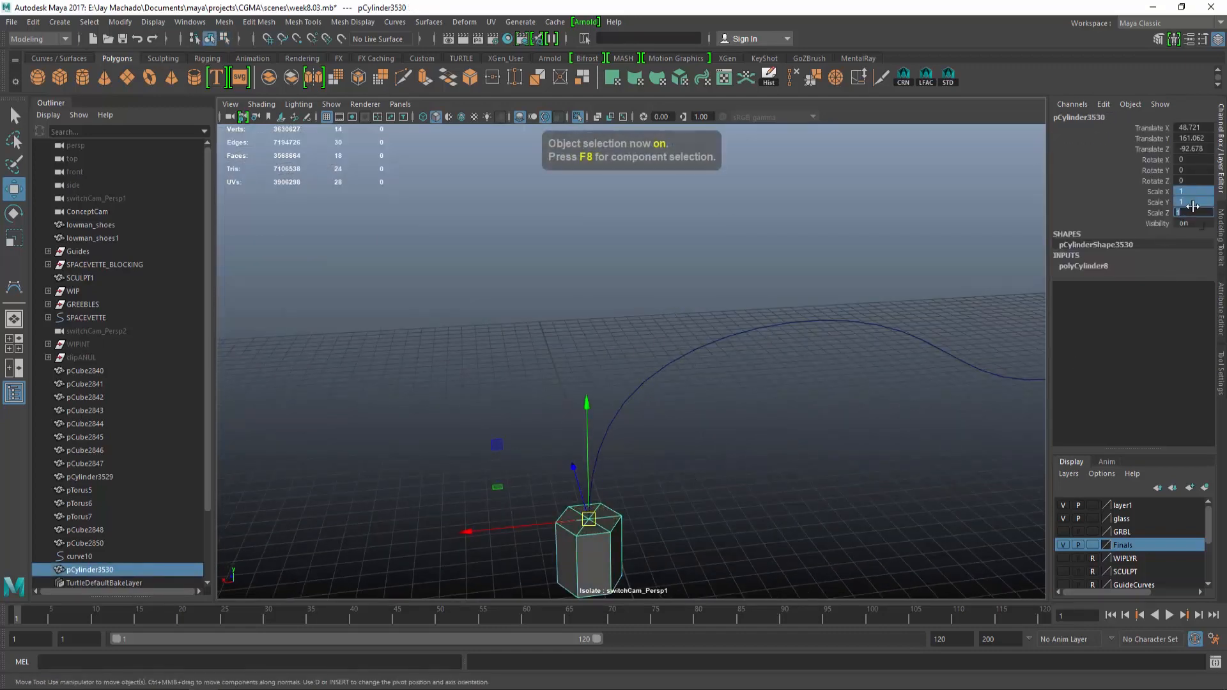
pyautogui.write('0.5')
pyautogui.press('Return')
pyautogui.keyDown('alt'); pyautogui.moveTo(762, 403); pyautogui.dragTo(657, 466); pyautogui.keyUp('alt')
pyautogui.press('F8')
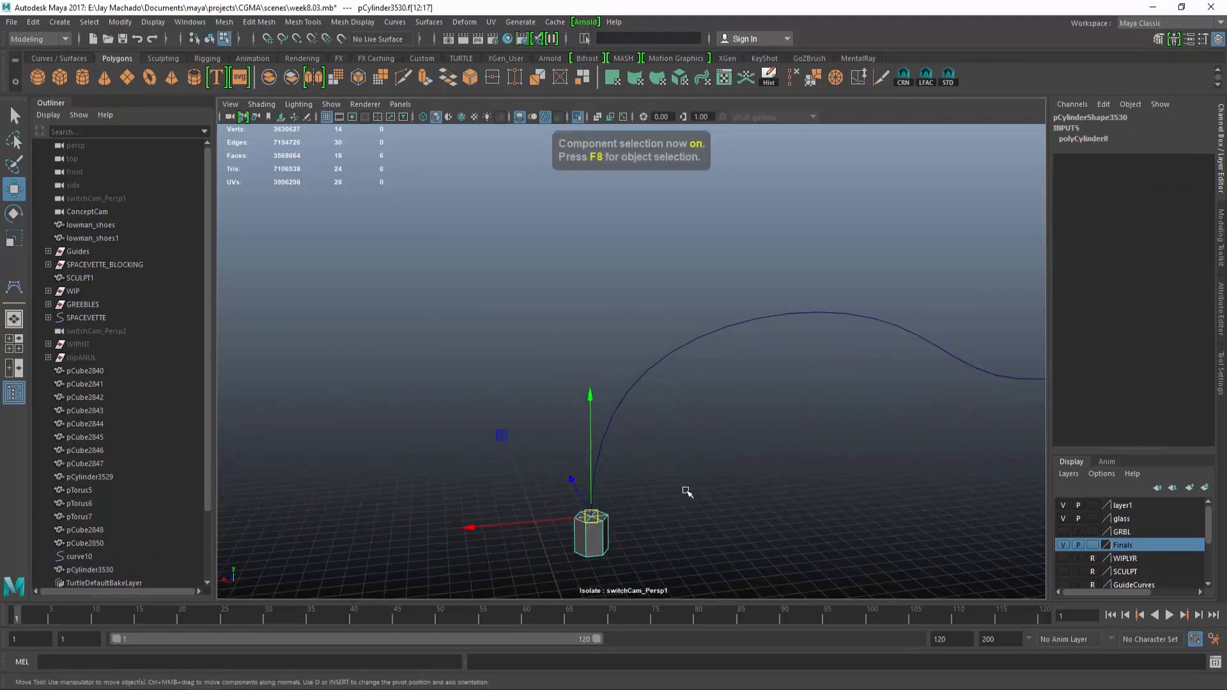
pyautogui.press('F8')
# Extrude the cylinder's top cap faces along the curve in several divisions to form a hose
pyautogui.moveTo(659, 307); pyautogui.dragTo(658, 507, button='right')
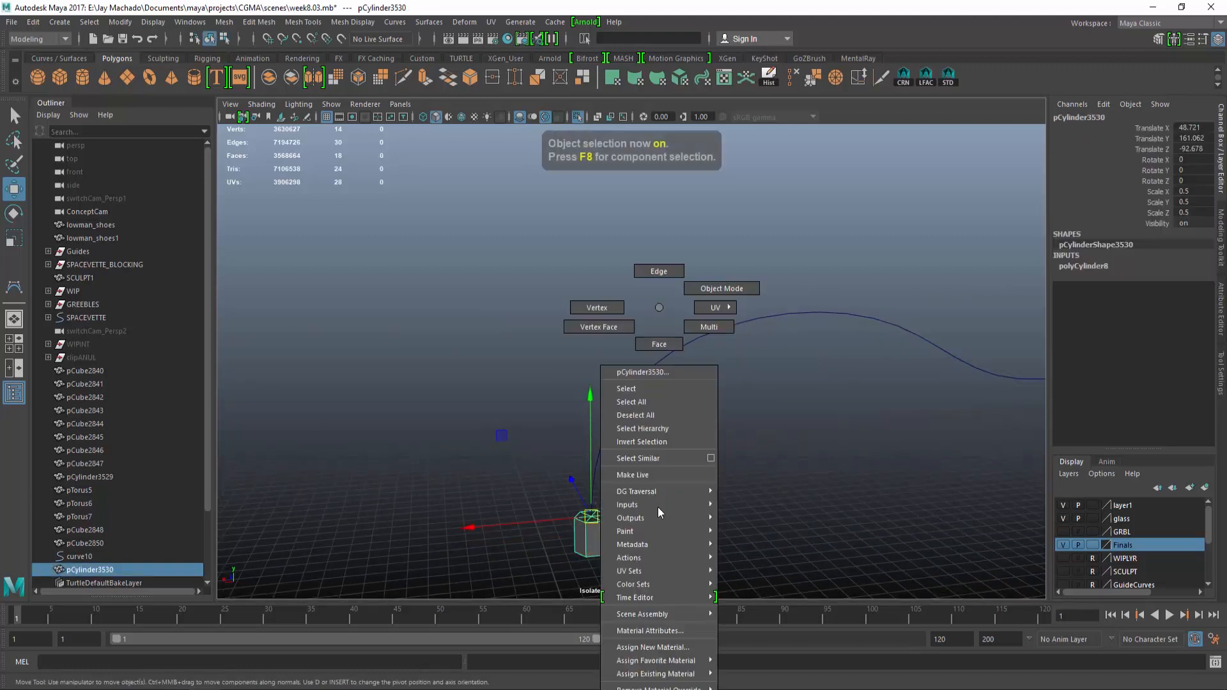
pyautogui.moveTo(661, 349); pyautogui.dragTo(661, 349, button='right')
pyautogui.moveTo(683, 448); pyautogui.dragTo(538, 530)
pyautogui.keyDown('alt'); pyautogui.moveTo(684, 508); pyautogui.dragTo(689, 534); pyautogui.keyUp('alt')
pyautogui.keyDown('shift'); pyautogui.moveTo(671, 307); pyautogui.dragTo(684, 408); pyautogui.keyUp('shift')
pyautogui.keyDown('alt'); pyautogui.moveTo(685, 409); pyautogui.dragTo(703, 414, button='right'); pyautogui.keyUp('alt')
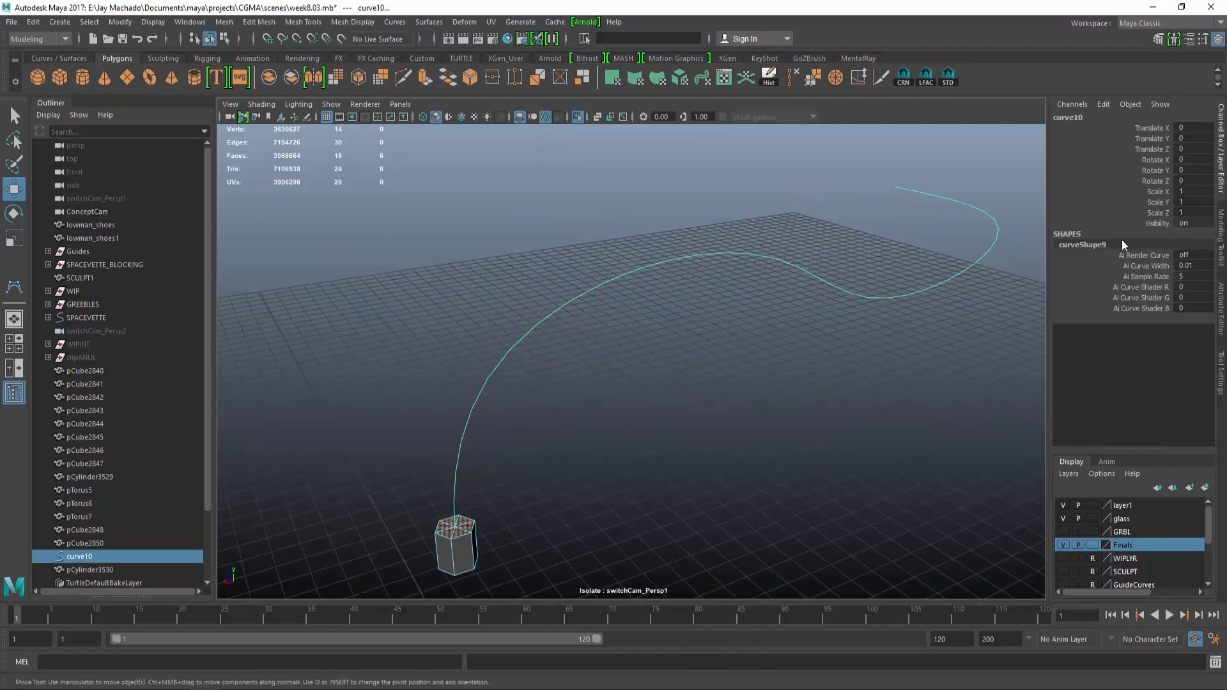
pyautogui.click(424, 78)
pyautogui.moveTo(876, 411); pyautogui.dragTo(930, 420)
pyautogui.keyDown('alt'); pyautogui.moveTo(763, 377); pyautogui.dragTo(676, 339); pyautogui.keyUp('alt')
pyautogui.press('F8')
pyautogui.moveTo(517, 466); pyautogui.dragTo(562, 422)
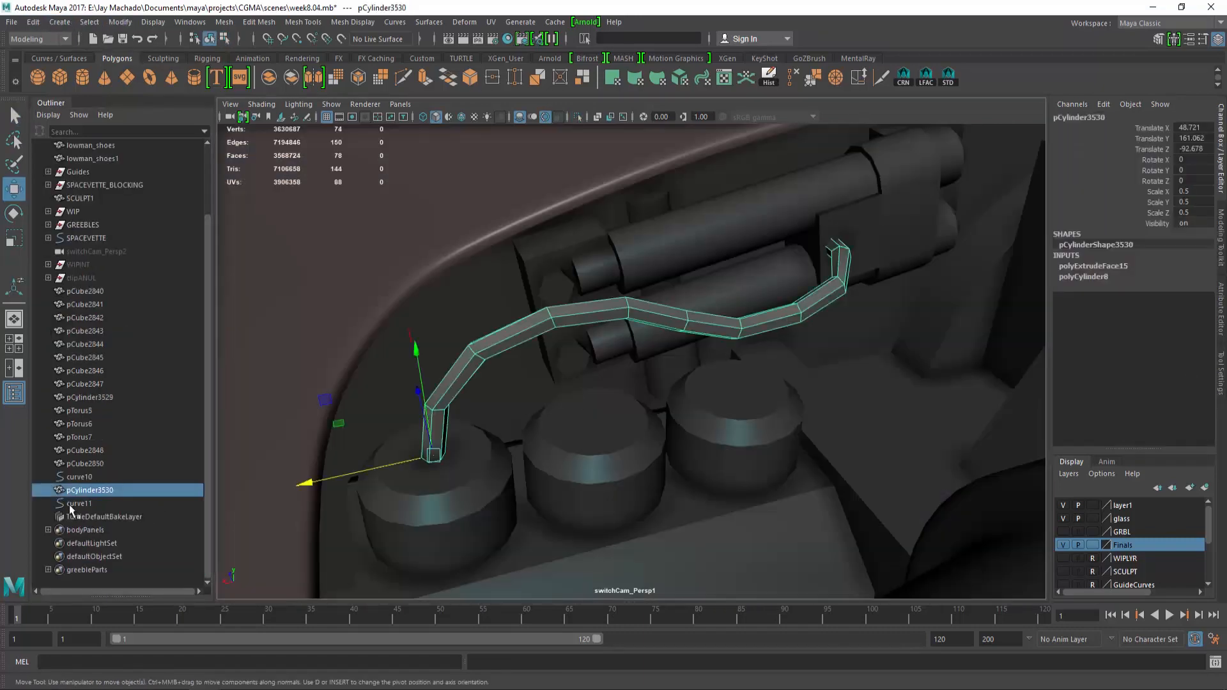
# Centre the second curve's pivot, isolate the curve with the round caps, and snap its pivot to the curve's starting end
pyautogui.click(71, 504)
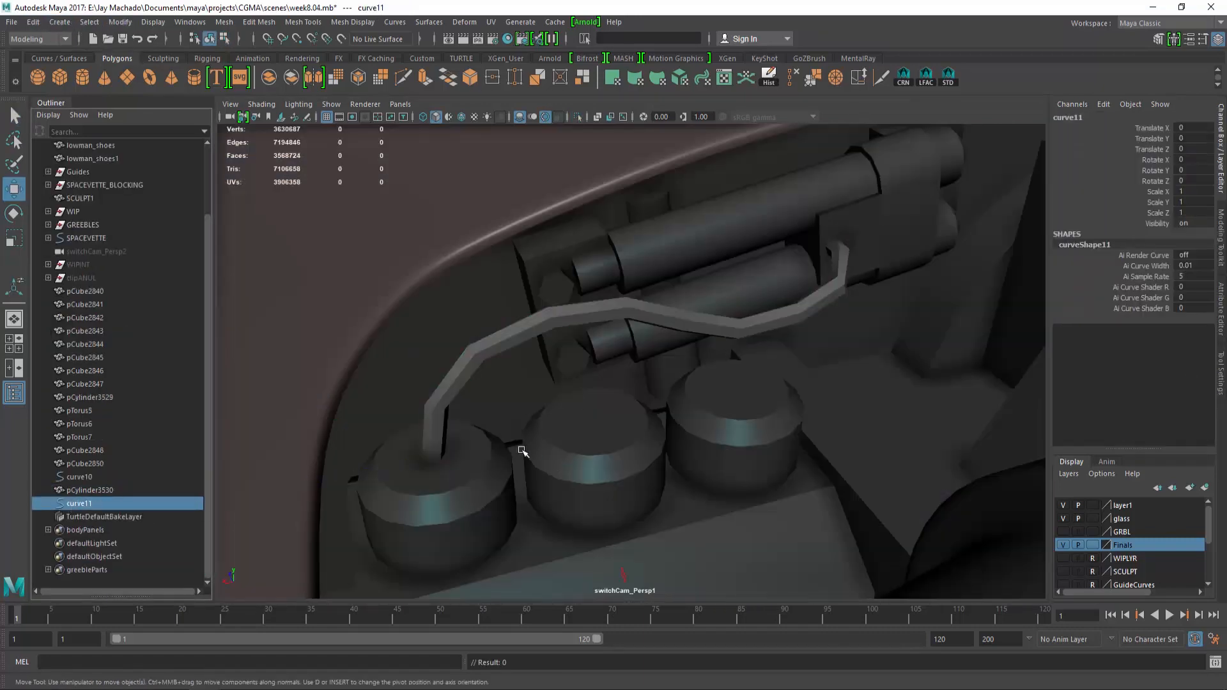
pyautogui.click(89, 22)
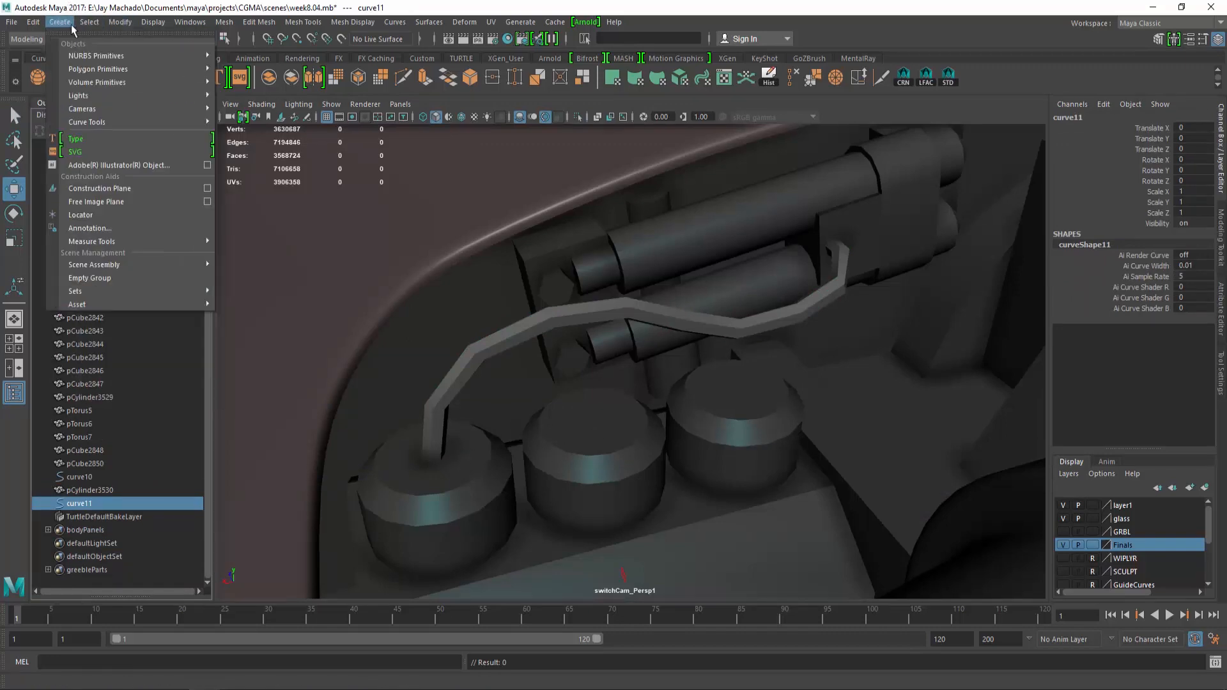
pyautogui.click(154, 117)
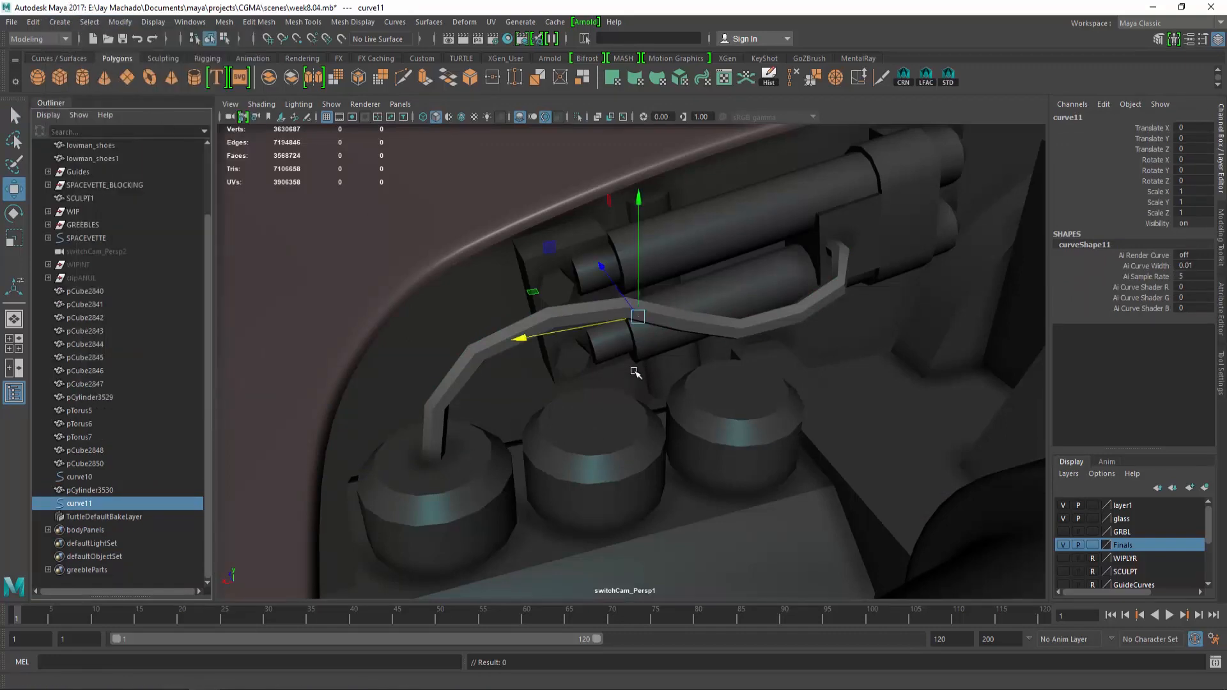
pyautogui.keyDown('shift'); pyautogui.click(635, 414); pyautogui.keyUp('shift')
pyautogui.click(578, 116)
pyautogui.click(638, 310)
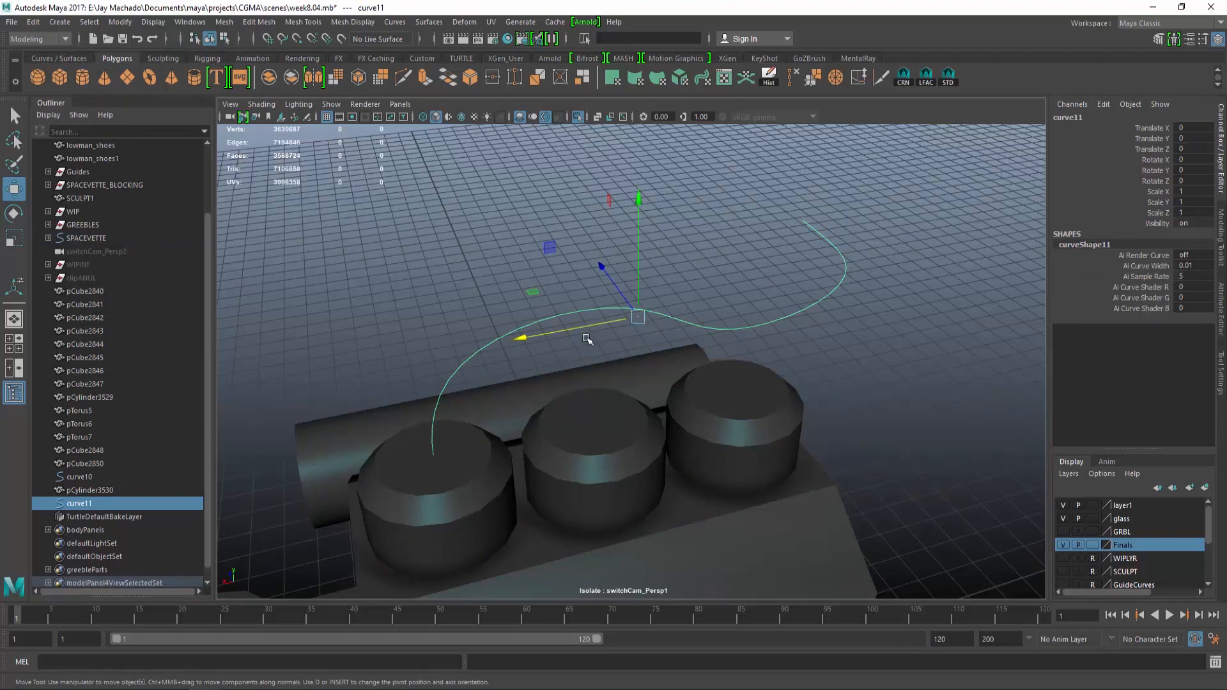
pyautogui.press('d')
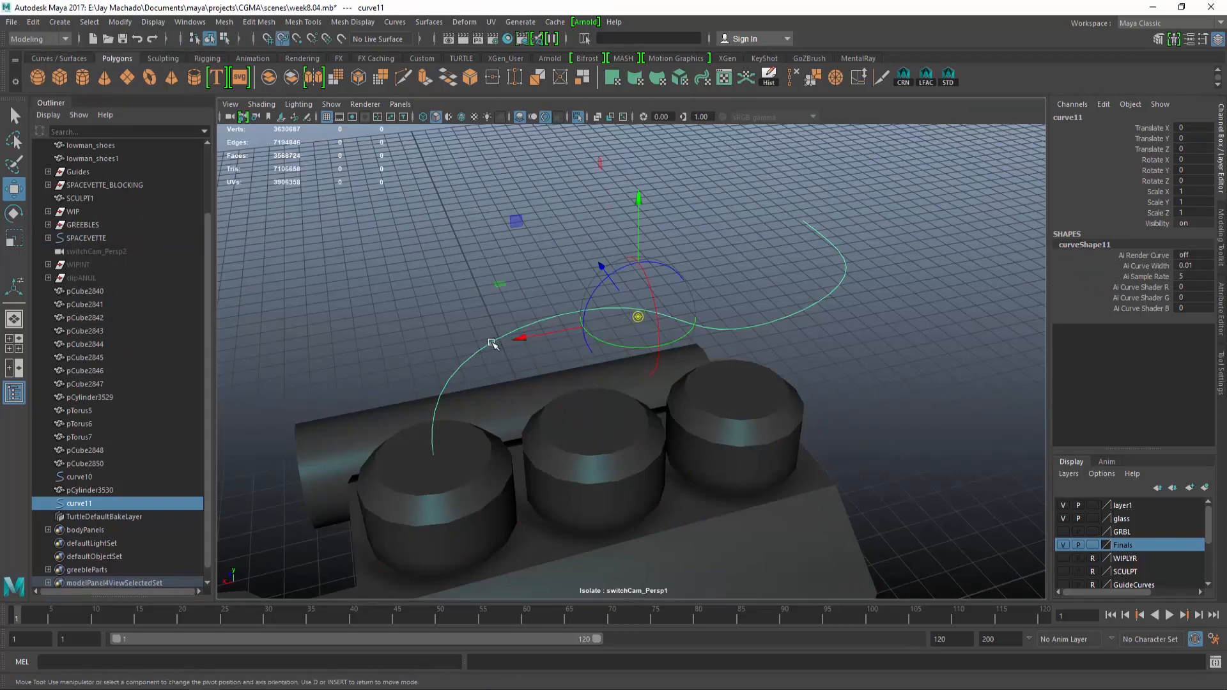
pyautogui.moveTo(492, 342); pyautogui.dragTo(427, 598, button='middle')
# Move the second curve along X until it starts at the centre of the middle cap, and end the isolation
pyautogui.moveTo(409, 460); pyautogui.dragTo(427, 465)
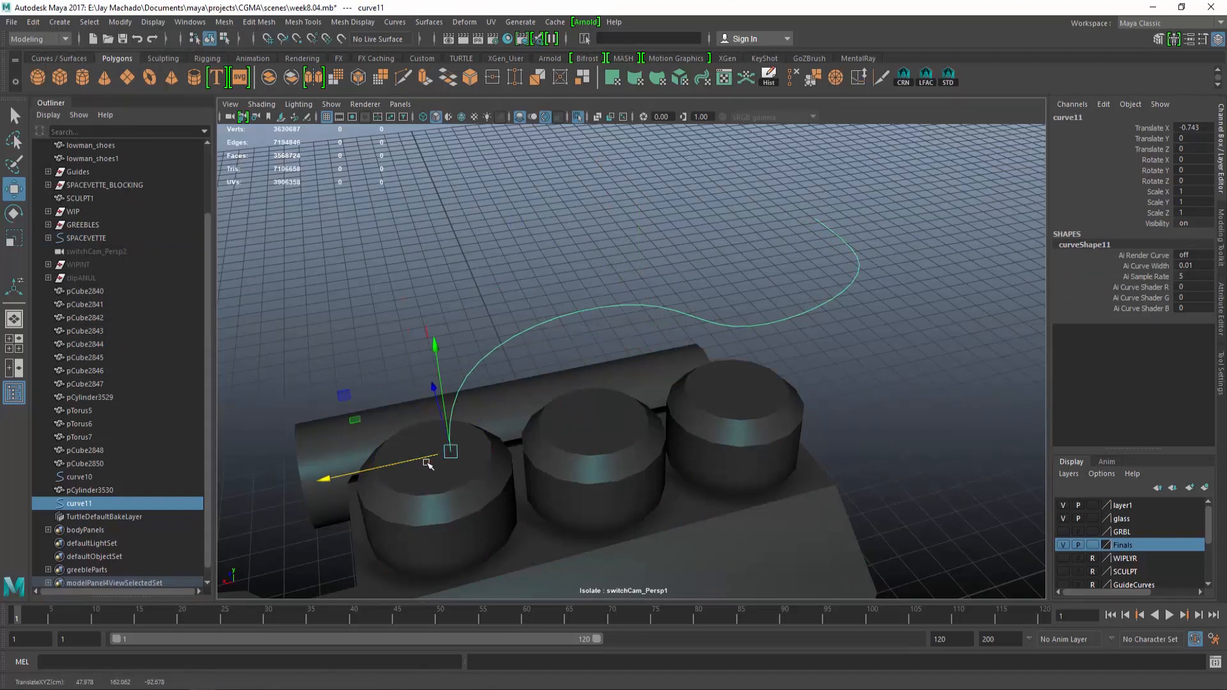
pyautogui.moveTo(586, 423); pyautogui.dragTo(594, 427, button='middle')
pyautogui.keyDown('alt'); pyautogui.moveTo(595, 432); pyautogui.dragTo(664, 370); pyautogui.keyUp('alt')
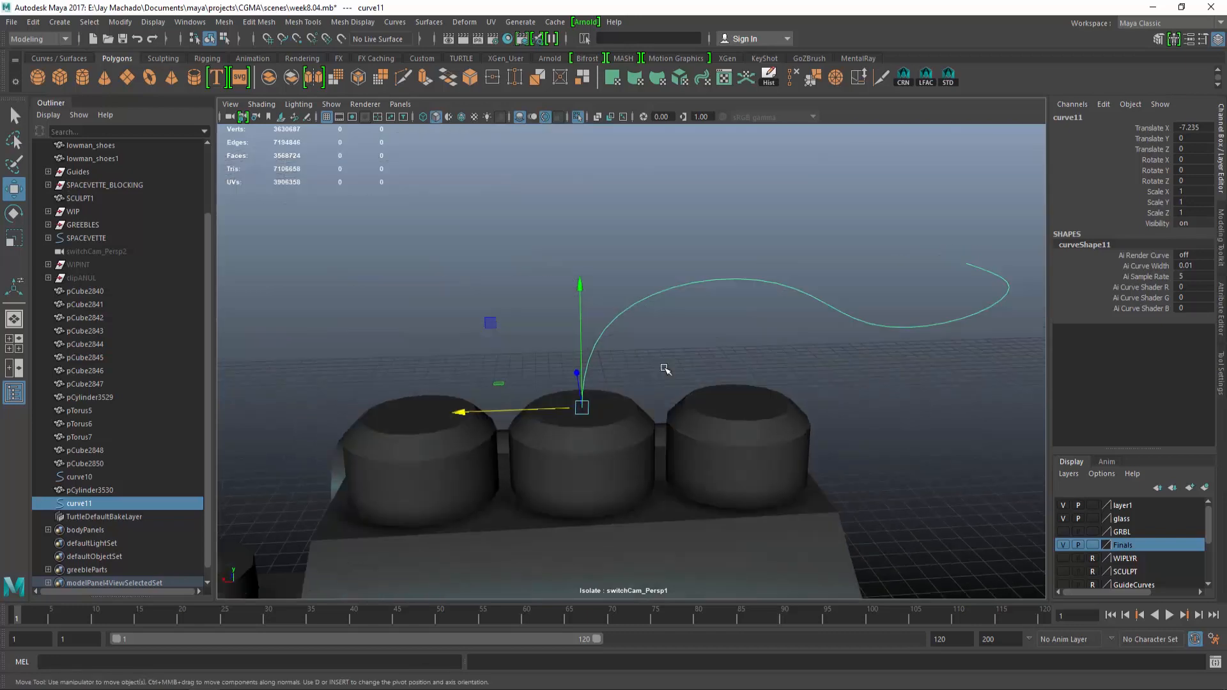
pyautogui.click(581, 117)
pyautogui.keyDown('alt'); pyautogui.moveTo(781, 268); pyautogui.dragTo(773, 328); pyautogui.keyUp('alt')
# Move the last four control vertices of the middle cap's curve back towards the first hose's end in the orthographic side view
pyautogui.press('F8')
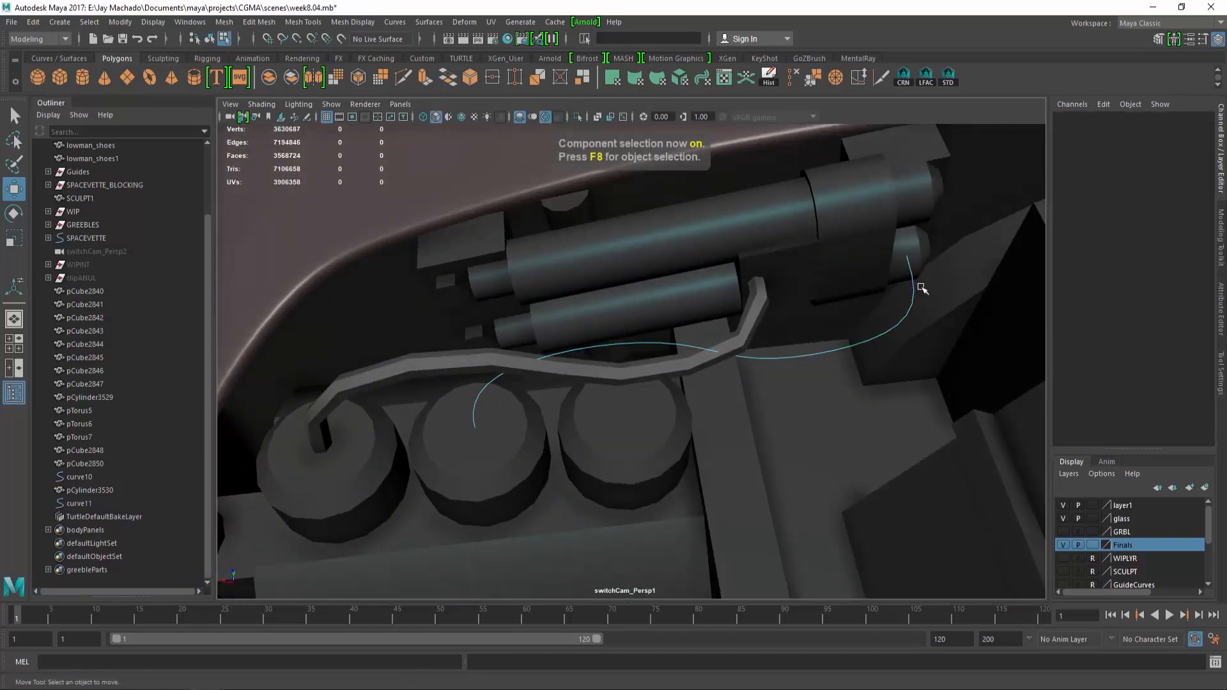
pyautogui.click(914, 286)
pyautogui.moveTo(912, 276); pyautogui.dragTo(914, 246, button='right')
pyautogui.moveTo(979, 168); pyautogui.dragTo(860, 342)
pyautogui.keyDown('alt'); pyautogui.moveTo(860, 343); pyautogui.dragTo(868, 375, button='right'); pyautogui.keyUp('alt')
pyautogui.keyDown('alt'); pyautogui.moveTo(799, 349); pyautogui.dragTo(876, 465); pyautogui.keyUp('alt')
pyautogui.keyDown('alt'); pyautogui.moveTo(614, 326); pyautogui.dragTo(537, 265, button='right'); pyautogui.keyUp('alt')
pyautogui.moveTo(871, 338); pyautogui.dragTo(773, 326)
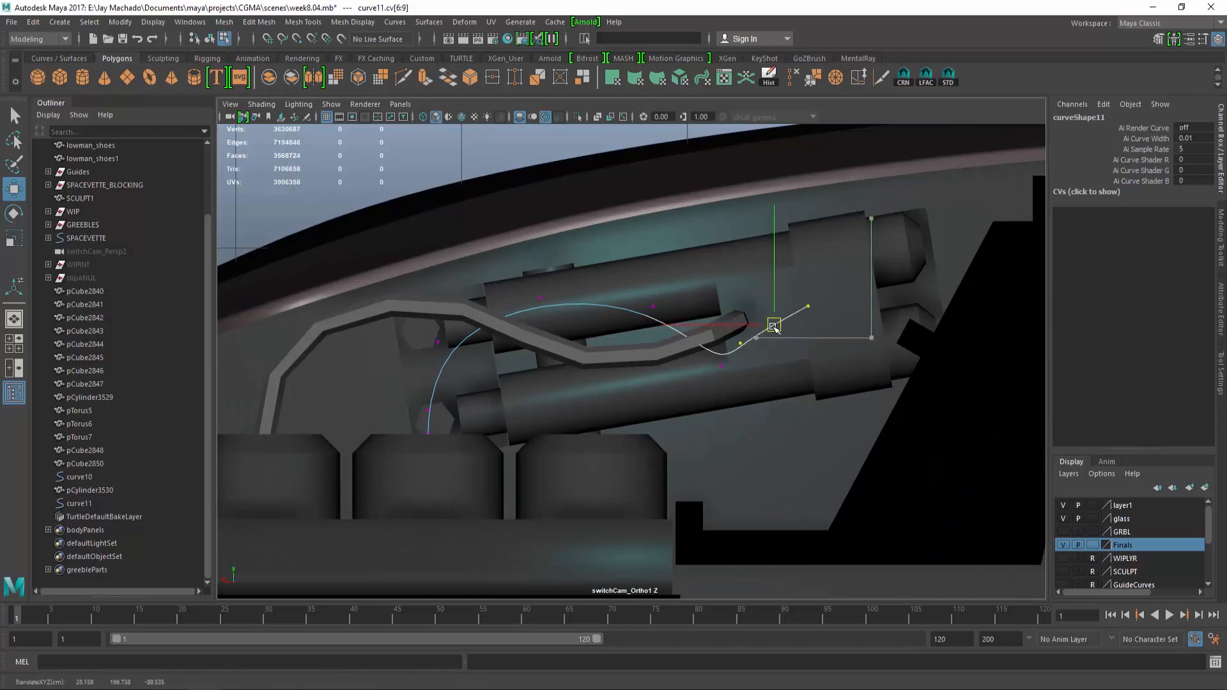
# Reposition the middle control vertices of the second curve in the side view to shape its arch and dip
pyautogui.moveTo(697, 364); pyautogui.dragTo(698, 364)
pyautogui.moveTo(717, 366); pyautogui.dragTo(675, 371)
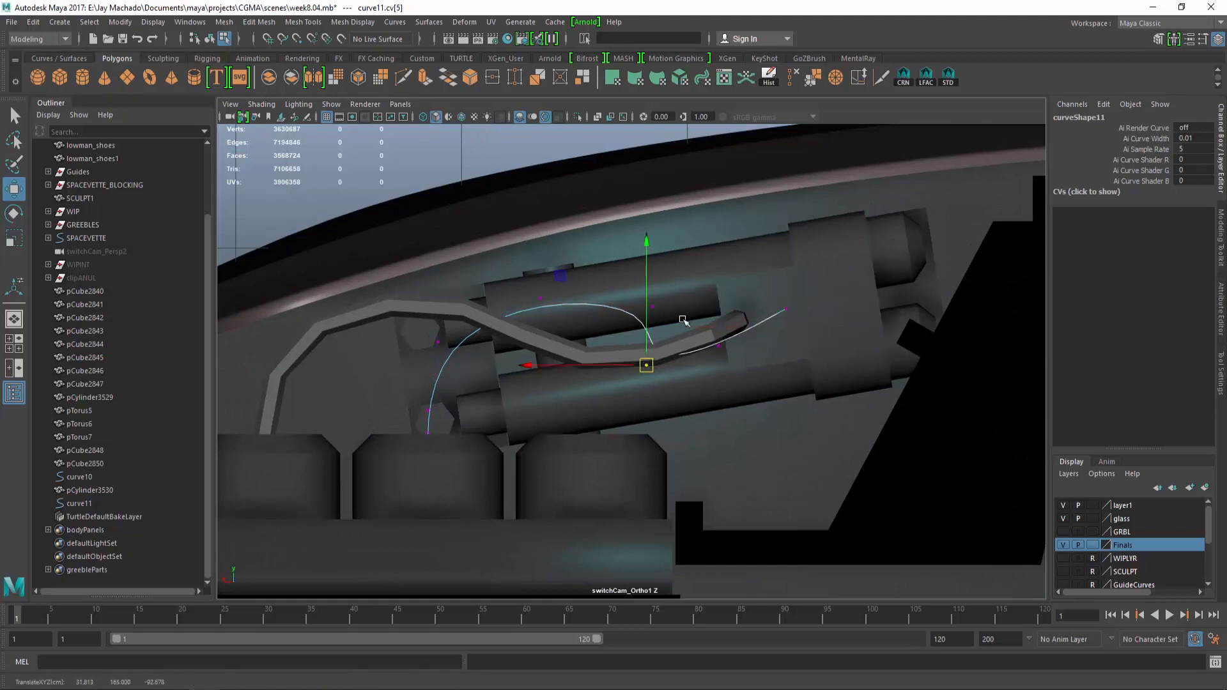
pyautogui.moveTo(647, 313); pyautogui.dragTo(577, 303)
pyautogui.moveTo(566, 327); pyautogui.dragTo(509, 272)
pyautogui.moveTo(537, 296); pyautogui.dragTo(493, 293)
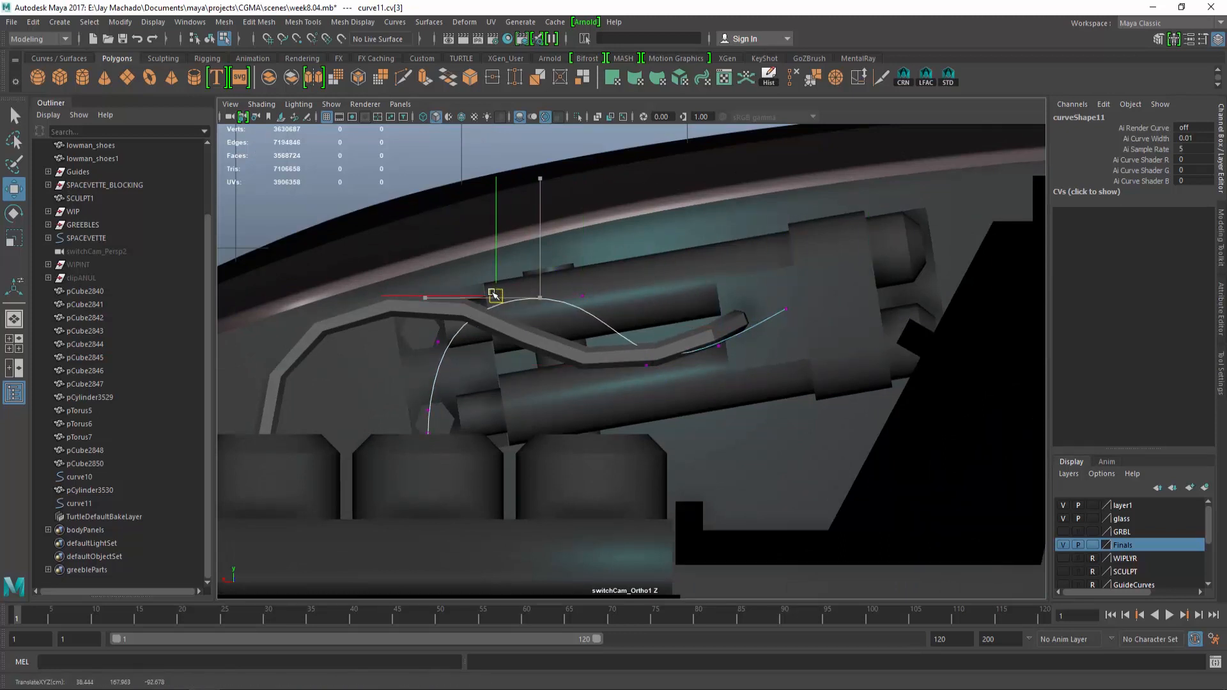
pyautogui.click(582, 296)
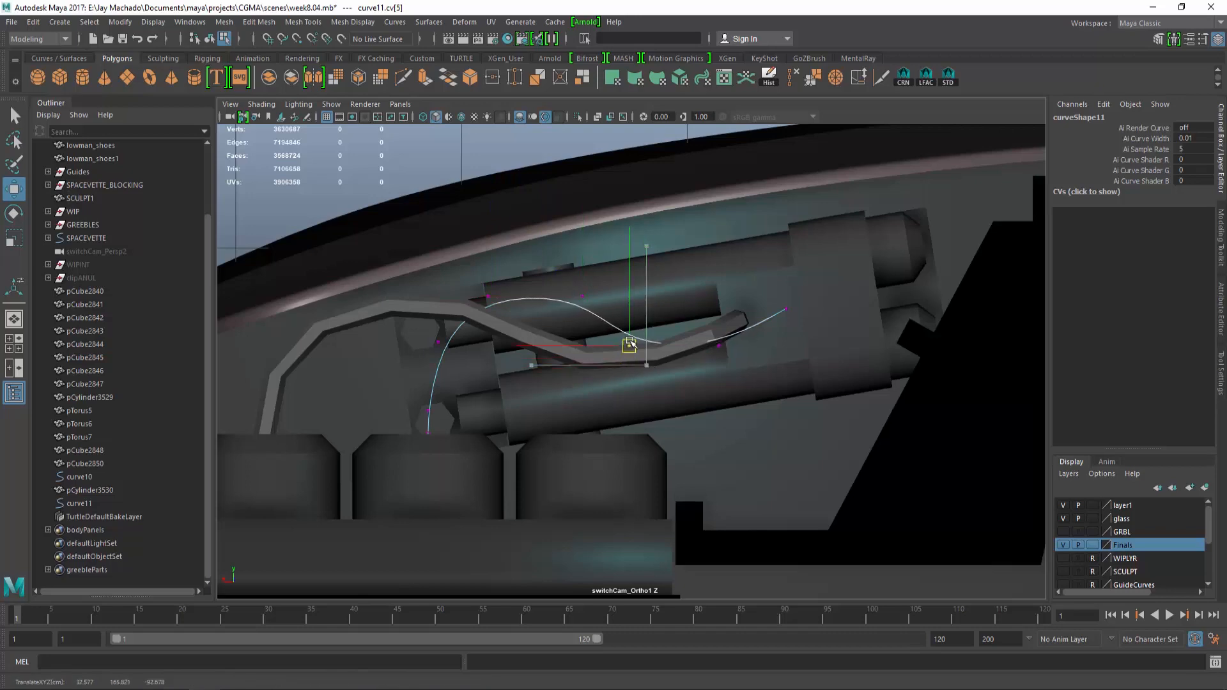
pyautogui.moveTo(680, 369); pyautogui.dragTo(681, 369)
# Offset several control vertices of the second curve sideways in the perspective view to separate its path from the first hose
pyautogui.press('space')
pyautogui.keyDown('alt'); pyautogui.moveTo(681, 368); pyautogui.dragTo(598, 277); pyautogui.keyUp('alt')
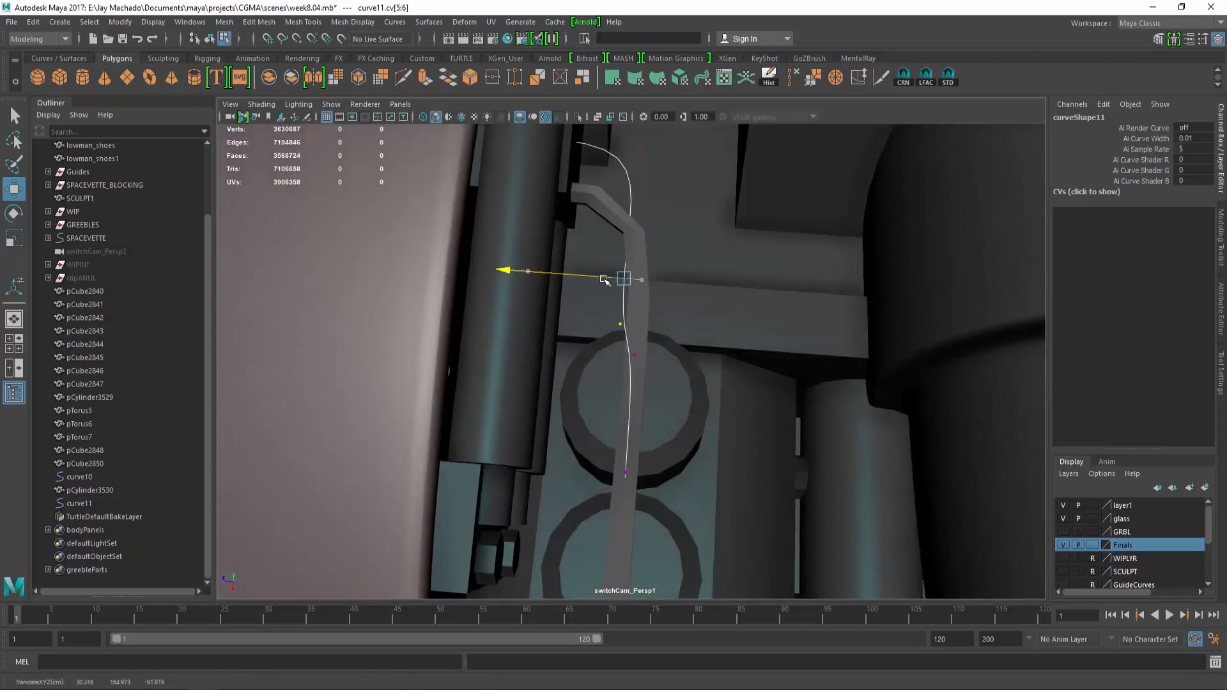
pyautogui.keyDown('alt'); pyautogui.moveTo(660, 387); pyautogui.dragTo(649, 388, button='right'); pyautogui.keyUp('alt')
pyautogui.keyDown('alt'); pyautogui.moveTo(649, 388); pyautogui.dragTo(650, 336, button='middle'); pyautogui.keyUp('alt')
pyautogui.moveTo(594, 365); pyautogui.dragTo(651, 472)
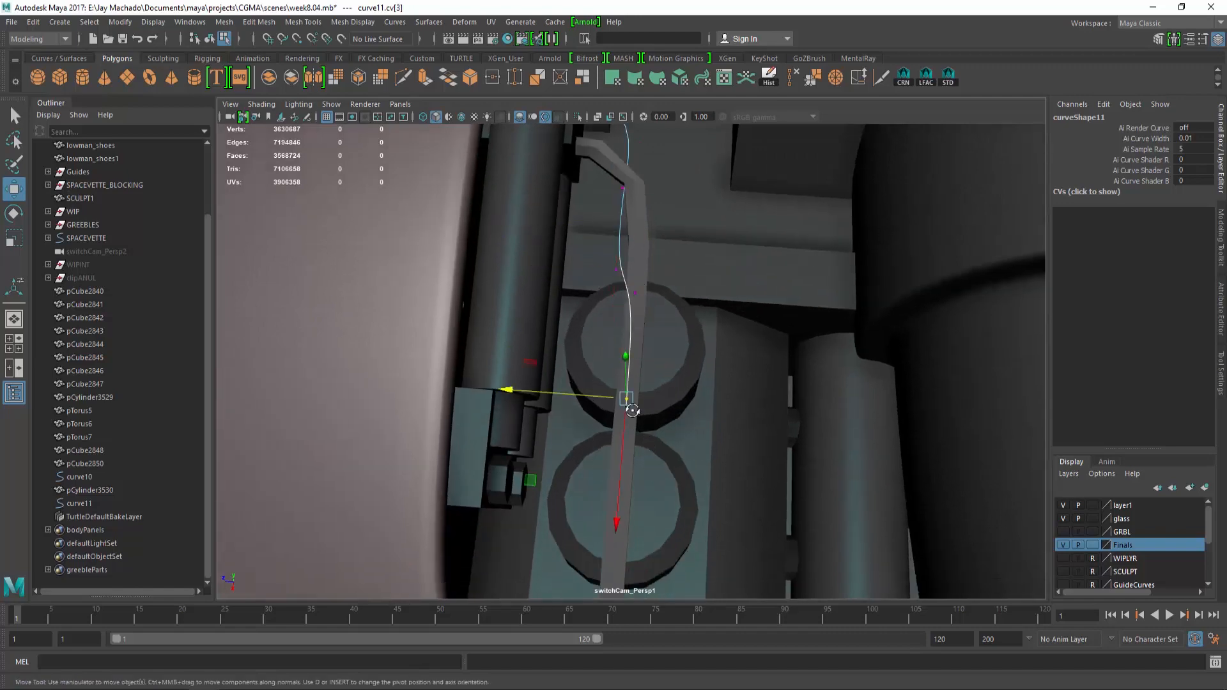
pyautogui.keyDown('alt'); pyautogui.moveTo(632, 410); pyautogui.dragTo(561, 367); pyautogui.keyUp('alt')
pyautogui.keyDown('alt'); pyautogui.moveTo(629, 320); pyautogui.dragTo(637, 382); pyautogui.keyUp('alt')
pyautogui.moveTo(690, 241); pyautogui.dragTo(691, 198)
pyautogui.keyDown('alt'); pyautogui.moveTo(692, 198); pyautogui.dragTo(677, 326, button='middle'); pyautogui.keyUp('alt')
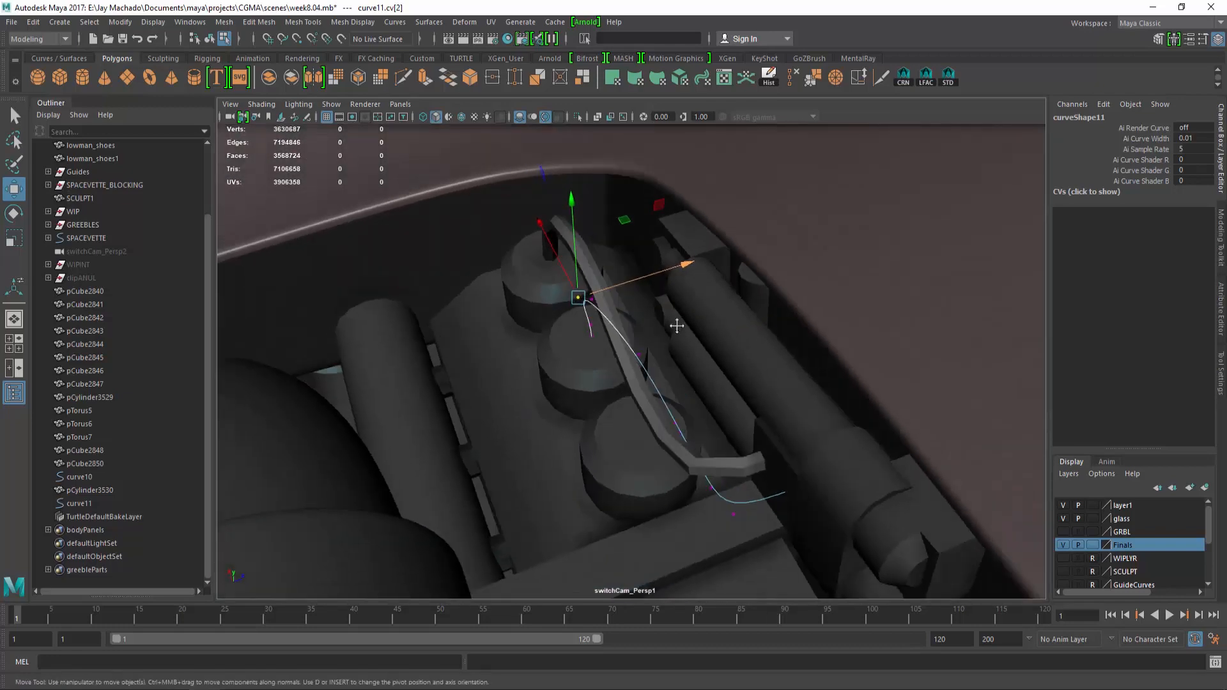
# Adjust the second curve's control vertices near its far bend in the perspective view and return to object selection
pyautogui.keyDown('alt'); pyautogui.moveTo(677, 325); pyautogui.dragTo(650, 322); pyautogui.keyUp('alt')
pyautogui.keyDown('alt'); pyautogui.moveTo(650, 322); pyautogui.dragTo(665, 405, button='right'); pyautogui.keyUp('alt')
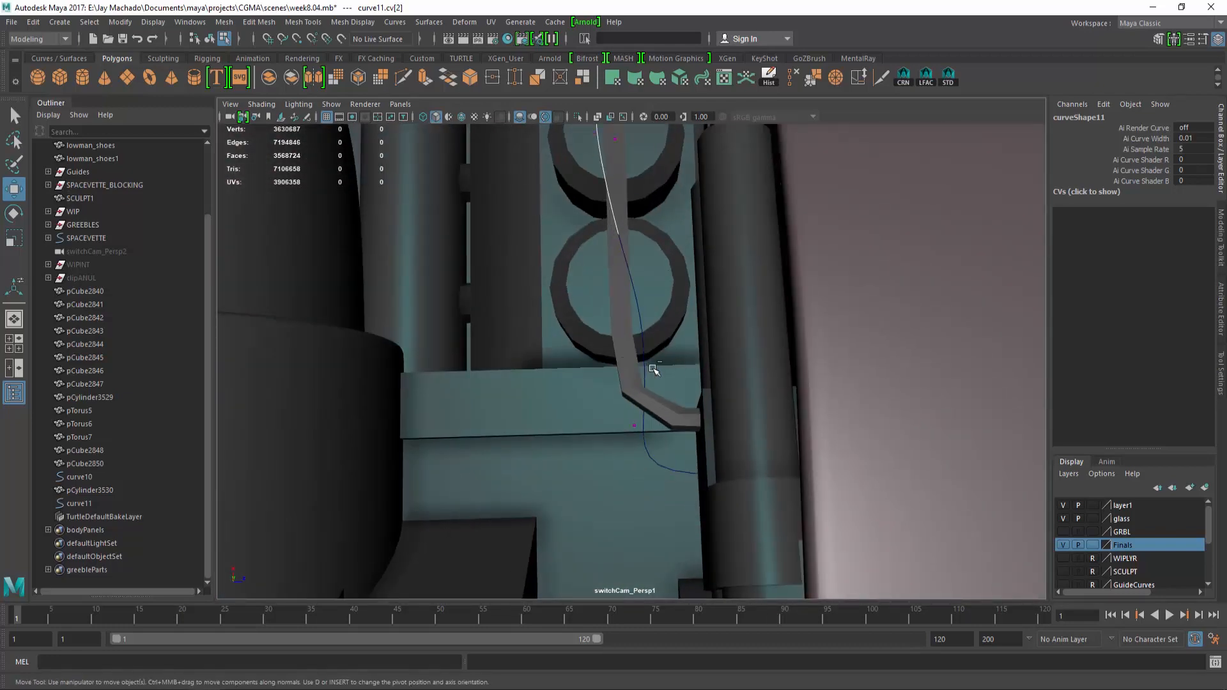
pyautogui.moveTo(678, 360); pyautogui.dragTo(714, 309)
pyautogui.keyDown('alt'); pyautogui.moveTo(716, 367); pyautogui.dragTo(646, 356); pyautogui.keyUp('alt')
pyautogui.keyDown('alt'); pyautogui.moveTo(670, 329); pyautogui.dragTo(728, 383); pyautogui.keyUp('alt')
pyautogui.moveTo(642, 301); pyautogui.dragTo(650, 311)
pyautogui.keyDown('alt'); pyautogui.moveTo(678, 370); pyautogui.dragTo(666, 294); pyautogui.keyUp('alt')
pyautogui.press('F8')
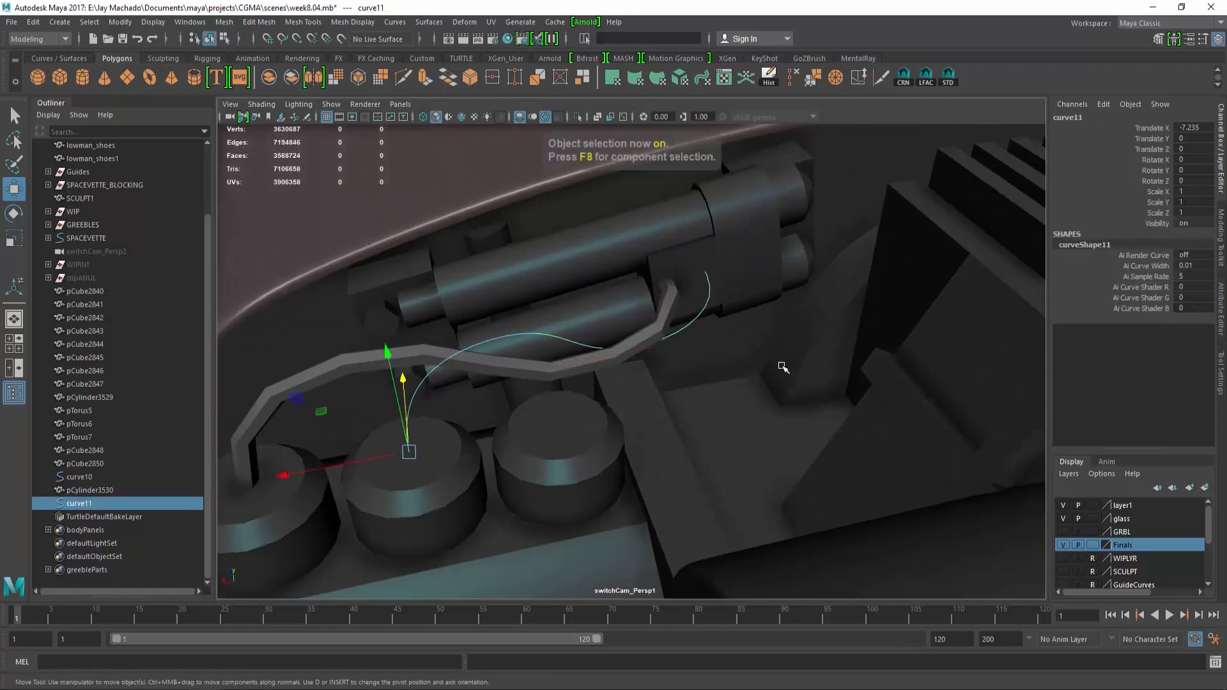
pyautogui.keyDown('alt'); pyautogui.moveTo(596, 391); pyautogui.dragTo(613, 375); pyautogui.keyUp('alt')
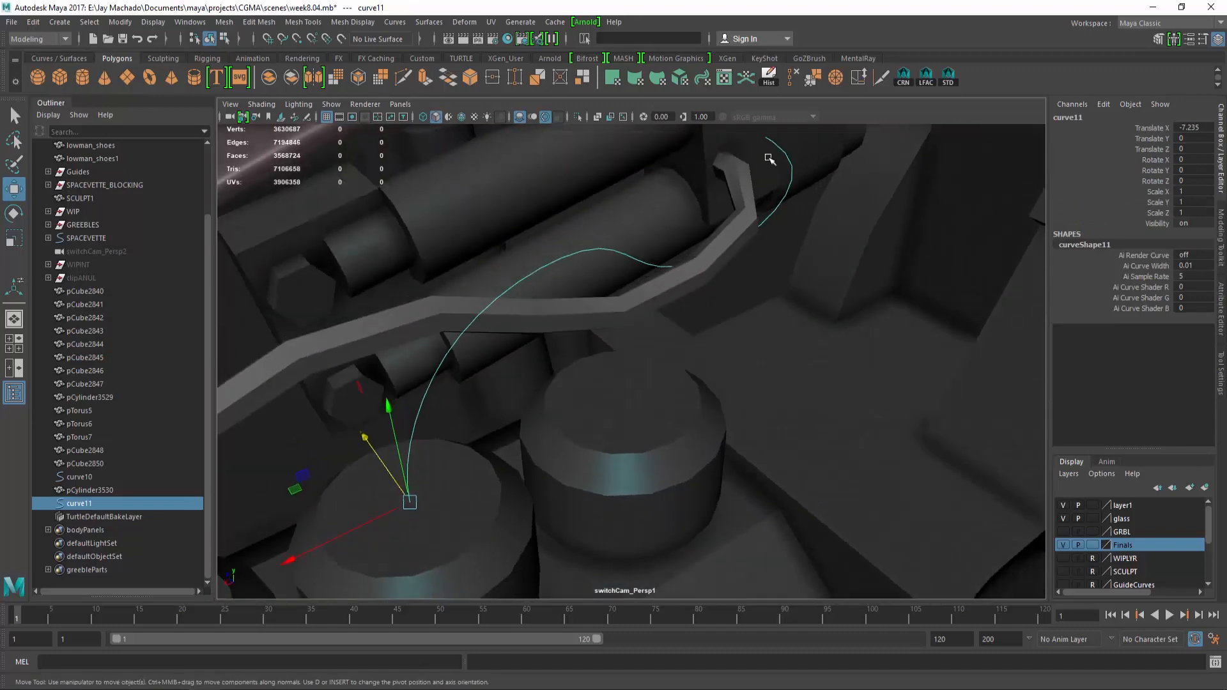
# Hide the Finals layer and create a polygon cylinder scaled to 0.5 in X, Y and Z
pyautogui.click(1064, 545)
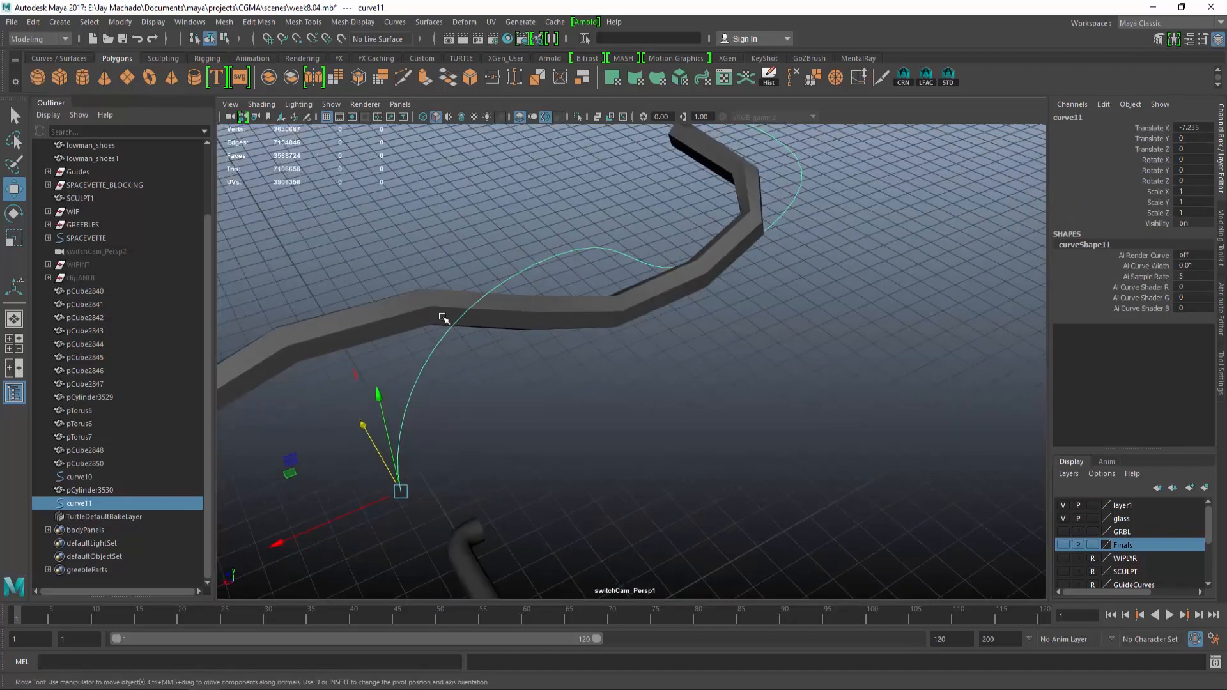
pyautogui.click(83, 74)
pyautogui.click(1208, 299)
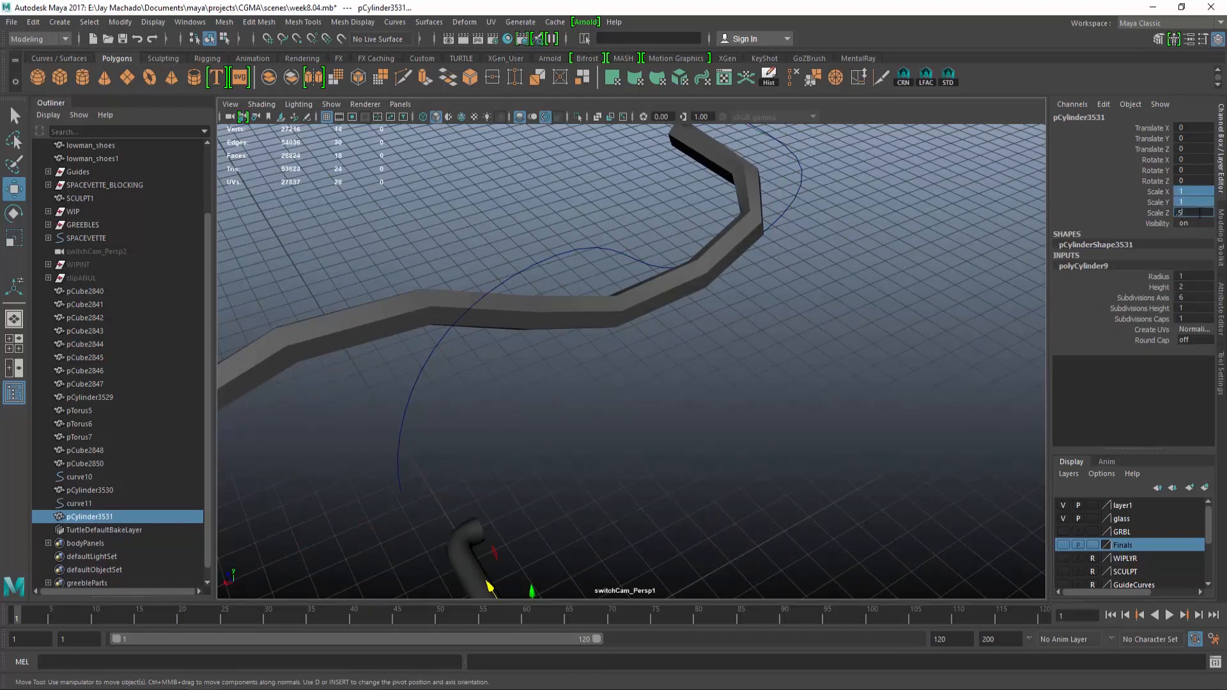
pyautogui.click(185, 515)
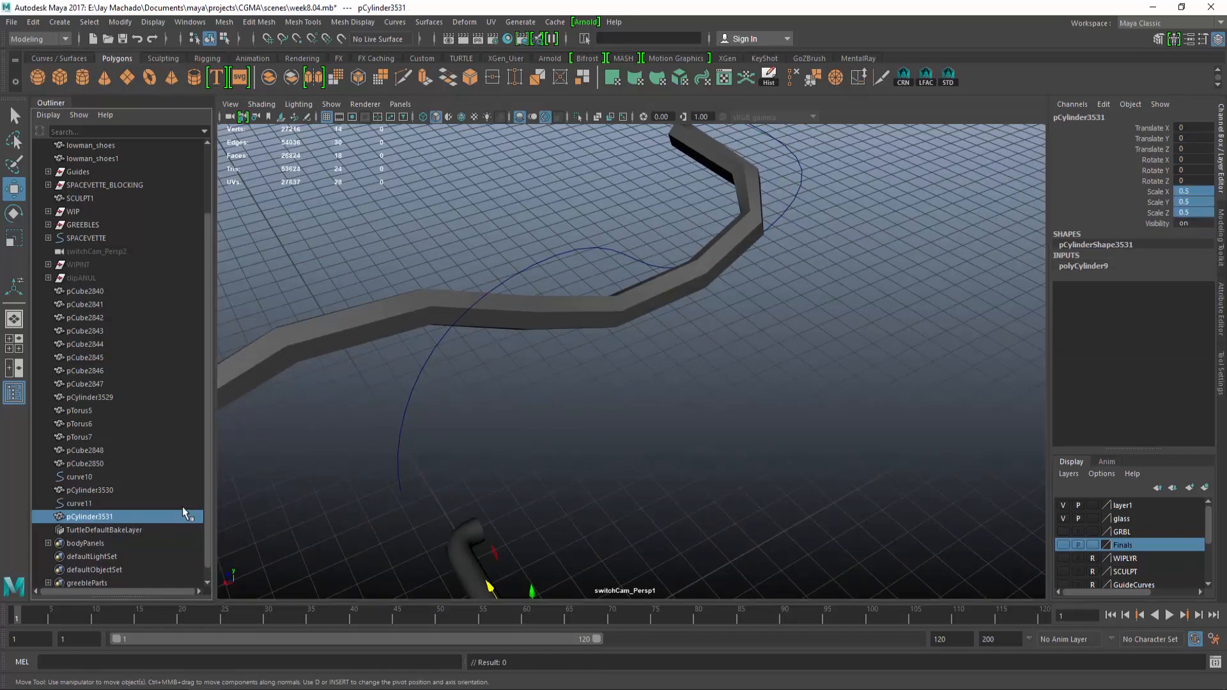
# Snap the new cylinder's pivot to its top centre and snap that top onto the second curve's start
pyautogui.moveTo(404, 408); pyautogui.dragTo(400, 489, button='middle')
pyautogui.keyDown('alt'); pyautogui.moveTo(446, 440); pyautogui.dragTo(535, 383, button='middle'); pyautogui.keyUp('alt')
pyautogui.keyDown('alt'); pyautogui.moveTo(535, 383); pyautogui.dragTo(595, 430, button='right'); pyautogui.keyUp('alt')
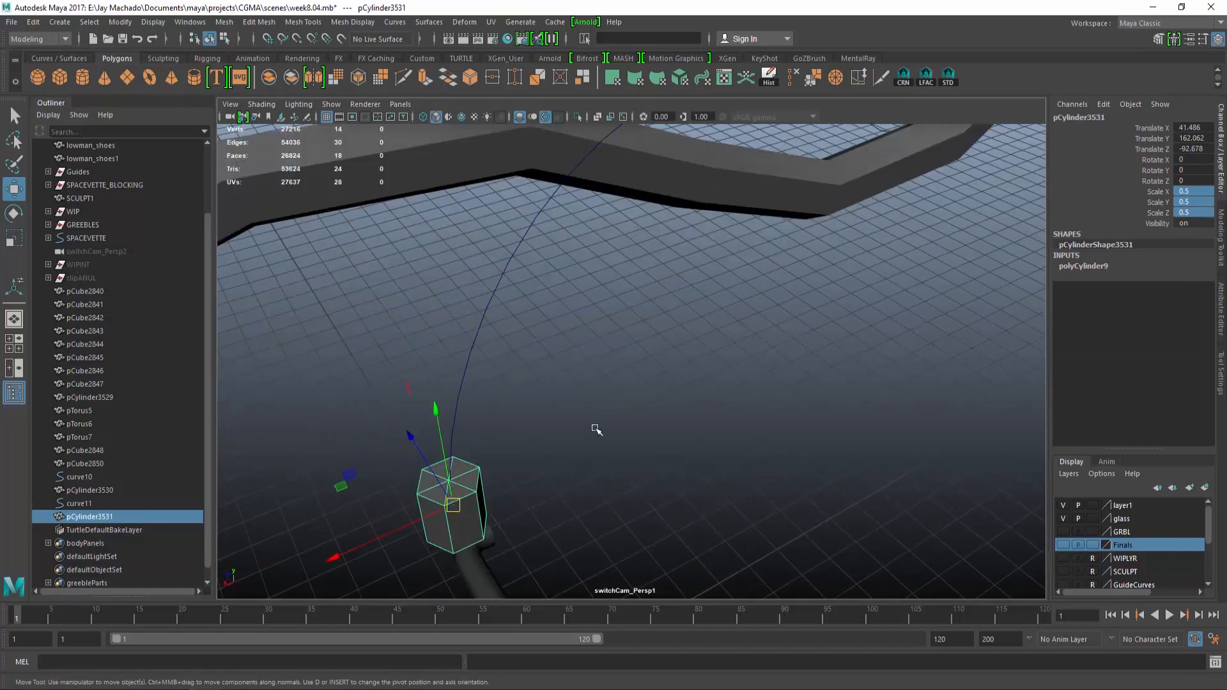
pyautogui.click(450, 478)
pyautogui.press('d')
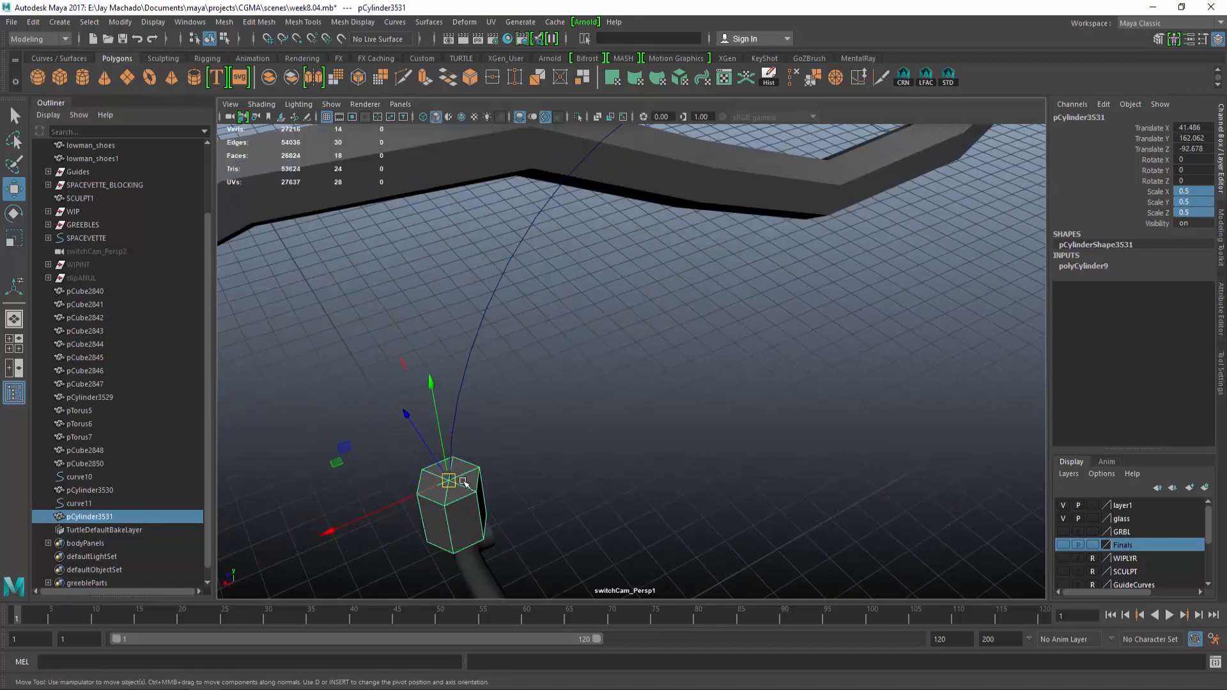
pyautogui.moveTo(459, 401); pyautogui.dragTo(438, 533, button='middle')
# Duplicate the small cylinder and move the copy aside along X as a spare for the third hose
pyautogui.hotkey('ctrl', 'd')
pyautogui.moveTo(434, 519); pyautogui.dragTo(754, 426)
# Select the top cap faces of the cylinder at the start of the second curve
pyautogui.keyDown('alt'); pyautogui.moveTo(748, 421); pyautogui.dragTo(618, 397, button='right'); pyautogui.keyUp('alt')
pyautogui.click(540, 467)
pyautogui.click(526, 471)
pyautogui.moveTo(568, 308); pyautogui.dragTo(578, 349, button='right')
pyautogui.keyDown('alt'); pyautogui.moveTo(583, 350); pyautogui.dragTo(542, 283); pyautogui.keyUp('alt')
pyautogui.moveTo(537, 286); pyautogui.dragTo(418, 343)
# Extrude the selected cap faces along the second curve with enough divisions to follow its bends, and return to object selection
pyautogui.keyDown('alt'); pyautogui.moveTo(562, 350); pyautogui.dragTo(568, 387); pyautogui.keyUp('alt')
pyautogui.keyDown('shift'); pyautogui.click(493, 251); pyautogui.keyUp('shift')
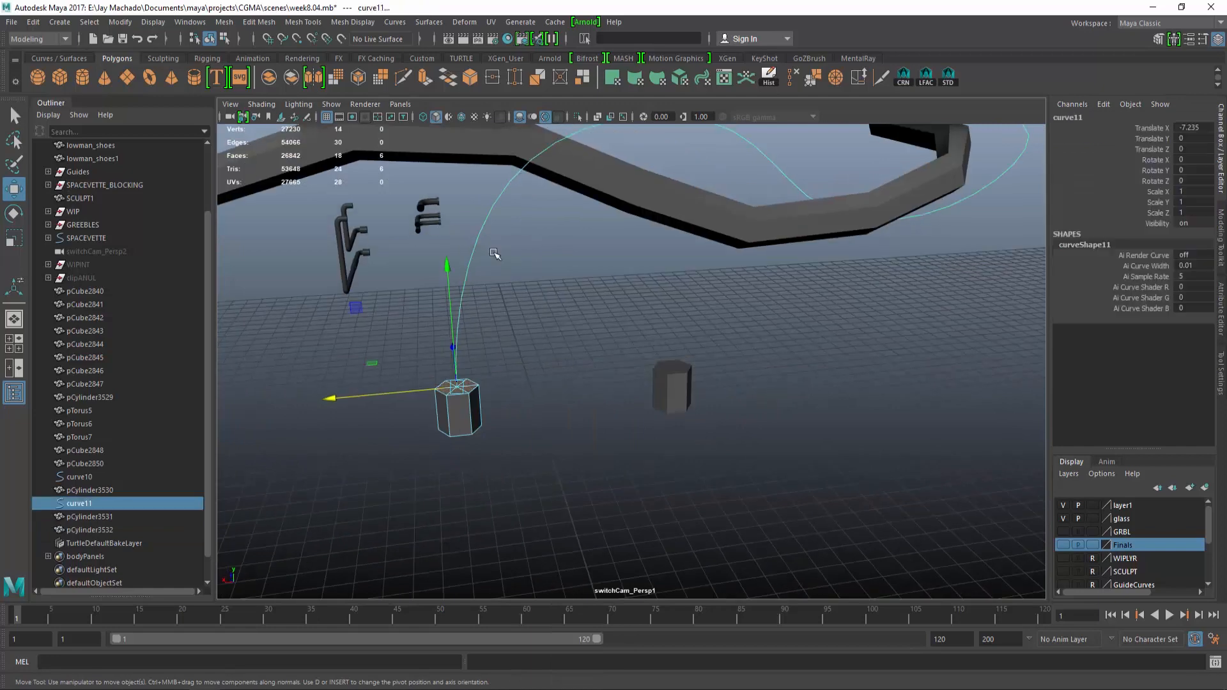
pyautogui.keyDown('alt'); pyautogui.moveTo(496, 253); pyautogui.dragTo(555, 289); pyautogui.keyUp('alt')
pyautogui.click(447, 82)
pyautogui.keyDown('alt'); pyautogui.moveTo(549, 265); pyautogui.dragTo(469, 263, button='right'); pyautogui.keyUp('alt')
pyautogui.keyDown('alt'); pyautogui.moveTo(468, 262); pyautogui.dragTo(511, 233); pyautogui.keyUp('alt')
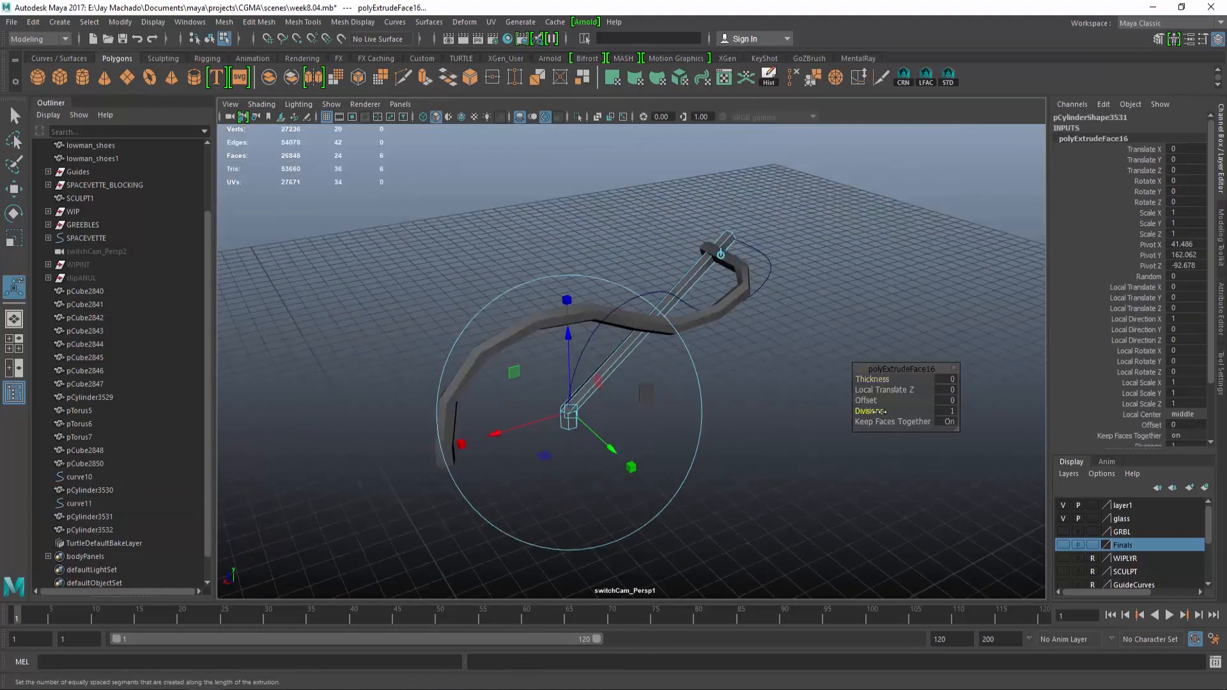
pyautogui.moveTo(882, 411)
pyautogui.mouseDown()
pyautogui.moveTo(928, 414)
pyautogui.moveTo(745, 405)
pyautogui.moveTo(889, 411)
pyautogui.mouseUp()
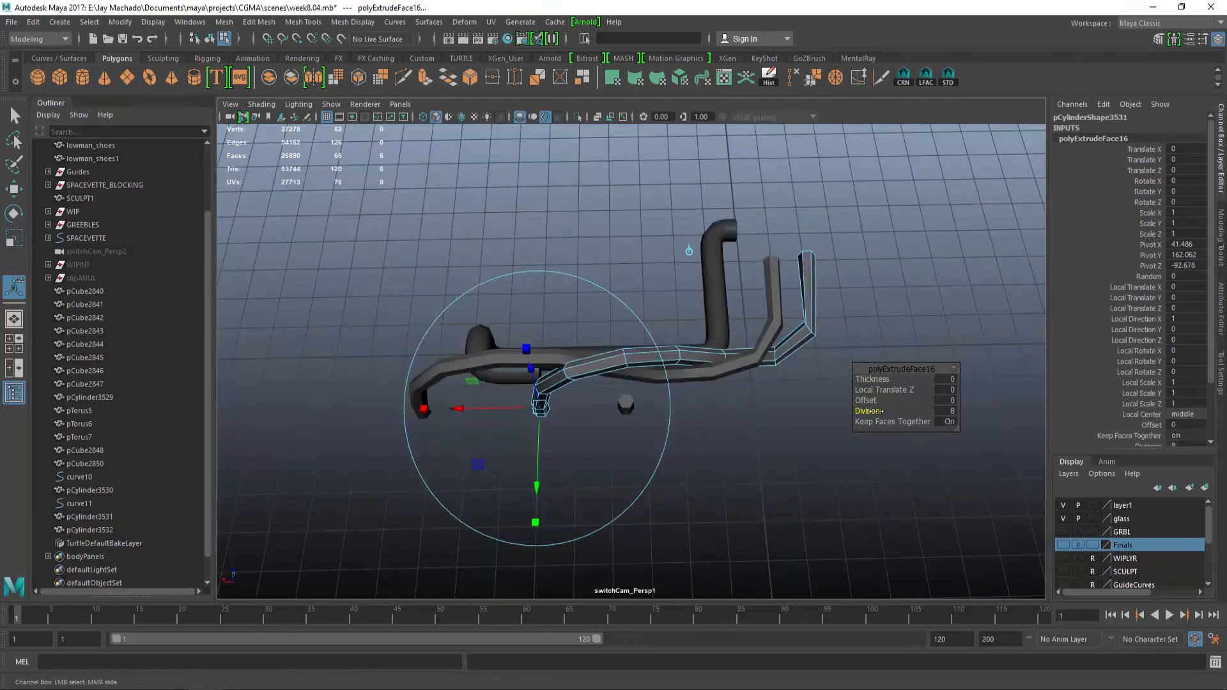
pyautogui.keyDown('alt'); pyautogui.moveTo(773, 424); pyautogui.dragTo(841, 392); pyautogui.keyUp('alt')
pyautogui.press('F8')
pyautogui.keyDown('alt'); pyautogui.moveTo(773, 367); pyautogui.dragTo(741, 380); pyautogui.keyUp('alt')
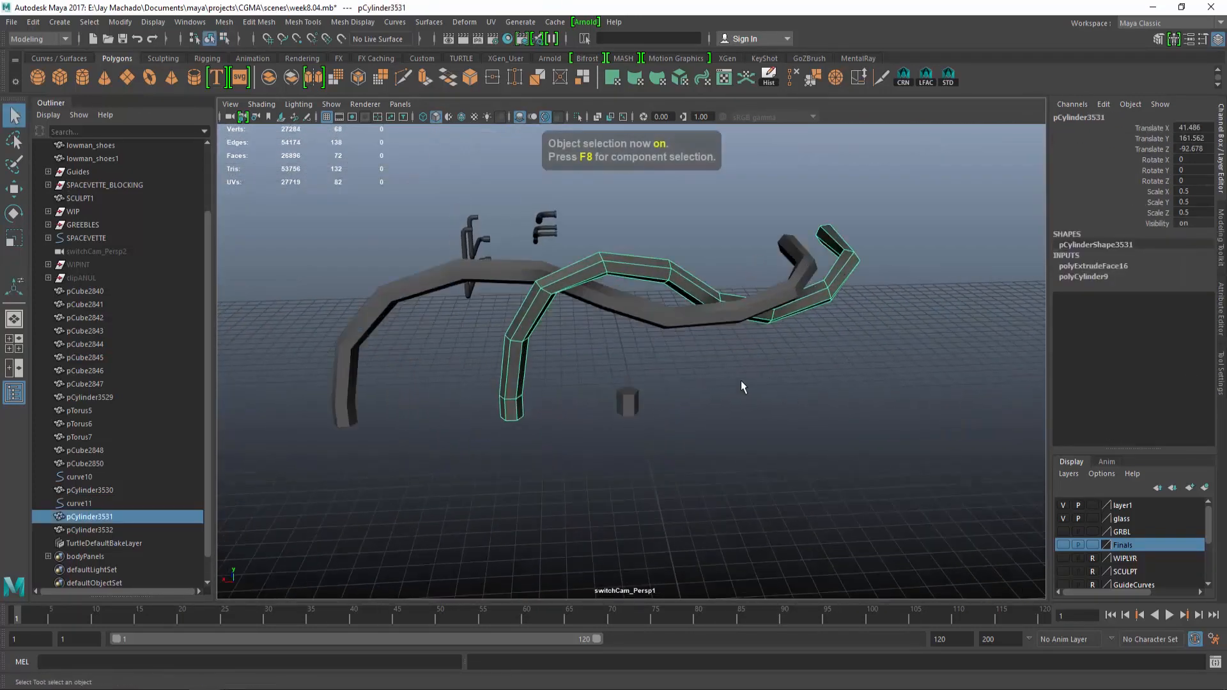
# Duplicate the second hose's curve, show the Finals layer again, and isolate the copy with the round caps and adjoining parts
pyautogui.click(153, 503)
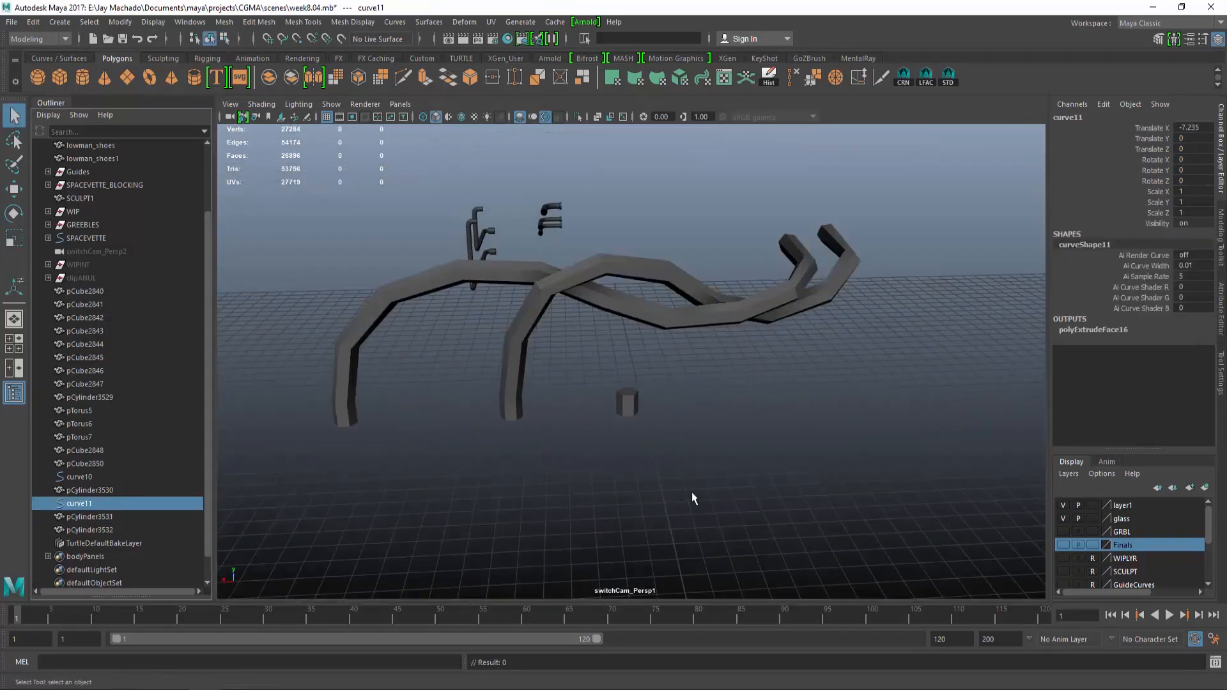
pyautogui.hotkey('ctrl', 'd')
pyautogui.click(578, 117)
pyautogui.click(578, 117)
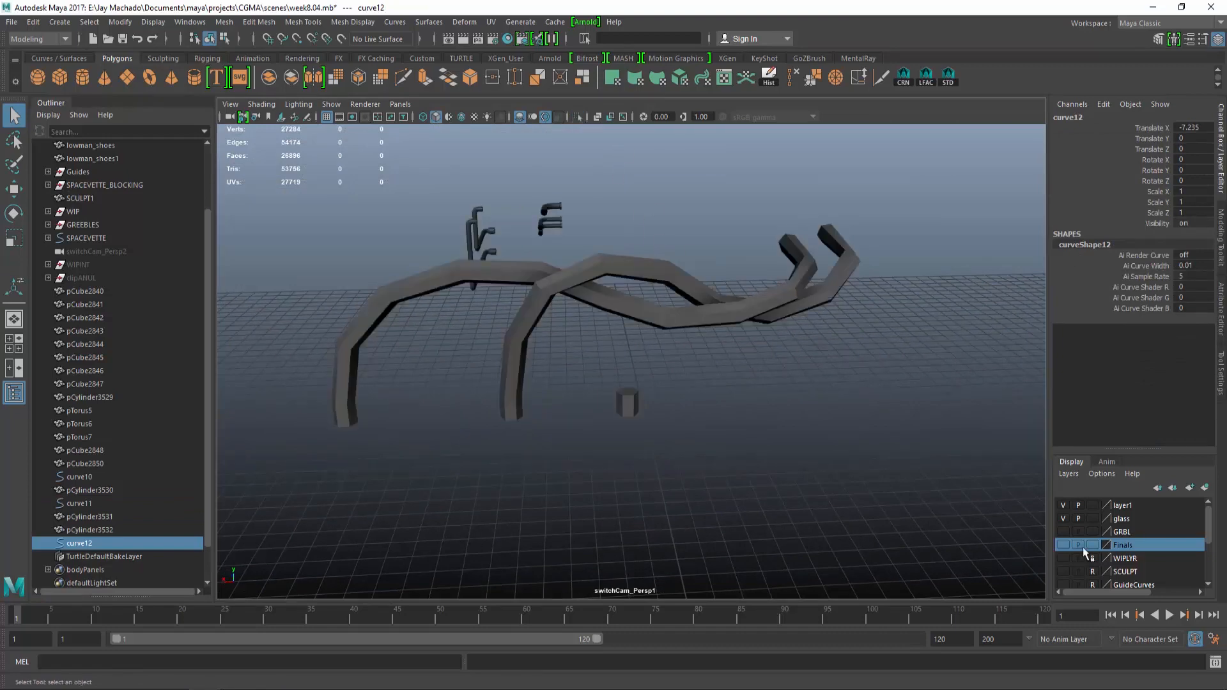
pyautogui.moveTo(839, 469)
pyautogui.keyDown('alt'); pyautogui.mouseDown()
pyautogui.moveTo(847, 490)
pyautogui.moveTo(826, 488)
pyautogui.mouseUp(); pyautogui.keyUp('alt')
pyautogui.scroll(3, 826, 488)
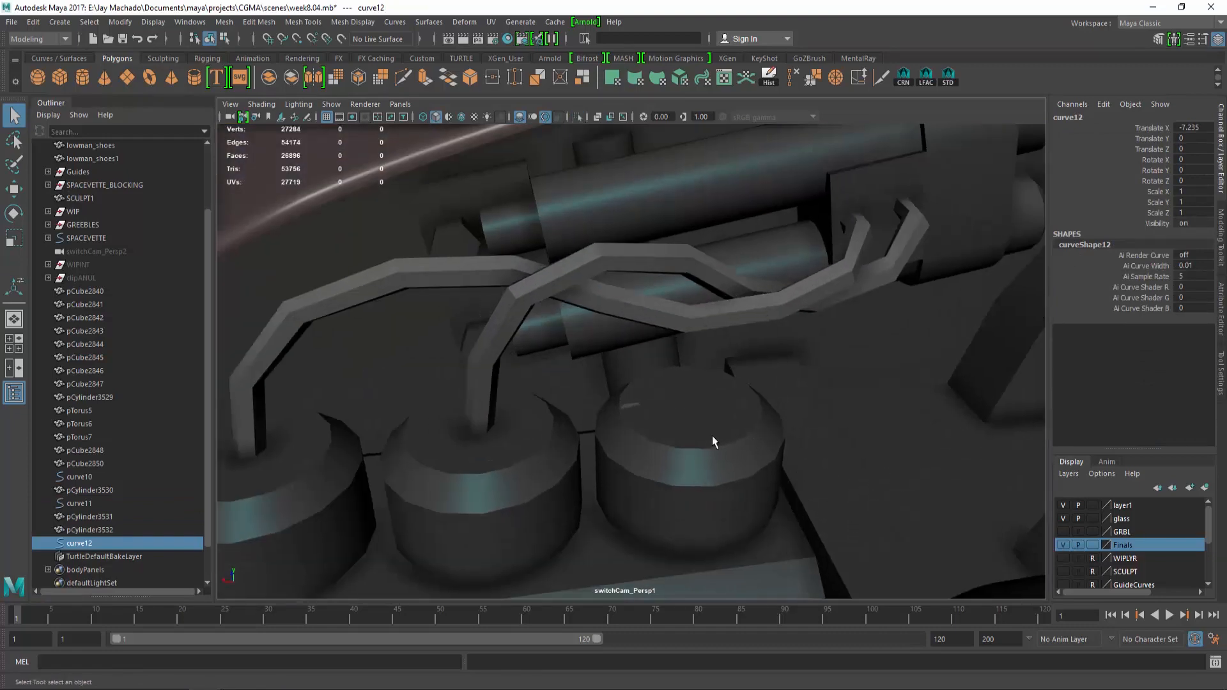
pyautogui.keyDown('shift'); pyautogui.click(791, 450); pyautogui.keyUp('shift')
pyautogui.keyDown('shift'); pyautogui.click(781, 457); pyautogui.keyUp('shift')
pyautogui.keyDown('shift'); pyautogui.click(825, 521); pyautogui.keyUp('shift')
pyautogui.keyDown('shift'); pyautogui.click(688, 450); pyautogui.keyUp('shift')
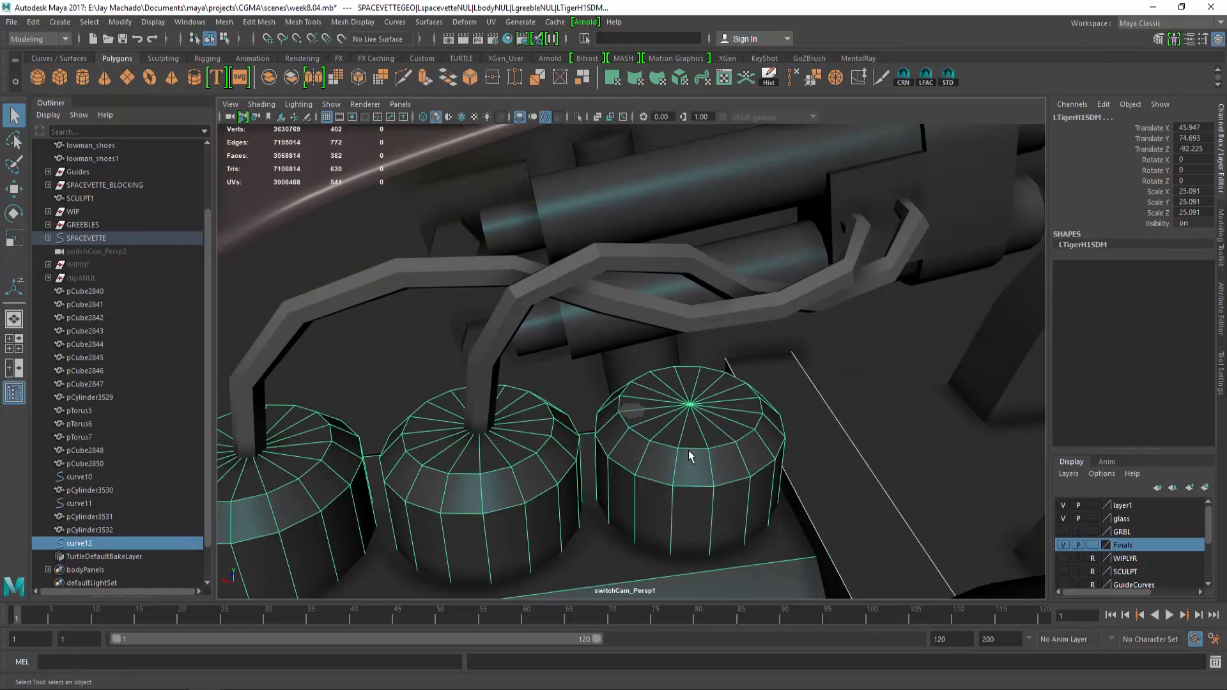
pyautogui.click(578, 117)
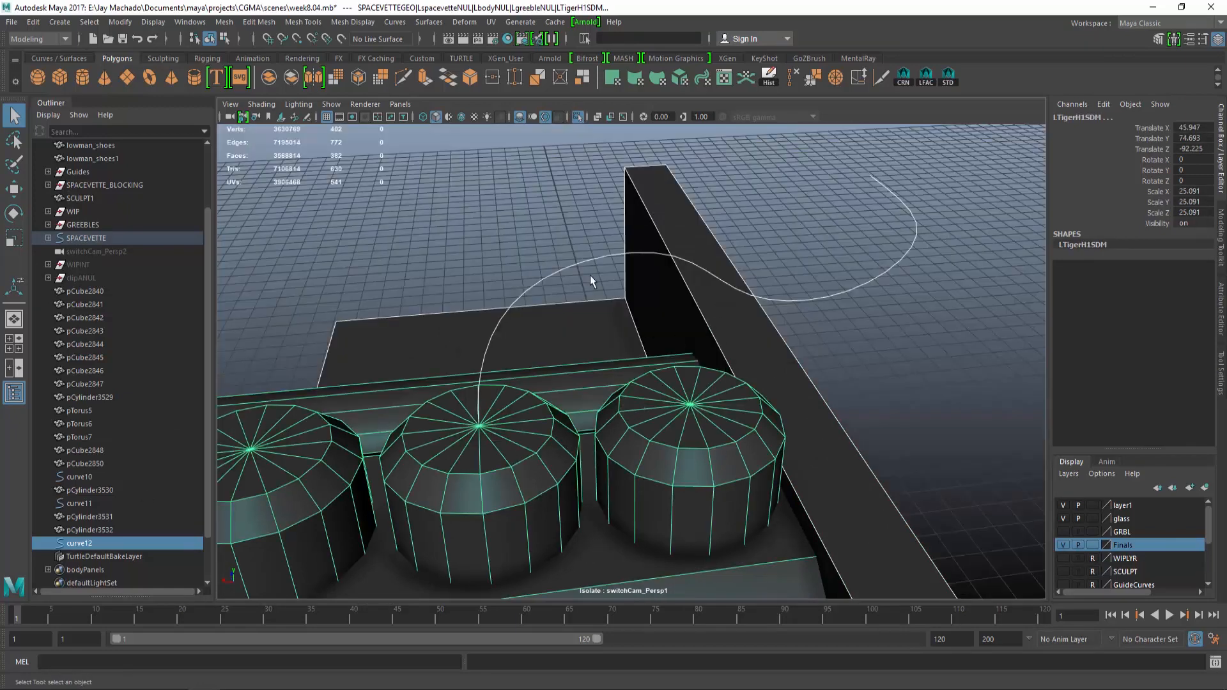
# Move the duplicated curve along X until it starts at the centre of the third cap, and end the isolation
pyautogui.click(597, 258)
pyautogui.keyDown('alt'); pyautogui.moveTo(657, 326); pyautogui.dragTo(645, 313); pyautogui.keyUp('alt')
pyautogui.press('w')
pyautogui.moveTo(461, 419); pyautogui.dragTo(468, 419)
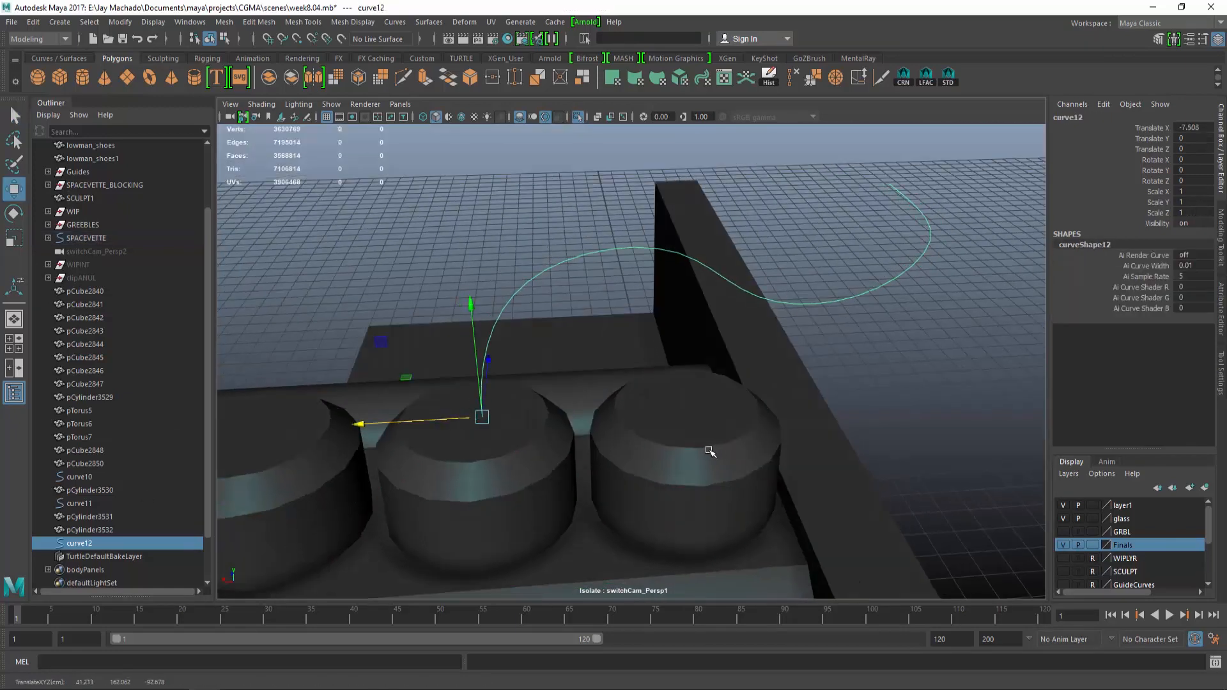
pyautogui.moveTo(709, 451); pyautogui.dragTo(695, 441)
pyautogui.keyDown('alt'); pyautogui.moveTo(783, 251); pyautogui.dragTo(741, 372, button='right'); pyautogui.keyUp('alt')
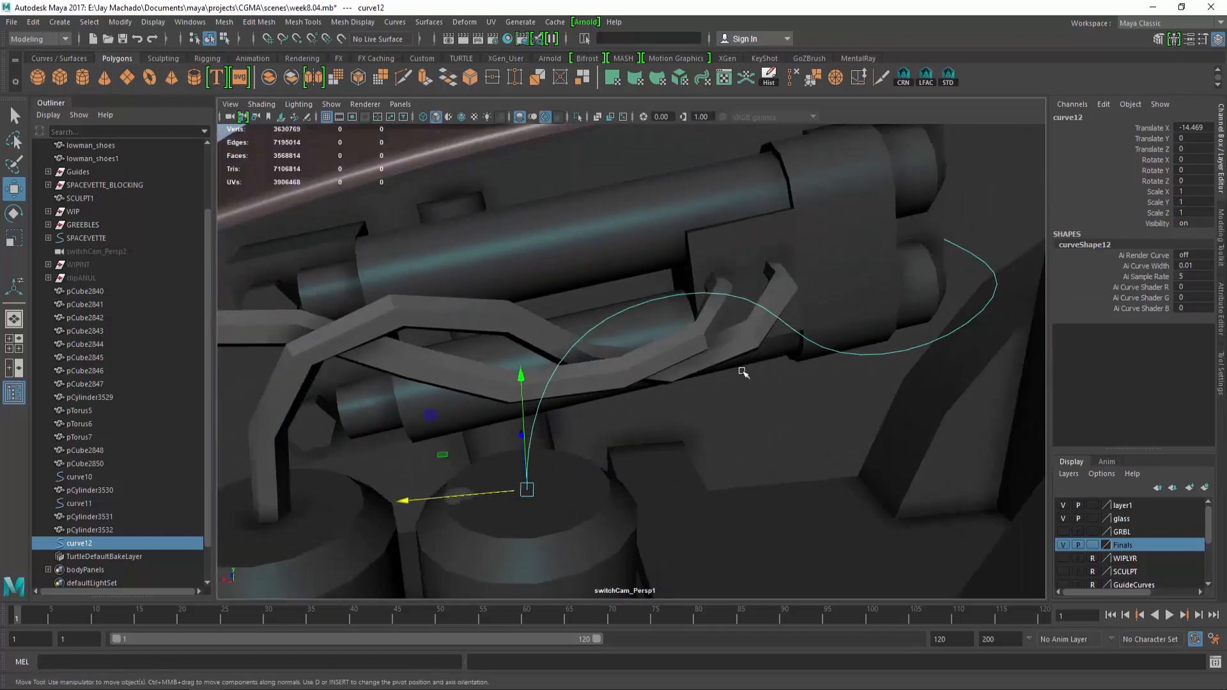
# Pull the far-end control points of the third hose's curve back toward the pipe bracket in the side view
pyautogui.press('F8')
pyautogui.keyDown('alt'); pyautogui.moveTo(909, 197); pyautogui.dragTo(787, 352, button='right'); pyautogui.keyUp('alt')
pyautogui.moveTo(847, 215); pyautogui.dragTo(740, 442)
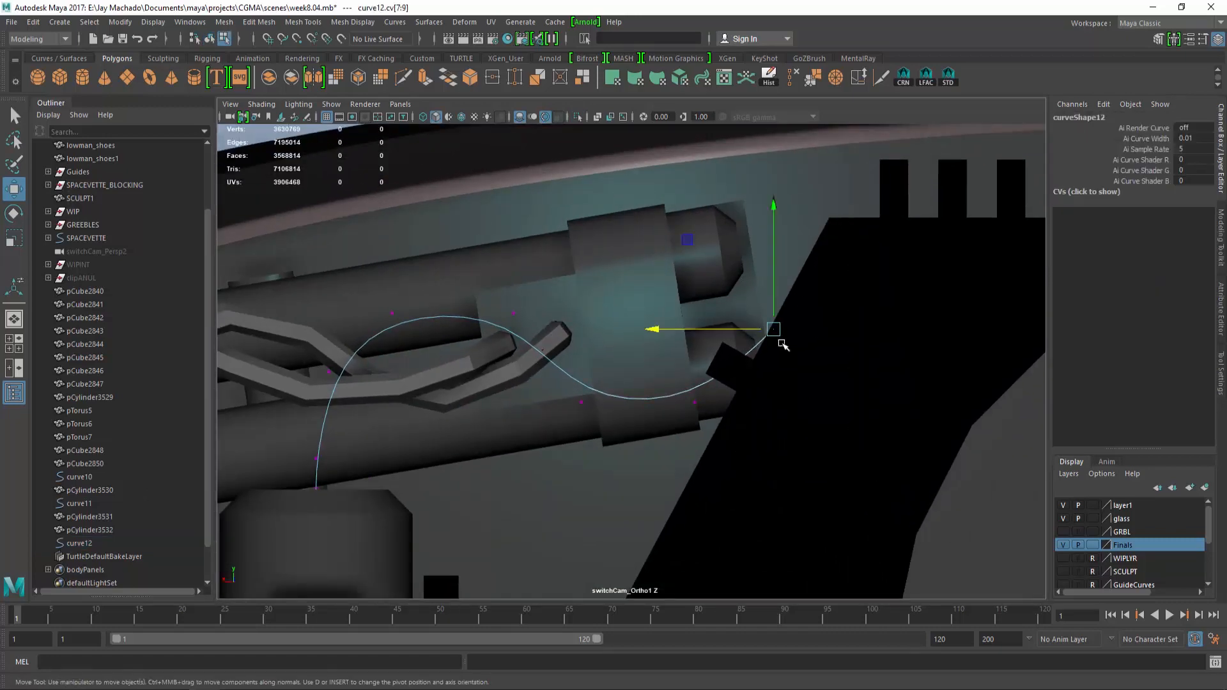
pyautogui.moveTo(774, 332); pyautogui.dragTo(618, 328)
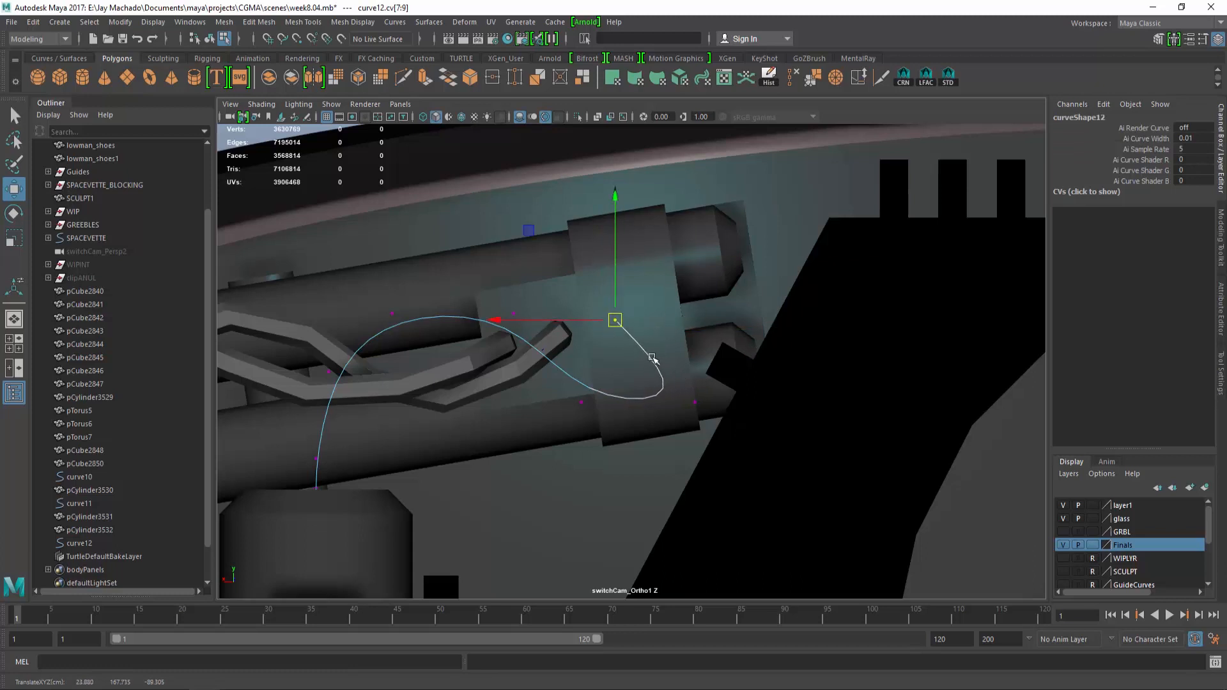
pyautogui.moveTo(675, 380); pyautogui.dragTo(713, 421)
pyautogui.moveTo(695, 402); pyautogui.dragTo(642, 387)
pyautogui.moveTo(622, 431); pyautogui.dragTo(518, 399)
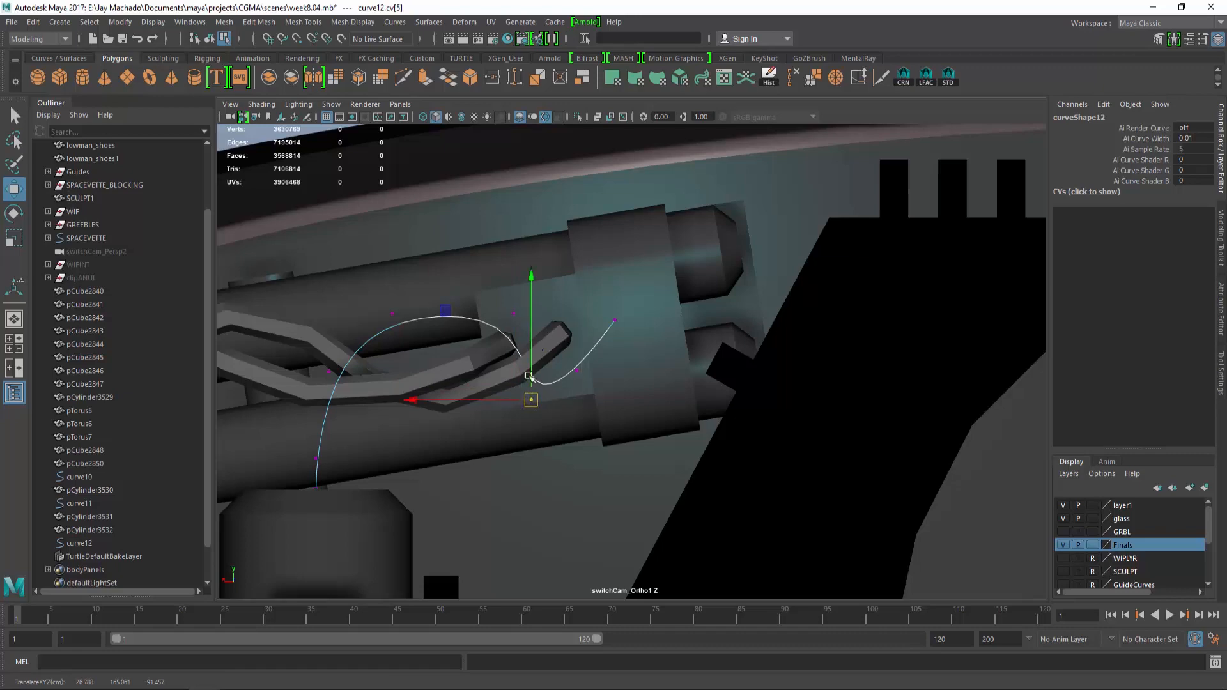
# Shift the control points along the third curve's first arch toward the cap to tighten and smooth the bend
pyautogui.moveTo(504, 297); pyautogui.dragTo(525, 325)
pyautogui.moveTo(514, 314); pyautogui.dragTo(442, 313)
pyautogui.moveTo(380, 280); pyautogui.dragTo(405, 325)
pyautogui.moveTo(395, 313); pyautogui.dragTo(359, 312)
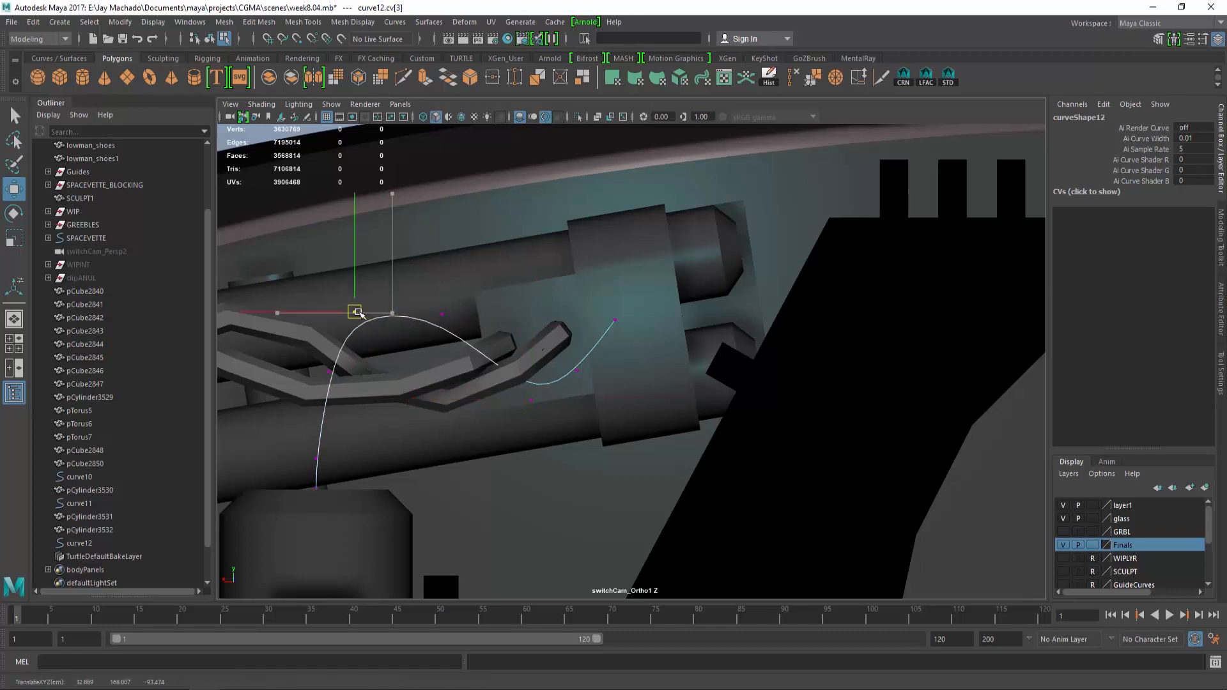
pyautogui.click(328, 370)
pyautogui.moveTo(328, 370); pyautogui.dragTo(307, 374)
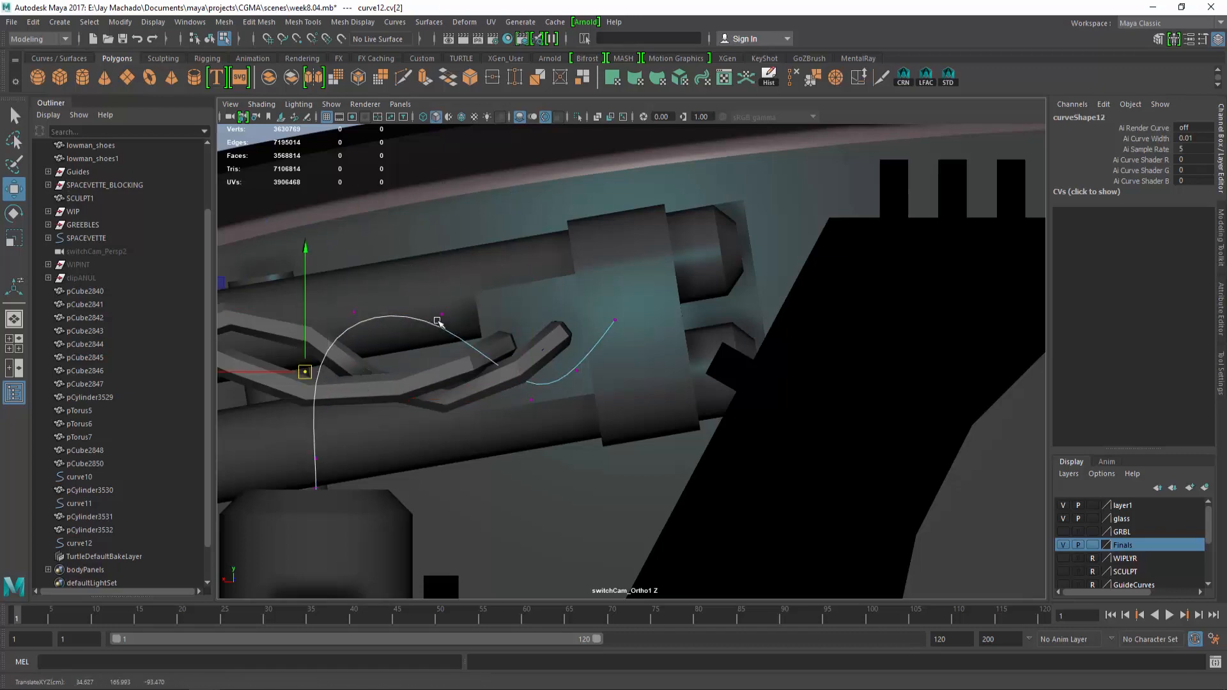
# Offset the third curve's middle control points in depth so that it weaves around the two finished hoses
pyautogui.keyDown('alt'); pyautogui.moveTo(439, 322); pyautogui.dragTo(551, 331); pyautogui.keyUp('alt')
pyautogui.keyDown('alt'); pyautogui.moveTo(550, 331); pyautogui.dragTo(611, 336, button='right'); pyautogui.keyUp('alt')
pyautogui.keyDown('alt'); pyautogui.moveTo(611, 337); pyautogui.dragTo(569, 319); pyautogui.keyUp('alt')
pyautogui.moveTo(680, 273); pyautogui.dragTo(706, 273)
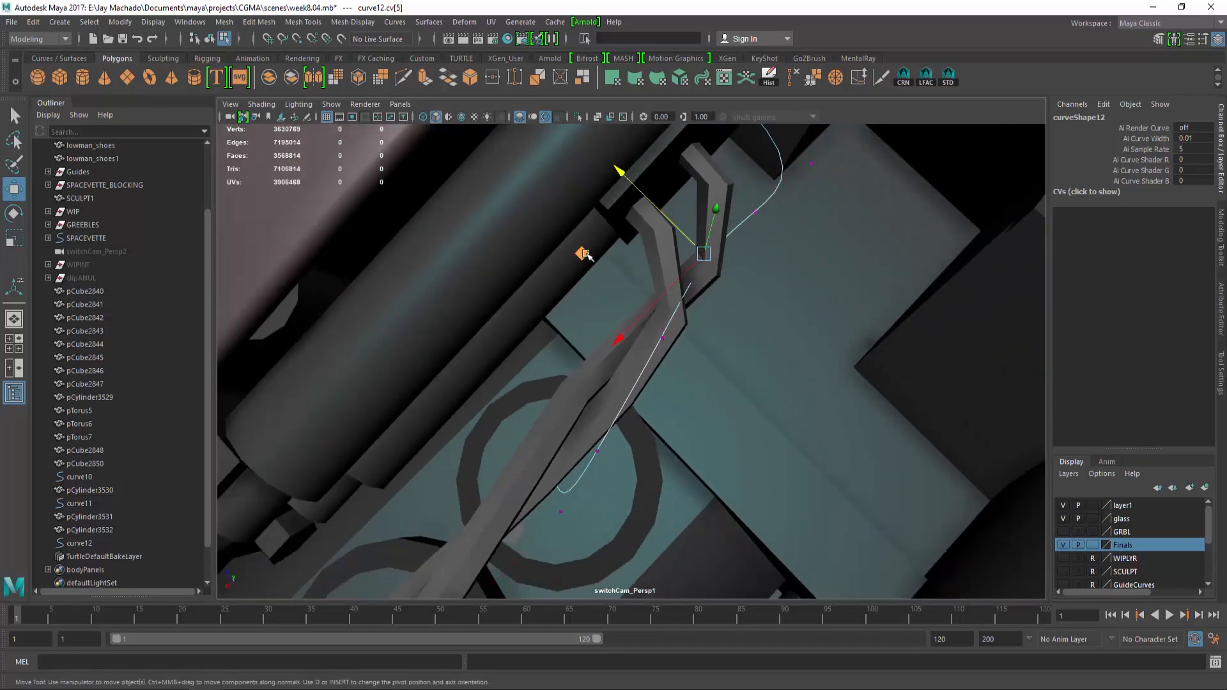
pyautogui.moveTo(583, 253); pyautogui.dragTo(543, 246, button='middle')
pyautogui.click(663, 335)
pyautogui.moveTo(542, 336); pyautogui.dragTo(507, 324)
pyautogui.keyDown('alt'); pyautogui.moveTo(607, 300); pyautogui.dragTo(718, 361); pyautogui.keyUp('alt')
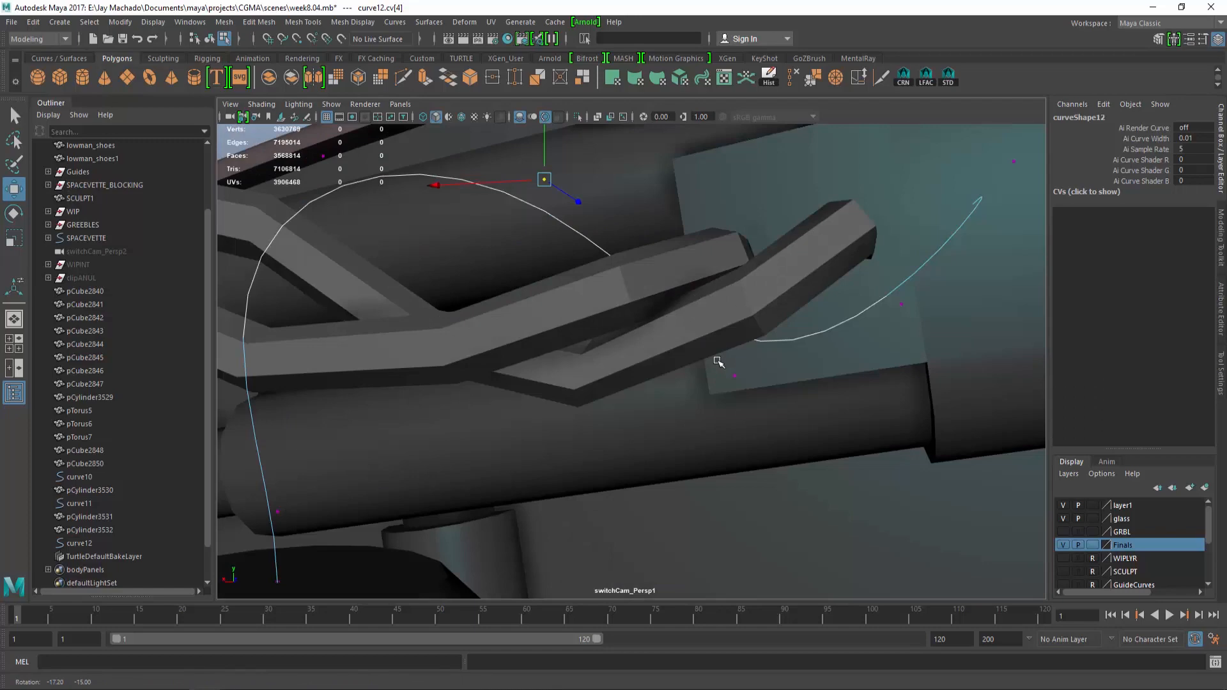
pyautogui.click(671, 310)
pyautogui.keyDown('alt'); pyautogui.moveTo(646, 312); pyautogui.dragTo(778, 456); pyautogui.keyUp('alt')
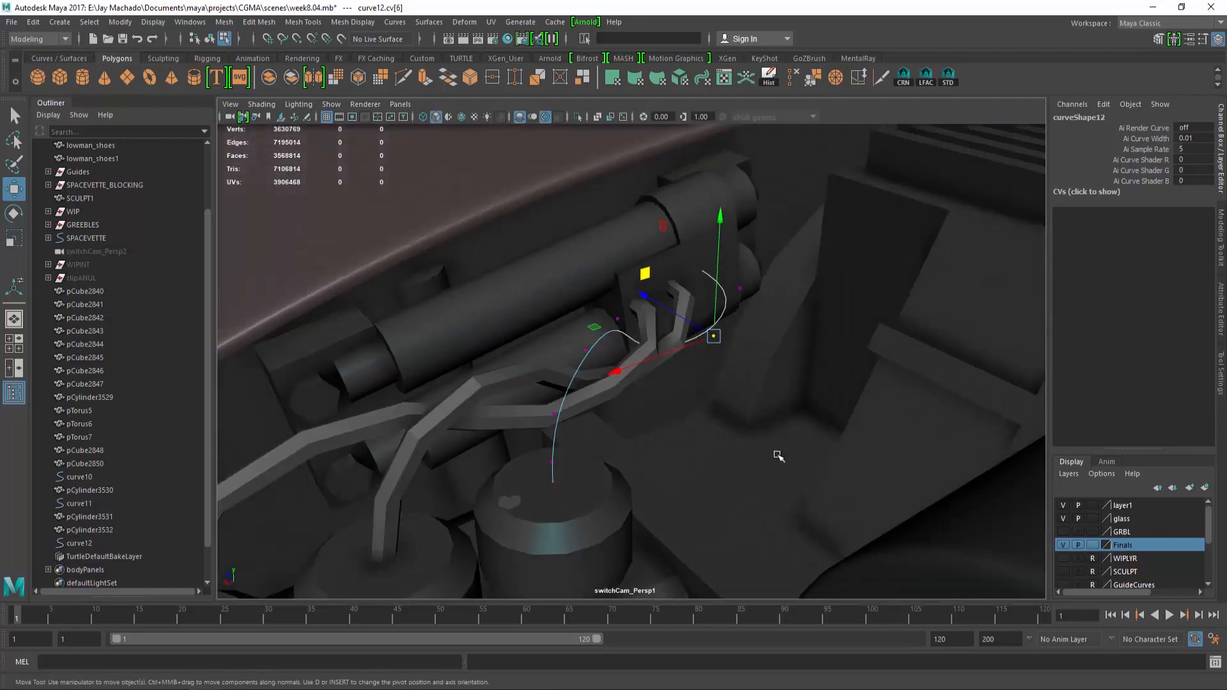
# Isolate the third cylinder with its curve and snap the cylinder onto the start of the curve
pyautogui.press('F8')
pyautogui.press('F8')
pyautogui.press('F8')
pyautogui.keyDown('shift'); pyautogui.click(64, 531); pyautogui.keyUp('shift')
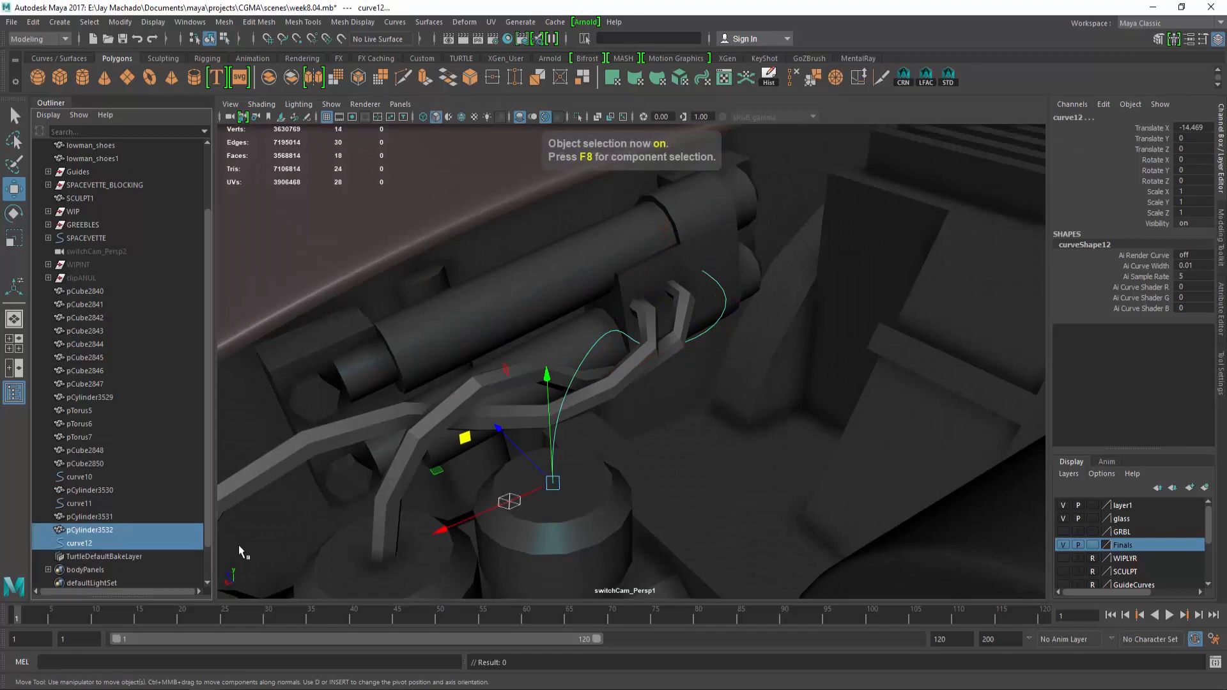
pyautogui.click(576, 117)
pyautogui.keyDown('shift'); pyautogui.click(607, 420); pyautogui.keyUp('shift')
pyautogui.press('c')
pyautogui.moveTo(614, 380); pyautogui.dragTo(627, 522, button='middle')
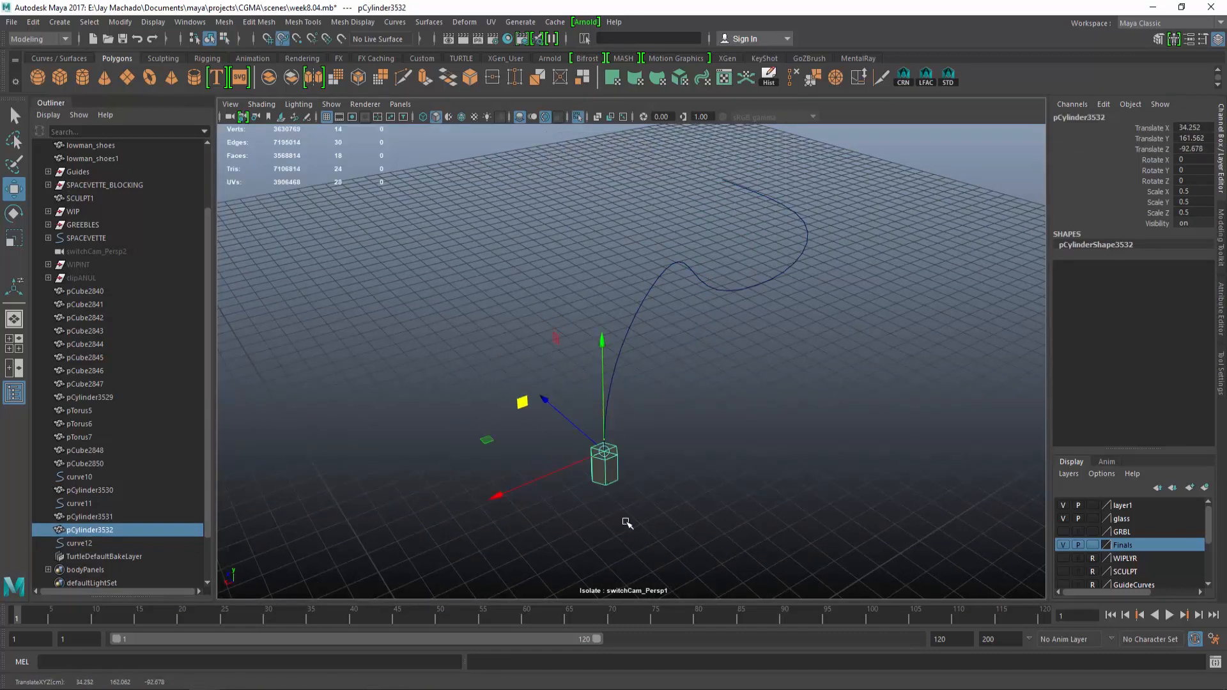
# Select the third cylinder's top cap faces together with the third curve
pyautogui.keyDown('alt'); pyautogui.moveTo(627, 522); pyautogui.dragTo(624, 433); pyautogui.keyUp('alt')
pyautogui.moveTo(623, 433); pyautogui.dragTo(621, 342, button='right')
pyautogui.keyDown('alt'); pyautogui.moveTo(621, 343); pyautogui.dragTo(636, 350); pyautogui.keyUp('alt')
pyautogui.moveTo(638, 360); pyautogui.dragTo(543, 416)
pyautogui.keyDown('ctrl'); pyautogui.moveTo(751, 514); pyautogui.dragTo(668, 478); pyautogui.keyUp('ctrl')
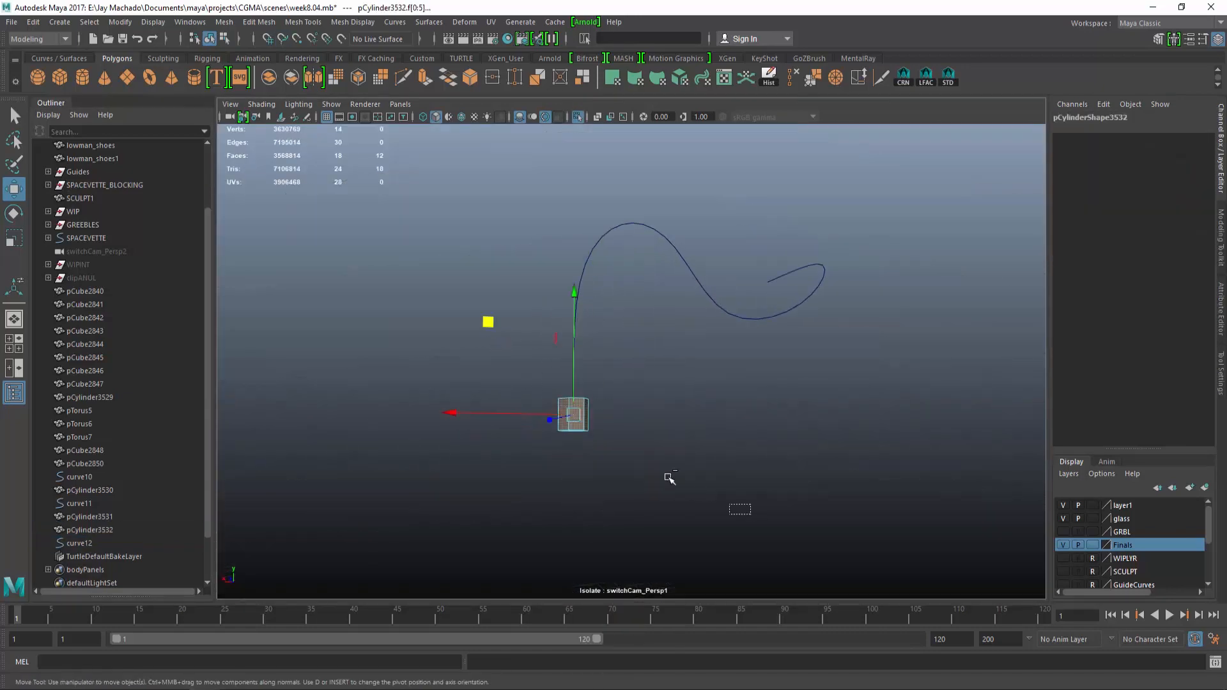
pyautogui.keyDown('shift'); pyautogui.click(629, 224); pyautogui.keyUp('shift')
# Extrude the cap faces along the third curve with enough divisions to follow its bends, end the isolation, and return to object selection
pyautogui.keyDown('alt'); pyautogui.moveTo(629, 224); pyautogui.dragTo(633, 284); pyautogui.keyUp('alt')
pyautogui.click(481, 81)
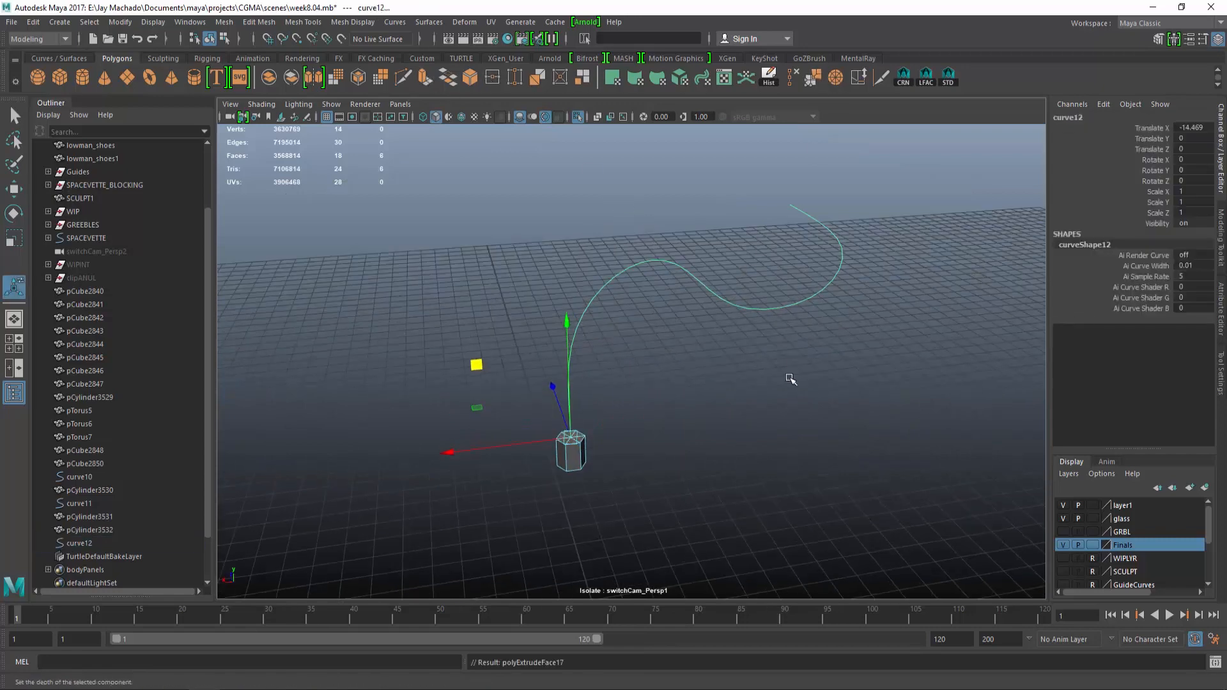
pyautogui.click(581, 118)
pyautogui.moveTo(870, 411); pyautogui.dragTo(918, 418)
pyautogui.keyDown('alt'); pyautogui.moveTo(706, 319); pyautogui.dragTo(630, 396); pyautogui.keyUp('alt')
pyautogui.press('q')
pyautogui.press('F8')
# Select all three hoses, clear their construction history, and isolate them
pyautogui.keyDown('ctrl'); pyautogui.click(89, 516); pyautogui.keyUp('ctrl')
pyautogui.keyDown('ctrl'); pyautogui.click(89, 491); pyautogui.keyUp('ctrl')
pyautogui.press('f')
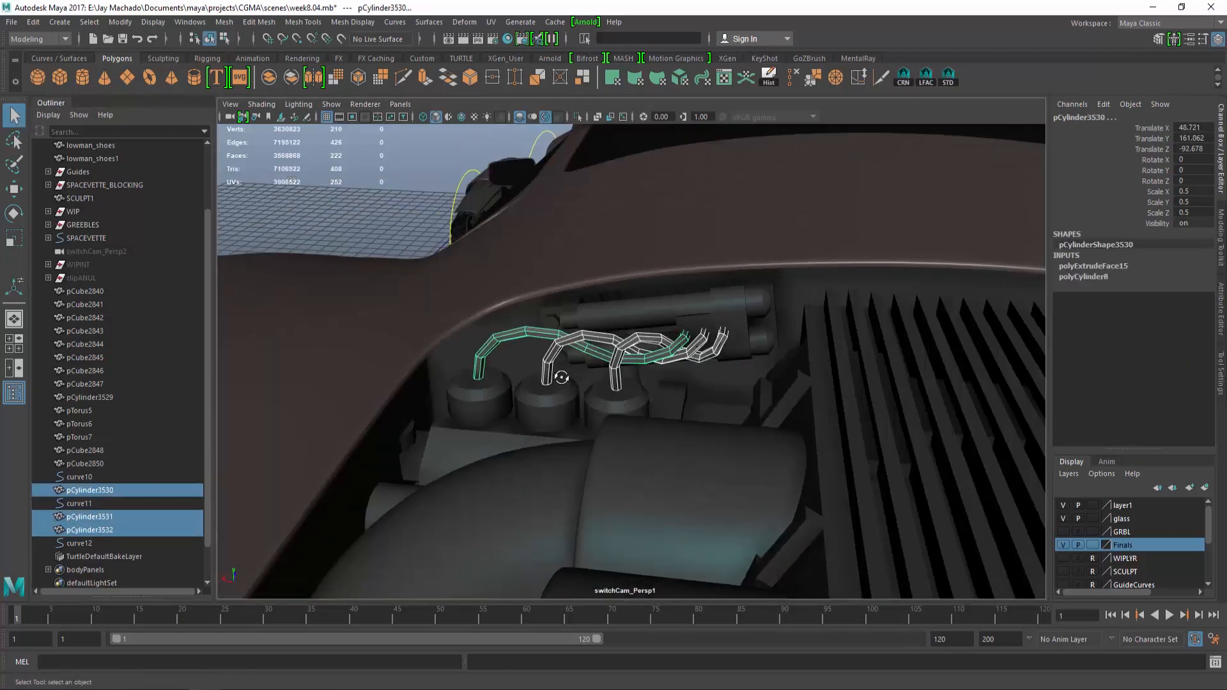
pyautogui.hotkey('ctrl', '1')
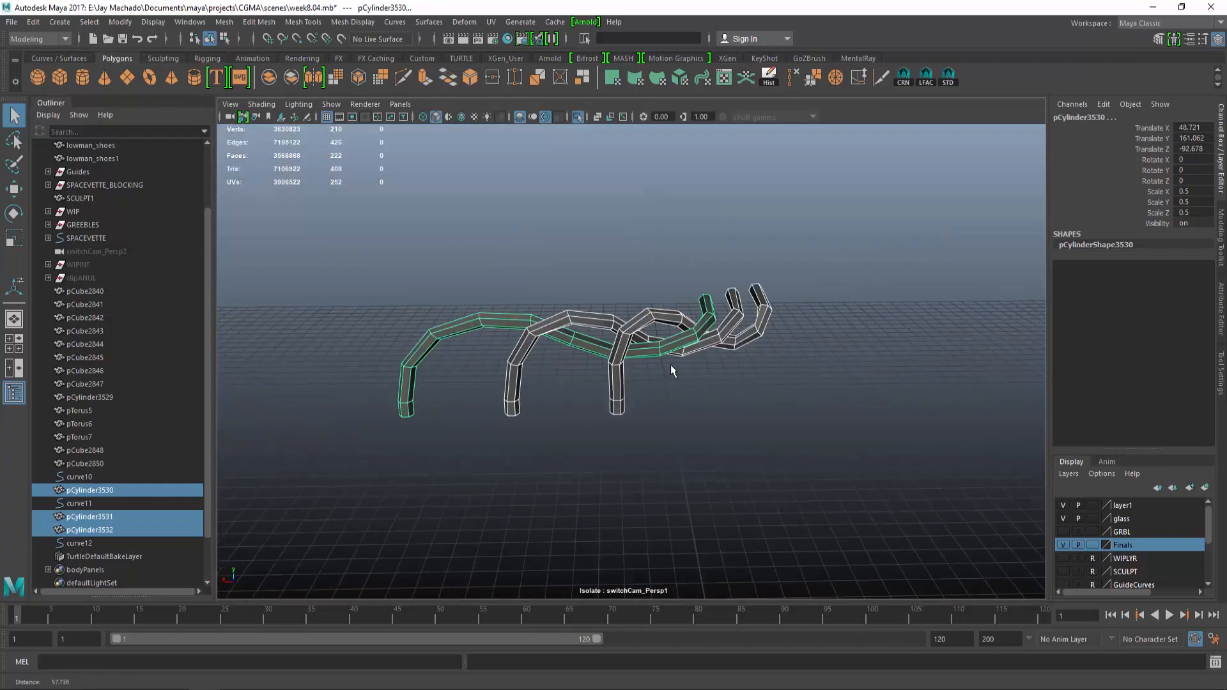
# Delete the bottom cap faces at the base of all three hoses
pyautogui.press('F8')
pyautogui.keyDown('shift'); pyautogui.moveTo(690, 451); pyautogui.dragTo(391, 390); pyautogui.keyUp('shift')
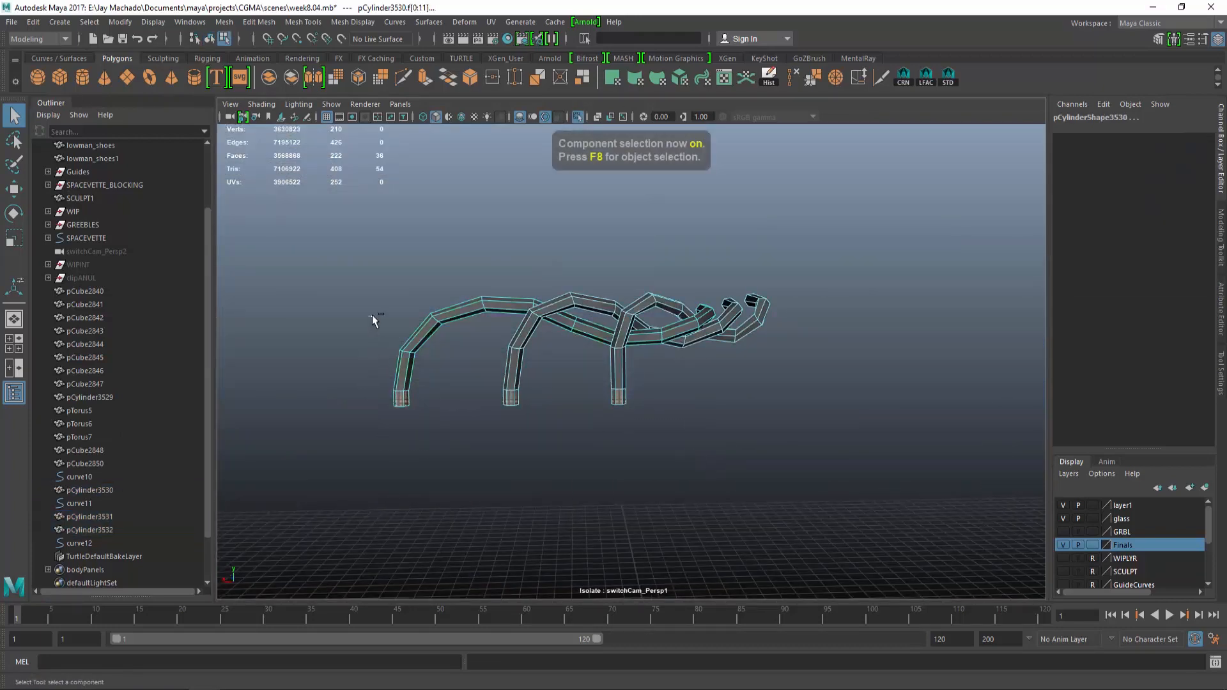
pyautogui.keyDown('ctrl'); pyautogui.moveTo(357, 337); pyautogui.dragTo(706, 418); pyautogui.keyUp('ctrl')
pyautogui.press('w')
pyautogui.keyDown('alt'); pyautogui.moveTo(555, 308); pyautogui.dragTo(574, 296); pyautogui.keyUp('alt')
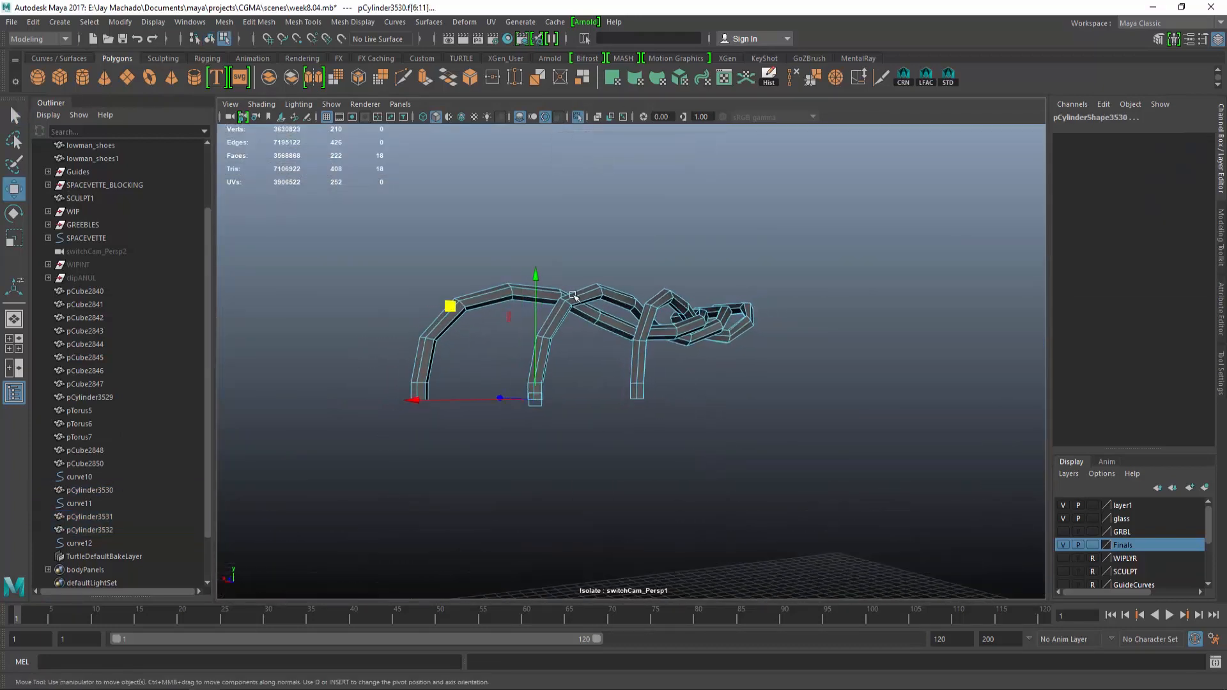
pyautogui.press('Delete')
# Select the end cap faces at the far ends of the three hoses
pyautogui.keyDown('alt'); pyautogui.moveTo(983, 262); pyautogui.dragTo(716, 281); pyautogui.keyUp('alt')
pyautogui.moveTo(704, 260); pyautogui.dragTo(838, 333)
pyautogui.keyDown('alt'); pyautogui.moveTo(841, 345); pyautogui.dragTo(850, 383); pyautogui.keyUp('alt')
pyautogui.keyDown('ctrl'); pyautogui.moveTo(855, 415); pyautogui.dragTo(647, 322); pyautogui.keyUp('ctrl')
pyautogui.keyDown('alt'); pyautogui.moveTo(645, 321); pyautogui.dragTo(568, 319); pyautogui.keyUp('alt')
pyautogui.keyDown('ctrl'); pyautogui.moveTo(545, 504); pyautogui.dragTo(717, 317); pyautogui.keyUp('ctrl')
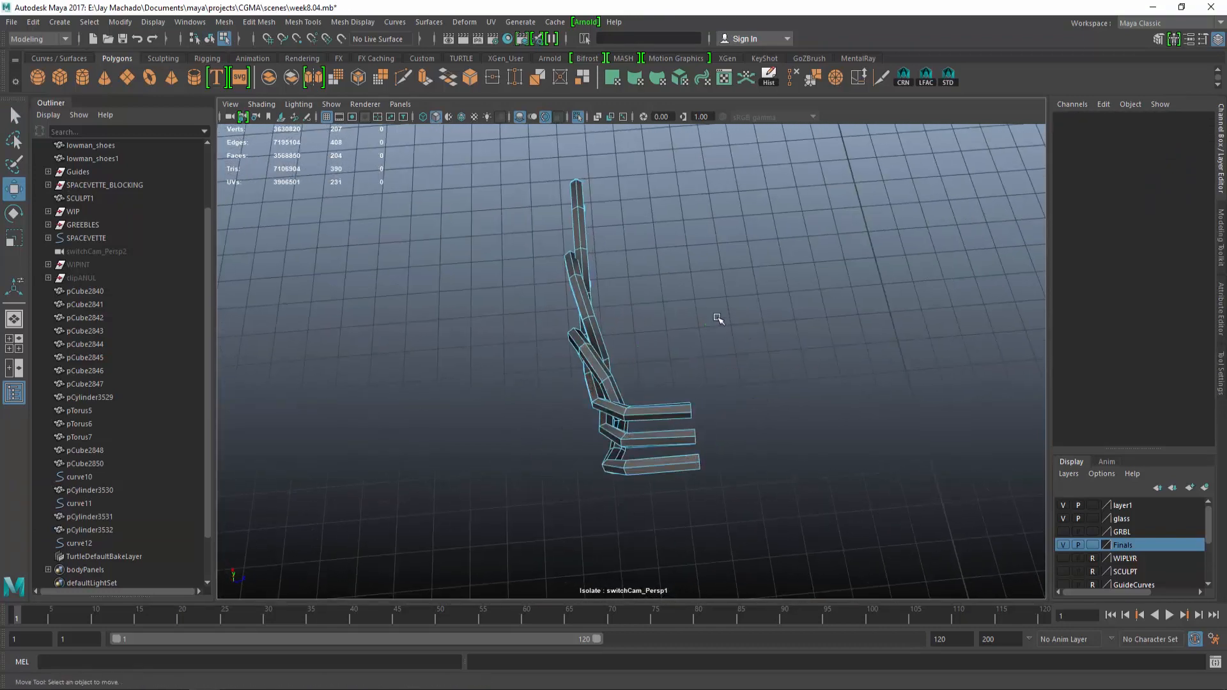
pyautogui.keyDown('alt'); pyautogui.moveTo(699, 359); pyautogui.dragTo(727, 348); pyautogui.keyUp('alt')
pyautogui.moveTo(732, 345); pyautogui.dragTo(653, 461)
pyautogui.keyDown('alt'); pyautogui.moveTo(653, 462); pyautogui.dragTo(633, 349); pyautogui.keyUp('alt')
# Show the full scene again, adjust the selected hose ends along Z against the pipe bracket, and delete the end cap faces
pyautogui.keyDown('alt'); pyautogui.moveTo(633, 348); pyautogui.dragTo(588, 288); pyautogui.keyUp('alt')
pyautogui.click(578, 115)
pyautogui.keyDown('alt'); pyautogui.moveTo(710, 285); pyautogui.dragTo(735, 386); pyautogui.keyUp('alt')
pyautogui.click(740, 391)
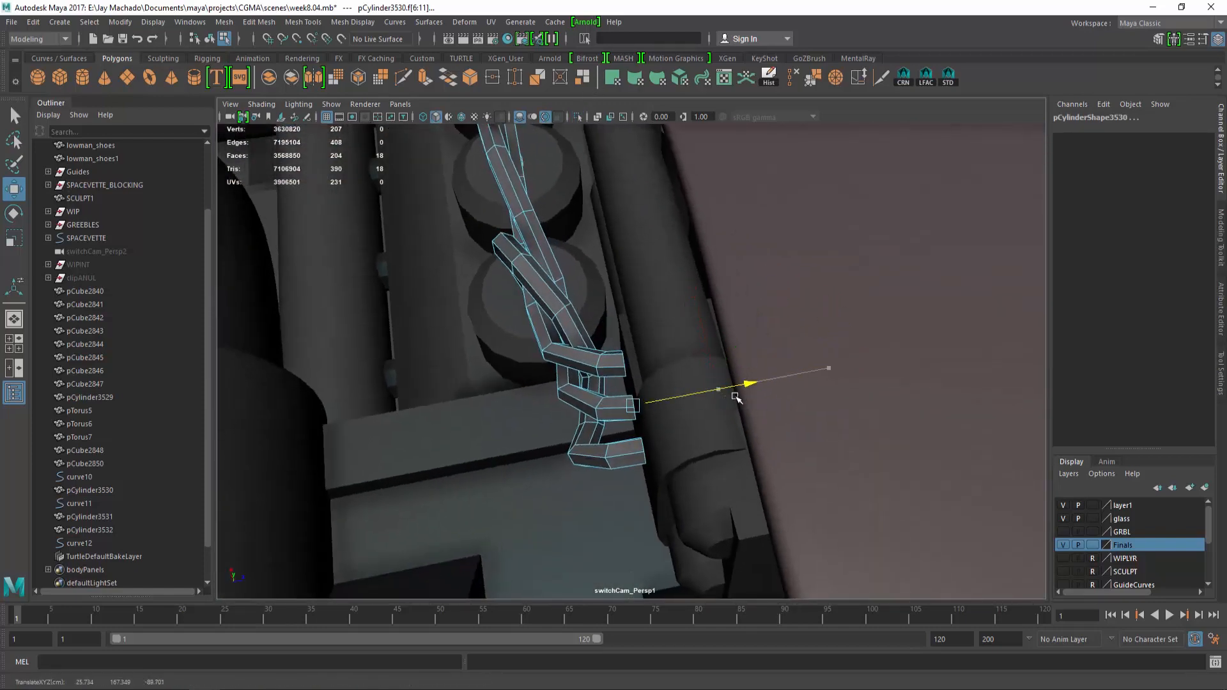
pyautogui.keyDown('alt'); pyautogui.moveTo(693, 356); pyautogui.dragTo(718, 334); pyautogui.keyUp('alt')
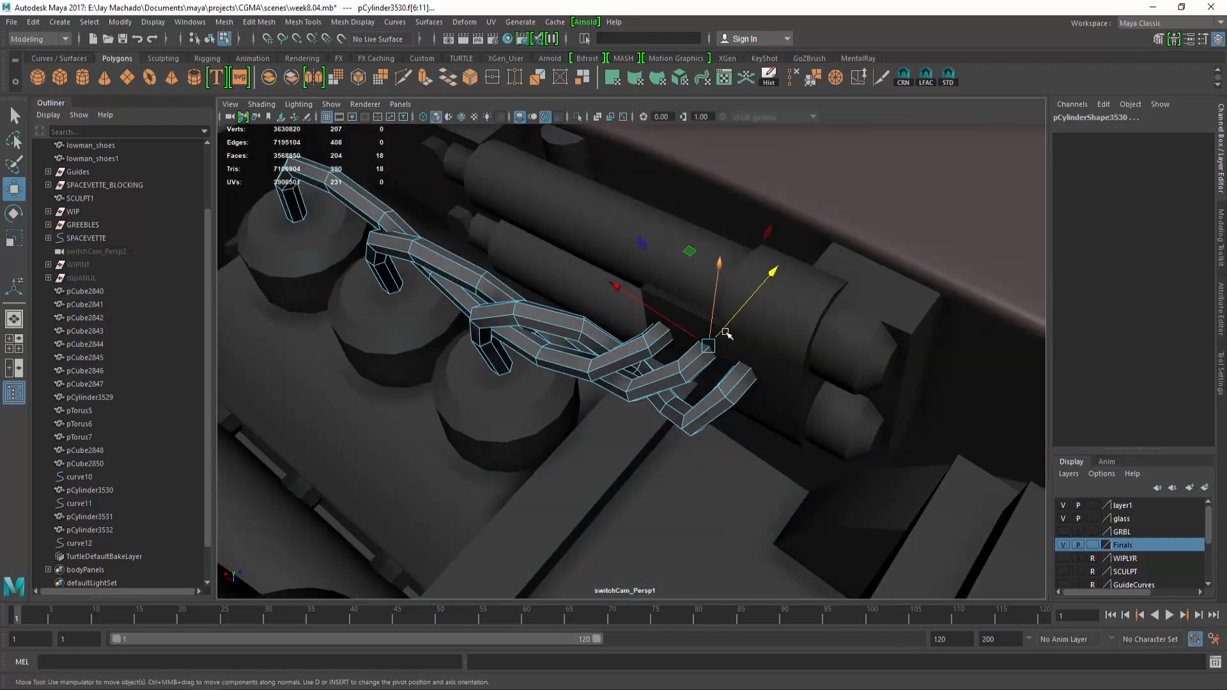
pyautogui.press('Delete')
# Return to object selection and turn on smooth mesh preview for the three hoses
pyautogui.press('F8')
pyautogui.keyDown('alt'); pyautogui.moveTo(804, 369); pyautogui.dragTo(837, 297); pyautogui.keyUp('alt')
pyautogui.moveTo(614, 308); pyautogui.dragTo(754, 625, button='right')
pyautogui.keyDown('alt'); pyautogui.moveTo(594, 348); pyautogui.dragTo(649, 364); pyautogui.keyUp('alt')
pyautogui.press('3')
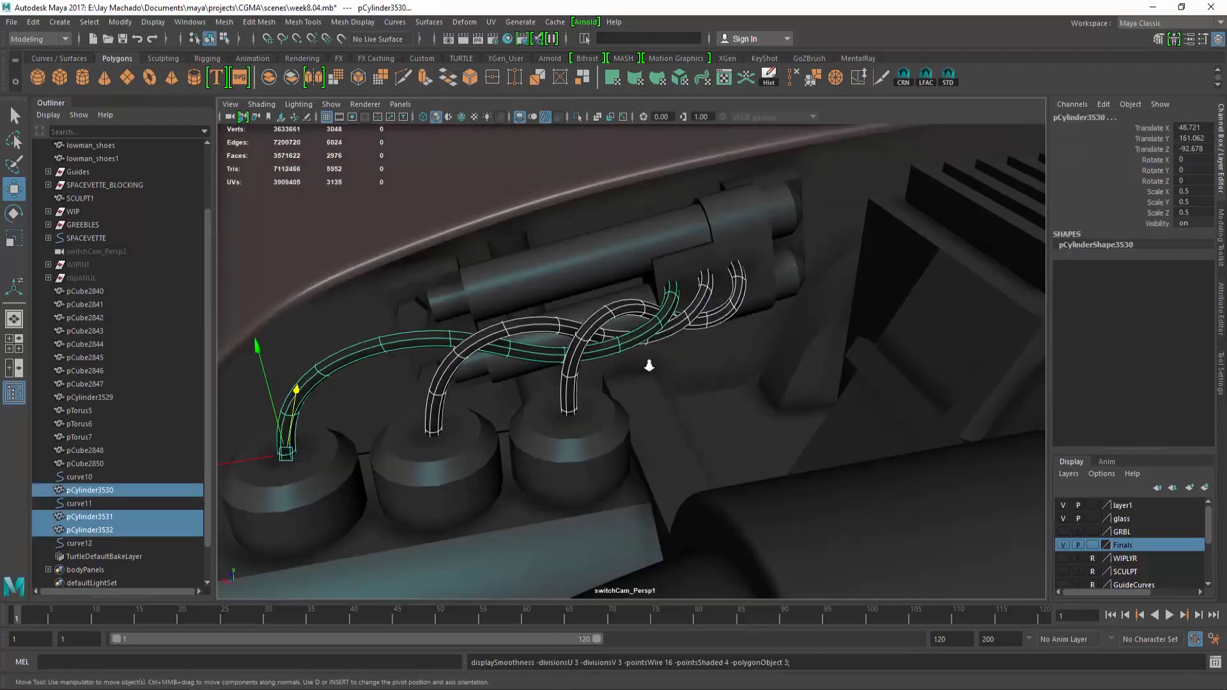
pyautogui.keyDown('alt'); pyautogui.moveTo(648, 365); pyautogui.dragTo(576, 320, button='right'); pyautogui.keyUp('alt')
pyautogui.click(678, 256)
pyautogui.keyDown('alt'); pyautogui.moveTo(687, 262); pyautogui.dragTo(786, 357); pyautogui.keyUp('alt')
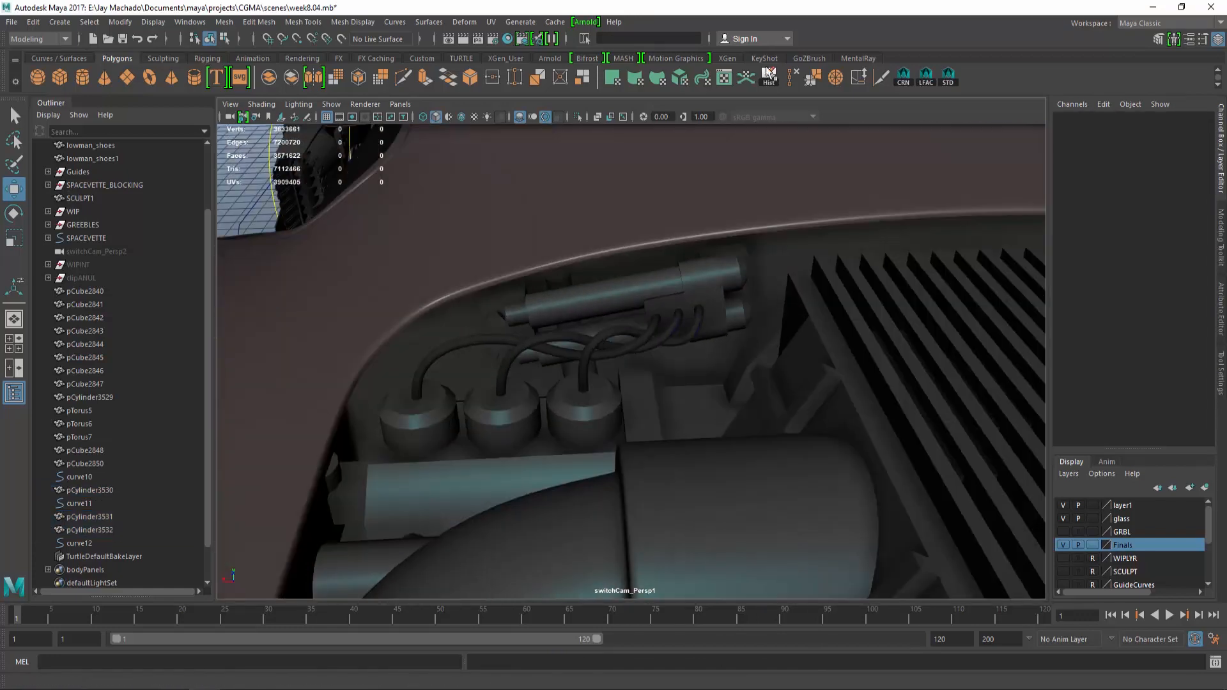
pyautogui.keyDown('alt'); pyautogui.moveTo(701, 381); pyautogui.dragTo(759, 381); pyautogui.keyUp('alt')
# Delete the three guide curves curve10, curve11 and curve12, keeping the hose meshes
pyautogui.click(83, 477)
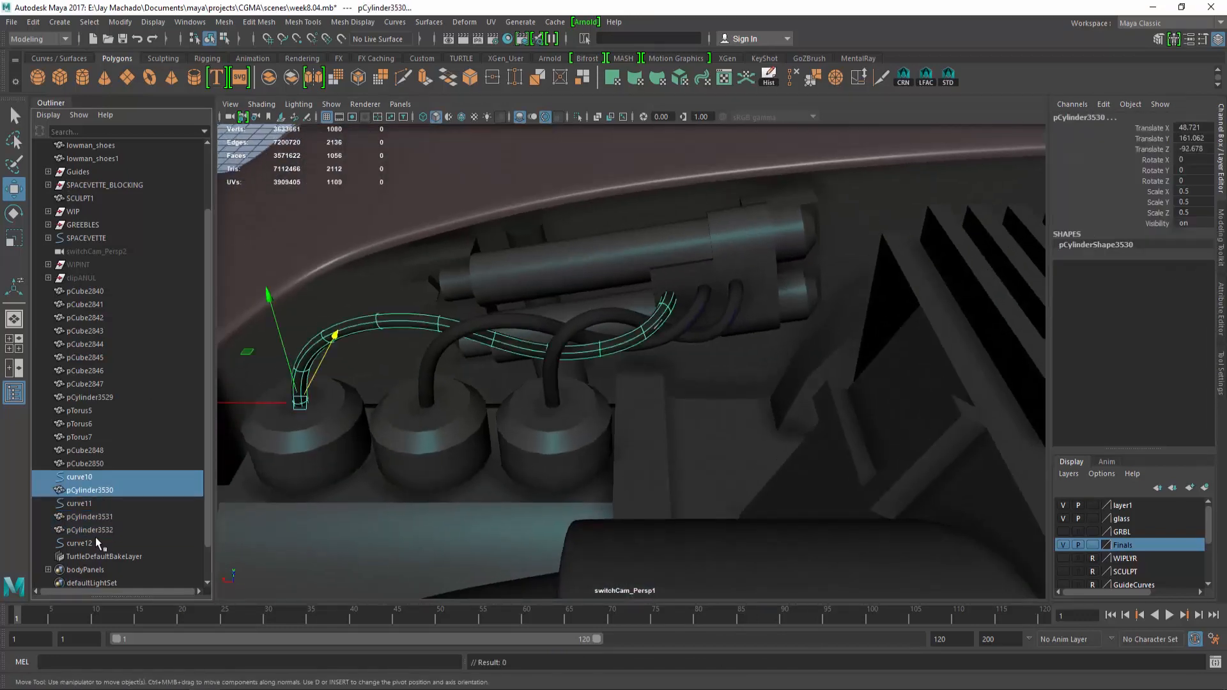
pyautogui.keyDown('ctrl'); pyautogui.click(83, 503); pyautogui.keyUp('ctrl')
pyautogui.keyDown('ctrl'); pyautogui.click(93, 545); pyautogui.keyUp('ctrl')
pyautogui.keyDown('alt'); pyautogui.moveTo(562, 393); pyautogui.dragTo(458, 454, button='right'); pyautogui.keyUp('alt')
pyautogui.press('Delete')
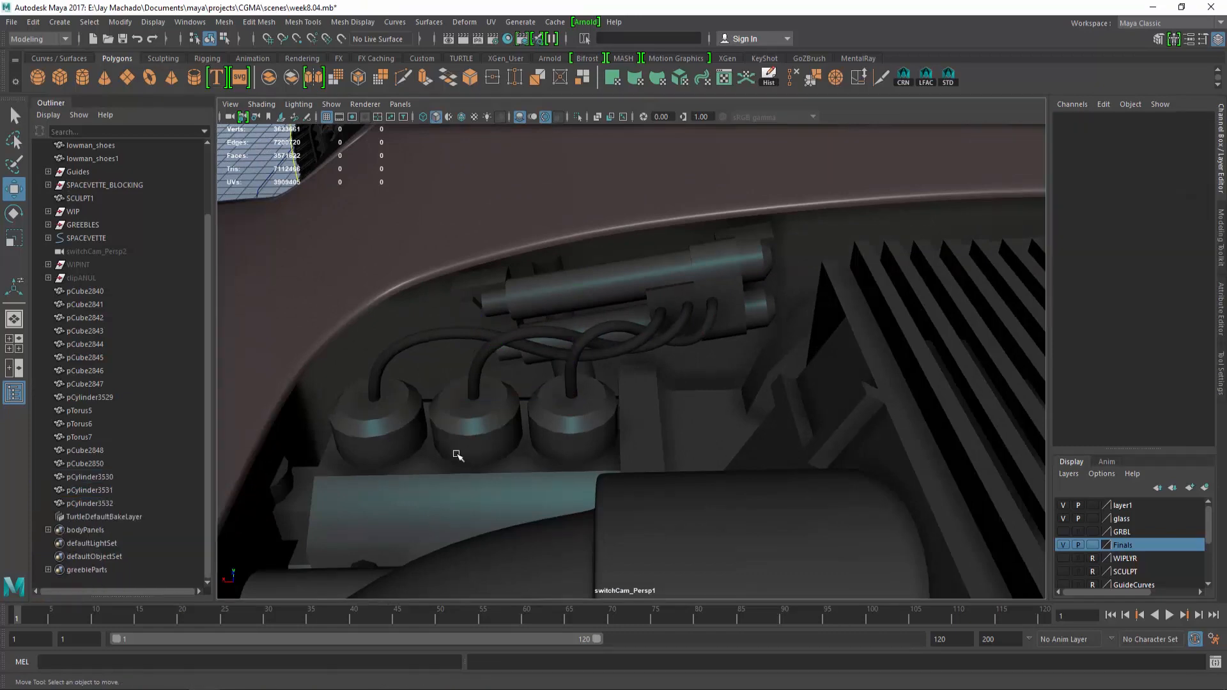
# Select the three smoothed hoses in the engine bay and switch to component selection
pyautogui.keyDown('alt'); pyautogui.moveTo(739, 482); pyautogui.dragTo(558, 366, button='right'); pyautogui.keyUp('alt')
pyautogui.keyDown('alt'); pyautogui.moveTo(558, 365); pyautogui.dragTo(535, 362); pyautogui.keyUp('alt')
pyautogui.keyDown('alt'); pyautogui.moveTo(536, 362); pyautogui.dragTo(600, 365, button='right'); pyautogui.keyUp('alt')
pyautogui.keyDown('alt'); pyautogui.moveTo(600, 364); pyautogui.dragTo(645, 361, button='middle'); pyautogui.keyUp('alt')
pyautogui.keyDown('alt'); pyautogui.moveTo(646, 361); pyautogui.dragTo(641, 397, button='right'); pyautogui.keyUp('alt')
pyautogui.click(360, 332)
pyautogui.keyDown('shift'); pyautogui.click(497, 346); pyautogui.keyUp('shift')
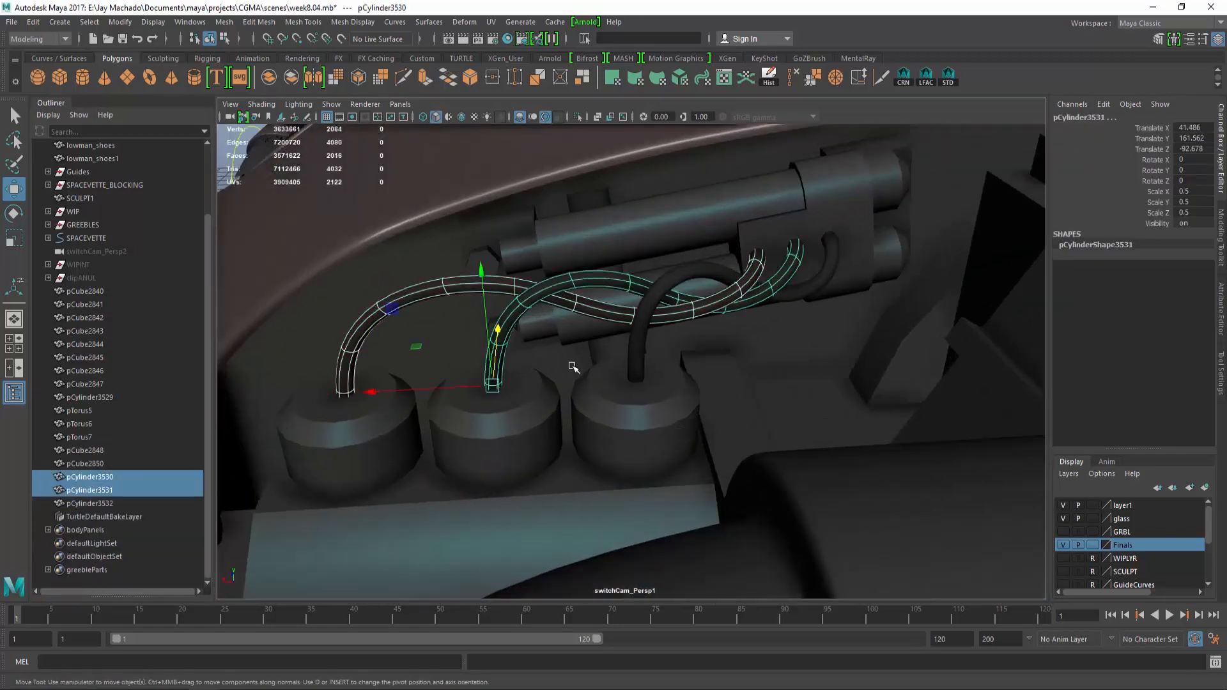
pyautogui.keyDown('shift'); pyautogui.click(636, 357); pyautogui.keyUp('shift')
pyautogui.press('F8')
pyautogui.keyDown('alt'); pyautogui.moveTo(684, 356); pyautogui.dragTo(422, 377); pyautogui.keyUp('alt')
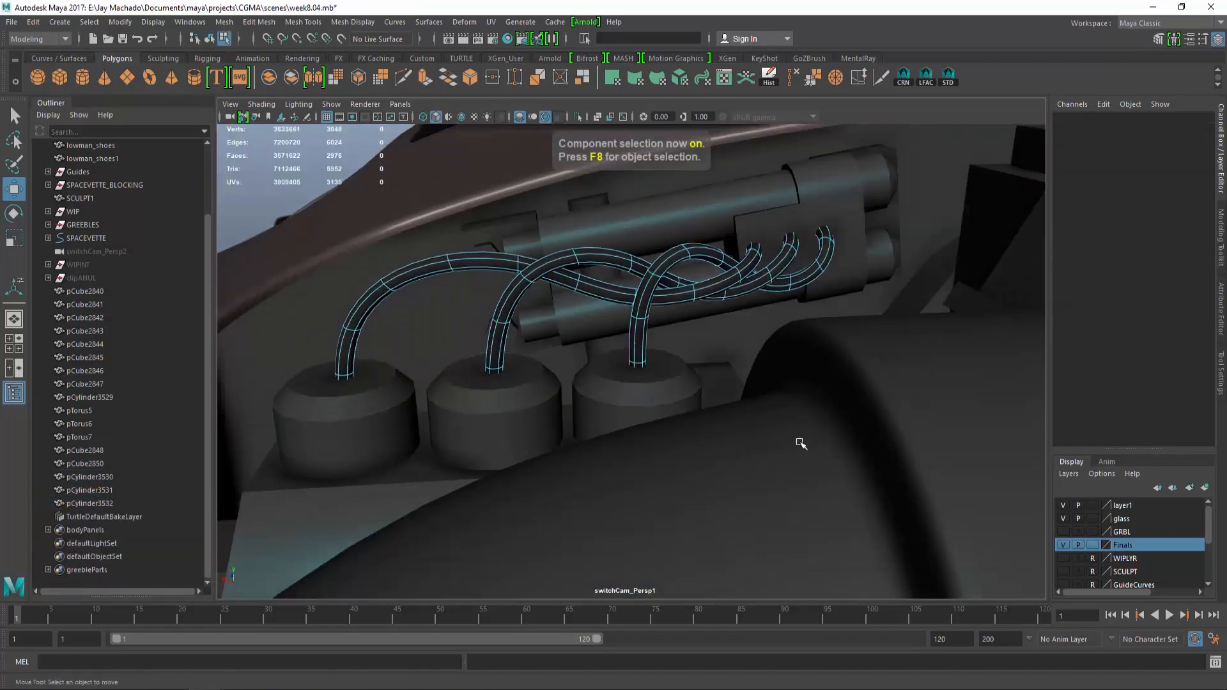
# Select only the lowest ring of faces on each hose where it meets its round cap
pyautogui.moveTo(801, 443); pyautogui.dragTo(308, 347)
pyautogui.keyDown('ctrl'); pyautogui.moveTo(310, 242); pyautogui.dragTo(649, 324); pyautogui.keyUp('ctrl')
pyautogui.scroll(3, 633, 319)
pyautogui.keyDown('alt'); pyautogui.moveTo(635, 318); pyautogui.dragTo(792, 331, button='middle'); pyautogui.keyUp('alt')
pyautogui.keyDown('ctrl'); pyautogui.moveTo(483, 261); pyautogui.dragTo(281, 344); pyautogui.keyUp('ctrl')
# Turn off smooth preview and extrude the base rings outward with a Local Translate Z of 0.306 to form collars
pyautogui.press('1')
pyautogui.moveTo(566, 280)
pyautogui.mouseDown()
pyautogui.moveTo(565, 249)
pyautogui.moveTo(564, 260)
pyautogui.mouseUp()
pyautogui.click(428, 77)
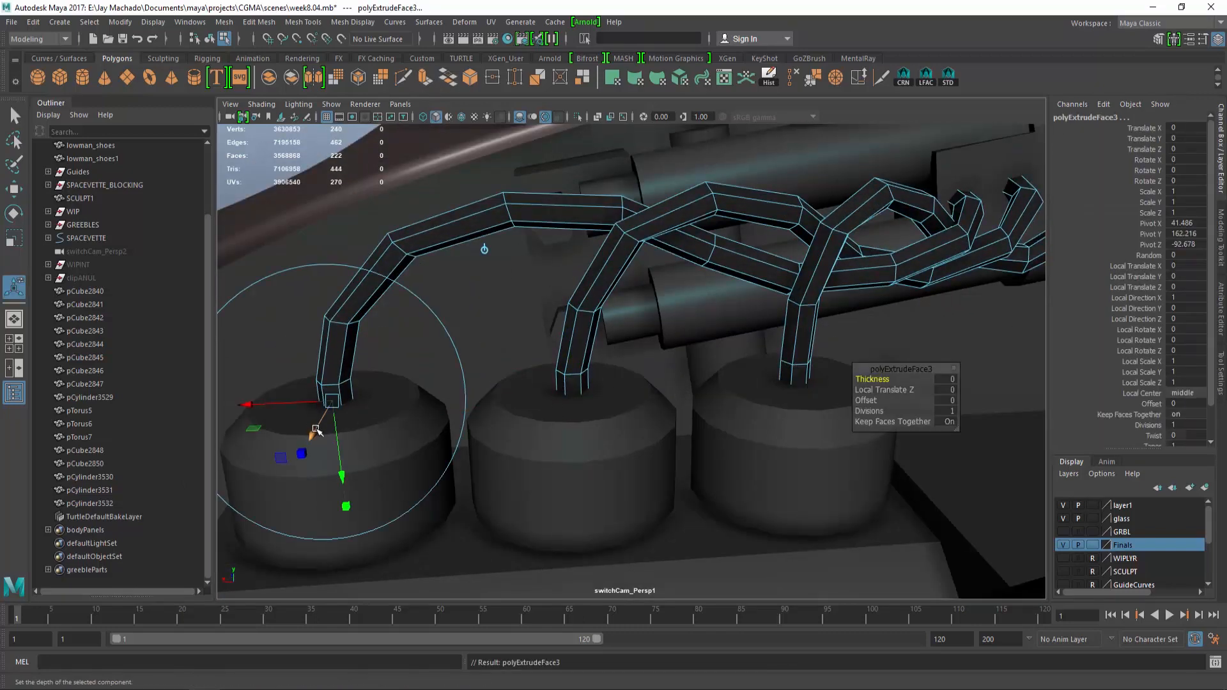
pyautogui.moveTo(316, 432); pyautogui.dragTo(318, 422)
pyautogui.moveTo(561, 424)
pyautogui.keyDown('alt'); pyautogui.mouseDown()
pyautogui.moveTo(582, 418)
pyautogui.moveTo(553, 400)
pyautogui.moveTo(559, 416)
pyautogui.moveTo(565, 408)
pyautogui.mouseUp(); pyautogui.keyUp('alt')
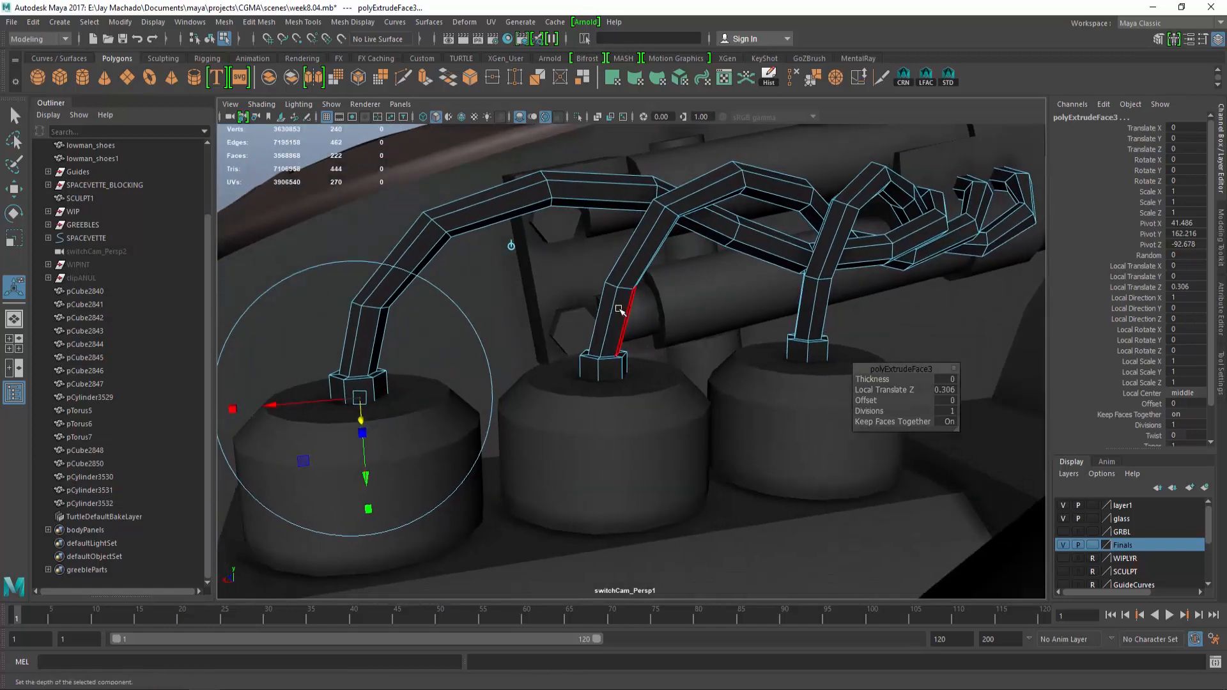
# Isolate the three hoses in the side view and delete the underside faces of their collars
pyautogui.rightClick(619, 309)
pyautogui.click(602, 344)
pyautogui.press('q')
pyautogui.press('F8')
pyautogui.click(579, 116)
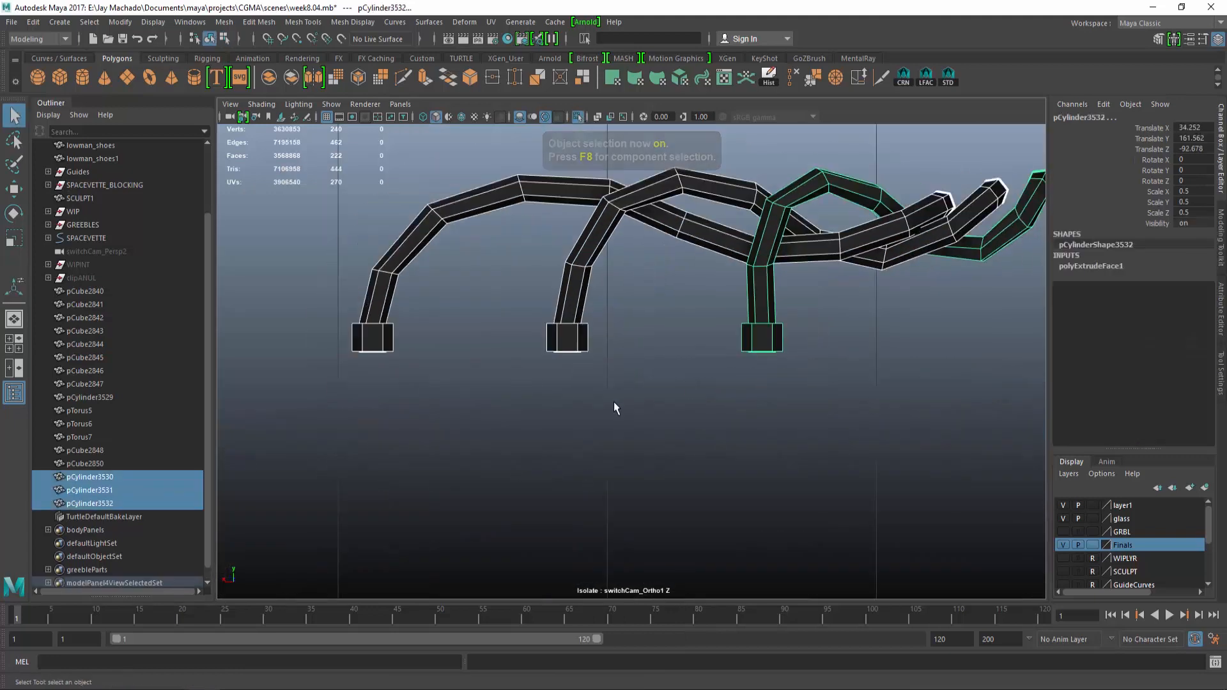
pyautogui.press('F8')
pyautogui.keyDown('ctrl'); pyautogui.moveTo(255, 335); pyautogui.dragTo(258, 336); pyautogui.keyUp('ctrl')
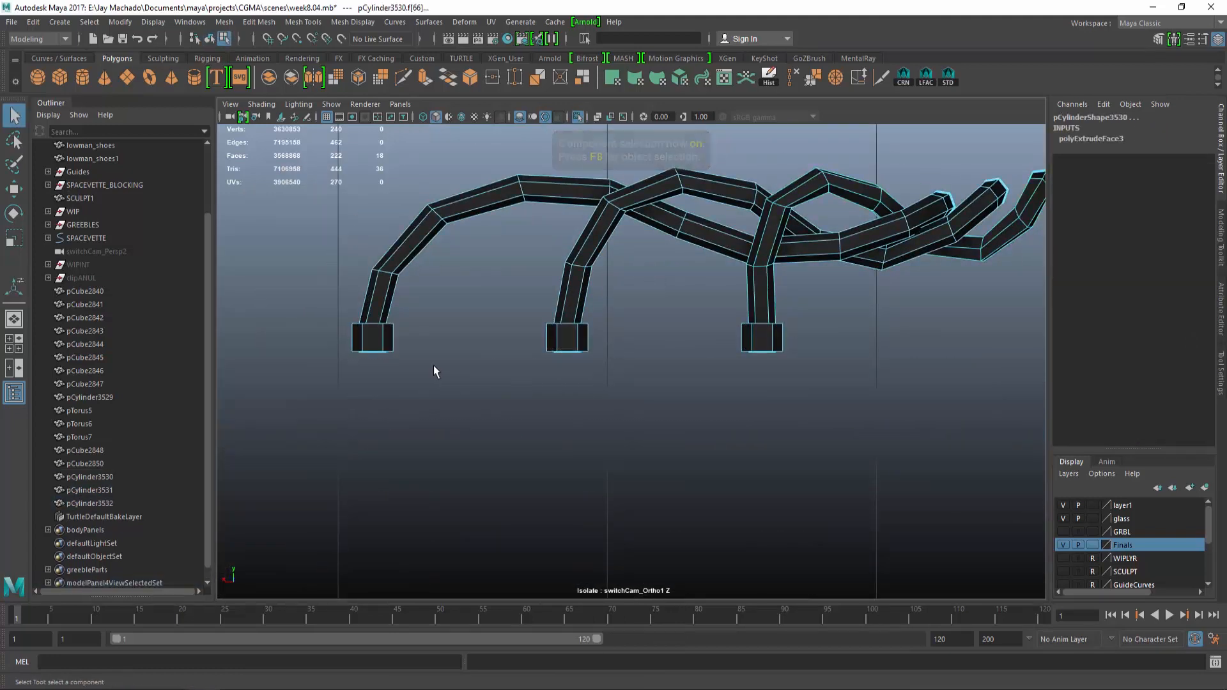
# Select the collar faces and slice extra edge loops across all three collars, ending in object selection
pyautogui.moveTo(809, 342); pyautogui.dragTo(336, 342)
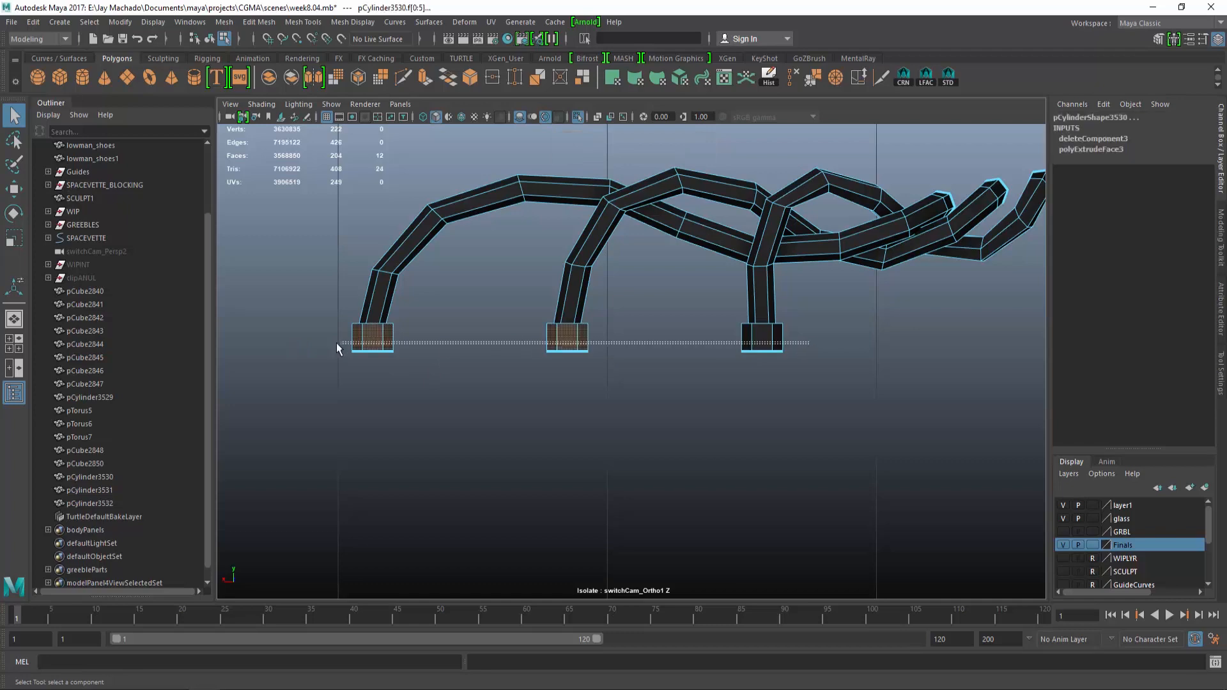
pyautogui.click(880, 77)
pyautogui.moveTo(778, 337); pyautogui.dragTo(778, 316)
pyautogui.press('F8')
pyautogui.keyDown('alt'); pyautogui.moveTo(778, 316); pyautogui.dragTo(782, 379); pyautogui.keyUp('alt')
pyautogui.press('F8')
pyautogui.press('F8')
pyautogui.press('w')
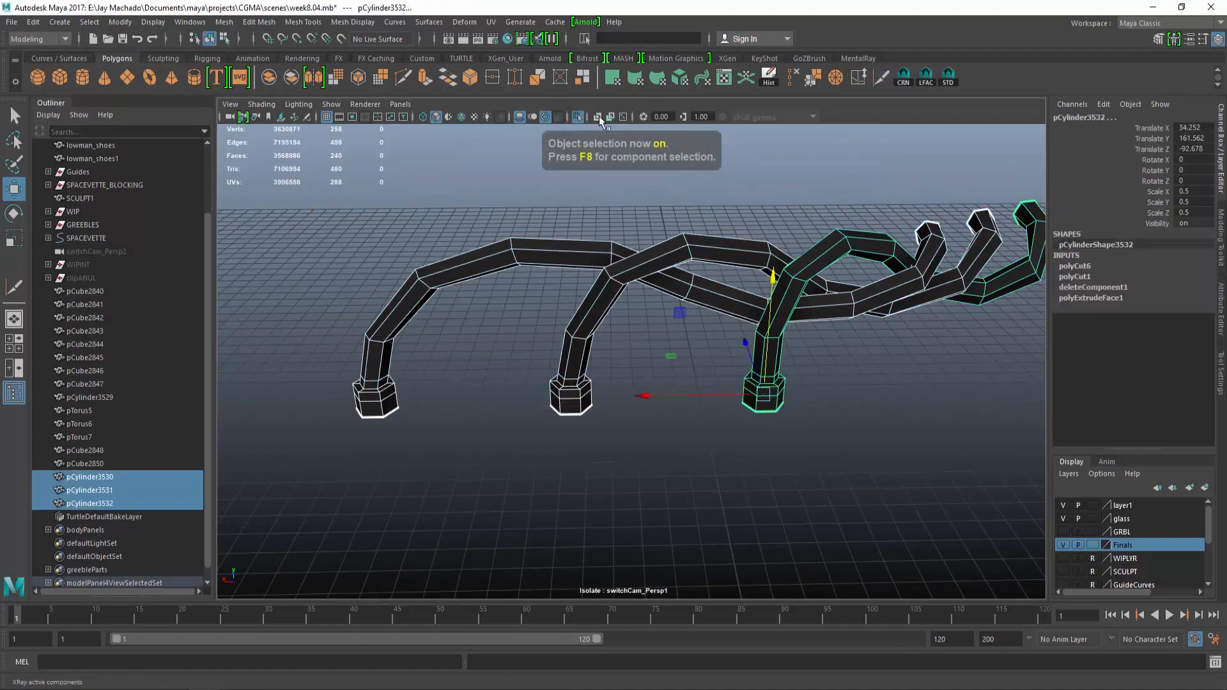
# End the isolation, turn smooth mesh preview back on for the hoses, and clear the selection
pyautogui.hotkey('ctrl', '1')
pyautogui.press('3')
pyautogui.keyDown('alt'); pyautogui.moveTo(841, 388); pyautogui.dragTo(741, 377, button='right'); pyautogui.keyUp('alt')
pyautogui.click(332, 179)
# Examine the three hoses and their collars in the engine bay from several angles
pyautogui.keyDown('alt'); pyautogui.moveTo(773, 320); pyautogui.dragTo(722, 307, button='right'); pyautogui.keyUp('alt')
pyautogui.keyDown('alt'); pyautogui.moveTo(722, 306); pyautogui.dragTo(767, 364); pyautogui.keyUp('alt')
pyautogui.keyDown('alt'); pyautogui.moveTo(767, 365); pyautogui.dragTo(645, 352, button='right'); pyautogui.keyUp('alt')
pyautogui.keyDown('alt'); pyautogui.moveTo(646, 352); pyautogui.dragTo(786, 454); pyautogui.keyUp('alt')
pyautogui.keyDown('alt'); pyautogui.moveTo(786, 454); pyautogui.dragTo(841, 452, button='right'); pyautogui.keyUp('alt')
pyautogui.keyDown('alt'); pyautogui.moveTo(841, 452); pyautogui.dragTo(742, 389); pyautogui.keyUp('alt')
pyautogui.moveTo(741, 390)
pyautogui.keyDown('alt'); pyautogui.mouseDown(button='right')
pyautogui.moveTo(704, 383)
pyautogui.moveTo(754, 377)
pyautogui.mouseUp(button='right'); pyautogui.keyUp('alt')
pyautogui.keyDown('alt'); pyautogui.moveTo(754, 377); pyautogui.dragTo(623, 359); pyautogui.keyUp('alt')
pyautogui.keyDown('alt'); pyautogui.moveTo(623, 359); pyautogui.dragTo(693, 377, button='right'); pyautogui.keyUp('alt')
pyautogui.click(509, 375)
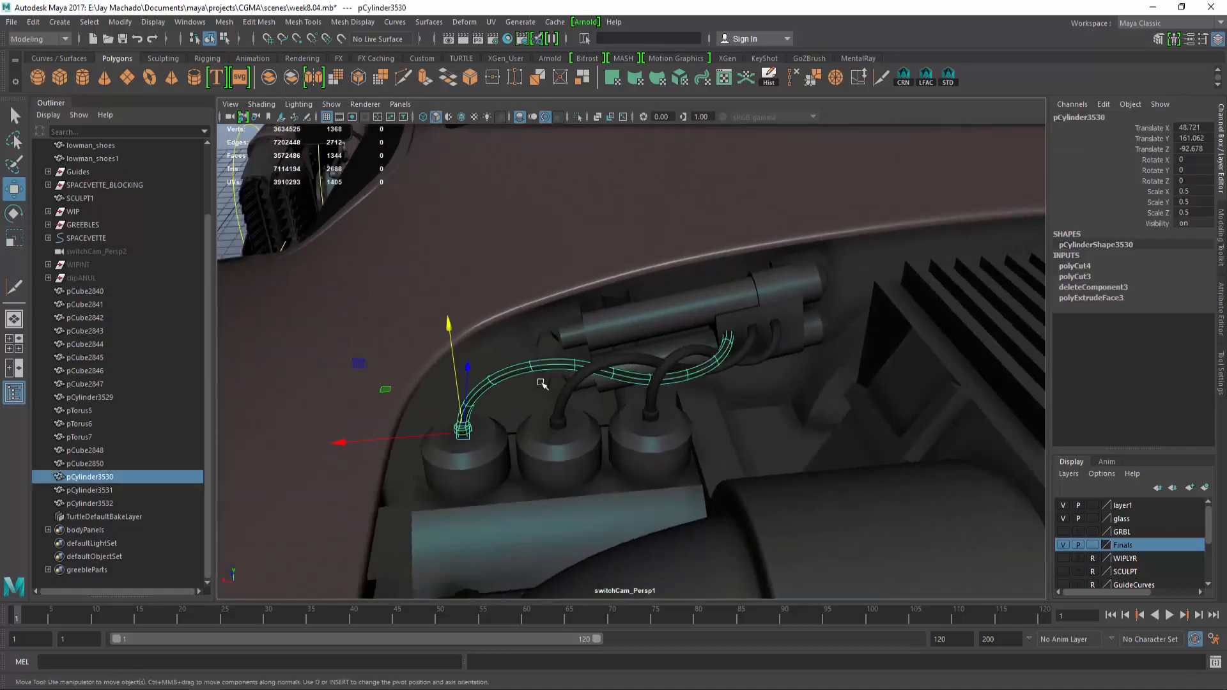
pyautogui.keyDown('alt'); pyautogui.moveTo(542, 383); pyautogui.dragTo(575, 397, button='right'); pyautogui.keyUp('alt')
pyautogui.click(549, 448)
# Review the whole Spacevette from the front, side and rear, ending at the engine bay
pyautogui.keyDown('alt'); pyautogui.moveTo(556, 440); pyautogui.dragTo(690, 377); pyautogui.keyUp('alt')
pyautogui.keyDown('alt'); pyautogui.moveTo(691, 377); pyautogui.dragTo(620, 320, button='right'); pyautogui.keyUp('alt')
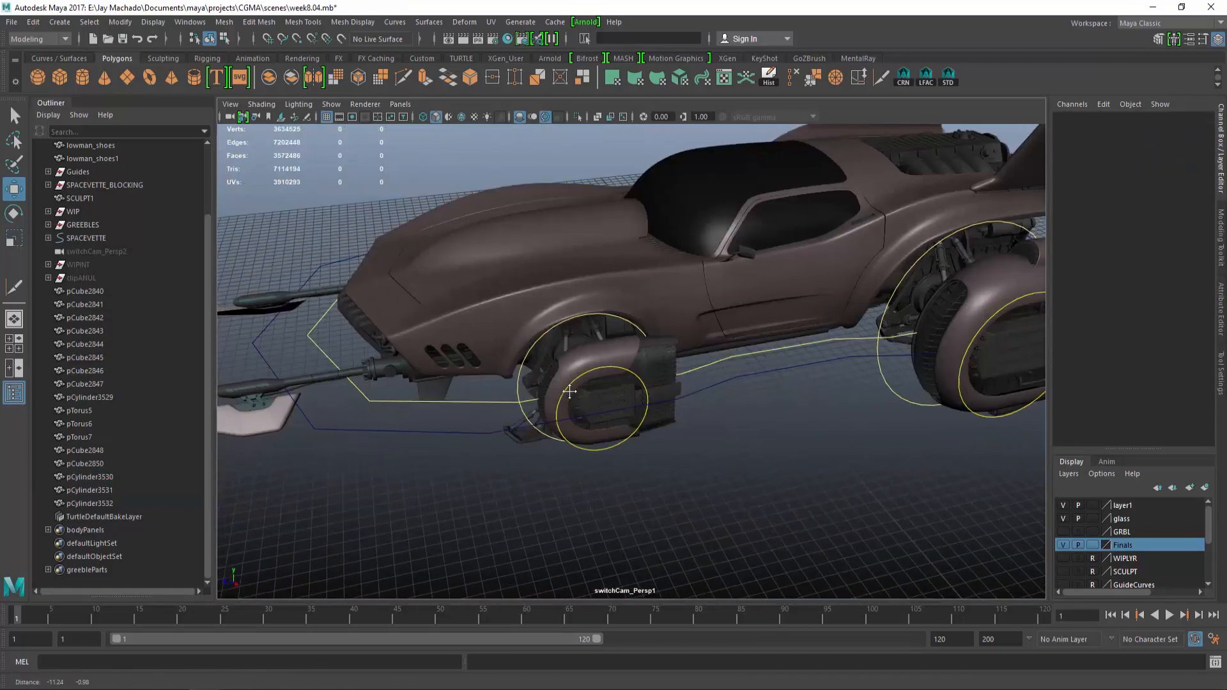
pyautogui.keyDown('alt'); pyautogui.moveTo(638, 366); pyautogui.dragTo(788, 499, button='right'); pyautogui.keyUp('alt')
pyautogui.keyDown('alt'); pyautogui.moveTo(789, 499); pyautogui.dragTo(547, 439); pyautogui.keyUp('alt')
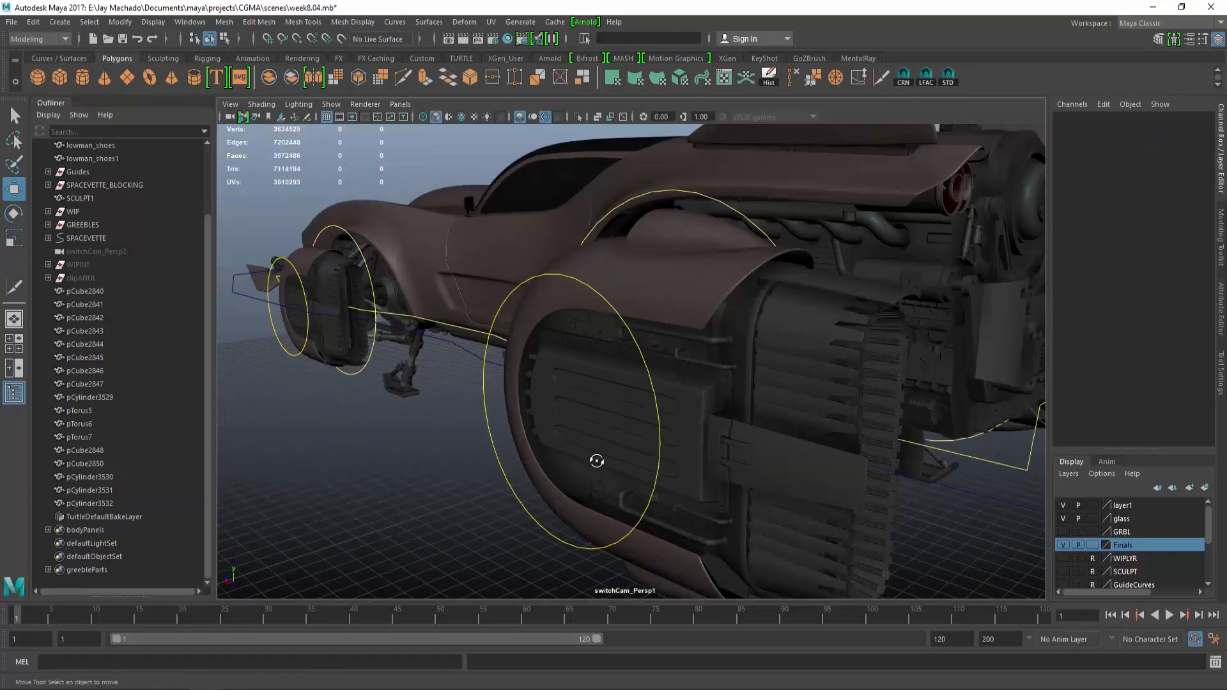
pyautogui.keyDown('alt'); pyautogui.moveTo(641, 484); pyautogui.dragTo(837, 454); pyautogui.keyUp('alt')
pyautogui.keyDown('alt'); pyautogui.moveTo(837, 453); pyautogui.dragTo(791, 456, button='right'); pyautogui.keyUp('alt')
pyautogui.keyDown('alt'); pyautogui.moveTo(791, 456); pyautogui.dragTo(831, 486); pyautogui.keyUp('alt')
pyautogui.keyDown('alt'); pyautogui.moveTo(831, 486); pyautogui.dragTo(701, 460, button='middle'); pyautogui.keyUp('alt')
pyautogui.keyDown('alt'); pyautogui.moveTo(701, 460); pyautogui.dragTo(462, 416); pyautogui.keyUp('alt')
pyautogui.keyDown('alt'); pyautogui.moveTo(462, 416); pyautogui.dragTo(626, 422, button='right'); pyautogui.keyUp('alt')
pyautogui.keyDown('alt'); pyautogui.moveTo(626, 421); pyautogui.dragTo(630, 405, button='middle'); pyautogui.keyUp('alt')
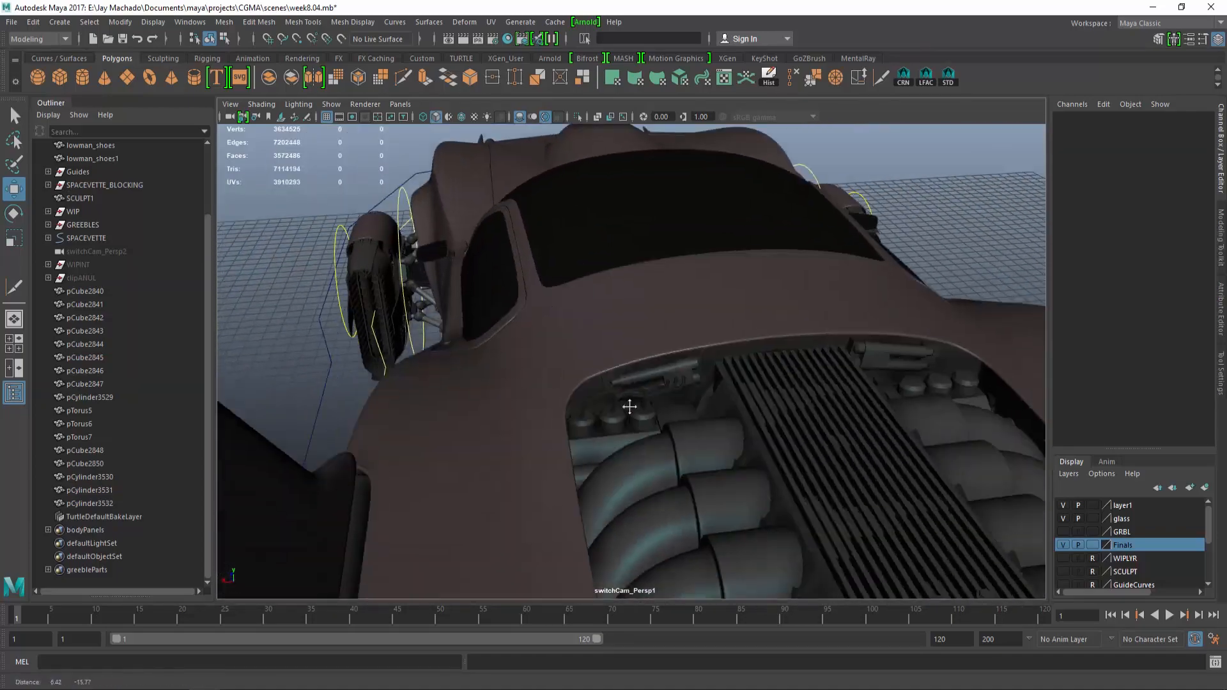
# Examine the Spacevette's rear engine bay and the whole body from a rear three-quarter side angle
pyautogui.keyDown('alt'); pyautogui.moveTo(630, 405); pyautogui.dragTo(716, 396); pyautogui.keyUp('alt')
pyautogui.keyDown('alt'); pyautogui.moveTo(716, 396); pyautogui.dragTo(473, 382, button='right'); pyautogui.keyUp('alt')
pyautogui.keyDown('alt'); pyautogui.moveTo(473, 382); pyautogui.dragTo(481, 359); pyautogui.keyUp('alt')
pyautogui.keyDown('alt'); pyautogui.moveTo(482, 358); pyautogui.dragTo(568, 377, button='right'); pyautogui.keyUp('alt')
pyautogui.keyDown('alt'); pyautogui.moveTo(569, 377); pyautogui.dragTo(550, 351); pyautogui.keyUp('alt')
pyautogui.keyDown('alt'); pyautogui.moveTo(549, 351); pyautogui.dragTo(636, 332, button='middle'); pyautogui.keyUp('alt')
pyautogui.keyDown('alt'); pyautogui.moveTo(635, 332); pyautogui.dragTo(595, 350); pyautogui.keyUp('alt')
pyautogui.keyDown('alt'); pyautogui.moveTo(594, 350); pyautogui.dragTo(549, 327, button='right'); pyautogui.keyUp('alt')
pyautogui.keyDown('alt'); pyautogui.moveTo(550, 327); pyautogui.dragTo(470, 332); pyautogui.keyUp('alt')
pyautogui.keyDown('alt'); pyautogui.moveTo(470, 332); pyautogui.dragTo(494, 349, button='middle'); pyautogui.keyUp('alt')
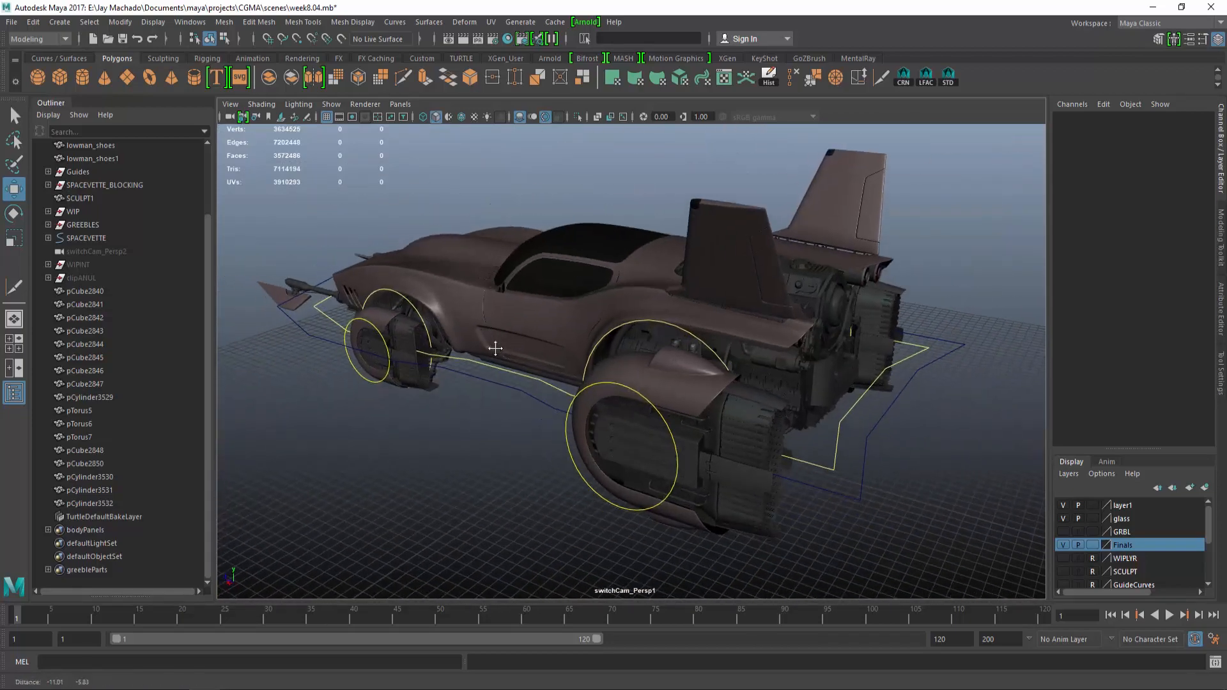
pyautogui.keyDown('alt'); pyautogui.moveTo(493, 349); pyautogui.dragTo(498, 355); pyautogui.keyUp('alt')
pyautogui.keyDown('alt'); pyautogui.moveTo(499, 355); pyautogui.dragTo(520, 350, button='right'); pyautogui.keyUp('alt')
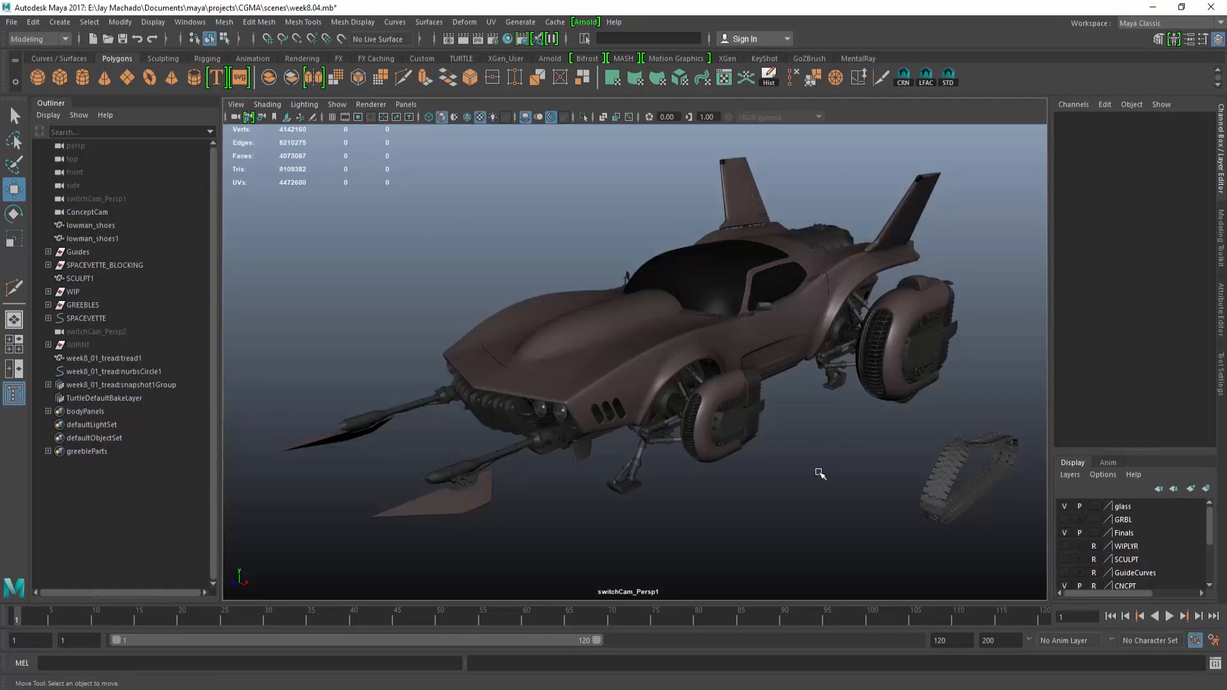
# Examine the slotted panel and surrounding pipes in the rear wheel pod, ending on the whole vehicle from the front
pyautogui.keyDown('alt'); pyautogui.moveTo(816, 430); pyautogui.dragTo(797, 451); pyautogui.keyUp('alt')
pyautogui.keyDown('alt'); pyautogui.moveTo(797, 451); pyautogui.dragTo(811, 471, button='right'); pyautogui.keyUp('alt')
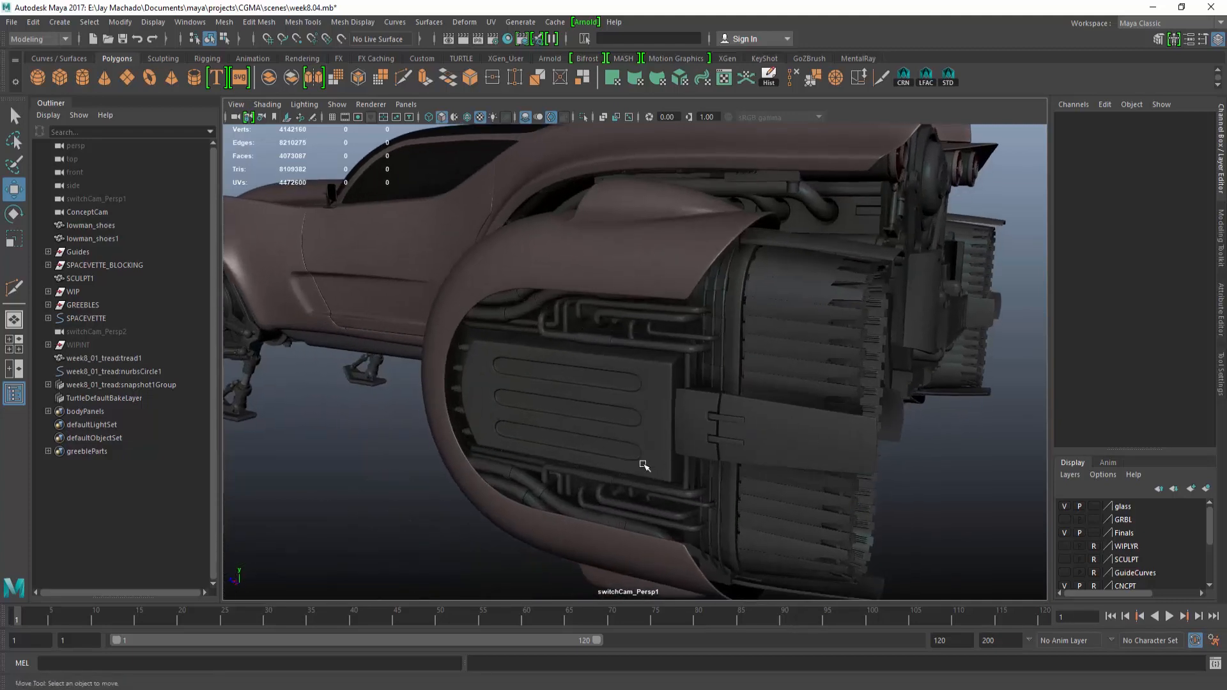
pyautogui.keyDown('alt'); pyautogui.moveTo(593, 432); pyautogui.dragTo(584, 393, button='middle'); pyautogui.keyUp('alt')
pyautogui.keyDown('alt'); pyautogui.moveTo(584, 393); pyautogui.dragTo(604, 423, button='right'); pyautogui.keyUp('alt')
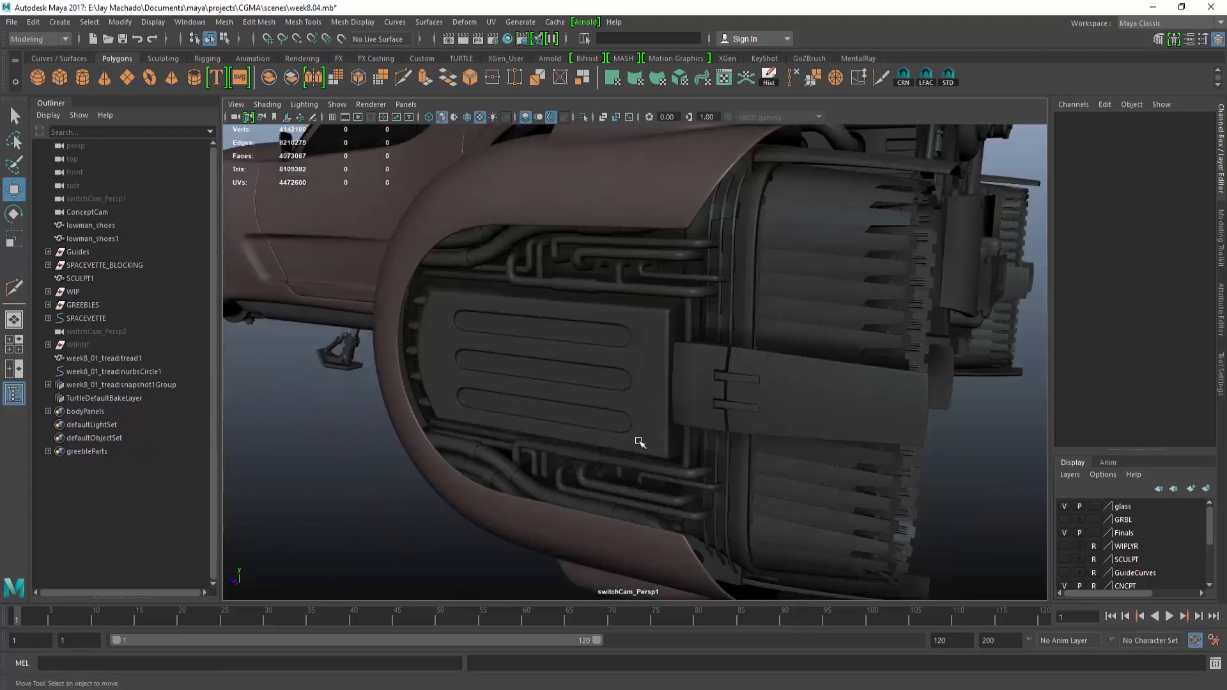
pyautogui.scroll(2, 551, 269)
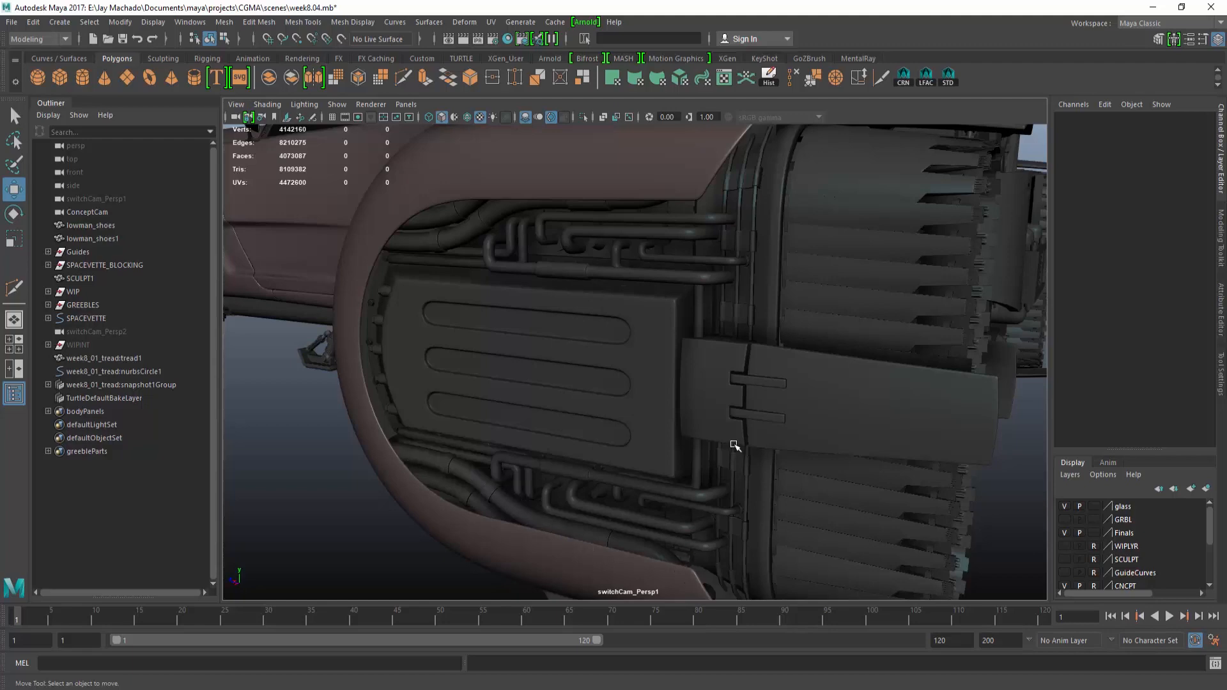
pyautogui.keyDown('alt'); pyautogui.moveTo(691, 430); pyautogui.dragTo(600, 415, button='right'); pyautogui.keyUp('alt')
pyautogui.keyDown('alt'); pyautogui.moveTo(601, 415); pyautogui.dragTo(635, 430); pyautogui.keyUp('alt')
pyautogui.keyDown('alt'); pyautogui.moveTo(635, 430); pyautogui.dragTo(648, 460, button='right'); pyautogui.keyUp('alt')
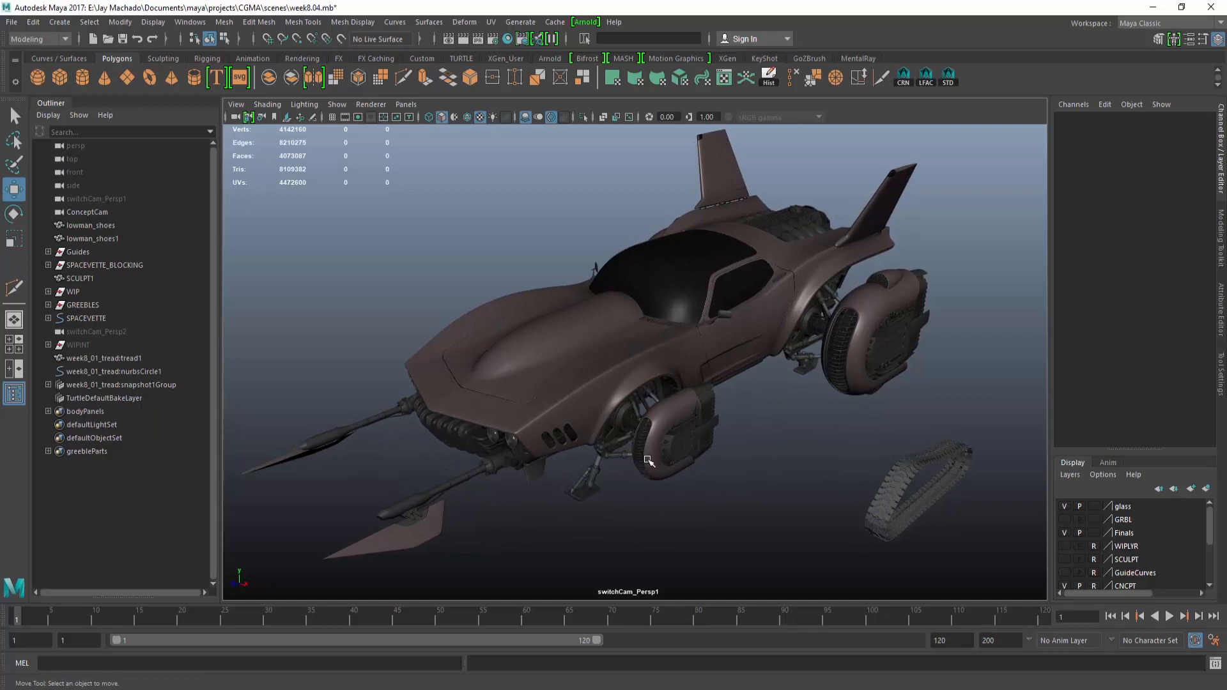